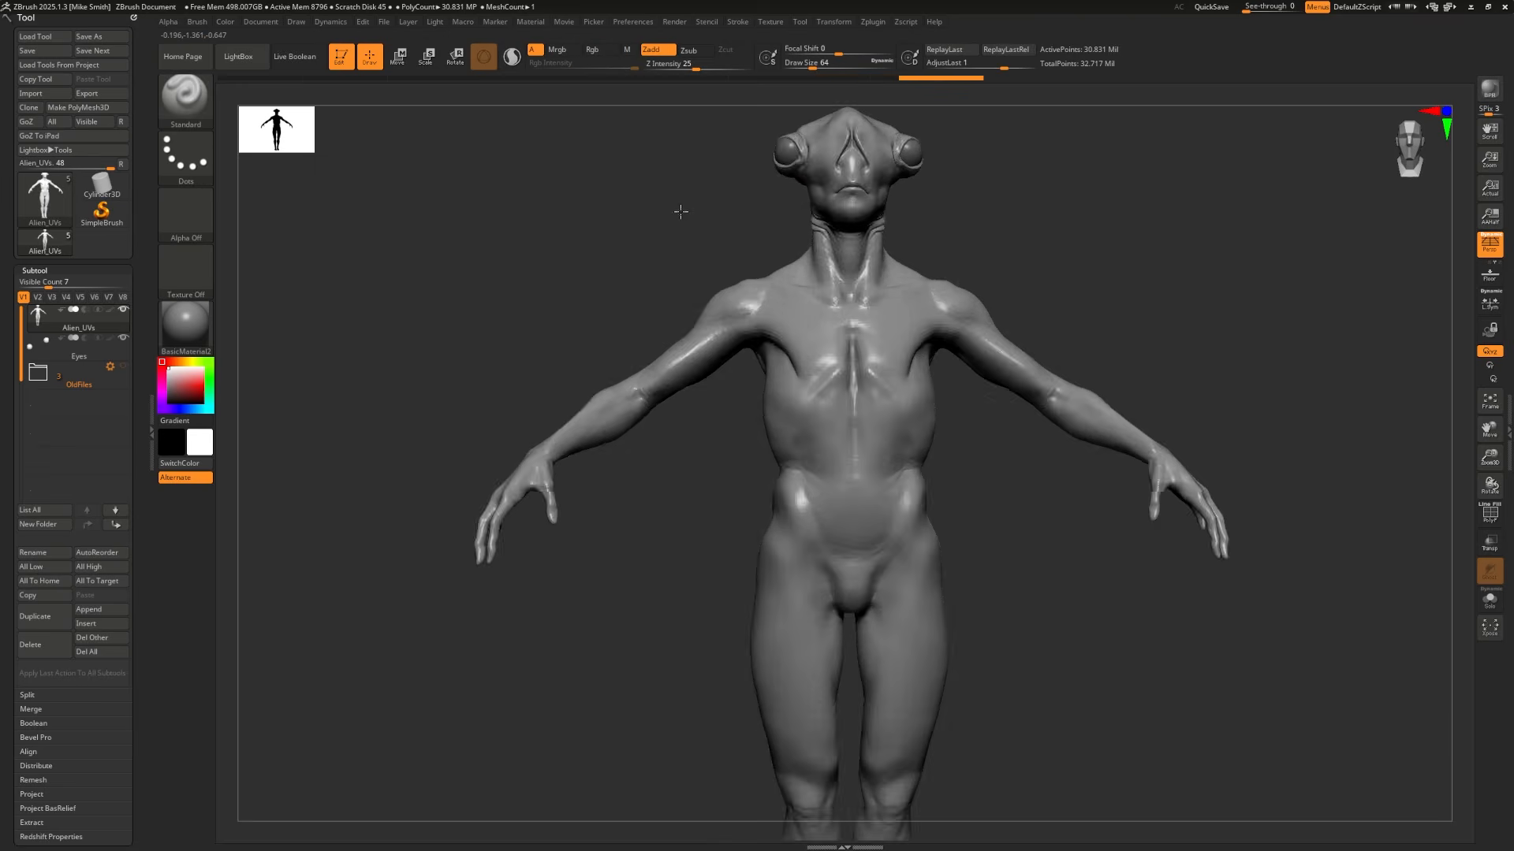
Step: Reshape the curved ends of the sword's hilt symmetrically with the Move brush
{"action": "mouse_move", "coordinate": [675, 210]}
{"action": "right_mouse_down"}
{"action": "mouse_move", "coordinate": [584, 534]}
{"action": "mouse_move", "coordinate": [1277, 599]}
{"action": "mouse_move", "coordinate": [1247, 618]}
{"action": "mouse_move", "coordinate": [1311, 358]}
{"action": "right_mouse_up"}
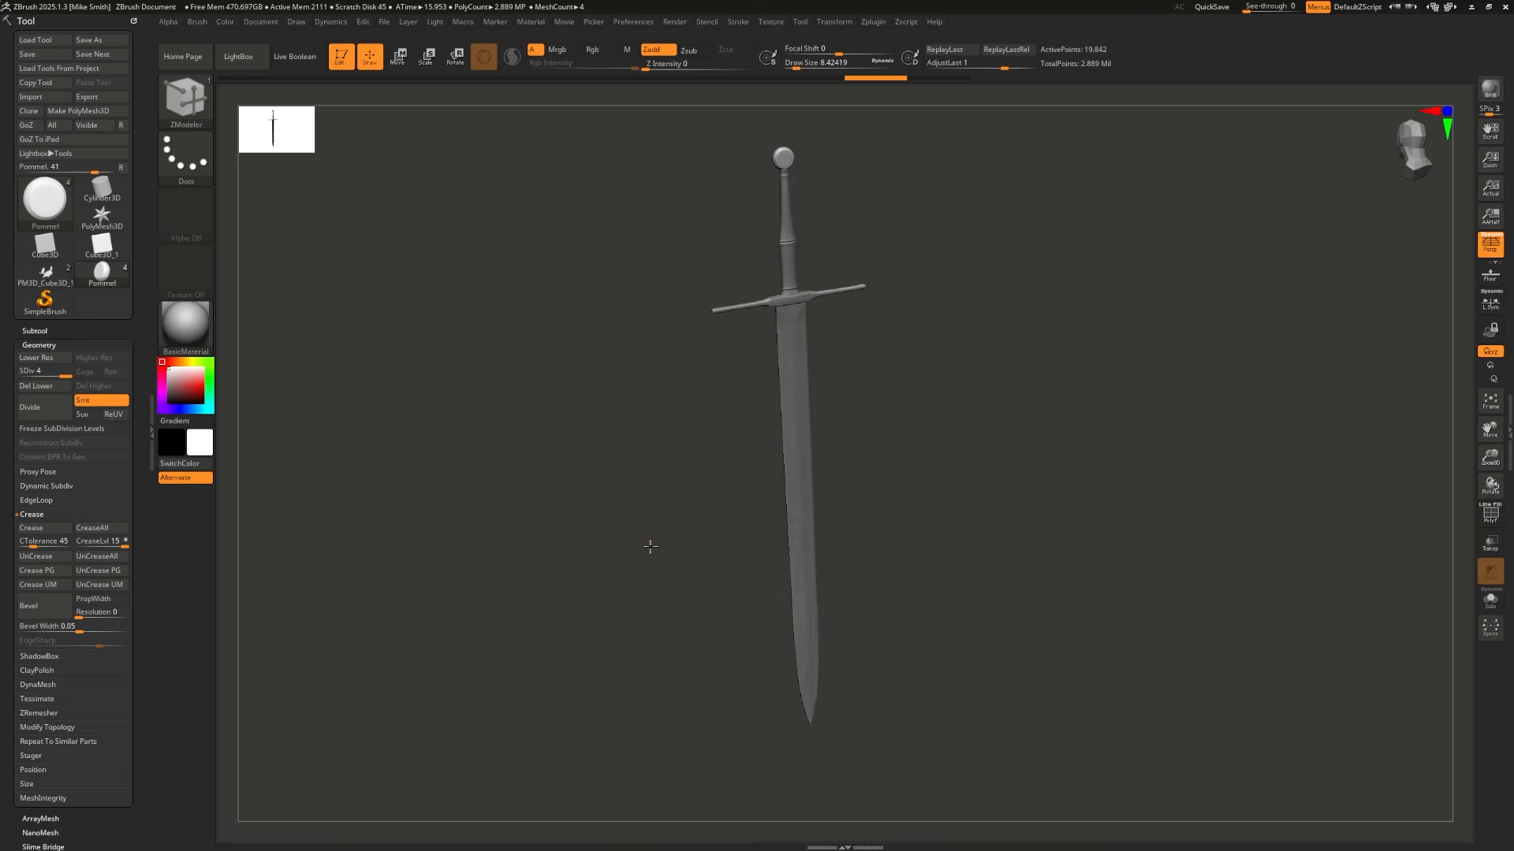
{"action": "left_click_drag", "start_coordinate": [672, 531], "coordinate": [639, 539]}
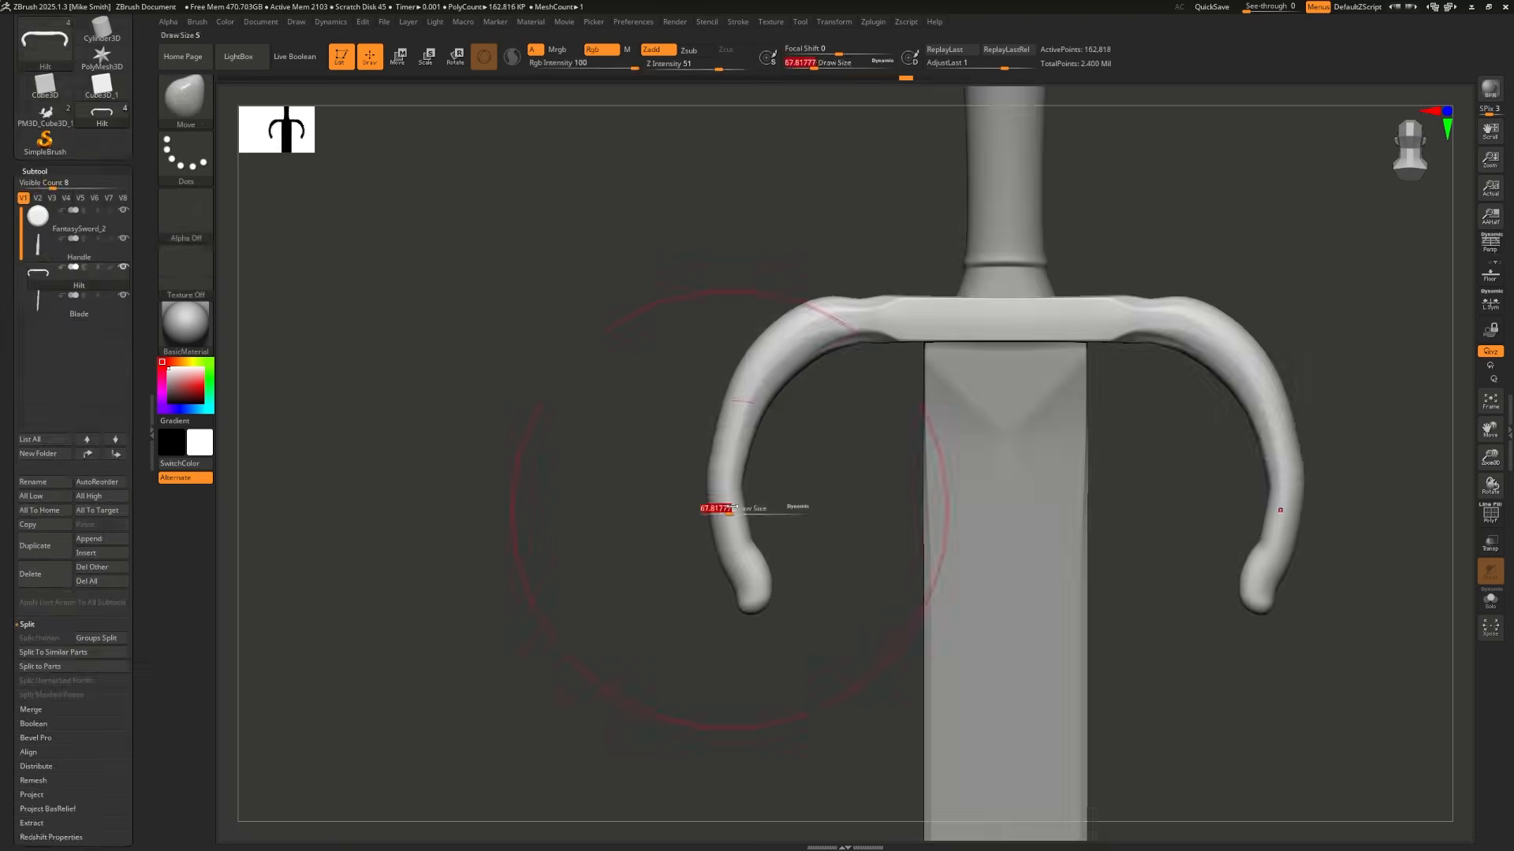
{"action": "mouse_move", "coordinate": [710, 507]}
{"action": "left_mouse_down"}
{"action": "mouse_move", "coordinate": [801, 463]}
{"action": "mouse_move", "coordinate": [741, 482]}
{"action": "mouse_move", "coordinate": [789, 647]}
{"action": "mouse_move", "coordinate": [780, 599]}
{"action": "left_mouse_up"}
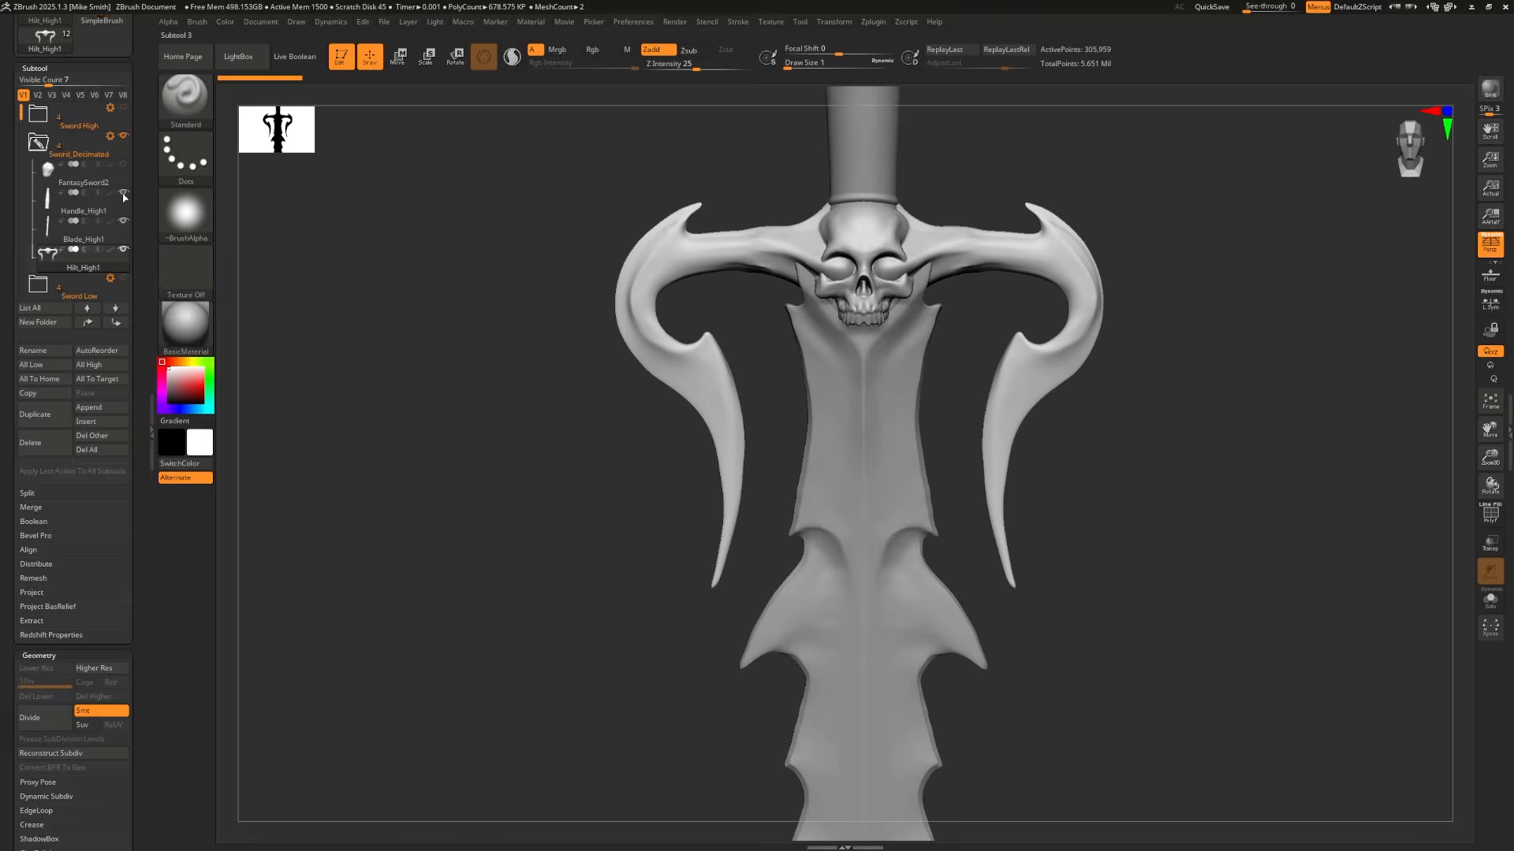
Step: Make all parts of the Sword_Decimated folder visible and frame the whole sword
{"action": "mouse_move", "coordinate": [126, 170]}
{"action": "left_click", "coordinate": [87, 156]}
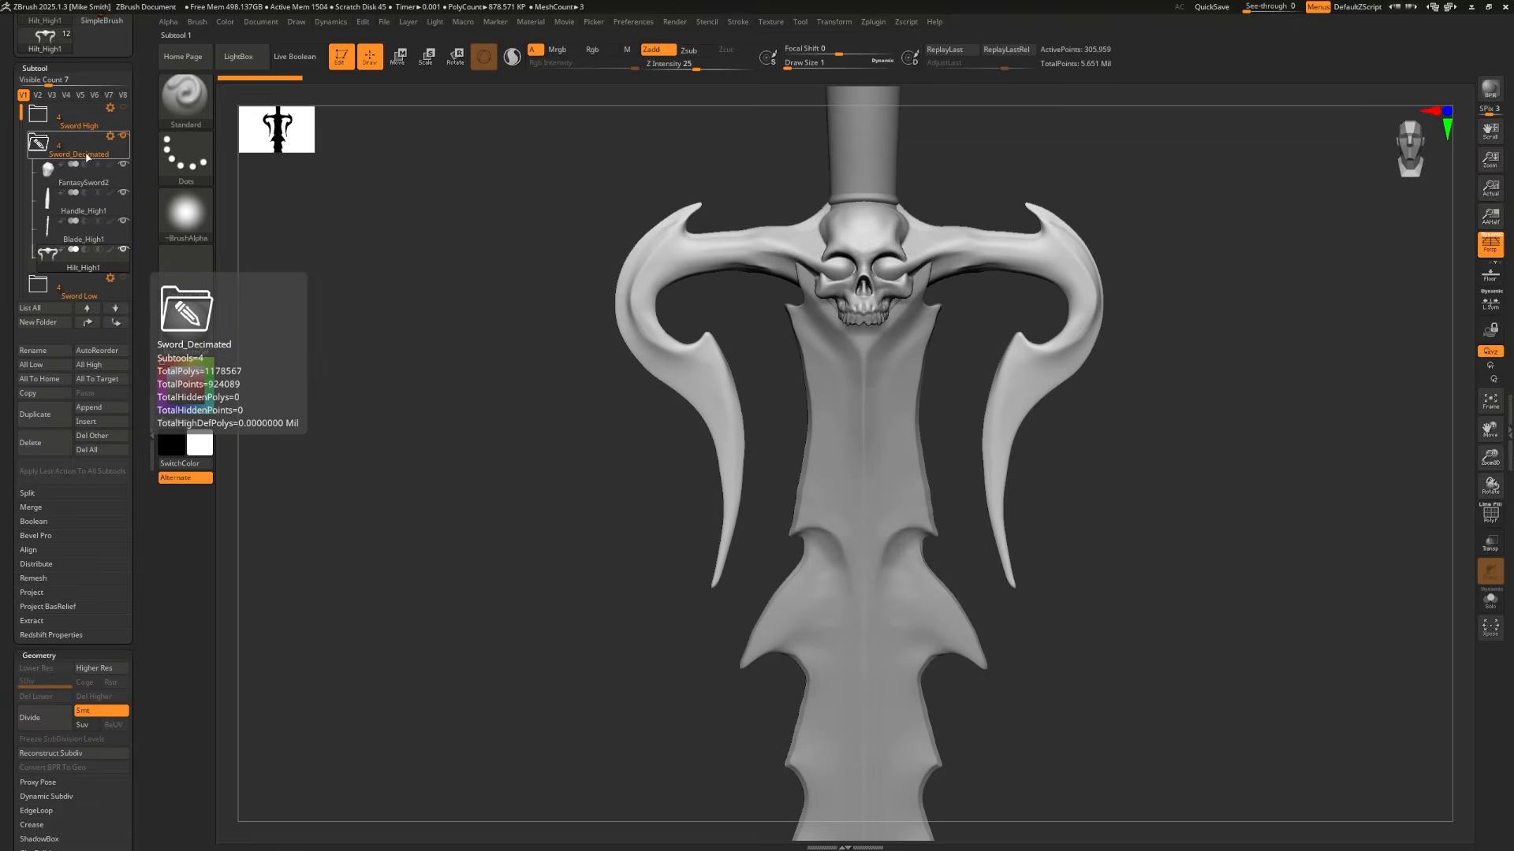
{"action": "key", "text": "f"}
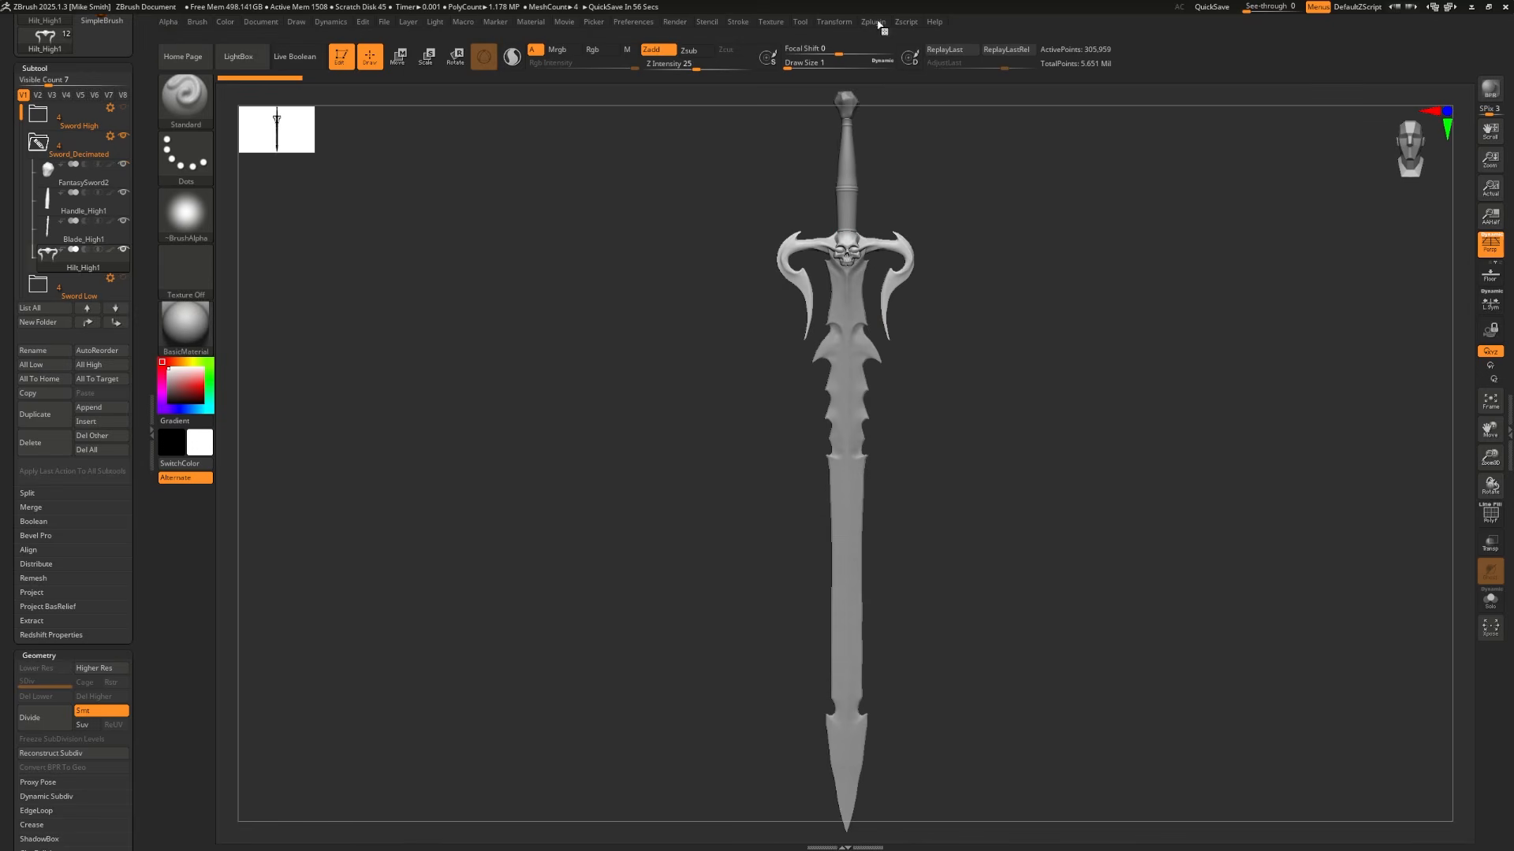
{"action": "left_click", "coordinate": [874, 22]}
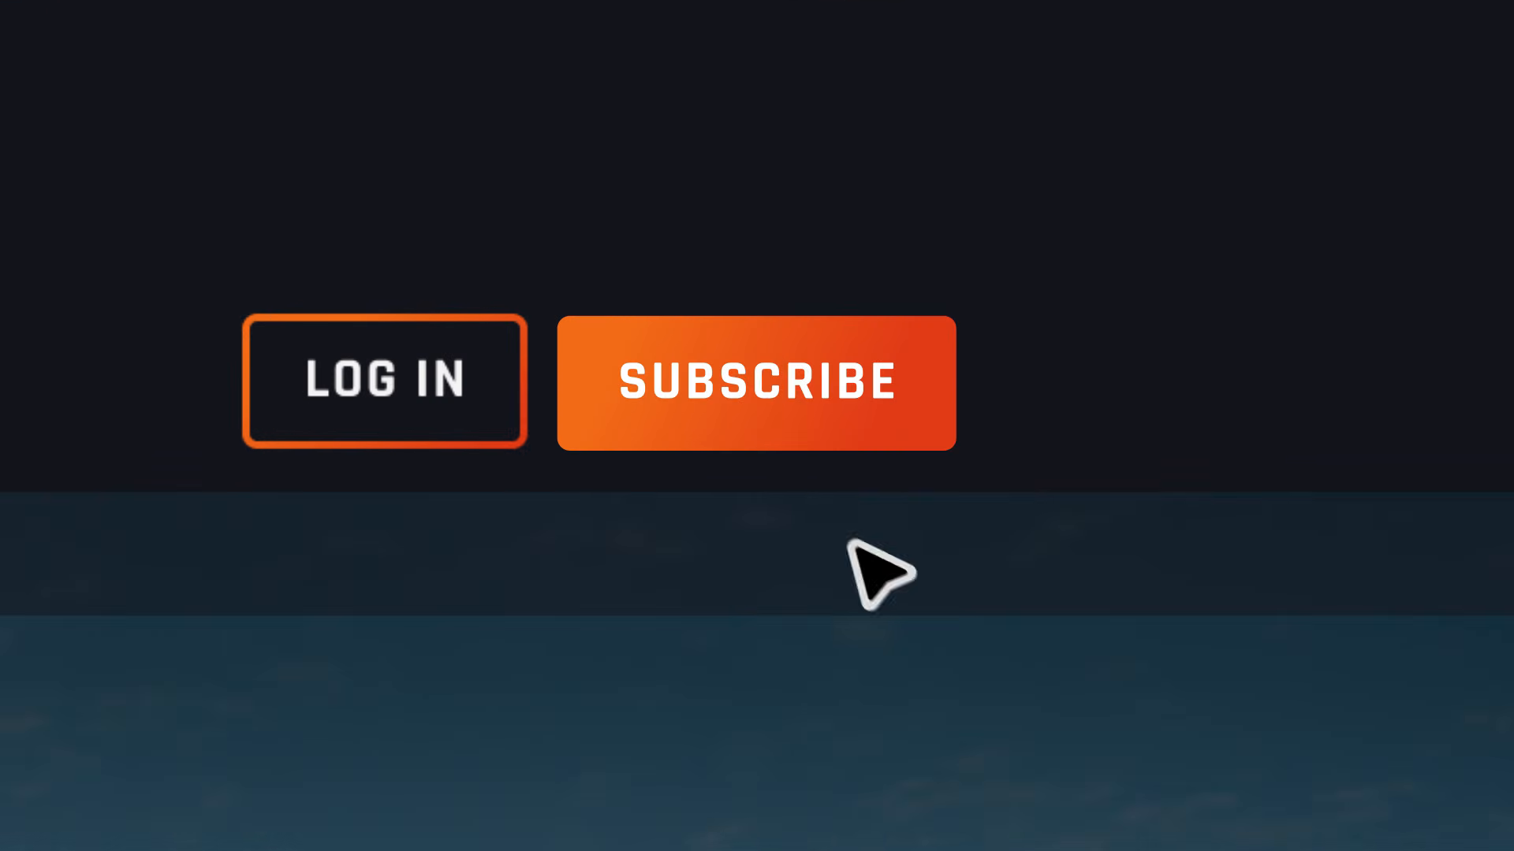
{"action": "left_click", "coordinate": [758, 394]}
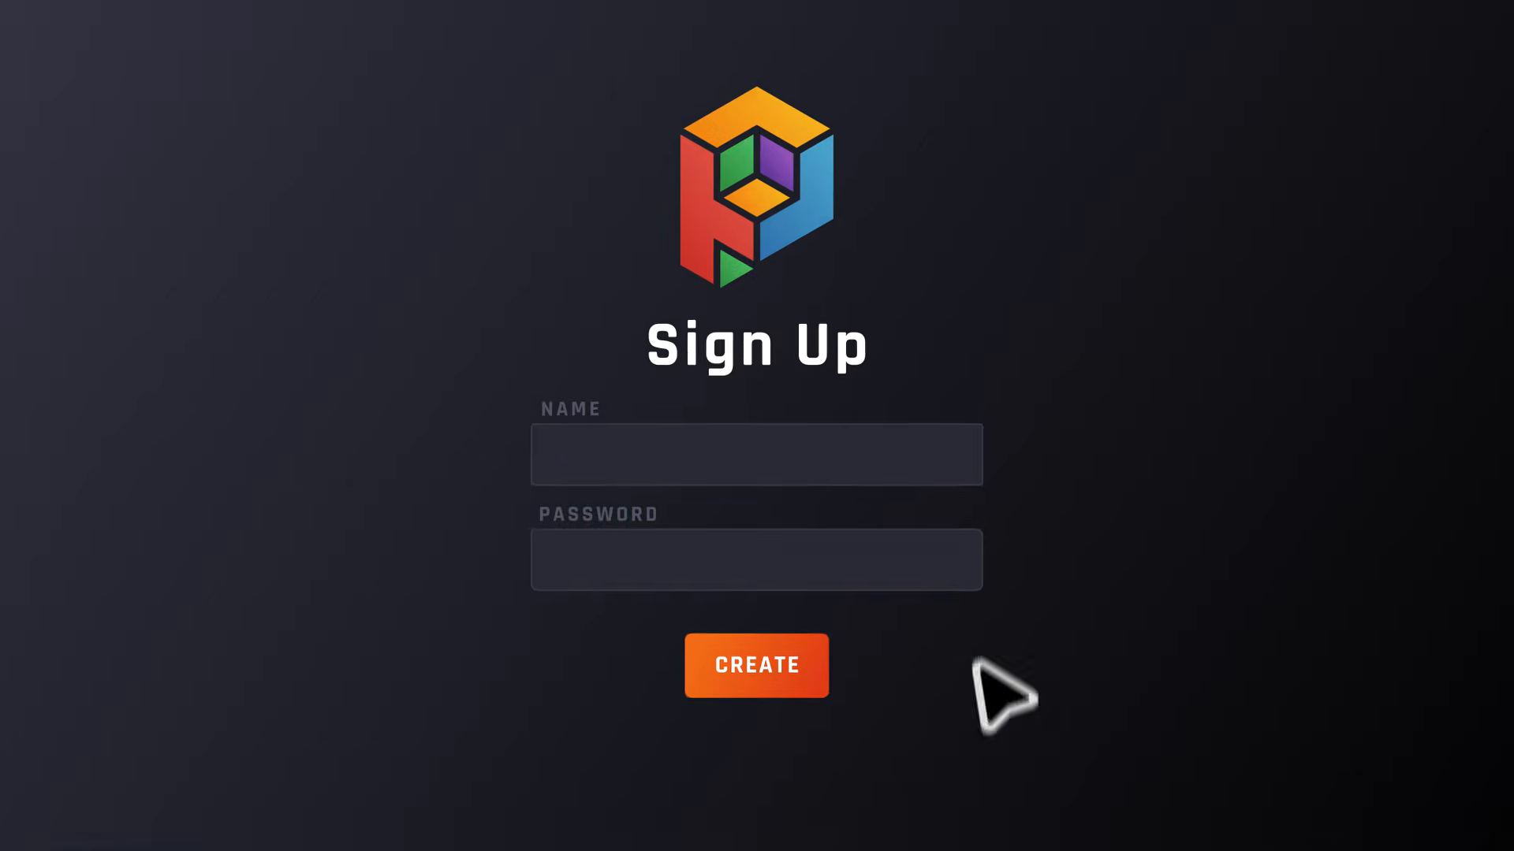
{"action": "type", "text": "CrateCreat"}
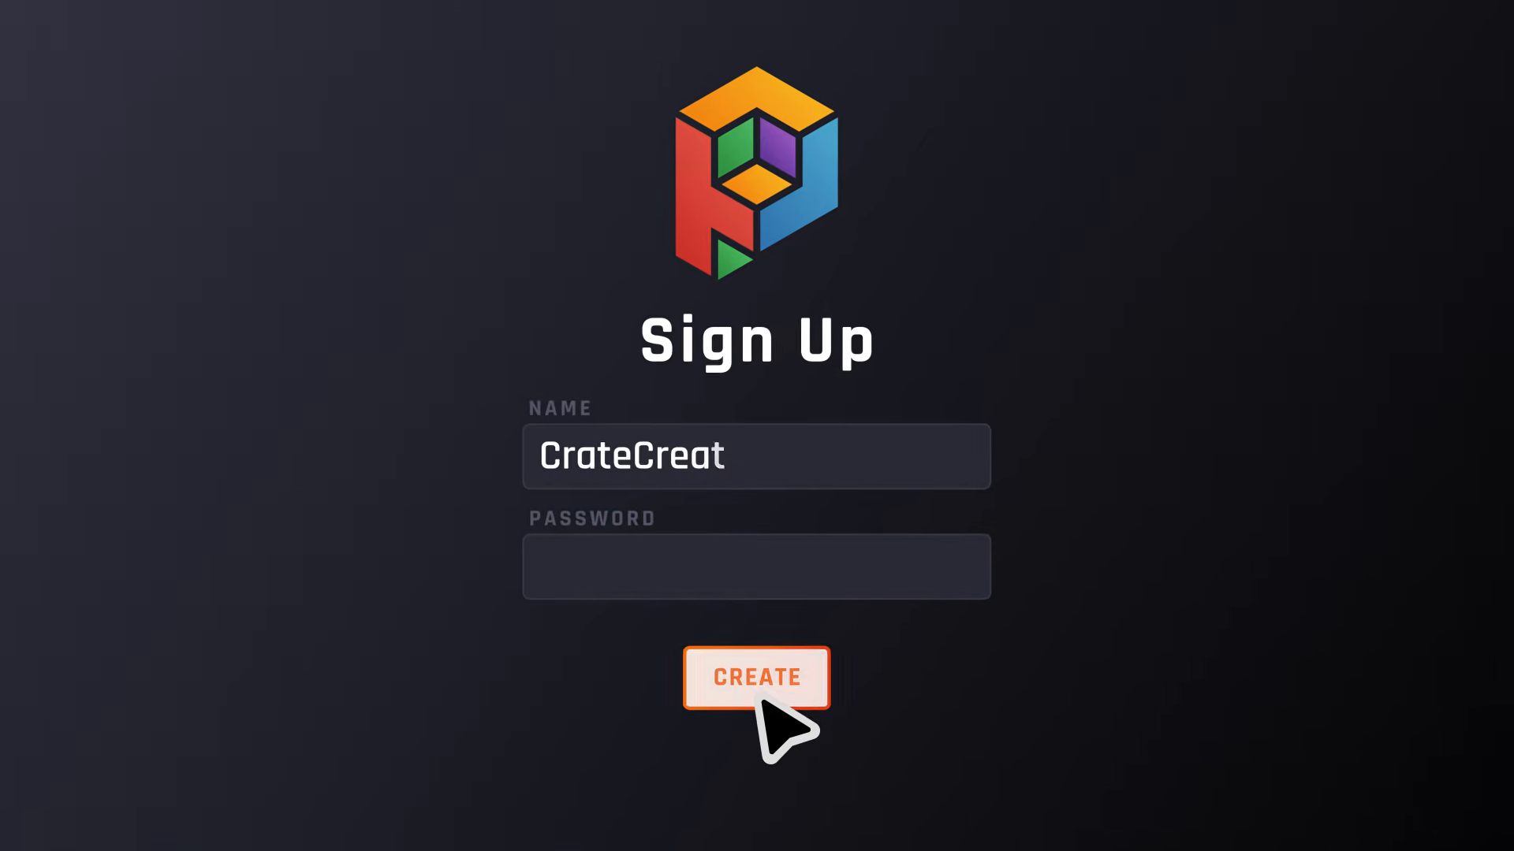
{"action": "type", "text": "or"}
{"action": "left_click", "coordinate": [759, 704]}
{"action": "scroll", "coordinate": [757, 426], "scroll_direction": "down", "scroll_amount": 2}
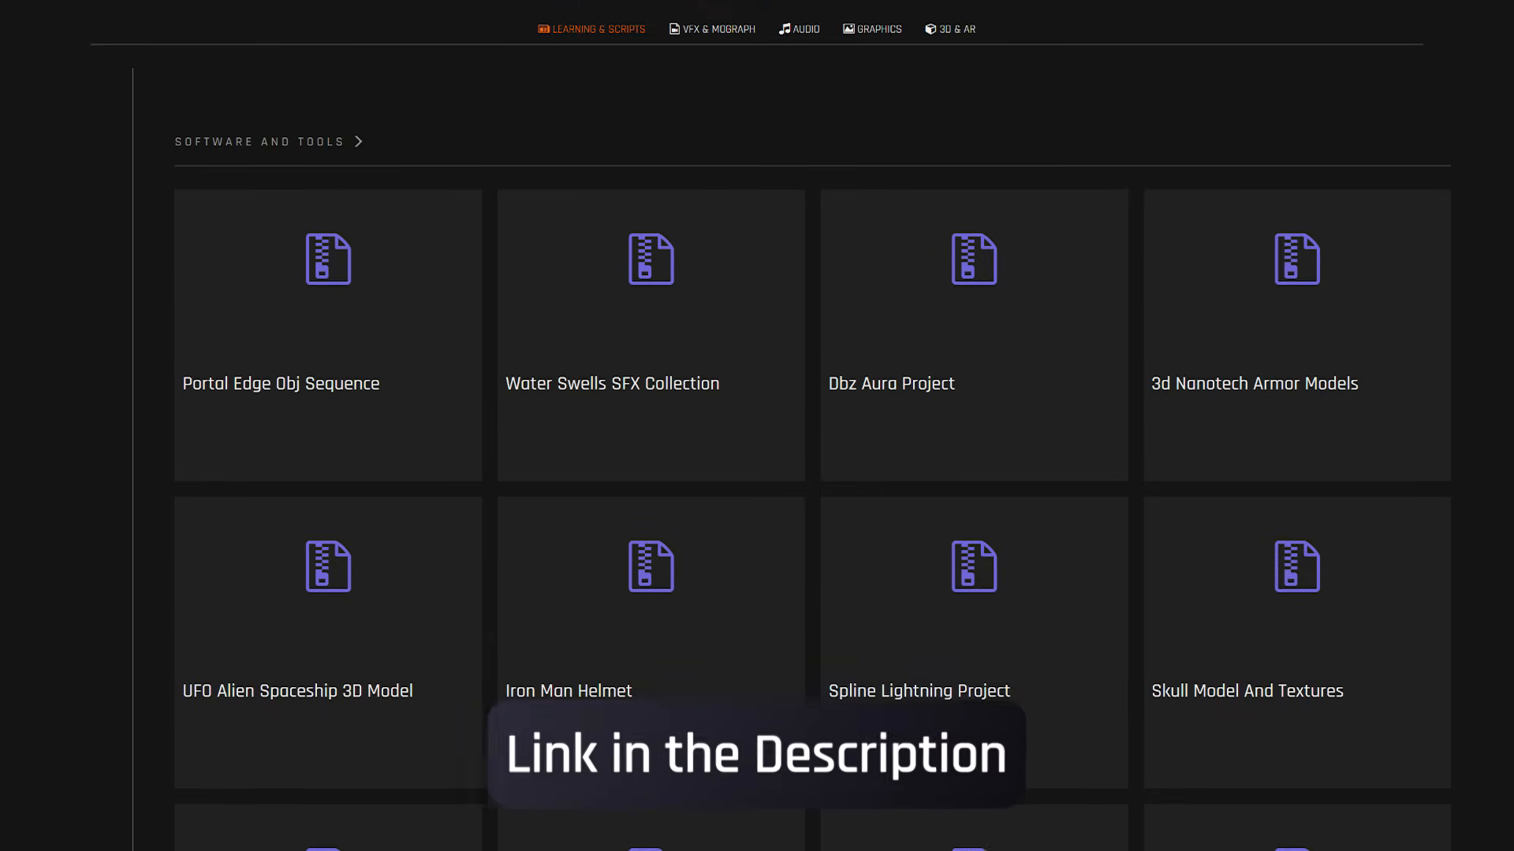
{"action": "scroll", "coordinate": [757, 426], "scroll_direction": "down", "scroll_amount": 4}
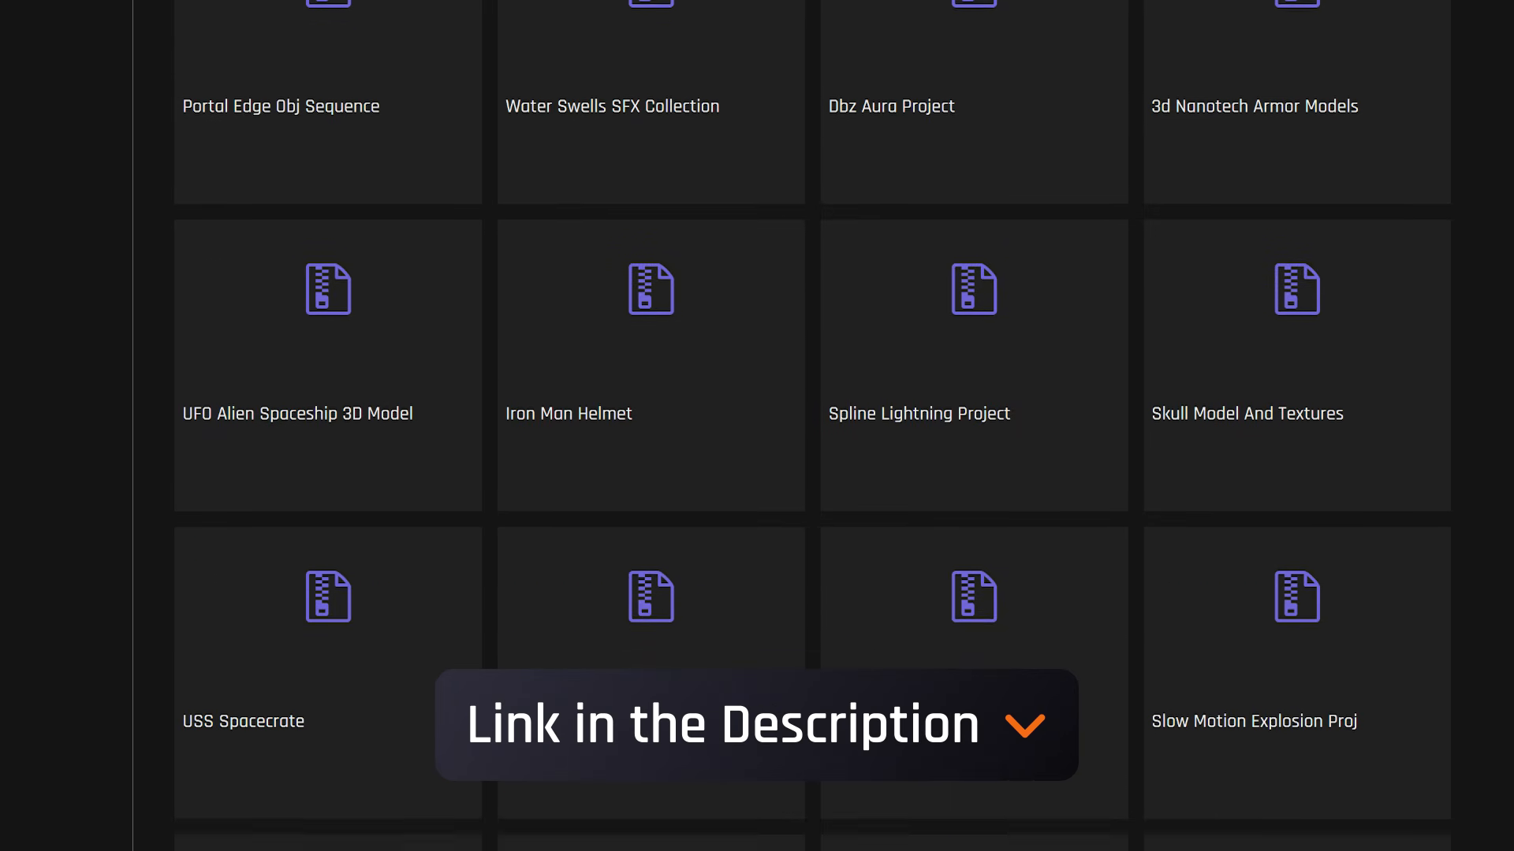
{"action": "scroll", "coordinate": [757, 426], "scroll_direction": "down", "scroll_amount": 4}
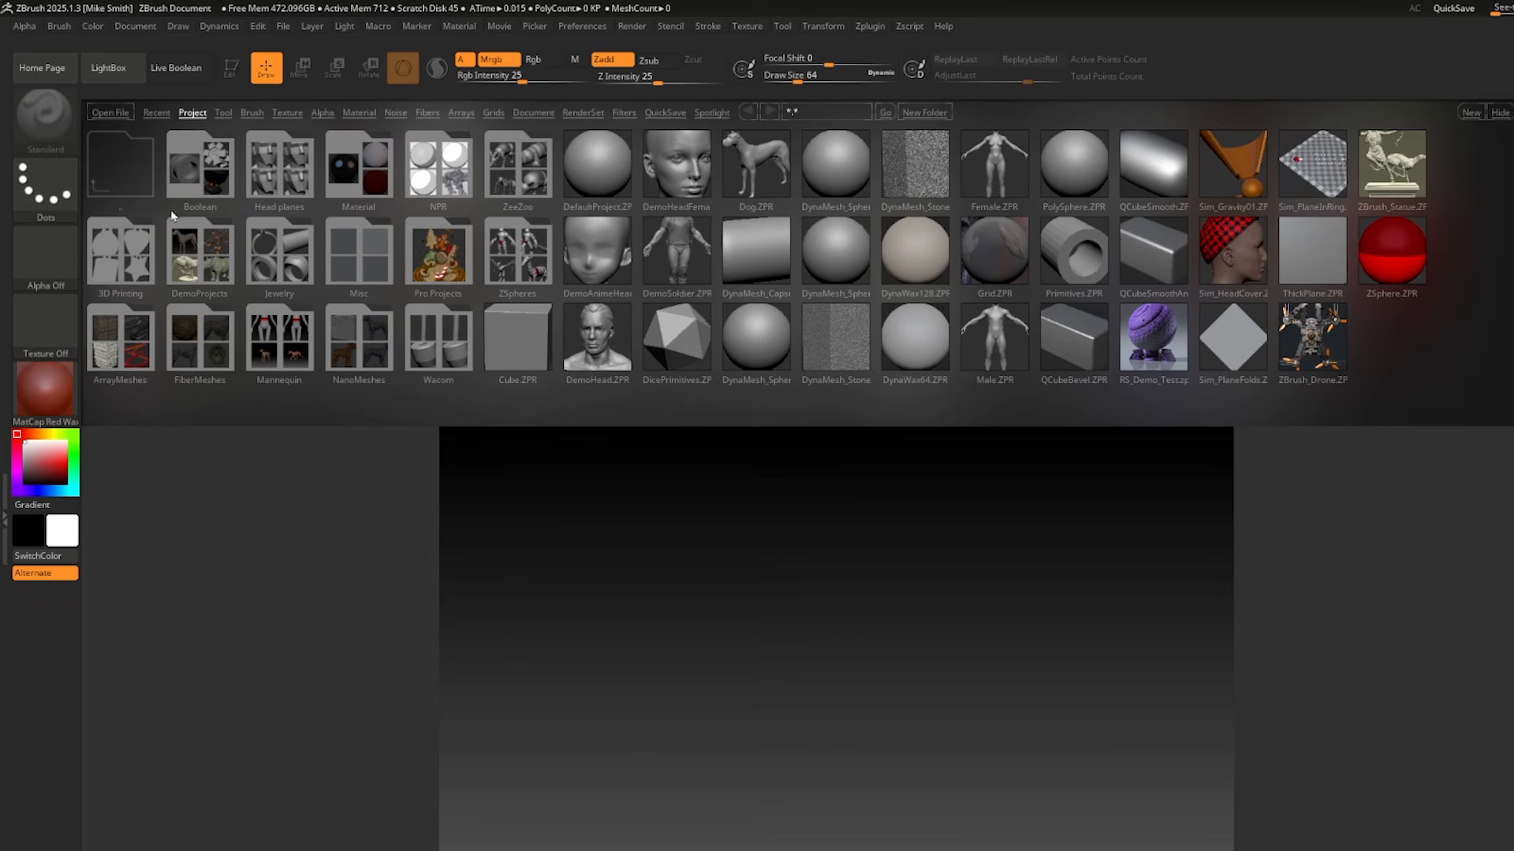
Step: Hide LightBox and scribble a test stroke across the canvas
{"action": "left_click", "coordinate": [111, 72]}
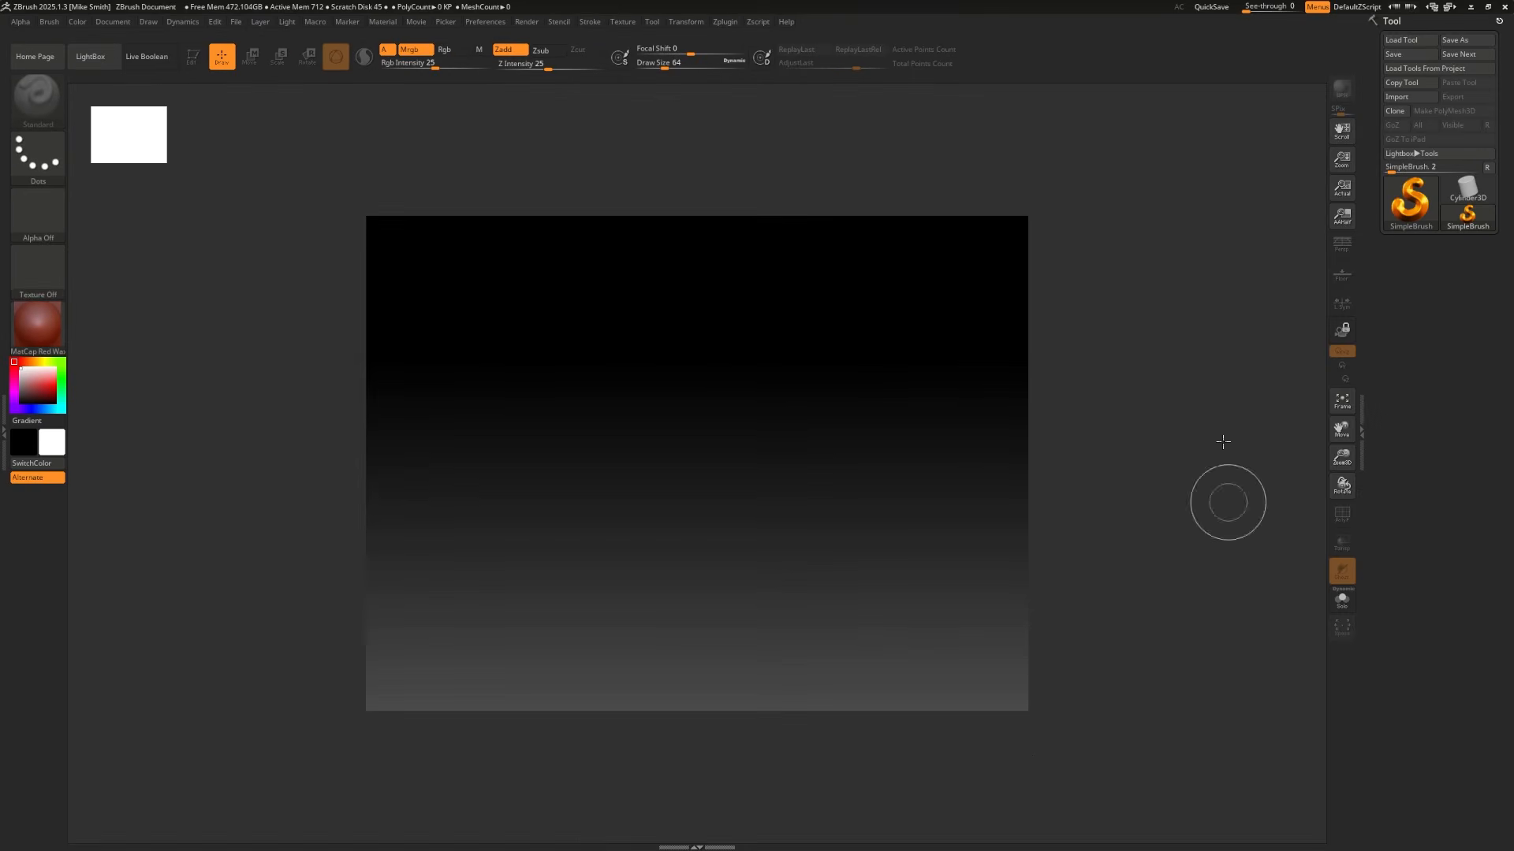
{"action": "mouse_move", "coordinate": [497, 371]}
{"action": "left_mouse_down"}
{"action": "mouse_move", "coordinate": [886, 517]}
{"action": "mouse_move", "coordinate": [304, 433]}
{"action": "left_mouse_up"}
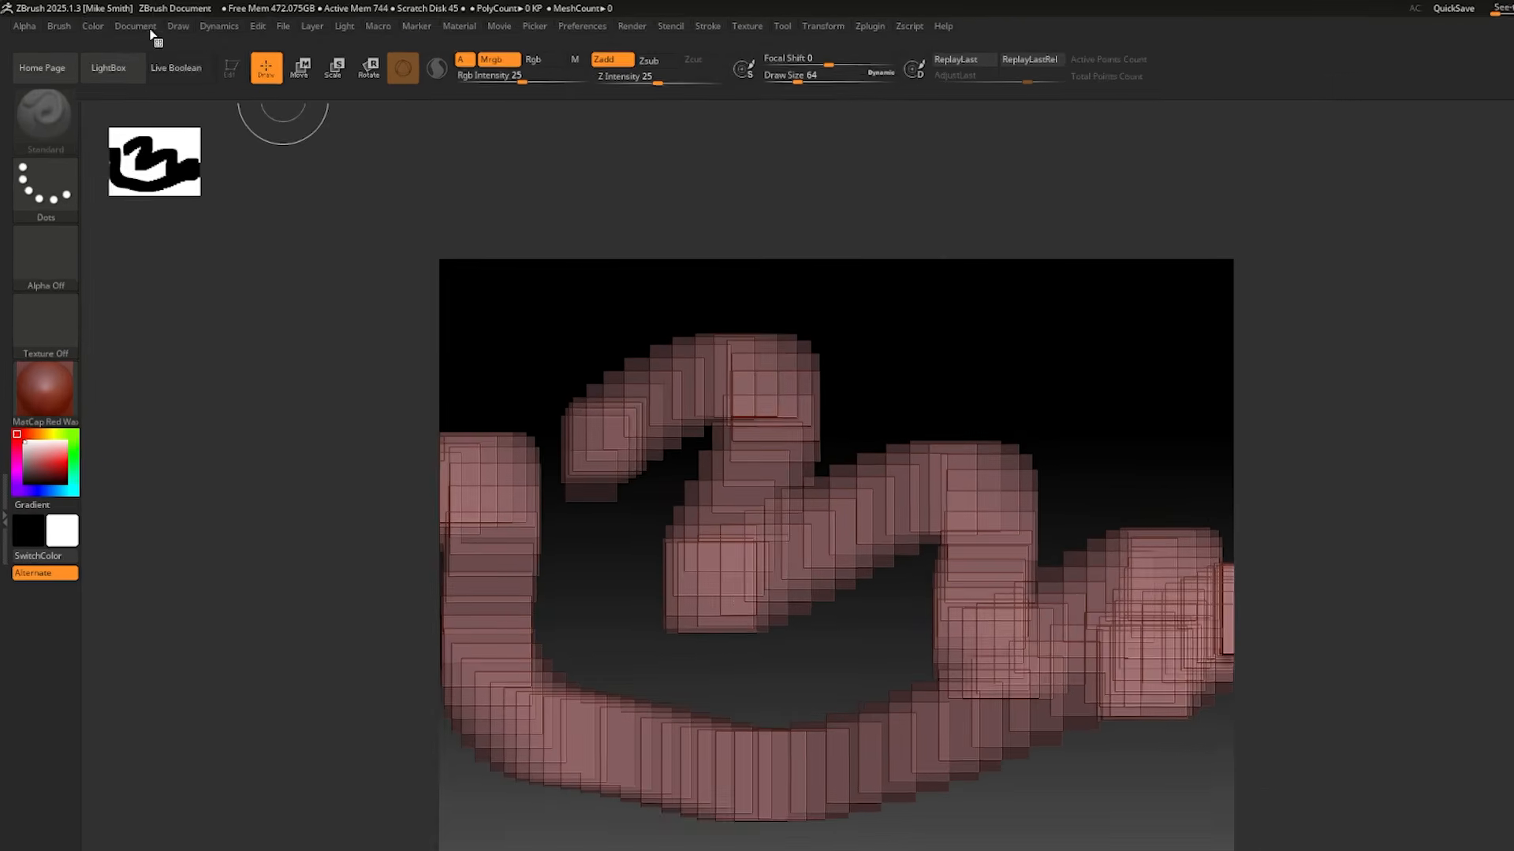
Step: Create a new document at window size without saving changes to the current one
{"action": "left_click", "coordinate": [113, 22]}
{"action": "left_click", "coordinate": [177, 204]}
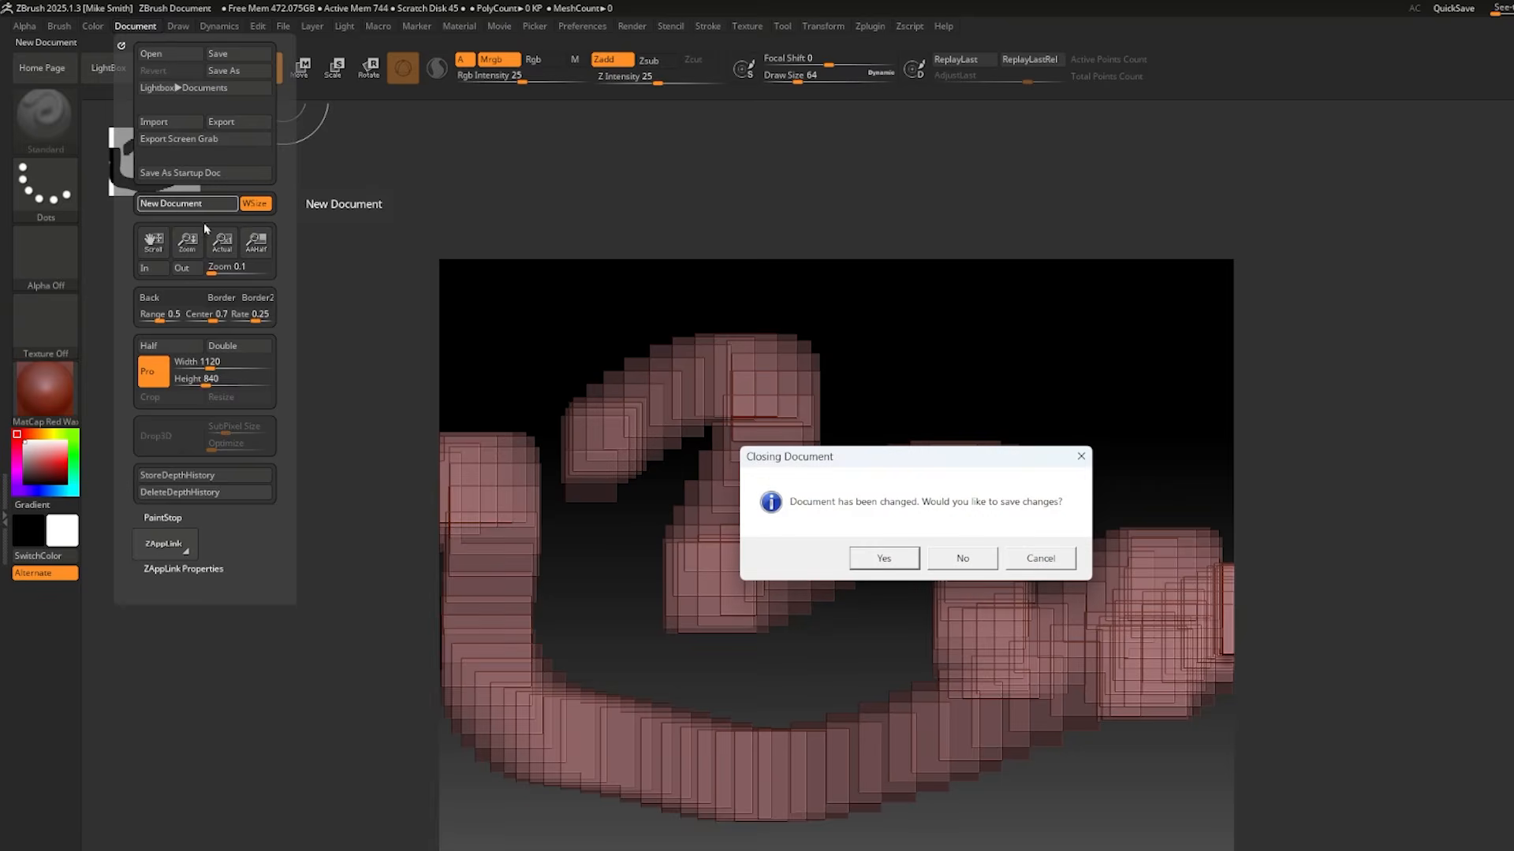
{"action": "left_click", "coordinate": [963, 559]}
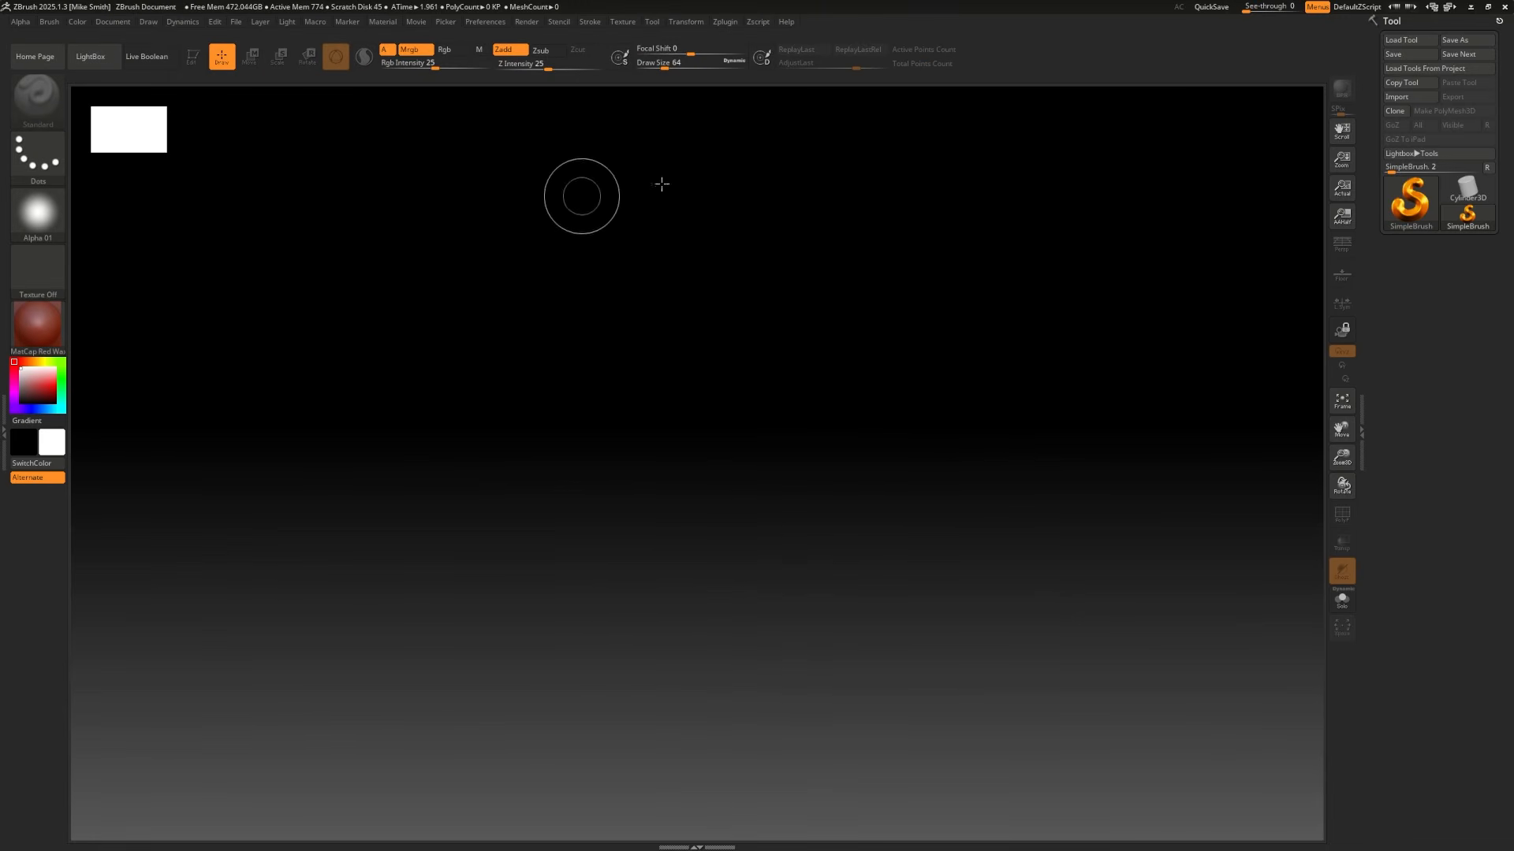
Step: Lower the document background's gradient Range until the canvas is one flat colour
{"action": "left_click", "coordinate": [110, 22]}
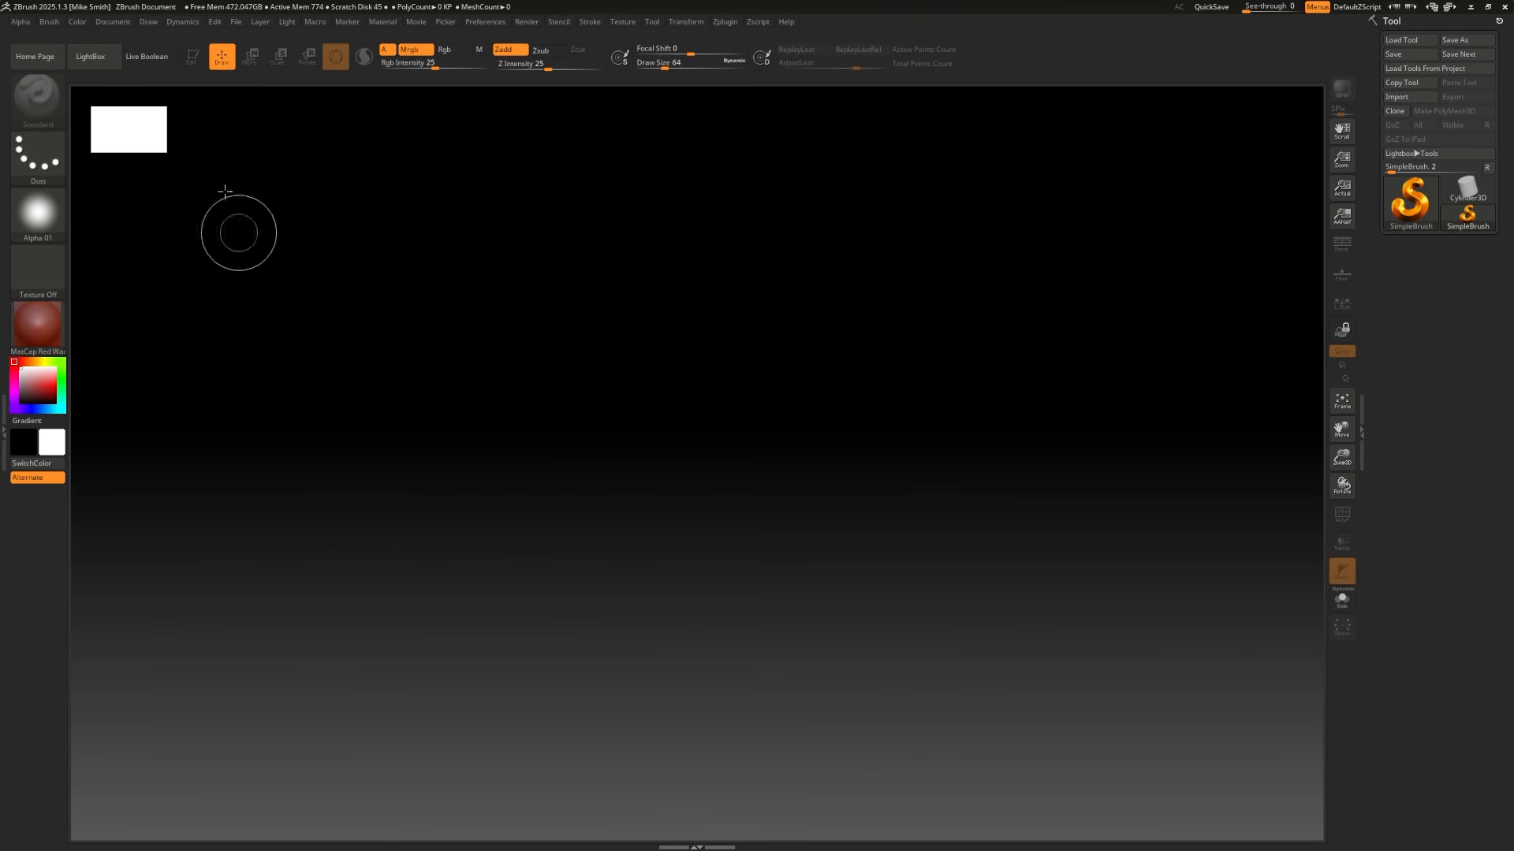
{"action": "left_click", "coordinate": [113, 22]}
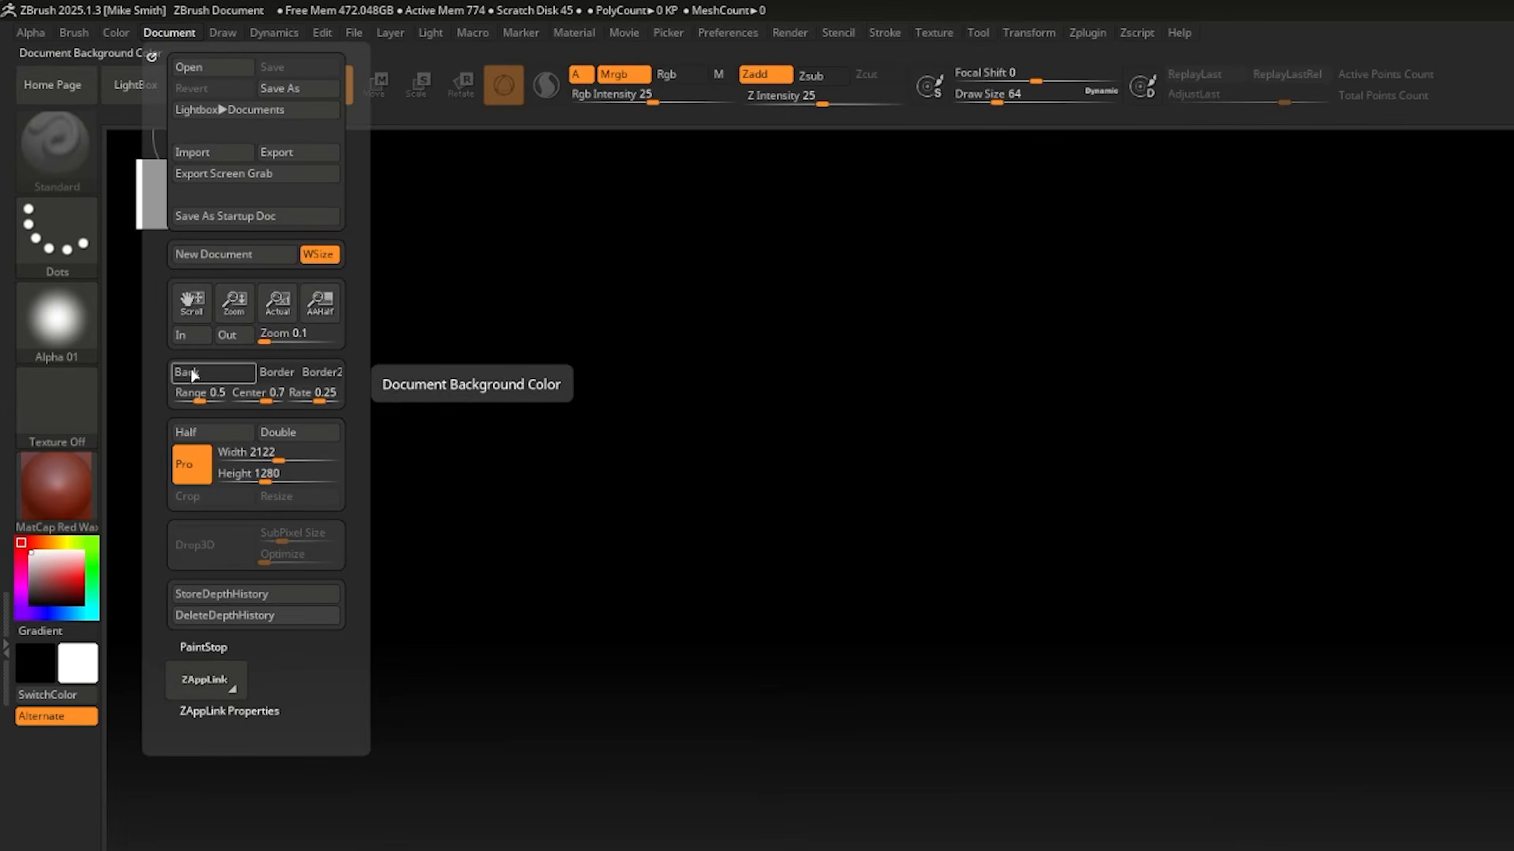
{"action": "left_click_drag", "start_coordinate": [199, 400], "coordinate": [187, 398]}
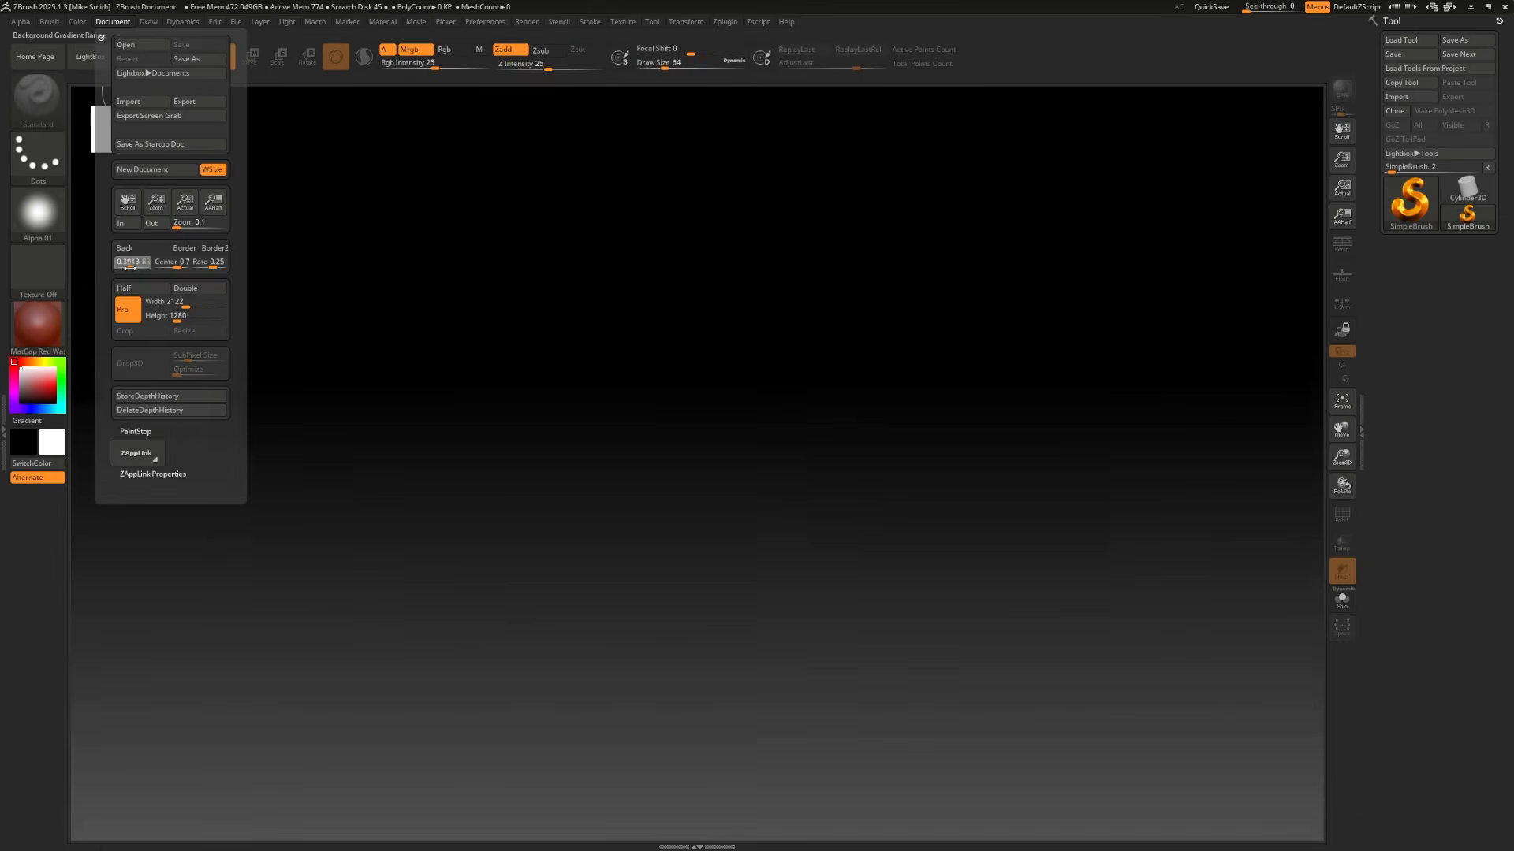
{"action": "left_click_drag", "start_coordinate": [123, 266], "coordinate": [110, 267]}
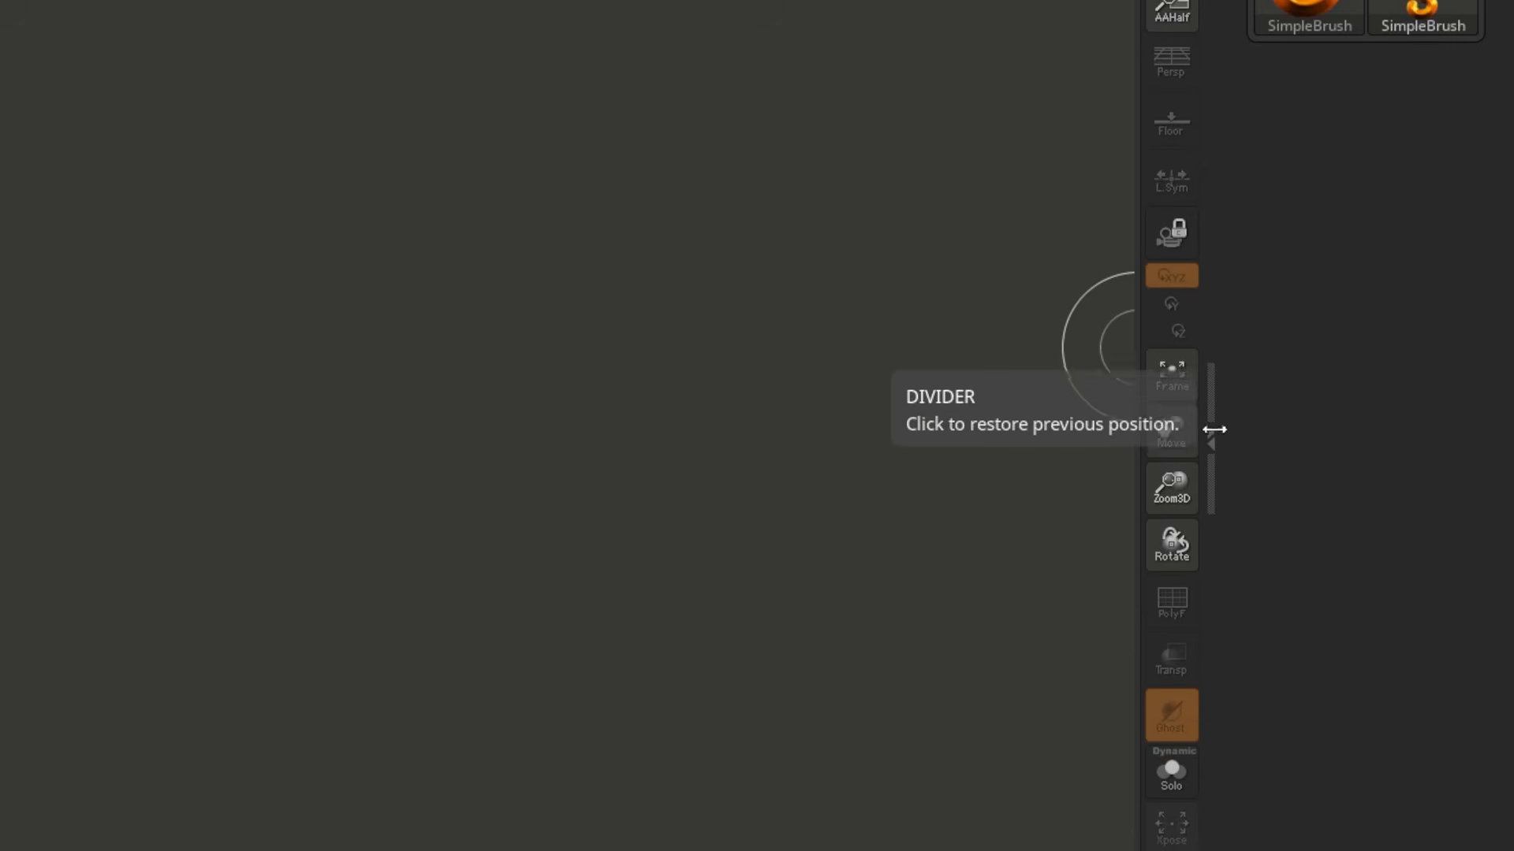
Step: Collapse and restore the right tray, and open the left tray
{"action": "left_click", "coordinate": [1210, 438]}
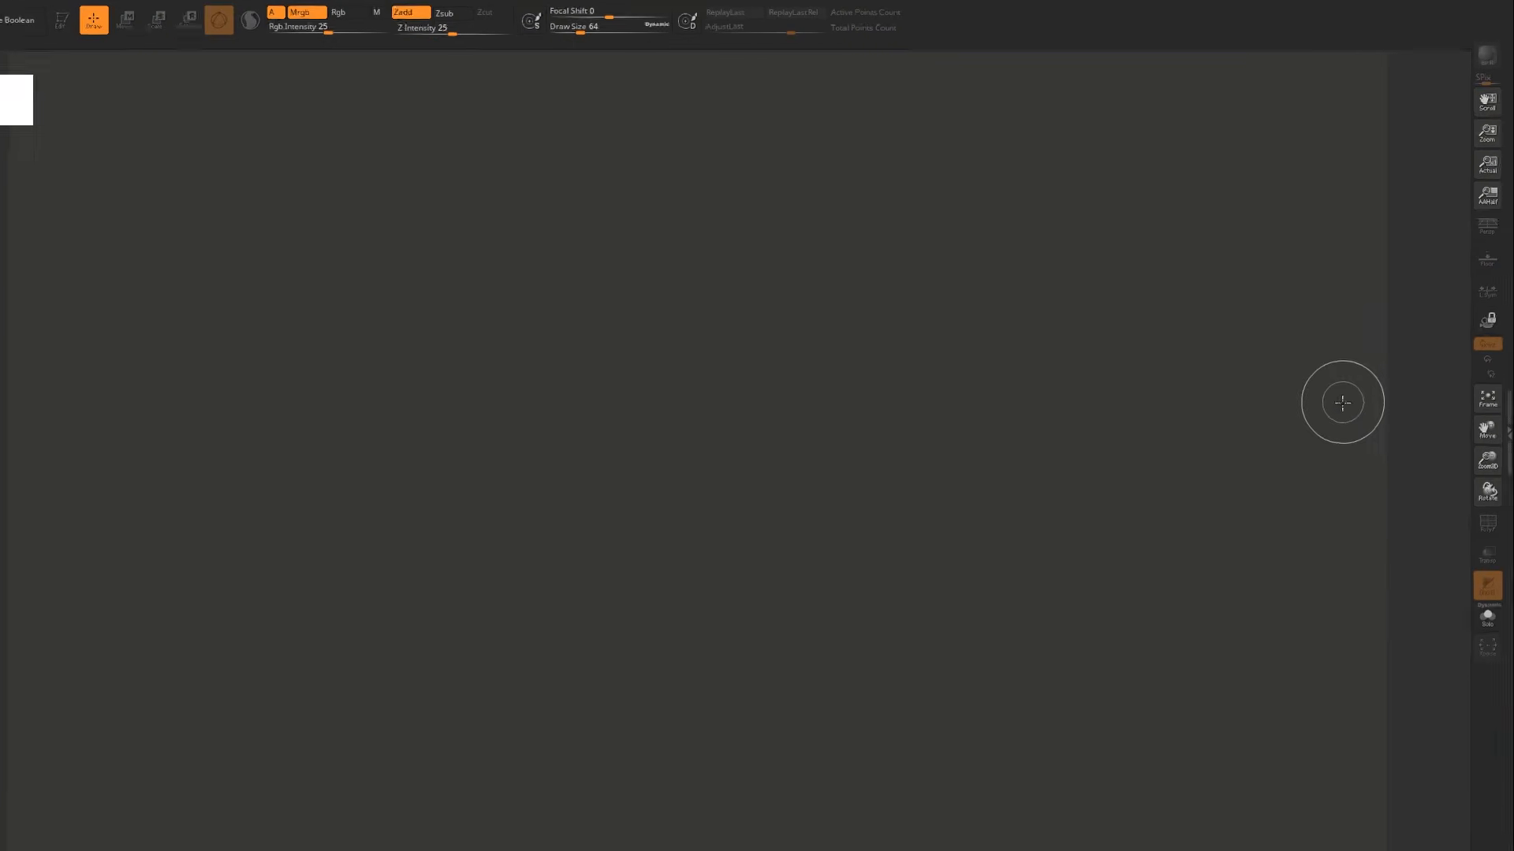
{"action": "left_click", "coordinate": [1480, 447]}
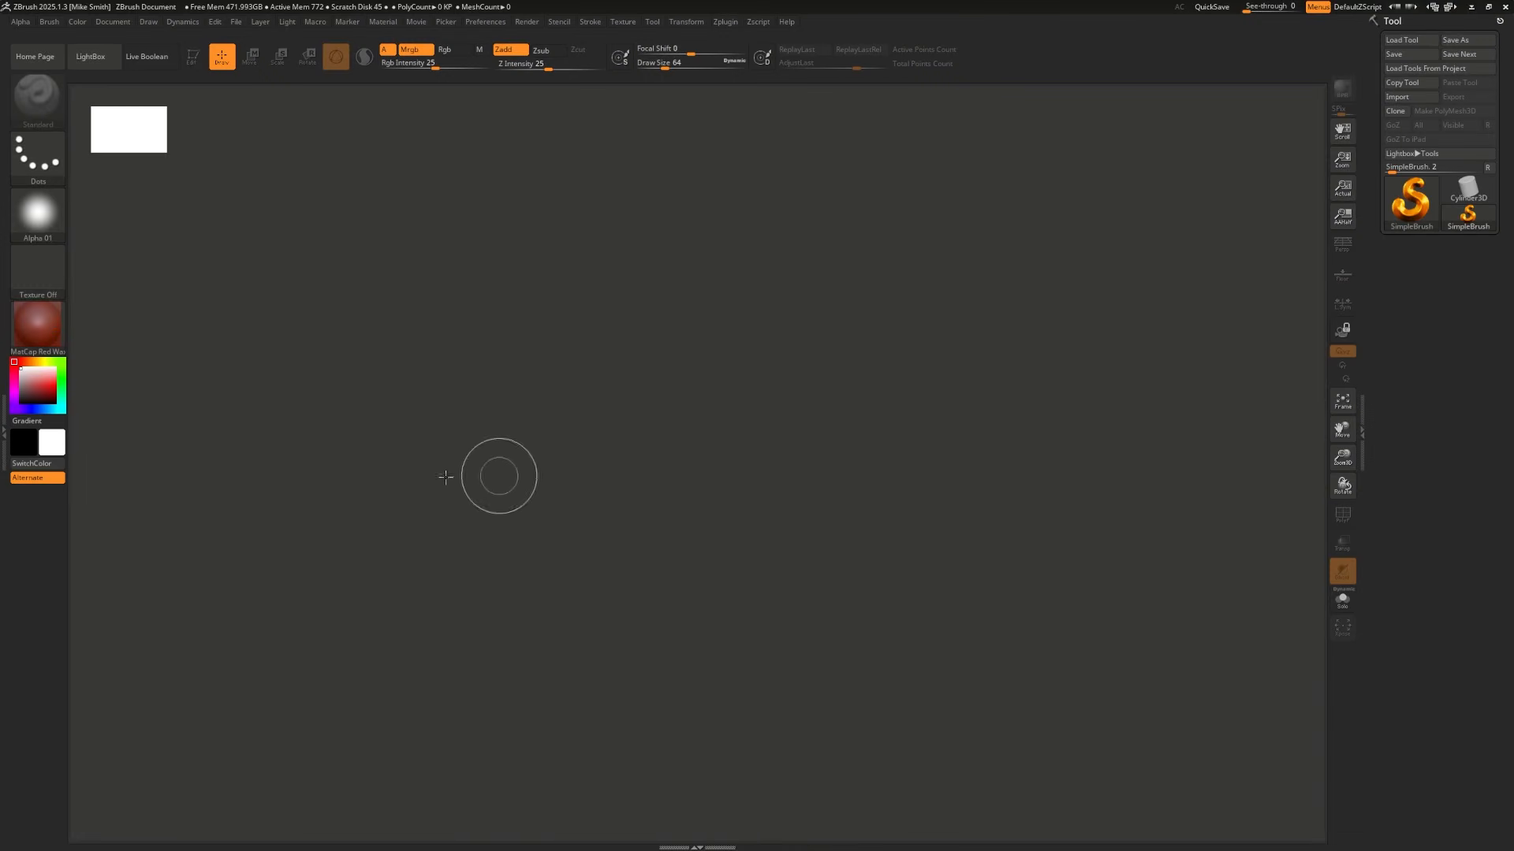
{"action": "left_click", "coordinate": [5, 431]}
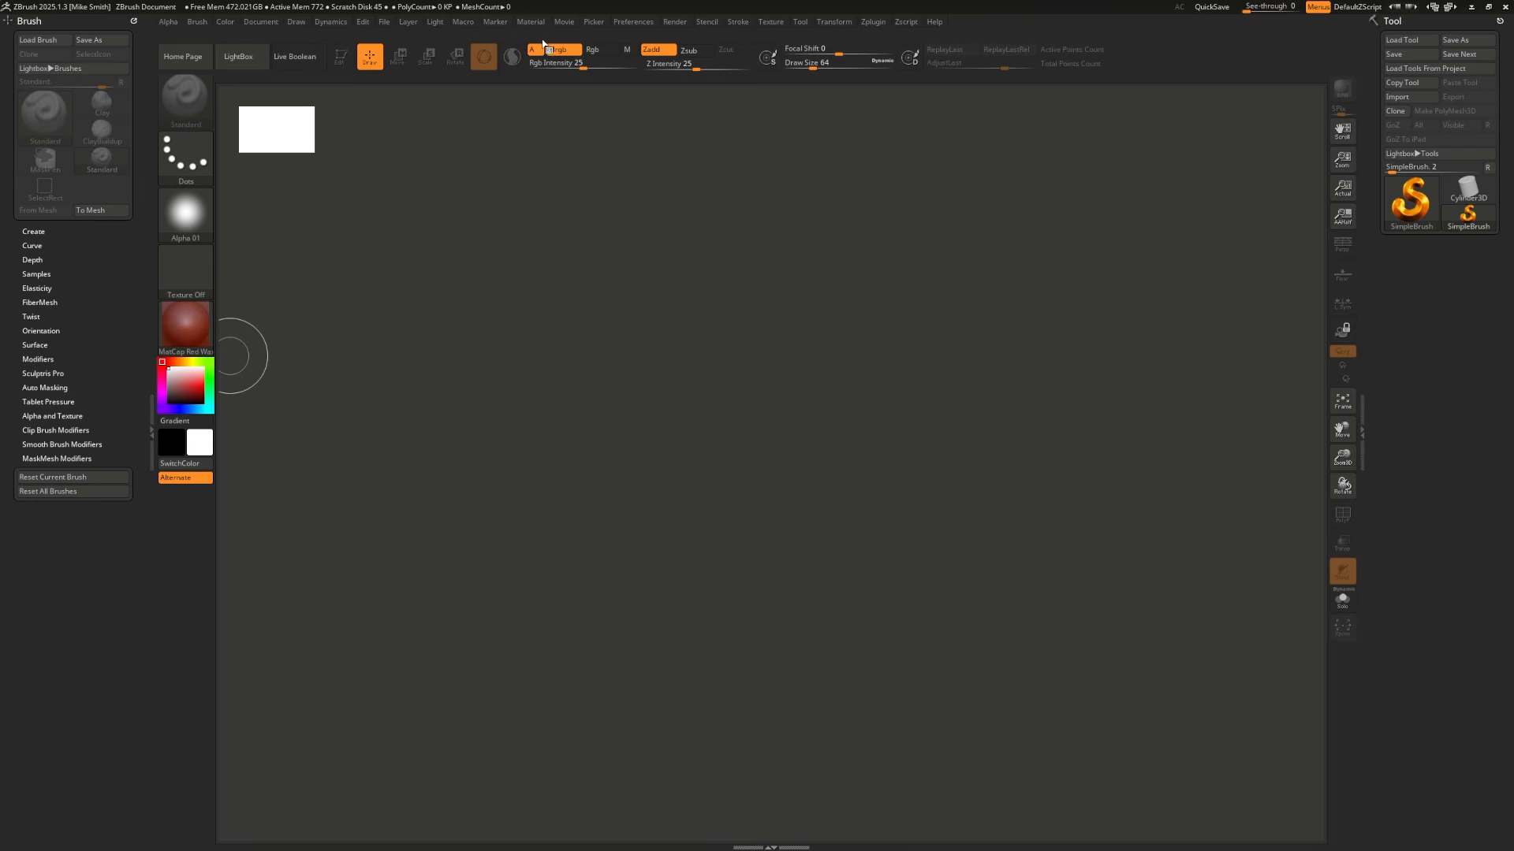
Step: Dock the Brush palette in the left tray and remove the Tool palette from the right tray
{"action": "left_click", "coordinate": [197, 22]}
{"action": "left_click", "coordinate": [1500, 23]}
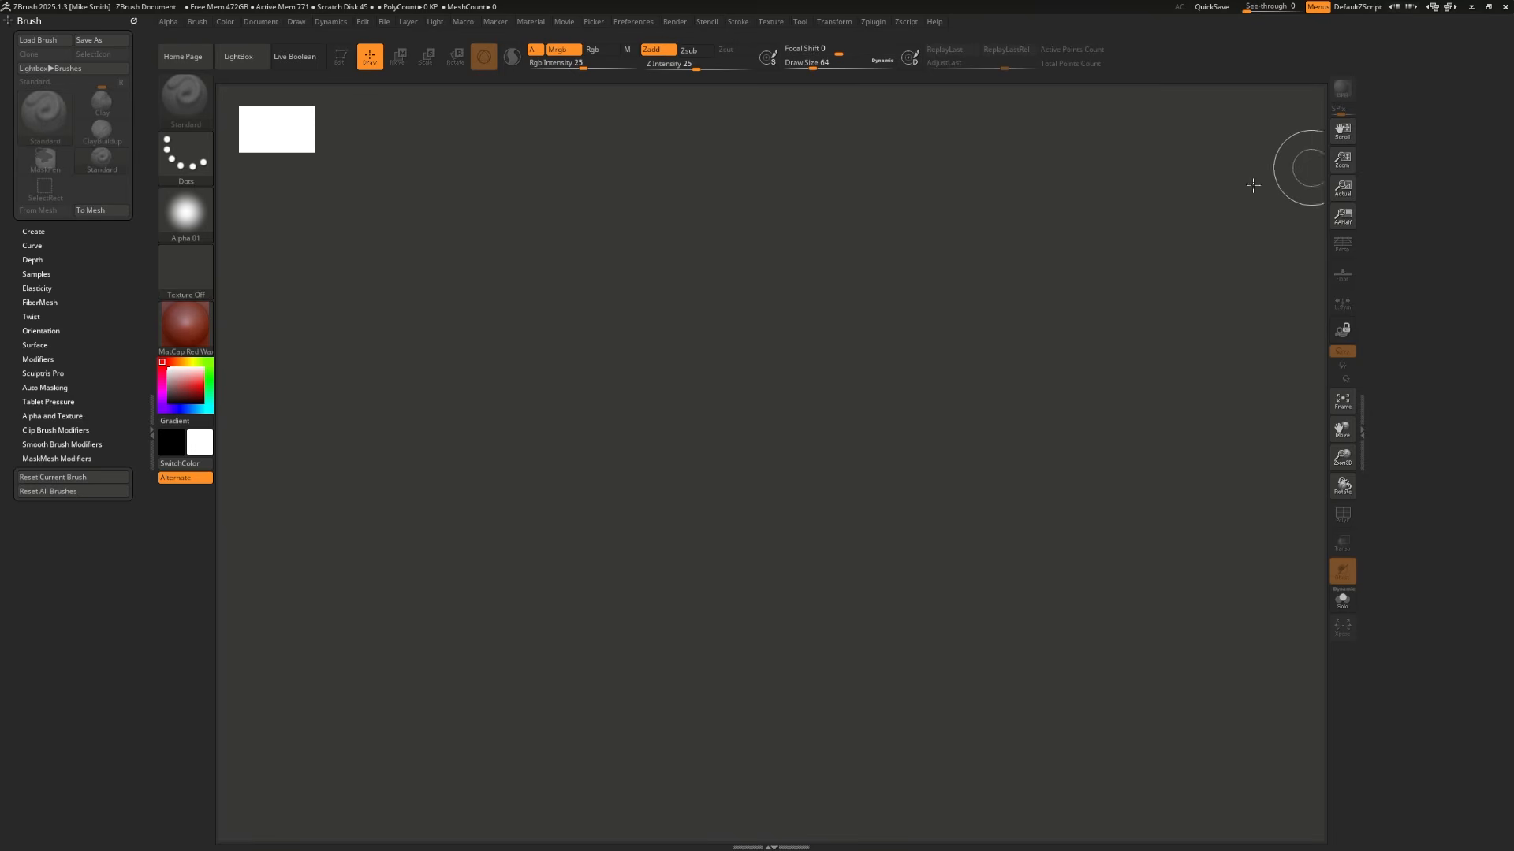
Step: Dock the Render palette in the left tray
{"action": "left_click", "coordinate": [801, 22]}
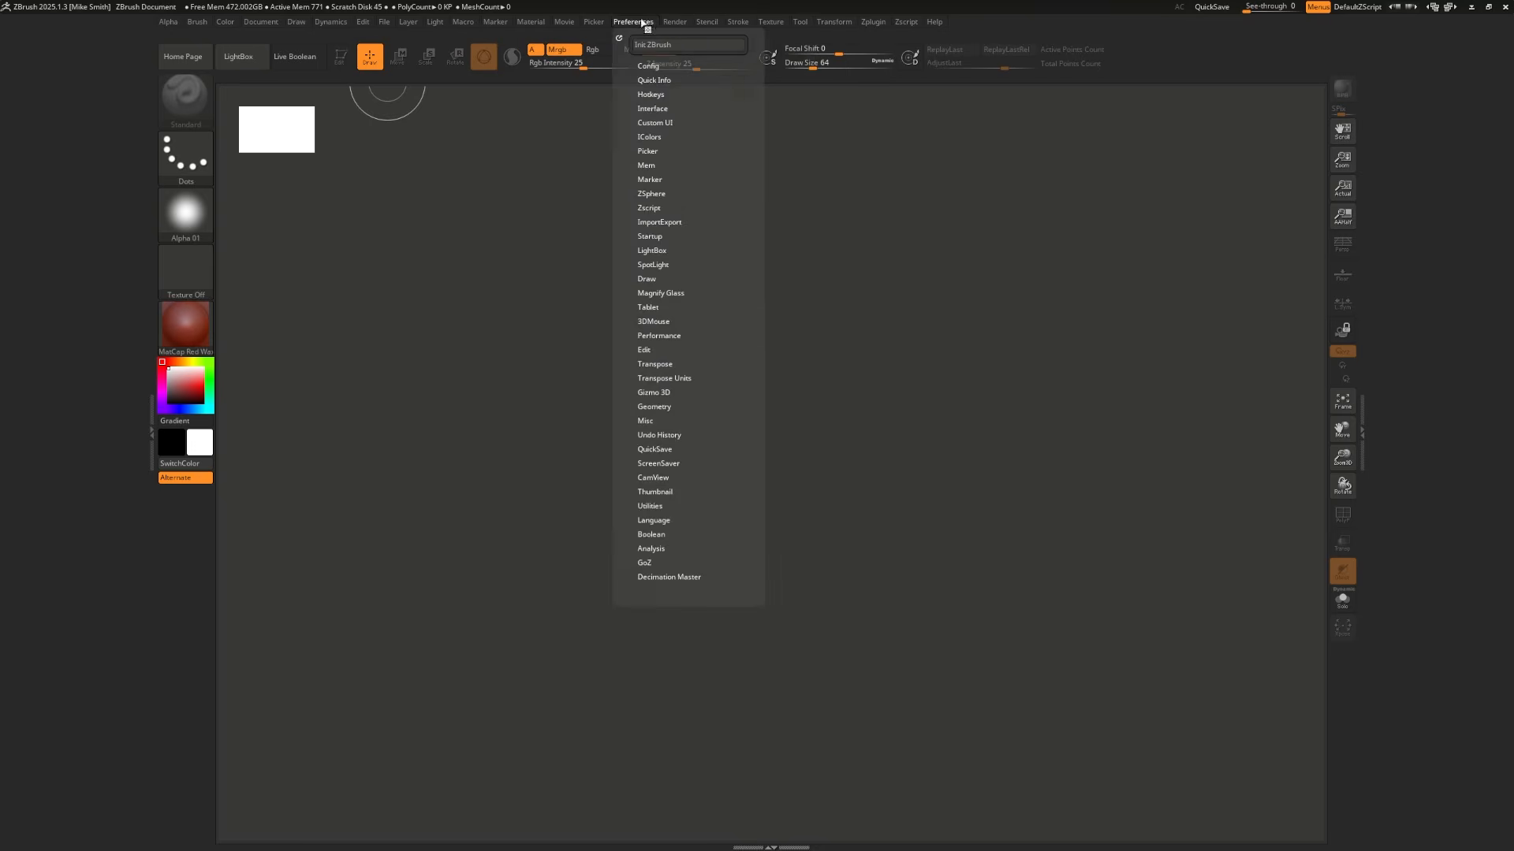
{"action": "mouse_move", "coordinate": [669, 30]}
{"action": "left_click_drag", "start_coordinate": [669, 37], "coordinate": [70, 131]}
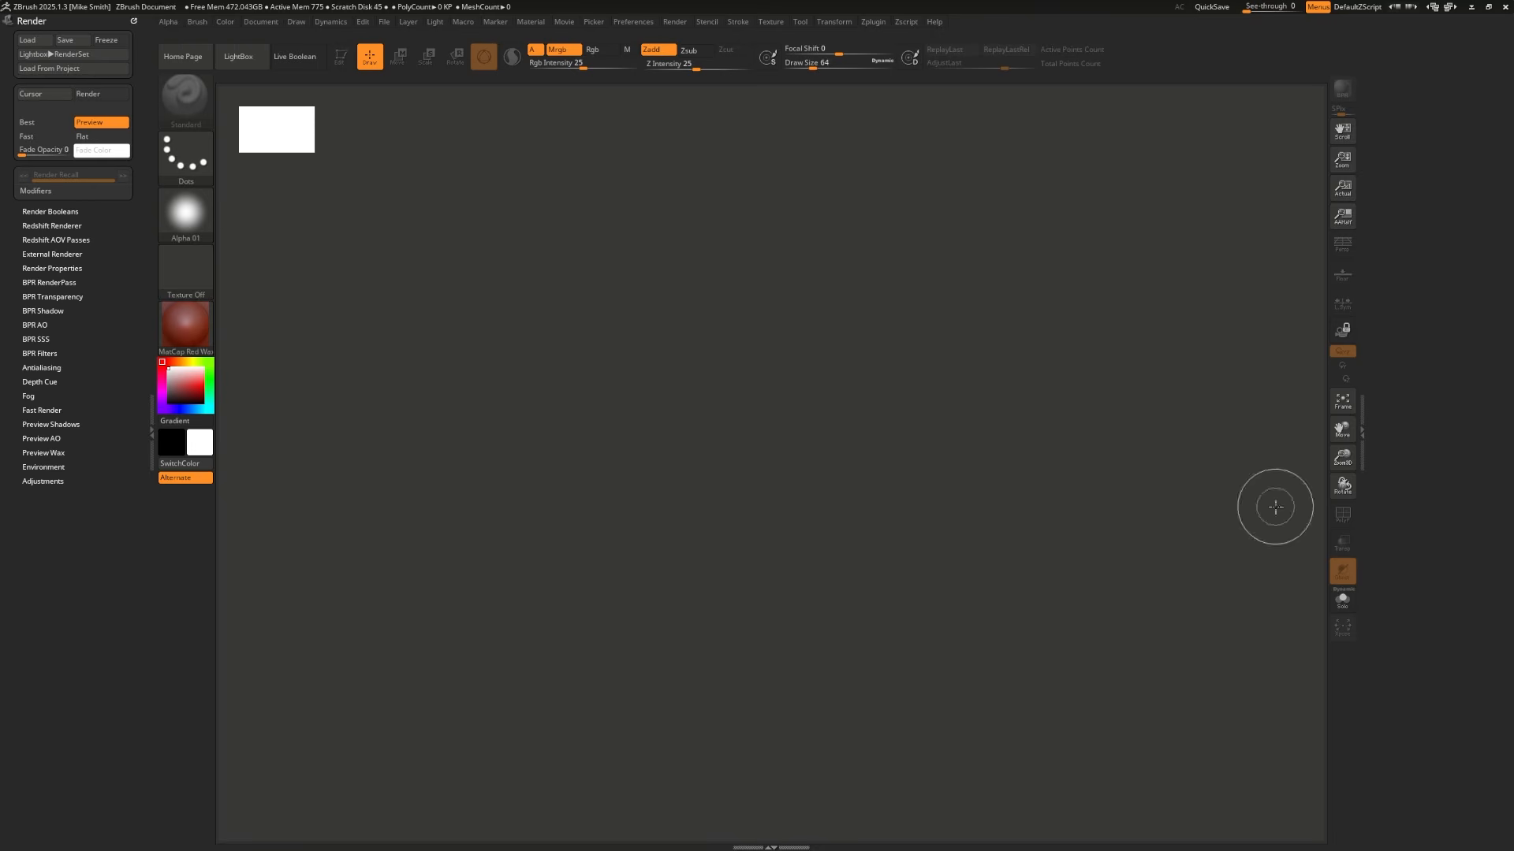
Step: Open and close the bottom tray, and remove the Render palette from the left tray
{"action": "left_click", "coordinate": [762, 847]}
{"action": "left_click", "coordinate": [694, 794]}
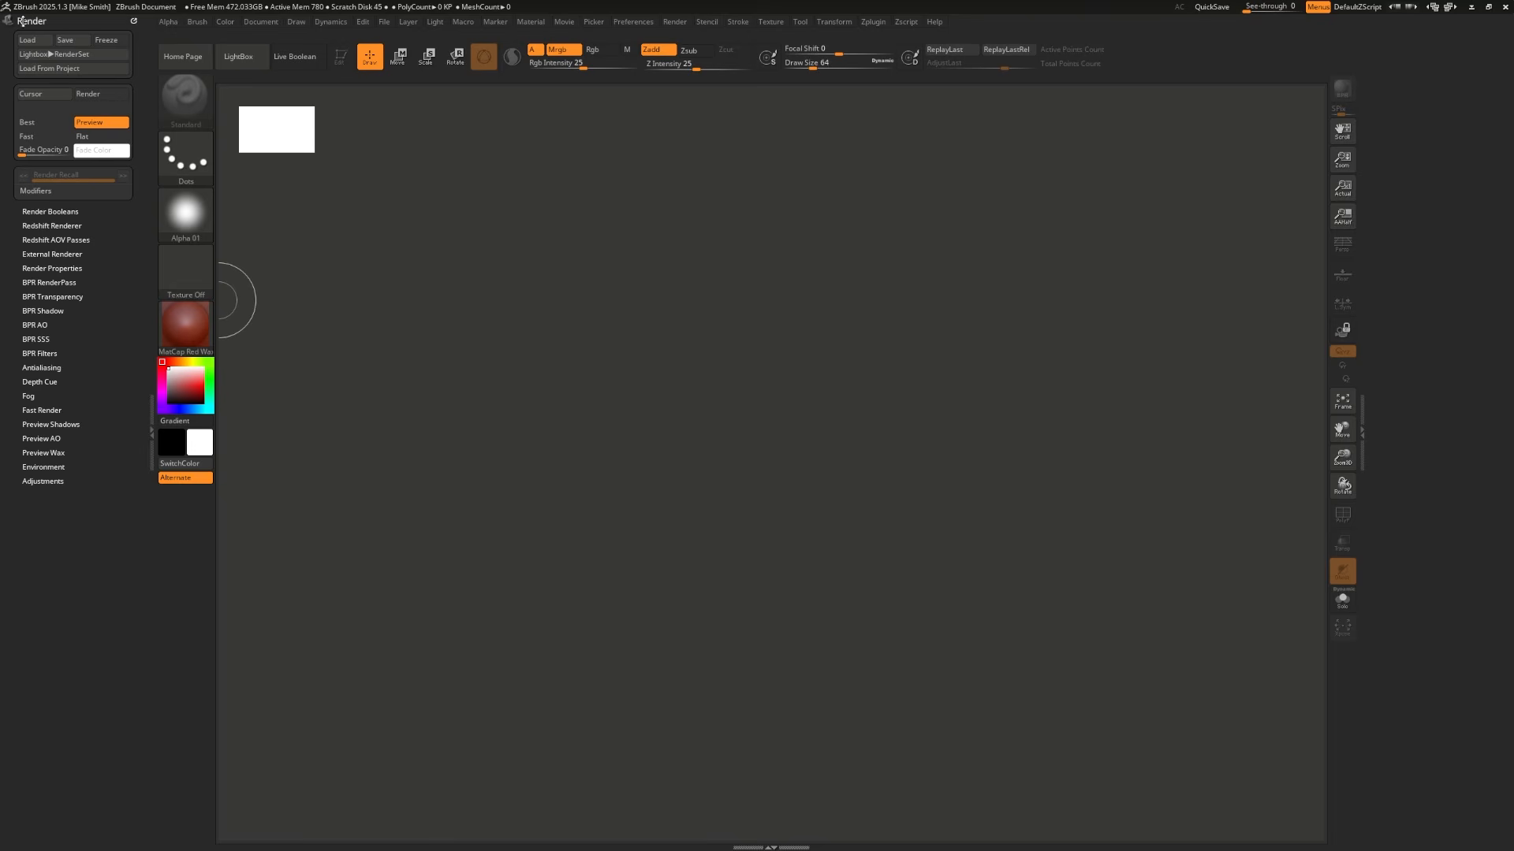
{"action": "left_click_drag", "start_coordinate": [134, 17], "coordinate": [574, 17]}
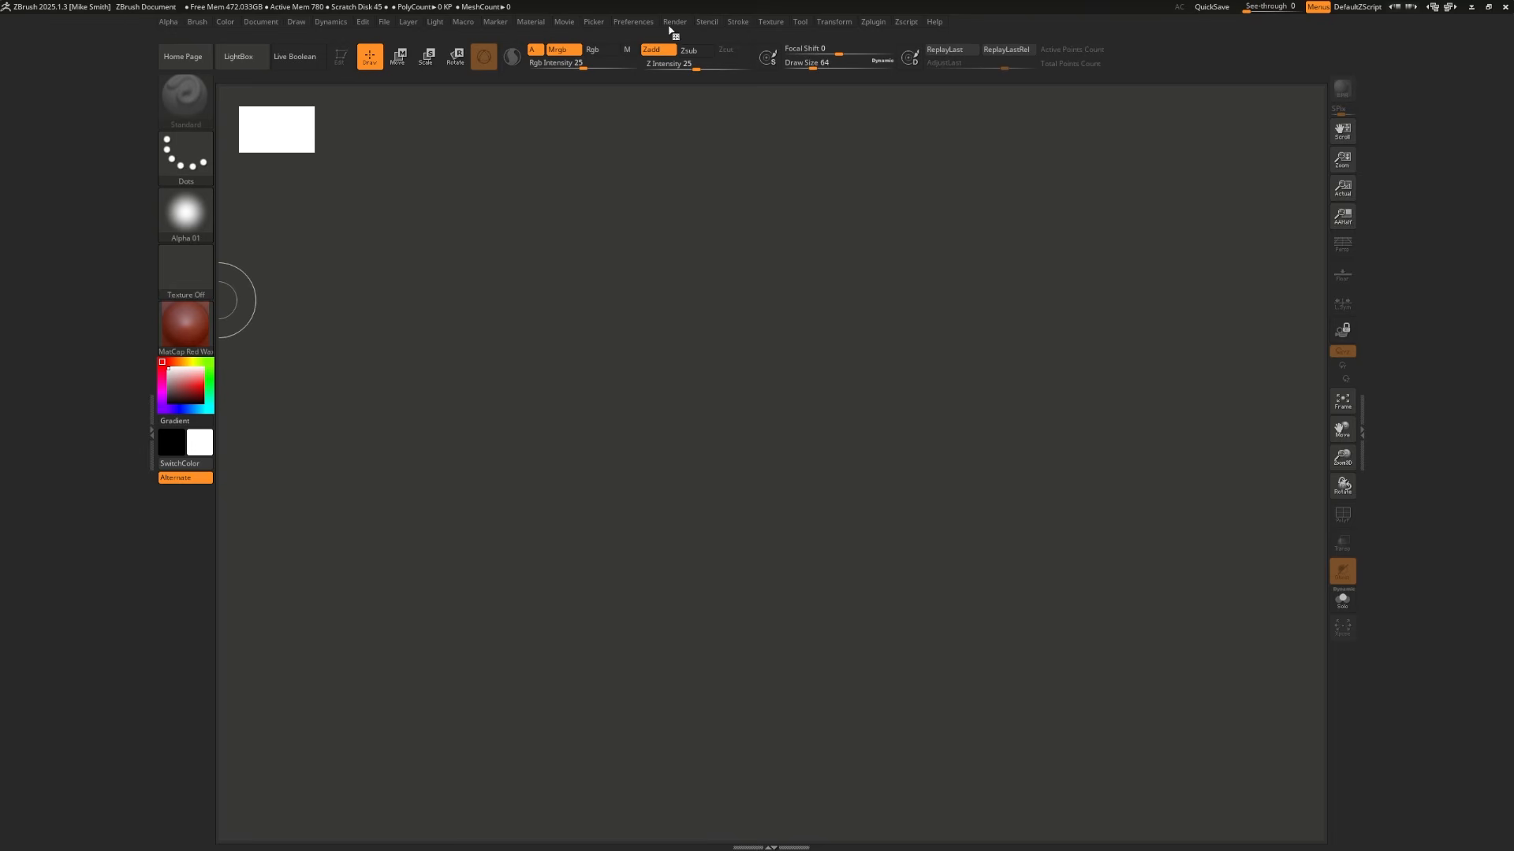
Step: Dock the Tool palette in the left tray and collapse the right tray
{"action": "left_click", "coordinate": [801, 22]}
{"action": "left_click_drag", "start_coordinate": [799, 37], "coordinate": [63, 113]}
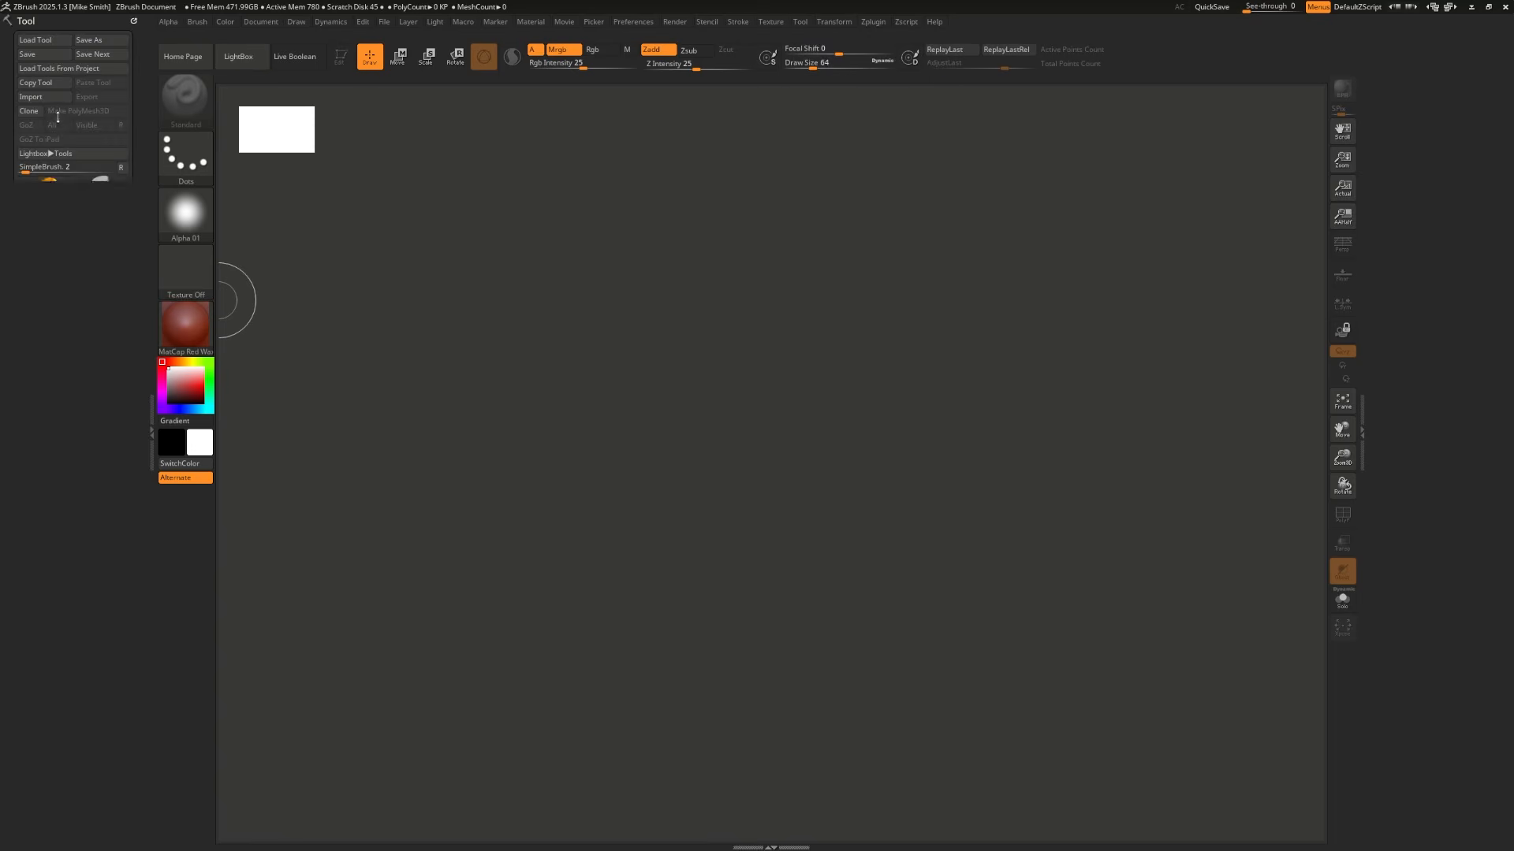
{"action": "left_click", "coordinate": [1363, 427]}
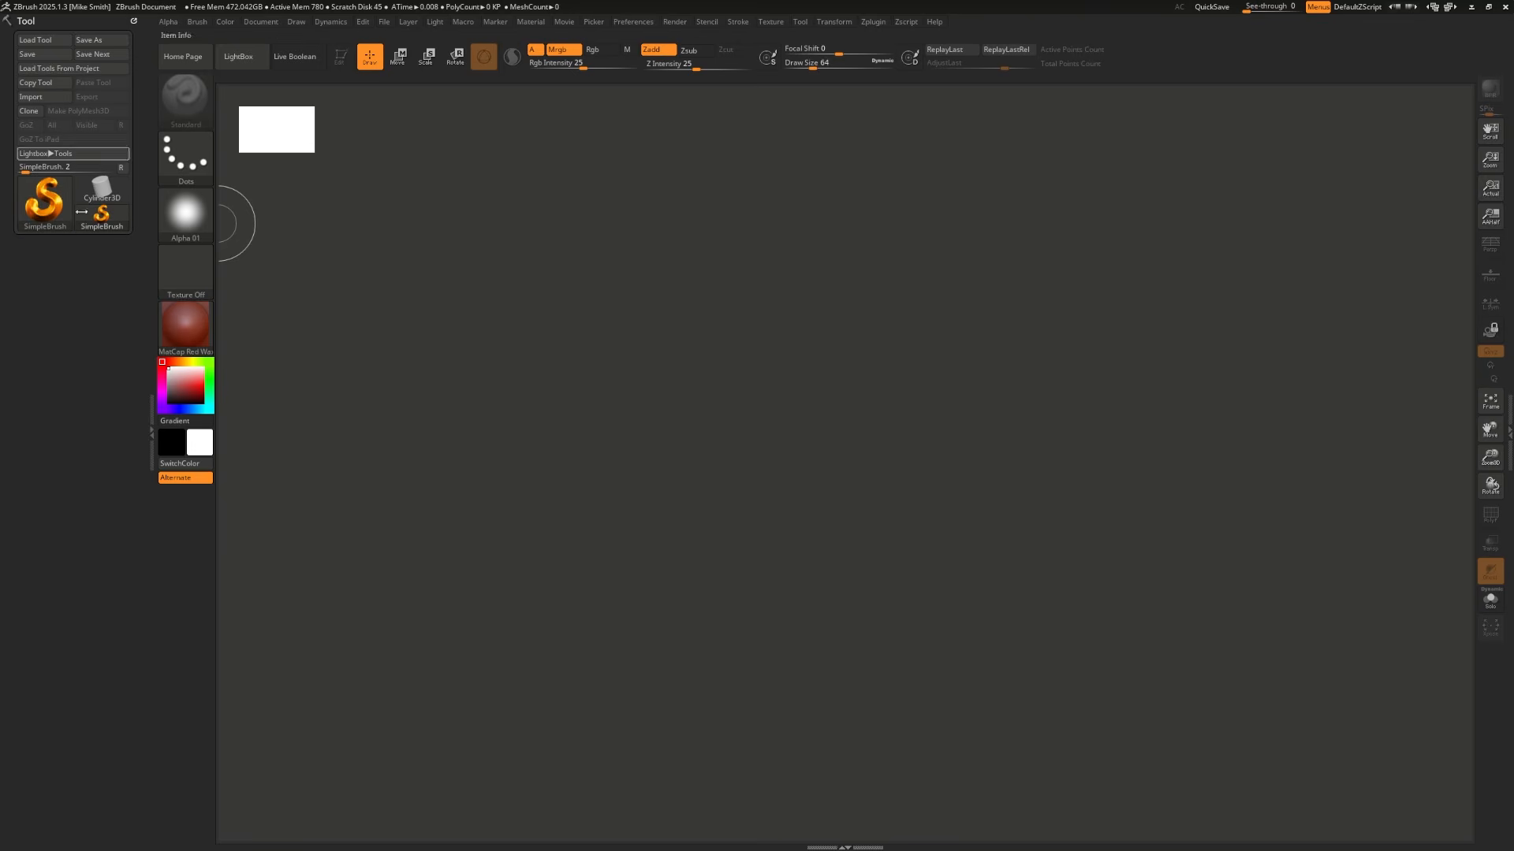
Step: Scribble overlapping strokes over the canvas with the SimpleBrush and clear the canvas
{"action": "mouse_move", "coordinate": [436, 477]}
{"action": "left_mouse_down"}
{"action": "mouse_move", "coordinate": [469, 413]}
{"action": "mouse_move", "coordinate": [713, 394]}
{"action": "mouse_move", "coordinate": [812, 544]}
{"action": "left_mouse_up"}
{"action": "mouse_move", "coordinate": [883, 510]}
{"action": "left_mouse_down"}
{"action": "mouse_move", "coordinate": [902, 464]}
{"action": "mouse_move", "coordinate": [1075, 547]}
{"action": "mouse_move", "coordinate": [460, 533]}
{"action": "mouse_move", "coordinate": [631, 229]}
{"action": "mouse_move", "coordinate": [795, 436]}
{"action": "mouse_move", "coordinate": [1014, 461]}
{"action": "mouse_move", "coordinate": [1033, 257]}
{"action": "mouse_move", "coordinate": [544, 324]}
{"action": "mouse_move", "coordinate": [395, 439]}
{"action": "mouse_move", "coordinate": [1118, 476]}
{"action": "left_mouse_up"}
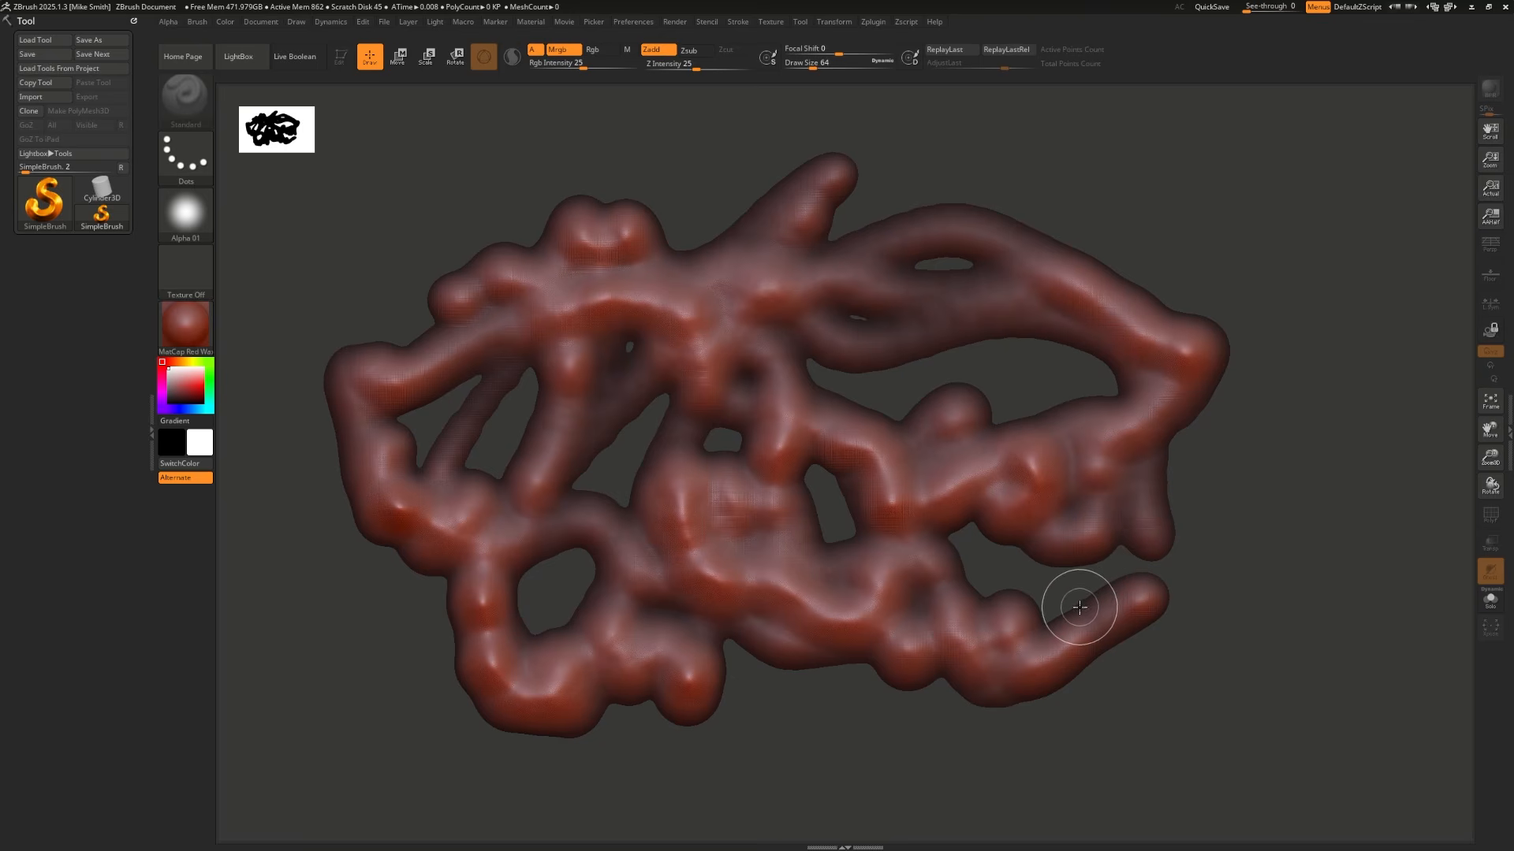
{"action": "left_click_drag", "start_coordinate": [1079, 609], "coordinate": [695, 719]}
{"action": "mouse_move", "coordinate": [363, 637]}
{"action": "left_mouse_down"}
{"action": "mouse_move", "coordinate": [306, 380]}
{"action": "mouse_move", "coordinate": [1124, 269]}
{"action": "mouse_move", "coordinate": [1155, 317]}
{"action": "left_mouse_up"}
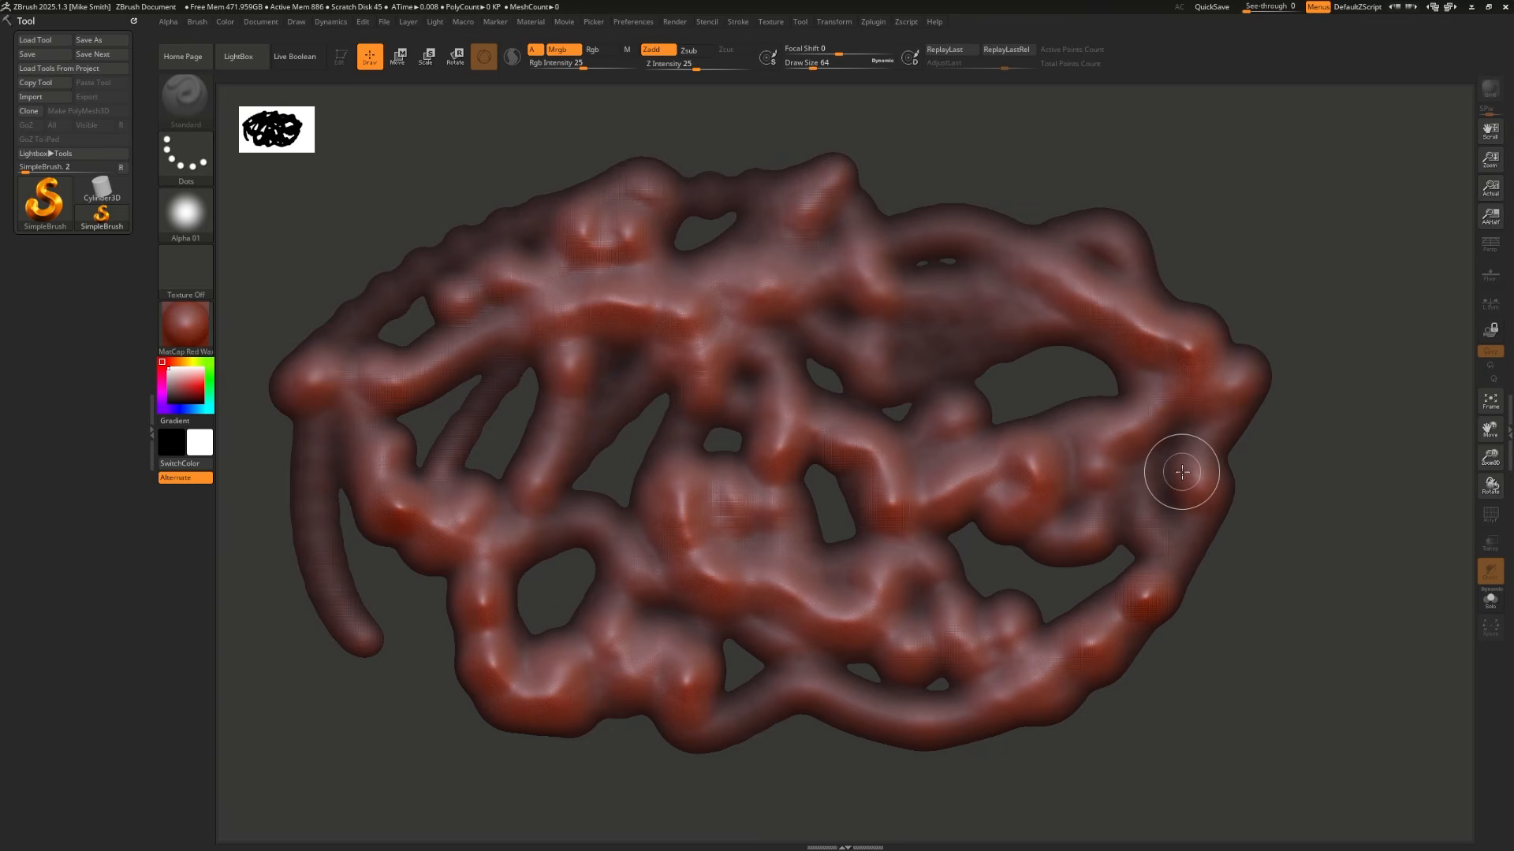
{"action": "key", "text": "ctrl+n"}
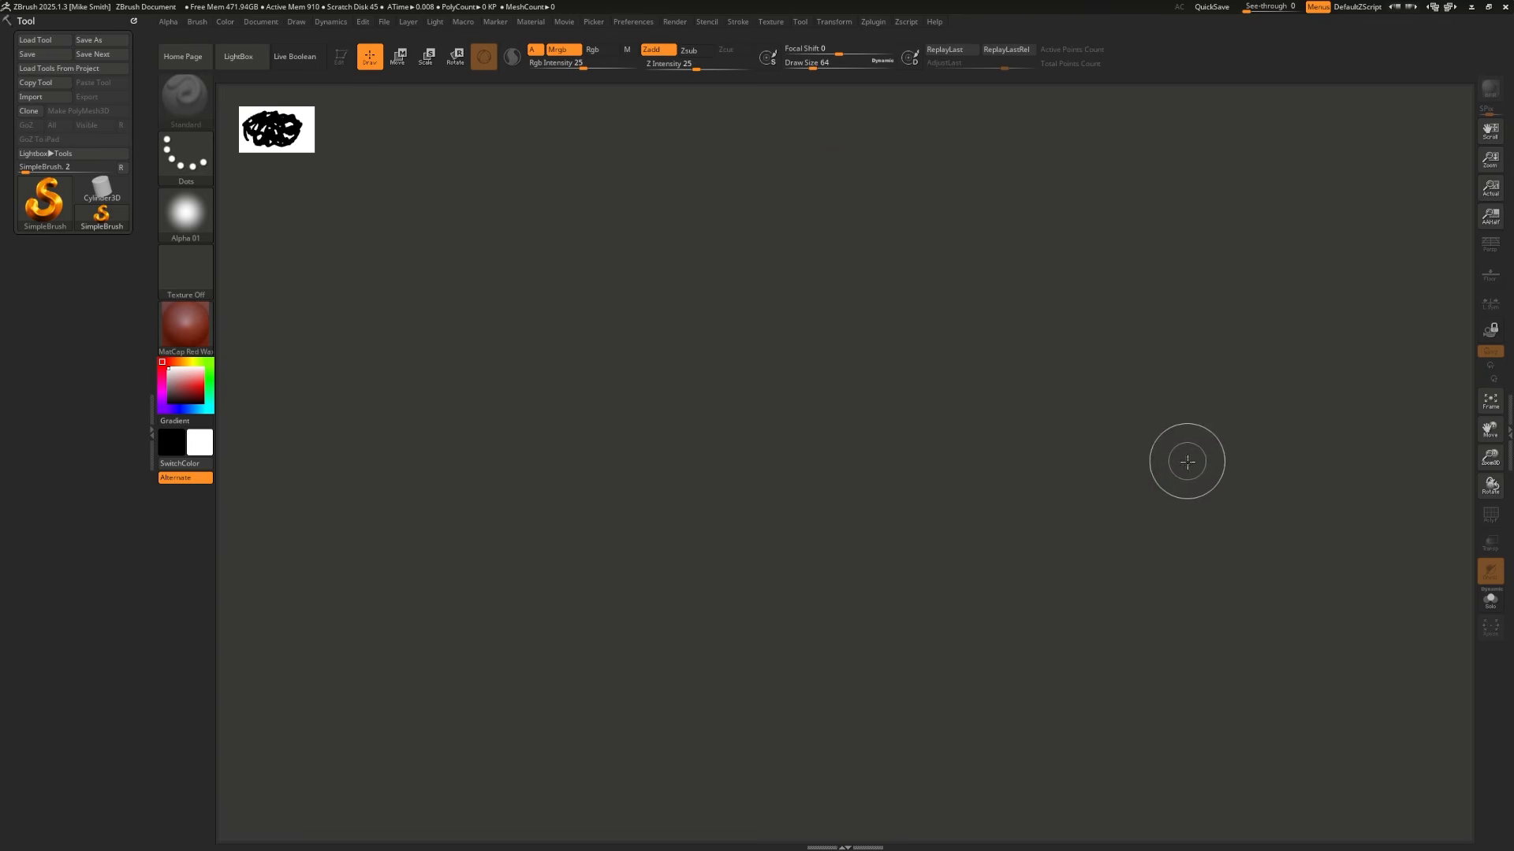
{"action": "mouse_move", "coordinate": [433, 303]}
{"action": "left_mouse_down"}
{"action": "mouse_move", "coordinate": [557, 354]}
{"action": "mouse_move", "coordinate": [1079, 477]}
{"action": "mouse_move", "coordinate": [717, 395]}
{"action": "mouse_move", "coordinate": [604, 528]}
{"action": "left_mouse_up"}
{"action": "key", "text": "ctrl+n"}
Step: Choose the Cube3D mesh as the tool and draw many overlapping cubes of varied sizes and angles across the canvas
{"action": "left_click", "coordinate": [52, 202]}
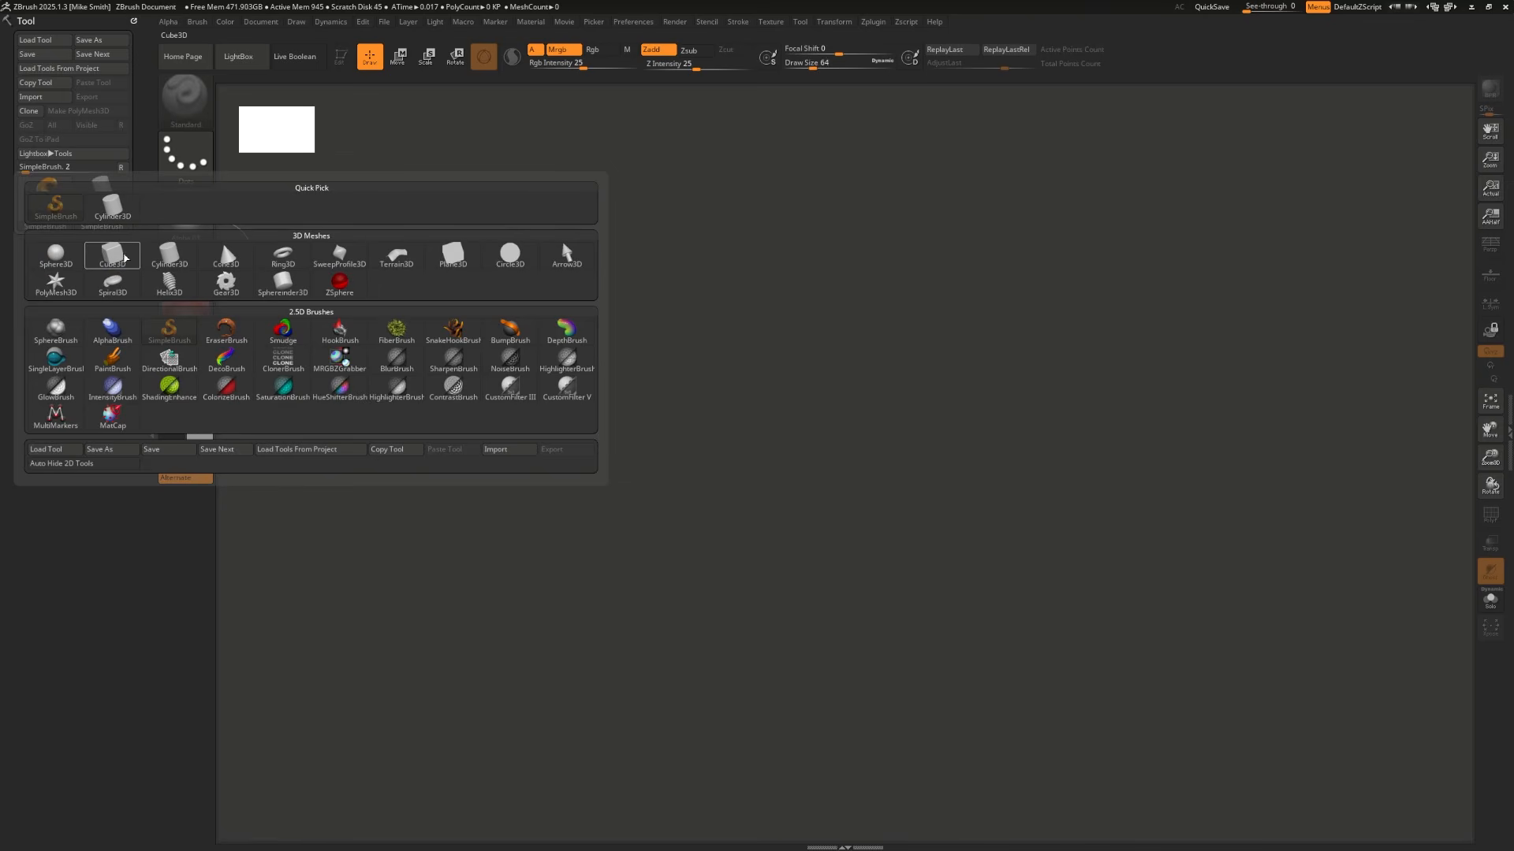
{"action": "left_click", "coordinate": [116, 254]}
{"action": "left_click_drag", "start_coordinate": [612, 372], "coordinate": [603, 467]}
{"action": "left_click_drag", "start_coordinate": [658, 475], "coordinate": [674, 351]}
{"action": "left_click_drag", "start_coordinate": [678, 355], "coordinate": [611, 445]}
{"action": "left_click_drag", "start_coordinate": [622, 442], "coordinate": [613, 517]}
{"action": "left_click_drag", "start_coordinate": [789, 419], "coordinate": [848, 547]}
{"action": "left_click_drag", "start_coordinate": [792, 467], "coordinate": [784, 609]}
{"action": "left_click_drag", "start_coordinate": [717, 548], "coordinate": [618, 642]}
{"action": "left_click_drag", "start_coordinate": [544, 607], "coordinate": [440, 655]}
{"action": "left_click_drag", "start_coordinate": [380, 586], "coordinate": [501, 401]}
{"action": "left_click_drag", "start_coordinate": [580, 392], "coordinate": [718, 341]}
{"action": "left_click_drag", "start_coordinate": [744, 317], "coordinate": [798, 536]}
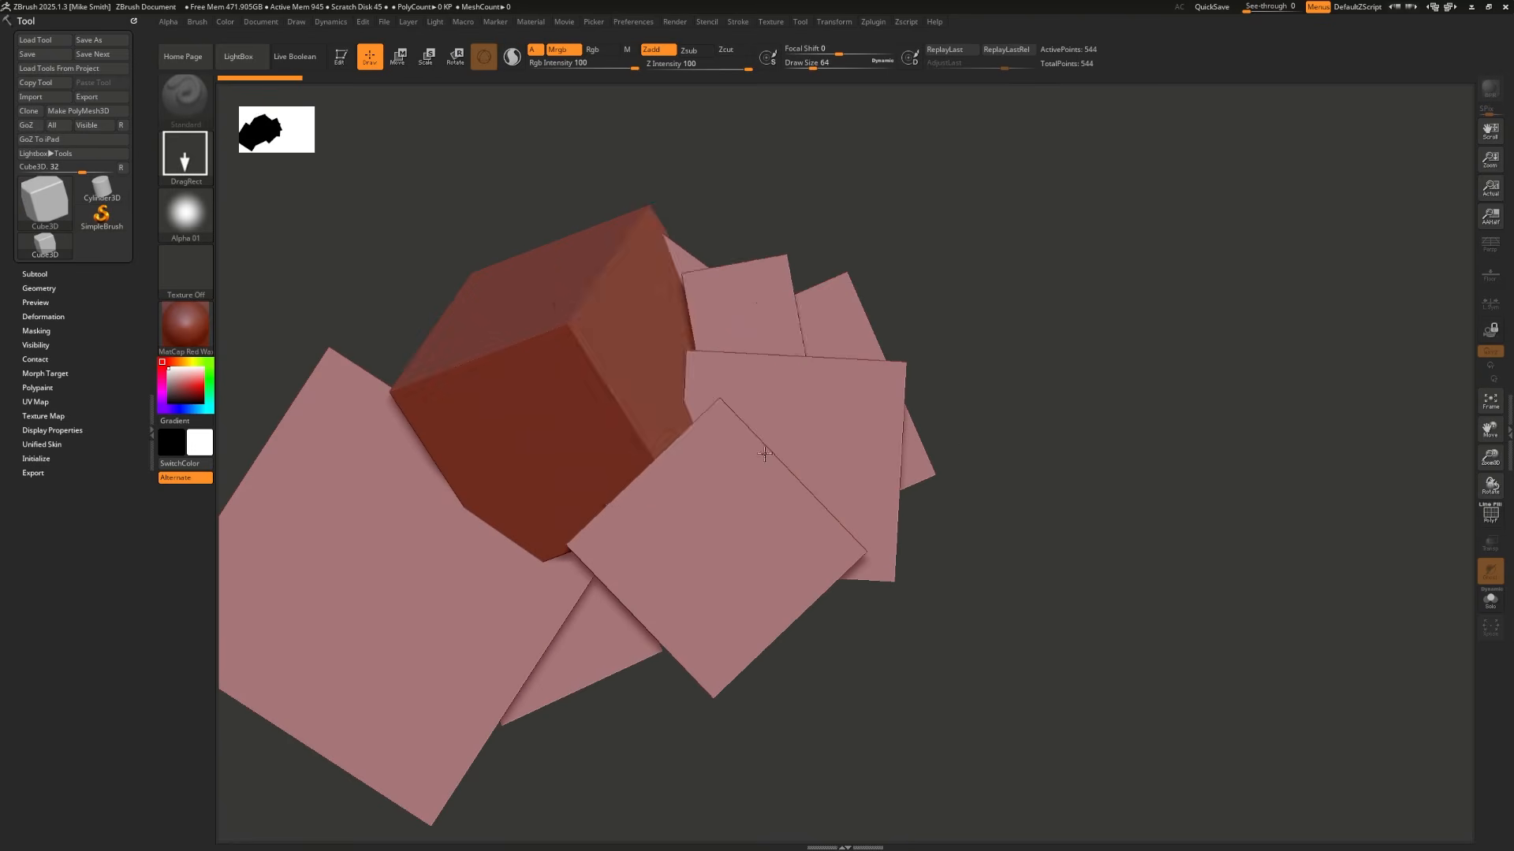
{"action": "left_click_drag", "start_coordinate": [915, 508], "coordinate": [949, 661]}
{"action": "left_click_drag", "start_coordinate": [729, 557], "coordinate": [598, 390]}
{"action": "left_click_drag", "start_coordinate": [637, 493], "coordinate": [716, 429]}
{"action": "left_click_drag", "start_coordinate": [653, 596], "coordinate": [660, 785]}
{"action": "left_click_drag", "start_coordinate": [768, 615], "coordinate": [891, 475]}
{"action": "left_click_drag", "start_coordinate": [939, 673], "coordinate": [980, 816]}
{"action": "left_click_drag", "start_coordinate": [1084, 566], "coordinate": [1218, 384]}
{"action": "left_click_drag", "start_coordinate": [903, 351], "coordinate": [622, 604]}
{"action": "left_click_drag", "start_coordinate": [694, 528], "coordinate": [590, 678]}
{"action": "left_click_drag", "start_coordinate": [551, 577], "coordinate": [350, 567]}
{"action": "left_click_drag", "start_coordinate": [384, 442], "coordinate": [312, 661]}
{"action": "left_click_drag", "start_coordinate": [329, 539], "coordinate": [486, 610]}
{"action": "left_click_drag", "start_coordinate": [449, 557], "coordinate": [700, 675]}
{"action": "left_click_drag", "start_coordinate": [824, 597], "coordinate": [878, 749]}
{"action": "left_click_drag", "start_coordinate": [853, 692], "coordinate": [888, 784]}
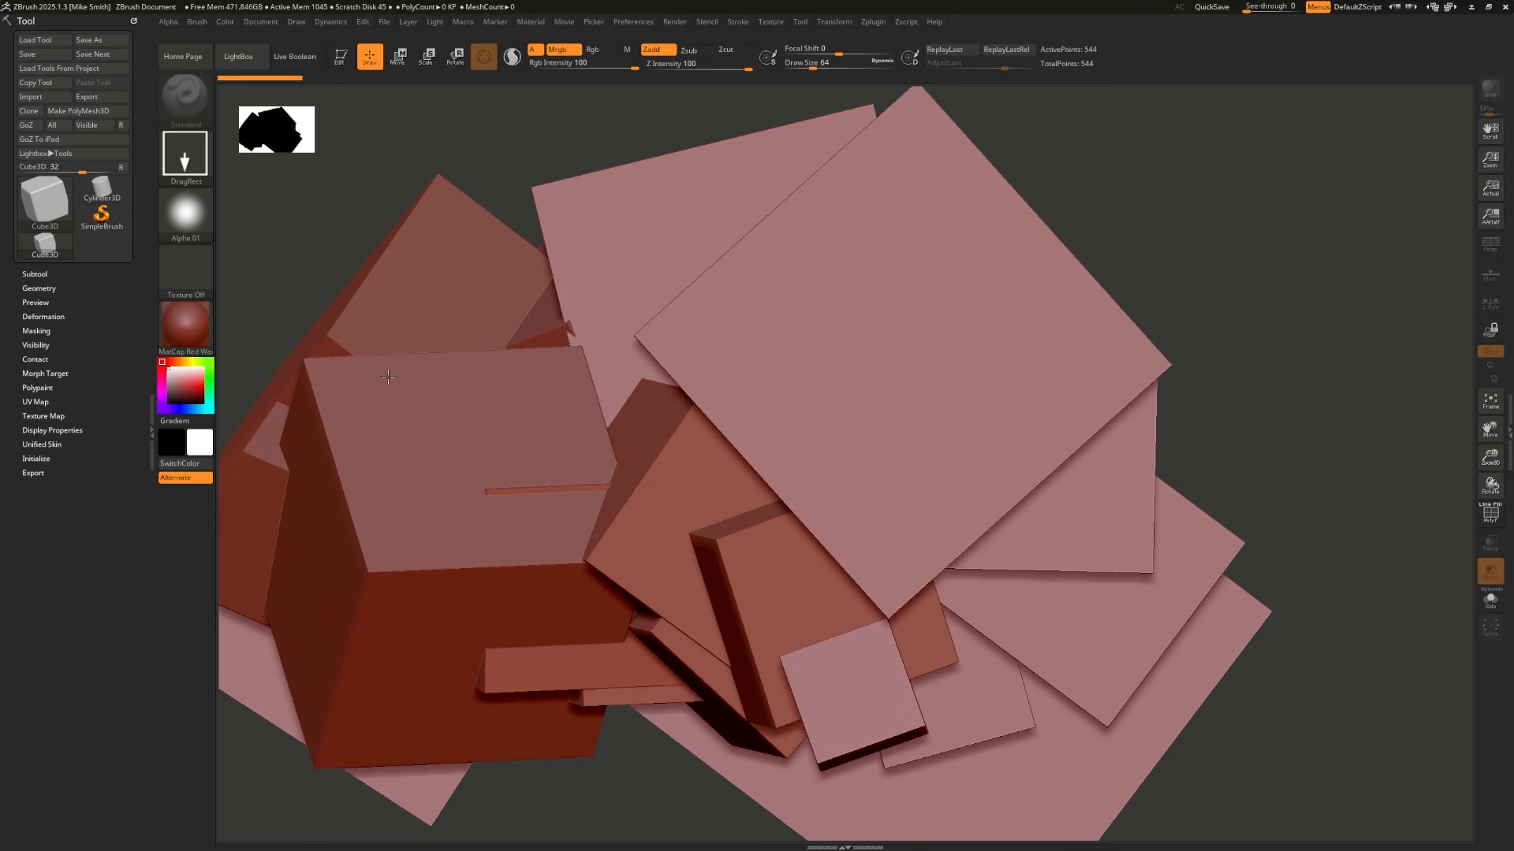
Step: Draw more overlapping cubes of varied sizes and rotations across the canvas, over the existing ones
{"action": "left_click_drag", "start_coordinate": [399, 331], "coordinate": [359, 477]}
{"action": "left_click_drag", "start_coordinate": [428, 337], "coordinate": [420, 445]}
{"action": "left_click_drag", "start_coordinate": [465, 386], "coordinate": [473, 506]}
{"action": "left_click_drag", "start_coordinate": [774, 413], "coordinate": [784, 532]}
{"action": "left_click_drag", "start_coordinate": [926, 439], "coordinate": [939, 574]}
{"action": "left_click_drag", "start_coordinate": [1032, 463], "coordinate": [1039, 607]}
{"action": "left_click_drag", "start_coordinate": [1155, 488], "coordinate": [1162, 678]}
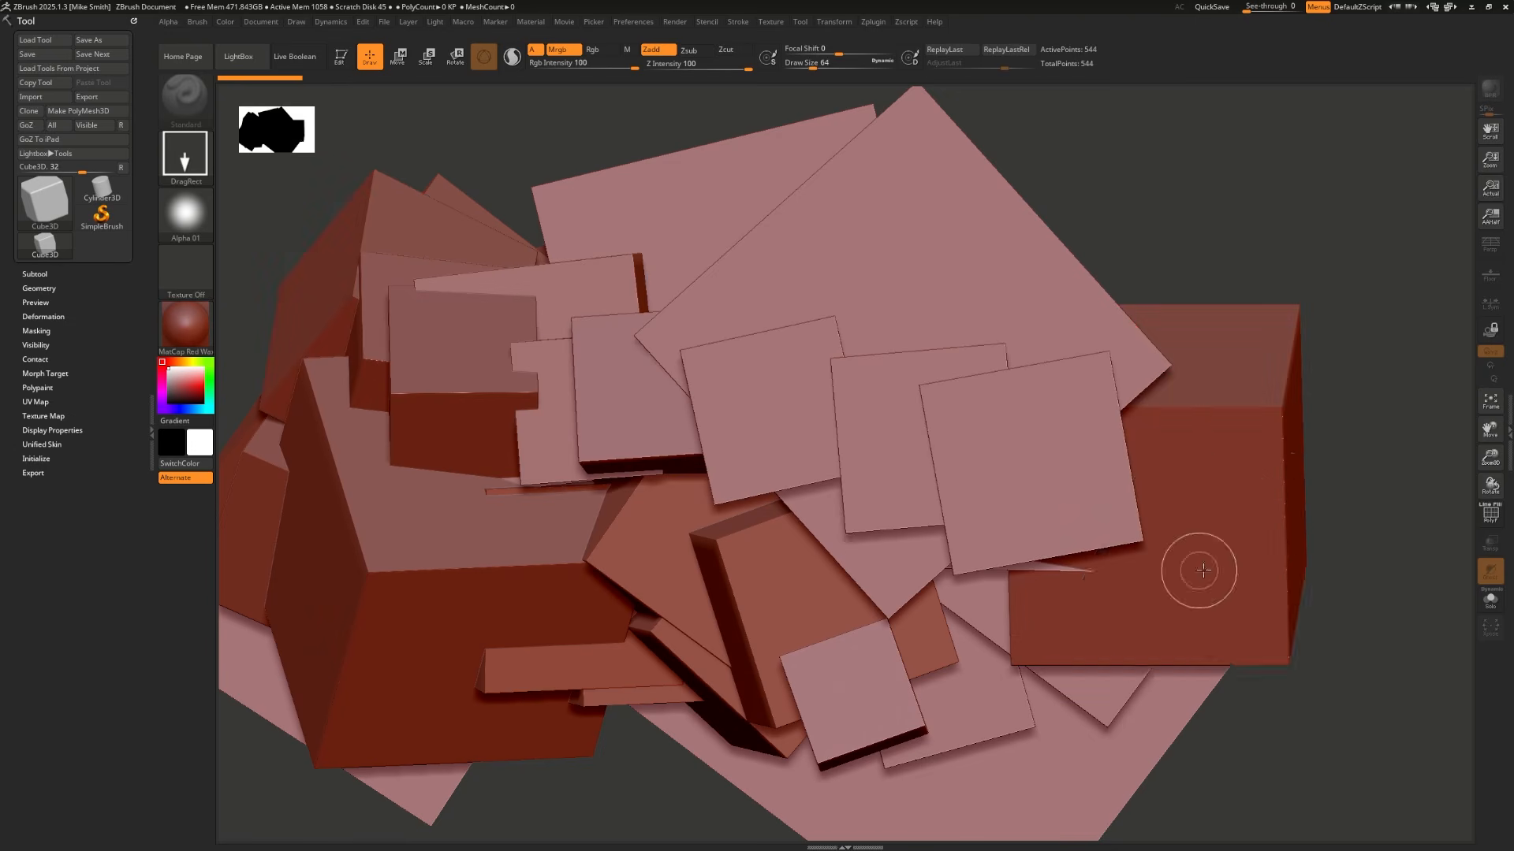
{"action": "left_click_drag", "start_coordinate": [1203, 574], "coordinate": [1167, 721]}
{"action": "left_click_drag", "start_coordinate": [757, 603], "coordinate": [702, 742]}
{"action": "mouse_move", "coordinate": [509, 557]}
{"action": "left_mouse_down"}
{"action": "mouse_move", "coordinate": [473, 636]}
{"action": "mouse_move", "coordinate": [462, 722]}
{"action": "left_mouse_up"}
{"action": "mouse_move", "coordinate": [578, 337]}
{"action": "left_mouse_down"}
{"action": "mouse_move", "coordinate": [493, 524]}
{"action": "mouse_move", "coordinate": [430, 607]}
{"action": "left_mouse_up"}
{"action": "left_click_drag", "start_coordinate": [374, 522], "coordinate": [356, 623]}
{"action": "left_click_drag", "start_coordinate": [359, 618], "coordinate": [362, 737]}
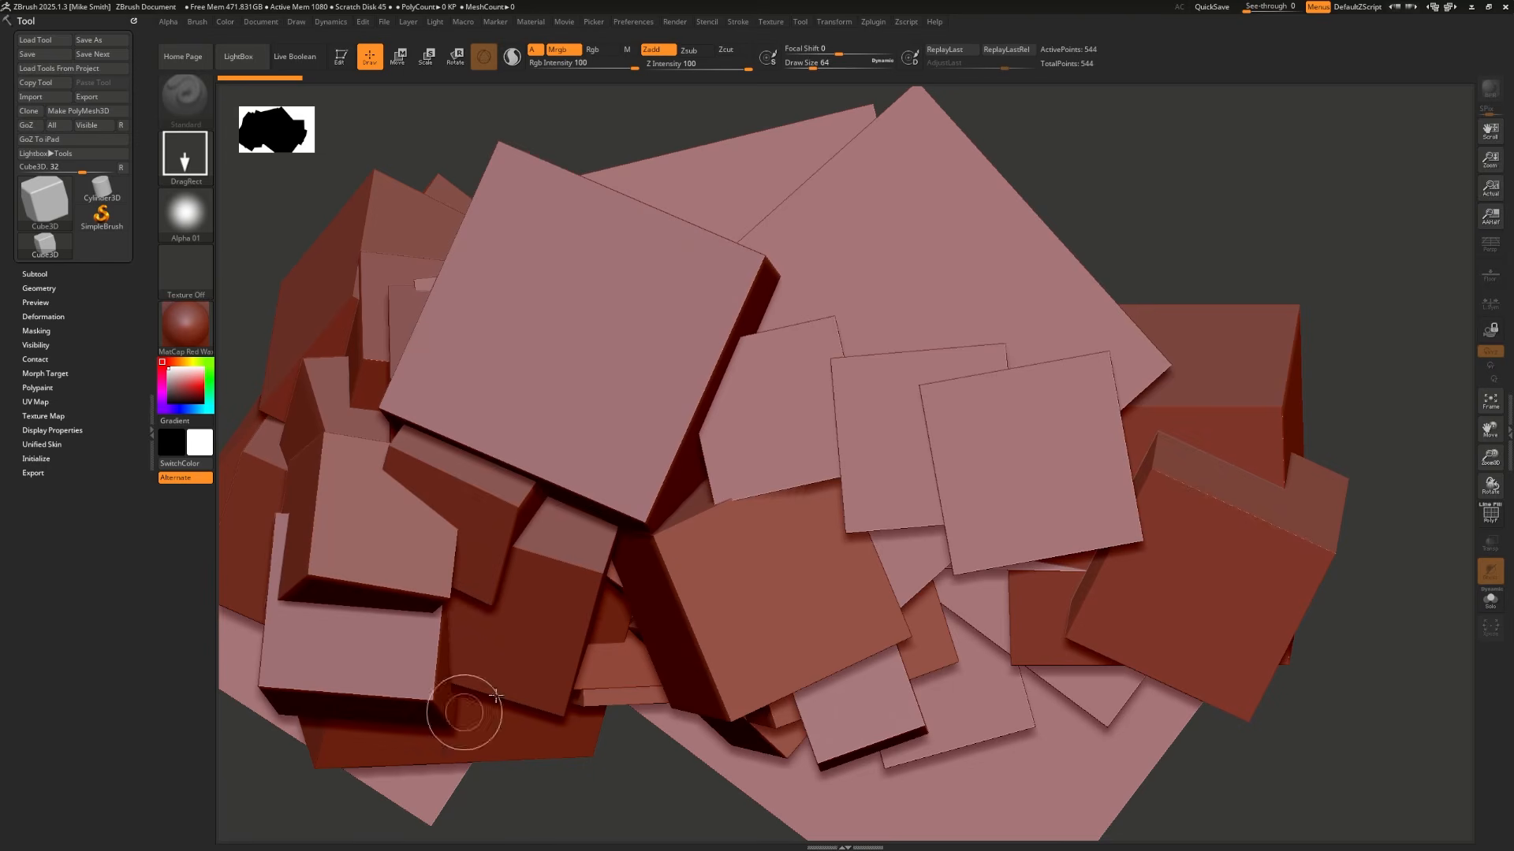
{"action": "left_click_drag", "start_coordinate": [616, 672], "coordinate": [619, 761]}
{"action": "left_click_drag", "start_coordinate": [792, 655], "coordinate": [753, 769]}
{"action": "mouse_move", "coordinate": [981, 642]}
{"action": "left_mouse_down"}
{"action": "mouse_move", "coordinate": [1092, 670]}
{"action": "mouse_move", "coordinate": [1187, 509]}
{"action": "left_mouse_up"}
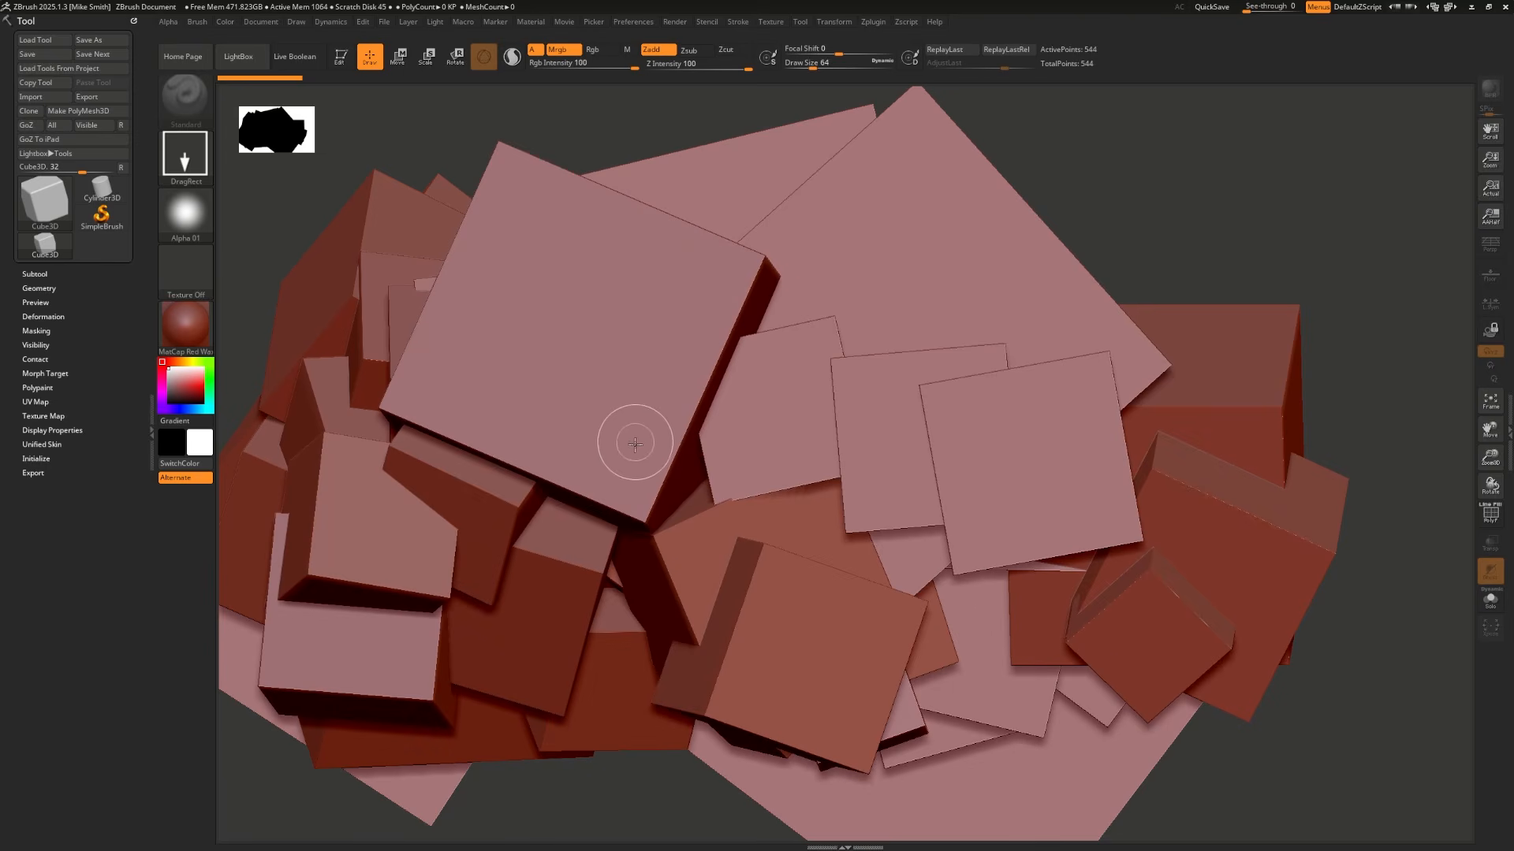
Step: Clear the canvas, draw a single large cube and put it in Edit mode
{"action": "key", "text": "ctrl"}
{"action": "key", "text": "ctrl+n"}
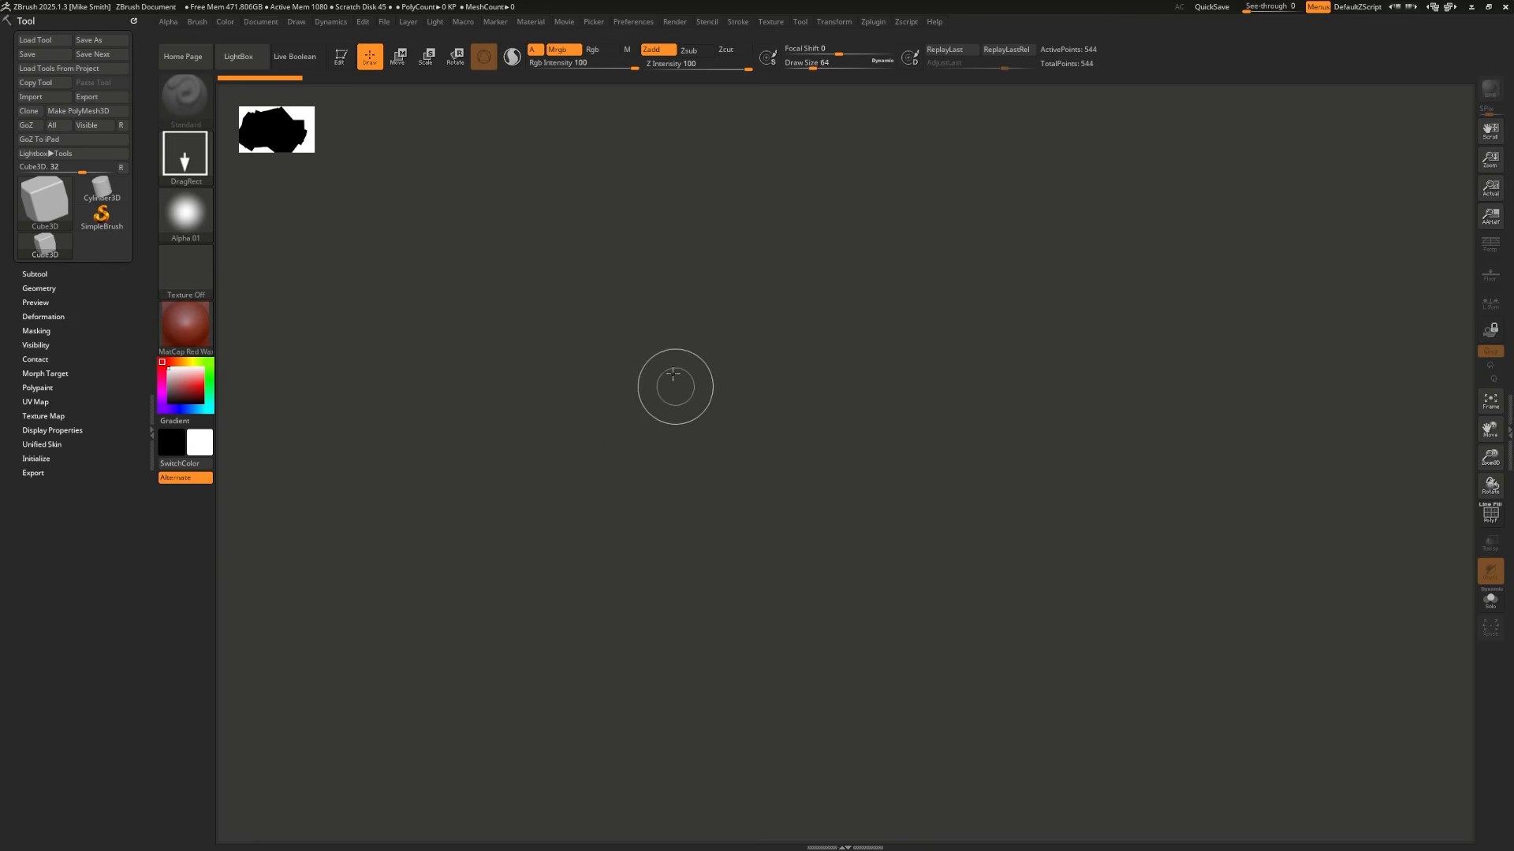
{"action": "left_click_drag", "start_coordinate": [674, 372], "coordinate": [715, 632]}
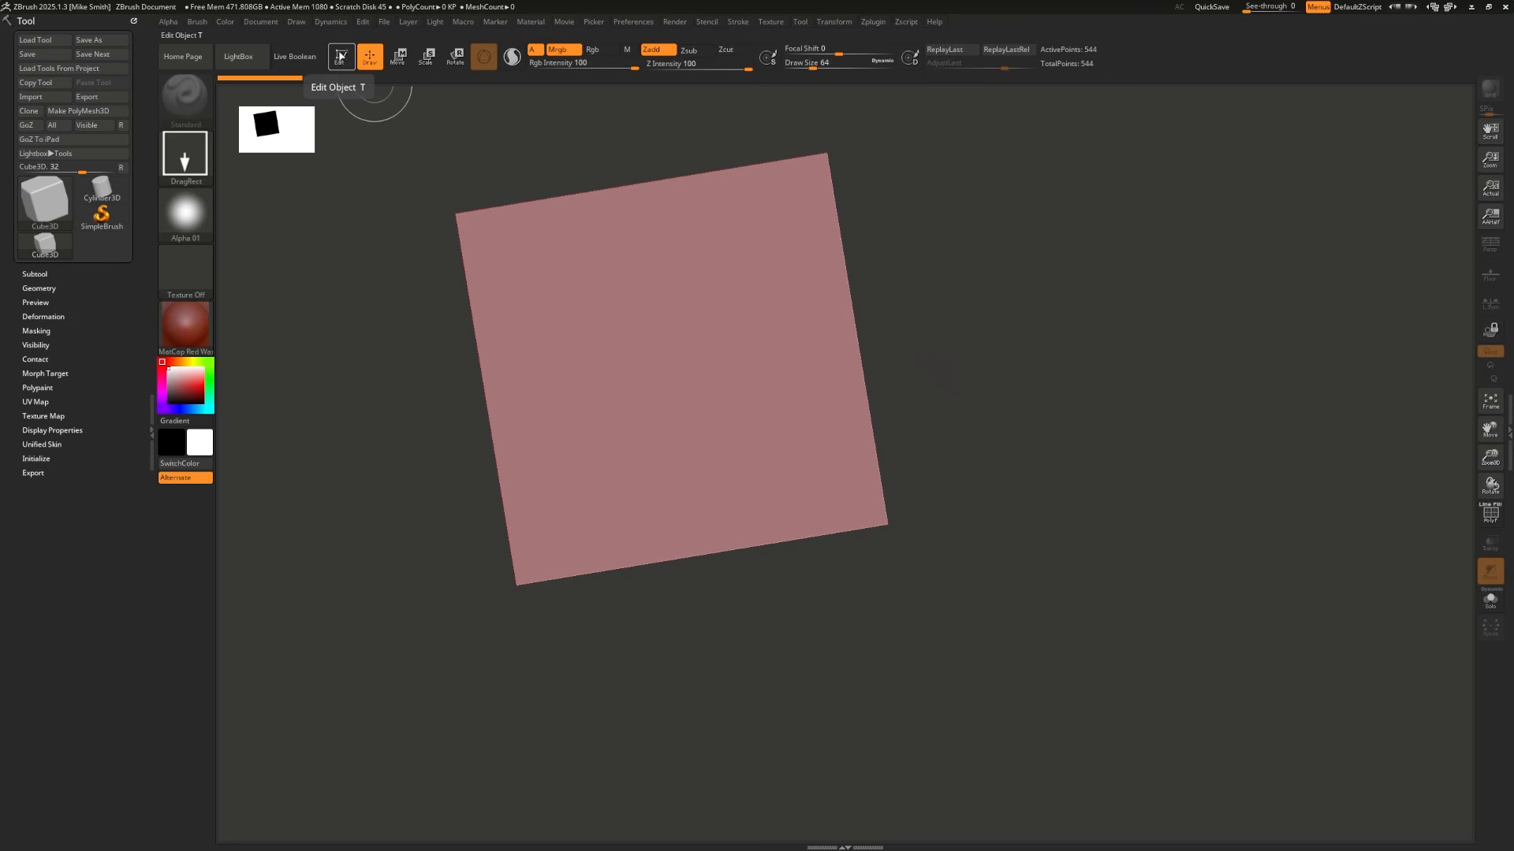
{"action": "left_click", "coordinate": [341, 56]}
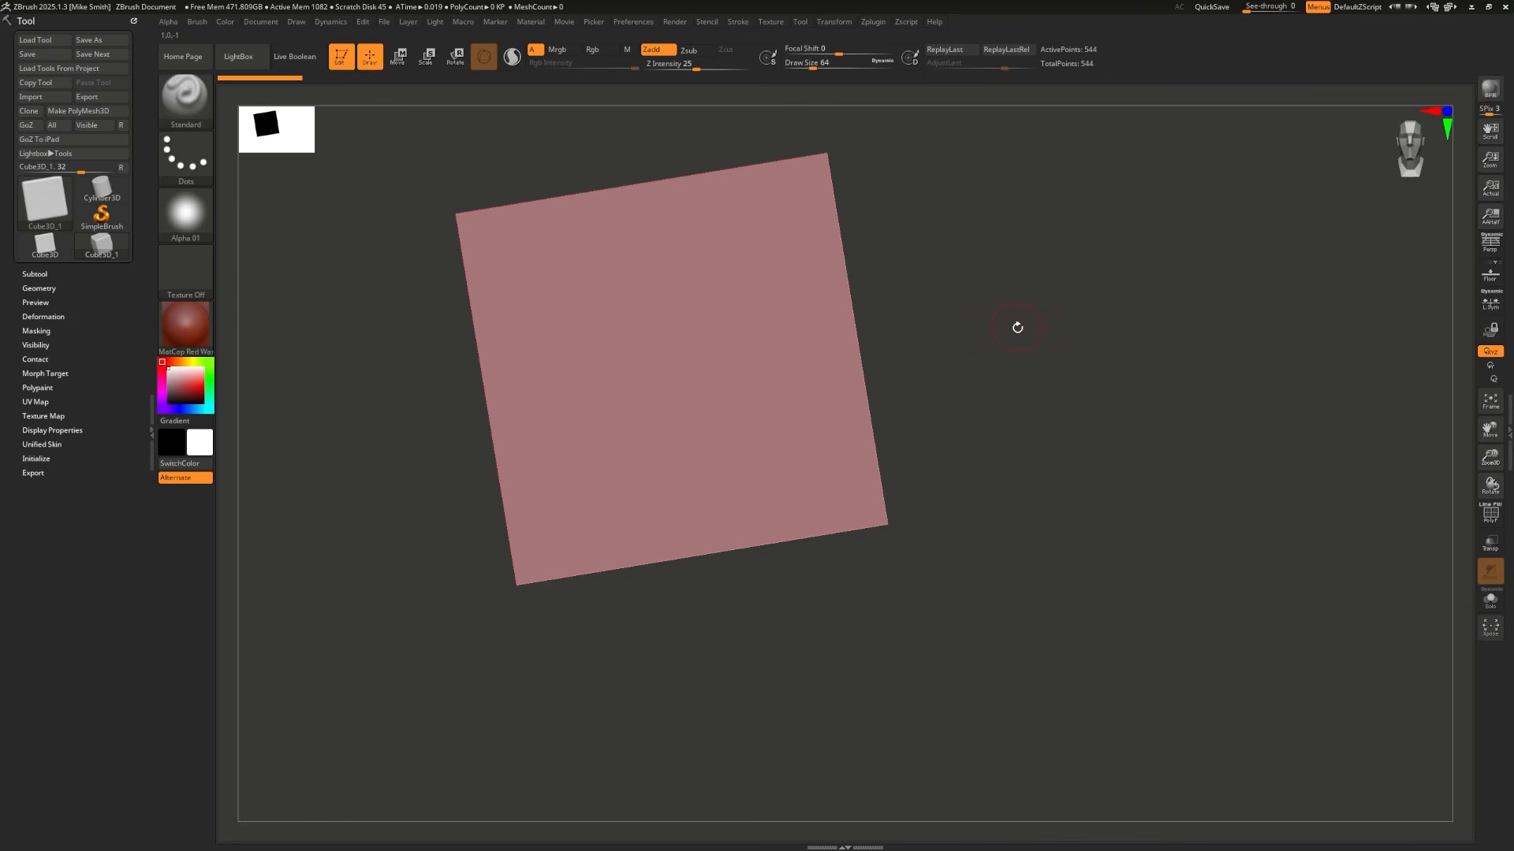
Step: Orbit, pan and zoom around the cube, and turn on perspective for the view
{"action": "left_click_drag", "start_coordinate": [1011, 321], "coordinate": [1000, 379]}
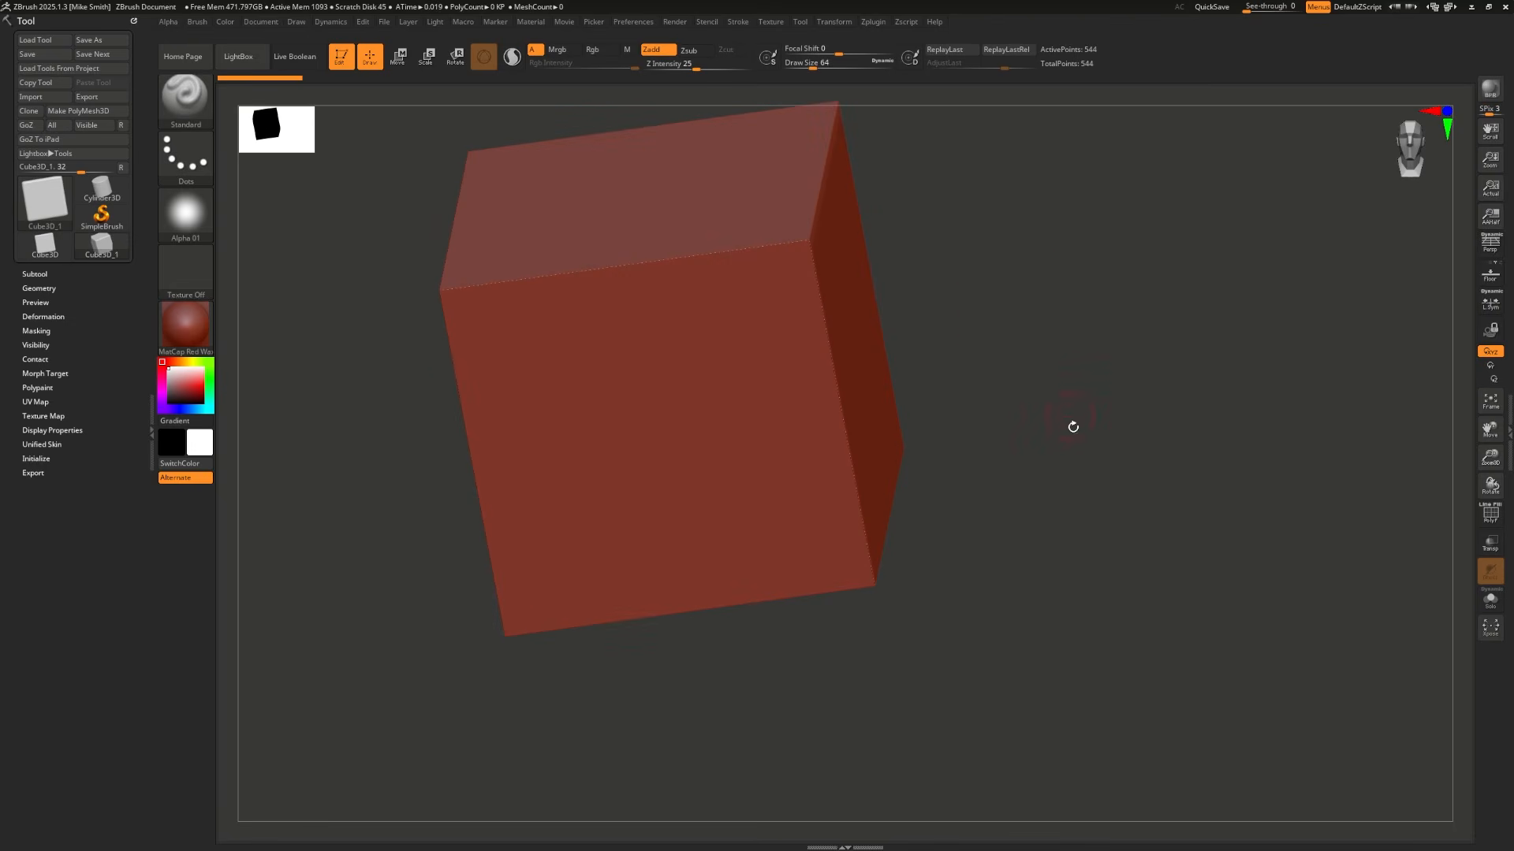
{"action": "mouse_move", "coordinate": [1073, 427]}
{"action": "left_mouse_down"}
{"action": "mouse_move", "coordinate": [1116, 385]}
{"action": "mouse_move", "coordinate": [1111, 369]}
{"action": "mouse_move", "coordinate": [1158, 355]}
{"action": "mouse_move", "coordinate": [1121, 449]}
{"action": "mouse_move", "coordinate": [1054, 412]}
{"action": "mouse_move", "coordinate": [1135, 419]}
{"action": "mouse_move", "coordinate": [1140, 402]}
{"action": "mouse_move", "coordinate": [1076, 447]}
{"action": "left_mouse_up"}
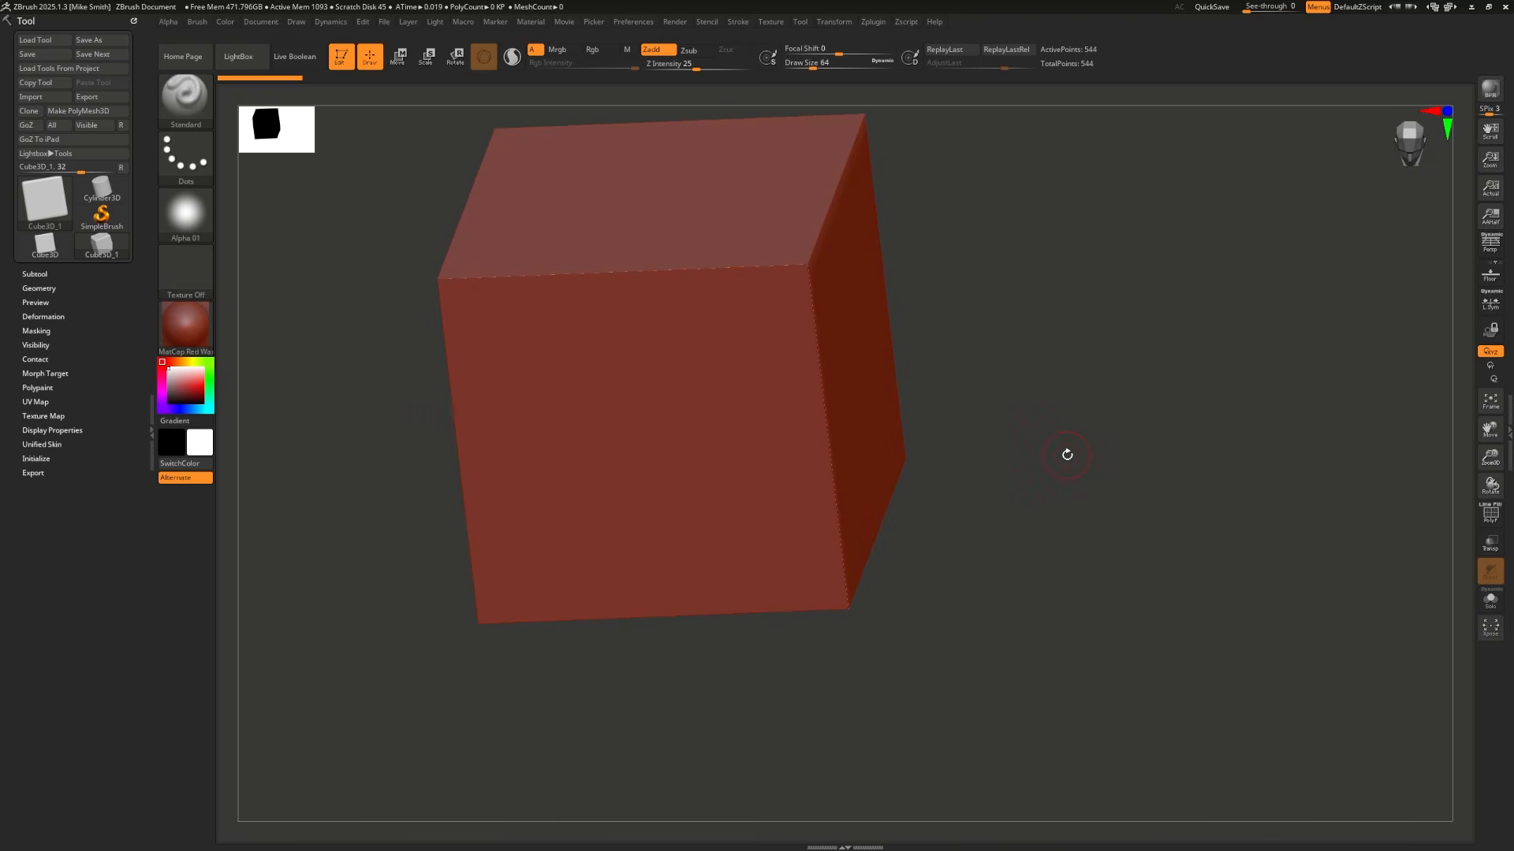
{"action": "left_click_drag", "start_coordinate": [1059, 297], "coordinate": [1135, 370], "text": "alt"}
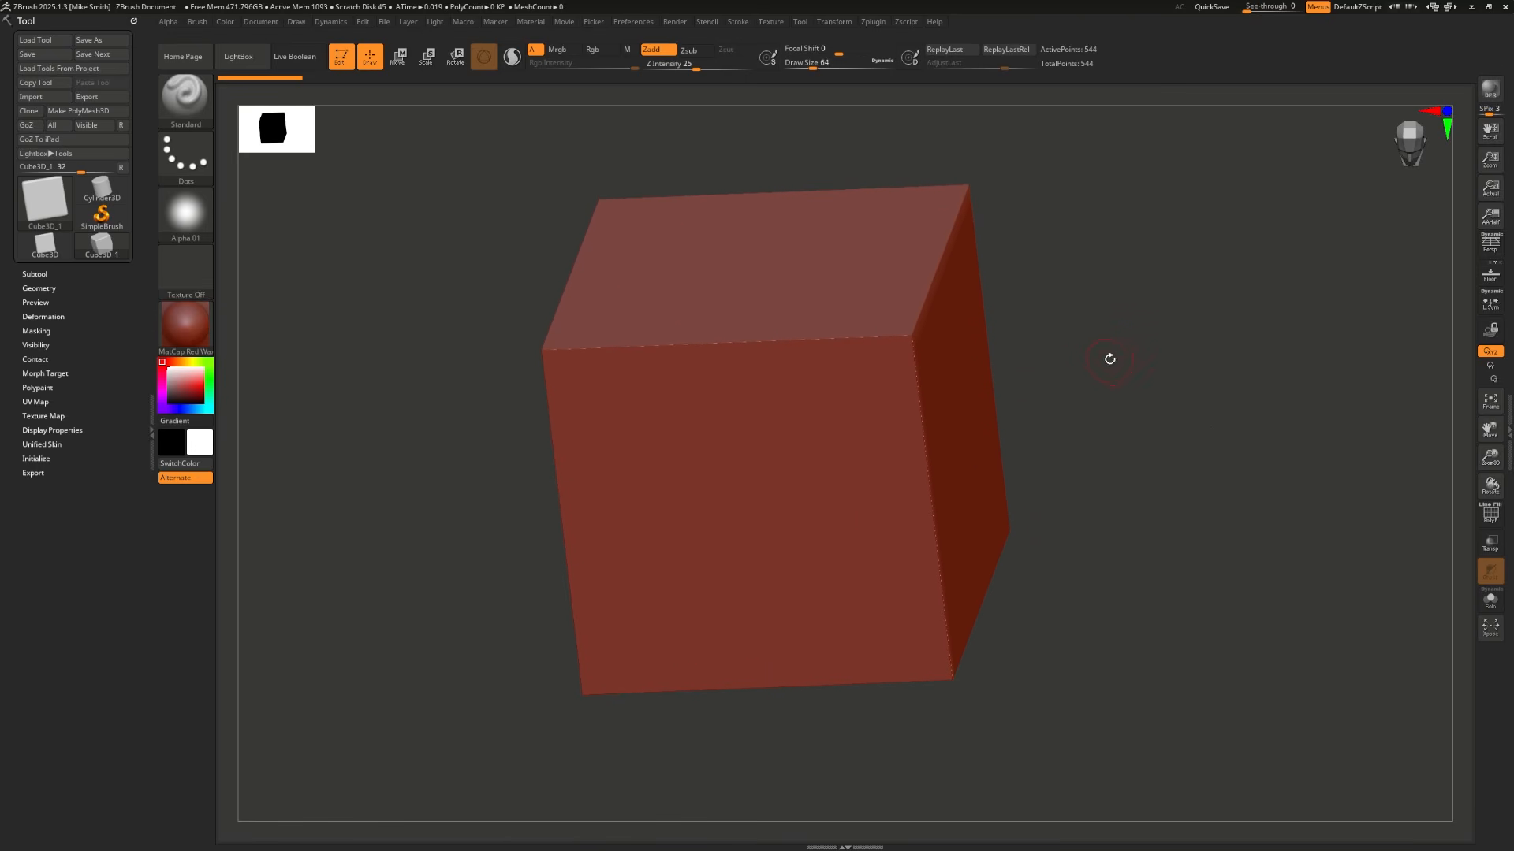
{"action": "left_click_drag", "start_coordinate": [1109, 359], "coordinate": [1105, 418], "text": "alt"}
{"action": "mouse_move", "coordinate": [1105, 418]}
{"action": "left_mouse_down"}
{"action": "mouse_move", "coordinate": [1115, 405]}
{"action": "mouse_move", "coordinate": [1109, 447]}
{"action": "left_mouse_up"}
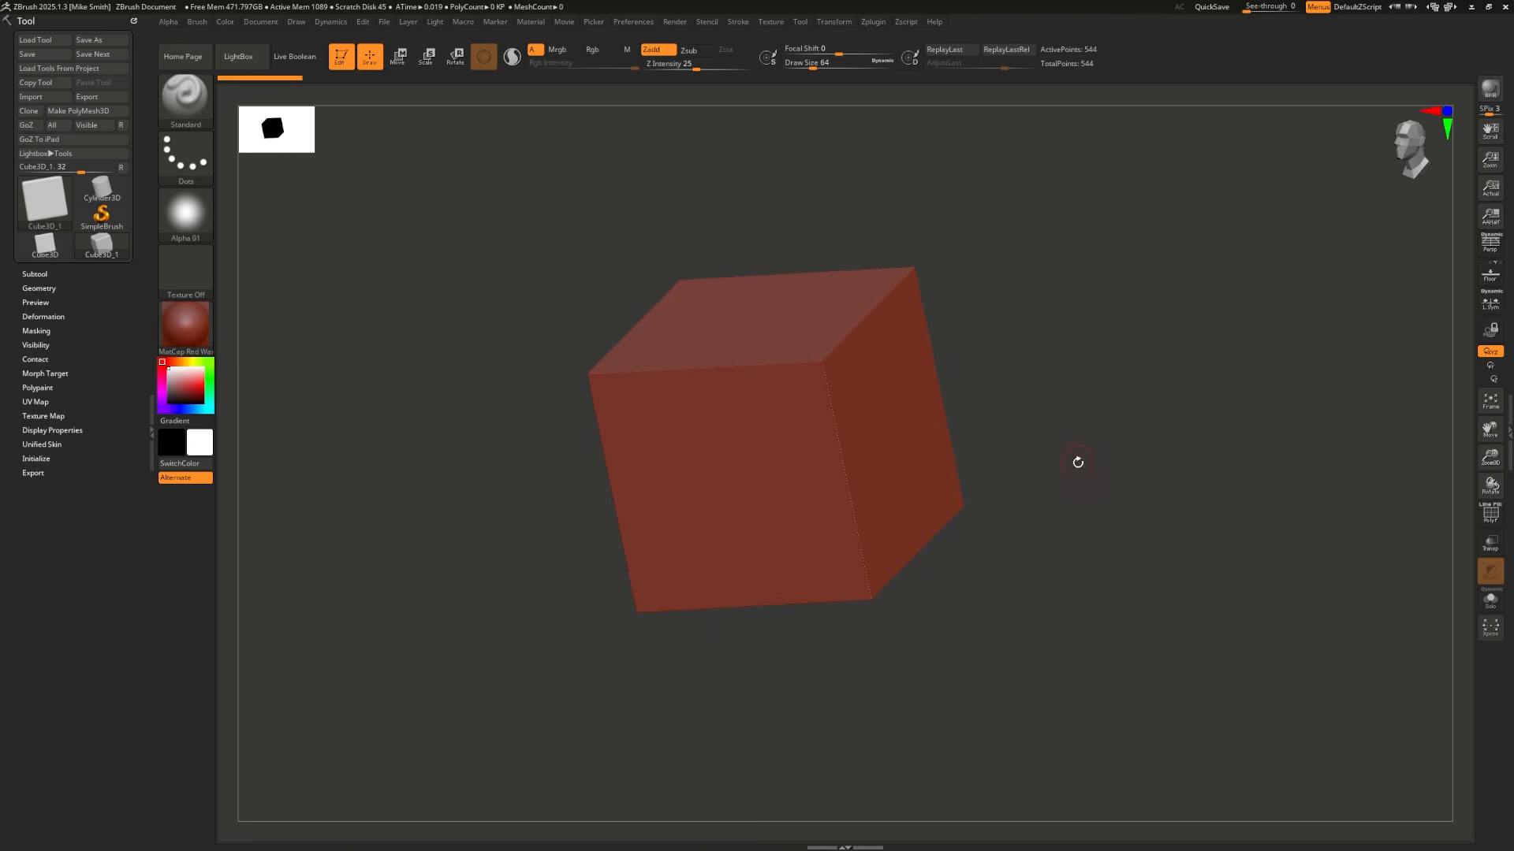
{"action": "left_click_drag", "start_coordinate": [1145, 211], "coordinate": [754, 441]}
{"action": "key", "text": "p"}
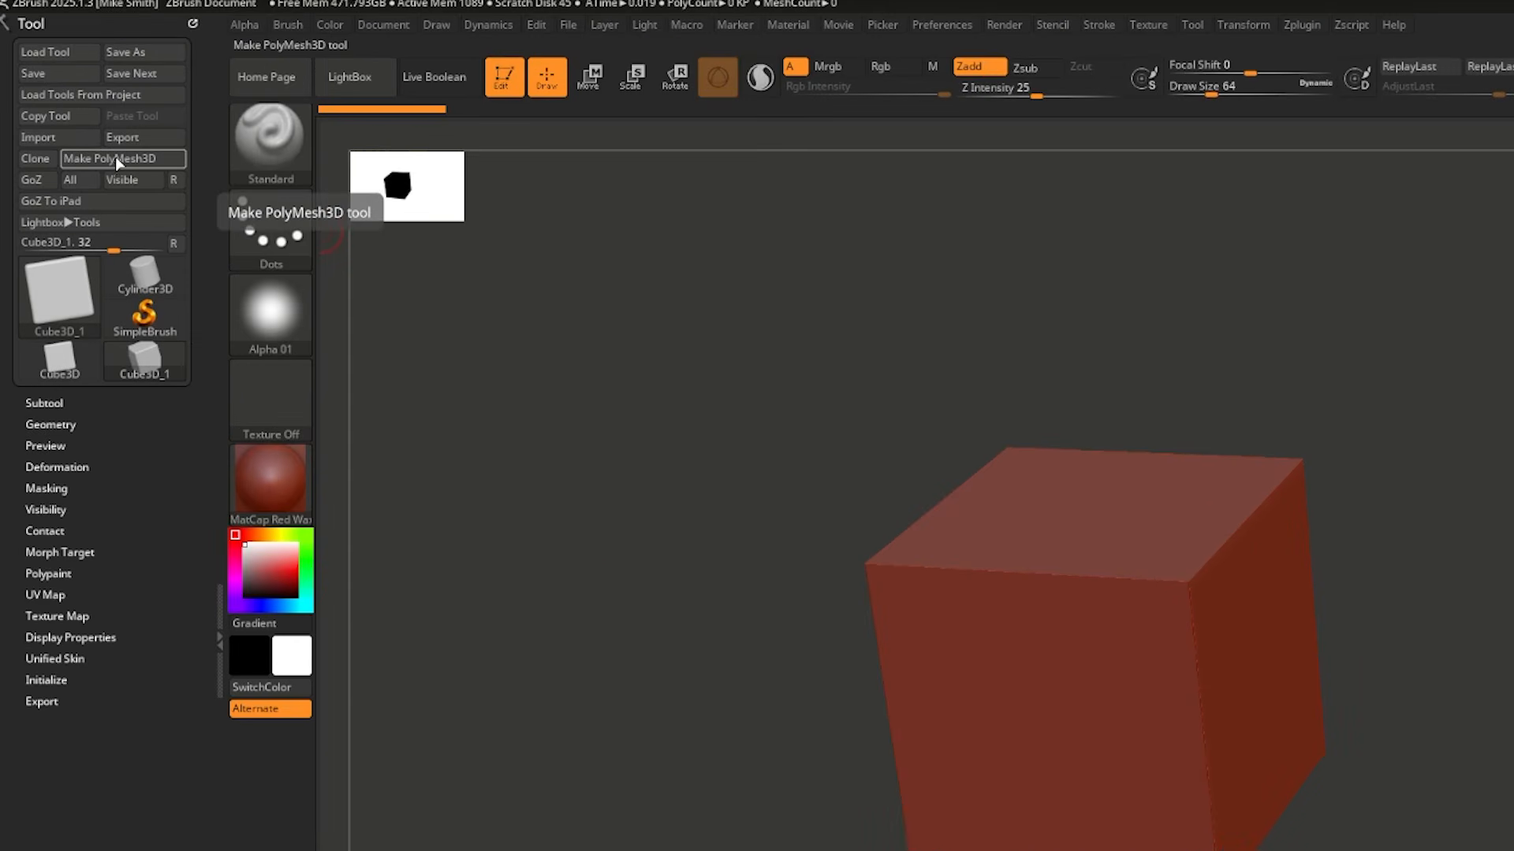
Step: Convert the cube with Make PolyMesh3D and sculpt Standard brush strokes around its upper front corner
{"action": "left_click", "coordinate": [138, 160]}
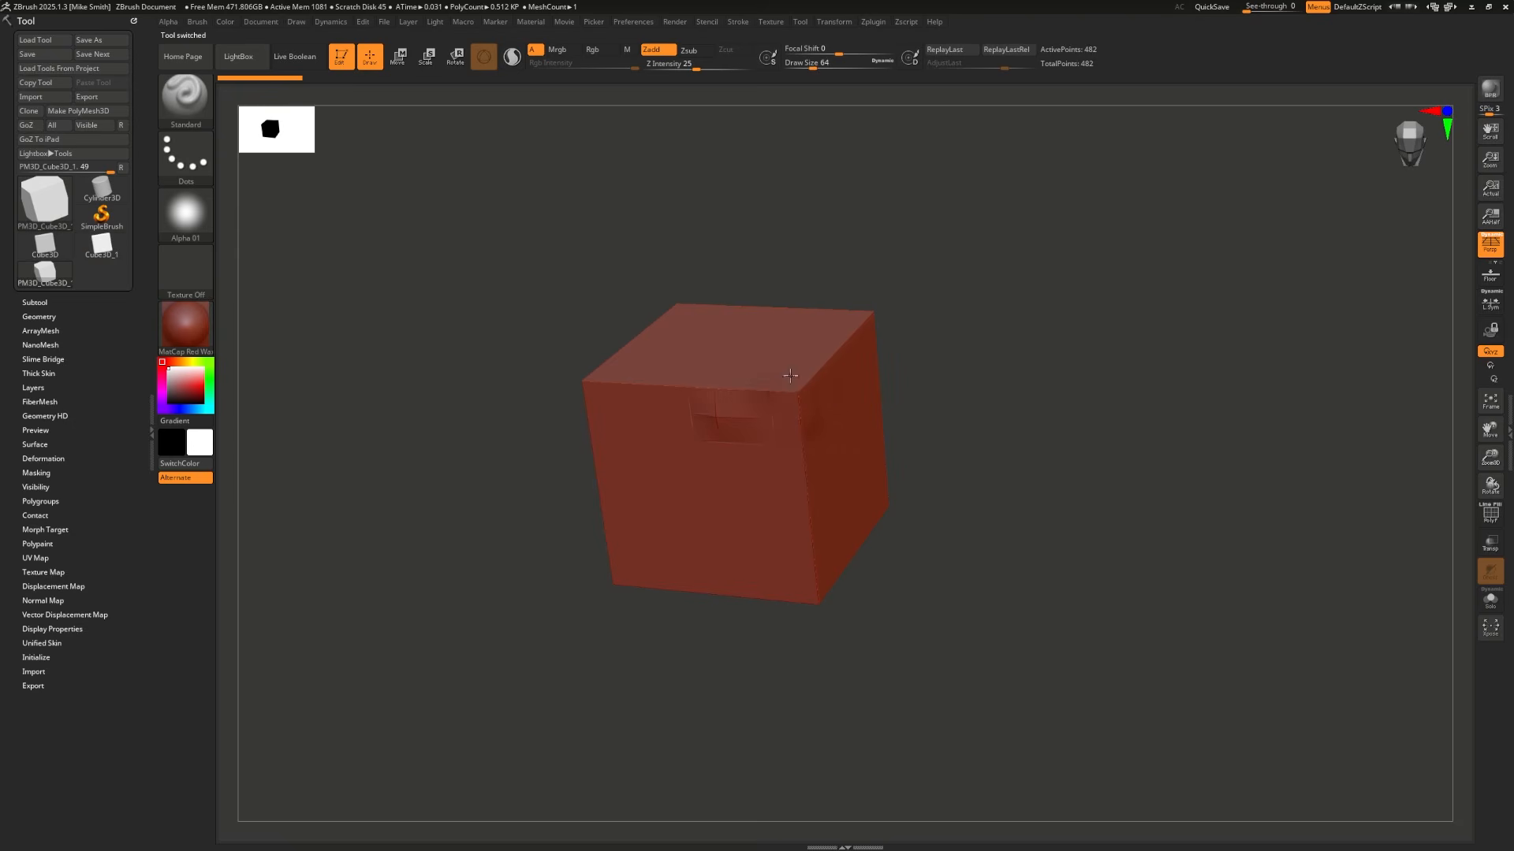
{"action": "left_click_drag", "start_coordinate": [727, 378], "coordinate": [724, 381]}
{"action": "left_click_drag", "start_coordinate": [799, 503], "coordinate": [787, 357]}
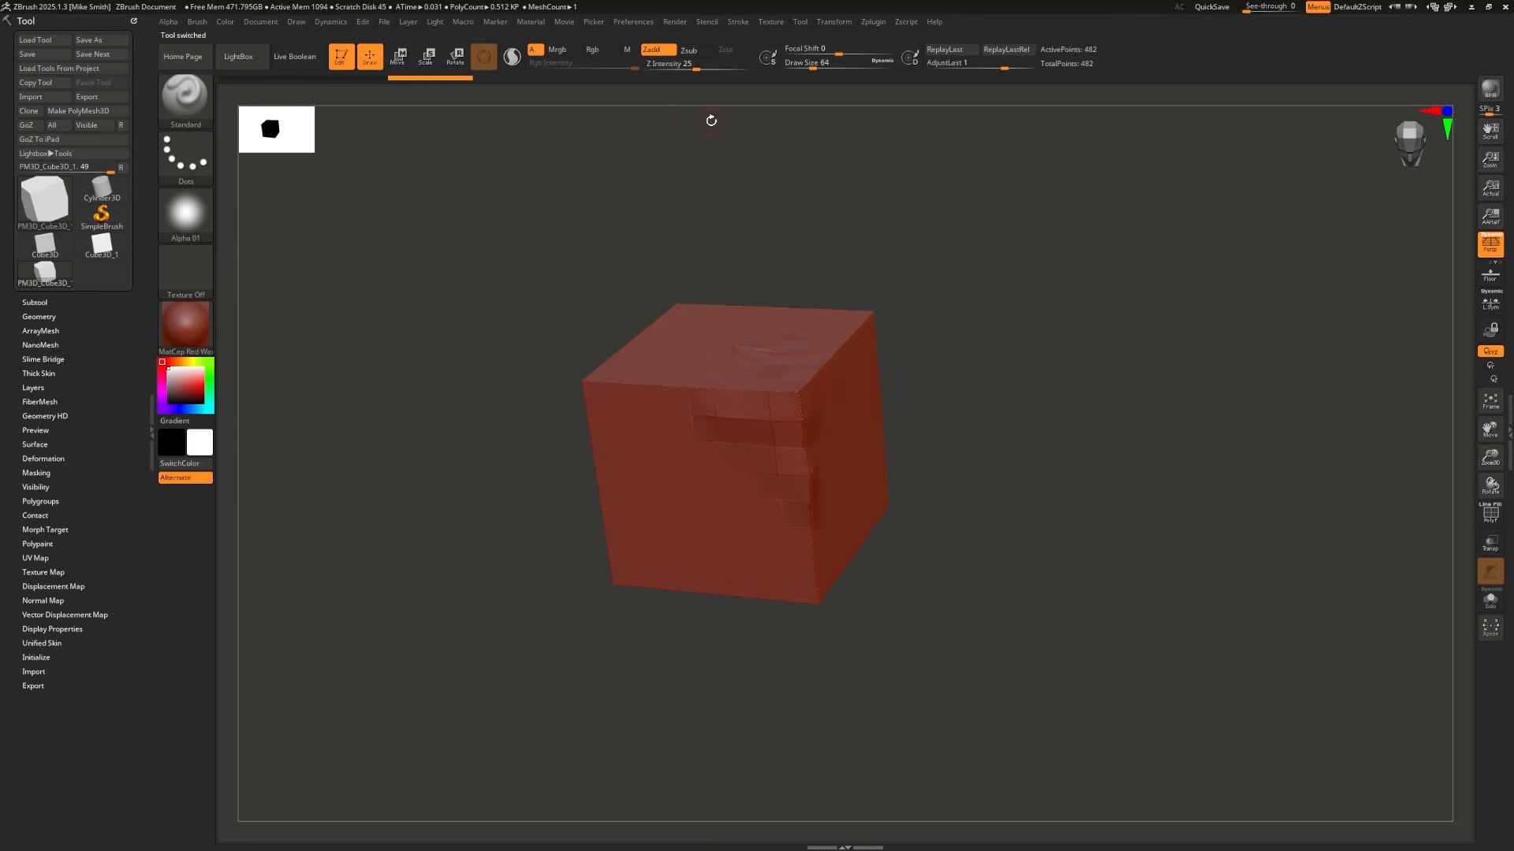
Step: Set the Standard brush's Draw Size to about 299 and its Z Intensity to 50
{"action": "left_click_drag", "start_coordinate": [817, 72], "coordinate": [859, 69]}
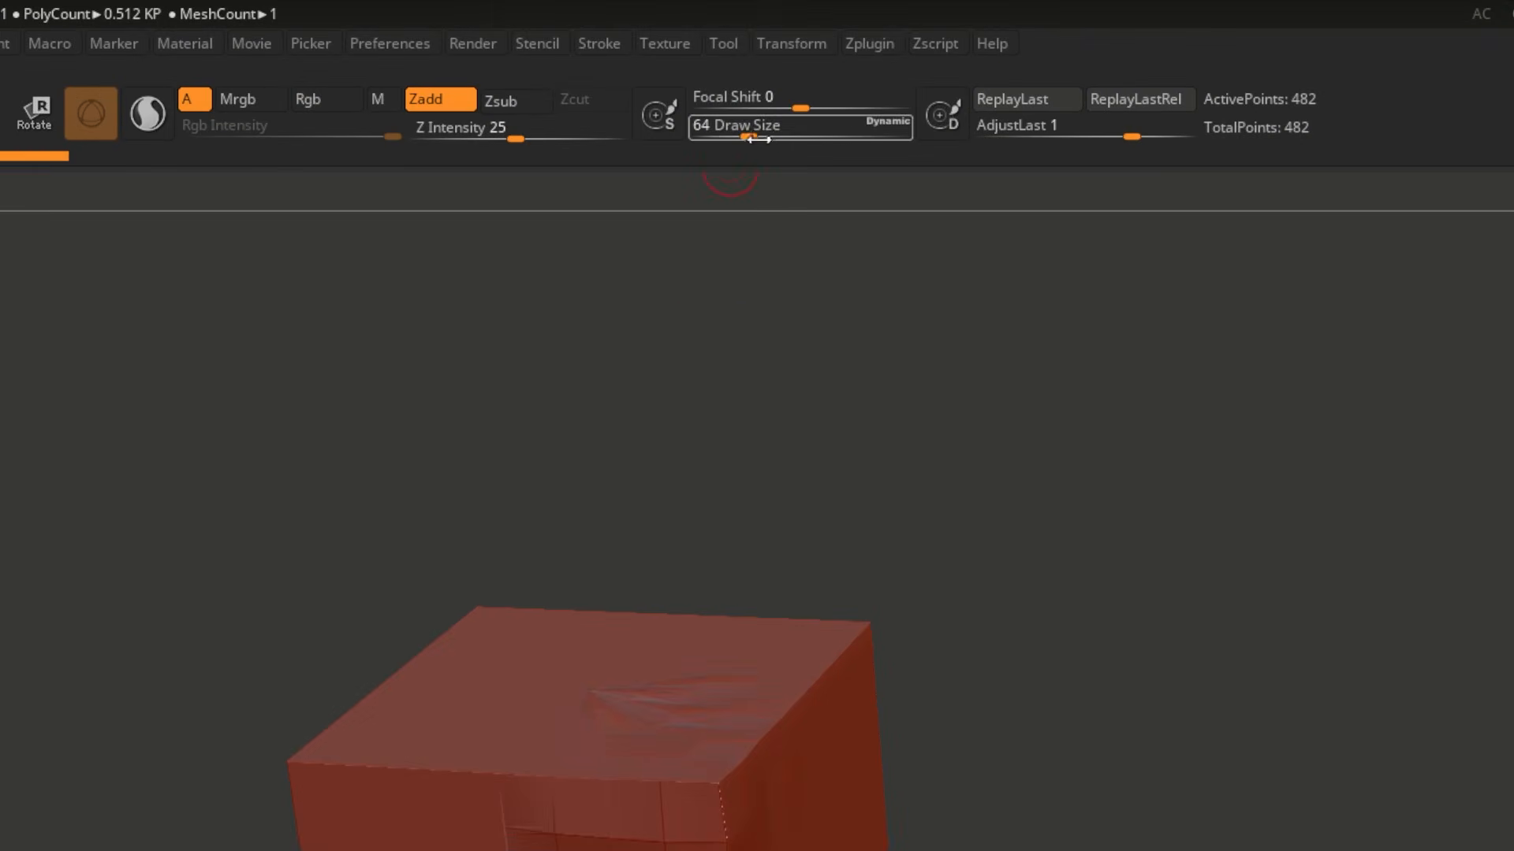
{"action": "mouse_move", "coordinate": [844, 138]}
{"action": "left_mouse_down"}
{"action": "mouse_move", "coordinate": [745, 108]}
{"action": "mouse_move", "coordinate": [812, 132]}
{"action": "left_mouse_up"}
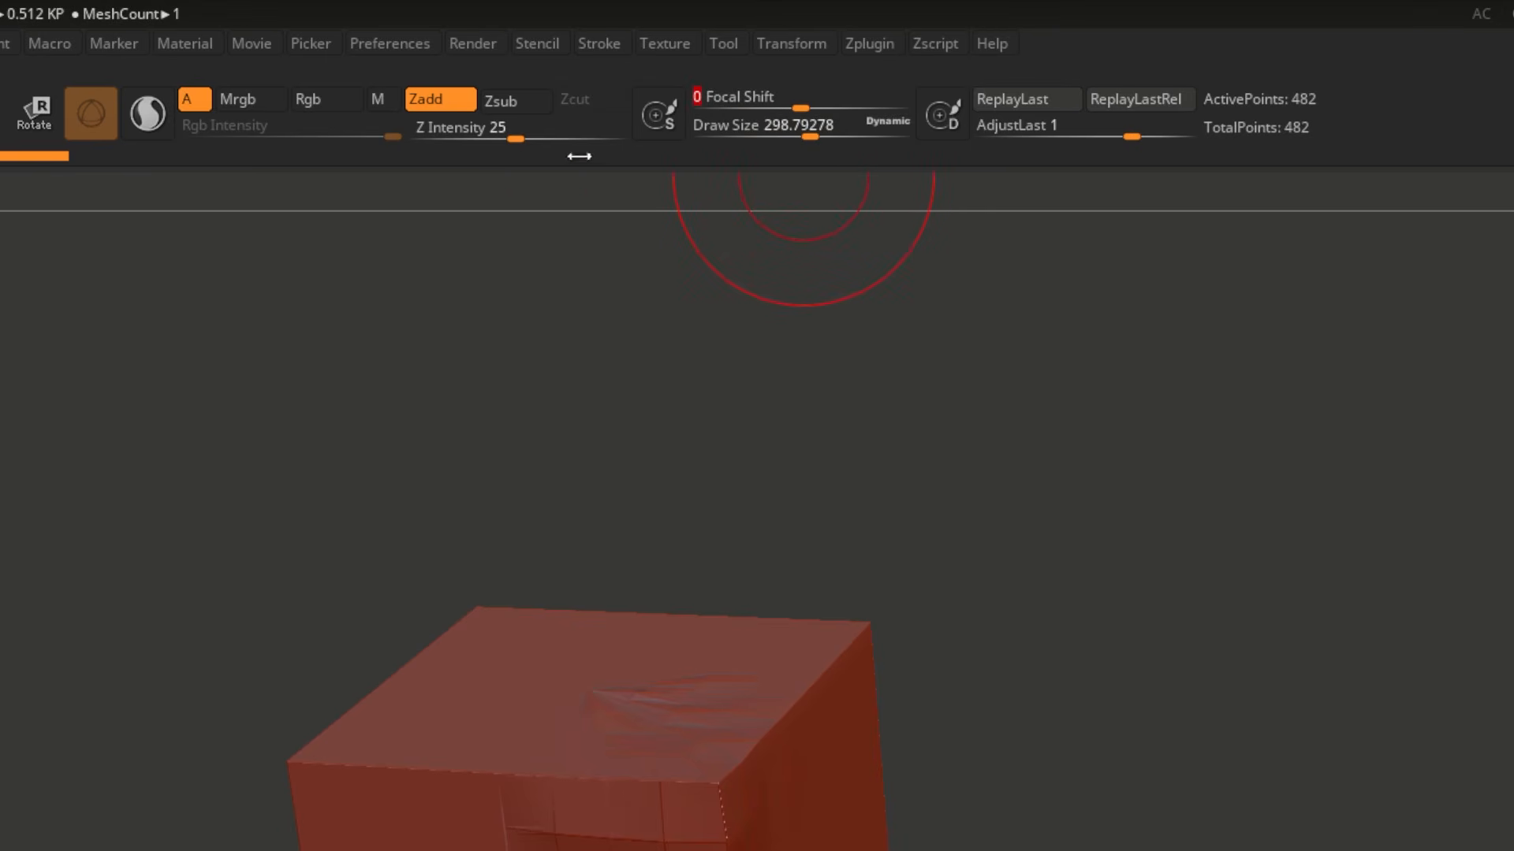
{"action": "left_click_drag", "start_coordinate": [516, 139], "coordinate": [557, 139]}
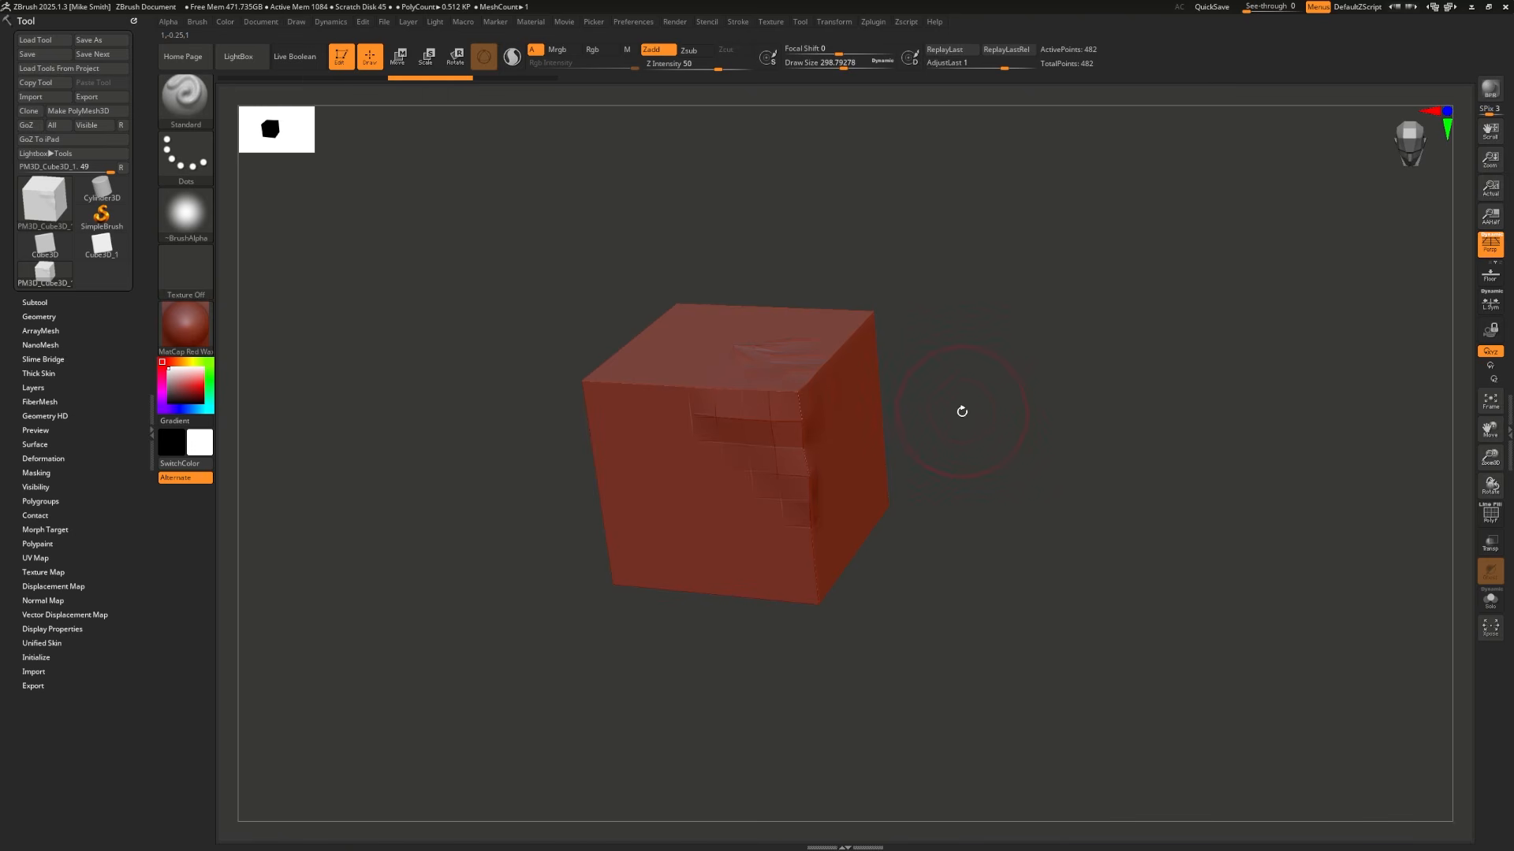
Step: Set the Draw Size to about 245 and the Z Intensity to 30, and bring up the Focal Shift and quick brush settings pop-ups
{"action": "key", "text": "s"}
{"action": "key", "text": "s"}
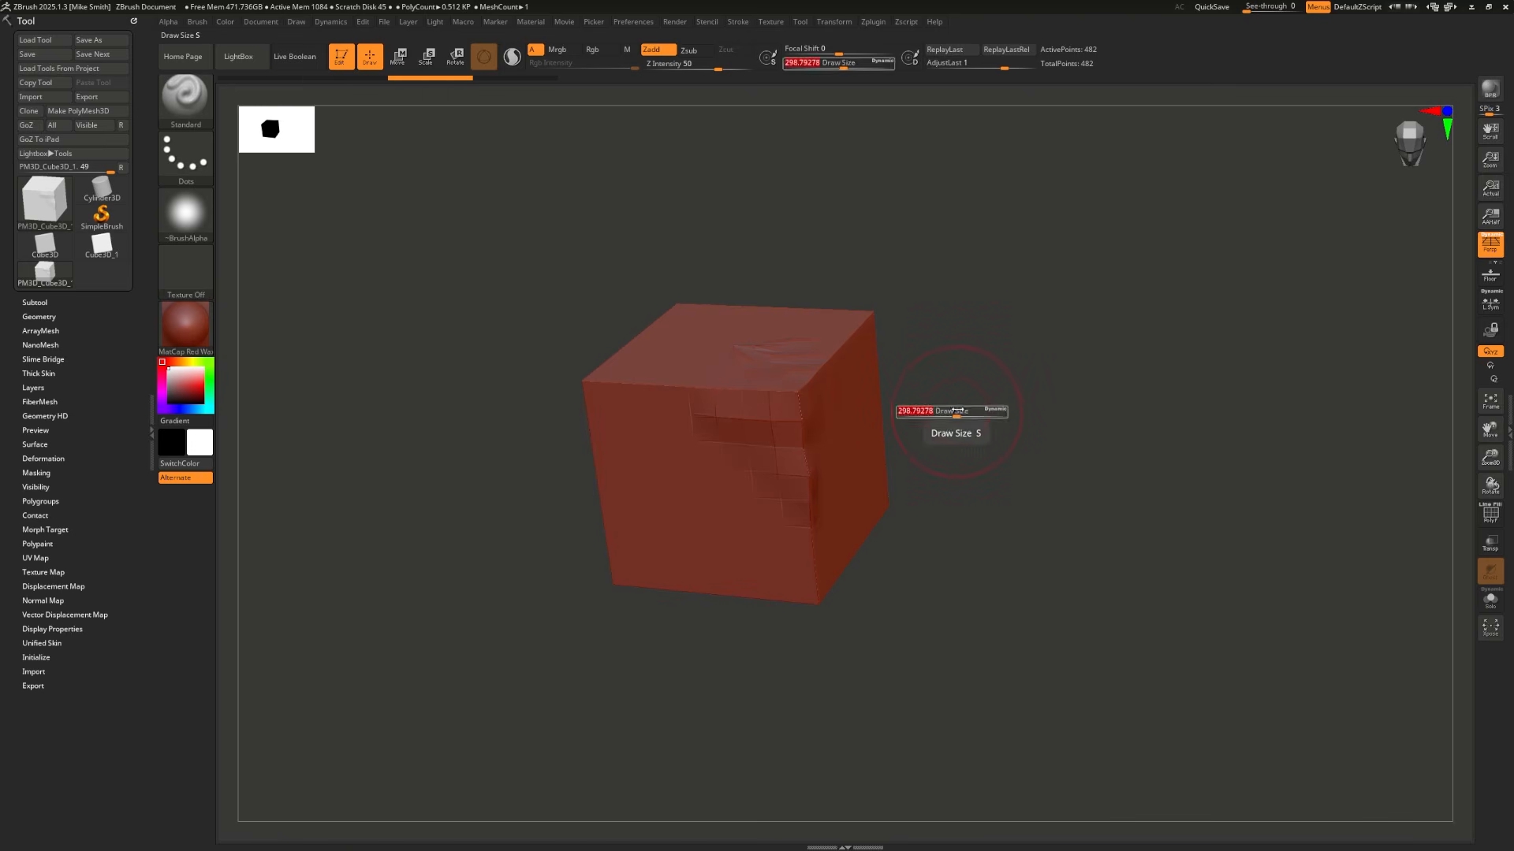
{"action": "left_click_drag", "start_coordinate": [958, 411], "coordinate": [941, 419]}
{"action": "key", "text": "u"}
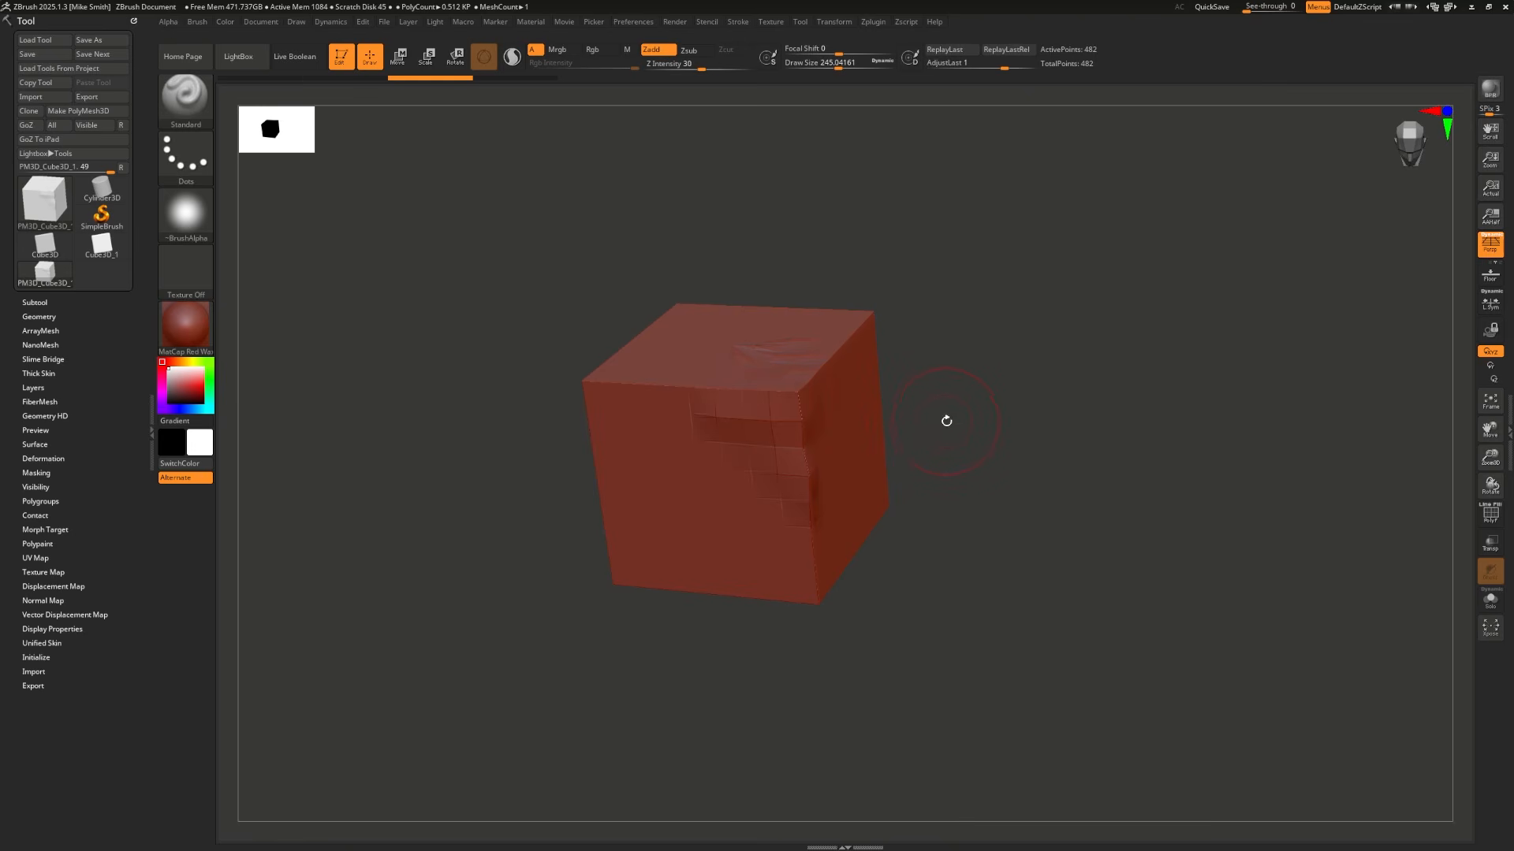
{"action": "key", "text": "o"}
{"action": "left_click_drag", "start_coordinate": [946, 421], "coordinate": [949, 426]}
{"action": "key", "text": "space"}
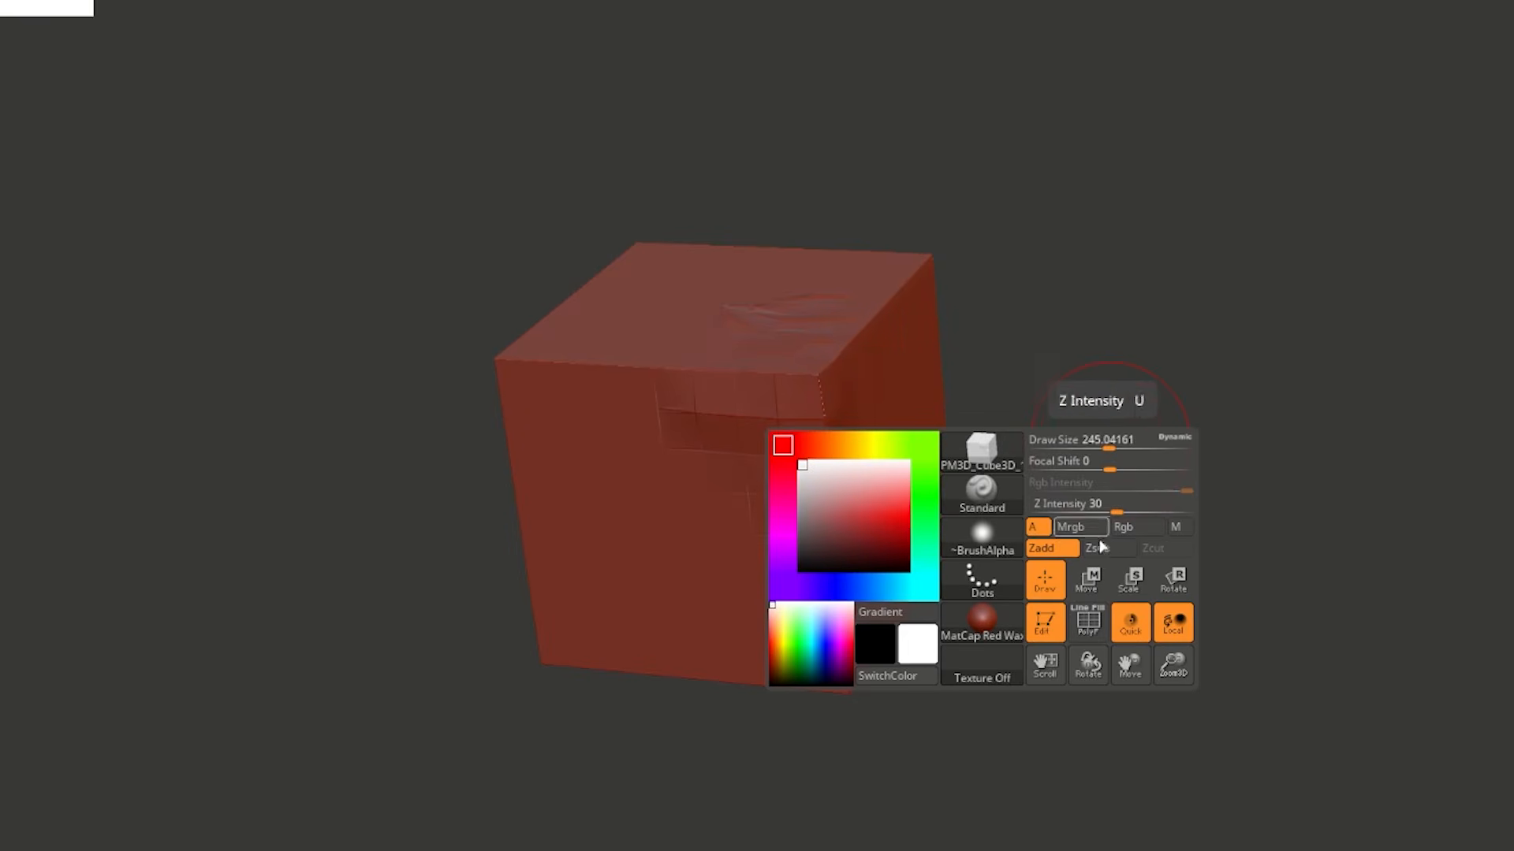
Step: Sculpt Standard brush strokes over several faces of the cube, enlarging the Draw Size to about 331
{"action": "mouse_move", "coordinate": [727, 400]}
{"action": "left_mouse_down"}
{"action": "mouse_move", "coordinate": [787, 395]}
{"action": "mouse_move", "coordinate": [635, 426]}
{"action": "mouse_move", "coordinate": [694, 544]}
{"action": "mouse_move", "coordinate": [812, 513]}
{"action": "mouse_move", "coordinate": [741, 444]}
{"action": "left_mouse_up"}
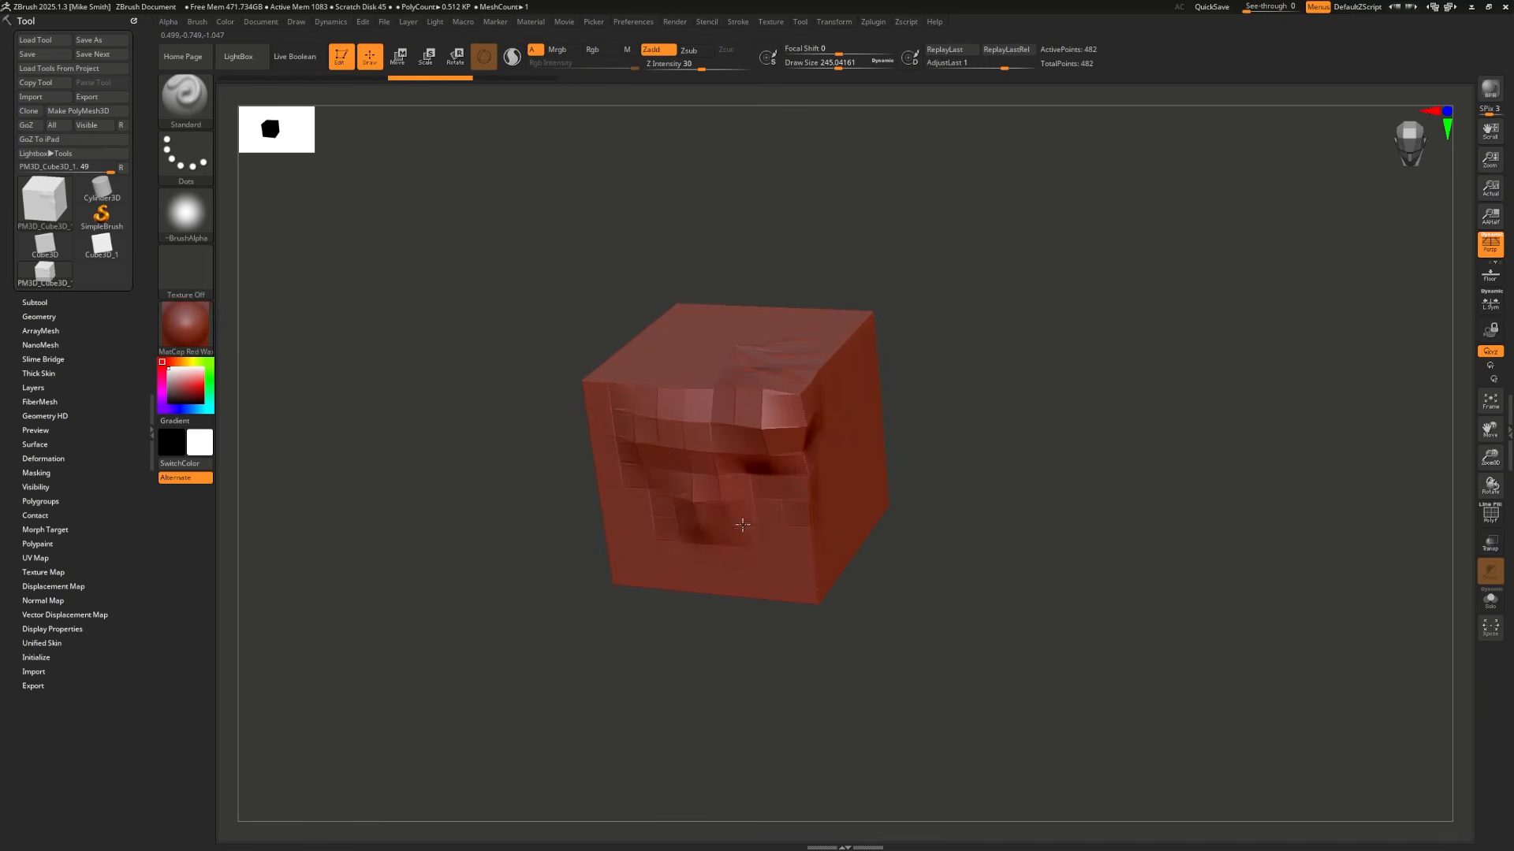
{"action": "mouse_move", "coordinate": [741, 445]}
{"action": "right_mouse_down"}
{"action": "mouse_move", "coordinate": [1038, 348]}
{"action": "mouse_move", "coordinate": [963, 305]}
{"action": "mouse_move", "coordinate": [739, 378]}
{"action": "right_mouse_up"}
{"action": "mouse_move", "coordinate": [695, 405]}
{"action": "left_mouse_down"}
{"action": "mouse_move", "coordinate": [713, 426]}
{"action": "mouse_move", "coordinate": [614, 446]}
{"action": "mouse_move", "coordinate": [649, 375]}
{"action": "left_mouse_up"}
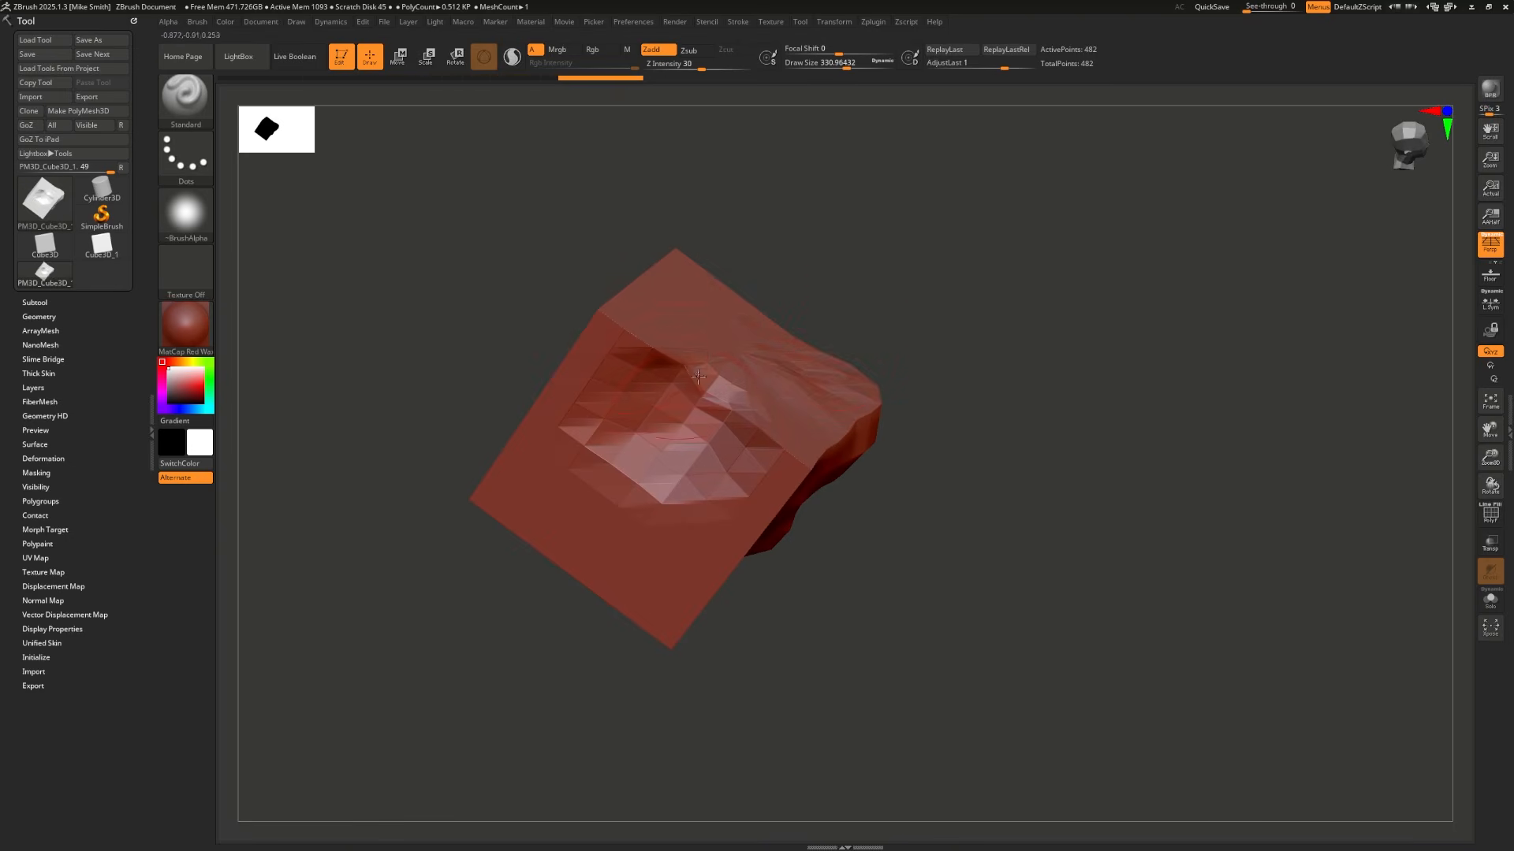
Step: Smooth the sculpted cube from all sides with the Smooth brush until it becomes a rounded ball
{"action": "right_click_drag", "start_coordinate": [699, 402], "coordinate": [540, 596]}
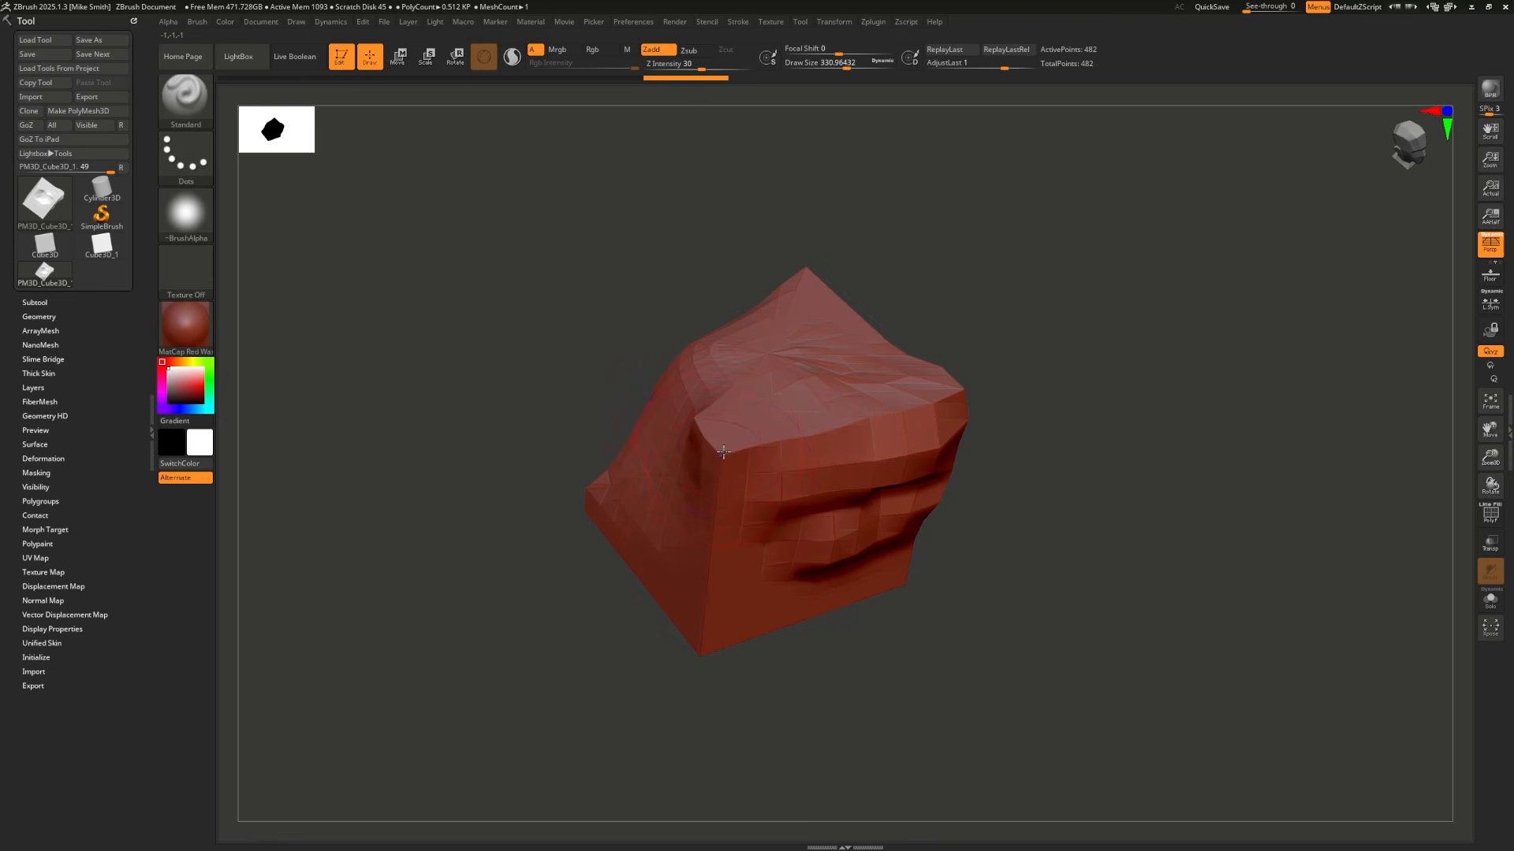
{"action": "key", "text": "shift"}
{"action": "mouse_move", "coordinate": [722, 453]}
{"action": "left_mouse_down", "text": "shift"}
{"action": "mouse_move", "coordinate": [740, 473]}
{"action": "mouse_move", "coordinate": [779, 447]}
{"action": "left_mouse_up", "text": "shift"}
{"action": "mouse_move", "coordinate": [544, 449]}
{"action": "left_mouse_down"}
{"action": "mouse_move", "coordinate": [649, 456]}
{"action": "mouse_move", "coordinate": [631, 544]}
{"action": "mouse_move", "coordinate": [567, 568]}
{"action": "mouse_move", "coordinate": [556, 555]}
{"action": "left_mouse_up"}
{"action": "left_click_drag", "start_coordinate": [505, 679], "coordinate": [678, 654]}
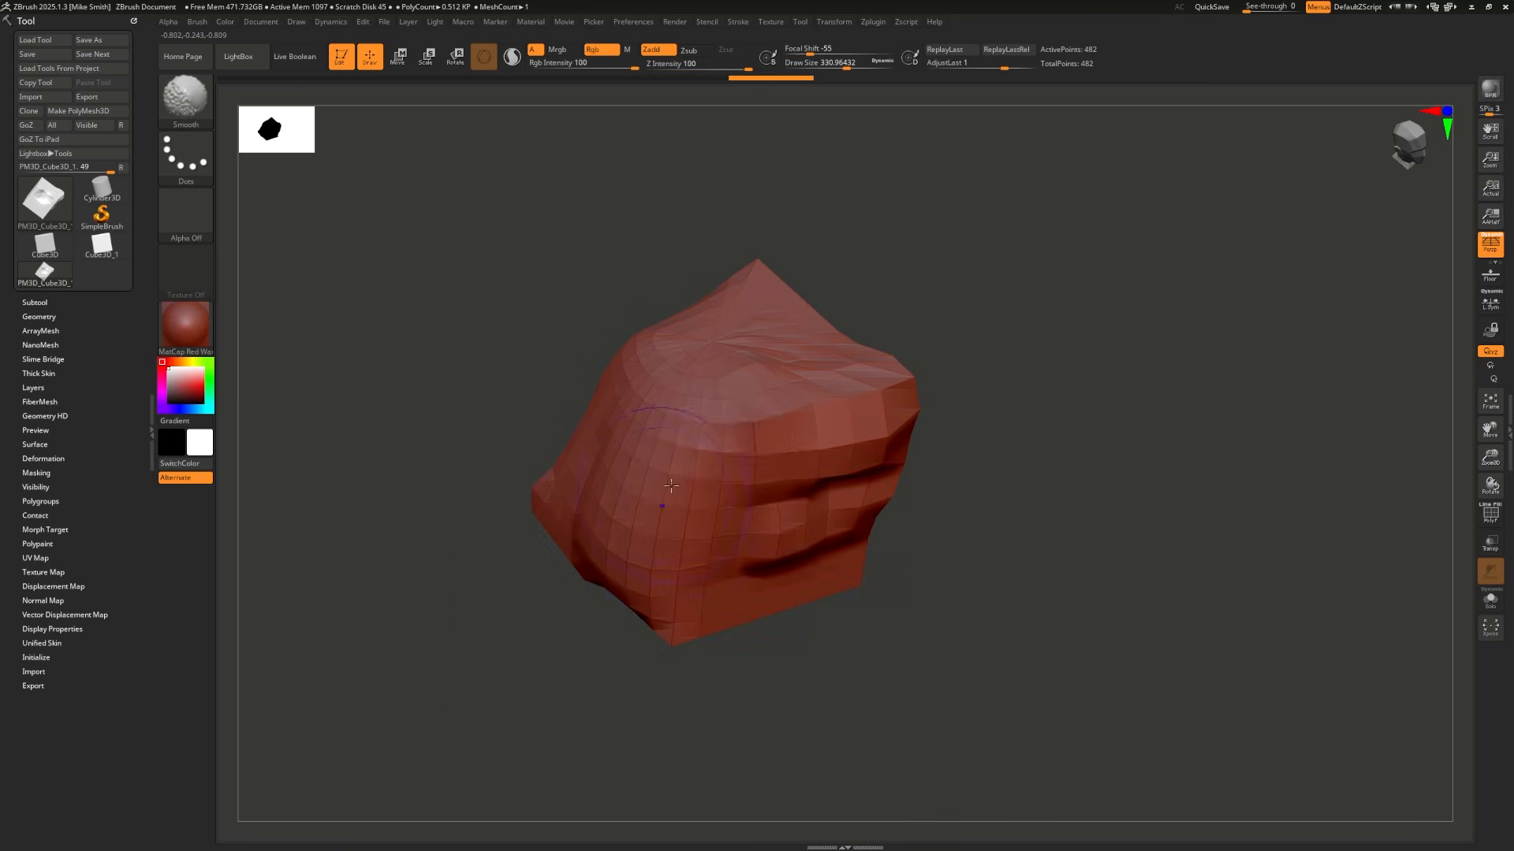
{"action": "mouse_move", "coordinate": [745, 453]}
{"action": "left_mouse_down", "text": "shift"}
{"action": "mouse_move", "coordinate": [689, 448]}
{"action": "mouse_move", "coordinate": [579, 520]}
{"action": "mouse_move", "coordinate": [632, 425]}
{"action": "left_mouse_up", "text": "shift"}
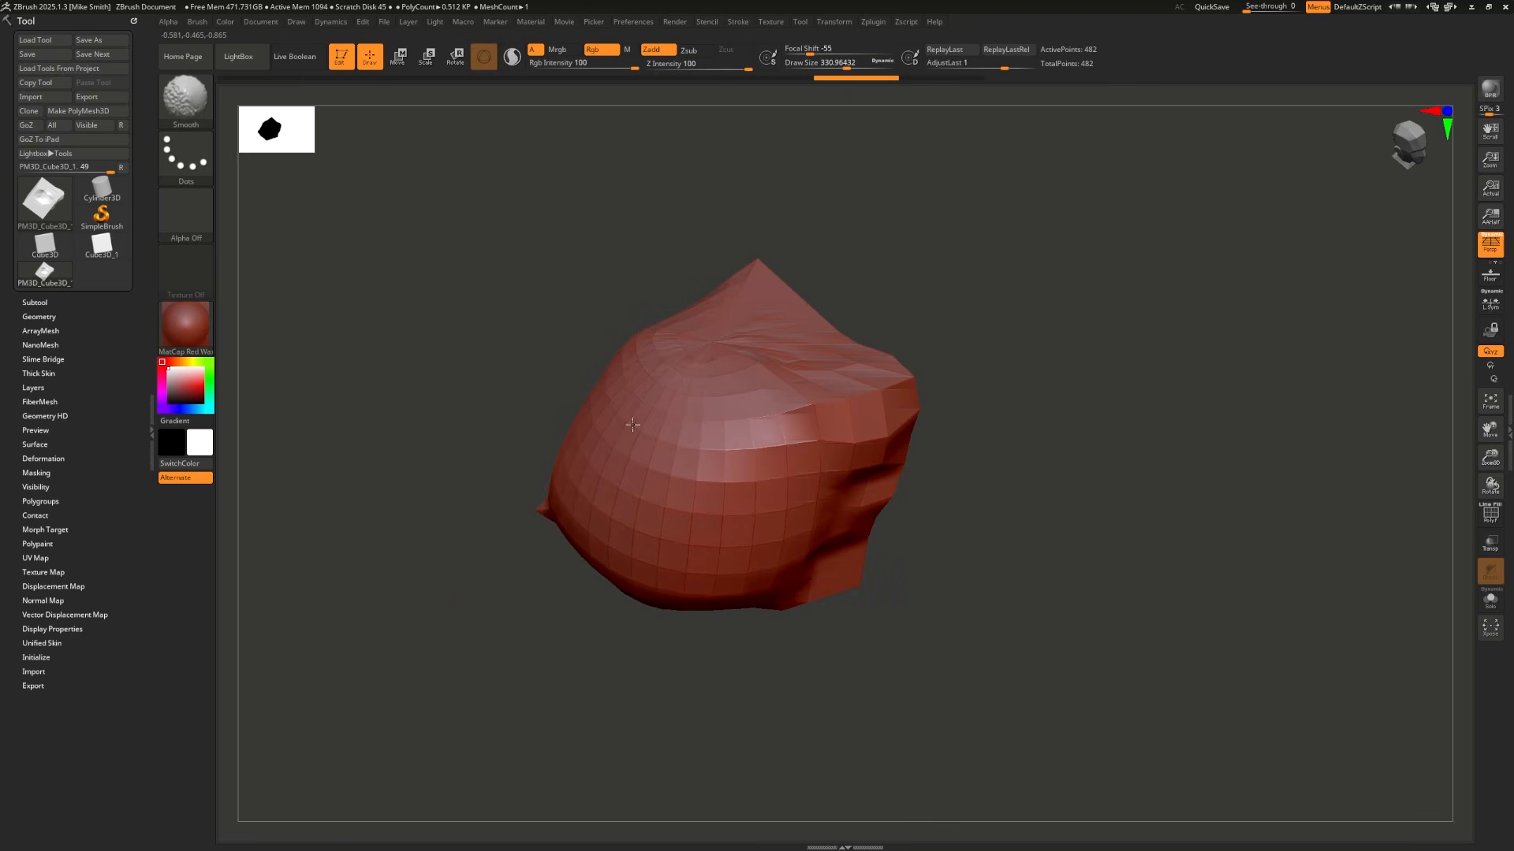
{"action": "left_click_drag", "start_coordinate": [713, 702], "coordinate": [737, 710]}
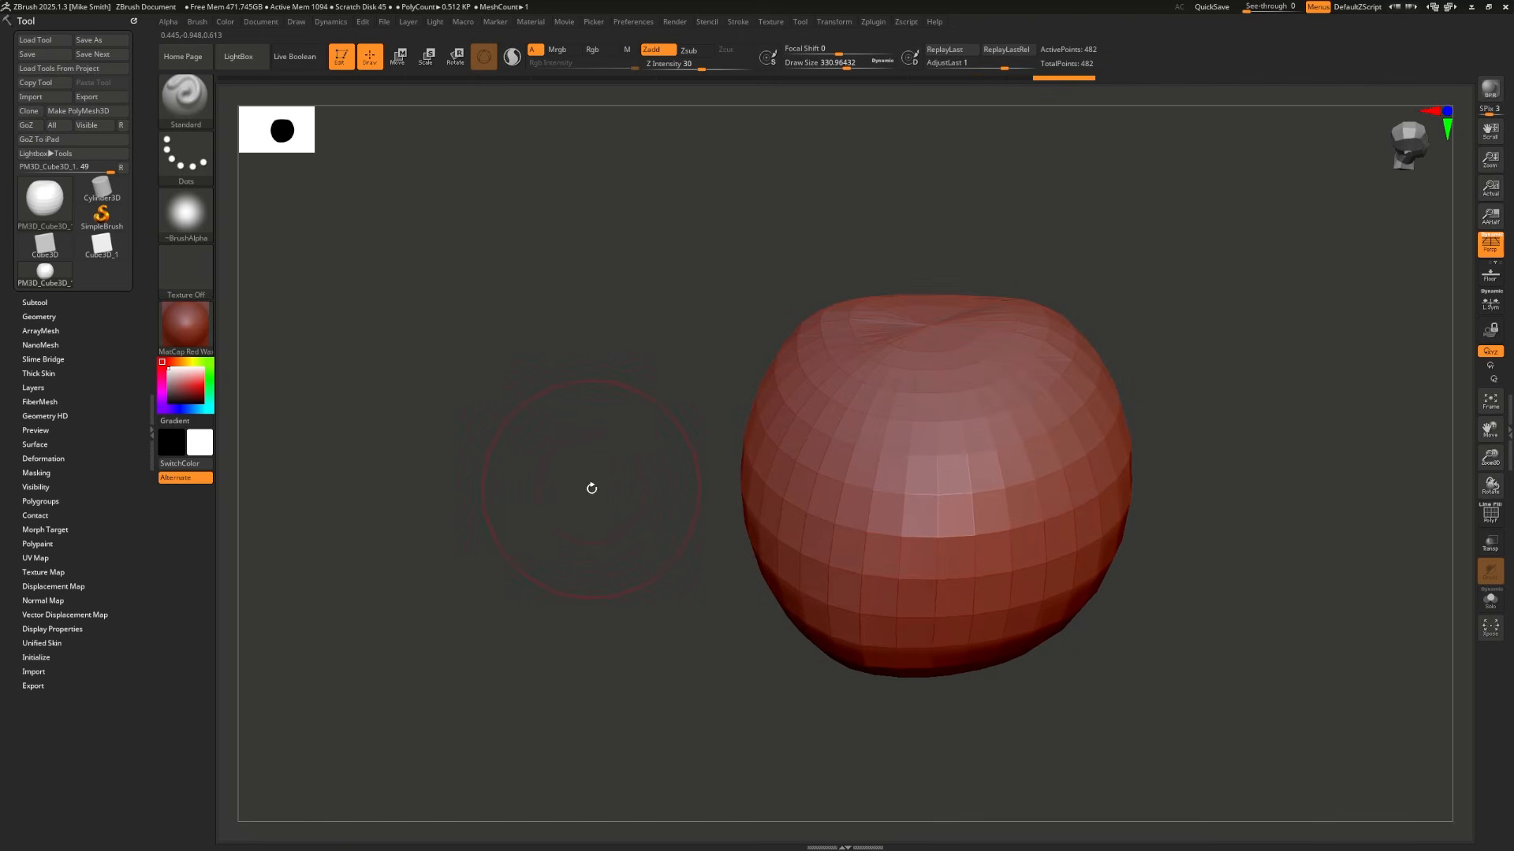
Step: Subdivide the rounded mesh twice with Divide to reach subdivision level 3
{"action": "mouse_move", "coordinate": [562, 448]}
{"action": "left_mouse_down"}
{"action": "mouse_move", "coordinate": [557, 496]}
{"action": "mouse_move", "coordinate": [565, 388]}
{"action": "mouse_move", "coordinate": [547, 466]}
{"action": "left_mouse_up"}
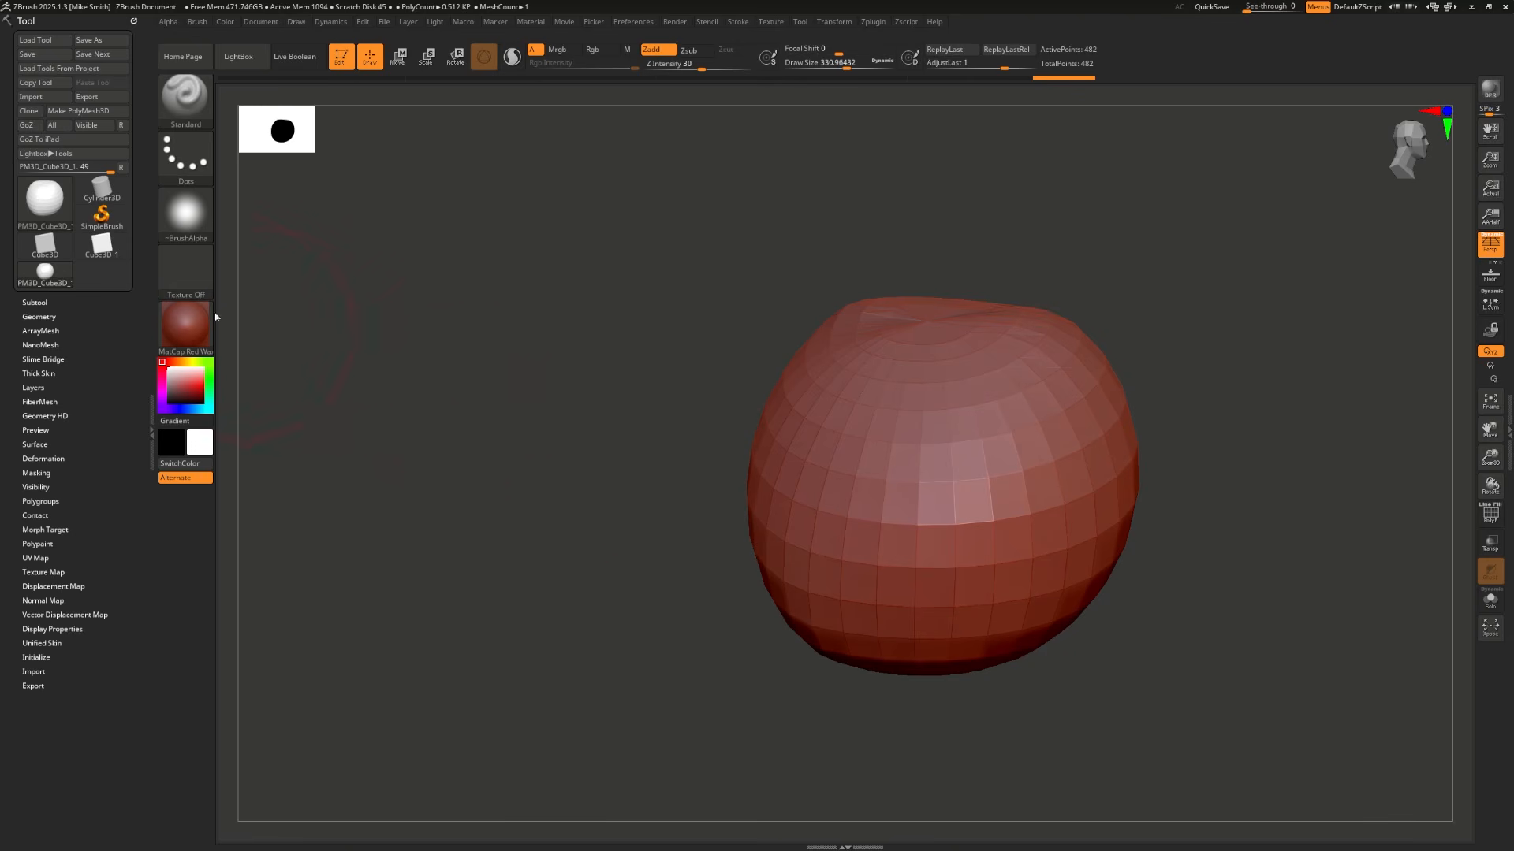
{"action": "left_click", "coordinate": [37, 317]}
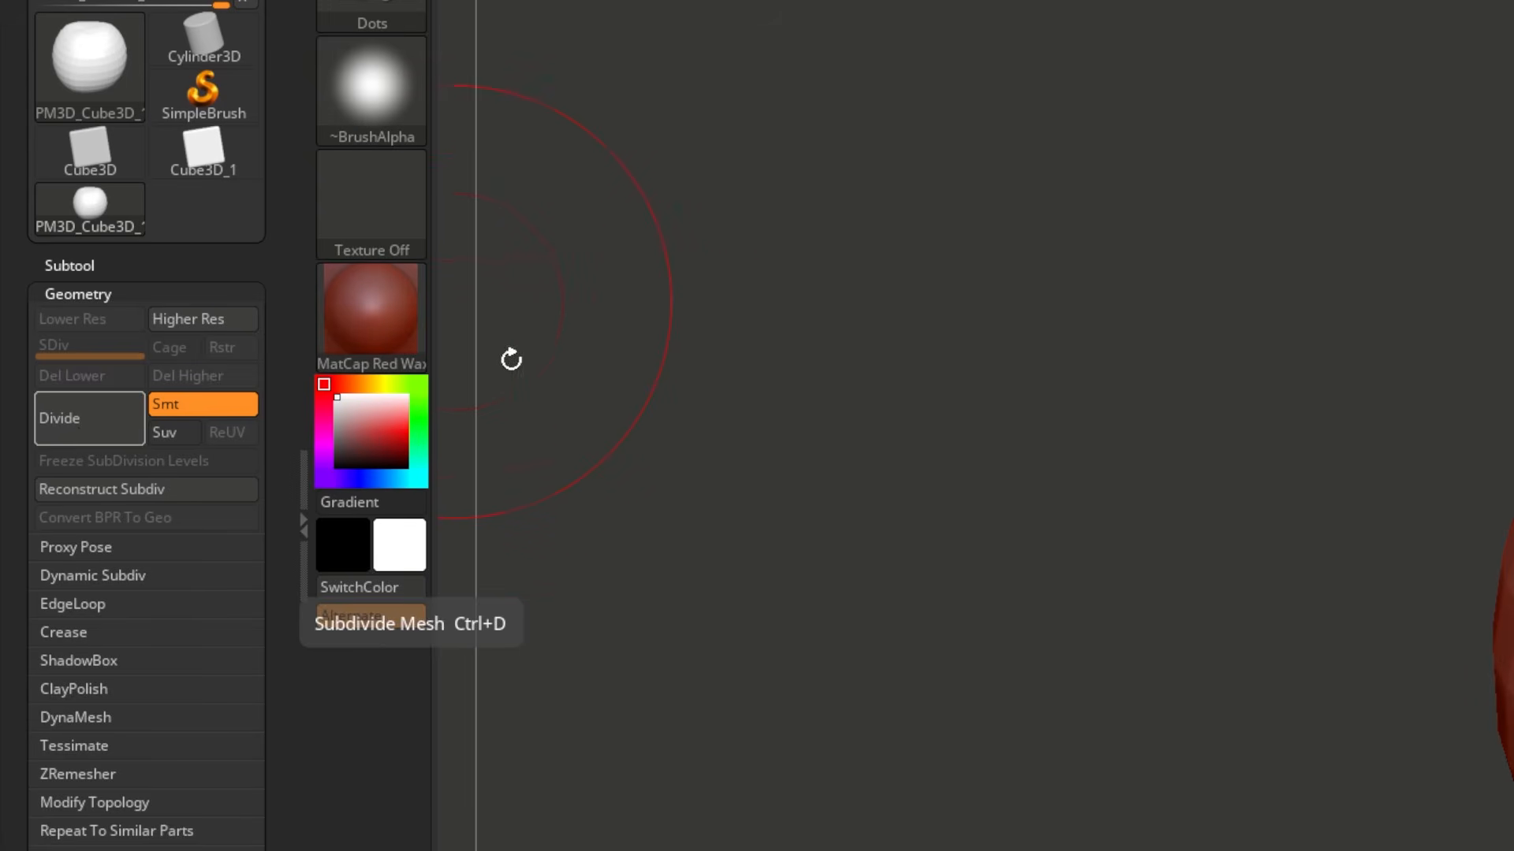
{"action": "left_click", "coordinate": [86, 432]}
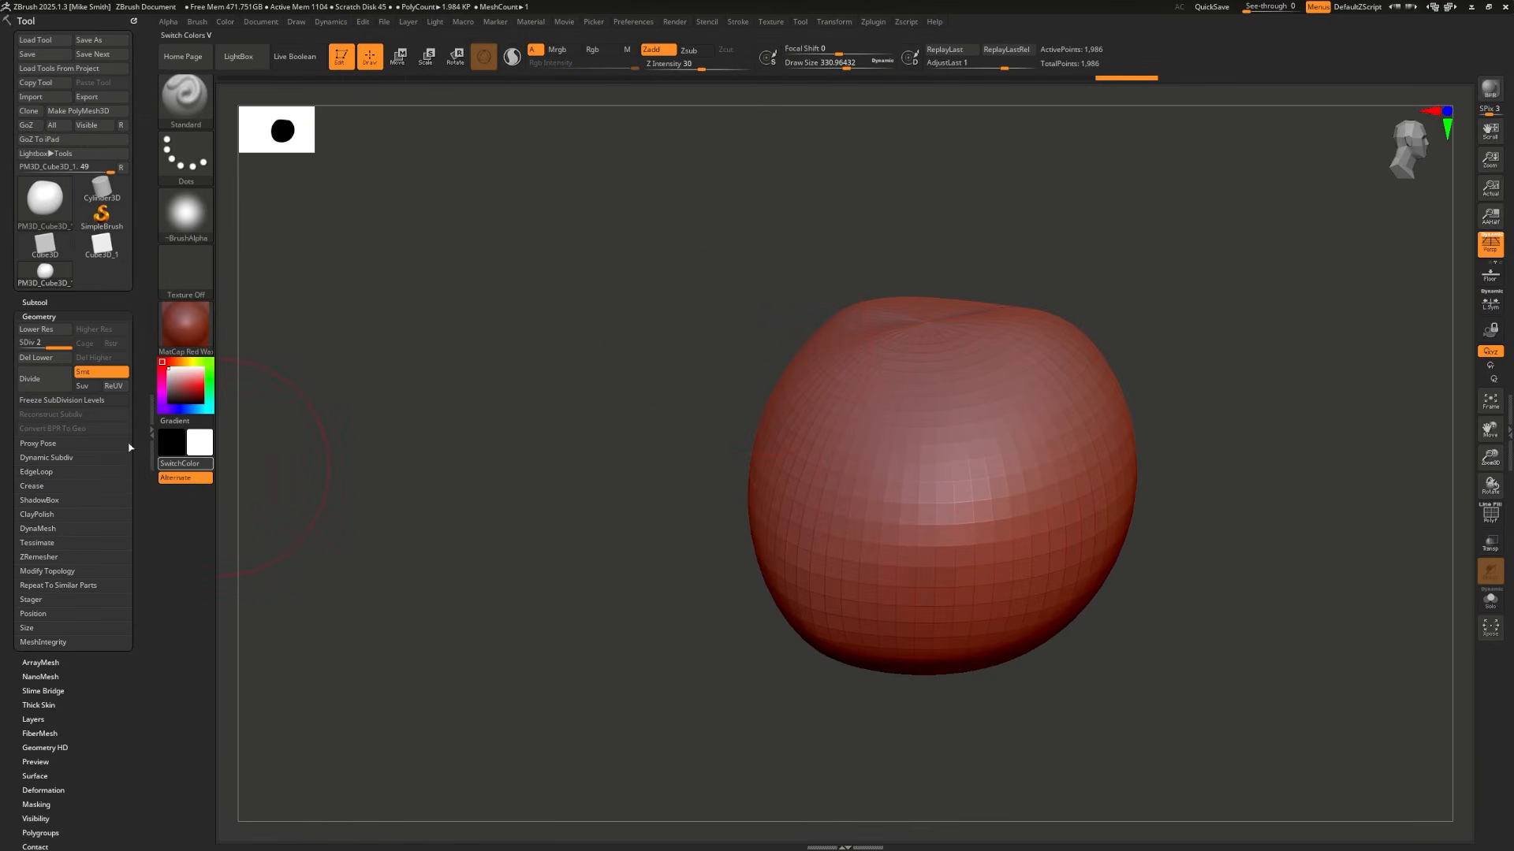
{"action": "left_click", "coordinate": [46, 380]}
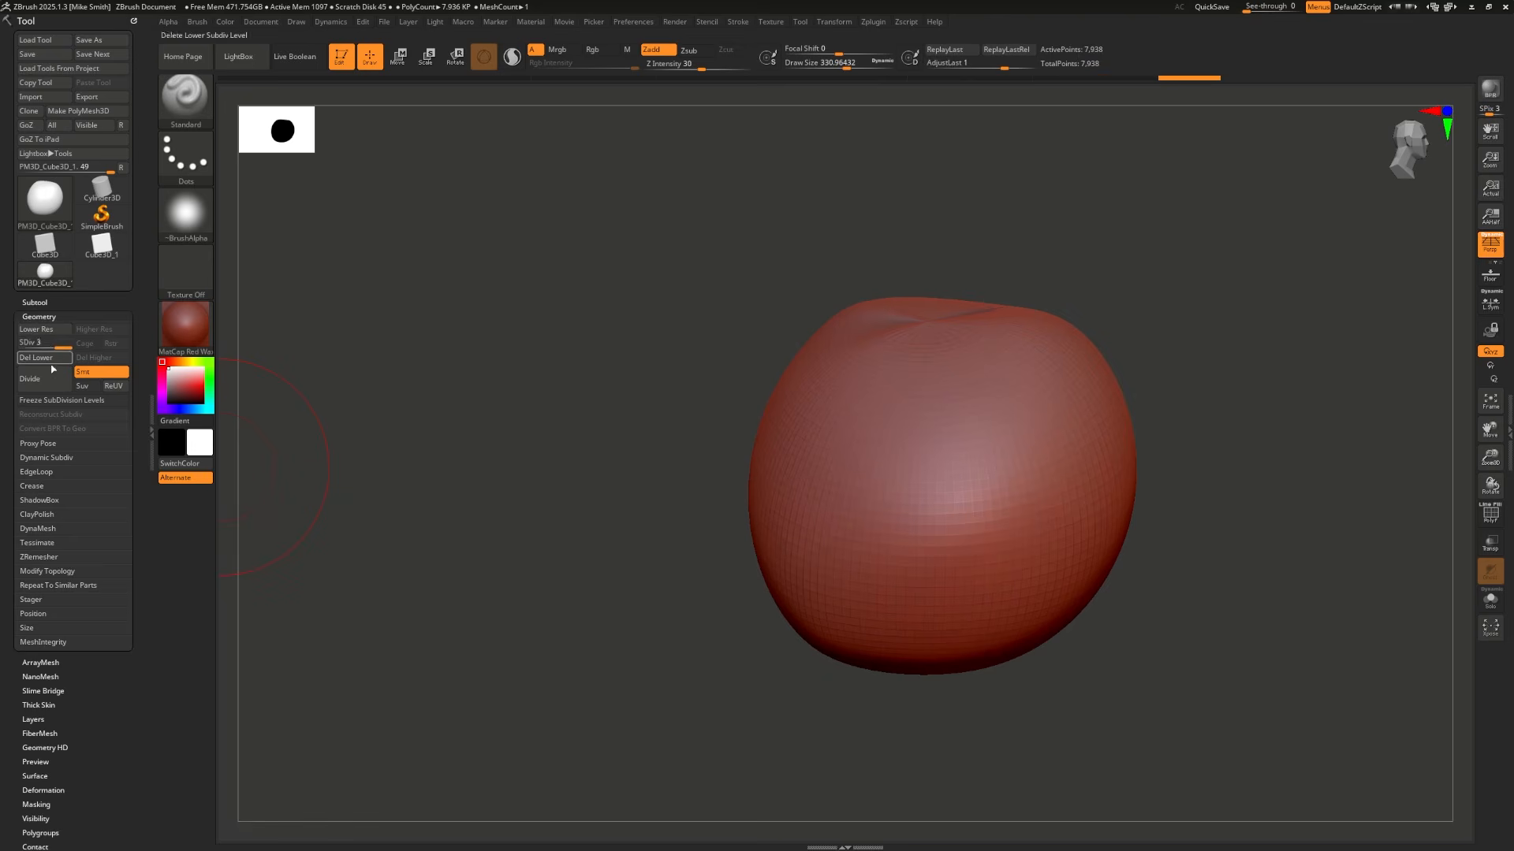
Step: Sculpt winding Standard brush strokes on the ball's front with a Draw Size of about 132
{"action": "mouse_move", "coordinate": [881, 462]}
{"action": "left_mouse_down"}
{"action": "mouse_move", "coordinate": [903, 466]}
{"action": "mouse_move", "coordinate": [870, 509]}
{"action": "mouse_move", "coordinate": [824, 520]}
{"action": "left_mouse_up"}
{"action": "left_click_drag", "start_coordinate": [902, 494], "coordinate": [928, 486]}
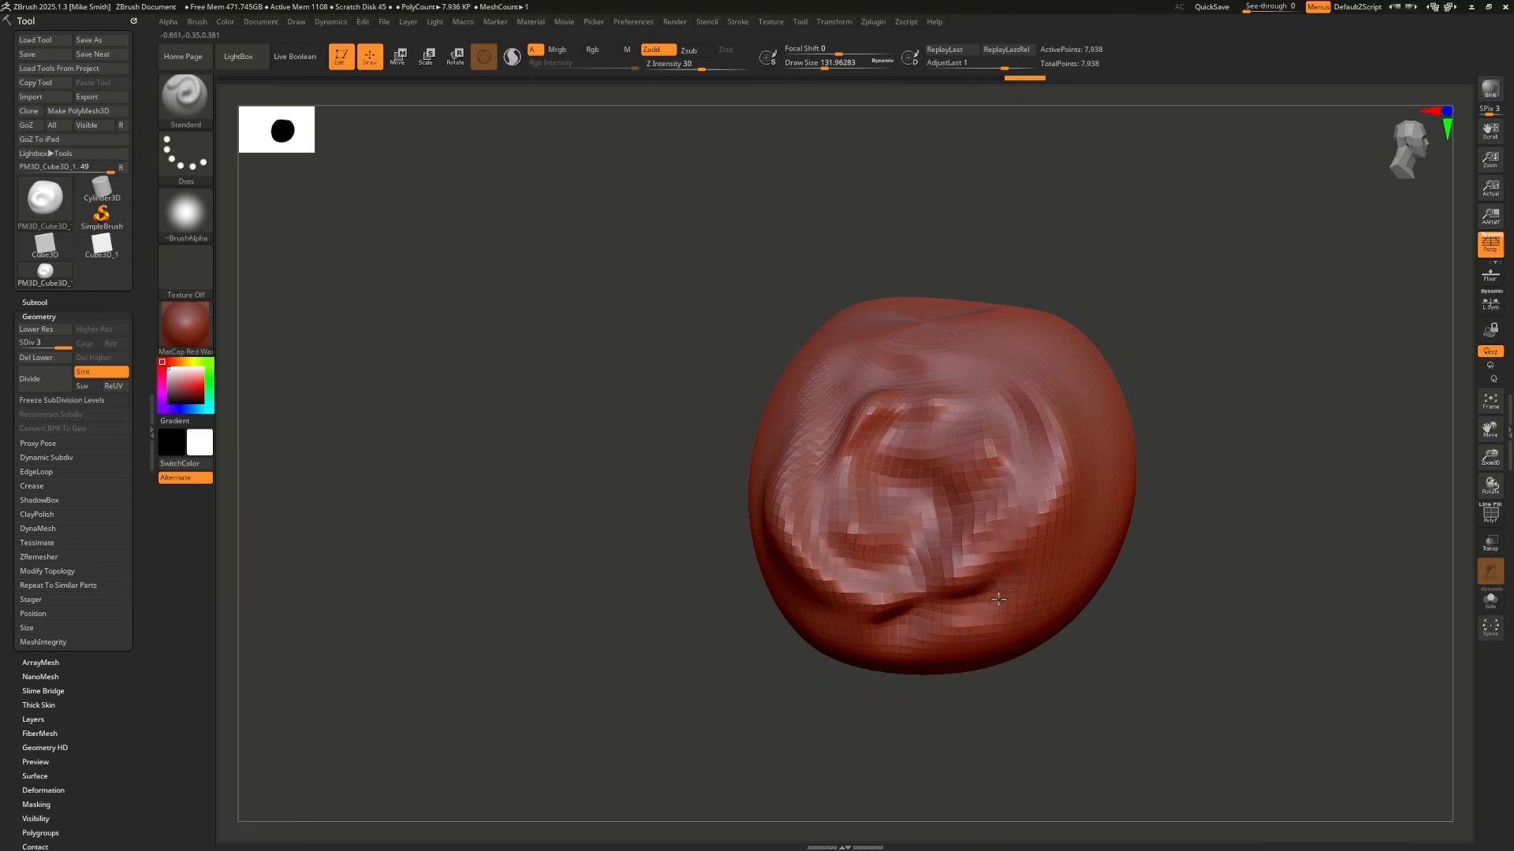
{"action": "left_click_drag", "start_coordinate": [709, 489], "coordinate": [625, 464]}
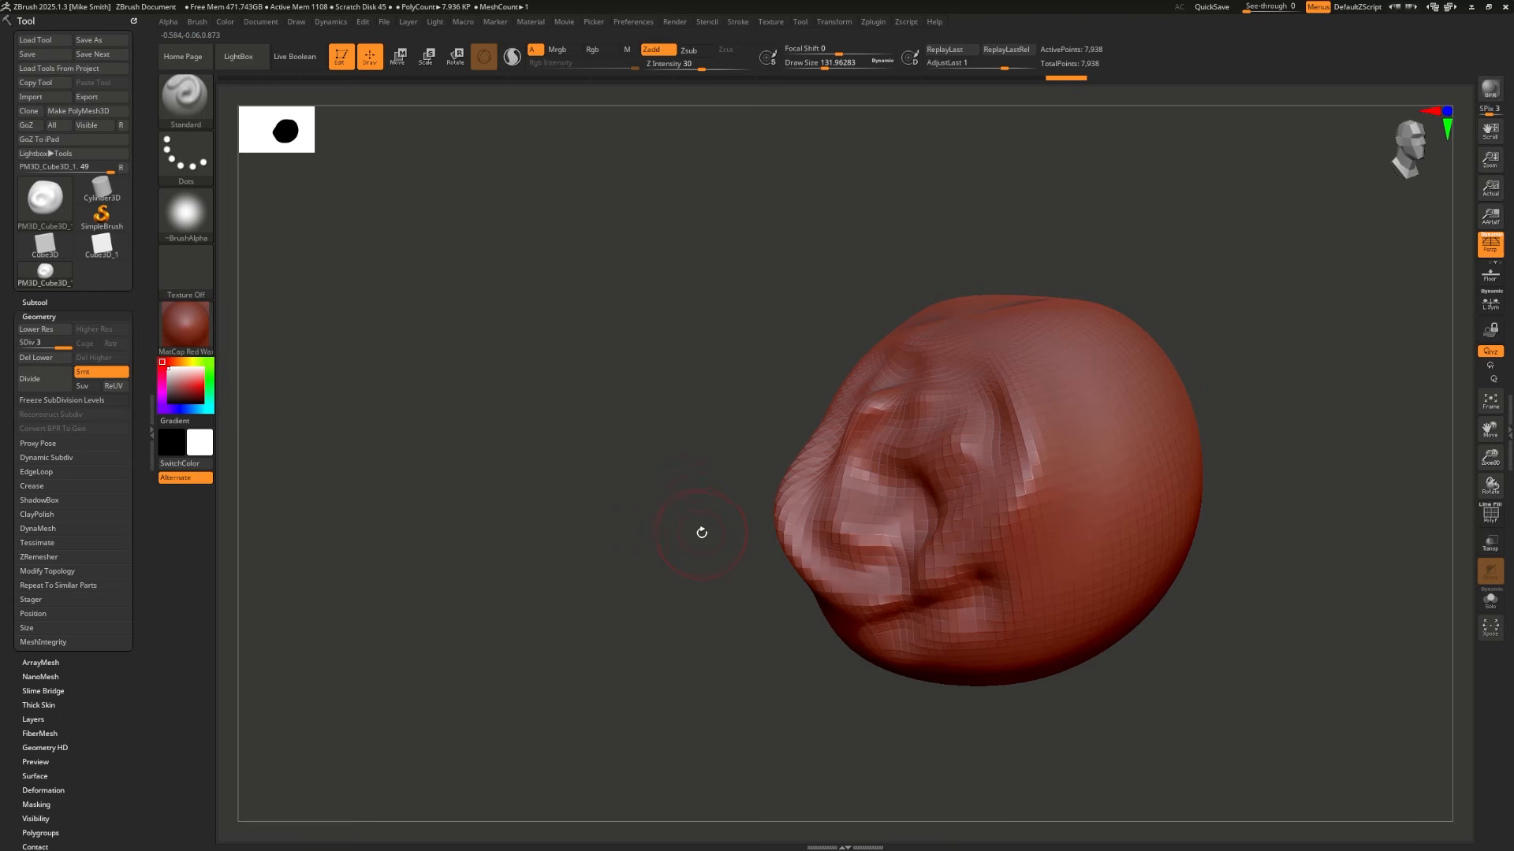
Step: Subdivide the sculpted ball three more times to reach subdivision level 6, and inspect the smoother surface
{"action": "key", "text": "ctrl+d"}
{"action": "key", "text": "ctrl+d"}
{"action": "key", "text": "ctrl+d"}
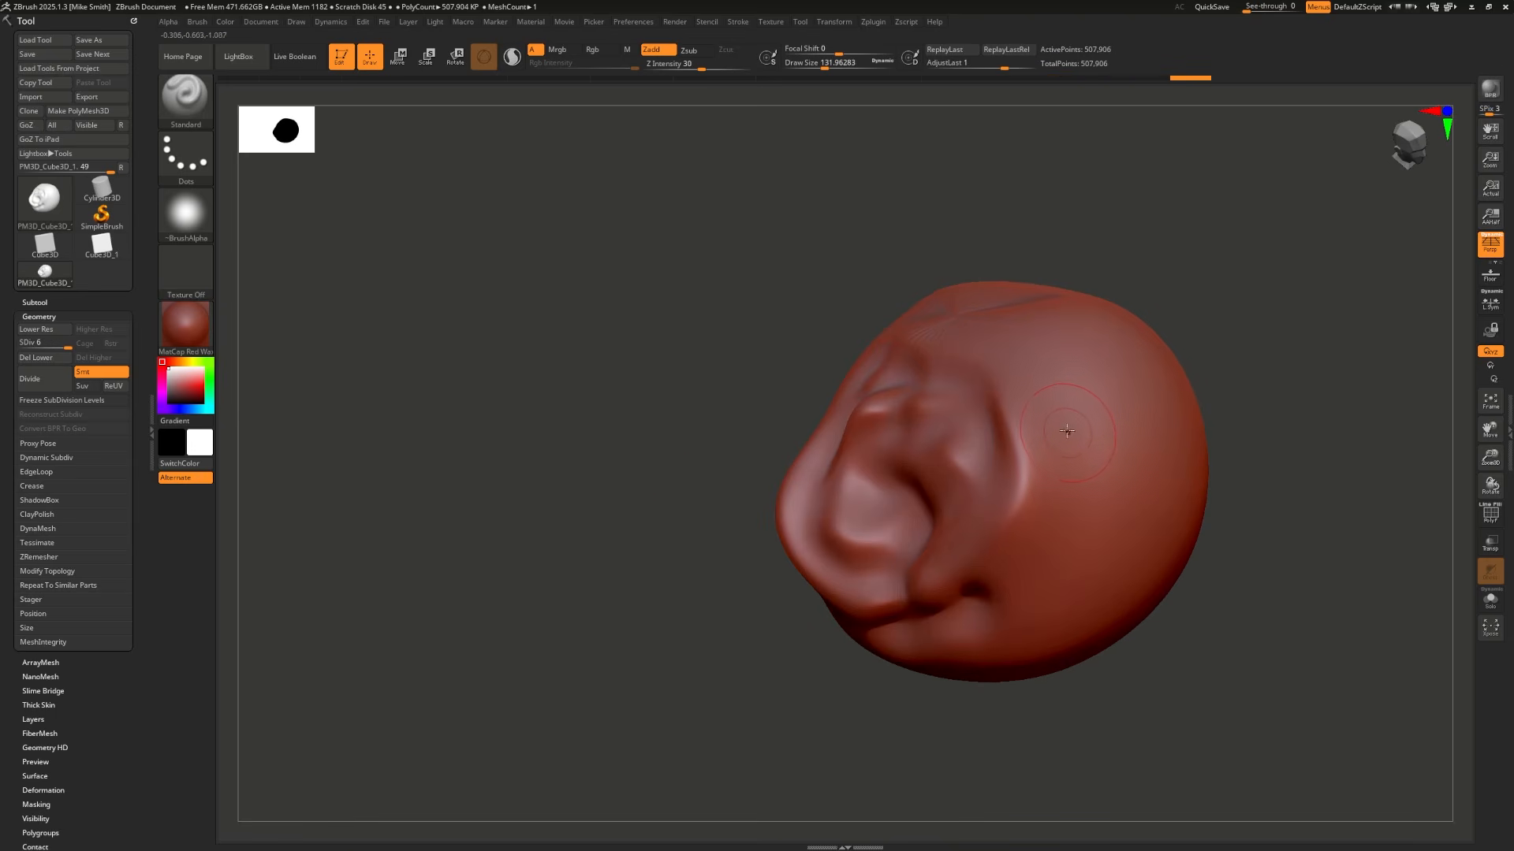
{"action": "mouse_move", "coordinate": [1132, 209]}
{"action": "left_mouse_down"}
{"action": "mouse_move", "coordinate": [1129, 268]}
{"action": "mouse_move", "coordinate": [1104, 280]}
{"action": "left_mouse_up"}
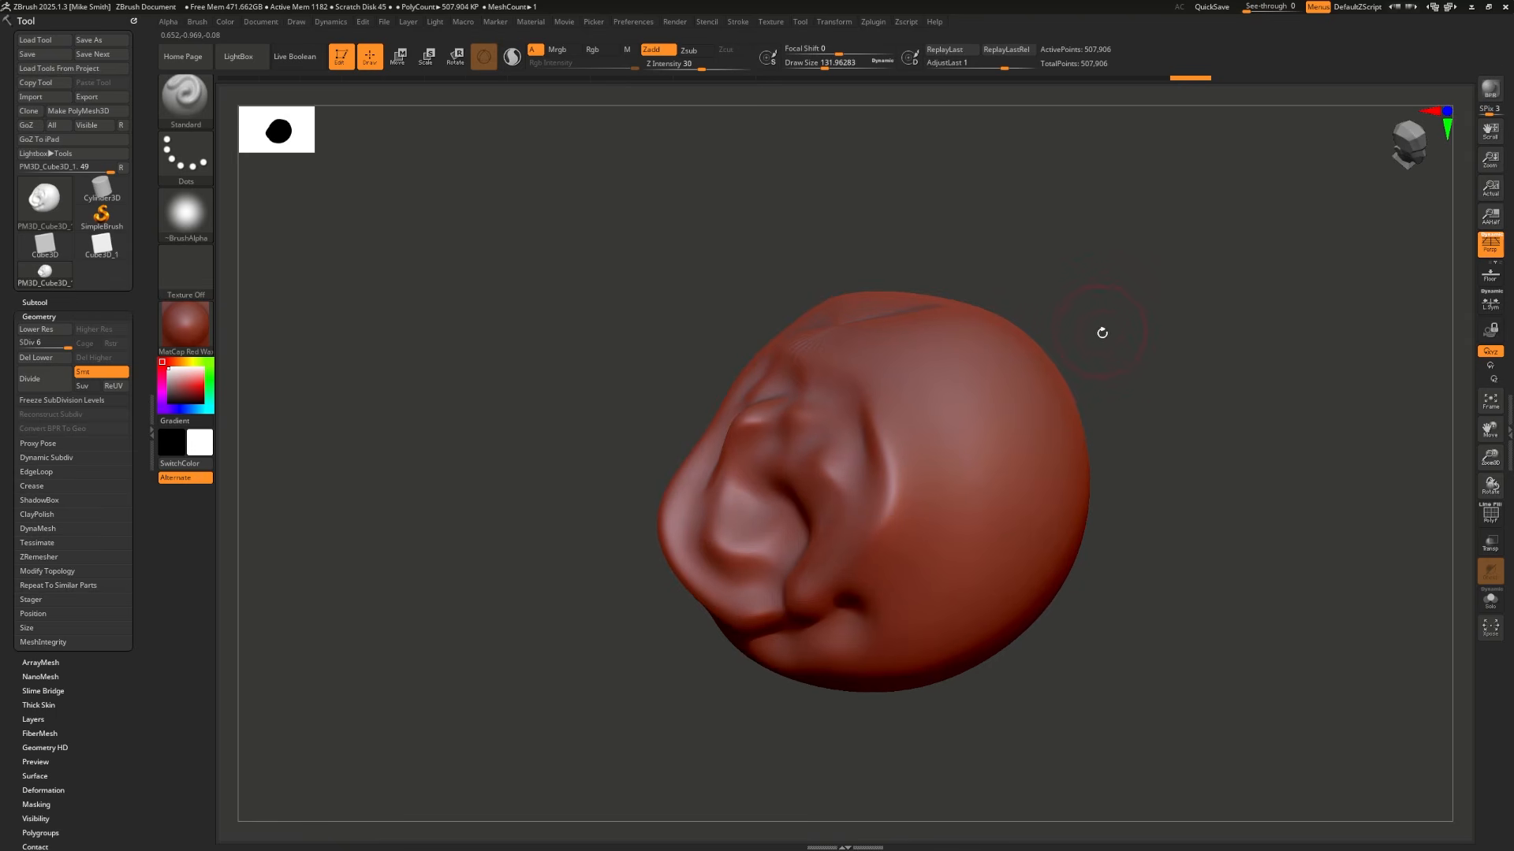
{"action": "key", "text": "ctrl+shift"}
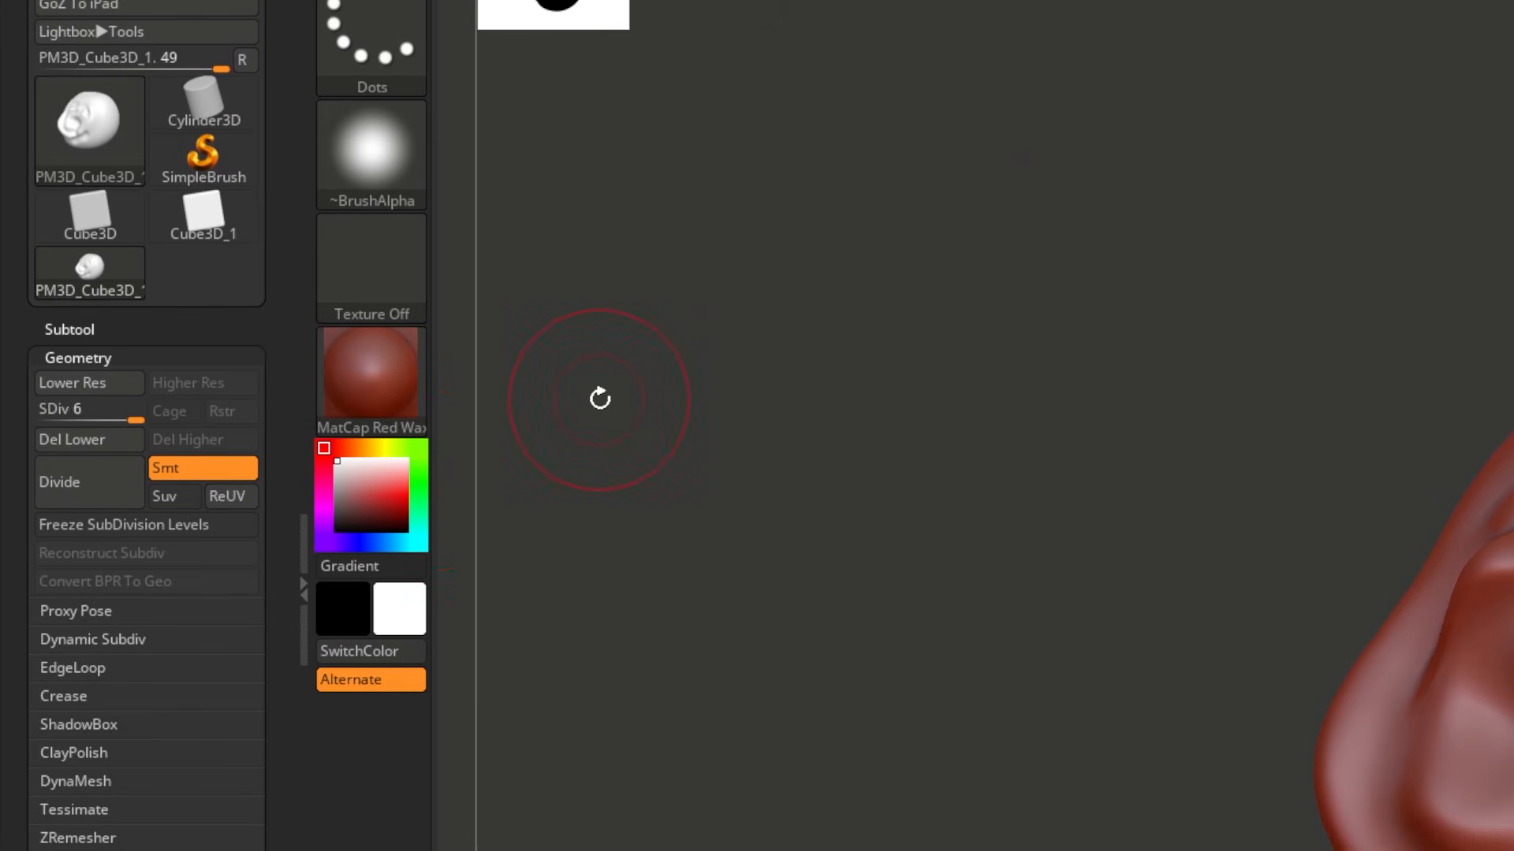
{"action": "key", "text": "ctrl+shift"}
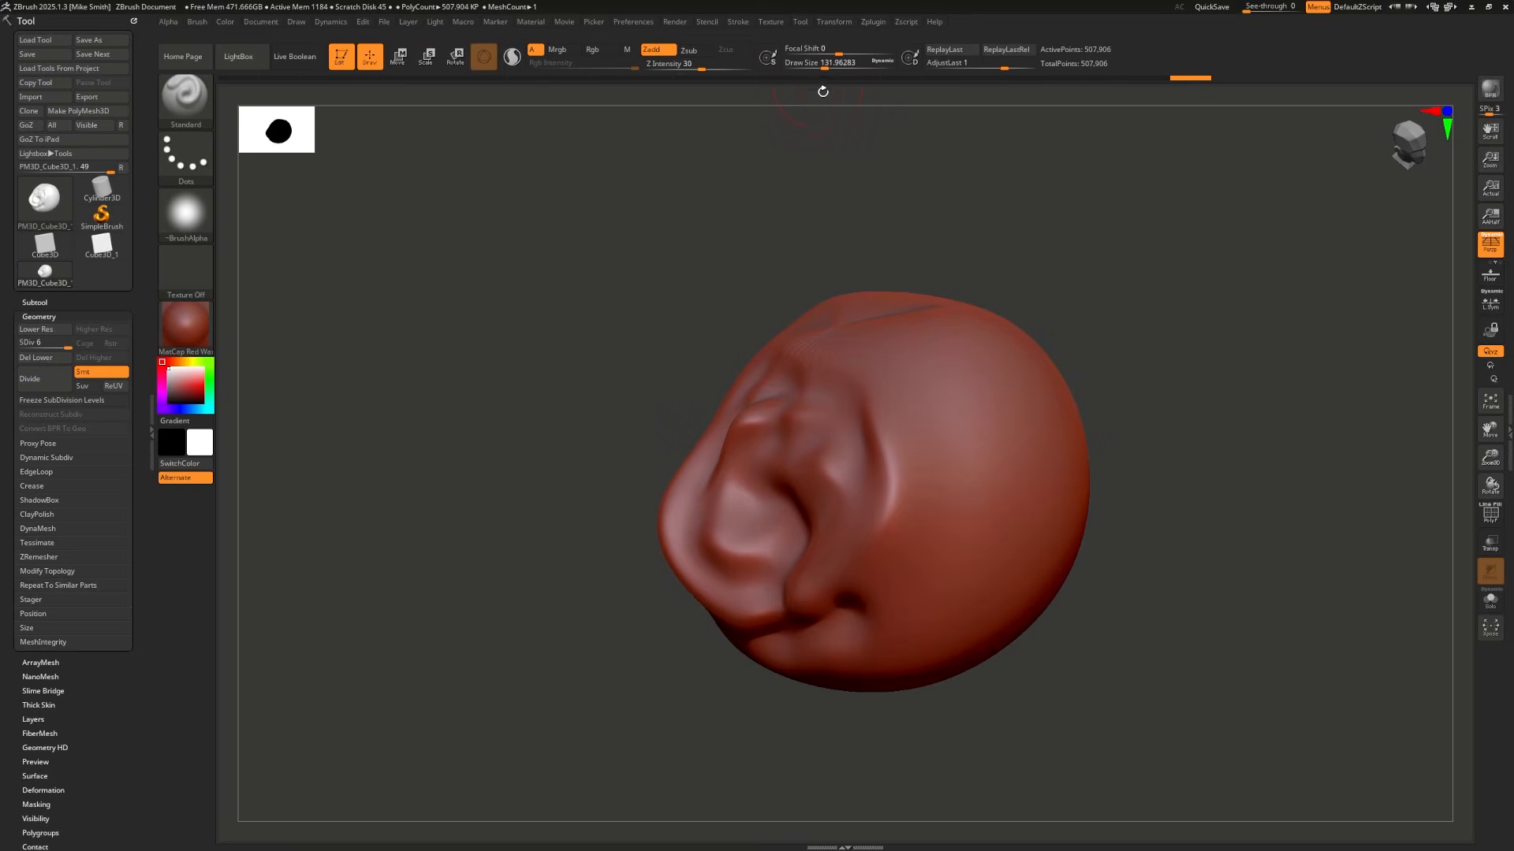
Step: Lower the sculpted ball to subdivision level 1
{"action": "mouse_move", "coordinate": [36, 203]}
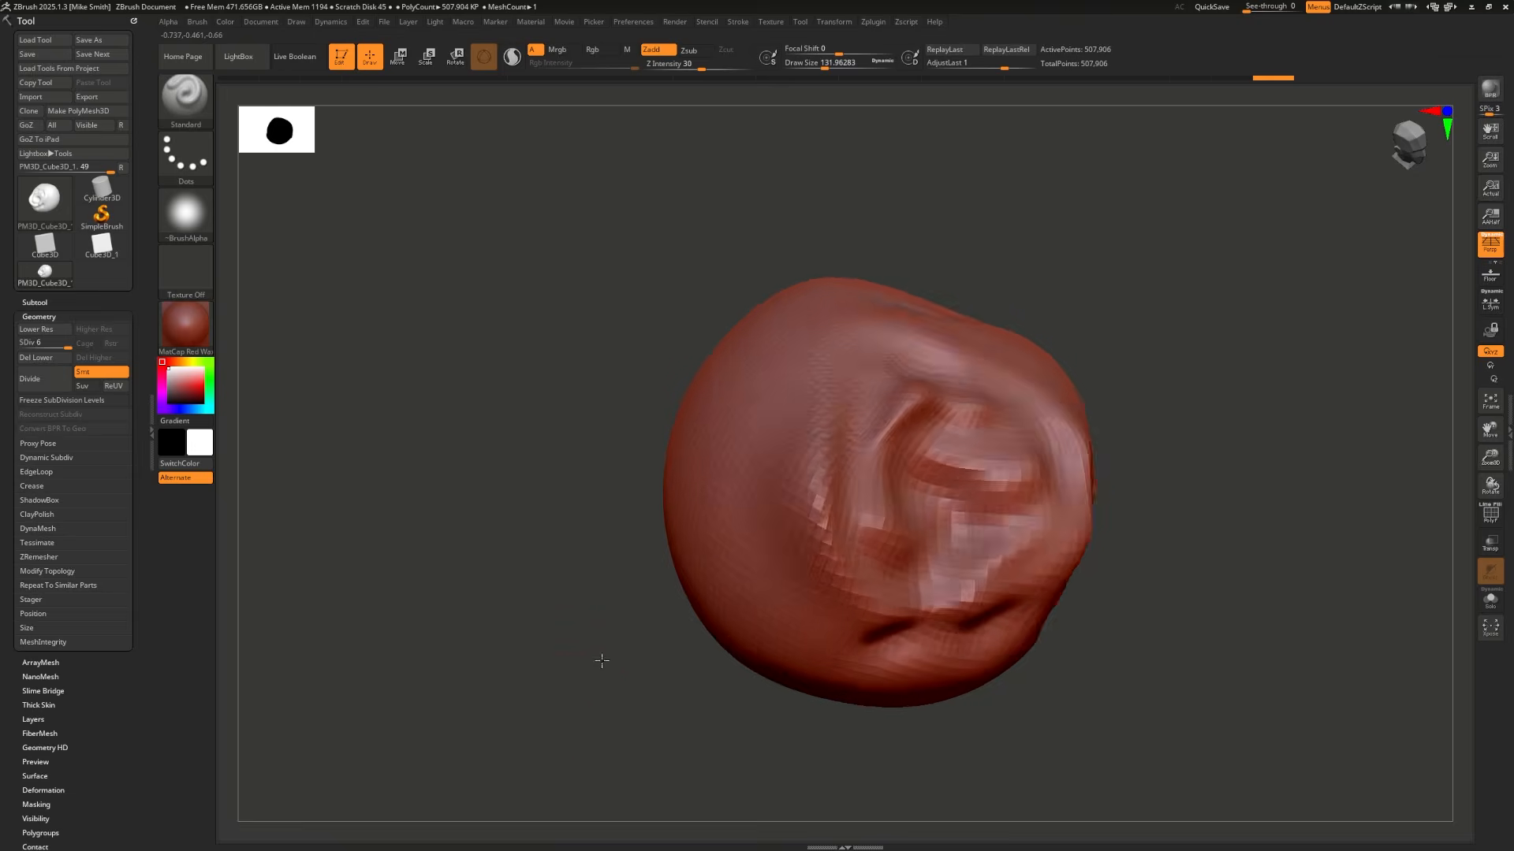
{"action": "left_click_drag", "start_coordinate": [601, 659], "coordinate": [627, 631]}
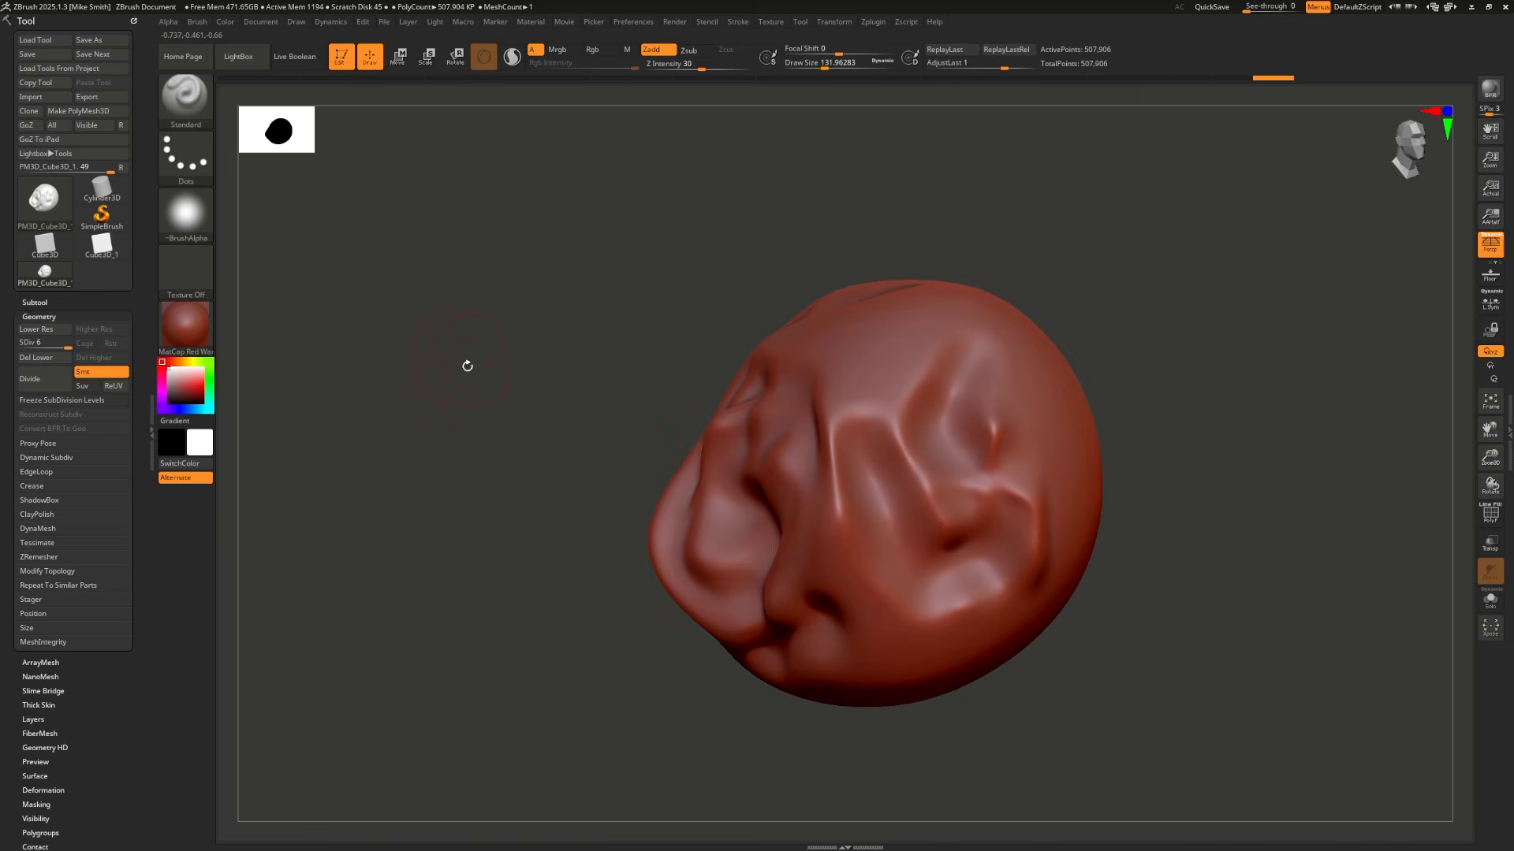
{"action": "mouse_move", "coordinate": [495, 421]}
{"action": "left_mouse_down"}
{"action": "mouse_move", "coordinate": [531, 433]}
{"action": "mouse_move", "coordinate": [541, 415]}
{"action": "mouse_move", "coordinate": [514, 433]}
{"action": "left_mouse_up"}
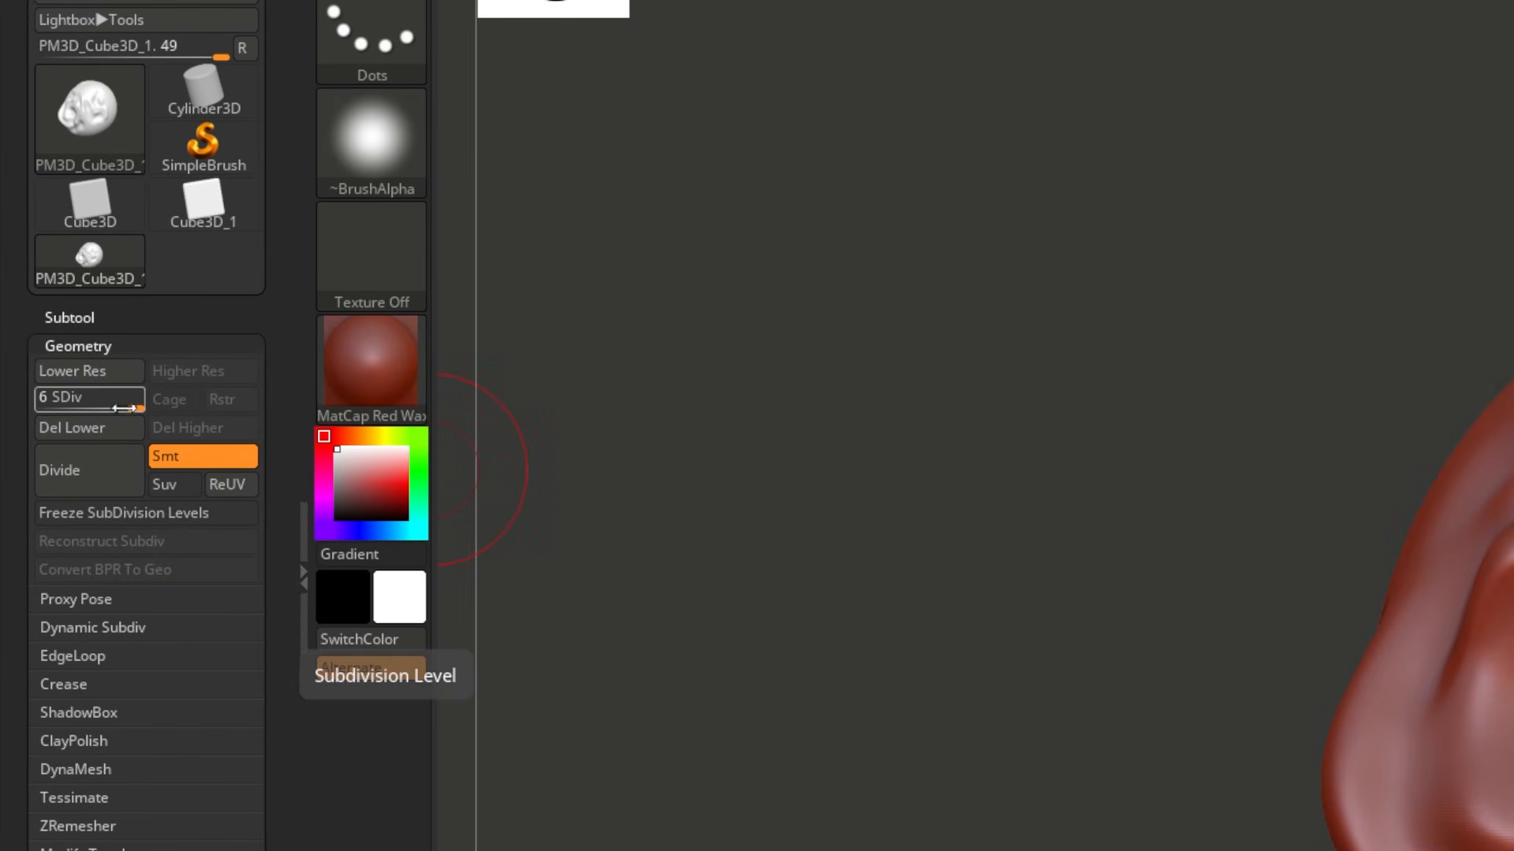
{"action": "mouse_move", "coordinate": [124, 408]}
{"action": "left_mouse_down"}
{"action": "mouse_move", "coordinate": [44, 407]}
{"action": "mouse_move", "coordinate": [46, 430]}
{"action": "left_mouse_up"}
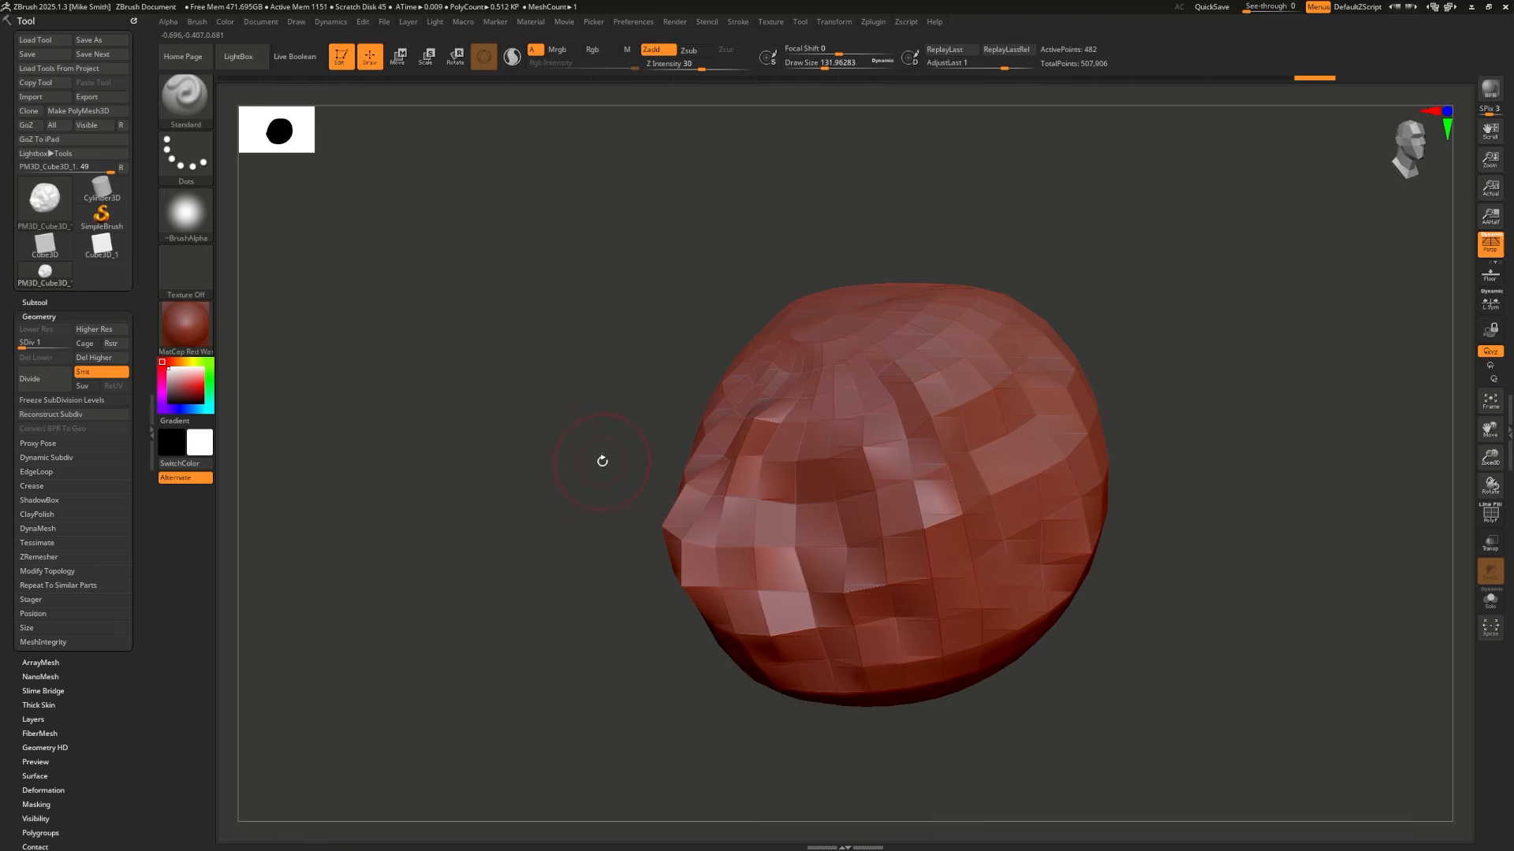
Step: Raise the ball level by level from subdivision level 1 to level 6
{"action": "key", "text": "d"}
{"action": "key", "text": "d"}
{"action": "key", "text": "d"}
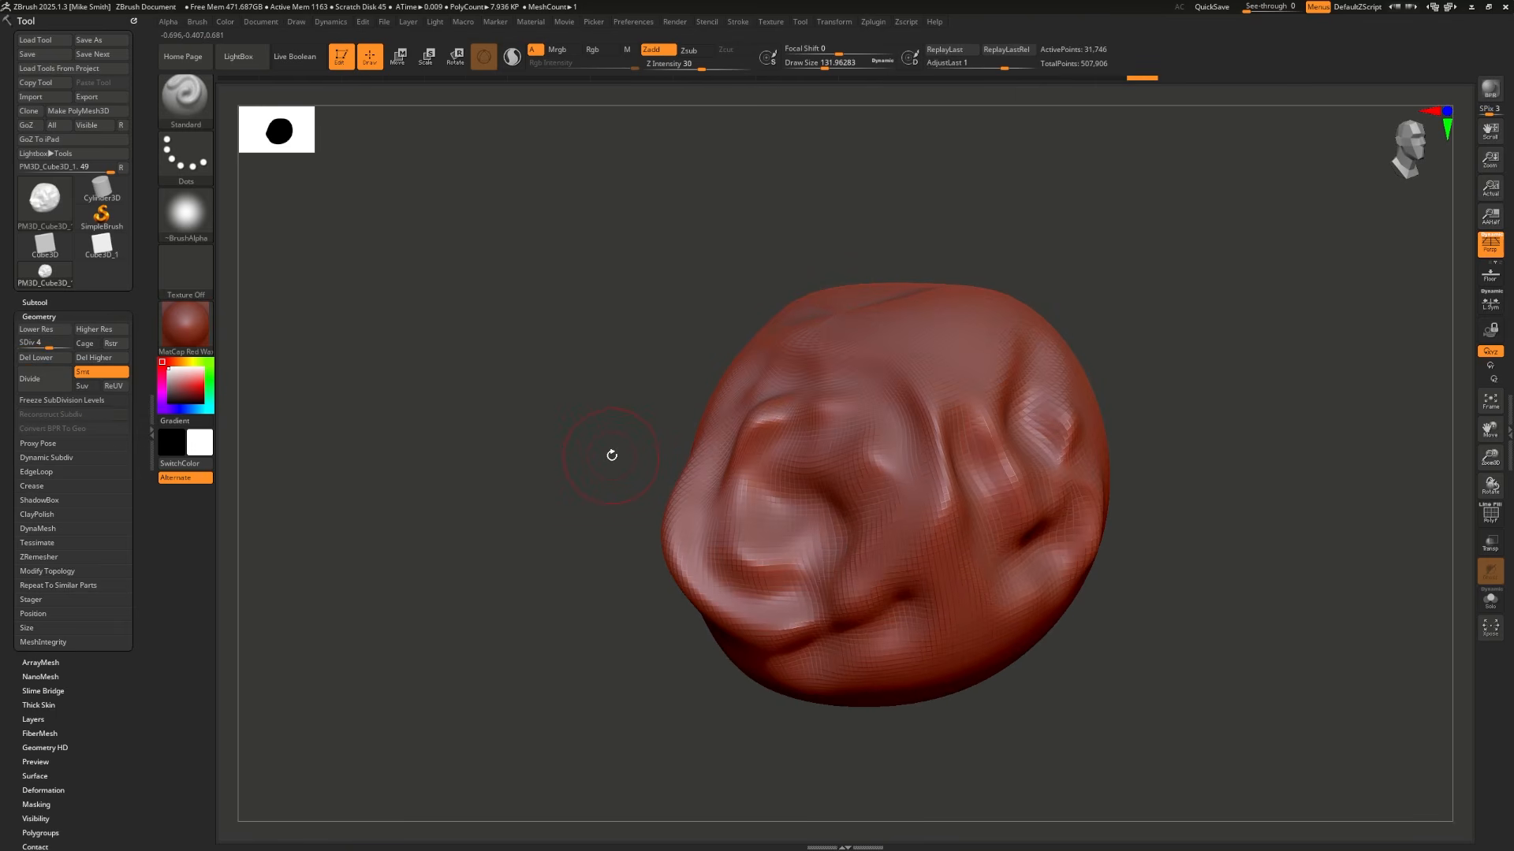
{"action": "key", "text": "d"}
{"action": "key", "text": "d"}
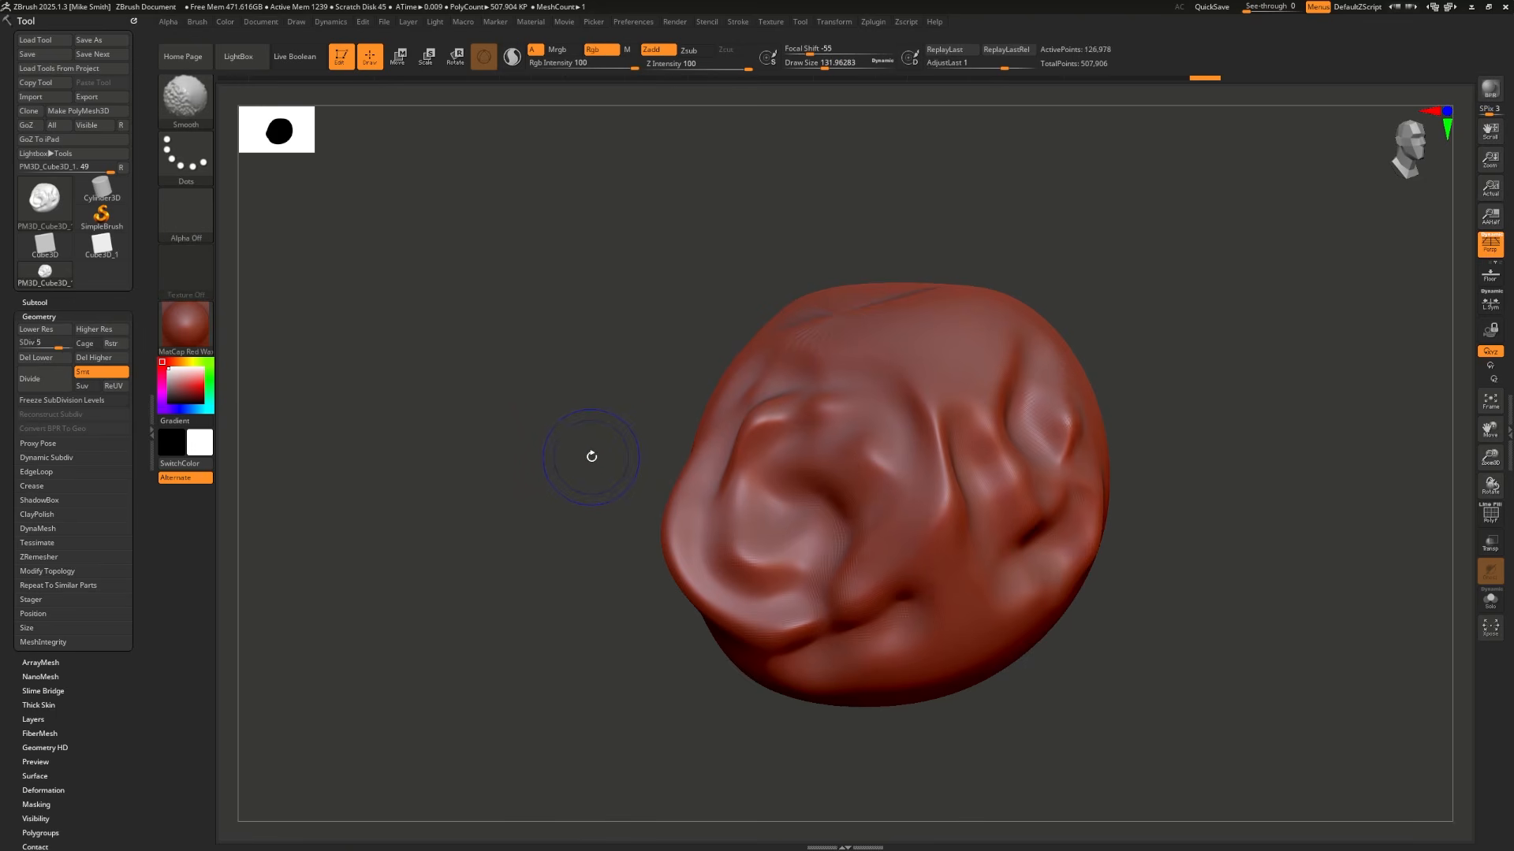
Step: Step the ball back down through its subdivision levels to level 1
{"action": "key", "text": "shift+d"}
{"action": "key", "text": "shift+d"}
{"action": "key", "text": "shift+d"}
{"action": "key", "text": "shift+d"}
{"action": "key", "text": "shift+d"}
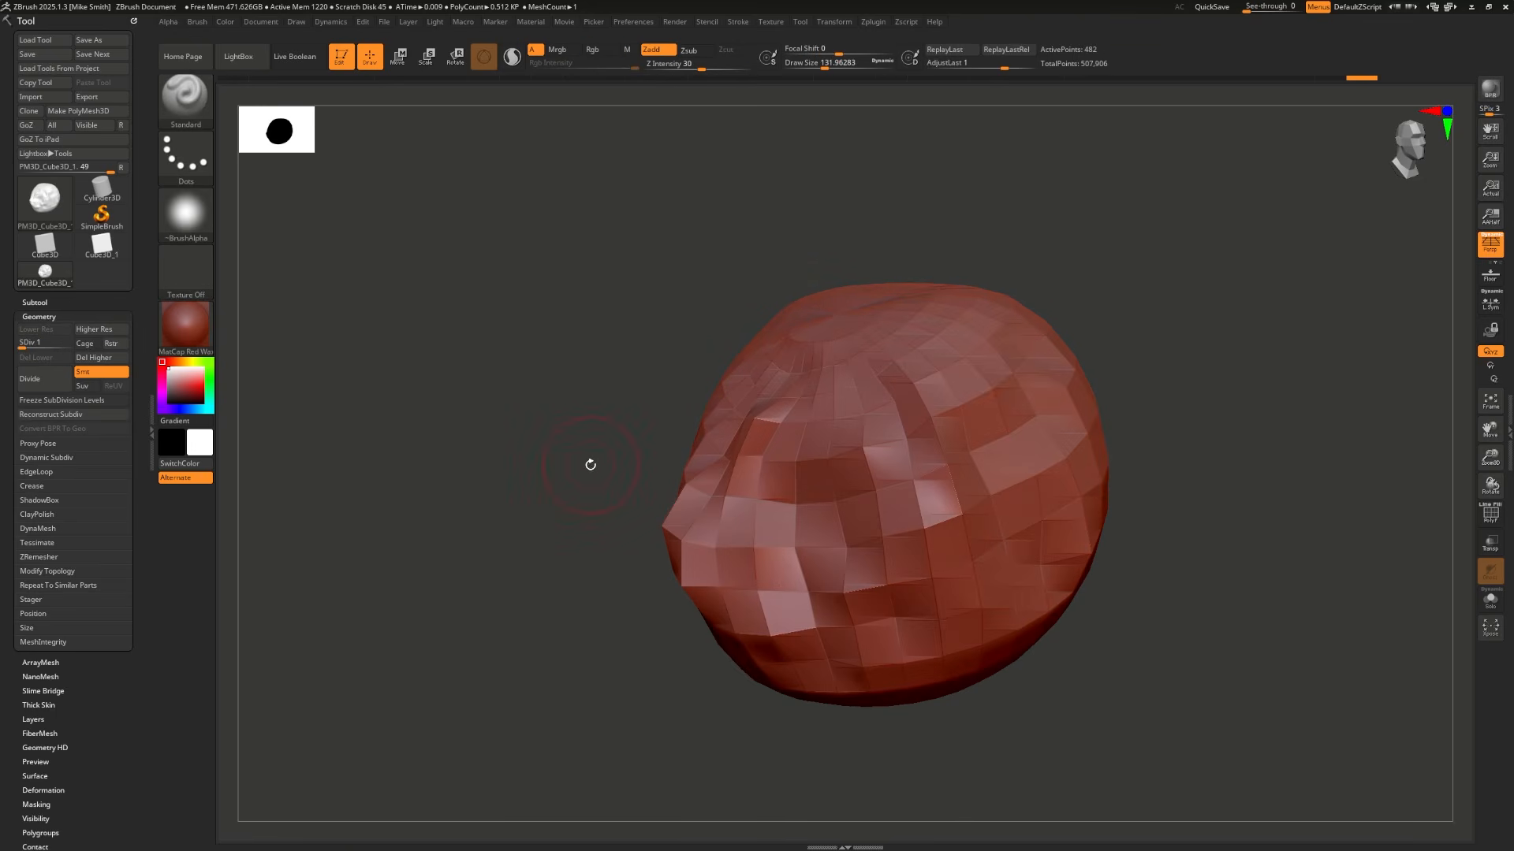
Step: Return the ball to subdivision level 6 and divide it once more to reach level 7
{"action": "key", "text": "d"}
{"action": "key", "text": "d"}
{"action": "key", "text": "d"}
{"action": "key", "text": "d"}
{"action": "key", "text": "d"}
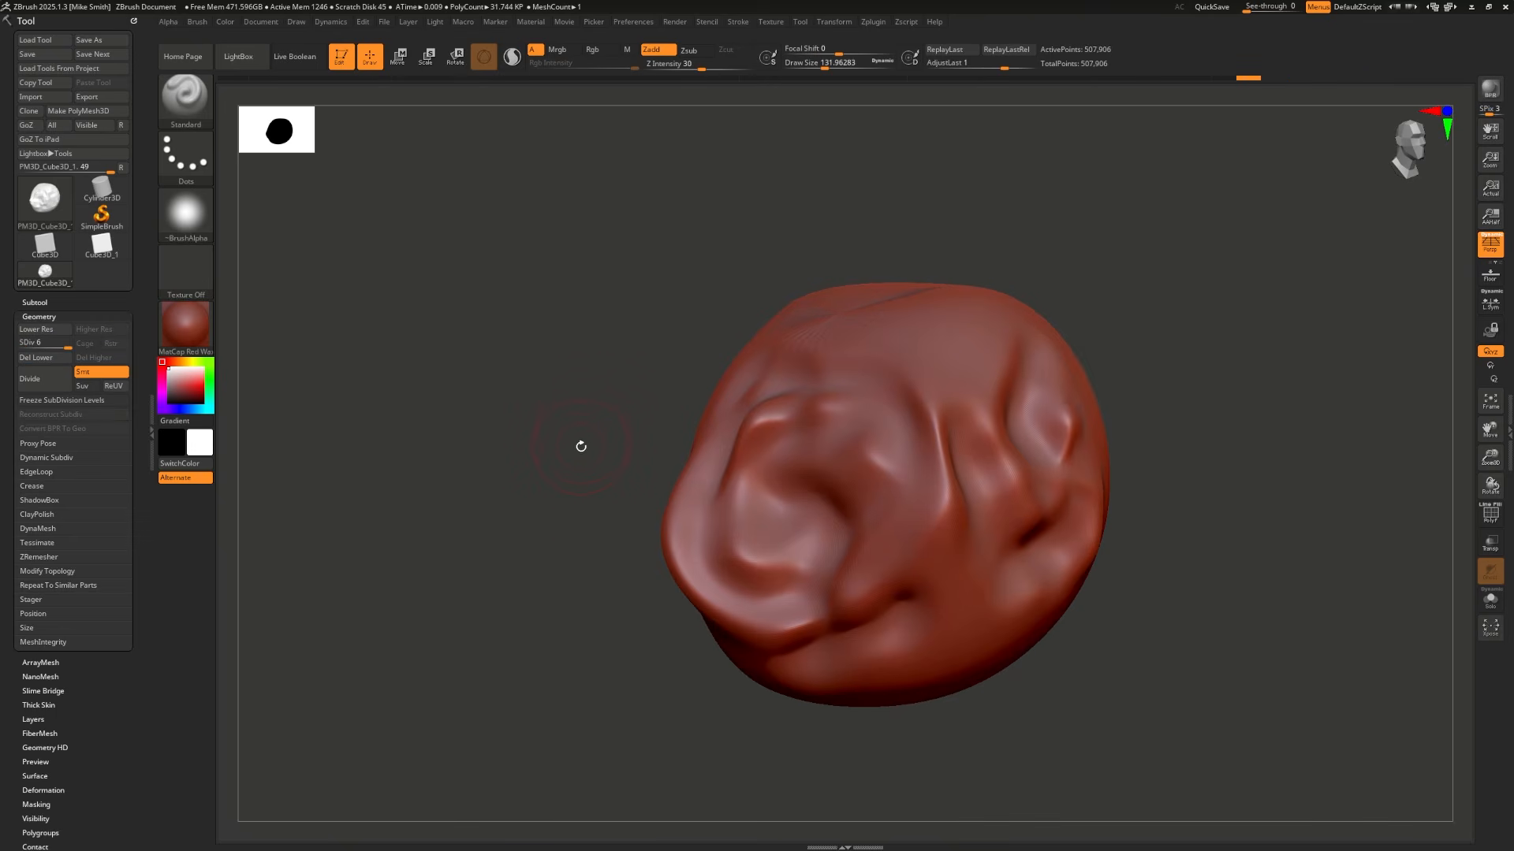
{"action": "key", "text": "ctrl+d"}
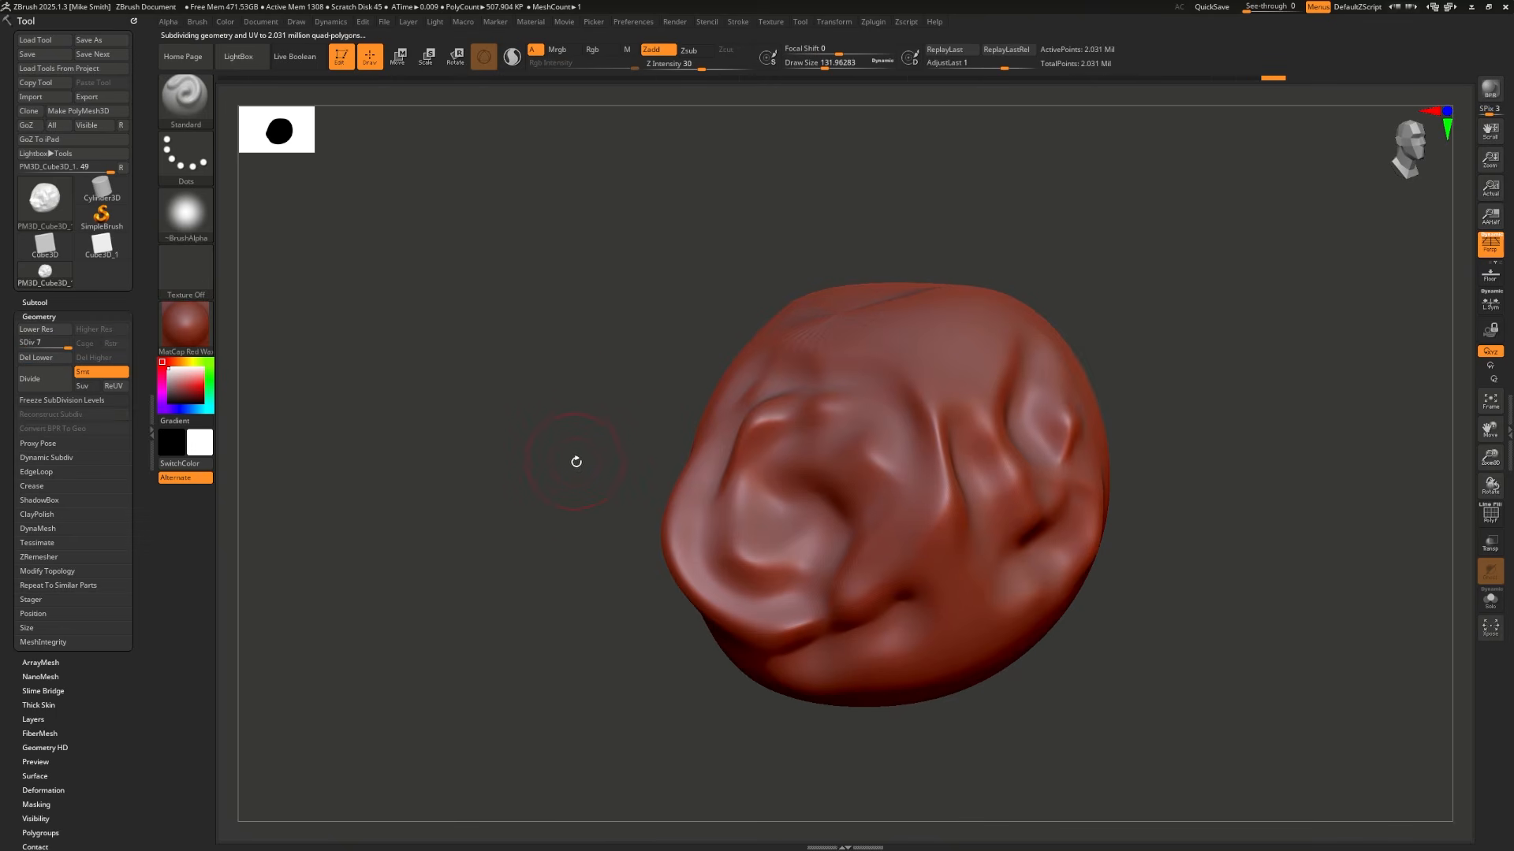
Step: Paint a large round mask on the smooth back of the ball with the MaskPen brush
{"action": "left_click_drag", "start_coordinate": [644, 474], "coordinate": [585, 400]}
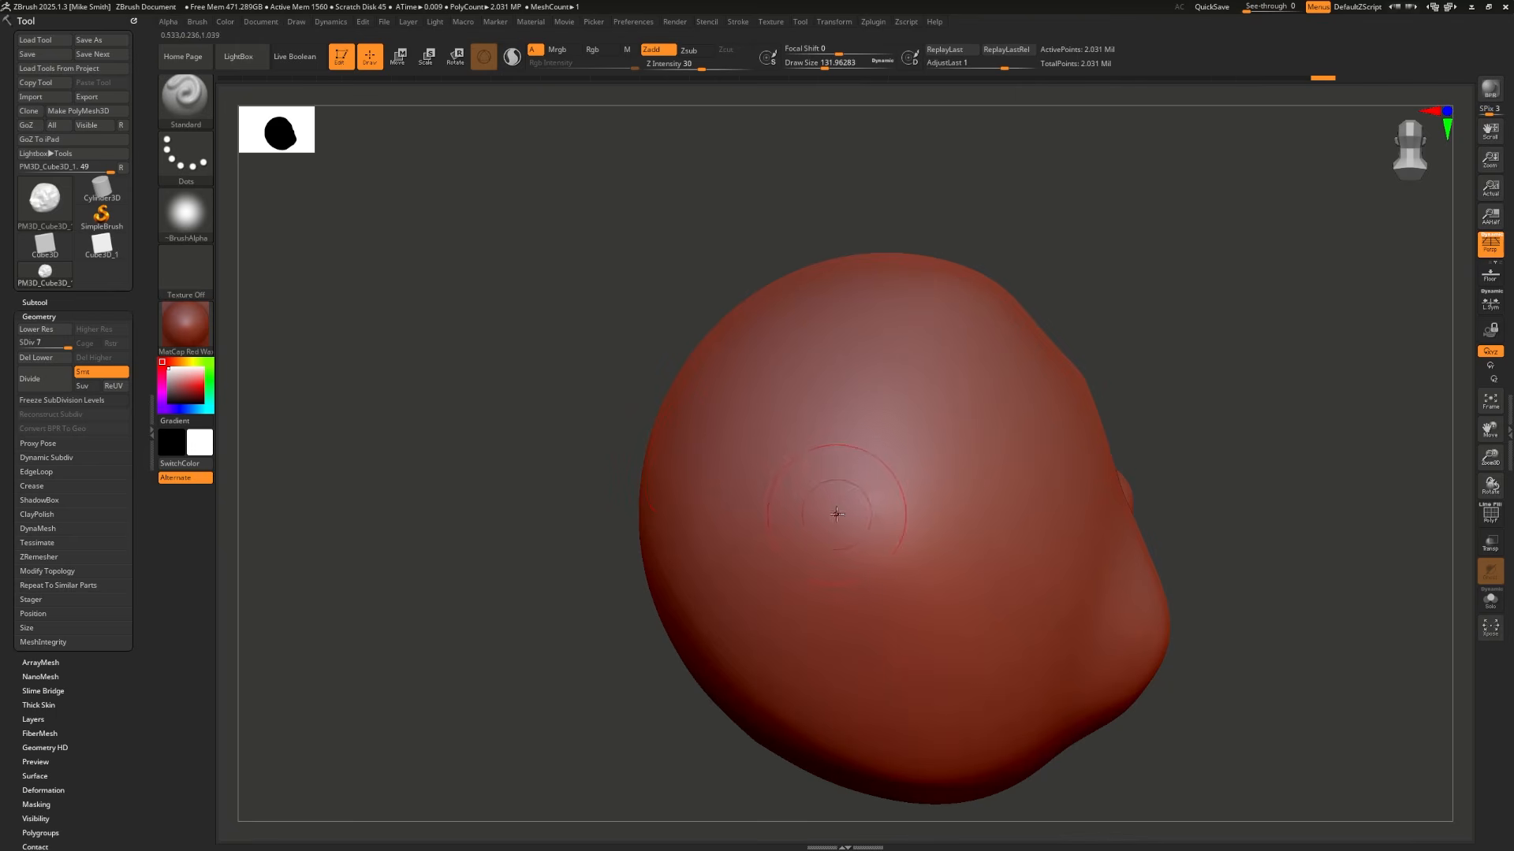
{"action": "key", "text": "ctrl"}
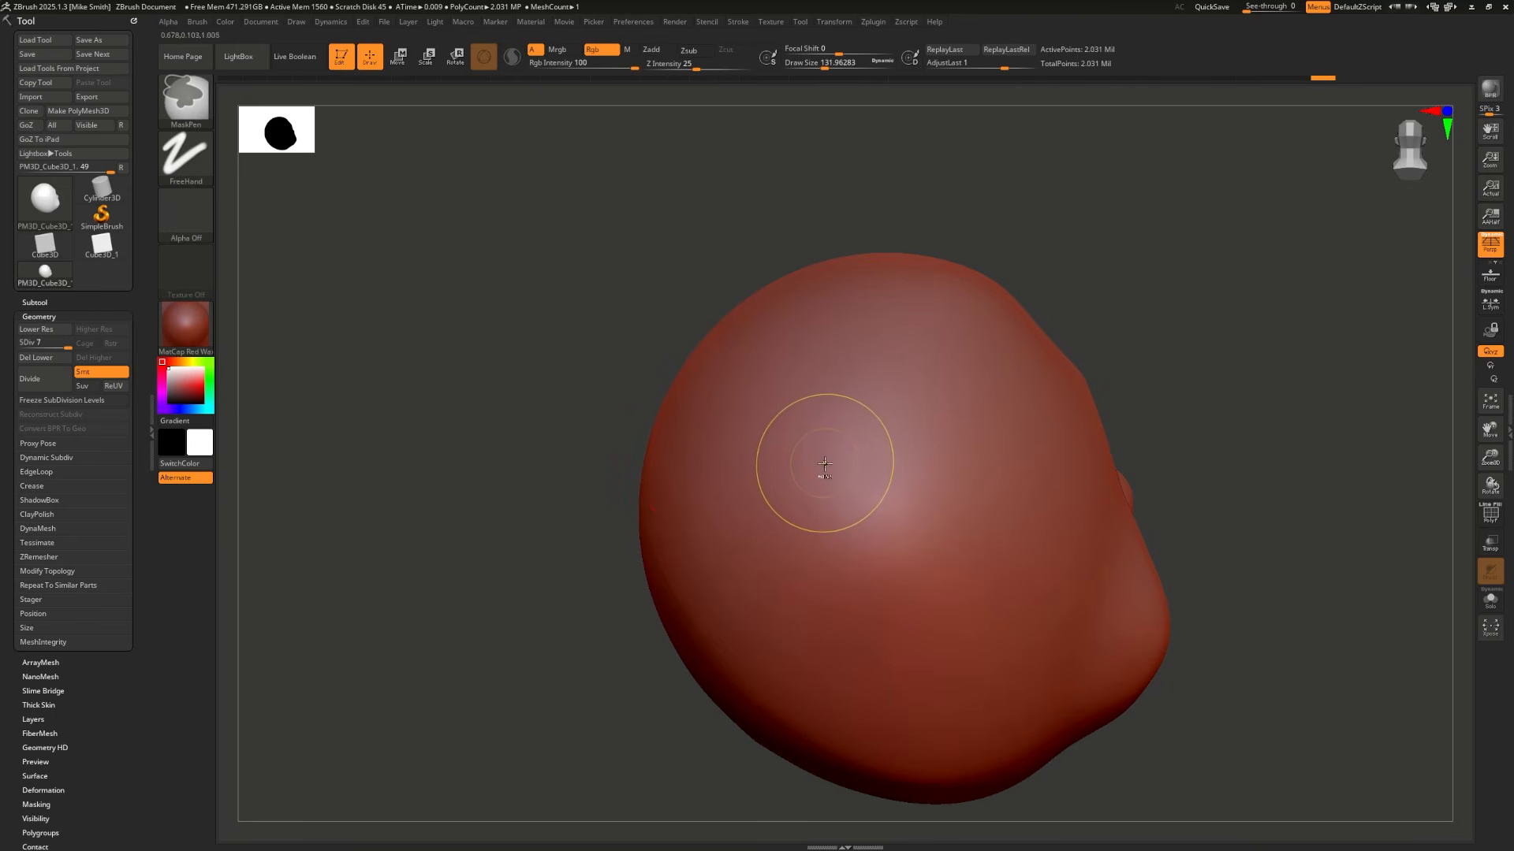
{"action": "mouse_move", "coordinate": [827, 473]}
{"action": "left_mouse_down", "text": "ctrl"}
{"action": "mouse_move", "coordinate": [813, 465]}
{"action": "mouse_move", "coordinate": [880, 564]}
{"action": "mouse_move", "coordinate": [698, 505]}
{"action": "mouse_move", "coordinate": [1001, 378]}
{"action": "mouse_move", "coordinate": [939, 437]}
{"action": "mouse_move", "coordinate": [909, 515]}
{"action": "mouse_move", "coordinate": [881, 524]}
{"action": "left_mouse_up", "text": "ctrl"}
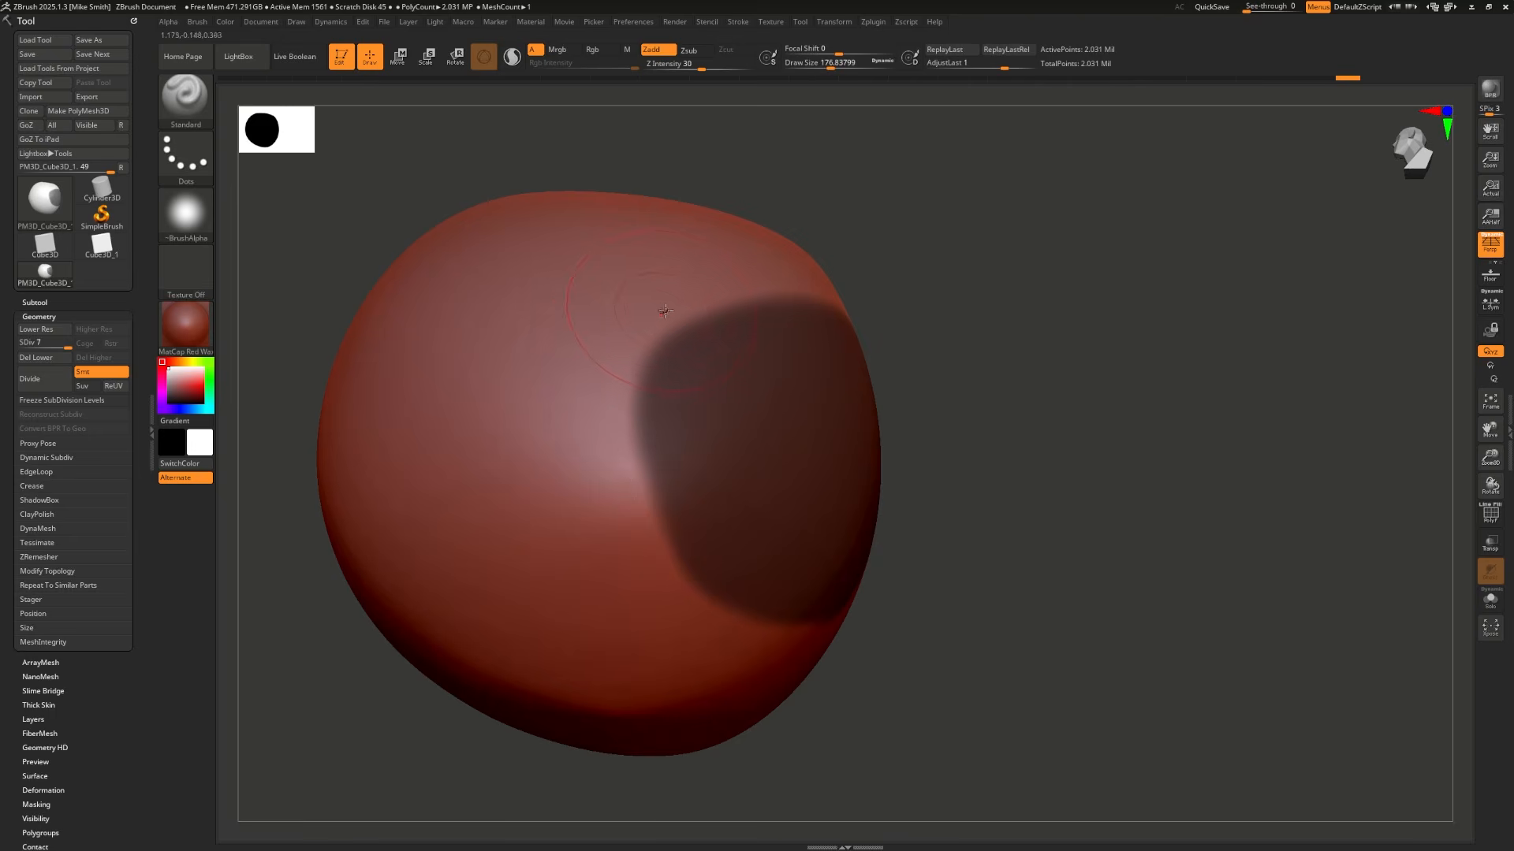
Step: Sculpt around the masked patch with the Standard brush at a Draw Size of about 177, and inside it with the mask inverted
{"action": "mouse_move", "coordinate": [662, 312]}
{"action": "left_mouse_down"}
{"action": "mouse_move", "coordinate": [616, 384]}
{"action": "mouse_move", "coordinate": [656, 592]}
{"action": "mouse_move", "coordinate": [702, 632]}
{"action": "mouse_move", "coordinate": [770, 296]}
{"action": "mouse_move", "coordinate": [844, 331]}
{"action": "left_mouse_up"}
{"action": "left_click_drag", "start_coordinate": [1135, 394], "coordinate": [939, 419]}
{"action": "mouse_move", "coordinate": [862, 350]}
{"action": "left_mouse_down"}
{"action": "mouse_move", "coordinate": [767, 635]}
{"action": "mouse_move", "coordinate": [738, 674]}
{"action": "left_mouse_up"}
{"action": "left_click_drag", "start_coordinate": [883, 166], "coordinate": [1027, 313]}
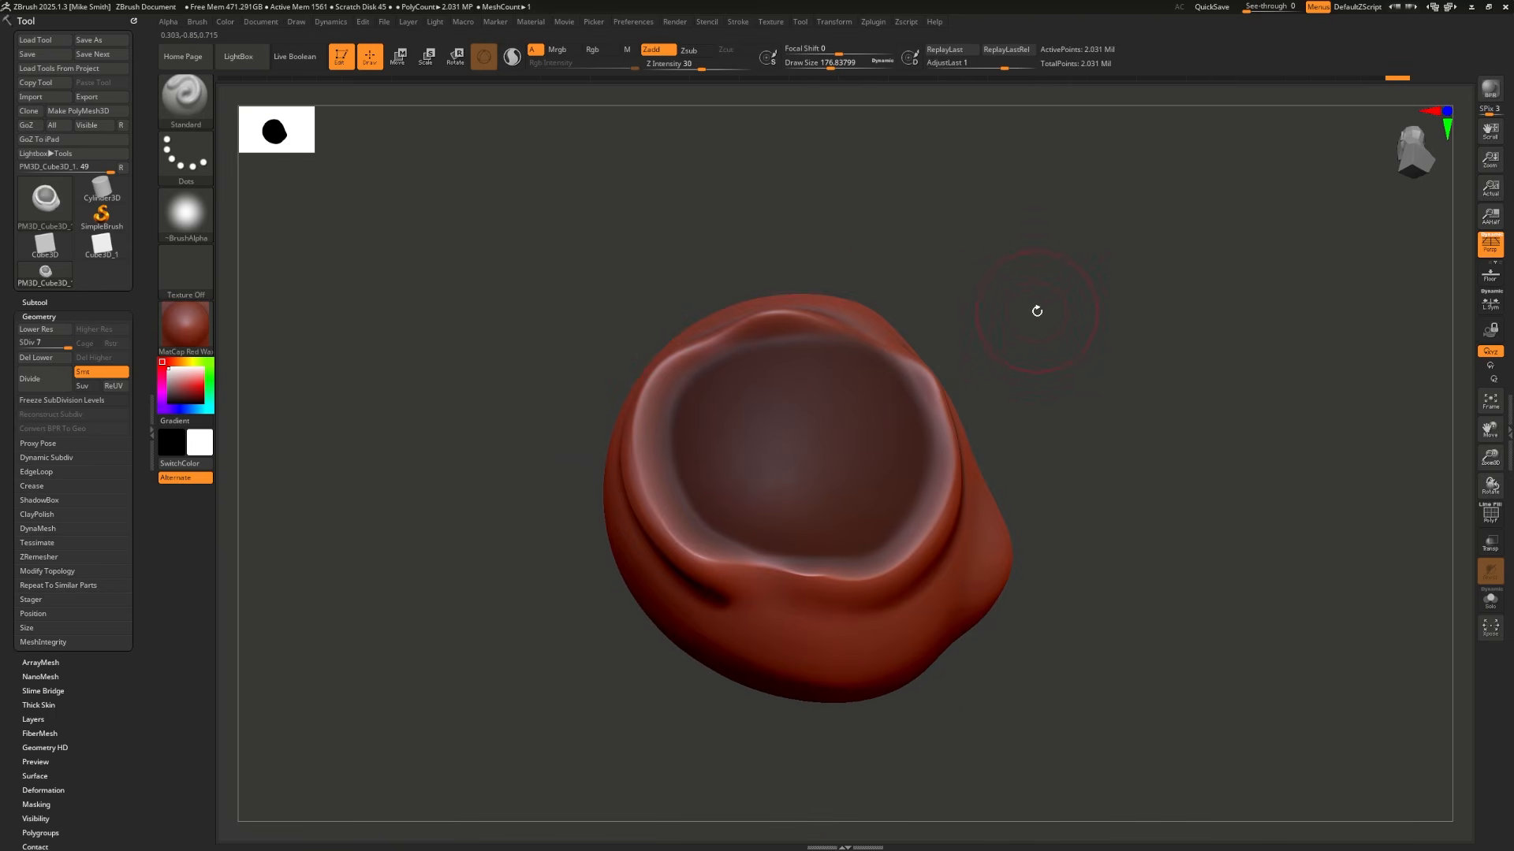
{"action": "mouse_move", "coordinate": [1004, 271]}
{"action": "left_mouse_down"}
{"action": "mouse_move", "coordinate": [970, 321]}
{"action": "mouse_move", "coordinate": [652, 379]}
{"action": "left_mouse_up"}
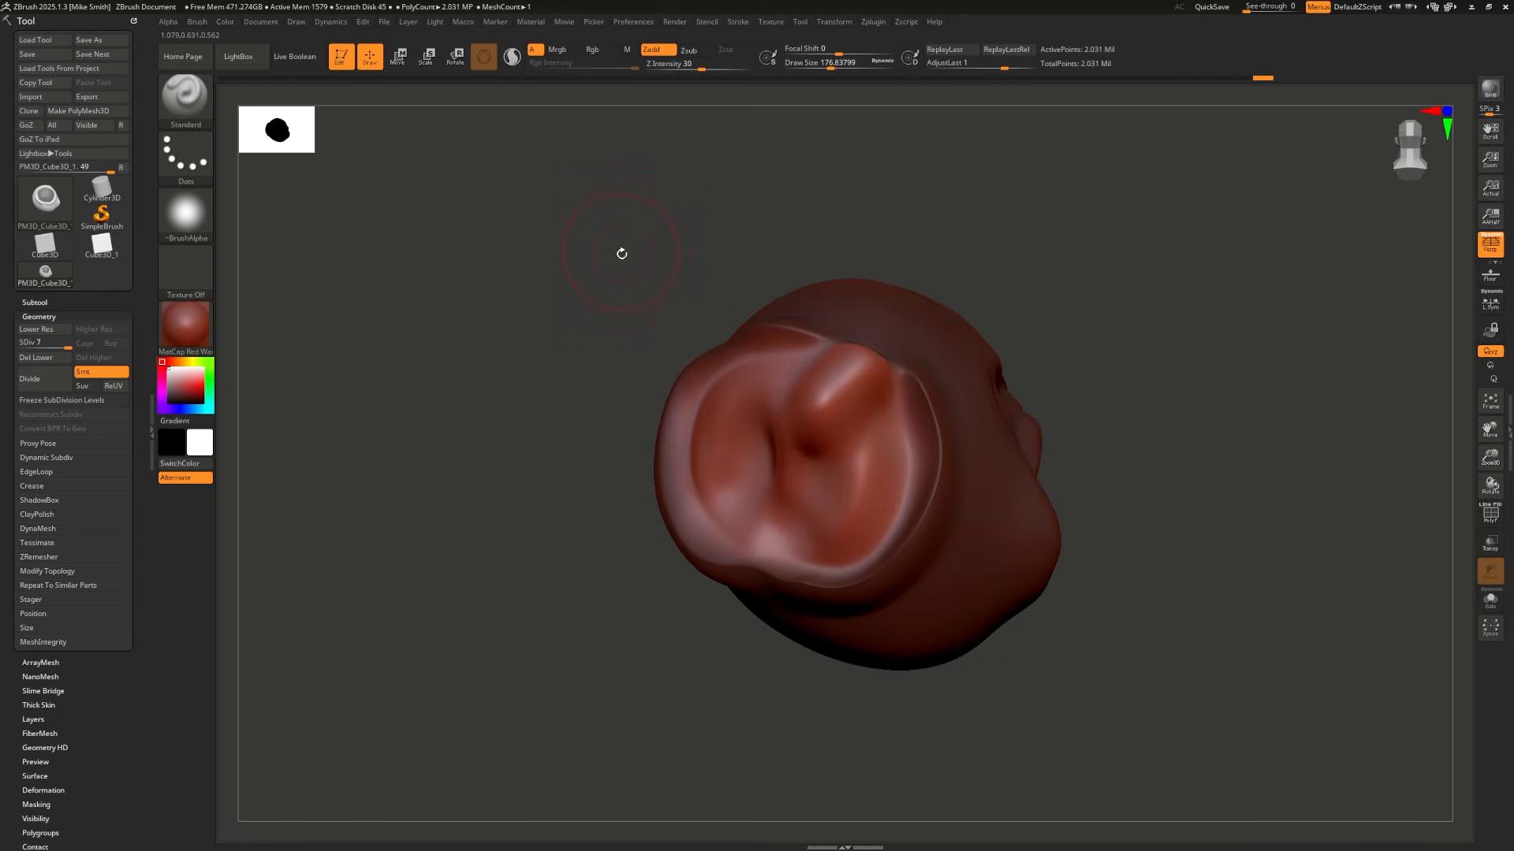
Step: Mask several overlapping rectangular areas of the mesh, and clear the mask
{"action": "mouse_move", "coordinate": [674, 214]}
{"action": "left_mouse_down", "text": "ctrl"}
{"action": "mouse_move", "coordinate": [540, 342]}
{"action": "mouse_move", "coordinate": [533, 466]}
{"action": "mouse_move", "coordinate": [694, 636]}
{"action": "mouse_move", "coordinate": [867, 661]}
{"action": "left_mouse_up", "text": "ctrl"}
{"action": "left_click_drag", "start_coordinate": [560, 223], "coordinate": [741, 479], "text": "ctrl"}
{"action": "left_click_drag", "start_coordinate": [836, 193], "coordinate": [776, 388], "text": "ctrl"}
{"action": "left_click_drag", "start_coordinate": [1070, 248], "coordinate": [884, 487], "text": "ctrl"}
{"action": "left_click_drag", "start_coordinate": [1042, 414], "coordinate": [850, 640], "text": "ctrl"}
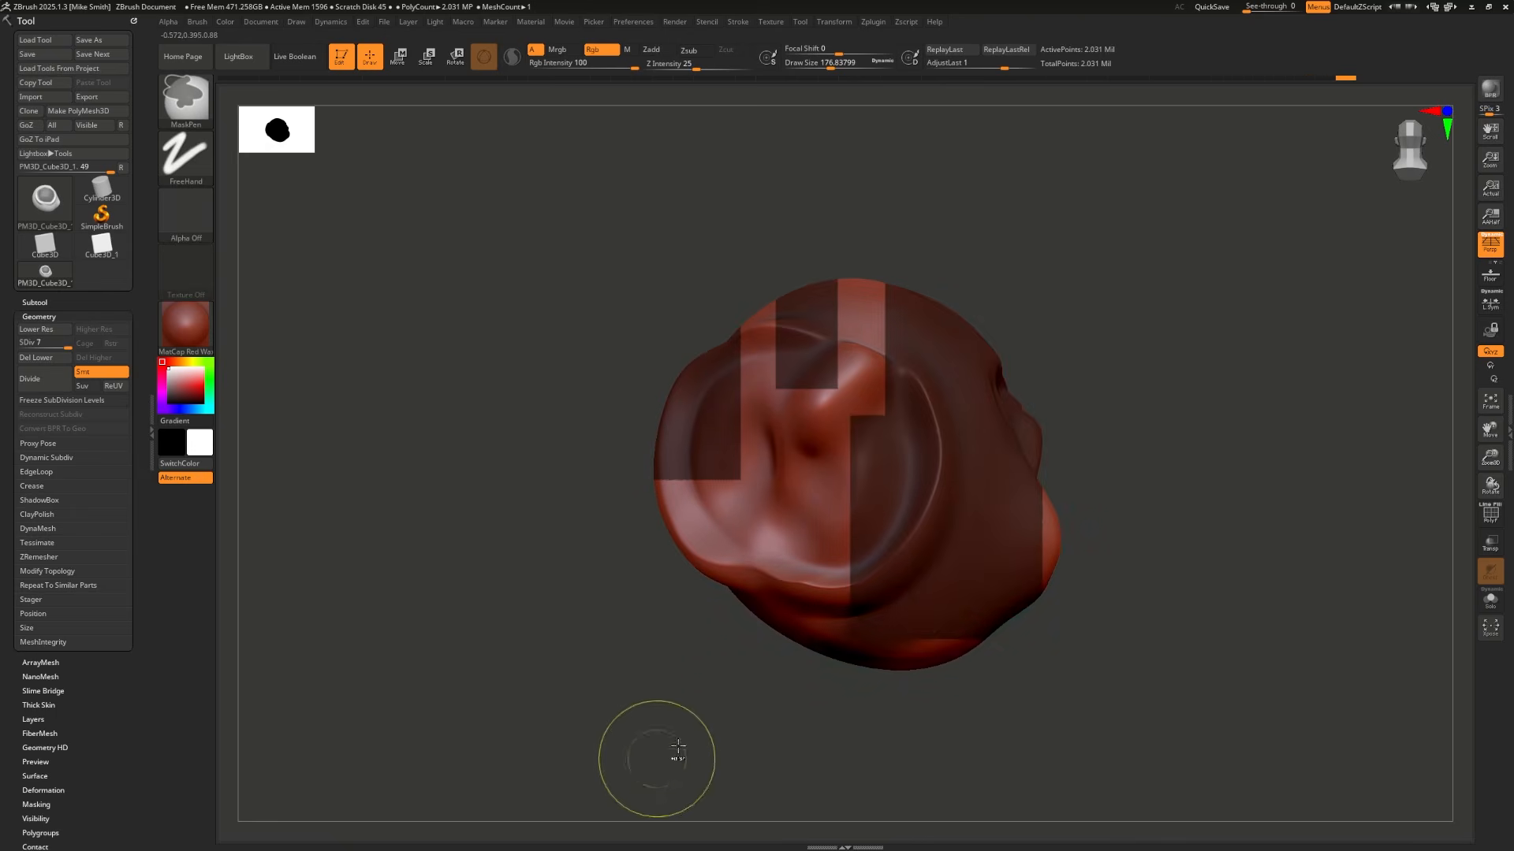
{"action": "mouse_move", "coordinate": [495, 178]}
{"action": "left_mouse_down", "text": "ctrl"}
{"action": "mouse_move", "coordinate": [608, 345]}
{"action": "mouse_move", "coordinate": [551, 294]}
{"action": "mouse_move", "coordinate": [599, 216]}
{"action": "mouse_move", "coordinate": [716, 287]}
{"action": "mouse_move", "coordinate": [638, 440]}
{"action": "mouse_move", "coordinate": [631, 499]}
{"action": "left_mouse_up", "text": "ctrl"}
Step: Paint an oval mask on the mesh's side at subdivision level 5 and try blurring its edge
{"action": "left_click_drag", "start_coordinate": [874, 460], "coordinate": [927, 357], "text": "ctrl"}
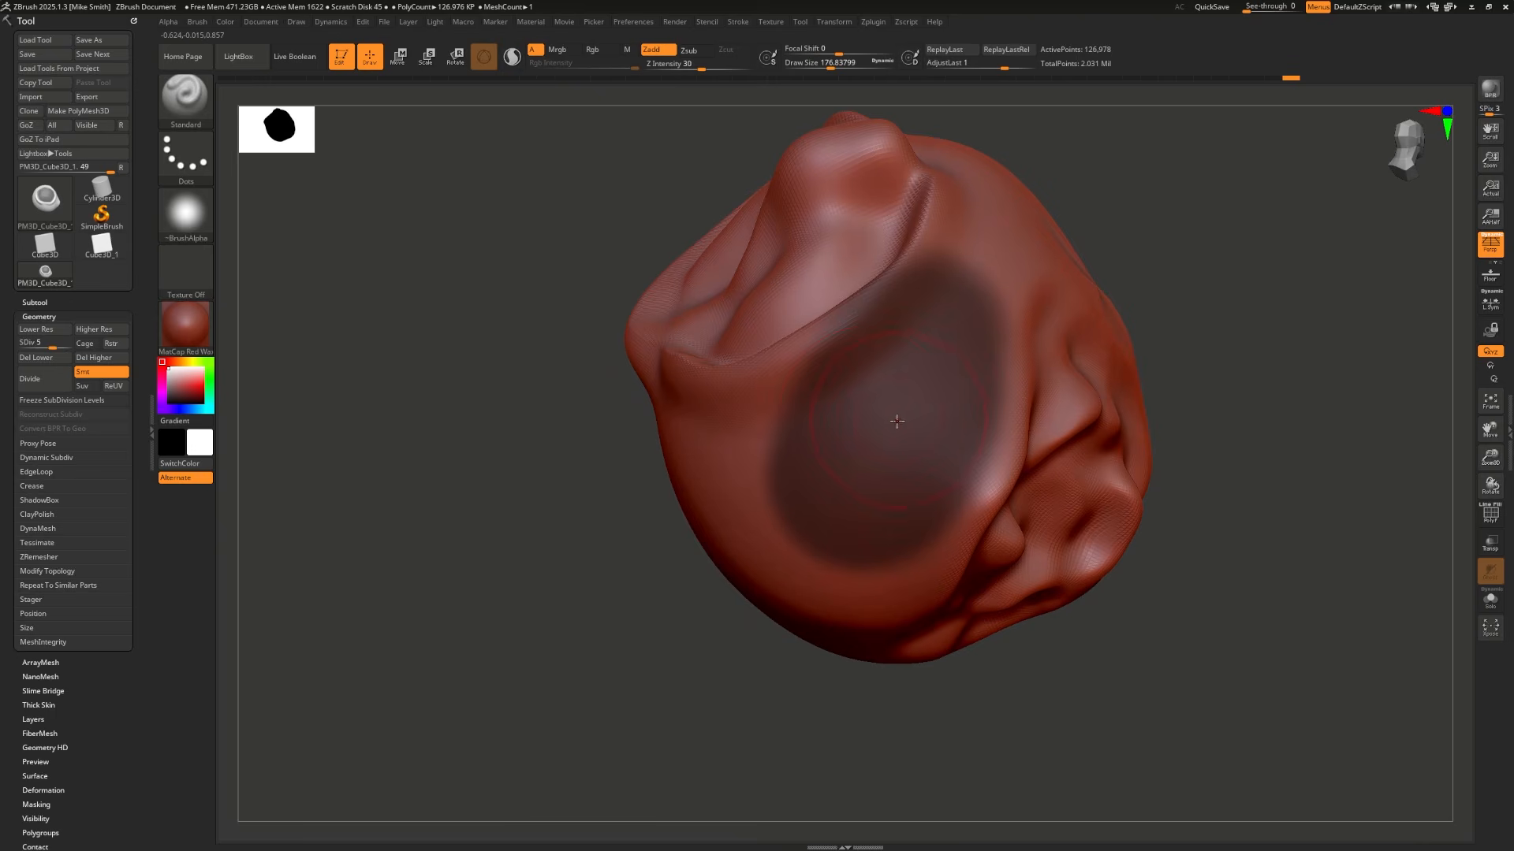
{"action": "key", "text": "ctrl"}
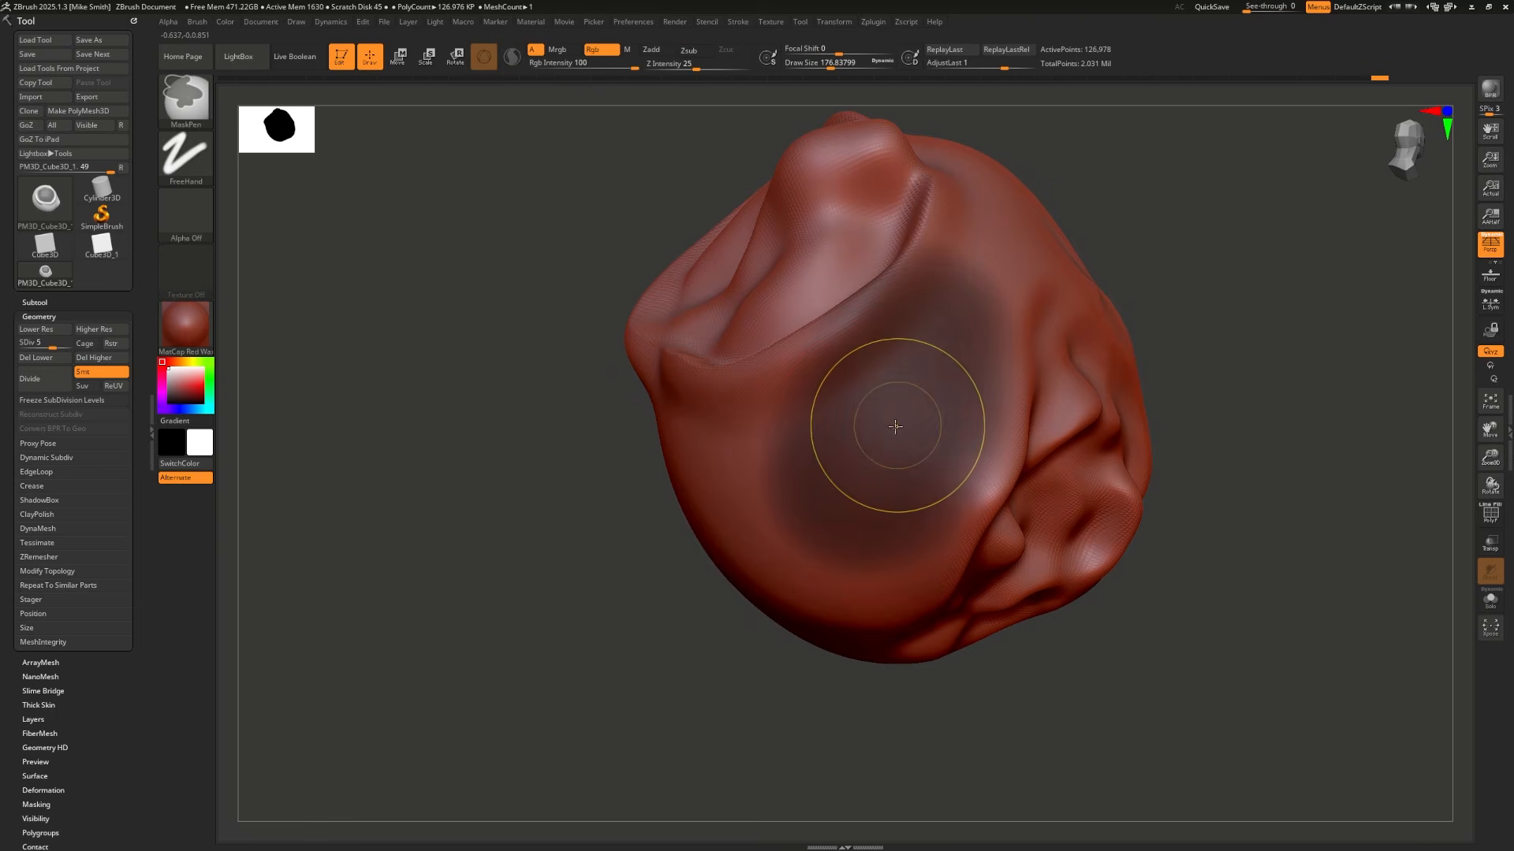
{"action": "key", "text": "ctrl+z"}
Step: Sculpt Standard brush strokes around the oval patch on the mesh's side, and invert the mask to cover the whole mesh
{"action": "left_click_drag", "start_coordinate": [764, 442], "coordinate": [801, 503]}
{"action": "left_click_drag", "start_coordinate": [855, 394], "coordinate": [886, 339]}
{"action": "left_click_drag", "start_coordinate": [686, 201], "coordinate": [774, 222]}
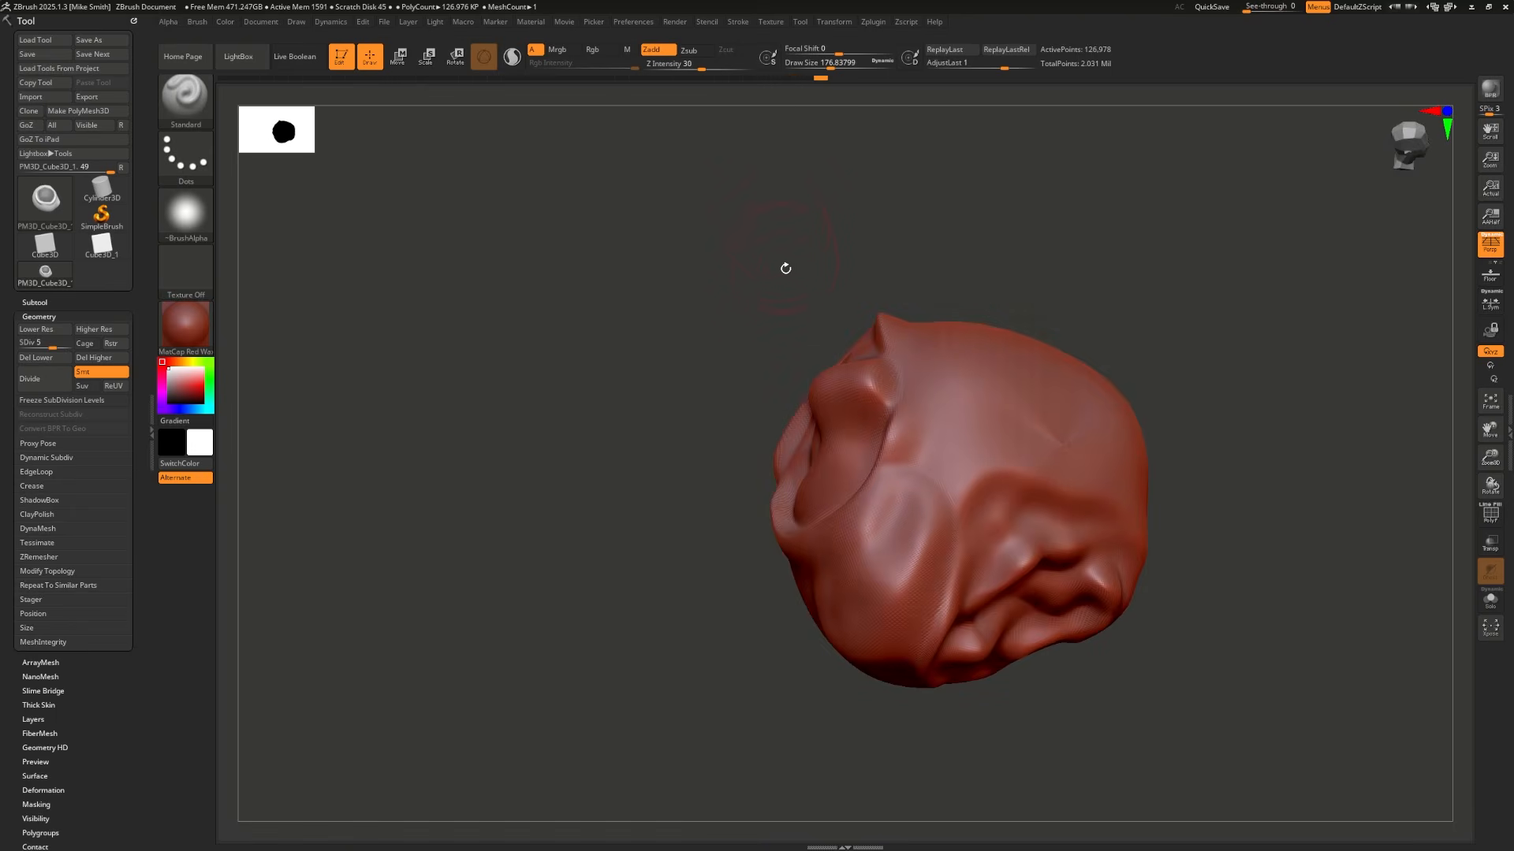
{"action": "left_click", "coordinate": [774, 249], "text": "ctrl"}
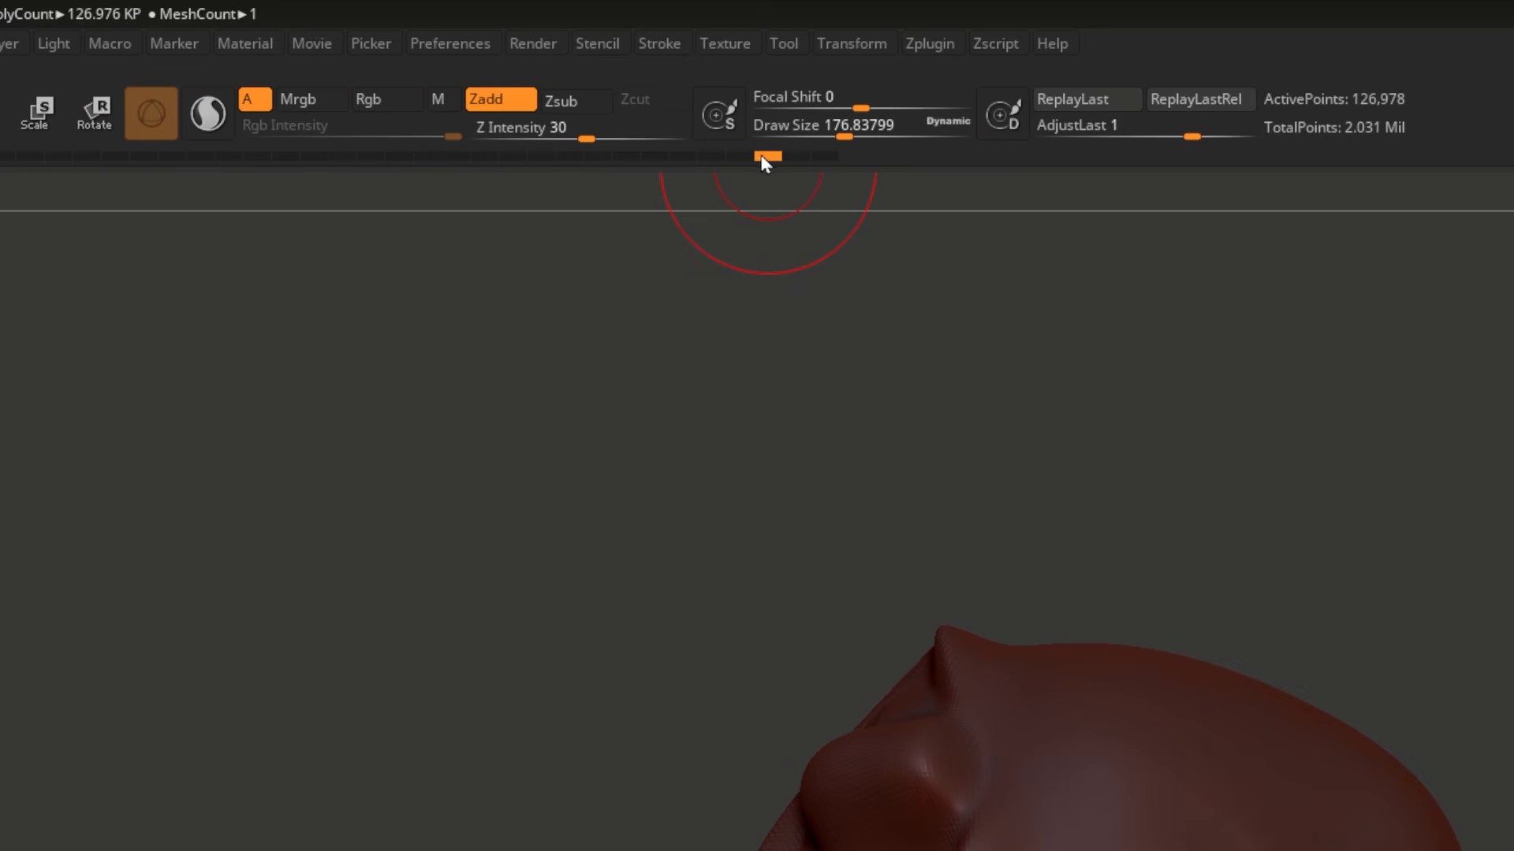
Step: Roll the undo history back to the subdivision level 3 state and sculpt there, accepting removal of the newer history entries
{"action": "left_click_drag", "start_coordinate": [707, 155], "coordinate": [41, 171]}
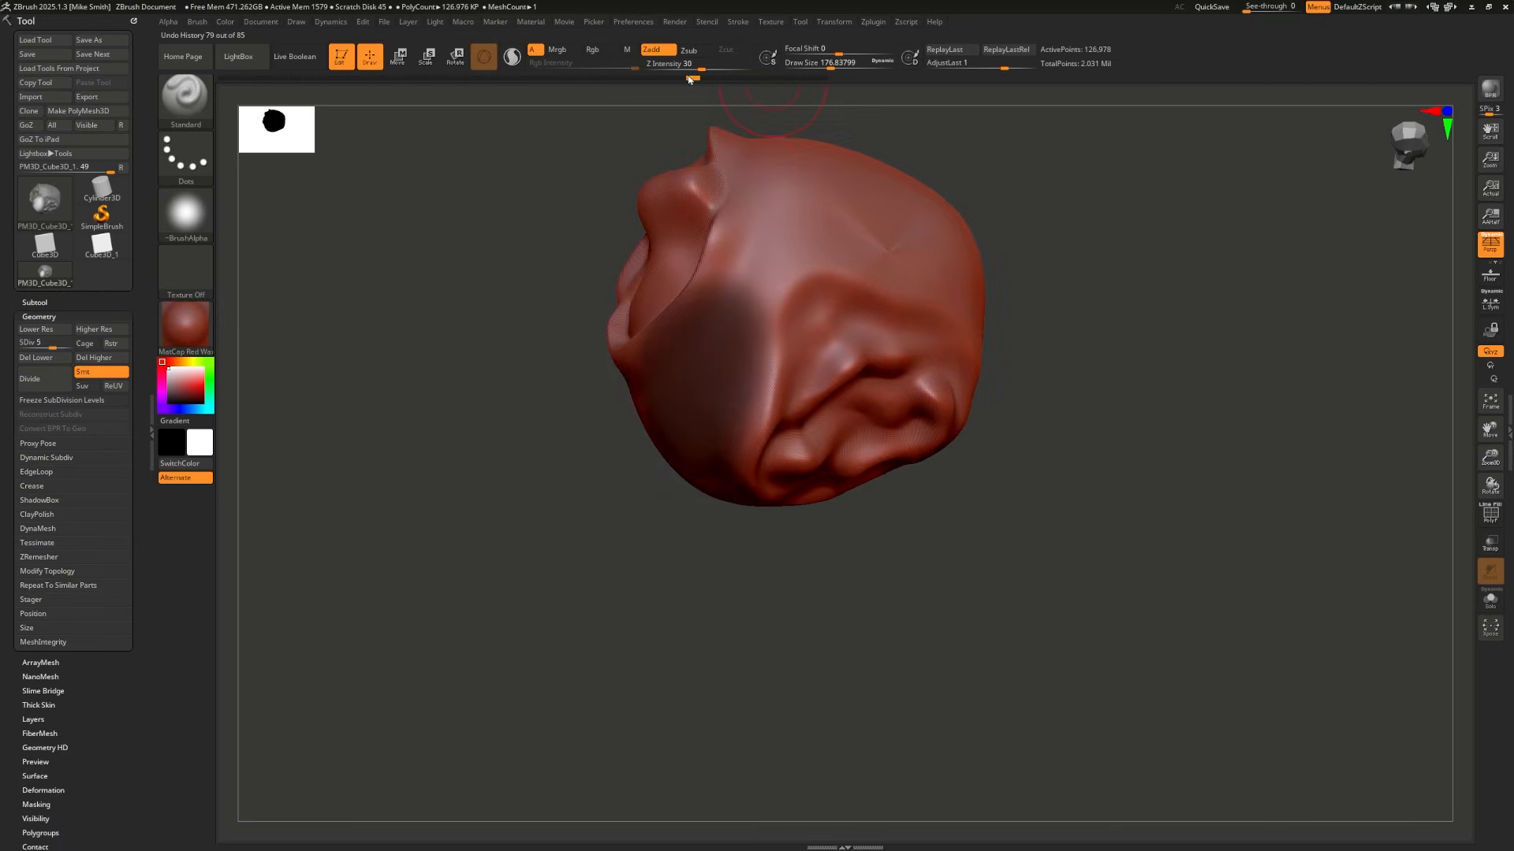
{"action": "left_click_drag", "start_coordinate": [411, 84], "coordinate": [361, 96]}
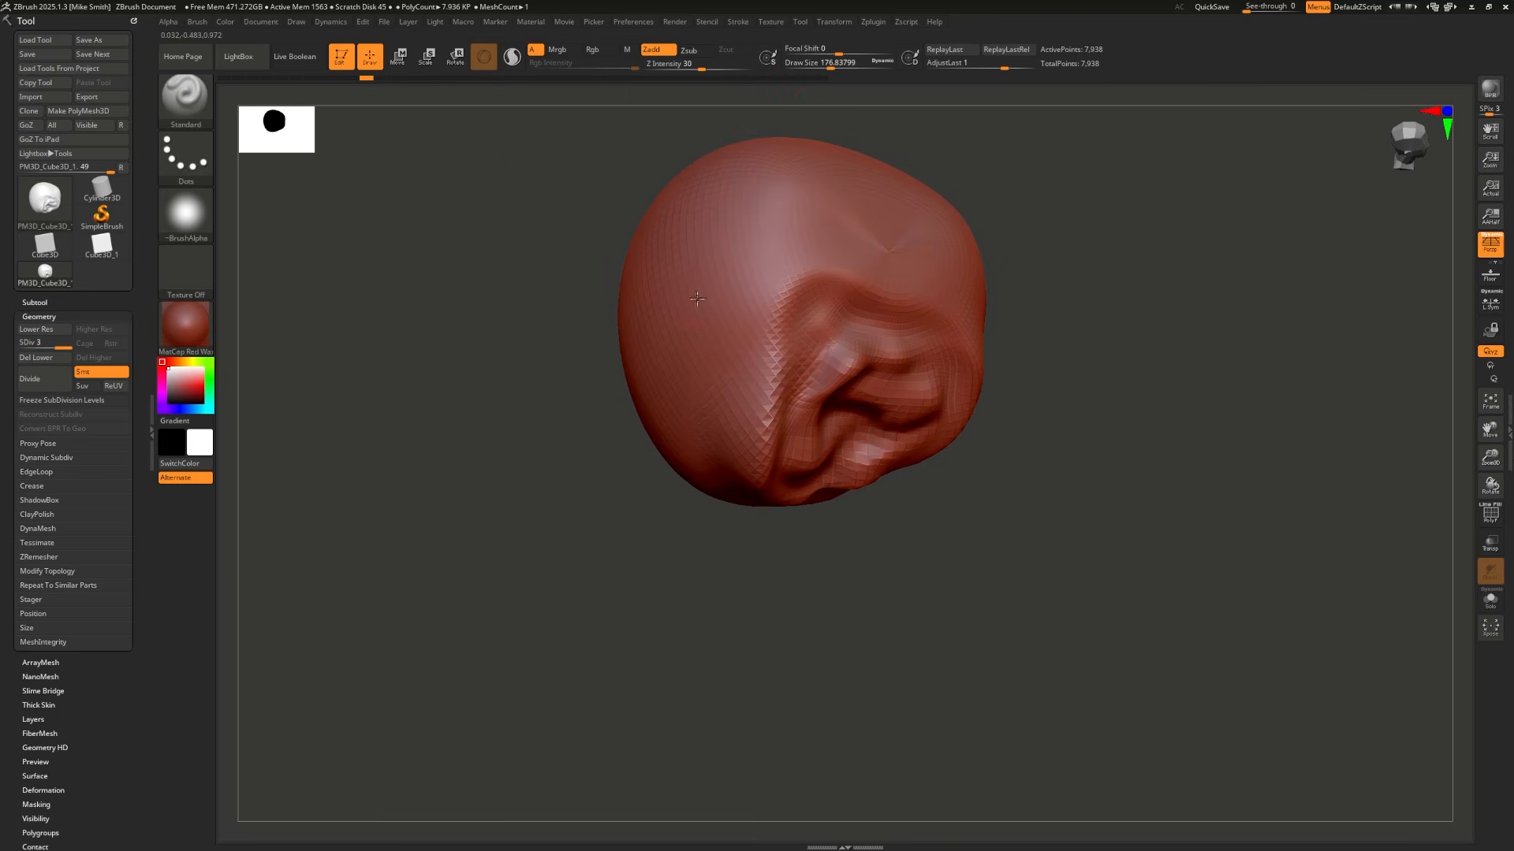
{"action": "left_click", "coordinate": [690, 342]}
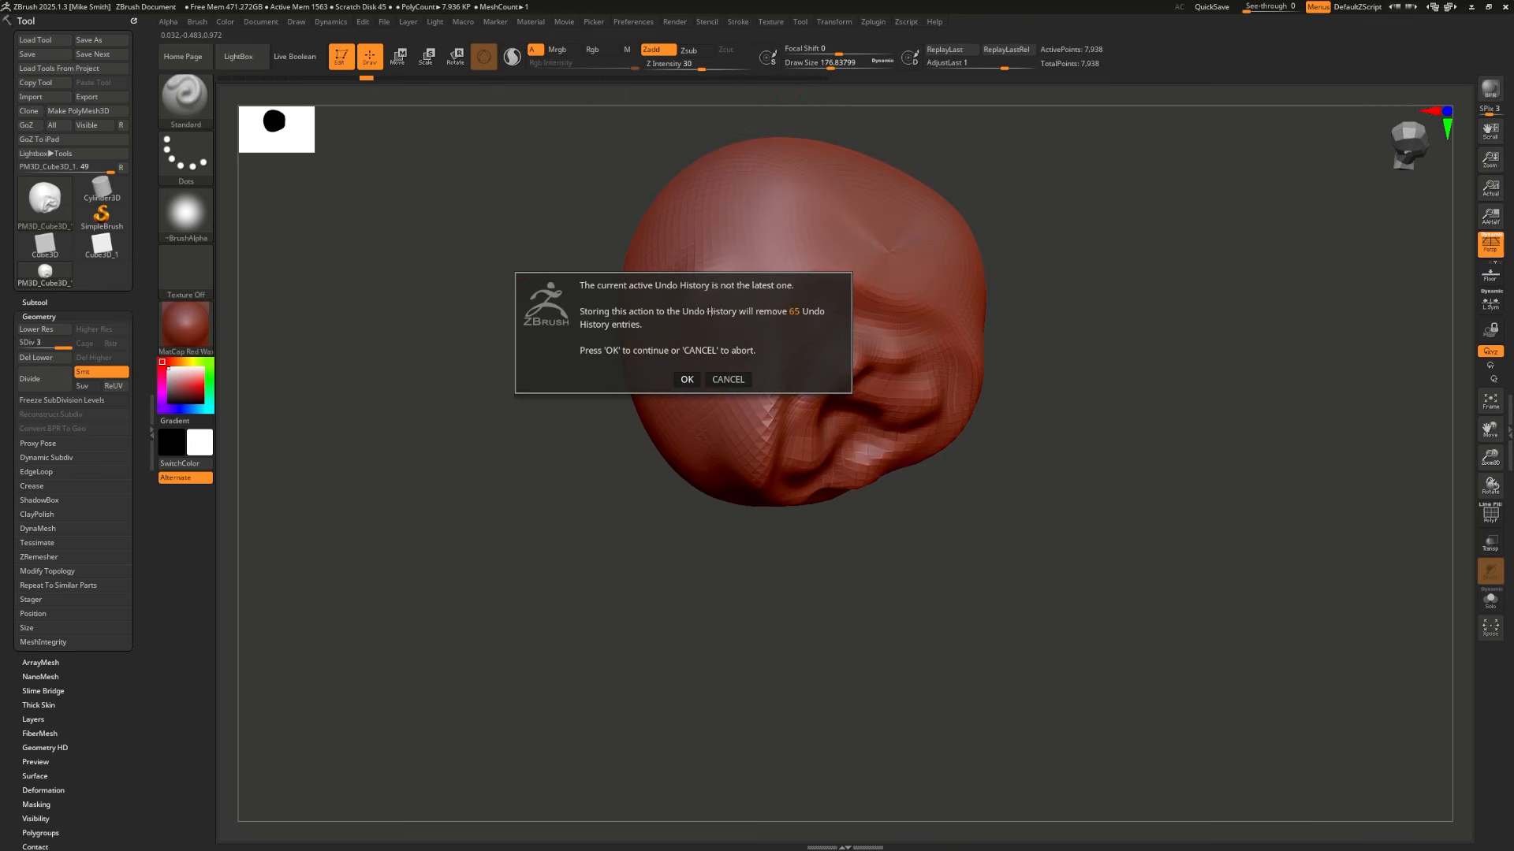
{"action": "left_click", "coordinate": [686, 380]}
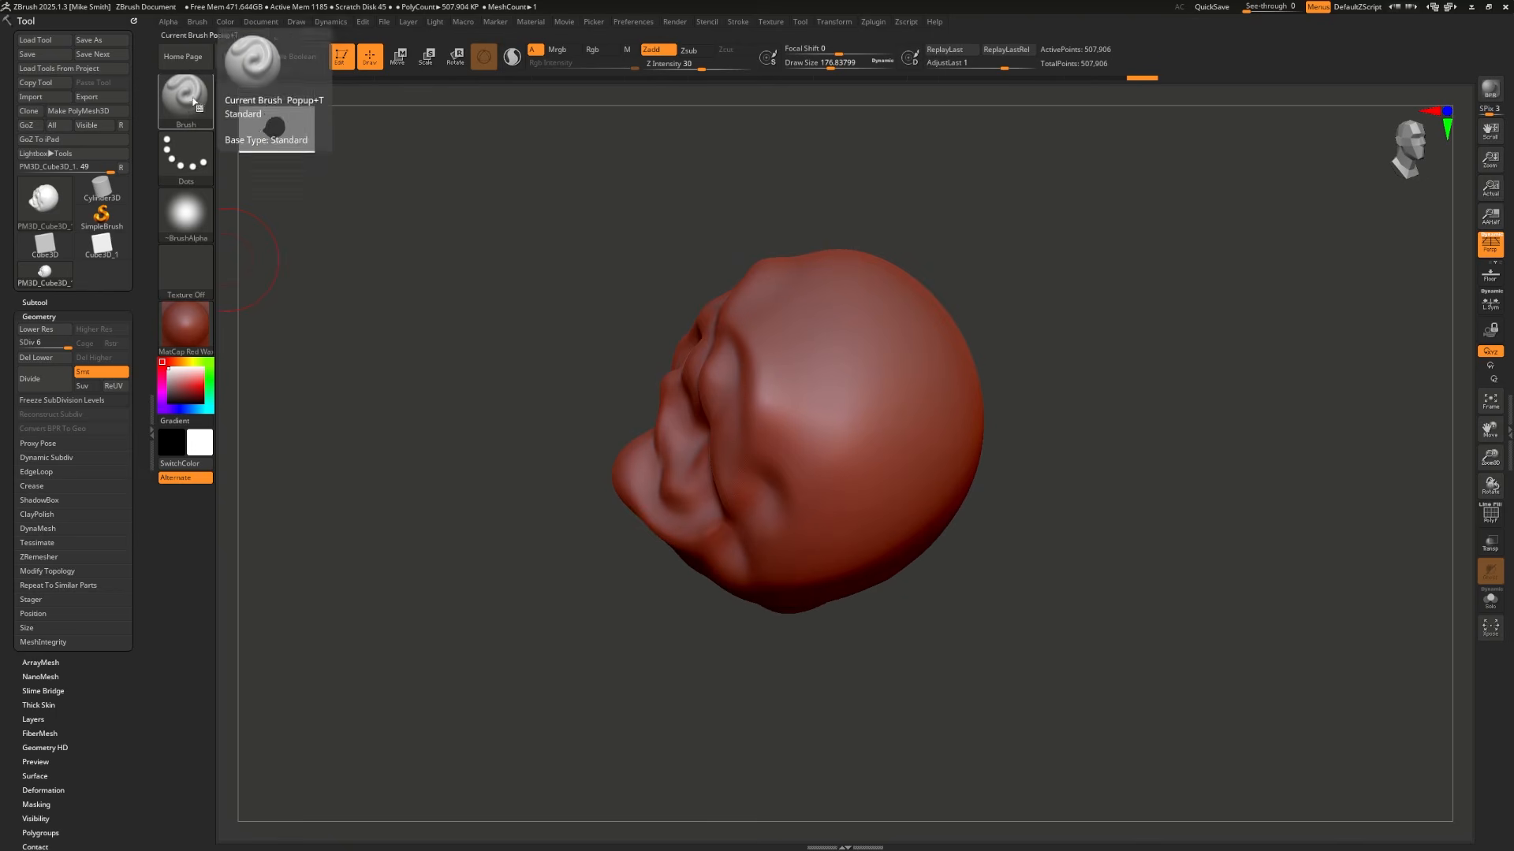
Step: Switch to the ClayBuildup brush and build up a long vertical stroke on the side of the ball
{"action": "left_click", "coordinate": [184, 114]}
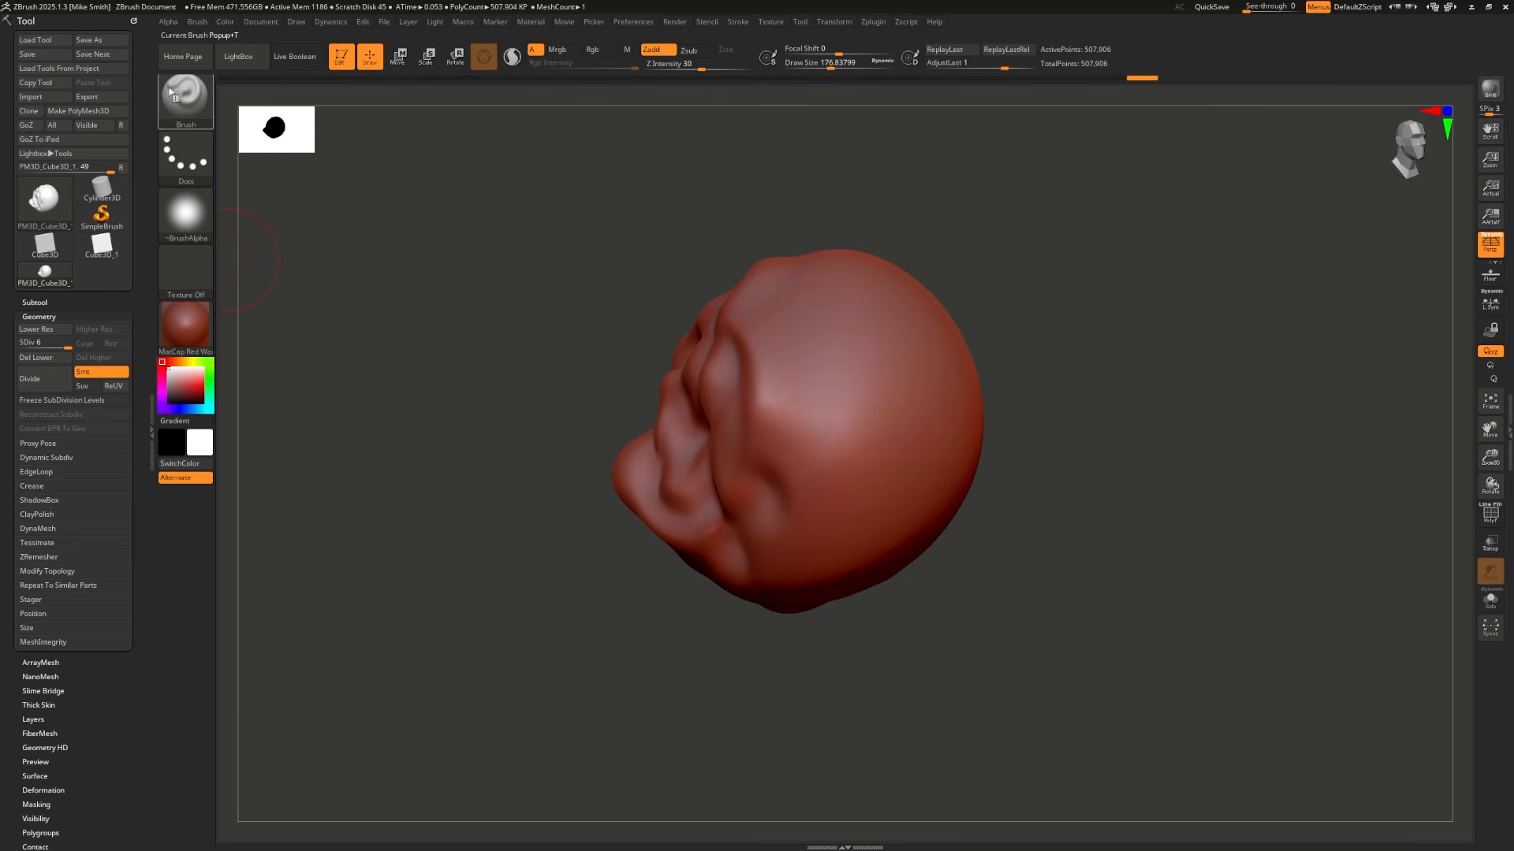
{"action": "left_click", "coordinate": [172, 93]}
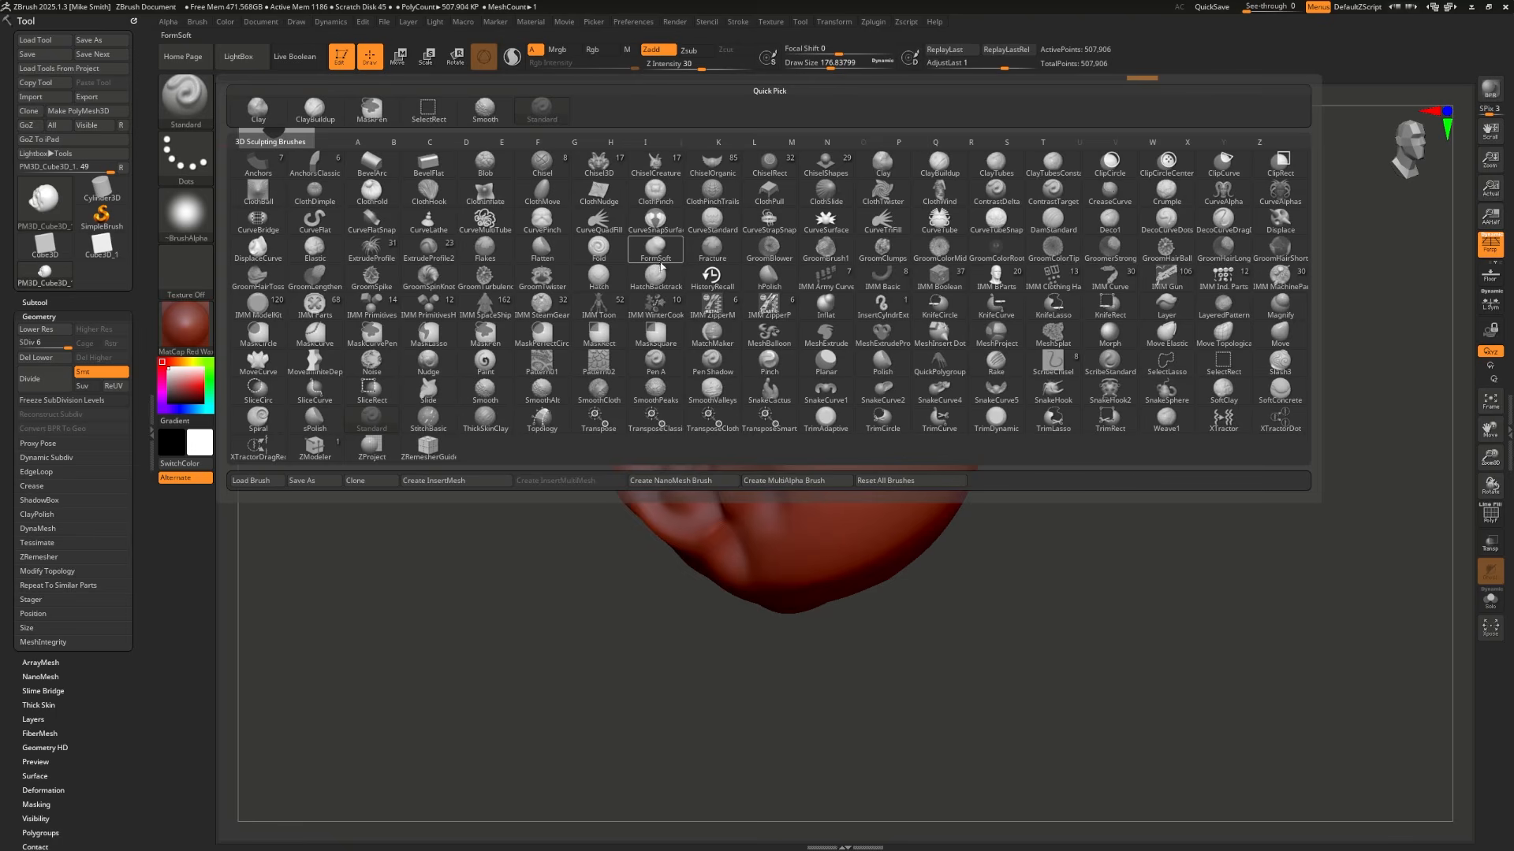
{"action": "left_click", "coordinate": [942, 170]}
{"action": "left_click_drag", "start_coordinate": [820, 309], "coordinate": [853, 449]}
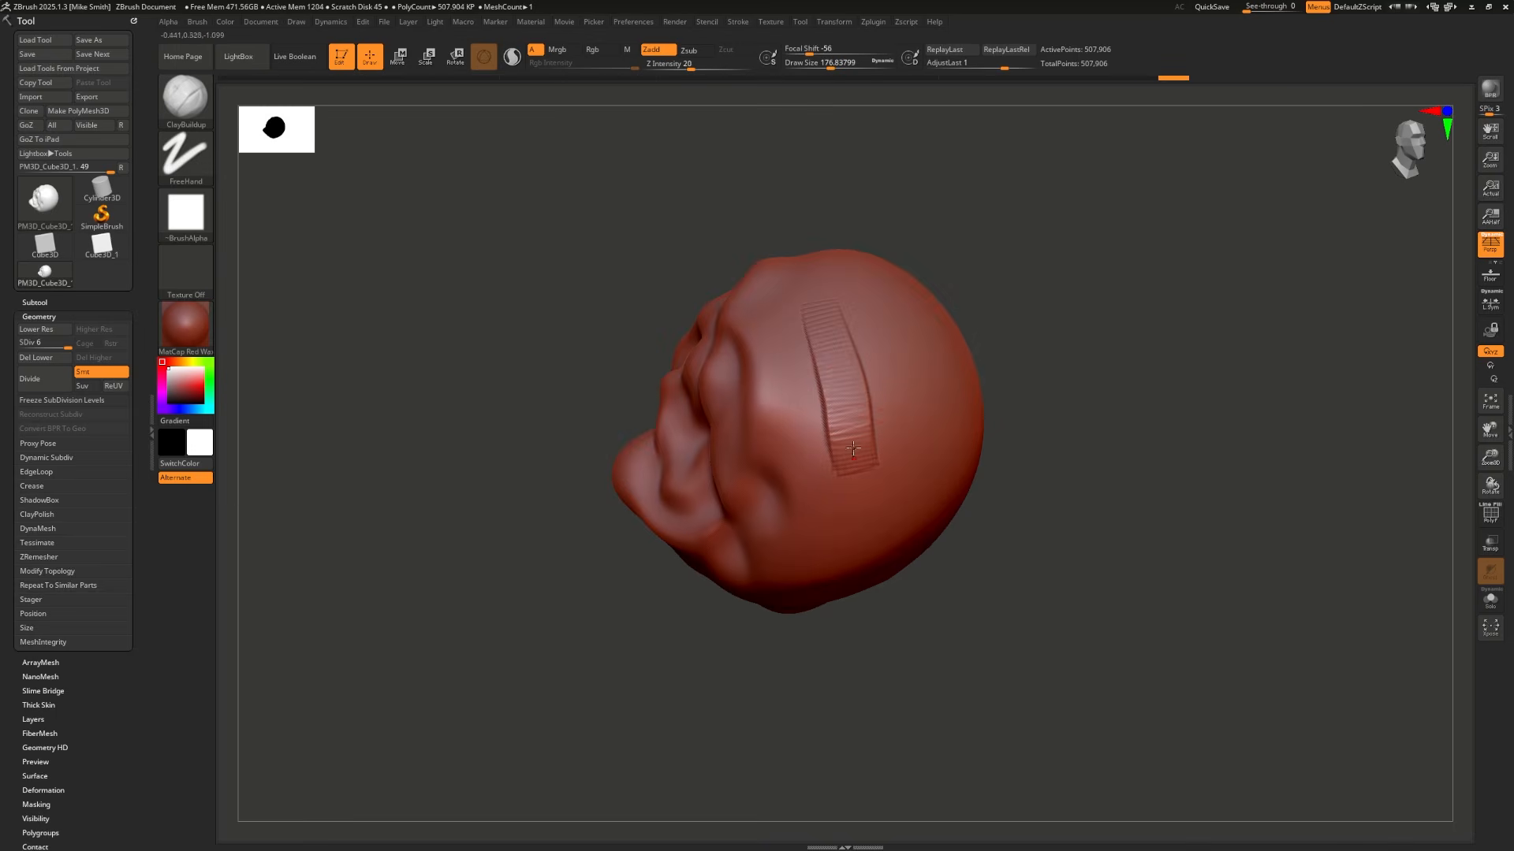
{"action": "left_click_drag", "start_coordinate": [827, 316], "coordinate": [851, 458]}
Step: Layer more crossing ClayBuildup strokes on the back of the ball, and smooth over them with the Smooth brush
{"action": "mouse_move", "coordinate": [899, 631]}
{"action": "left_mouse_down"}
{"action": "mouse_move", "coordinate": [983, 246]}
{"action": "mouse_move", "coordinate": [1006, 301]}
{"action": "mouse_move", "coordinate": [911, 249]}
{"action": "left_mouse_up"}
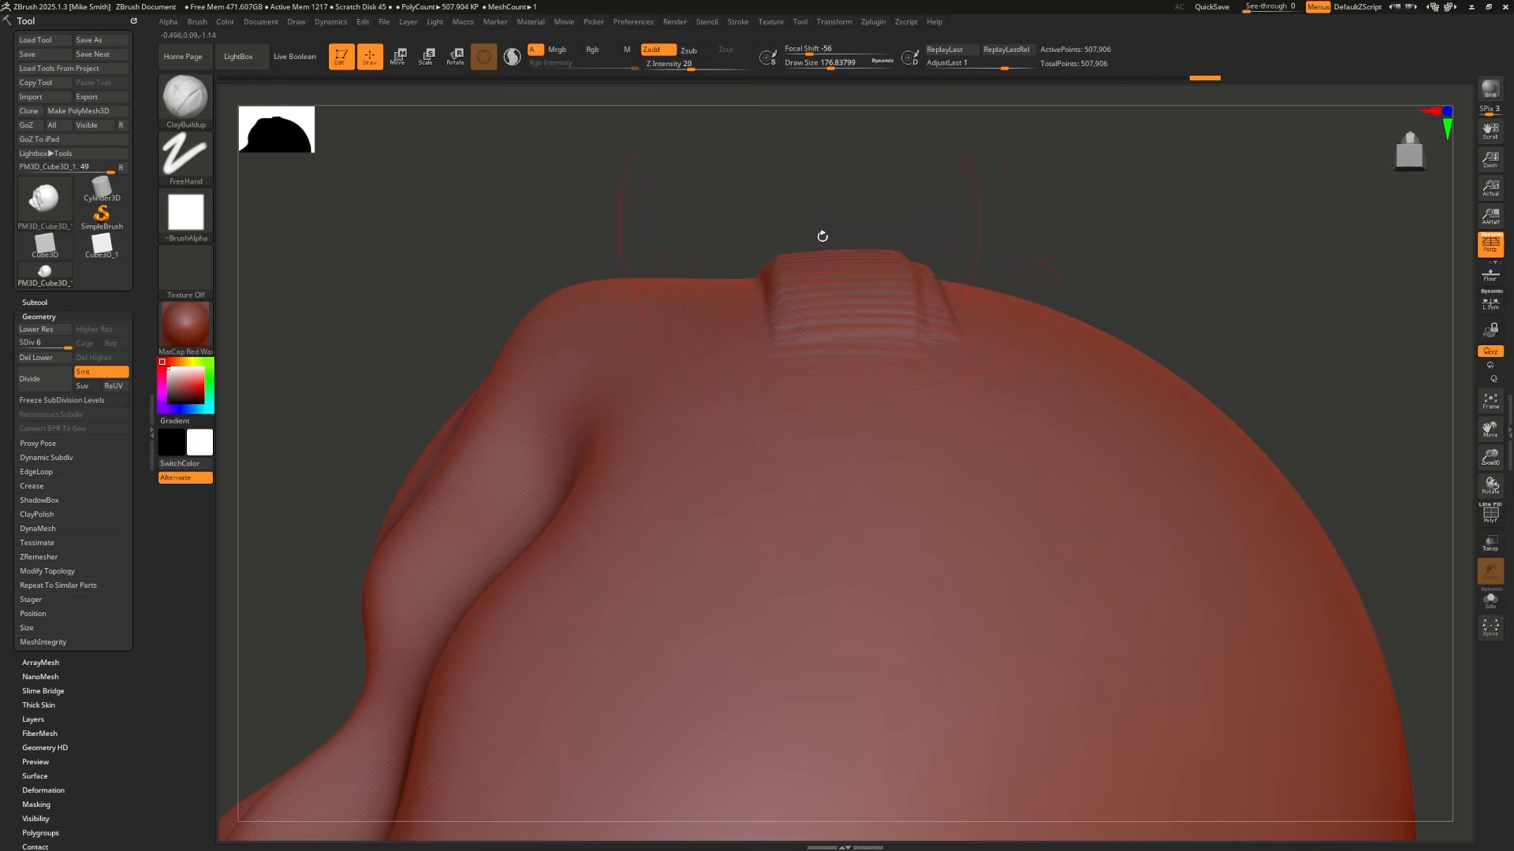
{"action": "mouse_move", "coordinate": [848, 277]}
{"action": "left_mouse_down"}
{"action": "mouse_move", "coordinate": [1138, 315]}
{"action": "mouse_move", "coordinate": [906, 409]}
{"action": "mouse_move", "coordinate": [940, 493]}
{"action": "mouse_move", "coordinate": [1032, 496]}
{"action": "mouse_move", "coordinate": [1108, 528]}
{"action": "mouse_move", "coordinate": [796, 583]}
{"action": "mouse_move", "coordinate": [855, 481]}
{"action": "left_mouse_up"}
{"action": "mouse_move", "coordinate": [933, 304]}
{"action": "left_mouse_down"}
{"action": "mouse_move", "coordinate": [902, 311]}
{"action": "mouse_move", "coordinate": [980, 257]}
{"action": "mouse_move", "coordinate": [1091, 288]}
{"action": "mouse_move", "coordinate": [1131, 355]}
{"action": "left_mouse_up"}
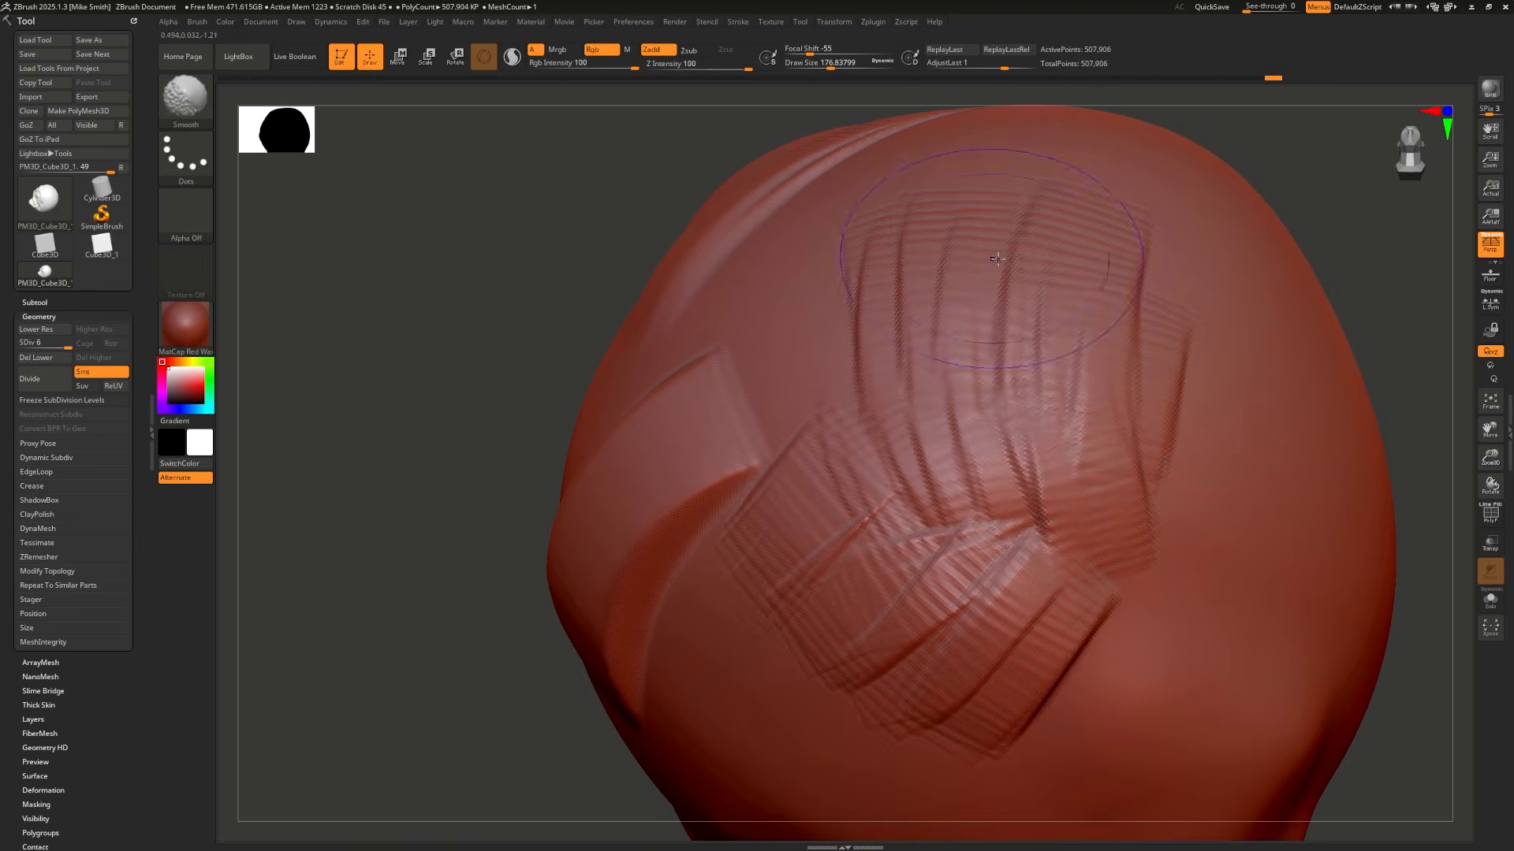
{"action": "mouse_move", "coordinate": [997, 244]}
{"action": "left_mouse_down", "text": "shift"}
{"action": "mouse_move", "coordinate": [979, 323]}
{"action": "mouse_move", "coordinate": [899, 347]}
{"action": "mouse_move", "coordinate": [784, 513]}
{"action": "mouse_move", "coordinate": [1068, 611]}
{"action": "mouse_move", "coordinate": [744, 548]}
{"action": "mouse_move", "coordinate": [1167, 309]}
{"action": "left_mouse_up", "text": "shift"}
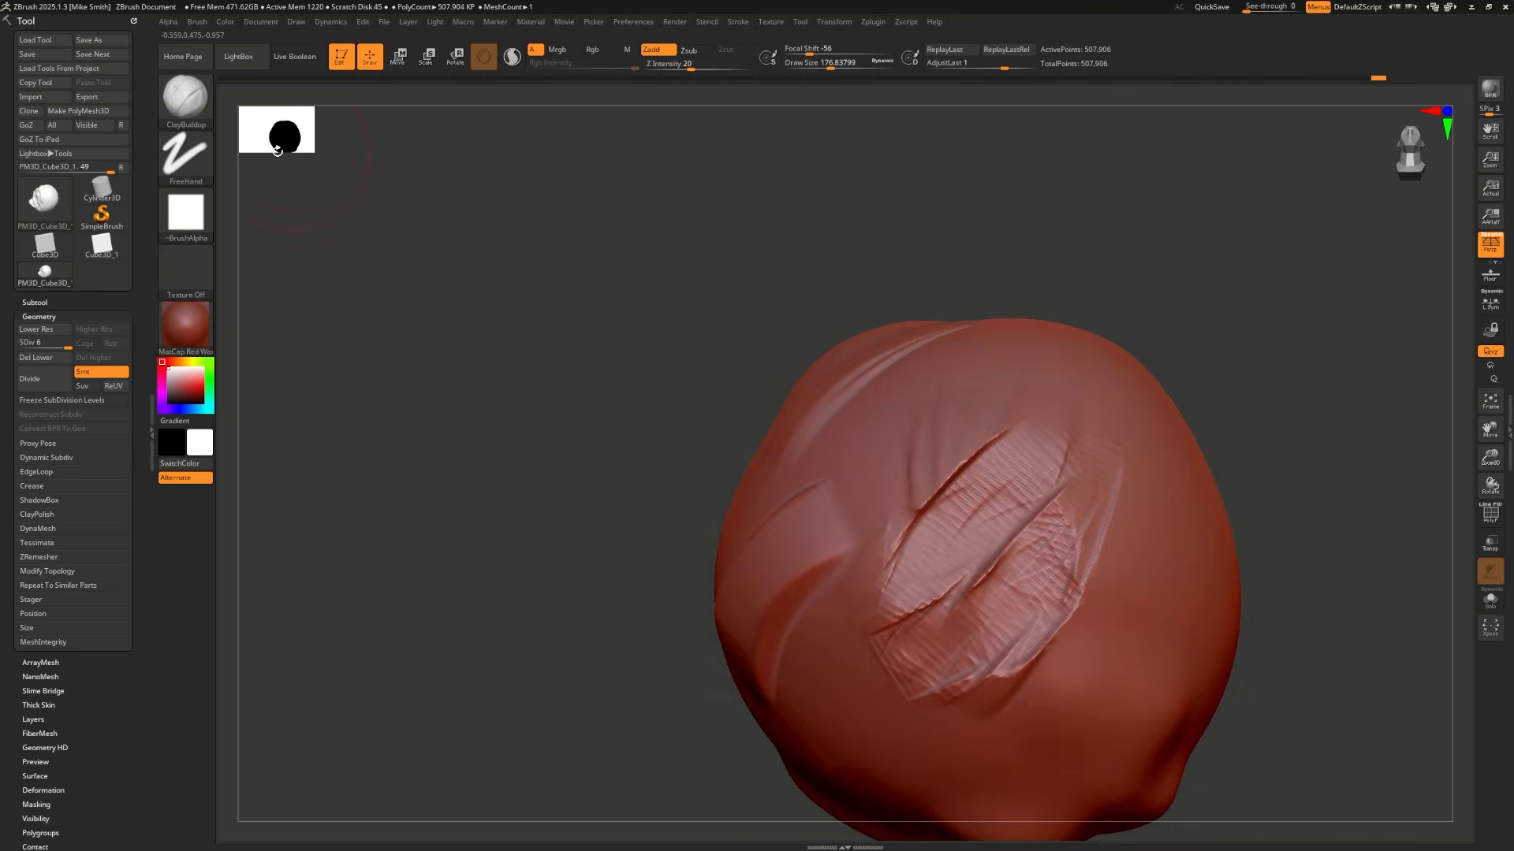
Step: Switch to the Move brush, and from there to the Pinch brush
{"action": "left_click", "coordinate": [187, 98]}
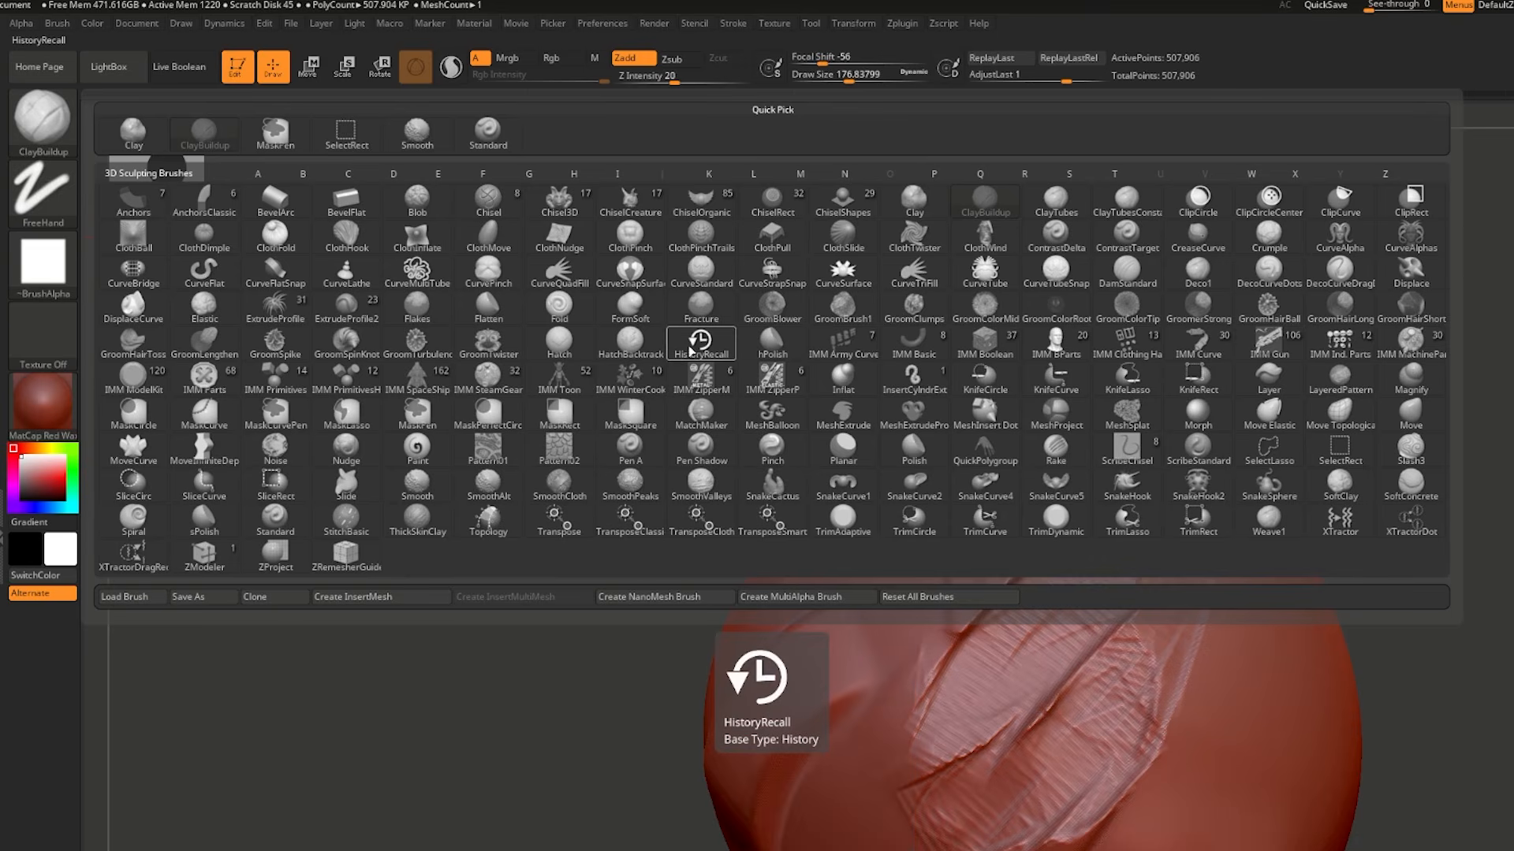
{"action": "key", "text": "m"}
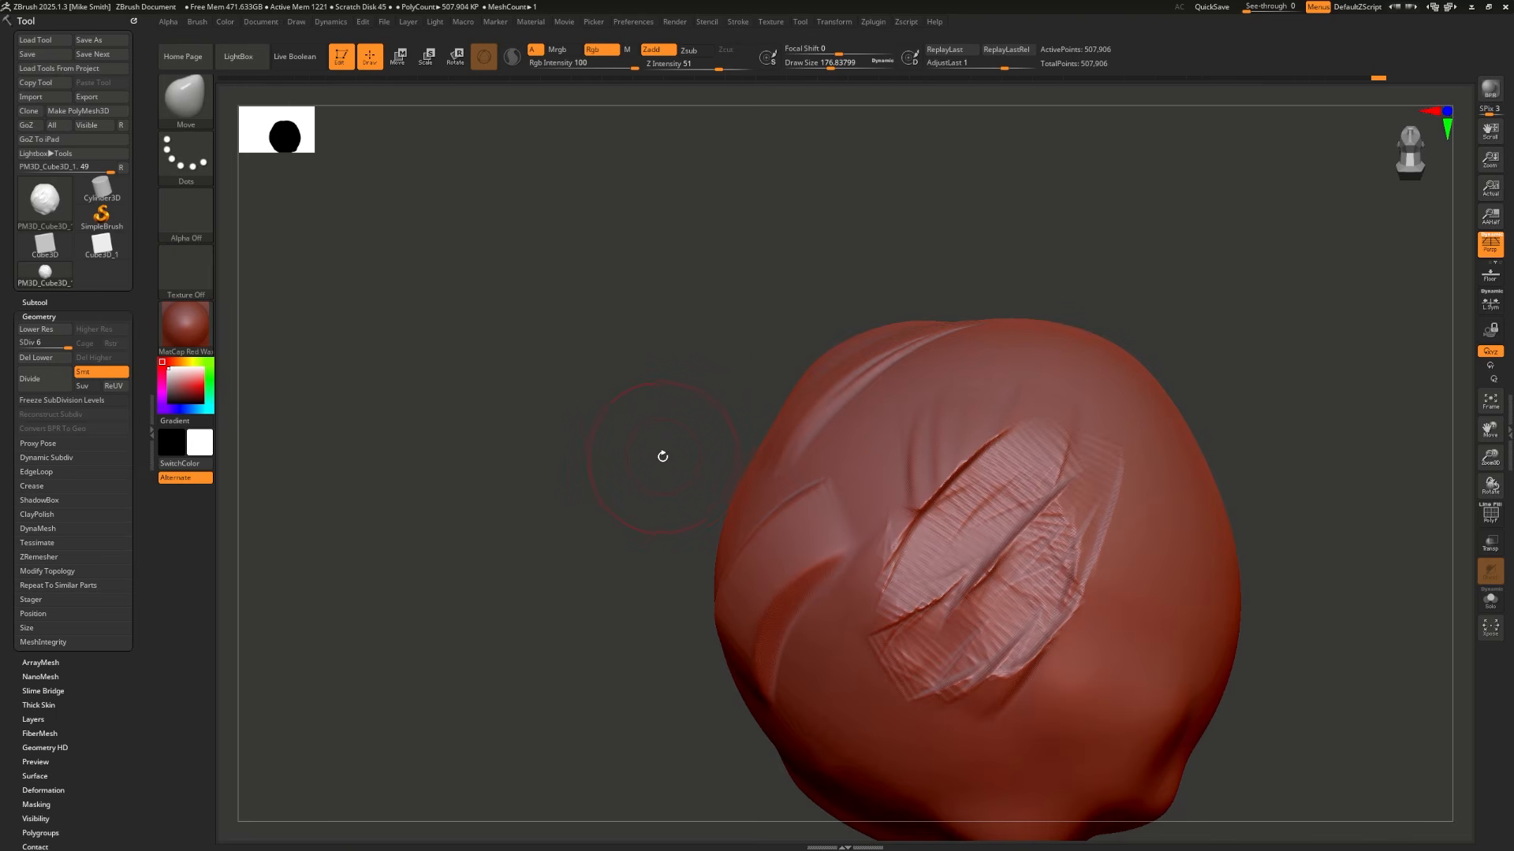
{"action": "key", "text": "b"}
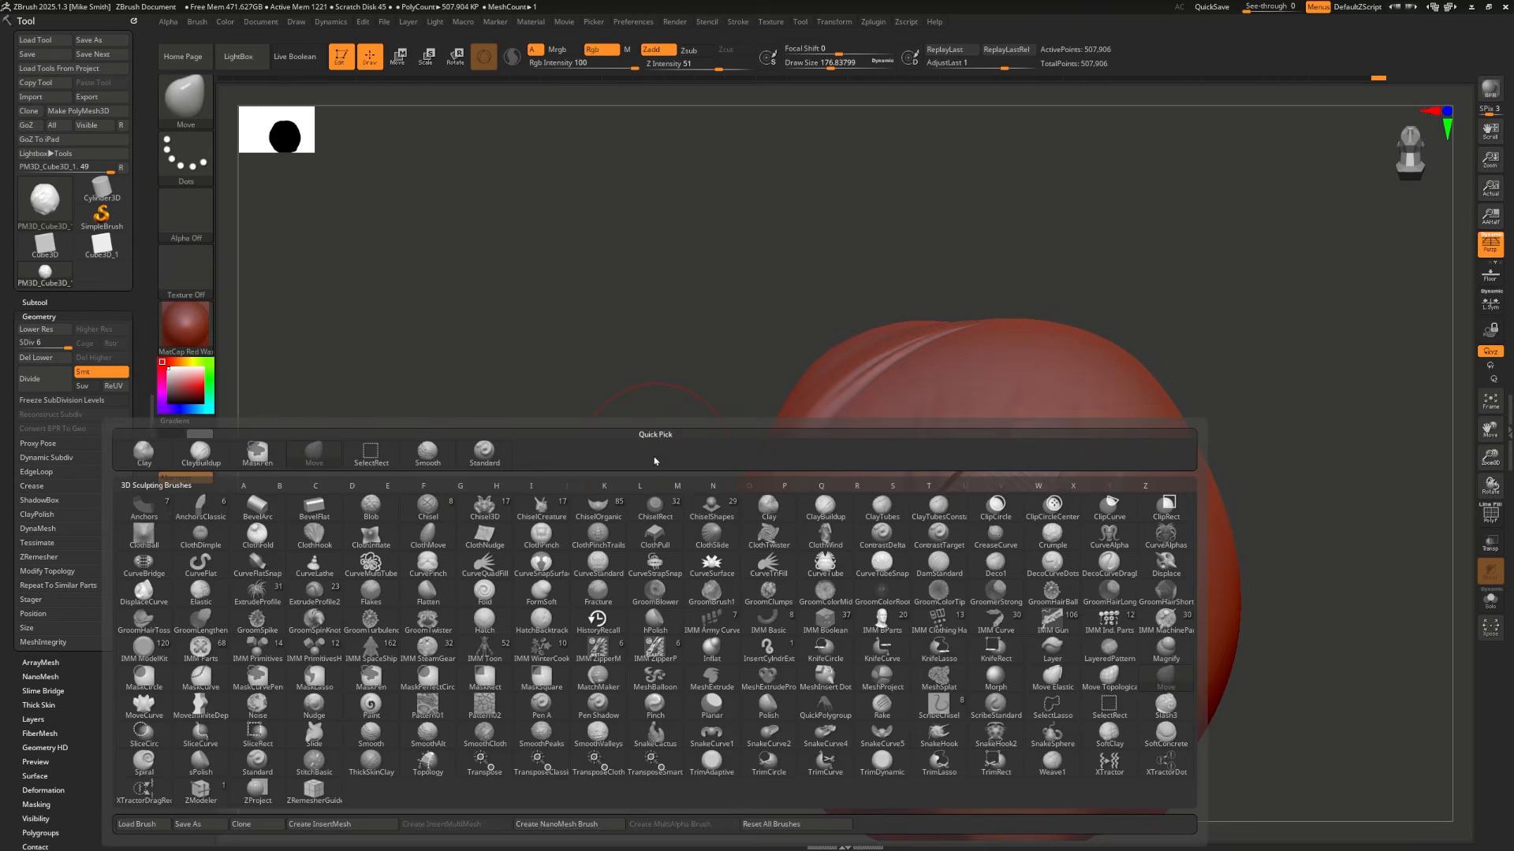
{"action": "key", "text": "p"}
{"action": "key", "text": "i"}
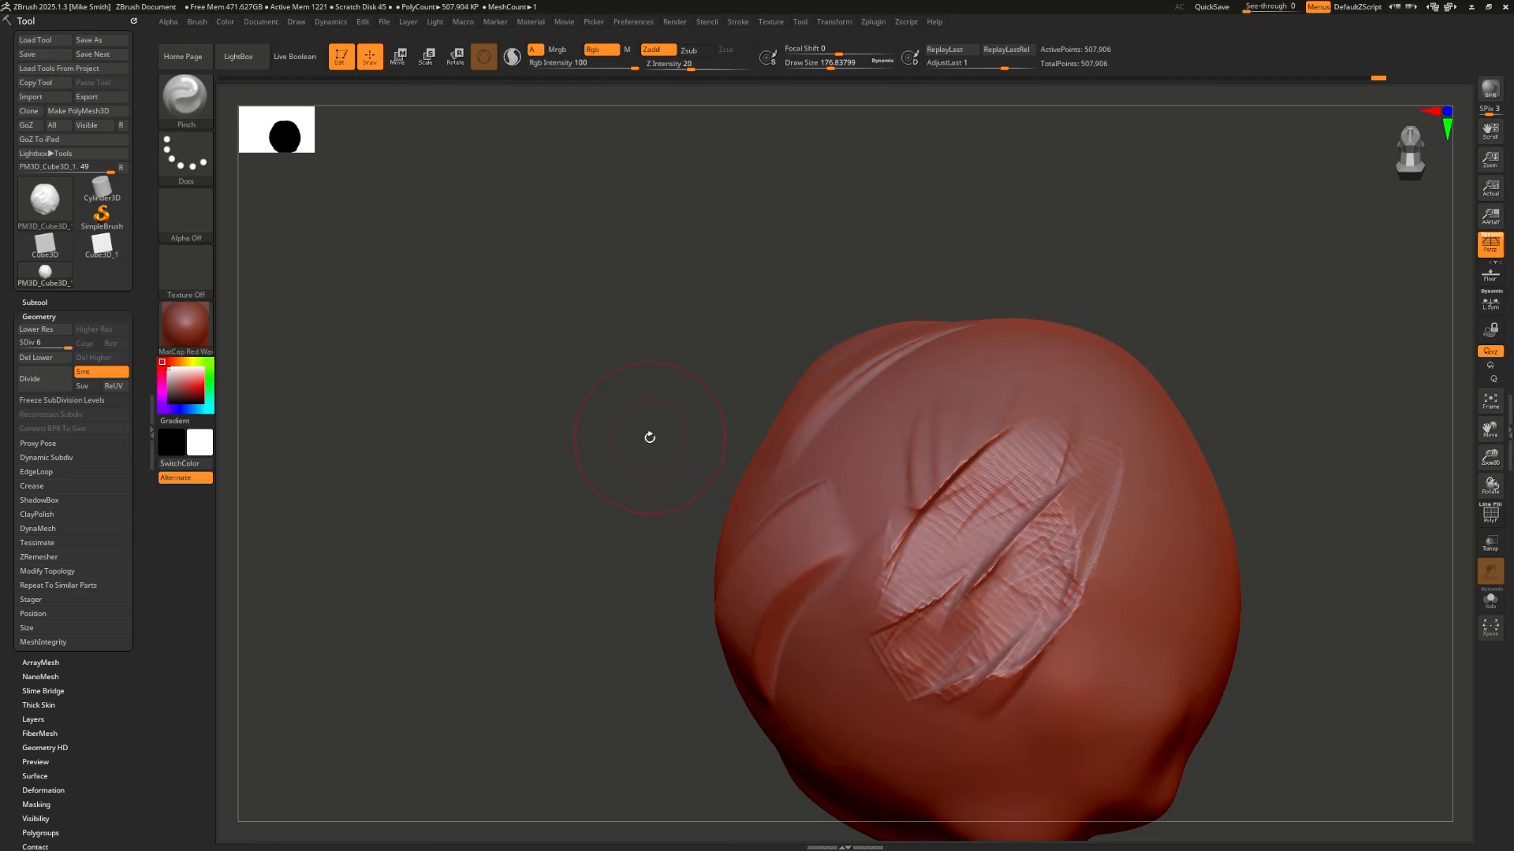
Step: Switch to the Morph brush, look through the brush library, and choose the Move brush from the brushes starting with M
{"action": "key", "text": "b"}
{"action": "key", "text": "m"}
{"action": "key", "text": "o"}
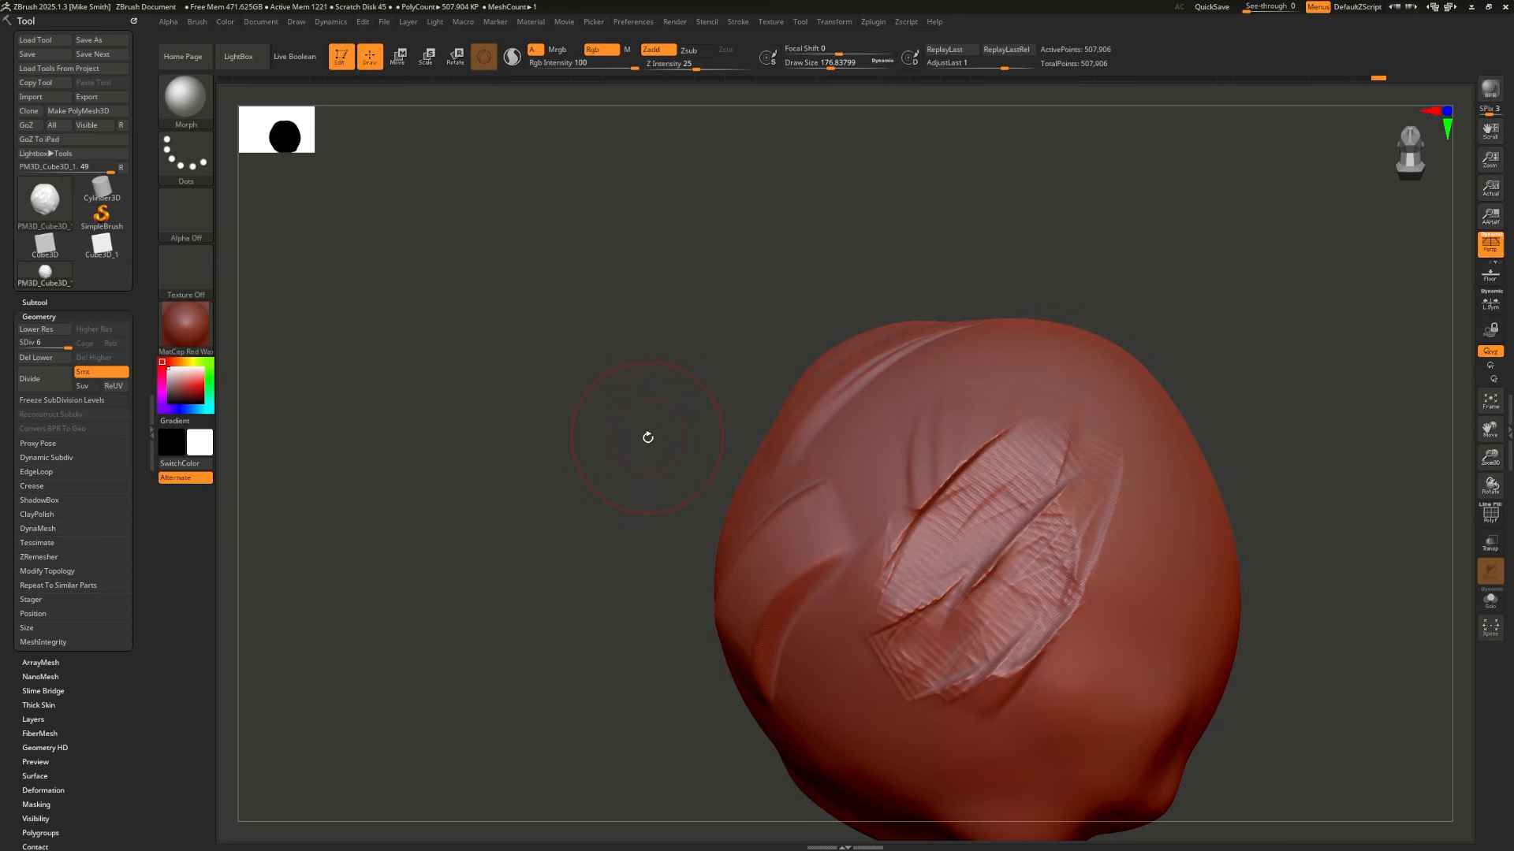
{"action": "left_click", "coordinate": [193, 115]}
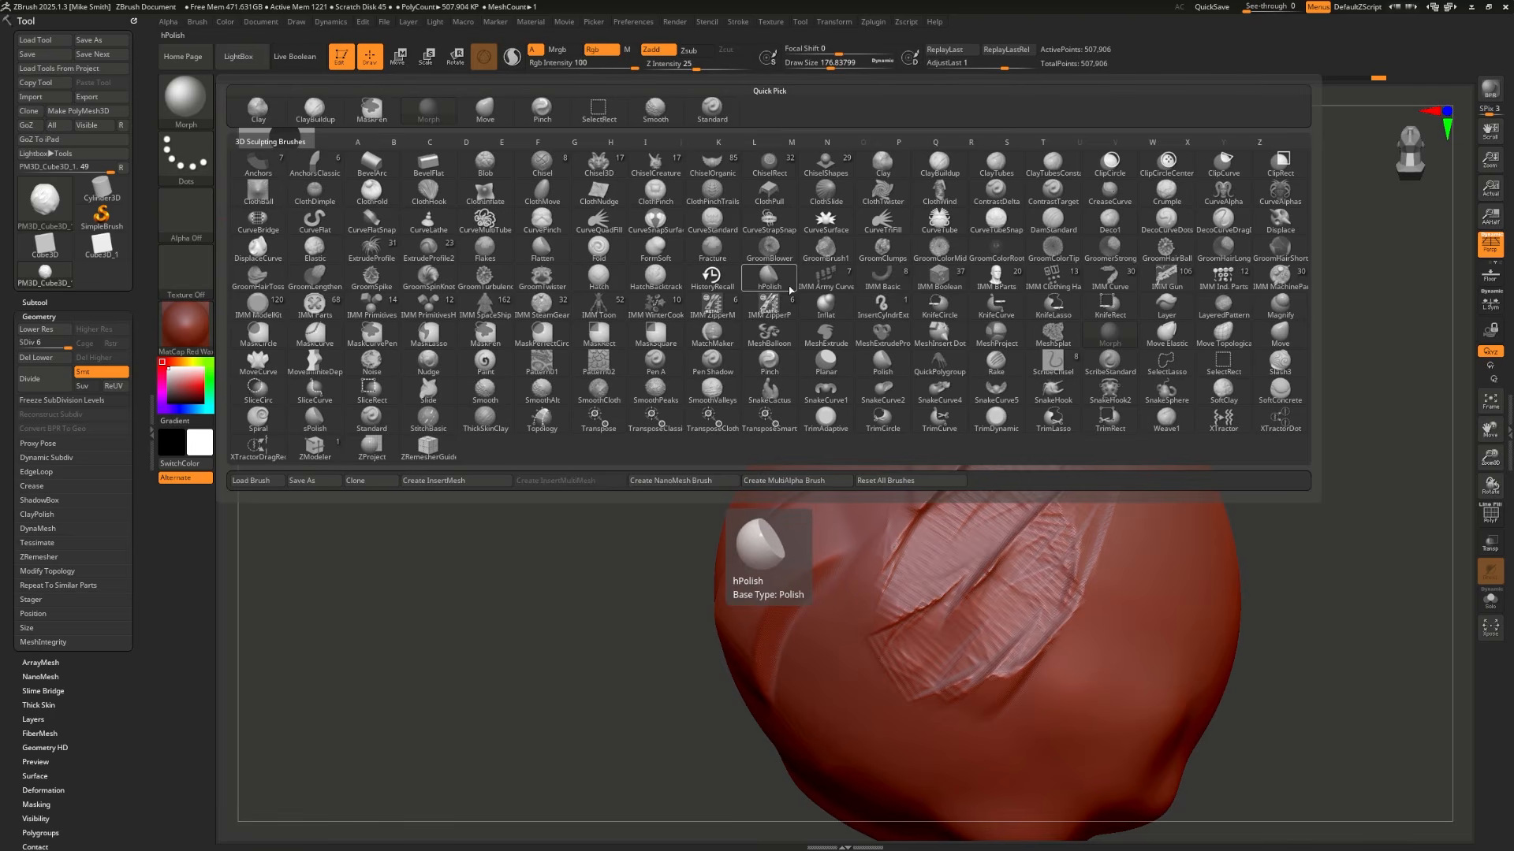
{"action": "key", "text": "b"}
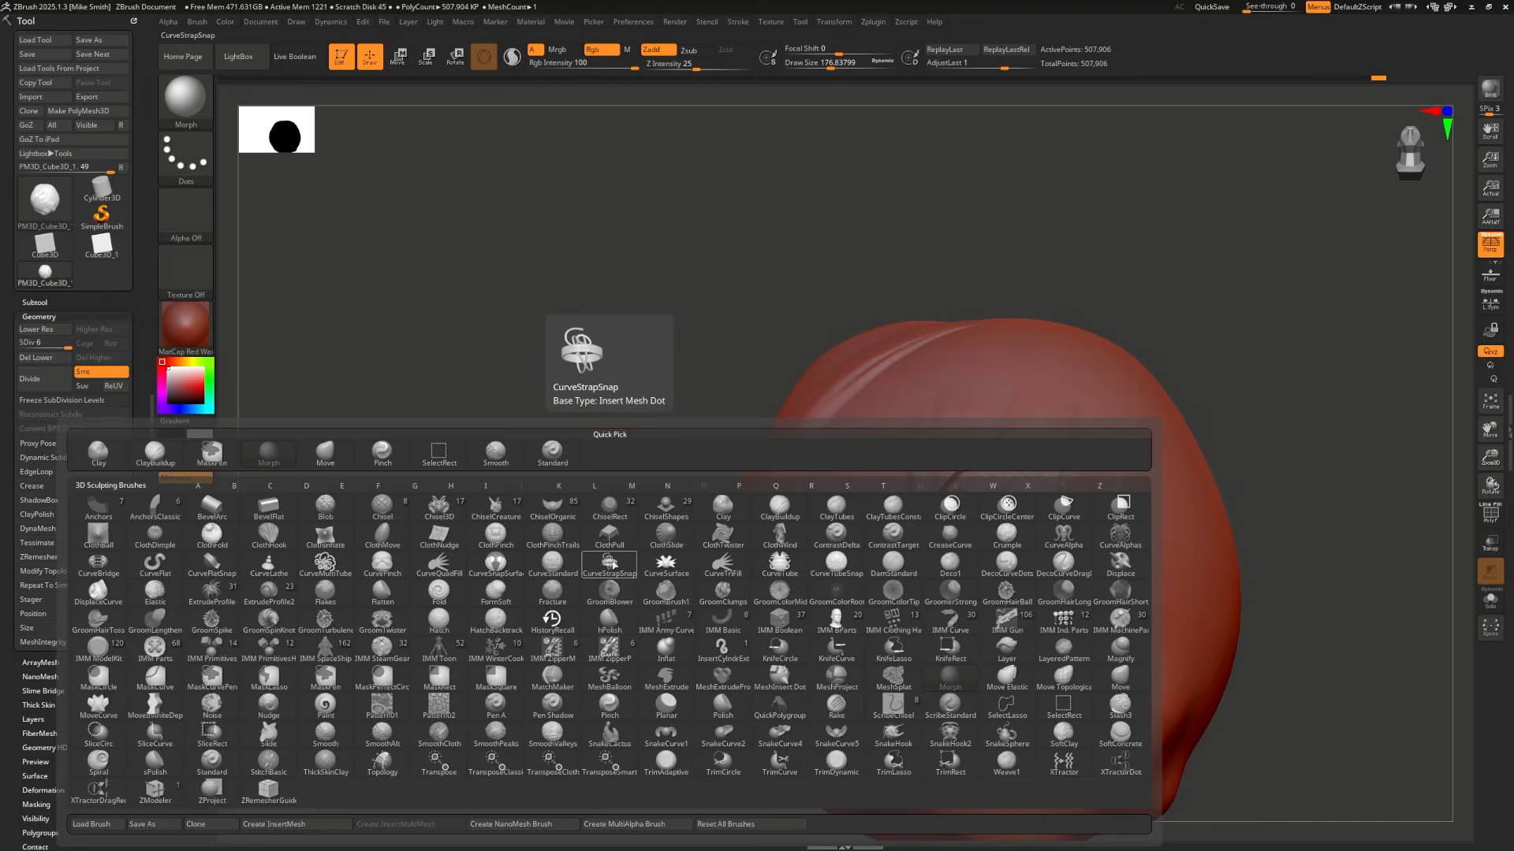
{"action": "key", "text": "m"}
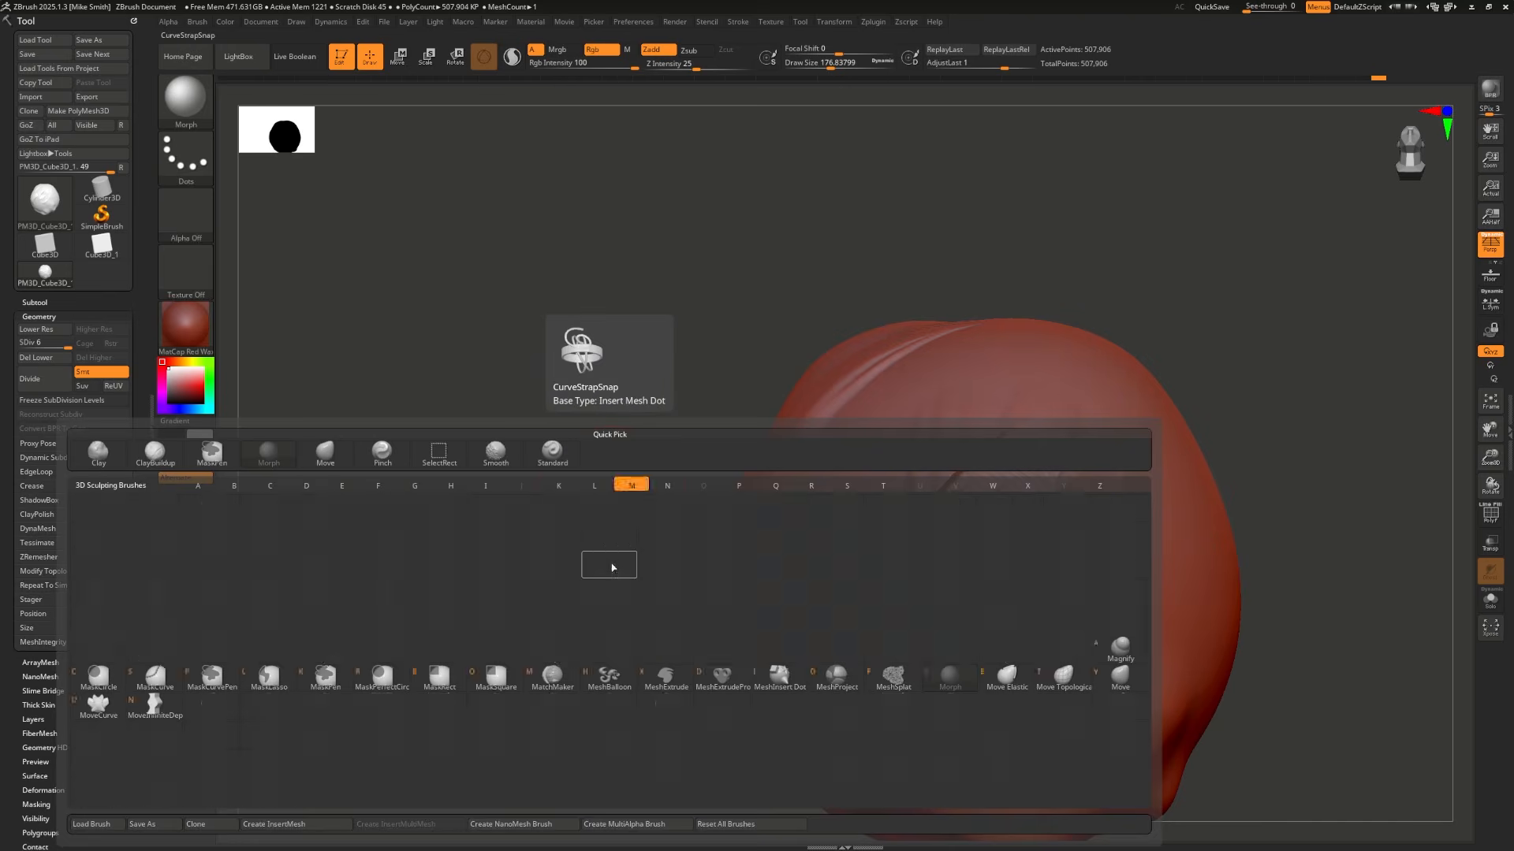
{"action": "left_click", "coordinate": [1121, 680]}
Step: Enlarge the Move brush to a draw size of about 611 and pull several sides of the ball outward
{"action": "mouse_move", "coordinate": [1025, 568]}
{"action": "right_mouse_down", "text": "ctrl"}
{"action": "mouse_move", "coordinate": [912, 426]}
{"action": "mouse_move", "coordinate": [938, 443]}
{"action": "right_mouse_up", "text": "ctrl"}
{"action": "key", "text": "s"}
{"action": "mouse_move", "coordinate": [938, 443]}
{"action": "left_mouse_down"}
{"action": "mouse_move", "coordinate": [1013, 441]}
{"action": "mouse_move", "coordinate": [1058, 391]}
{"action": "mouse_move", "coordinate": [1075, 277]}
{"action": "left_mouse_up"}
{"action": "left_click_drag", "start_coordinate": [834, 478], "coordinate": [692, 339]}
{"action": "left_click_drag", "start_coordinate": [828, 613], "coordinate": [651, 696]}
{"action": "left_click_drag", "start_coordinate": [851, 436], "coordinate": [875, 239]}
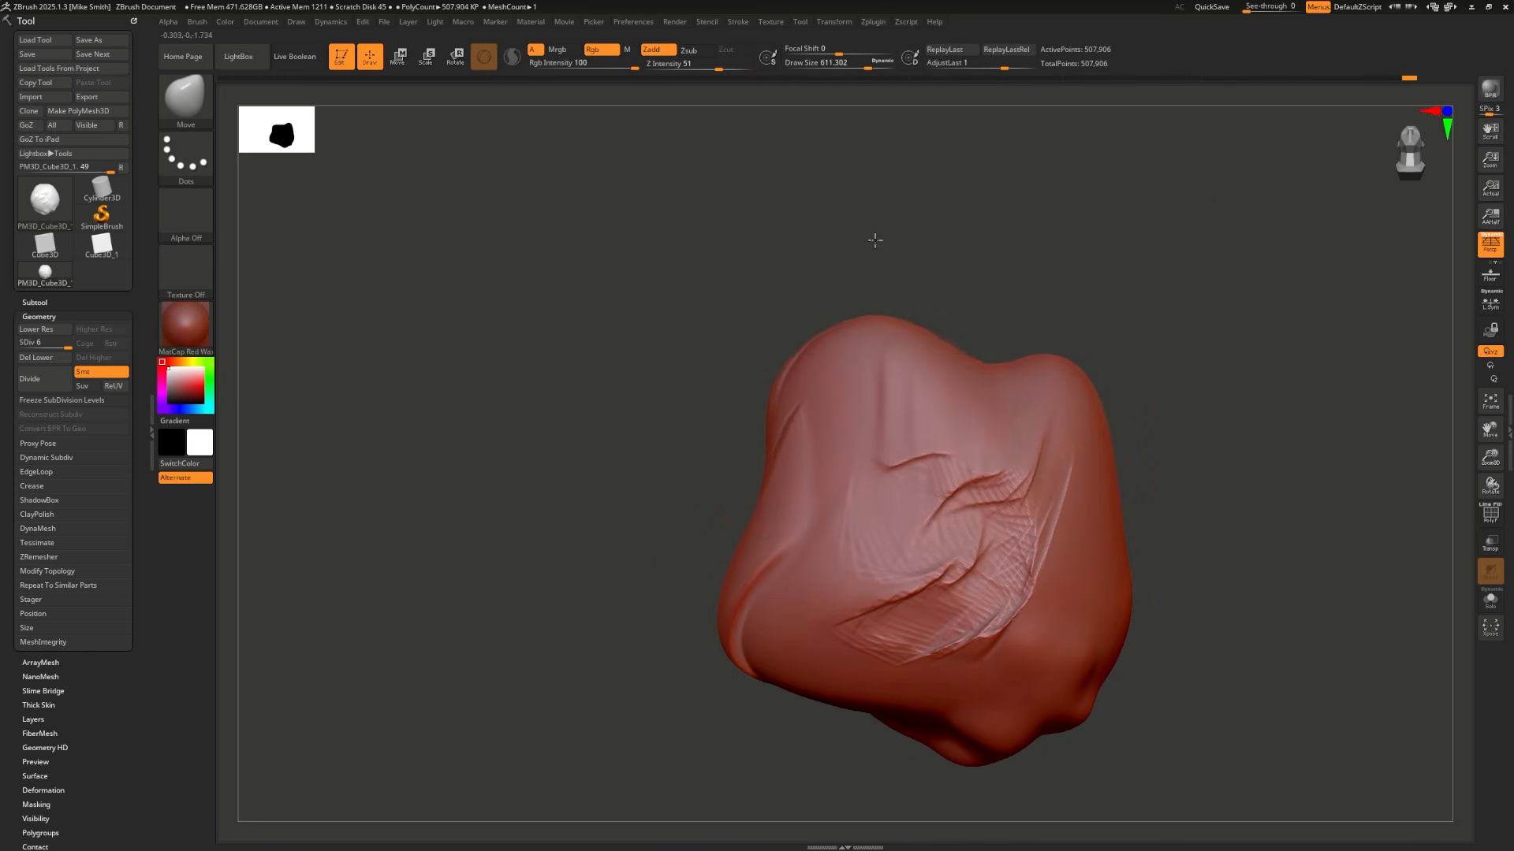
{"action": "mouse_move", "coordinate": [709, 371]}
{"action": "left_mouse_down"}
{"action": "mouse_move", "coordinate": [963, 192]}
{"action": "mouse_move", "coordinate": [853, 382]}
{"action": "left_mouse_up"}
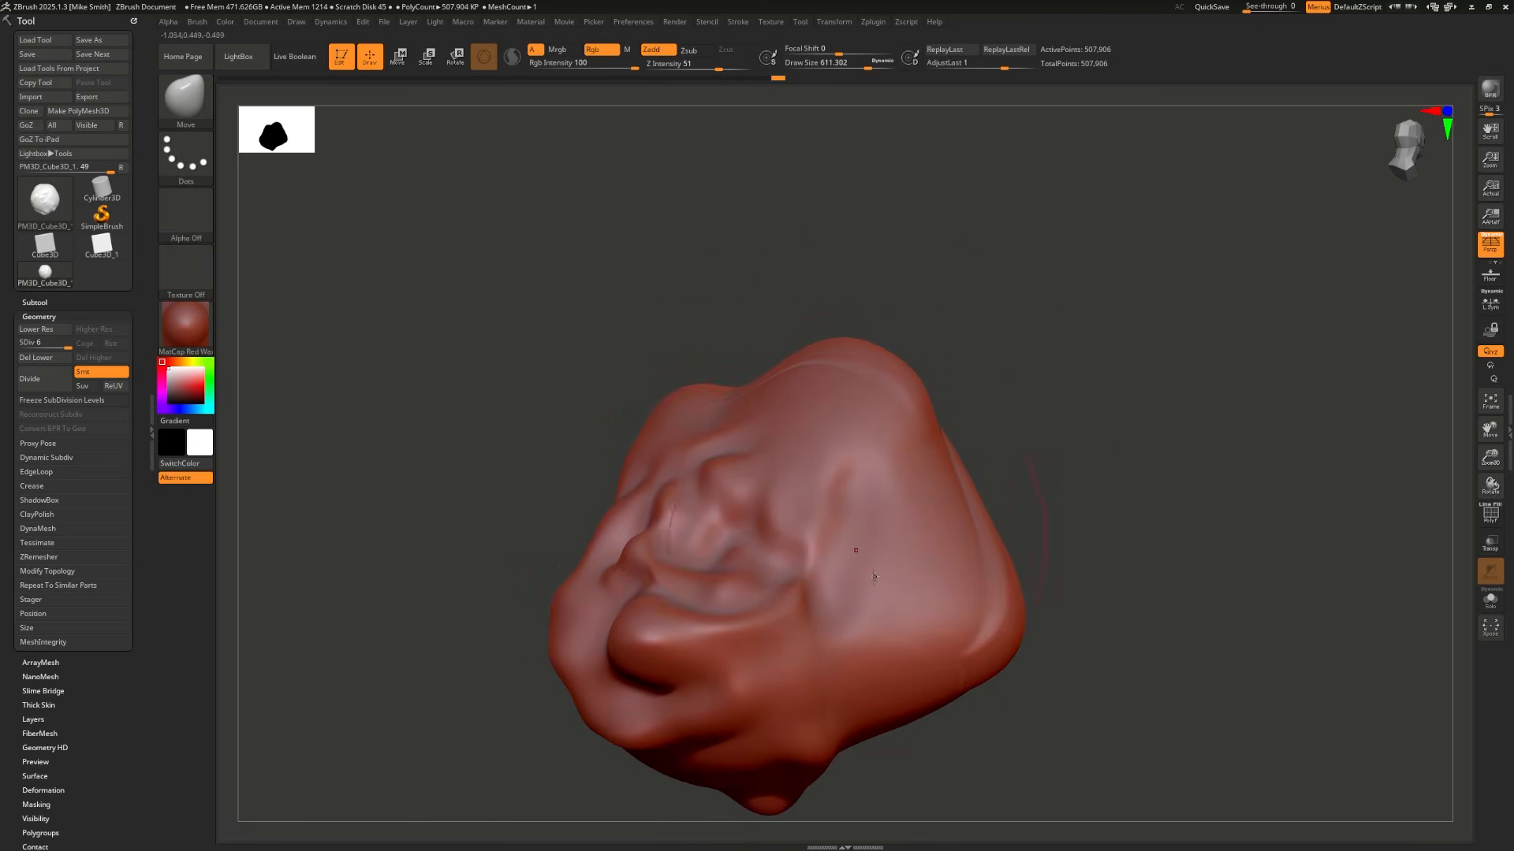
{"action": "mouse_move", "coordinate": [1007, 616]}
{"action": "left_mouse_down"}
{"action": "mouse_move", "coordinate": [1088, 585]}
{"action": "mouse_move", "coordinate": [1013, 627]}
{"action": "left_mouse_up"}
{"action": "mouse_move", "coordinate": [1072, 412]}
{"action": "left_mouse_down"}
{"action": "mouse_move", "coordinate": [836, 386]}
{"action": "mouse_move", "coordinate": [993, 370]}
{"action": "mouse_move", "coordinate": [1016, 429]}
{"action": "left_mouse_up"}
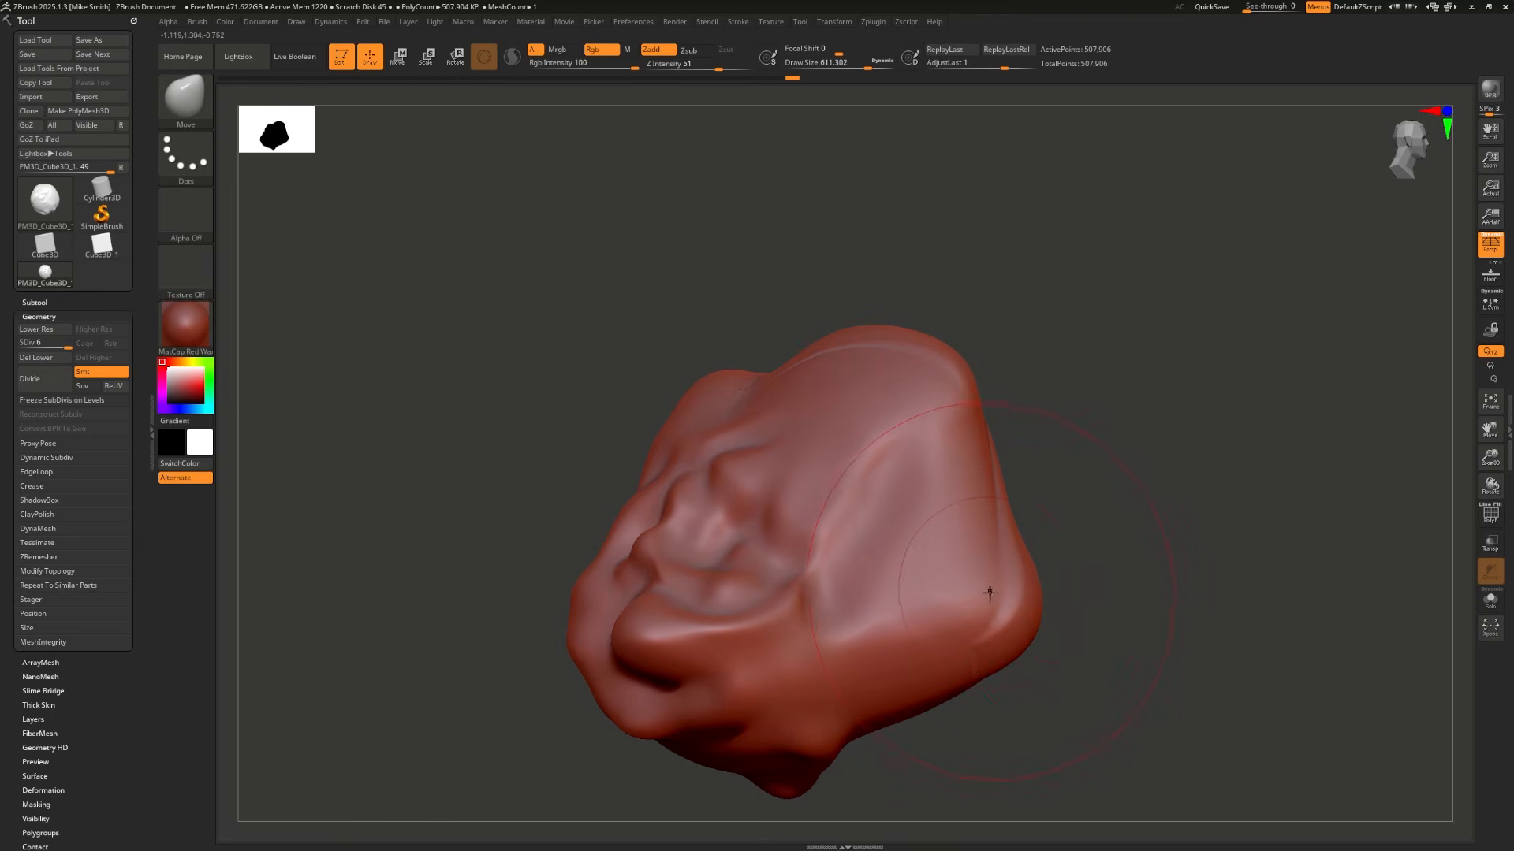
Step: Lay vertical ClayBuildup strokes on the side of the form, reducing the draw size to about 460, and return to the Move brush
{"action": "key", "text": "b"}
{"action": "key", "text": "c"}
{"action": "key", "text": "b"}
{"action": "left_click_drag", "start_coordinate": [916, 482], "coordinate": [918, 618]}
{"action": "key", "text": "s"}
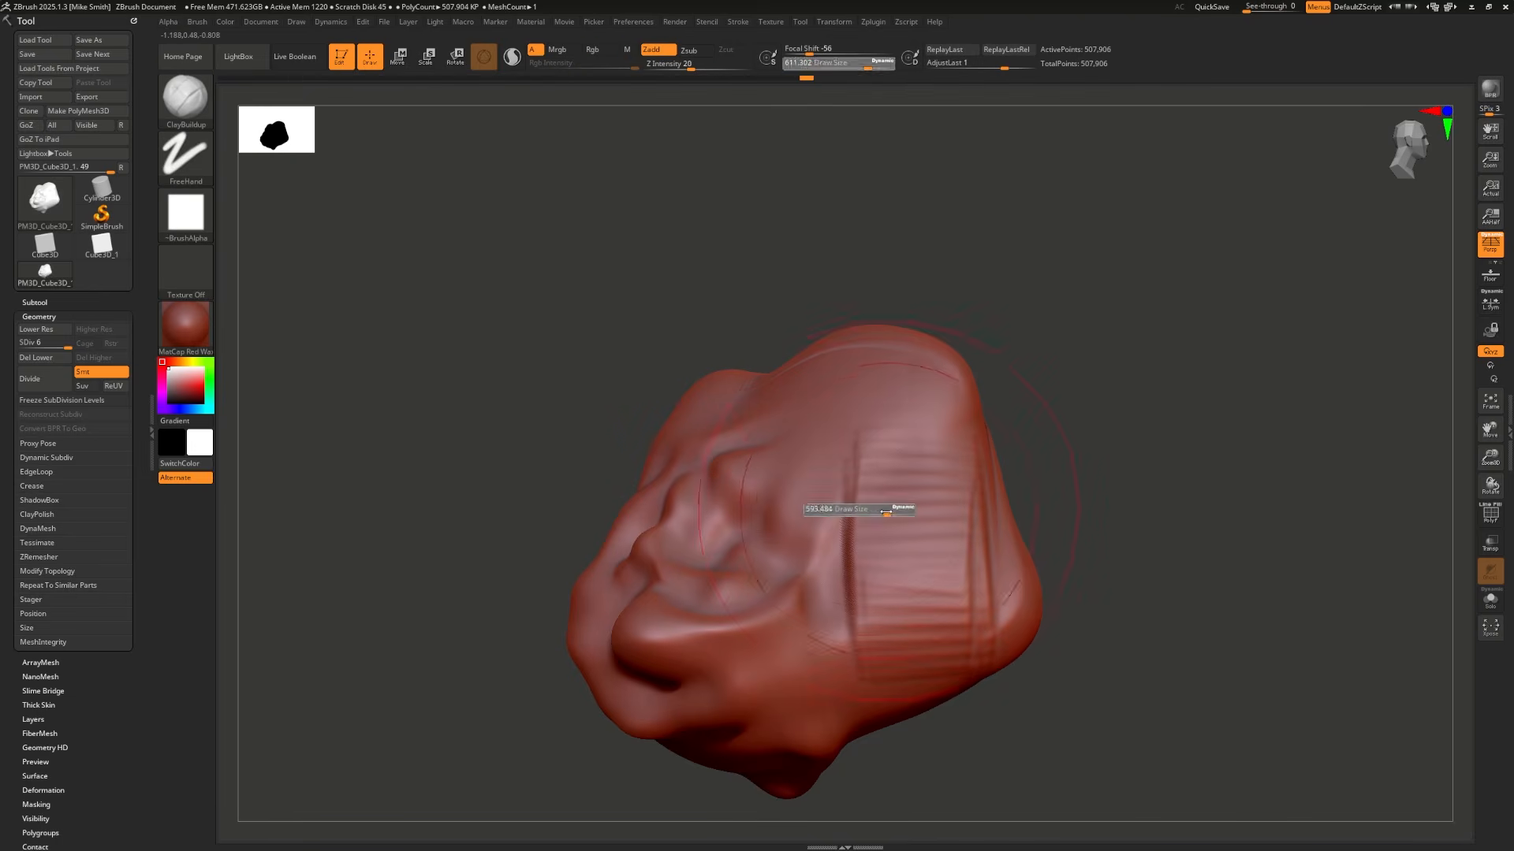
{"action": "mouse_move", "coordinate": [889, 513]}
{"action": "left_mouse_down"}
{"action": "mouse_move", "coordinate": [842, 518]}
{"action": "mouse_move", "coordinate": [851, 587]}
{"action": "mouse_move", "coordinate": [853, 572]}
{"action": "left_mouse_up"}
{"action": "key", "text": "b"}
{"action": "key", "text": "m"}
{"action": "key", "text": "v"}
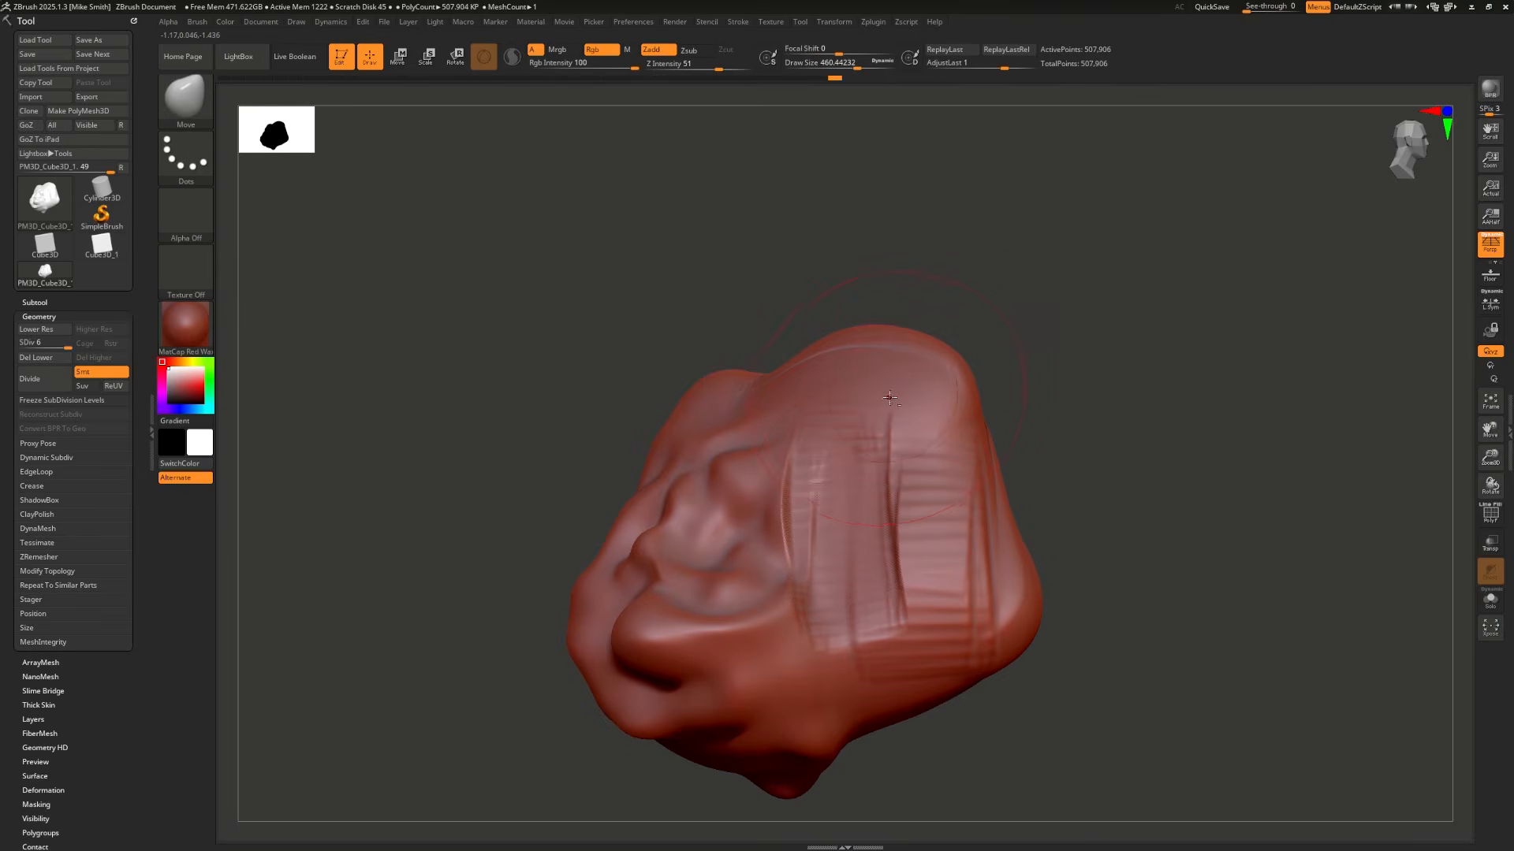
Step: Try pulling the upper and lower surface sideways with the Move brush, and undo each pull
{"action": "mouse_move", "coordinate": [890, 398]}
{"action": "left_mouse_down"}
{"action": "mouse_move", "coordinate": [1044, 444]}
{"action": "mouse_move", "coordinate": [1039, 423]}
{"action": "mouse_move", "coordinate": [1061, 416]}
{"action": "mouse_move", "coordinate": [1024, 415]}
{"action": "mouse_move", "coordinate": [1072, 372]}
{"action": "mouse_move", "coordinate": [1128, 368]}
{"action": "mouse_move", "coordinate": [1074, 374]}
{"action": "left_mouse_up"}
{"action": "key", "text": "ctrl+z"}
{"action": "mouse_move", "coordinate": [841, 601]}
{"action": "left_mouse_down"}
{"action": "mouse_move", "coordinate": [989, 629]}
{"action": "mouse_move", "coordinate": [958, 669]}
{"action": "mouse_move", "coordinate": [832, 662]}
{"action": "mouse_move", "coordinate": [943, 642]}
{"action": "mouse_move", "coordinate": [871, 614]}
{"action": "mouse_move", "coordinate": [1014, 635]}
{"action": "left_mouse_up"}
{"action": "key", "text": "ctrl+z"}
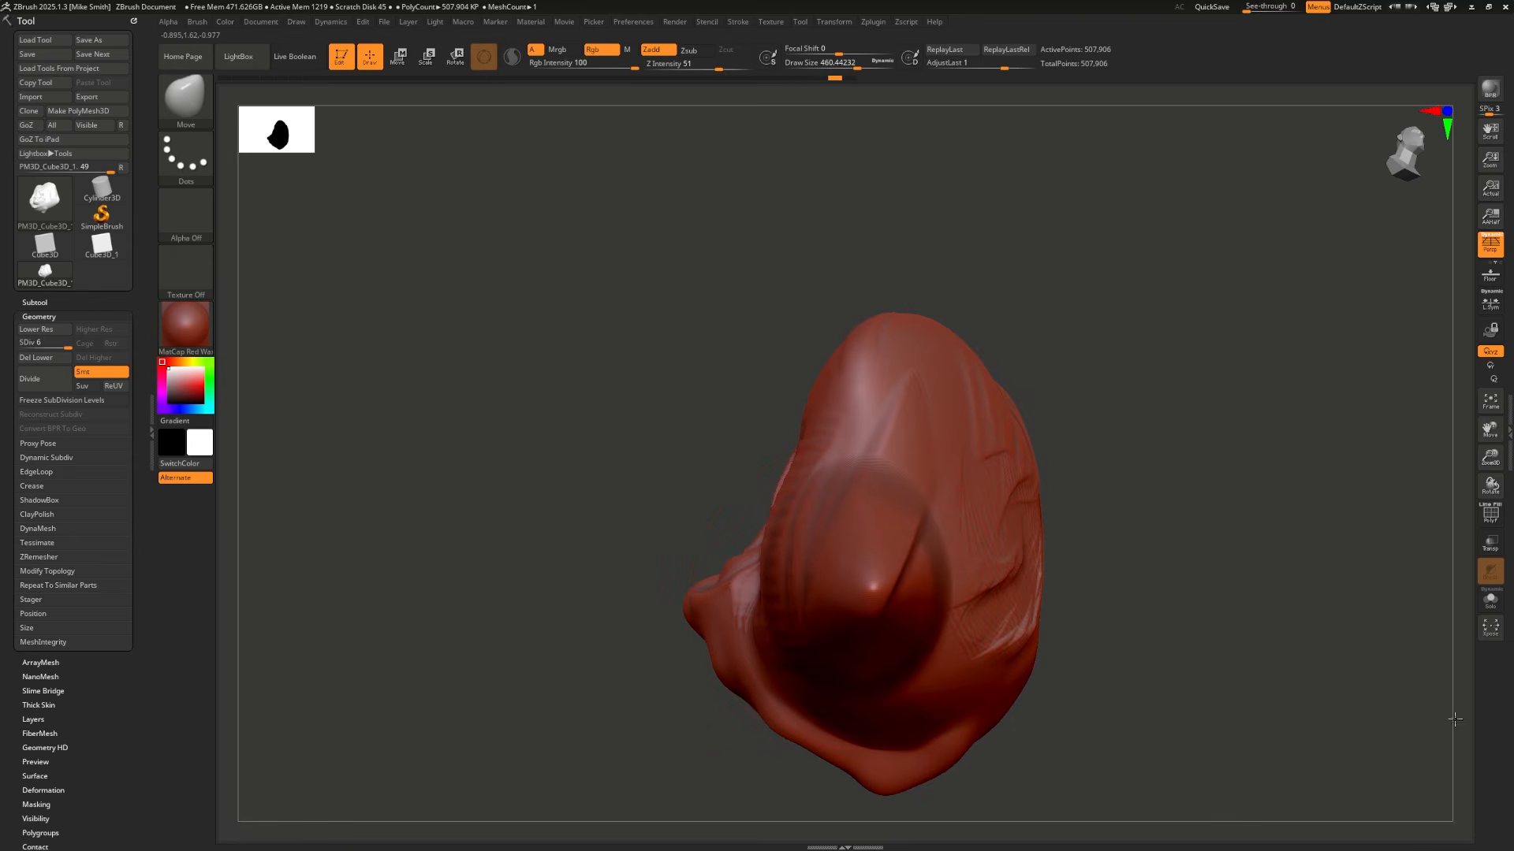
Step: Pull the form into long spikes with the Move brush and stretch the top spike into two broad wings
{"action": "mouse_move", "coordinate": [1445, 701]}
{"action": "left_mouse_down"}
{"action": "mouse_move", "coordinate": [1375, 677]}
{"action": "mouse_move", "coordinate": [1390, 635]}
{"action": "mouse_move", "coordinate": [1040, 310]}
{"action": "left_mouse_up"}
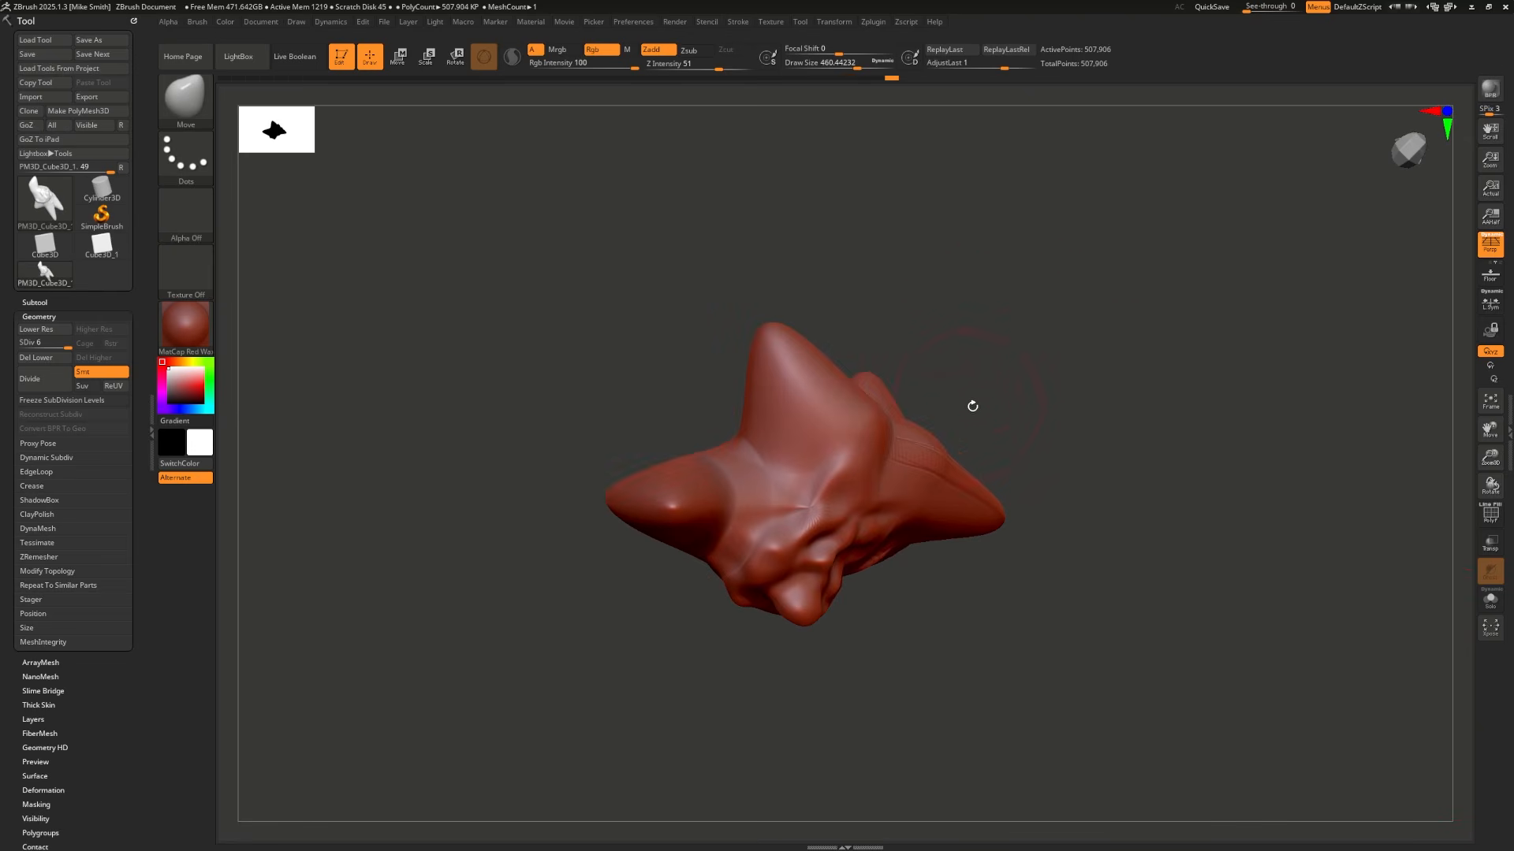
{"action": "left_click_drag", "start_coordinate": [924, 346], "coordinate": [955, 293]}
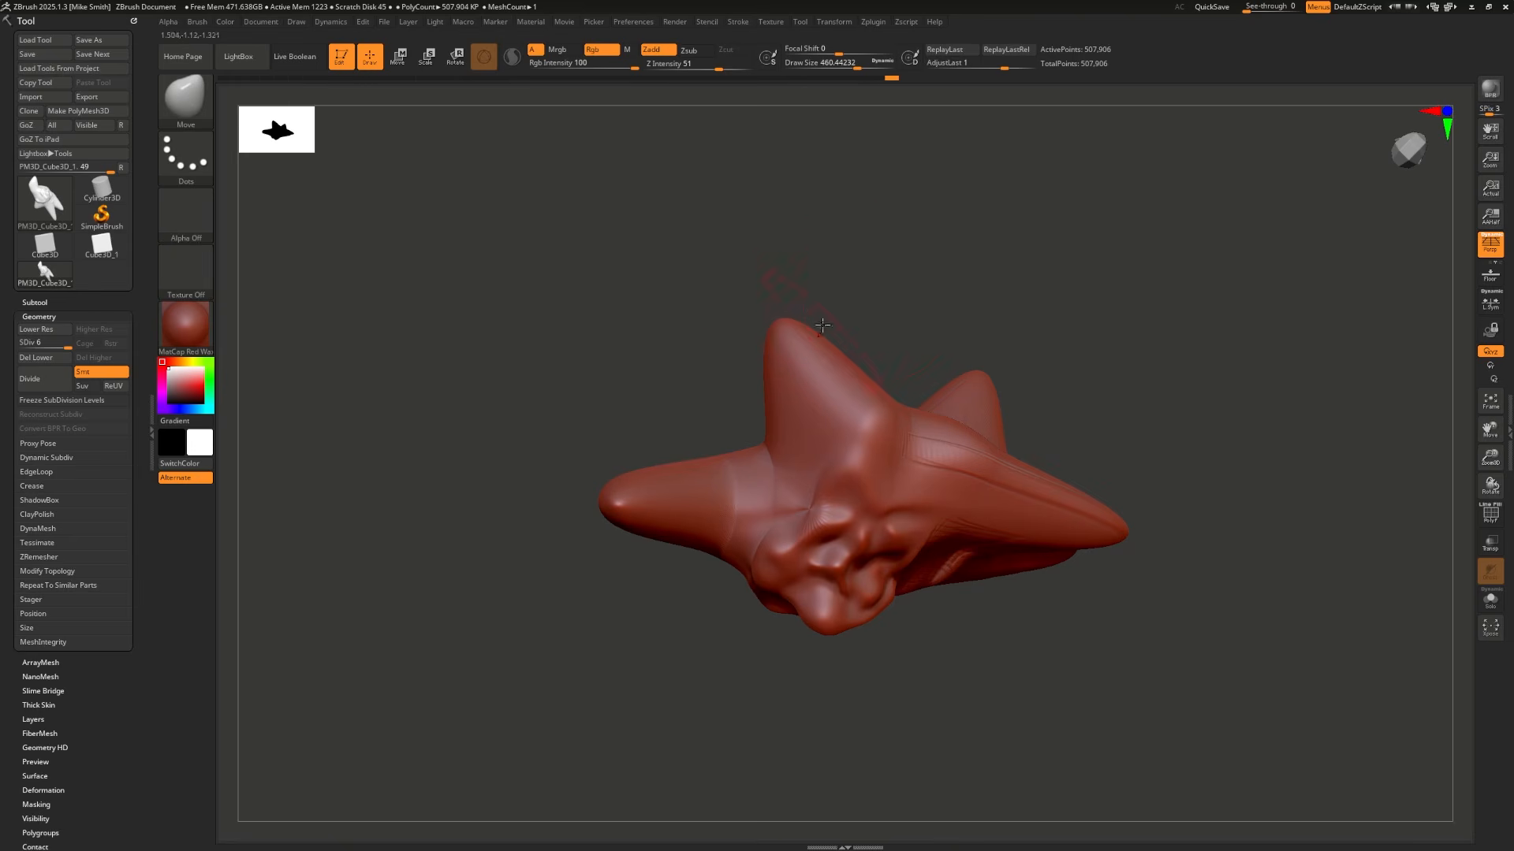
{"action": "left_click_drag", "start_coordinate": [879, 274], "coordinate": [910, 344], "text": "alt"}
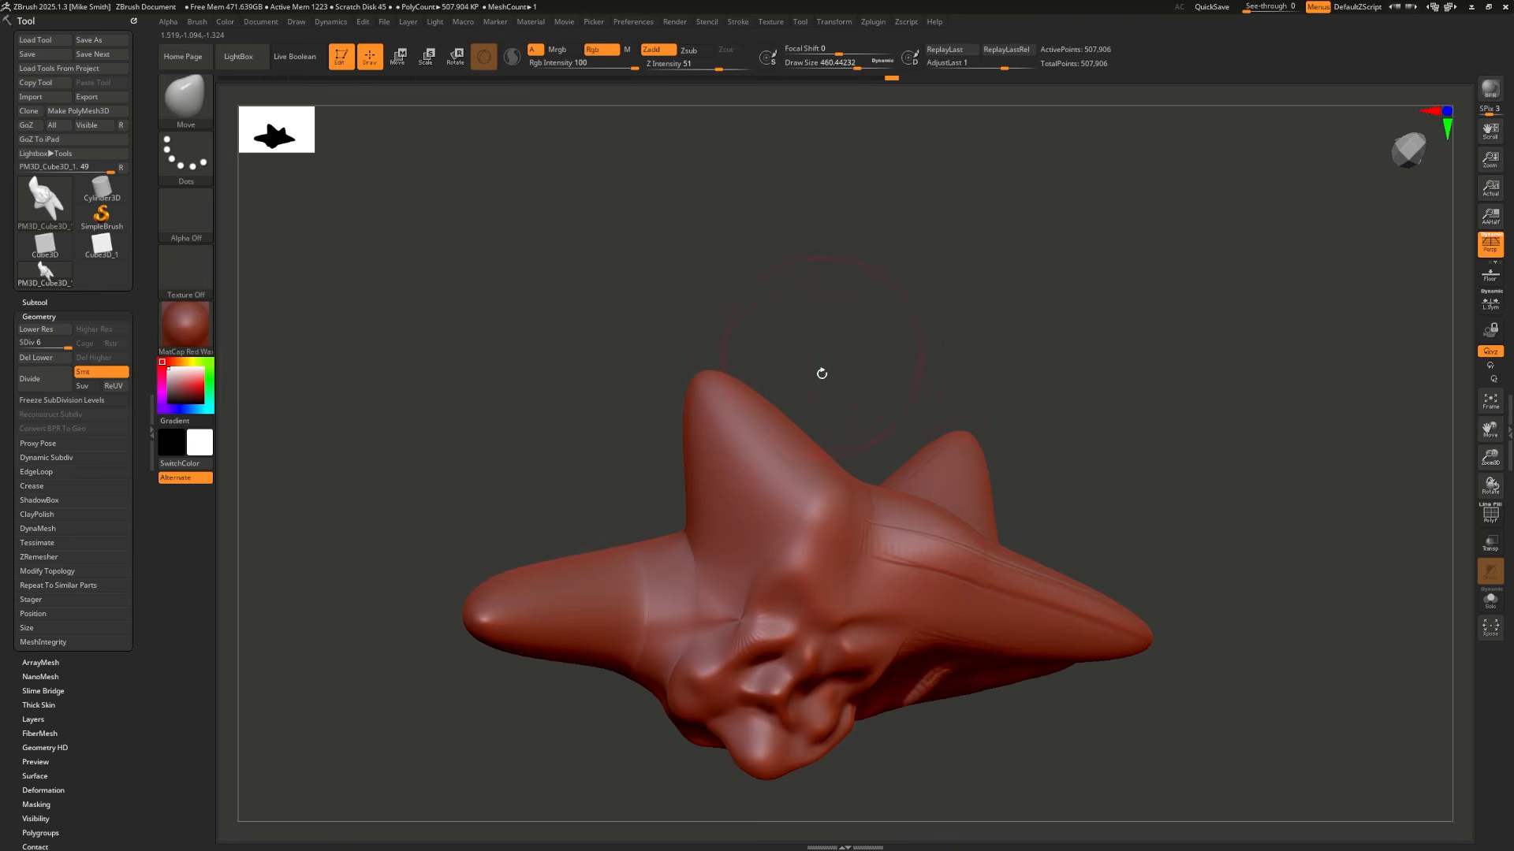
{"action": "mouse_move", "coordinate": [756, 408]}
{"action": "left_mouse_down"}
{"action": "mouse_move", "coordinate": [862, 310]}
{"action": "mouse_move", "coordinate": [1001, 276]}
{"action": "mouse_move", "coordinate": [1060, 371]}
{"action": "left_mouse_up"}
{"action": "left_click_drag", "start_coordinate": [676, 171], "coordinate": [673, 169]}
{"action": "mouse_move", "coordinate": [767, 381]}
{"action": "left_mouse_down"}
{"action": "mouse_move", "coordinate": [599, 316]}
{"action": "mouse_move", "coordinate": [297, 581]}
{"action": "left_mouse_up"}
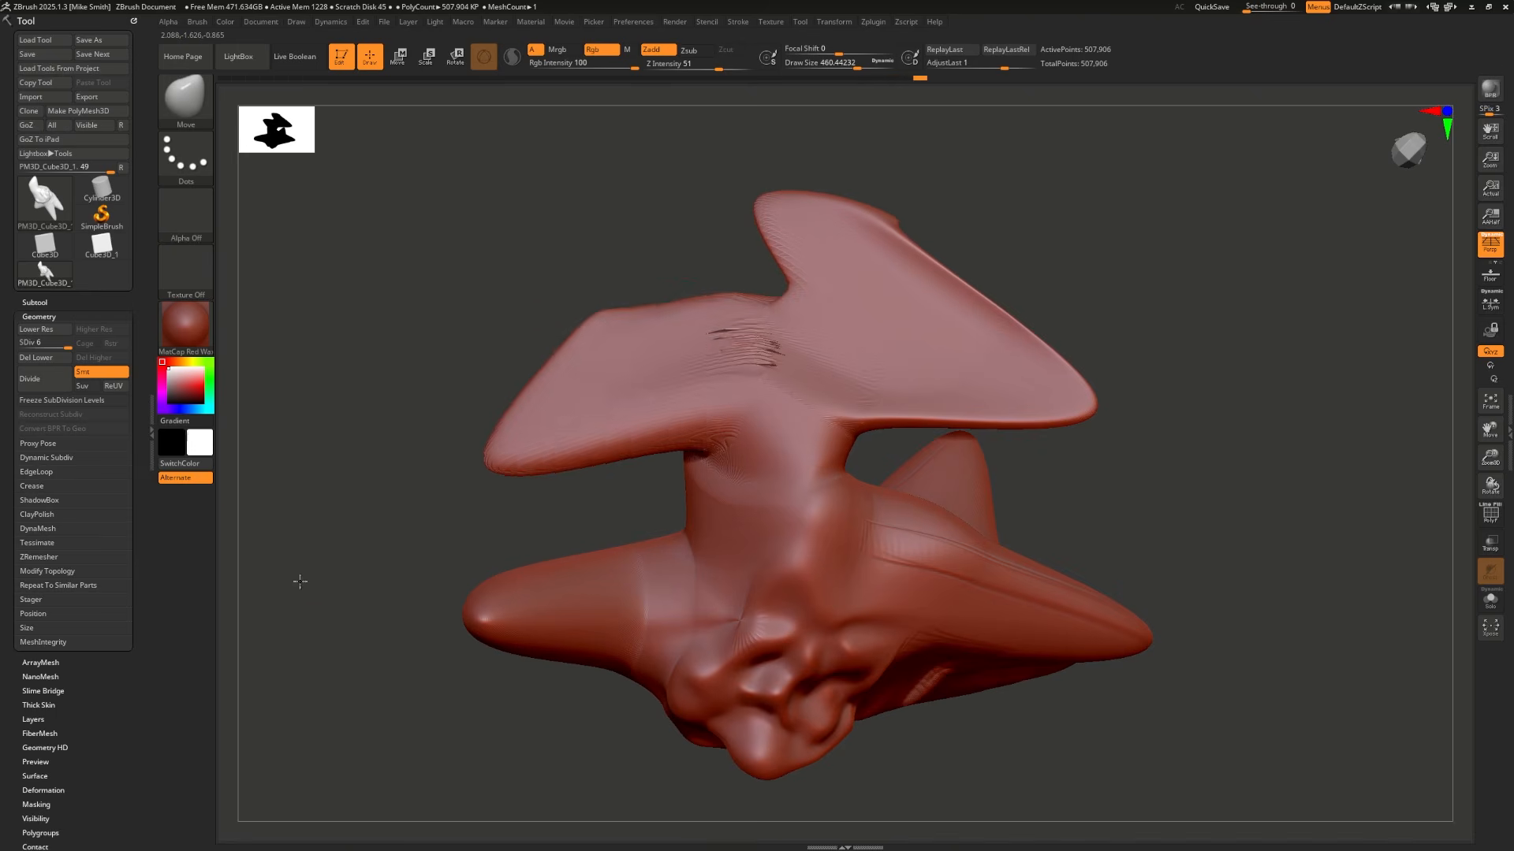
Step: Stretch one of the upper wings further up and outward with the Move brush to exaggerate its polygons
{"action": "left_click_drag", "start_coordinate": [623, 339], "coordinate": [605, 228]}
{"action": "left_click_drag", "start_coordinate": [679, 312], "coordinate": [702, 195]}
{"action": "left_click_drag", "start_coordinate": [604, 387], "coordinate": [547, 466]}
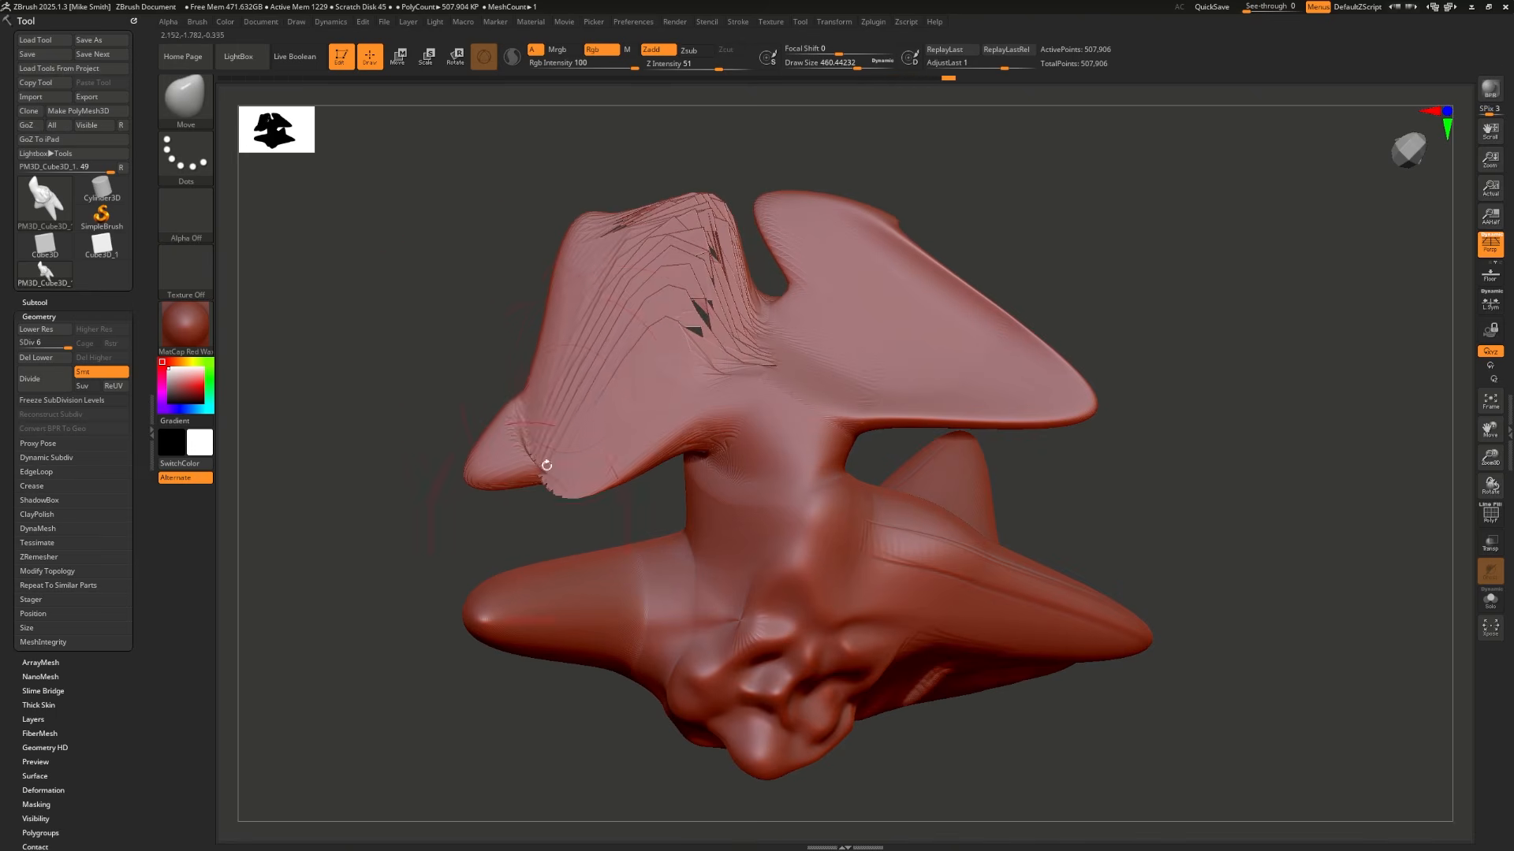
{"action": "mouse_move", "coordinate": [540, 343]}
{"action": "left_mouse_down"}
{"action": "mouse_move", "coordinate": [436, 298]}
{"action": "mouse_move", "coordinate": [365, 359]}
{"action": "mouse_move", "coordinate": [412, 366]}
{"action": "left_mouse_up"}
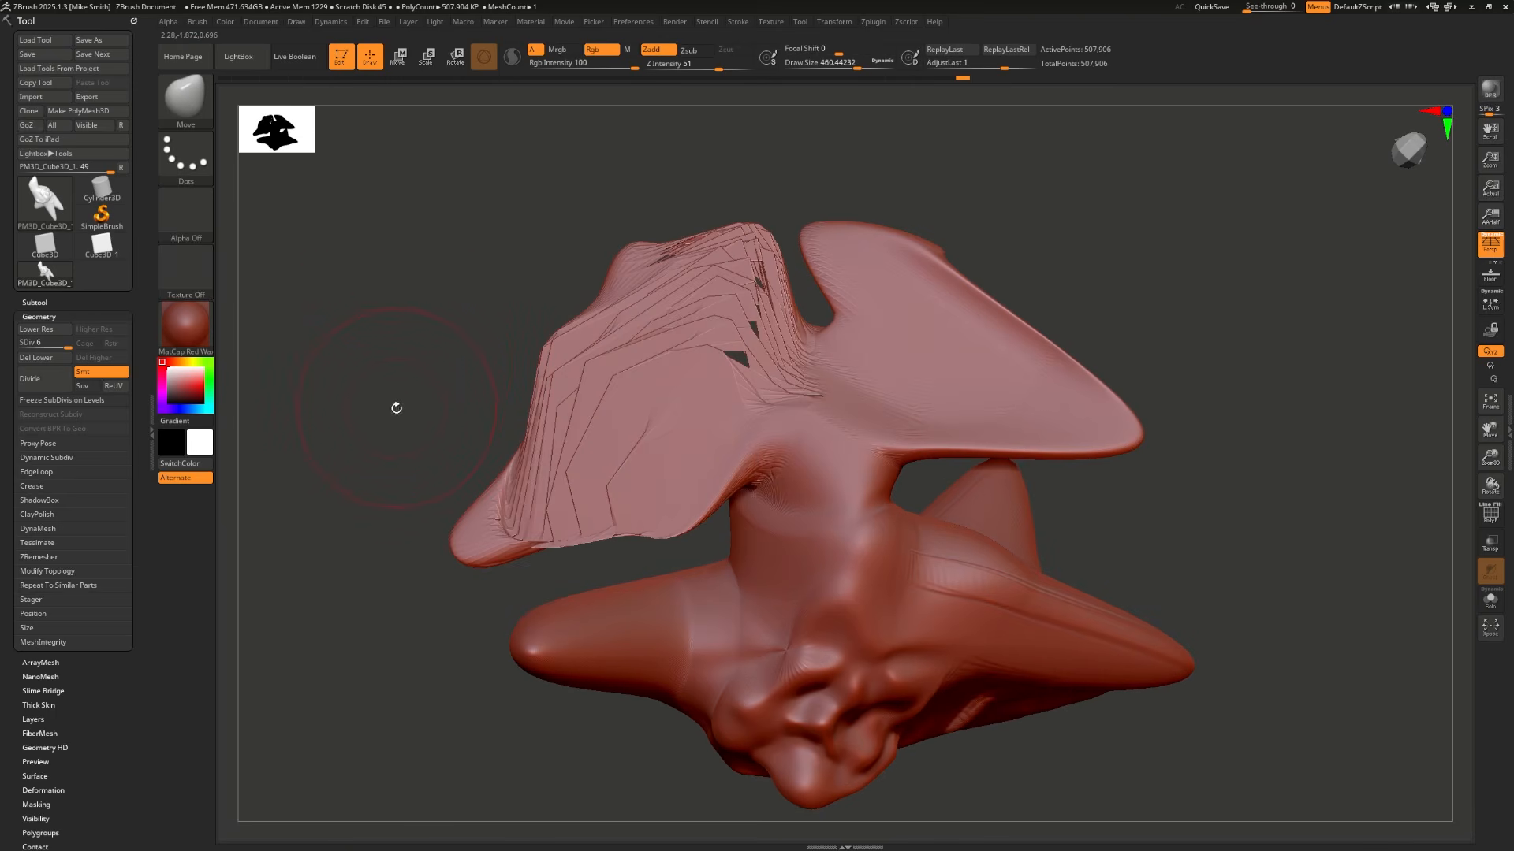
Step: Show the polygon wireframe and drag the outer lobe into a long point with further stretched corners
{"action": "key", "text": "shift+f"}
{"action": "mouse_move", "coordinate": [396, 408]}
{"action": "left_mouse_down"}
{"action": "mouse_move", "coordinate": [970, 392]}
{"action": "mouse_move", "coordinate": [1116, 157]}
{"action": "left_mouse_up"}
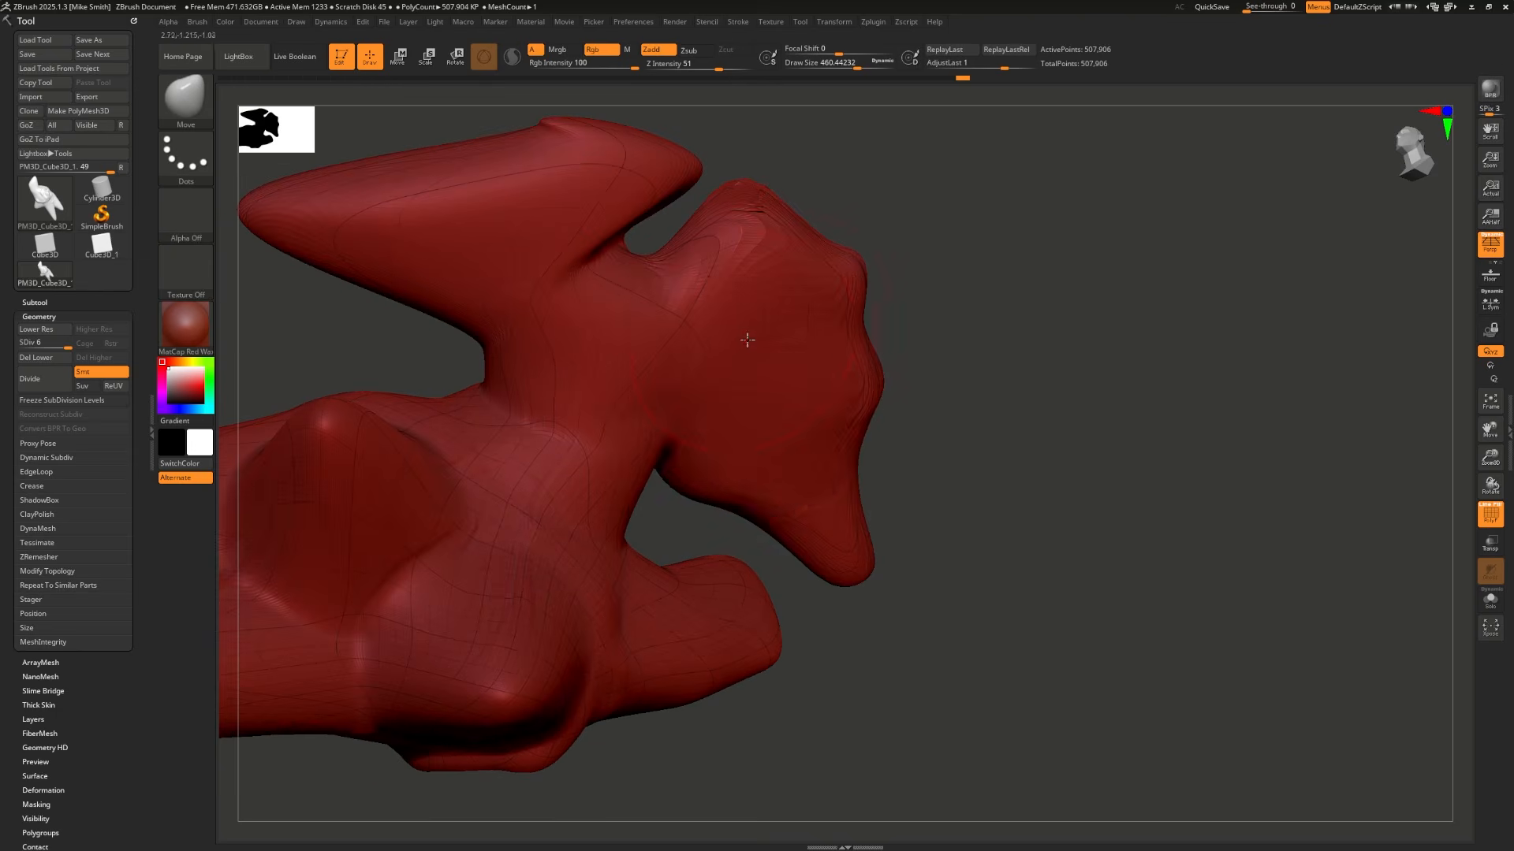
{"action": "mouse_move", "coordinate": [737, 440]}
{"action": "left_mouse_down"}
{"action": "mouse_move", "coordinate": [892, 463]}
{"action": "mouse_move", "coordinate": [917, 405]}
{"action": "mouse_move", "coordinate": [1471, 222]}
{"action": "left_mouse_up"}
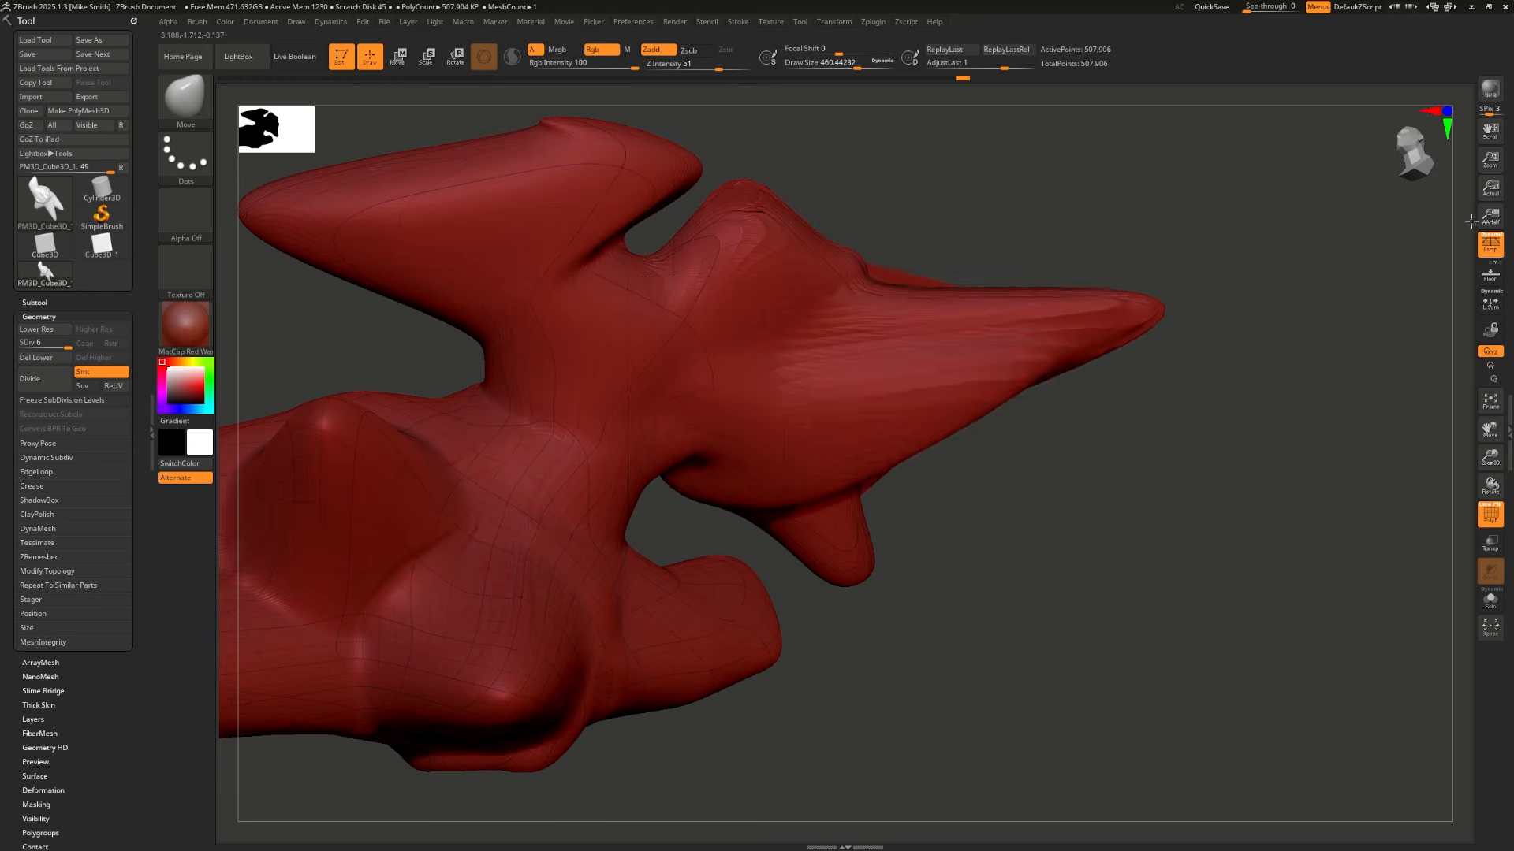
{"action": "left_click_drag", "start_coordinate": [970, 371], "coordinate": [1025, 670]}
{"action": "left_click_drag", "start_coordinate": [986, 442], "coordinate": [1105, 139]}
{"action": "left_click_drag", "start_coordinate": [970, 402], "coordinate": [1150, 463]}
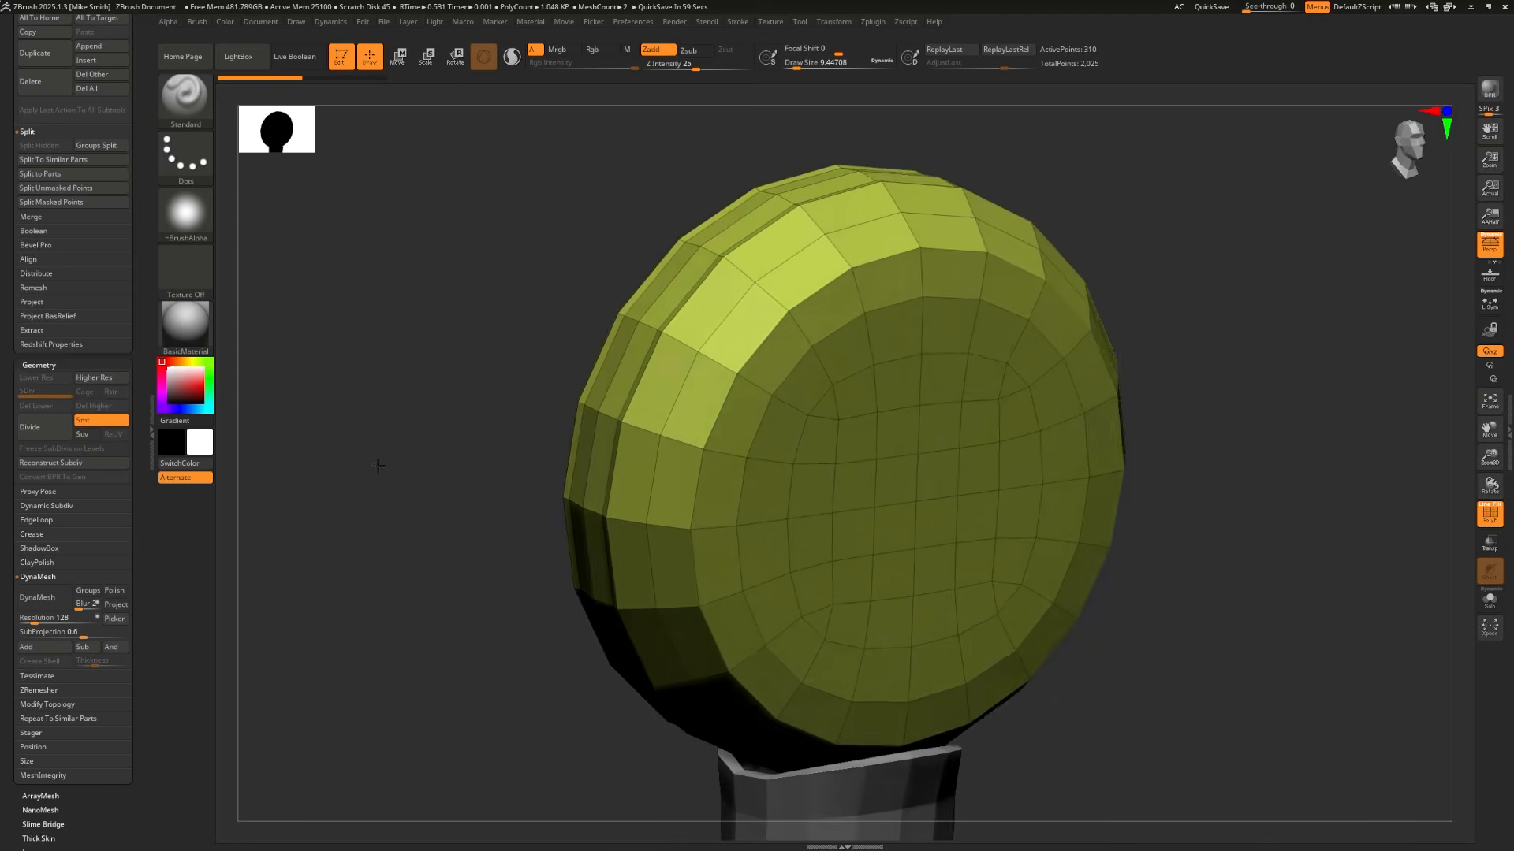
Step: Set the DynaMesh resolution to 504 and apply DynaMesh to the low-poly head
{"action": "left_click_drag", "start_coordinate": [371, 463], "coordinate": [384, 474]}
{"action": "left_click", "coordinate": [40, 597]}
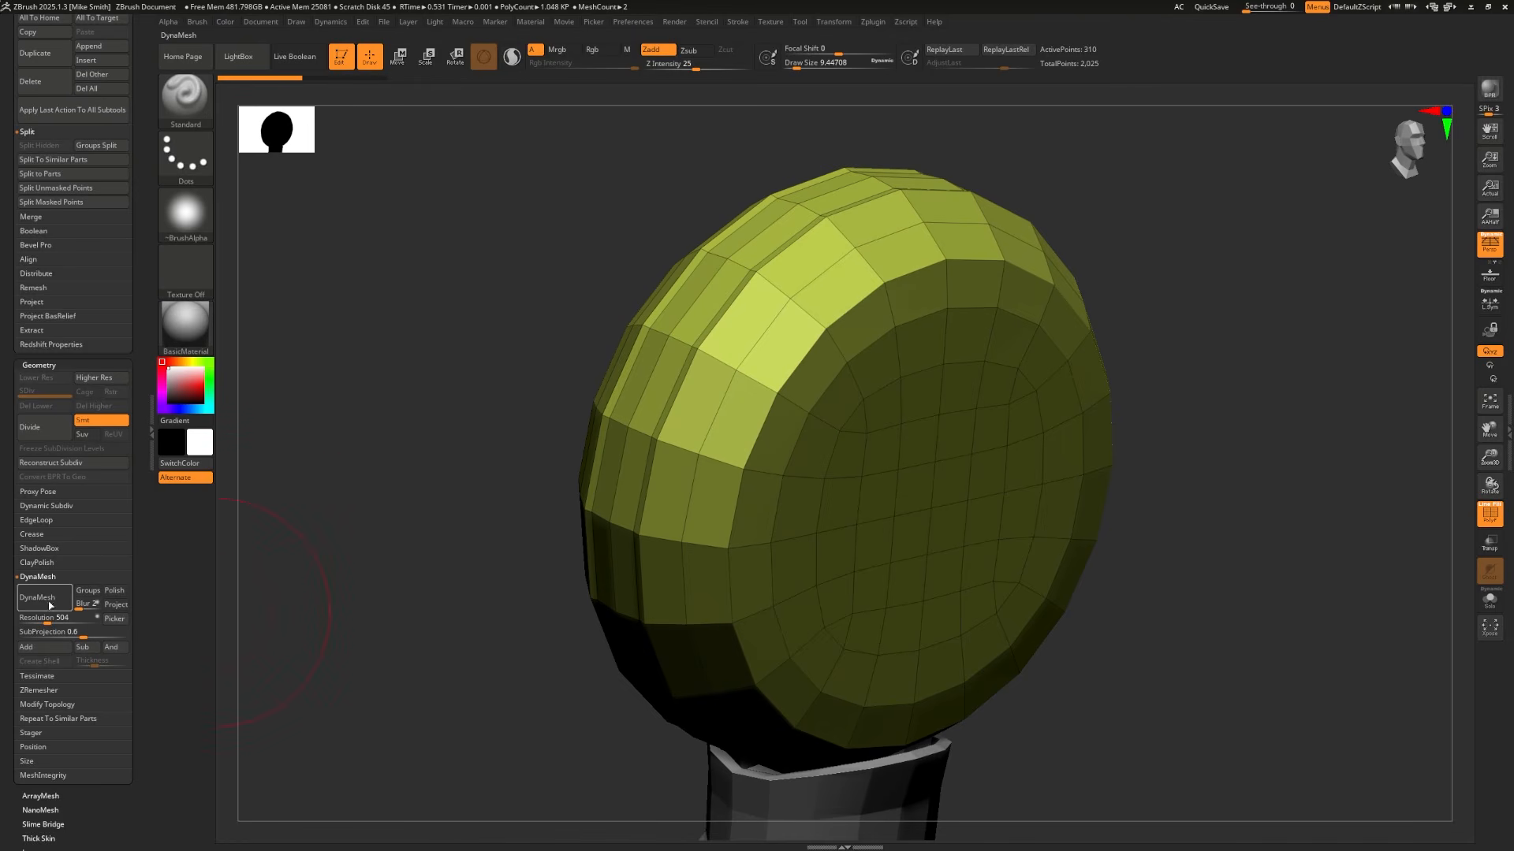
{"action": "left_click_drag", "start_coordinate": [473, 536], "coordinate": [363, 441]}
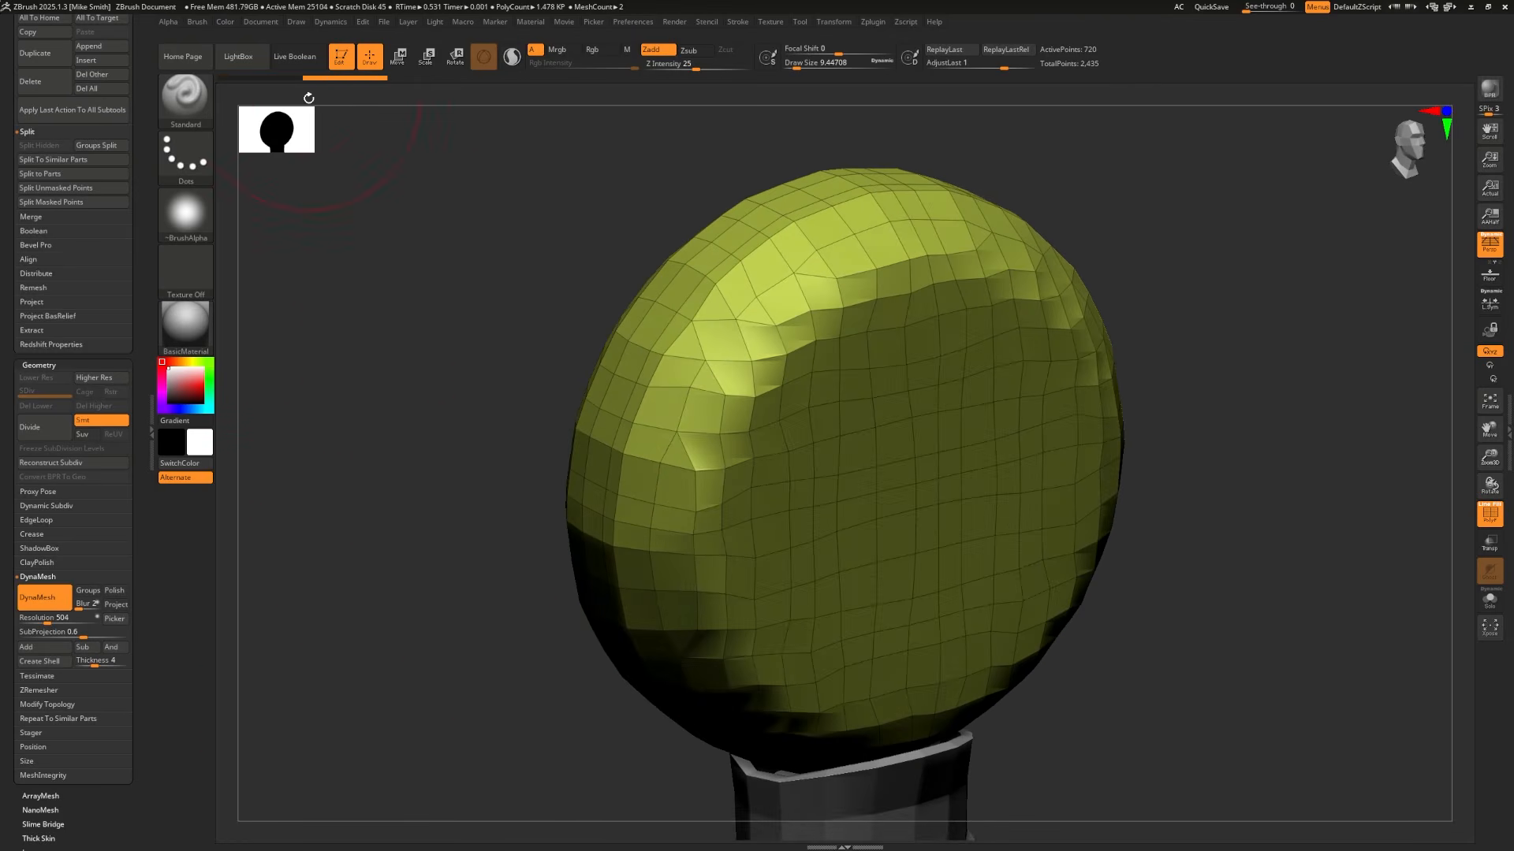
Step: Step back and forth through the undo history to compare the head's topology before and after DynaMesh
{"action": "left_click", "coordinate": [245, 79]}
{"action": "left_click", "coordinate": [329, 82]}
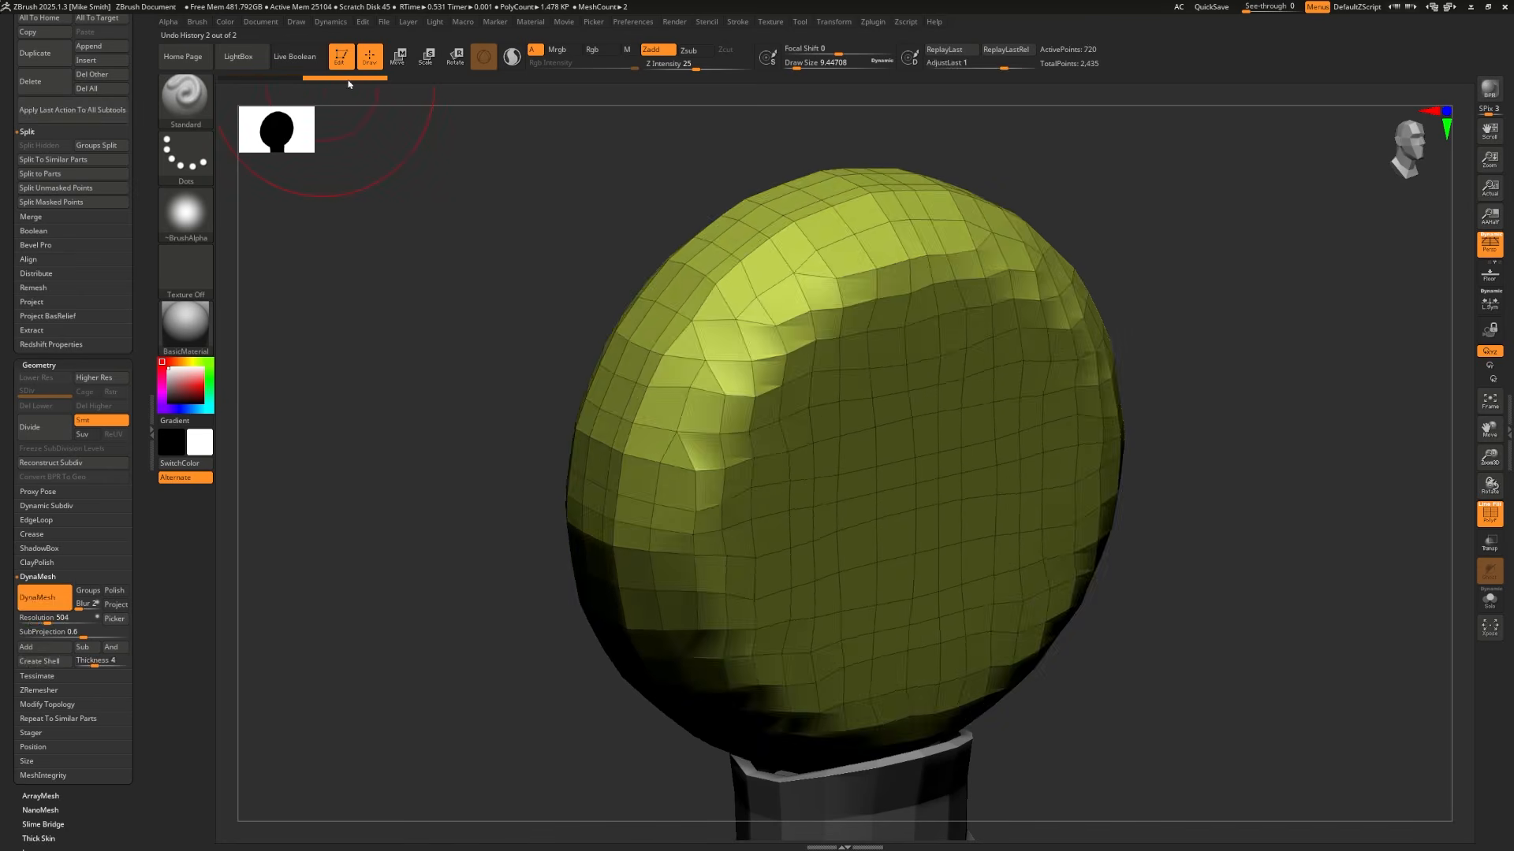
{"action": "left_click", "coordinate": [249, 78]}
{"action": "left_click", "coordinate": [338, 82]}
{"action": "left_click", "coordinate": [260, 78]}
{"action": "left_click_drag", "start_coordinate": [299, 101], "coordinate": [268, 156]}
{"action": "left_click_drag", "start_coordinate": [412, 279], "coordinate": [338, 261]}
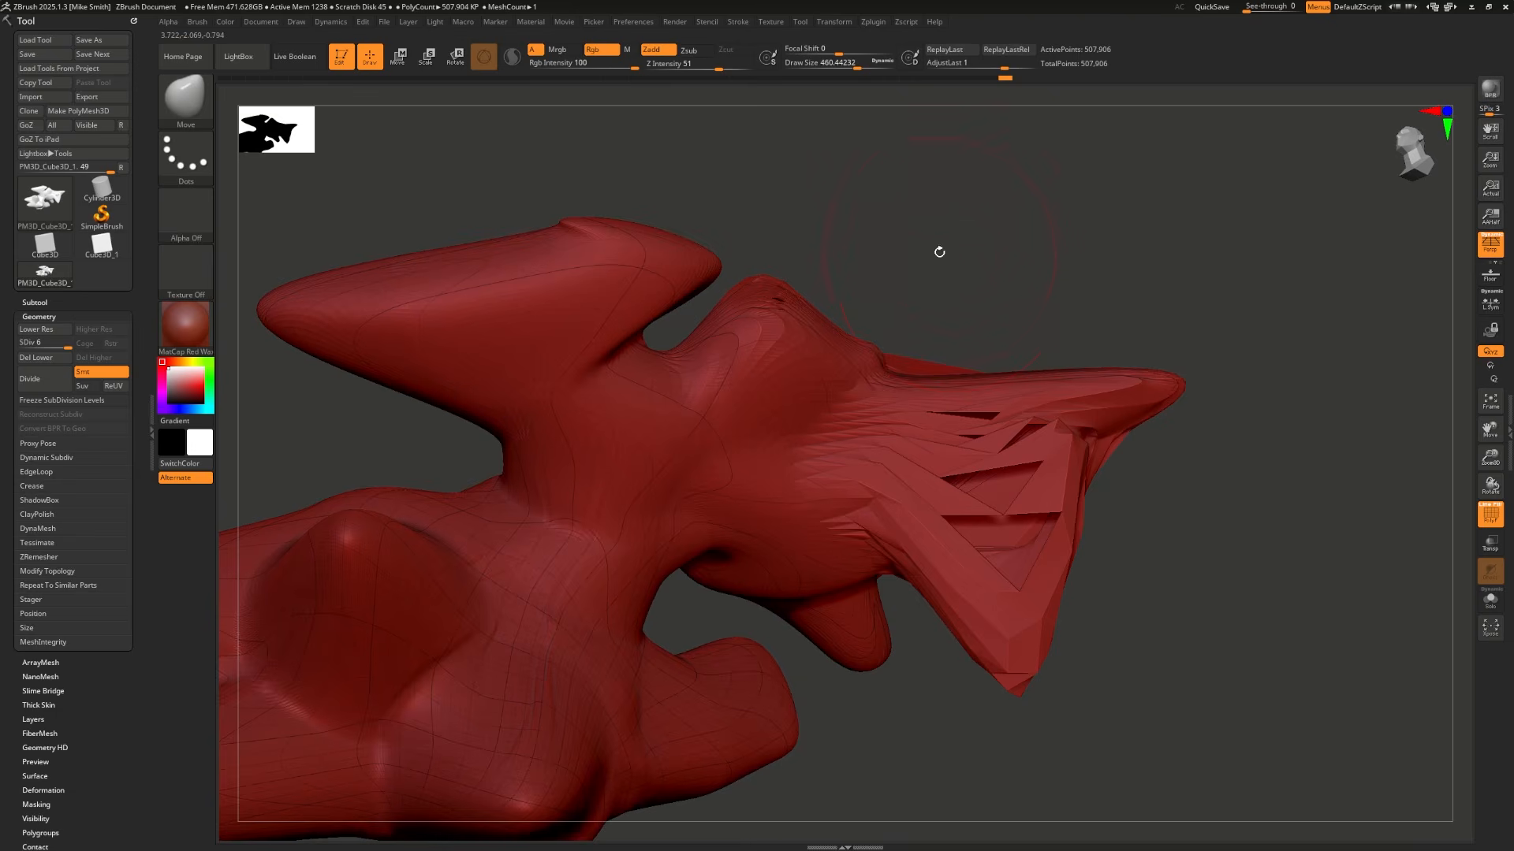
Step: Apply DynaMesh at resolution 128 to the stretched red model, declining to freeze its subdivision levels
{"action": "mouse_move", "coordinate": [939, 247]}
{"action": "left_mouse_down"}
{"action": "mouse_move", "coordinate": [939, 229]}
{"action": "mouse_move", "coordinate": [949, 263]}
{"action": "left_mouse_up"}
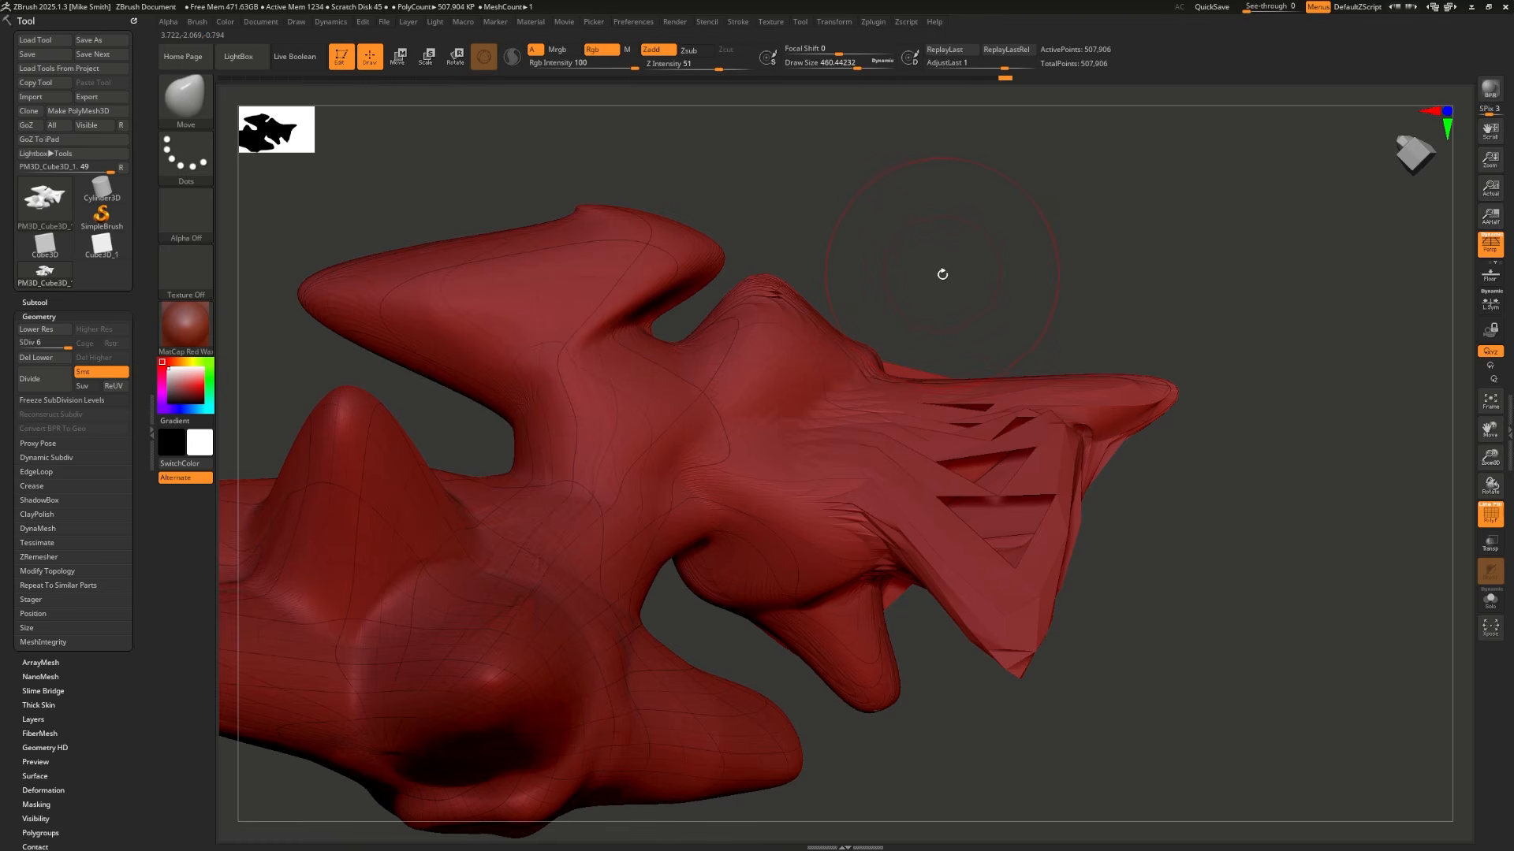
{"action": "left_click_drag", "start_coordinate": [895, 278], "coordinate": [1046, 273]}
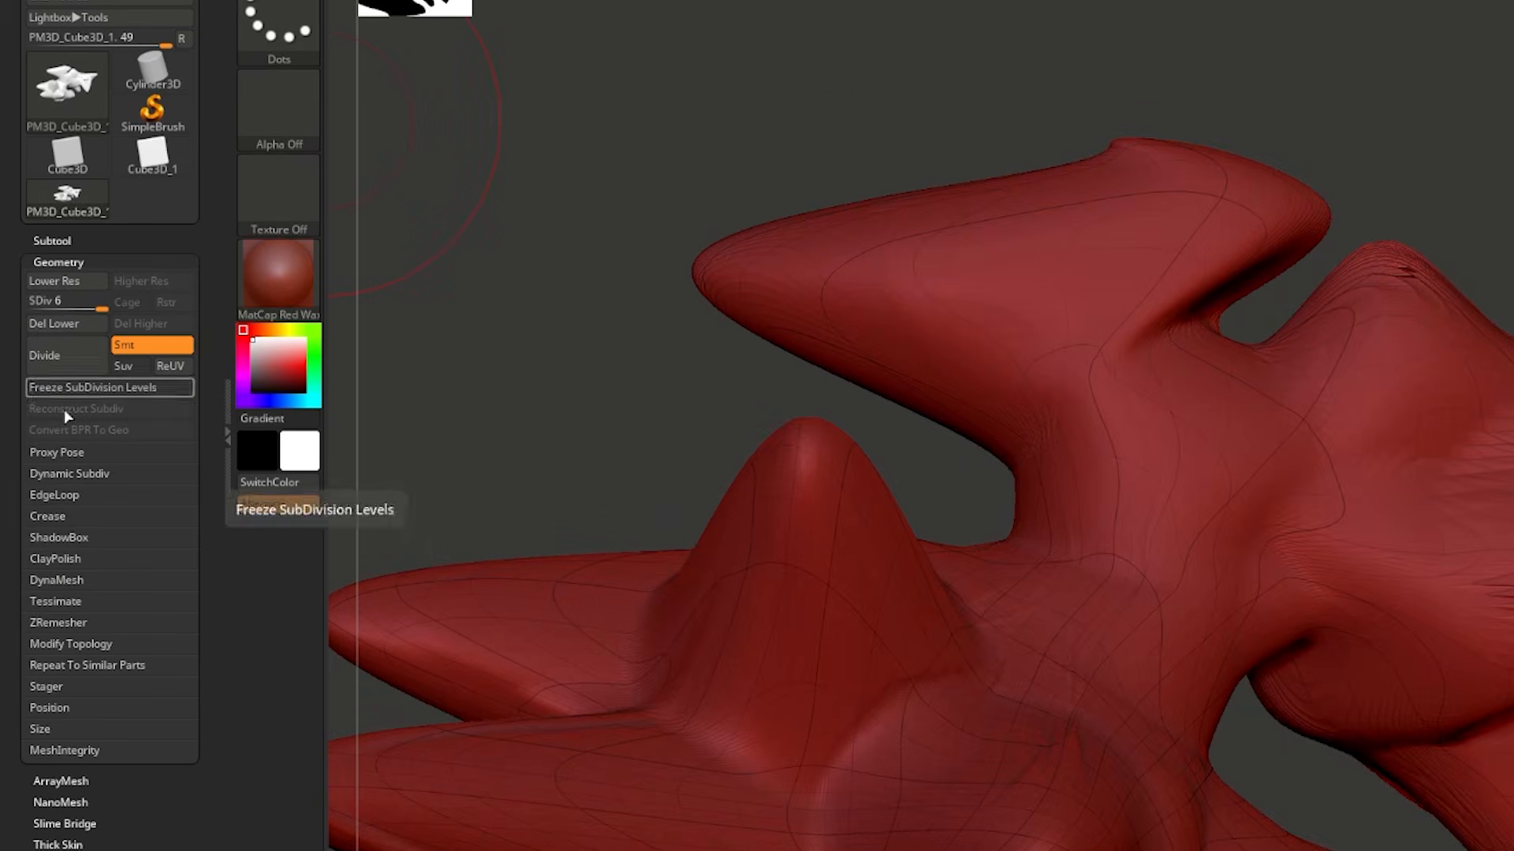
{"action": "left_click", "coordinate": [57, 581]}
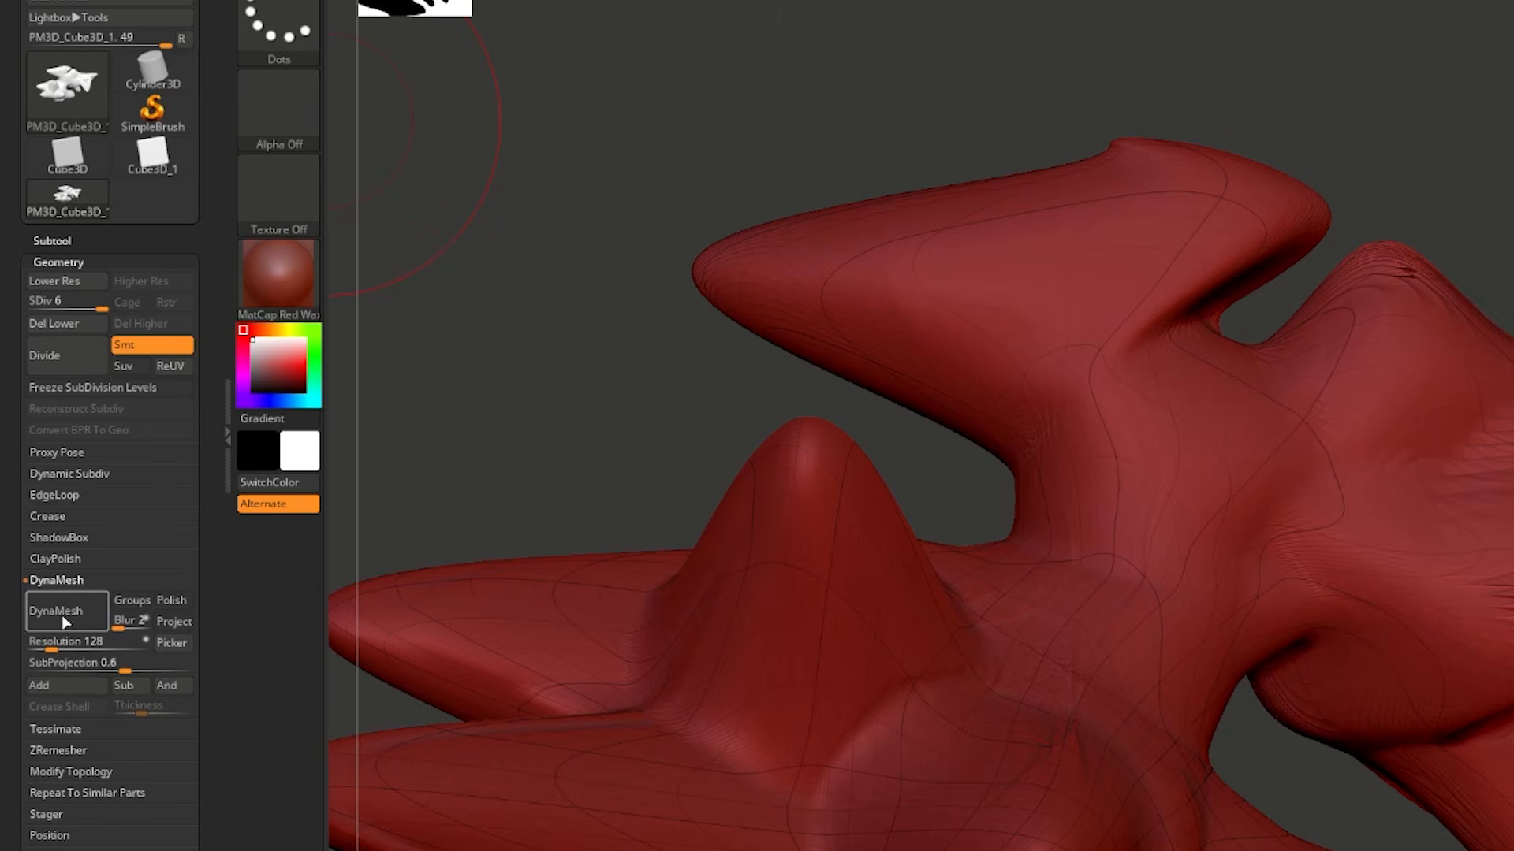
{"action": "left_click", "coordinate": [60, 612]}
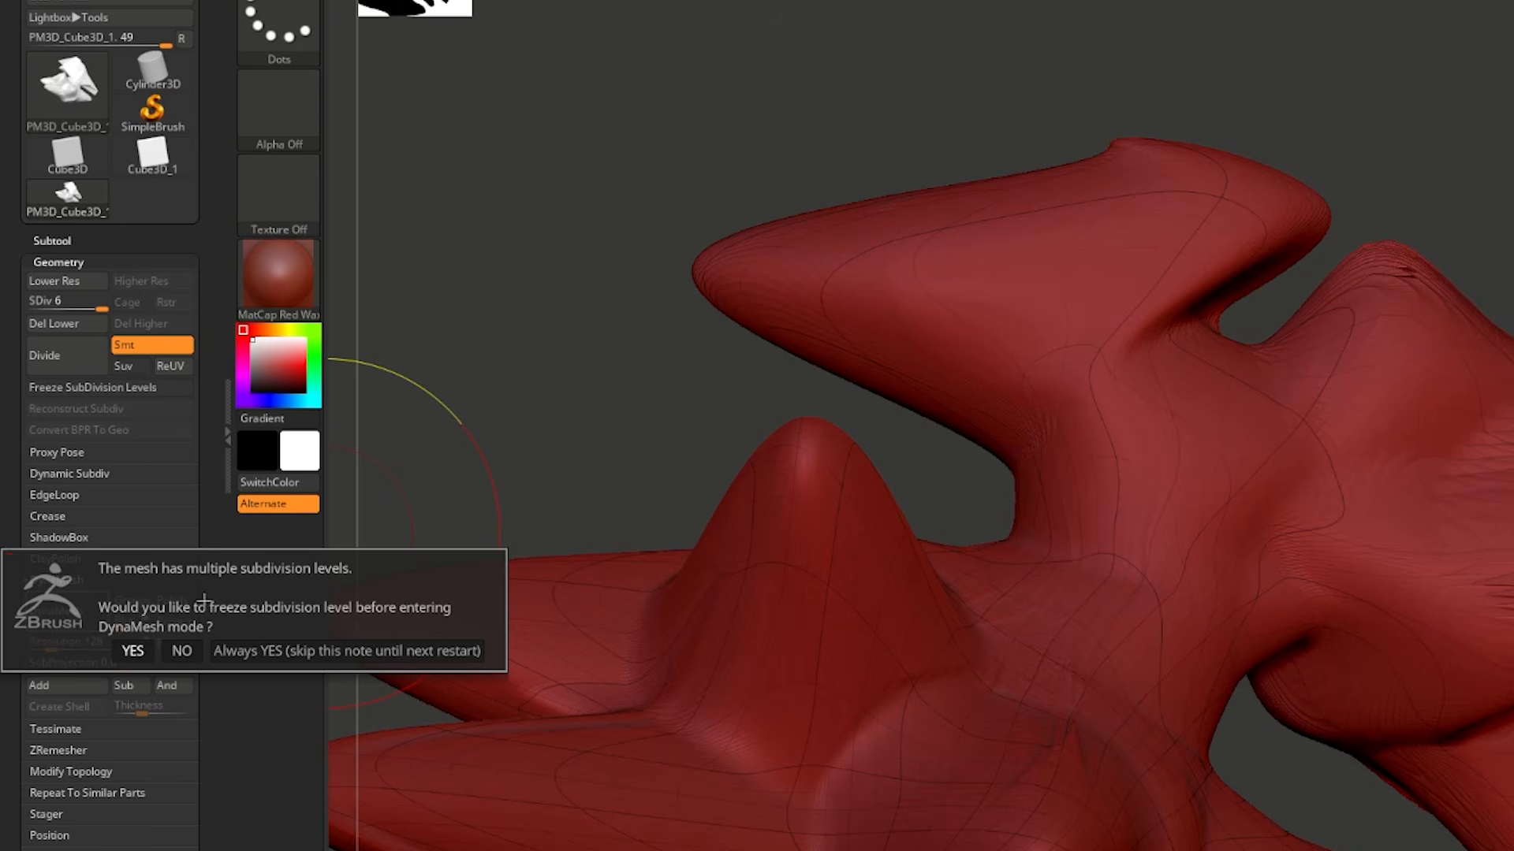
{"action": "left_click", "coordinate": [181, 650]}
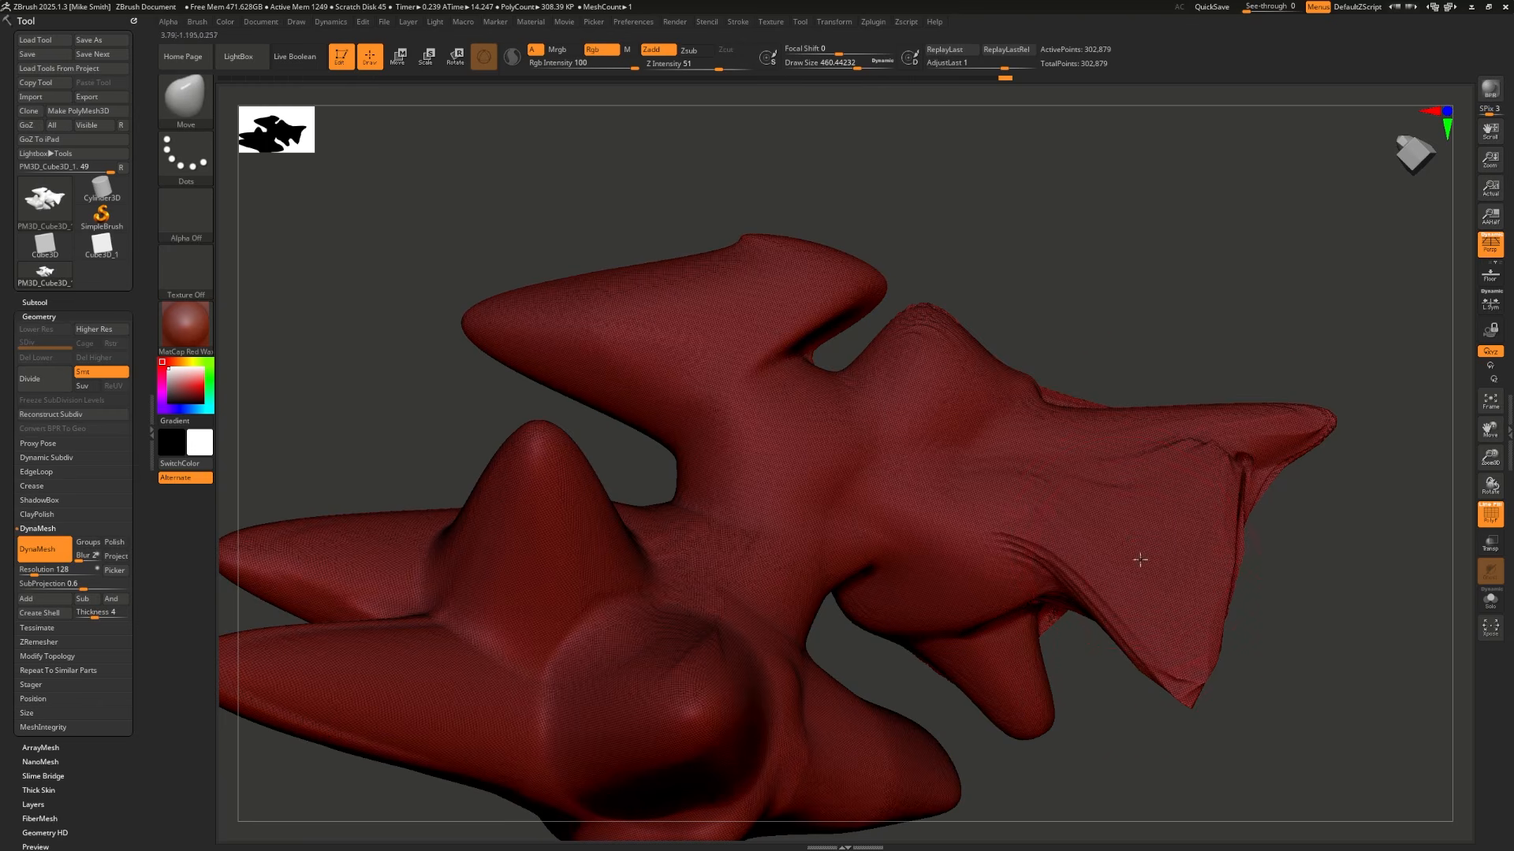
Step: Pull a long horn up out of the upper lobe with repeated Move brush strokes
{"action": "left_click_drag", "start_coordinate": [976, 197], "coordinate": [1046, 384]}
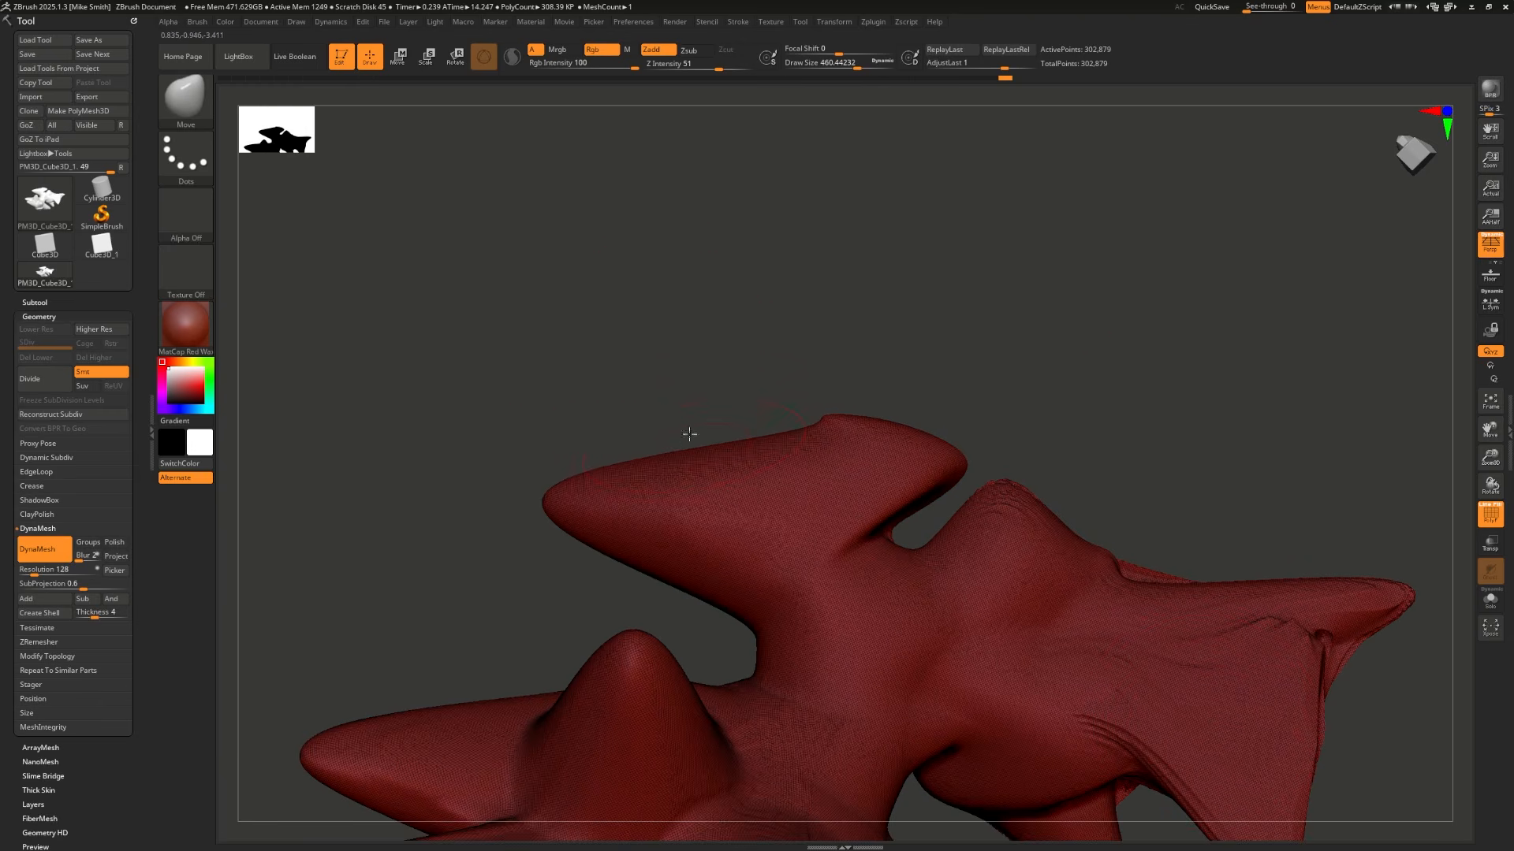
{"action": "left_click_drag", "start_coordinate": [649, 347], "coordinate": [580, 138]}
{"action": "left_click_drag", "start_coordinate": [494, 346], "coordinate": [542, 464], "text": "alt"}
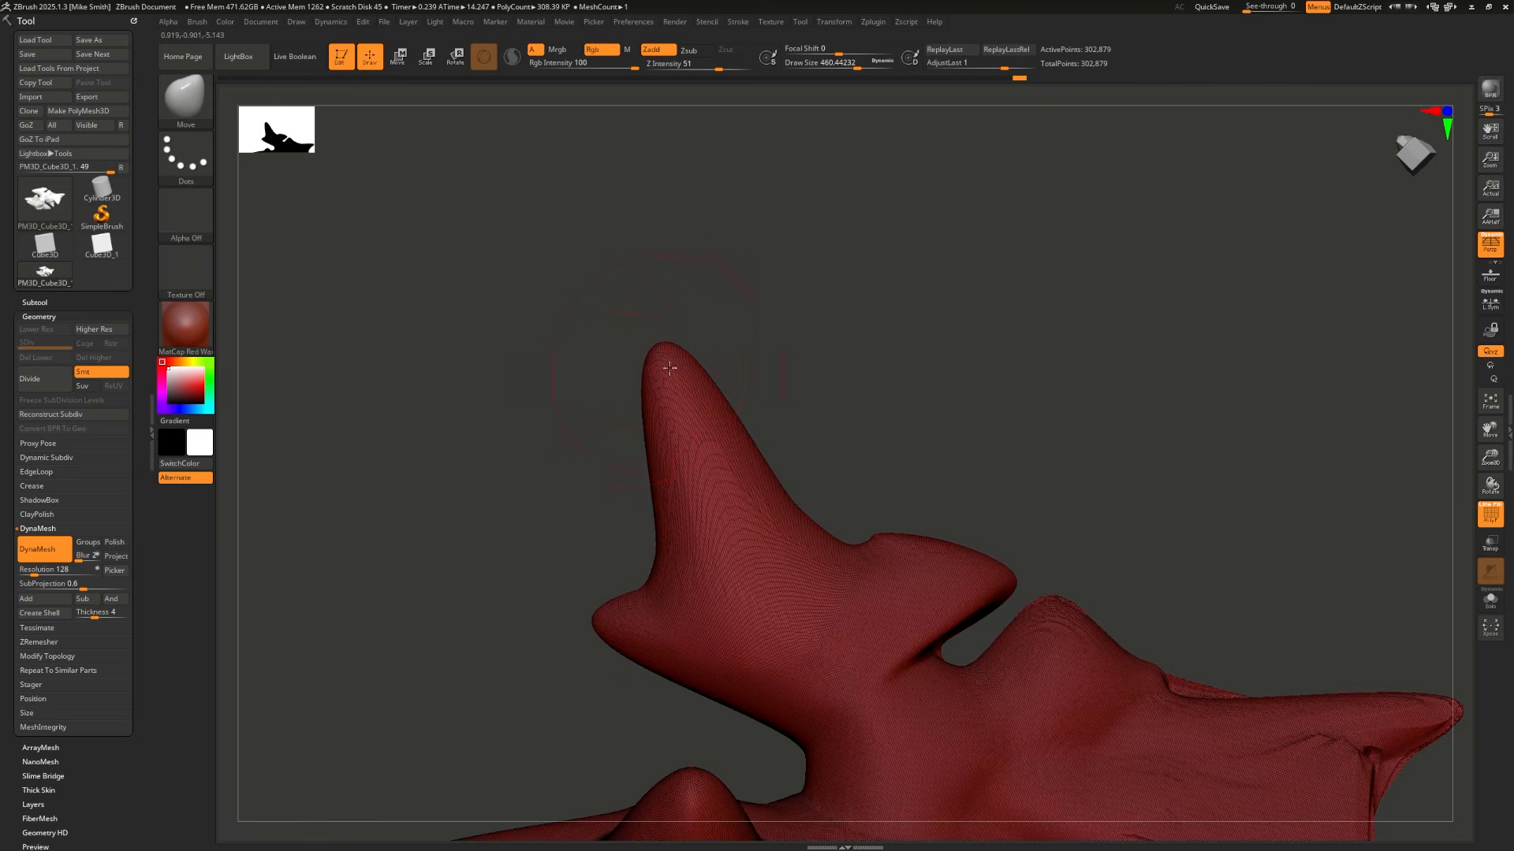
{"action": "left_click_drag", "start_coordinate": [670, 367], "coordinate": [560, 127]}
{"action": "left_click_drag", "start_coordinate": [645, 295], "coordinate": [577, 131]}
{"action": "left_click_drag", "start_coordinate": [504, 196], "coordinate": [567, 368], "text": "alt"}
{"action": "left_click_drag", "start_coordinate": [672, 386], "coordinate": [585, 119]}
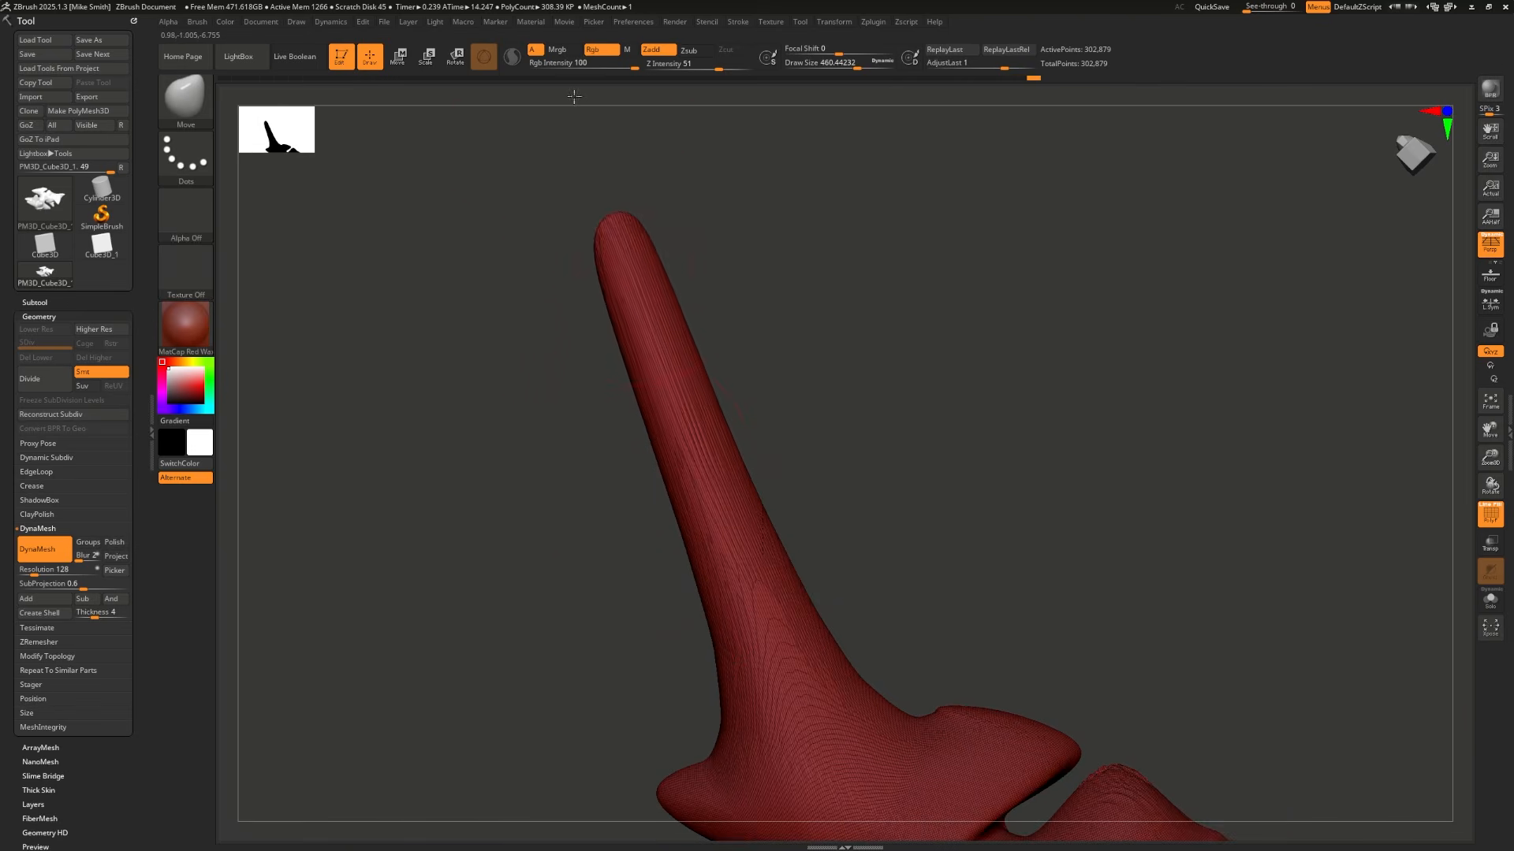
{"action": "left_click_drag", "start_coordinate": [635, 267], "coordinate": [545, 135]}
Step: Update the DynaMesh to redistribute the horn's stretched polygons, hide the wireframe, and keep pulling the mesh into a broad lobe
{"action": "left_click_drag", "start_coordinate": [726, 399], "coordinate": [798, 352]}
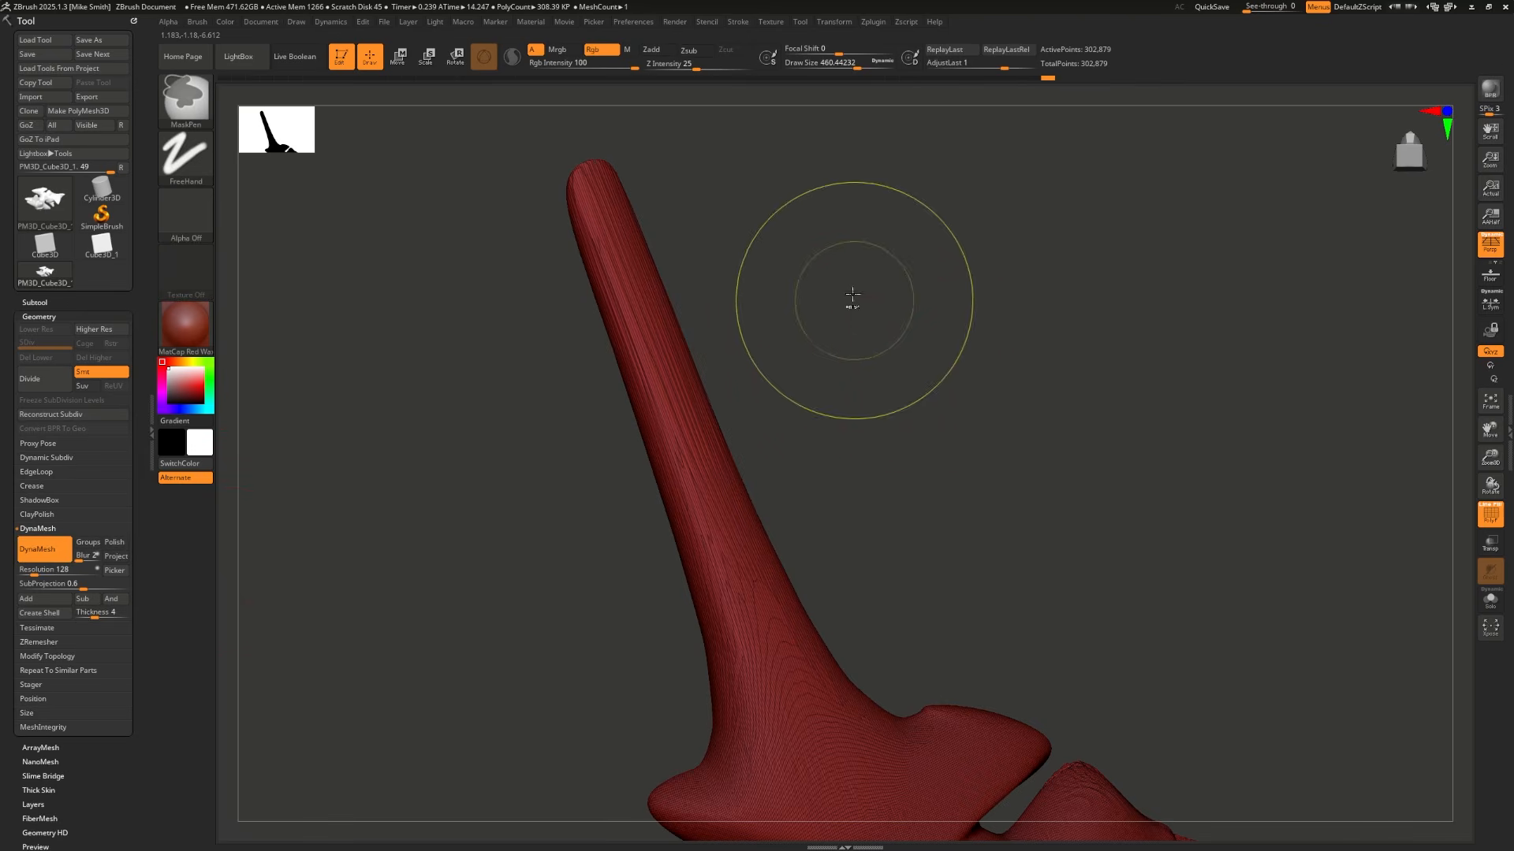
{"action": "left_click_drag", "start_coordinate": [857, 275], "coordinate": [982, 517], "text": "ctrl"}
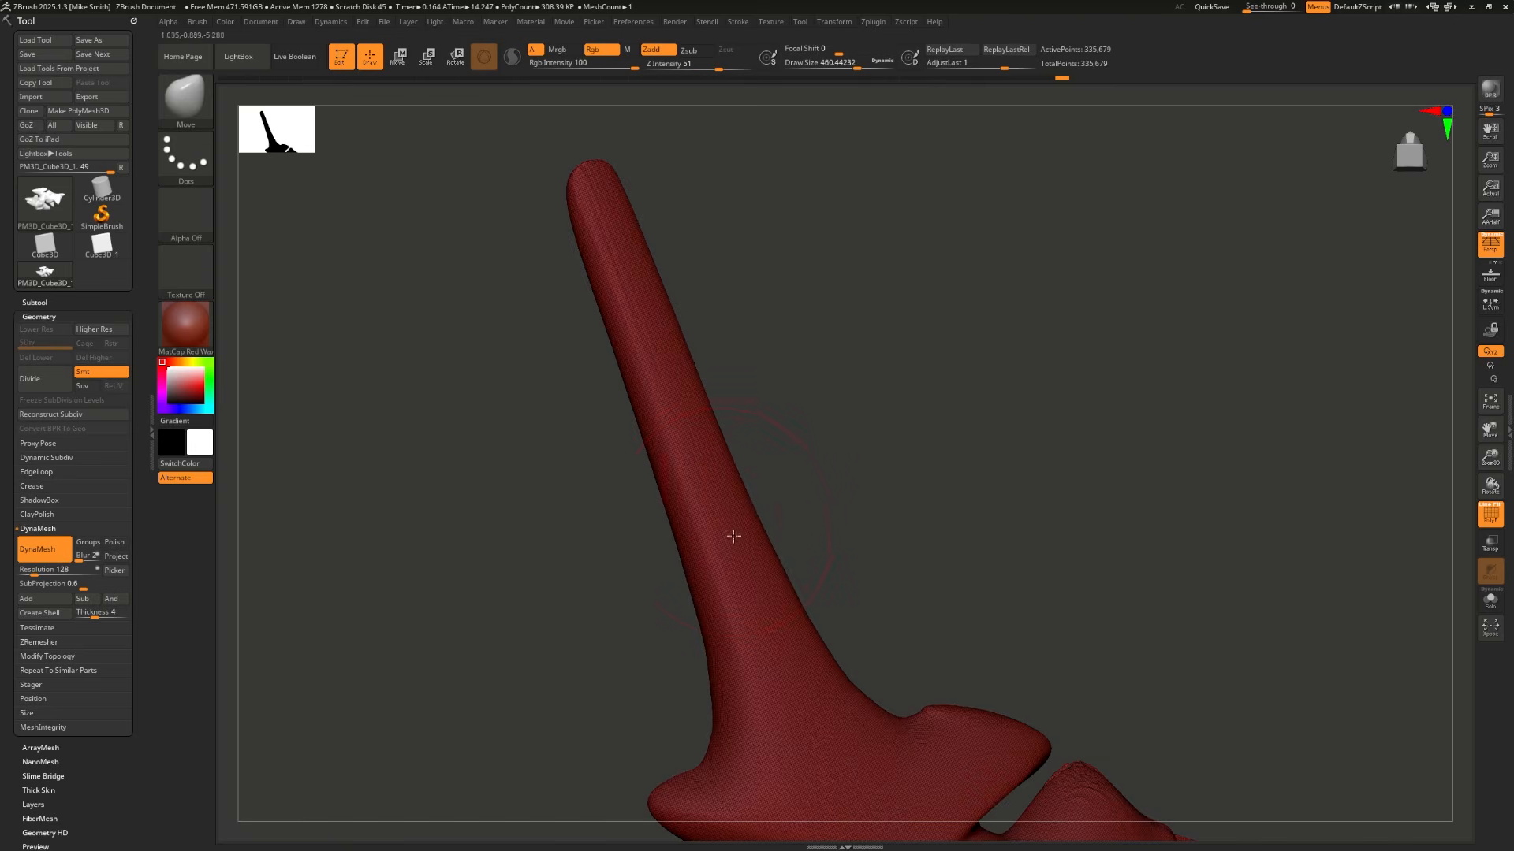
{"action": "right_click_drag", "start_coordinate": [729, 513], "coordinate": [902, 341]}
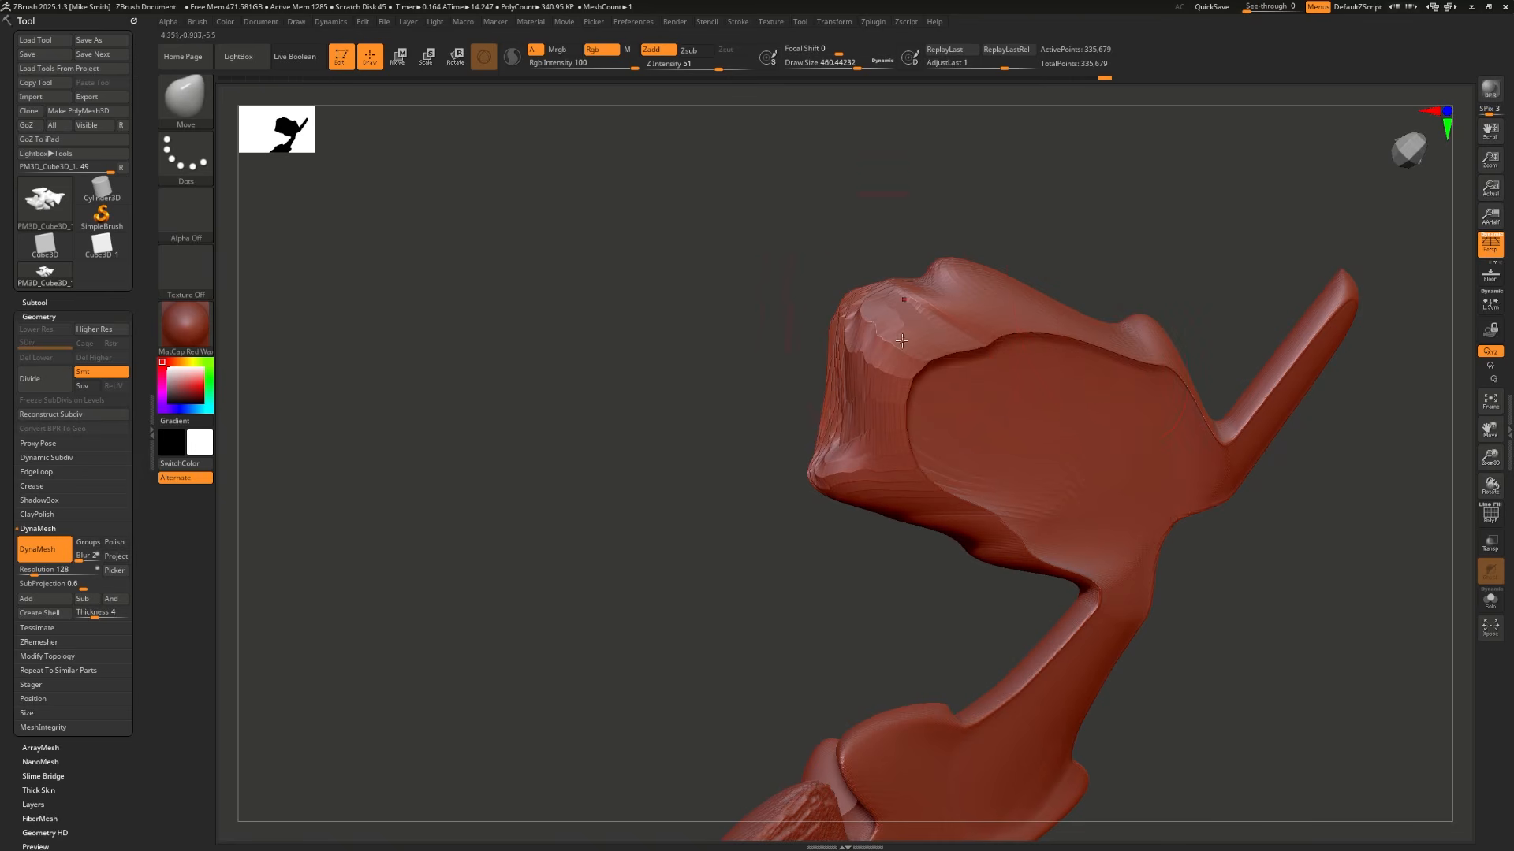
{"action": "right_click_drag", "start_coordinate": [733, 407], "coordinate": [700, 382]}
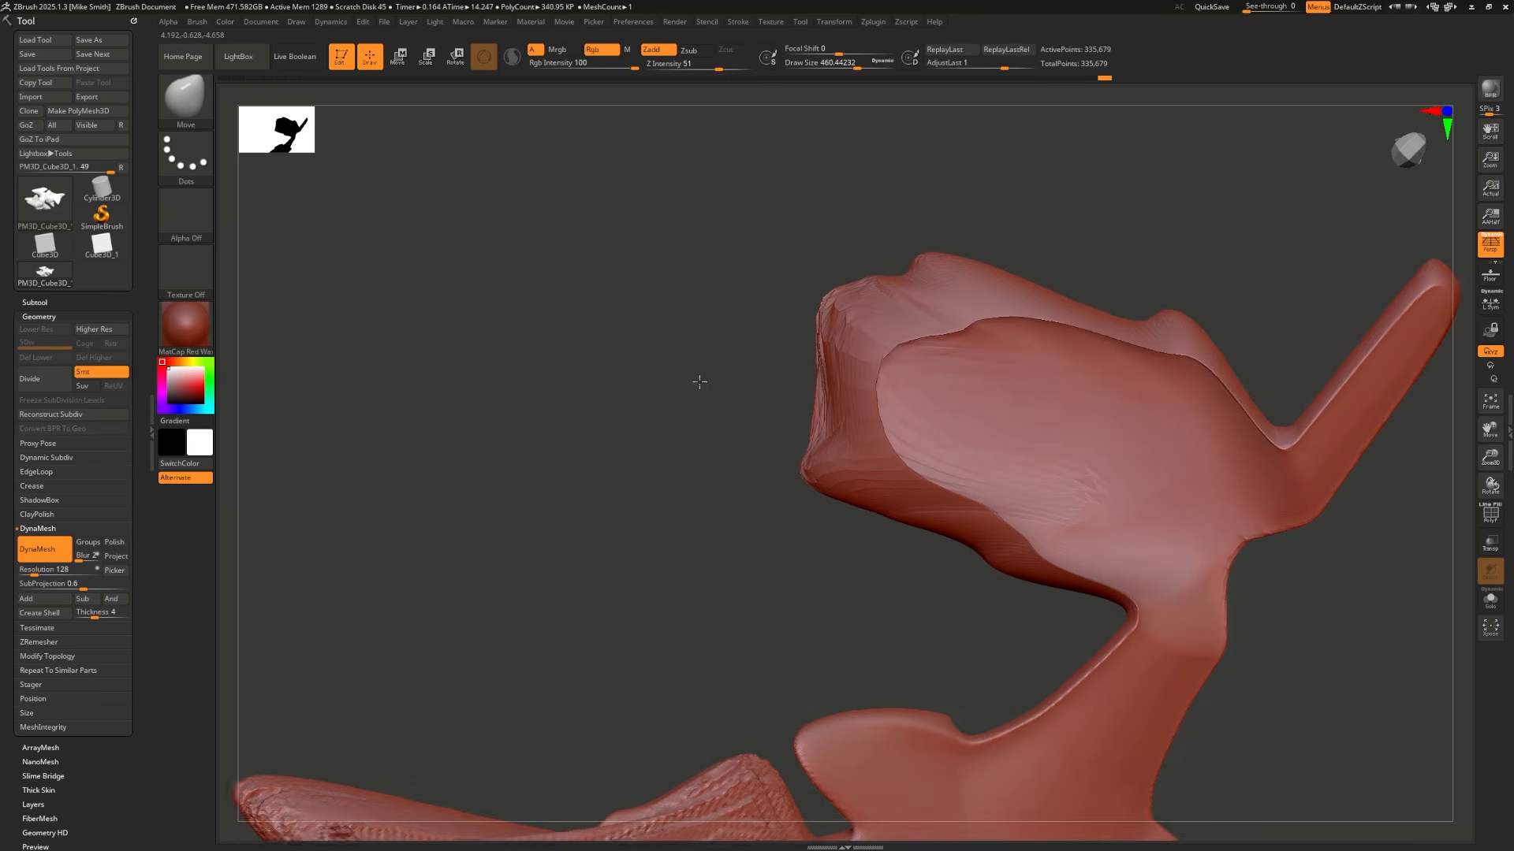
Step: Smooth the ridged surface at the front of the red model's broad upper lobe
{"action": "key", "text": "shift"}
{"action": "mouse_move", "coordinate": [859, 389]}
{"action": "left_mouse_down", "text": "shift"}
{"action": "mouse_move", "coordinate": [915, 465]}
{"action": "mouse_move", "coordinate": [952, 485]}
{"action": "left_mouse_up", "text": "shift"}
{"action": "right_click_drag", "start_coordinate": [843, 403], "coordinate": [760, 473]}
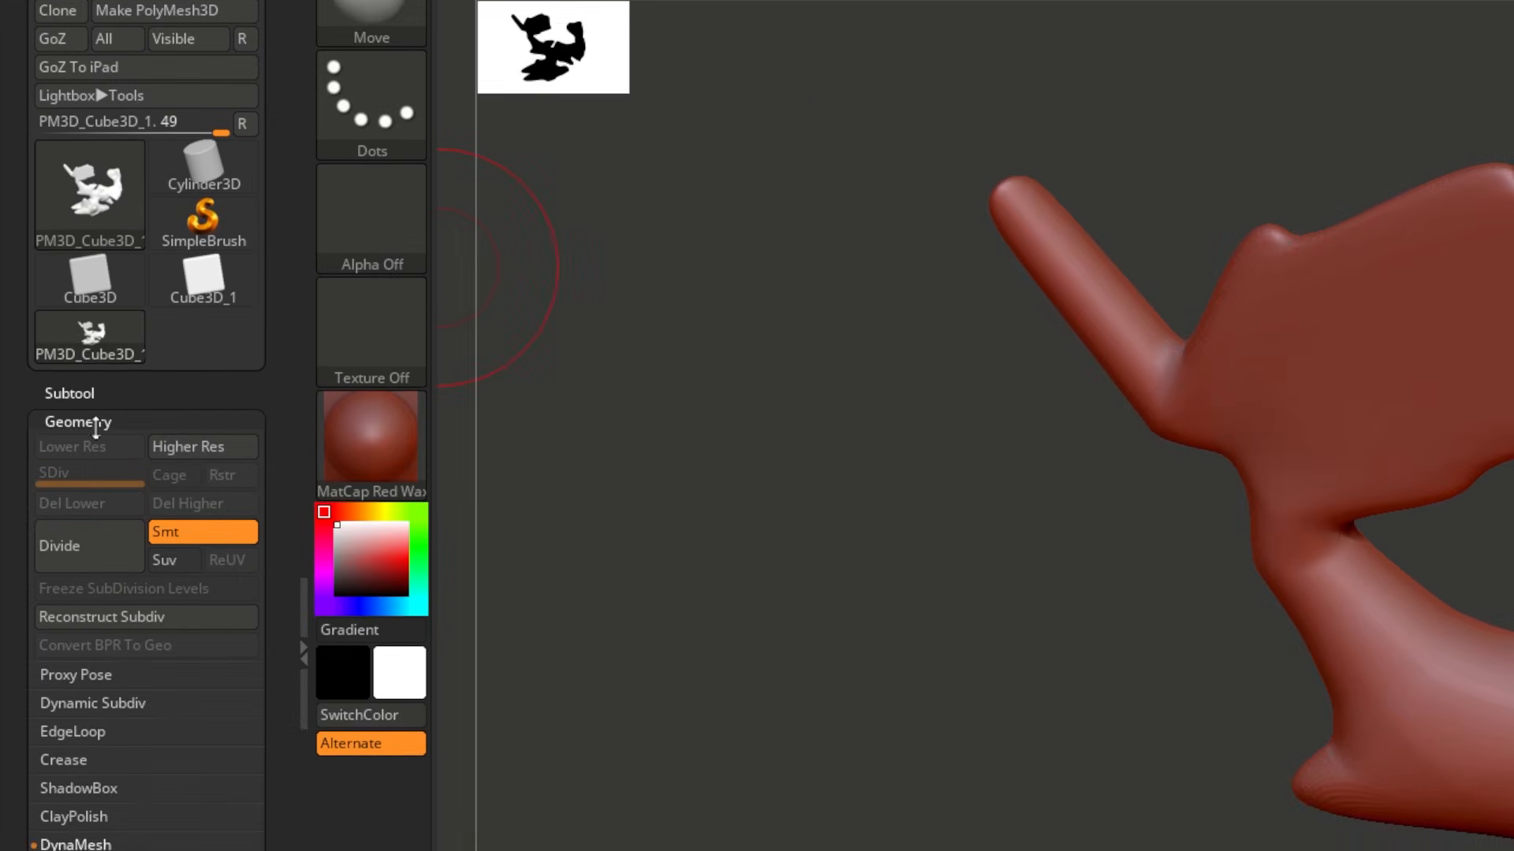
Step: Append a Cylinder3D mesh as a second subtool of the red model
{"action": "left_click", "coordinate": [75, 420]}
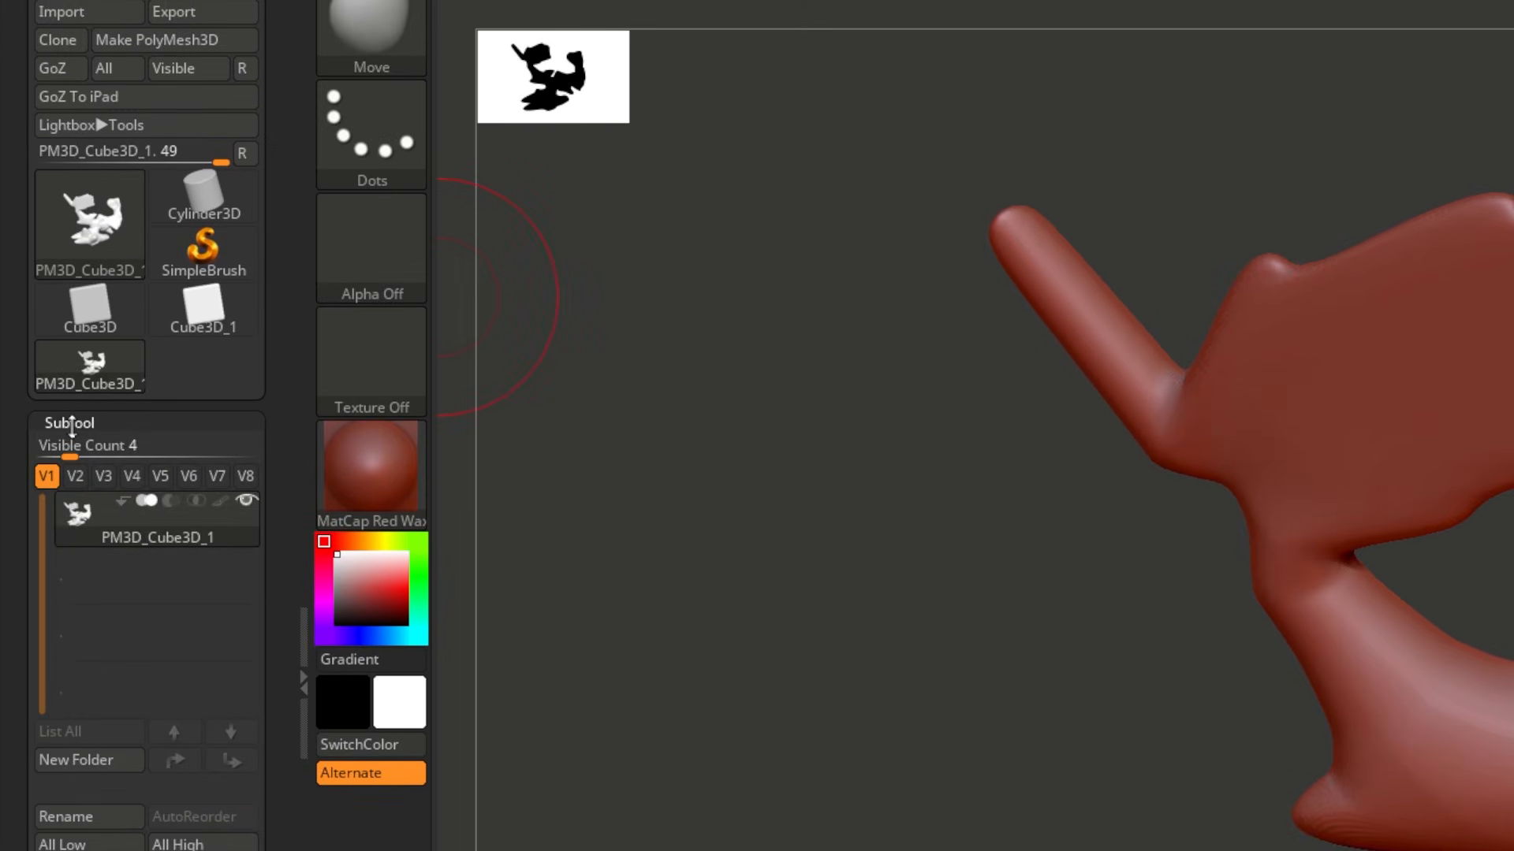
{"action": "mouse_move", "coordinate": [197, 536]}
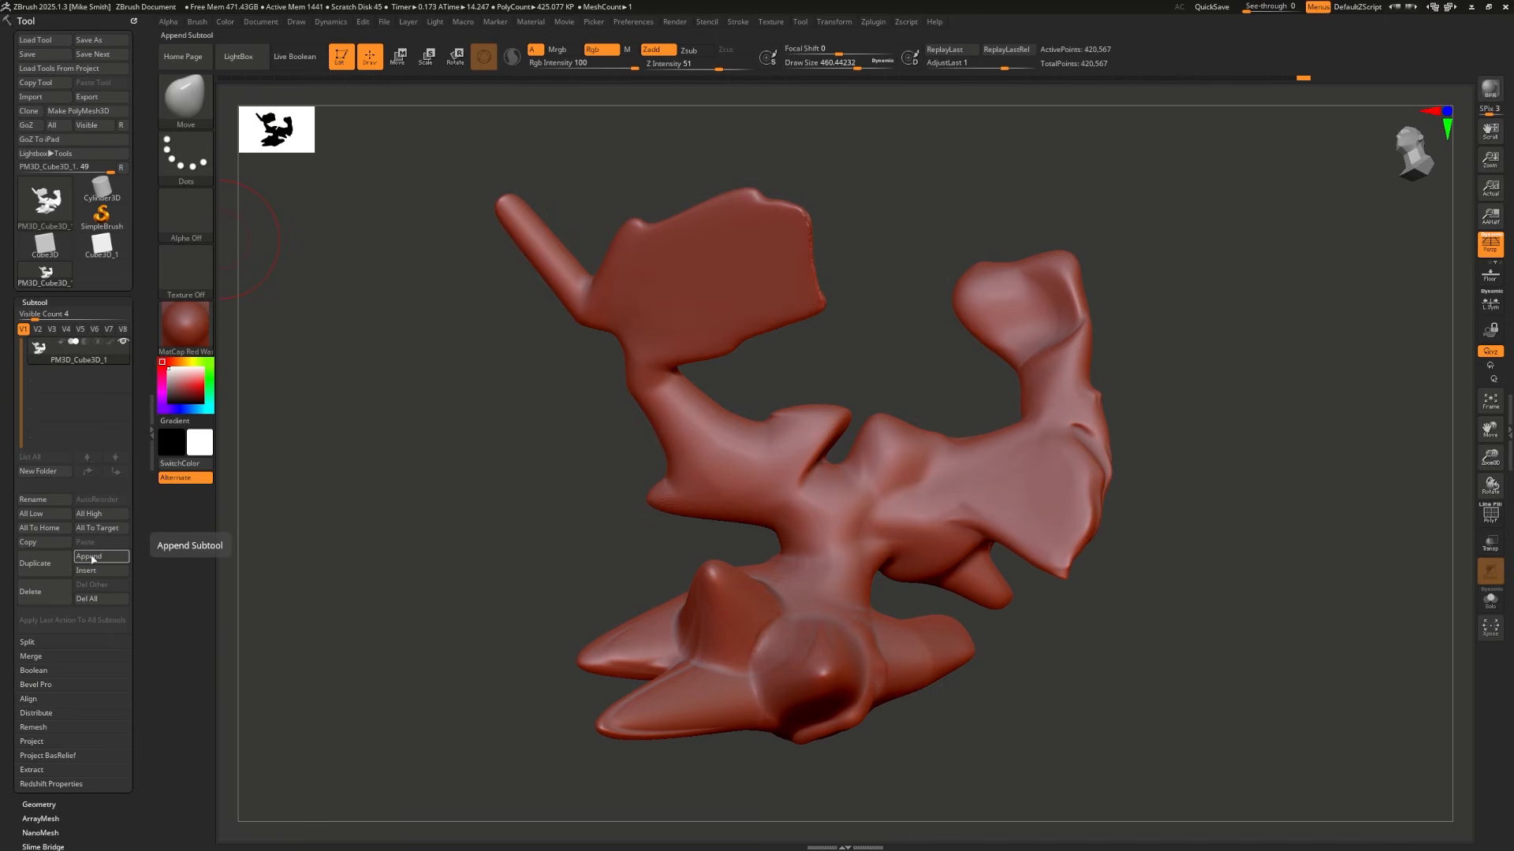
{"action": "left_click", "coordinate": [90, 557]}
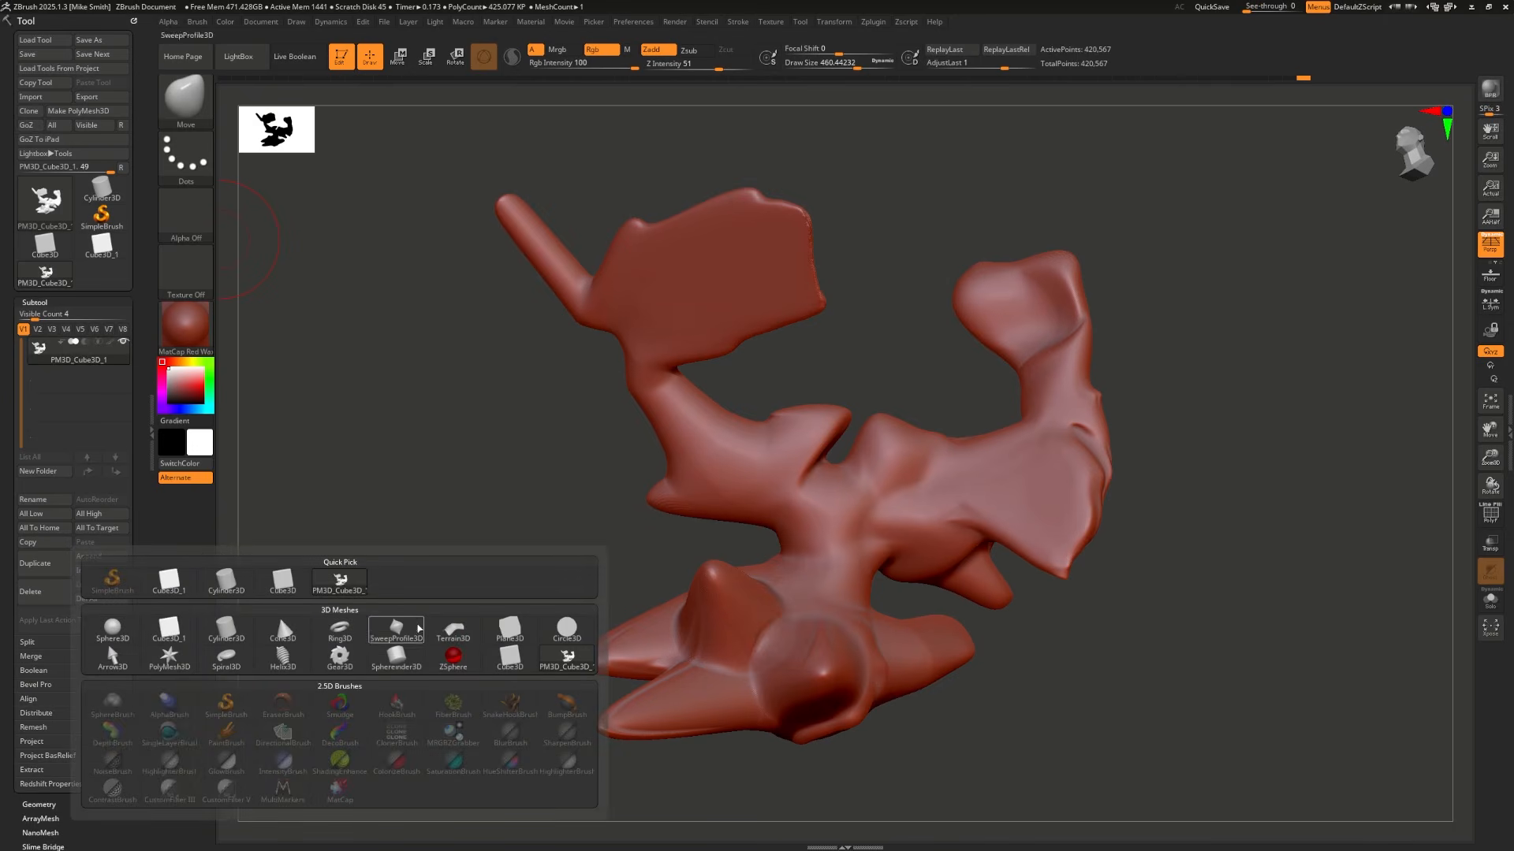
{"action": "mouse_move", "coordinate": [292, 600]}
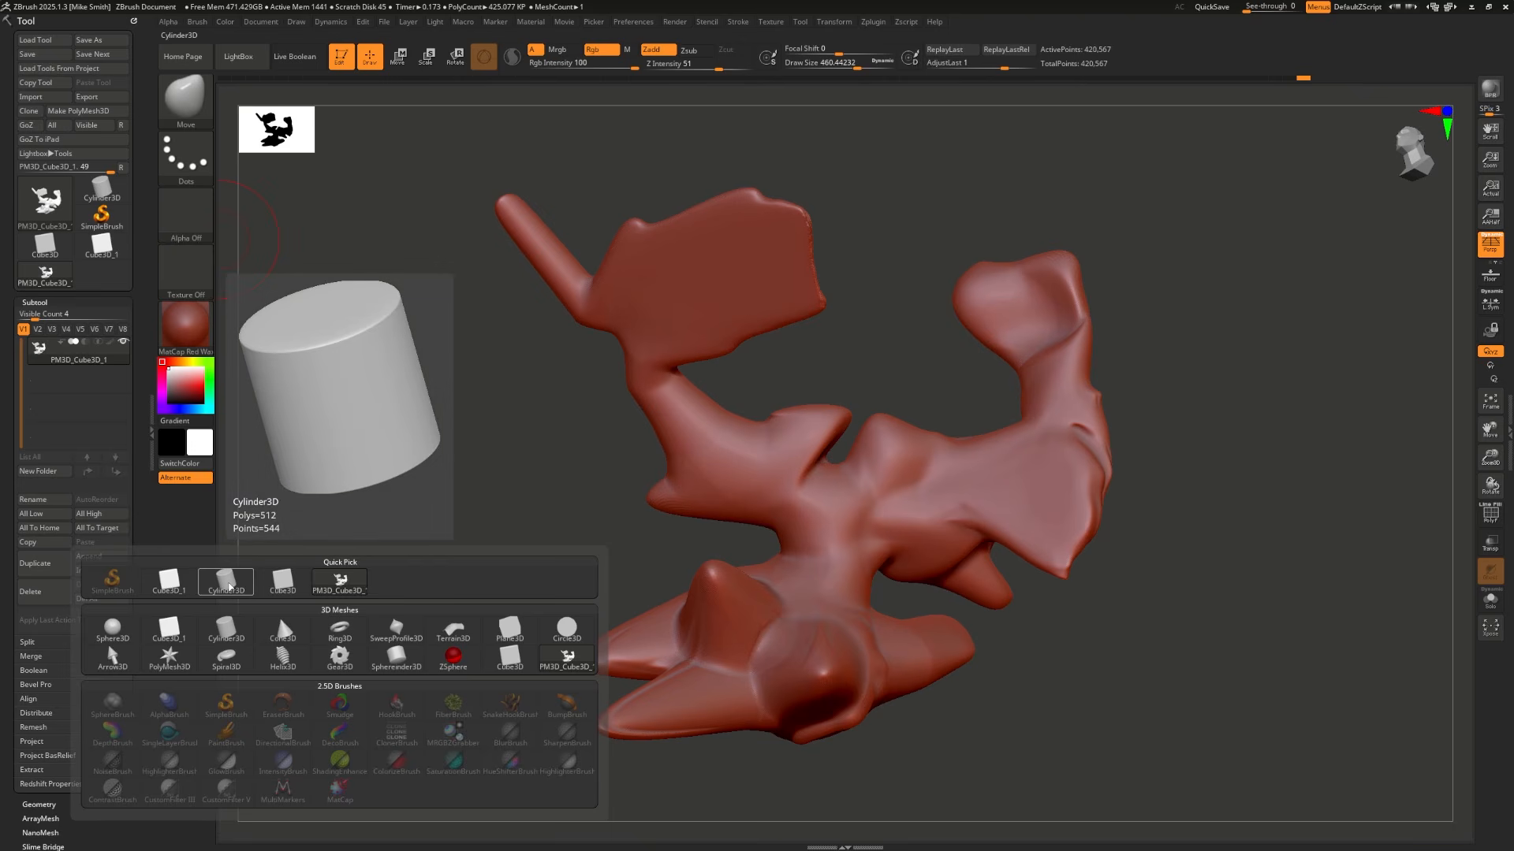
{"action": "left_click", "coordinate": [227, 584]}
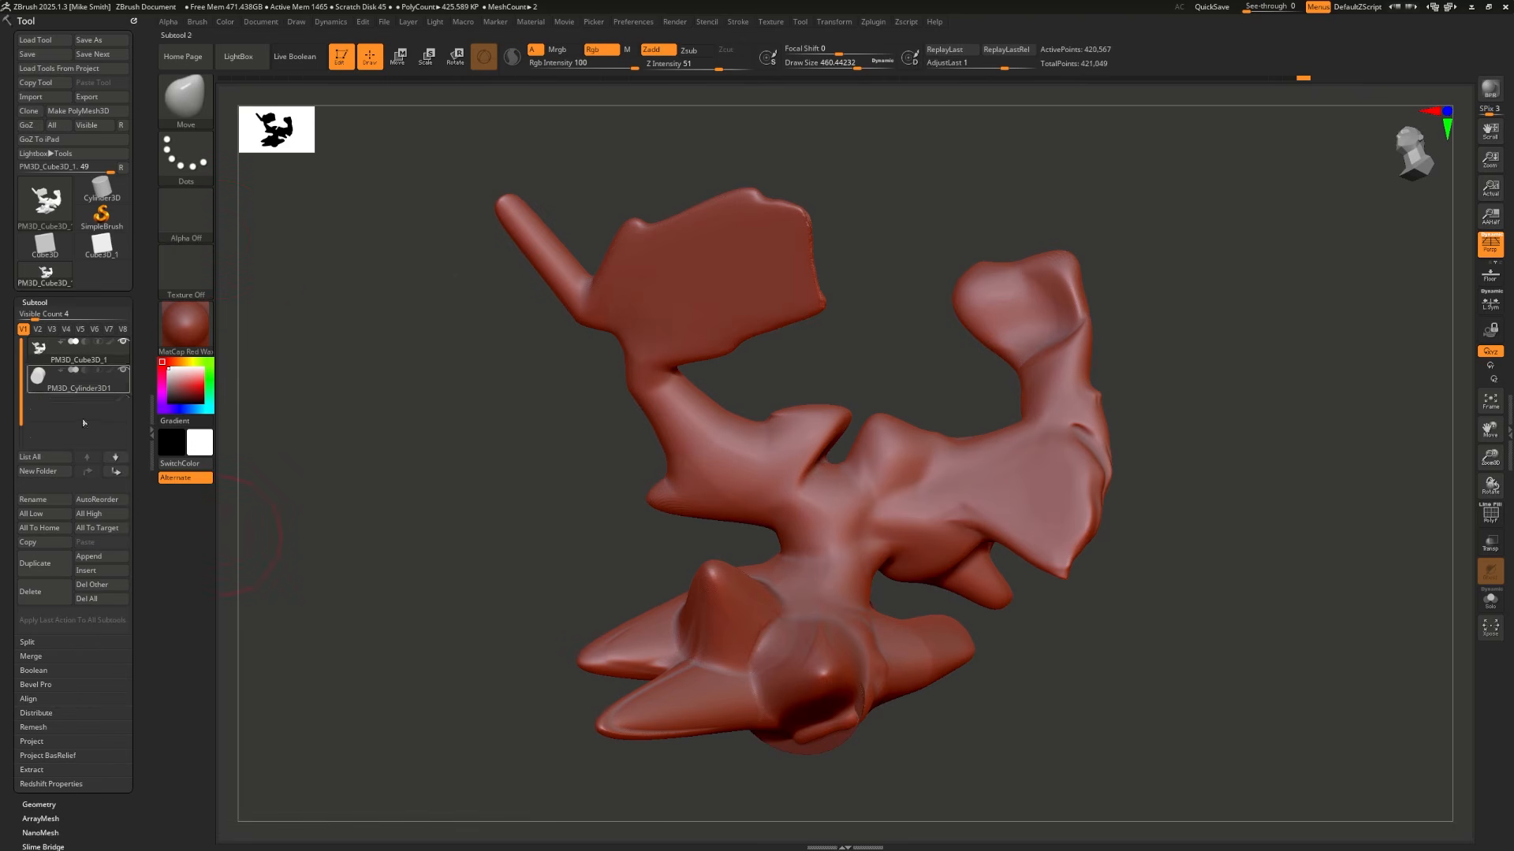
Step: Make the cylinder the active subtool and move it up and out of the main model
{"action": "left_click", "coordinate": [105, 378]}
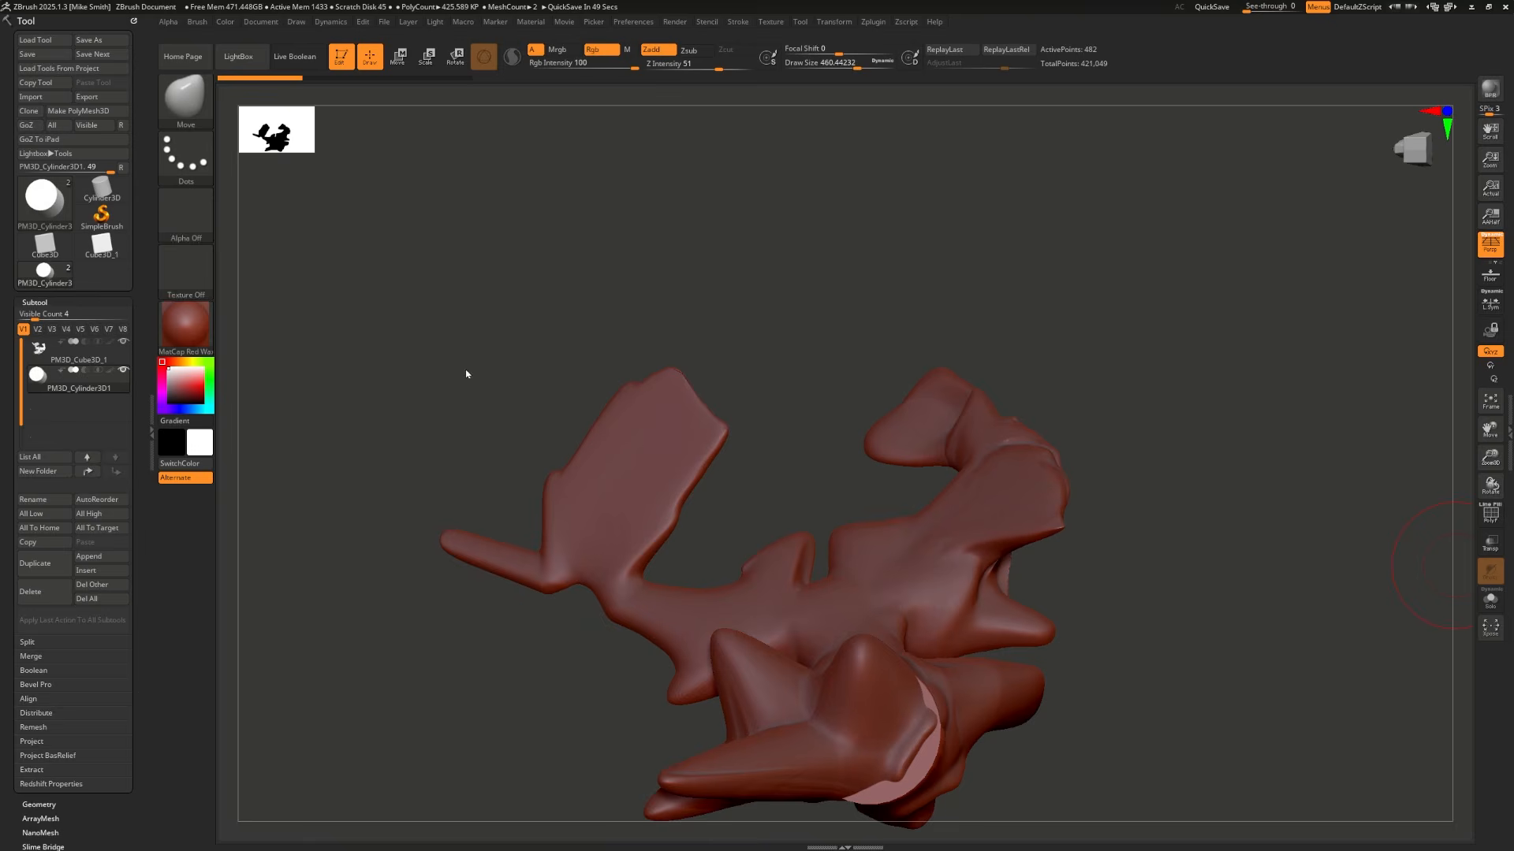
{"action": "left_click_drag", "start_coordinate": [819, 404], "coordinate": [894, 521]}
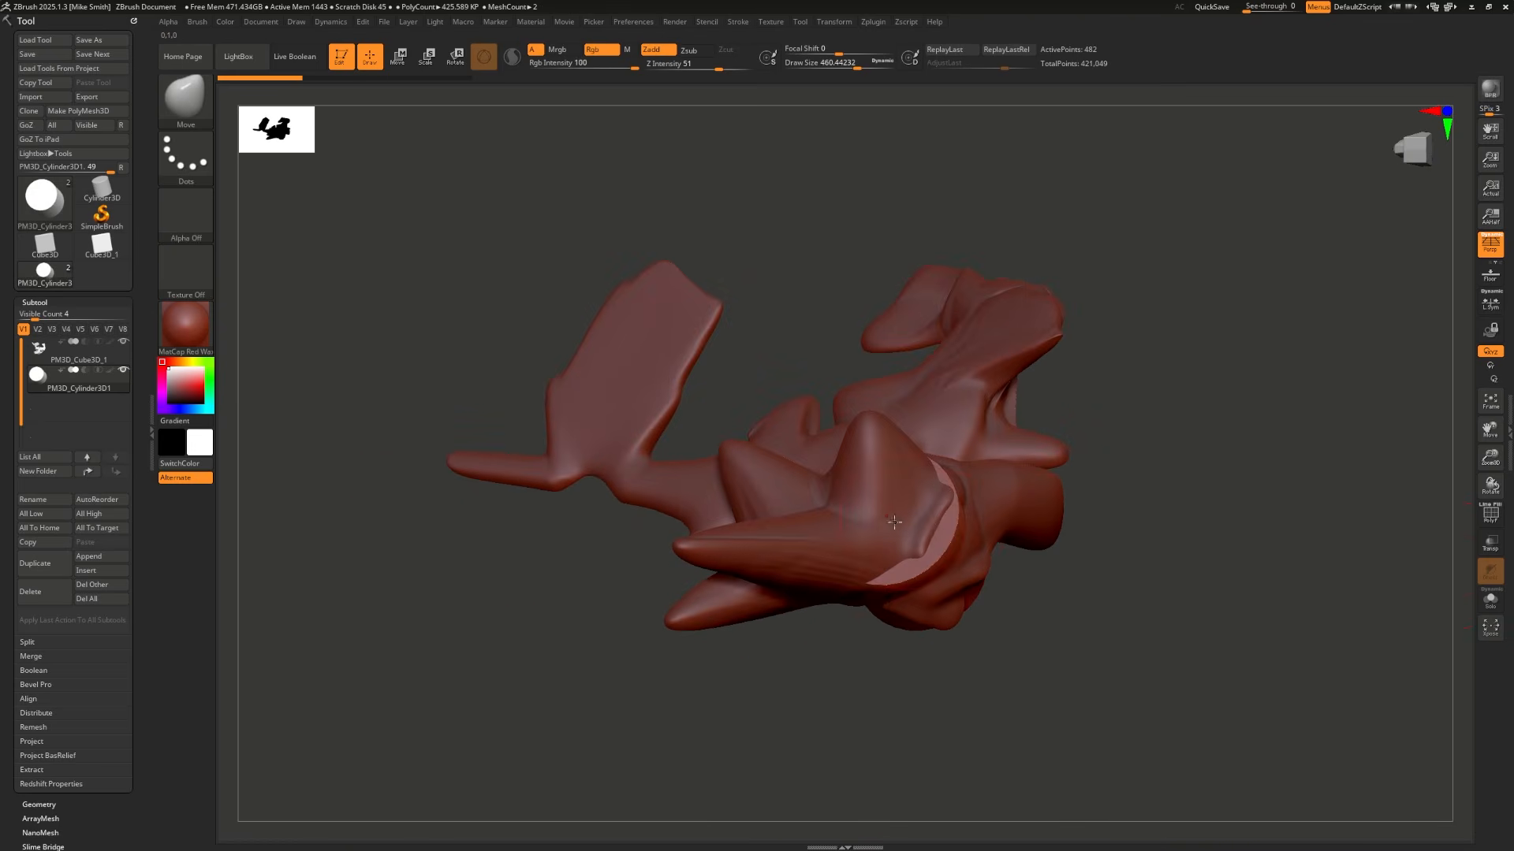
{"action": "right_click_drag", "start_coordinate": [919, 567], "coordinate": [810, 529]}
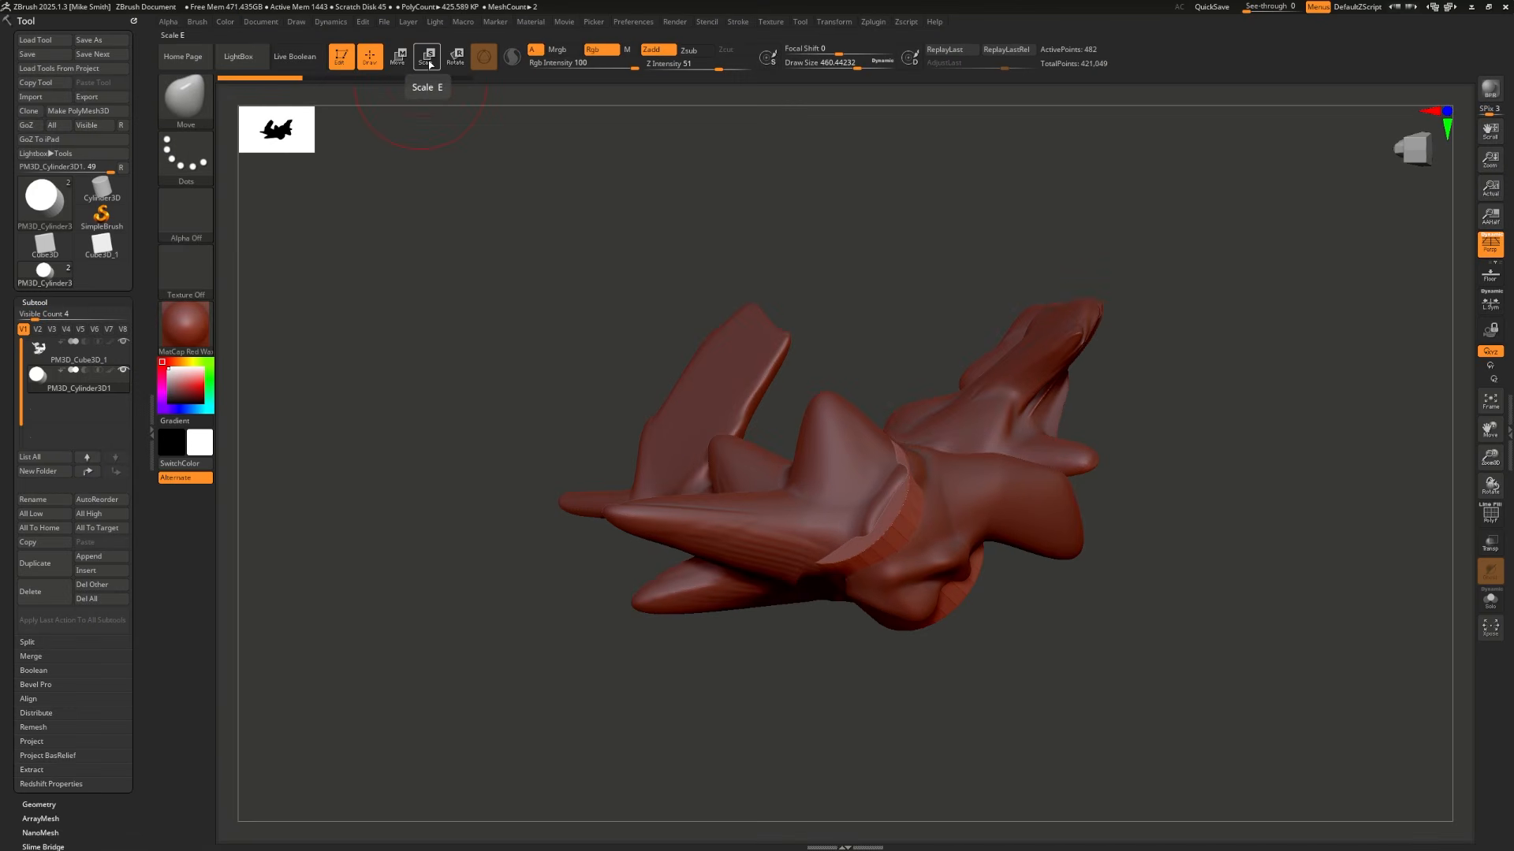
{"action": "left_click", "coordinate": [398, 55]}
{"action": "left_click_drag", "start_coordinate": [925, 433], "coordinate": [927, 226]}
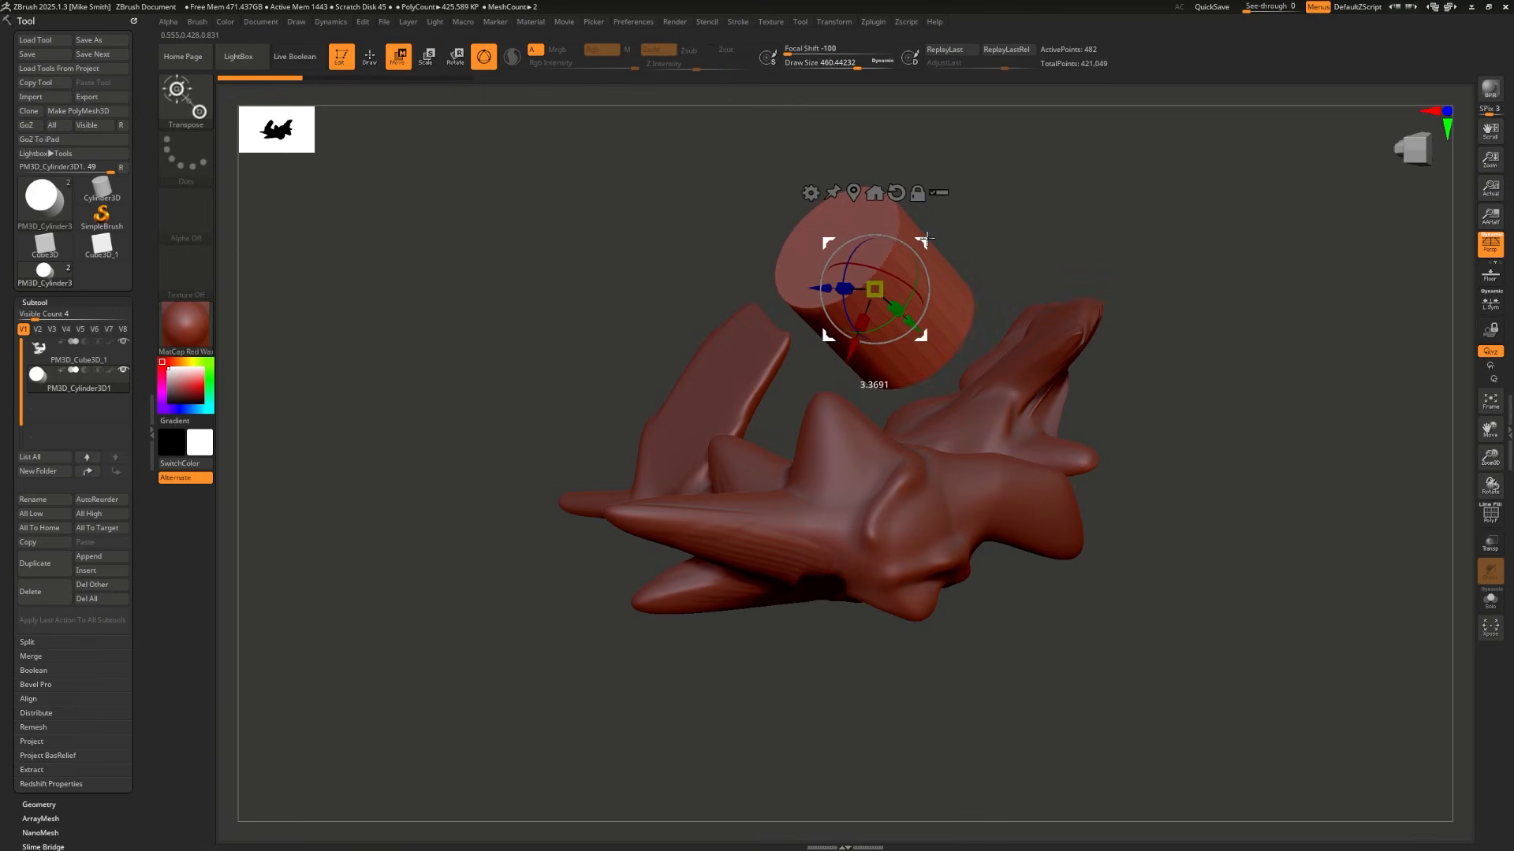
Step: Return to drawing mode, sculpt the cylinder with the ClayBuildup brush, and smooth it into a ball
{"action": "left_click", "coordinate": [370, 57]}
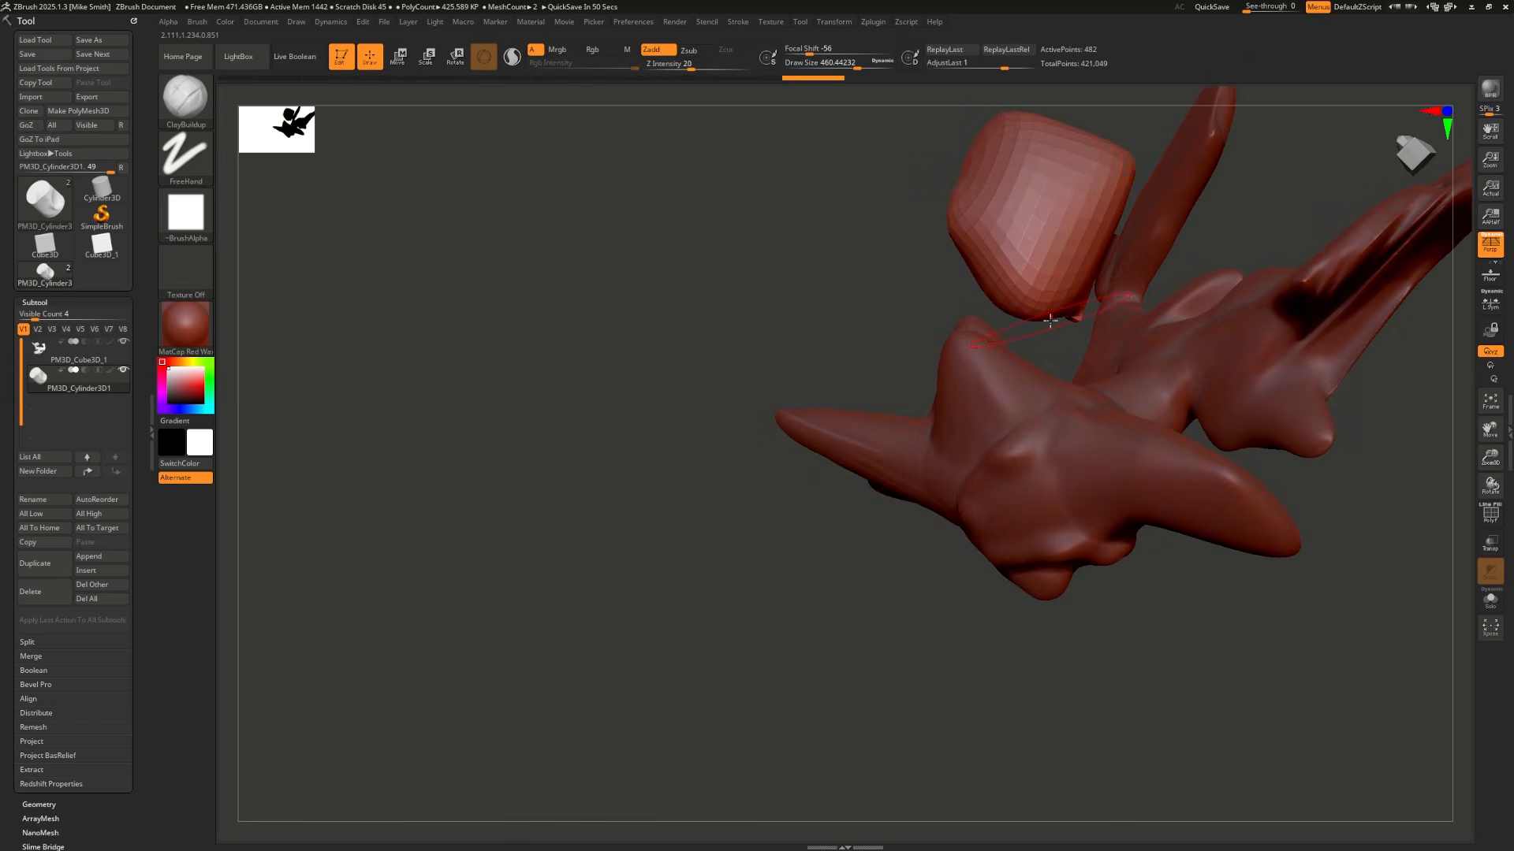
{"action": "mouse_move", "coordinate": [723, 230]}
{"action": "left_mouse_down"}
{"action": "mouse_move", "coordinate": [497, 389]}
{"action": "mouse_move", "coordinate": [547, 454]}
{"action": "mouse_move", "coordinate": [537, 425]}
{"action": "left_mouse_up"}
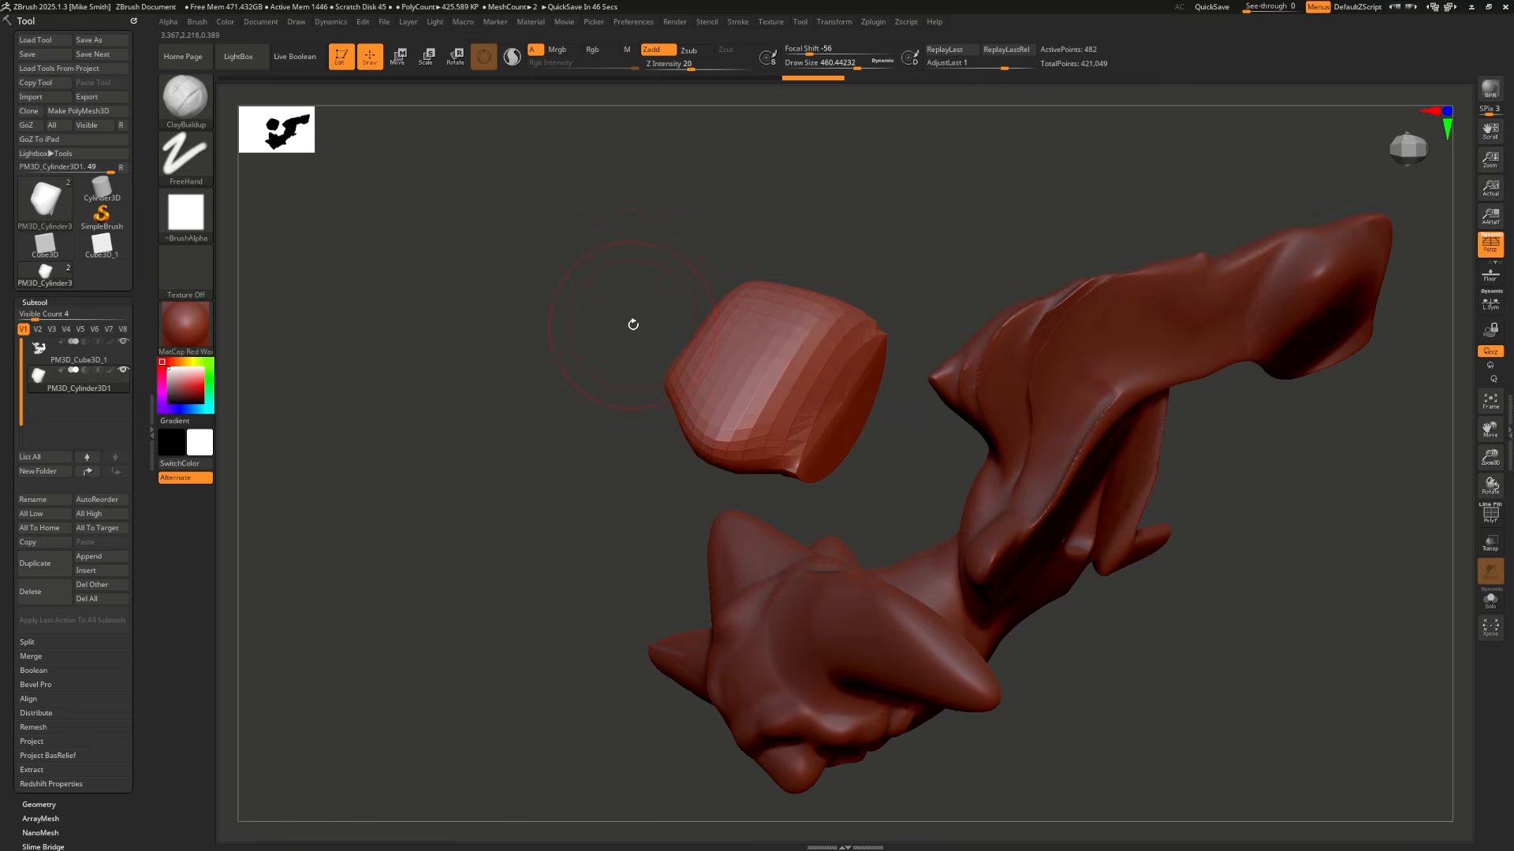
{"action": "left_click_drag", "start_coordinate": [631, 331], "coordinate": [485, 357]}
{"action": "left_click_drag", "start_coordinate": [761, 396], "coordinate": [698, 370]}
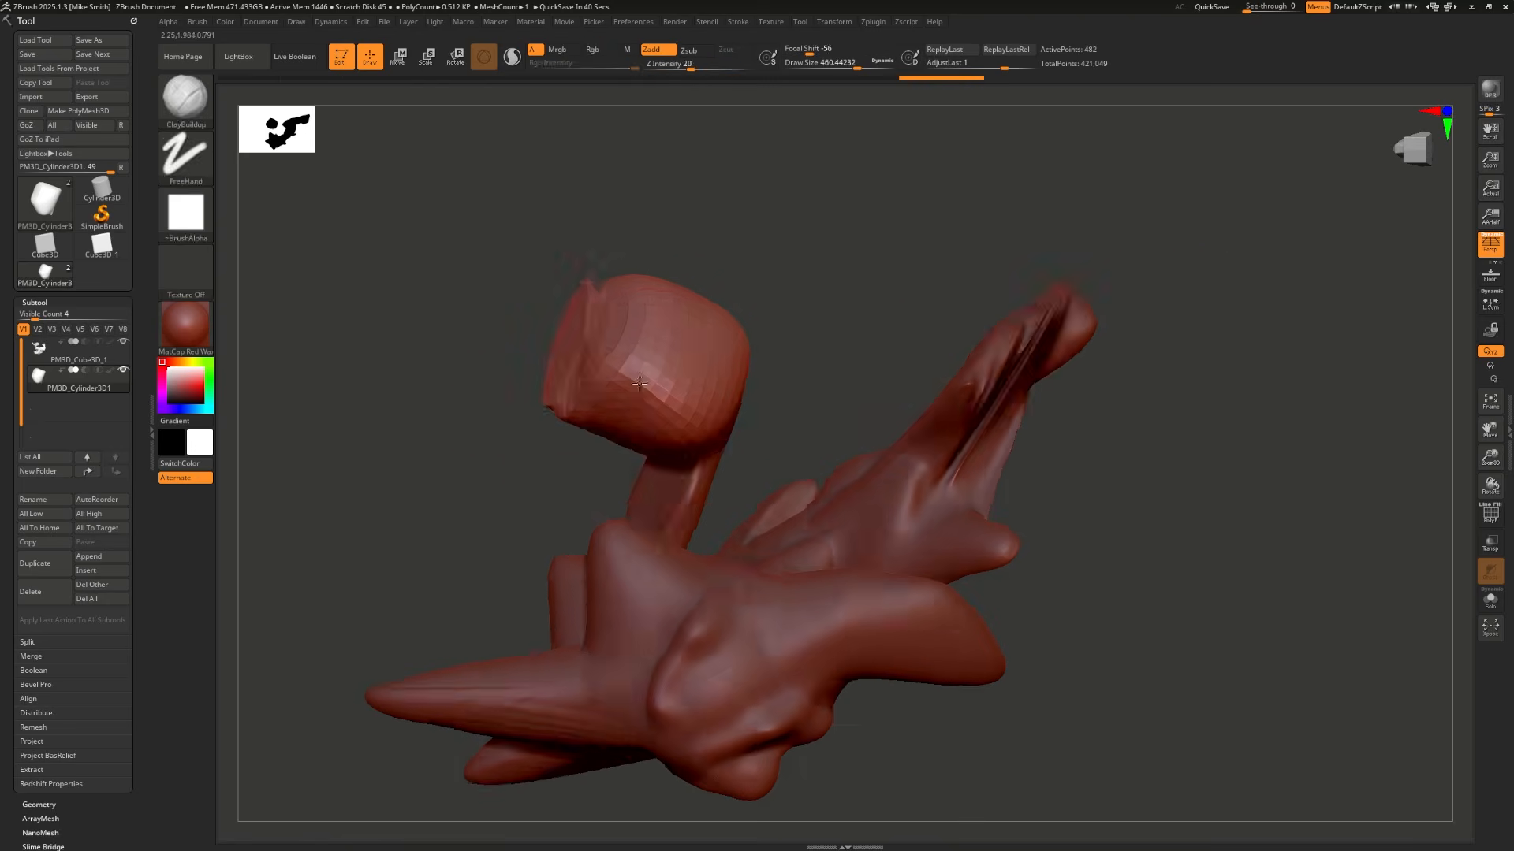
{"action": "left_click_drag", "start_coordinate": [639, 384], "coordinate": [607, 383]}
{"action": "mouse_move", "coordinate": [580, 347]}
{"action": "left_mouse_down", "text": "shift"}
{"action": "mouse_move", "coordinate": [631, 382]}
{"action": "mouse_move", "coordinate": [592, 441]}
{"action": "mouse_move", "coordinate": [678, 410]}
{"action": "left_mouse_up", "text": "shift"}
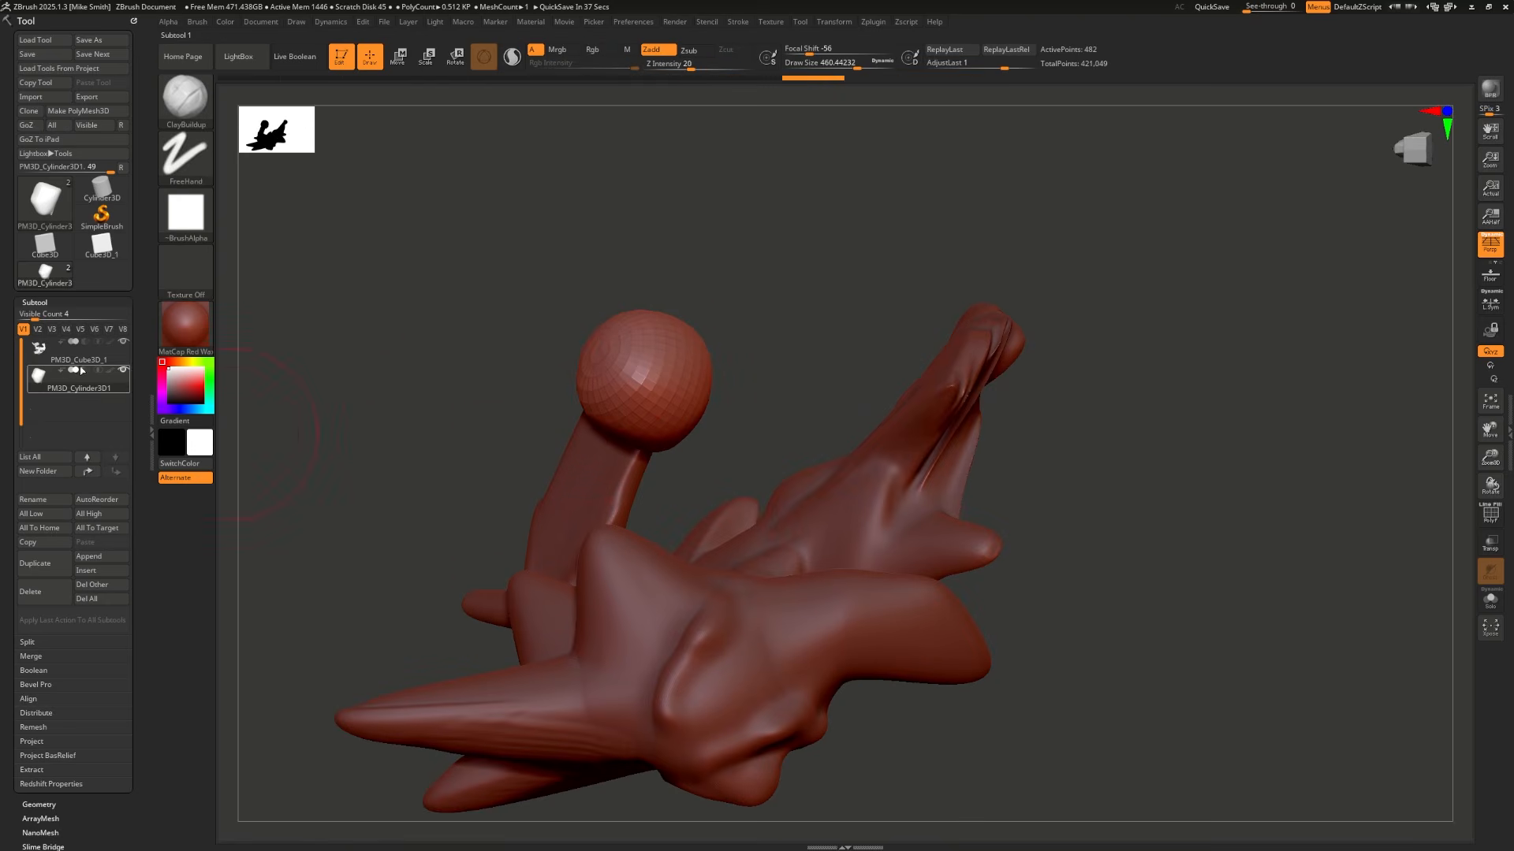
Step: Make the original PM3D_Cube3D_1 subtool active and step it back to an earlier state in its undo history
{"action": "left_click", "coordinate": [79, 352]}
{"action": "left_click_drag", "start_coordinate": [449, 463], "coordinate": [1095, 436]}
{"action": "key", "text": "ctrl"}
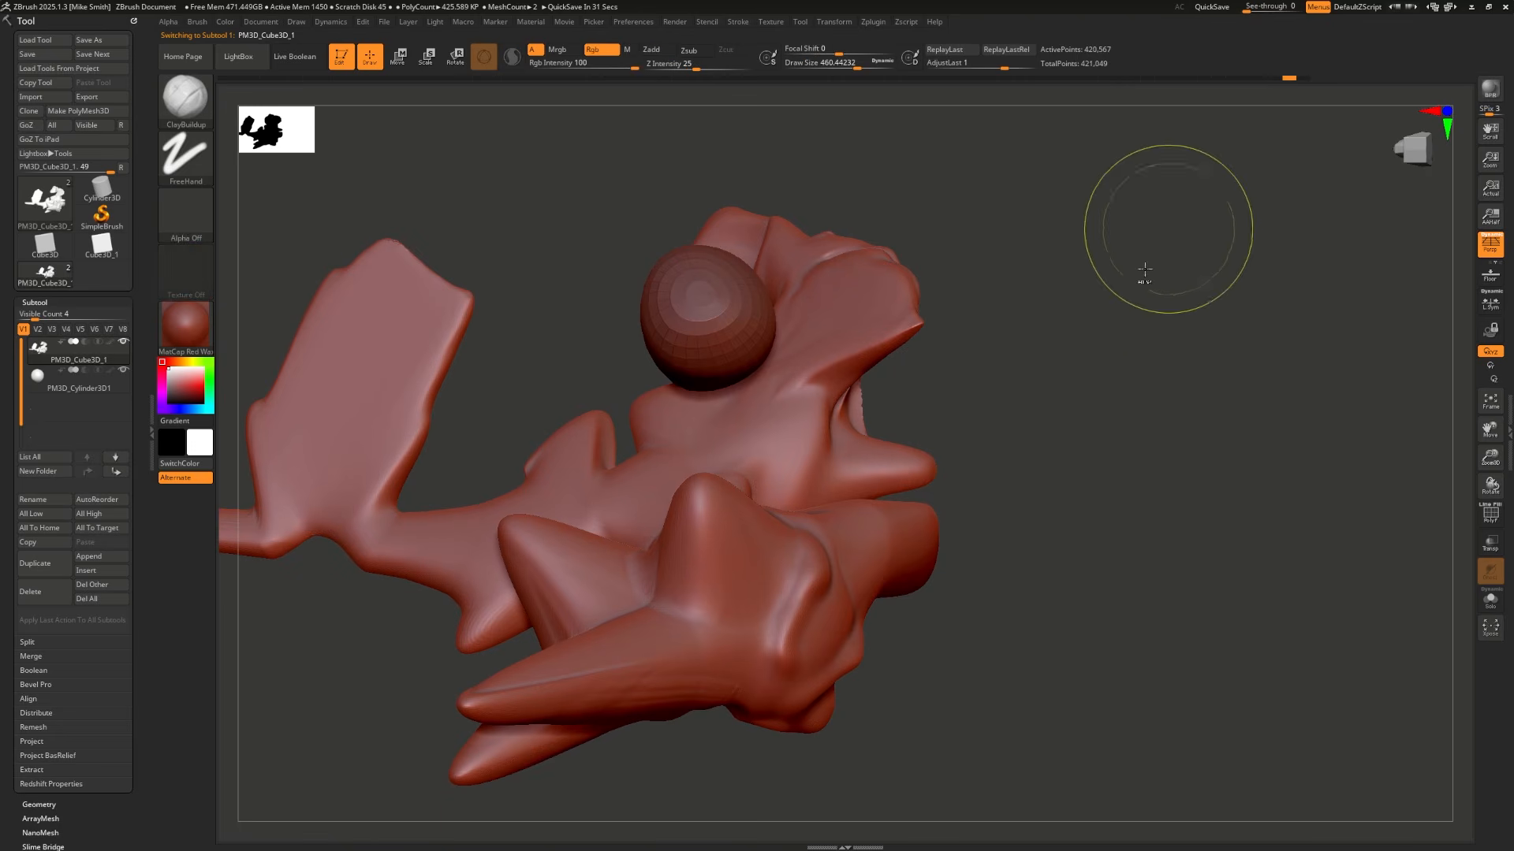
{"action": "key", "text": "ctrl+z"}
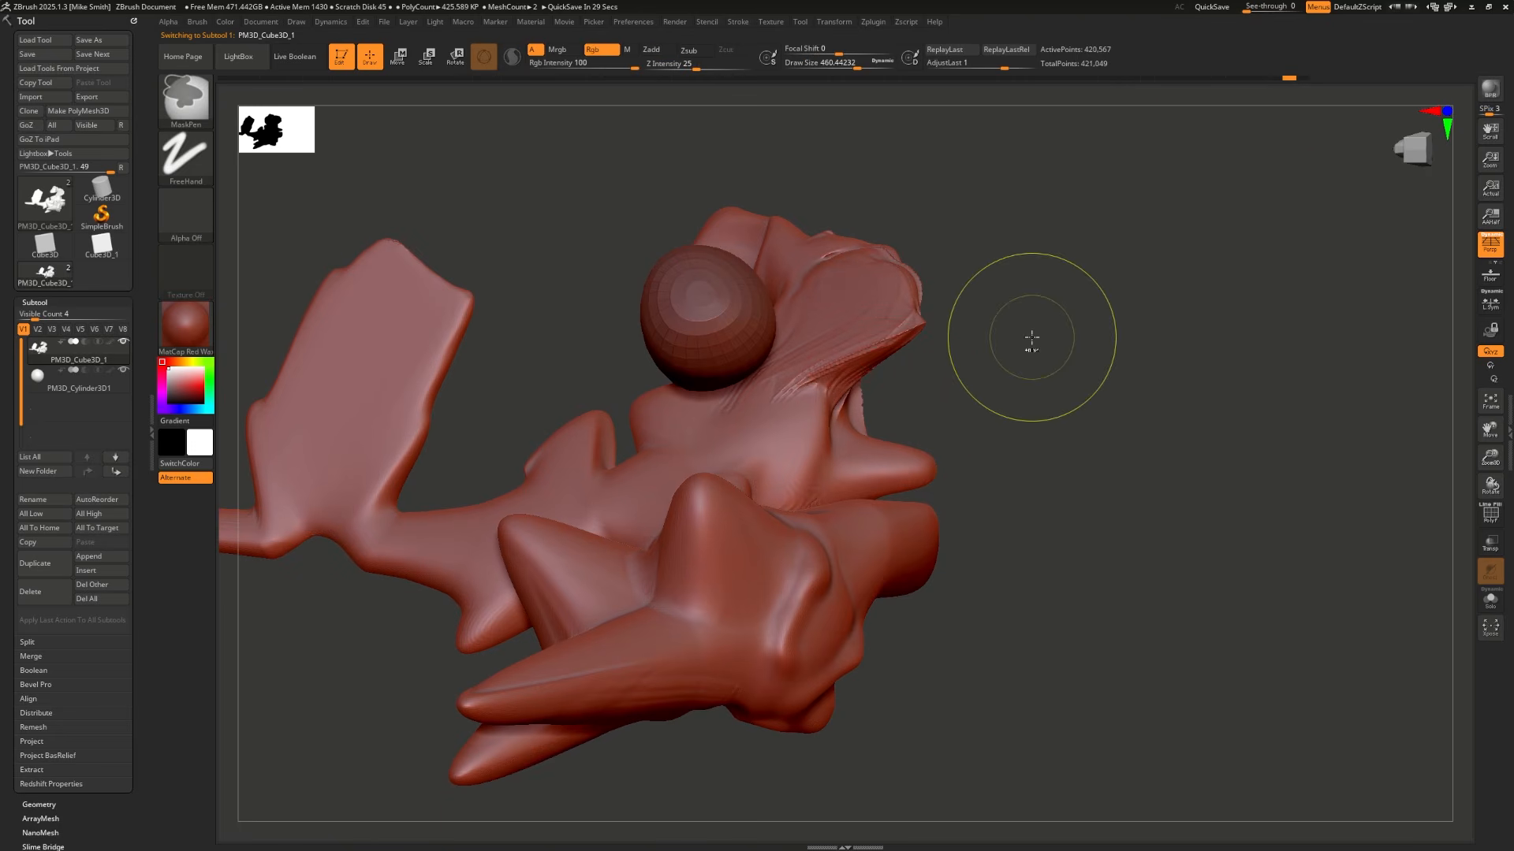
{"action": "key", "text": "ctrl+z"}
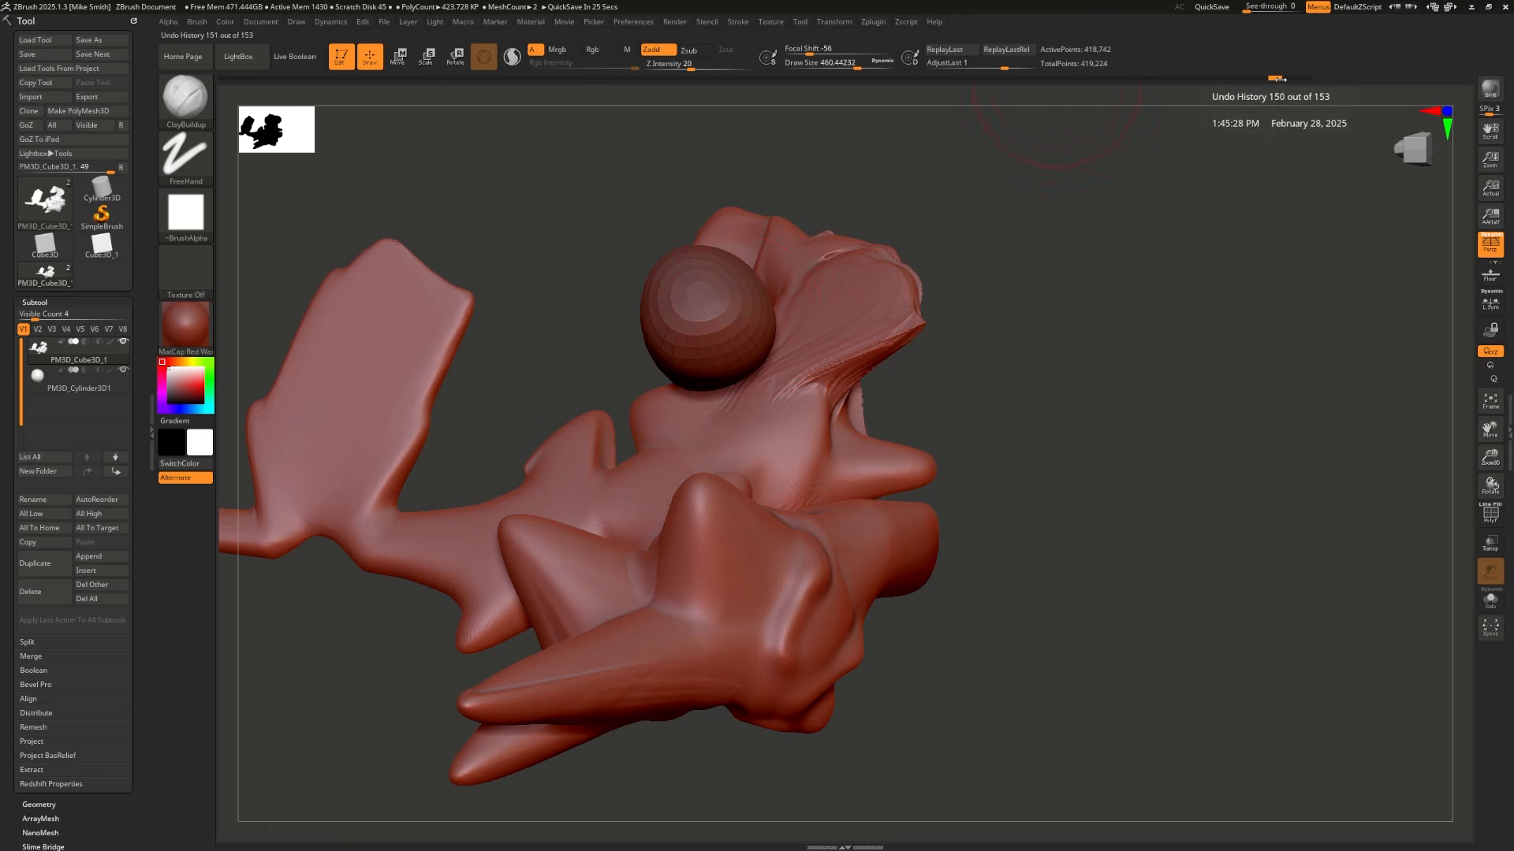
{"action": "mouse_move", "coordinate": [1275, 79]}
{"action": "left_mouse_down"}
{"action": "mouse_move", "coordinate": [791, 152]}
{"action": "mouse_move", "coordinate": [1175, 139]}
{"action": "mouse_move", "coordinate": [625, 162]}
{"action": "mouse_move", "coordinate": [1298, 149]}
{"action": "mouse_move", "coordinate": [1226, 159]}
{"action": "mouse_move", "coordinate": [1247, 157]}
{"action": "left_mouse_up"}
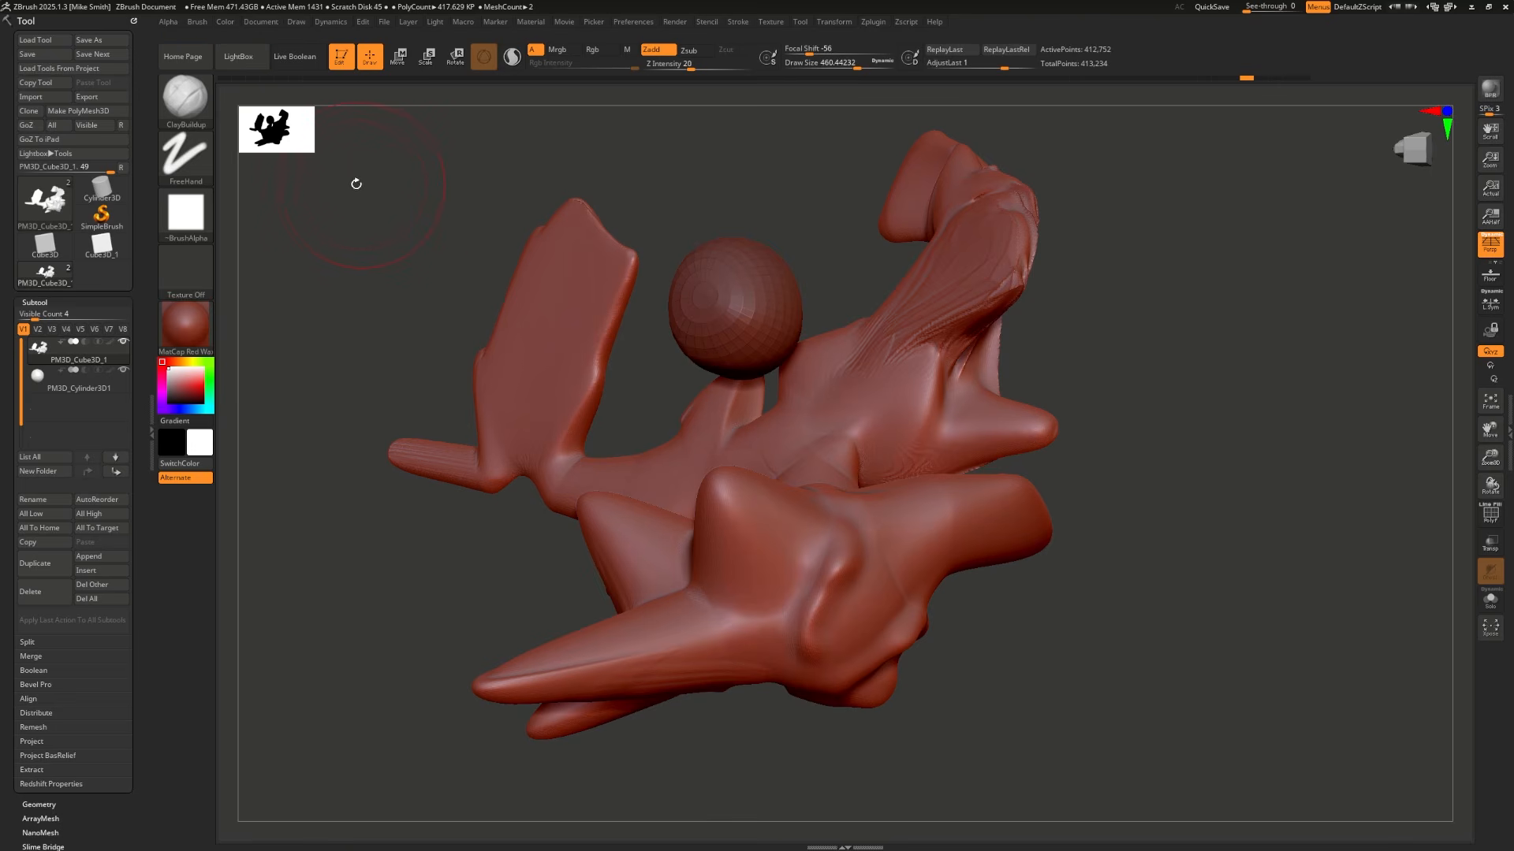
{"action": "left_click", "coordinate": [384, 23]}
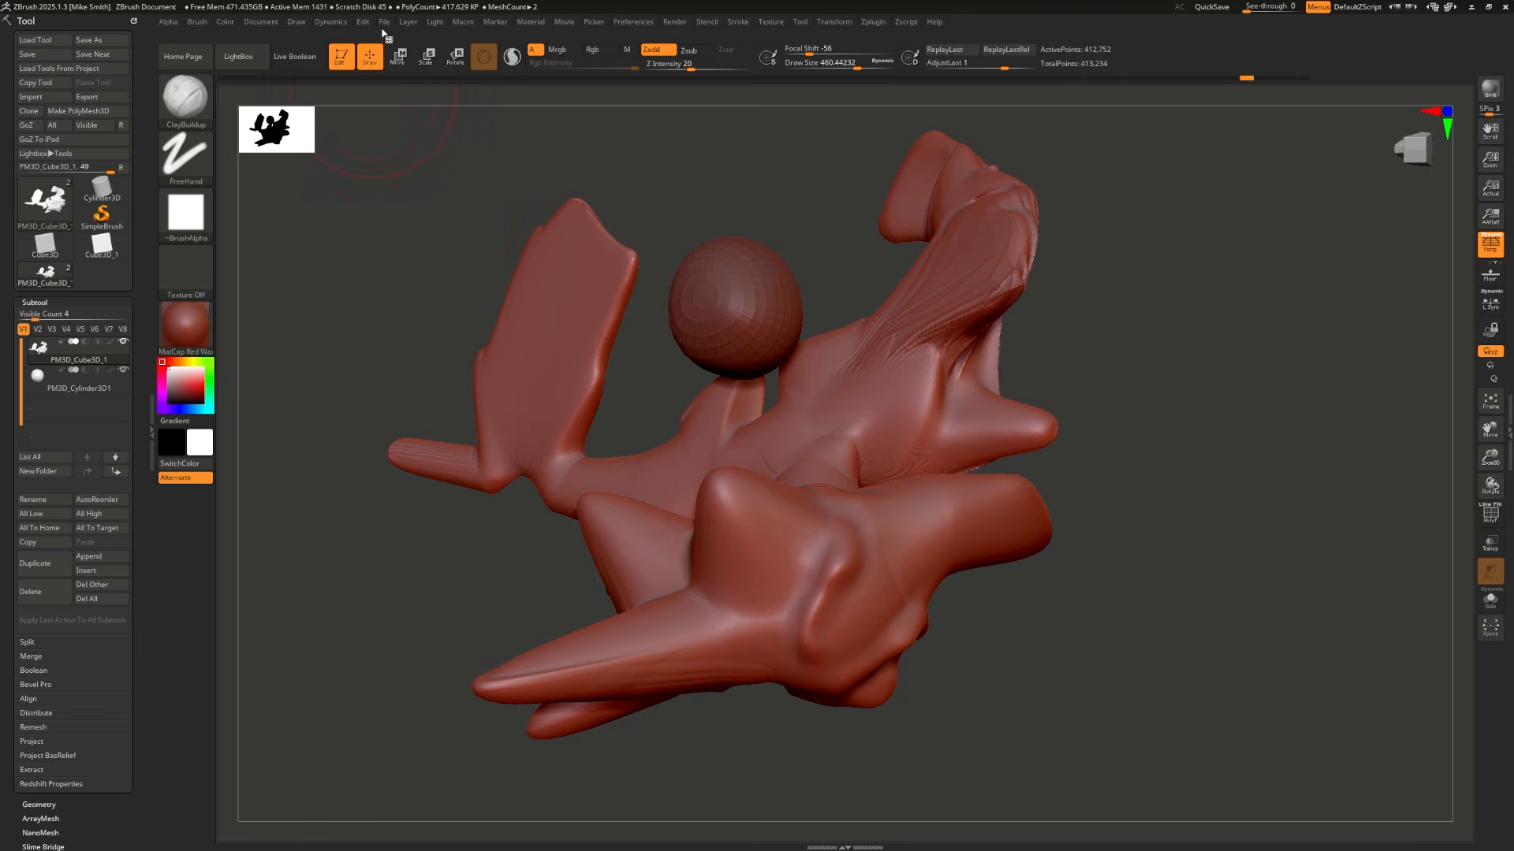
{"action": "left_click", "coordinate": [384, 21]}
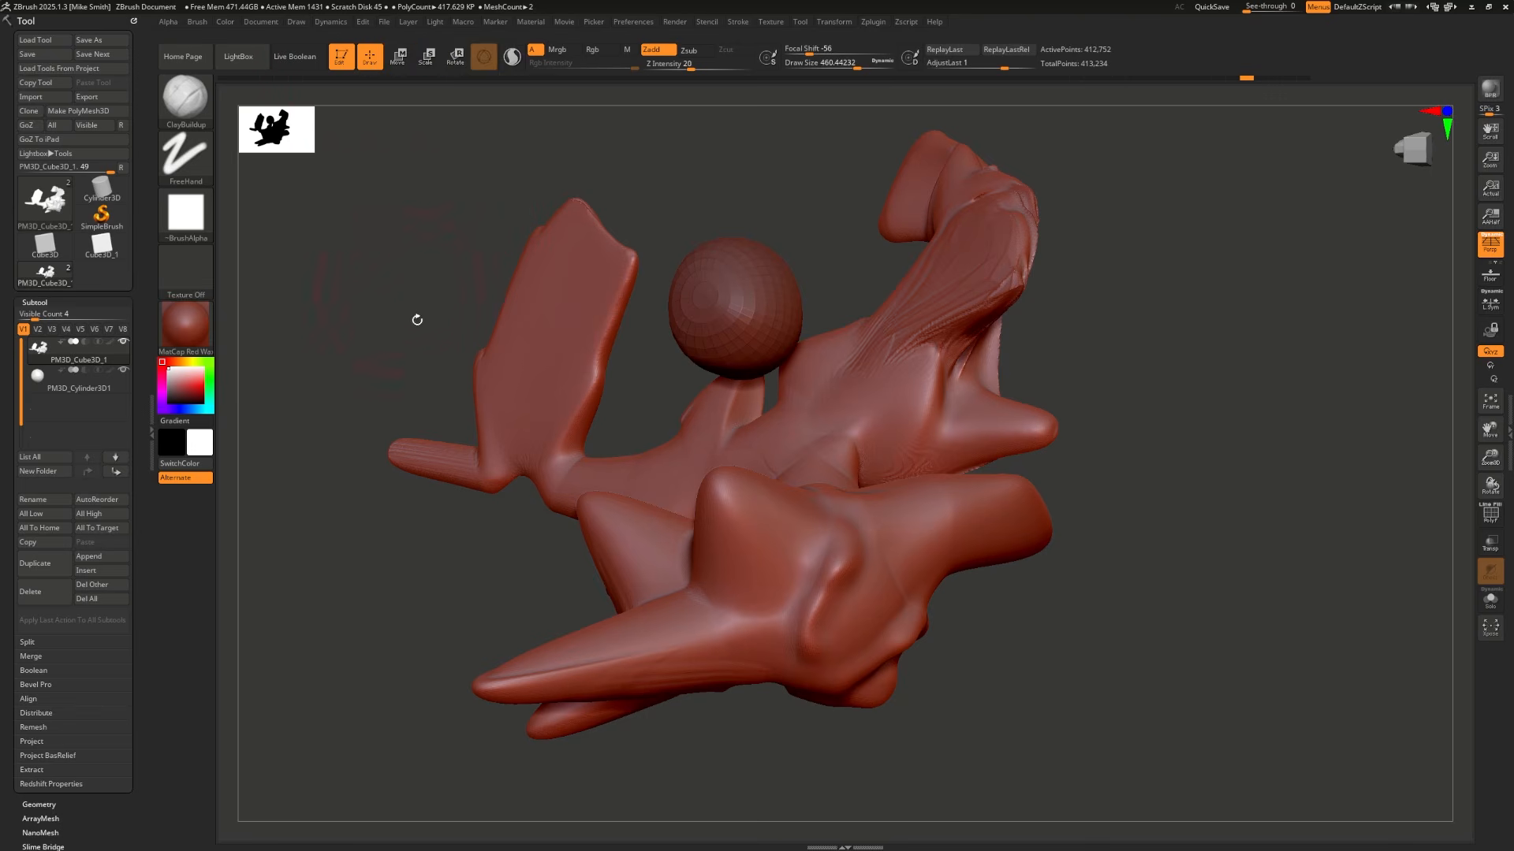
{"action": "left_click_drag", "start_coordinate": [379, 284], "coordinate": [345, 155]}
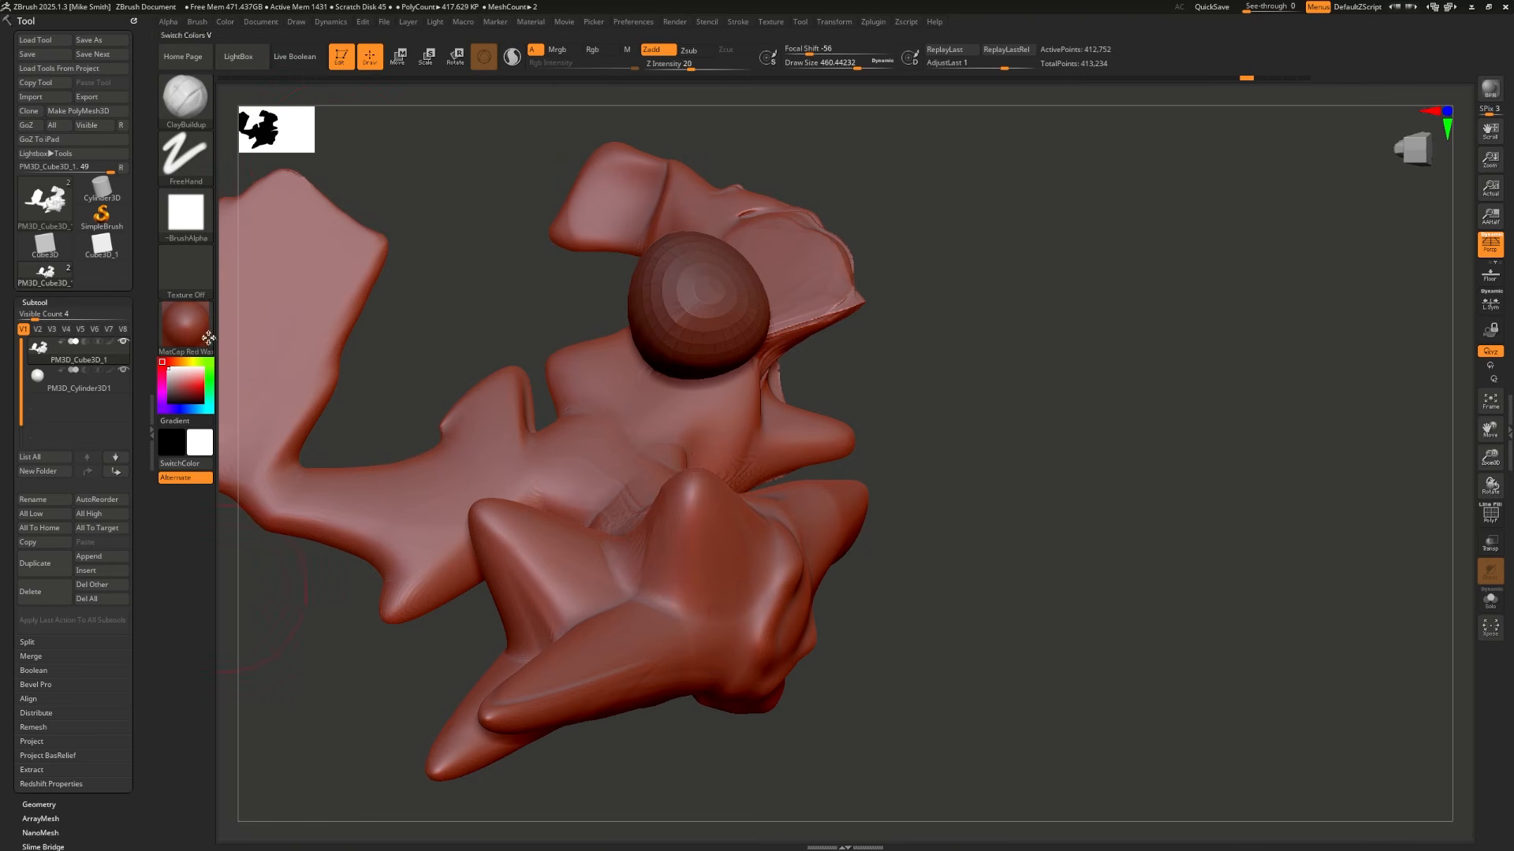
{"action": "left_click_drag", "start_coordinate": [1213, 426], "coordinate": [530, 203]}
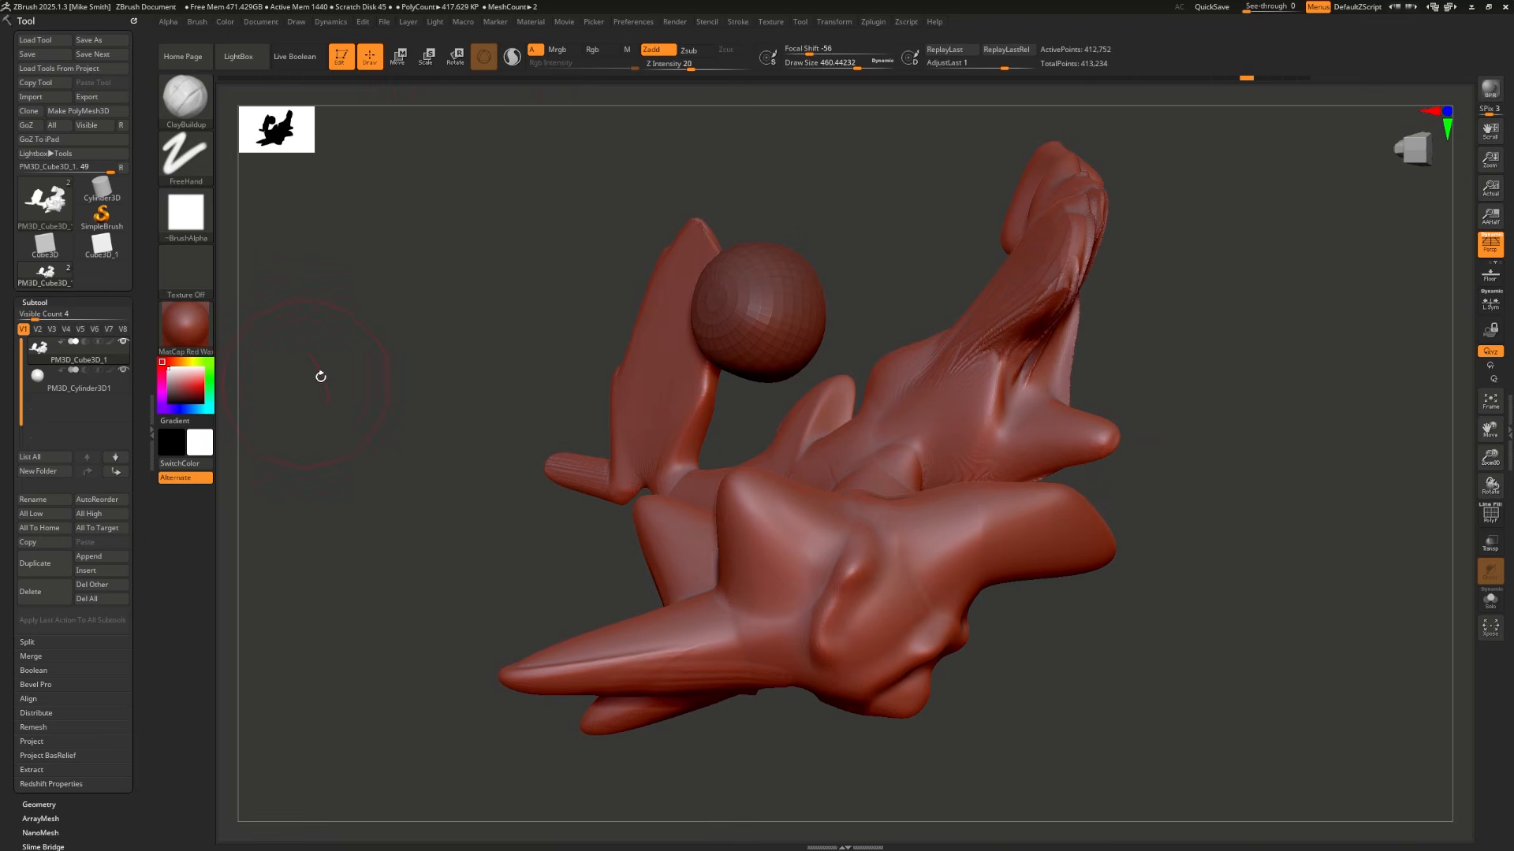
{"action": "left_click_drag", "start_coordinate": [538, 316], "coordinate": [551, 233]}
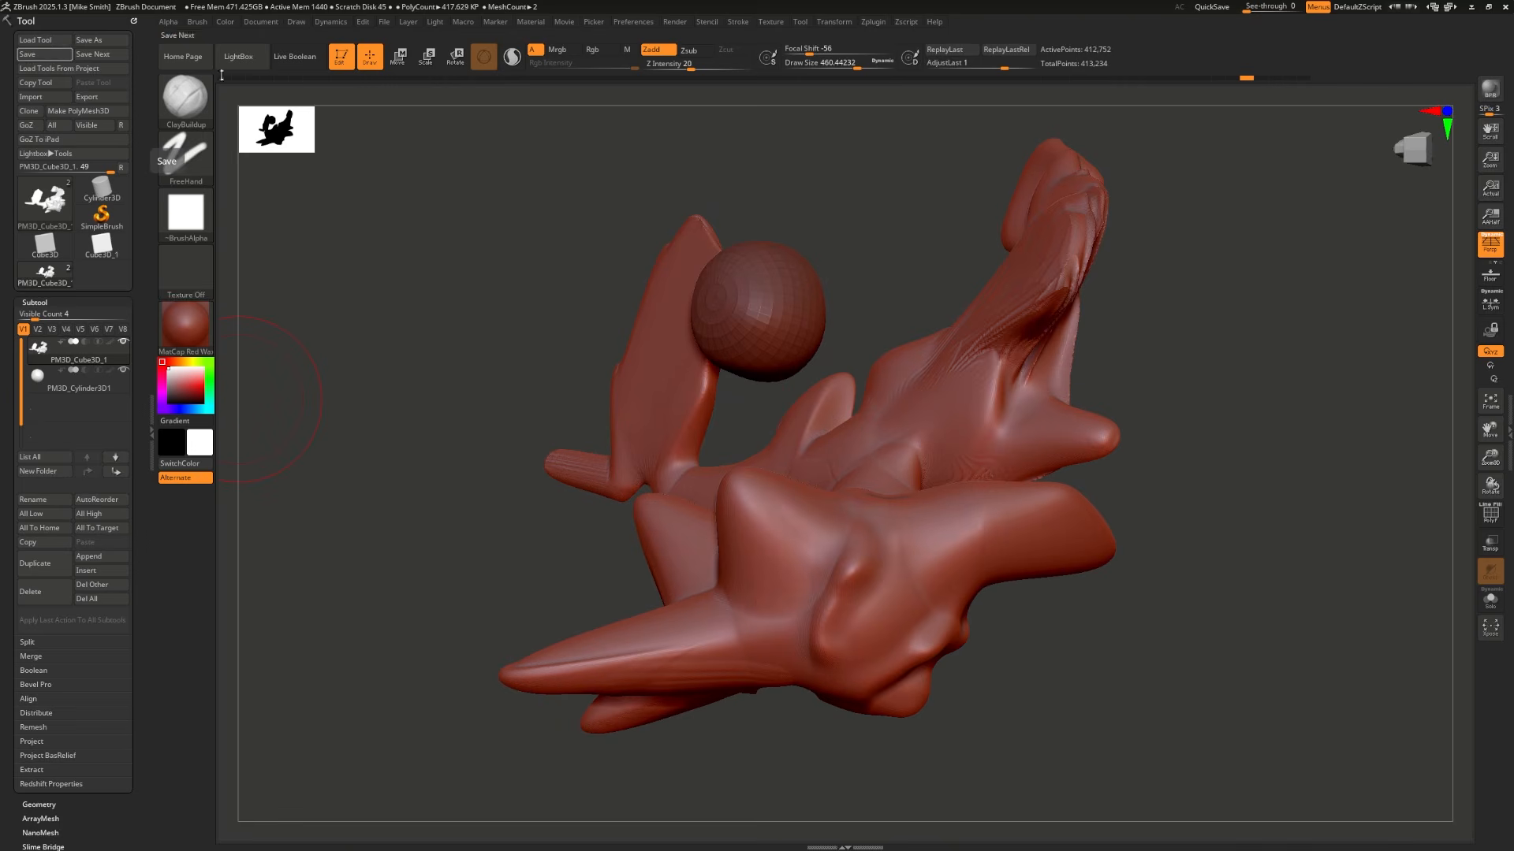
Step: Browse the available sculpting brushes and build up rough ClayBuildup strokes on the front of the red model
{"action": "right_click_drag", "start_coordinate": [760, 318], "coordinate": [713, 322]}
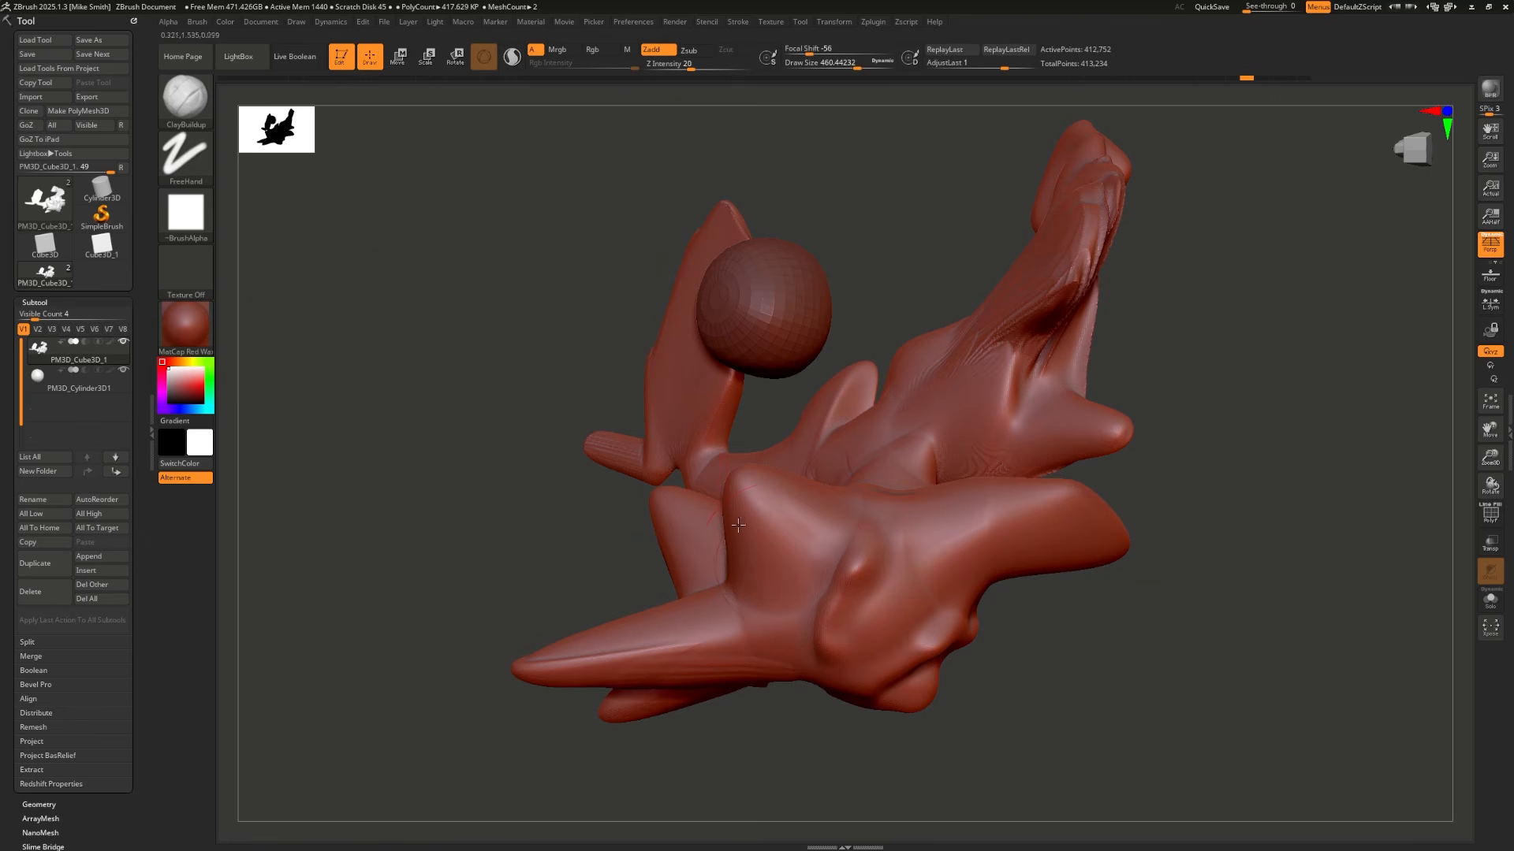
{"action": "left_click", "coordinate": [185, 98]}
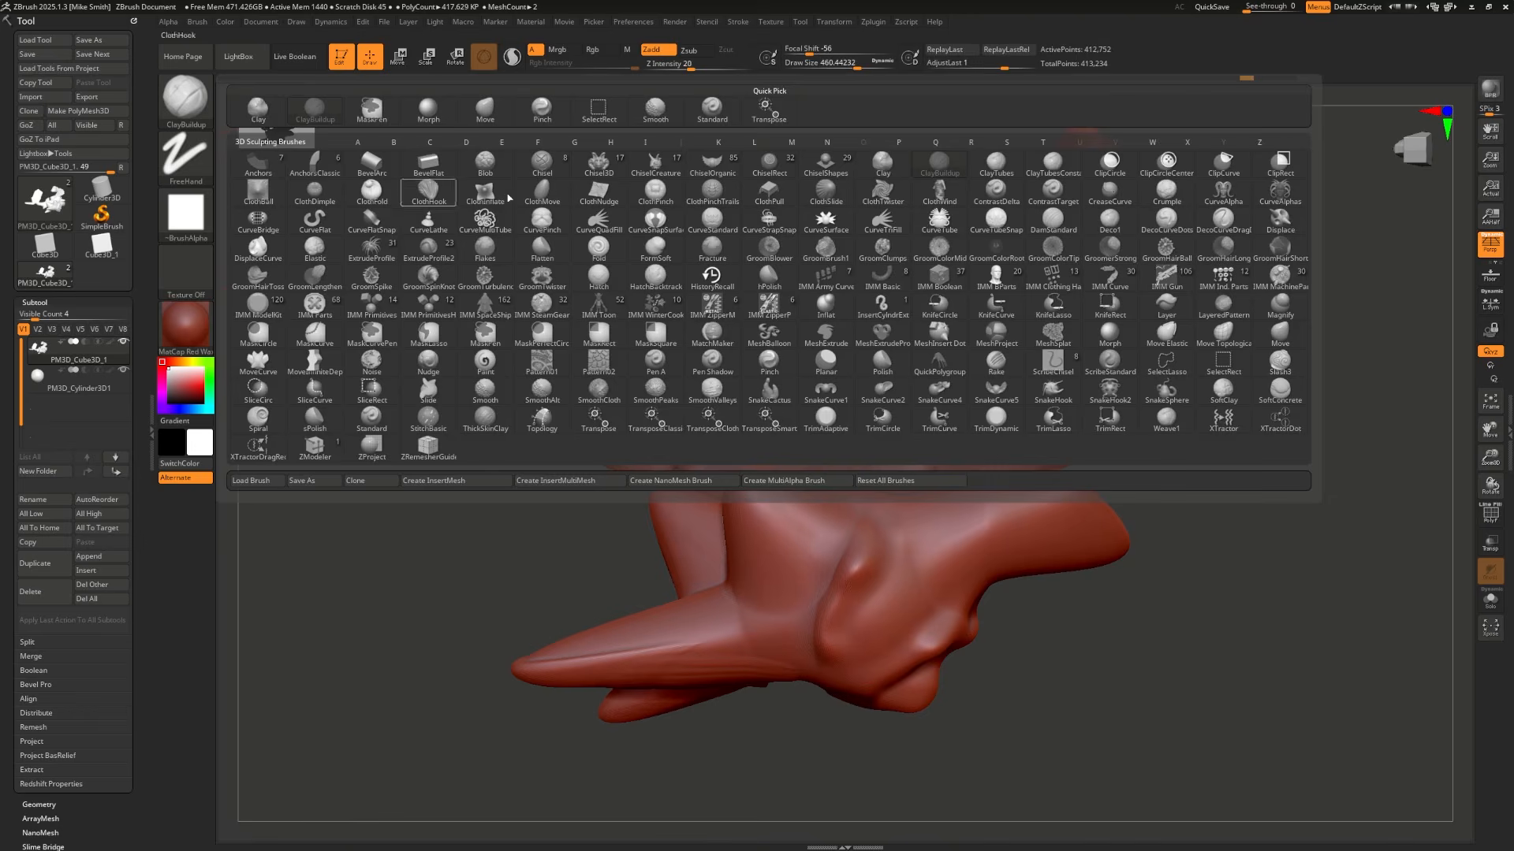
{"action": "mouse_move", "coordinate": [487, 609]}
{"action": "left_mouse_down"}
{"action": "mouse_move", "coordinate": [684, 536]}
{"action": "mouse_move", "coordinate": [800, 468]}
{"action": "mouse_move", "coordinate": [663, 663]}
{"action": "left_mouse_up"}
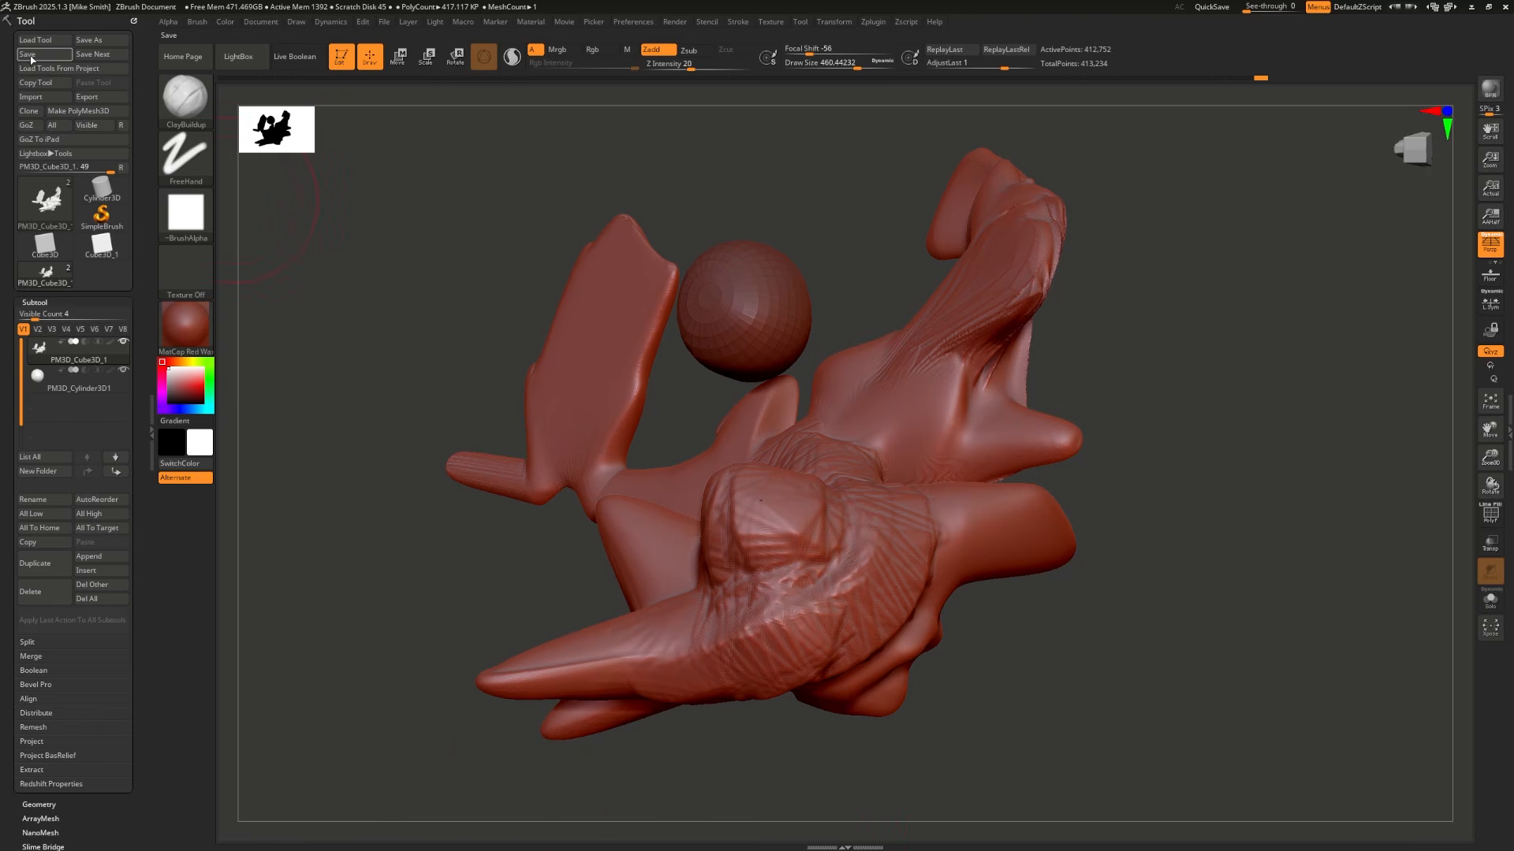
Step: Review the dialogs for saving and loading the tool, closing both without saving or loading a file
{"action": "left_click", "coordinate": [32, 54]}
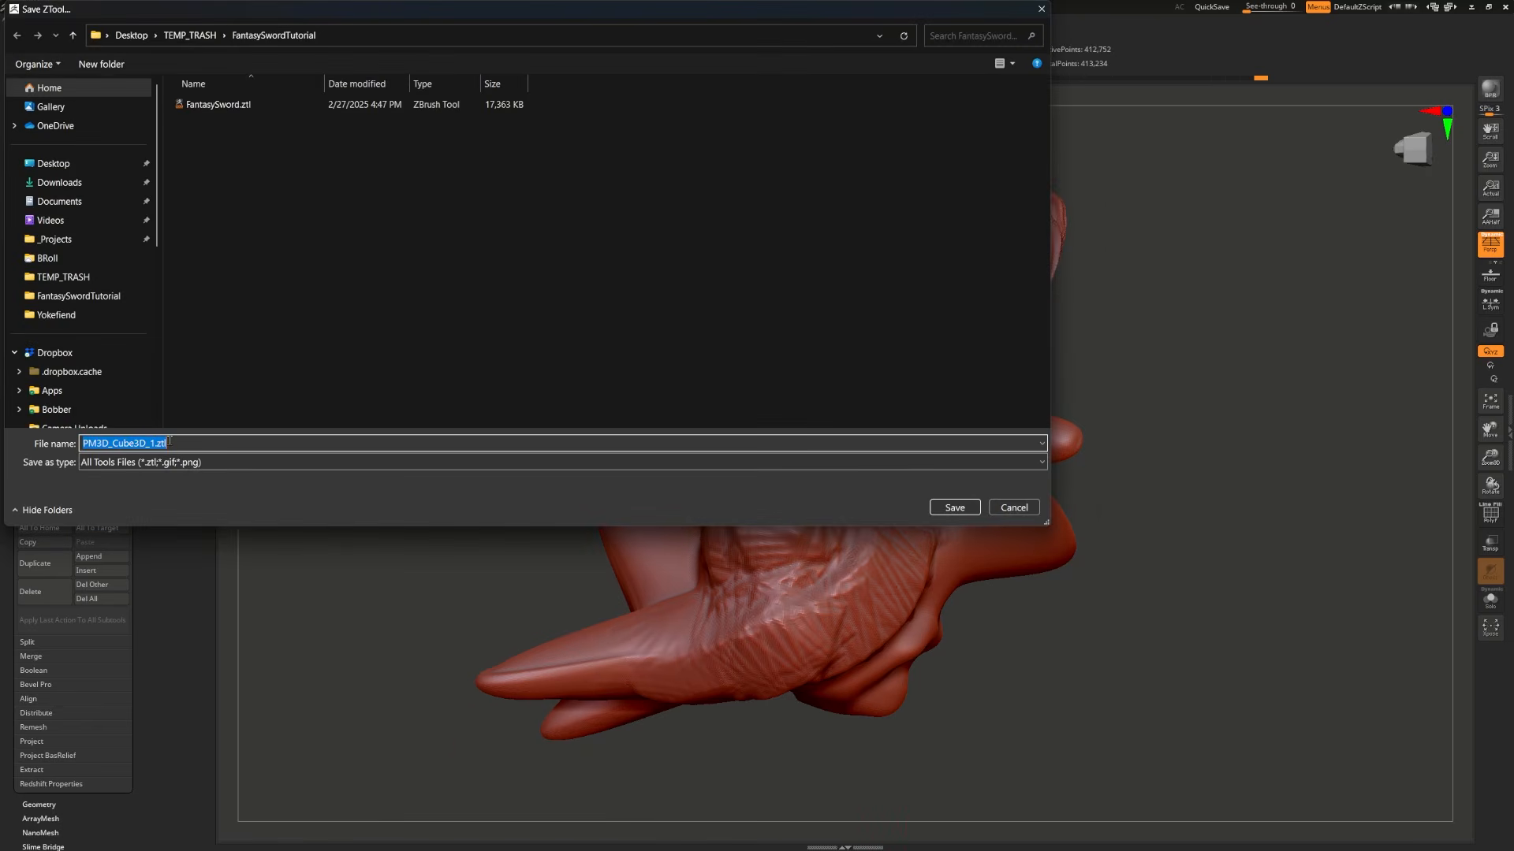
{"action": "left_click_drag", "start_coordinate": [169, 442], "coordinate": [150, 443]}
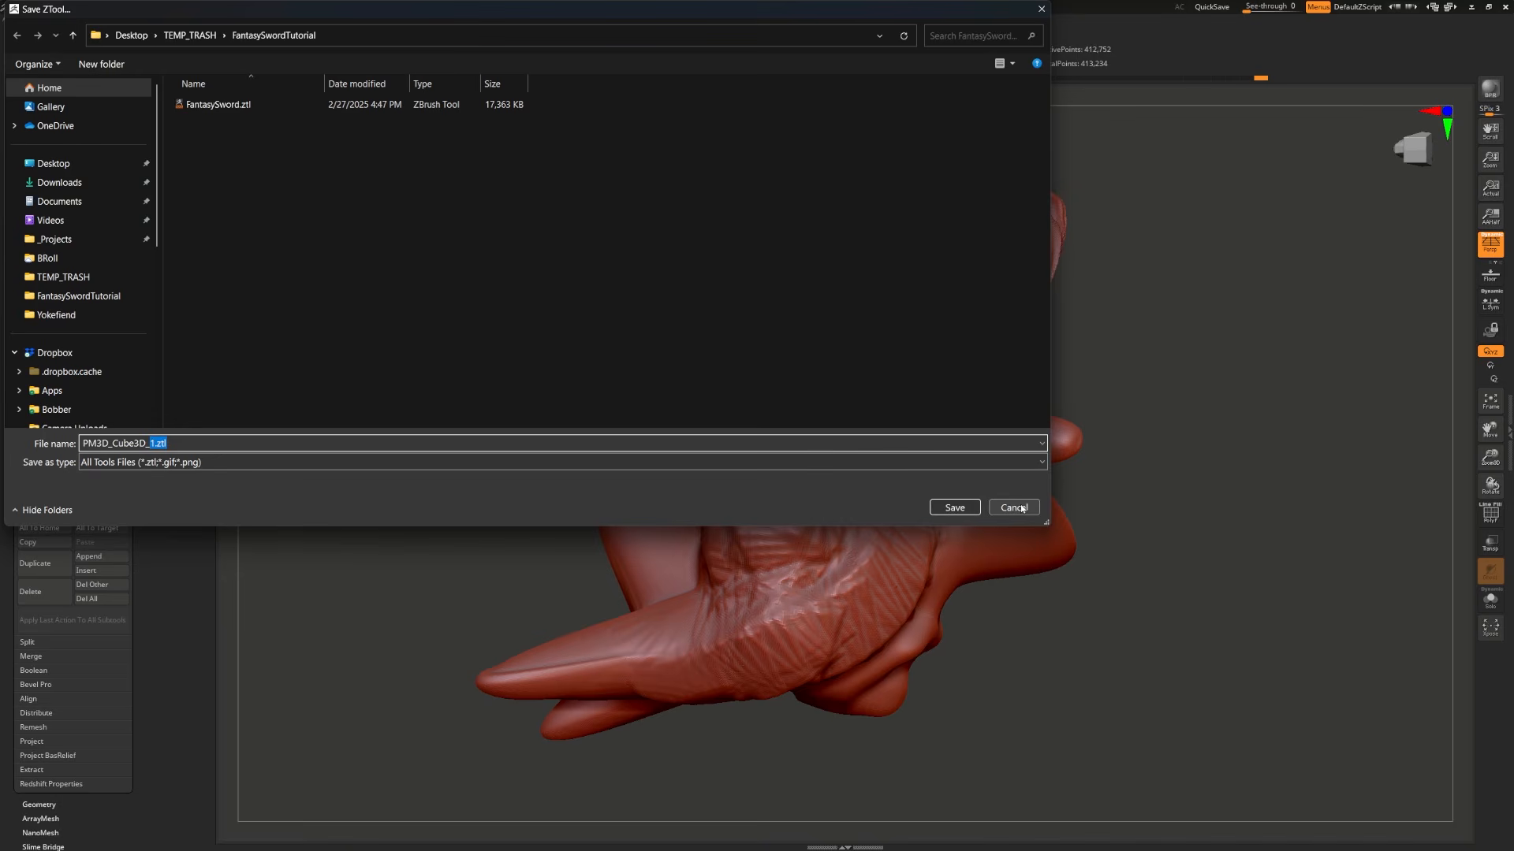
{"action": "left_click", "coordinate": [1014, 508]}
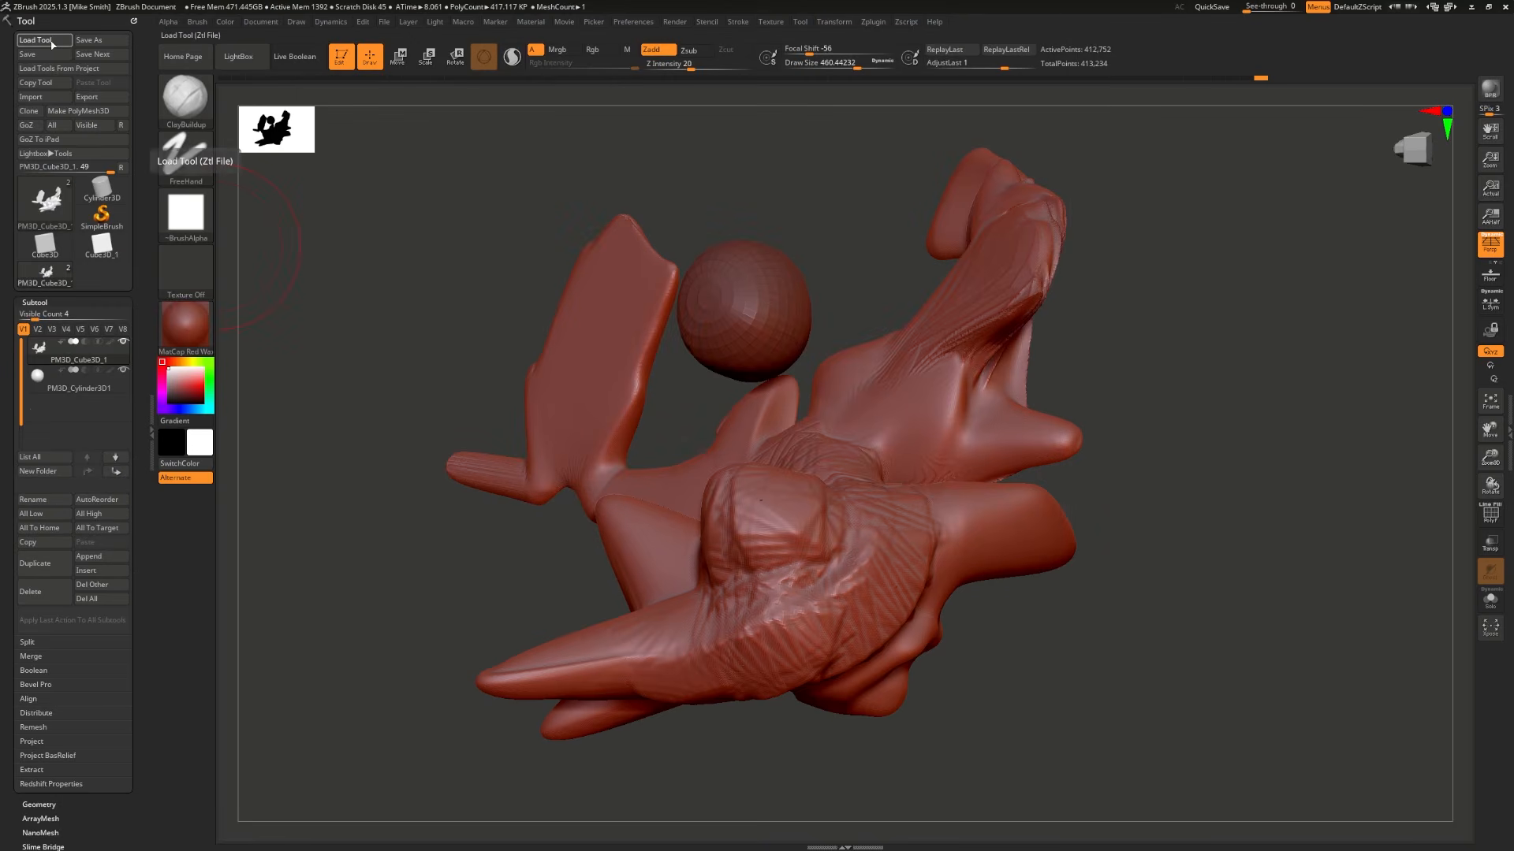
{"action": "left_click", "coordinate": [46, 41]}
{"action": "key", "text": "Escape"}
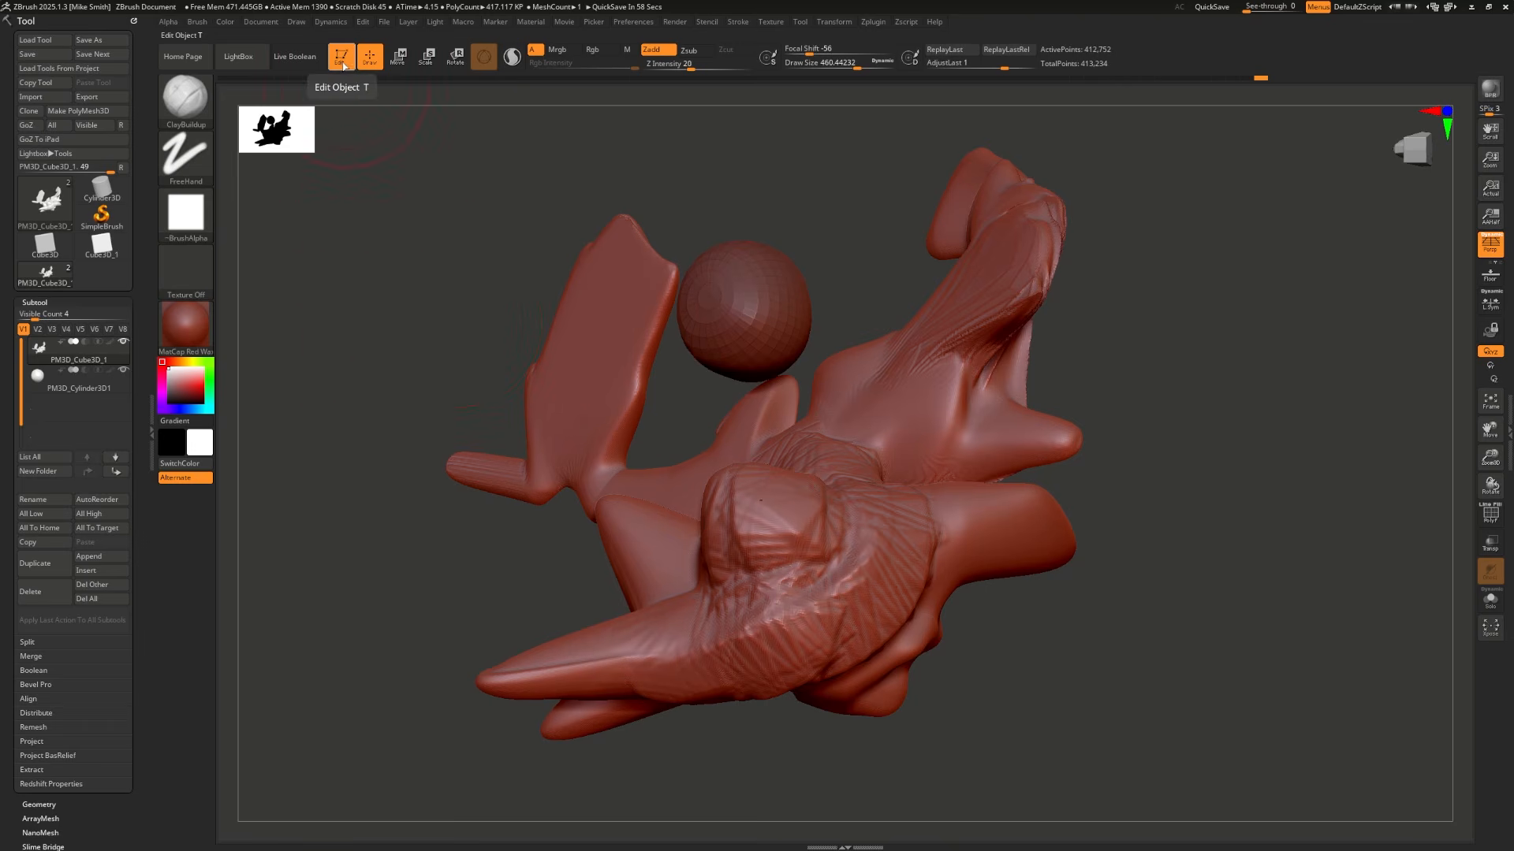
Step: Leave Edit mode, switch the mesh to 2.5D mode, and clear the canvas
{"action": "left_click", "coordinate": [341, 57]}
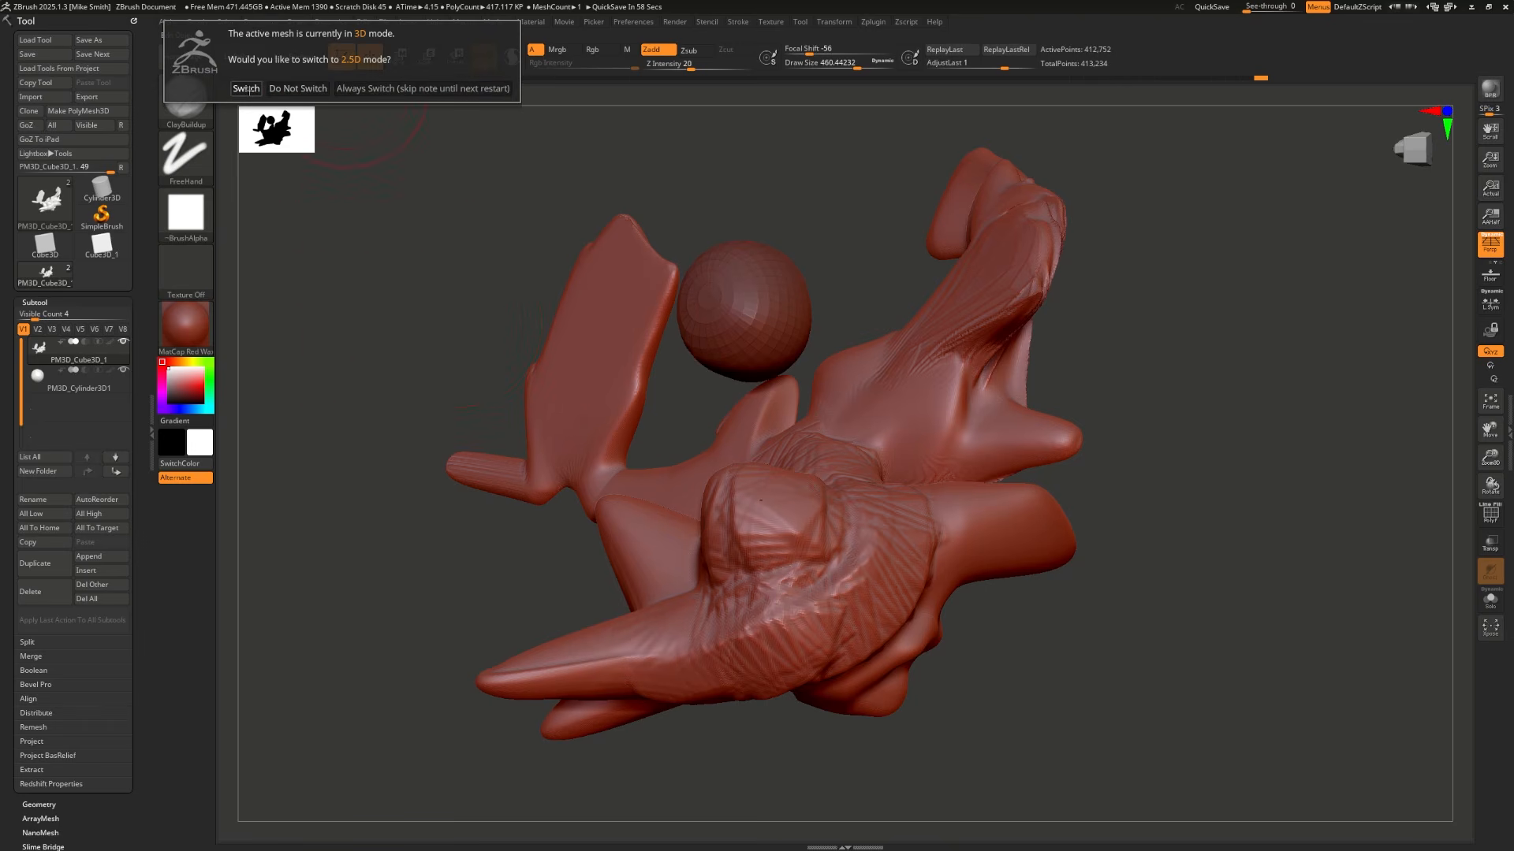
{"action": "left_click", "coordinate": [244, 89]}
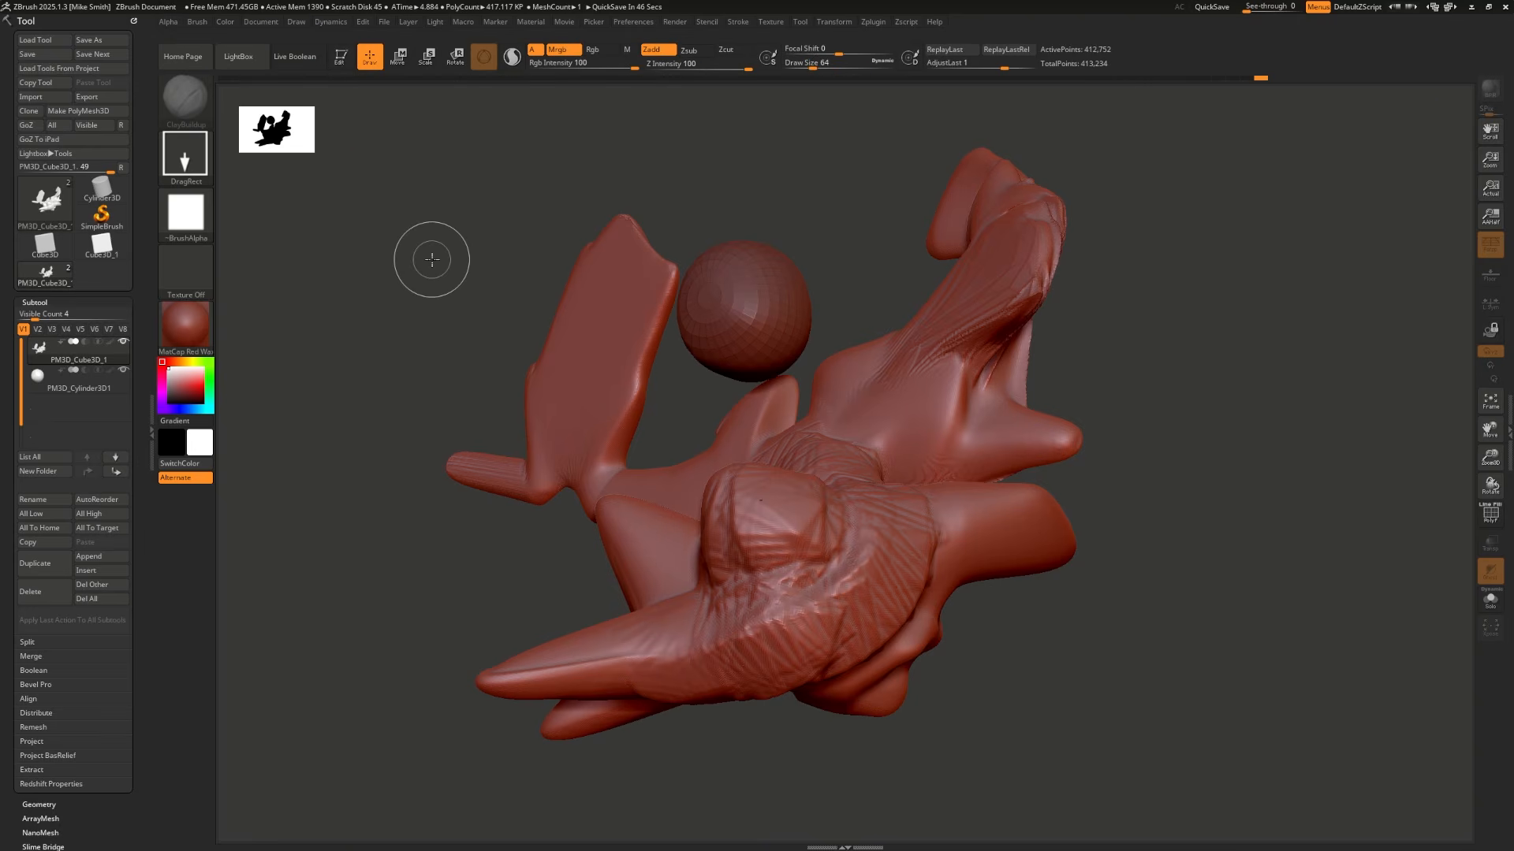
{"action": "key", "text": "ctrl+n"}
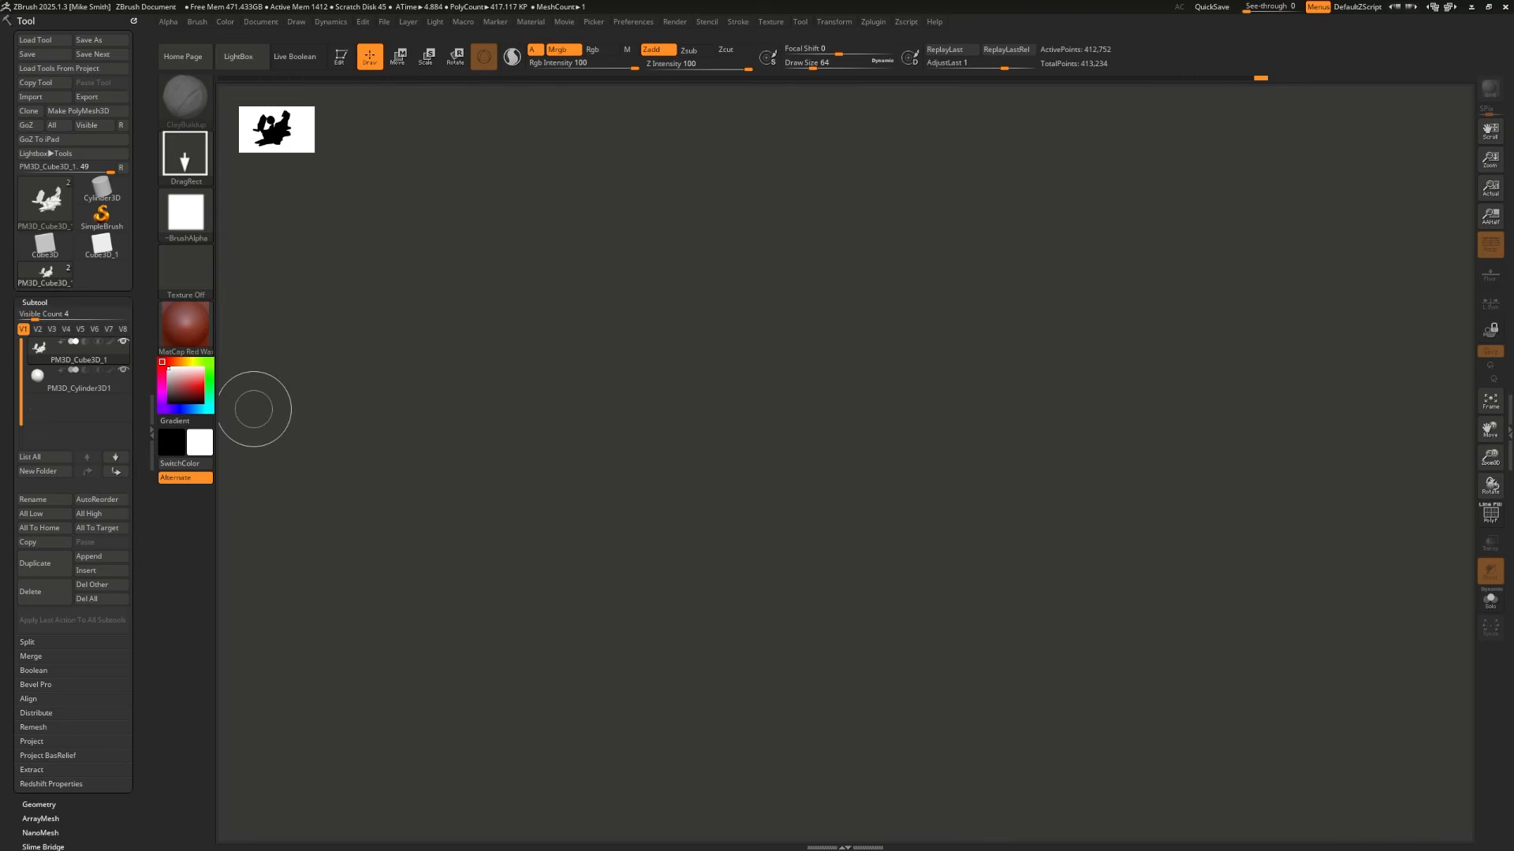
Step: Choose the PM3D_Cube3D_1 tool and draw a large copy of it onto the empty canvas
{"action": "left_click", "coordinate": [45, 201]}
{"action": "mouse_move", "coordinate": [292, 213]}
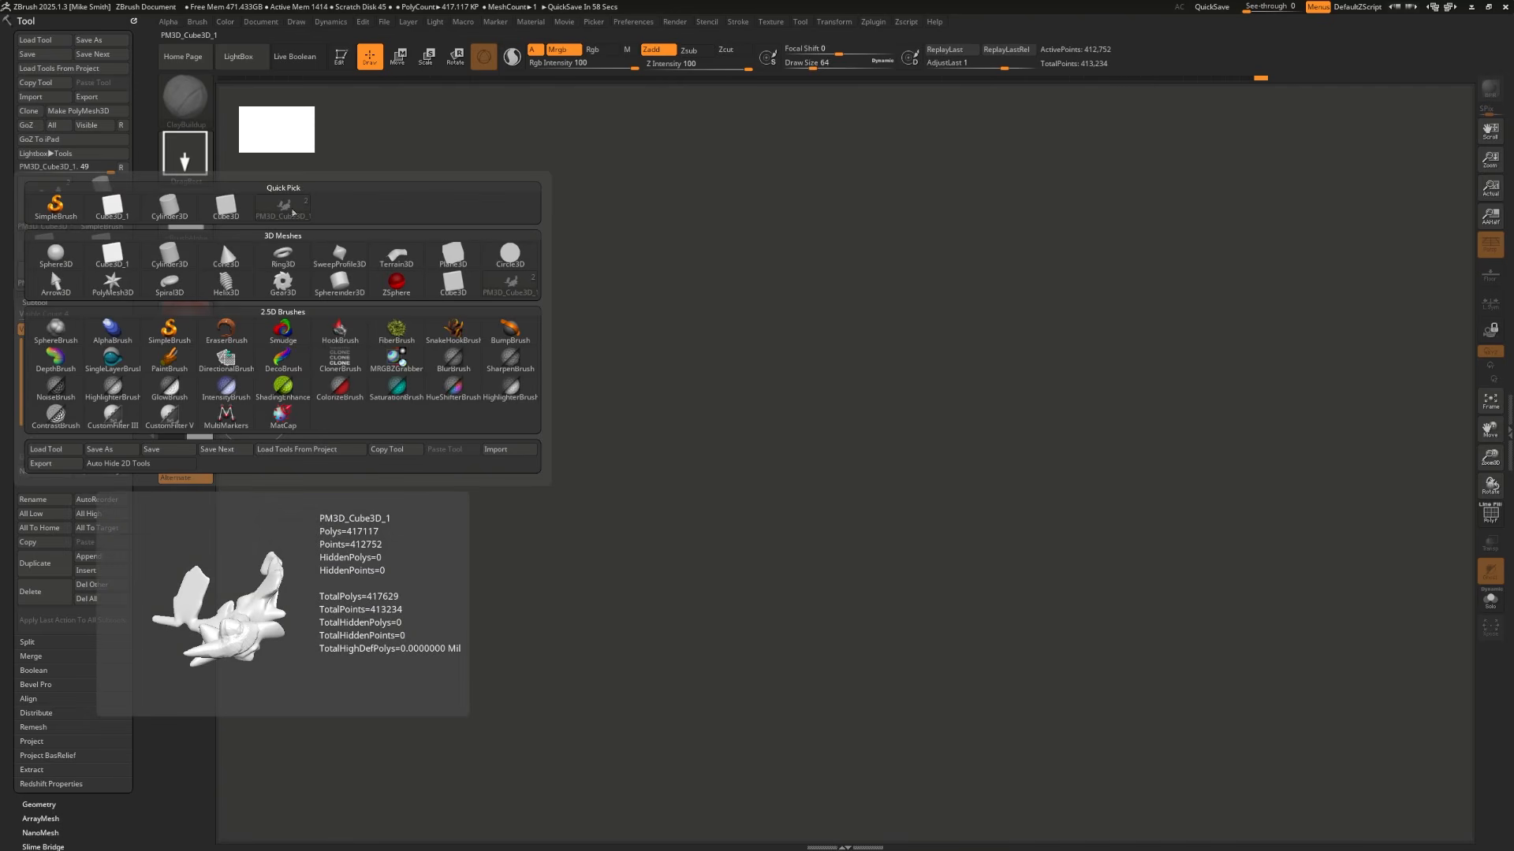
{"action": "left_click", "coordinate": [292, 213]}
{"action": "left_click_drag", "start_coordinate": [784, 399], "coordinate": [842, 643]}
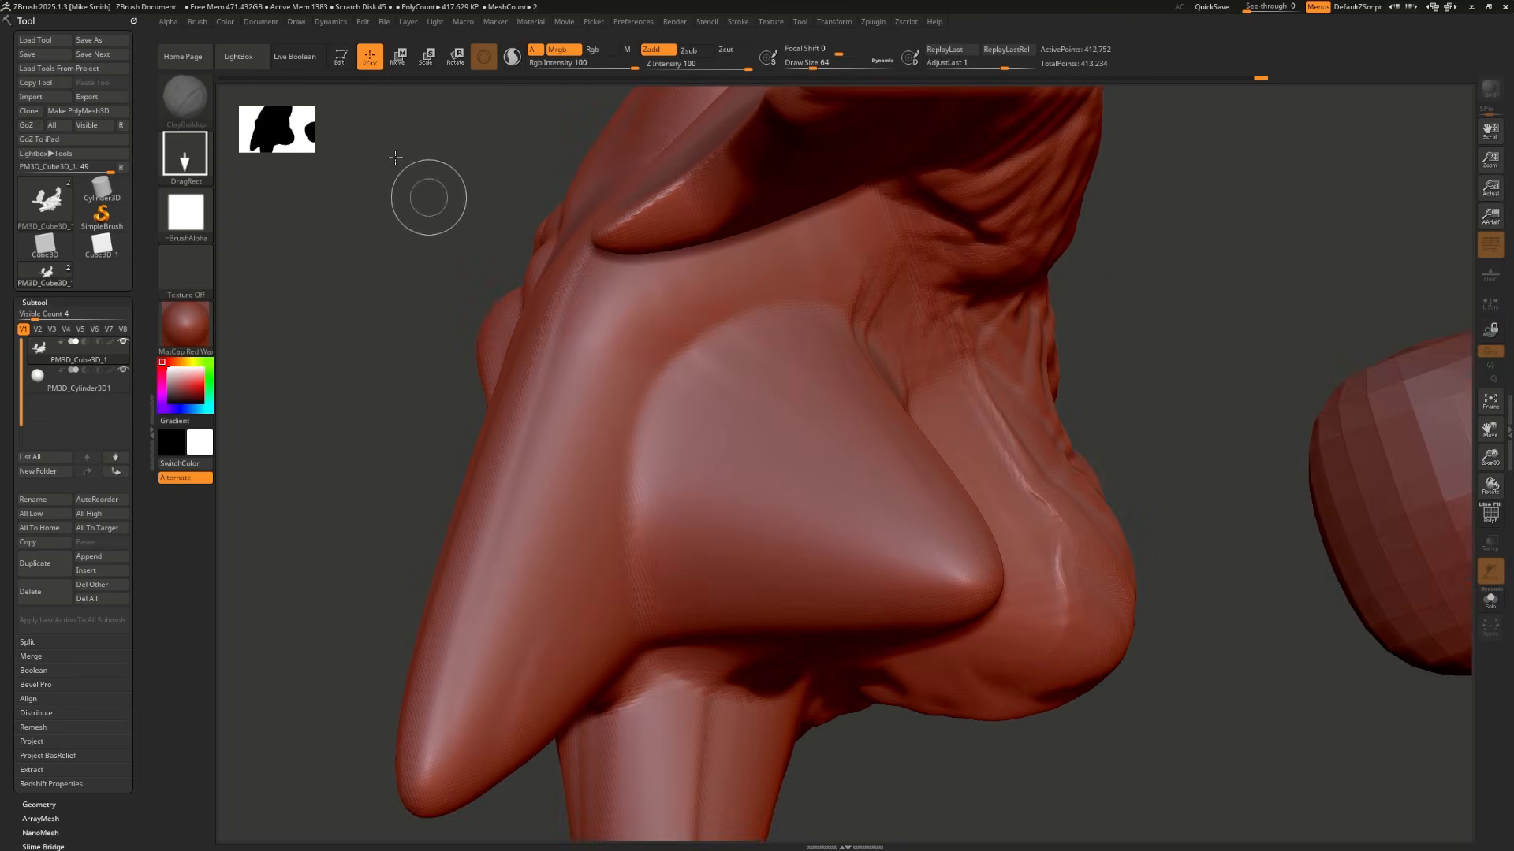
Step: Turn on Edit mode to rotate the drawn model, leave Edit mode again, and clear the canvas
{"action": "left_click", "coordinate": [340, 57]}
{"action": "mouse_move", "coordinate": [422, 351]}
{"action": "left_mouse_down"}
{"action": "mouse_move", "coordinate": [434, 296]}
{"action": "mouse_move", "coordinate": [335, 419]}
{"action": "left_mouse_up"}
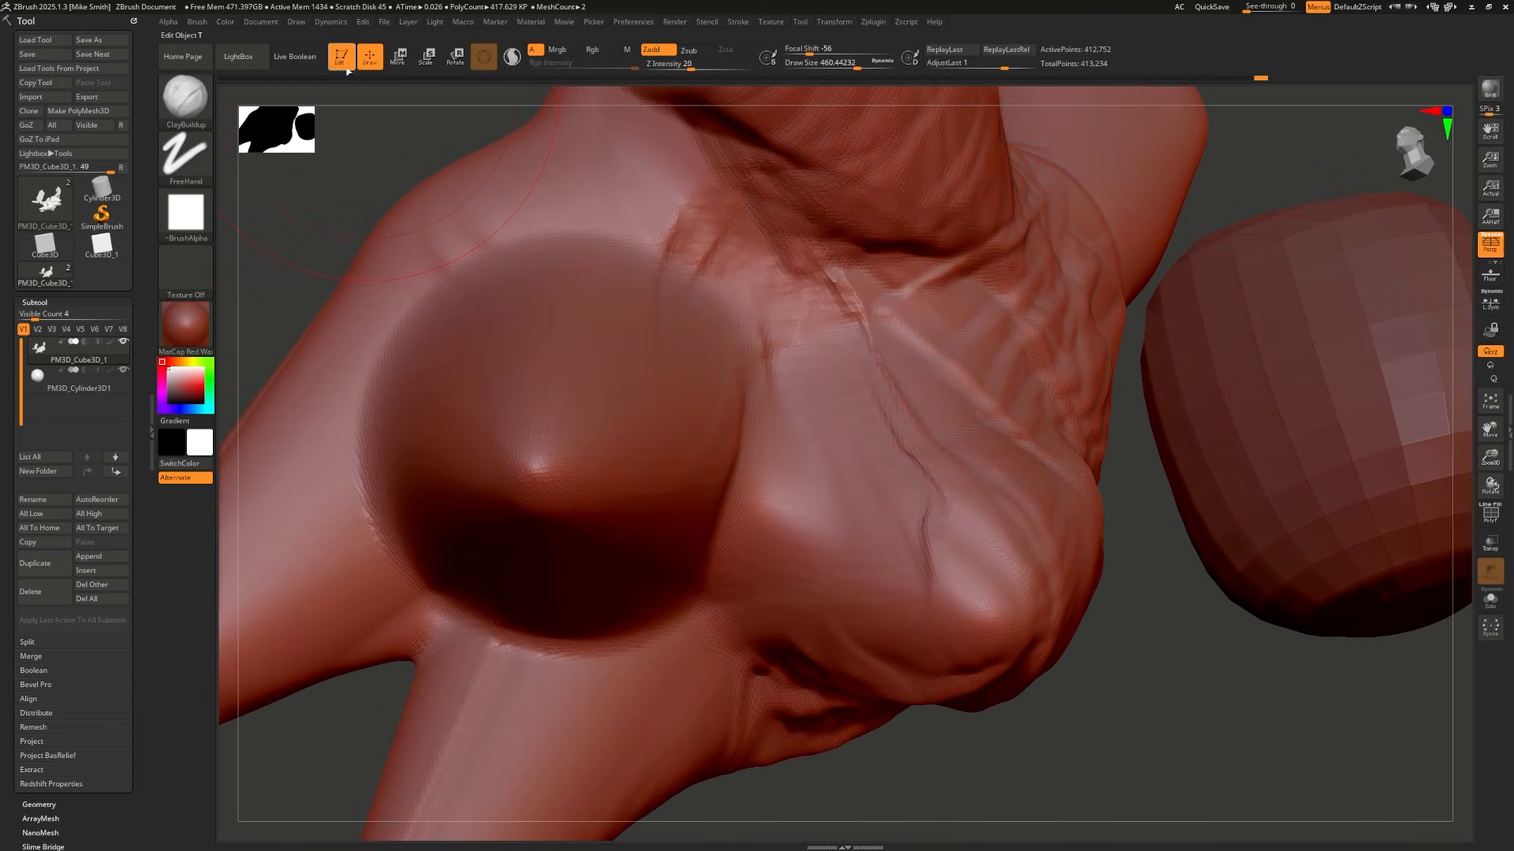
{"action": "left_click", "coordinate": [343, 60]}
{"action": "left_click", "coordinate": [246, 85]}
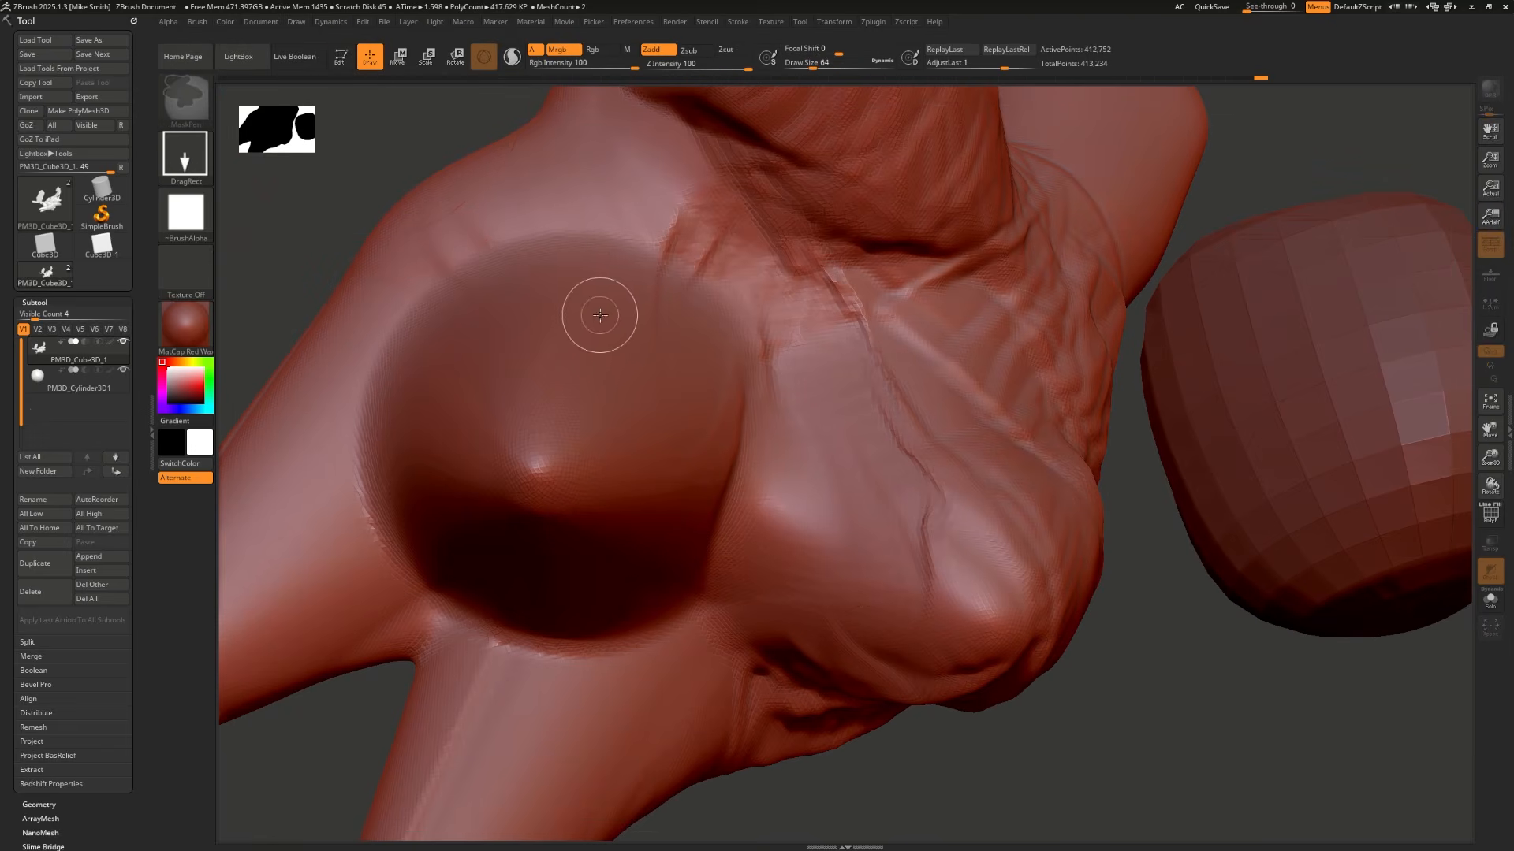
{"action": "key", "text": "ctrl+n"}
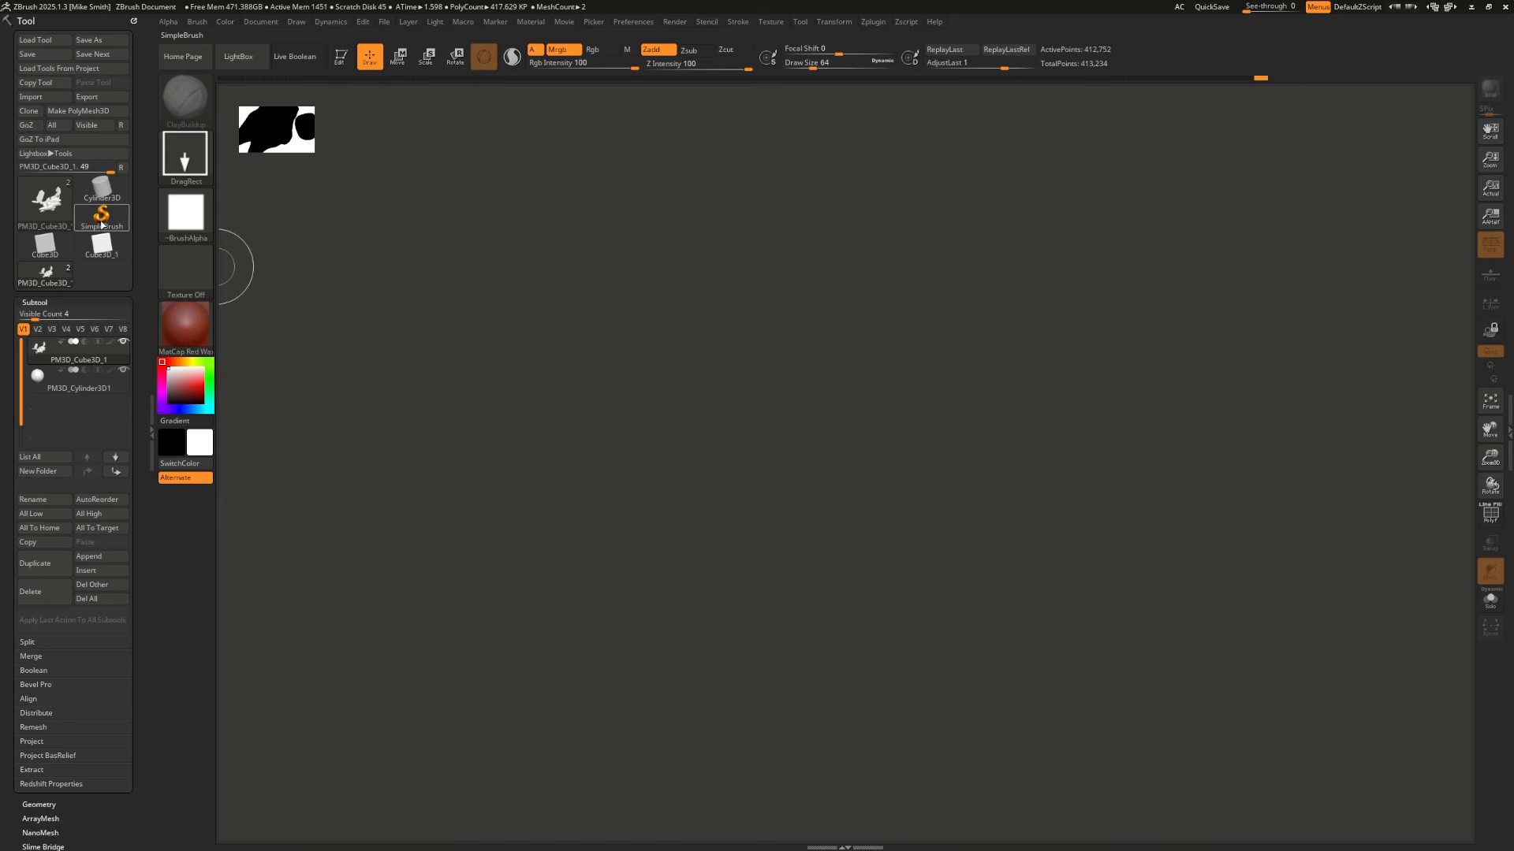
Step: Switch between the SimpleBrush and PM3D_Cube3D_1 tools, and import the FantasySword model with SimpleBrush active
{"action": "left_click", "coordinate": [90, 226]}
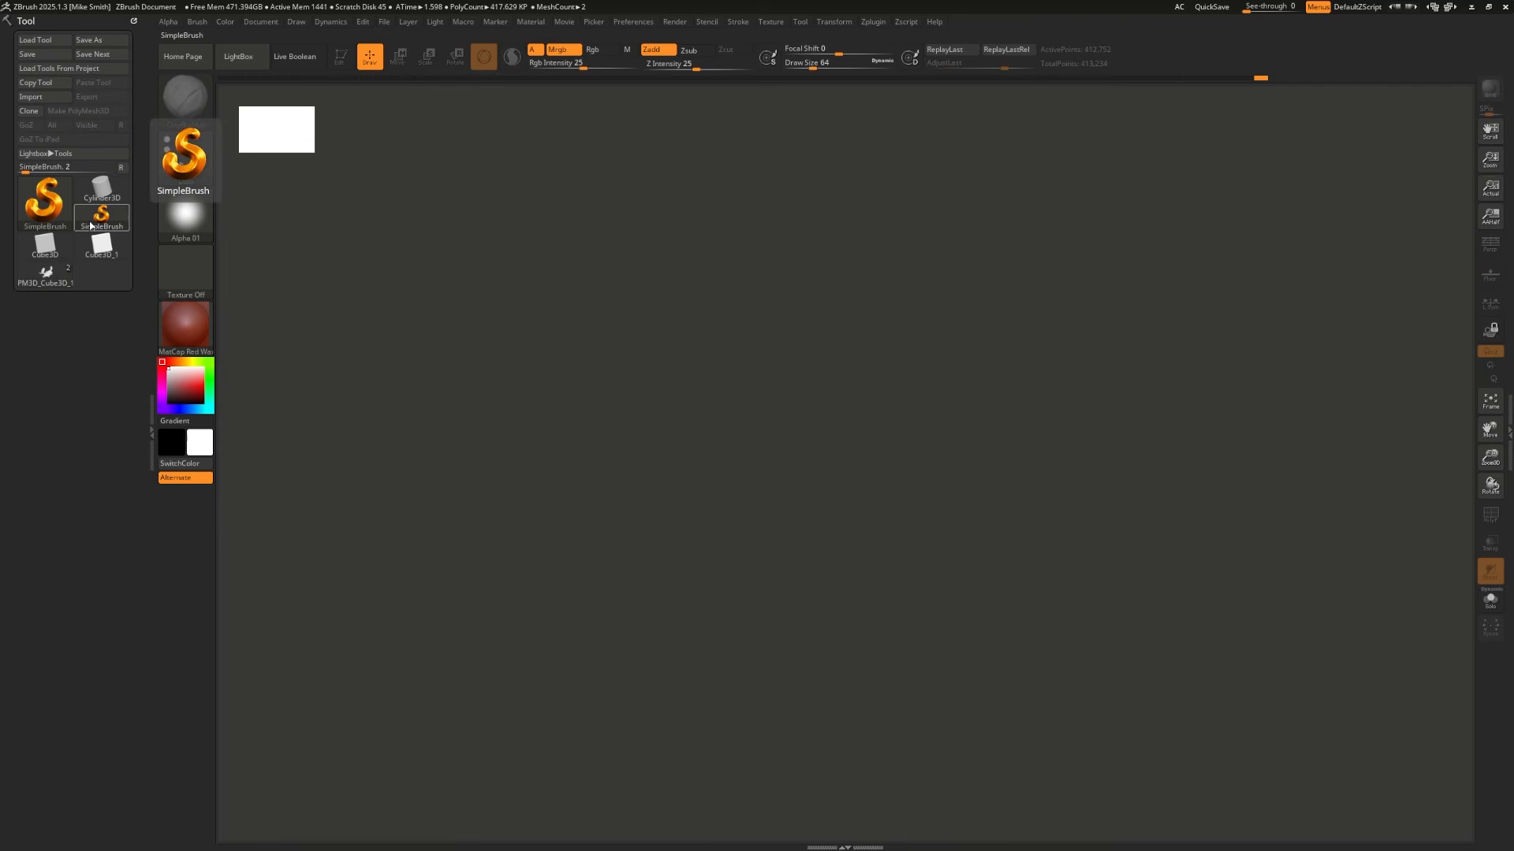
{"action": "left_click", "coordinate": [46, 272]}
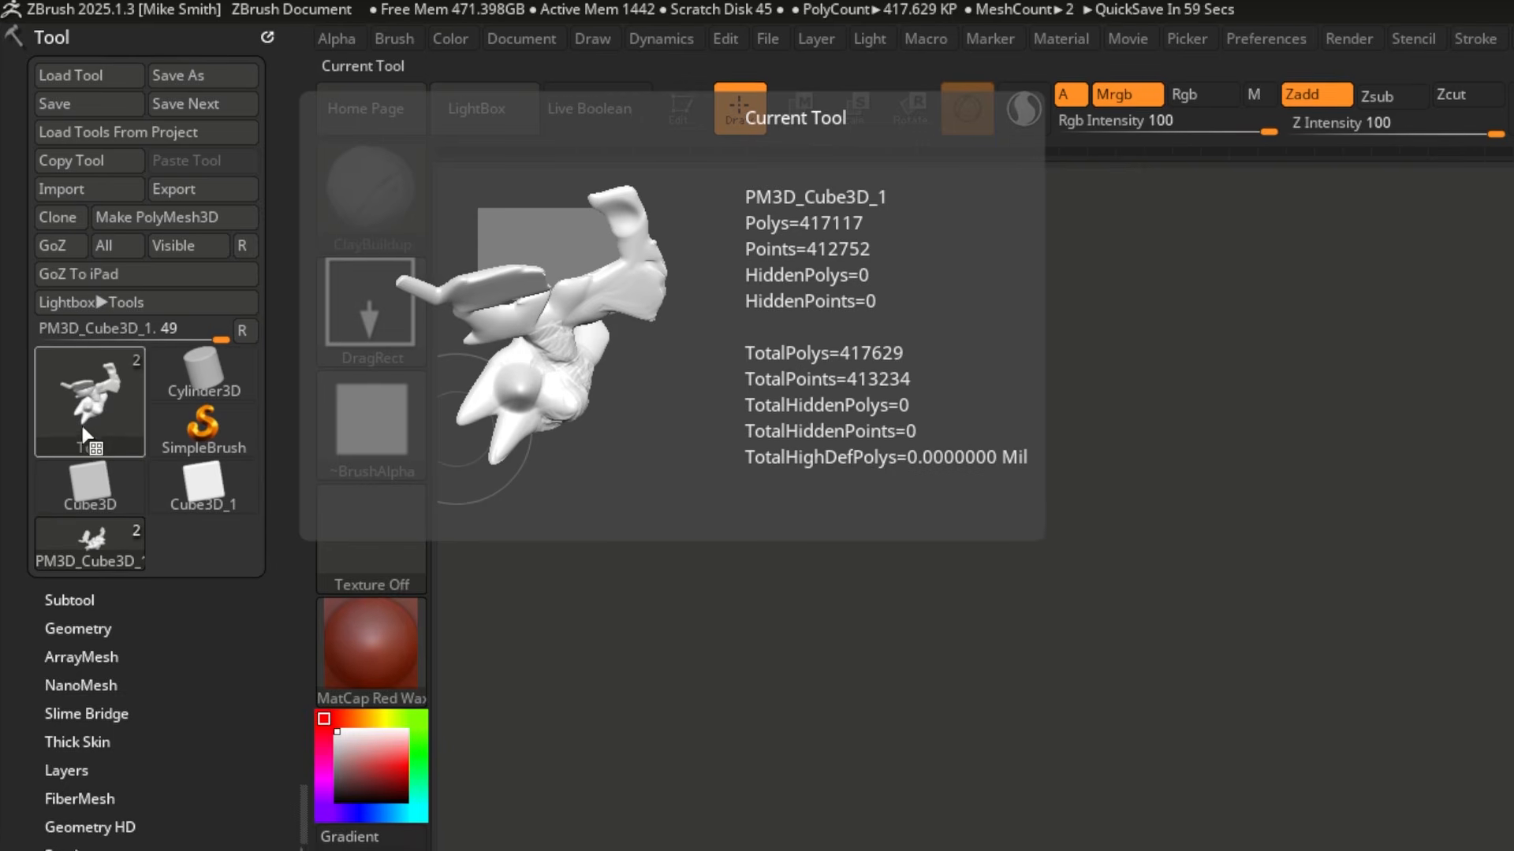
{"action": "left_click", "coordinate": [201, 438]}
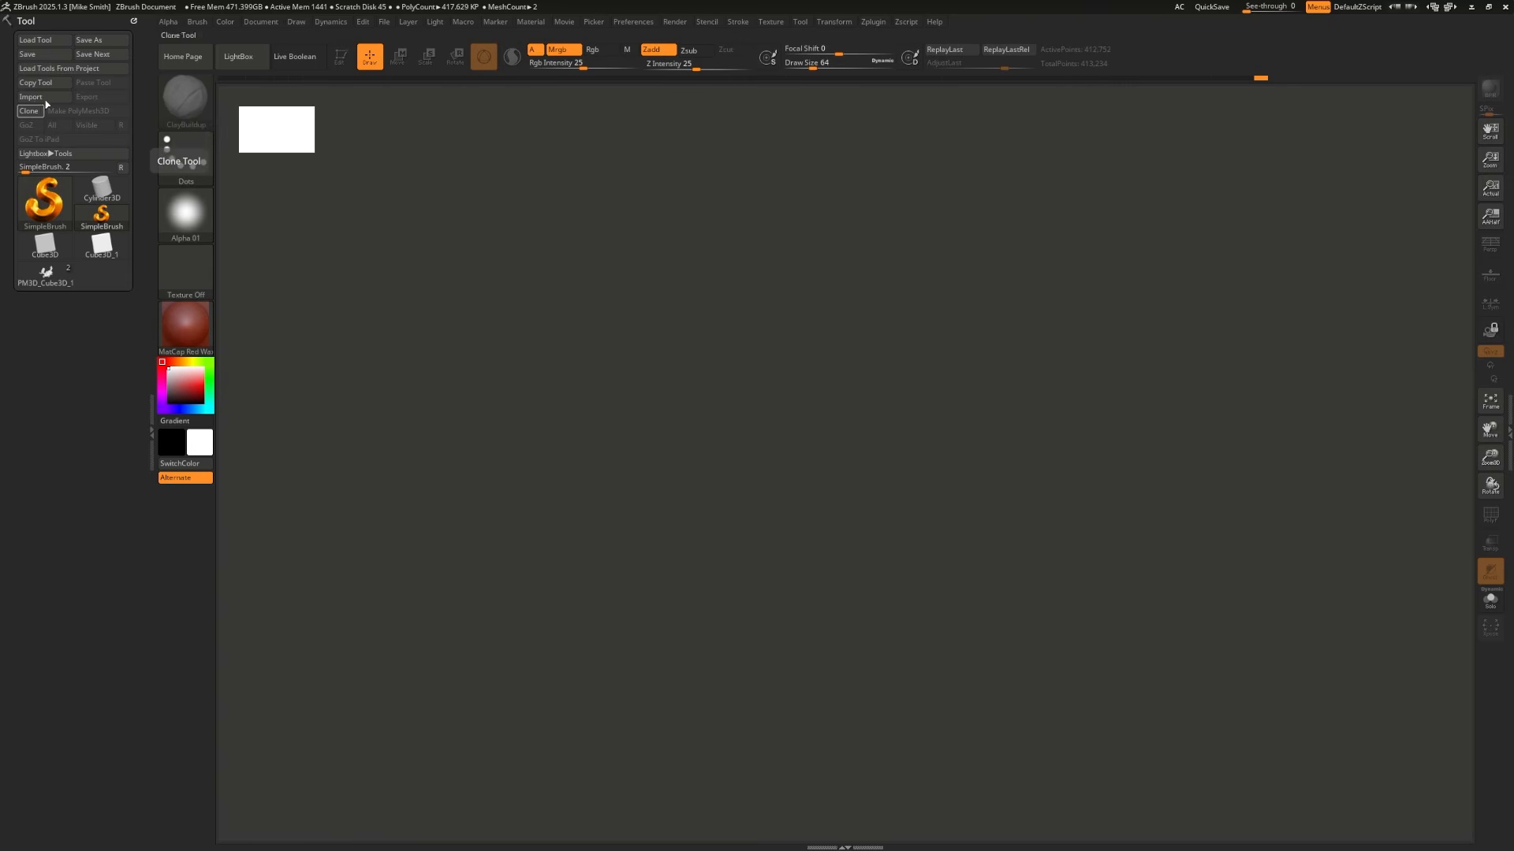
{"action": "left_click", "coordinate": [46, 97]}
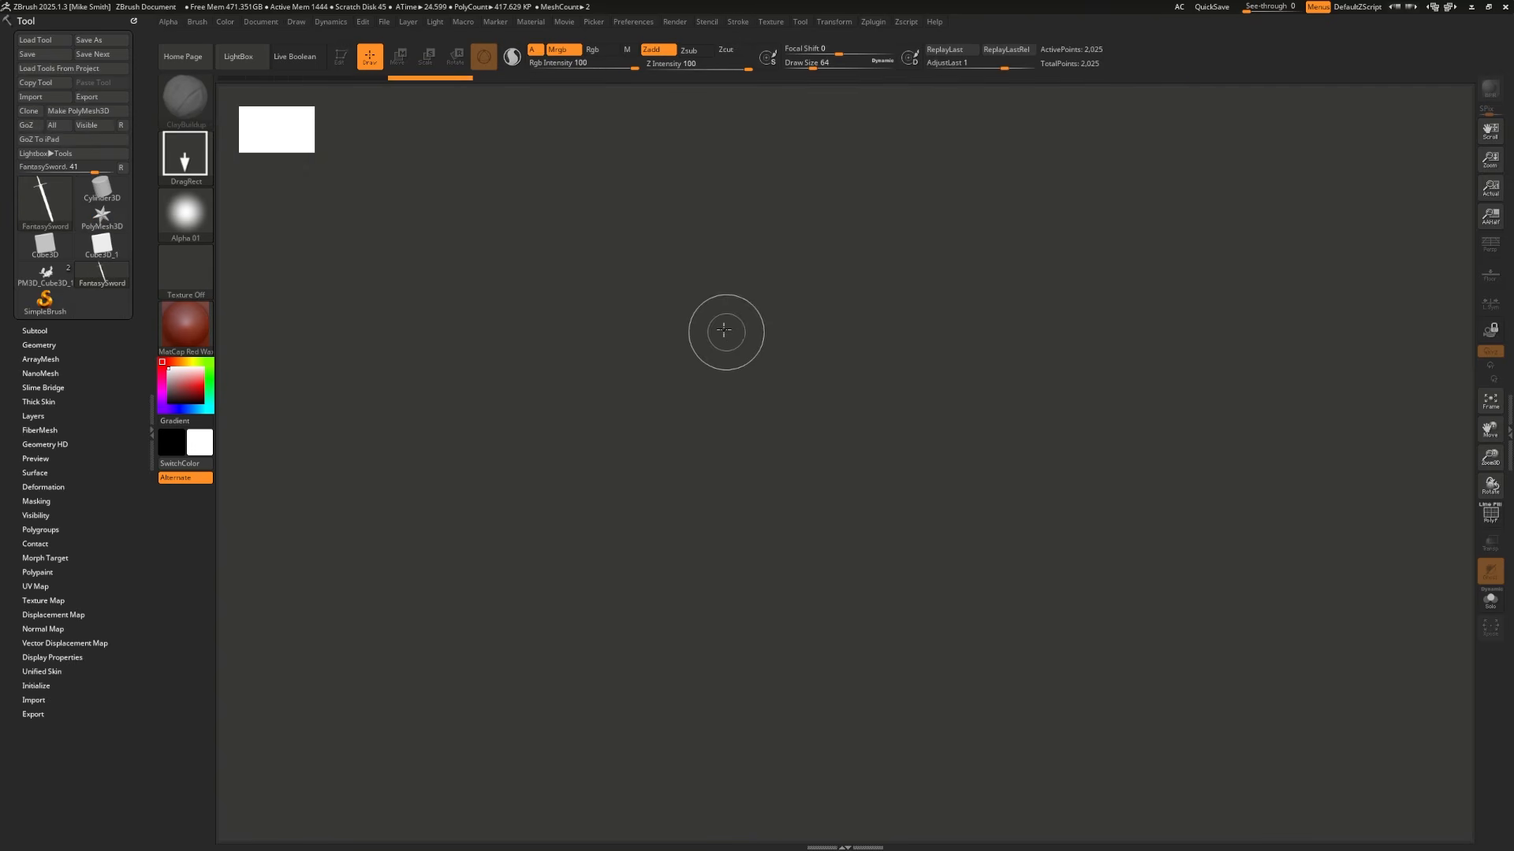
Step: Draw the FantasySword onto the empty canvas, enter Edit mode, and frame the whole sword
{"action": "left_click_drag", "start_coordinate": [723, 331], "coordinate": [730, 700]}
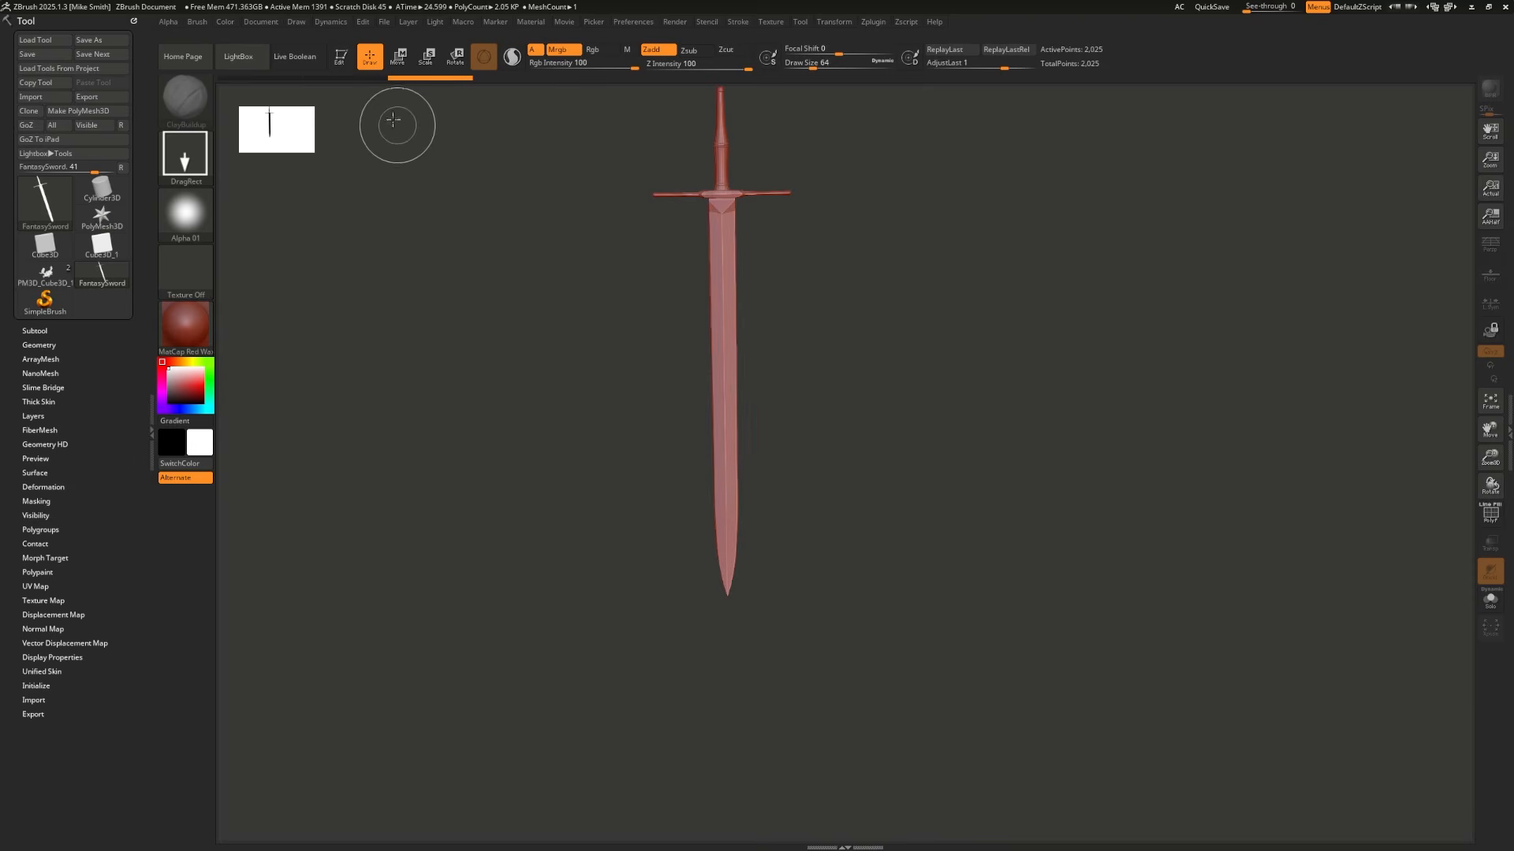
{"action": "left_click", "coordinate": [341, 56]}
{"action": "mouse_move", "coordinate": [449, 418]}
{"action": "left_mouse_down"}
{"action": "mouse_move", "coordinate": [520, 405]}
{"action": "mouse_move", "coordinate": [473, 412]}
{"action": "left_mouse_up"}
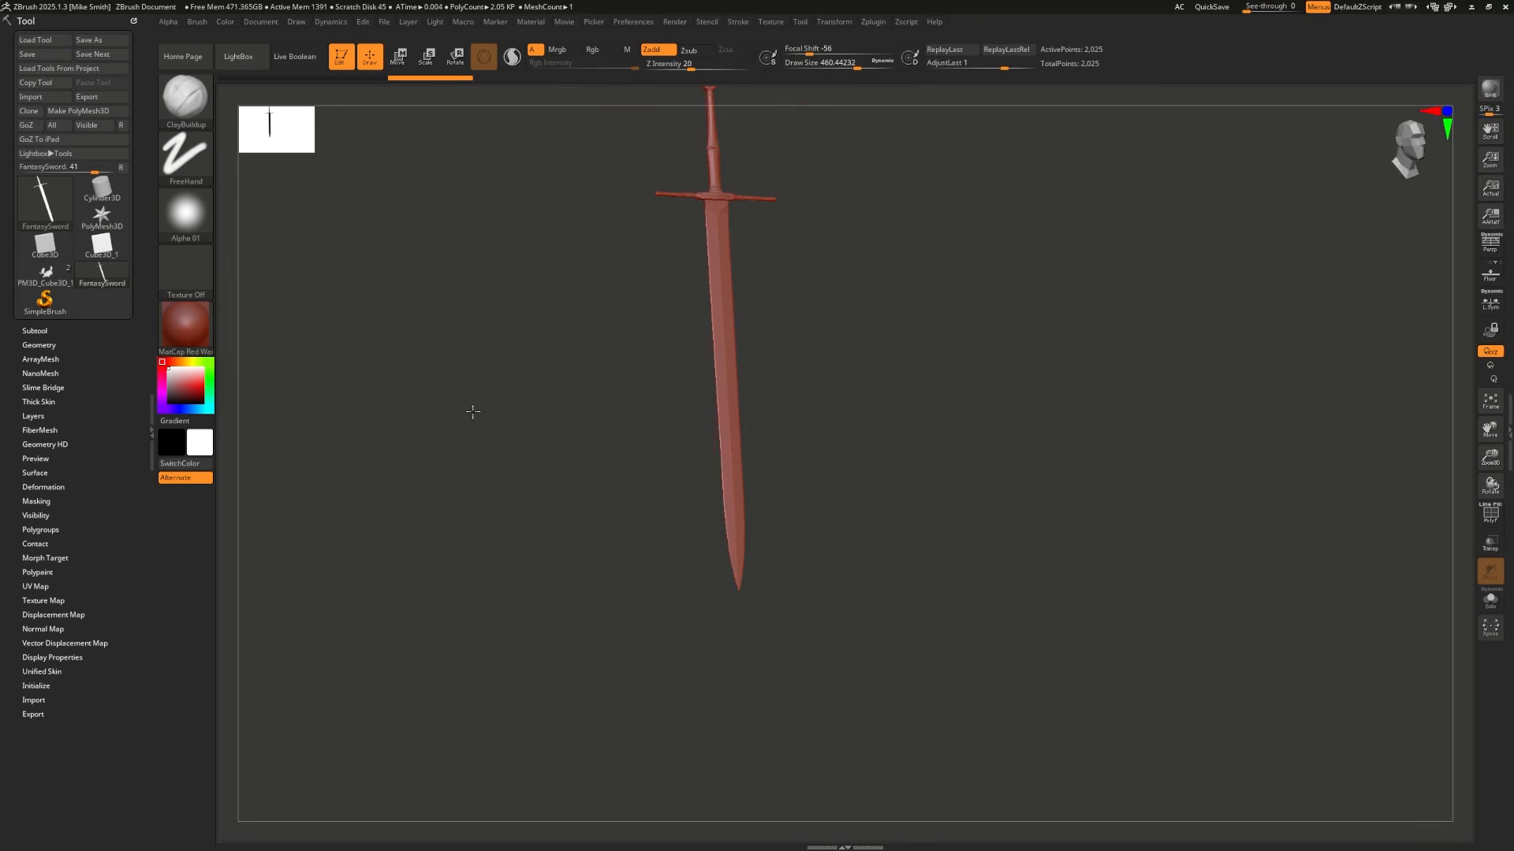
{"action": "key", "text": "f"}
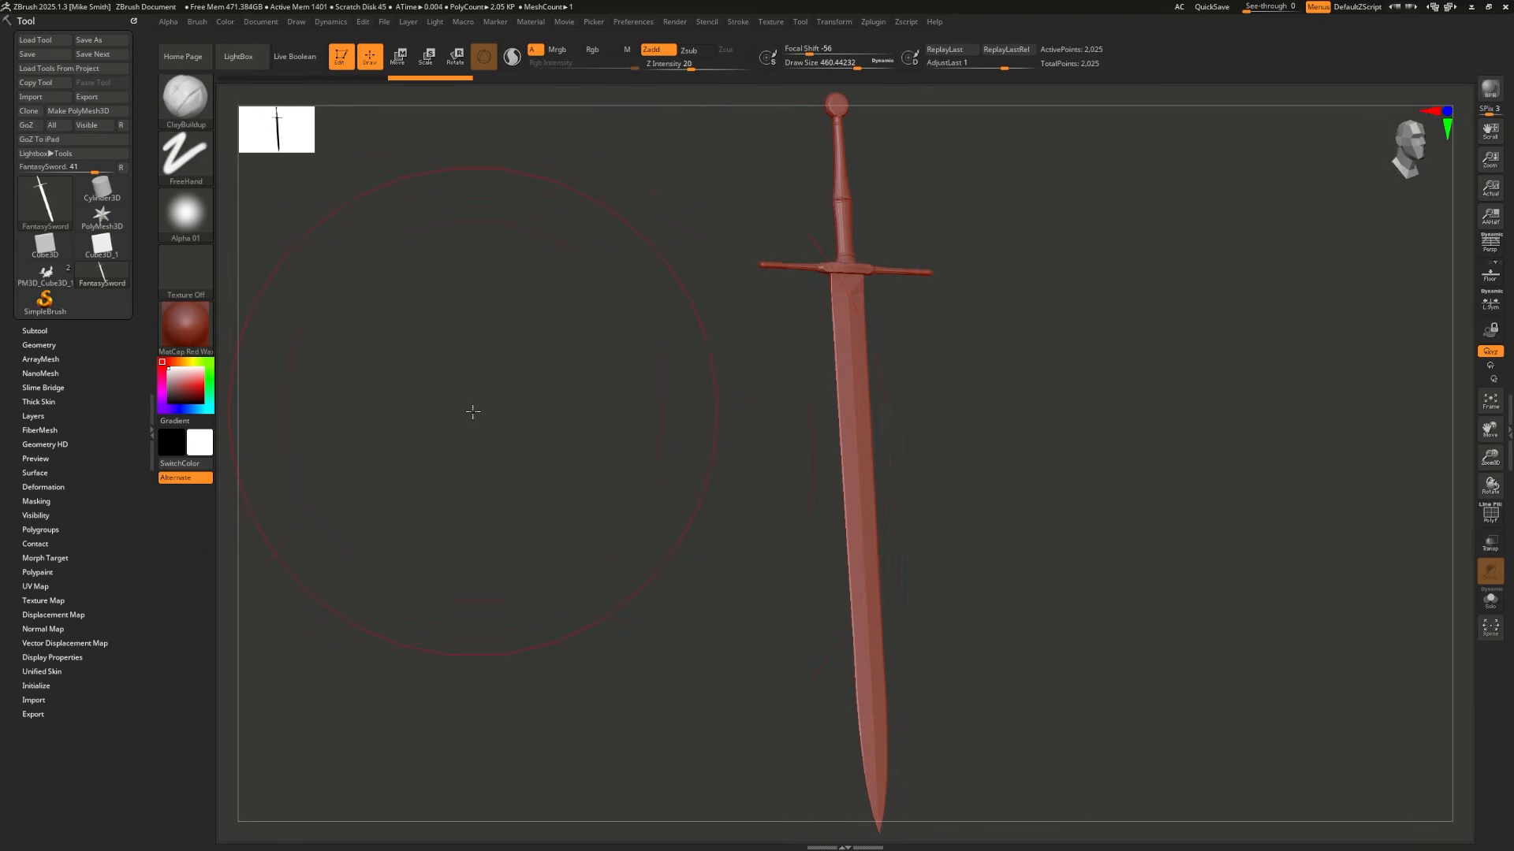
Step: Turn on perspective for the sword and snap it to a straight front view
{"action": "left_click_drag", "start_coordinate": [575, 500], "coordinate": [561, 439]}
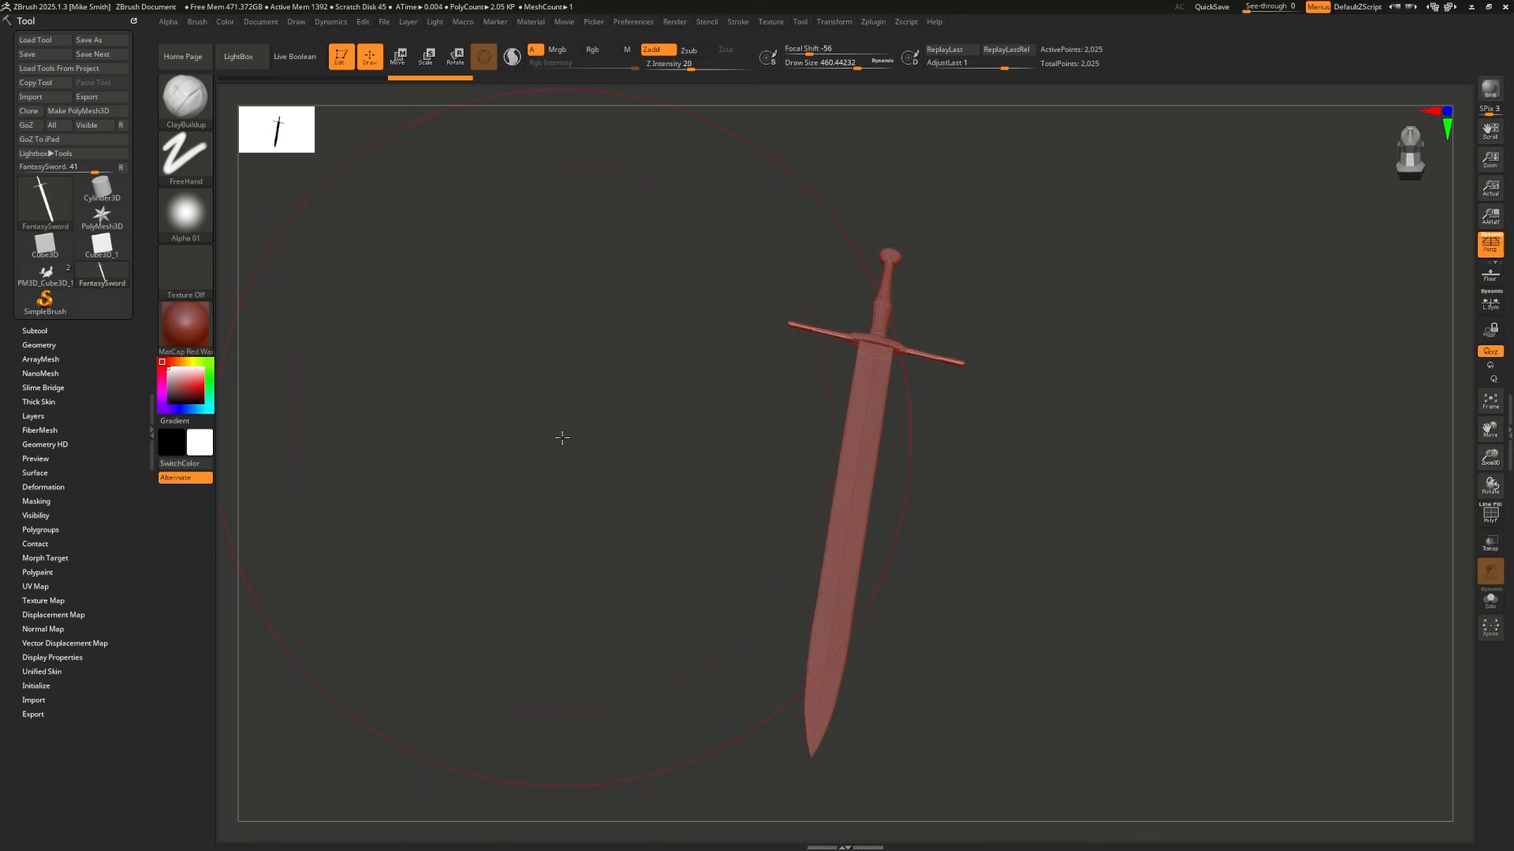
{"action": "left_click", "coordinate": [1491, 244]}
{"action": "left_click_drag", "start_coordinate": [681, 470], "coordinate": [663, 504], "text": "shift"}
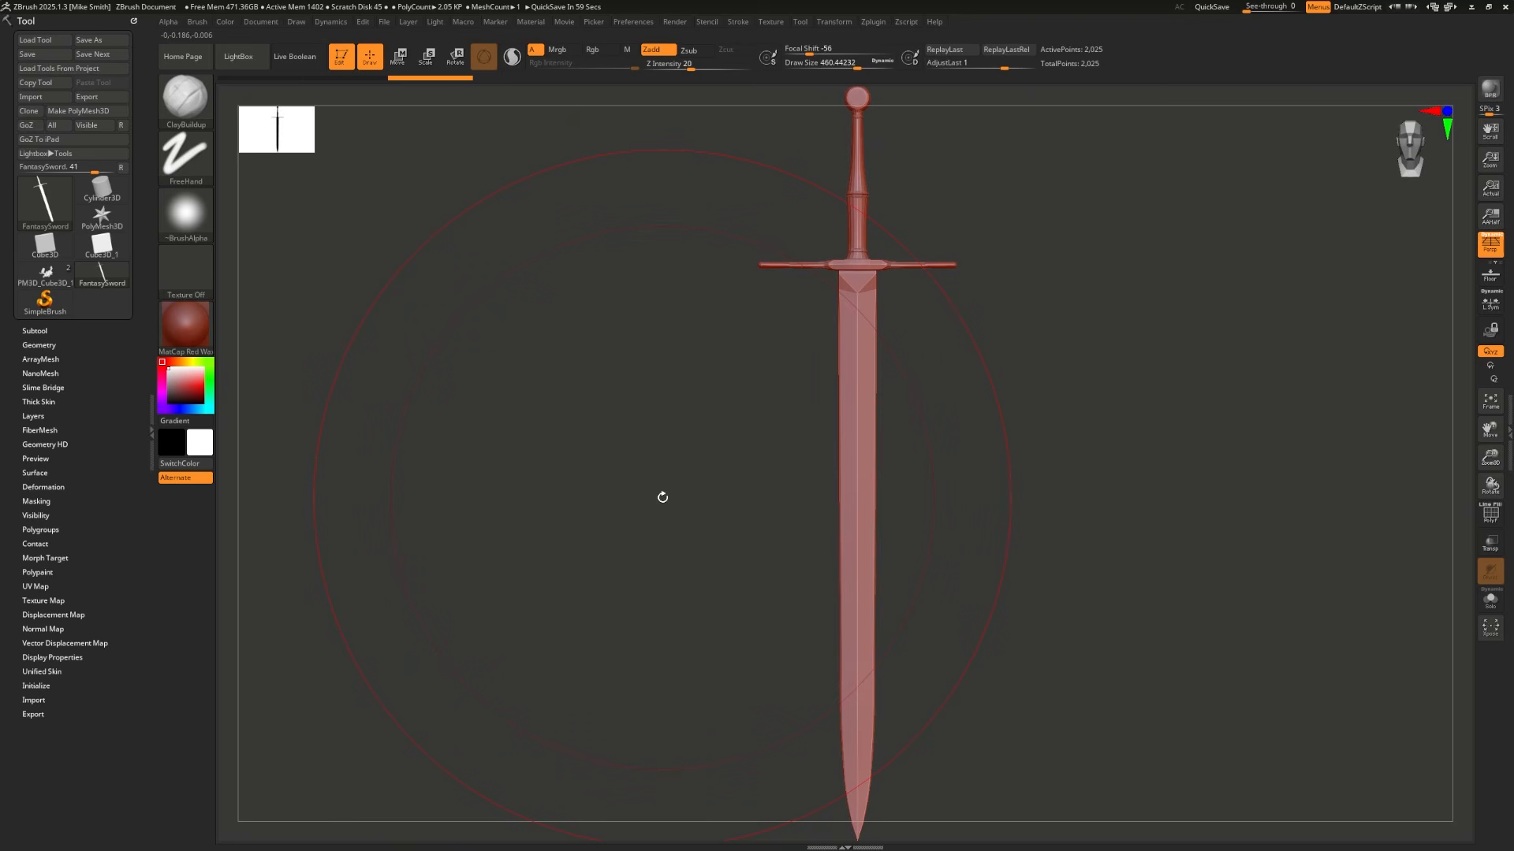
Step: Show the PolyFrame on the sword and examine the polygroups around the crossguard, grip and blade
{"action": "key", "text": "shift+f"}
{"action": "left_click_drag", "start_coordinate": [662, 496], "coordinate": [1085, 493], "text": "alt"}
{"action": "mouse_move", "coordinate": [1055, 405]}
{"action": "left_mouse_down", "text": "alt"}
{"action": "mouse_move", "coordinate": [1069, 492]}
{"action": "mouse_move", "coordinate": [1054, 730]}
{"action": "left_mouse_up", "text": "alt"}
{"action": "left_click_drag", "start_coordinate": [1101, 470], "coordinate": [1131, 837], "text": "alt"}
{"action": "mouse_move", "coordinate": [1027, 352]}
{"action": "left_mouse_down", "text": "alt"}
{"action": "mouse_move", "coordinate": [1005, 629]}
{"action": "mouse_move", "coordinate": [892, 287]}
{"action": "left_mouse_up", "text": "alt"}
{"action": "left_click_drag", "start_coordinate": [667, 626], "coordinate": [643, 356], "text": "alt"}
{"action": "left_click_drag", "start_coordinate": [561, 358], "coordinate": [668, 436]}
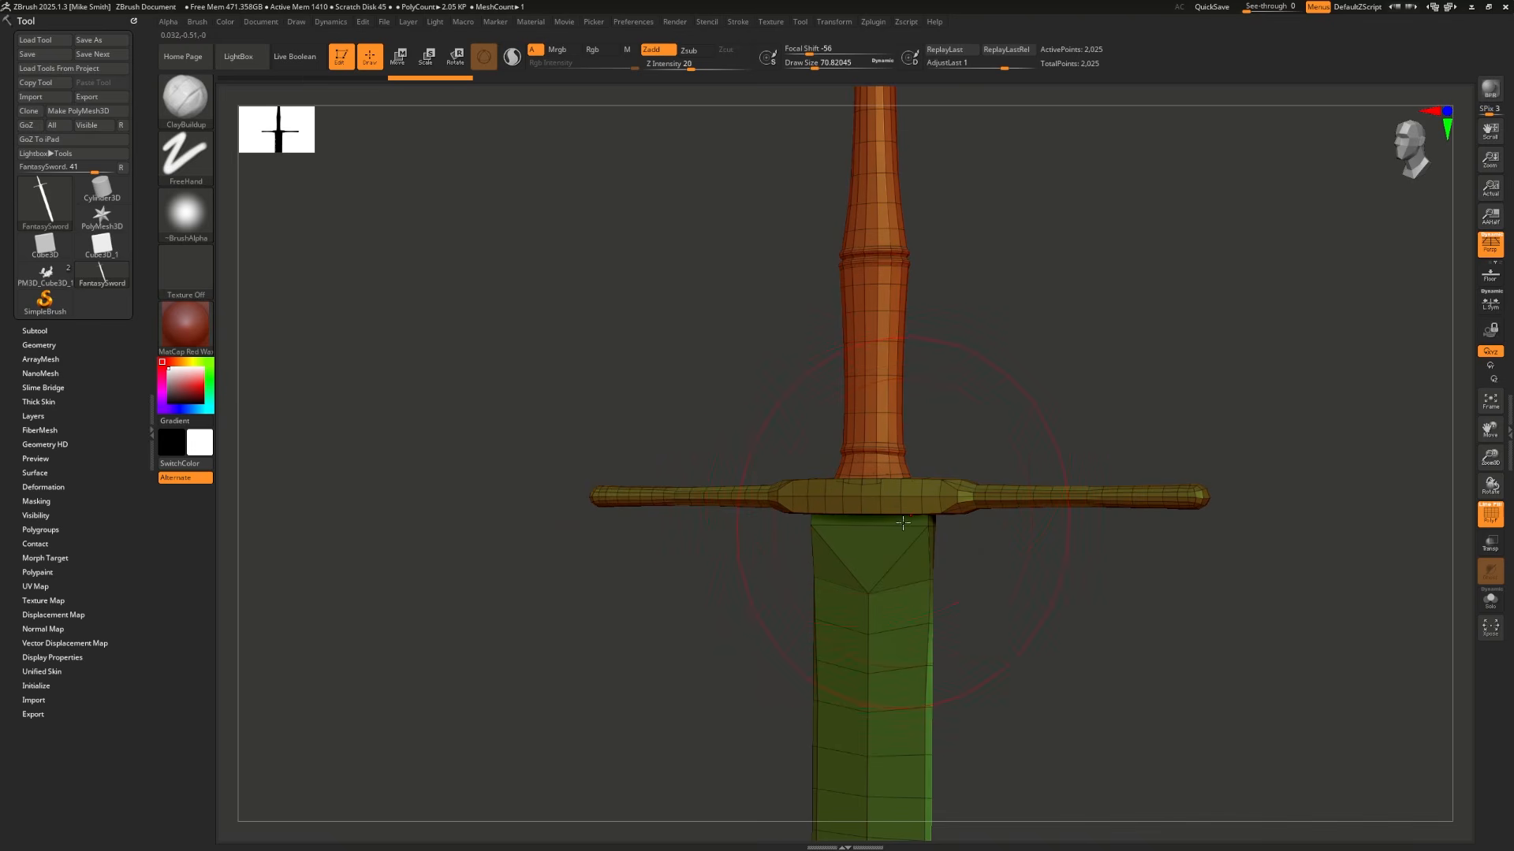
{"action": "left_click_drag", "start_coordinate": [607, 331], "coordinate": [929, 215]}
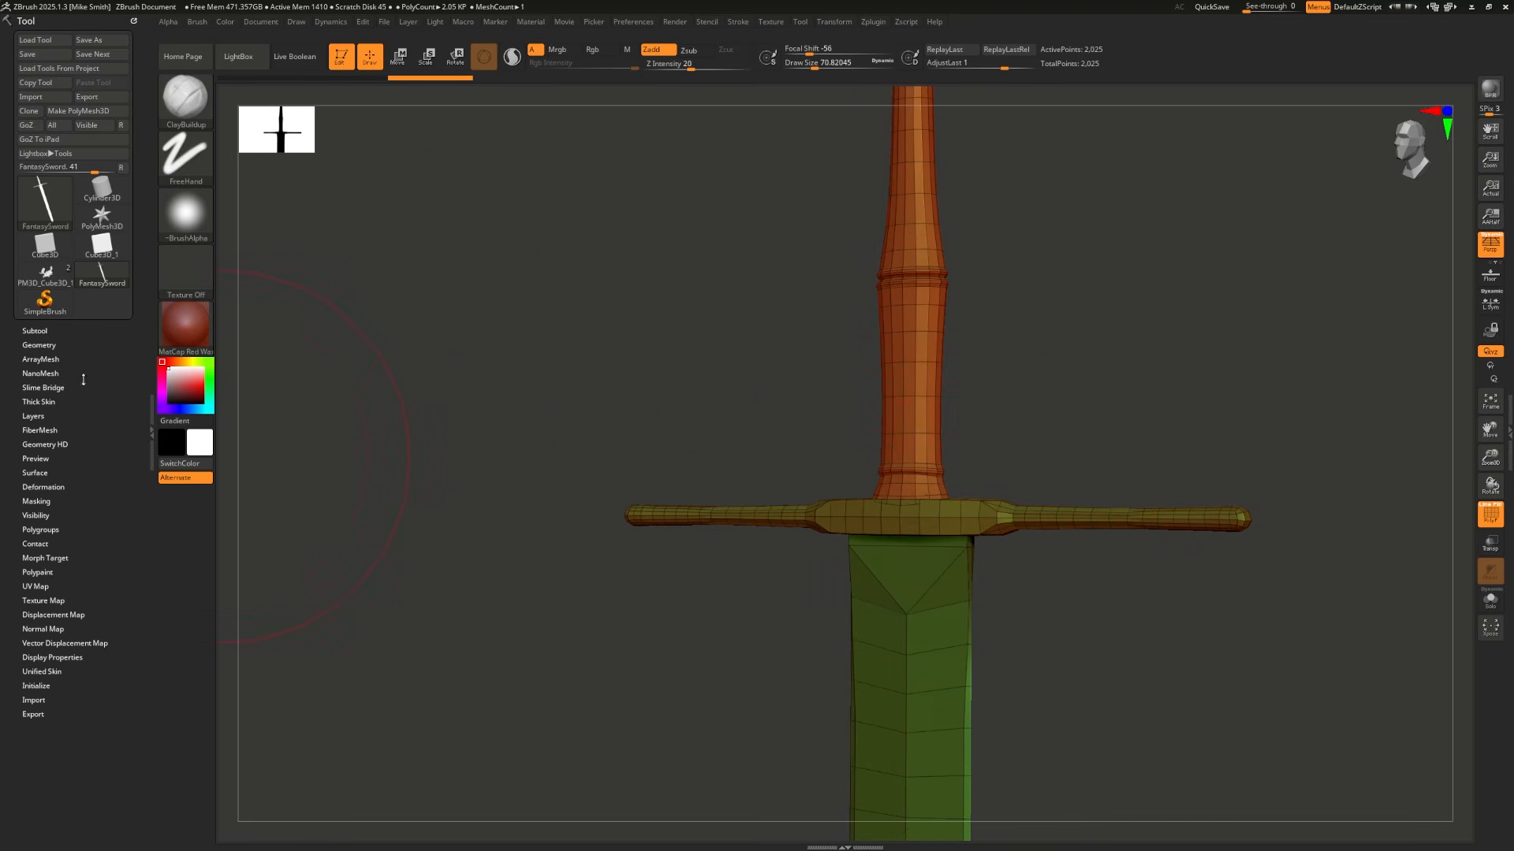
Step: Apply Auto Groups to the sword repeatedly to assign new polygroup colors to its separate parts
{"action": "left_click", "coordinate": [41, 529]}
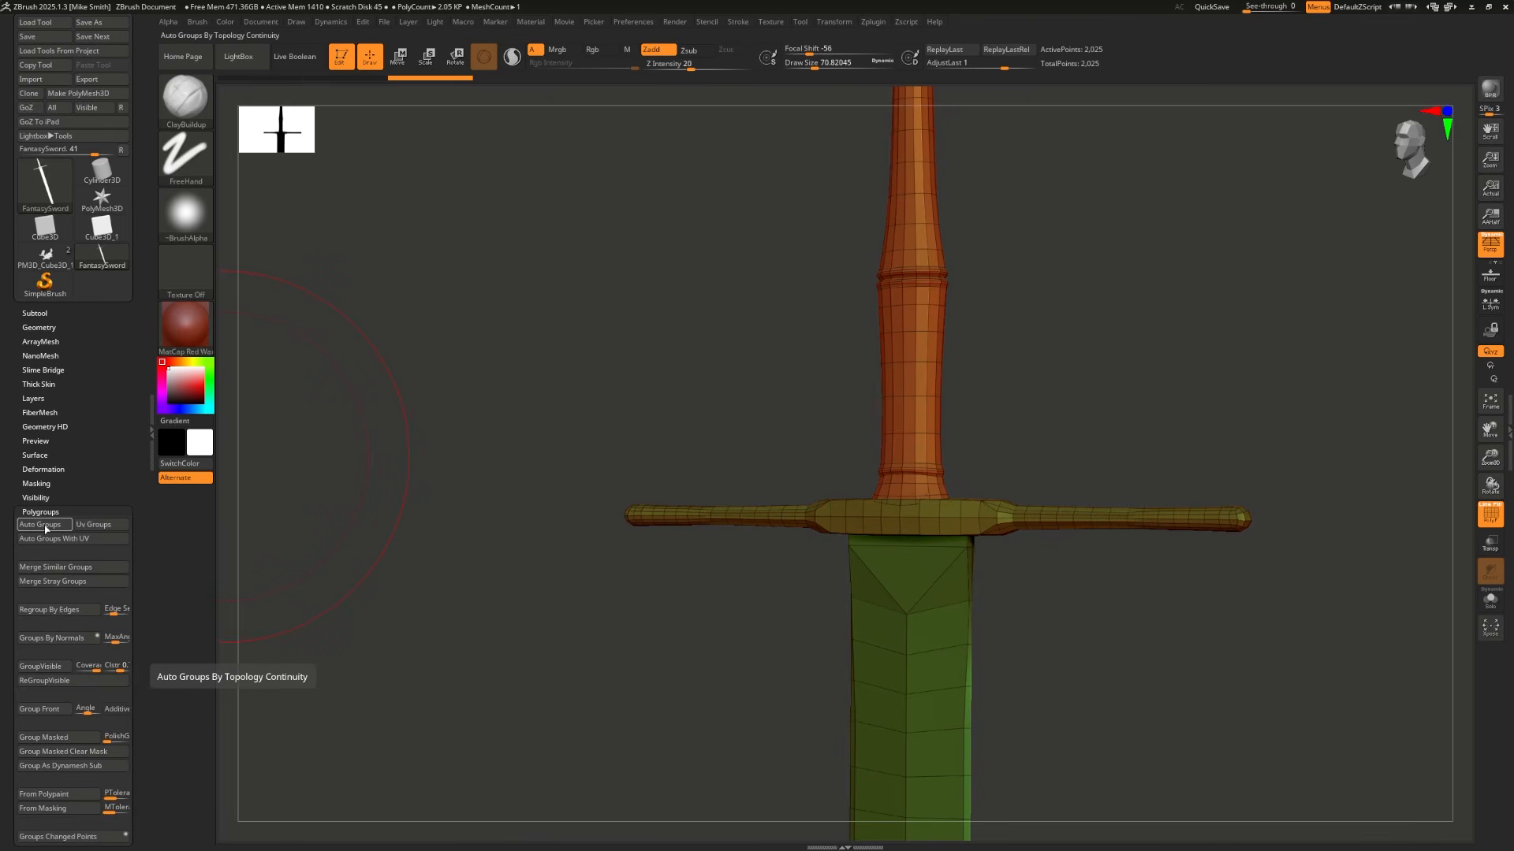
{"action": "left_click", "coordinate": [45, 526]}
{"action": "left_click", "coordinate": [45, 527]}
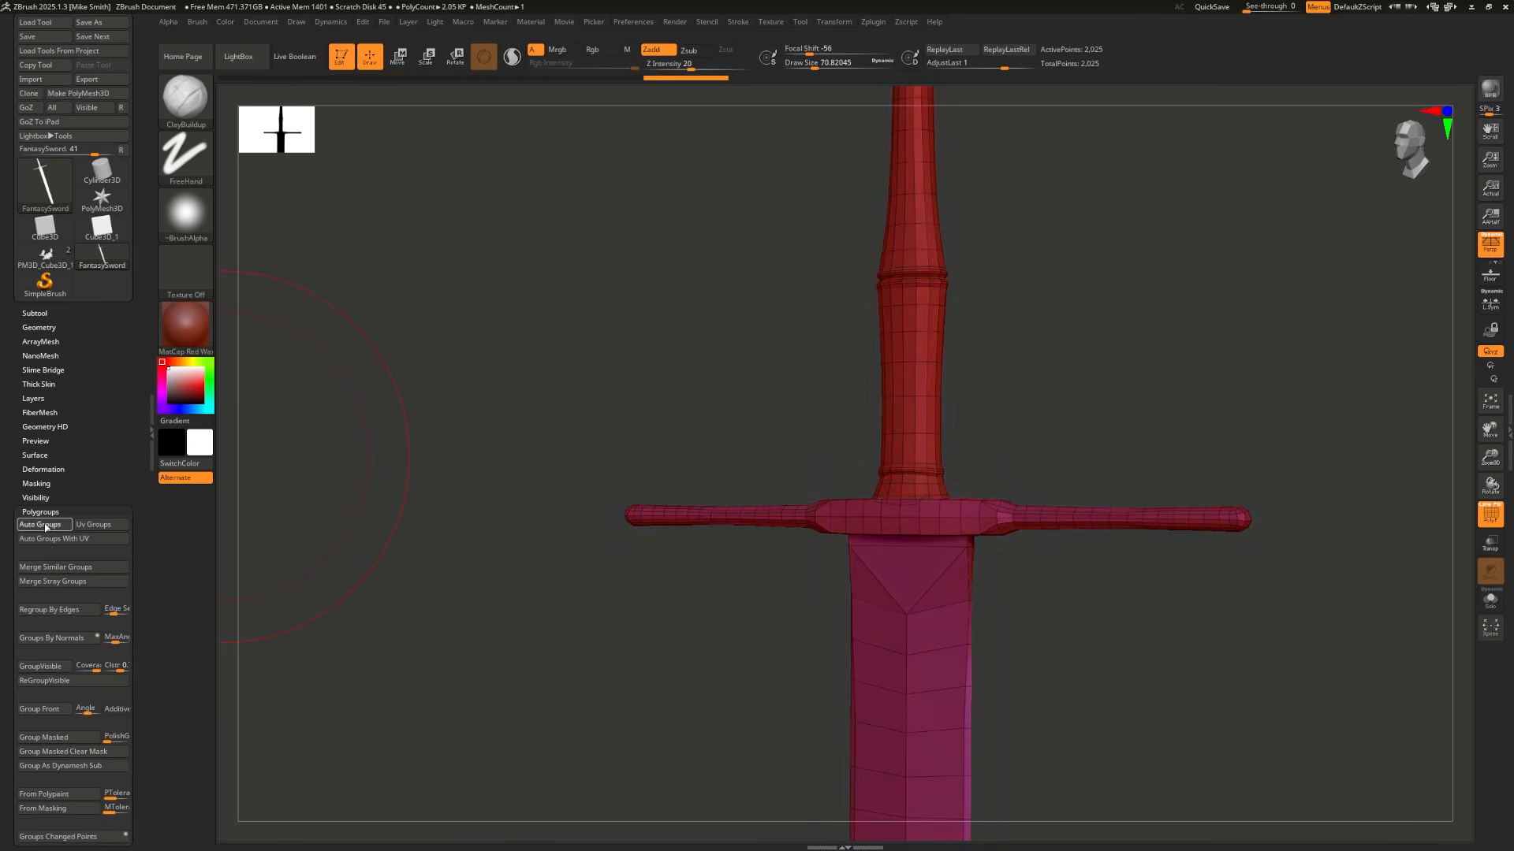
{"action": "left_click", "coordinate": [45, 527]}
{"action": "left_click", "coordinate": [45, 527]}
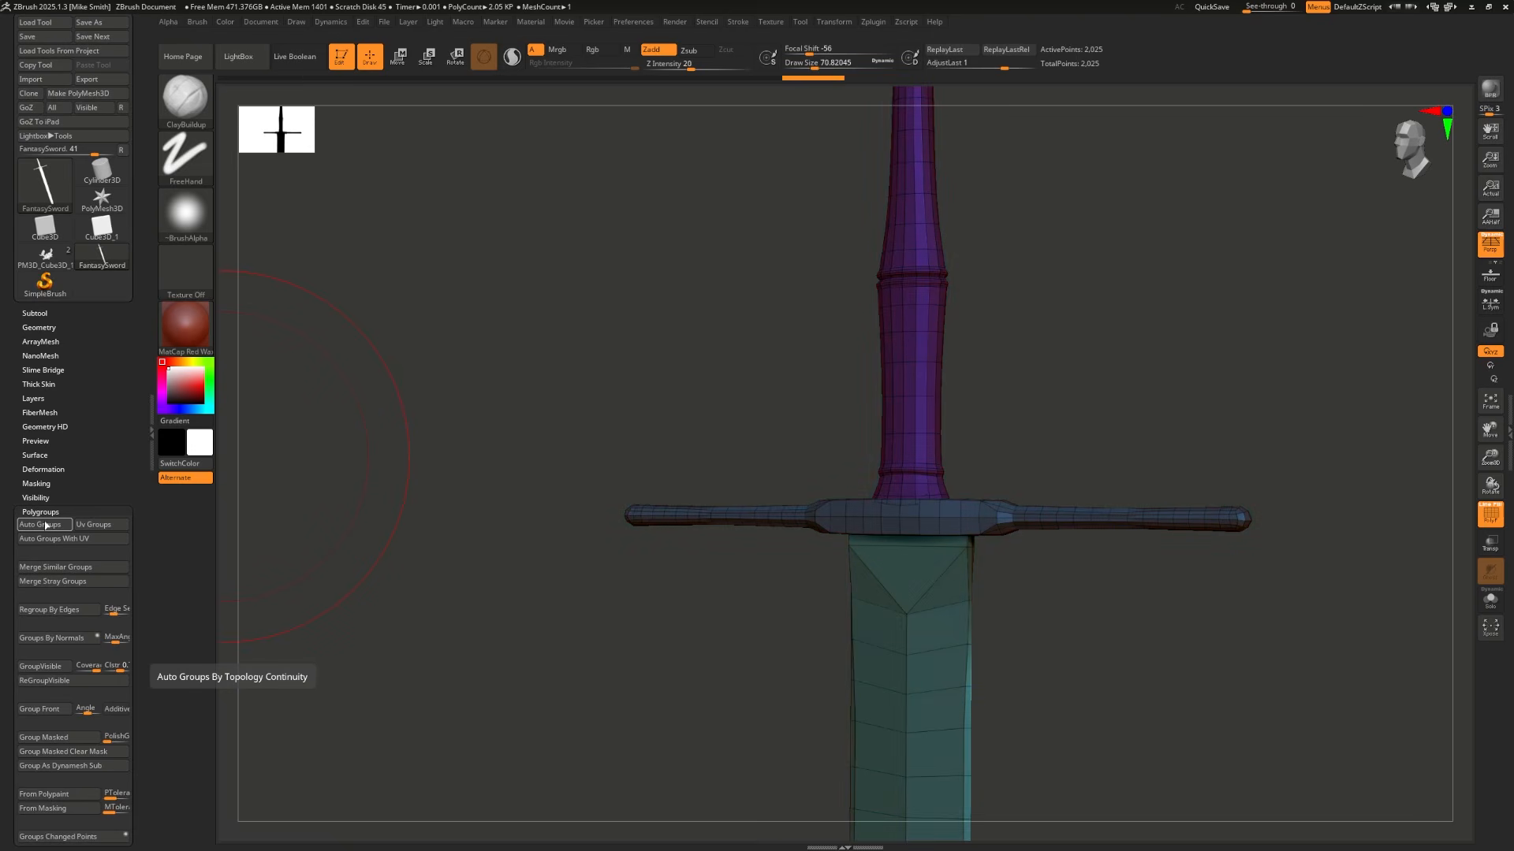
{"action": "left_click", "coordinate": [45, 526]}
{"action": "left_click", "coordinate": [45, 525]}
{"action": "left_click", "coordinate": [45, 524]}
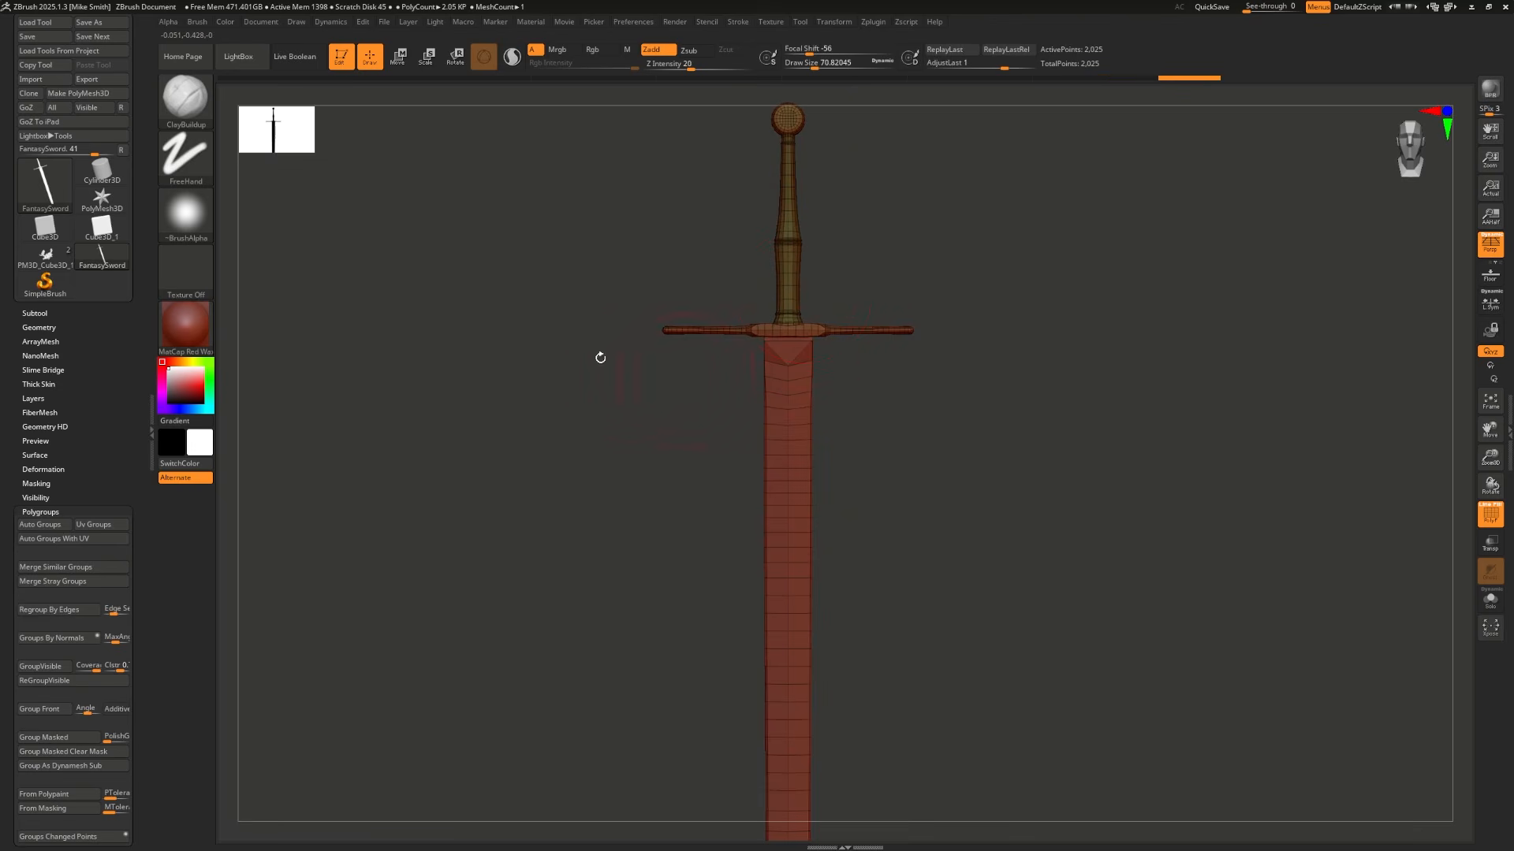
Step: Try pulling the sword's crossguard area sideways with the Move brush at a draw size of about 136, and undo the distortion
{"action": "key", "text": "b"}
{"action": "key", "text": "m"}
{"action": "key", "text": "v"}
{"action": "key", "text": "s"}
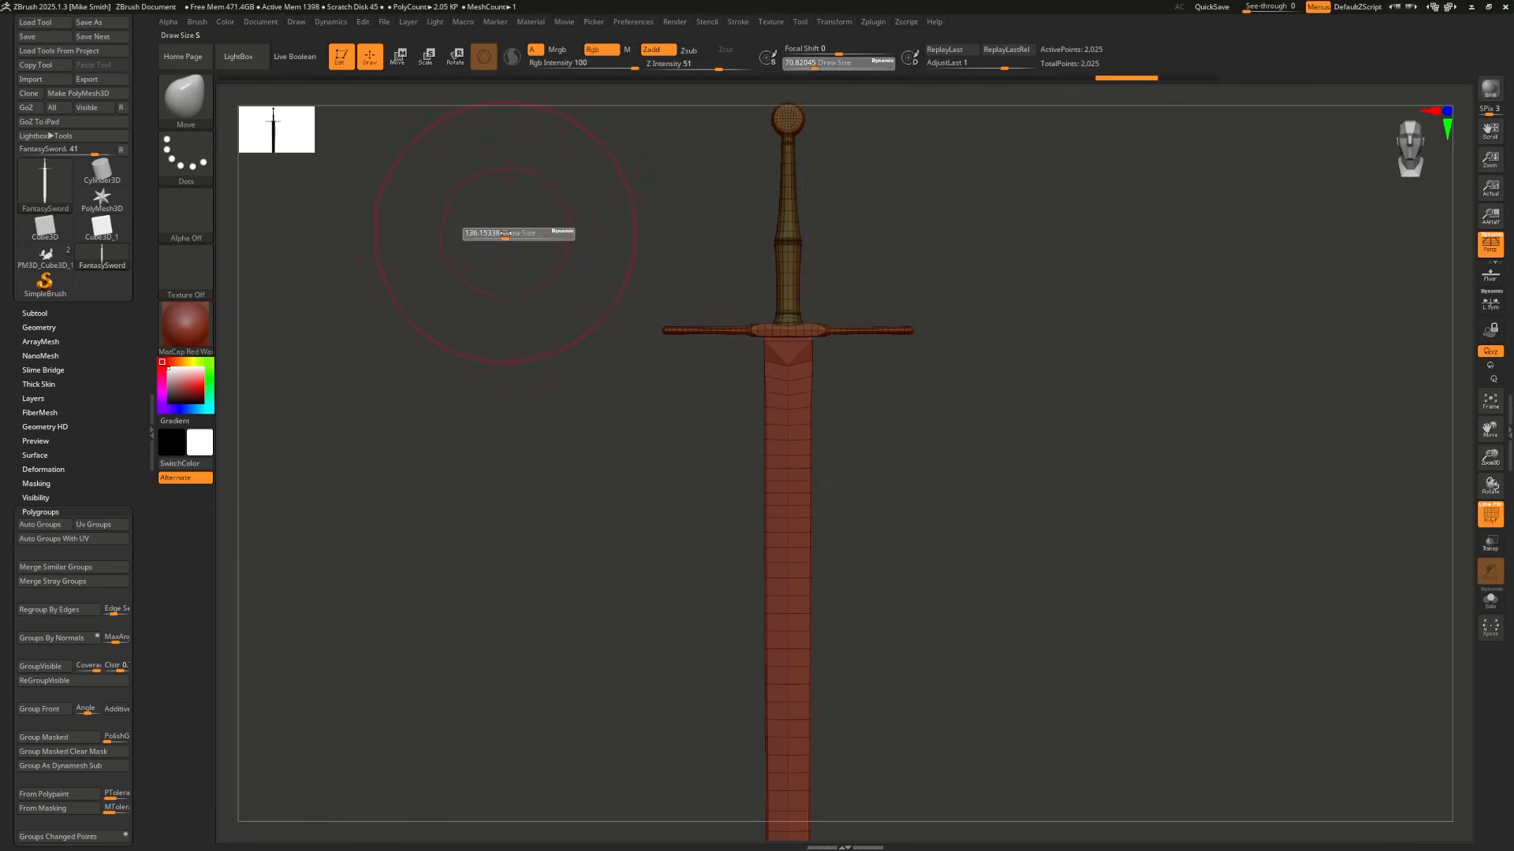
{"action": "mouse_move", "coordinate": [763, 355]}
{"action": "left_mouse_down"}
{"action": "mouse_move", "coordinate": [731, 363]}
{"action": "mouse_move", "coordinate": [897, 347]}
{"action": "left_mouse_up"}
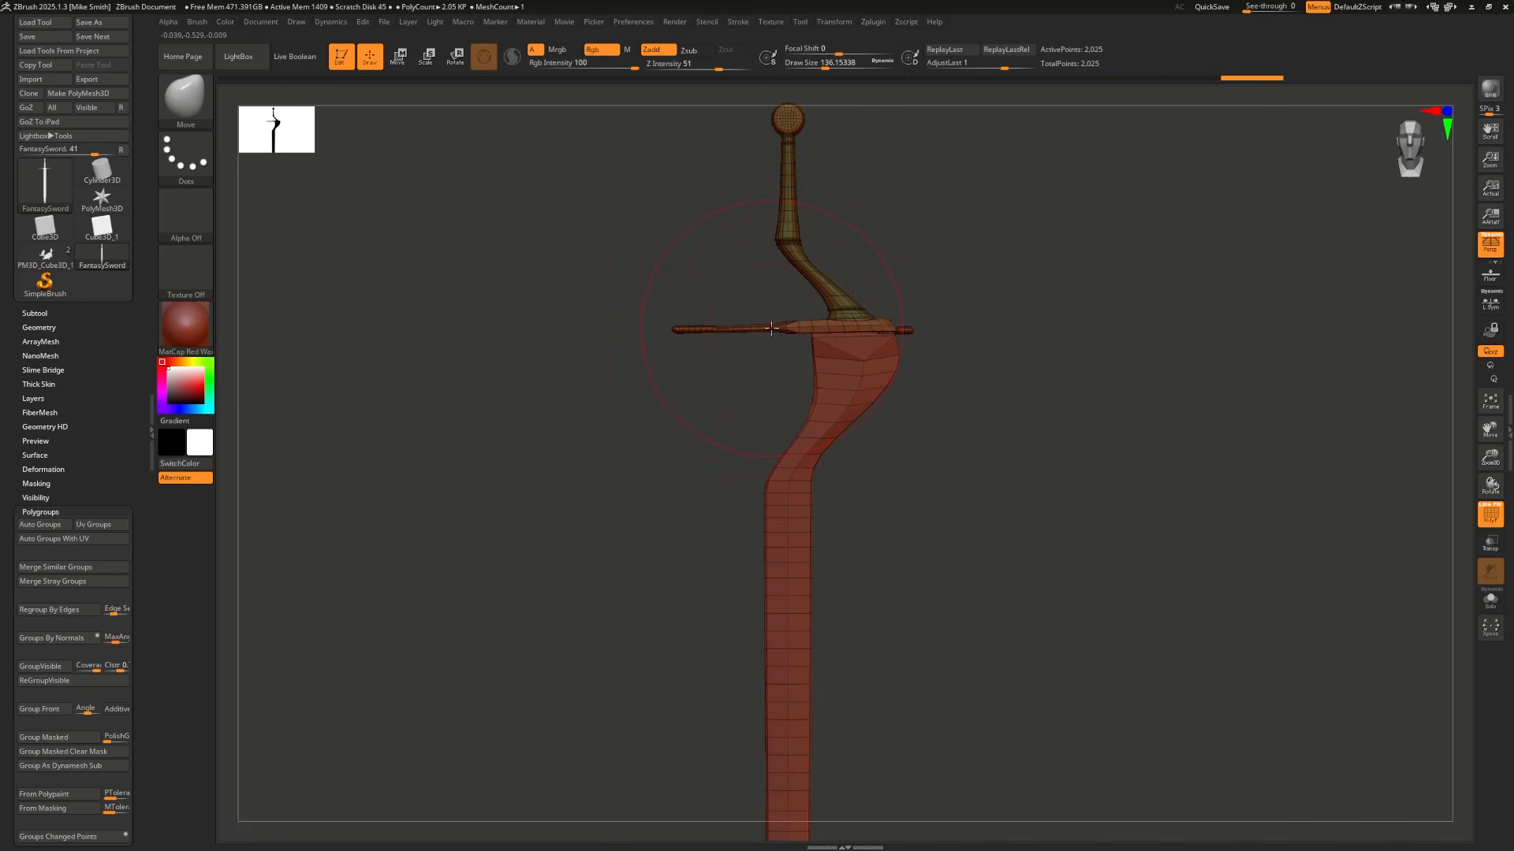
{"action": "key", "text": "ctrl+z"}
{"action": "key", "text": "ctrl+z"}
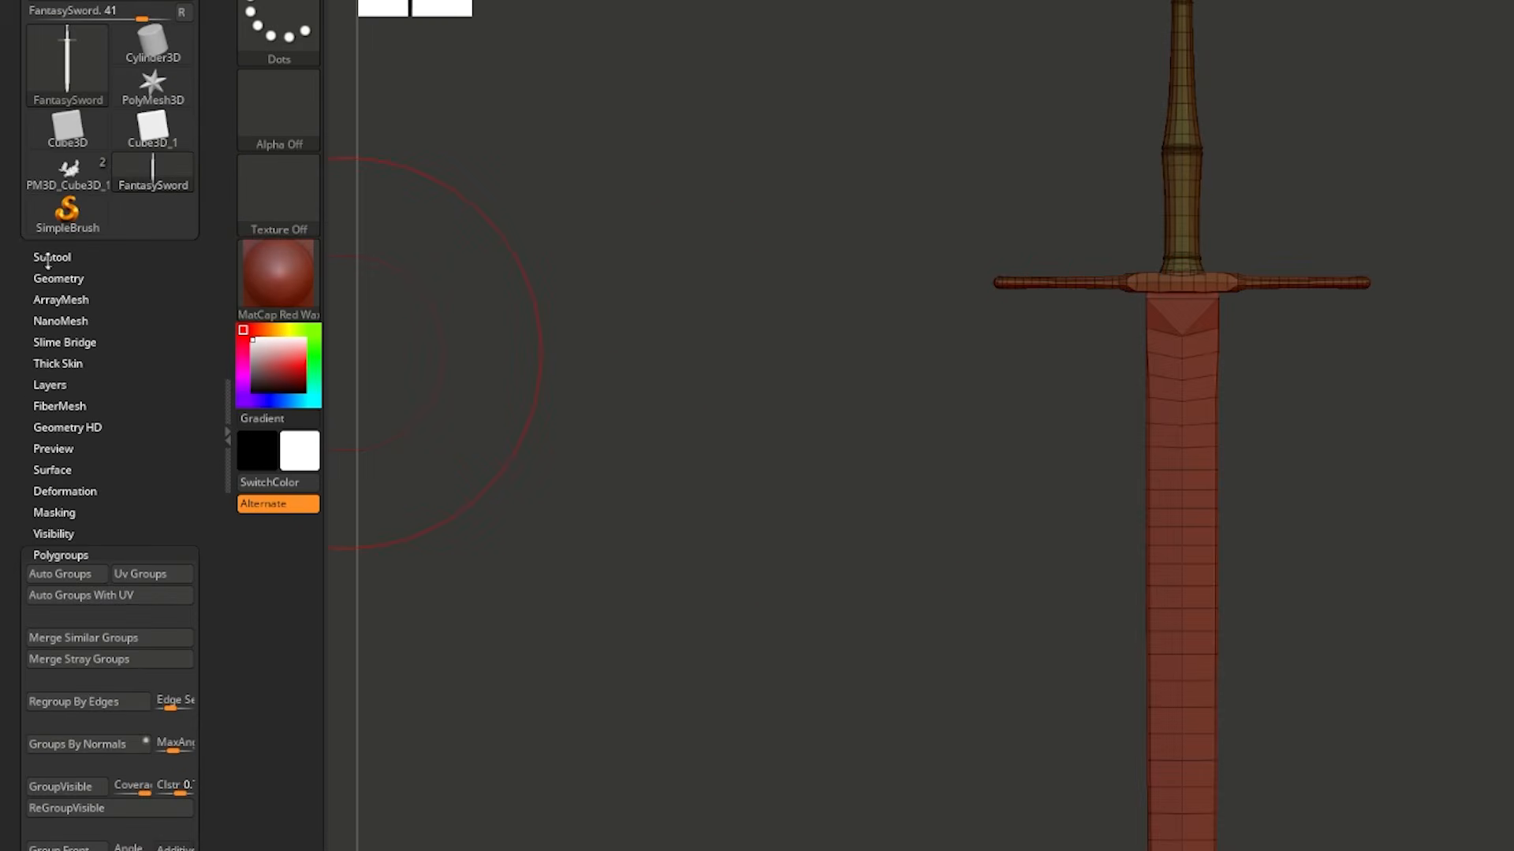
Step: Split the FantasySword subtool into separate subtools by polygroup with Groups Split, accepting that it cannot be undone
{"action": "left_click_drag", "start_coordinate": [42, 258], "coordinate": [42, 254]}
{"action": "left_click", "coordinate": [42, 252]}
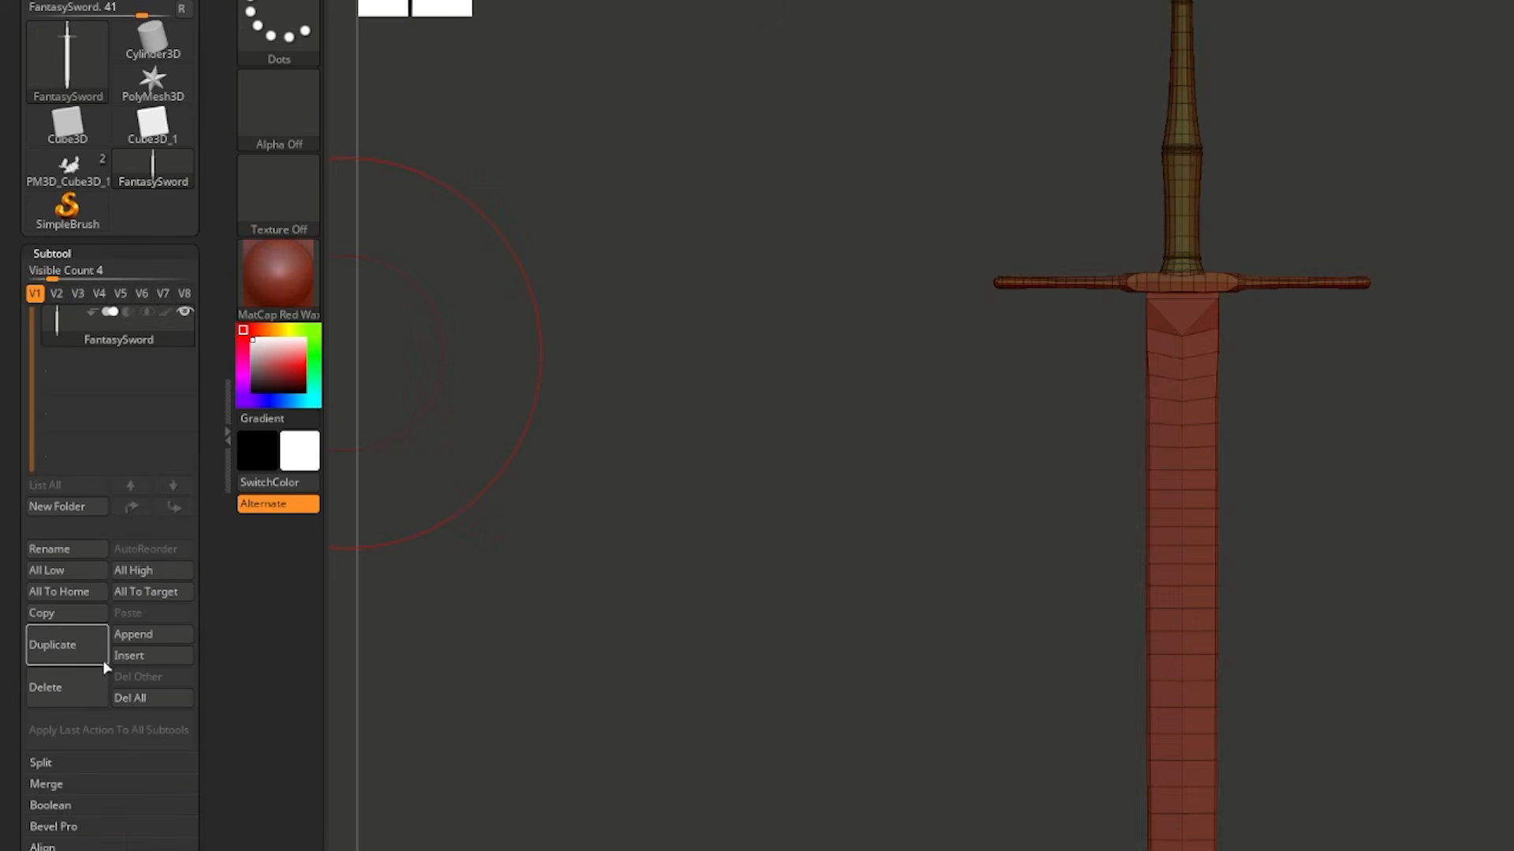
{"action": "left_click", "coordinate": [37, 763]}
{"action": "left_click", "coordinate": [148, 784]}
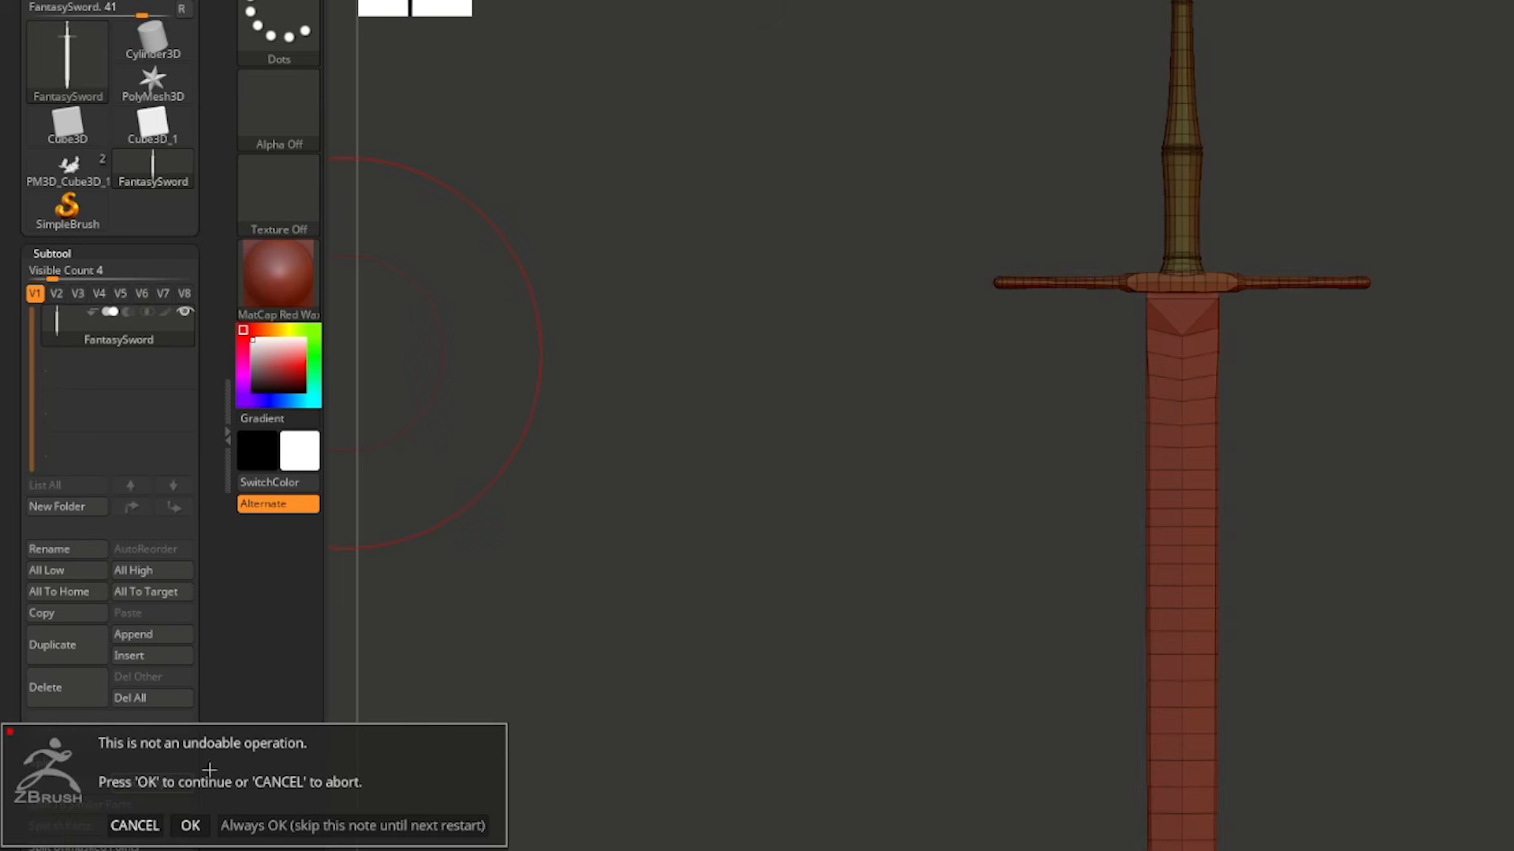
{"action": "left_click", "coordinate": [190, 825]}
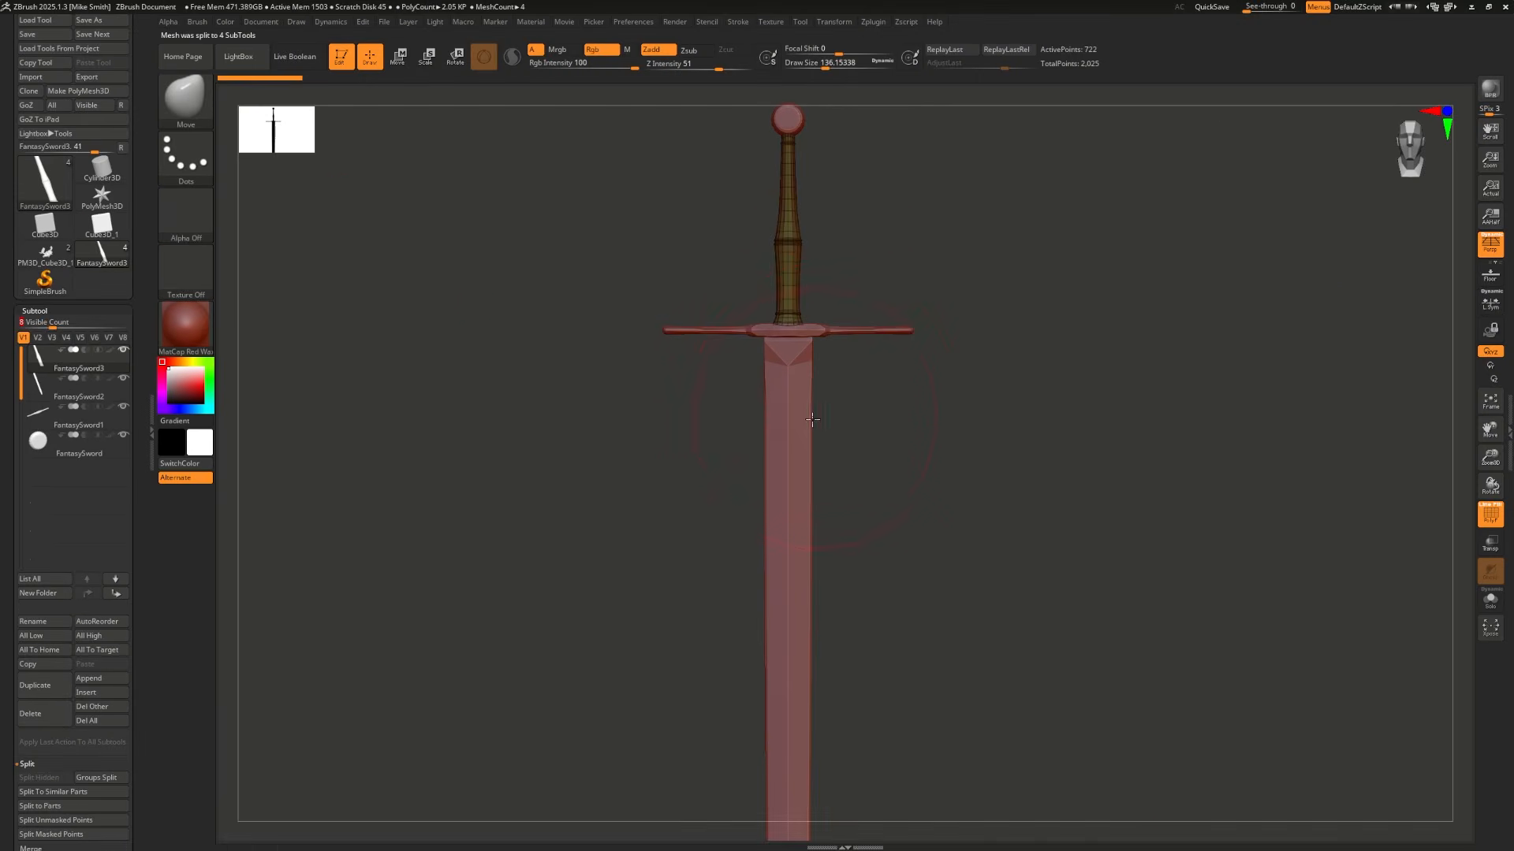
Step: Rename the sword's grip subtool as Handle and its blade subtool as Blade
{"action": "mouse_move", "coordinate": [102, 372]}
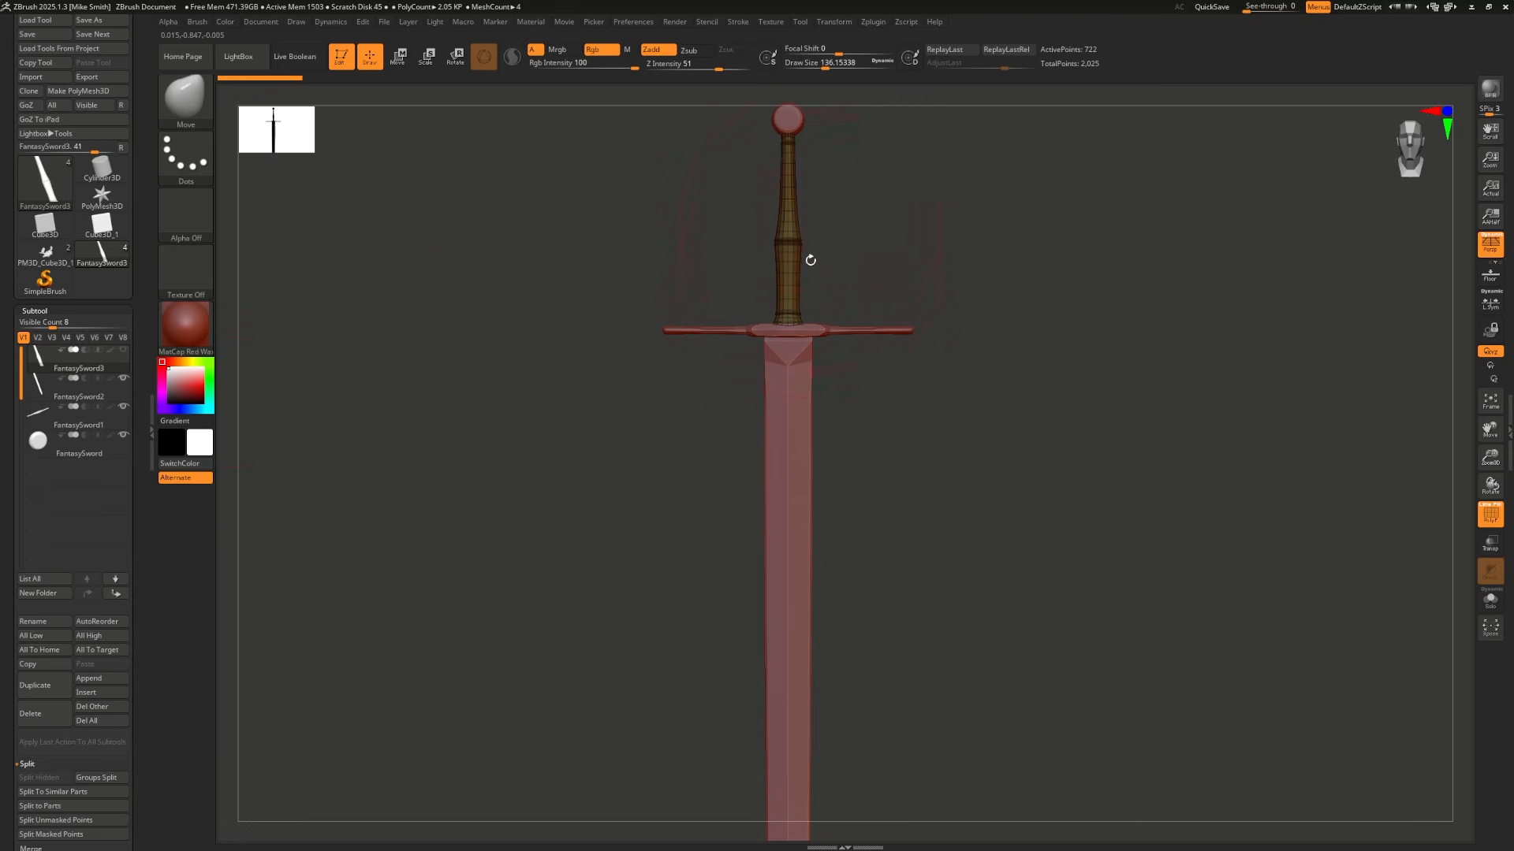
{"action": "left_click", "coordinate": [44, 624]}
{"action": "type", "text": "Handle"}
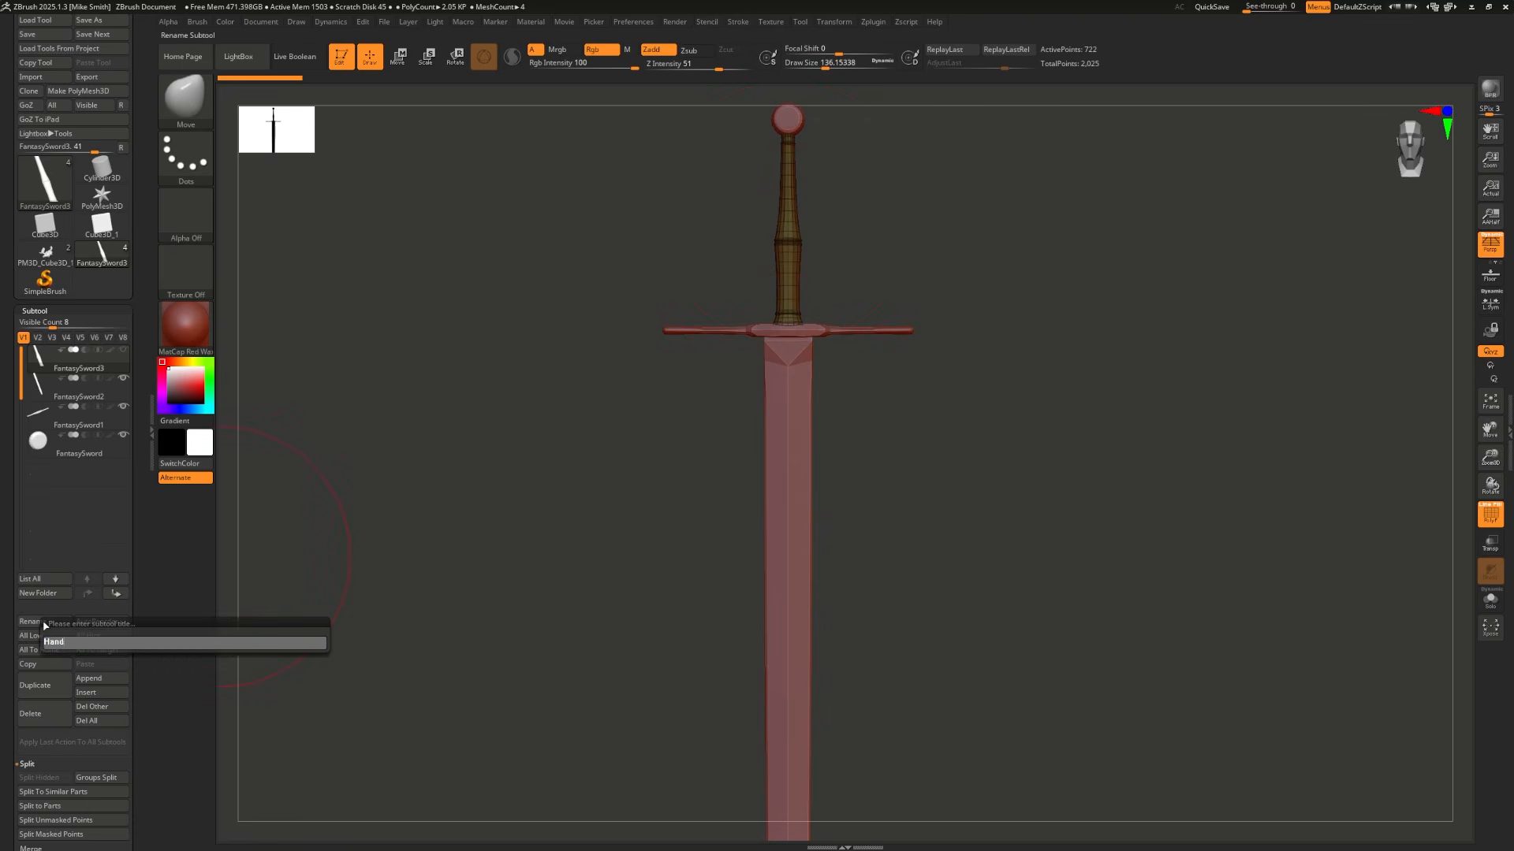
{"action": "key", "text": "Return"}
{"action": "key", "text": "Down"}
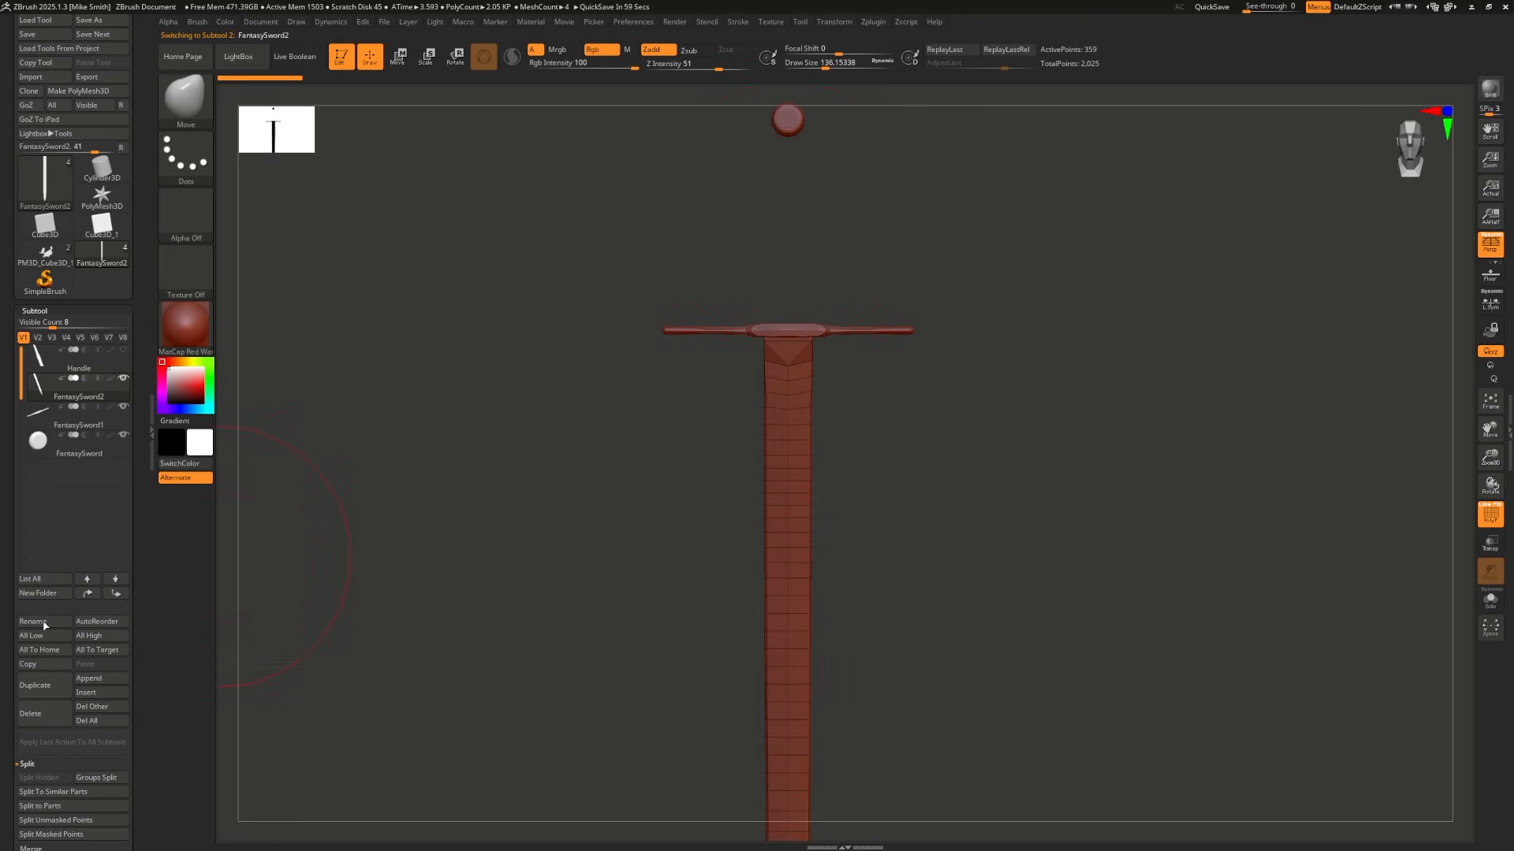
{"action": "left_click", "coordinate": [44, 625]}
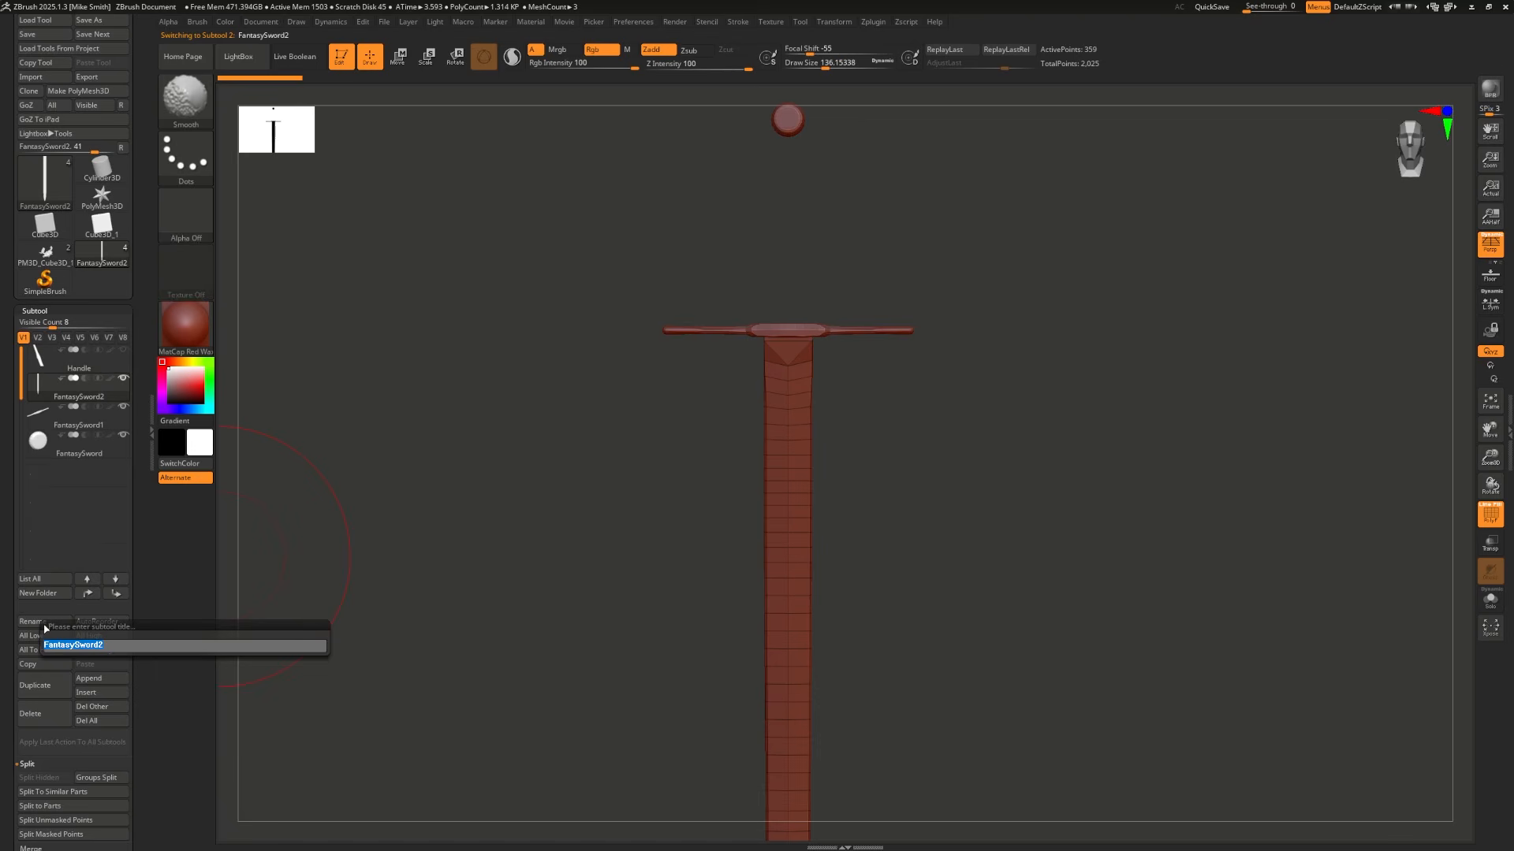
{"action": "type", "text": "Blade"}
{"action": "key", "text": "Return"}
Step: Rename the crossguard subtool as Hilt and the ball-shaped end subtool as Pommel
{"action": "key", "text": "Down"}
{"action": "left_click", "coordinate": [44, 626]}
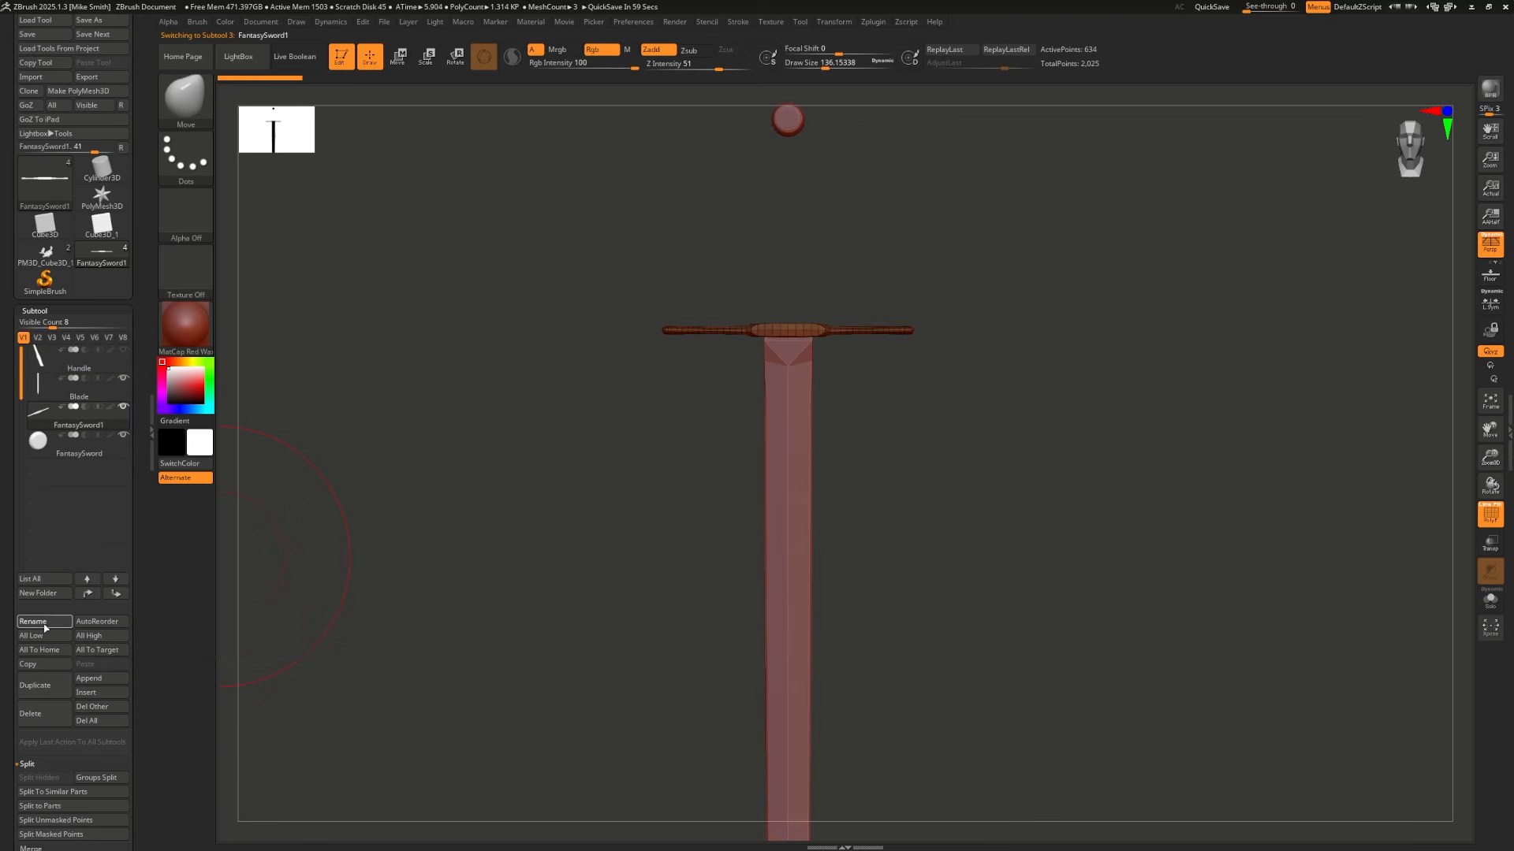
{"action": "type", "text": "Hilt"}
{"action": "key", "text": "Return"}
{"action": "key", "text": "Down"}
{"action": "left_click", "coordinate": [33, 627]}
{"action": "type", "text": "Pommel"}
{"action": "key", "text": "Return"}
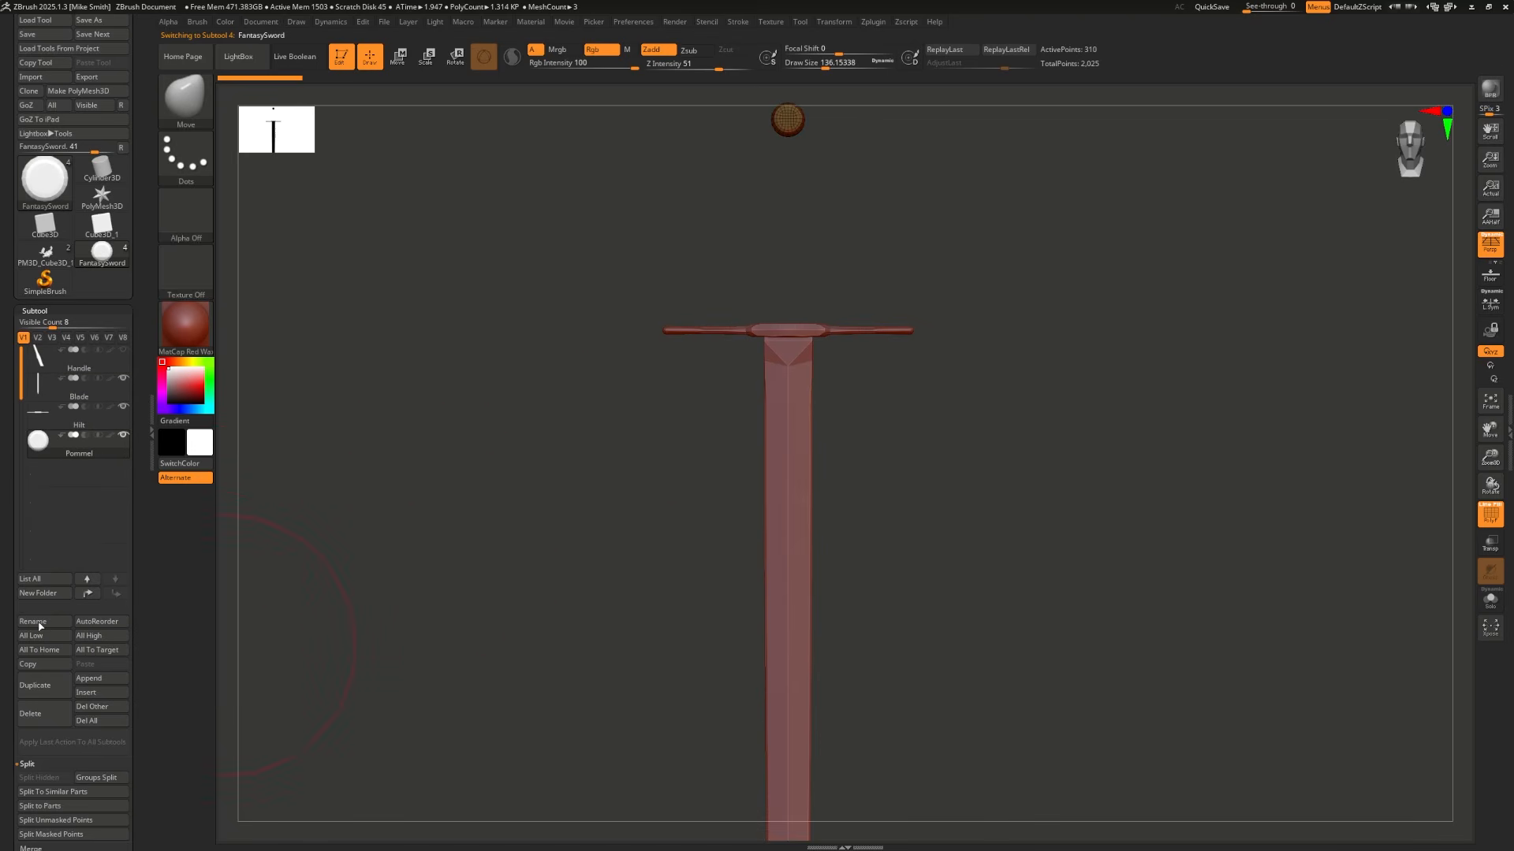
Step: Show the hidden Handle subtool, and toggle the visibility of the Handle and Blade subtools
{"action": "left_click", "coordinate": [123, 352]}
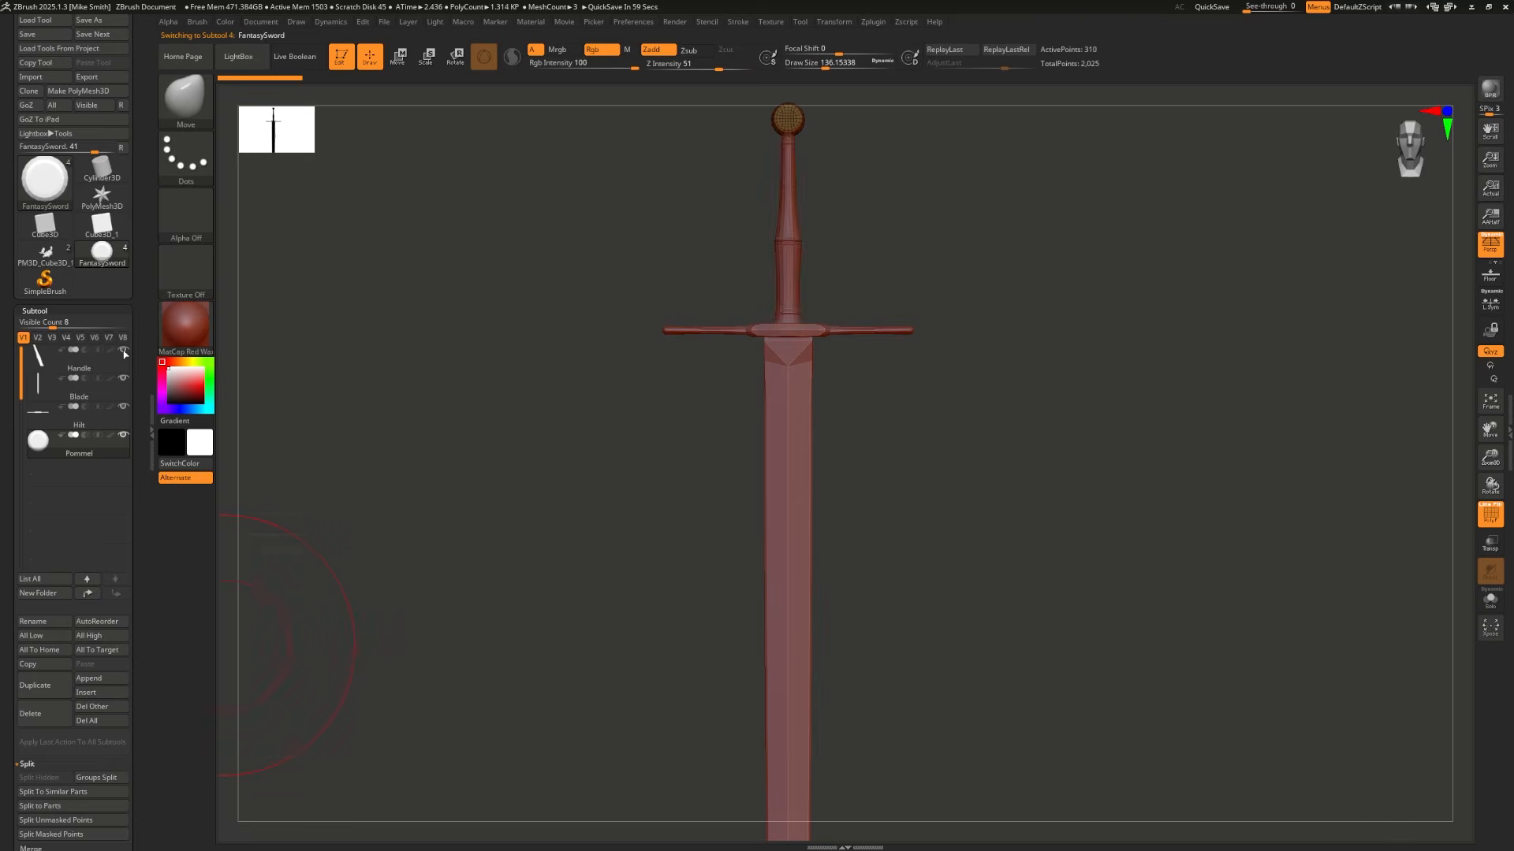
{"action": "left_click", "coordinate": [123, 351]}
{"action": "left_click", "coordinate": [123, 351]}
{"action": "left_click", "coordinate": [123, 351]}
{"action": "left_click", "coordinate": [123, 351]}
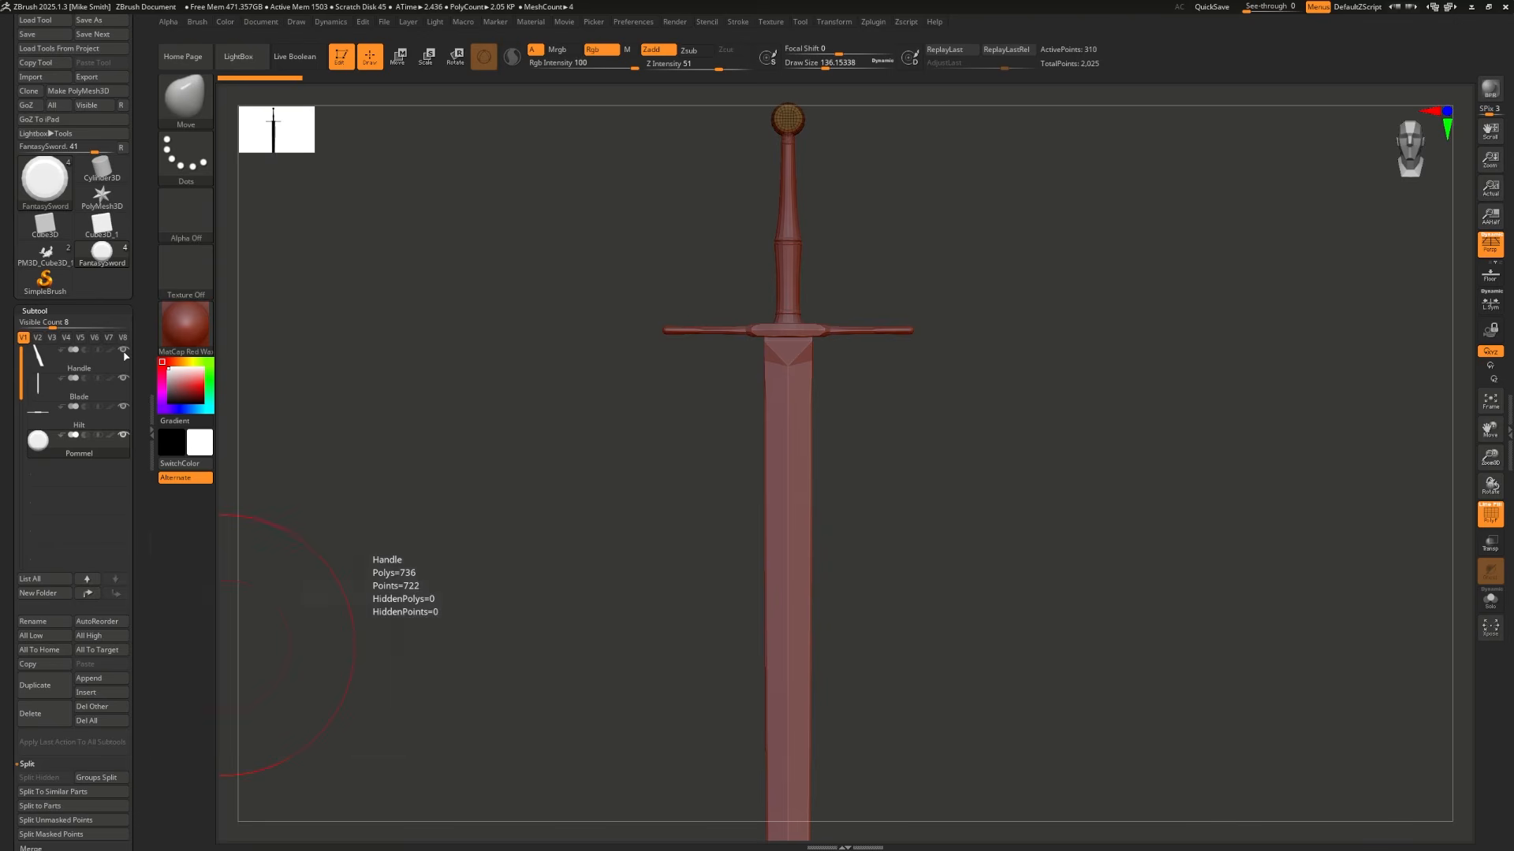
{"action": "left_click", "coordinate": [125, 377]}
{"action": "left_click", "coordinate": [125, 378]}
{"action": "left_click", "coordinate": [126, 381]}
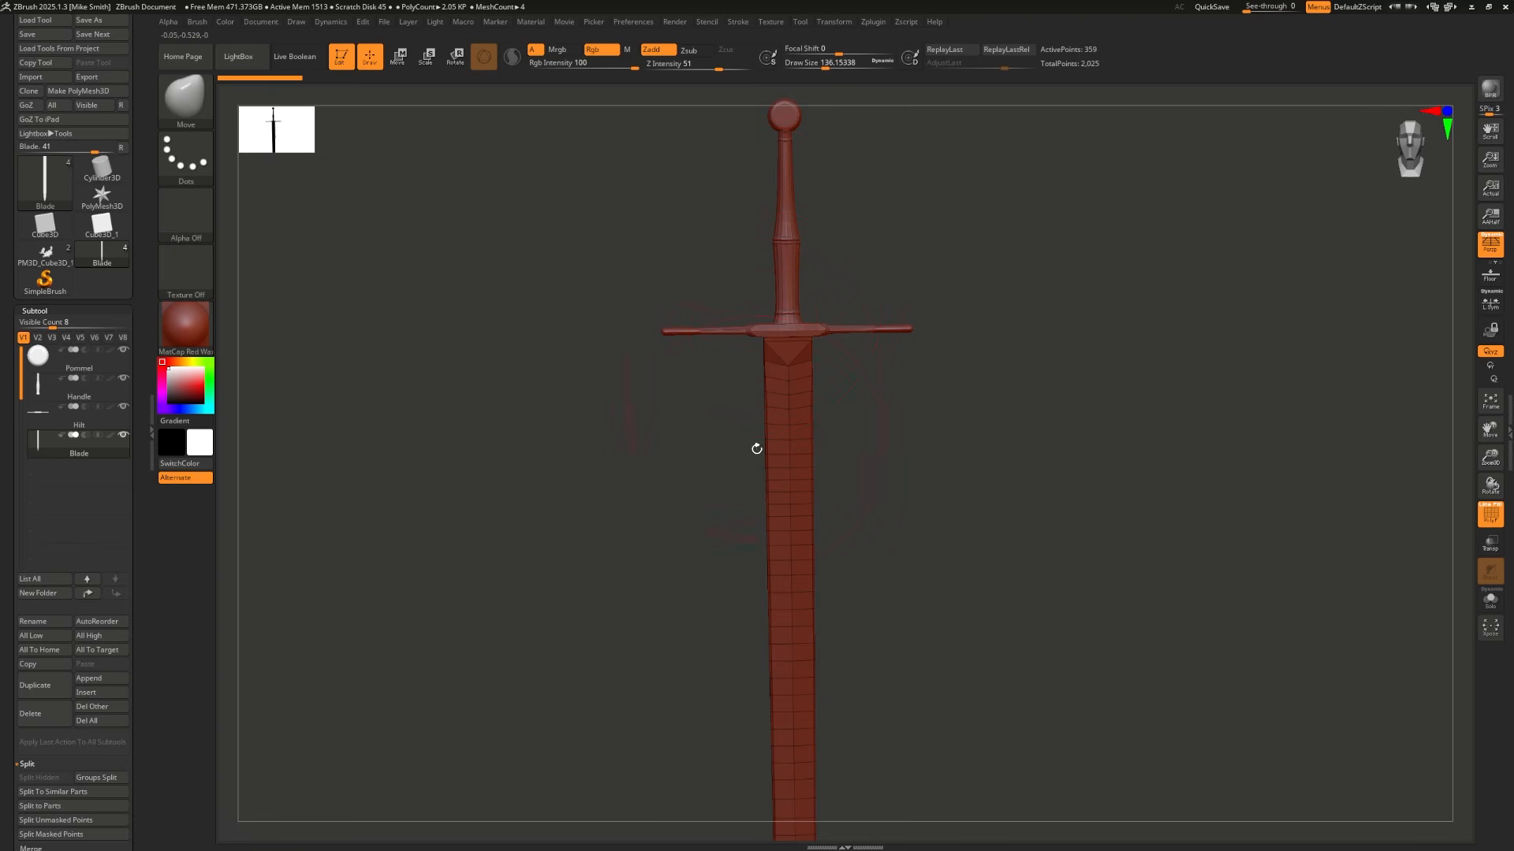
Step: Give the sword the BasicMaterial material, trying BasicMaterialB on it for comparison
{"action": "left_click", "coordinate": [177, 330]}
{"action": "left_click", "coordinate": [330, 487]}
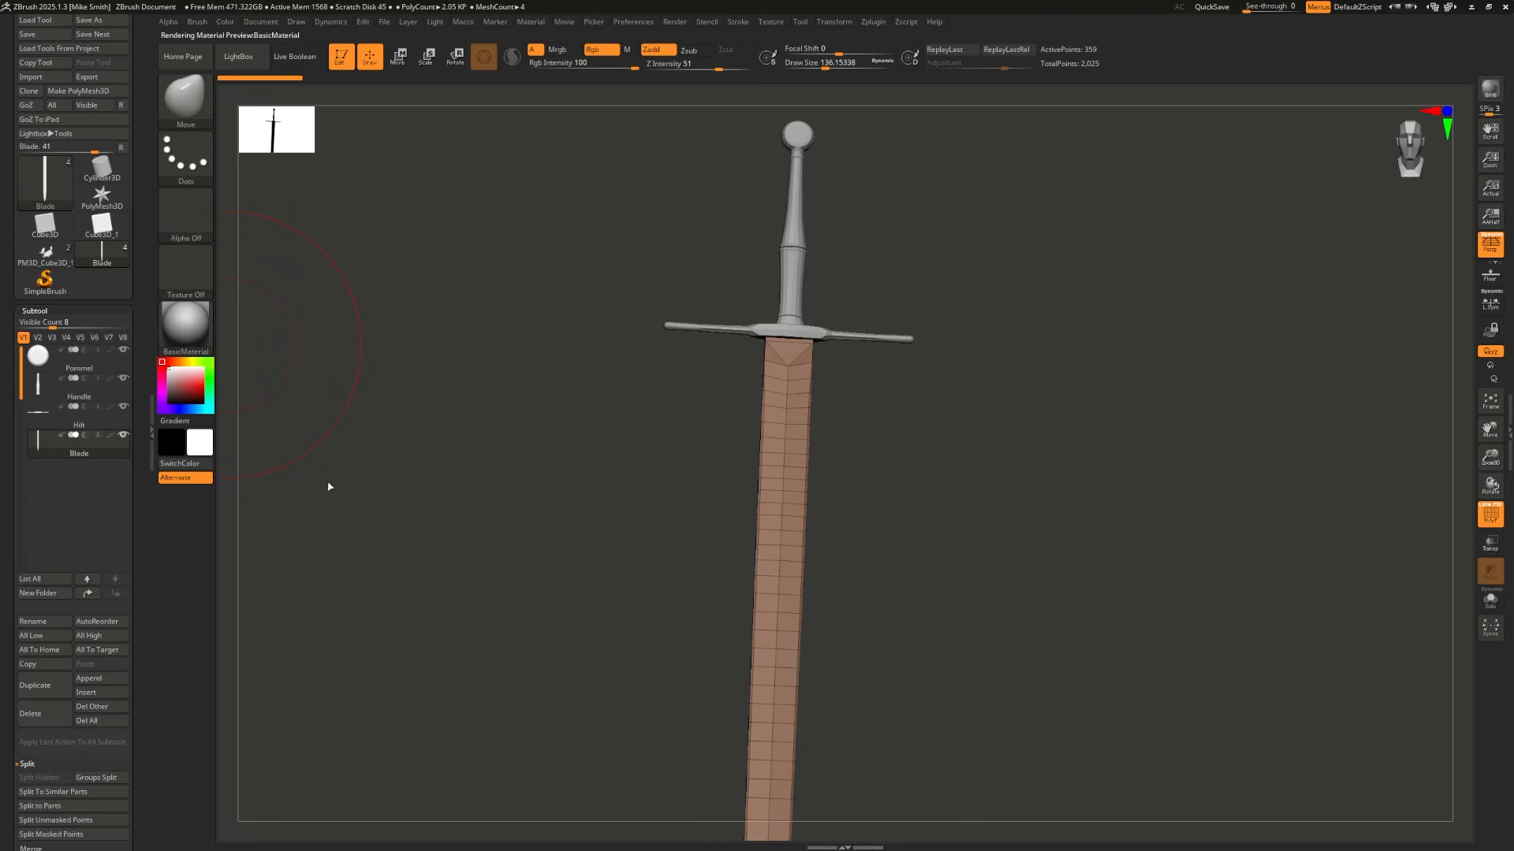
{"action": "left_click", "coordinate": [185, 327]}
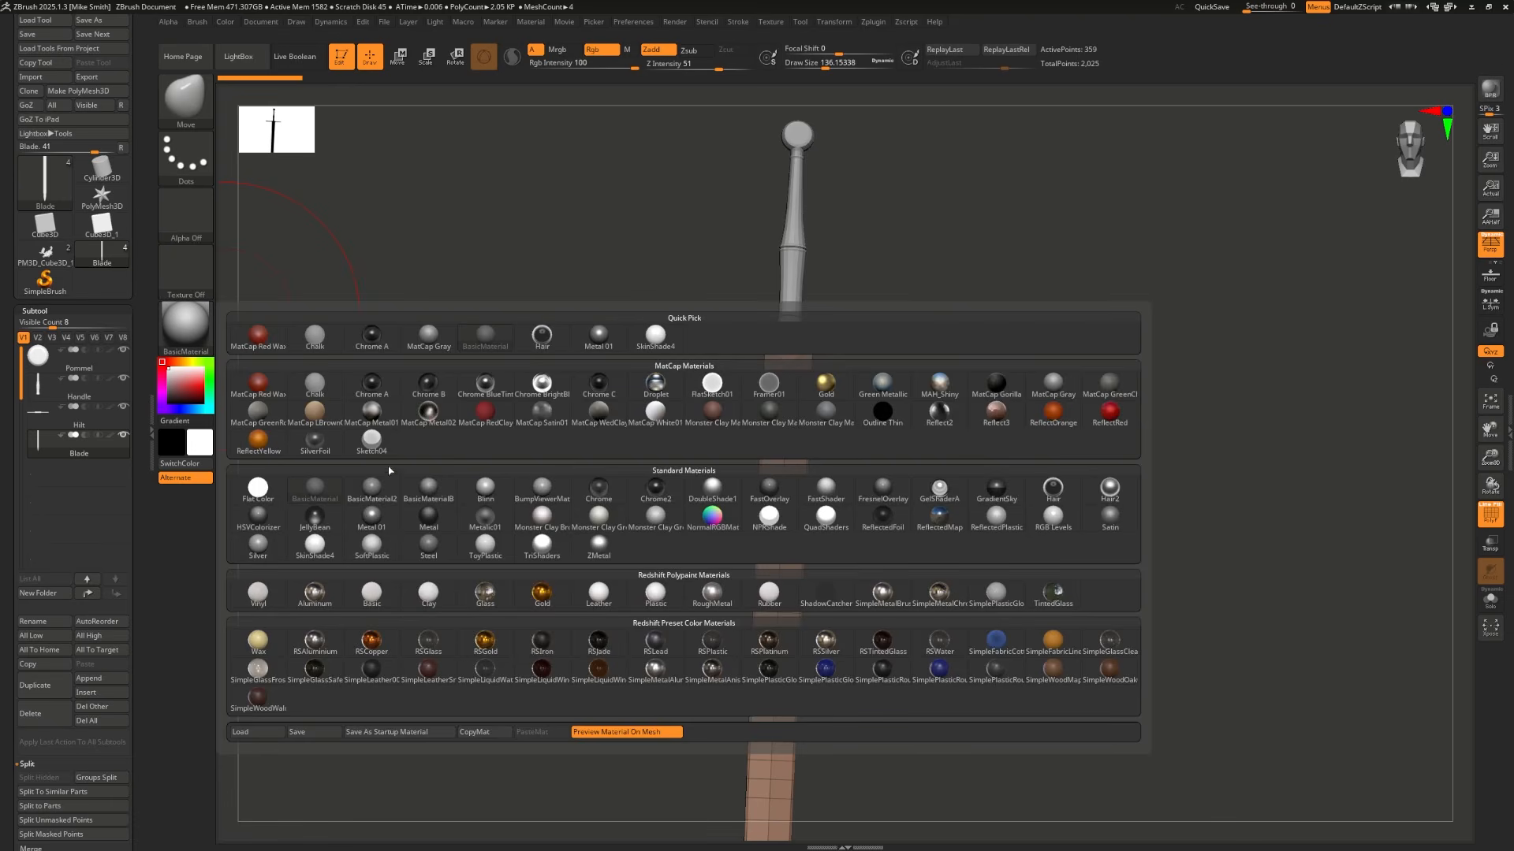
{"action": "left_click", "coordinate": [387, 488]}
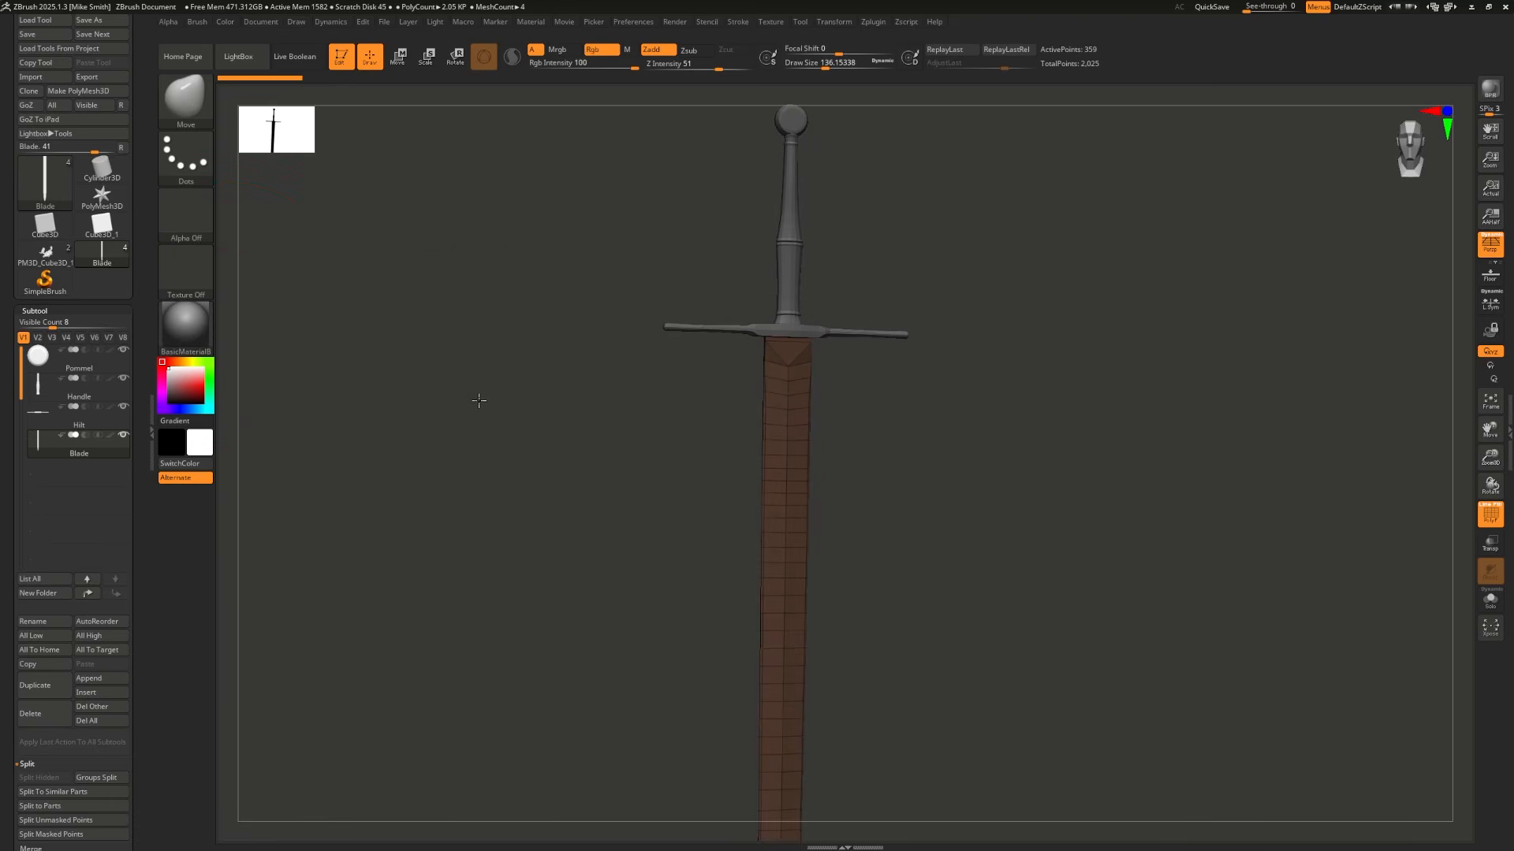
{"action": "left_click_drag", "start_coordinate": [479, 400], "coordinate": [547, 526]}
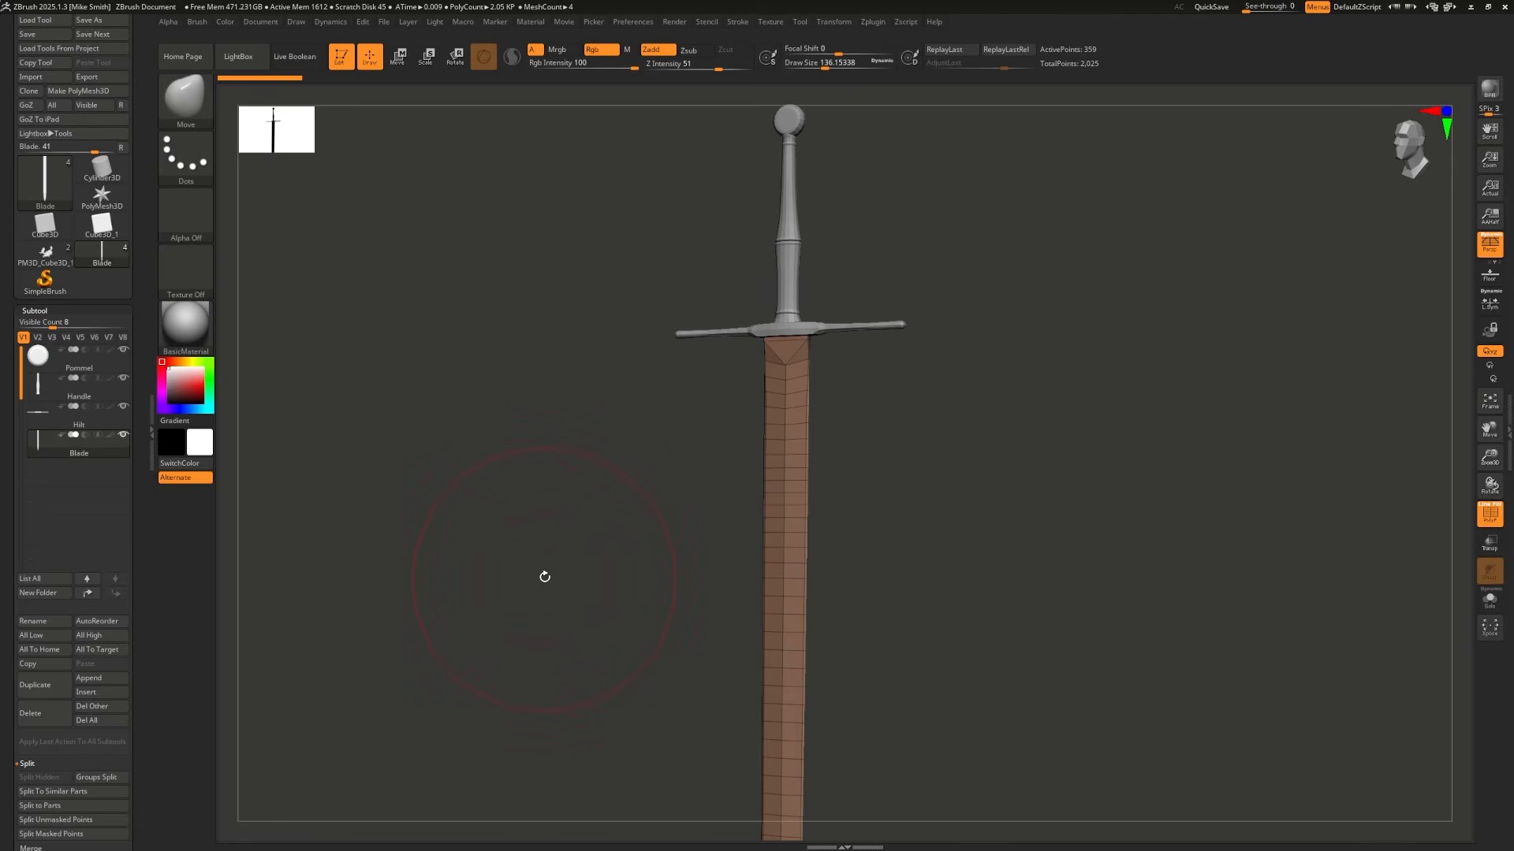
{"action": "left_click_drag", "start_coordinate": [545, 577], "coordinate": [623, 640]}
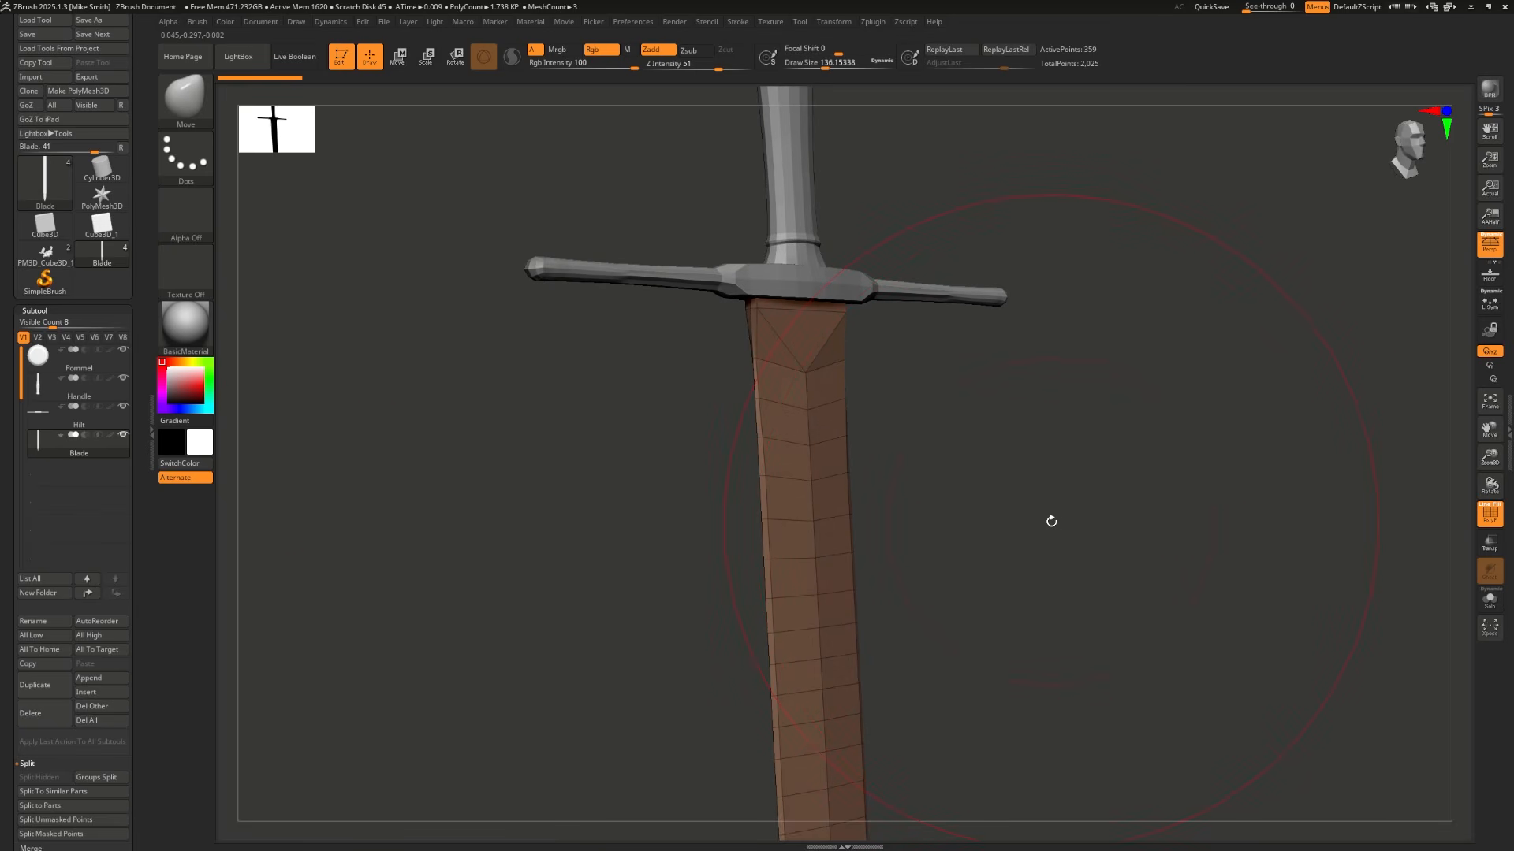
Step: Try subdividing the Blade twice to test how its hard edges hold up, toggling the polyframe
{"action": "key", "text": "ctrl+d"}
{"action": "key", "text": "ctrl+d"}
{"action": "key", "text": "shift+f"}
{"action": "left_click_drag", "start_coordinate": [1054, 639], "coordinate": [1027, 625]}
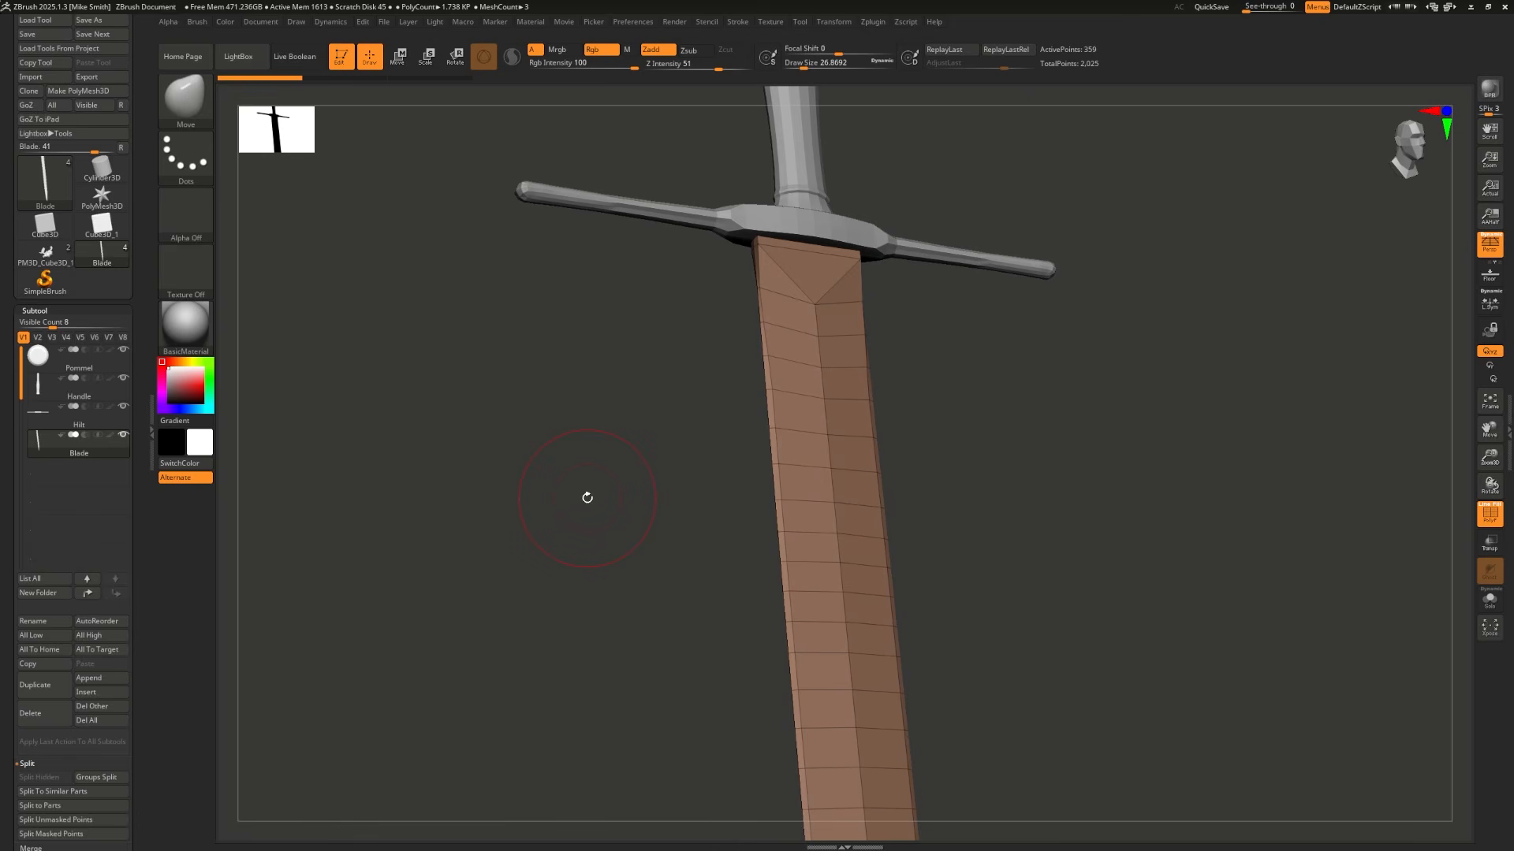
Step: Examine the Blade's edges and polygons around the crossguard, toggling the polyframe off and on
{"action": "left_click_drag", "start_coordinate": [587, 497], "coordinate": [795, 273]}
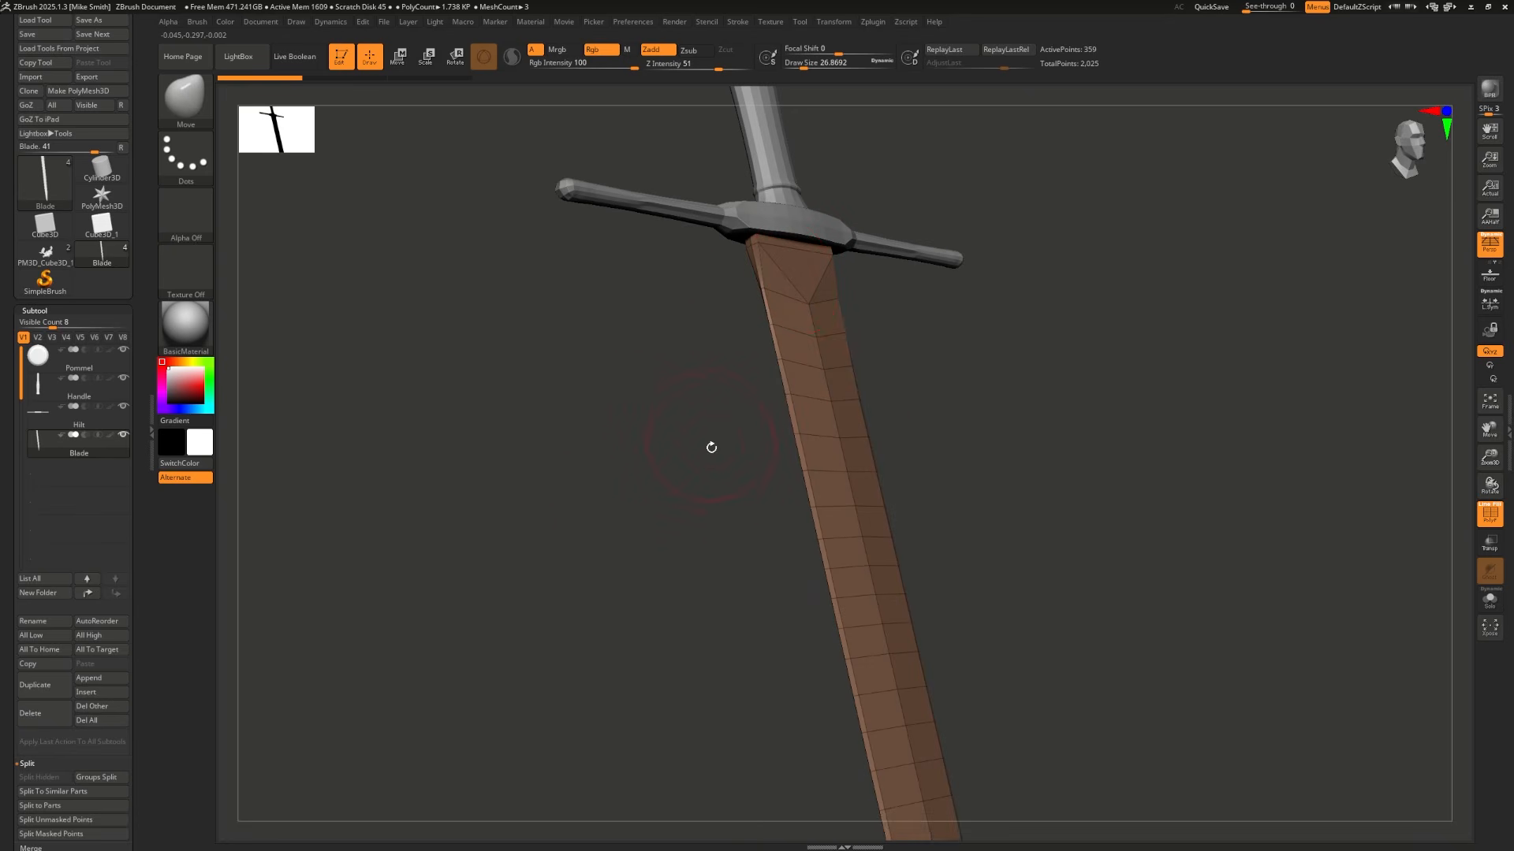
{"action": "left_click_drag", "start_coordinate": [604, 435], "coordinate": [565, 443], "text": "shift"}
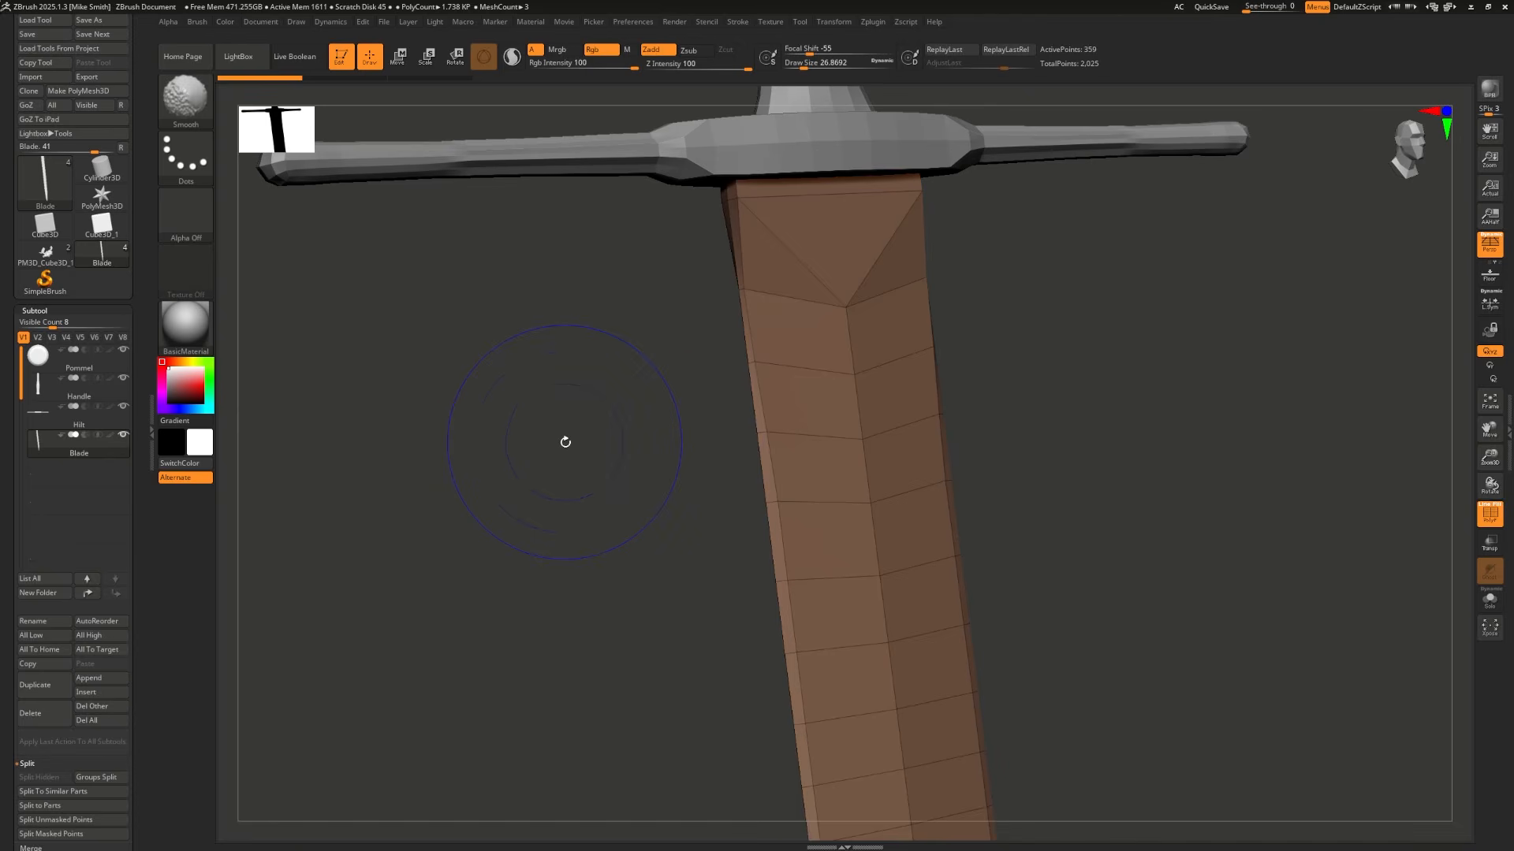
{"action": "key", "text": "shift+f"}
{"action": "key", "text": "shift+f"}
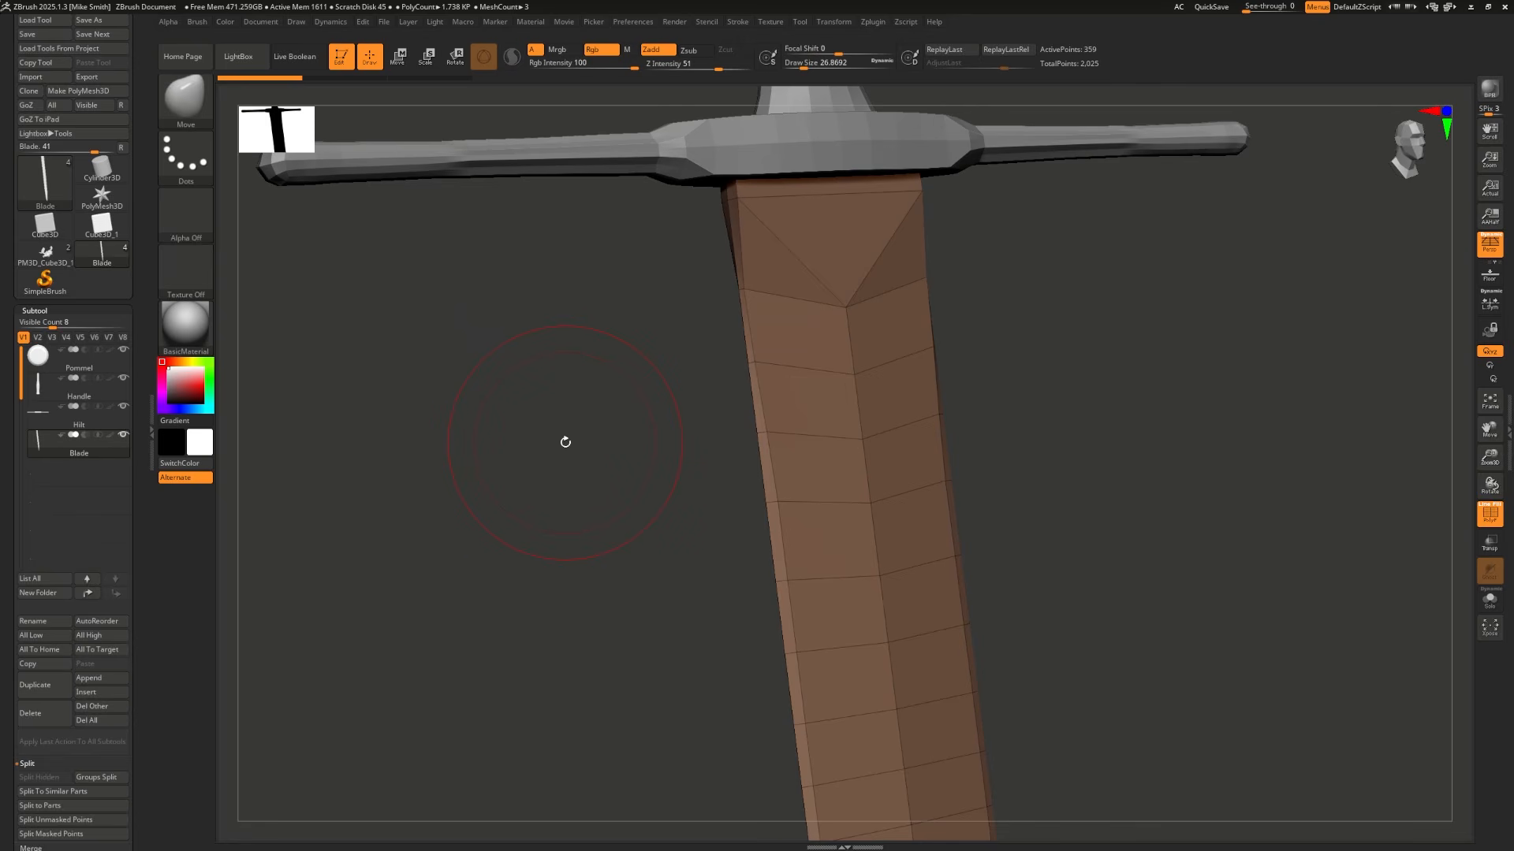
{"action": "key", "text": "shift+f"}
{"action": "key", "text": "shift+f"}
Step: Show the Crease options in the Blade's geometry settings and view the blade from the front and at an angle
{"action": "left_click_drag", "start_coordinate": [141, 520], "coordinate": [145, 285]}
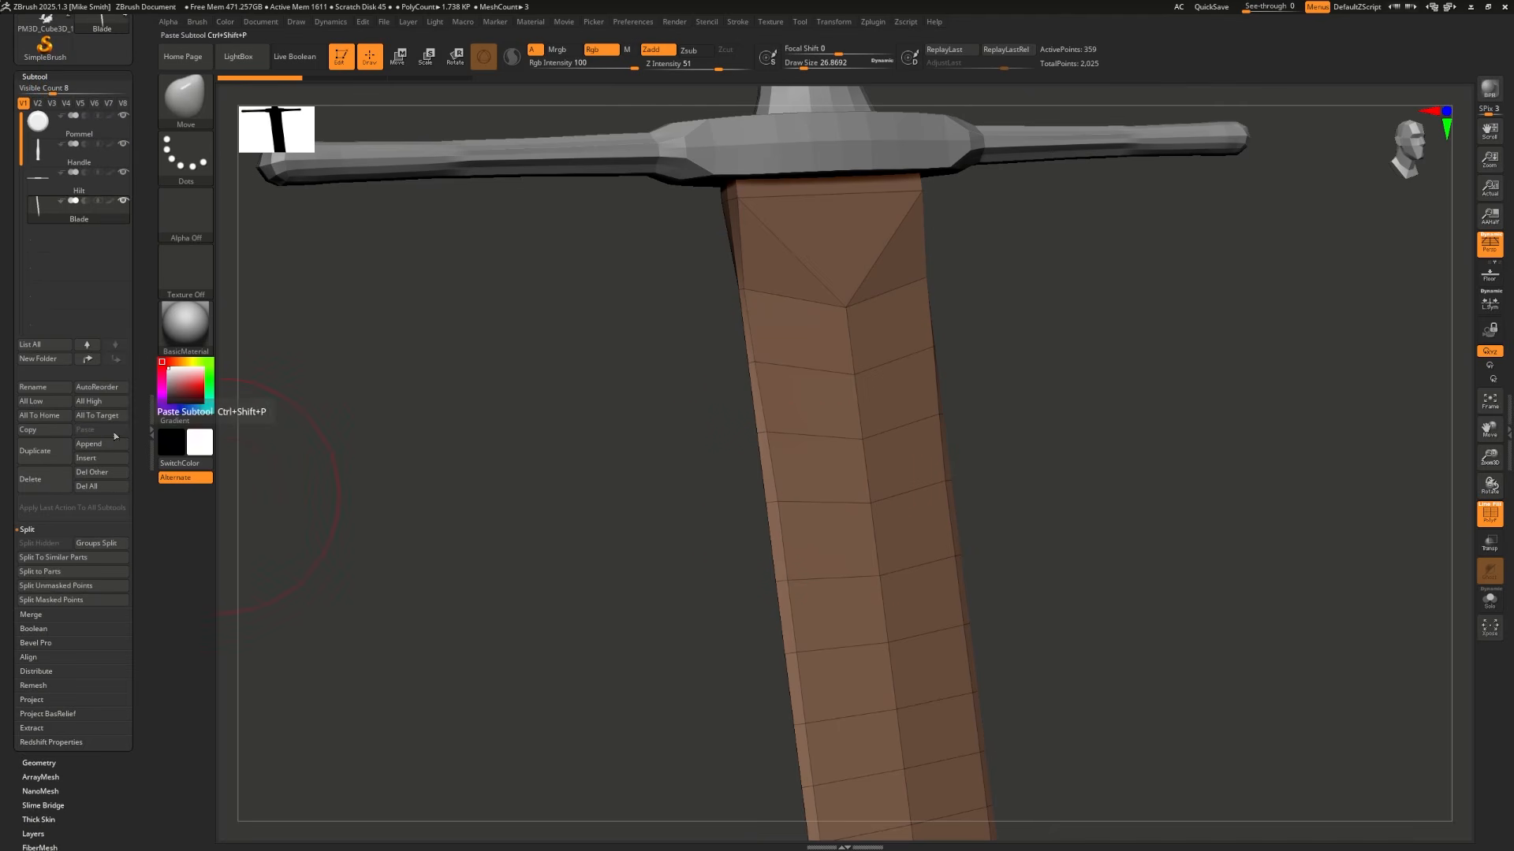
{"action": "left_click", "coordinate": [30, 764]}
{"action": "left_click", "coordinate": [31, 260]}
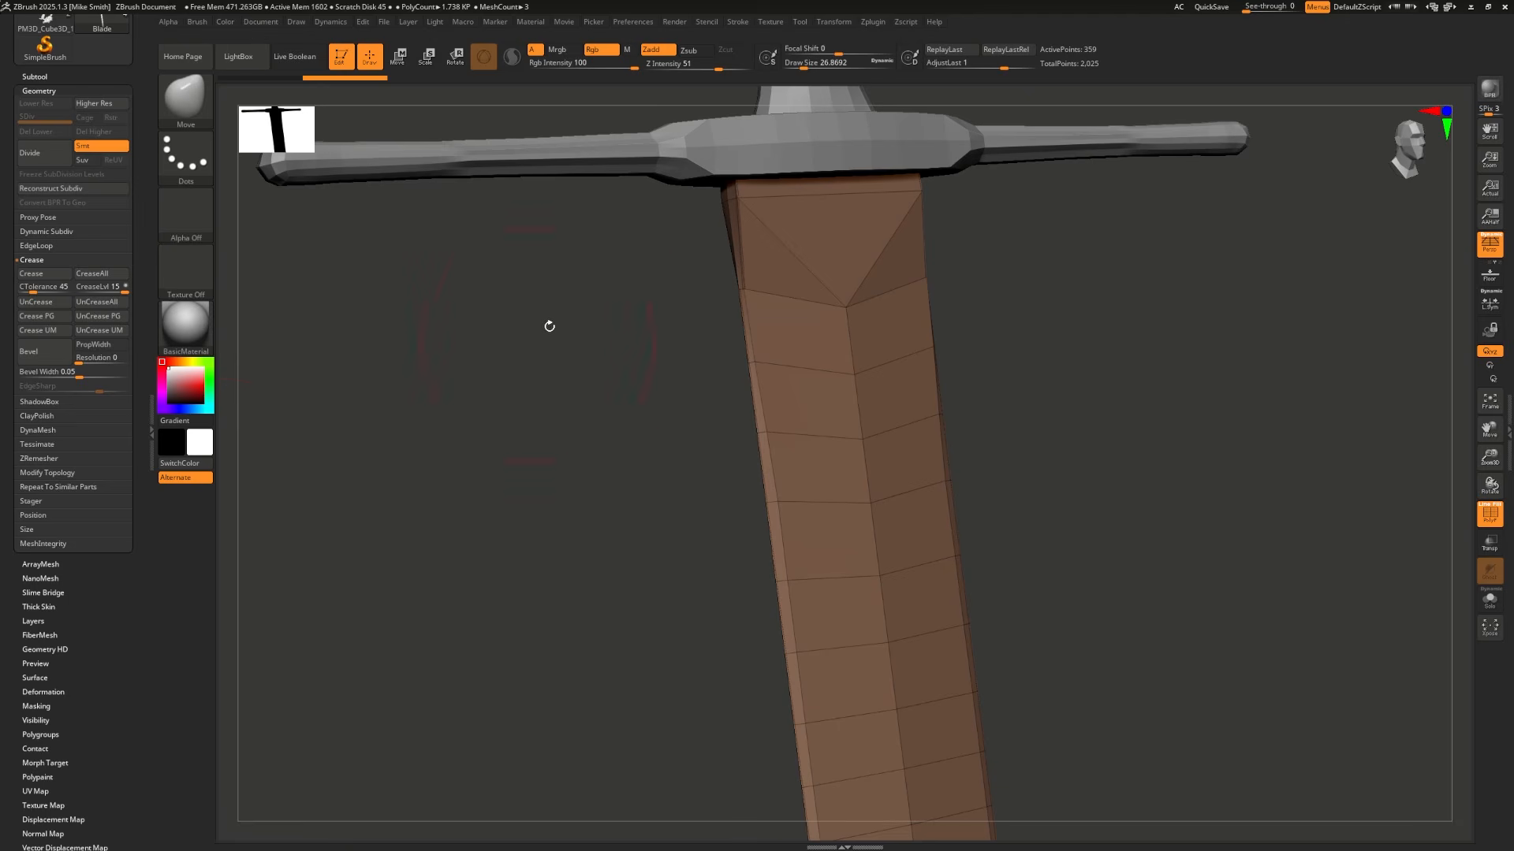
{"action": "left_click_drag", "start_coordinate": [550, 326], "coordinate": [604, 630], "text": "alt"}
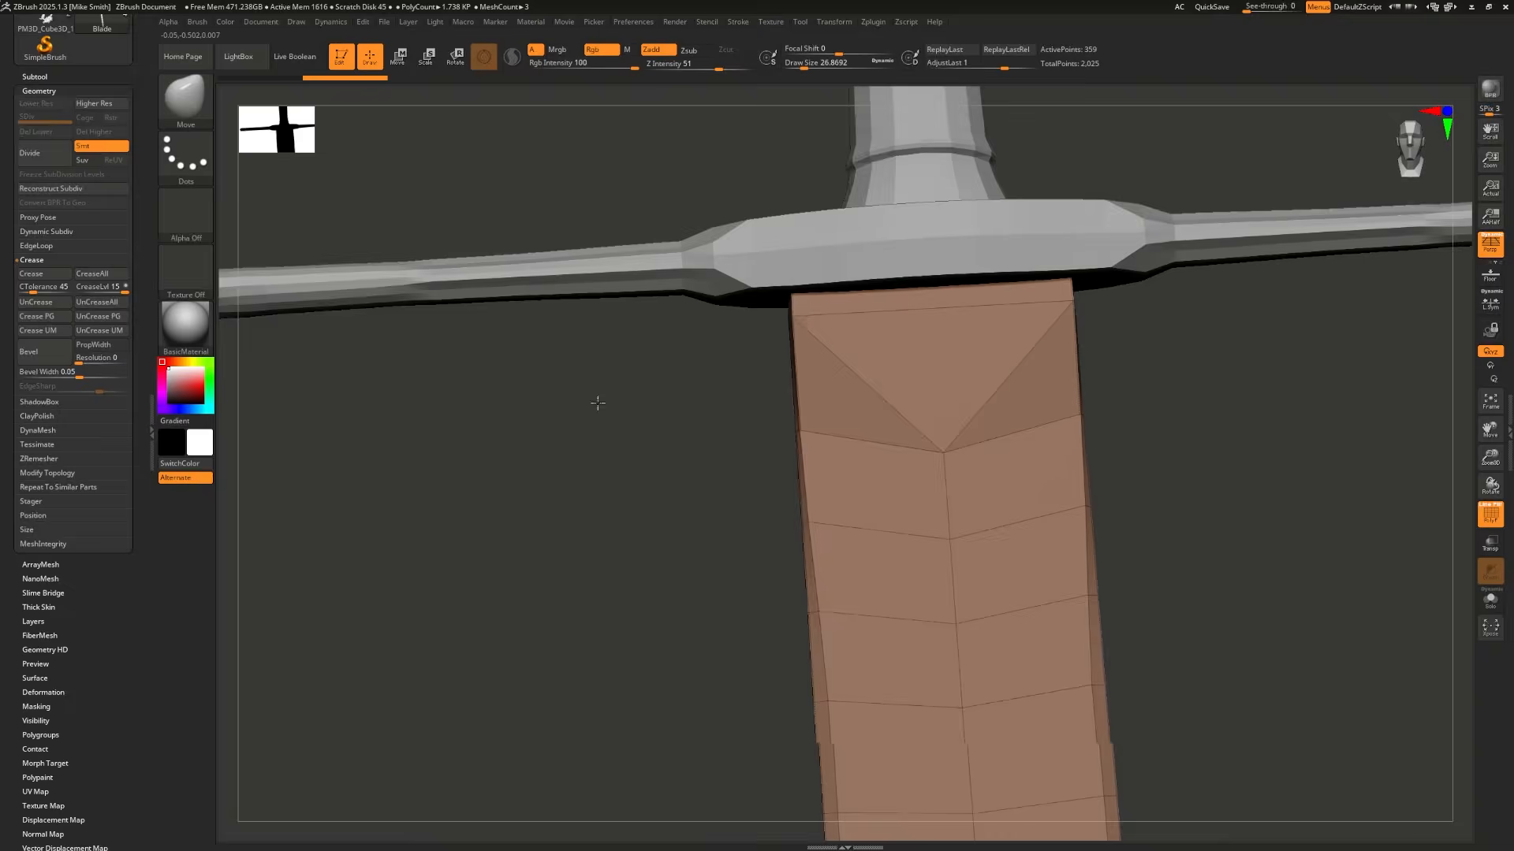
{"action": "left_click_drag", "start_coordinate": [599, 402], "coordinate": [643, 411]}
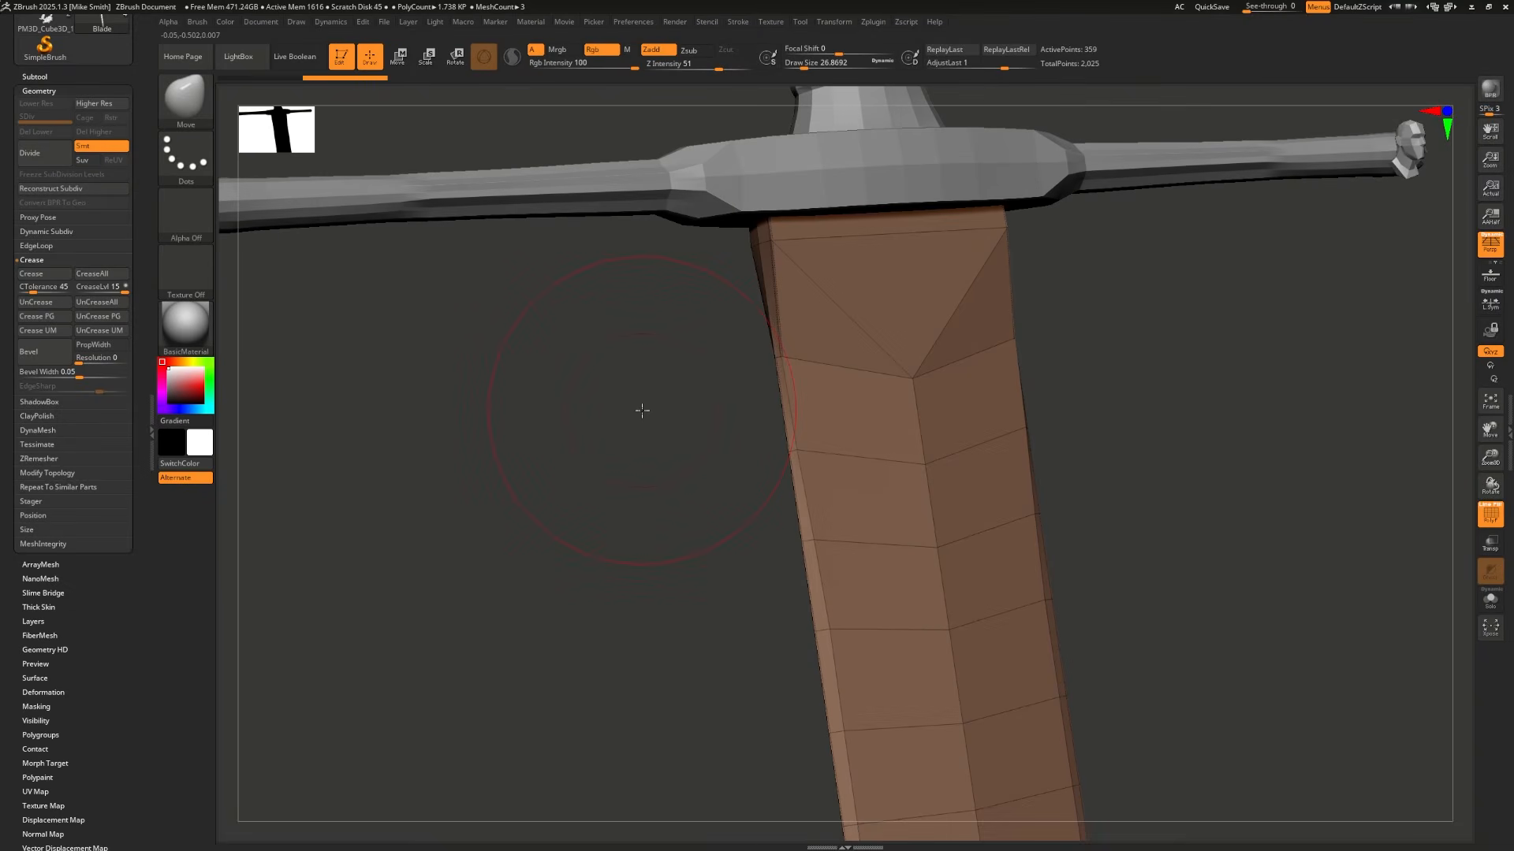
Step: Subdivide the Blade up to subdivision level 4 and hide its polyframe
{"action": "key", "text": "ctrl+d"}
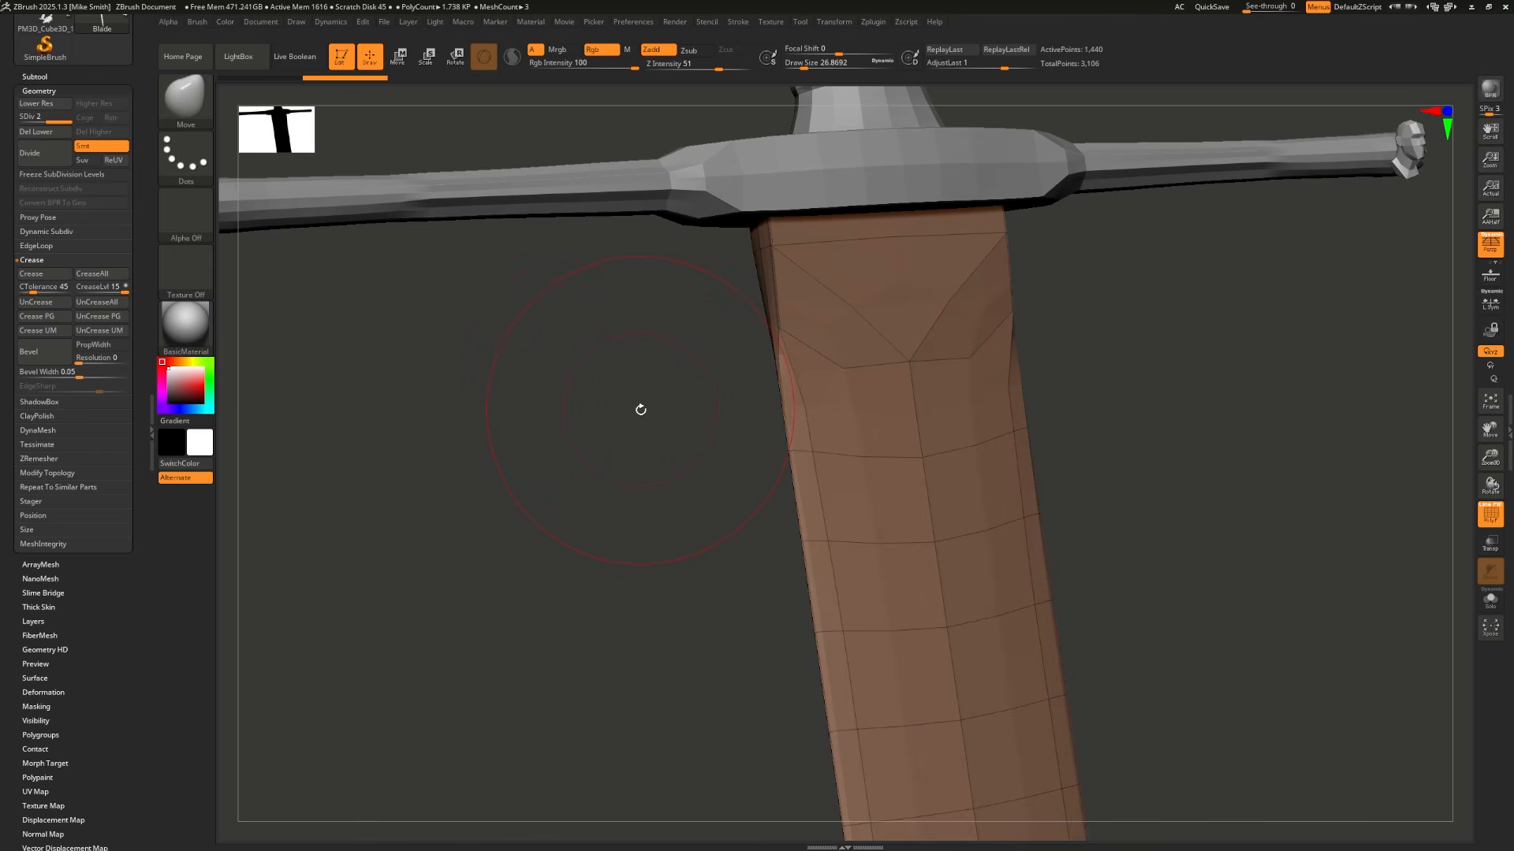
{"action": "key", "text": "ctrl+d"}
{"action": "key", "text": "ctrl+d"}
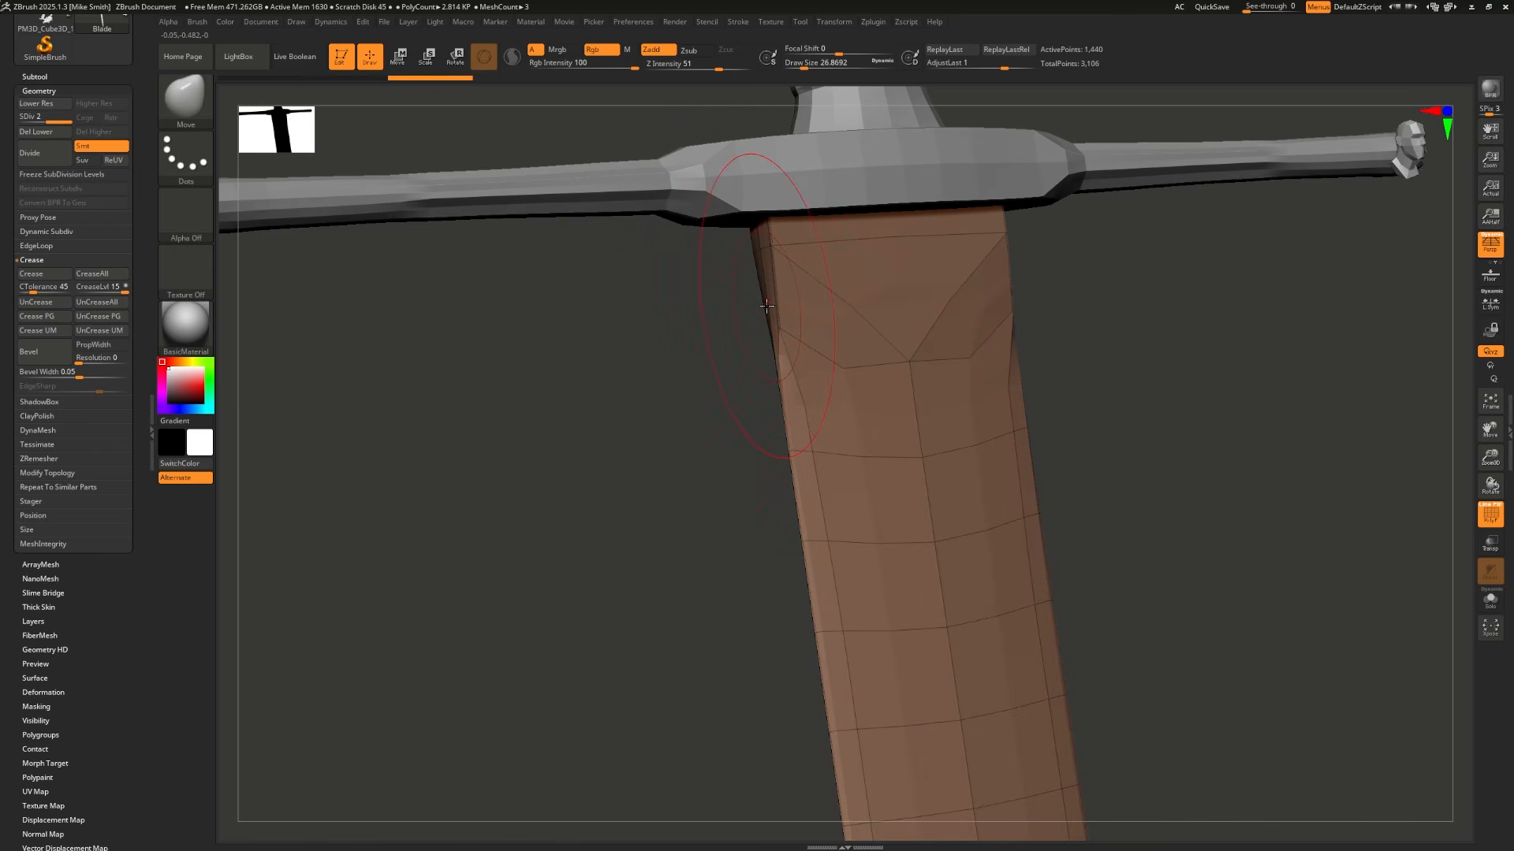
{"action": "key", "text": "shift+f"}
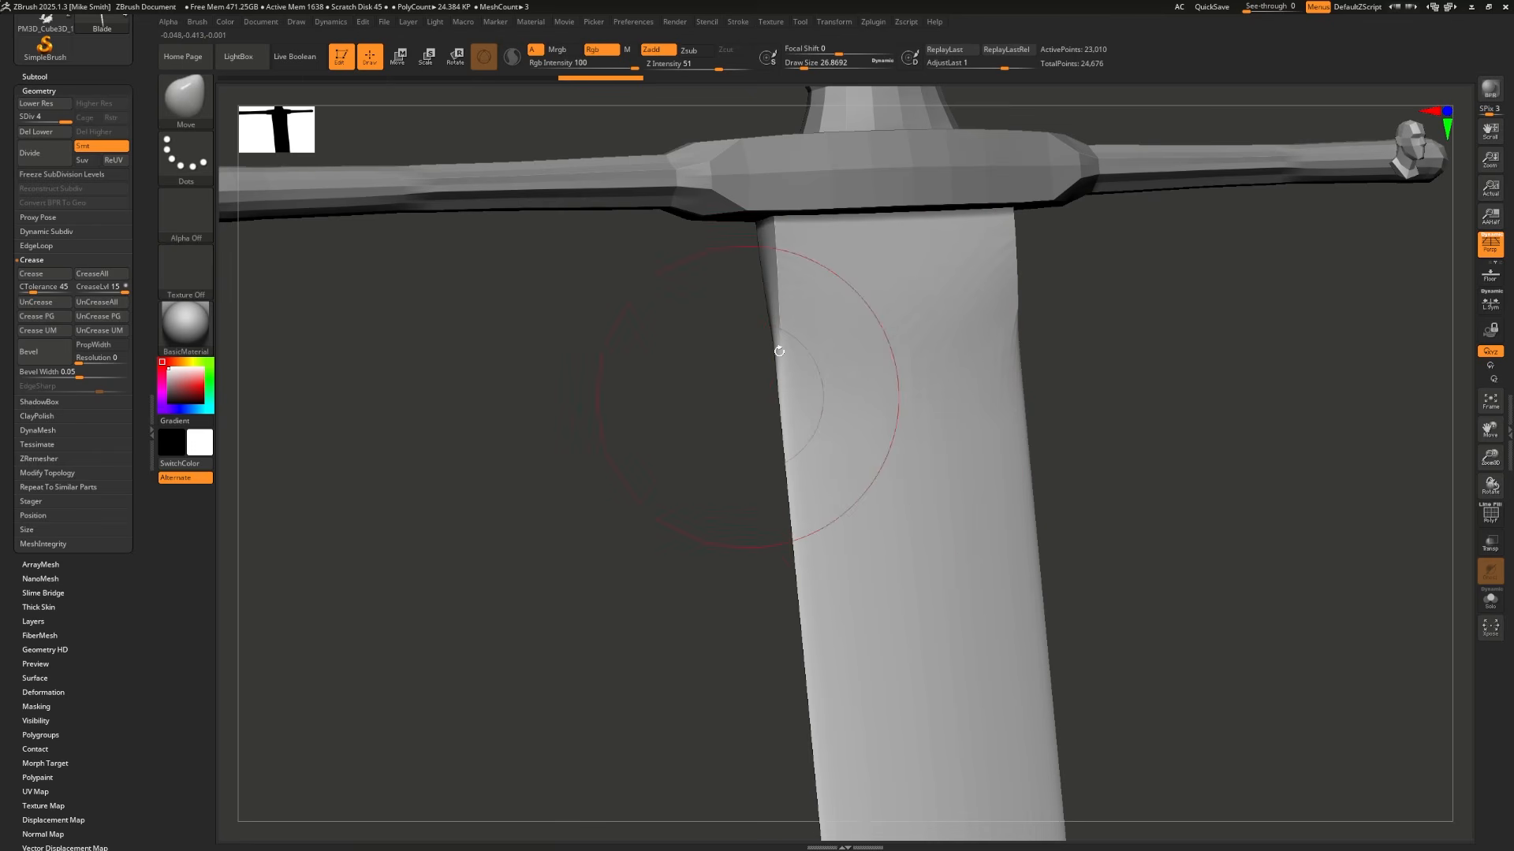
Step: Undo the Blade's subdivisions and turn its polyframe back on
{"action": "key", "text": "shift+d"}
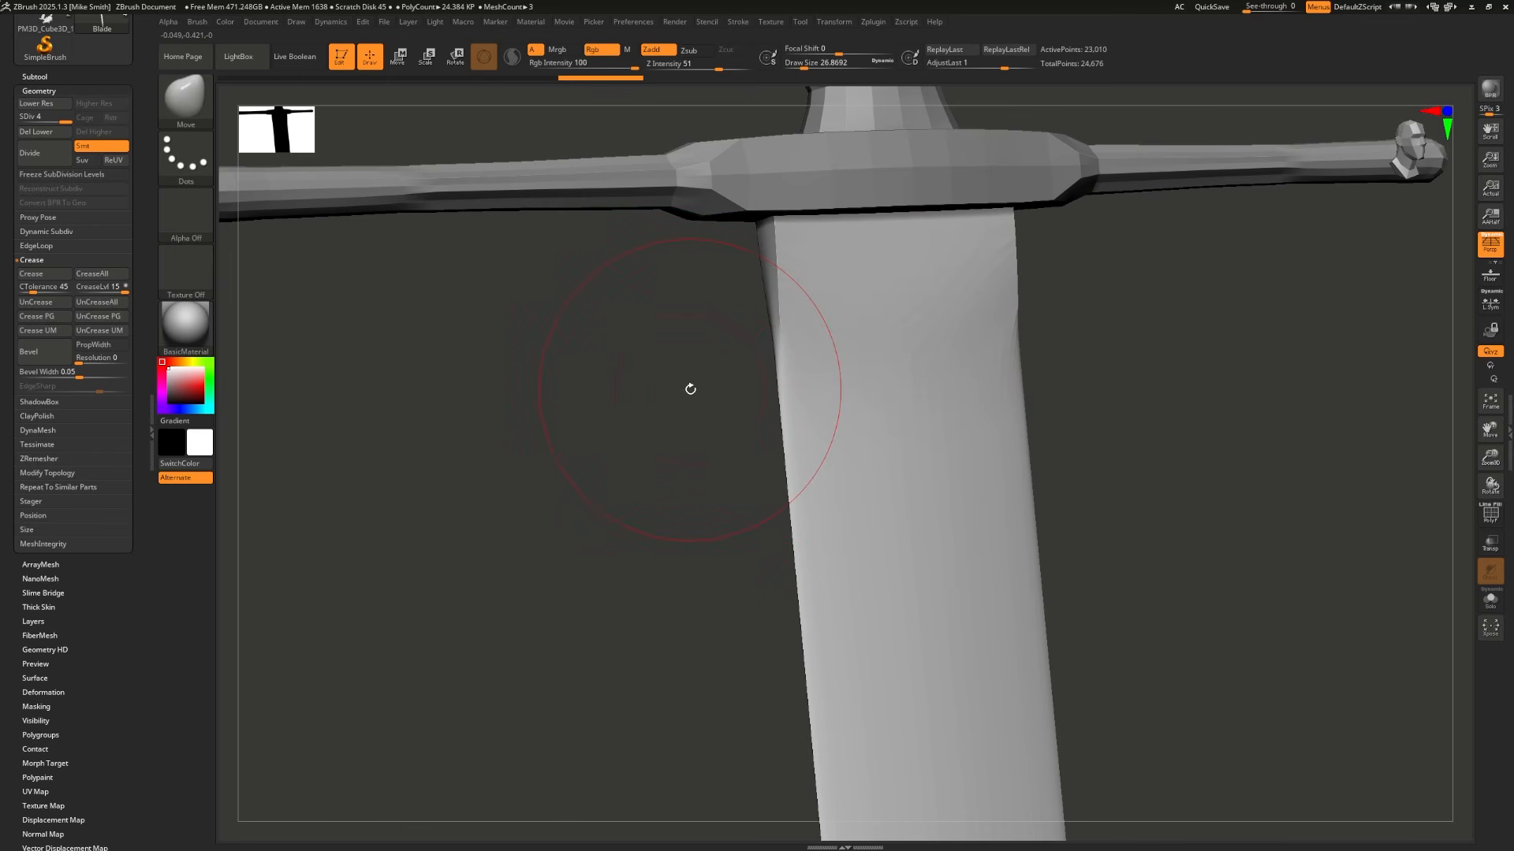
{"action": "key", "text": "ctrl"}
{"action": "key", "text": "shift+d"}
{"action": "key", "text": "shift+d"}
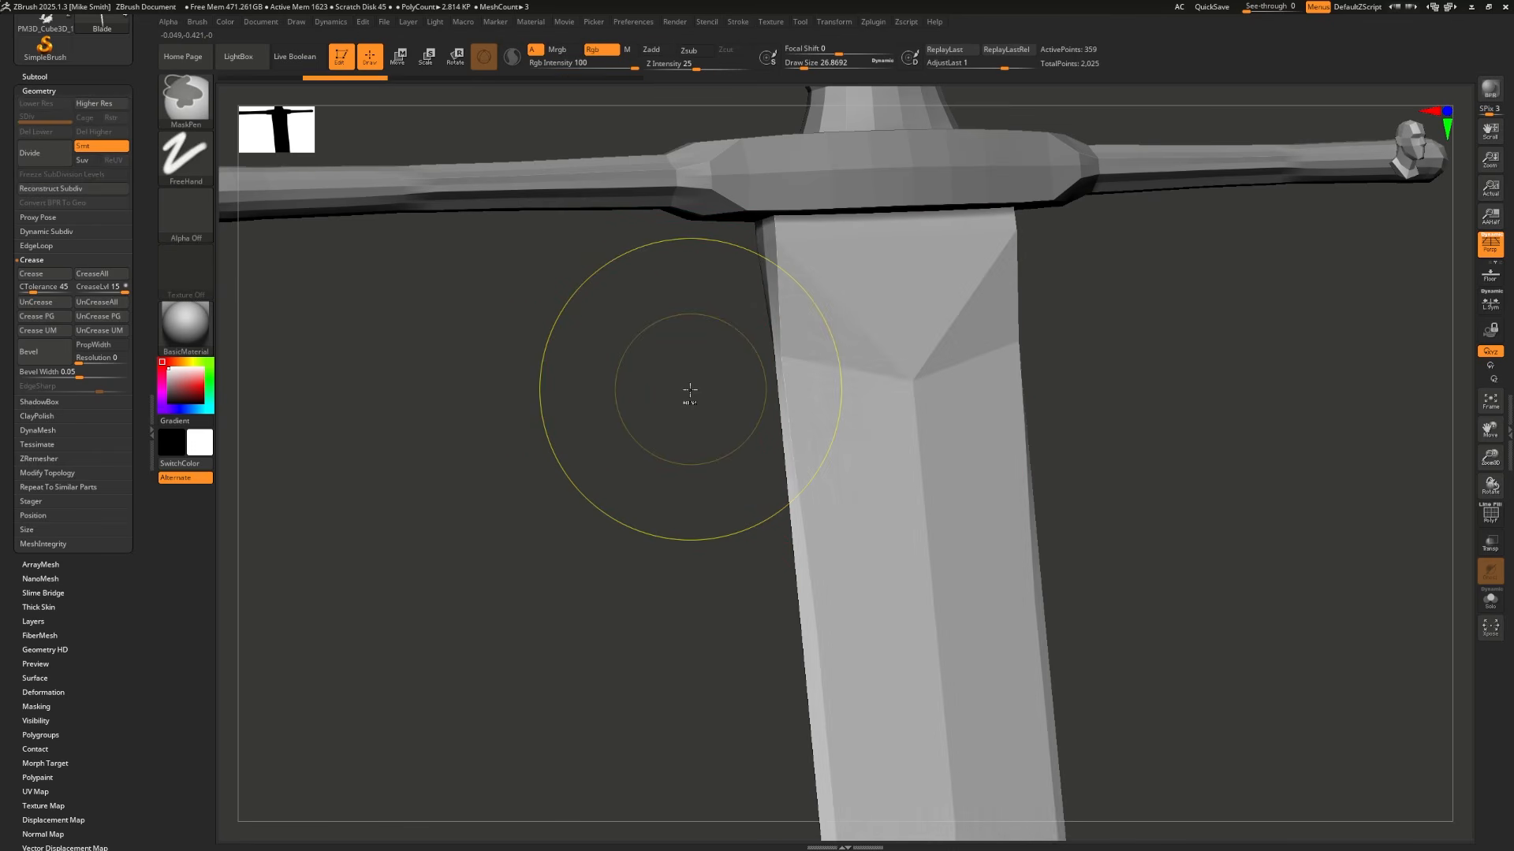
{"action": "key", "text": "shift+f"}
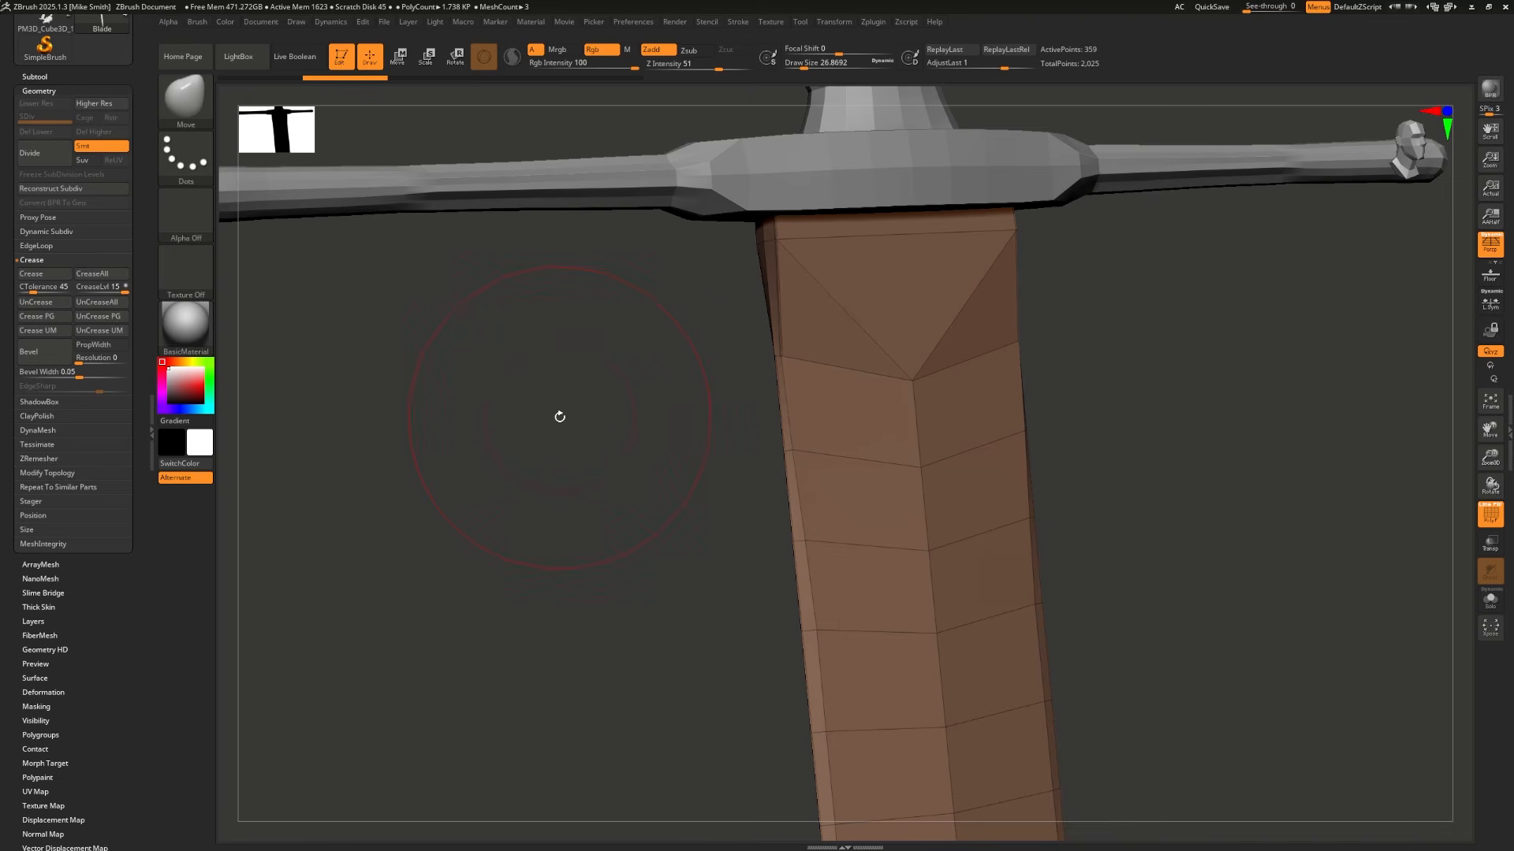
Step: Activate Dynamic Subdiv on the Blade and locate its Dynamic Subdiv settings
{"action": "key", "text": "ctrl+shift"}
{"action": "key", "text": "d"}
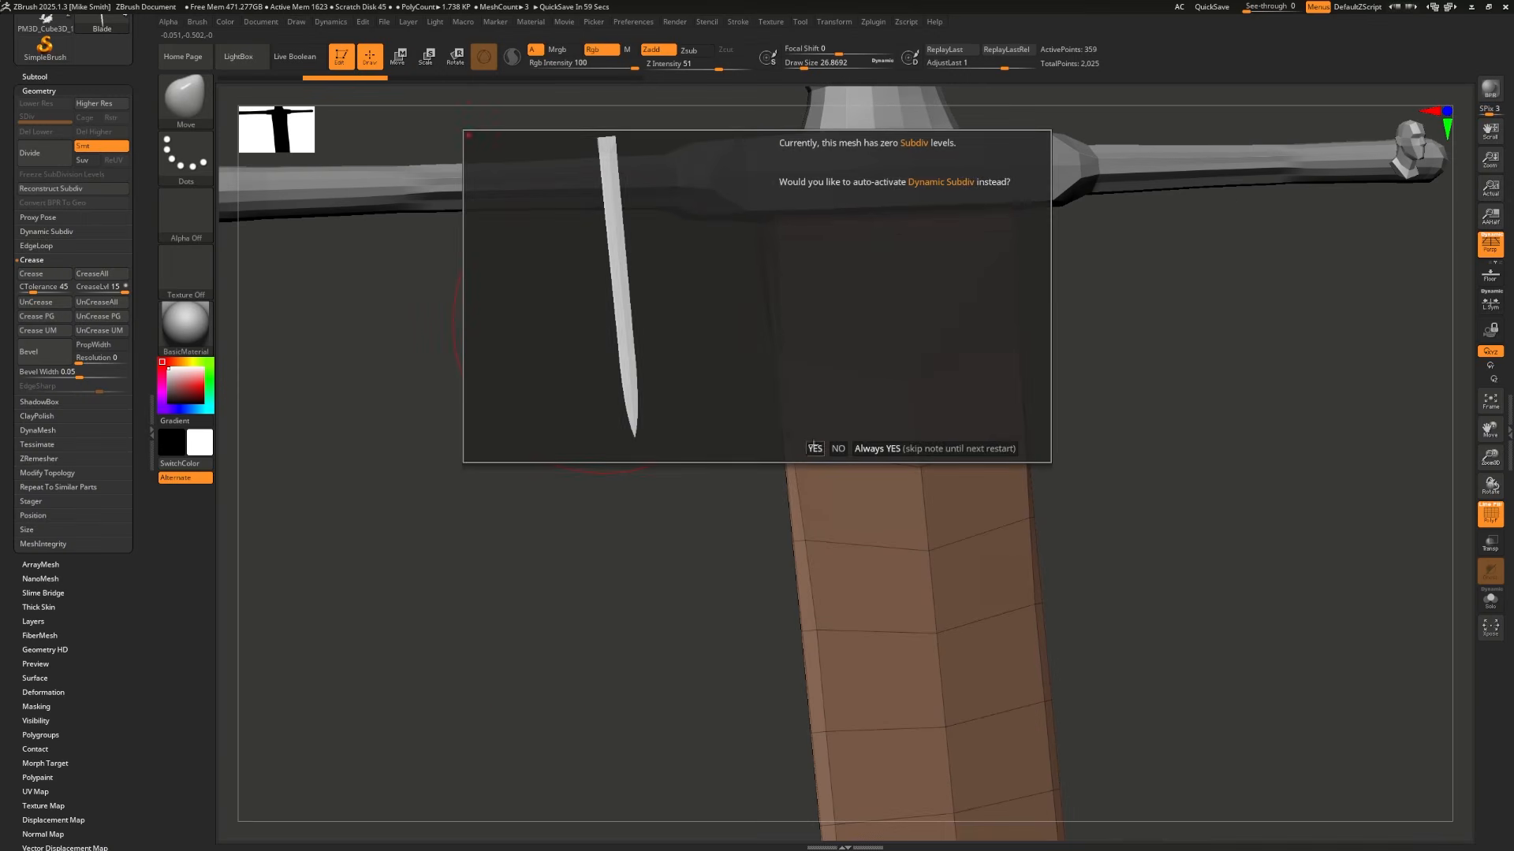
{"action": "left_click", "coordinate": [844, 664]}
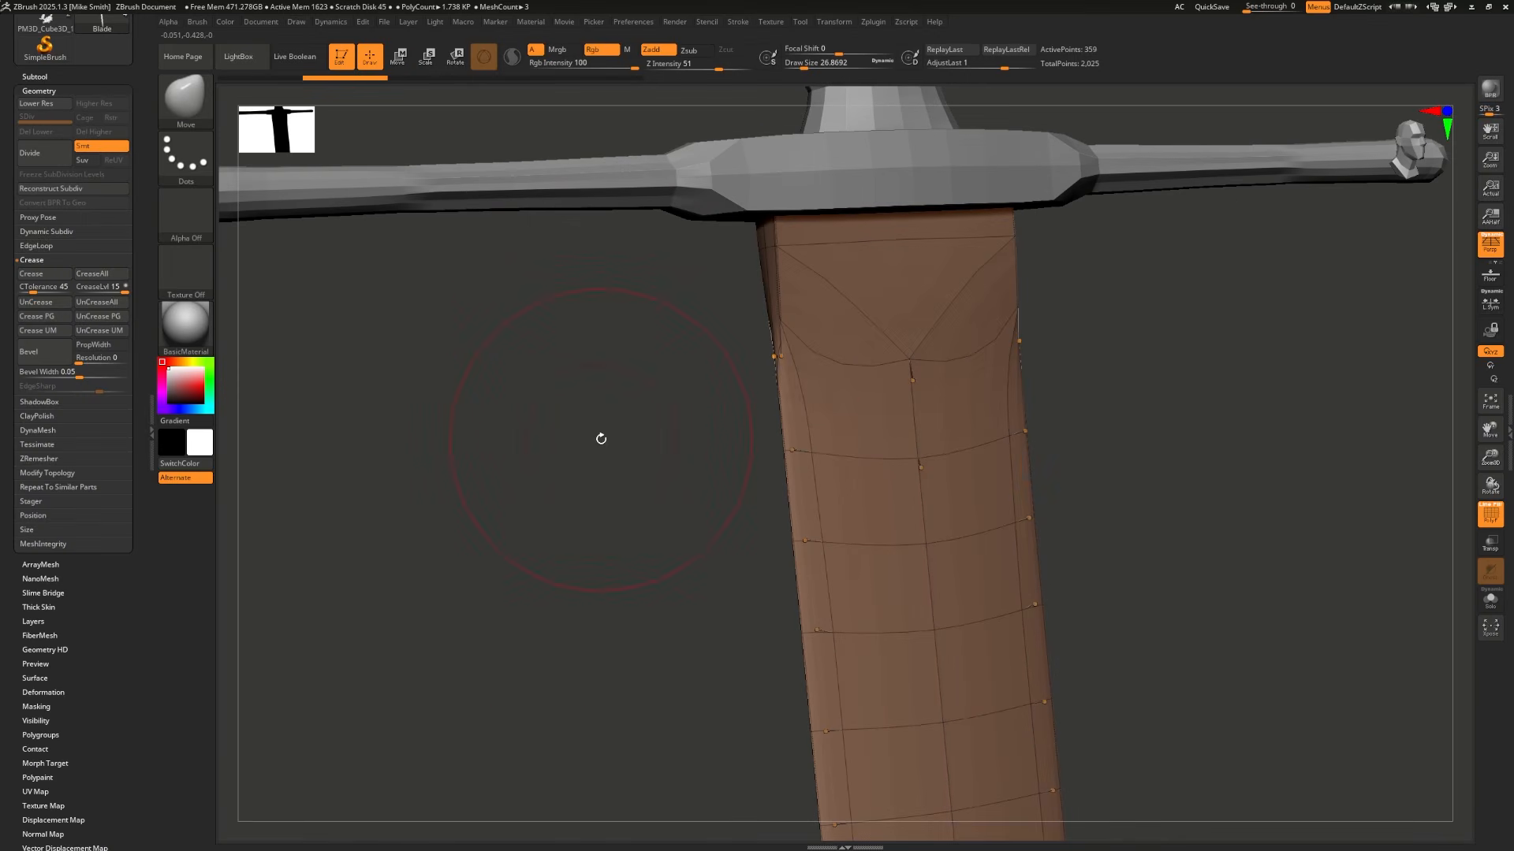
{"action": "mouse_move", "coordinate": [603, 440]}
{"action": "left_mouse_down"}
{"action": "mouse_move", "coordinate": [639, 450]}
{"action": "mouse_move", "coordinate": [622, 450]}
{"action": "left_mouse_up"}
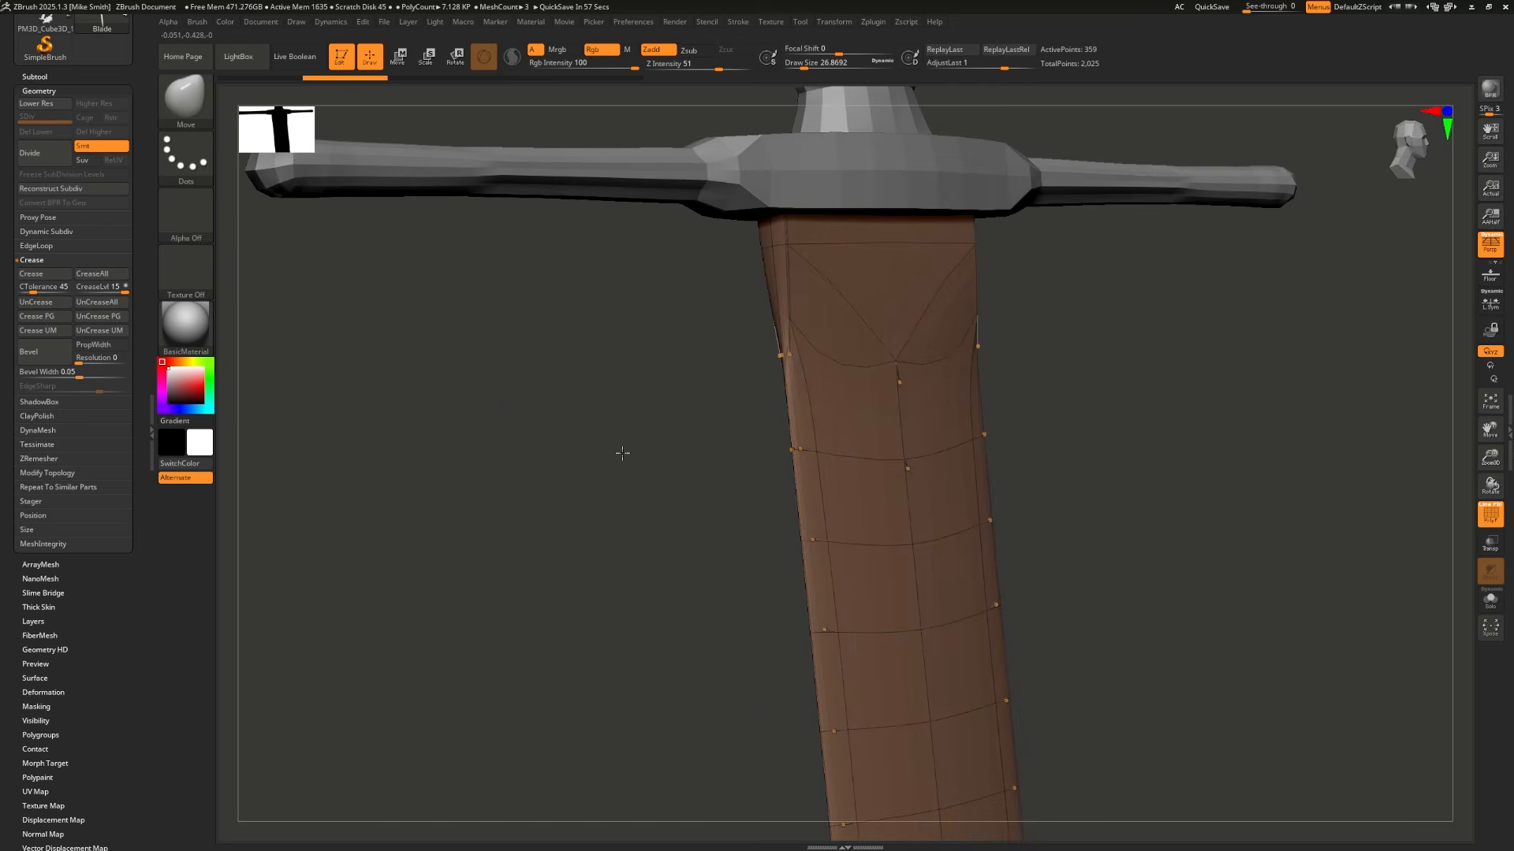
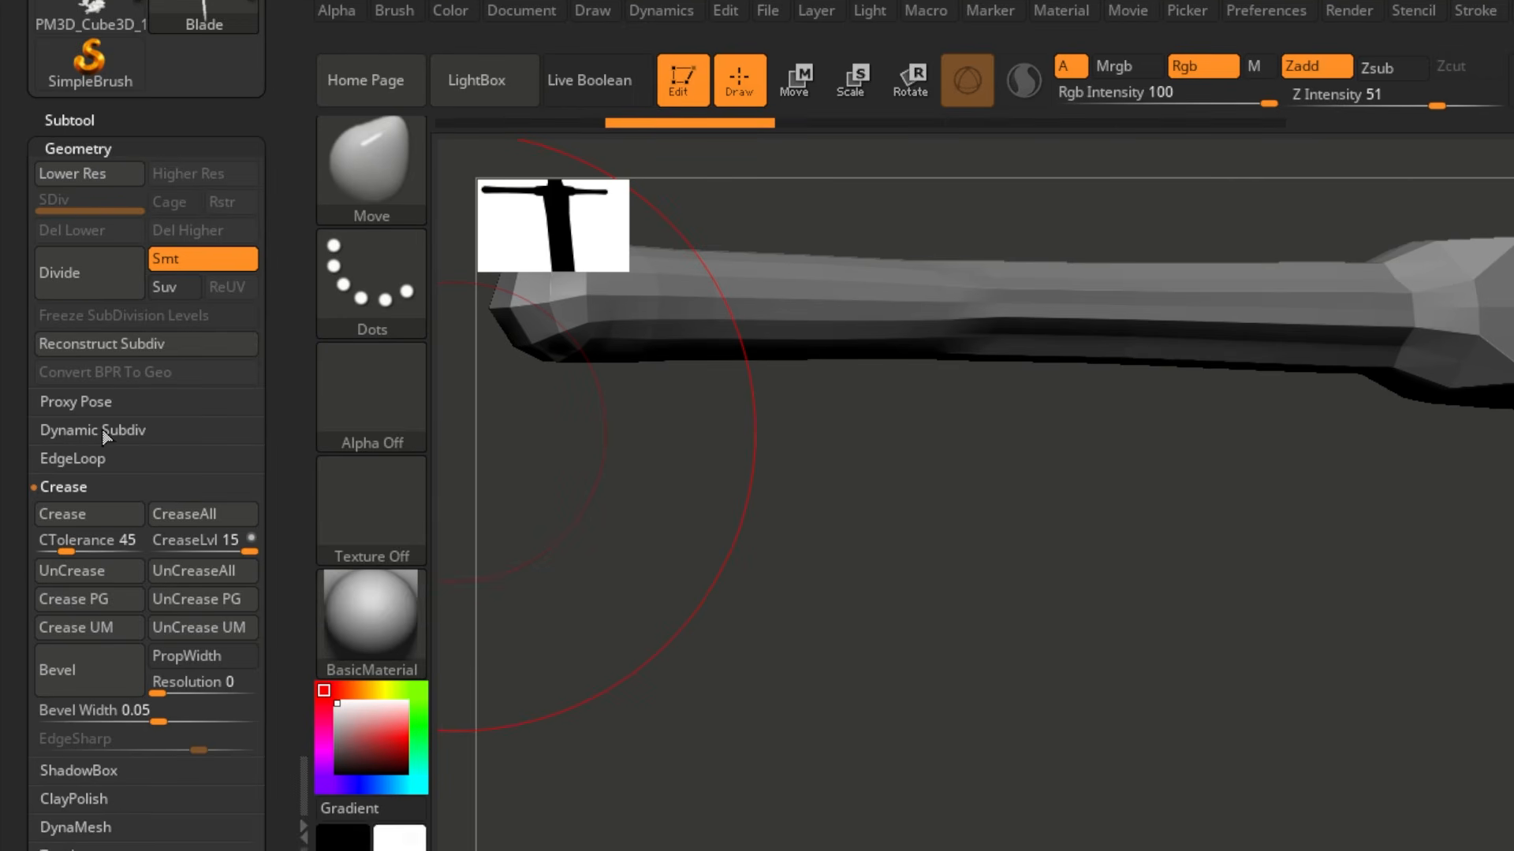
{"action": "left_click", "coordinate": [102, 428]}
{"action": "left_click", "coordinate": [59, 461]}
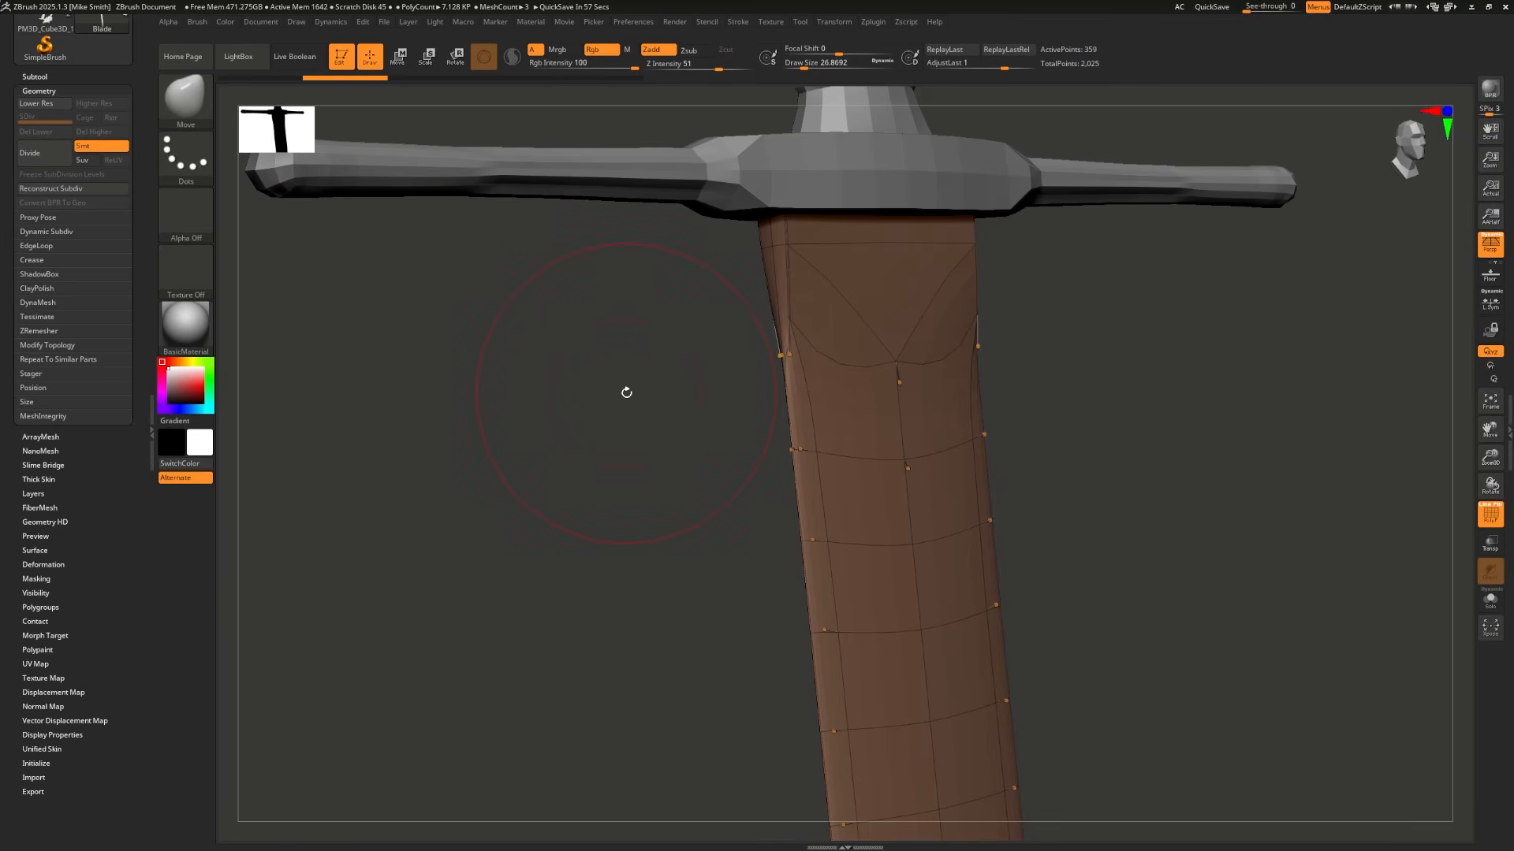
Step: Choose the ZModeler brush and reduce its draw size to about 8.4
{"action": "key", "text": "b"}
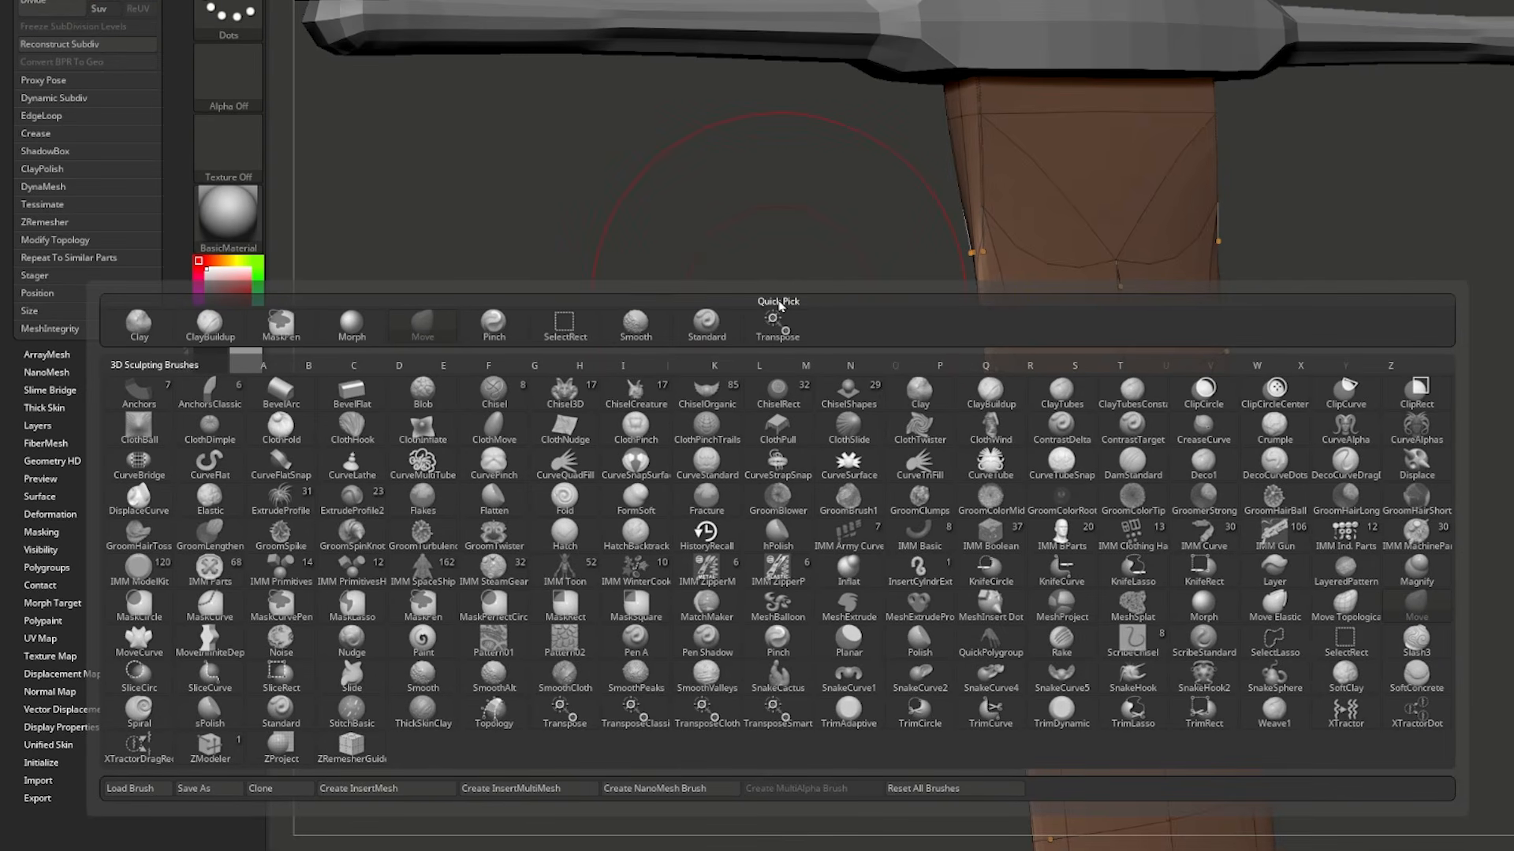
{"action": "key", "text": "z"}
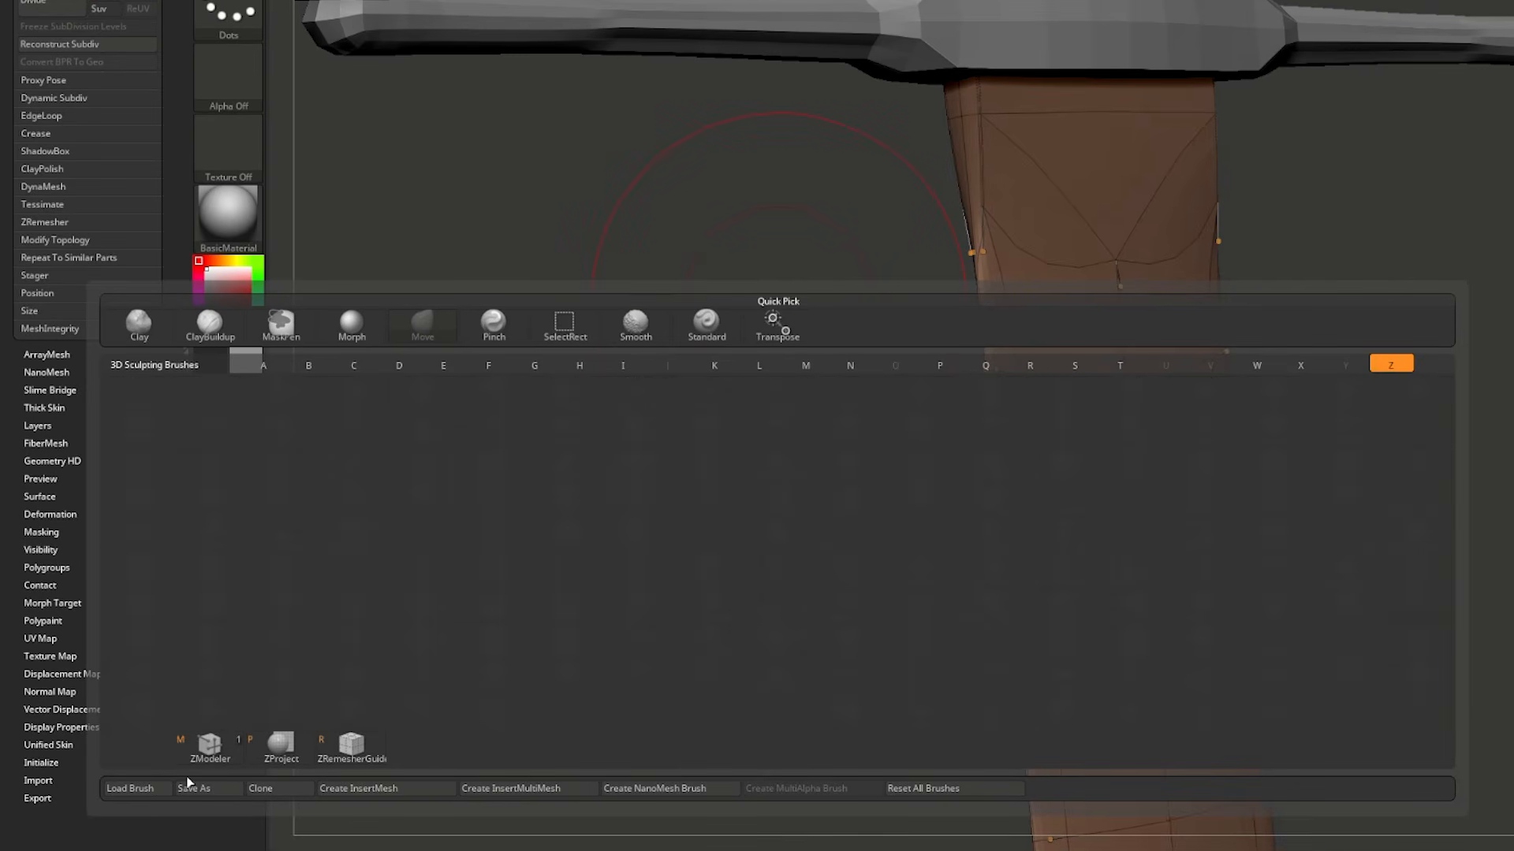
{"action": "left_click", "coordinate": [211, 754]}
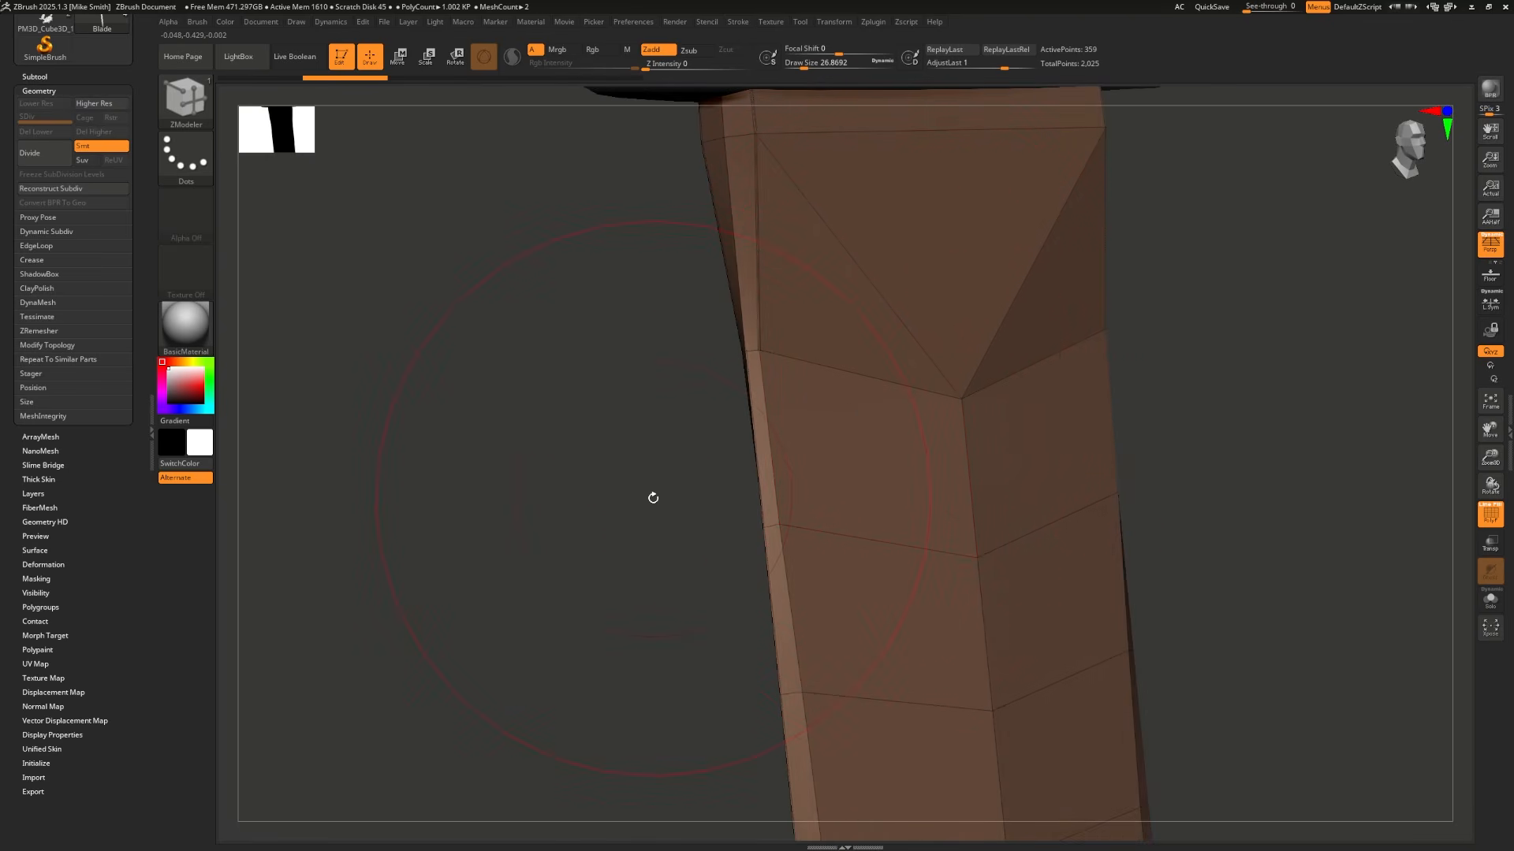
{"action": "key", "text": "bracketleft"}
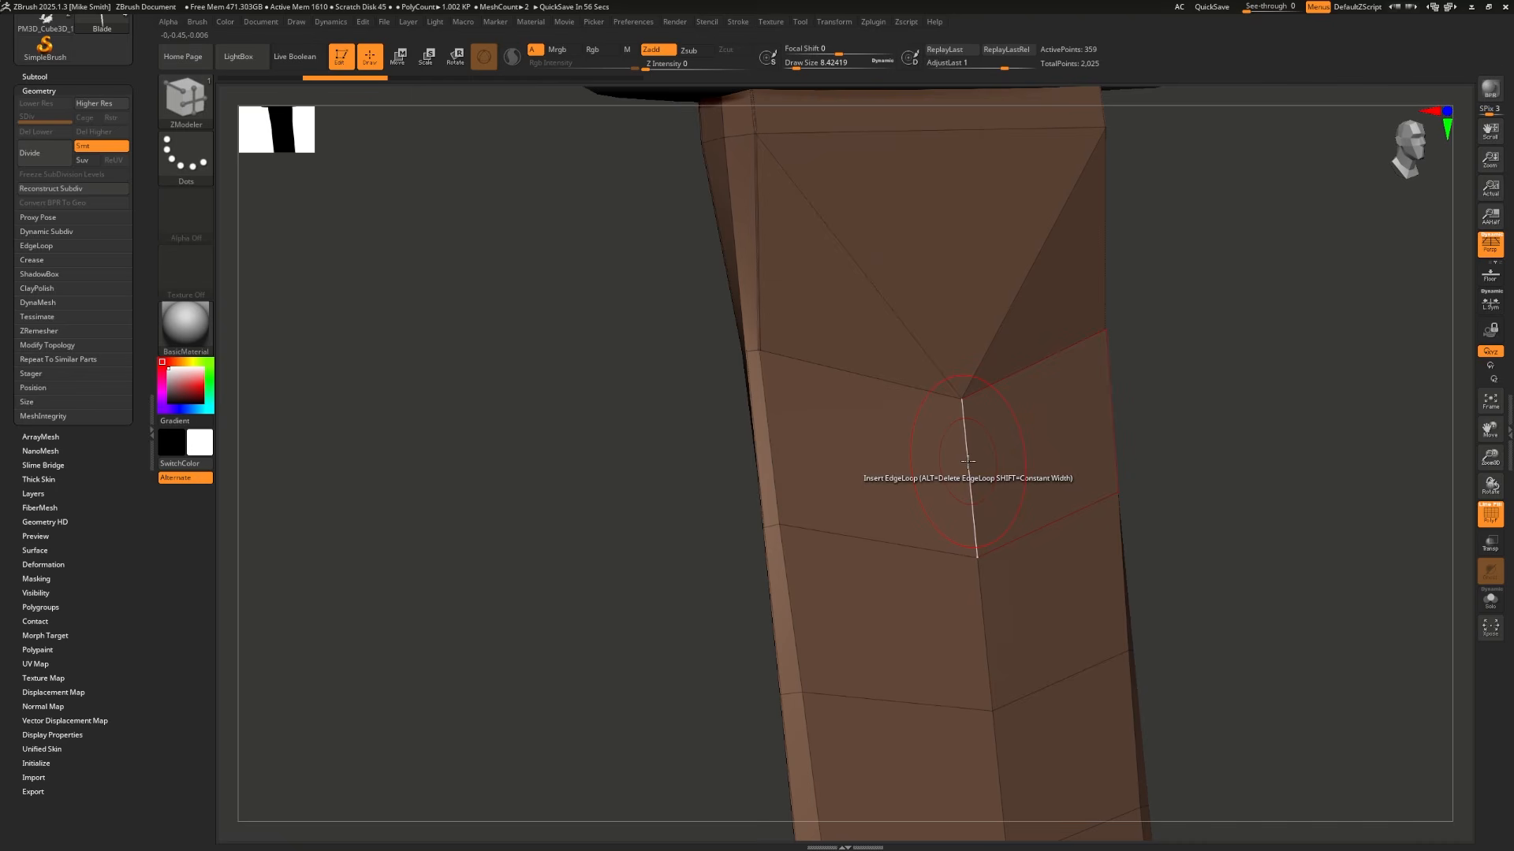
Step: Try ZModeler's Insert EdgeLoop, QMesh and Move Points actions on the Blade's edge, face and point, undoing each
{"action": "left_click", "coordinate": [970, 495]}
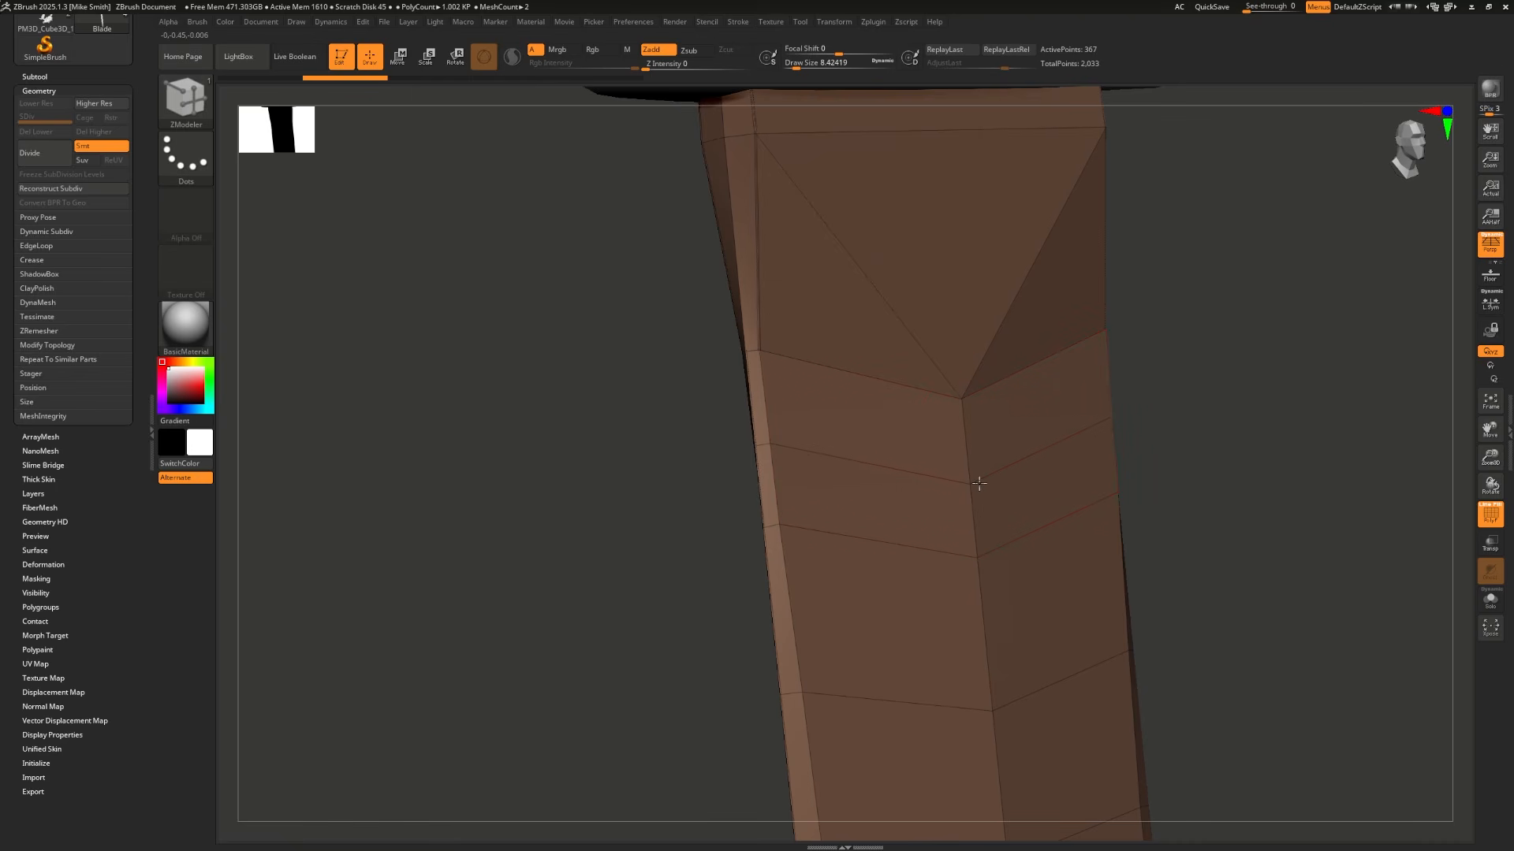
{"action": "key", "text": "ctrl+z"}
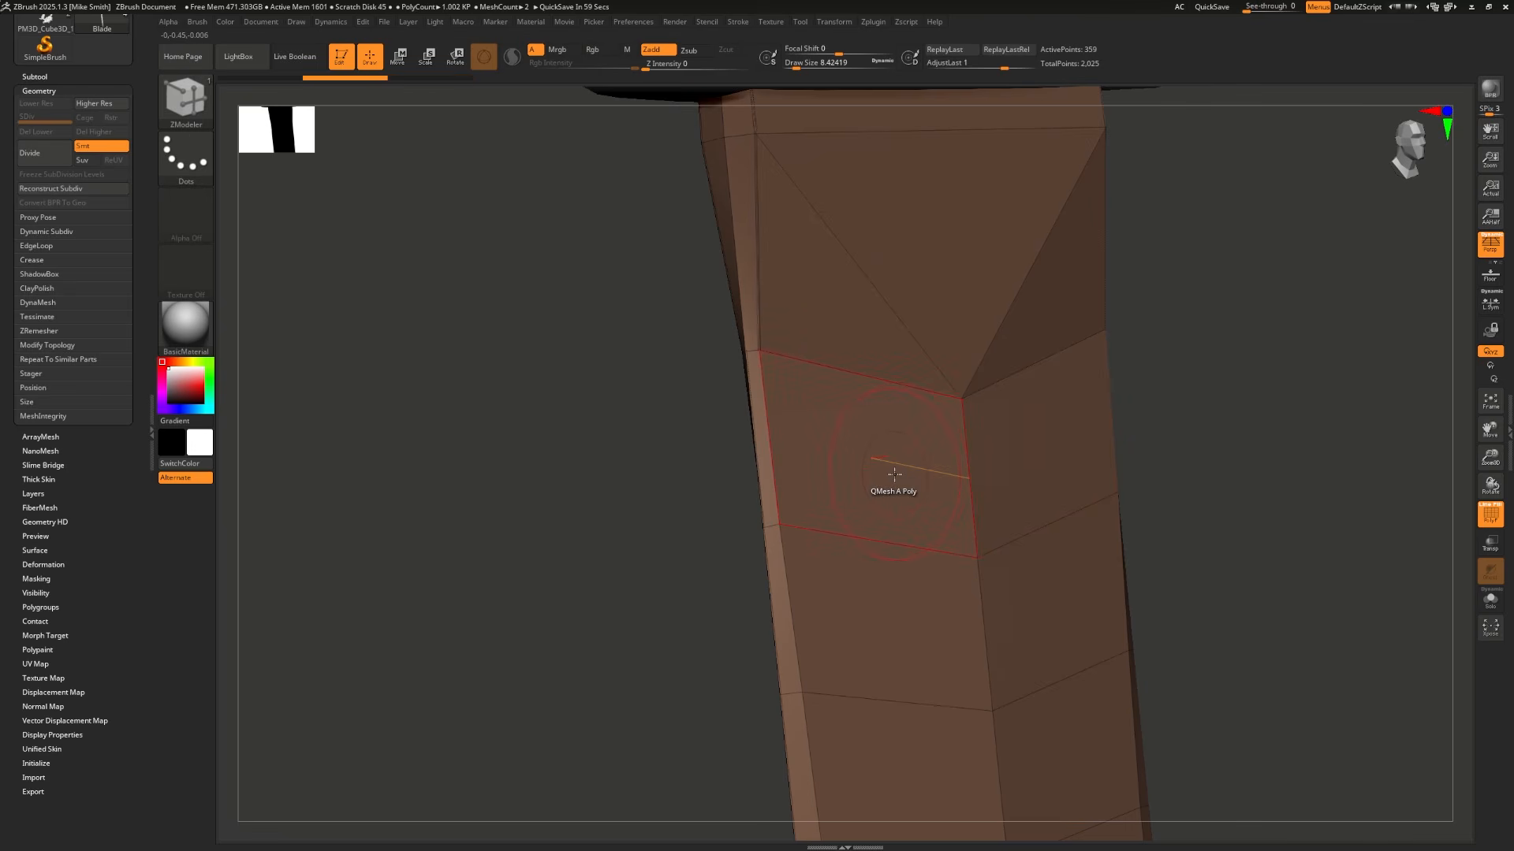
{"action": "left_click_drag", "start_coordinate": [894, 473], "coordinate": [1313, 436]}
{"action": "key", "text": "ctrl+z"}
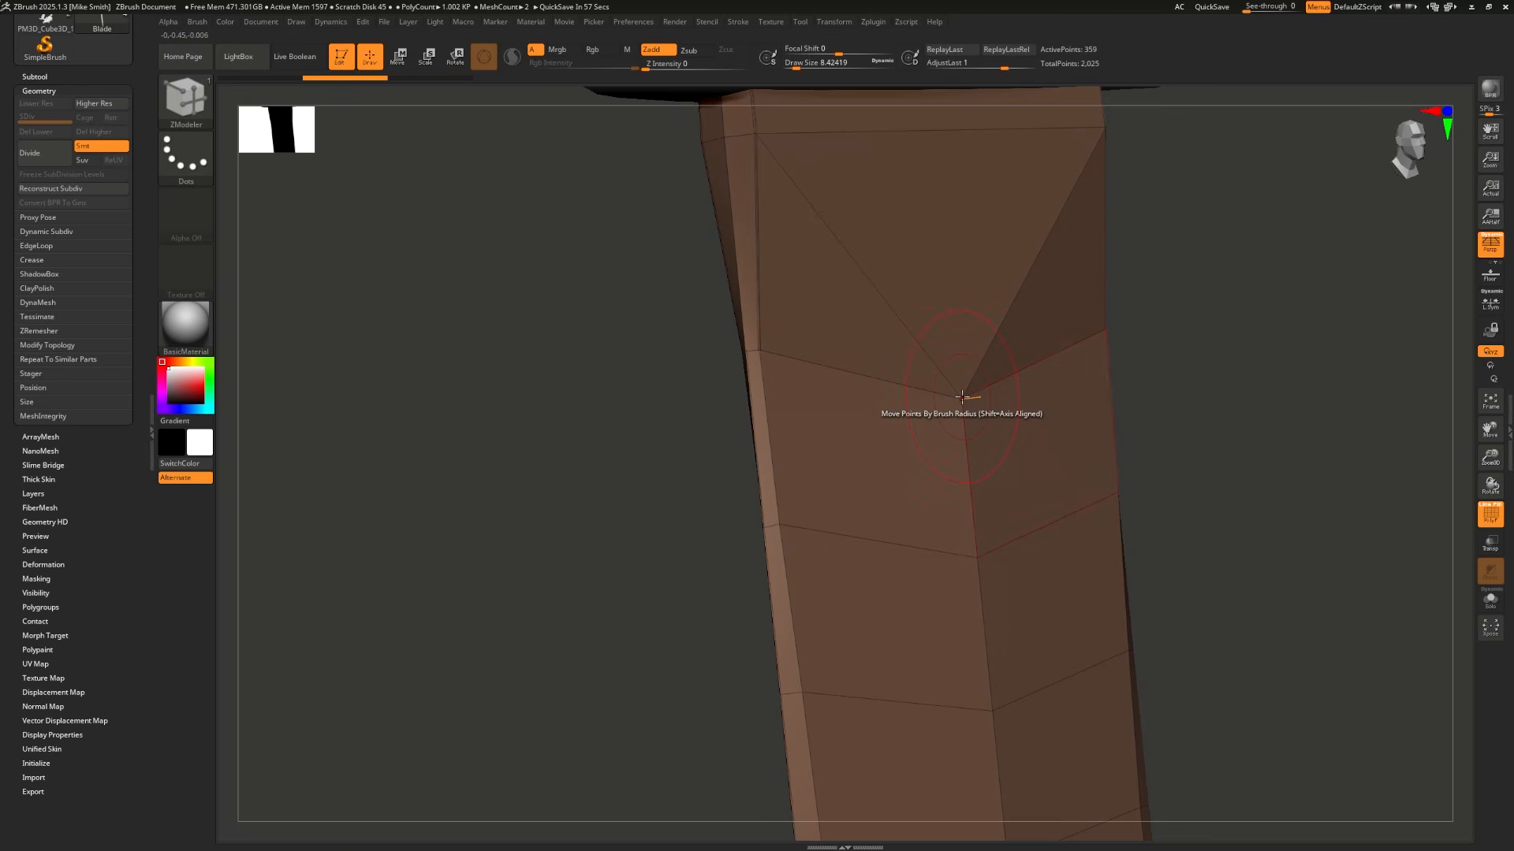
{"action": "mouse_move", "coordinate": [962, 396]}
{"action": "left_mouse_down"}
{"action": "mouse_move", "coordinate": [951, 444]}
{"action": "mouse_move", "coordinate": [1017, 379]}
{"action": "mouse_move", "coordinate": [950, 376]}
{"action": "left_mouse_up"}
{"action": "key", "text": "ctrl+z"}
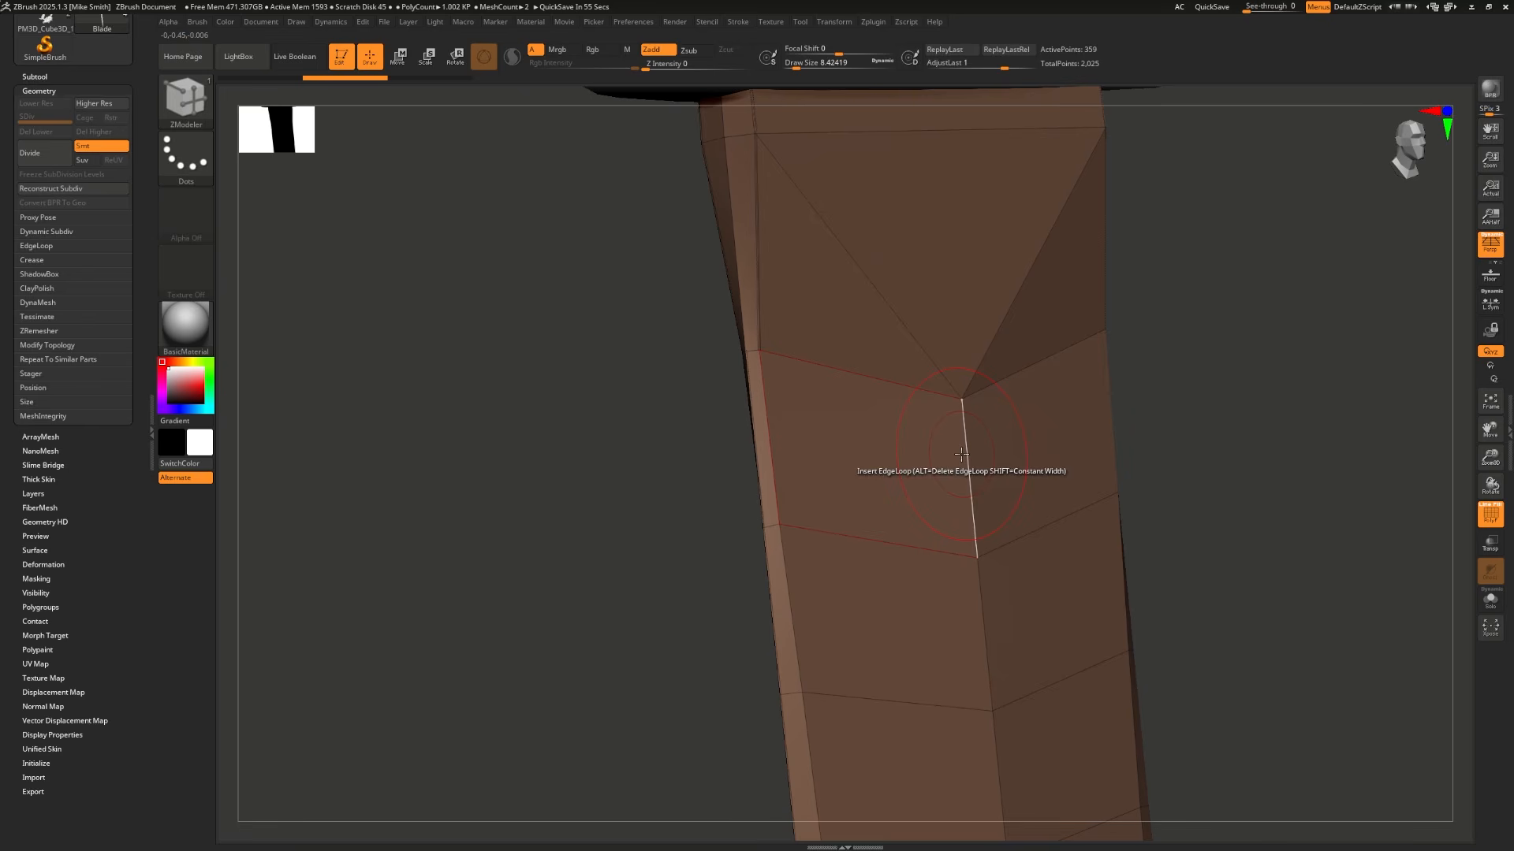
Step: Set ZModeler's edge action to Crease with Edge as its target
{"action": "key", "text": "space"}
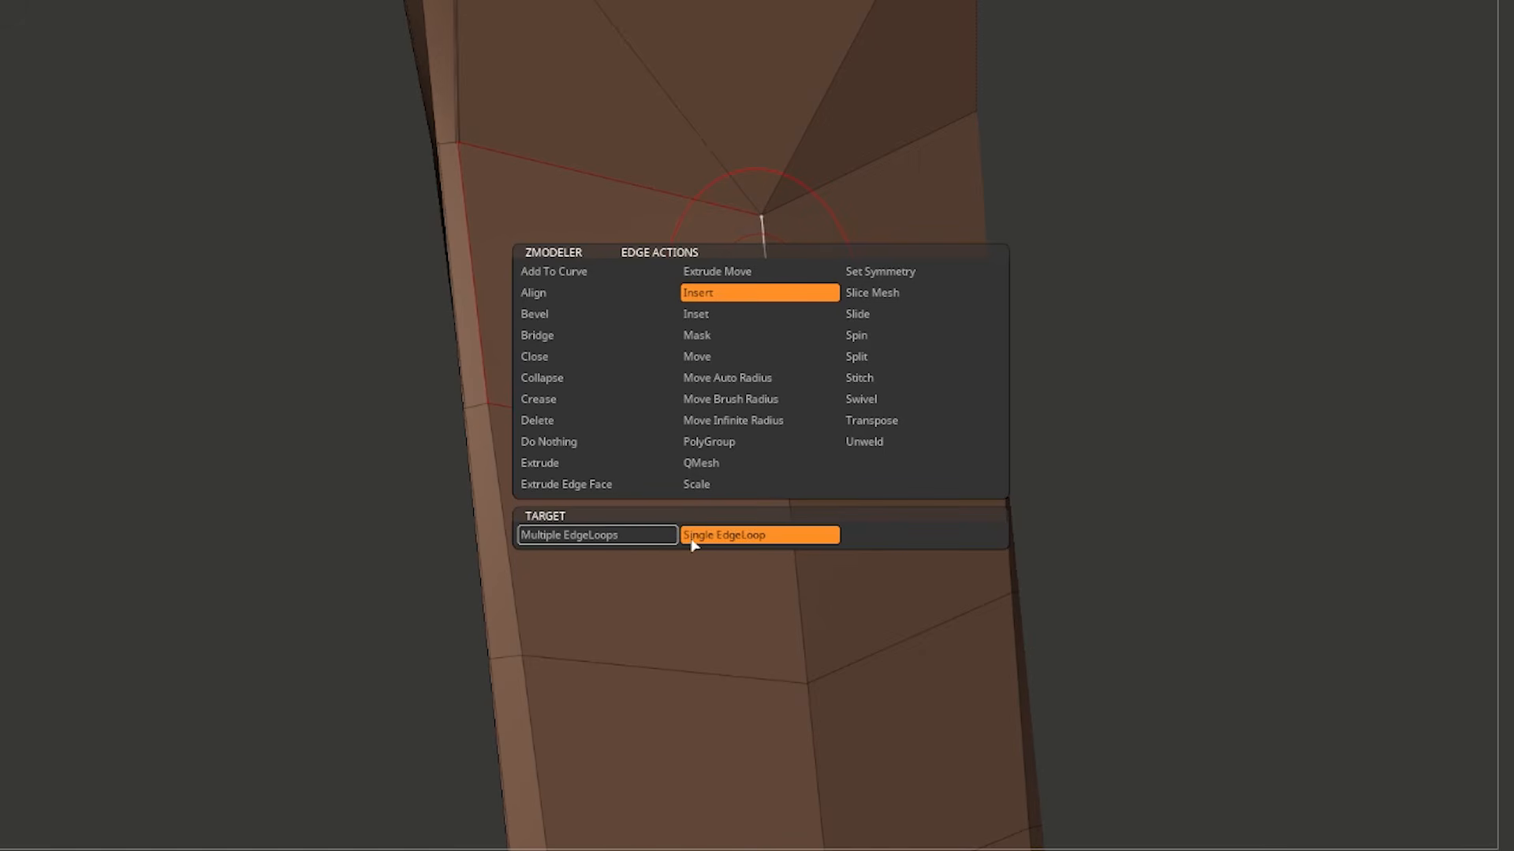
{"action": "left_click", "coordinate": [579, 403]}
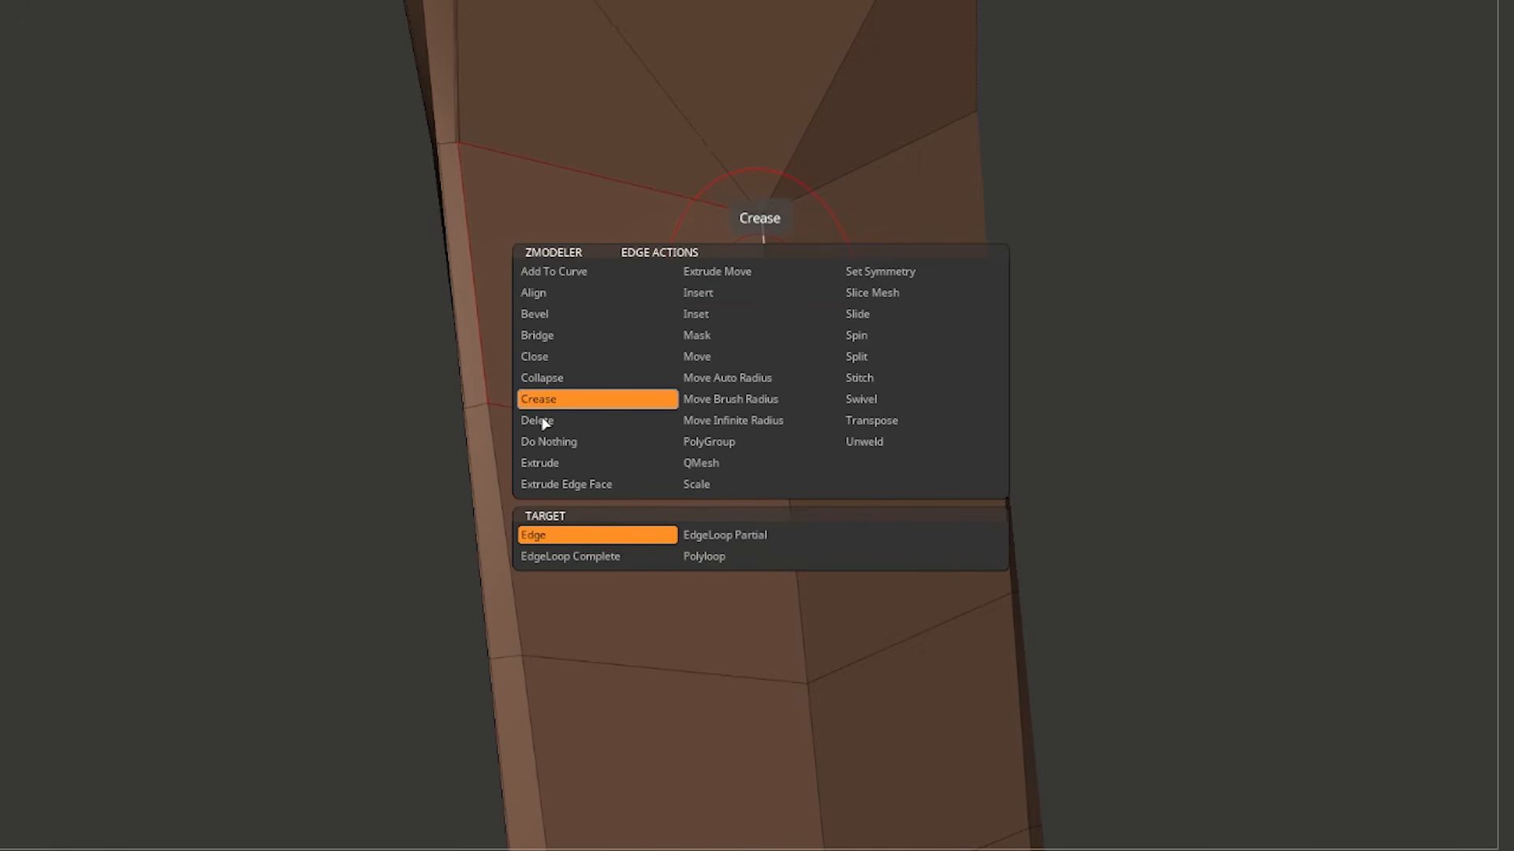
{"action": "left_click", "coordinate": [540, 538]}
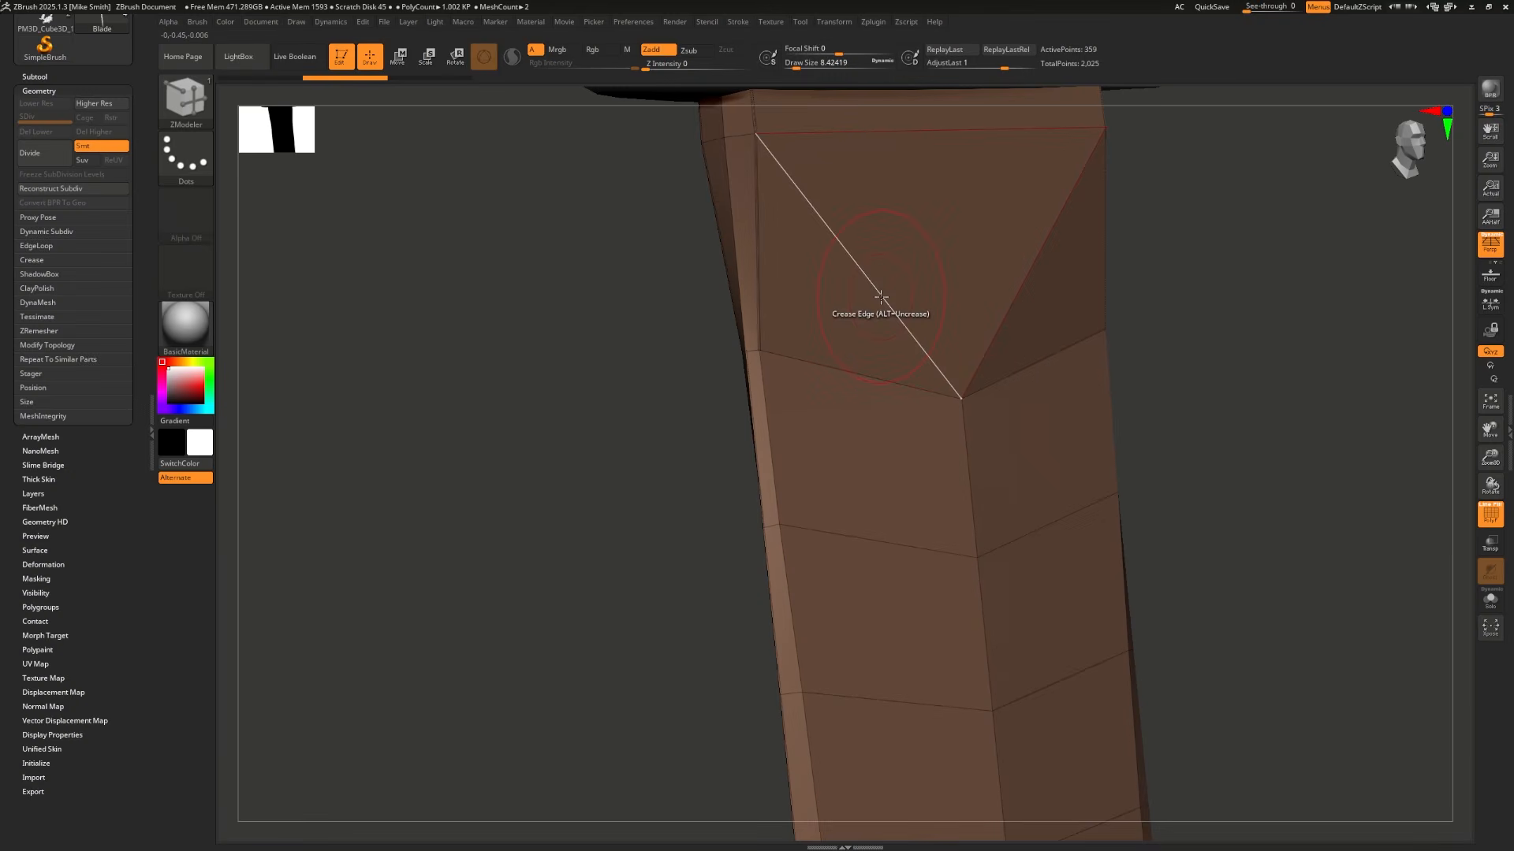
Step: Crease the two diagonal edges at the Blade's upper end and preview the result with Dynamic Subdiv
{"action": "left_click", "coordinate": [875, 302]}
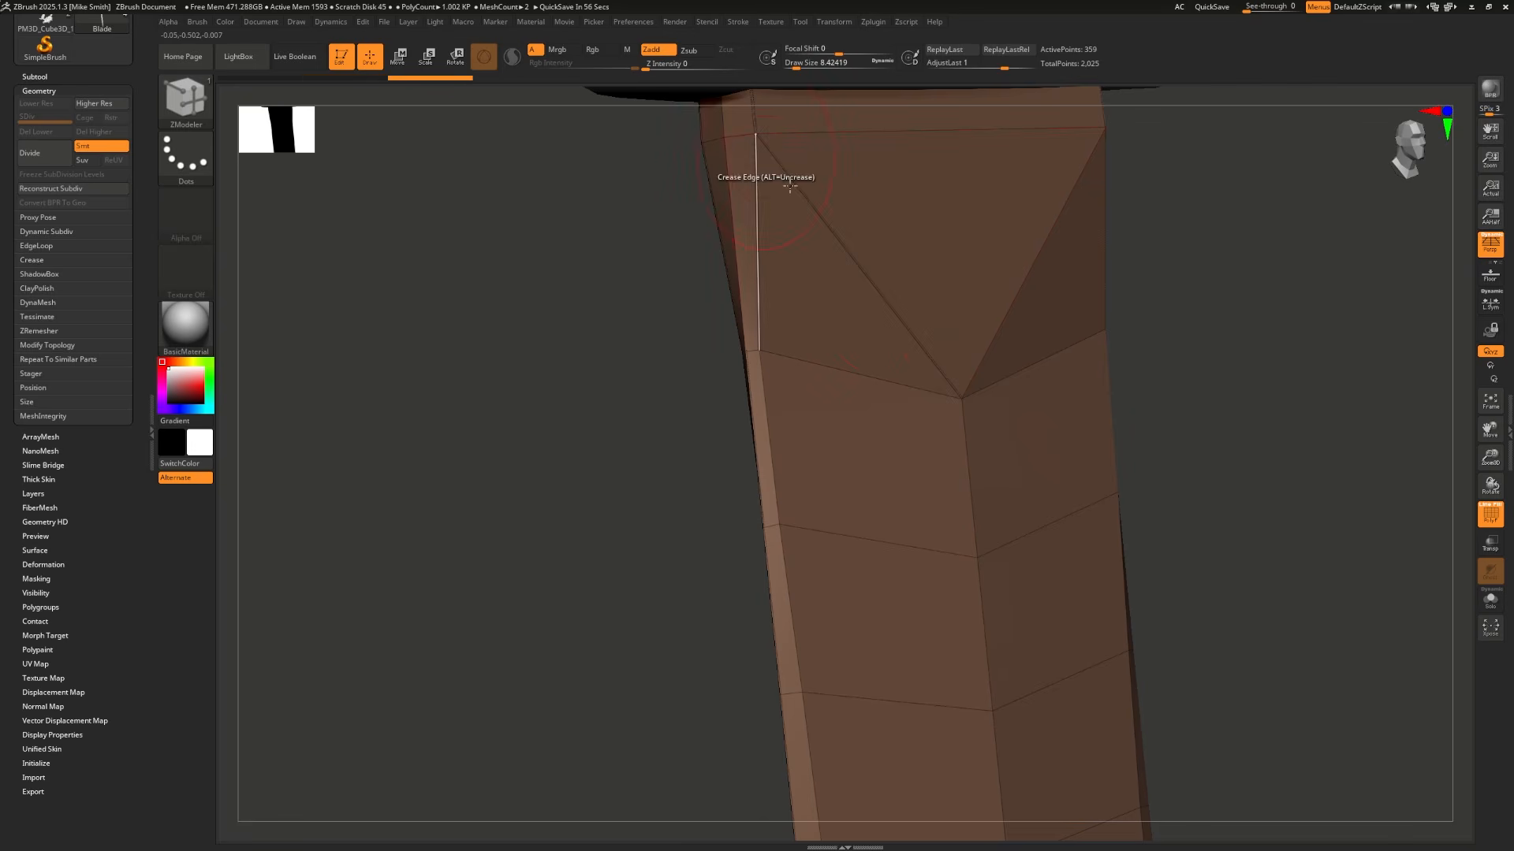
{"action": "left_click_drag", "start_coordinate": [1312, 403], "coordinate": [1214, 378]}
{"action": "left_click", "coordinate": [1080, 264]}
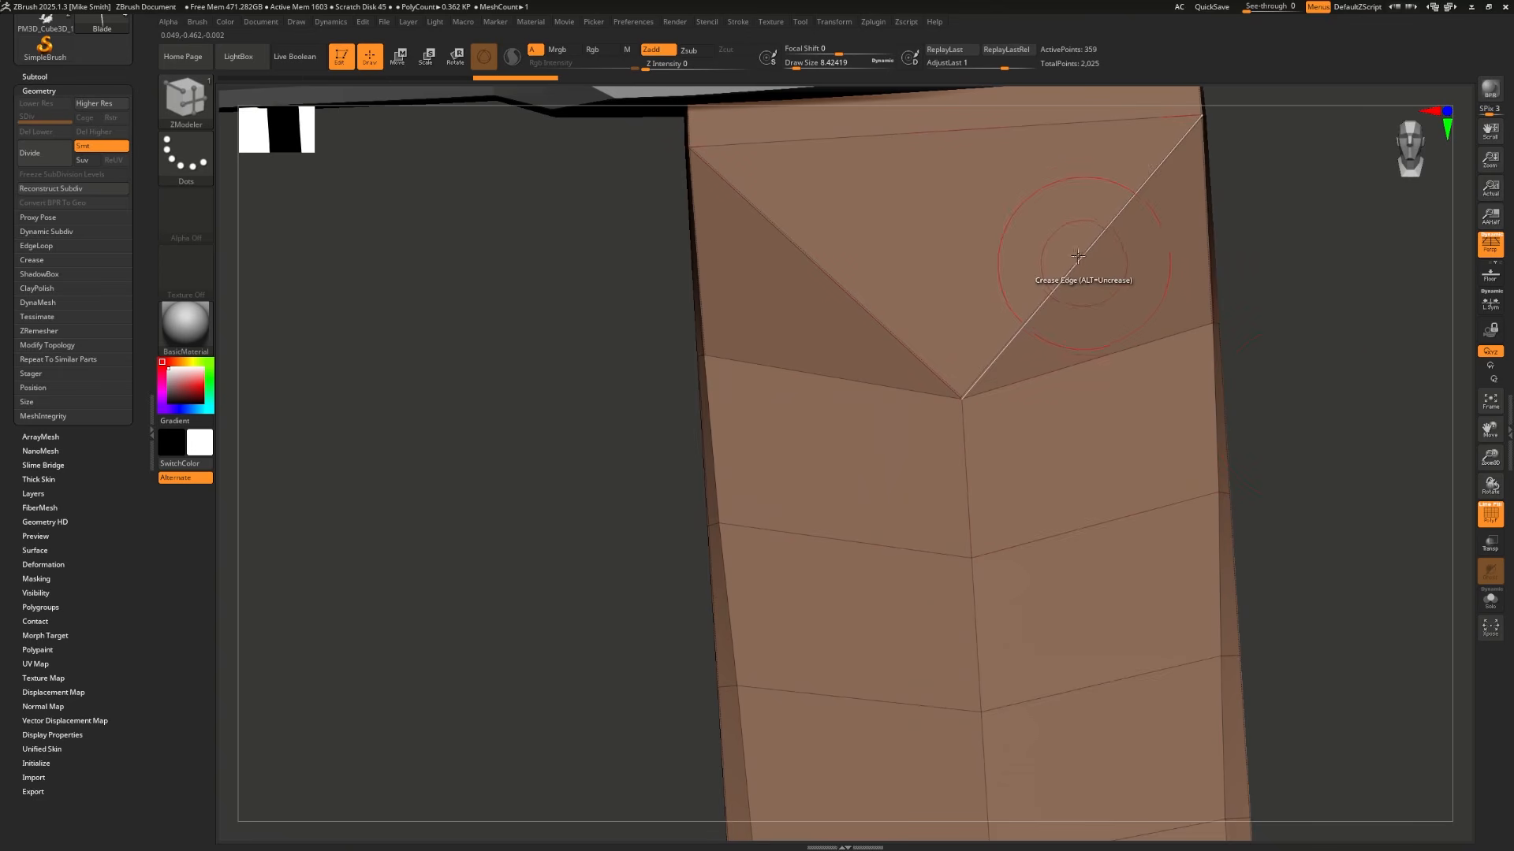
{"action": "left_click_drag", "start_coordinate": [1315, 426], "coordinate": [1293, 417]}
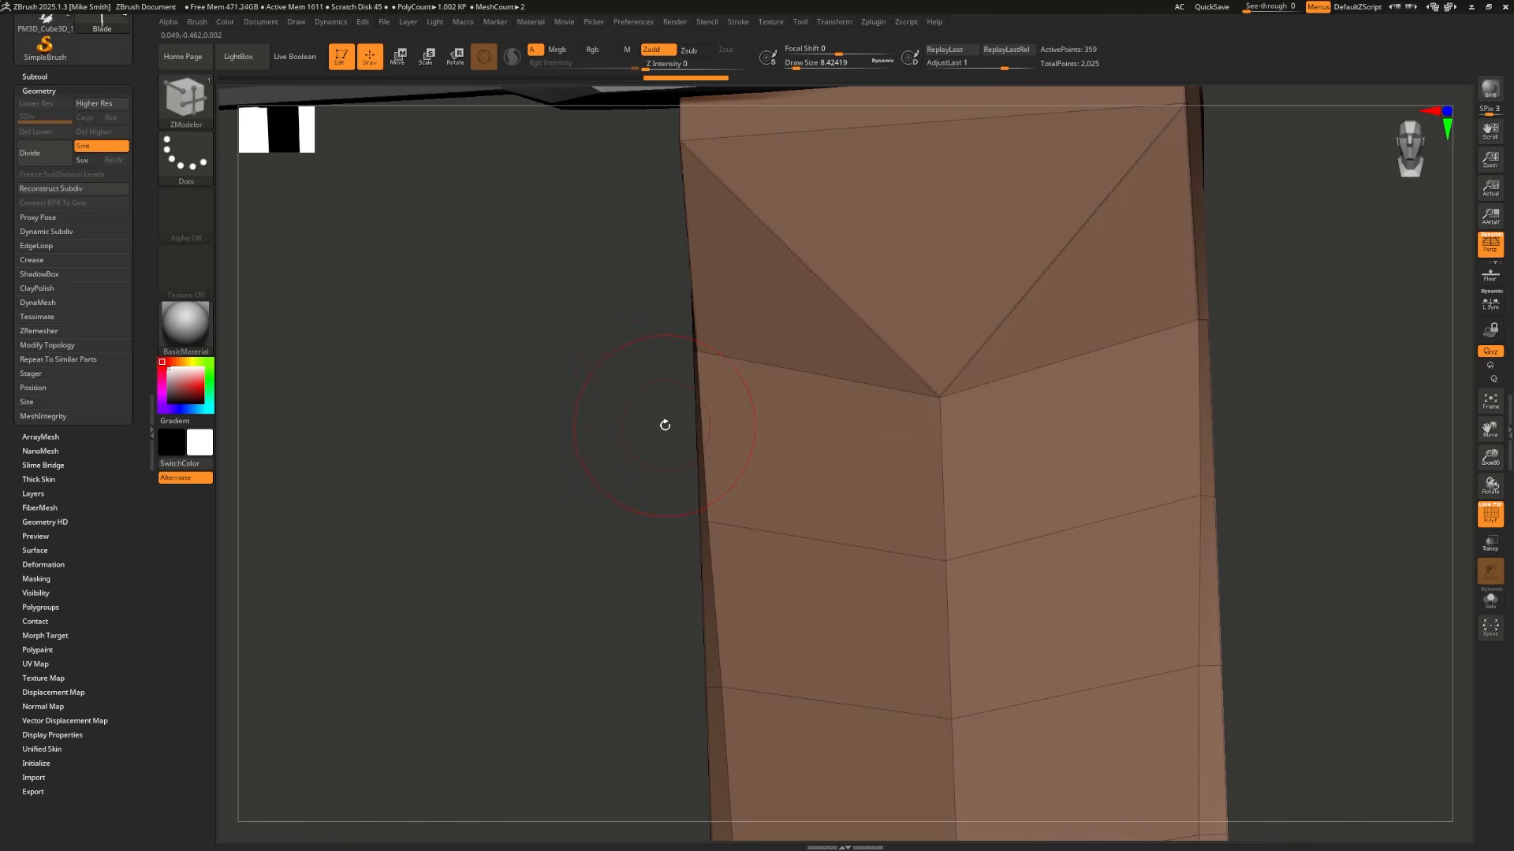
{"action": "key", "text": "d"}
{"action": "left_click", "coordinate": [816, 448]}
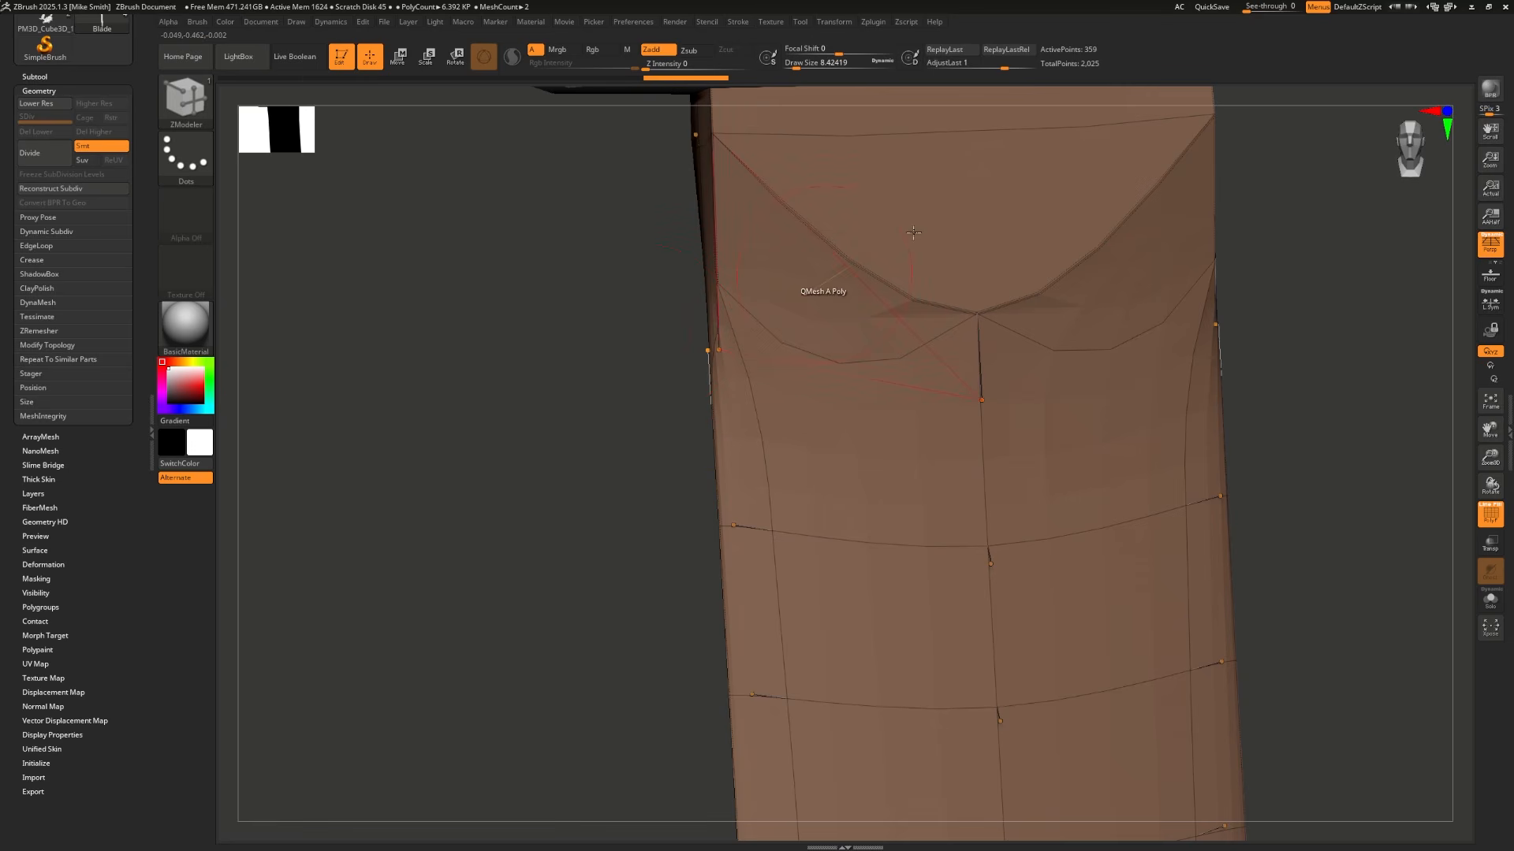
{"action": "left_click_drag", "start_coordinate": [713, 605], "coordinate": [623, 597]}
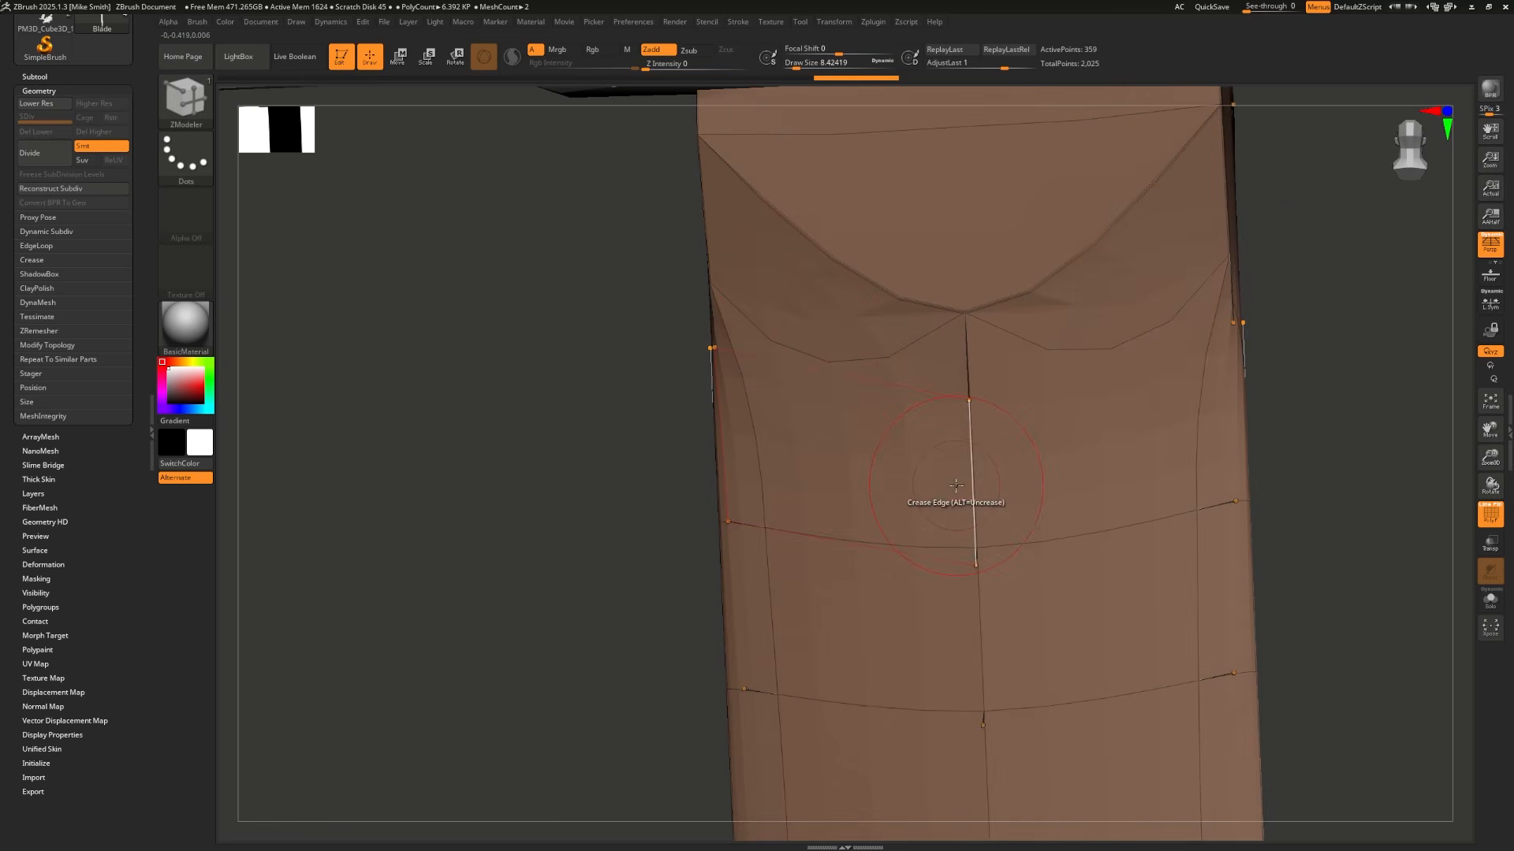
Step: Crease the single edge at the upper end of the Blade's central ridge
{"action": "left_click", "coordinate": [969, 492]}
{"action": "left_click_drag", "start_coordinate": [552, 524], "coordinate": [537, 189], "text": "alt"}
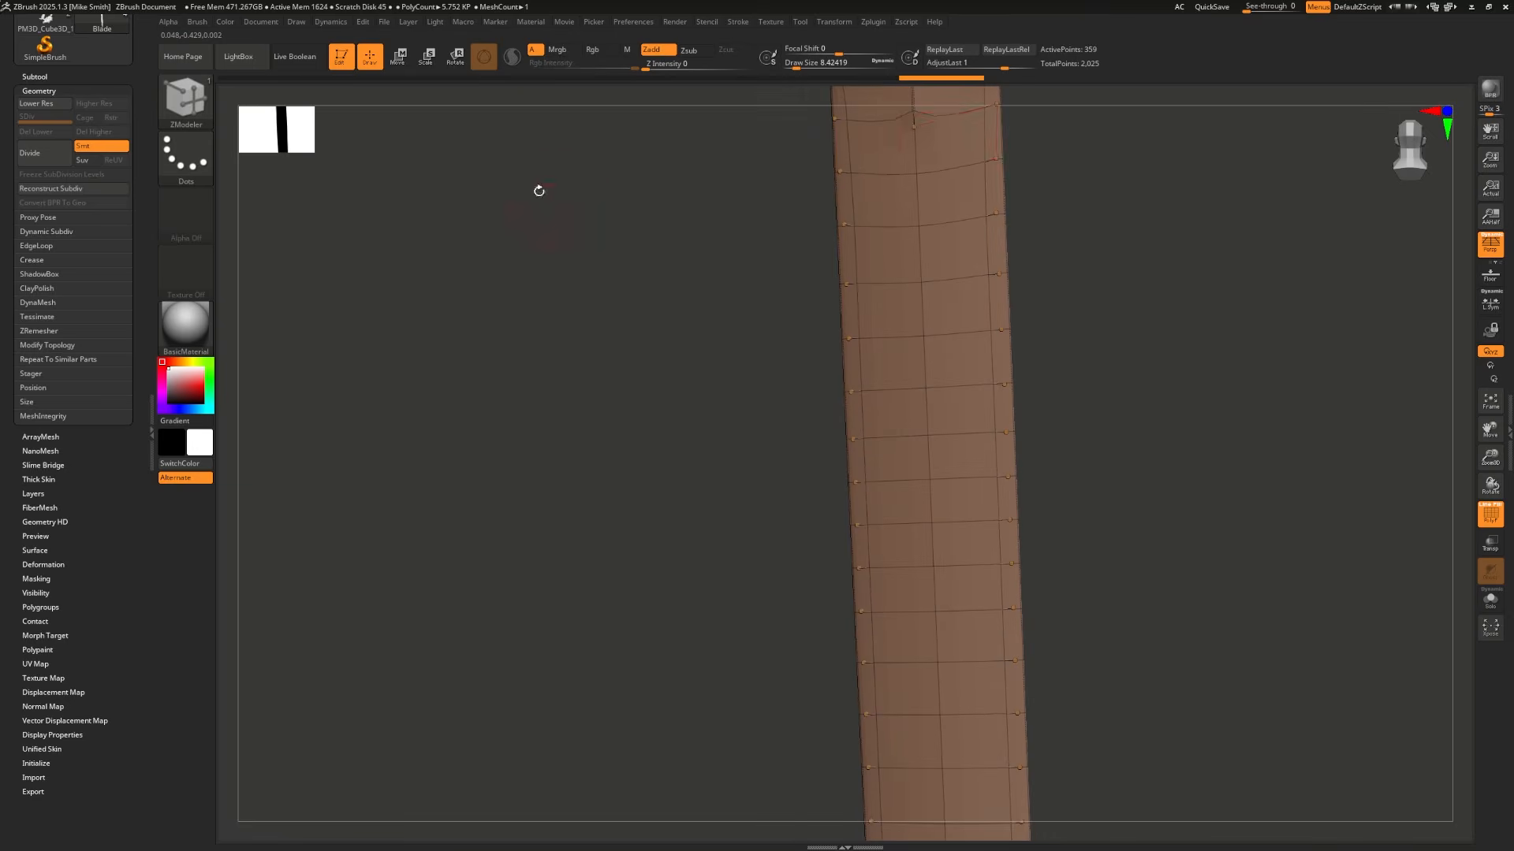
{"action": "left_click_drag", "start_coordinate": [659, 459], "coordinate": [664, 599], "text": "alt"}
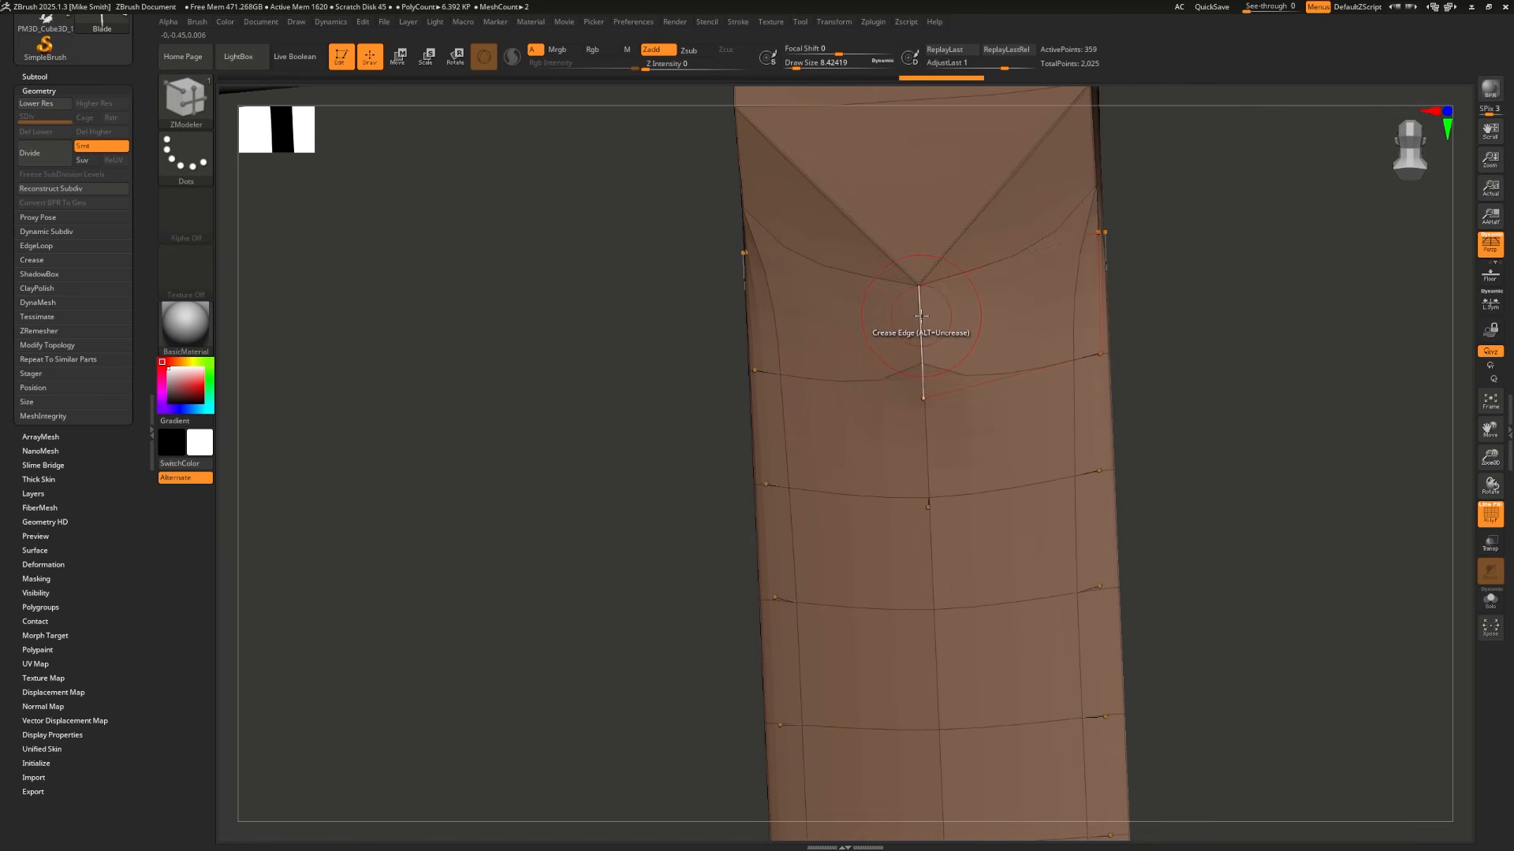
Step: Set ZModeler's Crease target to EdgeLoop Complete and crease the Blade's central ridge and outer edge loops
{"action": "key", "text": "space"}
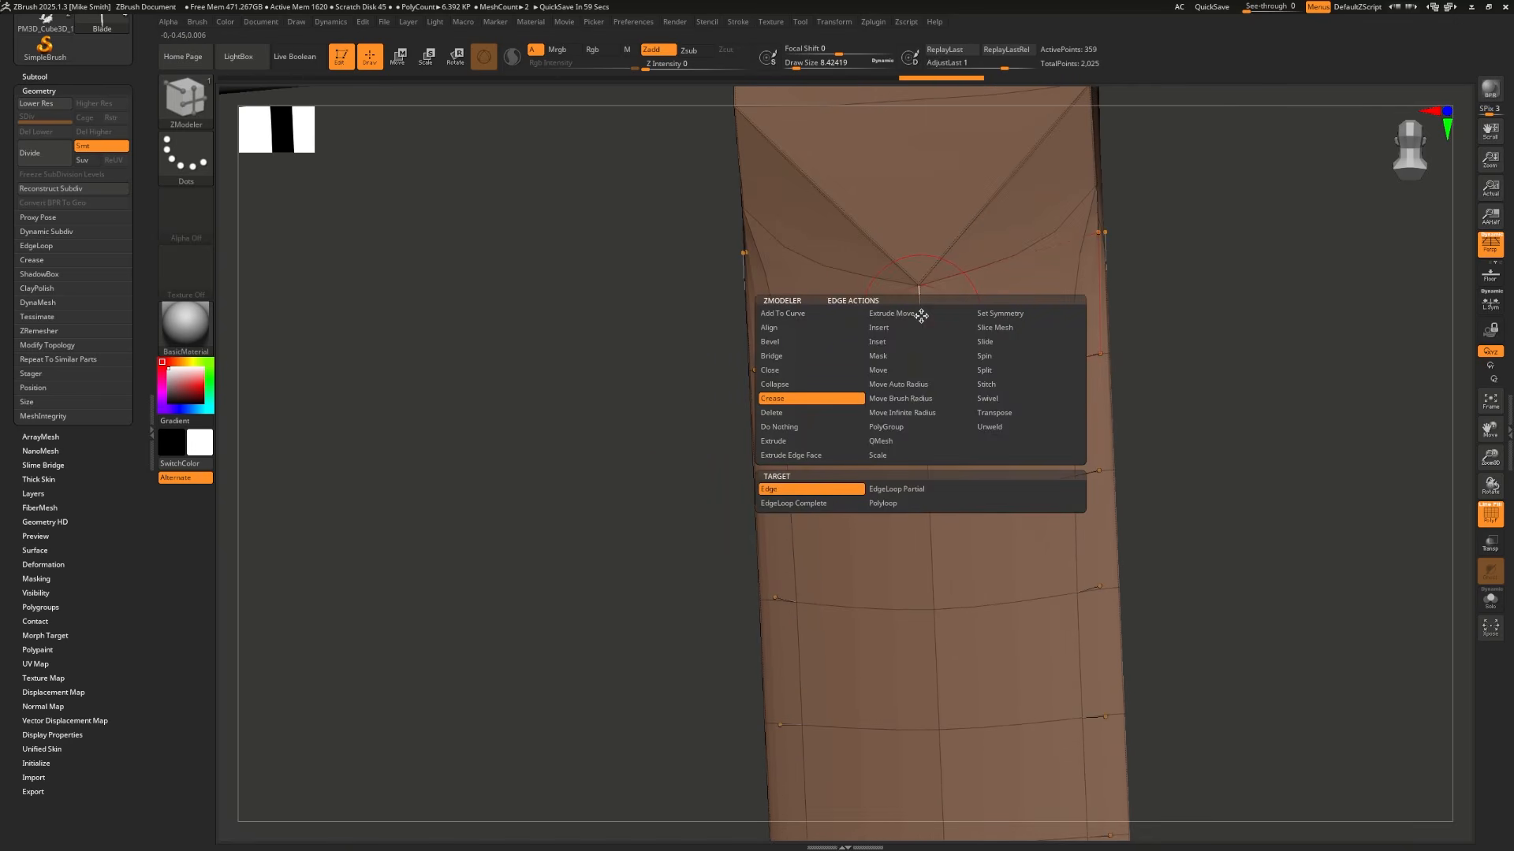
{"action": "left_click", "coordinate": [780, 505]}
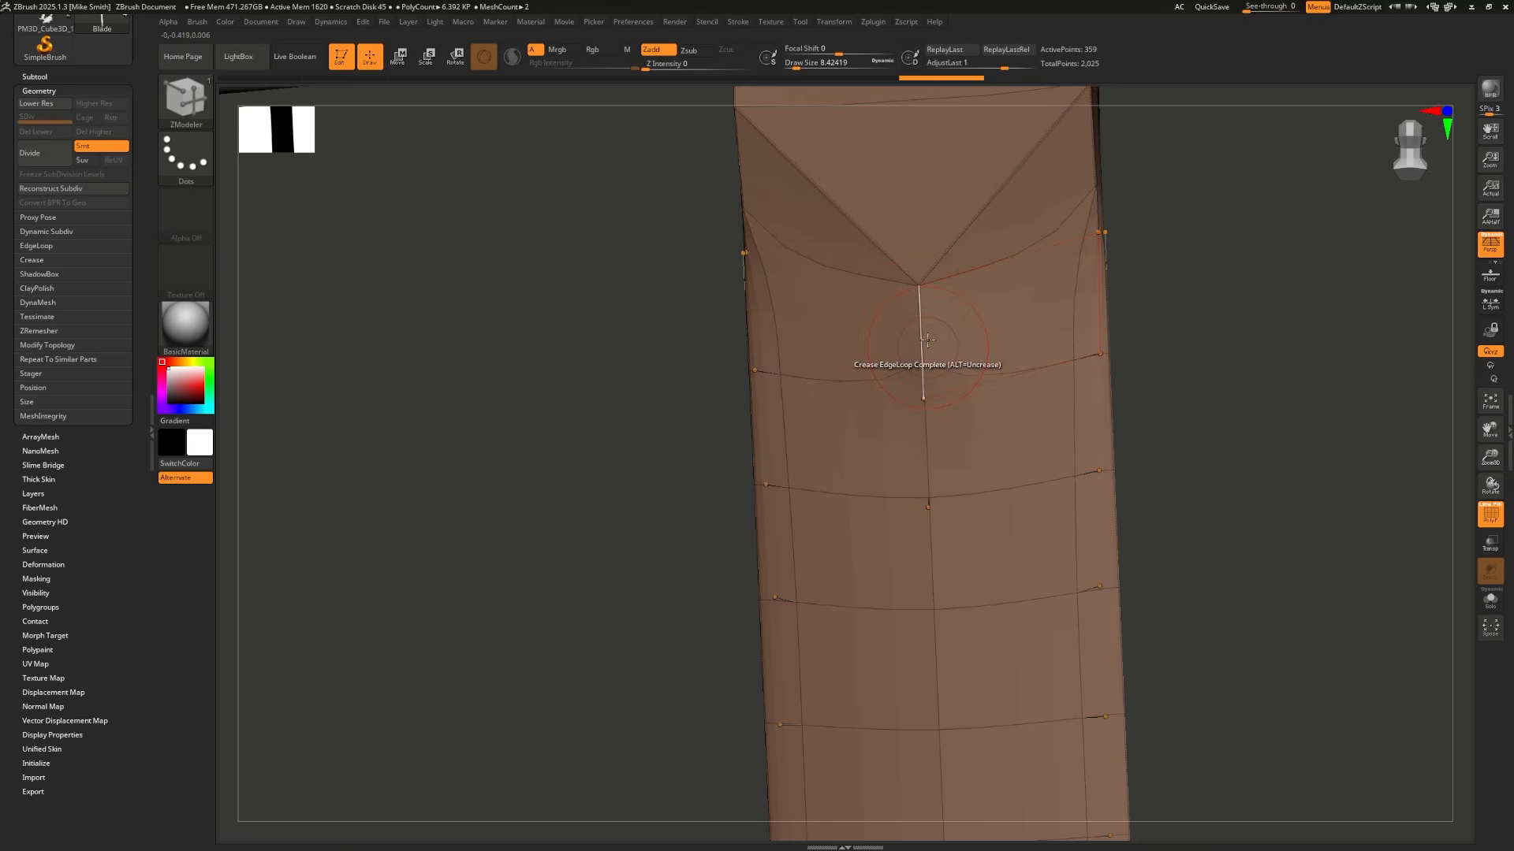
{"action": "left_click_drag", "start_coordinate": [684, 561], "coordinate": [856, 524]}
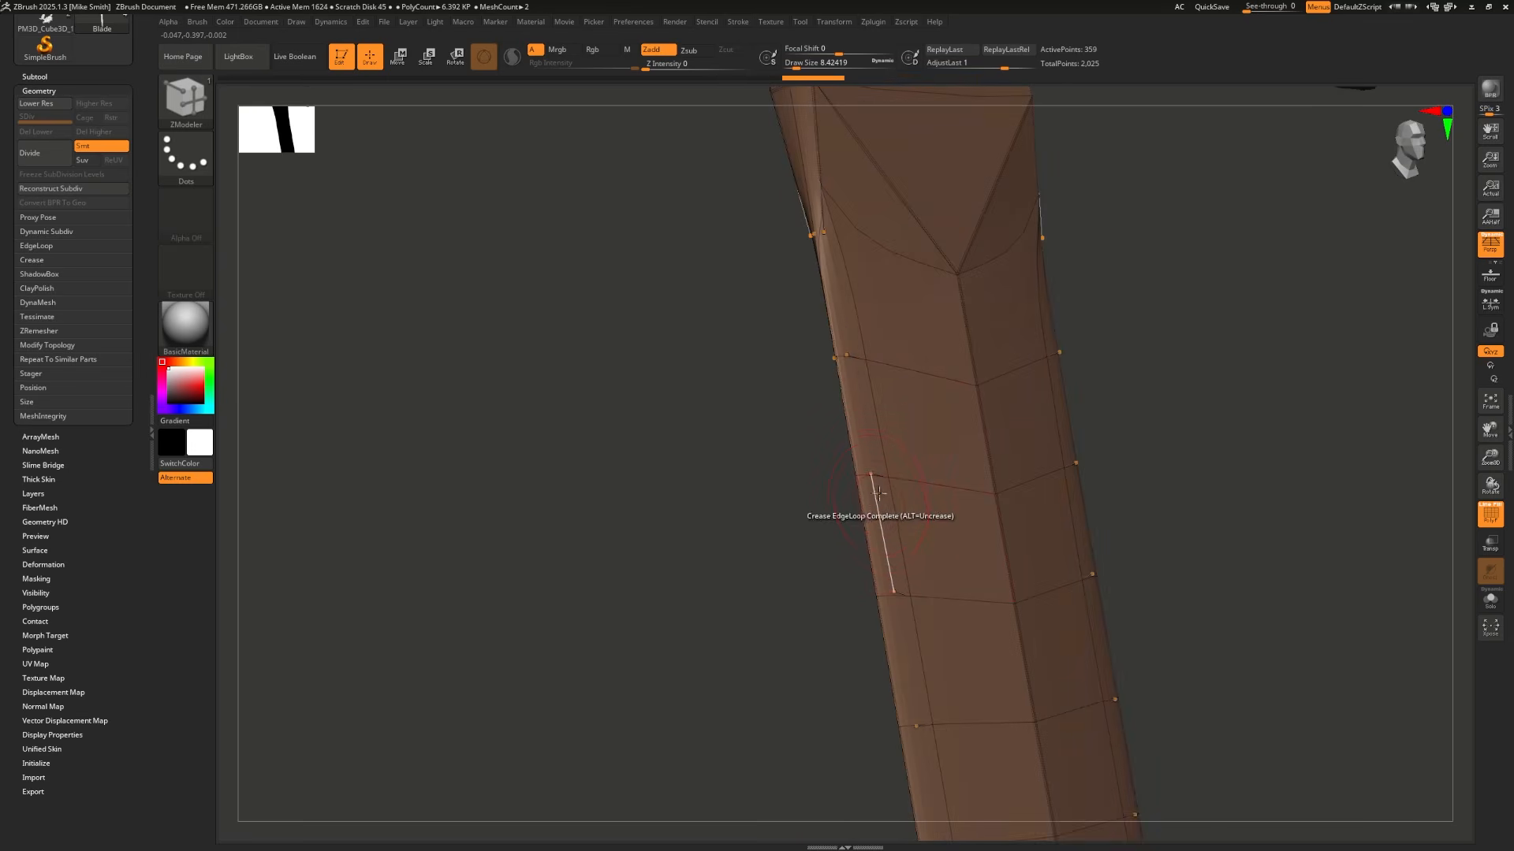
{"action": "left_click", "coordinate": [876, 505]}
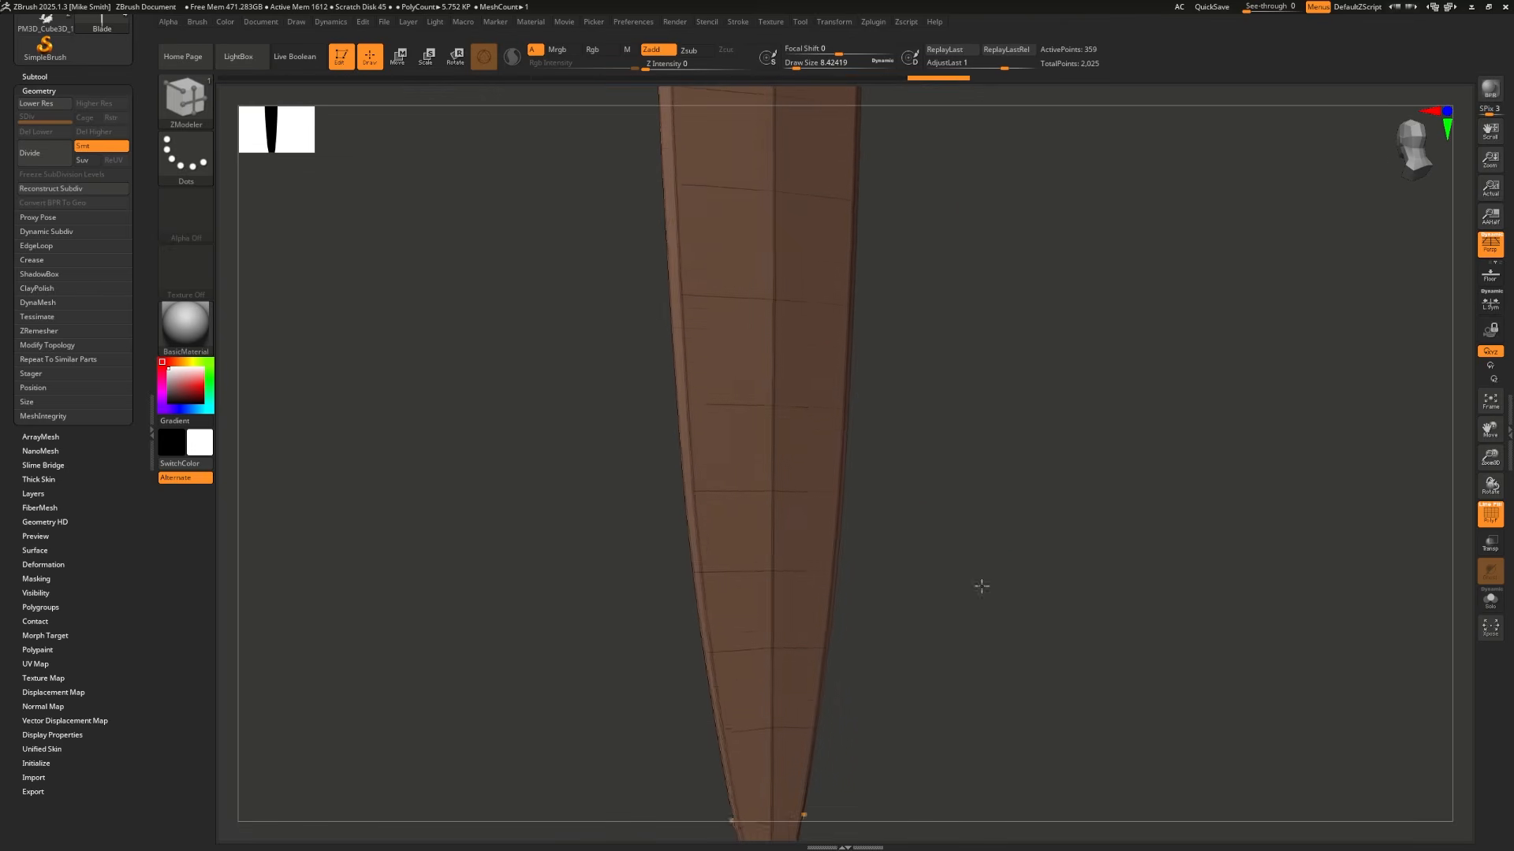
{"action": "left_click_drag", "start_coordinate": [980, 581], "coordinate": [993, 527]}
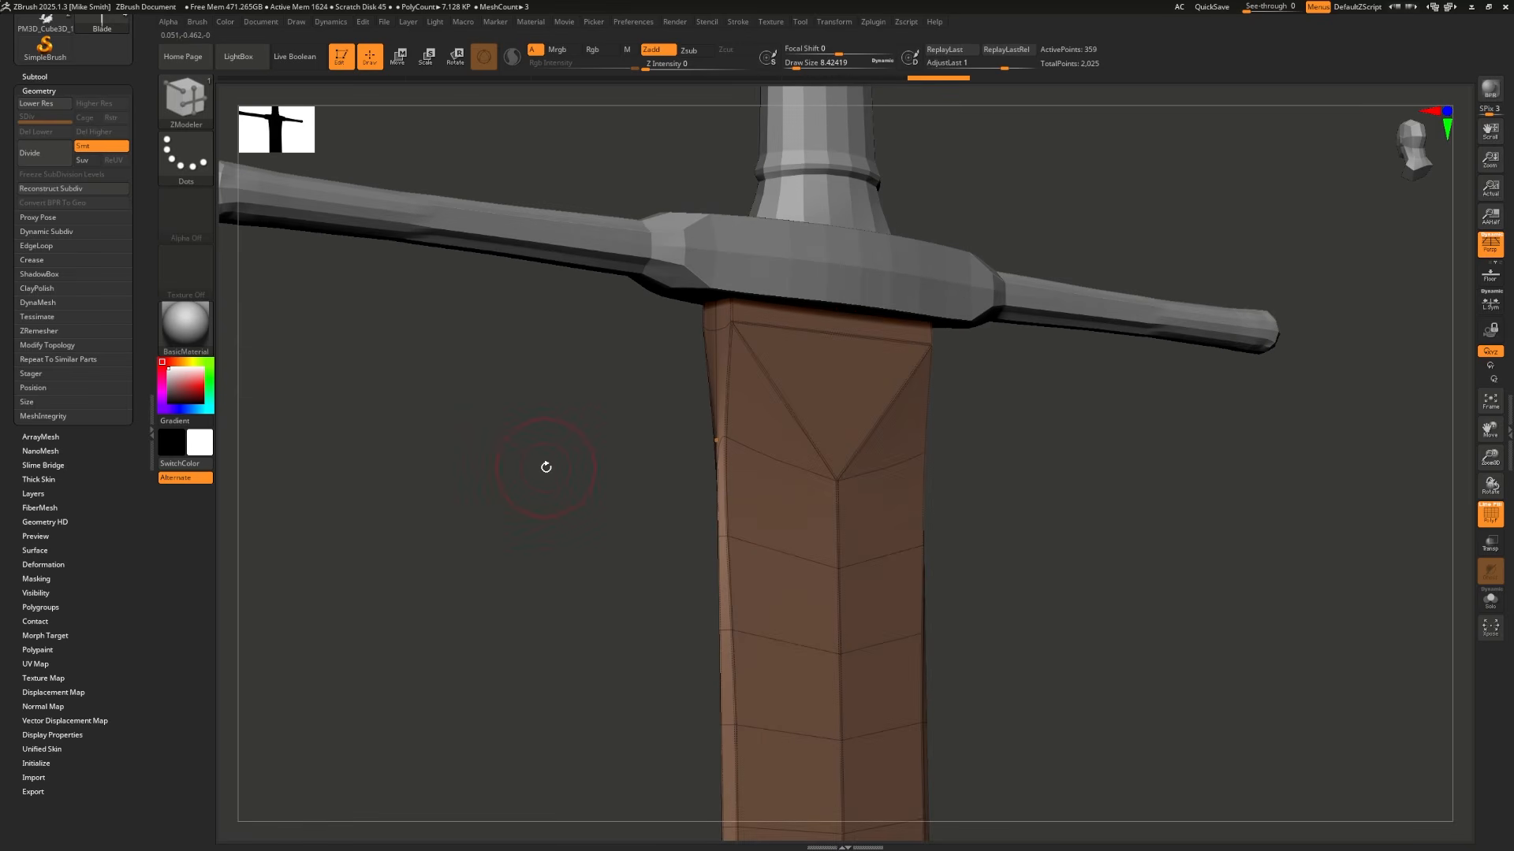
Step: Replace the Blade's Dynamic Subdiv with real subdivision levels up to SDiv 4 and check its polyframe
{"action": "key", "text": "shift+d"}
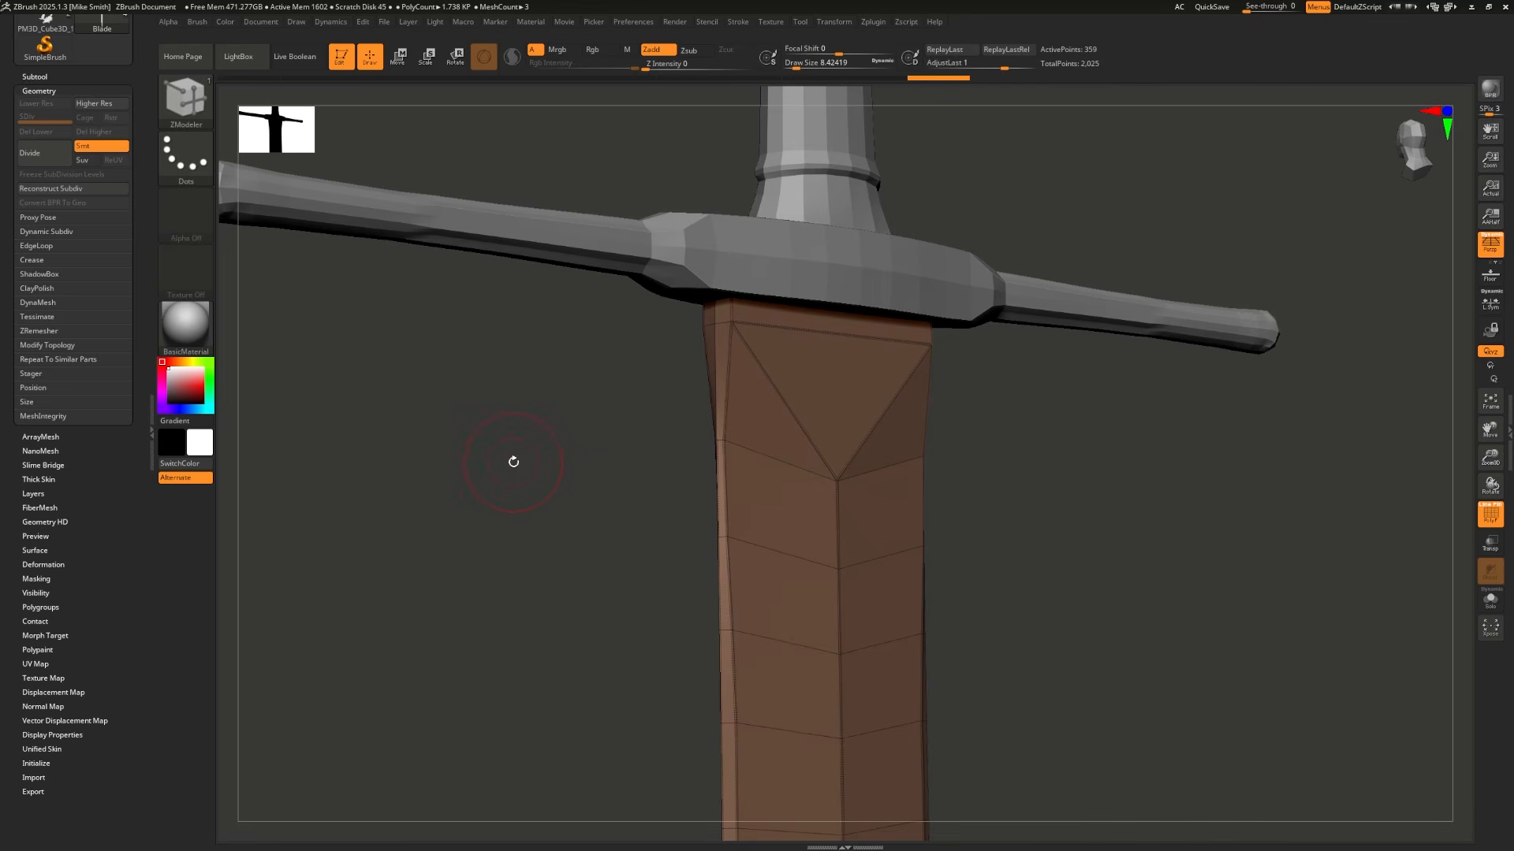
{"action": "key", "text": "d"}
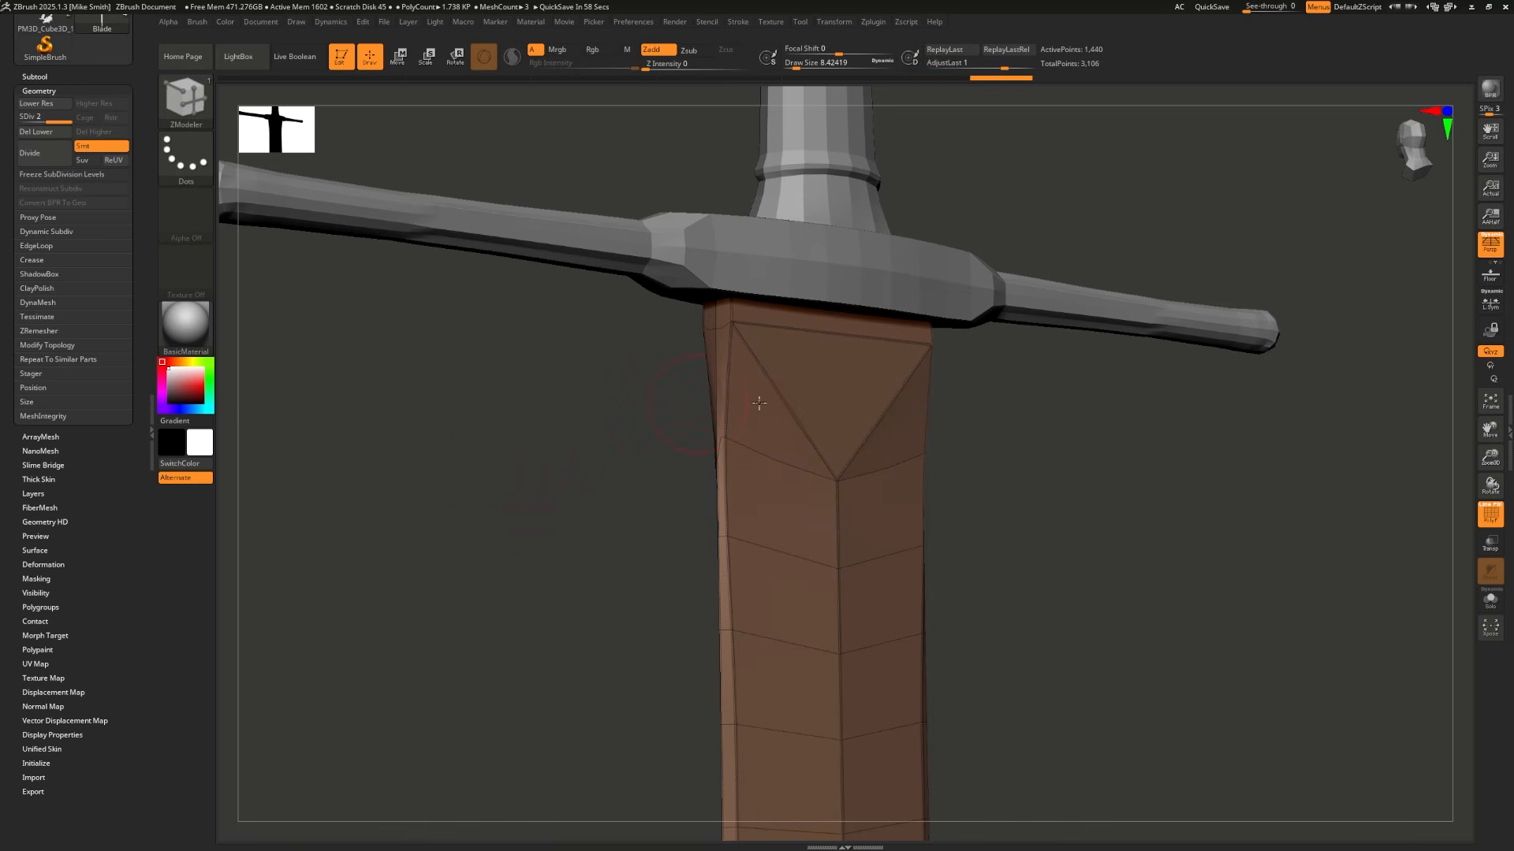
{"action": "mouse_move", "coordinate": [514, 533]}
{"action": "left_mouse_down"}
{"action": "mouse_move", "coordinate": [527, 544]}
{"action": "mouse_move", "coordinate": [476, 565]}
{"action": "mouse_move", "coordinate": [581, 544]}
{"action": "left_mouse_up"}
{"action": "key", "text": "shift+f"}
{"action": "key", "text": "ctrl"}
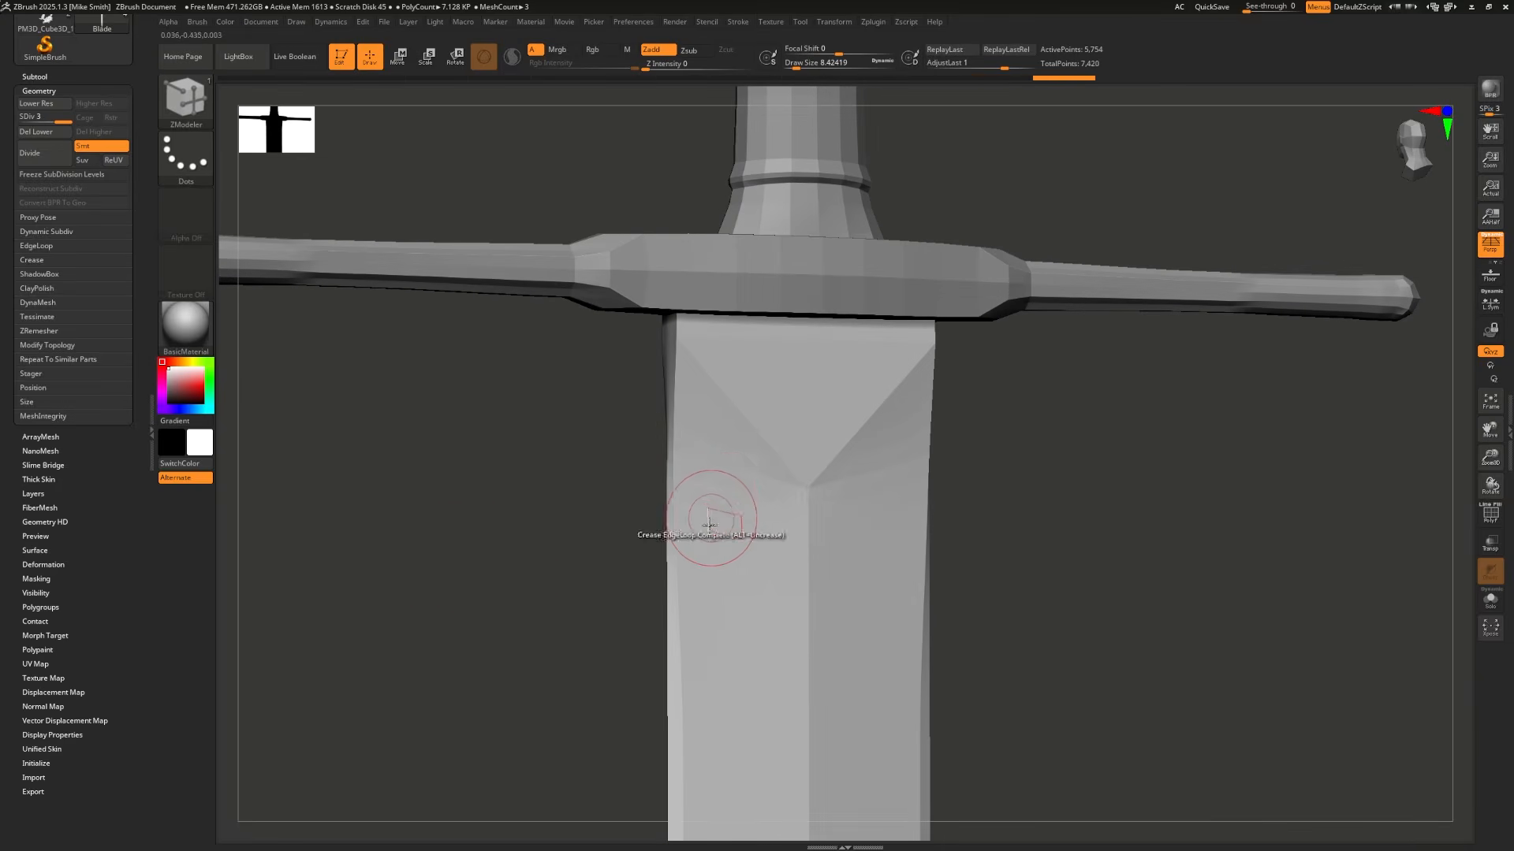
{"action": "key", "text": "ctrl+d"}
{"action": "left_click_drag", "start_coordinate": [622, 524], "coordinate": [530, 534]}
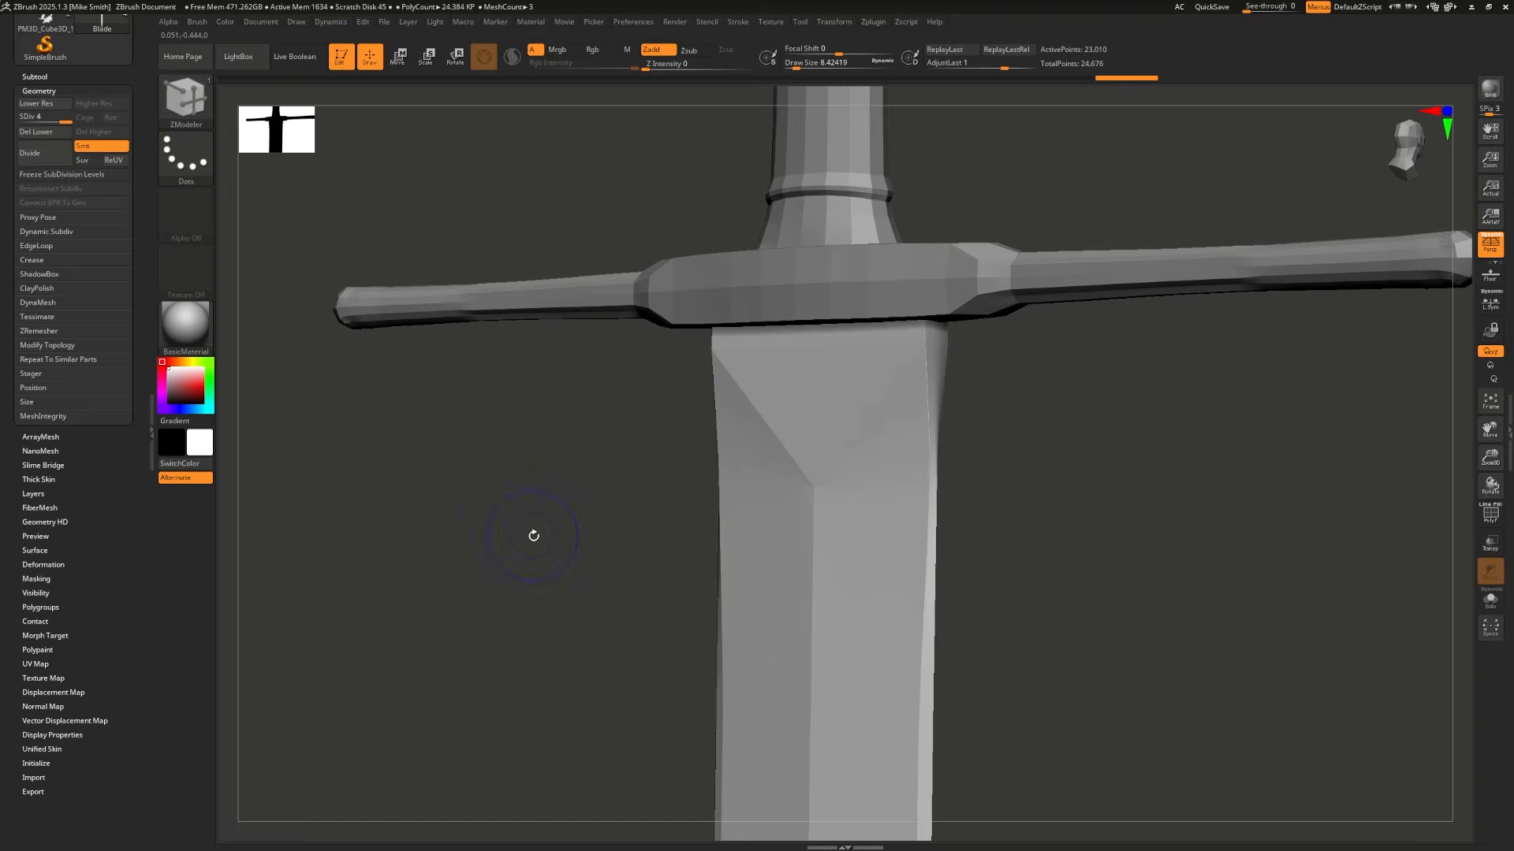
{"action": "key", "text": "shift+f"}
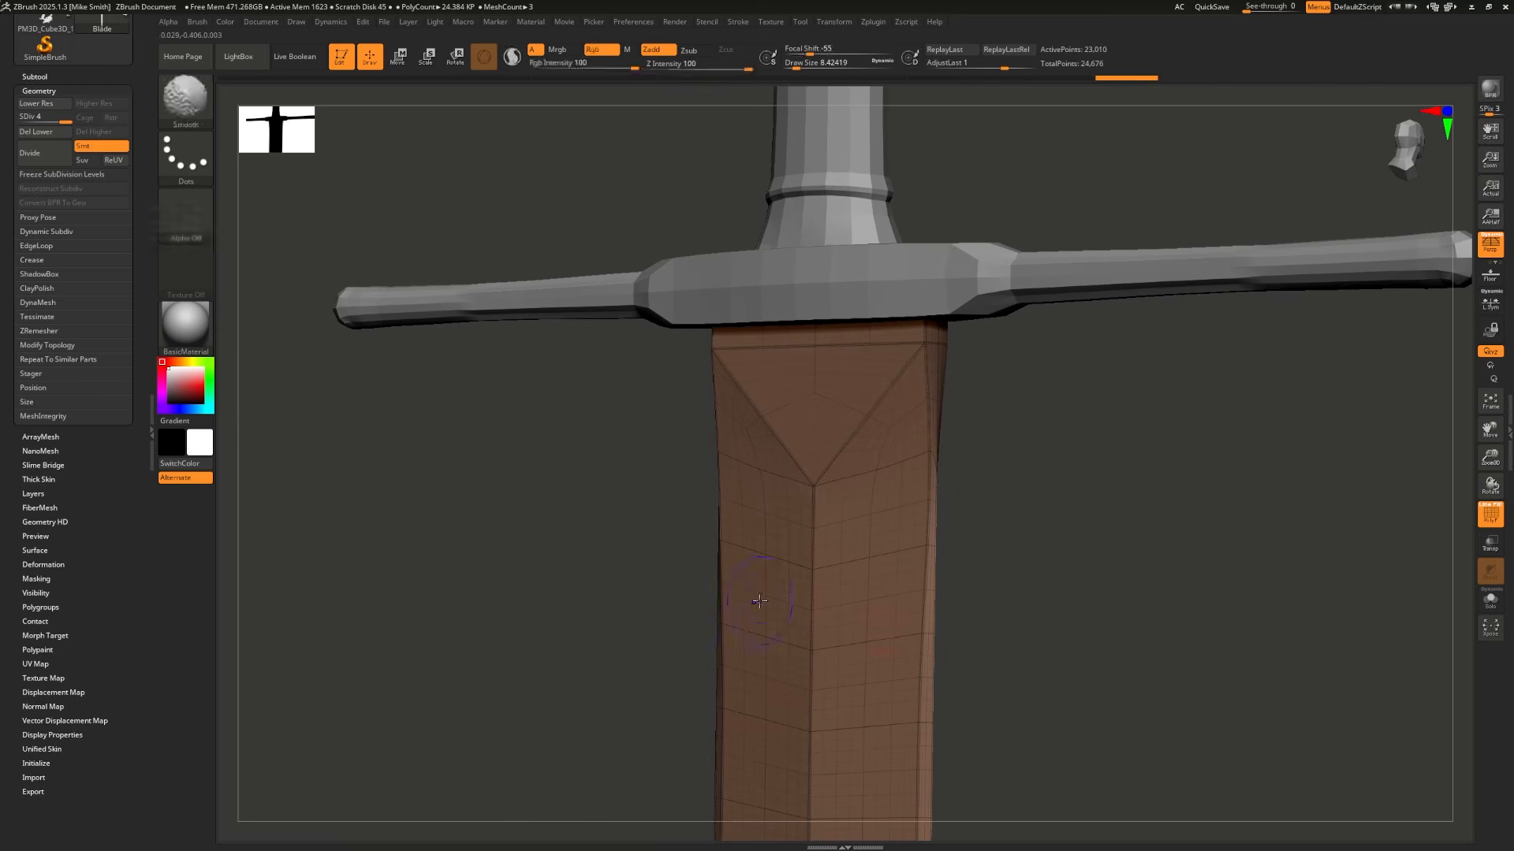
{"action": "key", "text": "shift+f"}
{"action": "left_click_drag", "start_coordinate": [560, 483], "coordinate": [610, 503]}
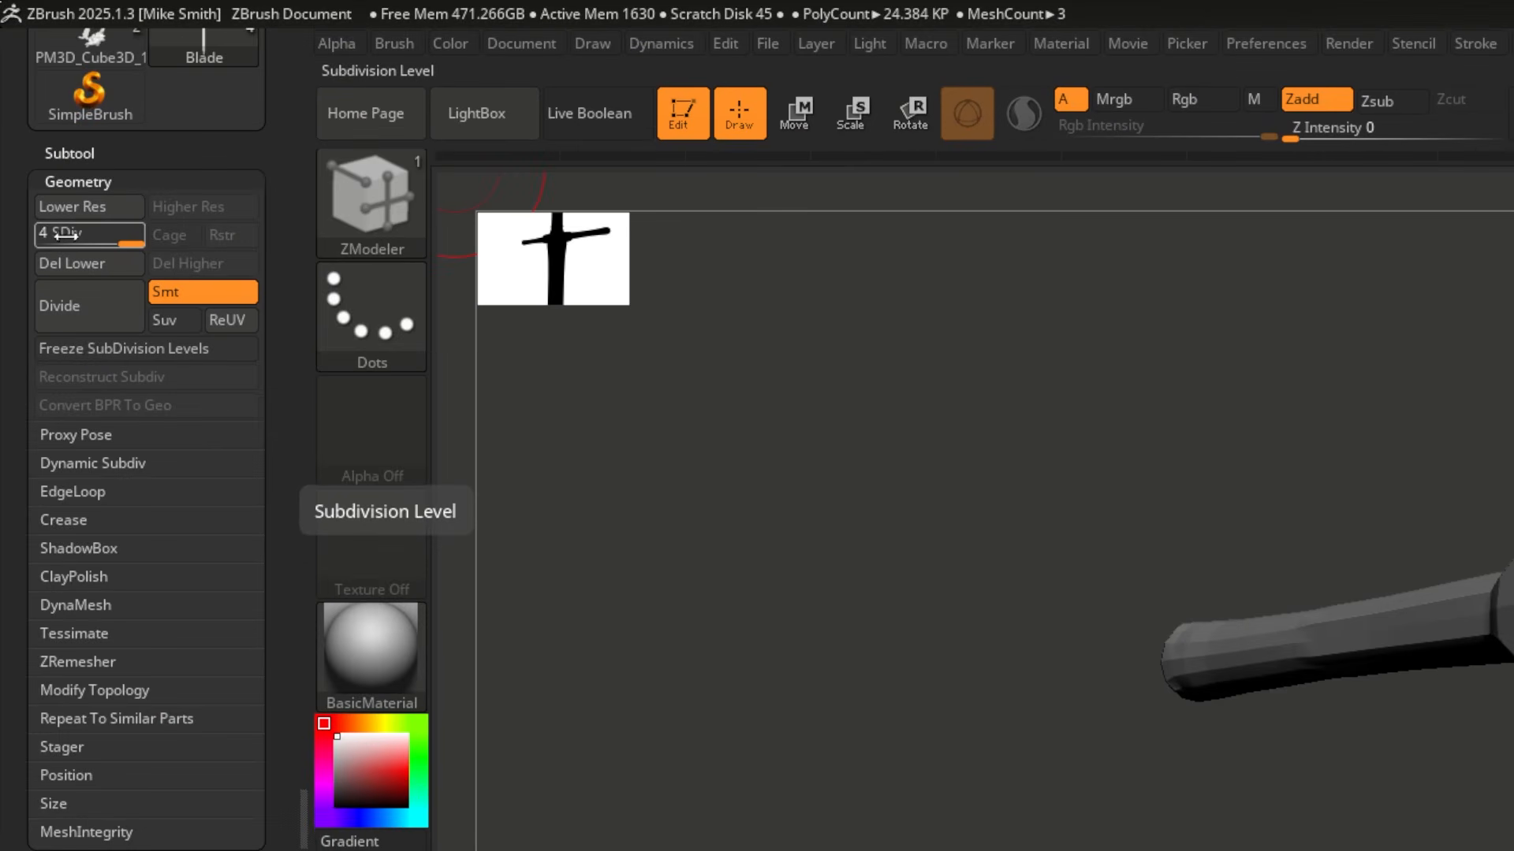
Step: Open the Blade's Crease settings and subdivide the Blade three more times to soften its creased edges
{"action": "left_click", "coordinate": [63, 520]}
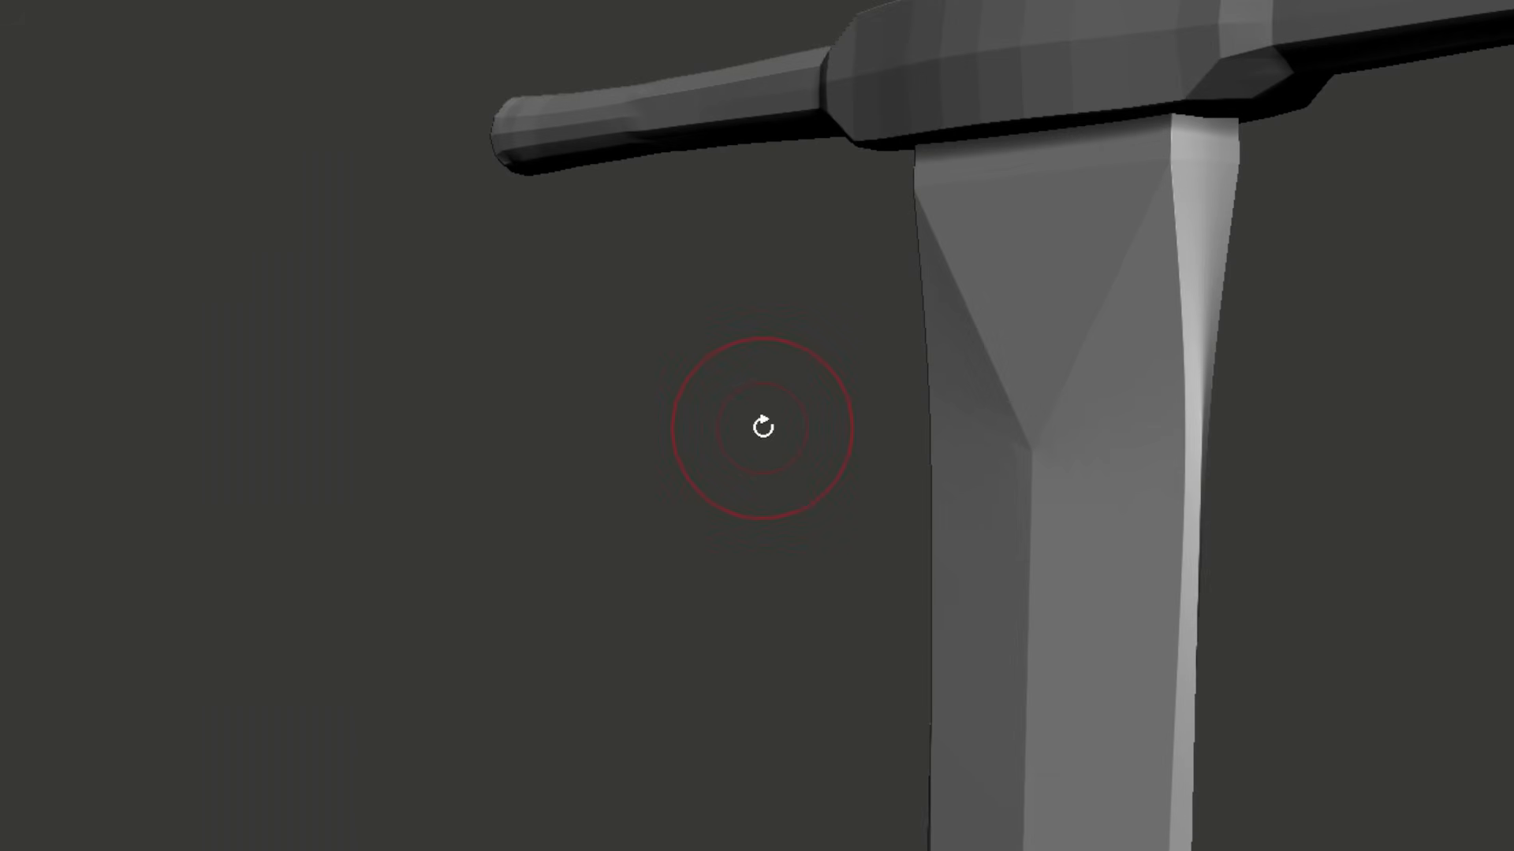
{"action": "key", "text": "ctrl+shift"}
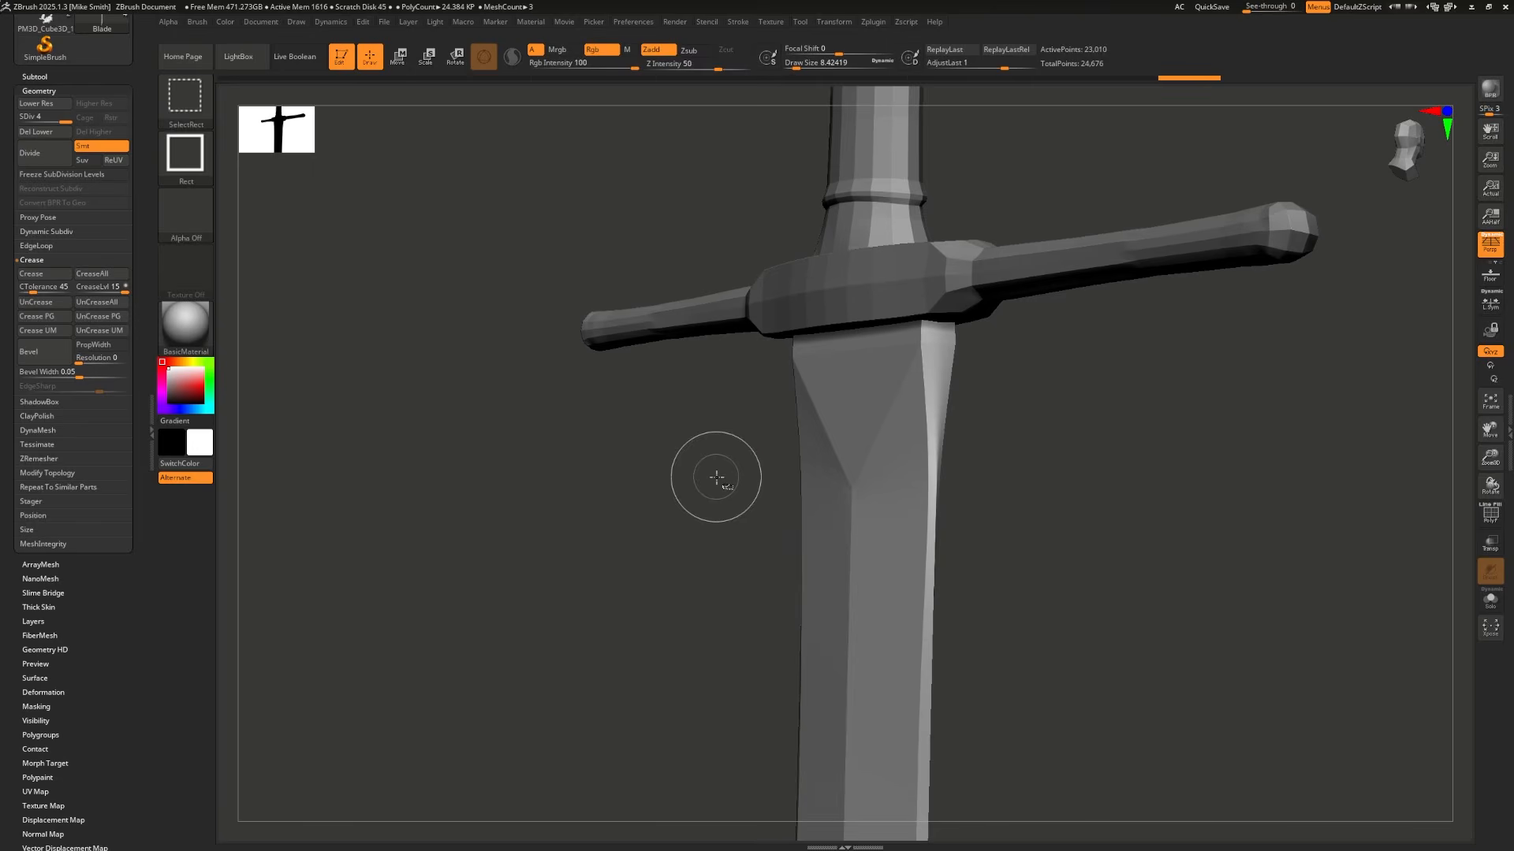
{"action": "key", "text": "ctrl+d"}
{"action": "mouse_move", "coordinate": [716, 477]}
{"action": "left_mouse_down"}
{"action": "mouse_move", "coordinate": [733, 477]}
{"action": "mouse_move", "coordinate": [700, 500]}
{"action": "mouse_move", "coordinate": [712, 501]}
{"action": "left_mouse_up"}
{"action": "key", "text": "ctrl+d"}
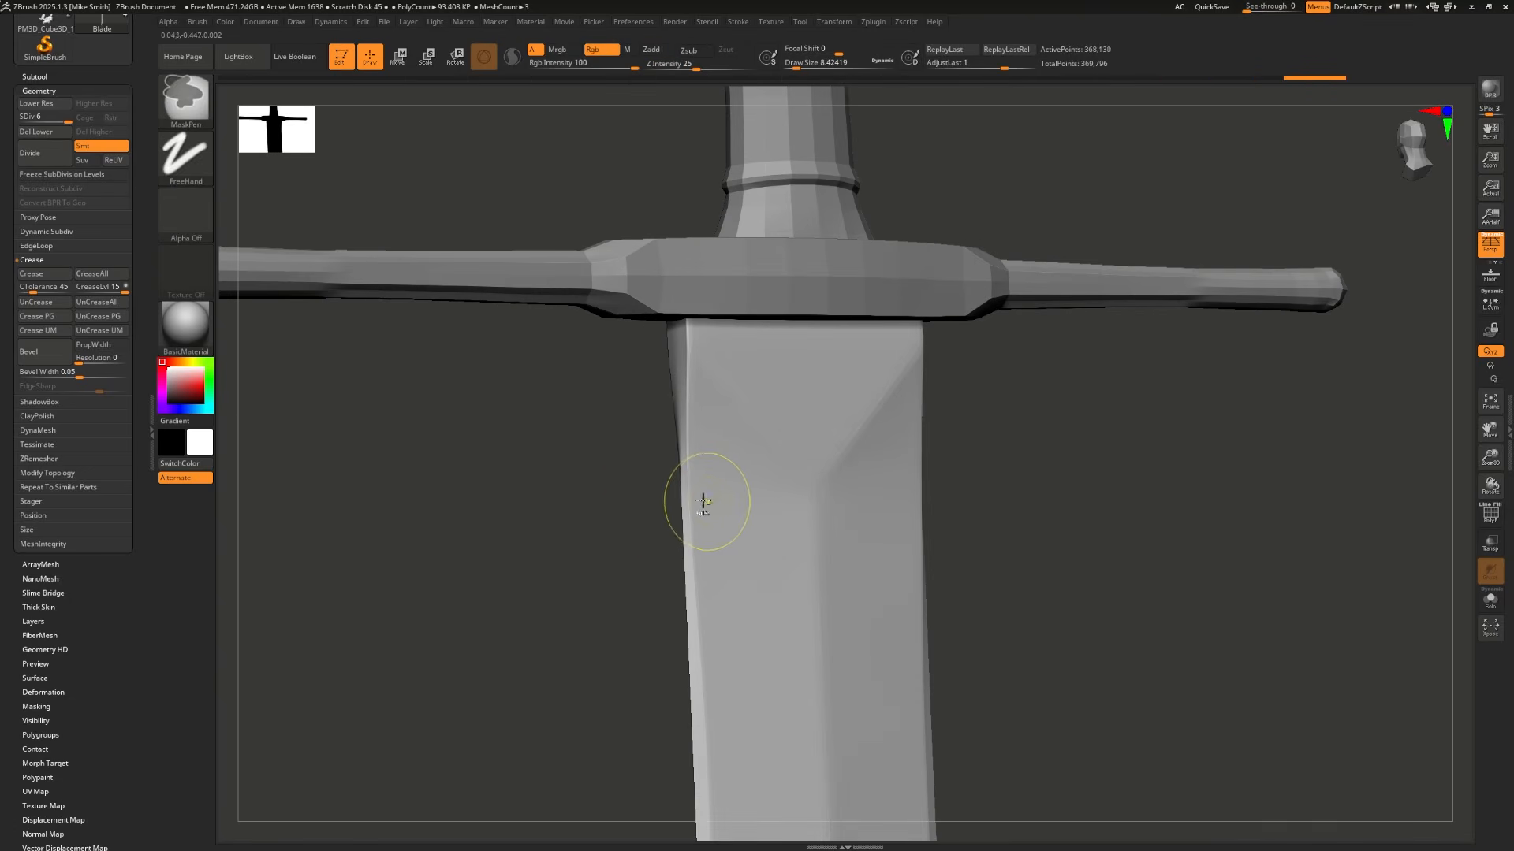
{"action": "mouse_move", "coordinate": [1025, 563]}
{"action": "left_mouse_down"}
{"action": "mouse_move", "coordinate": [1065, 571]}
{"action": "mouse_move", "coordinate": [986, 580]}
{"action": "left_mouse_up"}
{"action": "left_click_drag", "start_coordinate": [985, 581], "coordinate": [983, 581], "text": "shift"}
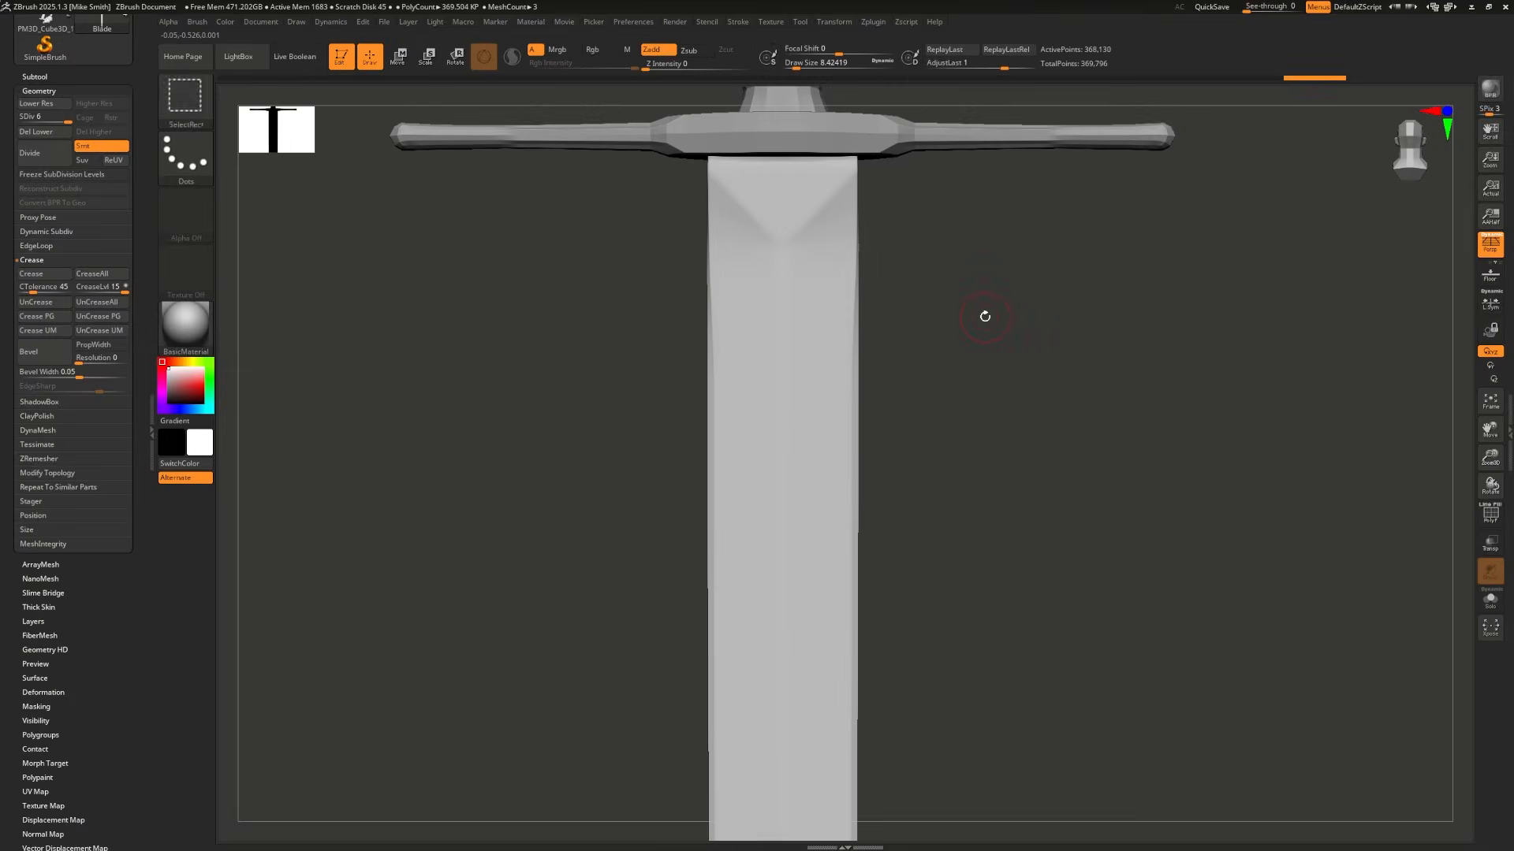
{"action": "key", "text": "ctrl"}
{"action": "key", "text": "ctrl+d"}
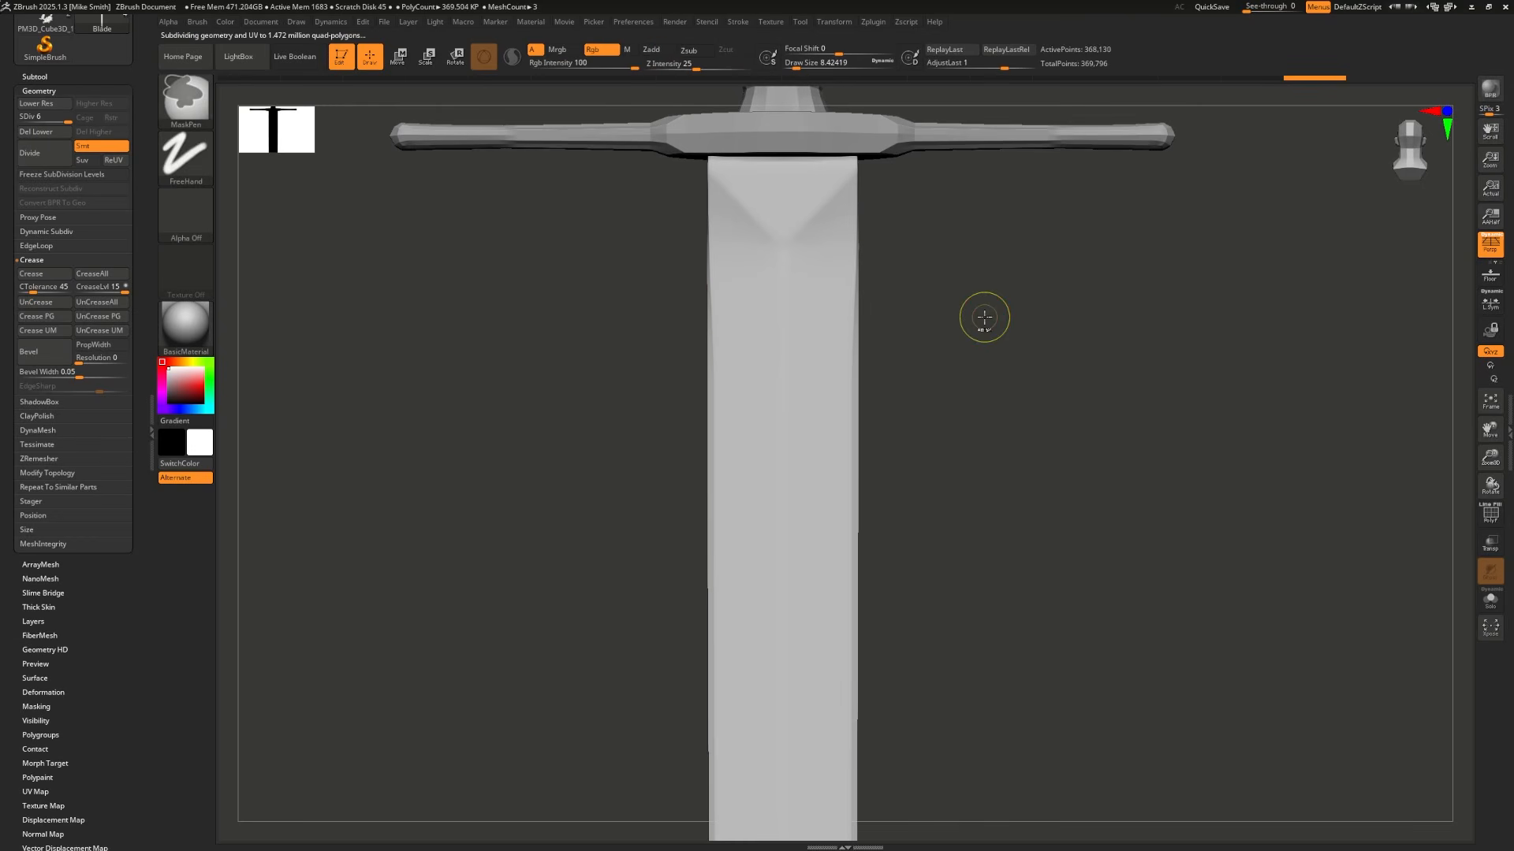
{"action": "left_click_drag", "start_coordinate": [620, 422], "coordinate": [649, 439]}
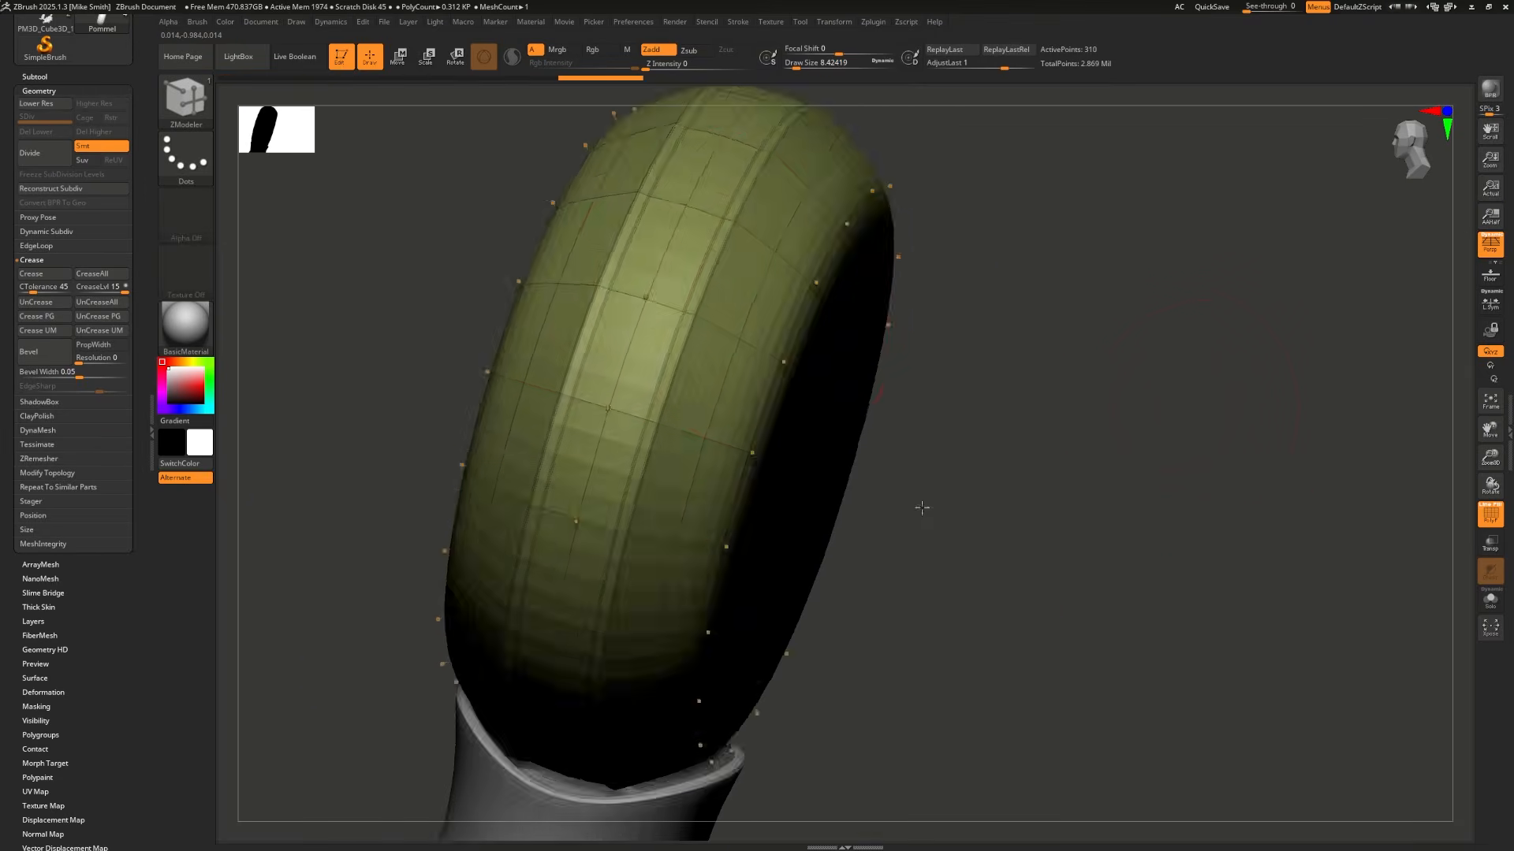
Step: Save the sword tool as a new file named FantasySword_2 in the FantasySwordTutorial folder
{"action": "left_click_drag", "start_coordinate": [923, 507], "coordinate": [552, 315]}
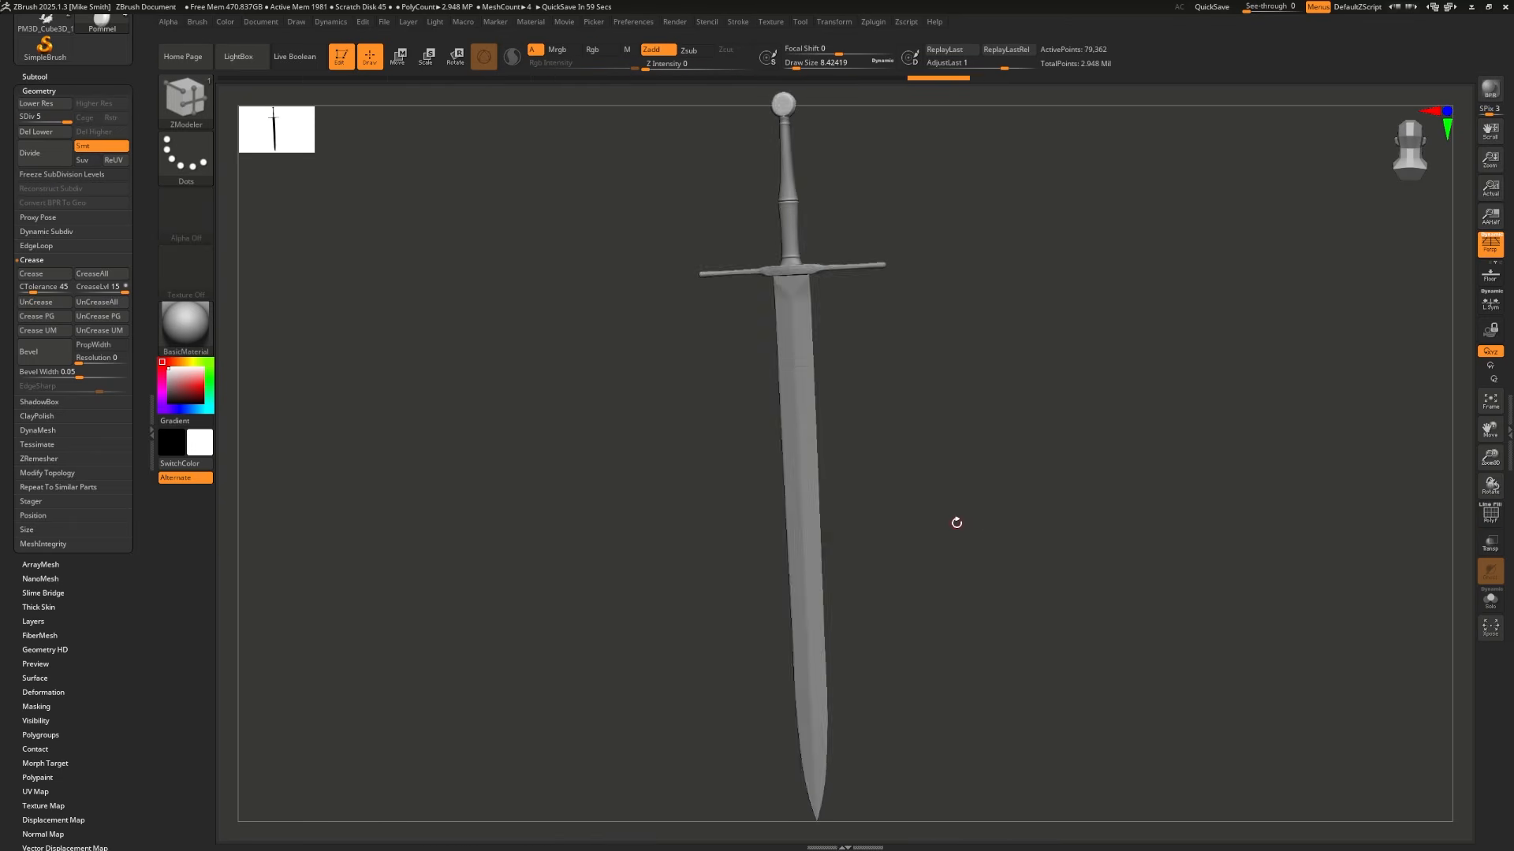
{"action": "left_click_drag", "start_coordinate": [957, 523], "coordinate": [655, 596]}
{"action": "left_click_drag", "start_coordinate": [572, 458], "coordinate": [509, 532]}
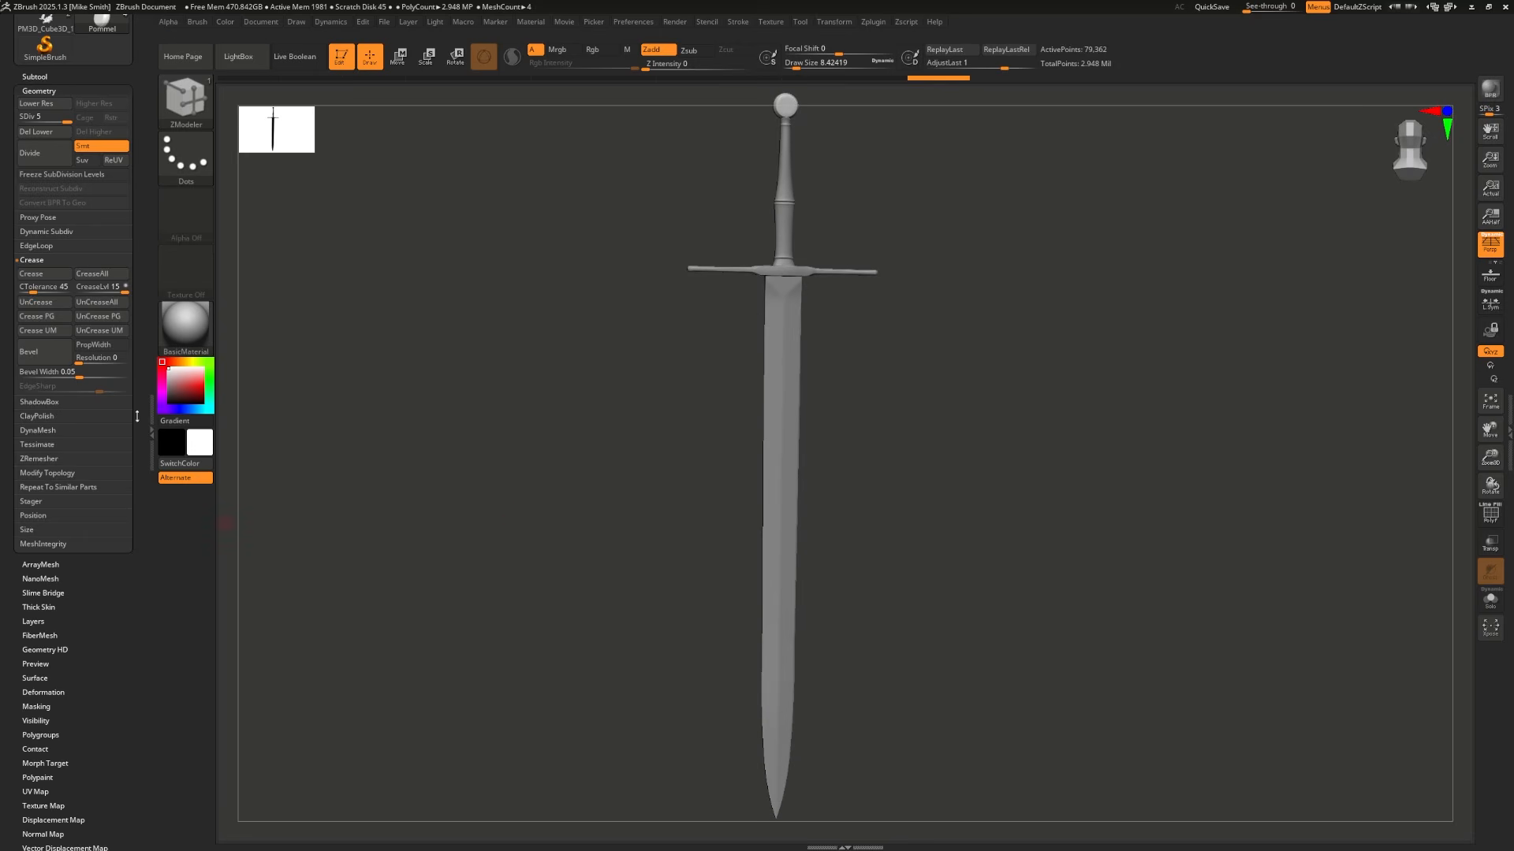
{"action": "left_click", "coordinate": [134, 343]}
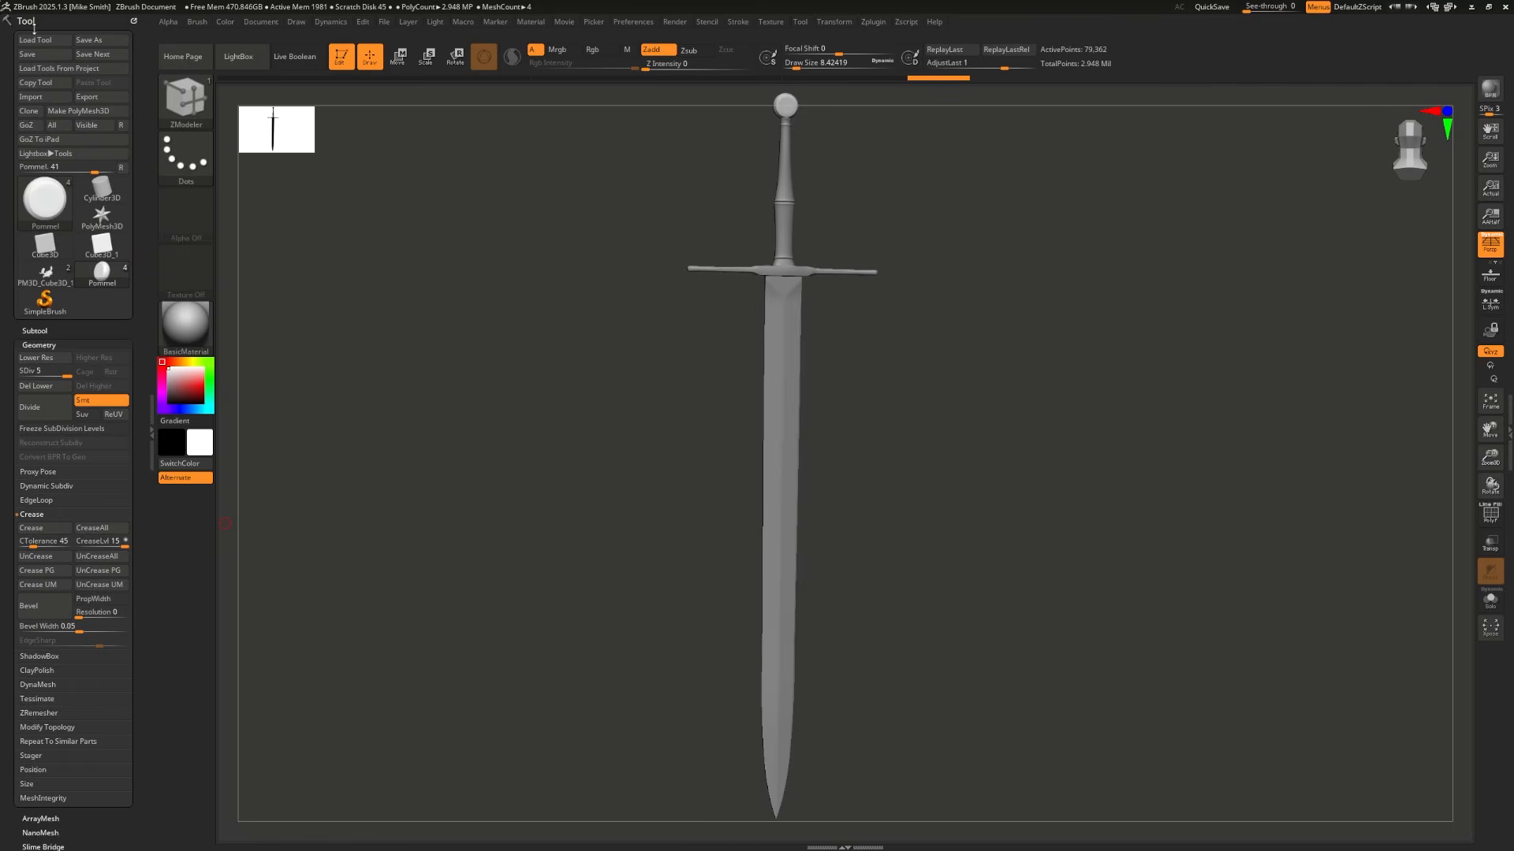
{"action": "left_click", "coordinate": [94, 47]}
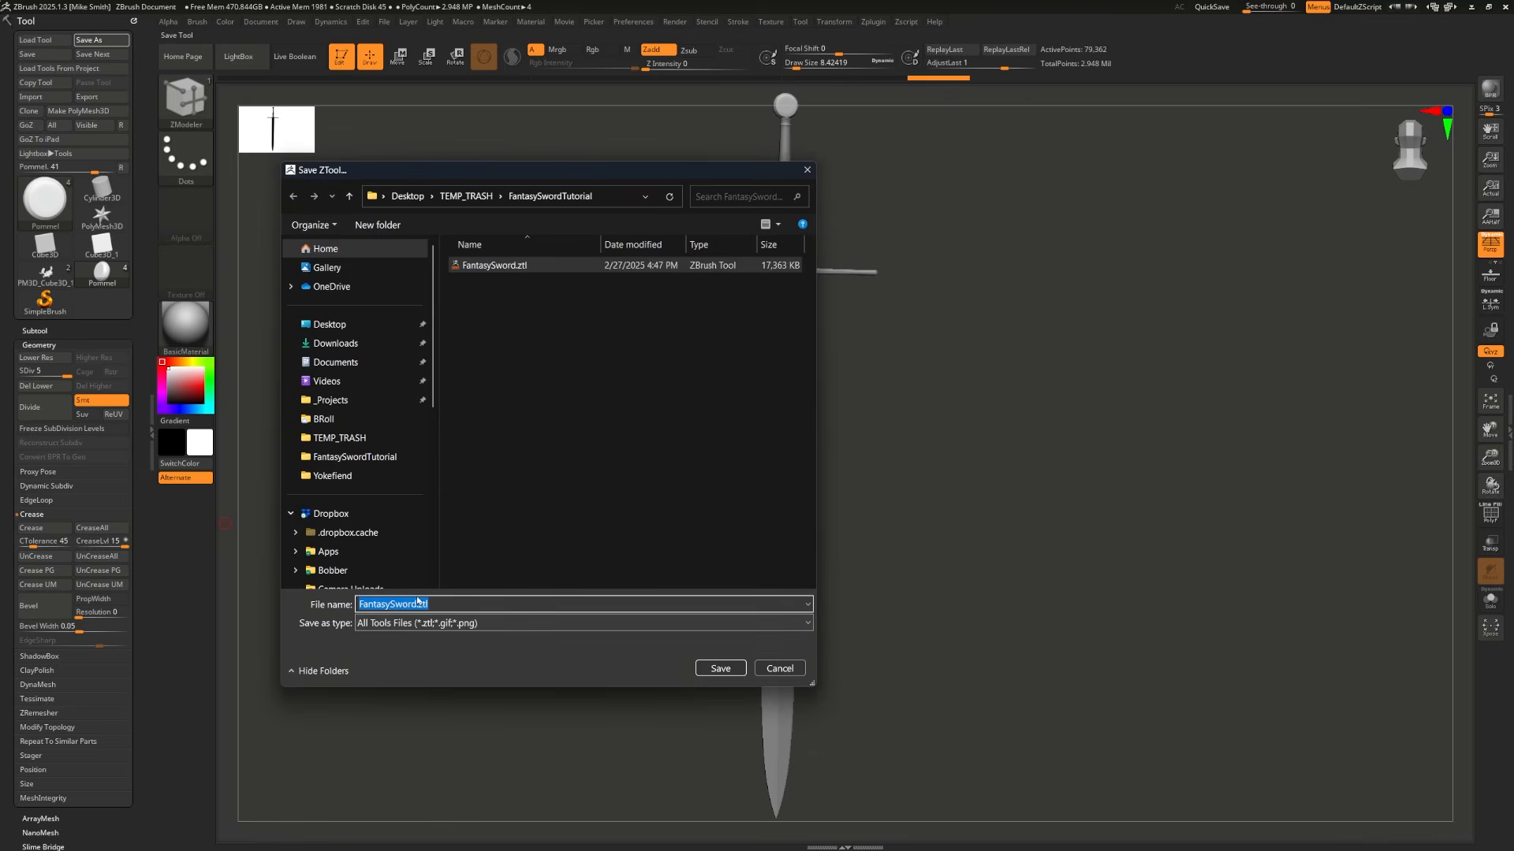
{"action": "type", "text": "_"}
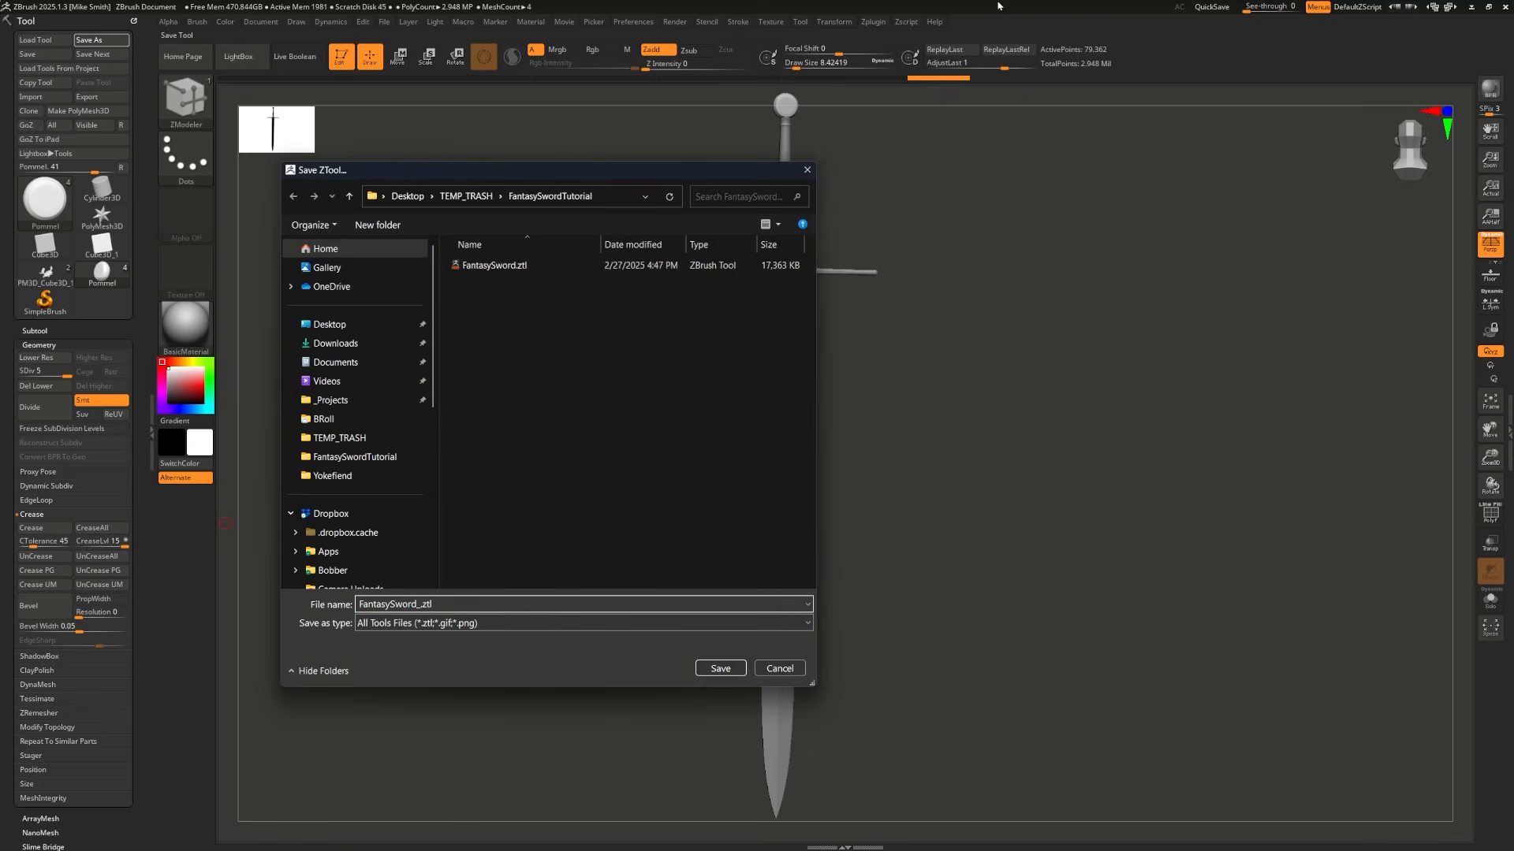
{"action": "key", "text": "Return"}
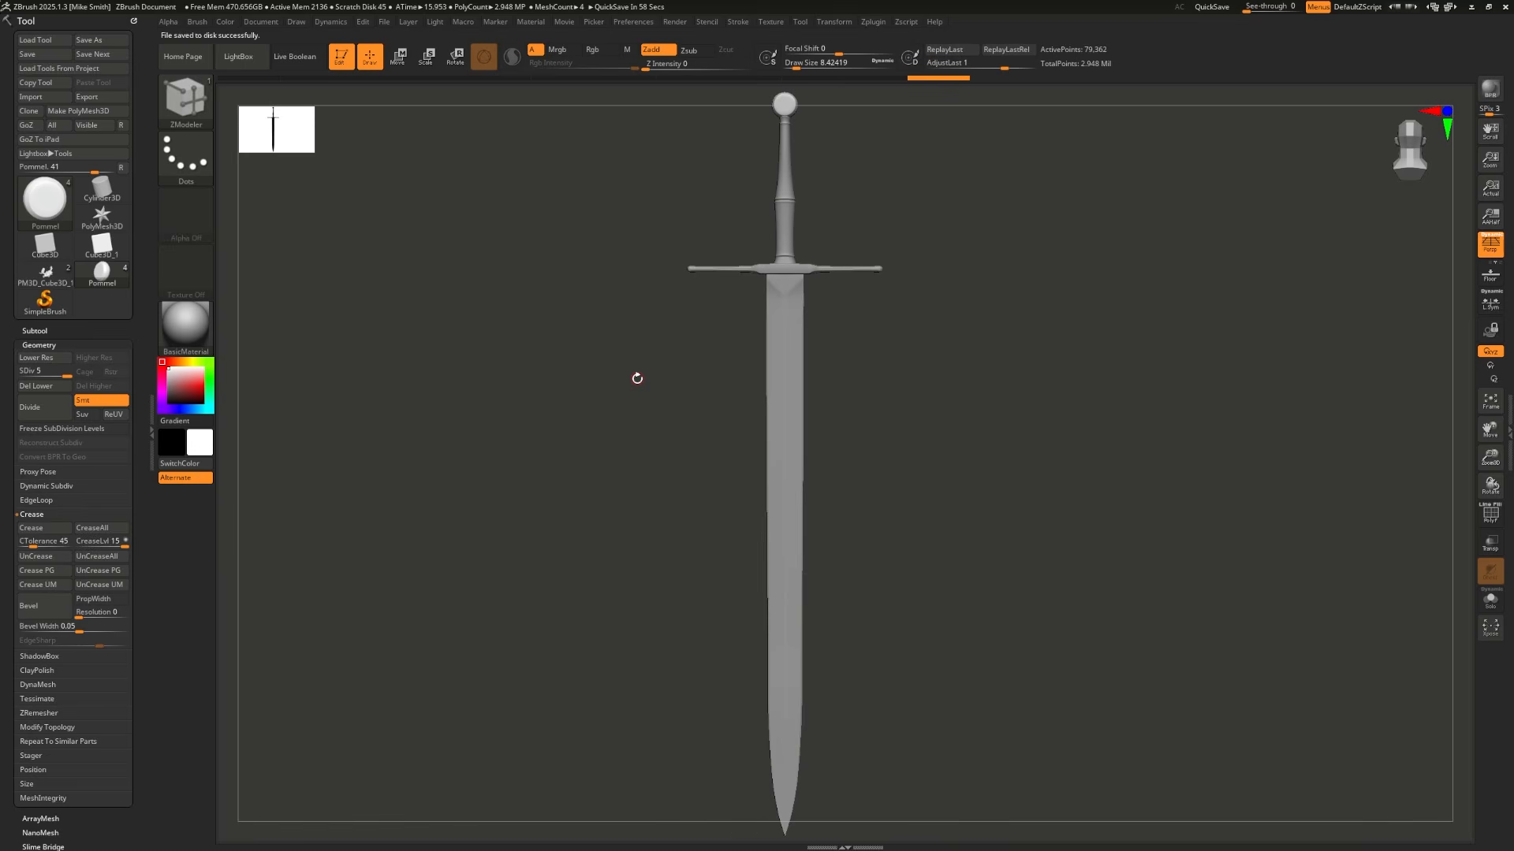
{"action": "left_click_drag", "start_coordinate": [637, 379], "coordinate": [768, 477]}
{"action": "left_click_drag", "start_coordinate": [863, 475], "coordinate": [781, 405]}
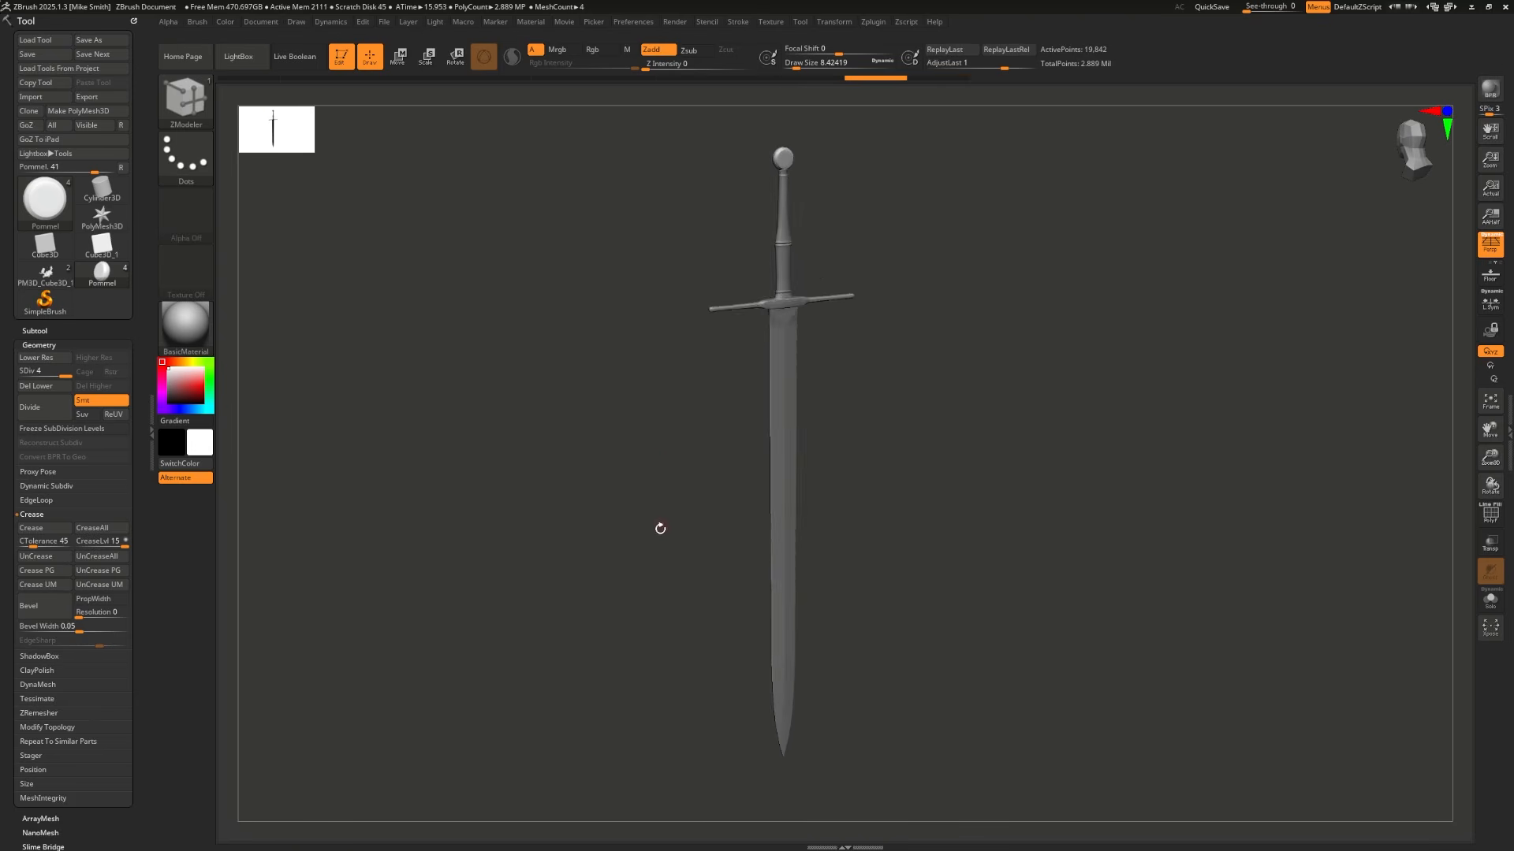
{"action": "left_click_drag", "start_coordinate": [660, 527], "coordinate": [615, 391]}
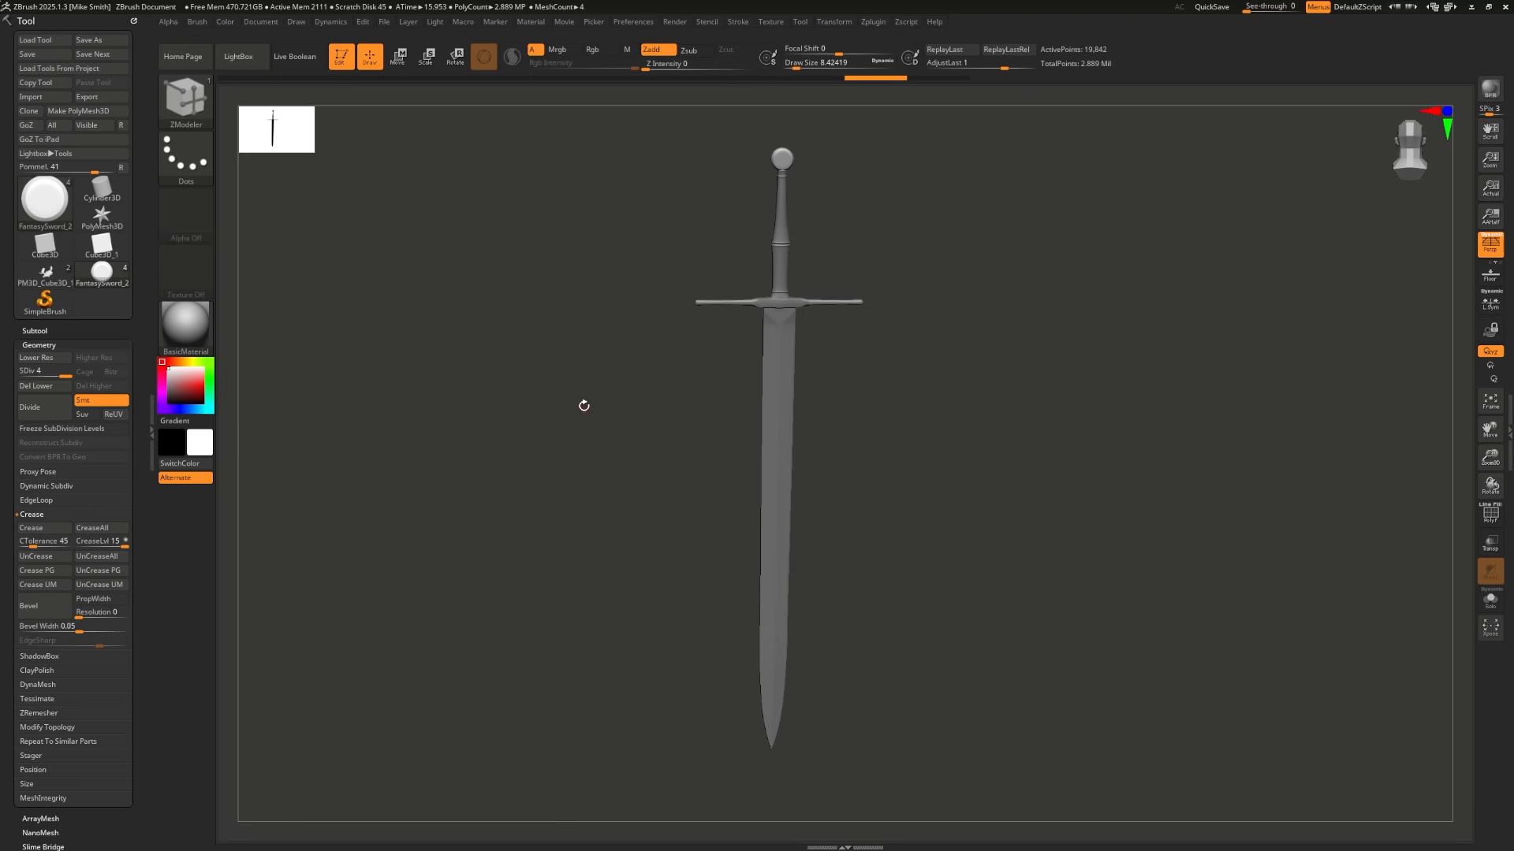
{"action": "left_click_drag", "start_coordinate": [583, 405], "coordinate": [626, 470]}
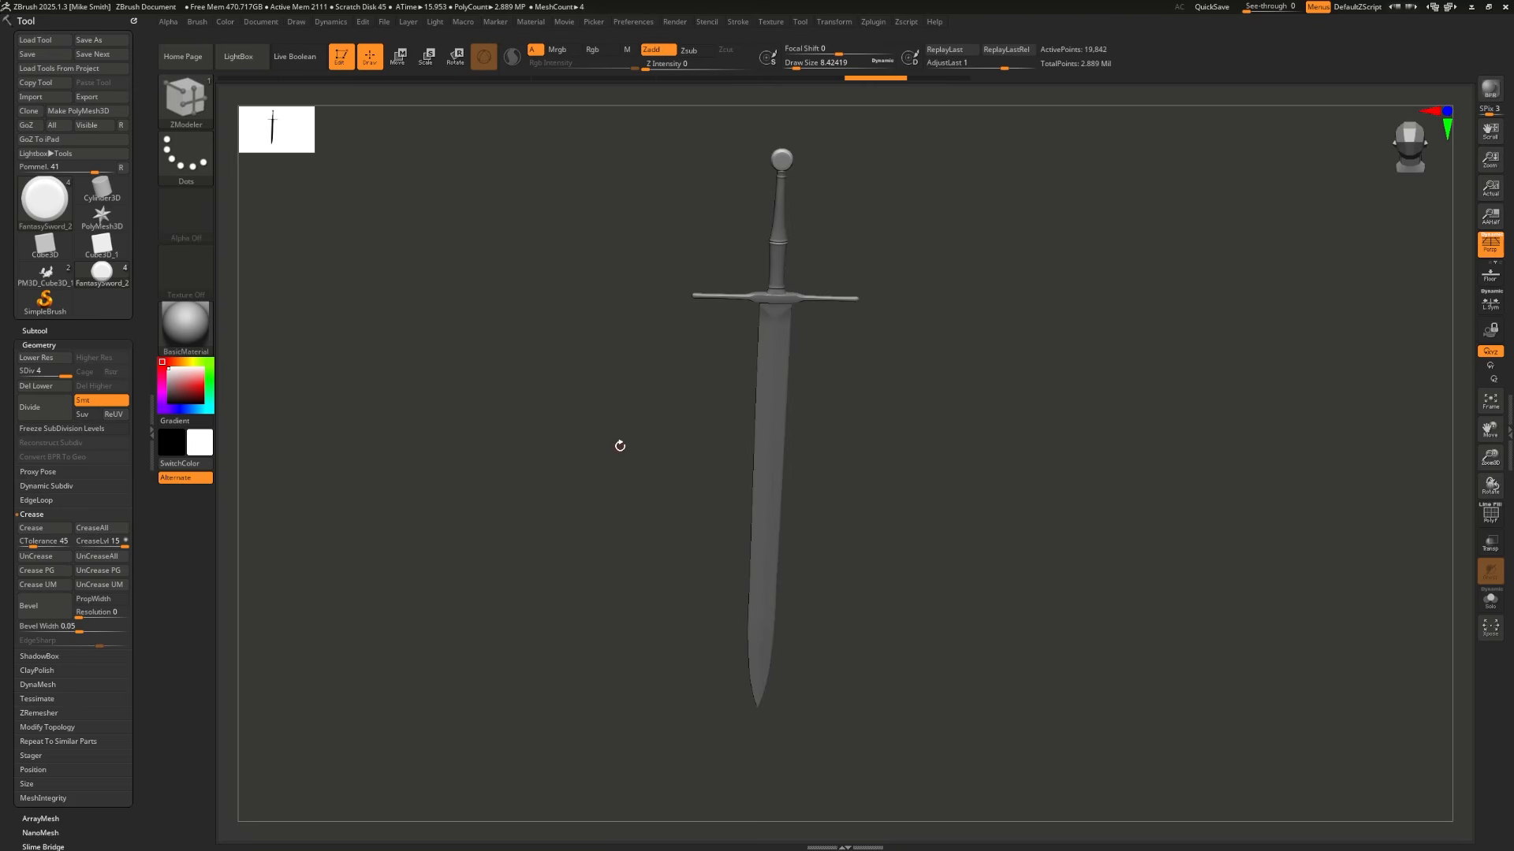
{"action": "left_click_drag", "start_coordinate": [620, 446], "coordinate": [646, 422]}
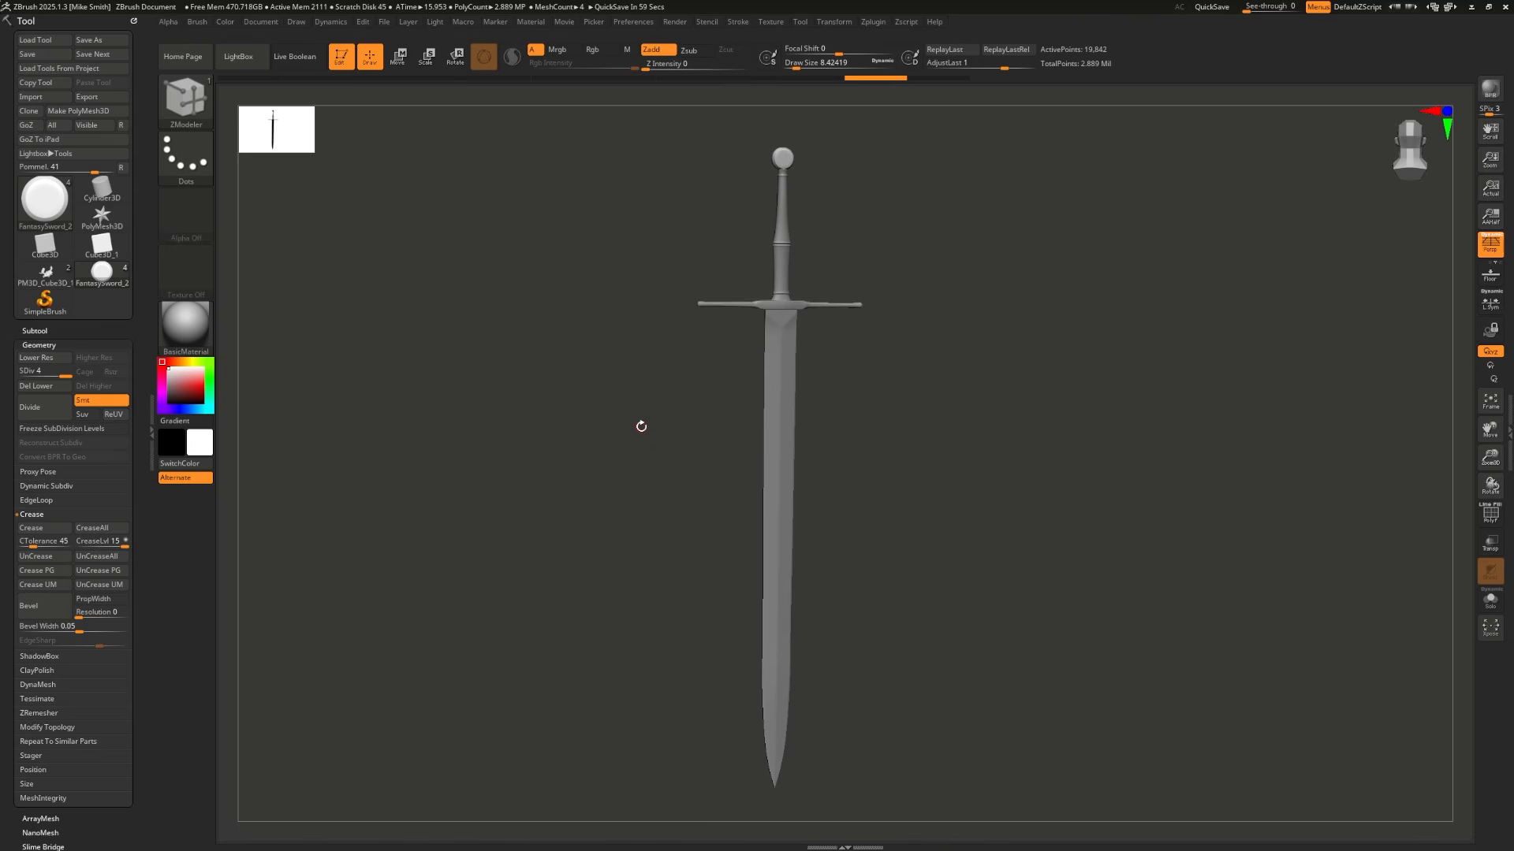
{"action": "mouse_move", "coordinate": [641, 425]}
{"action": "left_mouse_down"}
{"action": "mouse_move", "coordinate": [642, 449]}
{"action": "mouse_move", "coordinate": [655, 431]}
{"action": "mouse_move", "coordinate": [625, 433]}
{"action": "mouse_move", "coordinate": [652, 429]}
{"action": "mouse_move", "coordinate": [629, 453]}
{"action": "mouse_move", "coordinate": [642, 429]}
{"action": "left_mouse_up"}
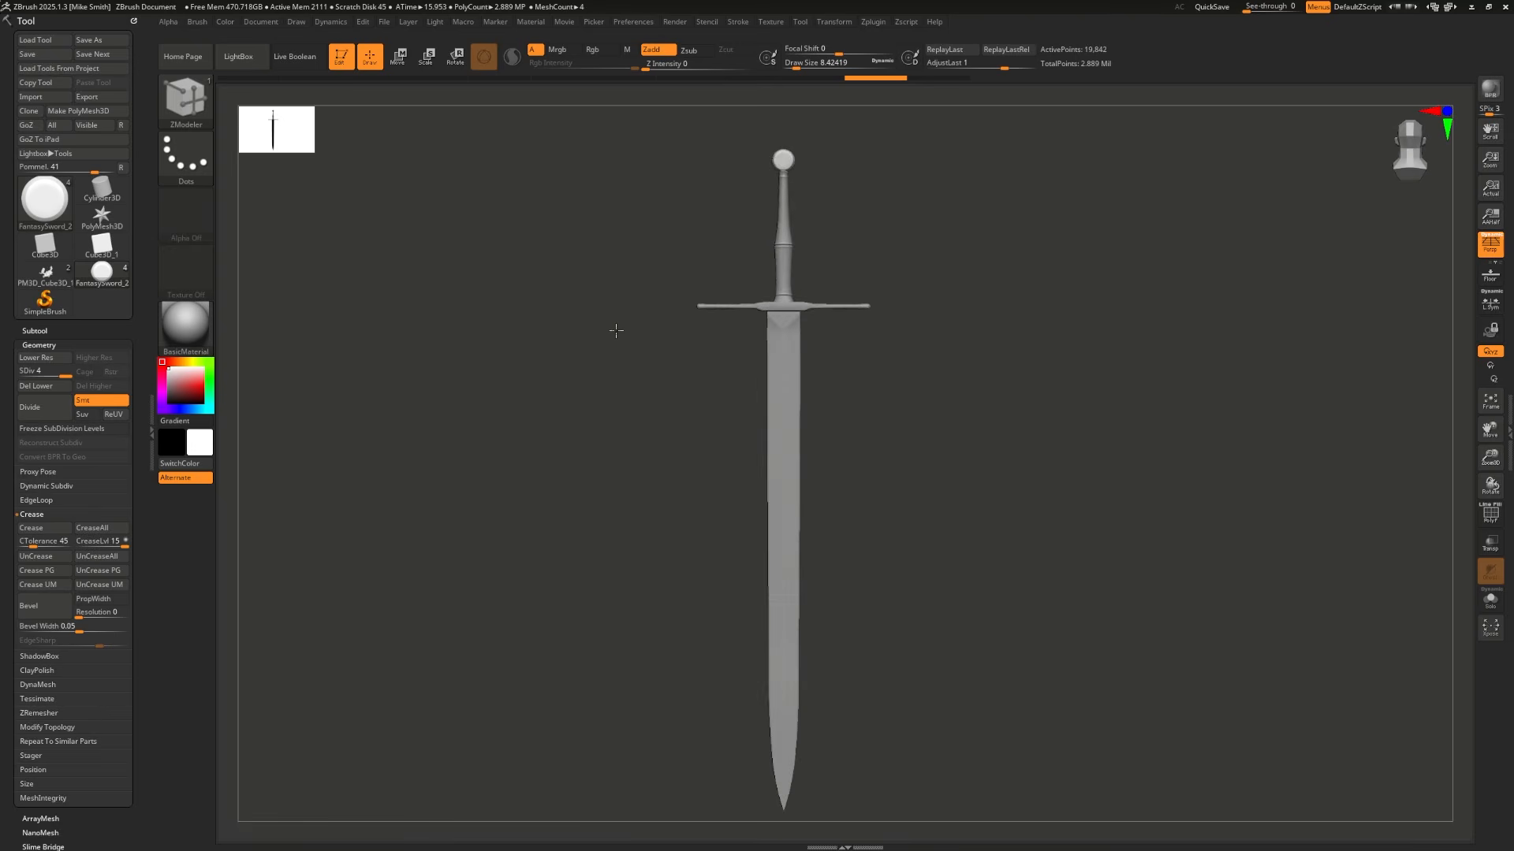
Step: Switch between subtools, leaving the Hilt active, and show its polyframe in a straight front view
{"action": "mouse_move", "coordinate": [615, 328]}
{"action": "left_mouse_down", "text": "alt"}
{"action": "mouse_move", "coordinate": [670, 457]}
{"action": "mouse_move", "coordinate": [658, 332]}
{"action": "left_mouse_up", "text": "alt"}
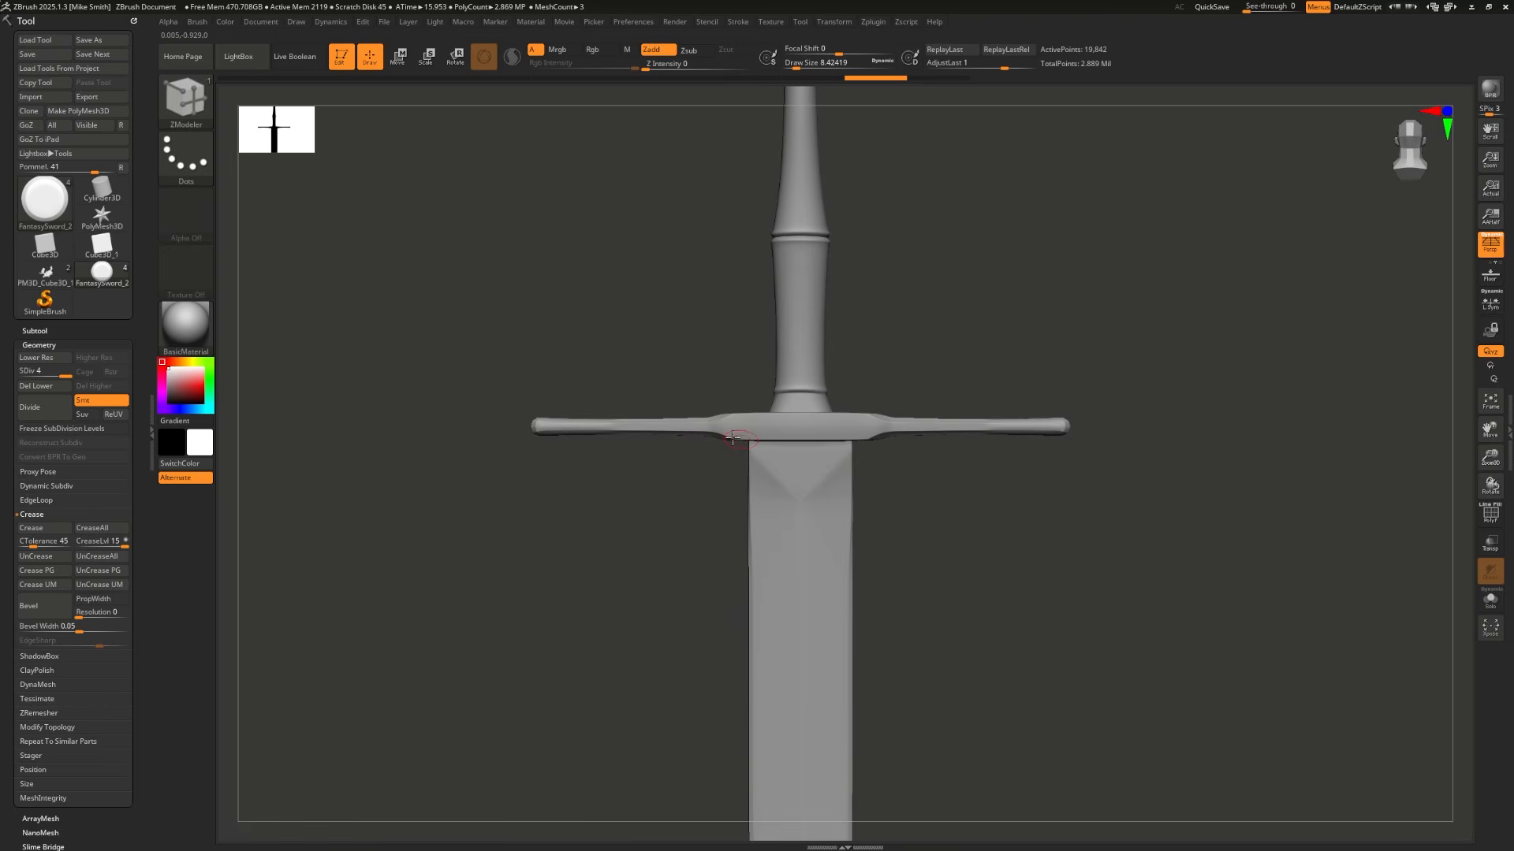
{"action": "left_click_drag", "start_coordinate": [647, 383], "coordinate": [694, 406]}
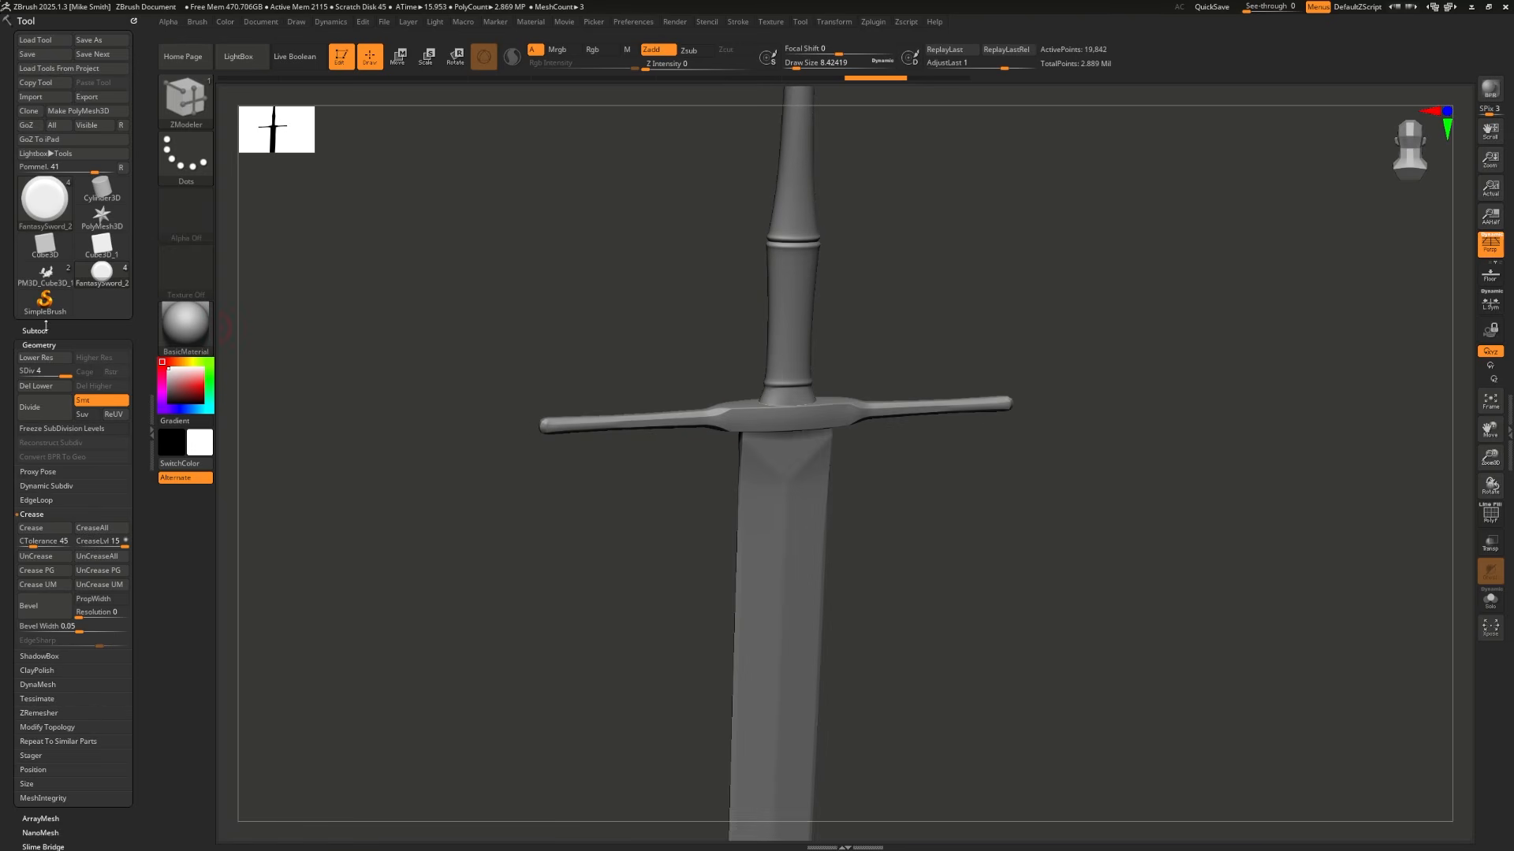
{"action": "left_click", "coordinate": [94, 336]}
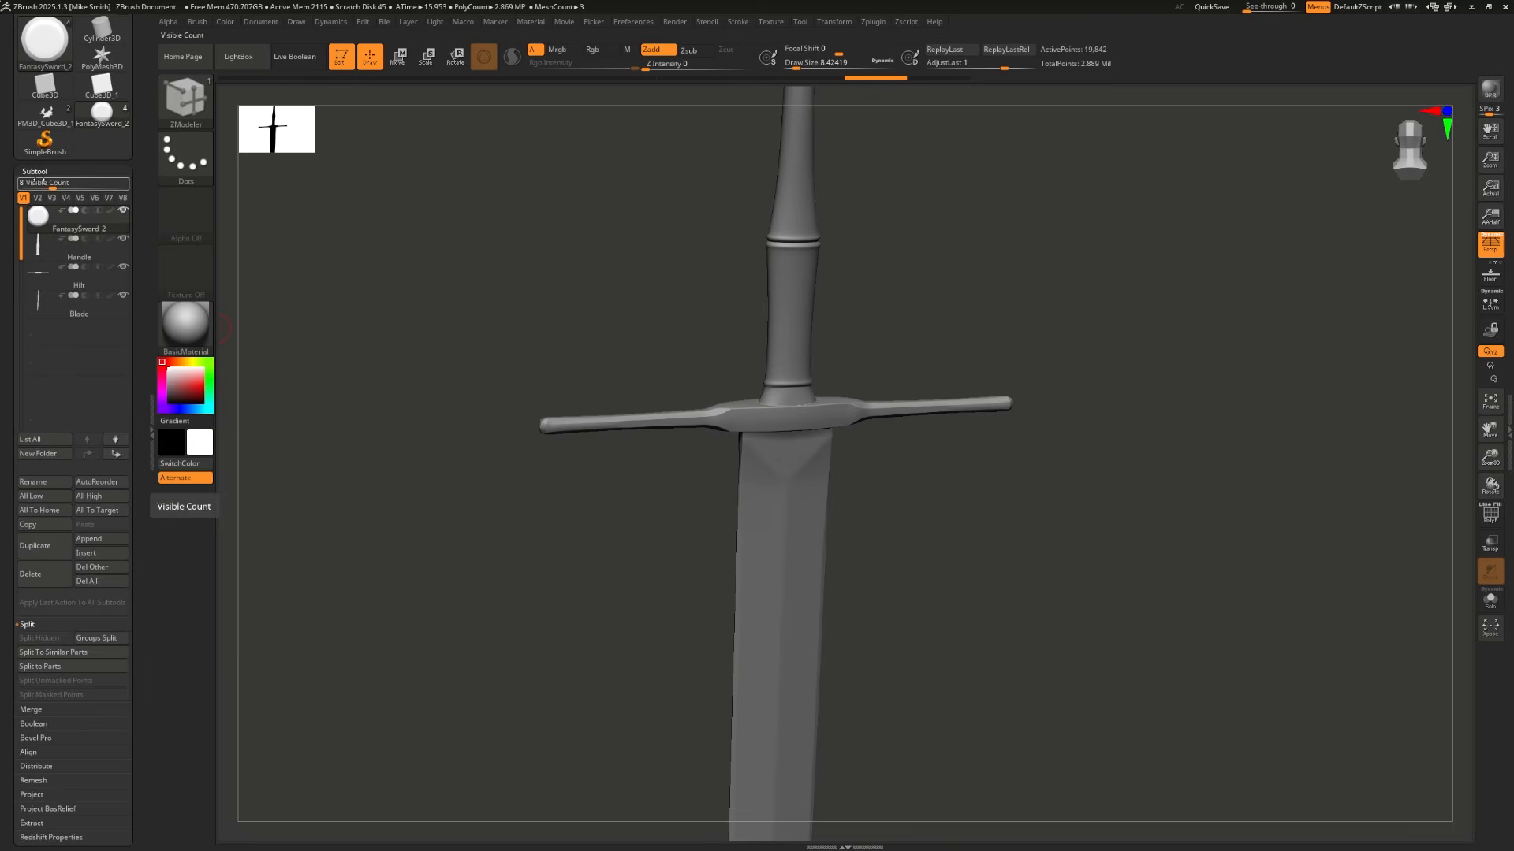
{"action": "left_click", "coordinate": [80, 285]}
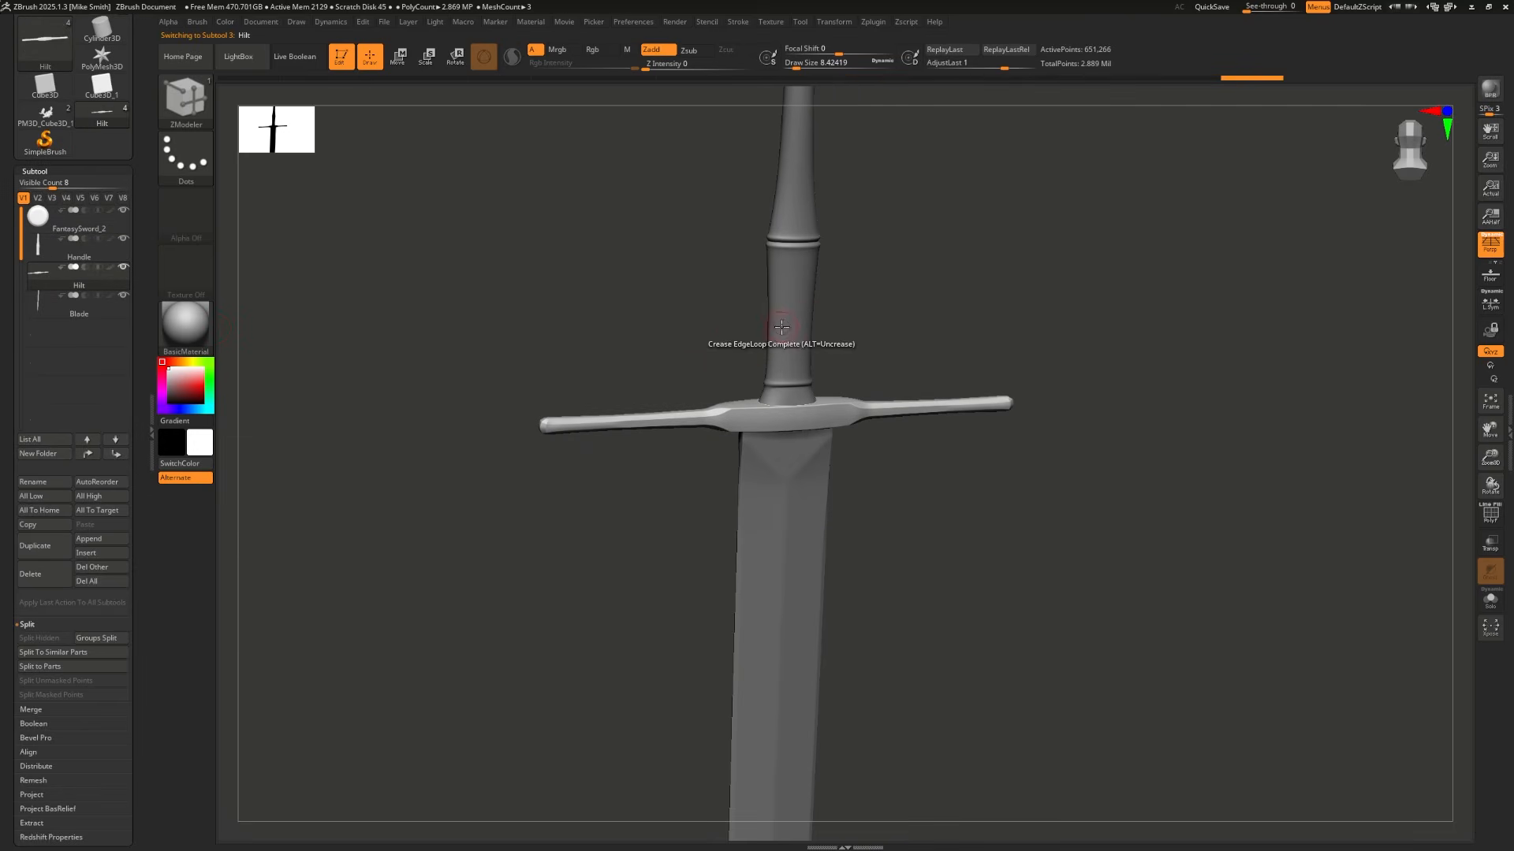
{"action": "left_click", "coordinate": [790, 273], "text": "alt"}
{"action": "left_click", "coordinate": [732, 406], "text": "alt"}
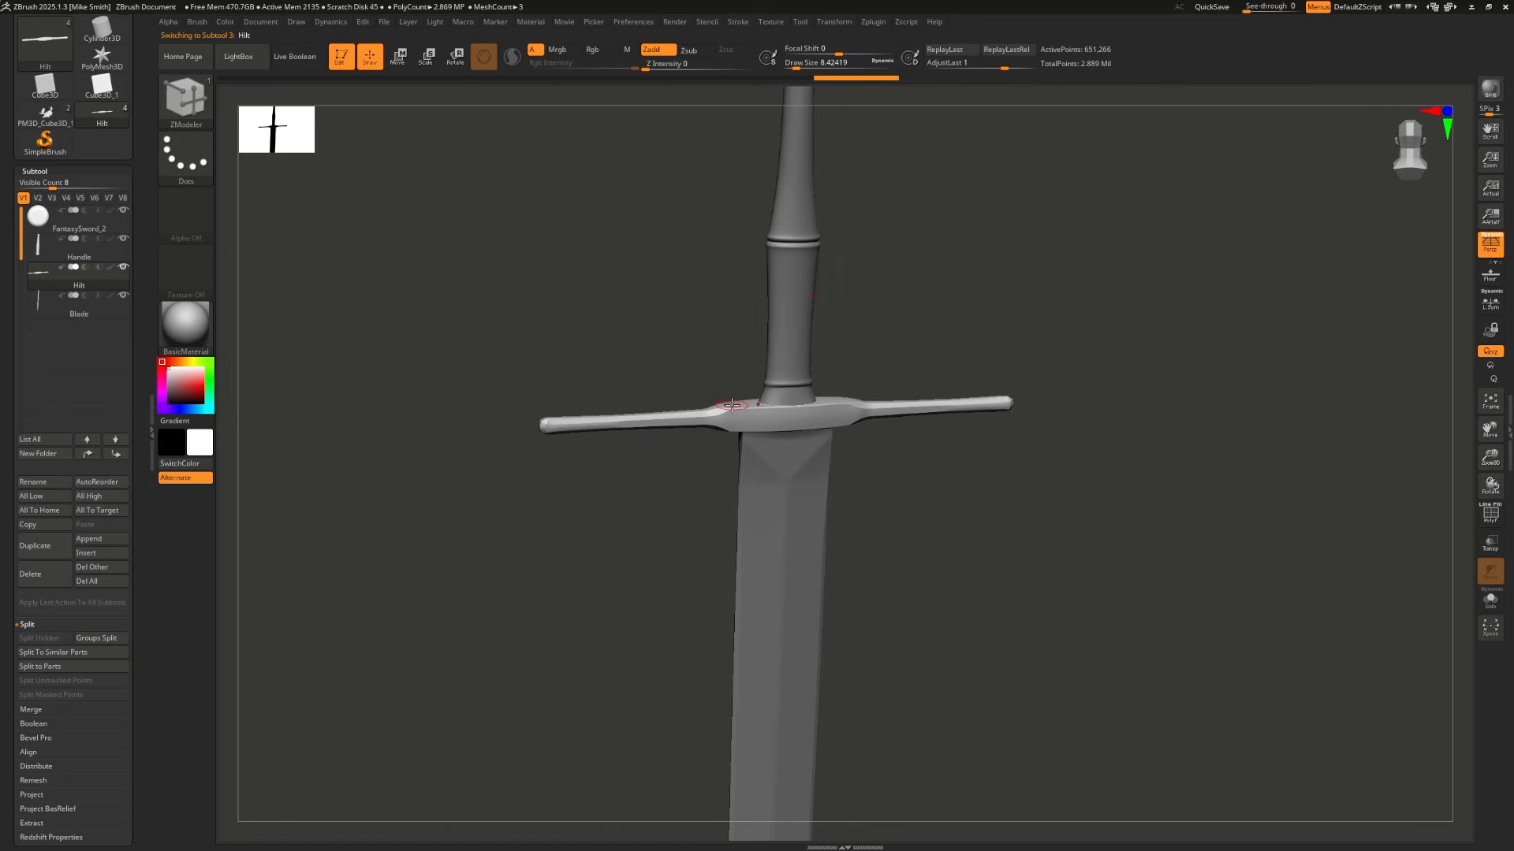
{"action": "key", "text": "shift+f"}
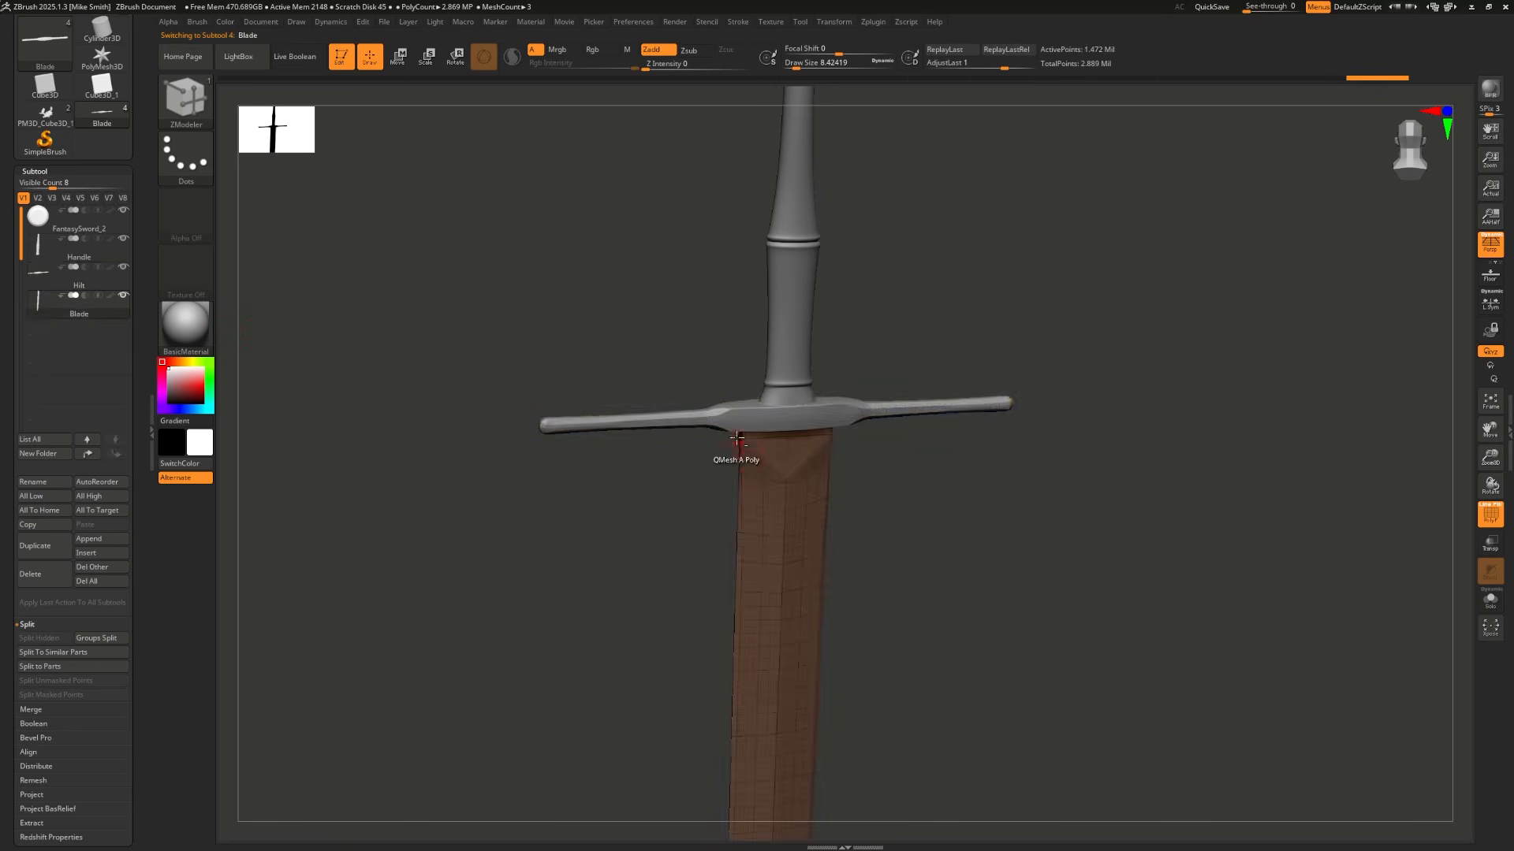
{"action": "left_click_drag", "start_coordinate": [481, 340], "coordinate": [475, 351], "text": "shift"}
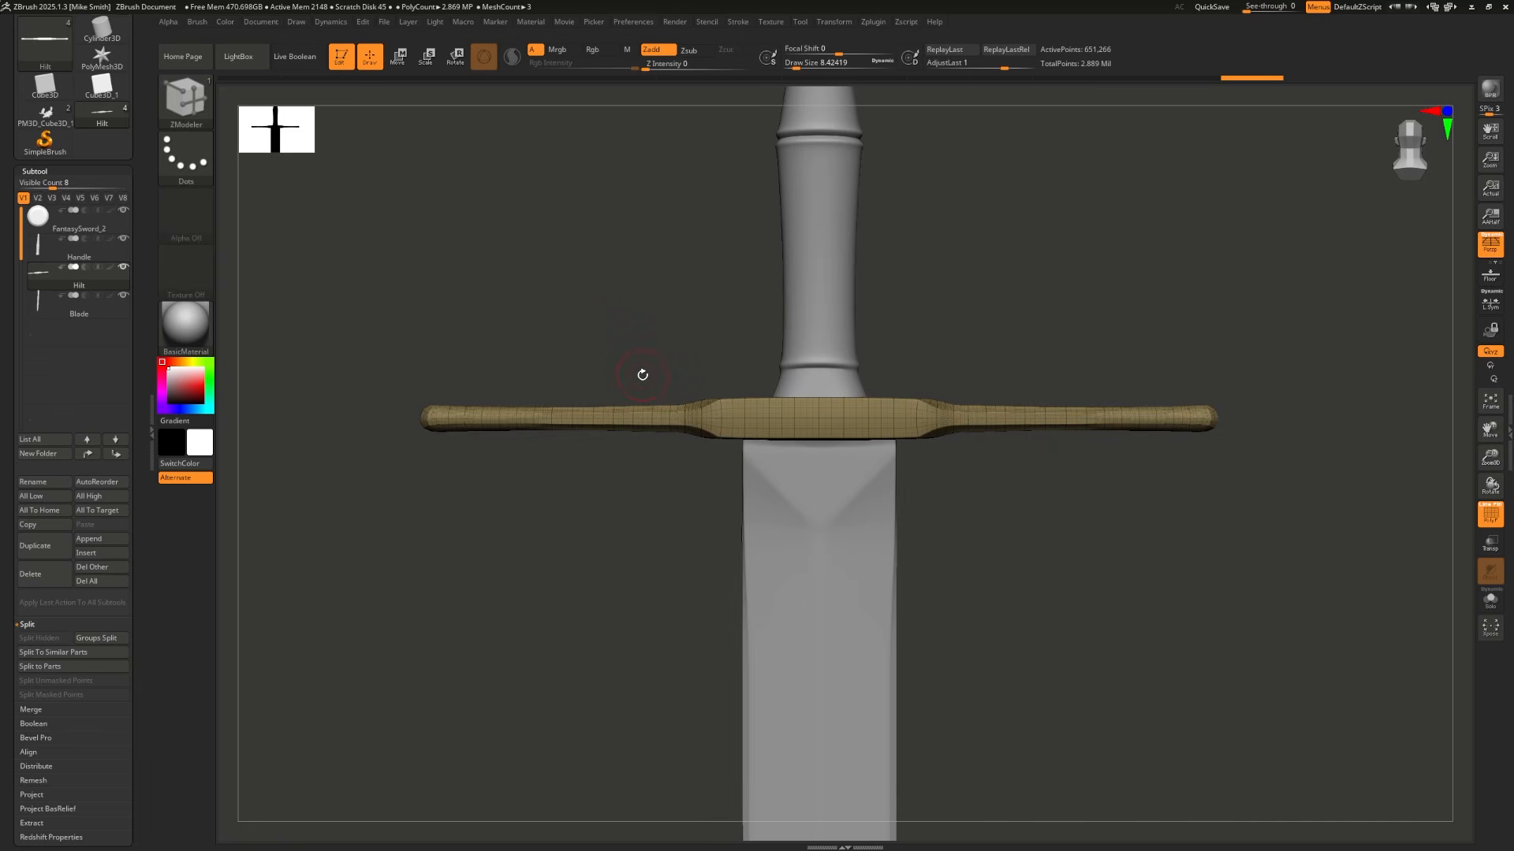
Step: Select the Move brush, try bending one arm of the Hilt's crossguard downward, and undo the stroke
{"action": "key", "text": "b"}
{"action": "key", "text": "m"}
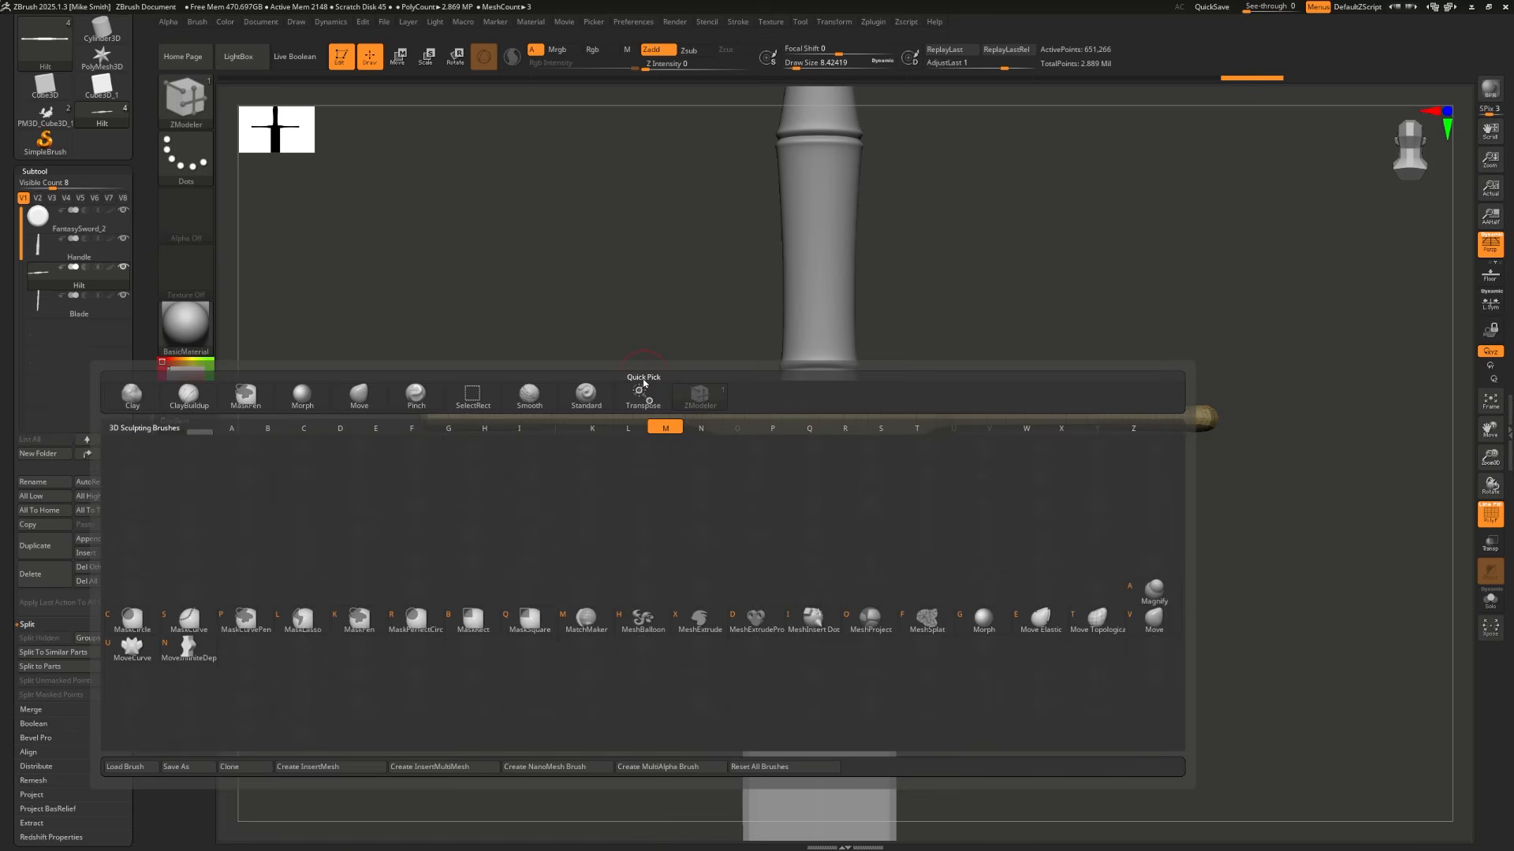
{"action": "key", "text": "v"}
{"action": "key", "text": "s"}
{"action": "mouse_move", "coordinate": [630, 348]}
{"action": "left_mouse_down"}
{"action": "mouse_move", "coordinate": [642, 348]}
{"action": "mouse_move", "coordinate": [557, 442]}
{"action": "mouse_move", "coordinate": [567, 331]}
{"action": "mouse_move", "coordinate": [557, 575]}
{"action": "mouse_move", "coordinate": [548, 461]}
{"action": "mouse_move", "coordinate": [586, 433]}
{"action": "left_mouse_up"}
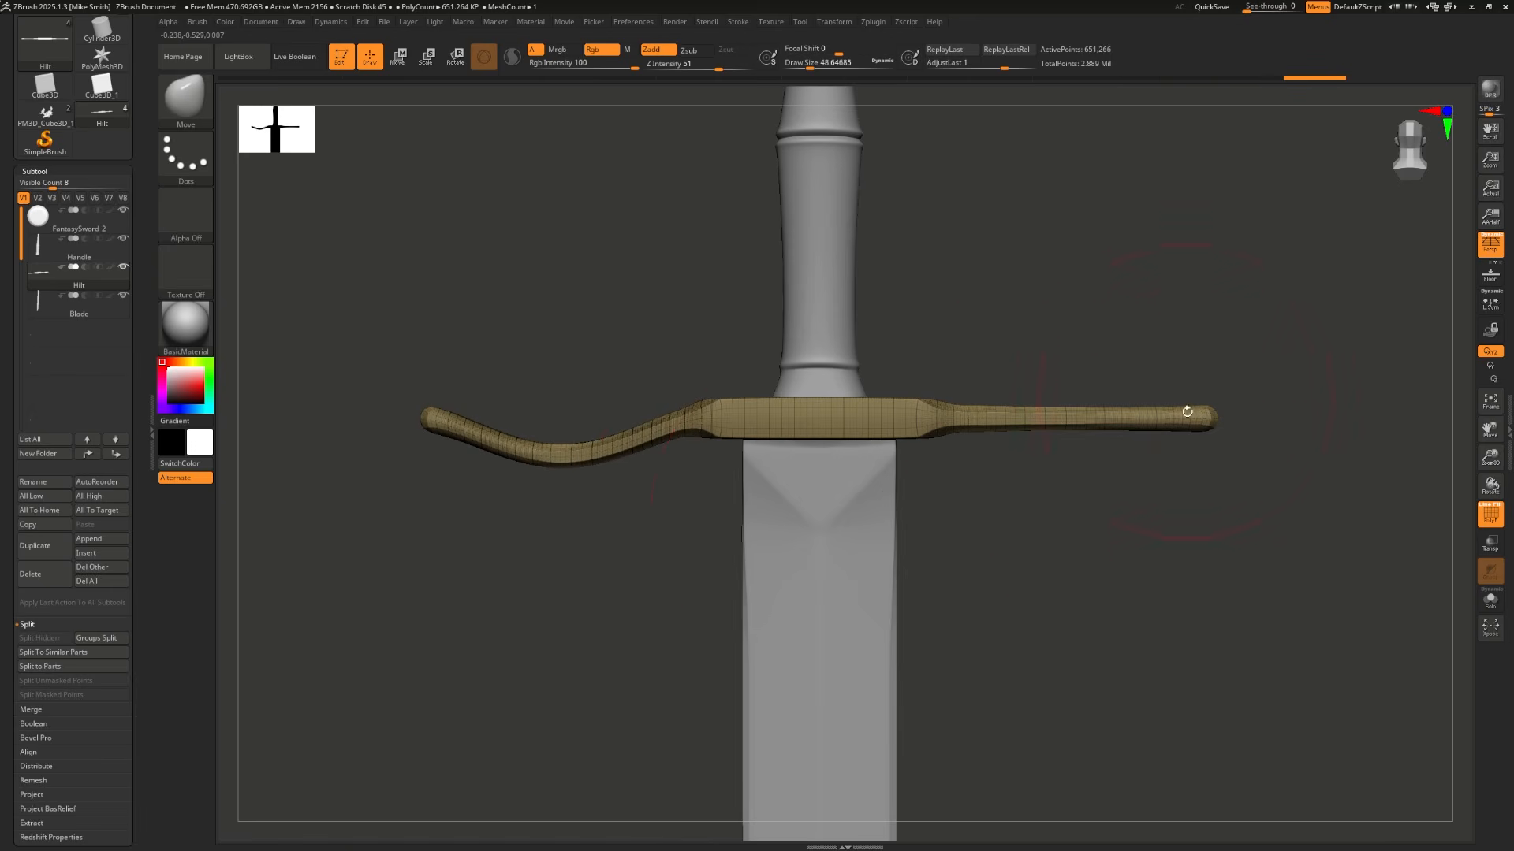
{"action": "key", "text": "ctrl+z"}
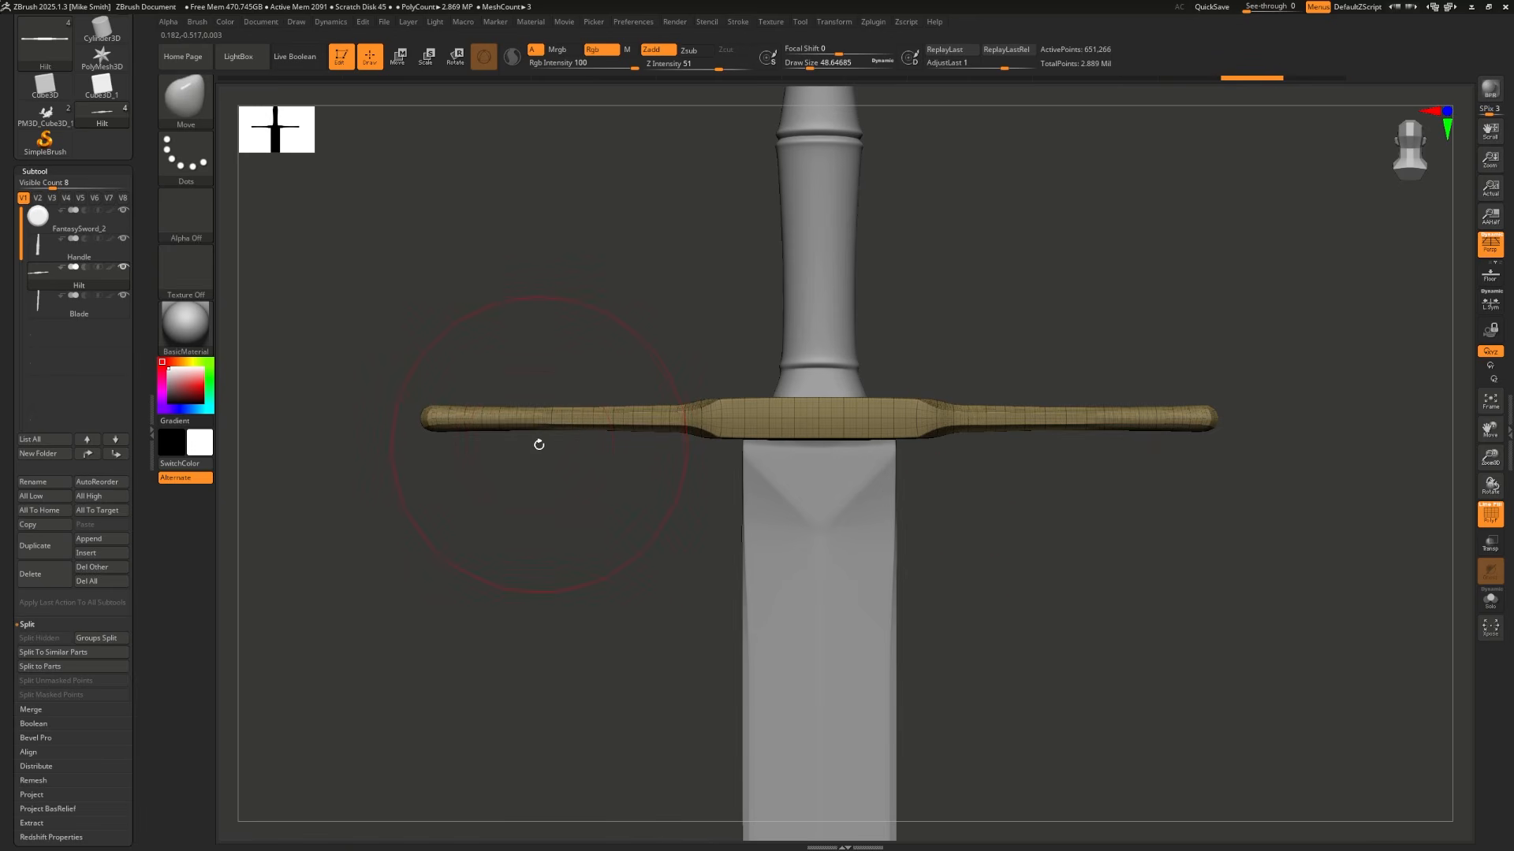
Step: Lower the Hilt's subdivision level with perspective off, and symmetrically pull both crossguard arms down into inward-curving hooks with the Move brush
{"action": "key", "text": "ctrl+z"}
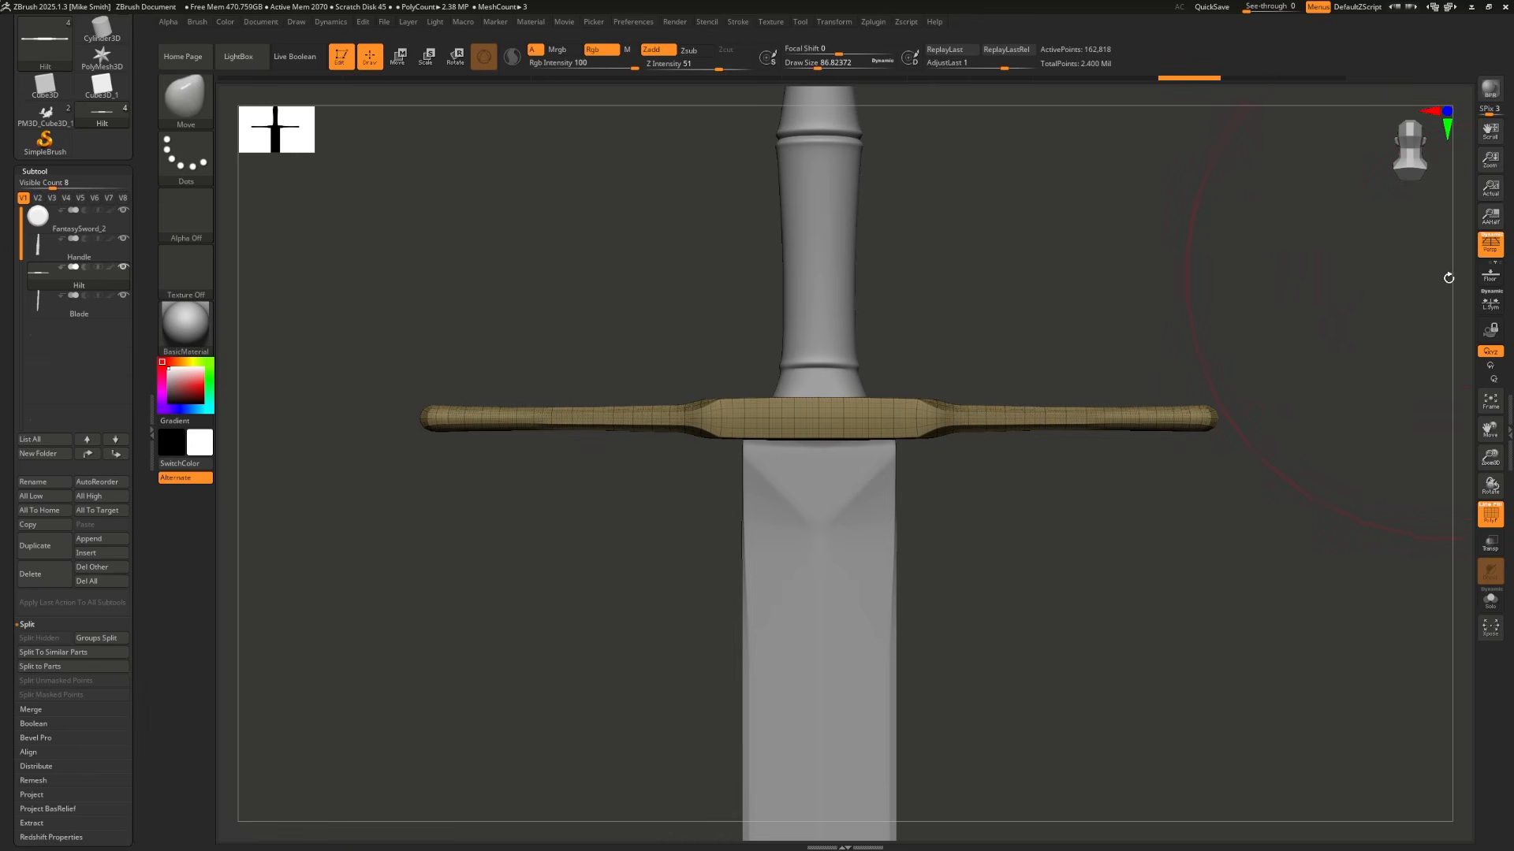
{"action": "key", "text": "p"}
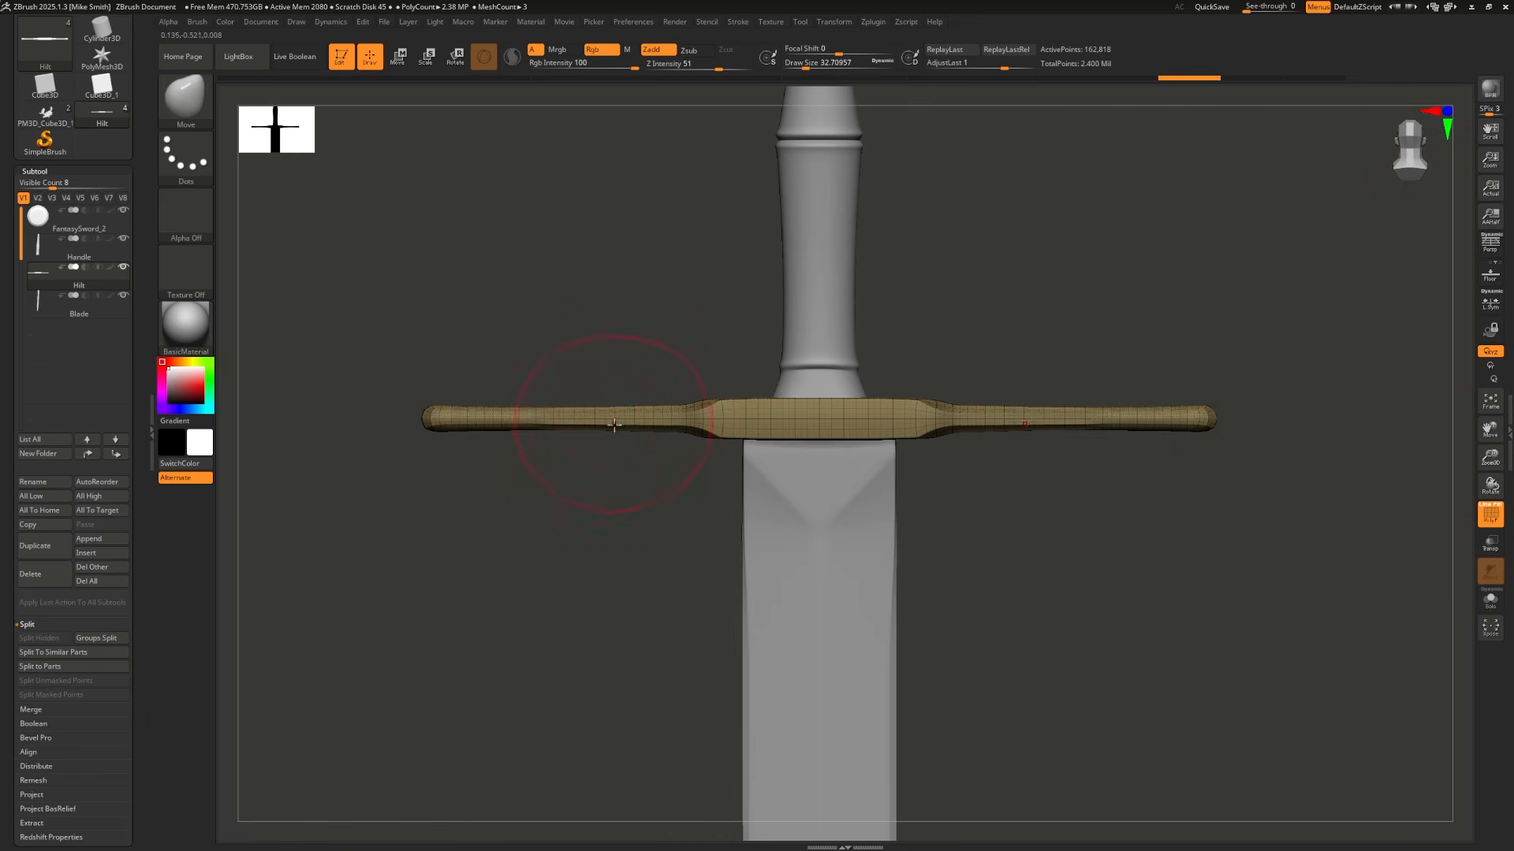
{"action": "left_click_drag", "start_coordinate": [604, 421], "coordinate": [607, 446]}
{"action": "left_click_drag", "start_coordinate": [457, 420], "coordinate": [465, 514]}
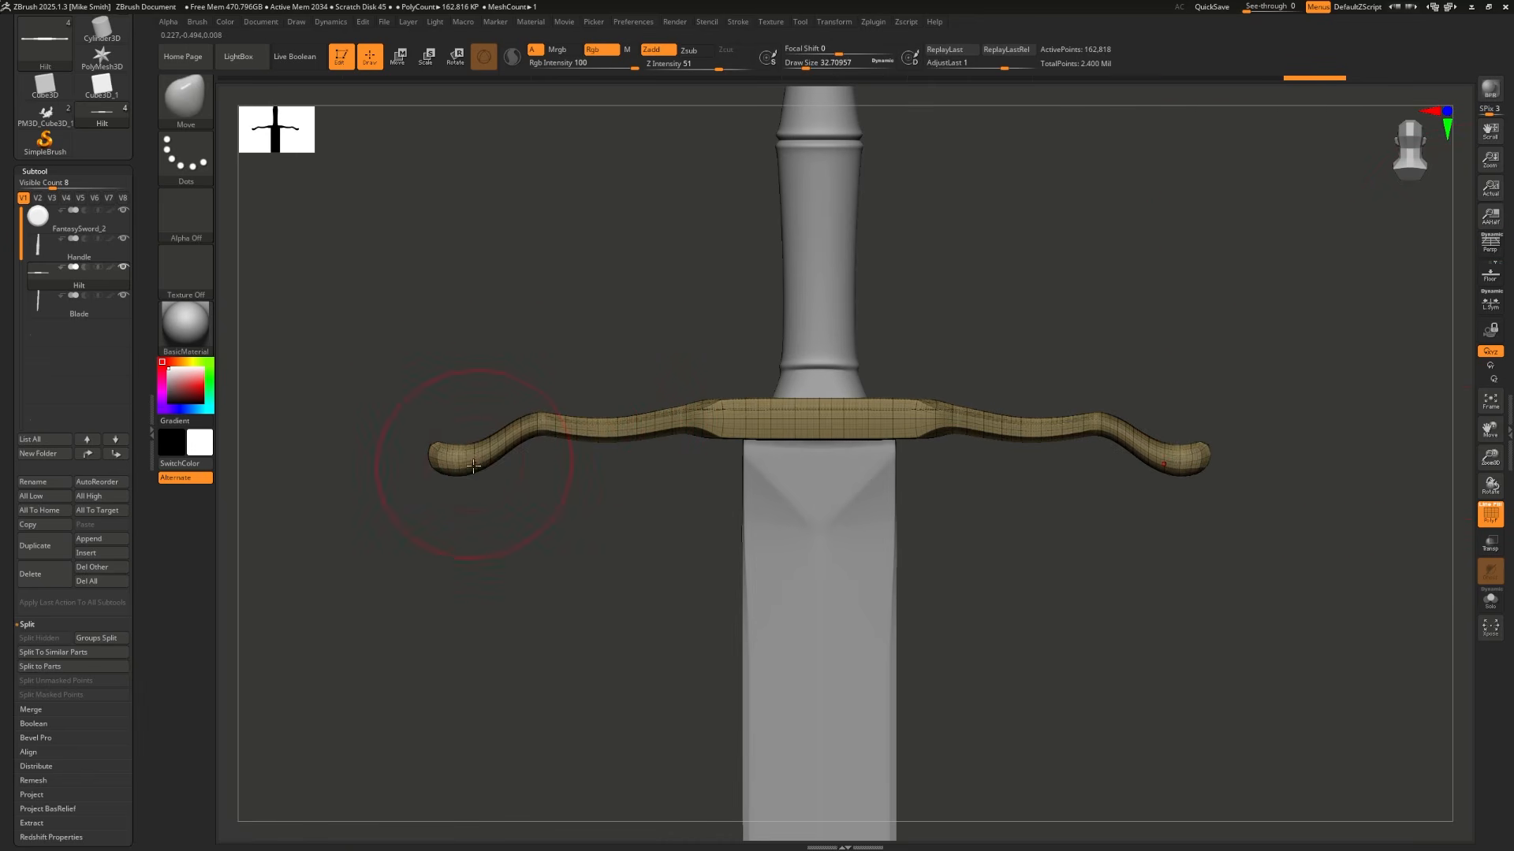
{"action": "key", "text": "ctrl+z"}
{"action": "key", "text": "ctrl+z"}
{"action": "left_click_drag", "start_coordinate": [440, 418], "coordinate": [457, 526]}
{"action": "key", "text": "s"}
{"action": "left_click_drag", "start_coordinate": [568, 454], "coordinate": [557, 442]}
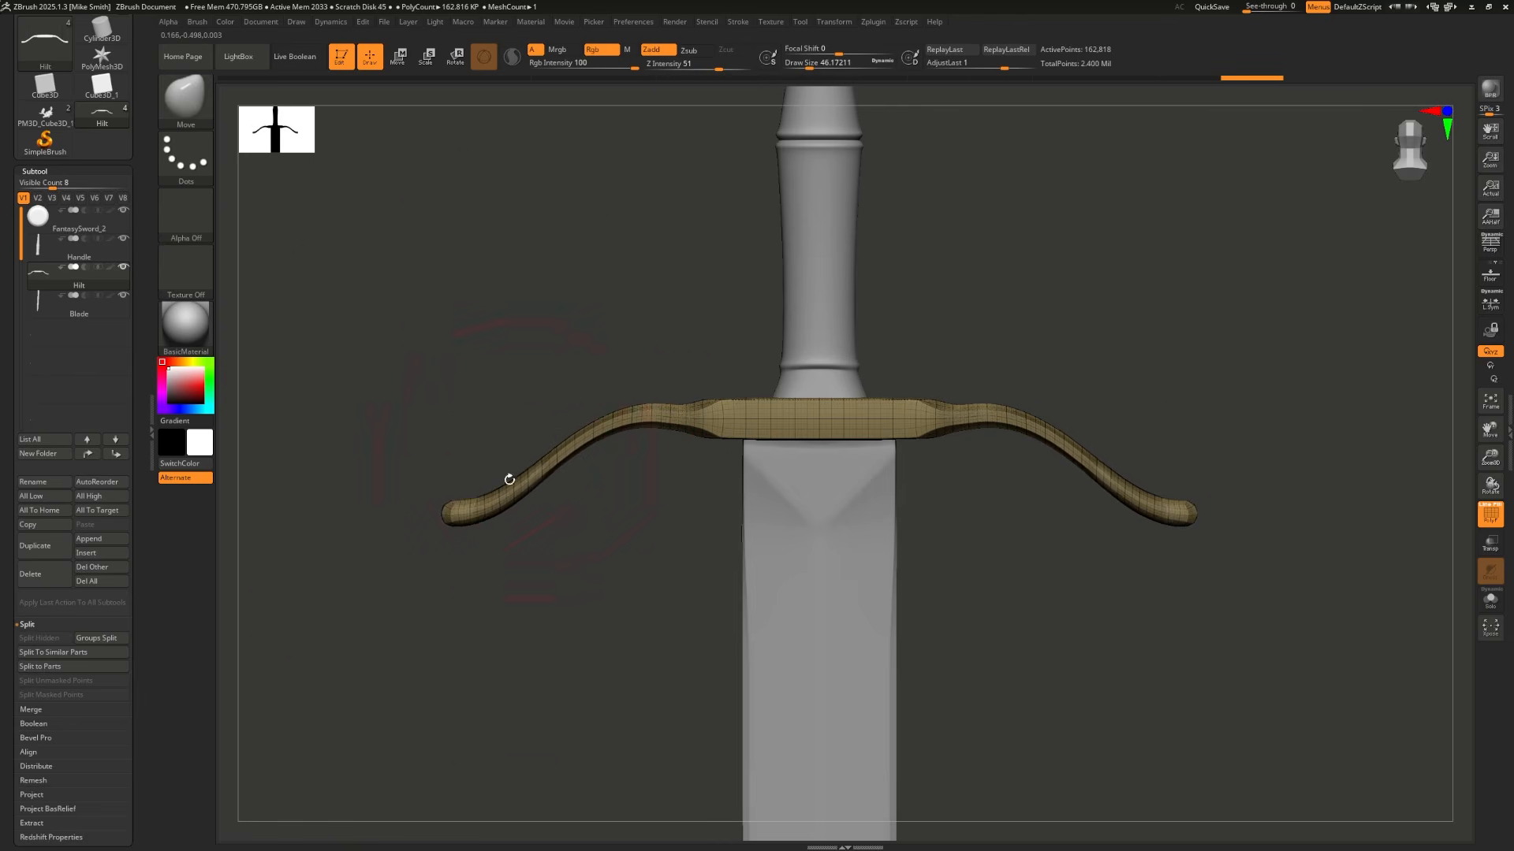
{"action": "mouse_move", "coordinate": [500, 520]}
{"action": "left_mouse_down"}
{"action": "mouse_move", "coordinate": [513, 543]}
{"action": "mouse_move", "coordinate": [486, 557]}
{"action": "mouse_move", "coordinate": [530, 552]}
{"action": "left_mouse_up"}
{"action": "key", "text": "s"}
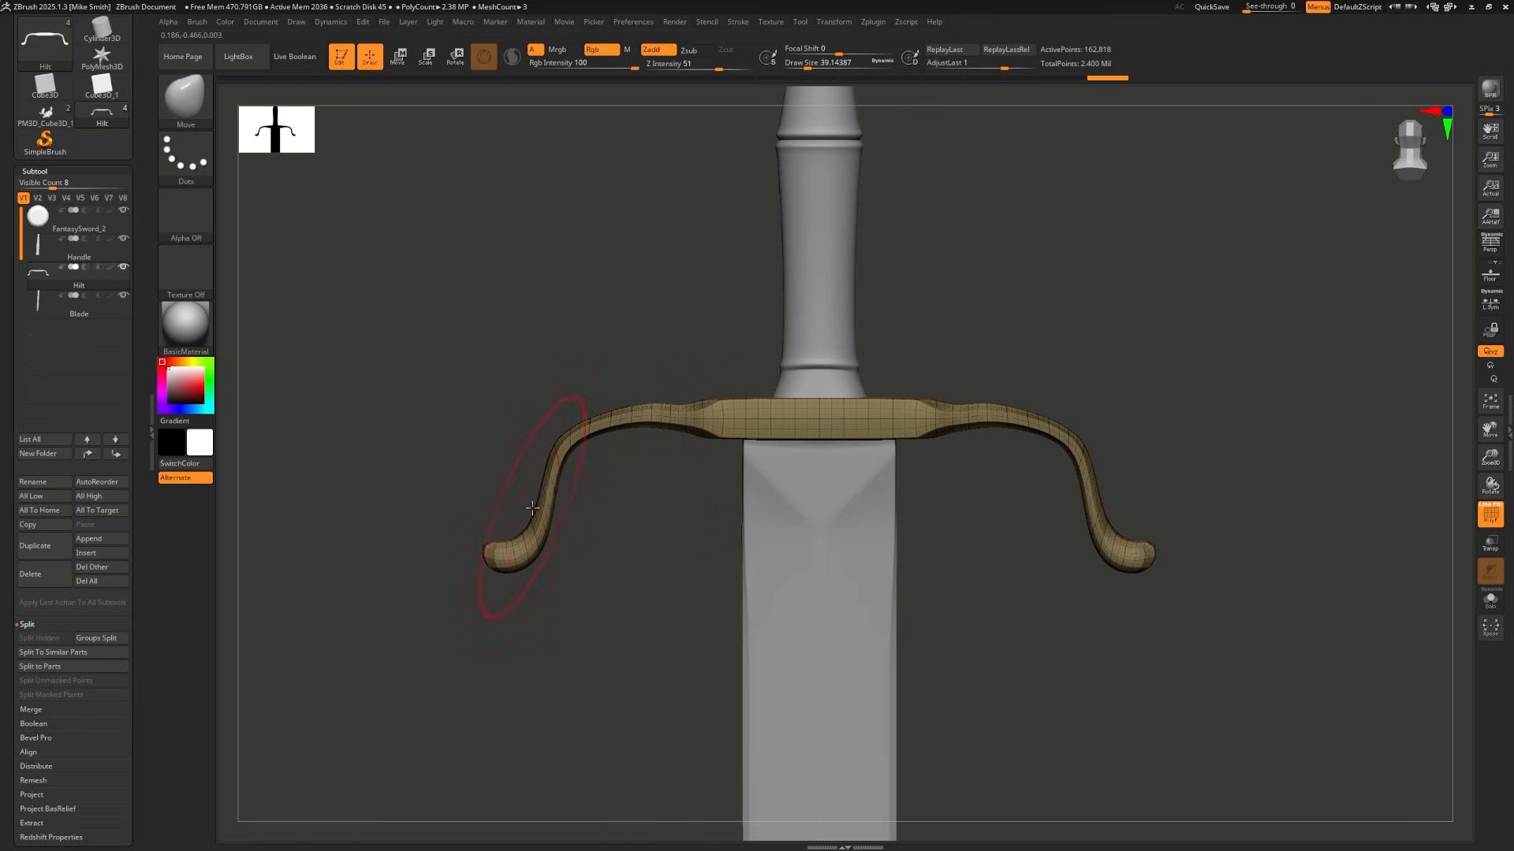
Step: Choose the Inflat brush and try inflating the Hilt's arms at Z Intensity 10, undoing the strokes
{"action": "key", "text": "b"}
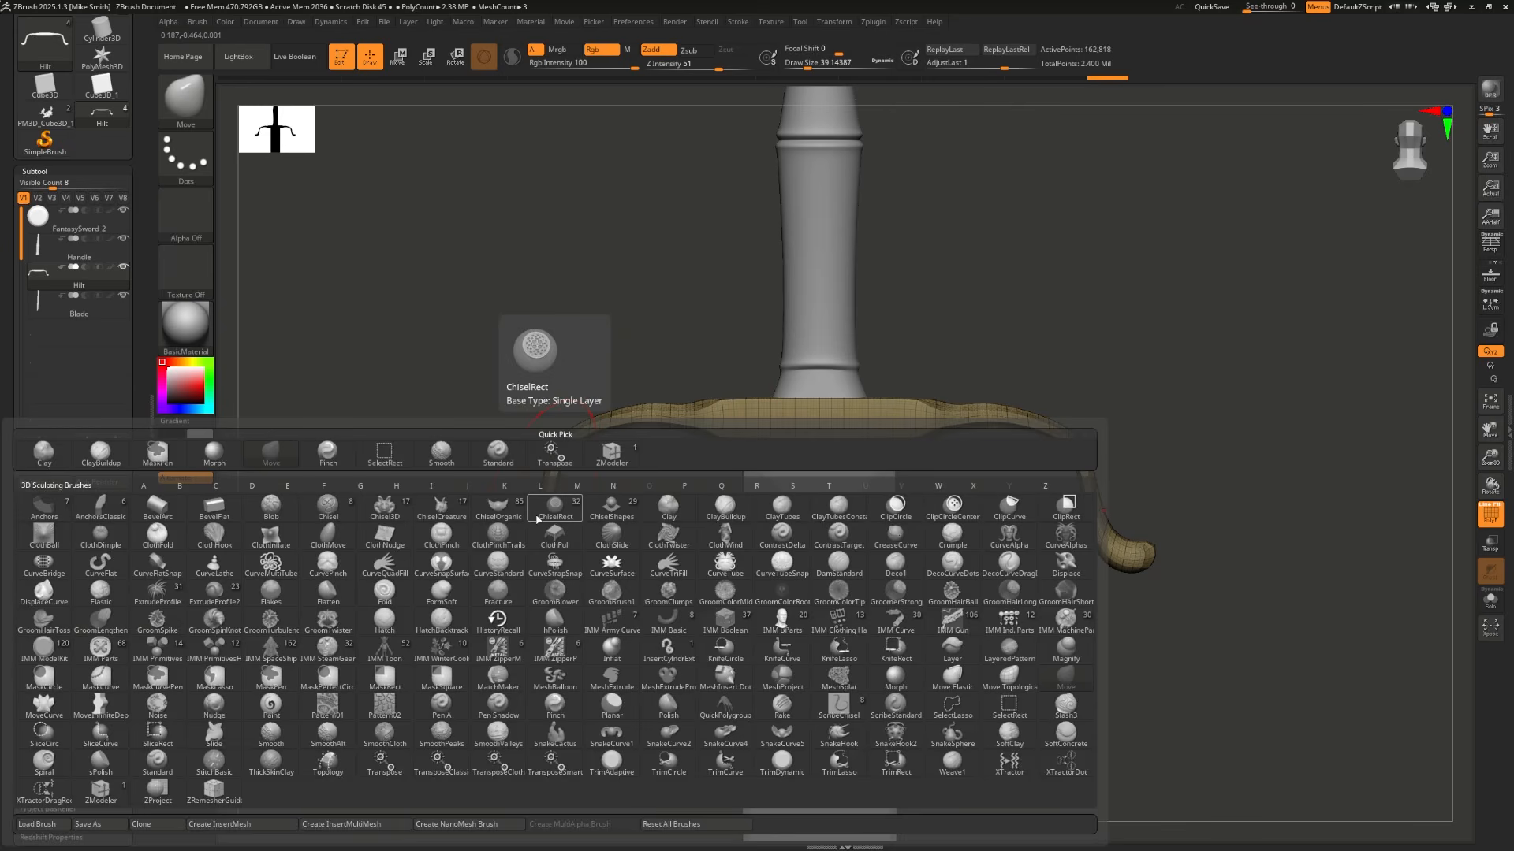
{"action": "key", "text": "i"}
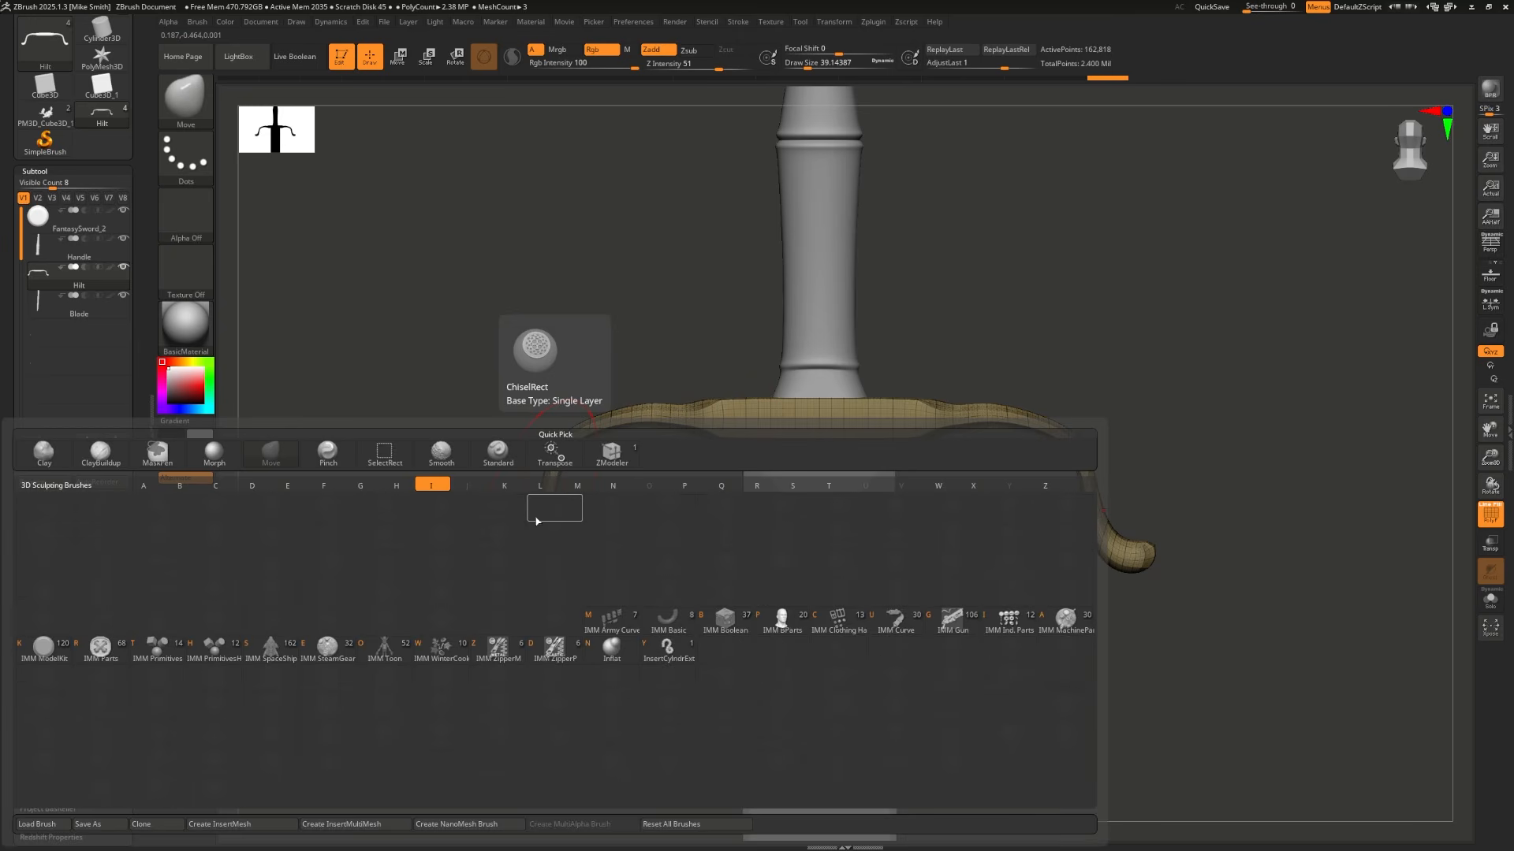
{"action": "left_click", "coordinate": [615, 650]}
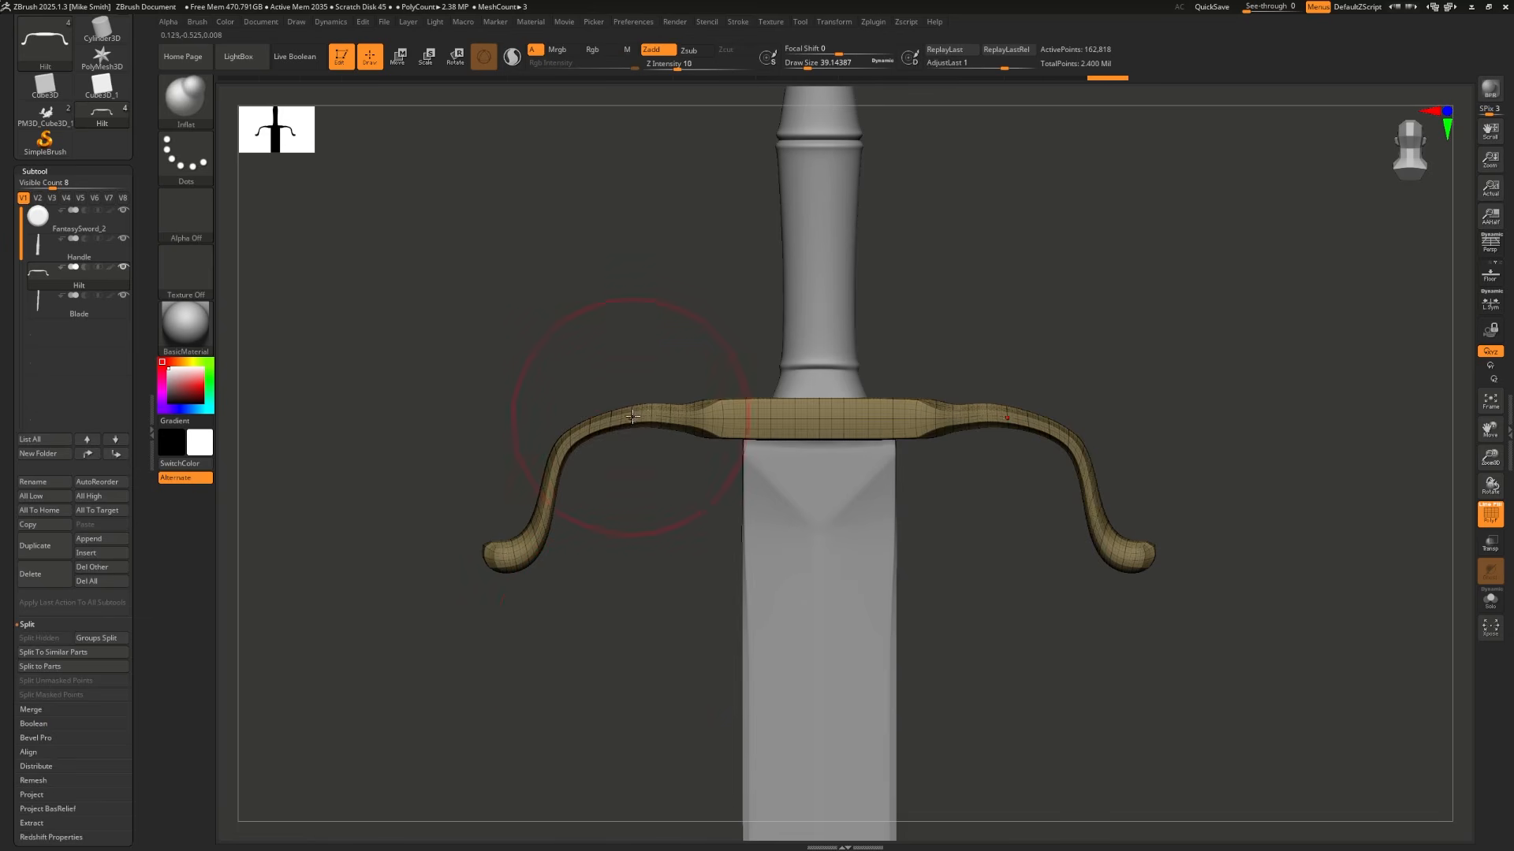
{"action": "mouse_move", "coordinate": [640, 416]}
{"action": "left_mouse_down"}
{"action": "mouse_move", "coordinate": [570, 456]}
{"action": "mouse_move", "coordinate": [510, 539]}
{"action": "left_mouse_up"}
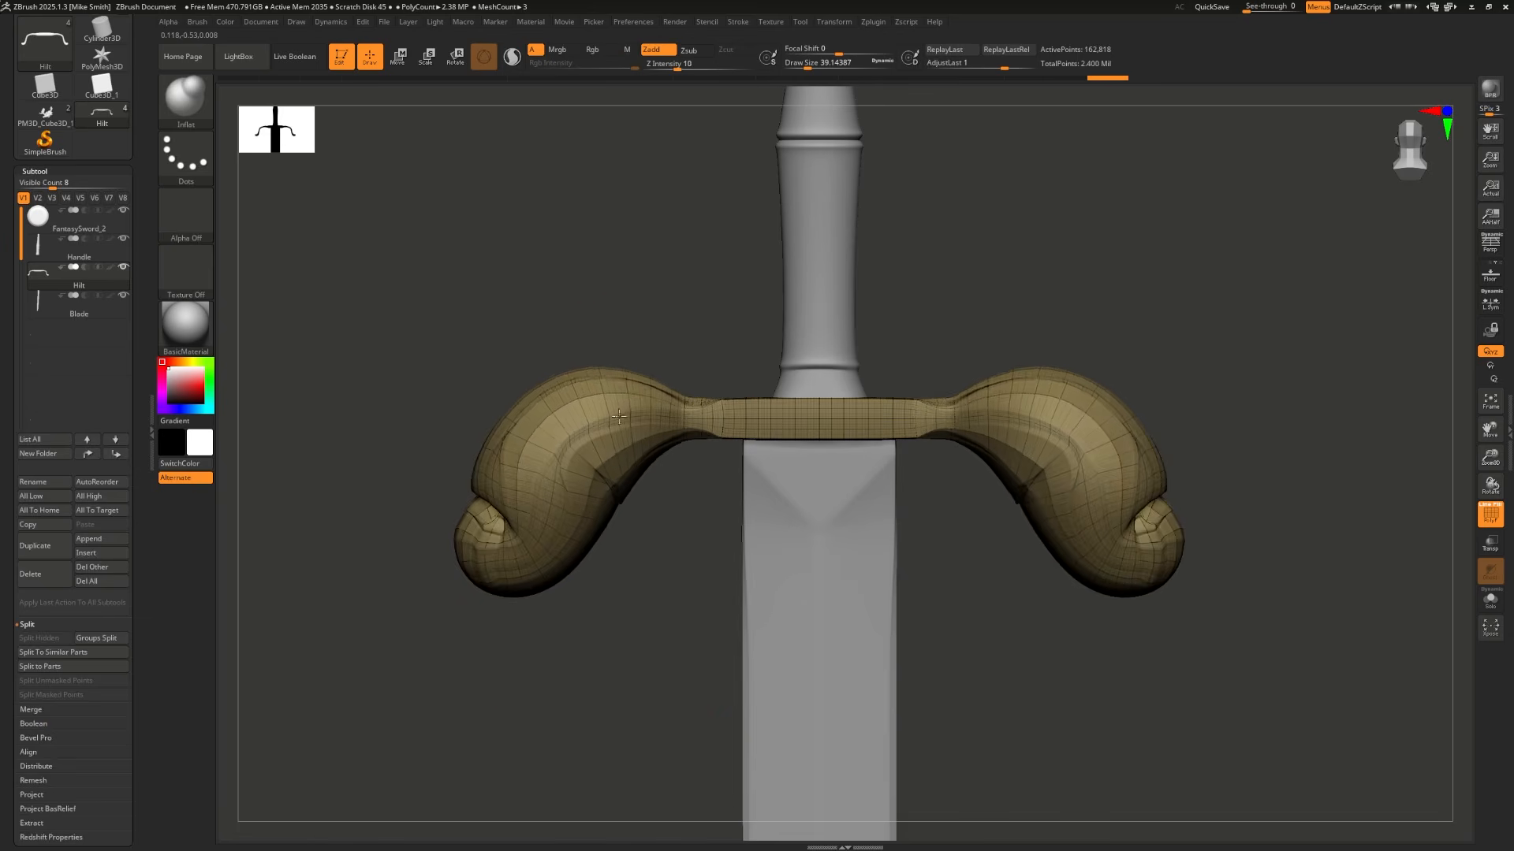
{"action": "key", "text": "ctrl+z"}
{"action": "mouse_move", "coordinate": [667, 416]}
{"action": "left_mouse_down"}
{"action": "mouse_move", "coordinate": [566, 461]}
{"action": "mouse_move", "coordinate": [522, 529]}
{"action": "mouse_move", "coordinate": [574, 476]}
{"action": "mouse_move", "coordinate": [685, 421]}
{"action": "mouse_move", "coordinate": [733, 418]}
{"action": "left_mouse_up"}
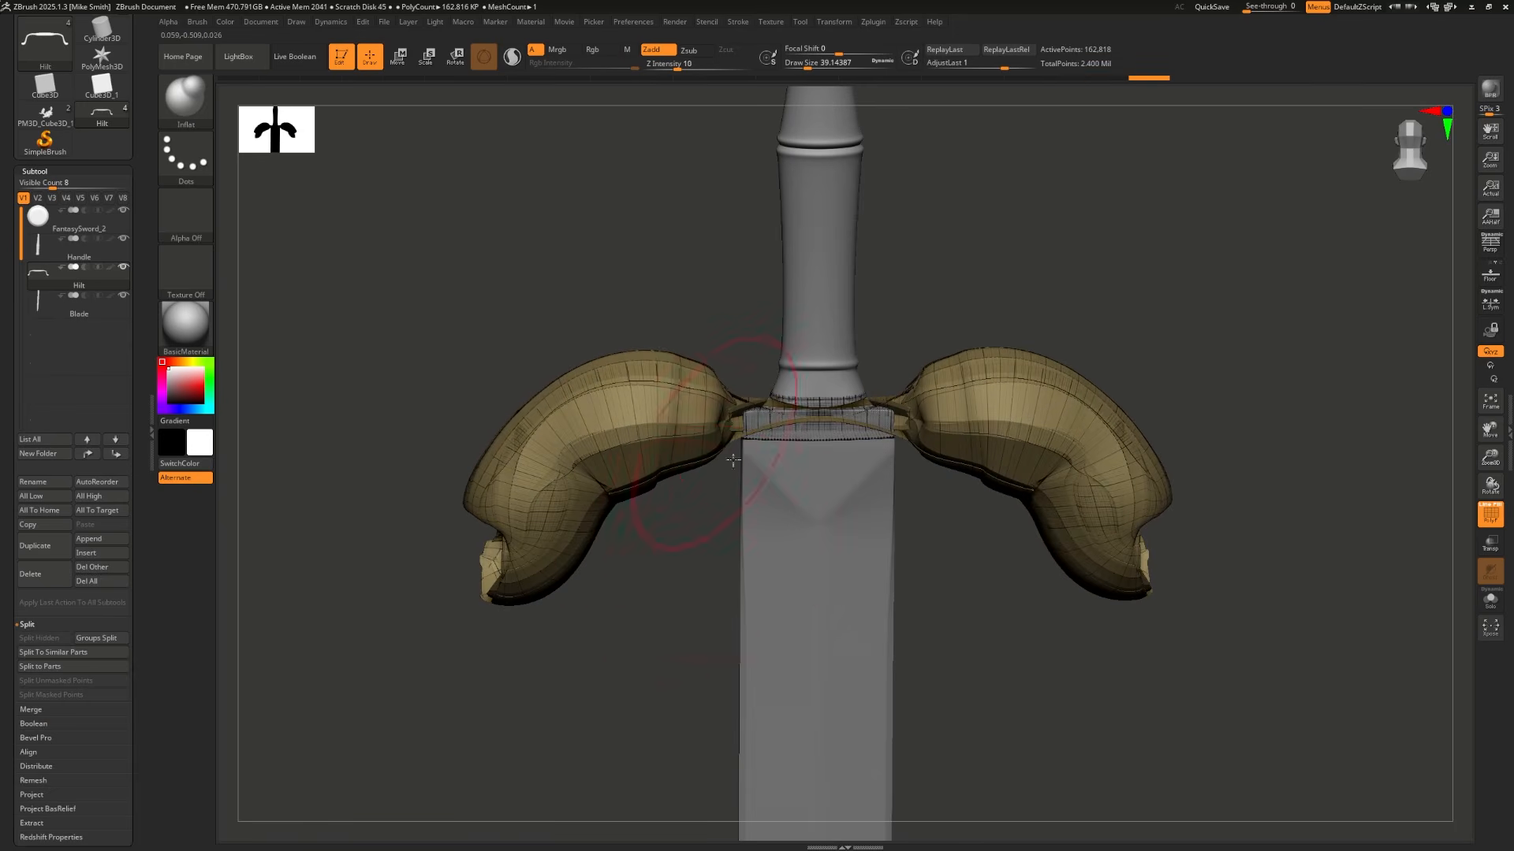
{"action": "key", "text": "ctrl+z"}
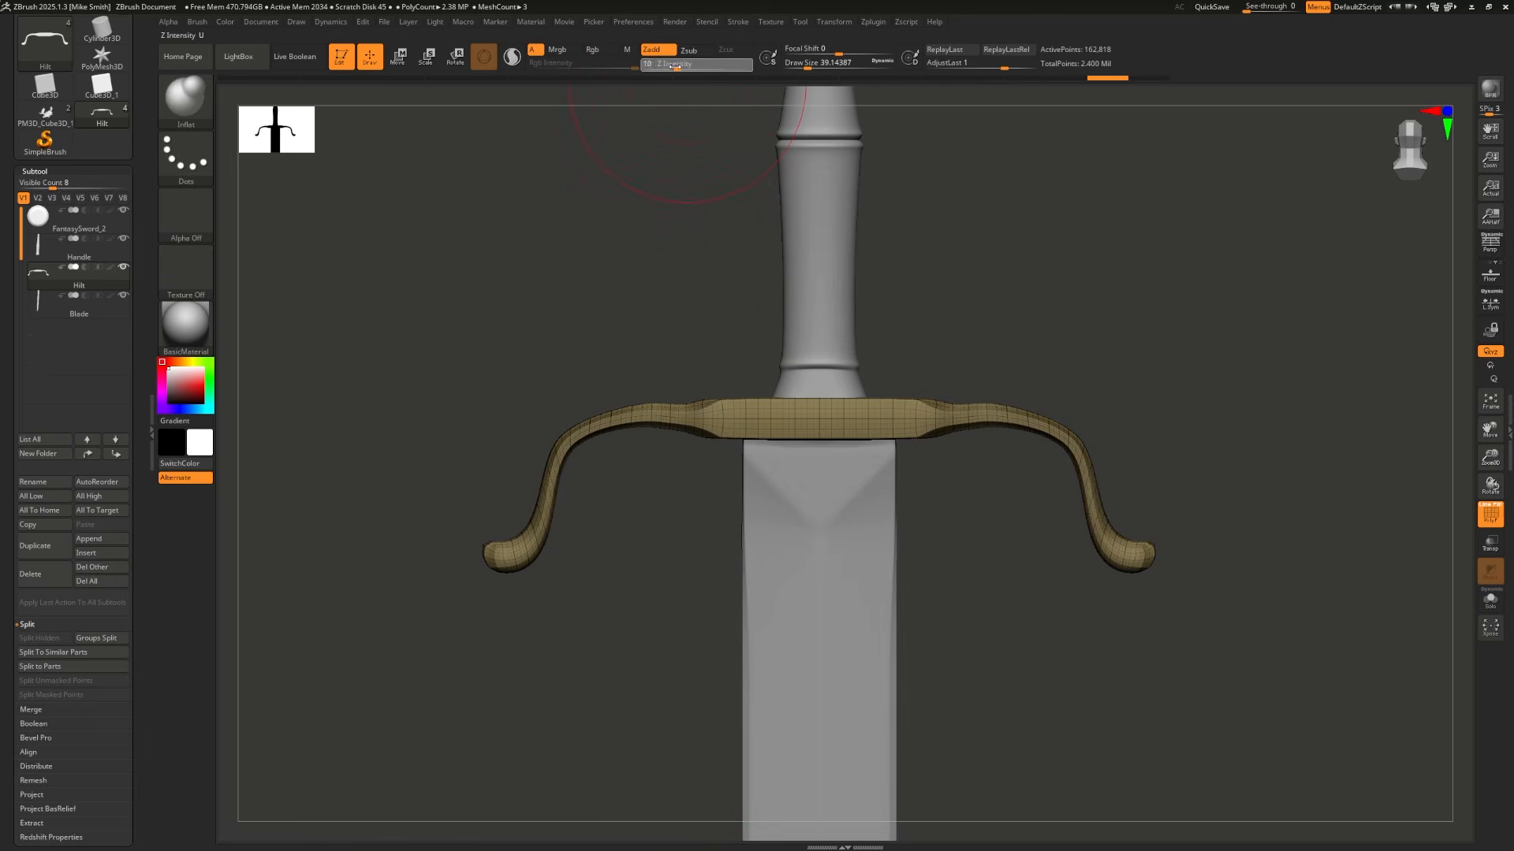
Step: Undo the last arm bend and lightly thicken both Hilt arms with the Inflat brush at Z Intensity 3, with the polyframe hidden
{"action": "left_click_drag", "start_coordinate": [665, 67], "coordinate": [664, 67]}
{"action": "key", "text": "ctrl+z"}
{"action": "mouse_move", "coordinate": [656, 416]}
{"action": "left_mouse_down"}
{"action": "mouse_move", "coordinate": [579, 443]}
{"action": "mouse_move", "coordinate": [516, 529]}
{"action": "left_mouse_up"}
{"action": "key", "text": "shift+f"}
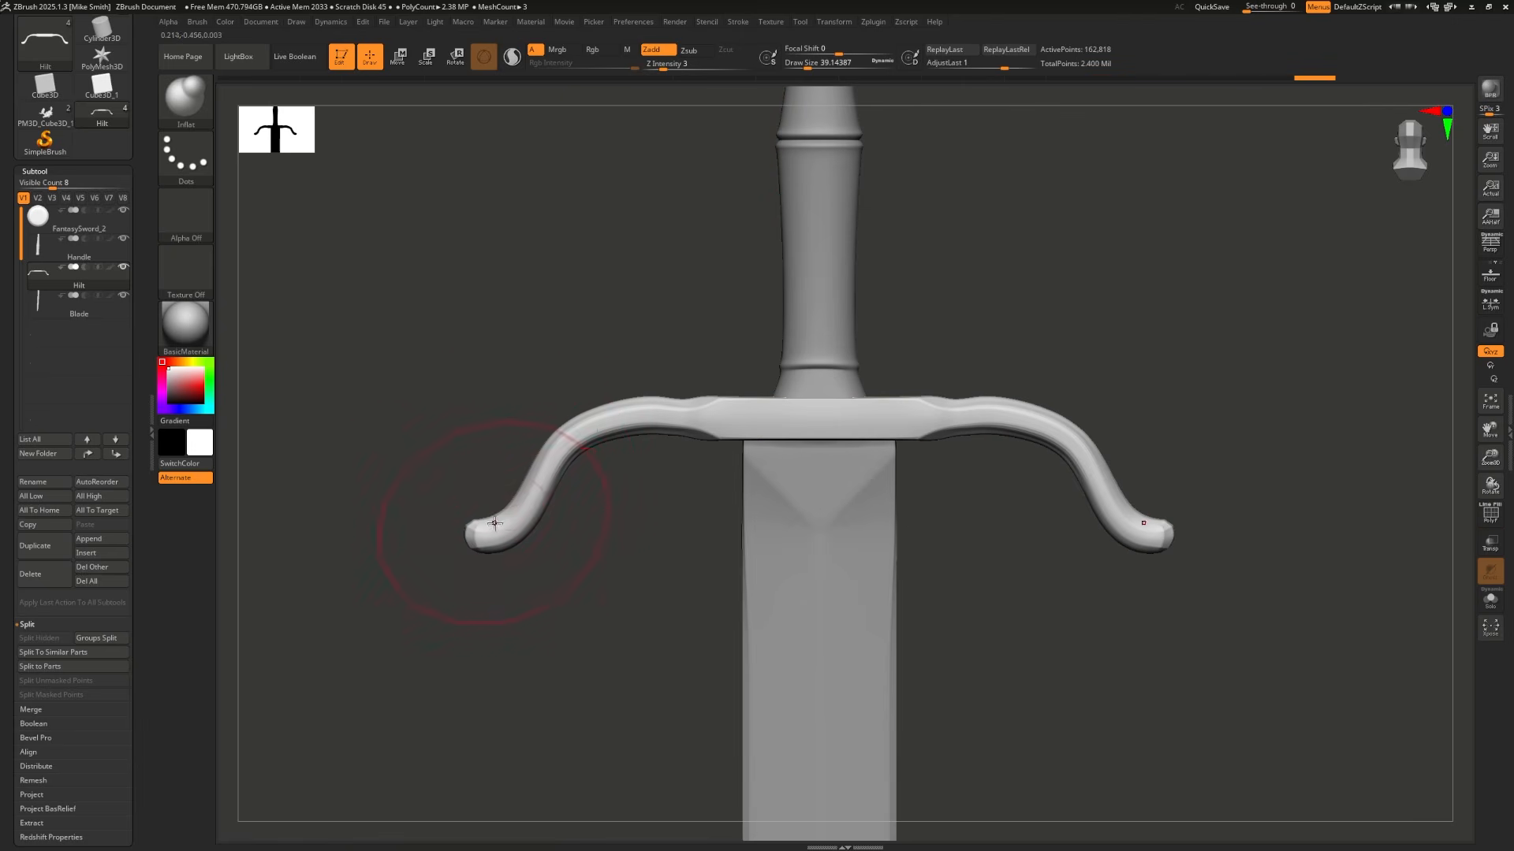
Step: Mask the outer ends of both Hilt arms, blur the mask edge, and invert the mask so only the tips are editable
{"action": "key", "text": "ctrl"}
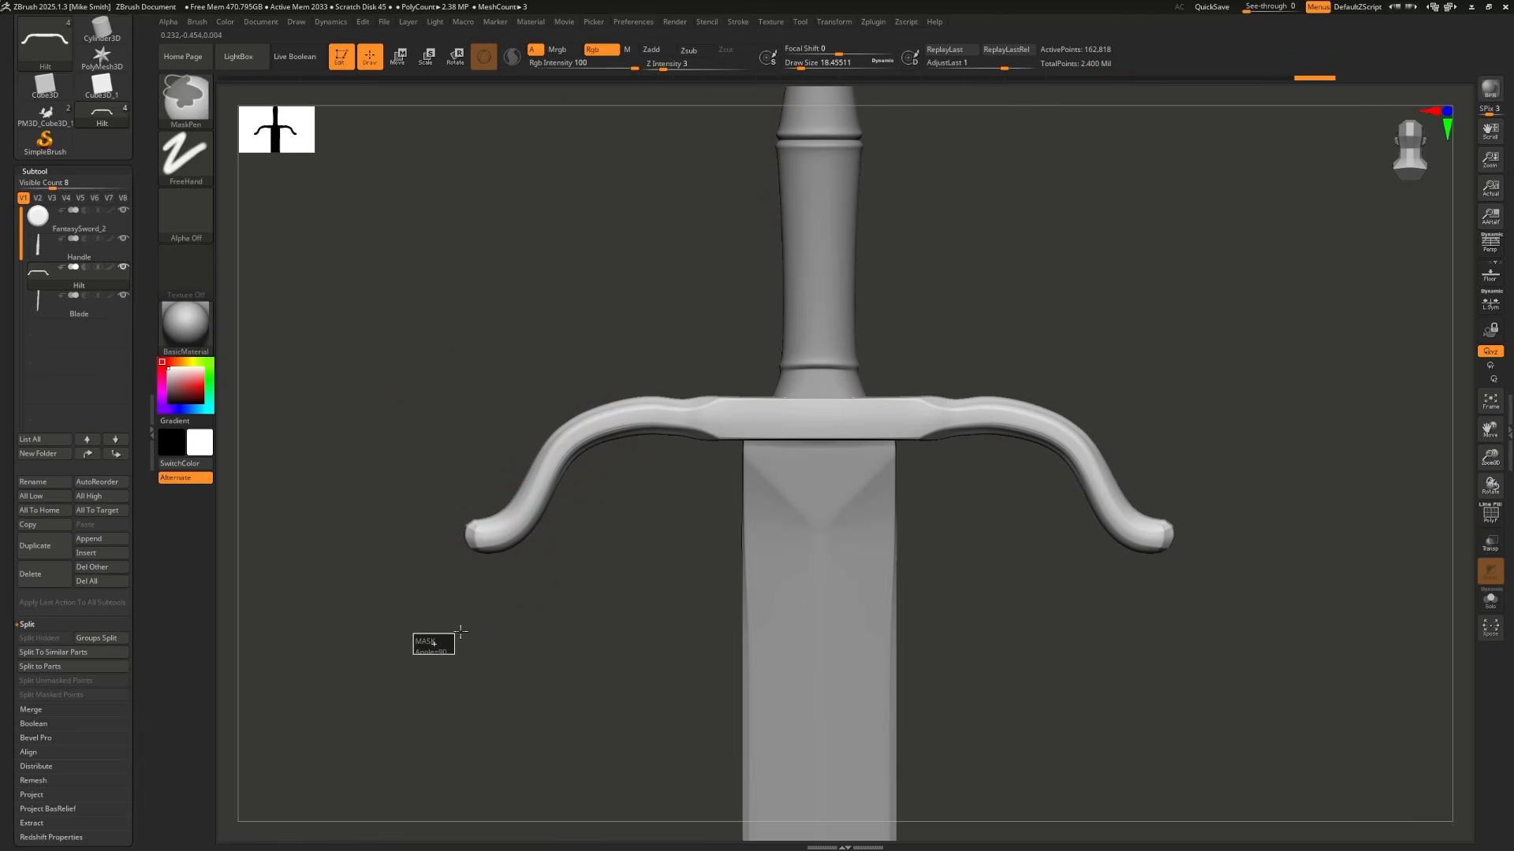
{"action": "left_click_drag", "start_coordinate": [461, 631], "coordinate": [612, 485], "text": "ctrl"}
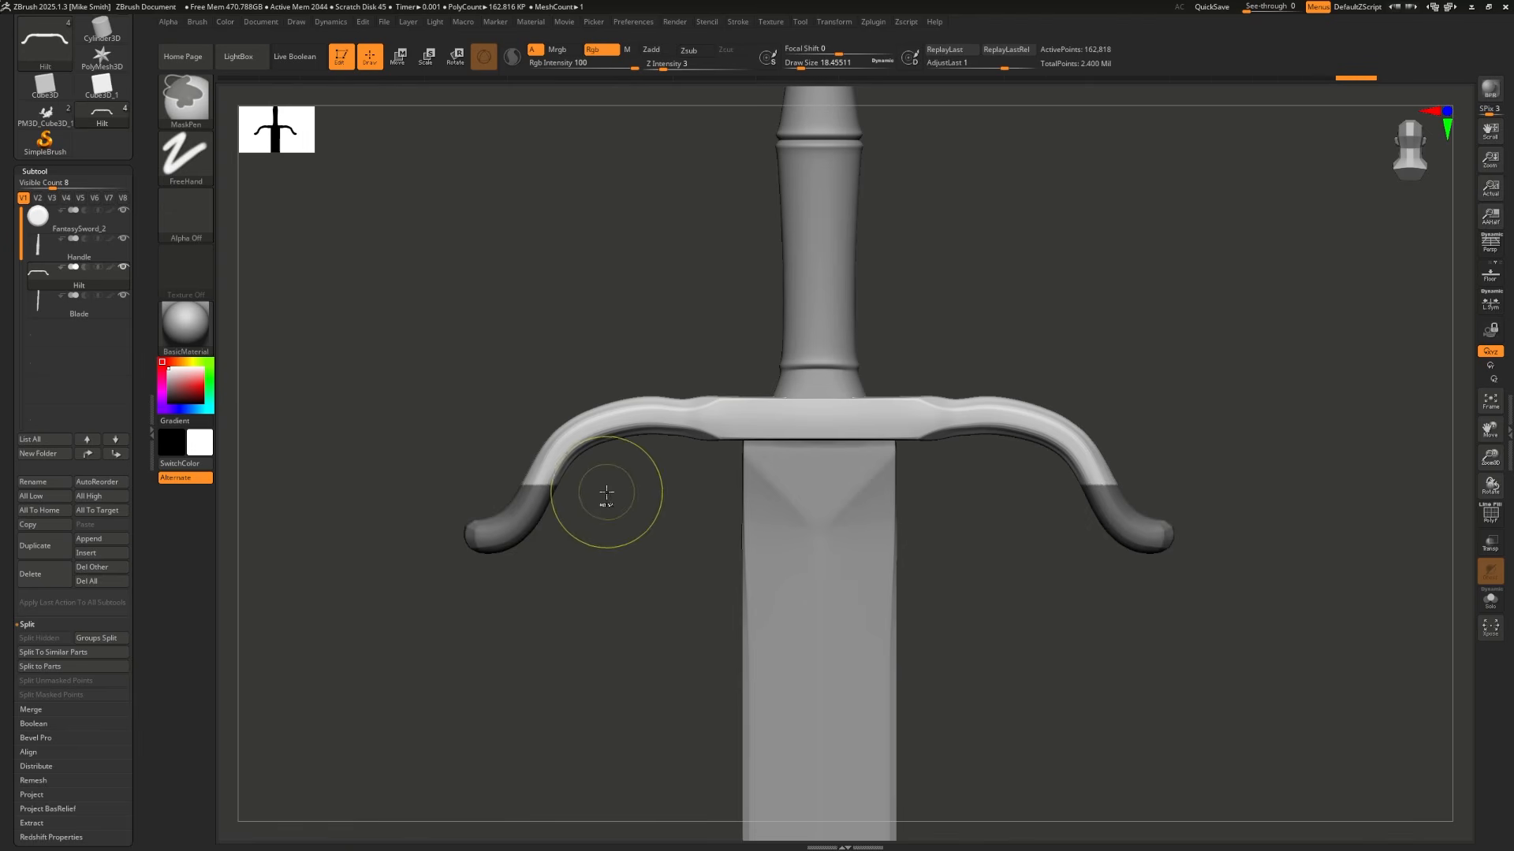
{"action": "left_click", "coordinate": [508, 528], "text": "ctrl"}
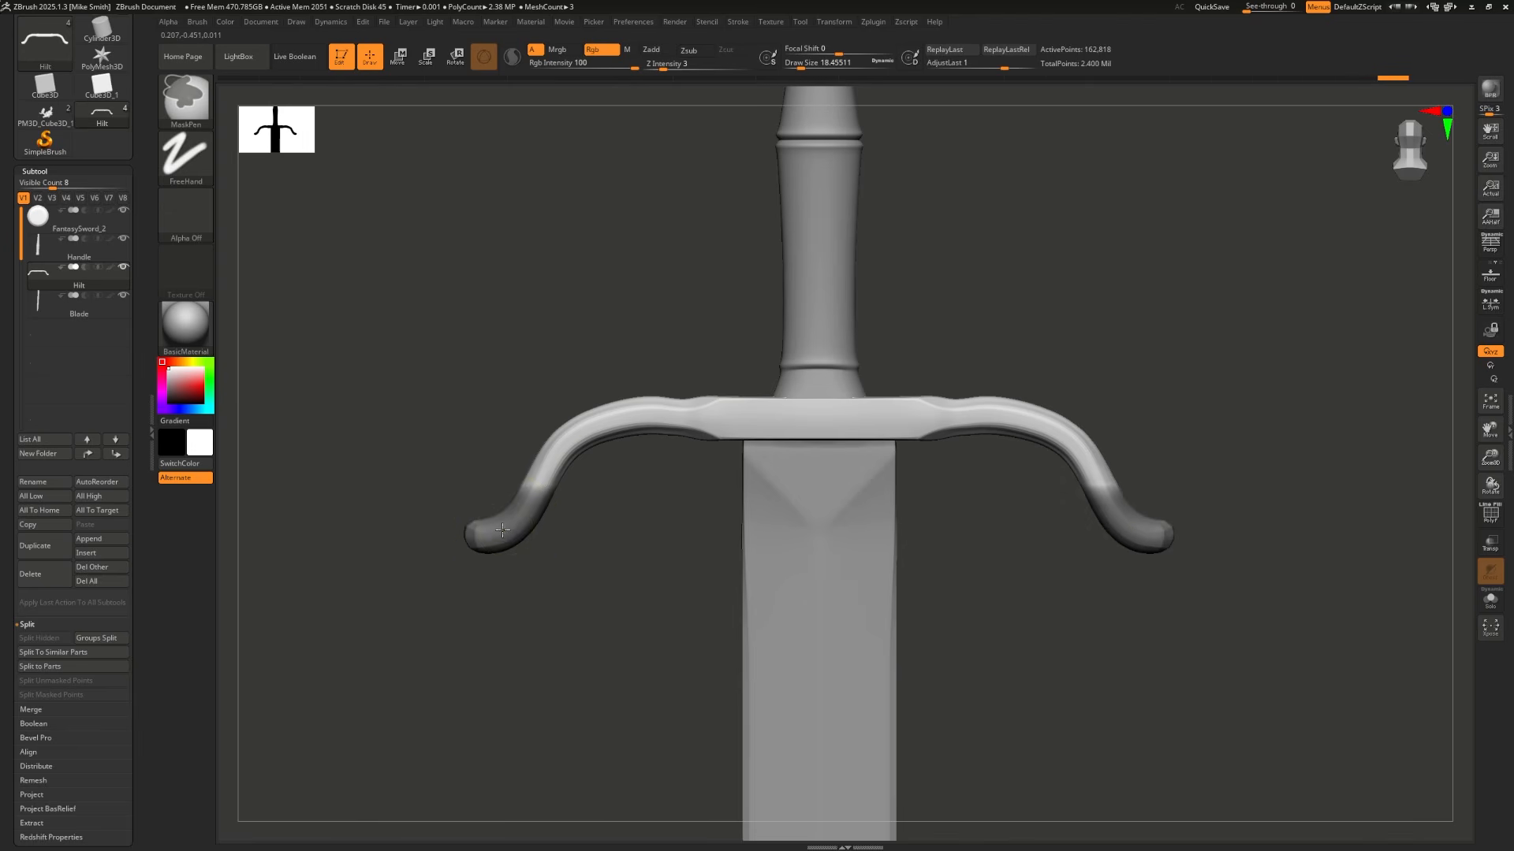
{"action": "key", "text": "ctrl+i"}
{"action": "key", "text": "ctrl+i"}
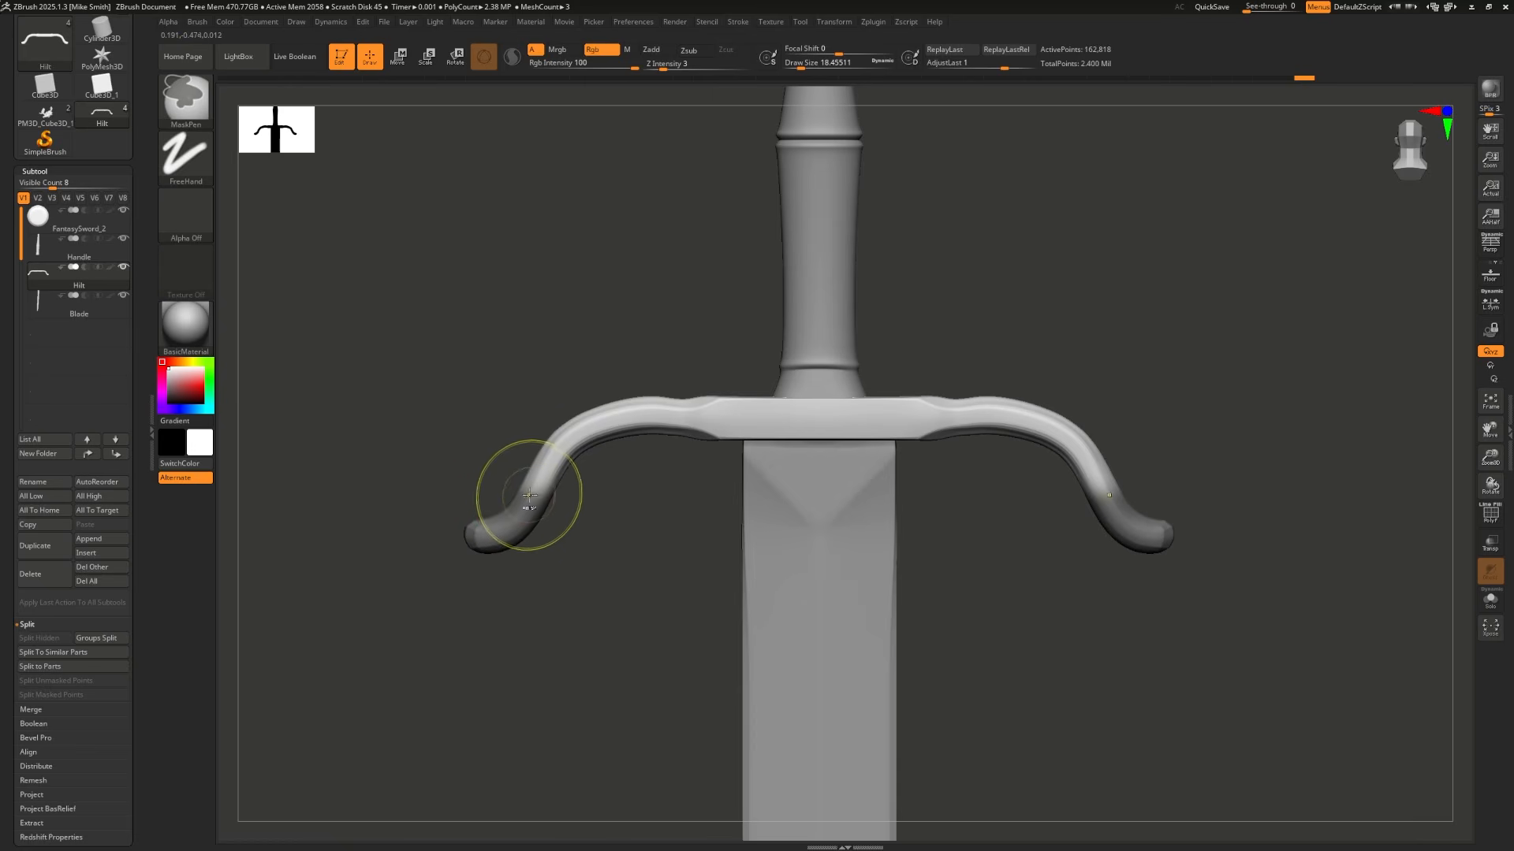
{"action": "left_click", "coordinate": [486, 469], "text": "ctrl"}
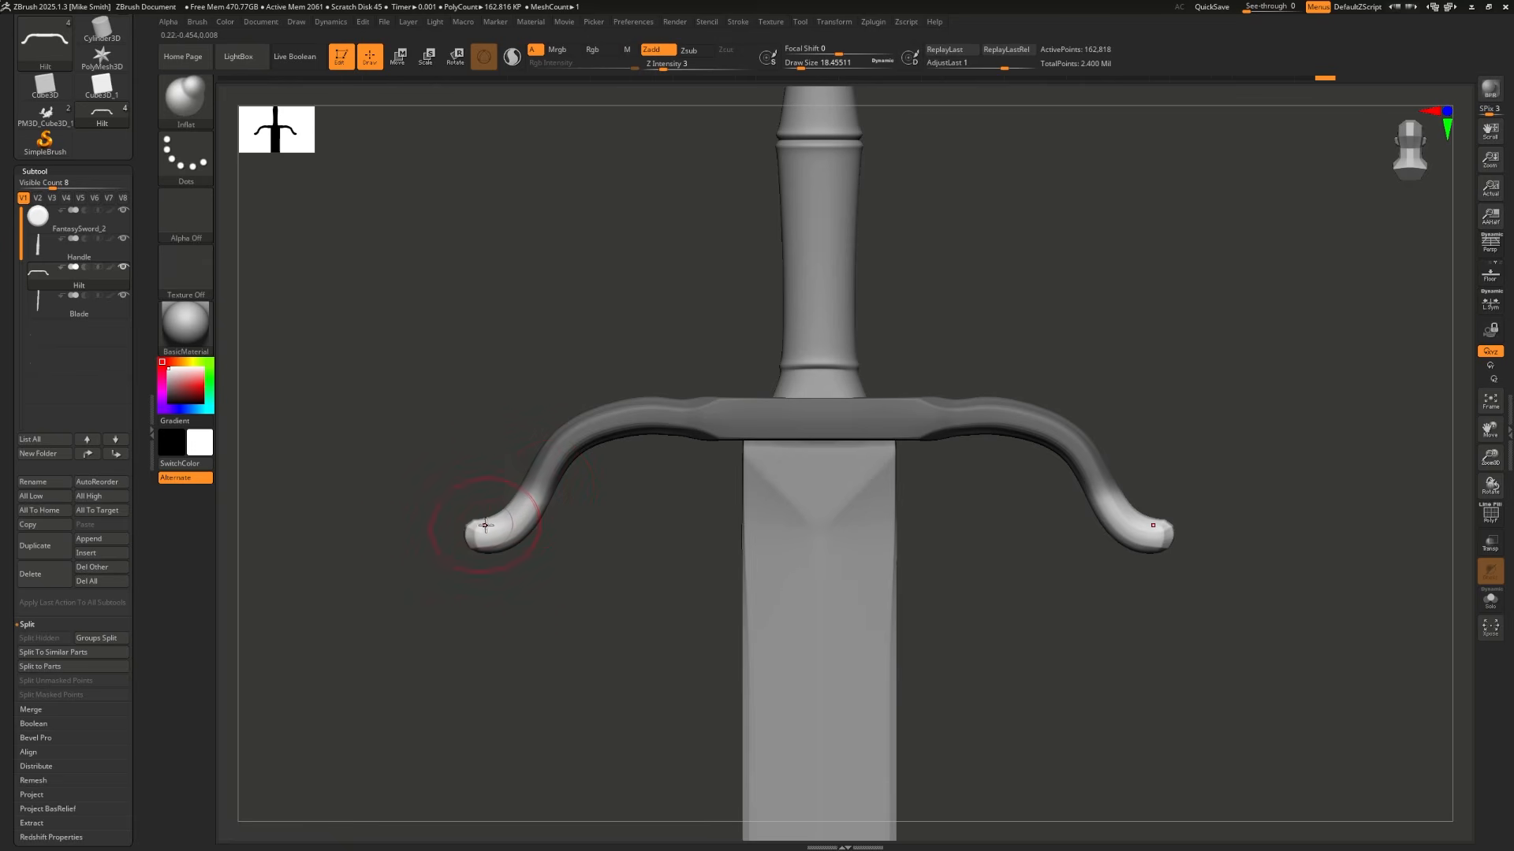
Step: Activate Rotate mode for the Hilt's unmasked arm tips and frame the Hilt in view
{"action": "left_click", "coordinate": [458, 56]}
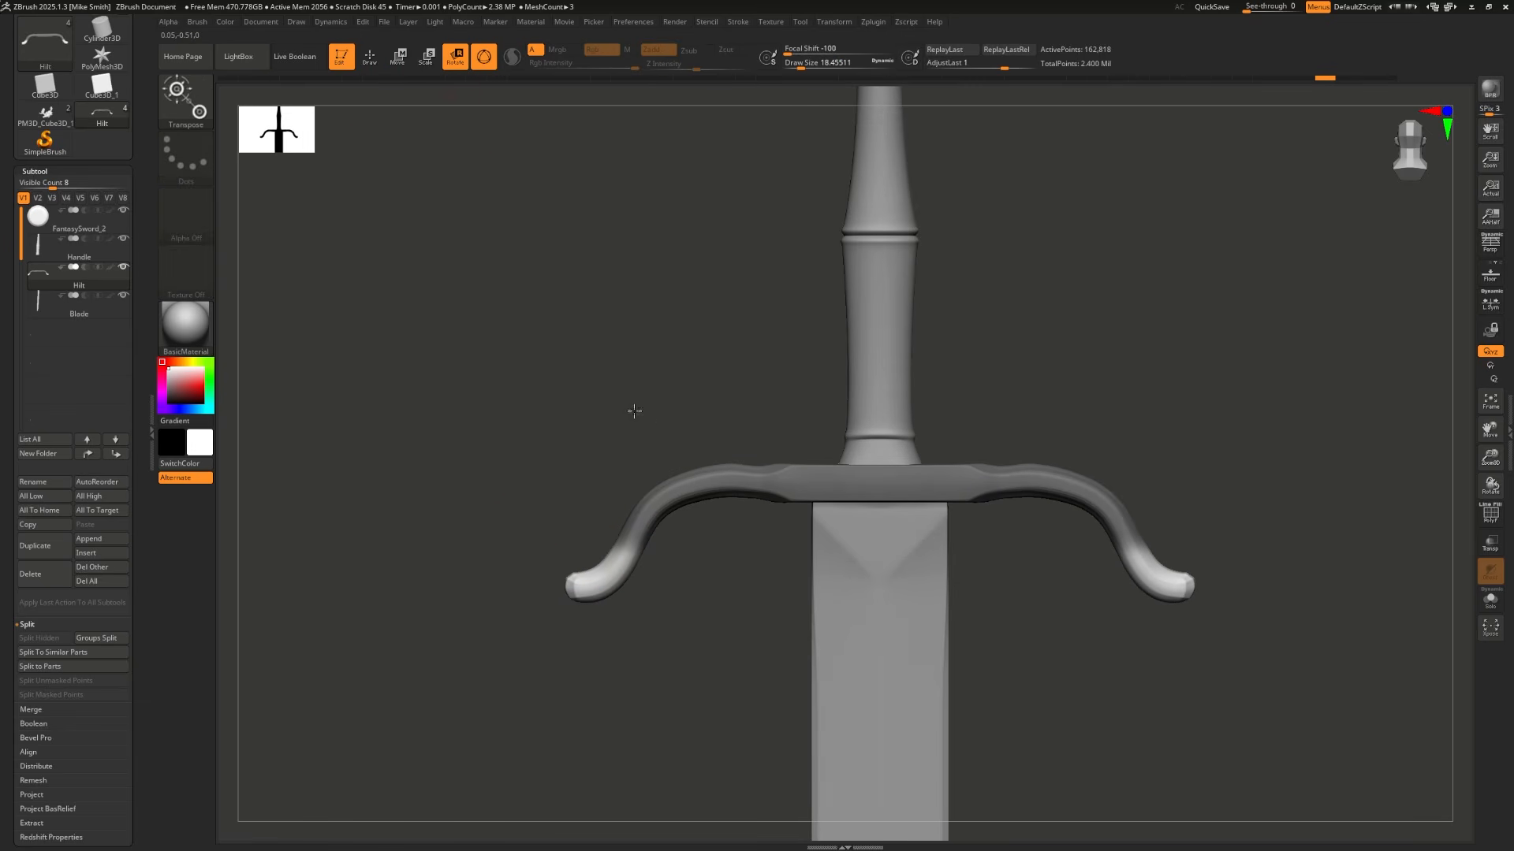
{"action": "right_click_drag", "start_coordinate": [660, 694], "coordinate": [650, 694], "text": "ctrl"}
{"action": "key", "text": "f"}
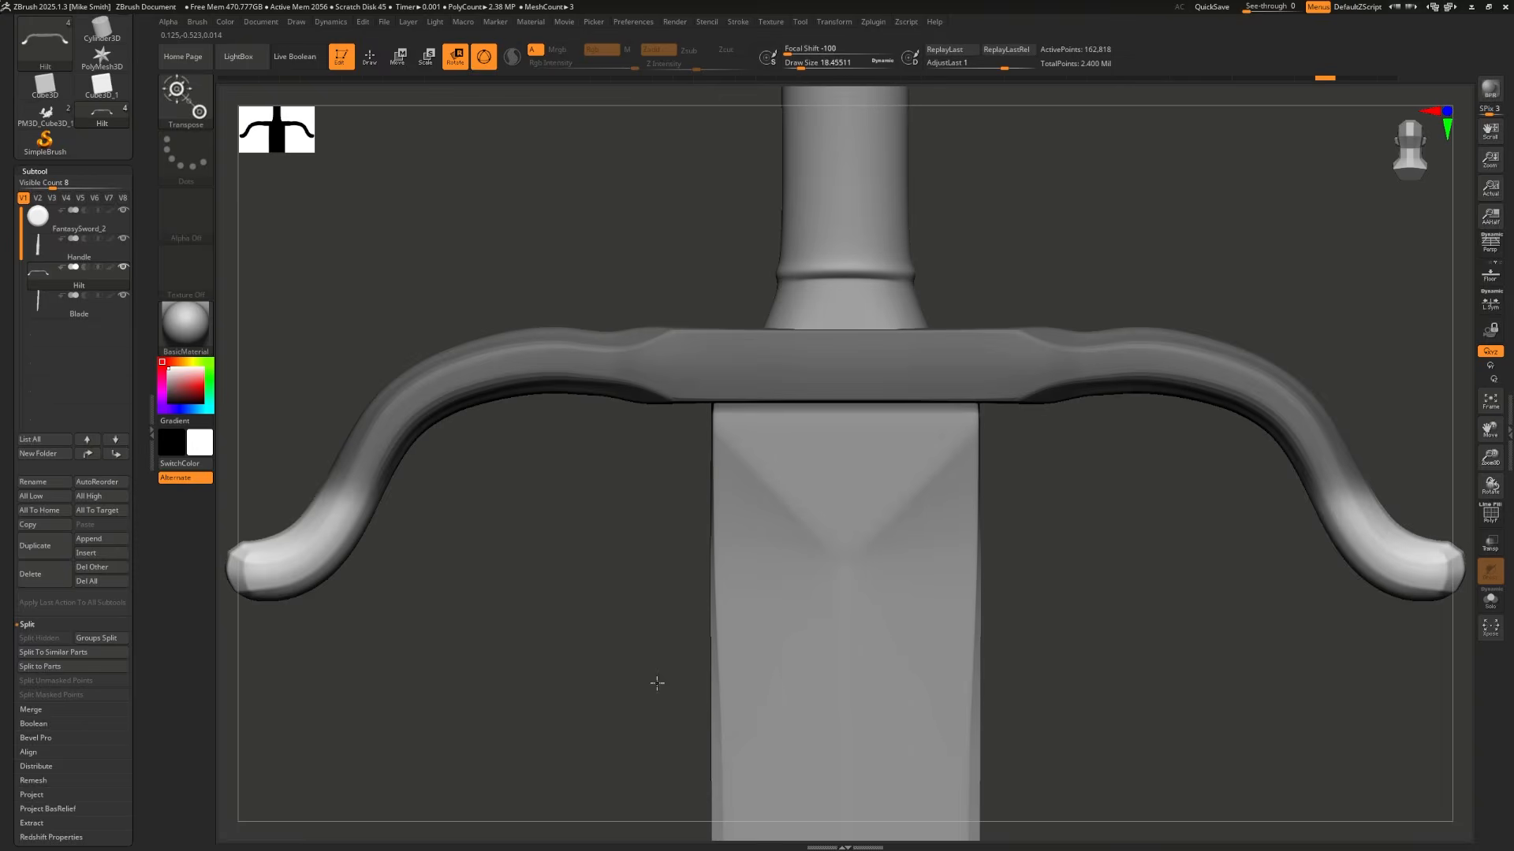
Step: Unlock the gizmo and reposition it at the bend near the end of the hilt's arm
{"action": "key", "text": "f"}
{"action": "right_click_drag", "start_coordinate": [704, 448], "coordinate": [699, 511], "text": "ctrl"}
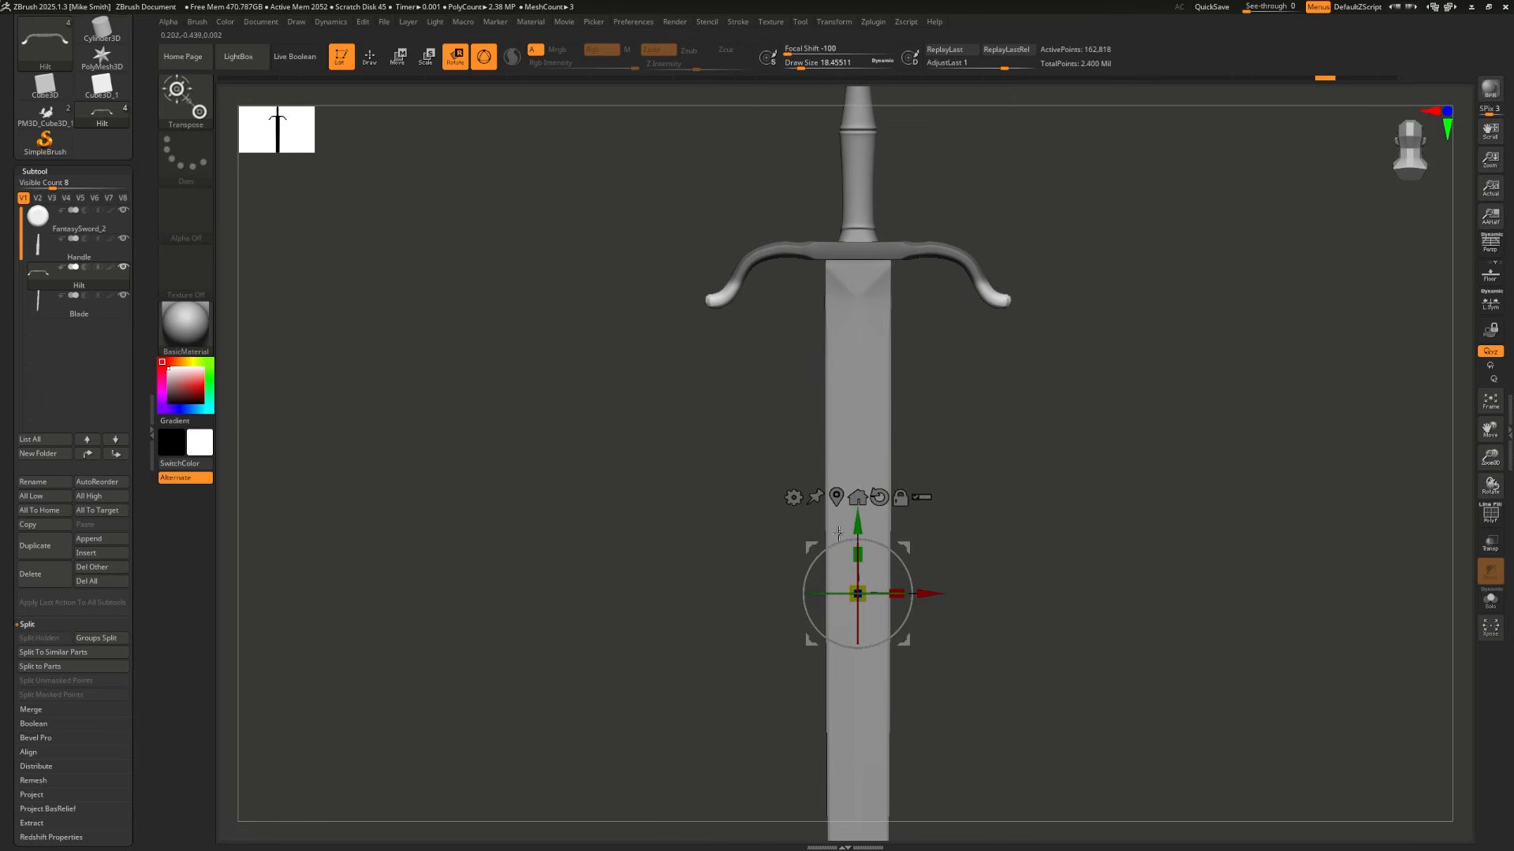
{"action": "left_click_drag", "start_coordinate": [928, 593], "coordinate": [796, 593], "text": "alt"}
{"action": "left_click_drag", "start_coordinate": [727, 519], "coordinate": [762, 215], "text": "alt"}
{"action": "left_click_drag", "start_coordinate": [797, 284], "coordinate": [804, 284], "text": "alt"}
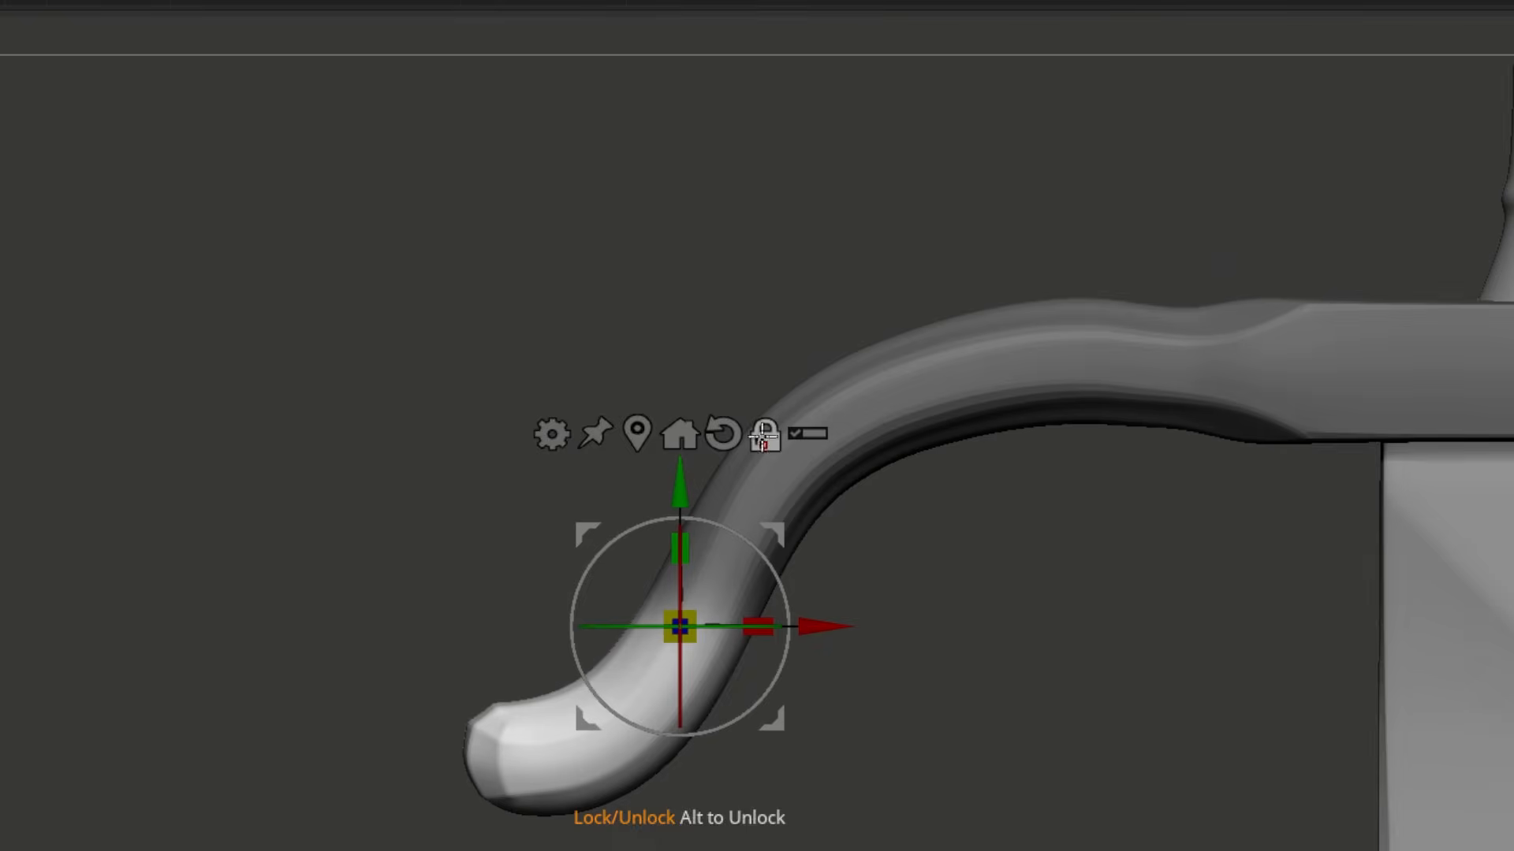
{"action": "left_click", "coordinate": [777, 191]}
{"action": "left_click", "coordinate": [771, 465]}
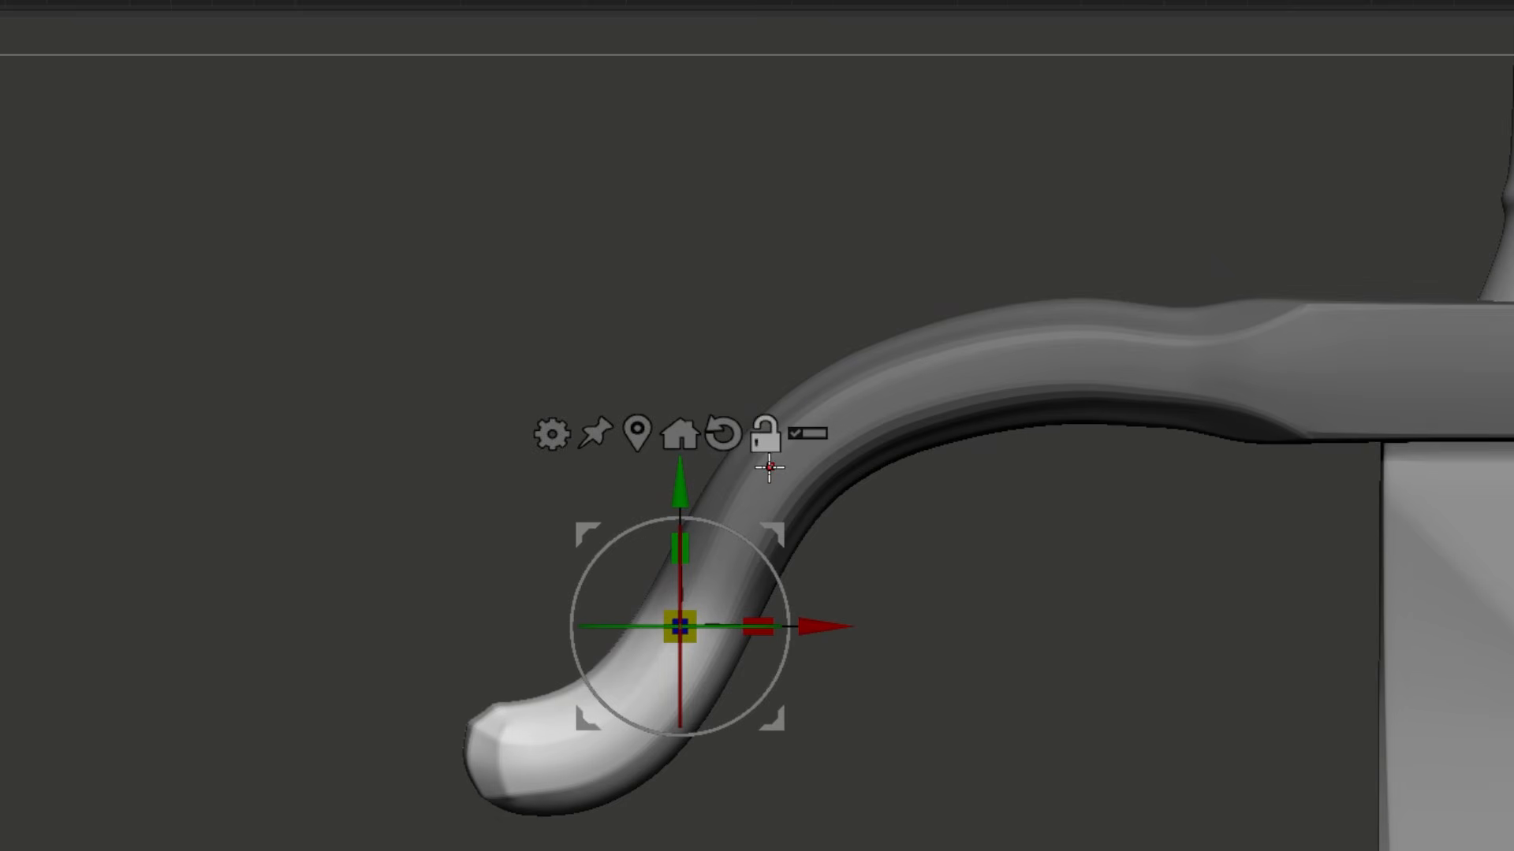
{"action": "left_click_drag", "start_coordinate": [769, 518], "coordinate": [802, 518]}
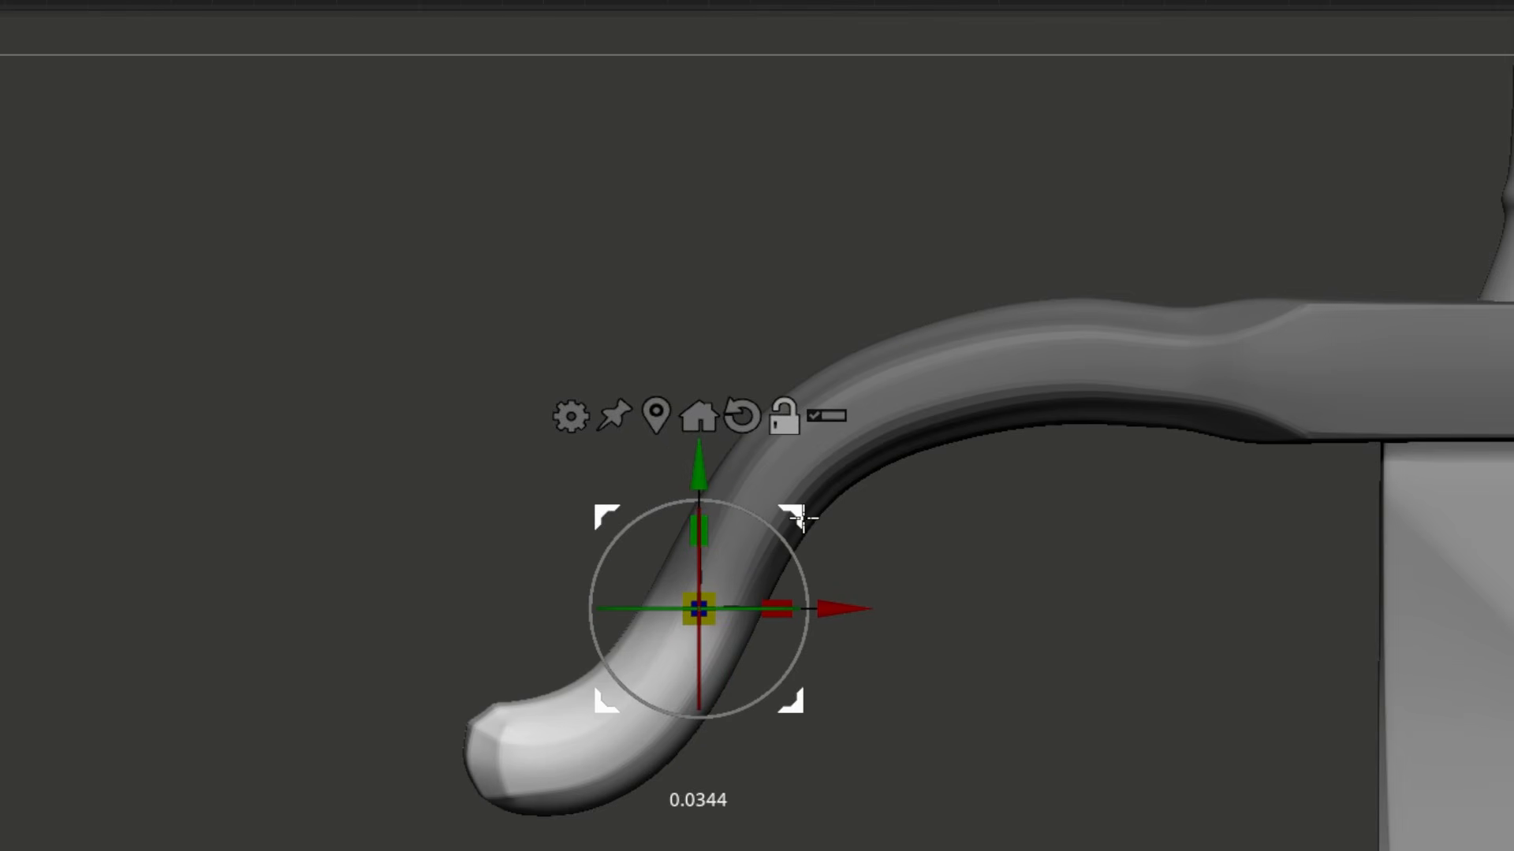
Step: Rotate the unmasked ends of the hilt downward and inward in two successive bends, return to draw mode and clear the mask
{"action": "mouse_move", "coordinate": [590, 383]}
{"action": "left_mouse_down"}
{"action": "mouse_move", "coordinate": [666, 378]}
{"action": "mouse_move", "coordinate": [575, 376]}
{"action": "left_mouse_up"}
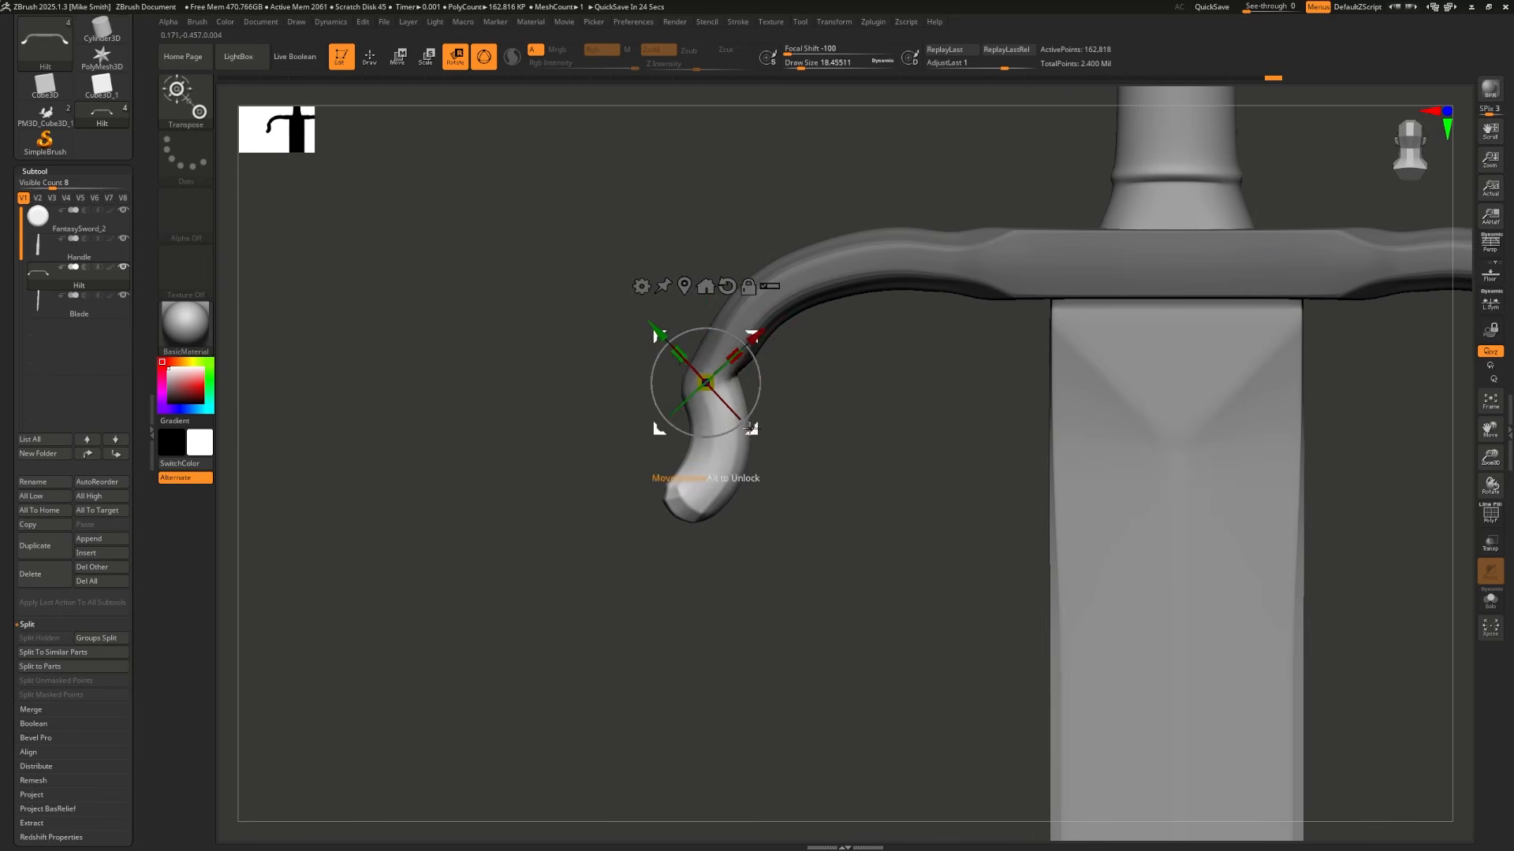
{"action": "left_click_drag", "start_coordinate": [750, 428], "coordinate": [765, 492]}
{"action": "left_click_drag", "start_coordinate": [692, 493], "coordinate": [734, 504]}
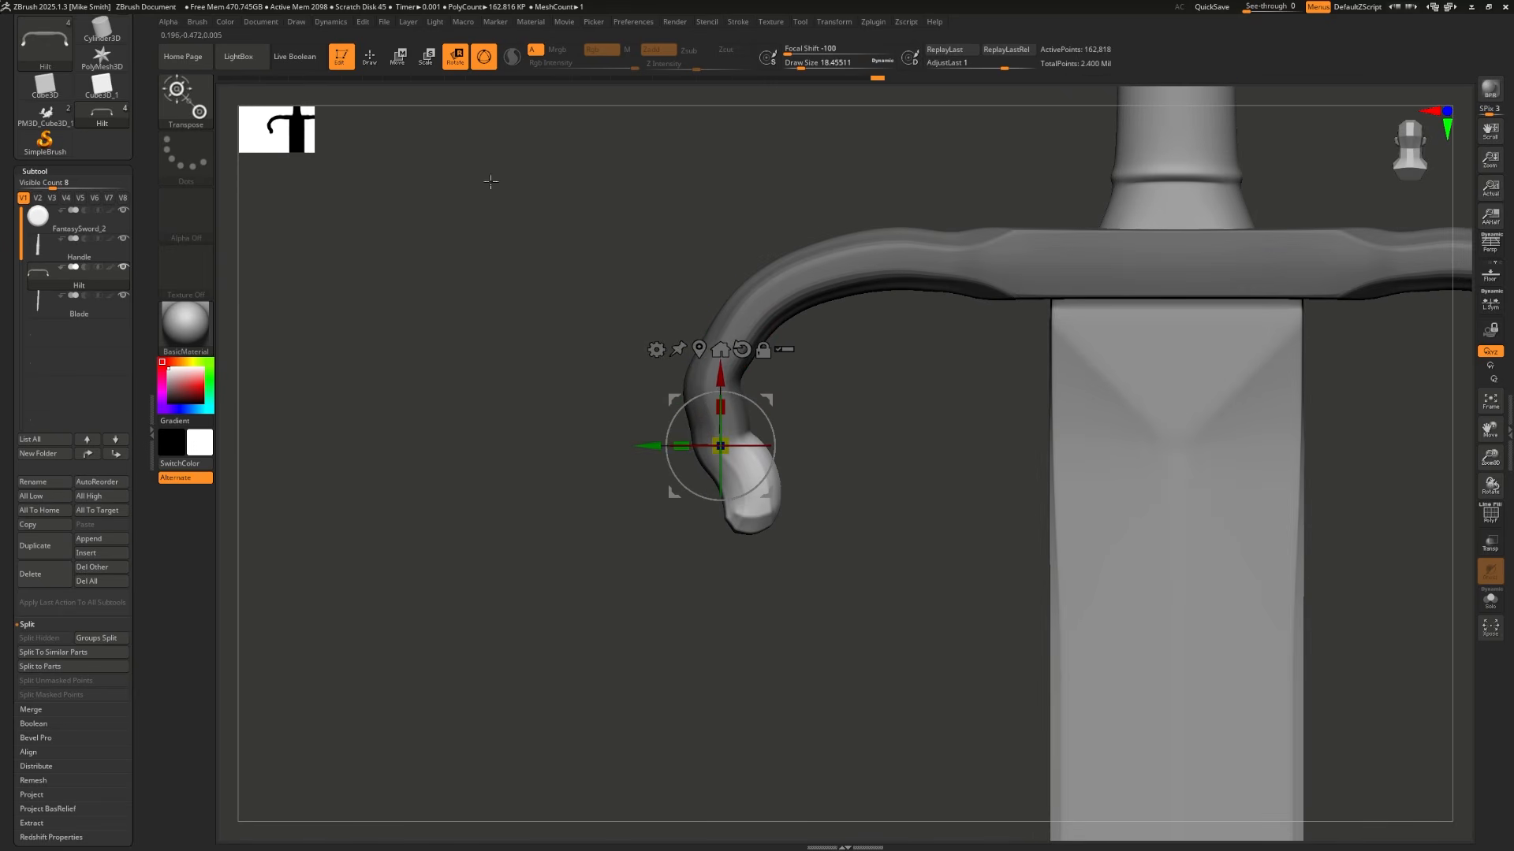
{"action": "left_click", "coordinate": [370, 57]}
{"action": "mouse_move", "coordinate": [632, 422]}
{"action": "left_mouse_down", "text": "ctrl"}
{"action": "mouse_move", "coordinate": [524, 615]}
{"action": "mouse_move", "coordinate": [481, 619]}
{"action": "left_mouse_up", "text": "ctrl"}
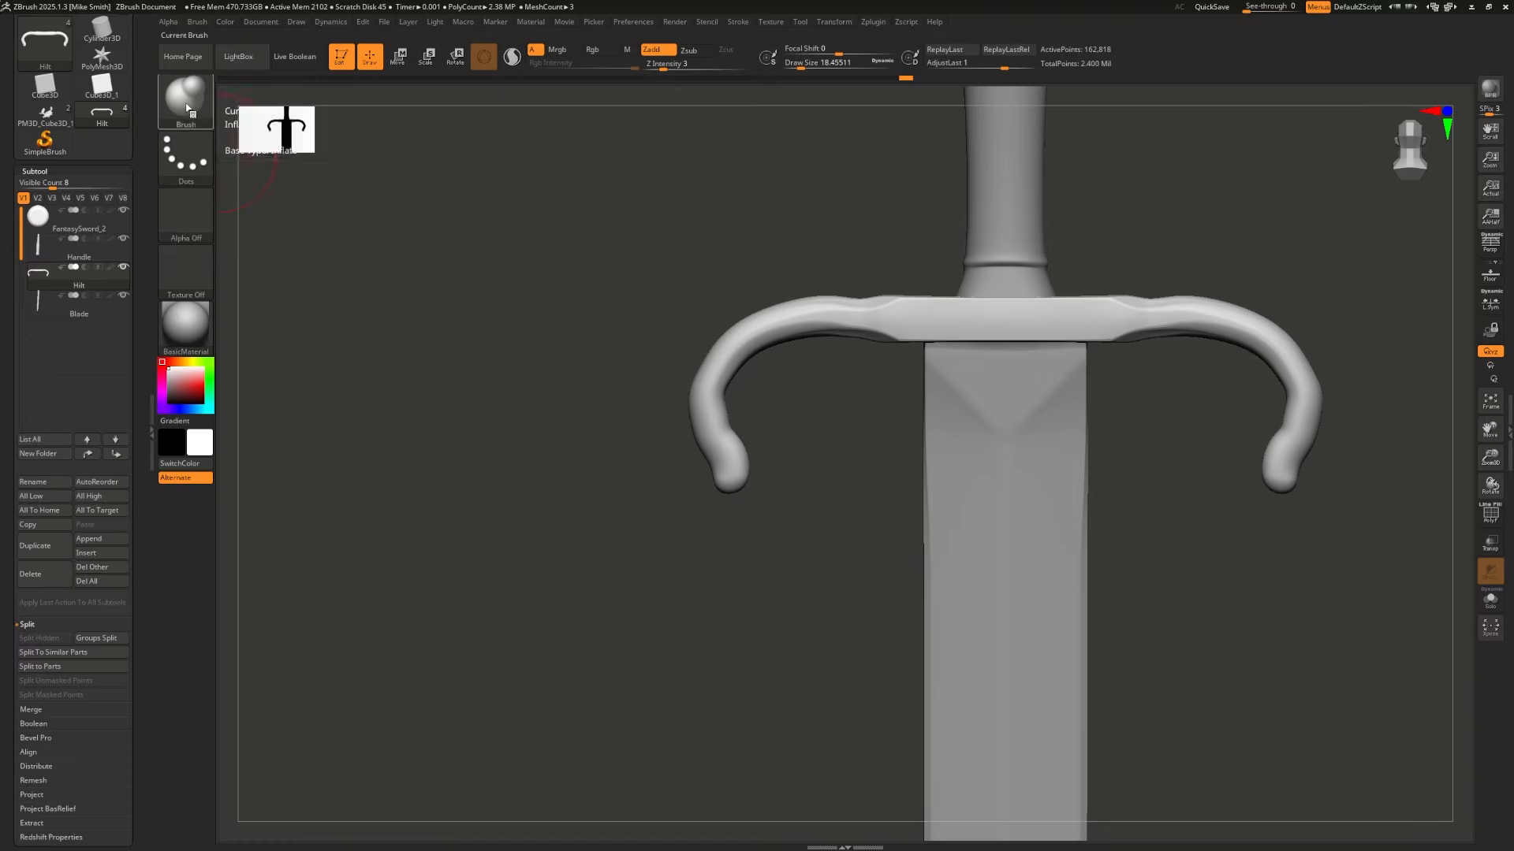
Step: Select the Move brush and curve the hilt's arms inward toward the blade
{"action": "key", "text": "b"}
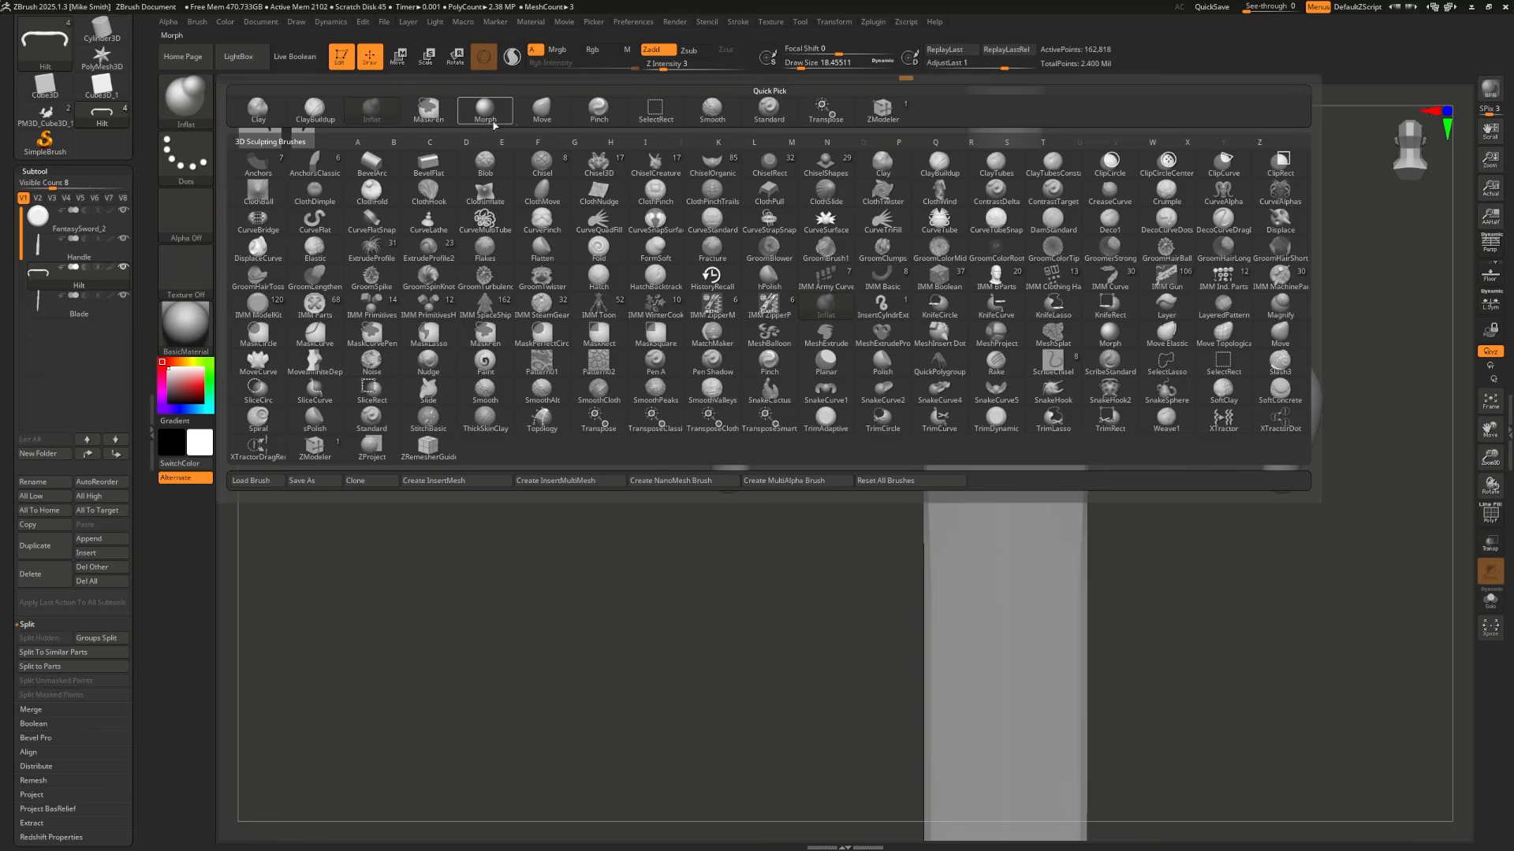
{"action": "mouse_move", "coordinate": [598, 112]}
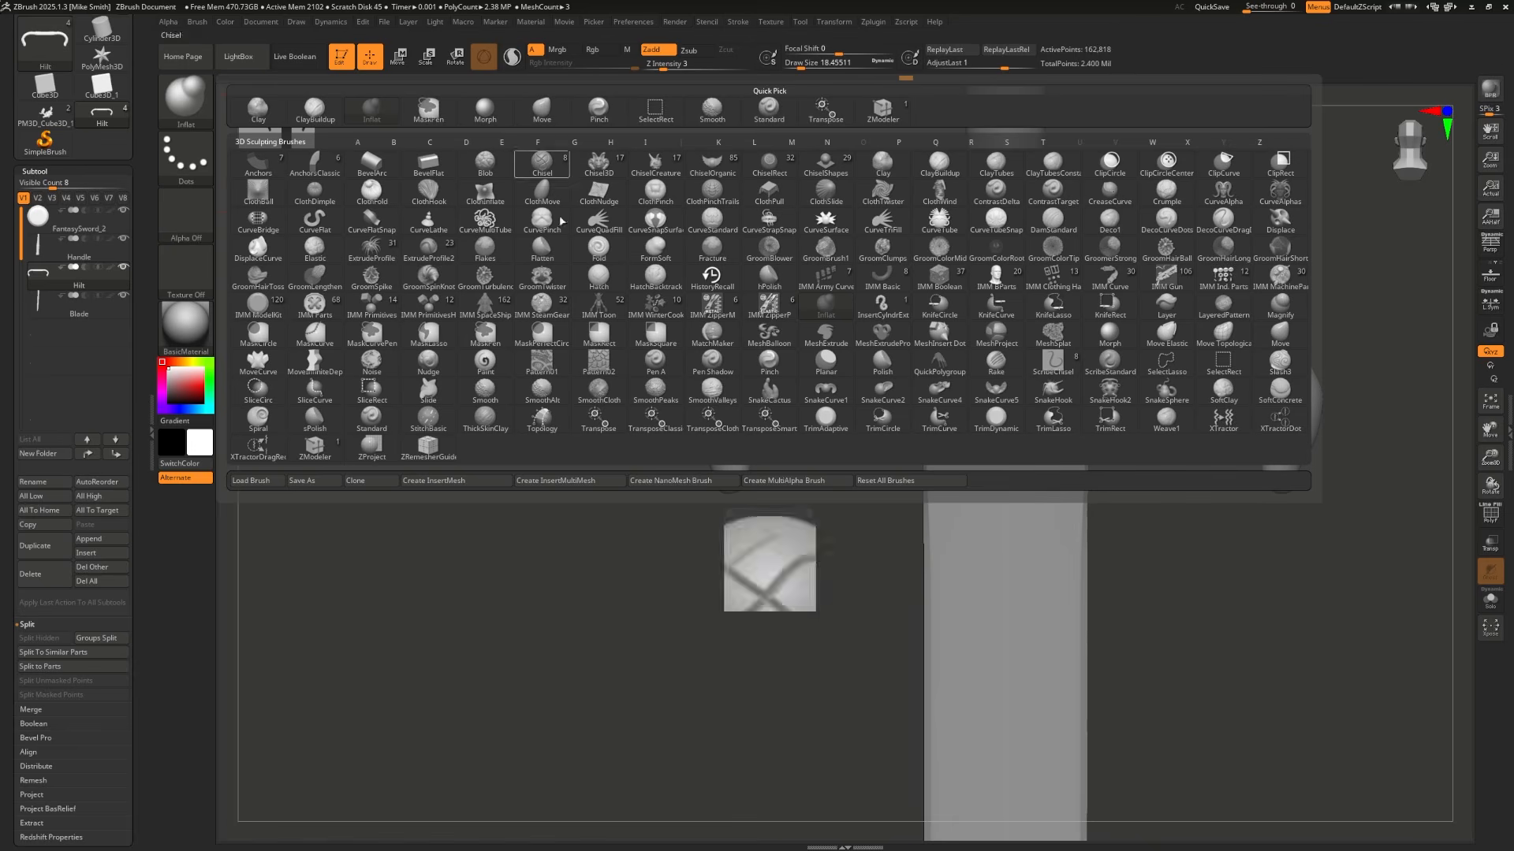
{"action": "left_click", "coordinate": [533, 113]}
{"action": "key", "text": "s"}
{"action": "left_click_drag", "start_coordinate": [726, 509], "coordinate": [718, 509]}
{"action": "mouse_move", "coordinate": [728, 480]}
{"action": "left_mouse_down"}
{"action": "mouse_move", "coordinate": [720, 444]}
{"action": "mouse_move", "coordinate": [773, 508]}
{"action": "left_mouse_up"}
{"action": "key", "text": "s"}
{"action": "mouse_move", "coordinate": [788, 552]}
{"action": "left_mouse_down"}
{"action": "mouse_move", "coordinate": [807, 579]}
{"action": "mouse_move", "coordinate": [781, 563]}
{"action": "left_mouse_up"}
{"action": "mouse_move", "coordinate": [733, 514]}
{"action": "left_mouse_down"}
{"action": "mouse_move", "coordinate": [835, 544]}
{"action": "mouse_move", "coordinate": [754, 524]}
{"action": "mouse_move", "coordinate": [718, 537]}
{"action": "mouse_move", "coordinate": [737, 539]}
{"action": "left_mouse_up"}
{"action": "left_click_drag", "start_coordinate": [755, 536], "coordinate": [776, 542]}
{"action": "left_click_drag", "start_coordinate": [727, 453], "coordinate": [741, 449]}
Step: Extend the ends of the hilt's arms further down alongside the blade with the Move brush
{"action": "key", "text": "s"}
{"action": "left_click_drag", "start_coordinate": [761, 443], "coordinate": [796, 489]}
{"action": "left_click_drag", "start_coordinate": [772, 588], "coordinate": [816, 619]}
{"action": "left_click_drag", "start_coordinate": [776, 567], "coordinate": [787, 565]}
Step: Push out the upper bends of the hilt's arms and flick the tips outward to form an S-curve
{"action": "key", "text": "s"}
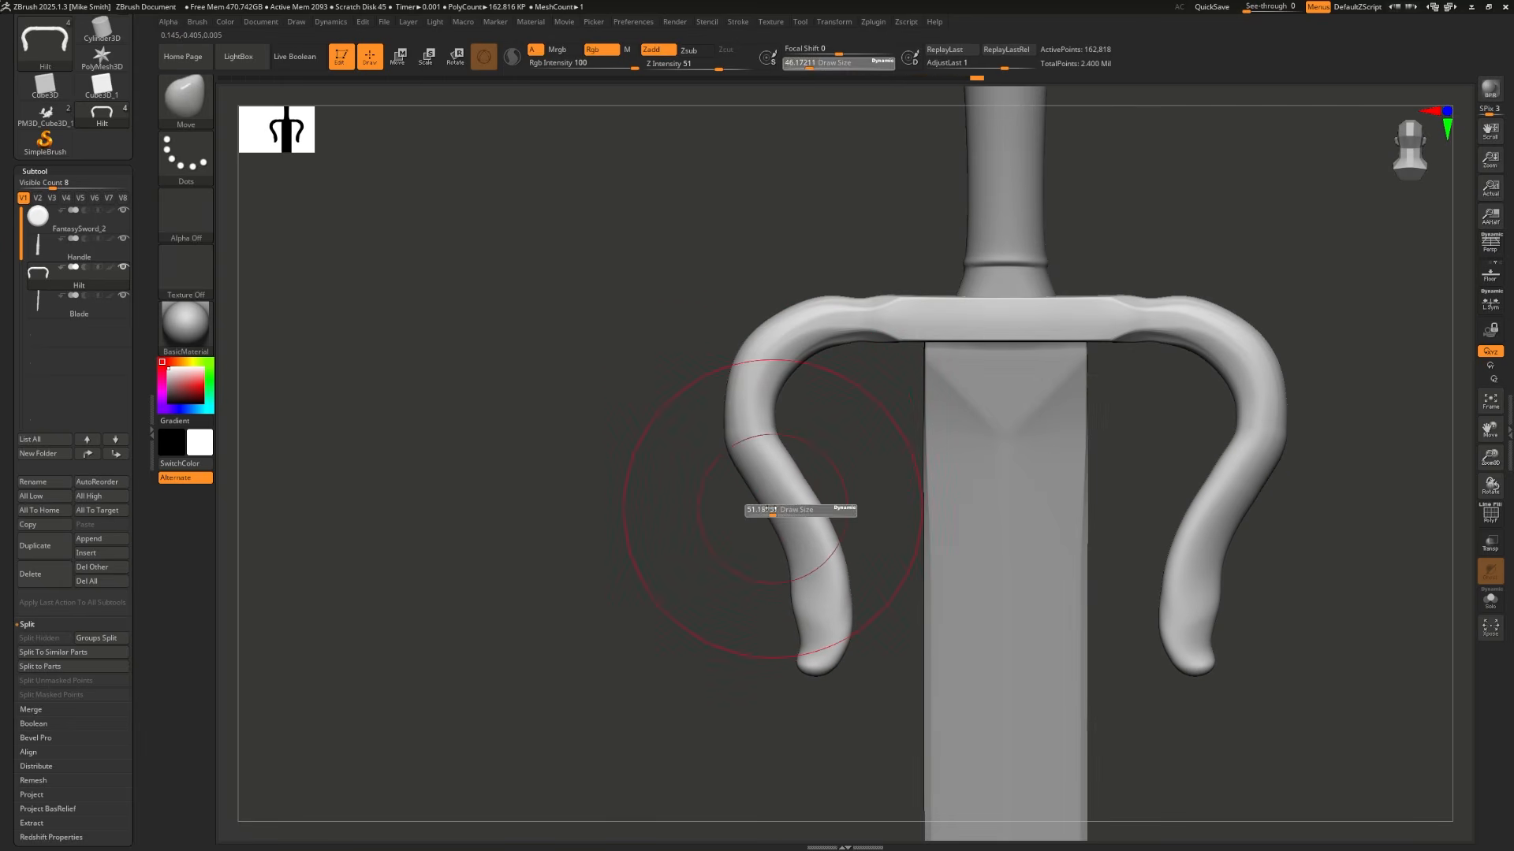
{"action": "left_click_drag", "start_coordinate": [740, 447], "coordinate": [731, 521]}
{"action": "key", "text": "s"}
{"action": "key", "text": "s"}
{"action": "left_click_drag", "start_coordinate": [768, 578], "coordinate": [808, 606]}
{"action": "left_click_drag", "start_coordinate": [801, 675], "coordinate": [772, 732]}
Step: Smooth the hilt's outer bends and even out the arms' contour with small Move brush strokes
{"action": "key", "text": "shift"}
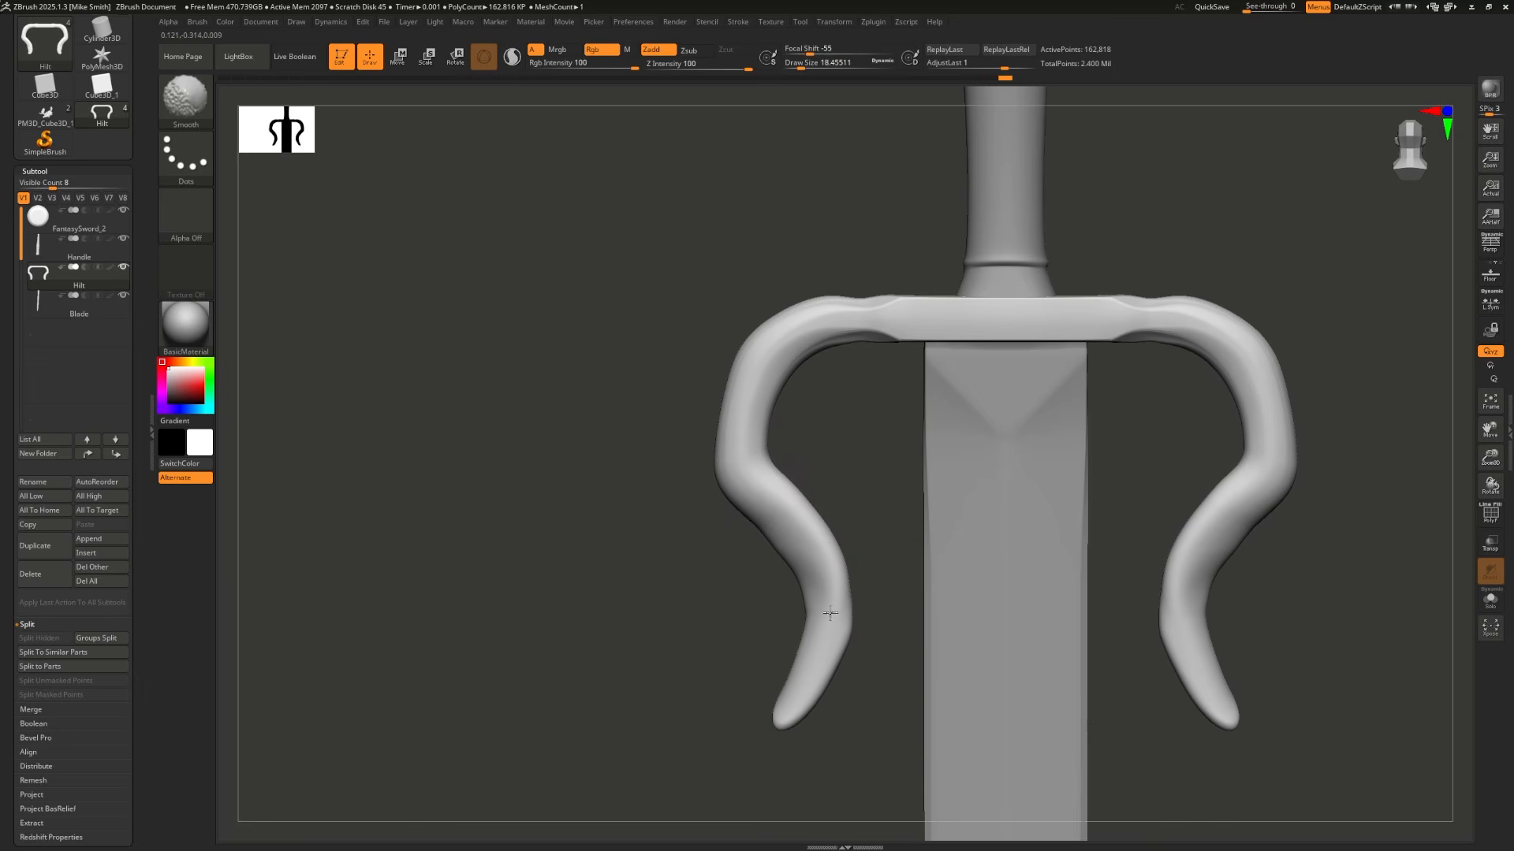
{"action": "left_click_drag", "start_coordinate": [761, 439], "coordinate": [749, 446], "text": "shift"}
{"action": "key", "text": "s"}
{"action": "left_click_drag", "start_coordinate": [743, 391], "coordinate": [738, 391]}
{"action": "left_click_drag", "start_coordinate": [743, 479], "coordinate": [751, 475]}
{"action": "left_click_drag", "start_coordinate": [796, 581], "coordinate": [805, 583]}
Step: Refine the lower curves of the hilt's arms and smooth their tapered tips
{"action": "key", "text": "s"}
{"action": "left_click_drag", "start_coordinate": [771, 527], "coordinate": [765, 529]}
{"action": "key", "text": "s"}
{"action": "left_click_drag", "start_coordinate": [768, 530], "coordinate": [743, 543]}
{"action": "key", "text": "s"}
{"action": "left_click_drag", "start_coordinate": [810, 665], "coordinate": [842, 653]}
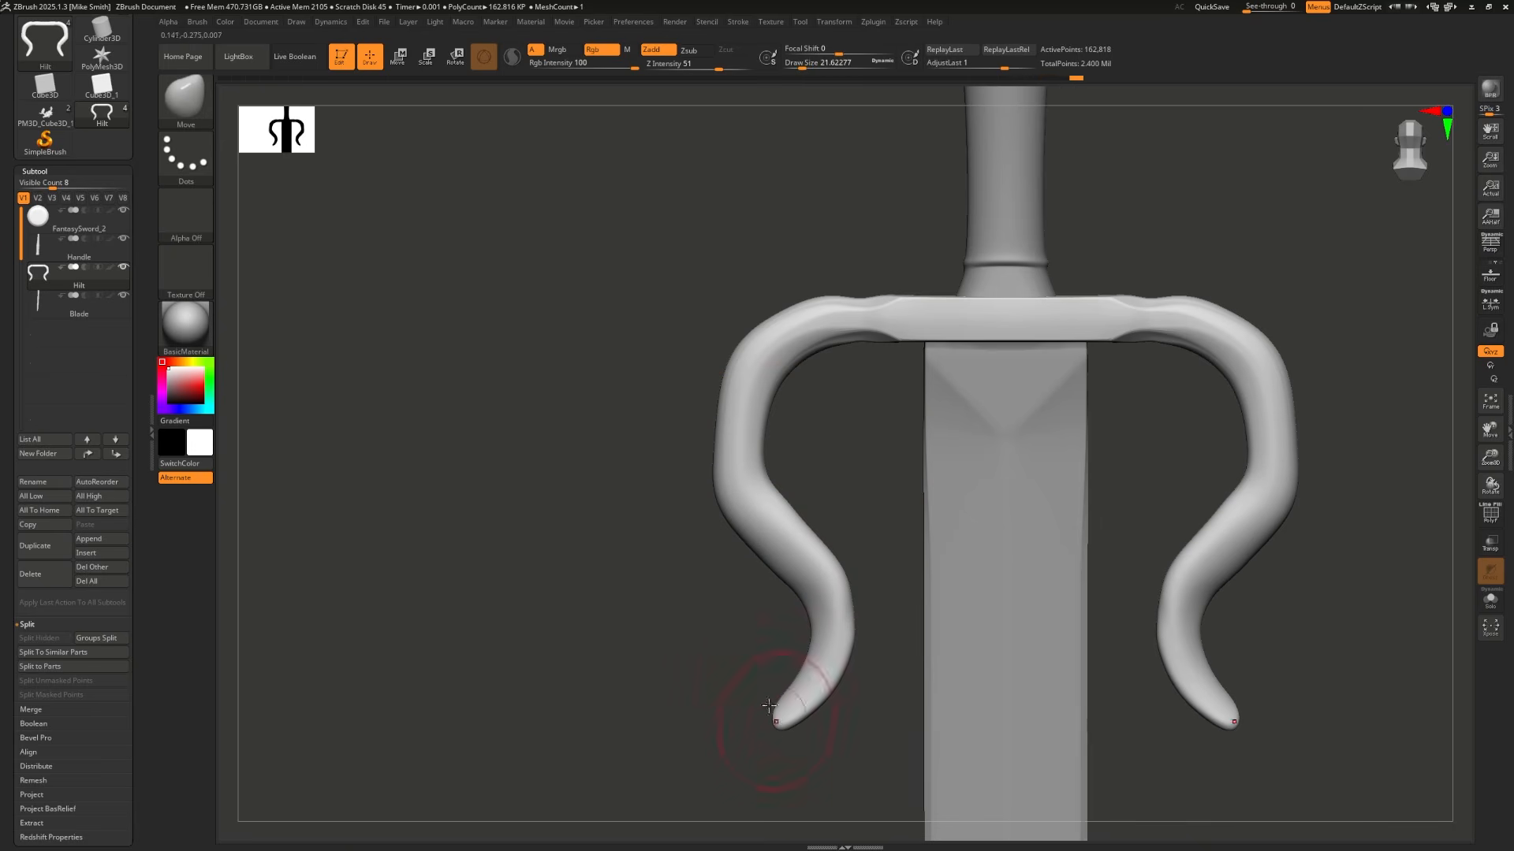
{"action": "left_click_drag", "start_coordinate": [757, 710], "coordinate": [834, 653], "text": "shift"}
Step: Select the blade and pull both its edges outward into pointed barbs just below the hilt's tips
{"action": "left_click_drag", "start_coordinate": [872, 230], "coordinate": [696, 138], "text": "alt"}
{"action": "left_click_drag", "start_coordinate": [924, 495], "coordinate": [854, 476], "text": "alt"}
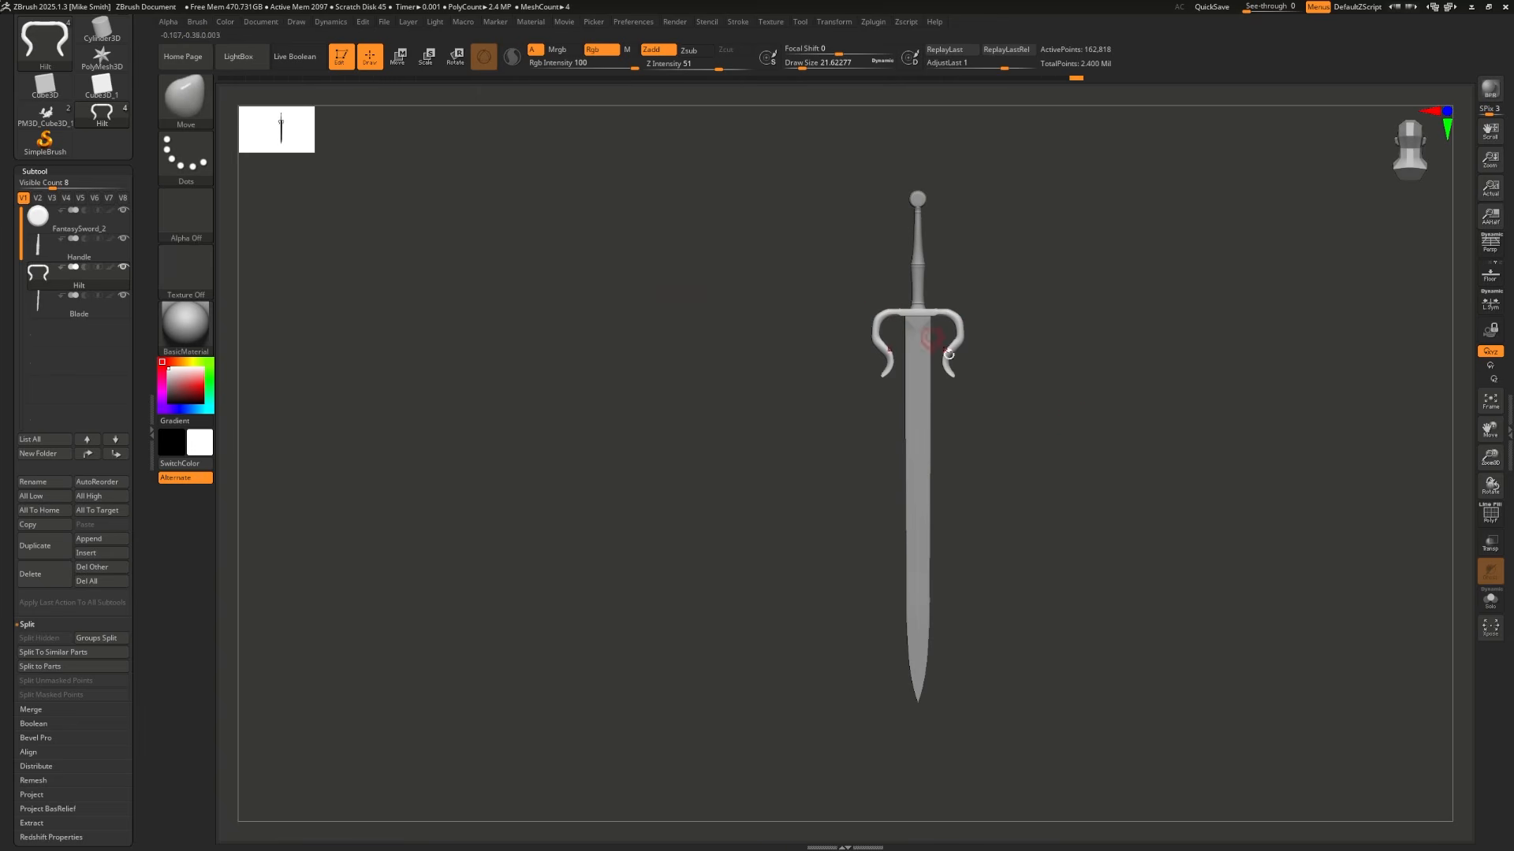
{"action": "mouse_move", "coordinate": [1128, 445]}
{"action": "left_mouse_down", "text": "alt"}
{"action": "mouse_move", "coordinate": [1169, 534]}
{"action": "mouse_move", "coordinate": [1014, 564]}
{"action": "mouse_move", "coordinate": [1067, 575]}
{"action": "mouse_move", "coordinate": [1088, 599]}
{"action": "left_mouse_up", "text": "alt"}
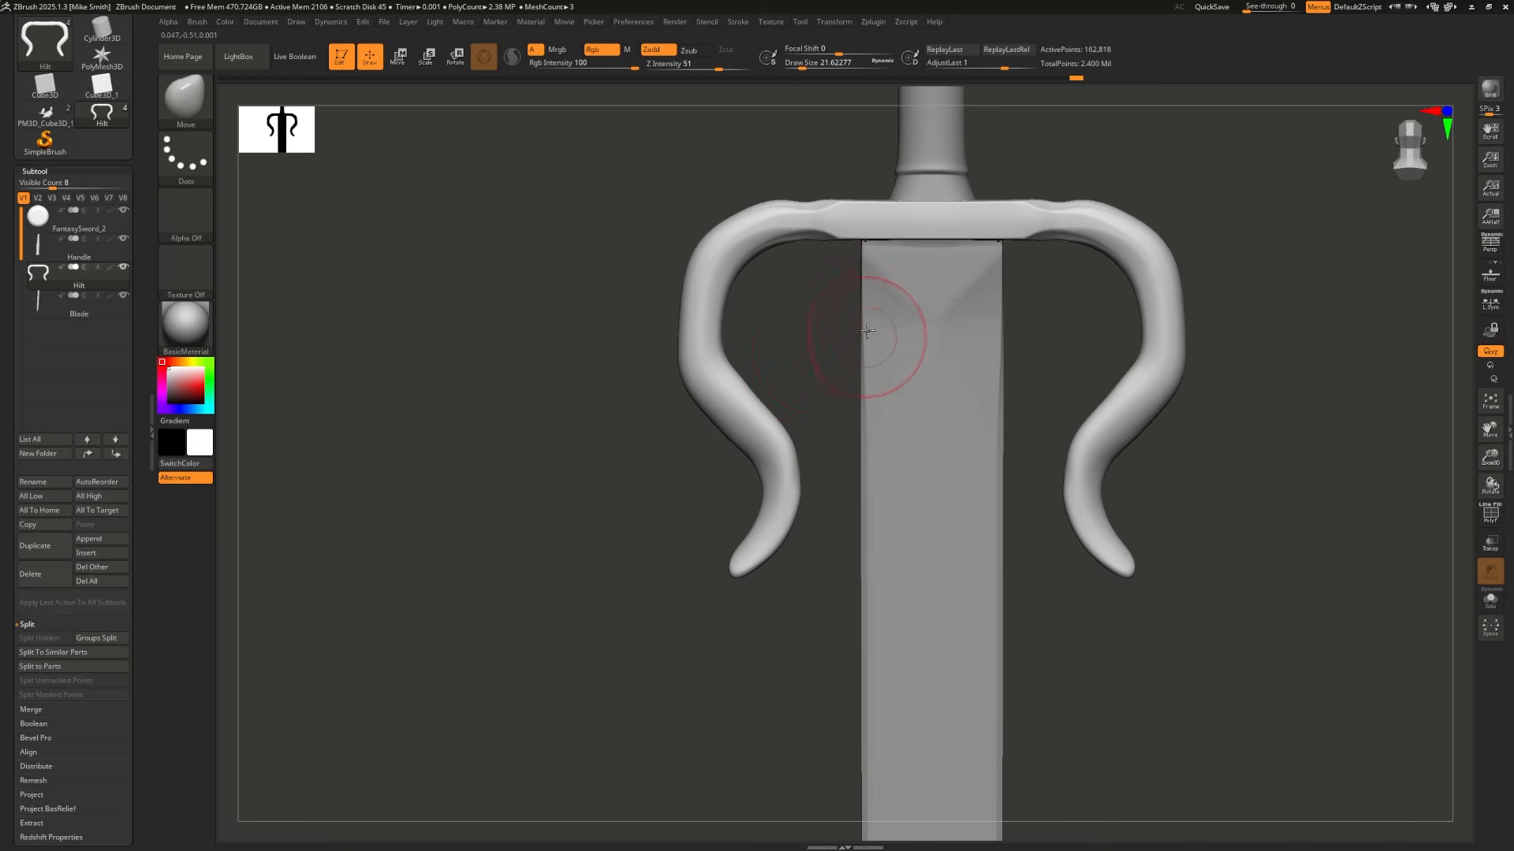
{"action": "left_click", "coordinate": [887, 324], "text": "alt"}
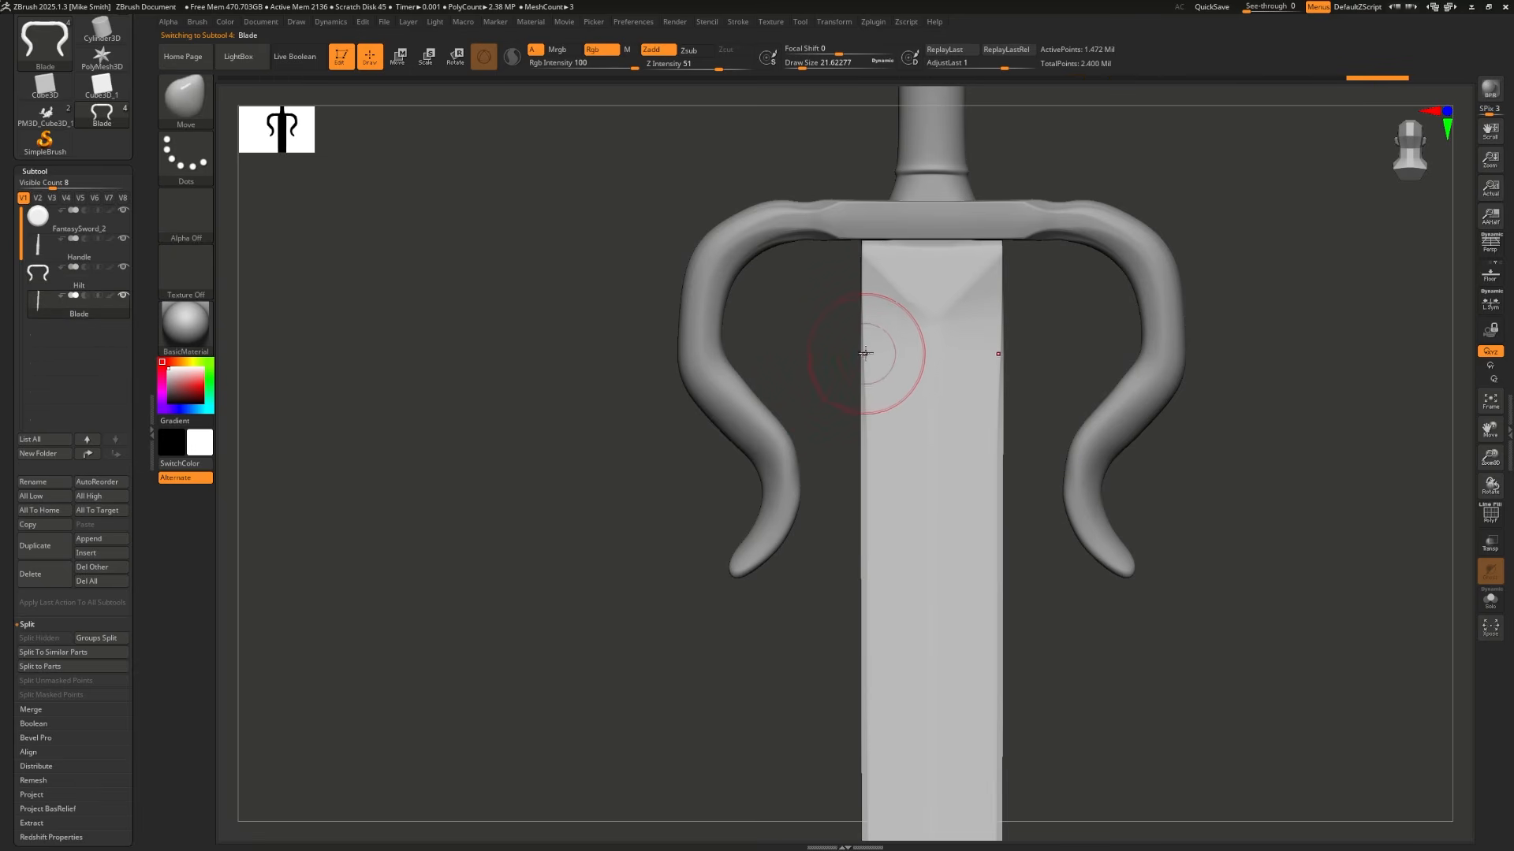
{"action": "left_click_drag", "start_coordinate": [800, 662], "coordinate": [824, 361], "text": "alt"}
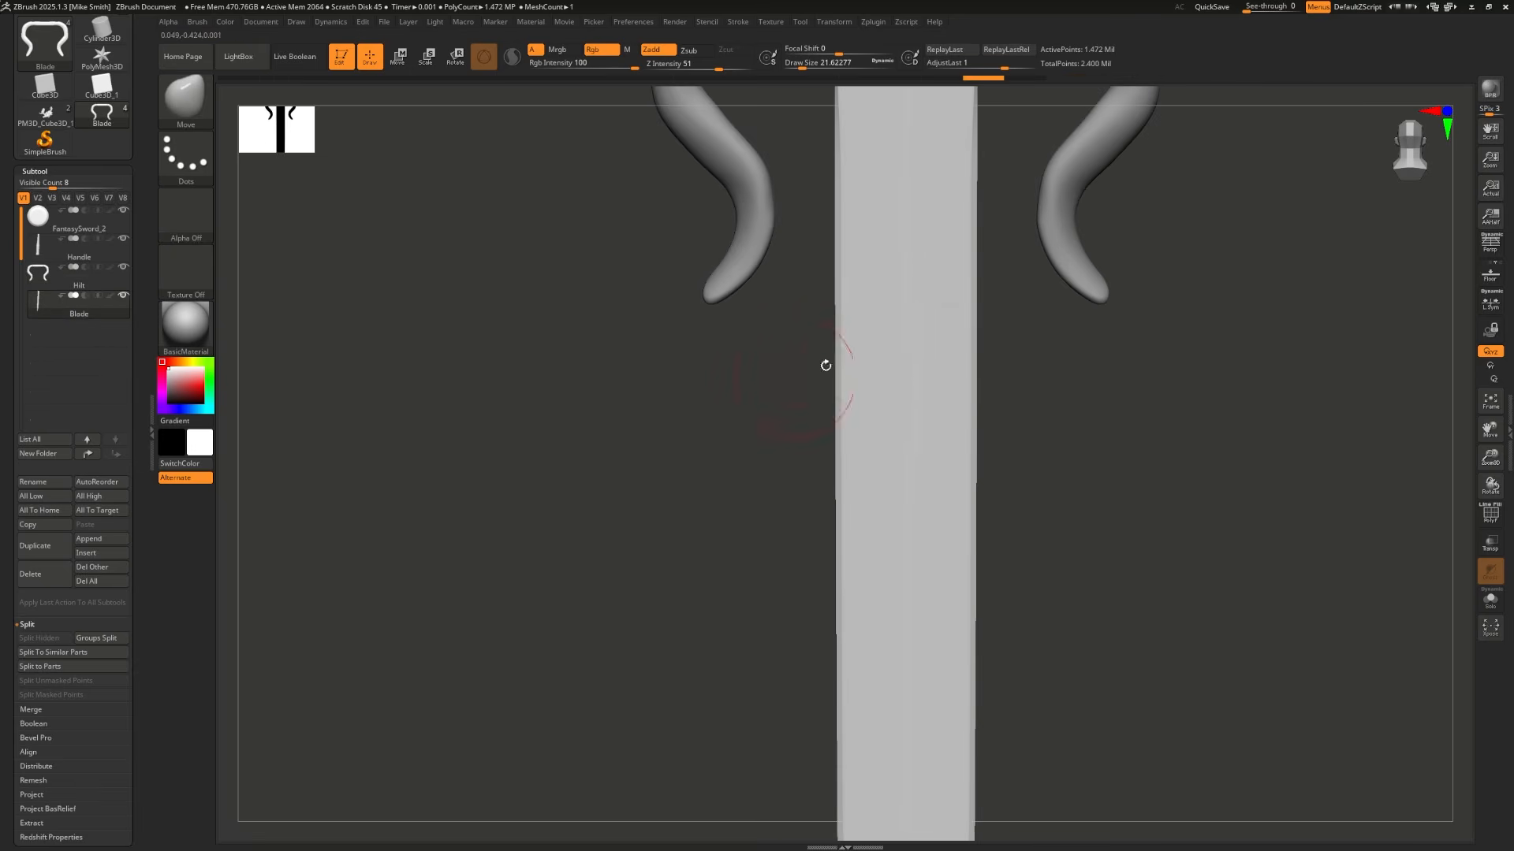
{"action": "mouse_move", "coordinate": [836, 429]}
{"action": "left_mouse_down"}
{"action": "mouse_move", "coordinate": [776, 455]}
{"action": "mouse_move", "coordinate": [841, 427]}
{"action": "mouse_move", "coordinate": [832, 402]}
{"action": "left_mouse_up"}
{"action": "left_click_drag", "start_coordinate": [815, 417], "coordinate": [833, 398]}
{"action": "left_click_drag", "start_coordinate": [806, 450], "coordinate": [808, 443]}
{"action": "mouse_move", "coordinate": [769, 481]}
{"action": "left_mouse_down", "text": "alt"}
{"action": "mouse_move", "coordinate": [747, 544]}
{"action": "mouse_move", "coordinate": [618, 480]}
{"action": "mouse_move", "coordinate": [498, 269]}
{"action": "left_mouse_up", "text": "alt"}
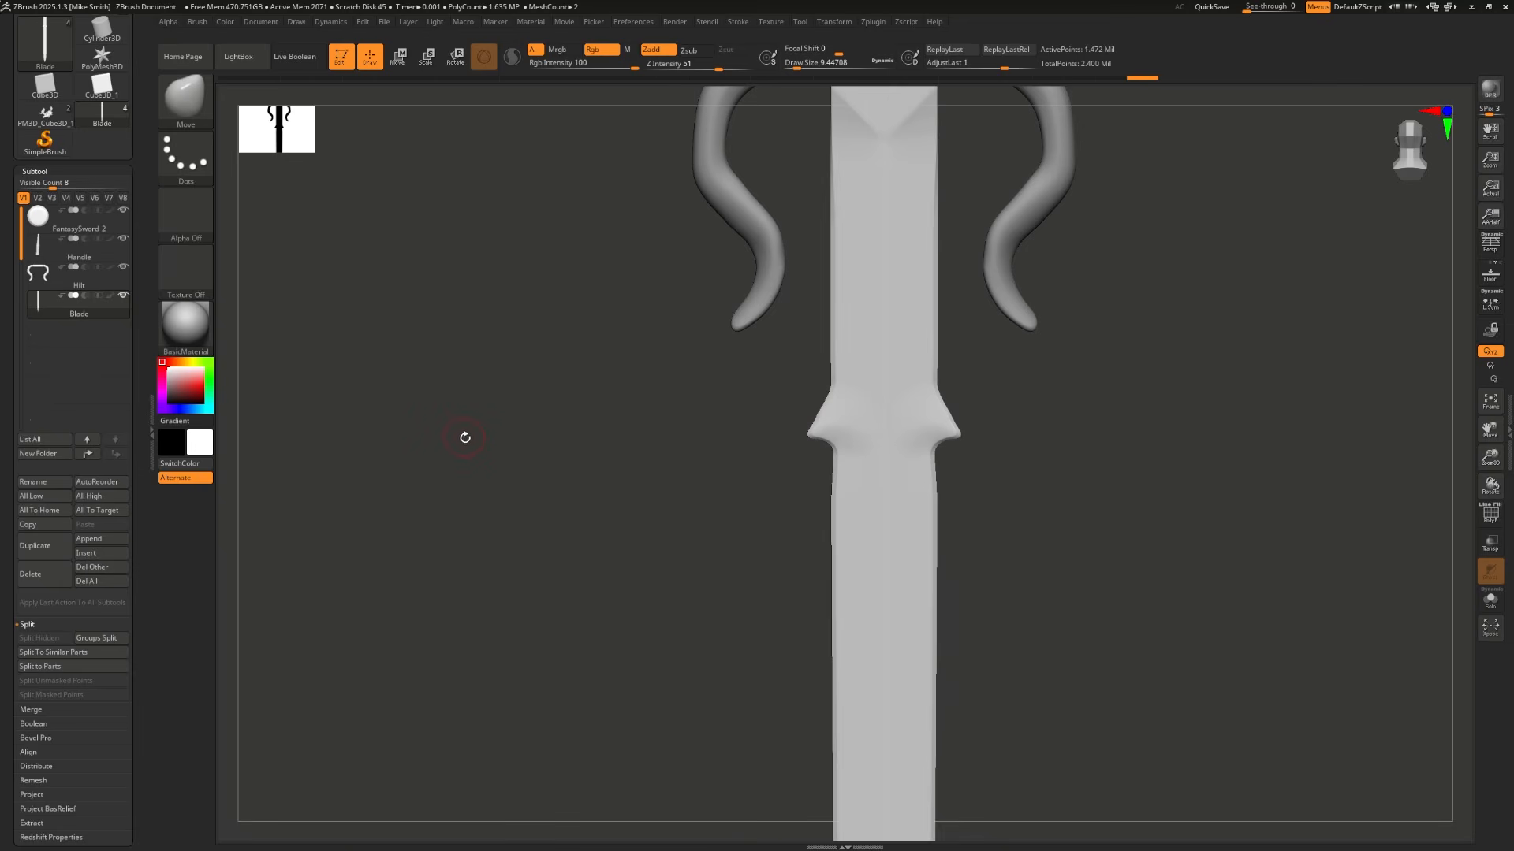
Step: Try the Spiral brush on the blade's edges, including at a Z Intensity of 6, and undo the strokes
{"action": "key", "text": "b"}
{"action": "key", "text": "s"}
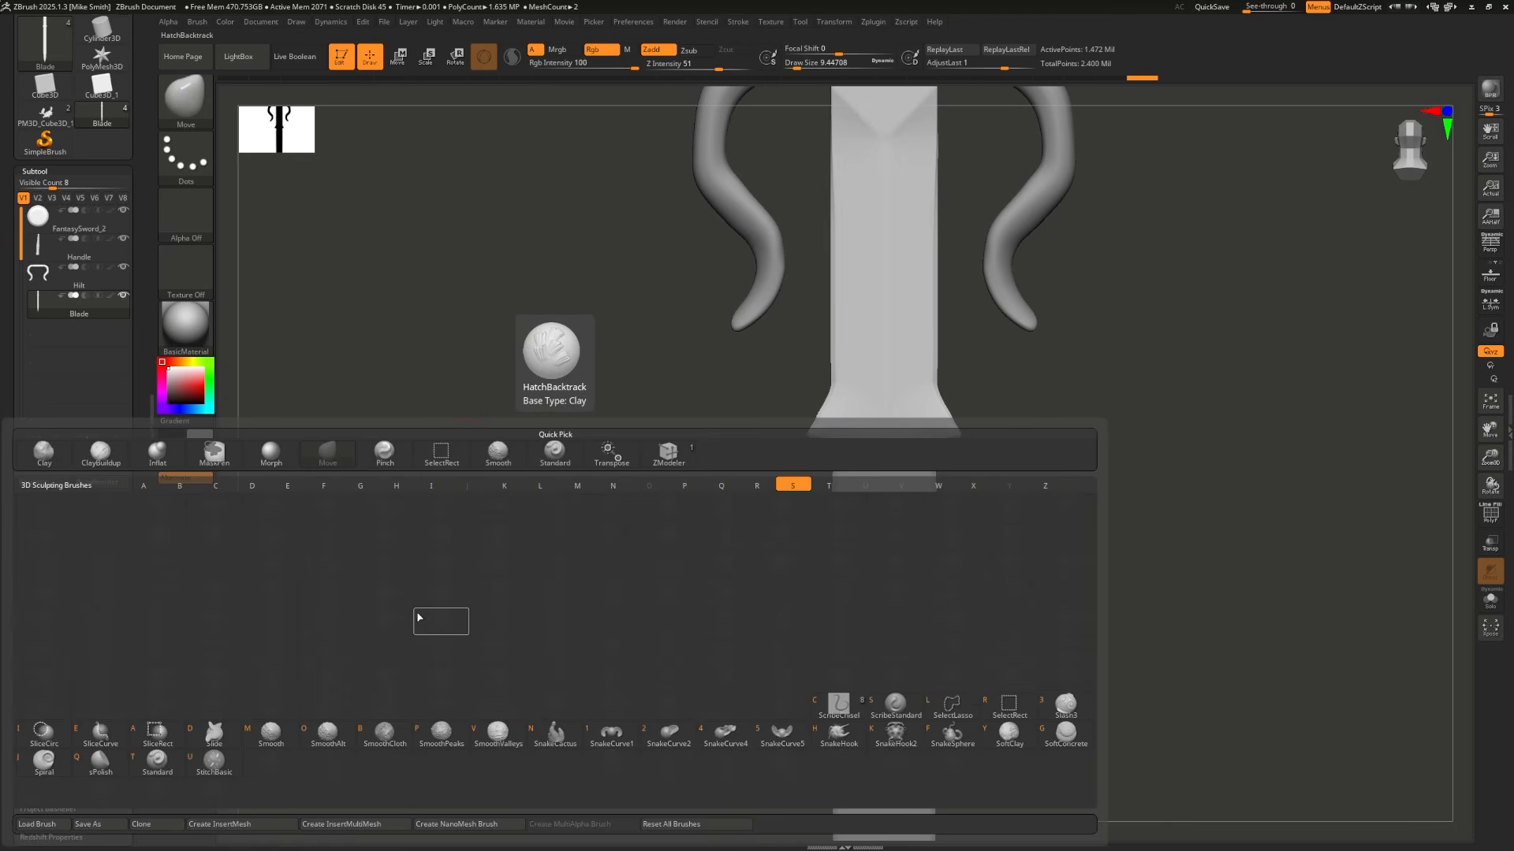
{"action": "left_click", "coordinate": [45, 767]}
{"action": "key", "text": "s"}
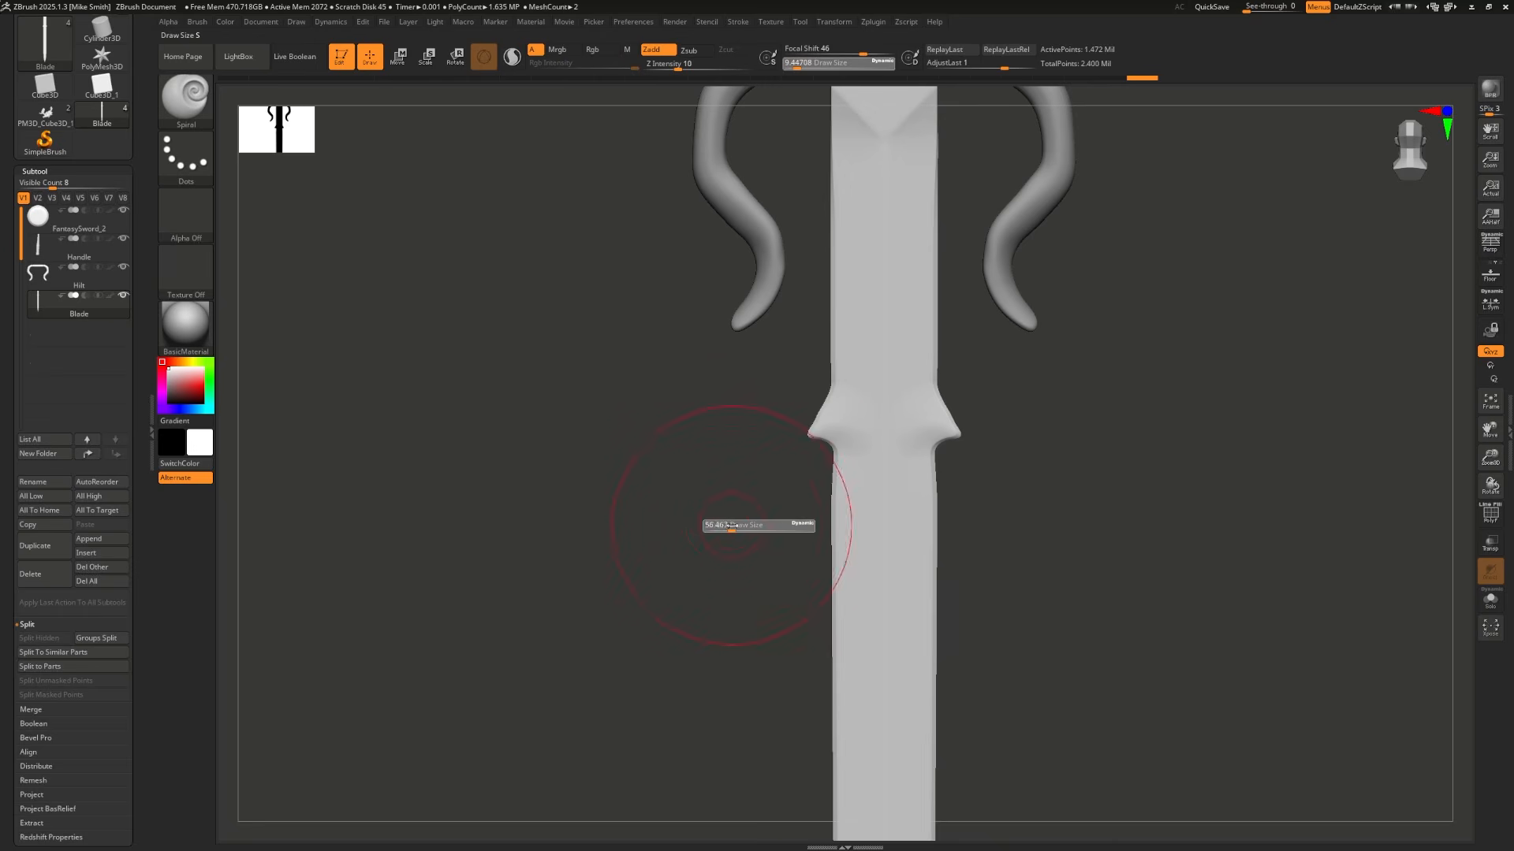
{"action": "left_click_drag", "start_coordinate": [731, 526], "coordinate": [729, 526]}
{"action": "mouse_move", "coordinate": [836, 494]}
{"action": "left_mouse_down"}
{"action": "mouse_move", "coordinate": [755, 522]}
{"action": "mouse_move", "coordinate": [773, 522]}
{"action": "mouse_move", "coordinate": [767, 539]}
{"action": "mouse_move", "coordinate": [736, 552]}
{"action": "mouse_move", "coordinate": [826, 518]}
{"action": "mouse_move", "coordinate": [825, 505]}
{"action": "mouse_move", "coordinate": [821, 669]}
{"action": "left_mouse_up"}
{"action": "key", "text": "ctrl+z"}
{"action": "key", "text": "ctrl+z"}
{"action": "key", "text": "ctrl+z"}
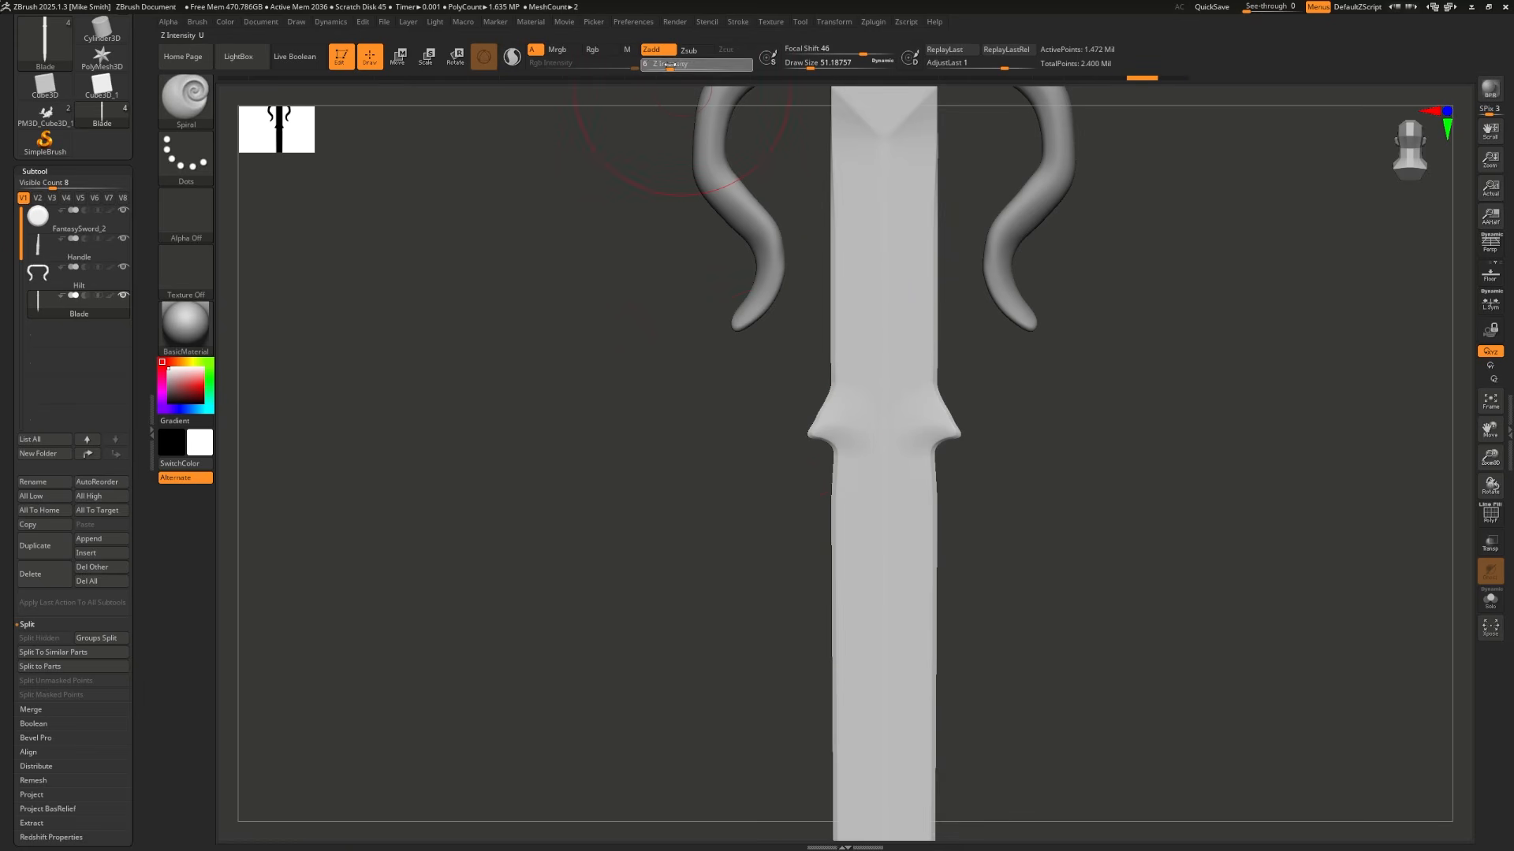
{"action": "left_click_drag", "start_coordinate": [816, 560], "coordinate": [687, 304]}
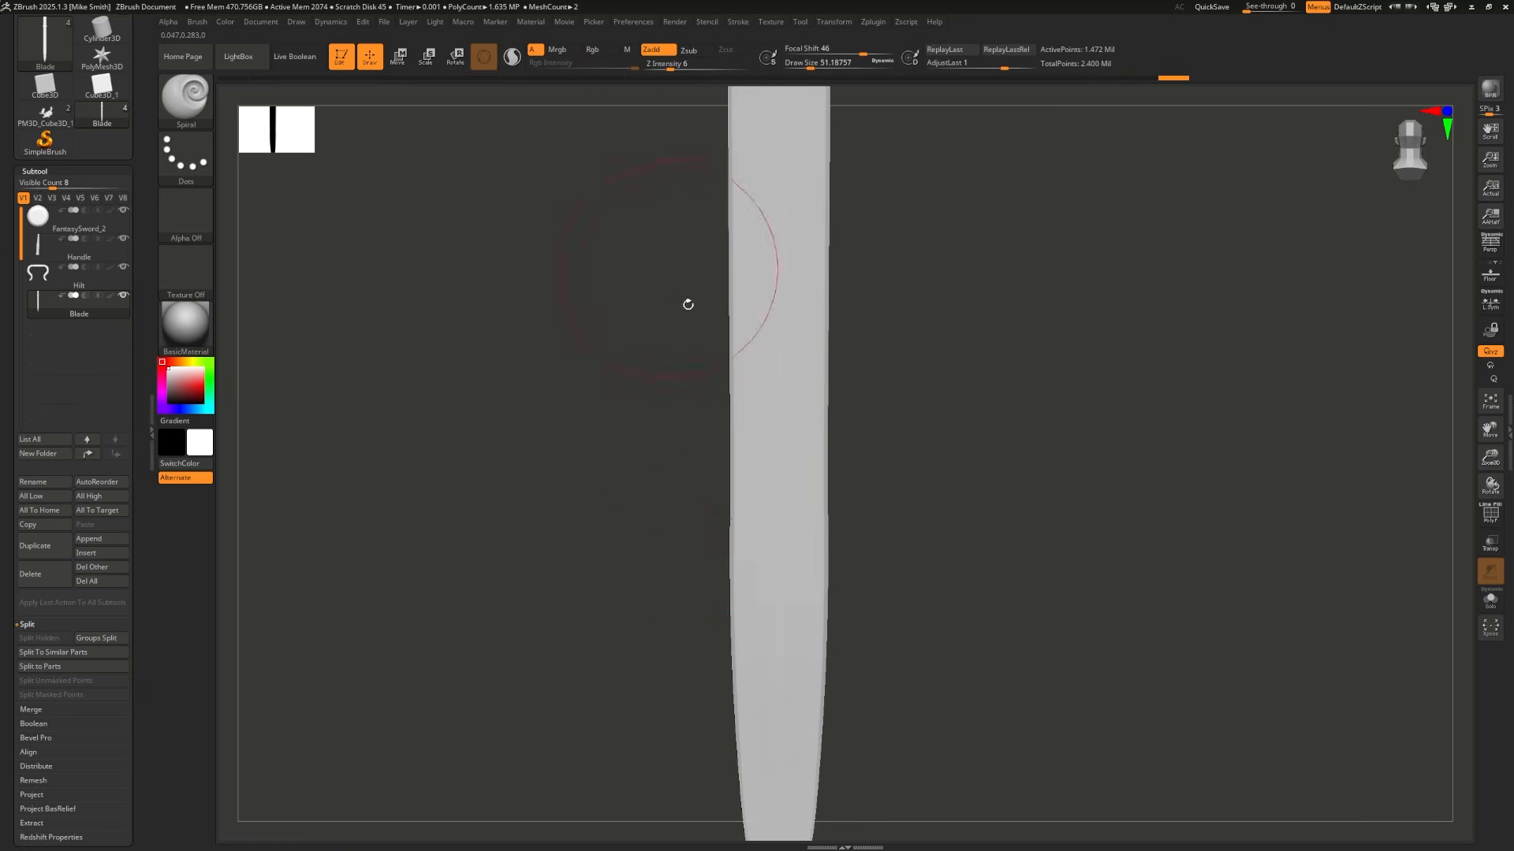
{"action": "mouse_move", "coordinate": [733, 530]}
{"action": "left_mouse_down"}
{"action": "mouse_move", "coordinate": [668, 538]}
{"action": "mouse_move", "coordinate": [670, 386]}
{"action": "mouse_move", "coordinate": [722, 381]}
{"action": "mouse_move", "coordinate": [764, 430]}
{"action": "mouse_move", "coordinate": [750, 438]}
{"action": "left_mouse_up"}
{"action": "key", "text": "ctrl+z"}
Step: With the Move brush, pull the blade's edges above the tip outward into an angular flare that tapers toward the point
{"action": "left_click_drag", "start_coordinate": [732, 337], "coordinate": [724, 336], "text": "alt"}
{"action": "key", "text": "b"}
{"action": "key", "text": "m"}
{"action": "key", "text": "v"}
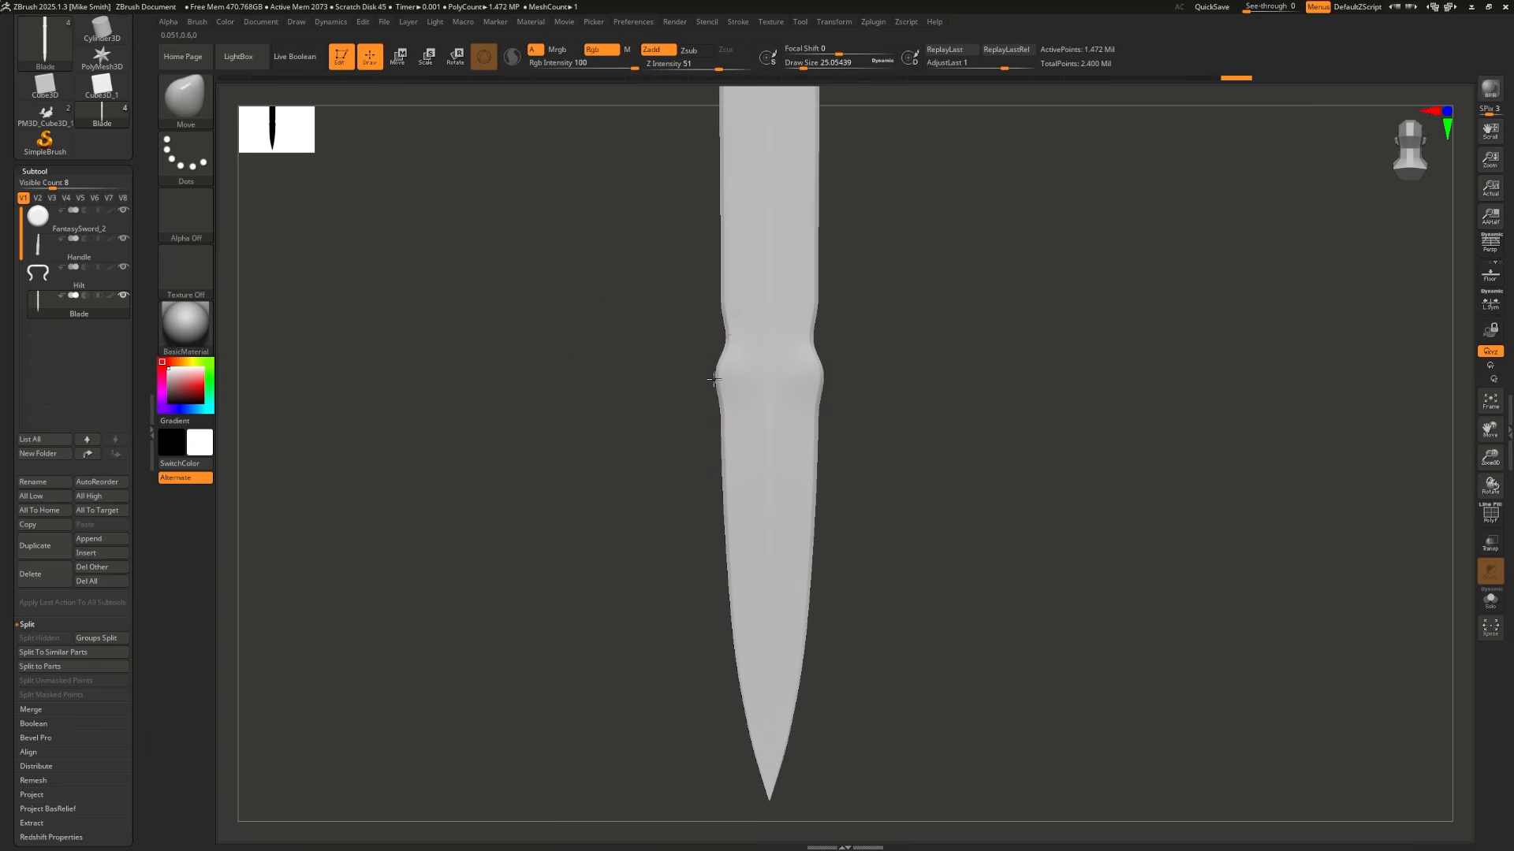
{"action": "left_click_drag", "start_coordinate": [717, 409], "coordinate": [706, 408]}
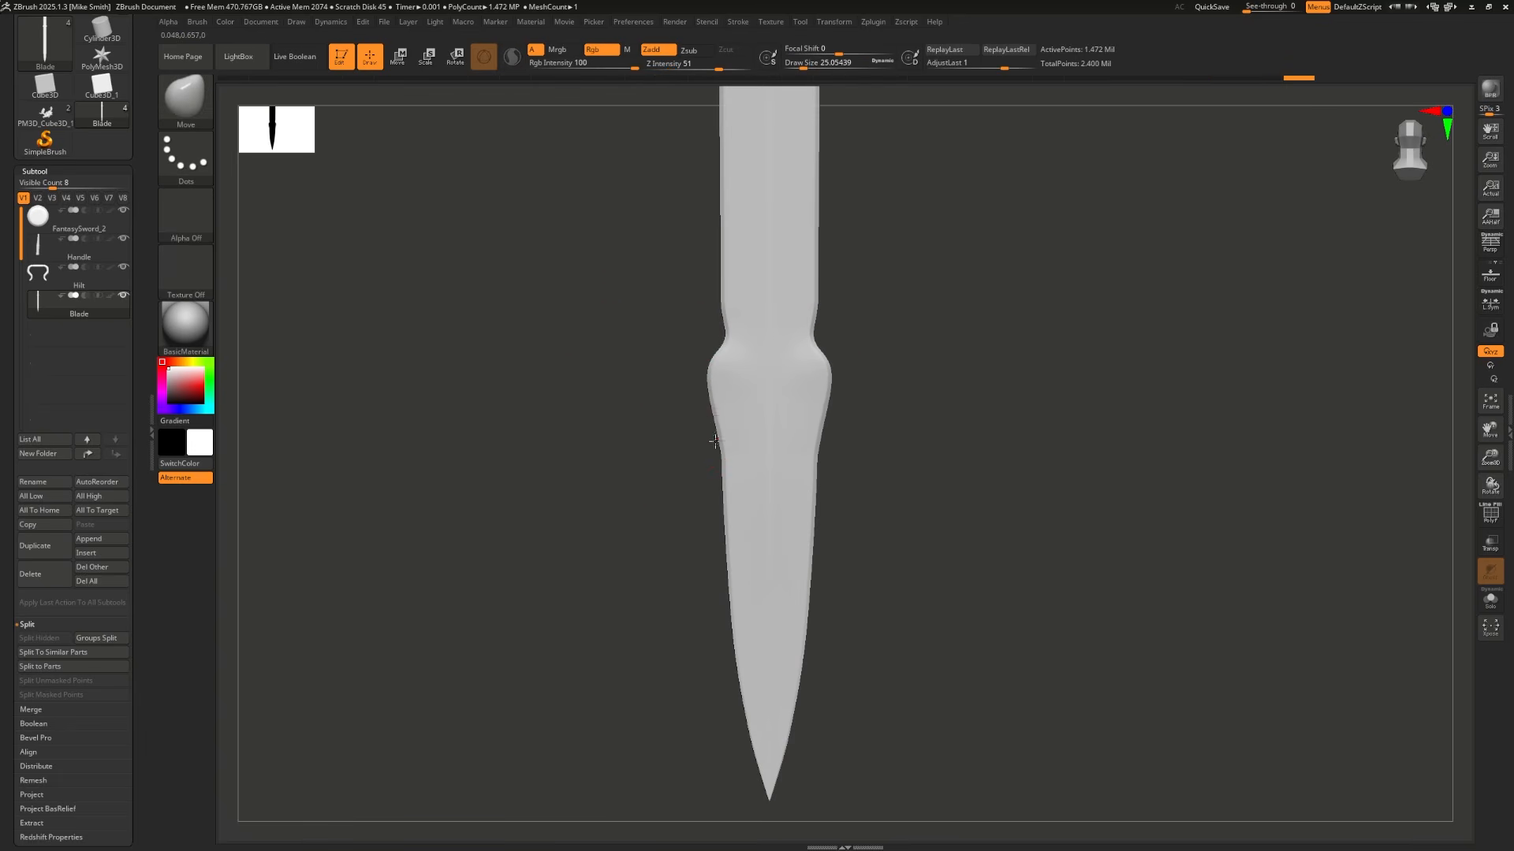
{"action": "key", "text": "s"}
{"action": "left_click", "coordinate": [703, 376]}
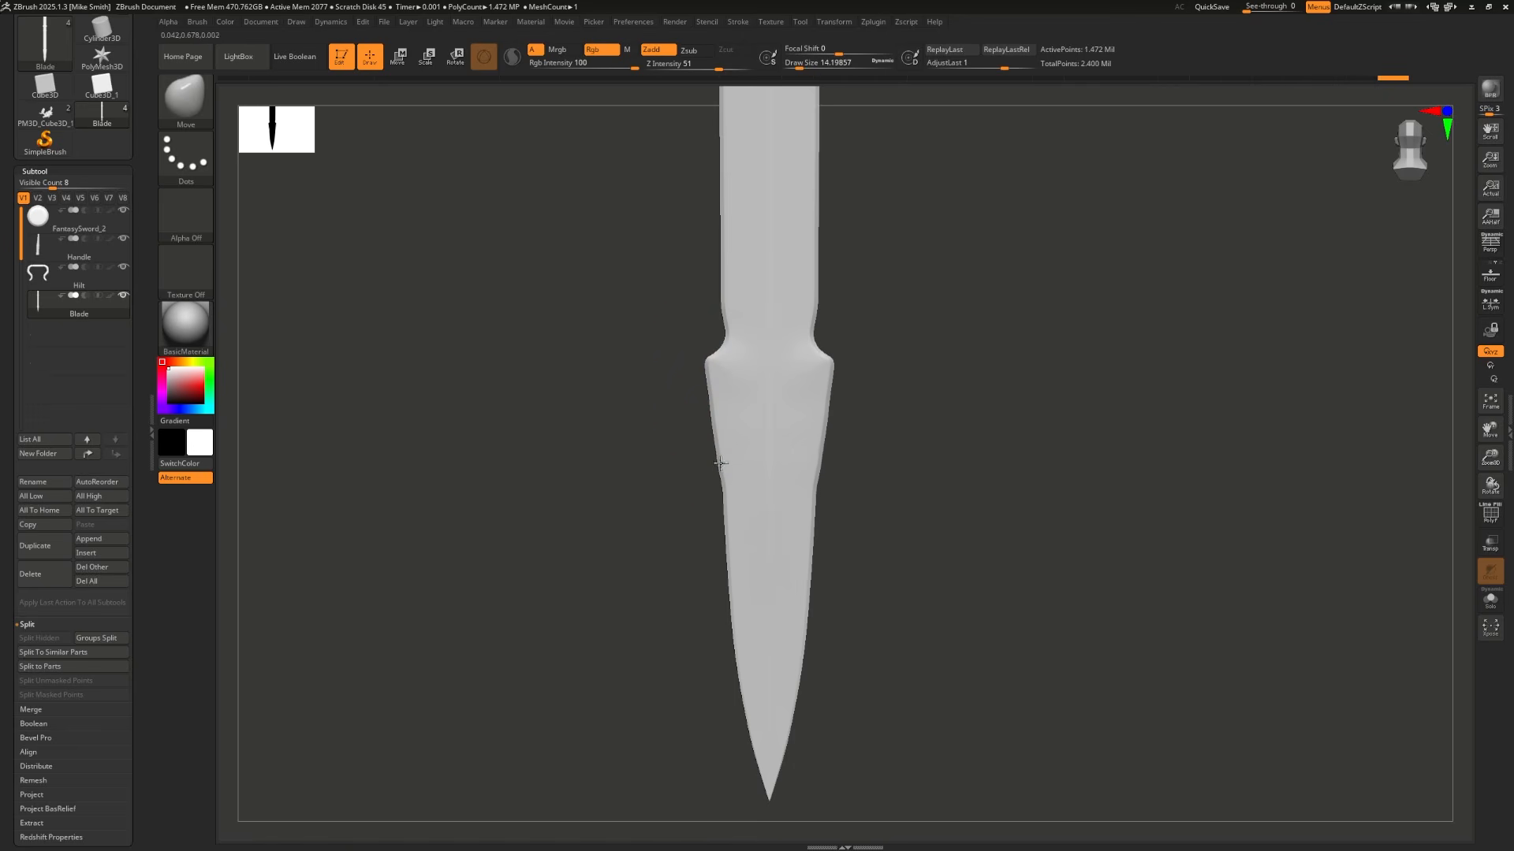
{"action": "key", "text": "s"}
{"action": "left_click_drag", "start_coordinate": [725, 475], "coordinate": [718, 497]}
Step: Pull pointed barbs from the edges higher up the blade and sharpen the shoulders of the lower flare
{"action": "mouse_move", "coordinate": [718, 498]}
{"action": "right_mouse_down"}
{"action": "mouse_move", "coordinate": [764, 490]}
{"action": "mouse_move", "coordinate": [728, 356]}
{"action": "mouse_move", "coordinate": [855, 392]}
{"action": "mouse_move", "coordinate": [810, 400]}
{"action": "mouse_move", "coordinate": [737, 345]}
{"action": "right_mouse_up"}
{"action": "key", "text": "s"}
{"action": "left_click_drag", "start_coordinate": [710, 344], "coordinate": [694, 343]}
{"action": "mouse_move", "coordinate": [694, 237]}
{"action": "right_mouse_down", "text": "alt"}
{"action": "mouse_move", "coordinate": [670, 489]}
{"action": "mouse_move", "coordinate": [737, 372]}
{"action": "right_mouse_up", "text": "alt"}
{"action": "left_click_drag", "start_coordinate": [702, 513], "coordinate": [679, 552]}
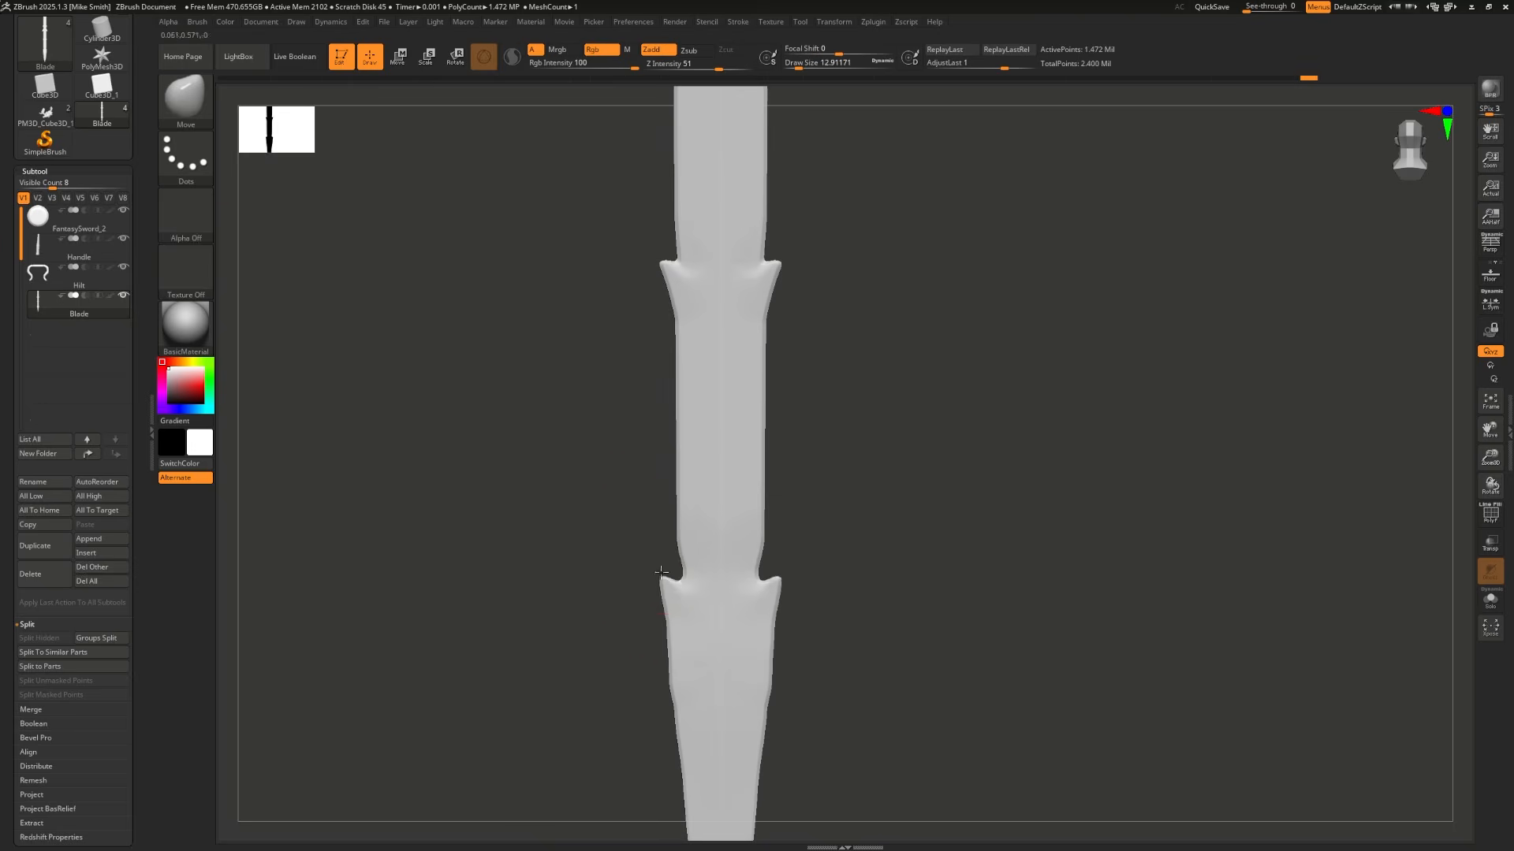
{"action": "key", "text": "b"}
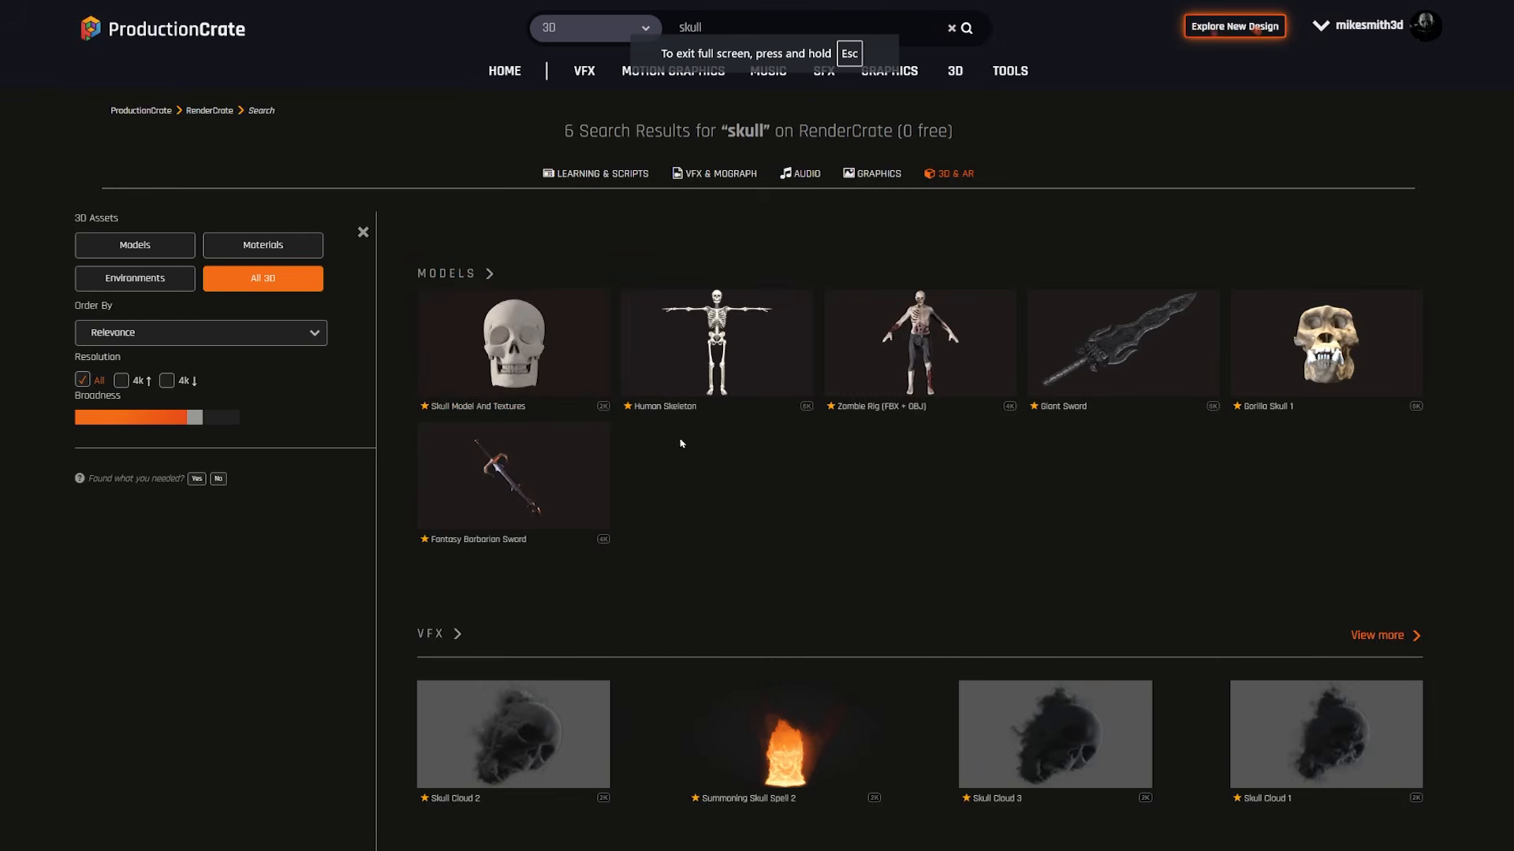
Step: Switch to ProductionCrate, open the Skull Model And Textures asset, and locate Skull Model.obj in its local folder
{"action": "left_click", "coordinate": [497, 353]}
{"action": "left_click_drag", "start_coordinate": [752, 432], "coordinate": [720, 445]}
{"action": "left_click", "coordinate": [760, 580]}
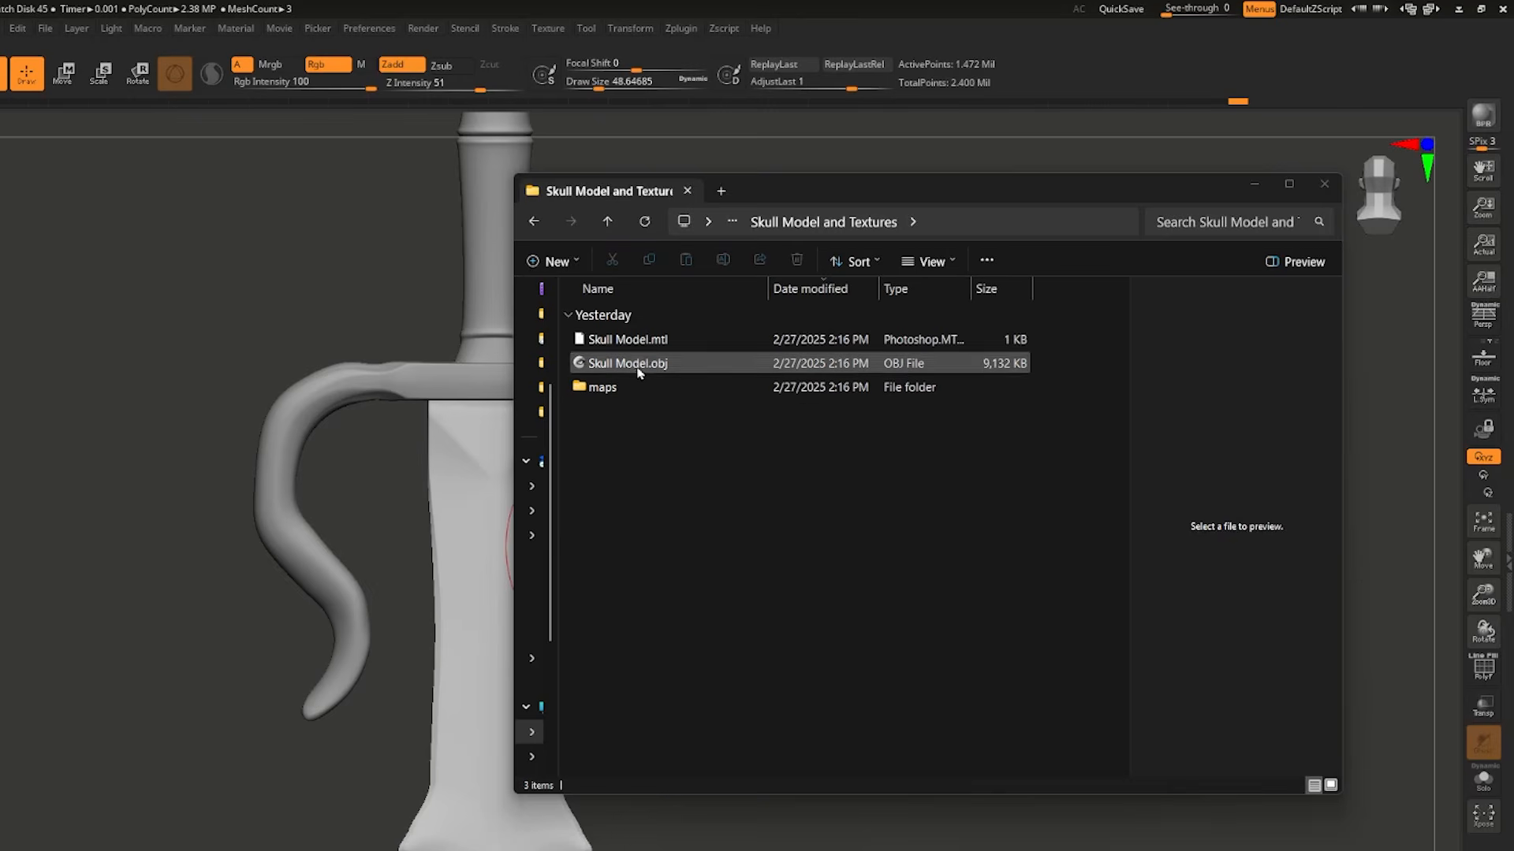
{"action": "left_click", "coordinate": [639, 369]}
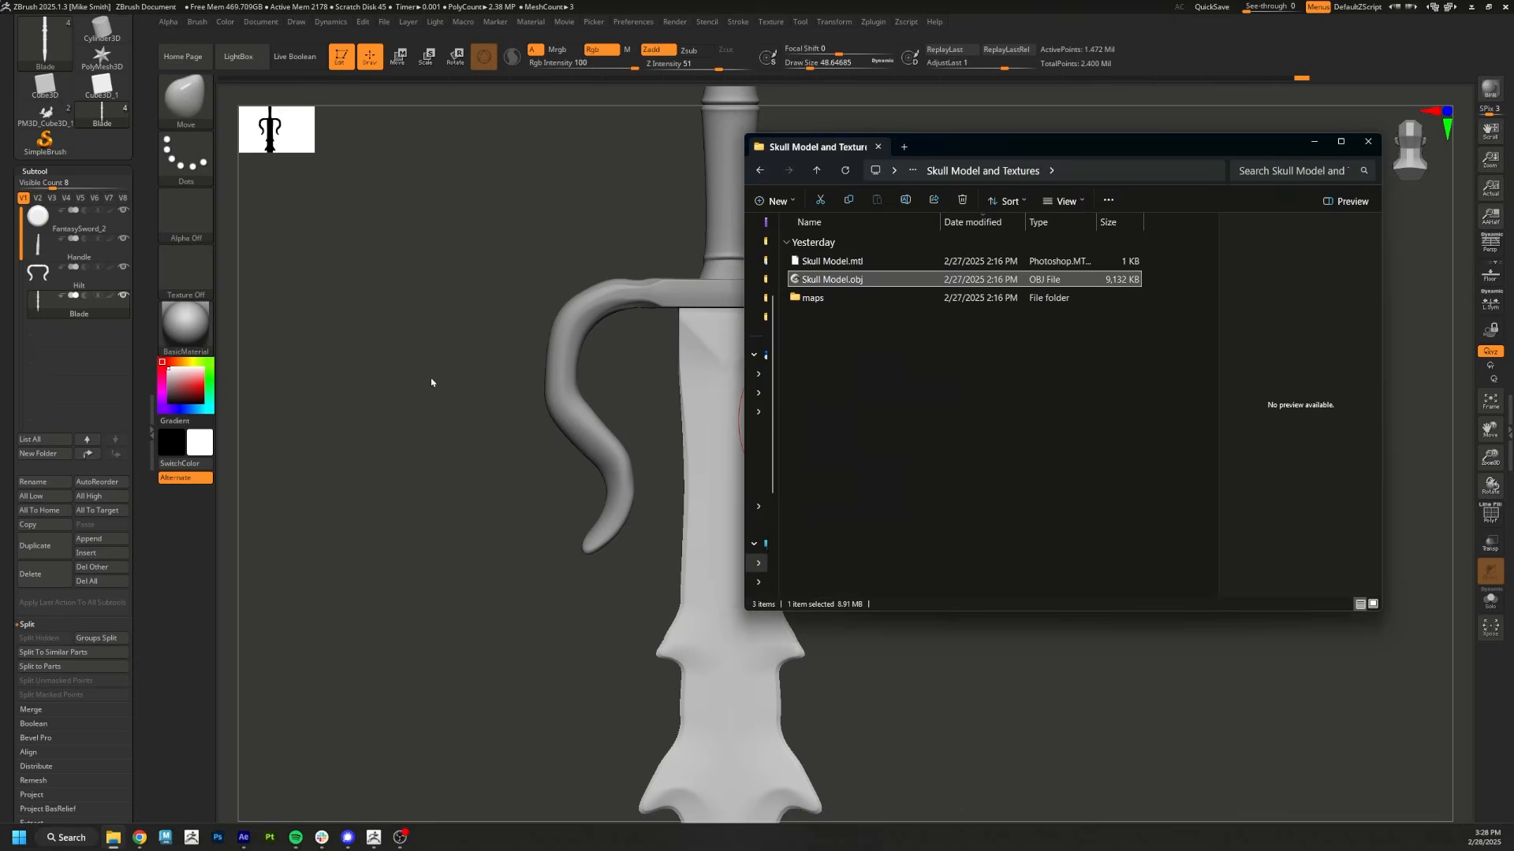
Step: Back in ZBrush, append Skull Model.obj to the sword with SubTool Master's MultiAppend and select the Skull Model subtool
{"action": "left_click", "coordinate": [430, 383]}
{"action": "left_click", "coordinate": [558, 376], "text": "alt"}
{"action": "key", "text": "f"}
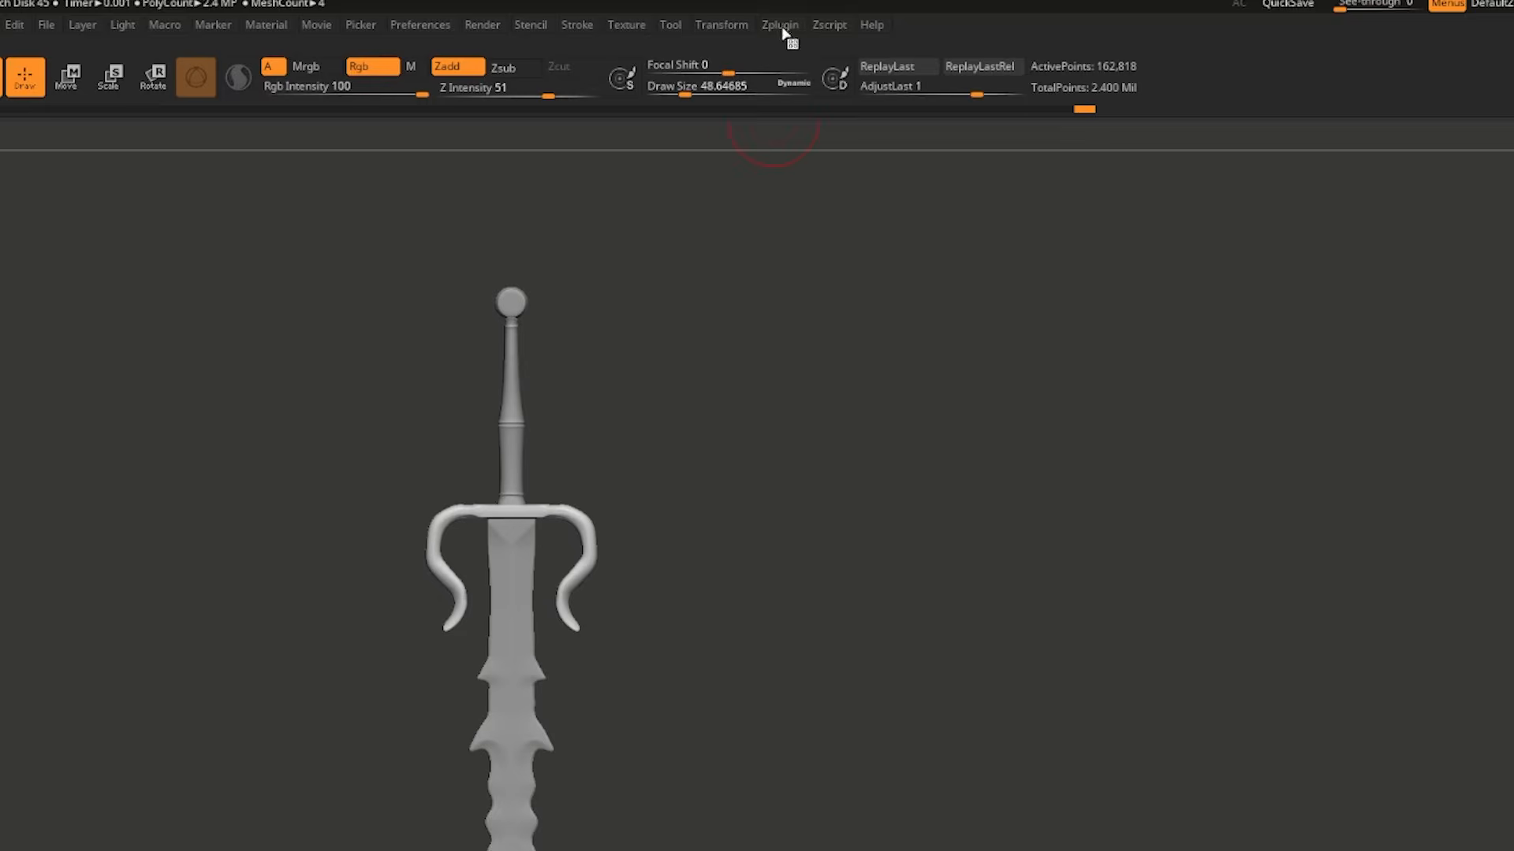
{"action": "left_click", "coordinate": [780, 25]}
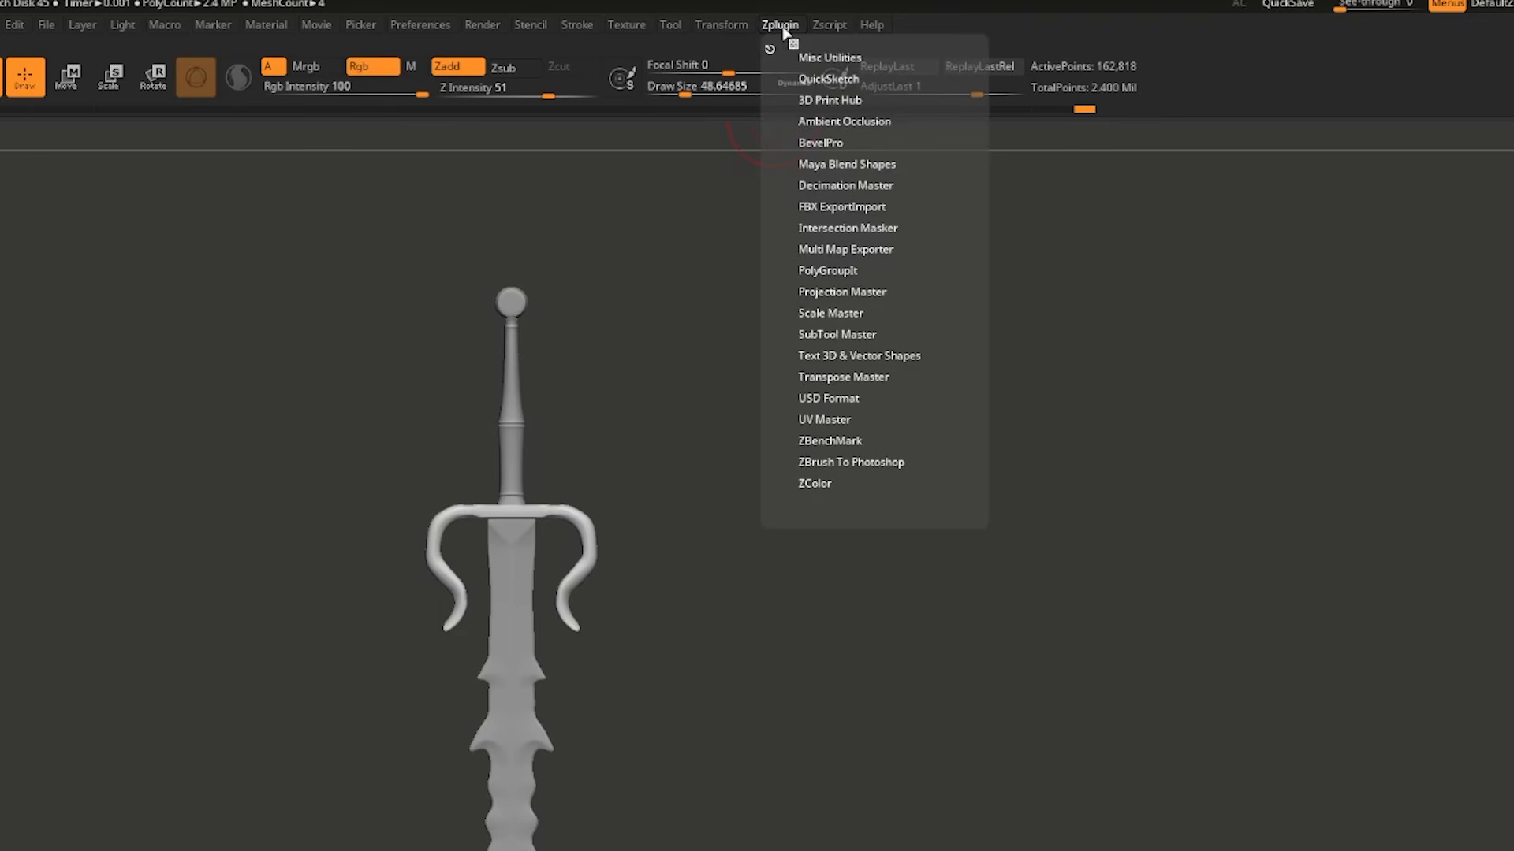
{"action": "left_click", "coordinate": [819, 335]}
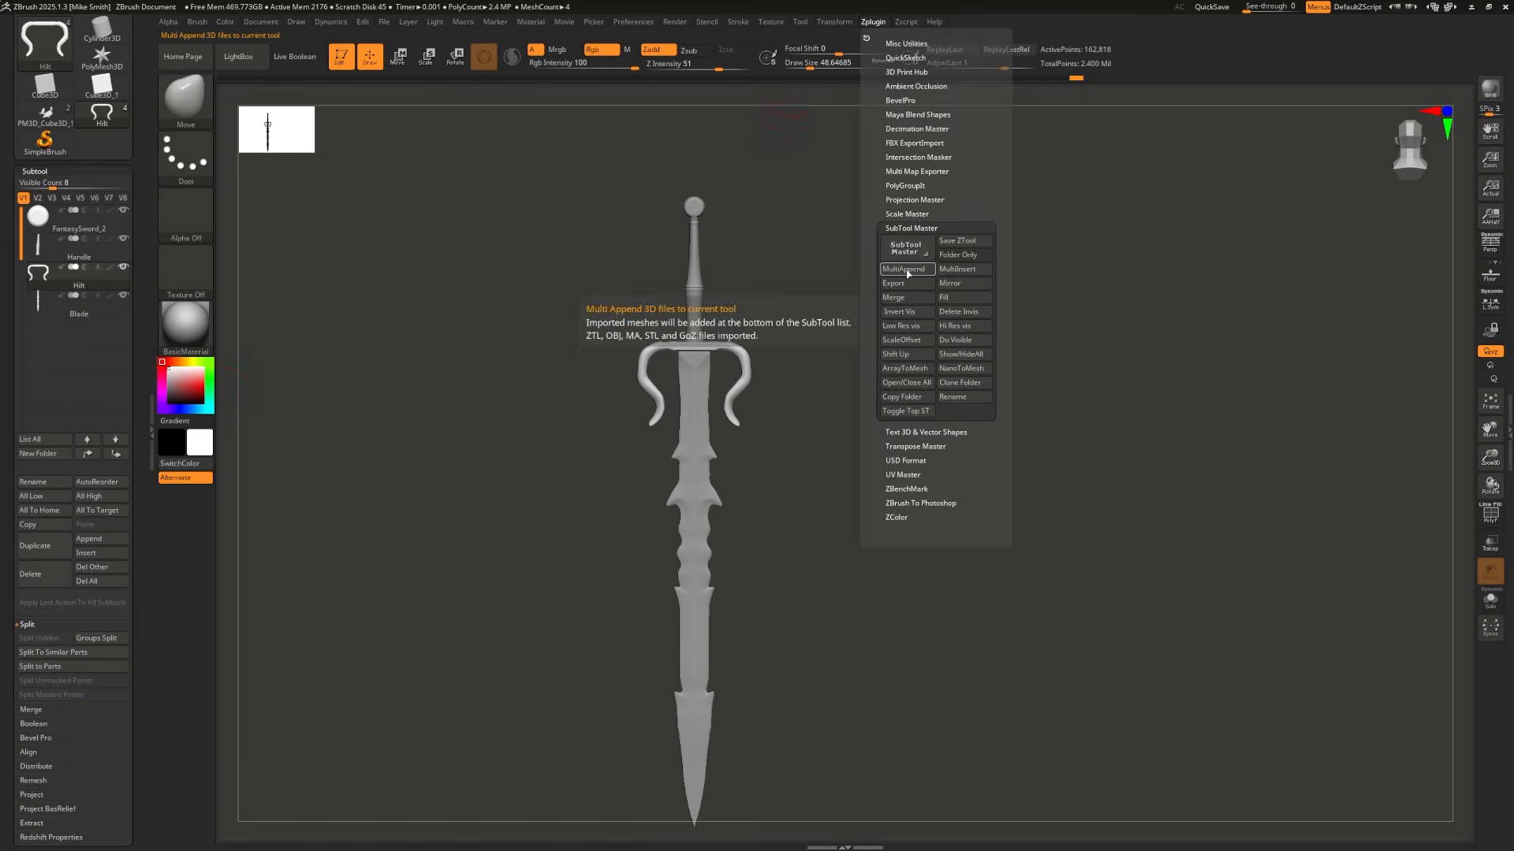
{"action": "left_click", "coordinate": [904, 269]}
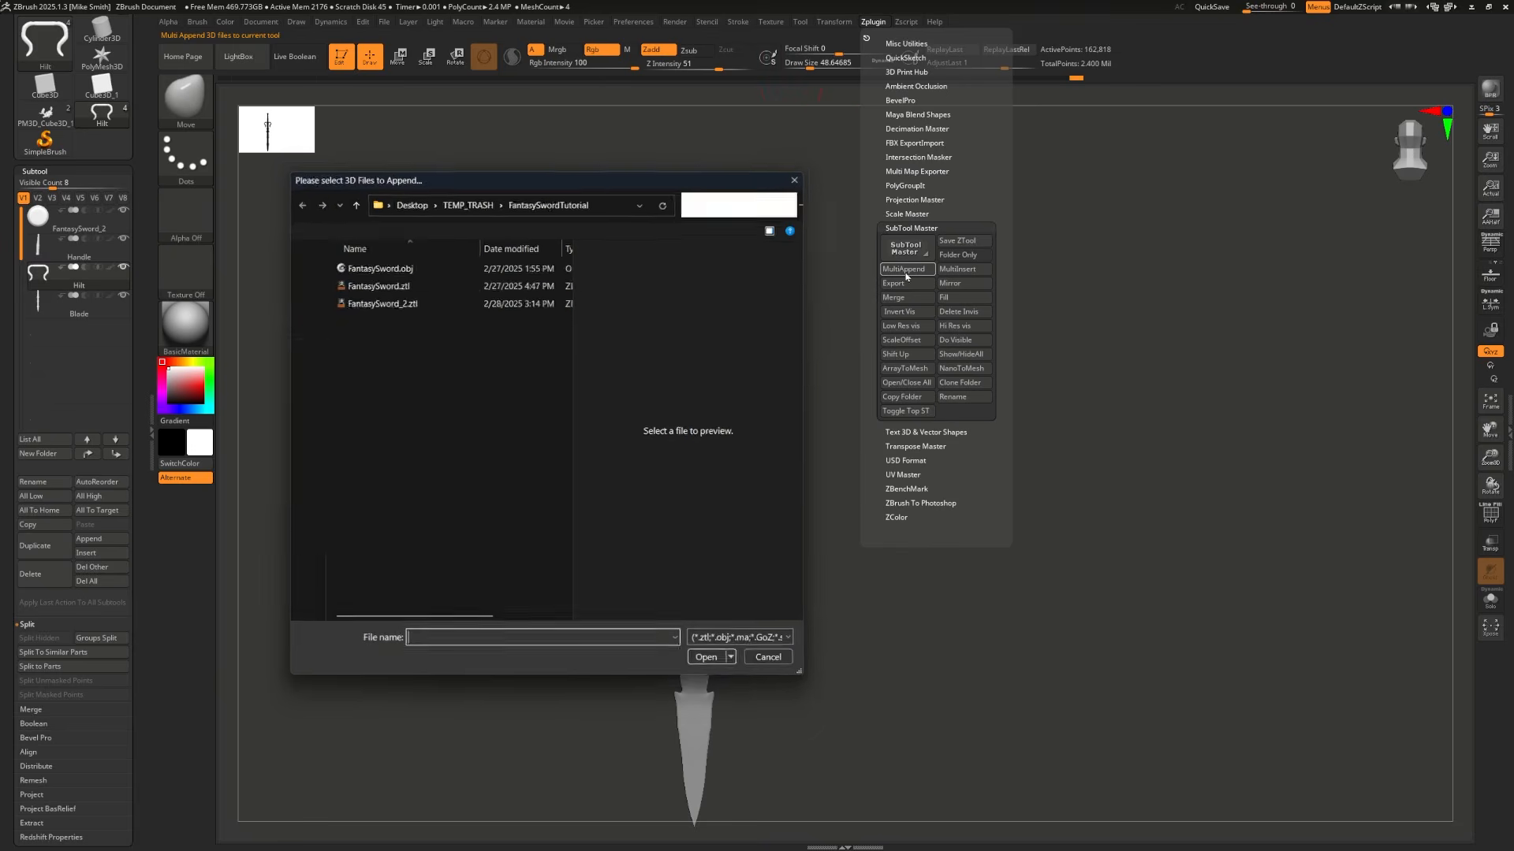
{"action": "left_click", "coordinate": [371, 283]}
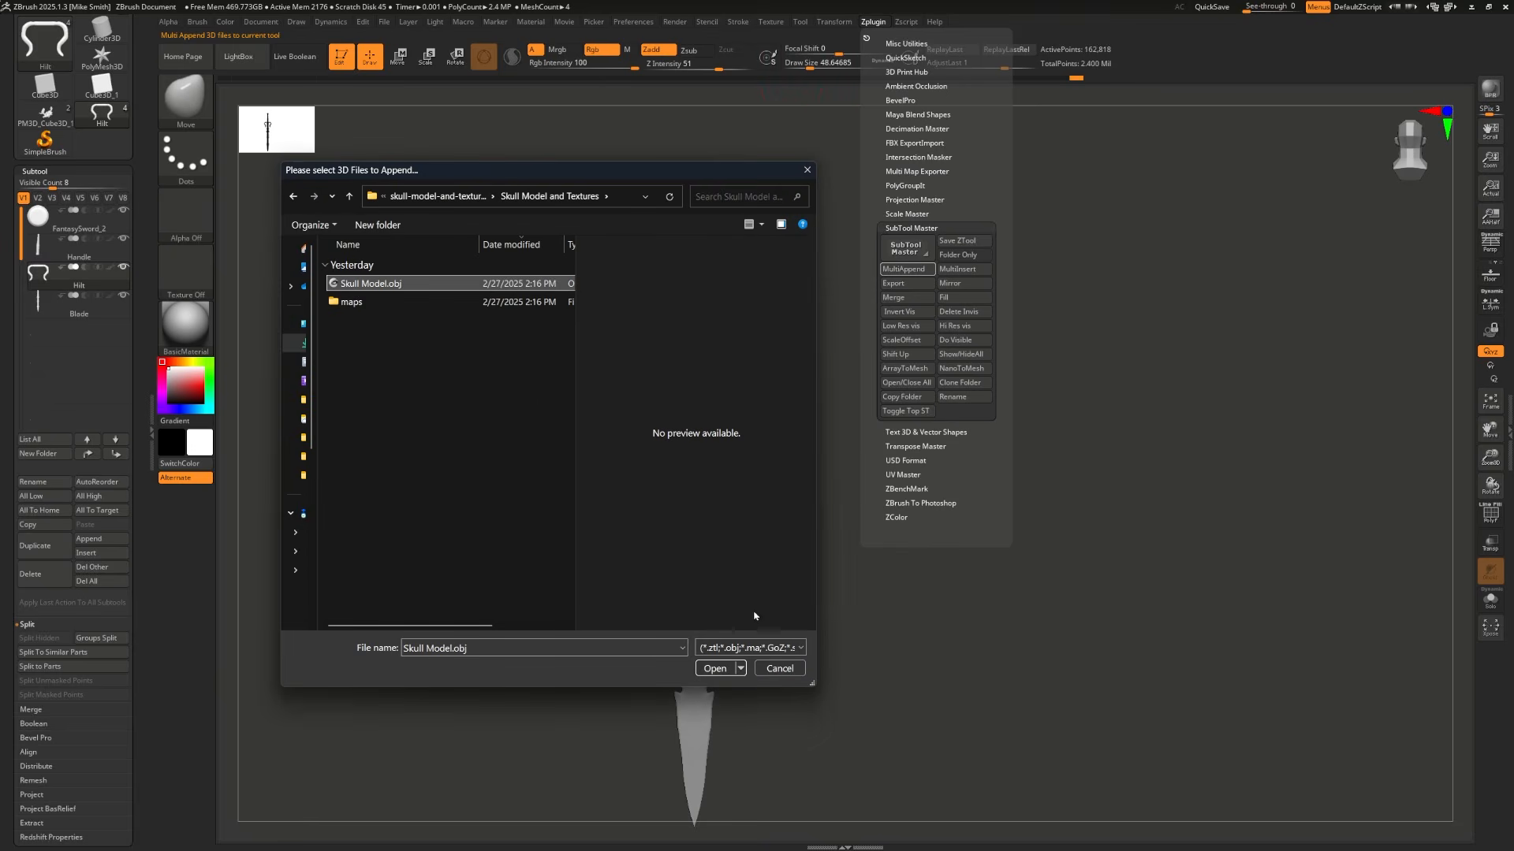
{"action": "left_click", "coordinate": [726, 669]}
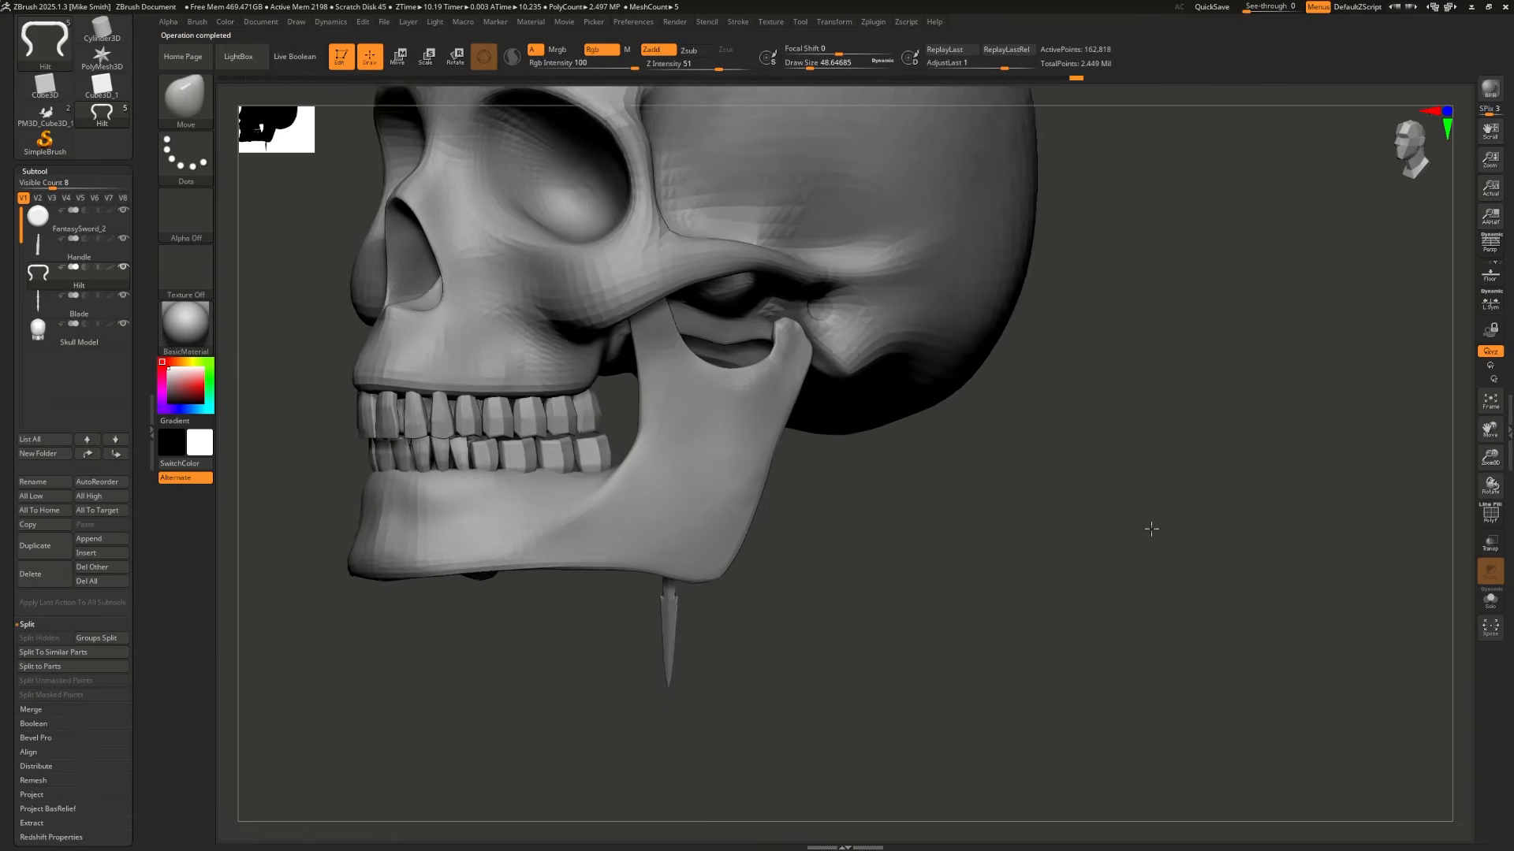
{"action": "mouse_move", "coordinate": [1021, 500]}
{"action": "left_mouse_down"}
{"action": "mouse_move", "coordinate": [1115, 494]}
{"action": "mouse_move", "coordinate": [1014, 515]}
{"action": "left_mouse_up"}
{"action": "left_click", "coordinate": [102, 335]}
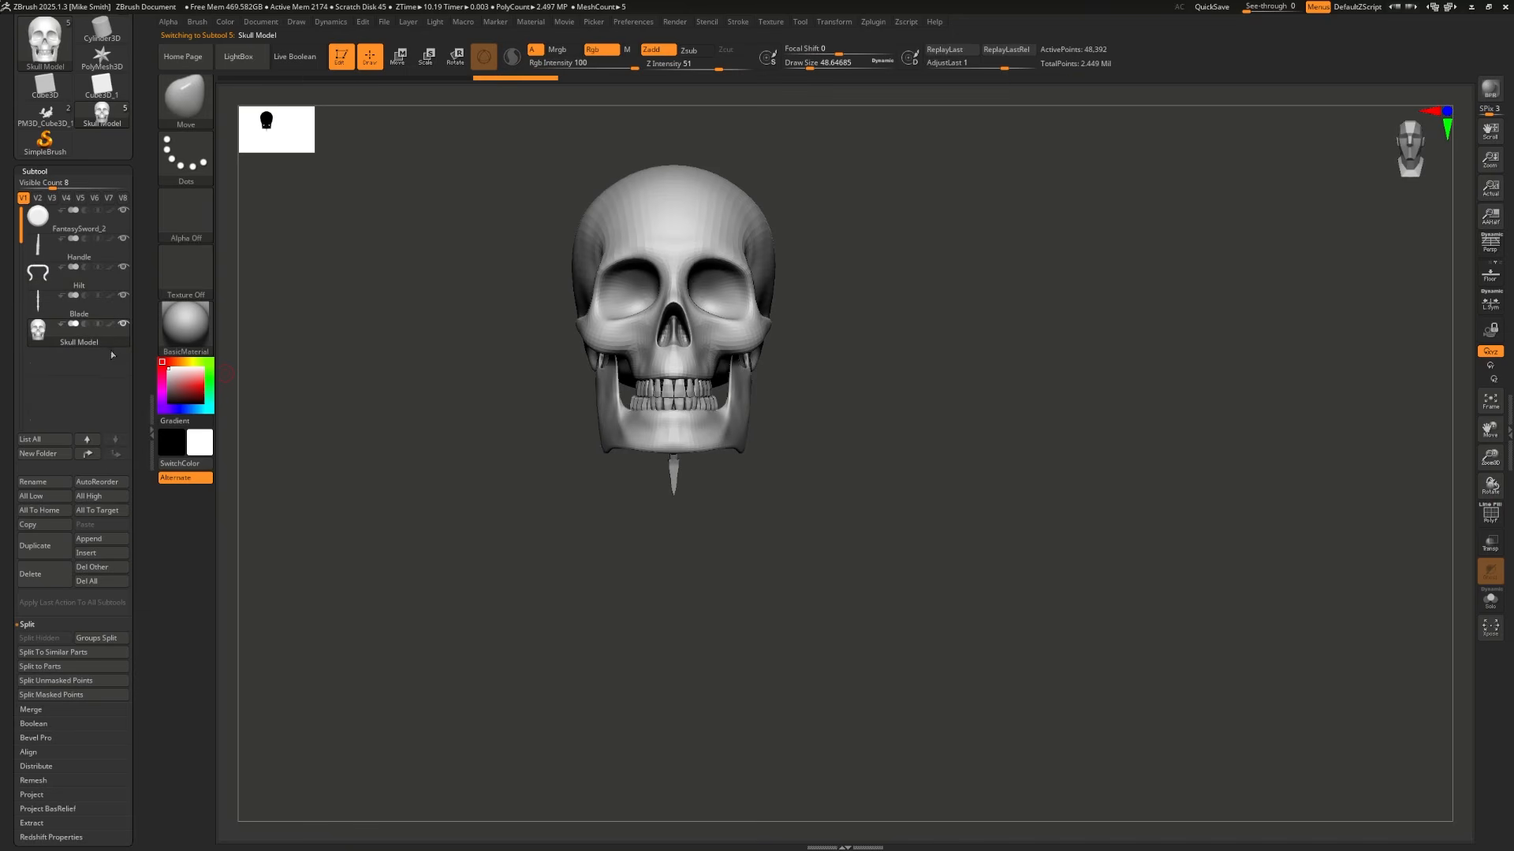
Step: Turn on PolyFrame for the skull and view its polygroups and wireframe from the side
{"action": "left_click_drag", "start_coordinate": [448, 502], "coordinate": [393, 541]}
{"action": "key", "text": "shift+f"}
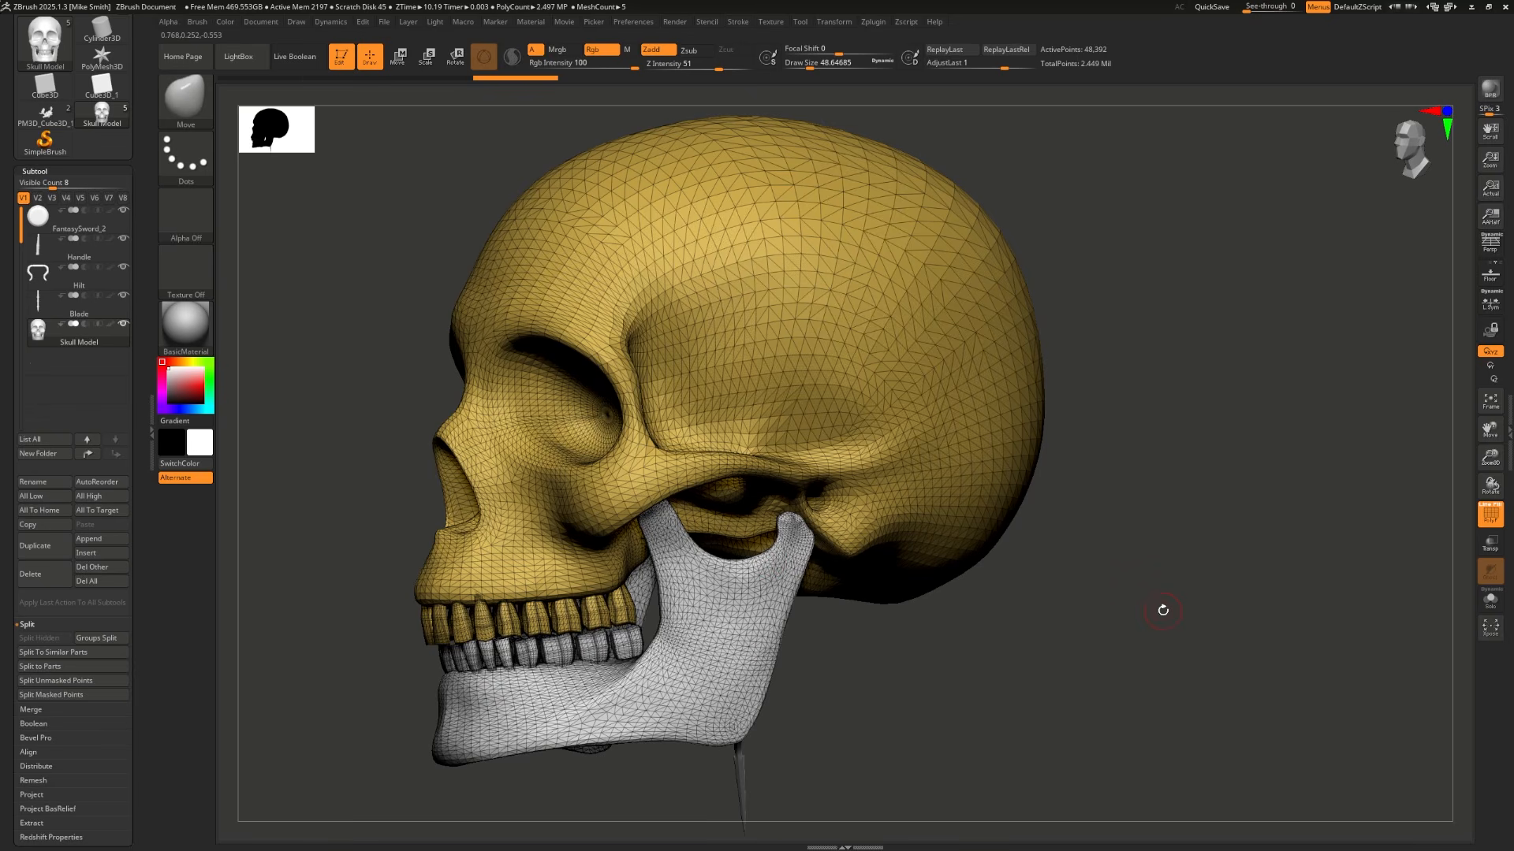
{"action": "left_click_drag", "start_coordinate": [1163, 611], "coordinate": [1098, 642]}
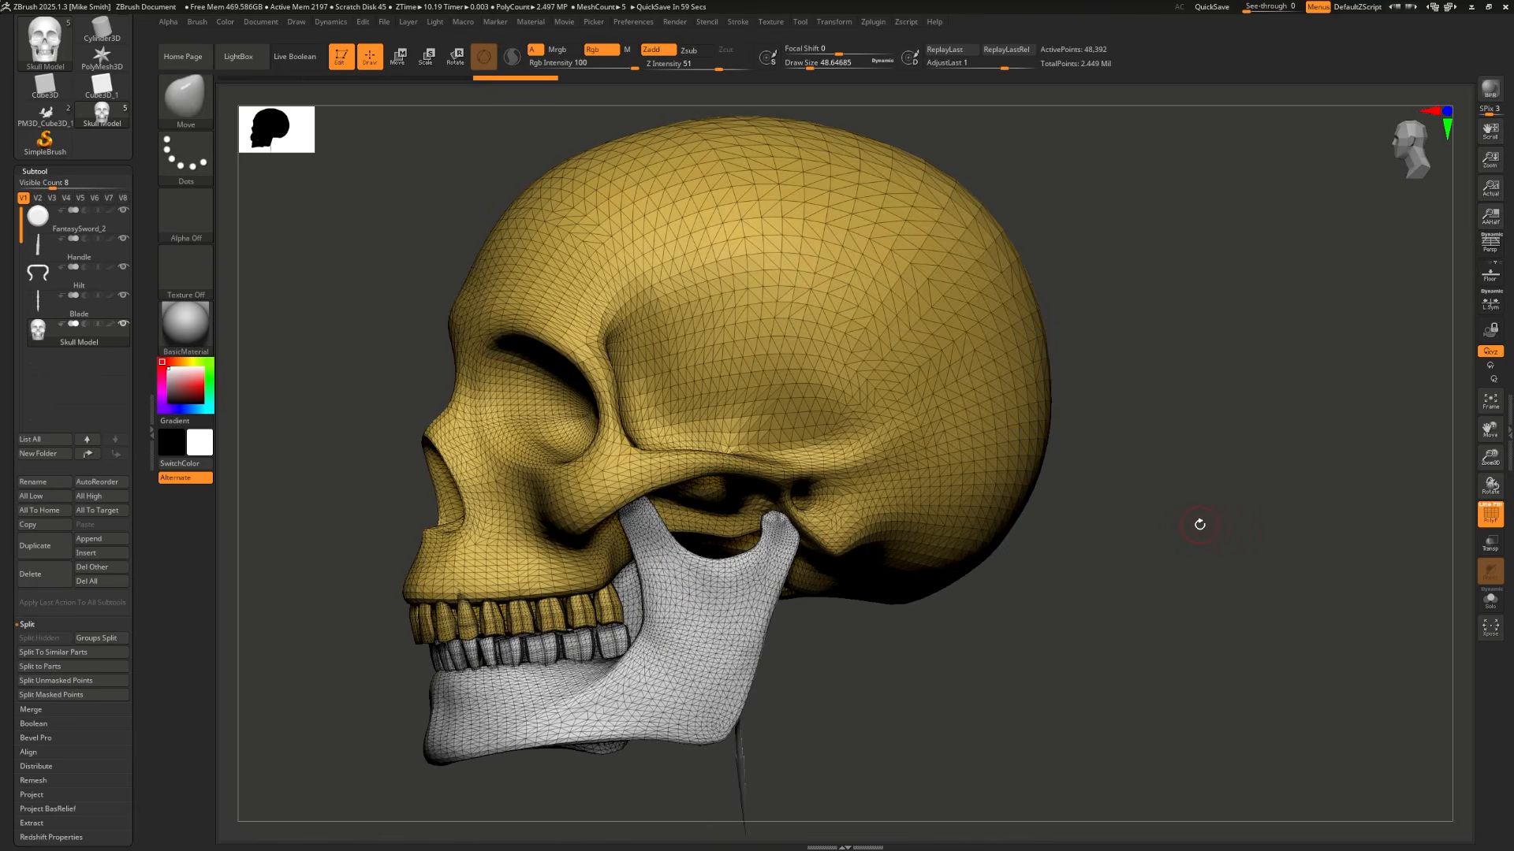
Step: Isolate the rear portions of the skull with SelectRect, invert the visibility, and restore the full mesh
{"action": "key", "text": "ctrl+shift"}
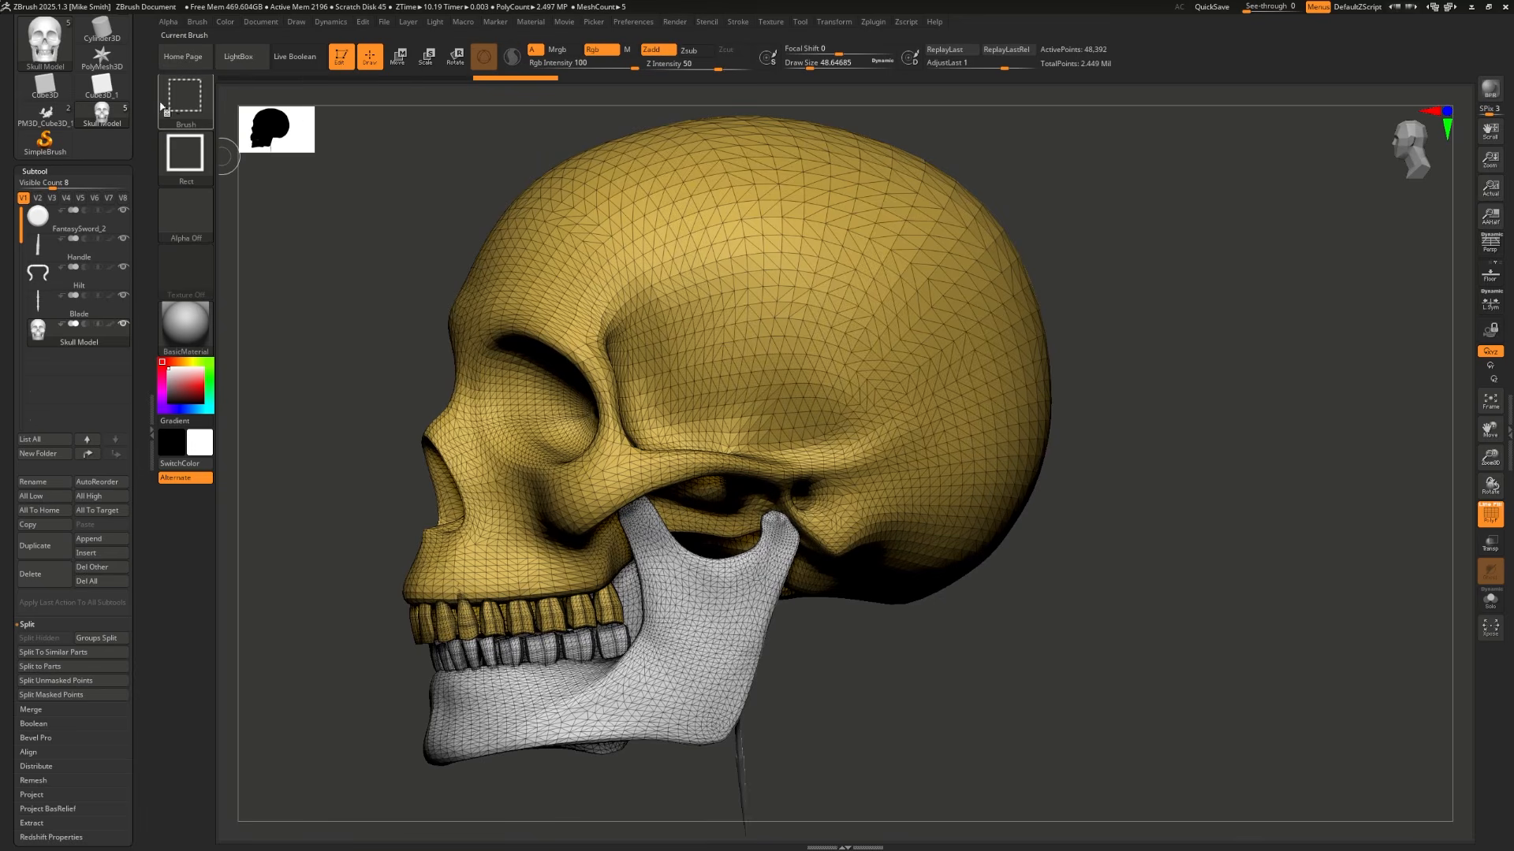
{"action": "mouse_move", "coordinate": [1305, 162]}
{"action": "left_mouse_down", "text": "ctrl+shift"}
{"action": "mouse_move", "coordinate": [1200, 446]}
{"action": "mouse_move", "coordinate": [846, 611]}
{"action": "left_mouse_up", "text": "ctrl+shift"}
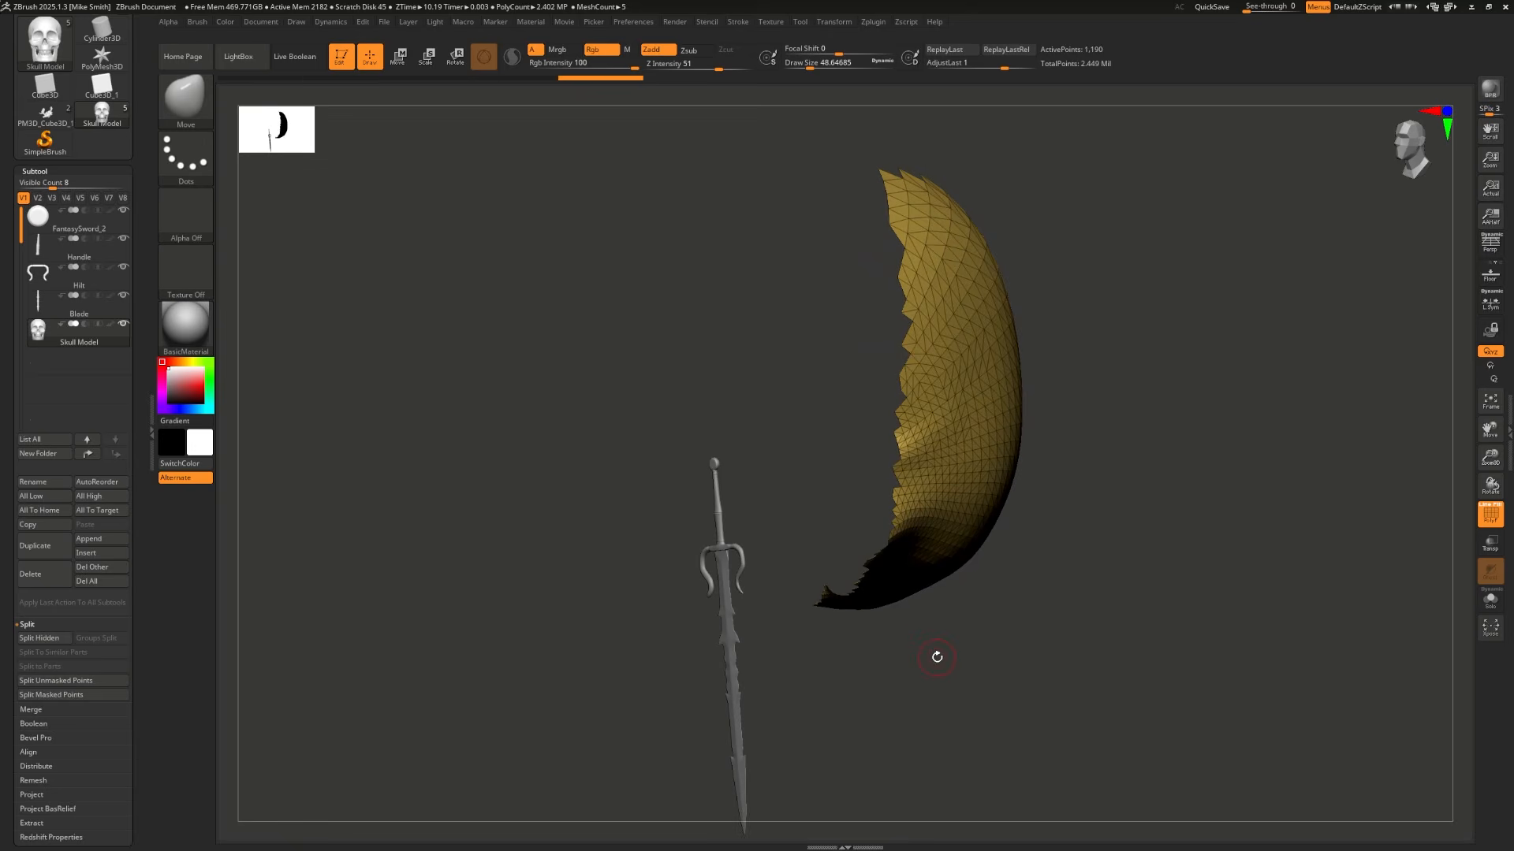
{"action": "key", "text": "ctrl+shift"}
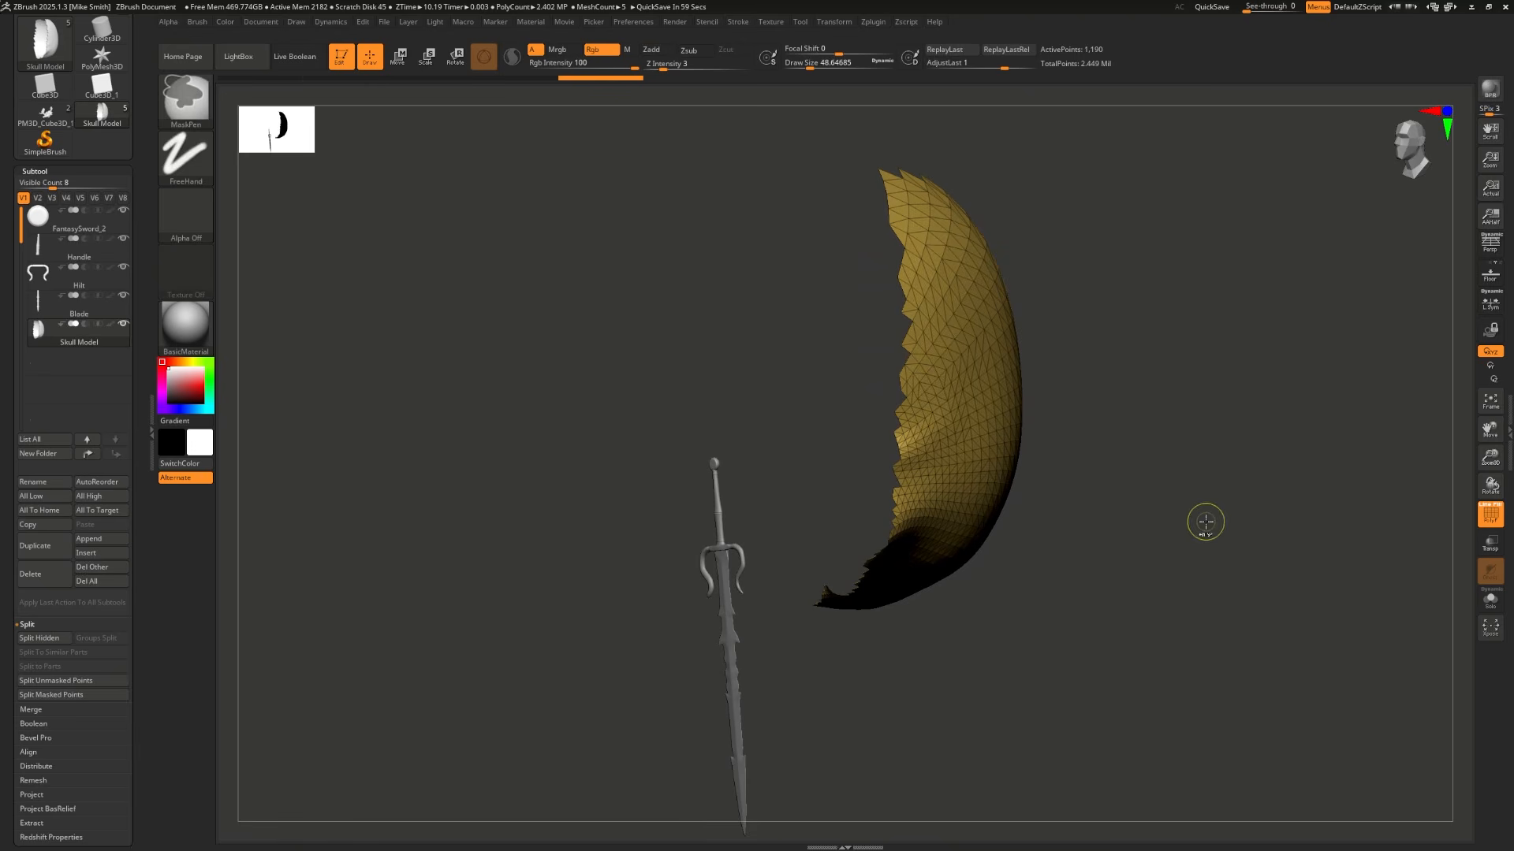
{"action": "left_click", "coordinate": [1169, 400], "text": "ctrl+shift"}
{"action": "left_click_drag", "start_coordinate": [1196, 145], "coordinate": [720, 631], "text": "ctrl+shift"}
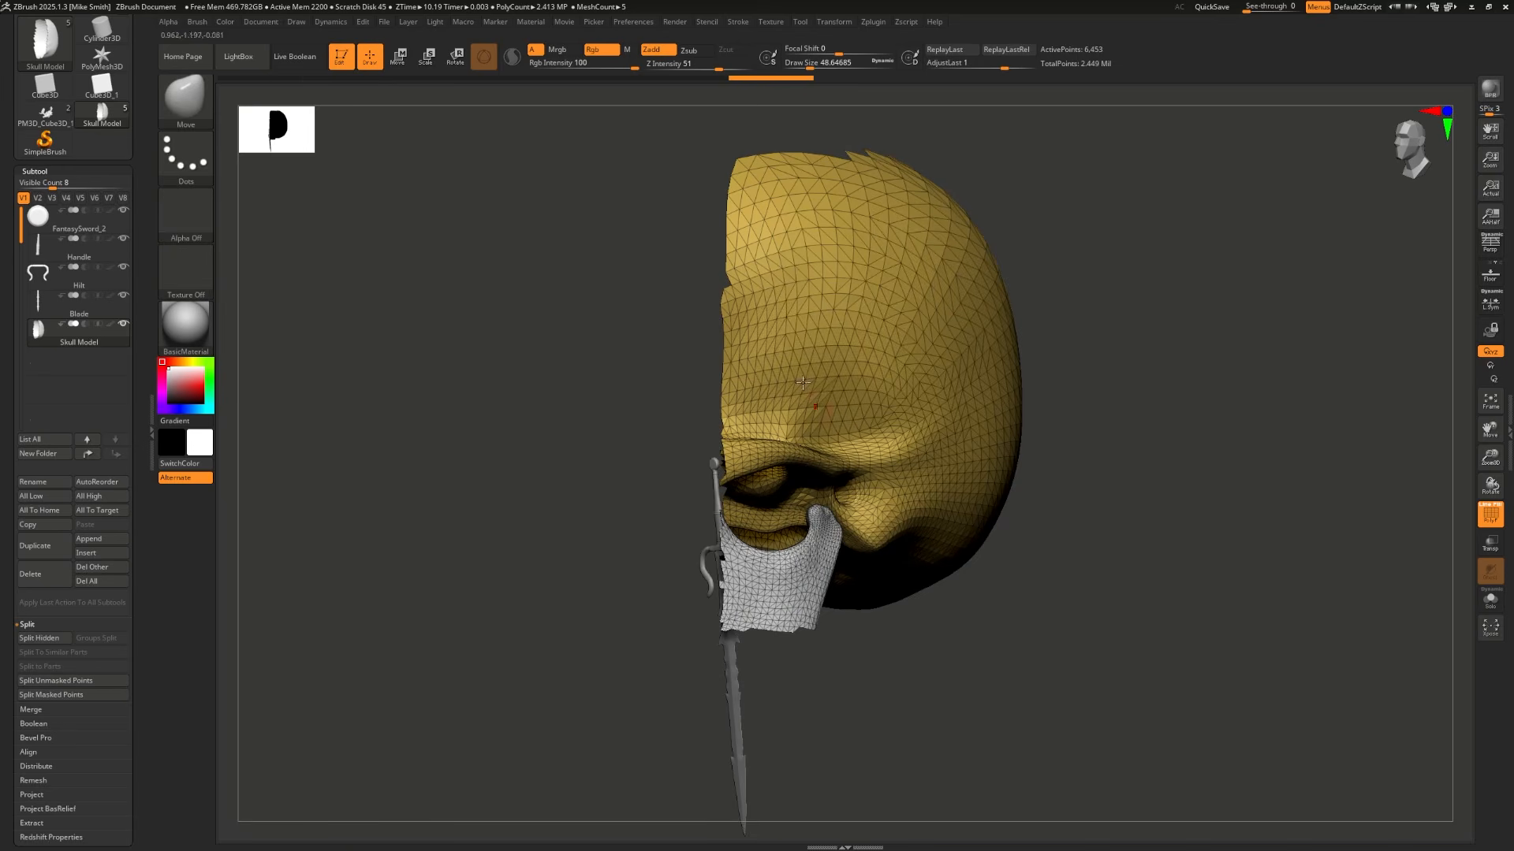
{"action": "key", "text": "ctrl"}
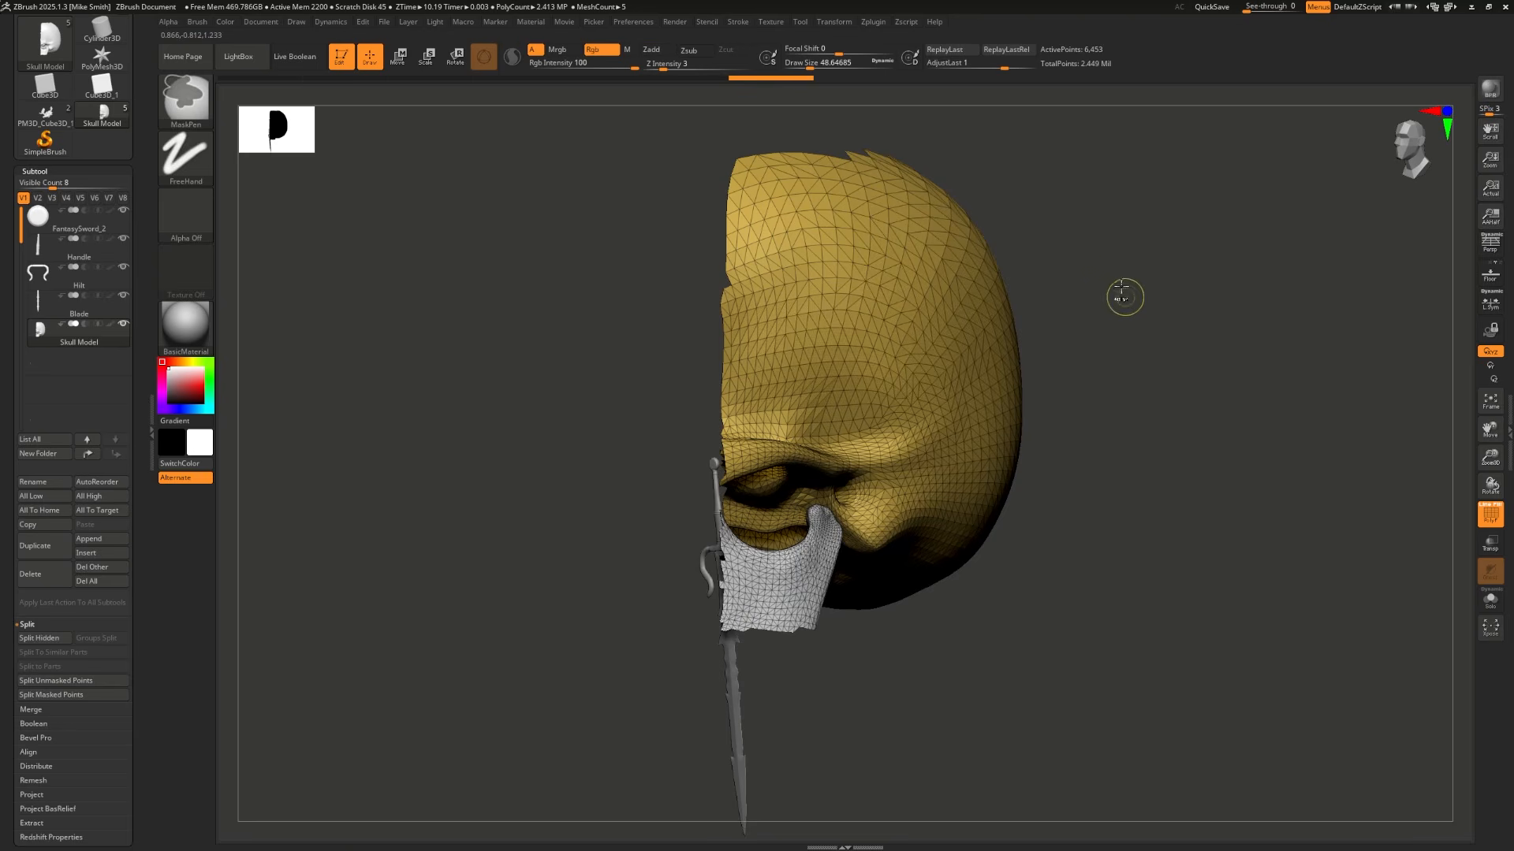
{"action": "mouse_move", "coordinate": [1089, 225]}
{"action": "left_mouse_down", "text": "ctrl+shift"}
{"action": "mouse_move", "coordinate": [1261, 494]}
{"action": "mouse_move", "coordinate": [1218, 510]}
{"action": "left_mouse_up", "text": "ctrl+shift"}
{"action": "left_click", "coordinate": [1261, 494], "text": "ctrl+shift"}
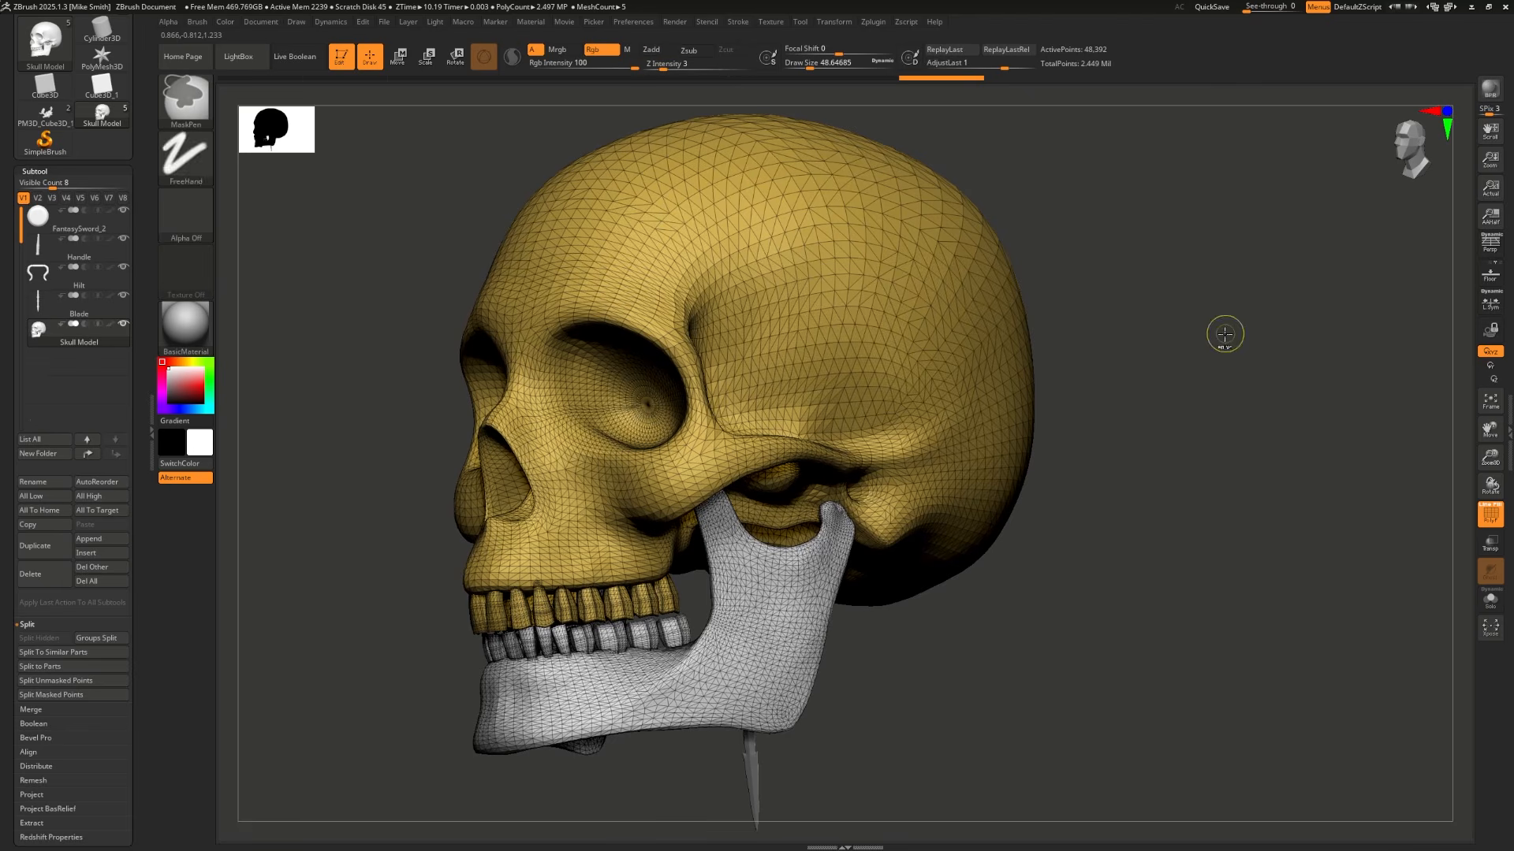
Step: Hide the back of the skull with a SelectRect hide marquee, inspect the cut, and show the whole skull again
{"action": "mouse_move", "coordinate": [1245, 229]}
{"action": "left_mouse_down", "text": "ctrl+shift"}
{"action": "mouse_move", "coordinate": [875, 550]}
{"action": "mouse_move", "coordinate": [839, 672]}
{"action": "mouse_move", "coordinate": [823, 678]}
{"action": "left_mouse_up", "text": "ctrl+shift"}
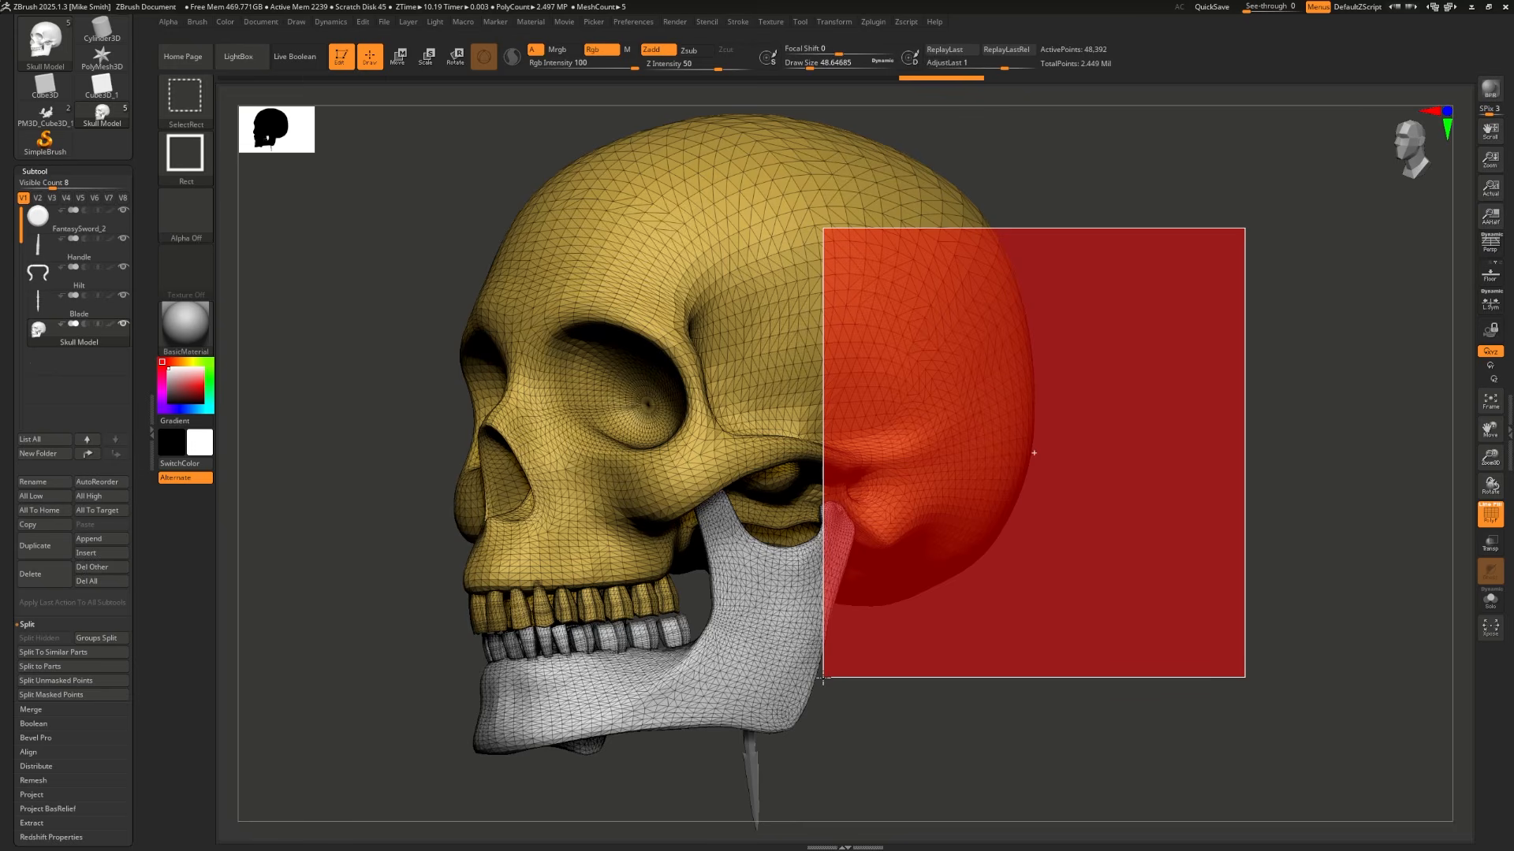
{"action": "left_click_drag", "start_coordinate": [823, 678], "coordinate": [823, 678], "text": "ctrl+alt+shift"}
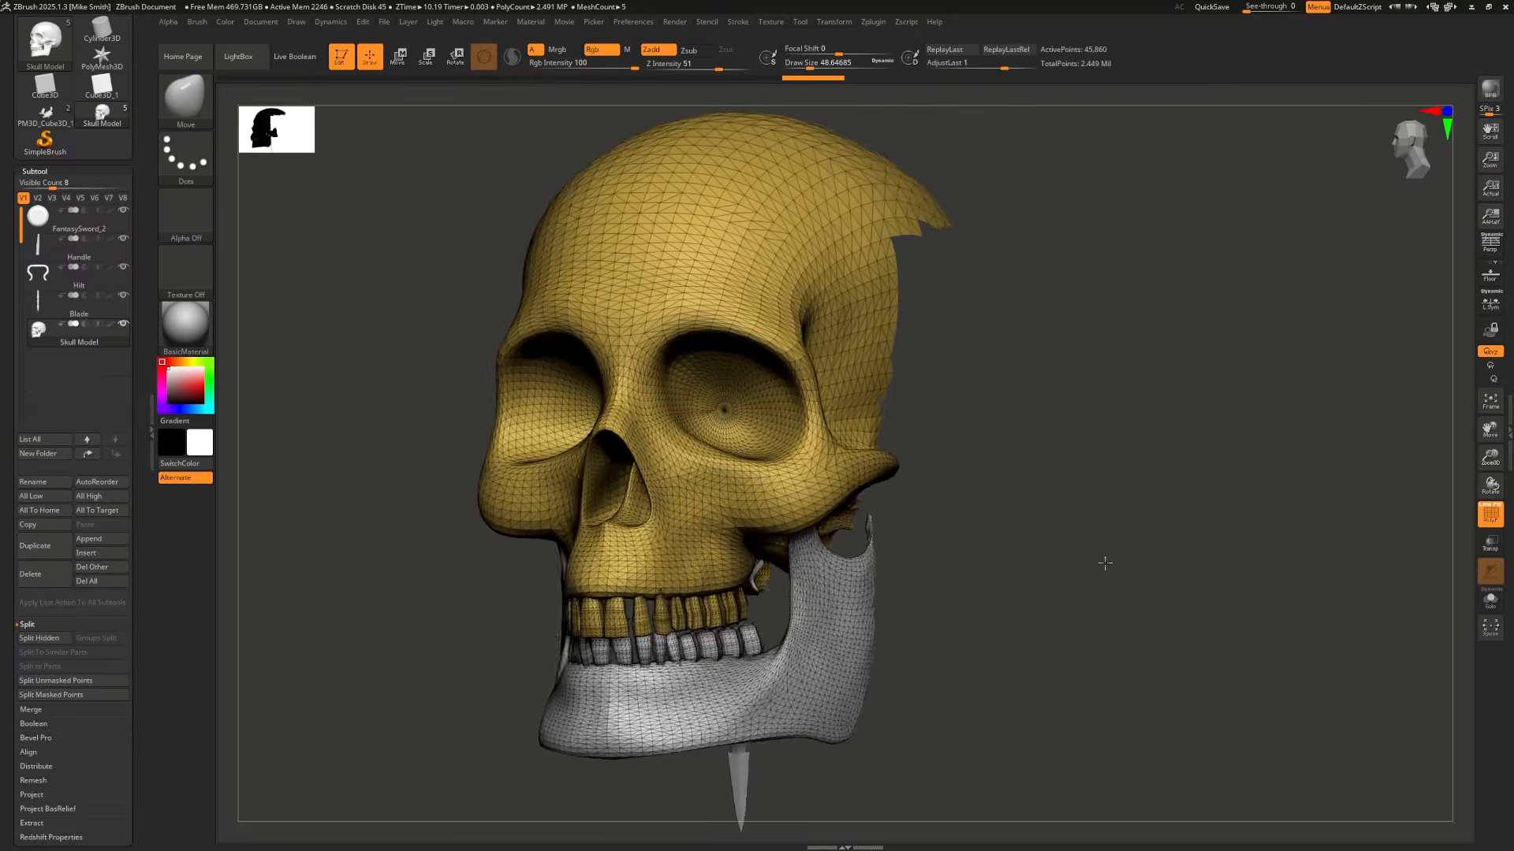
{"action": "left_click_drag", "start_coordinate": [1102, 564], "coordinate": [855, 235]}
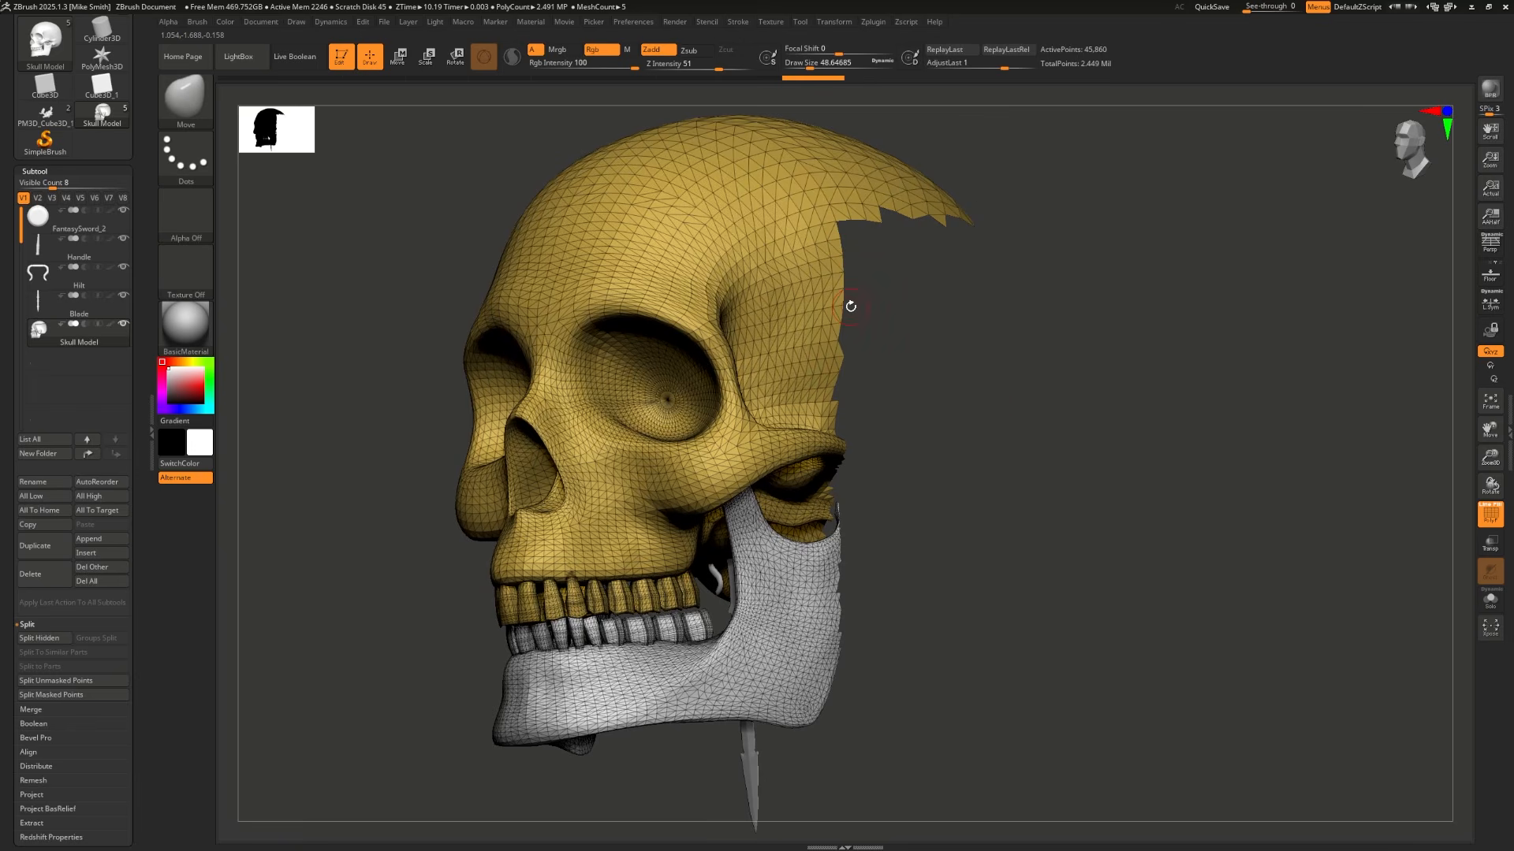
{"action": "left_click_drag", "start_coordinate": [851, 306], "coordinate": [1109, 442]}
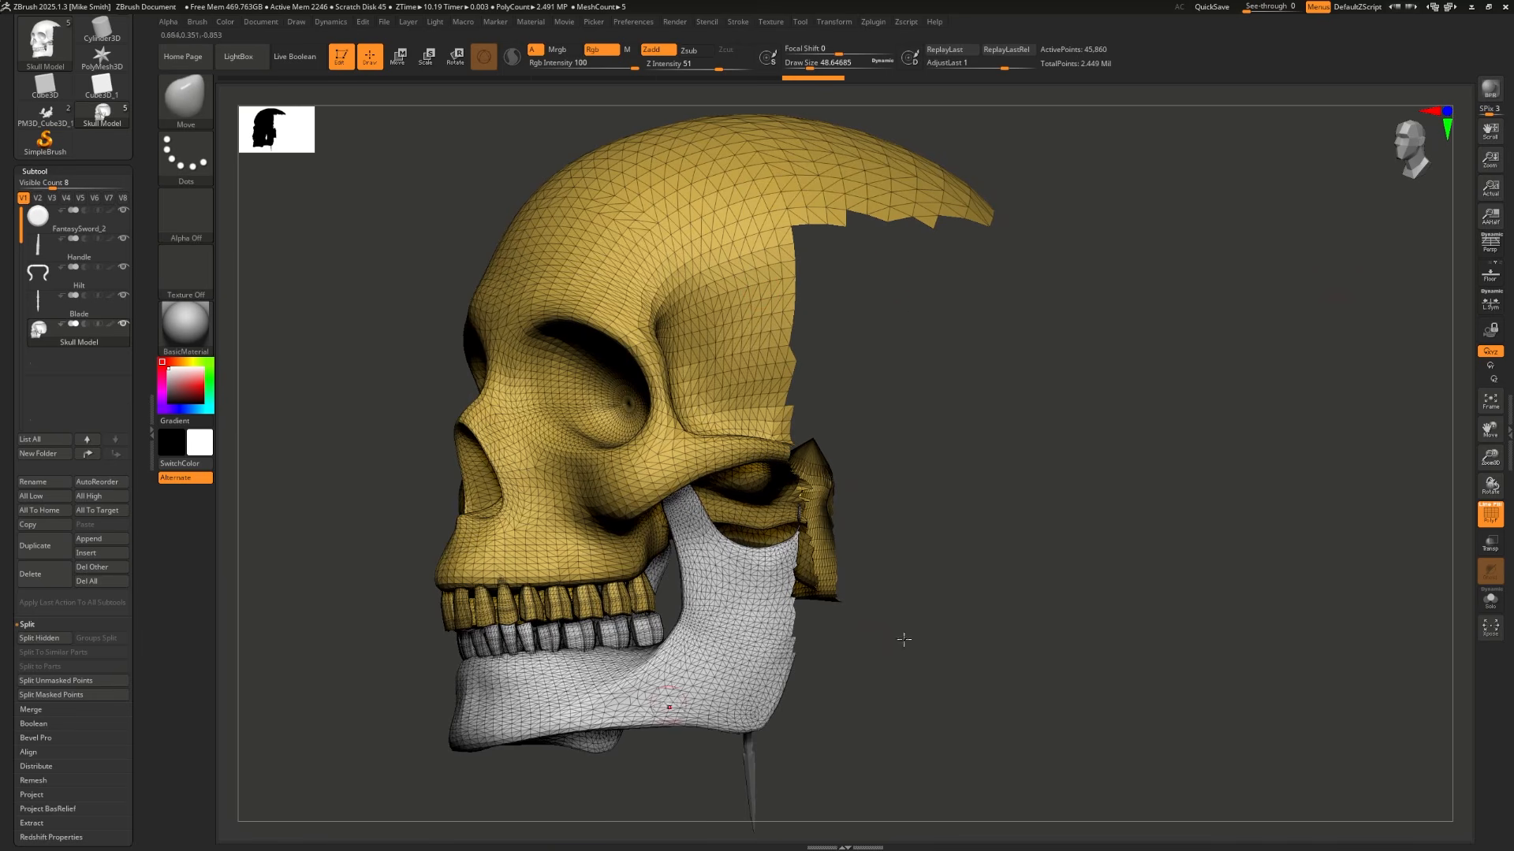
{"action": "key", "text": "ctrl+shift"}
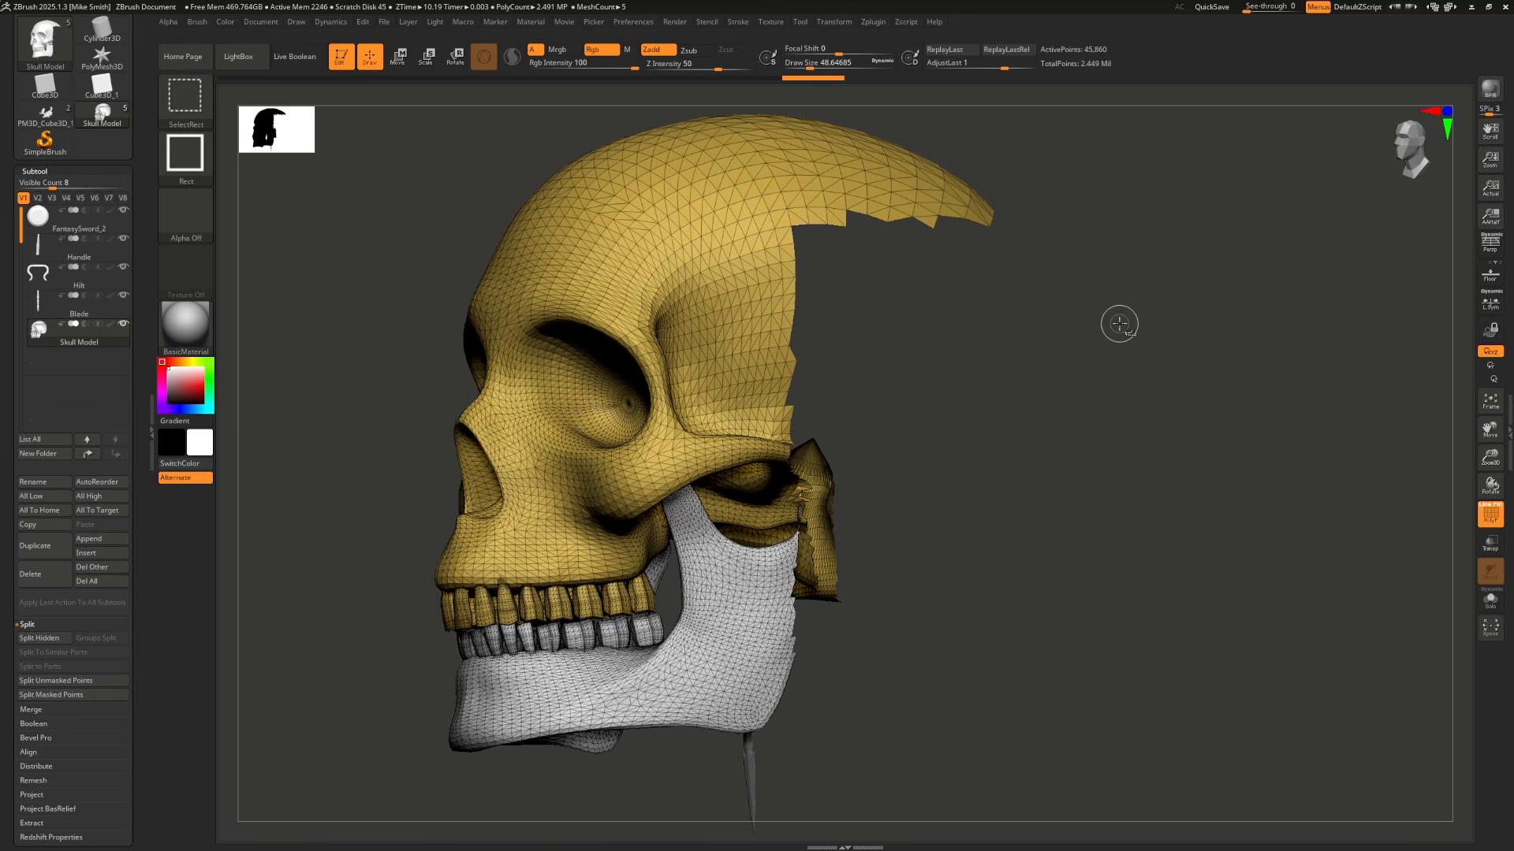
{"action": "left_click", "coordinate": [1120, 324], "text": "ctrl+shift"}
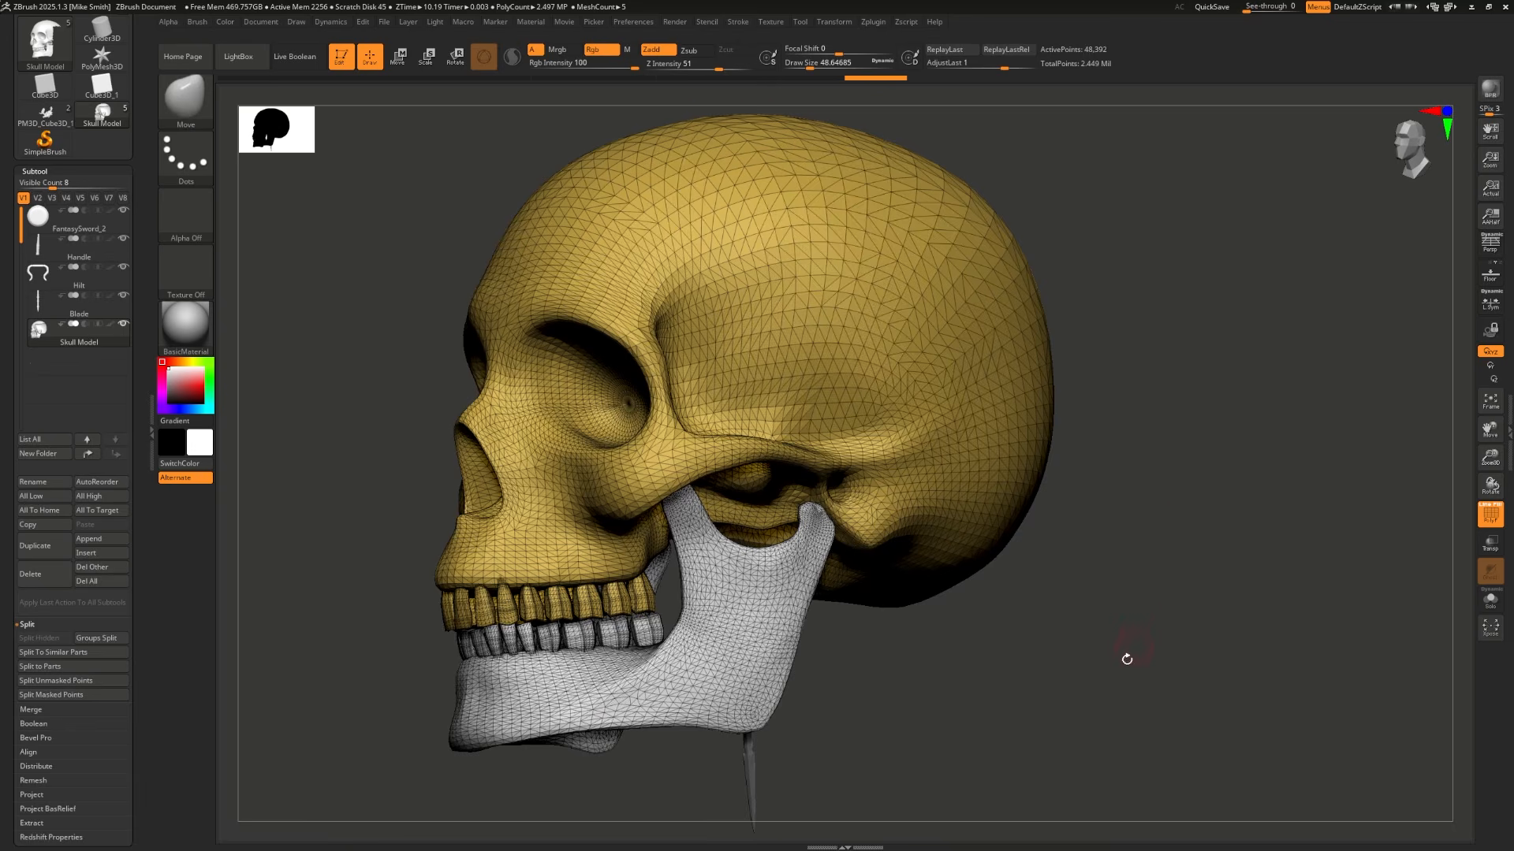
Step: Isolate the upper skull's polygroup and remove the lower jaw with Del Hidden
{"action": "left_click_drag", "start_coordinate": [1127, 660], "coordinate": [1107, 451], "text": "alt"}
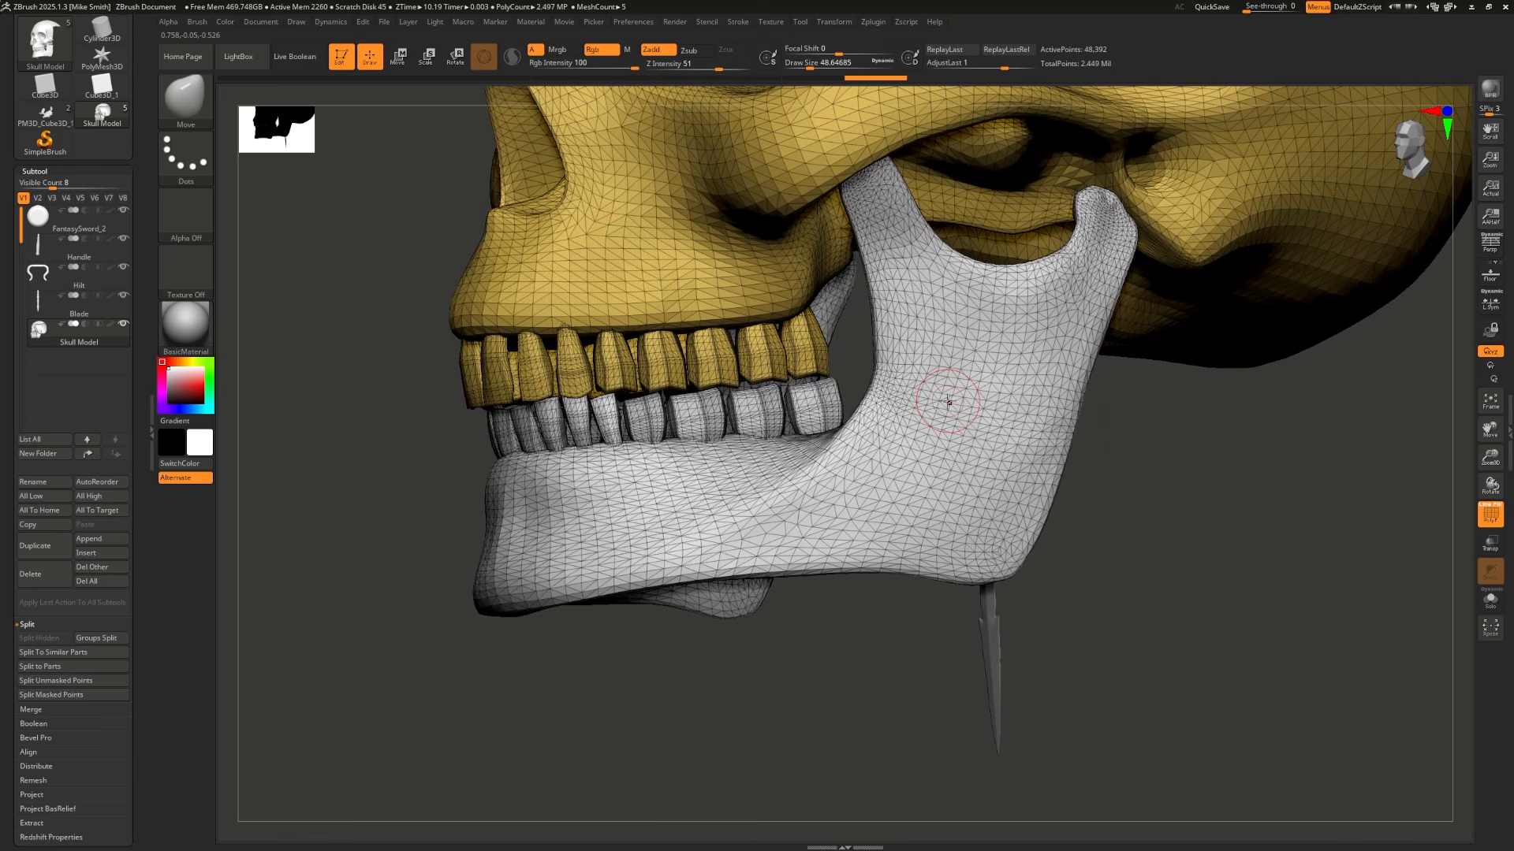
{"action": "left_click", "coordinate": [632, 289], "text": "ctrl+shift"}
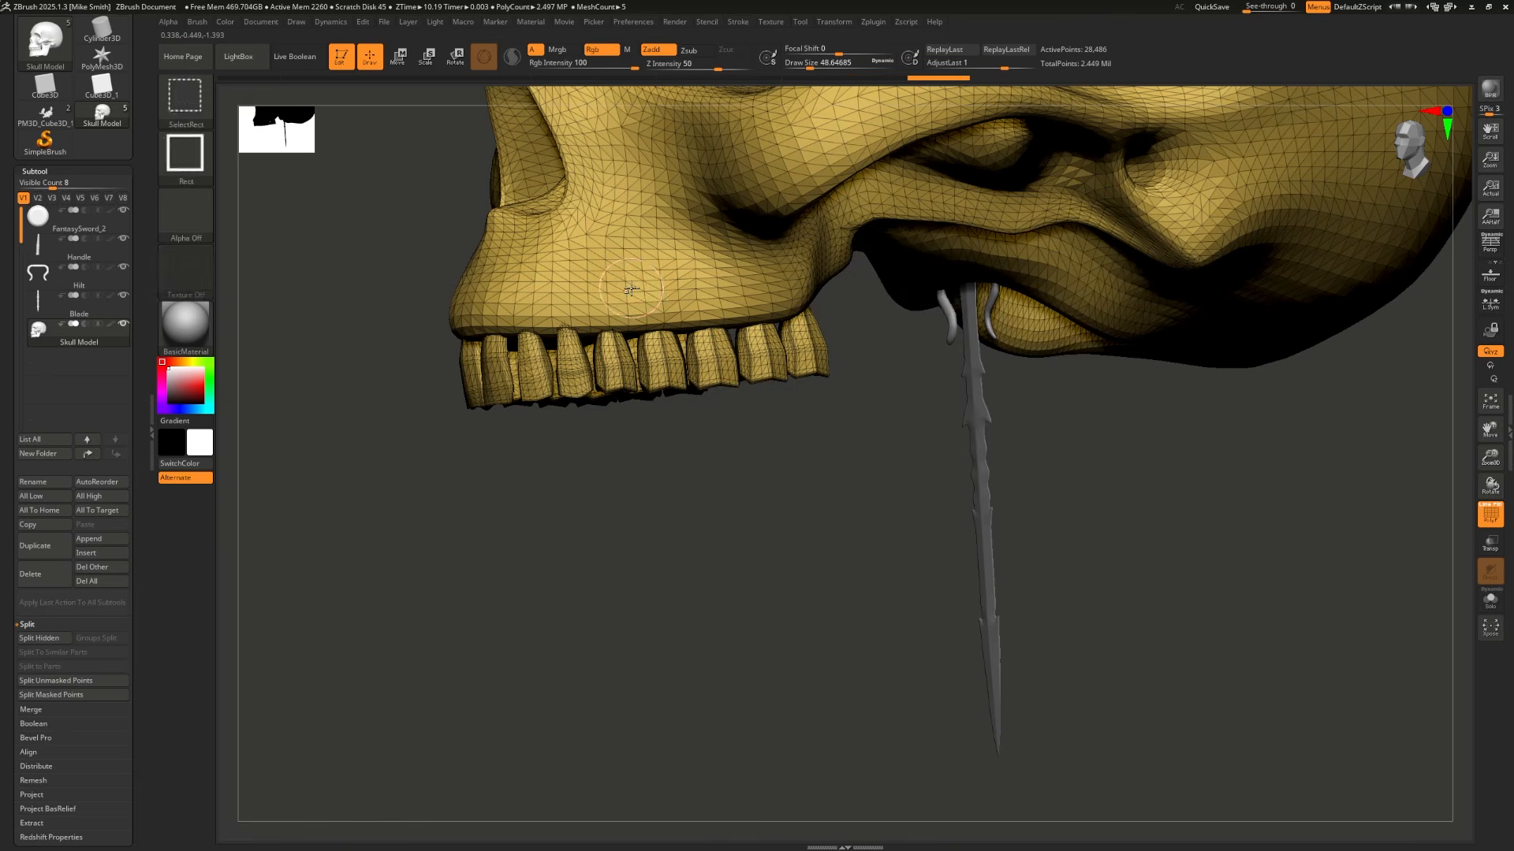
{"action": "left_click_drag", "start_coordinate": [765, 600], "coordinate": [629, 664], "text": "alt"}
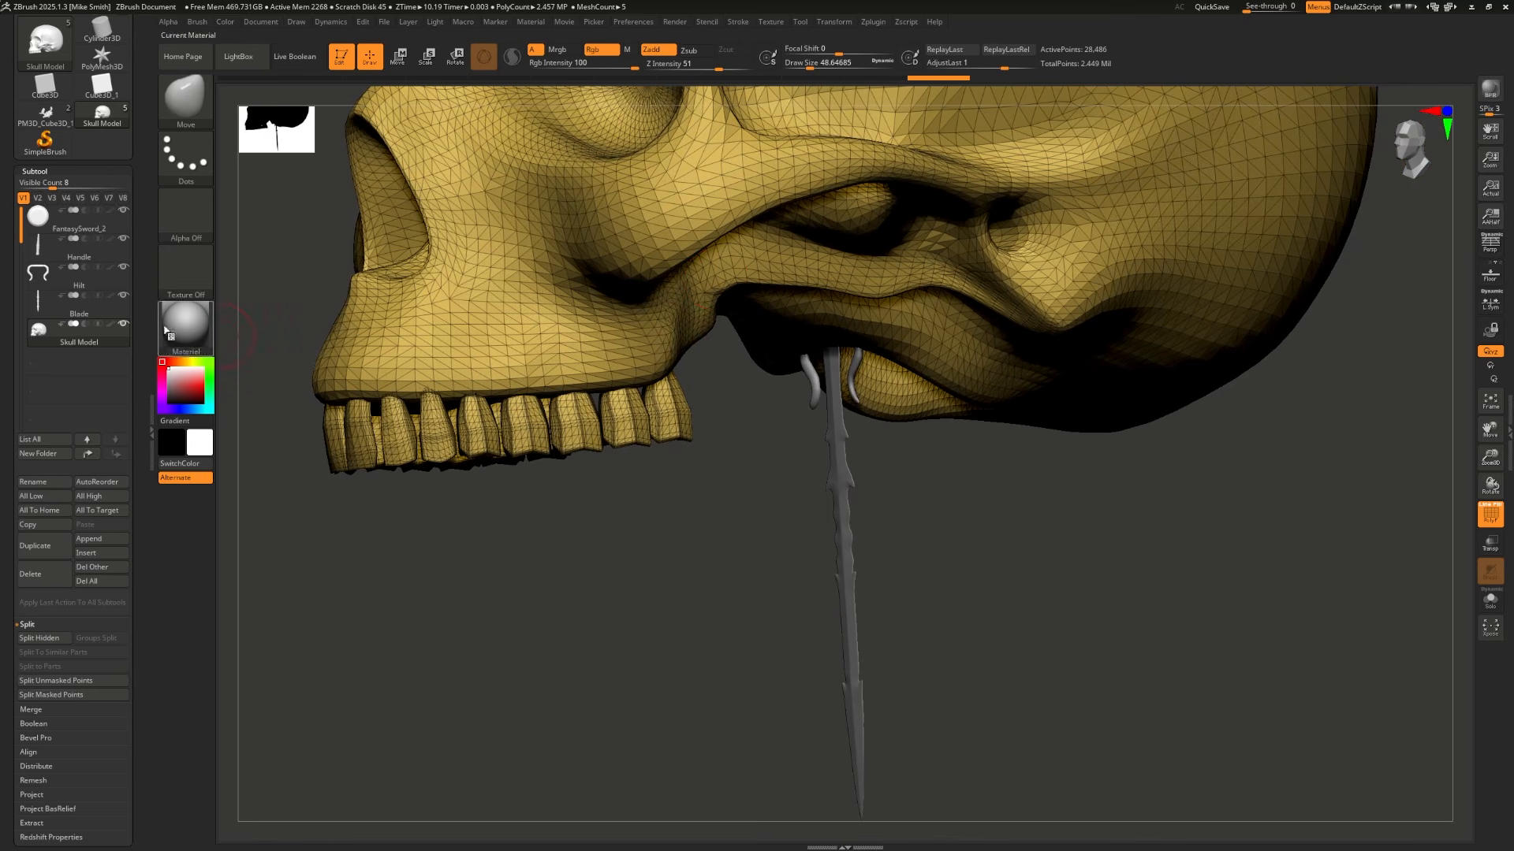
{"action": "scroll", "coordinate": [71, 410], "scroll_direction": "down", "scroll_amount": 15}
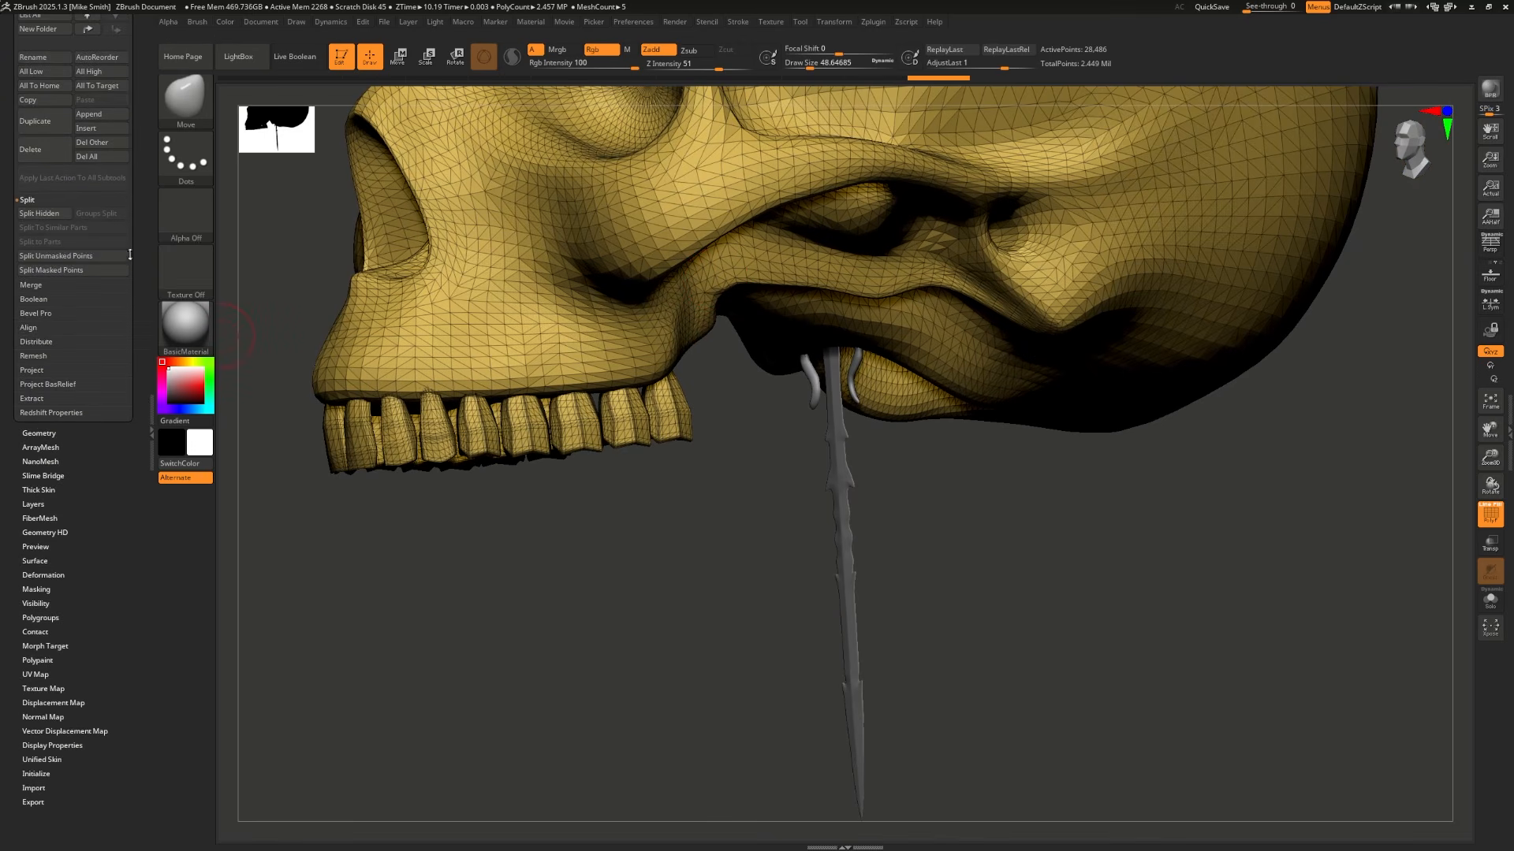
{"action": "scroll", "coordinate": [85, 348], "scroll_direction": "up", "scroll_amount": 5}
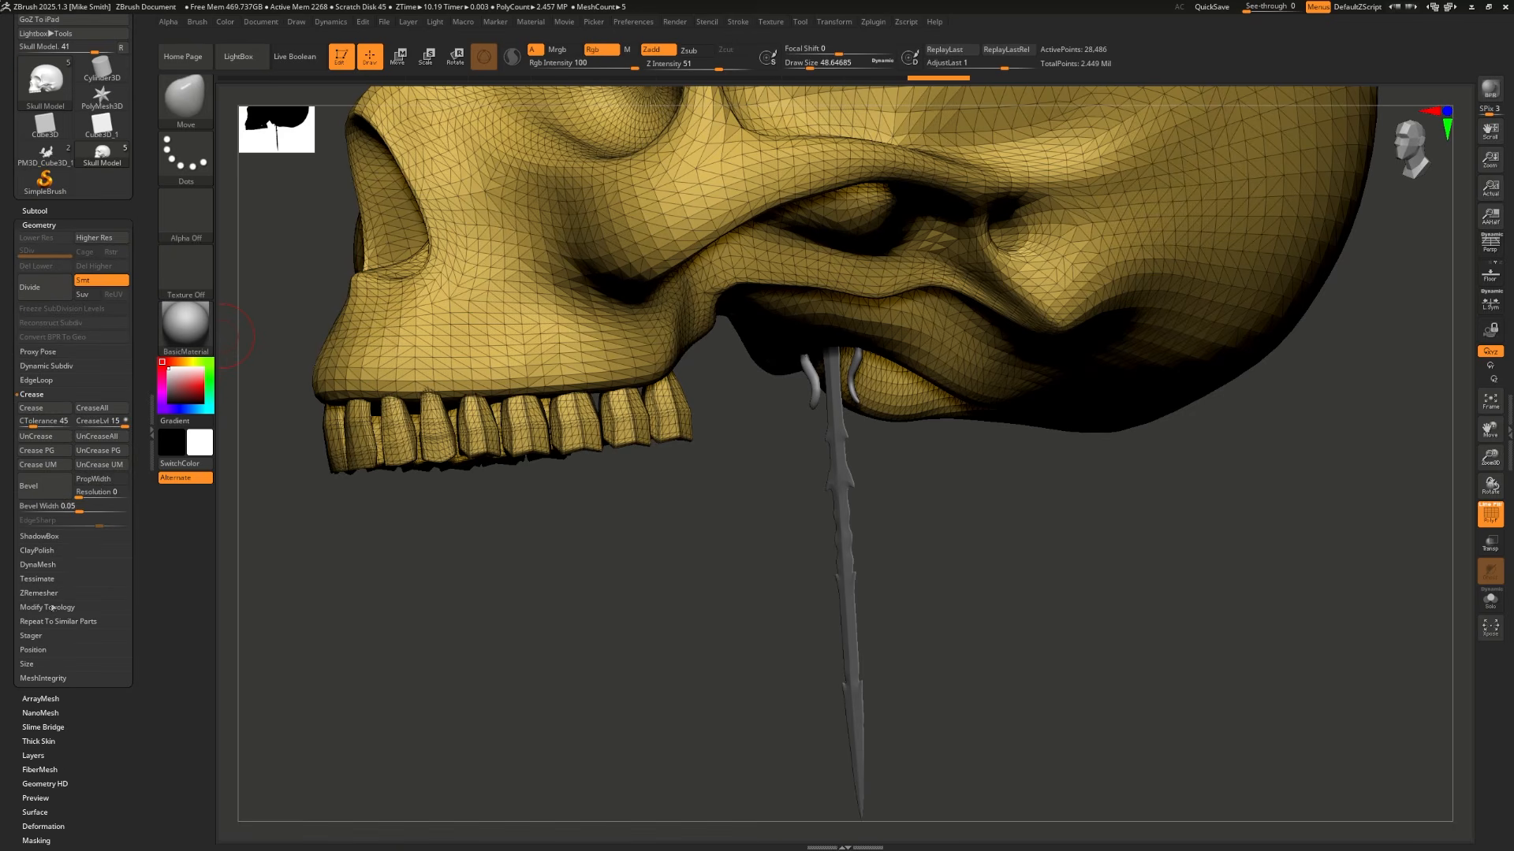
{"action": "left_click", "coordinate": [49, 608]}
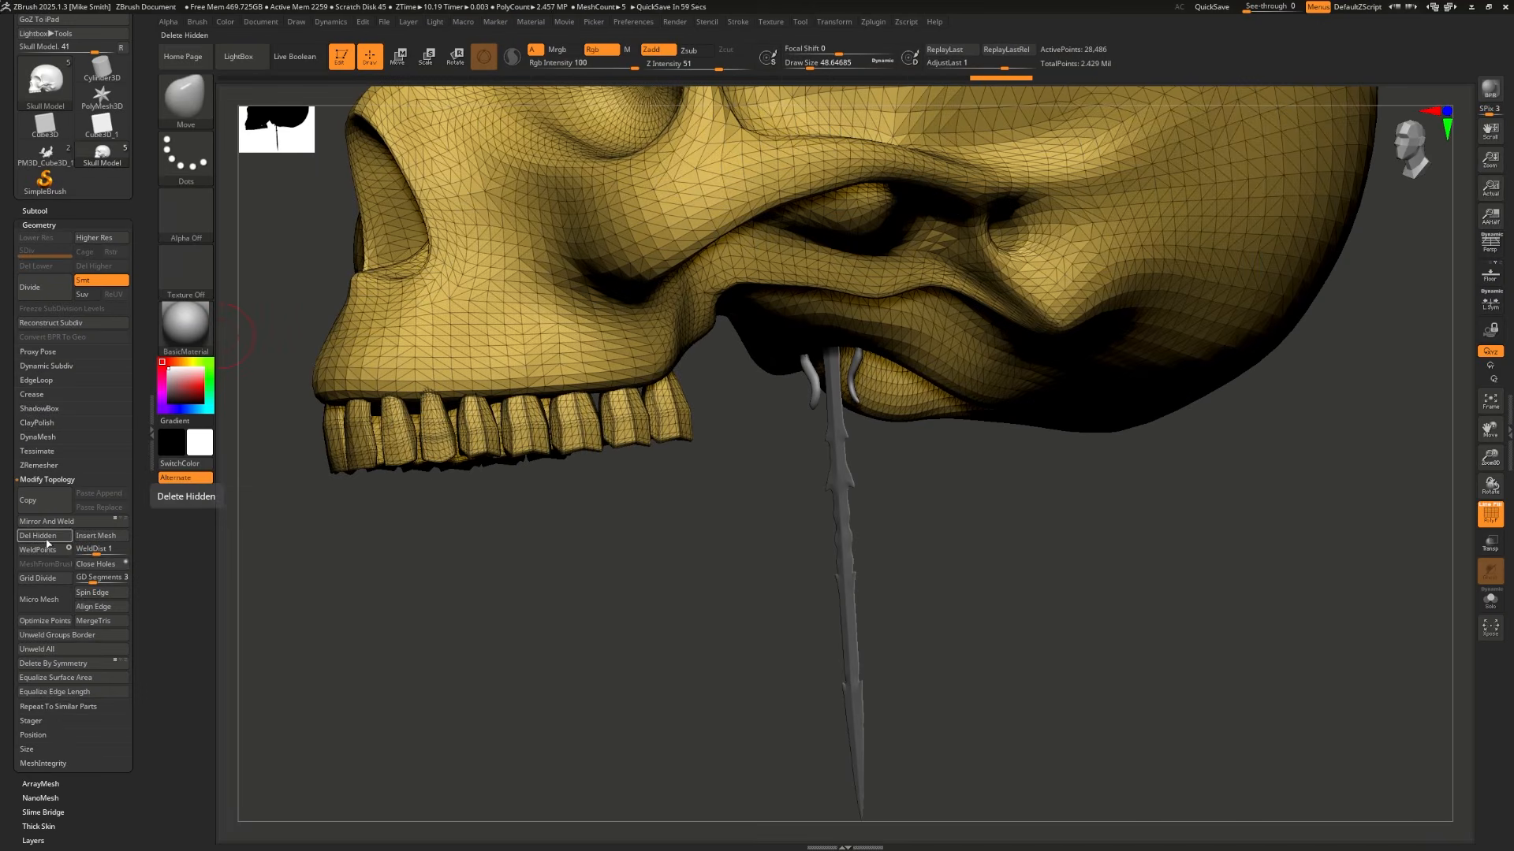
{"action": "key", "text": "ctrl+shift"}
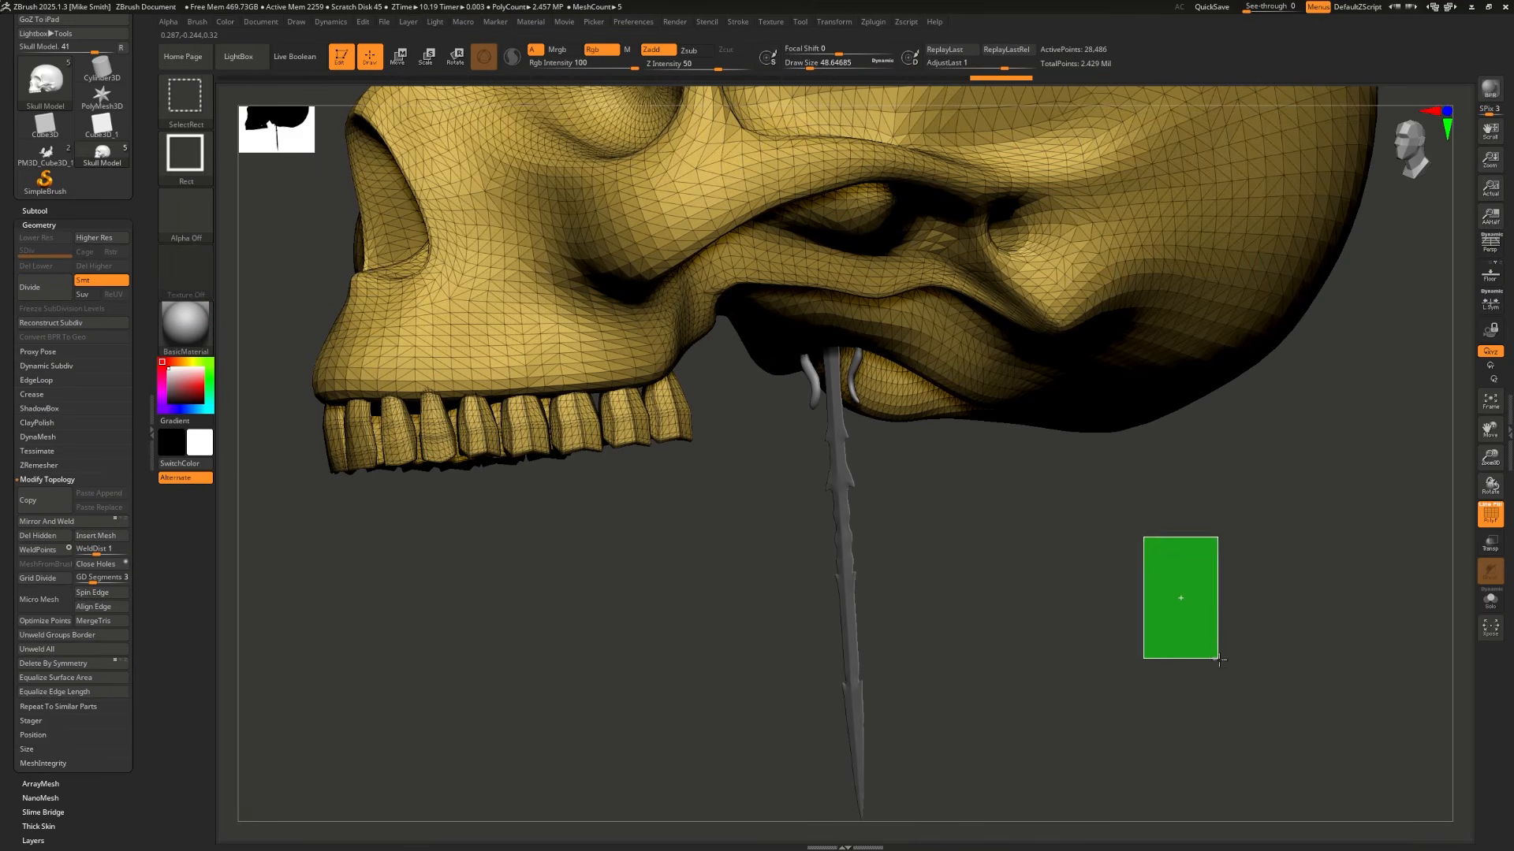
{"action": "left_click_drag", "start_coordinate": [1099, 622], "coordinate": [1211, 739], "text": "ctrl+shift"}
Step: Scale the skull down to fit the hilt's center between handle and blade, and flatten it front to back
{"action": "mouse_move", "coordinate": [1207, 733]}
{"action": "left_mouse_down", "text": "alt"}
{"action": "mouse_move", "coordinate": [1098, 636]}
{"action": "mouse_move", "coordinate": [943, 577]}
{"action": "mouse_move", "coordinate": [1047, 655]}
{"action": "mouse_move", "coordinate": [1019, 655]}
{"action": "left_mouse_up", "text": "alt"}
{"action": "key", "text": "r"}
{"action": "key", "text": "w"}
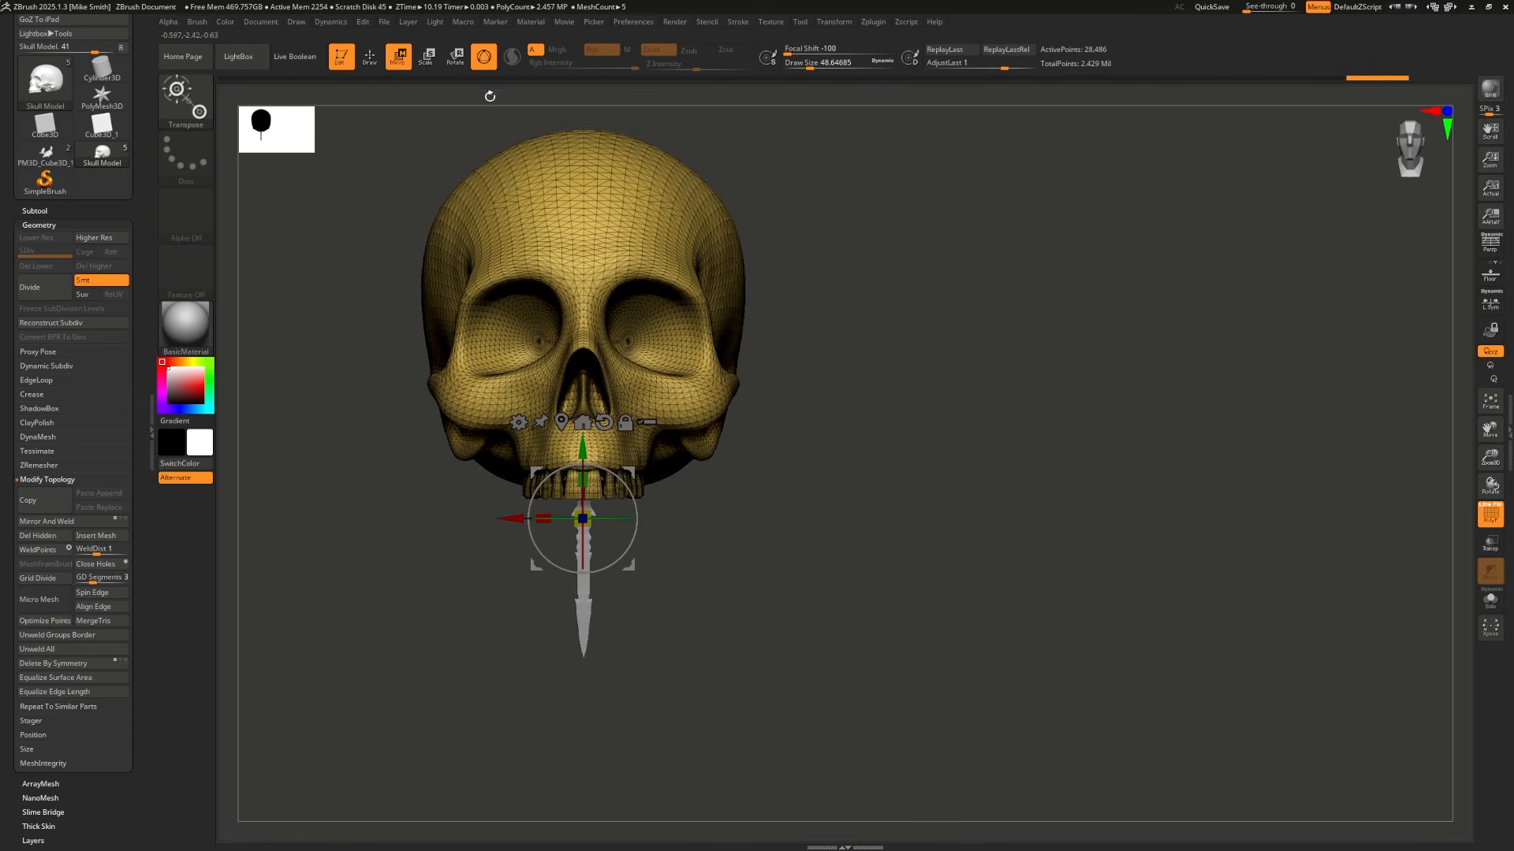
{"action": "left_click", "coordinate": [427, 58]}
{"action": "left_click_drag", "start_coordinate": [399, 469], "coordinate": [587, 516]}
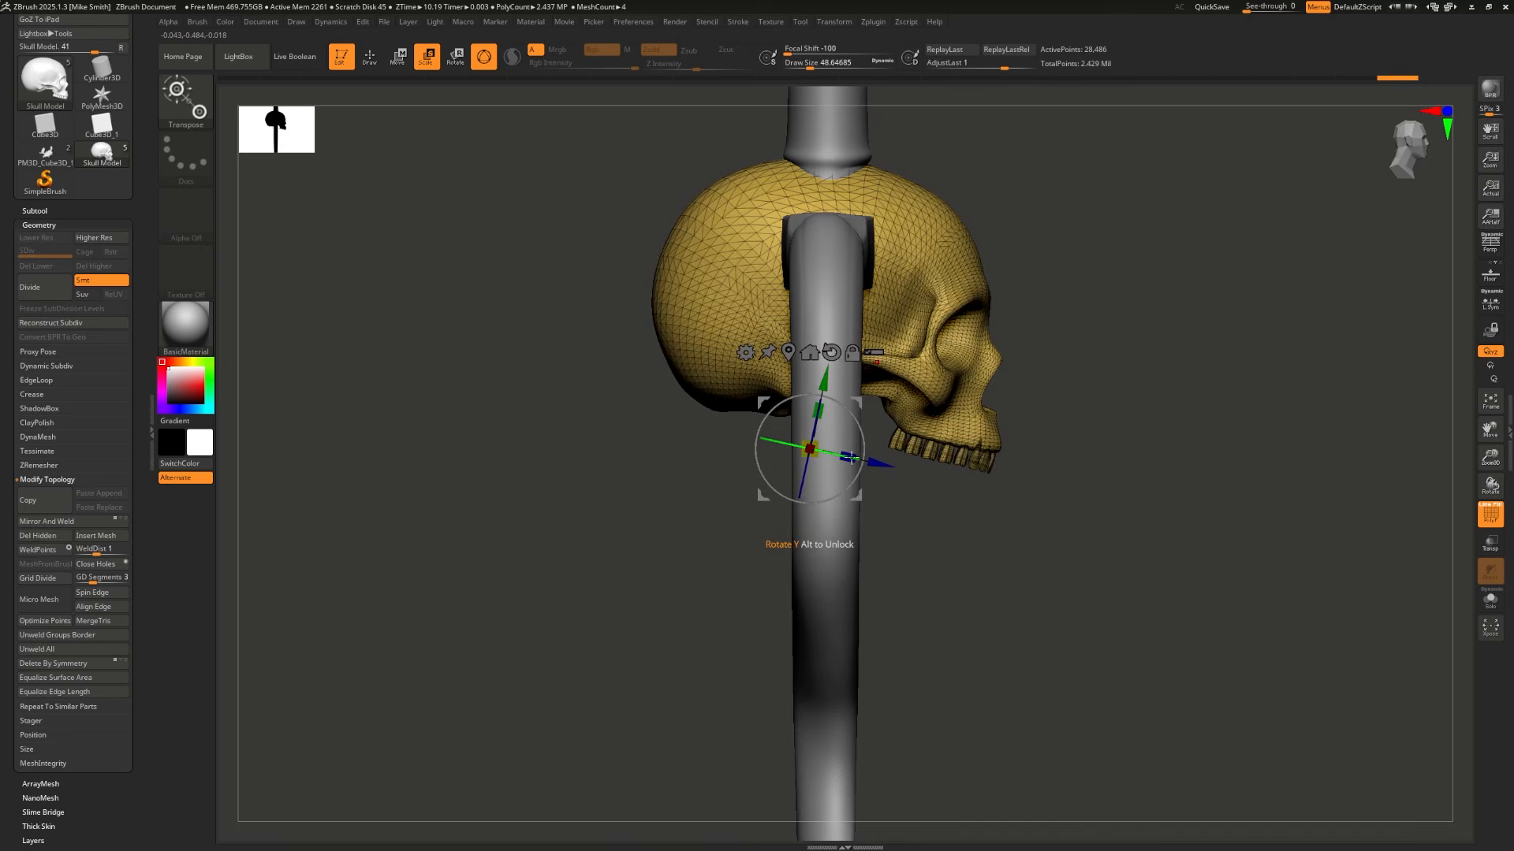
{"action": "left_click_drag", "start_coordinate": [844, 456], "coordinate": [850, 405]}
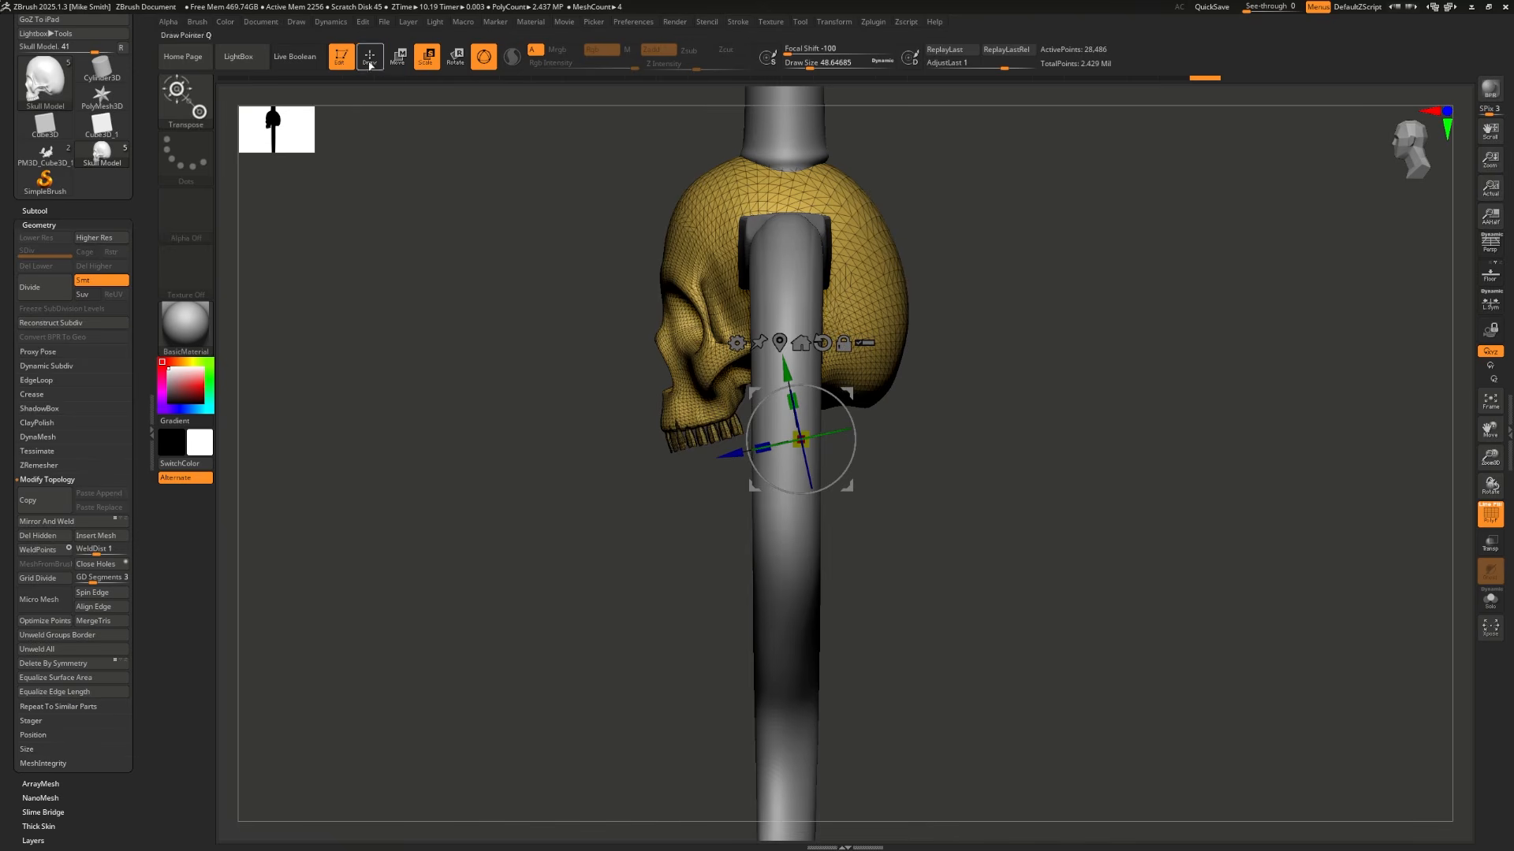
{"action": "left_click", "coordinate": [370, 59]}
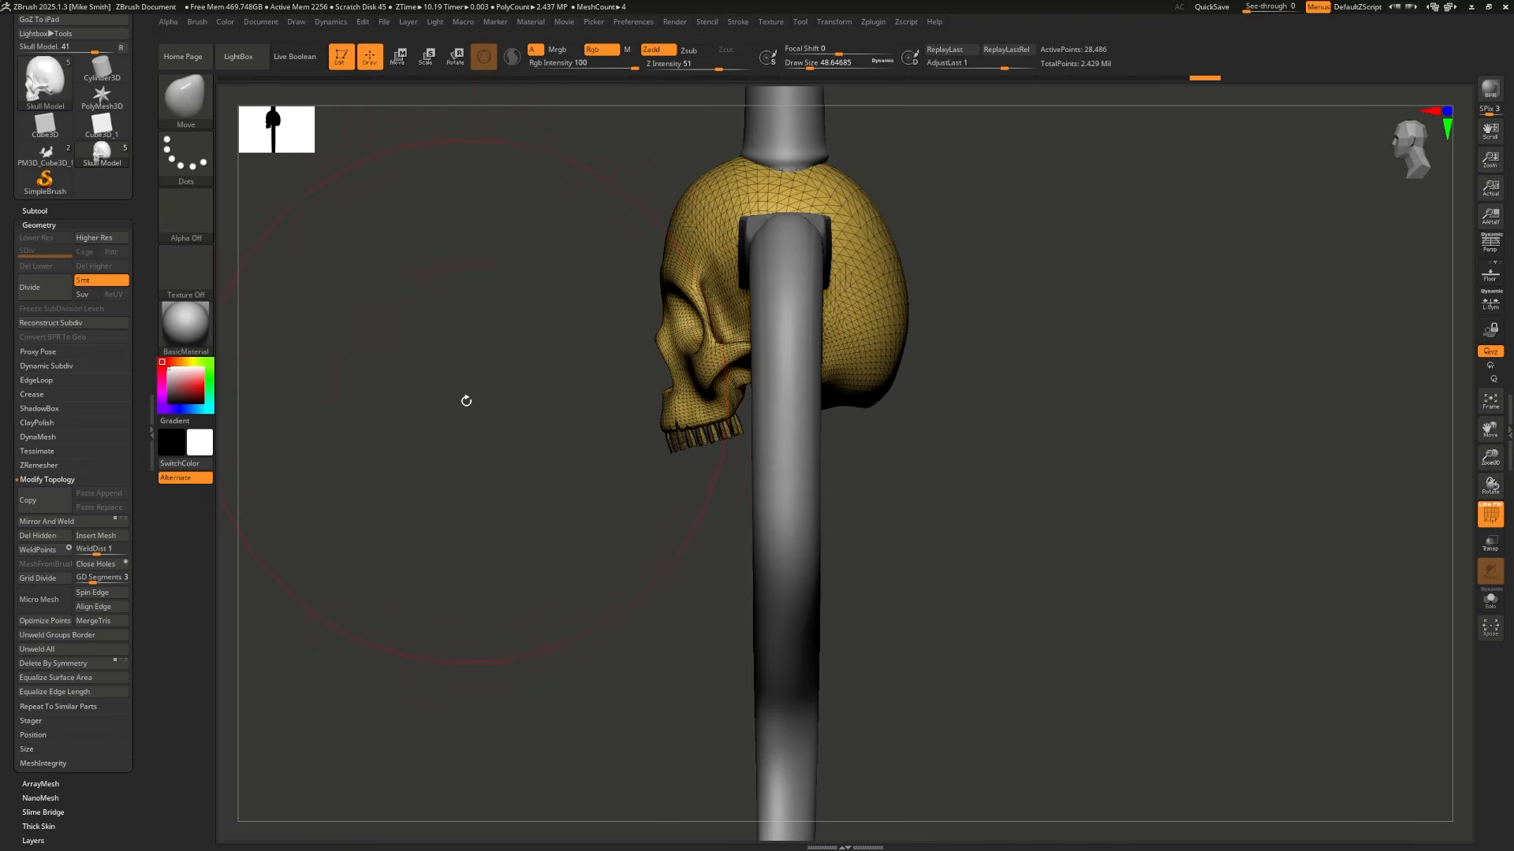
Step: With the Move brush at Draw Size 28.75, push the sides of the cranium inward to narrow the skull
{"action": "key", "text": "b"}
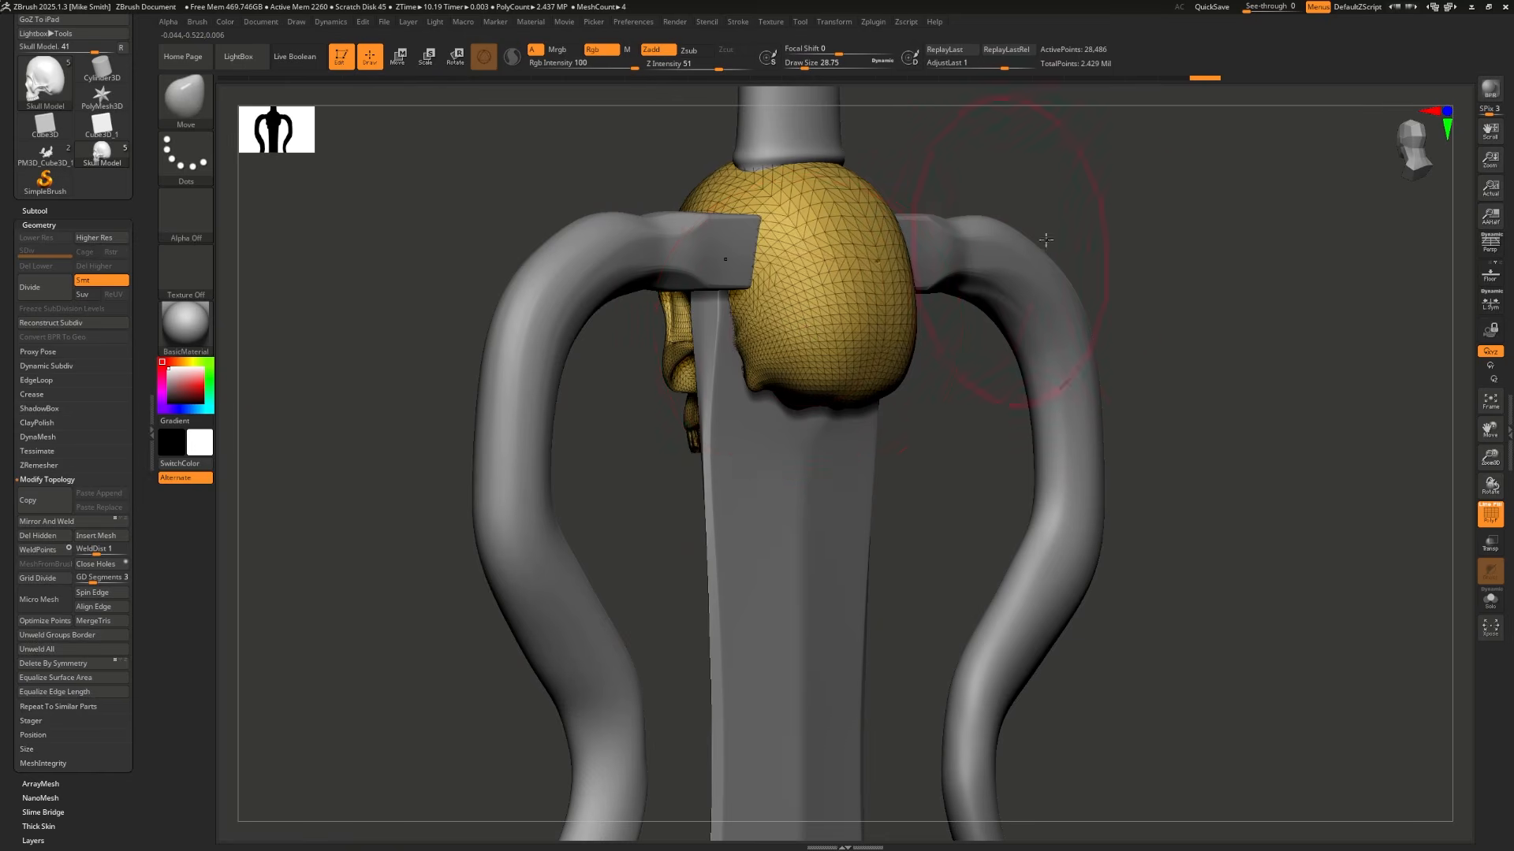
{"action": "left_click_drag", "start_coordinate": [1046, 239], "coordinate": [1064, 246]}
{"action": "left_click_drag", "start_coordinate": [889, 340], "coordinate": [853, 341]}
{"action": "mouse_move", "coordinate": [871, 250]}
{"action": "left_mouse_down"}
{"action": "mouse_move", "coordinate": [846, 256]}
{"action": "mouse_move", "coordinate": [843, 240]}
{"action": "left_mouse_up"}
{"action": "left_click_drag", "start_coordinate": [855, 352], "coordinate": [838, 356]}
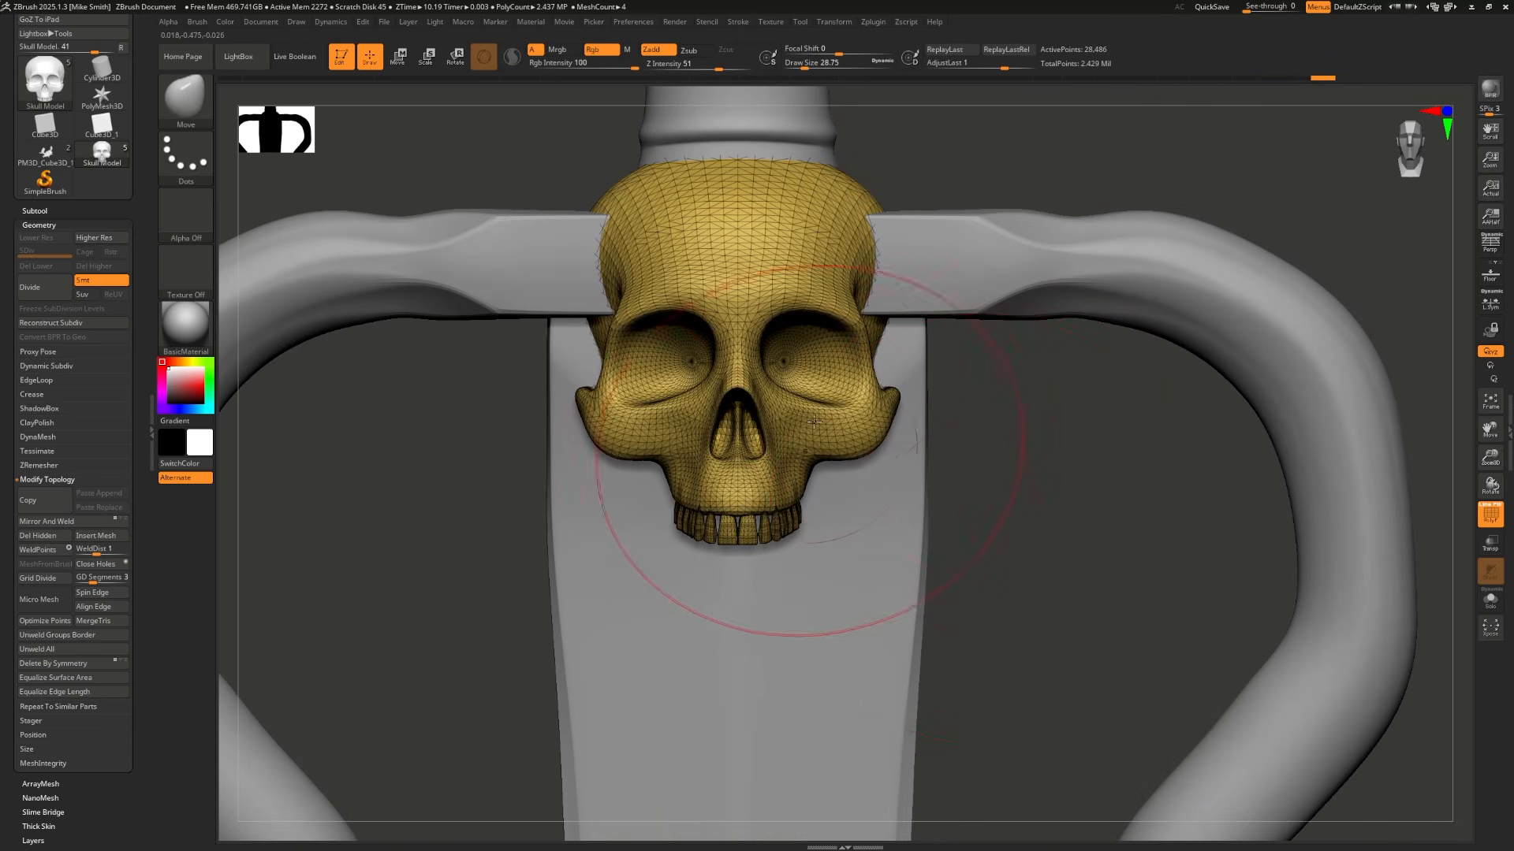
{"action": "left_click_drag", "start_coordinate": [885, 432], "coordinate": [982, 466]}
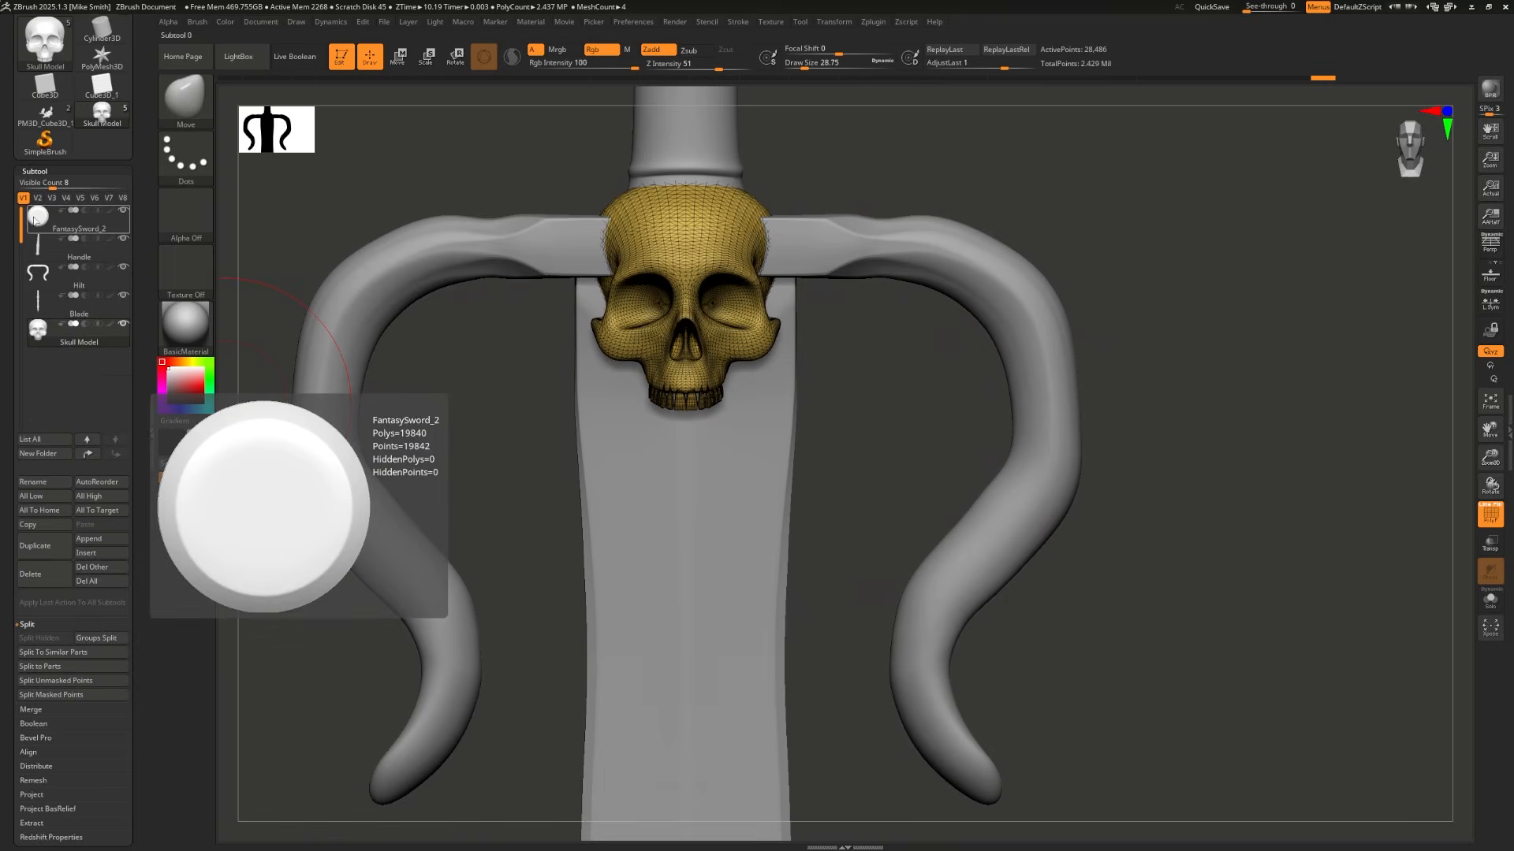
Step: Duplicate the Skull Model subtool, select the copy, and open its Deformation settings
{"action": "mouse_move", "coordinate": [59, 342]}
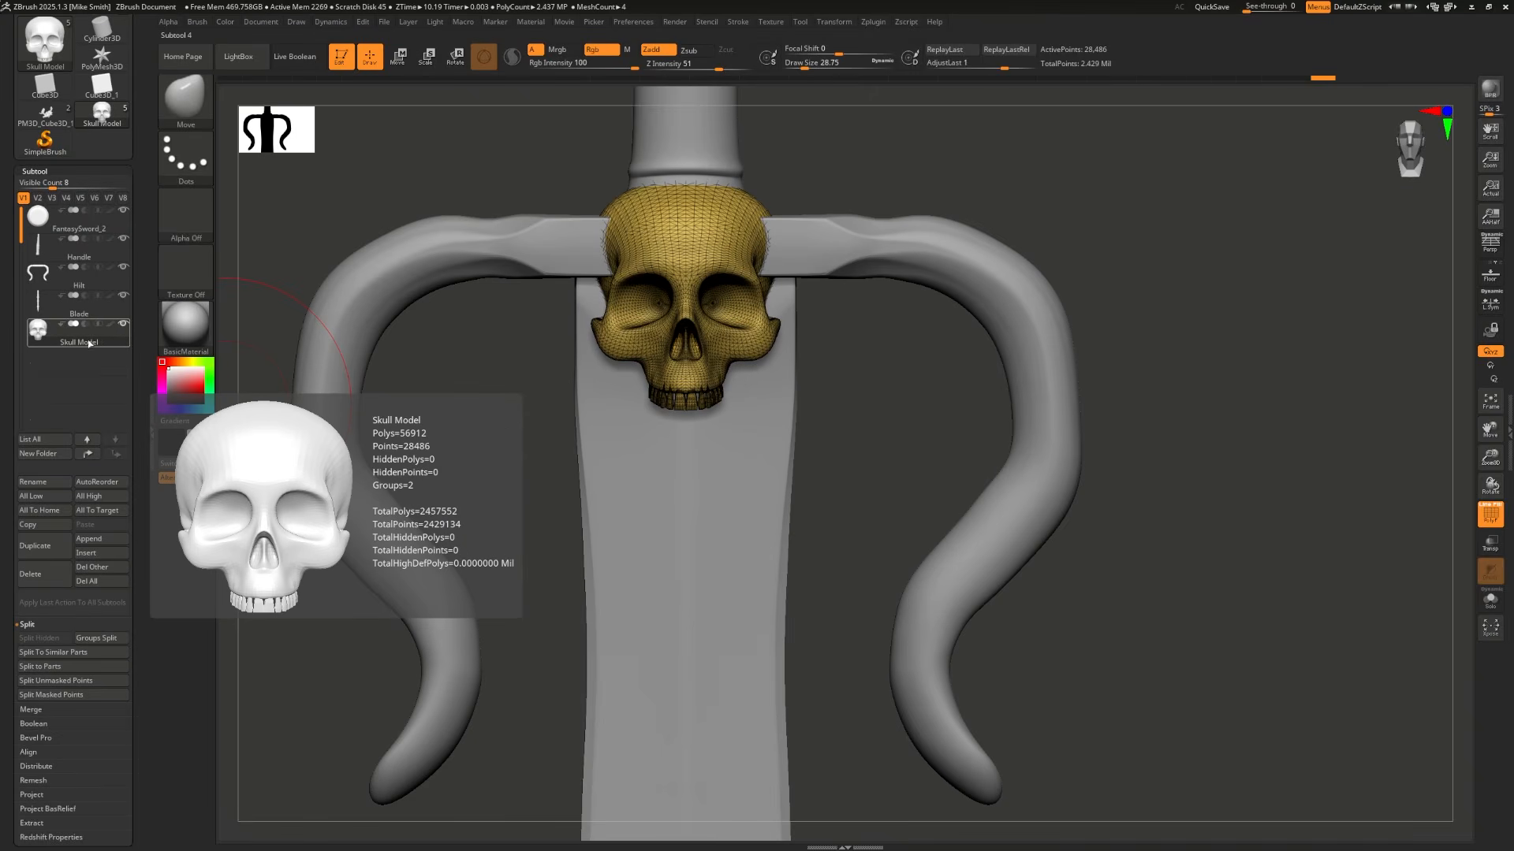
{"action": "left_click", "coordinate": [37, 548]}
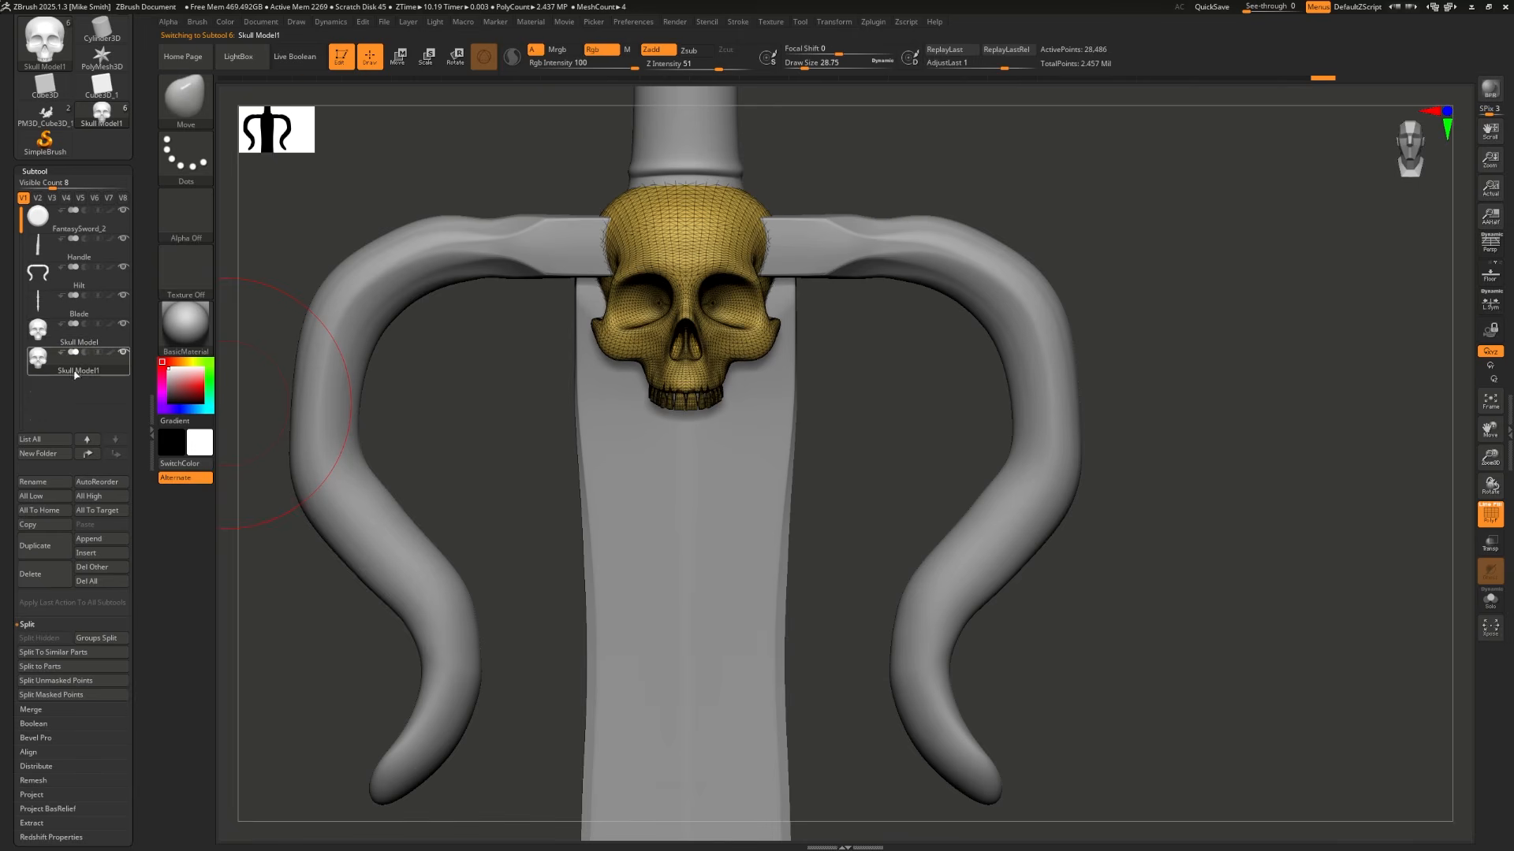
{"action": "mouse_move", "coordinate": [89, 372]}
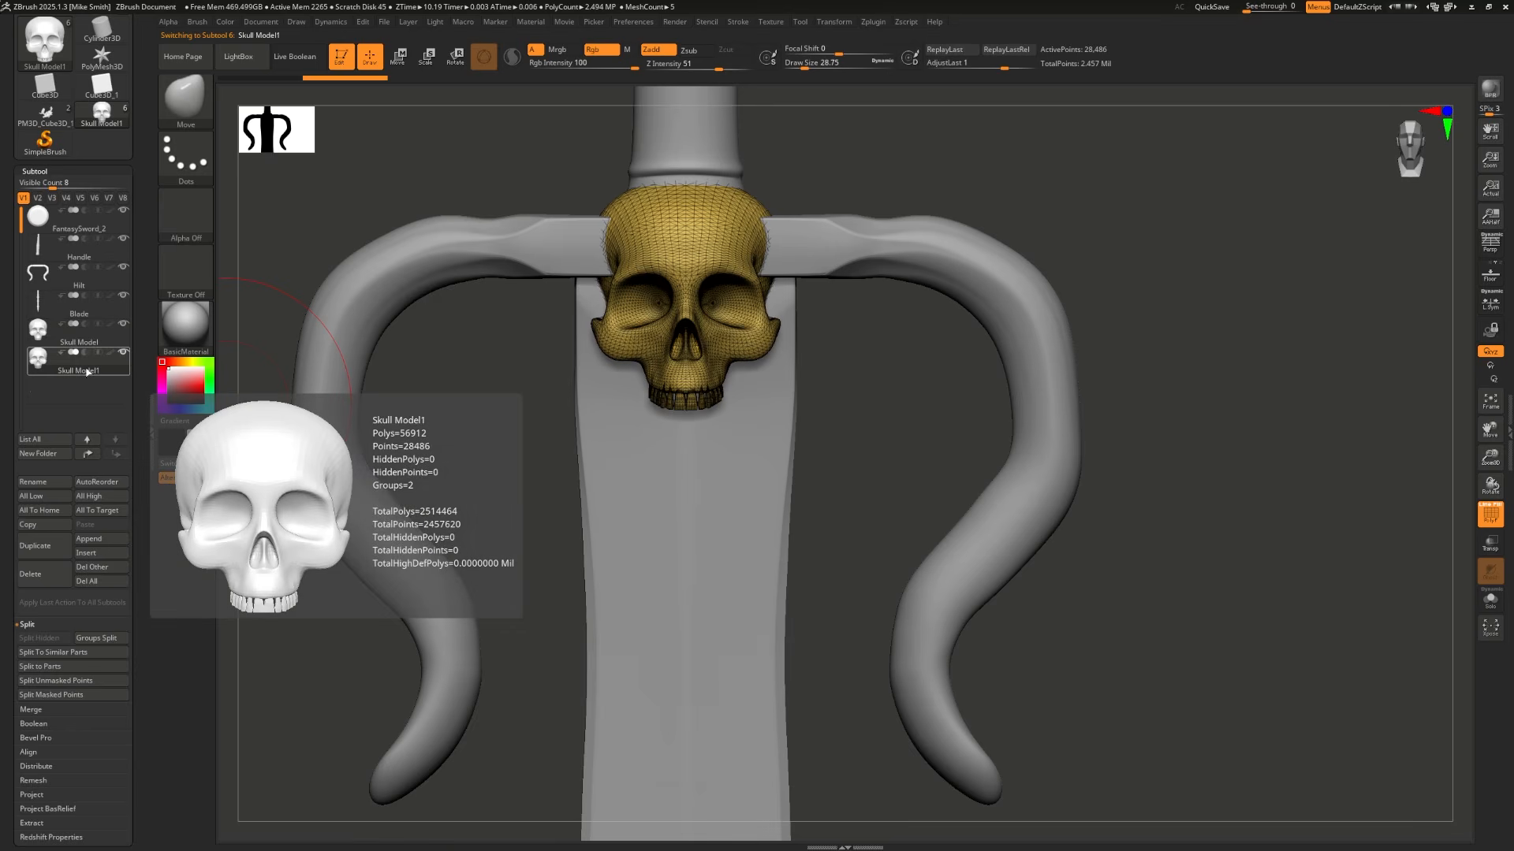
{"action": "scroll", "coordinate": [131, 228], "scroll_direction": "down", "scroll_amount": 10}
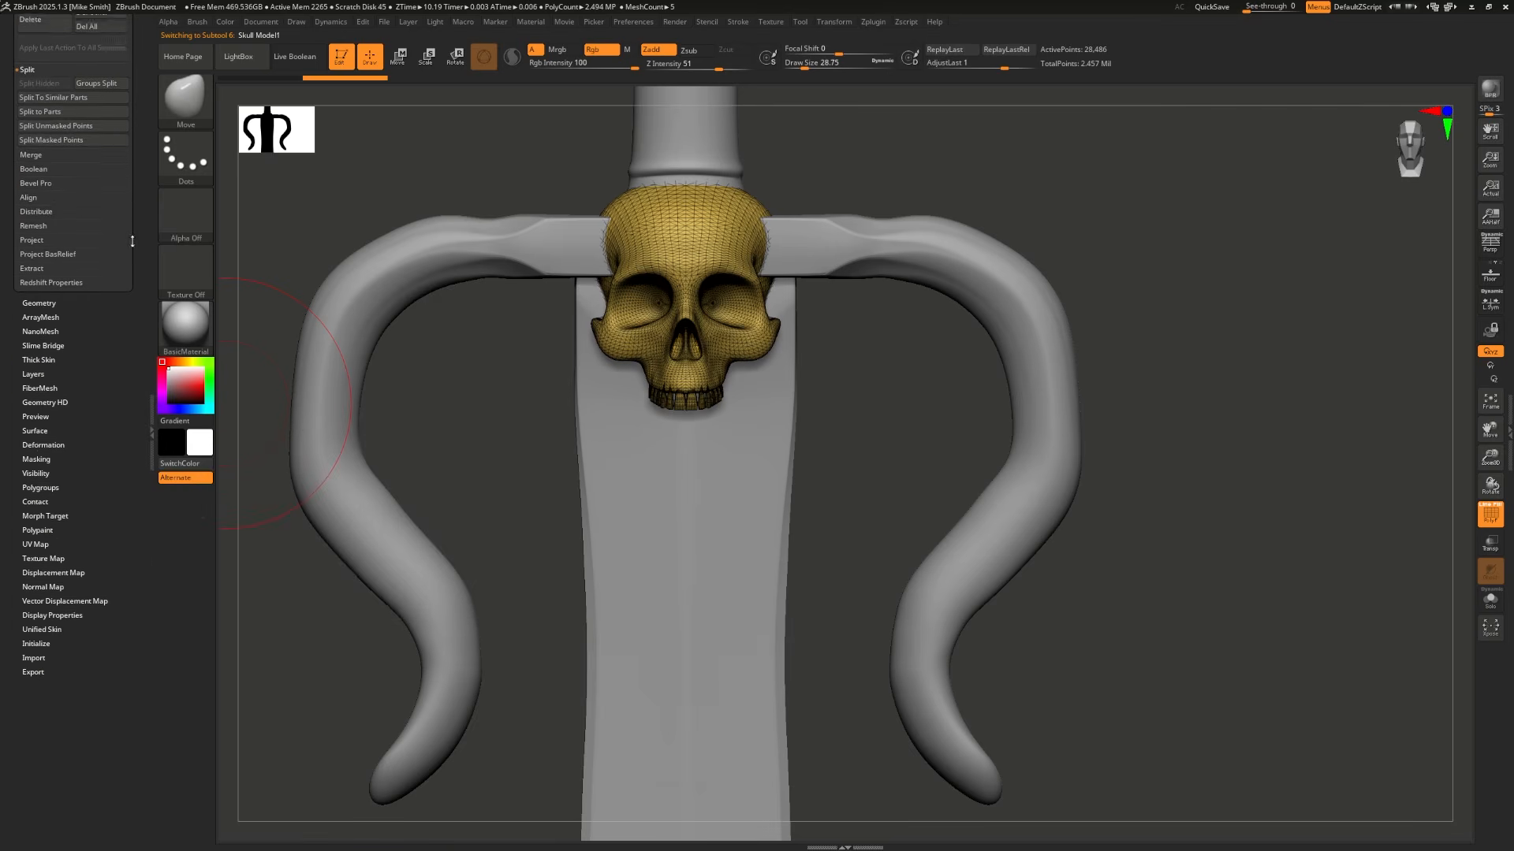
{"action": "scroll", "coordinate": [131, 228], "scroll_direction": "down", "scroll_amount": 1}
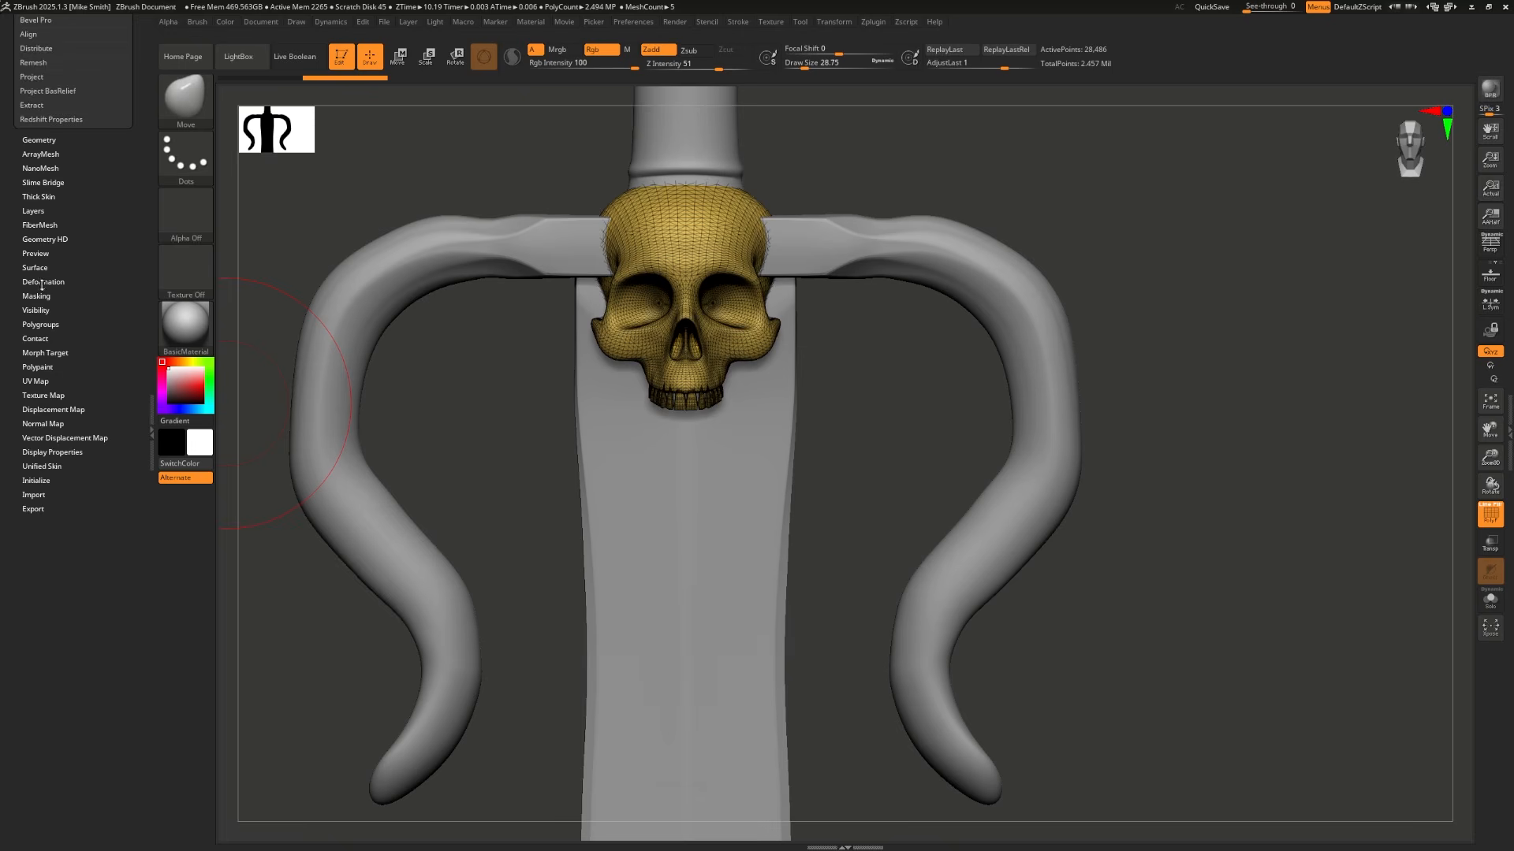
{"action": "left_click", "coordinate": [42, 282]}
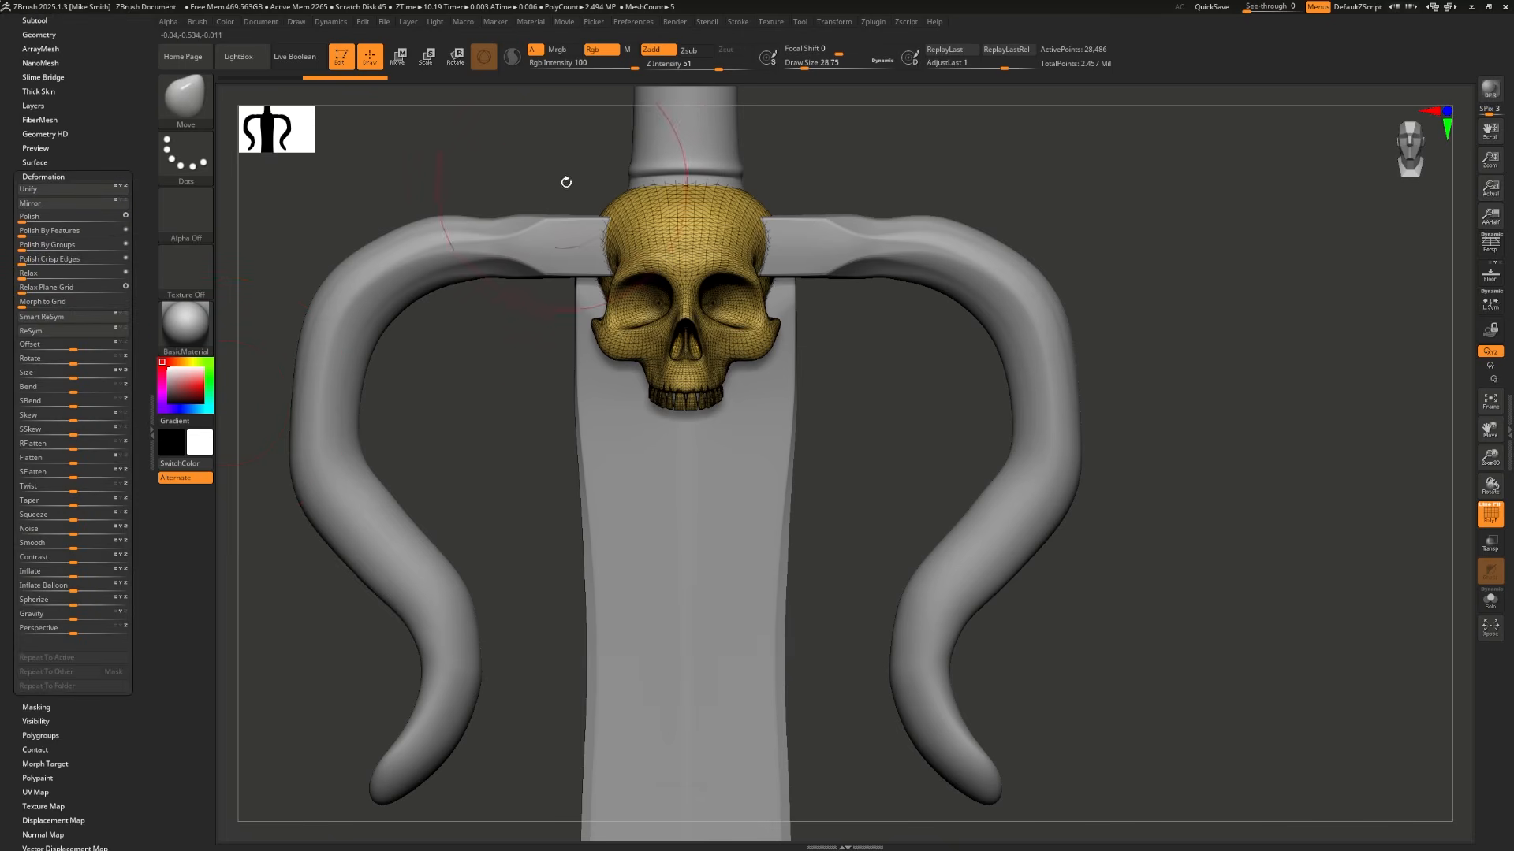
Step: Undo the last Move stroke on the duplicated skull and reduce the brush's Draw Size to about 5.75
{"action": "left_click_drag", "start_coordinate": [599, 259], "coordinate": [587, 261]}
{"action": "key", "text": "ctrl+z"}
{"action": "key", "text": "["}
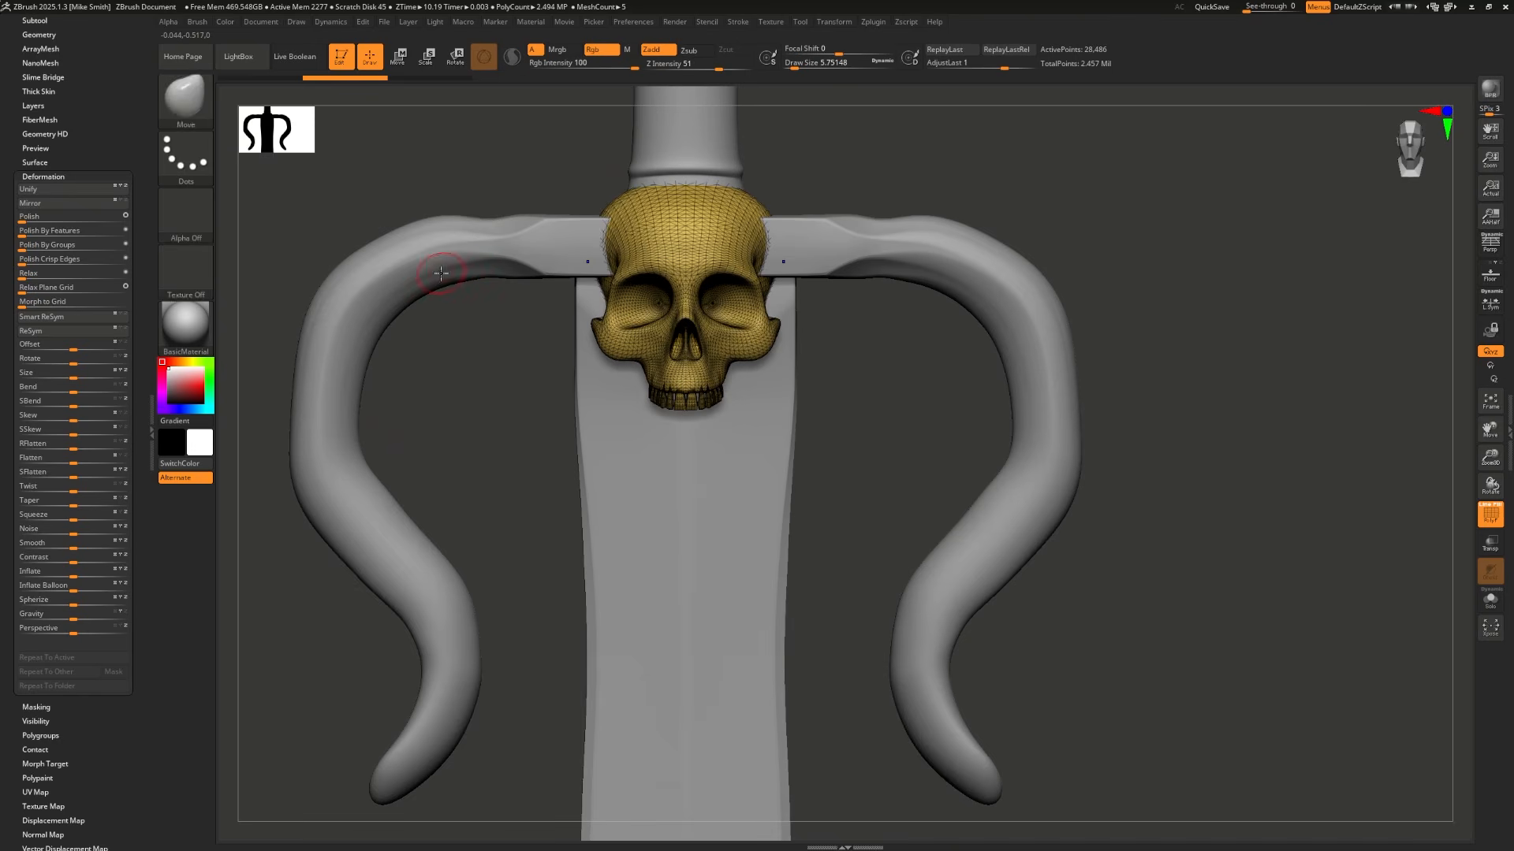
Step: Mirror the duplicated skull along the Z axis so it sits on the opposite face of the sword
{"action": "key", "text": "ctrl+shift"}
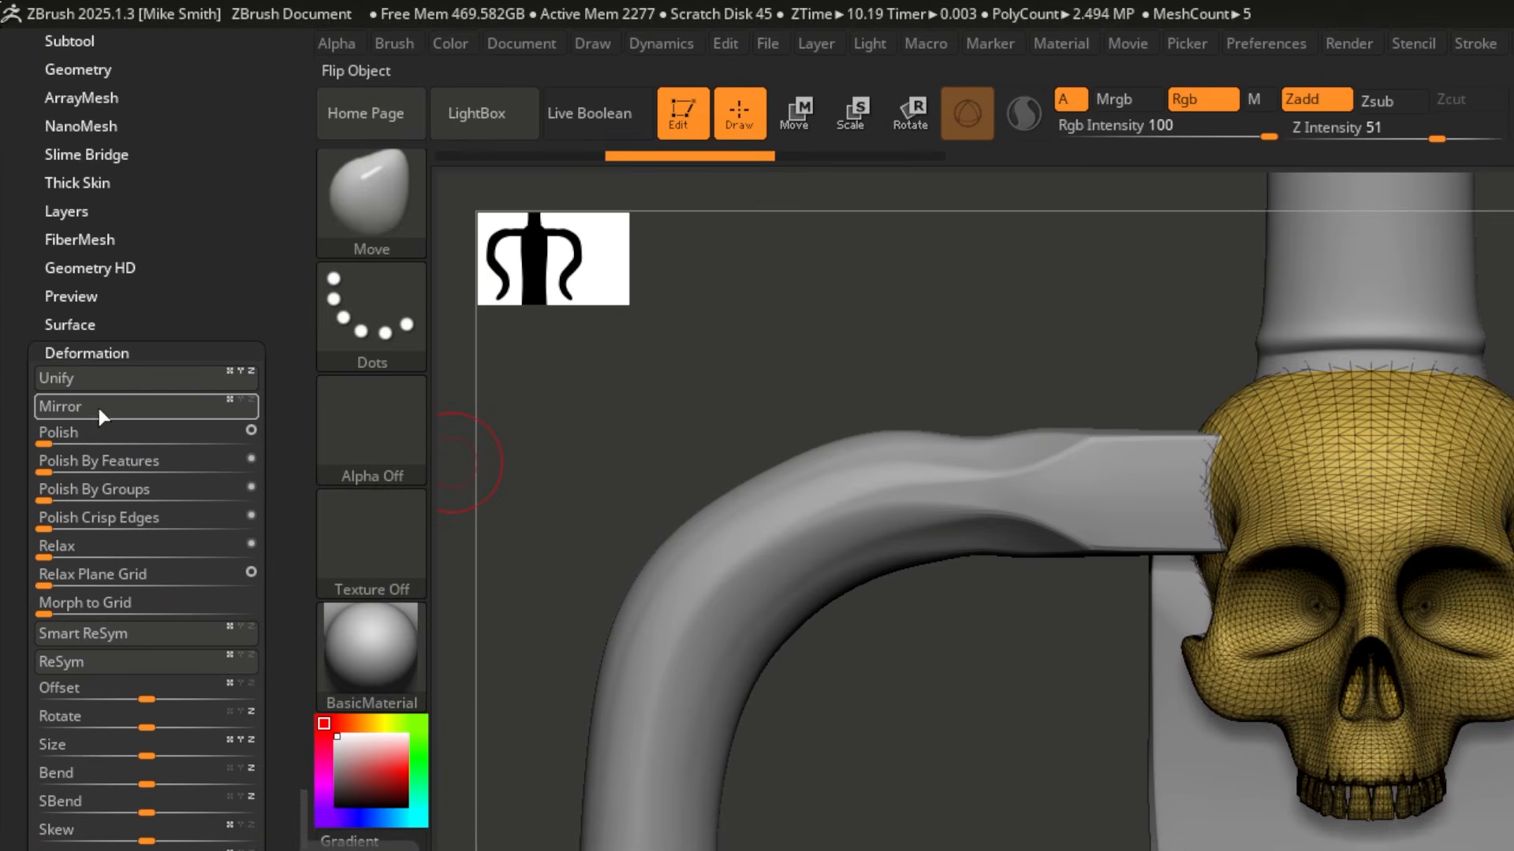
{"action": "left_click", "coordinate": [249, 404]}
{"action": "left_click", "coordinate": [168, 420]}
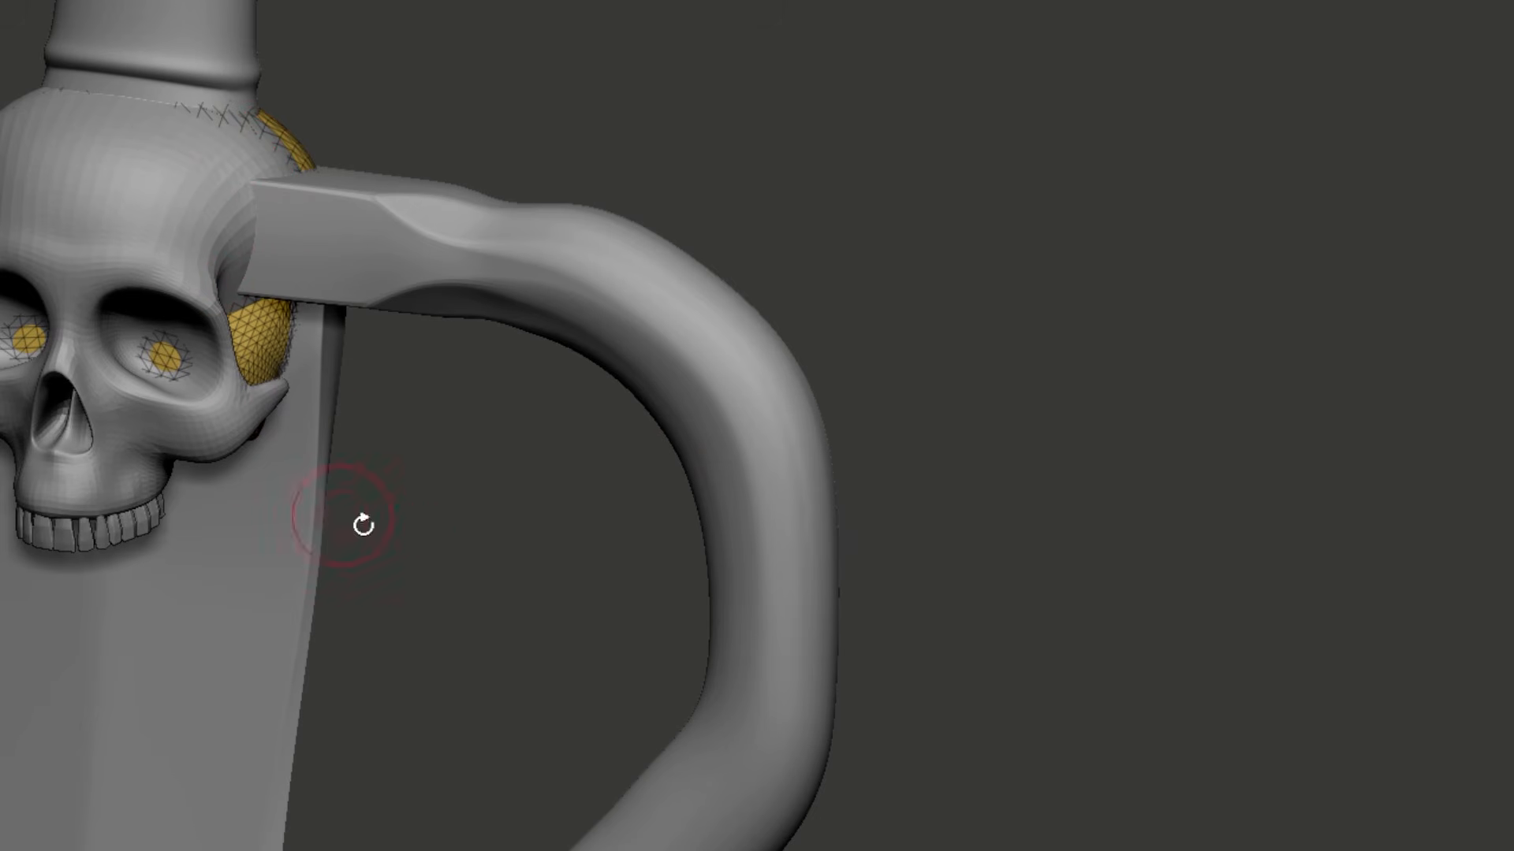
{"action": "left_click_drag", "start_coordinate": [362, 523], "coordinate": [407, 529]}
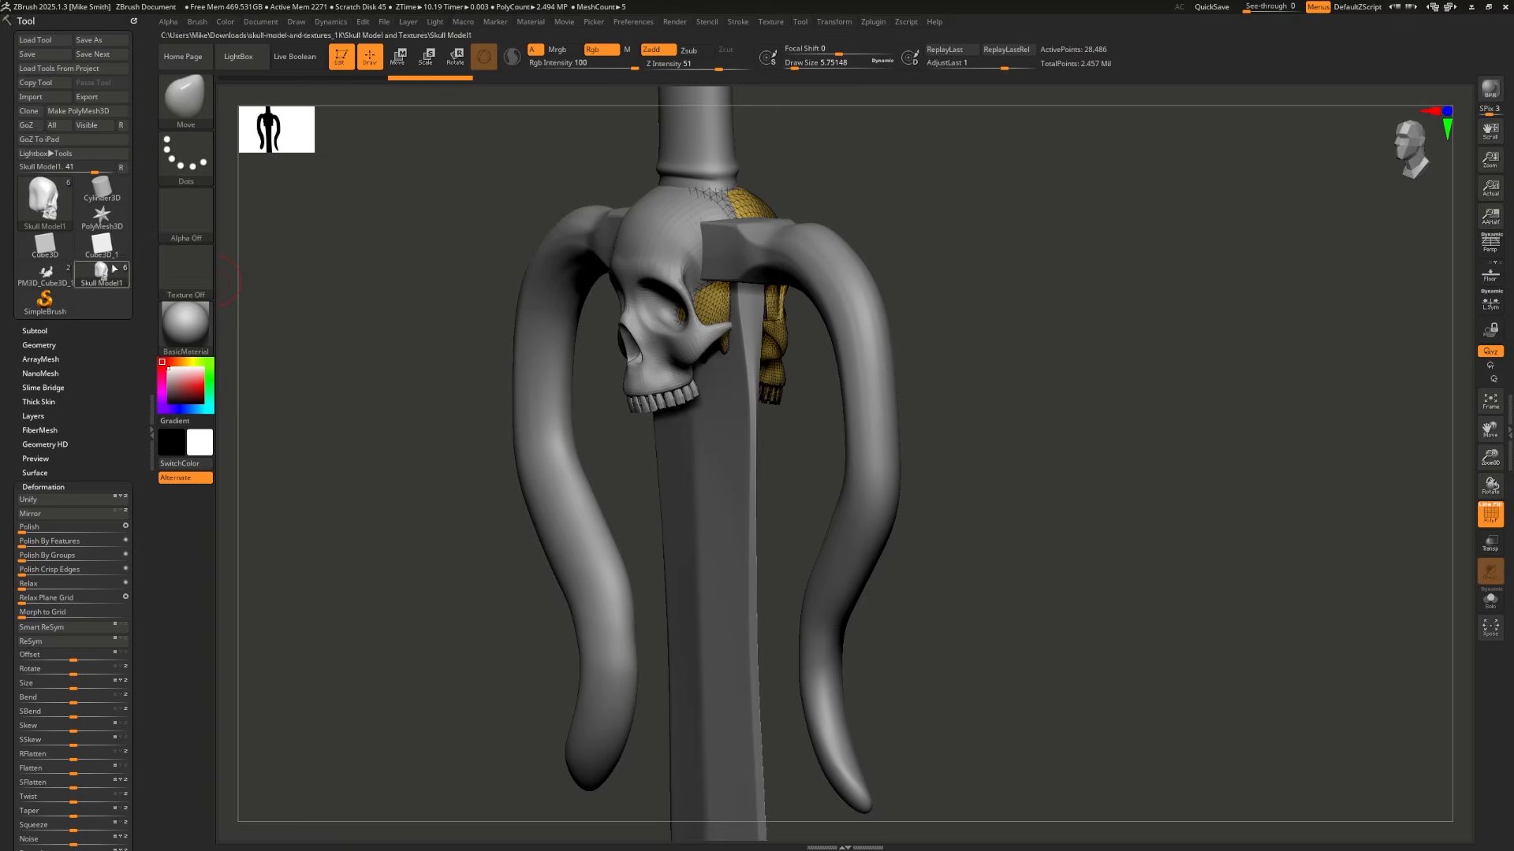
Step: Merge the Skull Model subtool with its mirrored copy below it into a single subtool
{"action": "scroll", "coordinate": [79, 331], "scroll_direction": "down", "scroll_amount": 2}
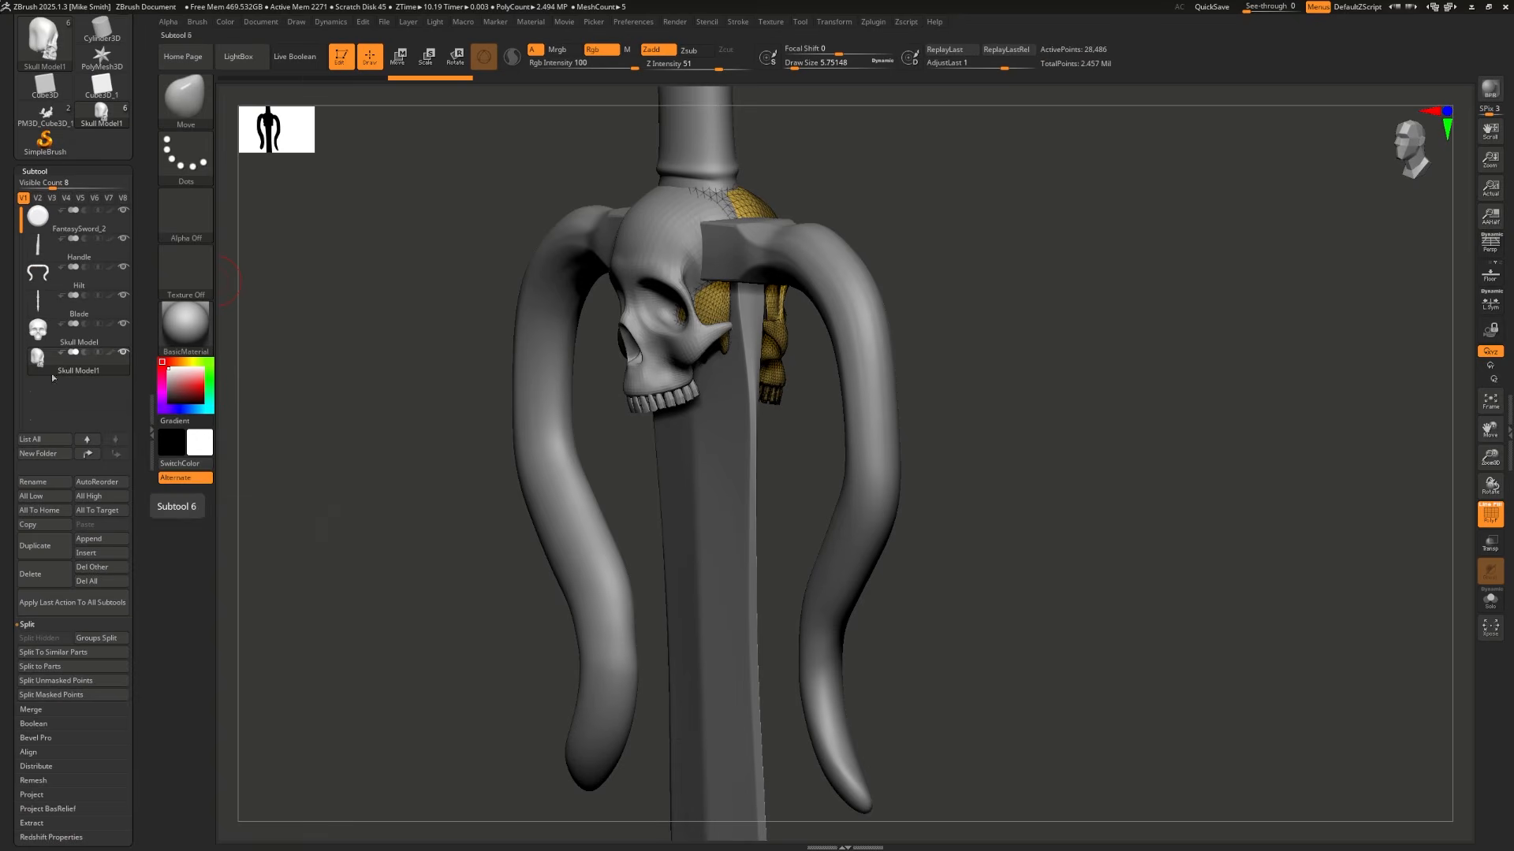
{"action": "left_click", "coordinate": [120, 337]}
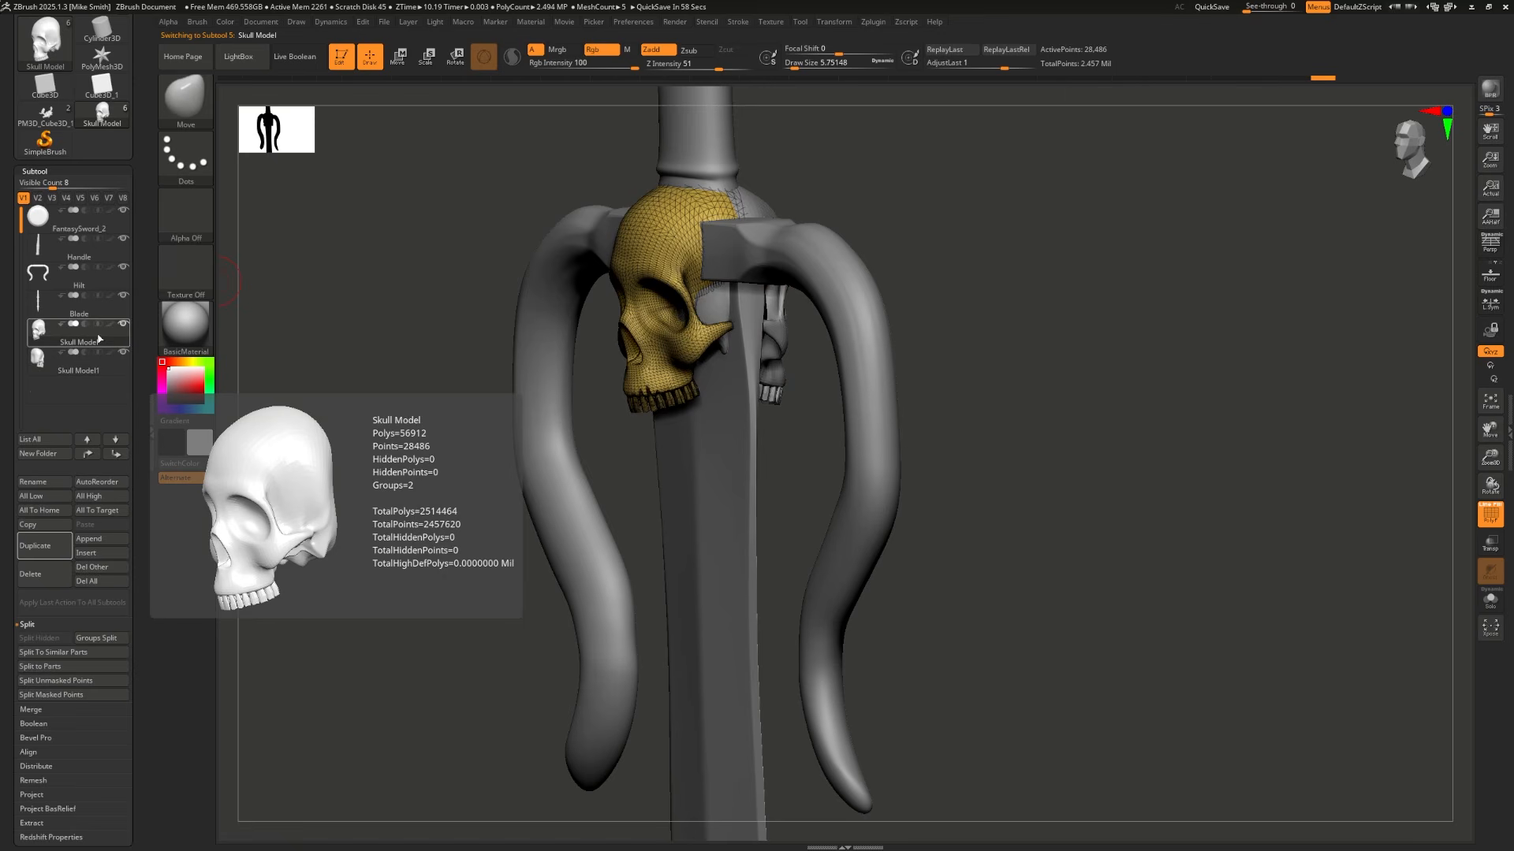
{"action": "left_click", "coordinate": [27, 624]}
{"action": "left_click", "coordinate": [32, 638]}
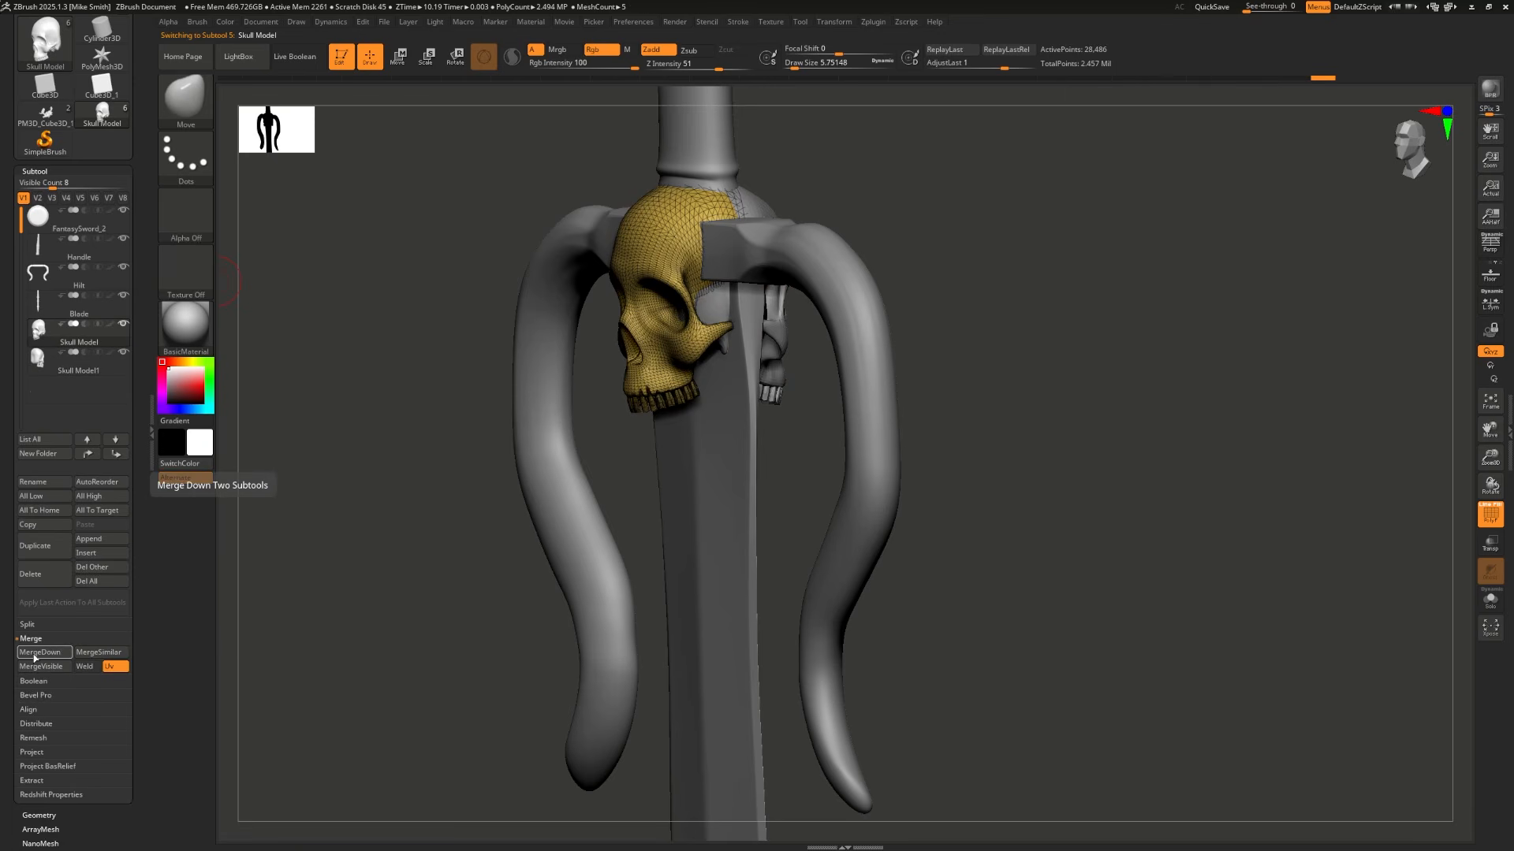
{"action": "left_click", "coordinate": [40, 653]}
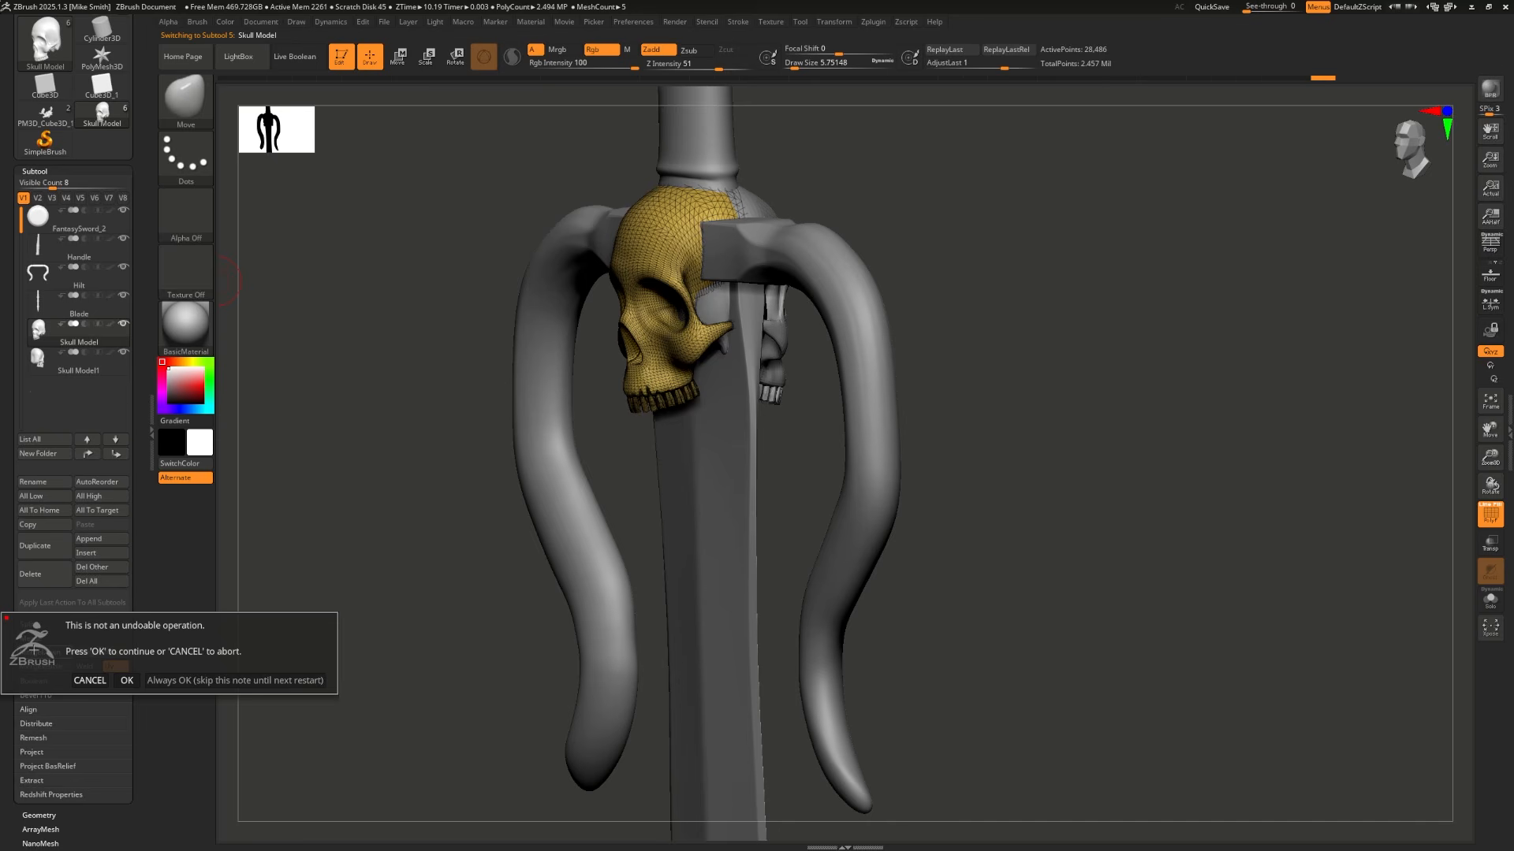
{"action": "left_click", "coordinate": [131, 680]}
{"action": "left_click_drag", "start_coordinate": [1189, 409], "coordinate": [776, 296]}
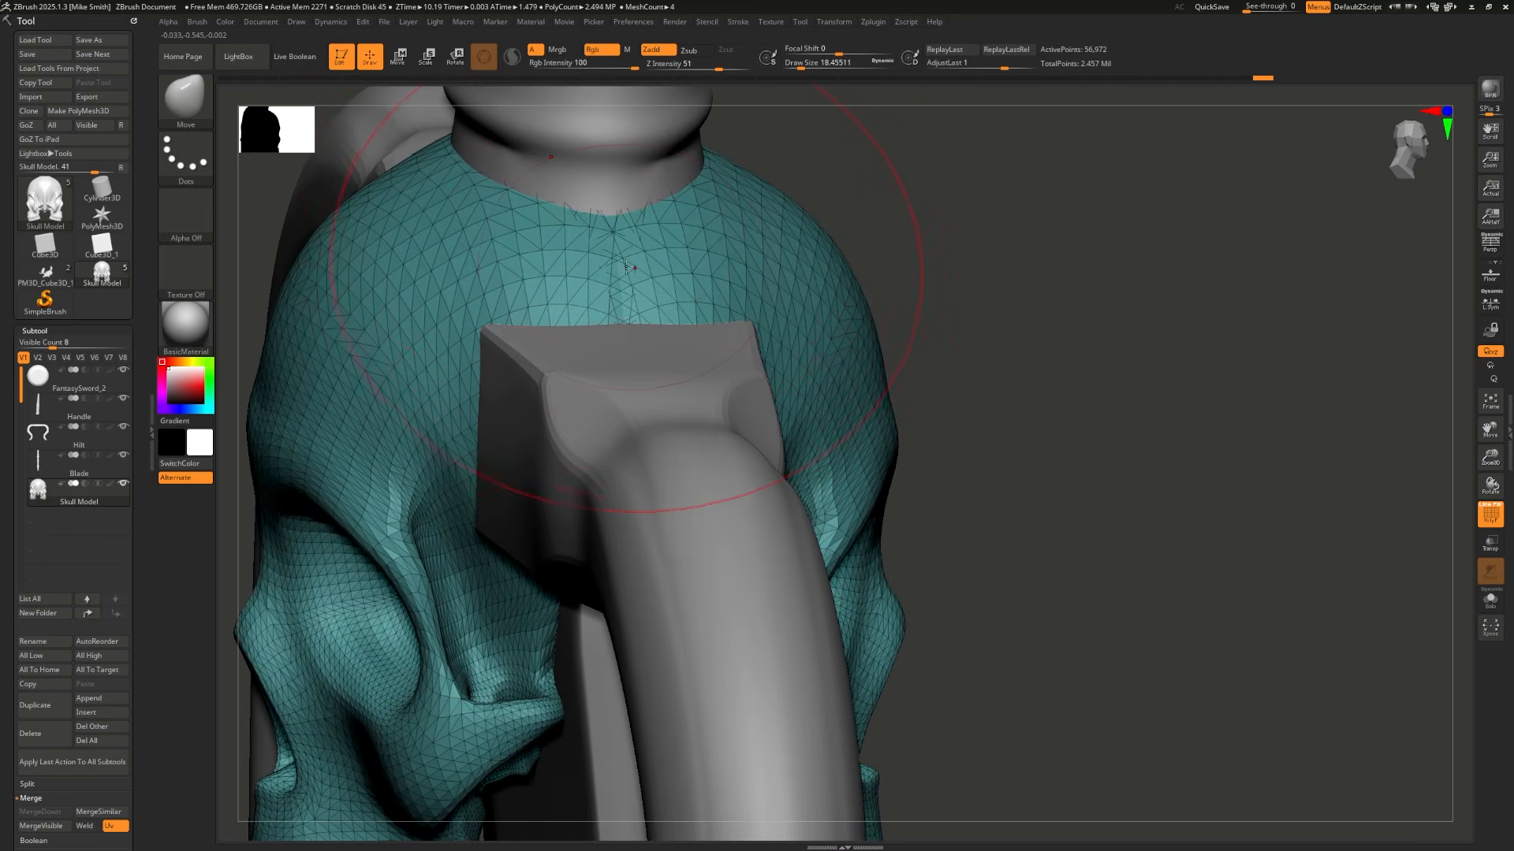
Step: Try to remesh the merged skulls with DynaMesh at resolution 128
{"action": "left_click_drag", "start_coordinate": [1052, 335], "coordinate": [934, 436], "text": "alt"}
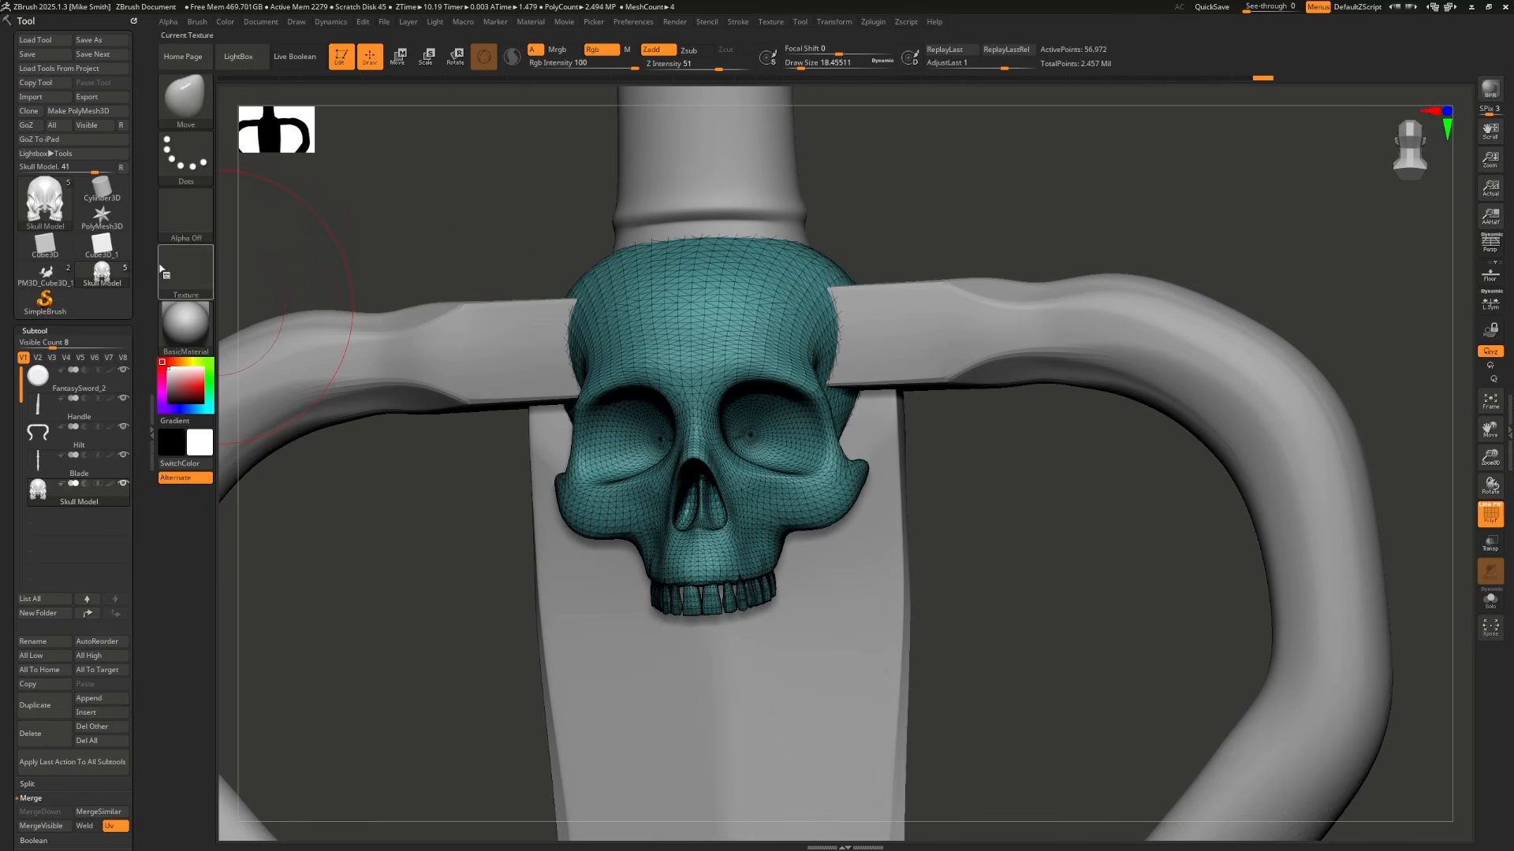
{"action": "scroll", "coordinate": [138, 267], "scroll_direction": "down", "scroll_amount": 5}
{"action": "scroll", "coordinate": [138, 267], "scroll_direction": "down", "scroll_amount": 7}
{"action": "left_click", "coordinate": [32, 459]}
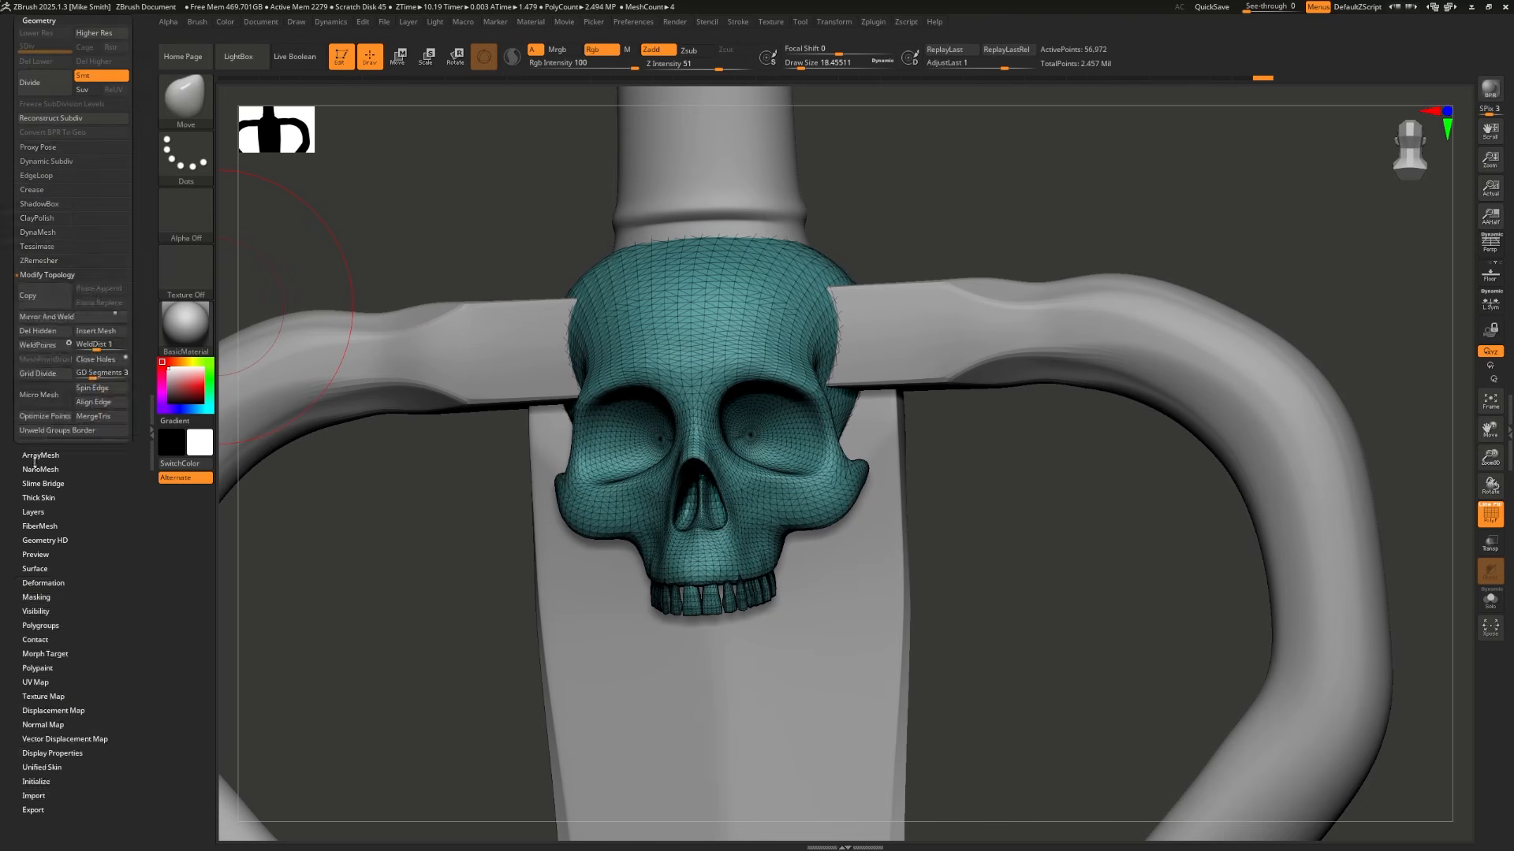
{"action": "left_click", "coordinate": [38, 233]}
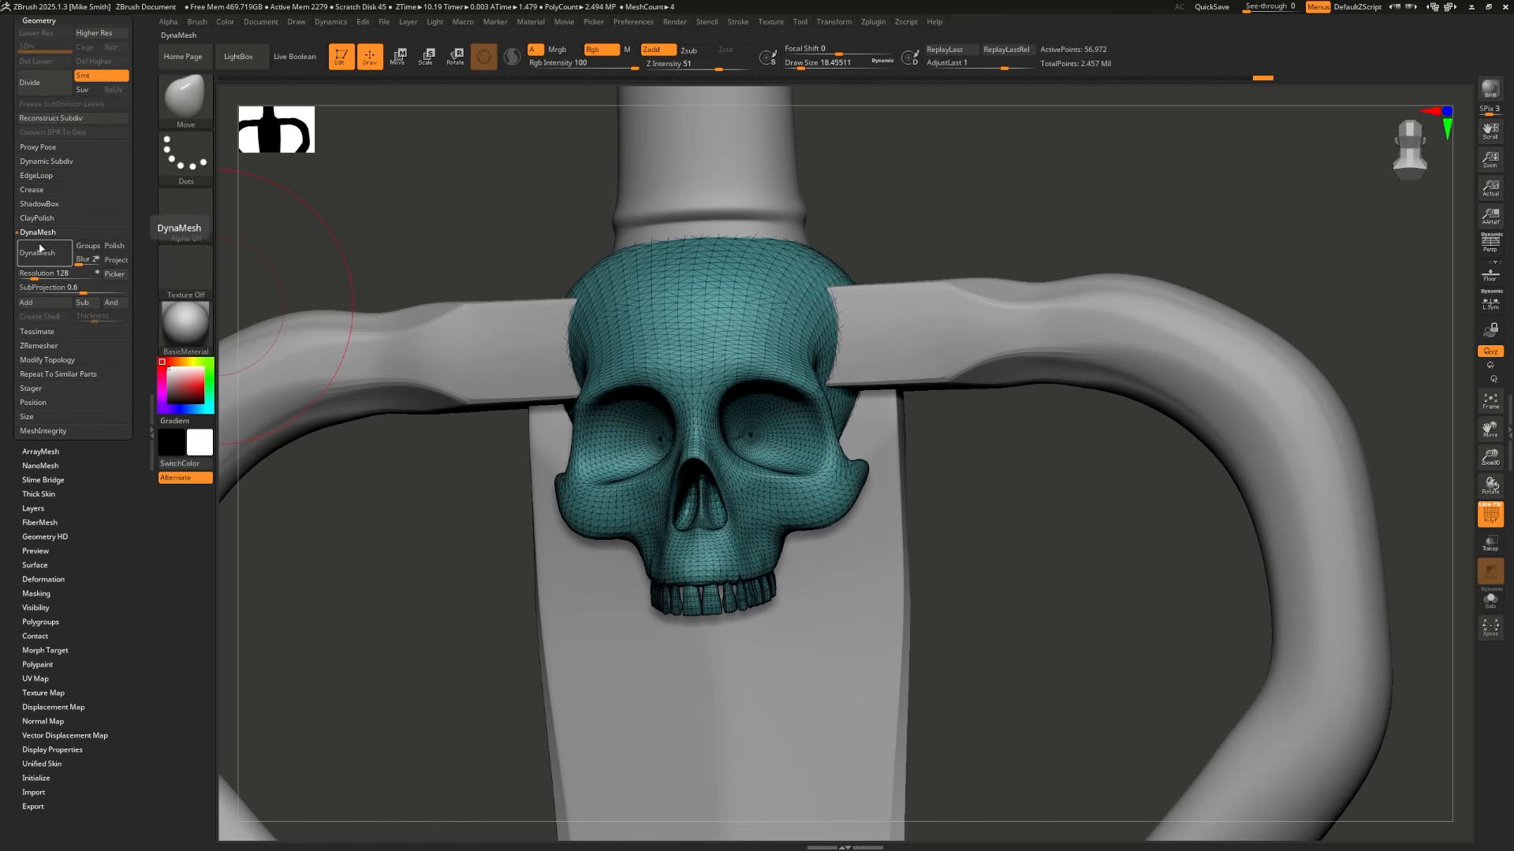
{"action": "left_click", "coordinate": [43, 256]}
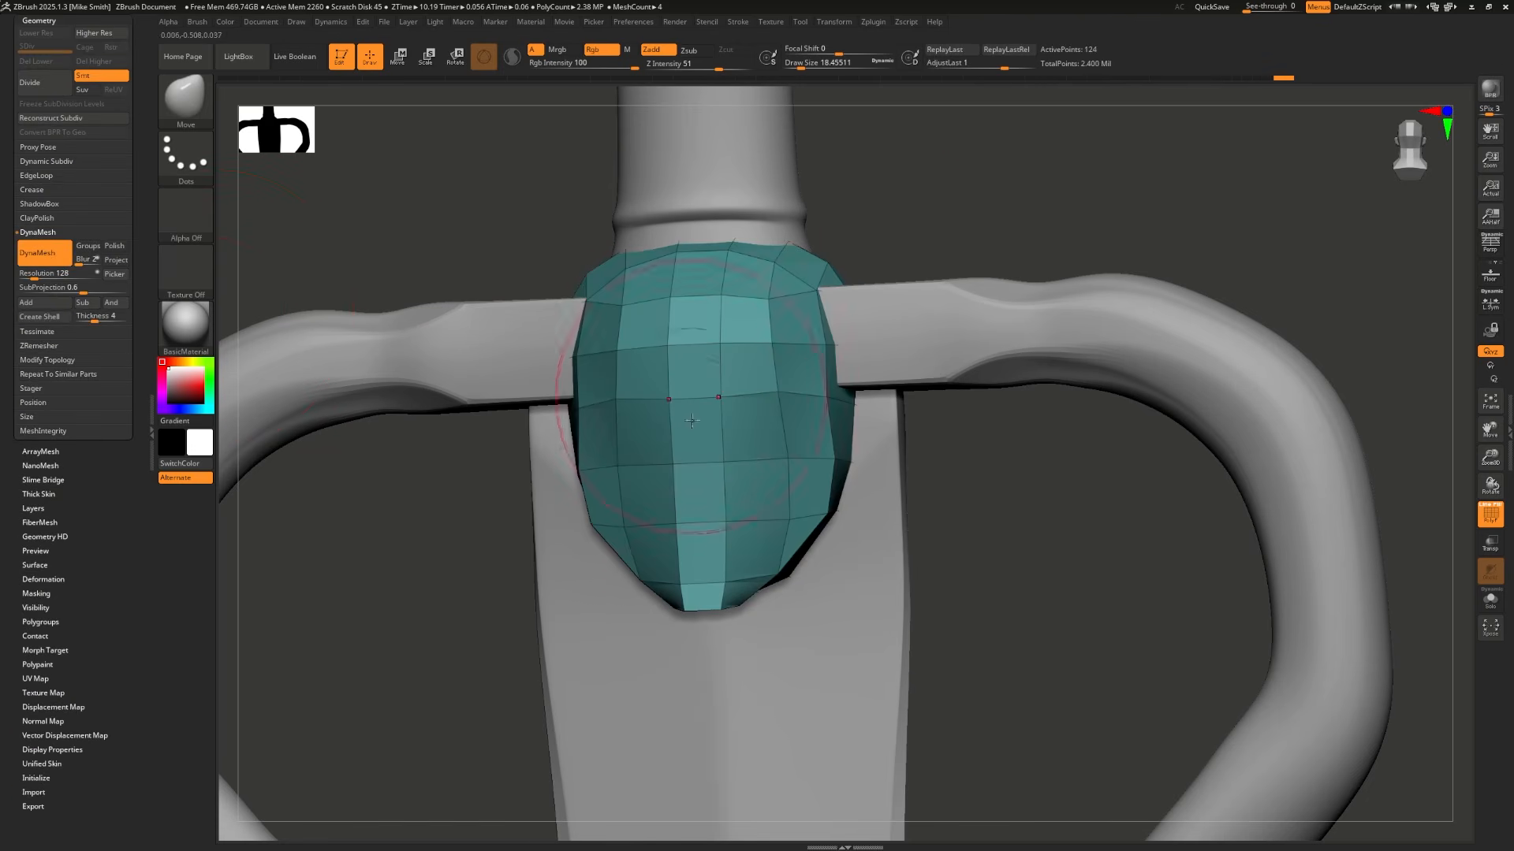
{"action": "left_click_drag", "start_coordinate": [914, 229], "coordinate": [973, 231]}
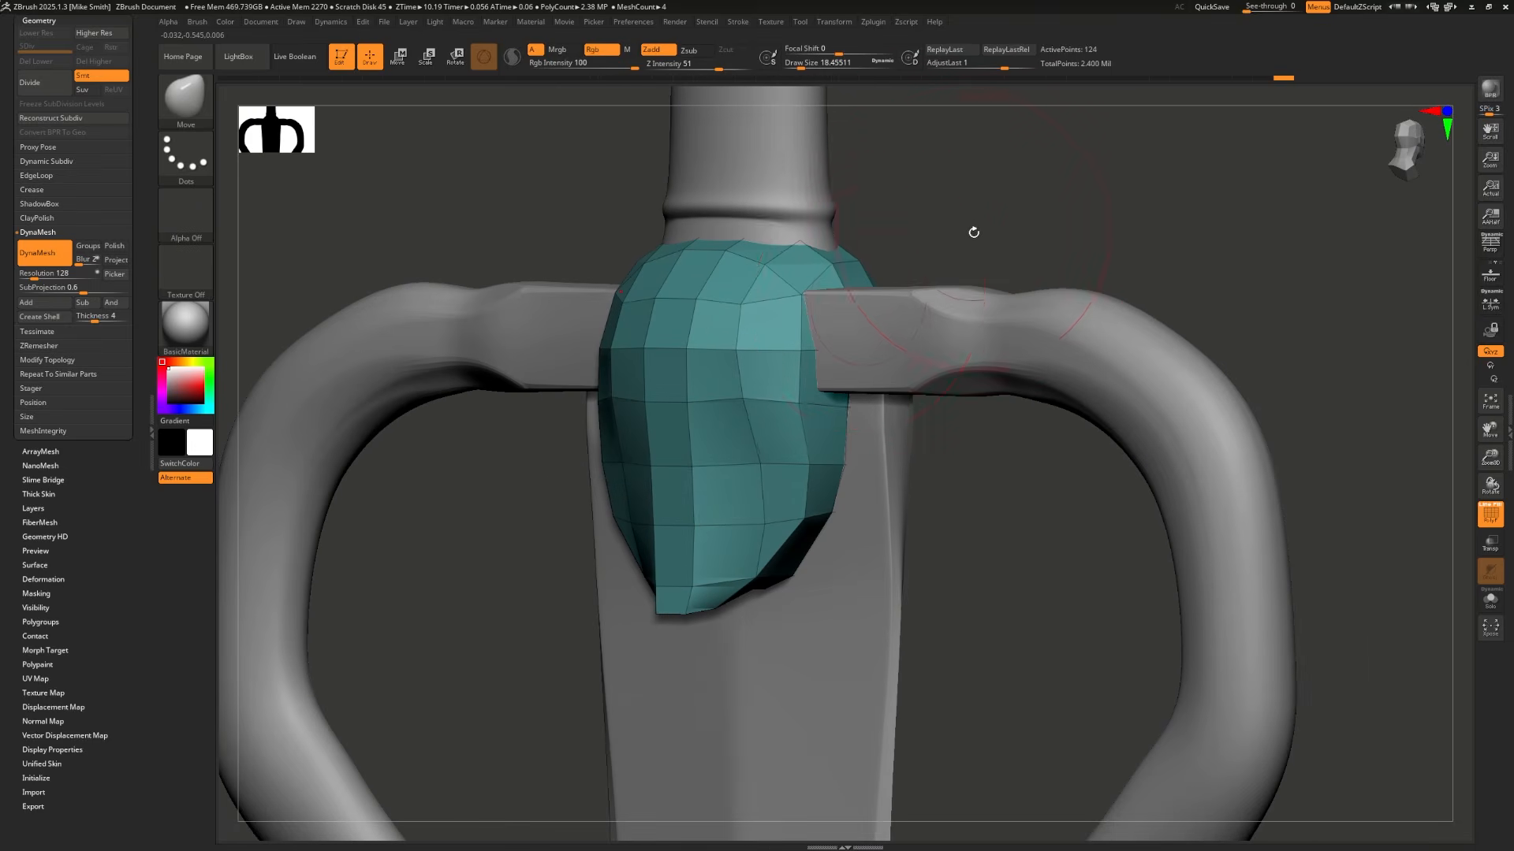
{"action": "left_click", "coordinate": [42, 253]}
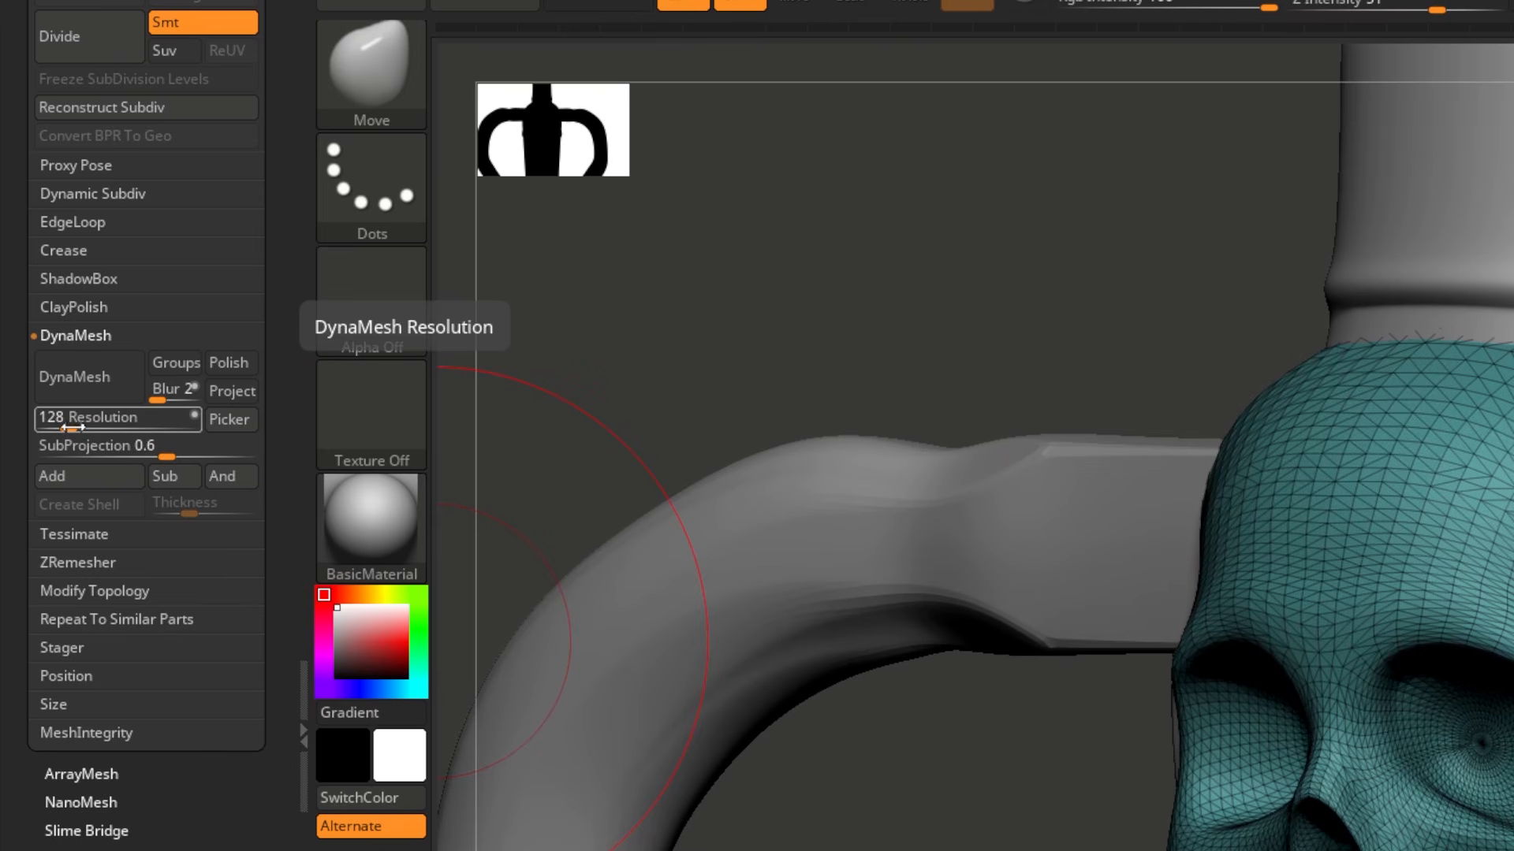
Step: Try DynaMesh on the merged skulls at resolution 4096, inspect the teeth, and undo the remesh
{"action": "left_click_drag", "start_coordinate": [73, 428], "coordinate": [96, 426]}
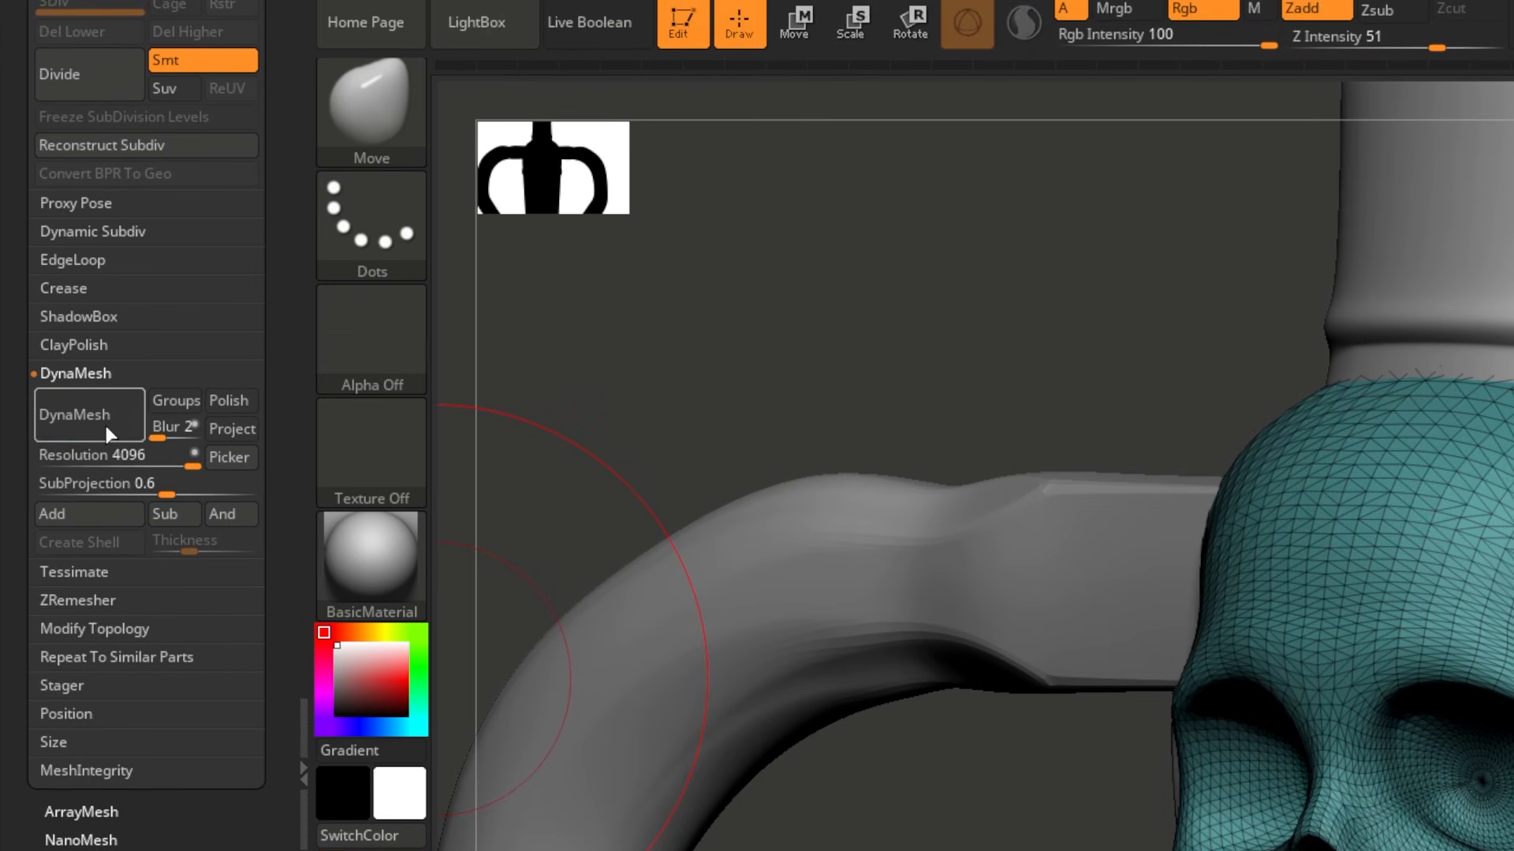
{"action": "left_click", "coordinate": [74, 378]}
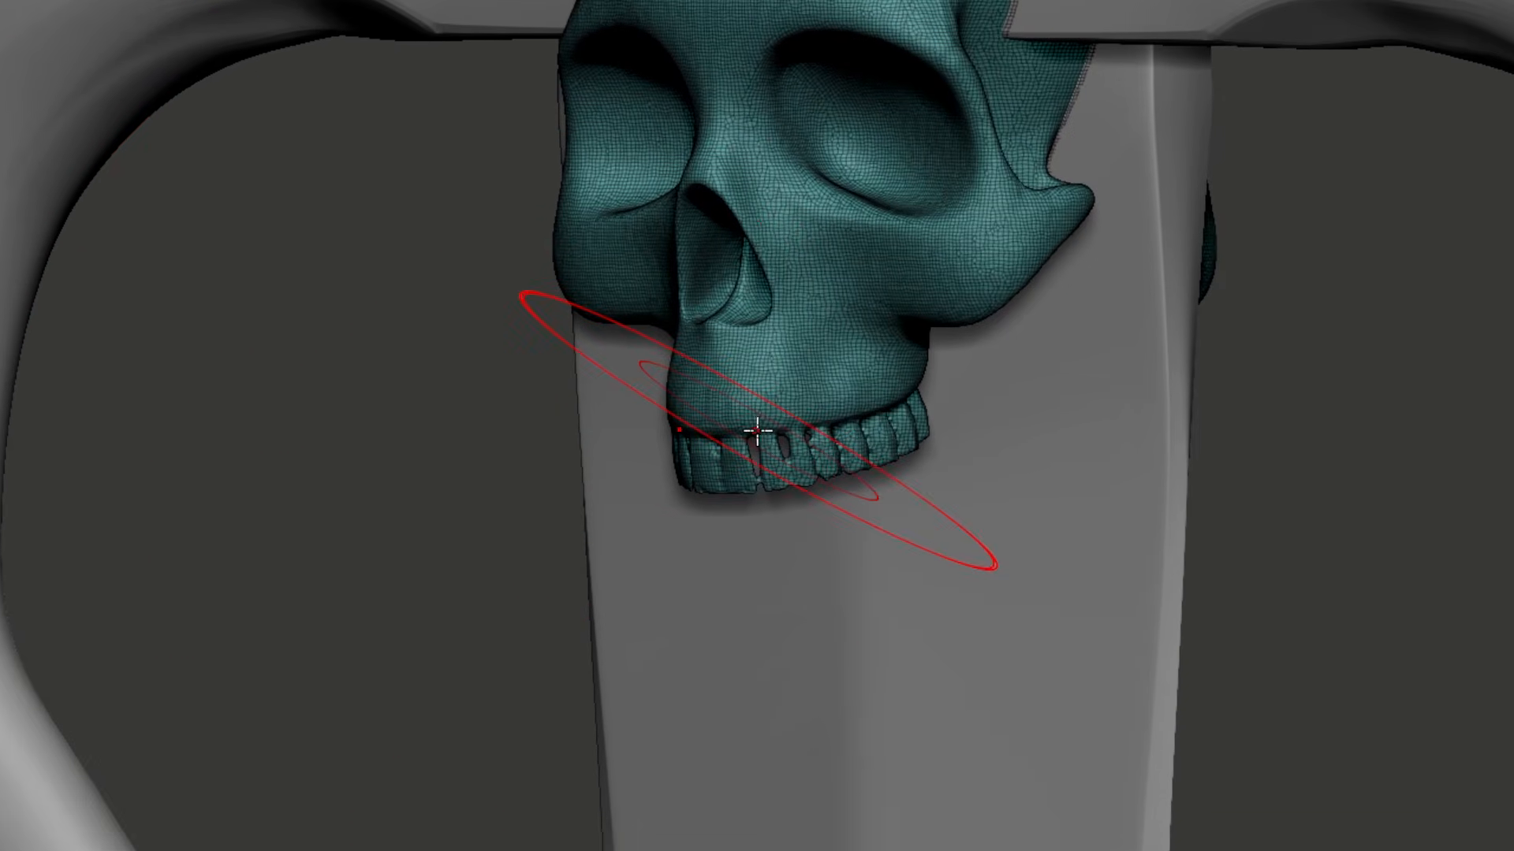
{"action": "left_click_drag", "start_coordinate": [463, 553], "coordinate": [483, 623], "text": "alt"}
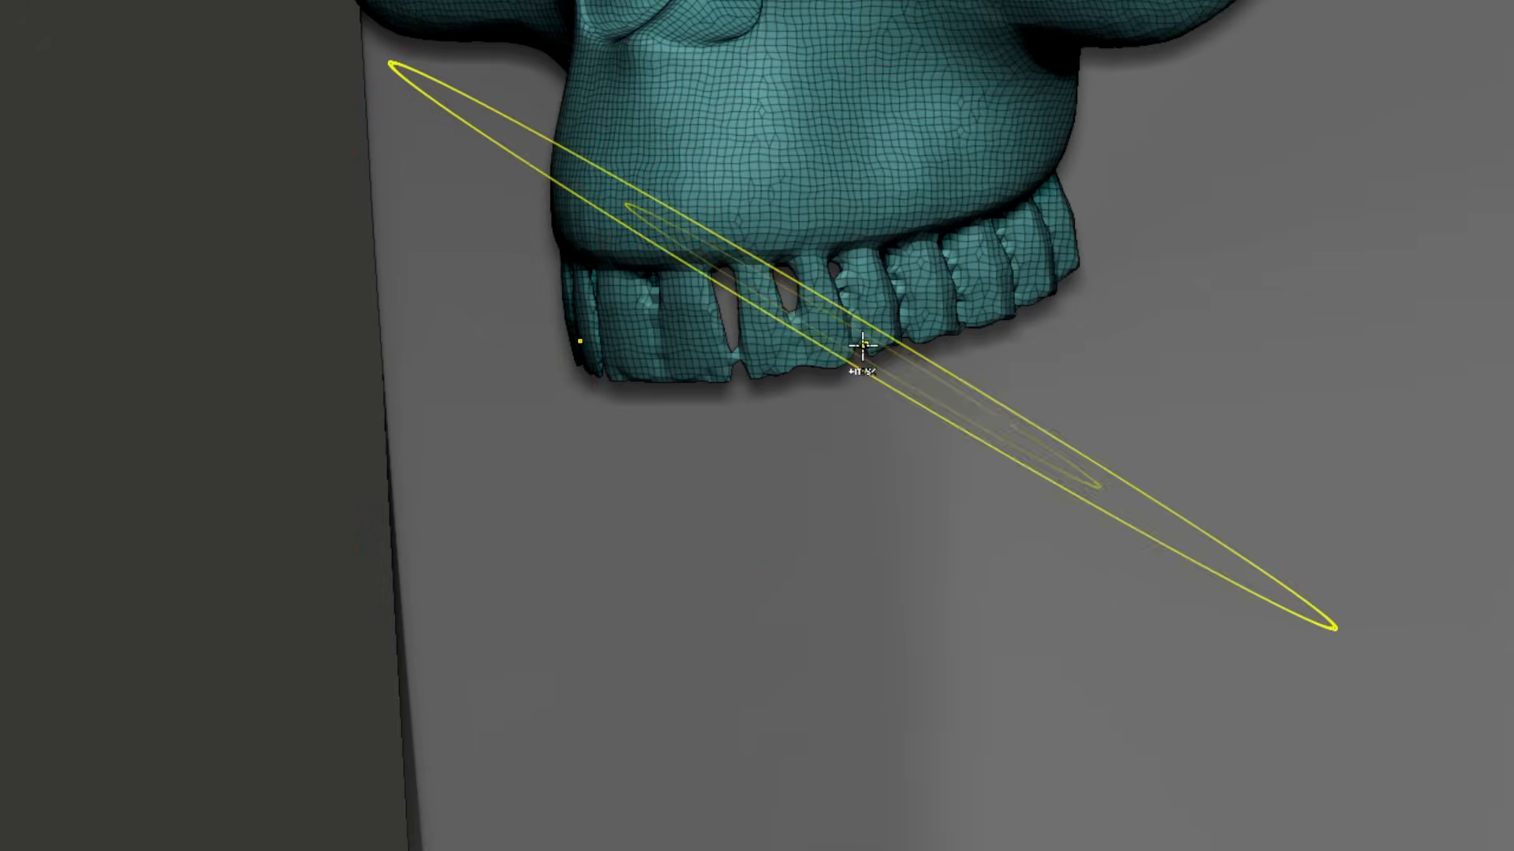
{"action": "key", "text": "ctrl+z"}
Step: With the Inflat brush at Draw Size about 5, thicken the first skull's teeth to close the gaps between them
{"action": "right_click_drag", "start_coordinate": [654, 32], "coordinate": [748, 366], "text": "alt"}
{"action": "right_click_drag", "start_coordinate": [904, 657], "coordinate": [757, 440], "text": "alt"}
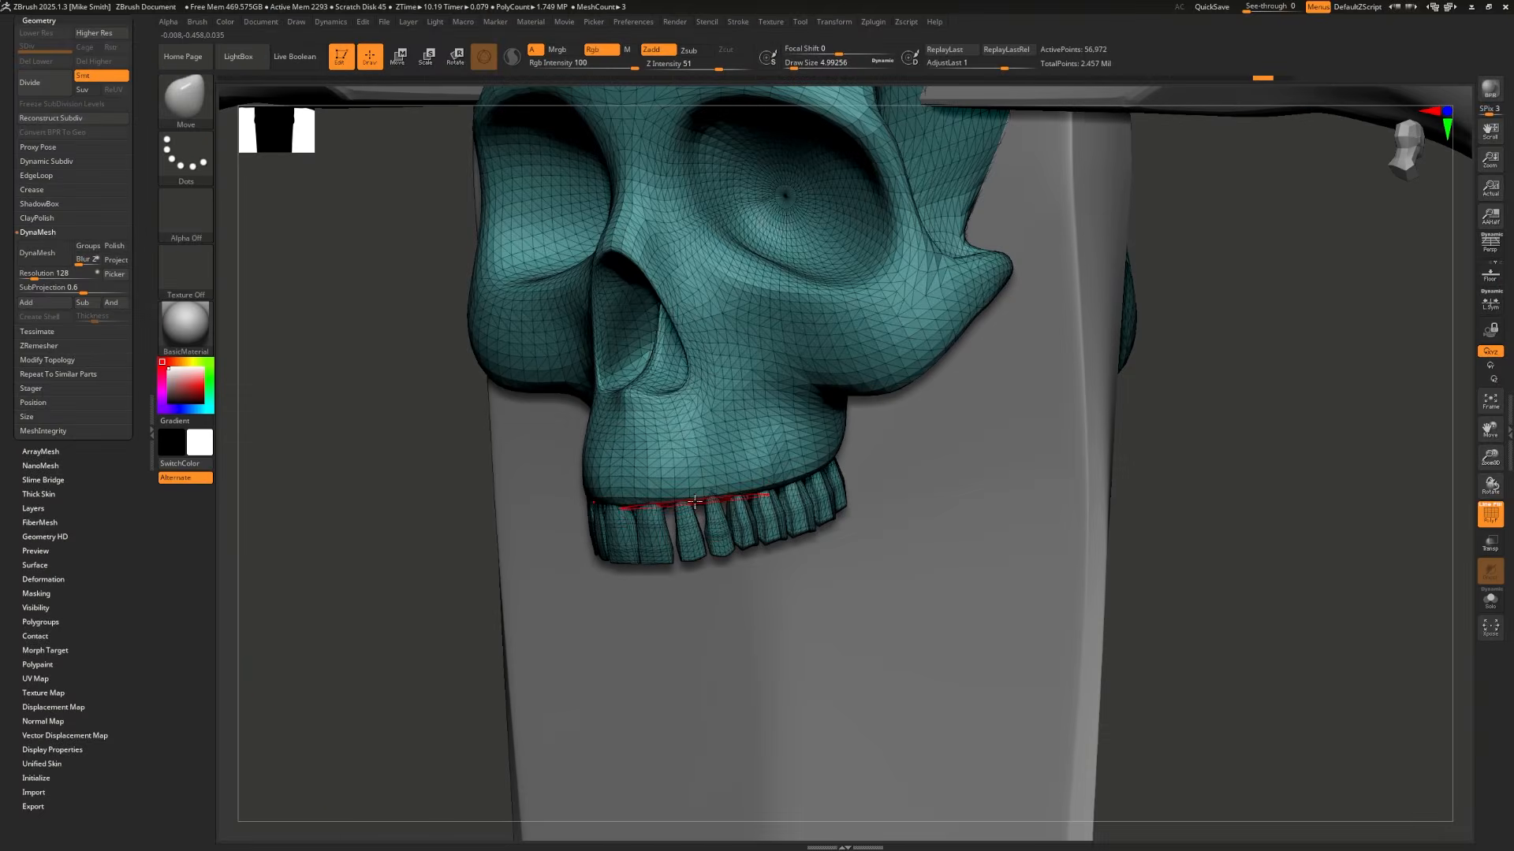
{"action": "key", "text": "b"}
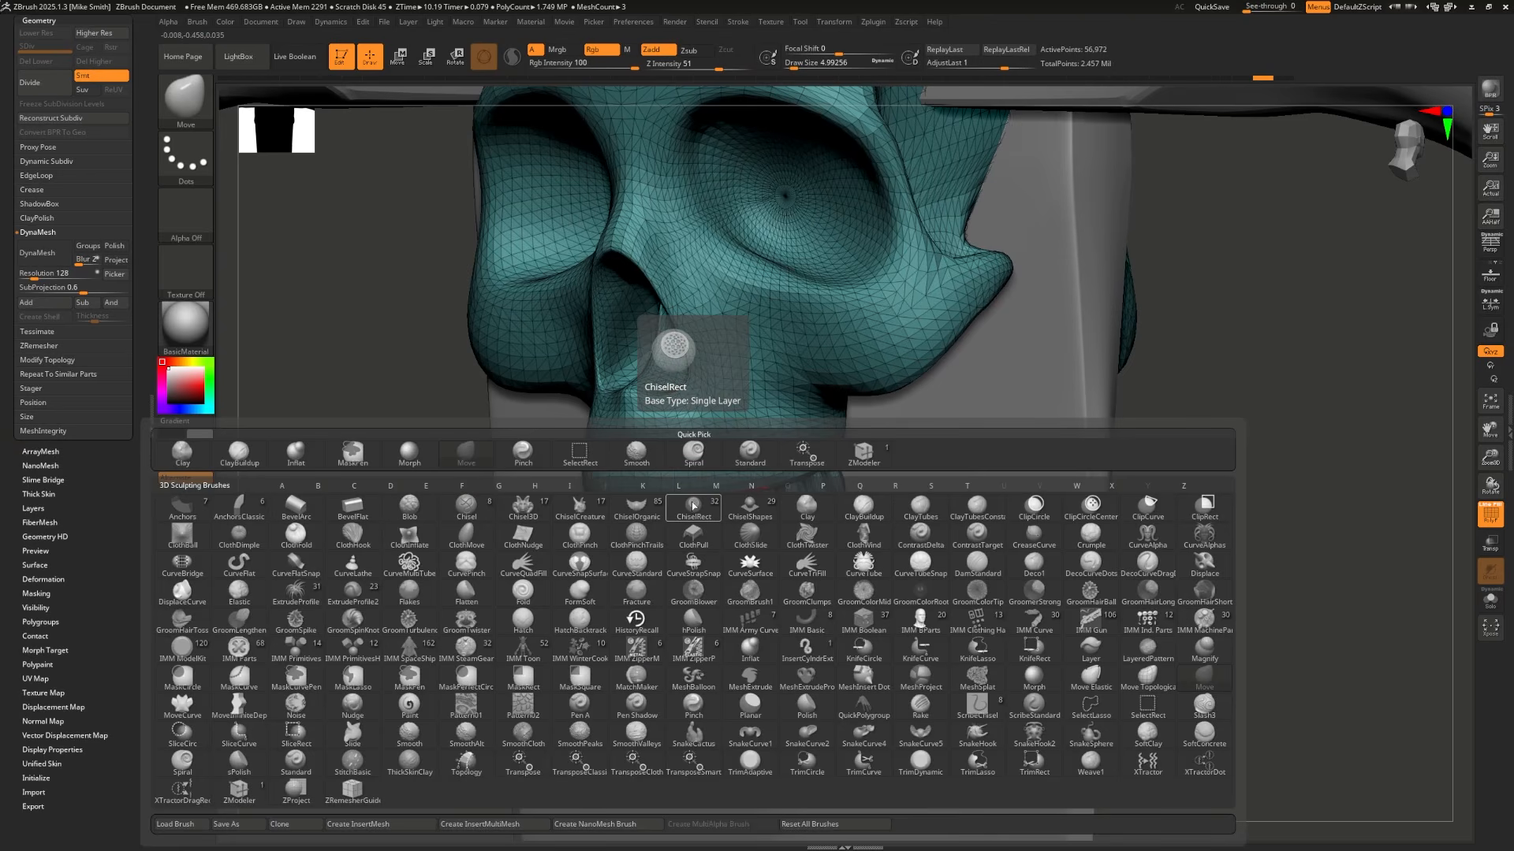
{"action": "key", "text": "i"}
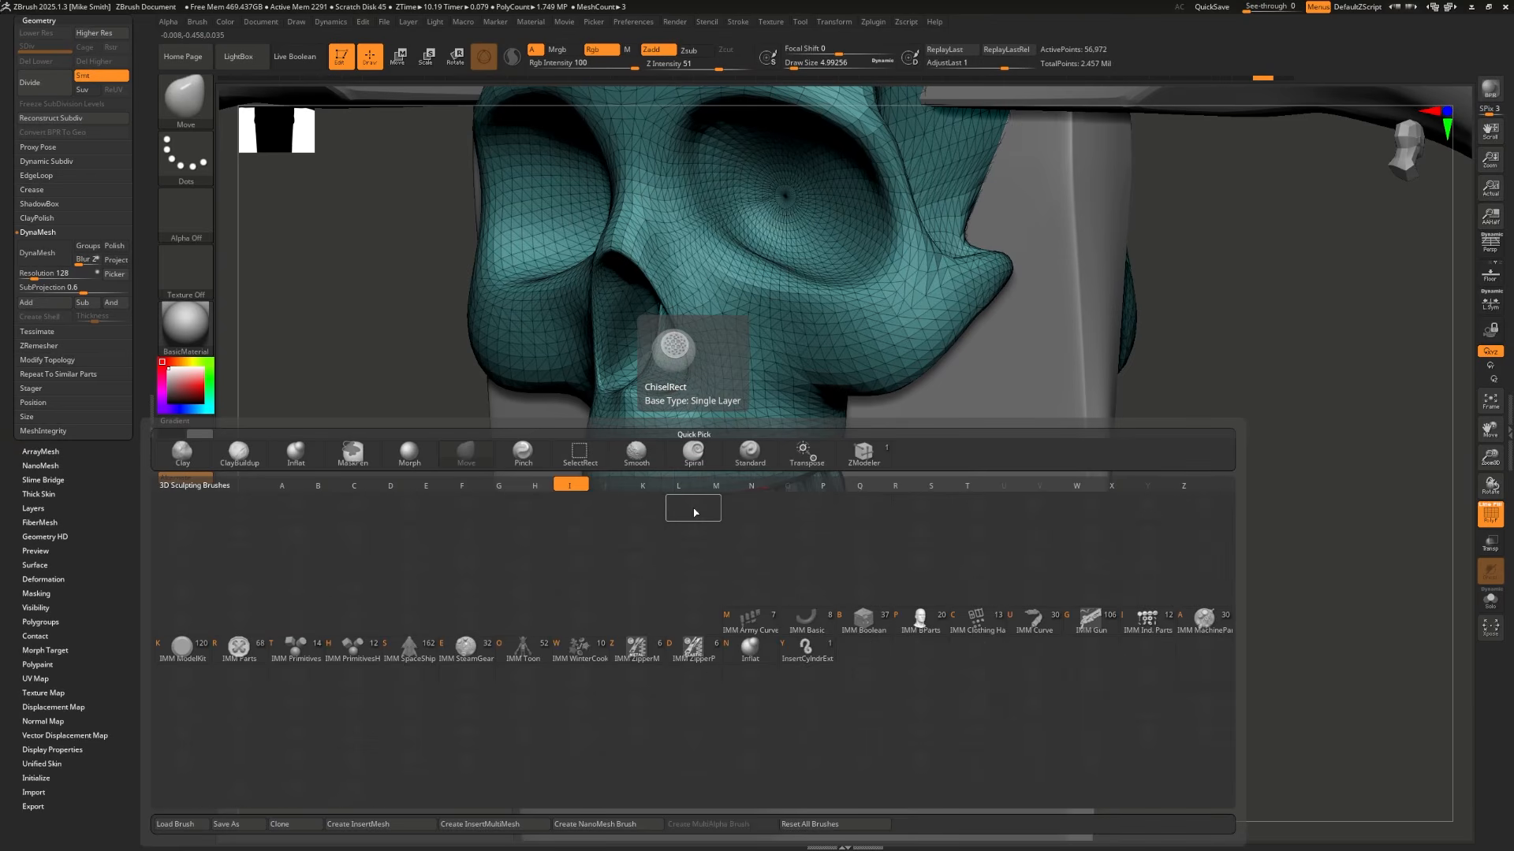
{"action": "left_click", "coordinate": [749, 650]}
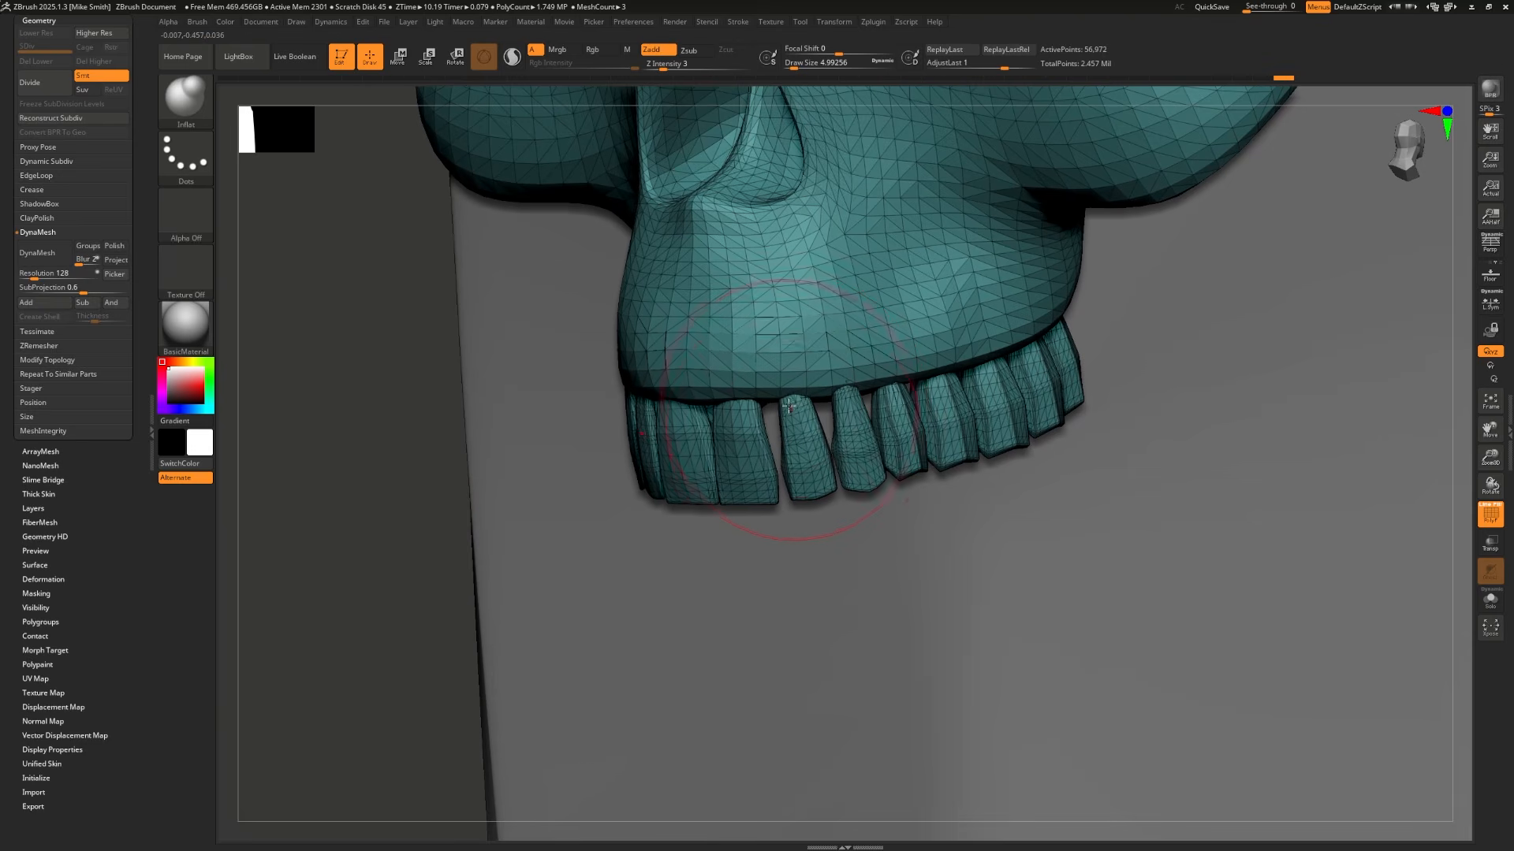
{"action": "mouse_move", "coordinate": [766, 412]}
{"action": "left_mouse_down"}
{"action": "mouse_move", "coordinate": [769, 433]}
{"action": "mouse_move", "coordinate": [710, 441]}
{"action": "mouse_move", "coordinate": [861, 434]}
{"action": "mouse_move", "coordinate": [1013, 398]}
{"action": "mouse_move", "coordinate": [847, 441]}
{"action": "mouse_move", "coordinate": [757, 406]}
{"action": "mouse_move", "coordinate": [678, 410]}
{"action": "left_mouse_up"}
{"action": "right_click_drag", "start_coordinate": [1022, 357], "coordinate": [913, 591]}
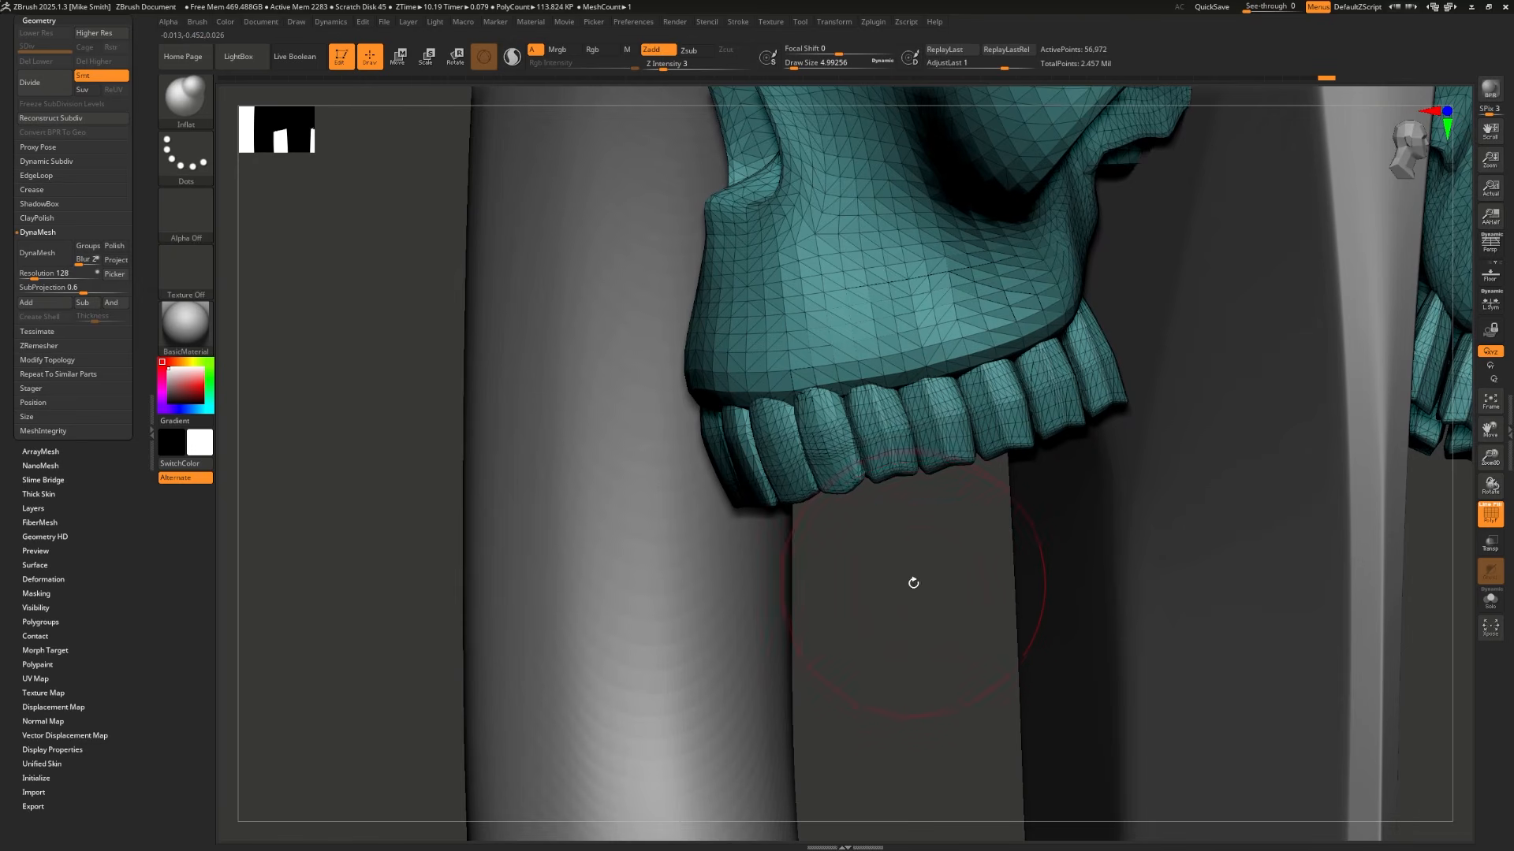
{"action": "left_click_drag", "start_coordinate": [913, 584], "coordinate": [538, 598]}
Step: Inflate the side and front teeth of the skull on the opposite face of the sword
{"action": "left_click_drag", "start_coordinate": [1028, 629], "coordinate": [922, 630]}
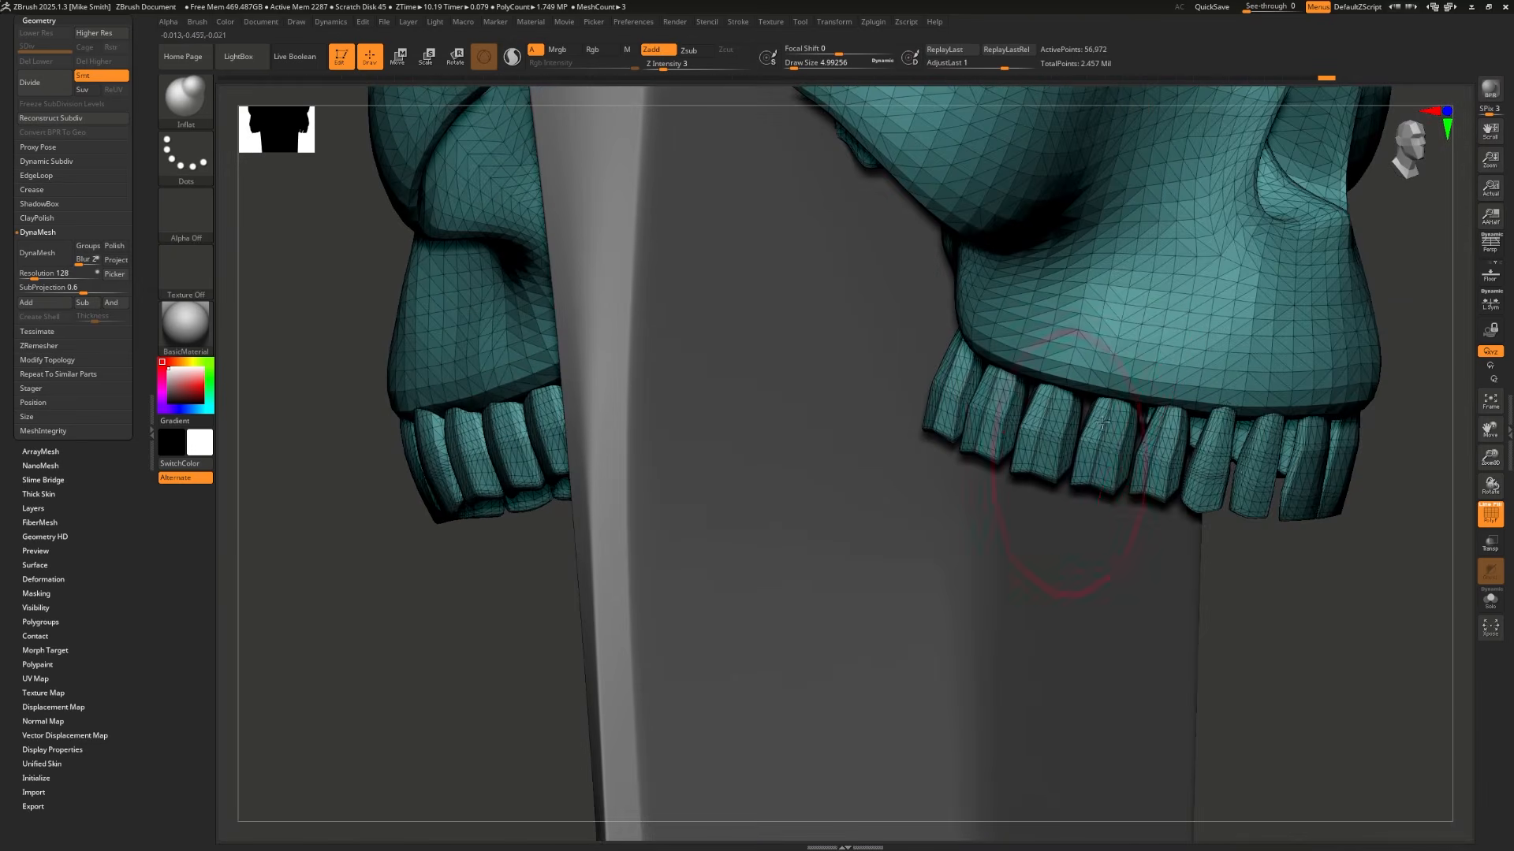
{"action": "mouse_move", "coordinate": [1200, 434]}
{"action": "left_mouse_down"}
{"action": "mouse_move", "coordinate": [1281, 471]}
{"action": "mouse_move", "coordinate": [1254, 445]}
{"action": "mouse_move", "coordinate": [1285, 445]}
{"action": "mouse_move", "coordinate": [997, 353]}
{"action": "mouse_move", "coordinate": [1049, 402]}
{"action": "left_mouse_up"}
{"action": "left_click_drag", "start_coordinate": [1133, 481], "coordinate": [1199, 438]}
{"action": "left_click_drag", "start_coordinate": [1361, 585], "coordinate": [1197, 606], "text": "alt"}
{"action": "left_click_drag", "start_coordinate": [1162, 601], "coordinate": [1085, 446]}
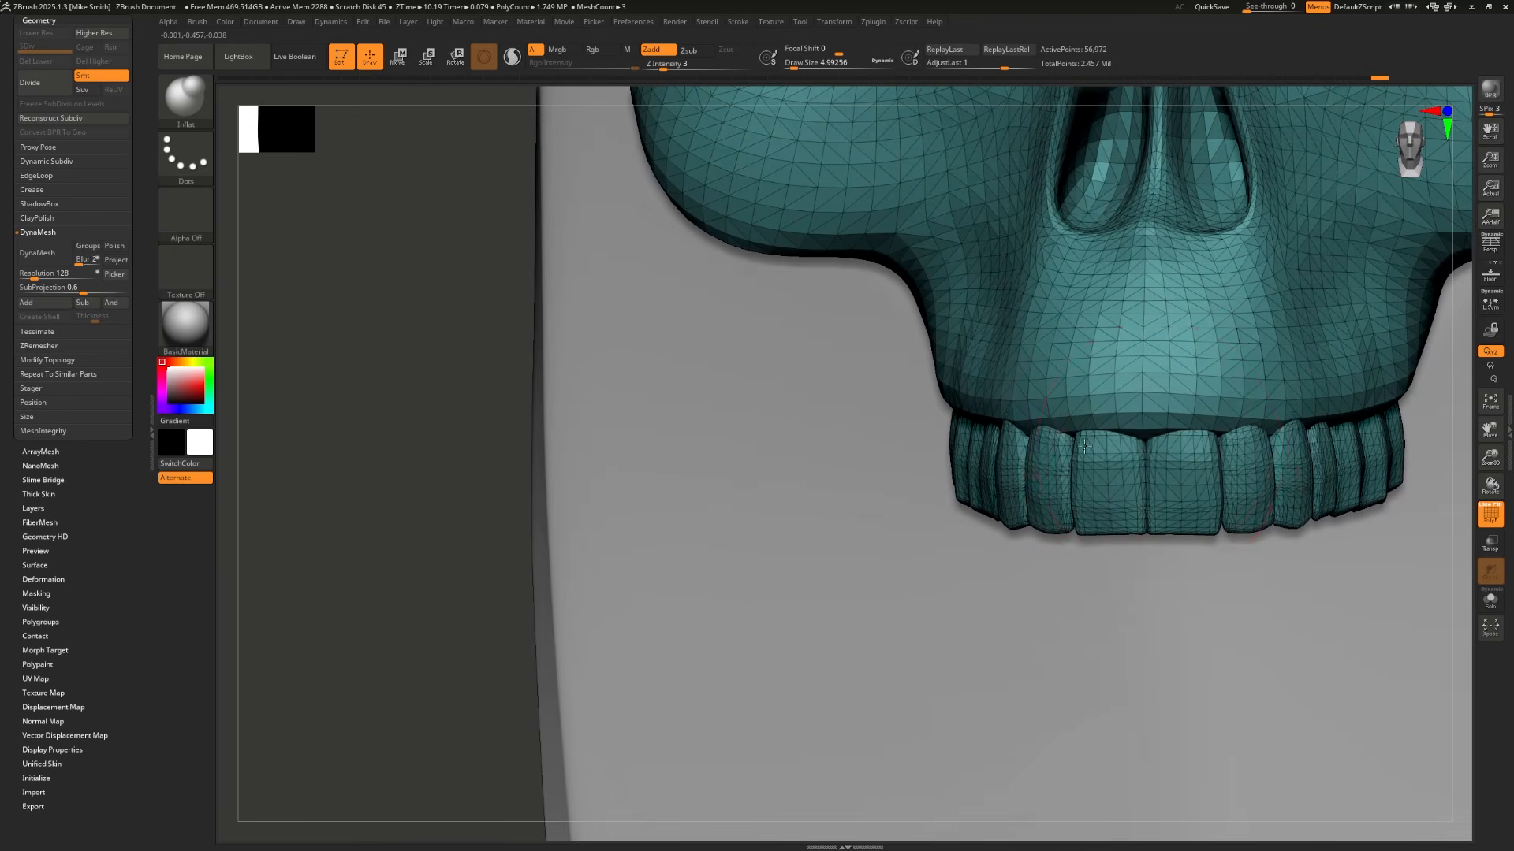
Step: Remesh the merged skulls with DynaMesh at resolution 4096 and smooth the cranium surface
{"action": "left_click_drag", "start_coordinate": [499, 500], "coordinate": [457, 456]}
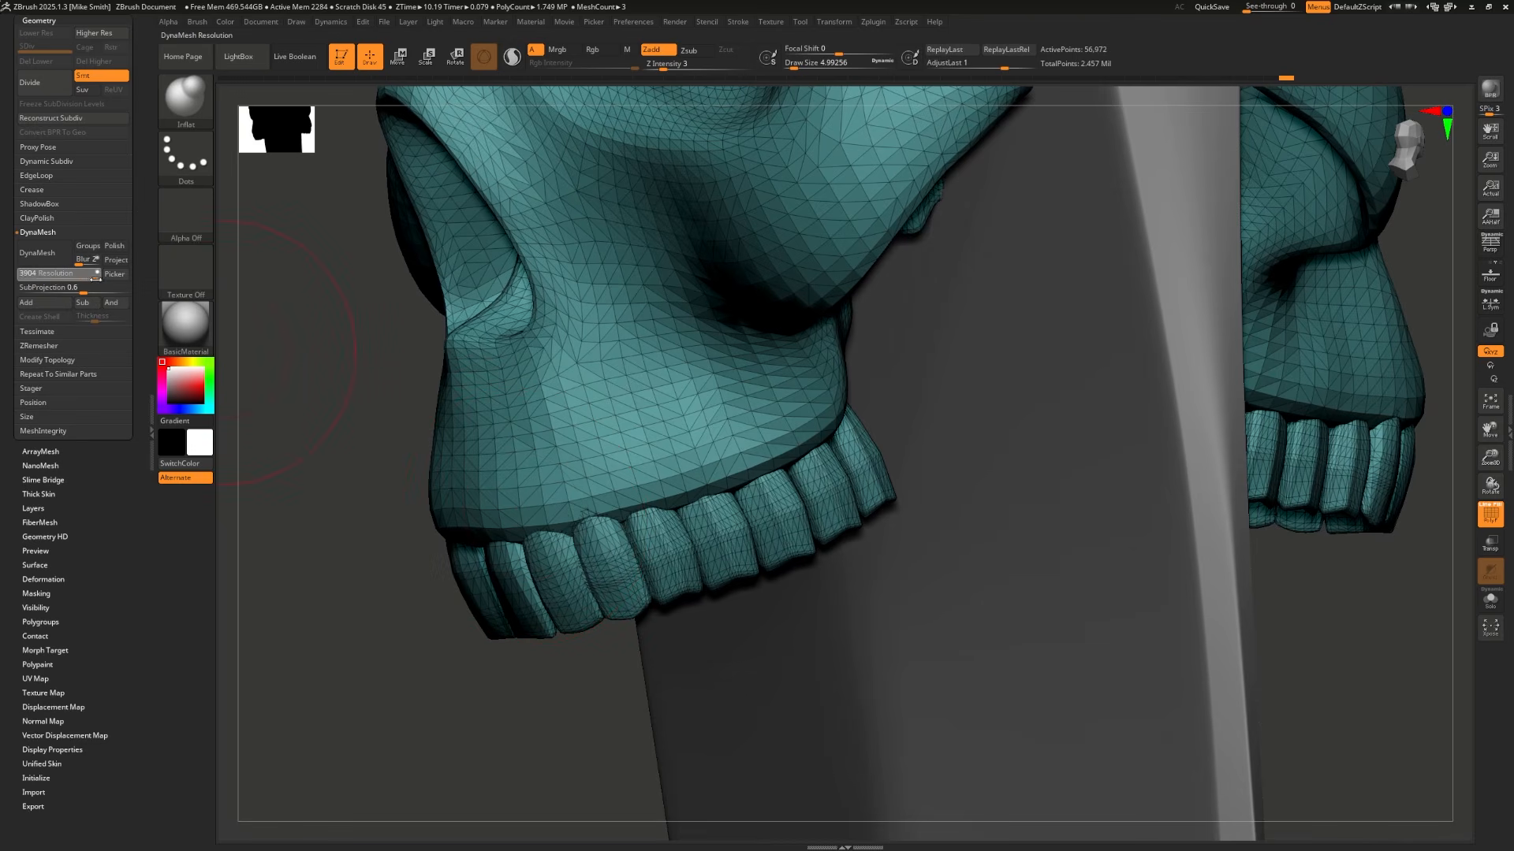
{"action": "left_click", "coordinate": [53, 256]}
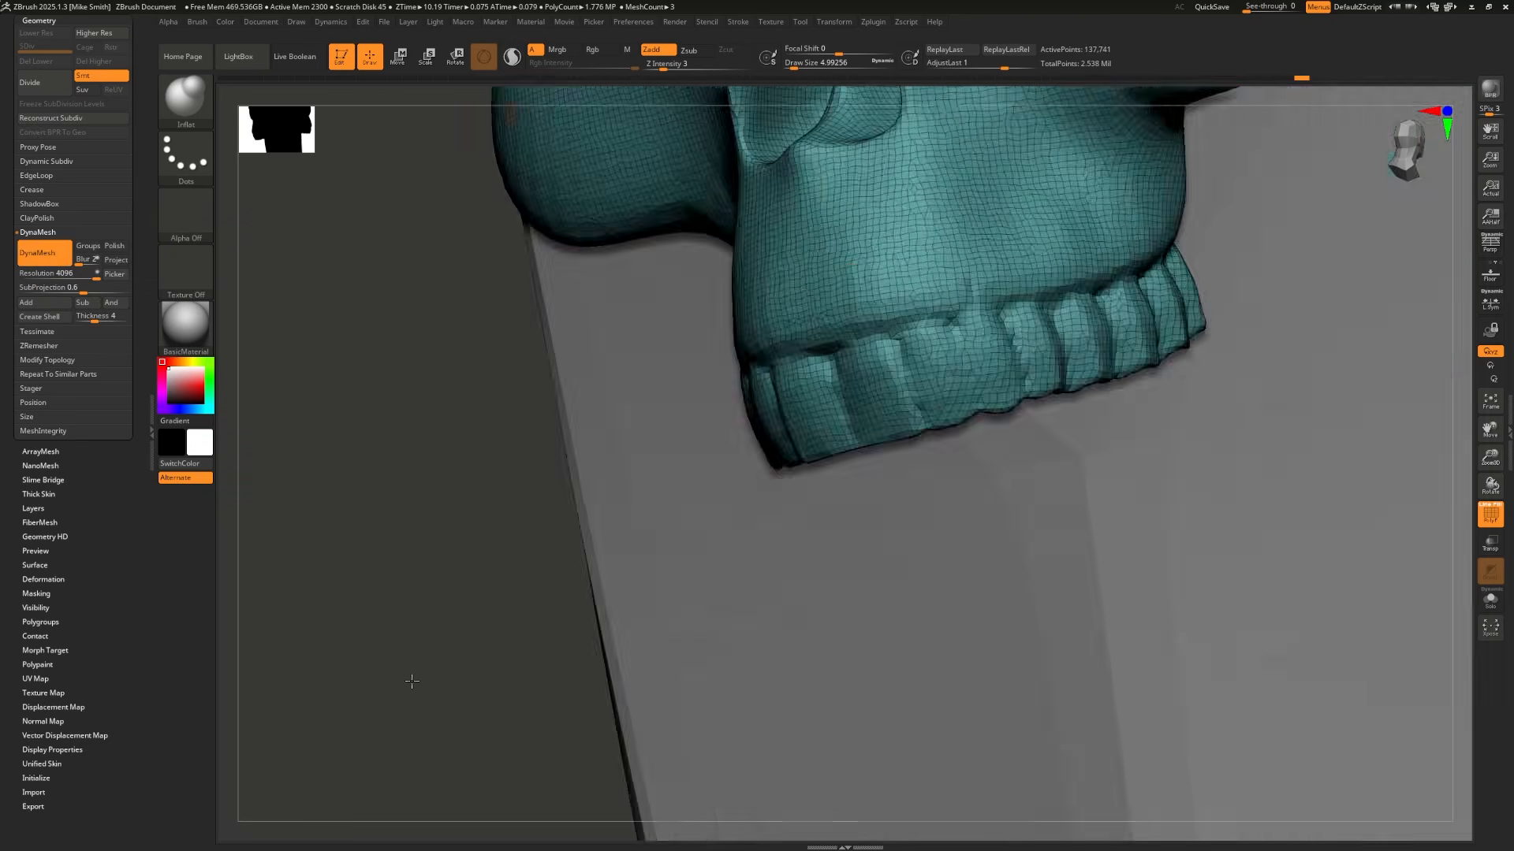
{"action": "left_click_drag", "start_coordinate": [406, 677], "coordinate": [419, 687]}
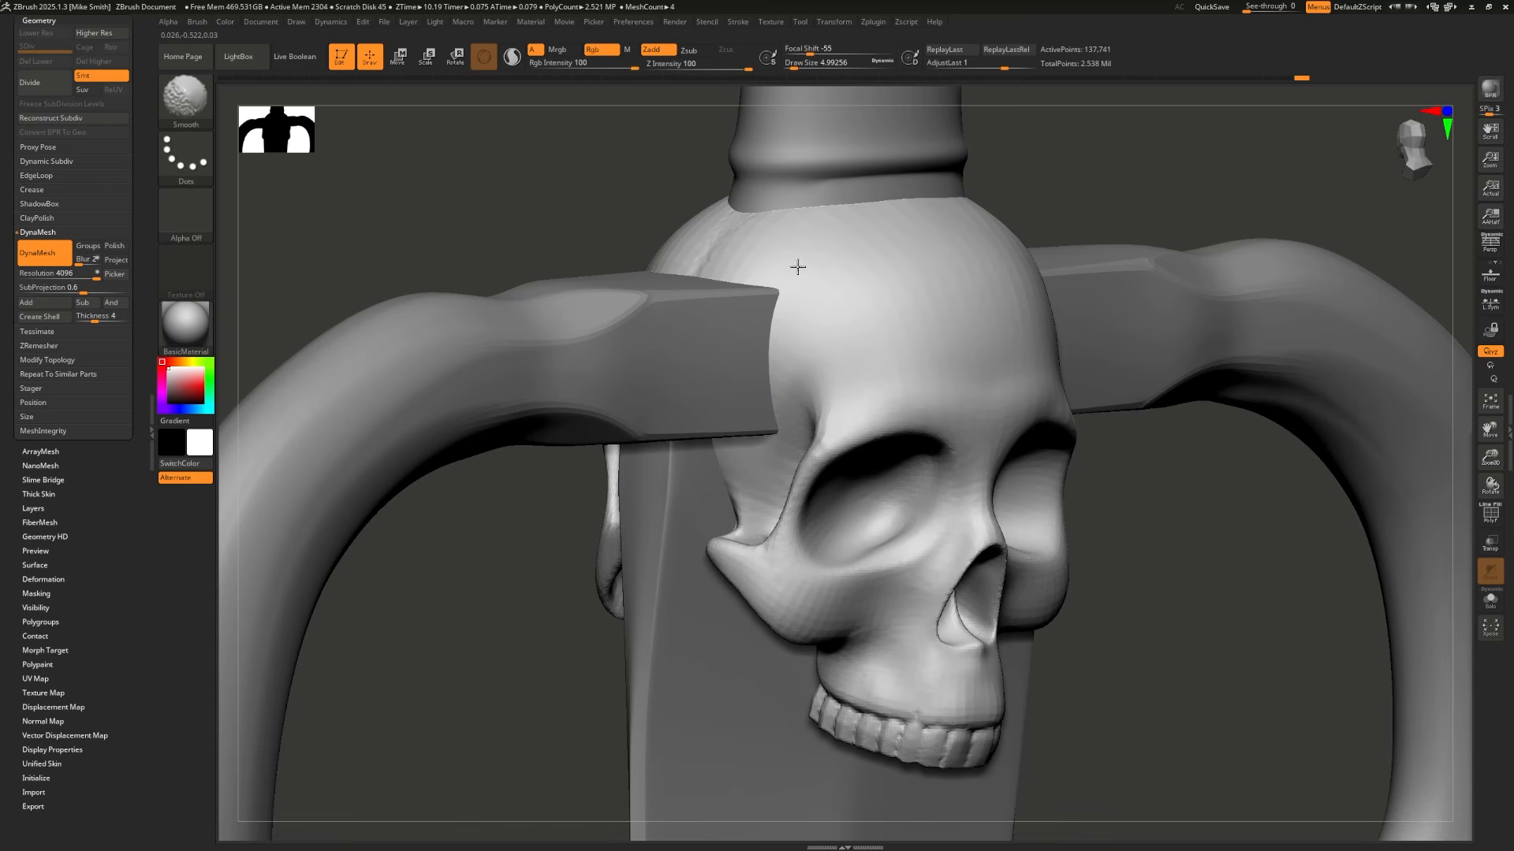
{"action": "left_click_drag", "start_coordinate": [797, 267], "coordinate": [836, 489], "text": "shift"}
{"action": "left_click_drag", "start_coordinate": [889, 551], "coordinate": [875, 696], "text": "shift"}
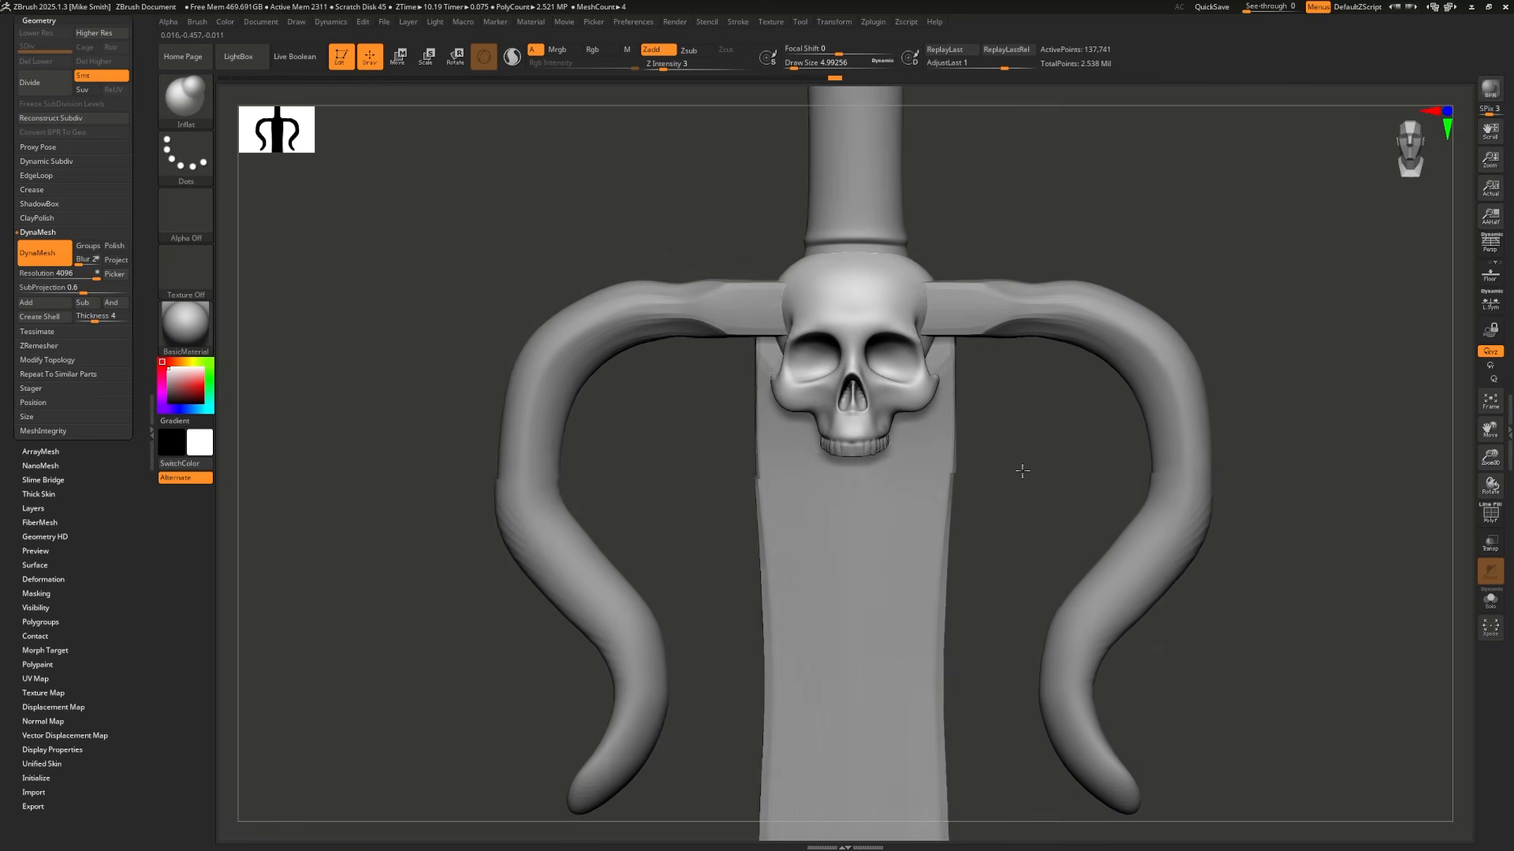
{"action": "mouse_move", "coordinate": [1022, 471]}
{"action": "left_mouse_down"}
{"action": "mouse_move", "coordinate": [1104, 473]}
{"action": "mouse_move", "coordinate": [1028, 500]}
{"action": "mouse_move", "coordinate": [1010, 470]}
{"action": "left_mouse_up"}
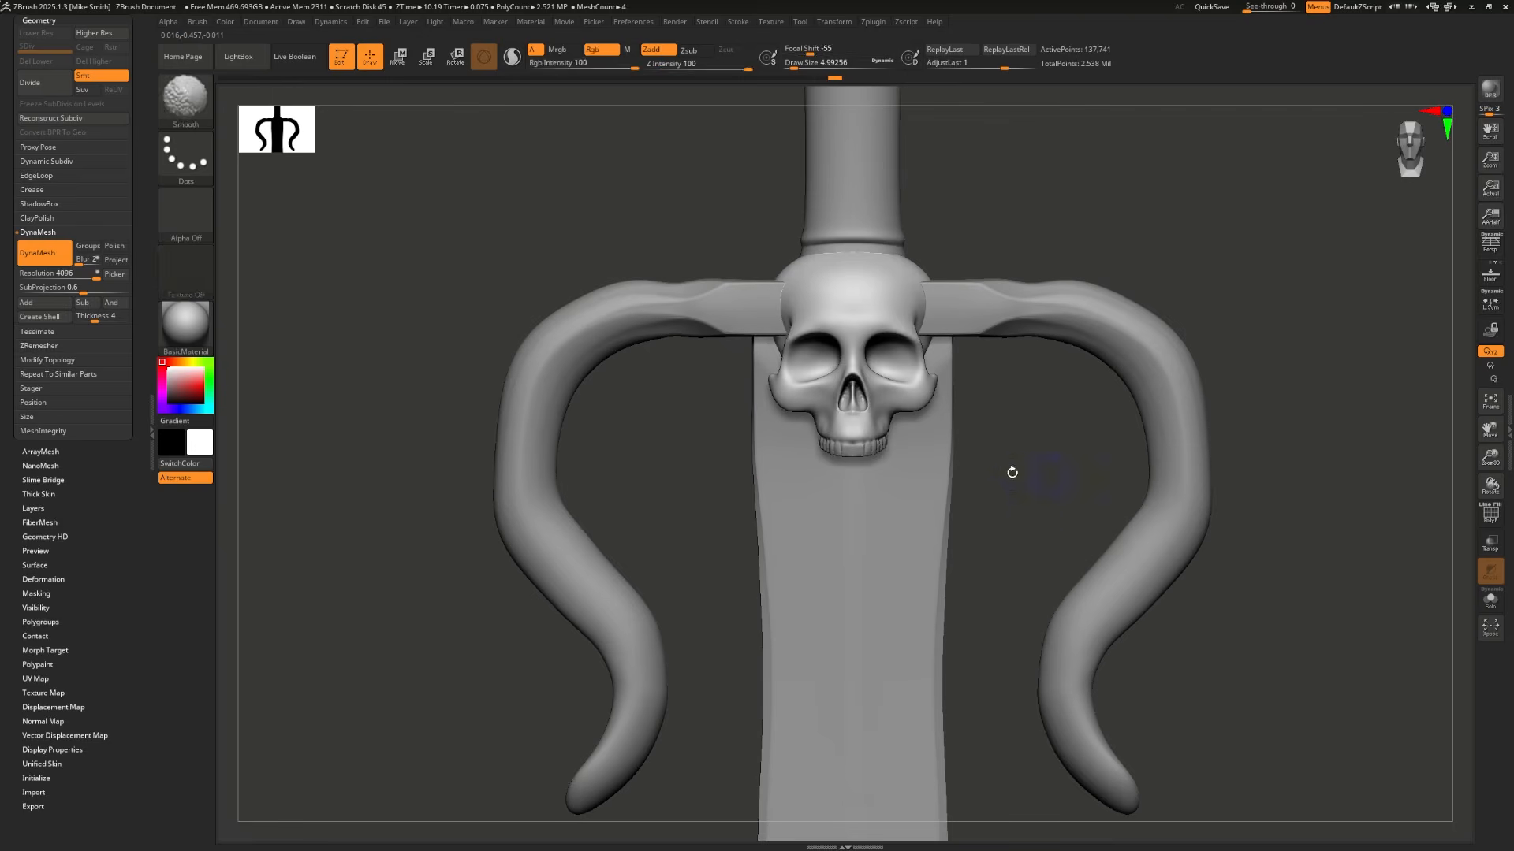
Step: Select the hilt and use the Move brush to pull its inner ends up around the skull, smoothing the reshaped areas
{"action": "left_click", "coordinate": [678, 313], "text": "alt"}
{"action": "key", "text": "b"}
{"action": "left_click", "coordinate": [539, 117]}
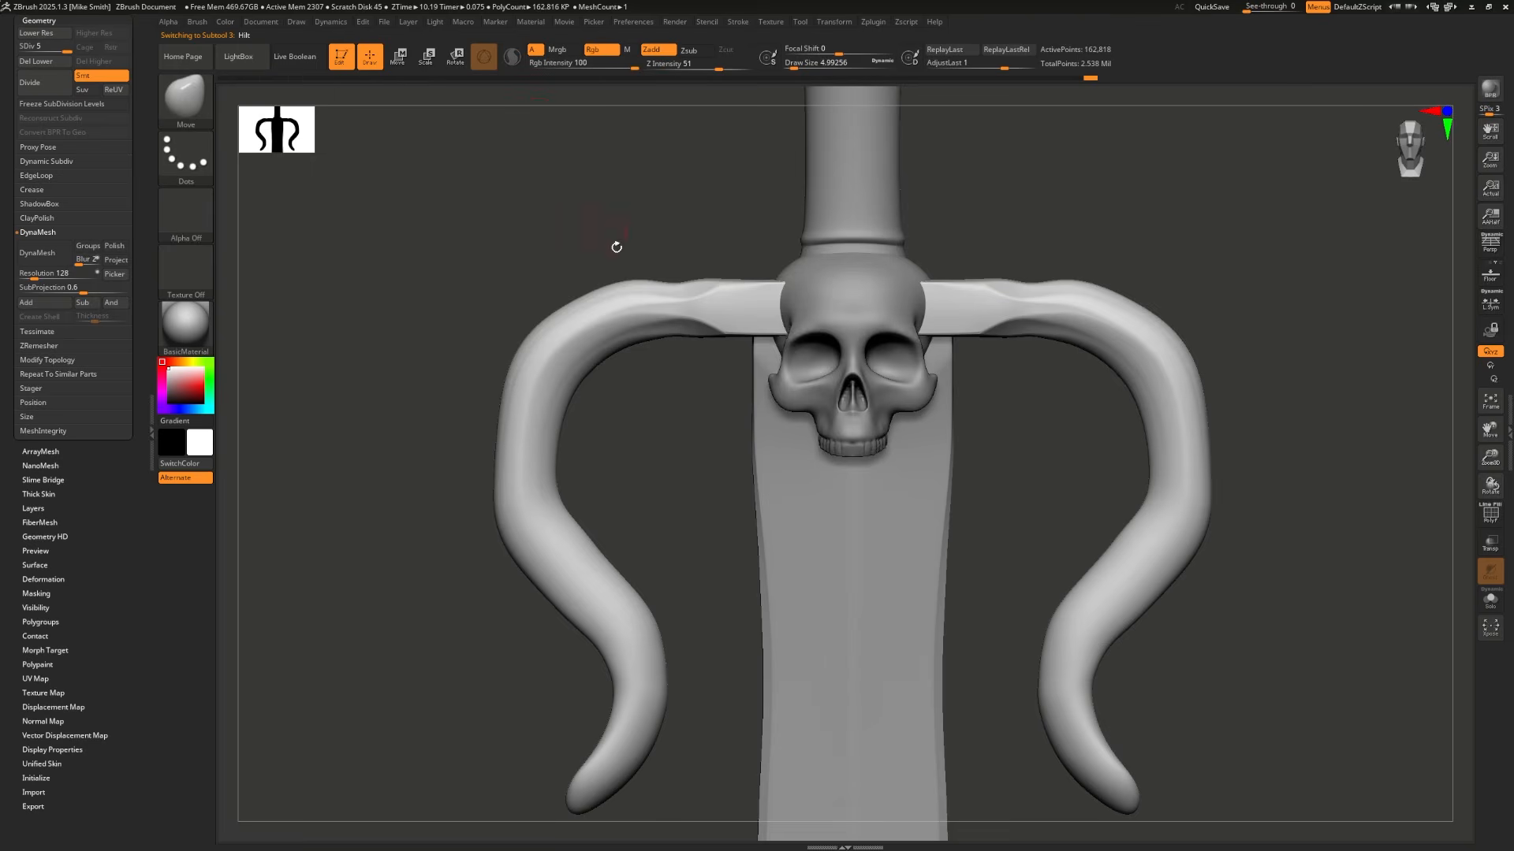
{"action": "left_click_drag", "start_coordinate": [612, 244], "coordinate": [632, 284], "text": "shift"}
{"action": "left_click_drag", "start_coordinate": [730, 265], "coordinate": [708, 296], "text": "shift"}
{"action": "mouse_move", "coordinate": [646, 261]}
{"action": "left_mouse_down", "text": "shift"}
{"action": "mouse_move", "coordinate": [693, 212]}
{"action": "mouse_move", "coordinate": [796, 237]}
{"action": "left_mouse_up", "text": "shift"}
{"action": "left_click_drag", "start_coordinate": [693, 349], "coordinate": [688, 339]}
{"action": "mouse_move", "coordinate": [804, 355]}
{"action": "left_mouse_down"}
{"action": "mouse_move", "coordinate": [838, 284]}
{"action": "mouse_move", "coordinate": [805, 278]}
{"action": "left_mouse_up"}
{"action": "left_click_drag", "start_coordinate": [637, 379], "coordinate": [617, 357], "text": "shift"}
Step: With the Move brush at Draw Size about 46, push the middle of the hilt's lower arms up and inward into hooks
{"action": "left_click_drag", "start_coordinate": [722, 305], "coordinate": [973, 118], "text": "alt"}
{"action": "key", "text": "s"}
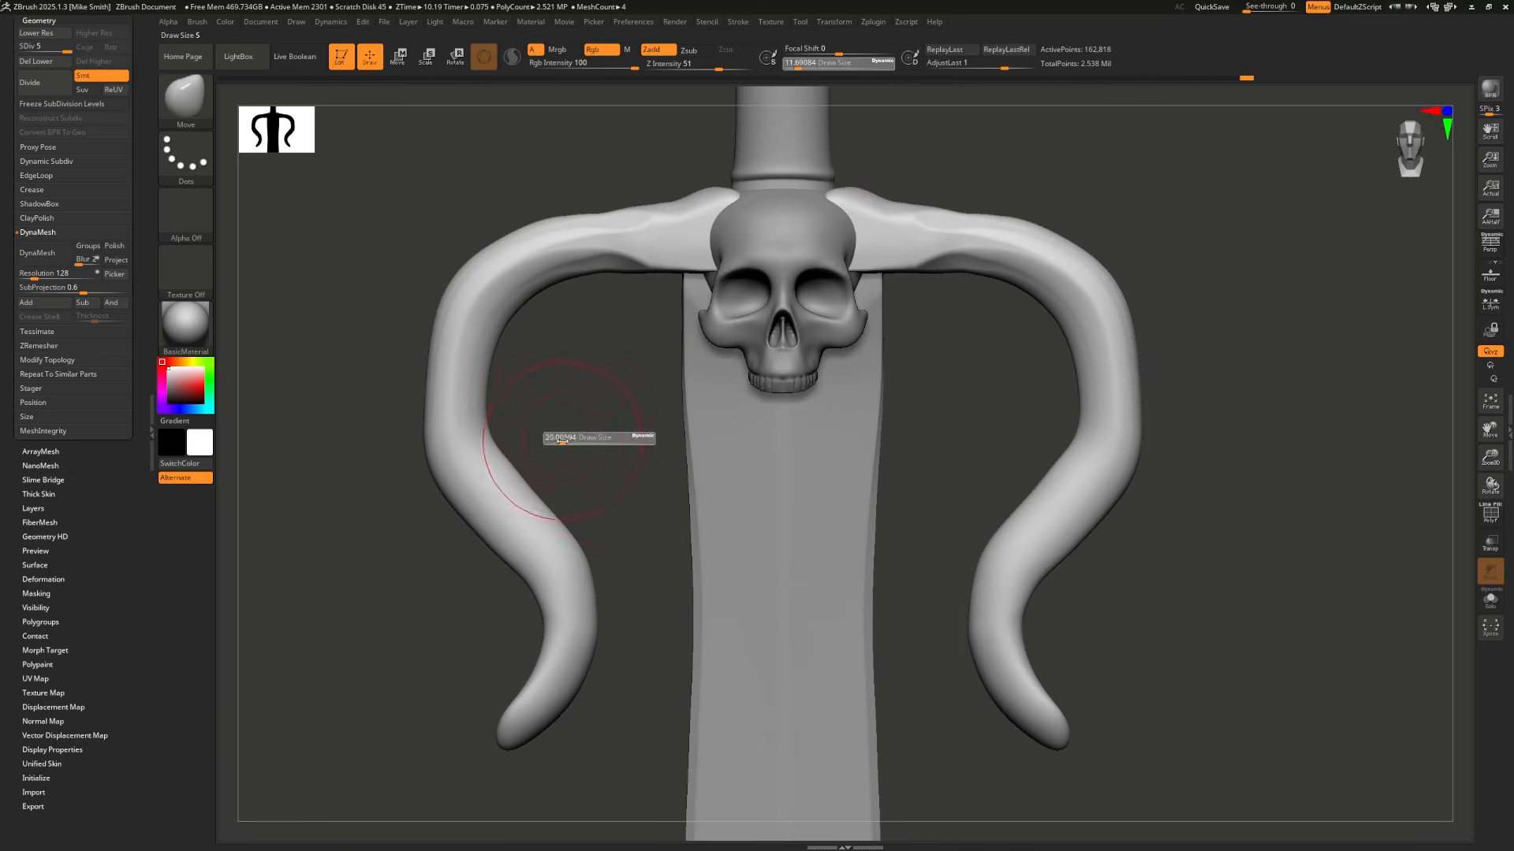
{"action": "left_click_drag", "start_coordinate": [566, 439], "coordinate": [577, 440]}
{"action": "left_click_drag", "start_coordinate": [601, 521], "coordinate": [525, 508]}
{"action": "mouse_move", "coordinate": [743, 568]}
{"action": "left_mouse_down"}
{"action": "mouse_move", "coordinate": [767, 413]}
{"action": "mouse_move", "coordinate": [753, 421]}
{"action": "left_mouse_up"}
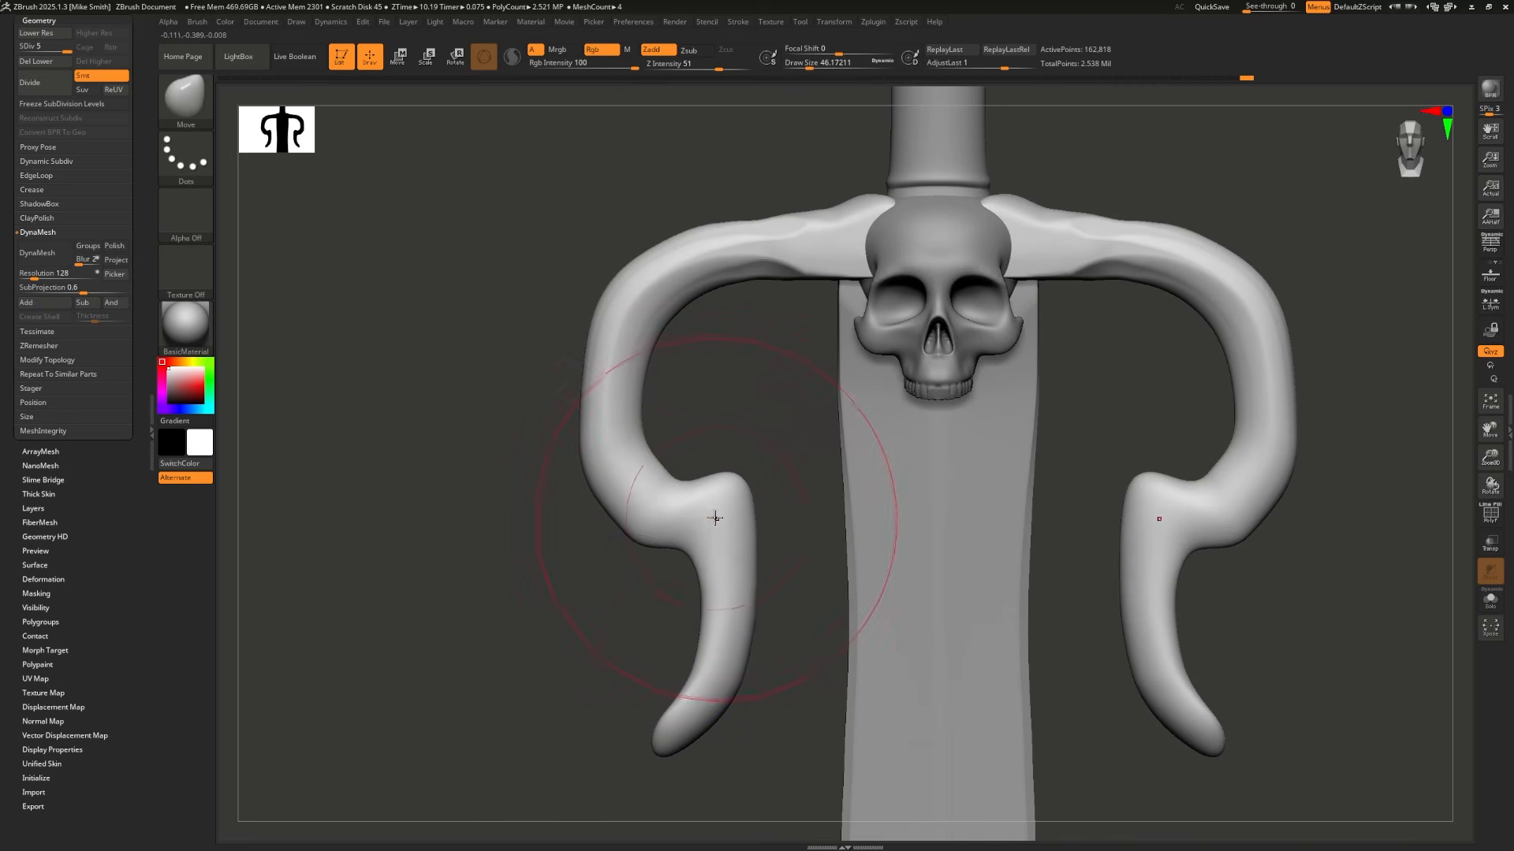
{"action": "mouse_move", "coordinate": [713, 517]}
{"action": "left_mouse_down"}
{"action": "mouse_move", "coordinate": [773, 366]}
{"action": "mouse_move", "coordinate": [779, 394]}
{"action": "left_mouse_up"}
{"action": "left_click_drag", "start_coordinate": [703, 637], "coordinate": [720, 641]}
{"action": "left_click_drag", "start_coordinate": [694, 708], "coordinate": [706, 710]}
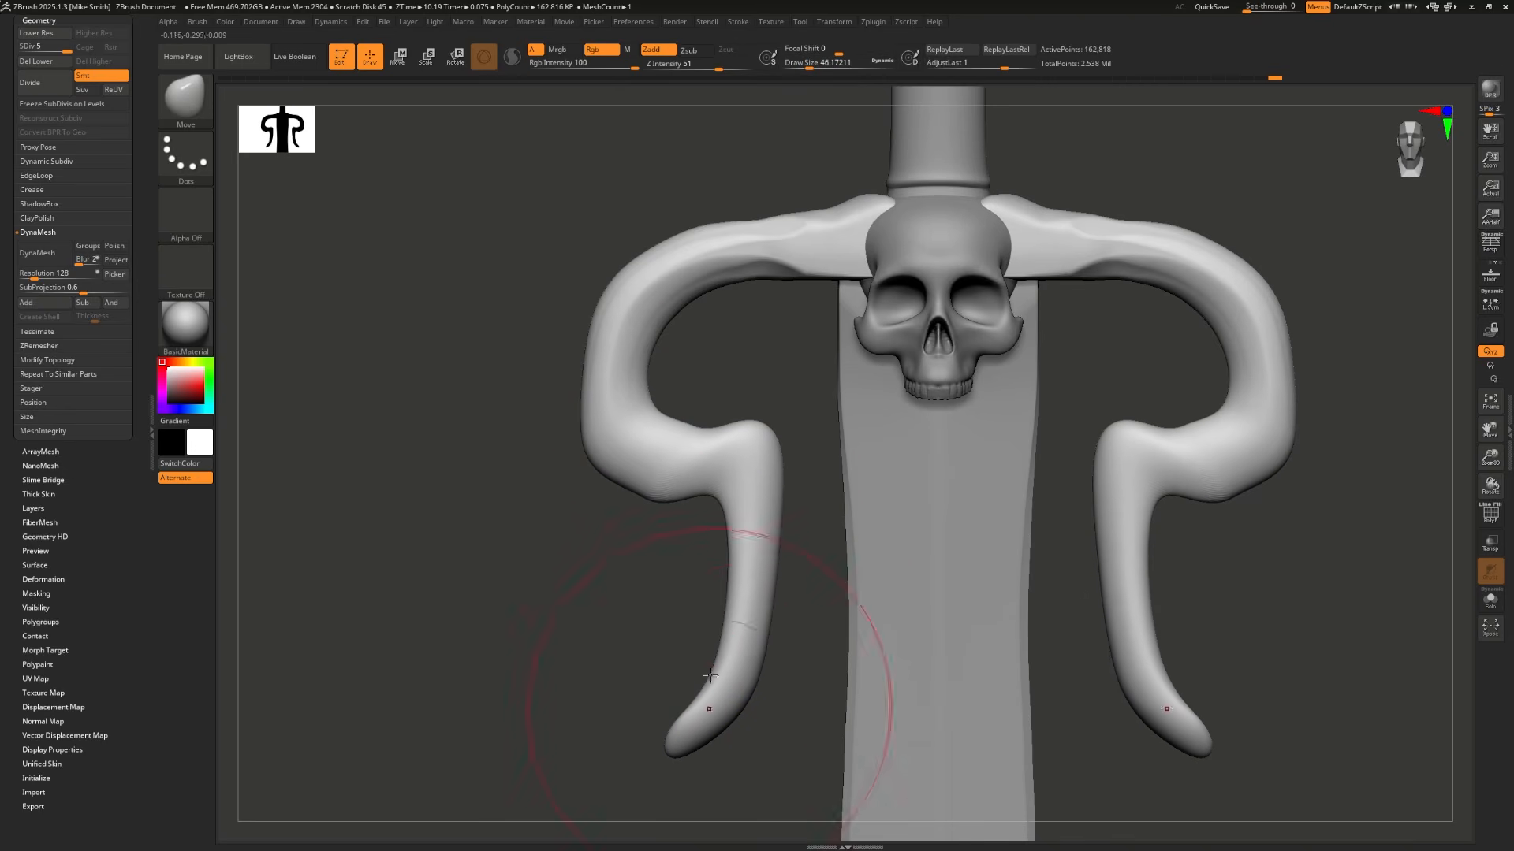
Step: Reduce the Draw Size to about 20 and slim the elbow and lower arm of the hilt's hooks
{"action": "key", "text": "s"}
{"action": "left_click_drag", "start_coordinate": [688, 630], "coordinate": [678, 631]}
{"action": "left_click_drag", "start_coordinate": [732, 576], "coordinate": [746, 571]}
{"action": "mouse_move", "coordinate": [659, 500]}
{"action": "left_mouse_down"}
{"action": "mouse_move", "coordinate": [667, 476]}
{"action": "mouse_move", "coordinate": [621, 458]}
{"action": "left_mouse_up"}
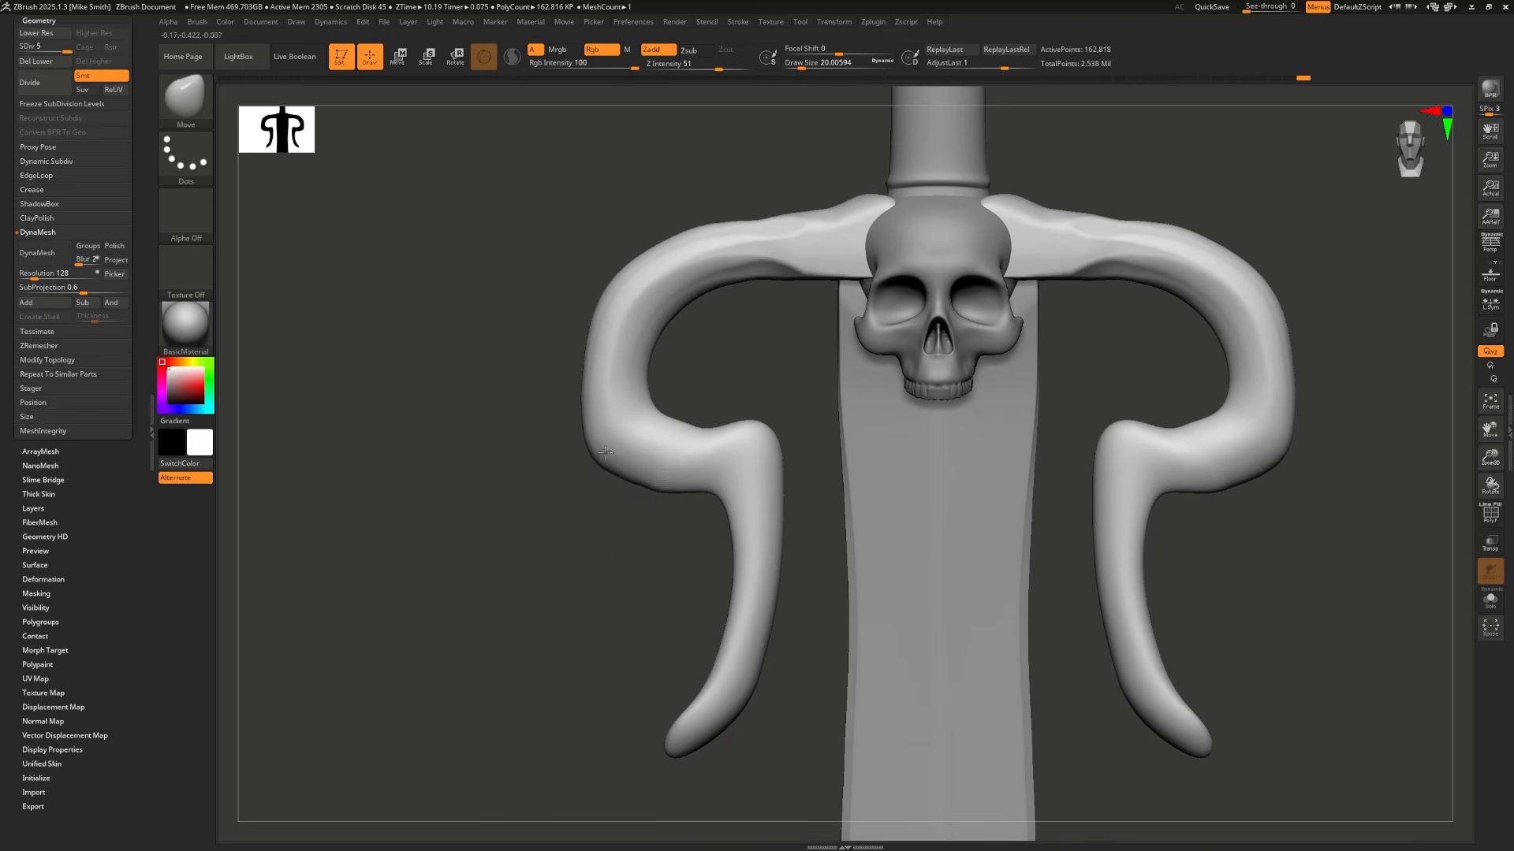
{"action": "left_click_drag", "start_coordinate": [602, 552], "coordinate": [583, 504], "text": "alt"}
{"action": "left_click_drag", "start_coordinate": [694, 473], "coordinate": [702, 466]}
Step: Adjust the Draw Size to about 23.3, pull the hilt's inner barbs into sharper points and even out the outer curve
{"action": "key", "text": "s"}
{"action": "left_click", "coordinate": [750, 382]}
{"action": "mouse_move", "coordinate": [789, 354]}
{"action": "left_mouse_down"}
{"action": "mouse_move", "coordinate": [737, 355]}
{"action": "mouse_move", "coordinate": [760, 358]}
{"action": "left_mouse_up"}
{"action": "mouse_move", "coordinate": [725, 331]}
{"action": "left_mouse_down", "text": "shift"}
{"action": "mouse_move", "coordinate": [760, 331]}
{"action": "mouse_move", "coordinate": [749, 356]}
{"action": "left_mouse_up", "text": "shift"}
{"action": "left_click_drag", "start_coordinate": [717, 380], "coordinate": [714, 388]}
{"action": "key", "text": "s"}
{"action": "left_click_drag", "start_coordinate": [575, 334], "coordinate": [581, 306]}
{"action": "left_click_drag", "start_coordinate": [513, 316], "coordinate": [631, 321], "text": "shift"}
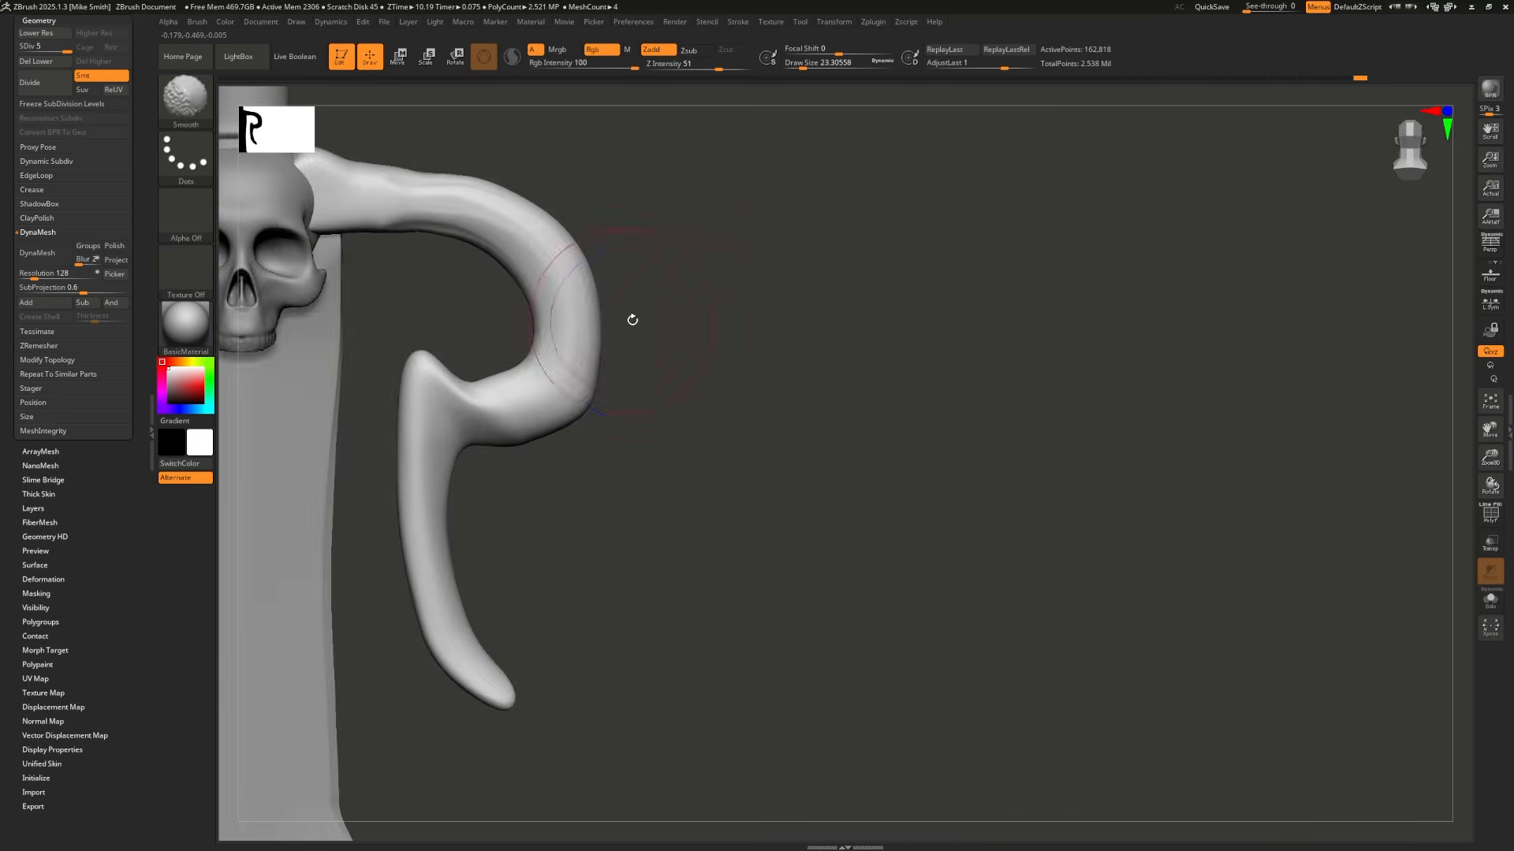
Step: Set the Move brush's Draw Size to about 17 and sharpen the hilt's upper outer barbs
{"action": "mouse_move", "coordinate": [631, 197]}
{"action": "left_mouse_down", "text": "alt"}
{"action": "mouse_move", "coordinate": [889, 257]}
{"action": "mouse_move", "coordinate": [827, 268]}
{"action": "left_mouse_up", "text": "alt"}
{"action": "key", "text": "s"}
{"action": "left_click_drag", "start_coordinate": [826, 290], "coordinate": [822, 289]}
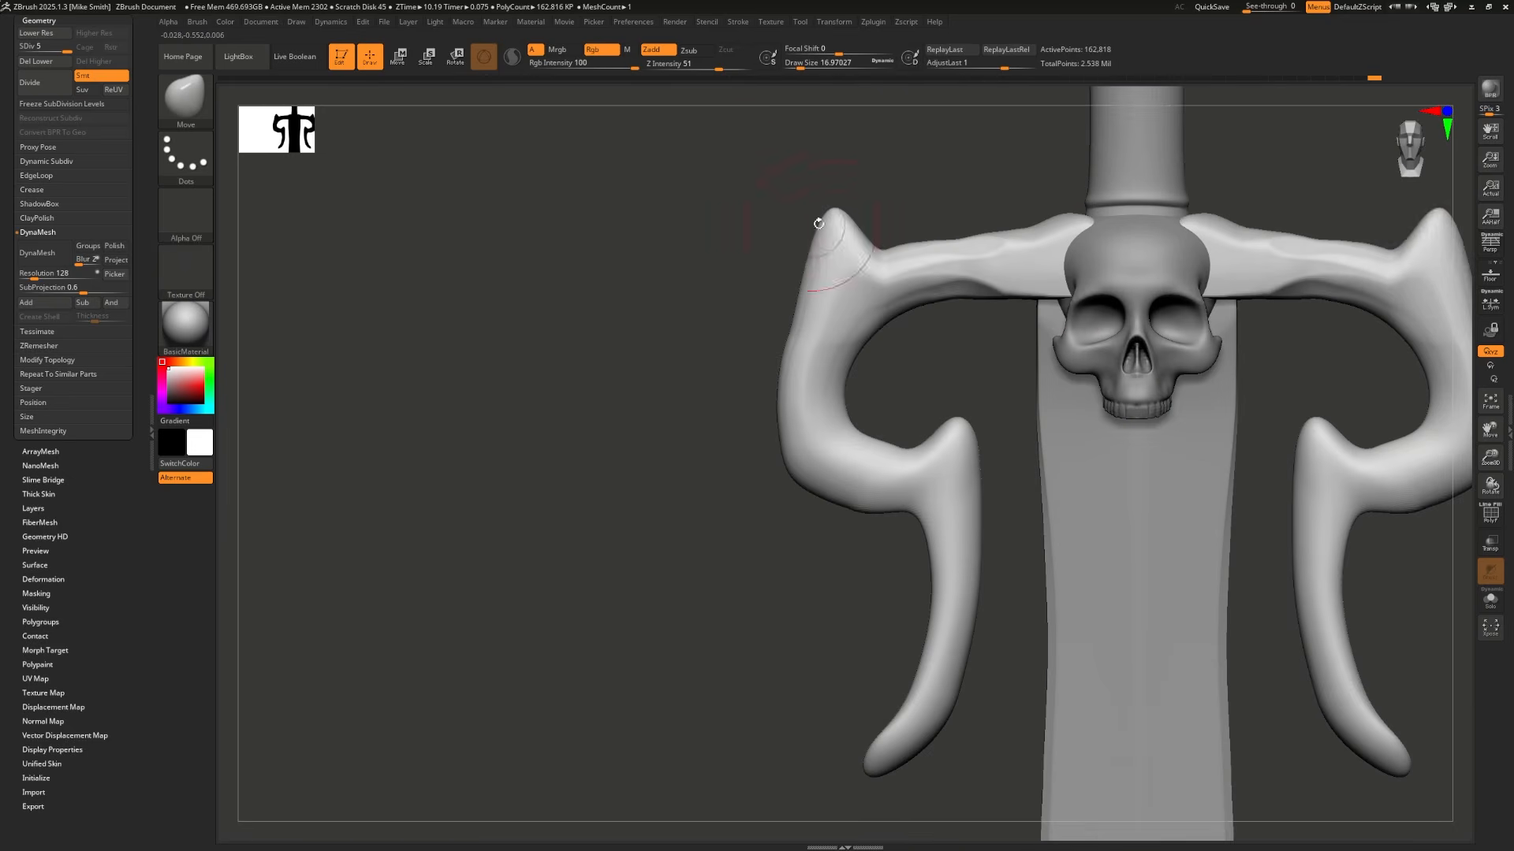
{"action": "left_click_drag", "start_coordinate": [832, 220], "coordinate": [810, 264]}
Step: Check the hilt's wireframe, then remesh it with DynaMesh at resolution 4096
{"action": "left_click_drag", "start_coordinate": [887, 700], "coordinate": [909, 507], "text": "alt"}
{"action": "mouse_move", "coordinate": [804, 509]}
{"action": "left_mouse_down"}
{"action": "mouse_move", "coordinate": [861, 510]}
{"action": "mouse_move", "coordinate": [959, 452]}
{"action": "mouse_move", "coordinate": [955, 492]}
{"action": "mouse_move", "coordinate": [1005, 404]}
{"action": "mouse_move", "coordinate": [1006, 773]}
{"action": "left_mouse_up"}
{"action": "key", "text": "shift+f"}
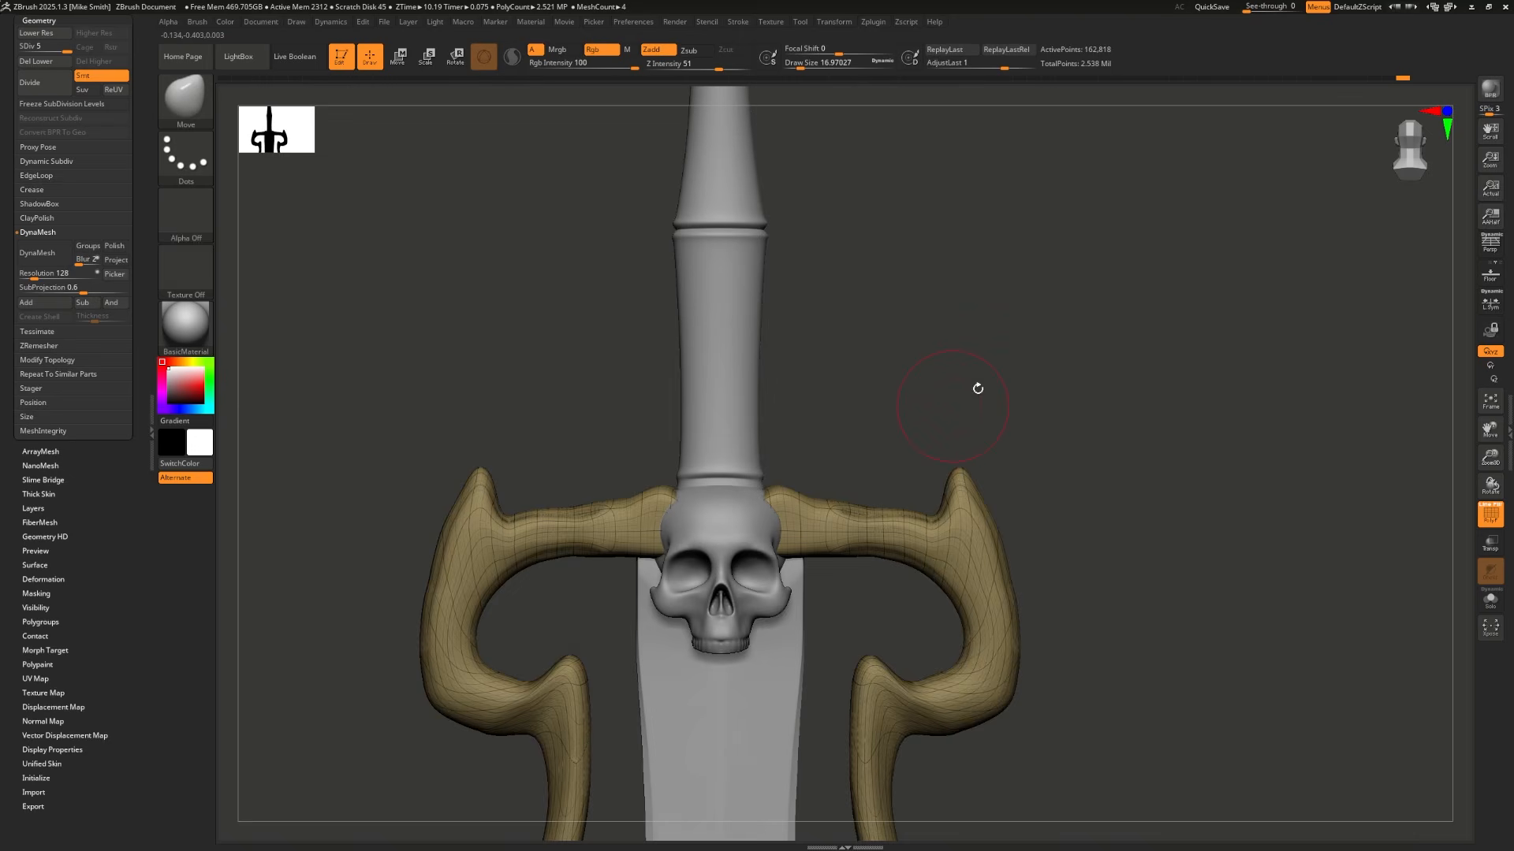
{"action": "left_click_drag", "start_coordinate": [1085, 389], "coordinate": [1123, 186]}
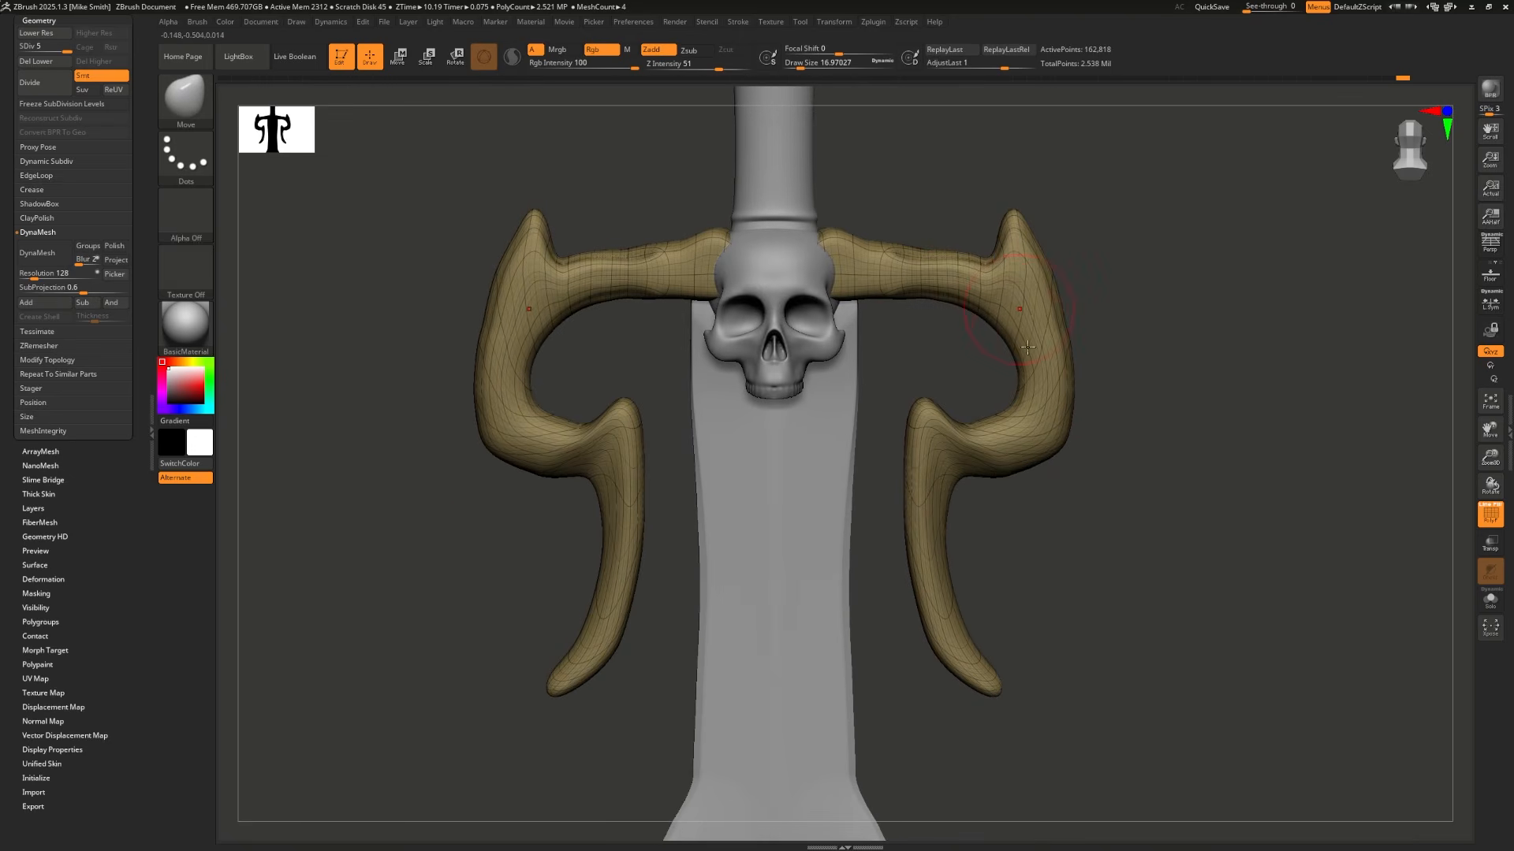
{"action": "key", "text": "shift+f"}
{"action": "left_click", "coordinate": [44, 274]}
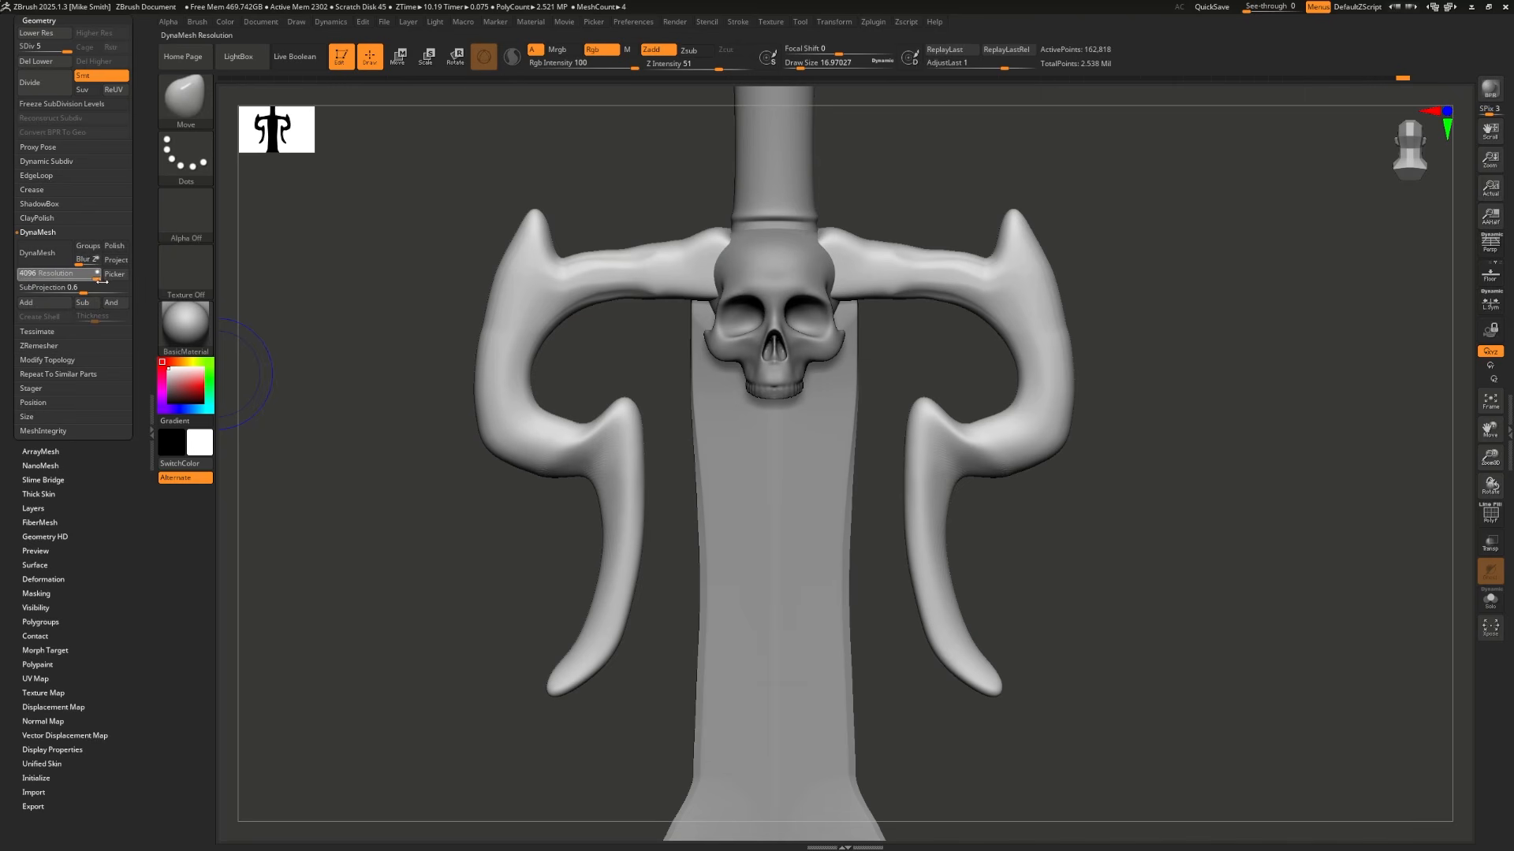
{"action": "left_click", "coordinate": [51, 256]}
{"action": "left_click", "coordinate": [88, 281]}
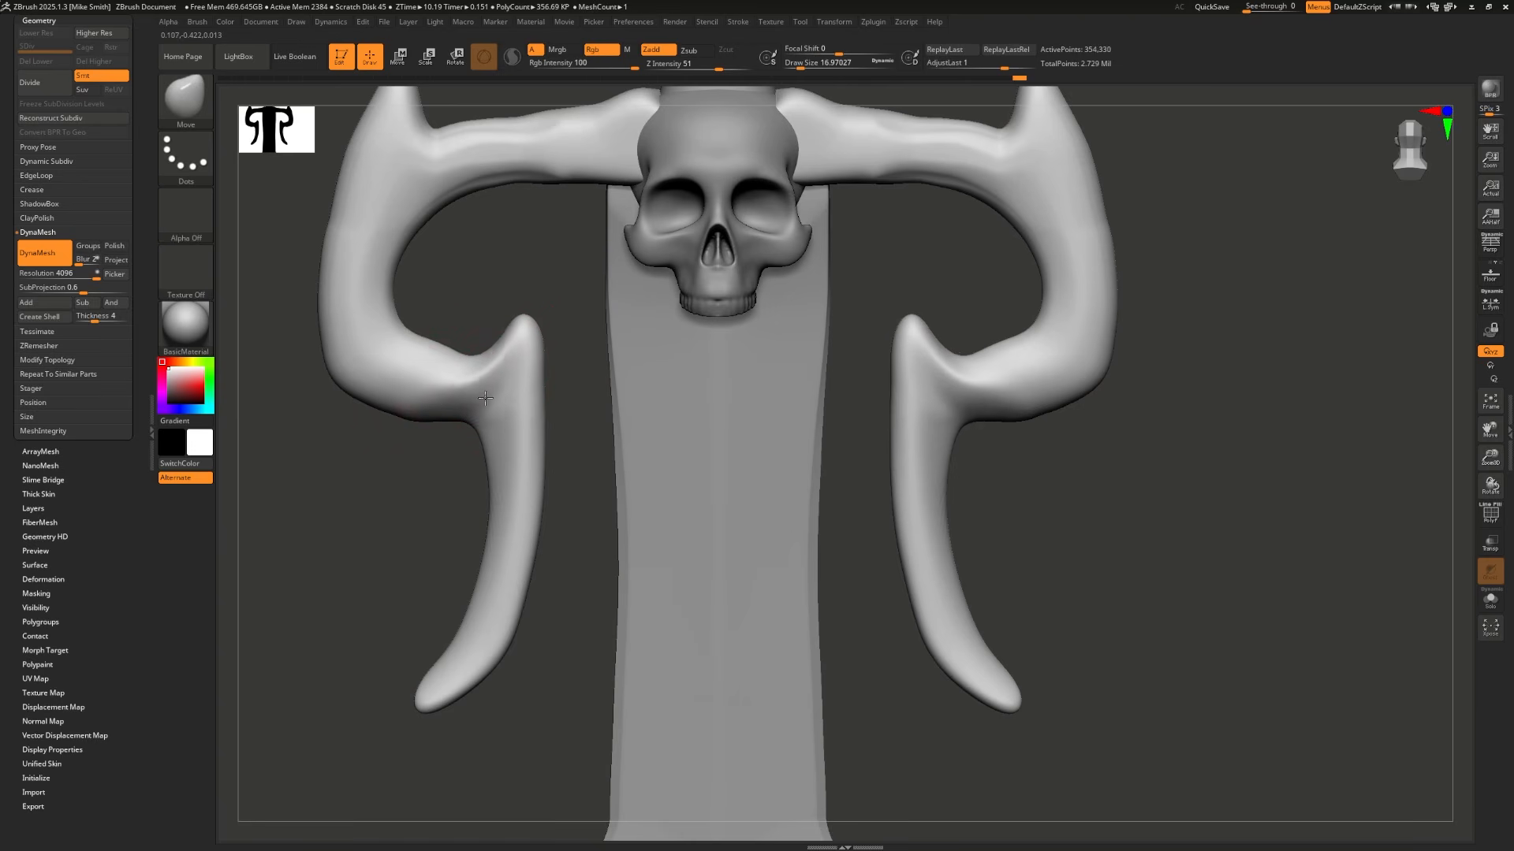
Step: Refine the tips of the hilt's inner barbs with the Move brush and raise the Draw Size to about 34.8
{"action": "key", "text": "shift"}
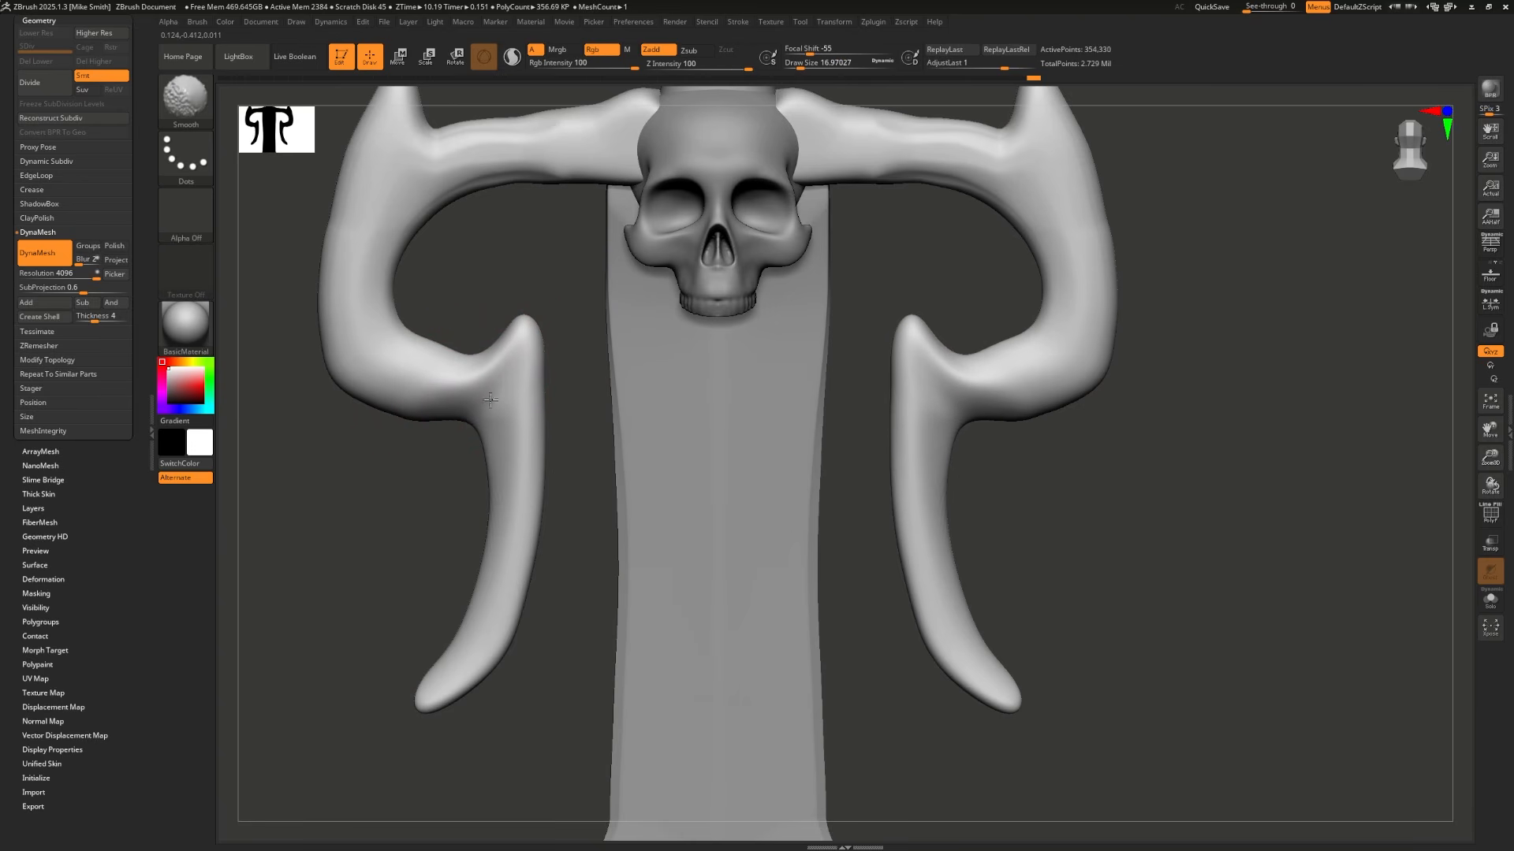
{"action": "key", "text": "s"}
{"action": "left_click_drag", "start_coordinate": [525, 308], "coordinate": [517, 321]}
{"action": "mouse_move", "coordinate": [517, 322]}
{"action": "right_mouse_down"}
{"action": "mouse_move", "coordinate": [578, 287]}
{"action": "mouse_move", "coordinate": [607, 315]}
{"action": "right_mouse_up"}
{"action": "right_click_drag", "start_coordinate": [607, 315], "coordinate": [631, 347], "text": "alt"}
{"action": "key", "text": "s"}
{"action": "left_click_drag", "start_coordinate": [619, 363], "coordinate": [628, 387]}
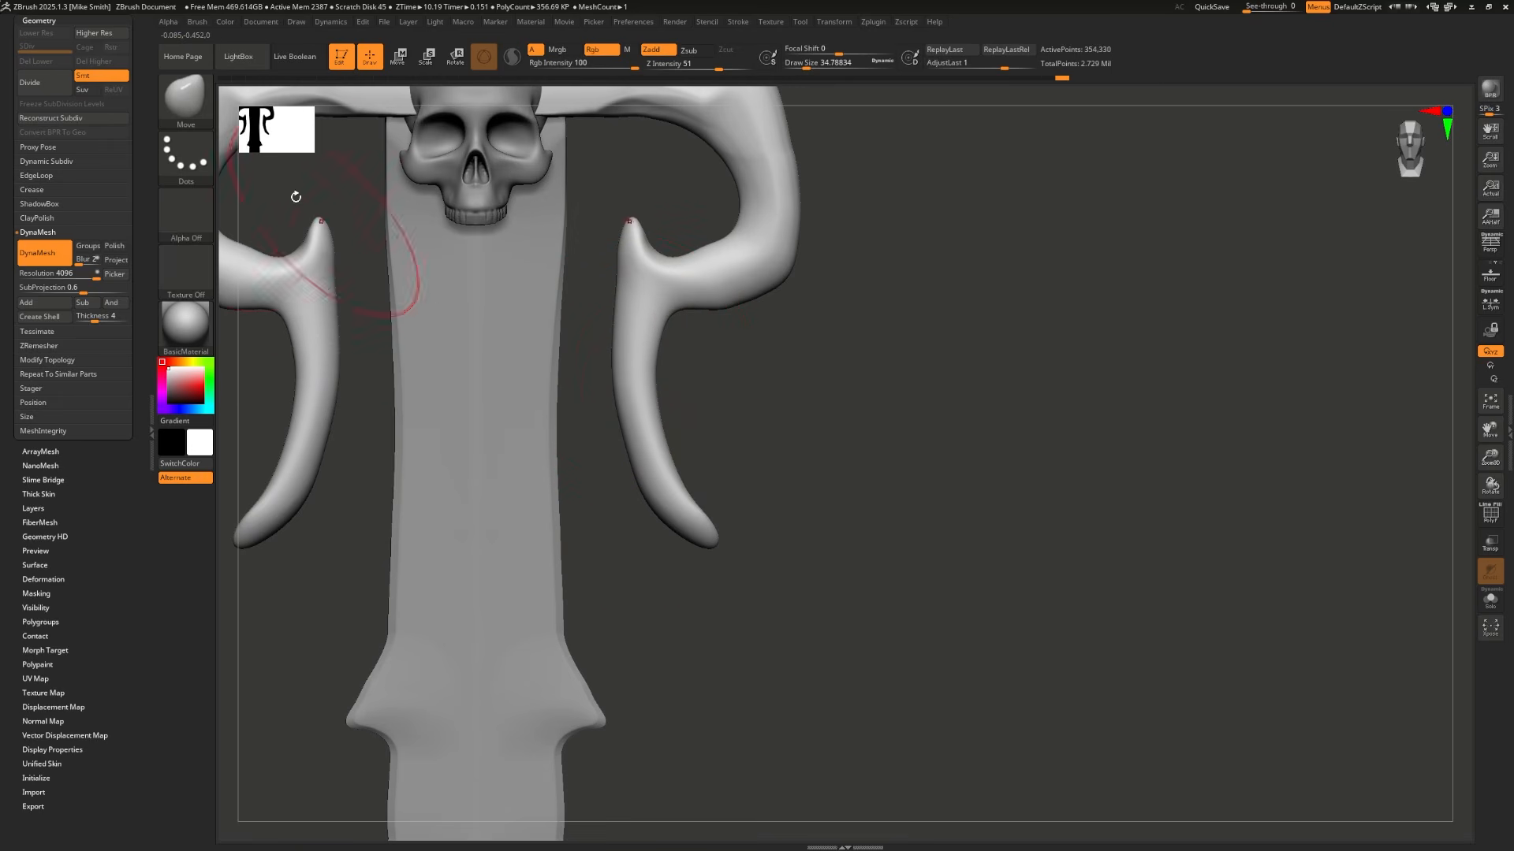
Step: Use the Inflat brush in reverse to shrink the hilt's lower ends into sharp, tapered points
{"action": "left_click", "coordinate": [193, 116]}
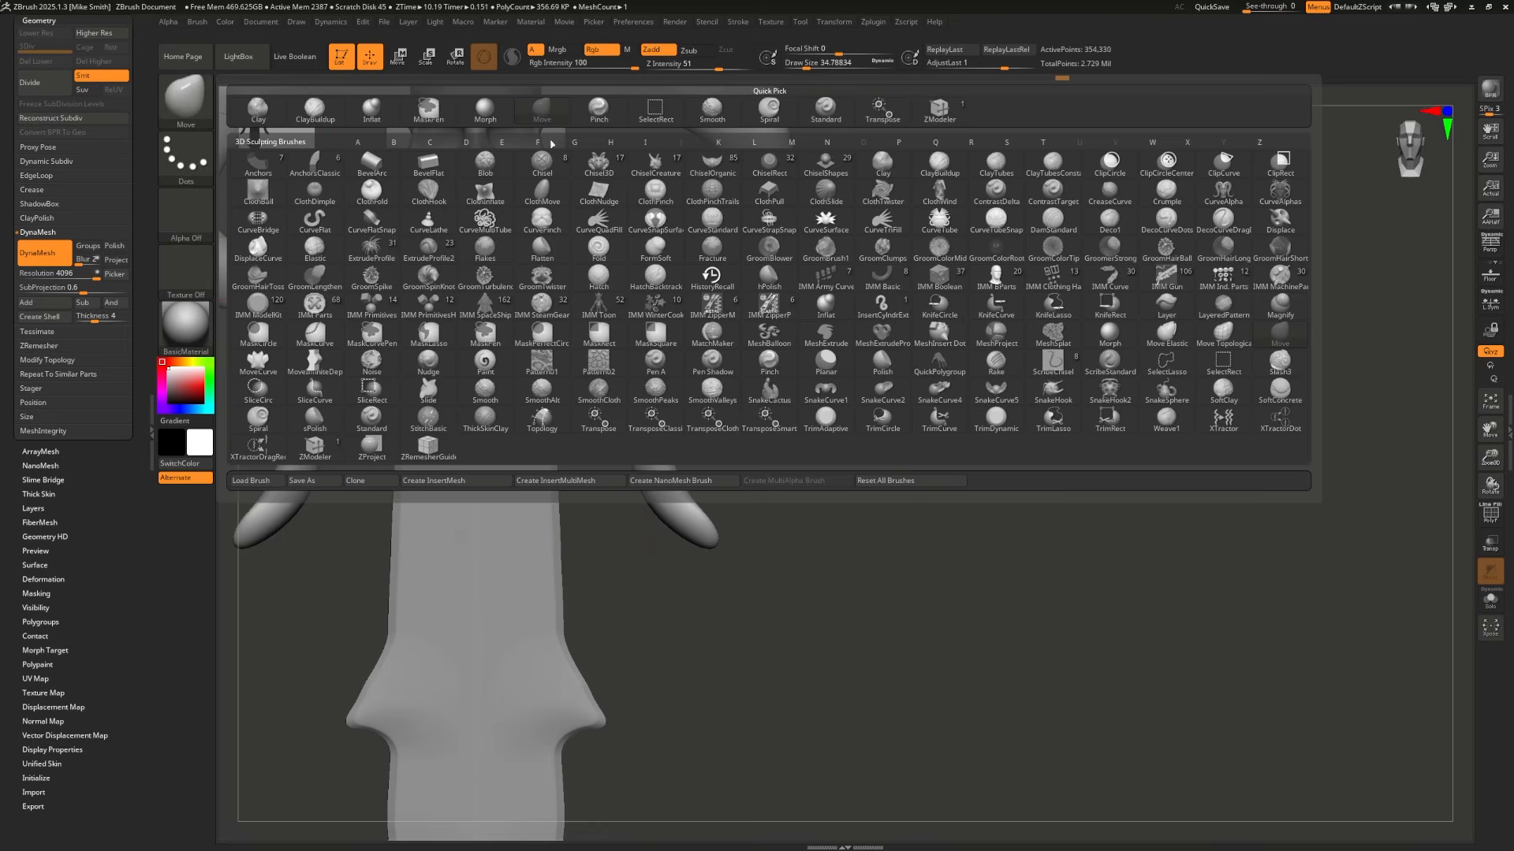
{"action": "type", "text": "in3"}
{"action": "key", "text": "Return"}
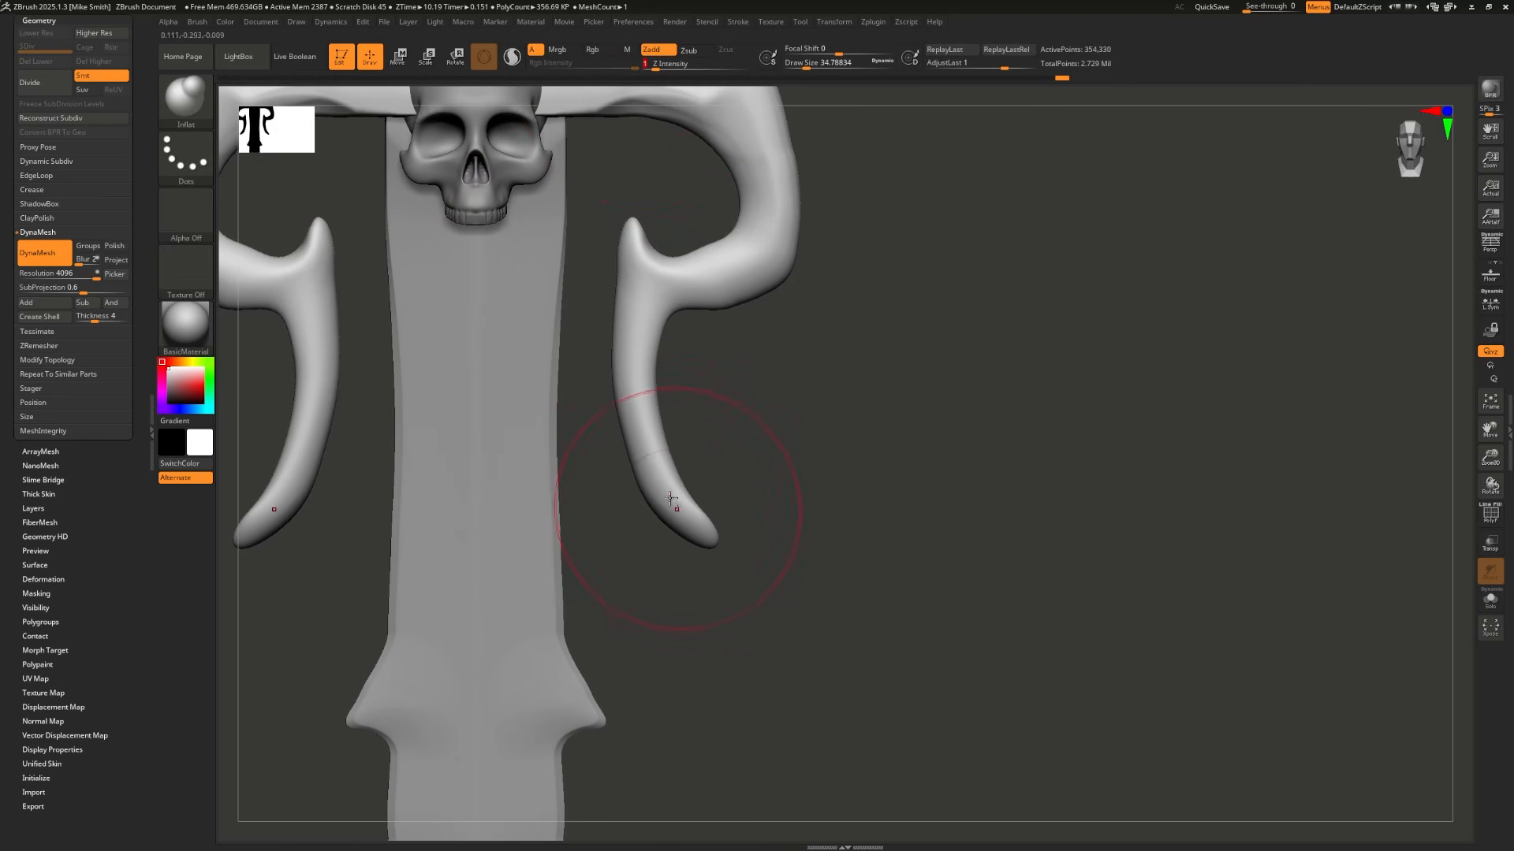
{"action": "mouse_move", "coordinate": [672, 495]}
{"action": "left_mouse_down", "text": "alt"}
{"action": "mouse_move", "coordinate": [723, 541]}
{"action": "mouse_move", "coordinate": [665, 544]}
{"action": "mouse_move", "coordinate": [630, 518]}
{"action": "left_mouse_up", "text": "alt"}
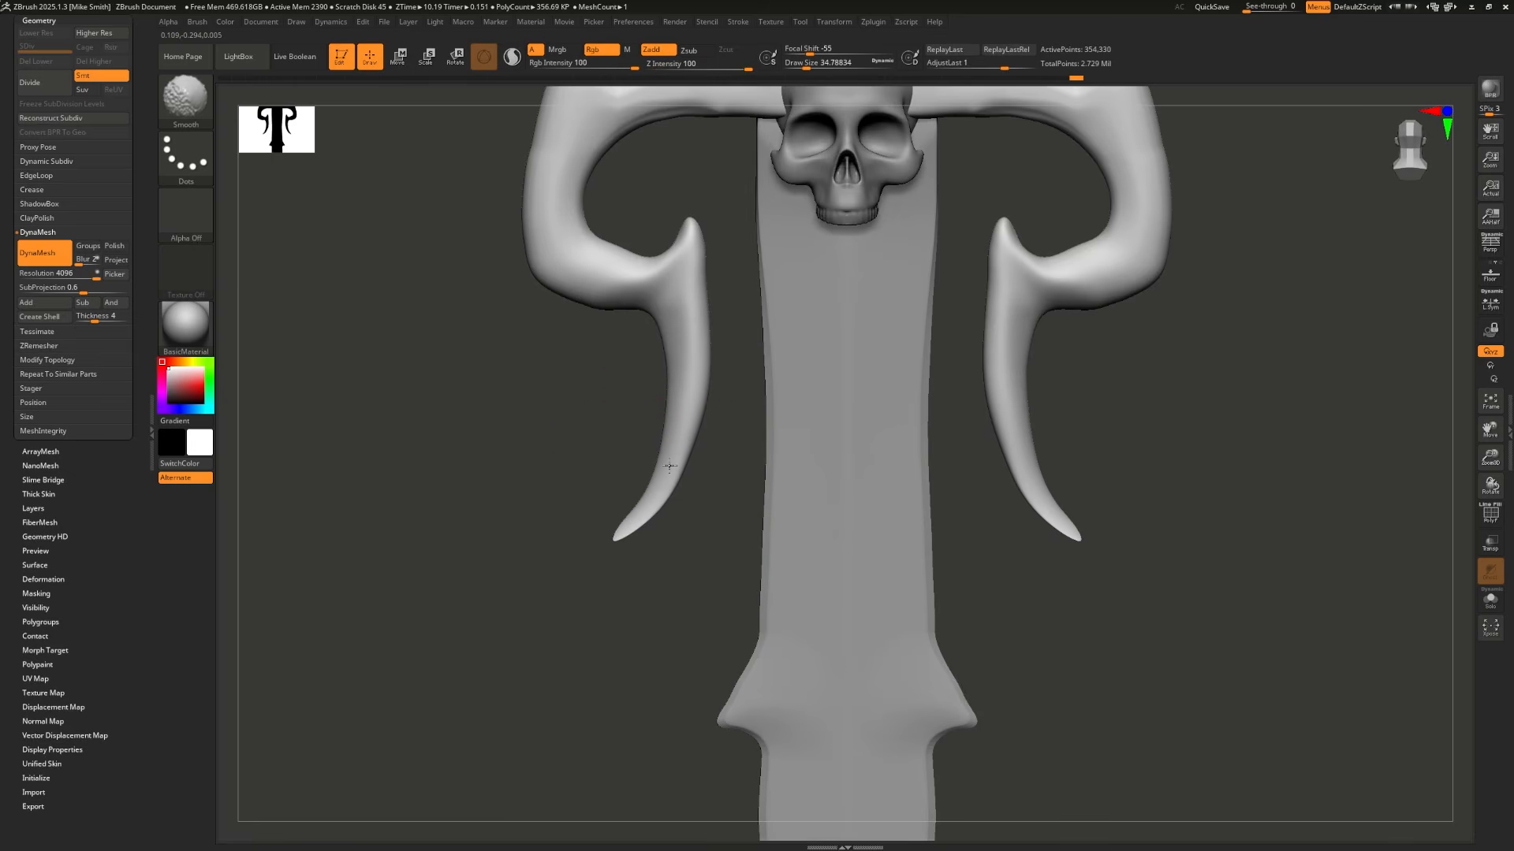
{"action": "mouse_move", "coordinate": [772, 694]}
{"action": "left_mouse_down", "text": "alt"}
{"action": "mouse_move", "coordinate": [768, 606]}
{"action": "mouse_move", "coordinate": [837, 613]}
{"action": "left_mouse_up", "text": "alt"}
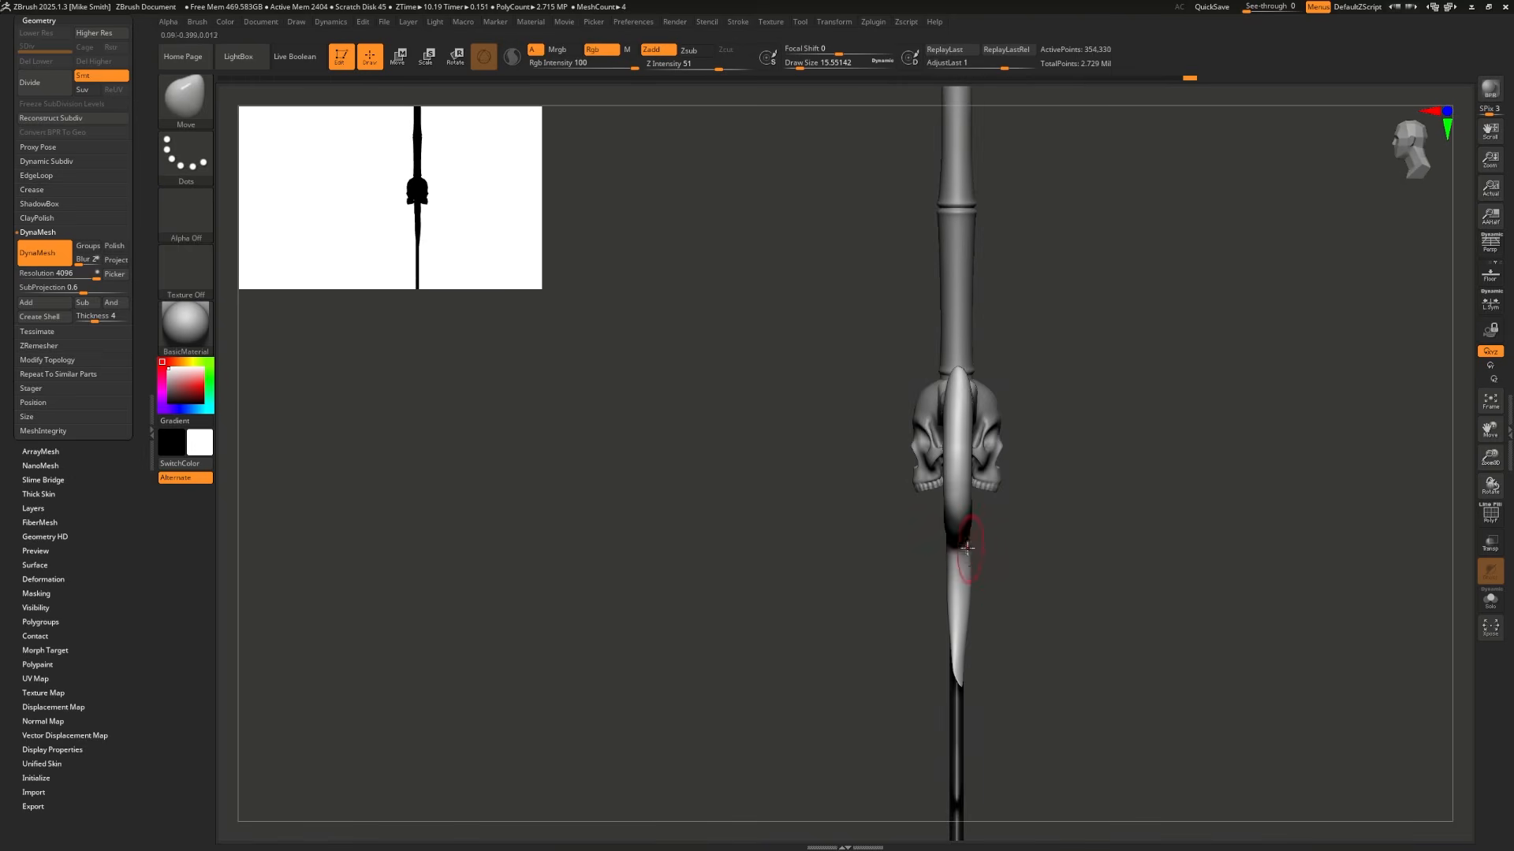
Step: Adjust the hilt's profile from the side with the Move brush and pull its inner ends into one skull's eye sockets
{"action": "key", "text": "s"}
{"action": "left_click_drag", "start_coordinate": [960, 547], "coordinate": [1039, 504]}
{"action": "left_click_drag", "start_coordinate": [962, 425], "coordinate": [980, 423]}
{"action": "left_click_drag", "start_coordinate": [959, 592], "coordinate": [872, 597]}
{"action": "mouse_move", "coordinate": [841, 653]}
{"action": "left_mouse_down"}
{"action": "mouse_move", "coordinate": [714, 659]}
{"action": "mouse_move", "coordinate": [989, 675]}
{"action": "mouse_move", "coordinate": [934, 635]}
{"action": "mouse_move", "coordinate": [968, 643]}
{"action": "mouse_move", "coordinate": [907, 651]}
{"action": "left_mouse_up"}
{"action": "key", "text": "f"}
{"action": "key", "text": "s"}
{"action": "left_click_drag", "start_coordinate": [800, 422], "coordinate": [753, 402]}
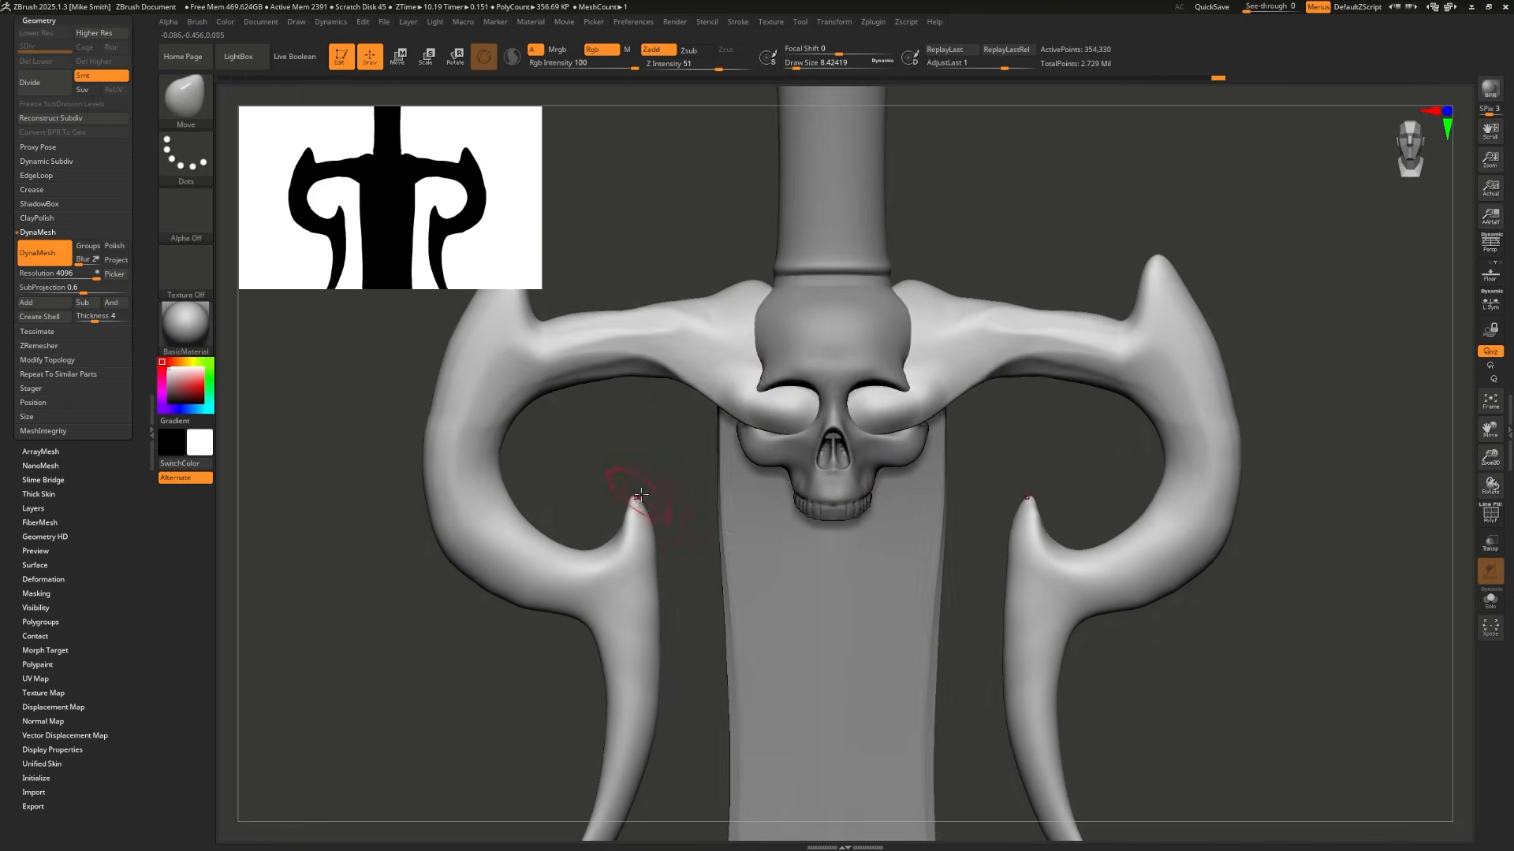
Step: Nudge the hilt's inner barb tips inward and pull its inner ends into the opposite skull's eye sockets with the Move brush
{"action": "left_click_drag", "start_coordinate": [632, 489], "coordinate": [659, 494]}
{"action": "left_click_drag", "start_coordinate": [746, 402], "coordinate": [775, 426], "text": "shift"}
{"action": "mouse_move", "coordinate": [631, 441]}
{"action": "left_mouse_down"}
{"action": "mouse_move", "coordinate": [709, 307]}
{"action": "mouse_move", "coordinate": [646, 332]}
{"action": "left_mouse_up"}
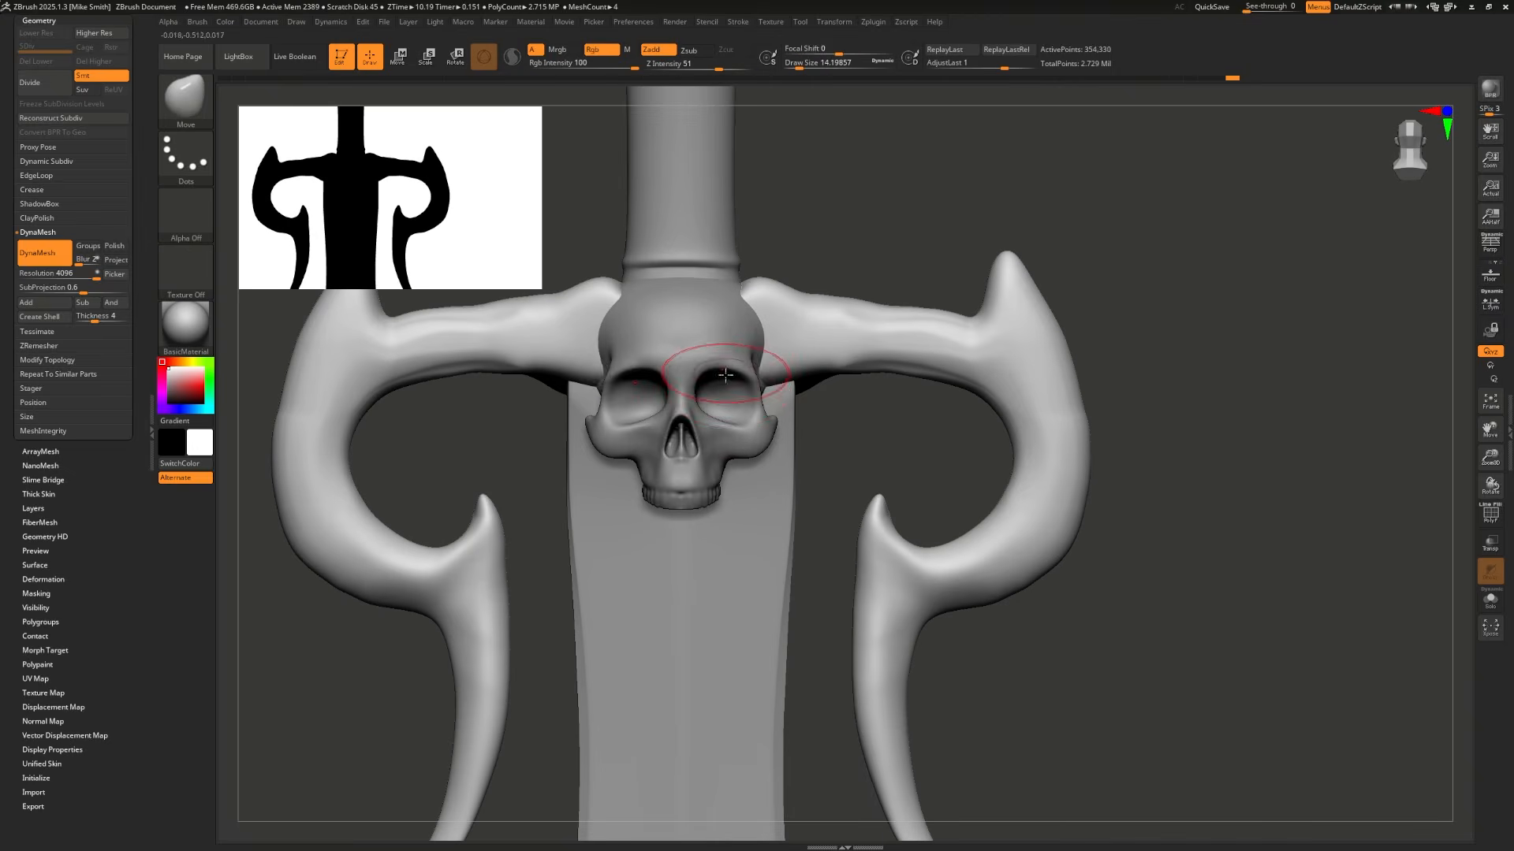
{"action": "left_click_drag", "start_coordinate": [759, 382], "coordinate": [724, 400]}
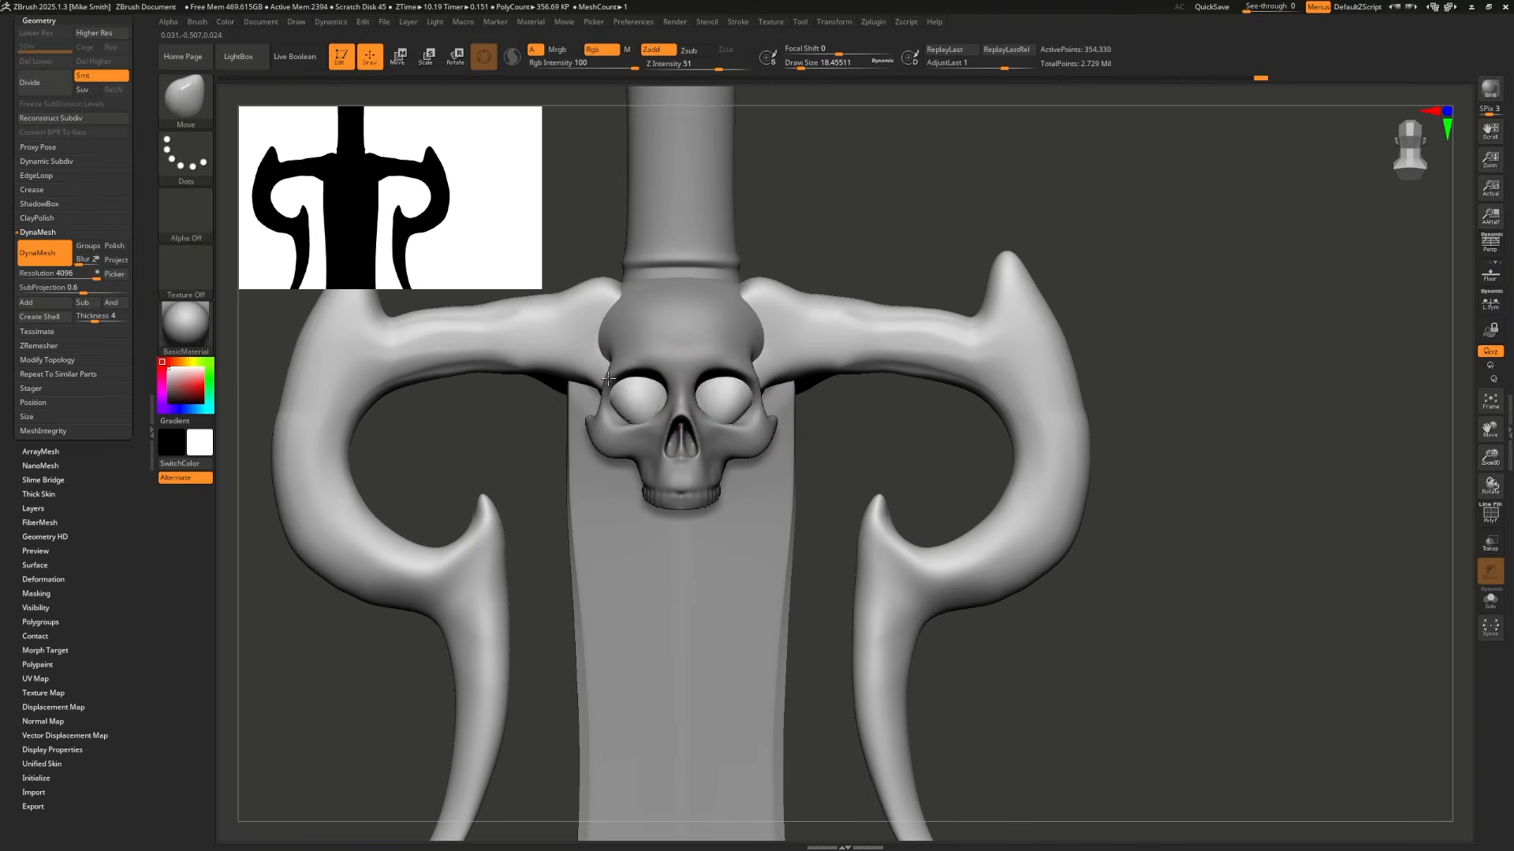
Step: Try building up ridges along the hilt's upper arms with the ClayBuildup brush, using Alpha 28 and Draw Size about 9.4
{"action": "key", "text": "b"}
{"action": "key", "text": "c"}
{"action": "key", "text": "b"}
{"action": "key", "text": "s"}
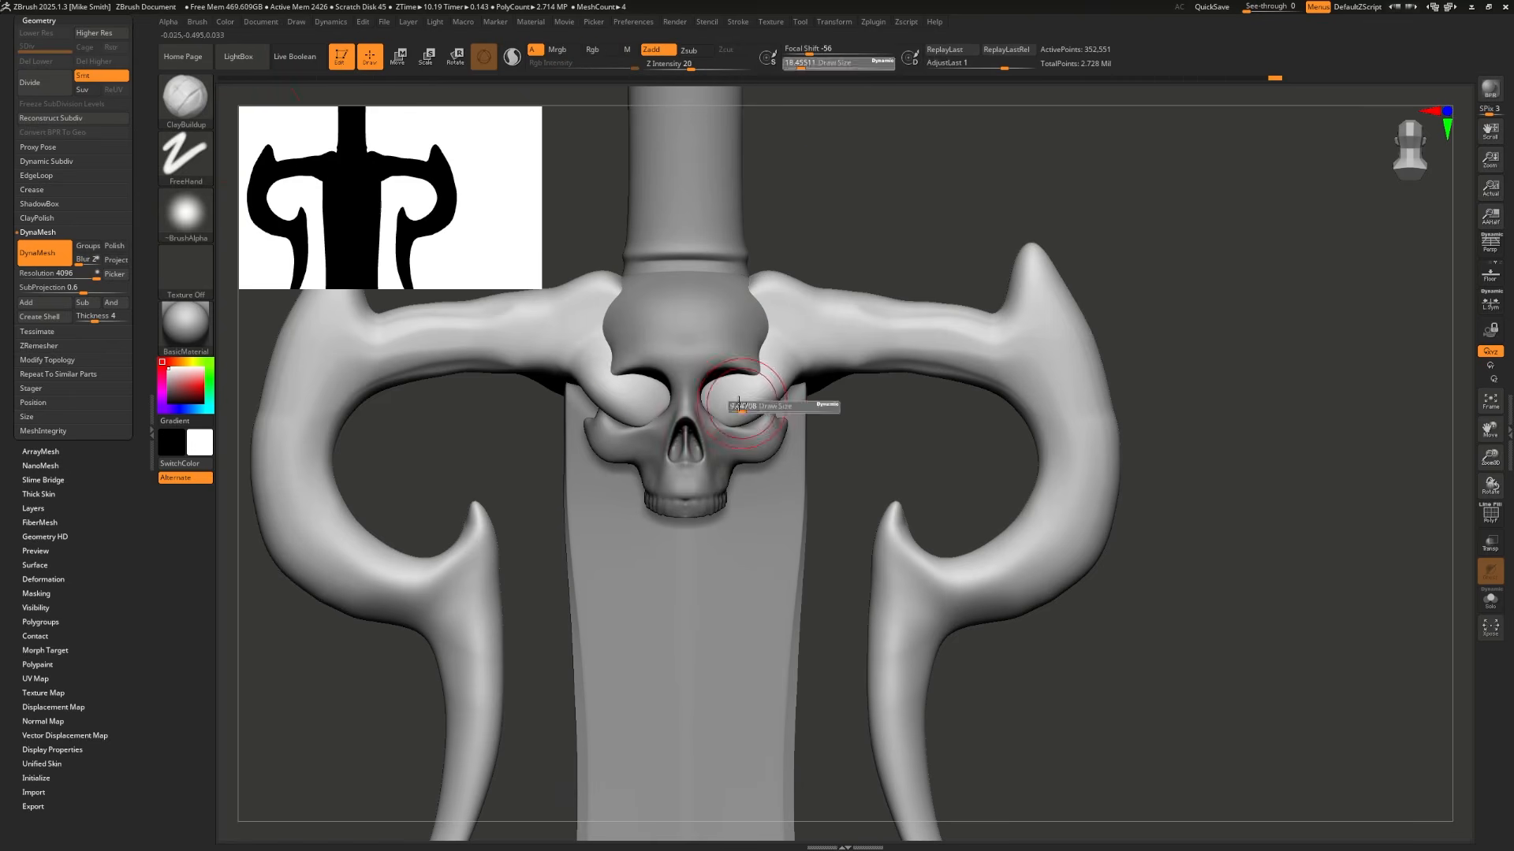
{"action": "left_click", "coordinate": [190, 210]}
{"action": "left_click", "coordinate": [378, 213]}
{"action": "mouse_move", "coordinate": [741, 402]}
{"action": "left_mouse_down"}
{"action": "mouse_move", "coordinate": [851, 342]}
{"action": "mouse_move", "coordinate": [831, 351]}
{"action": "left_mouse_up"}
{"action": "left_click_drag", "start_coordinate": [788, 367], "coordinate": [966, 345]}
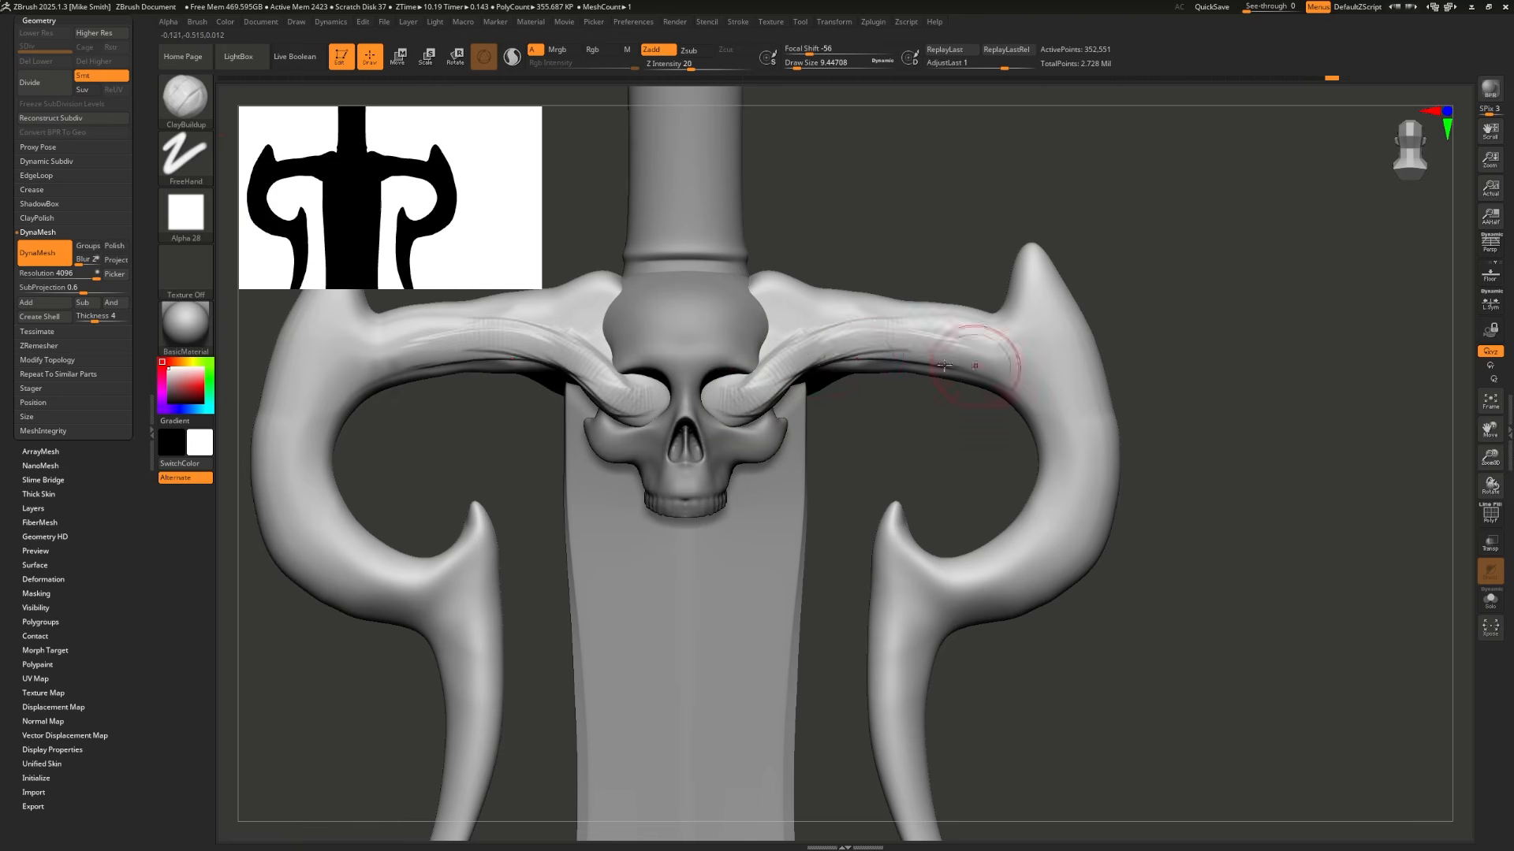
{"action": "key", "text": "ctrl+z"}
{"action": "key", "text": "ctrl+z"}
{"action": "key", "text": "ctrl+z"}
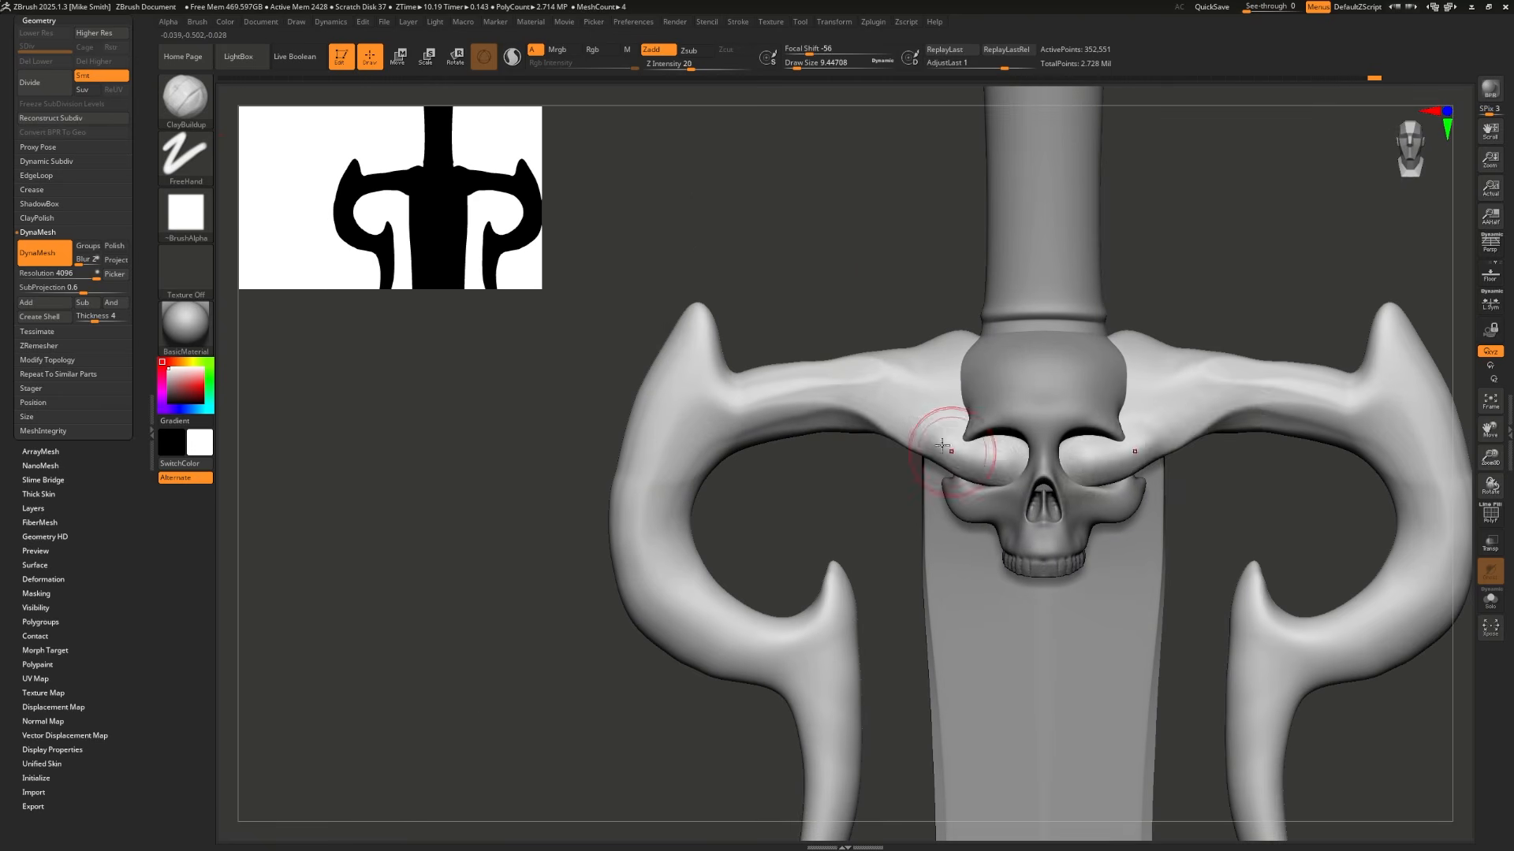
Step: Build up clay beside the eye sockets, then use the Move brush to close the hilt's inner ends around the handle base
{"action": "left_click_drag", "start_coordinate": [956, 434], "coordinate": [741, 422]}
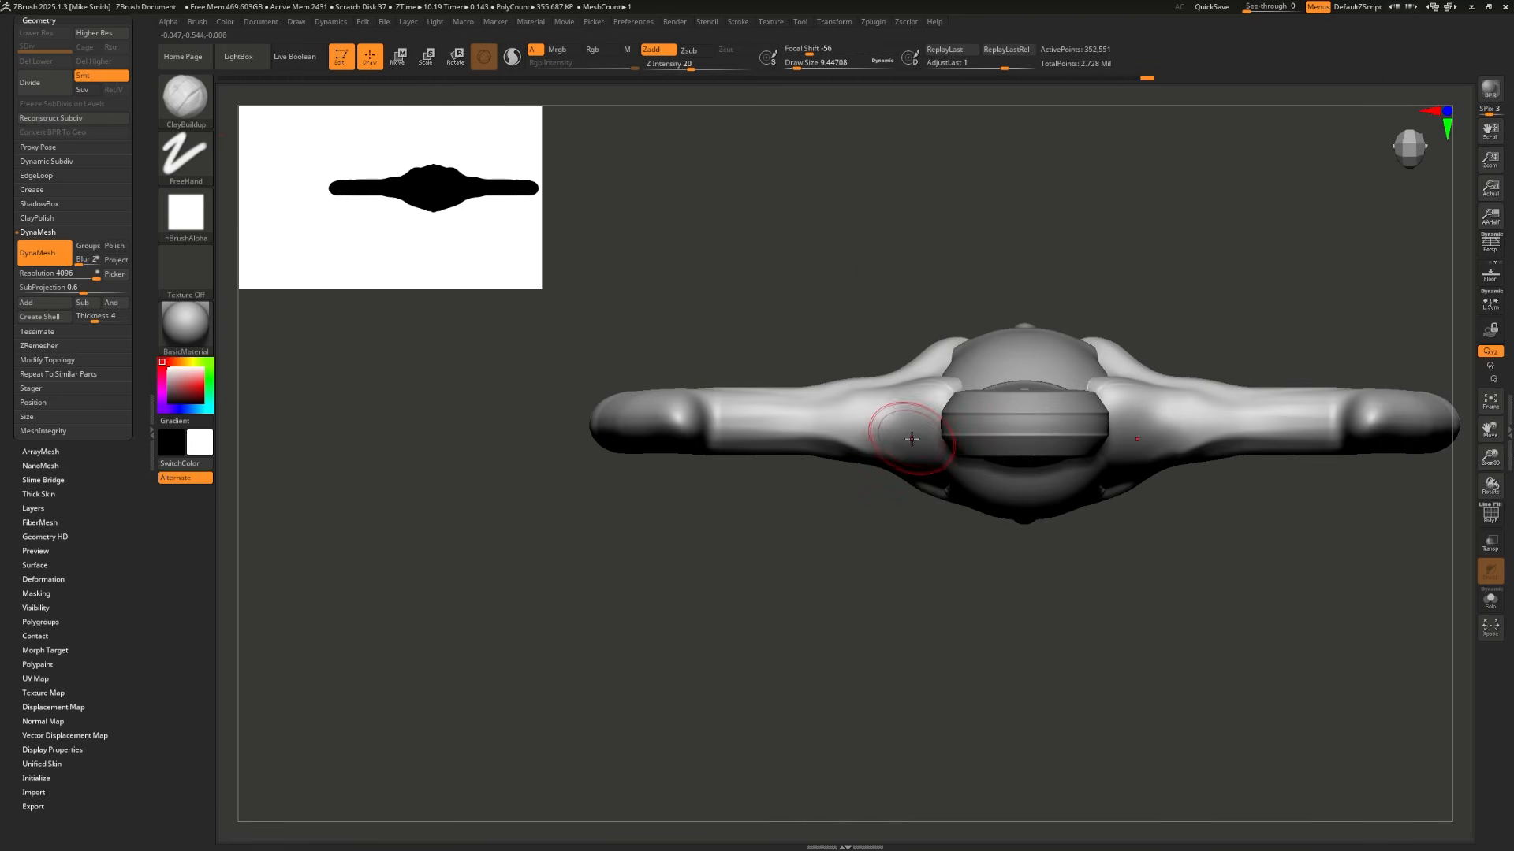
{"action": "key", "text": "b"}
{"action": "key", "text": "m"}
{"action": "key", "text": "v"}
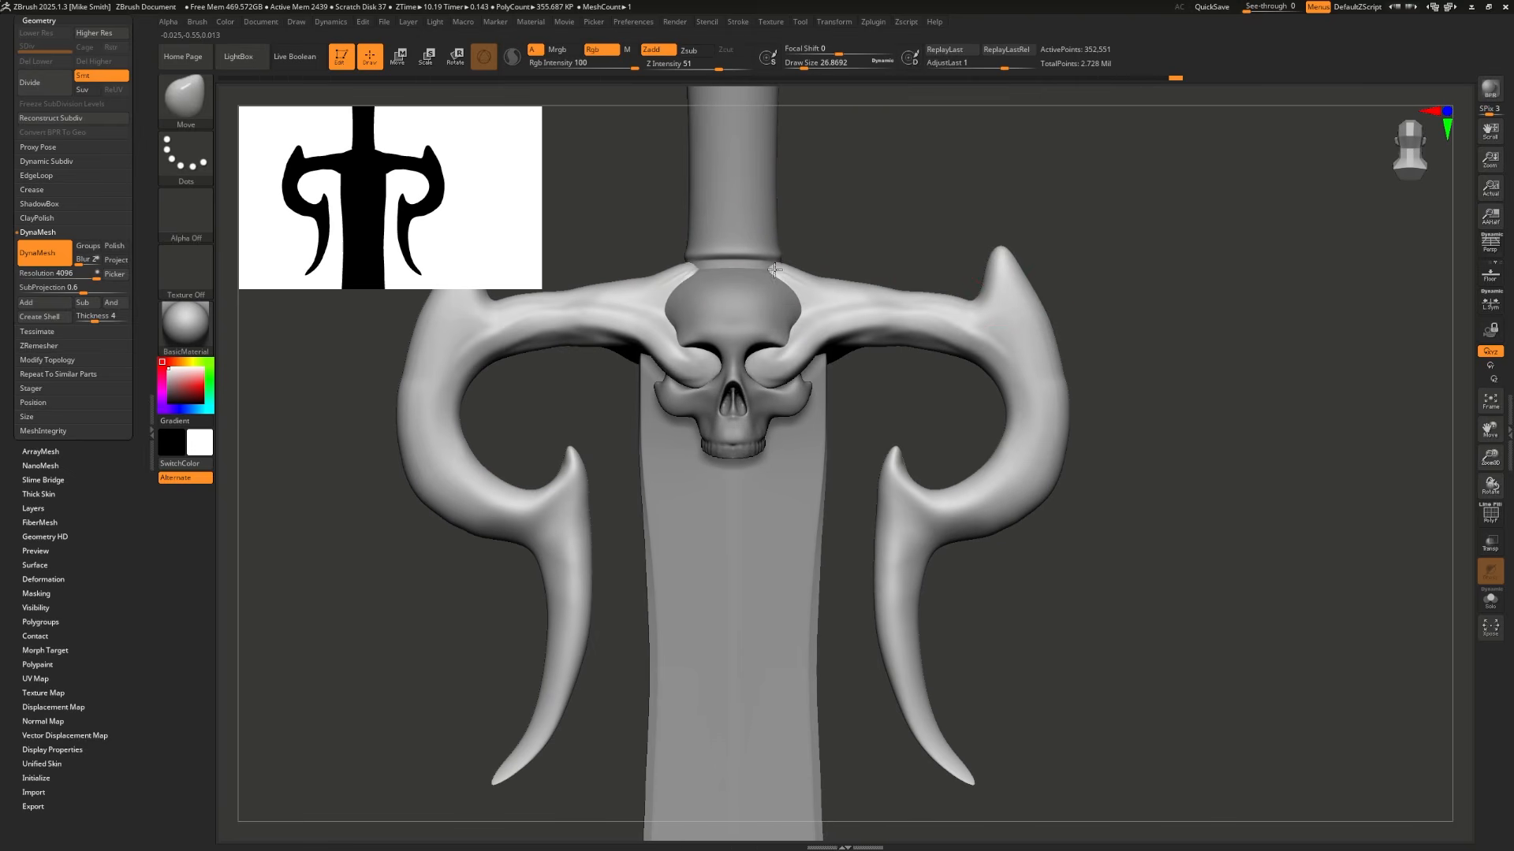
Step: Reduce the Move brush's Draw Size to about 11.7 and slim the hilt's upper outer barbs into curved tips
{"action": "key", "text": "s"}
{"action": "left_click_drag", "start_coordinate": [1025, 249], "coordinate": [1001, 249]}
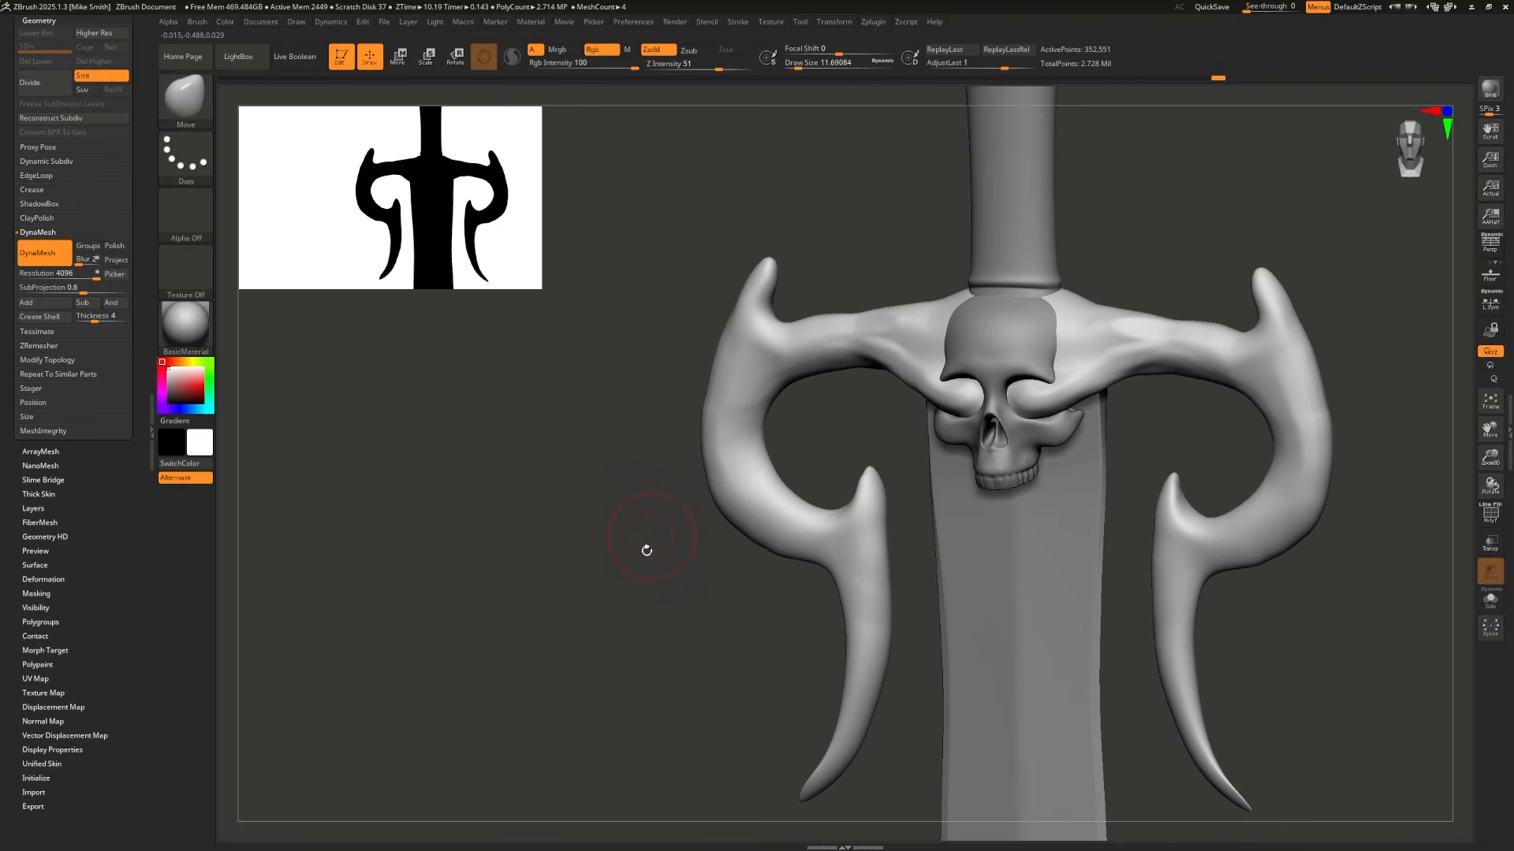
{"action": "left_click_drag", "start_coordinate": [623, 577], "coordinate": [675, 518]}
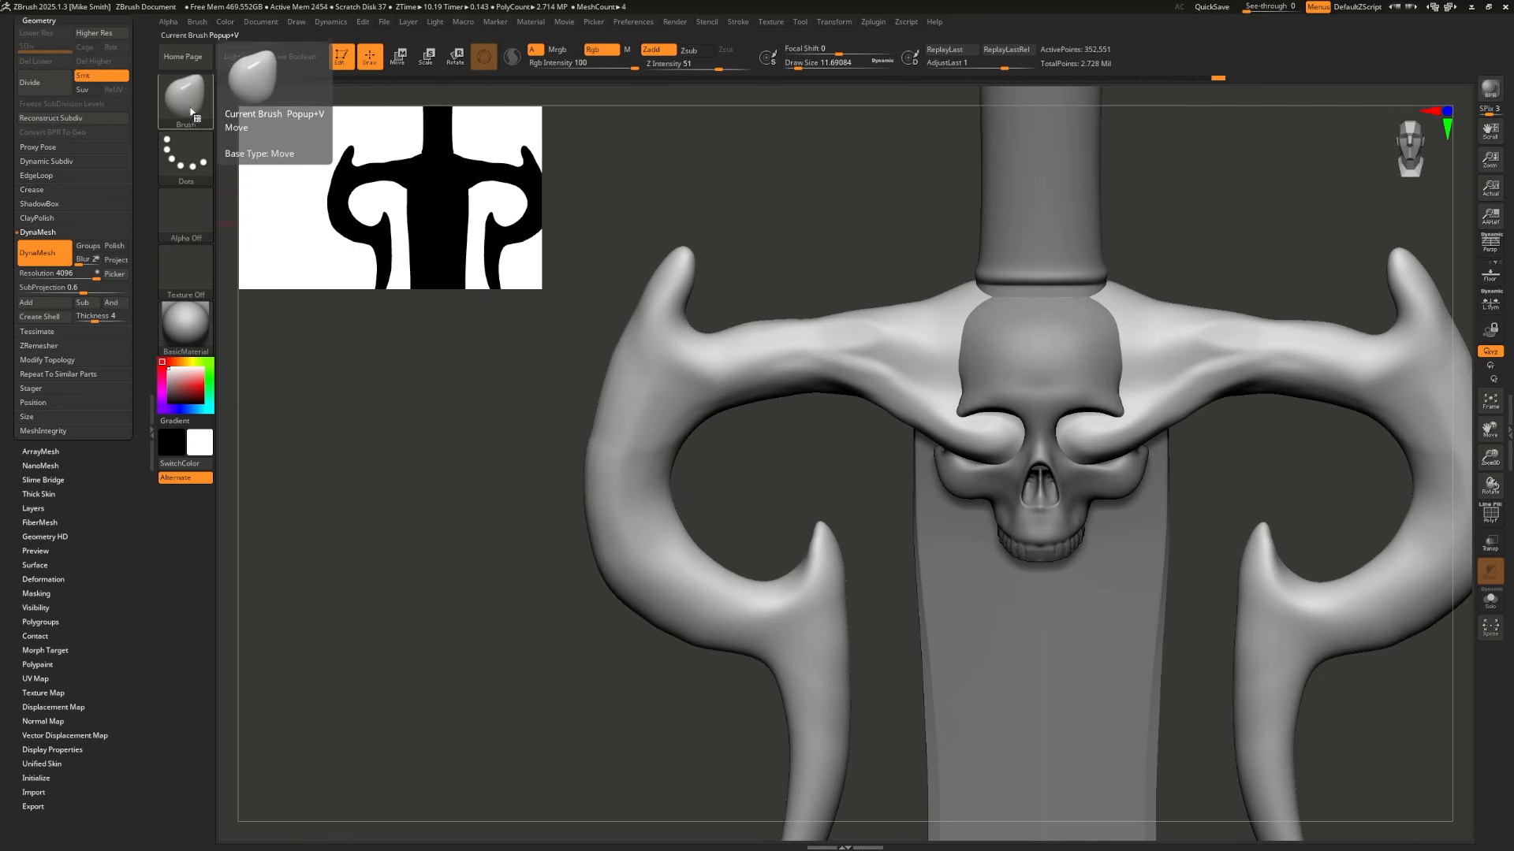
Step: Try carving a groove from the eye socket along the hilt's upper arm with the DamStandard brush
{"action": "left_click", "coordinate": [188, 104]}
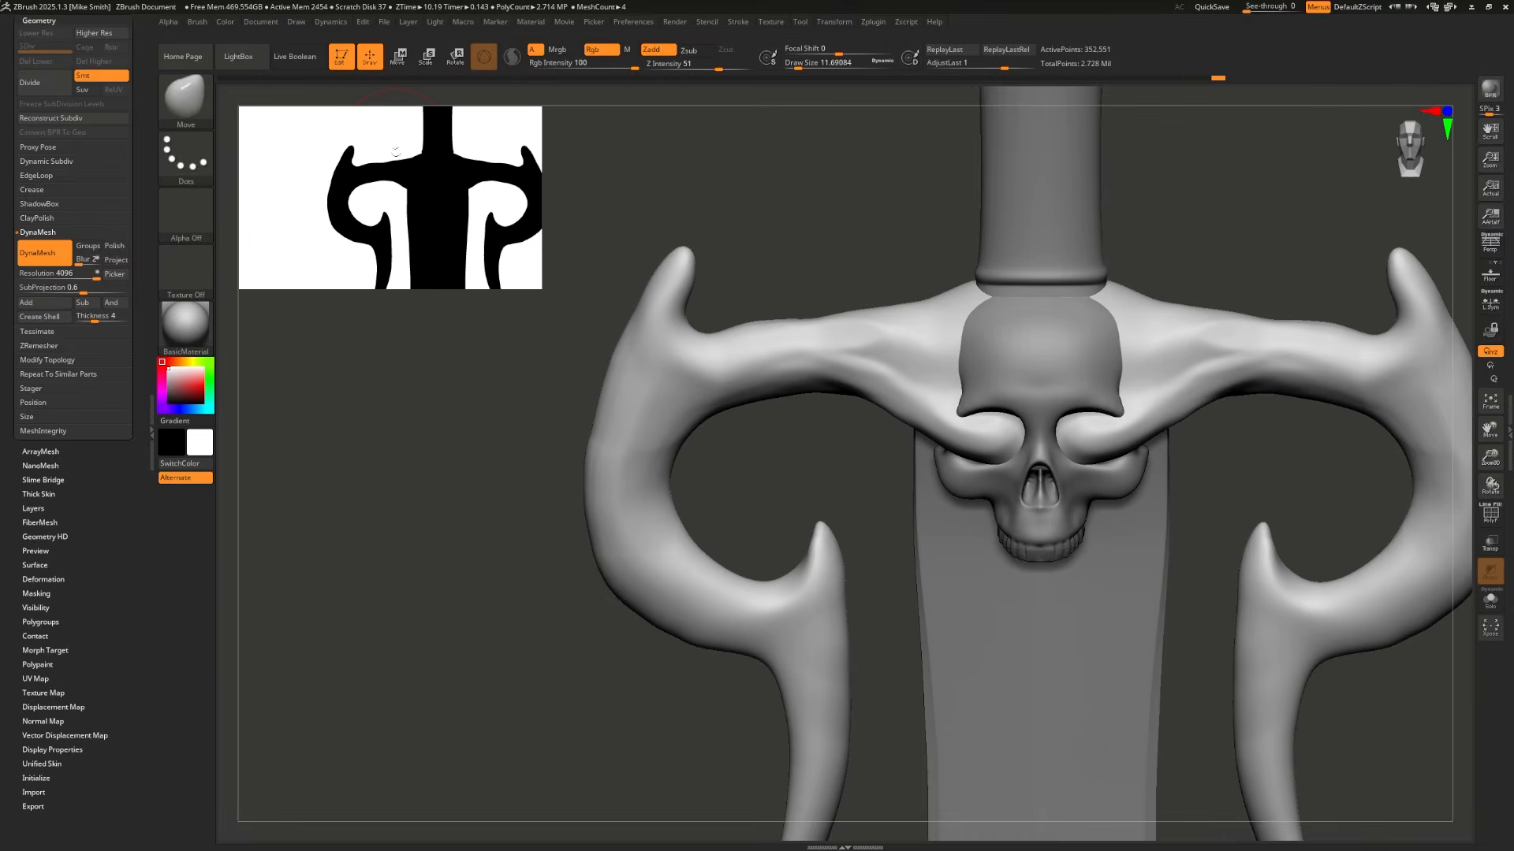
{"action": "left_click", "coordinate": [188, 120]}
{"action": "key", "text": "d"}
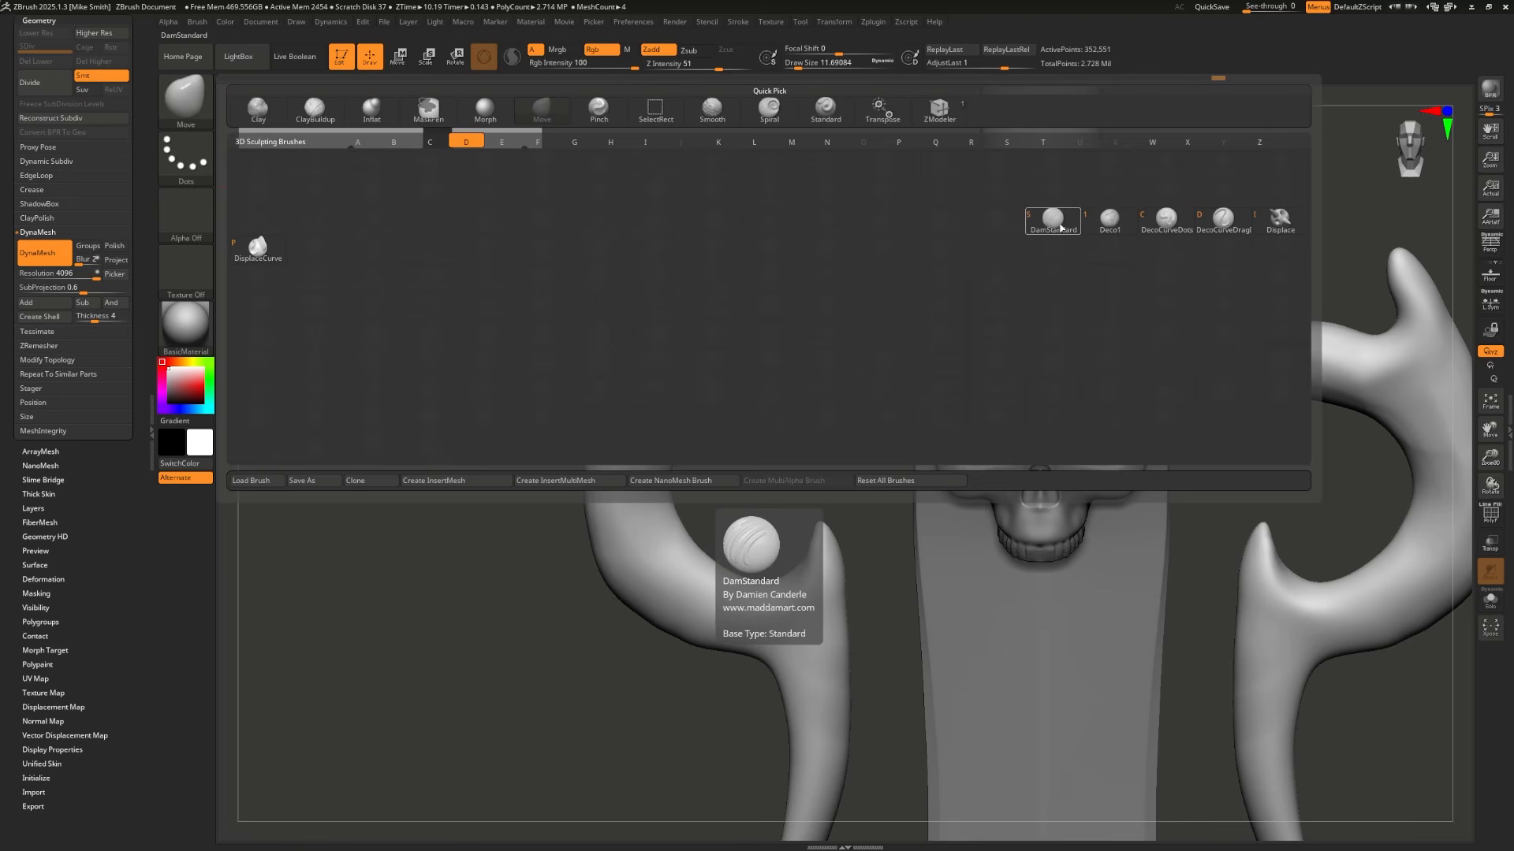
{"action": "left_click", "coordinate": [1054, 221]}
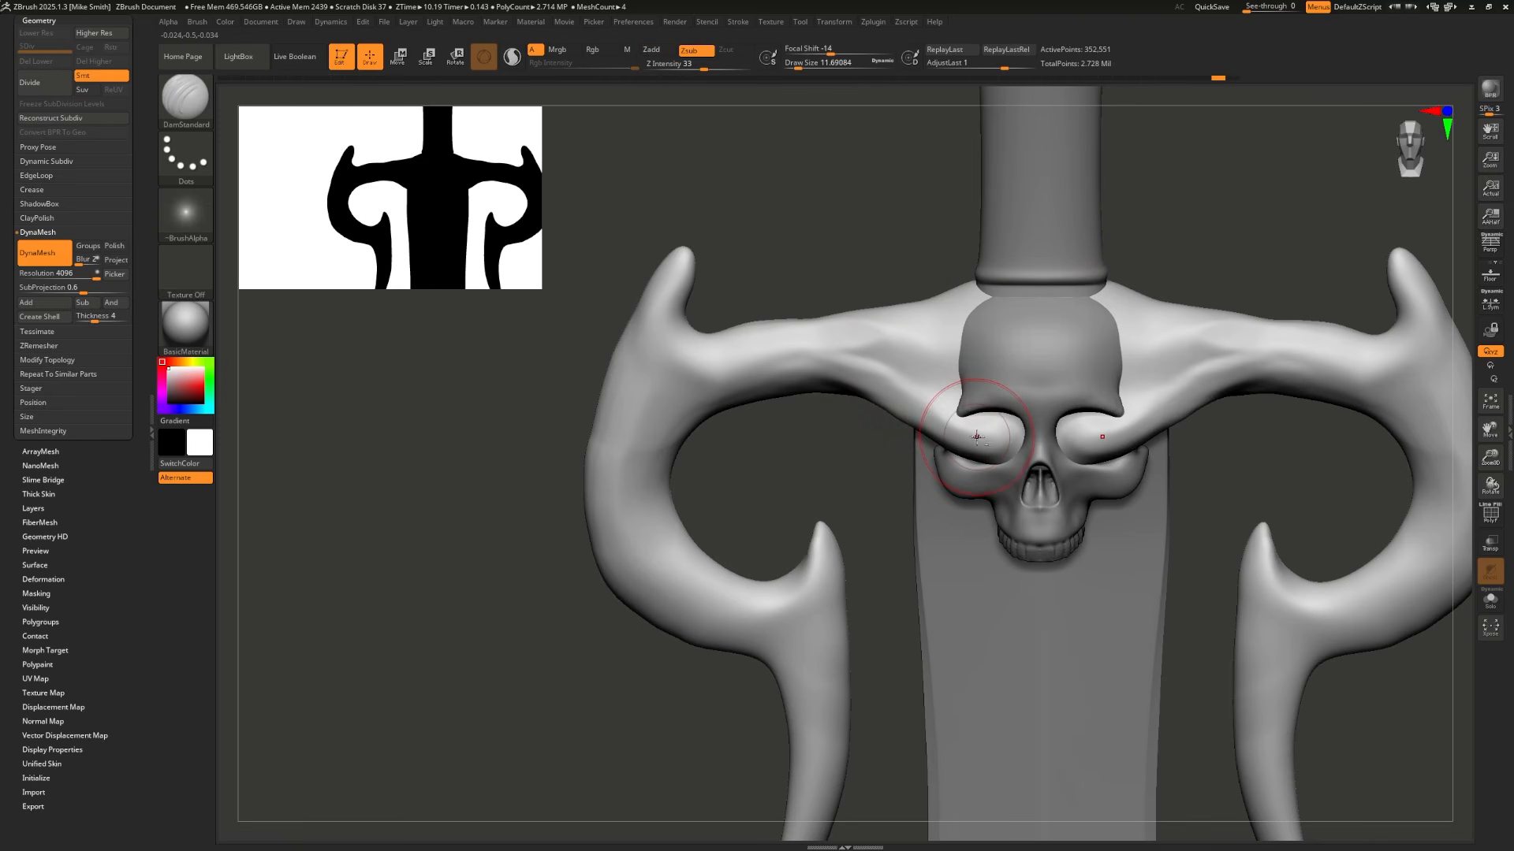
{"action": "left_click_drag", "start_coordinate": [976, 436], "coordinate": [837, 355]}
{"action": "key", "text": "ctrl+z"}
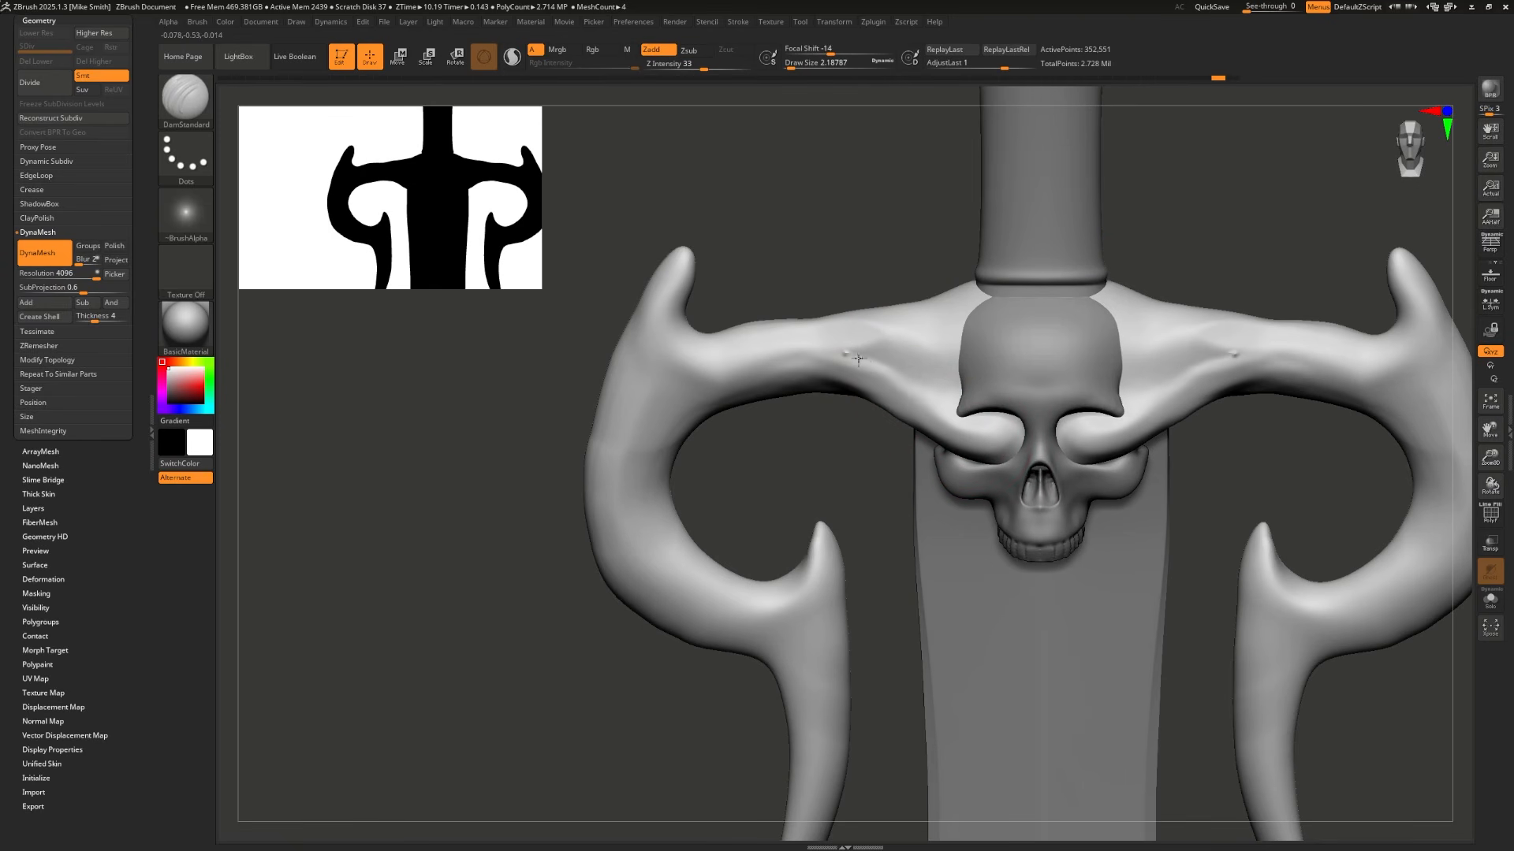
Step: Try sculpting thin raised lines on the hilt's upper arm with DamStandard in Zadd mode at Draw Size about 2.2
{"action": "right_click_drag", "start_coordinate": [885, 321], "coordinate": [854, 268], "text": "ctrl"}
{"action": "key", "text": "ctrl+z"}
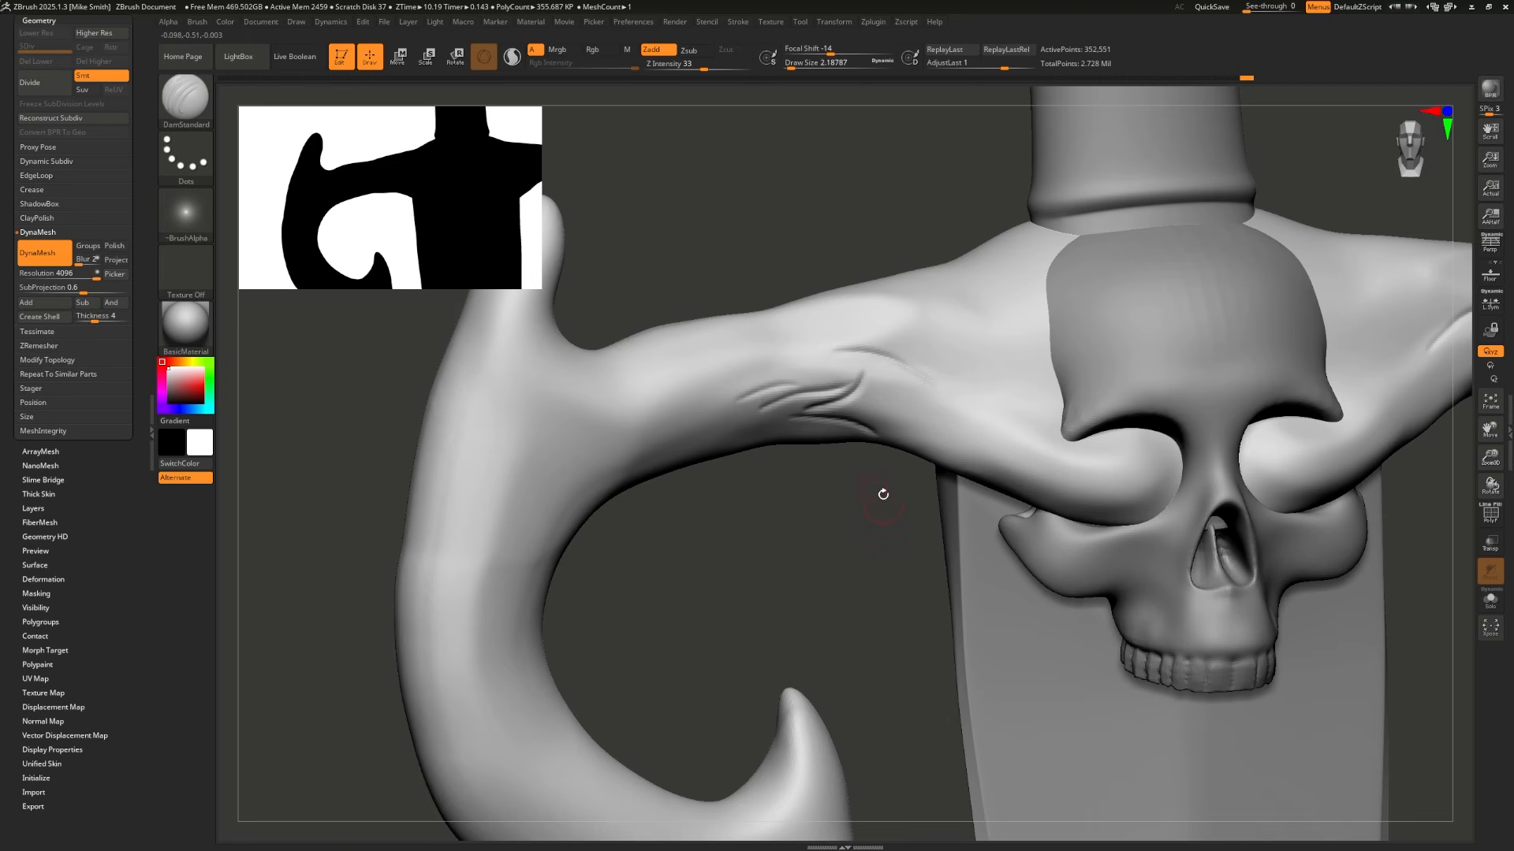
{"action": "key", "text": "ctrl"}
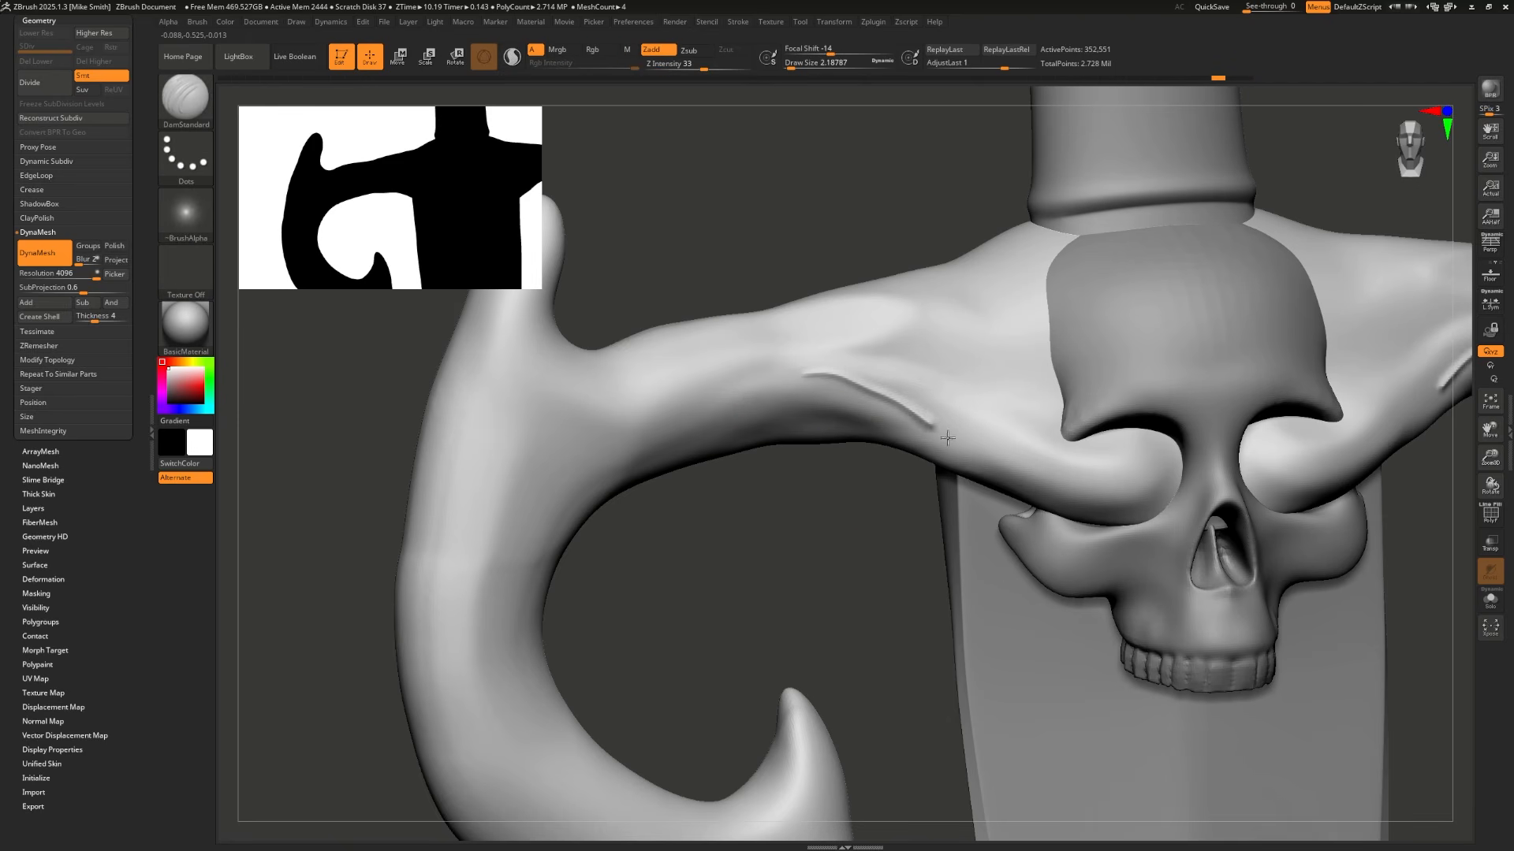
{"action": "left_click_drag", "start_coordinate": [947, 438], "coordinate": [1021, 441]}
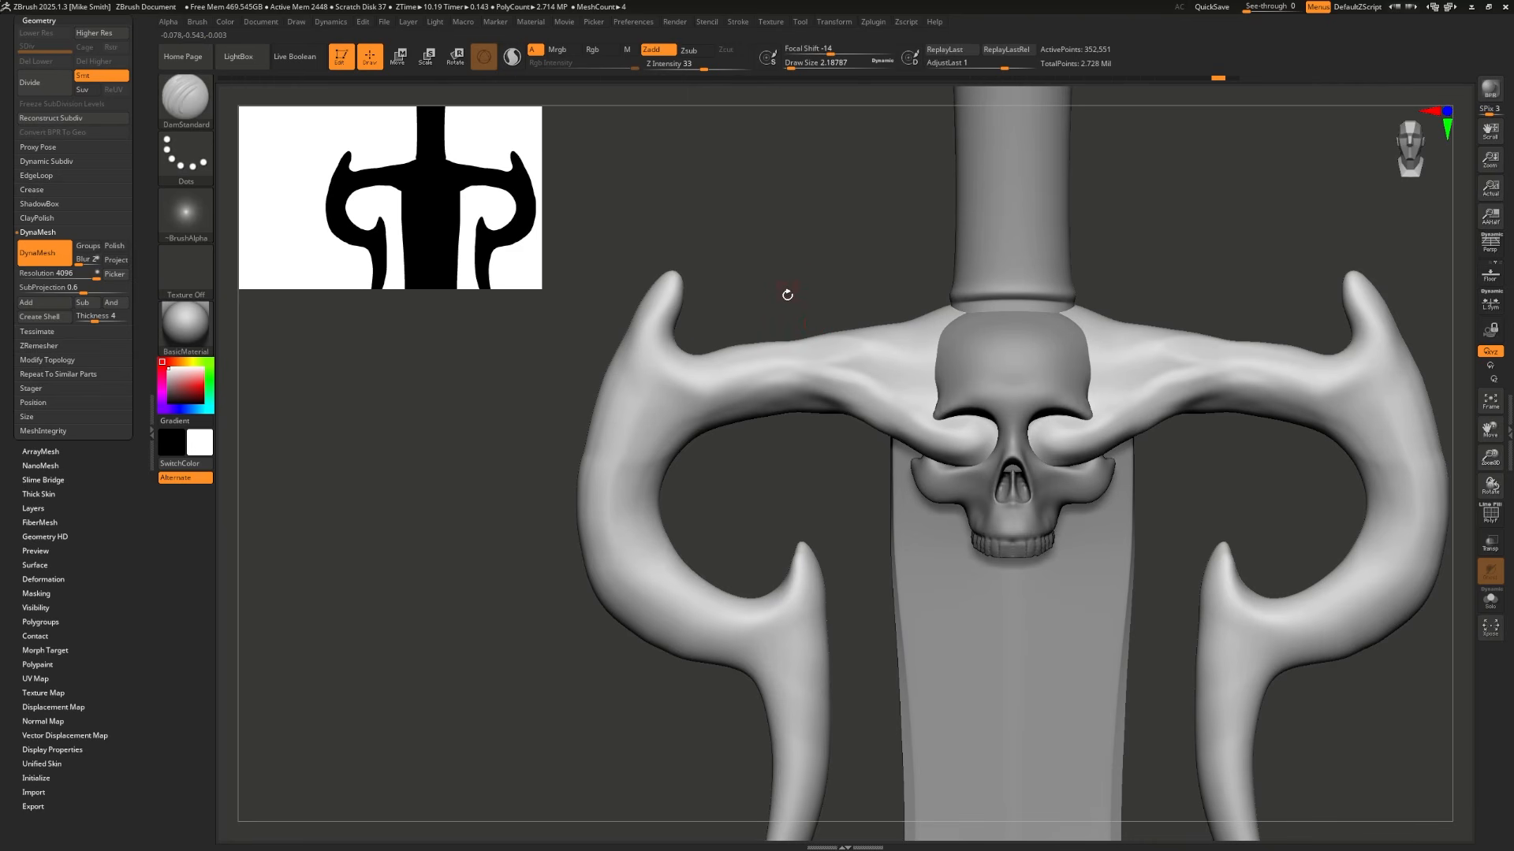
{"action": "left_click_drag", "start_coordinate": [785, 285], "coordinate": [804, 317]}
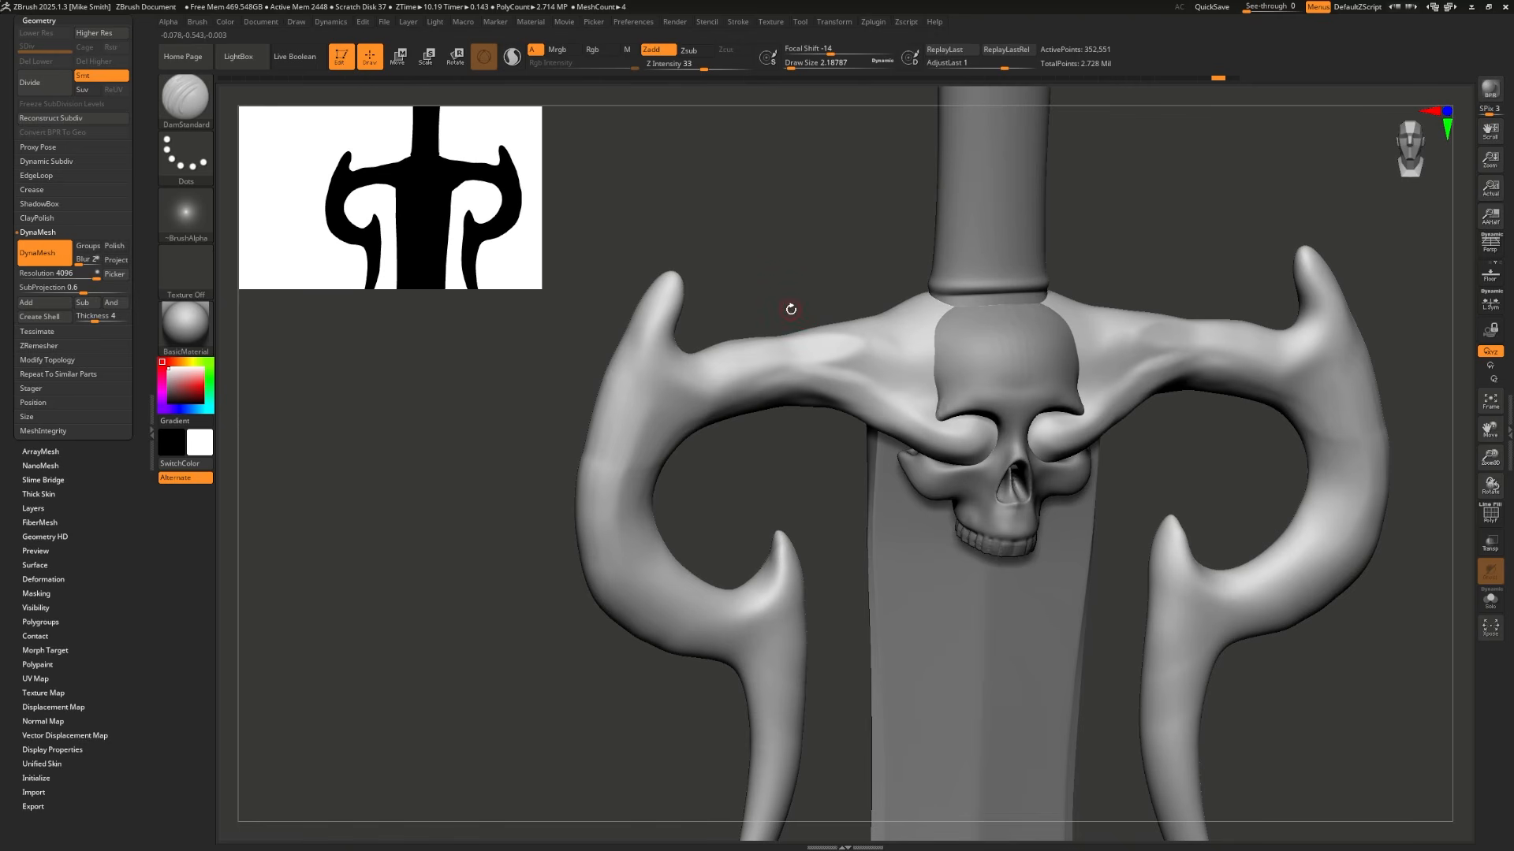
Step: Use the Flatten brush to form flat planes along the hilt's upper arms, with Draw Size about 15.6 reduced to about 10.5
{"action": "key", "text": "b"}
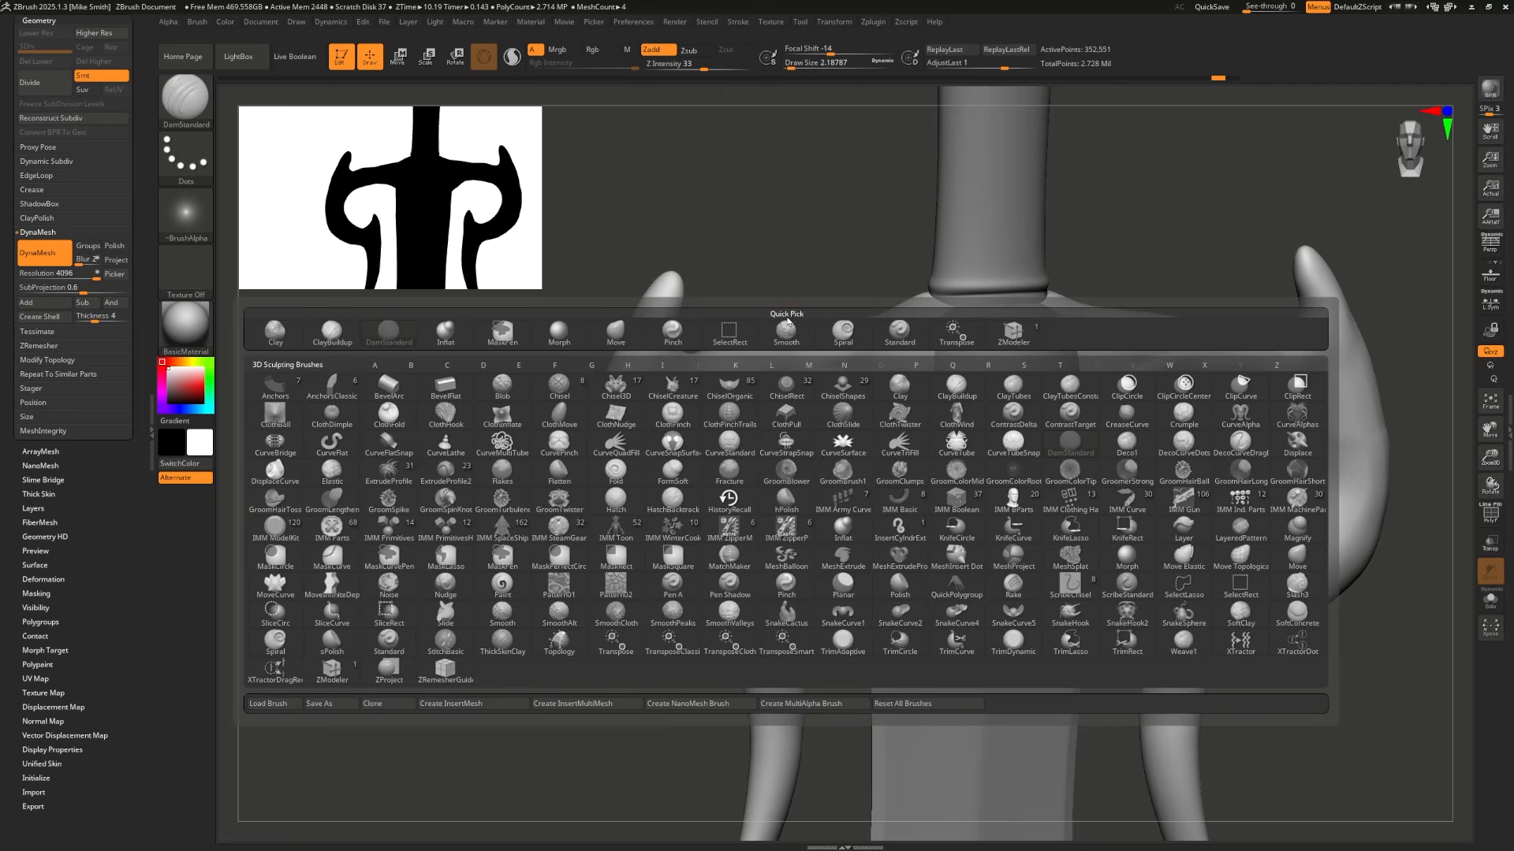
{"action": "key", "text": "f"}
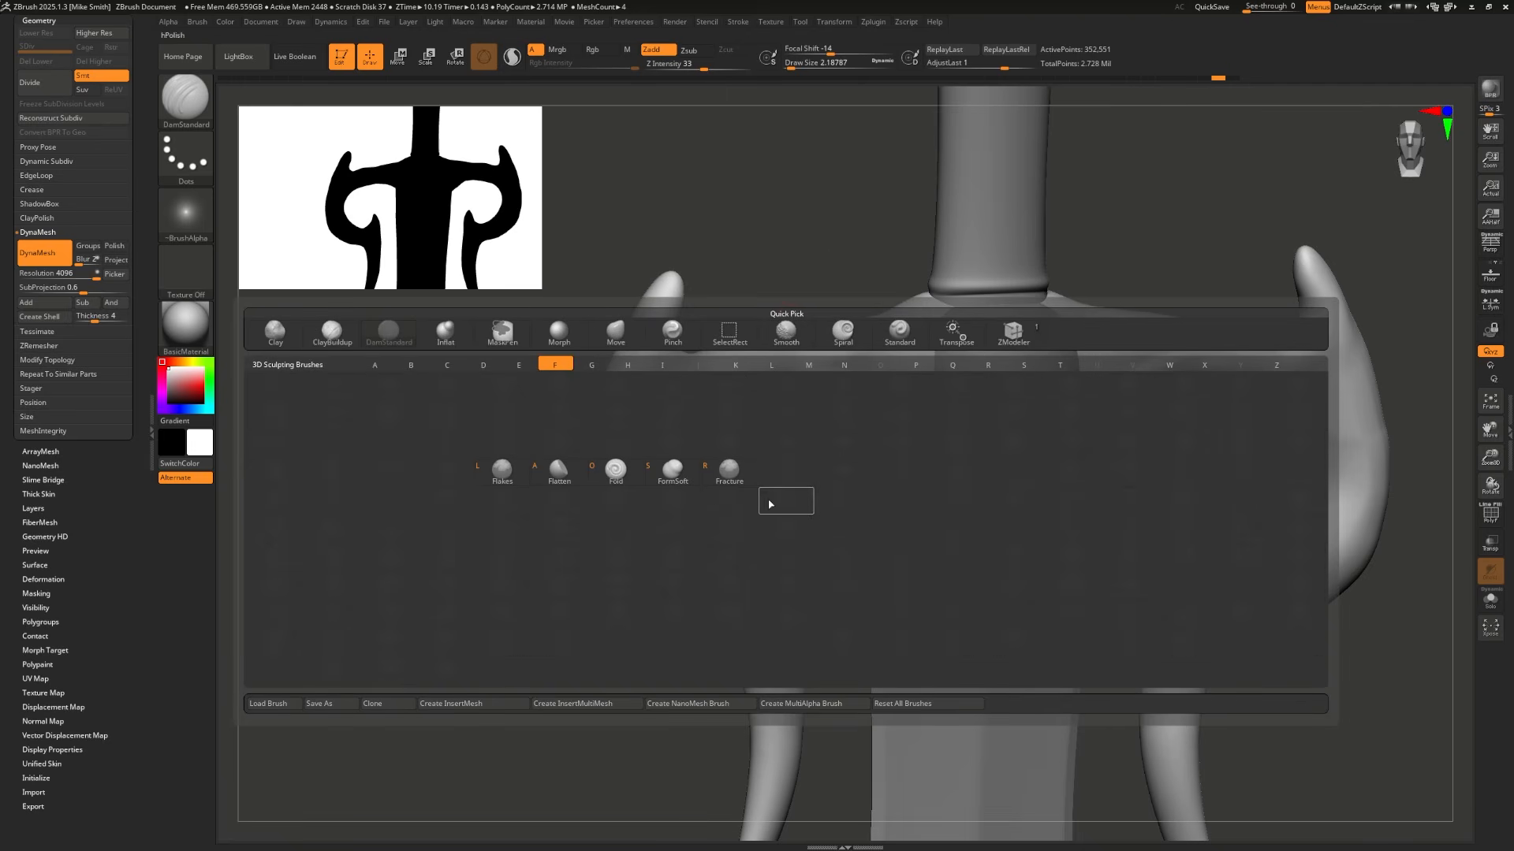
{"action": "left_click", "coordinate": [559, 471]}
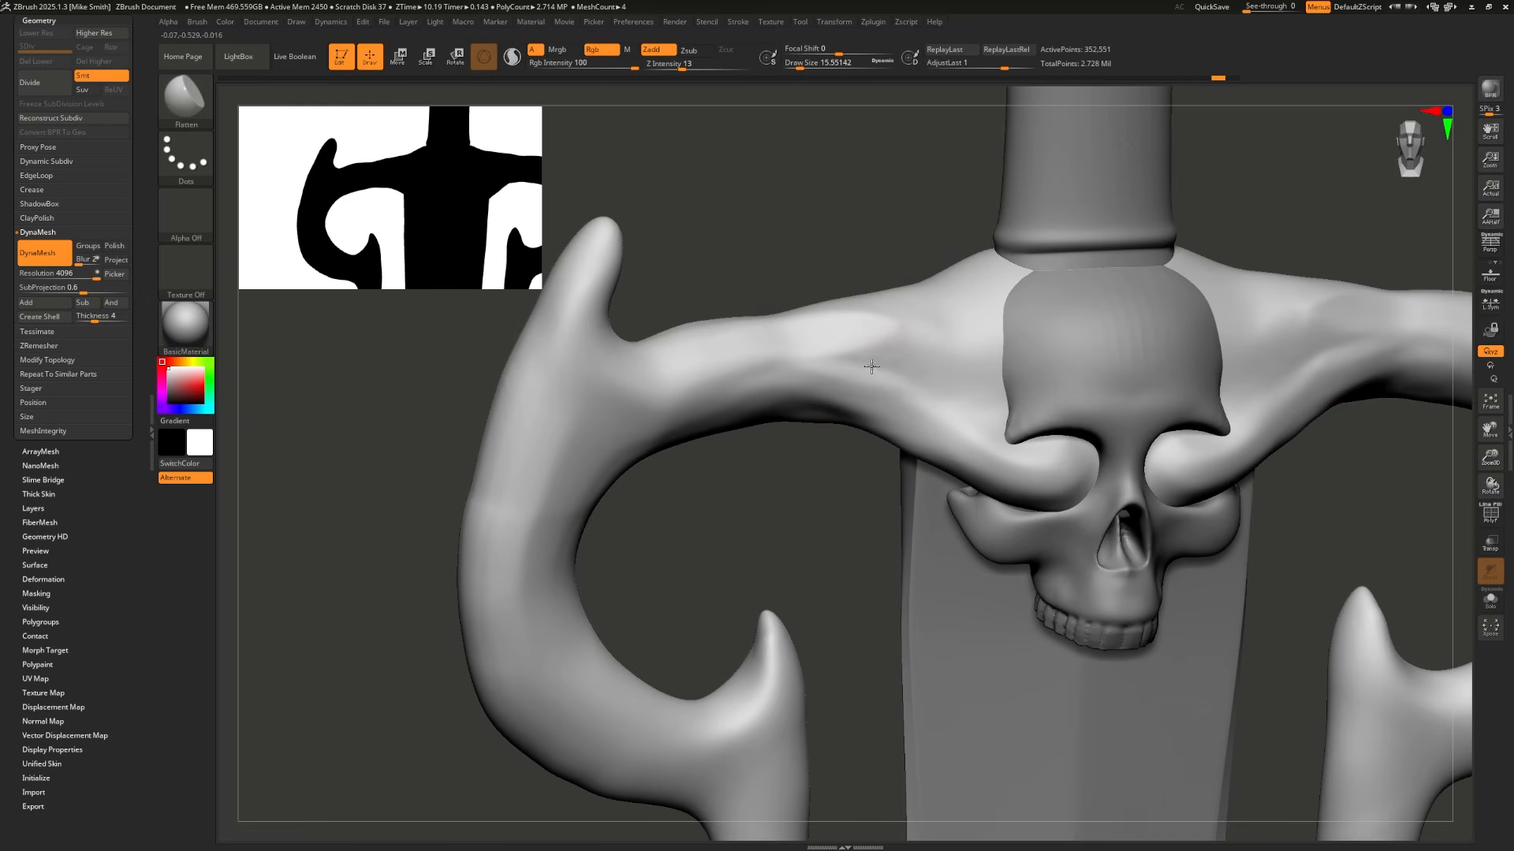
{"action": "left_click_drag", "start_coordinate": [925, 433], "coordinate": [935, 438]}
{"action": "left_click_drag", "start_coordinate": [777, 385], "coordinate": [721, 380]}
{"action": "left_click_drag", "start_coordinate": [816, 339], "coordinate": [926, 328]}
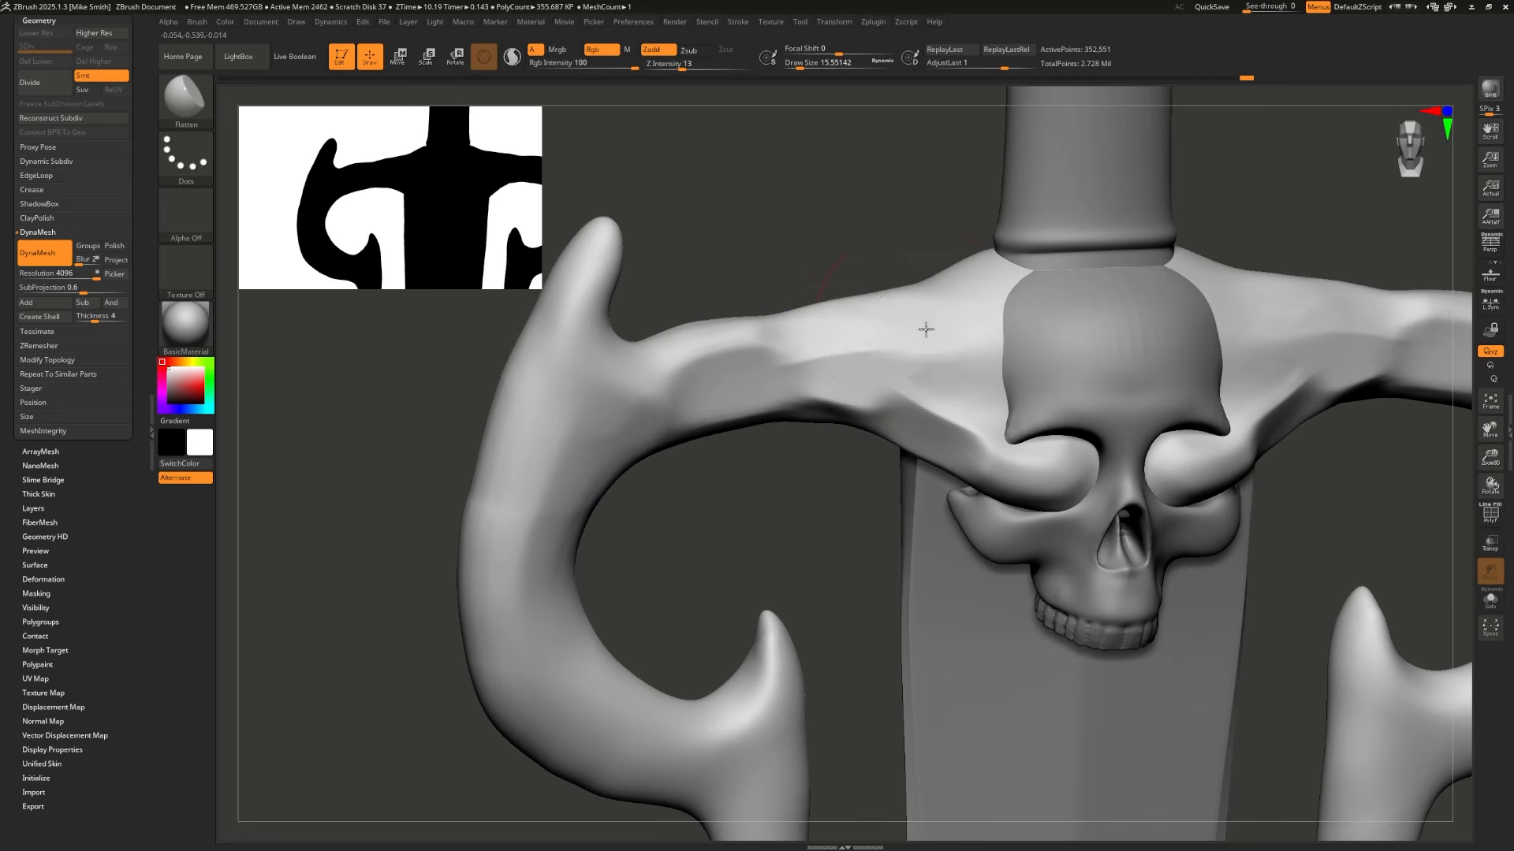
{"action": "right_click_drag", "start_coordinate": [926, 328], "coordinate": [926, 369]}
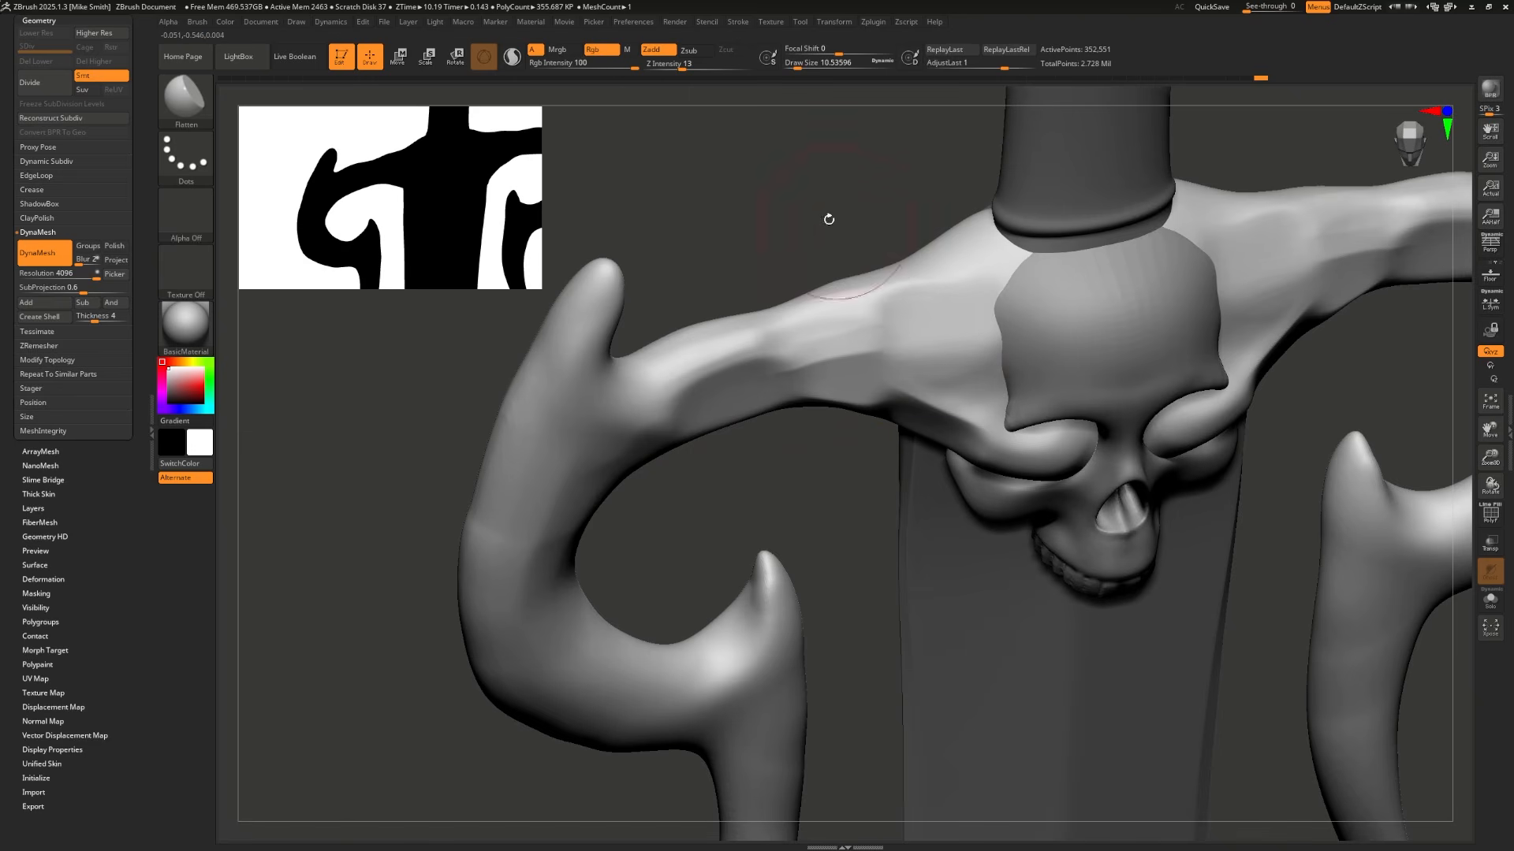
{"action": "mouse_move", "coordinate": [828, 219]}
{"action": "left_mouse_down"}
{"action": "mouse_move", "coordinate": [977, 439]}
{"action": "mouse_move", "coordinate": [1001, 429]}
{"action": "left_mouse_up"}
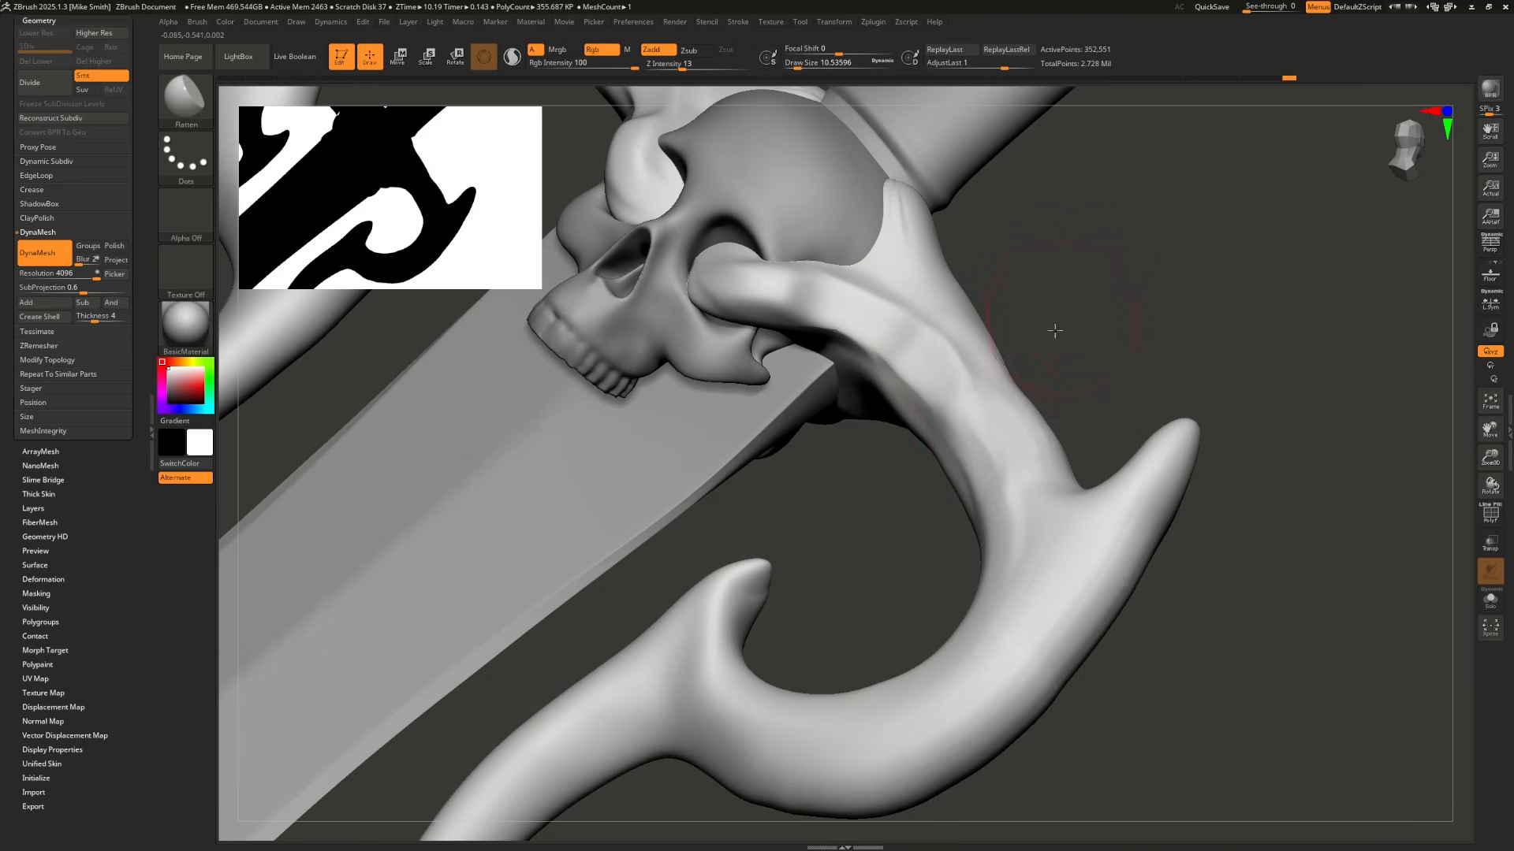
Step: Flatten more planes along the hilt's upper arm and around its outer bend with the Flatten brush at Draw Size about 10.5
{"action": "left_click_drag", "start_coordinate": [1055, 330], "coordinate": [1085, 317]}
{"action": "mouse_move", "coordinate": [1028, 356]}
{"action": "left_mouse_down"}
{"action": "mouse_move", "coordinate": [957, 210]}
{"action": "mouse_move", "coordinate": [980, 315]}
{"action": "left_mouse_up"}
{"action": "left_click_drag", "start_coordinate": [1092, 288], "coordinate": [1155, 312]}
{"action": "mouse_move", "coordinate": [1088, 518]}
{"action": "left_mouse_down"}
{"action": "mouse_move", "coordinate": [1132, 588]}
{"action": "mouse_move", "coordinate": [1145, 580]}
{"action": "left_mouse_up"}
{"action": "left_click_drag", "start_coordinate": [1119, 487], "coordinate": [1086, 410]}
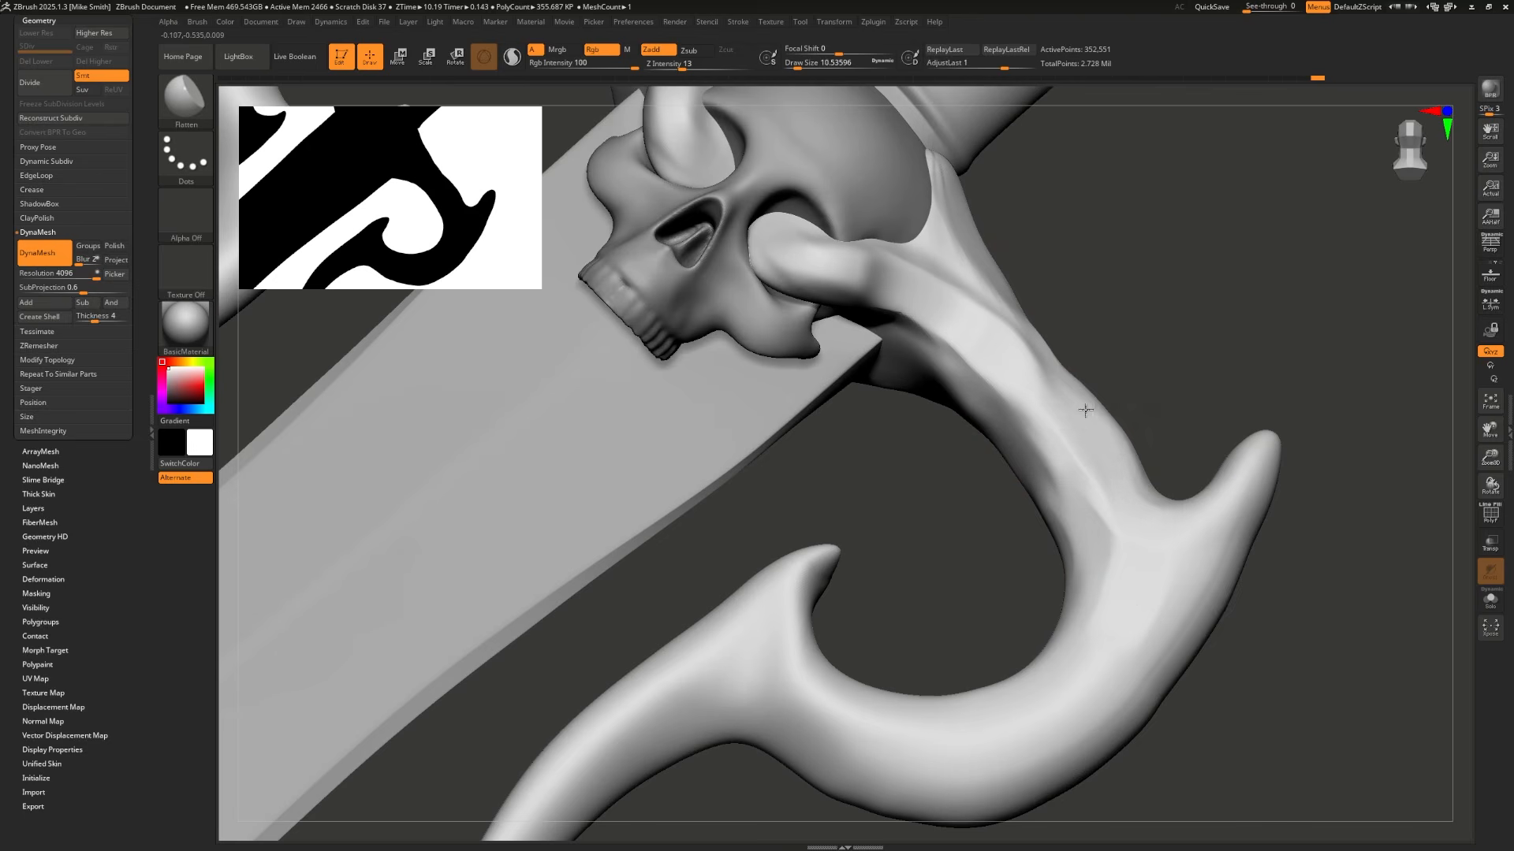
{"action": "left_click_drag", "start_coordinate": [1254, 378], "coordinate": [1135, 410]}
{"action": "left_click_drag", "start_coordinate": [1152, 425], "coordinate": [1199, 296]}
{"action": "mouse_move", "coordinate": [1017, 386]}
{"action": "left_mouse_down"}
{"action": "mouse_move", "coordinate": [1191, 378]}
{"action": "mouse_move", "coordinate": [1281, 298]}
{"action": "mouse_move", "coordinate": [1277, 340]}
{"action": "mouse_move", "coordinate": [1159, 234]}
{"action": "mouse_move", "coordinate": [1048, 318]}
{"action": "mouse_move", "coordinate": [1101, 301]}
{"action": "left_mouse_up"}
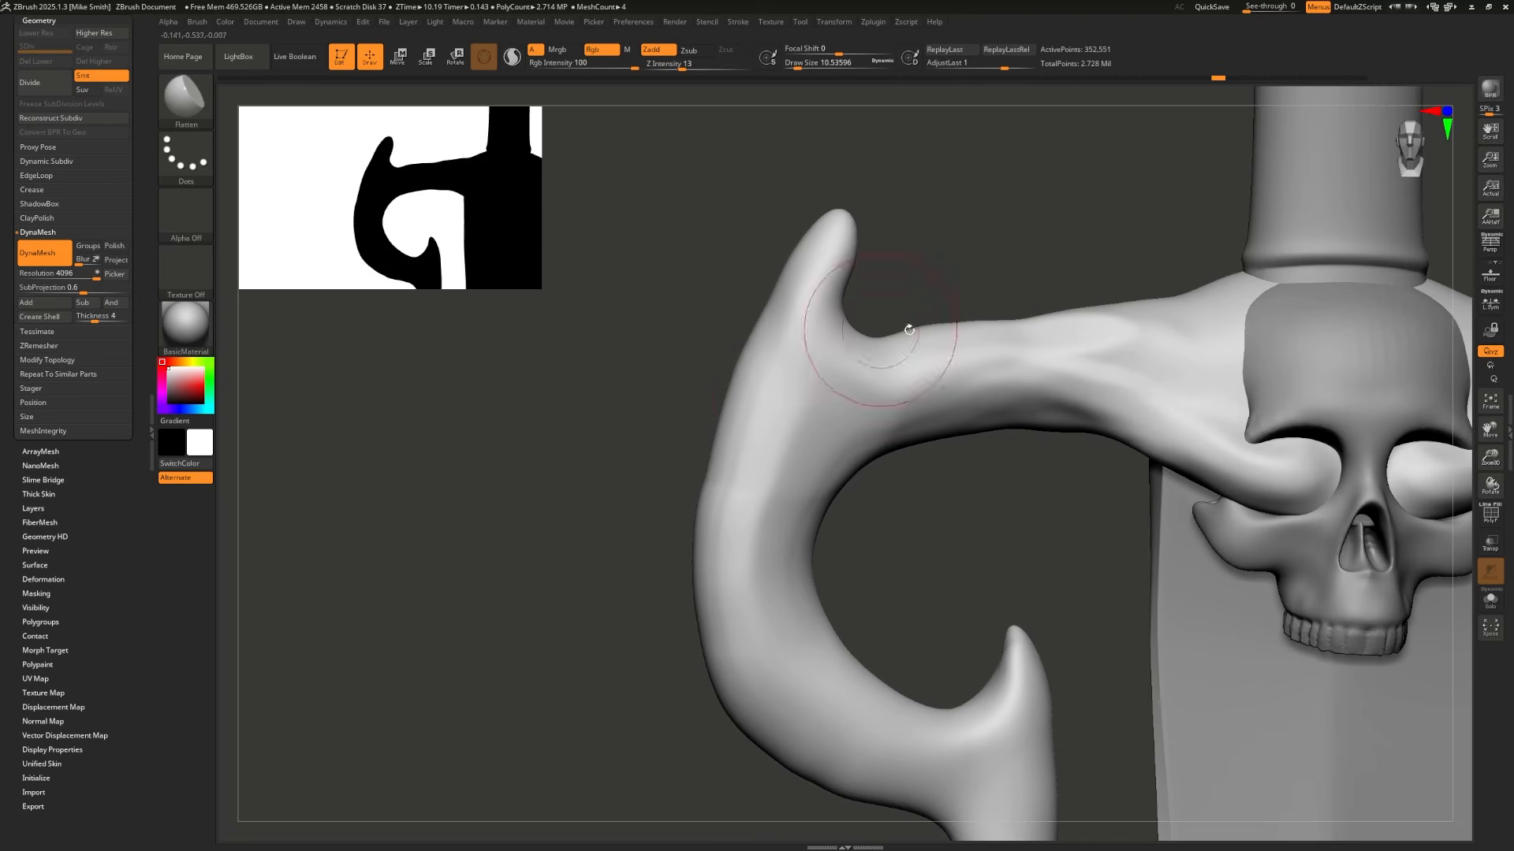
{"action": "mouse_move", "coordinate": [1047, 251]}
{"action": "left_mouse_down", "text": "alt"}
{"action": "mouse_move", "coordinate": [962, 228]}
{"action": "mouse_move", "coordinate": [899, 244]}
{"action": "left_mouse_up", "text": "alt"}
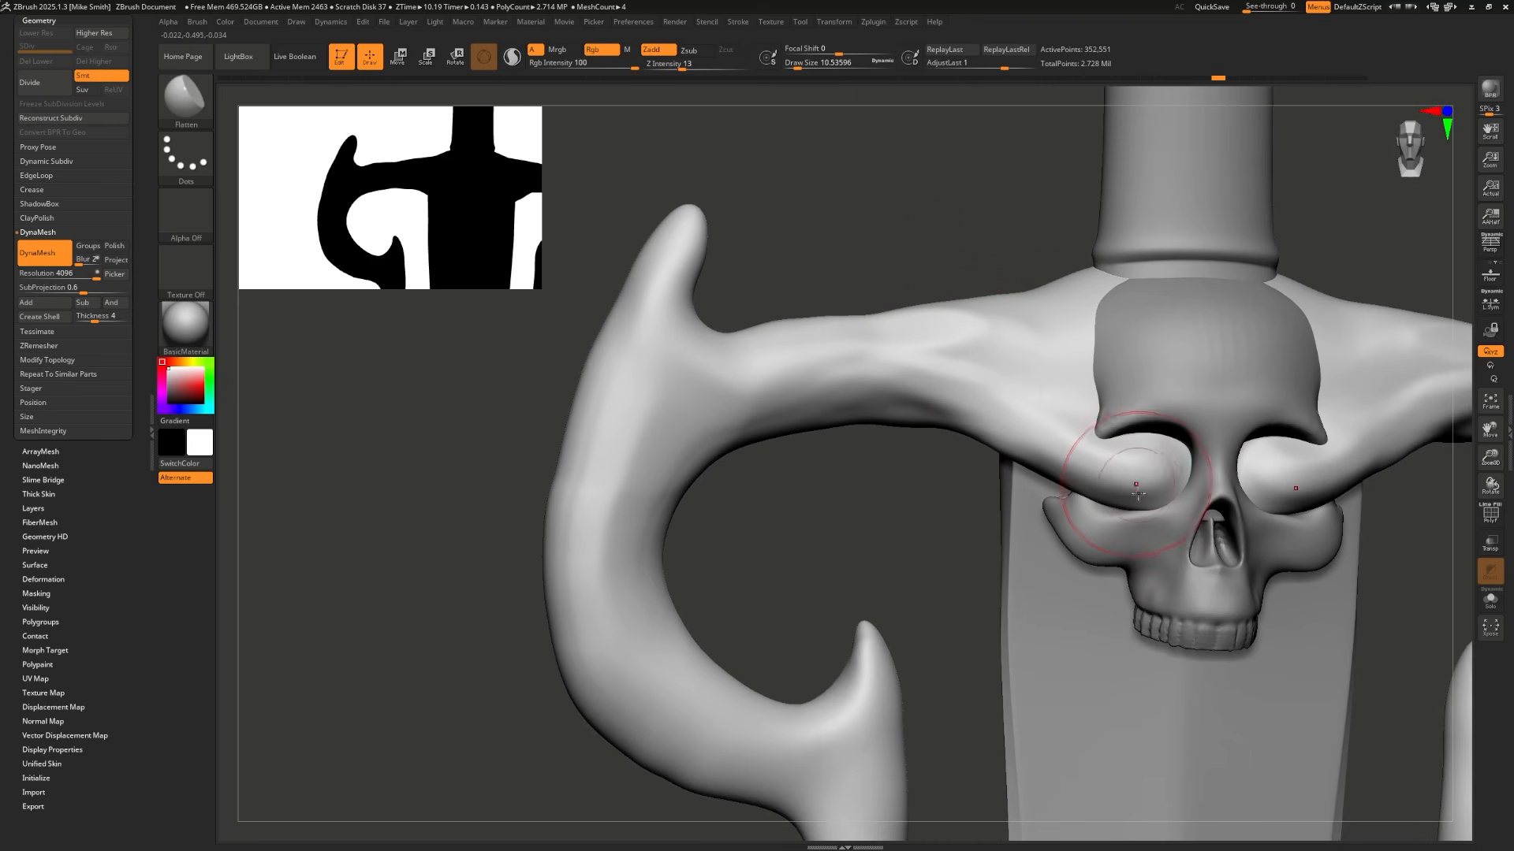
Step: Tighten the hilt arm where it emerges from the skull's eye socket with the Pinch brush at Z Intensity 20
{"action": "key", "text": "b"}
{"action": "key", "text": "p"}
{"action": "key", "text": "i"}
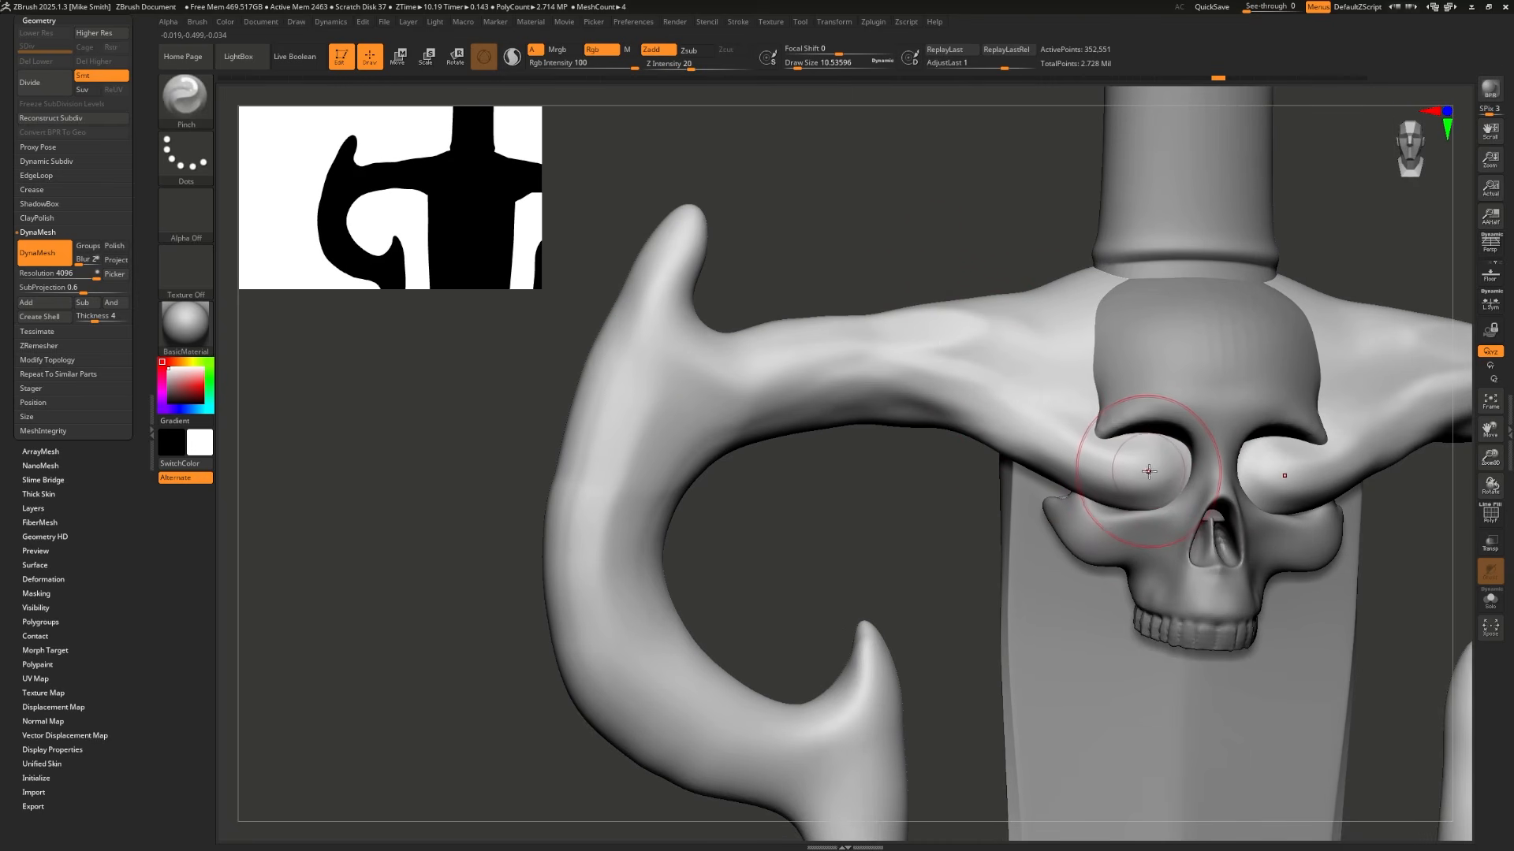
{"action": "left_click_drag", "start_coordinate": [1161, 471], "coordinate": [950, 408]}
{"action": "mouse_move", "coordinate": [872, 272]}
{"action": "left_mouse_down", "text": "alt"}
{"action": "mouse_move", "coordinate": [906, 169]}
{"action": "mouse_move", "coordinate": [787, 256]}
{"action": "mouse_move", "coordinate": [751, 230]}
{"action": "left_mouse_up", "text": "alt"}
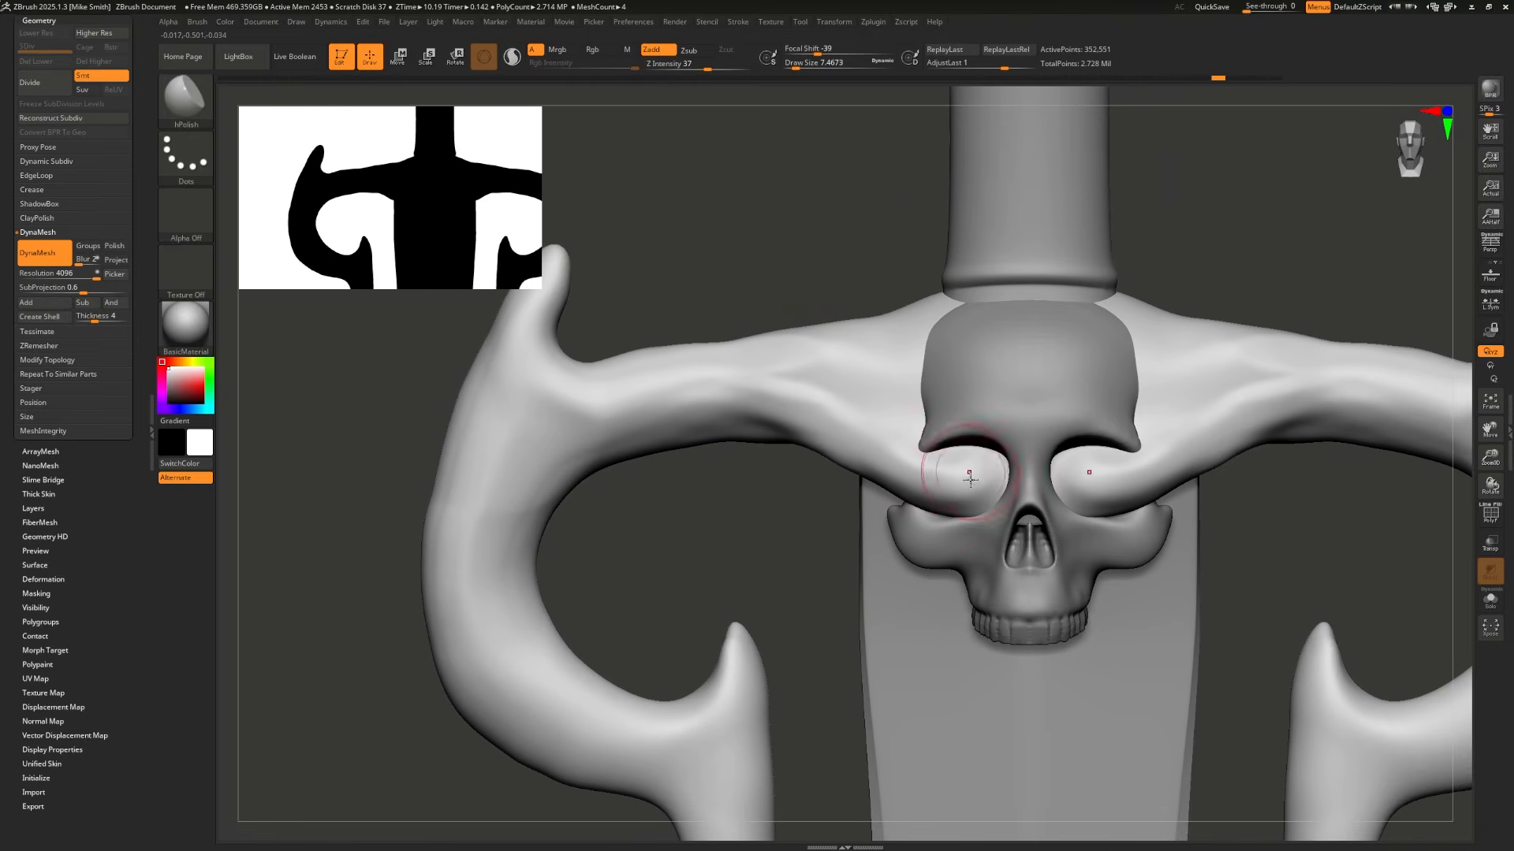
Step: Build up the skull's cheekbones beneath the eye sockets with ClayBuildup at Draw Size about 3.7 and smooth the strokes
{"action": "key", "text": "b"}
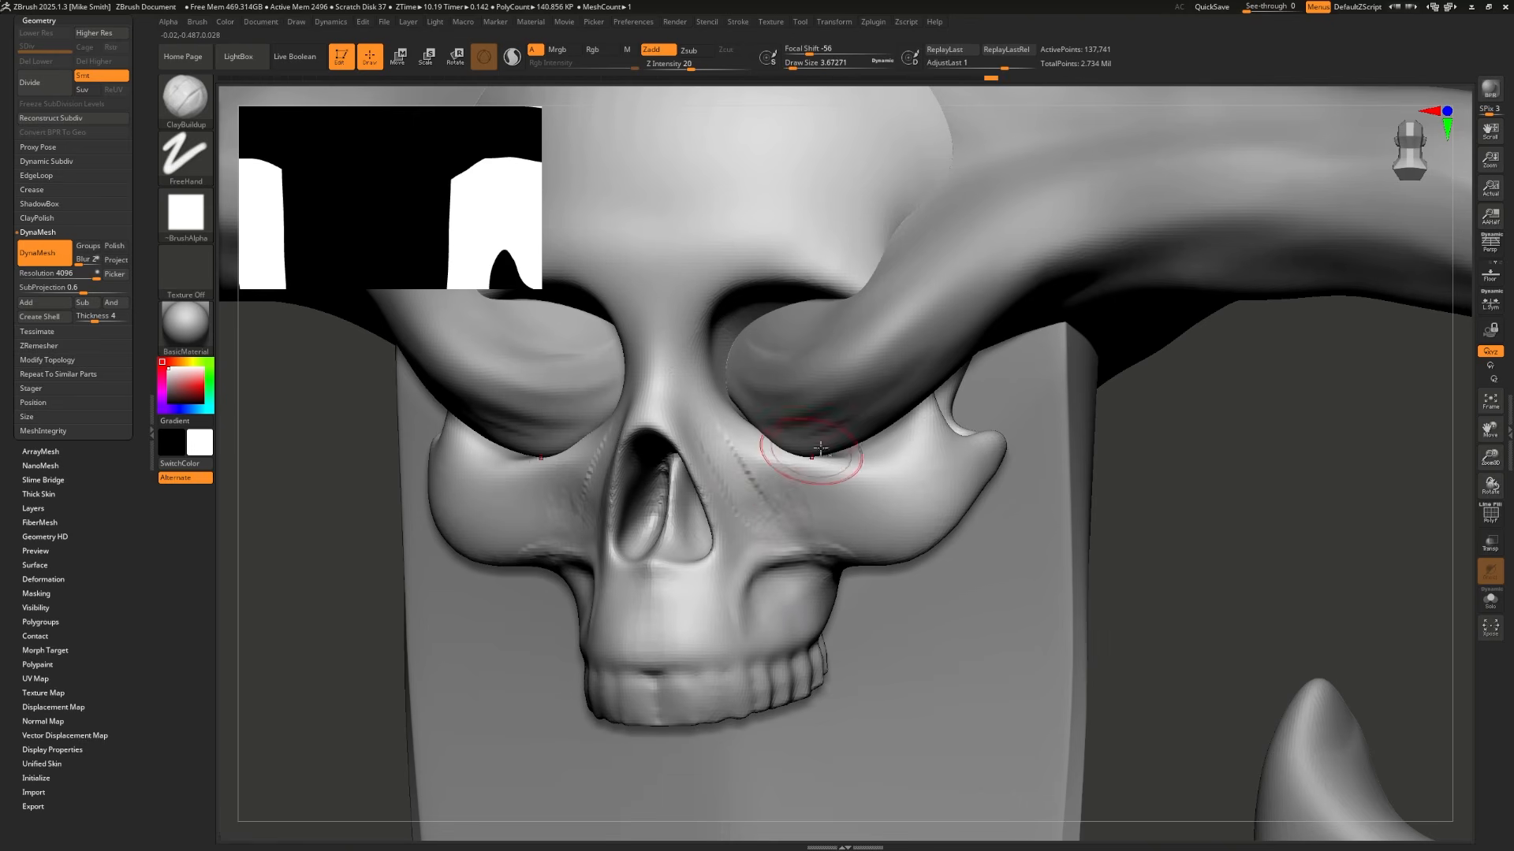
{"action": "key", "text": "shift"}
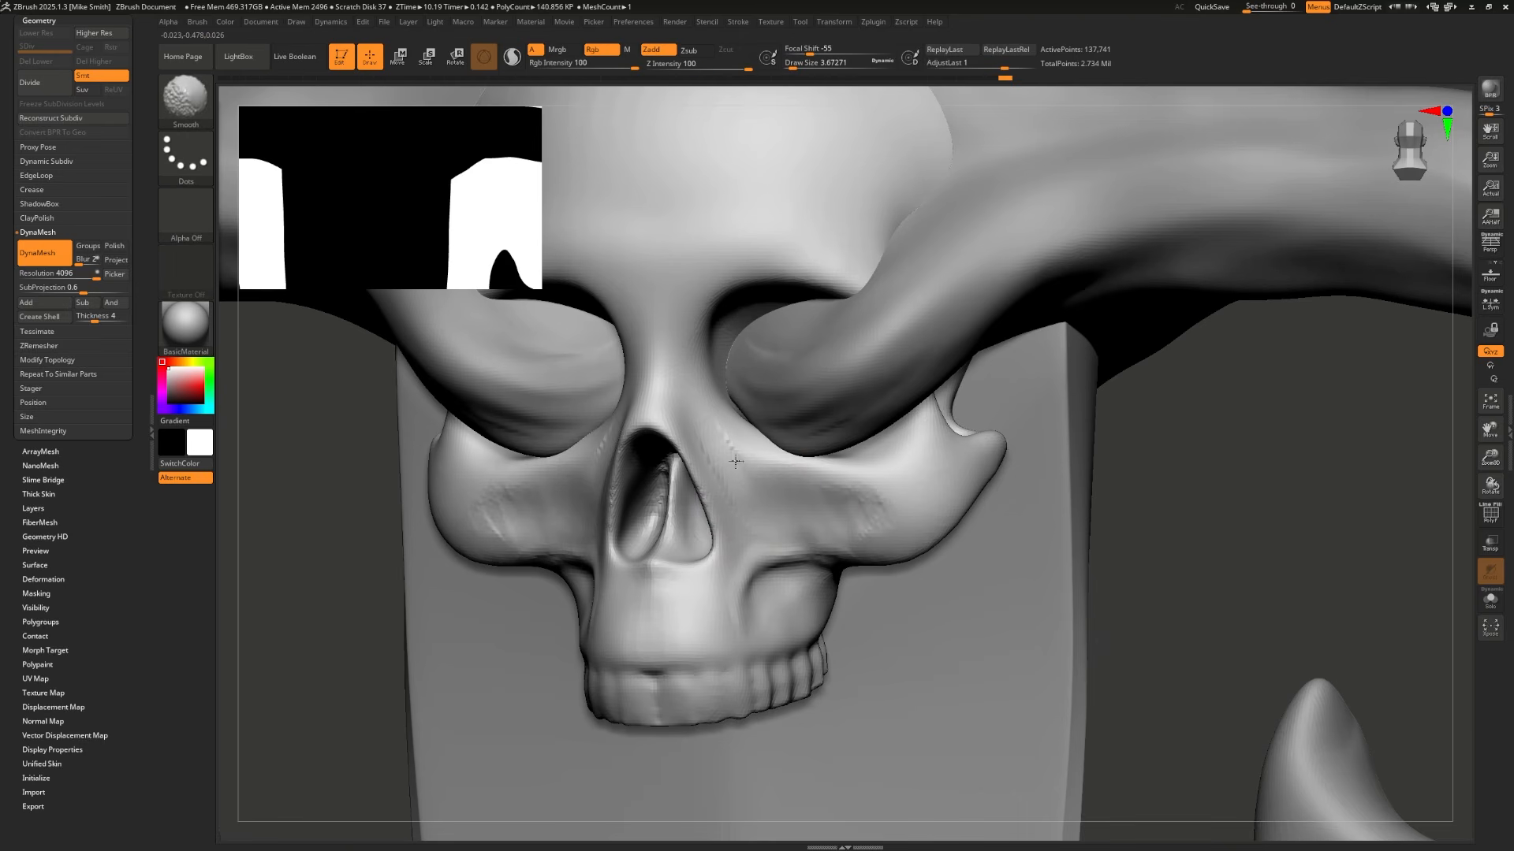
{"action": "mouse_move", "coordinate": [917, 474]}
{"action": "left_mouse_down"}
{"action": "mouse_move", "coordinate": [928, 437]}
{"action": "mouse_move", "coordinate": [922, 466]}
{"action": "mouse_move", "coordinate": [881, 473]}
{"action": "left_mouse_up"}
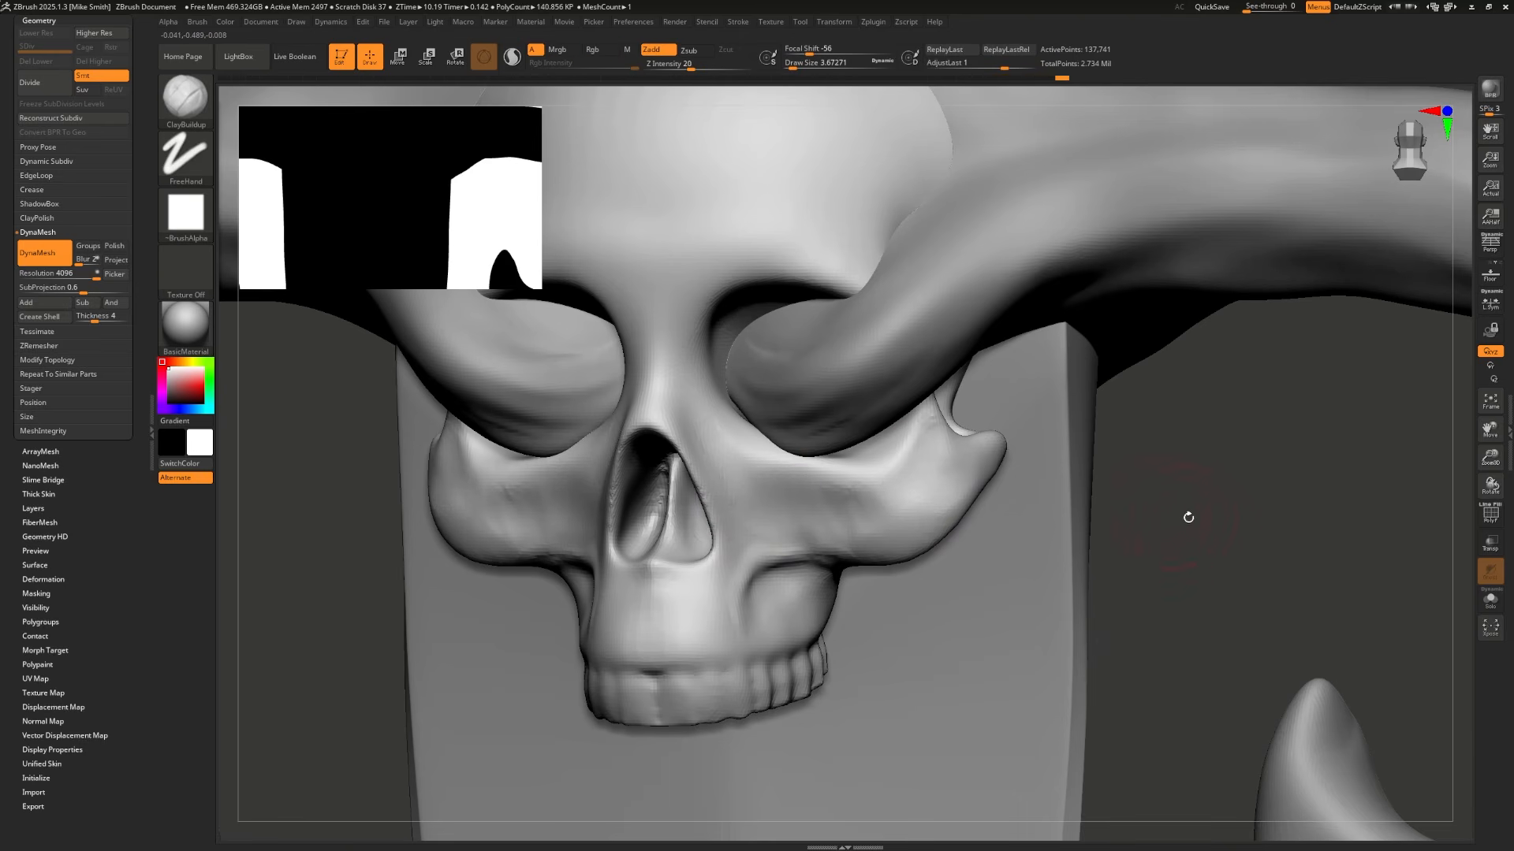
Step: Pull the skull's inner brow downward with the Move brush at Draw Size about 8.4
{"action": "left_click_drag", "start_coordinate": [1186, 517], "coordinate": [1214, 508], "text": "alt"}
{"action": "key", "text": "b"}
{"action": "key", "text": "m"}
{"action": "key", "text": "v"}
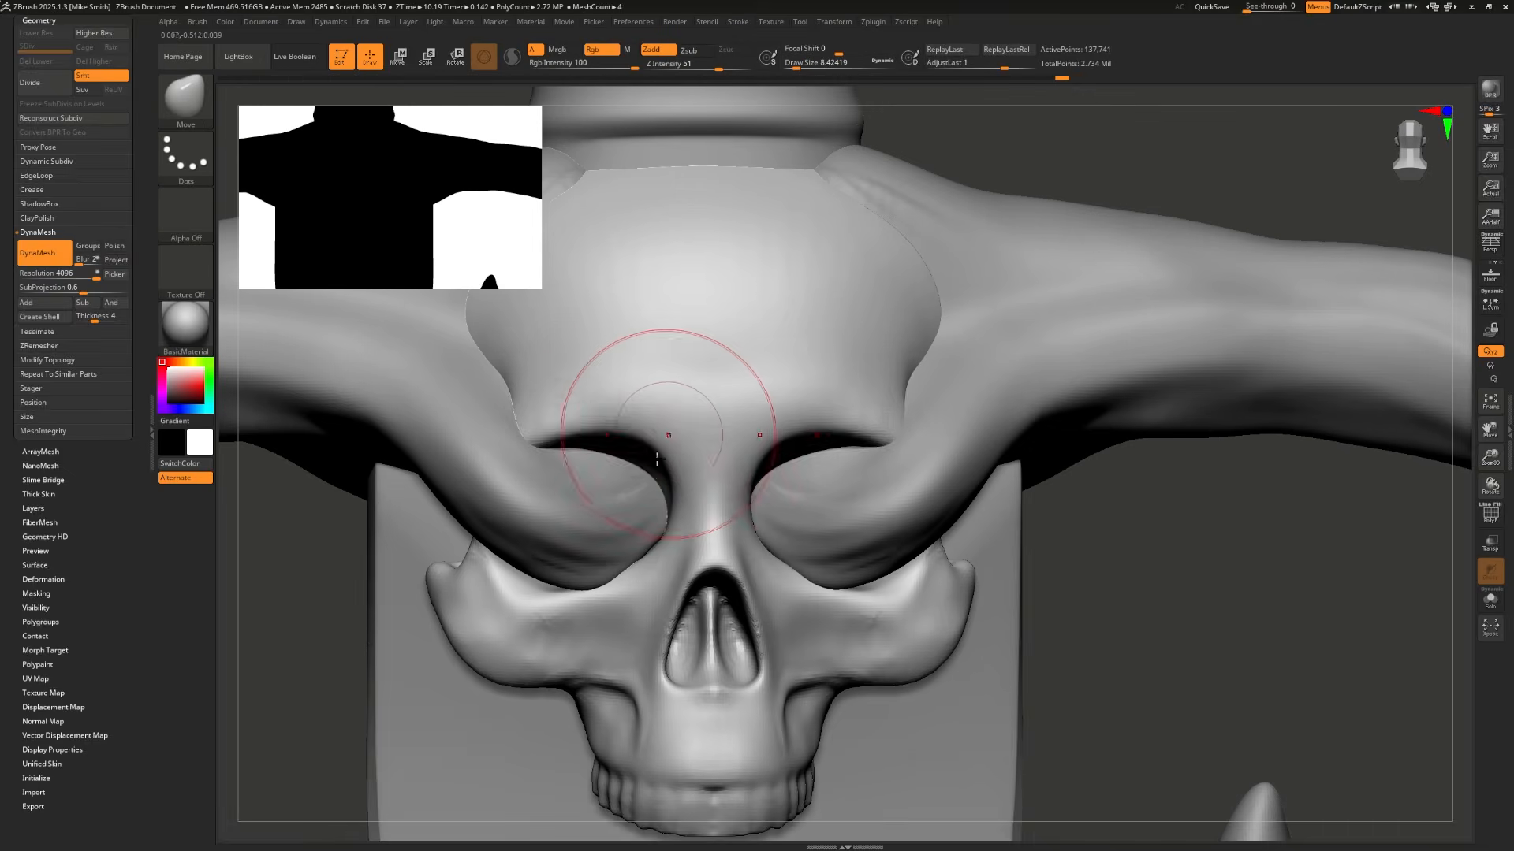
{"action": "left_click_drag", "start_coordinate": [665, 433], "coordinate": [661, 459]}
Step: Build up the skull's brow ridges and forehead with ClayBuildup and smooth the transitions
{"action": "key", "text": "b"}
{"action": "key", "text": "c"}
{"action": "key", "text": "b"}
{"action": "left_click_drag", "start_coordinate": [599, 362], "coordinate": [702, 441]}
{"action": "right_click_drag", "start_coordinate": [568, 366], "coordinate": [677, 409], "text": "alt"}
{"action": "left_click_drag", "start_coordinate": [694, 395], "coordinate": [767, 433]}
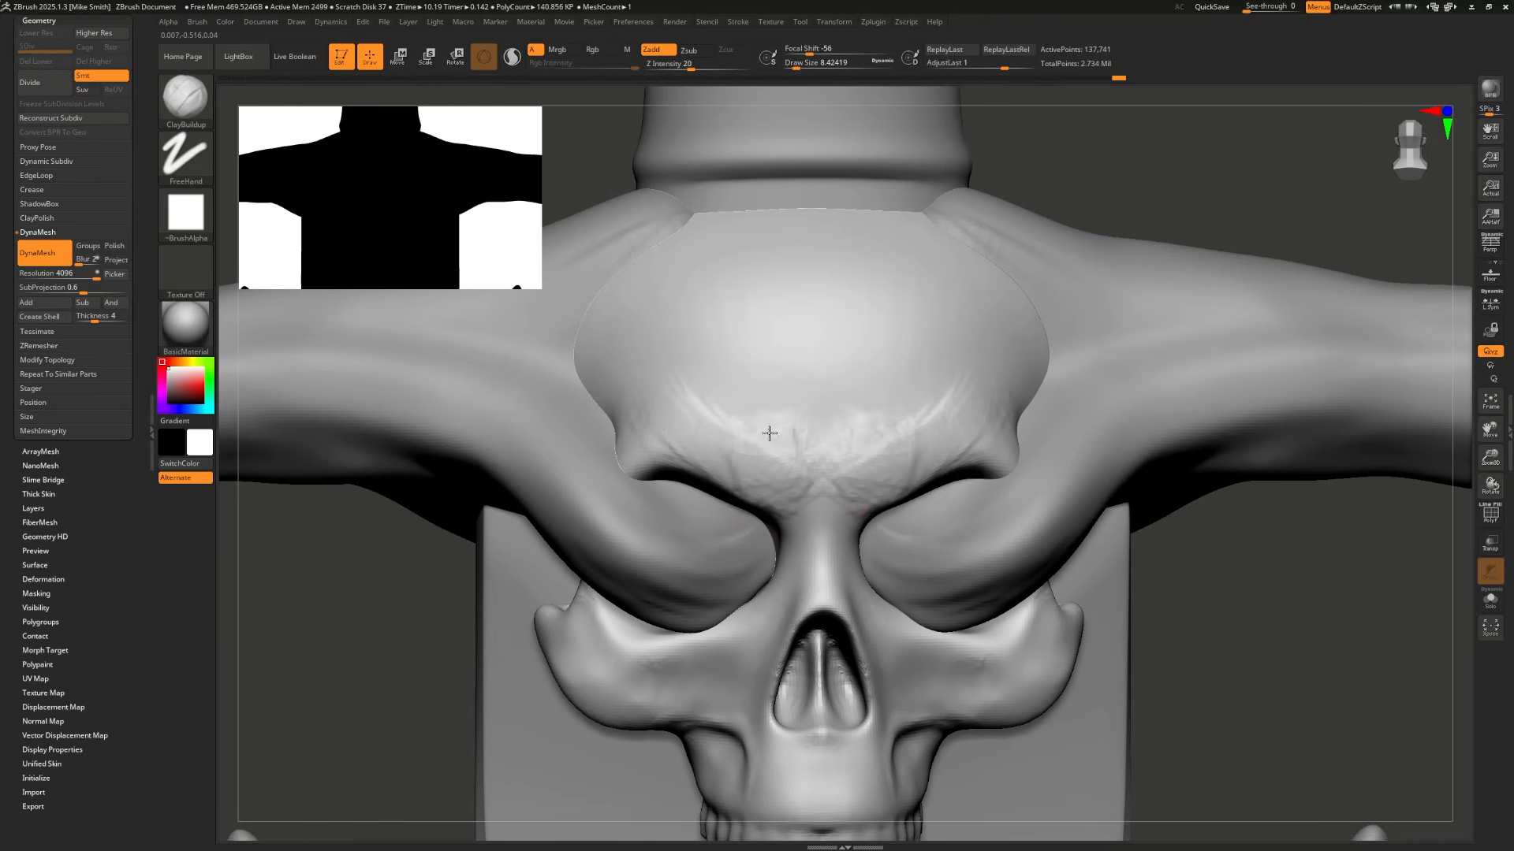
{"action": "left_click_drag", "start_coordinate": [631, 441], "coordinate": [628, 273]}
{"action": "mouse_move", "coordinate": [655, 347]}
{"action": "left_mouse_down", "text": "shift"}
{"action": "mouse_move", "coordinate": [750, 352]}
{"action": "mouse_move", "coordinate": [694, 394]}
{"action": "left_mouse_up", "text": "shift"}
{"action": "mouse_move", "coordinate": [988, 381]}
{"action": "left_mouse_down"}
{"action": "mouse_move", "coordinate": [938, 296]}
{"action": "mouse_move", "coordinate": [970, 304]}
{"action": "left_mouse_up"}
Step: Reshape the skull's upper teeth with the Move brush, lengthening the canines, and carve the tooth separations with DamStandard at Draw Size about 1.8
{"action": "key", "text": "b"}
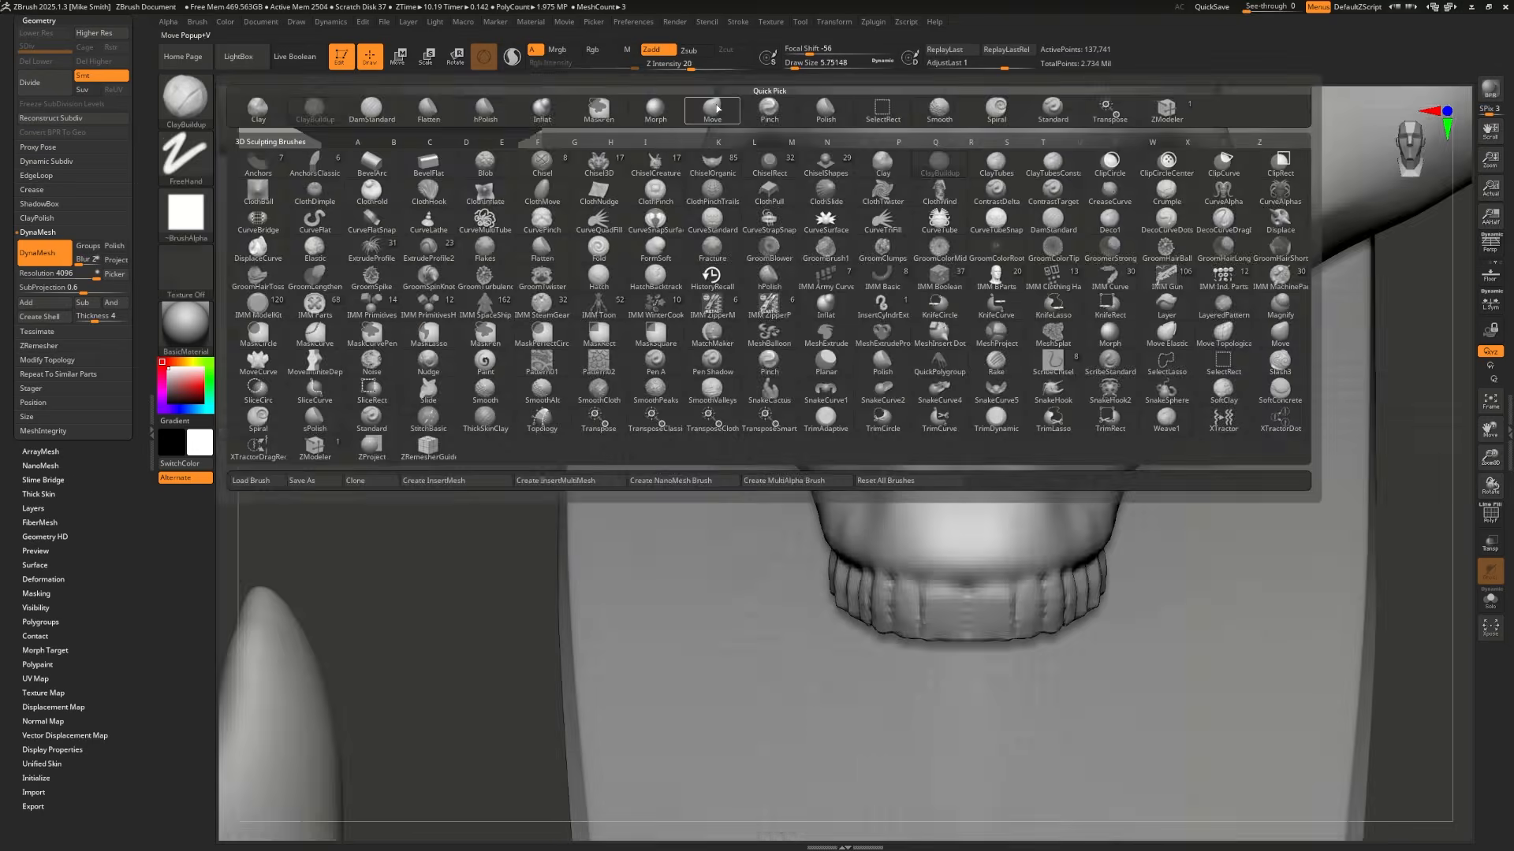
{"action": "key", "text": "m"}
{"action": "key", "text": "v"}
{"action": "key", "text": "s"}
{"action": "left_click_drag", "start_coordinate": [950, 576], "coordinate": [949, 576]}
{"action": "mouse_move", "coordinate": [934, 567]}
{"action": "left_mouse_down"}
{"action": "mouse_move", "coordinate": [929, 552]}
{"action": "mouse_move", "coordinate": [901, 558]}
{"action": "left_mouse_up"}
{"action": "left_click_drag", "start_coordinate": [887, 616], "coordinate": [889, 637]}
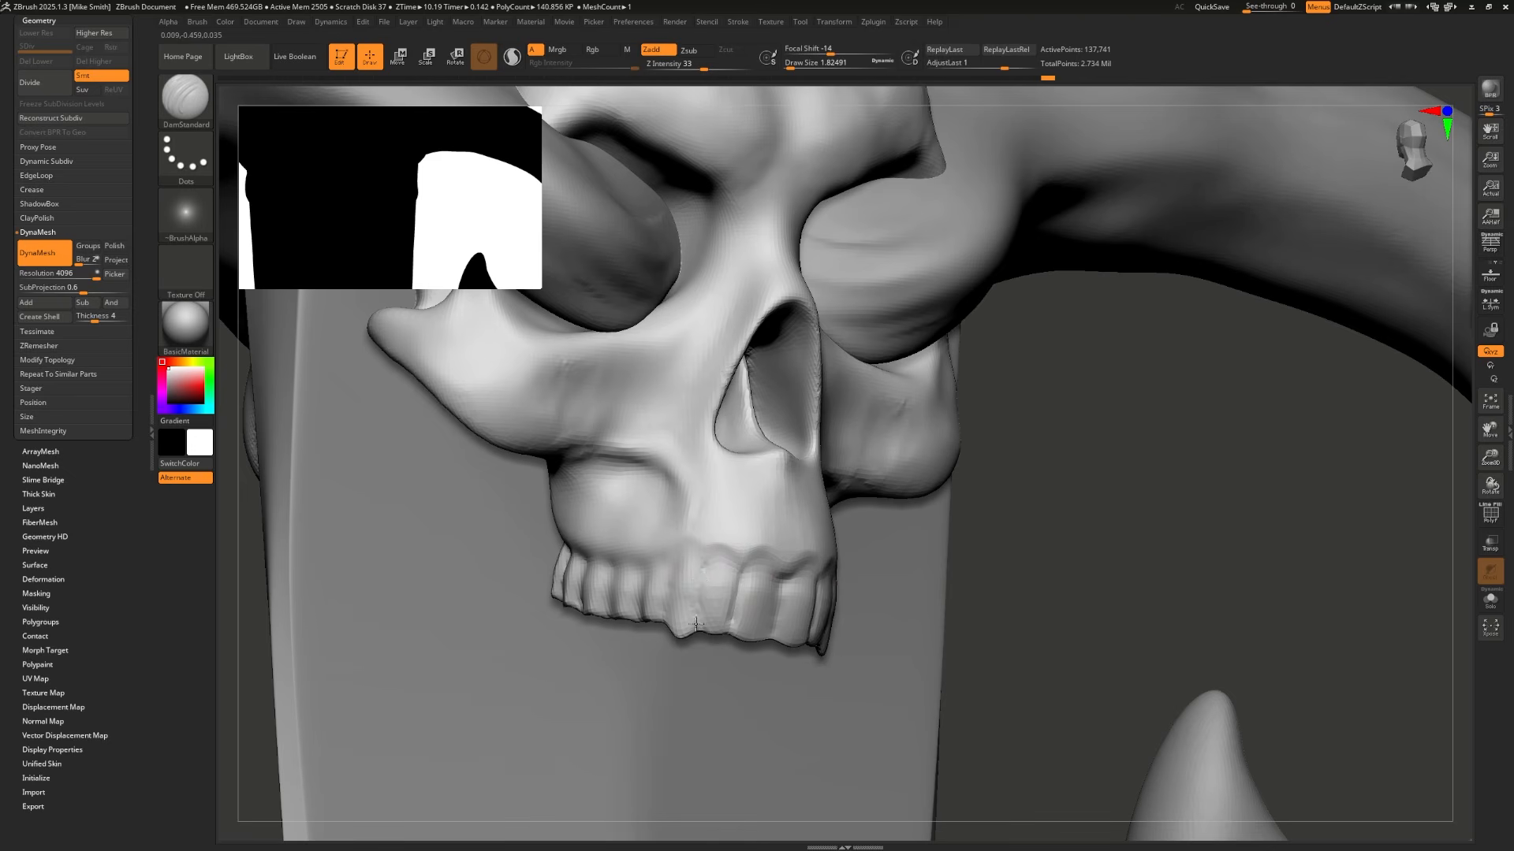
{"action": "left_click_drag", "start_coordinate": [697, 601], "coordinate": [712, 563]}
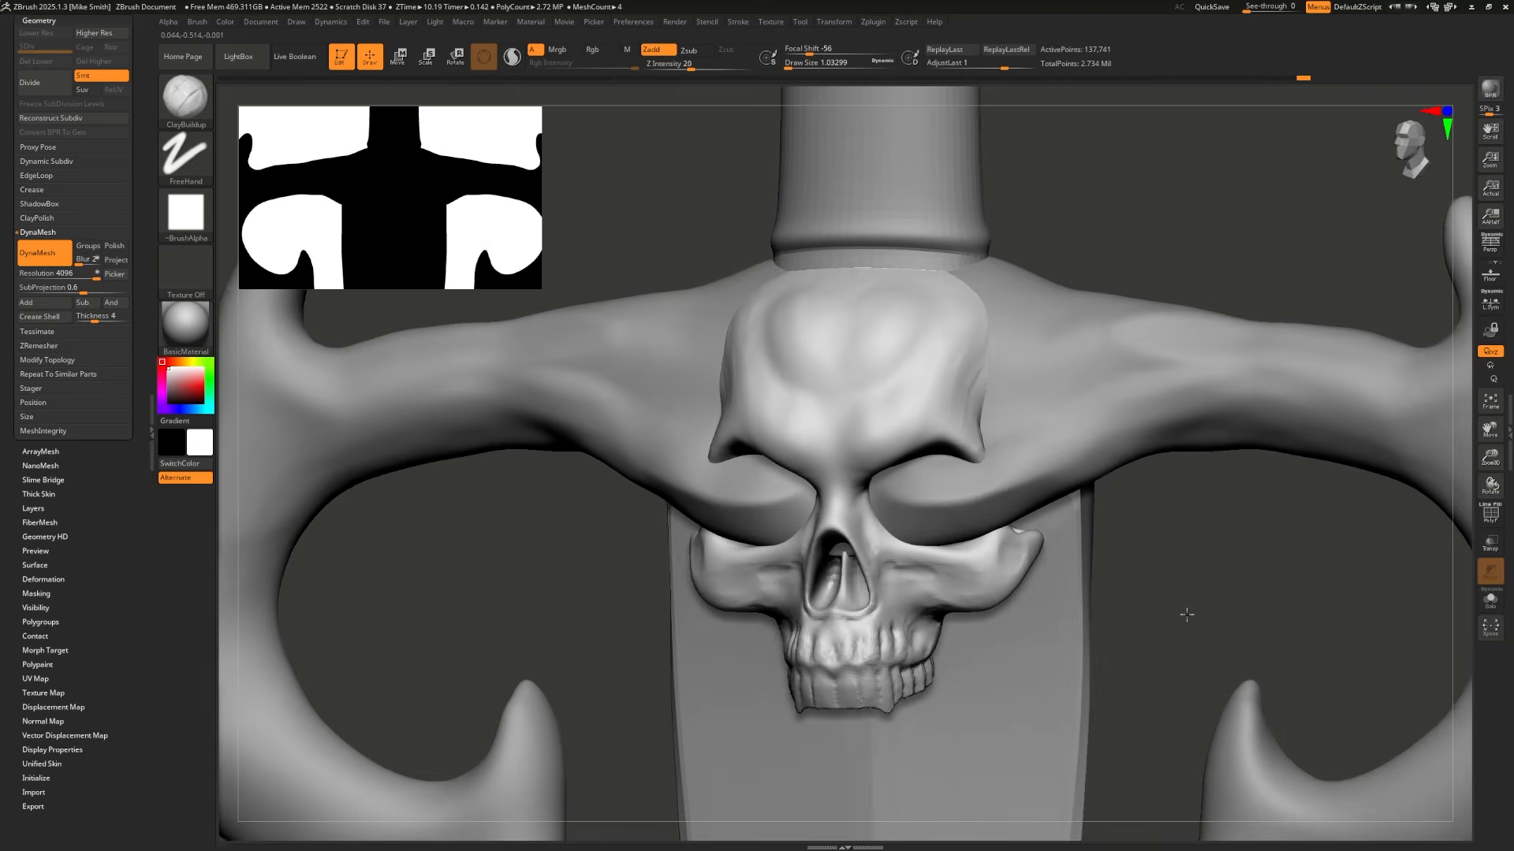
Step: Switch to the Hilt subtool and build up the inner side of its hooked arms with ClayBuildup at Draw Size about 6.6
{"action": "left_click_drag", "start_coordinate": [1183, 615], "coordinate": [1093, 591]}
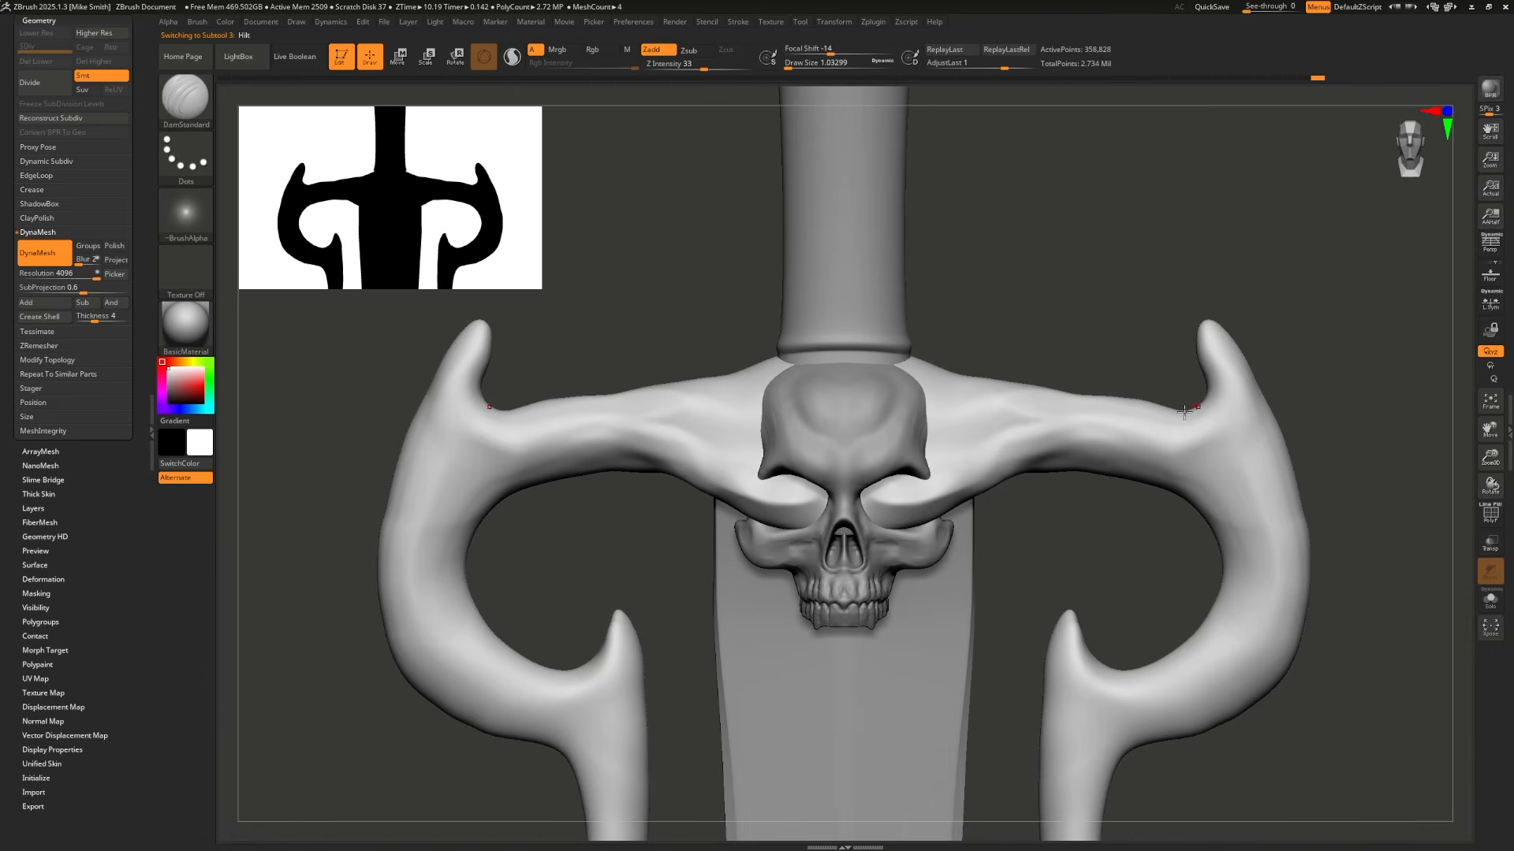
{"action": "left_click_drag", "start_coordinate": [1145, 369], "coordinate": [1239, 79], "text": "alt"}
{"action": "left_click_drag", "start_coordinate": [1092, 394], "coordinate": [1127, 245], "text": "alt"}
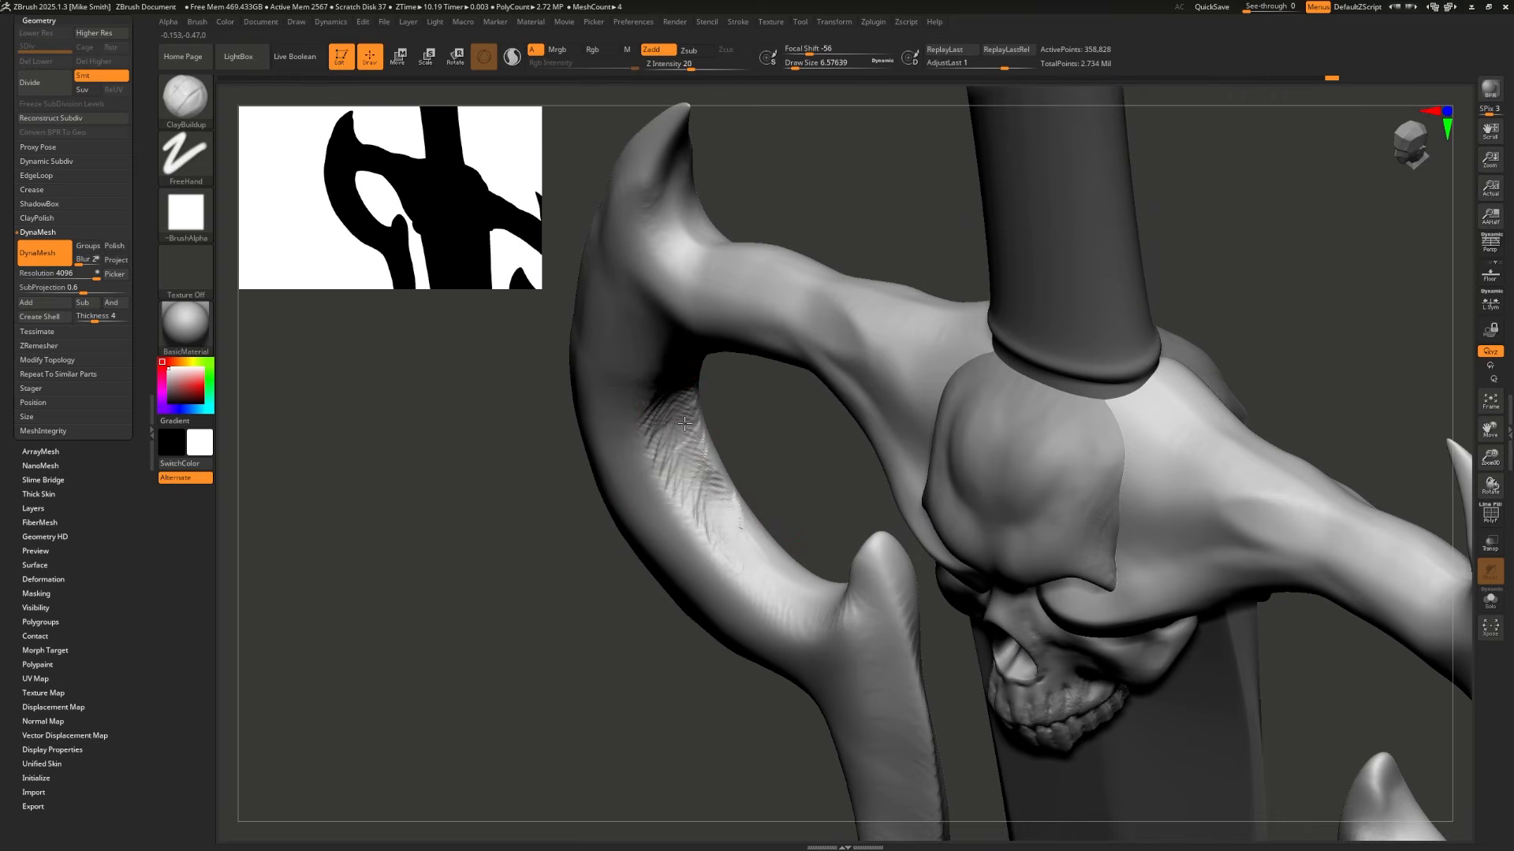
{"action": "left_click_drag", "start_coordinate": [684, 424], "coordinate": [708, 481]}
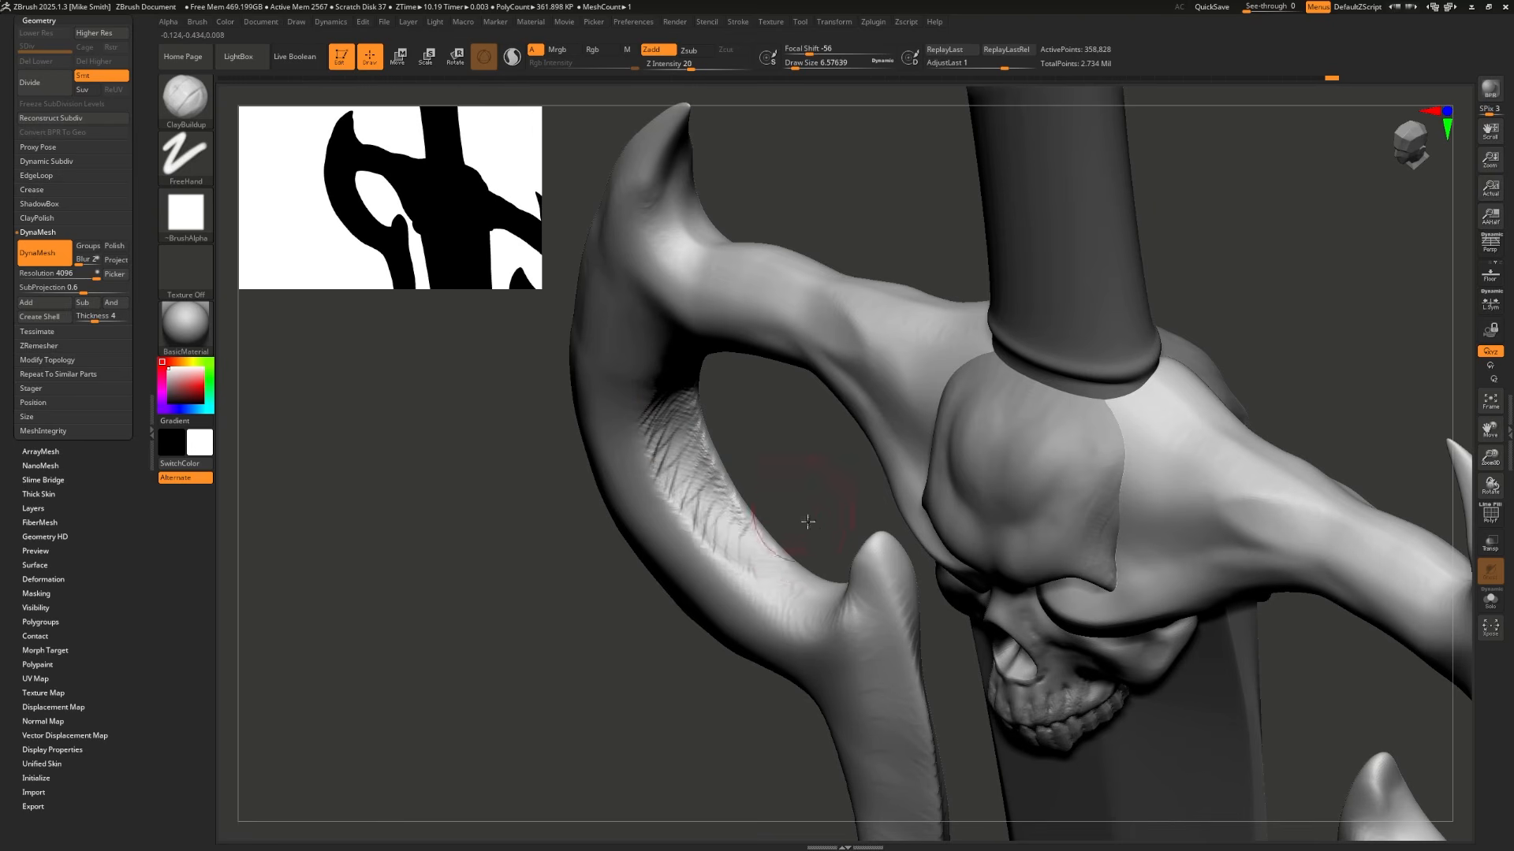
{"action": "mouse_move", "coordinate": [808, 521]}
{"action": "left_mouse_down"}
{"action": "mouse_move", "coordinate": [817, 558]}
{"action": "mouse_move", "coordinate": [771, 574]}
{"action": "mouse_move", "coordinate": [821, 584]}
{"action": "mouse_move", "coordinate": [736, 547]}
{"action": "mouse_move", "coordinate": [685, 478]}
{"action": "left_mouse_up"}
{"action": "mouse_move", "coordinate": [527, 537]}
{"action": "left_mouse_down"}
{"action": "mouse_move", "coordinate": [568, 610]}
{"action": "mouse_move", "coordinate": [778, 481]}
{"action": "left_mouse_up"}
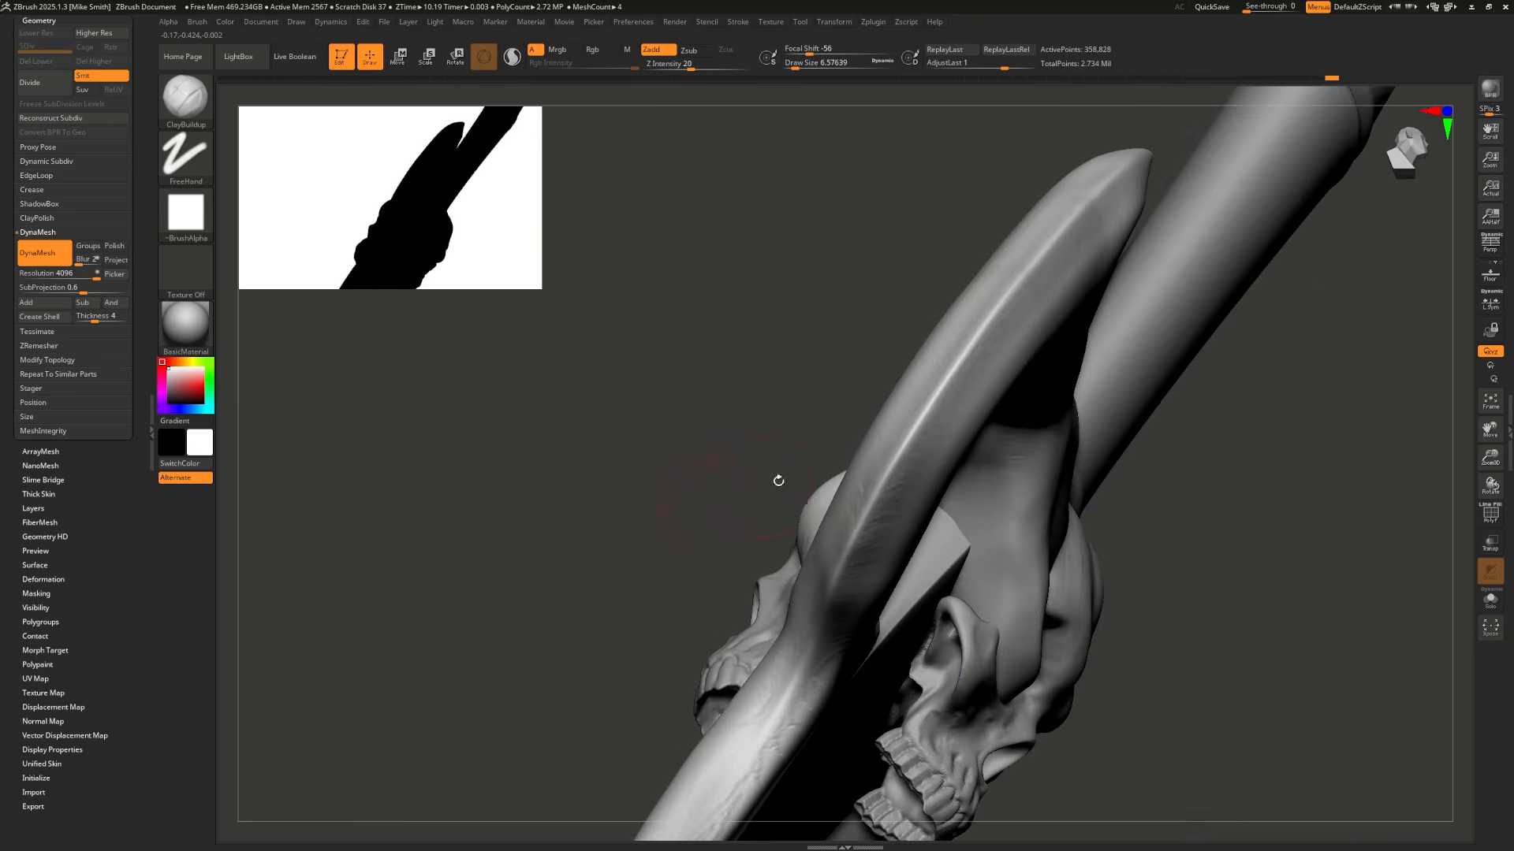
{"action": "mouse_move", "coordinate": [761, 372]}
{"action": "left_mouse_down"}
{"action": "mouse_move", "coordinate": [794, 615]}
{"action": "mouse_move", "coordinate": [774, 452]}
{"action": "mouse_move", "coordinate": [862, 447]}
{"action": "mouse_move", "coordinate": [821, 453]}
{"action": "mouse_move", "coordinate": [912, 483]}
{"action": "left_mouse_up"}
Step: Mask the pointed lower tips of the hilt's hooked arms with the MaskPen brush
{"action": "key", "text": "ctrl"}
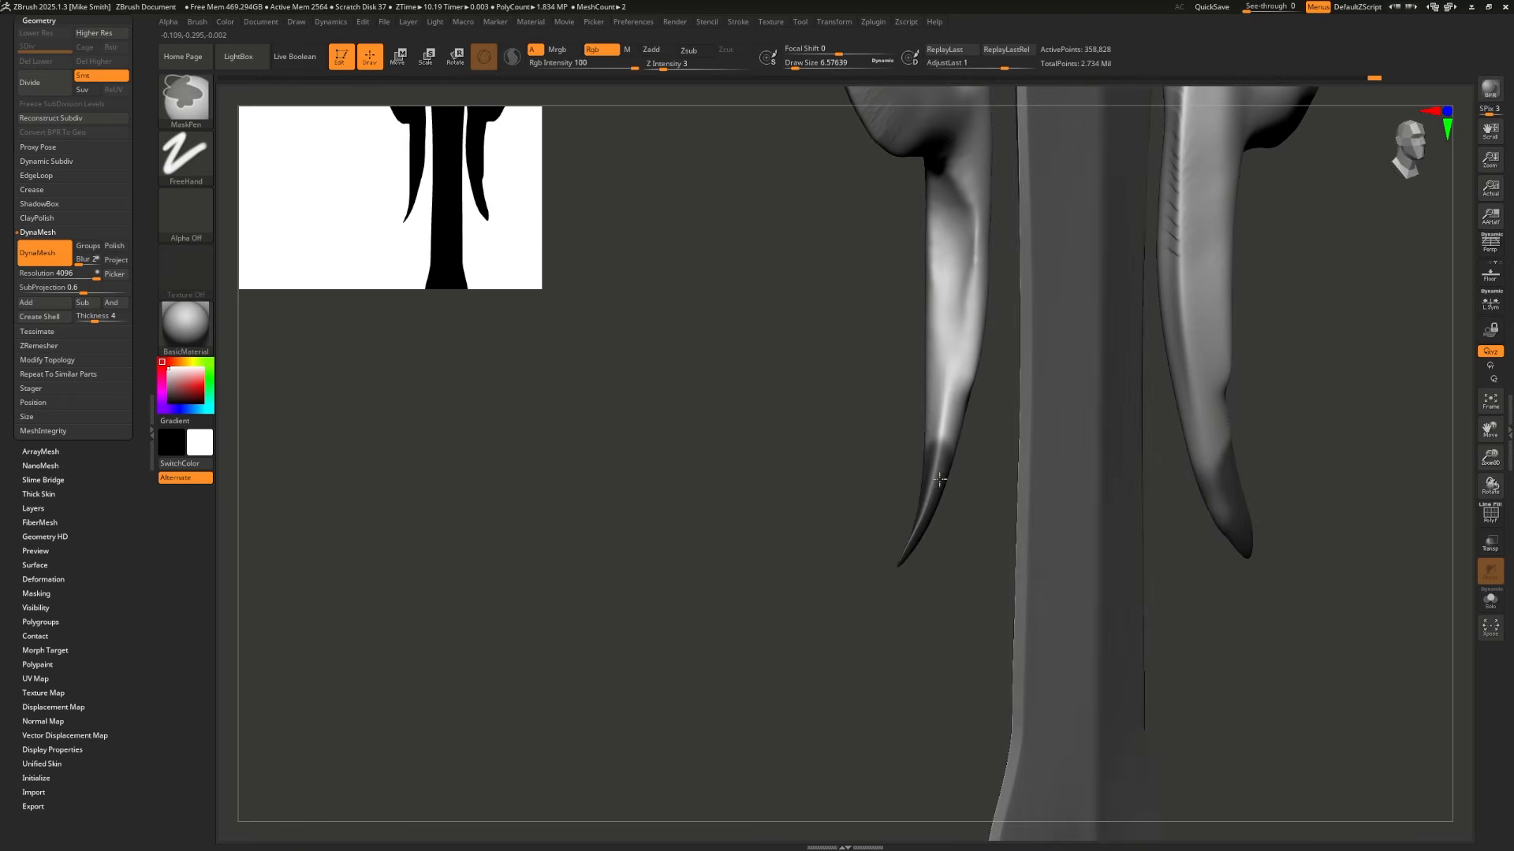
{"action": "mouse_move", "coordinate": [819, 527]}
{"action": "left_mouse_down"}
{"action": "mouse_move", "coordinate": [913, 534]}
{"action": "mouse_move", "coordinate": [887, 555]}
{"action": "mouse_move", "coordinate": [976, 433]}
{"action": "left_mouse_up"}
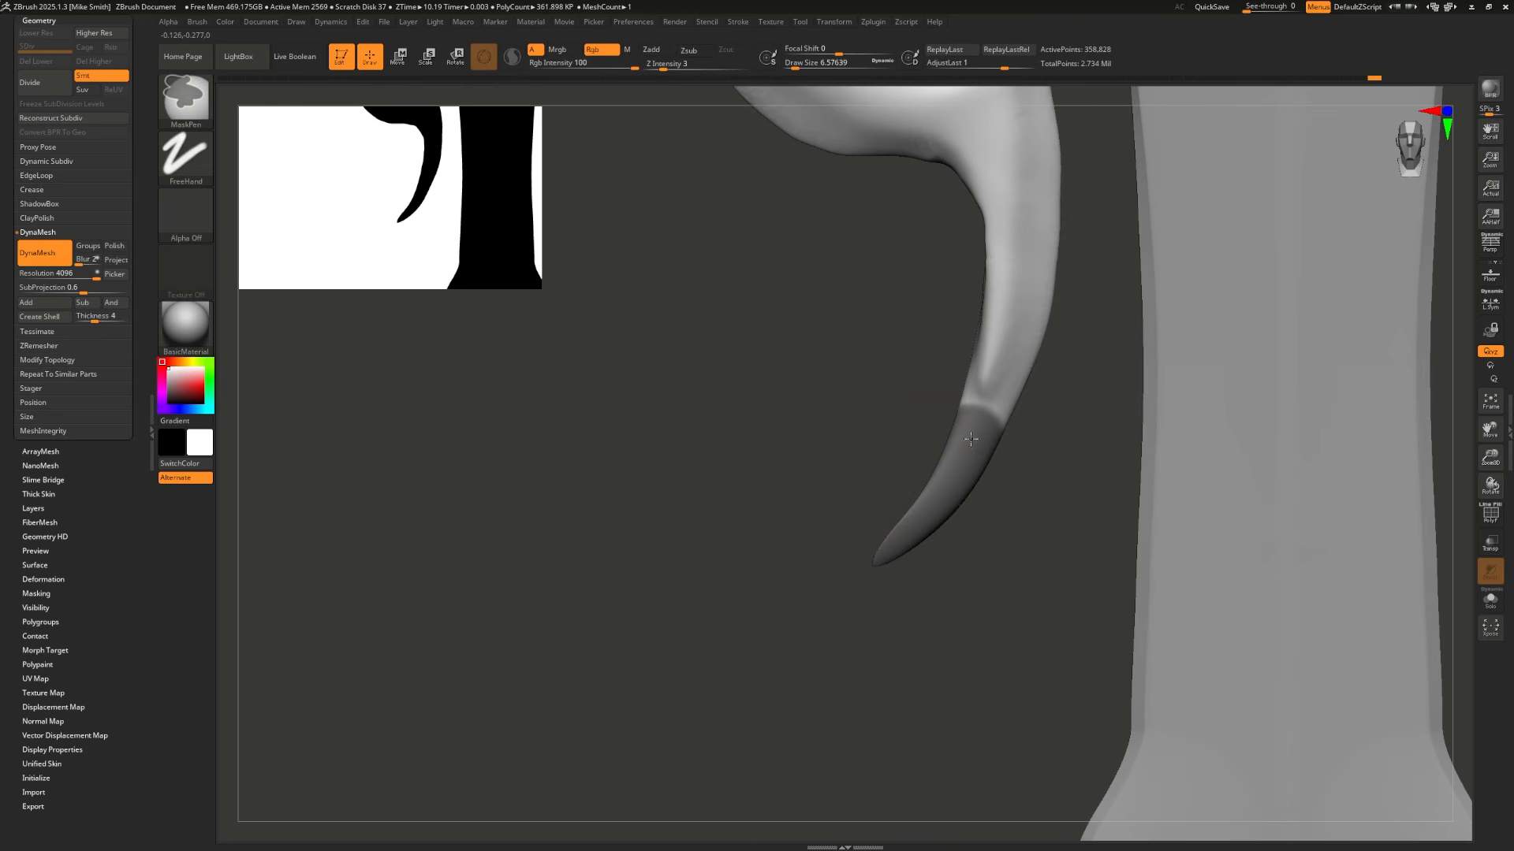
{"action": "mouse_move", "coordinate": [828, 482]}
{"action": "left_mouse_down"}
{"action": "mouse_move", "coordinate": [936, 490]}
{"action": "mouse_move", "coordinate": [918, 425]}
{"action": "left_mouse_up"}
{"action": "mouse_move", "coordinate": [94, 495]}
{"action": "left_mouse_down"}
{"action": "mouse_move", "coordinate": [94, 818]}
{"action": "mouse_move", "coordinate": [88, 524]}
{"action": "left_mouse_up"}
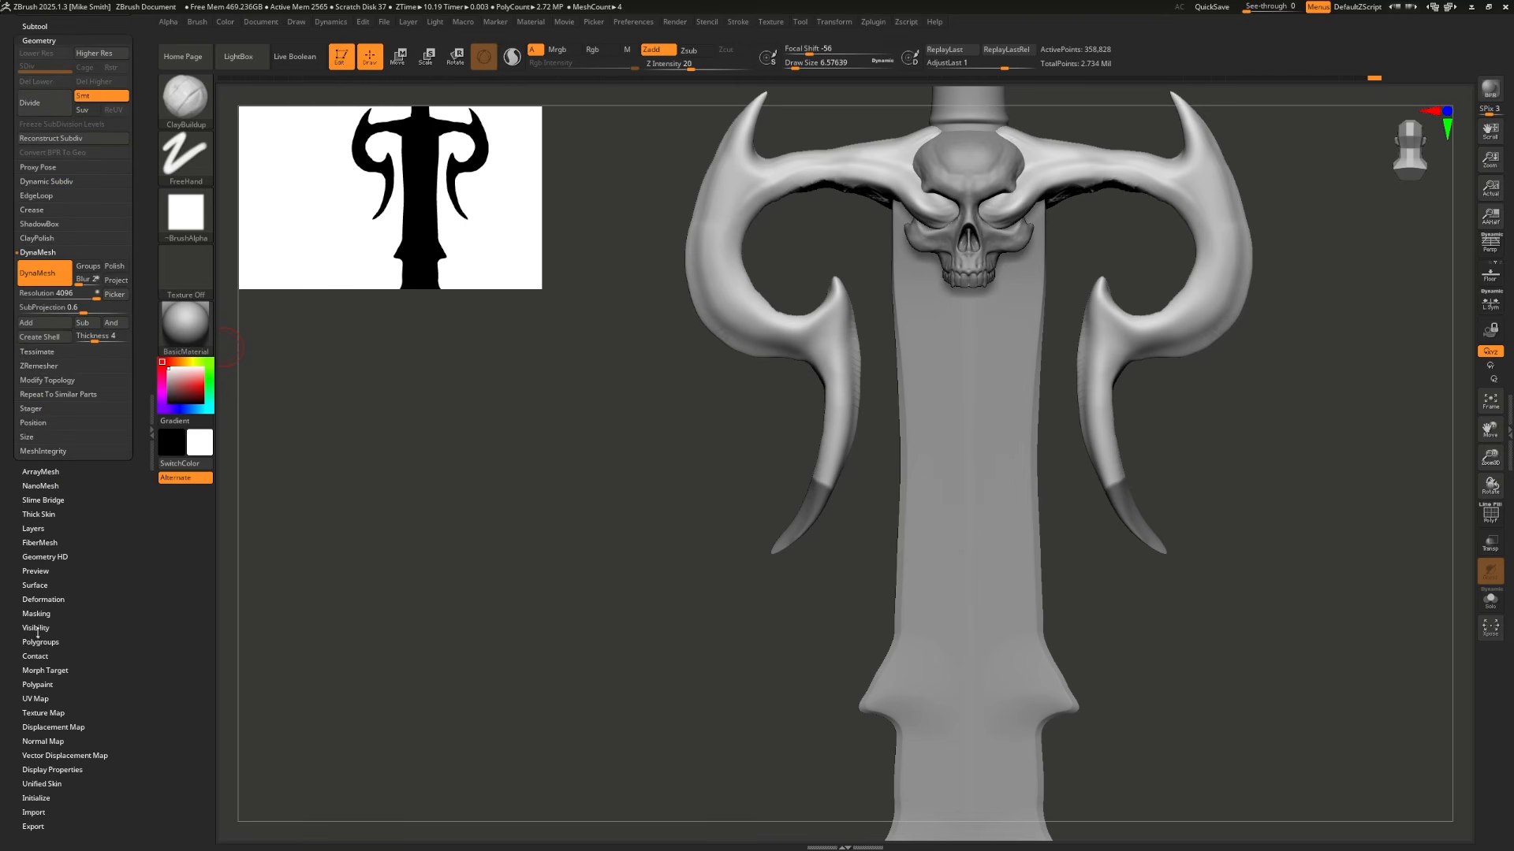
Step: Invert the mask on the hilt and hide the unmasked lower tips
{"action": "left_click", "coordinate": [35, 628]}
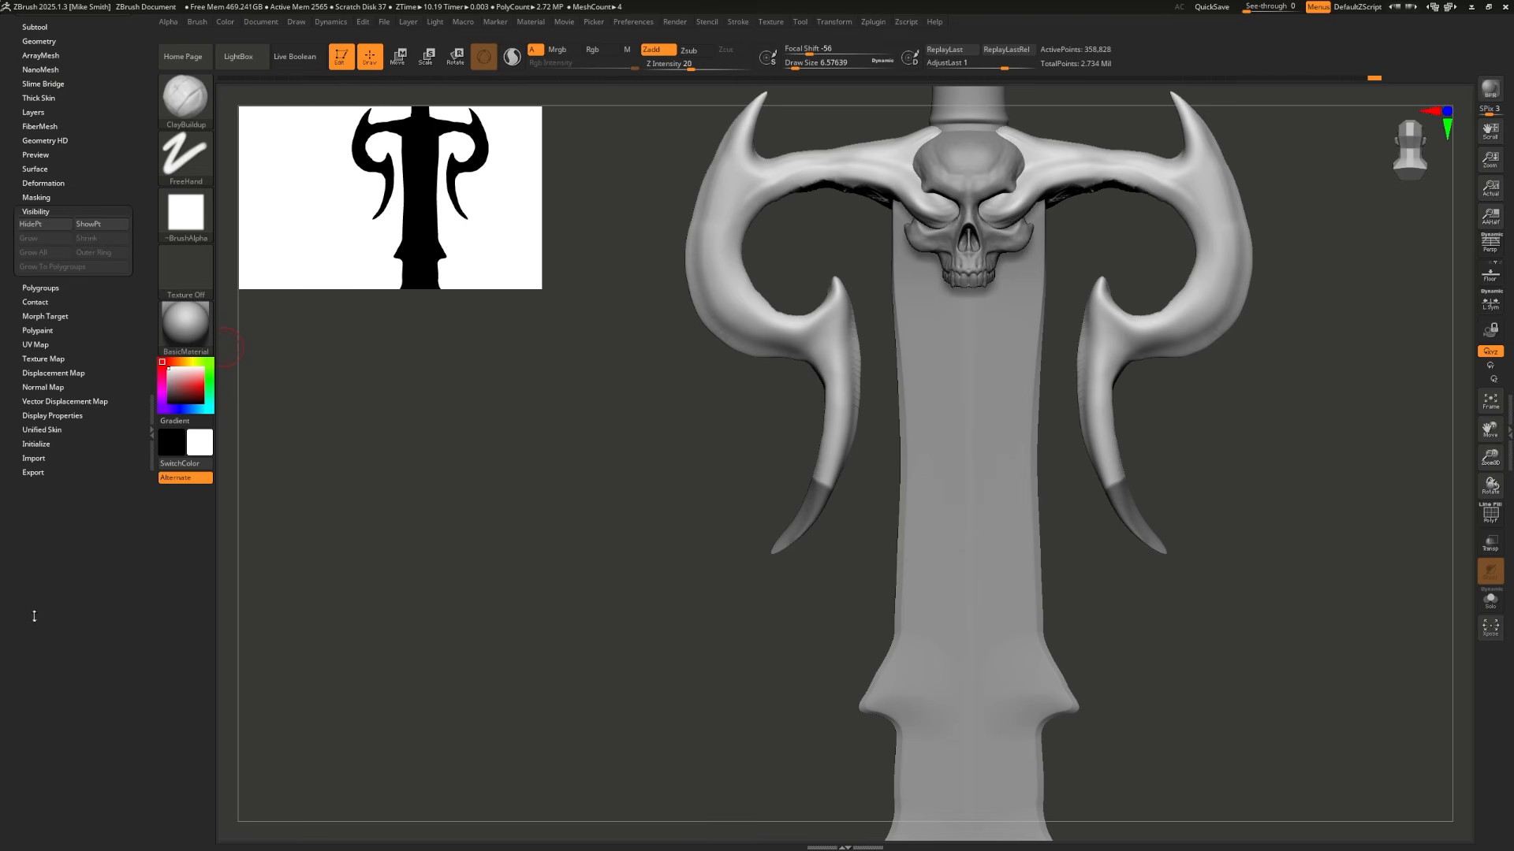
{"action": "left_click", "coordinate": [50, 227]}
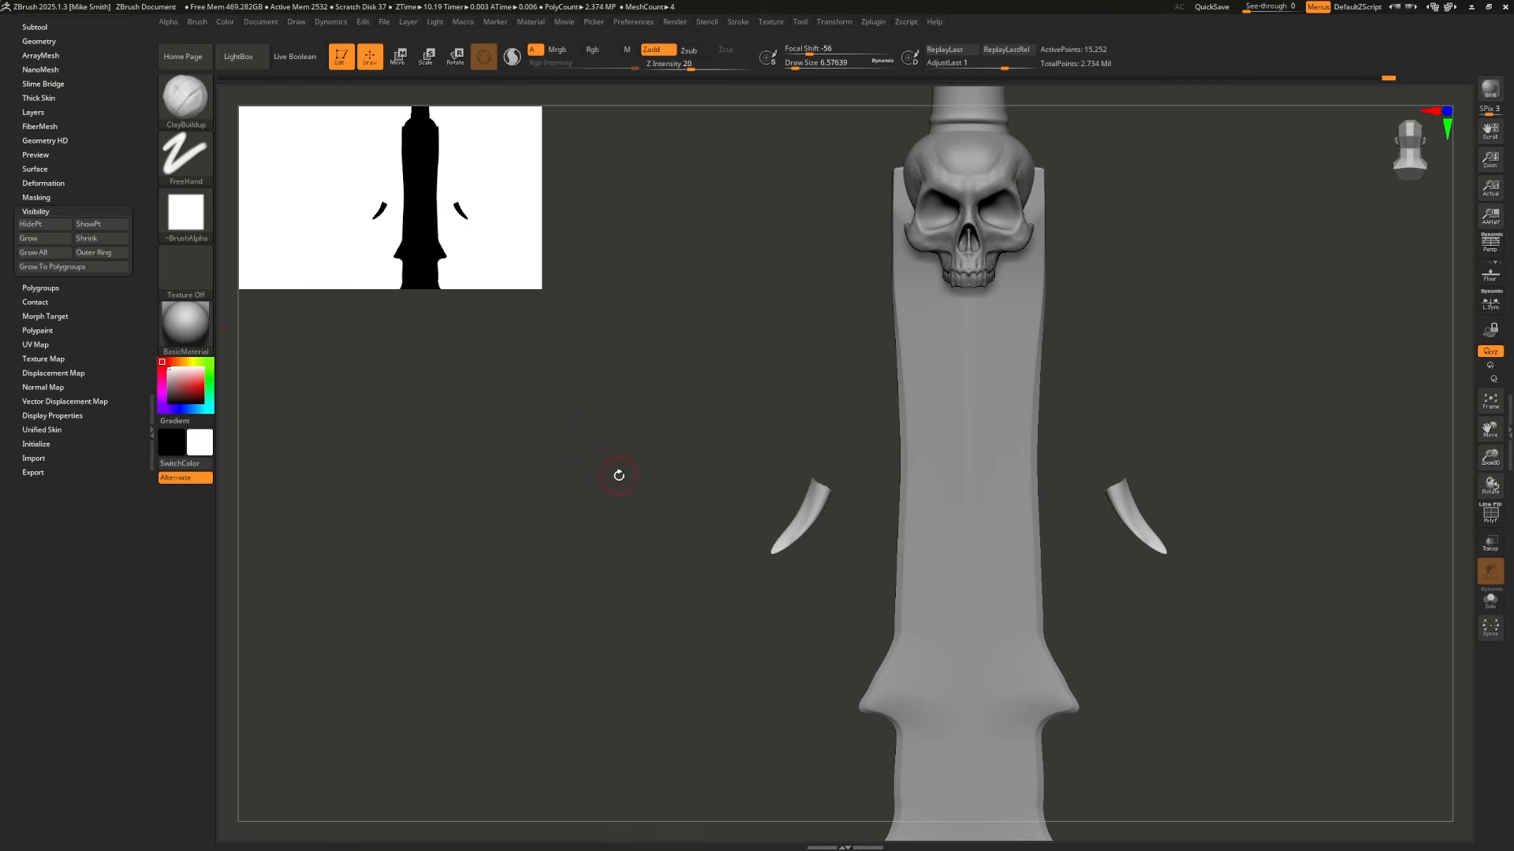
{"action": "left_click", "coordinate": [580, 377], "text": "ctrl+shift"}
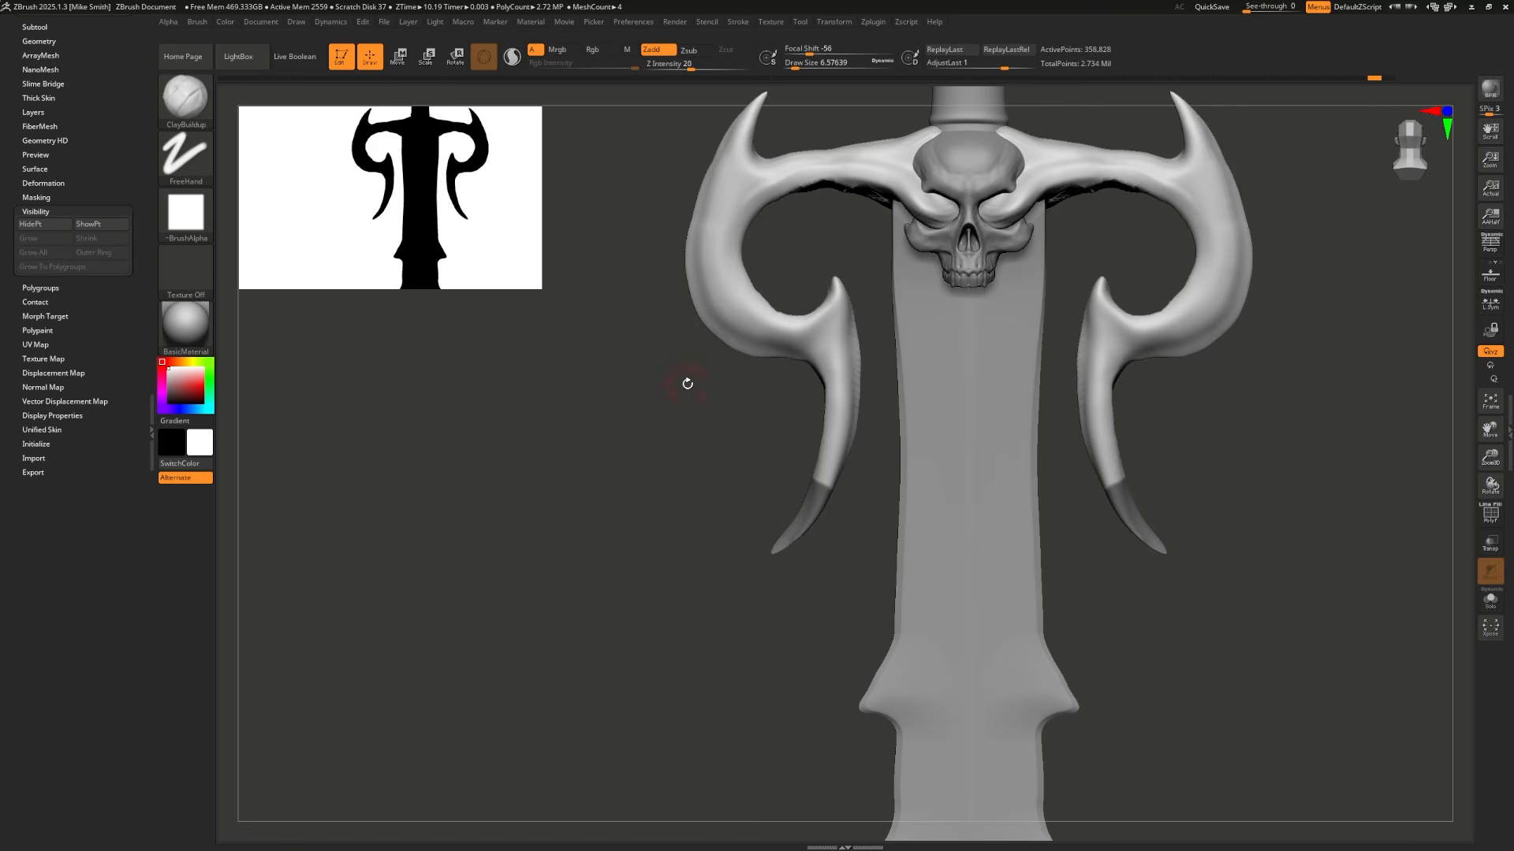
{"action": "key", "text": "ctrl"}
{"action": "left_click", "coordinate": [684, 430], "text": "ctrl"}
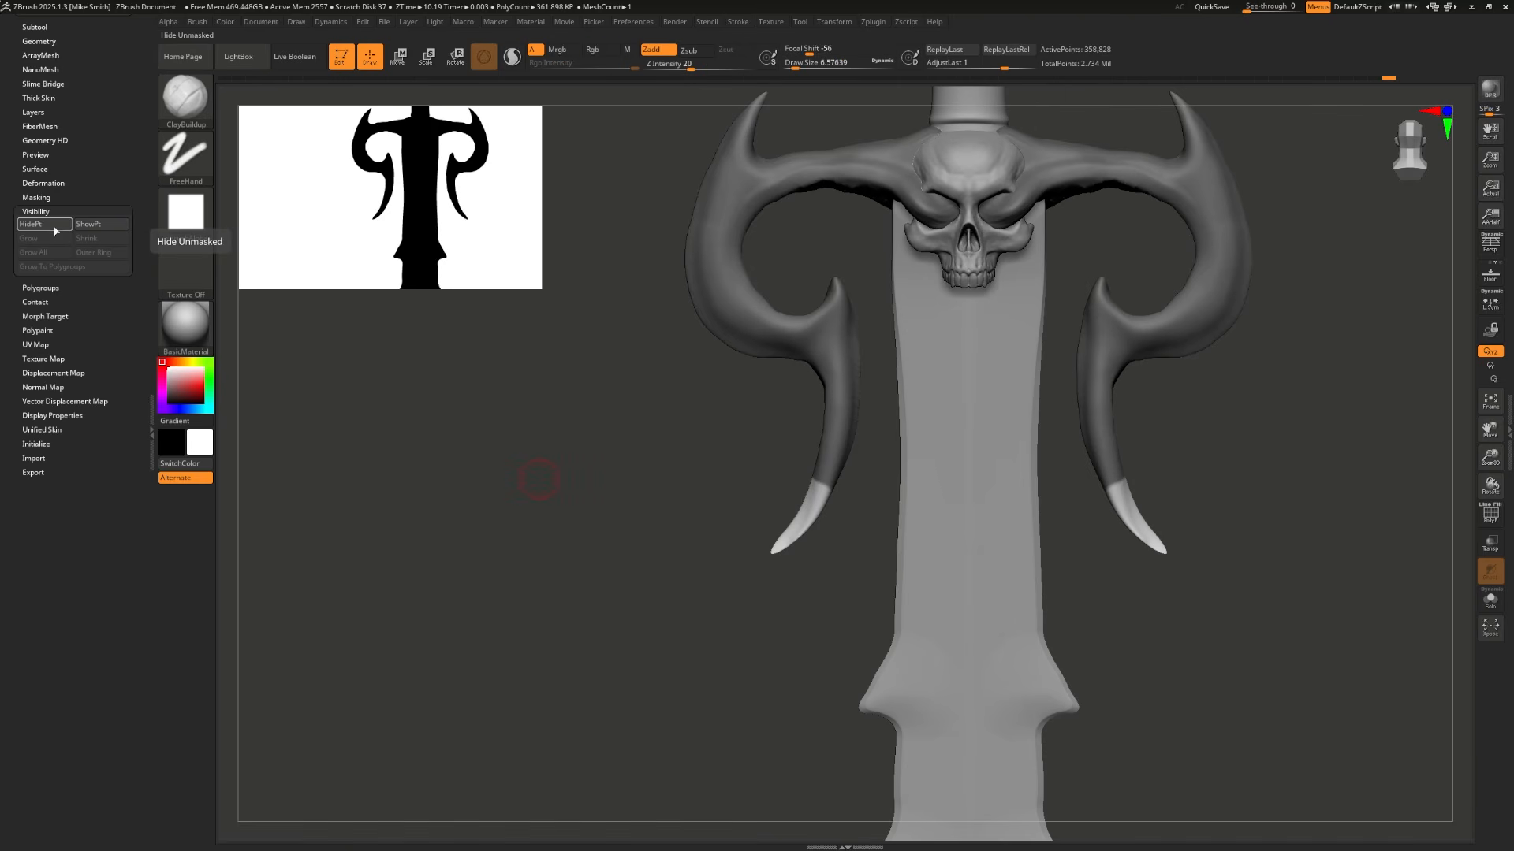
{"action": "left_click", "coordinate": [50, 229]}
{"action": "mouse_move", "coordinate": [607, 520]}
{"action": "left_mouse_down"}
{"action": "mouse_move", "coordinate": [683, 473]}
{"action": "mouse_move", "coordinate": [631, 520]}
{"action": "mouse_move", "coordinate": [617, 559]}
{"action": "mouse_move", "coordinate": [588, 566]}
{"action": "mouse_move", "coordinate": [633, 576]}
{"action": "mouse_move", "coordinate": [784, 498]}
{"action": "left_mouse_up"}
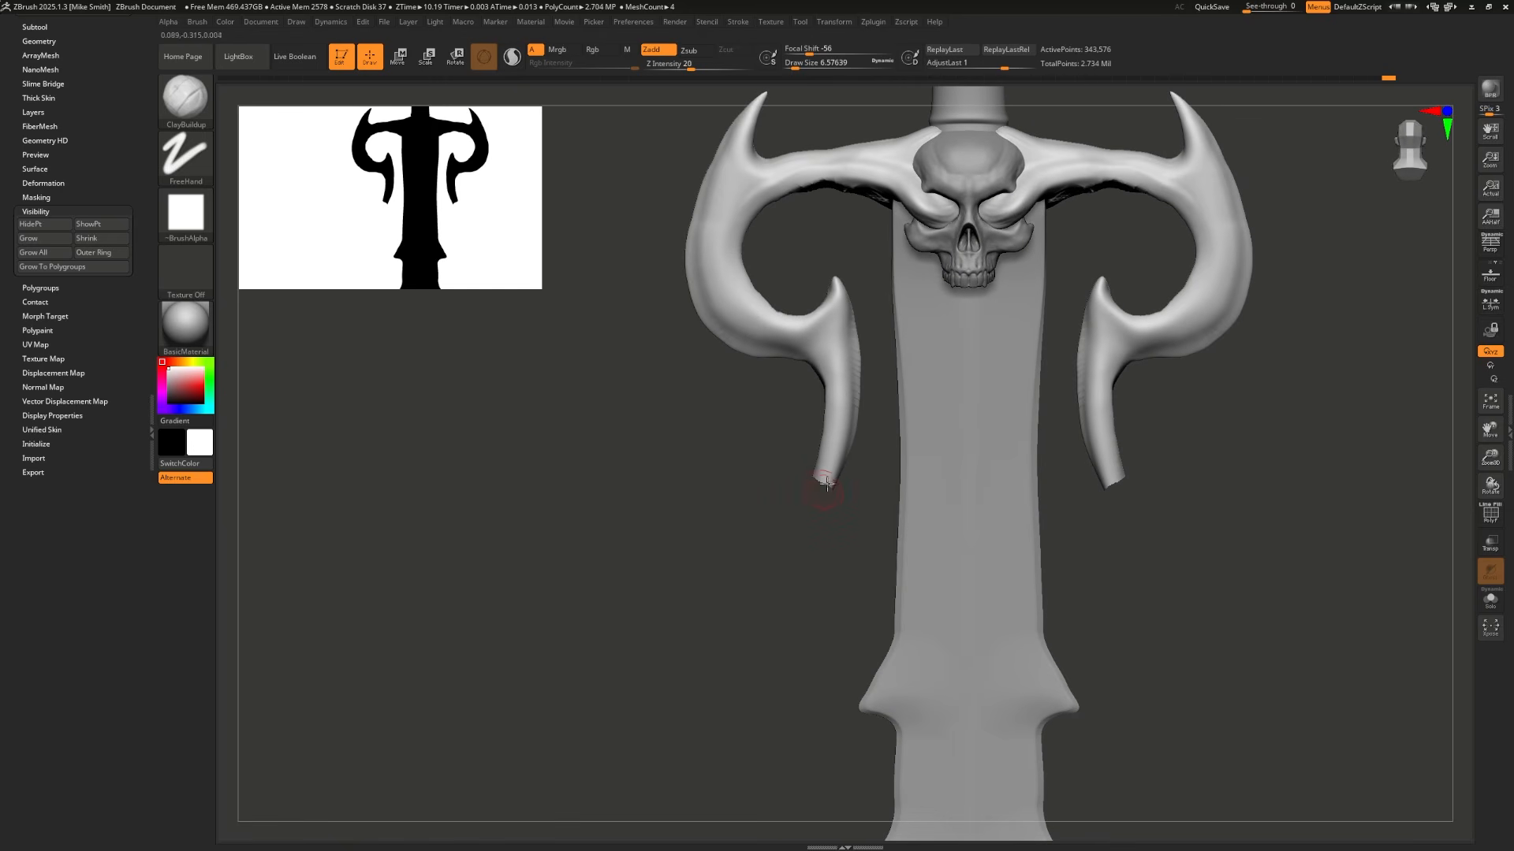
Step: Delete the hidden lower tips from the hilt and re-DynaMesh it to close the cut ends
{"action": "left_click_drag", "start_coordinate": [41, 46], "coordinate": [42, 349]}
{"action": "left_click", "coordinate": [40, 346]}
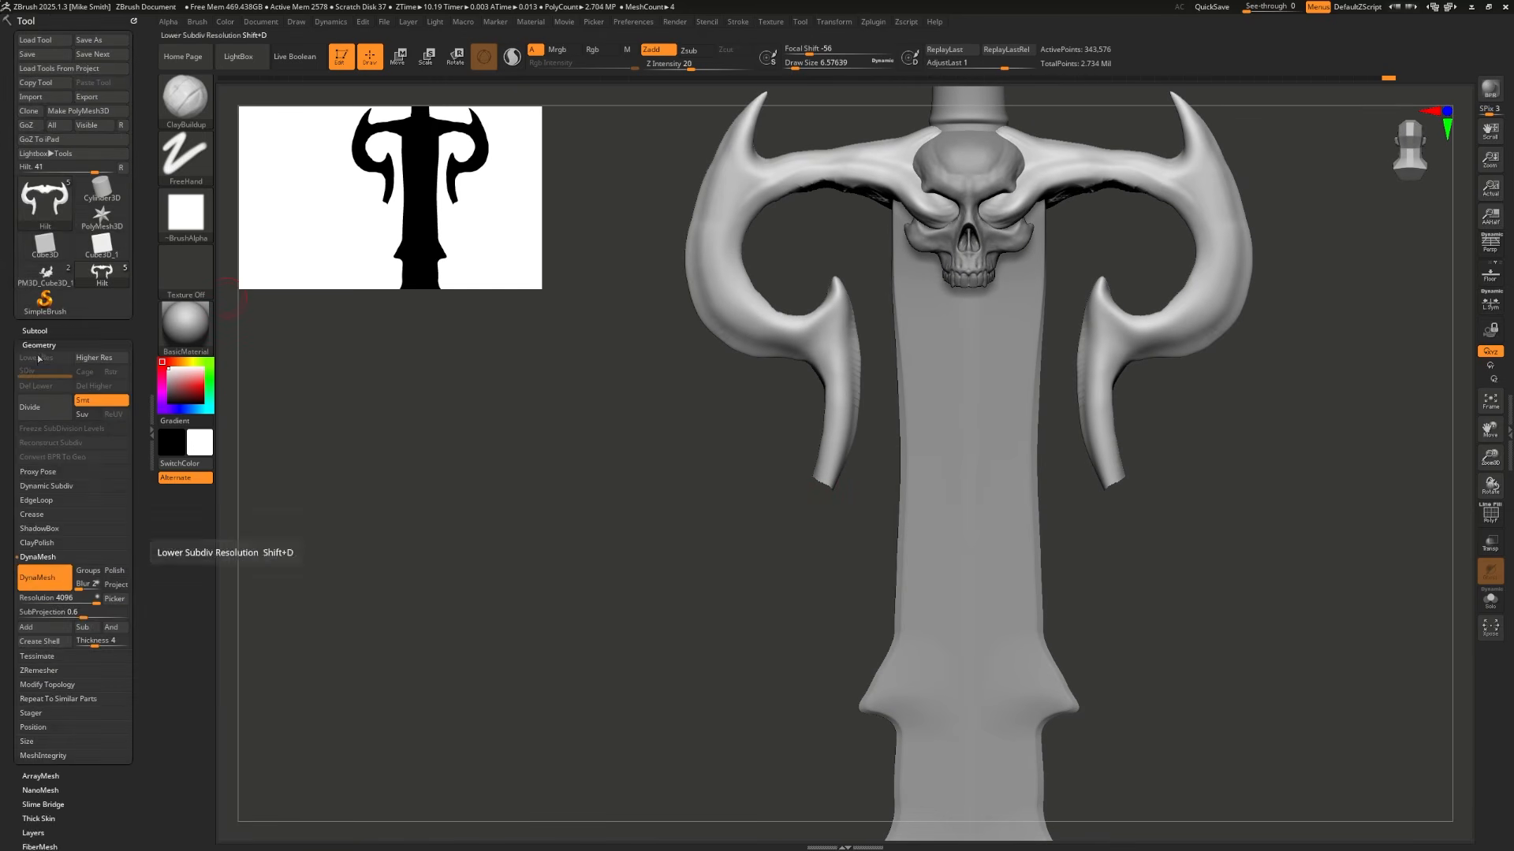
{"action": "left_click", "coordinate": [55, 686]}
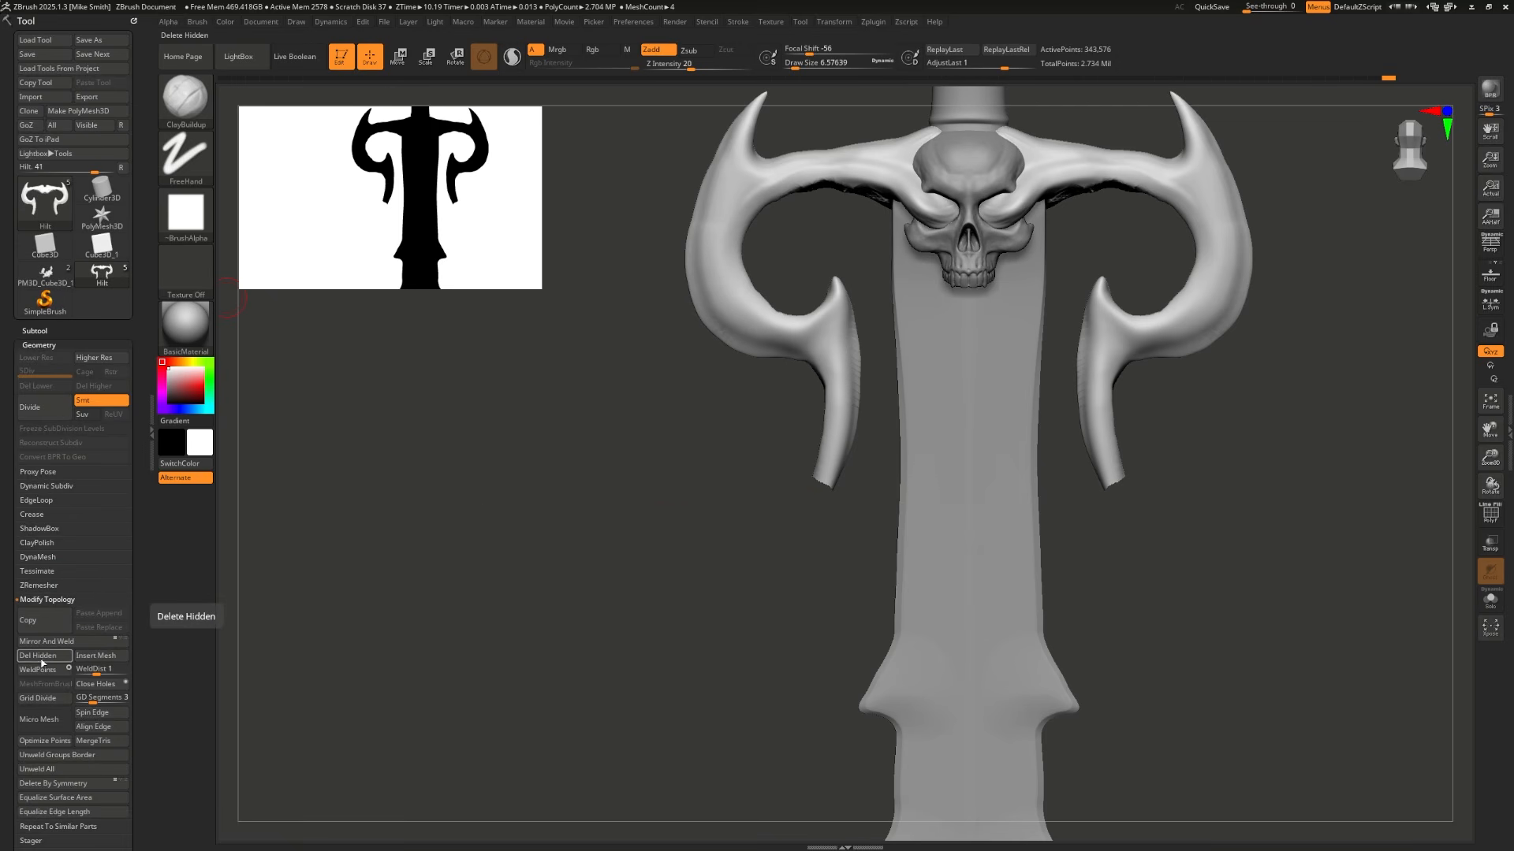
{"action": "left_click", "coordinate": [42, 659]}
{"action": "mouse_move", "coordinate": [649, 520]}
{"action": "left_mouse_down", "text": "alt"}
{"action": "mouse_move", "coordinate": [530, 560]}
{"action": "mouse_move", "coordinate": [612, 598]}
{"action": "mouse_move", "coordinate": [632, 537]}
{"action": "left_mouse_up", "text": "alt"}
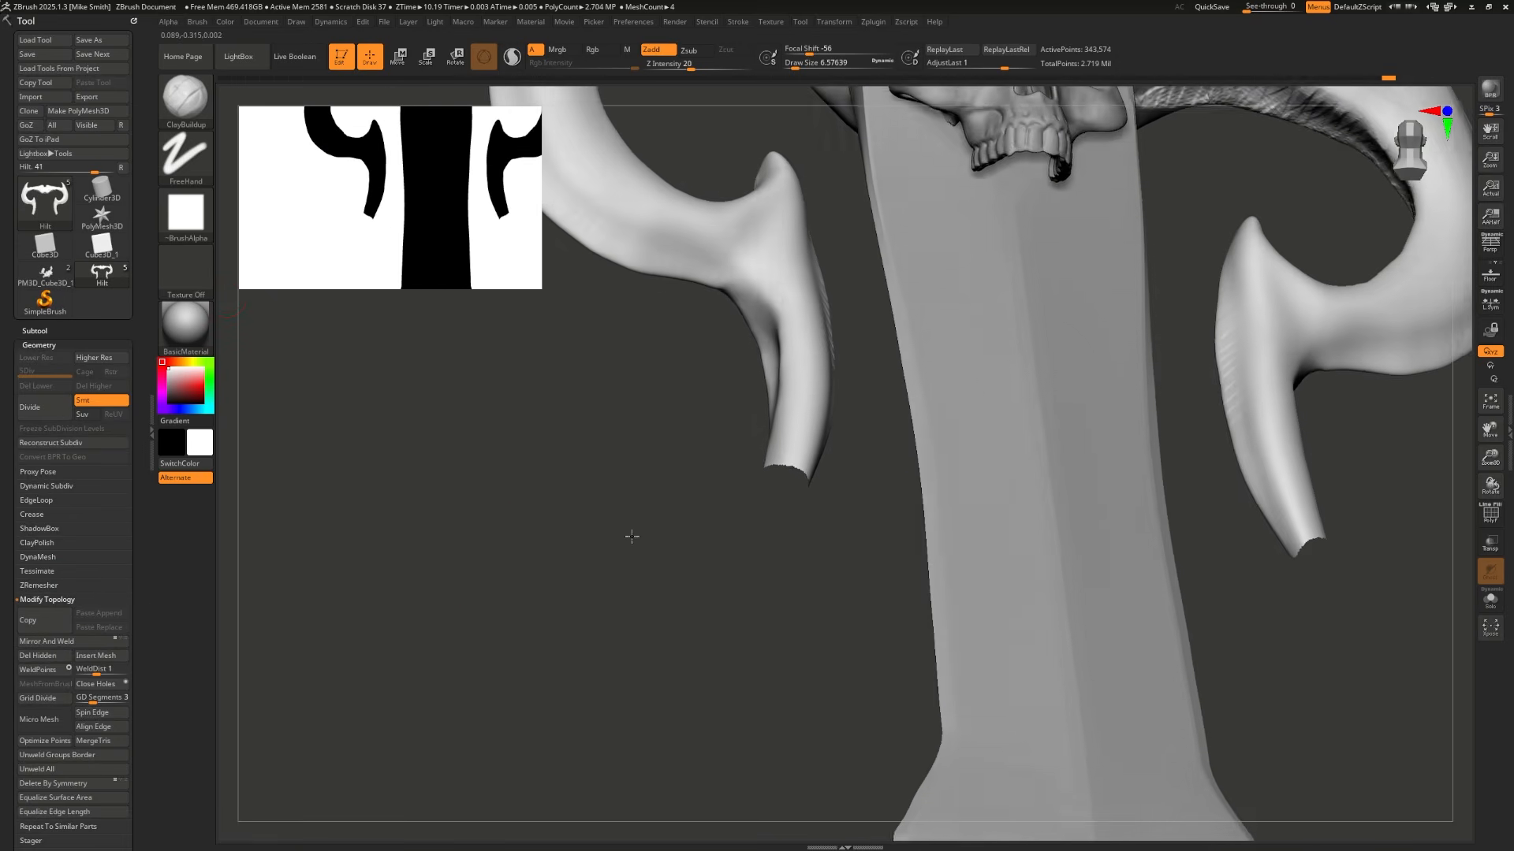
{"action": "left_click_drag", "start_coordinate": [712, 380], "coordinate": [604, 499], "text": "ctrl"}
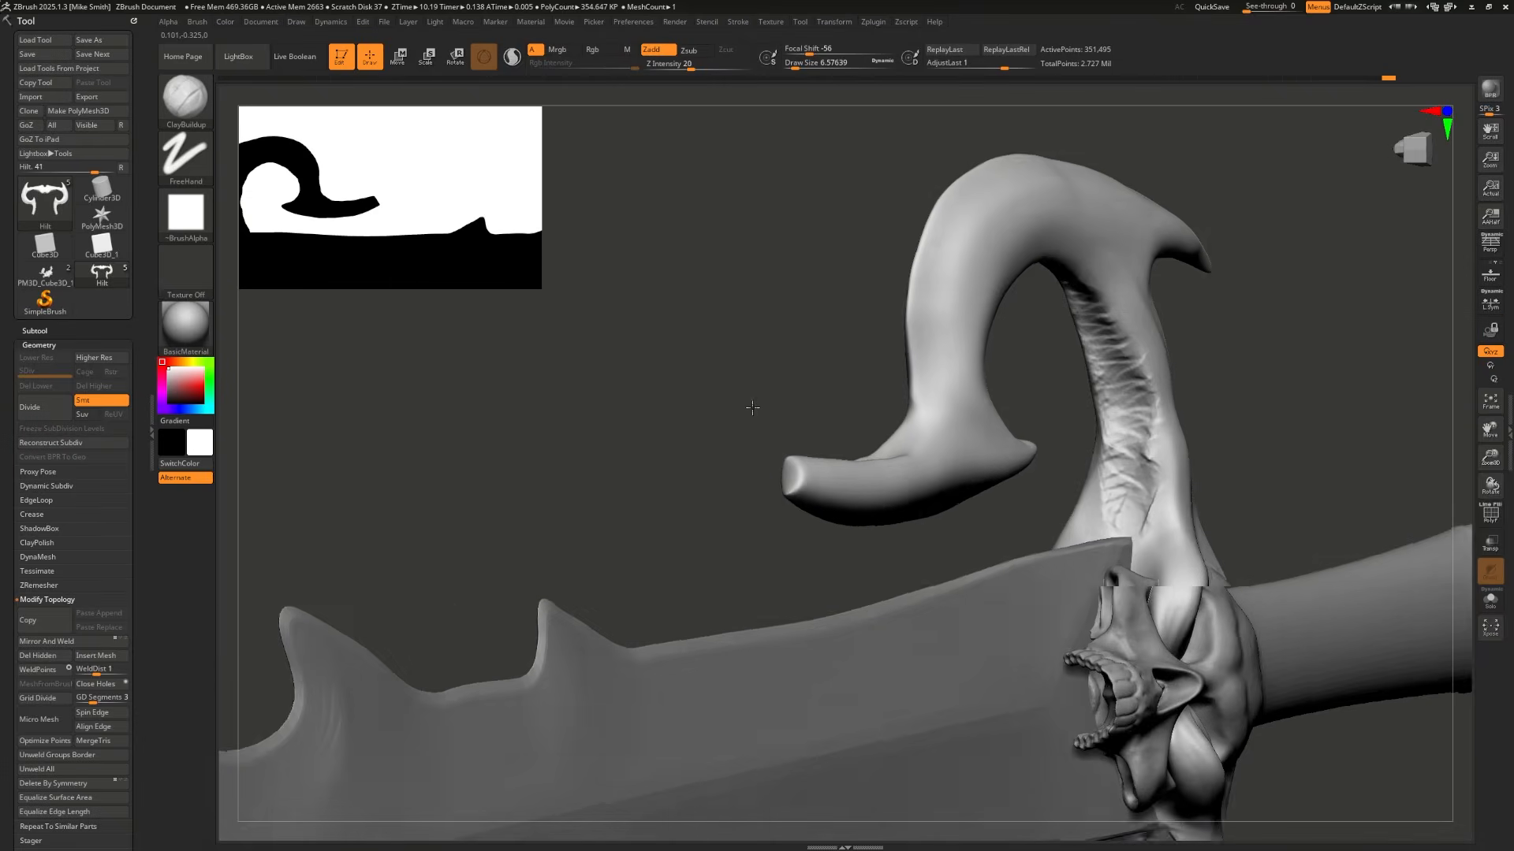
Step: Flatten the hilt's upper arm near the outer barb with the Flatten brush at Draw Size about 12.9
{"action": "mouse_move", "coordinate": [752, 407]}
{"action": "left_mouse_down"}
{"action": "mouse_move", "coordinate": [807, 413]}
{"action": "mouse_move", "coordinate": [808, 439]}
{"action": "left_mouse_up"}
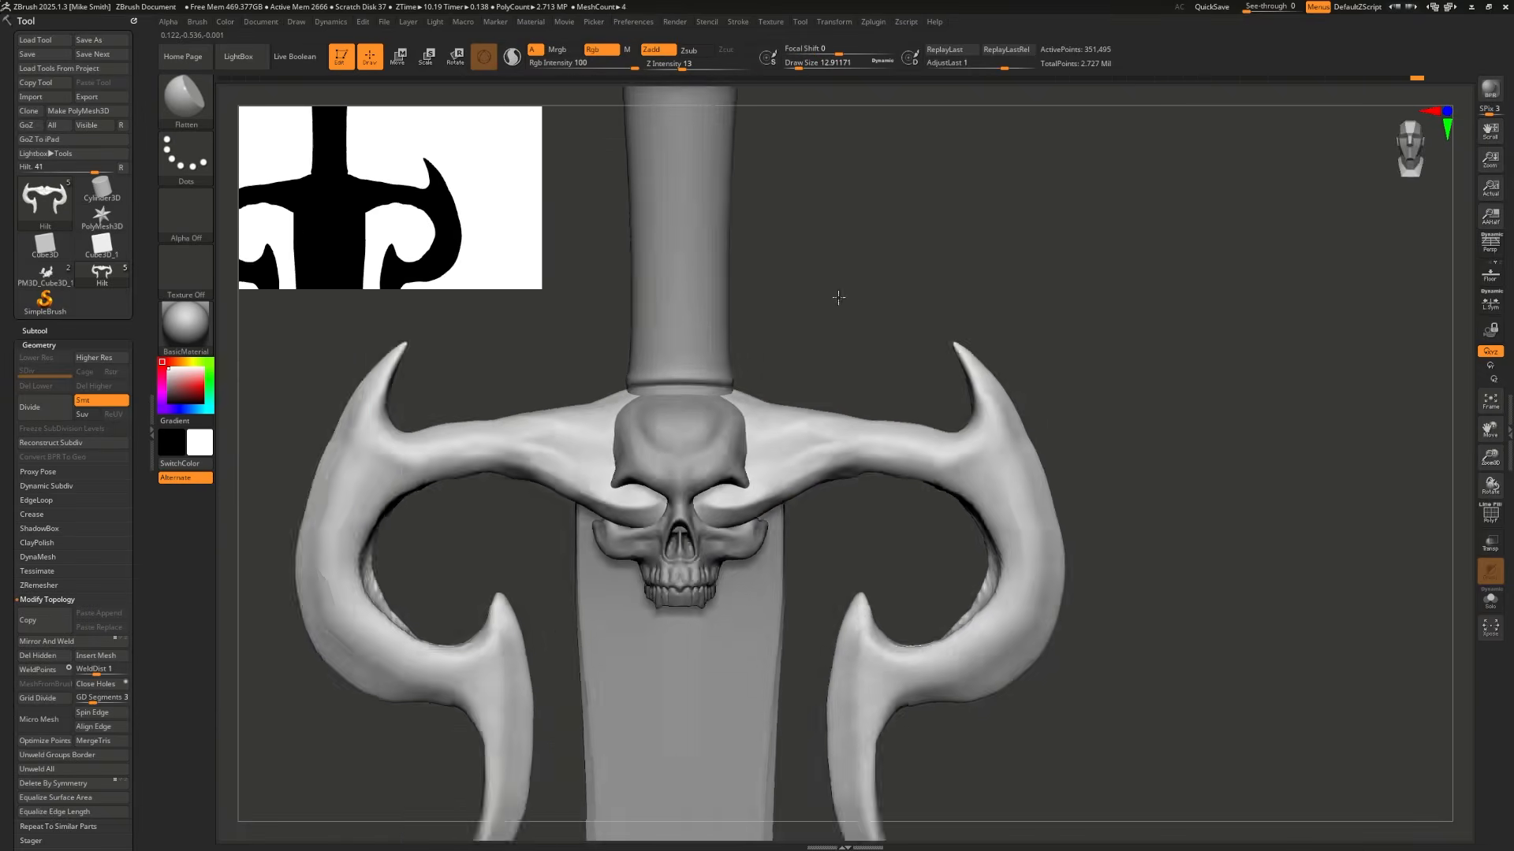
{"action": "mouse_move", "coordinate": [838, 298]}
{"action": "left_mouse_down", "text": "alt"}
{"action": "mouse_move", "coordinate": [682, 398]}
{"action": "mouse_move", "coordinate": [720, 344]}
{"action": "mouse_move", "coordinate": [812, 413]}
{"action": "mouse_move", "coordinate": [720, 418]}
{"action": "mouse_move", "coordinate": [769, 400]}
{"action": "left_mouse_up", "text": "alt"}
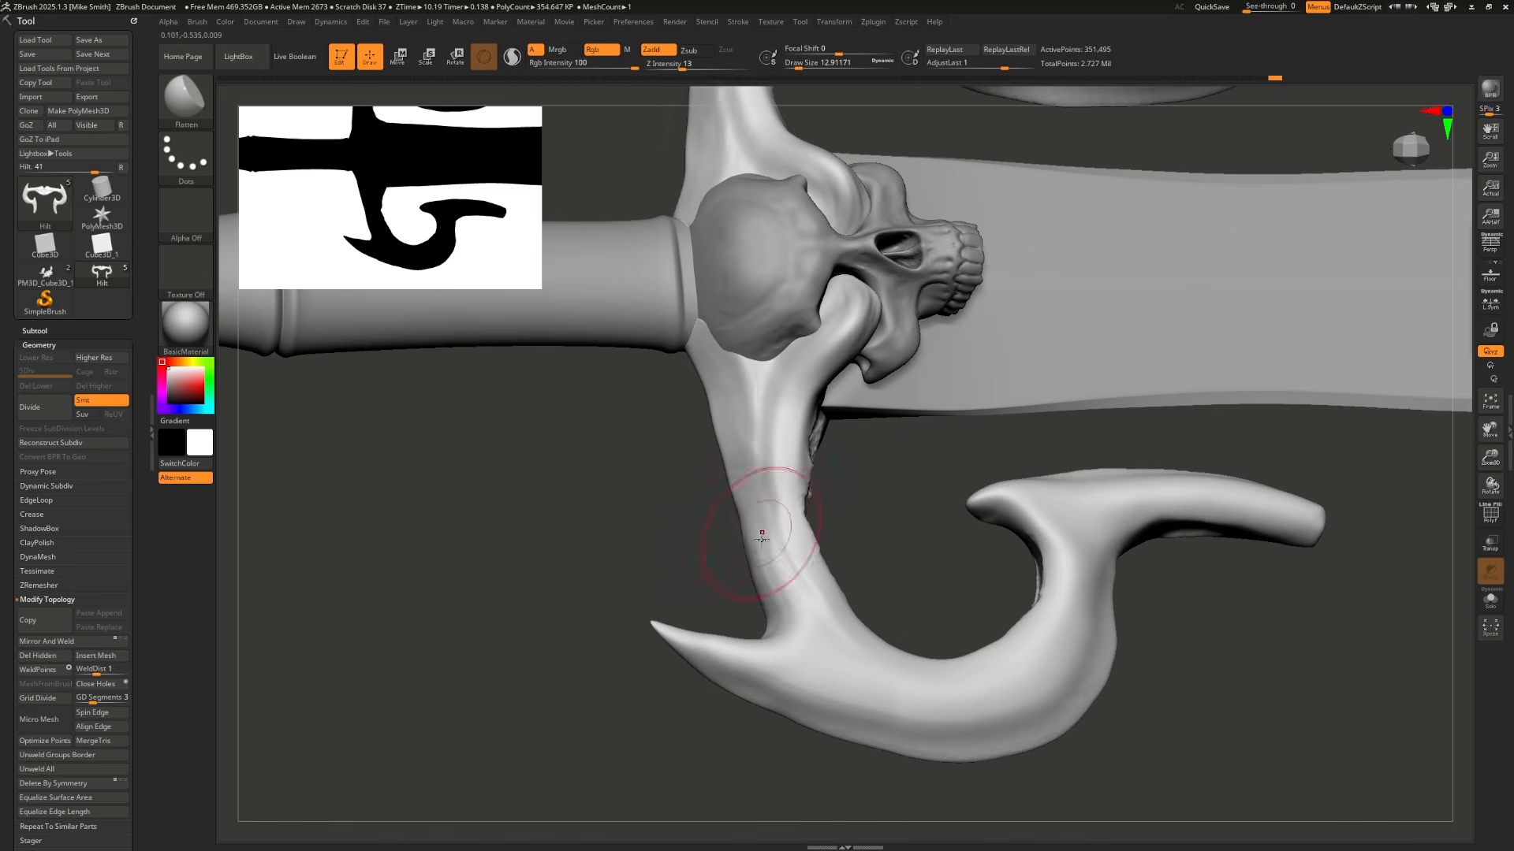
{"action": "left_click_drag", "start_coordinate": [762, 536], "coordinate": [781, 599]}
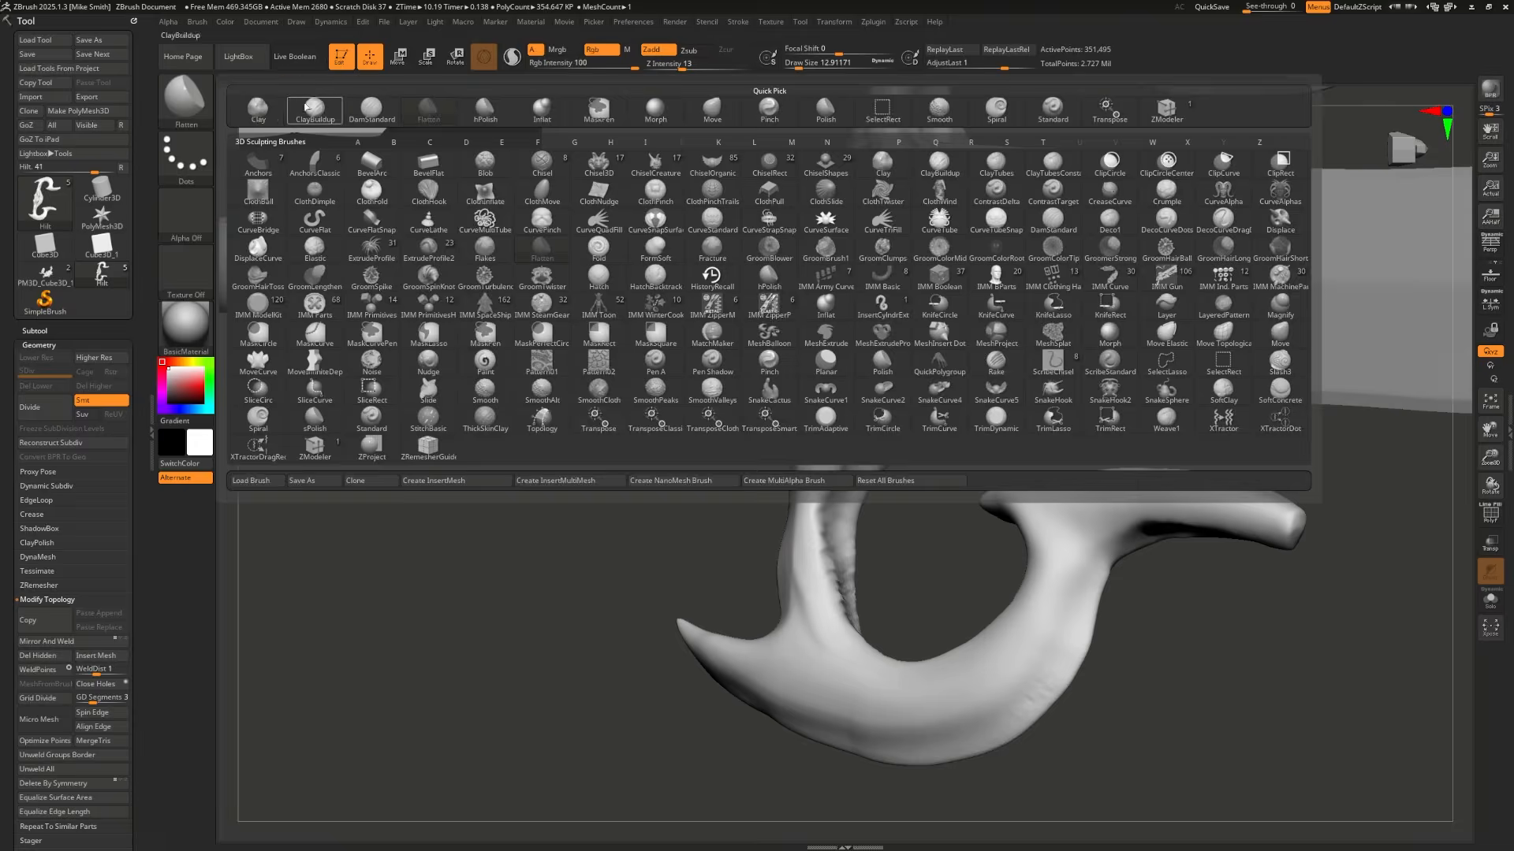
Step: Build up the inner side of the hilt's upper arm with ClayBuildup at Draw Size about 8.4
{"action": "left_click_drag", "start_coordinate": [823, 494], "coordinate": [836, 442]}
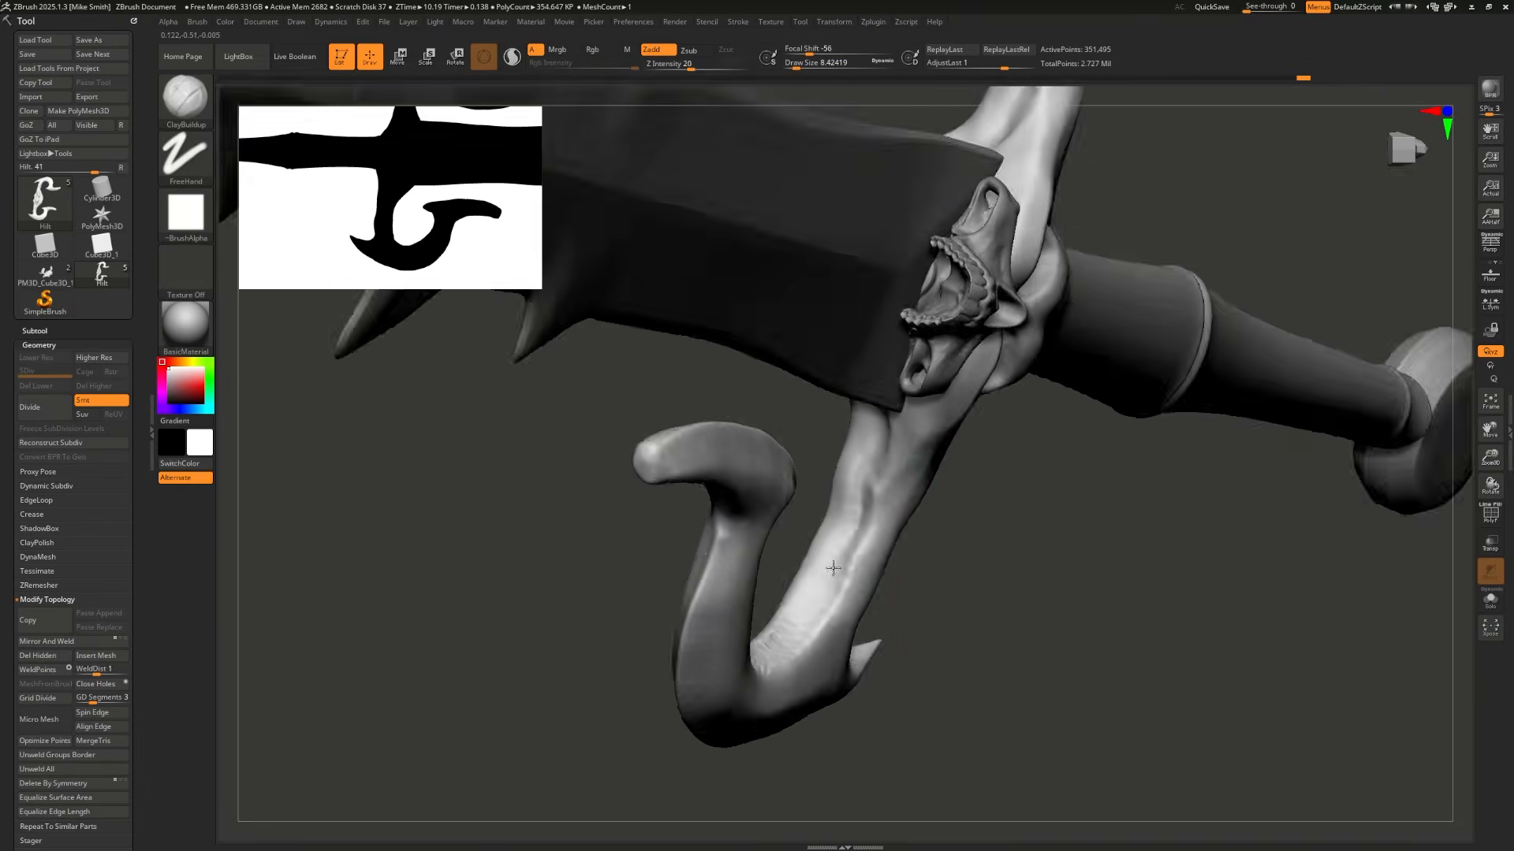
{"action": "left_click_drag", "start_coordinate": [749, 425], "coordinate": [773, 412]}
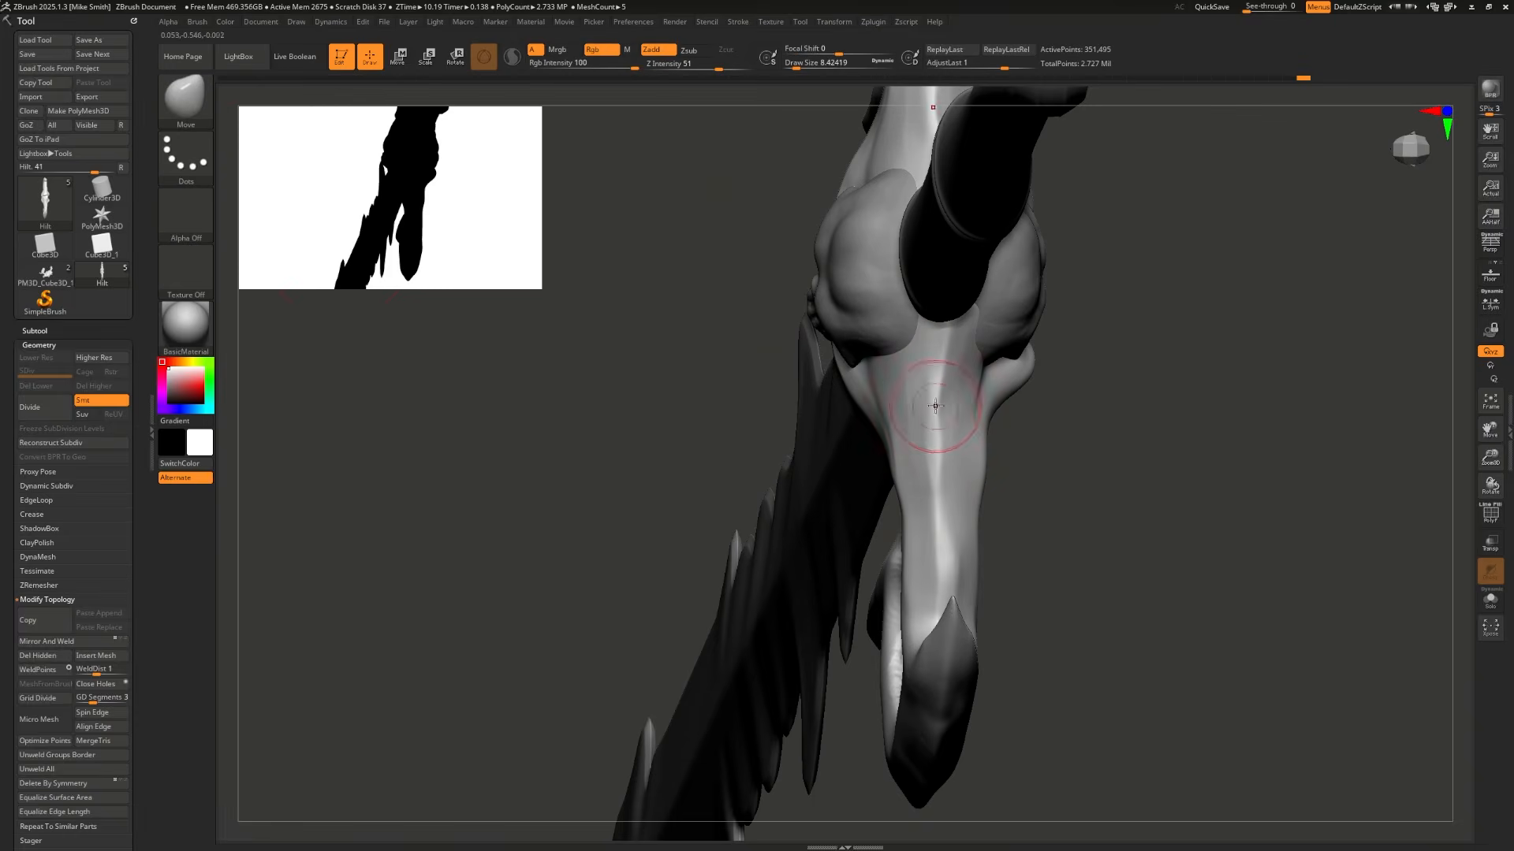
{"action": "key", "text": "b"}
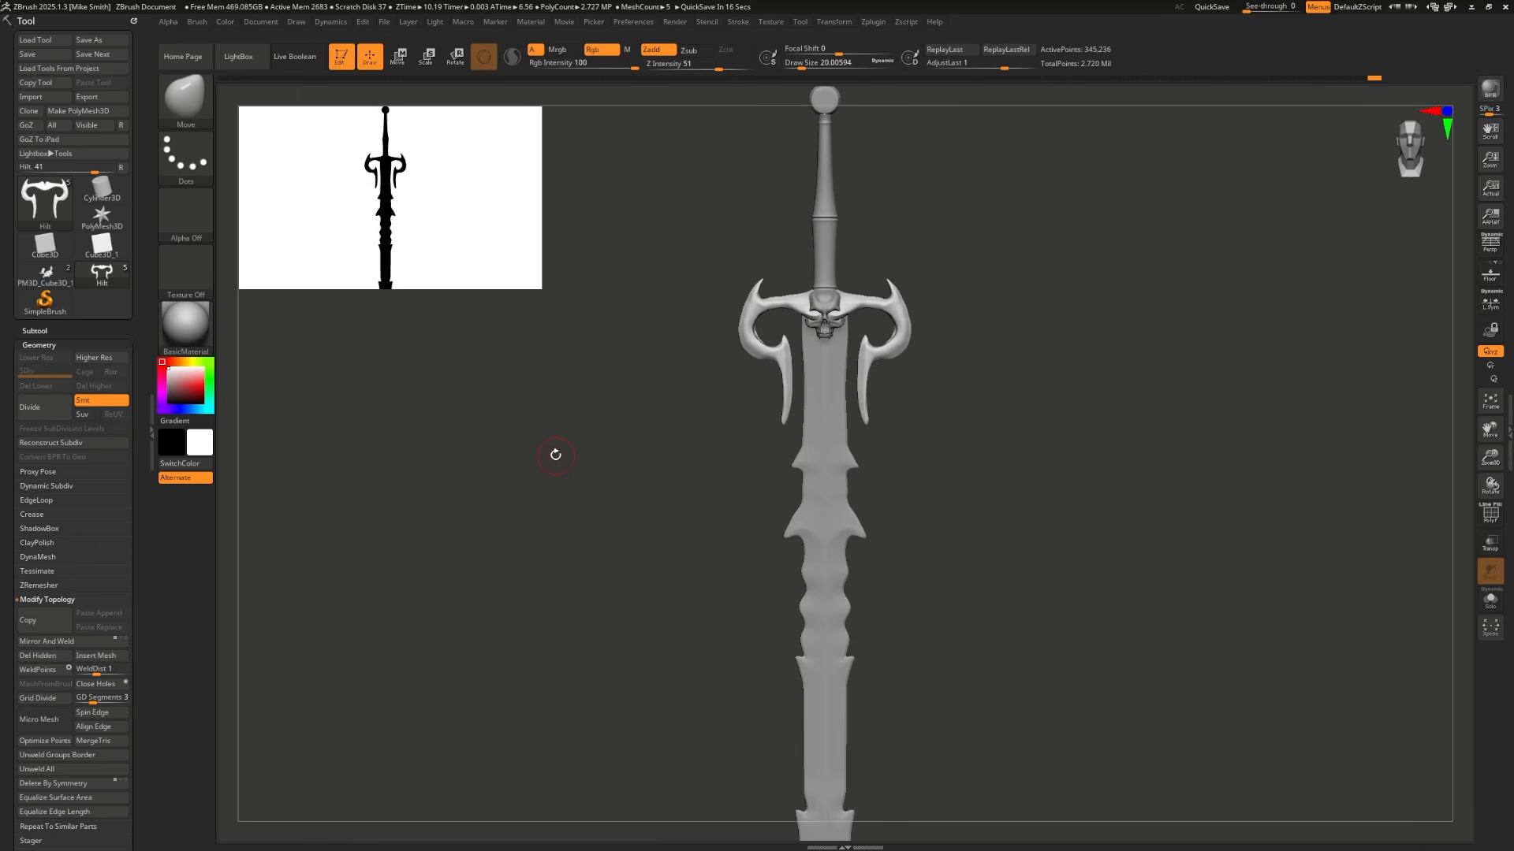
Step: Make the blade the active subtool and choose the ClayBuildup brush
{"action": "left_click_drag", "start_coordinate": [959, 412], "coordinate": [995, 479], "text": "alt"}
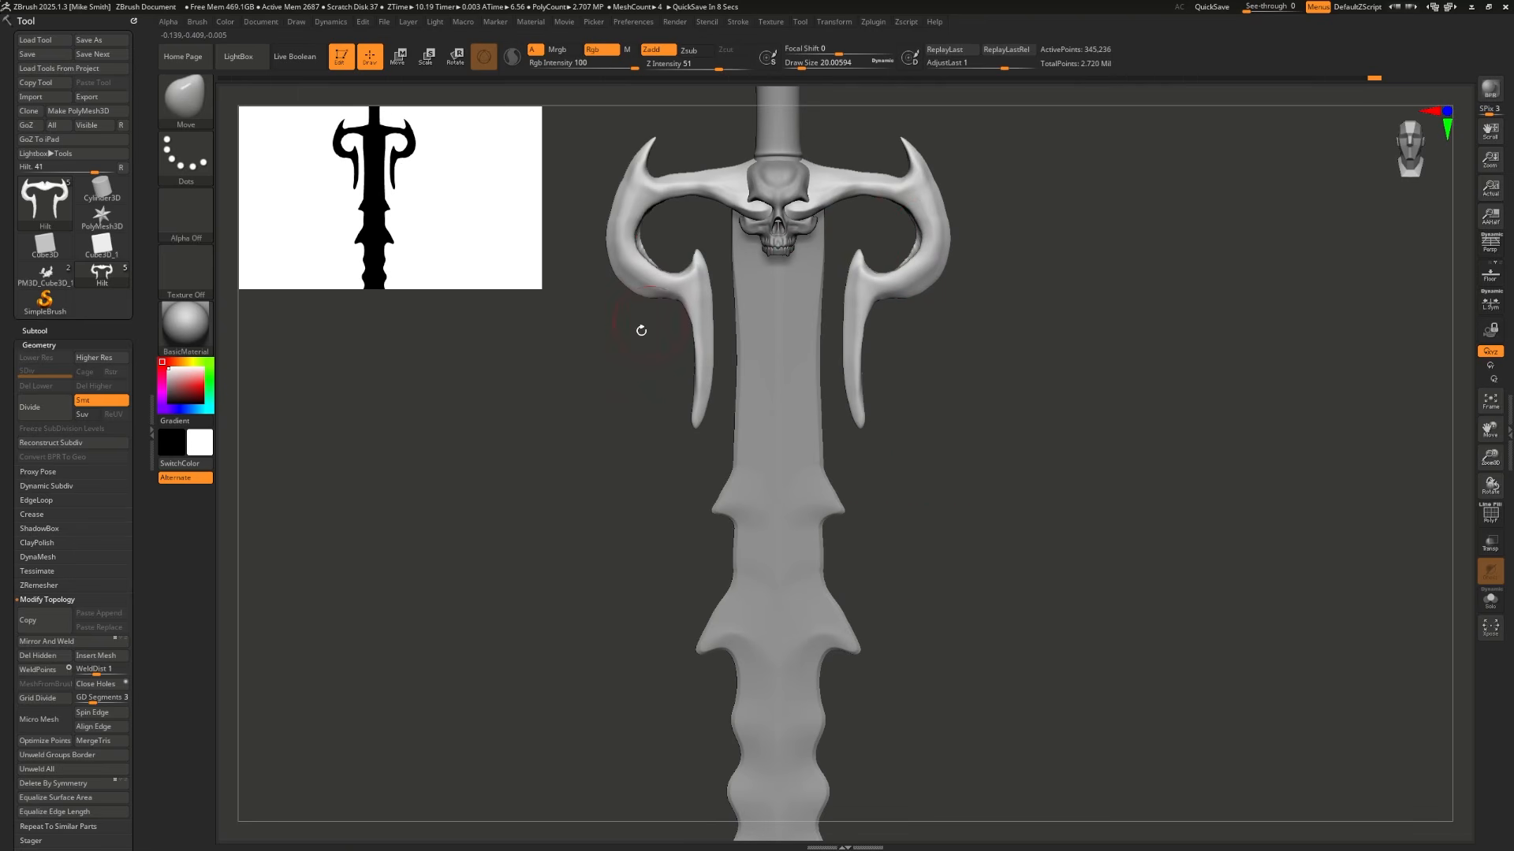
{"action": "left_click", "coordinate": [749, 505], "text": "alt"}
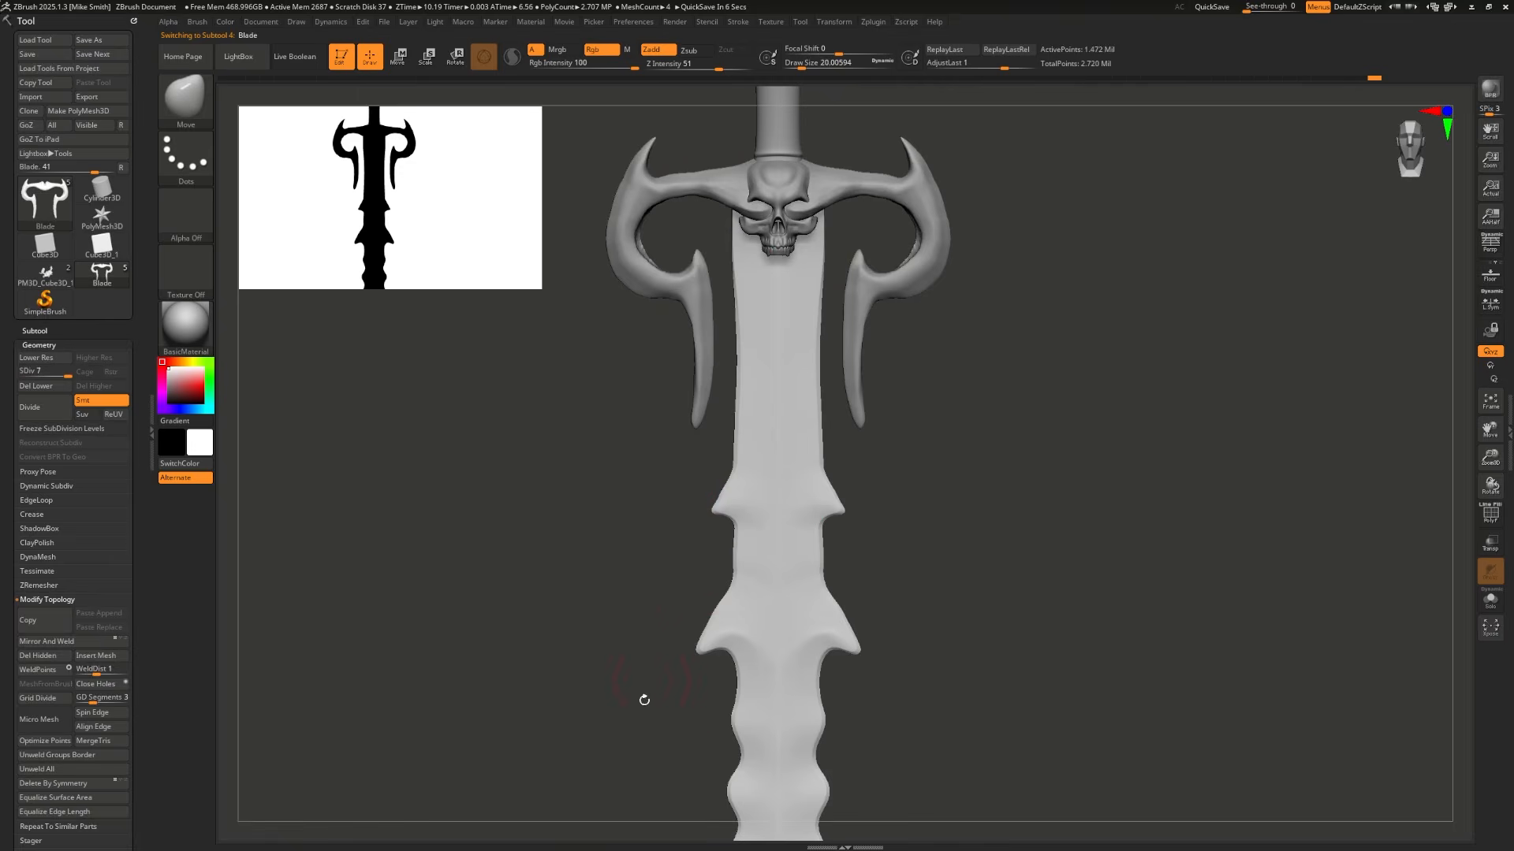
{"action": "left_click_drag", "start_coordinate": [612, 617], "coordinate": [616, 659], "text": "alt"}
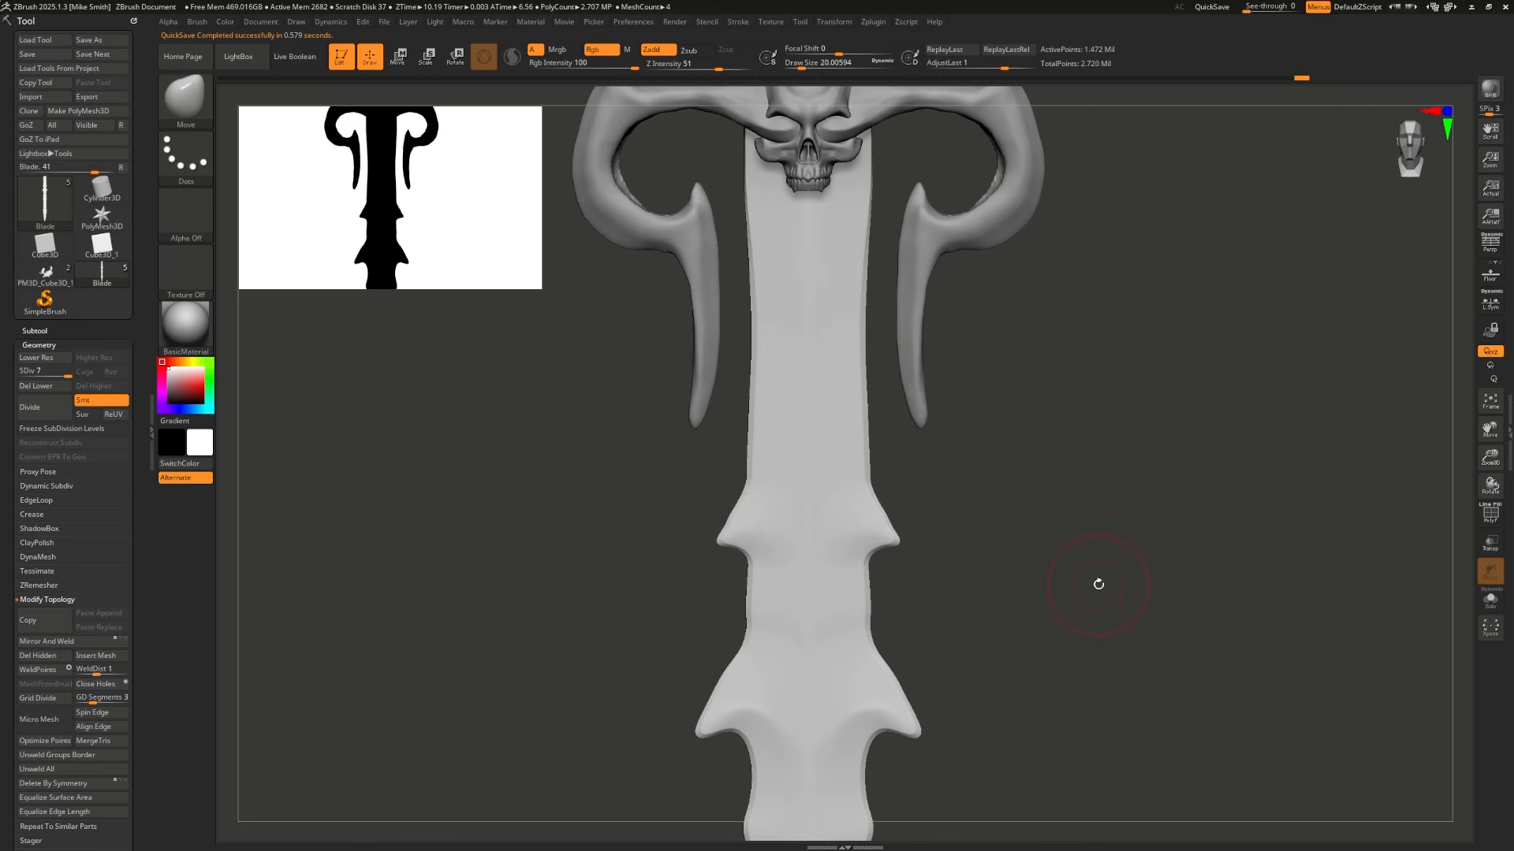
{"action": "left_click_drag", "start_coordinate": [989, 347], "coordinate": [941, 421]}
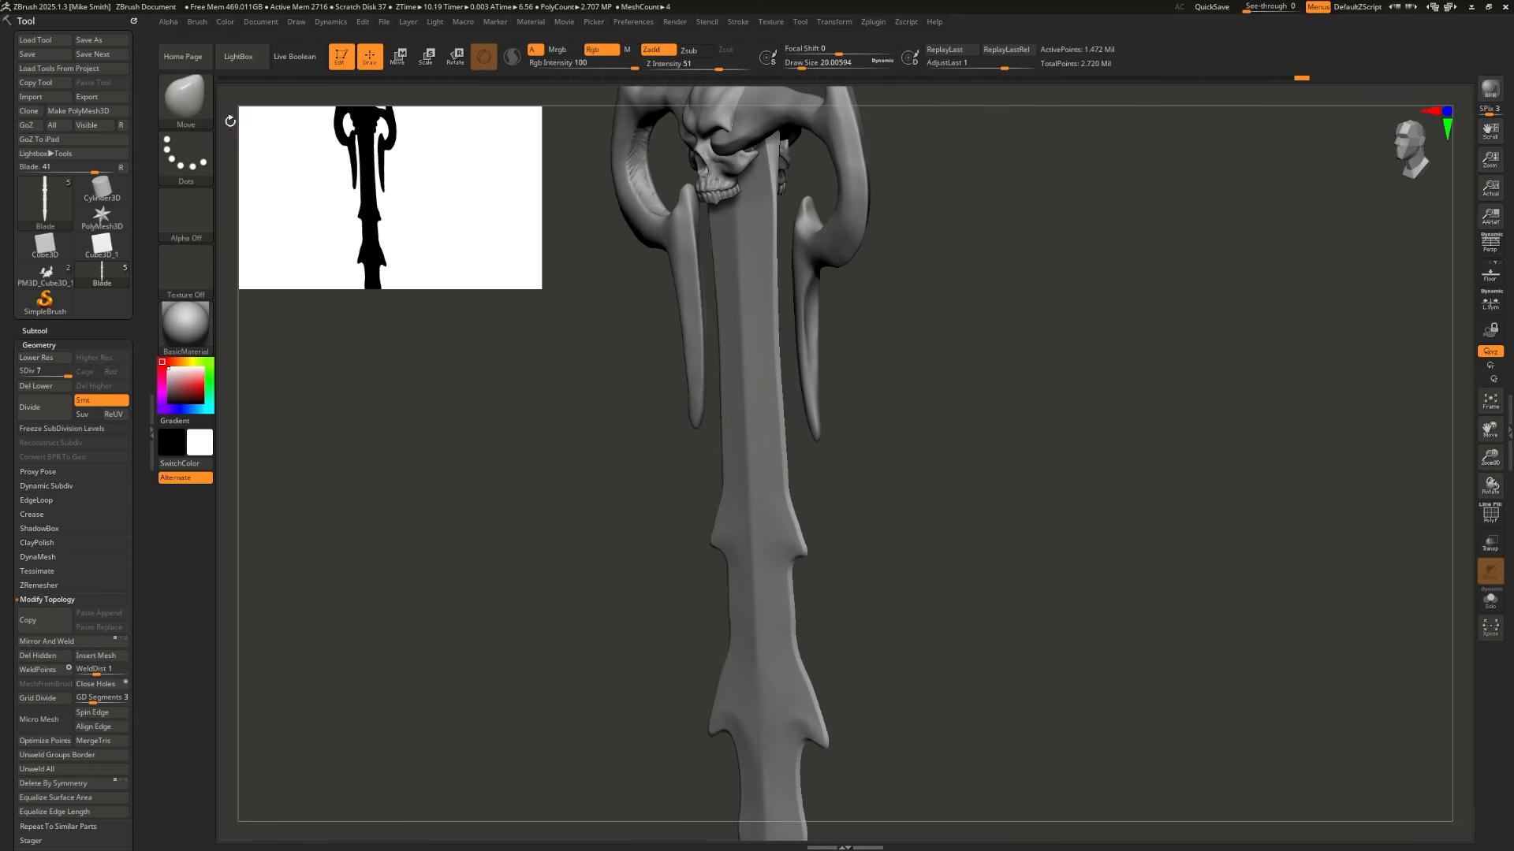
{"action": "left_click", "coordinate": [204, 107]}
{"action": "left_click", "coordinate": [309, 115]}
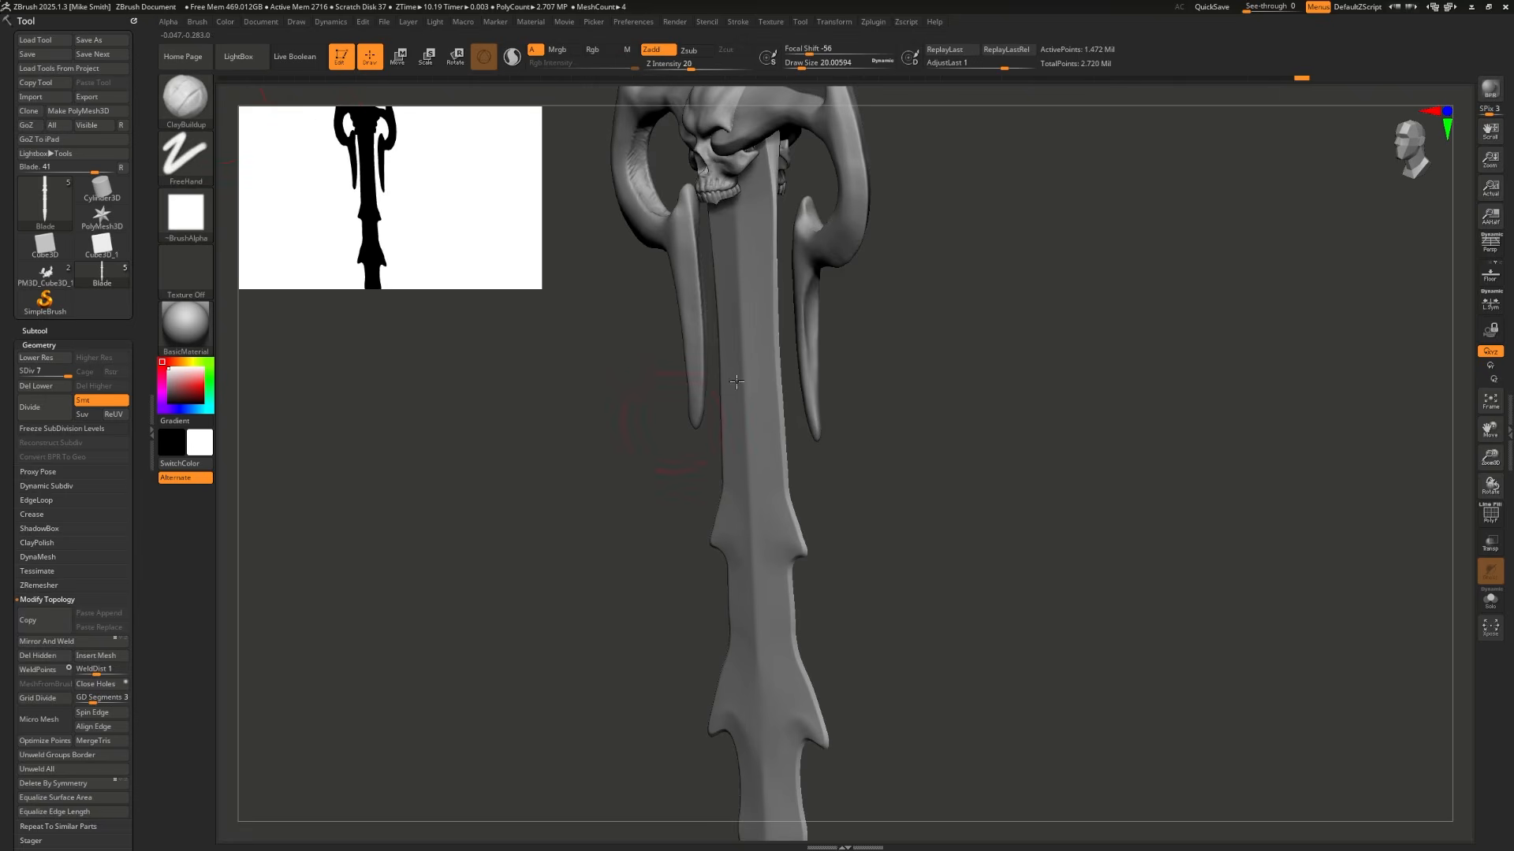
Step: Turn on BackfaceMask auto masking for the ClayBuildup brush
{"action": "left_click_drag", "start_coordinate": [685, 503], "coordinate": [735, 348]}
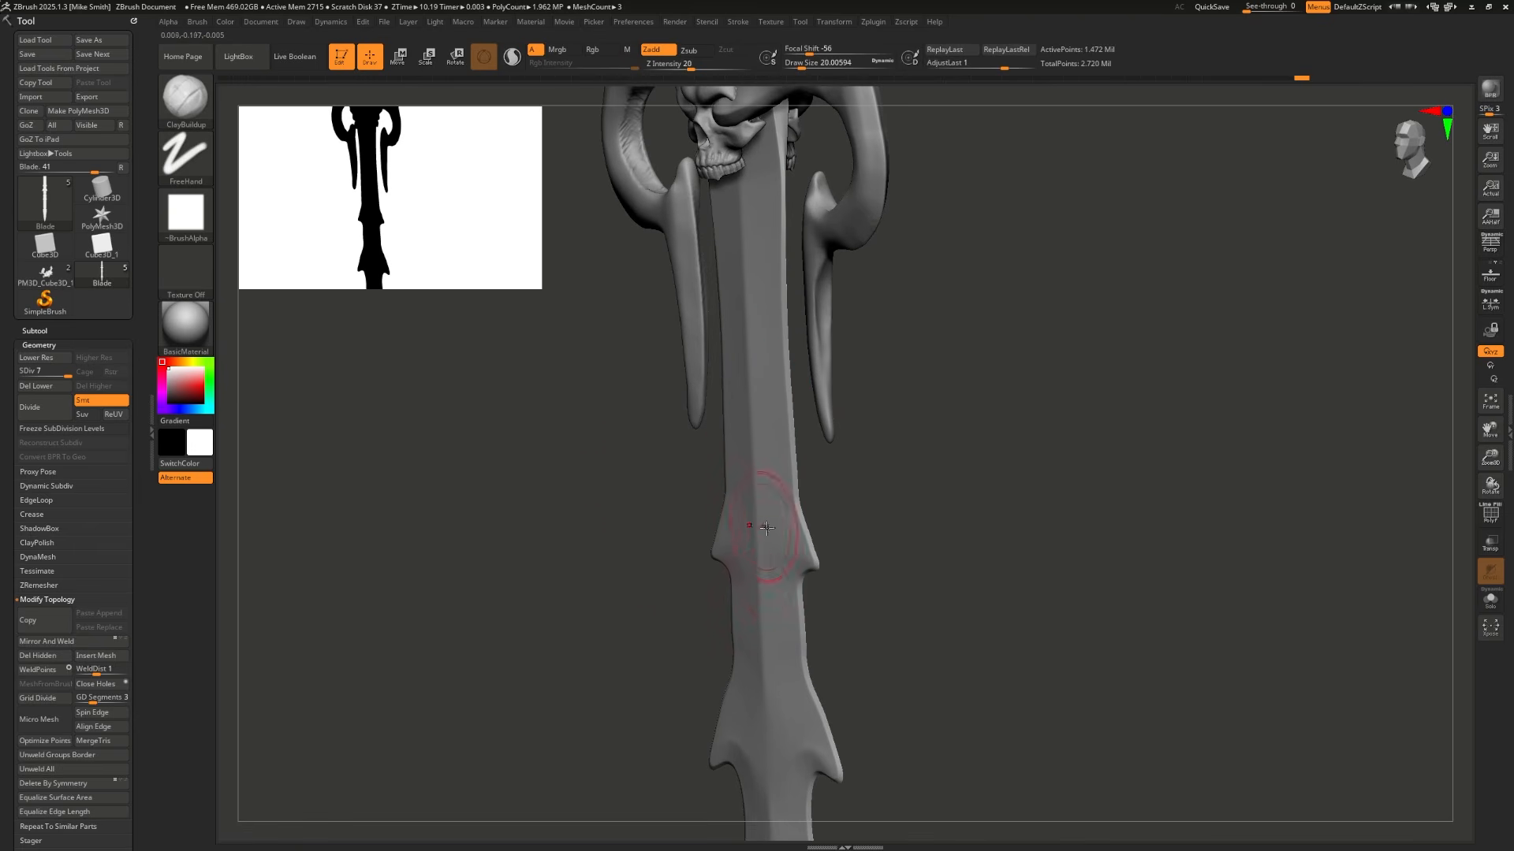
{"action": "mouse_move", "coordinate": [774, 579]}
{"action": "left_mouse_down"}
{"action": "mouse_move", "coordinate": [782, 544]}
{"action": "mouse_move", "coordinate": [790, 579]}
{"action": "left_mouse_up"}
{"action": "mouse_move", "coordinate": [810, 652]}
{"action": "right_mouse_down"}
{"action": "mouse_move", "coordinate": [791, 657]}
{"action": "mouse_move", "coordinate": [851, 671]}
{"action": "right_mouse_up"}
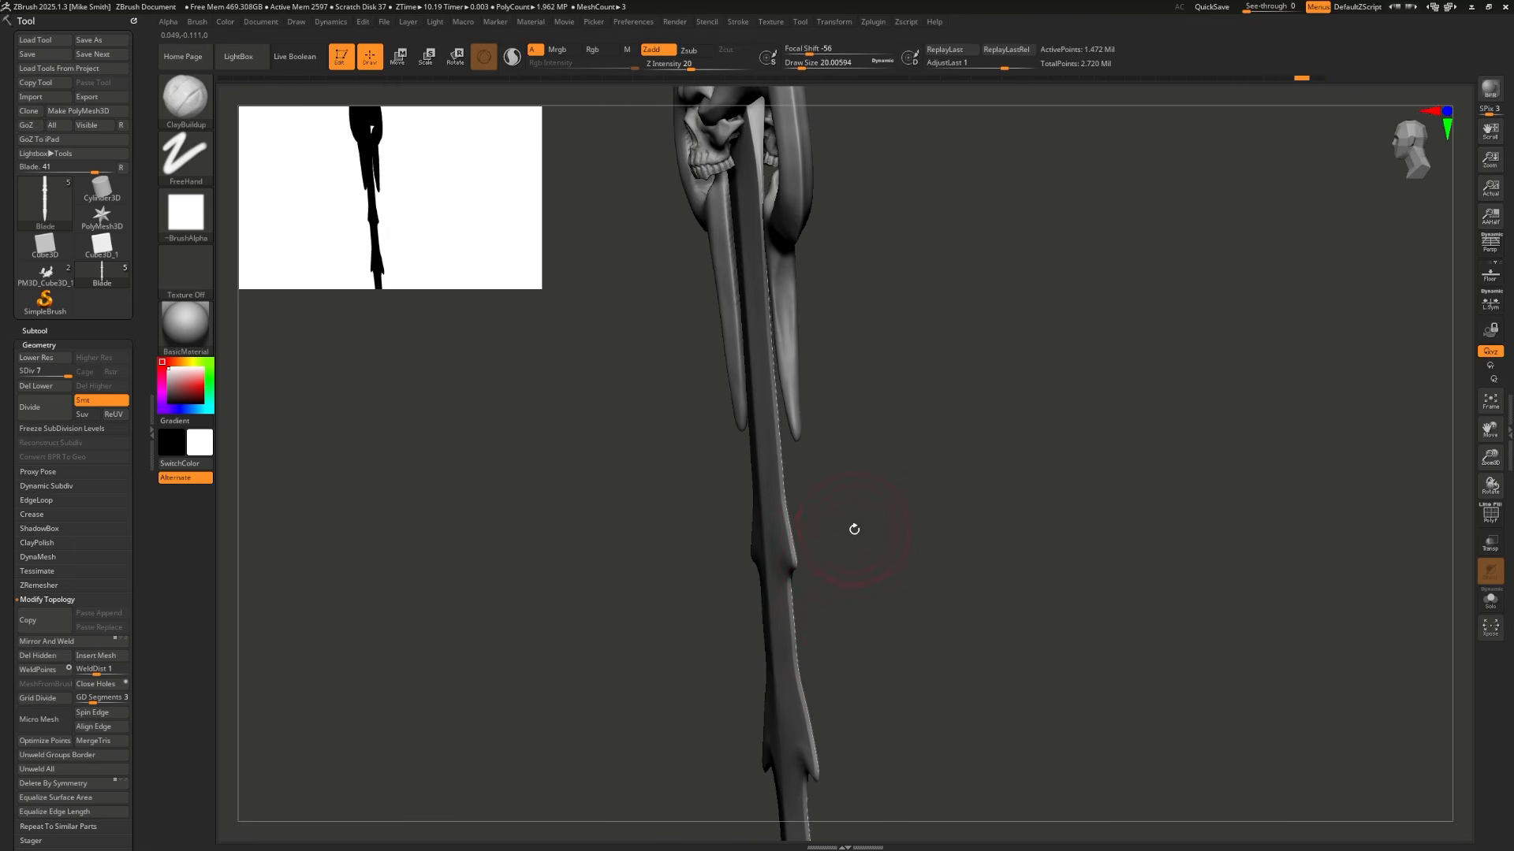
{"action": "right_click_drag", "start_coordinate": [854, 529], "coordinate": [883, 516]}
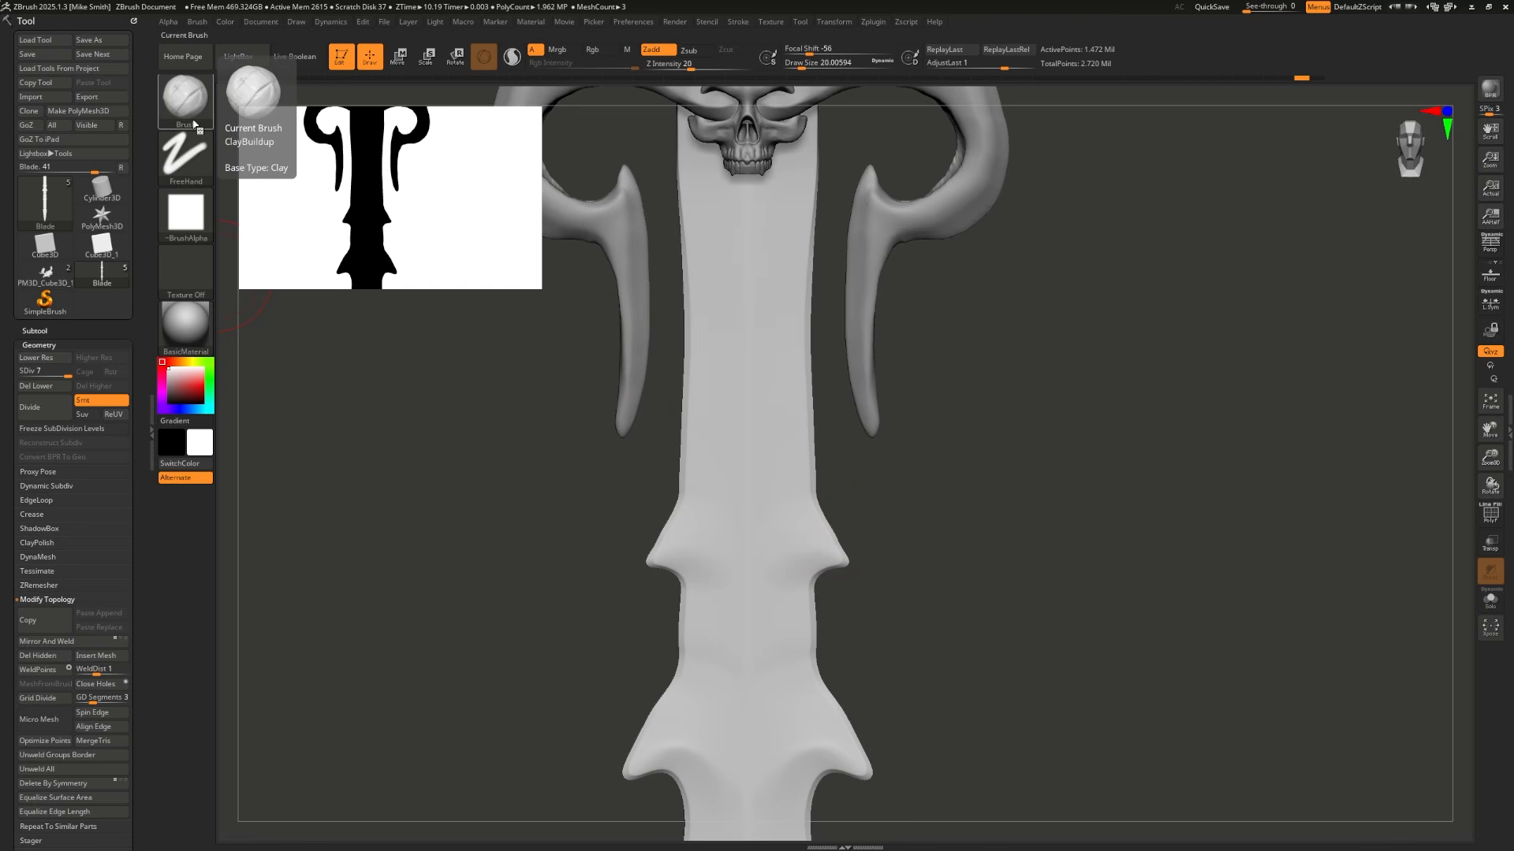
{"action": "left_click", "coordinate": [198, 22]}
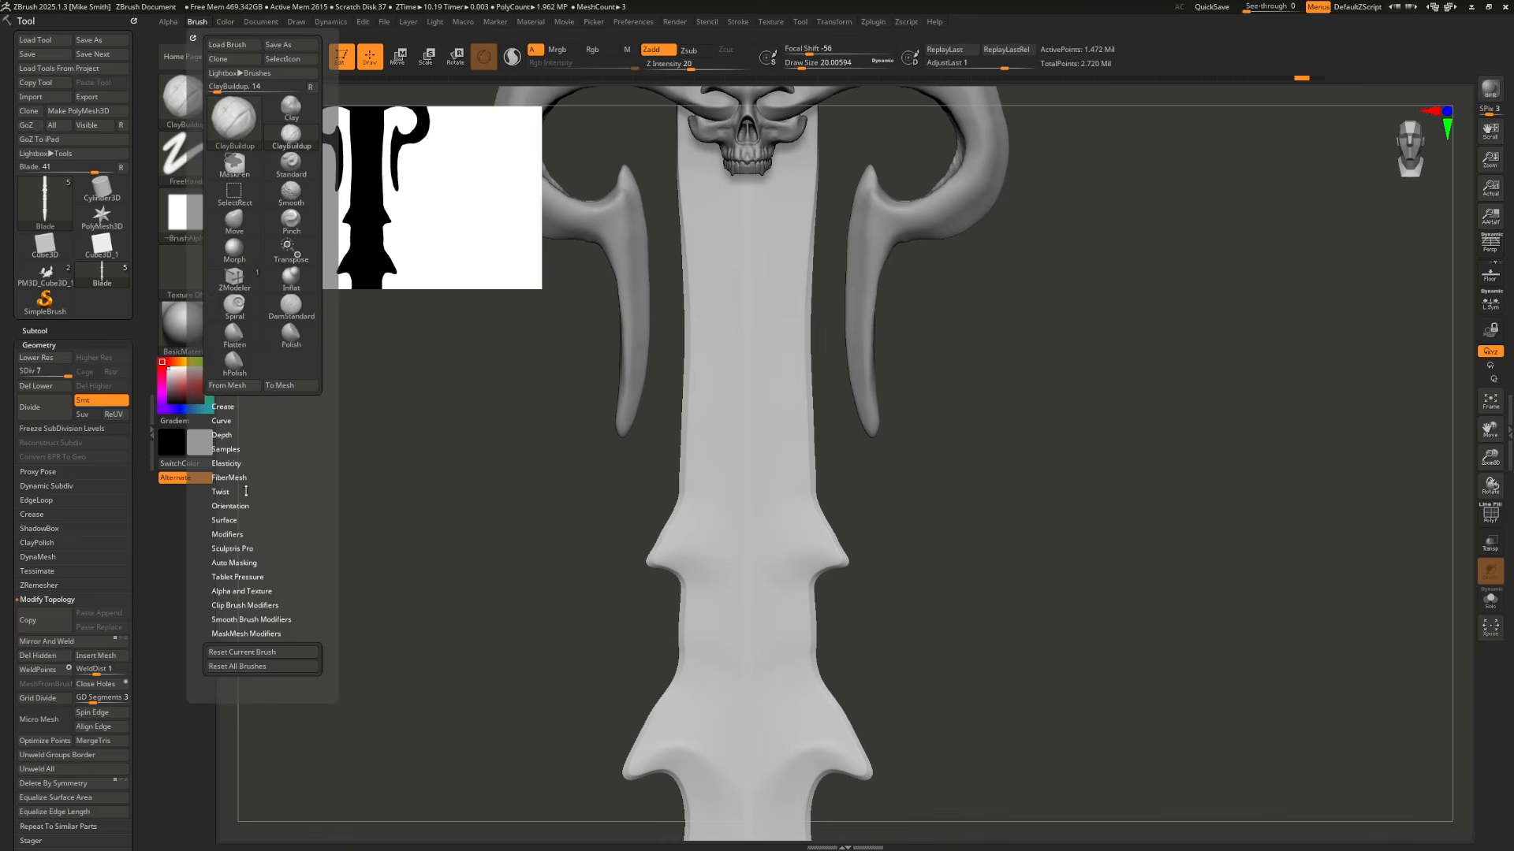
{"action": "left_click", "coordinate": [236, 563]}
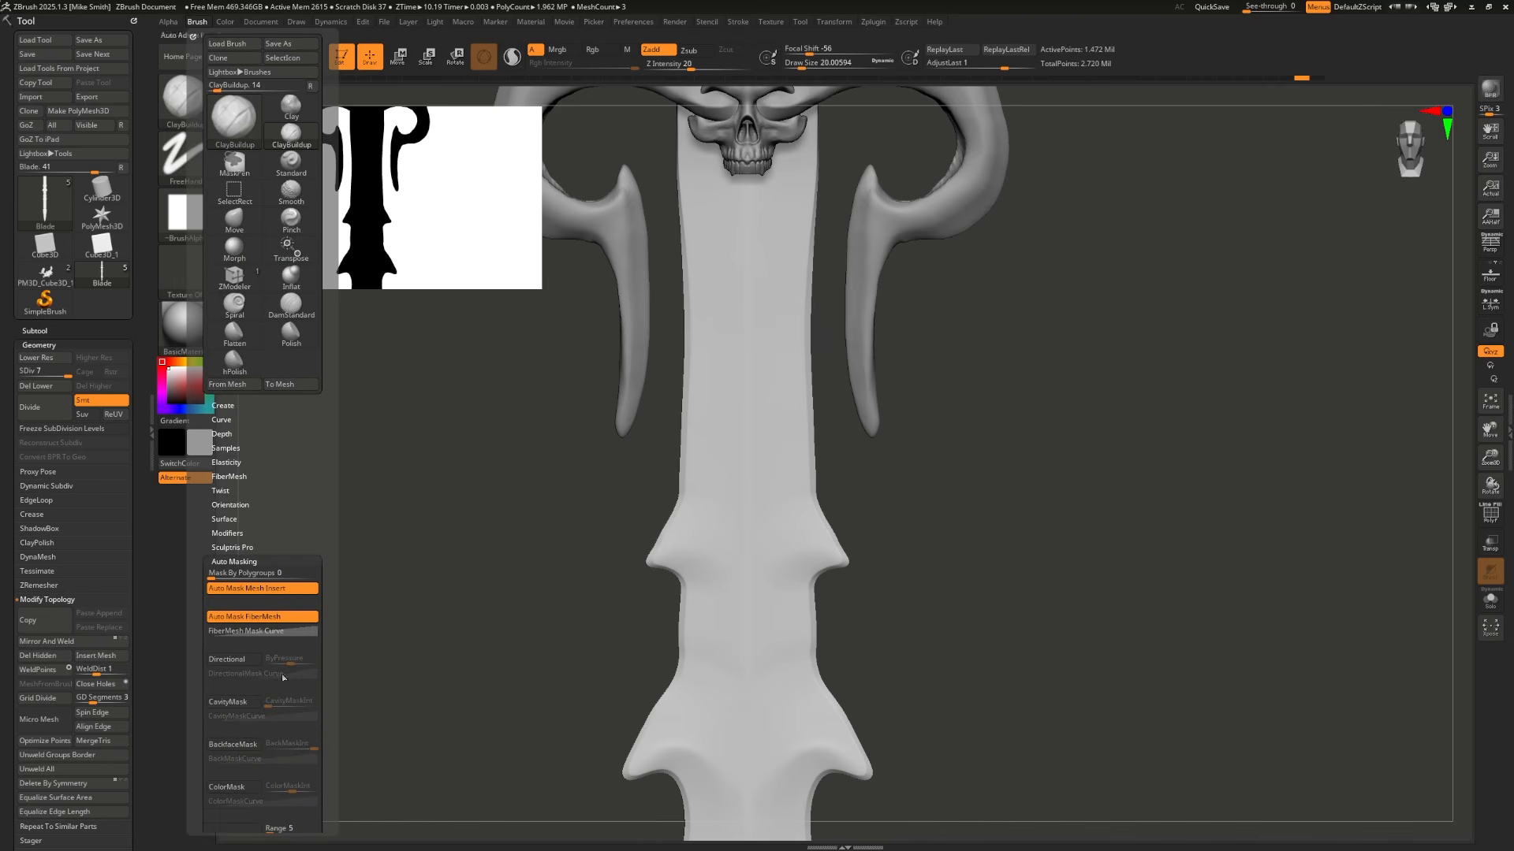
{"action": "left_click", "coordinate": [236, 745]}
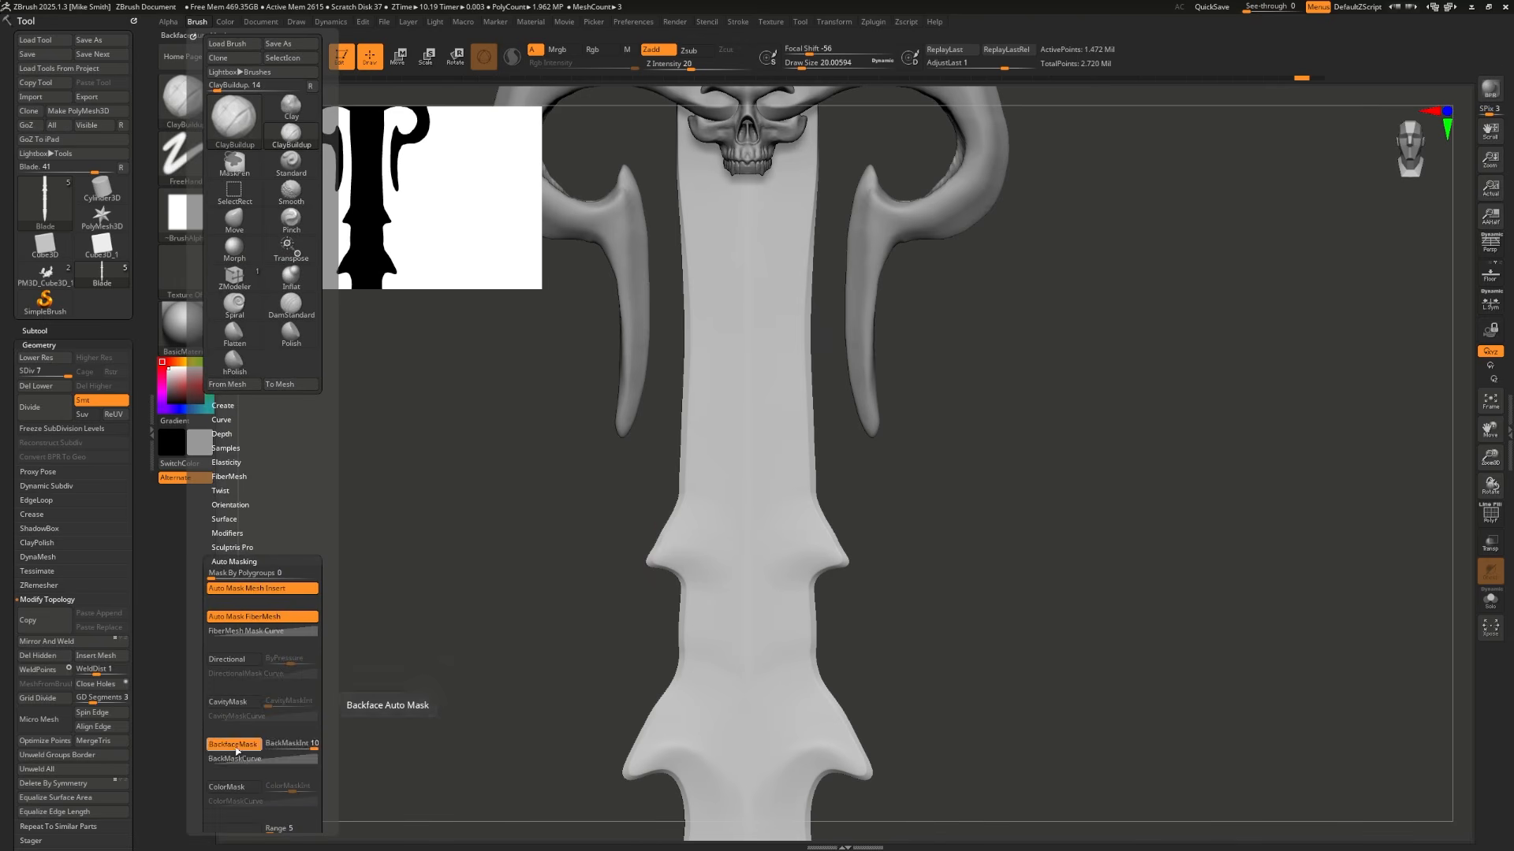
Step: Test ClayBuildup strokes on the blade face beside the upper barbs and undo them
{"action": "mouse_move", "coordinate": [708, 530]}
{"action": "left_mouse_down"}
{"action": "mouse_move", "coordinate": [708, 580]}
{"action": "mouse_move", "coordinate": [705, 524]}
{"action": "left_mouse_up"}
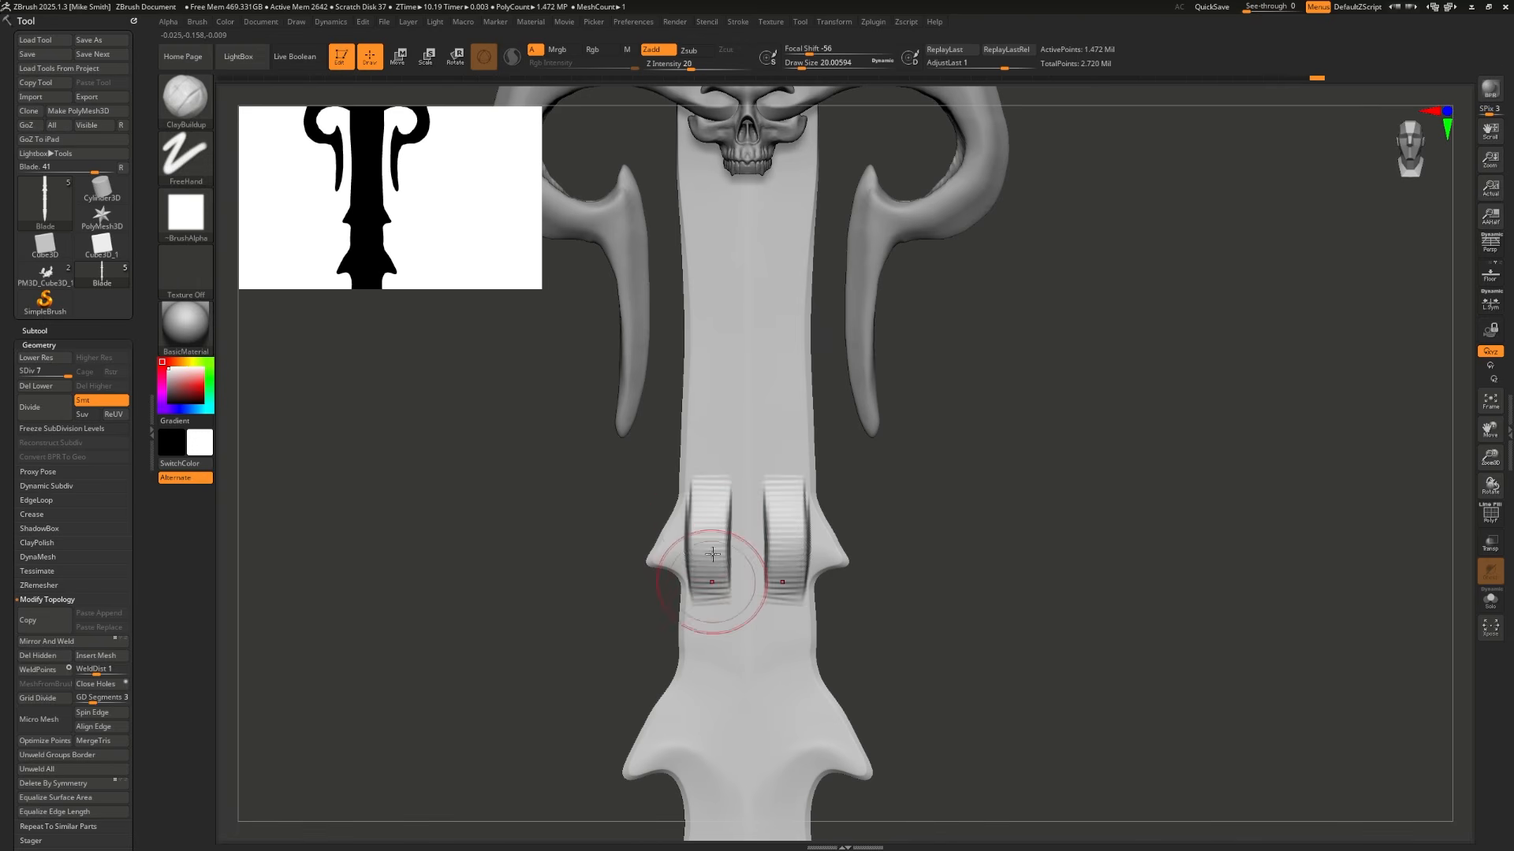
{"action": "mouse_move", "coordinate": [708, 581]}
{"action": "left_mouse_down"}
{"action": "mouse_move", "coordinate": [602, 496]}
{"action": "mouse_move", "coordinate": [691, 521]}
{"action": "left_mouse_up"}
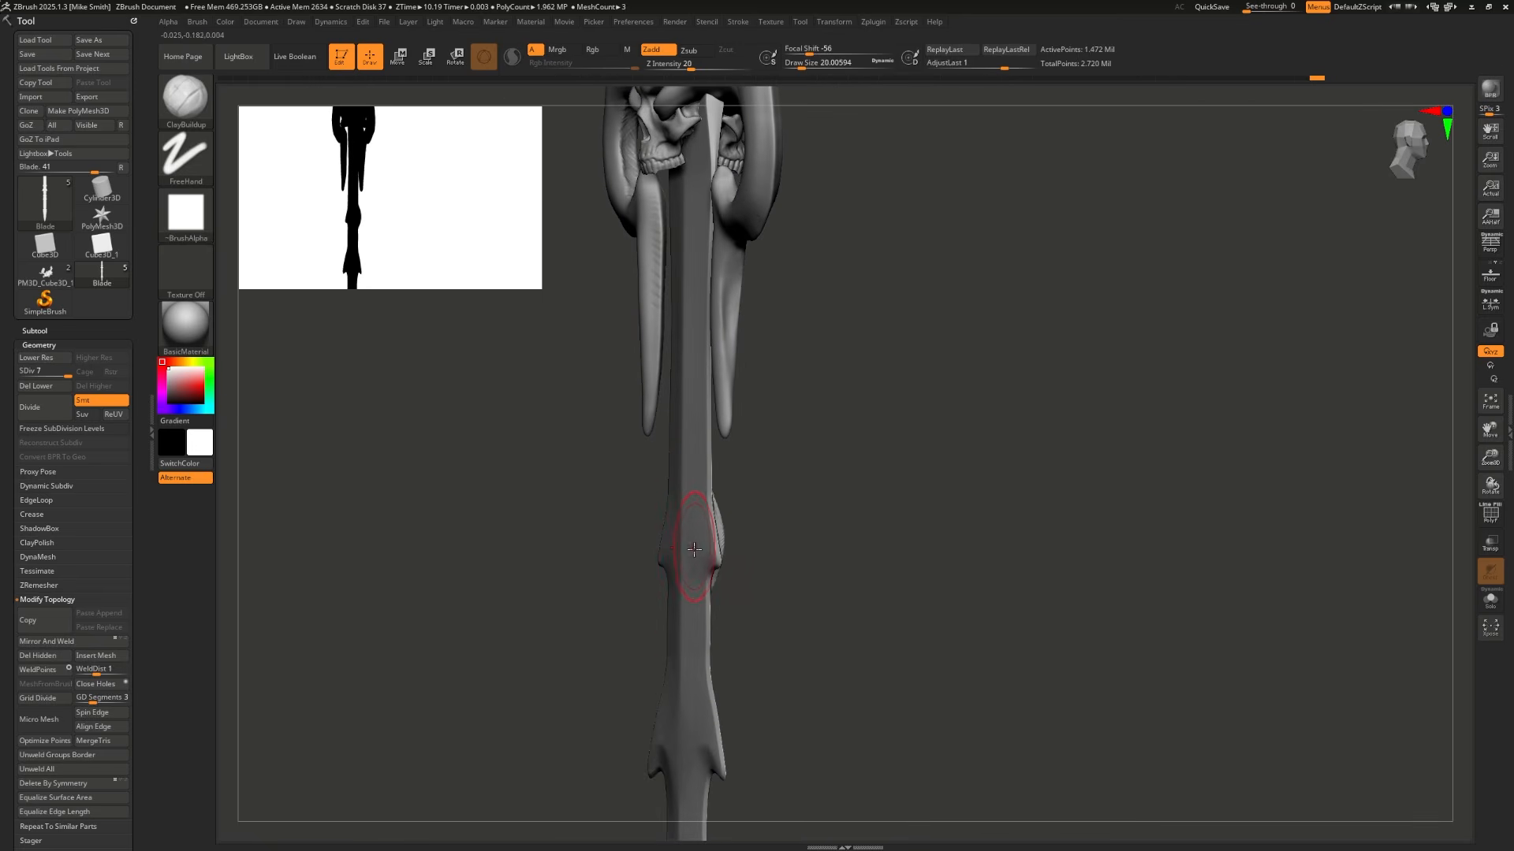
{"action": "left_click_drag", "start_coordinate": [806, 581], "coordinate": [748, 584]}
{"action": "key", "text": "ctrl+z"}
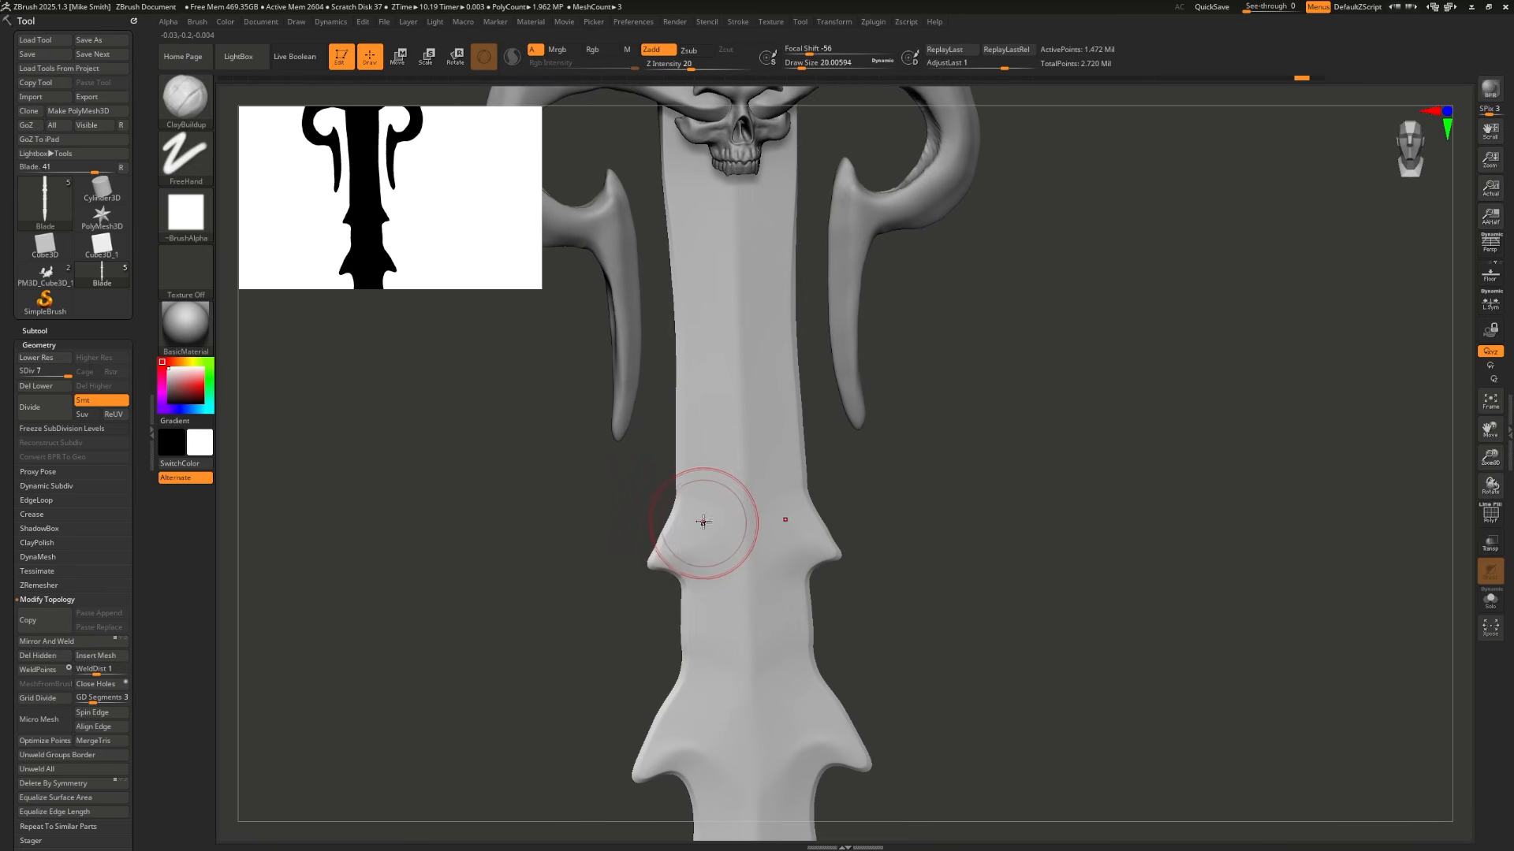
Step: Thicken the blade by scaling it along the Z axis with the transform gizmo
{"action": "left_click_drag", "start_coordinate": [702, 521], "coordinate": [474, 177]}
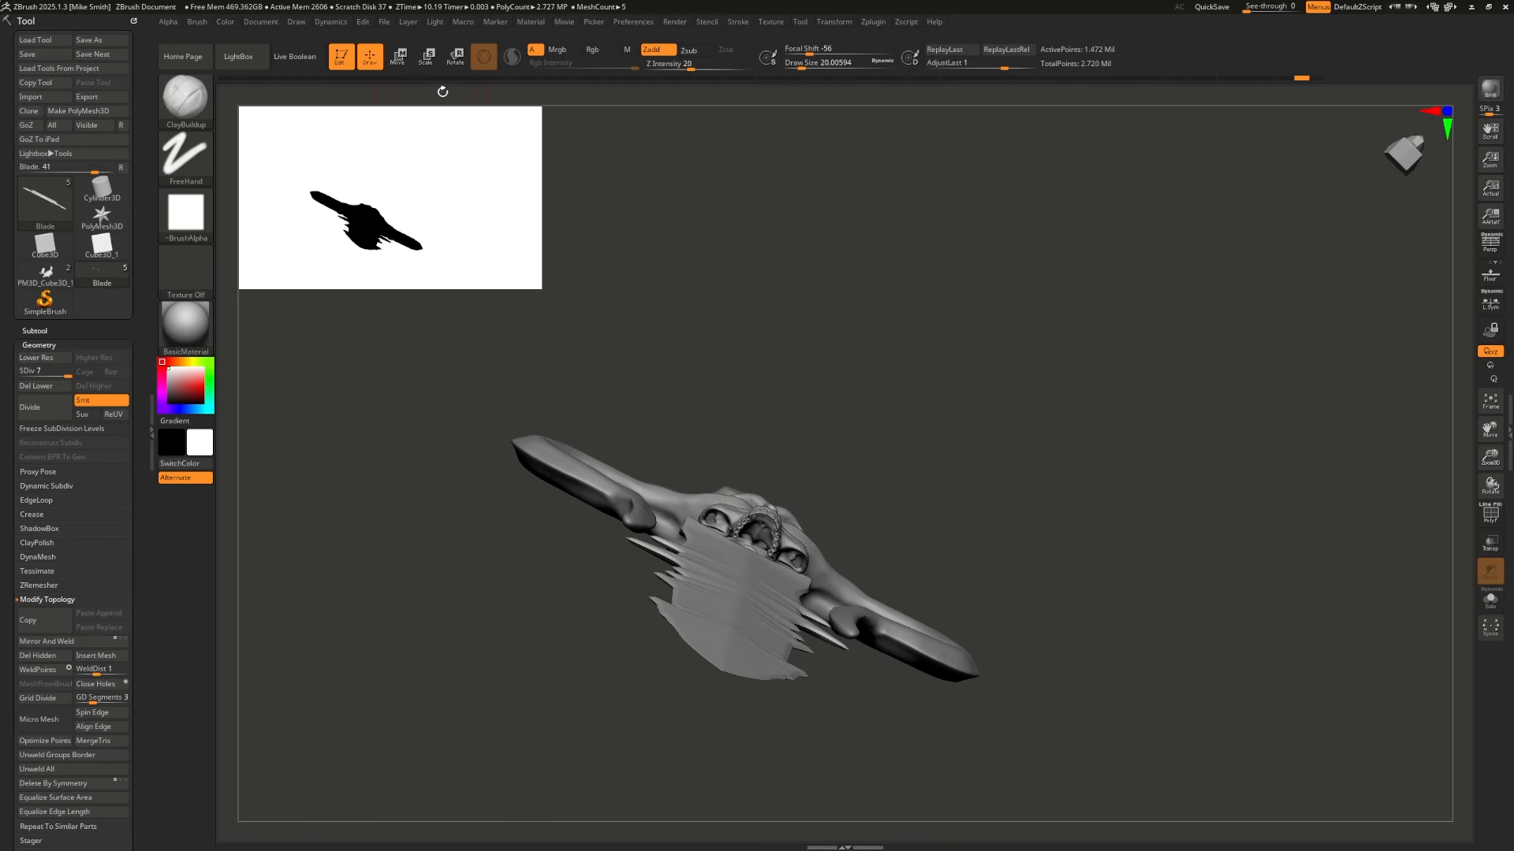
{"action": "left_click", "coordinate": [431, 66]}
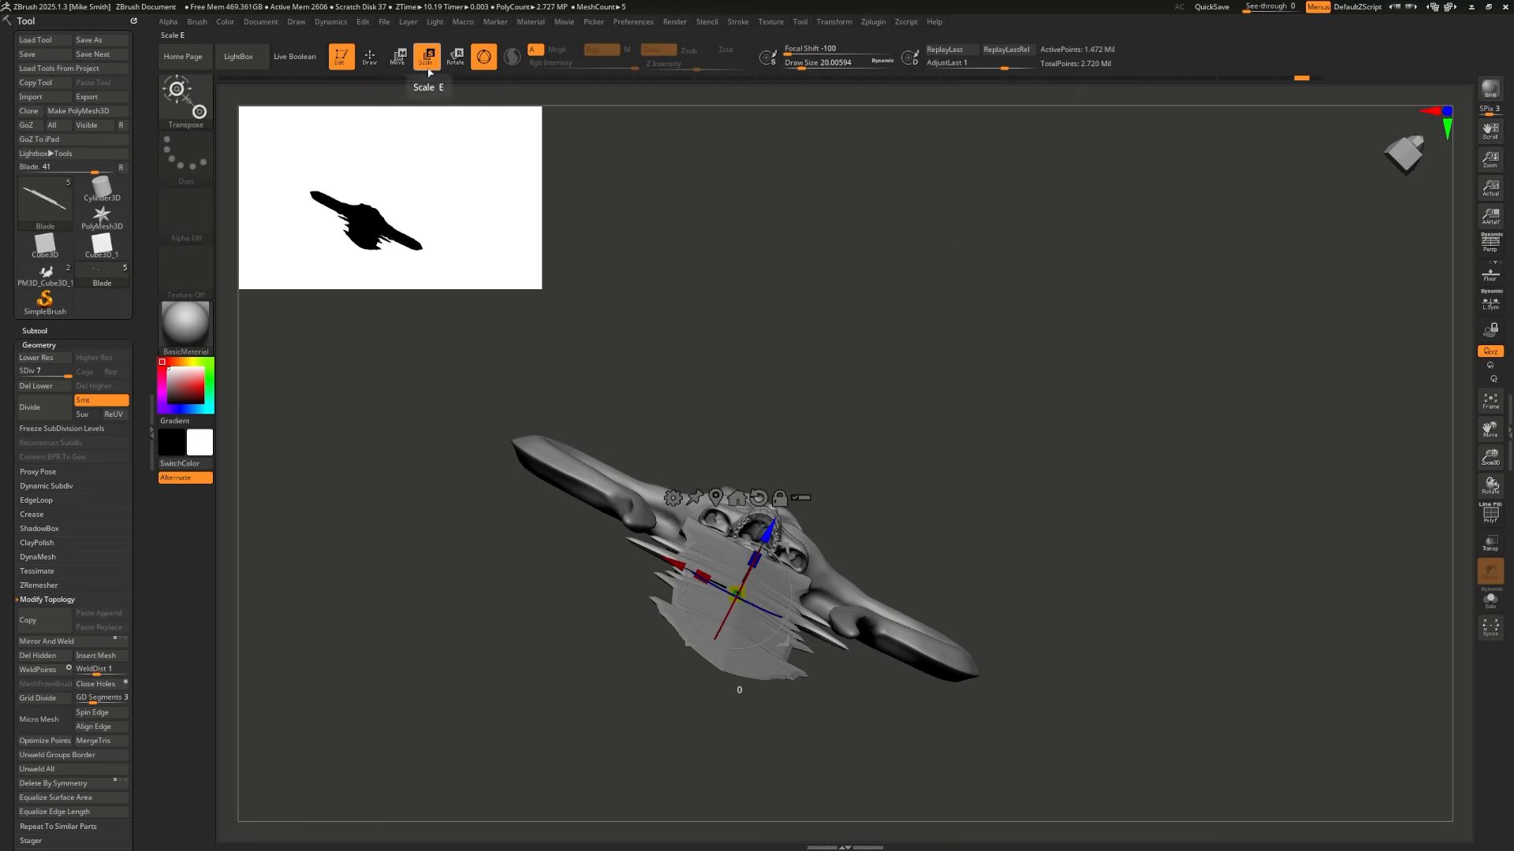
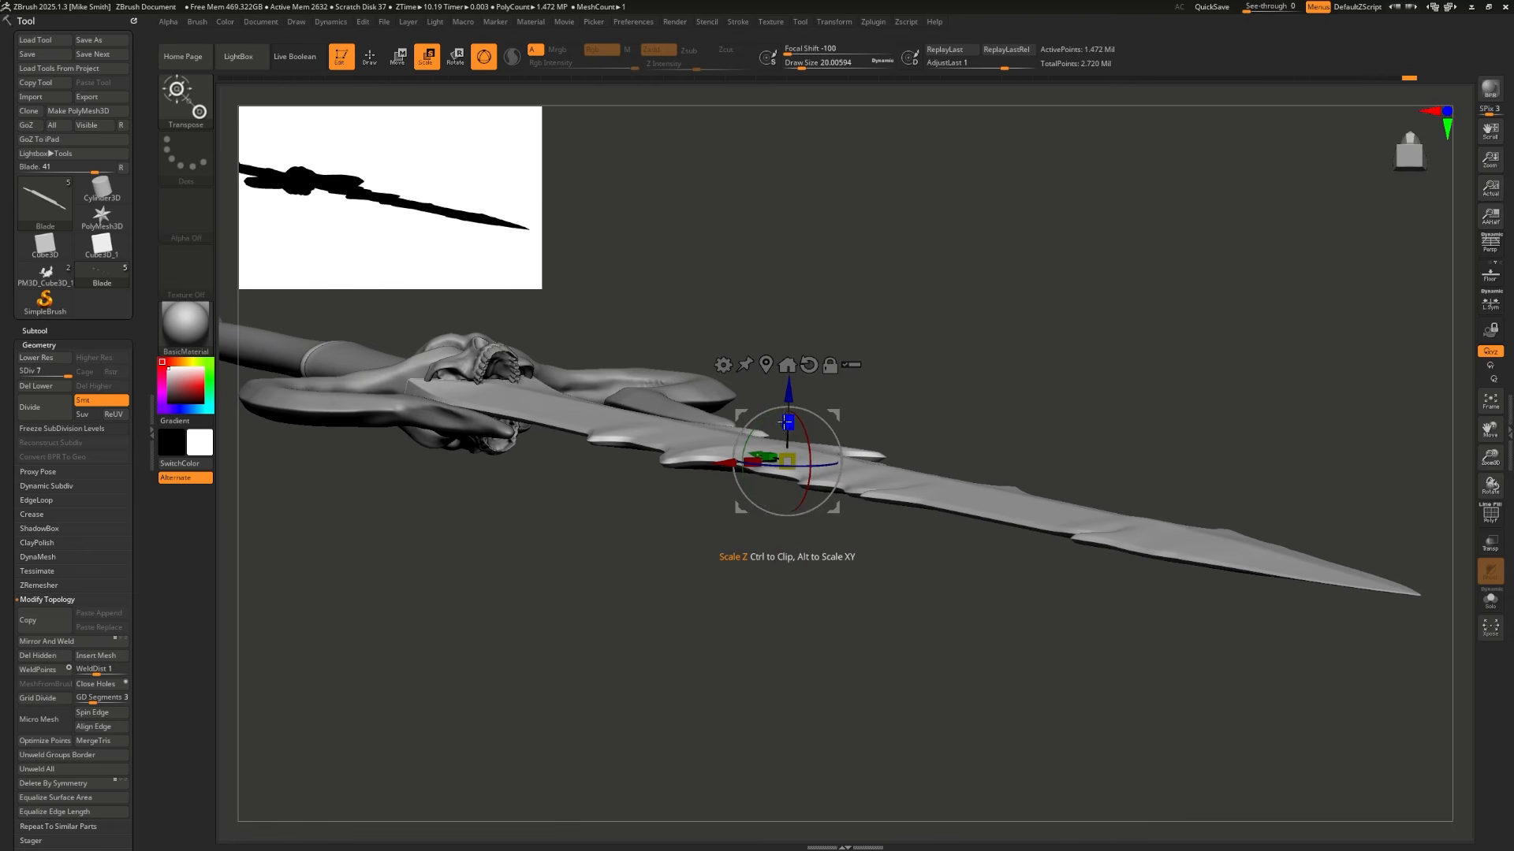
{"action": "left_click_drag", "start_coordinate": [789, 408], "coordinate": [791, 384]}
{"action": "mouse_move", "coordinate": [789, 228]}
{"action": "left_mouse_down"}
{"action": "mouse_move", "coordinate": [836, 333]}
{"action": "mouse_move", "coordinate": [858, 251]}
{"action": "mouse_move", "coordinate": [840, 217]}
{"action": "mouse_move", "coordinate": [802, 226]}
{"action": "left_mouse_up"}
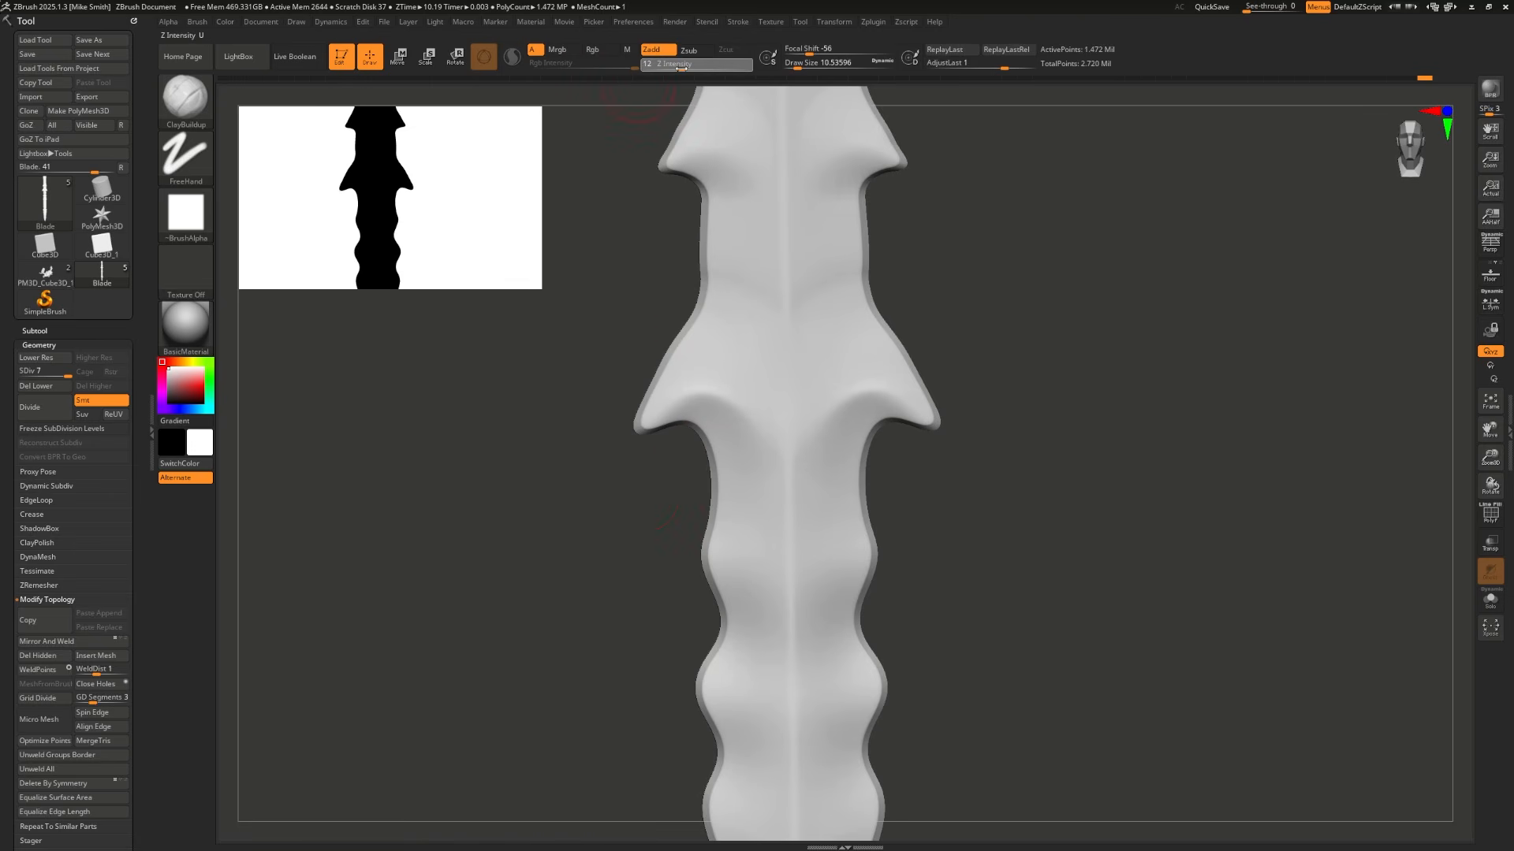
Step: Sculpt and smooth the blade face below the large barbs and along the wavy edges using ClayBuildup at Z Intensity 6 and Draw Size about 10.5
{"action": "left_click_drag", "start_coordinate": [753, 414], "coordinate": [734, 518]}
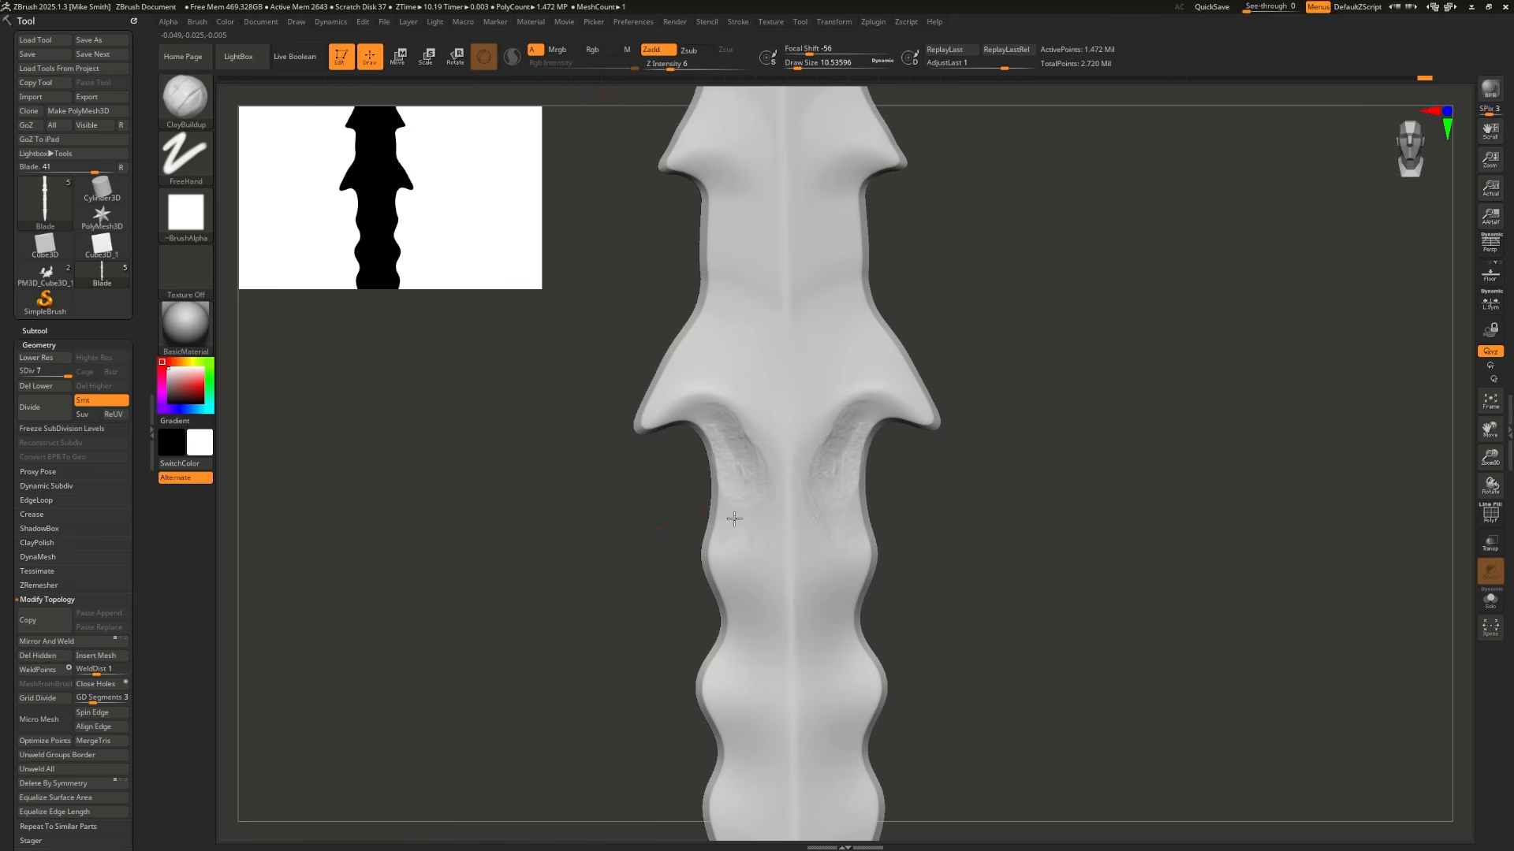
{"action": "mouse_move", "coordinate": [694, 423]}
{"action": "left_mouse_down"}
{"action": "mouse_move", "coordinate": [740, 476]}
{"action": "mouse_move", "coordinate": [738, 524]}
{"action": "left_mouse_up"}
{"action": "left_click_drag", "start_coordinate": [698, 605], "coordinate": [692, 480], "text": "alt"}
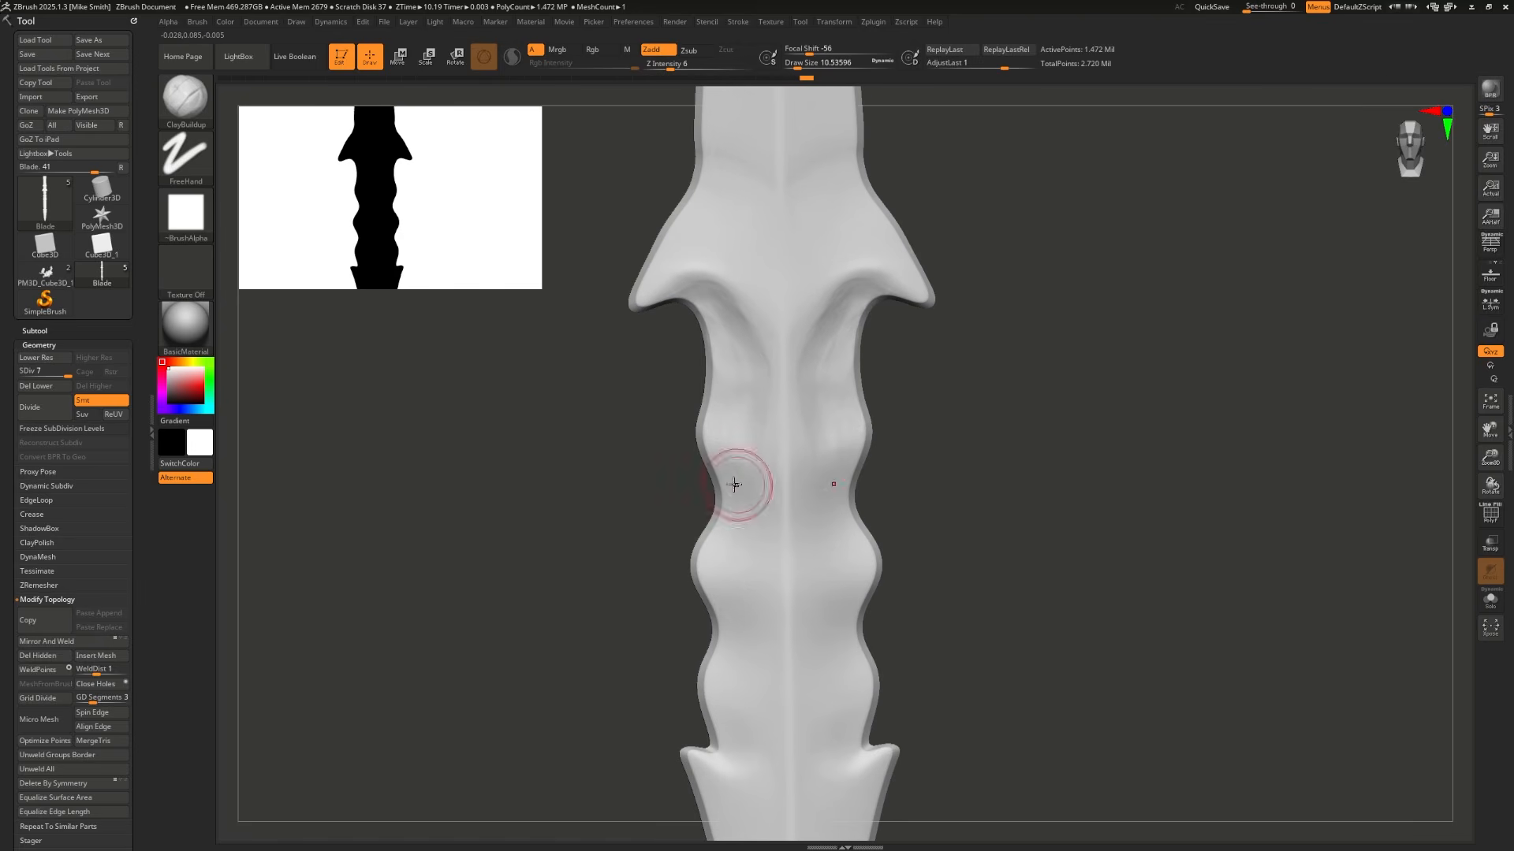
{"action": "left_click_drag", "start_coordinate": [727, 540], "coordinate": [722, 576]}
{"action": "left_click_drag", "start_coordinate": [750, 491], "coordinate": [757, 620], "text": "shift"}
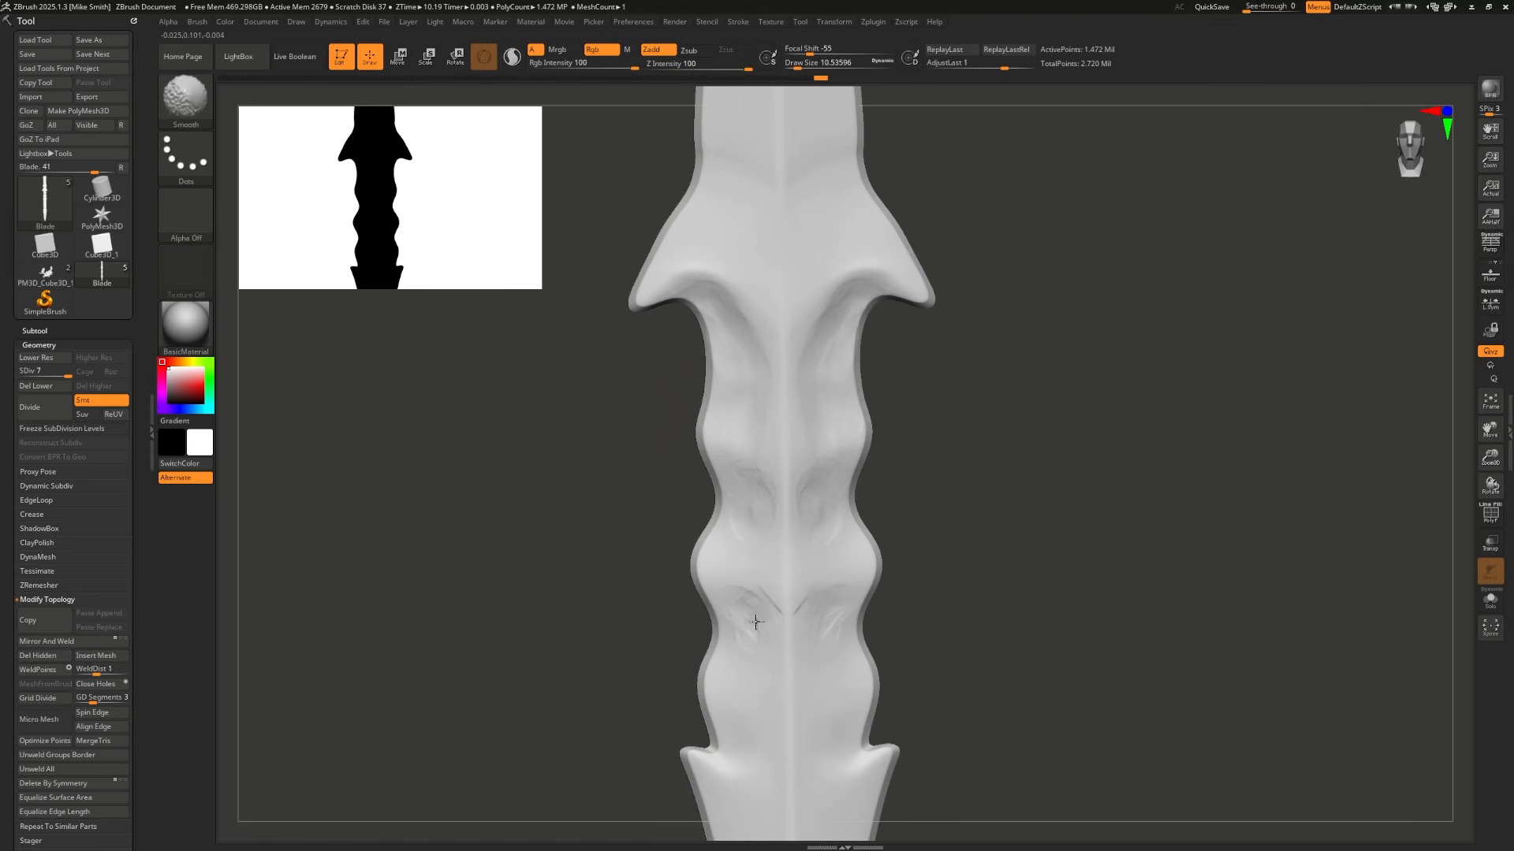
Step: Pull the bumps of the blade's wavy edge into pointed barbs with the Move brush, raising Draw Size to about 12
{"action": "key", "text": "b"}
{"action": "key", "text": "m"}
{"action": "key", "text": "v"}
{"action": "left_click_drag", "start_coordinate": [698, 564], "coordinate": [690, 554]}
{"action": "left_click_drag", "start_coordinate": [702, 422], "coordinate": [698, 409]}
{"action": "left_click_drag", "start_coordinate": [687, 565], "coordinate": [684, 558]}
{"action": "key", "text": "s"}
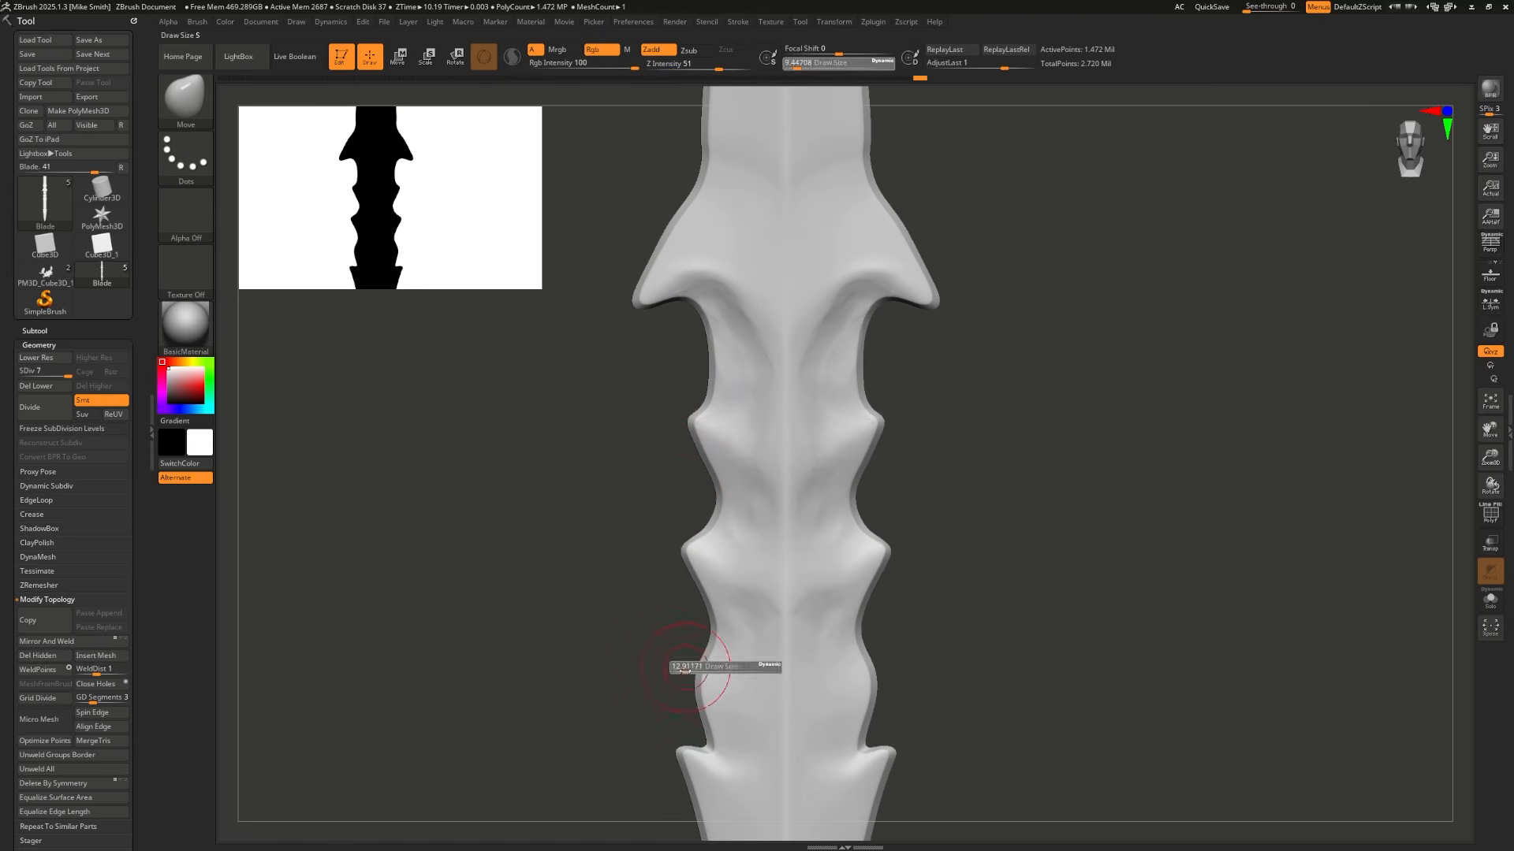
{"action": "left_click_drag", "start_coordinate": [683, 667], "coordinate": [685, 667]}
{"action": "mouse_move", "coordinate": [699, 687]}
{"action": "left_mouse_down"}
{"action": "mouse_move", "coordinate": [689, 675]}
{"action": "mouse_move", "coordinate": [693, 687]}
{"action": "left_mouse_up"}
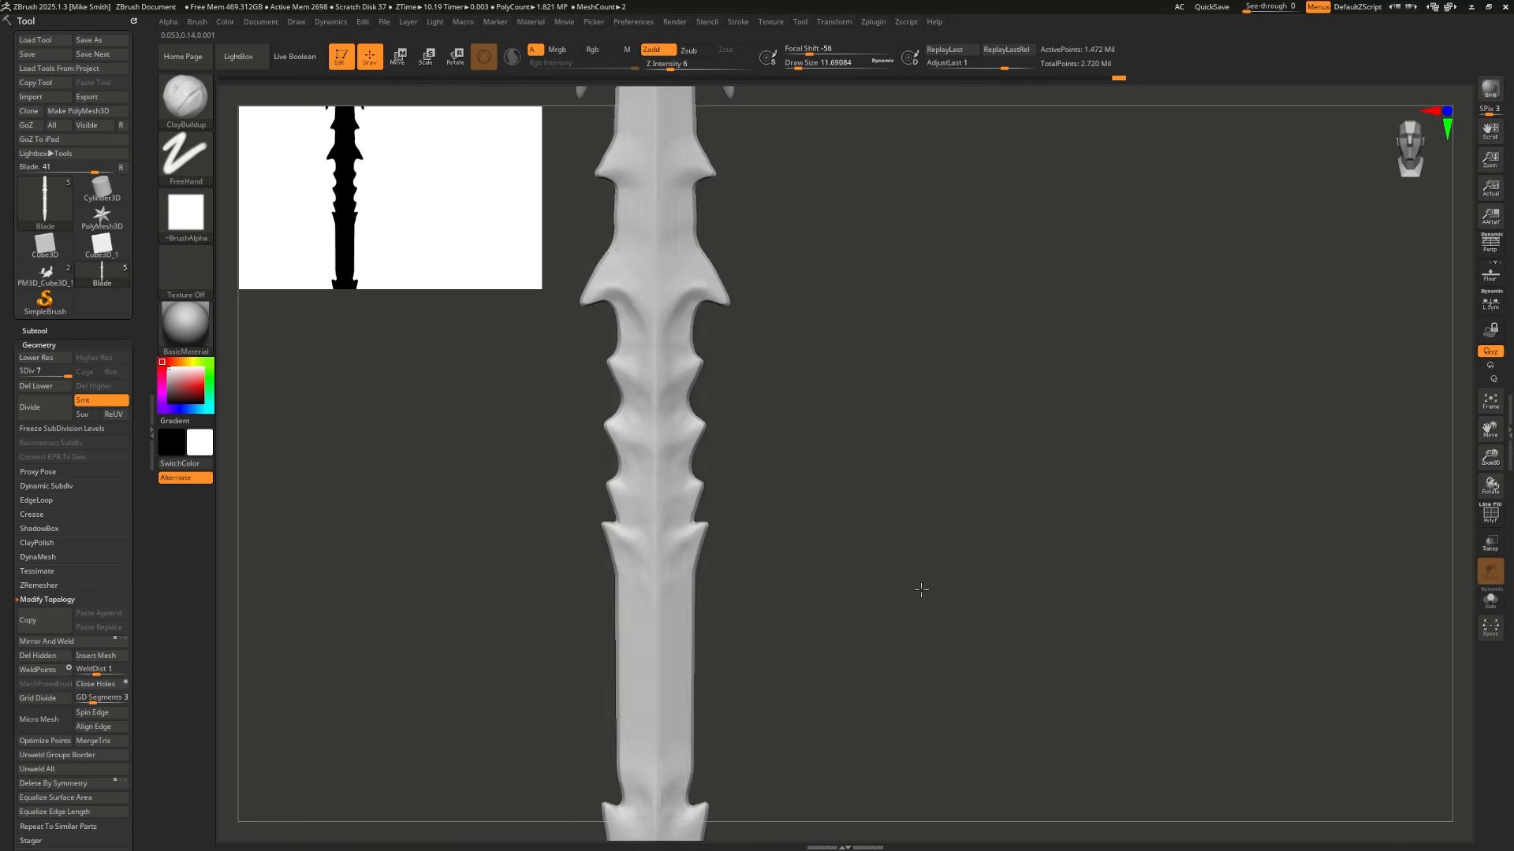
Step: Make the round pommel at the end of the handle the active subtool
{"action": "mouse_move", "coordinate": [911, 638]}
{"action": "left_mouse_down"}
{"action": "mouse_move", "coordinate": [902, 581]}
{"action": "mouse_move", "coordinate": [933, 591]}
{"action": "mouse_move", "coordinate": [891, 602]}
{"action": "mouse_move", "coordinate": [936, 536]}
{"action": "mouse_move", "coordinate": [902, 575]}
{"action": "mouse_move", "coordinate": [920, 581]}
{"action": "mouse_move", "coordinate": [909, 588]}
{"action": "mouse_move", "coordinate": [902, 499]}
{"action": "mouse_move", "coordinate": [1005, 603]}
{"action": "left_mouse_up"}
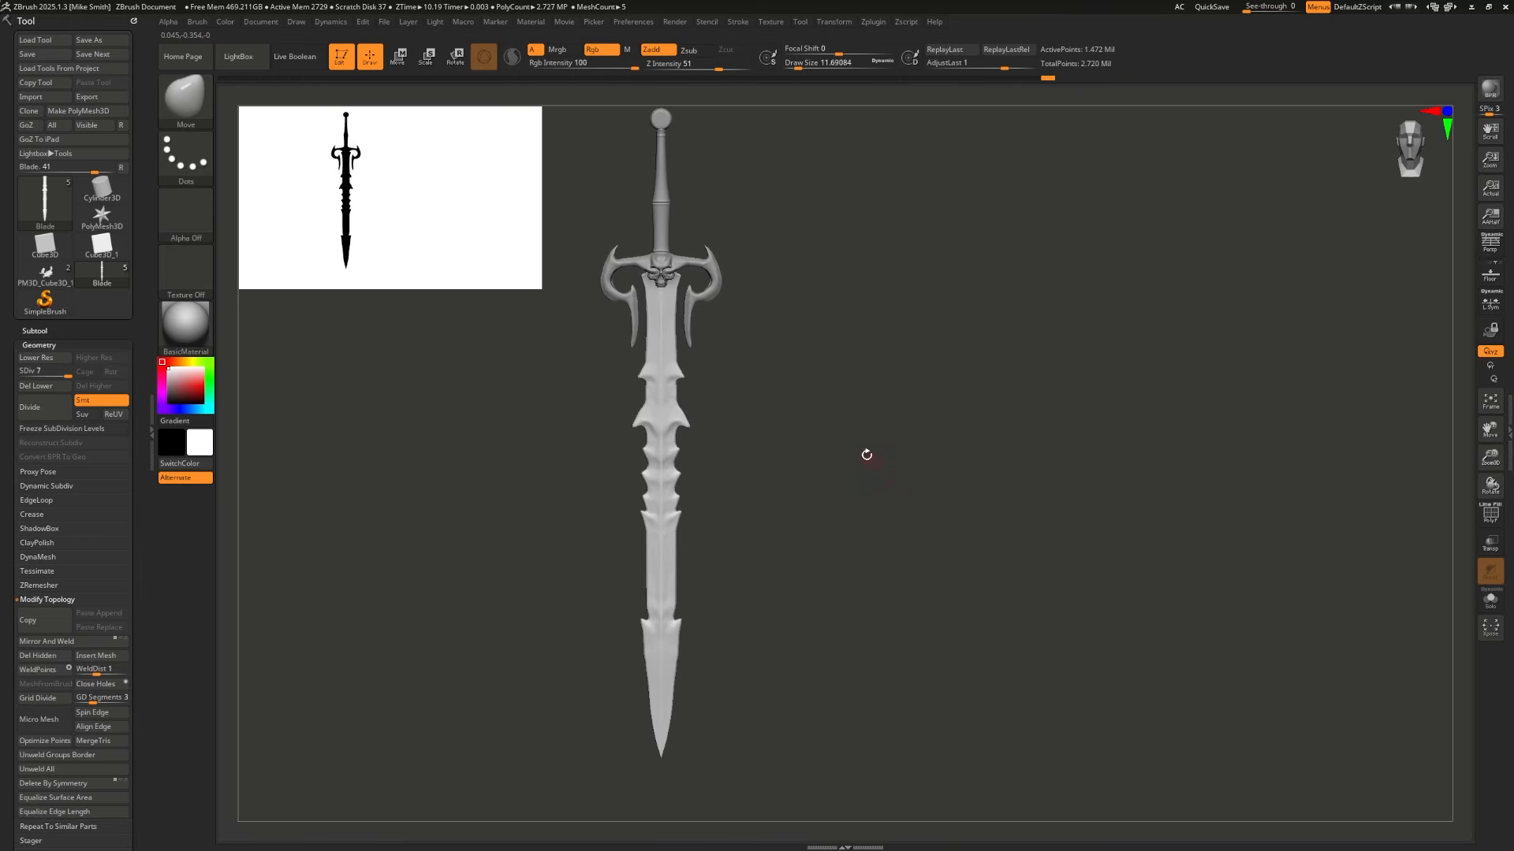
{"action": "mouse_move", "coordinate": [865, 449]}
{"action": "left_mouse_down"}
{"action": "mouse_move", "coordinate": [872, 500]}
{"action": "mouse_move", "coordinate": [899, 494]}
{"action": "left_mouse_up"}
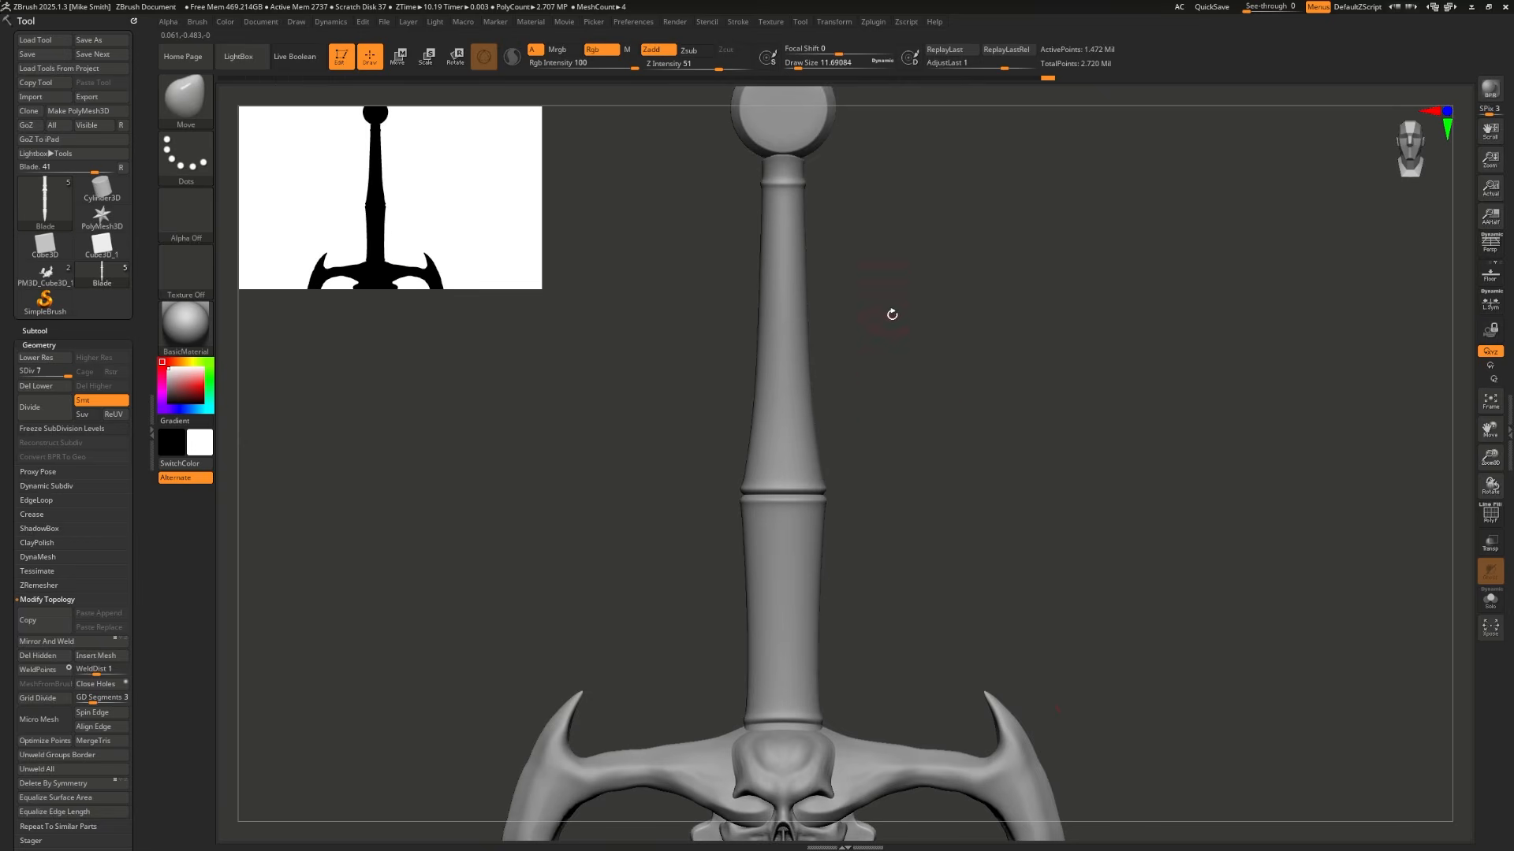
{"action": "left_click_drag", "start_coordinate": [893, 315], "coordinate": [863, 551], "text": "alt"}
{"action": "left_click", "coordinate": [773, 341], "text": "alt"}
{"action": "left_click_drag", "start_coordinate": [856, 414], "coordinate": [894, 536]}
{"action": "mouse_move", "coordinate": [908, 534]}
{"action": "left_mouse_down", "text": "shift"}
{"action": "mouse_move", "coordinate": [831, 534]}
{"action": "mouse_move", "coordinate": [865, 543]}
{"action": "mouse_move", "coordinate": [892, 486]}
{"action": "mouse_move", "coordinate": [875, 491]}
{"action": "mouse_move", "coordinate": [852, 428]}
{"action": "mouse_move", "coordinate": [865, 567]}
{"action": "mouse_move", "coordinate": [906, 436]}
{"action": "mouse_move", "coordinate": [909, 571]}
{"action": "left_mouse_up", "text": "shift"}
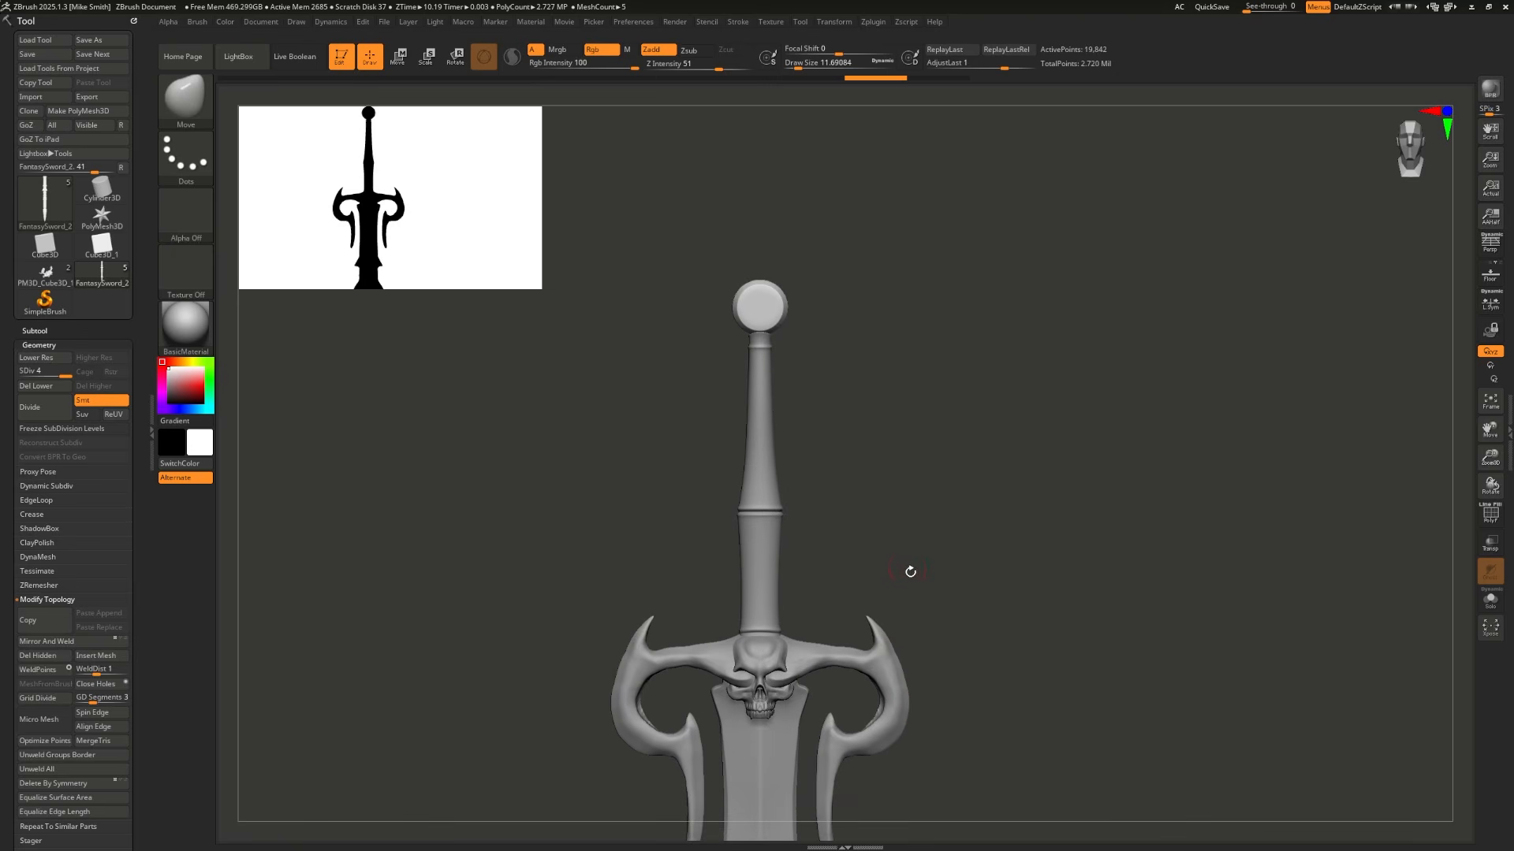
{"action": "left_click_drag", "start_coordinate": [894, 500], "coordinate": [875, 579]}
{"action": "left_click_drag", "start_coordinate": [875, 579], "coordinate": [797, 573]}
{"action": "left_click_drag", "start_coordinate": [631, 347], "coordinate": [658, 352]}
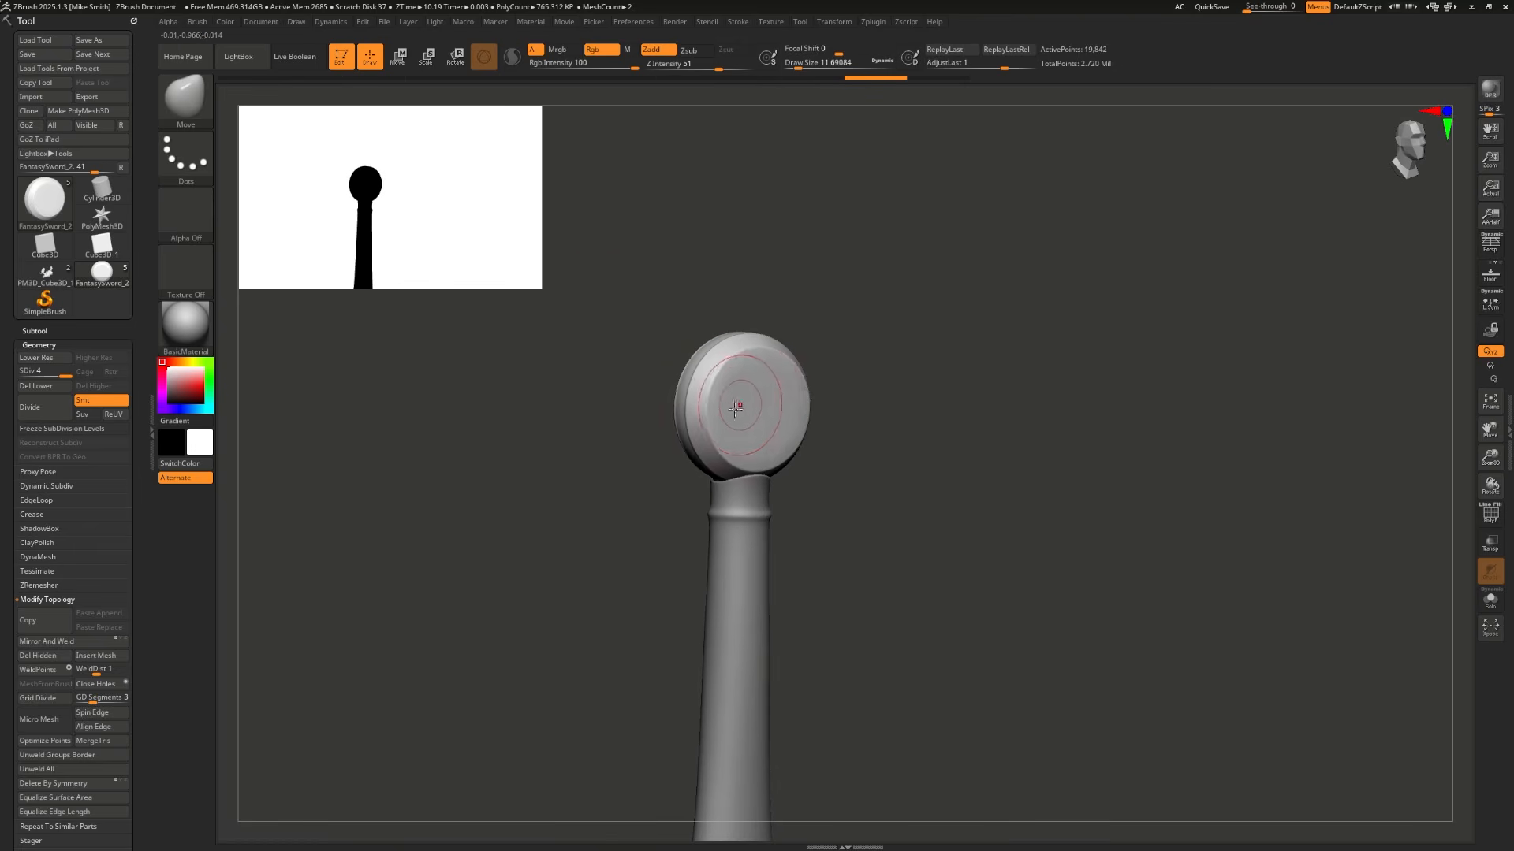
Step: Reshape the disc-shaped pommel into a rounded bulb with the Smooth brush and the Move brush at Draw Size about 17
{"action": "mouse_move", "coordinate": [664, 441]}
{"action": "left_mouse_down", "text": "shift"}
{"action": "mouse_move", "coordinate": [643, 440]}
{"action": "mouse_move", "coordinate": [699, 418]}
{"action": "left_mouse_up", "text": "shift"}
{"action": "mouse_move", "coordinate": [631, 418]}
{"action": "left_mouse_down"}
{"action": "mouse_move", "coordinate": [709, 406]}
{"action": "mouse_move", "coordinate": [669, 390]}
{"action": "mouse_move", "coordinate": [685, 348]}
{"action": "left_mouse_up"}
{"action": "left_click_drag", "start_coordinate": [691, 429], "coordinate": [670, 395]}
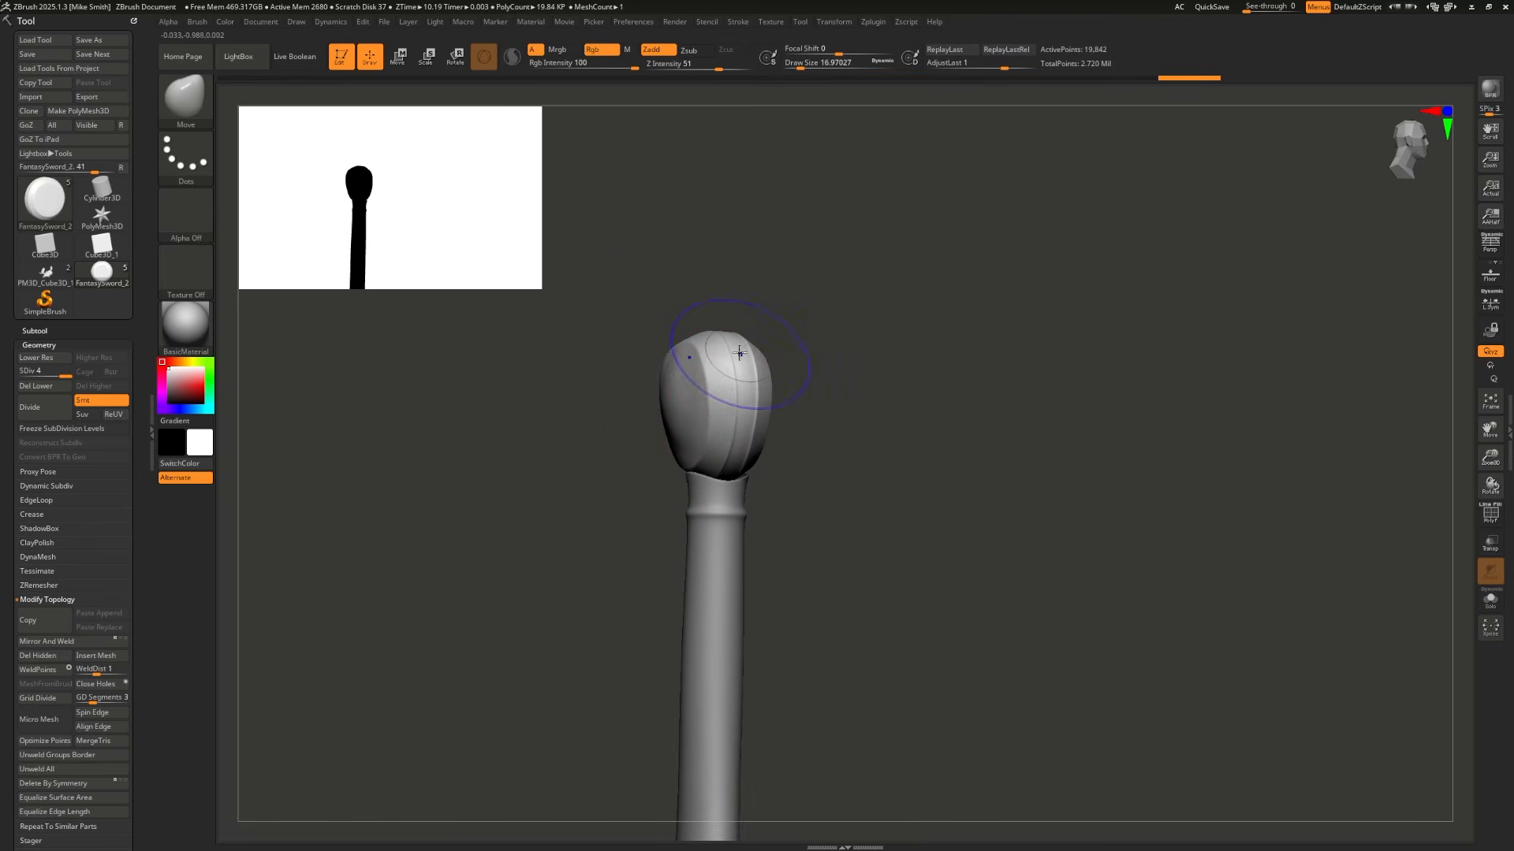
{"action": "mouse_move", "coordinate": [738, 358]}
{"action": "left_mouse_down", "text": "shift"}
{"action": "mouse_move", "coordinate": [727, 414]}
{"action": "mouse_move", "coordinate": [721, 363]}
{"action": "left_mouse_up", "text": "shift"}
{"action": "left_click_drag", "start_coordinate": [618, 352], "coordinate": [671, 355]}
{"action": "left_click_drag", "start_coordinate": [678, 403], "coordinate": [665, 360], "text": "shift"}
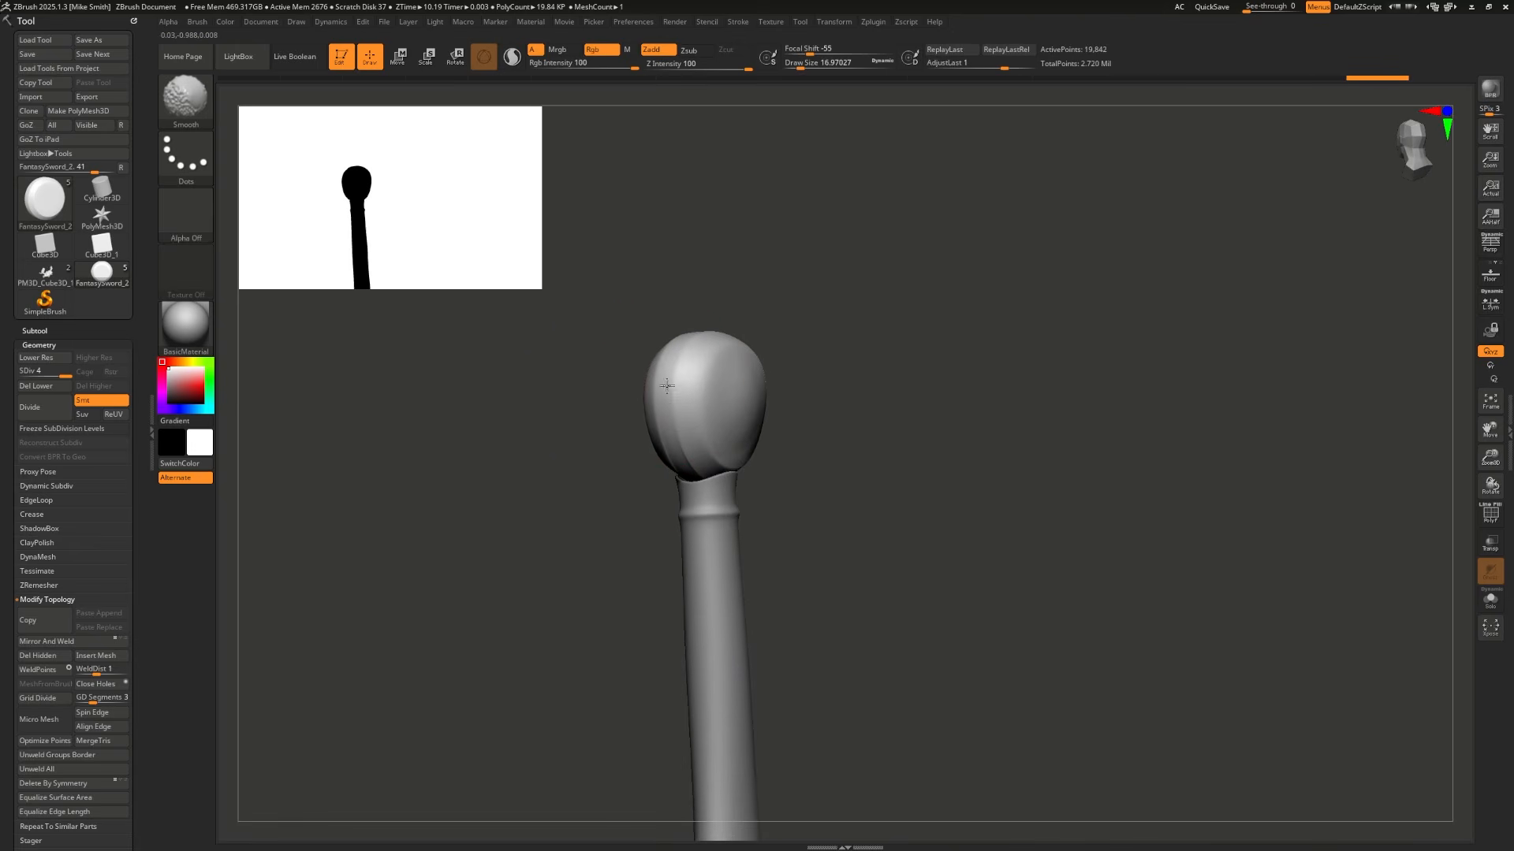
{"action": "left_click_drag", "start_coordinate": [629, 478], "coordinate": [674, 491], "text": "shift"}
{"action": "mouse_move", "coordinate": [606, 342]}
{"action": "left_mouse_down"}
{"action": "mouse_move", "coordinate": [605, 320]}
{"action": "mouse_move", "coordinate": [544, 372]}
{"action": "left_mouse_up"}
{"action": "left_click_drag", "start_coordinate": [714, 429], "coordinate": [710, 505]}
Step: Refine the pommel's bulb at subdivision level 3 and raise it to level 5
{"action": "key", "text": "shift+d"}
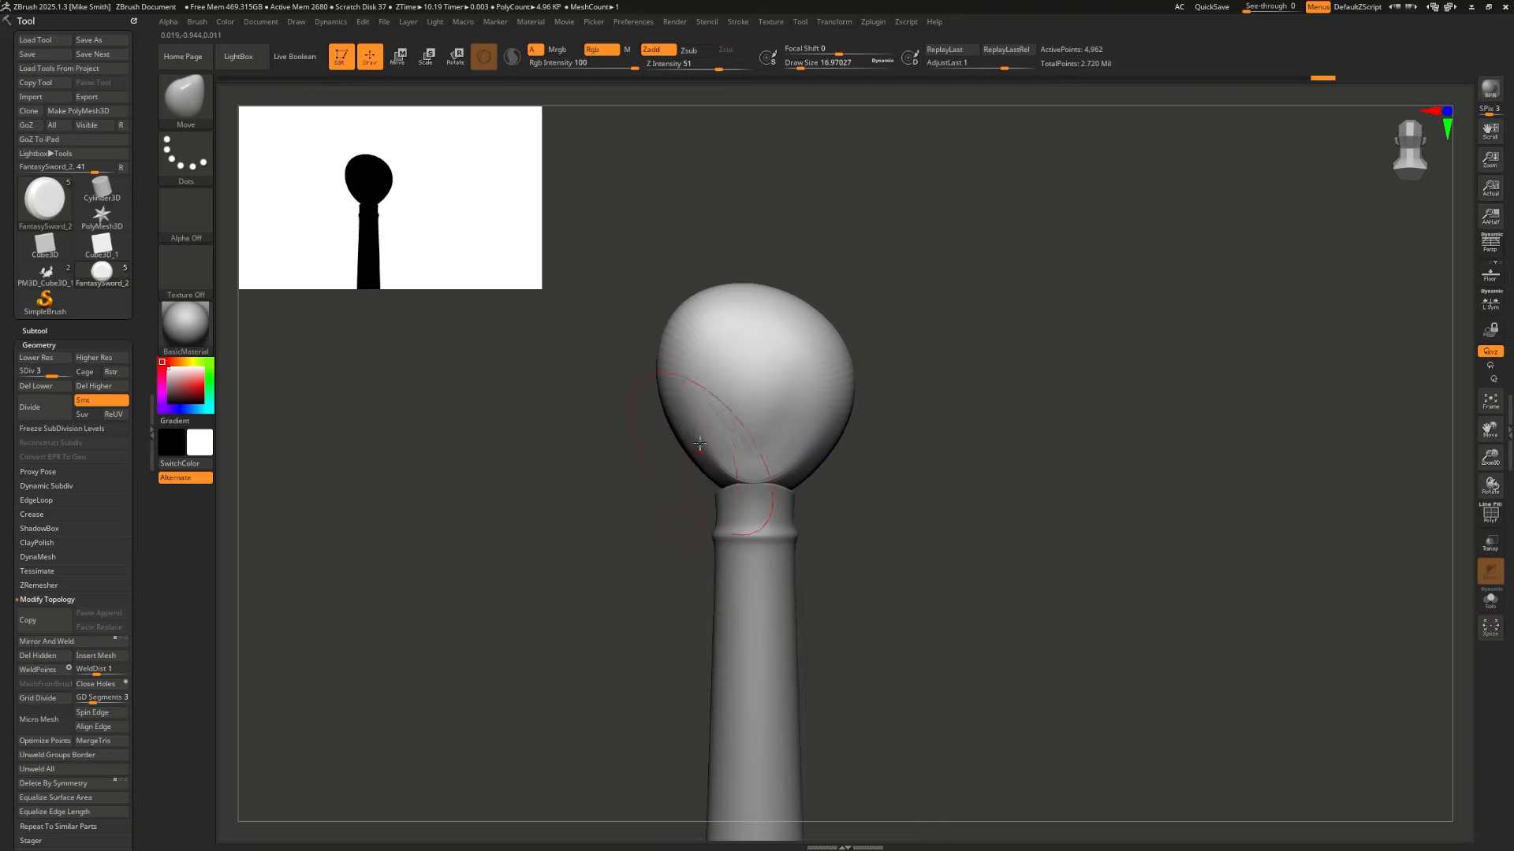
{"action": "mouse_move", "coordinate": [609, 539]}
{"action": "left_mouse_down", "text": "shift"}
{"action": "mouse_move", "coordinate": [648, 548]}
{"action": "mouse_move", "coordinate": [633, 555]}
{"action": "left_mouse_up", "text": "shift"}
{"action": "key", "text": "f"}
{"action": "key", "text": "d"}
{"action": "key", "text": "d"}
Step: Cut flat facets into the pommel with the Flatten brush at Z Intensity 13 and Draw Size about 8.4
{"action": "left_click", "coordinate": [186, 102]}
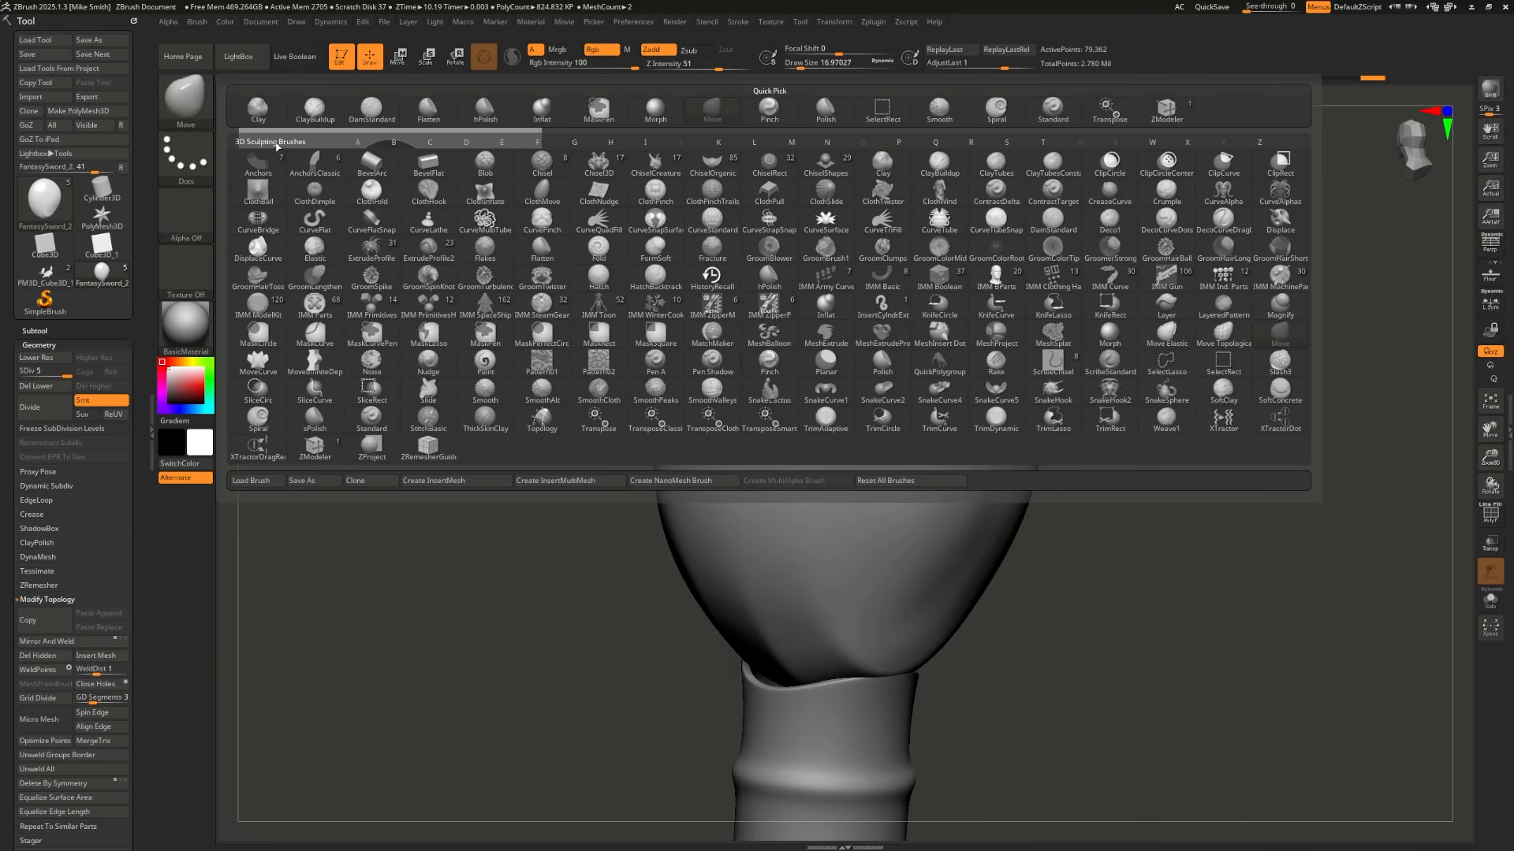
{"action": "left_click", "coordinate": [428, 117]}
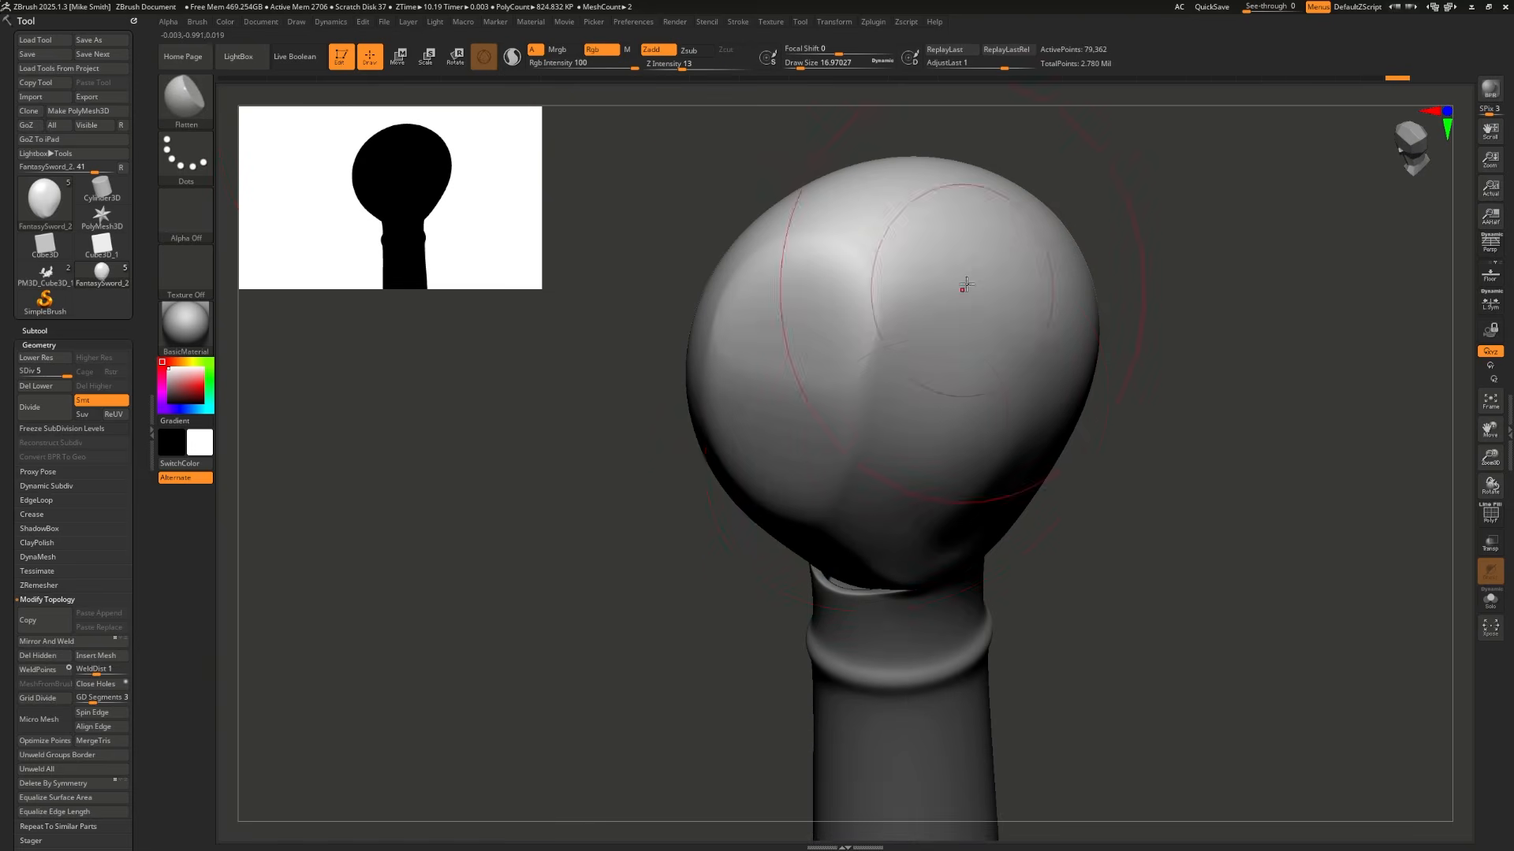
{"action": "left_click_drag", "start_coordinate": [959, 285], "coordinate": [964, 277]}
{"action": "left_click_drag", "start_coordinate": [924, 347], "coordinate": [929, 413]}
{"action": "right_click_drag", "start_coordinate": [929, 413], "coordinate": [907, 557]}
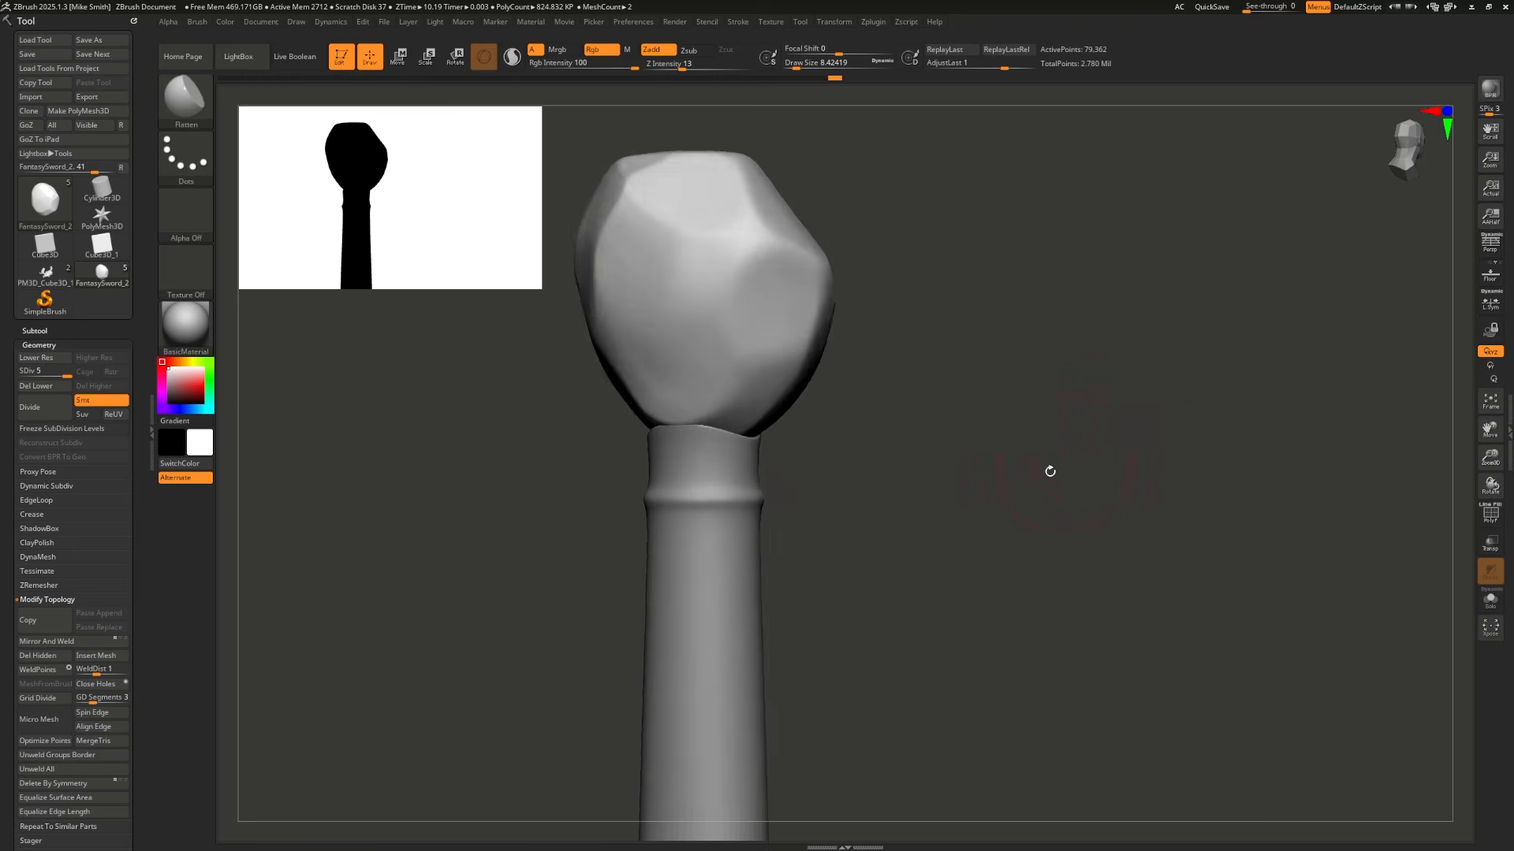
{"action": "mouse_move", "coordinate": [1048, 470]}
{"action": "left_mouse_down"}
{"action": "mouse_move", "coordinate": [1136, 495]}
{"action": "mouse_move", "coordinate": [1057, 504]}
{"action": "mouse_move", "coordinate": [1058, 575]}
{"action": "mouse_move", "coordinate": [1081, 481]}
{"action": "mouse_move", "coordinate": [1038, 497]}
{"action": "mouse_move", "coordinate": [1075, 500]}
{"action": "left_mouse_up"}
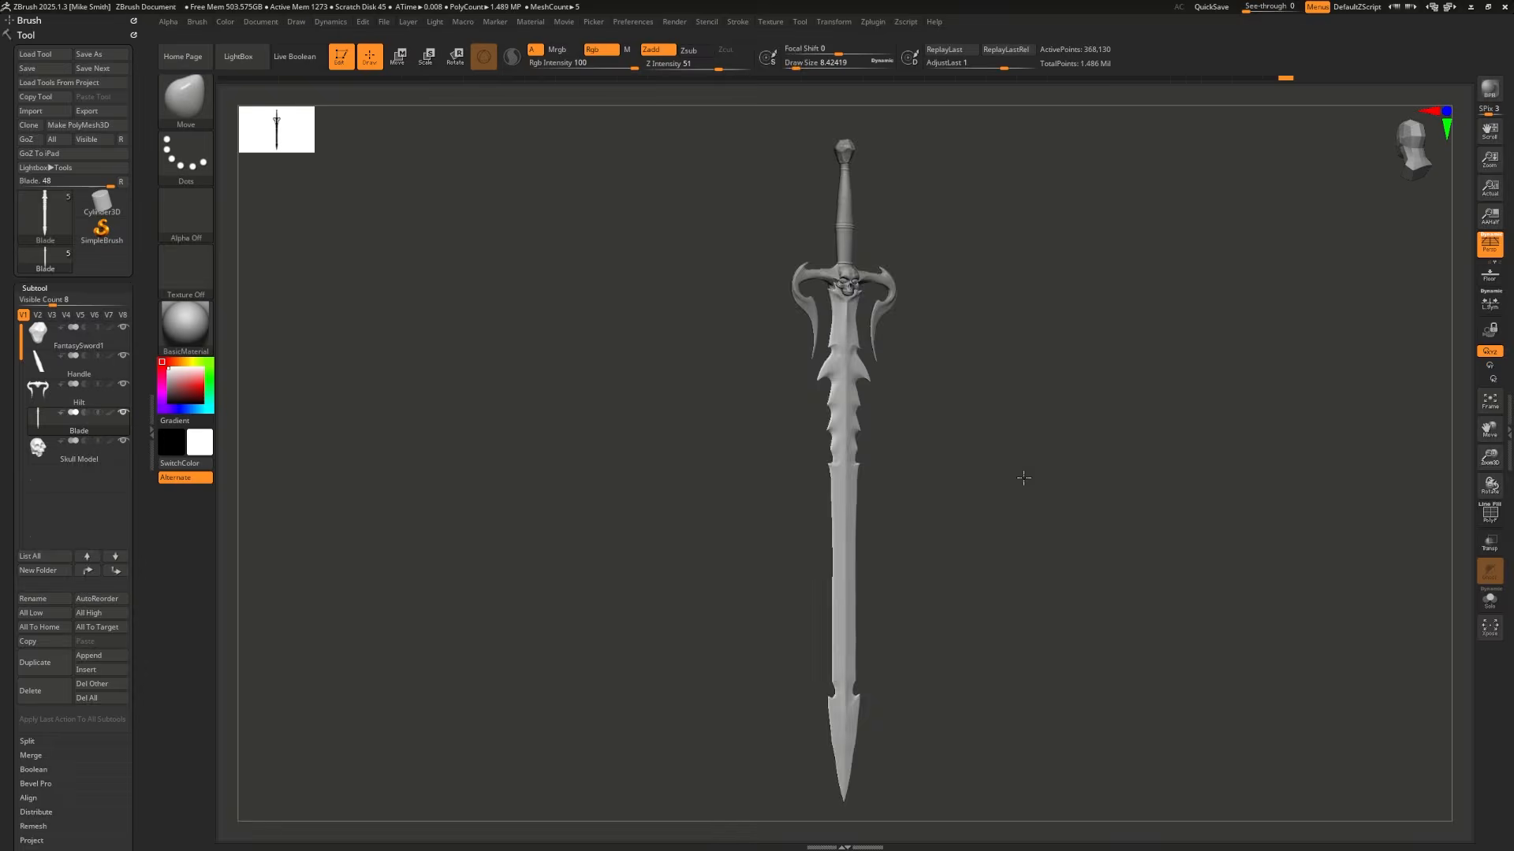
{"action": "left_click_drag", "start_coordinate": [1023, 479], "coordinate": [933, 343]}
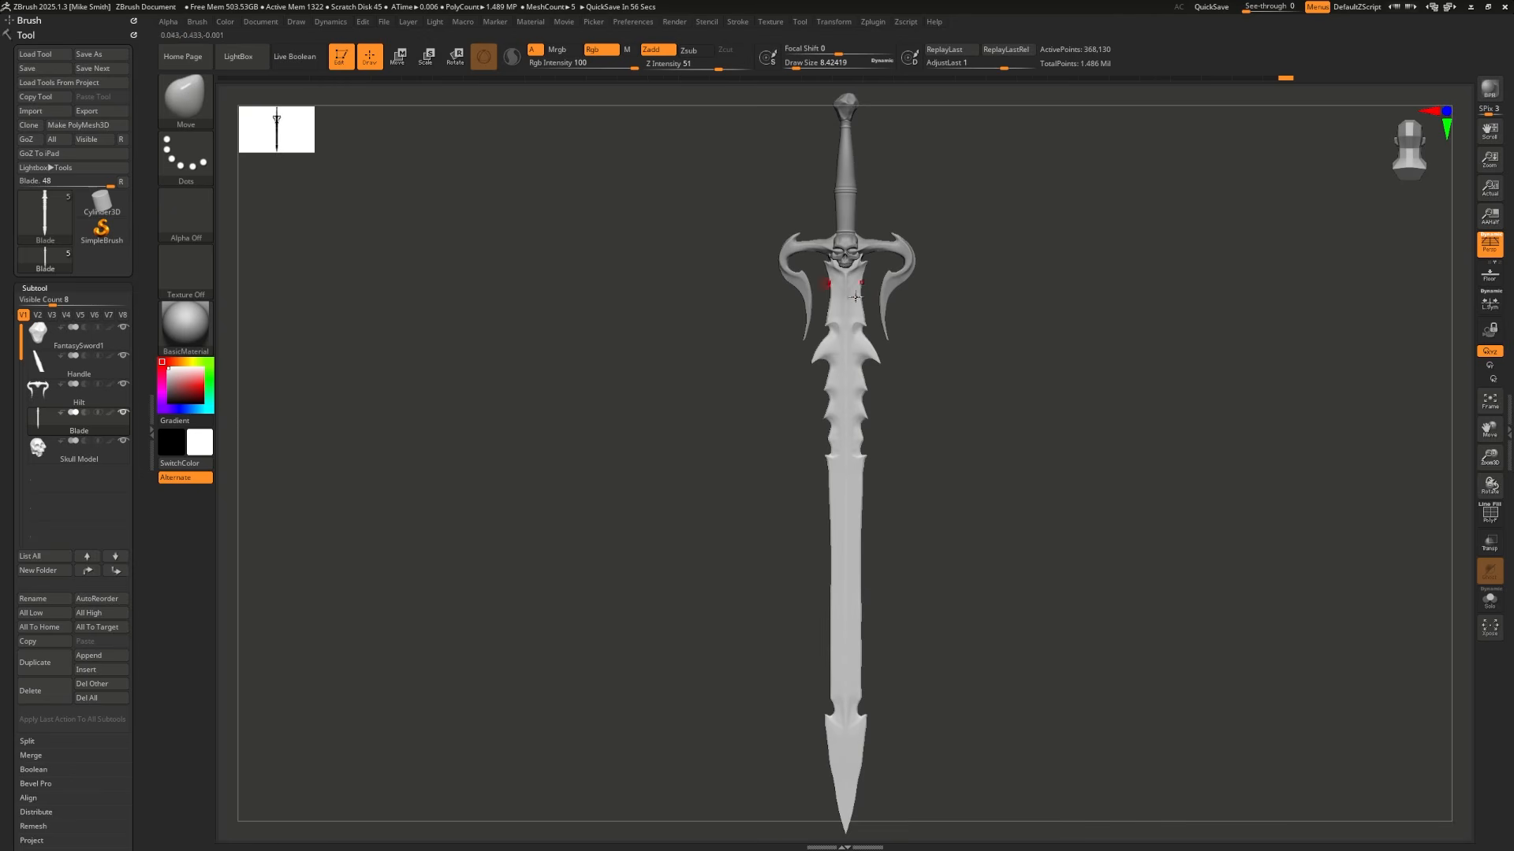
{"action": "left_click_drag", "start_coordinate": [674, 382], "coordinate": [640, 694], "text": "alt"}
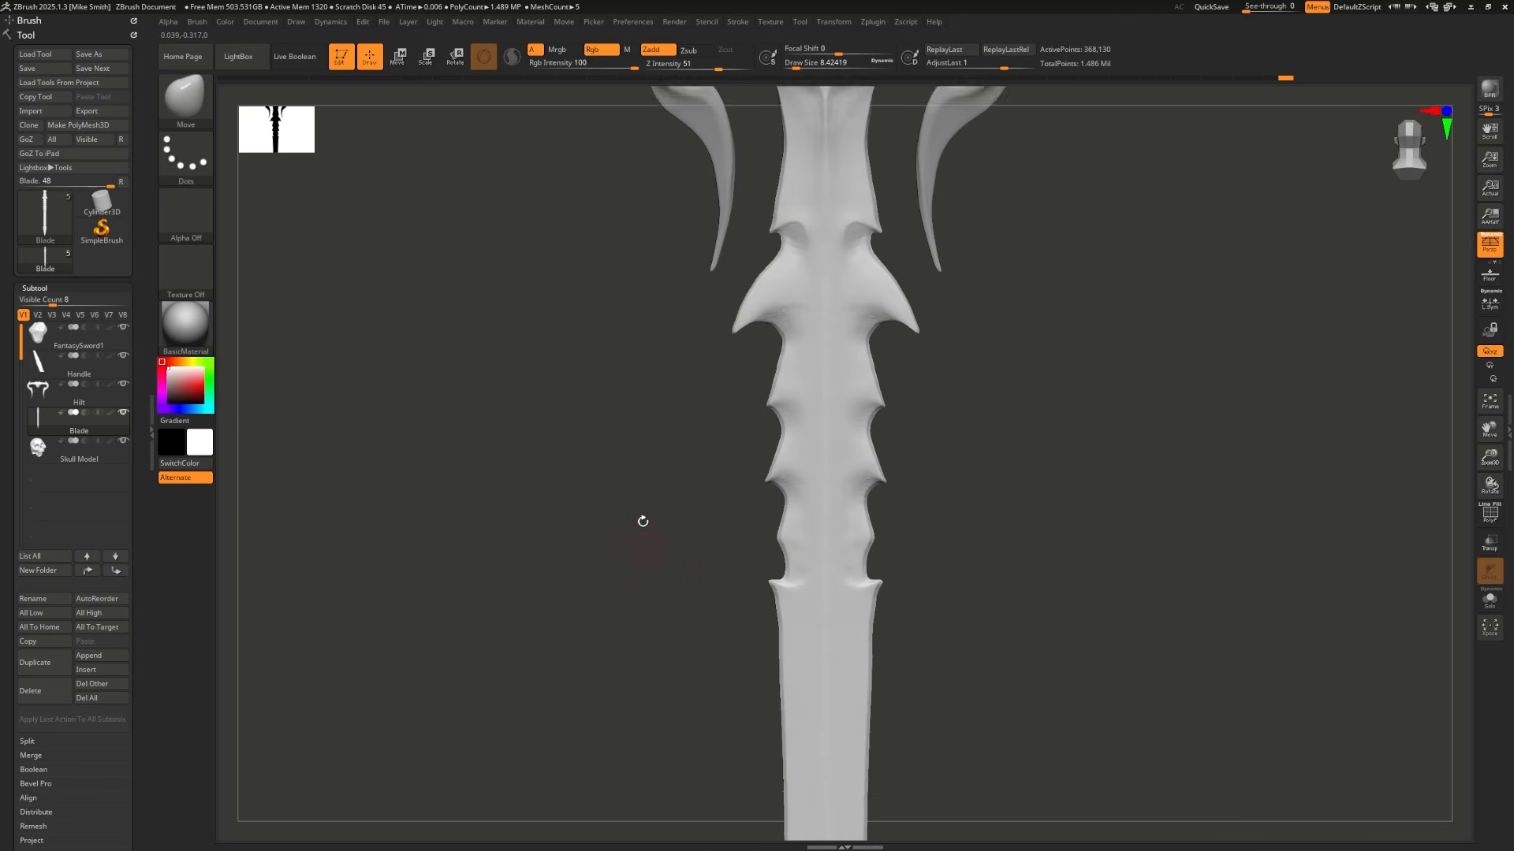
{"action": "left_click_drag", "start_coordinate": [638, 355], "coordinate": [630, 538], "text": "alt"}
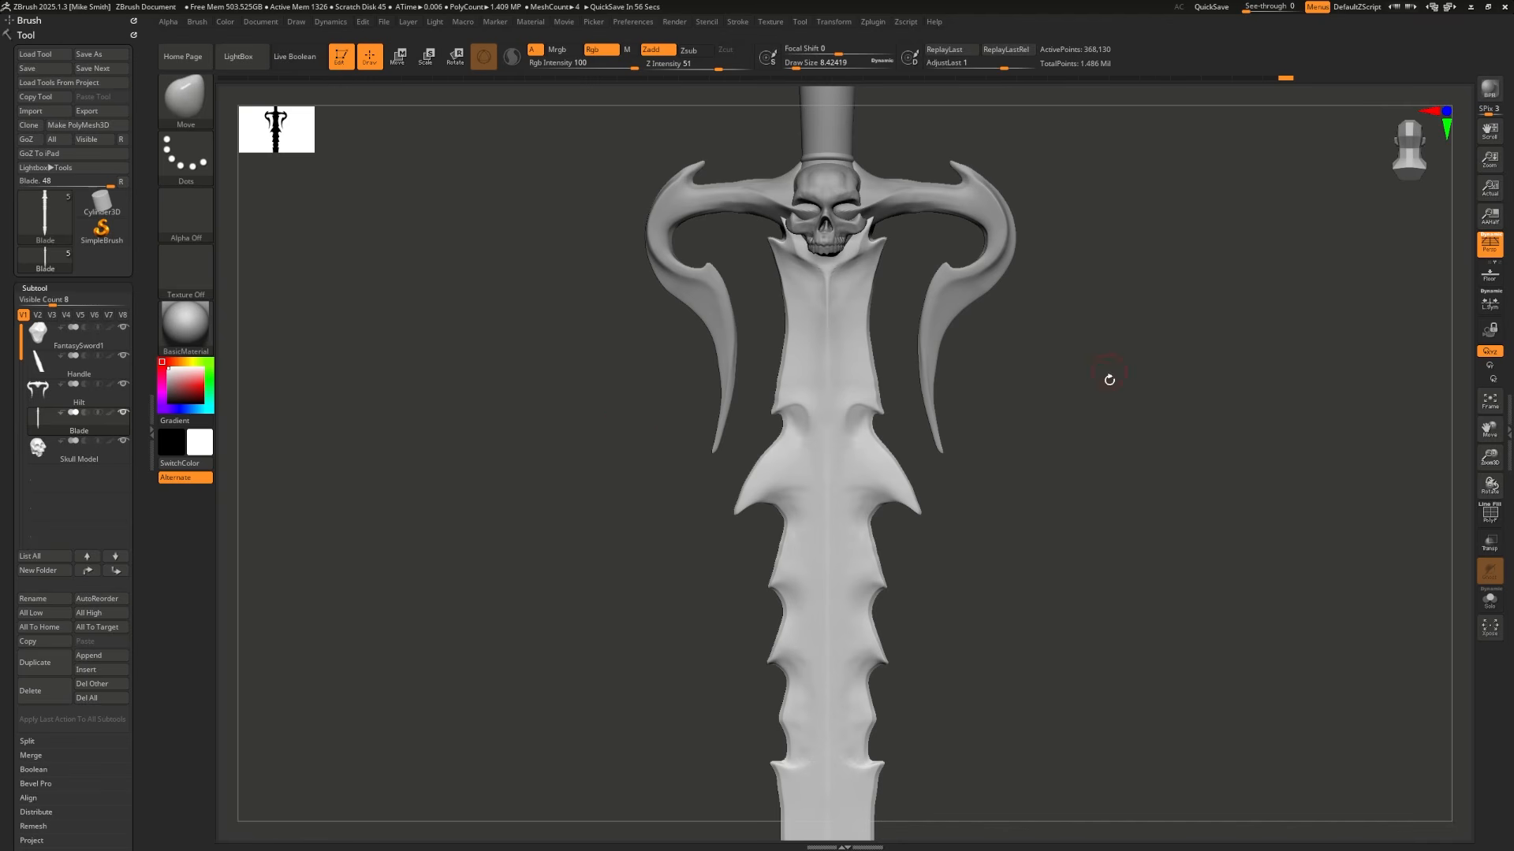
{"action": "left_click_drag", "start_coordinate": [1100, 251], "coordinate": [1087, 407], "text": "alt"}
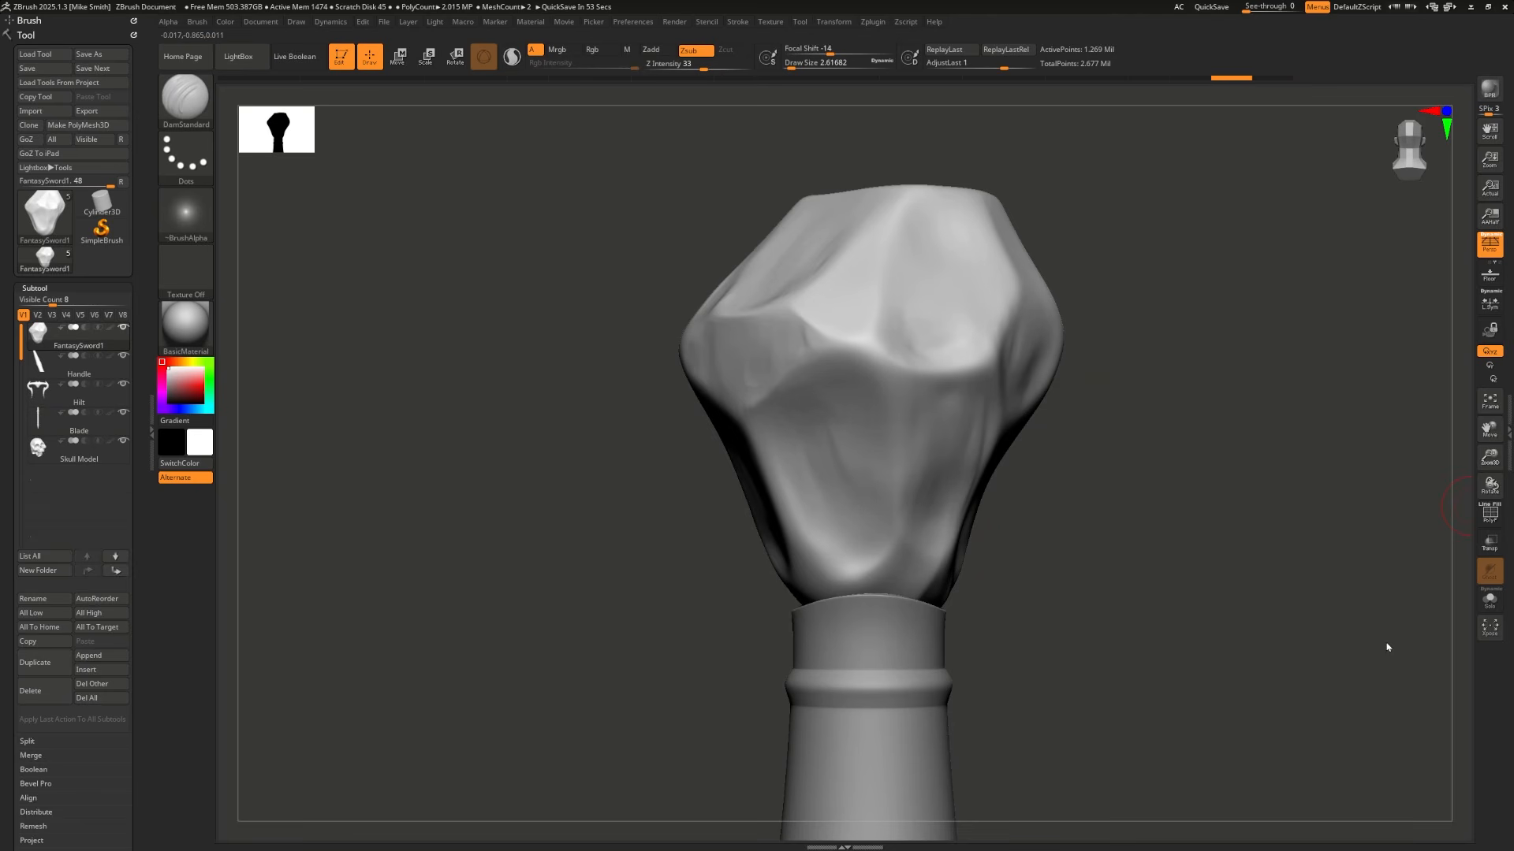
{"action": "mouse_move", "coordinate": [1101, 303]}
{"action": "left_mouse_down"}
{"action": "mouse_move", "coordinate": [1135, 339]}
{"action": "mouse_move", "coordinate": [1126, 313]}
{"action": "left_mouse_up"}
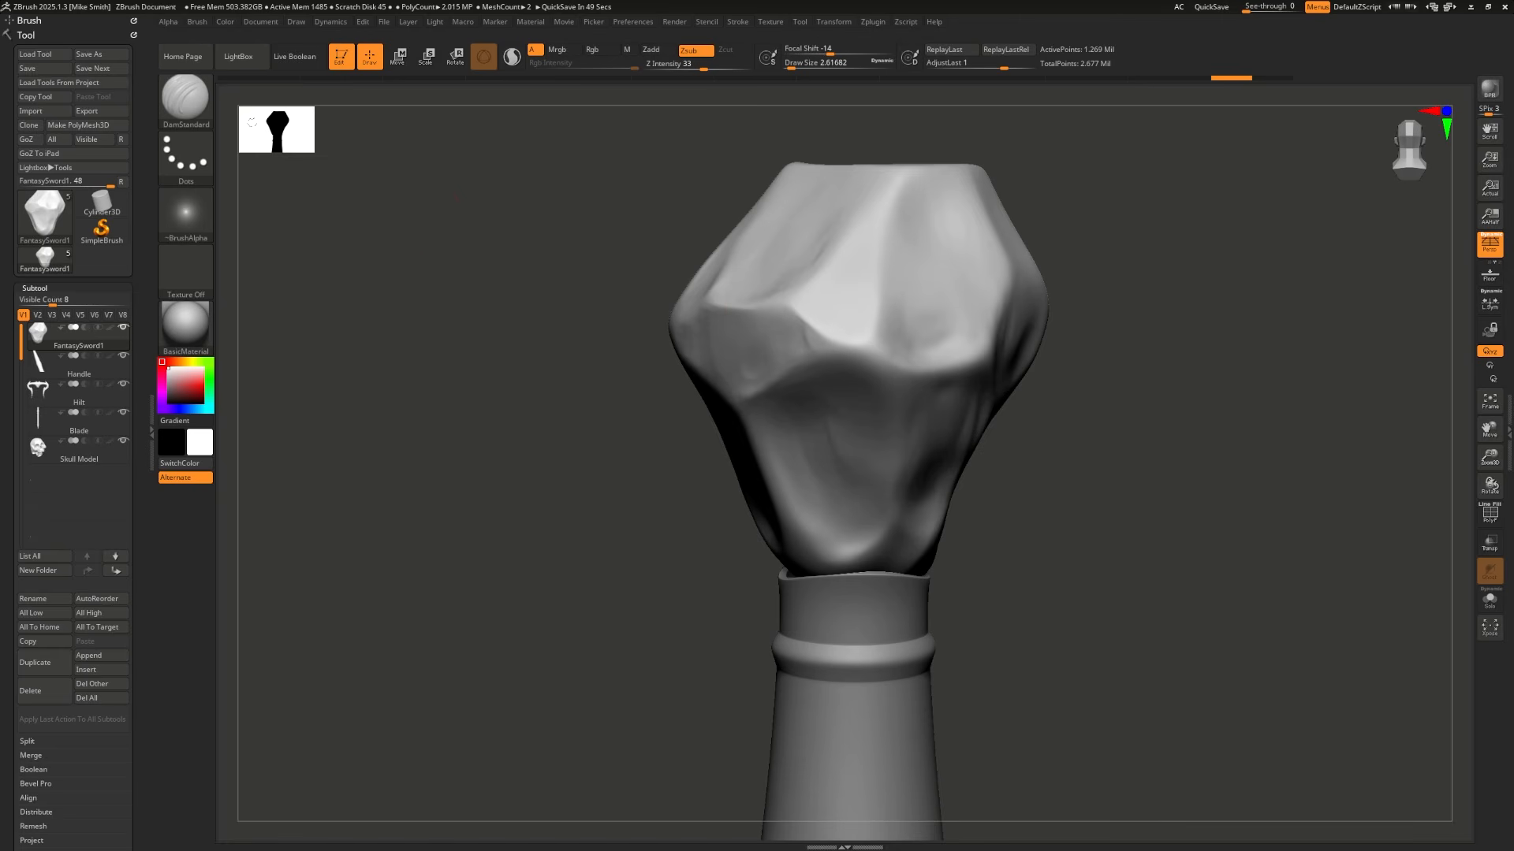
{"action": "left_click", "coordinate": [186, 96]}
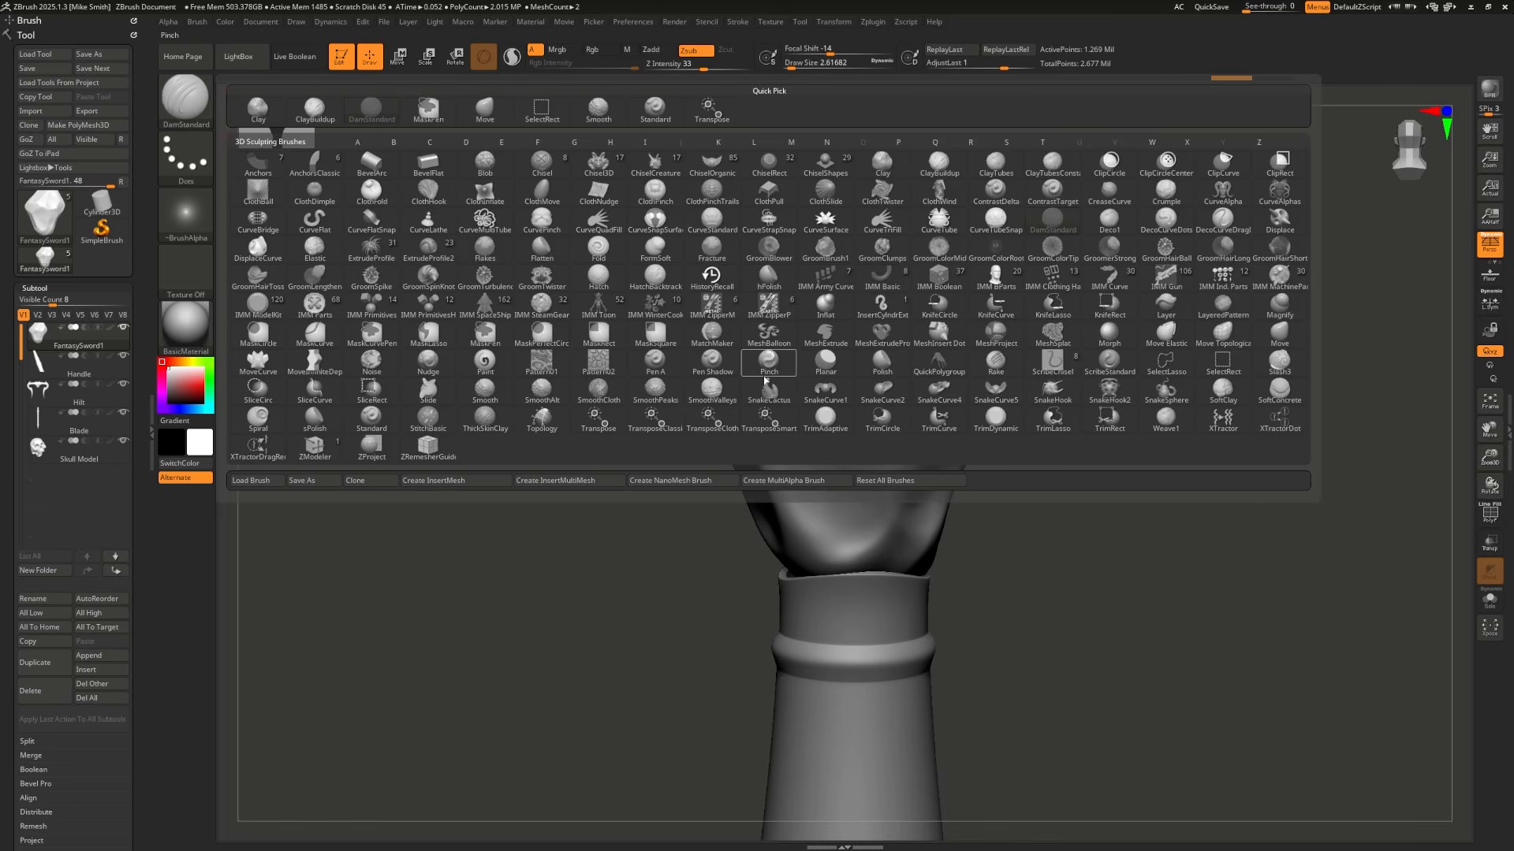
{"action": "mouse_move", "coordinate": [763, 375]}
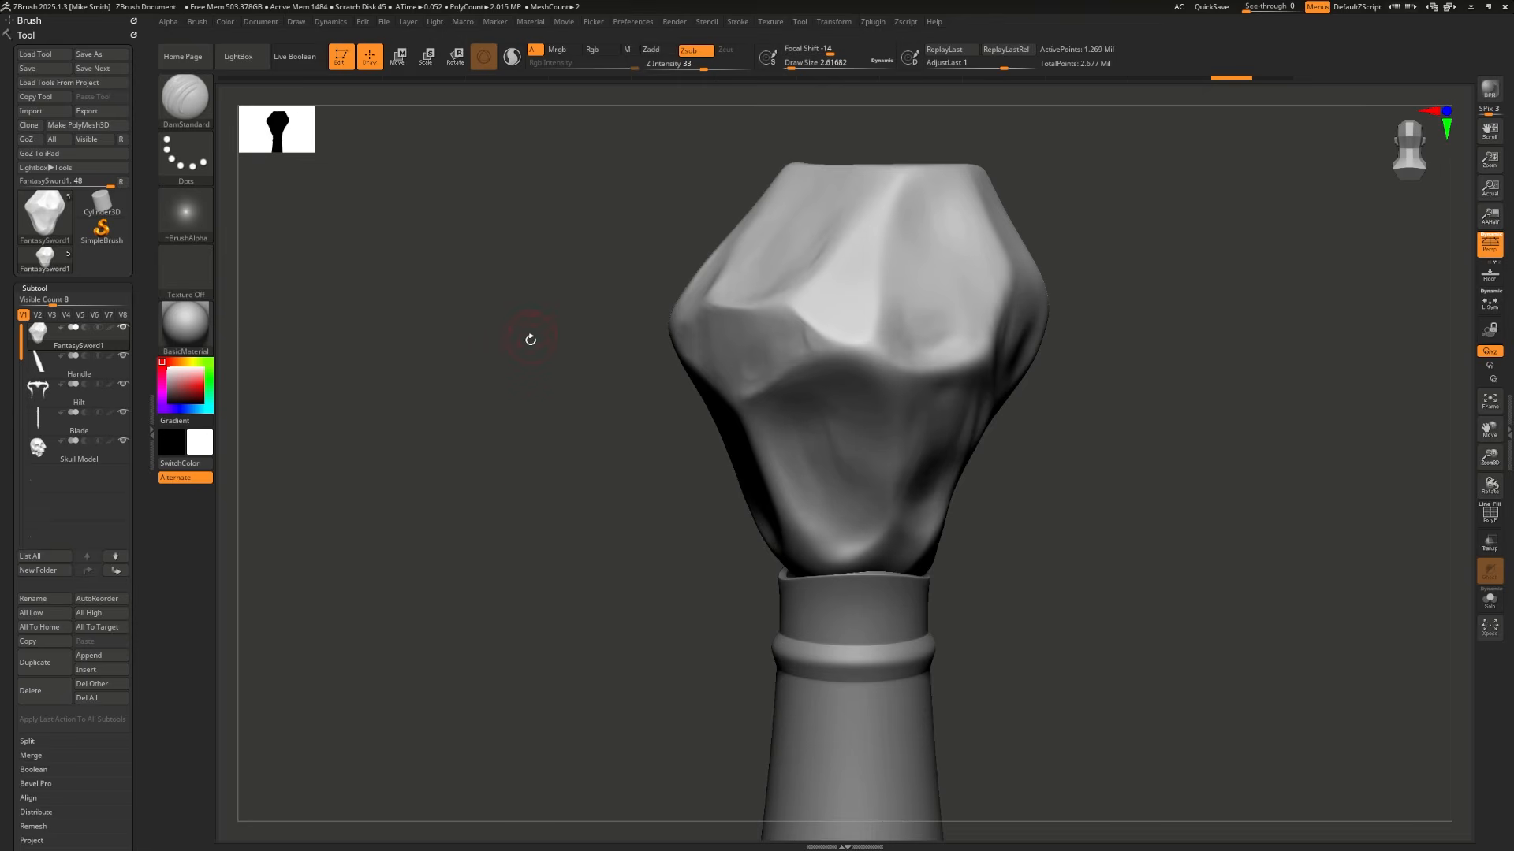
Step: Store a morph target for the faceted pommel
{"action": "mouse_move", "coordinate": [806, 347]}
{"action": "left_mouse_down", "text": "ctrl"}
{"action": "mouse_move", "coordinate": [739, 454]}
{"action": "mouse_move", "coordinate": [804, 544]}
{"action": "left_mouse_up", "text": "ctrl"}
{"action": "left_click_drag", "start_coordinate": [615, 551], "coordinate": [489, 544], "text": "ctrl"}
{"action": "left_click_drag", "start_coordinate": [145, 372], "coordinate": [147, 185]}
{"action": "left_click", "coordinate": [46, 249]}
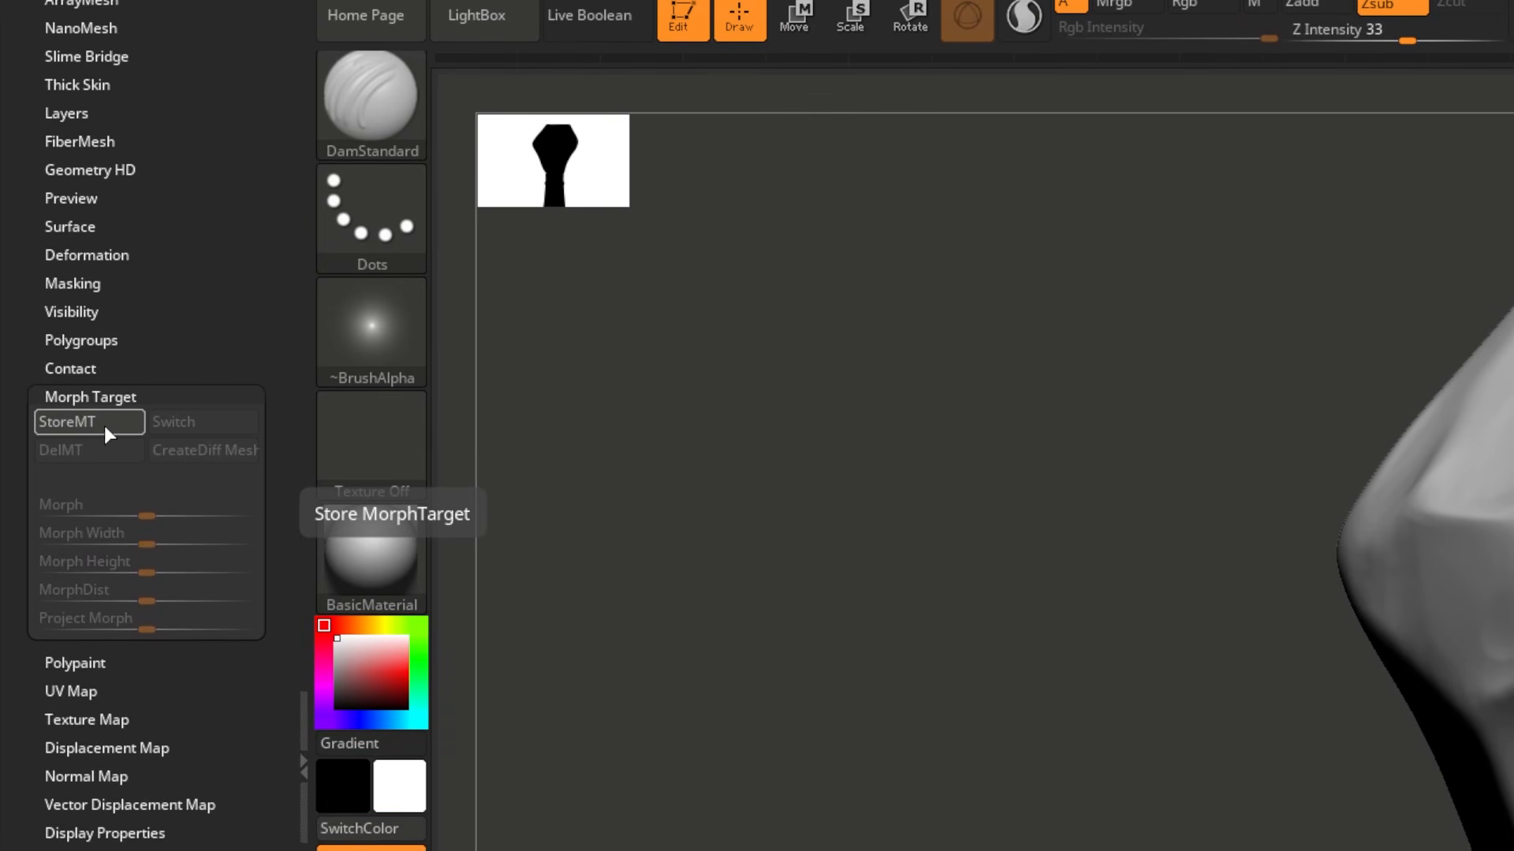
{"action": "left_click", "coordinate": [104, 426]}
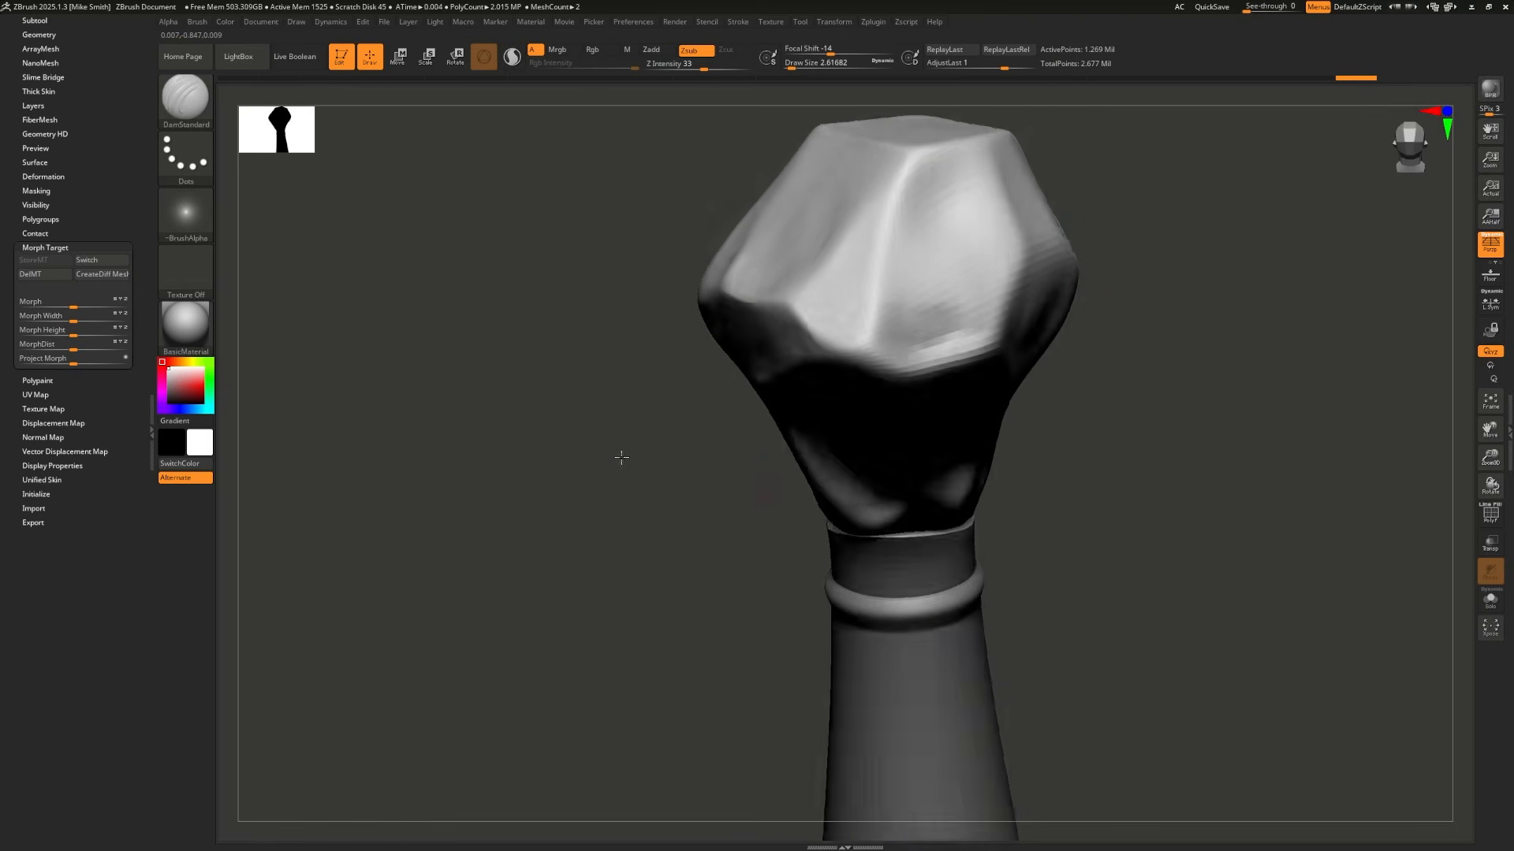
Step: Build up a crooked clay band from the pommel's cap down to its neck with ClayBuildup at Z Intensity 20 and Draw Size about 2.6
{"action": "mouse_move", "coordinate": [621, 458]}
{"action": "left_mouse_down"}
{"action": "mouse_move", "coordinate": [655, 456]}
{"action": "mouse_move", "coordinate": [607, 446]}
{"action": "mouse_move", "coordinate": [631, 433]}
{"action": "left_mouse_up"}
{"action": "left_click", "coordinate": [198, 105]}
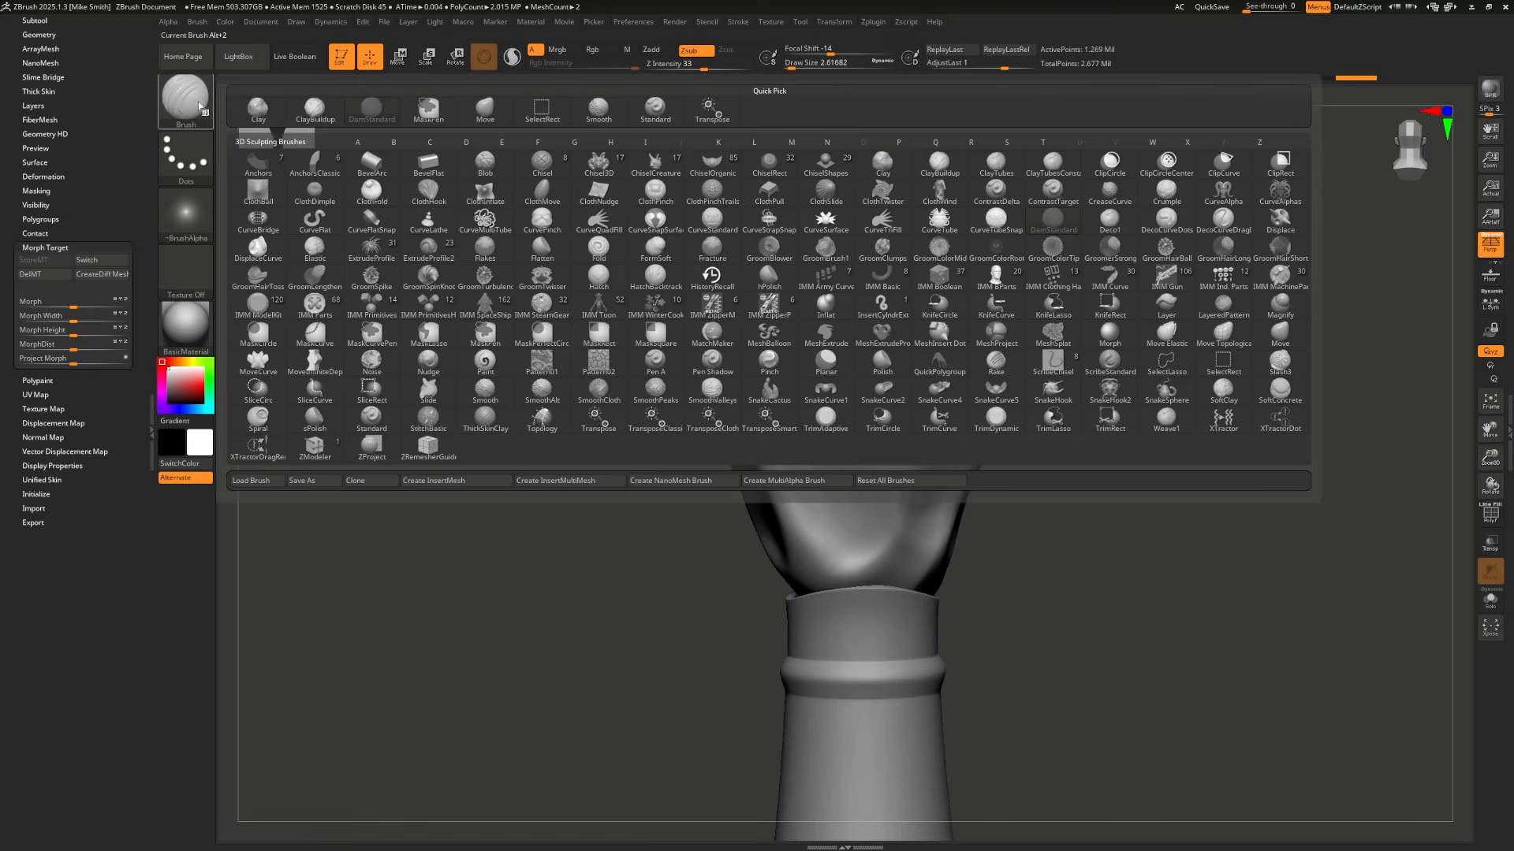
{"action": "left_click", "coordinate": [315, 108]}
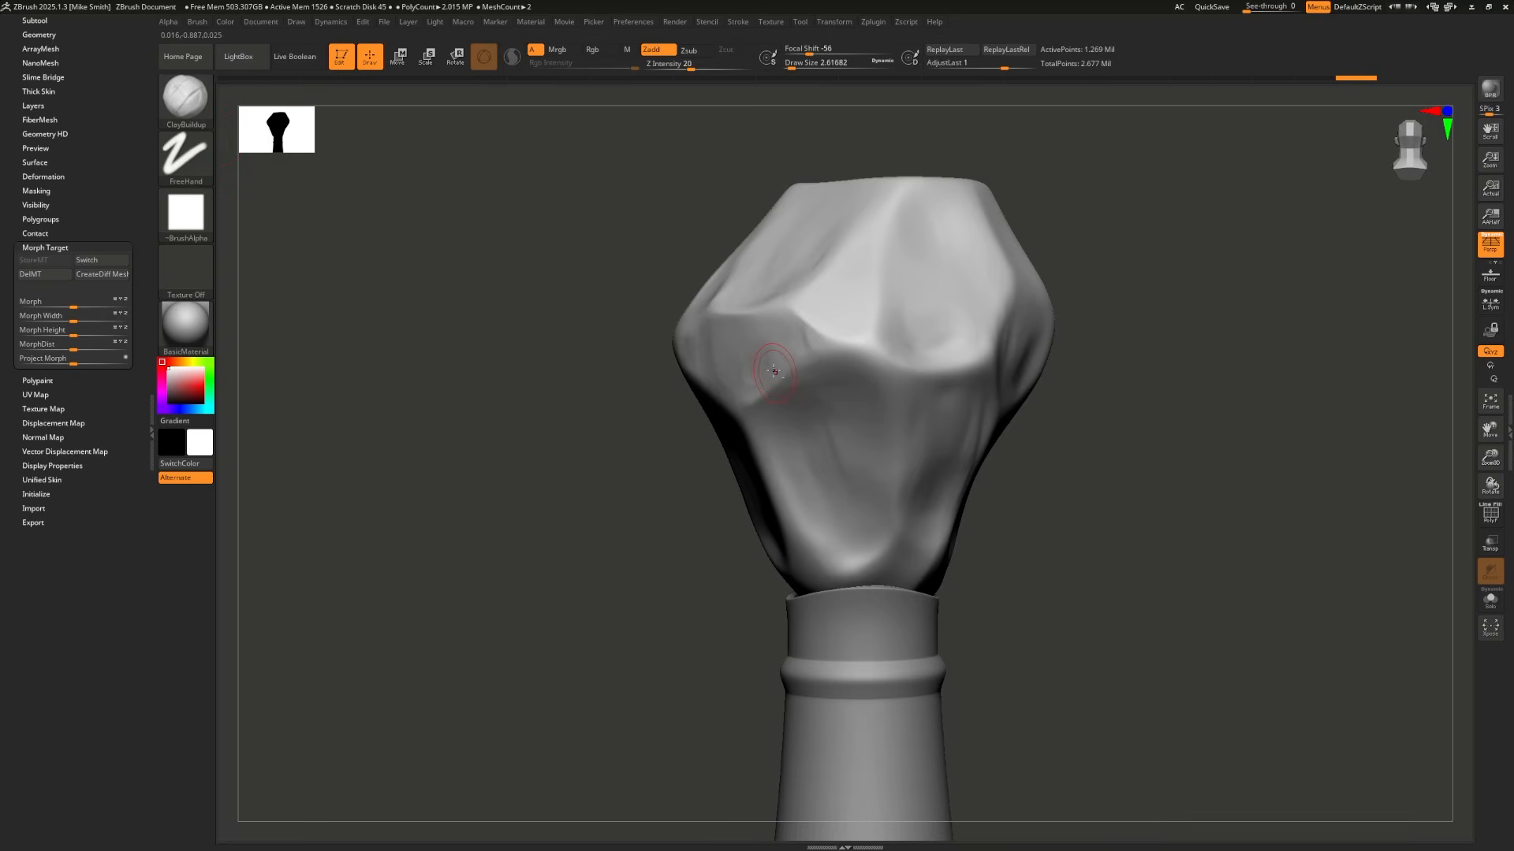
{"action": "mouse_move", "coordinate": [774, 370]}
{"action": "left_mouse_down"}
{"action": "mouse_move", "coordinate": [792, 402]}
{"action": "mouse_move", "coordinate": [784, 339]}
{"action": "mouse_move", "coordinate": [849, 277]}
{"action": "mouse_move", "coordinate": [808, 370]}
{"action": "mouse_move", "coordinate": [836, 426]}
{"action": "mouse_move", "coordinate": [861, 571]}
{"action": "left_mouse_up"}
{"action": "left_click_drag", "start_coordinate": [826, 311], "coordinate": [828, 184]}
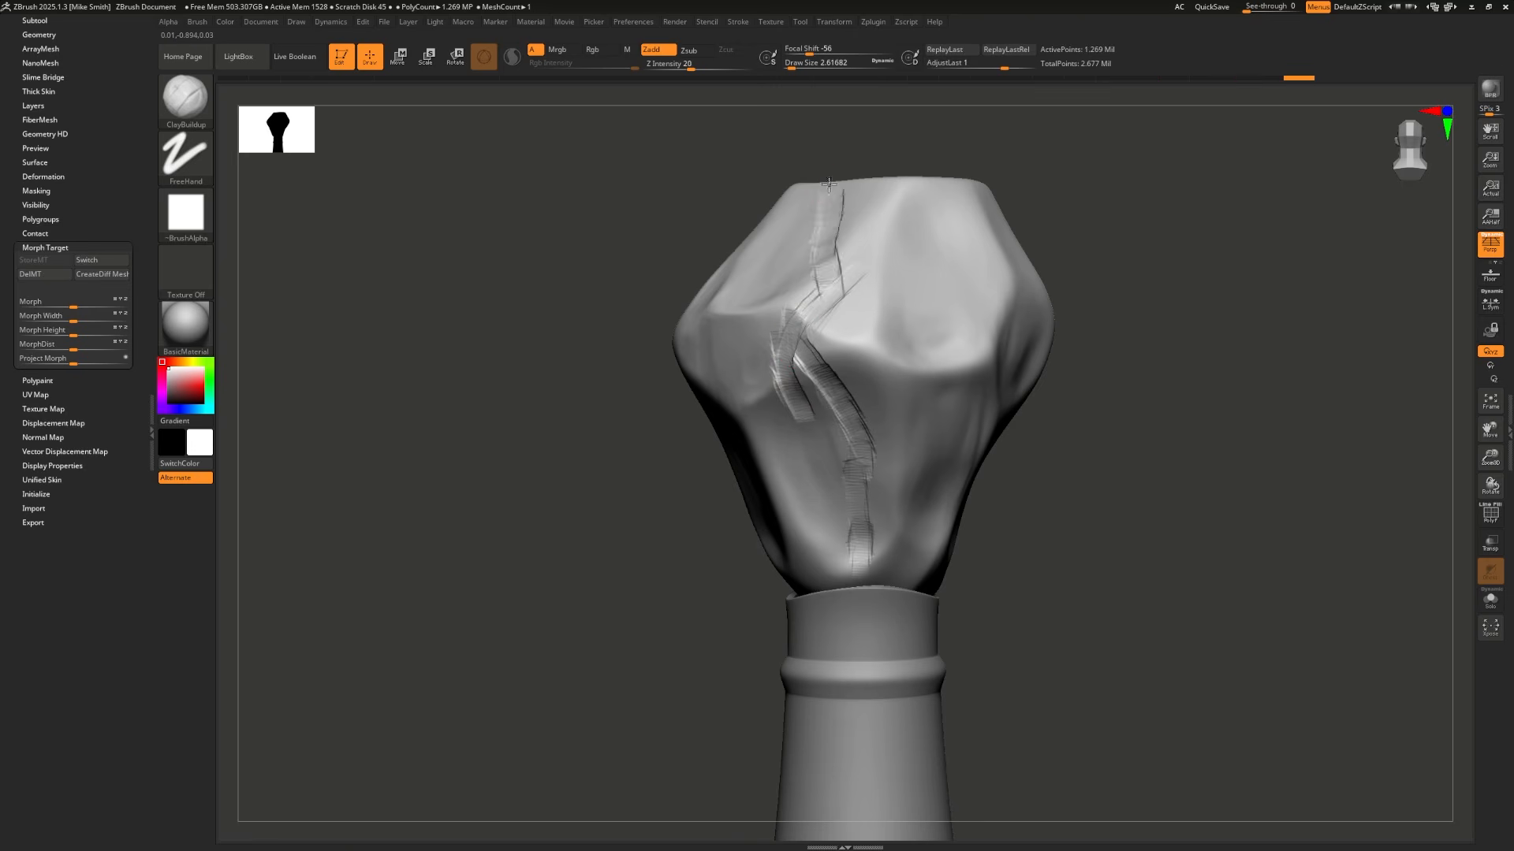
{"action": "left_click_drag", "start_coordinate": [938, 119], "coordinate": [923, 268], "text": "alt"}
{"action": "left_click_drag", "start_coordinate": [808, 193], "coordinate": [813, 158]}
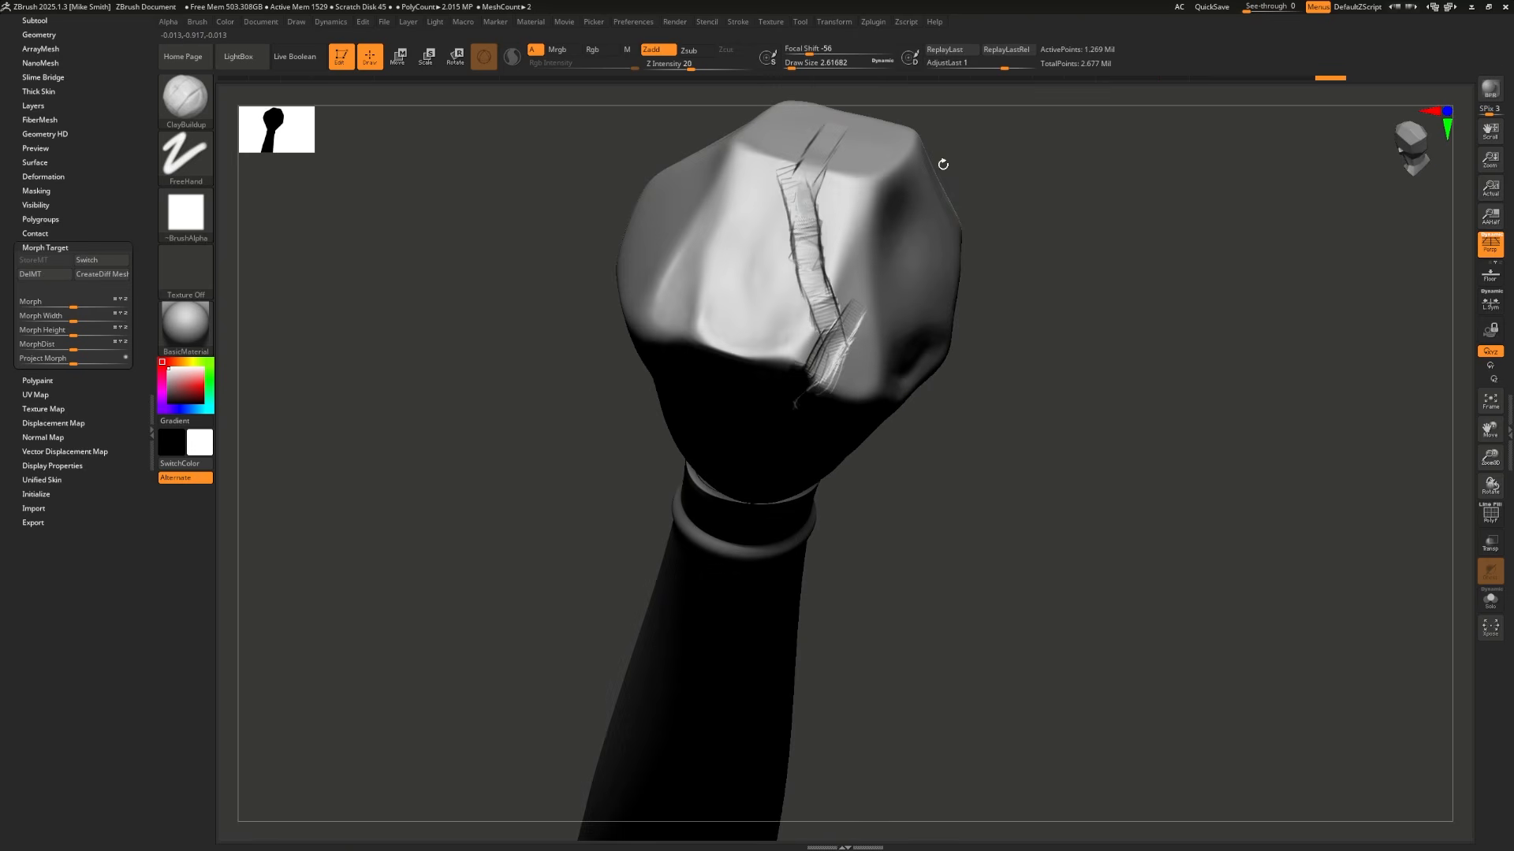
Step: Switch to the Morph brush for restoring parts of the pommel's surface
{"action": "left_click_drag", "start_coordinate": [943, 164], "coordinate": [843, 540]}
{"action": "key", "text": "b"}
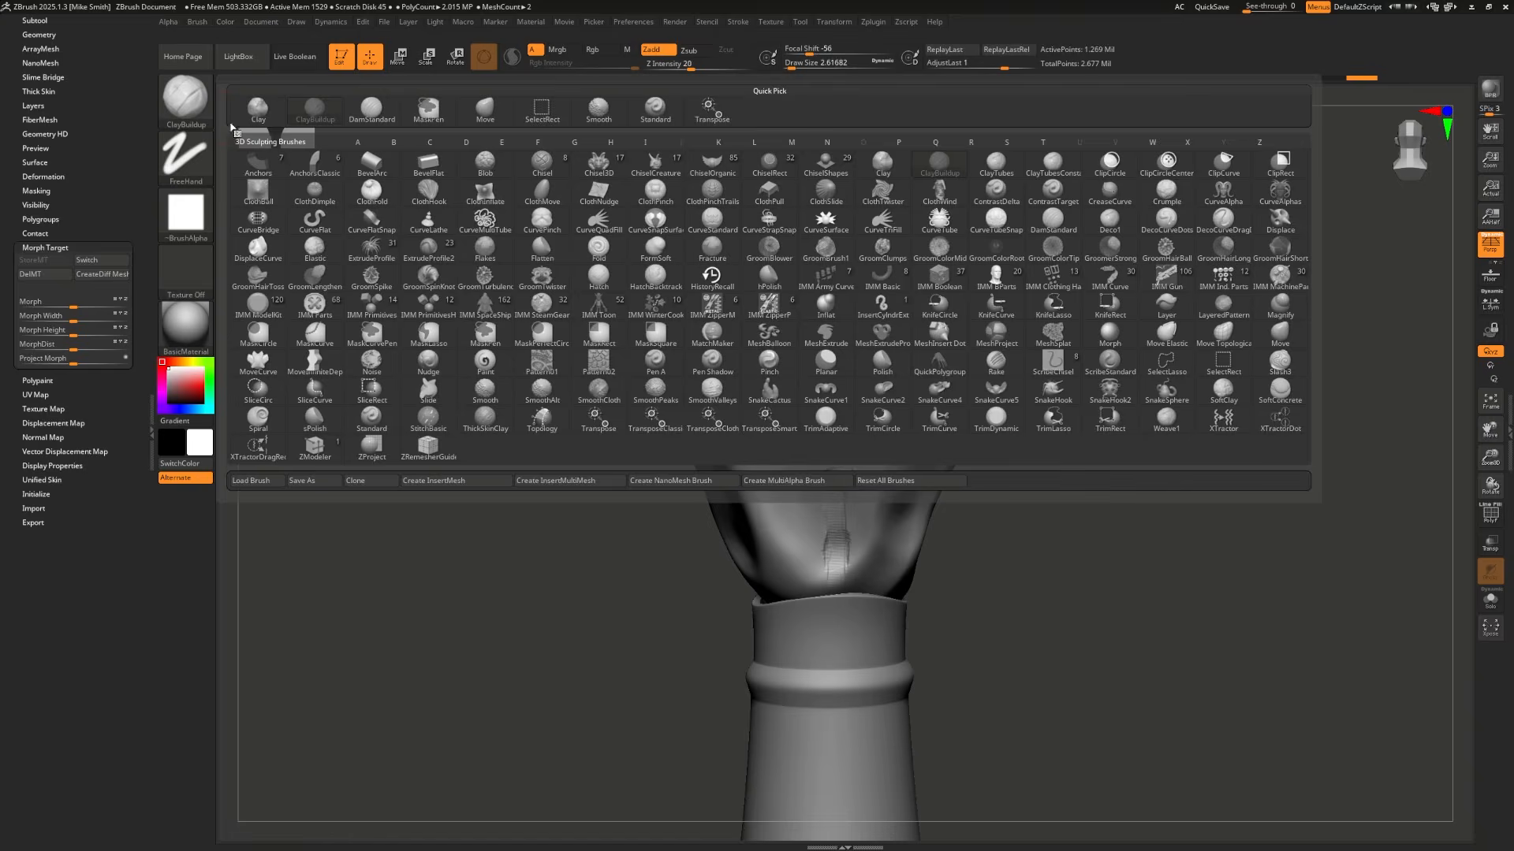
{"action": "key", "text": "m"}
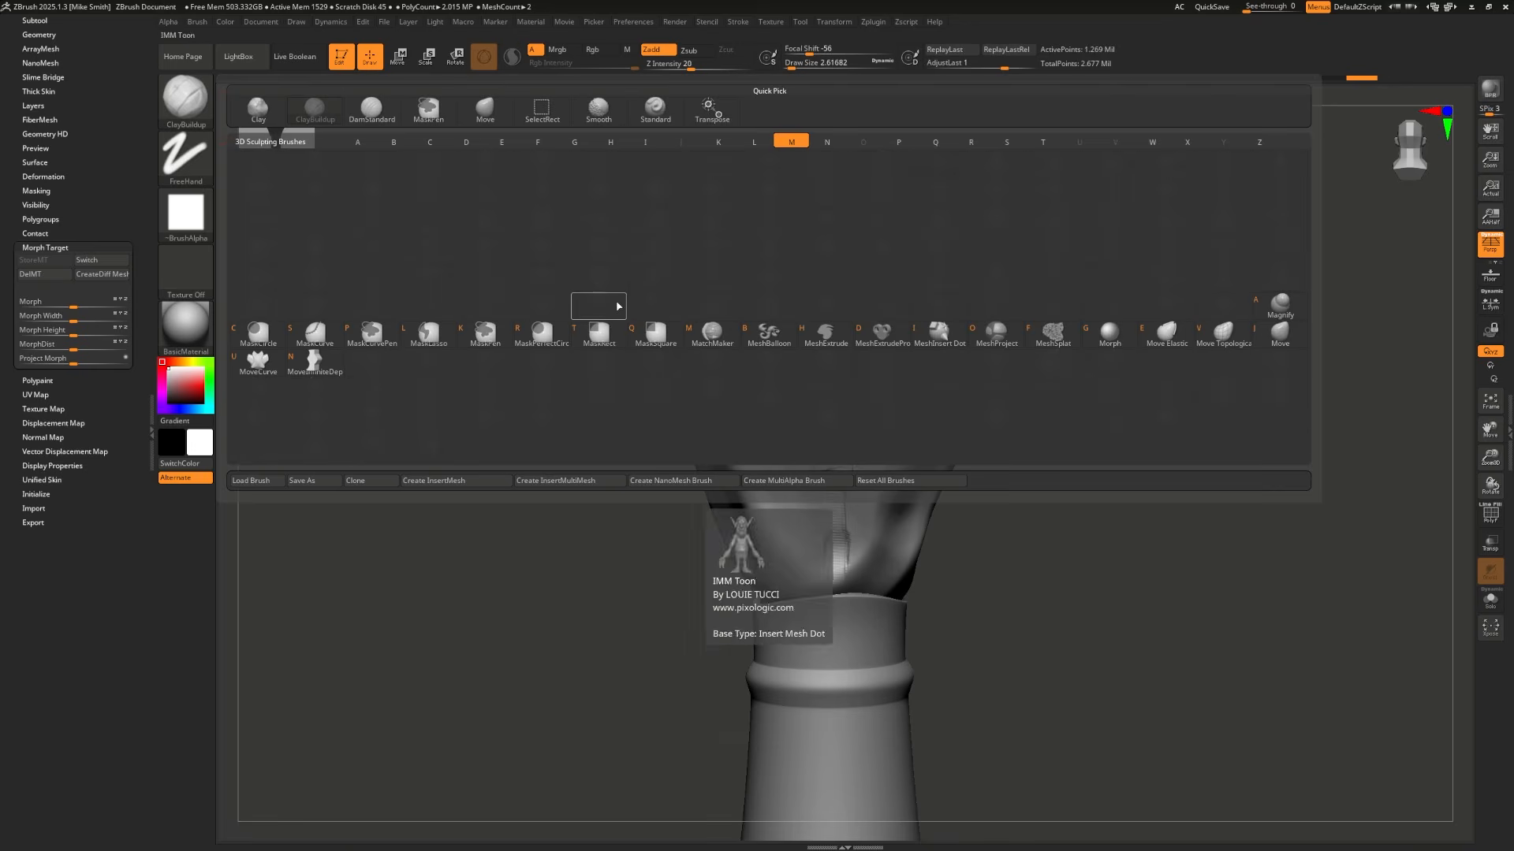
{"action": "key", "text": "g"}
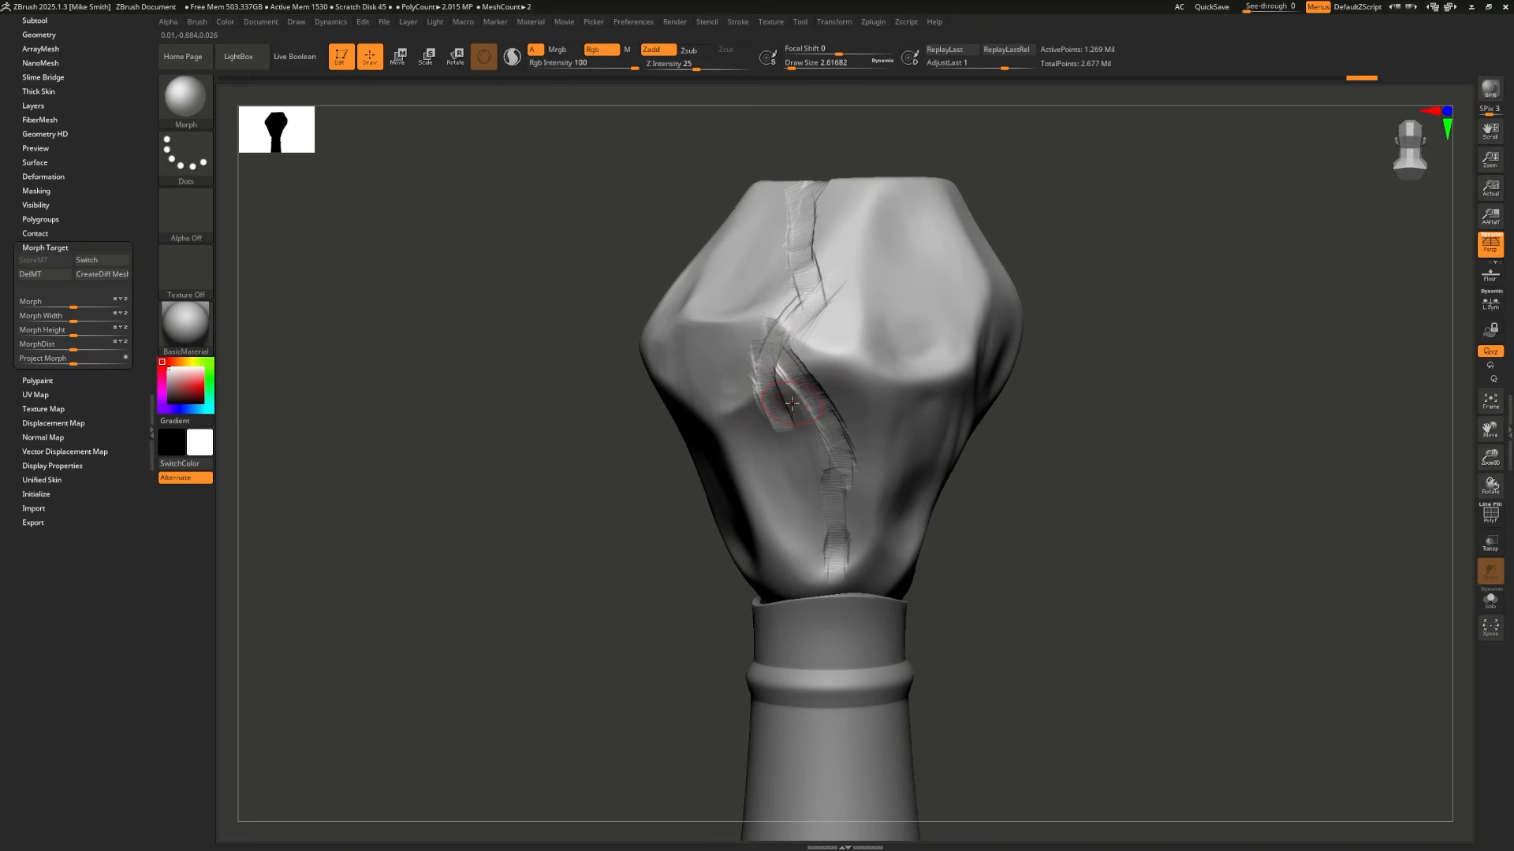
{"action": "mouse_move", "coordinate": [770, 399]}
{"action": "left_mouse_down"}
{"action": "mouse_move", "coordinate": [780, 347]}
{"action": "mouse_move", "coordinate": [763, 356]}
{"action": "mouse_move", "coordinate": [816, 425]}
{"action": "mouse_move", "coordinate": [785, 339]}
{"action": "mouse_move", "coordinate": [808, 272]}
{"action": "mouse_move", "coordinate": [839, 580]}
{"action": "left_mouse_up"}
{"action": "key", "text": "ctrl+z"}
{"action": "key", "text": "ctrl+z"}
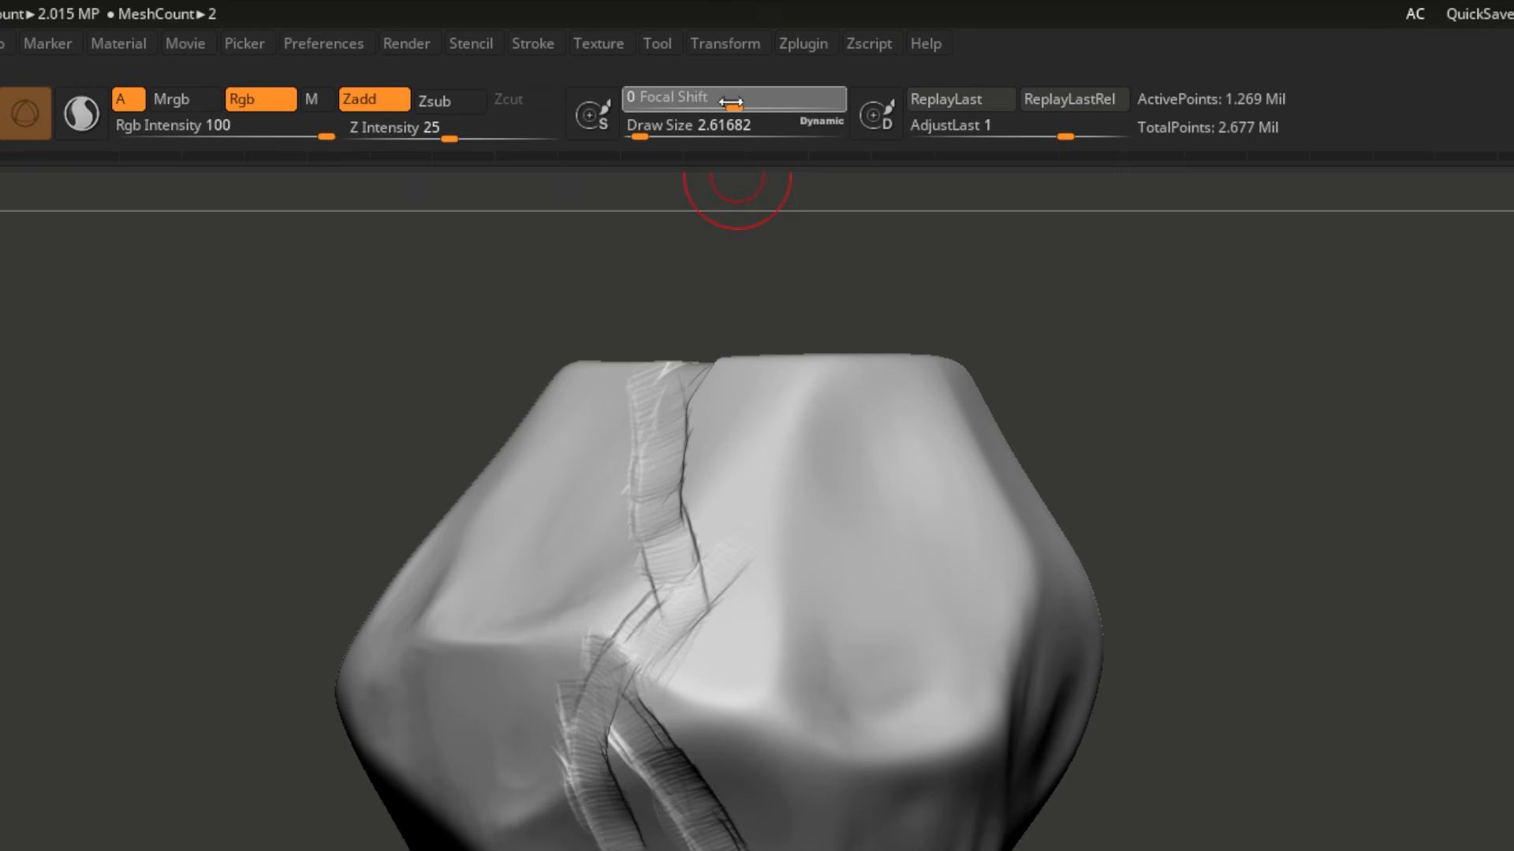
Step: Set the Morph brush's Focal Shift to -87 and erase the outer edge of the upper clay band on the pommel
{"action": "left_click_drag", "start_coordinate": [836, 52], "coordinate": [800, 52]}
{"action": "left_click_drag", "start_coordinate": [657, 107], "coordinate": [645, 111]}
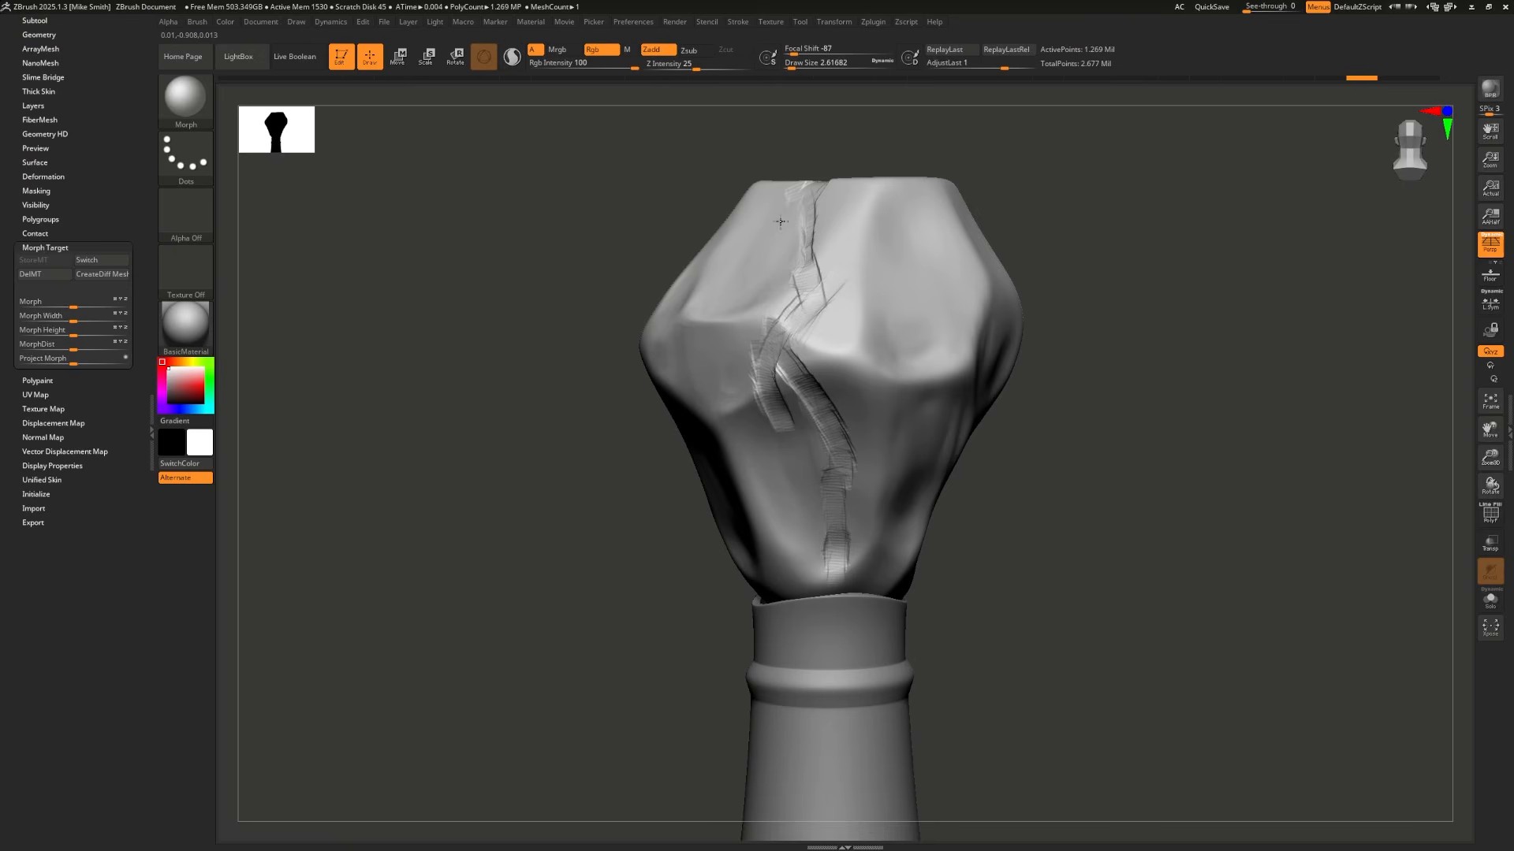
{"action": "mouse_move", "coordinate": [781, 222]}
{"action": "left_mouse_down"}
{"action": "mouse_move", "coordinate": [798, 265]}
{"action": "mouse_move", "coordinate": [753, 390]}
{"action": "mouse_move", "coordinate": [762, 435]}
{"action": "left_mouse_up"}
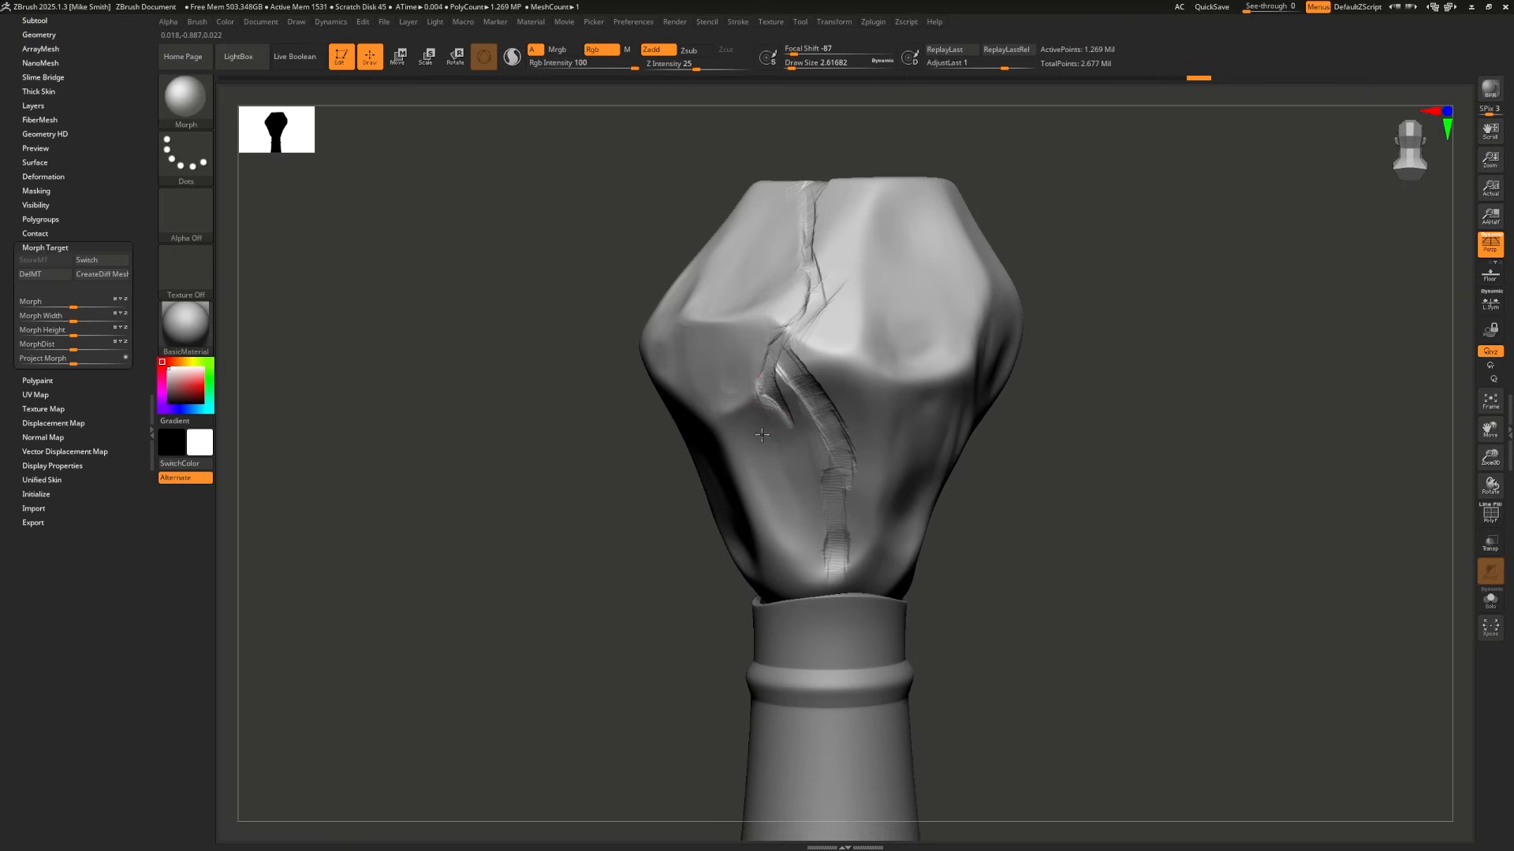
Step: Apply square Alpha 28 to the Morph brush and trim the clay band down to a thin, jagged crack along the pommel
{"action": "left_click", "coordinate": [186, 213]}
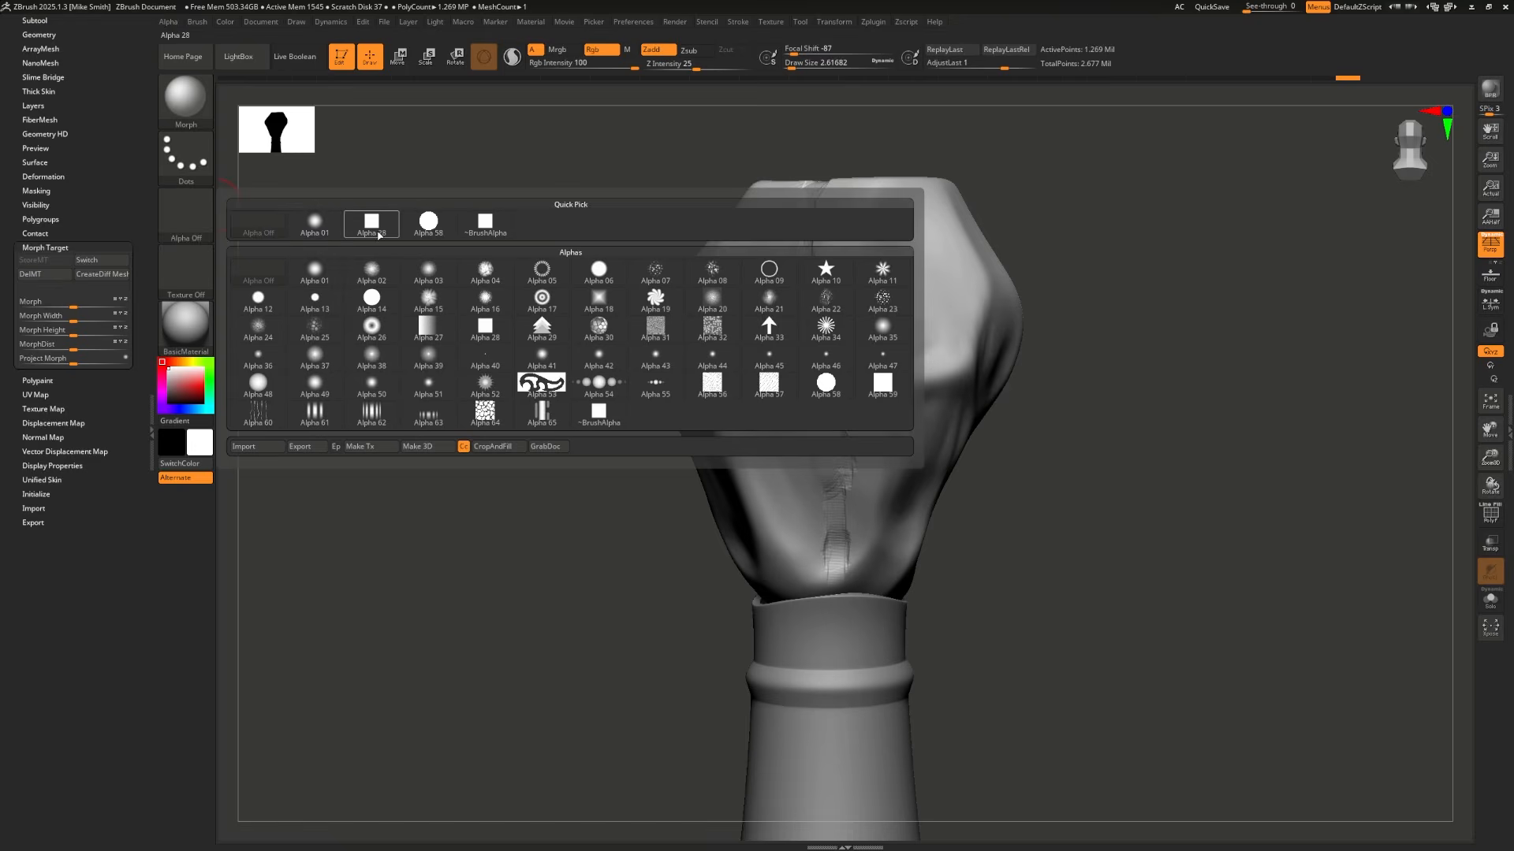
{"action": "mouse_move", "coordinate": [380, 228]}
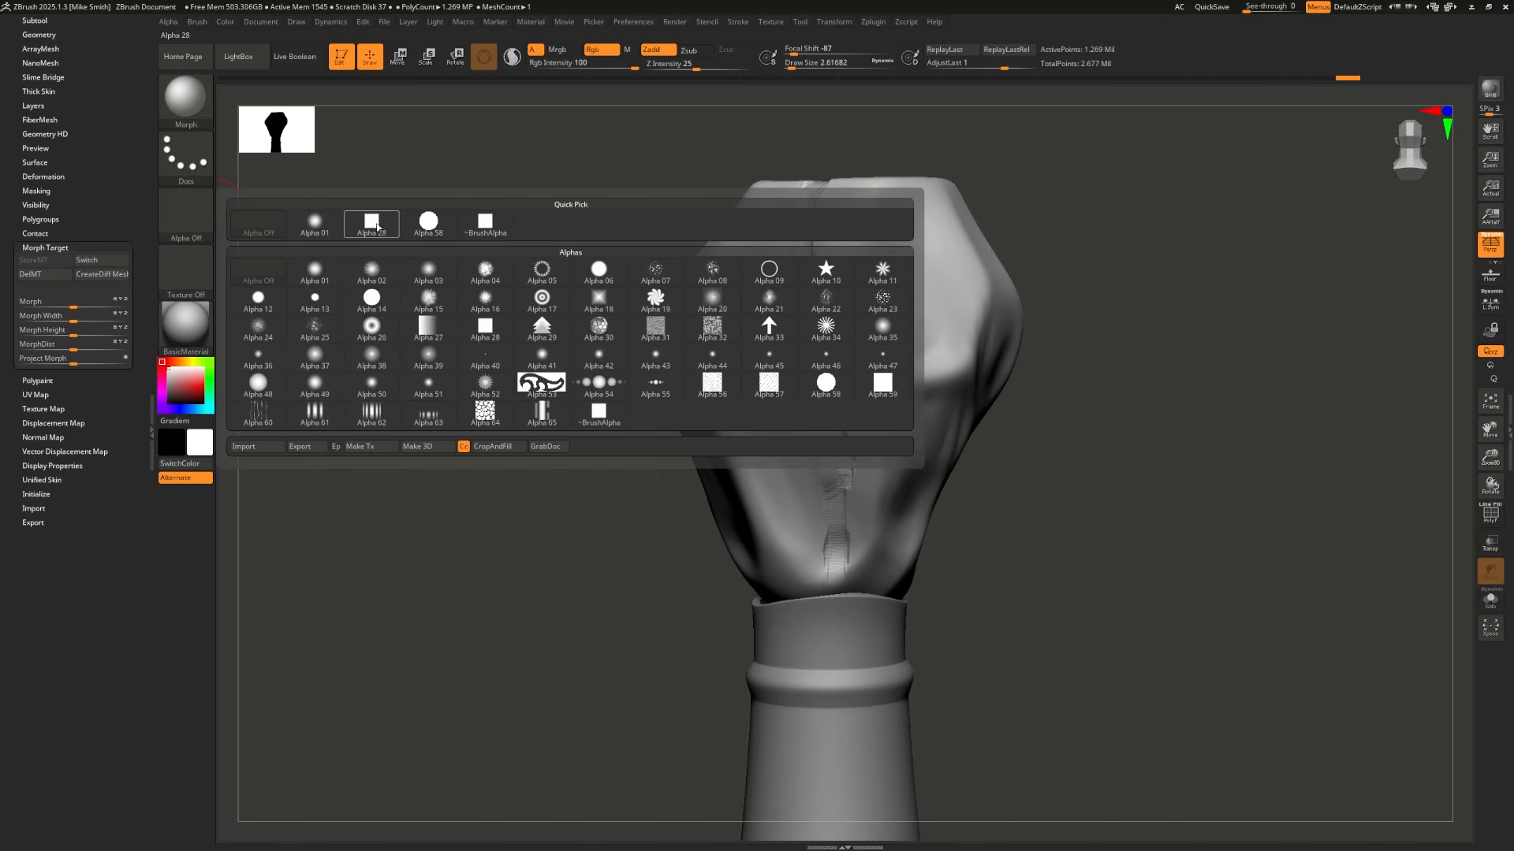
{"action": "left_click", "coordinate": [380, 229]}
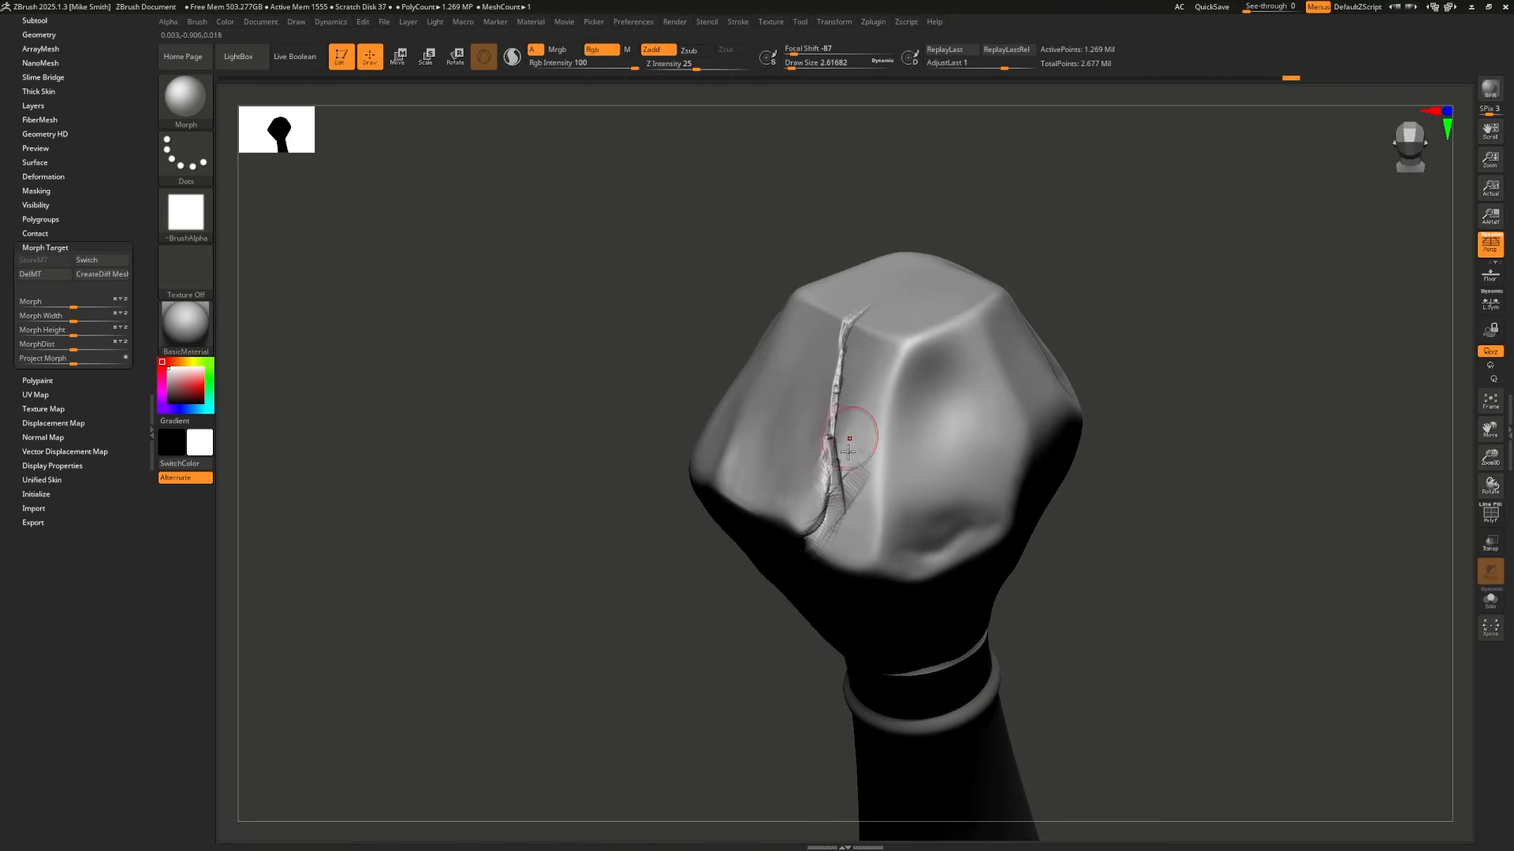
{"action": "mouse_move", "coordinate": [848, 436]}
{"action": "left_mouse_down"}
{"action": "mouse_move", "coordinate": [837, 530]}
{"action": "mouse_move", "coordinate": [832, 435]}
{"action": "mouse_move", "coordinate": [833, 504]}
{"action": "left_mouse_up"}
{"action": "left_click_drag", "start_coordinate": [754, 610], "coordinate": [759, 536]}
{"action": "left_click_drag", "start_coordinate": [867, 436], "coordinate": [821, 525]}
{"action": "left_click_drag", "start_coordinate": [651, 601], "coordinate": [659, 545]}
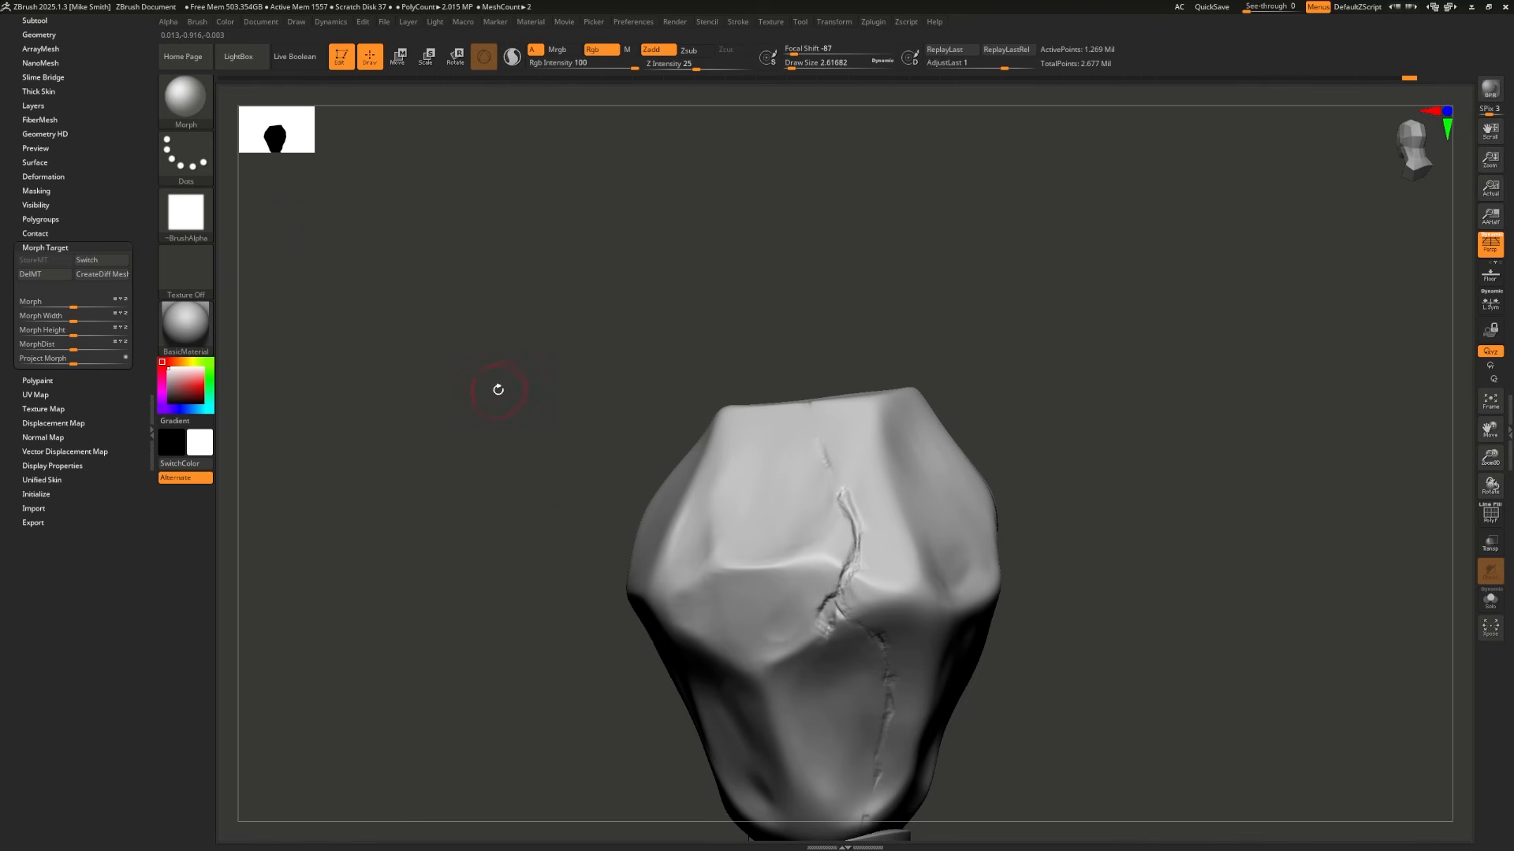
{"action": "left_click_drag", "start_coordinate": [498, 389], "coordinate": [507, 362]}
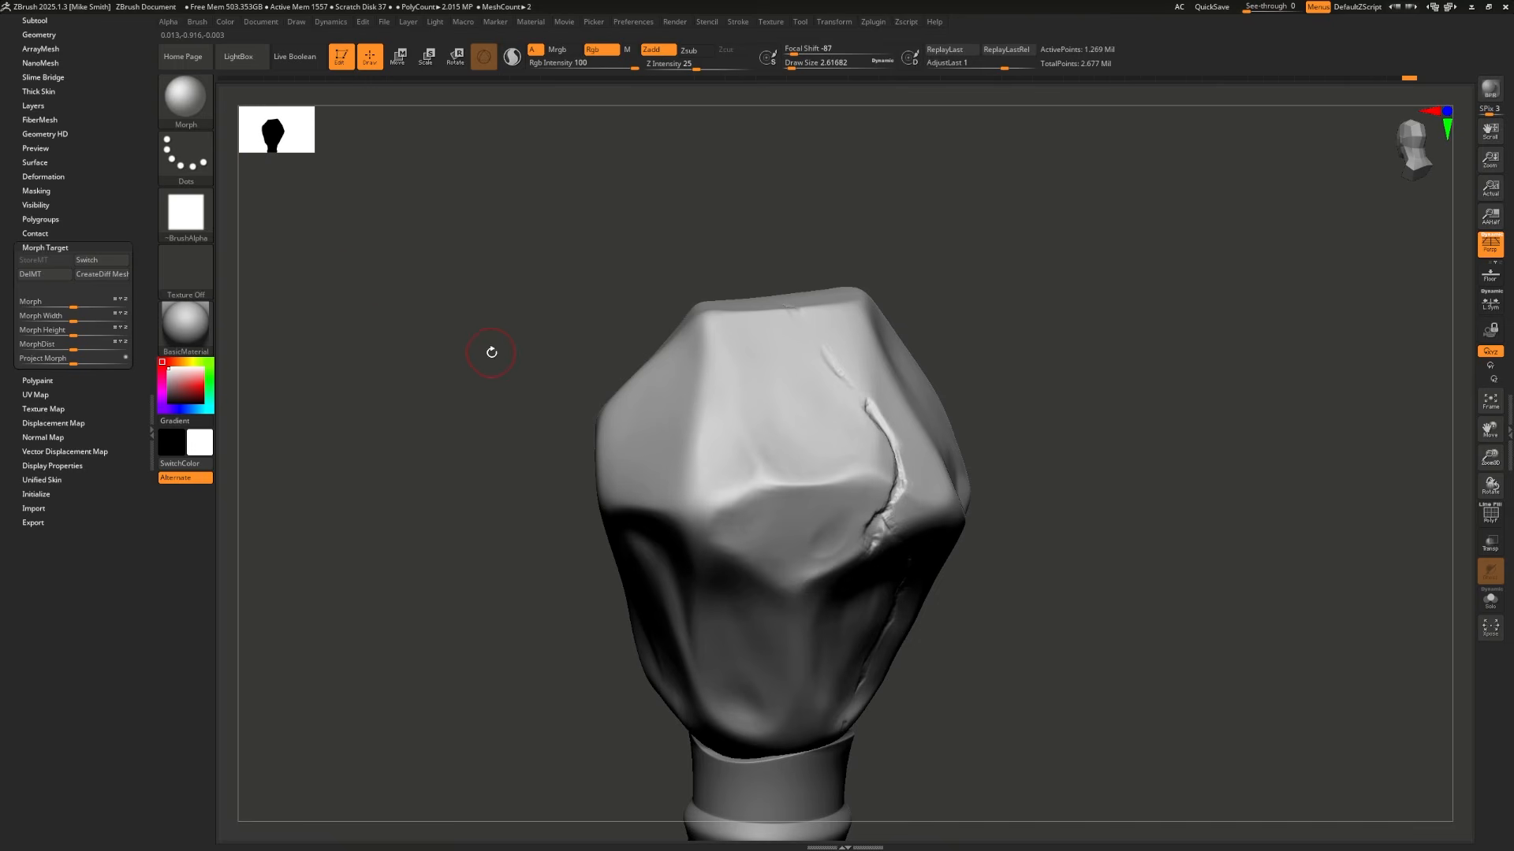
Step: Set up the Standard brush with the Spray stroke and Alpha 23
{"action": "left_click", "coordinate": [189, 102]}
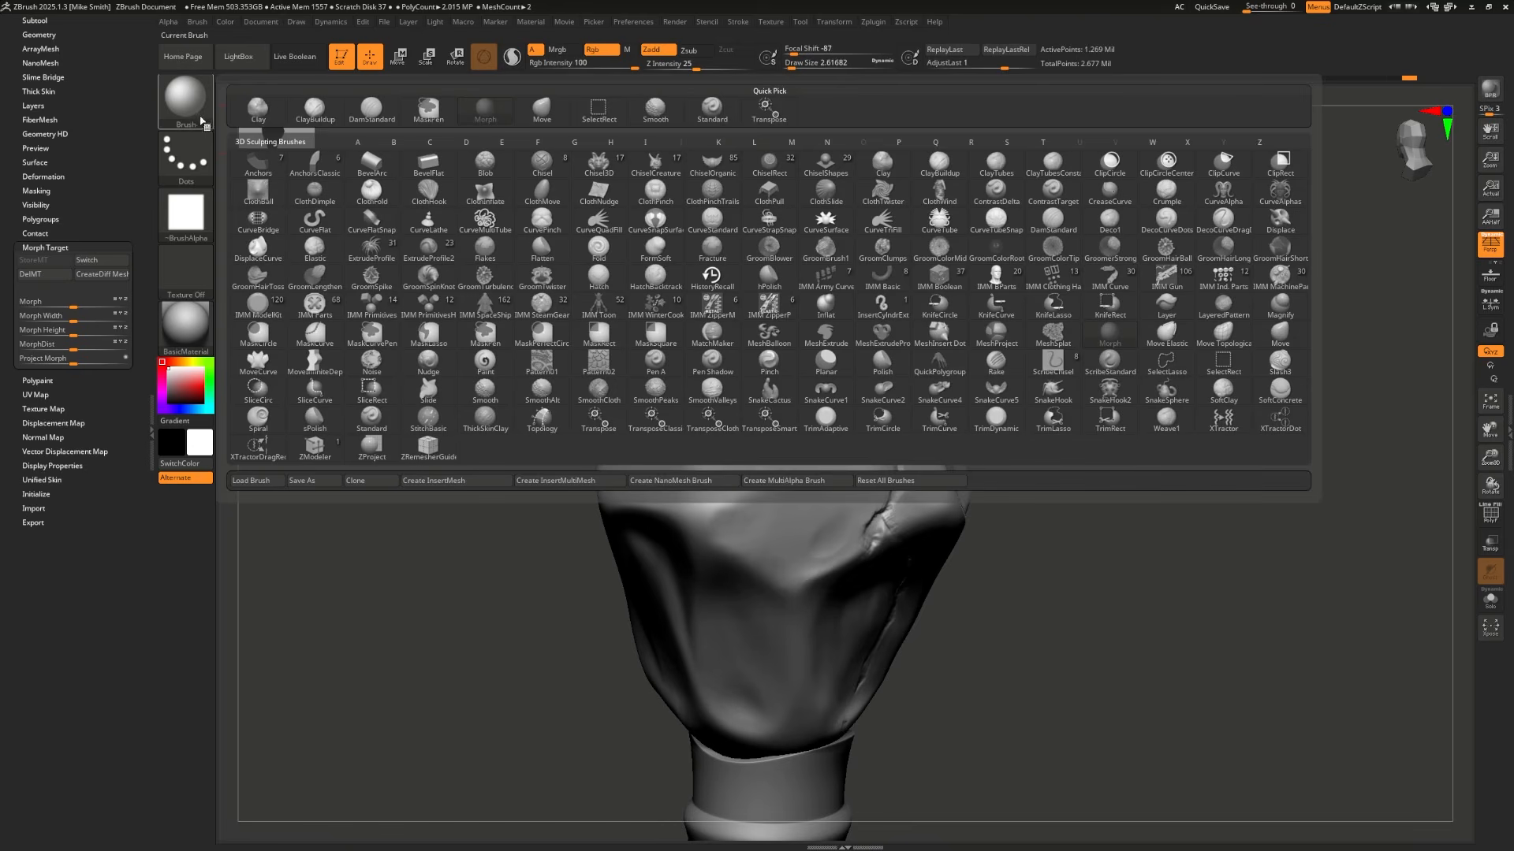
{"action": "left_click", "coordinate": [723, 108]}
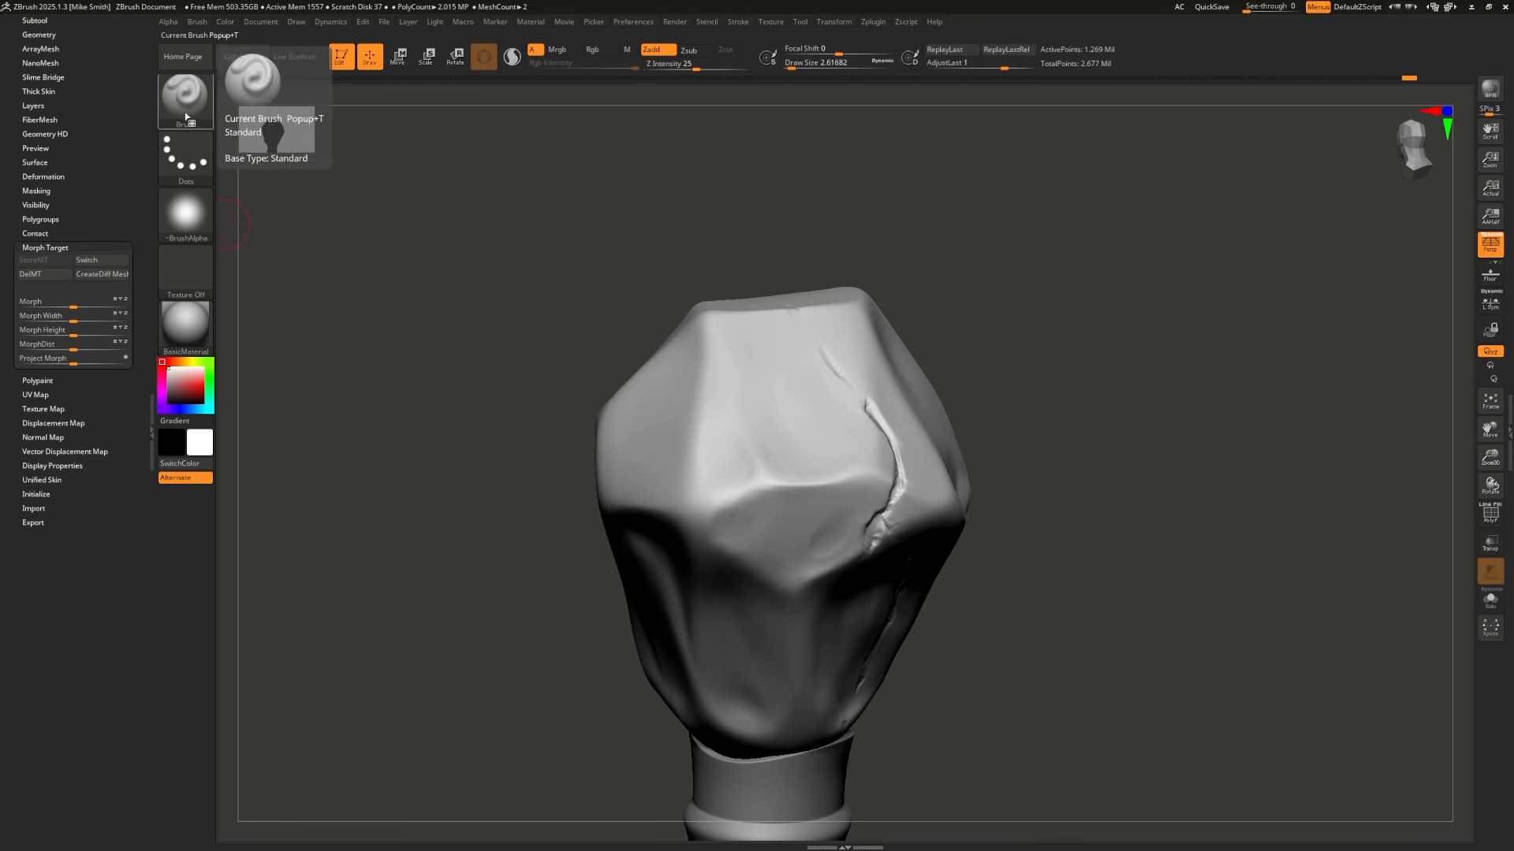
{"action": "left_click", "coordinate": [189, 165]}
{"action": "left_click", "coordinate": [485, 170]}
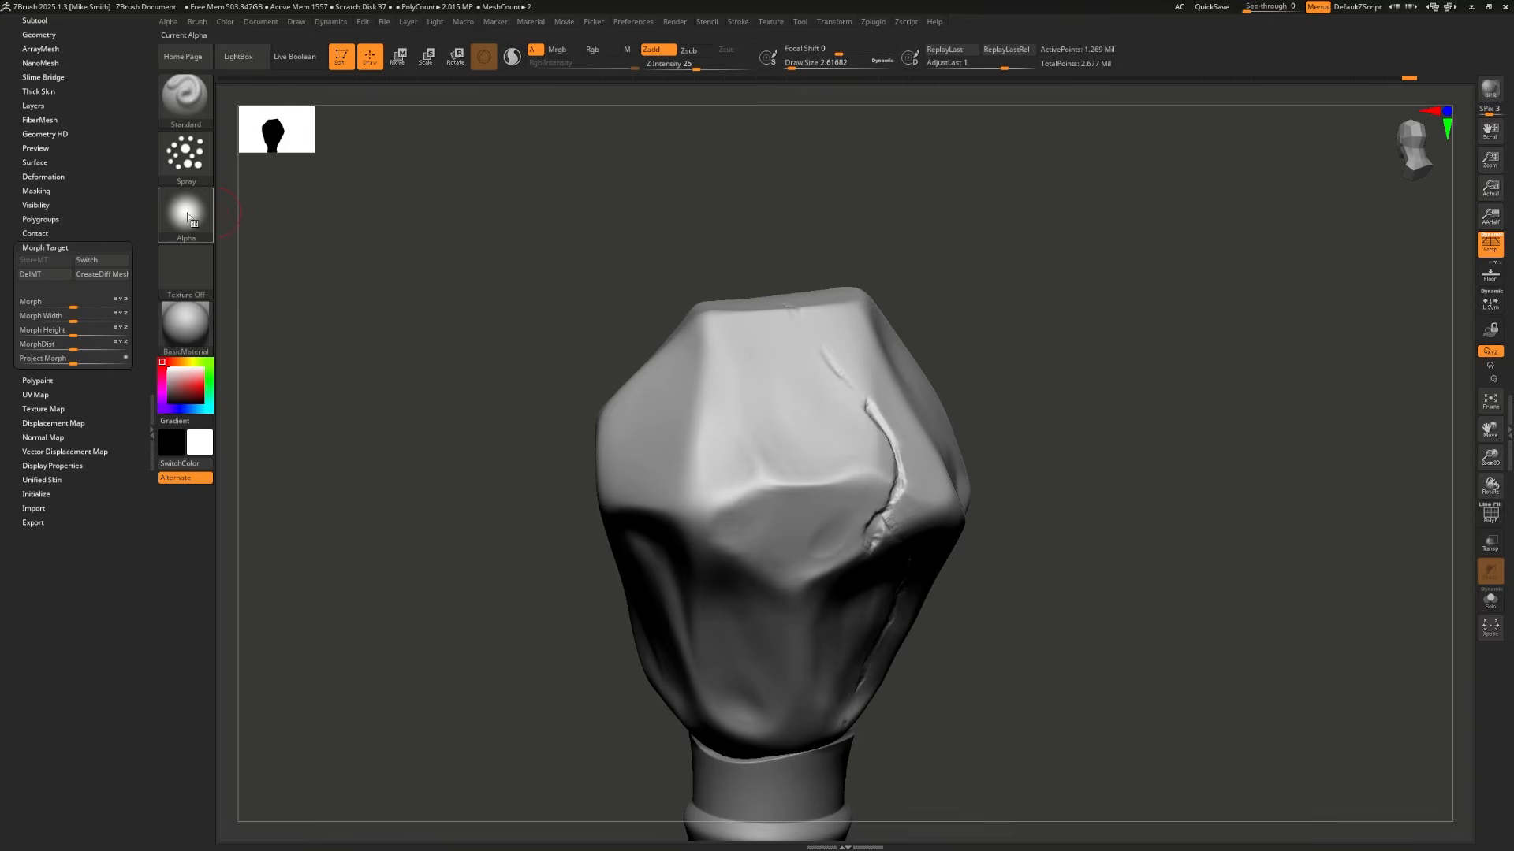
{"action": "left_click", "coordinate": [189, 219]}
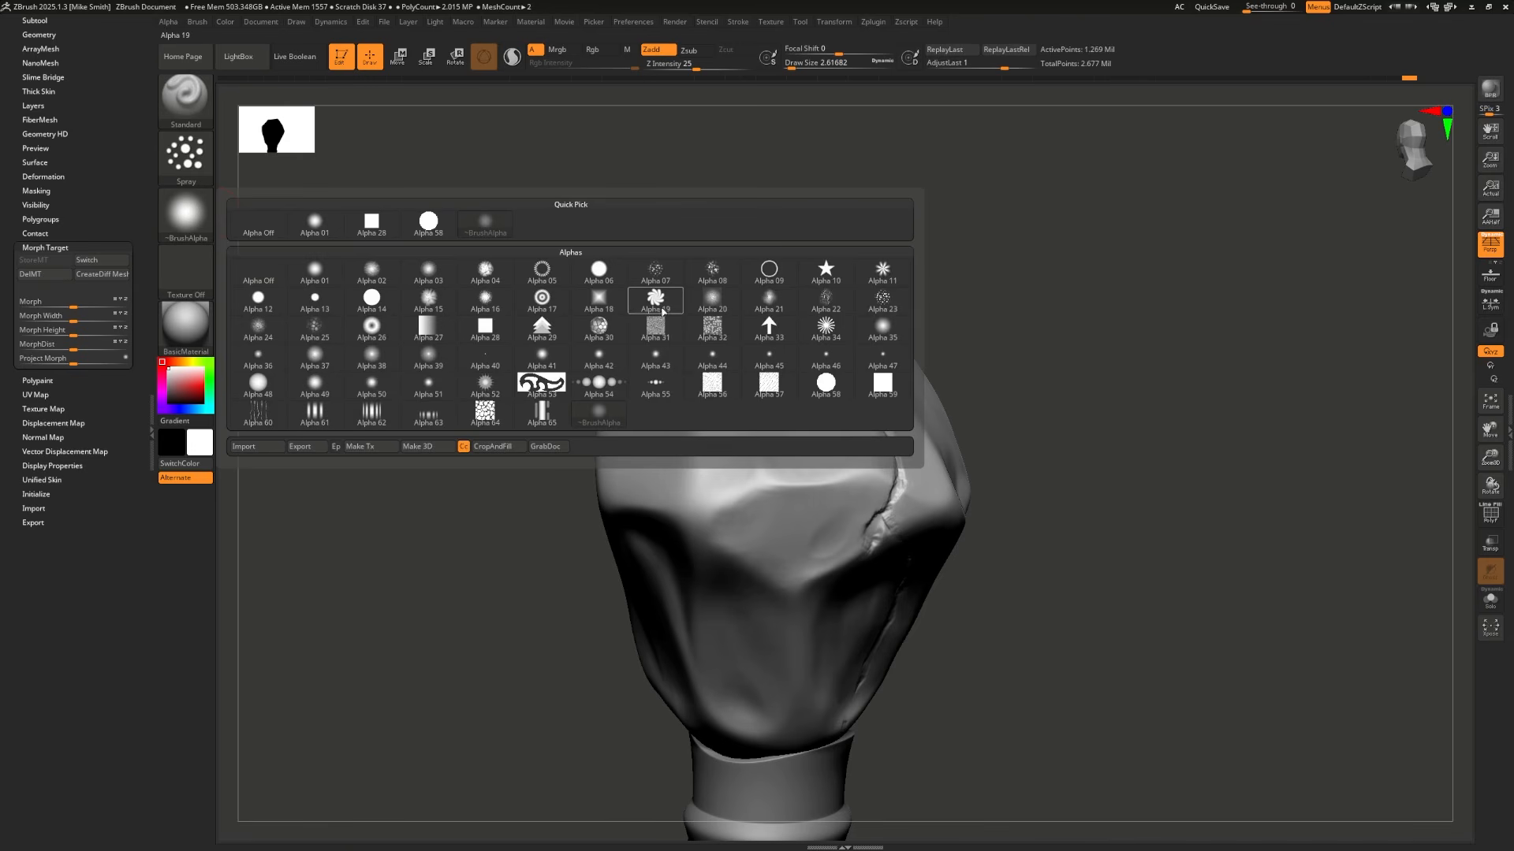
{"action": "left_click", "coordinate": [885, 305]}
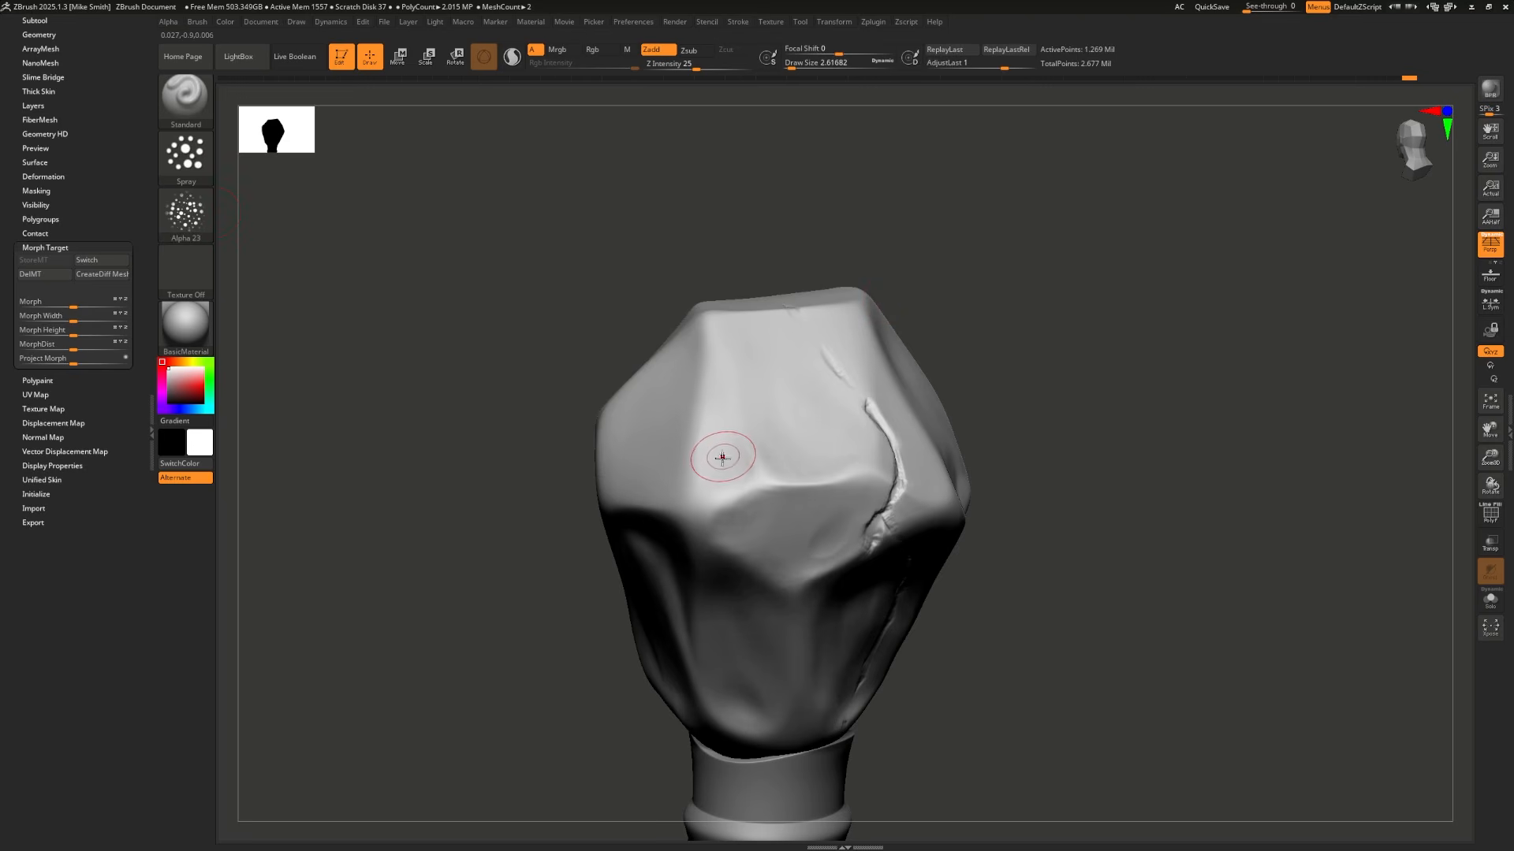
Step: Spray a fine stone texture over the pommel's facets around the crack at Z Intensity 6 and Draw Size about 5
{"action": "mouse_move", "coordinate": [720, 452]}
{"action": "left_mouse_down"}
{"action": "mouse_move", "coordinate": [730, 460]}
{"action": "mouse_move", "coordinate": [717, 459]}
{"action": "mouse_move", "coordinate": [781, 370]}
{"action": "mouse_move", "coordinate": [863, 485]}
{"action": "mouse_move", "coordinate": [757, 623]}
{"action": "mouse_move", "coordinate": [638, 548]}
{"action": "mouse_move", "coordinate": [694, 442]}
{"action": "left_mouse_up"}
{"action": "key", "text": "ctrl+z"}
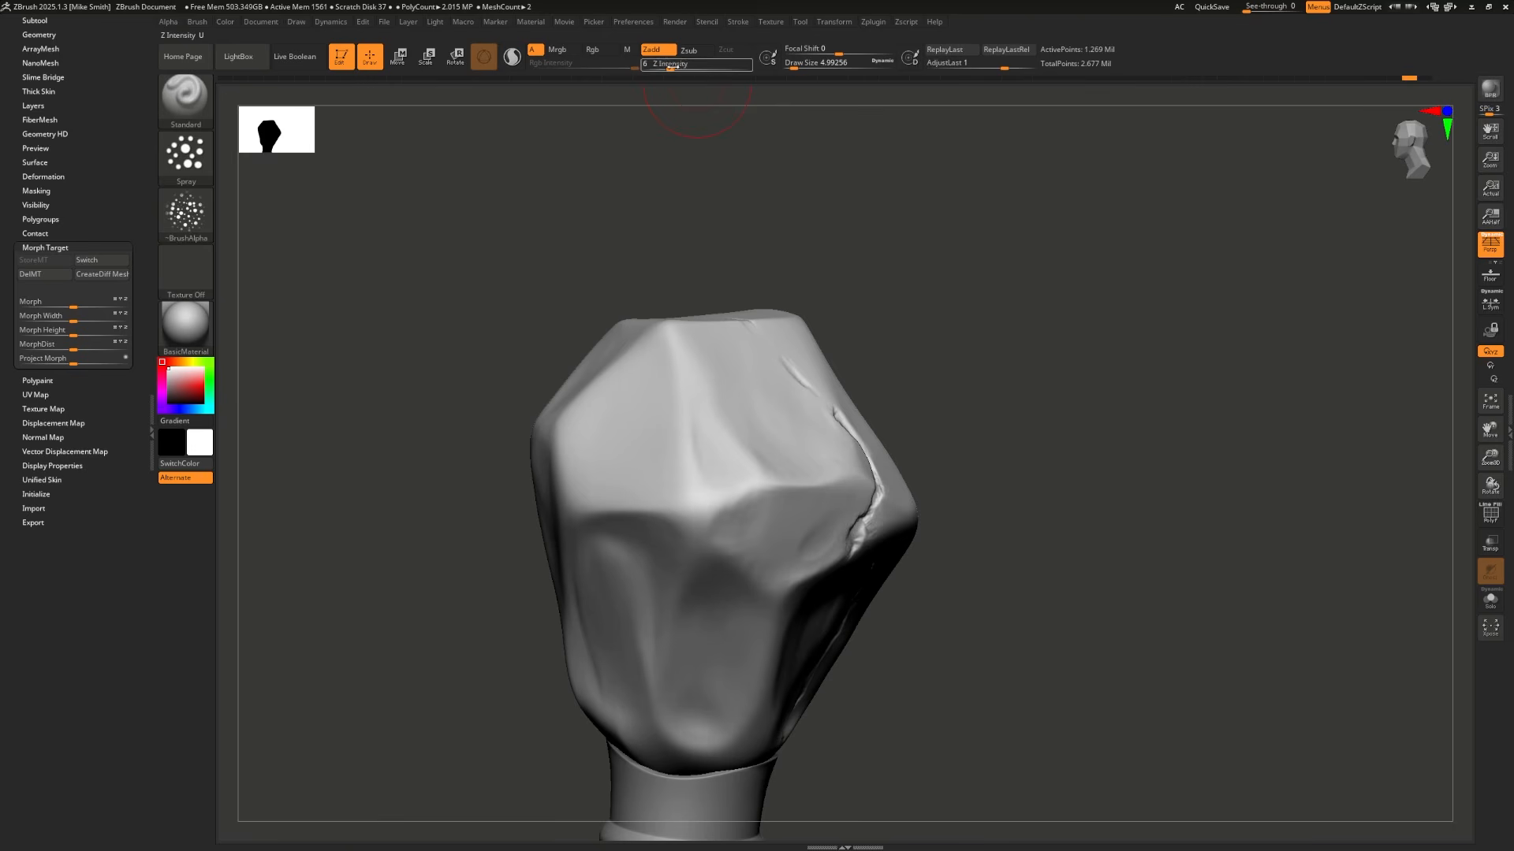
{"action": "left_click_drag", "start_coordinate": [672, 68], "coordinate": [670, 68]}
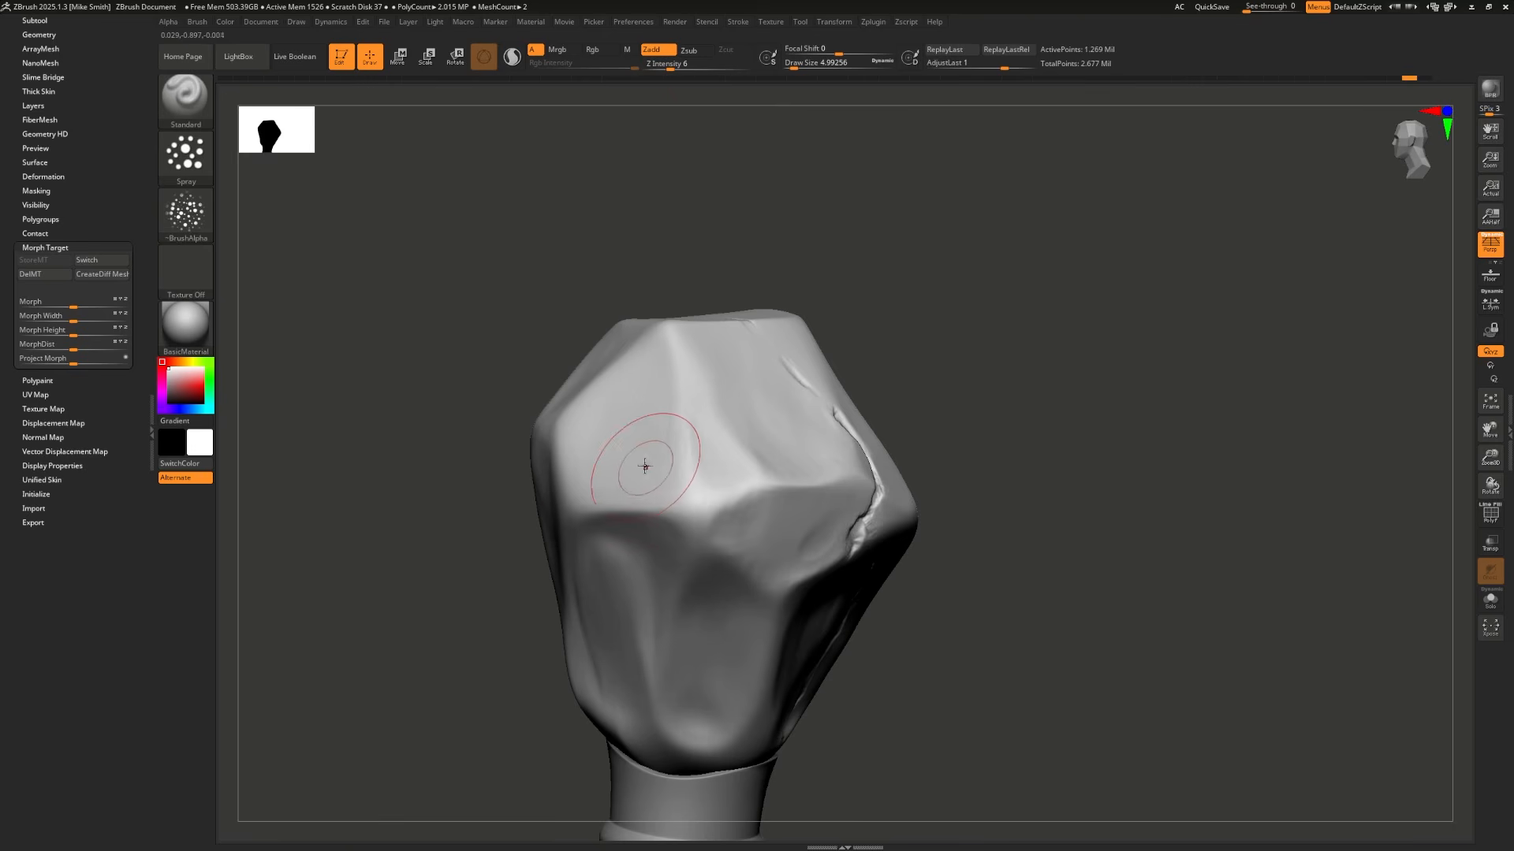
{"action": "left_click_drag", "start_coordinate": [650, 457], "coordinate": [627, 630]}
{"action": "mouse_move", "coordinate": [802, 240]}
{"action": "left_mouse_down"}
{"action": "mouse_move", "coordinate": [749, 559]}
{"action": "mouse_move", "coordinate": [904, 347]}
{"action": "left_mouse_up"}
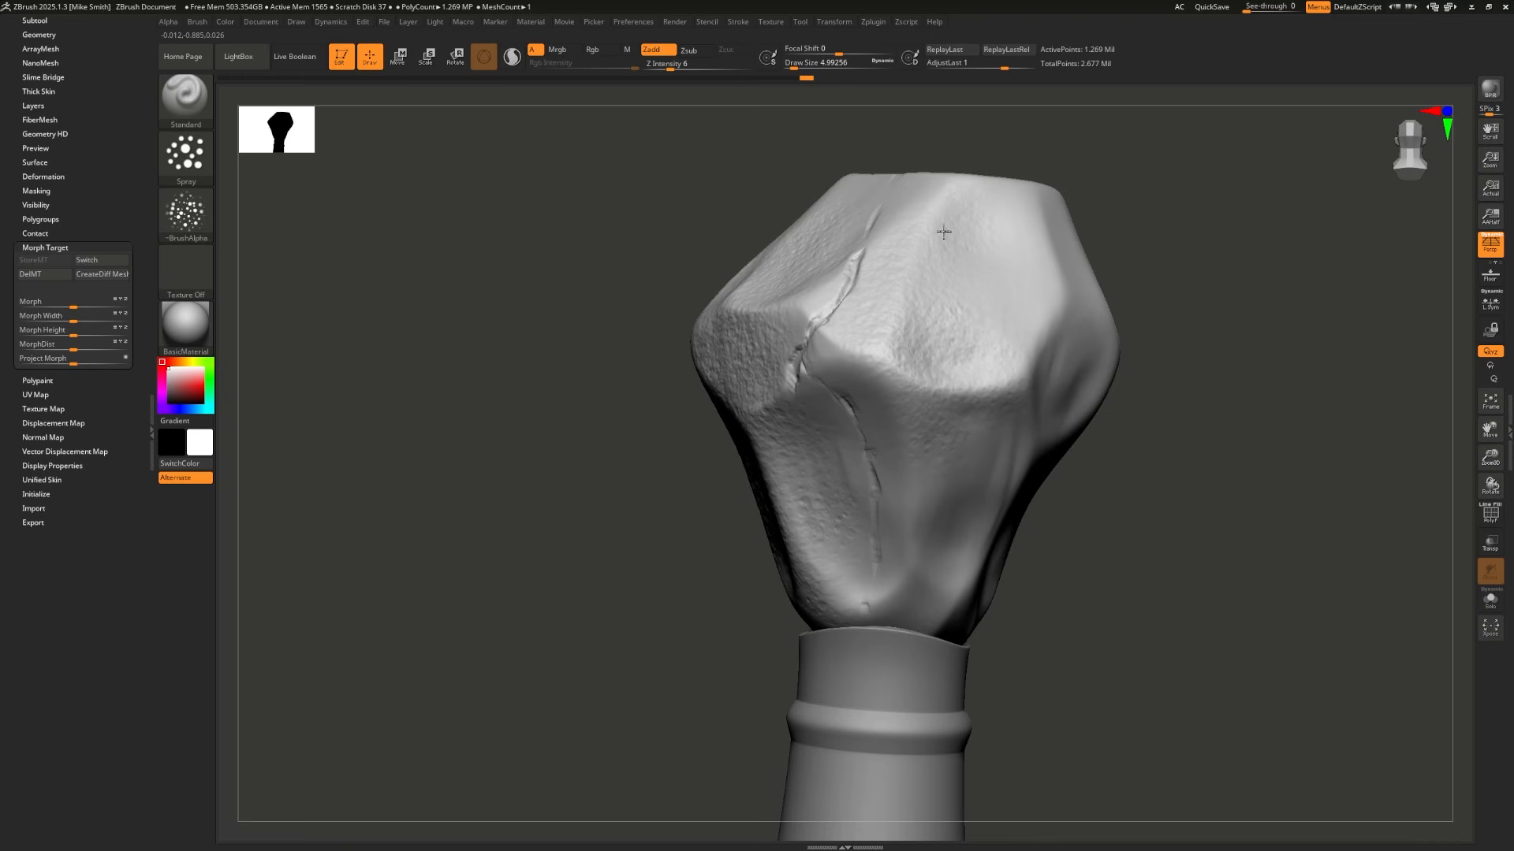
Step: Enlarge the Draw Size to about 10.5 and extend the sprayed texture across the pommel's adjoining facets
{"action": "key", "text": "s"}
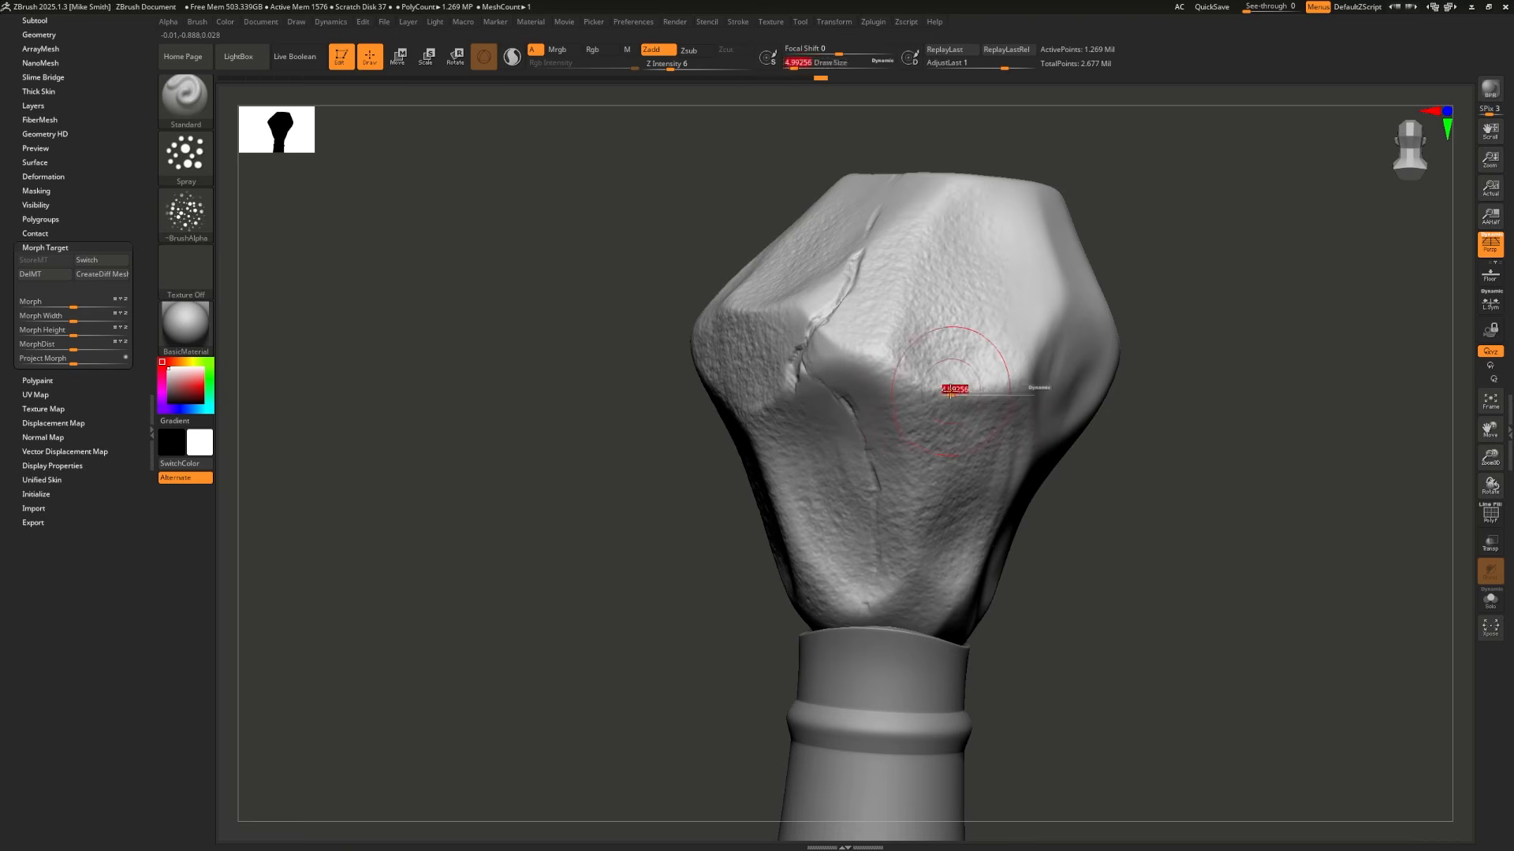
{"action": "left_click_drag", "start_coordinate": [948, 388], "coordinate": [954, 388]}
{"action": "right_click_drag", "start_coordinate": [955, 388], "coordinate": [1035, 460]}
{"action": "mouse_move", "coordinate": [1034, 460]}
{"action": "left_mouse_down"}
{"action": "mouse_move", "coordinate": [1060, 482]}
{"action": "mouse_move", "coordinate": [1056, 544]}
{"action": "left_mouse_up"}
{"action": "left_click_drag", "start_coordinate": [737, 568], "coordinate": [707, 531], "text": "alt"}
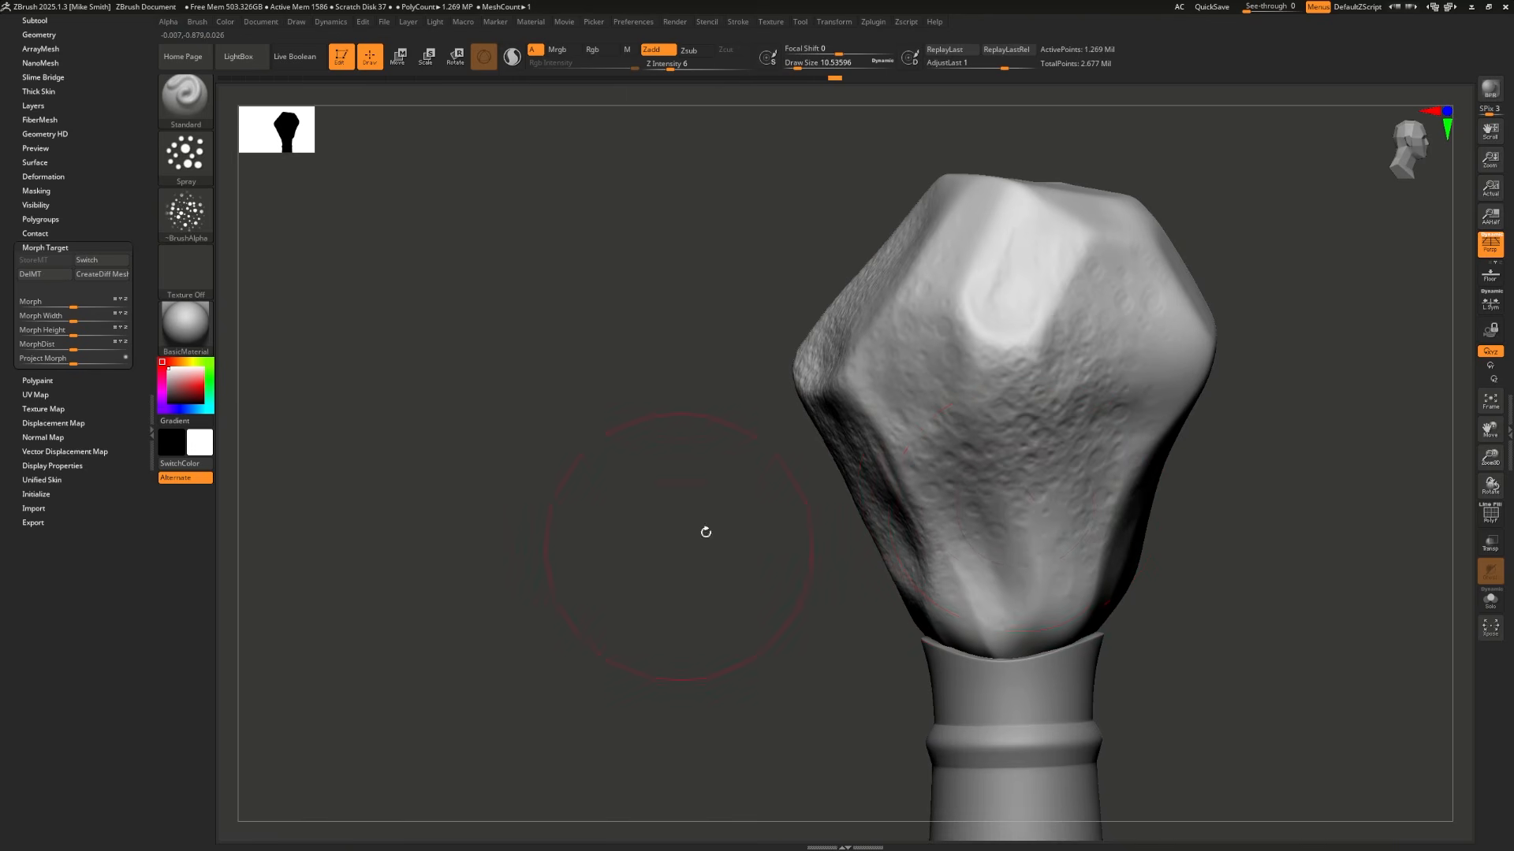
Step: Cover the pommel with a denser, deeper sprayed texture at Z Intensity 13 and Draw Size about 4.3
{"action": "key", "text": "s"}
{"action": "left_click_drag", "start_coordinate": [986, 521], "coordinate": [1009, 622]}
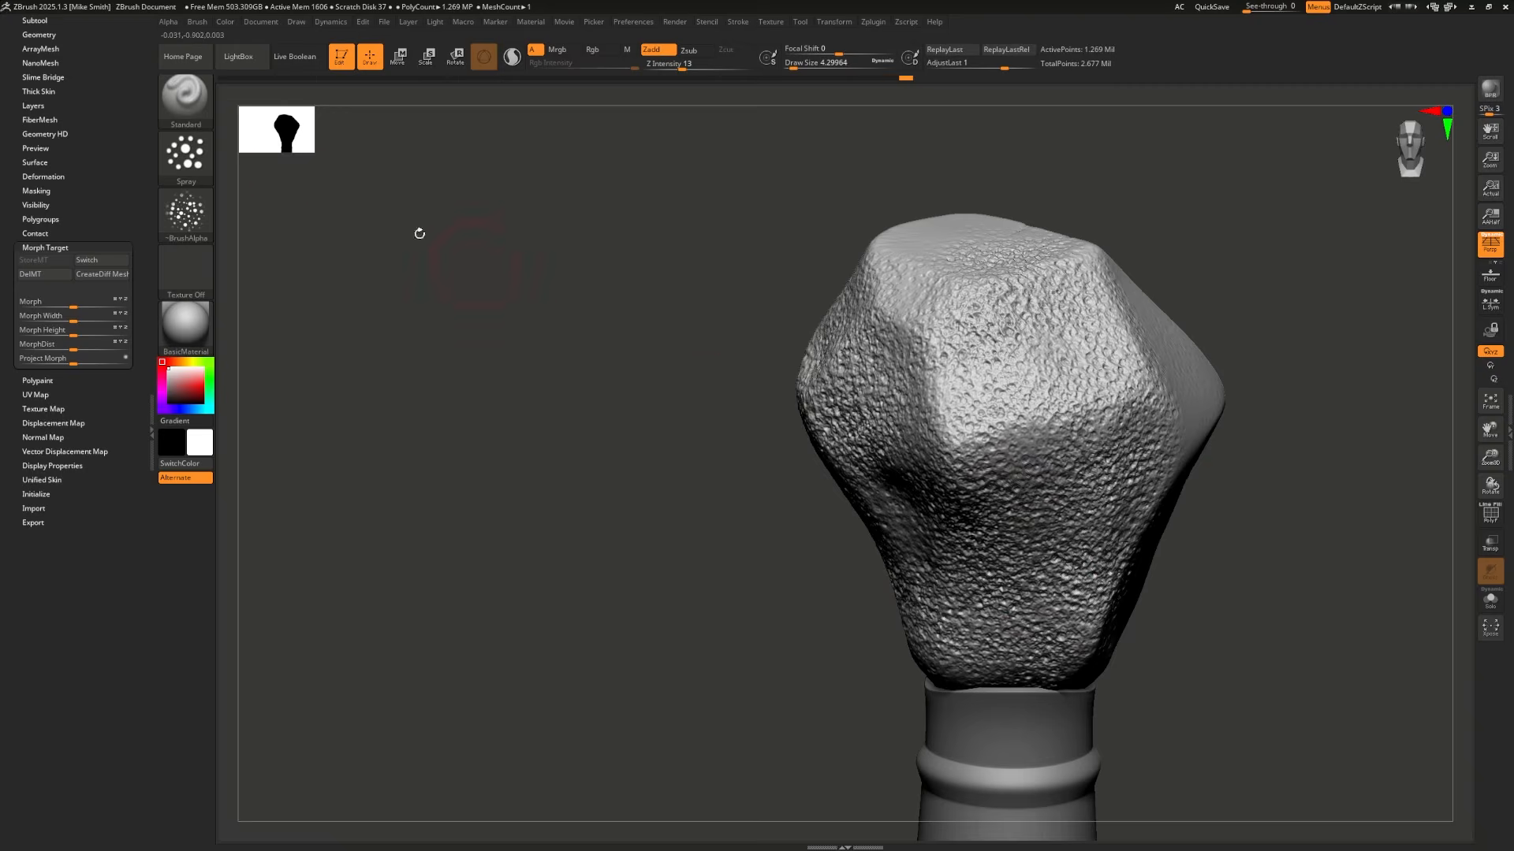
Step: Build up rough clay with the ClayBuildup brush across the pommel's upper front facets
{"action": "key", "text": "b"}
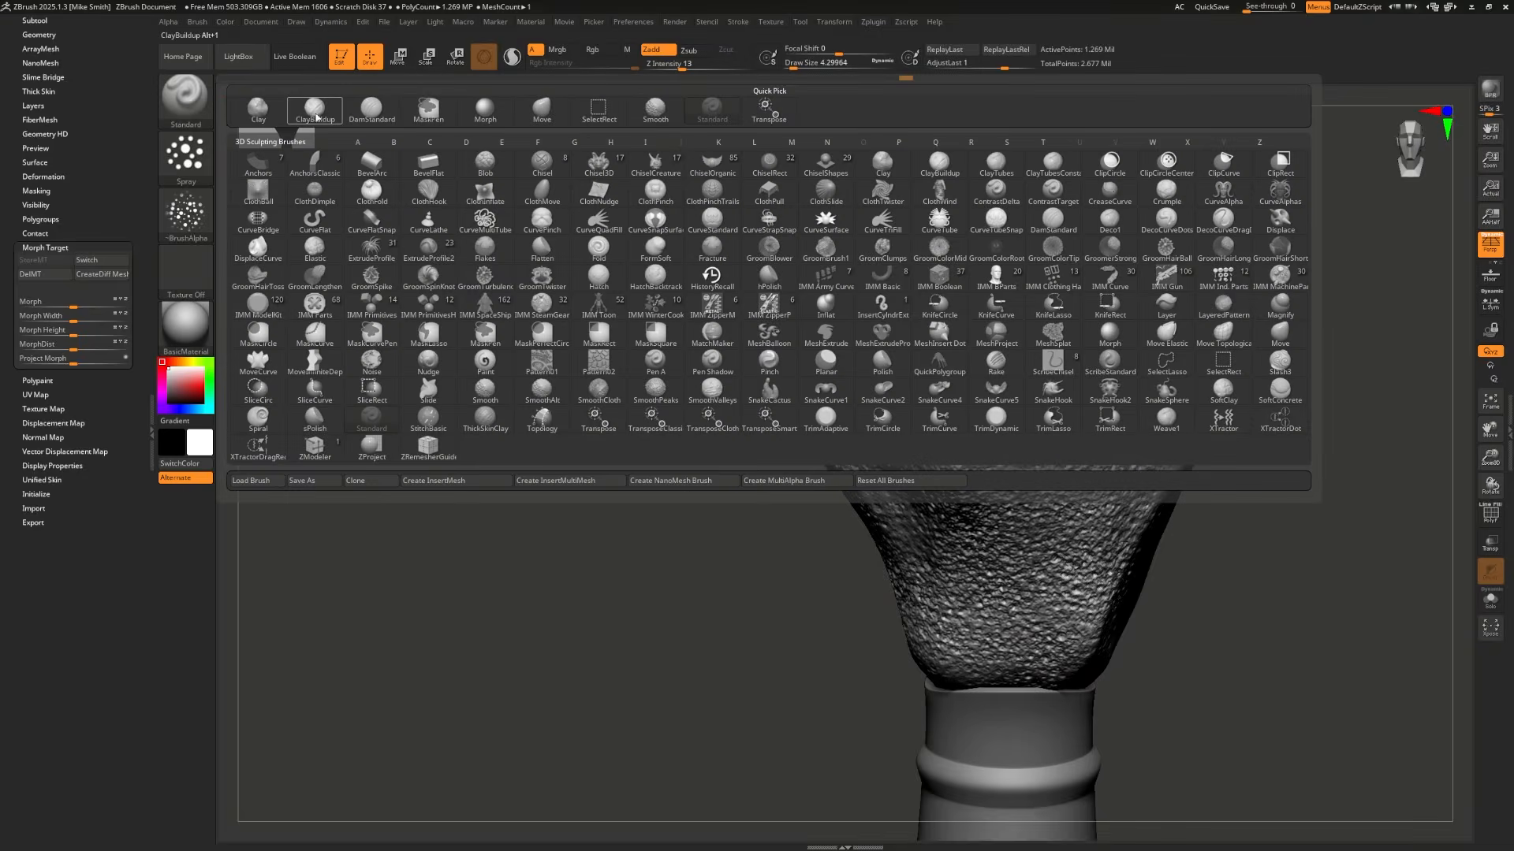
{"action": "key", "text": "c"}
{"action": "key", "text": "b"}
{"action": "mouse_move", "coordinate": [1014, 426]}
{"action": "left_mouse_down"}
{"action": "mouse_move", "coordinate": [951, 372]}
{"action": "mouse_move", "coordinate": [989, 295]}
{"action": "mouse_move", "coordinate": [1013, 386]}
{"action": "mouse_move", "coordinate": [902, 291]}
{"action": "left_mouse_up"}
Step: Set up the Morph brush with the FreeHand stroke and a square alpha for erasing sculpted detail
{"action": "left_click", "coordinate": [201, 101]}
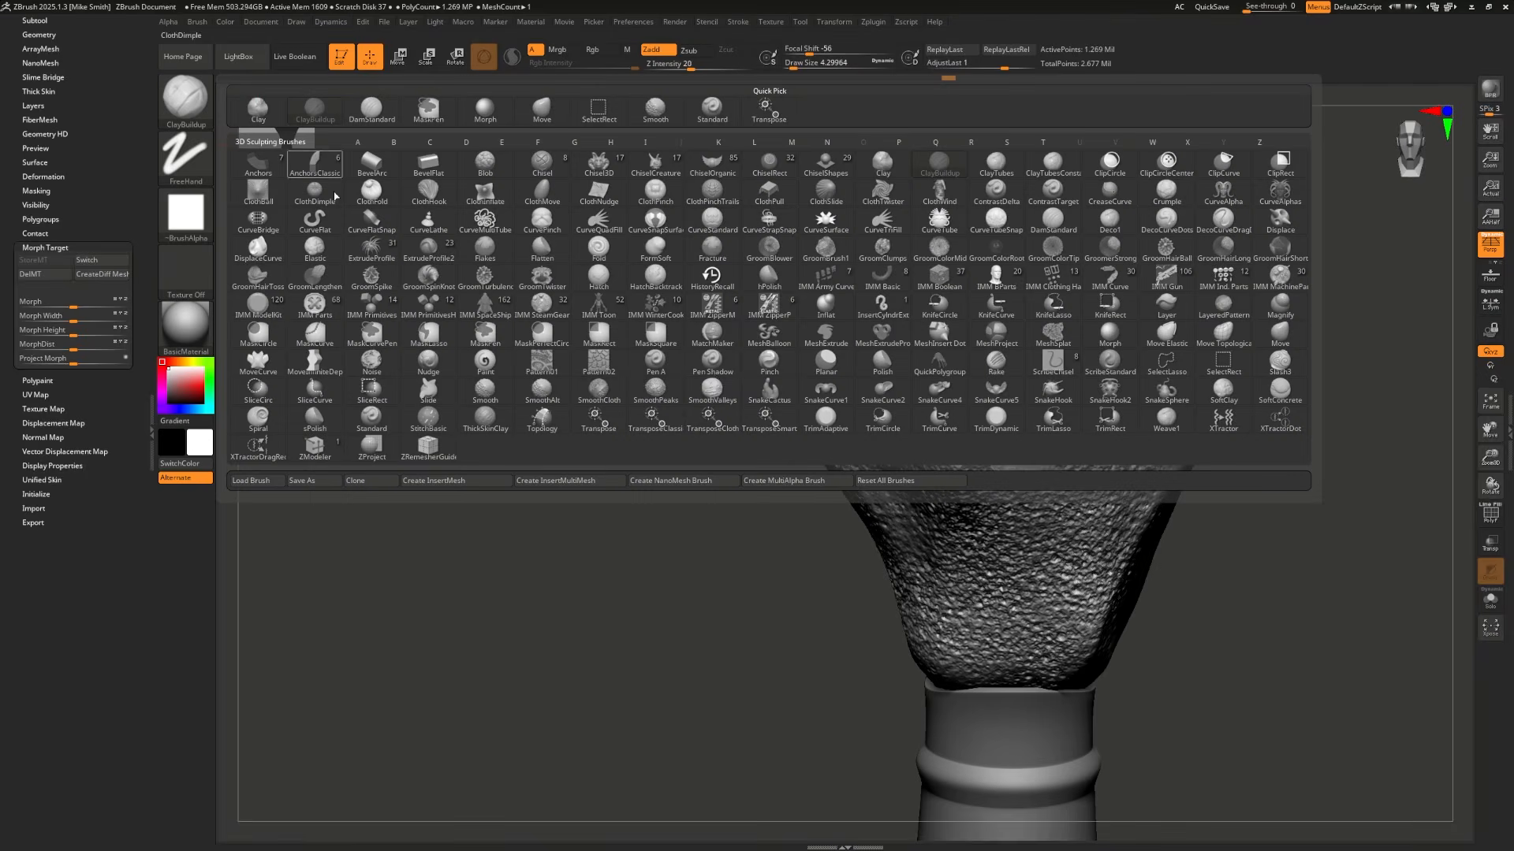
{"action": "left_click", "coordinate": [542, 334]}
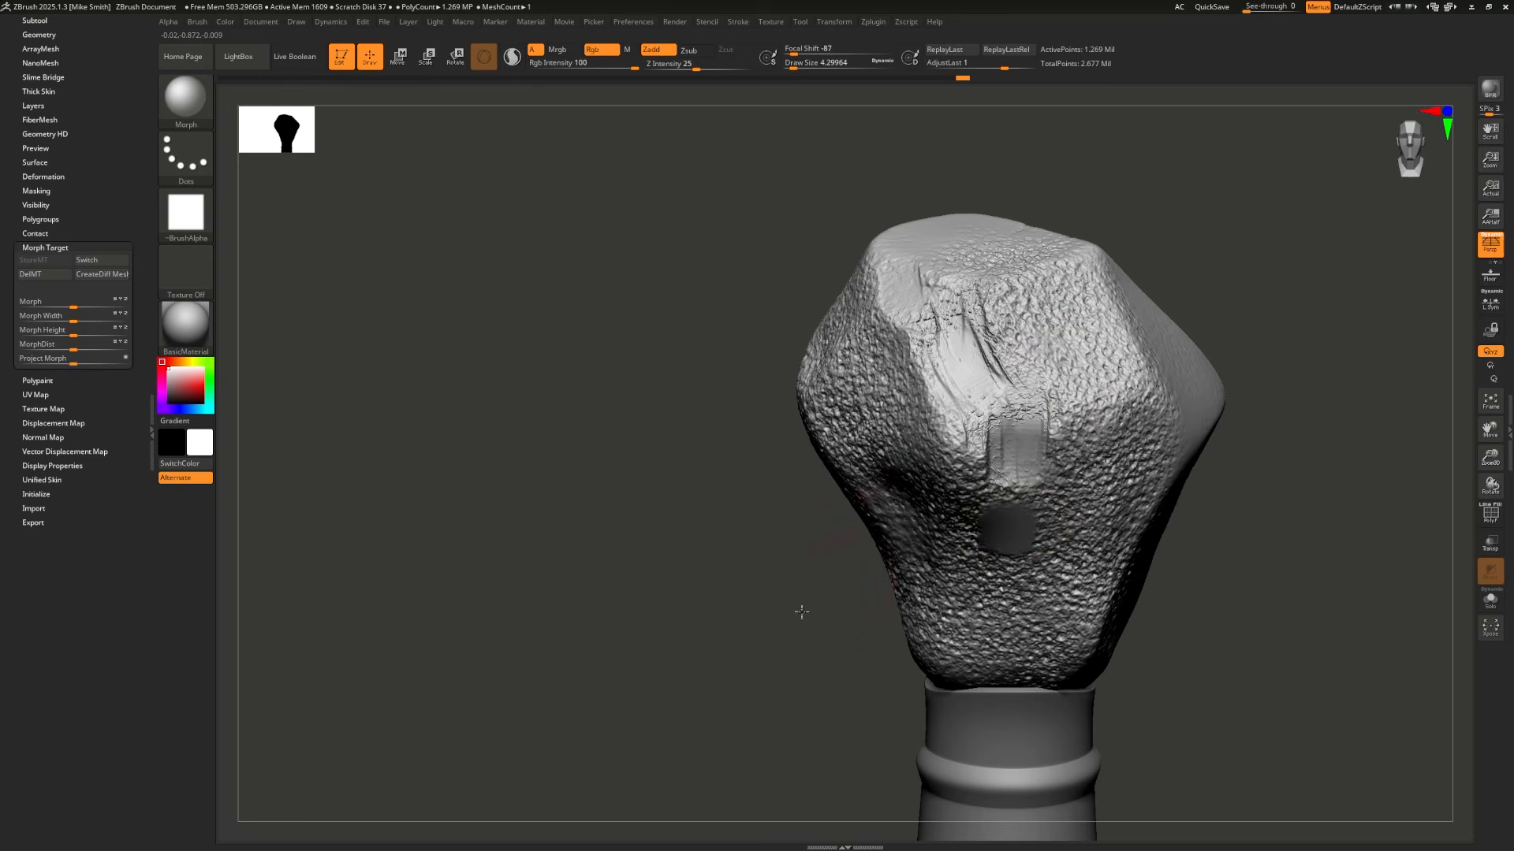
{"action": "mouse_move", "coordinate": [801, 612]}
{"action": "left_mouse_down"}
{"action": "mouse_move", "coordinate": [969, 532]}
{"action": "mouse_move", "coordinate": [838, 570]}
{"action": "mouse_move", "coordinate": [715, 469]}
{"action": "mouse_move", "coordinate": [869, 400]}
{"action": "mouse_move", "coordinate": [1088, 489]}
{"action": "mouse_move", "coordinate": [631, 343]}
{"action": "left_mouse_up"}
{"action": "left_click", "coordinate": [186, 156]}
{"action": "left_click", "coordinate": [473, 154]}
{"action": "left_click", "coordinate": [186, 213]}
{"action": "left_click", "coordinate": [541, 220]}
Step: Erase most of the texture around the pommel's upper facets with the Morph brush at Z Intensity 49 and Draw Size about 1.3, leaving broken patches
{"action": "mouse_move", "coordinate": [709, 292]}
{"action": "left_mouse_down"}
{"action": "mouse_move", "coordinate": [741, 585]}
{"action": "mouse_move", "coordinate": [796, 670]}
{"action": "left_mouse_up"}
{"action": "mouse_move", "coordinate": [1056, 488]}
{"action": "left_mouse_down"}
{"action": "mouse_move", "coordinate": [1061, 631]}
{"action": "mouse_move", "coordinate": [949, 291]}
{"action": "left_mouse_up"}
{"action": "left_click_drag", "start_coordinate": [686, 339], "coordinate": [757, 410]}
{"action": "left_click_drag", "start_coordinate": [777, 323], "coordinate": [792, 417]}
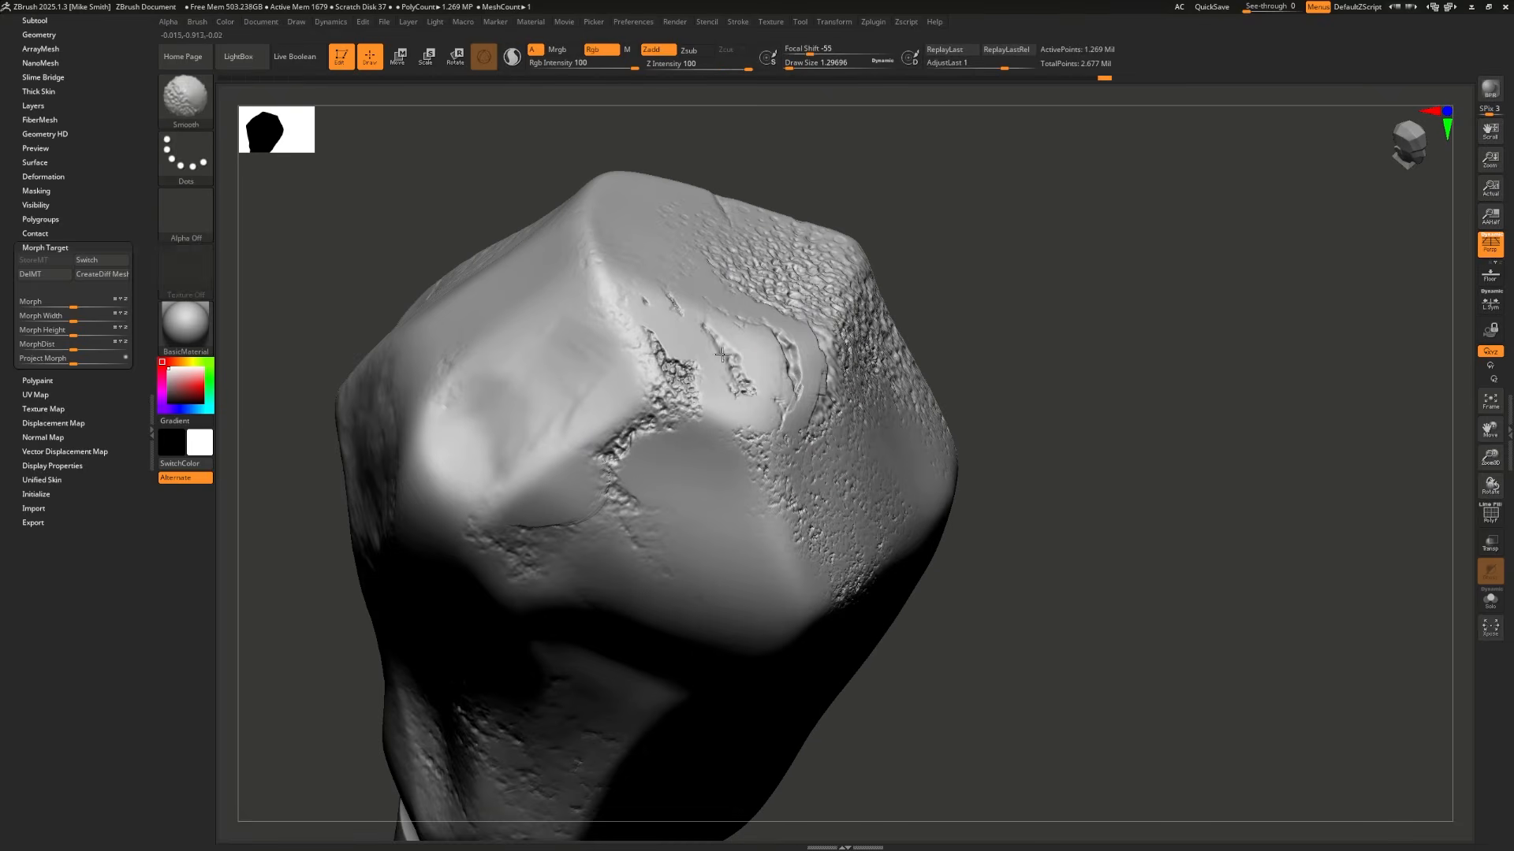
{"action": "mouse_move", "coordinate": [1057, 489]}
{"action": "left_mouse_down"}
{"action": "mouse_move", "coordinate": [1120, 568]}
{"action": "mouse_move", "coordinate": [1230, 505]}
{"action": "left_mouse_up"}
{"action": "left_click_drag", "start_coordinate": [855, 449], "coordinate": [776, 572]}
{"action": "left_click_drag", "start_coordinate": [918, 402], "coordinate": [852, 552]}
{"action": "left_click_drag", "start_coordinate": [966, 429], "coordinate": [895, 552]}
{"action": "left_click_drag", "start_coordinate": [965, 473], "coordinate": [1017, 595]}
{"action": "left_click_drag", "start_coordinate": [1277, 442], "coordinate": [1119, 599]}
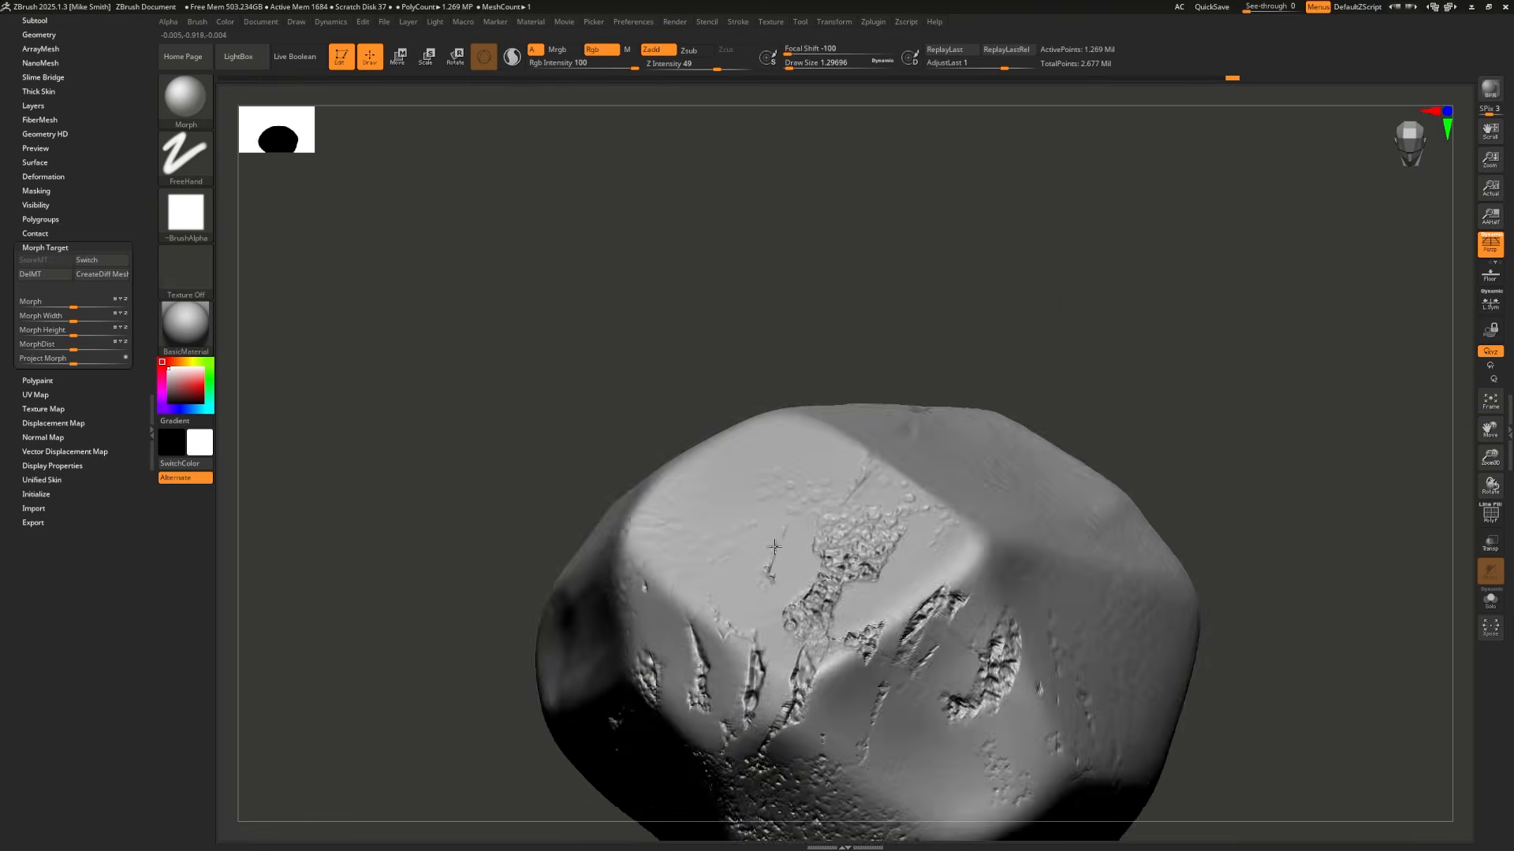
Step: Enlarge the Morph brush to about 2.2 and erase texture across the pommel's remaining facets, leaving scattered chips and worn patches
{"action": "left_click_drag", "start_coordinate": [1277, 489], "coordinate": [1308, 347]}
{"action": "left_click_drag", "start_coordinate": [995, 292], "coordinate": [934, 383]}
{"action": "mouse_move", "coordinate": [1309, 505]}
{"action": "left_mouse_down"}
{"action": "mouse_move", "coordinate": [1277, 349]}
{"action": "mouse_move", "coordinate": [1207, 355]}
{"action": "left_mouse_up"}
{"action": "left_click_drag", "start_coordinate": [819, 307], "coordinate": [784, 341]}
{"action": "left_click_drag", "start_coordinate": [1277, 379], "coordinate": [1245, 505]}
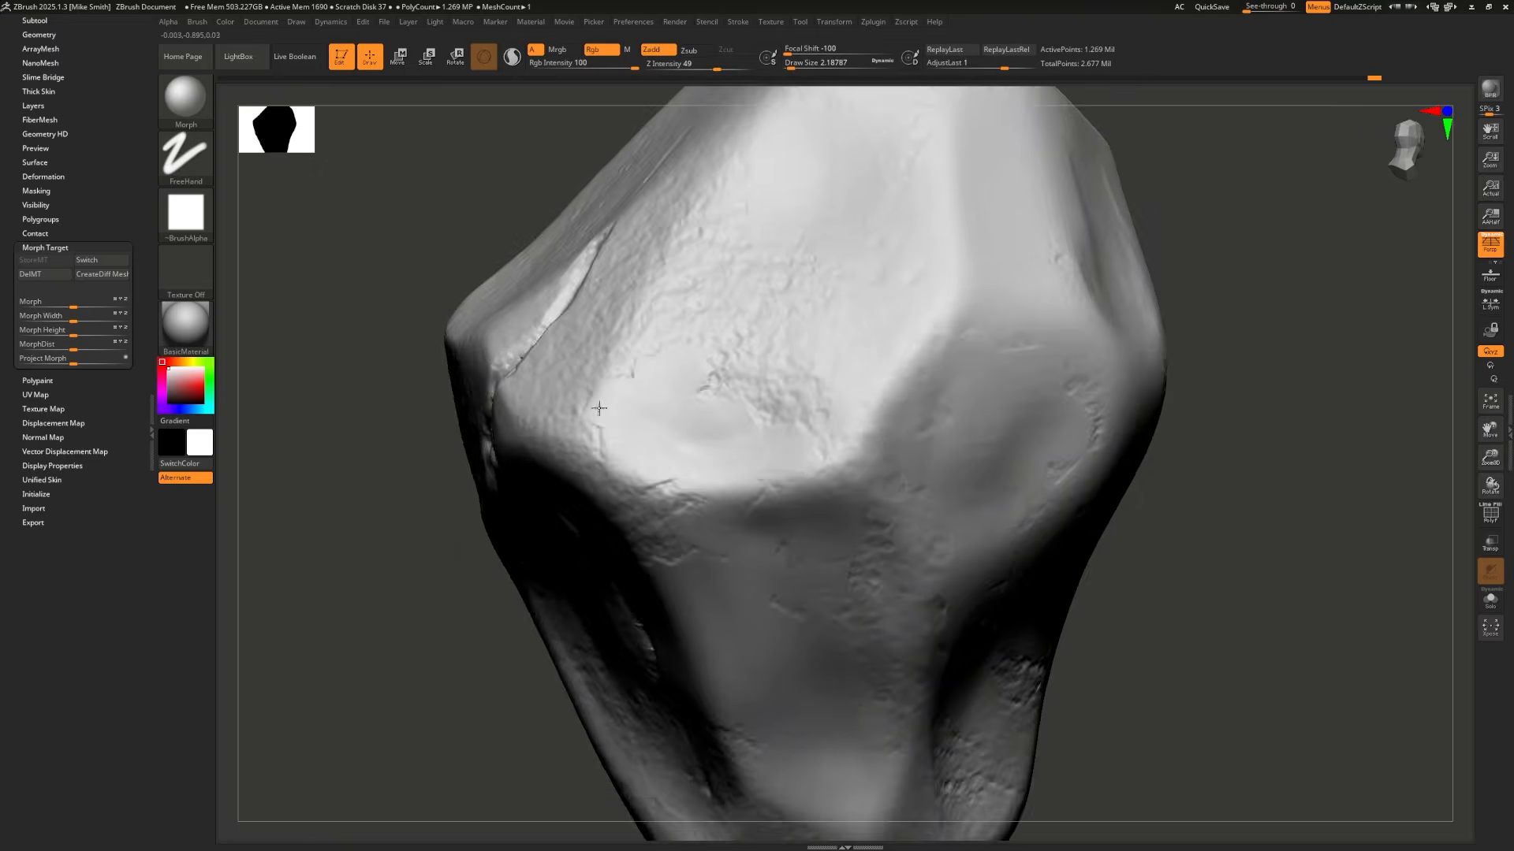
{"action": "left_click_drag", "start_coordinate": [599, 409], "coordinate": [603, 462]}
{"action": "left_click_drag", "start_coordinate": [1230, 473], "coordinate": [1324, 489]}
{"action": "left_click_drag", "start_coordinate": [797, 449], "coordinate": [812, 521]}
{"action": "left_click_drag", "start_coordinate": [1183, 505], "coordinate": [1262, 378]}
{"action": "left_click_drag", "start_coordinate": [841, 311], "coordinate": [820, 394]}
{"action": "left_click_drag", "start_coordinate": [1136, 441], "coordinate": [1214, 434]}
{"action": "left_click_drag", "start_coordinate": [558, 294], "coordinate": [599, 371]}
{"action": "mouse_move", "coordinate": [1136, 363]}
{"action": "left_mouse_down"}
{"action": "mouse_move", "coordinate": [1167, 473]}
{"action": "mouse_move", "coordinate": [1127, 331]}
{"action": "mouse_move", "coordinate": [1149, 199]}
{"action": "mouse_move", "coordinate": [1183, 276]}
{"action": "left_mouse_up"}
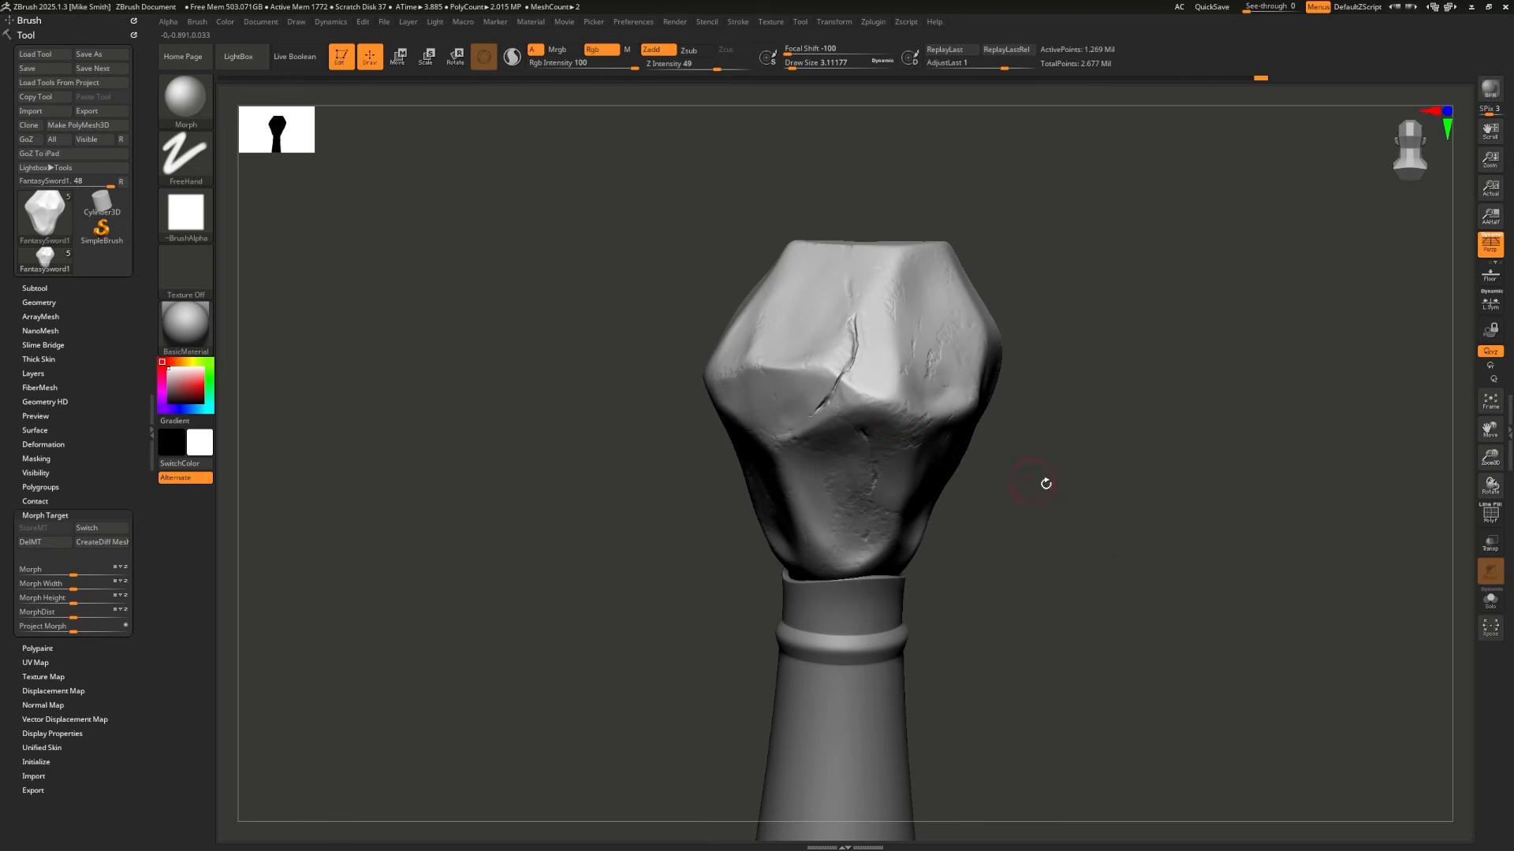
Step: Move the Skull Model subtool directly below the Hilt in the subtool order and make it the active subtool
{"action": "mouse_move", "coordinate": [1090, 541]}
{"action": "left_mouse_down", "text": "alt"}
{"action": "mouse_move", "coordinate": [1033, 402]}
{"action": "mouse_move", "coordinate": [1011, 211]}
{"action": "left_mouse_up", "text": "alt"}
{"action": "mouse_move", "coordinate": [1034, 533]}
{"action": "left_mouse_down", "text": "alt"}
{"action": "mouse_move", "coordinate": [1019, 241]}
{"action": "mouse_move", "coordinate": [986, 374]}
{"action": "left_mouse_up", "text": "alt"}
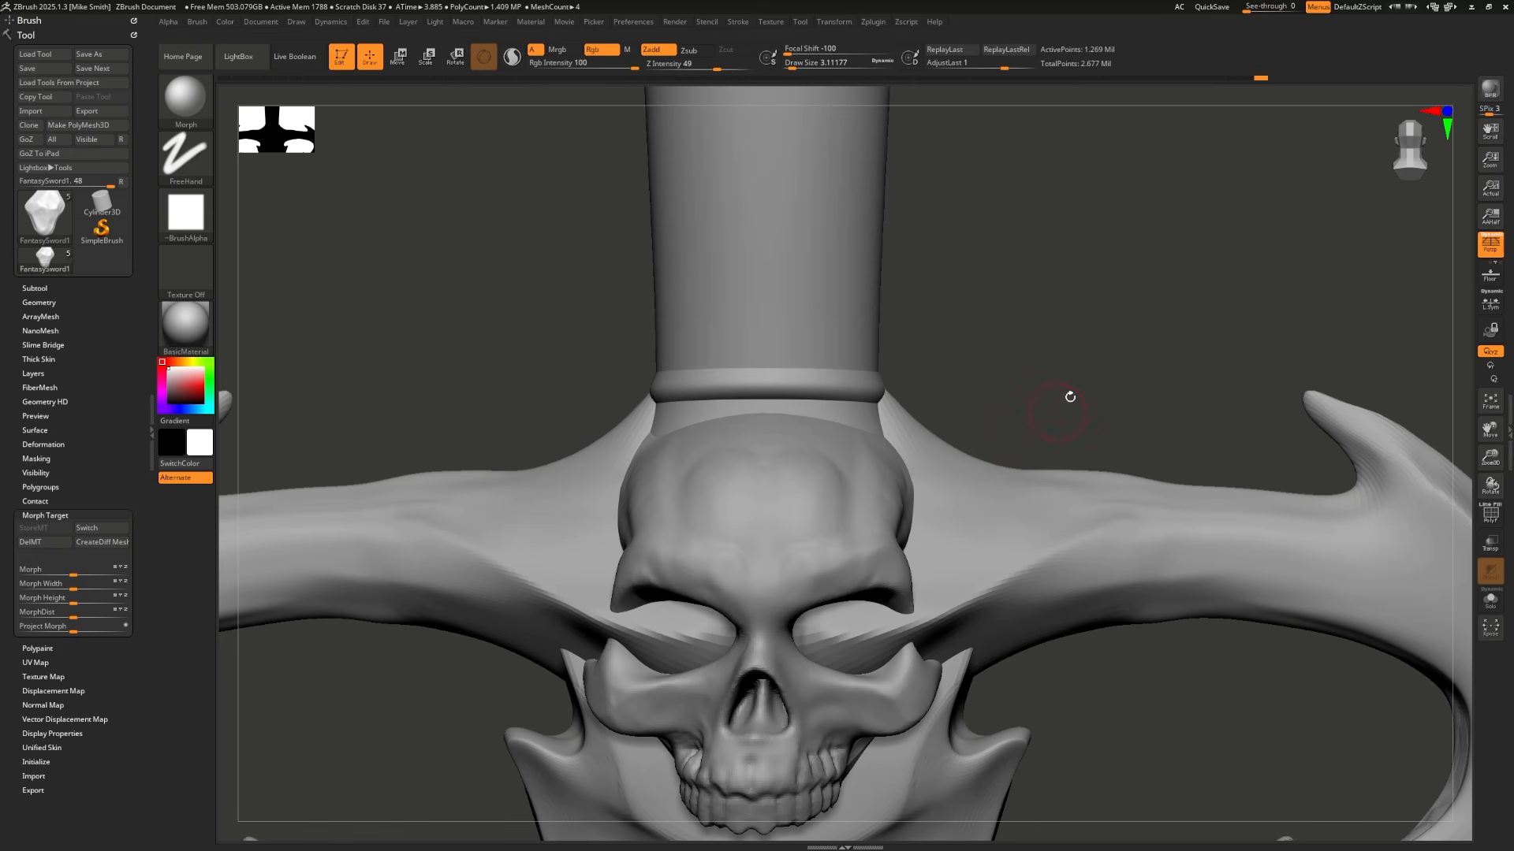
{"action": "left_click_drag", "start_coordinate": [1070, 396], "coordinate": [1107, 256], "text": "alt"}
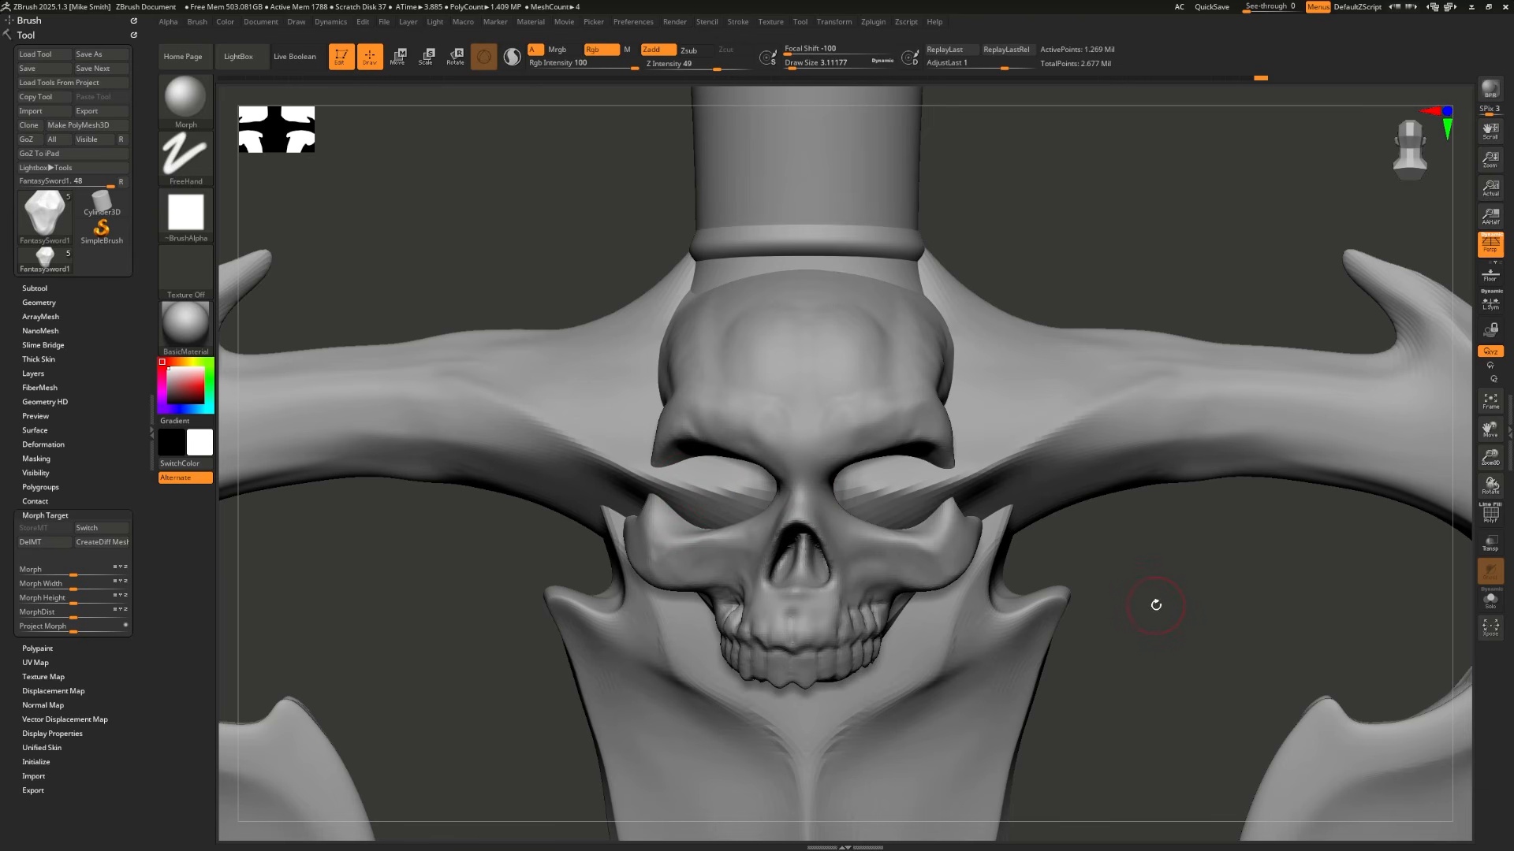
{"action": "left_click_drag", "start_coordinate": [1148, 579], "coordinate": [1155, 631], "text": "alt"}
{"action": "left_click_drag", "start_coordinate": [561, 272], "coordinate": [646, 247]}
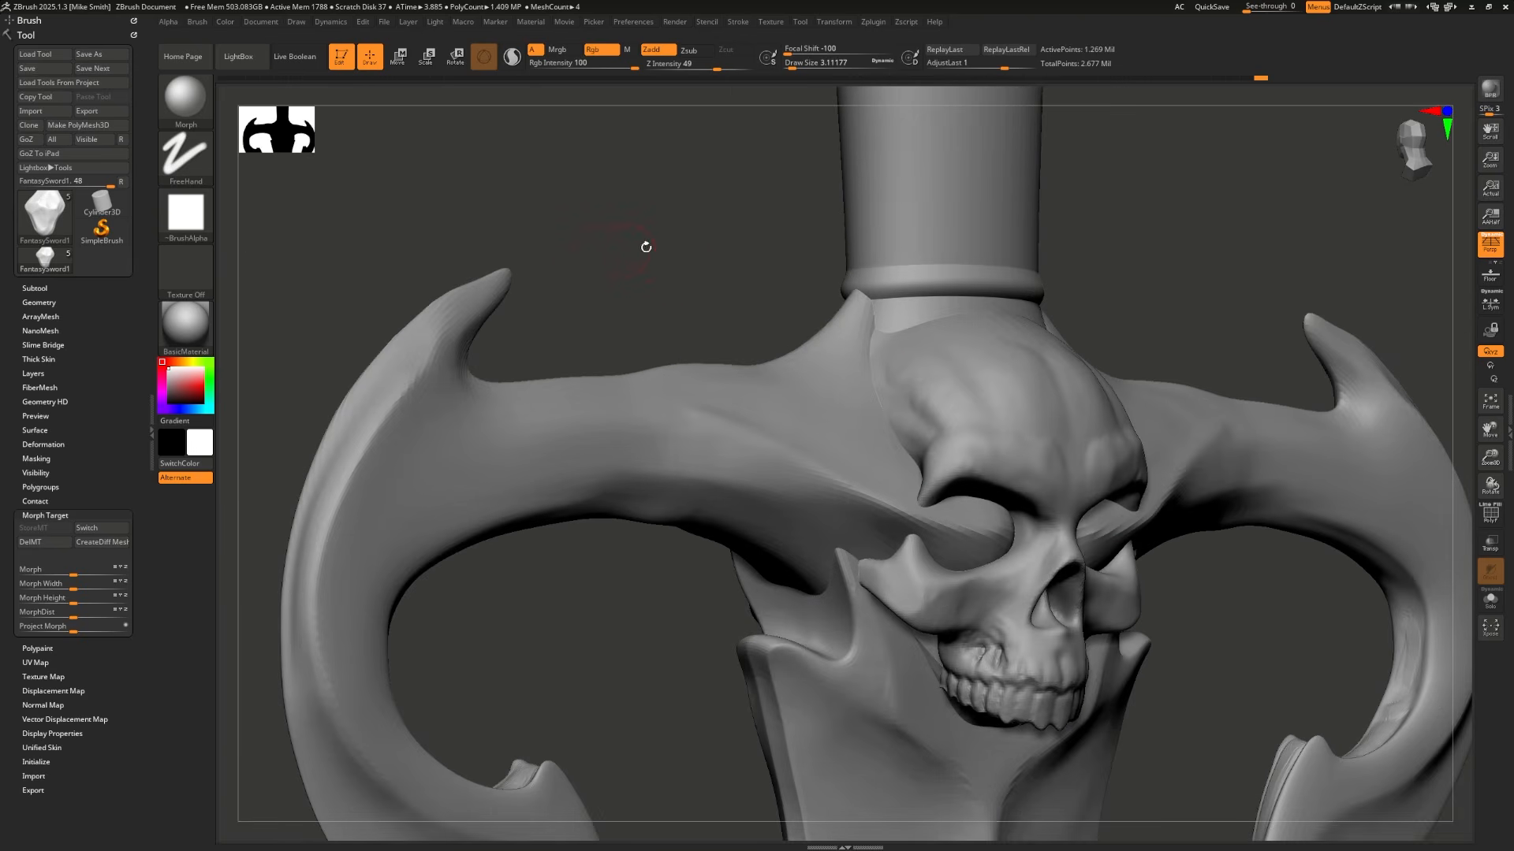
{"action": "mouse_move", "coordinate": [921, 370]}
{"action": "left_mouse_down"}
{"action": "mouse_move", "coordinate": [940, 387]}
{"action": "mouse_move", "coordinate": [922, 415]}
{"action": "left_mouse_up"}
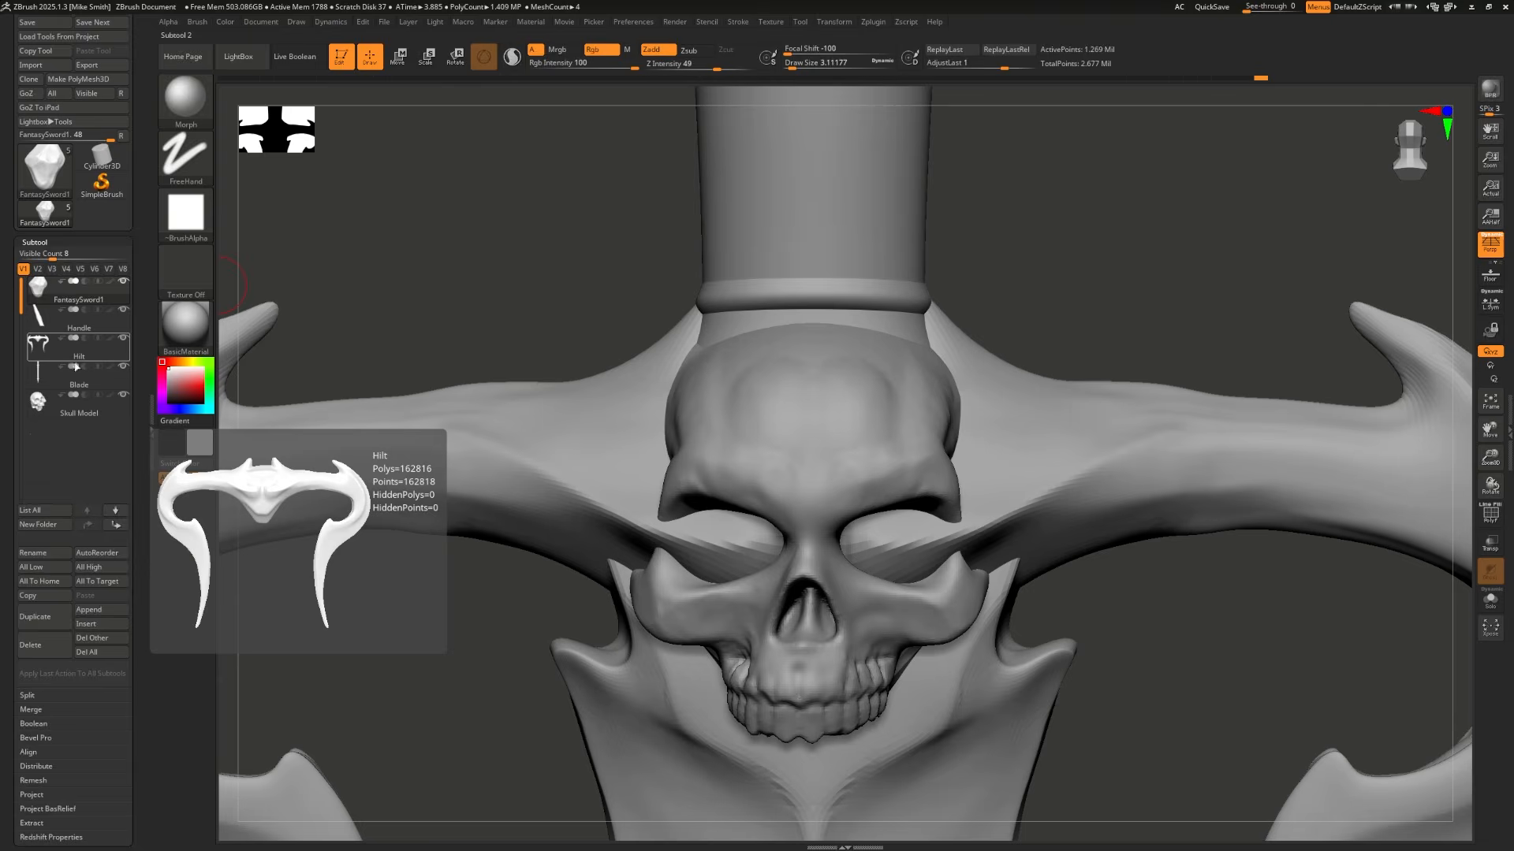
{"action": "mouse_move", "coordinate": [84, 413]}
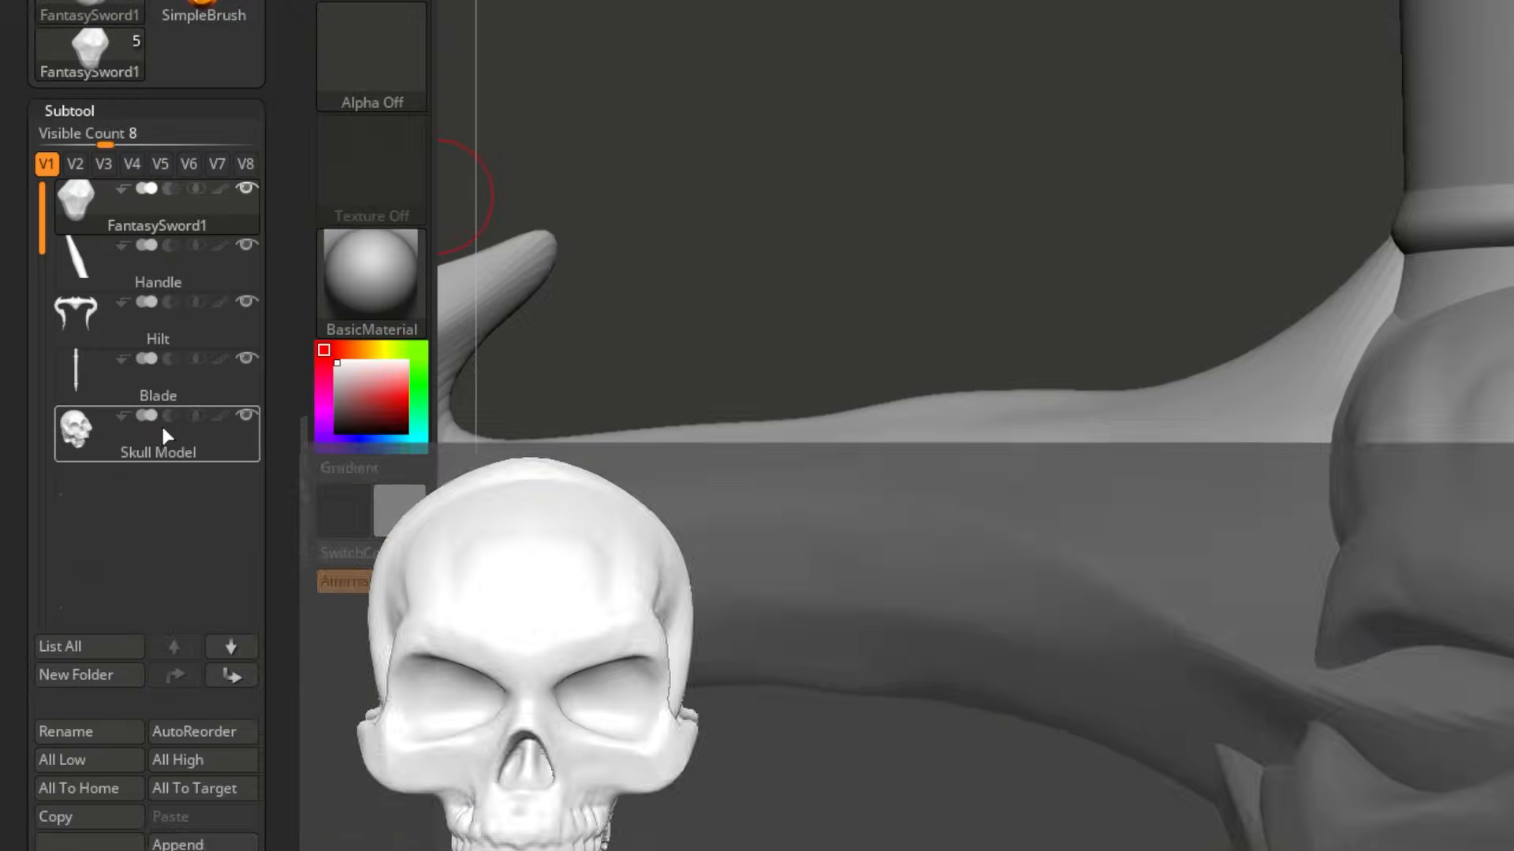
{"action": "mouse_move", "coordinate": [101, 357]}
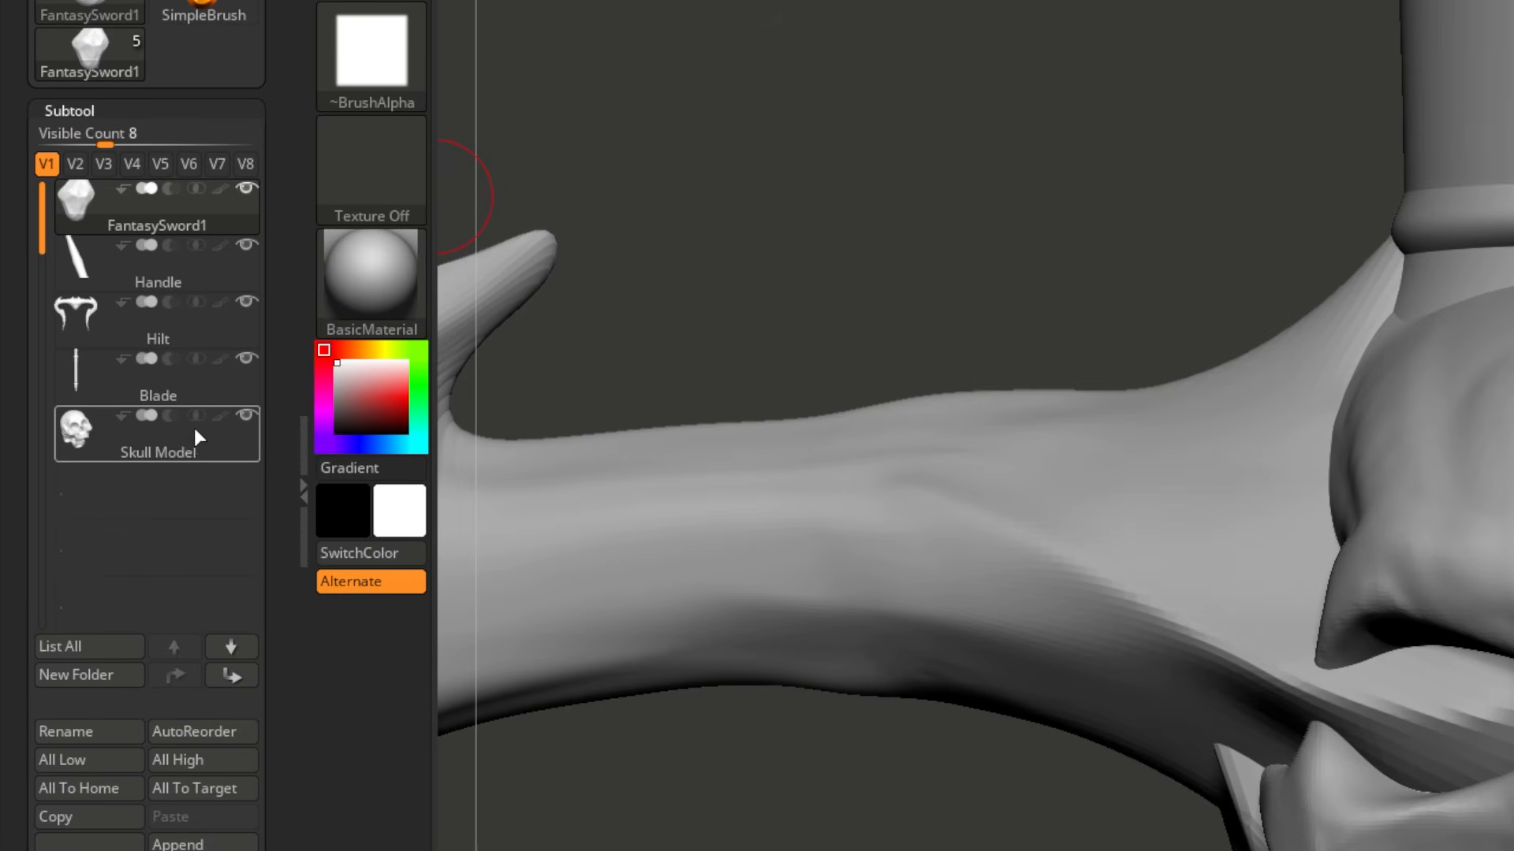
{"action": "left_click_drag", "start_coordinate": [194, 429], "coordinate": [201, 354]}
{"action": "mouse_move", "coordinate": [234, 323]}
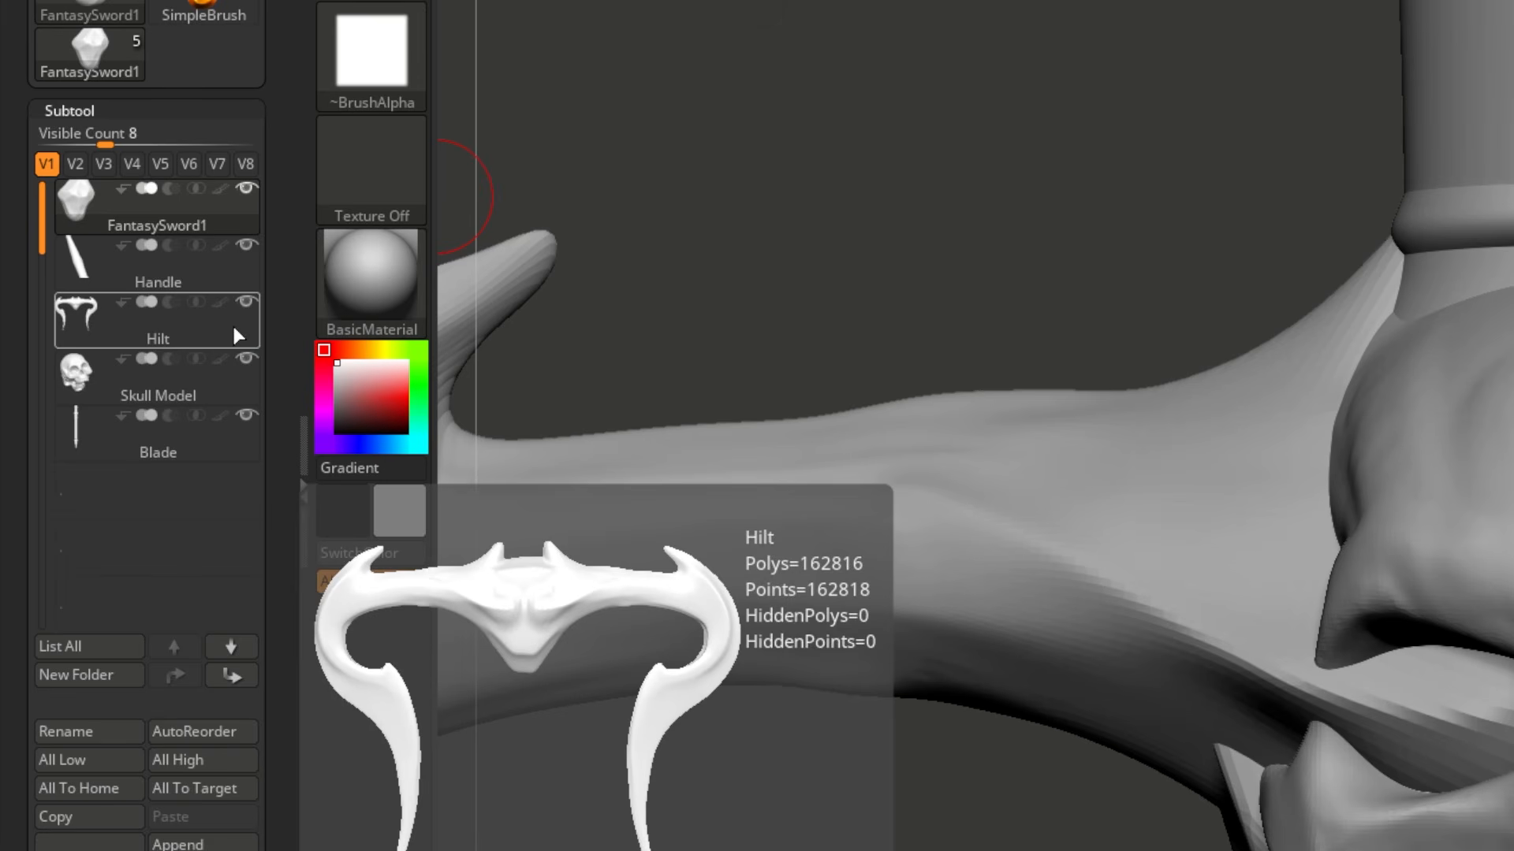
{"action": "left_click", "coordinate": [230, 358]}
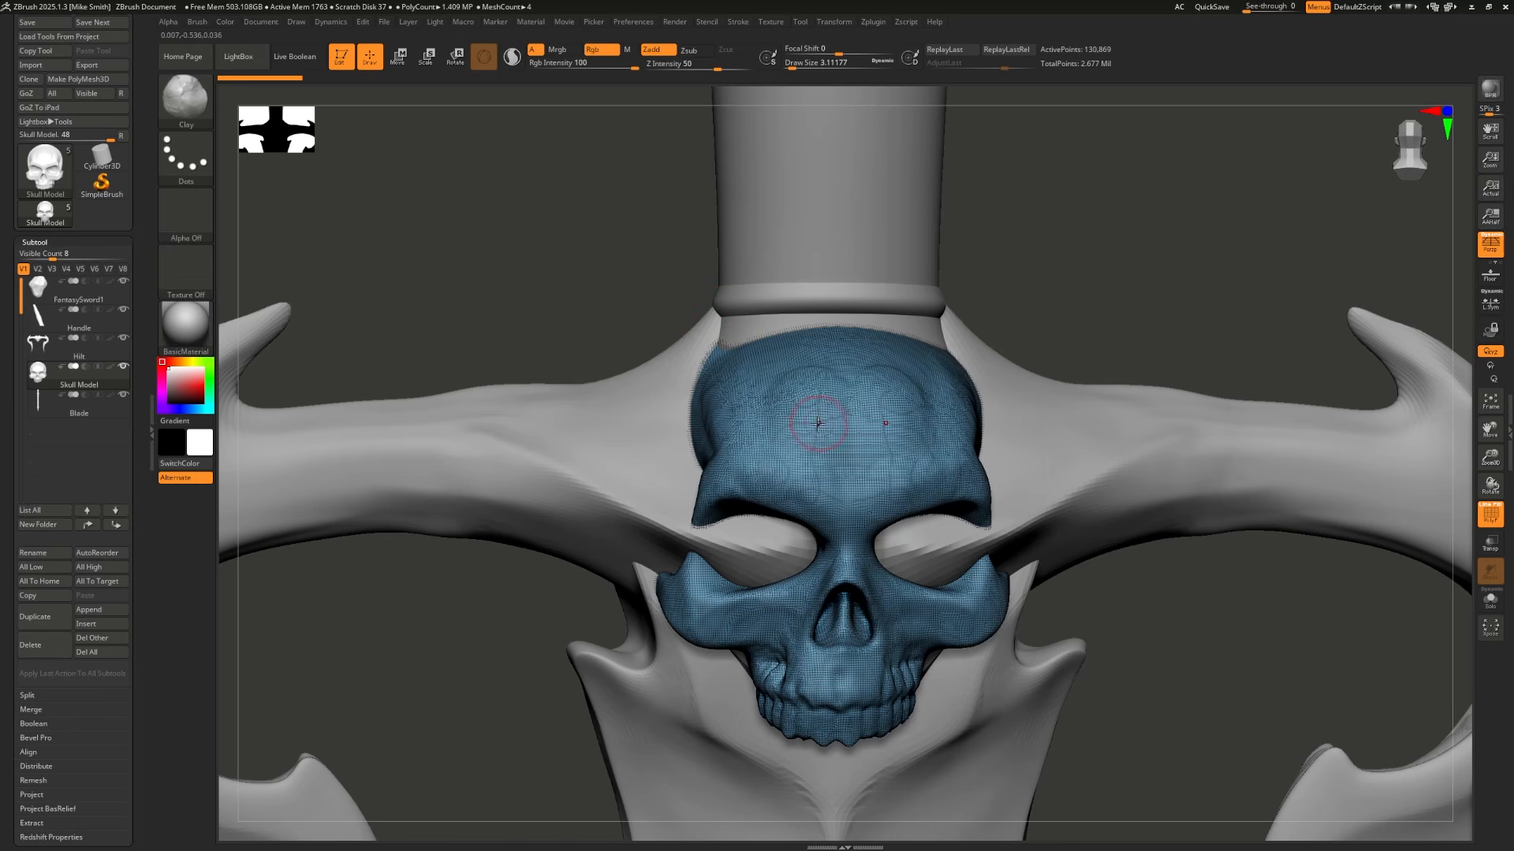
Step: DynaMesh the Hilt subtool at resolution 4096 without freezing its subdivision levels
{"action": "left_click", "coordinate": [583, 457], "text": "alt"}
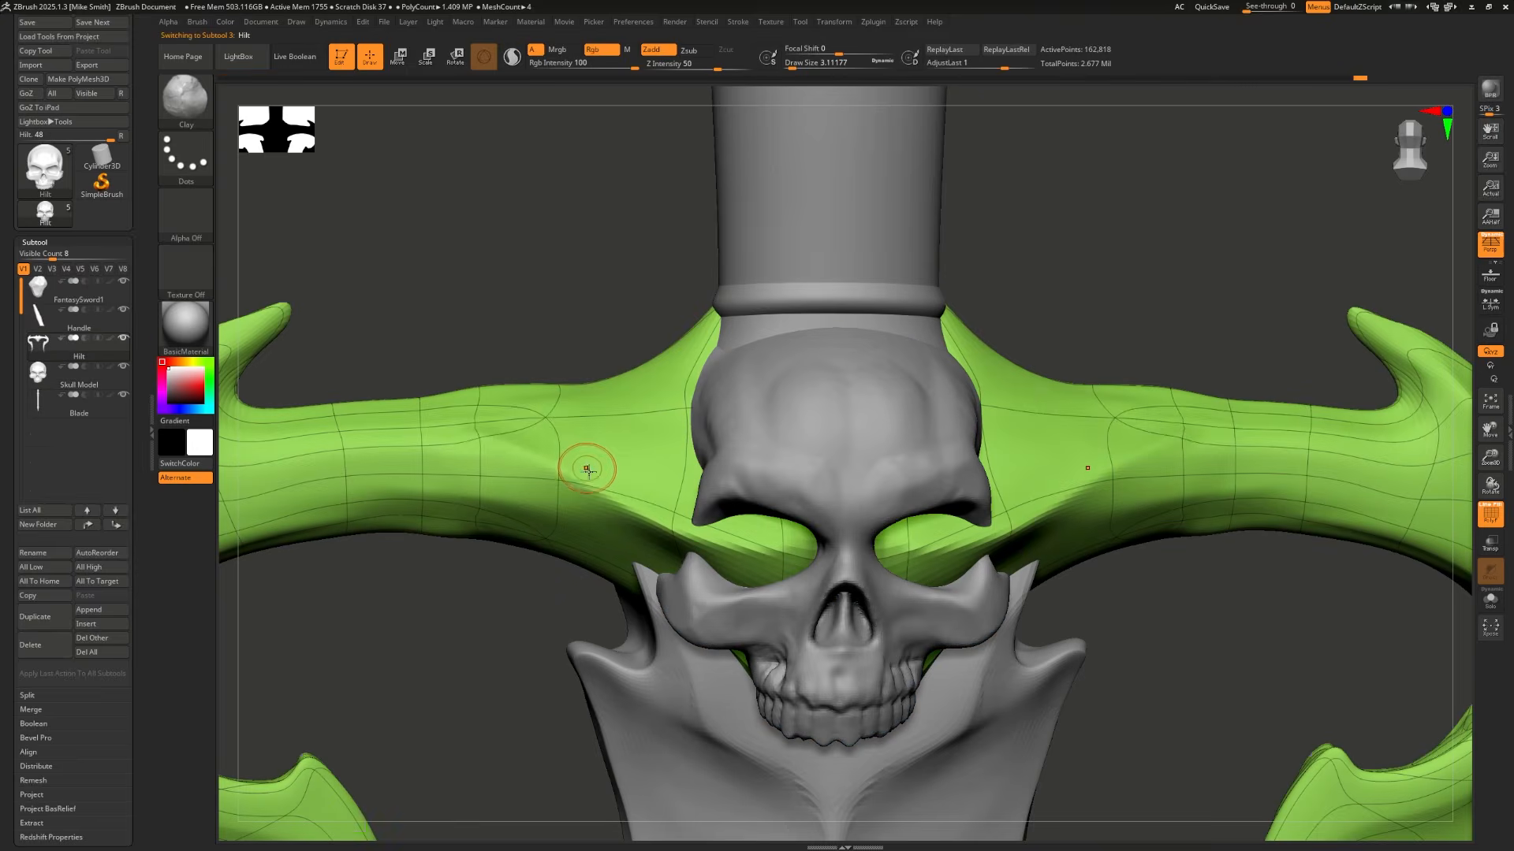
{"action": "left_click_drag", "start_coordinate": [505, 314], "coordinate": [744, 270], "text": "alt"}
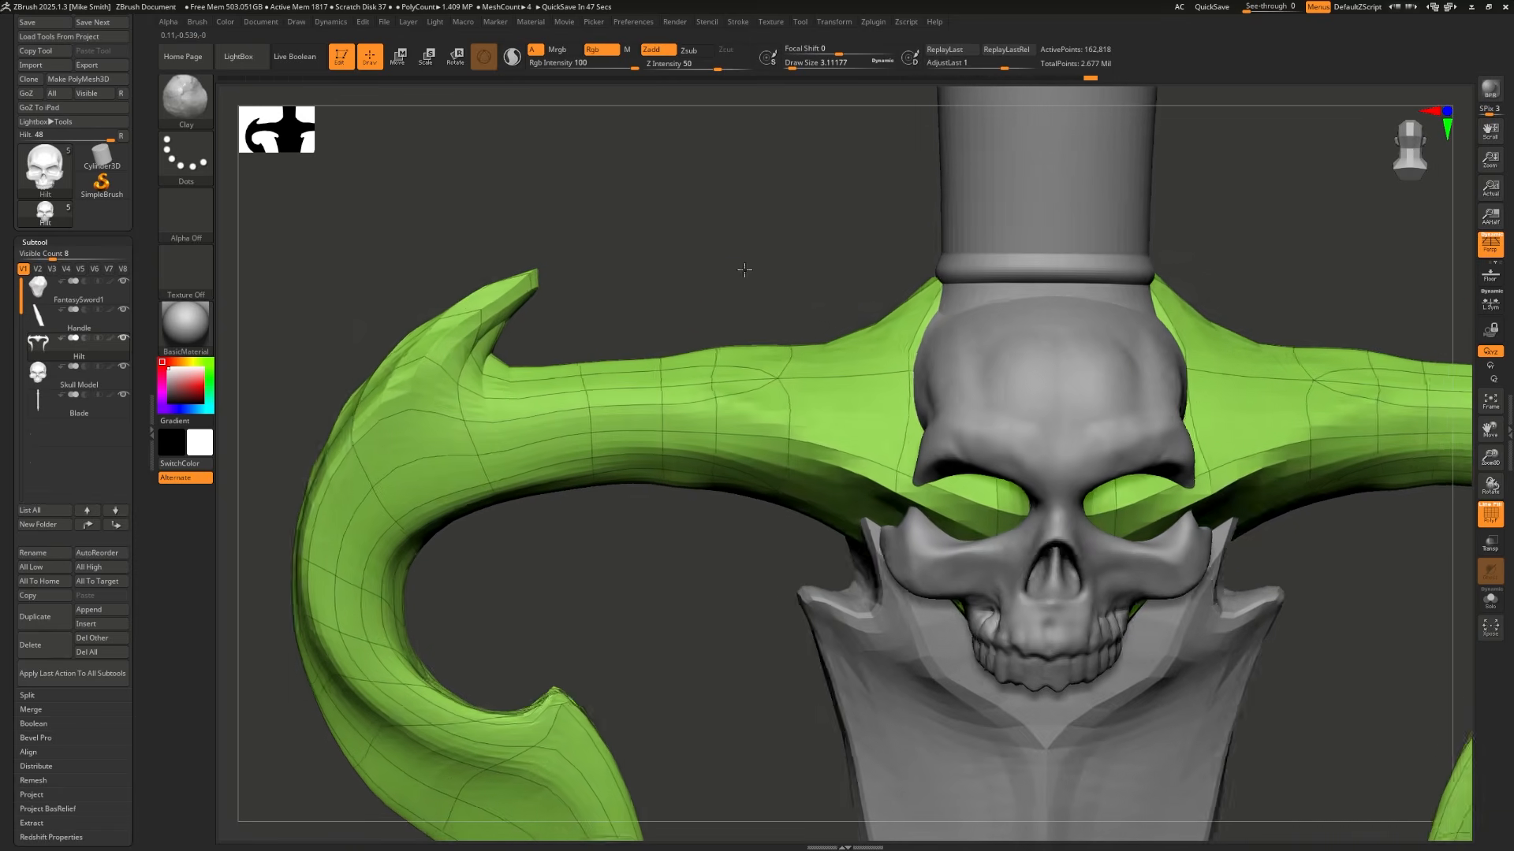
{"action": "key", "text": "d"}
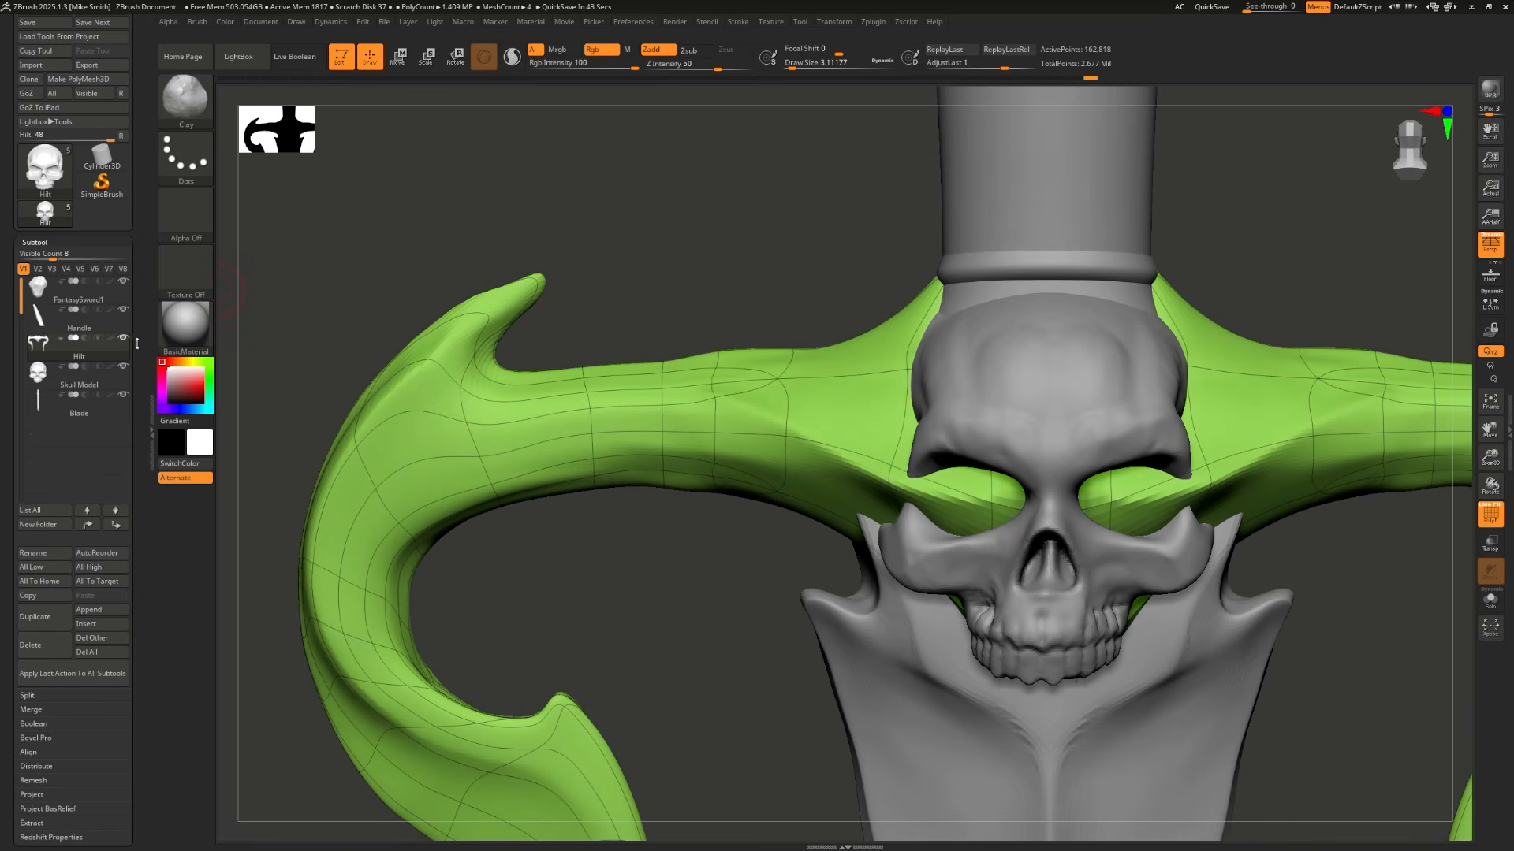
{"action": "scroll", "coordinate": [87, 346], "scroll_direction": "down", "scroll_amount": 6}
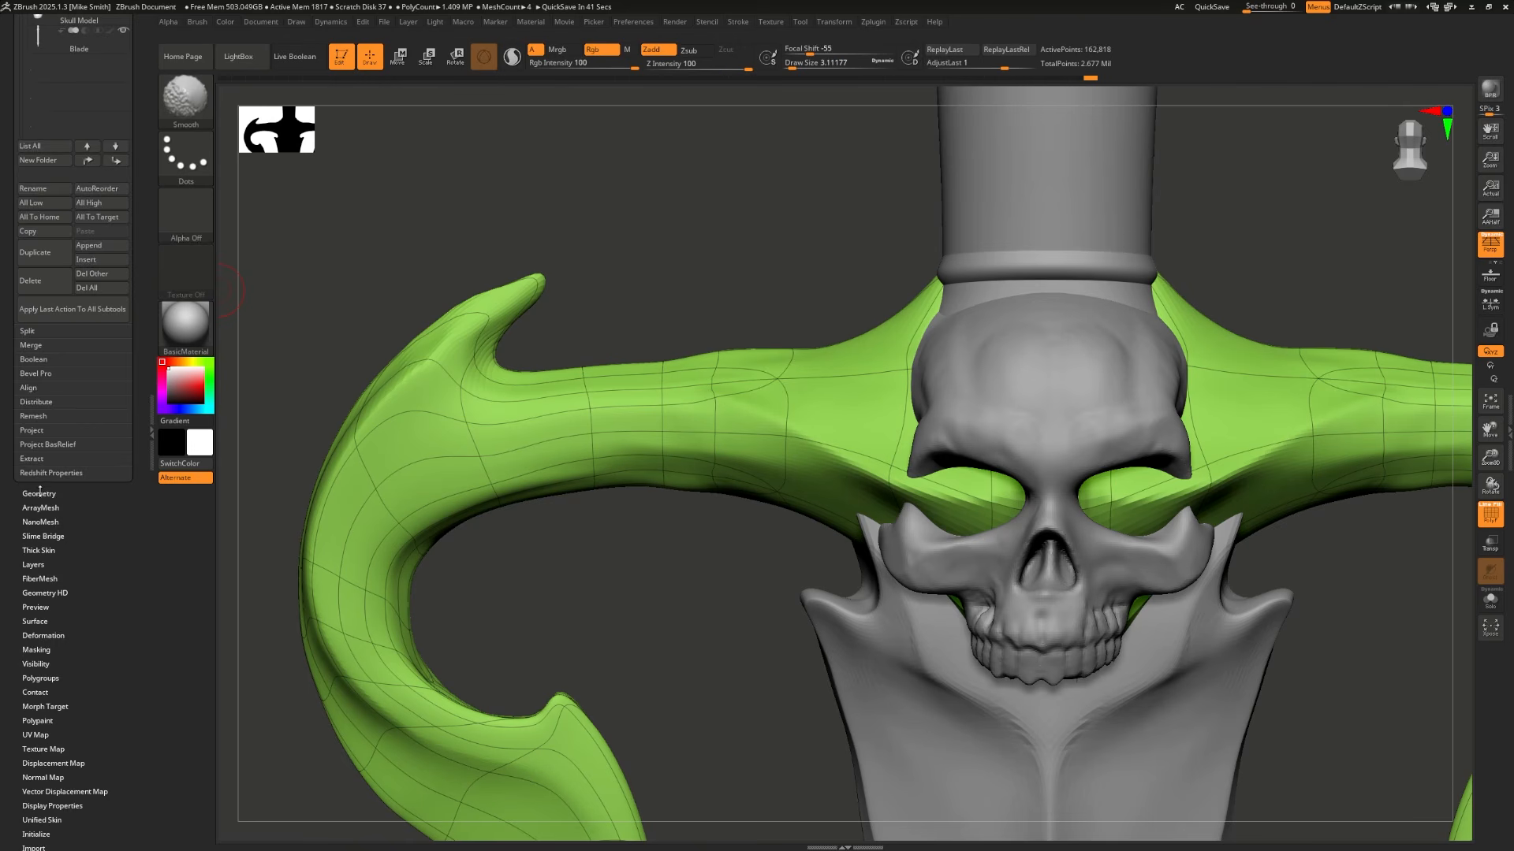
{"action": "left_click", "coordinate": [38, 494]}
{"action": "scroll", "coordinate": [42, 619], "scroll_direction": "down", "scroll_amount": 2}
{"action": "left_click", "coordinate": [44, 611]}
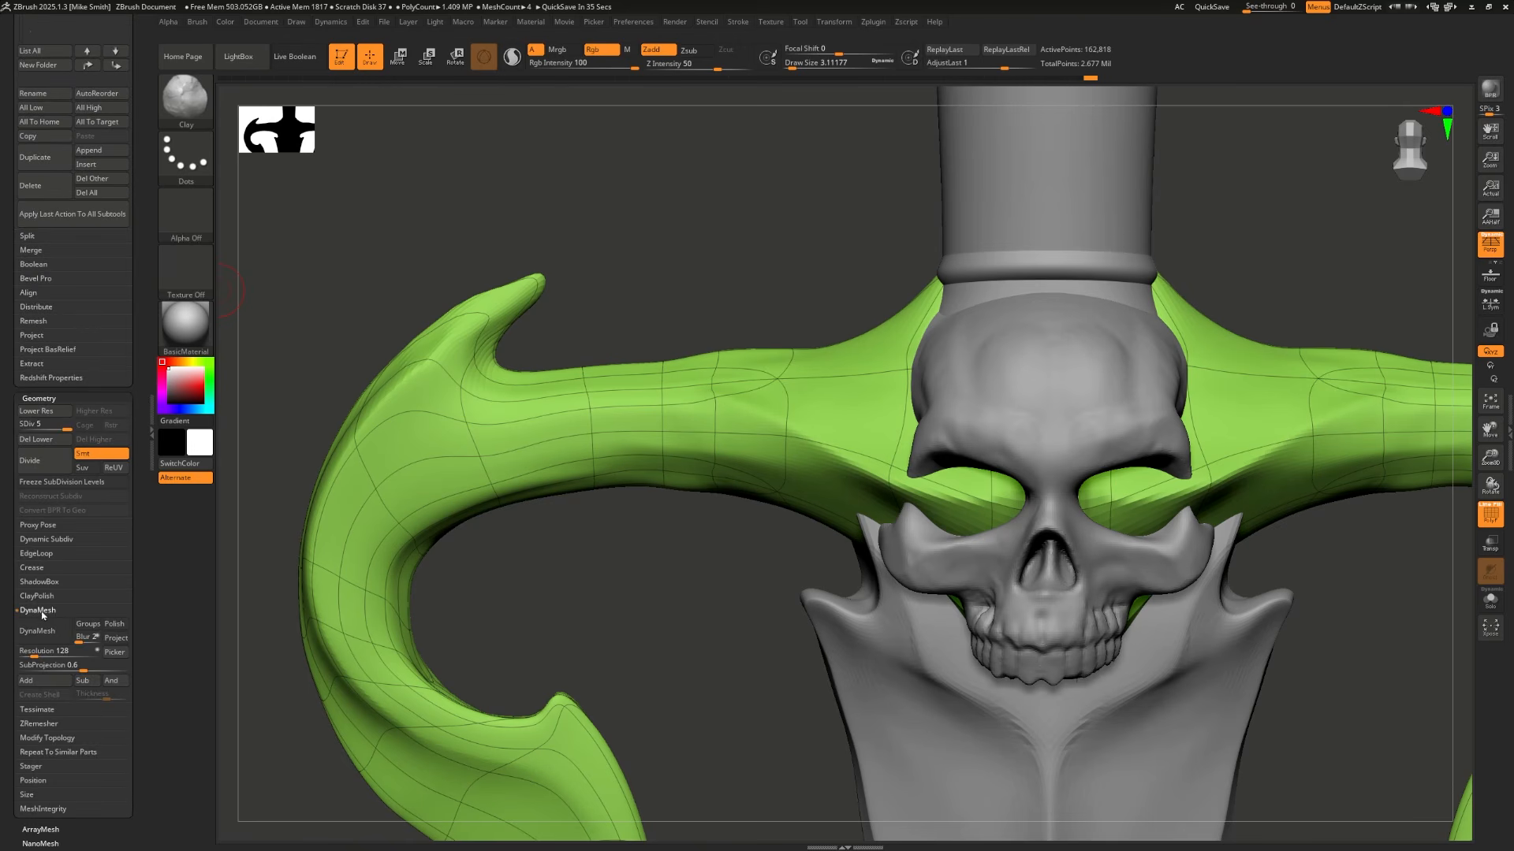
{"action": "left_click", "coordinate": [97, 652]}
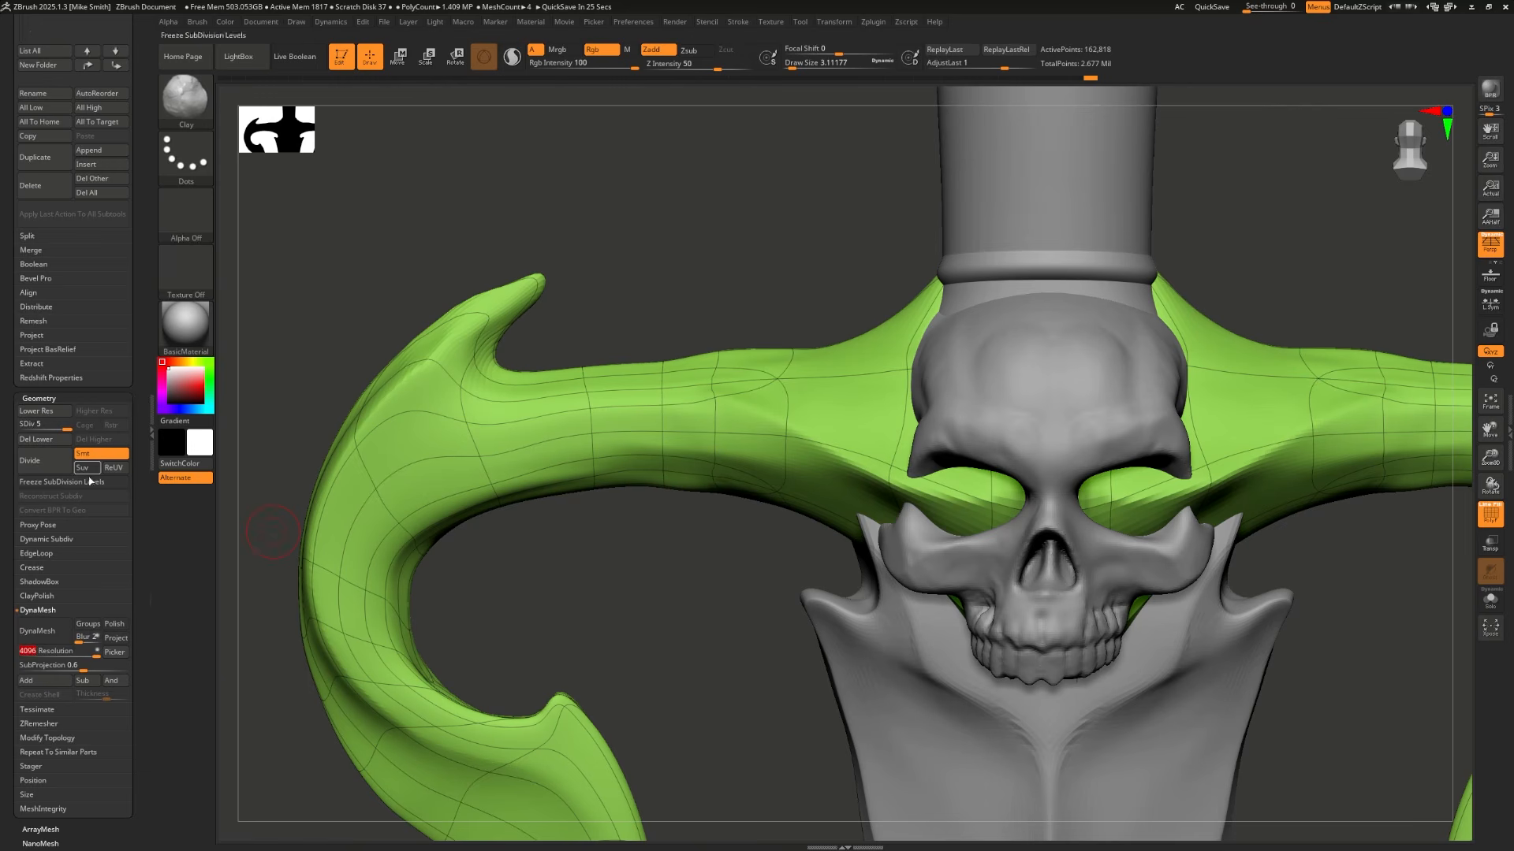
{"action": "left_click", "coordinate": [37, 630]}
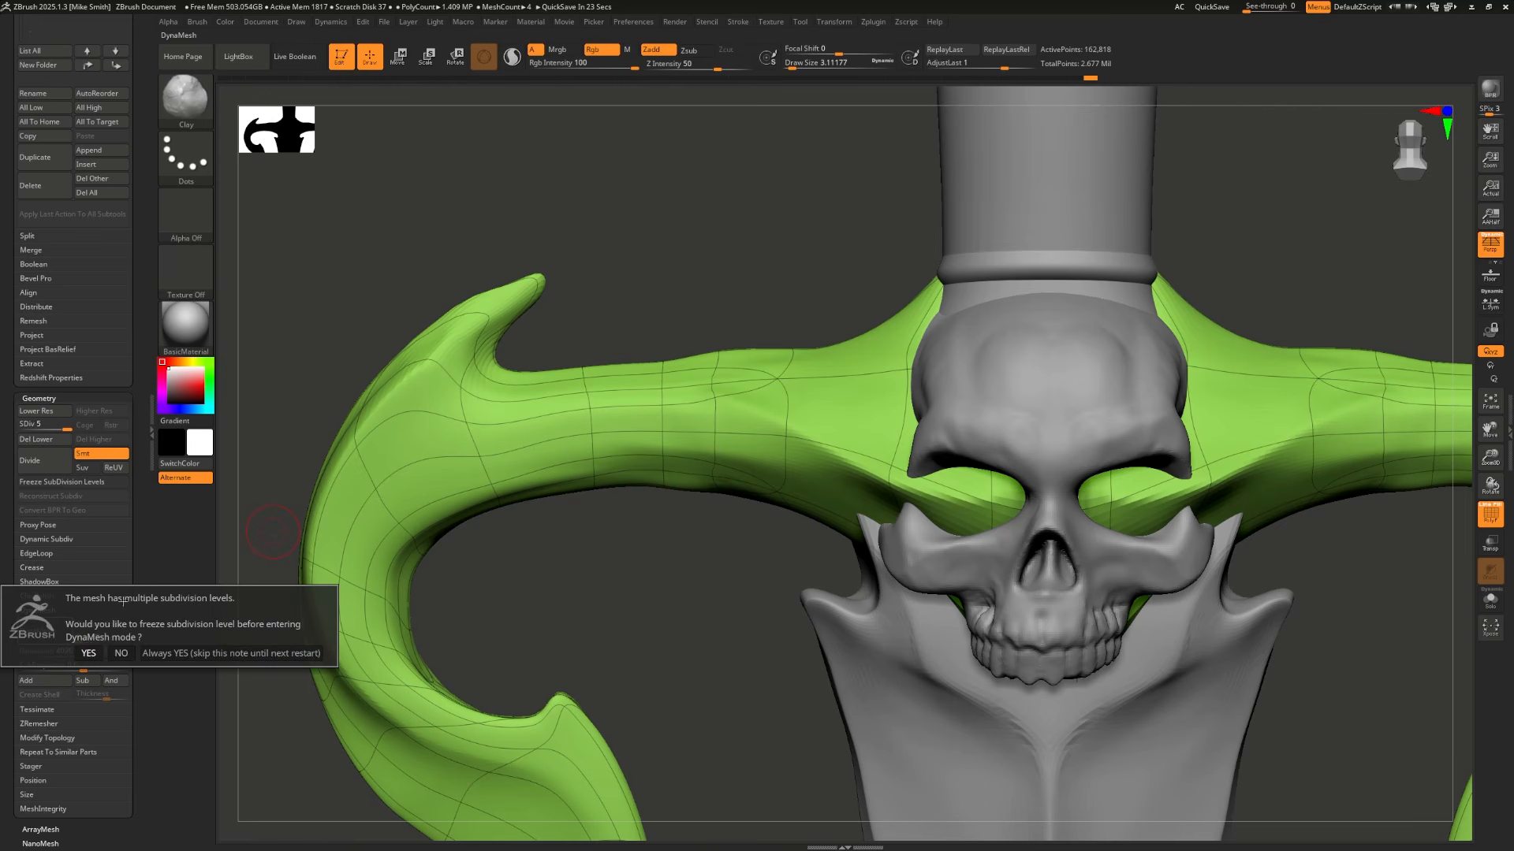
{"action": "left_click", "coordinate": [121, 654]}
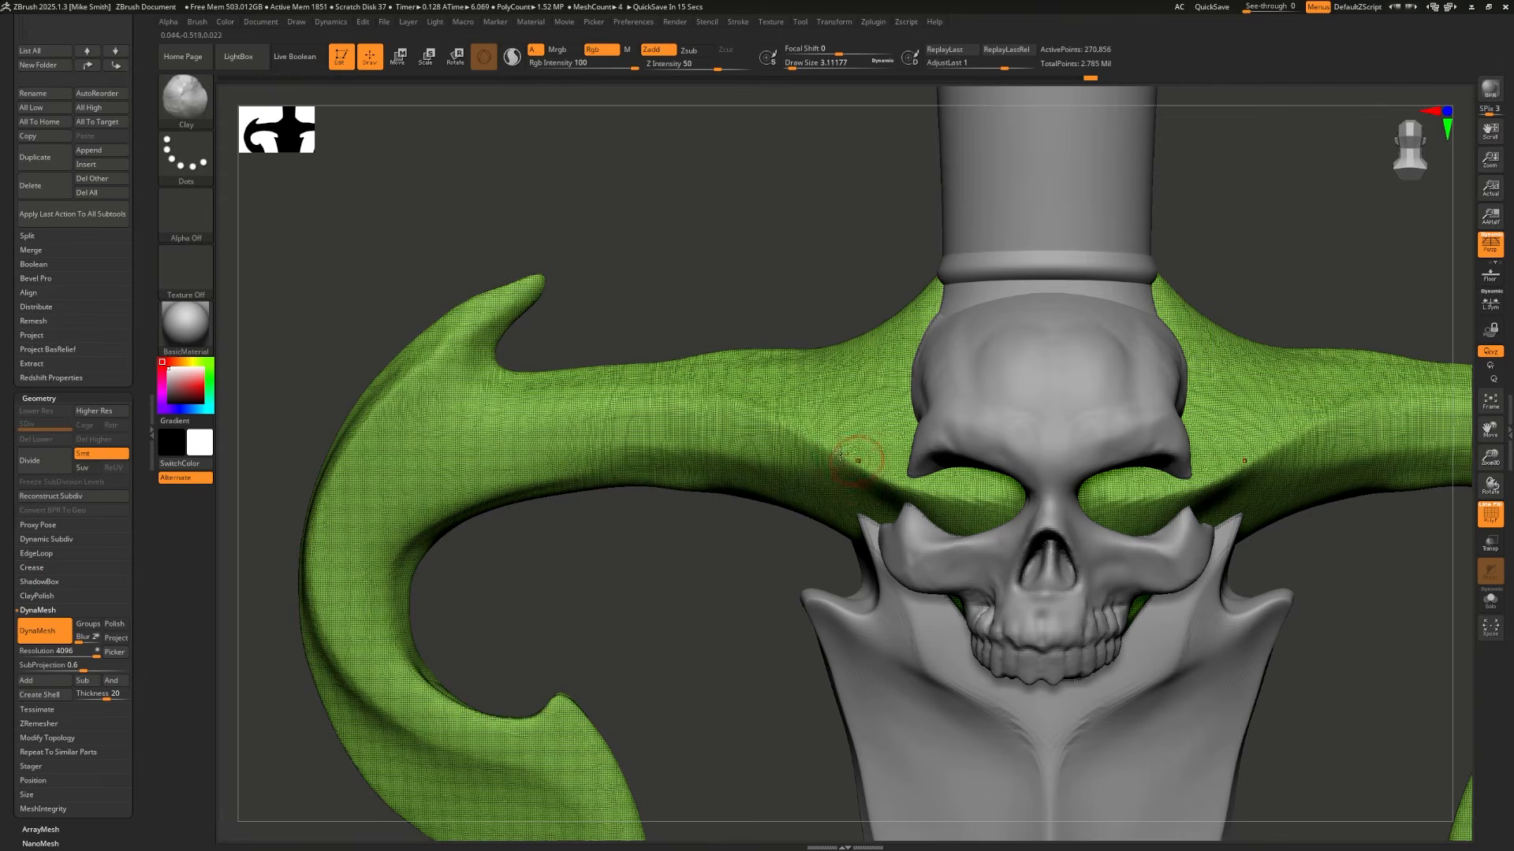
Step: Turn off the PolyFrame display and frame the hilt
{"action": "mouse_move", "coordinate": [724, 306]}
{"action": "left_mouse_down"}
{"action": "mouse_move", "coordinate": [758, 272]}
{"action": "mouse_move", "coordinate": [728, 283]}
{"action": "left_mouse_up"}
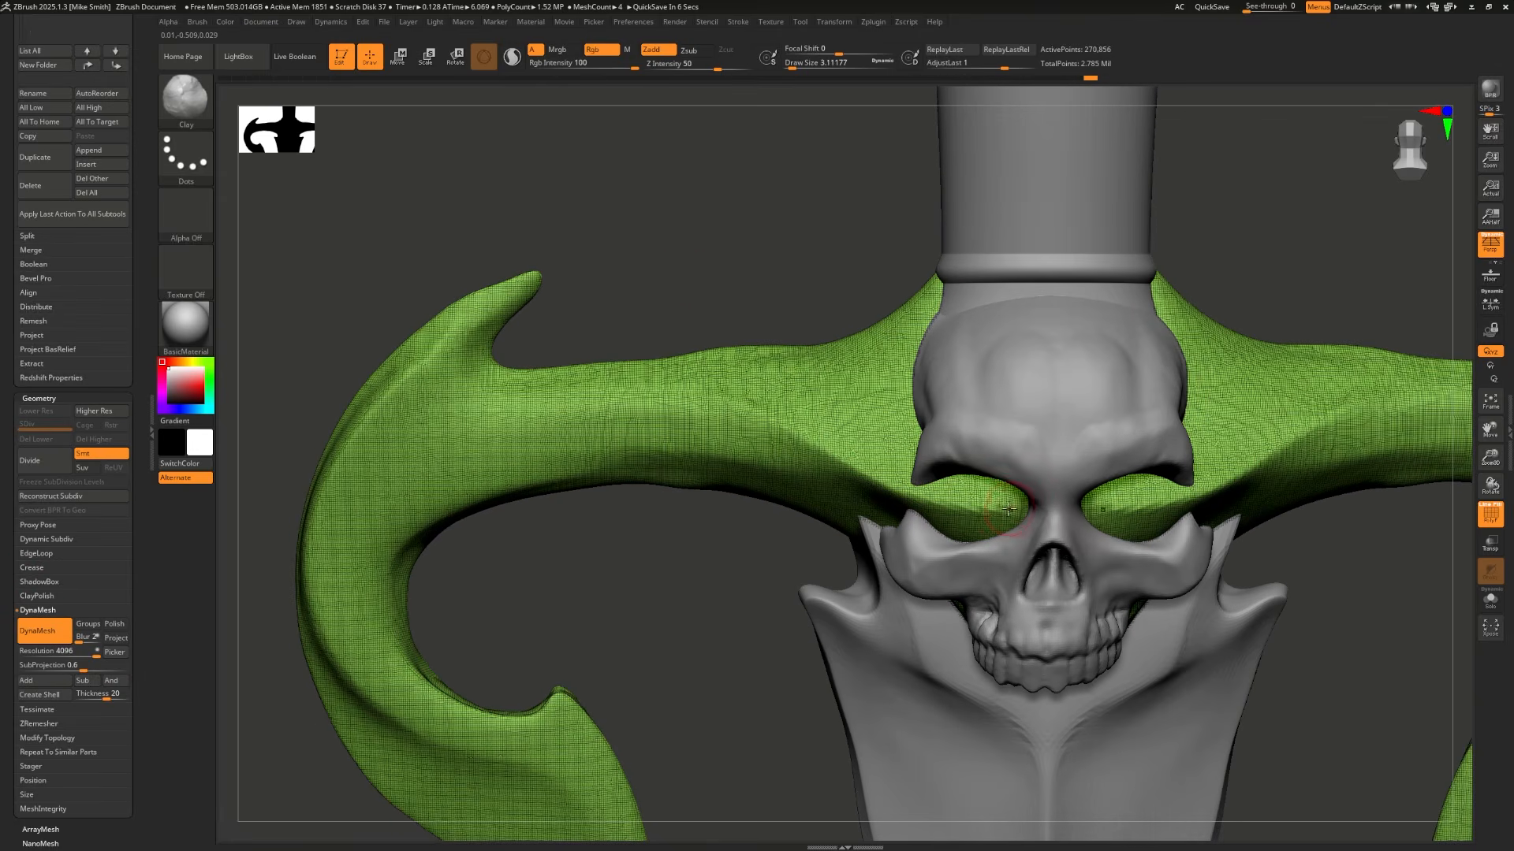
{"action": "key", "text": "shift+f"}
{"action": "key", "text": "shift"}
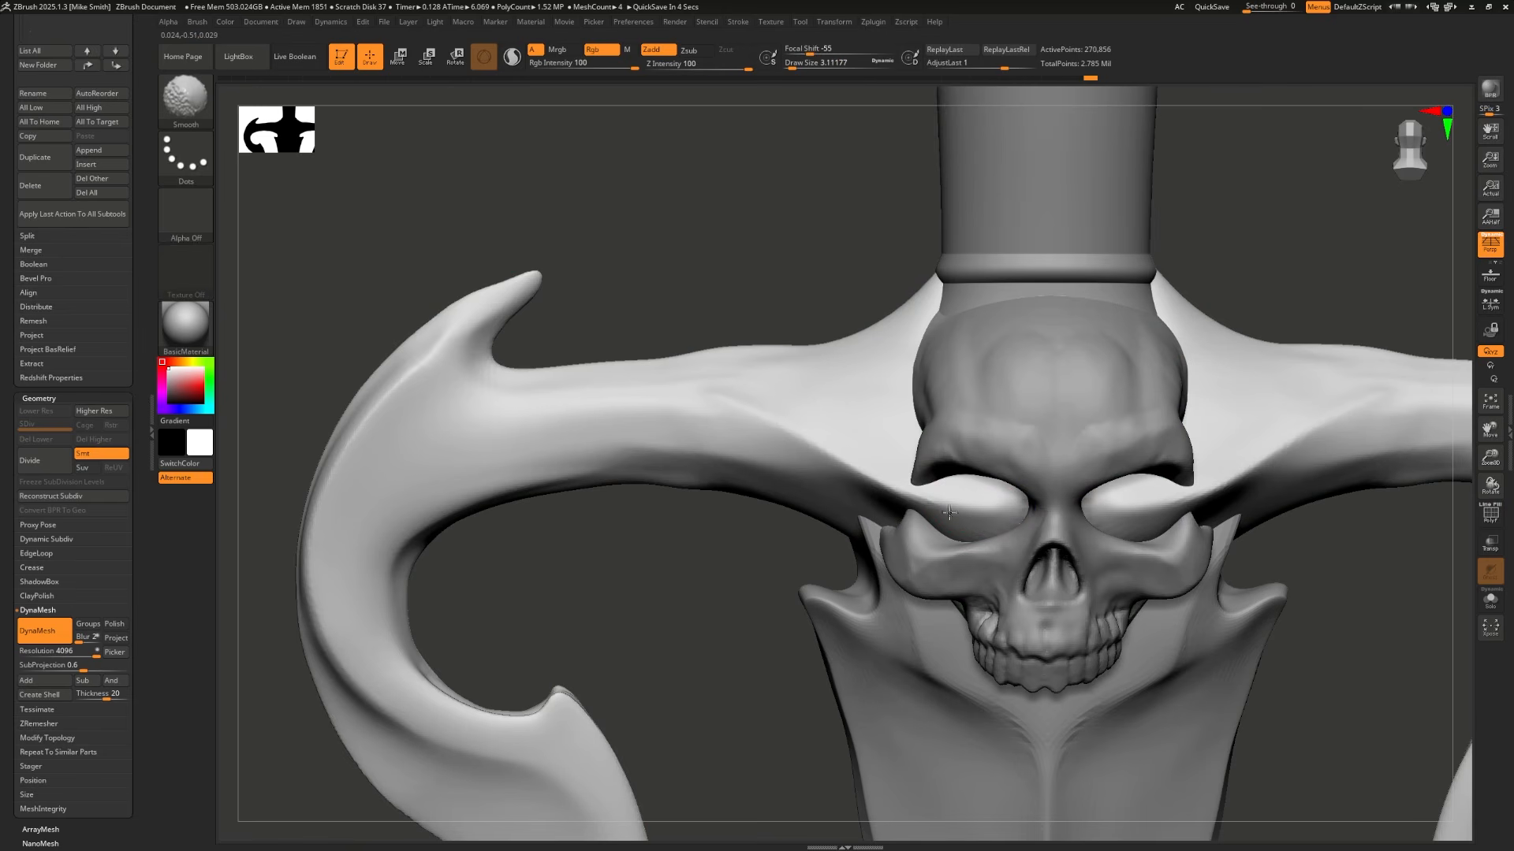
{"action": "key", "text": "f"}
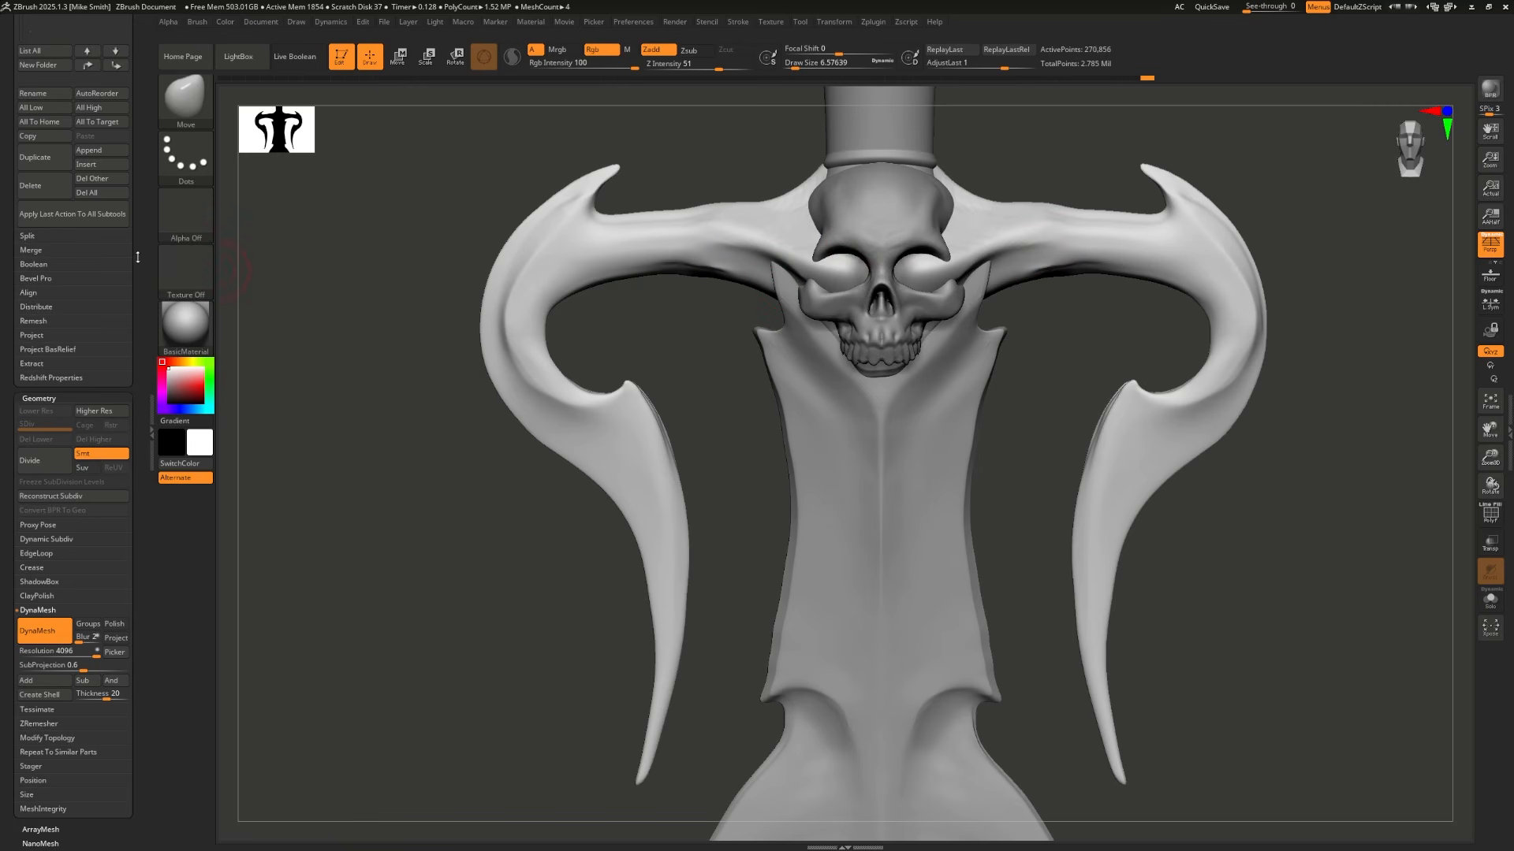
Step: Merge the Hilt subtool down with the Skull Model subtool and accept that it cannot be undone
{"action": "scroll", "coordinate": [125, 390], "scroll_direction": "up", "scroll_amount": 5}
{"action": "mouse_move", "coordinate": [95, 403]}
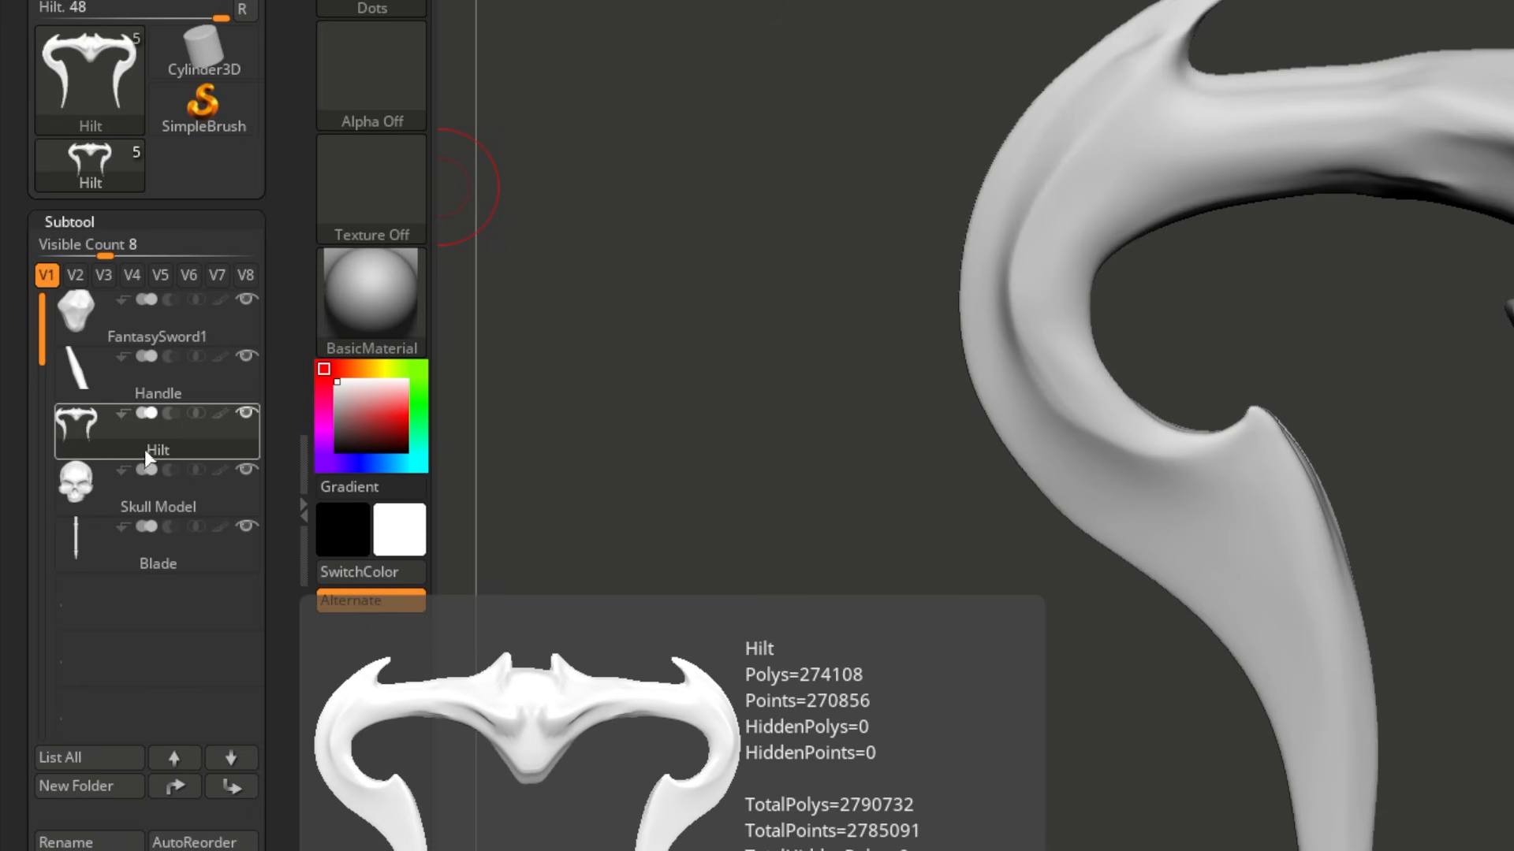
{"action": "mouse_move", "coordinate": [125, 480]}
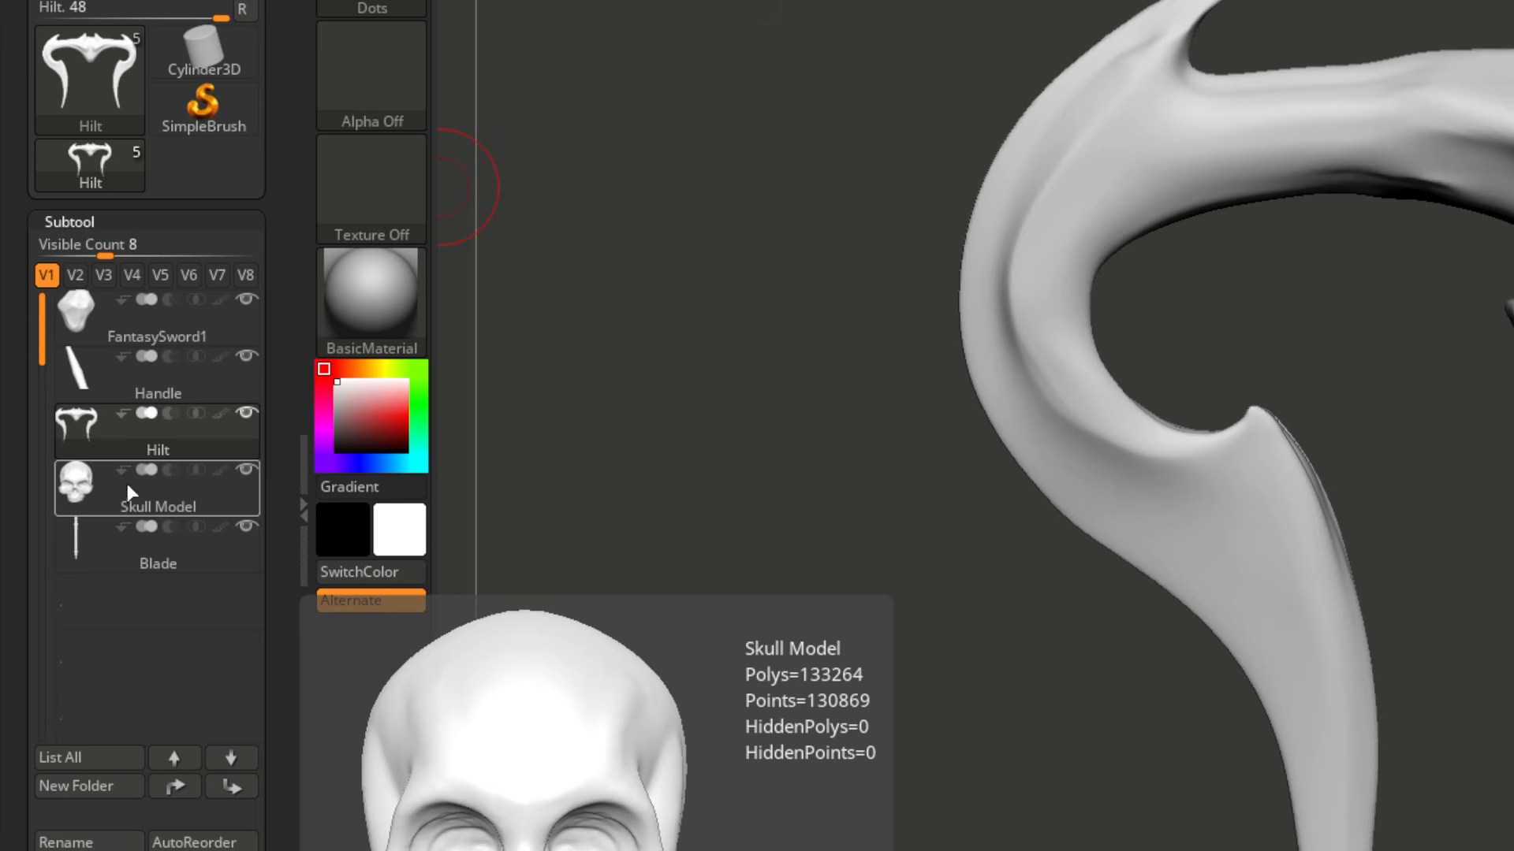
{"action": "mouse_move", "coordinate": [175, 446]}
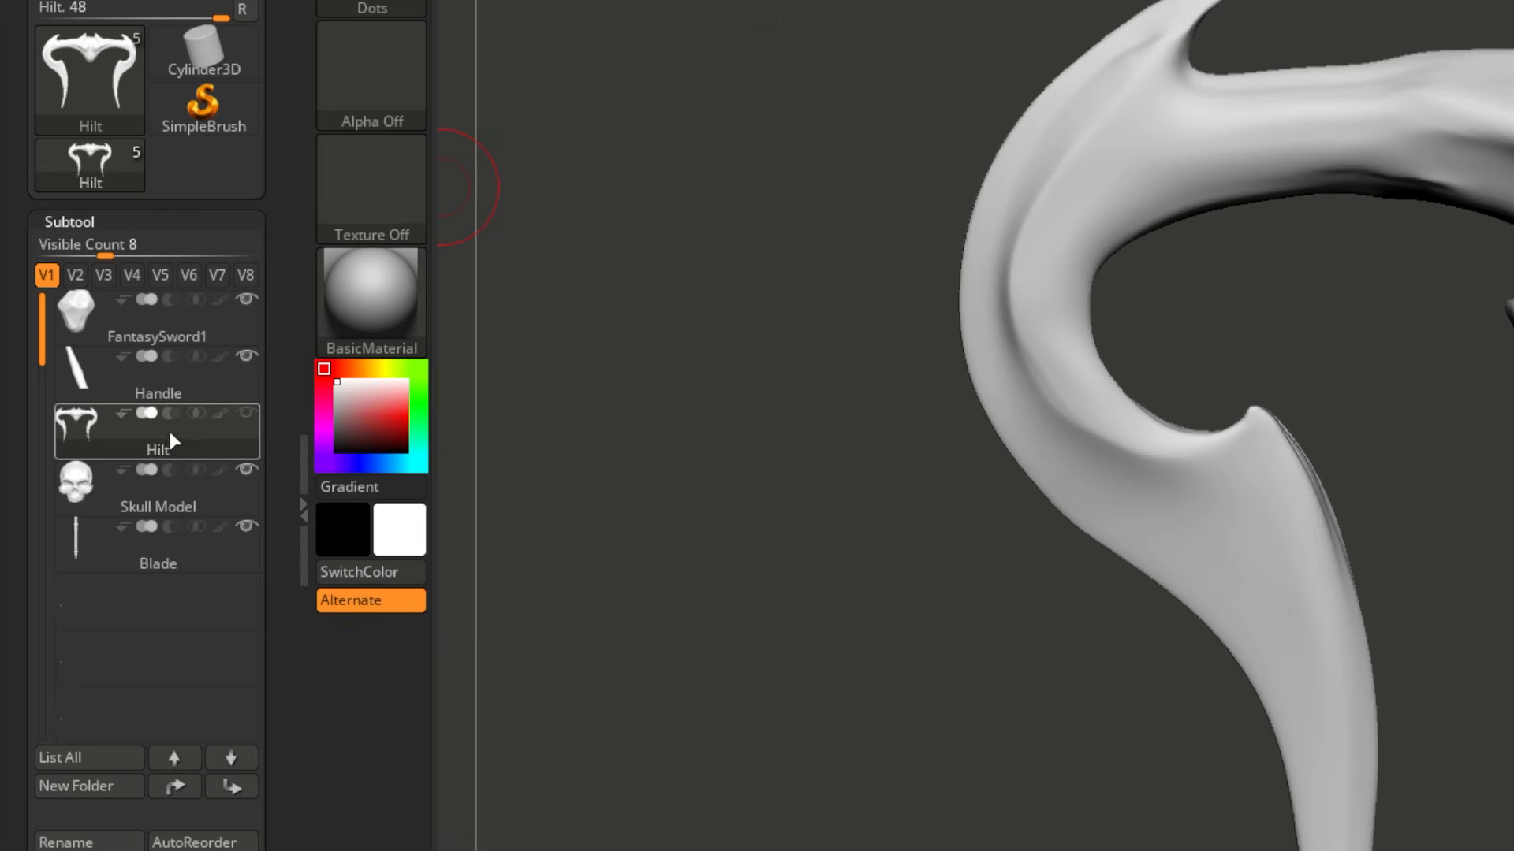
{"action": "scroll", "coordinate": [154, 313], "scroll_direction": "down", "scroll_amount": 5}
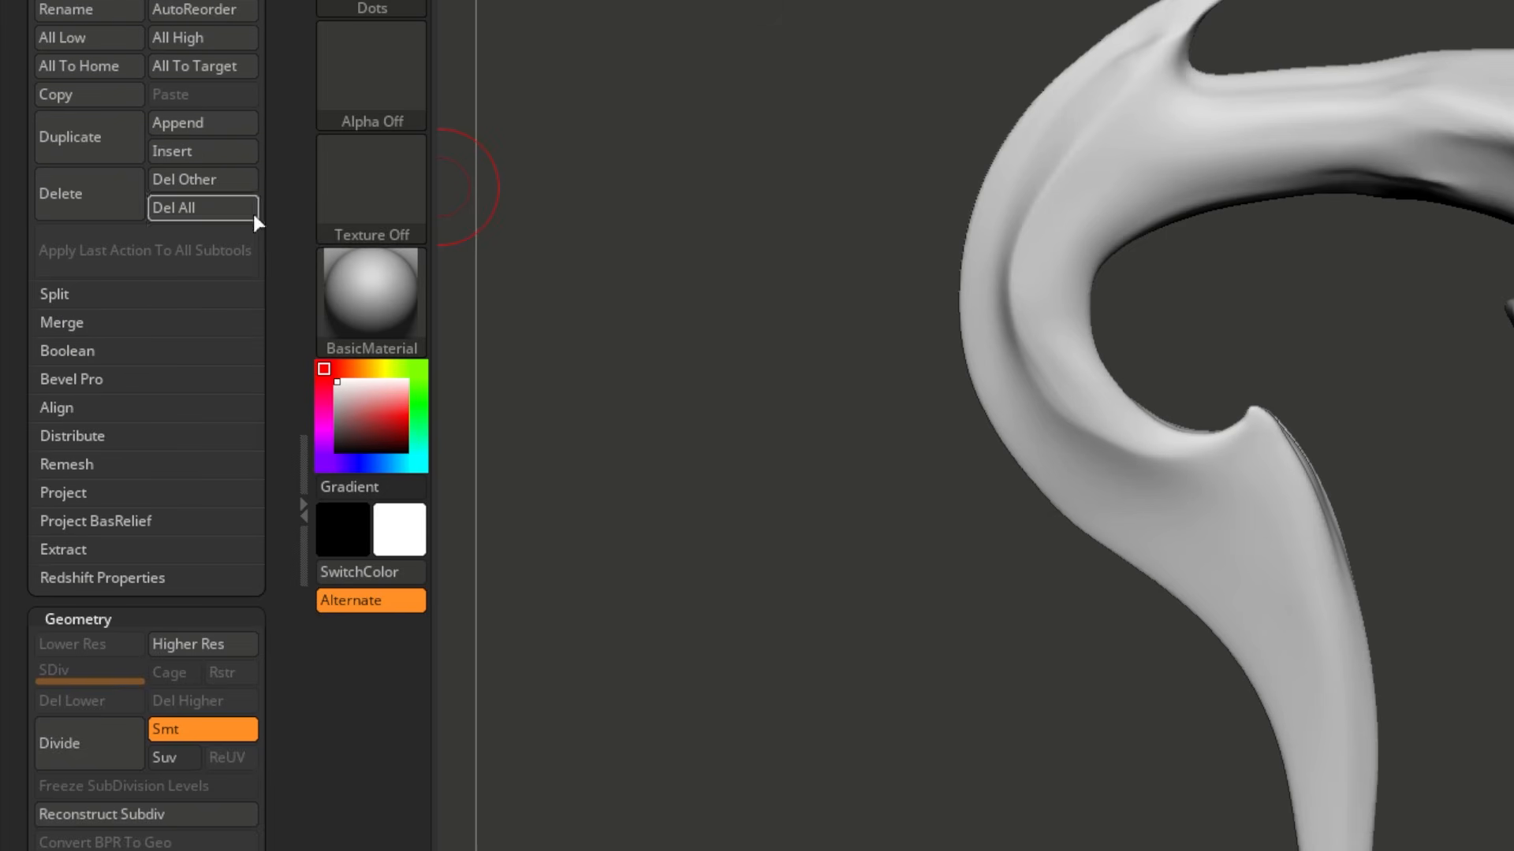
{"action": "left_click", "coordinate": [92, 329]}
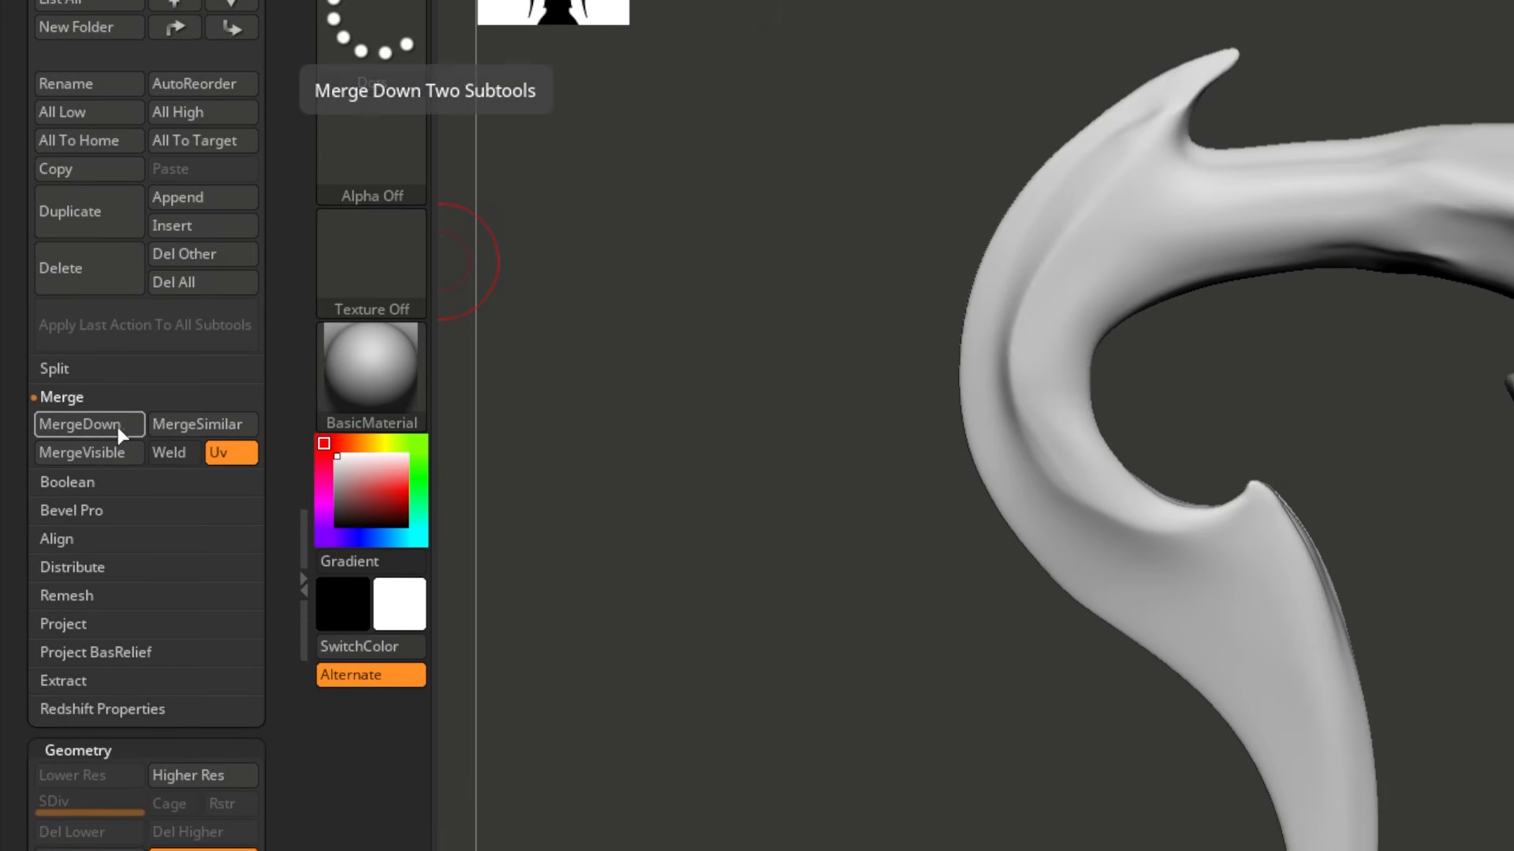
{"action": "left_click", "coordinate": [116, 428]}
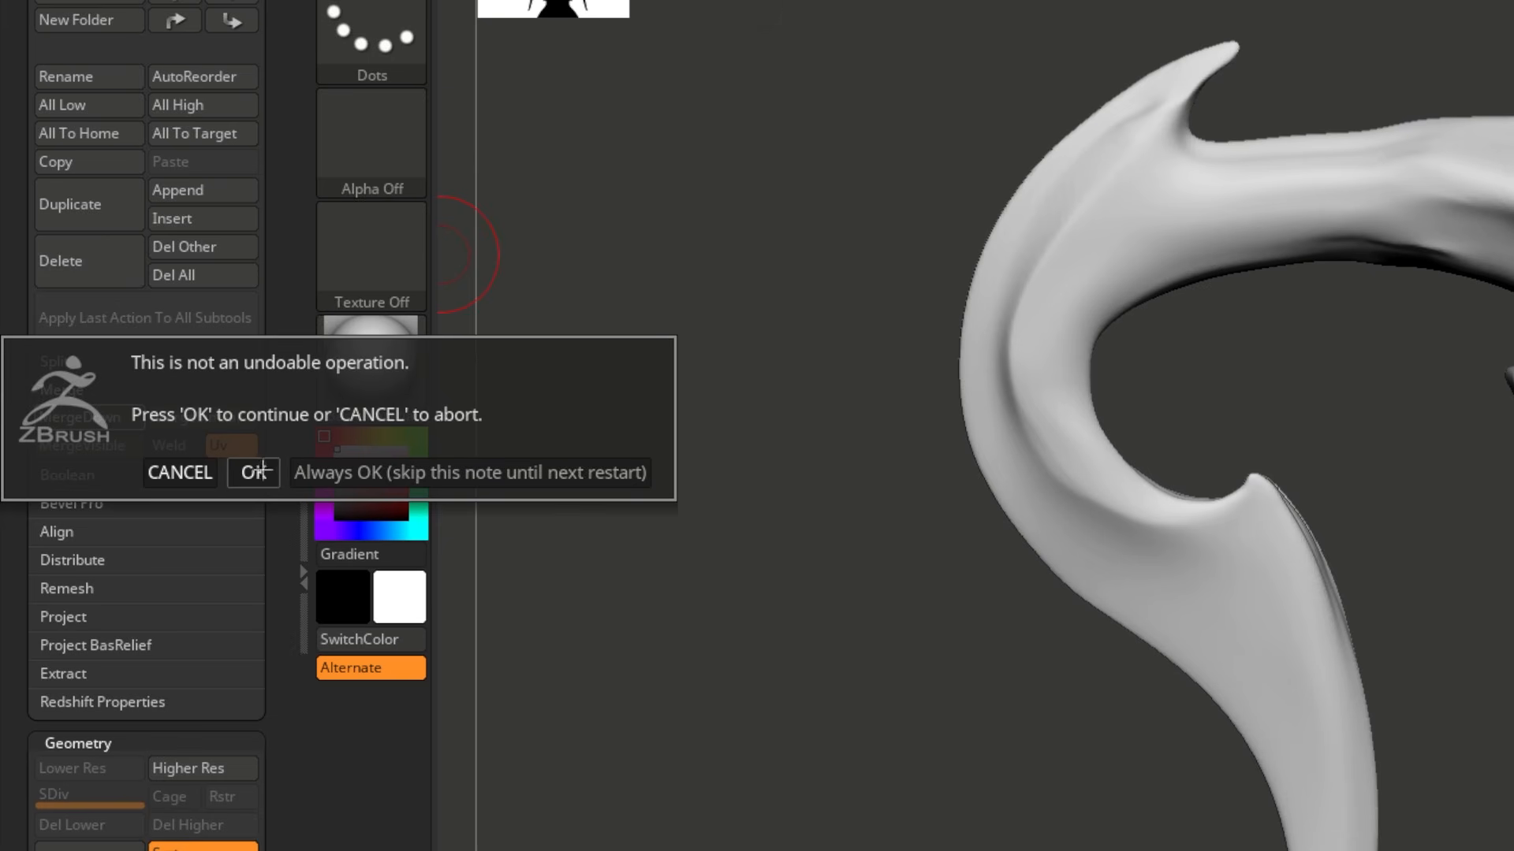
{"action": "left_click", "coordinate": [255, 472]}
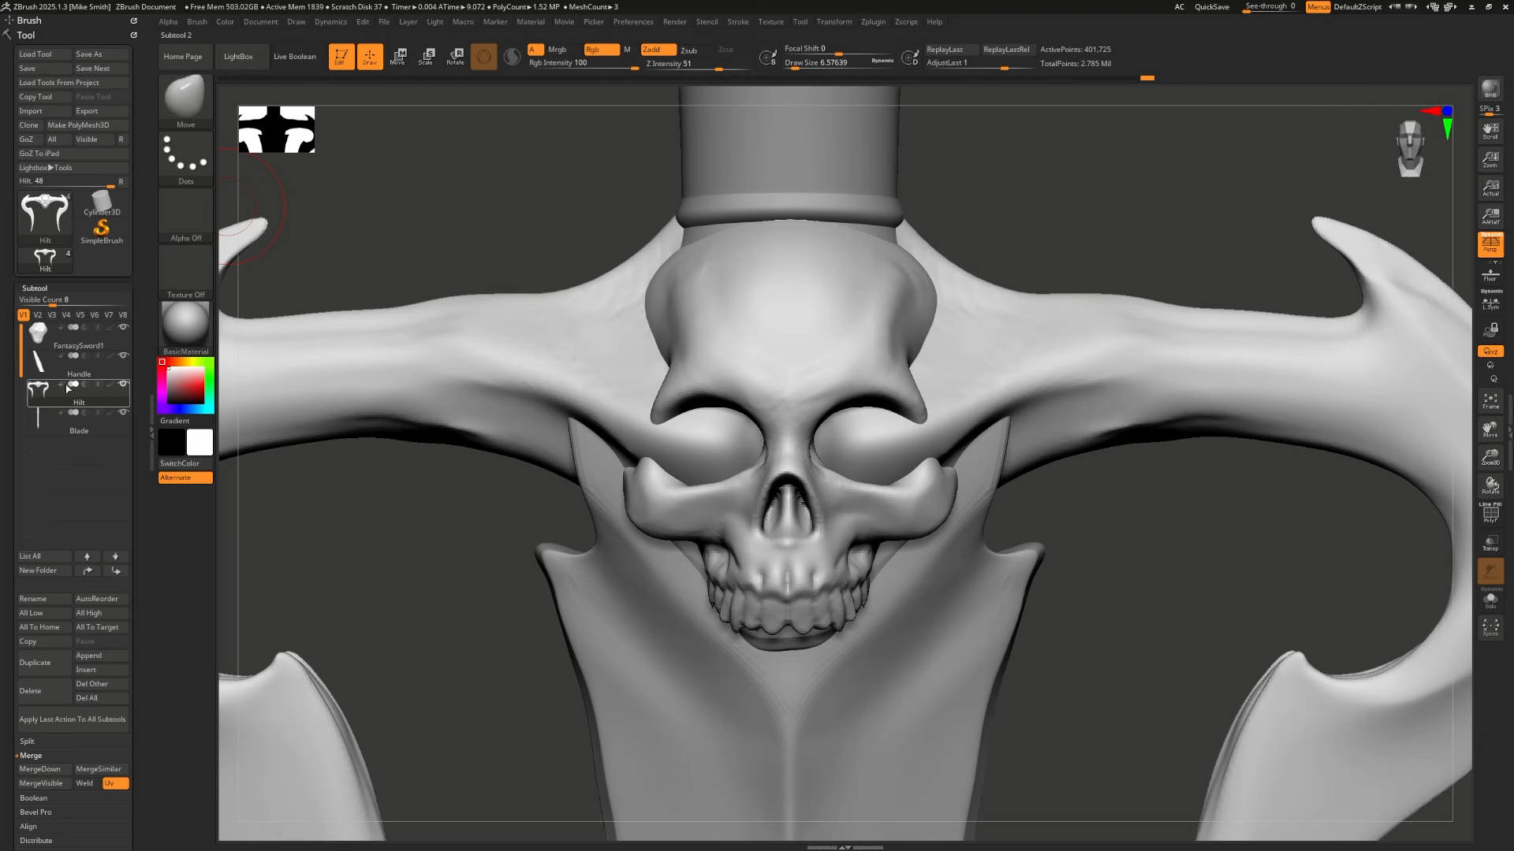
Step: Turn on PolyFrame and DynaMesh the merged Hilt subtool again to fuse the skull with the hilt
{"action": "mouse_move", "coordinate": [450, 234]}
{"action": "left_mouse_down"}
{"action": "mouse_move", "coordinate": [534, 257]}
{"action": "mouse_move", "coordinate": [533, 223]}
{"action": "left_mouse_up"}
{"action": "key", "text": "shift+f"}
{"action": "key", "text": "b"}
{"action": "key", "text": "m"}
{"action": "key", "text": "v"}
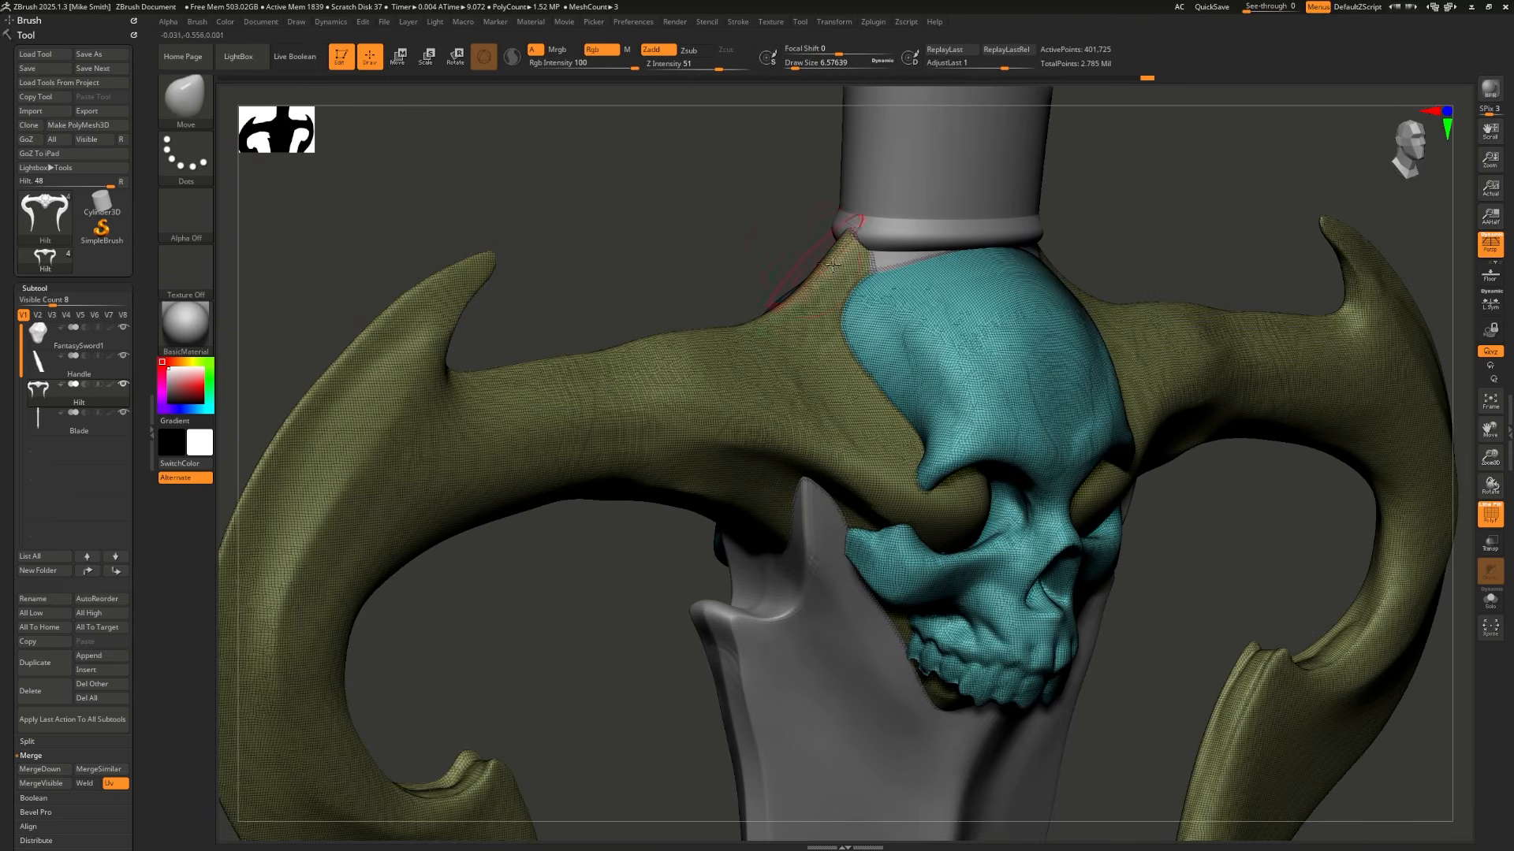
{"action": "key", "text": "ctrl"}
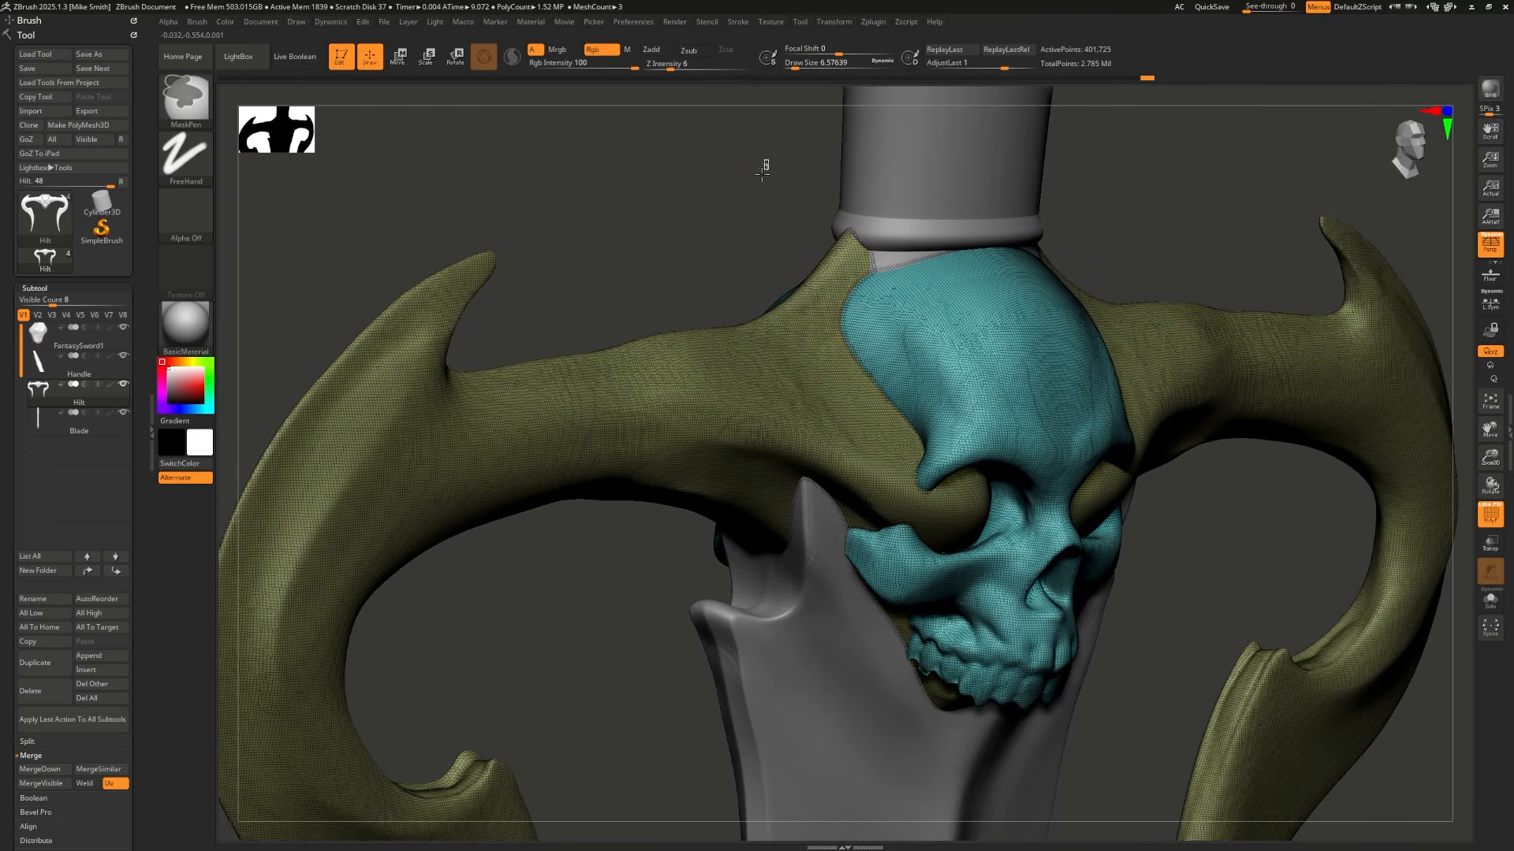
{"action": "left_click_drag", "start_coordinate": [726, 224], "coordinate": [678, 268], "text": "ctrl"}
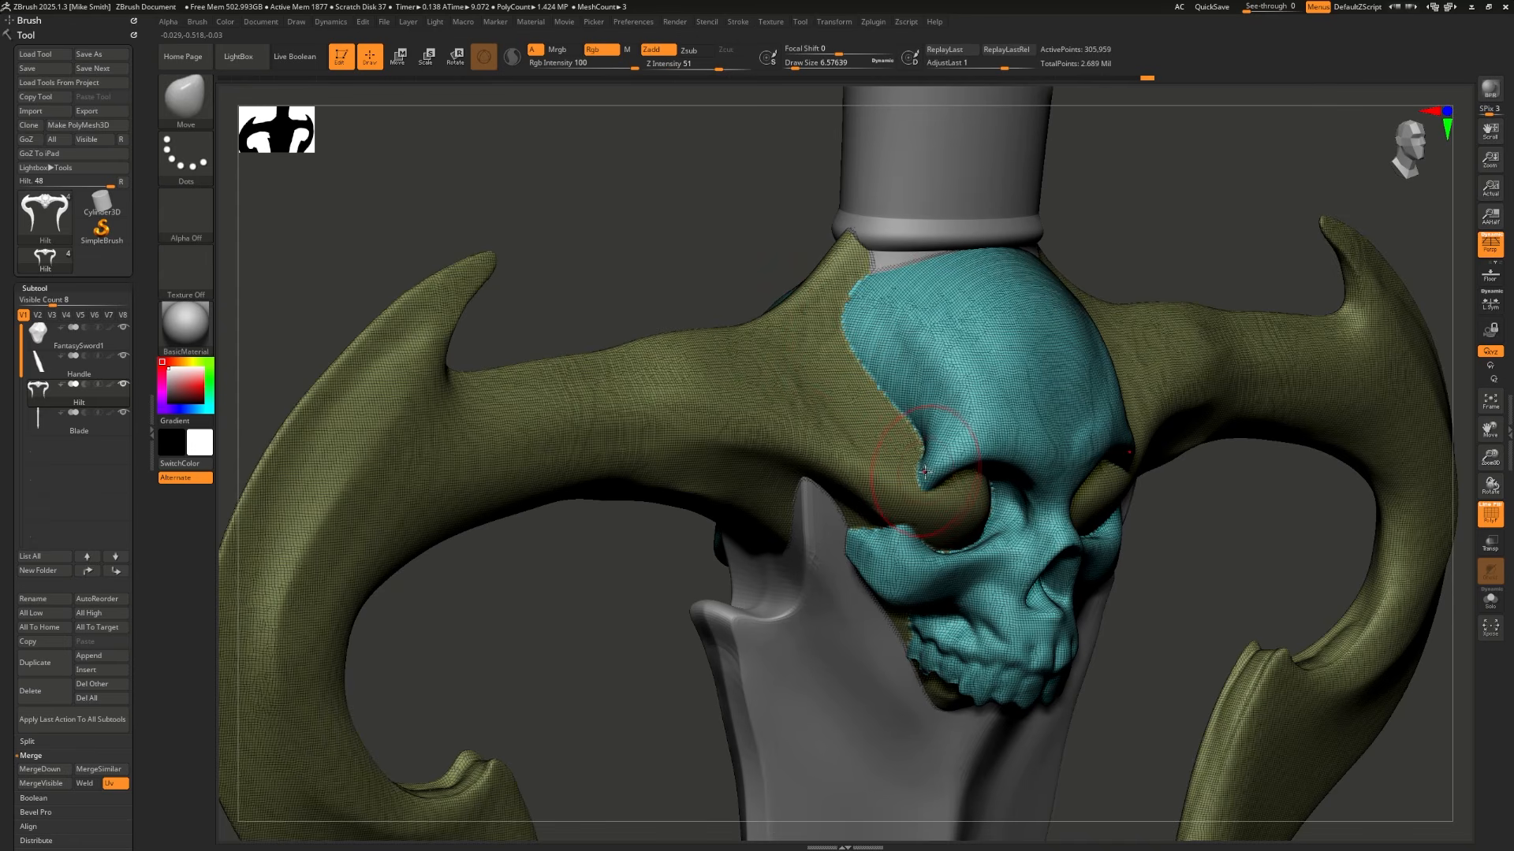
Step: Hide PolyFrame and try a ClayBuildup stroke across the seam from the hilt arm onto the skull's brow
{"action": "key", "text": "shift+f"}
{"action": "key", "text": "b"}
{"action": "key", "text": "c"}
{"action": "key", "text": "b"}
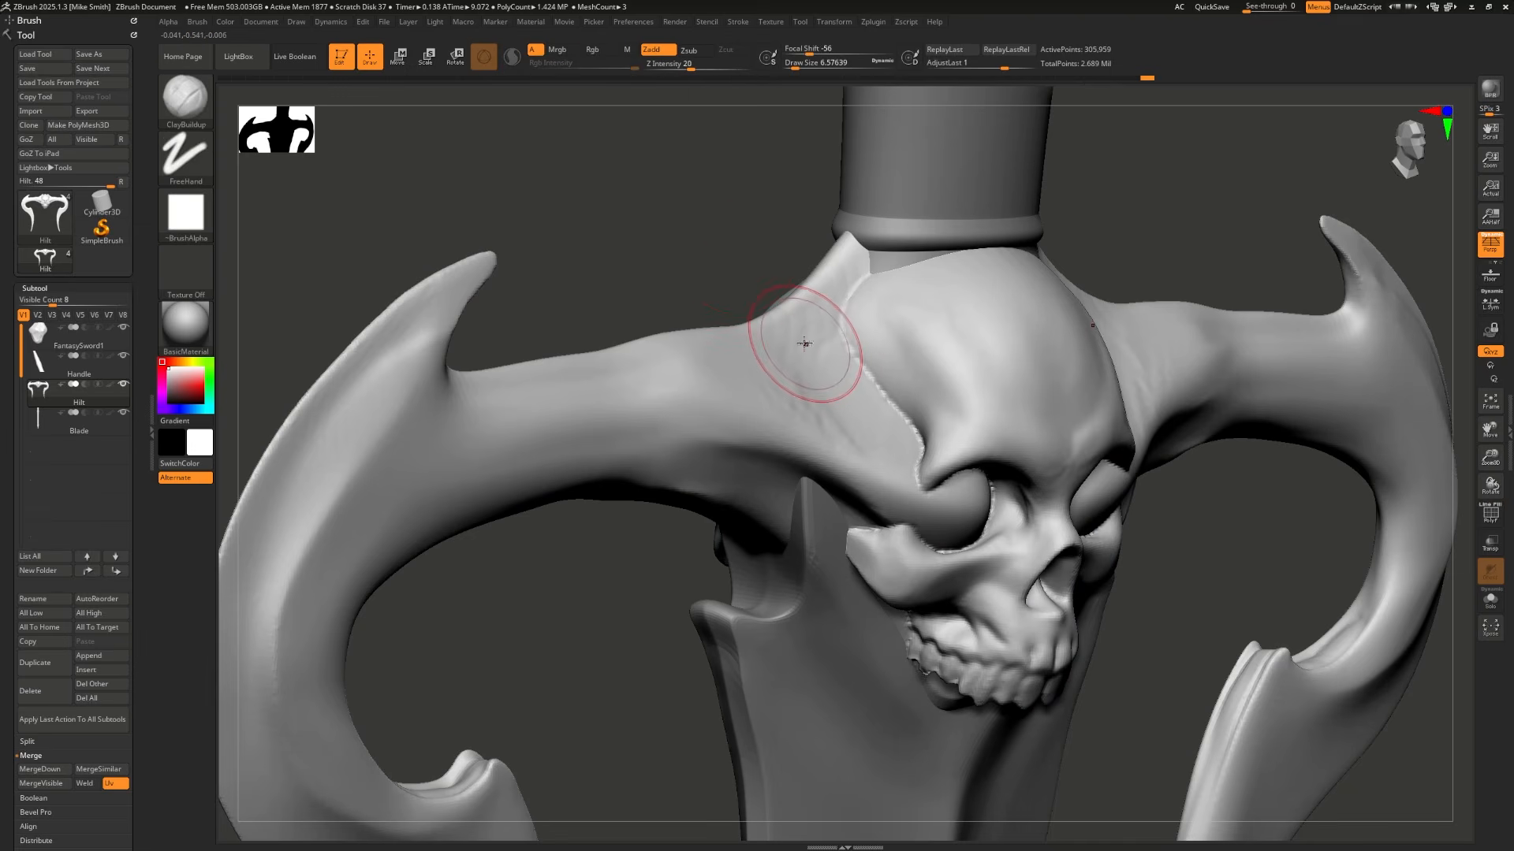
{"action": "mouse_move", "coordinate": [805, 344]}
{"action": "left_mouse_down"}
{"action": "mouse_move", "coordinate": [939, 362]}
{"action": "mouse_move", "coordinate": [872, 363]}
{"action": "mouse_move", "coordinate": [891, 393]}
{"action": "mouse_move", "coordinate": [977, 419]}
{"action": "left_mouse_up"}
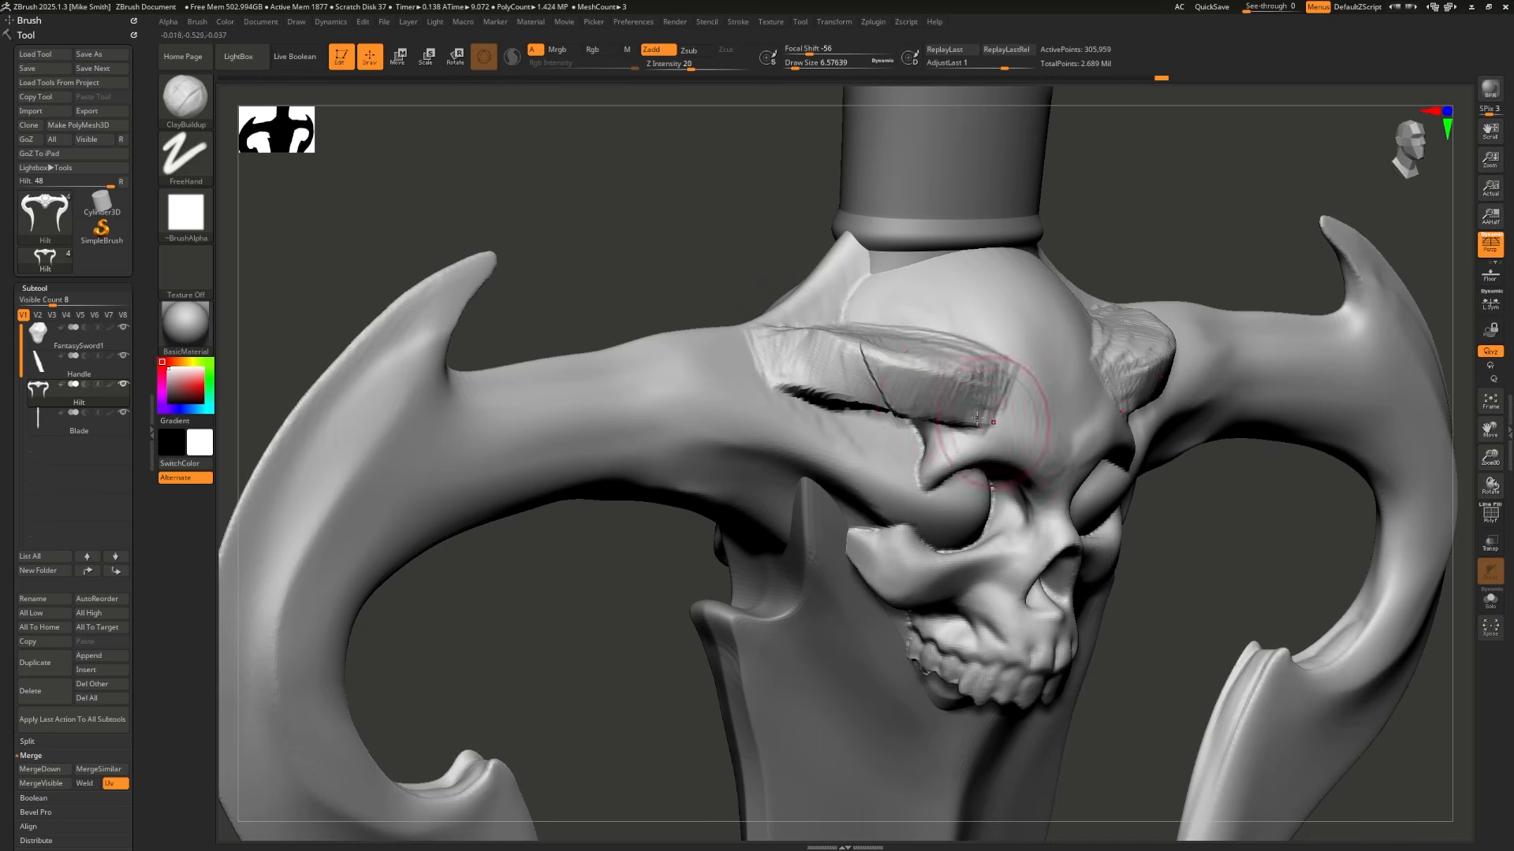
{"action": "left_click_drag", "start_coordinate": [678, 174], "coordinate": [750, 220]}
{"action": "key", "text": "ctrl+z"}
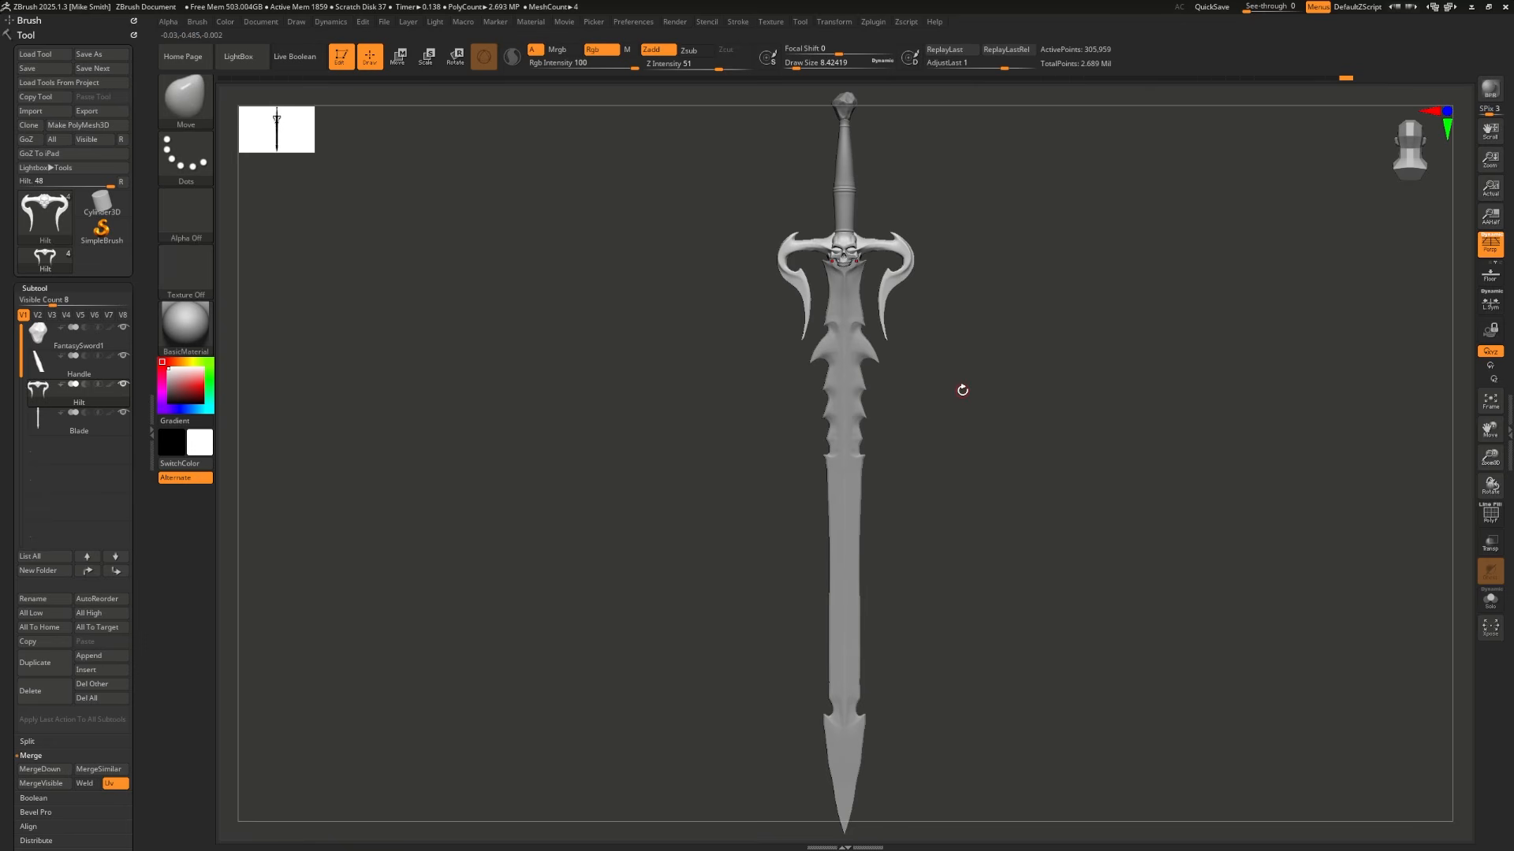
Step: Save the sword as a tool file with Save As
{"action": "left_click_drag", "start_coordinate": [940, 365], "coordinate": [986, 545], "text": "alt"}
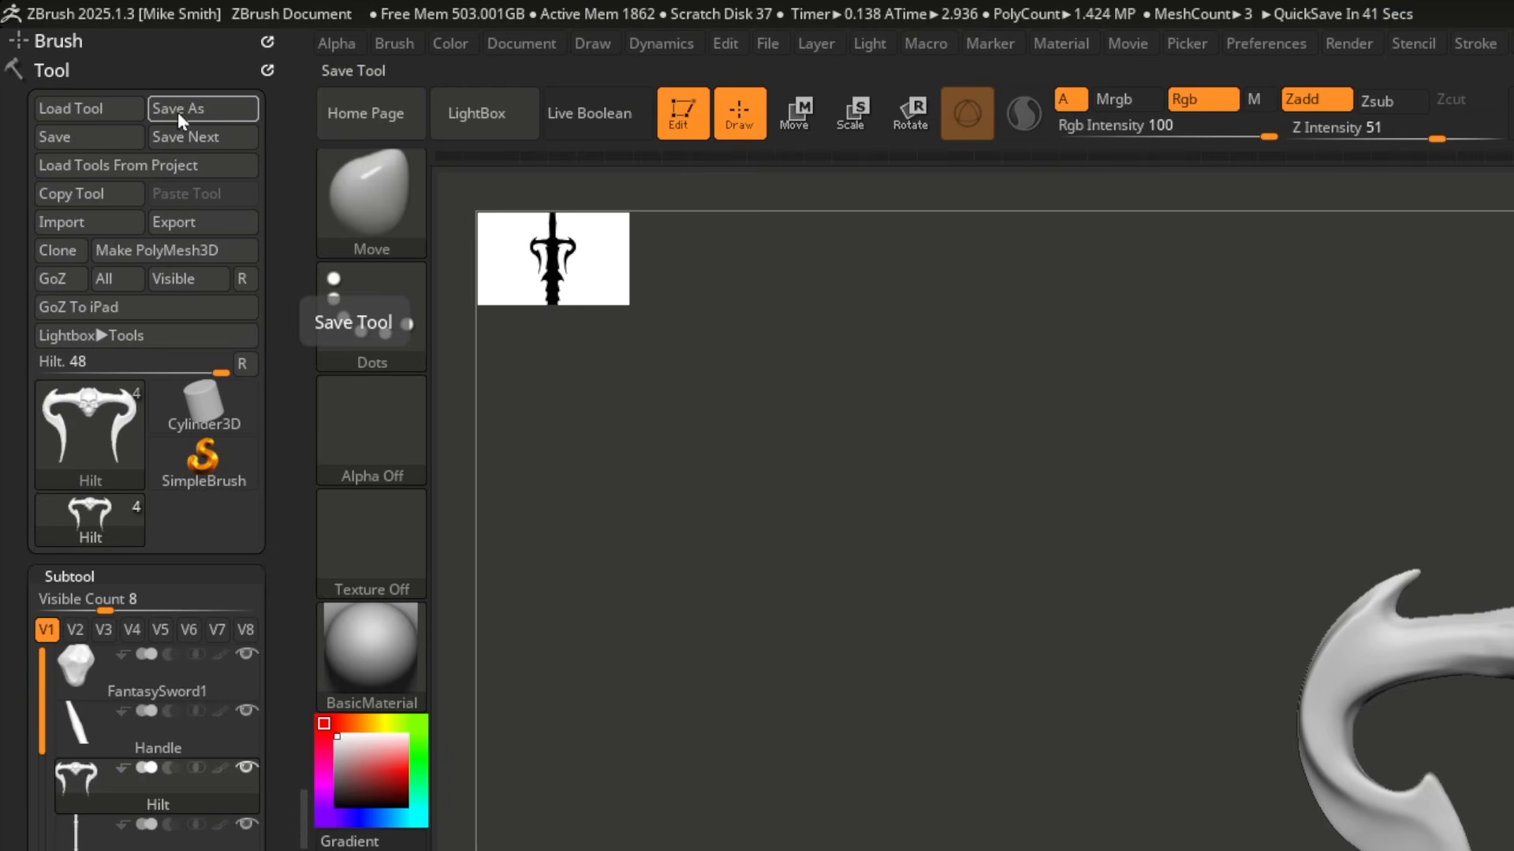
{"action": "left_click", "coordinate": [112, 57]}
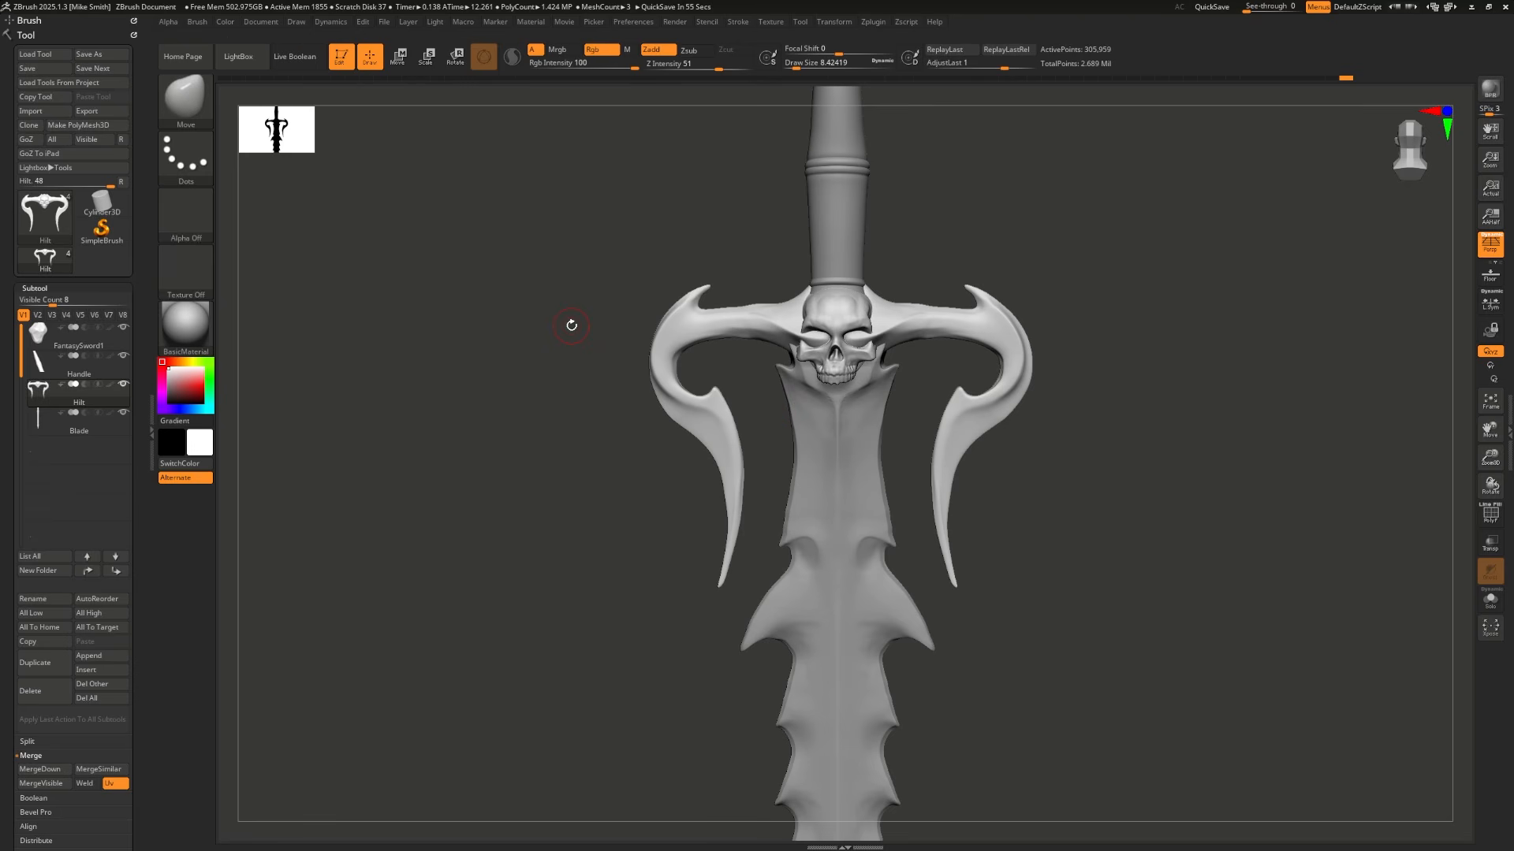
Step: Create a subtool folder titled Sword High and move the pommel, handle and blade subtools into it with the hilt
{"action": "scroll", "coordinate": [63, 442], "scroll_direction": "down", "scroll_amount": 2}
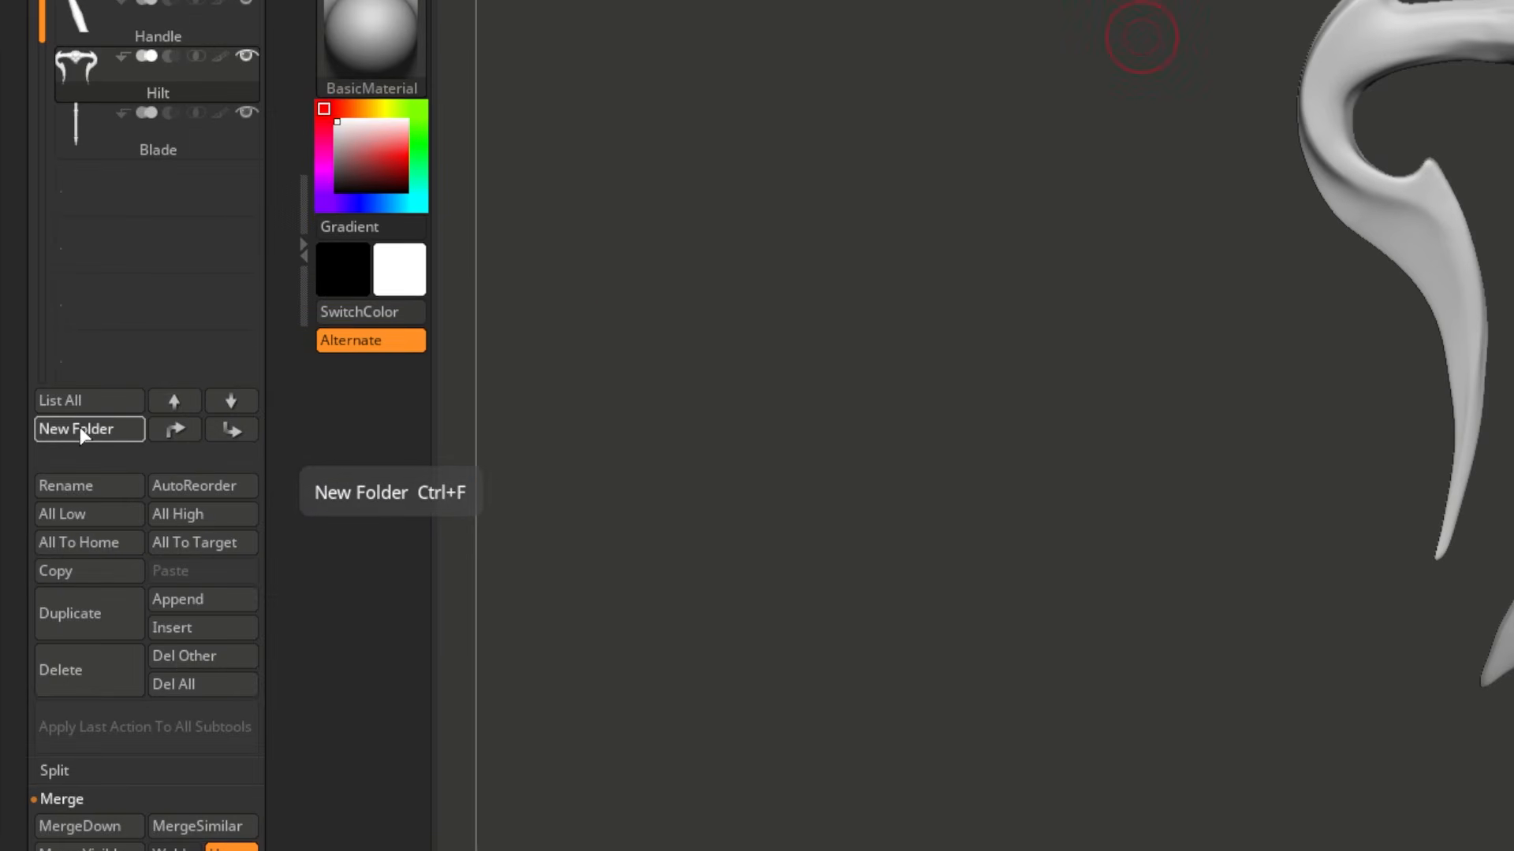
{"action": "left_click", "coordinate": [79, 429]}
{"action": "type", "text": "Sword High"}
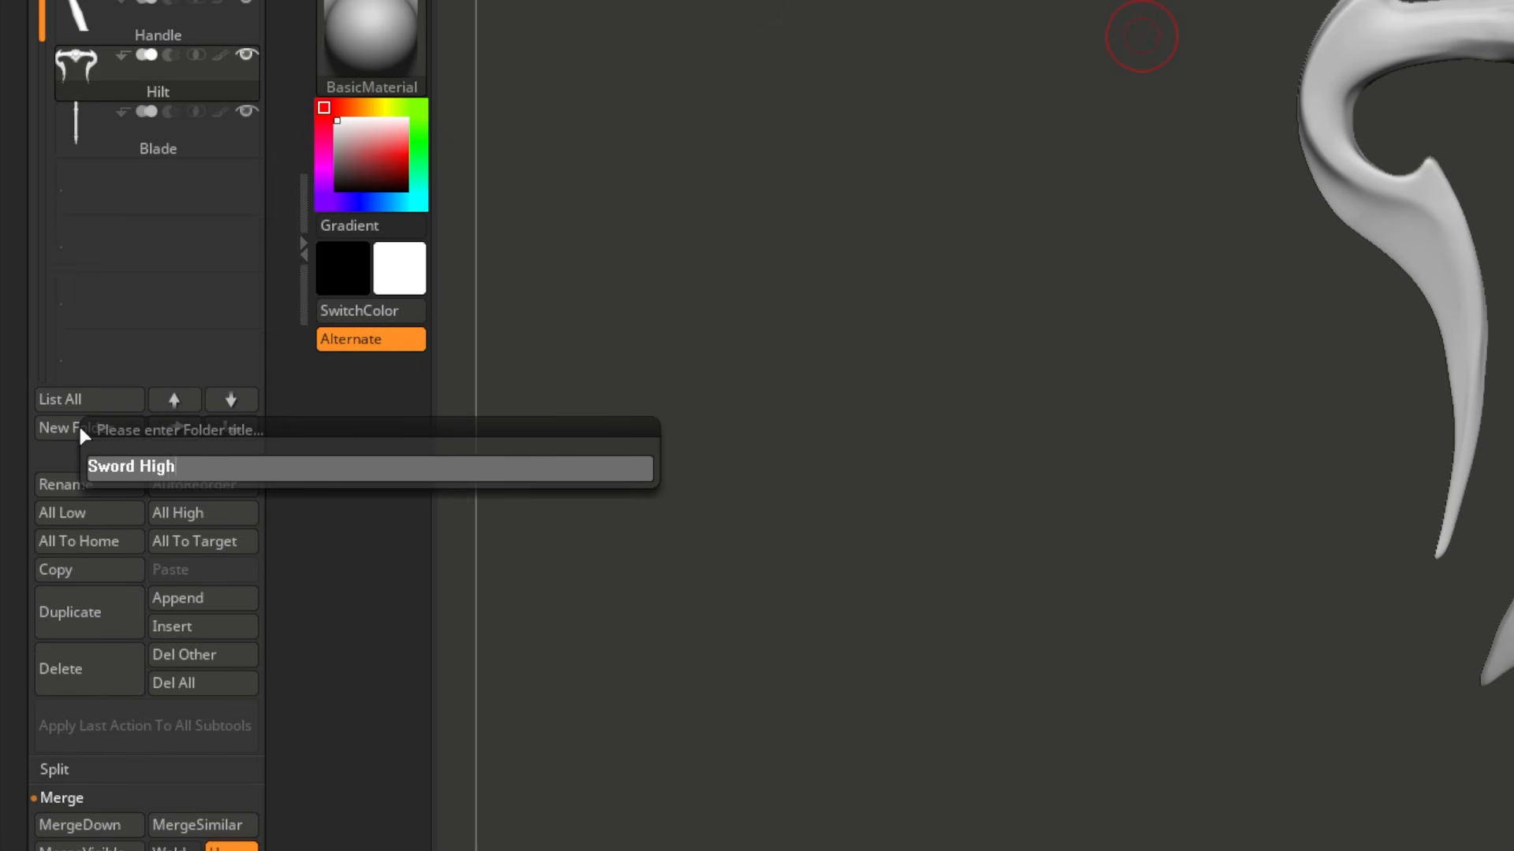
{"action": "key", "text": "Return"}
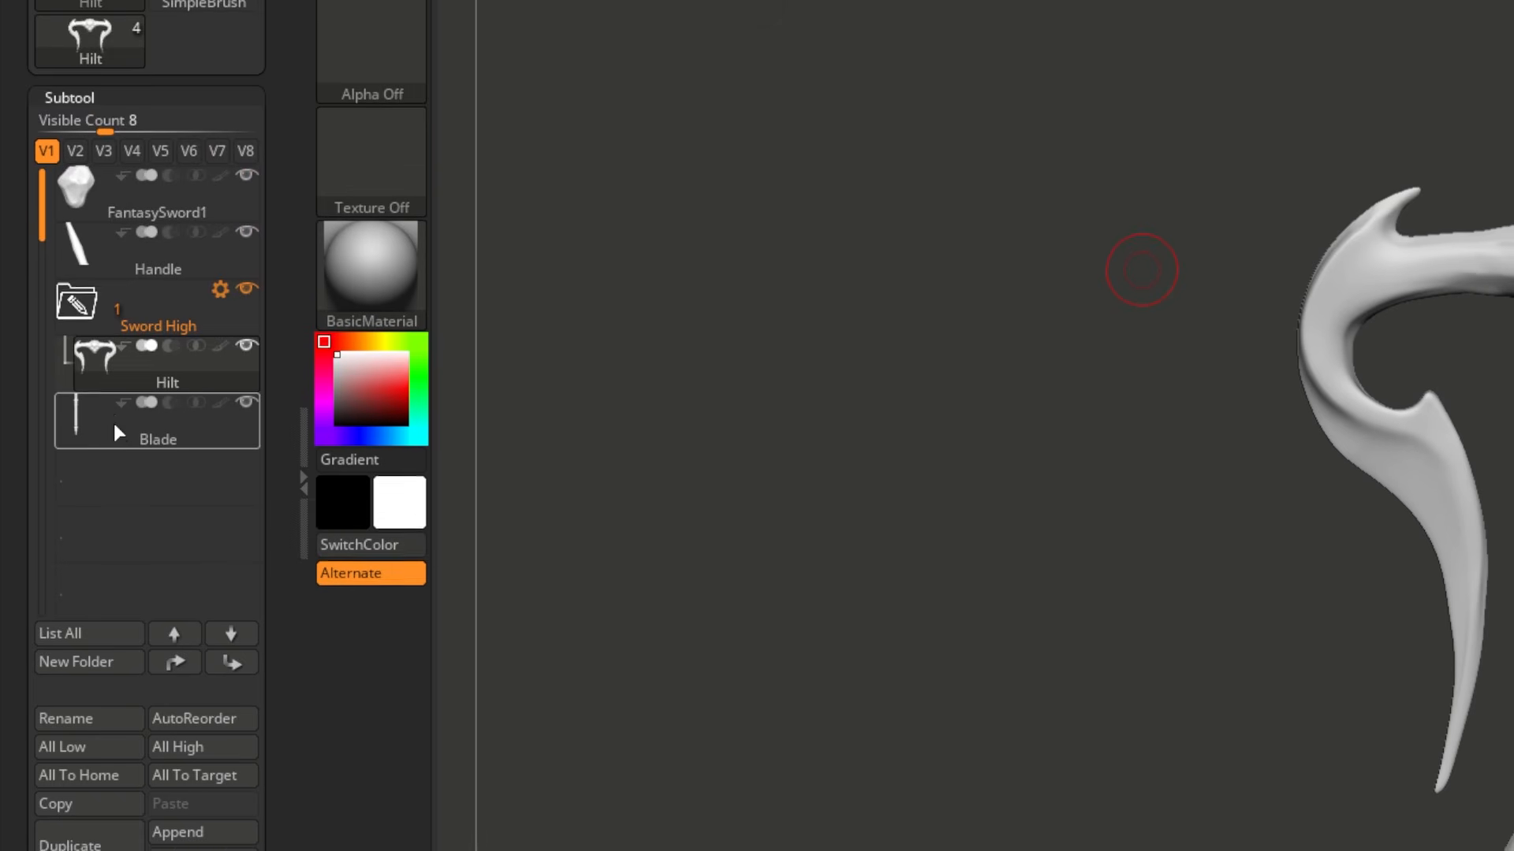
{"action": "left_click_drag", "start_coordinate": [120, 130], "coordinate": [123, 107]}
{"action": "left_click_drag", "start_coordinate": [124, 423], "coordinate": [124, 423]}
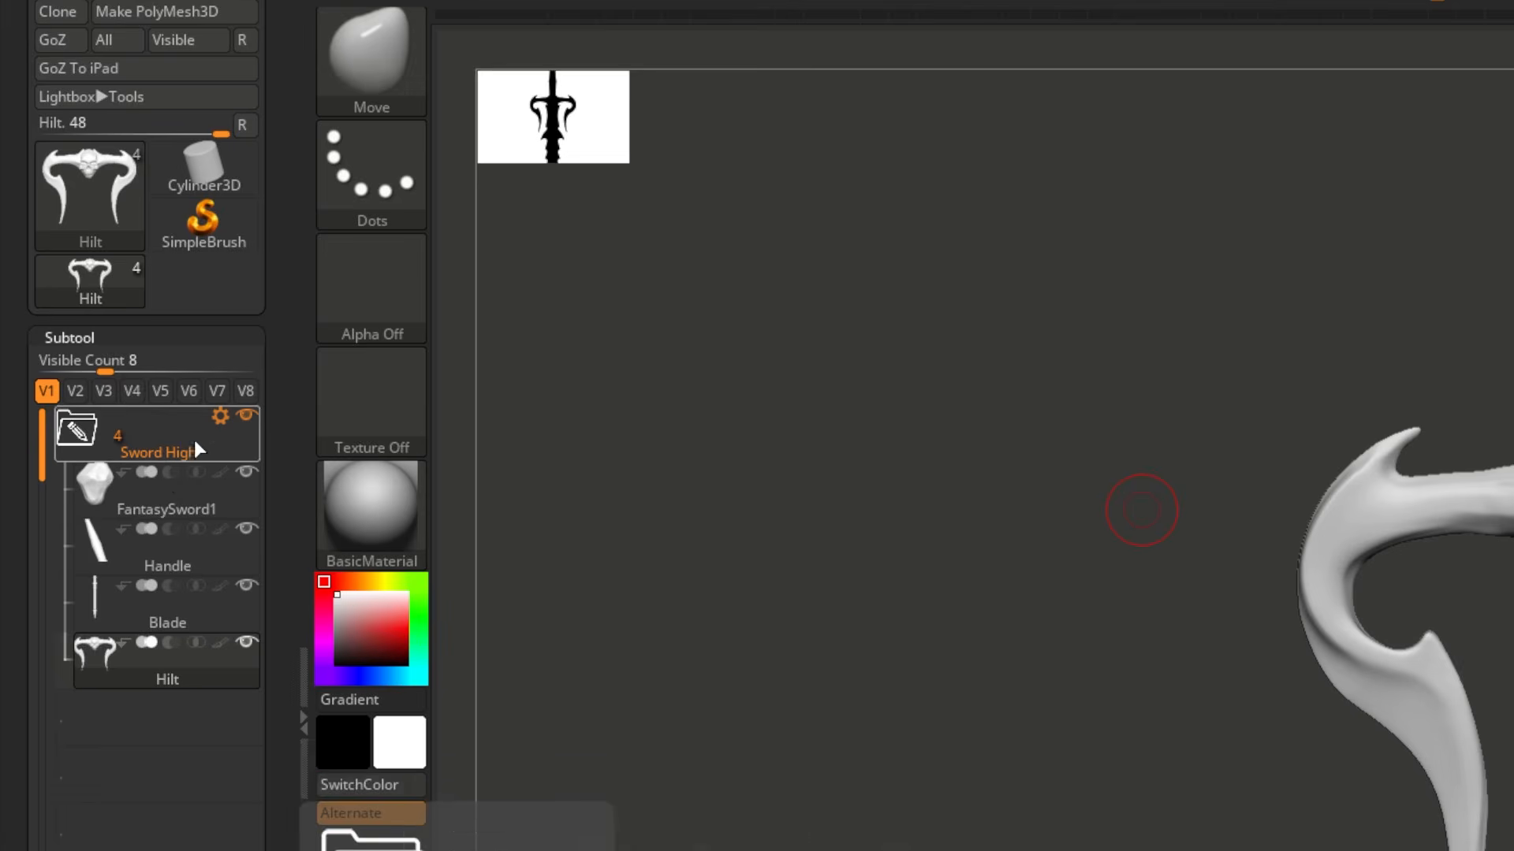
Step: Duplicate the Sword High folder, then collapse and hide the original folder
{"action": "left_click", "coordinate": [219, 417]}
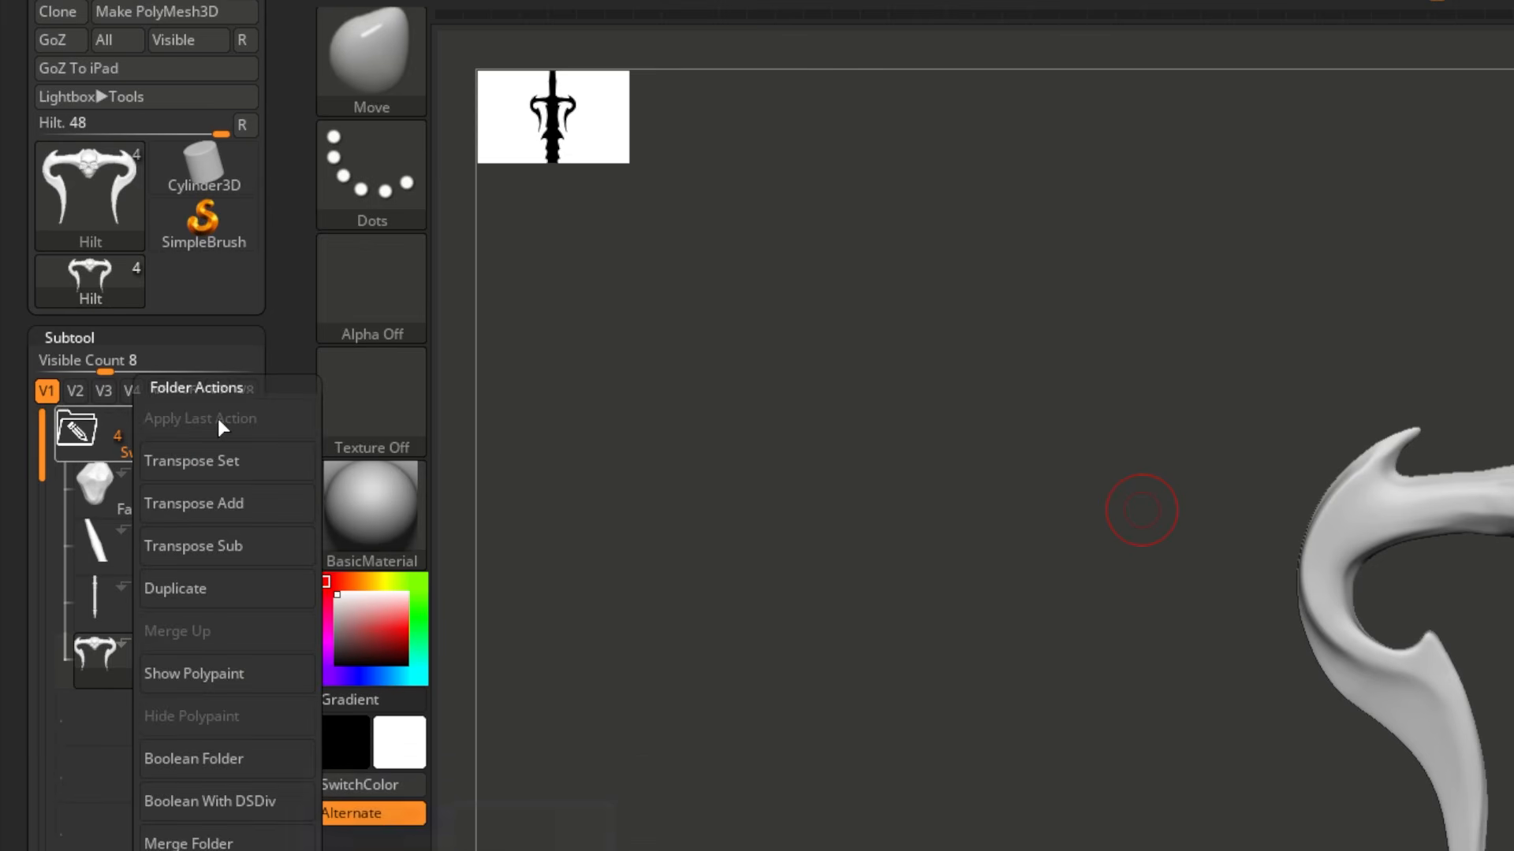
{"action": "left_click", "coordinate": [187, 602]}
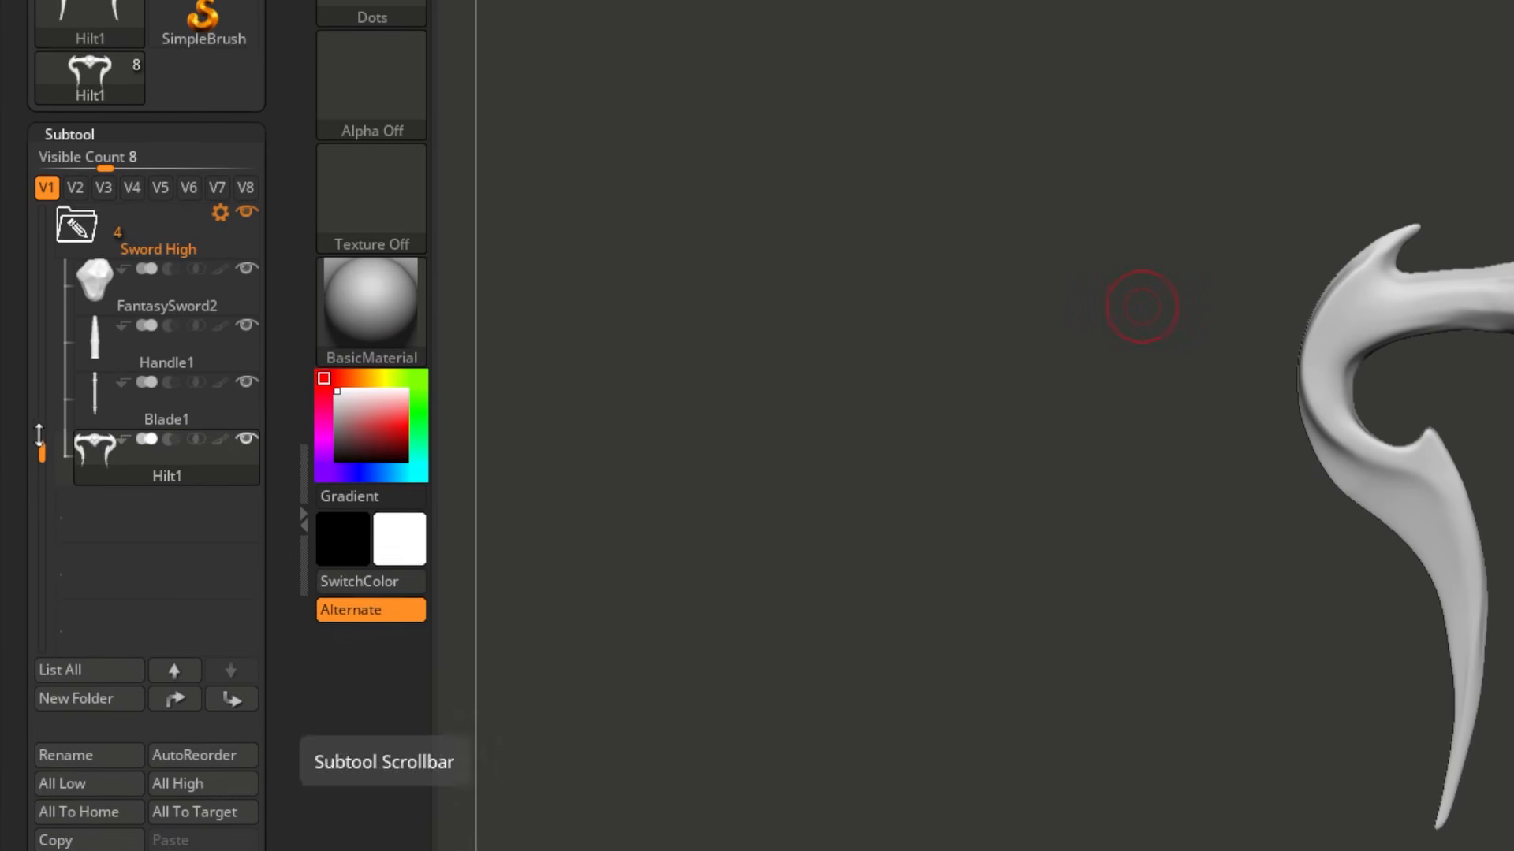
{"action": "left_click_drag", "start_coordinate": [43, 474], "coordinate": [49, 276]}
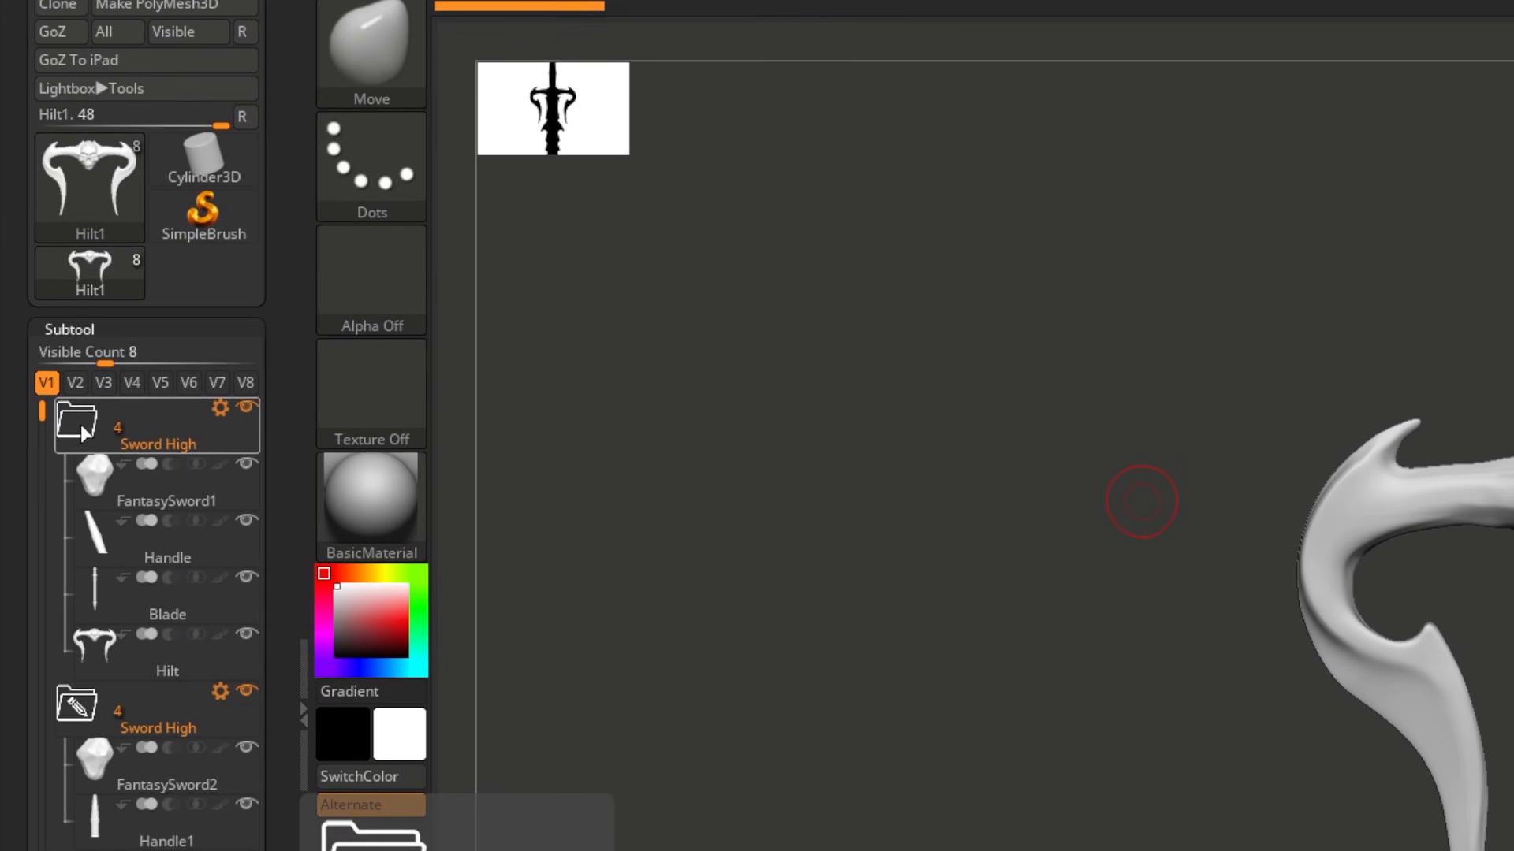
{"action": "left_click", "coordinate": [78, 430]}
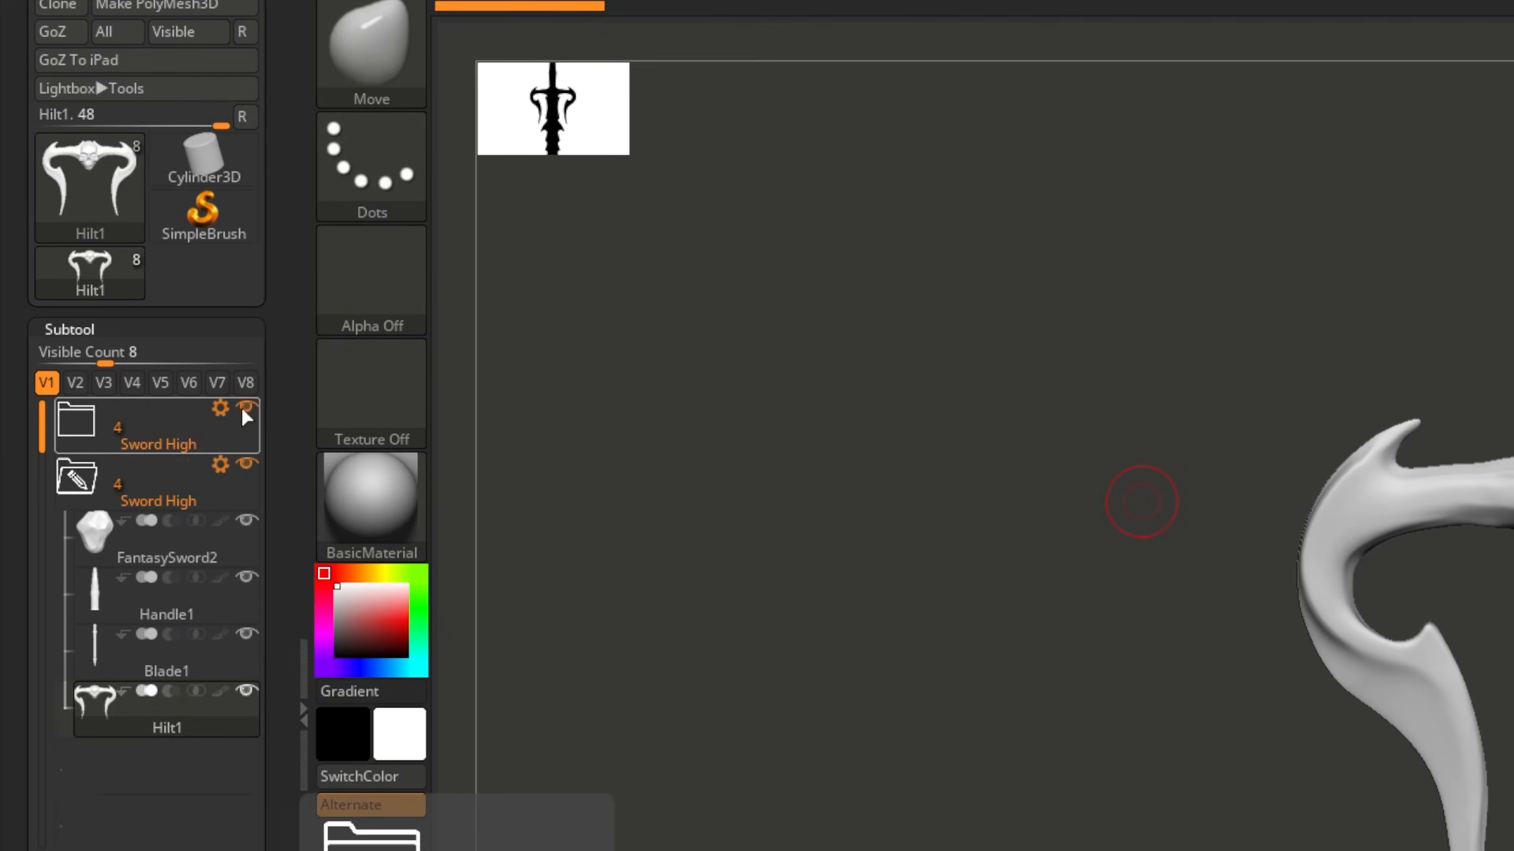
{"action": "left_click", "coordinate": [248, 407]}
Step: Rename the duplicated Sword High folder as Sword Low
{"action": "left_click", "coordinate": [168, 504]}
{"action": "left_click", "coordinate": [220, 465]}
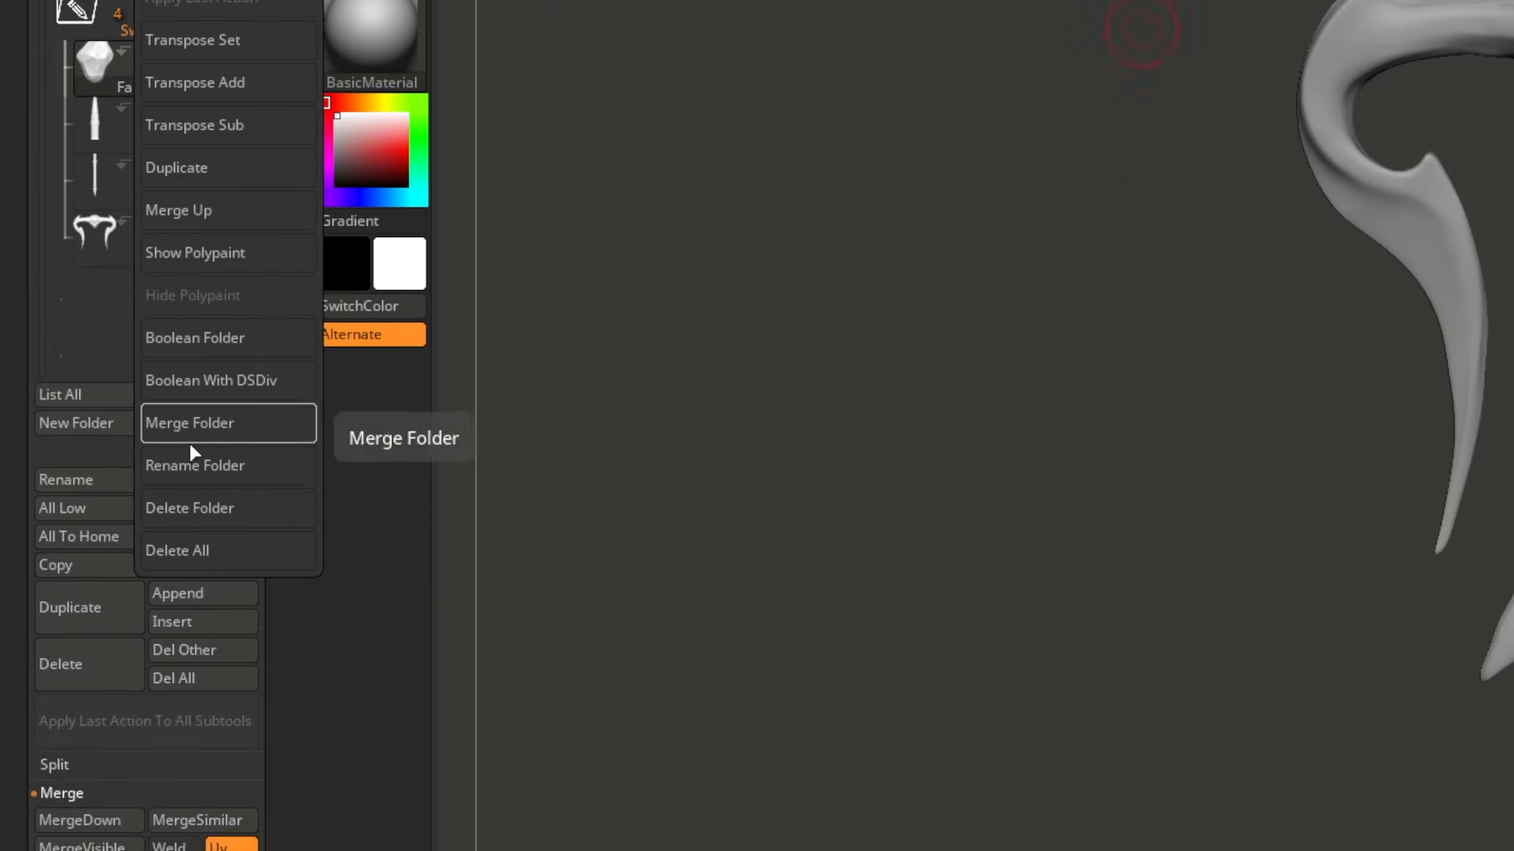
{"action": "left_click", "coordinate": [194, 464]}
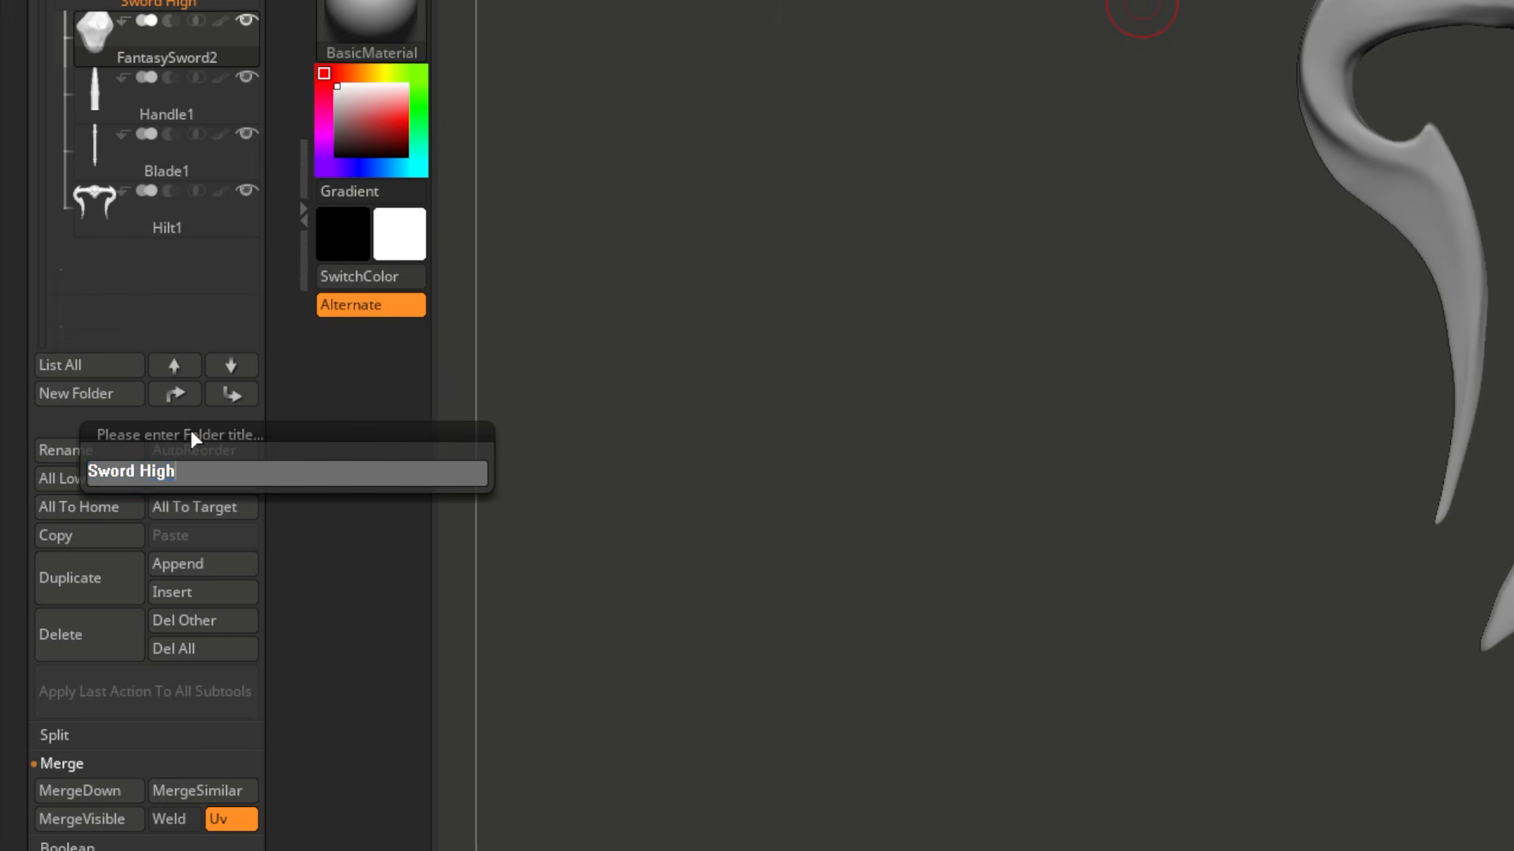
{"action": "type", "text": "Sword Low"}
{"action": "key", "text": "Return"}
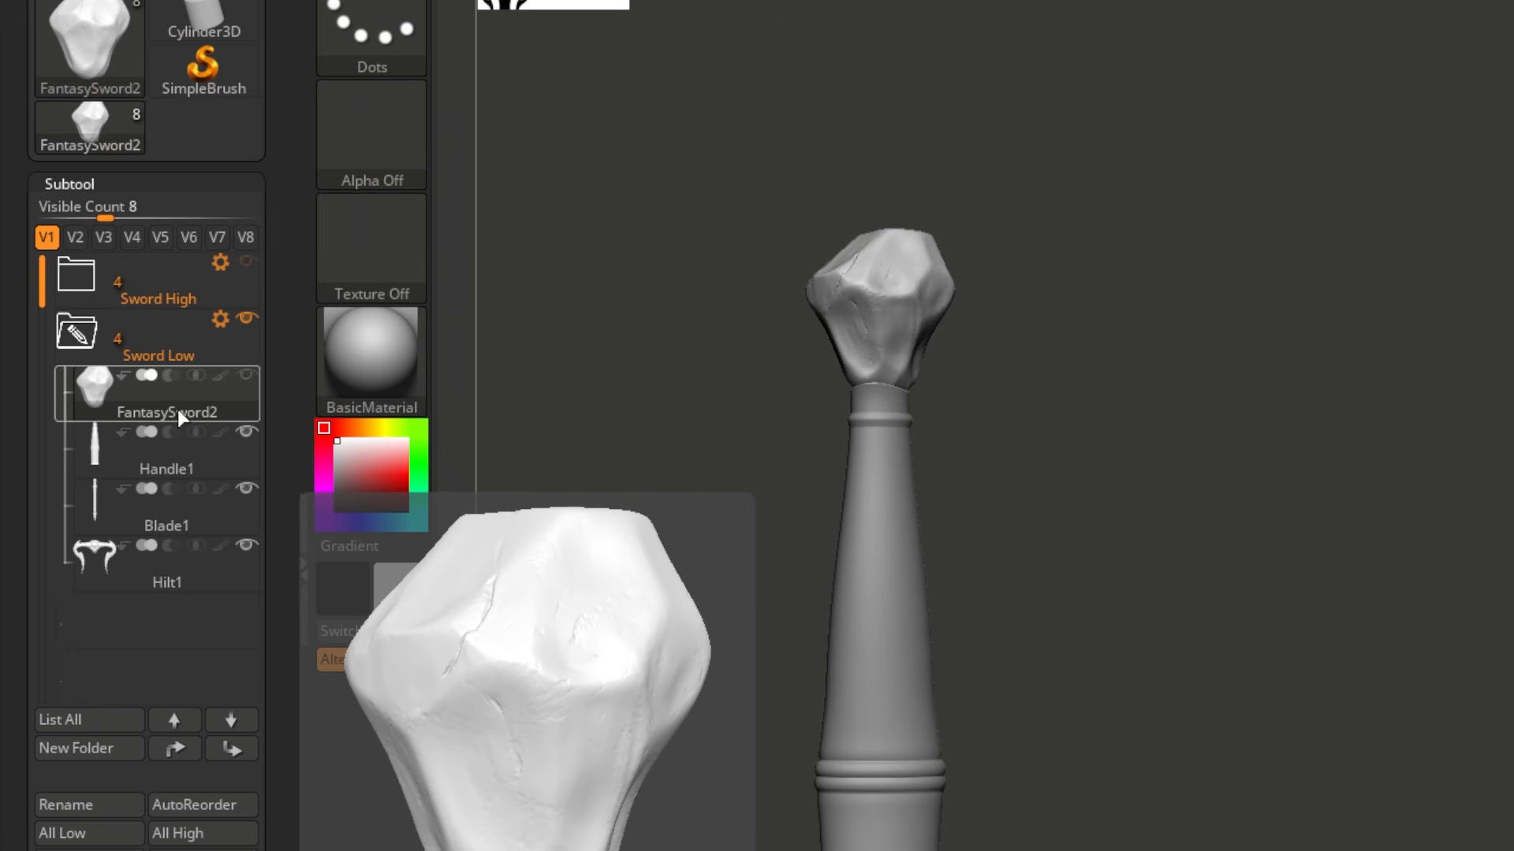
Step: Rename the duplicated pommel and handle subtools as Pommel_LOW and Handle_Low, and select the Blade1 subtool
{"action": "left_click", "coordinate": [97, 803]}
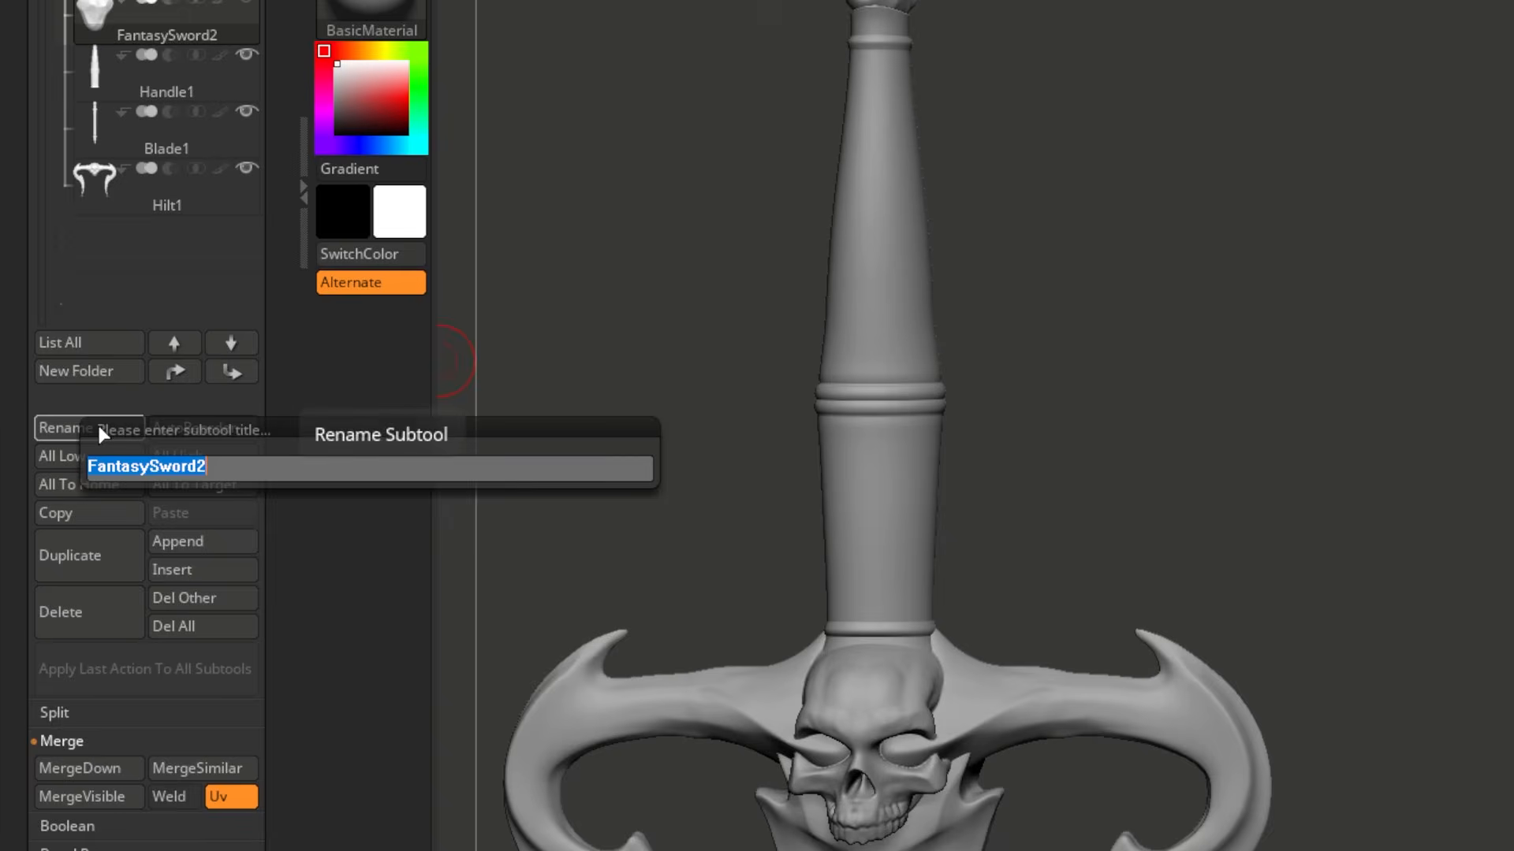
{"action": "type", "text": "Pommel"}
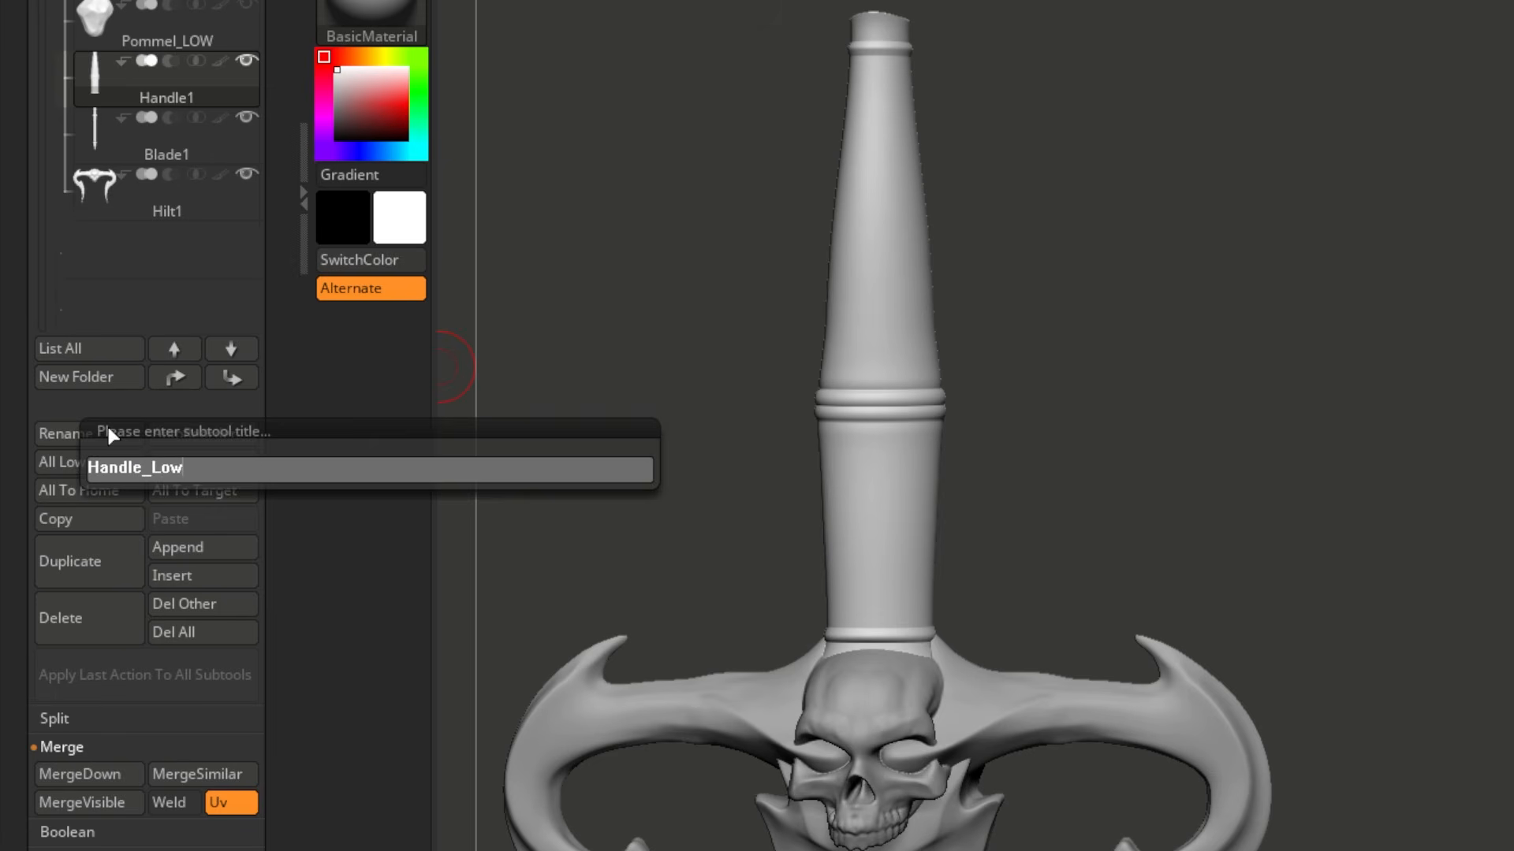
{"action": "key", "text": "Return"}
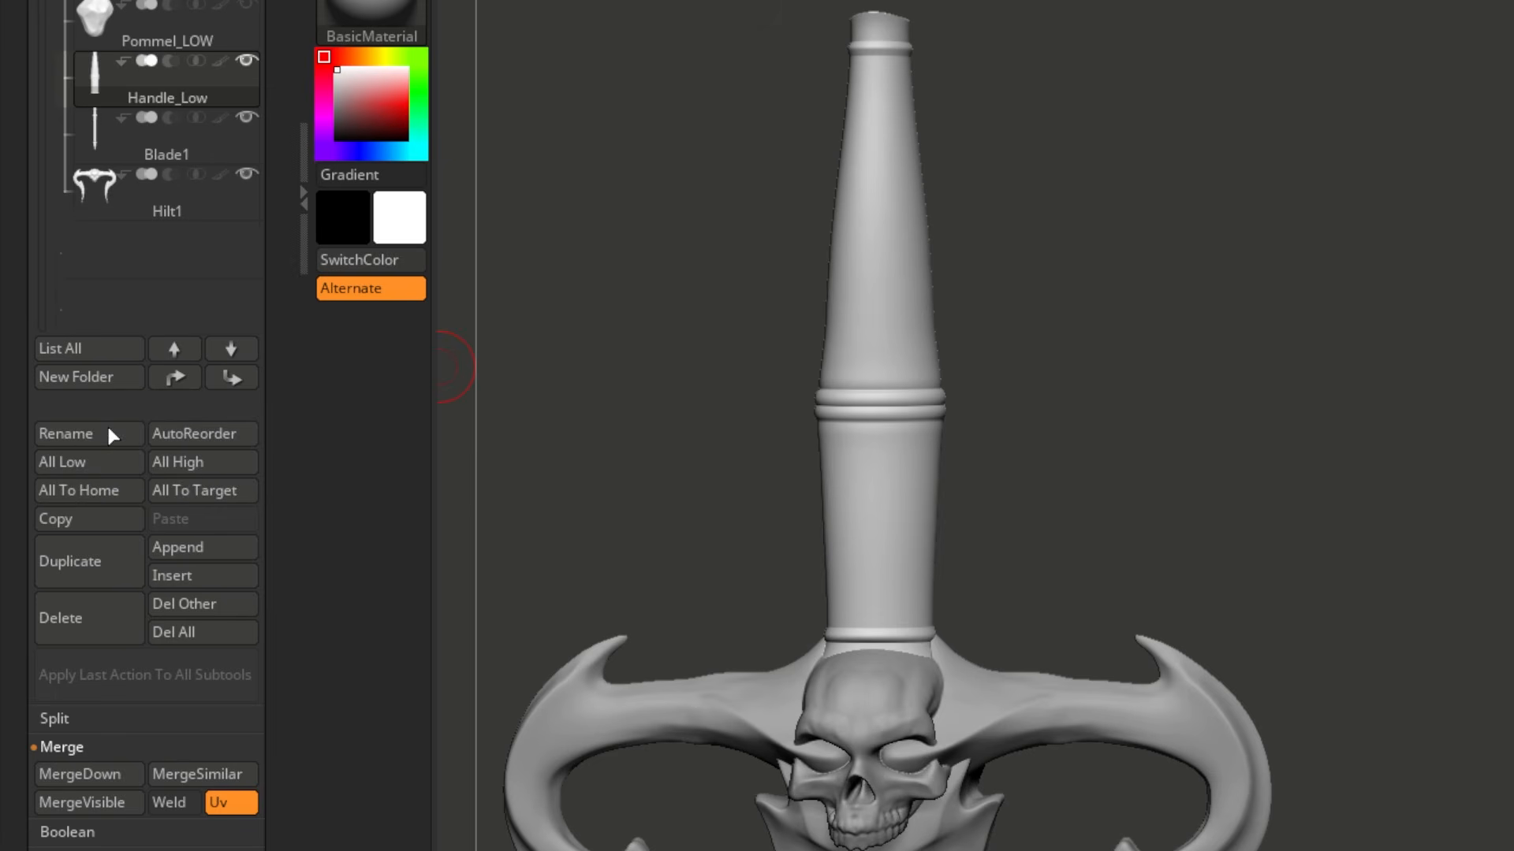
{"action": "left_click", "coordinate": [164, 154]}
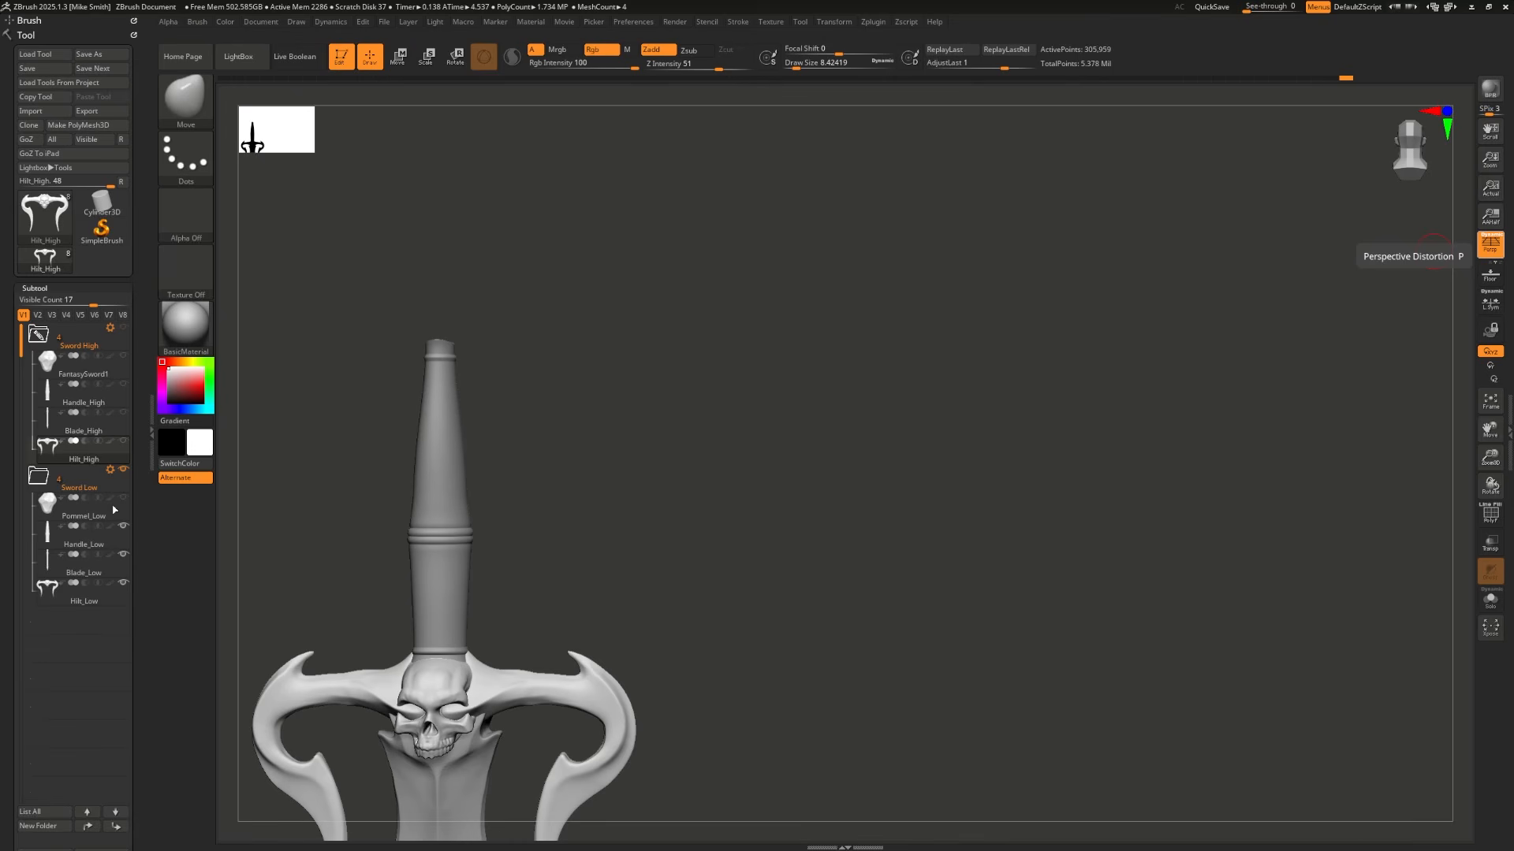
Step: Make the Pommel_Low subtool visible and active, with the Sword High folder collapsed, and frame the pommel
{"action": "left_click", "coordinate": [122, 499]}
{"action": "left_click", "coordinate": [42, 356]}
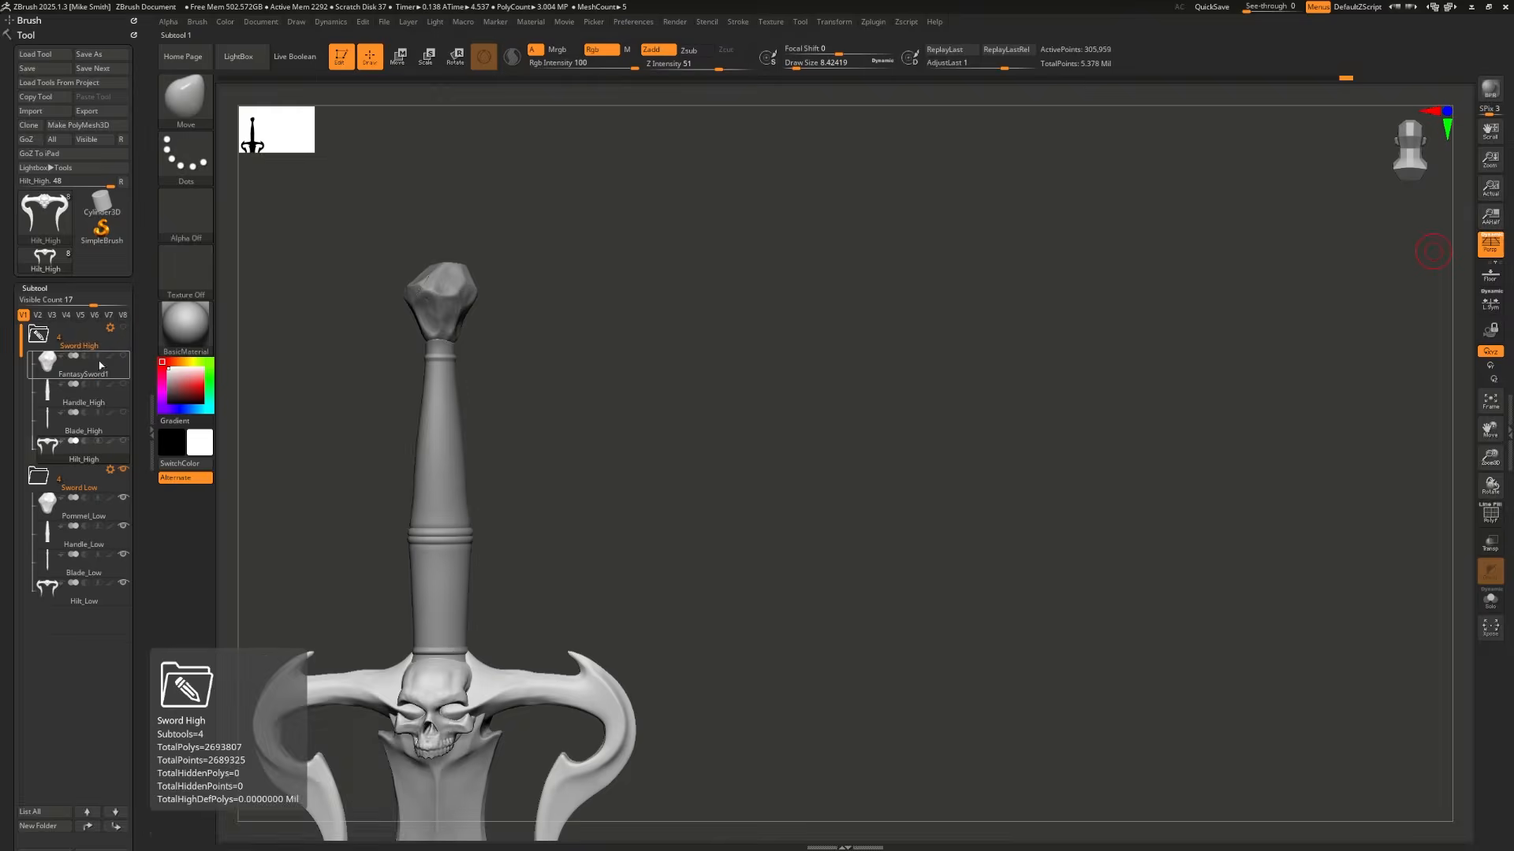
{"action": "left_click", "coordinate": [106, 330]}
{"action": "left_click", "coordinate": [38, 336]}
{"action": "left_click_drag", "start_coordinate": [631, 406], "coordinate": [483, 412]}
{"action": "left_click_drag", "start_coordinate": [824, 197], "coordinate": [846, 699], "text": "alt"}
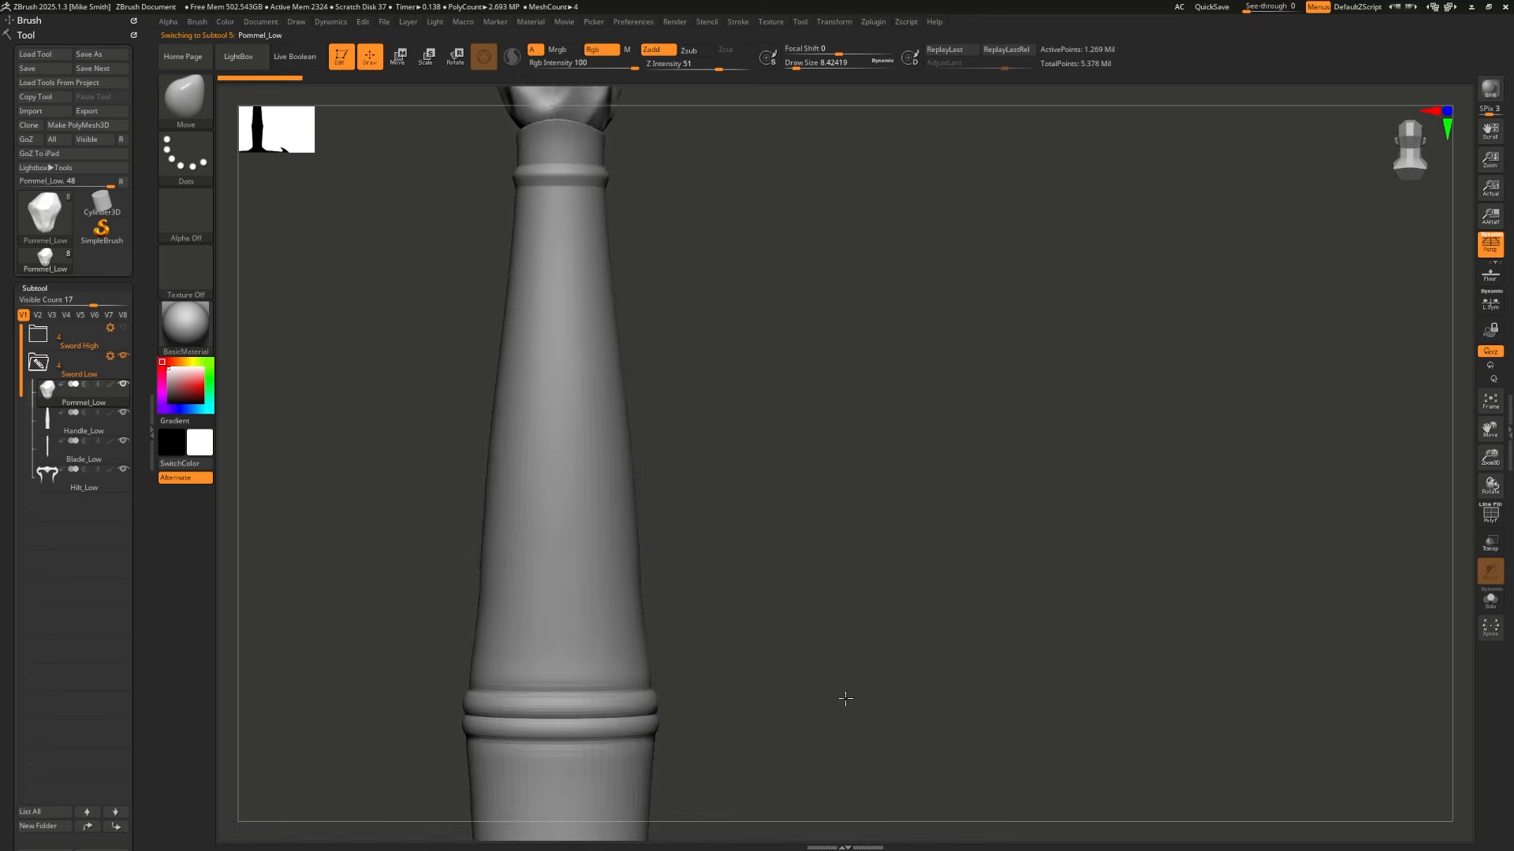
{"action": "left_click_drag", "start_coordinate": [801, 249], "coordinate": [831, 666], "text": "alt"}
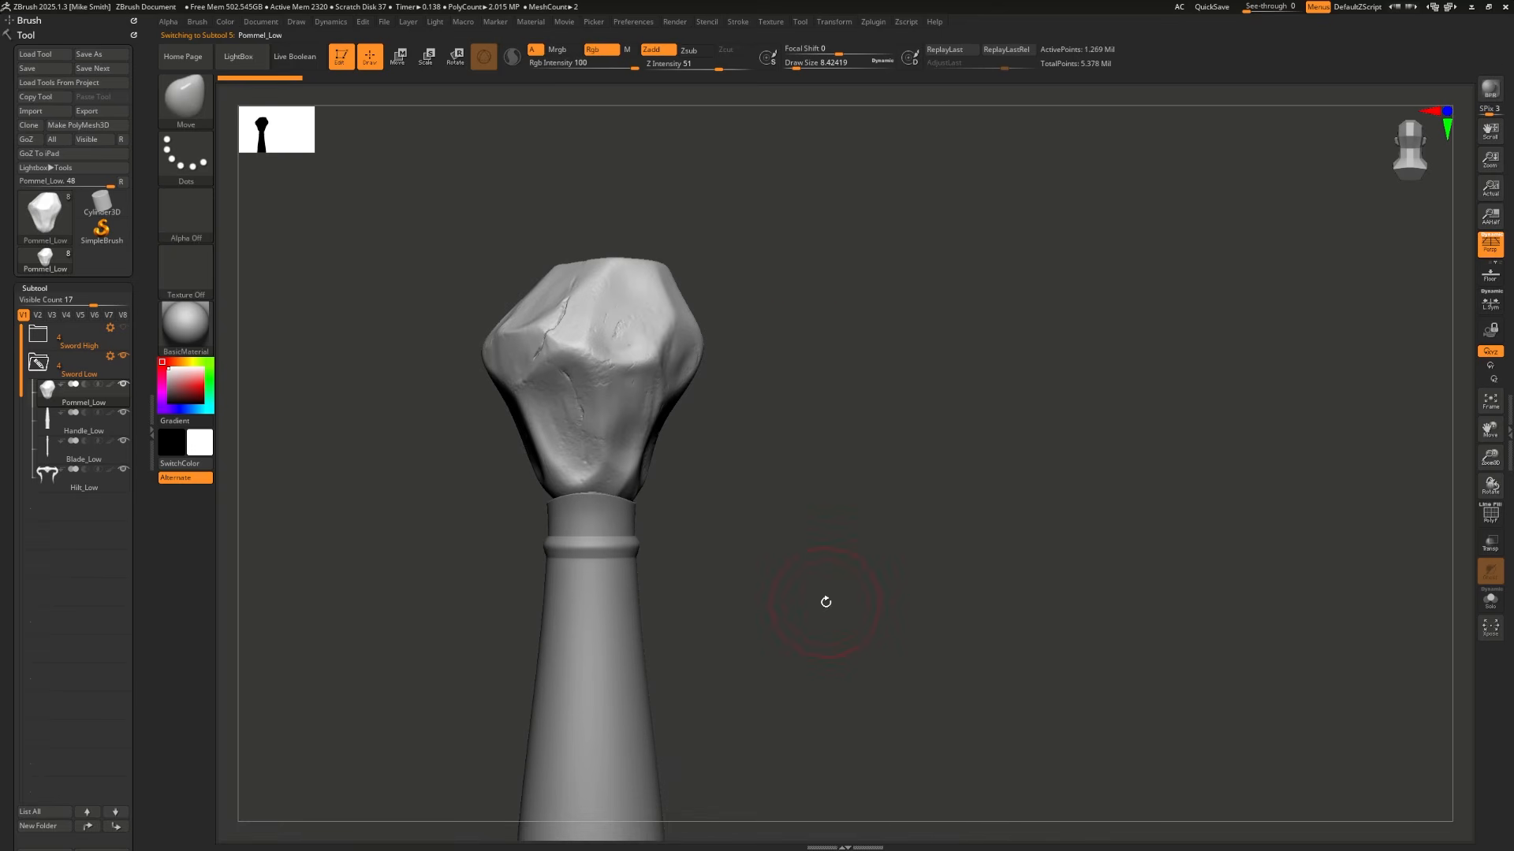
Step: Turn on PolyFrame and examine the mesh topology of the Pommel_Low subtool
{"action": "key", "text": "shift+f"}
{"action": "left_click_drag", "start_coordinate": [768, 455], "coordinate": [895, 706], "text": "alt"}
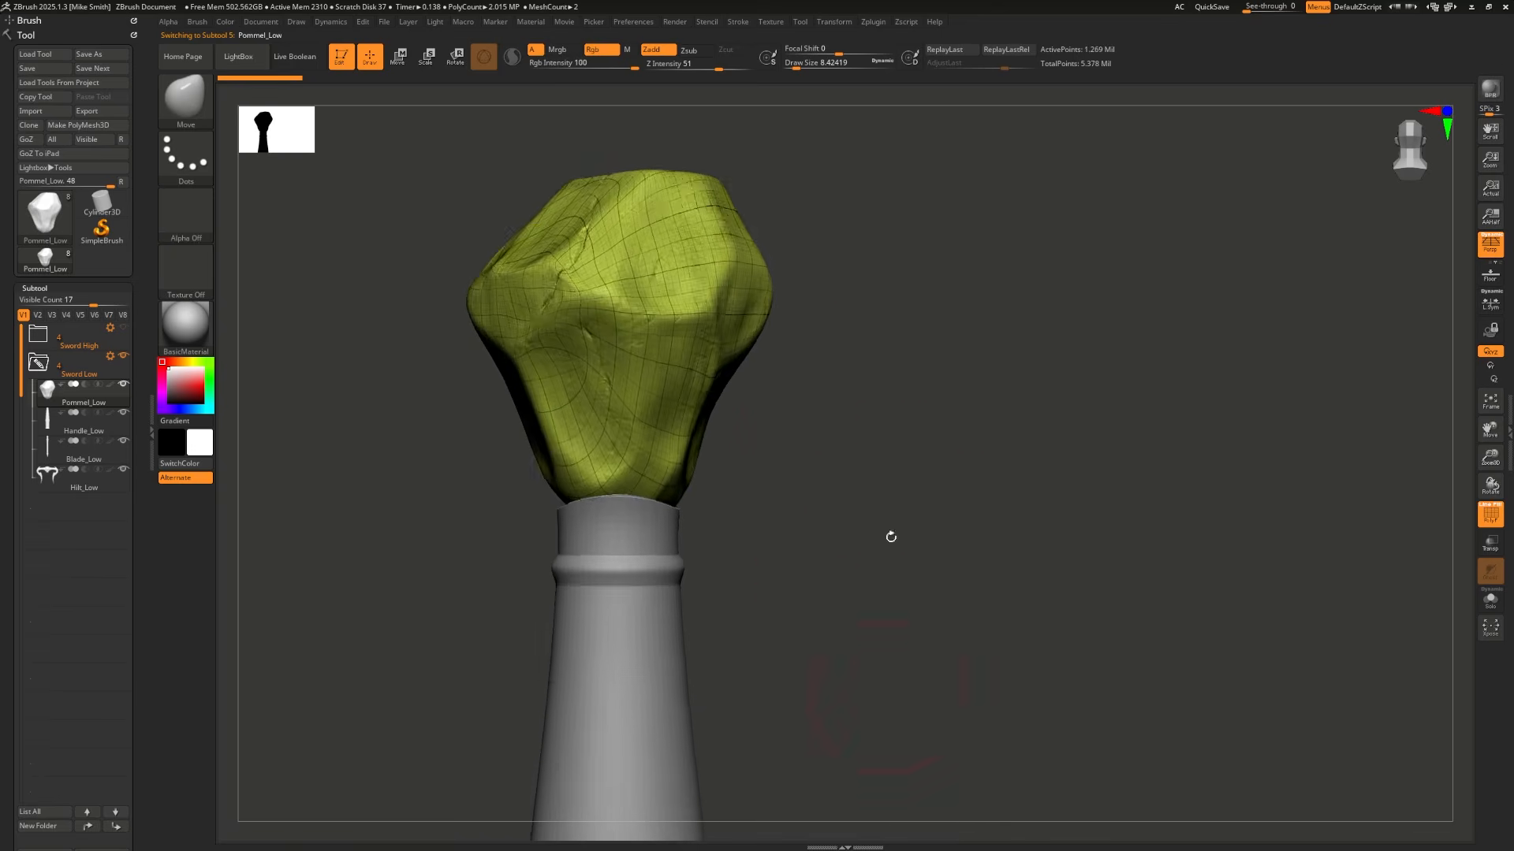
{"action": "left_click_drag", "start_coordinate": [888, 380], "coordinate": [905, 556], "text": "alt"}
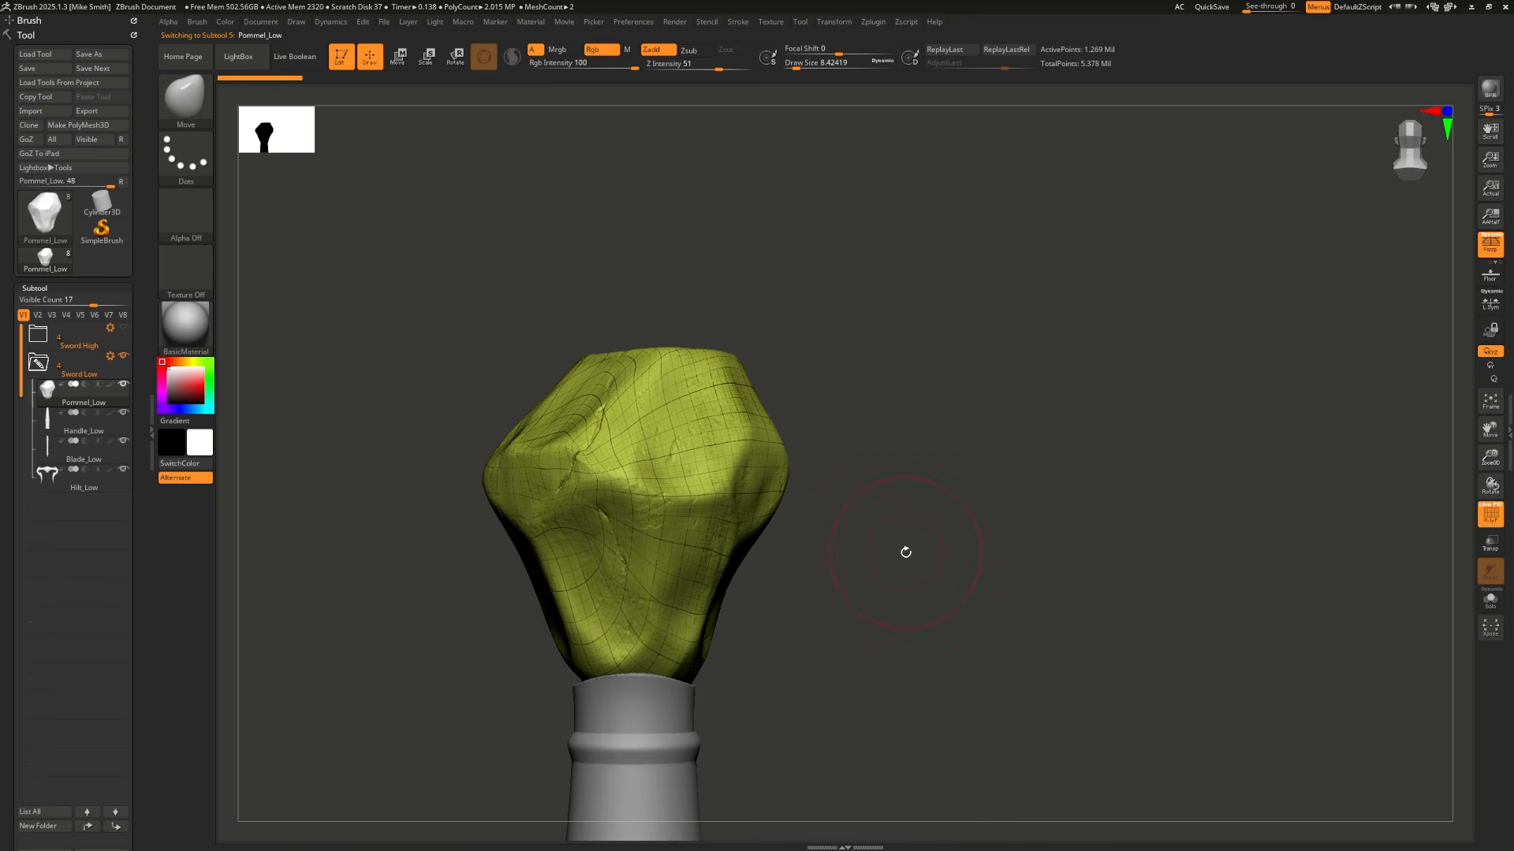
{"action": "left_click_drag", "start_coordinate": [905, 556], "coordinate": [912, 561]}
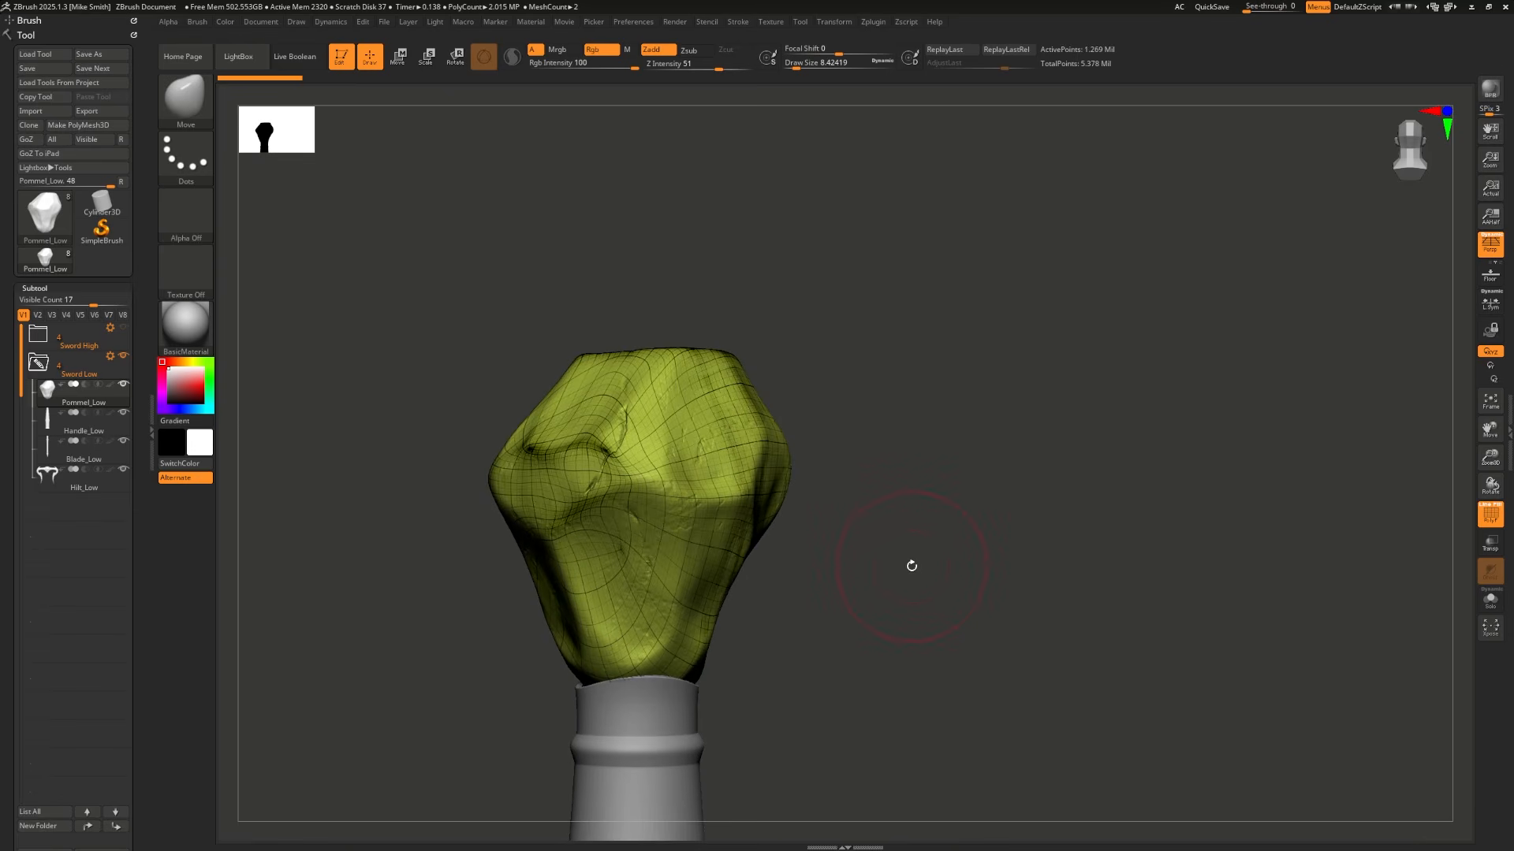
Step: Lower the Pommel_Low subtool to its lowest subdivision level
{"action": "key", "text": "shift"}
{"action": "key", "text": "shift+f"}
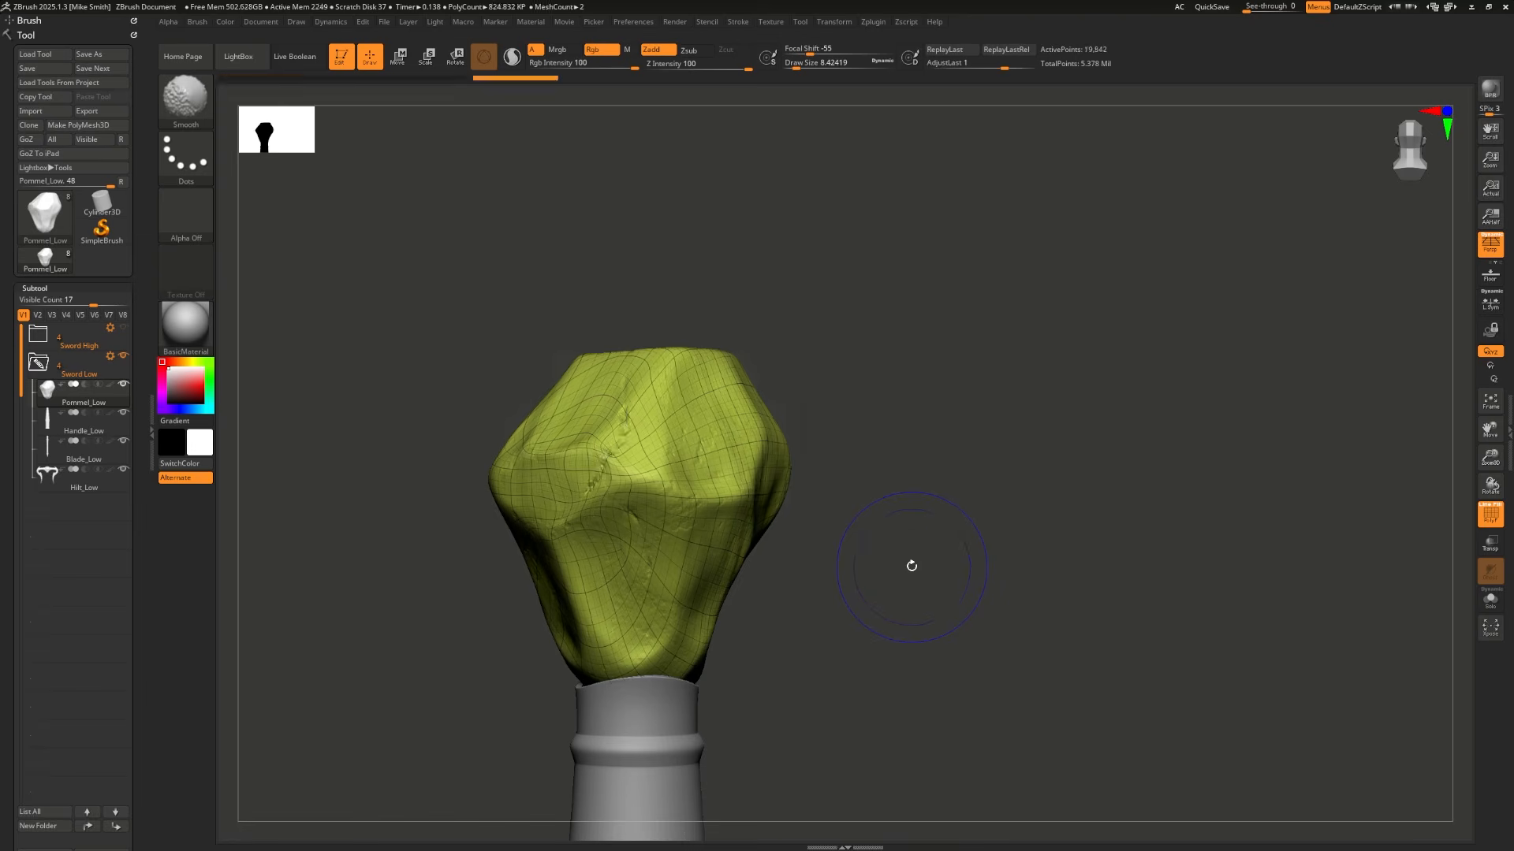
{"action": "mouse_move", "coordinate": [496, 317]}
{"action": "left_mouse_down"}
{"action": "mouse_move", "coordinate": [419, 304]}
{"action": "mouse_move", "coordinate": [548, 318]}
{"action": "left_mouse_up"}
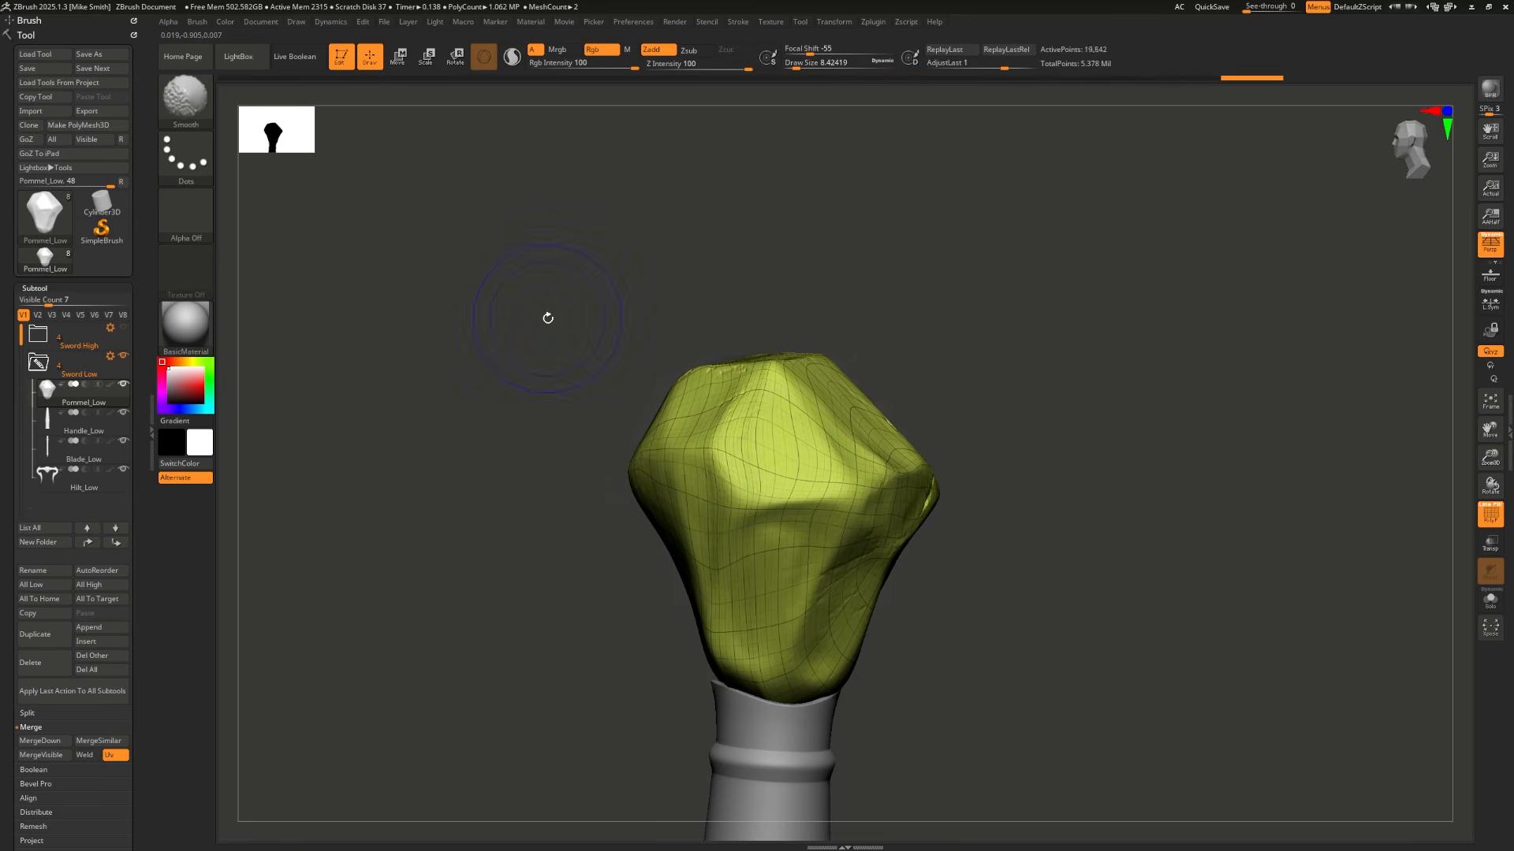
{"action": "left_click_drag", "start_coordinate": [548, 318], "coordinate": [990, 378]}
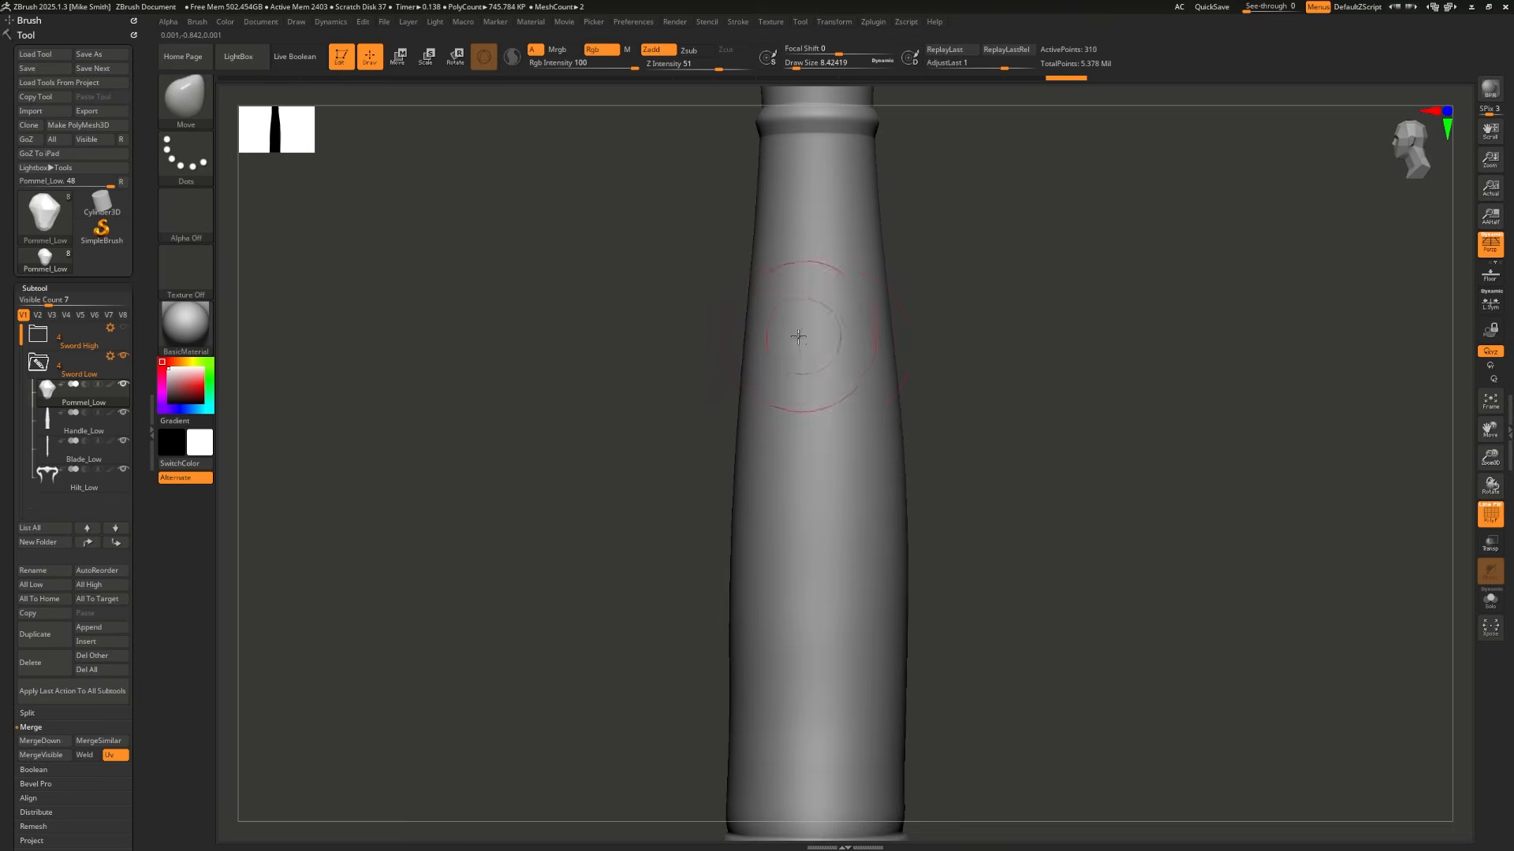
Step: Make the Handle_Low subtool active and lower it to its lowest subdivision level
{"action": "left_click", "coordinate": [798, 337], "text": "alt"}
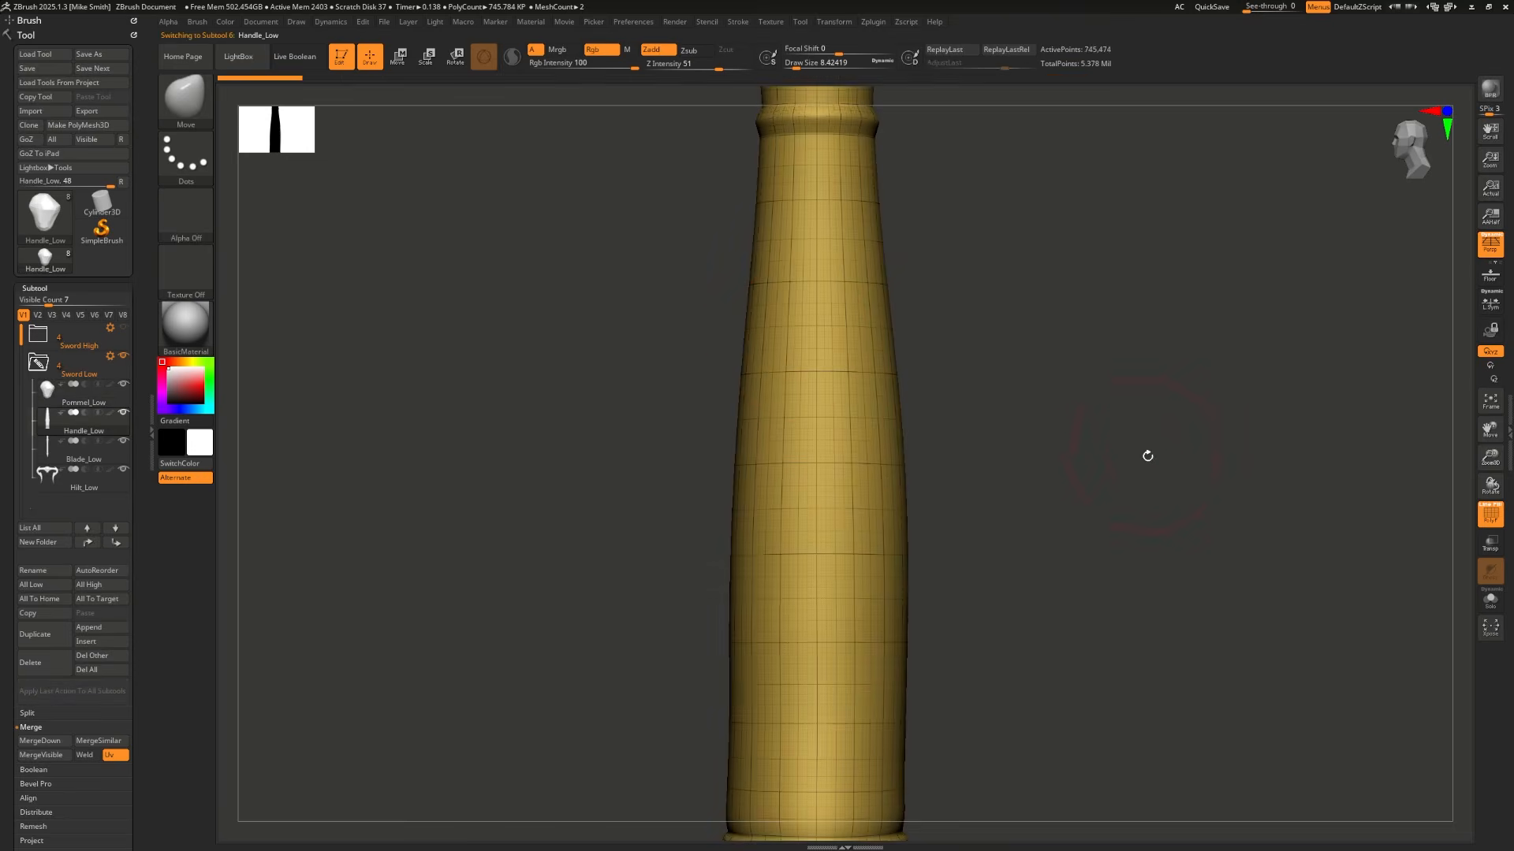
{"action": "key", "text": "f"}
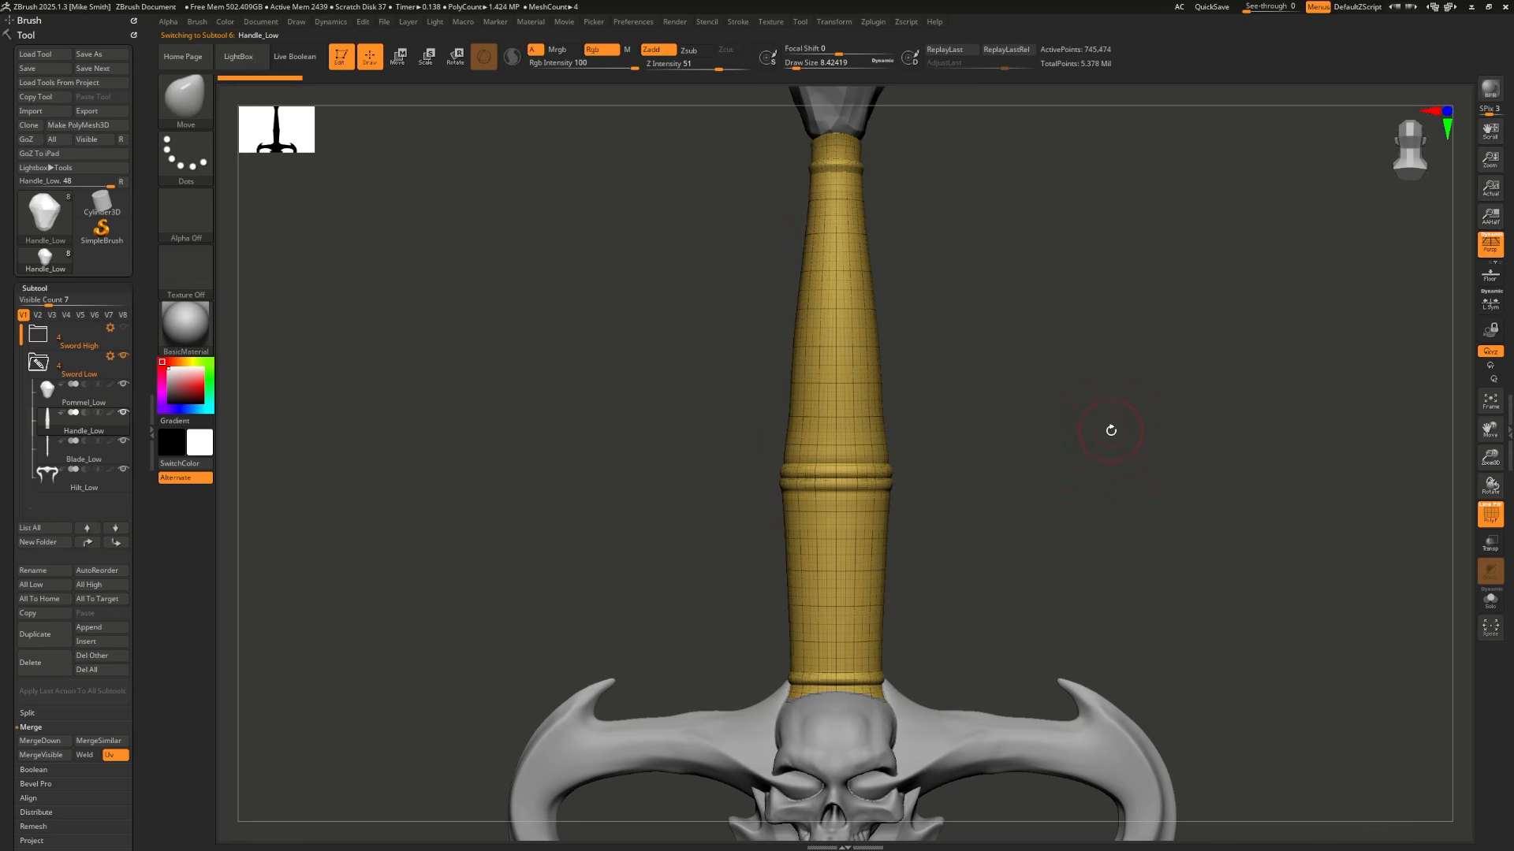
{"action": "key", "text": "shift"}
{"action": "key", "text": "shift+d"}
{"action": "key", "text": "shift+d"}
{"action": "key", "text": "shift+d"}
{"action": "key", "text": "shift+d"}
{"action": "key", "text": "shift+d"}
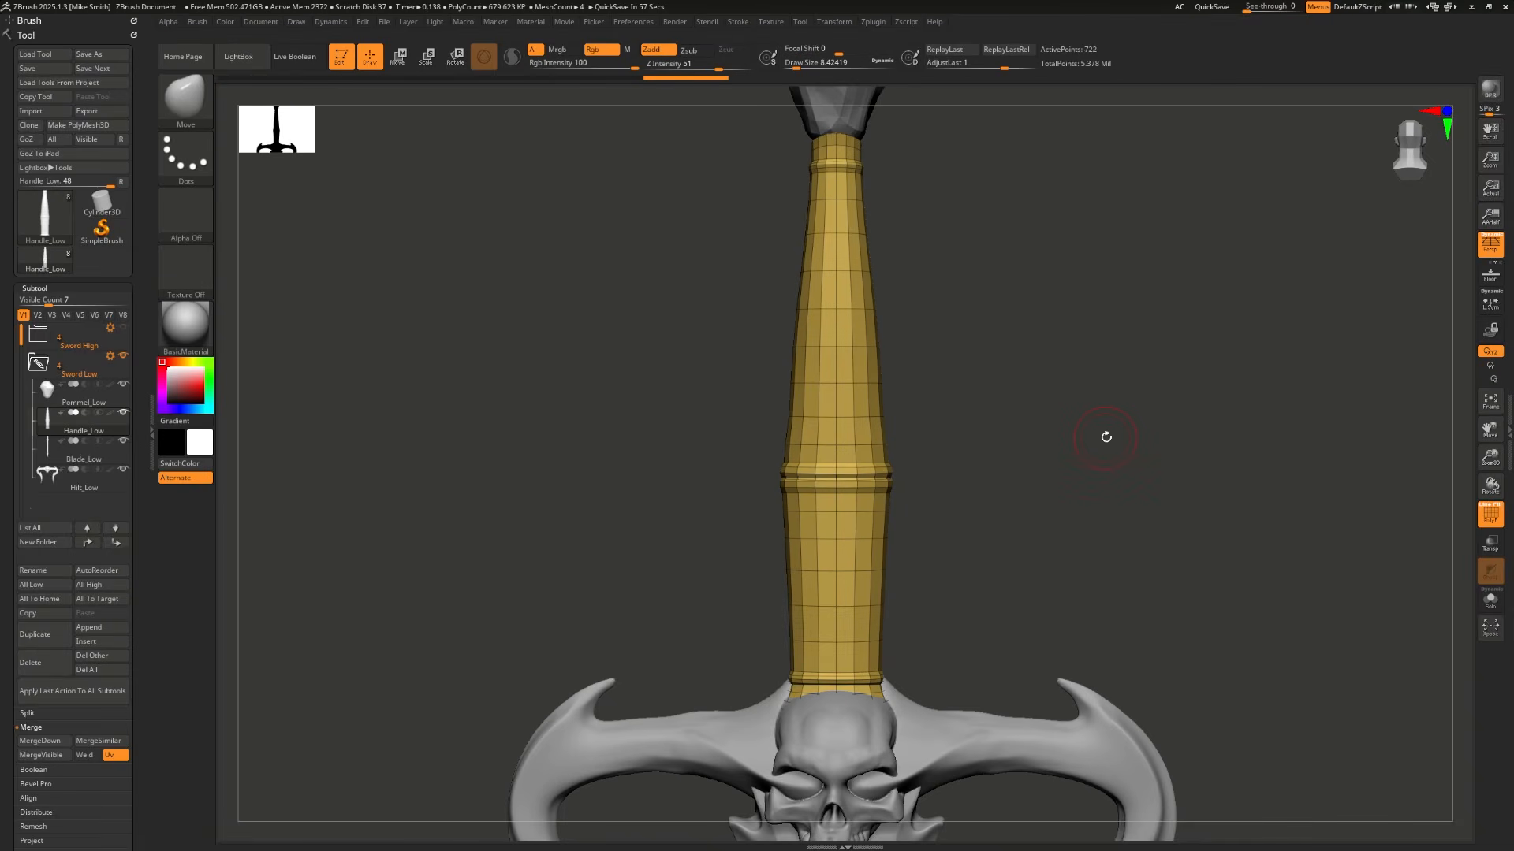
Step: Make the Hilt_Low subtool active and examine the dense mesh on its skull and guard
{"action": "left_click_drag", "start_coordinate": [1057, 421], "coordinate": [1050, 78], "text": "alt"}
{"action": "left_click", "coordinate": [703, 380], "text": "alt"}
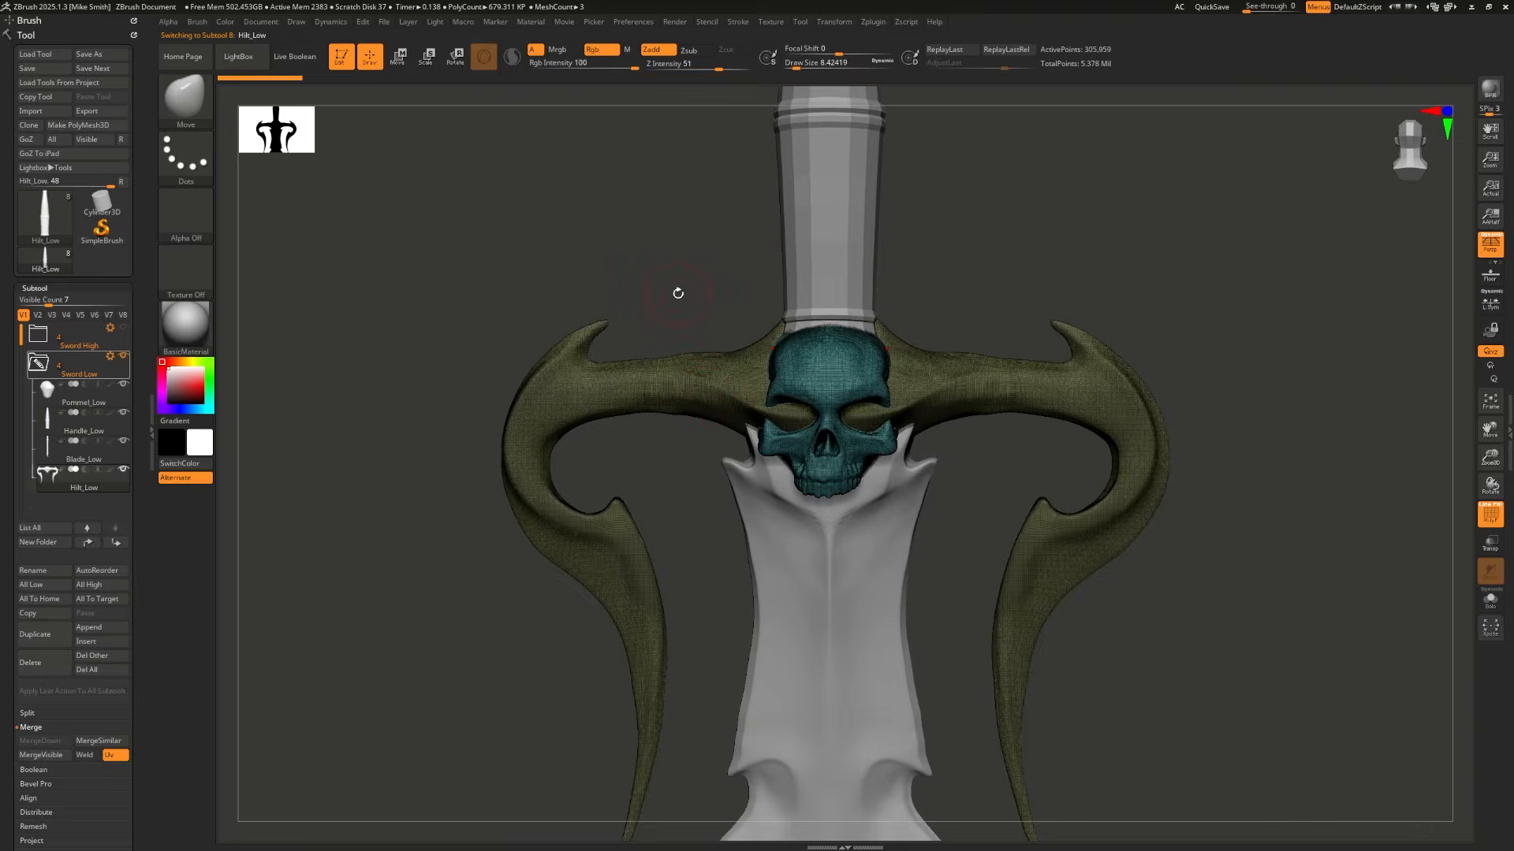
{"action": "left_click_drag", "start_coordinate": [677, 293], "coordinate": [722, 304]}
{"action": "left_click_drag", "start_coordinate": [721, 303], "coordinate": [718, 327], "text": "alt"}
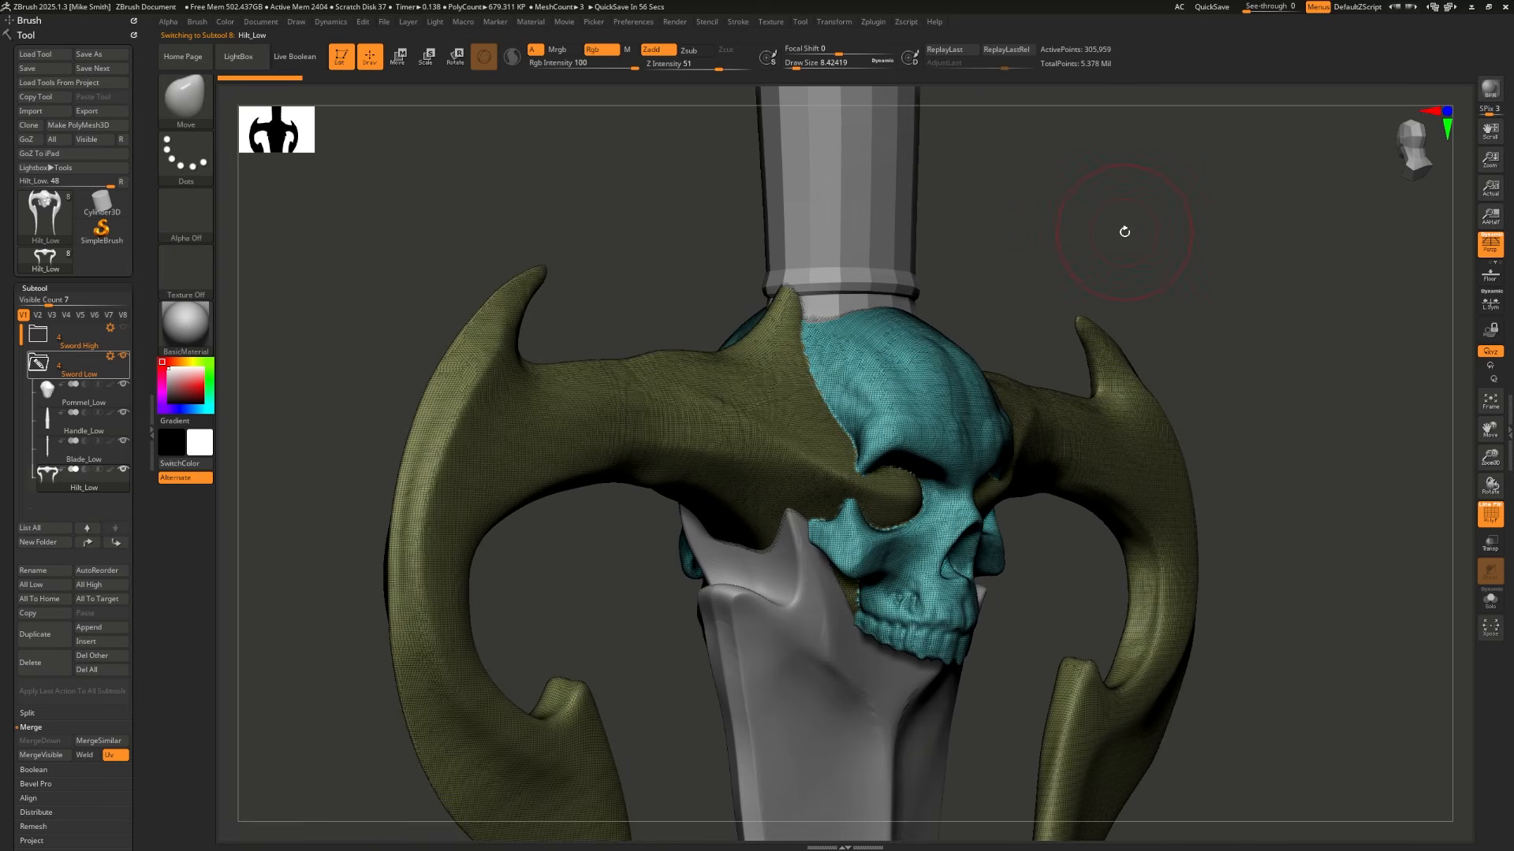
{"action": "left_click_drag", "start_coordinate": [1124, 232], "coordinate": [661, 234], "text": "shift"}
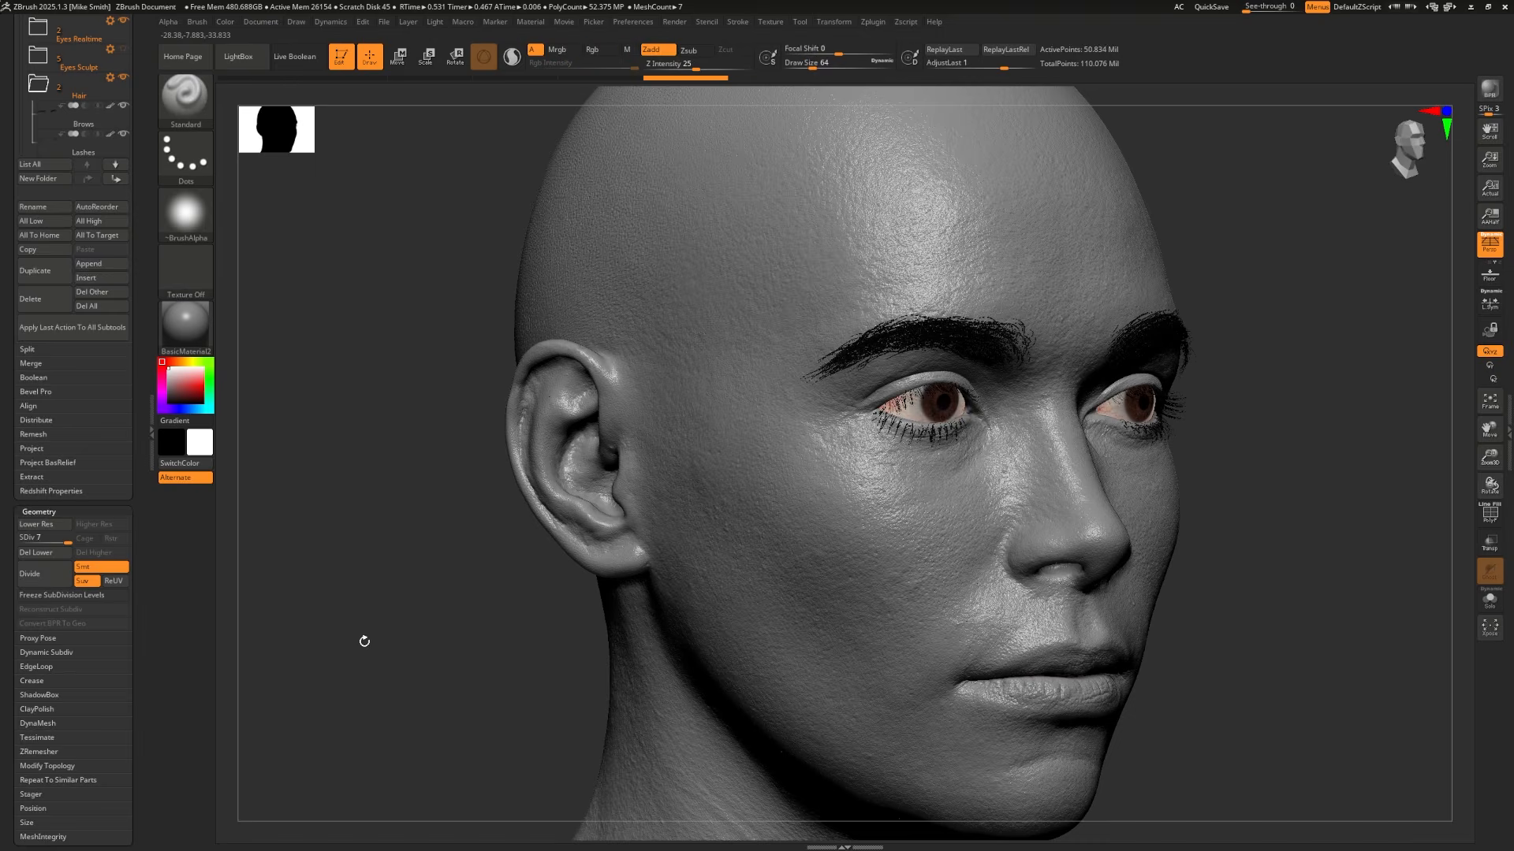
Step: Show the polygon wireframe on the head model and examine its facial topology
{"action": "left_click_drag", "start_coordinate": [361, 639], "coordinate": [307, 638], "text": "shift"}
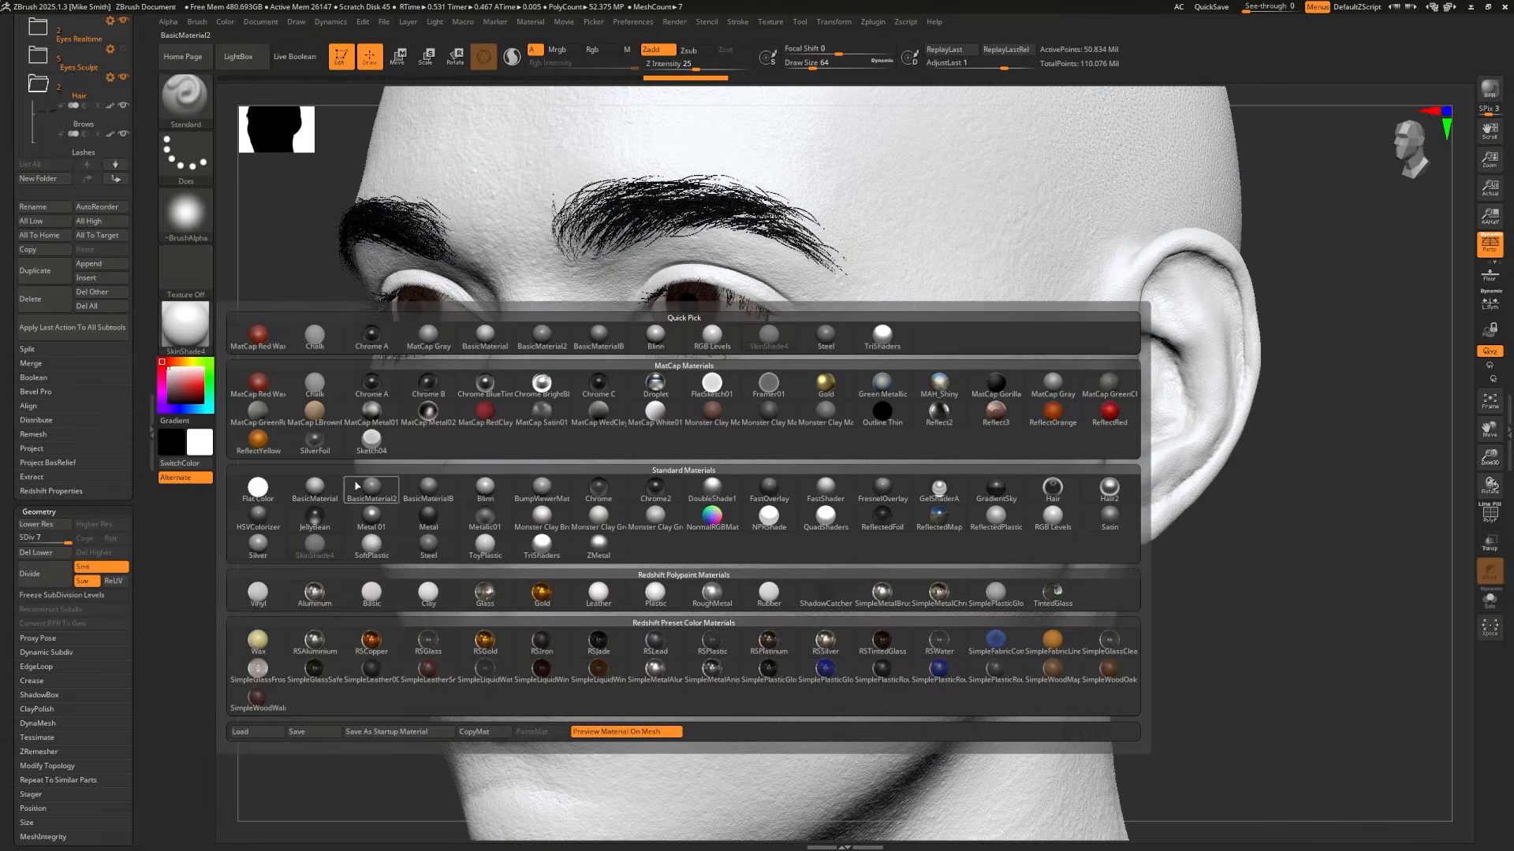
{"action": "key", "text": "shift+f"}
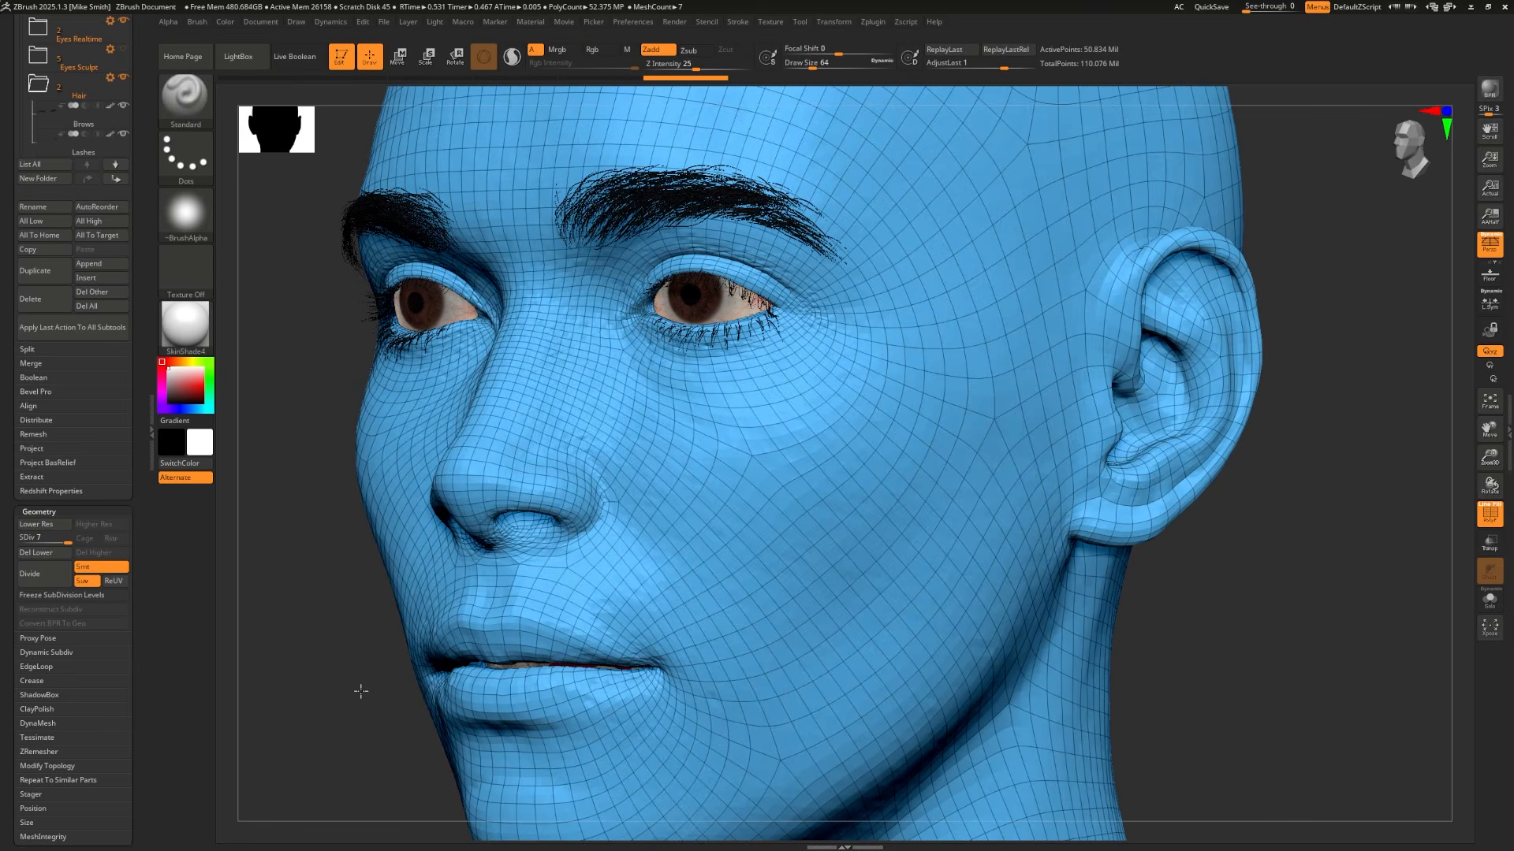
{"action": "mouse_move", "coordinate": [361, 691]}
{"action": "left_mouse_down"}
{"action": "mouse_move", "coordinate": [415, 693]}
{"action": "mouse_move", "coordinate": [388, 686]}
{"action": "left_mouse_up"}
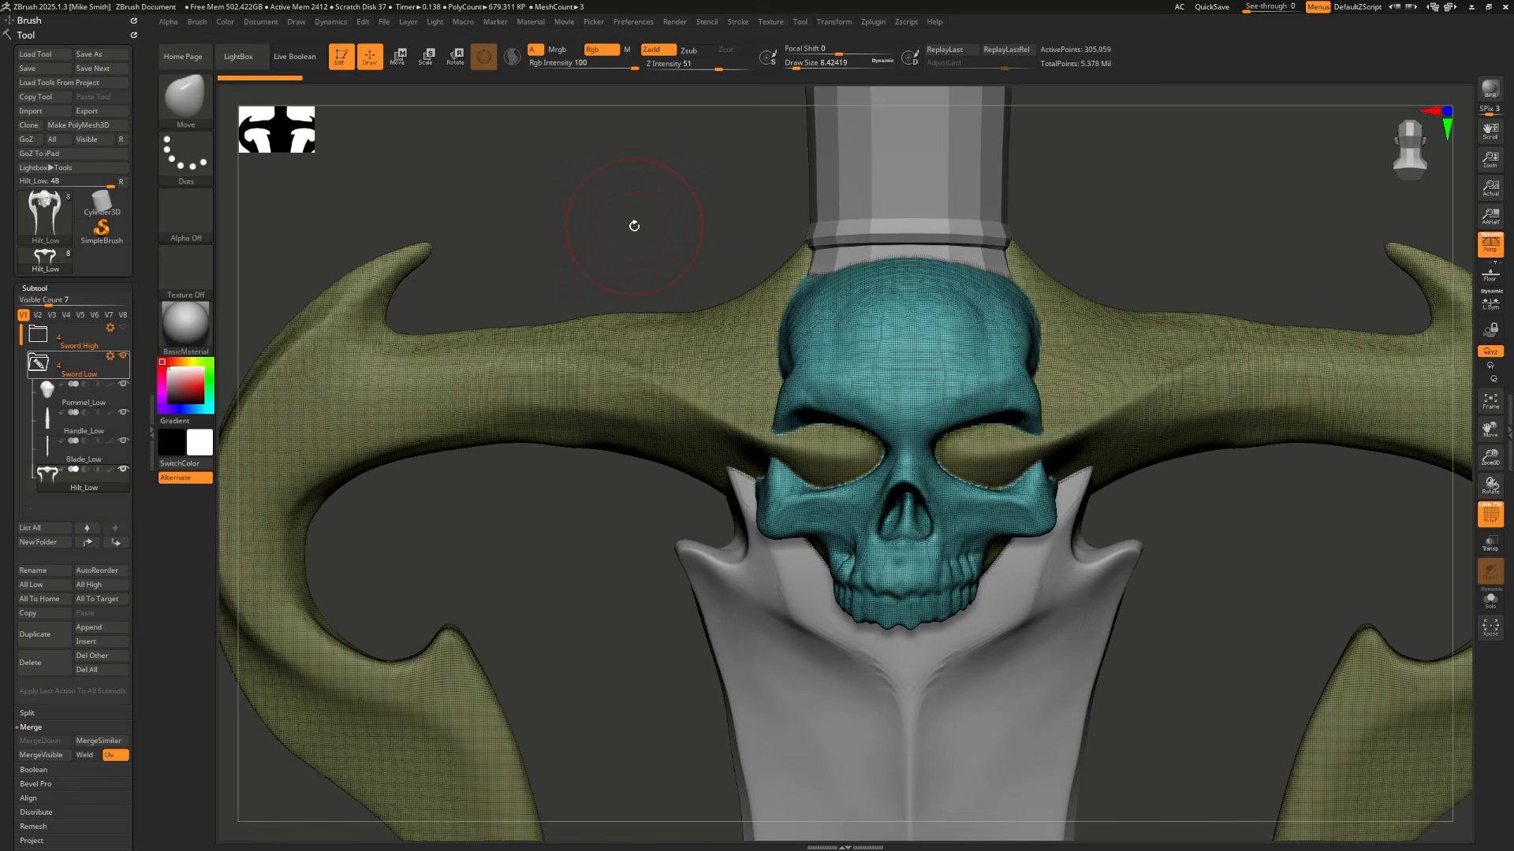
Step: Remesh the hilt using ZRemesher with a target polygons count of 5 and examine the new topology
{"action": "mouse_move", "coordinate": [648, 245]}
{"action": "left_mouse_down"}
{"action": "mouse_move", "coordinate": [598, 241]}
{"action": "mouse_move", "coordinate": [660, 248]}
{"action": "left_mouse_up"}
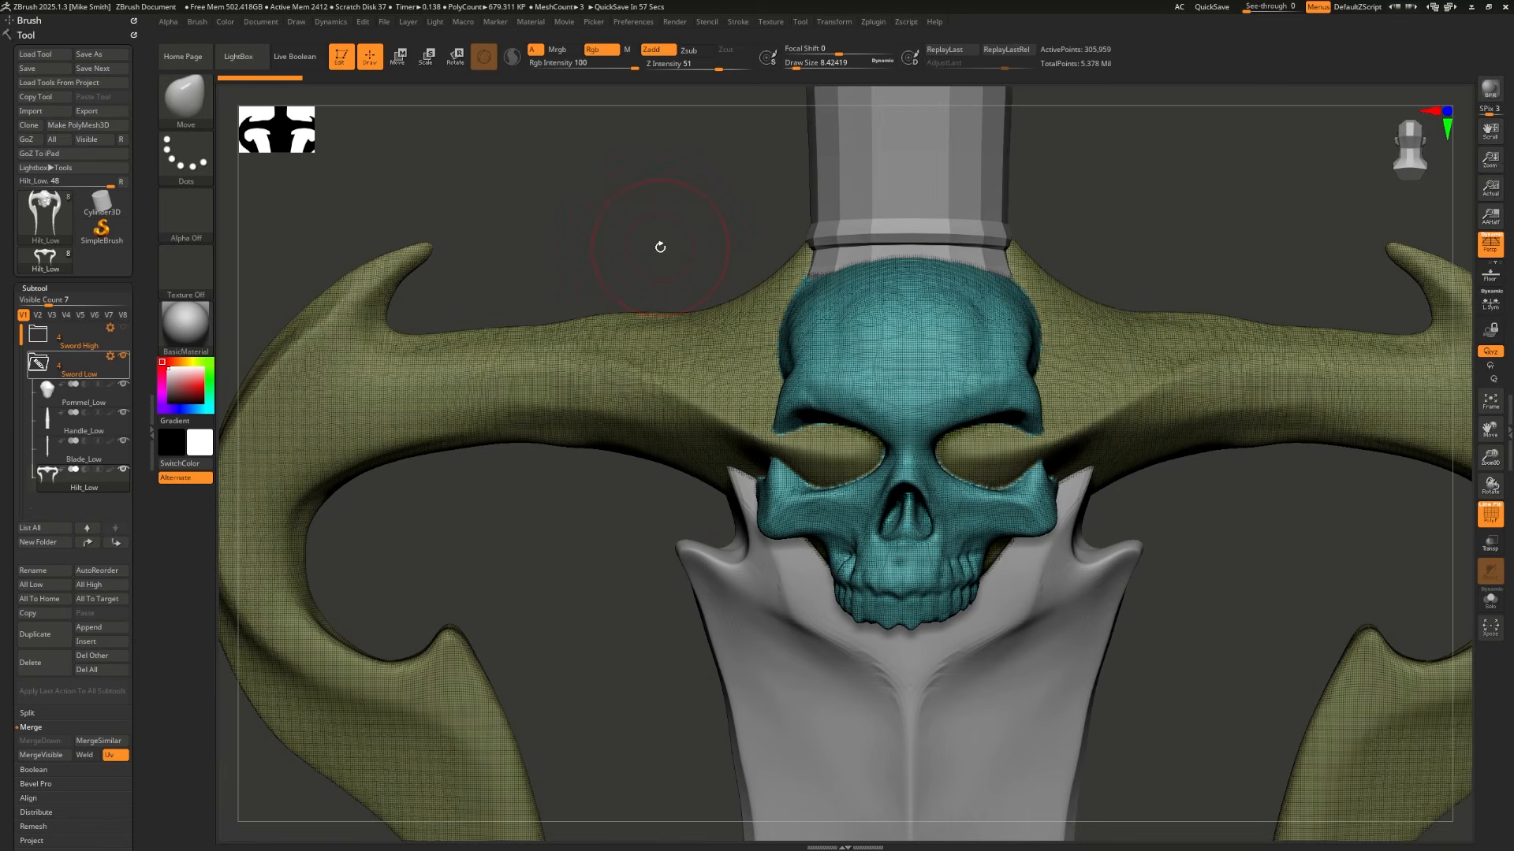
{"action": "scroll", "coordinate": [144, 228], "scroll_direction": "down", "scroll_amount": 6}
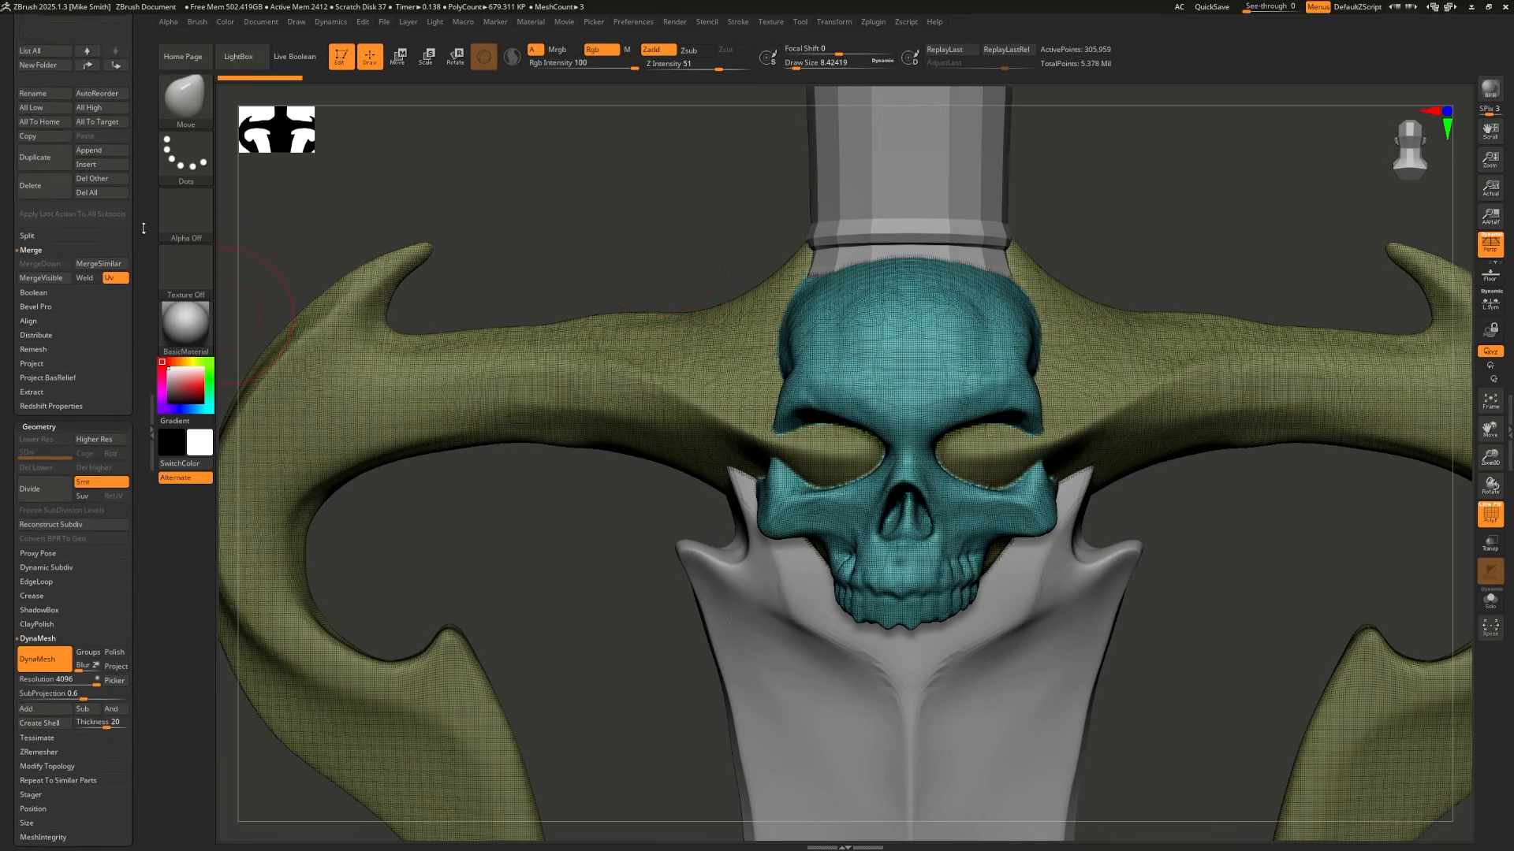
{"action": "scroll", "coordinate": [143, 211], "scroll_direction": "down", "scroll_amount": 3}
{"action": "scroll", "coordinate": [143, 211], "scroll_direction": "down", "scroll_amount": 4}
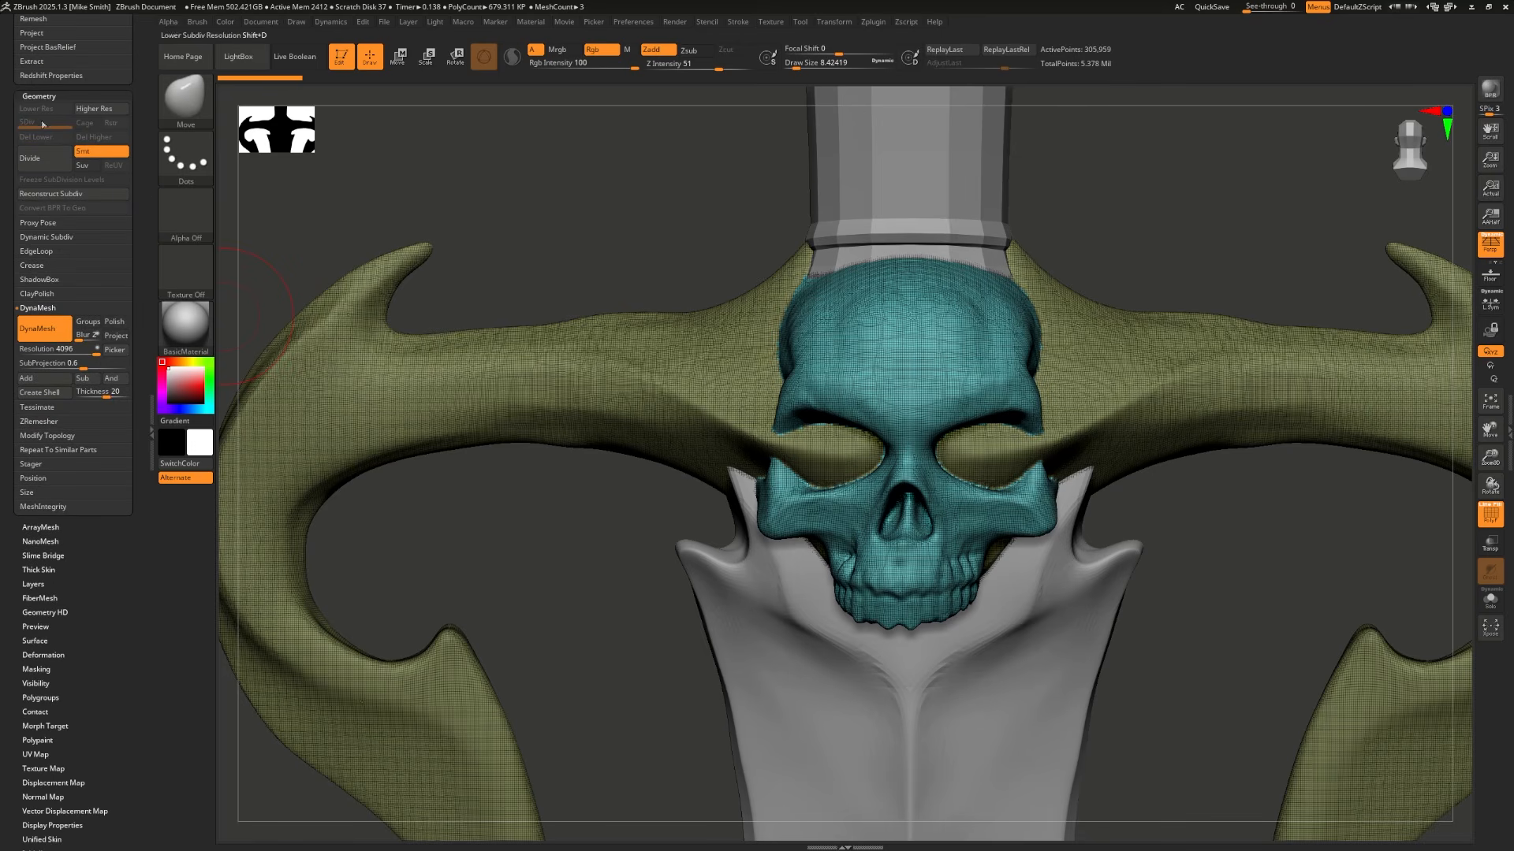
{"action": "left_click", "coordinate": [44, 423]}
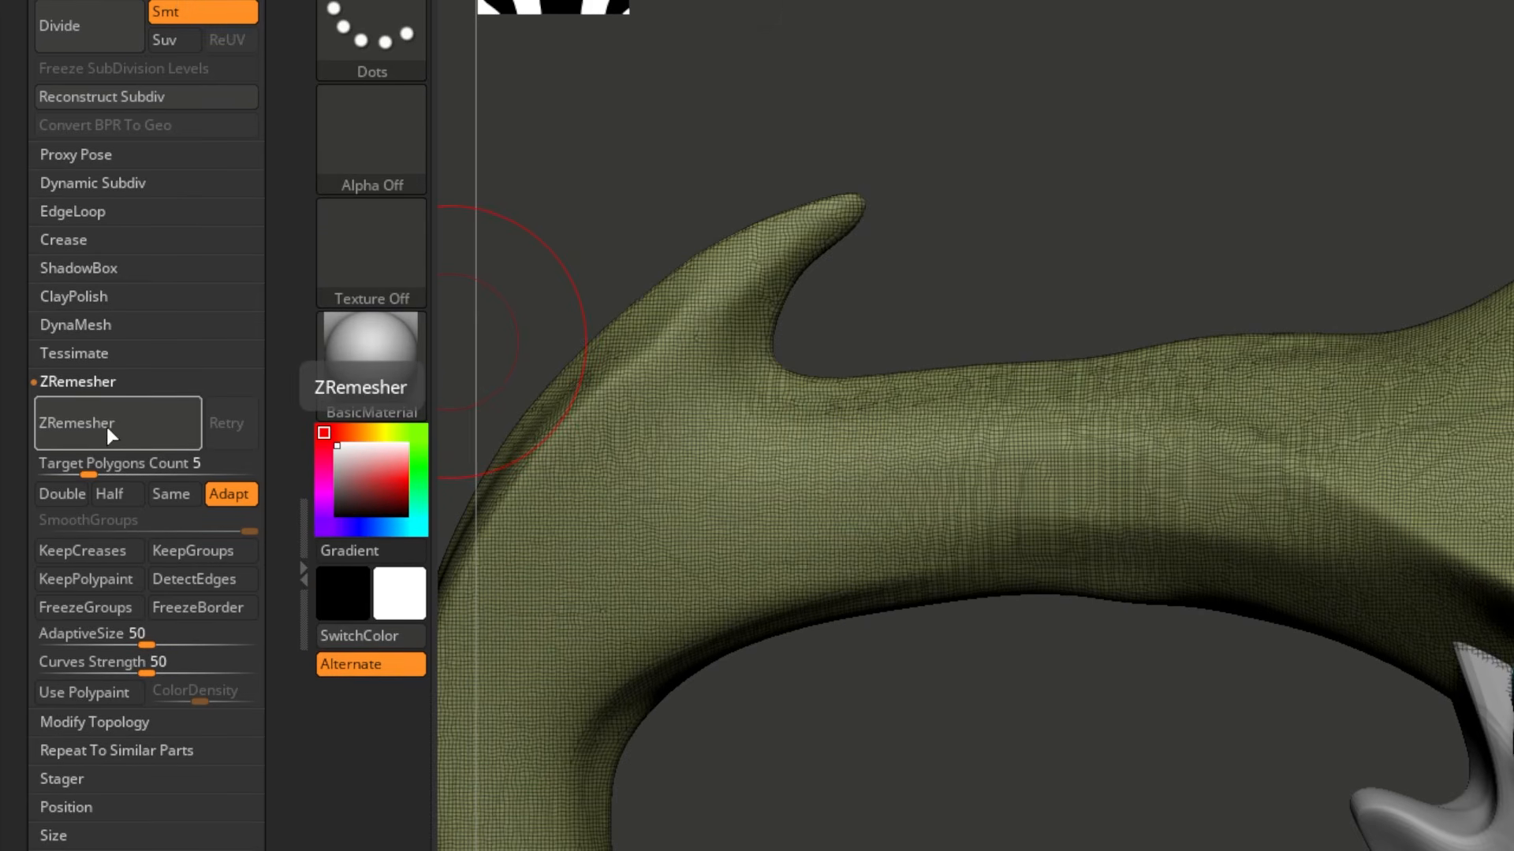
{"action": "left_click", "coordinate": [111, 425]}
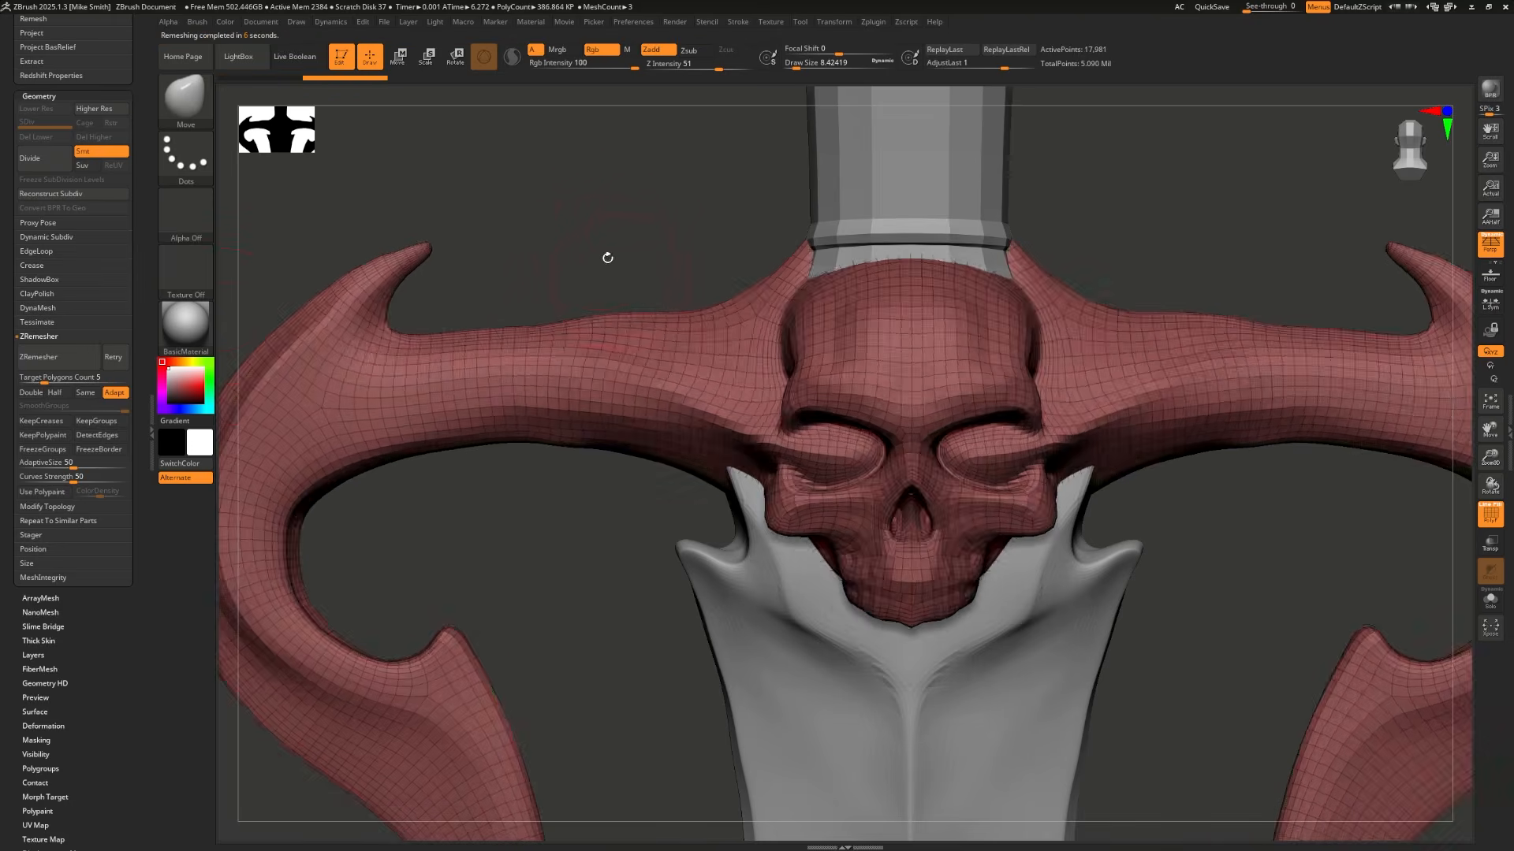
{"action": "left_click_drag", "start_coordinate": [609, 237], "coordinate": [734, 212]}
{"action": "key", "text": "shift+f"}
{"action": "key", "text": "shift+f"}
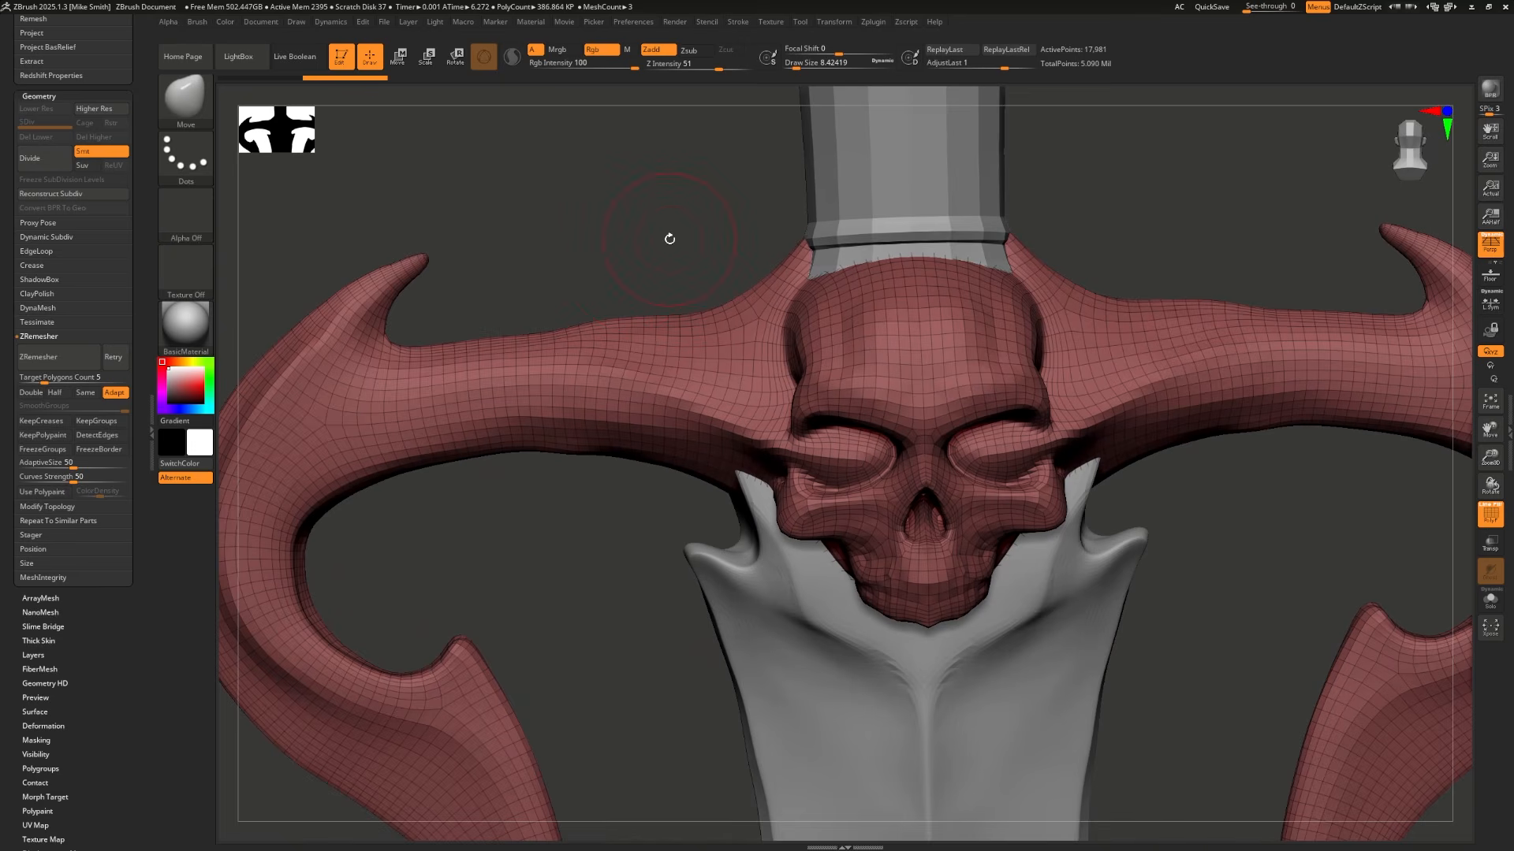
Step: Undo the hilt remesh and switch through its undo history to compare the original and remeshed versions
{"action": "key", "text": "ctrl+z"}
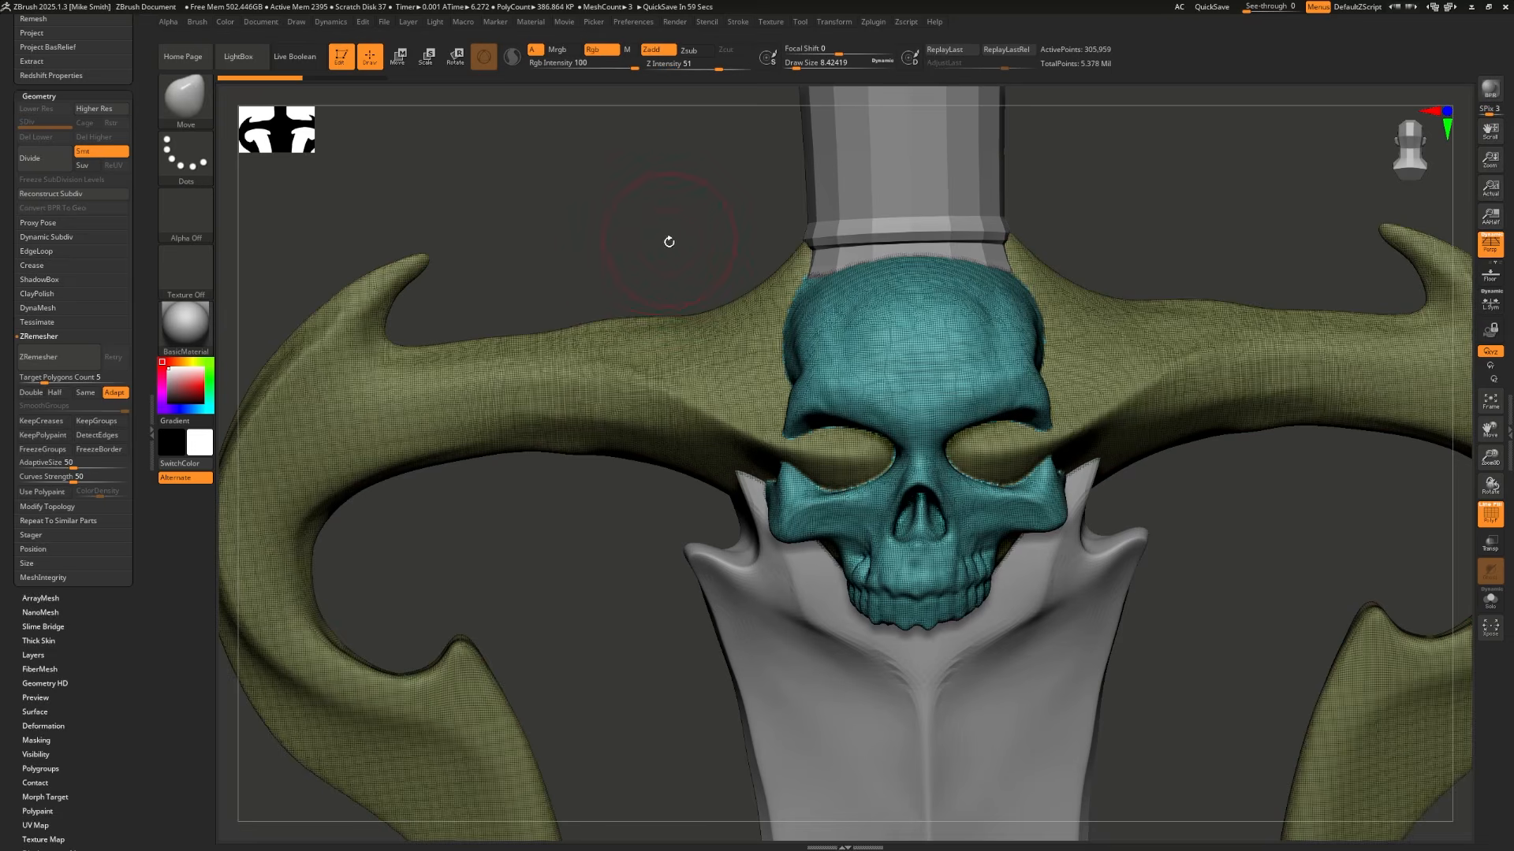
{"action": "left_click_drag", "start_coordinate": [669, 242], "coordinate": [658, 239]}
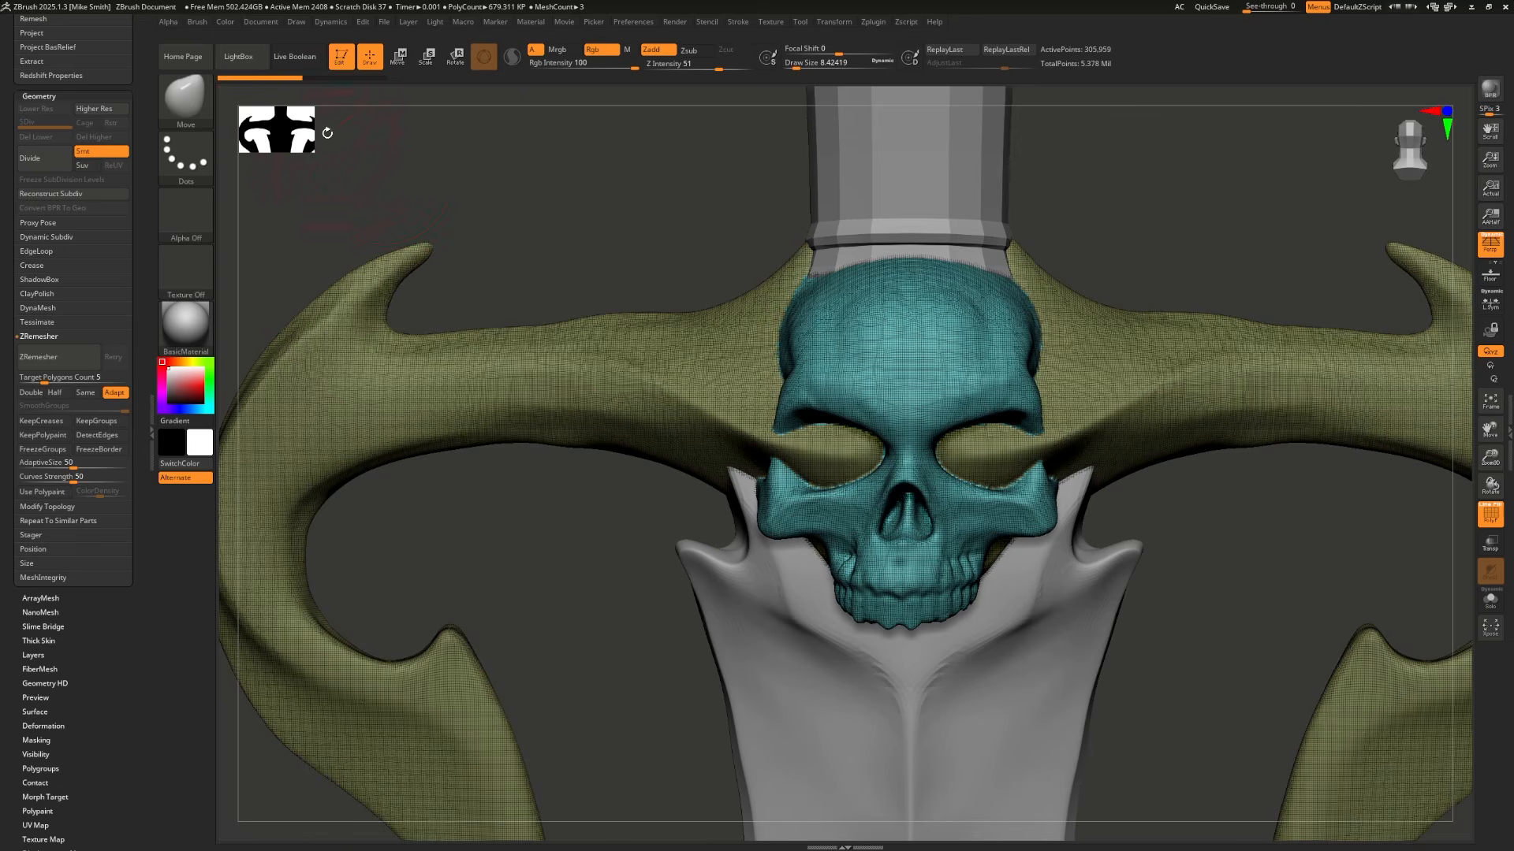
{"action": "left_click", "coordinate": [380, 80]}
{"action": "left_click", "coordinate": [271, 80]}
{"action": "left_click", "coordinate": [379, 80]}
{"action": "left_click", "coordinate": [268, 79]}
{"action": "left_click", "coordinate": [344, 79]}
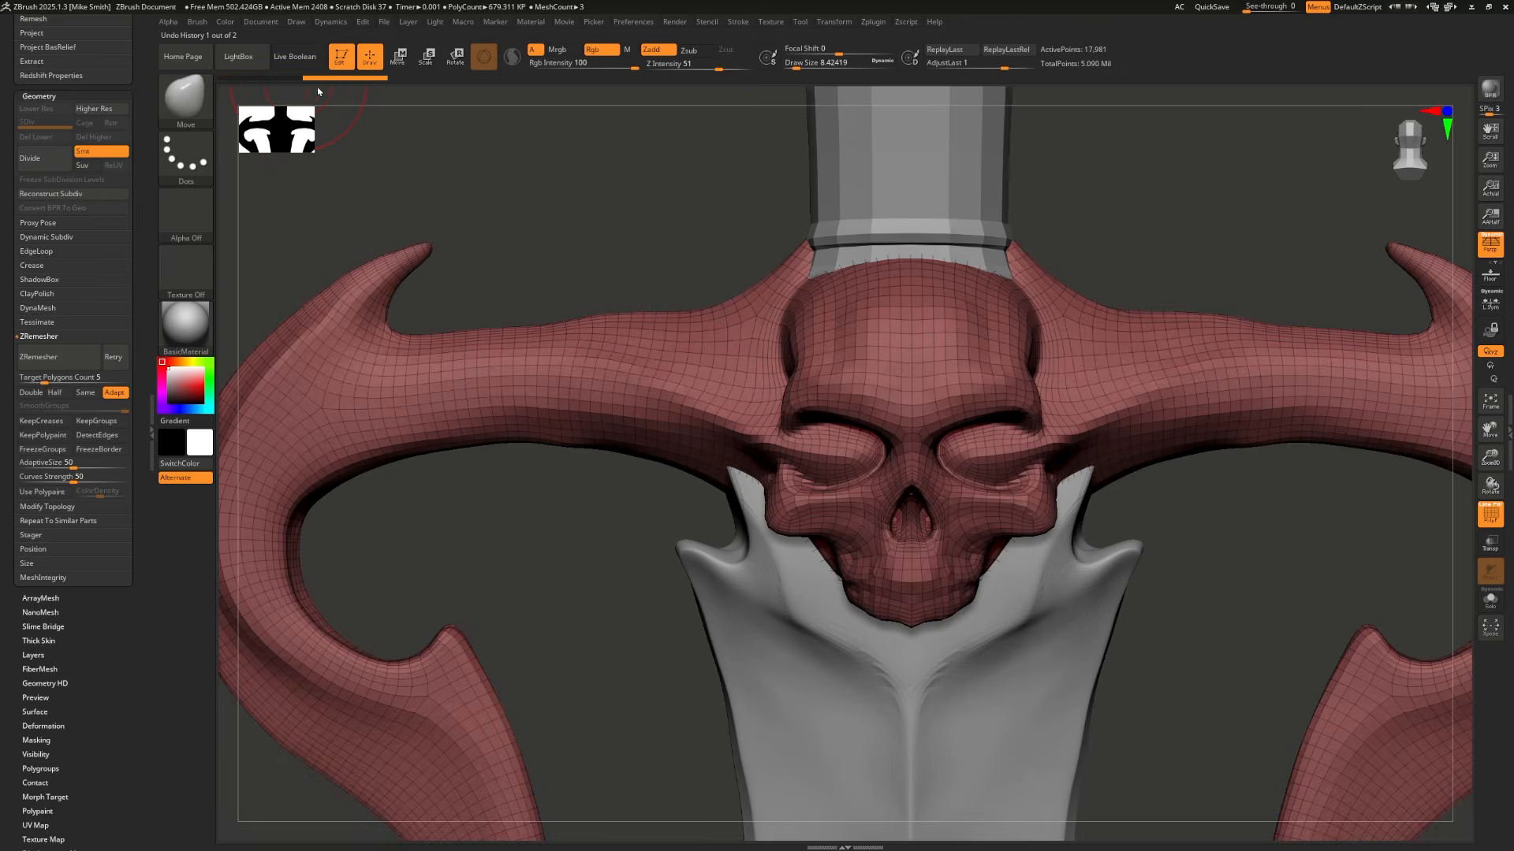
{"action": "left_click", "coordinate": [269, 79]}
{"action": "left_click", "coordinate": [347, 79]}
{"action": "left_click", "coordinate": [269, 79]}
{"action": "left_click", "coordinate": [352, 78]}
{"action": "left_click", "coordinate": [272, 80]}
{"action": "left_click", "coordinate": [352, 80]}
{"action": "left_click_drag", "start_coordinate": [289, 99], "coordinate": [214, 108]}
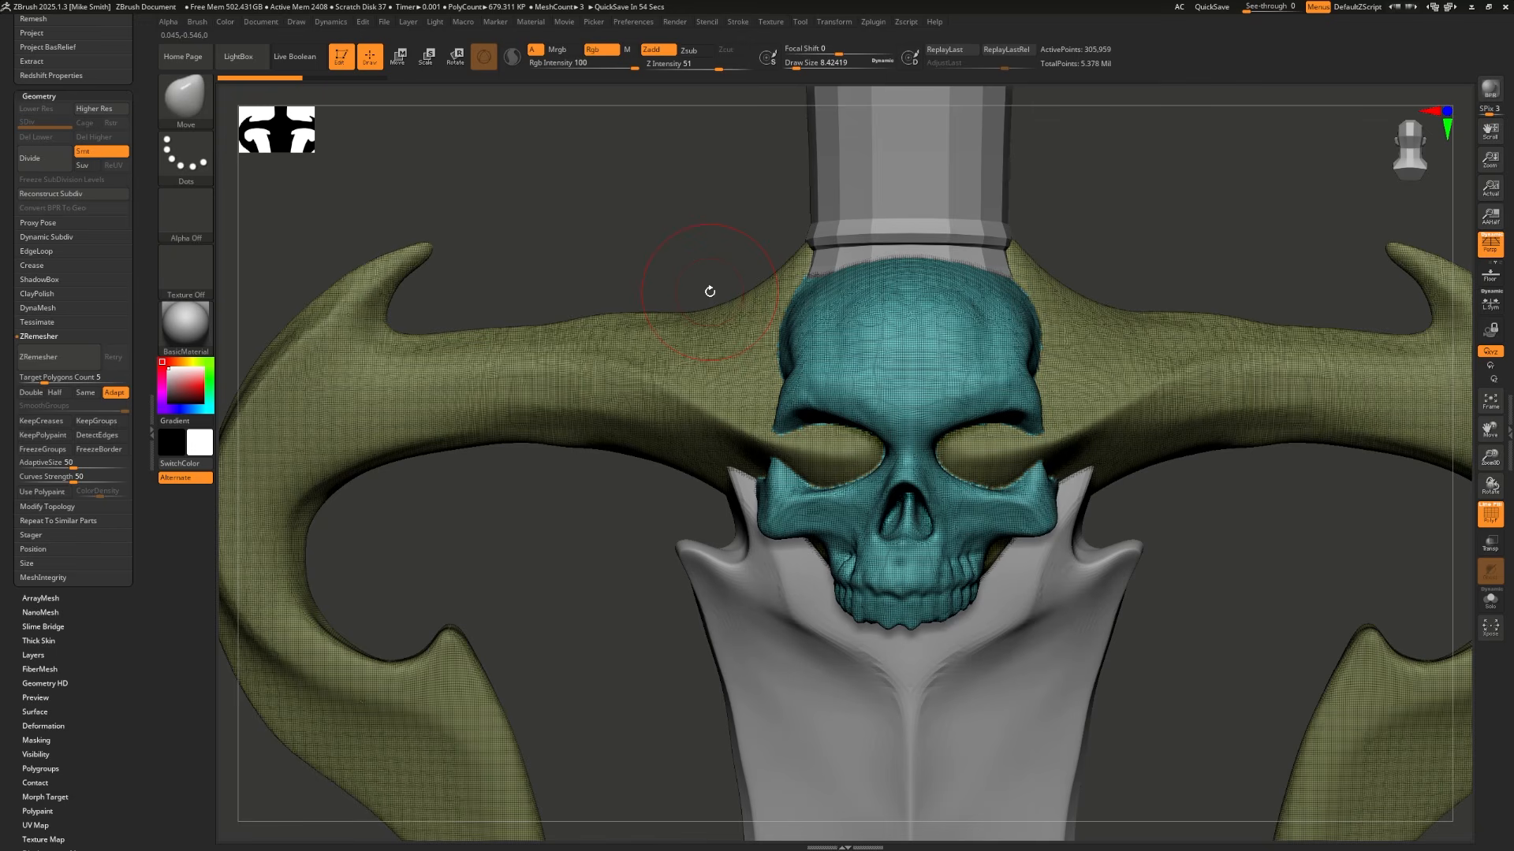
Step: Enable KeepGroups and remesh the hilt using ZRemesher with a target polygons count of 5, examining the skull and guard topology
{"action": "mouse_move", "coordinate": [709, 292]}
{"action": "left_mouse_down"}
{"action": "mouse_move", "coordinate": [859, 346]}
{"action": "mouse_move", "coordinate": [734, 370]}
{"action": "left_mouse_up"}
{"action": "left_click", "coordinate": [858, 347], "text": "ctrl"}
{"action": "left_click_drag", "start_coordinate": [598, 243], "coordinate": [734, 334], "text": "ctrl"}
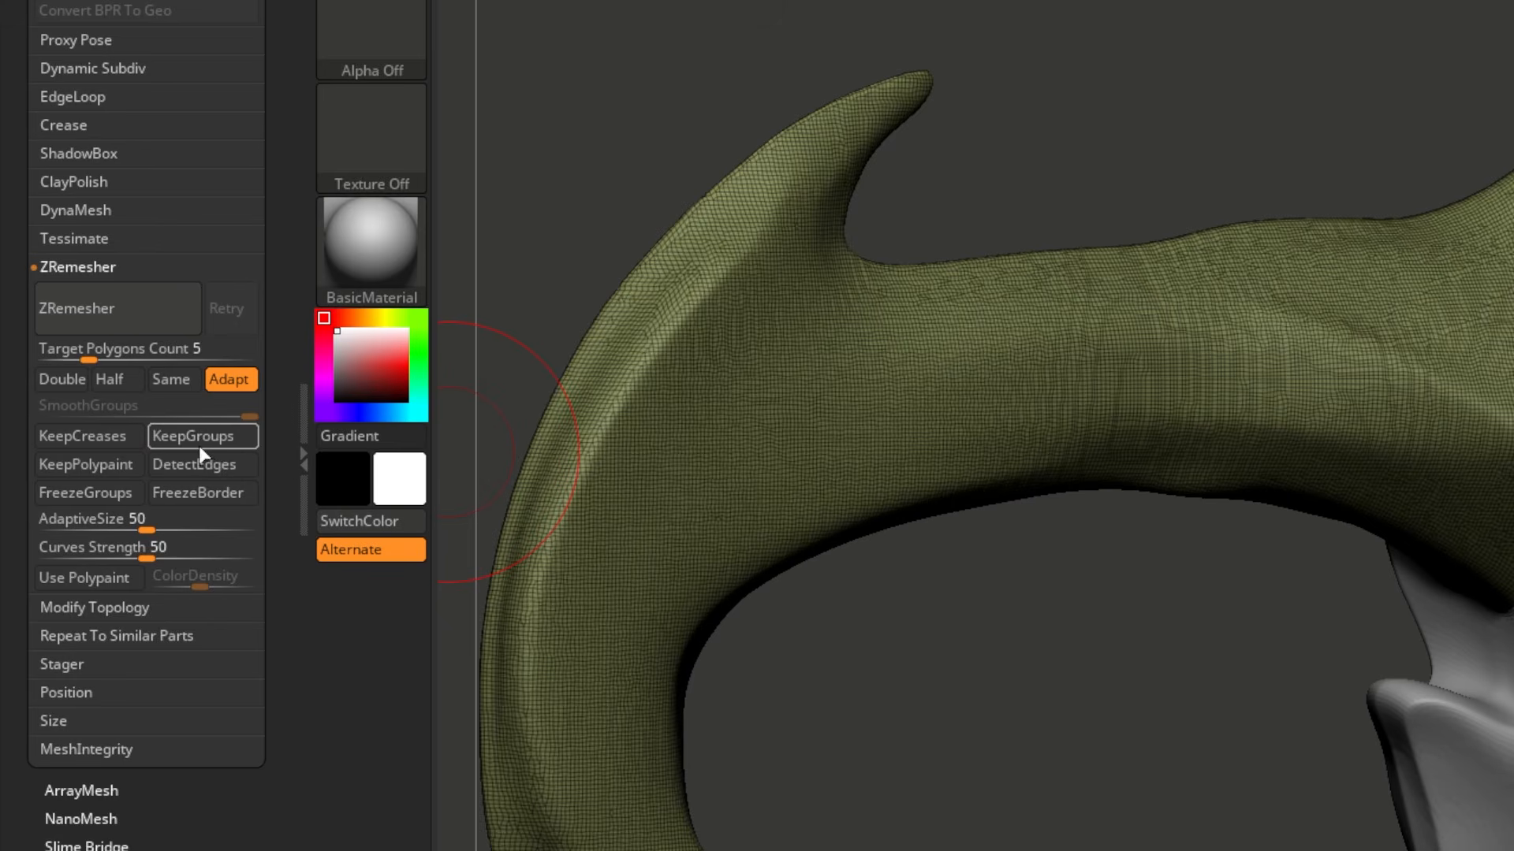
{"action": "left_click", "coordinate": [202, 446]}
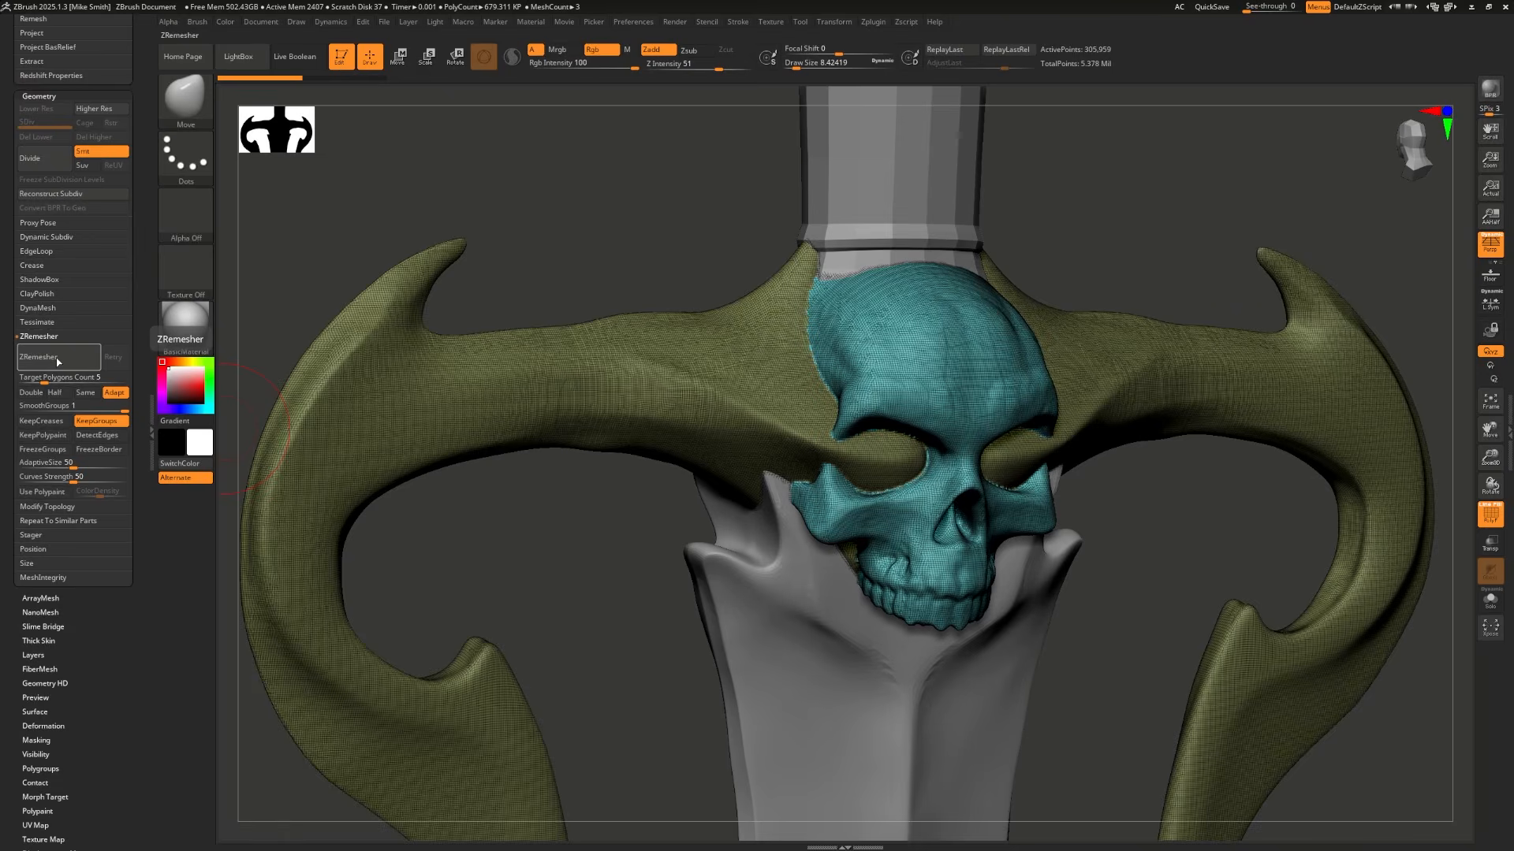
{"action": "left_click", "coordinate": [52, 360]}
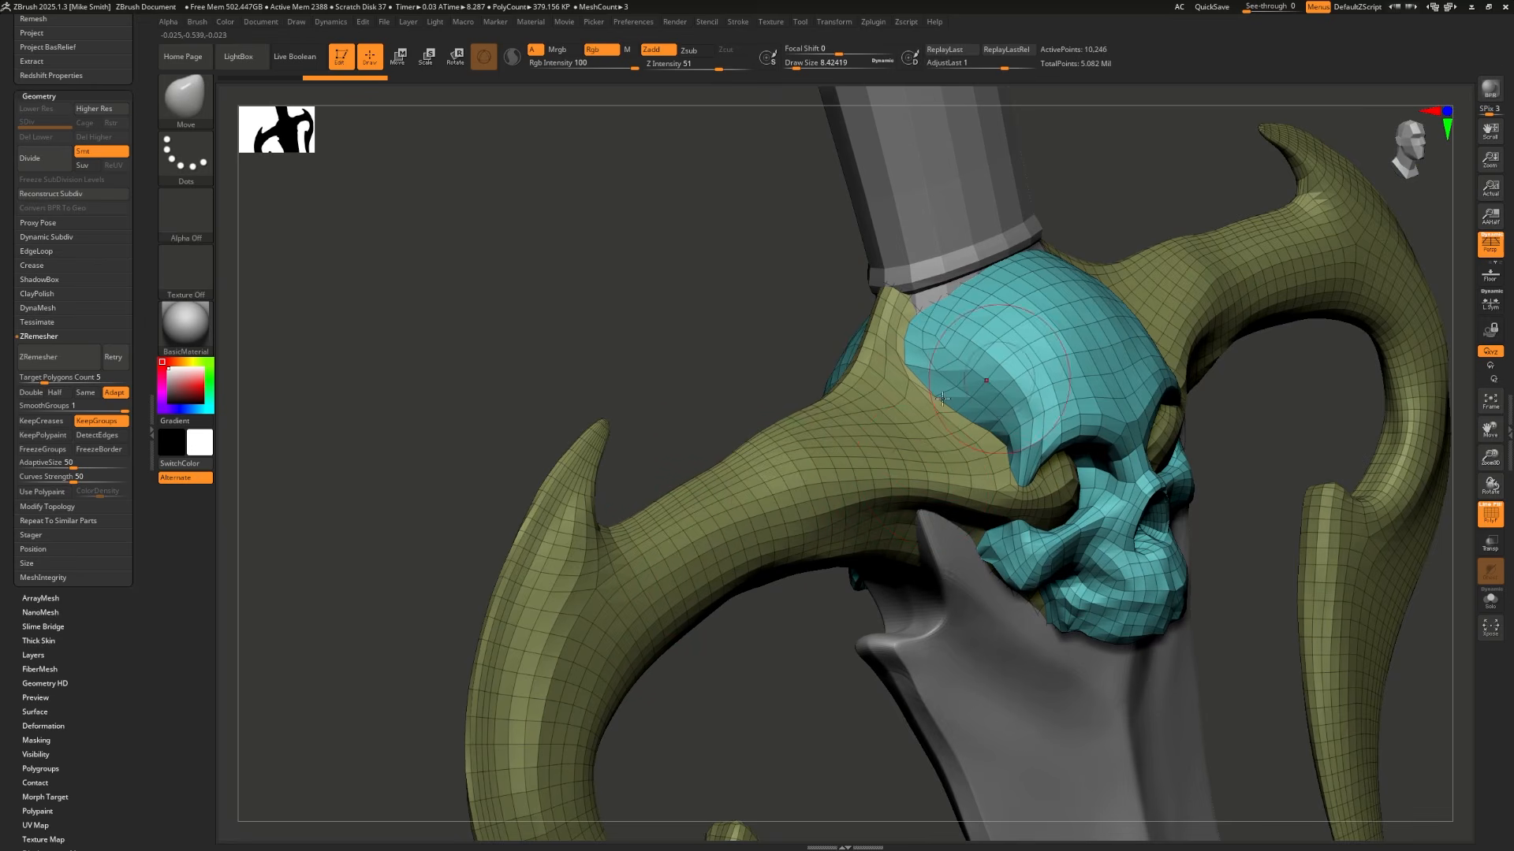
{"action": "mouse_move", "coordinate": [768, 322]}
{"action": "left_mouse_down"}
{"action": "mouse_move", "coordinate": [726, 328]}
{"action": "mouse_move", "coordinate": [715, 310]}
{"action": "left_mouse_up"}
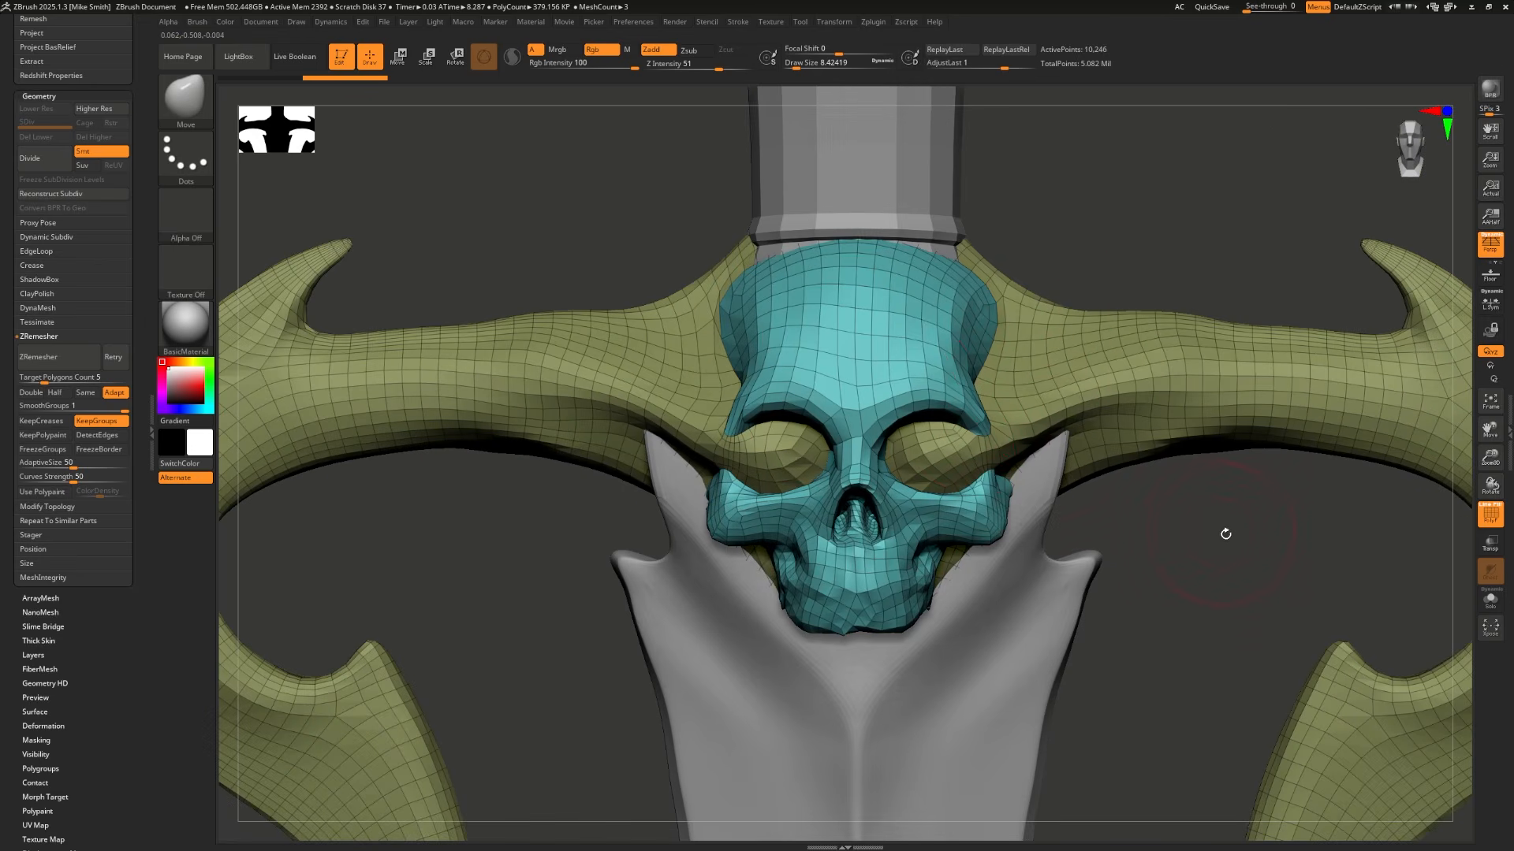
{"action": "left_click_drag", "start_coordinate": [1212, 551], "coordinate": [1284, 549]}
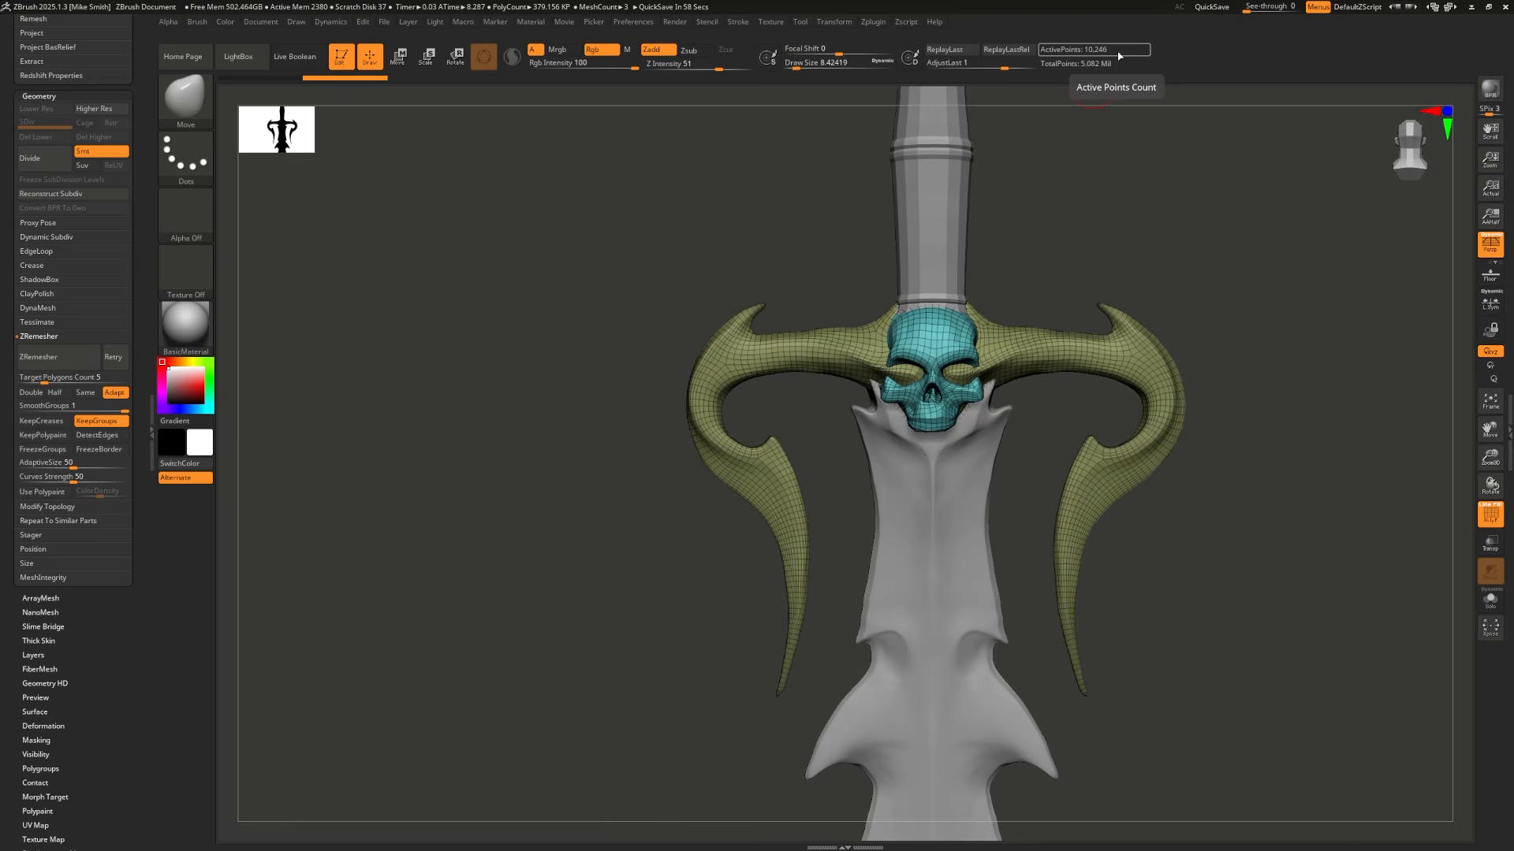
Step: Undo the last hilt remesh, set the target polygons count to 2, and run ZRemesher again
{"action": "left_click_drag", "start_coordinate": [594, 302], "coordinate": [652, 357], "text": "alt"}
{"action": "key", "text": "ctrl+z"}
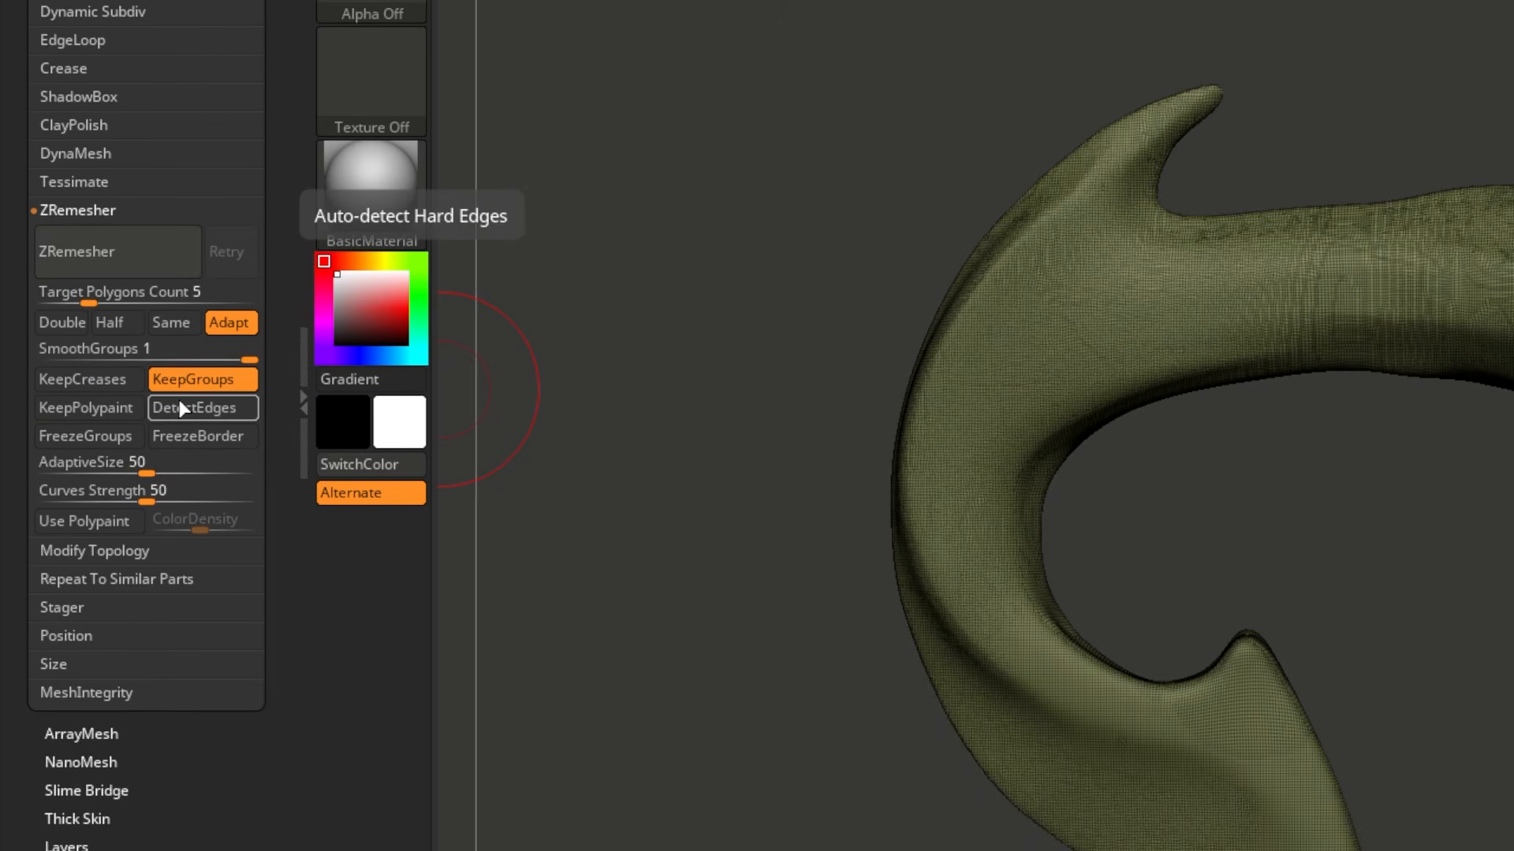
{"action": "left_click", "coordinate": [149, 300]}
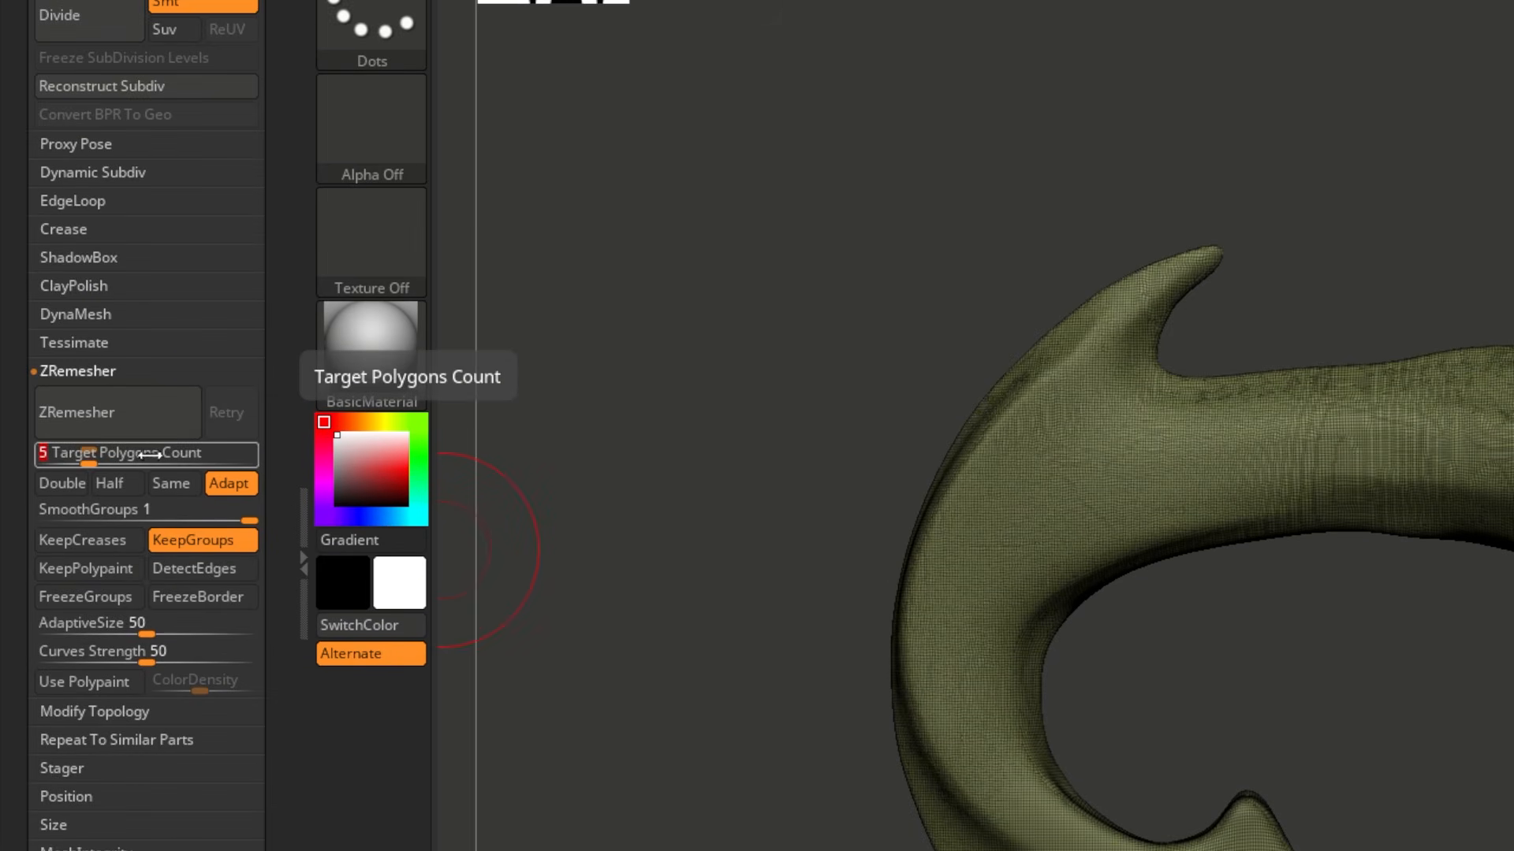
{"action": "left_click", "coordinate": [113, 450]}
{"action": "type", "text": "2"}
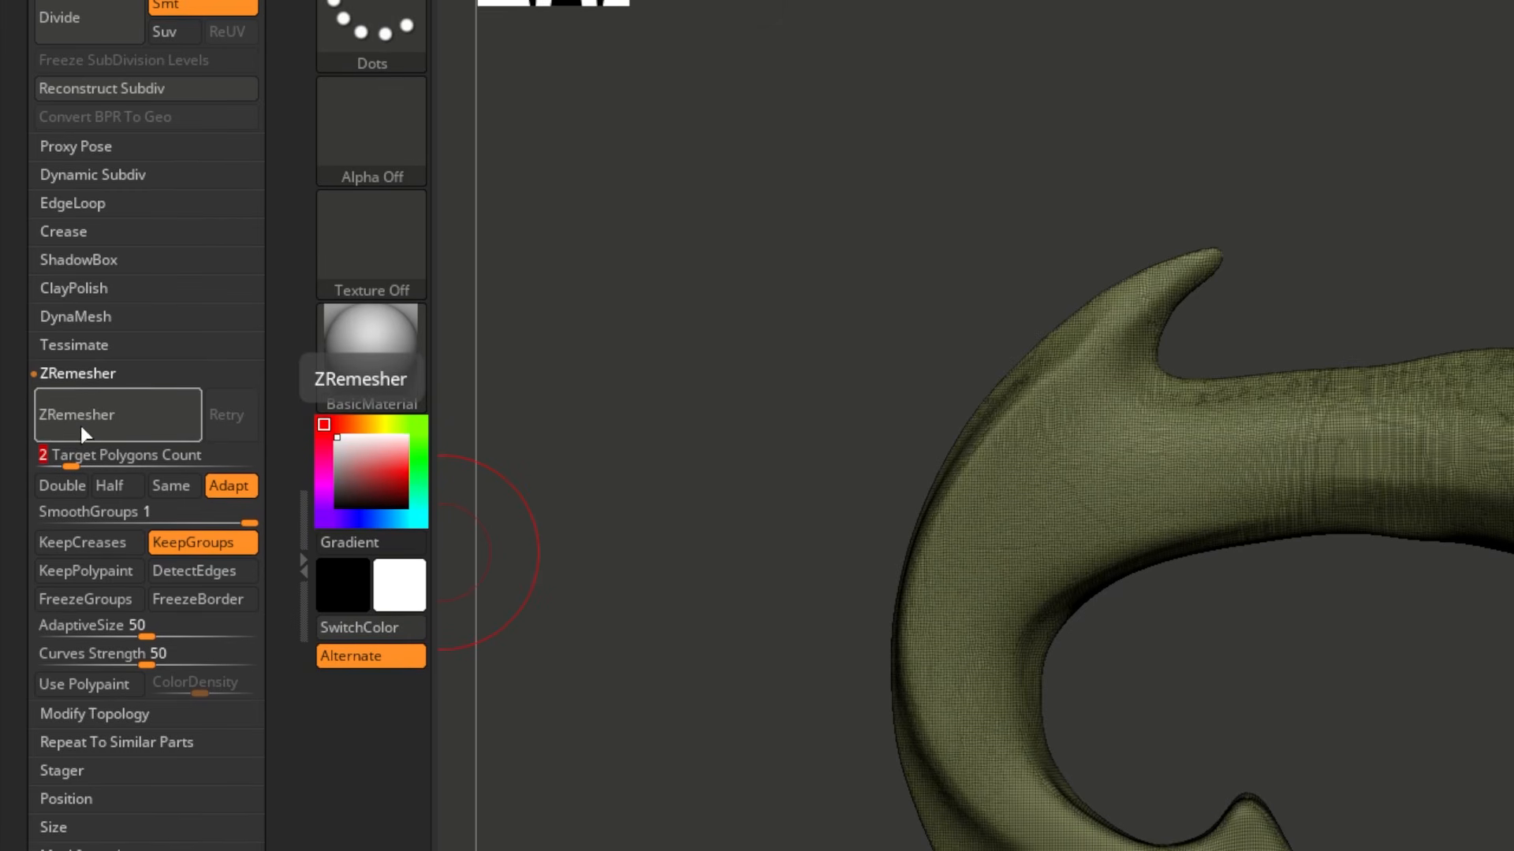
{"action": "left_click", "coordinate": [81, 428]}
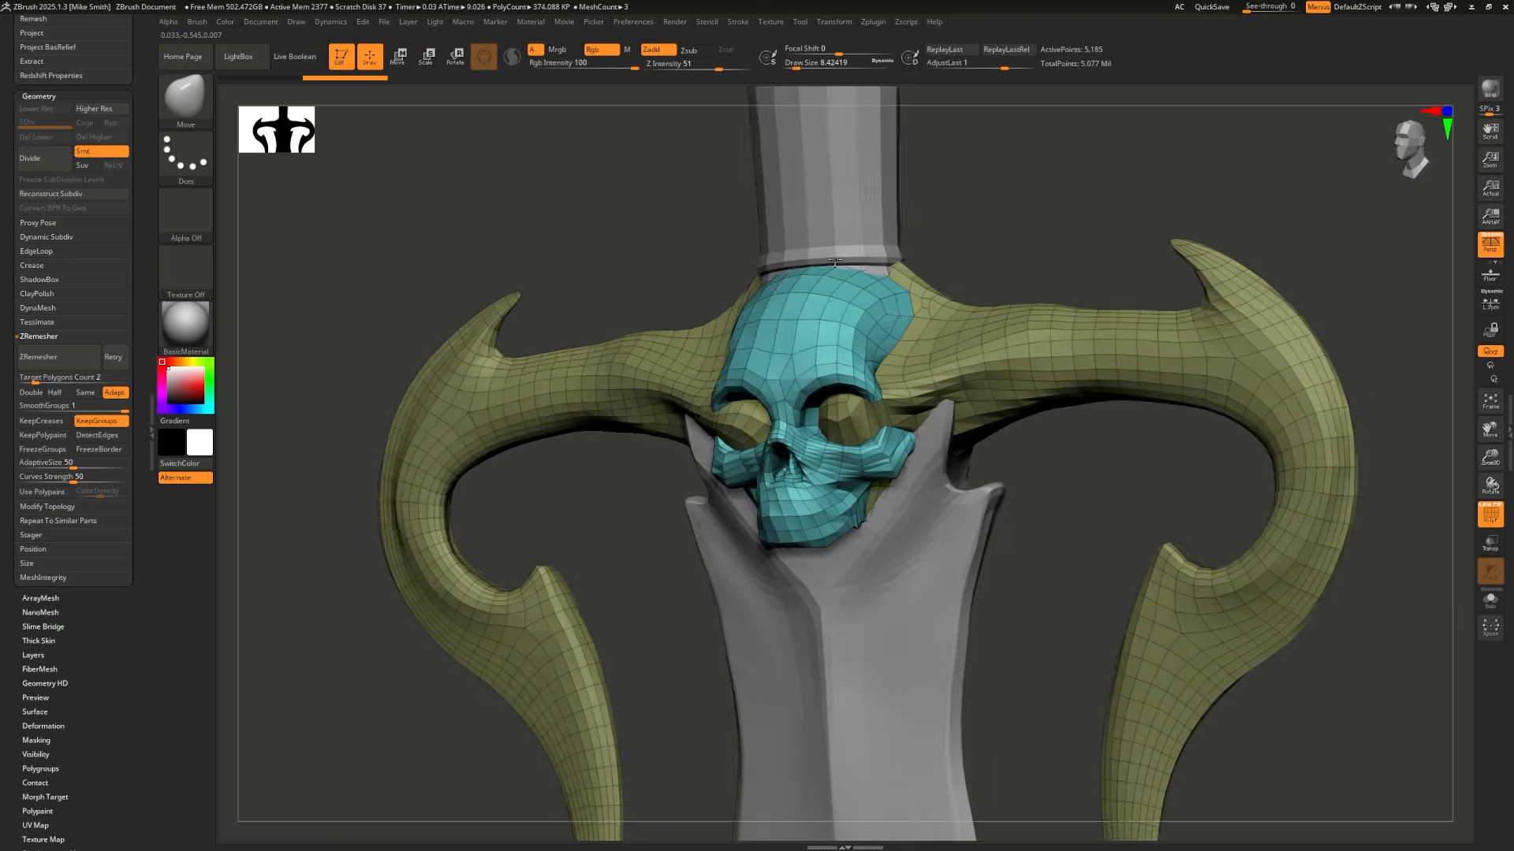
{"action": "right_click_drag", "start_coordinate": [834, 262], "coordinate": [905, 284]}
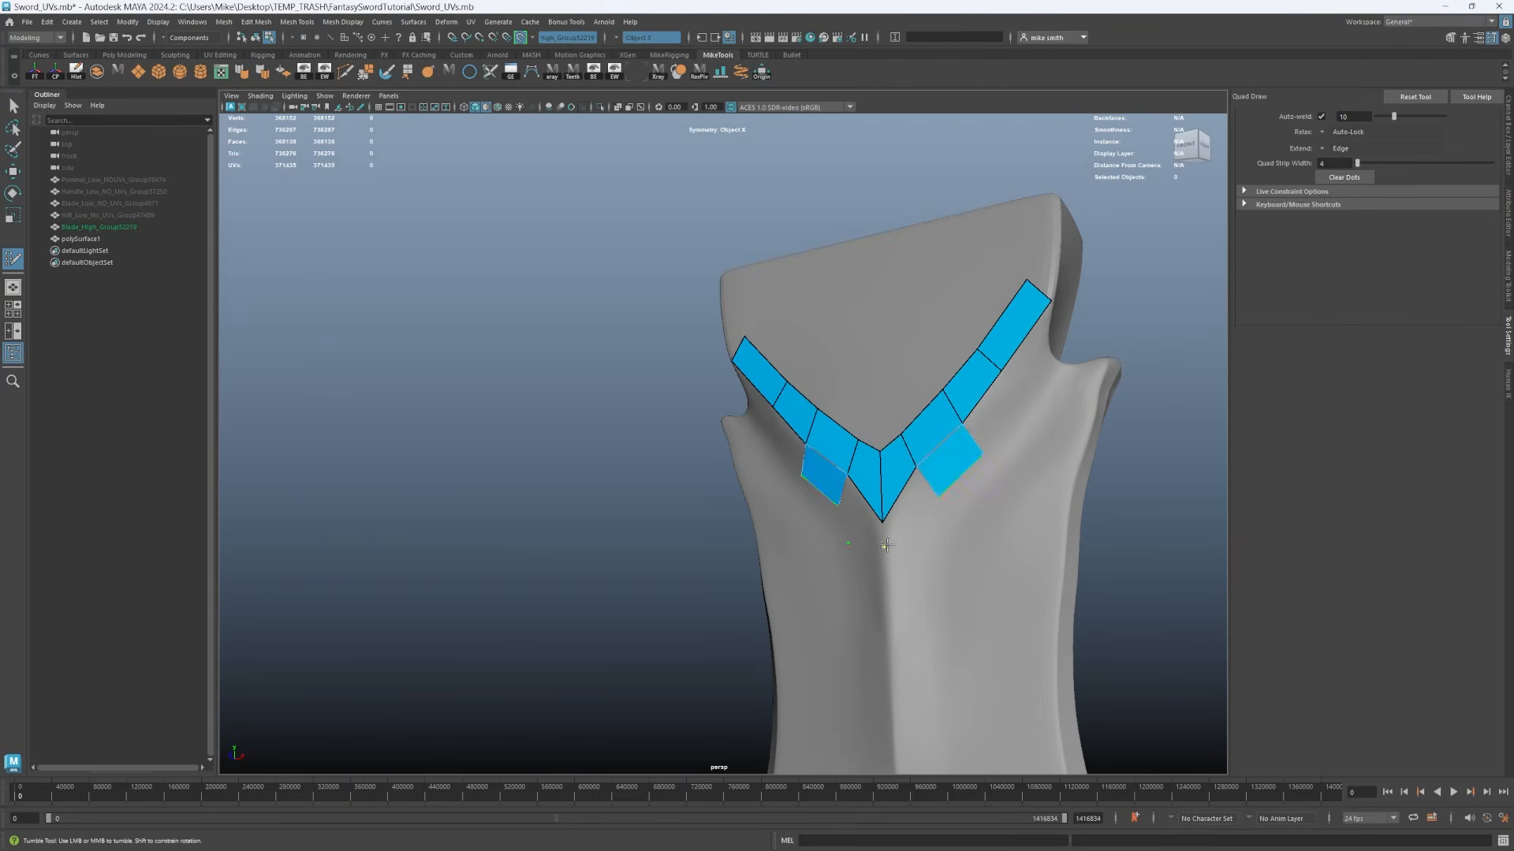
Step: In Maya, use Quad Draw to extend the V-shaped strip across the blade's upper section and out to its side spurs
{"action": "middle_click_drag", "start_coordinate": [998, 359], "coordinate": [712, 530], "text": "alt"}
{"action": "middle_click_drag", "start_coordinate": [669, 480], "coordinate": [541, 615], "text": "alt"}
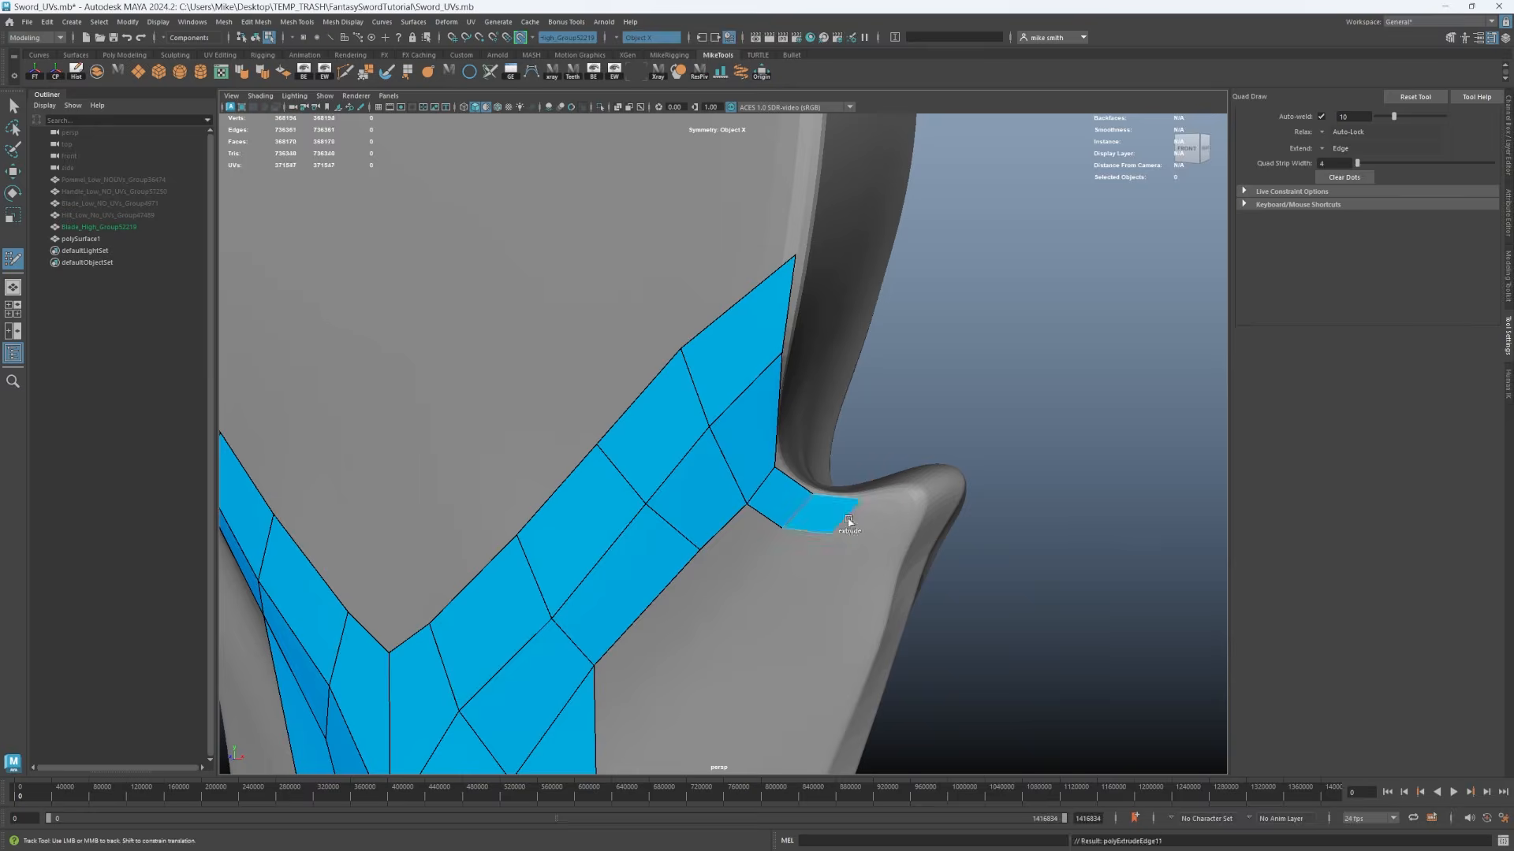
{"action": "left_click", "coordinate": [905, 487]}
{"action": "left_click", "coordinate": [886, 519]}
{"action": "left_click", "coordinate": [873, 510], "text": "shift"}
{"action": "left_click", "coordinate": [894, 554]}
{"action": "middle_click_drag", "start_coordinate": [896, 564], "coordinate": [1061, 207], "text": "alt"}
{"action": "left_click", "coordinate": [997, 369]}
{"action": "left_click", "coordinate": [885, 358], "text": "shift"}
{"action": "left_click", "coordinate": [764, 449]}
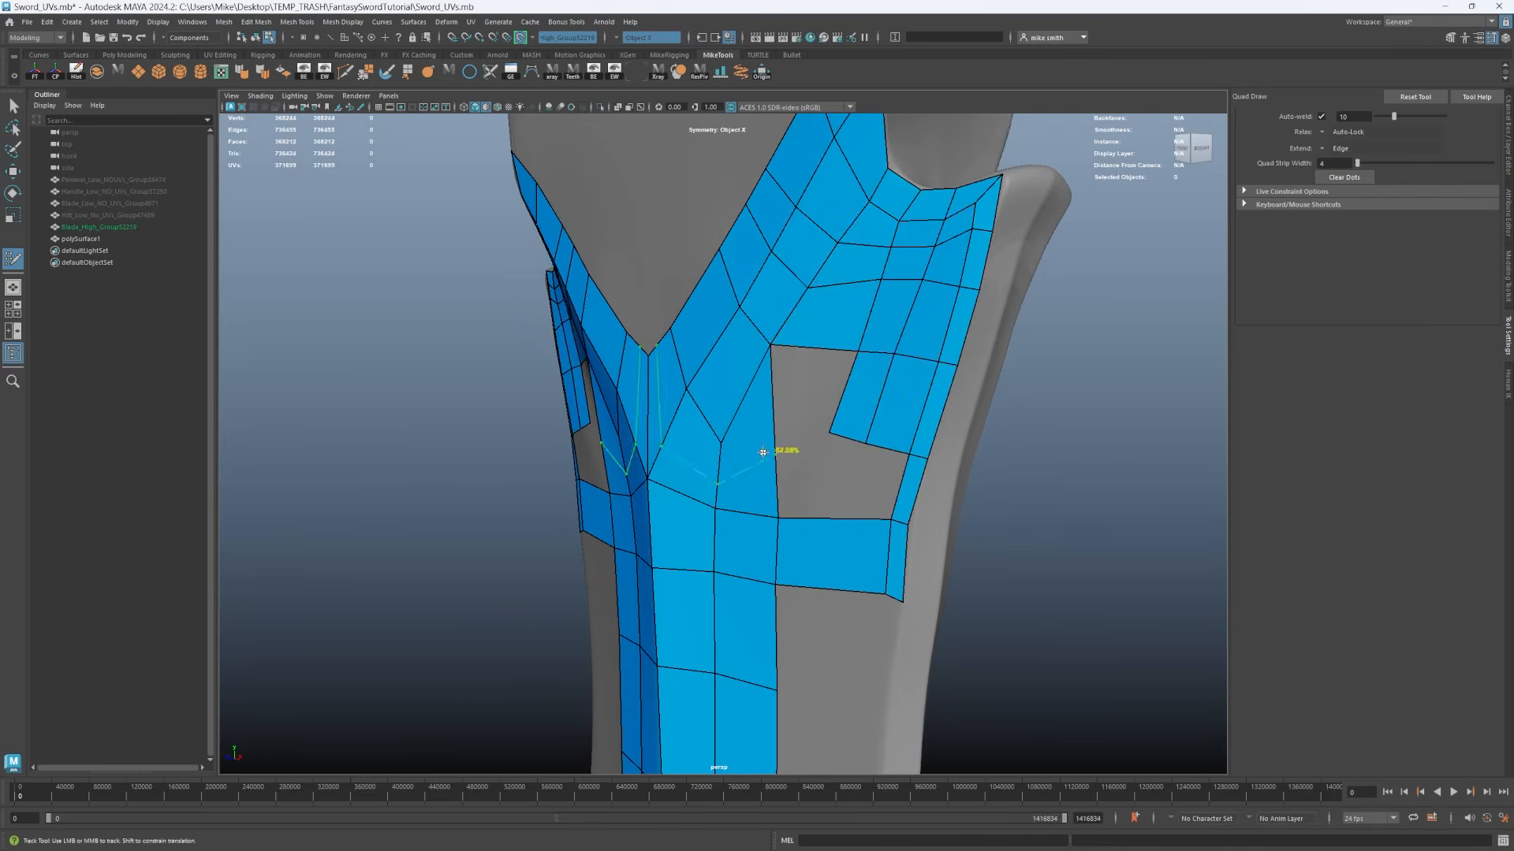
Step: Use Quad Draw to add quads around the blade's V-shaped notch and lay a curved strip along the side recess
{"action": "left_click", "coordinate": [804, 473], "text": "shift"}
{"action": "left_click", "coordinate": [554, 384]}
{"action": "left_click", "coordinate": [612, 357]}
{"action": "left_click", "coordinate": [667, 364]}
{"action": "left_click", "coordinate": [691, 334]}
{"action": "left_click", "coordinate": [705, 362], "text": "shift"}
{"action": "left_click", "coordinate": [616, 319]}
{"action": "left_click", "coordinate": [644, 342], "text": "shift"}
{"action": "right_click_drag", "start_coordinate": [694, 394], "coordinate": [797, 418], "text": "alt"}
{"action": "left_click_drag", "start_coordinate": [858, 442], "coordinate": [886, 444]}
{"action": "left_click", "coordinate": [824, 370], "text": "shift"}
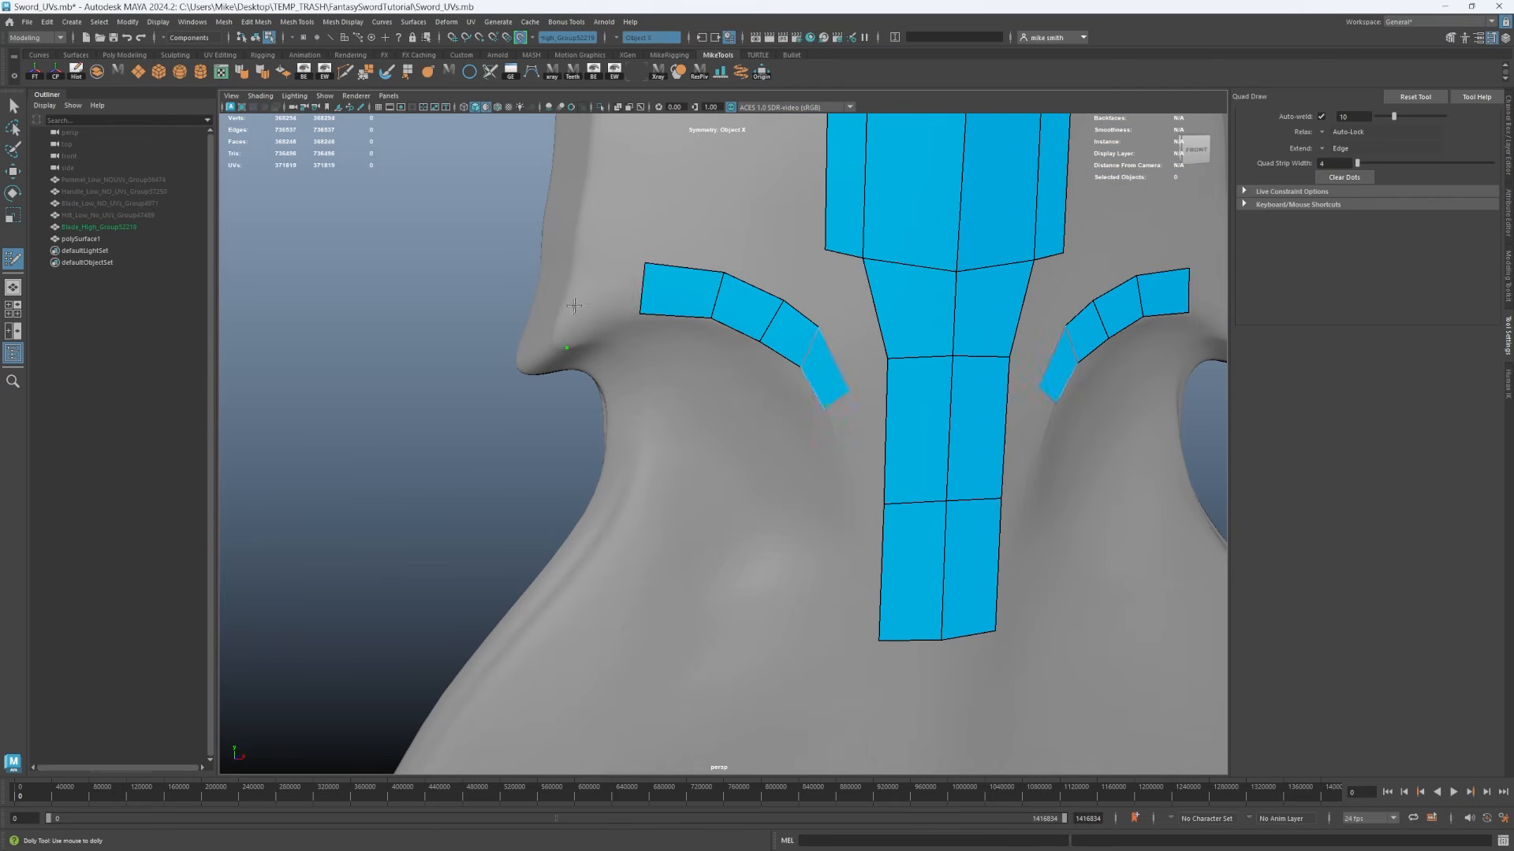
Step: Extend the curved Quad Draw strip out to the recess corner and continue it up along the blade's outer edge
{"action": "left_click", "coordinate": [623, 298], "text": "shift"}
{"action": "left_click", "coordinate": [588, 325], "text": "shift"}
{"action": "left_click", "coordinate": [572, 301]}
{"action": "left_click", "coordinate": [585, 292]}
{"action": "left_click", "coordinate": [576, 314], "text": "shift"}
{"action": "left_click_drag", "start_coordinate": [645, 263], "coordinate": [647, 279]}
{"action": "left_click", "coordinate": [585, 264], "text": "shift"}
{"action": "middle_click_drag", "start_coordinate": [589, 284], "coordinate": [581, 418], "text": "alt"}
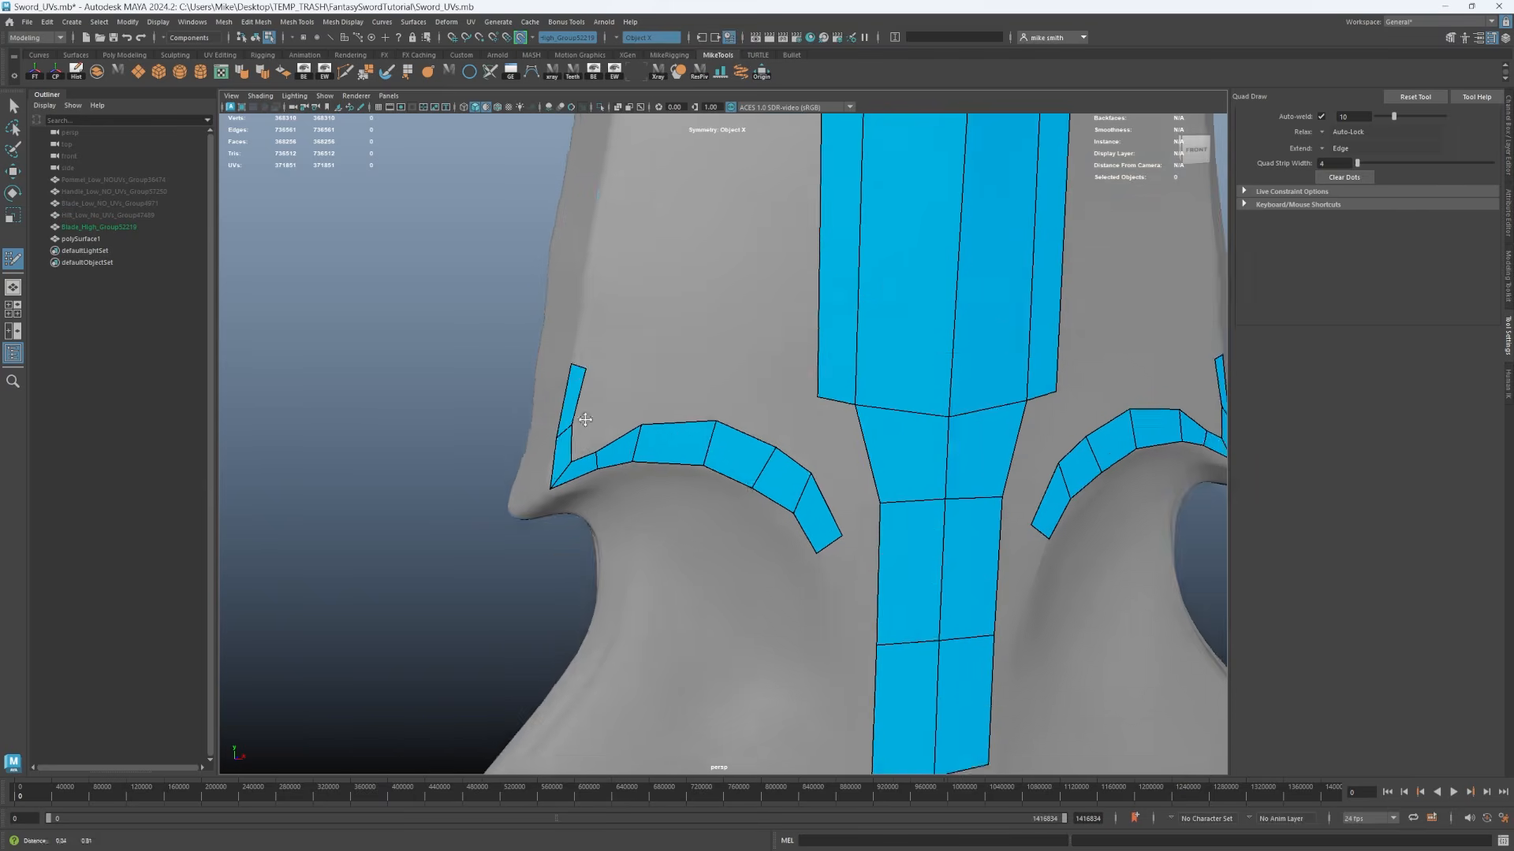
{"action": "right_click_drag", "start_coordinate": [623, 347], "coordinate": [513, 339], "text": "alt"}
{"action": "left_click", "coordinate": [667, 378], "text": "shift"}
{"action": "right_click_drag", "start_coordinate": [599, 371], "coordinate": [678, 394], "text": "alt"}
{"action": "left_click", "coordinate": [693, 405], "text": "shift"}
{"action": "left_click", "coordinate": [727, 476], "text": "shift"}
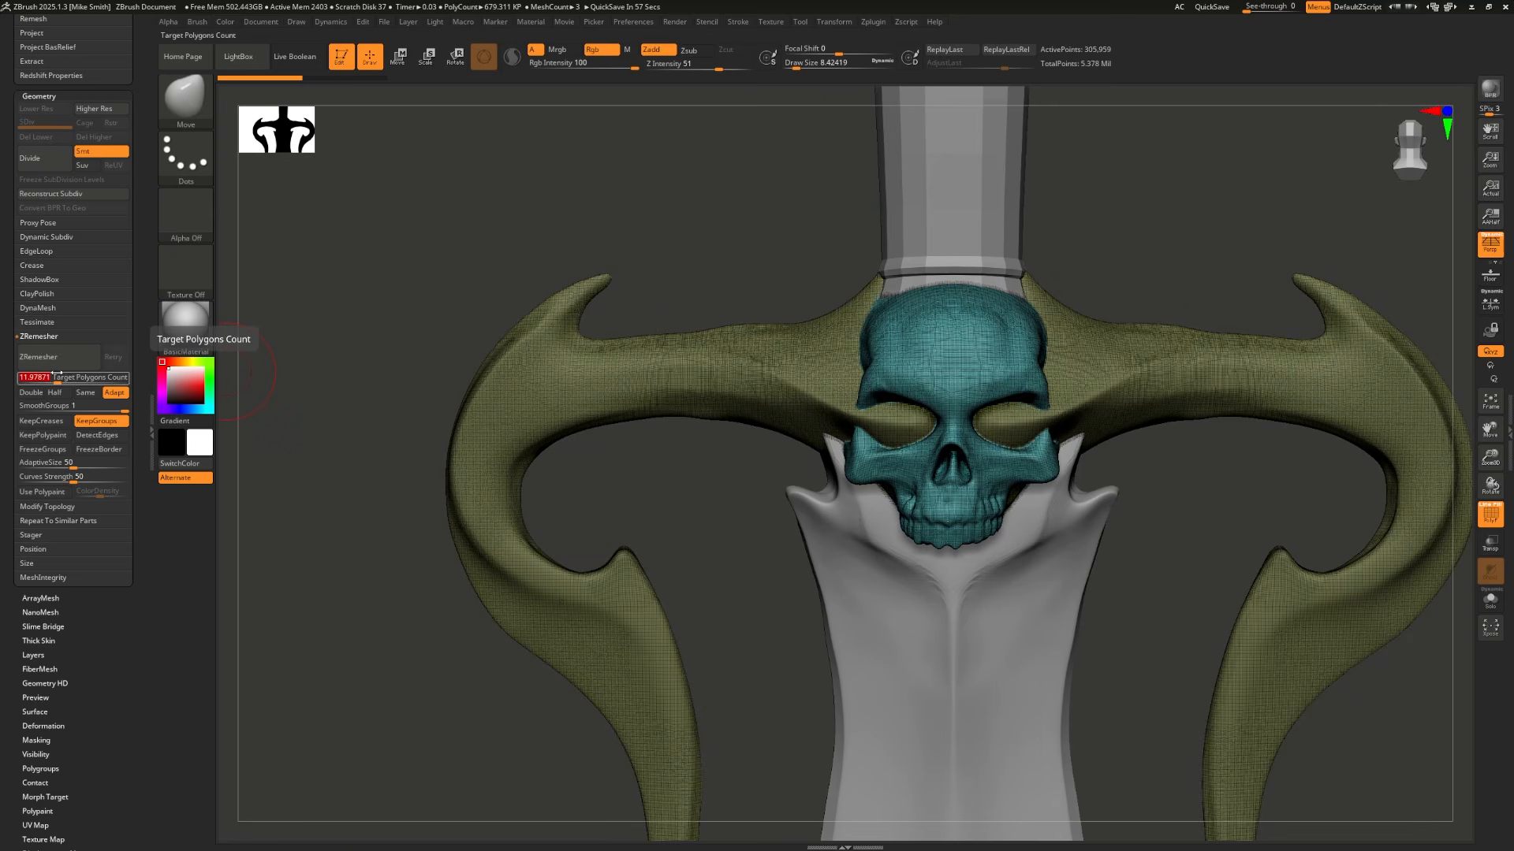
Step: In ZBrush, set the hilt's target polygons count to 5 and remesh it with ZRemesher
{"action": "type", "text": "5"}
{"action": "key", "text": "Return"}
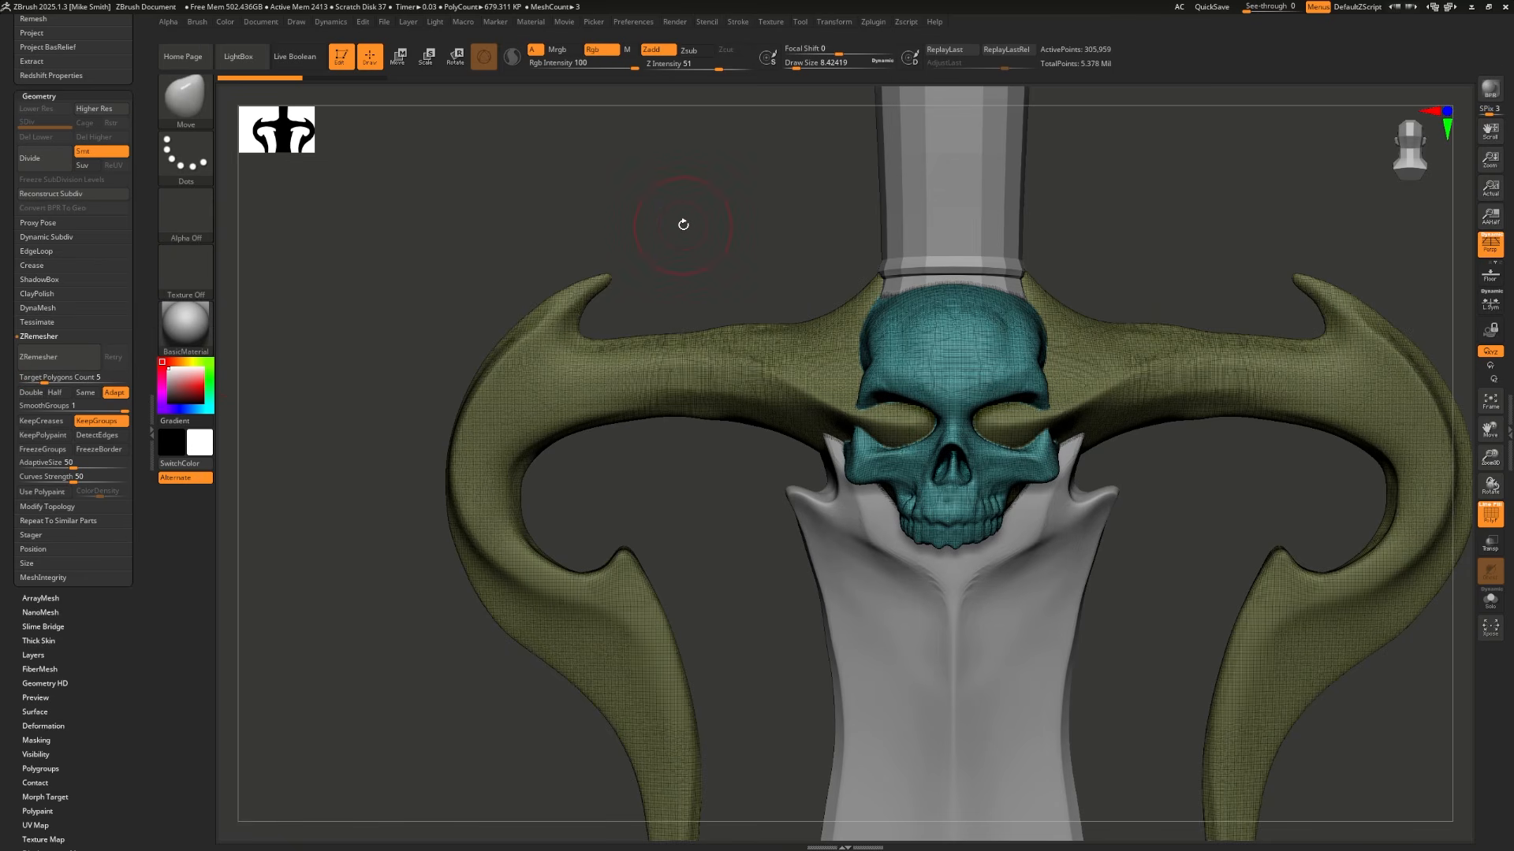
{"action": "left_click", "coordinate": [49, 356]}
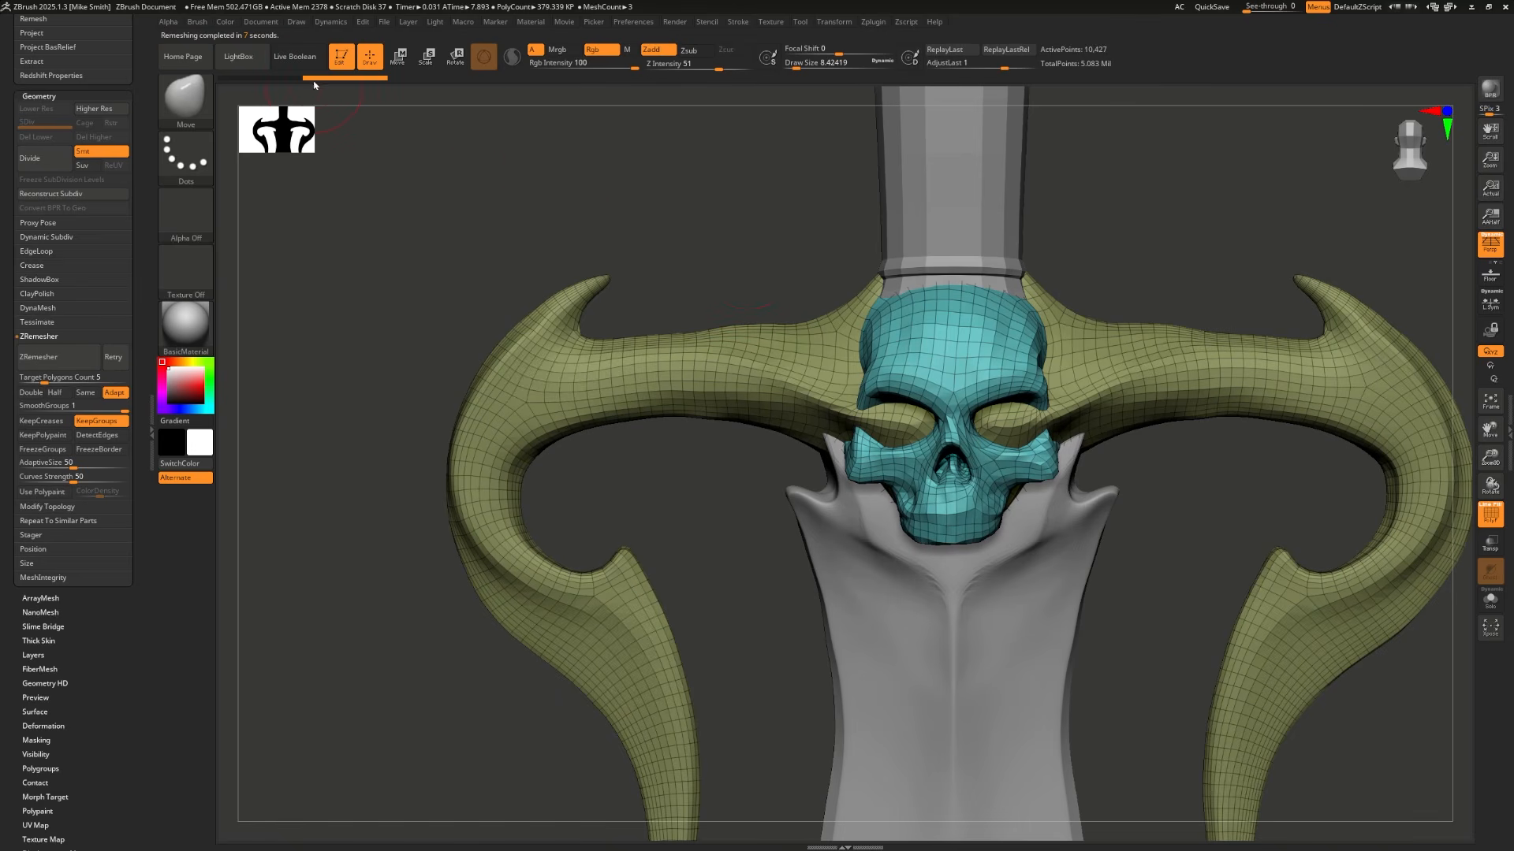
Step: Switch through the hilt's undo history to compare the dense original with the remeshed version
{"action": "mouse_move", "coordinate": [737, 268]}
{"action": "left_mouse_down", "text": "alt"}
{"action": "mouse_move", "coordinate": [659, 253]}
{"action": "mouse_move", "coordinate": [622, 224]}
{"action": "left_mouse_up", "text": "alt"}
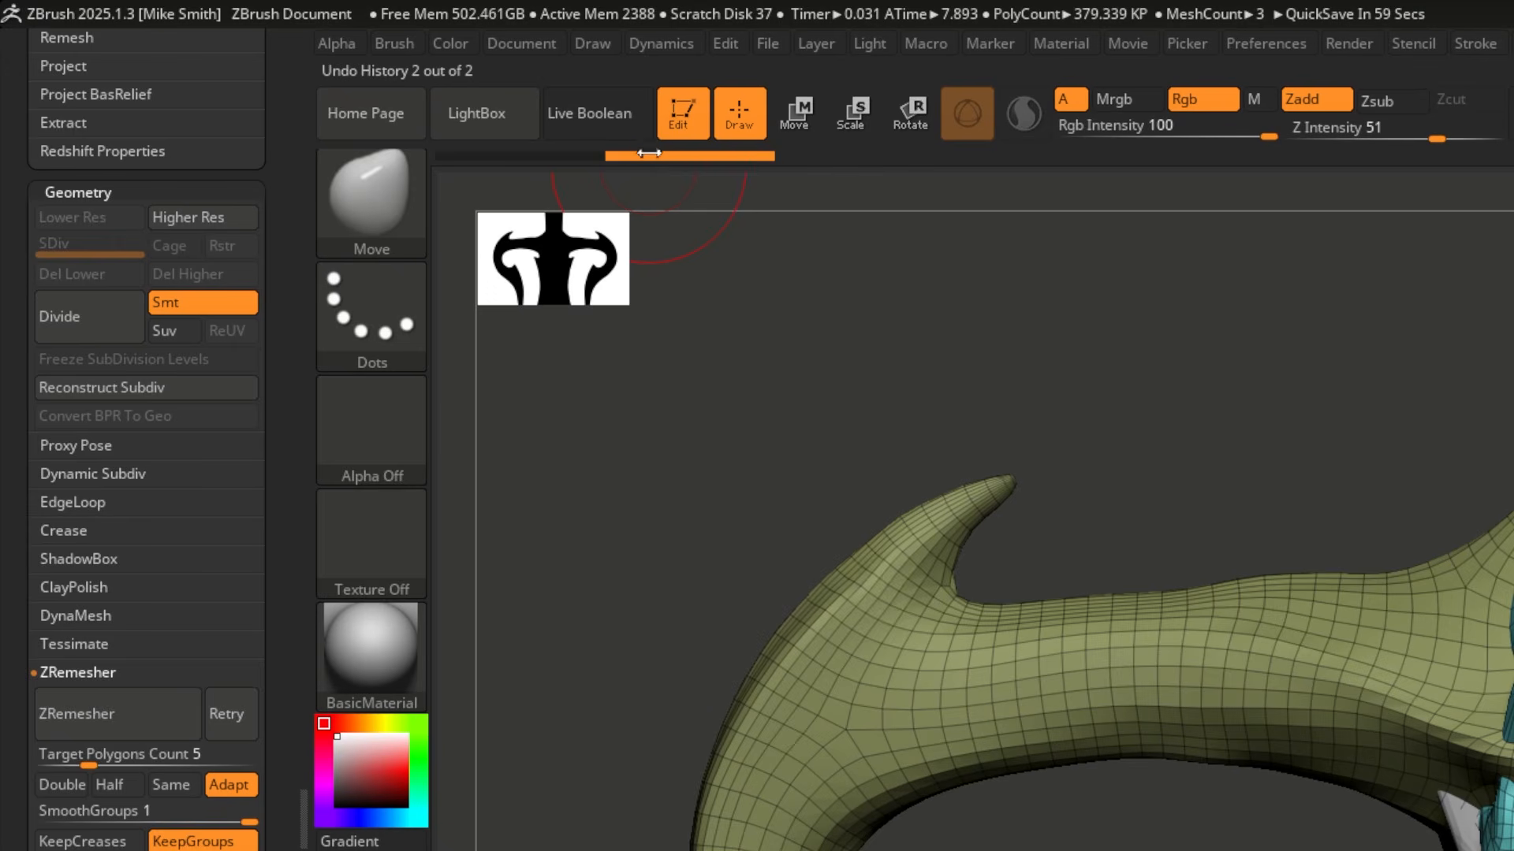
{"action": "left_click", "coordinate": [293, 83]}
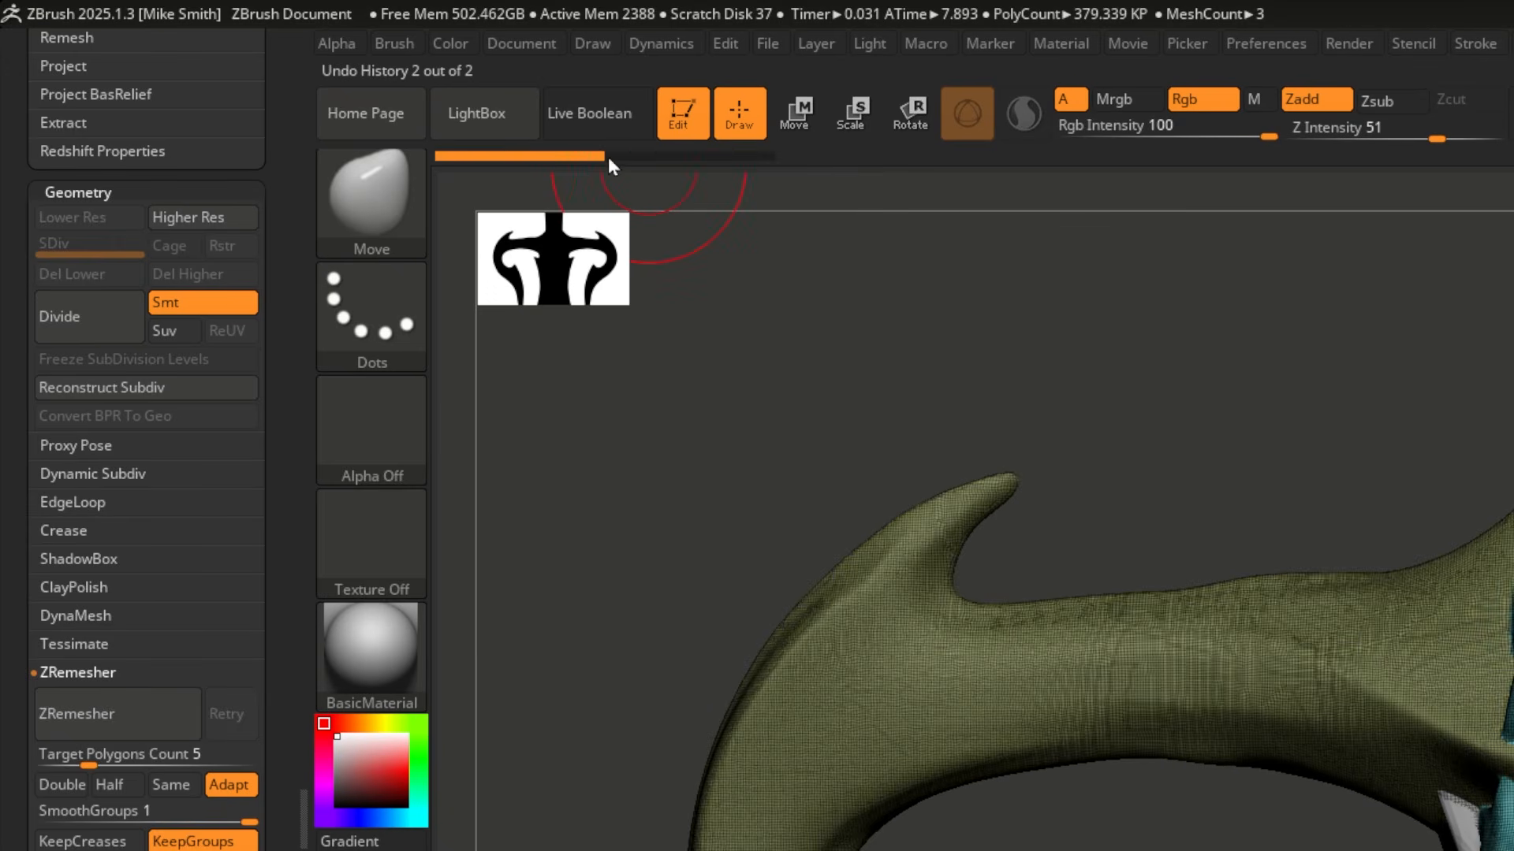
{"action": "left_click_drag", "start_coordinate": [607, 158], "coordinate": [650, 159]}
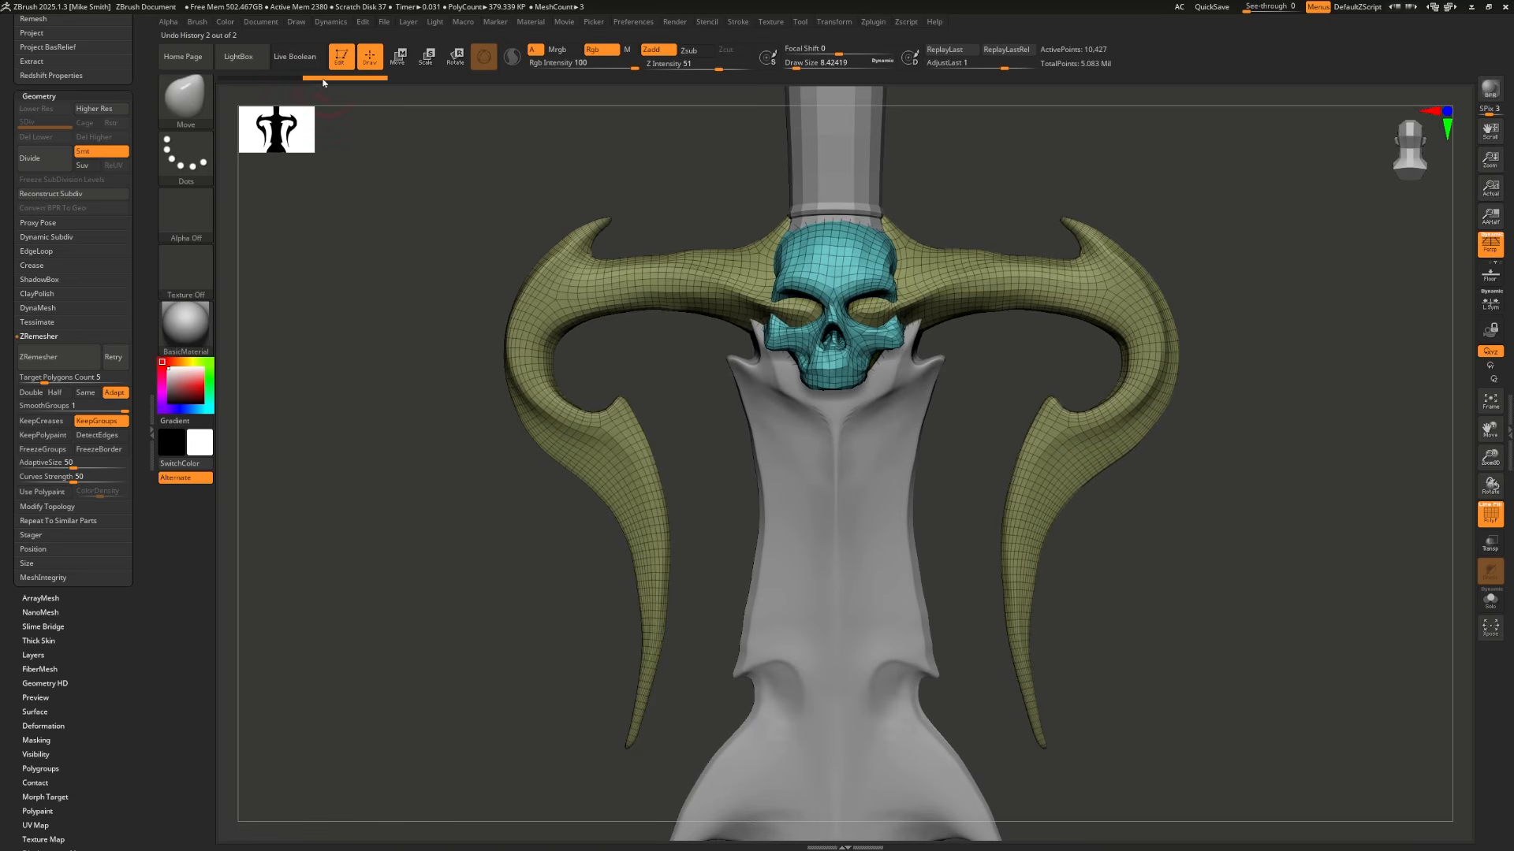
{"action": "mouse_move", "coordinate": [318, 79]}
{"action": "left_mouse_down"}
{"action": "mouse_move", "coordinate": [280, 87]}
{"action": "mouse_move", "coordinate": [323, 91]}
{"action": "left_mouse_up"}
{"action": "left_click", "coordinate": [292, 89]}
{"action": "left_click", "coordinate": [321, 88]}
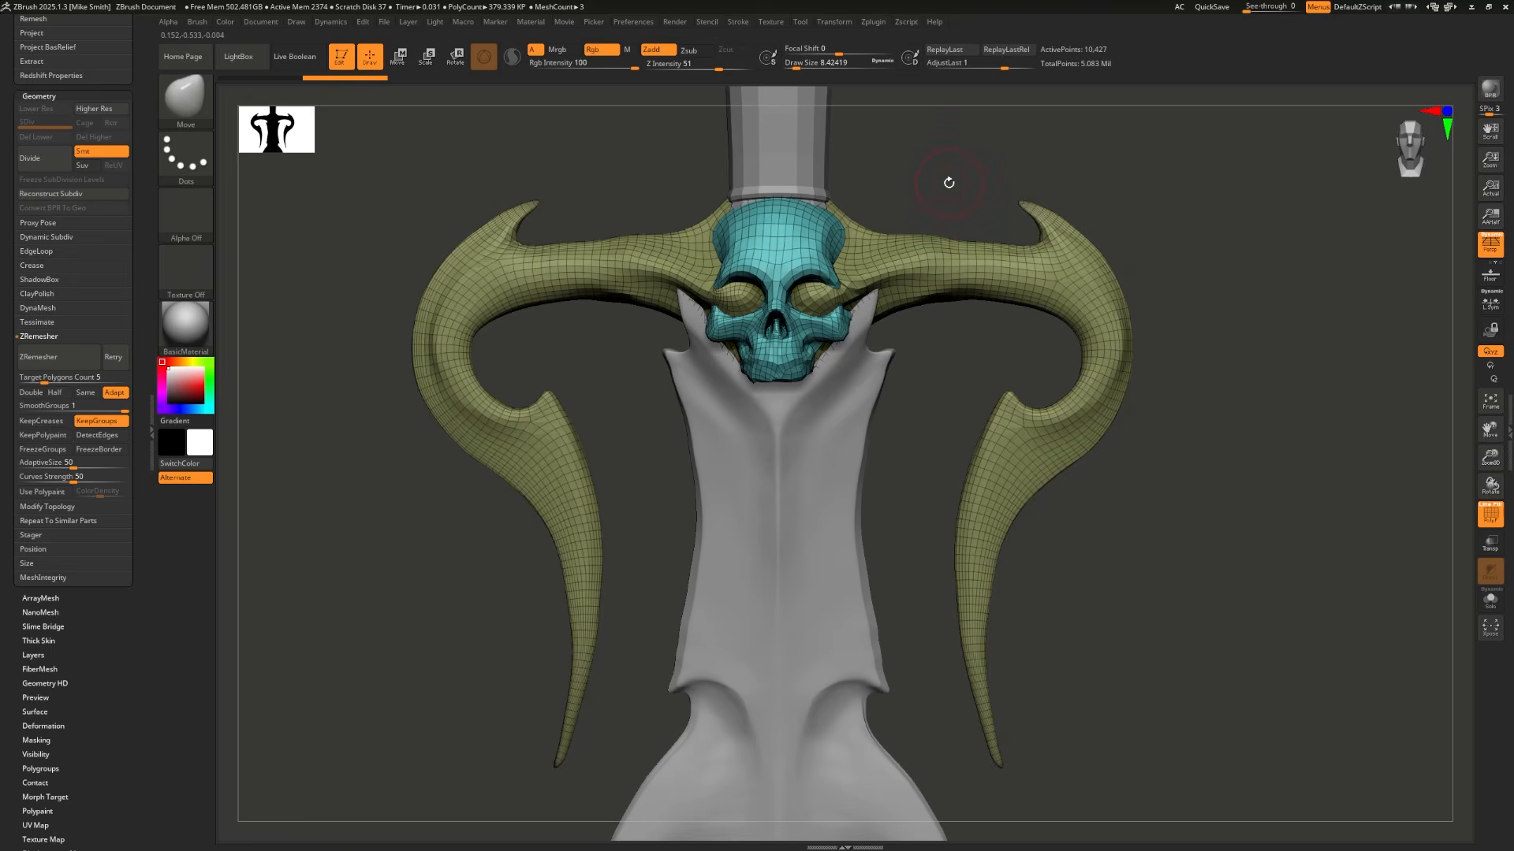
Step: Select the Blade_Low subtool and frame the whole blade in the view
{"action": "left_click_drag", "start_coordinate": [899, 552], "coordinate": [968, 319], "text": "alt"}
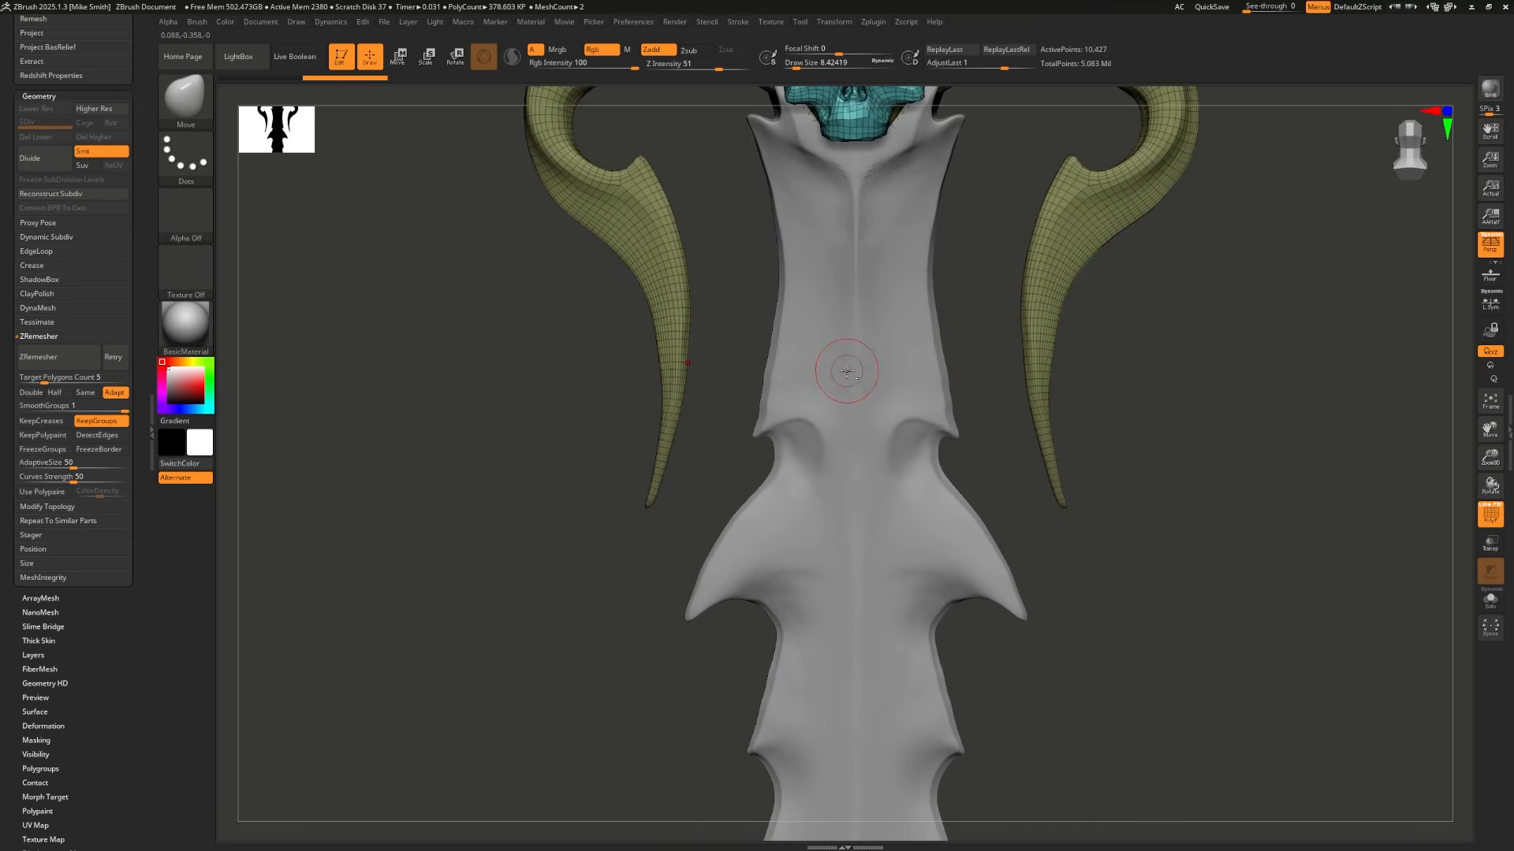
{"action": "left_click", "coordinate": [832, 274], "text": "alt"}
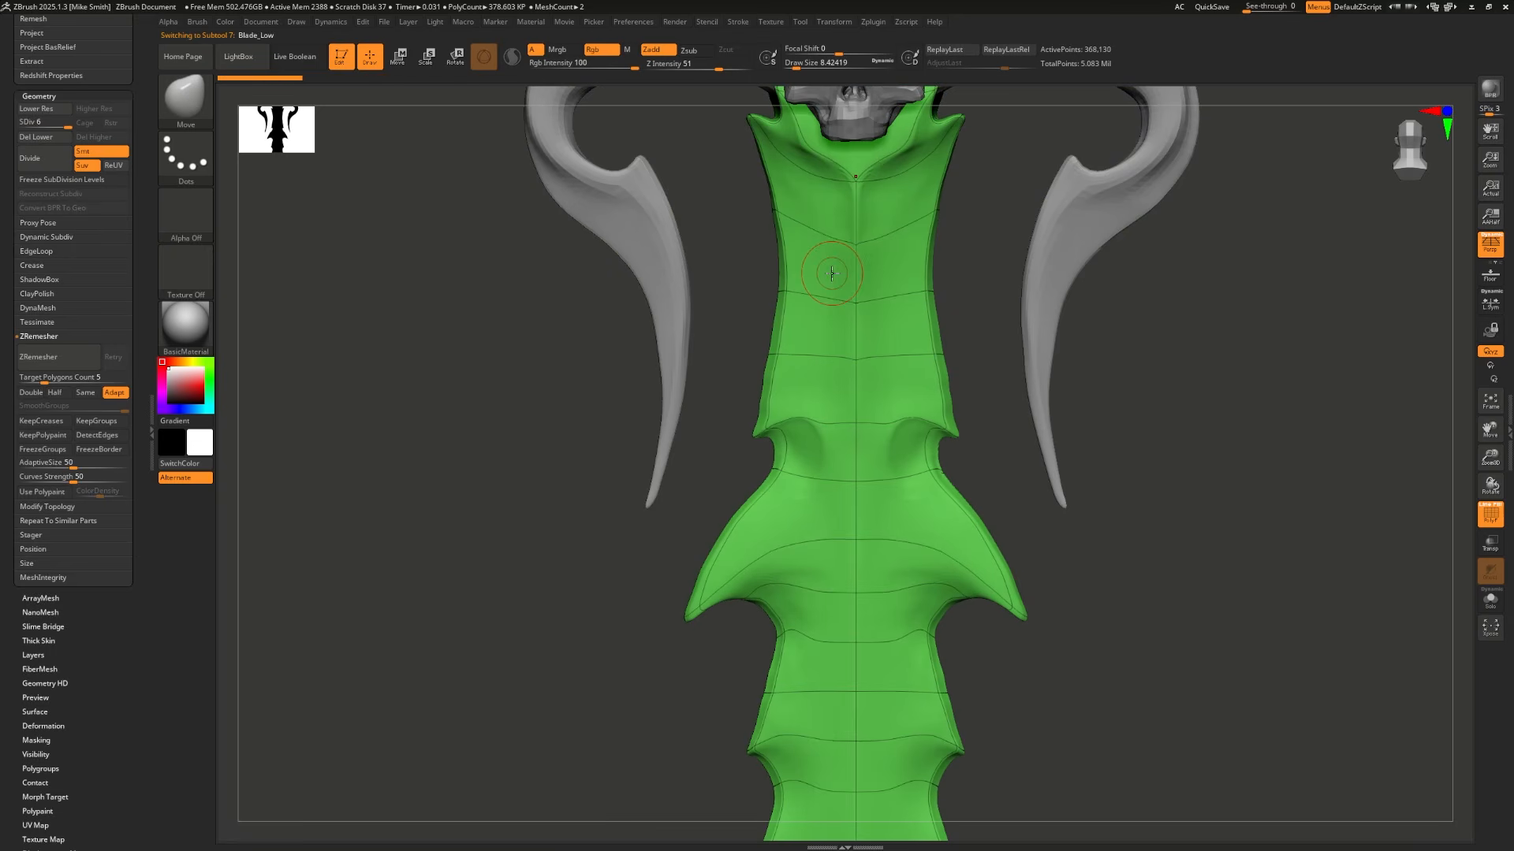
{"action": "left_click_drag", "start_coordinate": [1221, 473], "coordinate": [1221, 528], "text": "alt"}
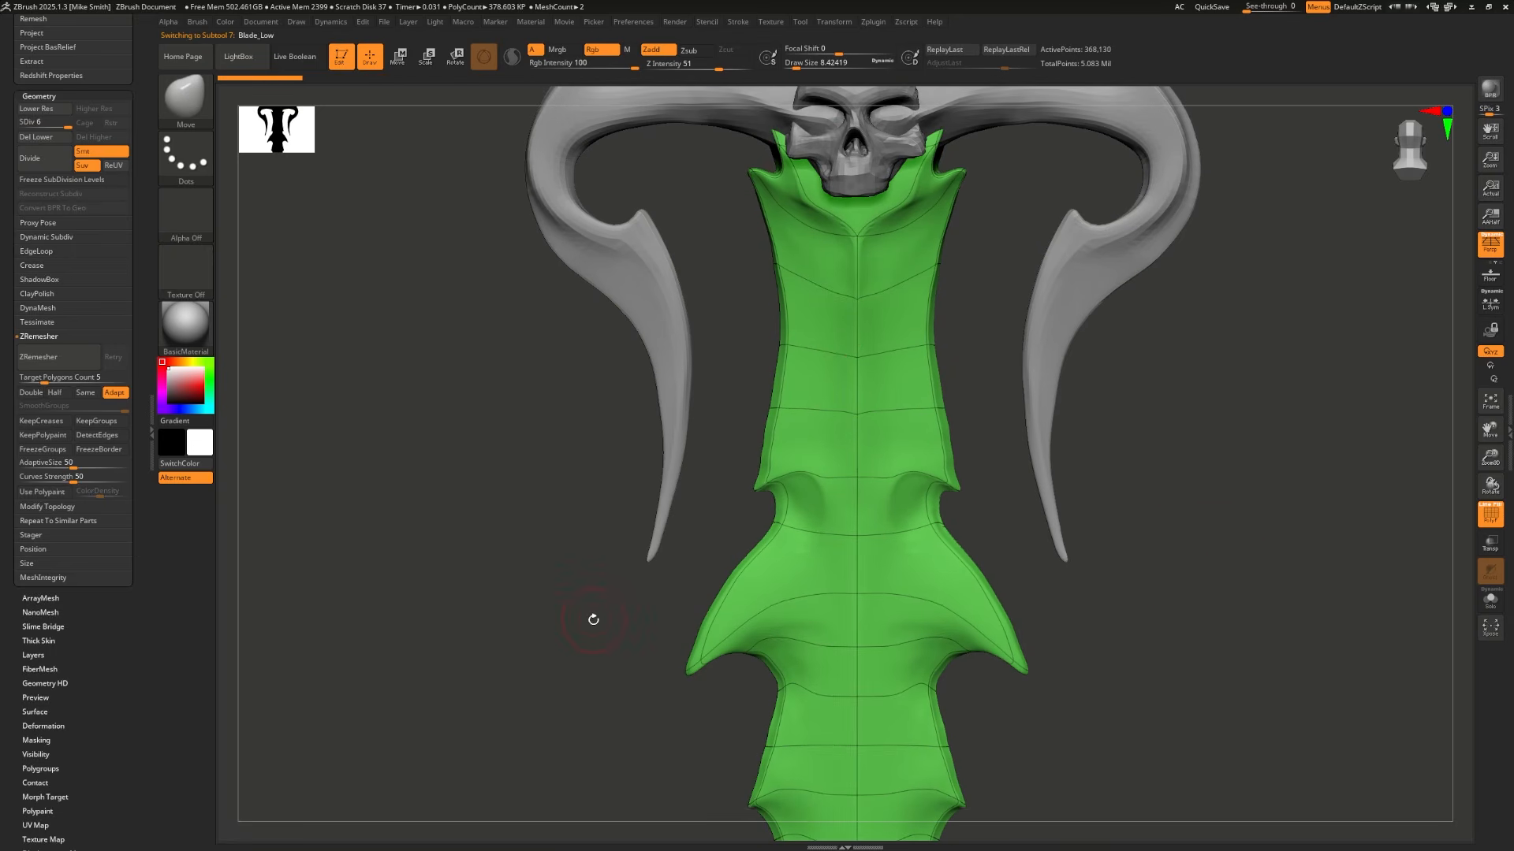
{"action": "key", "text": "f"}
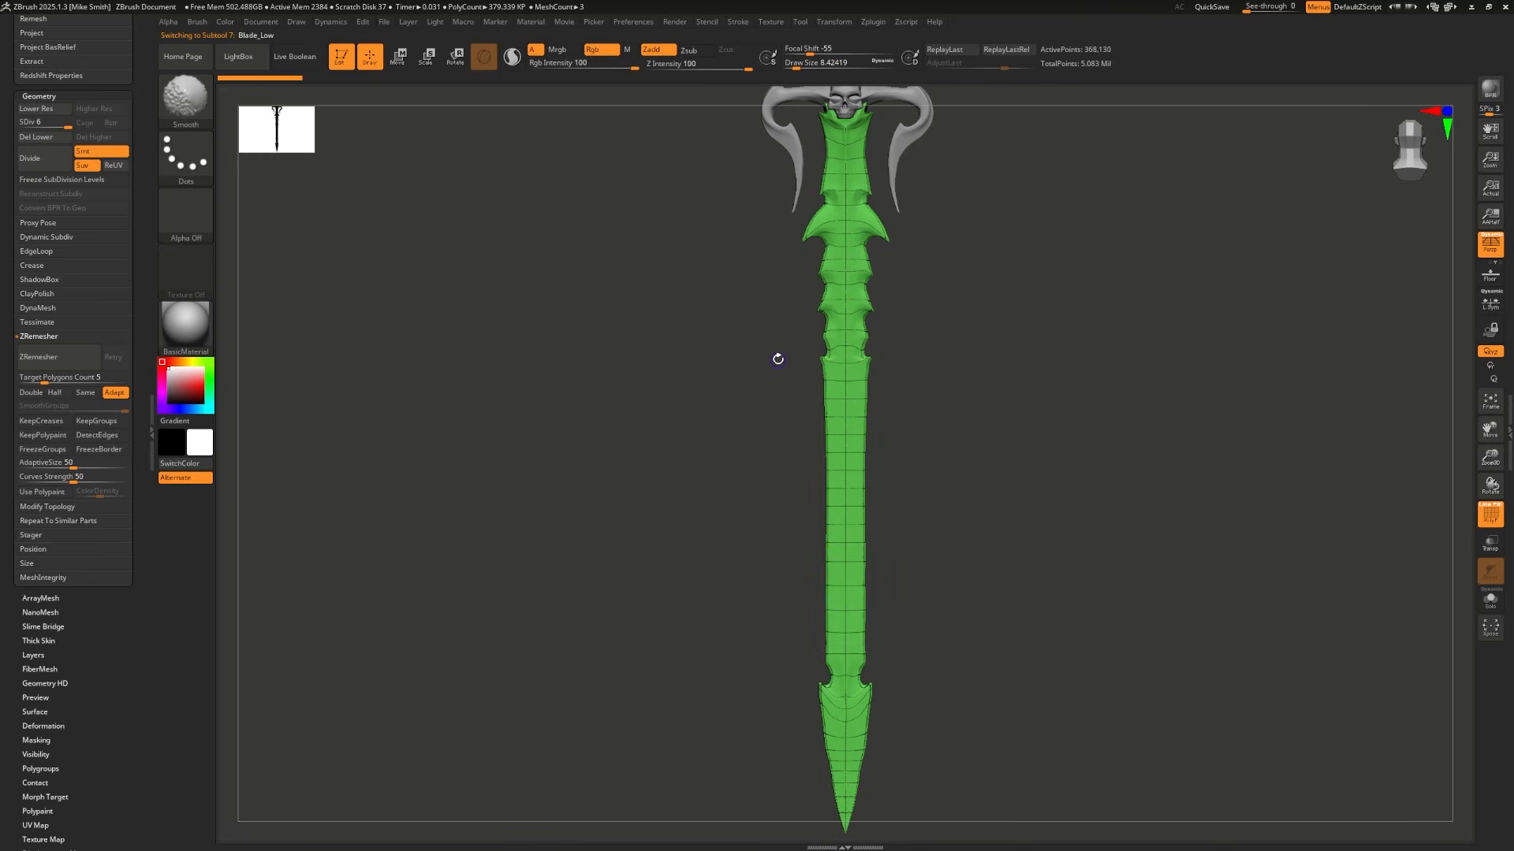
Step: Lower the blade to subdivision level 1 and step back up the levels, examining the silhouette near its tip
{"action": "key", "text": "shift+d"}
{"action": "key", "text": "shift+d"}
{"action": "key", "text": "shift+d"}
{"action": "key", "text": "shift+d"}
{"action": "key", "text": "shift+d"}
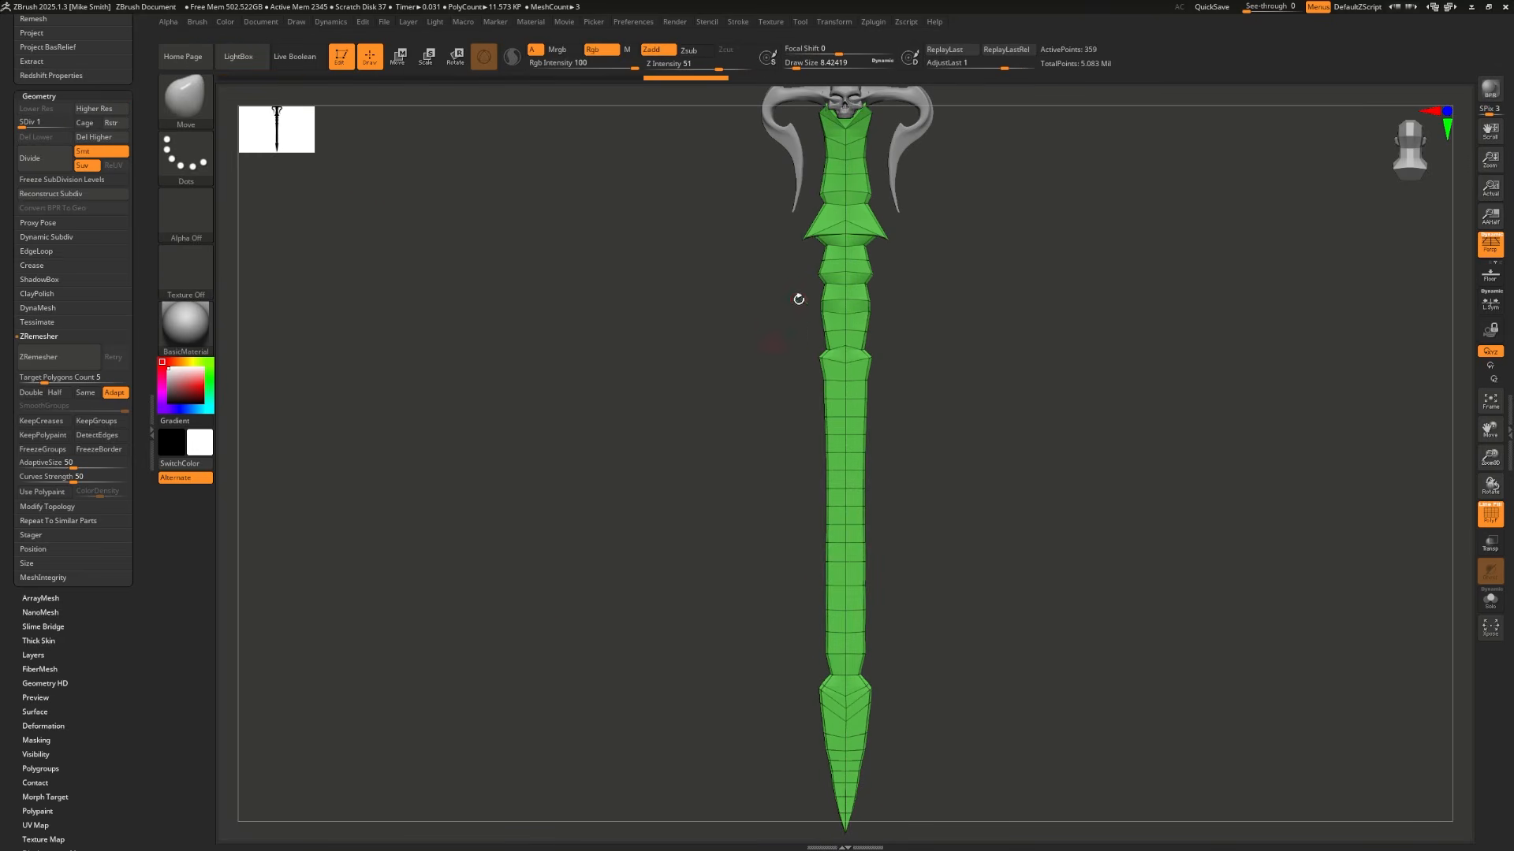
{"action": "right_click_drag", "start_coordinate": [990, 483], "coordinate": [1100, 663], "text": "ctrl"}
{"action": "key", "text": "d"}
{"action": "key", "text": "d"}
{"action": "key", "text": "d"}
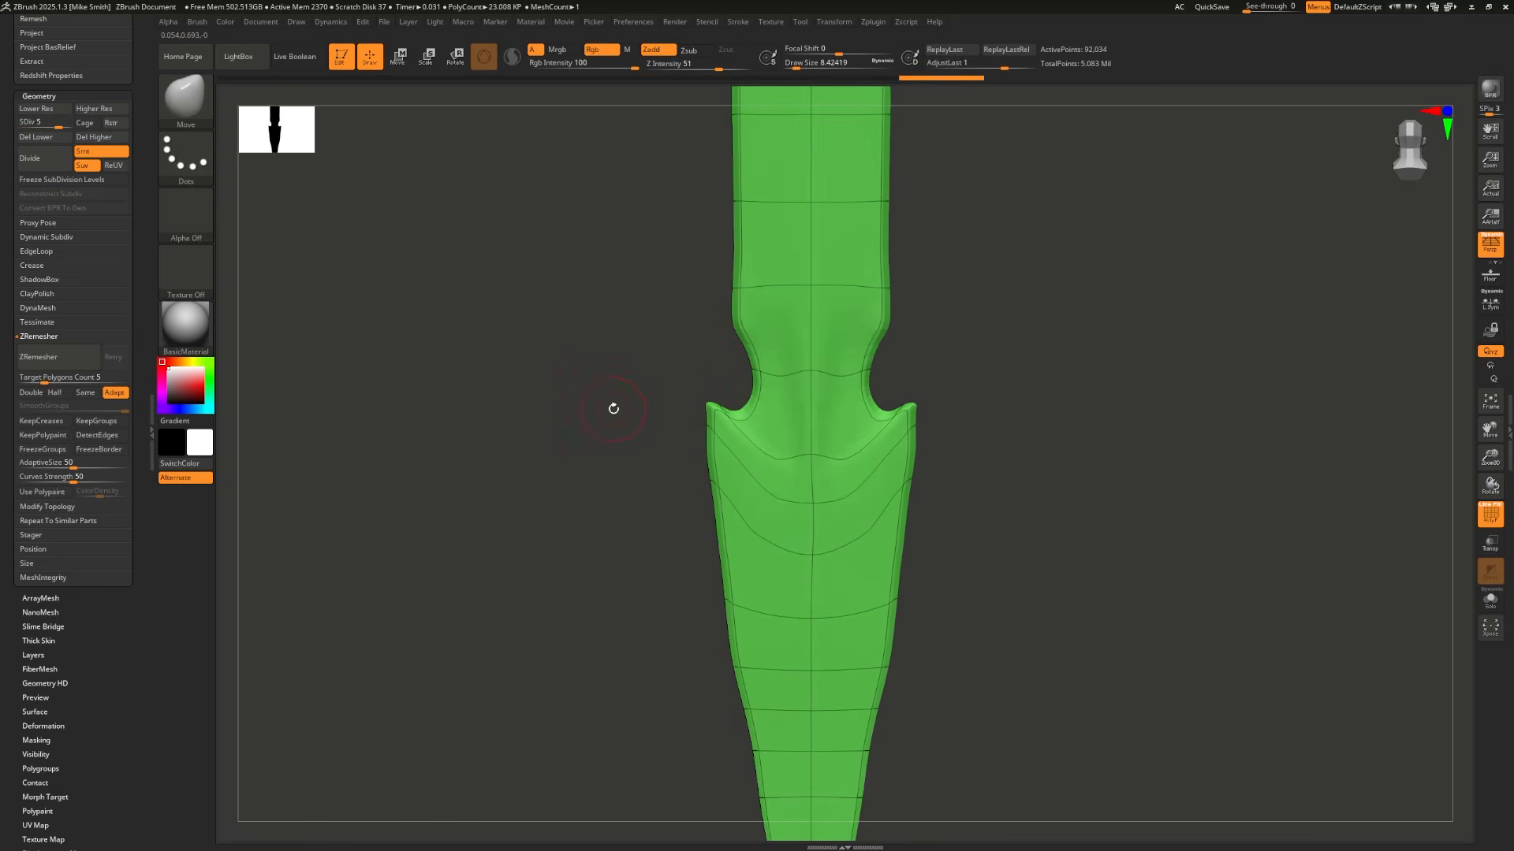
{"action": "key", "text": "d"}
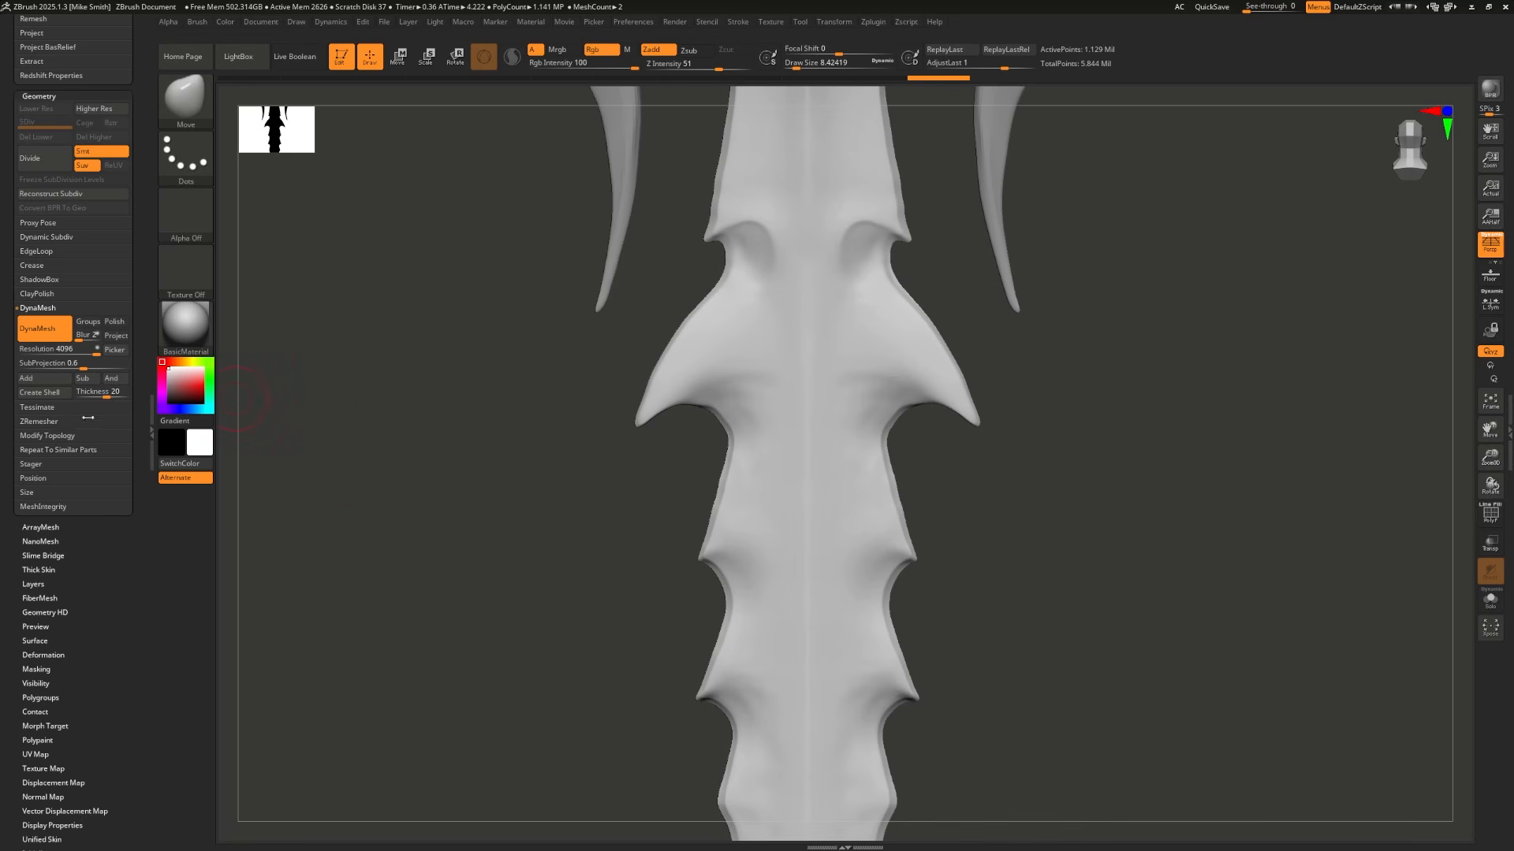
Step: Try remeshing the dense blade with ZRemesher at a target polygons count of 5, examining its upper section
{"action": "left_click", "coordinate": [37, 422]}
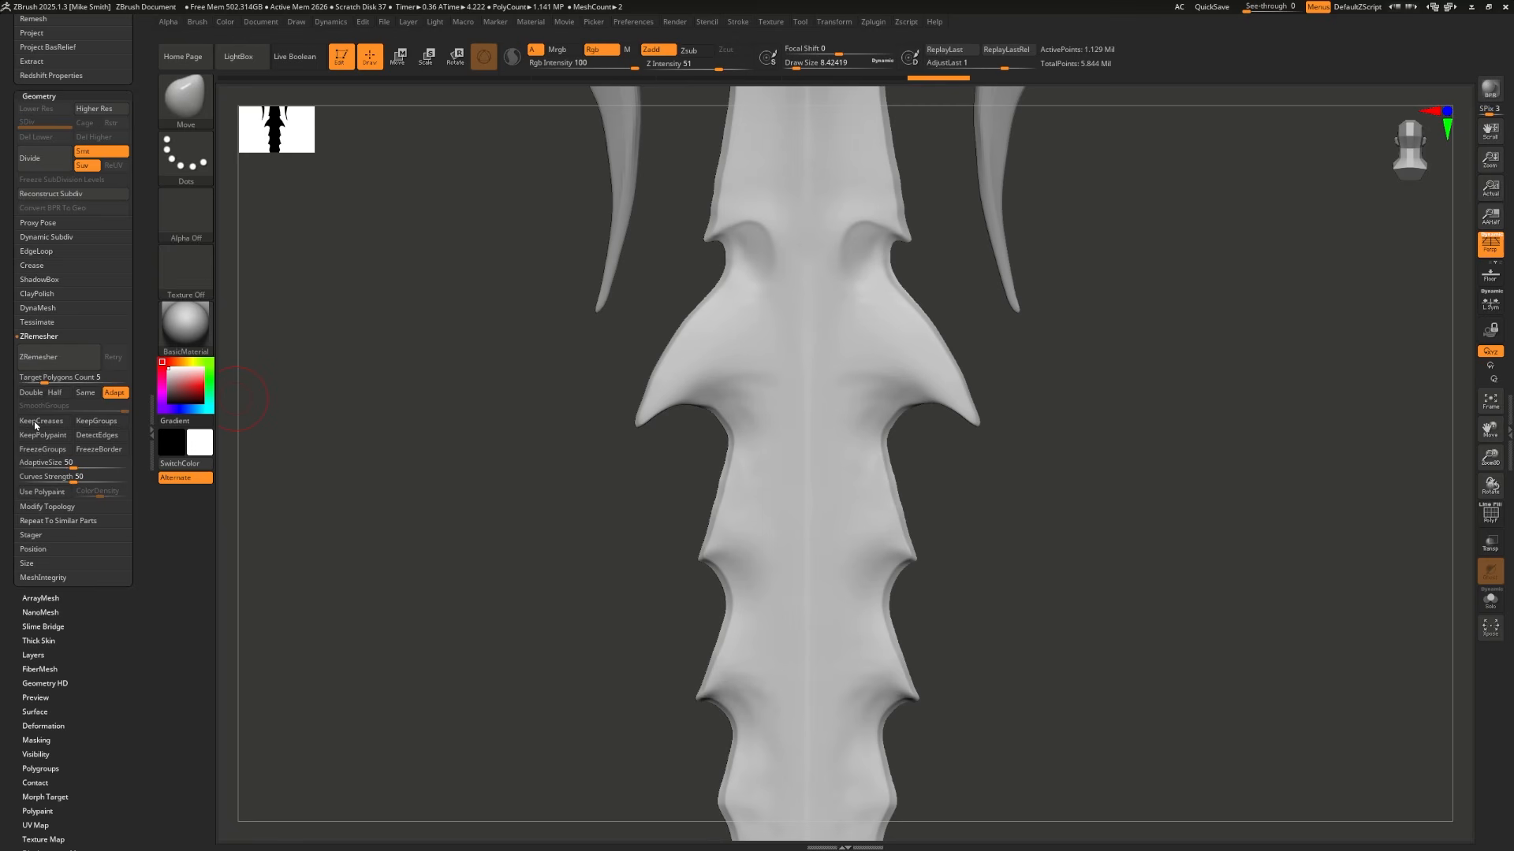
{"action": "left_click_drag", "start_coordinate": [493, 315], "coordinate": [504, 660], "text": "alt"}
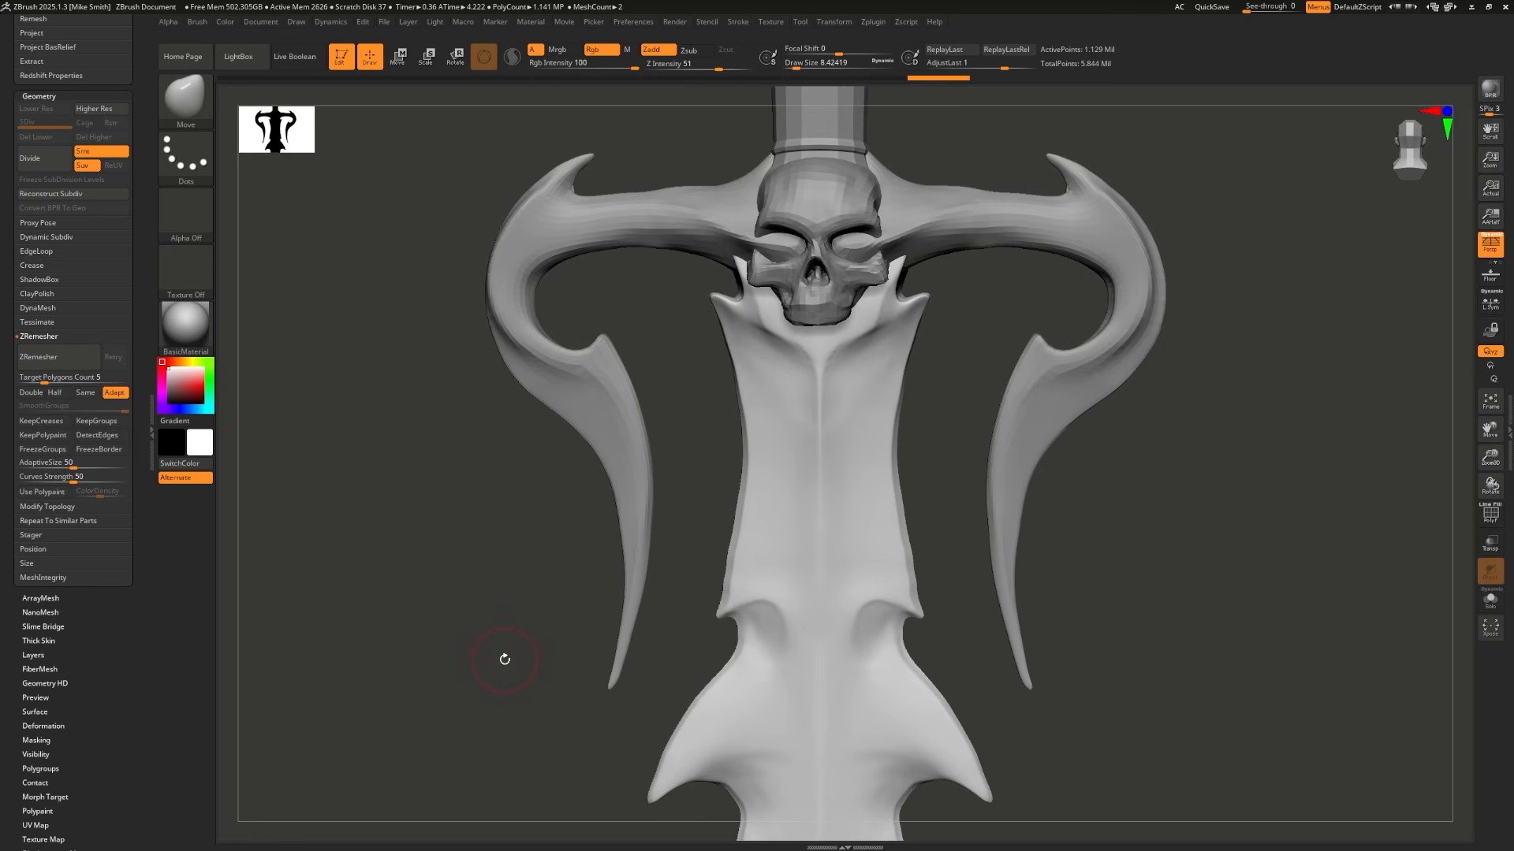
{"action": "key", "text": "shift+f"}
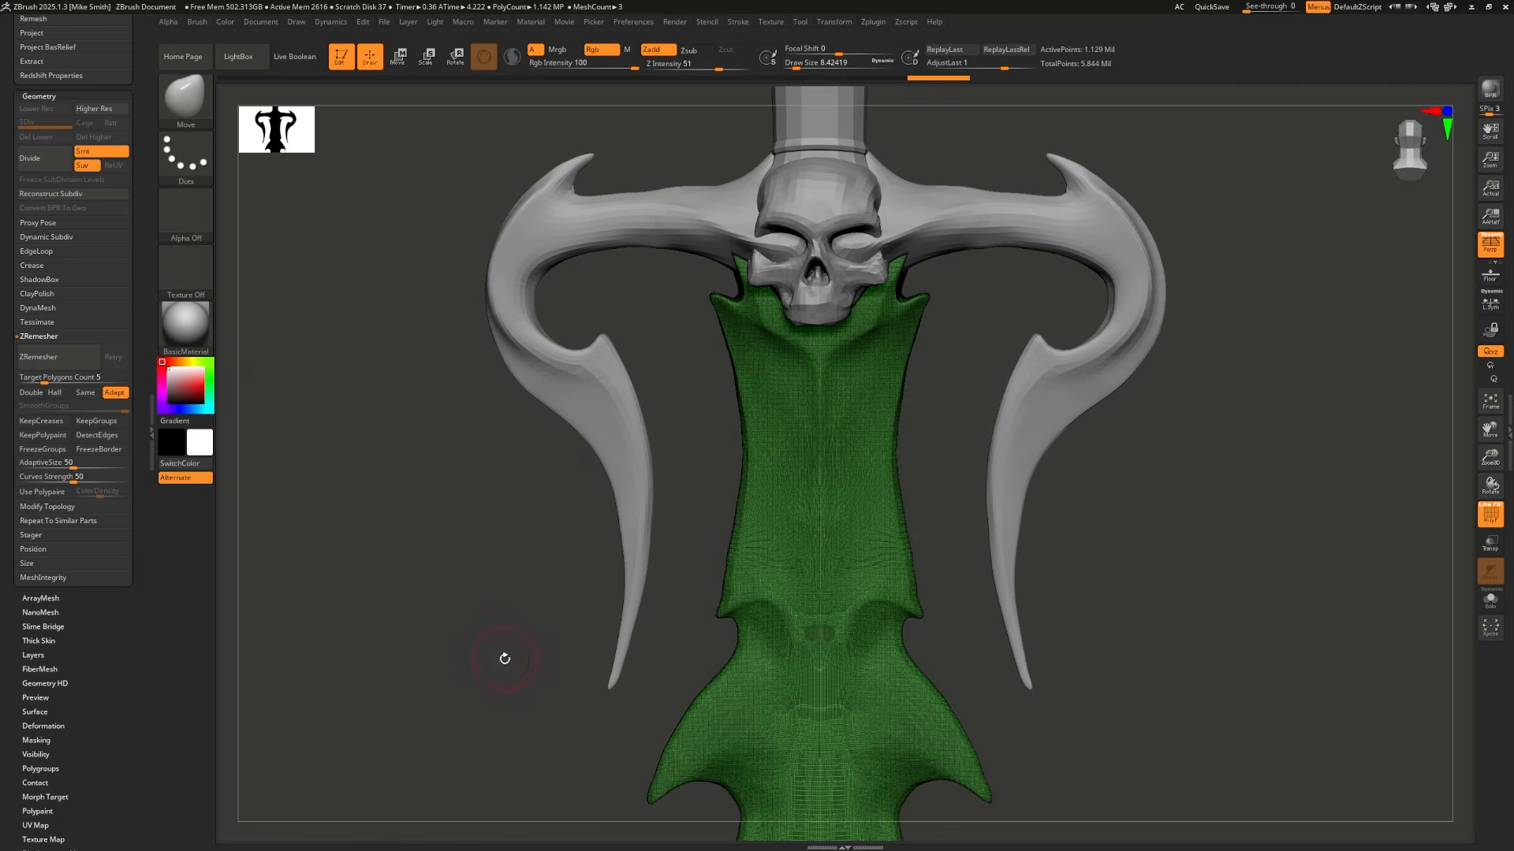
{"action": "left_click", "coordinate": [75, 359]}
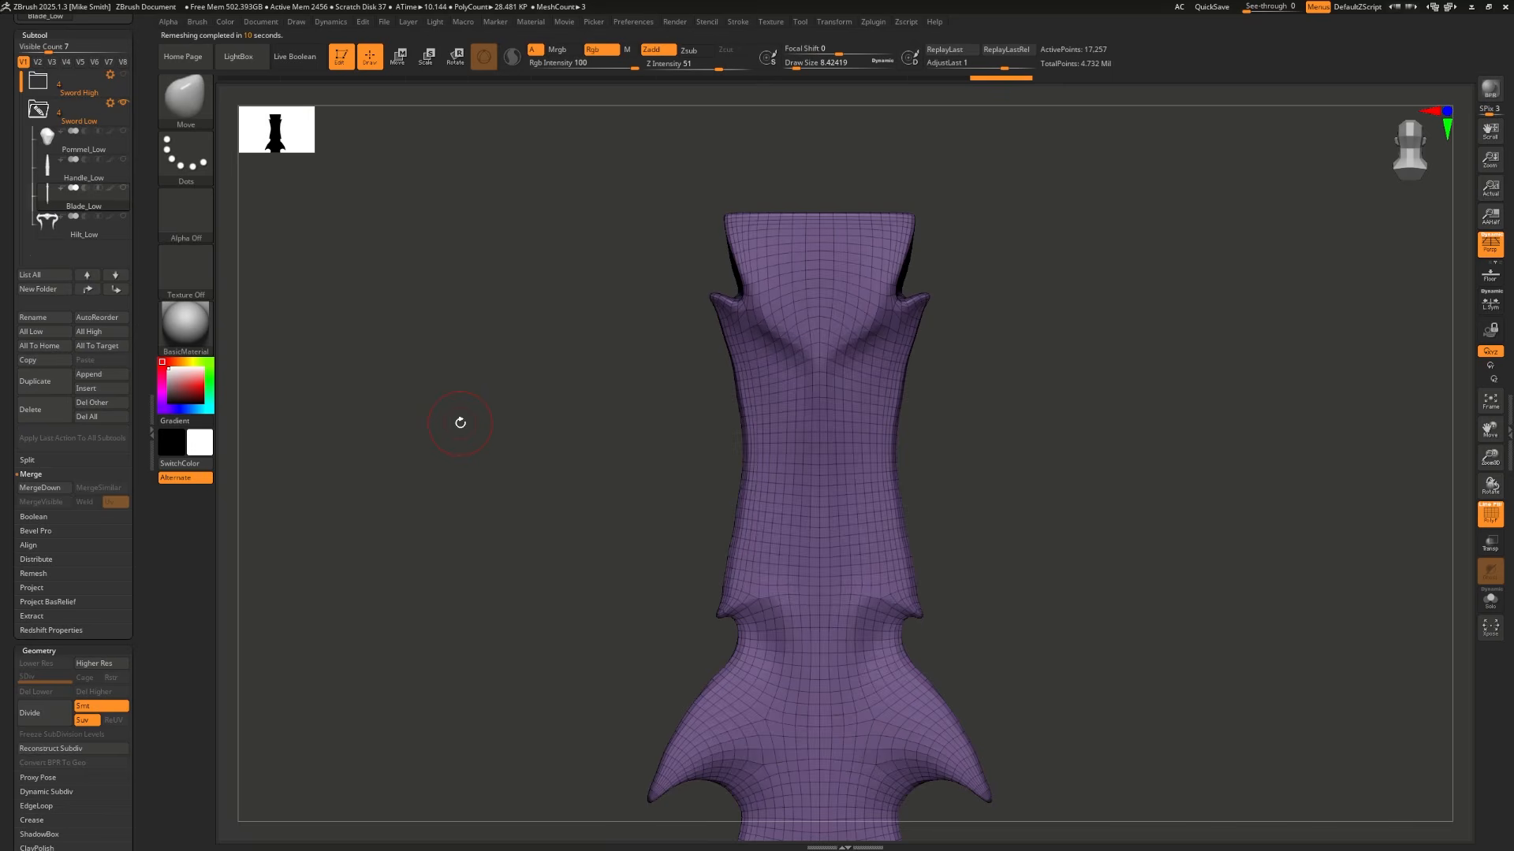
{"action": "left_click_drag", "start_coordinate": [466, 452], "coordinate": [473, 645]}
{"action": "mouse_move", "coordinate": [547, 476]}
{"action": "left_mouse_down", "text": "alt"}
{"action": "mouse_move", "coordinate": [573, 533]}
{"action": "mouse_move", "coordinate": [460, 371]}
{"action": "left_mouse_up", "text": "alt"}
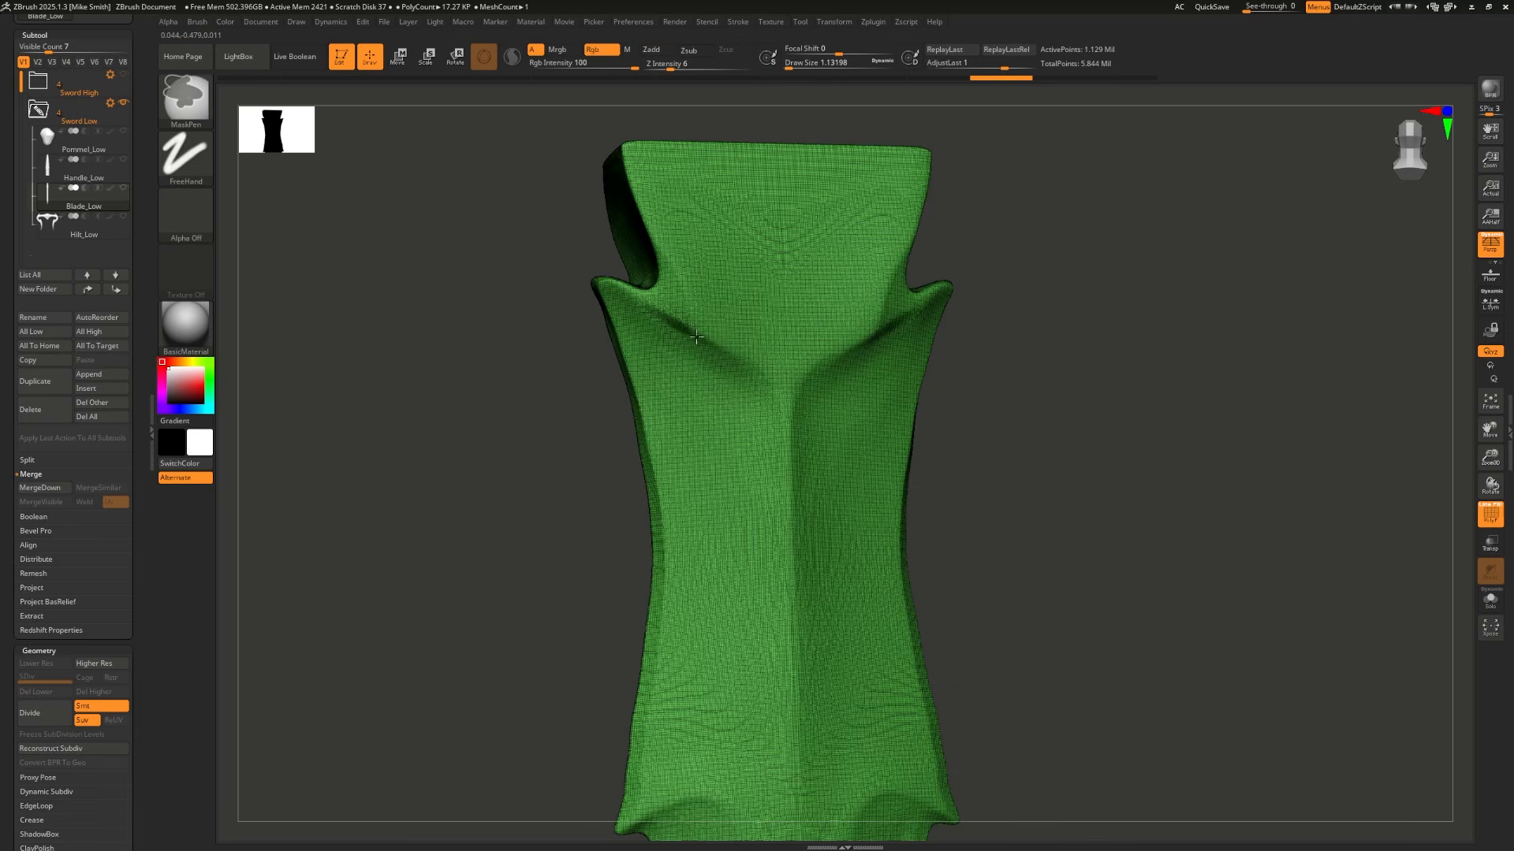
Step: Try ZRemesher on the blade again, inspect the V-shaped crease without the wireframe, and undo the remesh
{"action": "mouse_move", "coordinate": [696, 338]}
{"action": "left_mouse_down", "text": "ctrl"}
{"action": "mouse_move", "coordinate": [784, 392]}
{"action": "mouse_move", "coordinate": [653, 314]}
{"action": "left_mouse_up", "text": "ctrl"}
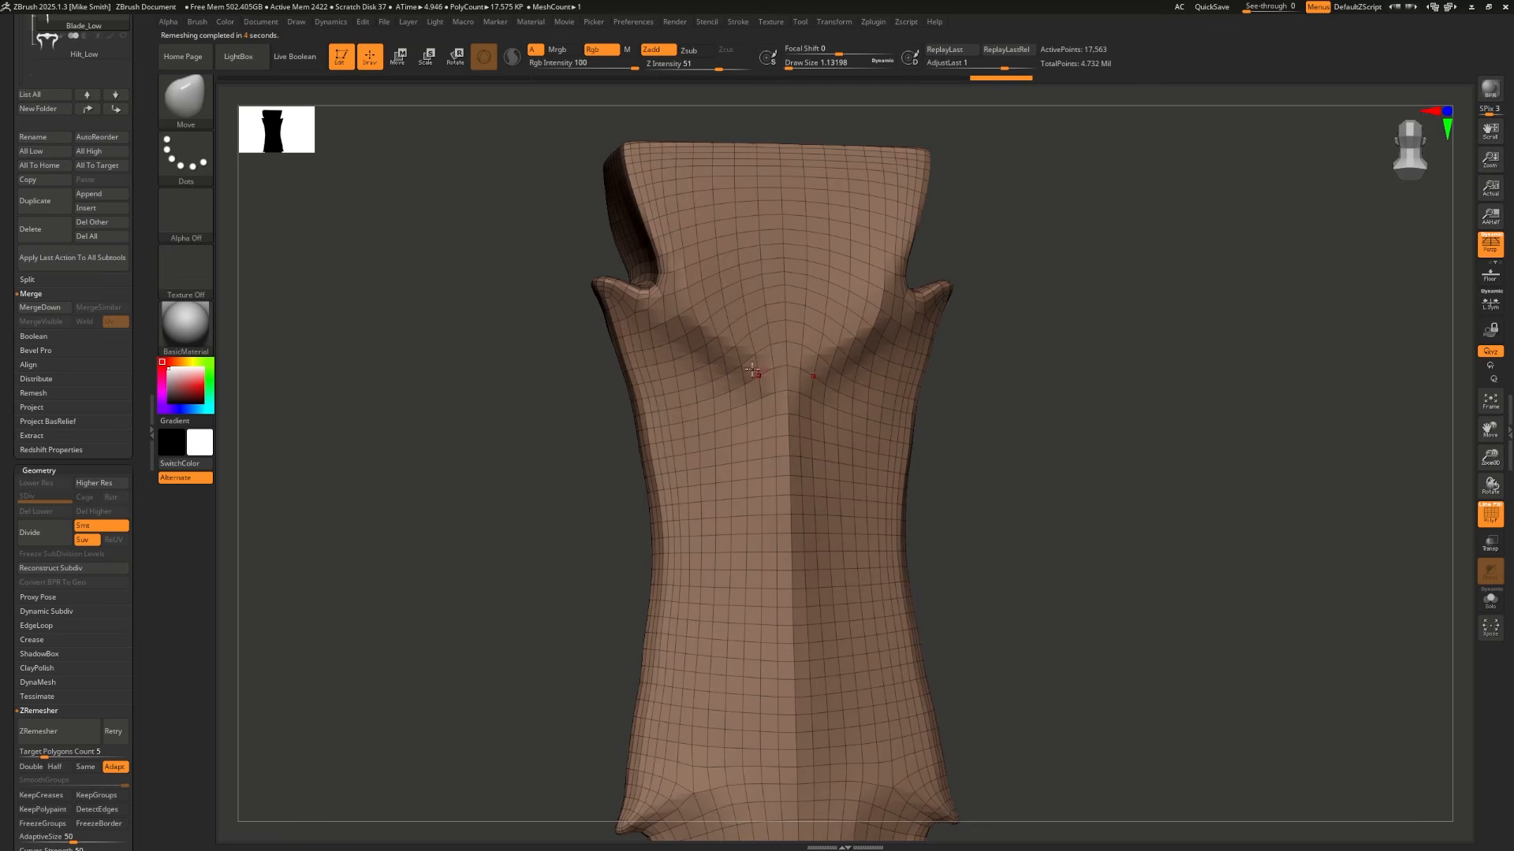
{"action": "key", "text": "shift+f"}
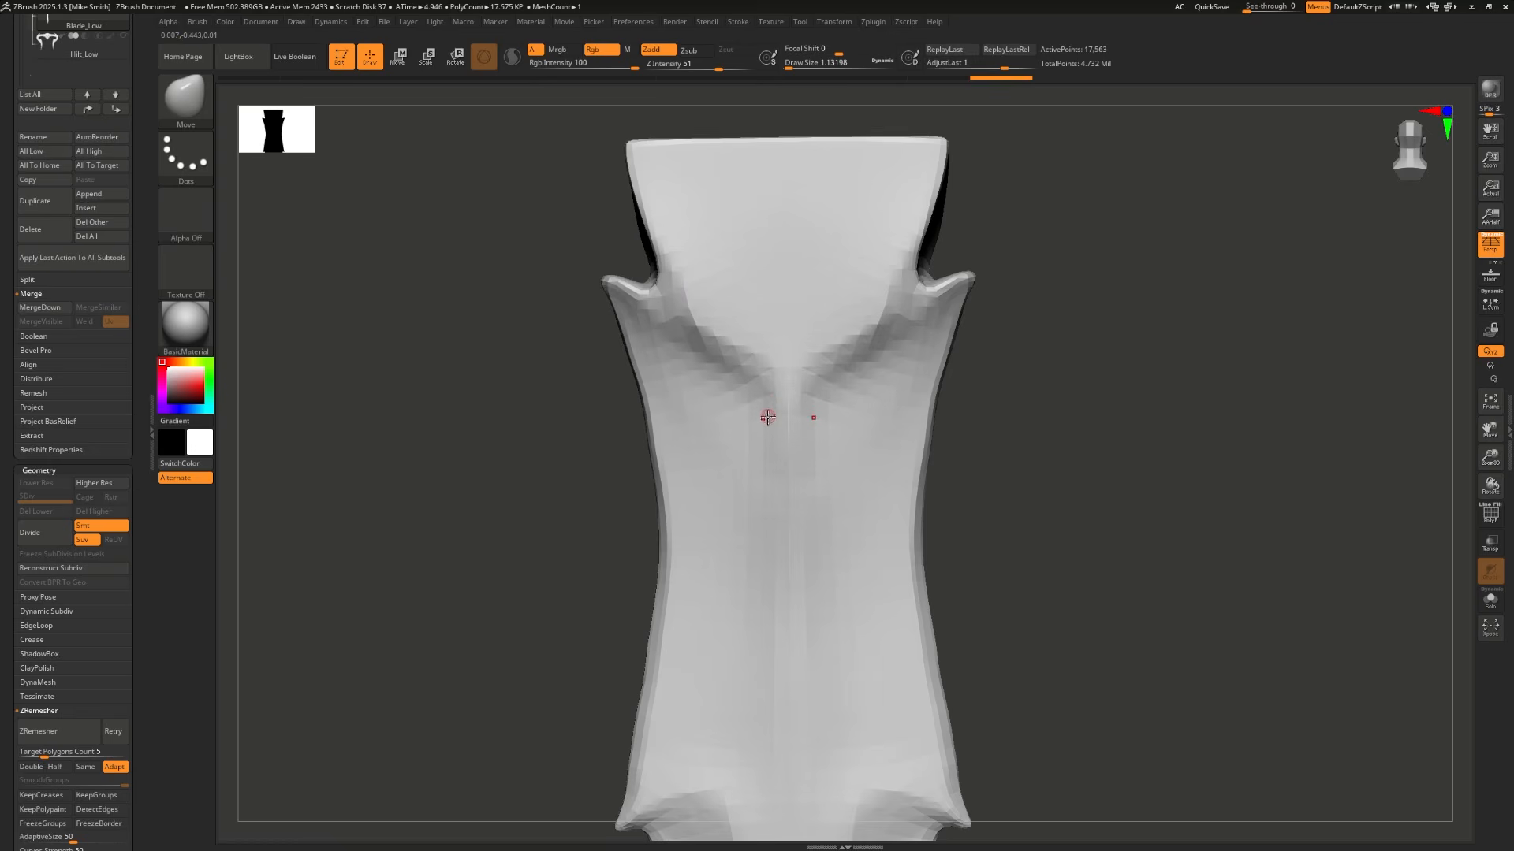
{"action": "mouse_move", "coordinate": [403, 495]}
{"action": "left_mouse_down"}
{"action": "mouse_move", "coordinate": [418, 477]}
{"action": "mouse_move", "coordinate": [442, 537]}
{"action": "left_mouse_up"}
{"action": "key", "text": "ctrl"}
{"action": "key", "text": "ctrl+z"}
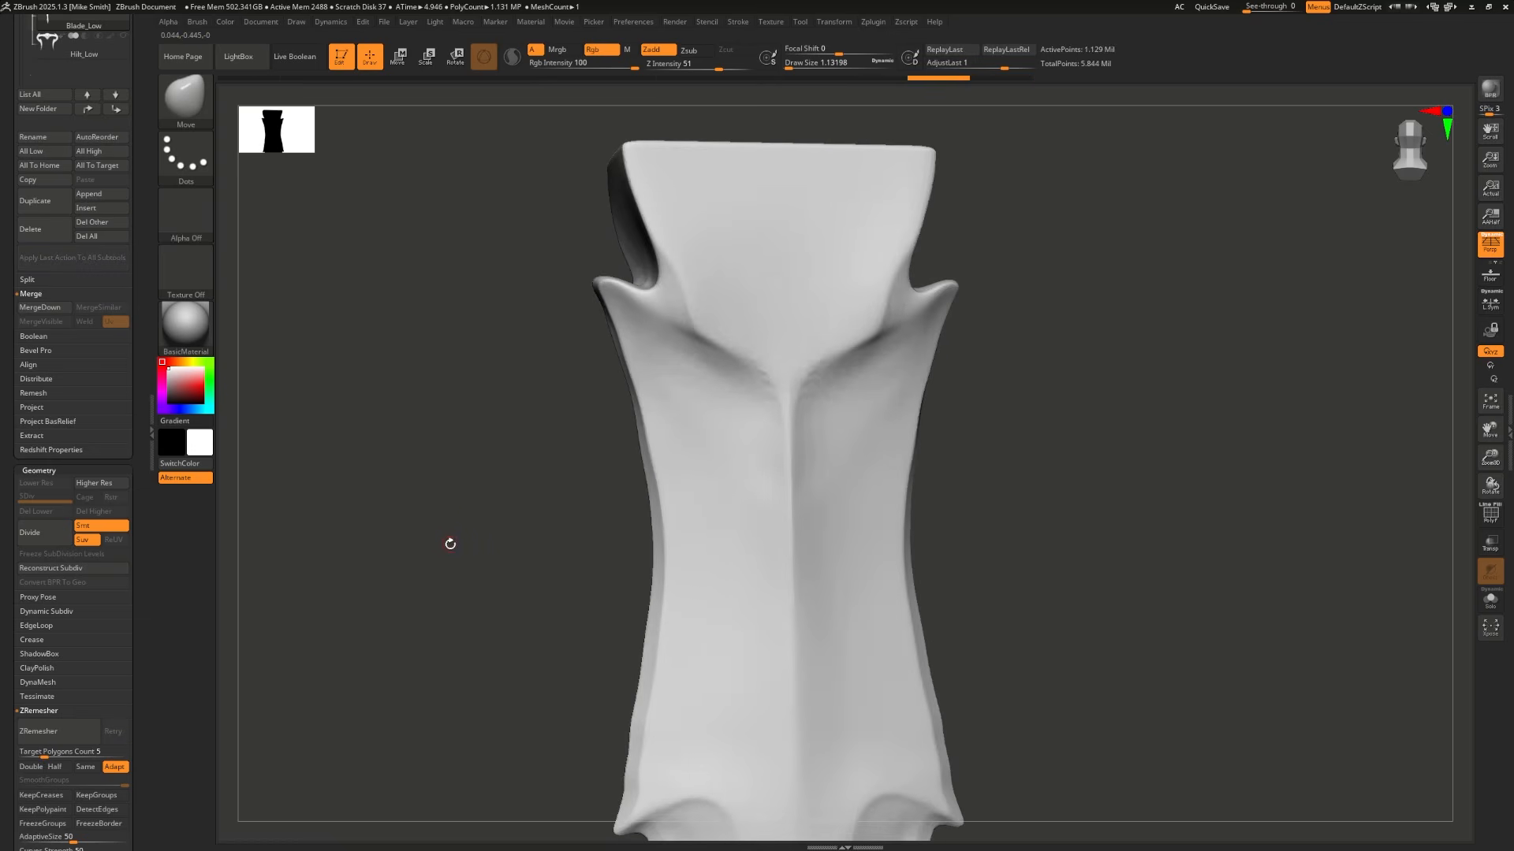
Step: Show the dense blade's wireframe from the front and choose the ZRemesherGuides brush
{"action": "key", "text": "shift+f"}
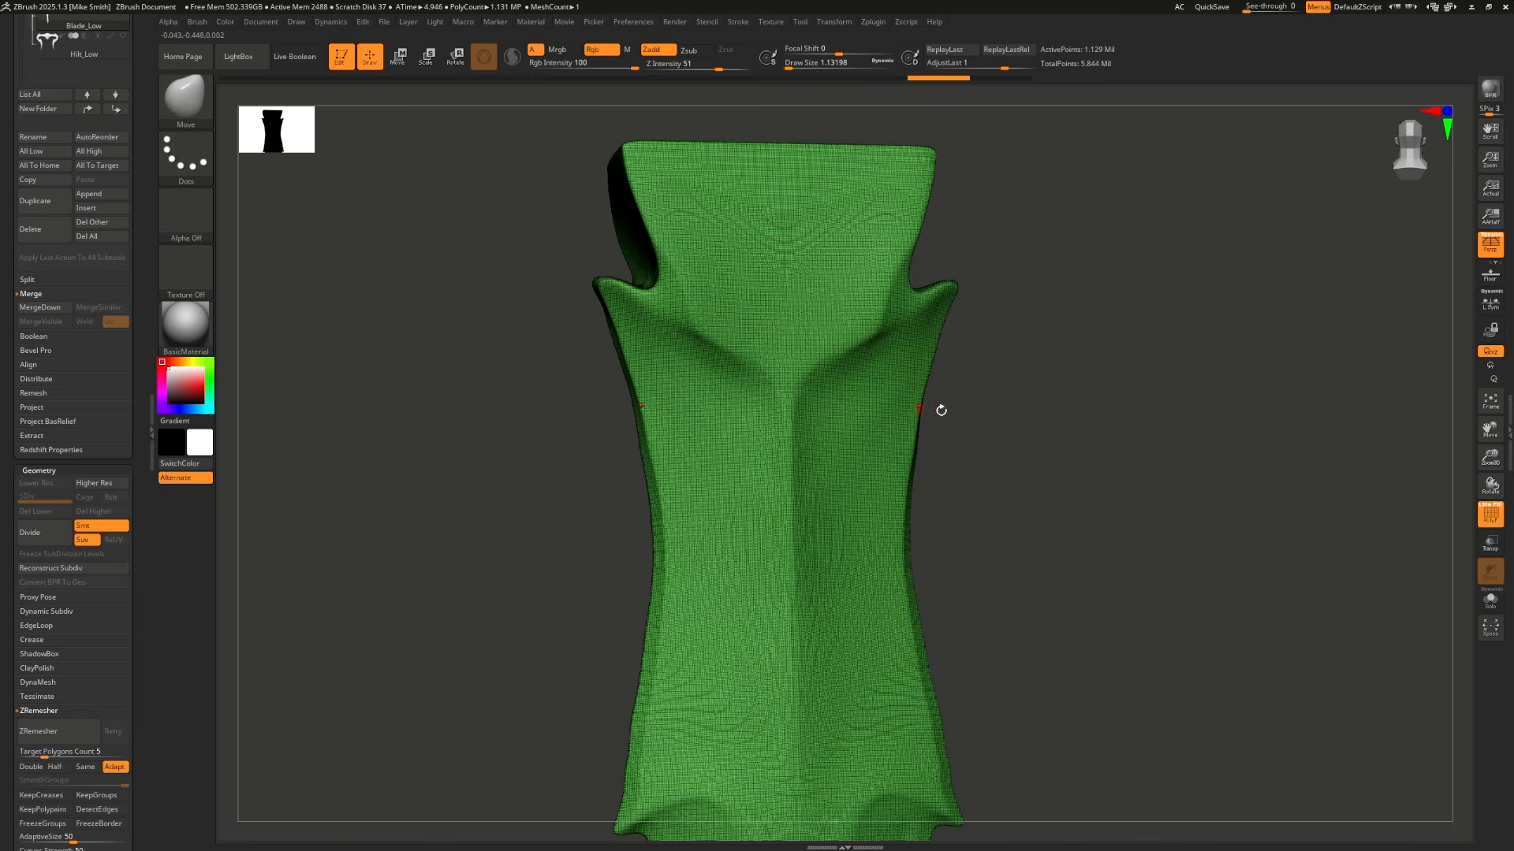
{"action": "left_click_drag", "start_coordinate": [939, 408], "coordinate": [939, 354], "text": "shift"}
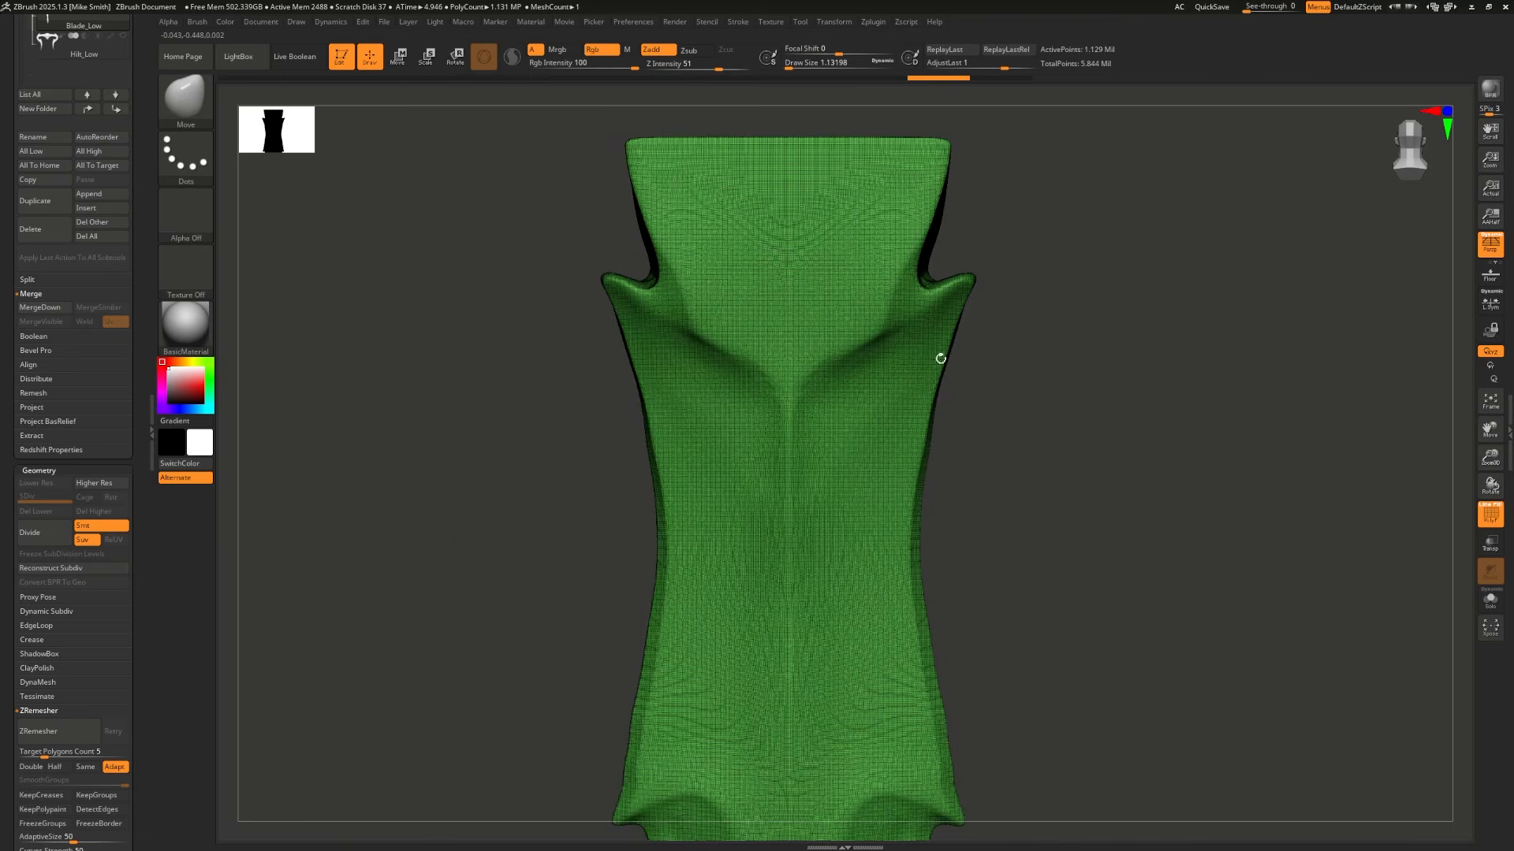
{"action": "left_click", "coordinate": [186, 97]}
{"action": "key", "text": "z"}
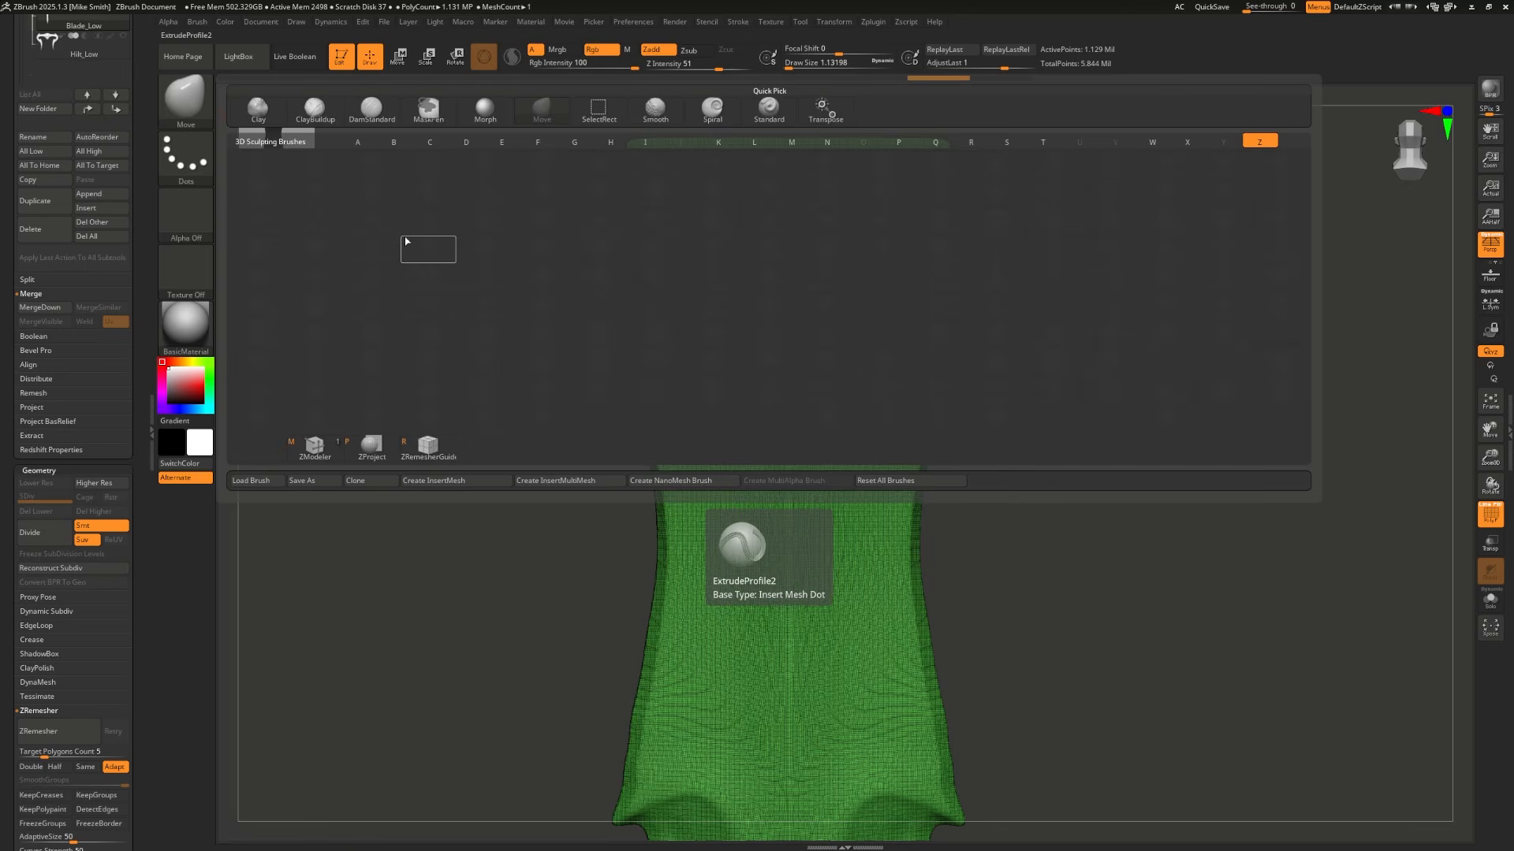
{"action": "left_click", "coordinate": [430, 447]}
Step: Draw a ZRemesher guide curve along one side of the V-shaped crease, from the side spur to the center ridge
{"action": "left_click_drag", "start_coordinate": [528, 416], "coordinate": [558, 409]}
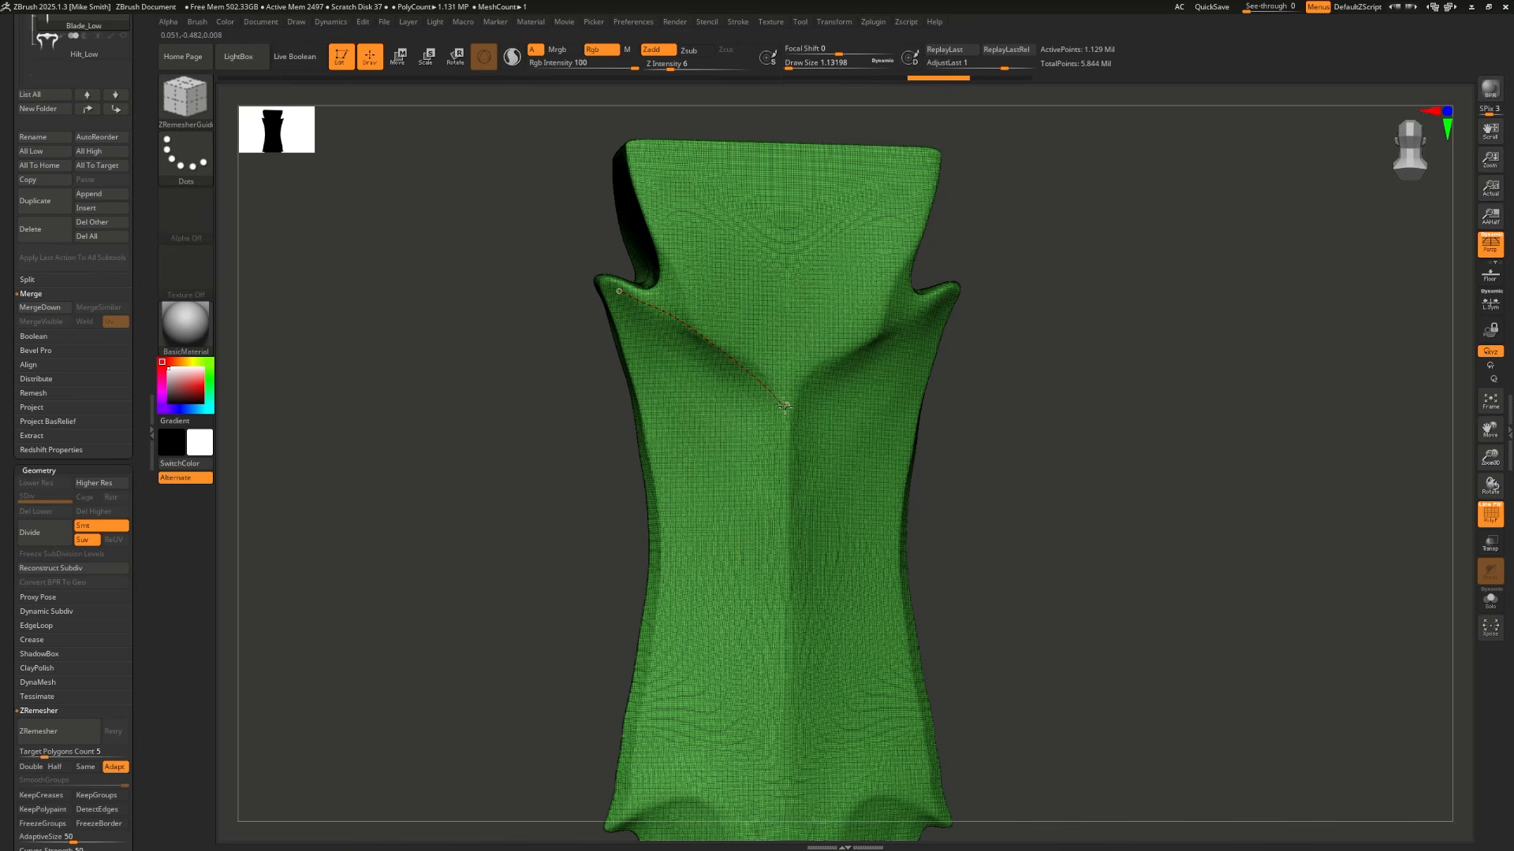
{"action": "left_click_drag", "start_coordinate": [784, 407], "coordinate": [786, 407]}
{"action": "right_click_drag", "start_coordinate": [784, 405], "coordinate": [693, 331], "text": "shift"}
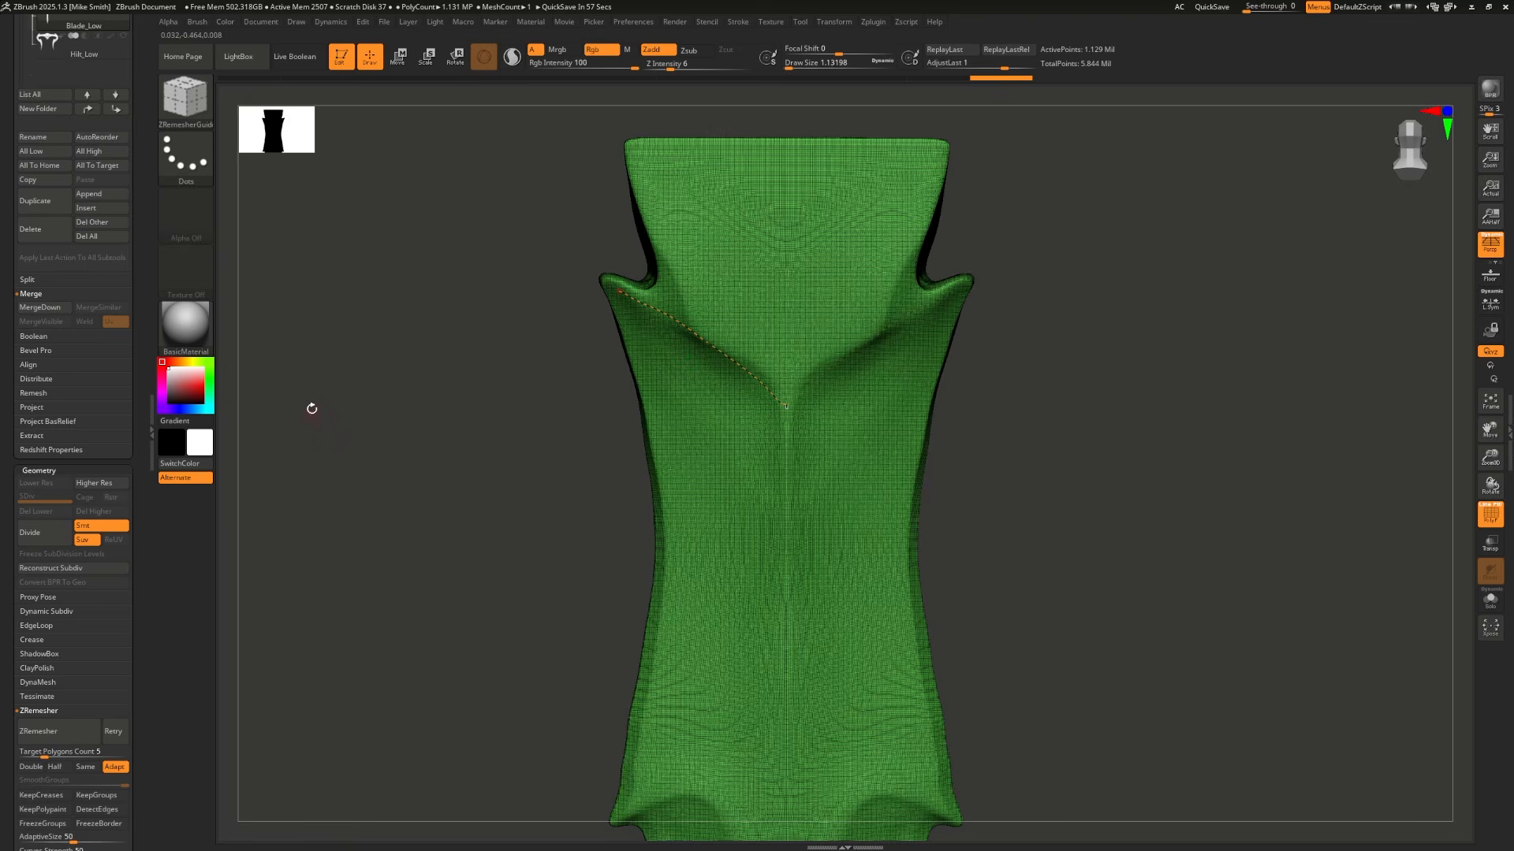
{"action": "left_click_drag", "start_coordinate": [311, 408], "coordinate": [479, 376]}
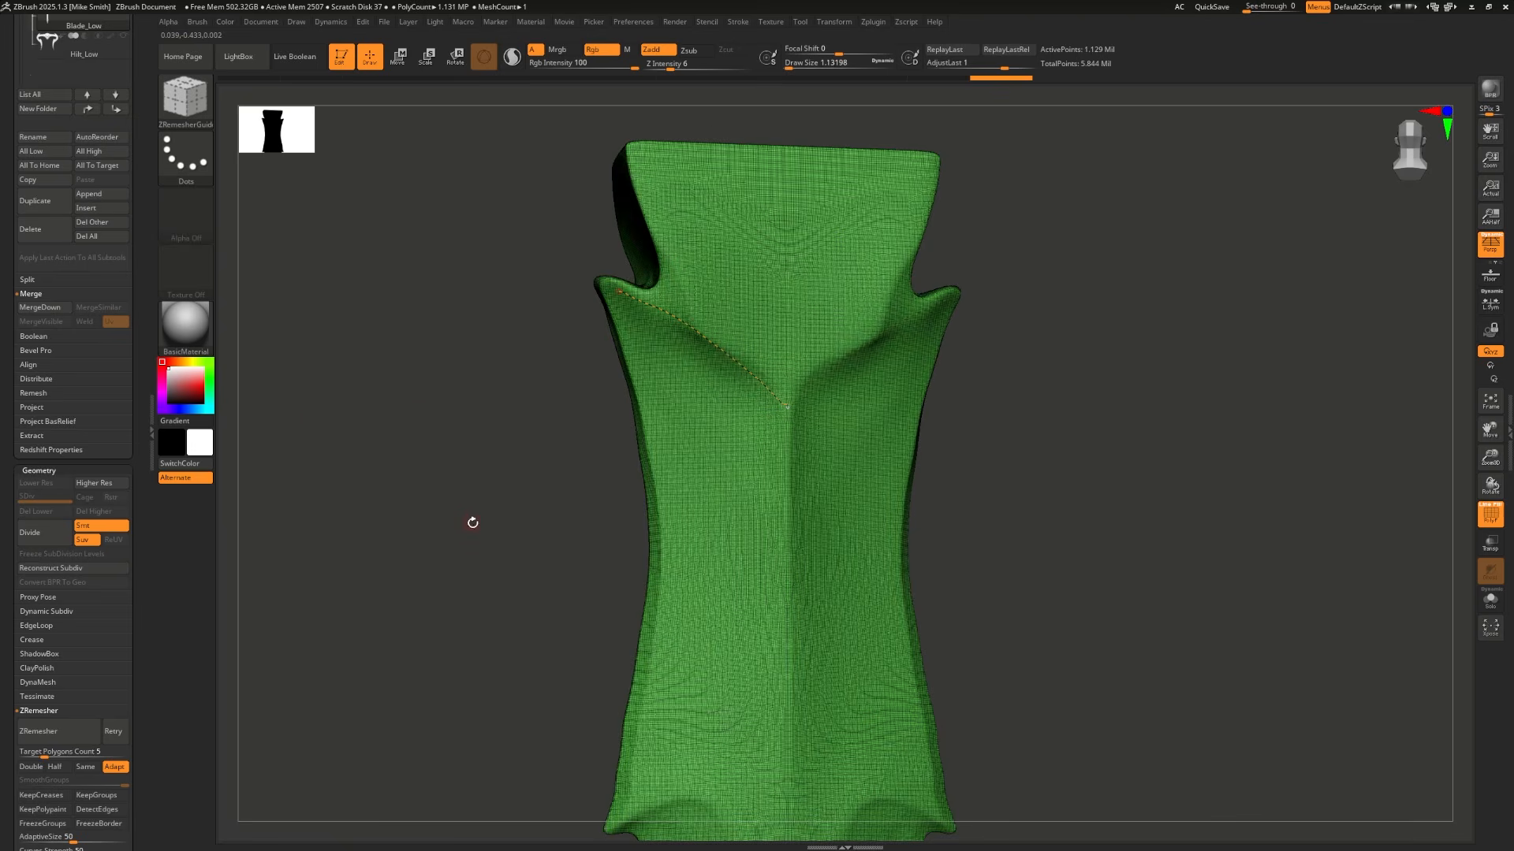
Step: Try remeshing the blade with ZRemesher using the guide curve, examine the edge flow around its spurs, and undo the remesh
{"action": "scroll", "coordinate": [68, 469], "scroll_direction": "down", "scroll_amount": 5}
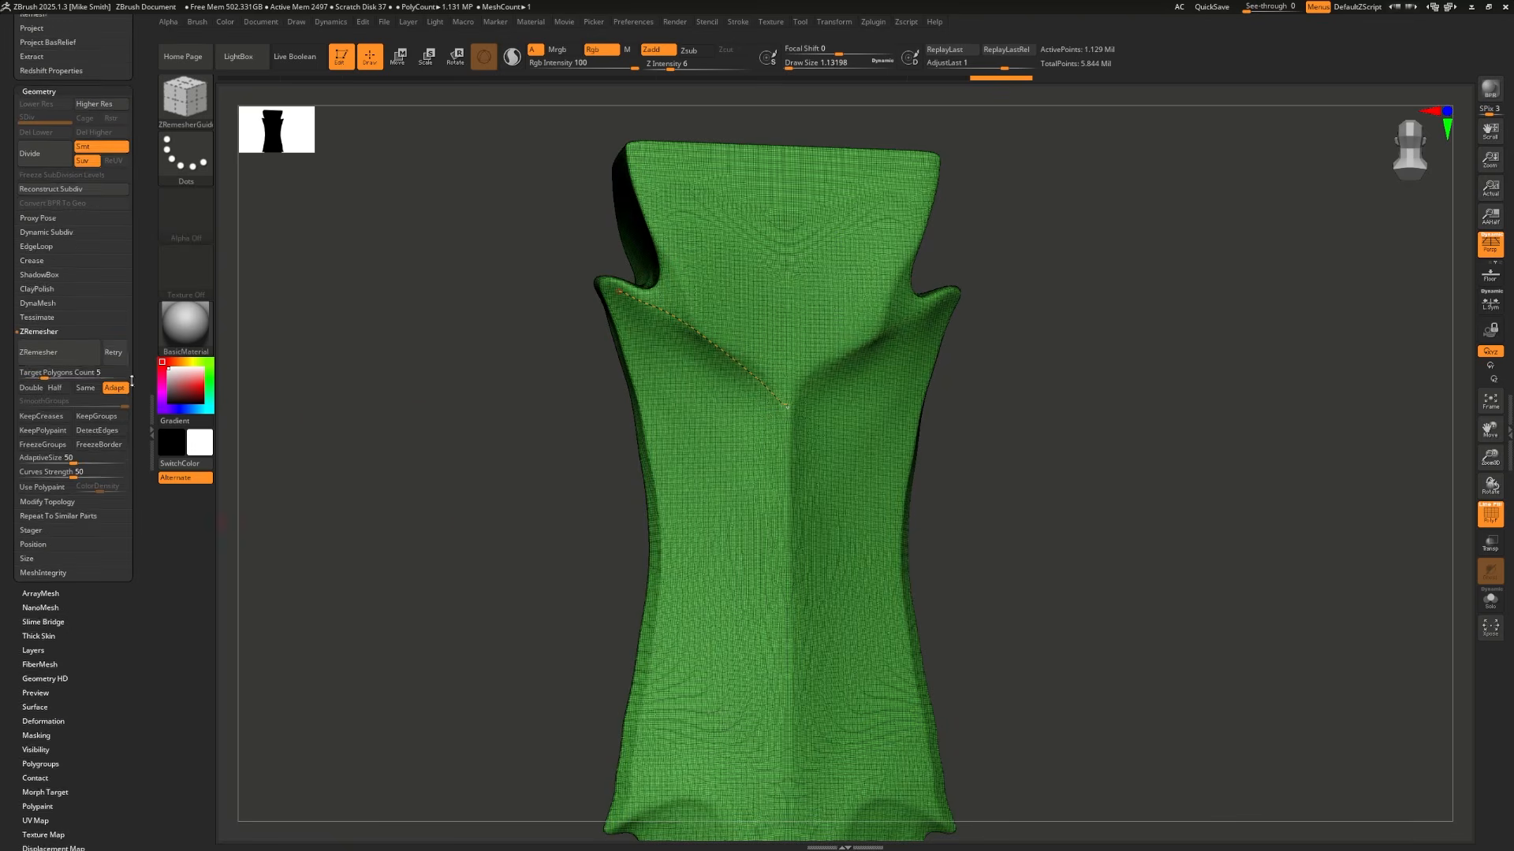
{"action": "left_click", "coordinate": [35, 349]}
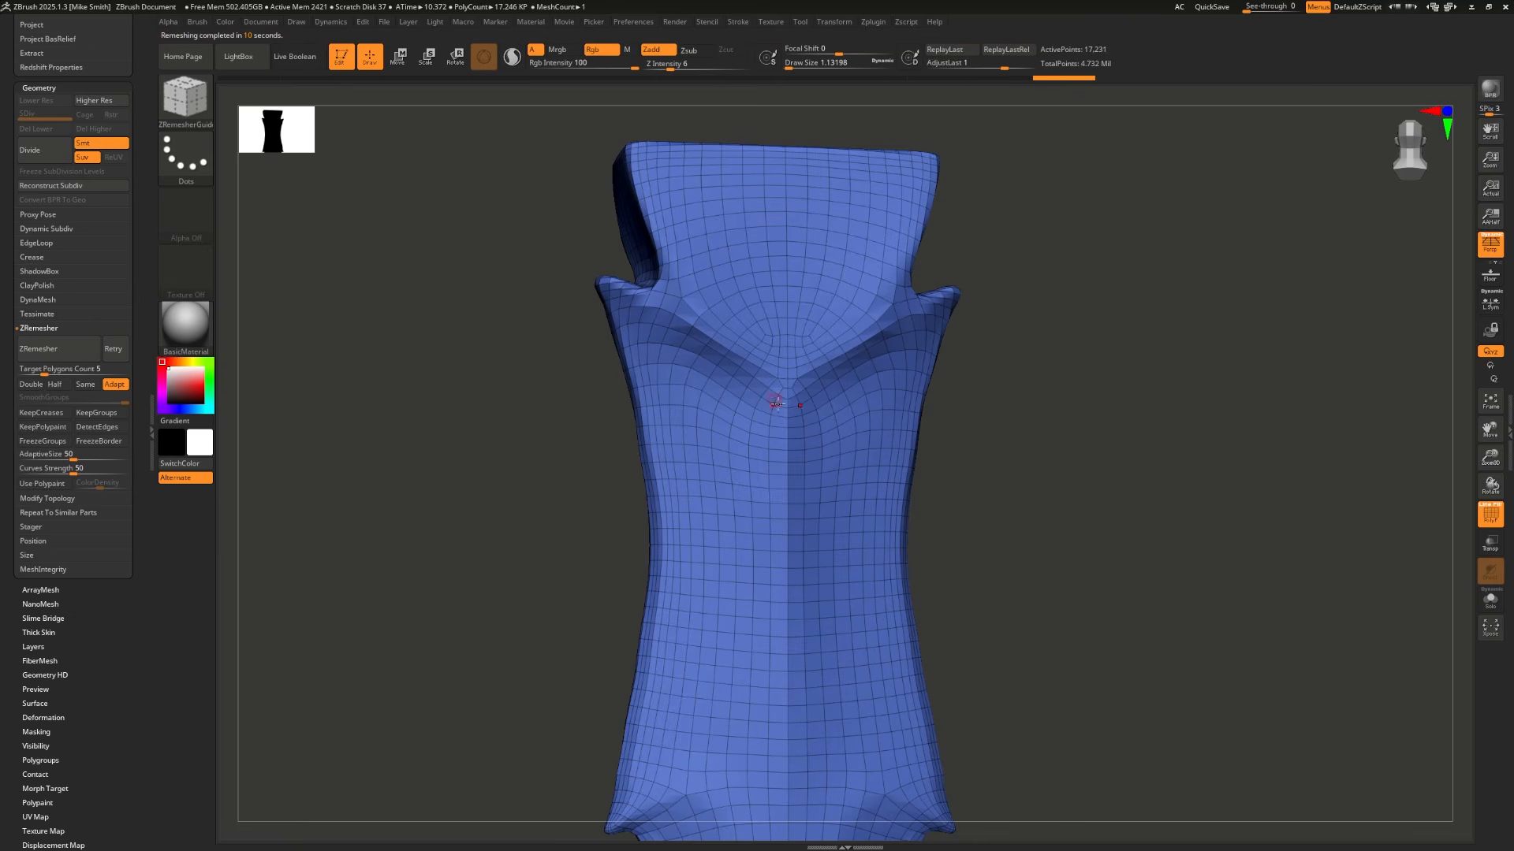
{"action": "right_click_drag", "start_coordinate": [755, 372], "coordinate": [617, 365]}
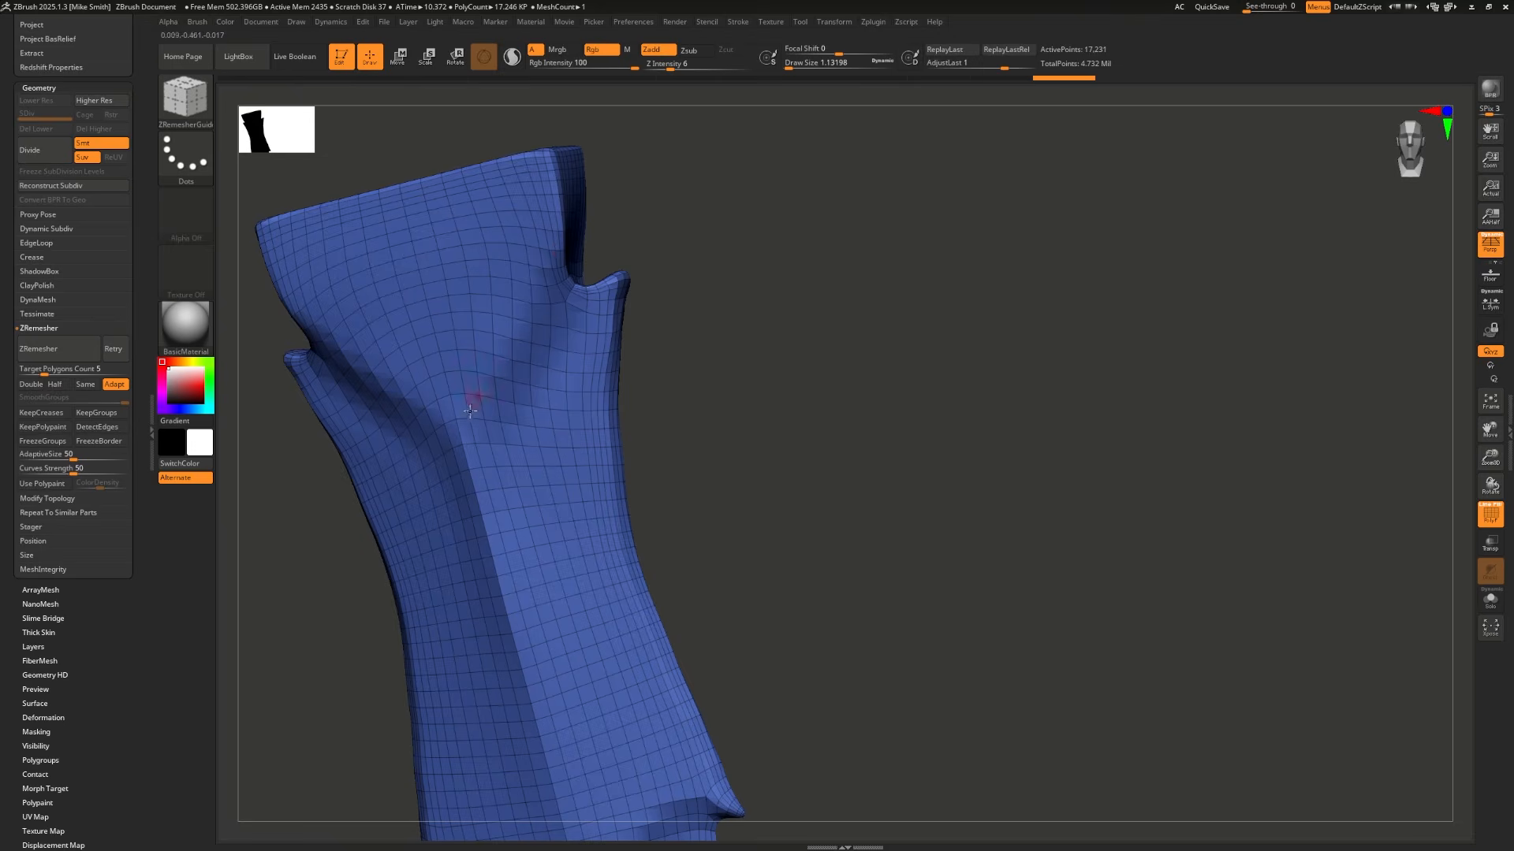
{"action": "mouse_move", "coordinate": [550, 278]}
{"action": "right_mouse_down"}
{"action": "mouse_move", "coordinate": [368, 689]}
{"action": "mouse_move", "coordinate": [389, 551]}
{"action": "mouse_move", "coordinate": [426, 459]}
{"action": "mouse_move", "coordinate": [382, 538]}
{"action": "mouse_move", "coordinate": [422, 429]}
{"action": "mouse_move", "coordinate": [372, 568]}
{"action": "mouse_move", "coordinate": [416, 376]}
{"action": "mouse_move", "coordinate": [402, 484]}
{"action": "mouse_move", "coordinate": [449, 334]}
{"action": "mouse_move", "coordinate": [504, 436]}
{"action": "right_mouse_up"}
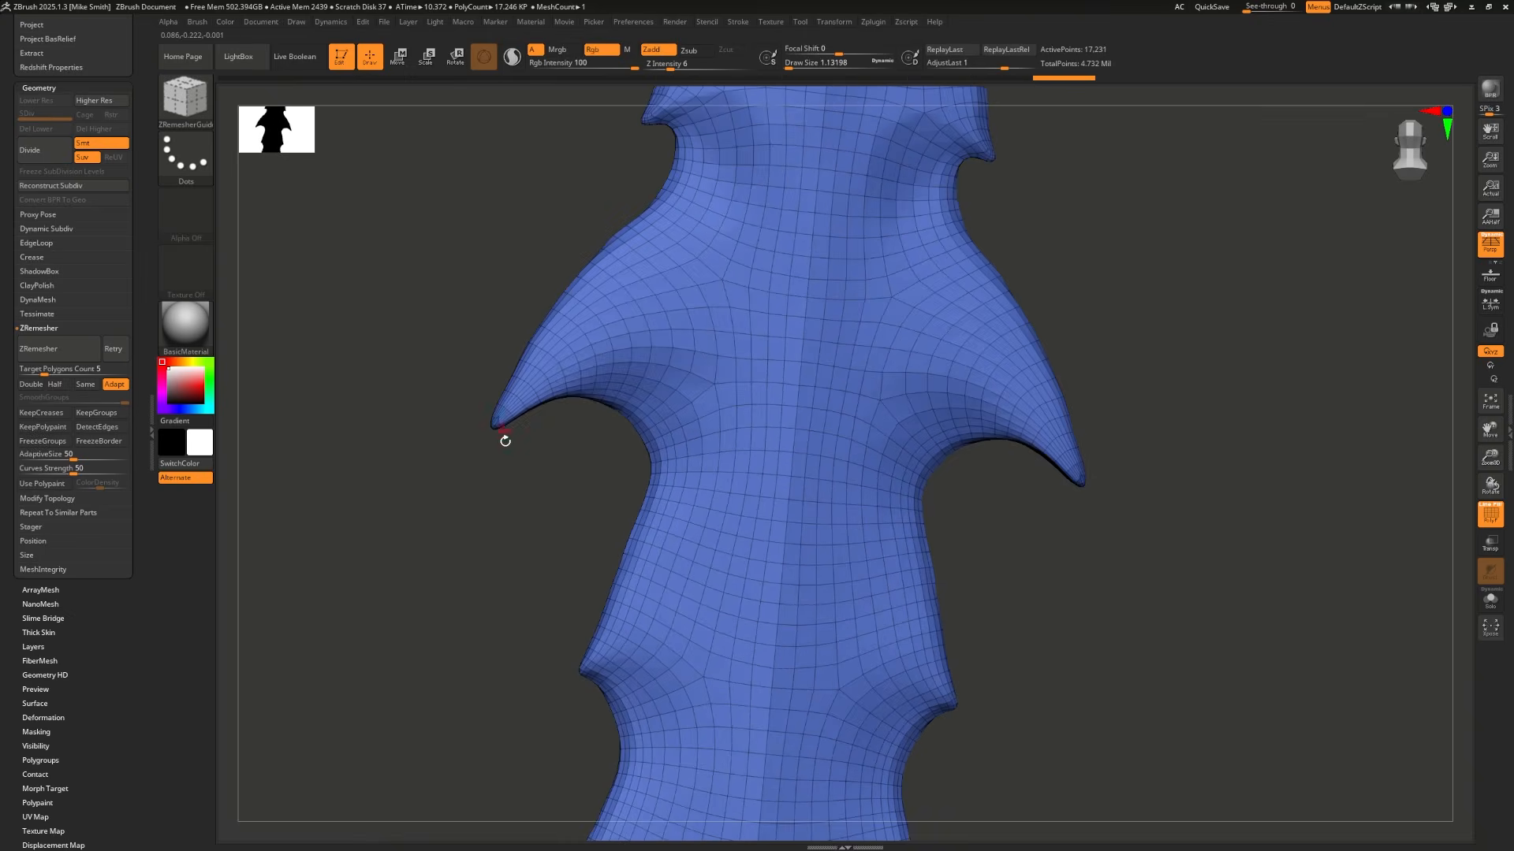
{"action": "key", "text": "ctrl+z"}
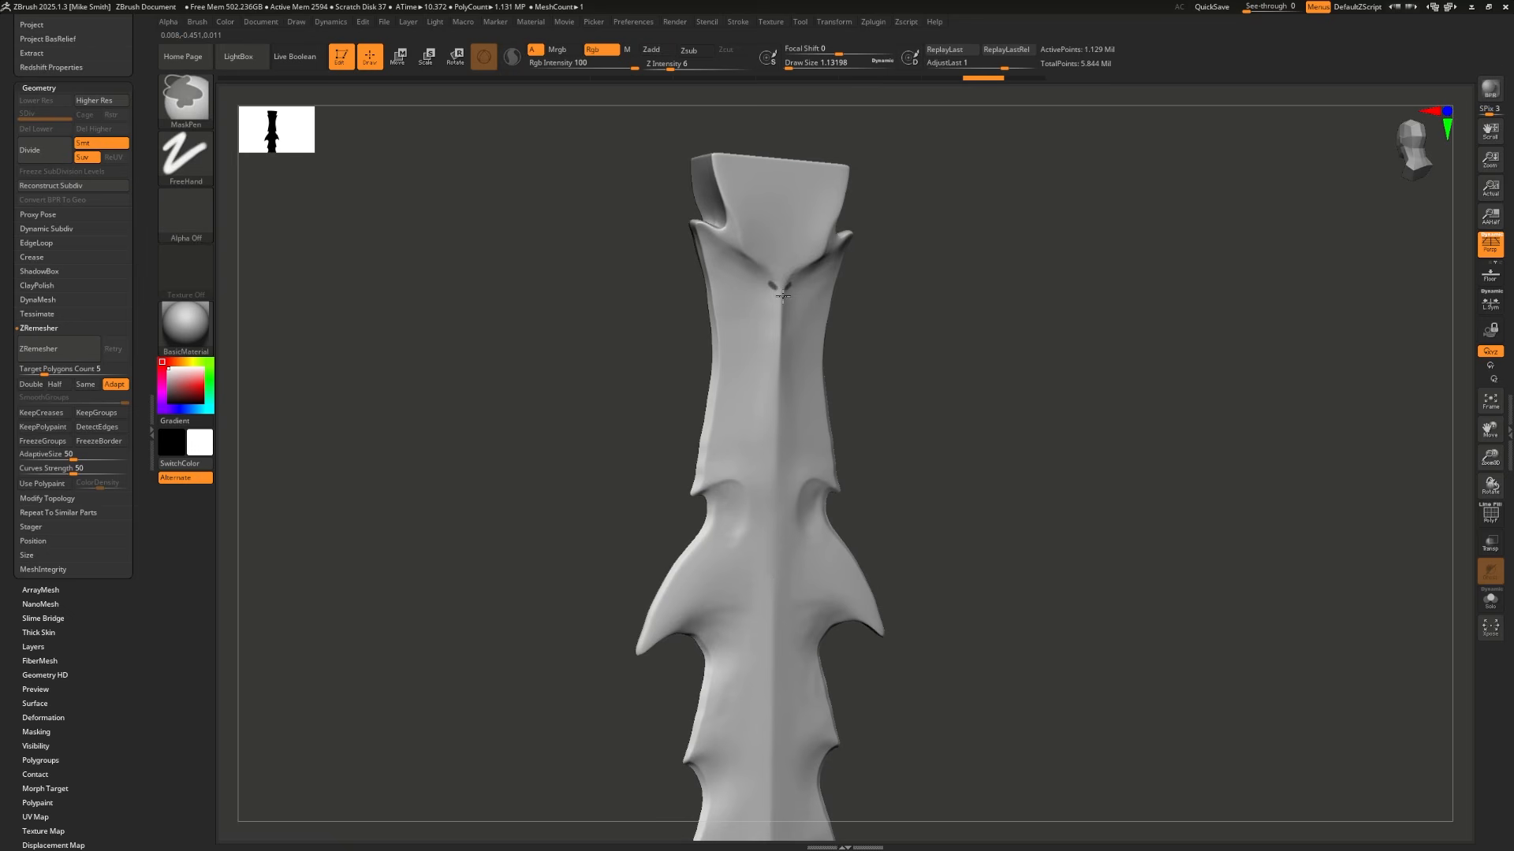
Step: Draw a ZRemesher guide curve down the blade's center ridge from the V-shaped crease, using a draw size of about 4.3
{"action": "left_click_drag", "start_coordinate": [777, 286], "coordinate": [769, 779]}
{"action": "key", "text": "ctrl+z"}
{"action": "mouse_move", "coordinate": [901, 483]}
{"action": "left_mouse_down", "text": "shift"}
{"action": "mouse_move", "coordinate": [1071, 480]}
{"action": "mouse_move", "coordinate": [1039, 471]}
{"action": "left_mouse_up", "text": "shift"}
{"action": "left_click_drag", "start_coordinate": [1011, 395], "coordinate": [1003, 403]}
{"action": "key", "text": "s"}
{"action": "left_click_drag", "start_coordinate": [562, 333], "coordinate": [561, 333]}
{"action": "left_click_drag", "start_coordinate": [553, 360], "coordinate": [572, 243], "text": "alt"}
{"action": "left_click_drag", "start_coordinate": [801, 158], "coordinate": [798, 324]}
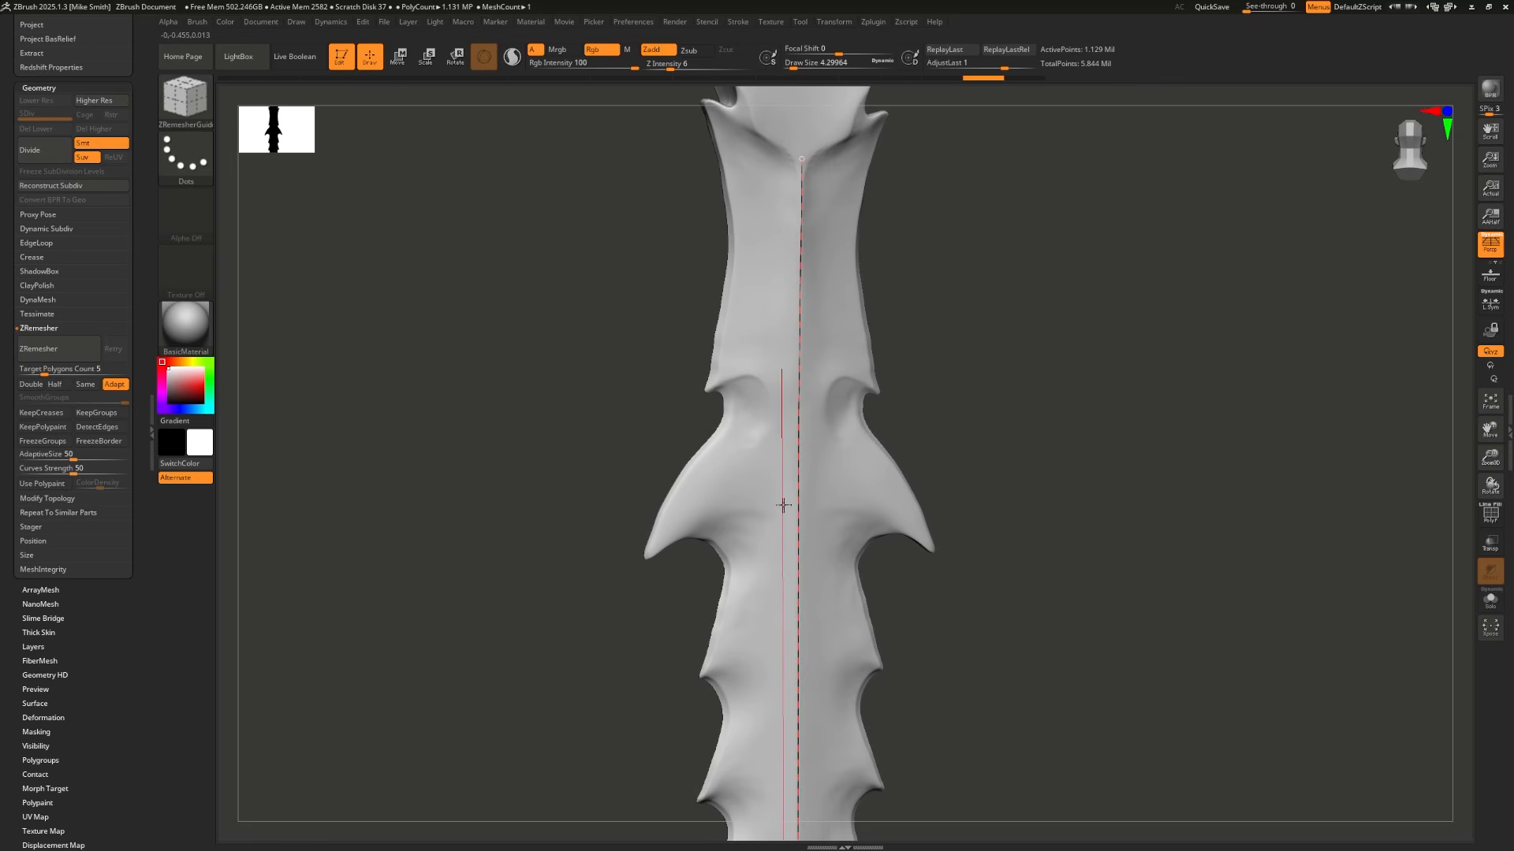
{"action": "left_click_drag", "start_coordinate": [793, 587], "coordinate": [792, 587]}
Step: Extend the center ridge guide curve from just below the large side spurs down past the lower notches
{"action": "mouse_move", "coordinate": [601, 645]}
{"action": "left_mouse_down", "text": "alt"}
{"action": "mouse_move", "coordinate": [533, 419]}
{"action": "mouse_move", "coordinate": [537, 289]}
{"action": "left_mouse_up", "text": "alt"}
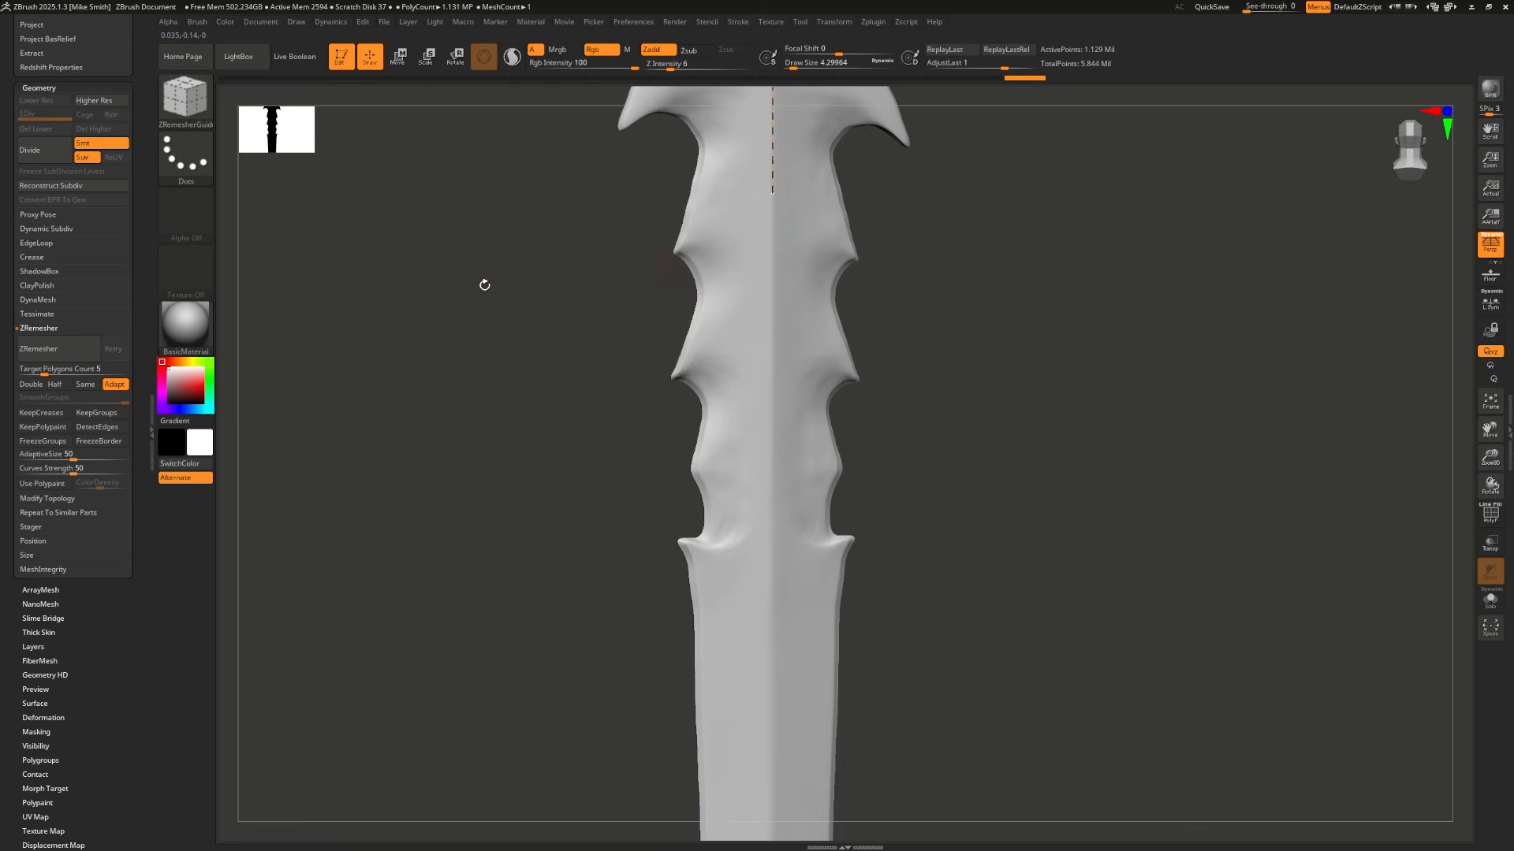
{"action": "left_click_drag", "start_coordinate": [483, 284], "coordinate": [483, 319], "text": "alt"}
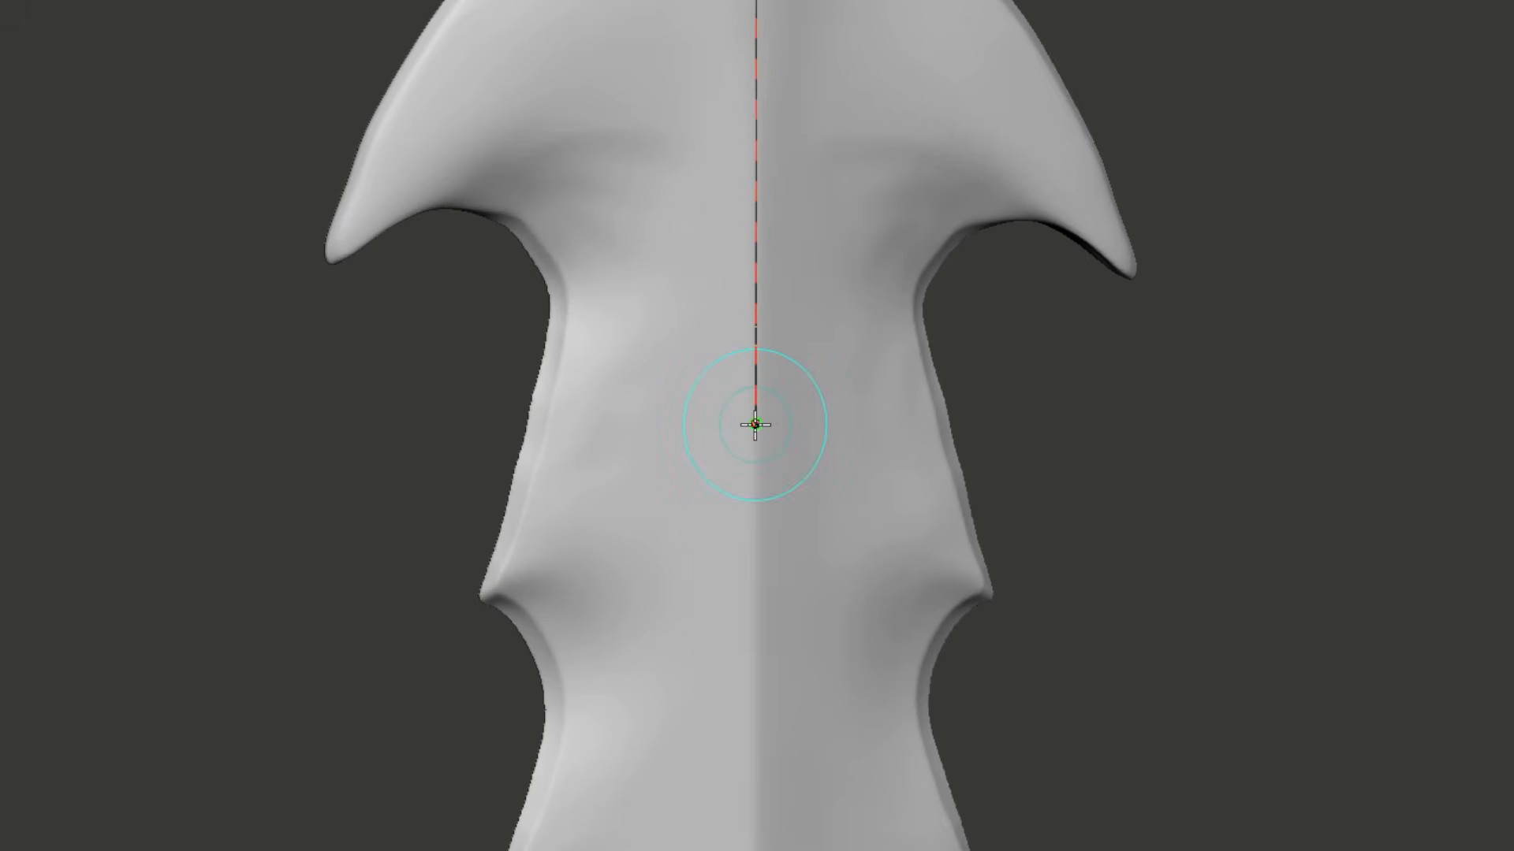
{"action": "left_click_drag", "start_coordinate": [756, 424], "coordinate": [746, 672]}
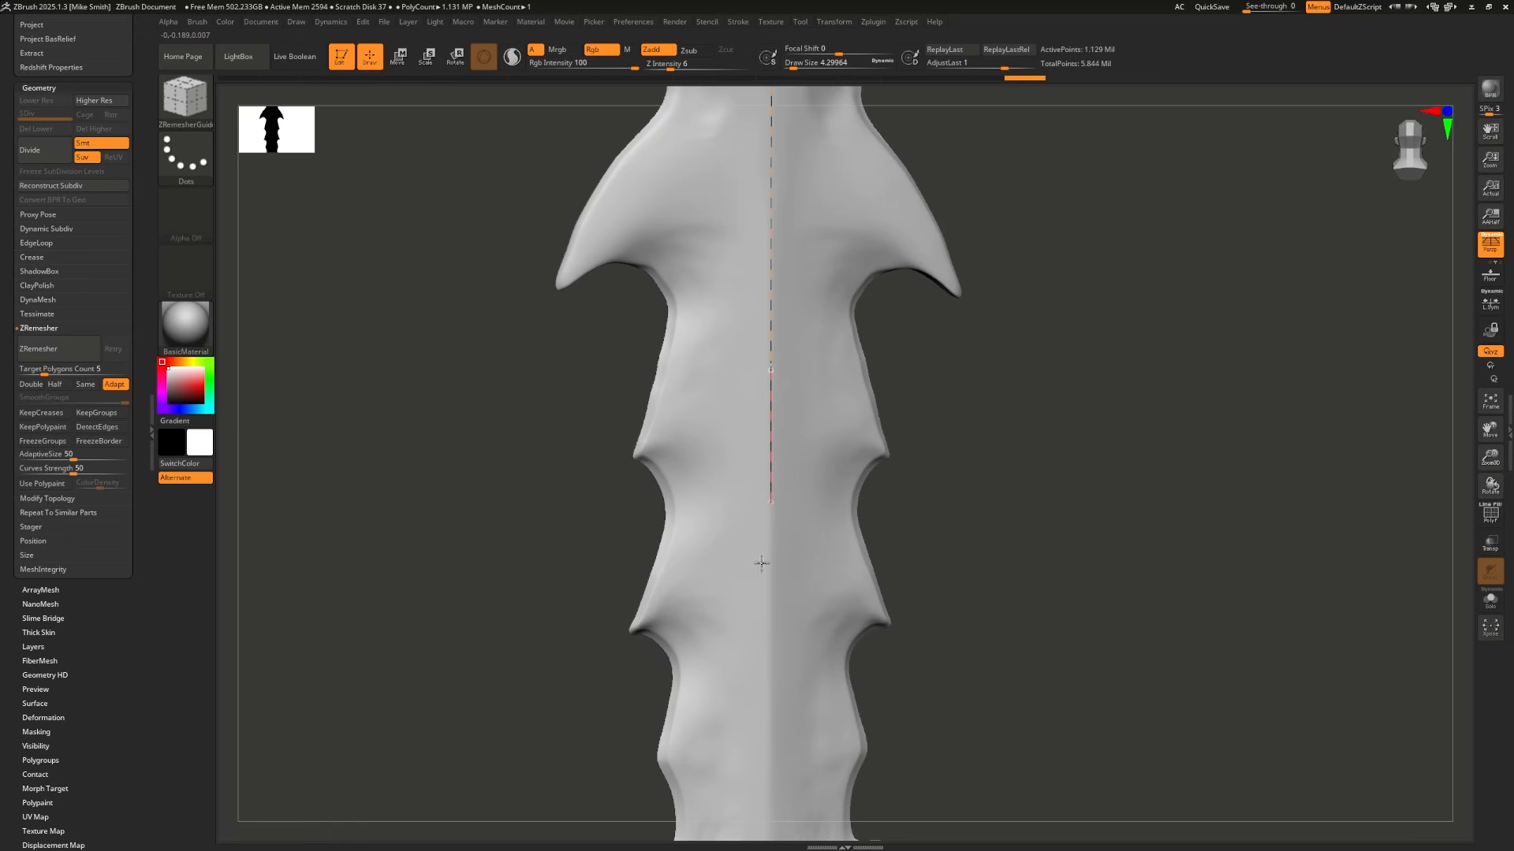
{"action": "left_click_drag", "start_coordinate": [762, 563], "coordinate": [753, 828]}
Step: Draw short guide curves along the notch above the large side spur and along the lowest notch
{"action": "left_click_drag", "start_coordinate": [550, 721], "coordinate": [528, 142], "text": "alt"}
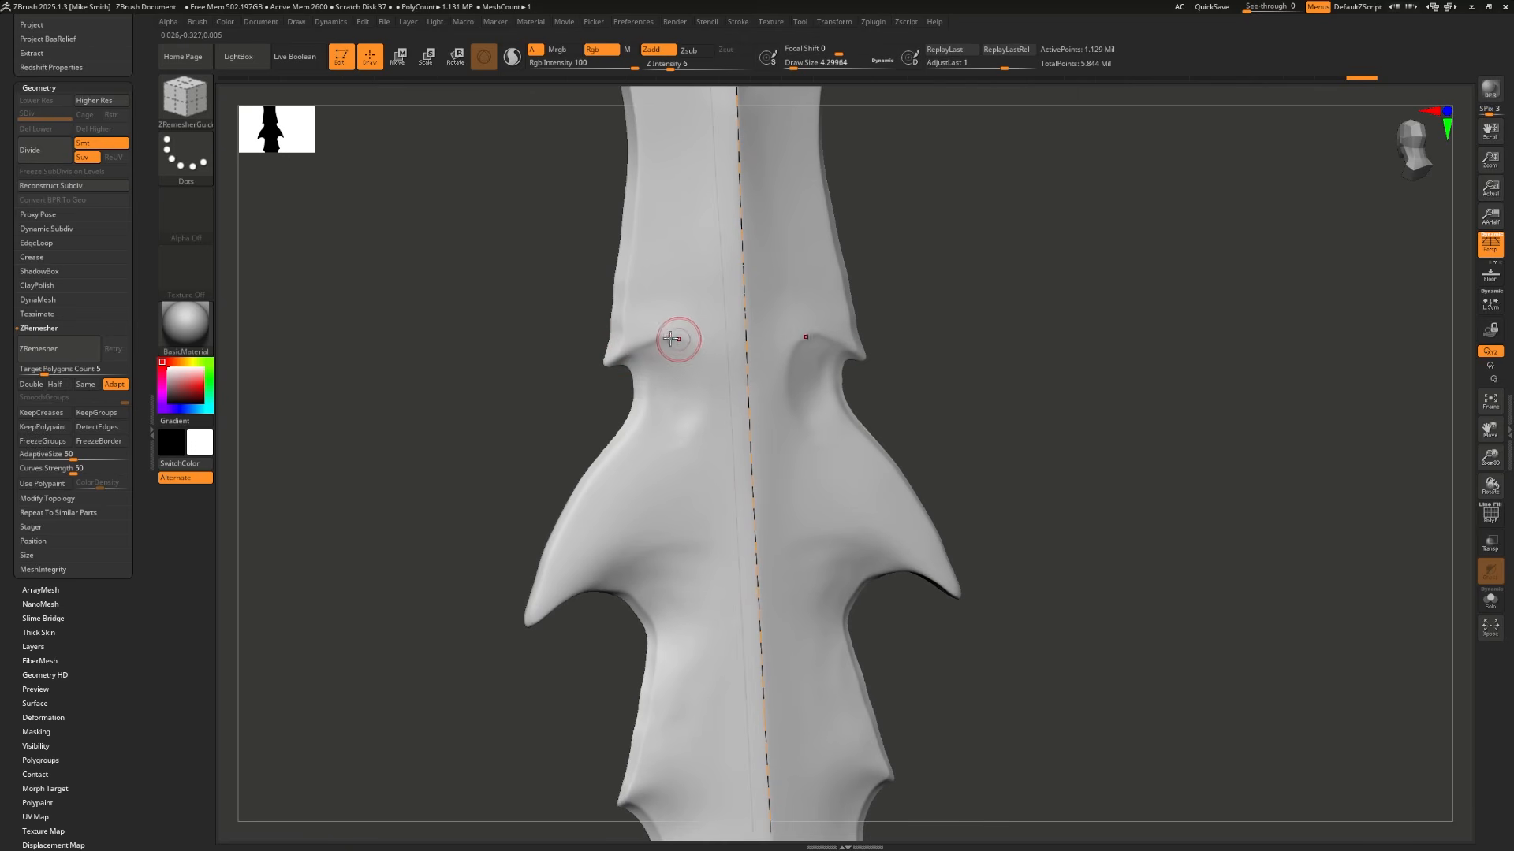
{"action": "mouse_move", "coordinate": [671, 339]}
{"action": "left_mouse_down"}
{"action": "mouse_move", "coordinate": [603, 364]}
{"action": "mouse_move", "coordinate": [682, 344]}
{"action": "mouse_move", "coordinate": [708, 373]}
{"action": "left_mouse_up"}
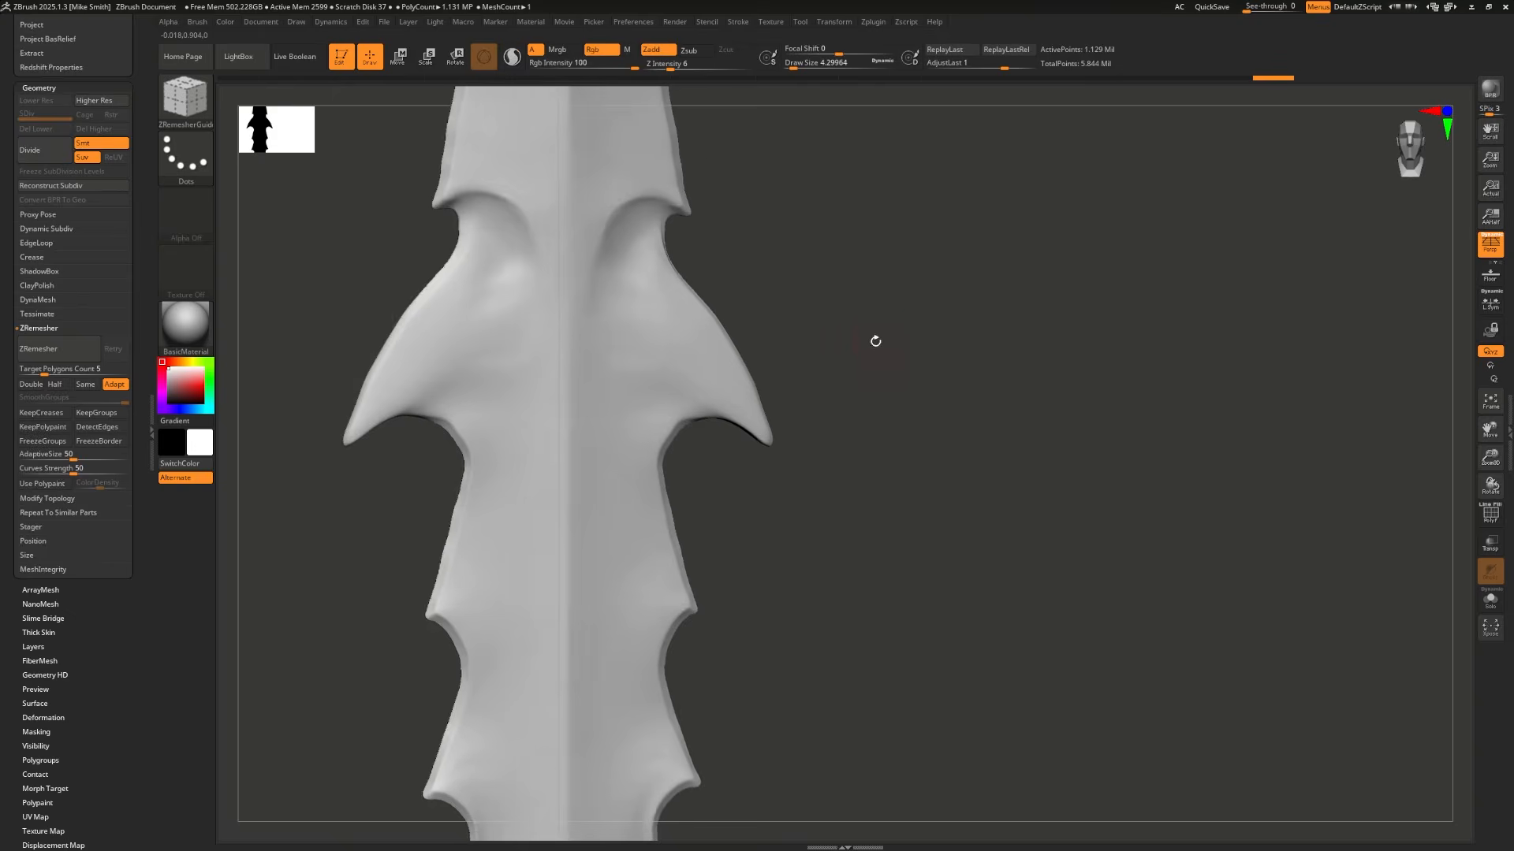
{"action": "left_click_drag", "start_coordinate": [875, 340], "coordinate": [814, 430], "text": "alt"}
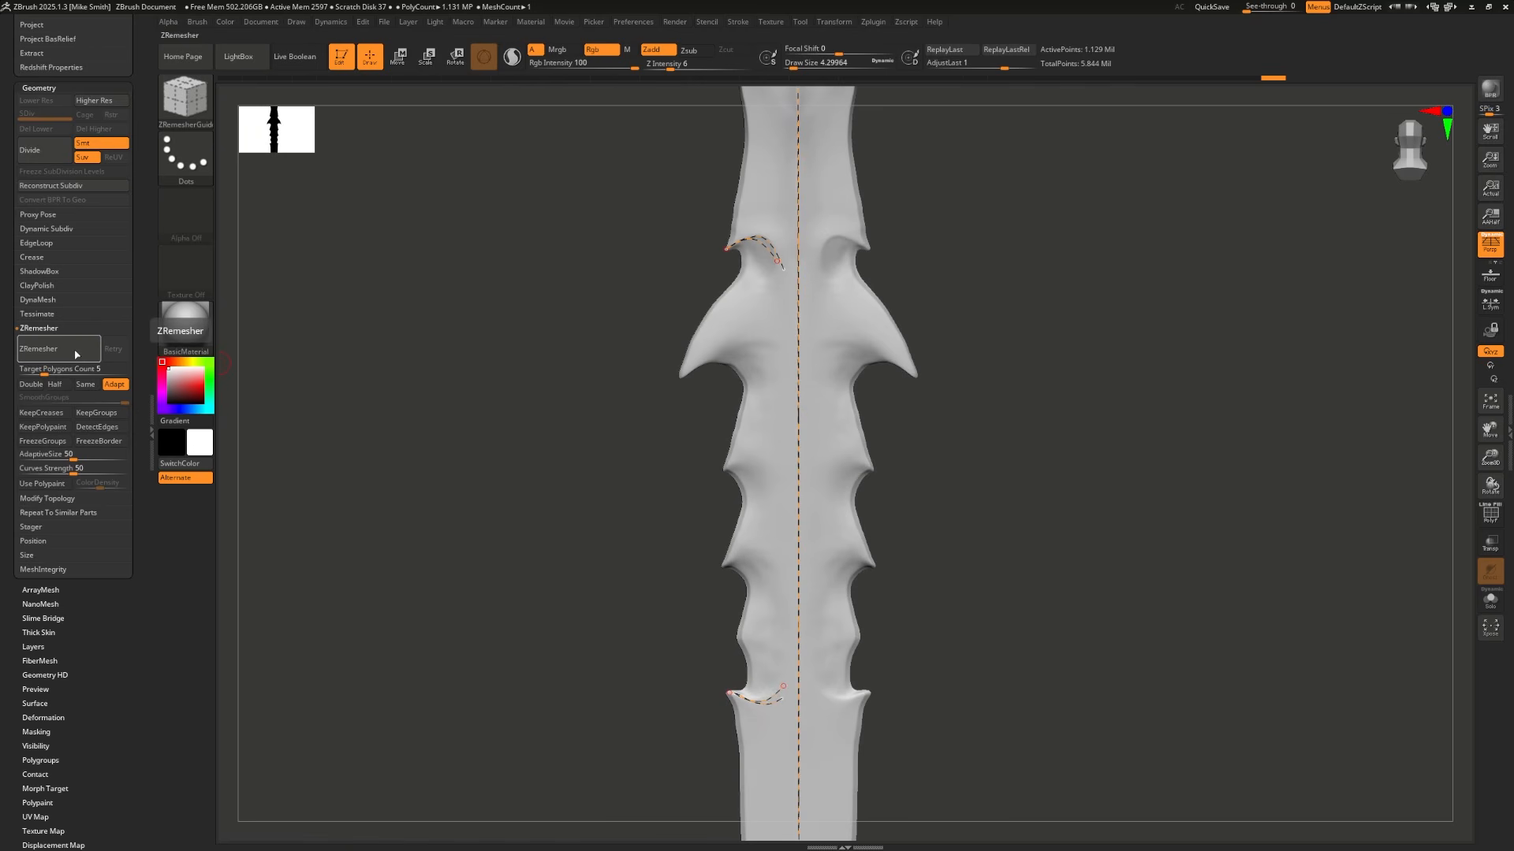
Step: Try remeshing the blade with ZRemesher using the guide curves, and examine the wireframe's edge flow from the crease to the tip
{"action": "left_click", "coordinate": [71, 348]}
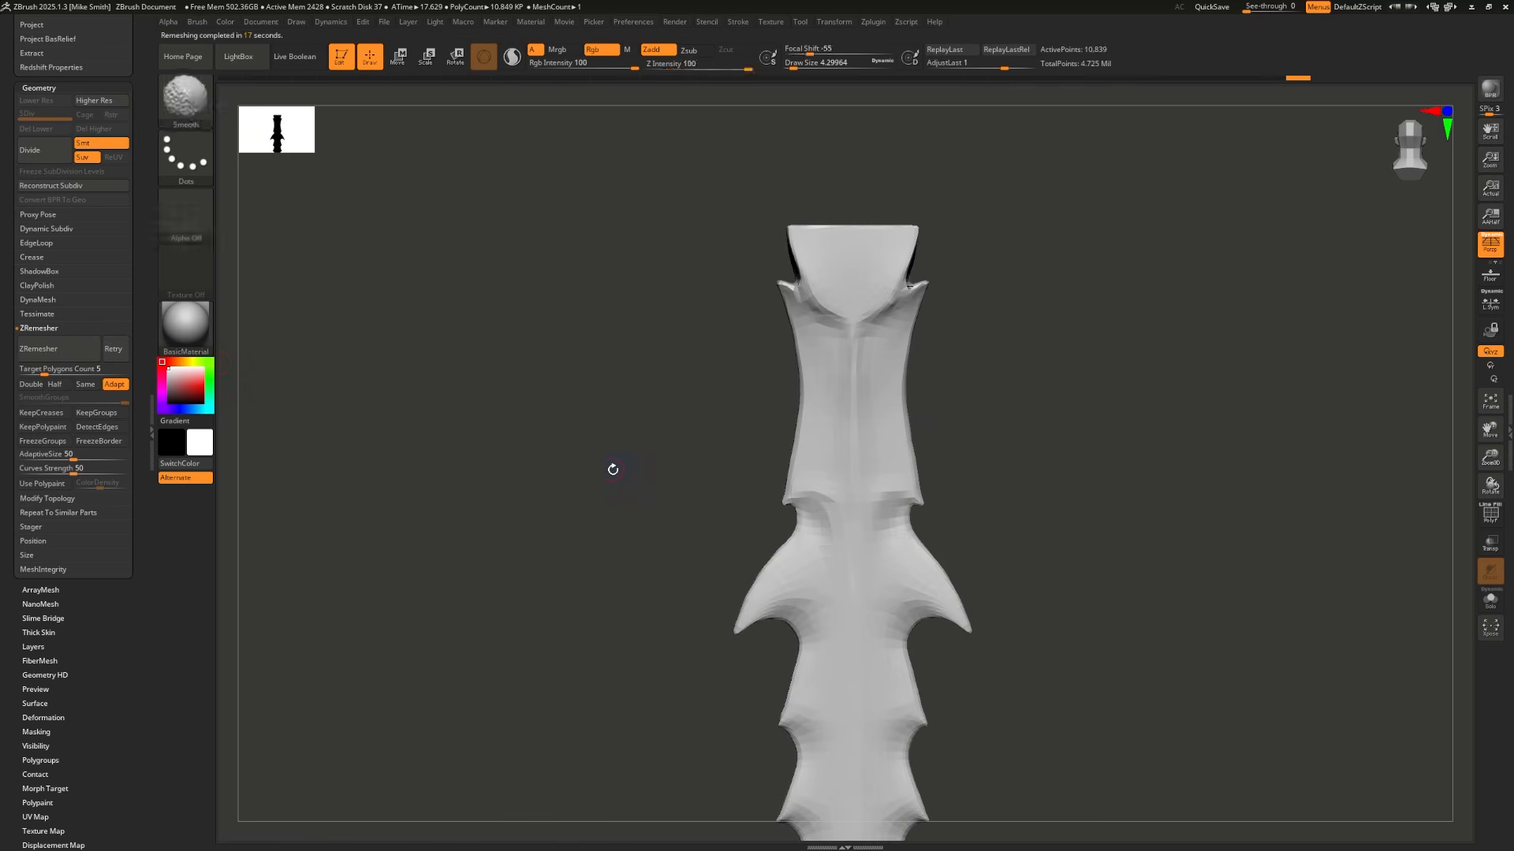
{"action": "key", "text": "shift+f"}
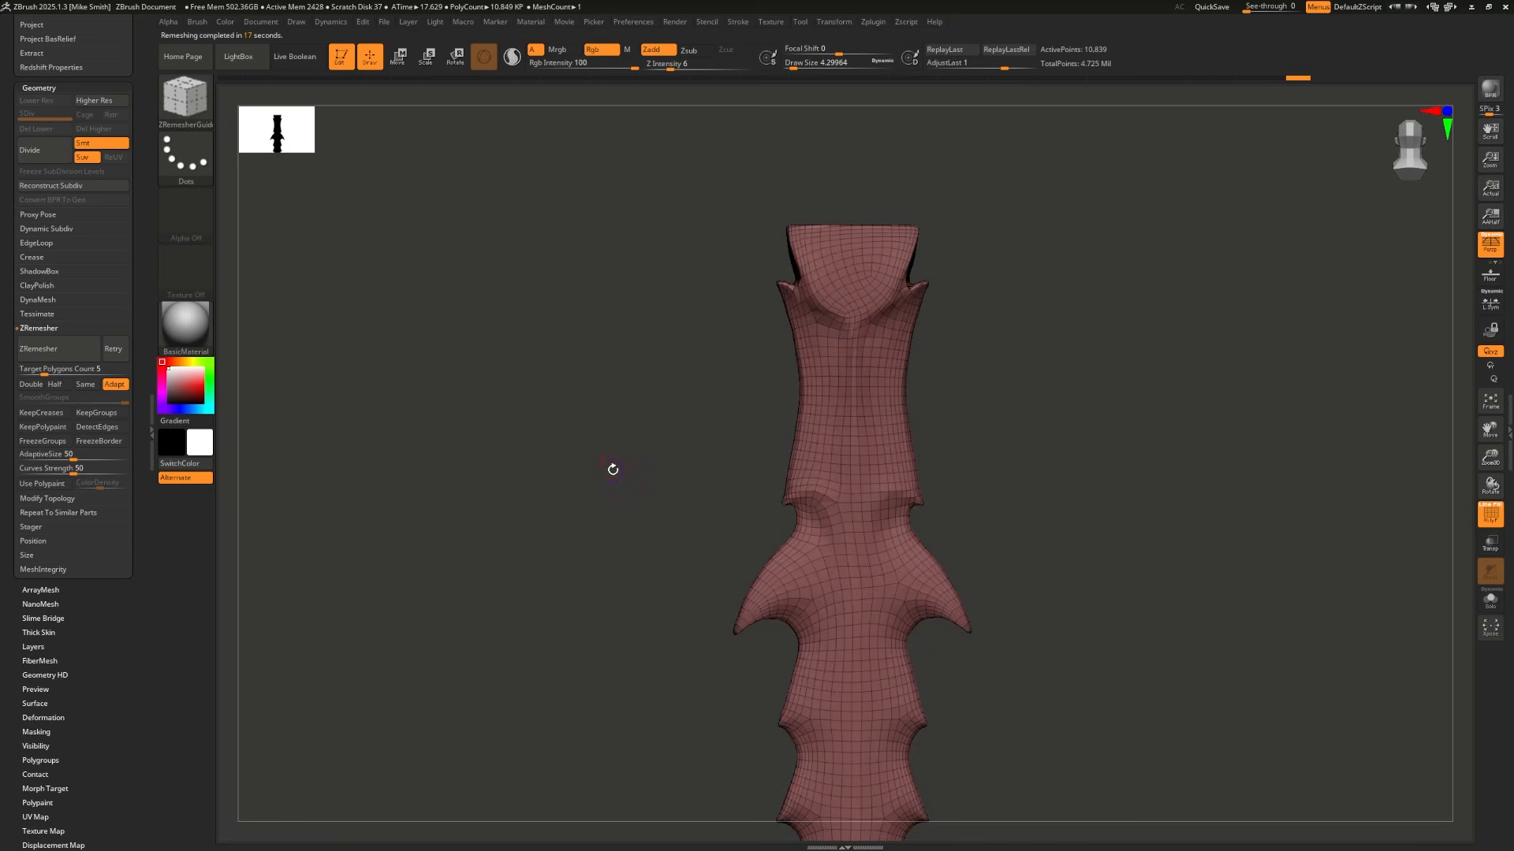
{"action": "left_click_drag", "start_coordinate": [631, 820], "coordinate": [585, 337], "text": "alt"}
{"action": "left_click_drag", "start_coordinate": [615, 595], "coordinate": [560, 205], "text": "alt"}
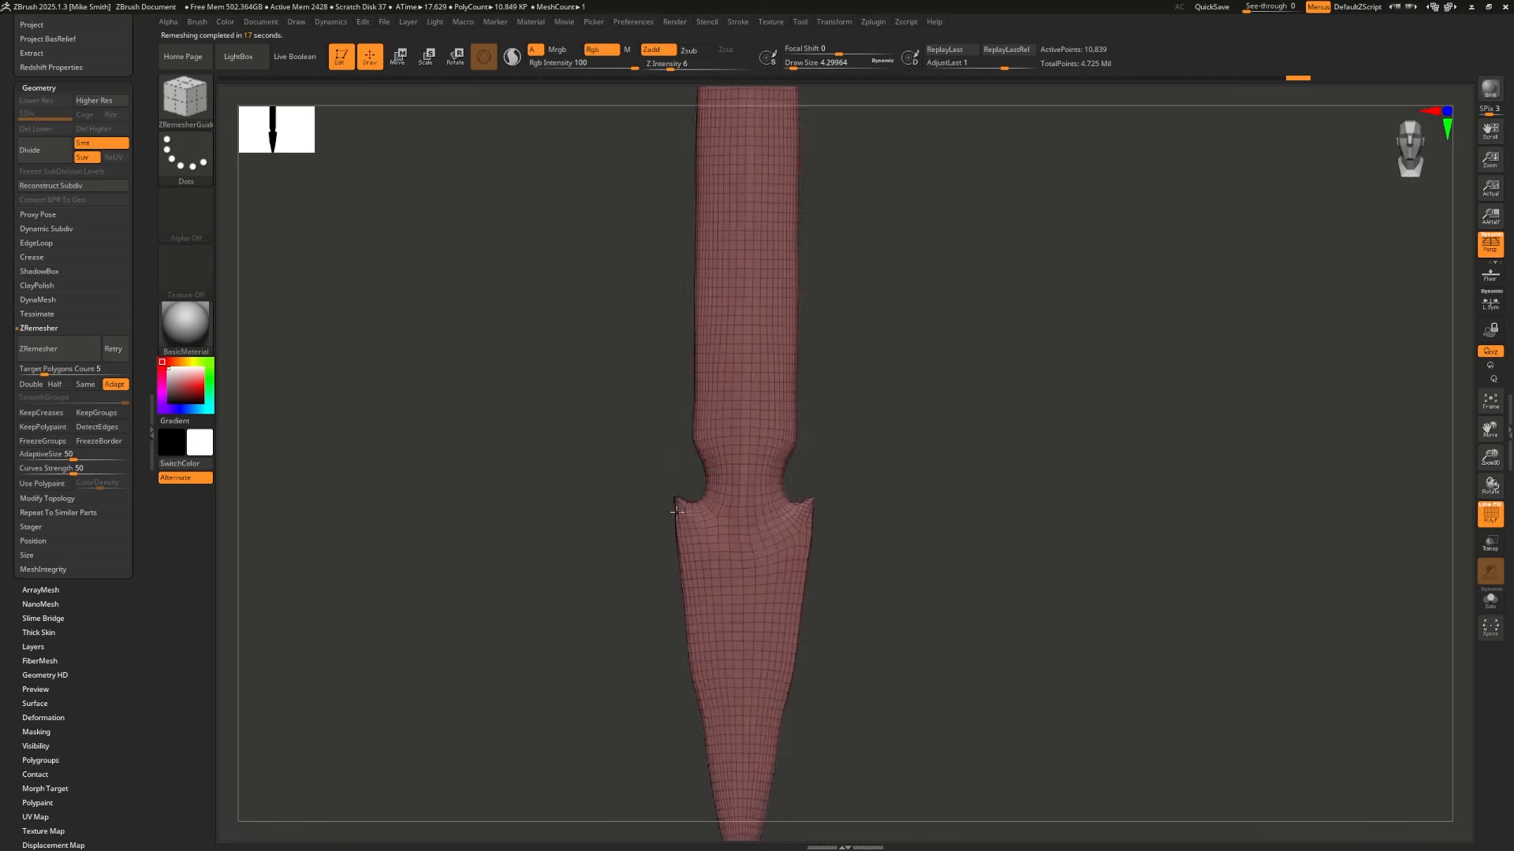
{"action": "left_click_drag", "start_coordinate": [601, 307], "coordinate": [579, 670], "text": "alt"}
{"action": "left_click_drag", "start_coordinate": [564, 260], "coordinate": [548, 670], "text": "alt"}
{"action": "mouse_move", "coordinate": [1048, 488]}
{"action": "left_mouse_down", "text": "alt"}
{"action": "mouse_move", "coordinate": [1132, 639]}
{"action": "mouse_move", "coordinate": [1098, 612]}
{"action": "mouse_move", "coordinate": [1052, 622]}
{"action": "left_mouse_up", "text": "alt"}
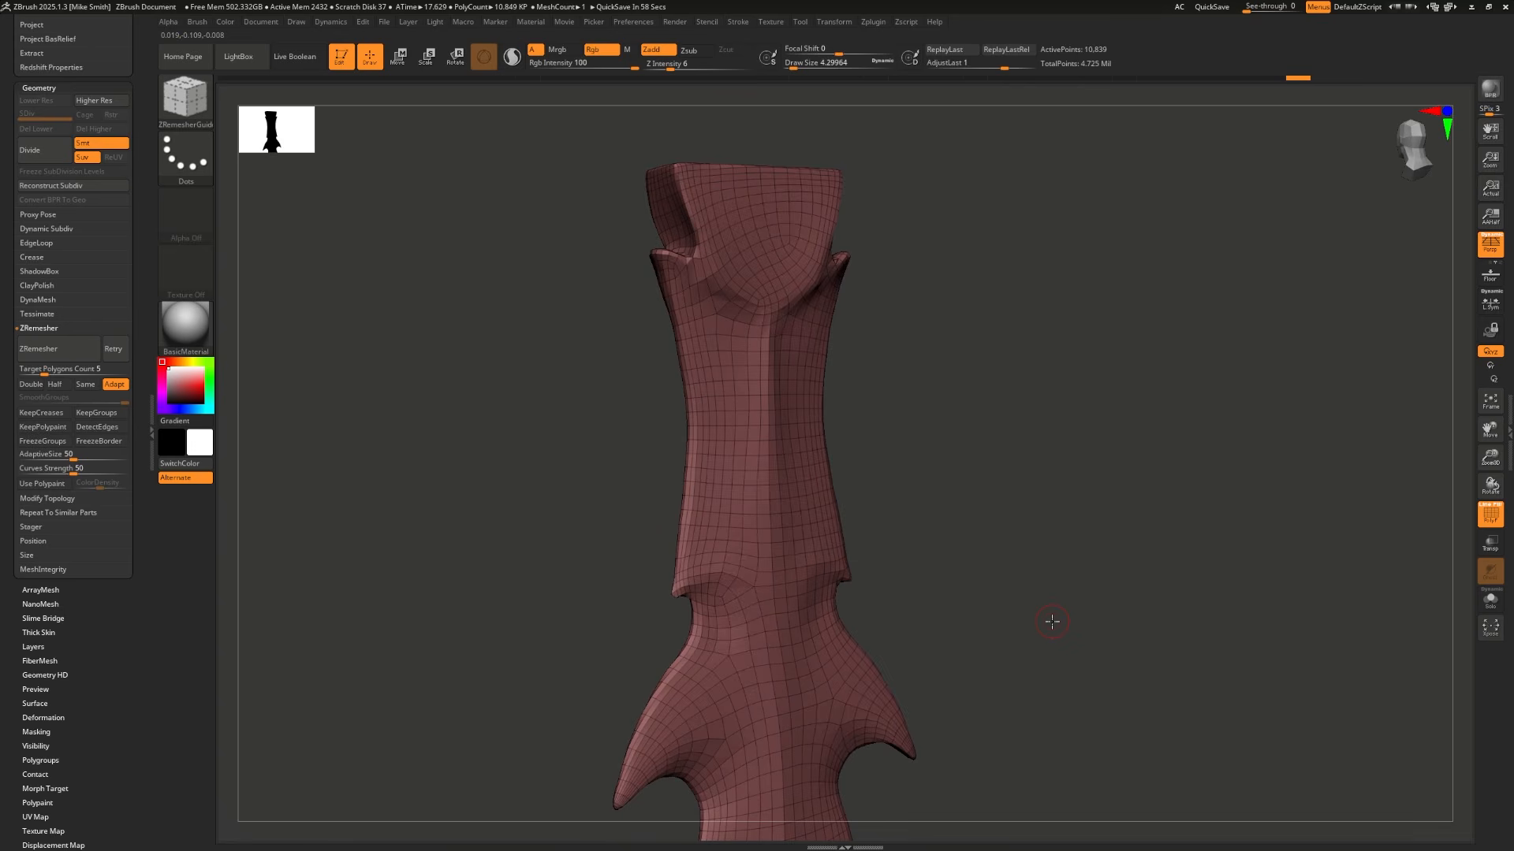
{"action": "mouse_move", "coordinate": [1052, 623]}
{"action": "left_mouse_down"}
{"action": "mouse_move", "coordinate": [1088, 608]}
{"action": "mouse_move", "coordinate": [1075, 605]}
{"action": "left_mouse_up"}
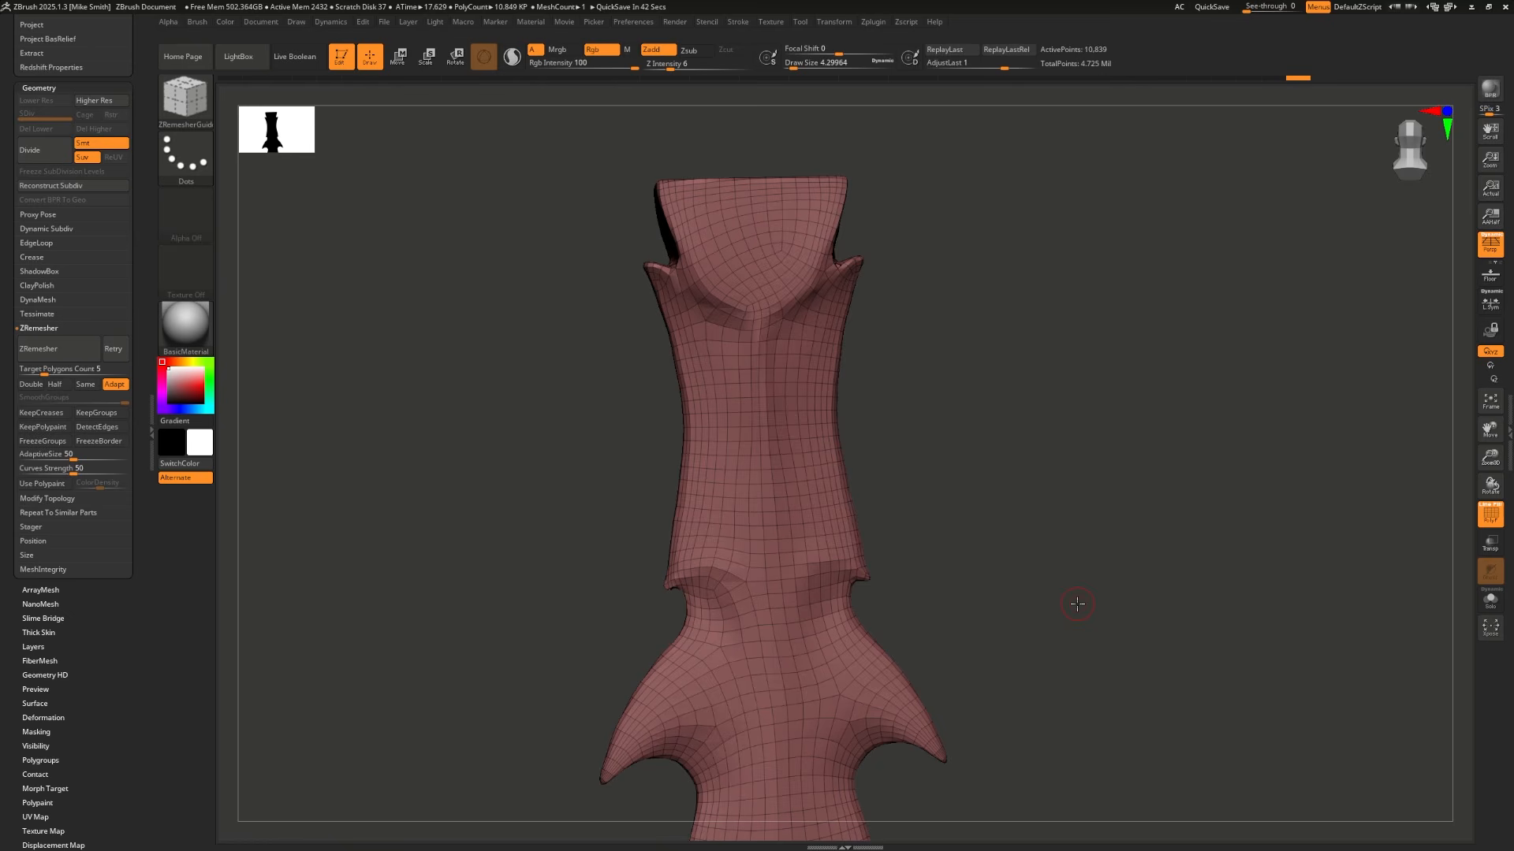
{"action": "mouse_move", "coordinate": [1068, 556]}
{"action": "left_mouse_down"}
{"action": "mouse_move", "coordinate": [1048, 470]}
{"action": "mouse_move", "coordinate": [1007, 406]}
{"action": "left_mouse_up"}
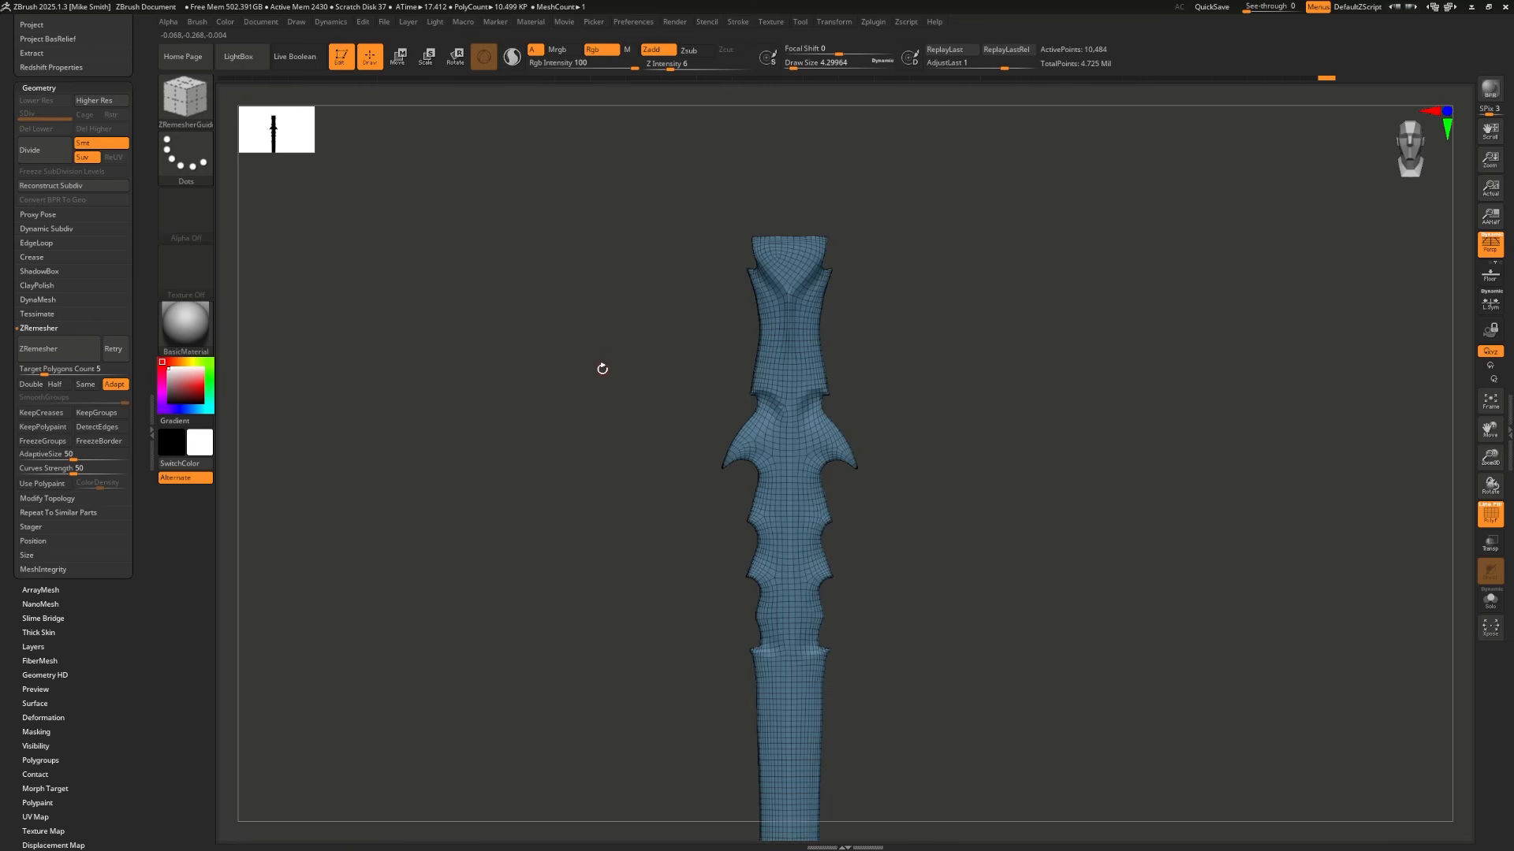
Step: Unwrap the remeshed blade with UV Master, keeping Symmetry on
{"action": "left_click_drag", "start_coordinate": [602, 369], "coordinate": [651, 254]}
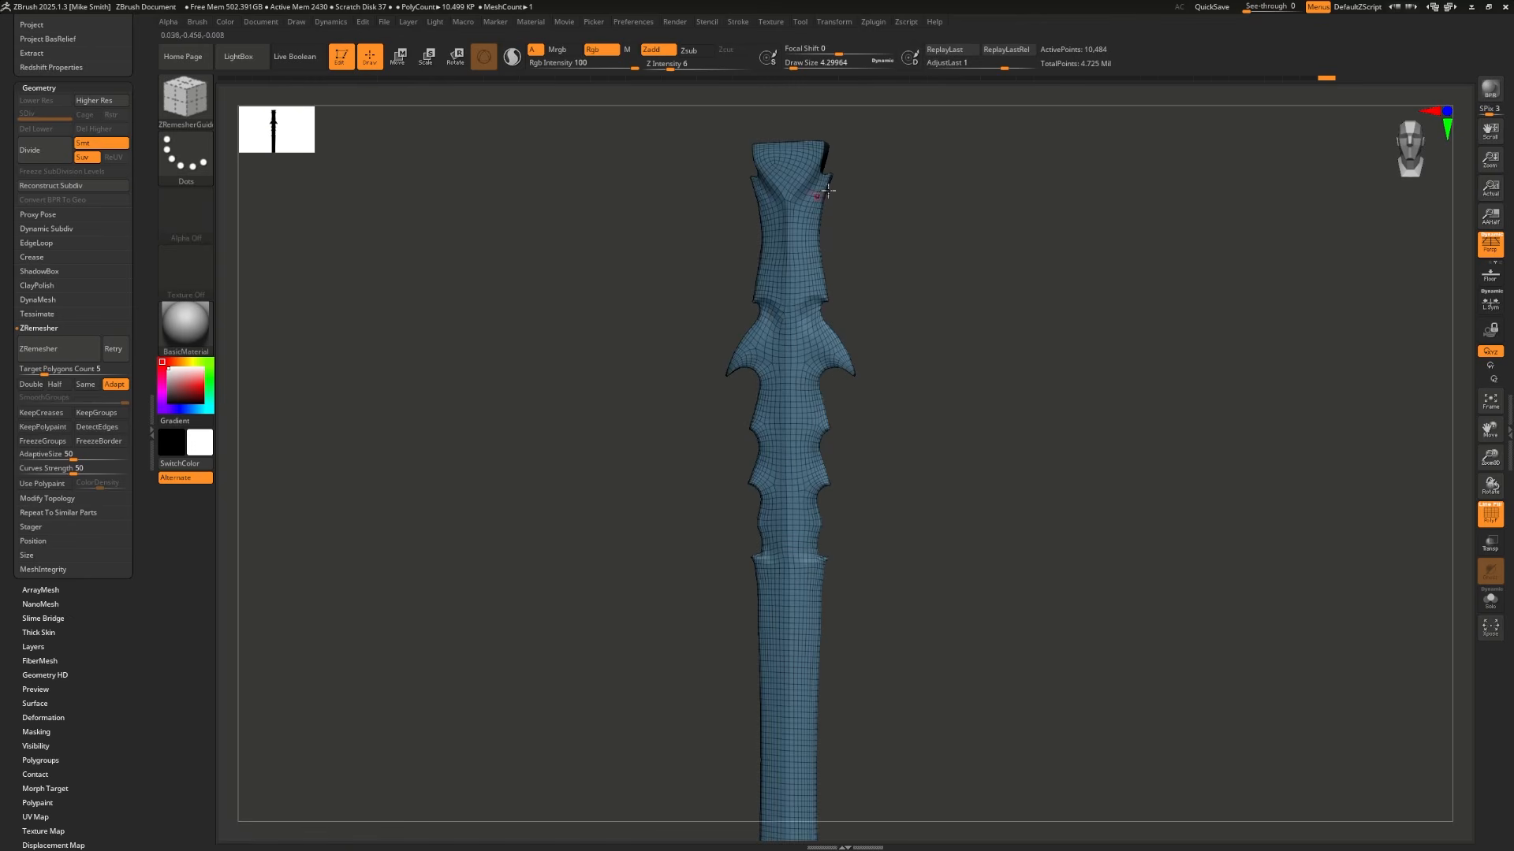
{"action": "left_click", "coordinate": [874, 22]}
{"action": "left_click", "coordinate": [874, 22]}
{"action": "left_click", "coordinate": [873, 22]}
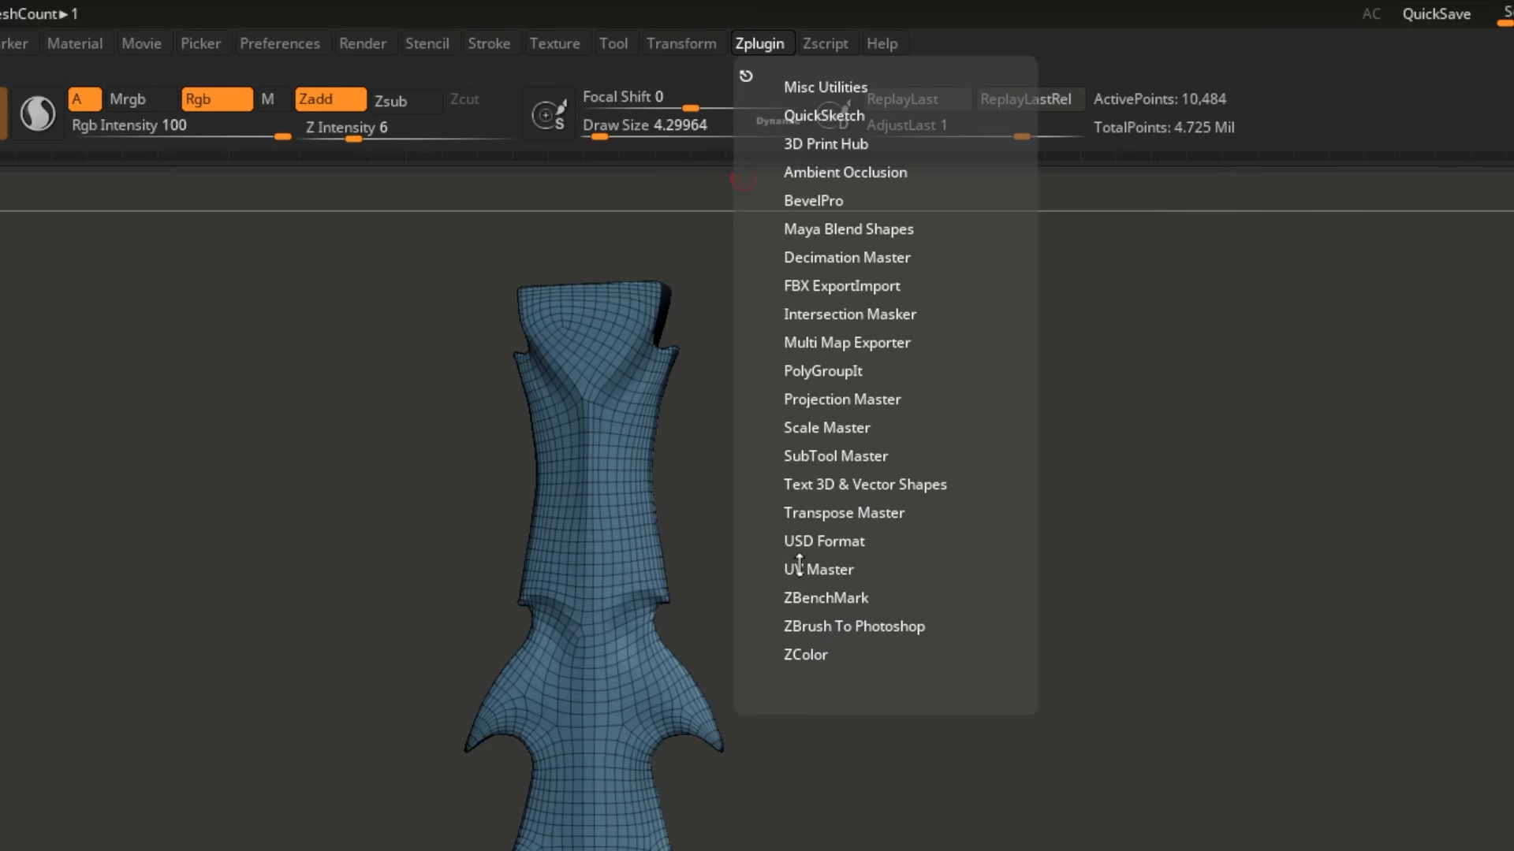
{"action": "left_click", "coordinate": [799, 566]}
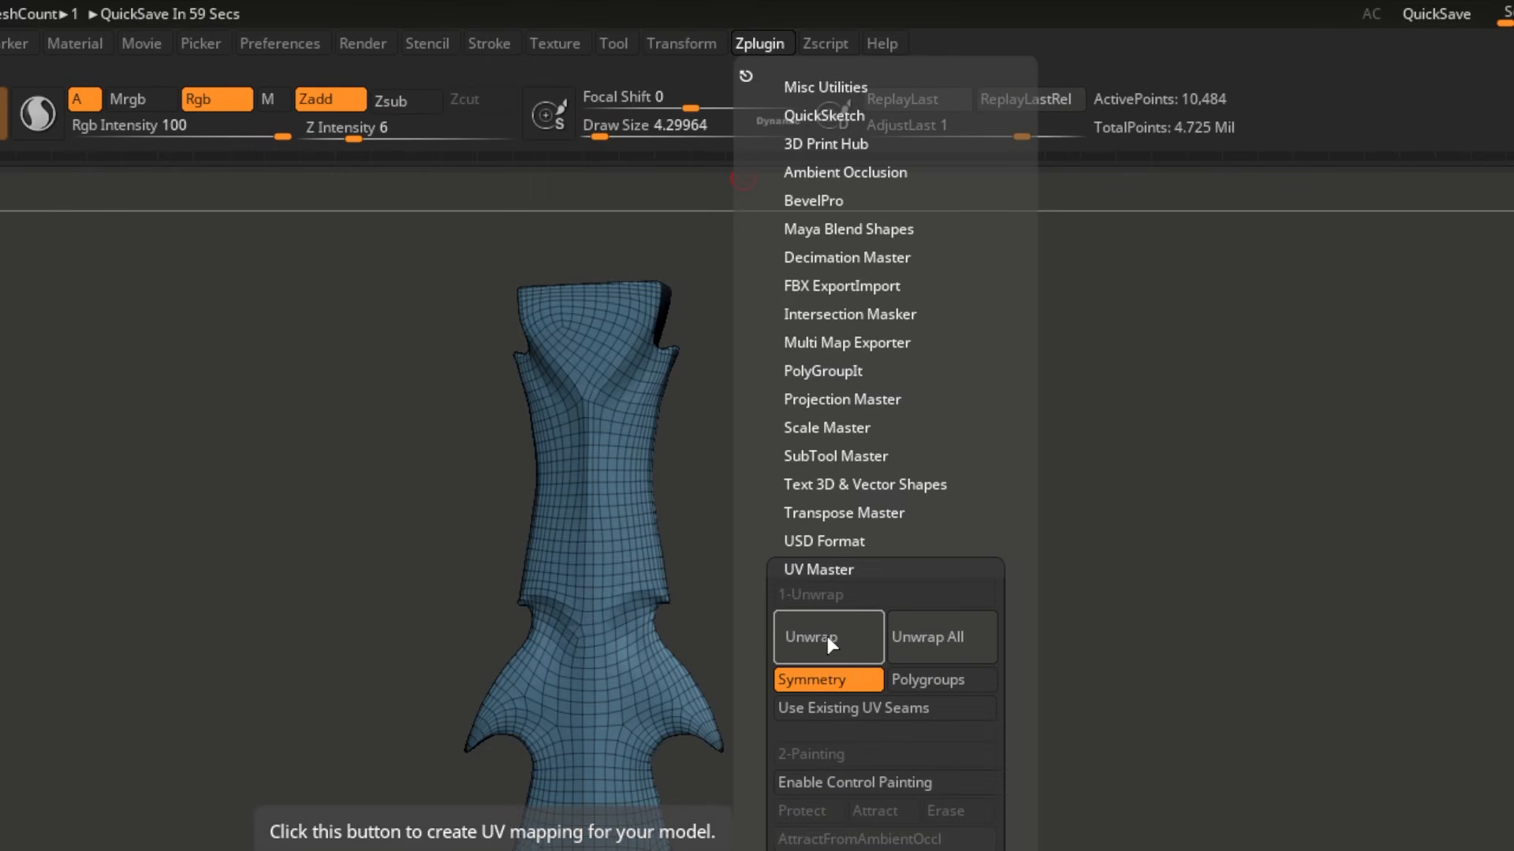
{"action": "left_click", "coordinate": [826, 637]}
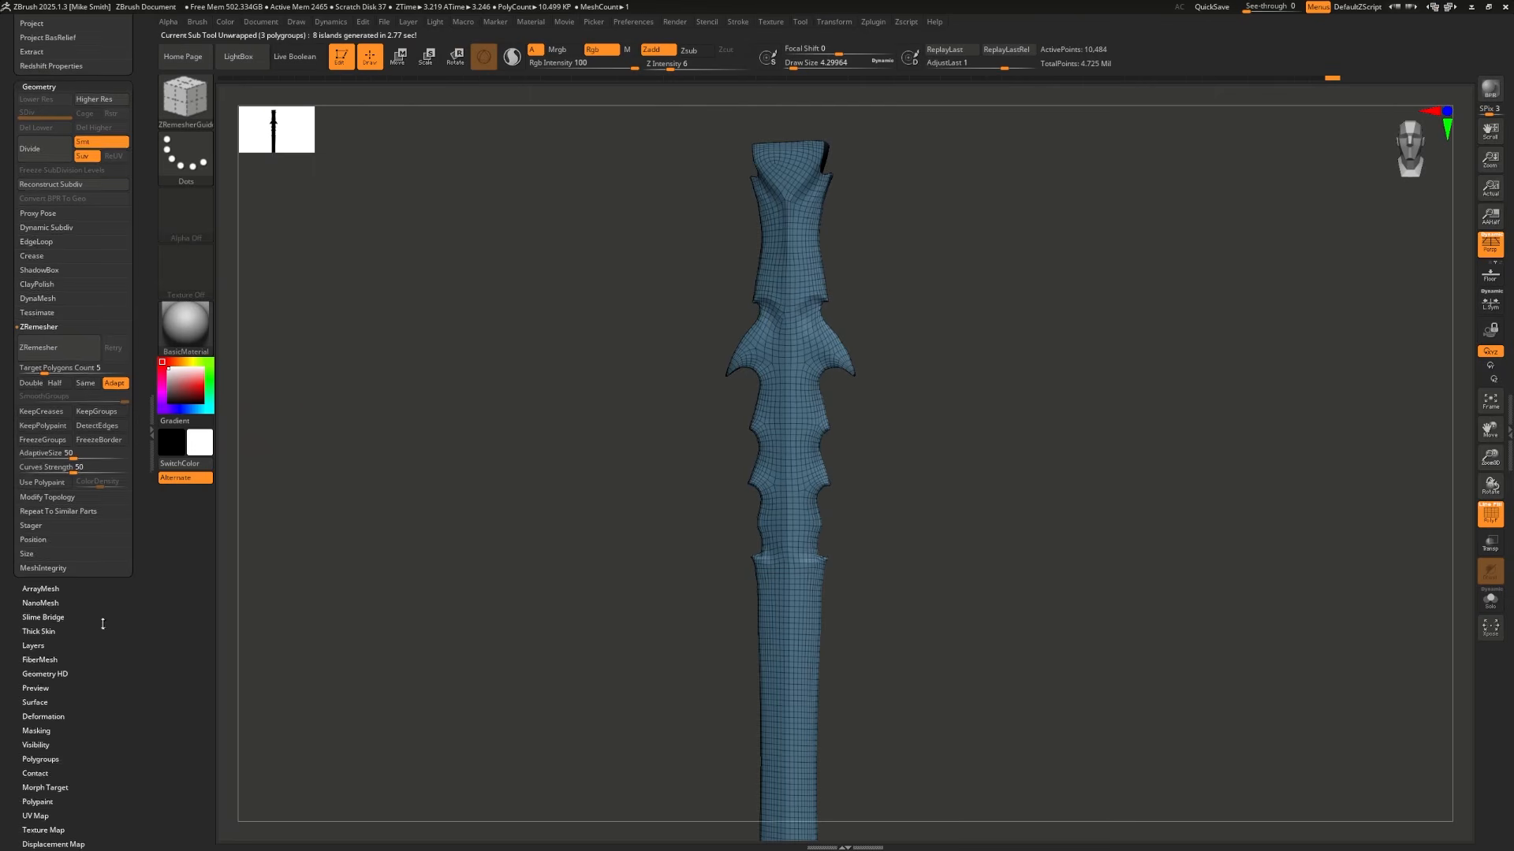
Step: Morph the blade to its flat UV layout and examine the UV islands
{"action": "scroll", "coordinate": [47, 355], "scroll_direction": "down", "scroll_amount": 5}
{"action": "left_click", "coordinate": [37, 258]}
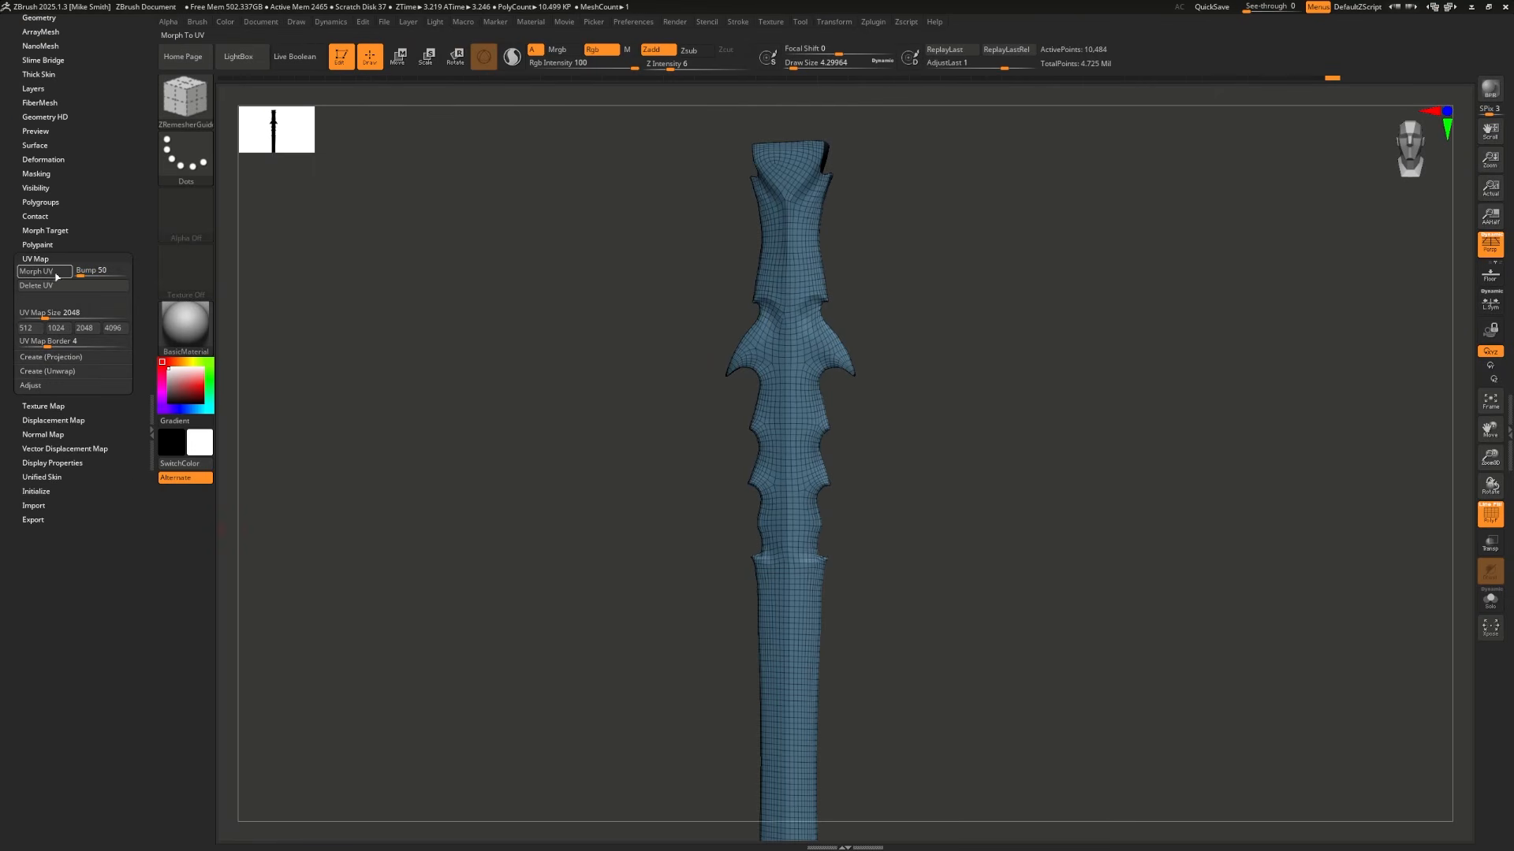
{"action": "left_click", "coordinate": [34, 272]}
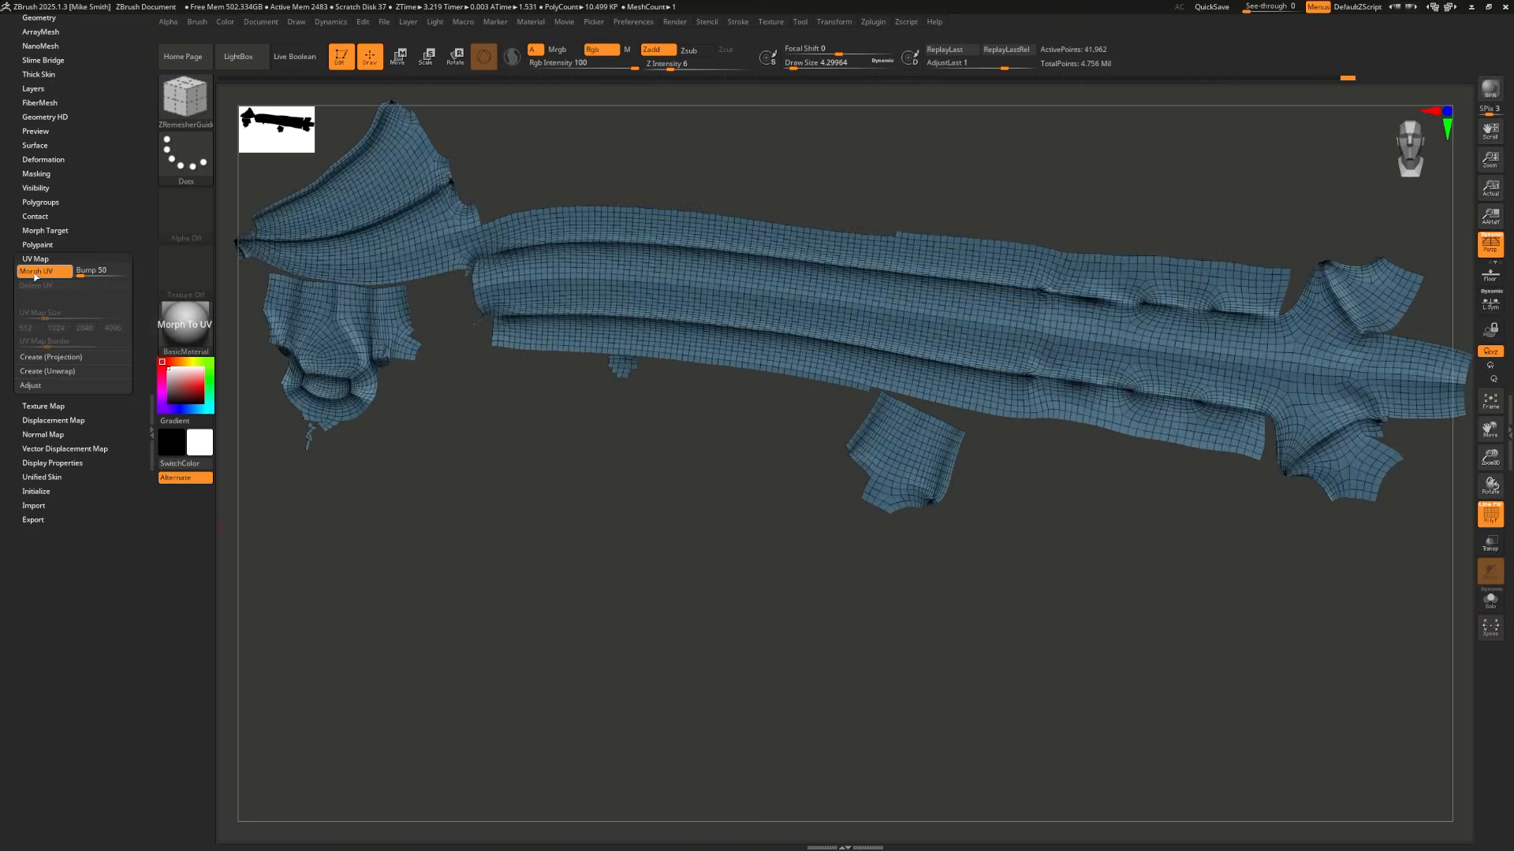
{"action": "left_click_drag", "start_coordinate": [712, 485], "coordinate": [598, 469]}
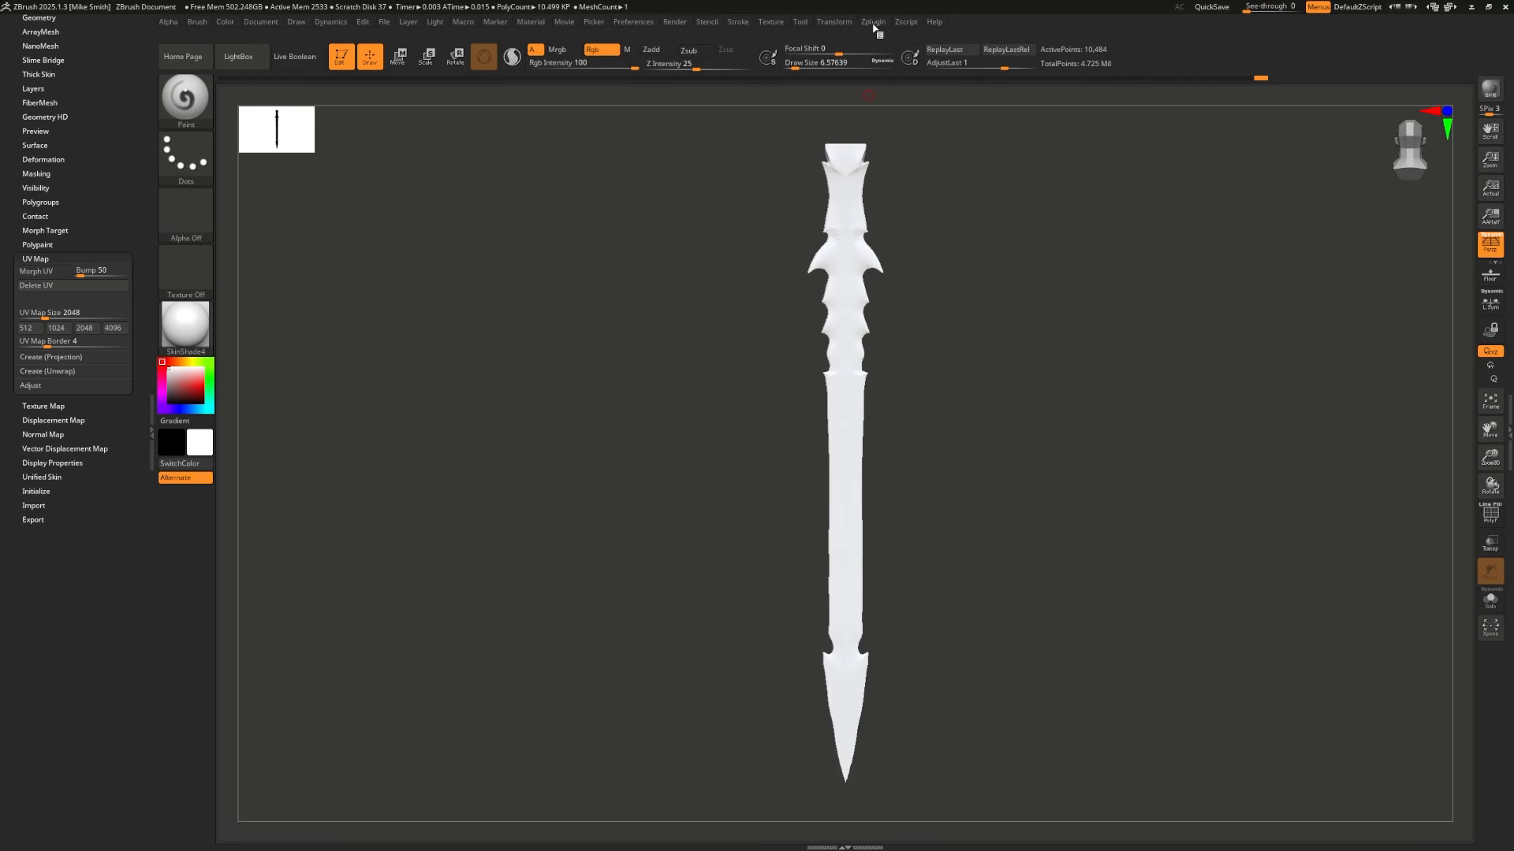
Step: Unwrap the blade again with UV Master and preview its UV layout with Morph UV
{"action": "left_click", "coordinate": [872, 22]}
{"action": "left_click", "coordinate": [901, 318]}
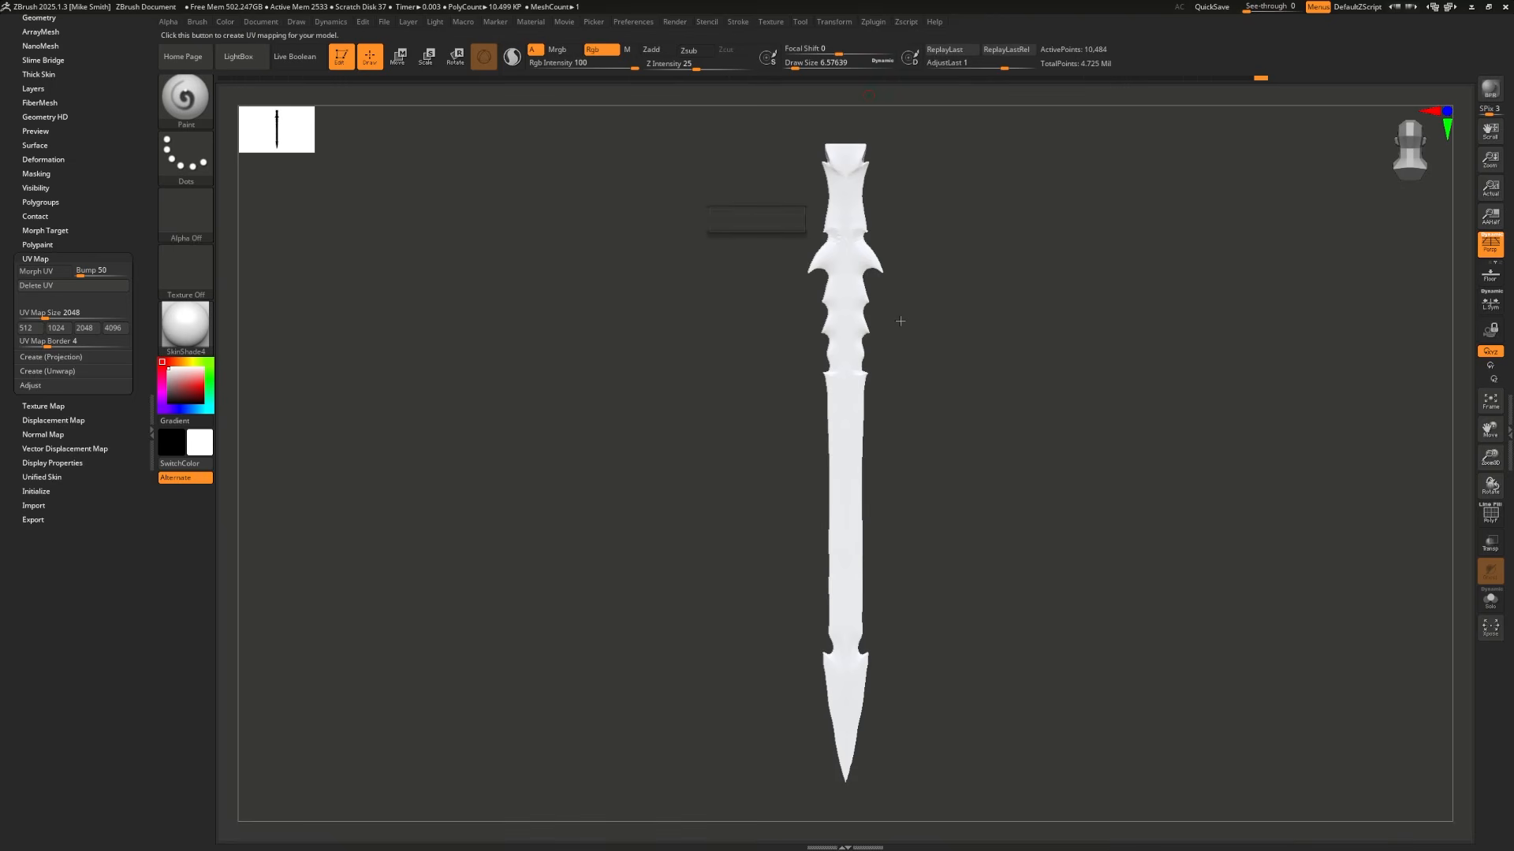
{"action": "left_click", "coordinate": [41, 271]}
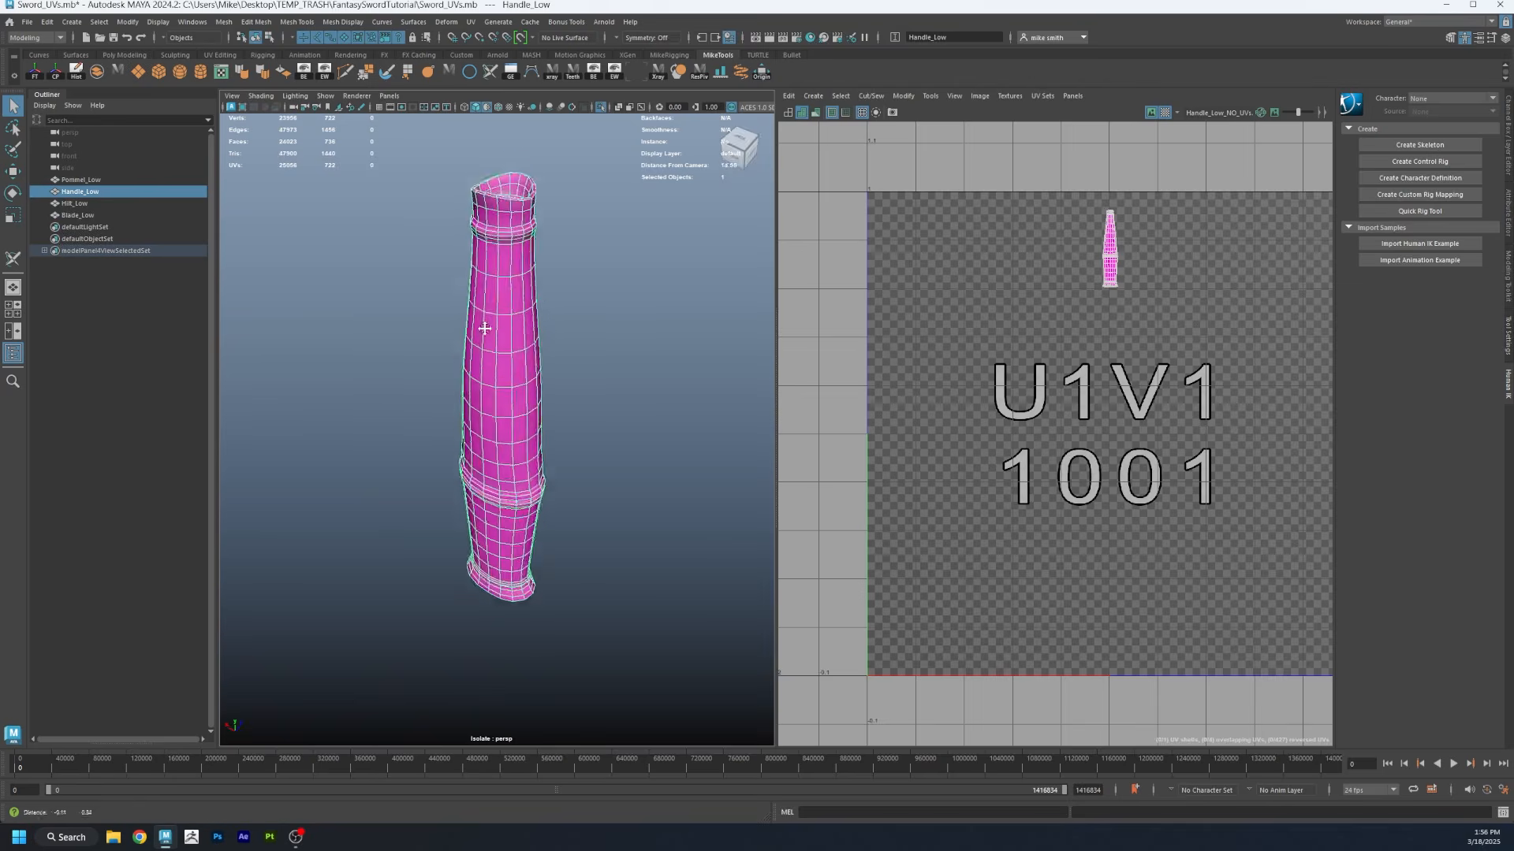
Step: Switch to Maya and cut UV seams around the handle's end and along its length with the 3D Cut and Sew UV Tool
{"action": "left_click_drag", "start_coordinate": [473, 331], "coordinate": [585, 547], "text": "alt"}
{"action": "scroll", "coordinate": [425, 234], "scroll_direction": "up", "scroll_amount": 5}
{"action": "double_click", "coordinate": [591, 422]}
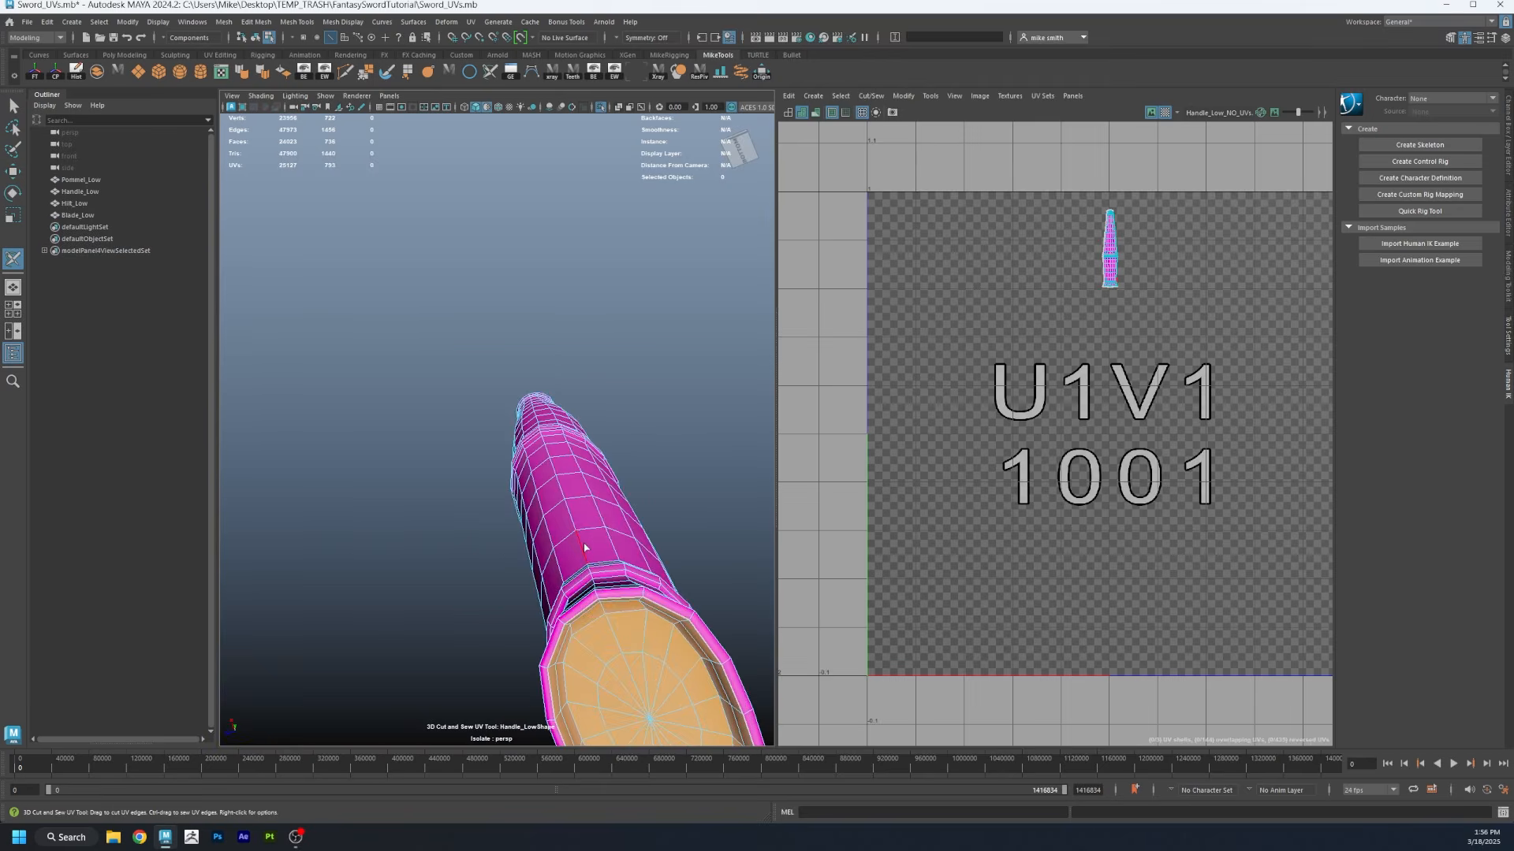
{"action": "double_click", "coordinate": [585, 547]}
Step: Move one of the handle's UV shells aside and unfold the shells individually
{"action": "middle_click_drag", "start_coordinate": [1102, 265], "coordinate": [1100, 270], "text": "alt"}
{"action": "scroll", "coordinate": [1099, 270], "scroll_direction": "up", "scroll_amount": 5}
{"action": "right_click_drag", "start_coordinate": [1091, 307], "coordinate": [1102, 312]}
{"action": "left_click", "coordinate": [1074, 309]}
{"action": "scroll", "coordinate": [1010, 317], "scroll_direction": "up", "scroll_amount": 3}
{"action": "left_click", "coordinate": [1098, 297]}
{"action": "left_click_drag", "start_coordinate": [1071, 309], "coordinate": [1172, 305]}
{"action": "left_click", "coordinate": [1099, 194]}
{"action": "key", "text": "ctrl+u"}
{"action": "left_click_drag", "start_coordinate": [1070, 415], "coordinate": [1123, 438]}
{"action": "key", "text": "ctrl+u"}
Step: Select all of the handle's UV shells together, unfold them again, and activate the Rotate tool
{"action": "left_click_drag", "start_coordinate": [977, 186], "coordinate": [1243, 402]}
{"action": "key", "text": "ctrl+u"}
{"action": "key", "text": "ctrl+u"}
{"action": "key", "text": "e"}
{"action": "scroll", "coordinate": [1243, 403], "scroll_direction": "down", "scroll_amount": 3}
{"action": "scroll", "coordinate": [1104, 316], "scroll_direction": "up", "scroll_amount": 5}
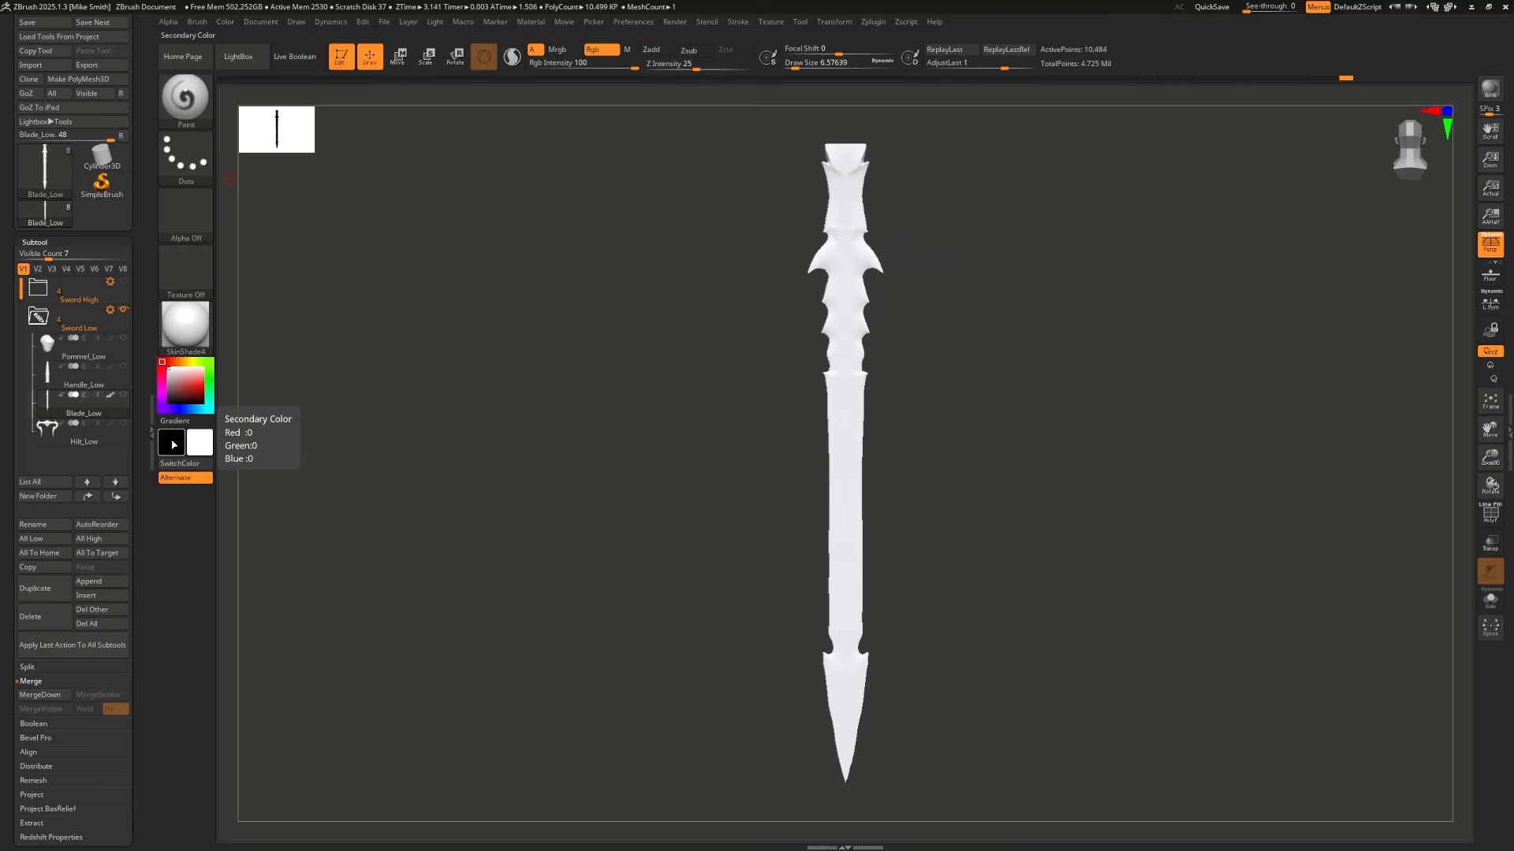
Step: Switch to ZBrush, frame the Hilt_Low subtool with its wireframe shown around the skull, and open the Zplugin commands
{"action": "left_click", "coordinate": [108, 447]}
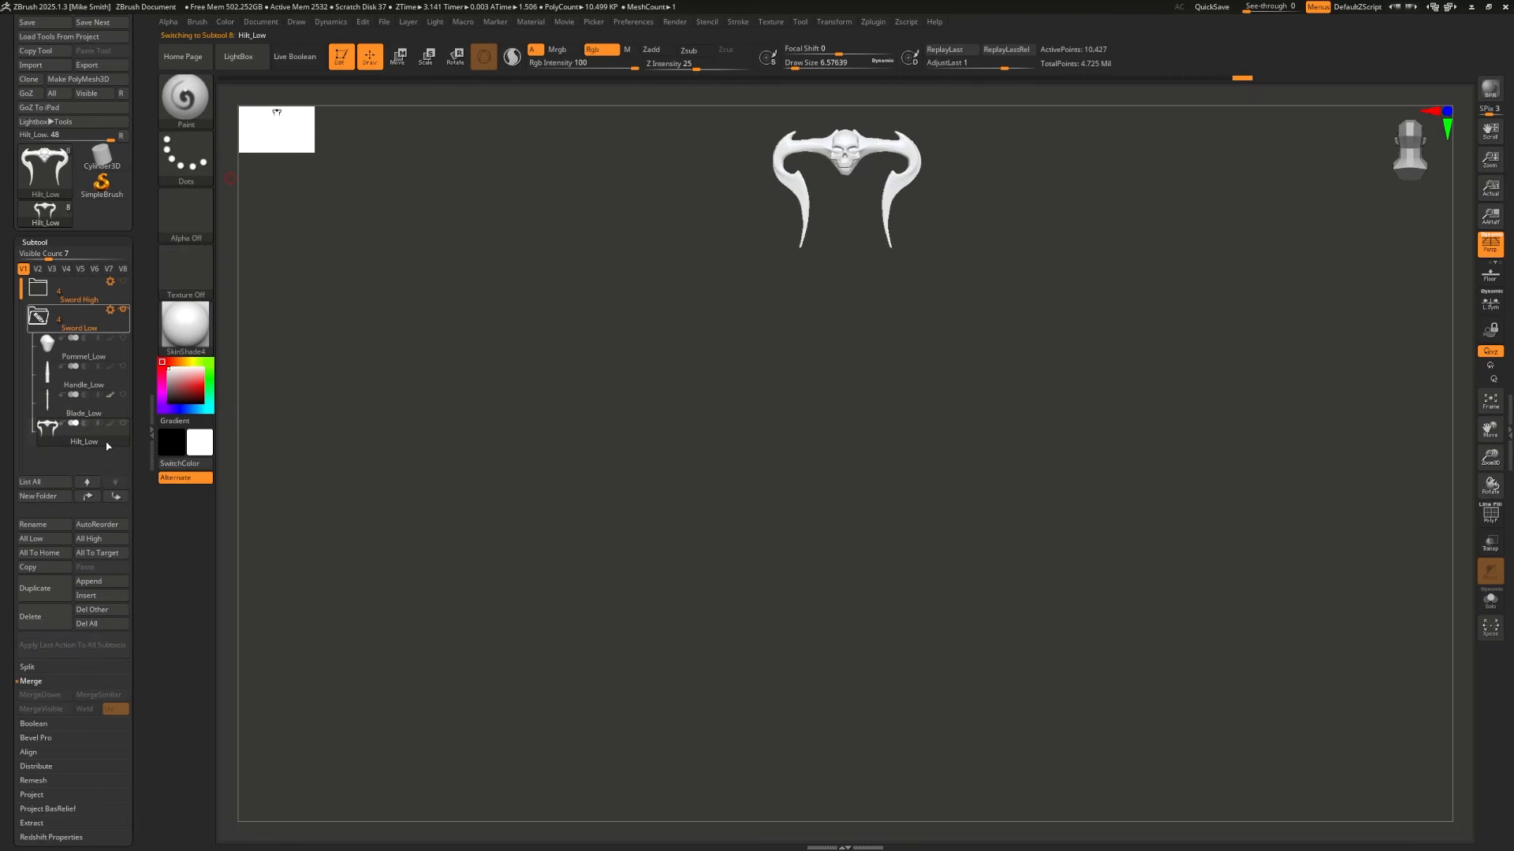
{"action": "key", "text": "f"}
{"action": "left_click_drag", "start_coordinate": [476, 348], "coordinate": [436, 337]}
{"action": "key", "text": "shift+f"}
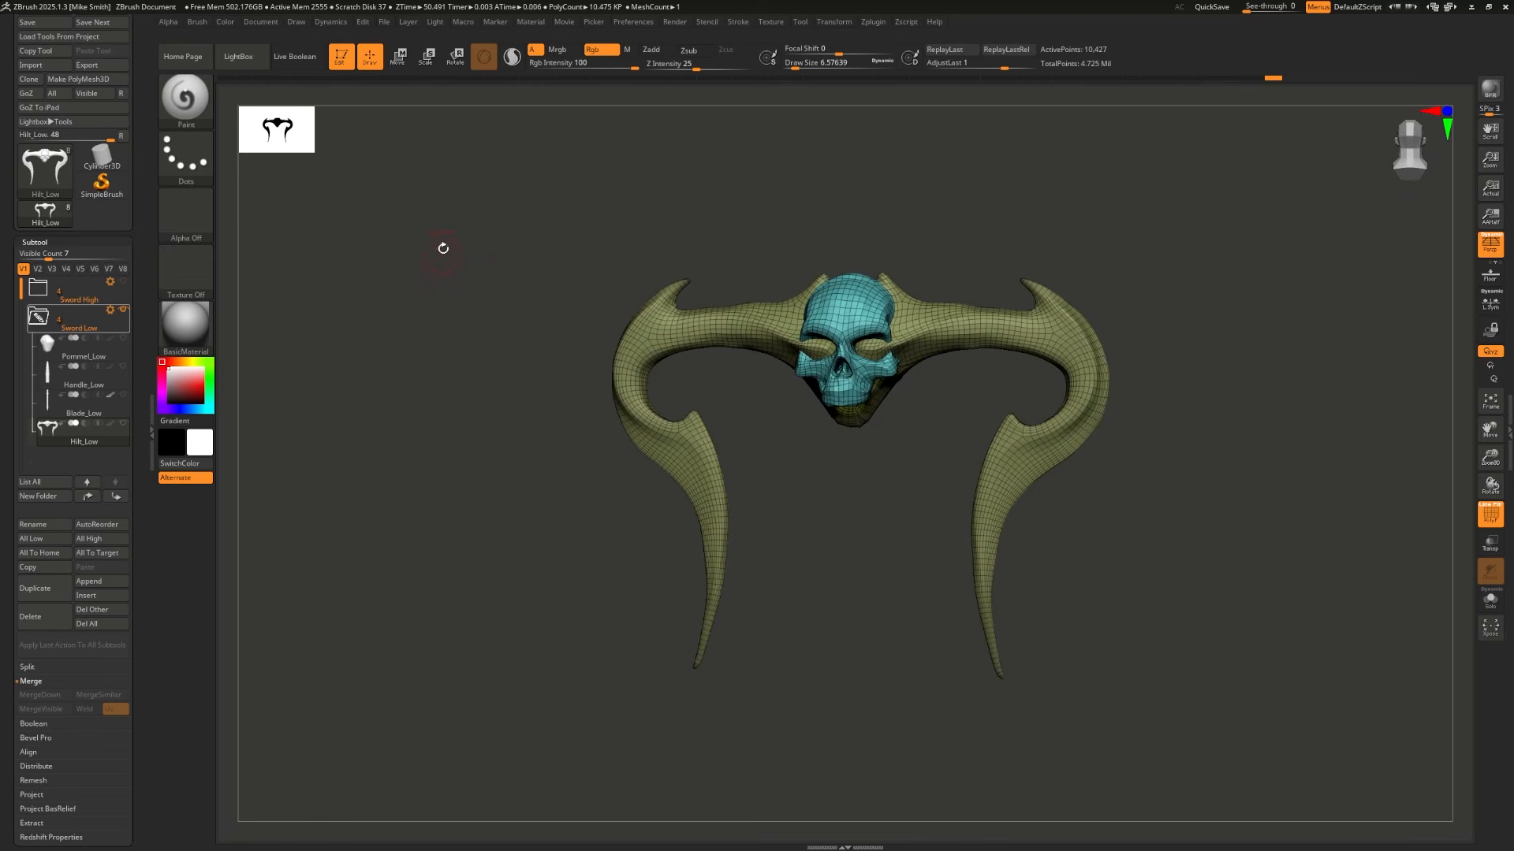
{"action": "left_click_drag", "start_coordinate": [443, 248], "coordinate": [548, 324], "text": "alt"}
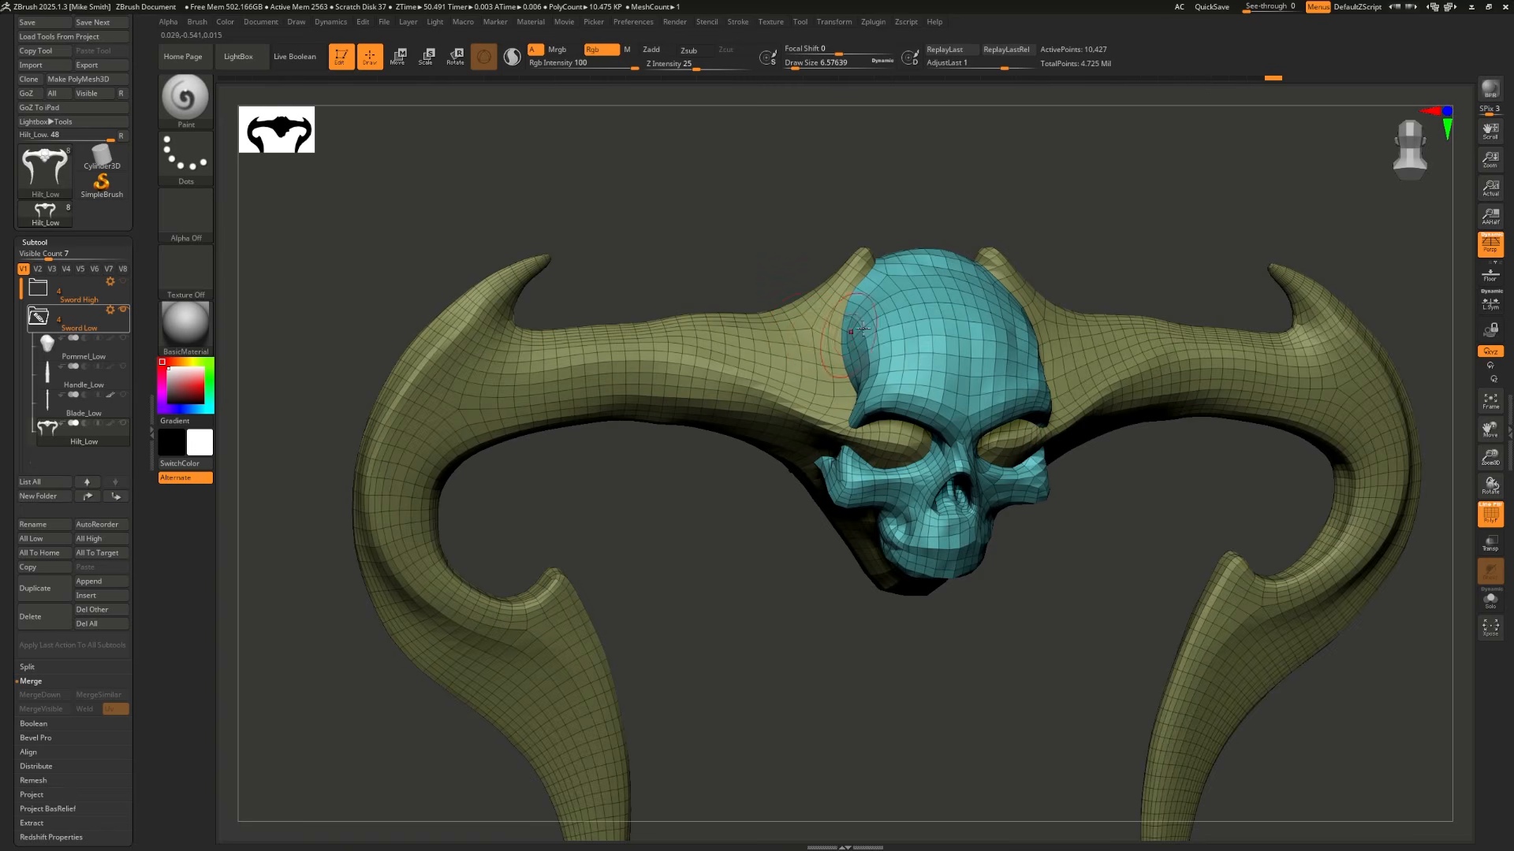
{"action": "left_click", "coordinate": [875, 22]}
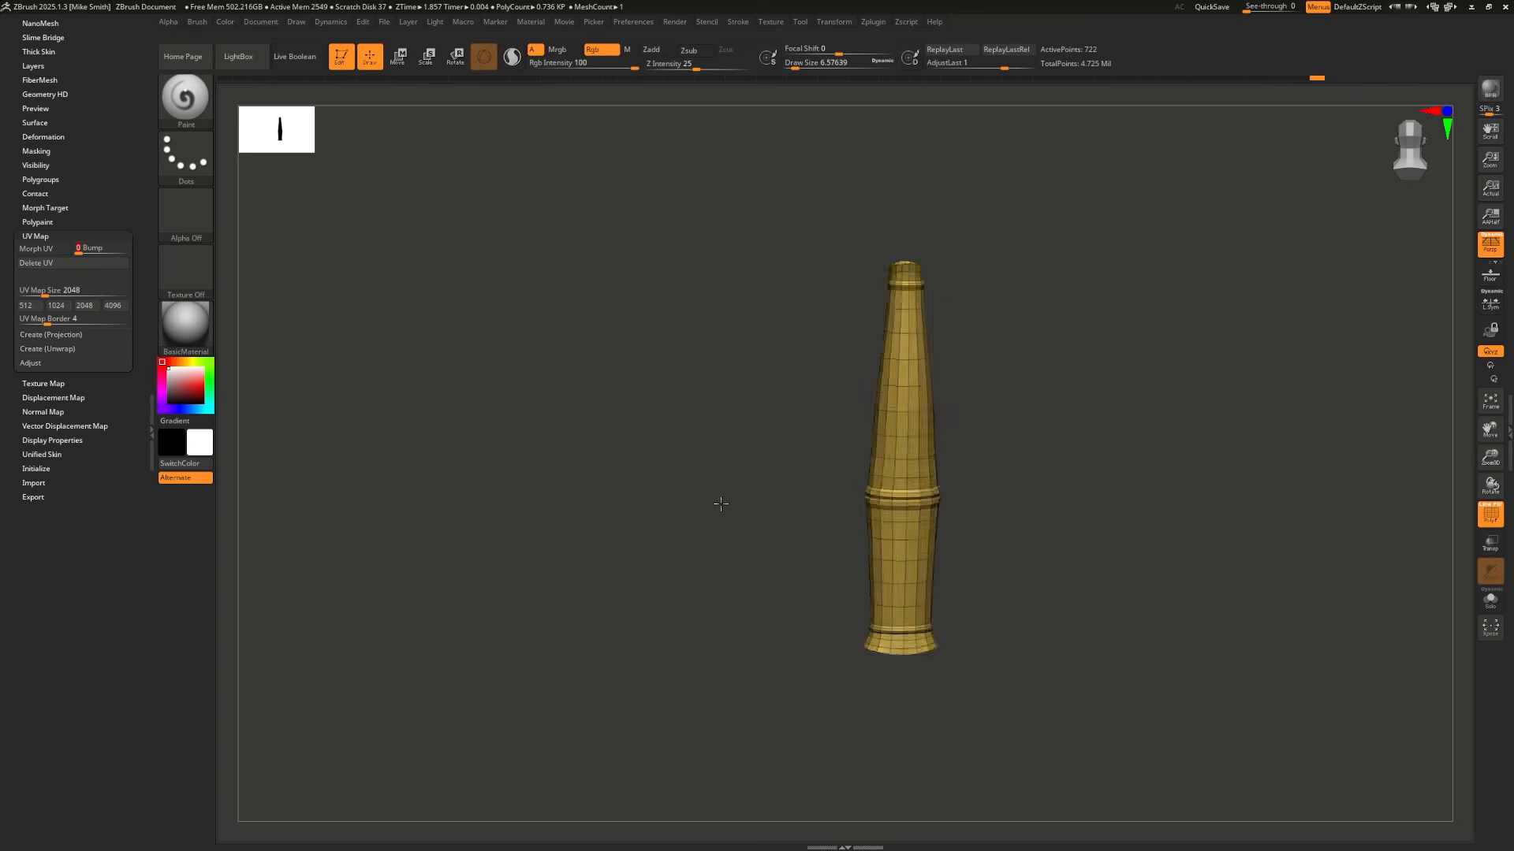
Step: Inspect the low-poly handle's wireframe, preview its UV layout with Morph UV, and restore the 3D shape
{"action": "left_click_drag", "start_coordinate": [720, 501], "coordinate": [700, 473], "text": "alt"}
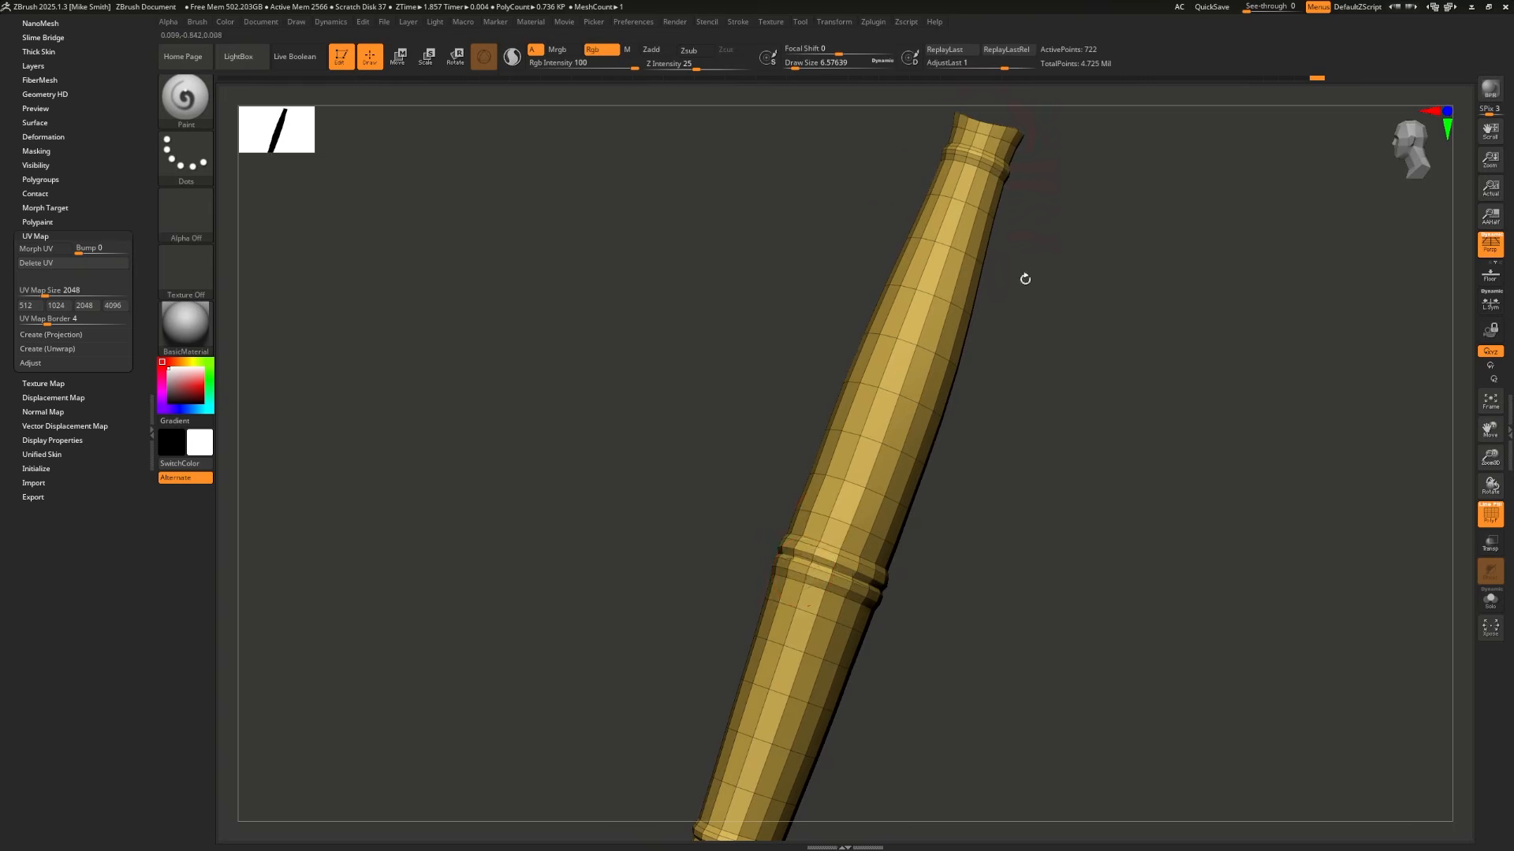
{"action": "left_click_drag", "start_coordinate": [1024, 277], "coordinate": [595, 575]}
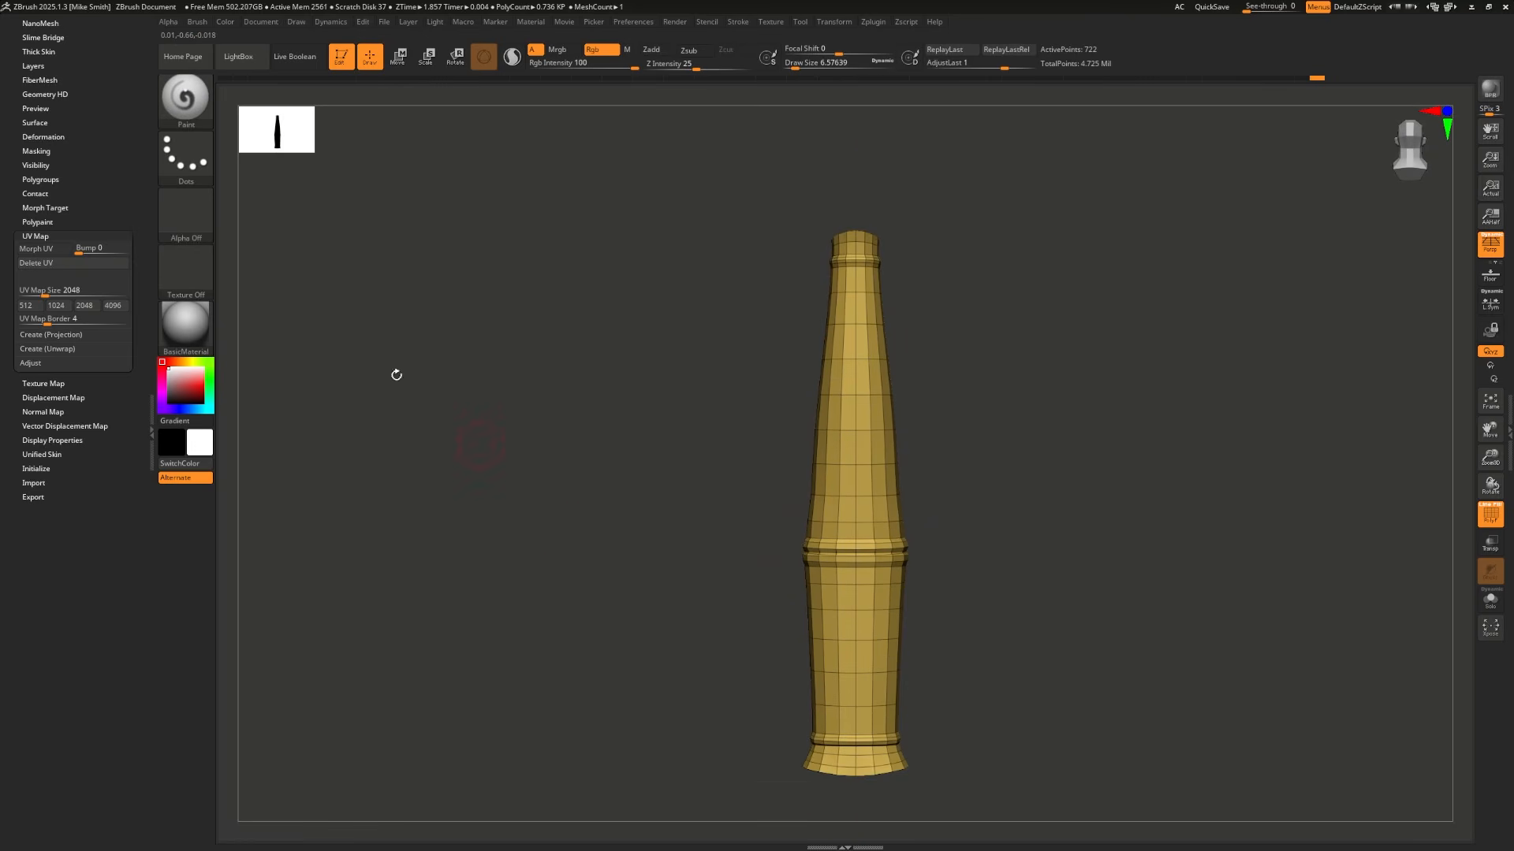
{"action": "left_click", "coordinate": [43, 249]}
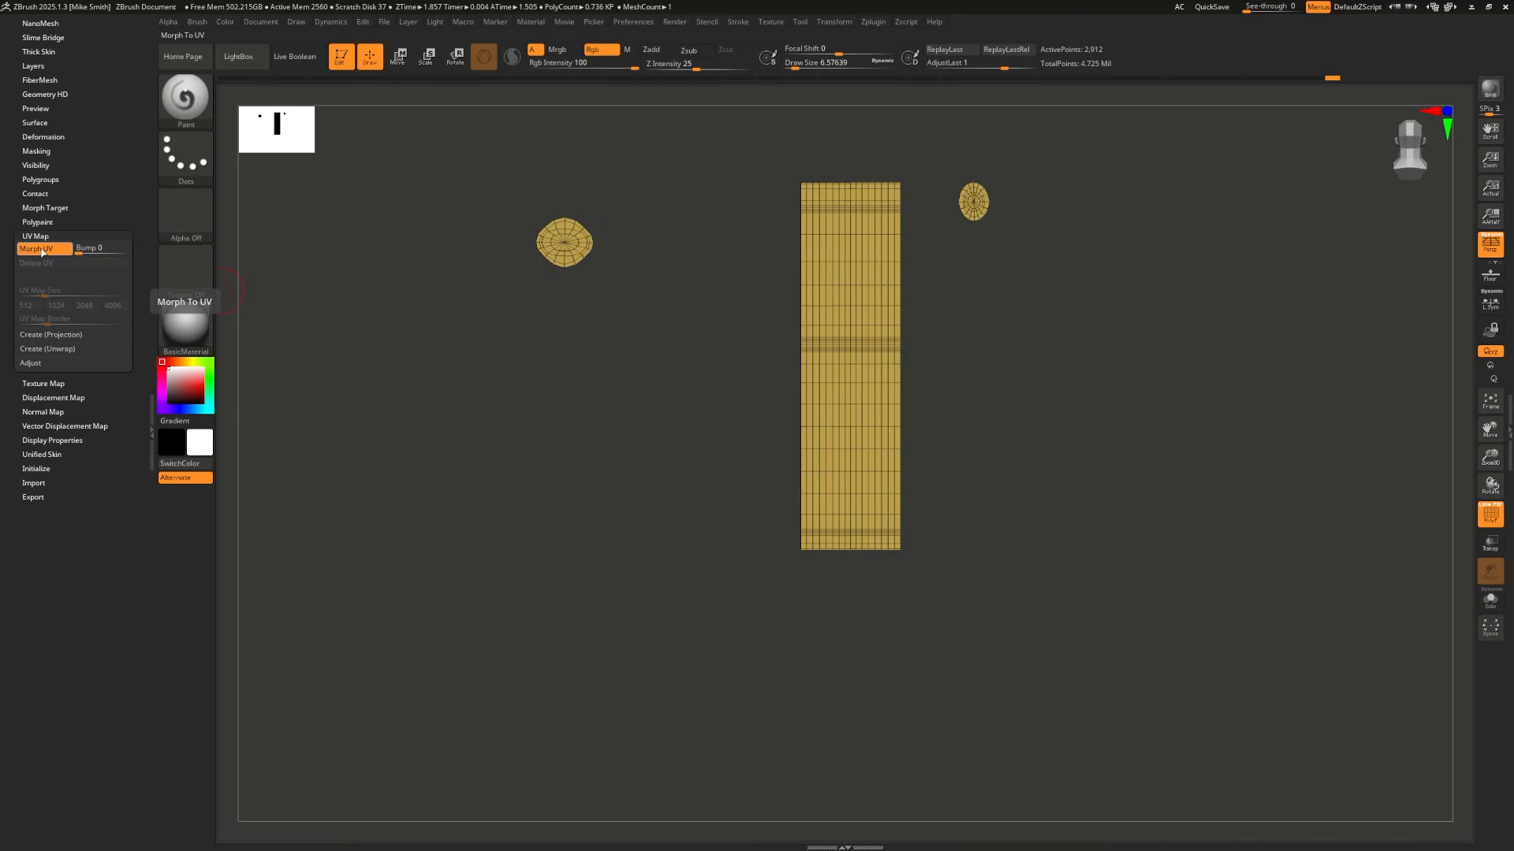
{"action": "left_click", "coordinate": [42, 249]}
Step: Frame the Pommel_Low subtool, preview its UV layout with Morph UV, and restore the 3D shape
{"action": "scroll", "coordinate": [98, 255], "scroll_direction": "up", "scroll_amount": 10}
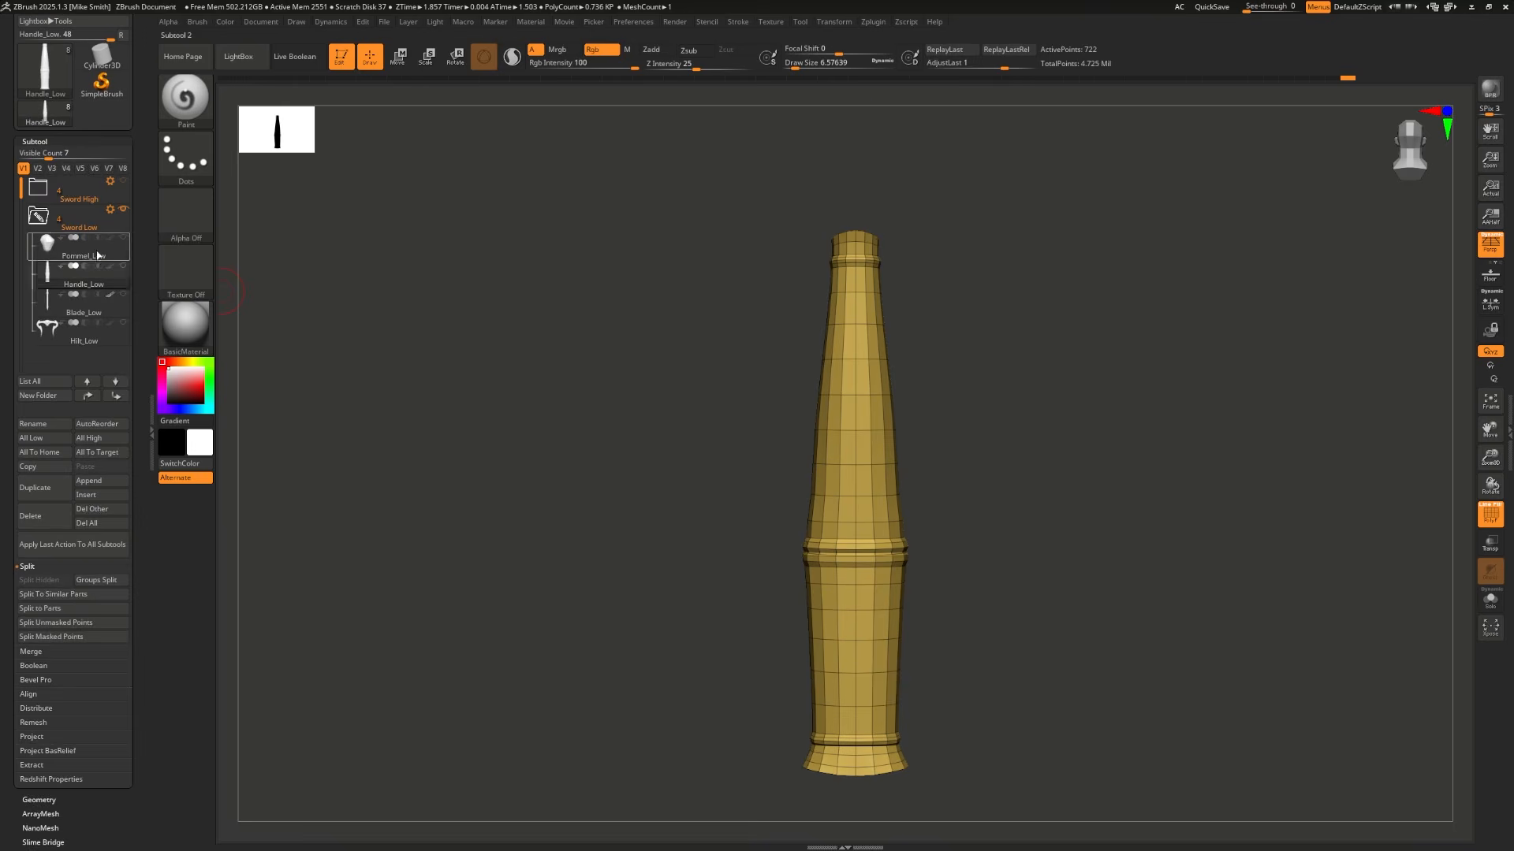
{"action": "left_click", "coordinate": [98, 255]}
{"action": "key", "text": "f"}
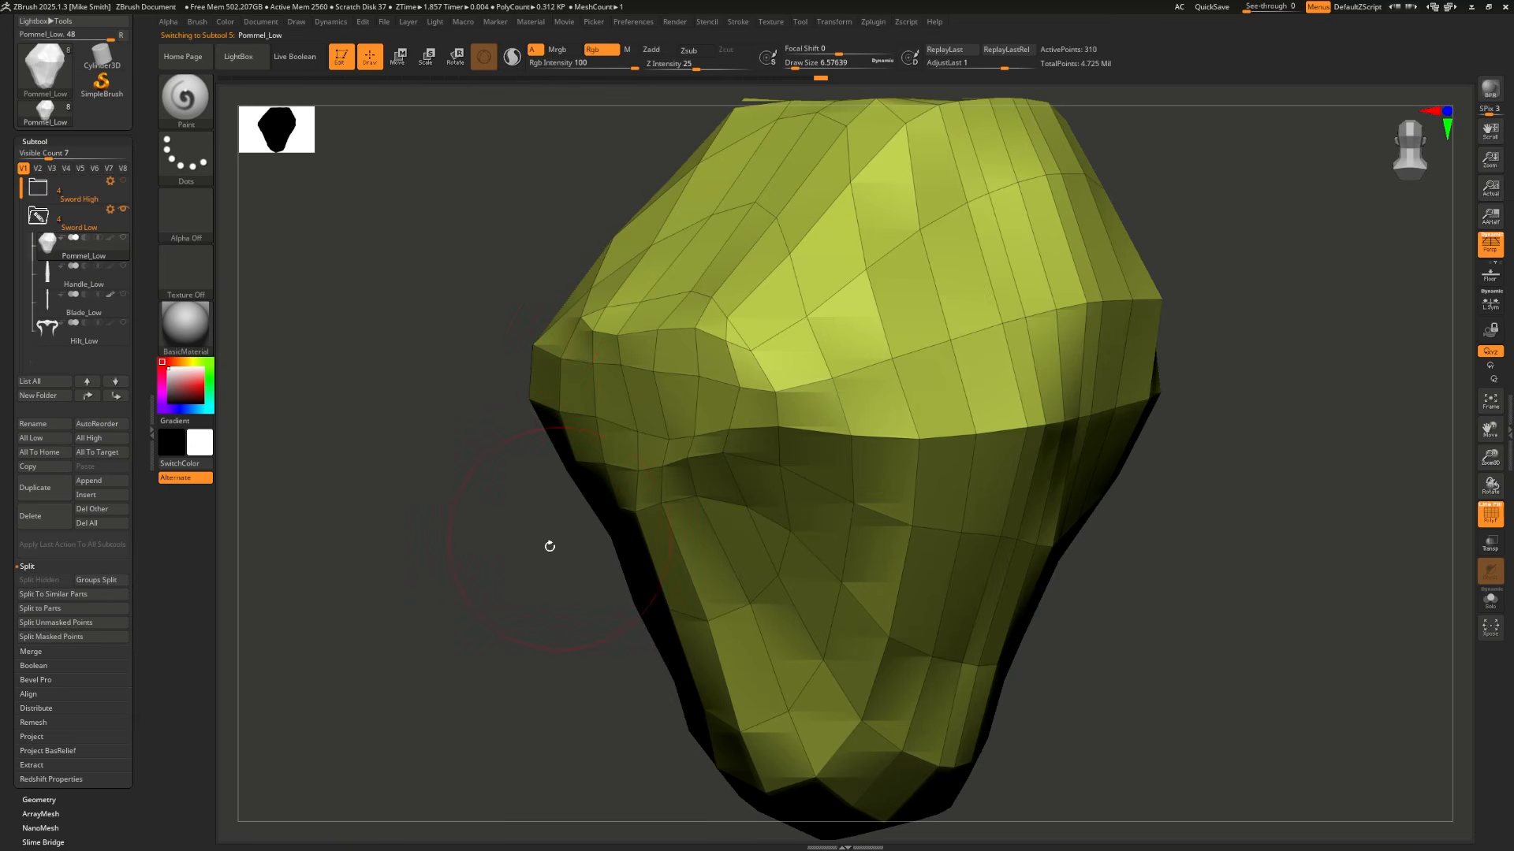
{"action": "scroll", "coordinate": [87, 509], "scroll_direction": "down", "scroll_amount": 7}
{"action": "left_click", "coordinate": [44, 513]}
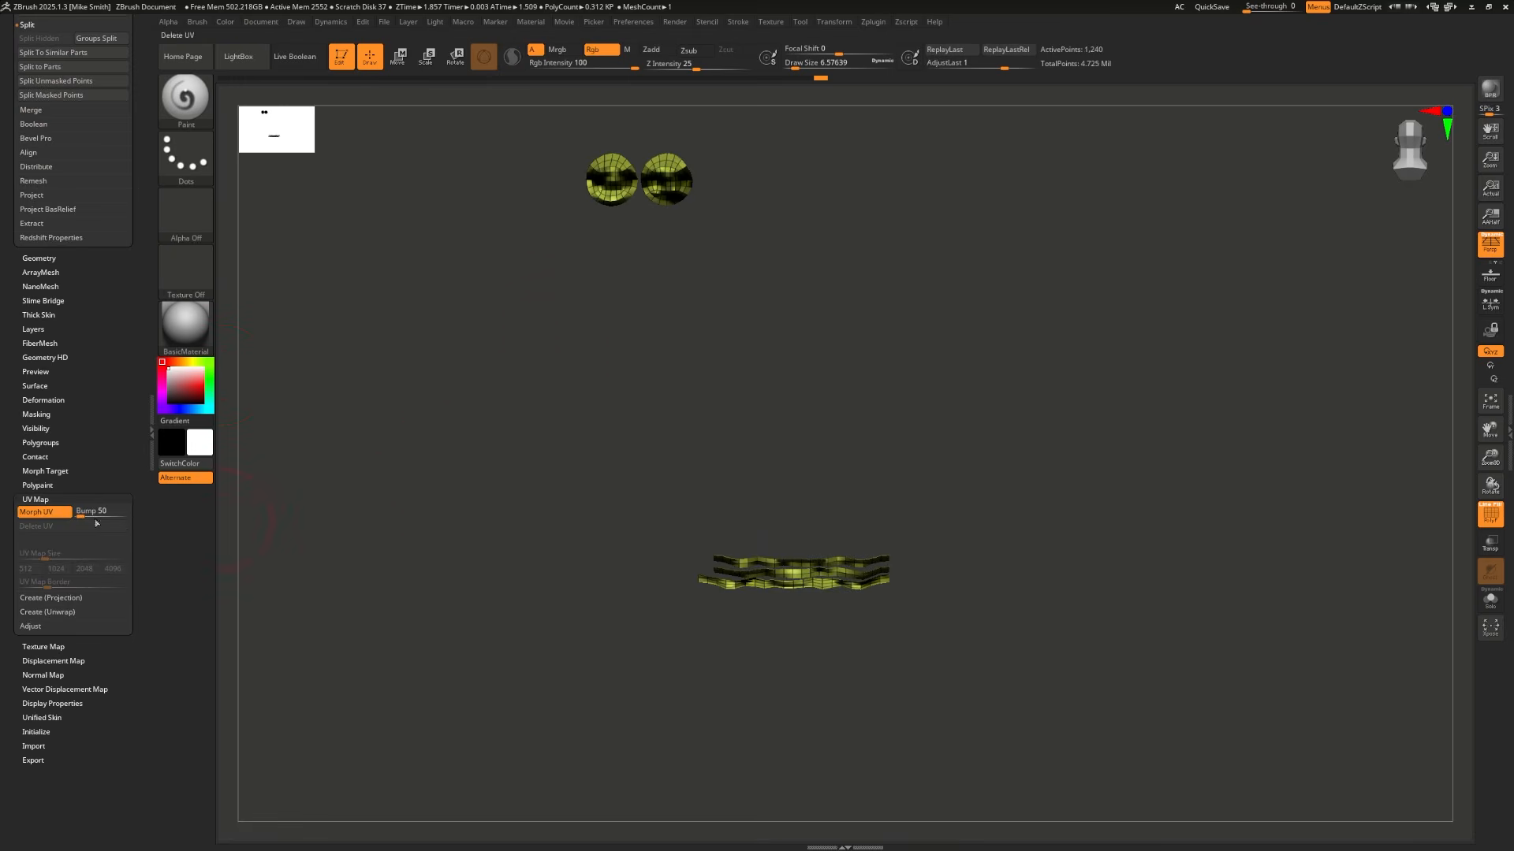
{"action": "left_click", "coordinate": [61, 513]}
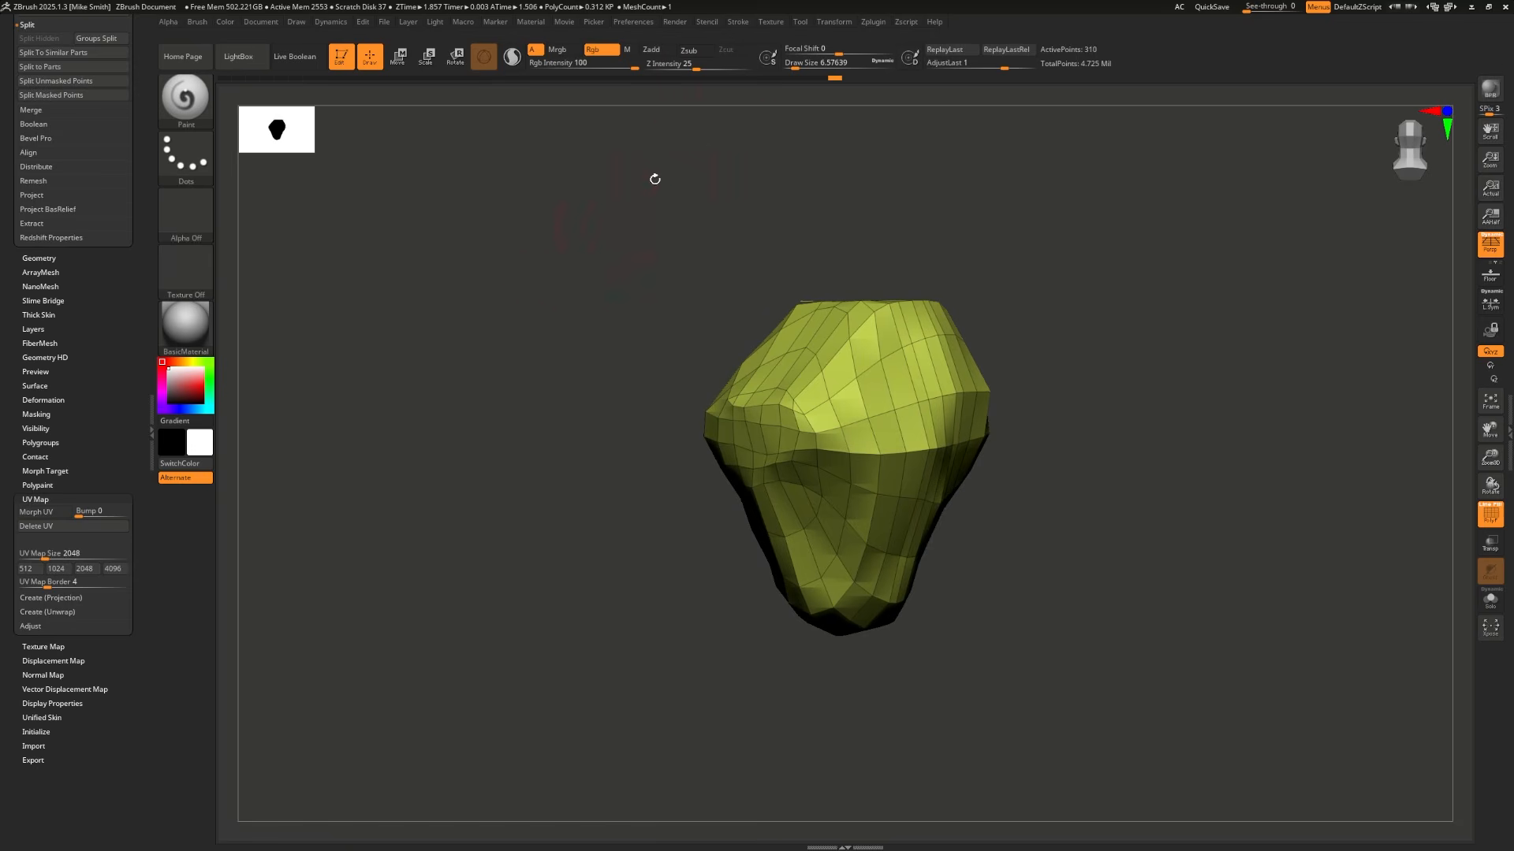
Step: Unwrap the pommel with UV Master and preview its UV layout with Morph UV
{"action": "left_click", "coordinate": [874, 22]}
{"action": "left_click", "coordinate": [899, 318]}
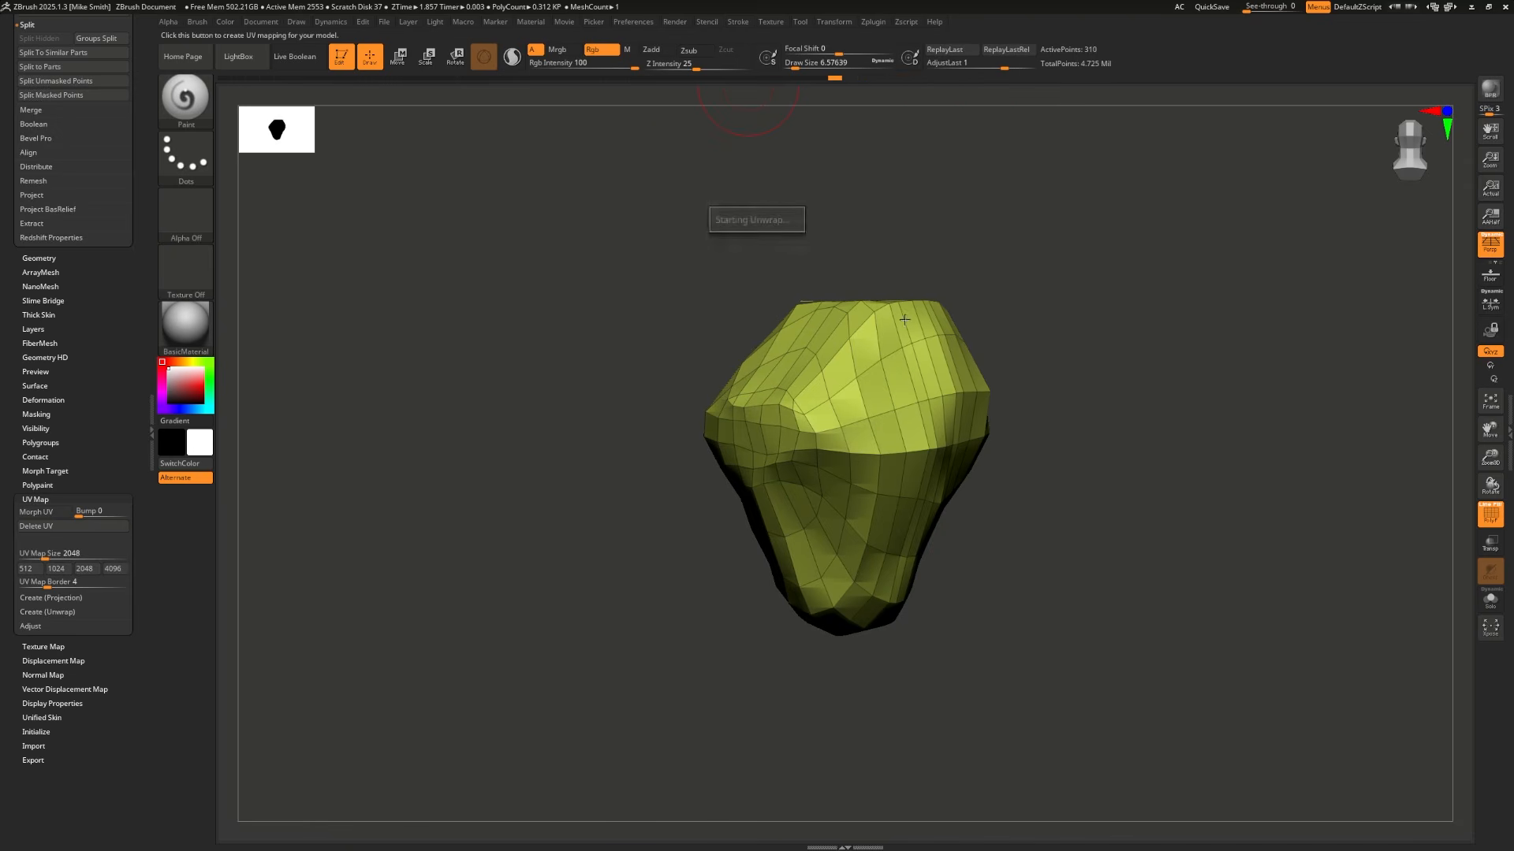
{"action": "left_click", "coordinate": [37, 512]}
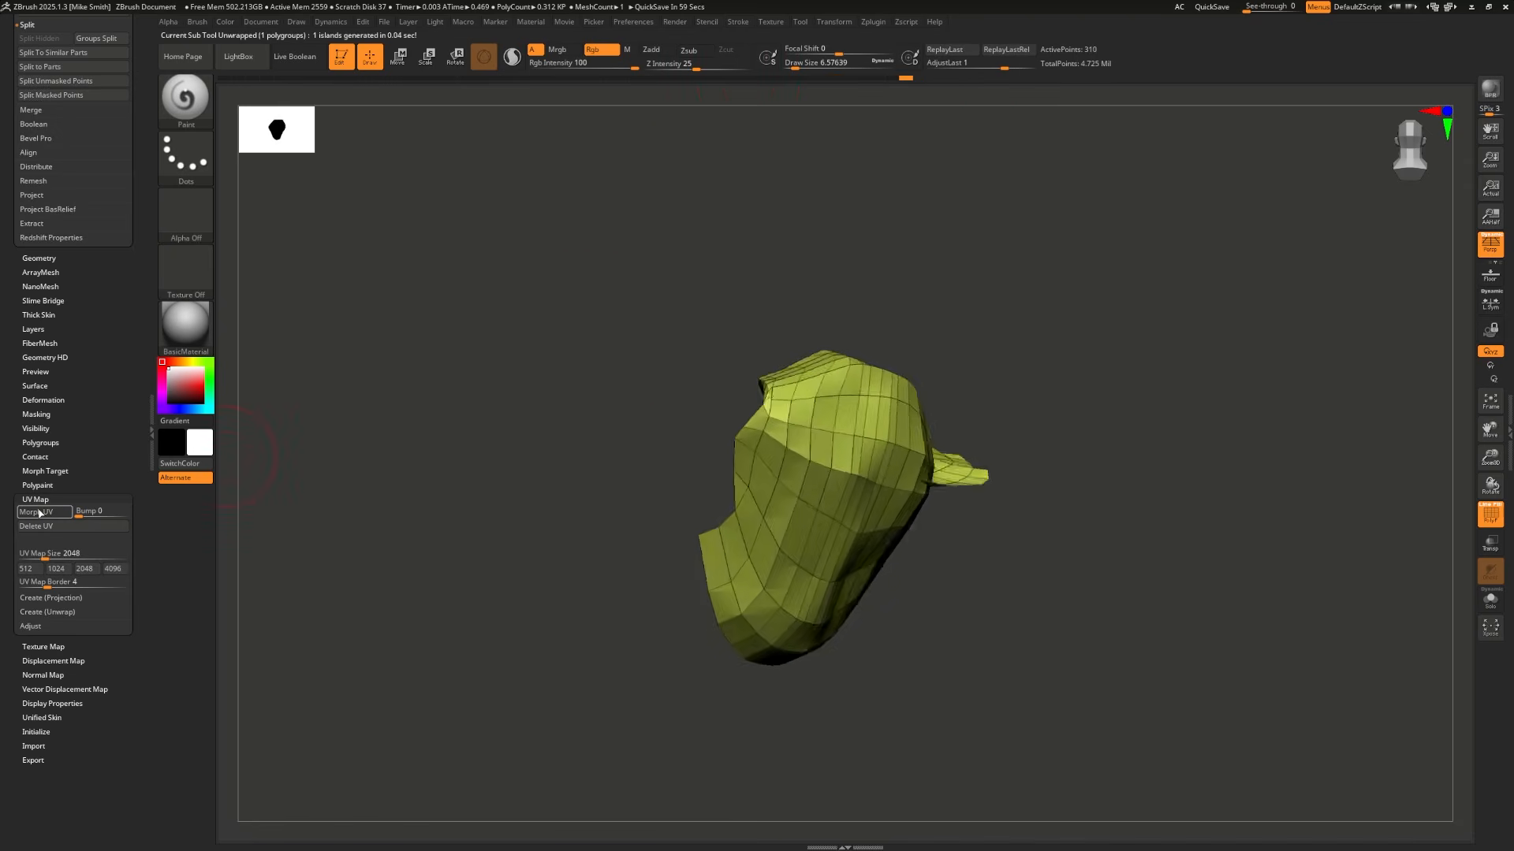
{"action": "mouse_move", "coordinate": [572, 278]}
{"action": "left_mouse_down"}
{"action": "mouse_move", "coordinate": [596, 270]}
{"action": "mouse_move", "coordinate": [565, 261]}
{"action": "mouse_move", "coordinate": [596, 277]}
{"action": "left_mouse_up"}
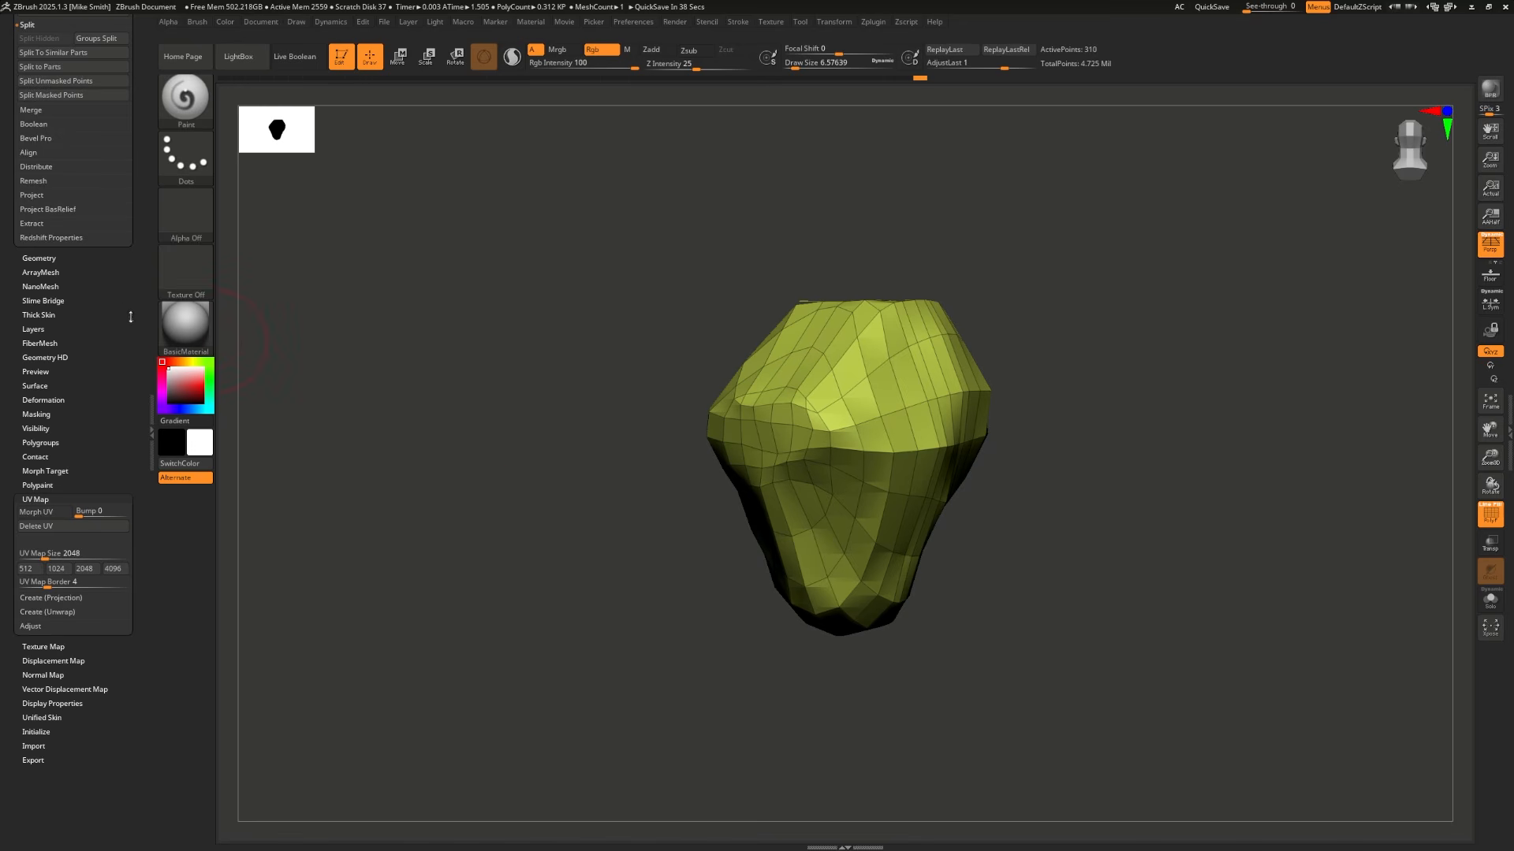
Step: Return to the subtool list, hide all low-poly parts except Pommel_Low, and frame it
{"action": "left_click_drag", "start_coordinate": [131, 317], "coordinate": [111, 507]}
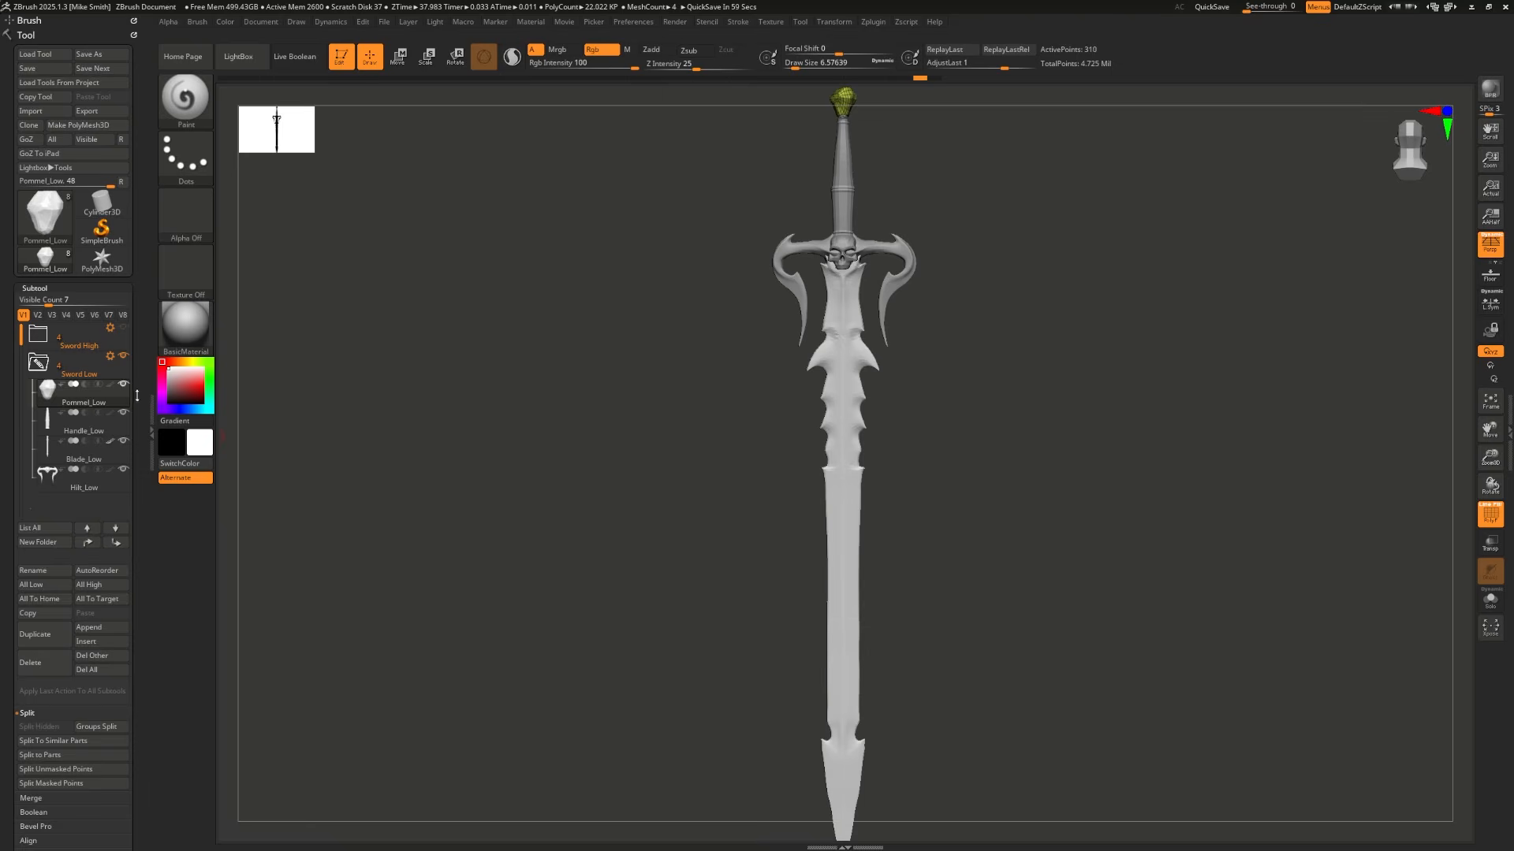
{"action": "mouse_move", "coordinate": [124, 396]}
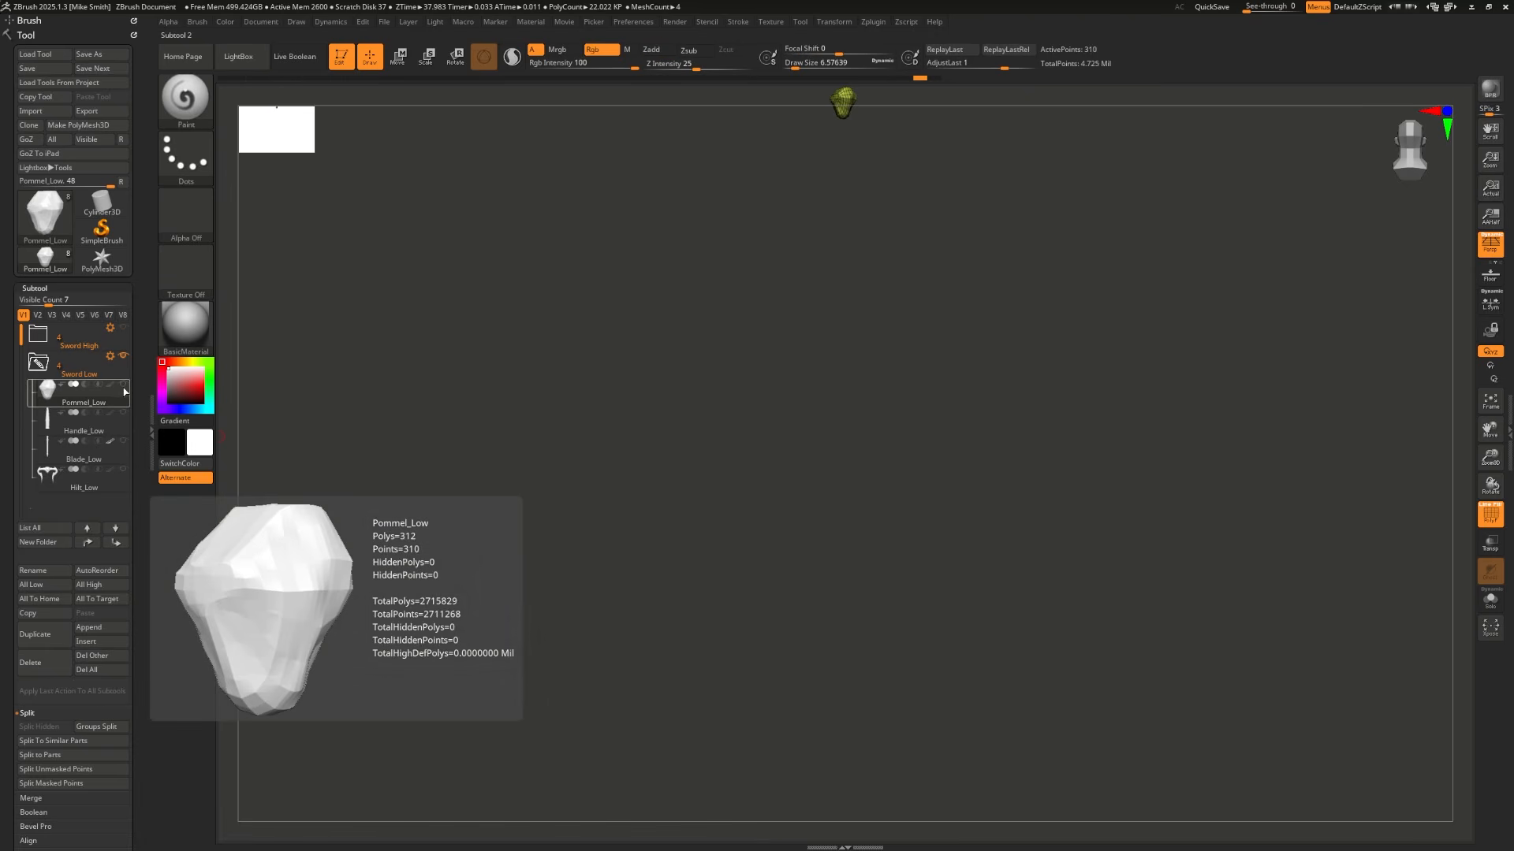
{"action": "left_click", "coordinate": [124, 427]}
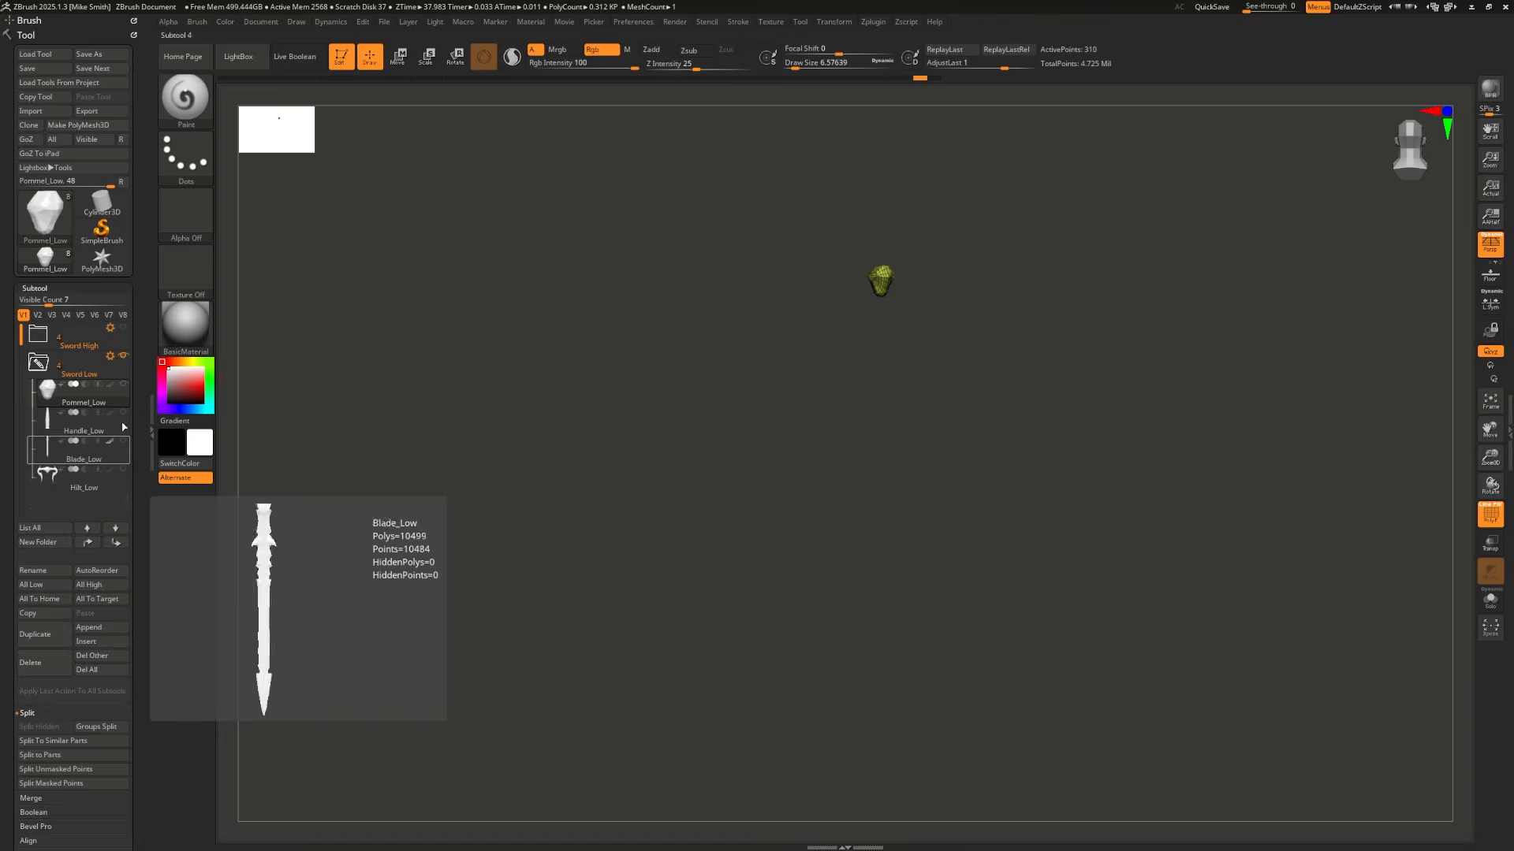
{"action": "key", "text": "f"}
{"action": "left_click_drag", "start_coordinate": [1112, 574], "coordinate": [1098, 497]}
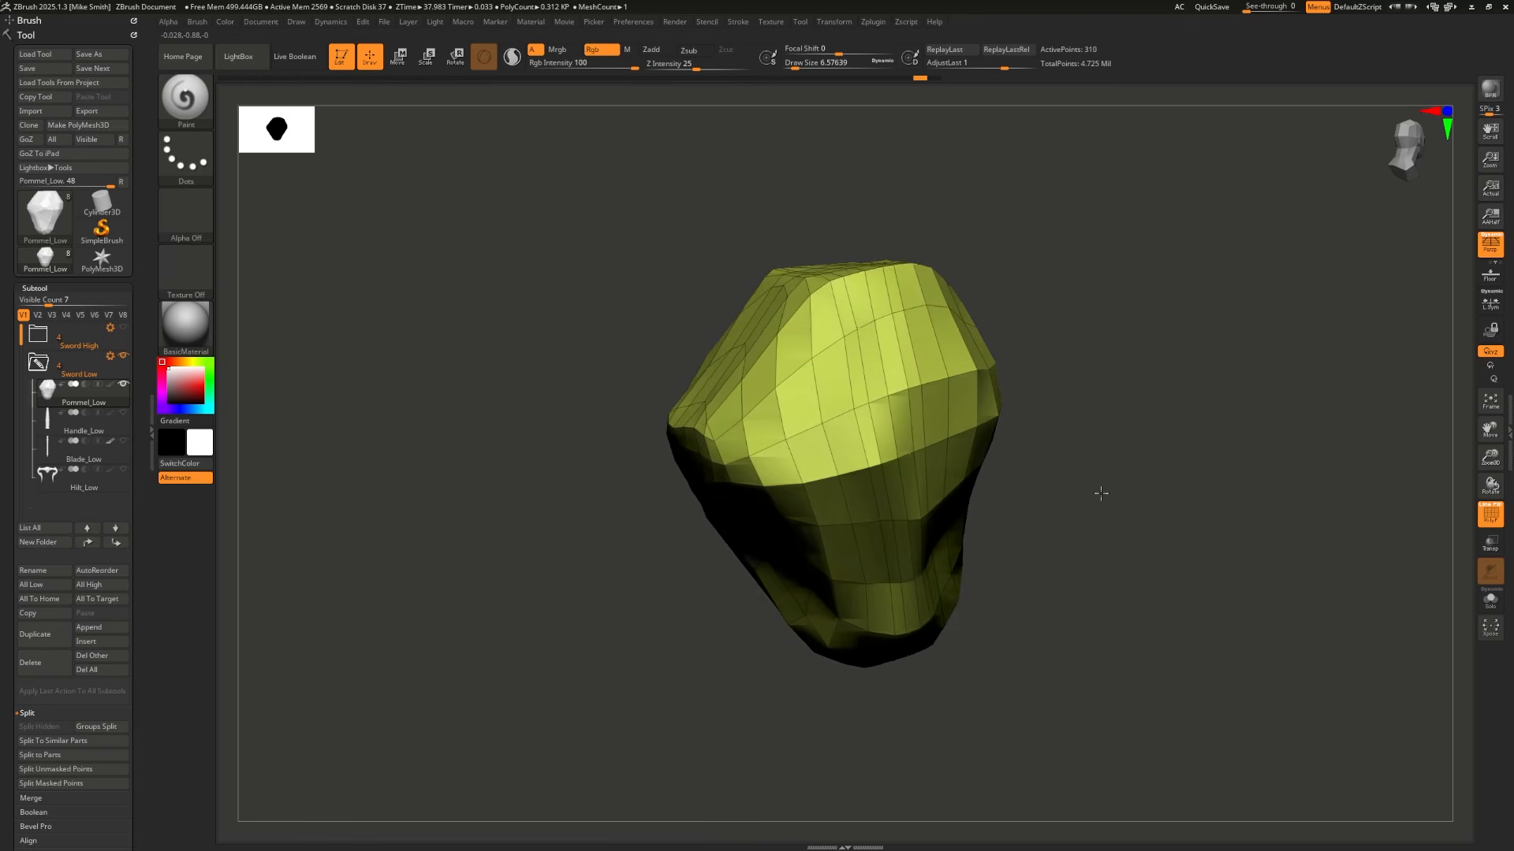
Step: Export Pommel_Low with SubTool Master as a single OBJ file named Pommel_Low_NOUVs in the FantasySwordTutorial folder
{"action": "left_click", "coordinate": [870, 23]}
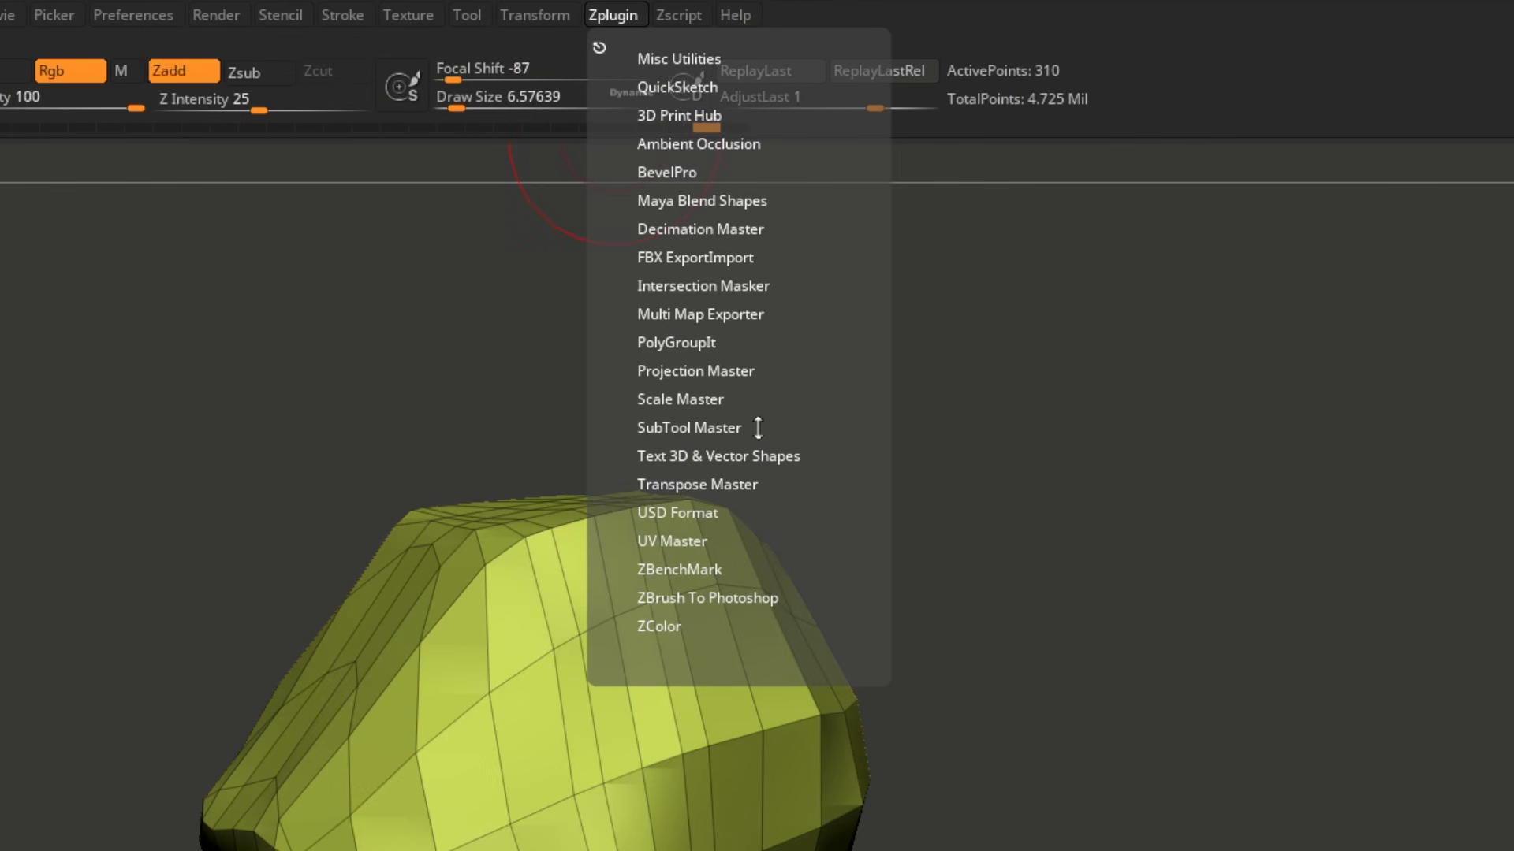
{"action": "left_click", "coordinate": [757, 428]}
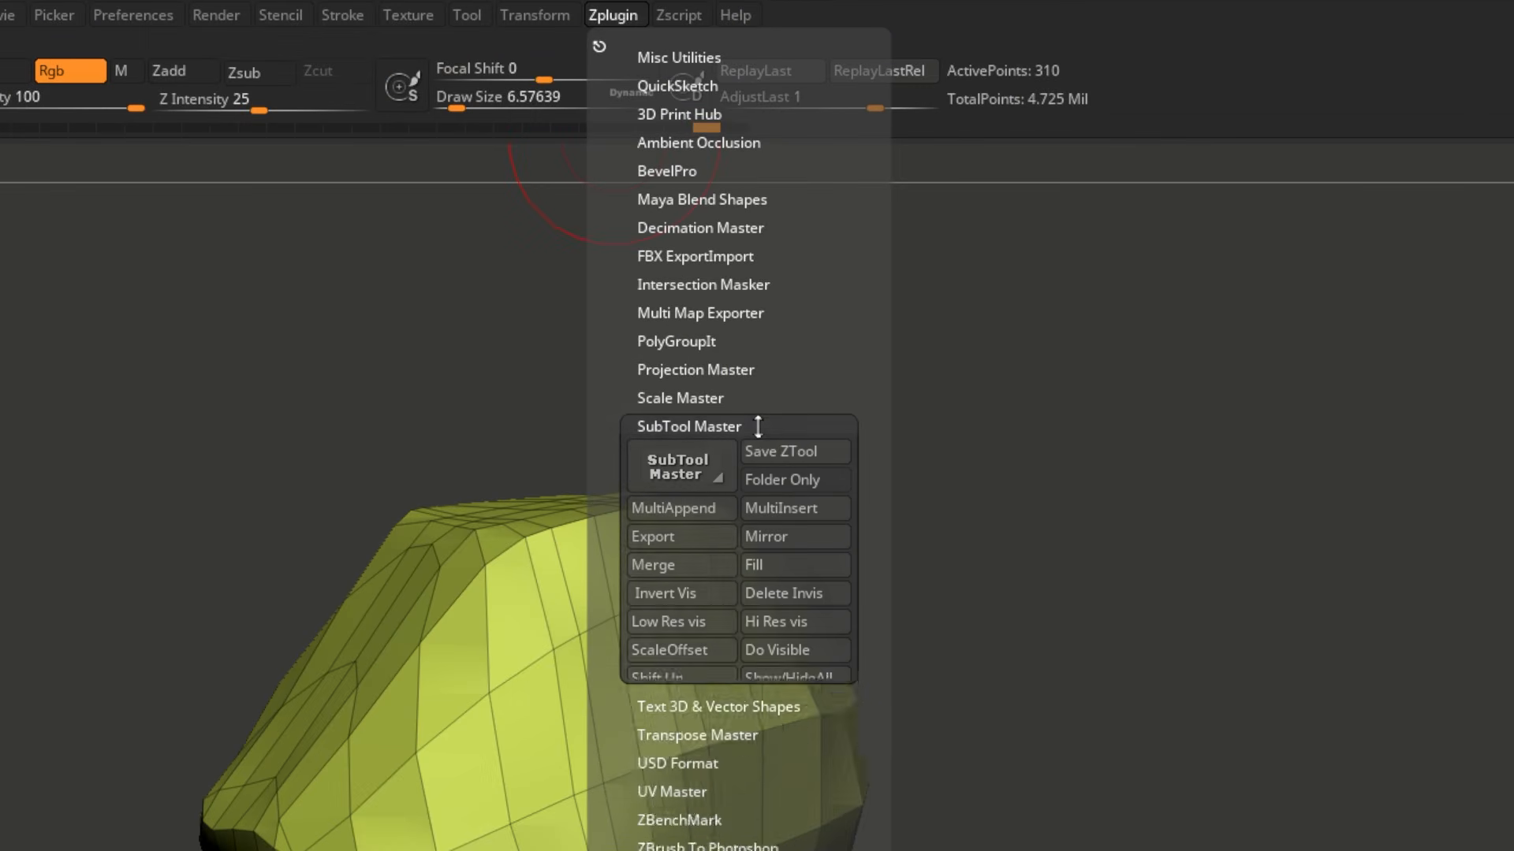
{"action": "left_click", "coordinate": [692, 534]}
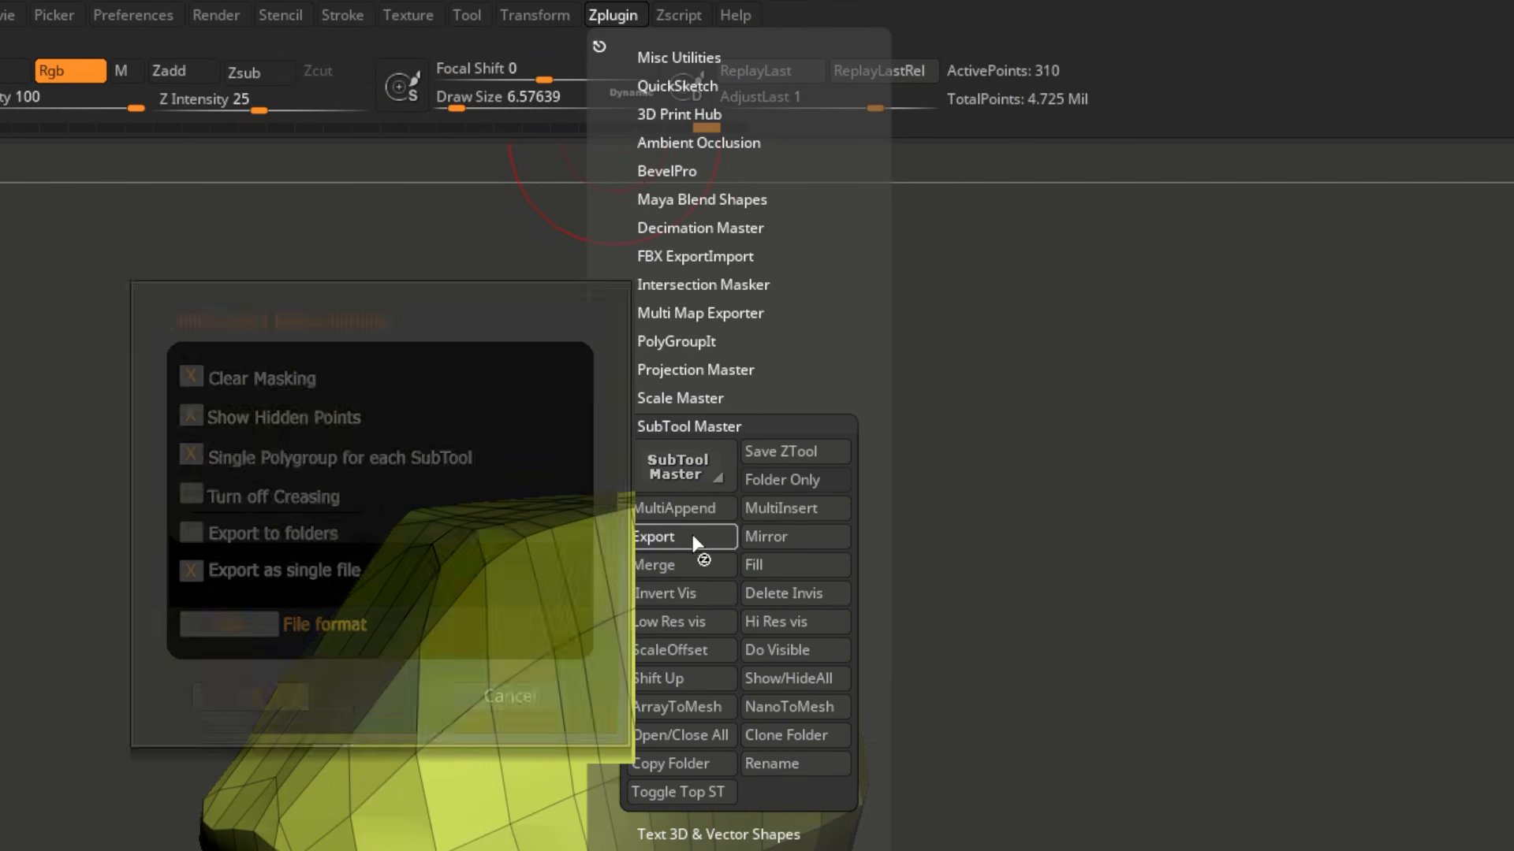
{"action": "left_click", "coordinate": [190, 456]}
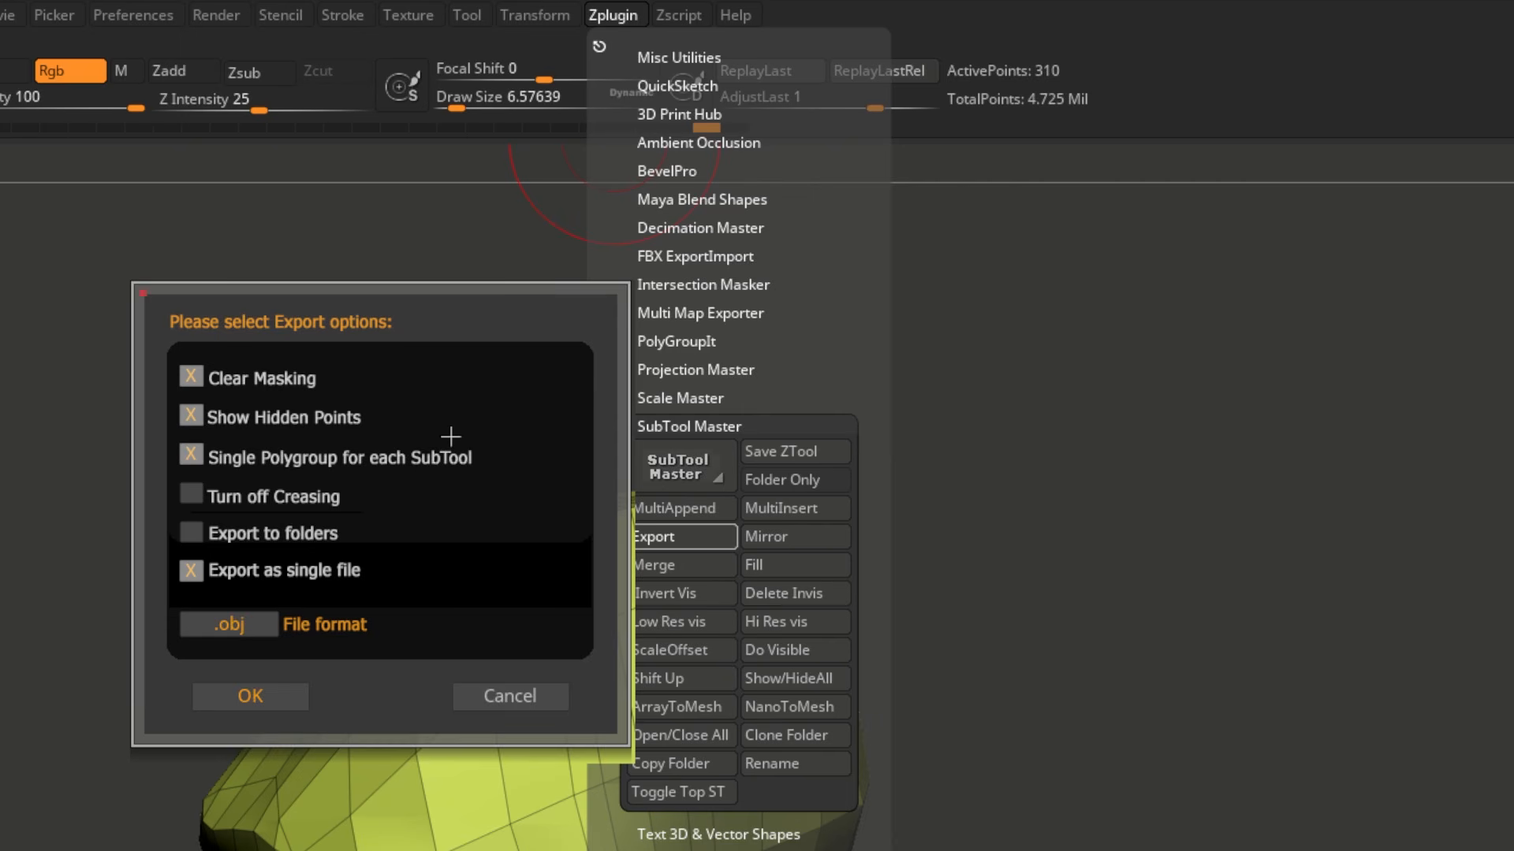
{"action": "left_click", "coordinate": [250, 696]}
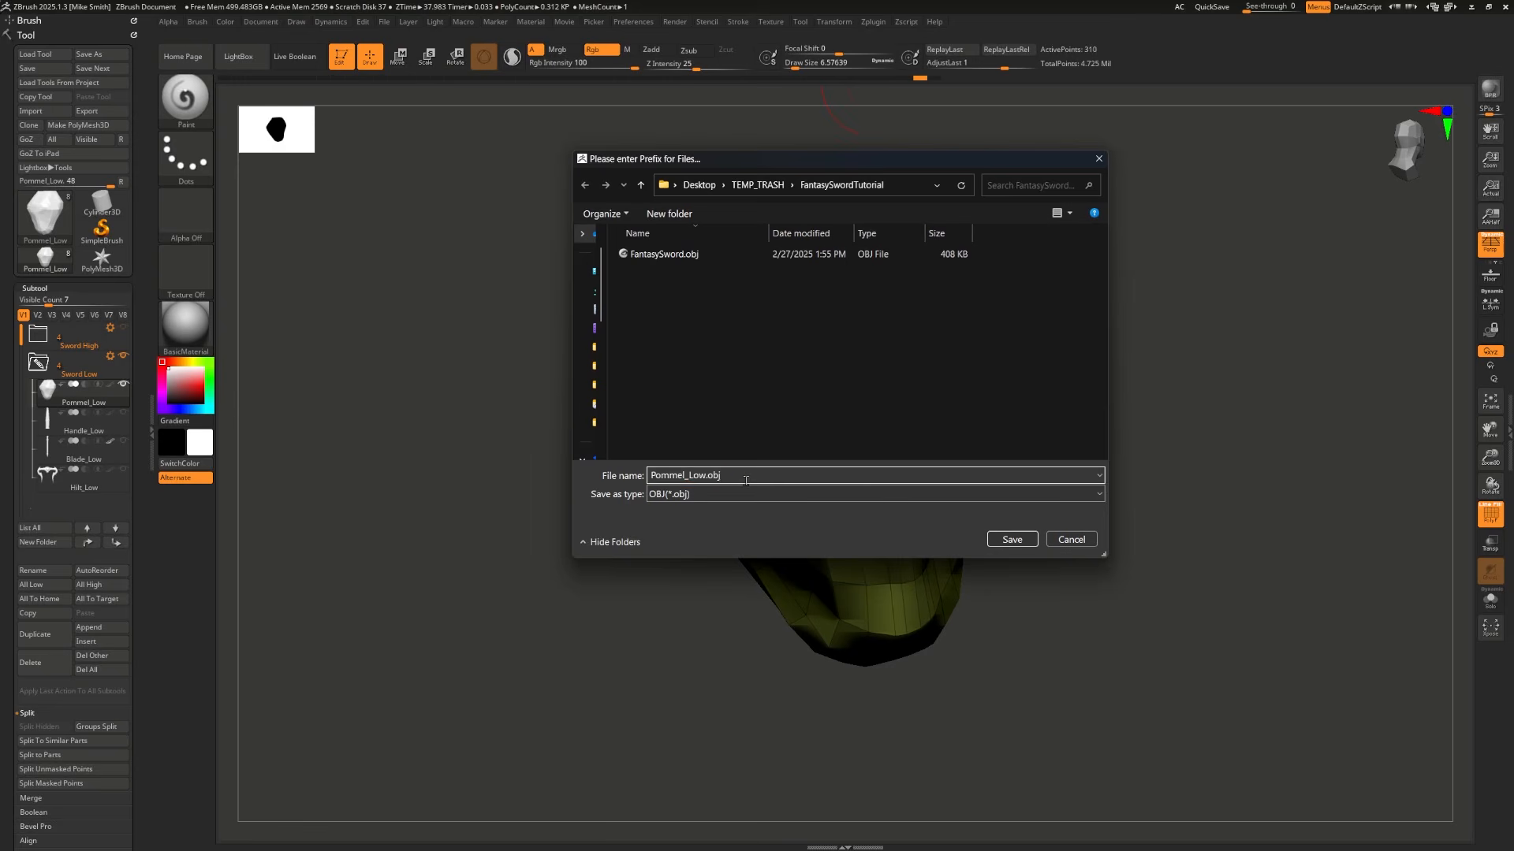
{"action": "left_click", "coordinate": [746, 481]}
{"action": "type", "text": "_Maps"}
Step: Export the low-poly handle, blade and hilt with SubTool Master as separate OBJ files with a NO_UVs suffix
{"action": "left_click", "coordinate": [109, 431]}
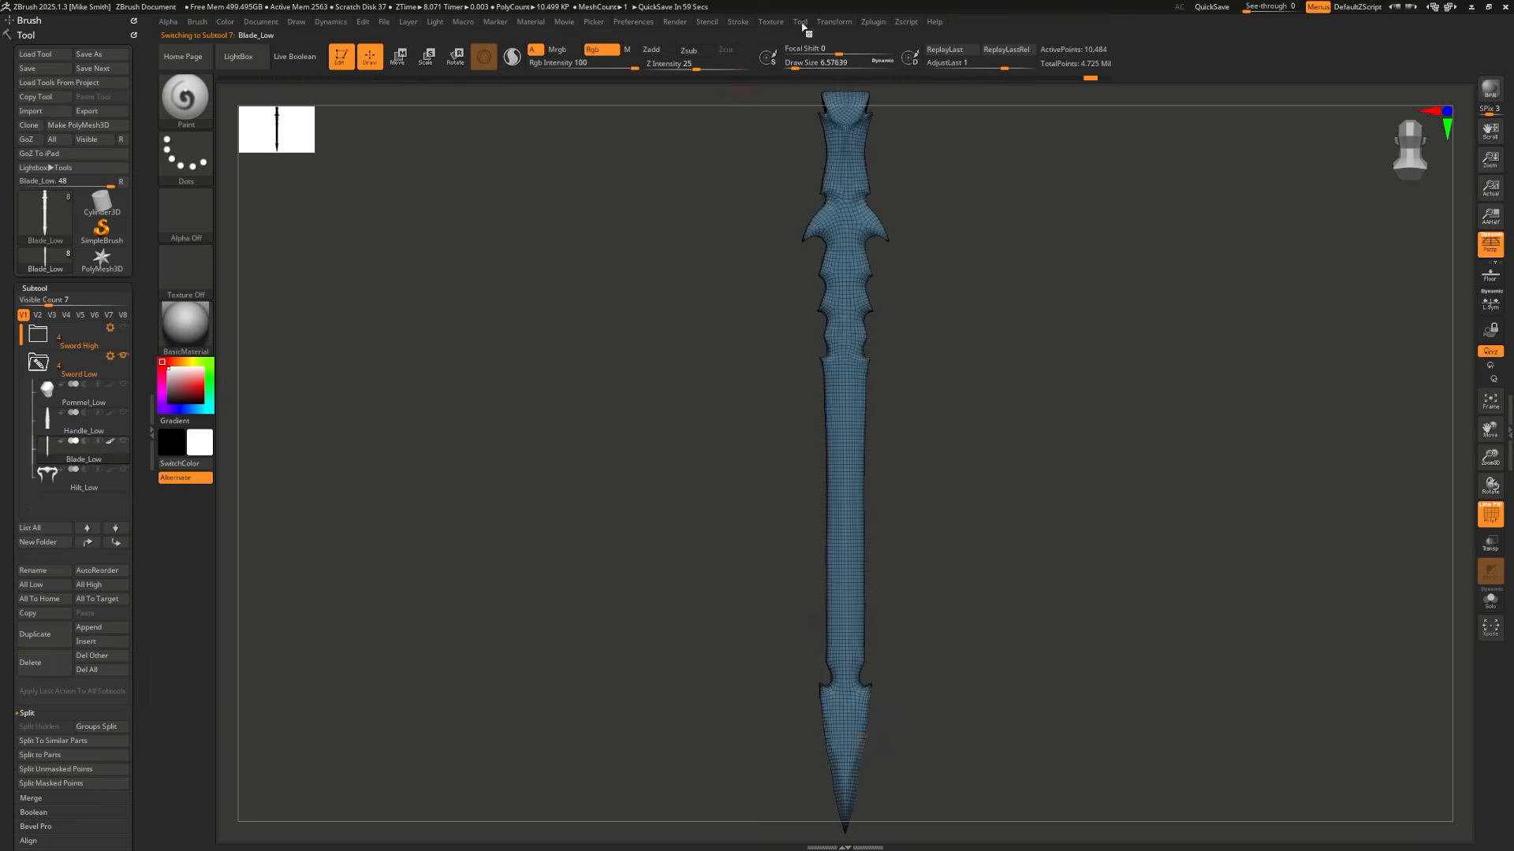
{"action": "mouse_move", "coordinate": [873, 22]}
{"action": "left_click", "coordinate": [919, 284]}
{"action": "left_click", "coordinate": [684, 364]}
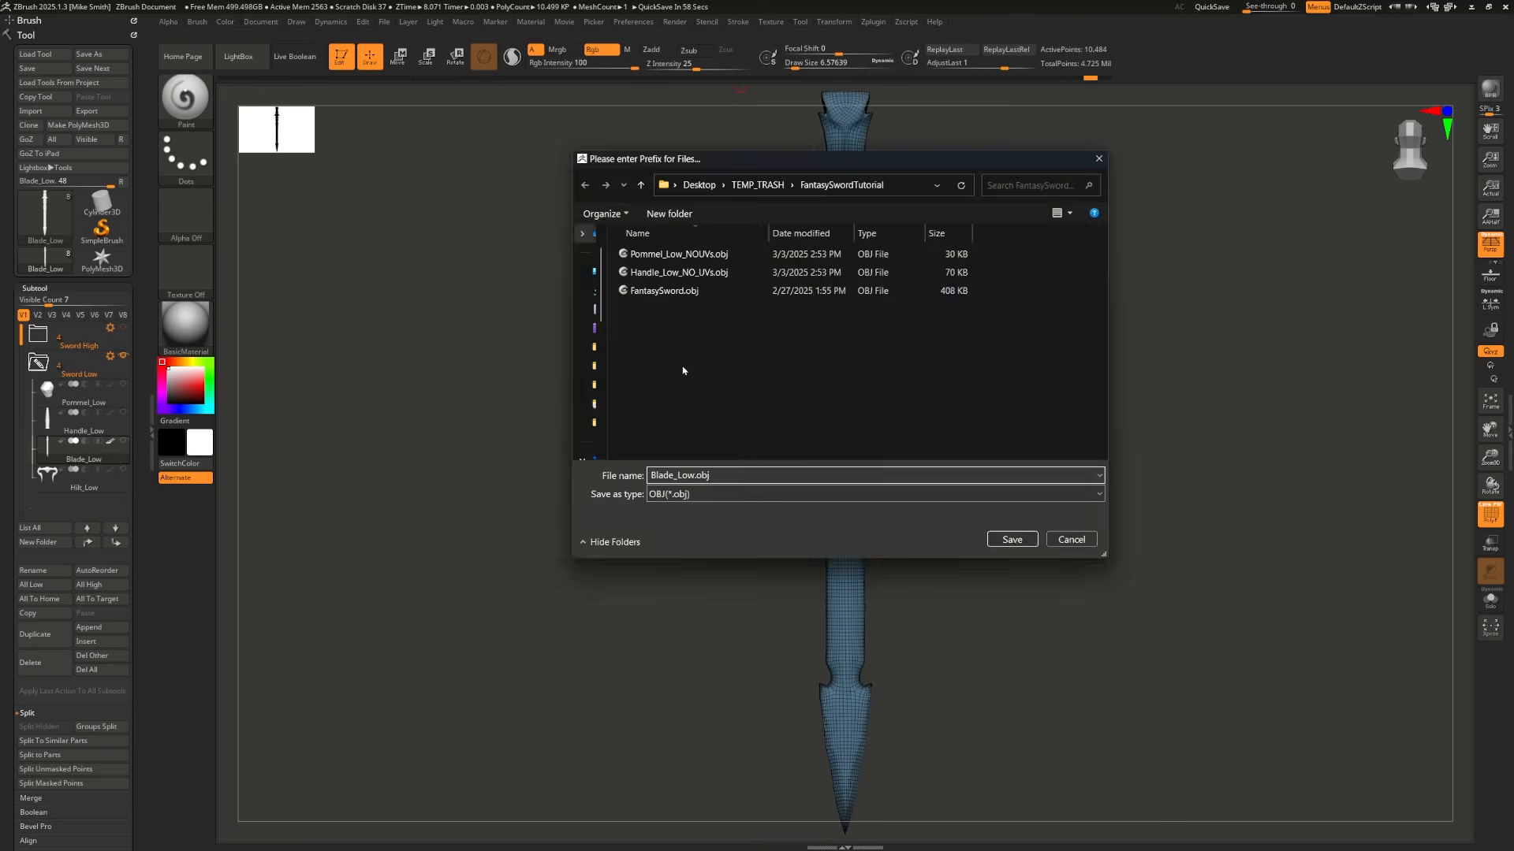
{"action": "type", "text": "_Maps"}
{"action": "key", "text": "Return"}
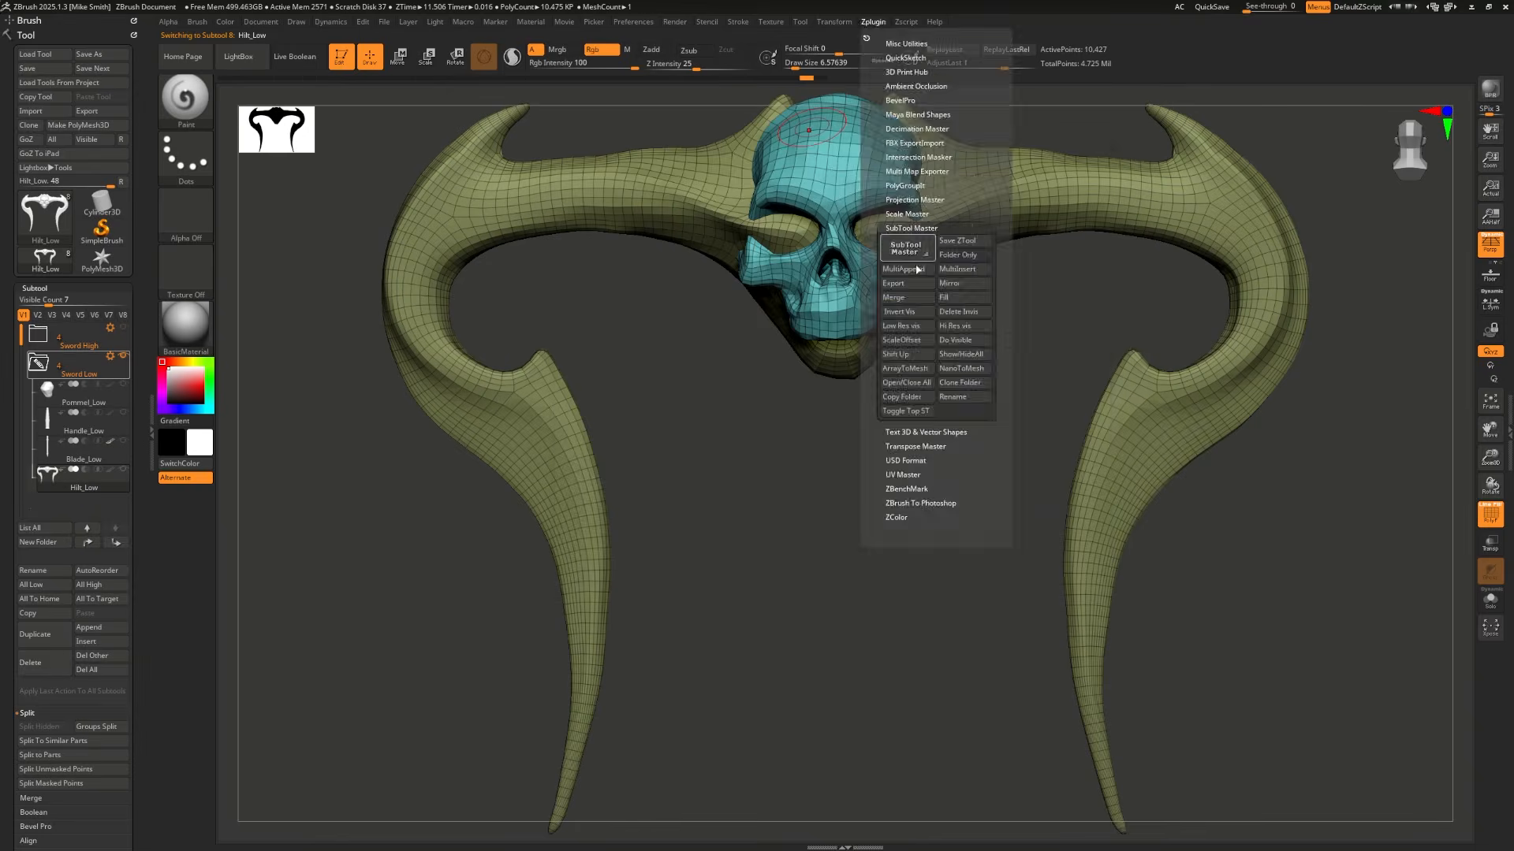
{"action": "left_click", "coordinate": [905, 247]}
{"action": "key", "text": "Return"}
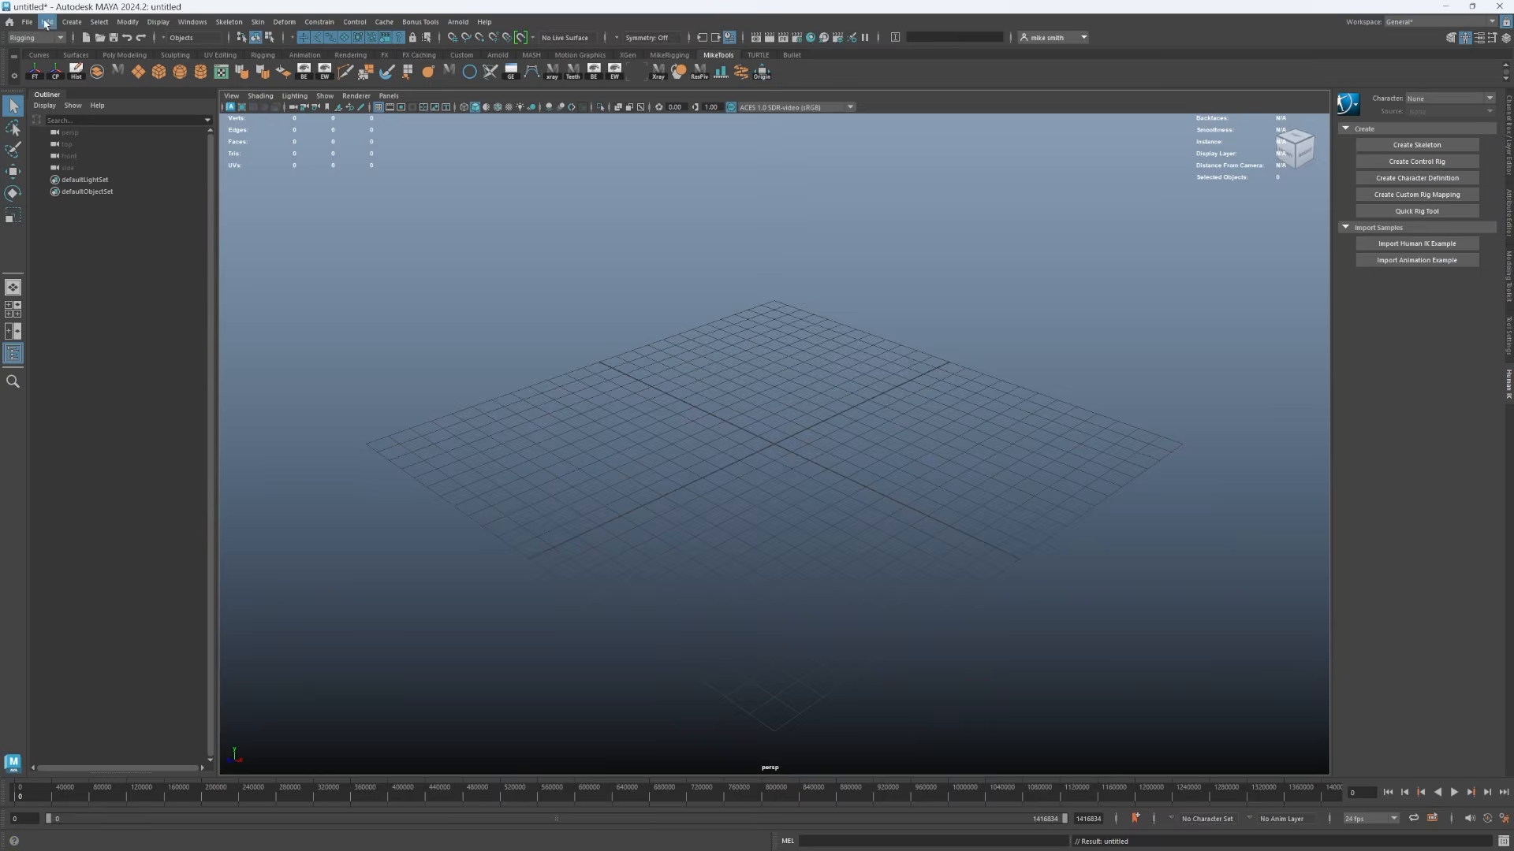
Step: Switch to Maya and import Pommel_Low_NOUVs.obj into the empty scene
{"action": "left_click", "coordinate": [27, 21]}
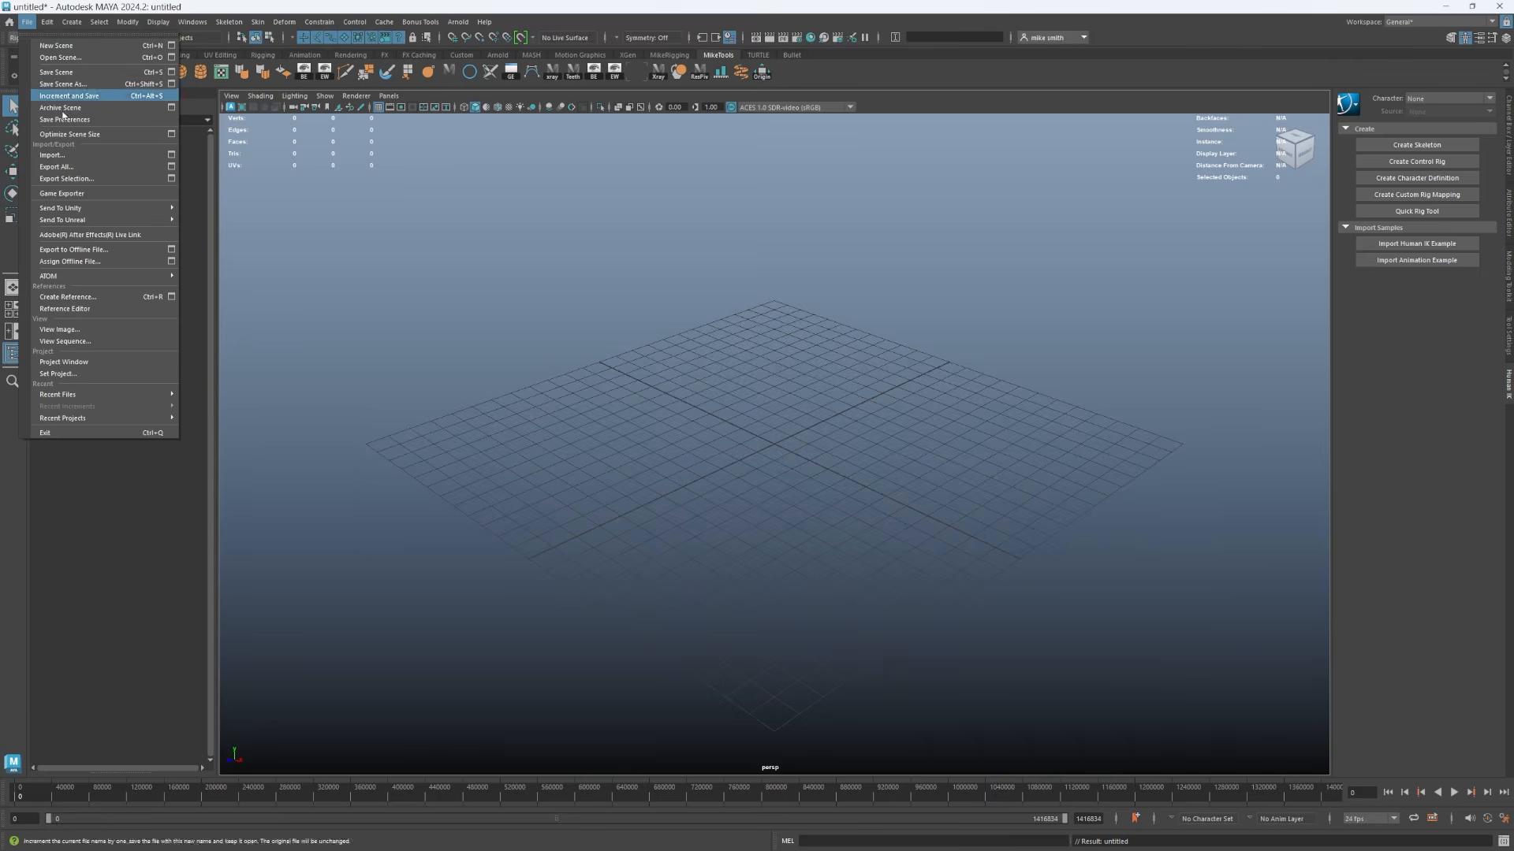
{"action": "left_click", "coordinate": [68, 160]}
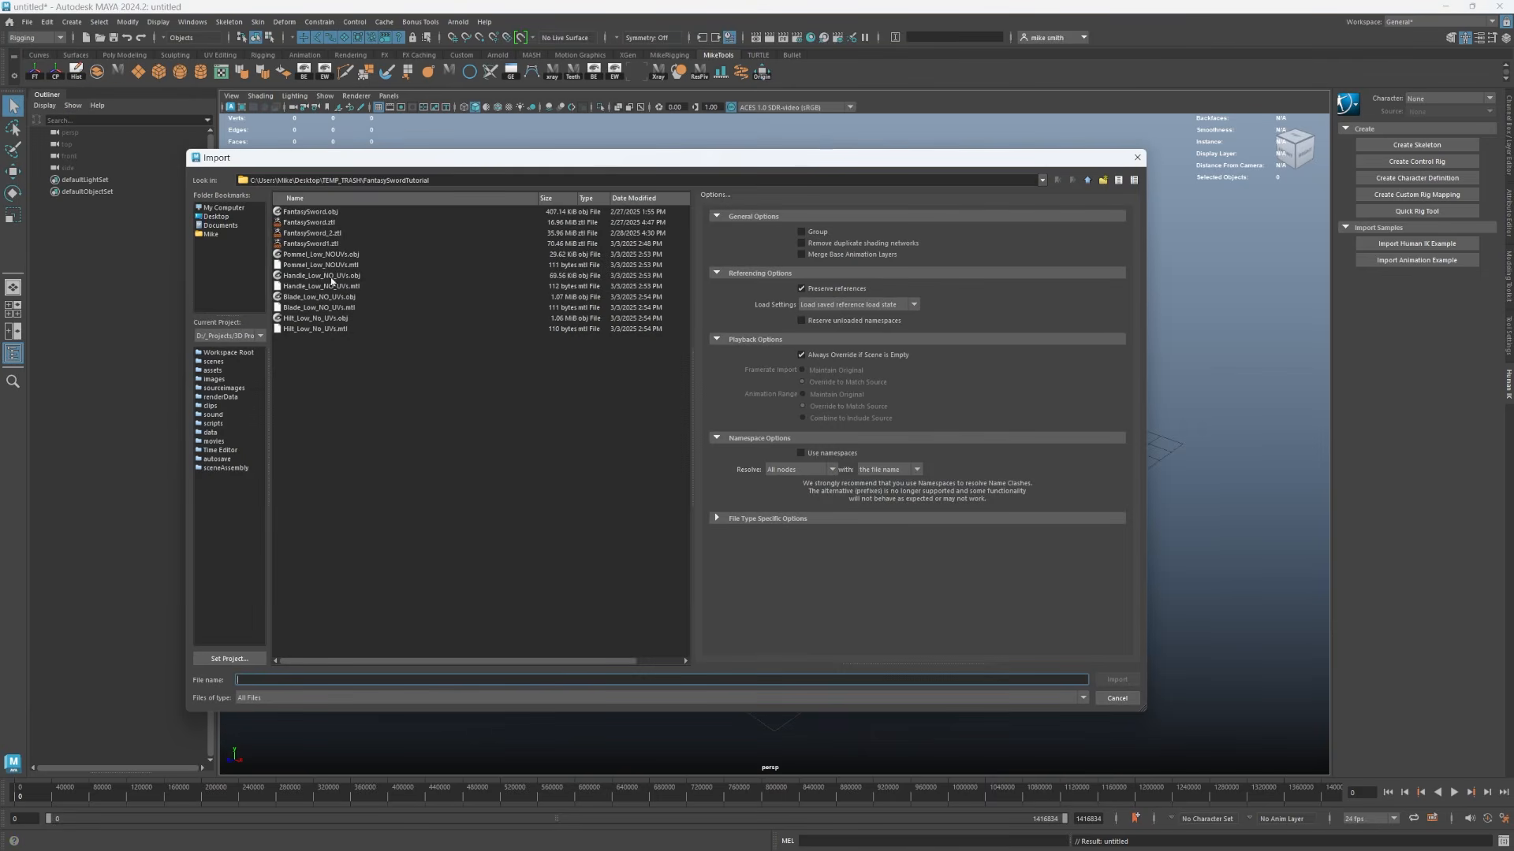
{"action": "left_click", "coordinate": [332, 255]}
{"action": "double_click", "coordinate": [332, 255]}
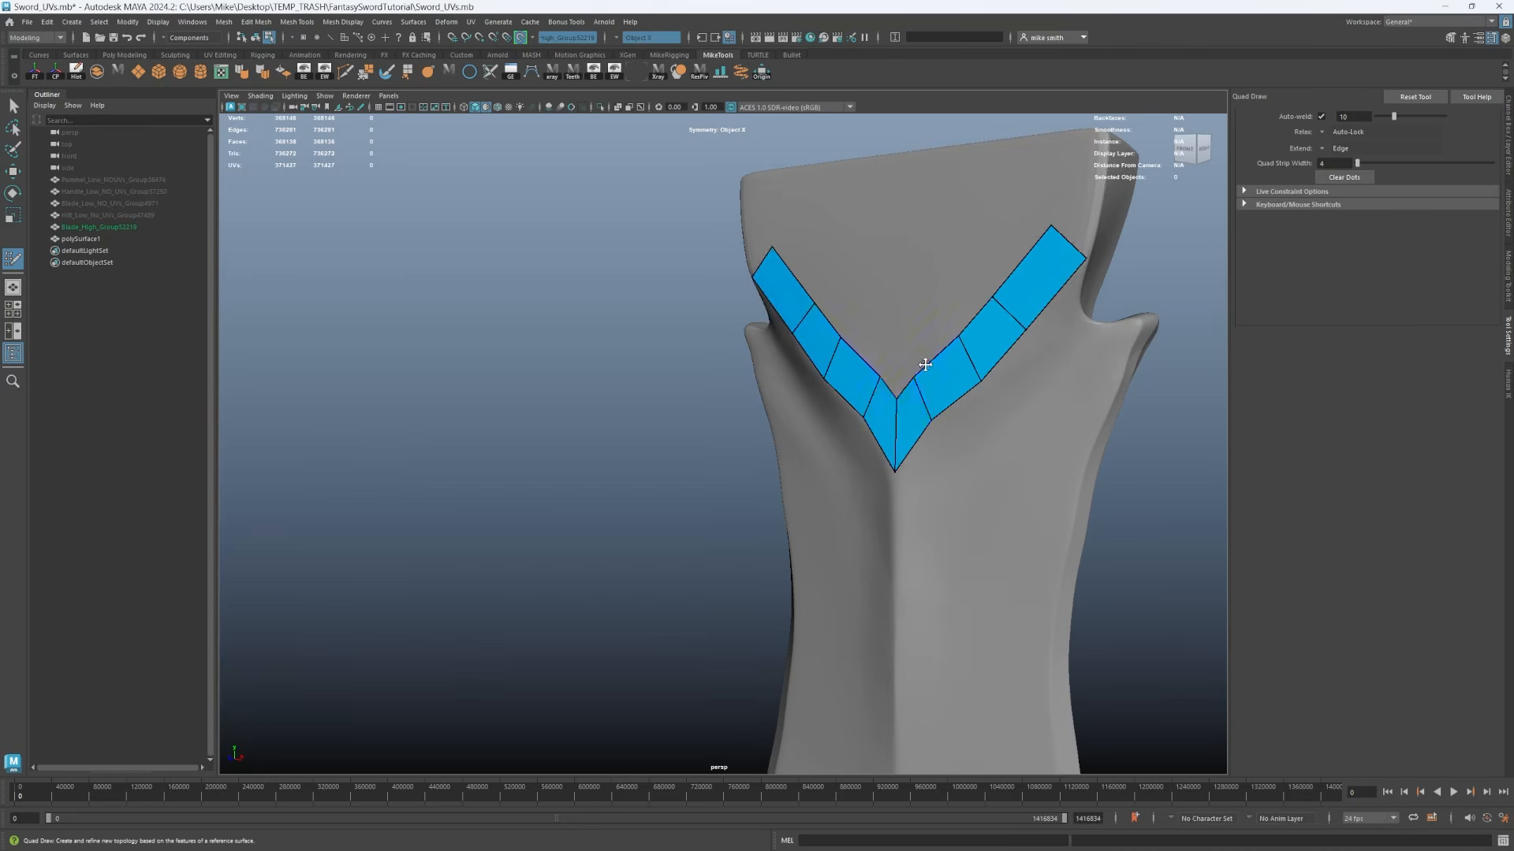
Step: Extend the Quad Draw topology from the V-shaped strip down along the central ridge of the high-poly blade
{"action": "mouse_move", "coordinate": [929, 441]}
{"action": "left_mouse_down"}
{"action": "mouse_move", "coordinate": [947, 499]}
{"action": "mouse_move", "coordinate": [887, 544]}
{"action": "mouse_move", "coordinate": [891, 571]}
{"action": "left_mouse_up"}
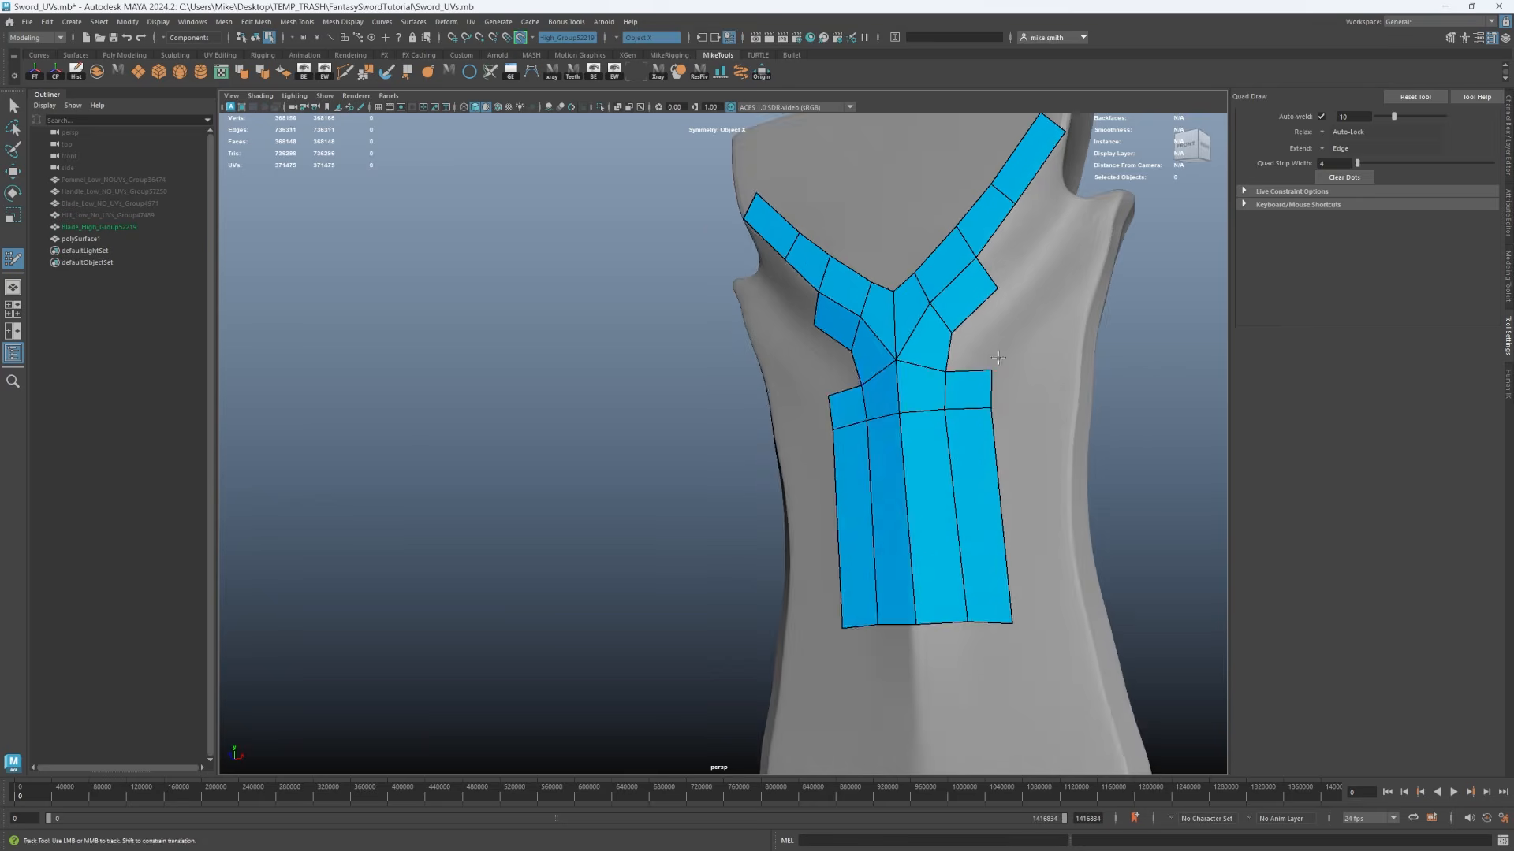
{"action": "middle_click_drag", "start_coordinate": [938, 587], "coordinate": [882, 599], "text": "alt"}
{"action": "left_click_drag", "start_coordinate": [882, 600], "coordinate": [844, 304], "text": "alt"}
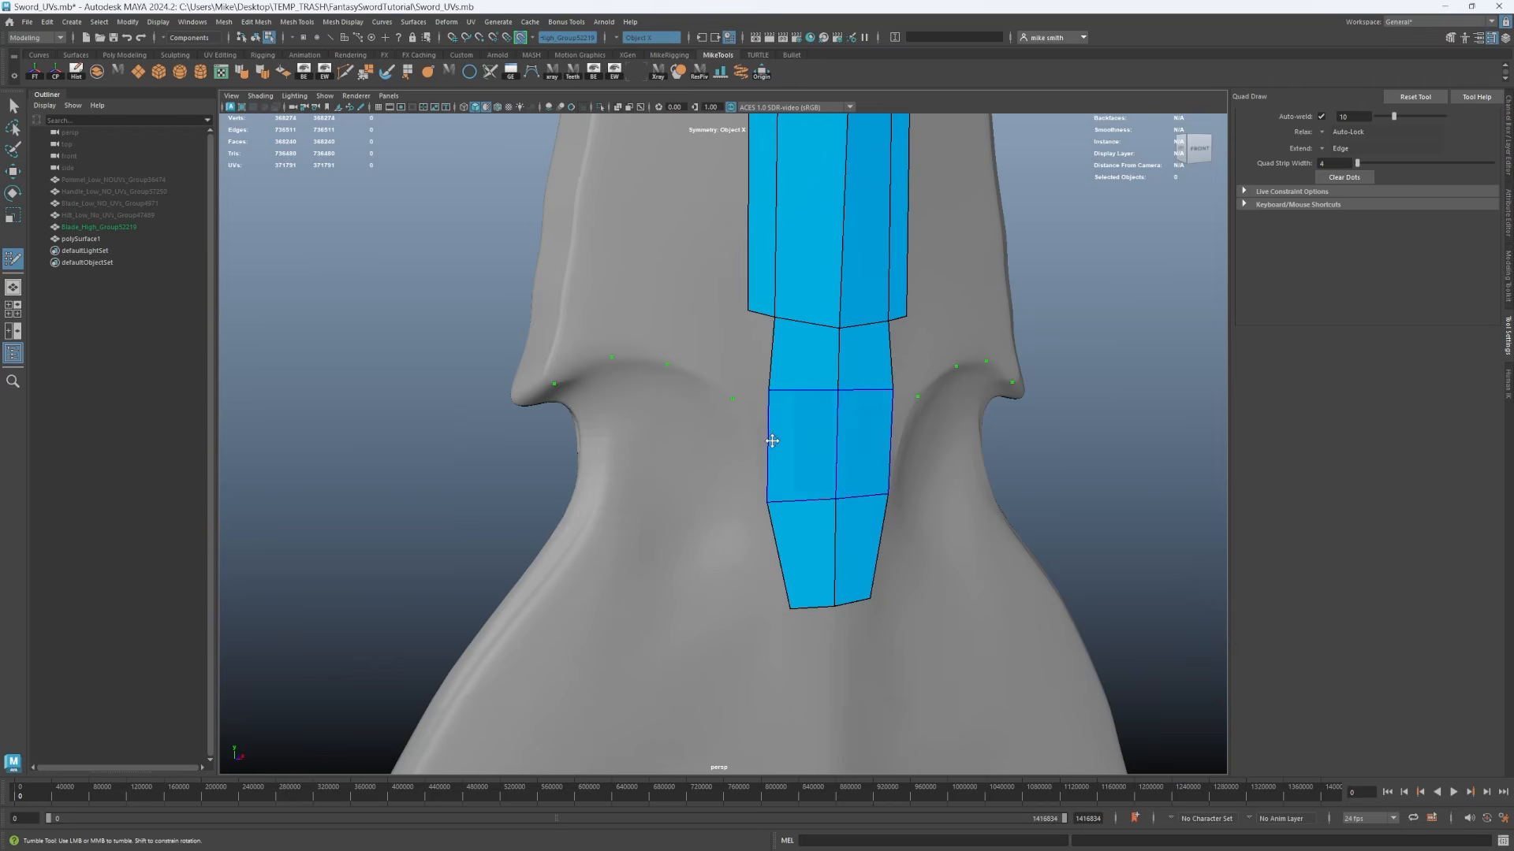
Step: Build a mirrored strip of quads along the curved ridges flanking the blade's center and adjust its vertices
{"action": "left_click", "coordinate": [709, 362], "text": "shift"}
{"action": "left_click", "coordinate": [613, 321]}
{"action": "left_click", "coordinate": [659, 347], "text": "shift"}
{"action": "right_click_drag", "start_coordinate": [670, 364], "coordinate": [757, 370], "text": "alt"}
{"action": "left_click_drag", "start_coordinate": [855, 444], "coordinate": [885, 442]}
{"action": "left_click_drag", "start_coordinate": [809, 347], "coordinate": [839, 399]}
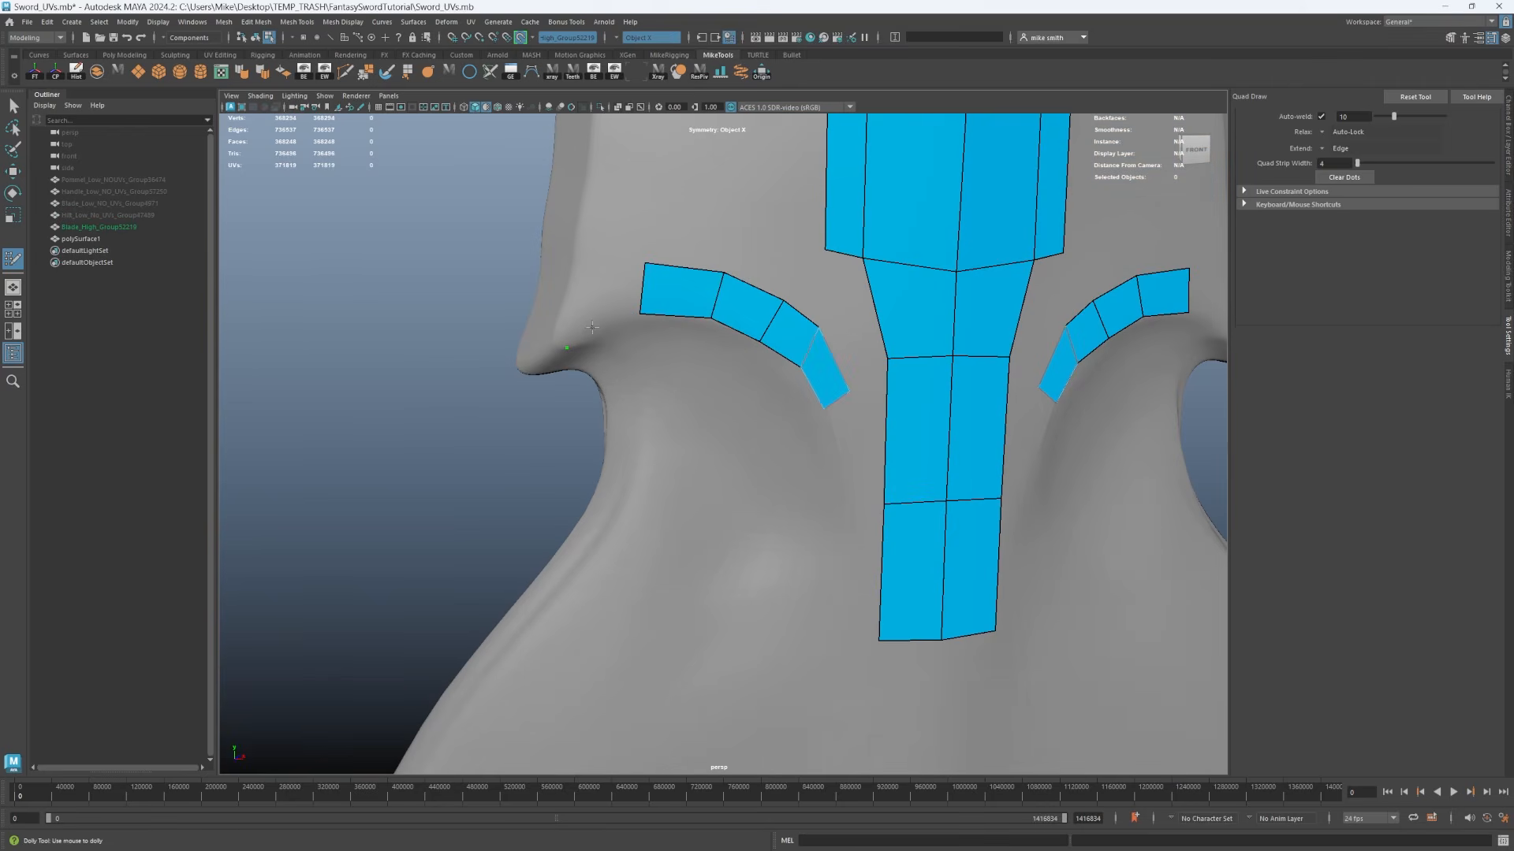
Step: Continue the curved quad strip to the pointed outer corner, turn it, and extend it up along the blade's edge
{"action": "left_click", "coordinate": [599, 291]}
{"action": "left_click", "coordinate": [604, 321]}
{"action": "left_click", "coordinate": [623, 303], "text": "shift"}
{"action": "left_click", "coordinate": [590, 326], "text": "shift"}
{"action": "left_click_drag", "start_coordinate": [576, 329], "coordinate": [570, 303]}
{"action": "left_click_drag", "start_coordinate": [645, 262], "coordinate": [588, 224]}
{"action": "middle_click_drag", "start_coordinate": [587, 225], "coordinate": [580, 385], "text": "alt"}
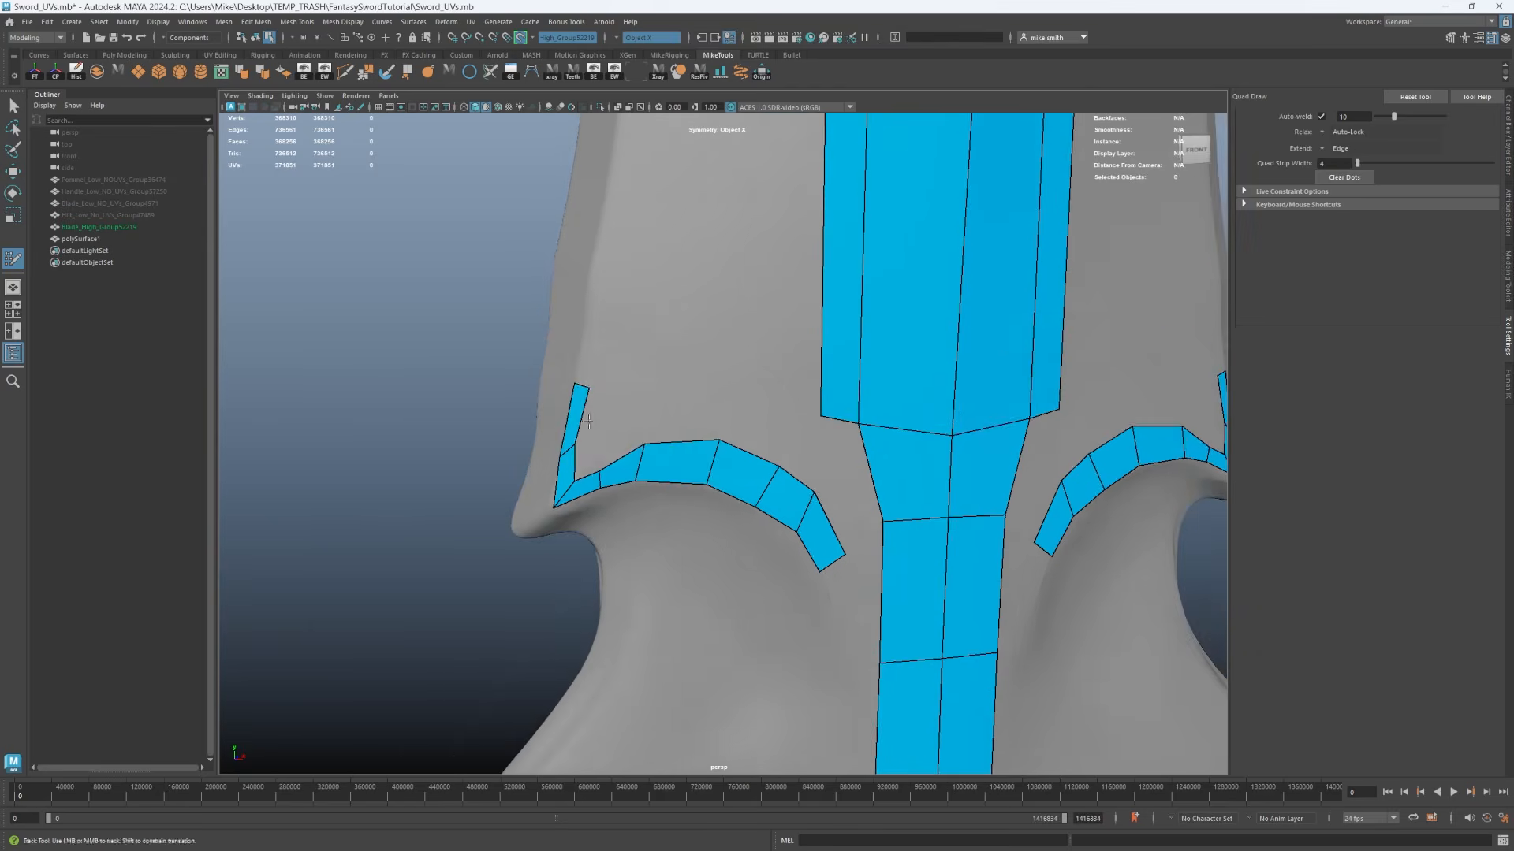
{"action": "left_click_drag", "start_coordinate": [582, 388], "coordinate": [599, 280]}
{"action": "right_click_drag", "start_coordinate": [599, 280], "coordinate": [544, 292], "text": "alt"}
{"action": "left_click_drag", "start_coordinate": [657, 431], "coordinate": [671, 332]}
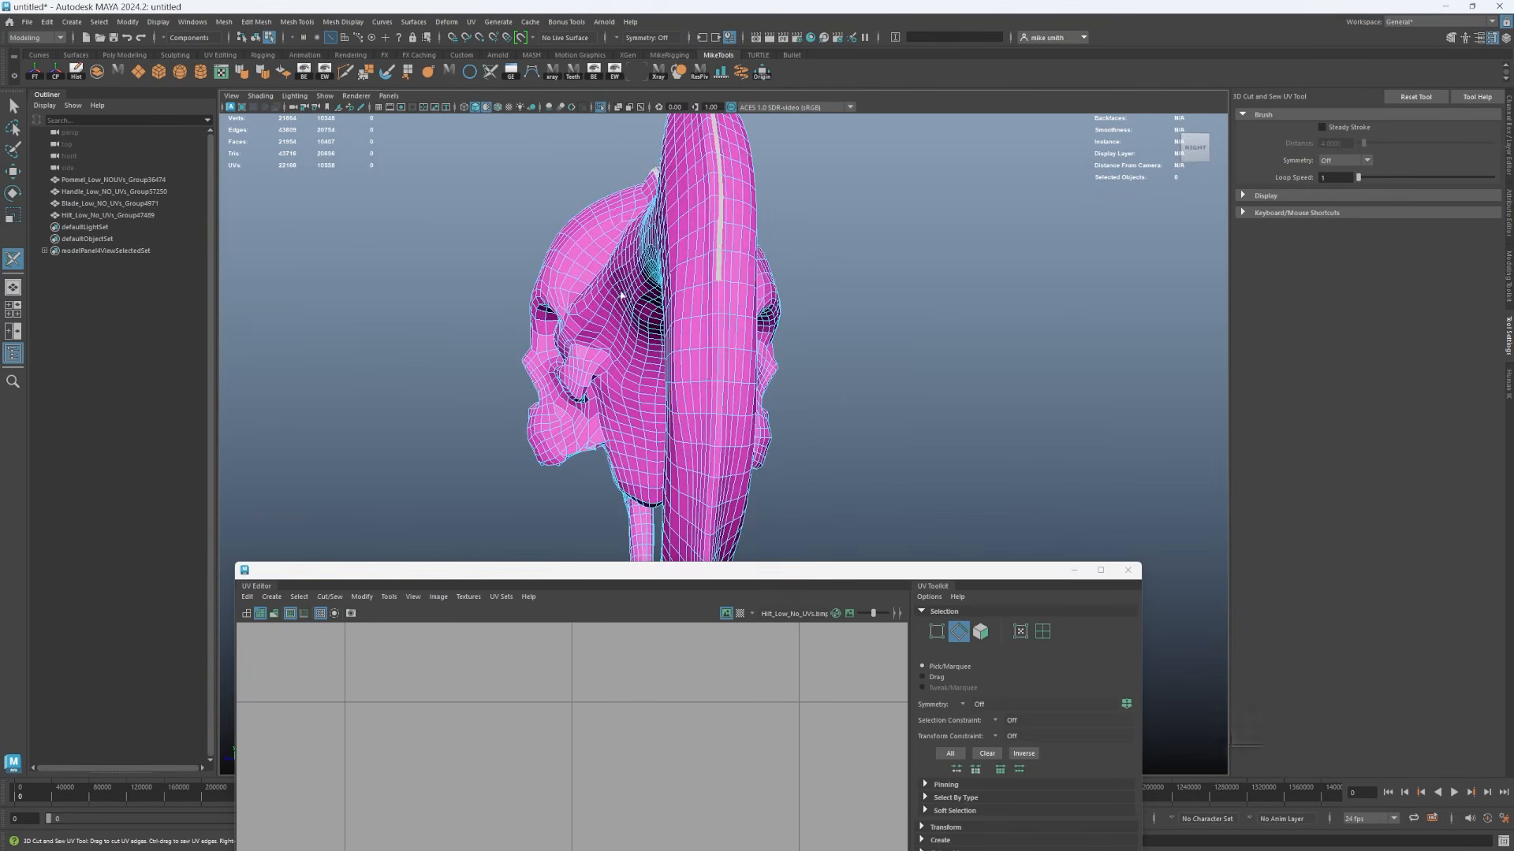
Step: Cut UV seams along the hilt's outer edge loops with the 3D Cut and Sew UV Tool, separating front from back
{"action": "double_click", "coordinate": [718, 315]}
{"action": "middle_click_drag", "start_coordinate": [670, 473], "coordinate": [666, 193], "text": "alt"}
{"action": "left_click_drag", "start_coordinate": [666, 316], "coordinate": [851, 299], "text": "alt"}
{"action": "double_click", "coordinate": [861, 316]}
{"action": "middle_click_drag", "start_coordinate": [863, 394], "coordinate": [840, 316], "text": "alt"}
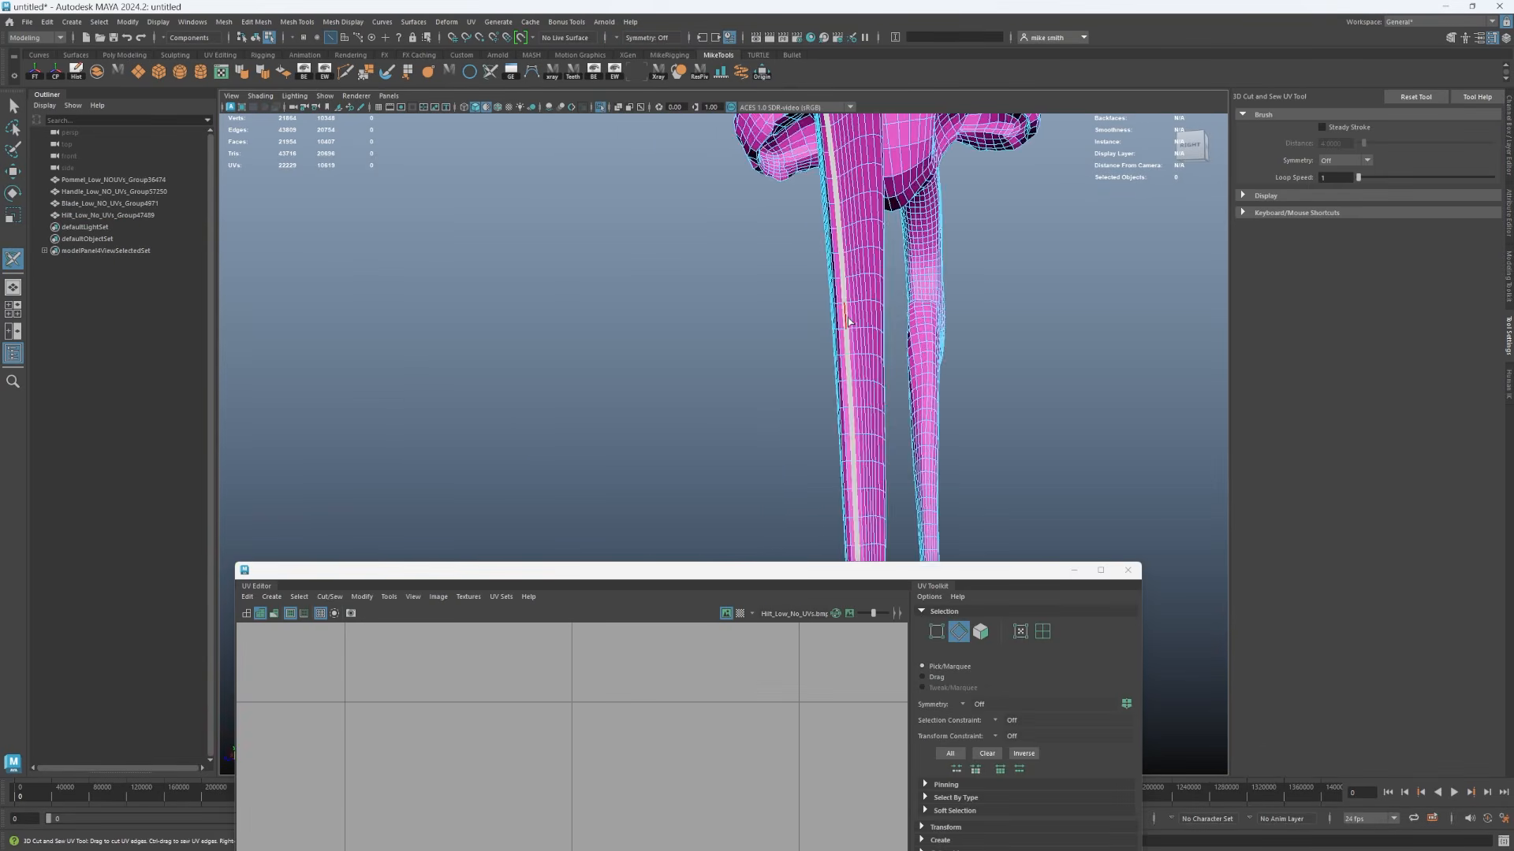
{"action": "mouse_move", "coordinate": [788, 355]}
{"action": "left_mouse_down", "text": "alt"}
{"action": "mouse_move", "coordinate": [664, 385]}
{"action": "mouse_move", "coordinate": [726, 314]}
{"action": "mouse_move", "coordinate": [761, 345]}
{"action": "left_mouse_up", "text": "alt"}
{"action": "left_click_drag", "start_coordinate": [760, 346], "coordinate": [648, 378], "text": "alt"}
{"action": "double_click", "coordinate": [680, 255]}
{"action": "left_click_drag", "start_coordinate": [648, 379], "coordinate": [358, 315], "text": "alt"}
{"action": "middle_click_drag", "start_coordinate": [358, 315], "coordinate": [551, 382], "text": "alt"}
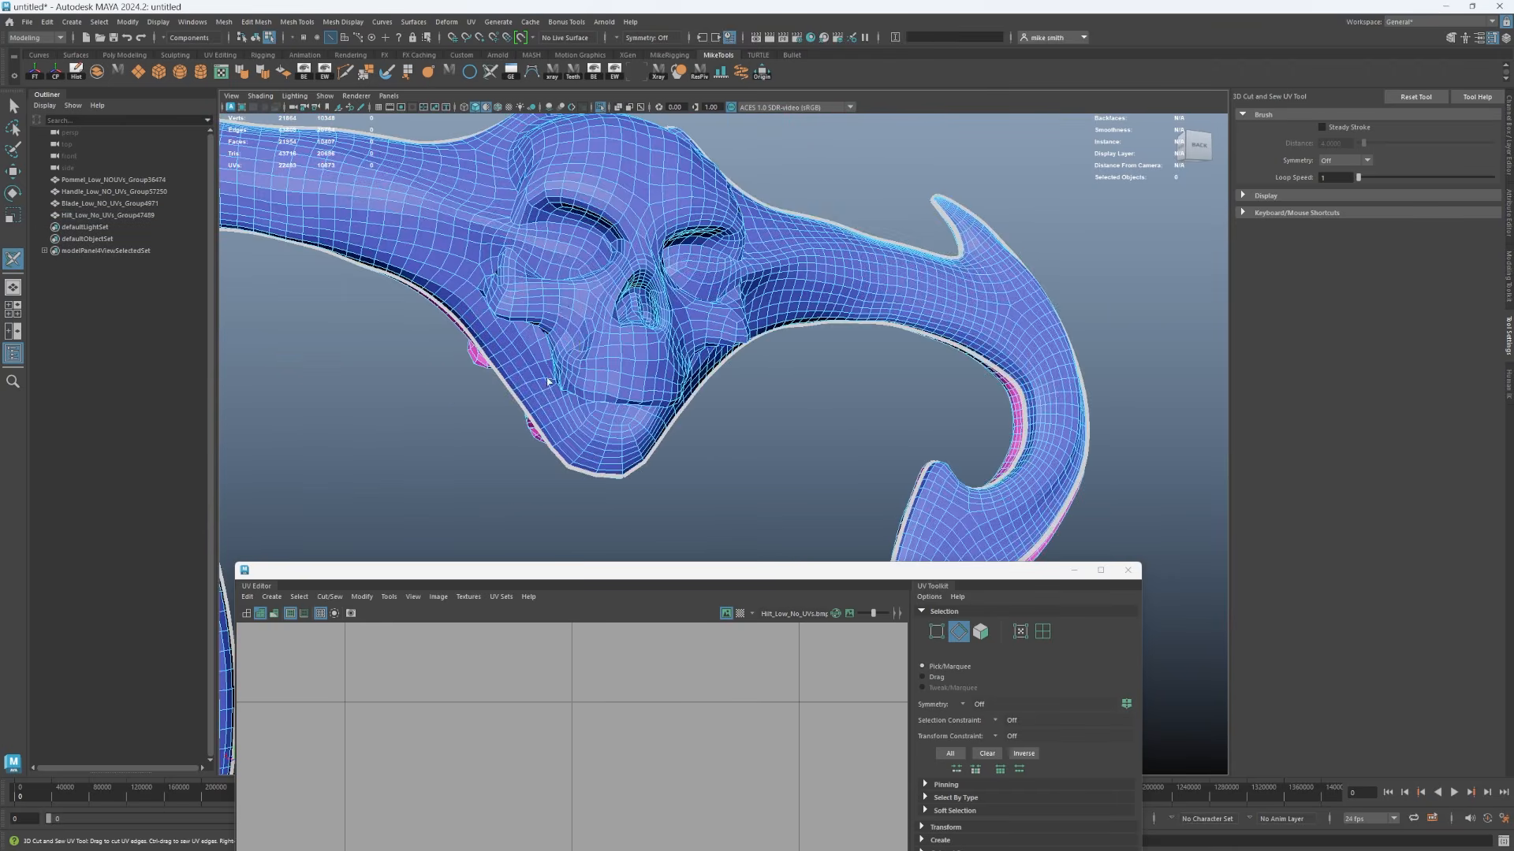
Step: Bring the hilt's UVs into view in the UV Editor, select one overlapping shell, and move it off the other
{"action": "left_click_drag", "start_coordinate": [701, 574], "coordinate": [780, 150]}
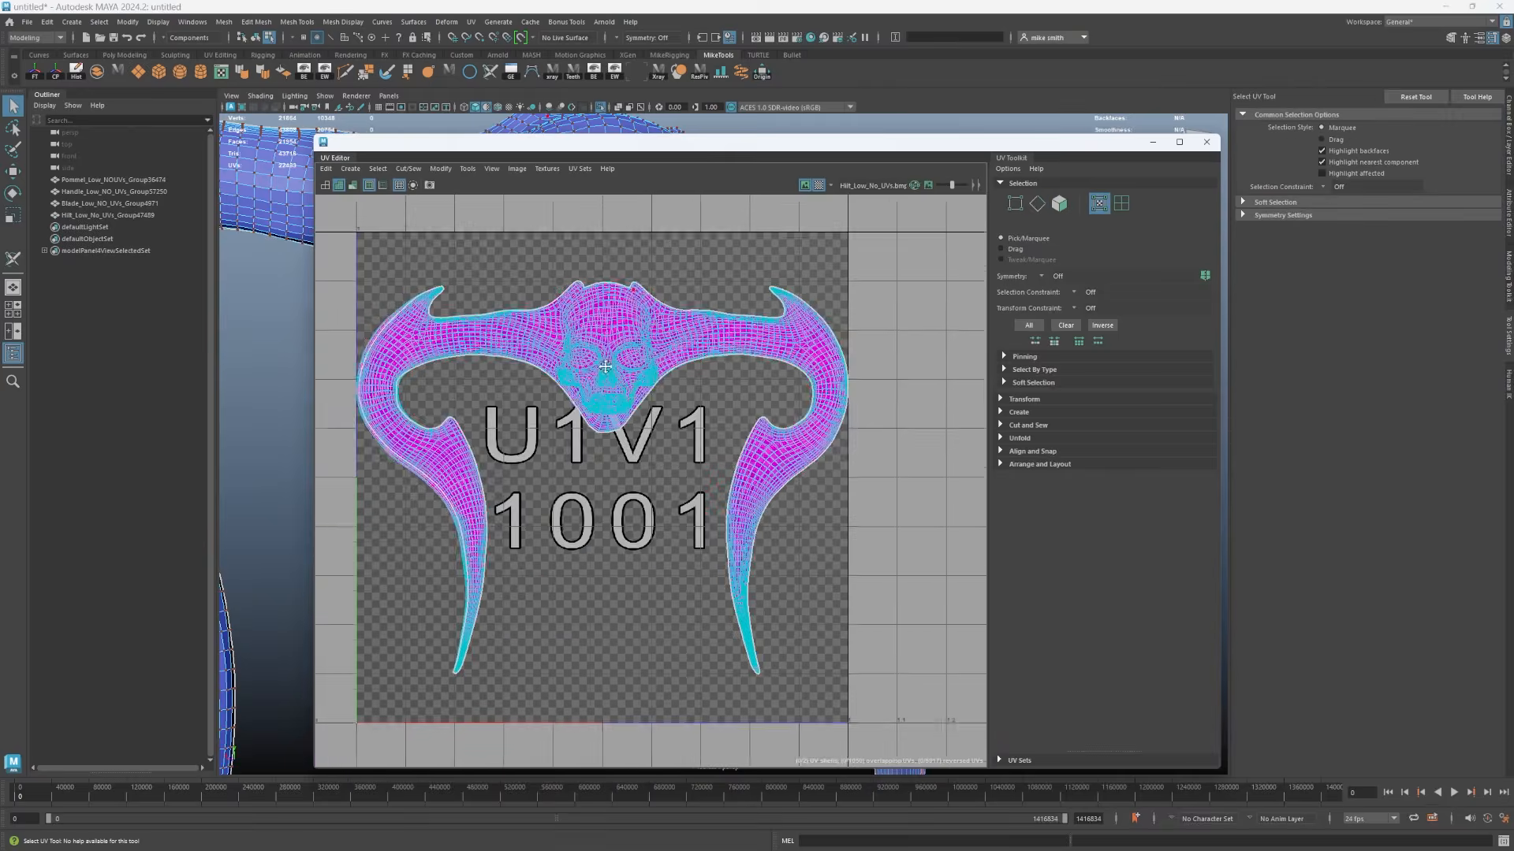
{"action": "middle_click_drag", "start_coordinate": [643, 630], "coordinate": [715, 638], "text": "alt"}
{"action": "left_click_drag", "start_coordinate": [381, 228], "coordinate": [935, 739]}
{"action": "left_click", "coordinate": [934, 740]}
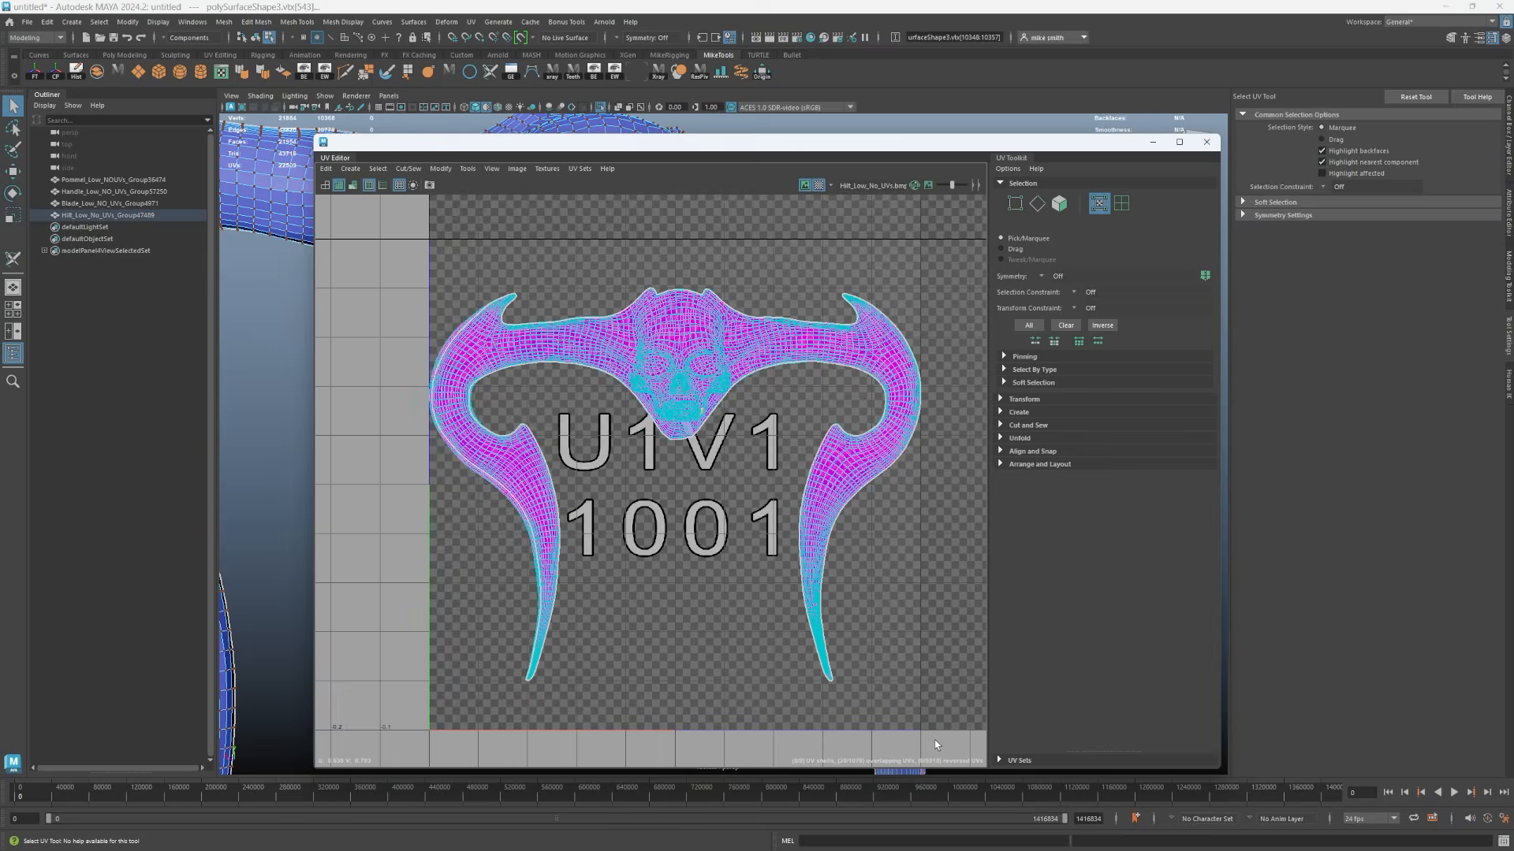
{"action": "double_click", "coordinate": [717, 344]}
{"action": "key", "text": "w"}
{"action": "left_click_drag", "start_coordinate": [683, 486], "coordinate": [788, 626]}
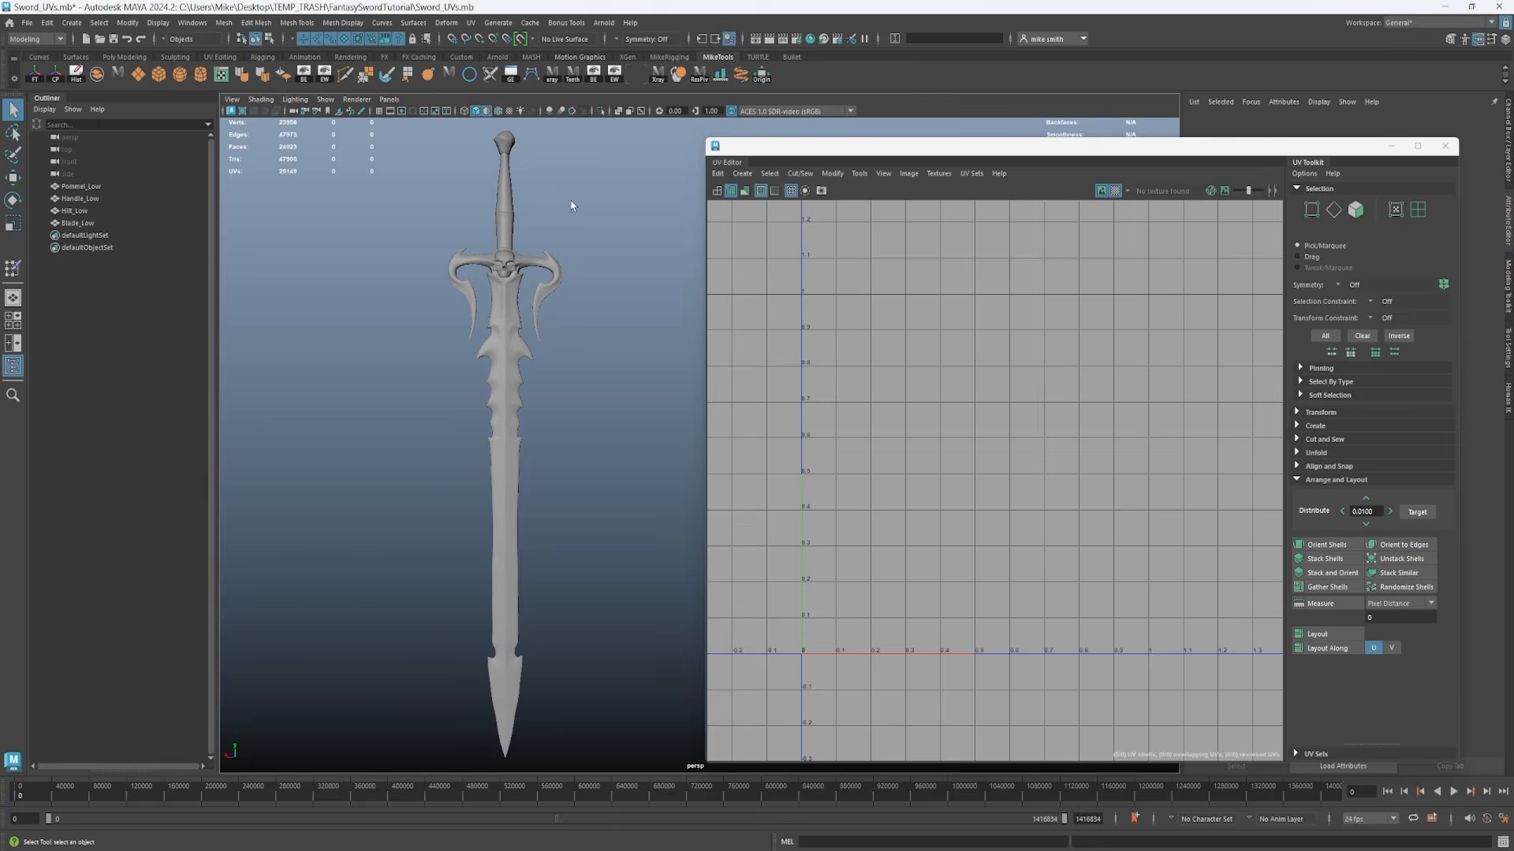
Step: Examine the UV layouts of the pommel, handle, hilt and blade one at a time in the UV Editor
{"action": "left_click", "coordinate": [510, 144]}
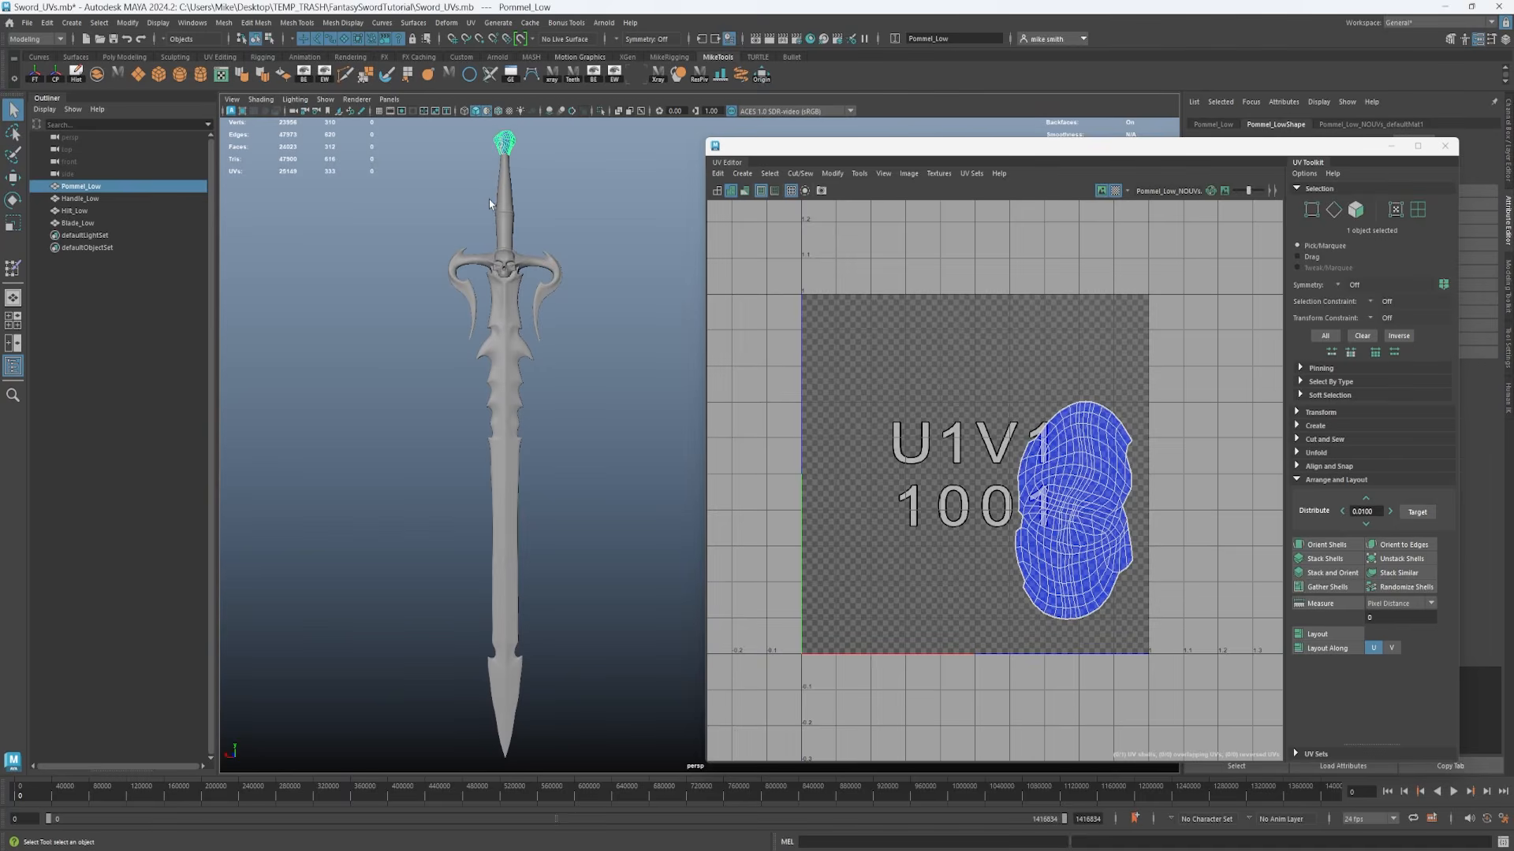
{"action": "left_click", "coordinate": [505, 211]}
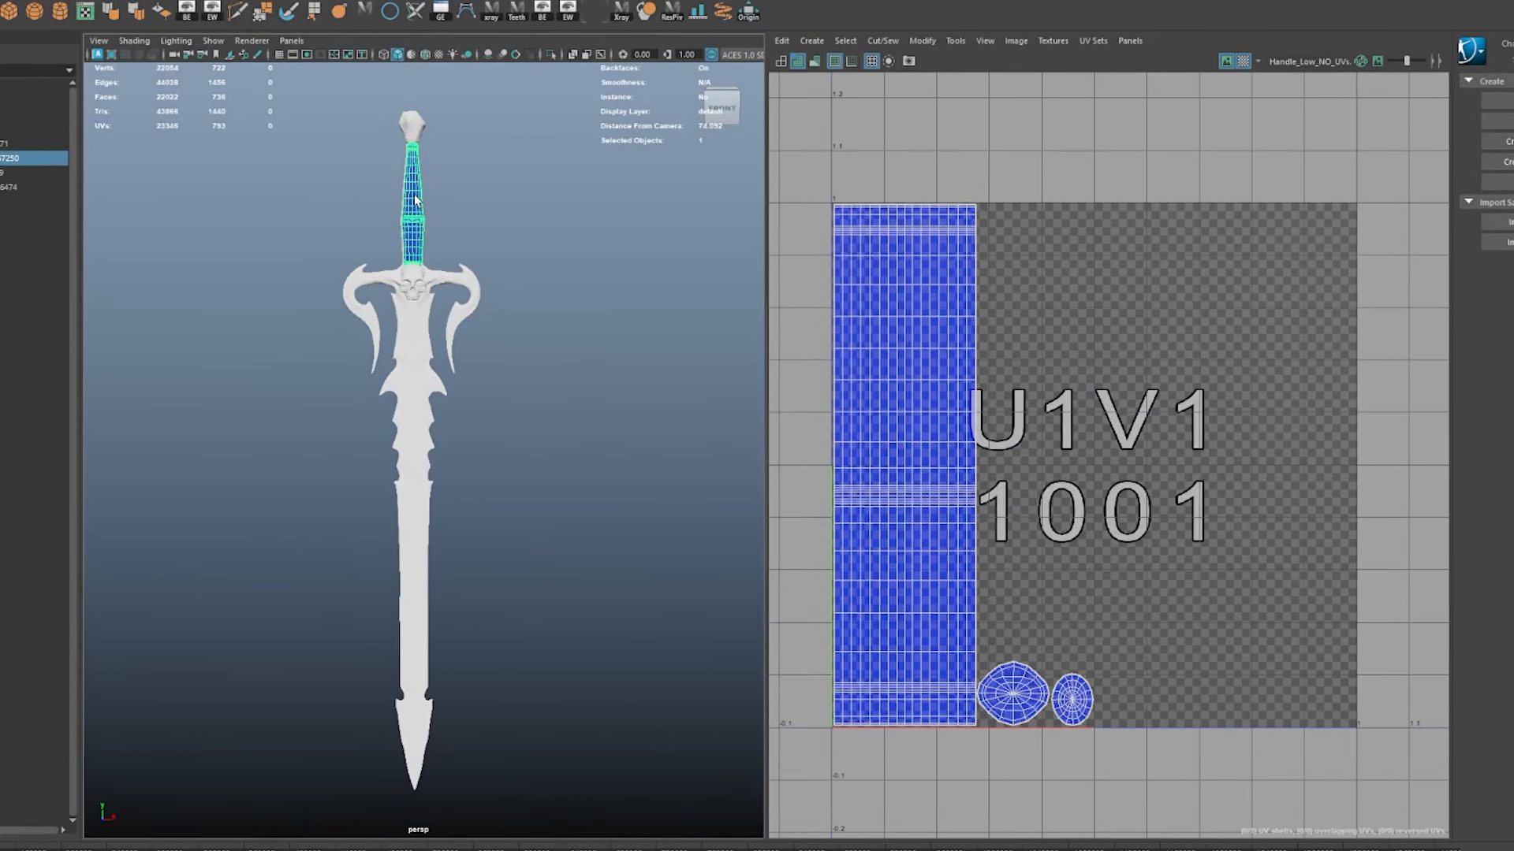
{"action": "left_click", "coordinate": [411, 304]}
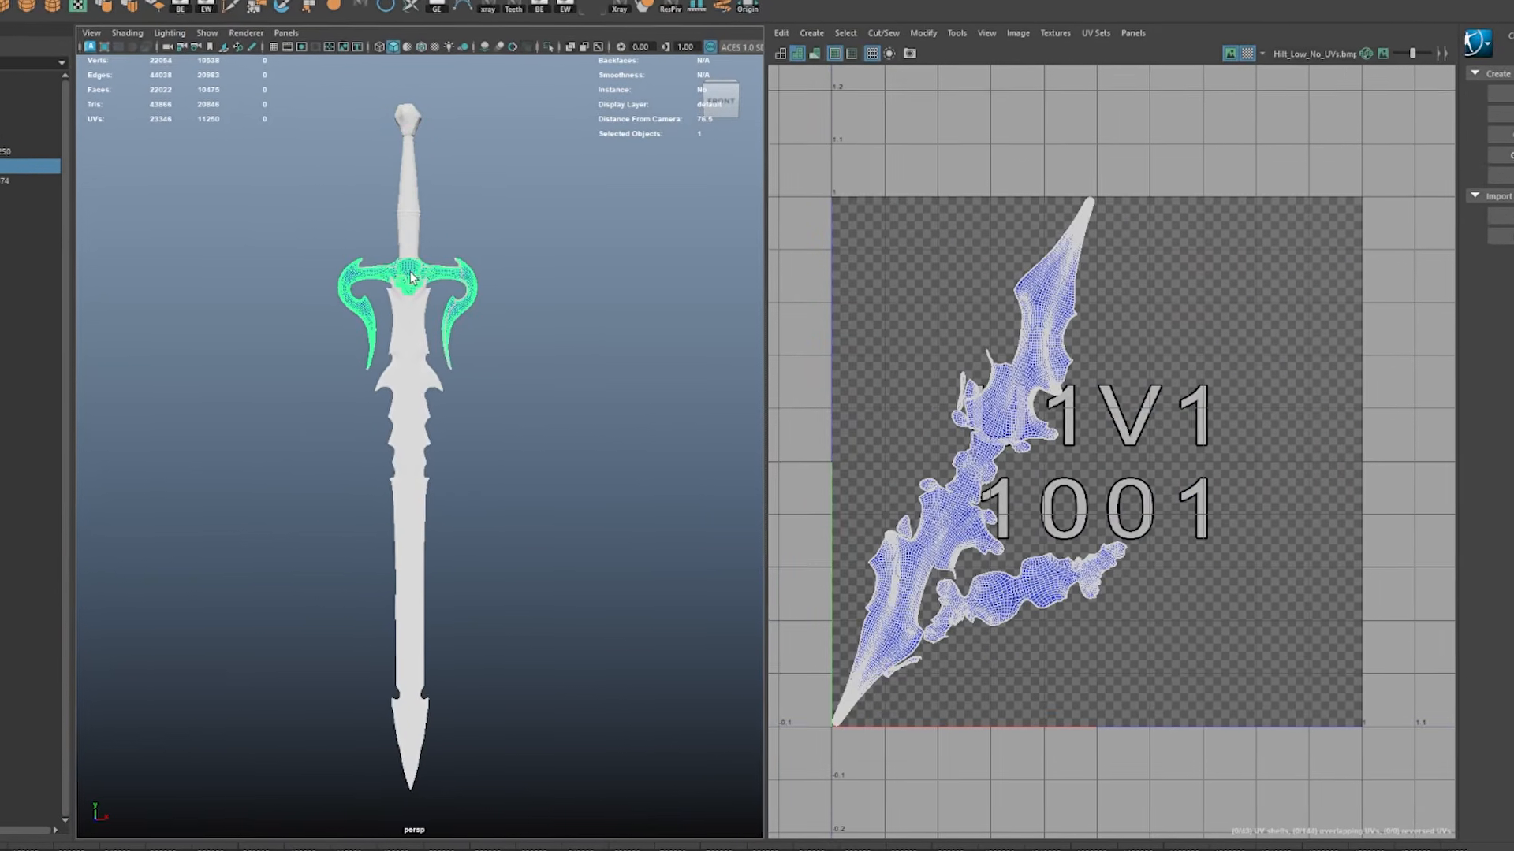
{"action": "left_click", "coordinate": [416, 356]}
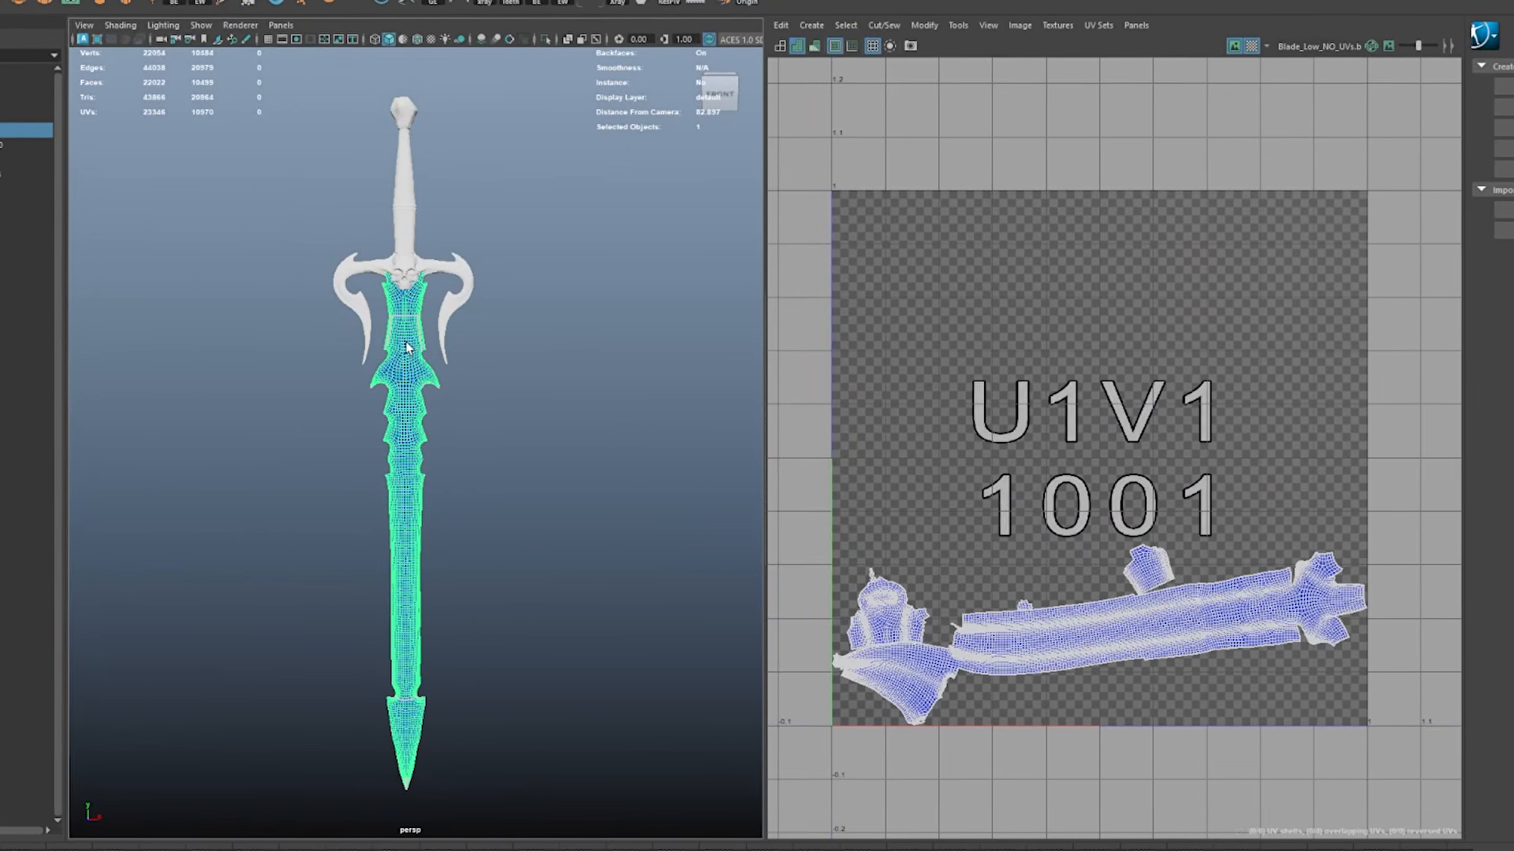
Step: Select all four sword parts to review their combined UV layout, and clear the selection
{"action": "left_click", "coordinate": [557, 365]}
{"action": "left_click_drag", "start_coordinate": [404, 146], "coordinate": [611, 641]}
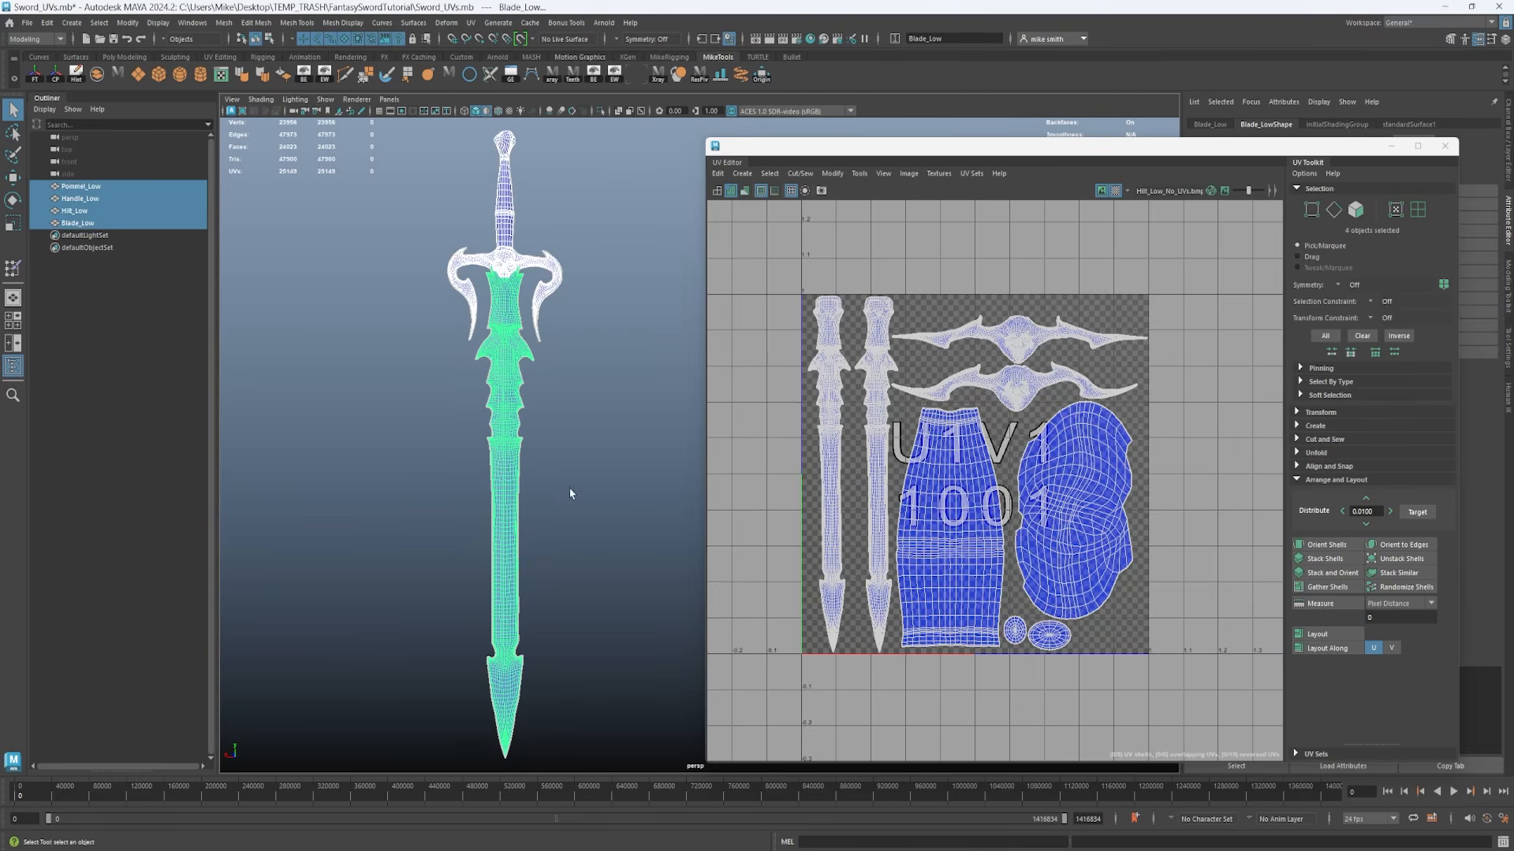
{"action": "left_click", "coordinate": [584, 509]}
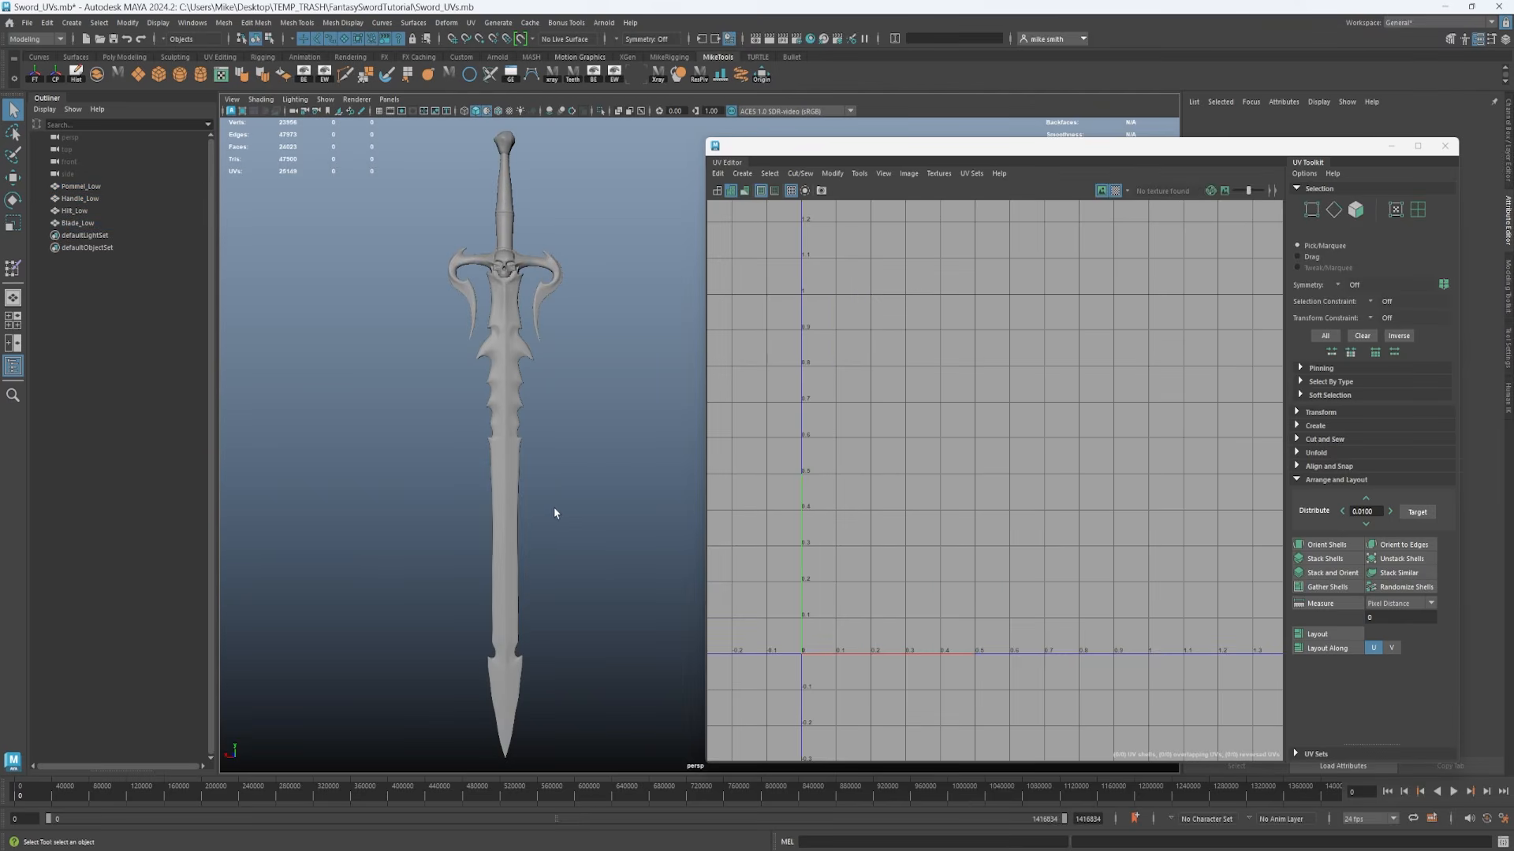
Step: Select the low-poly pommel and open the file commands
{"action": "left_click", "coordinate": [80, 187]}
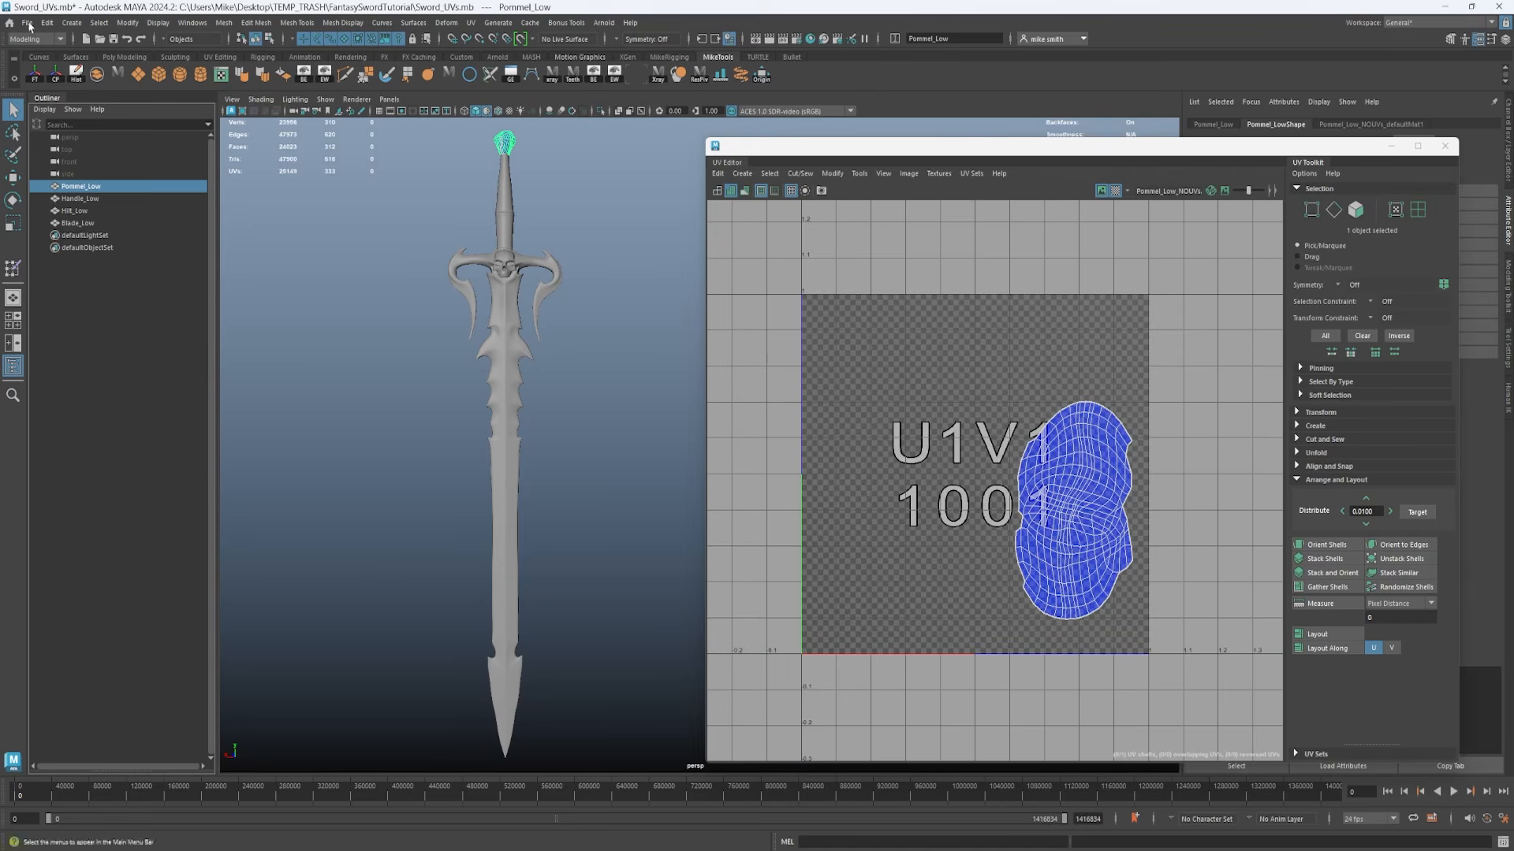
{"action": "left_click", "coordinate": [27, 24]}
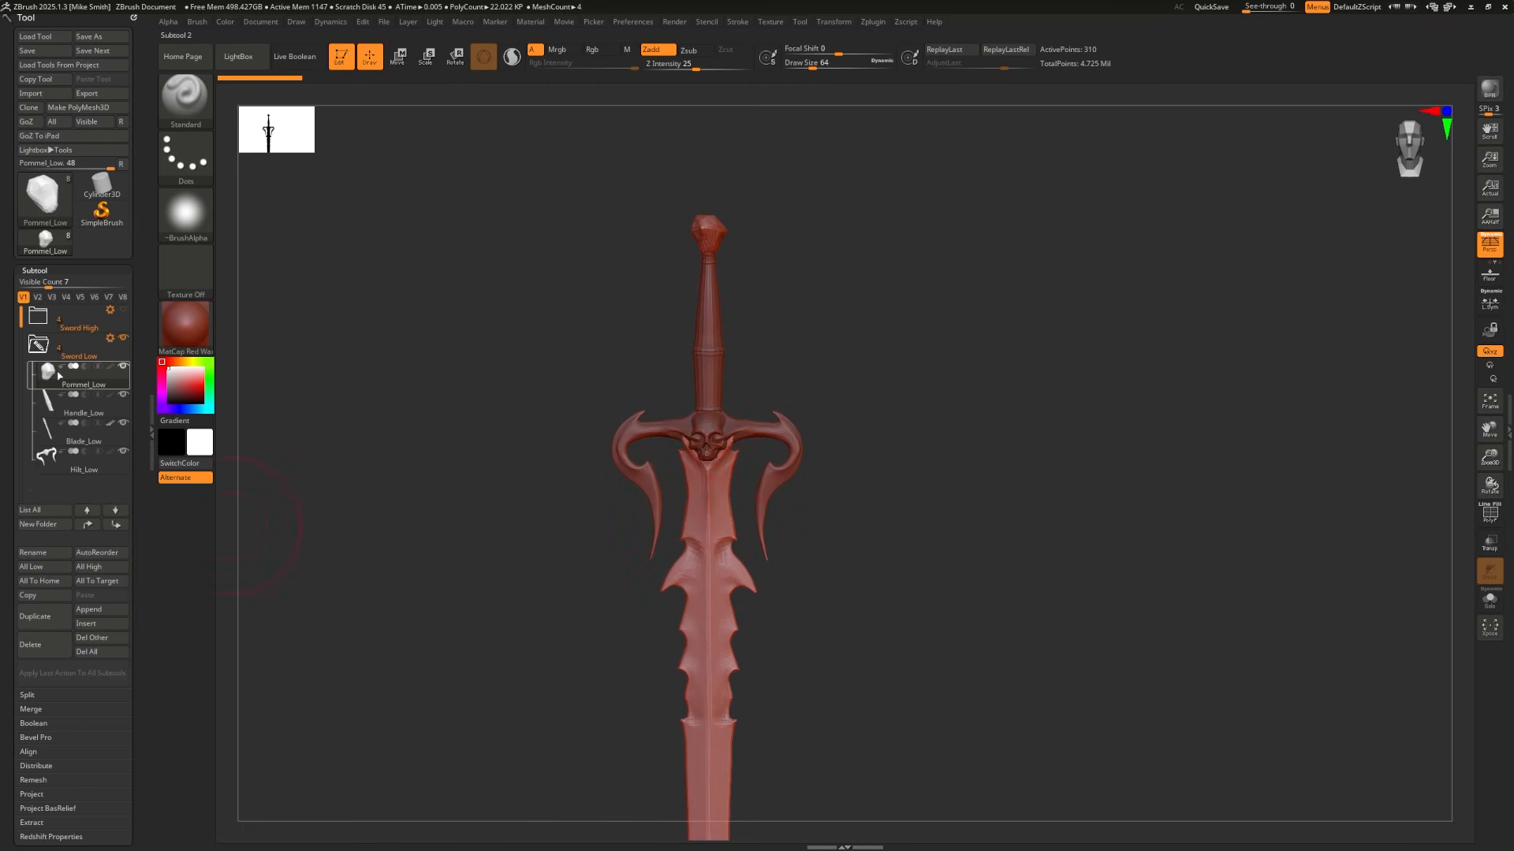
Step: Switch to ZBrush and import Pommel_Low.obj over the Pommel_Low subtool
{"action": "mouse_move", "coordinate": [89, 389]}
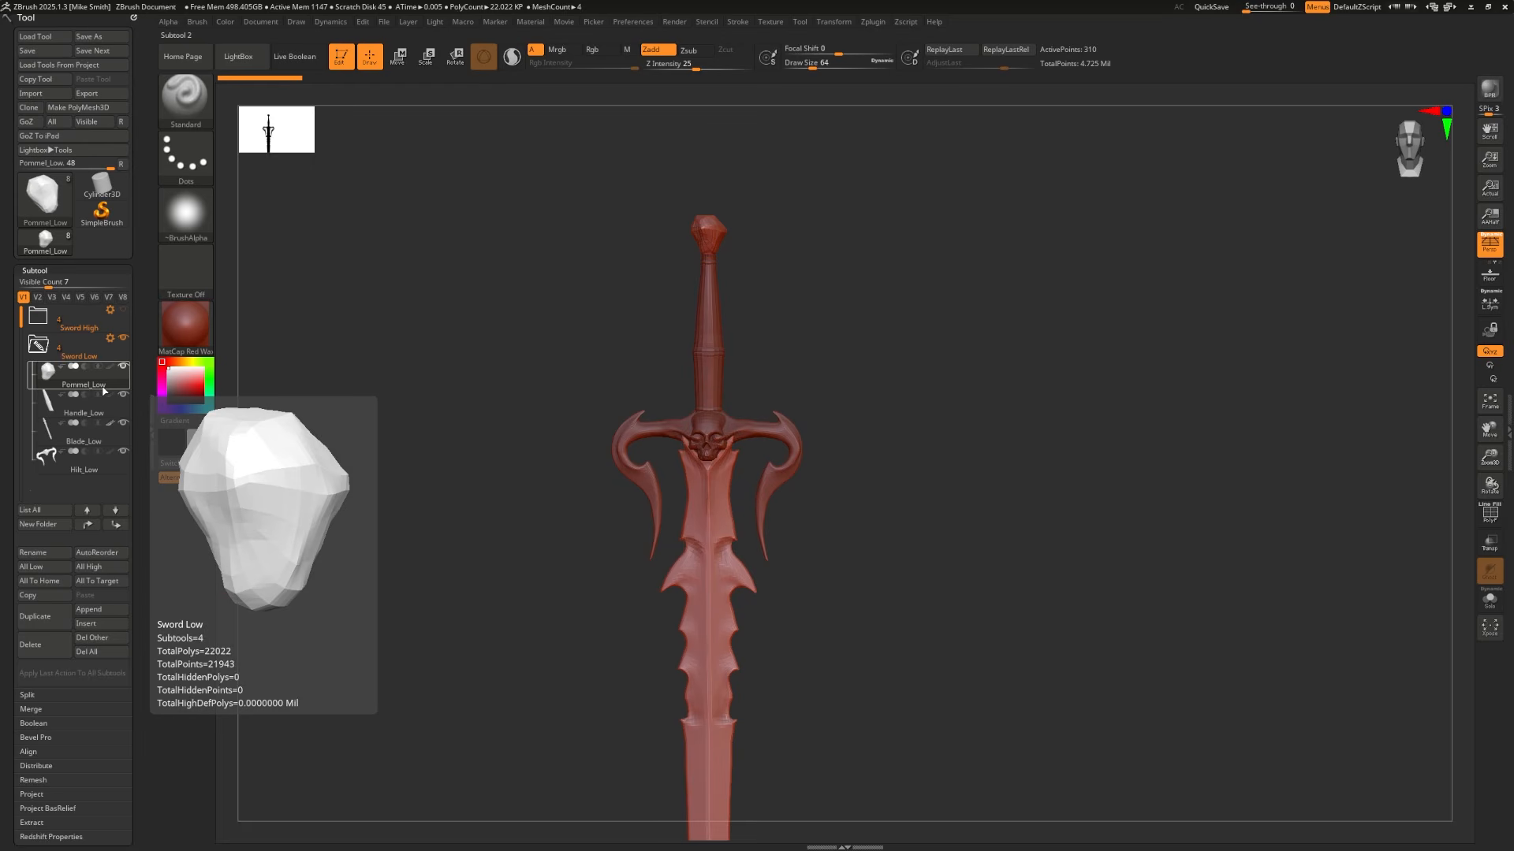
{"action": "left_click_drag", "start_coordinate": [157, 603], "coordinate": [150, 343]}
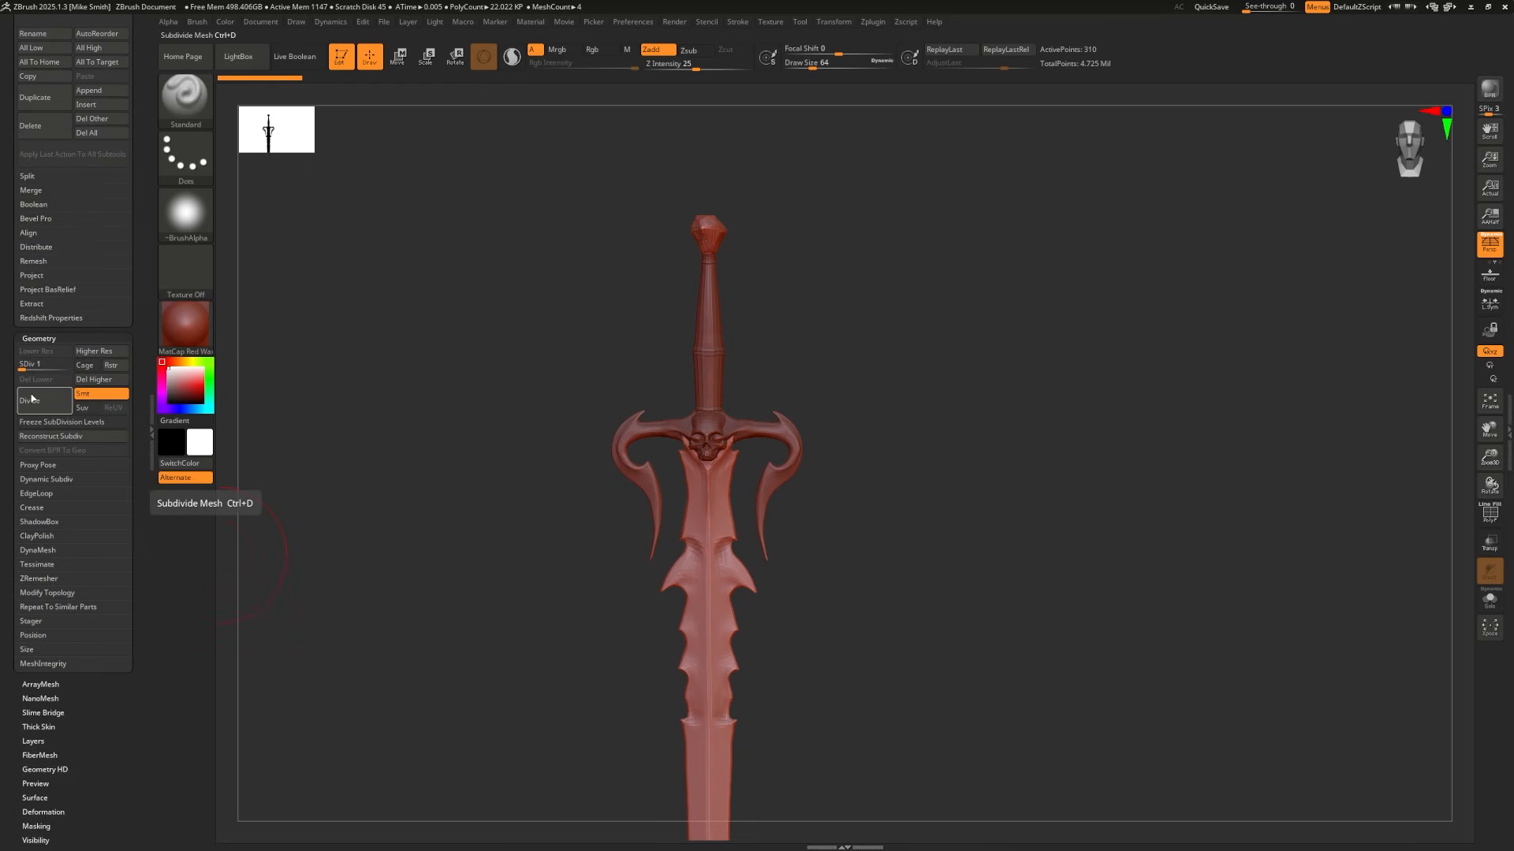
{"action": "scroll", "coordinate": [70, 355], "scroll_direction": "up", "scroll_amount": 10}
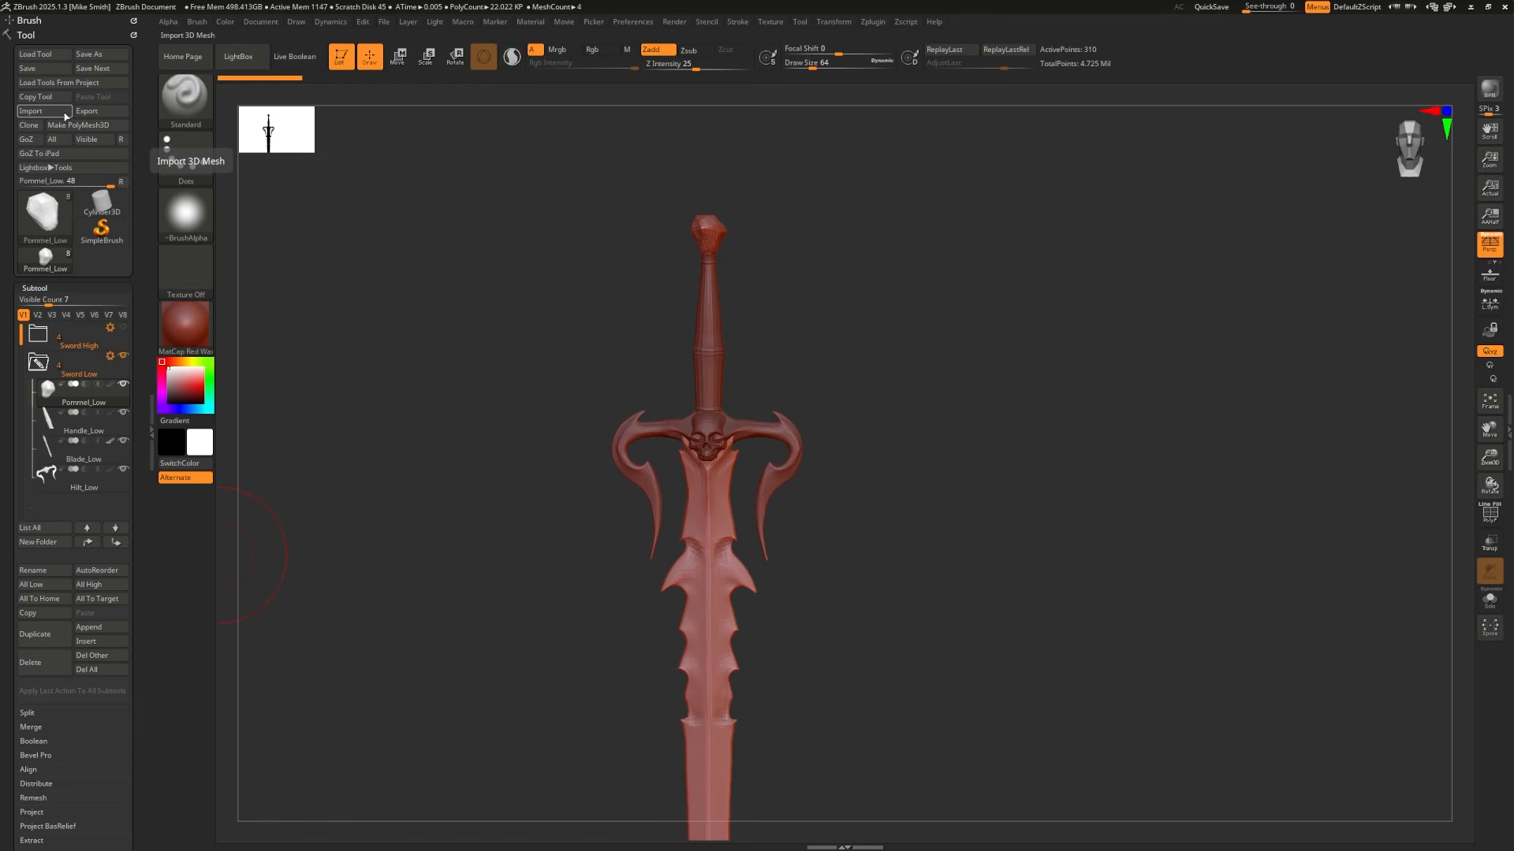
{"action": "left_click", "coordinate": [30, 111]}
{"action": "left_click", "coordinate": [758, 272]}
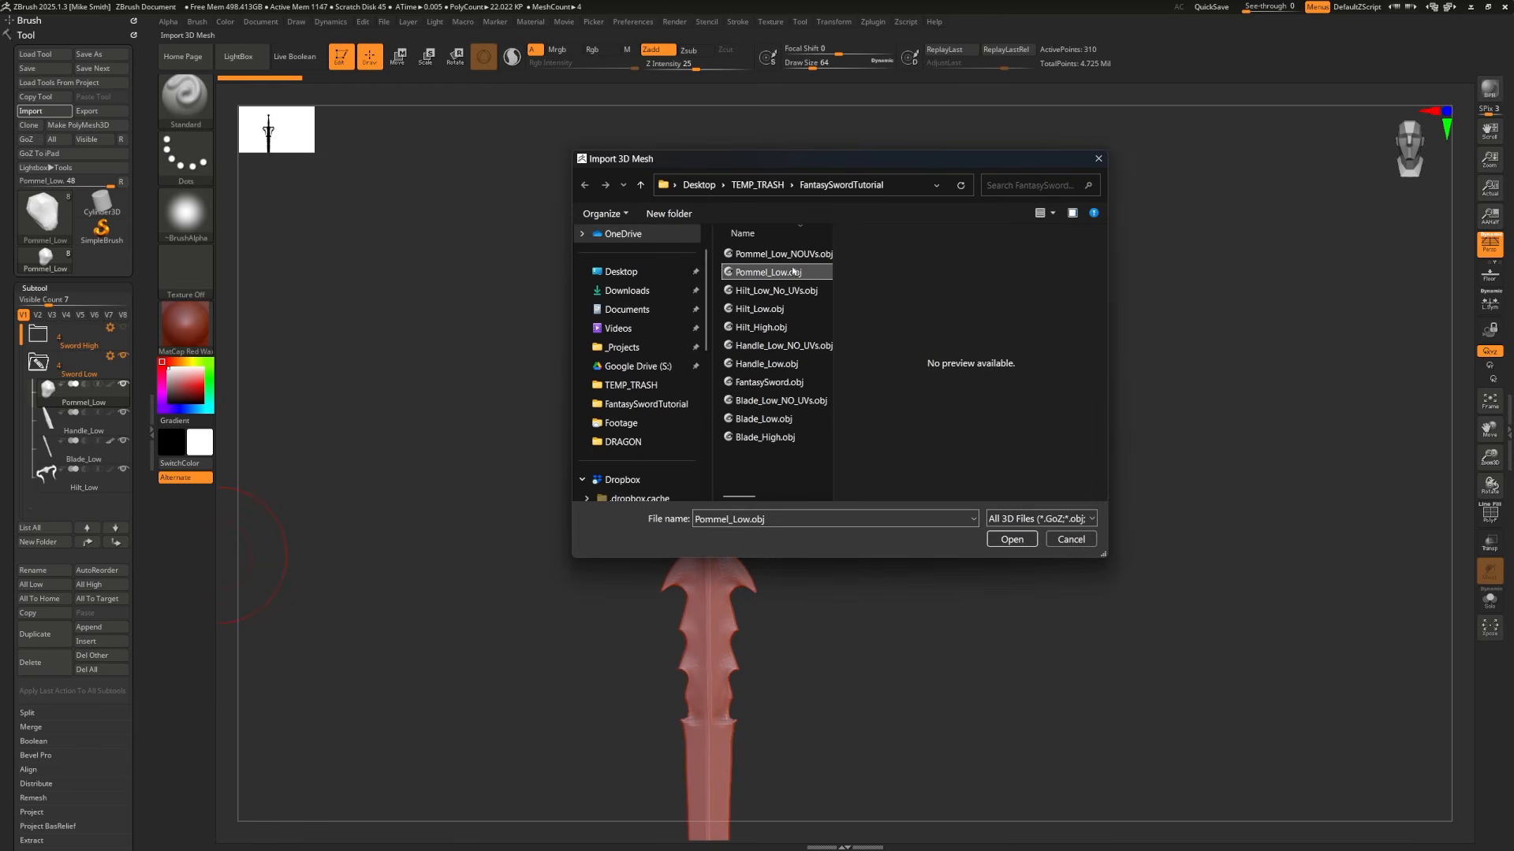
{"action": "double_click", "coordinate": [779, 272]}
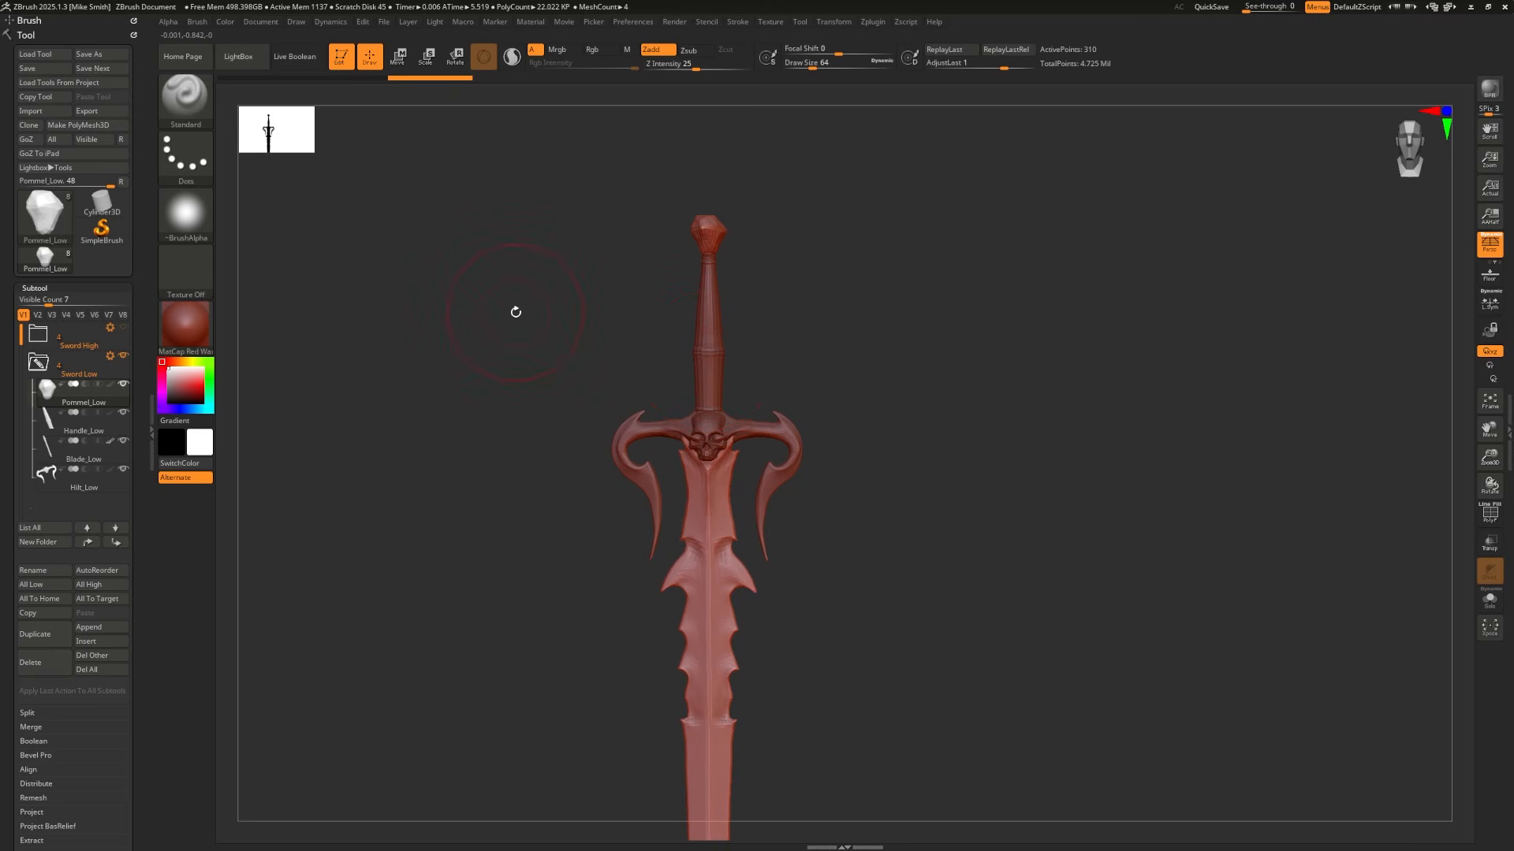
Step: Select the Handle_Low subtool and replace its mesh by importing Handle_Low.obj
{"action": "left_click", "coordinate": [83, 422]}
{"action": "left_click", "coordinate": [69, 113]}
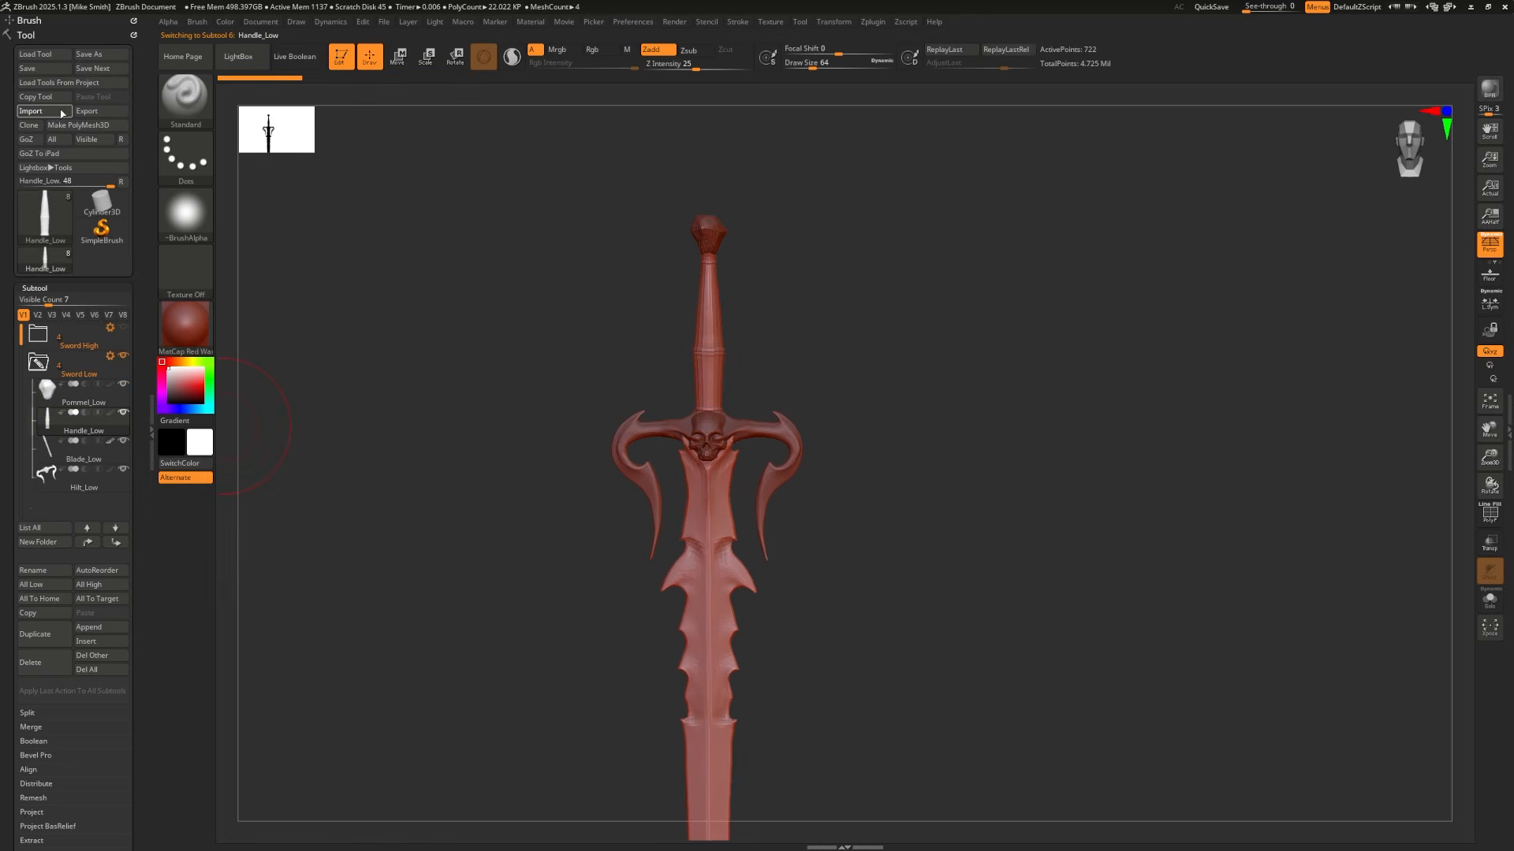
{"action": "double_click", "coordinate": [766, 365]}
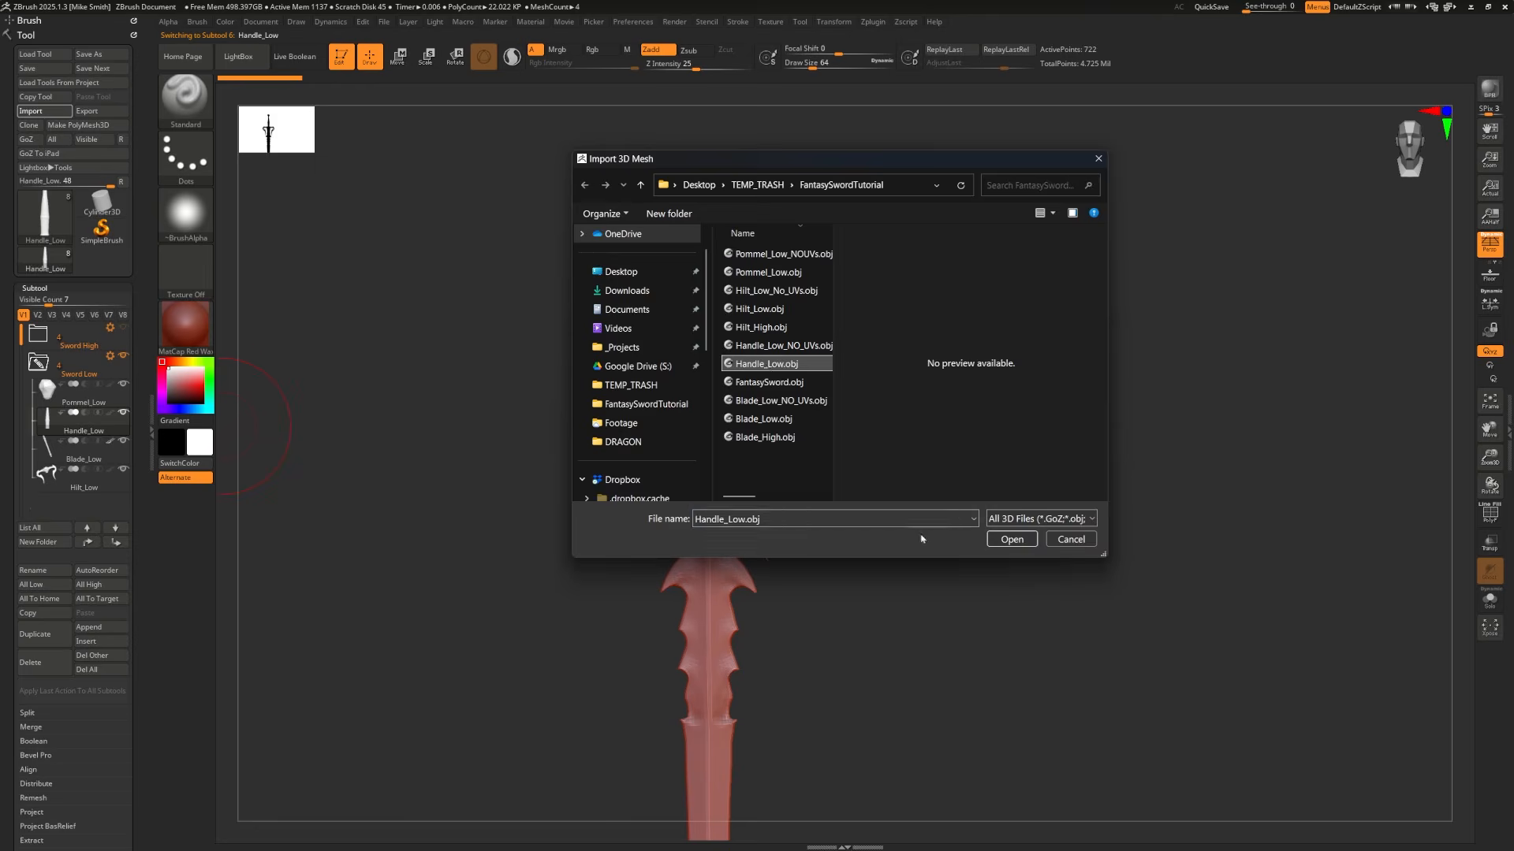
Step: Select the Blade_Low subtool and replace its mesh by importing Blade_Low.obj
{"action": "left_click", "coordinate": [83, 451]}
{"action": "left_click", "coordinate": [46, 112]}
{"action": "left_click", "coordinate": [764, 418]}
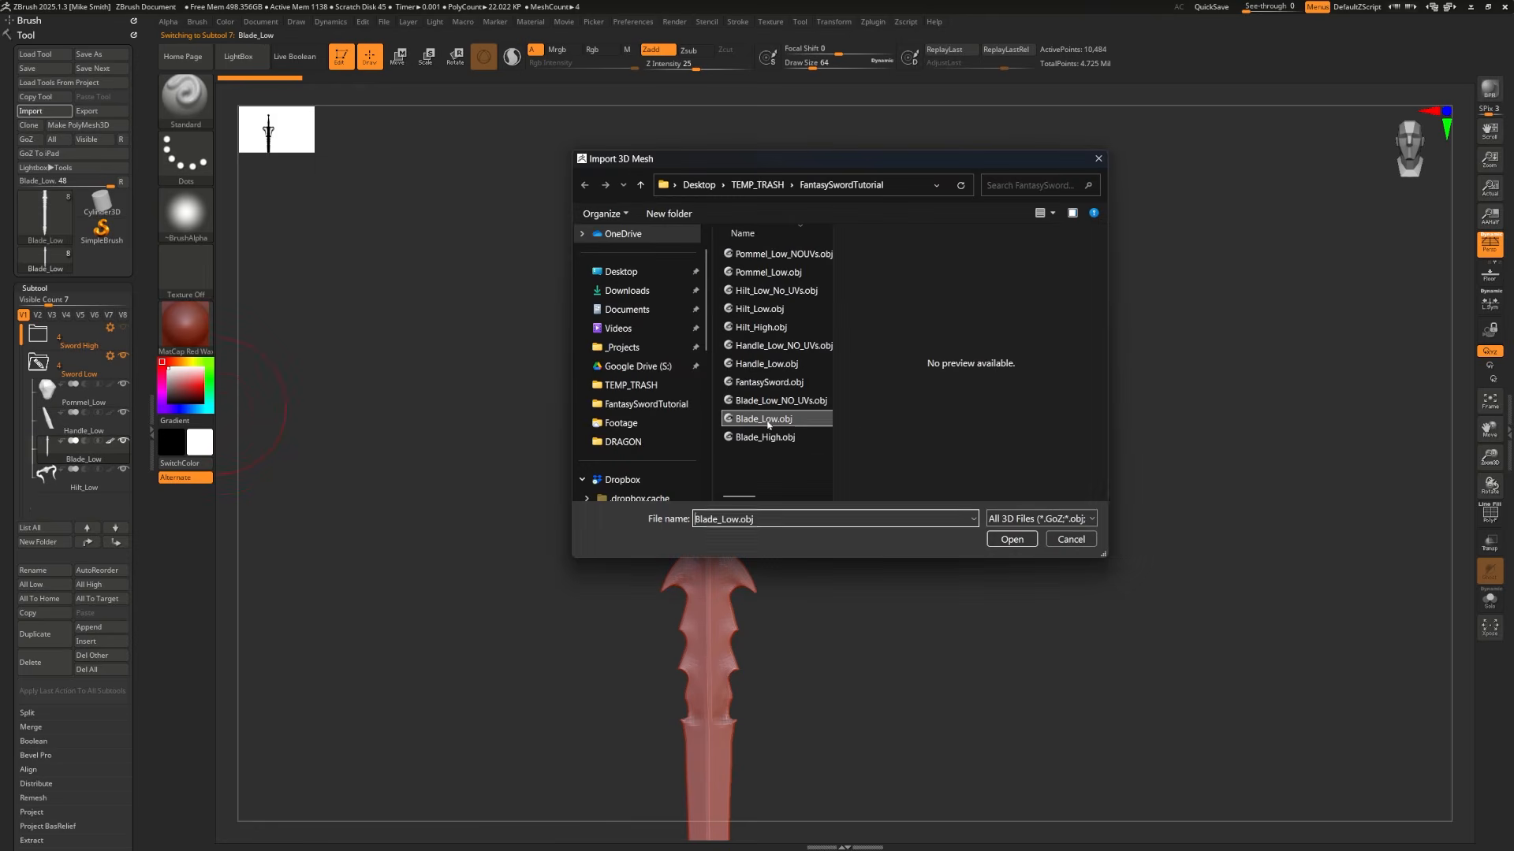
{"action": "left_click", "coordinate": [1009, 537]}
Step: Select the Hilt_Low subtool and replace its mesh by importing Hilt_Low.obj
{"action": "left_click", "coordinate": [83, 480]}
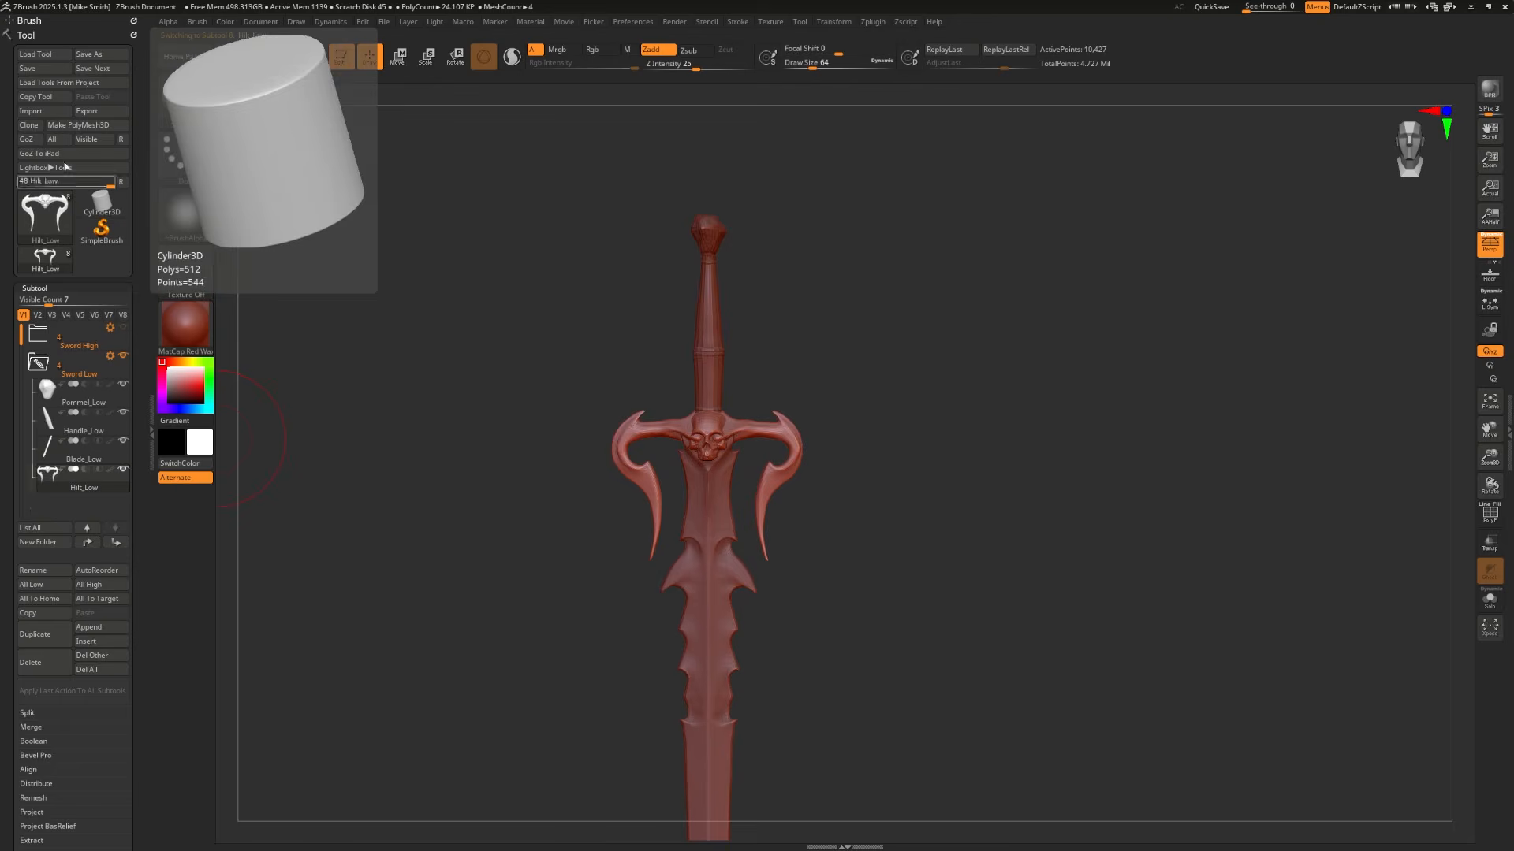
{"action": "left_click", "coordinate": [45, 111]}
{"action": "left_click", "coordinate": [759, 308]}
{"action": "left_click", "coordinate": [1012, 539]}
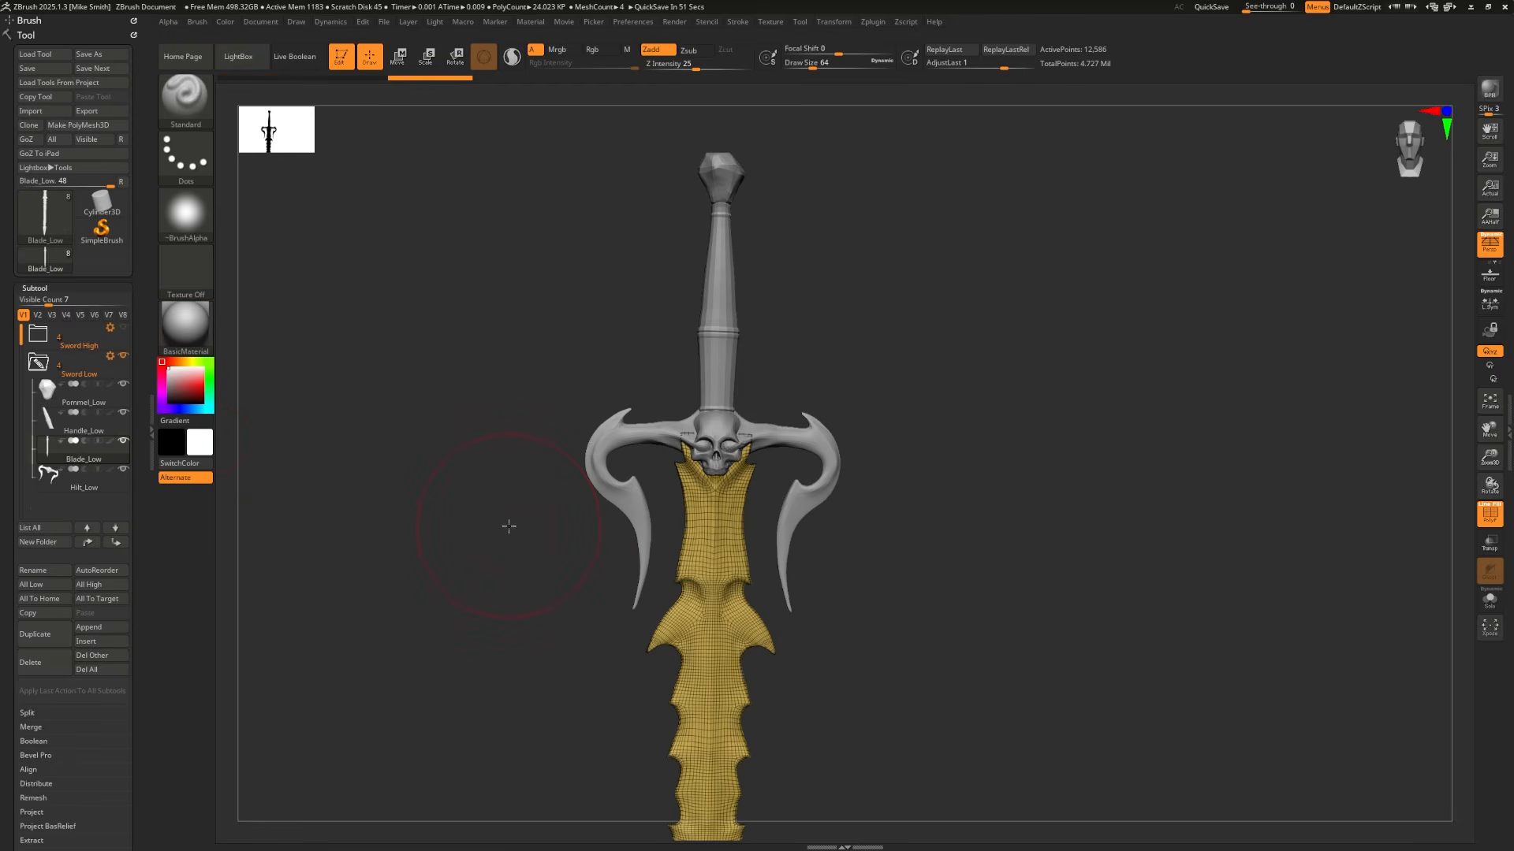
Step: Inspect the imported low-poly sword from the pommel and hilt down to the full blade
{"action": "left_click_drag", "start_coordinate": [598, 334], "coordinate": [709, 300]}
{"action": "left_click_drag", "start_coordinate": [1115, 285], "coordinate": [1098, 517], "text": "alt"}
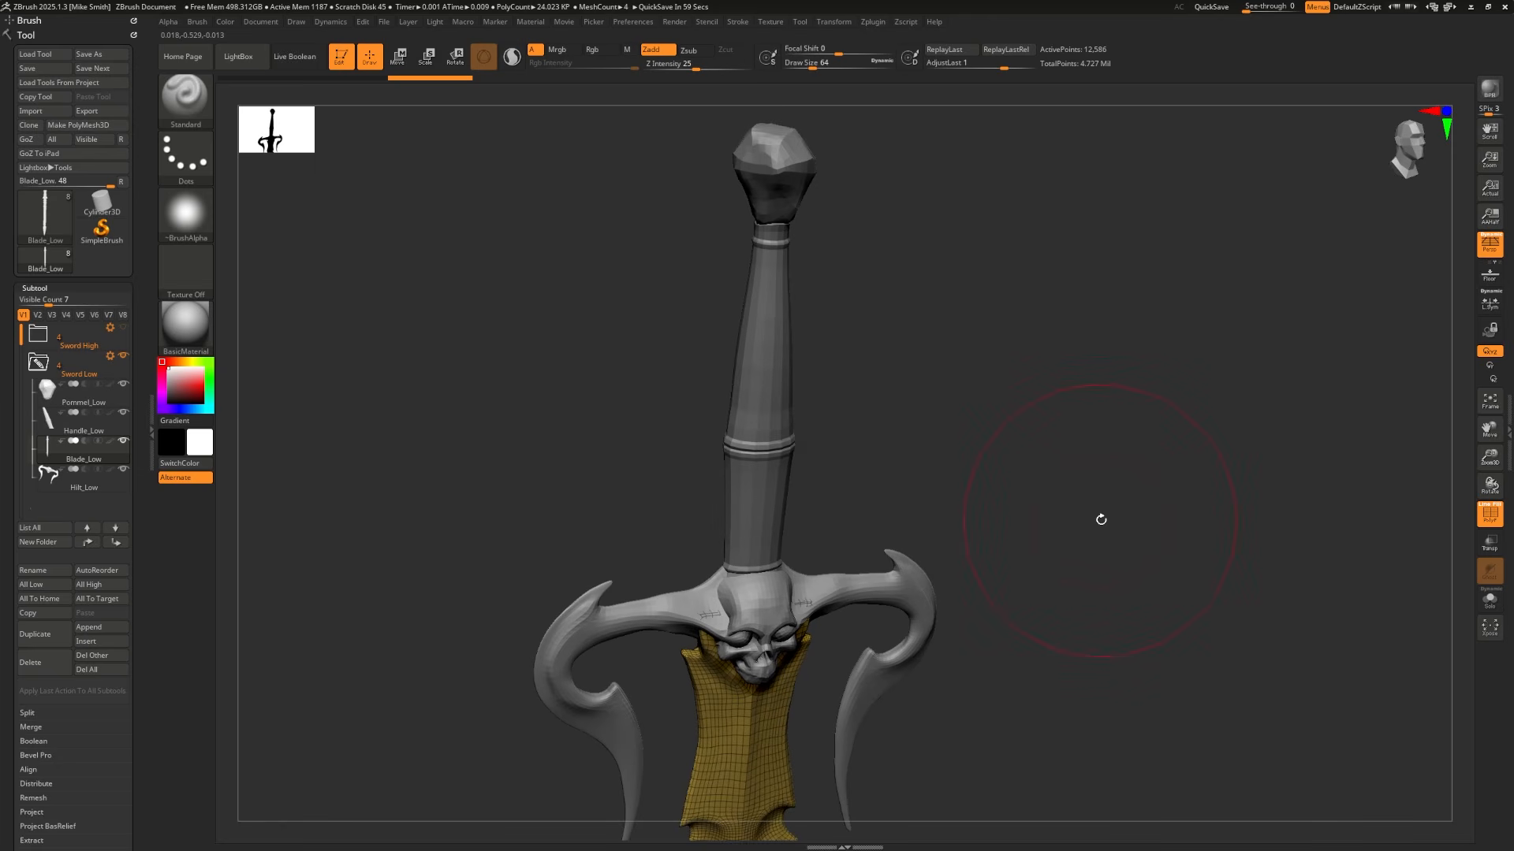
{"action": "mouse_move", "coordinate": [1101, 520]}
{"action": "left_mouse_down"}
{"action": "mouse_move", "coordinate": [1101, 496]}
{"action": "mouse_move", "coordinate": [1132, 500]}
{"action": "mouse_move", "coordinate": [1093, 495]}
{"action": "left_mouse_up"}
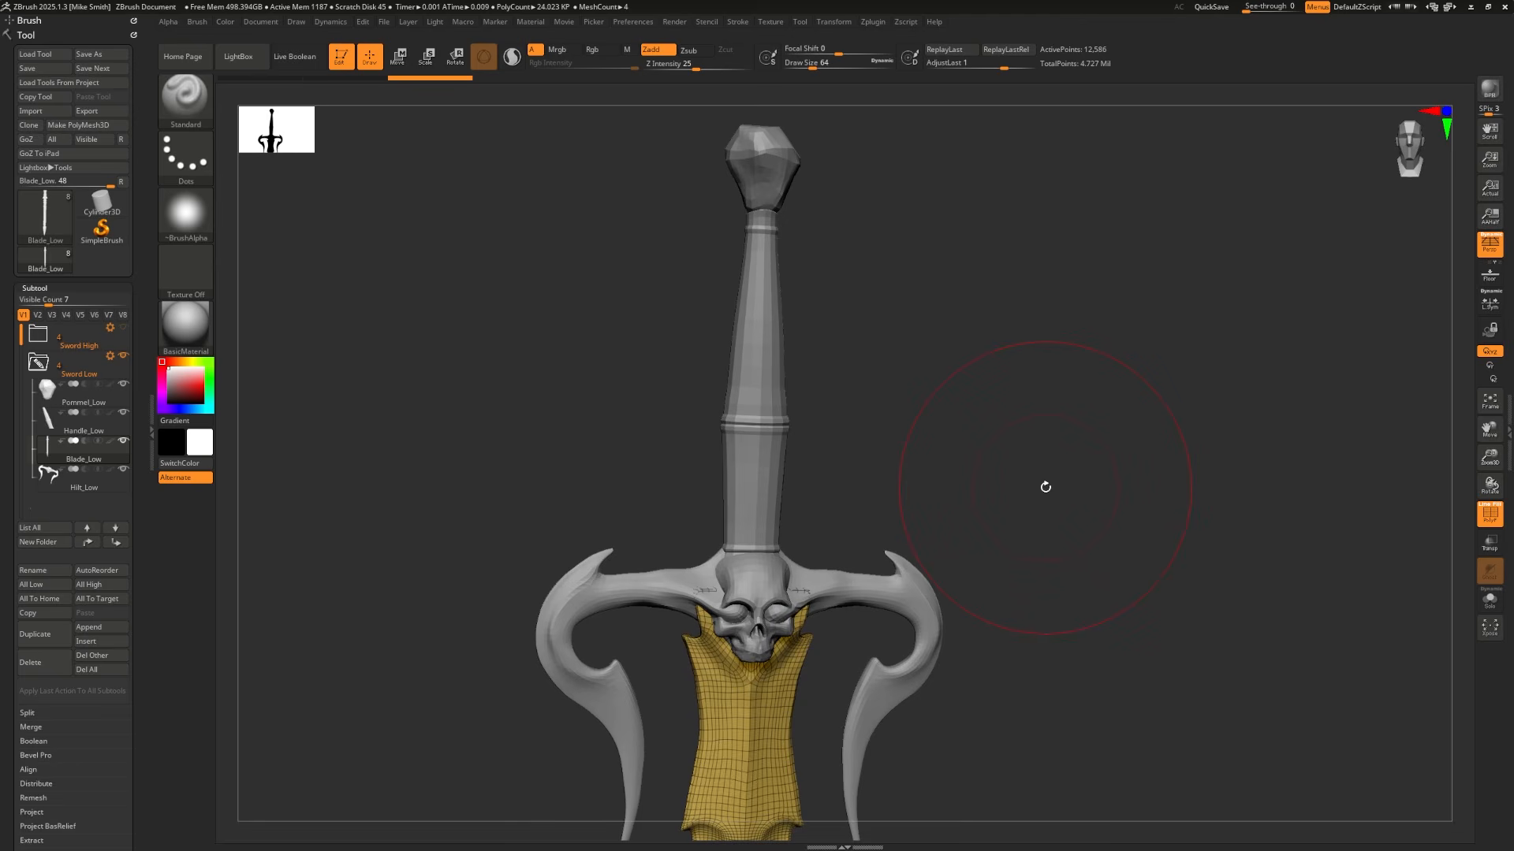
{"action": "mouse_move", "coordinate": [1074, 544]}
{"action": "left_mouse_down"}
{"action": "mouse_move", "coordinate": [1078, 511]}
{"action": "mouse_move", "coordinate": [1077, 552]}
{"action": "left_mouse_up"}
{"action": "left_click_drag", "start_coordinate": [1070, 633], "coordinate": [1091, 446], "text": "alt"}
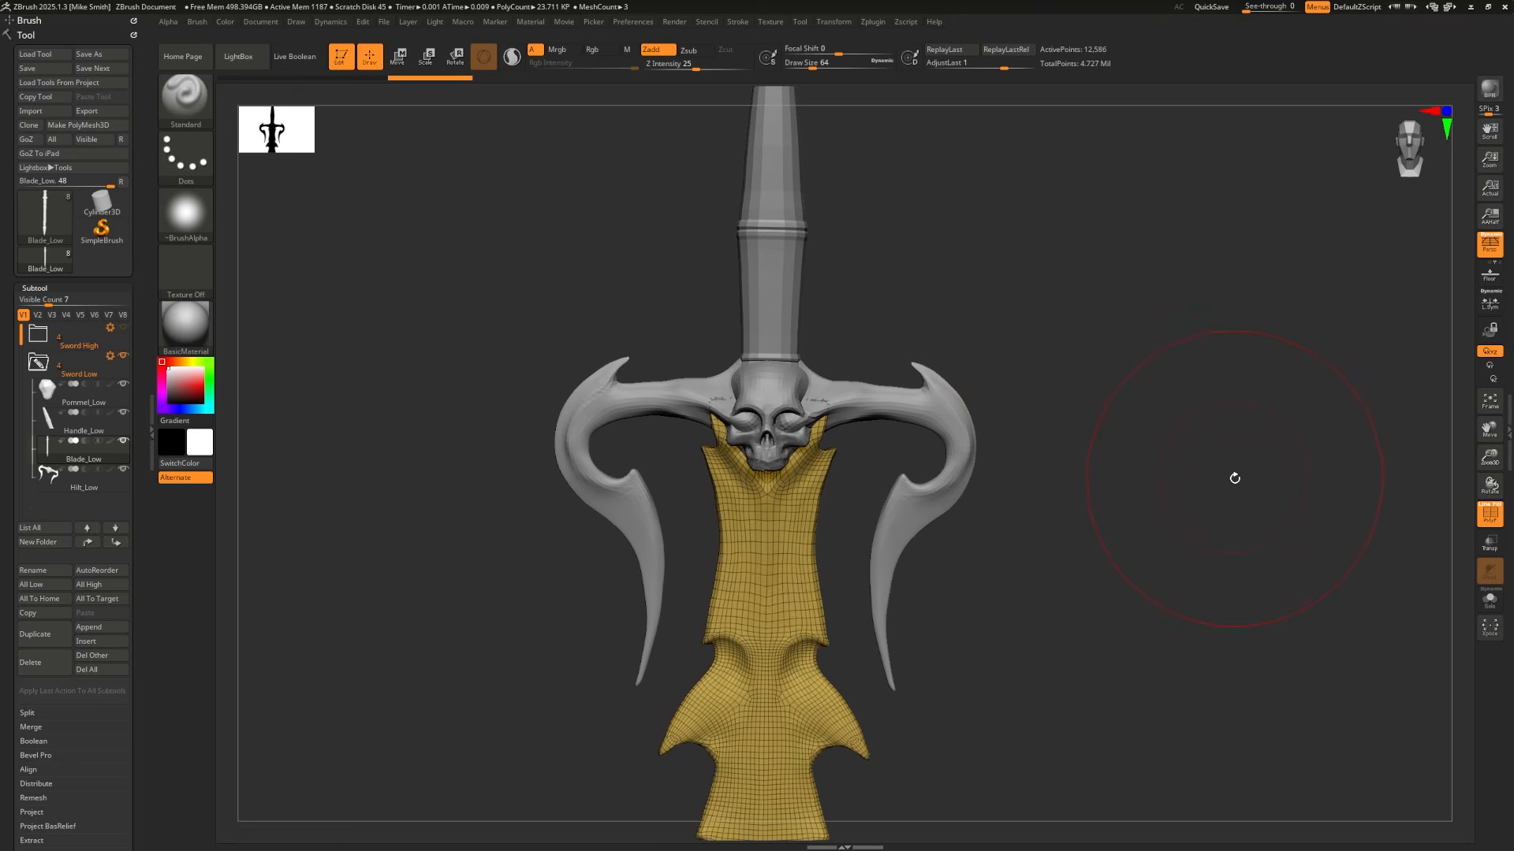
{"action": "key", "text": "f"}
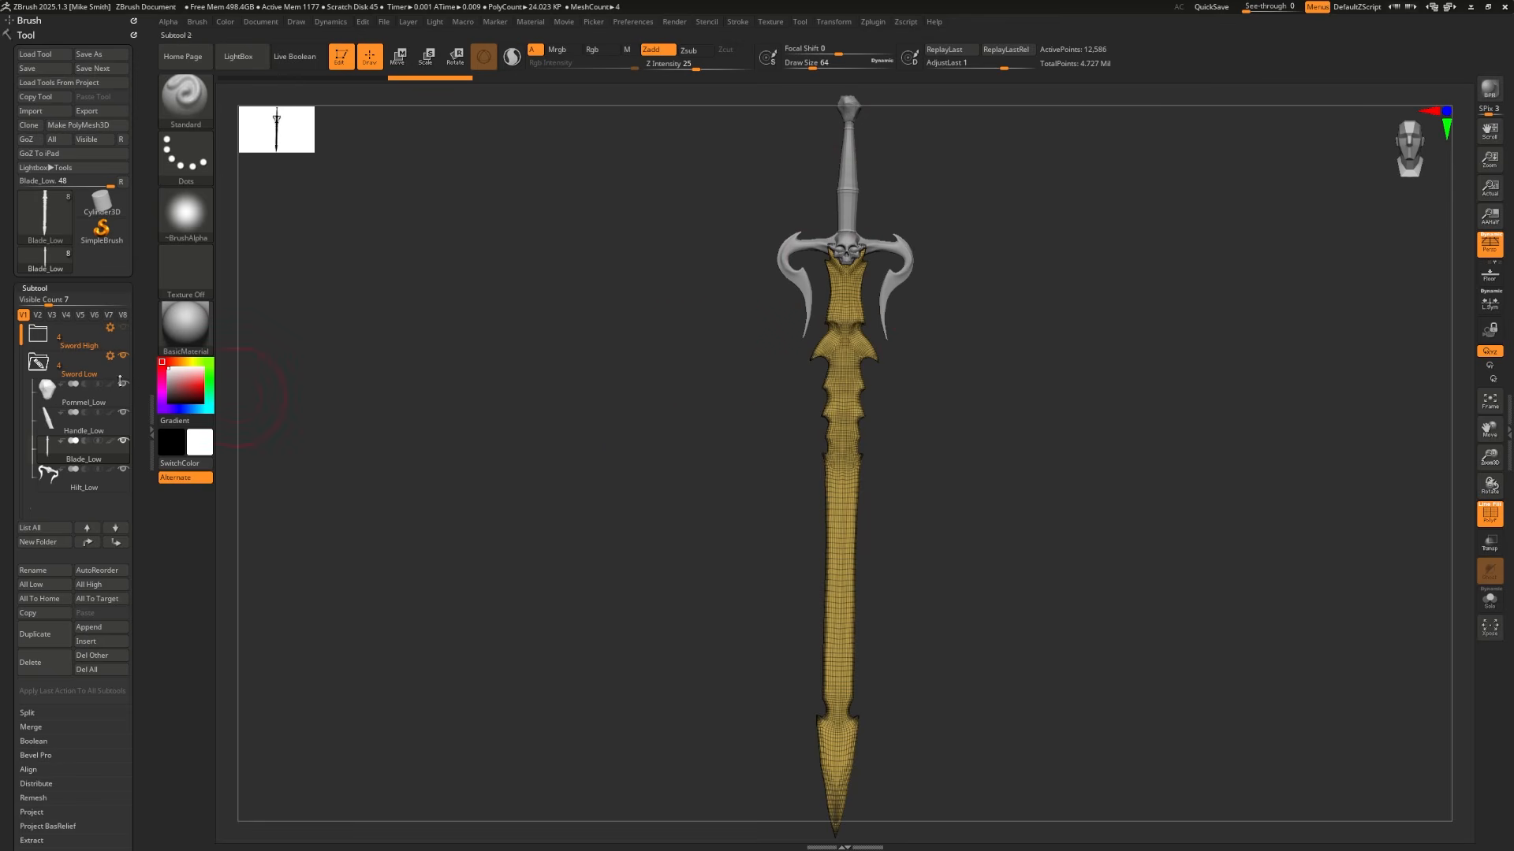
Step: Close the Sword Low folder, show the Sword High subtools, and select and frame the high-poly pommel FantasySword1
{"action": "left_click", "coordinate": [39, 363]}
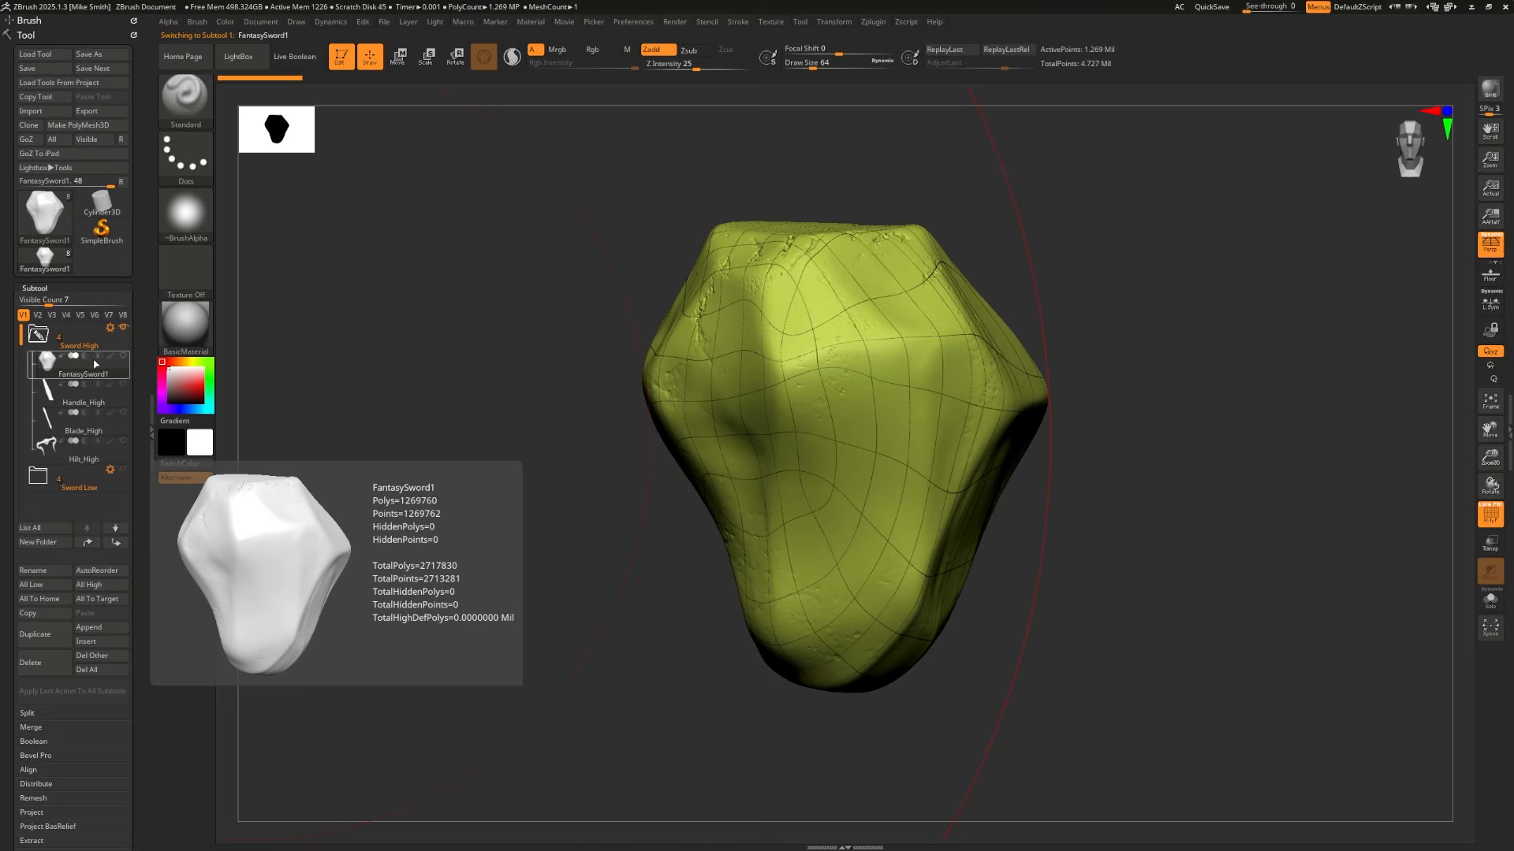
{"action": "left_click", "coordinate": [104, 399]}
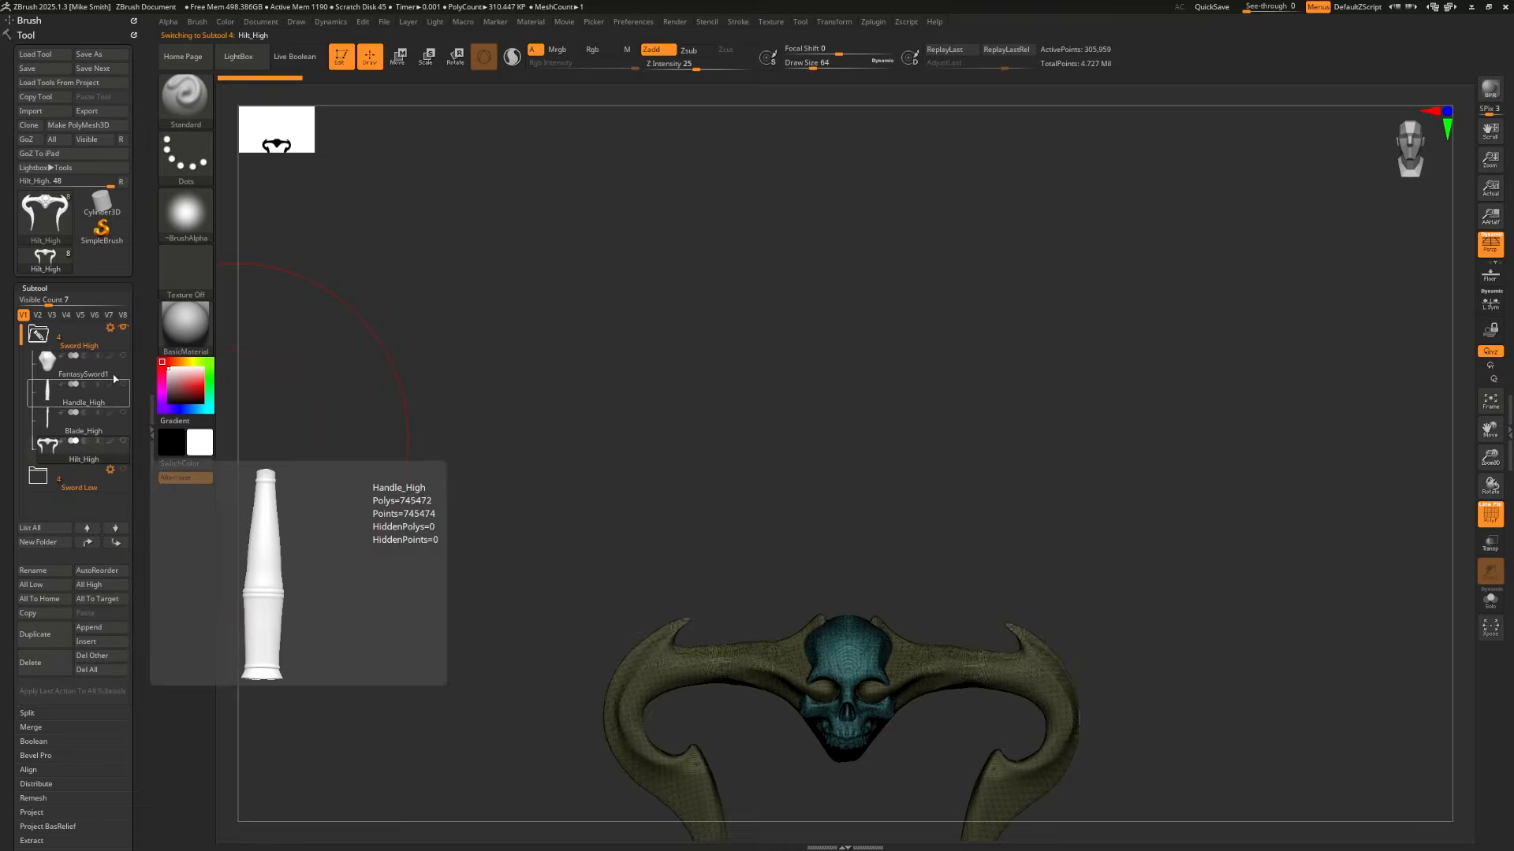
{"action": "left_click", "coordinate": [83, 367]}
{"action": "key", "text": "f"}
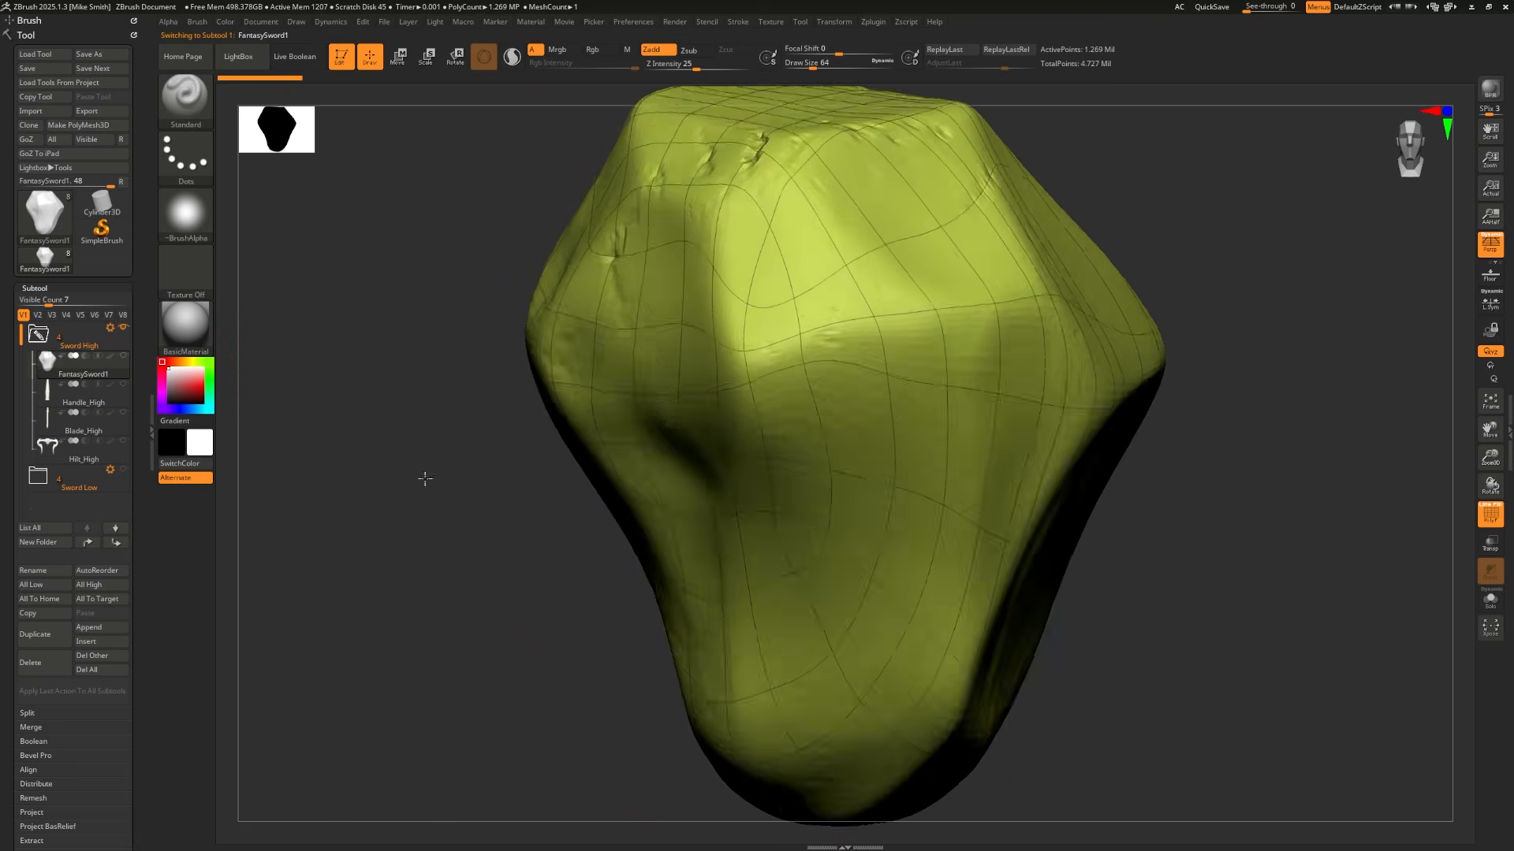
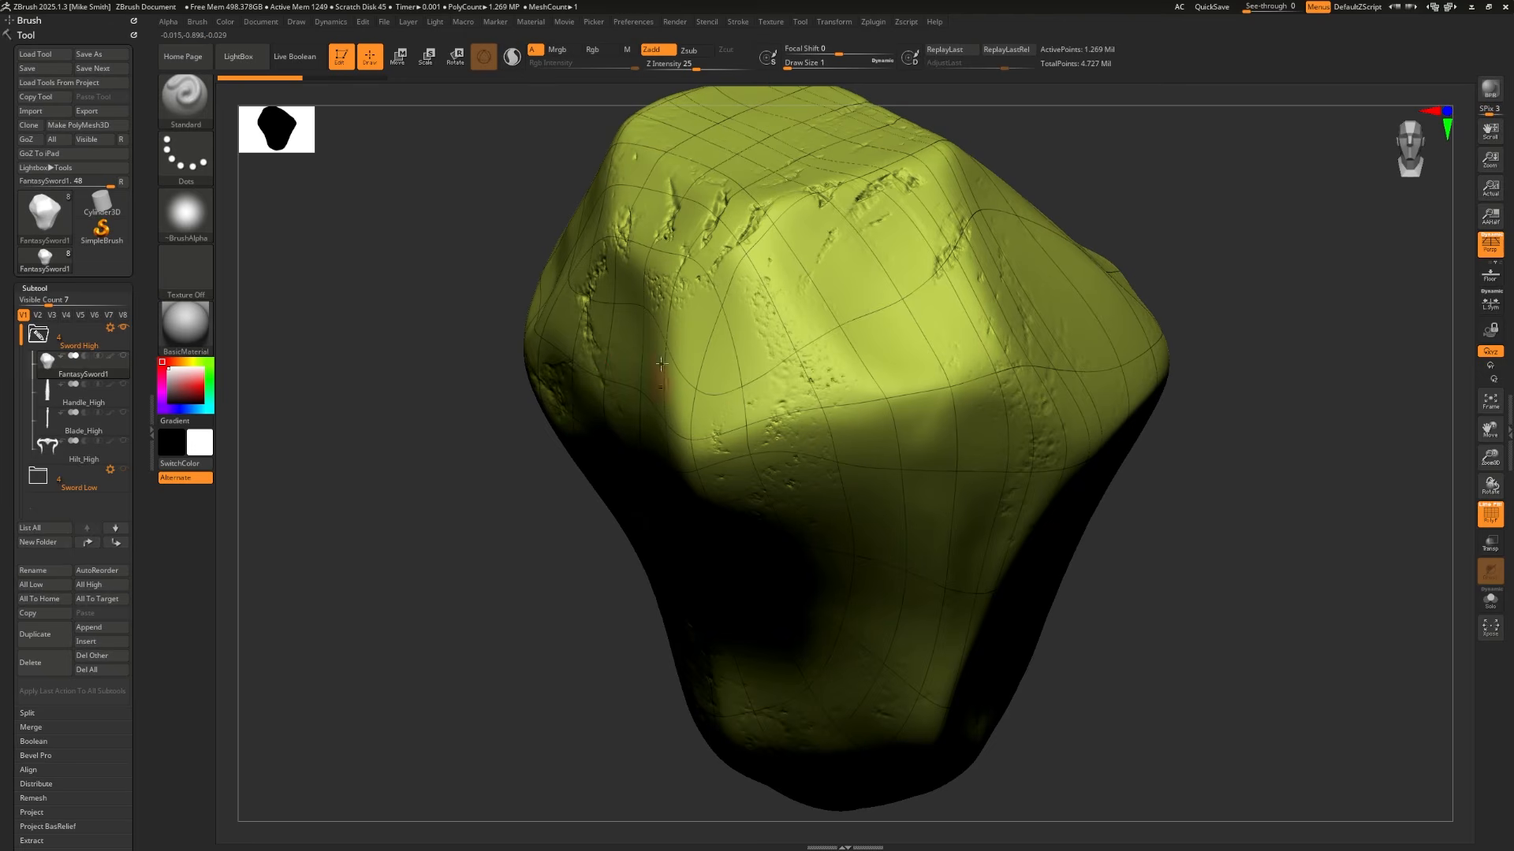
Step: Duplicate the Sword High folder with all its subtools
{"action": "mouse_move", "coordinate": [103, 360]}
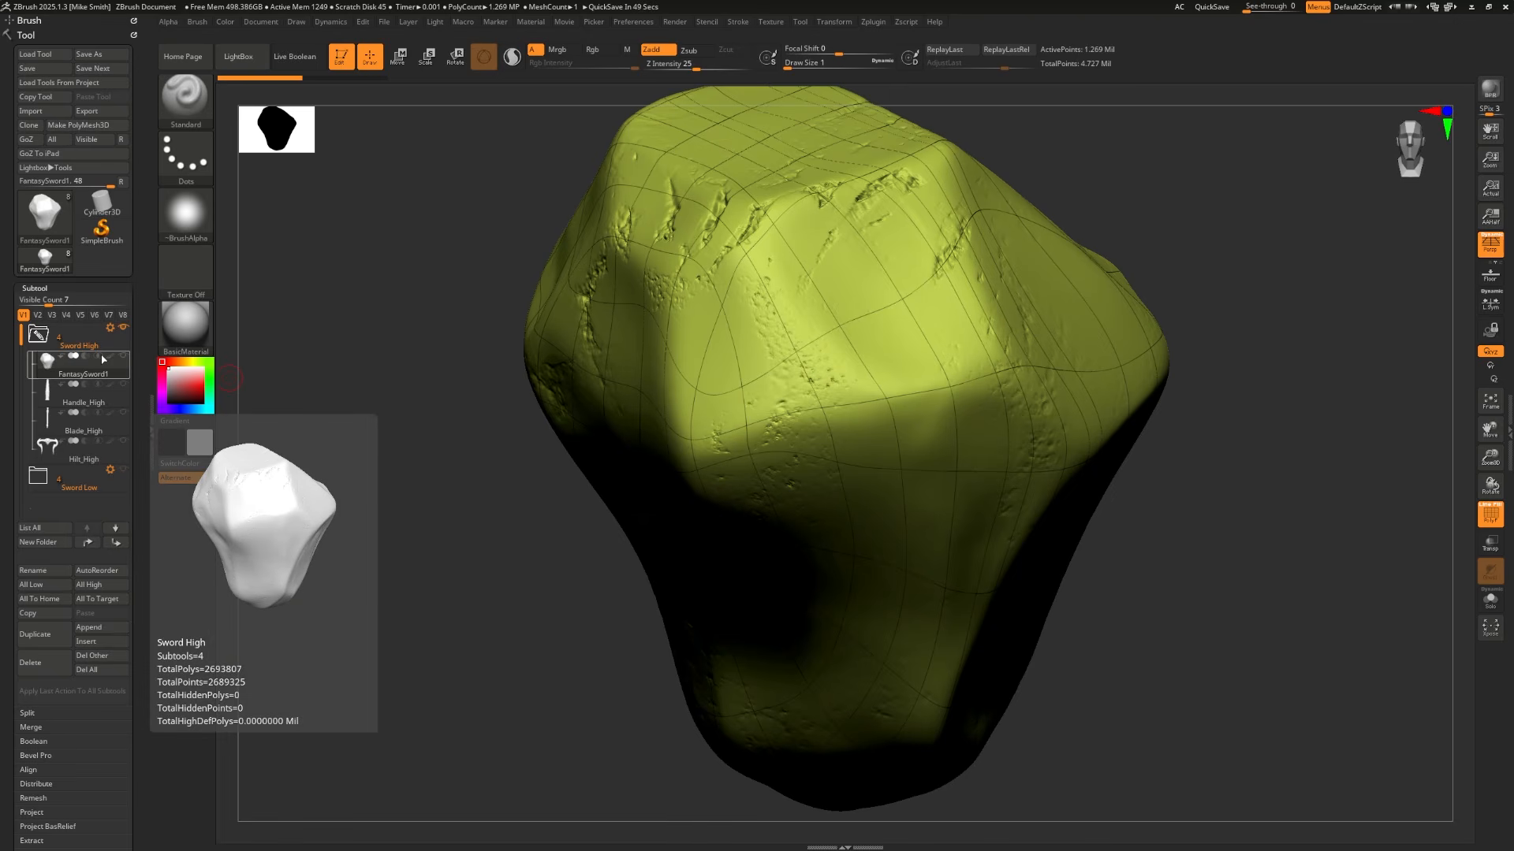
{"action": "key", "text": "ctrl"}
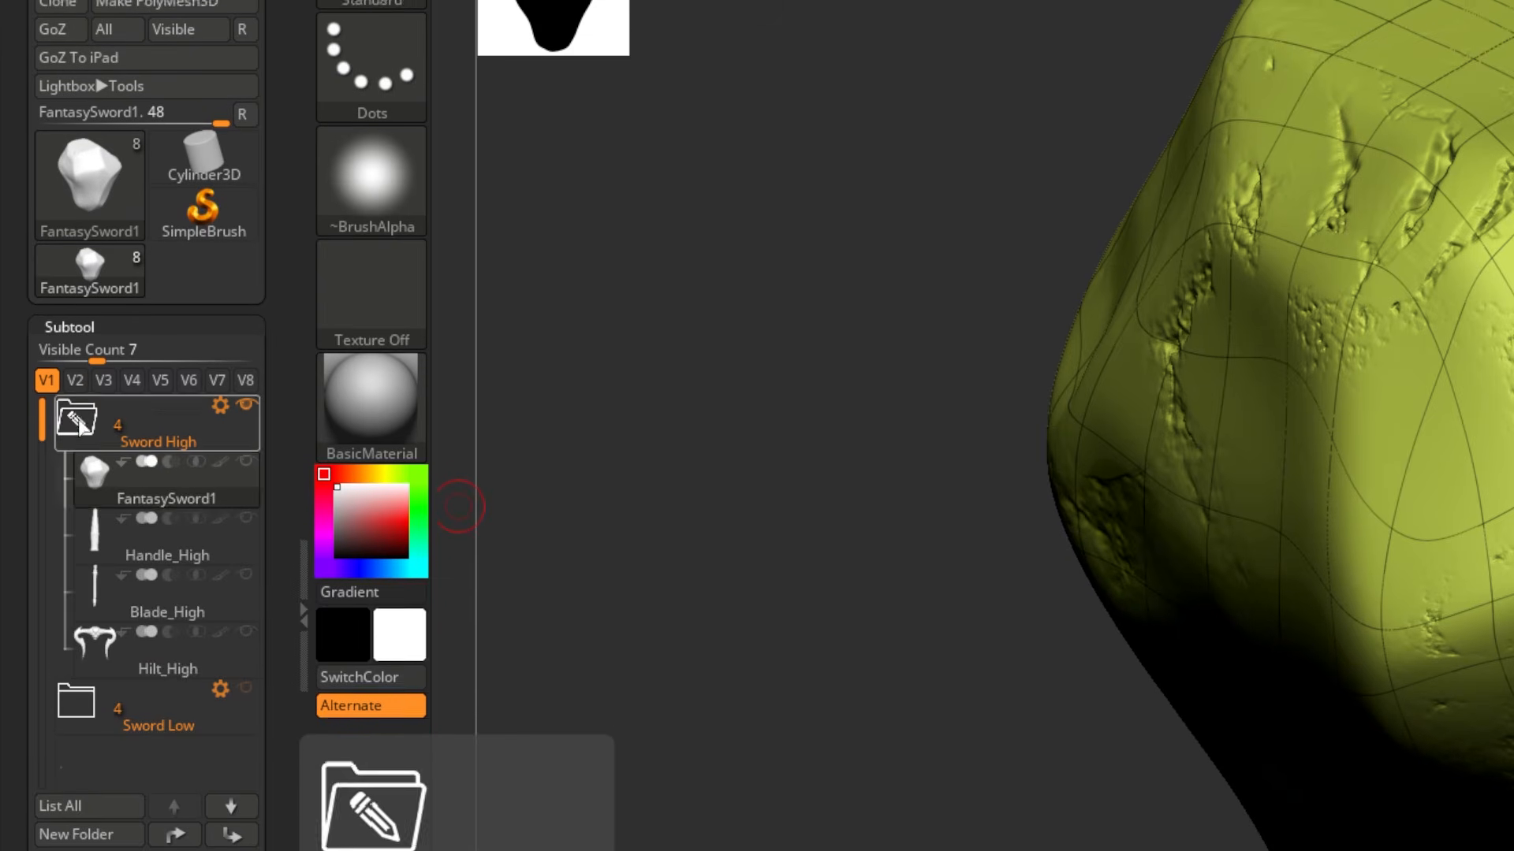
{"action": "left_click", "coordinate": [40, 336]}
{"action": "left_click", "coordinate": [220, 400]}
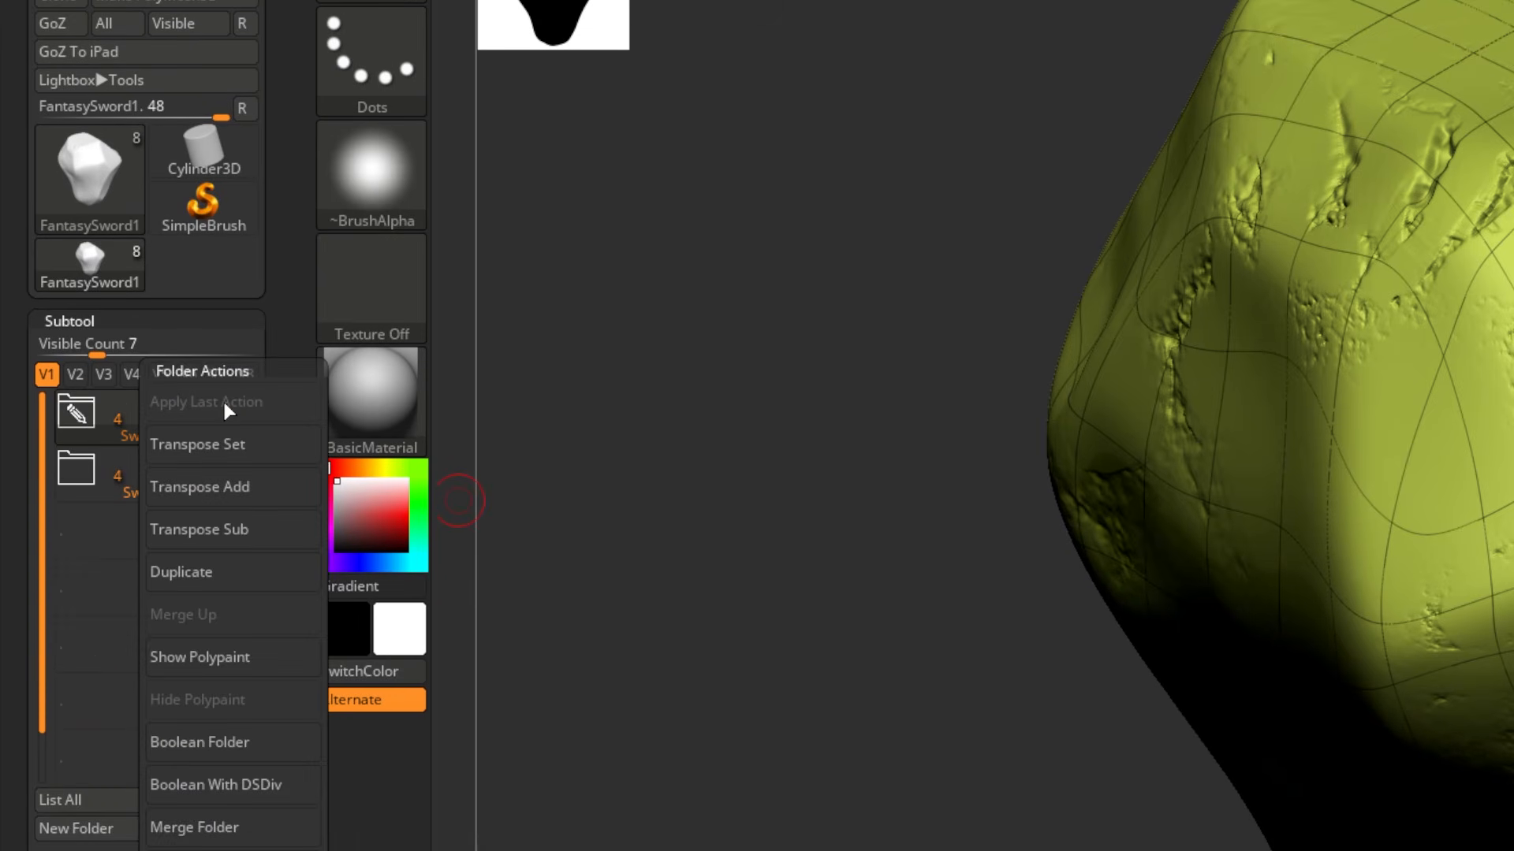
{"action": "left_click", "coordinate": [205, 584]}
{"action": "left_click", "coordinate": [251, 649]}
Step: Find the duplicated high-poly folder in the subtool list and rename it Sword_Decimated
{"action": "scroll", "coordinate": [40, 427], "scroll_direction": "down", "scroll_amount": 3}
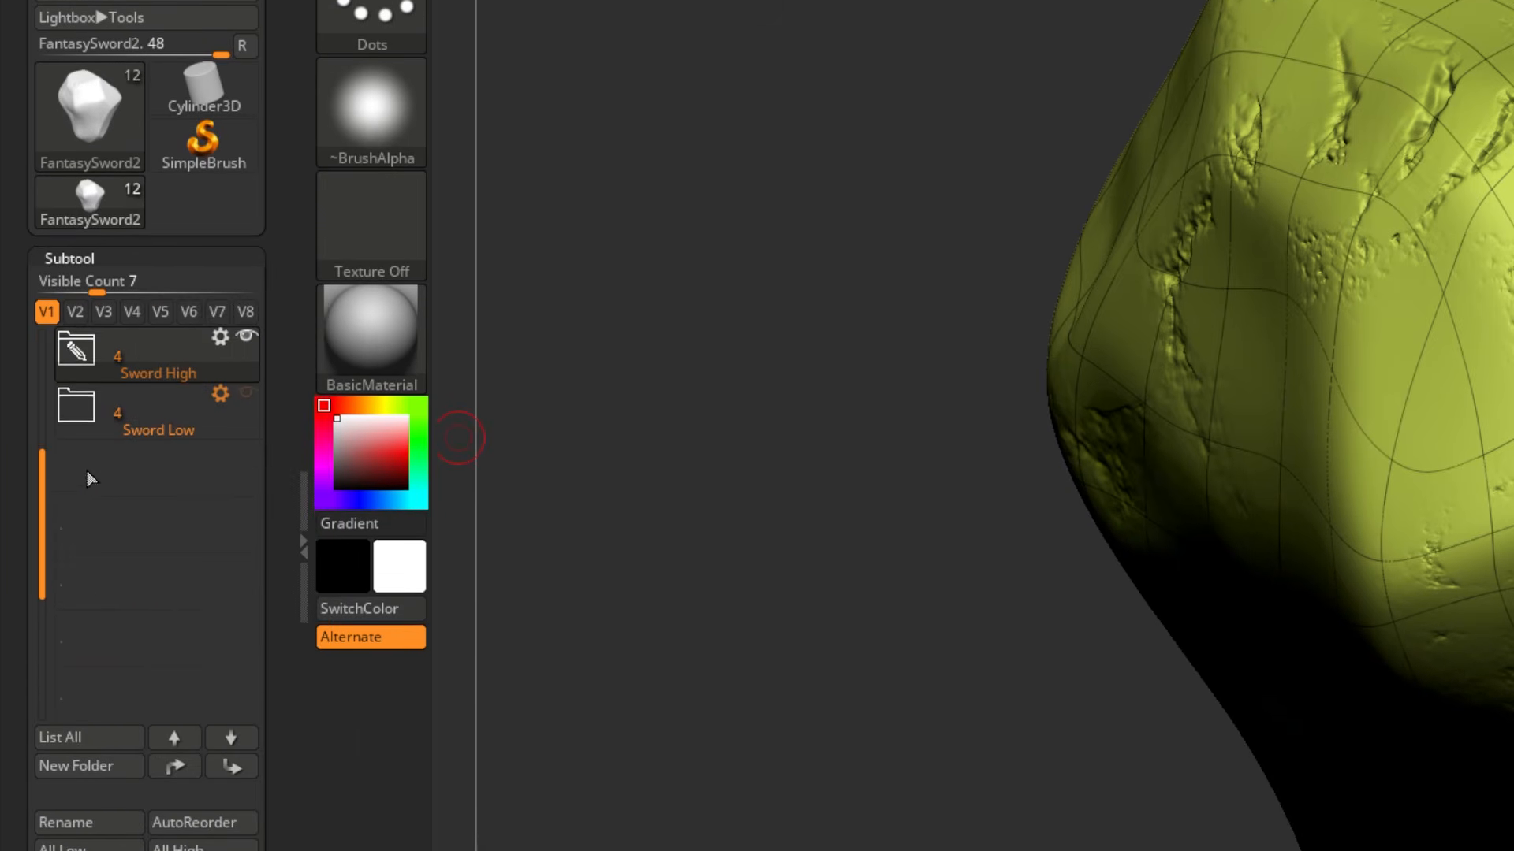
{"action": "left_click_drag", "start_coordinate": [40, 427], "coordinate": [39, 308]}
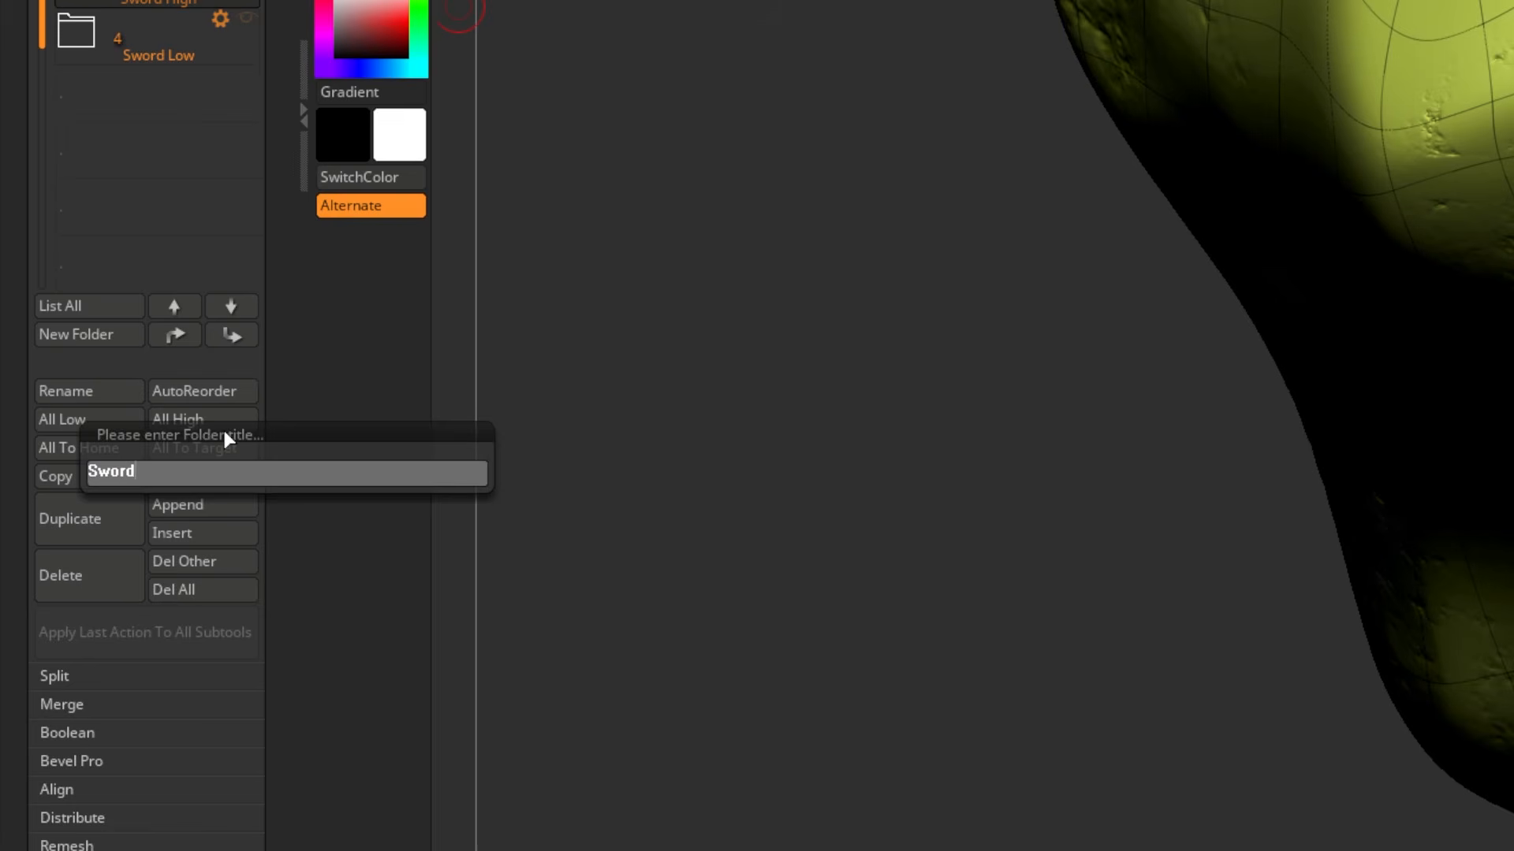
{"action": "type", "text": "_Decimated"}
{"action": "key", "text": "Return"}
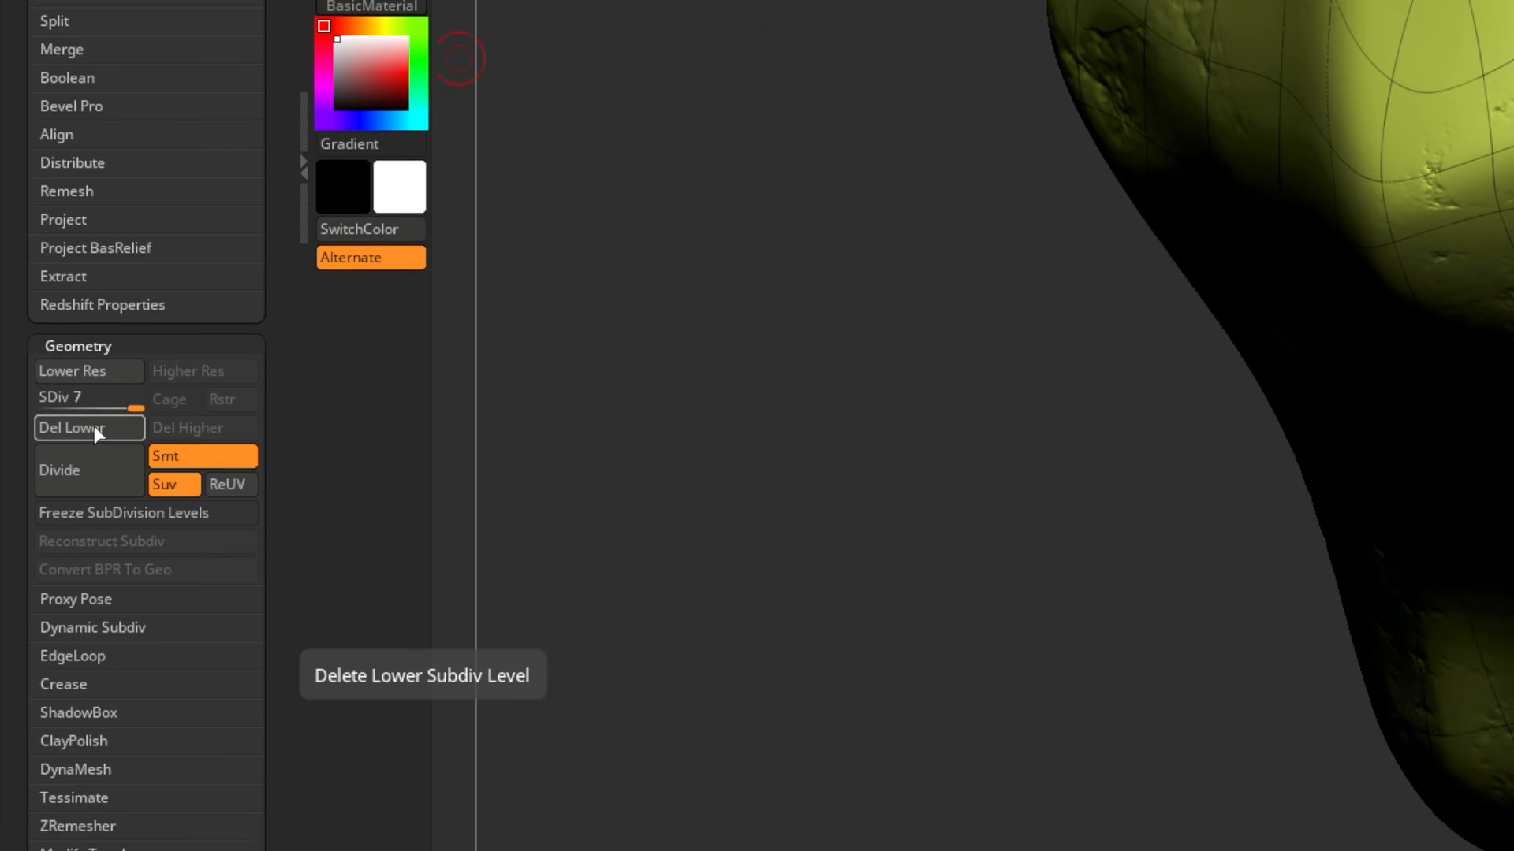
Step: Delete the lower subdivision levels of the duplicated pommel and inspect its dense mesh
{"action": "left_click", "coordinate": [104, 459]}
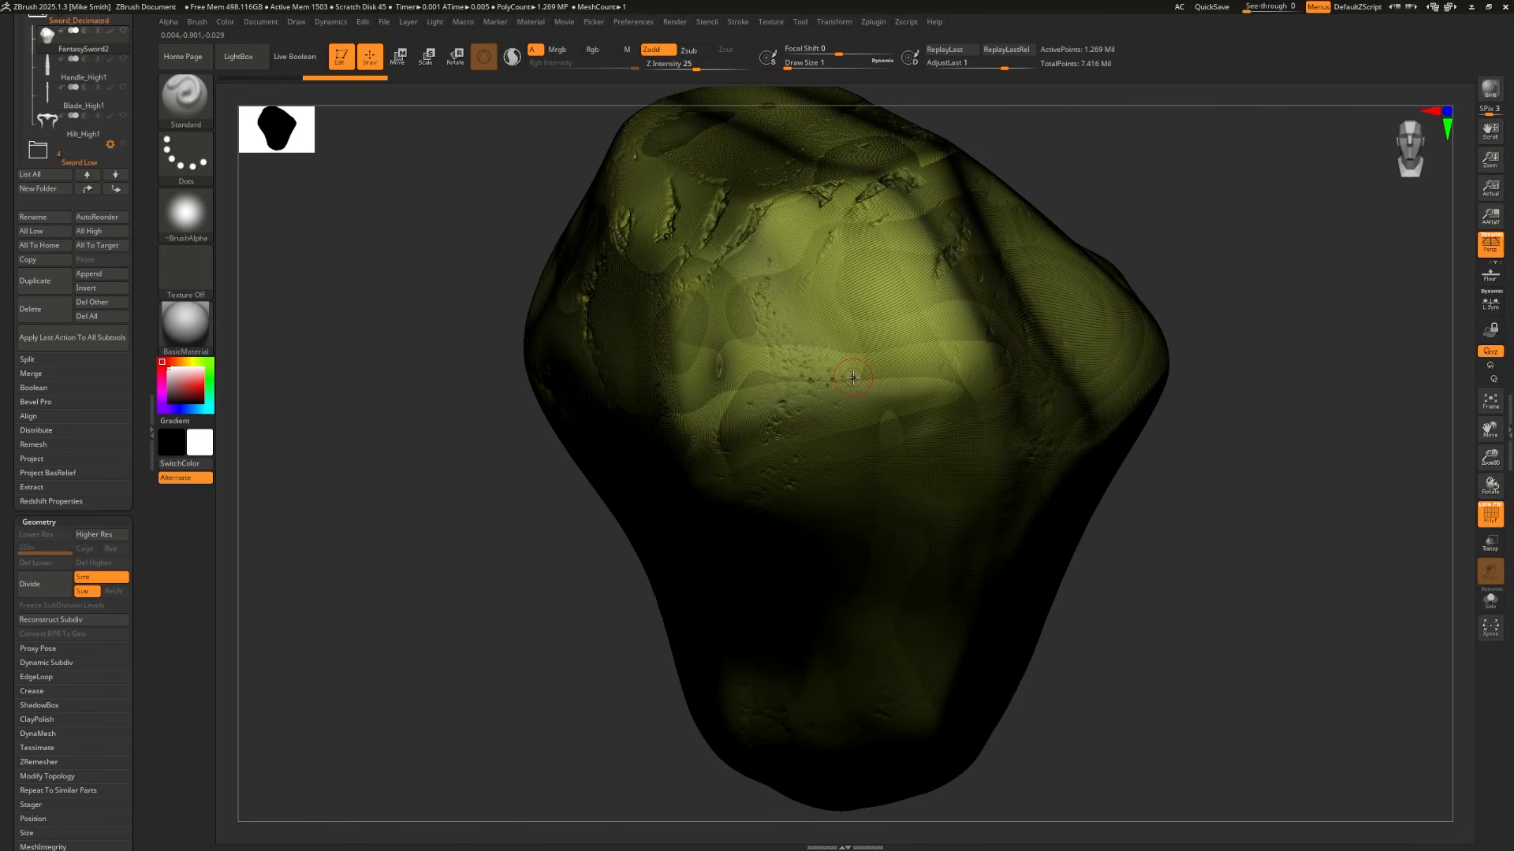
{"action": "right_click_drag", "start_coordinate": [853, 376], "coordinate": [870, 324]}
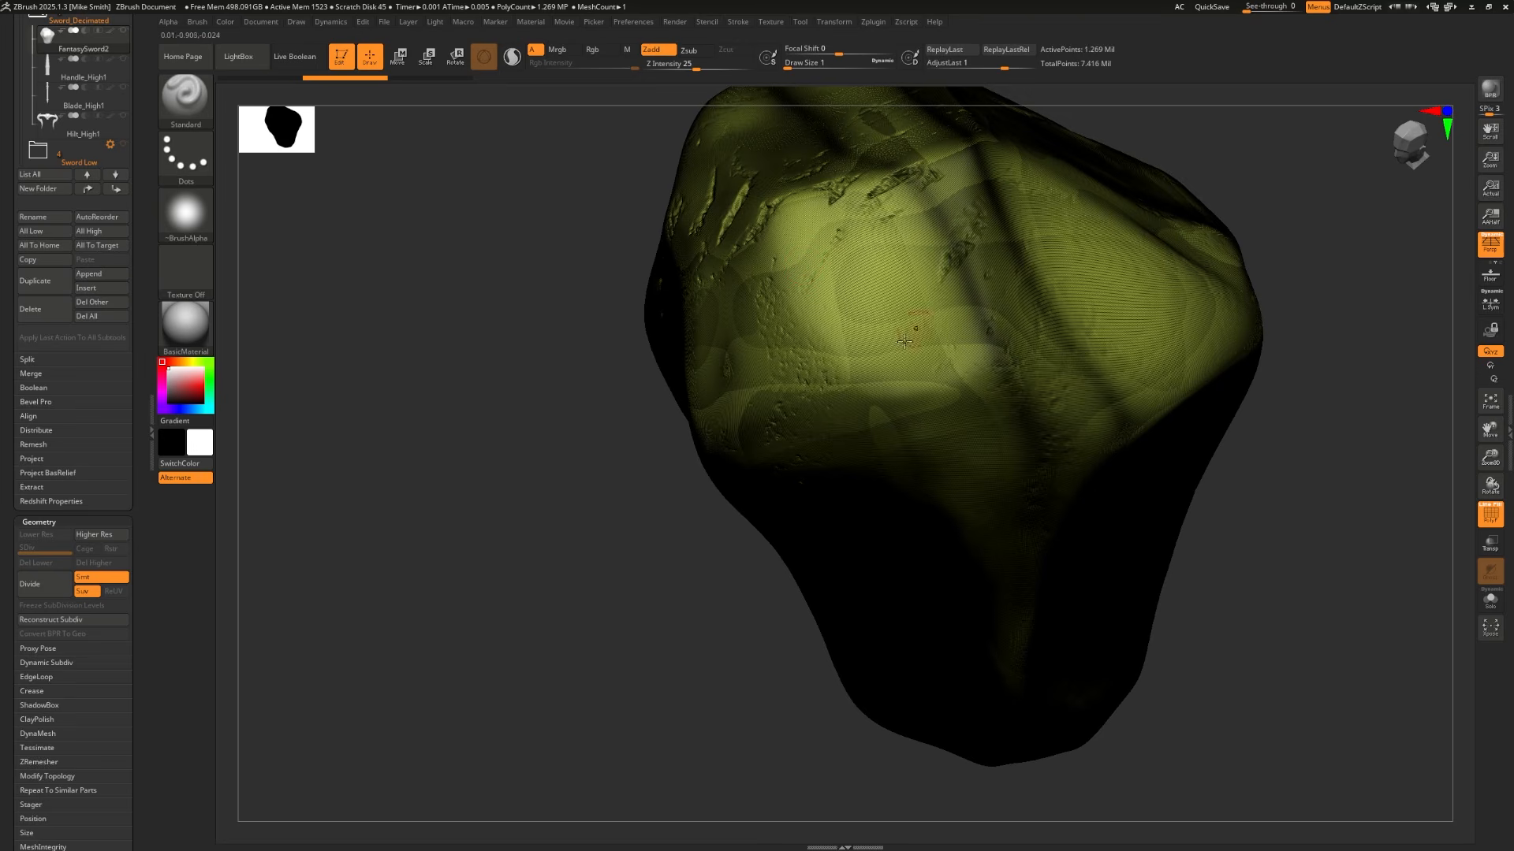
{"action": "mouse_move", "coordinate": [1277, 565]}
{"action": "right_mouse_down"}
{"action": "mouse_move", "coordinate": [1298, 486]}
{"action": "mouse_move", "coordinate": [1311, 550]}
{"action": "right_mouse_up"}
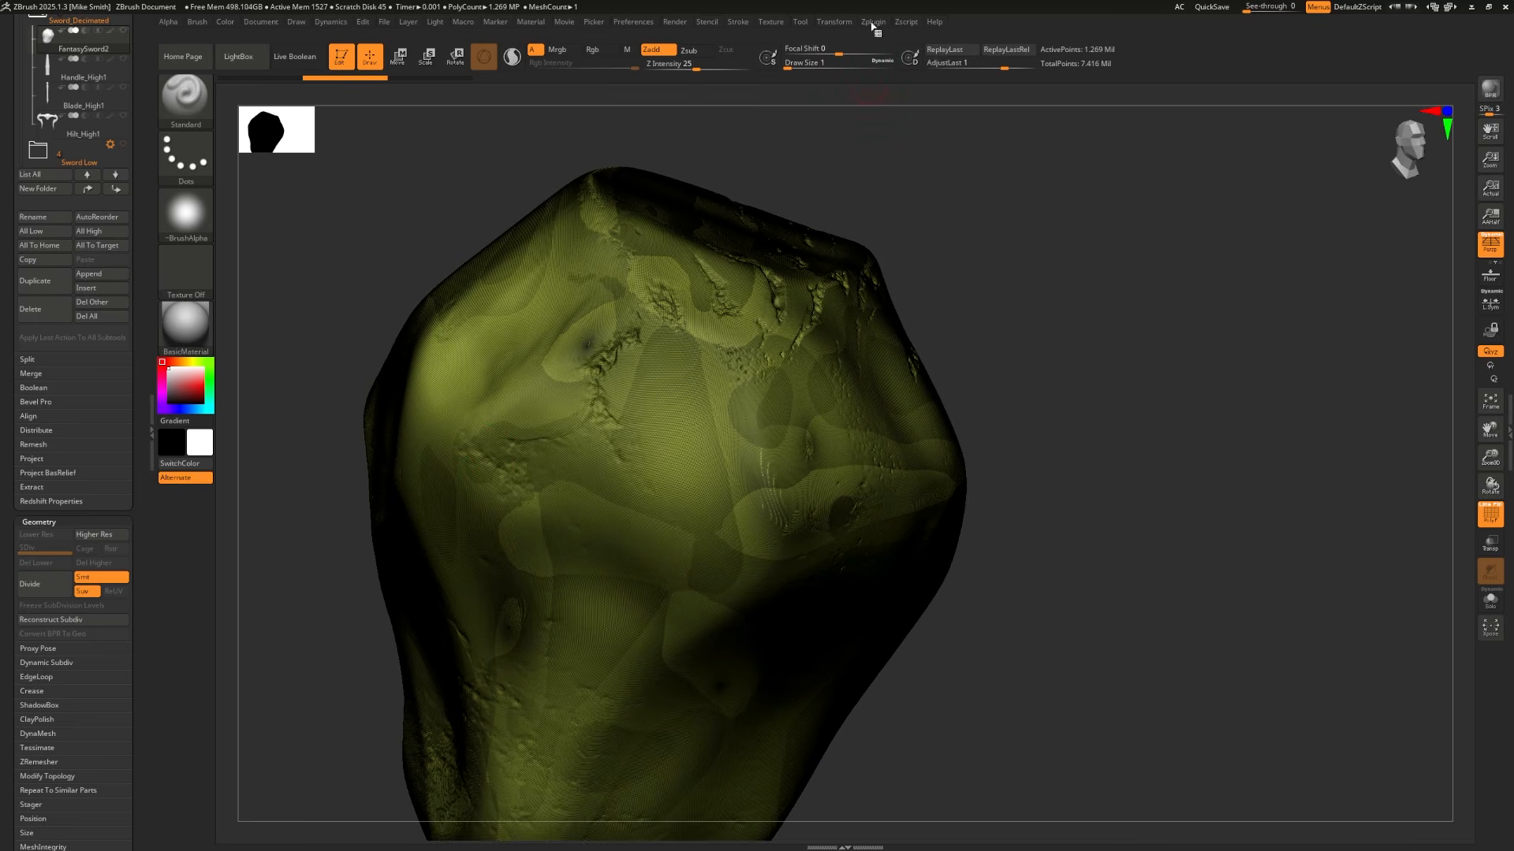
Step: Pre-process the duplicated pommel with Decimation Master
{"action": "left_click", "coordinate": [874, 22]}
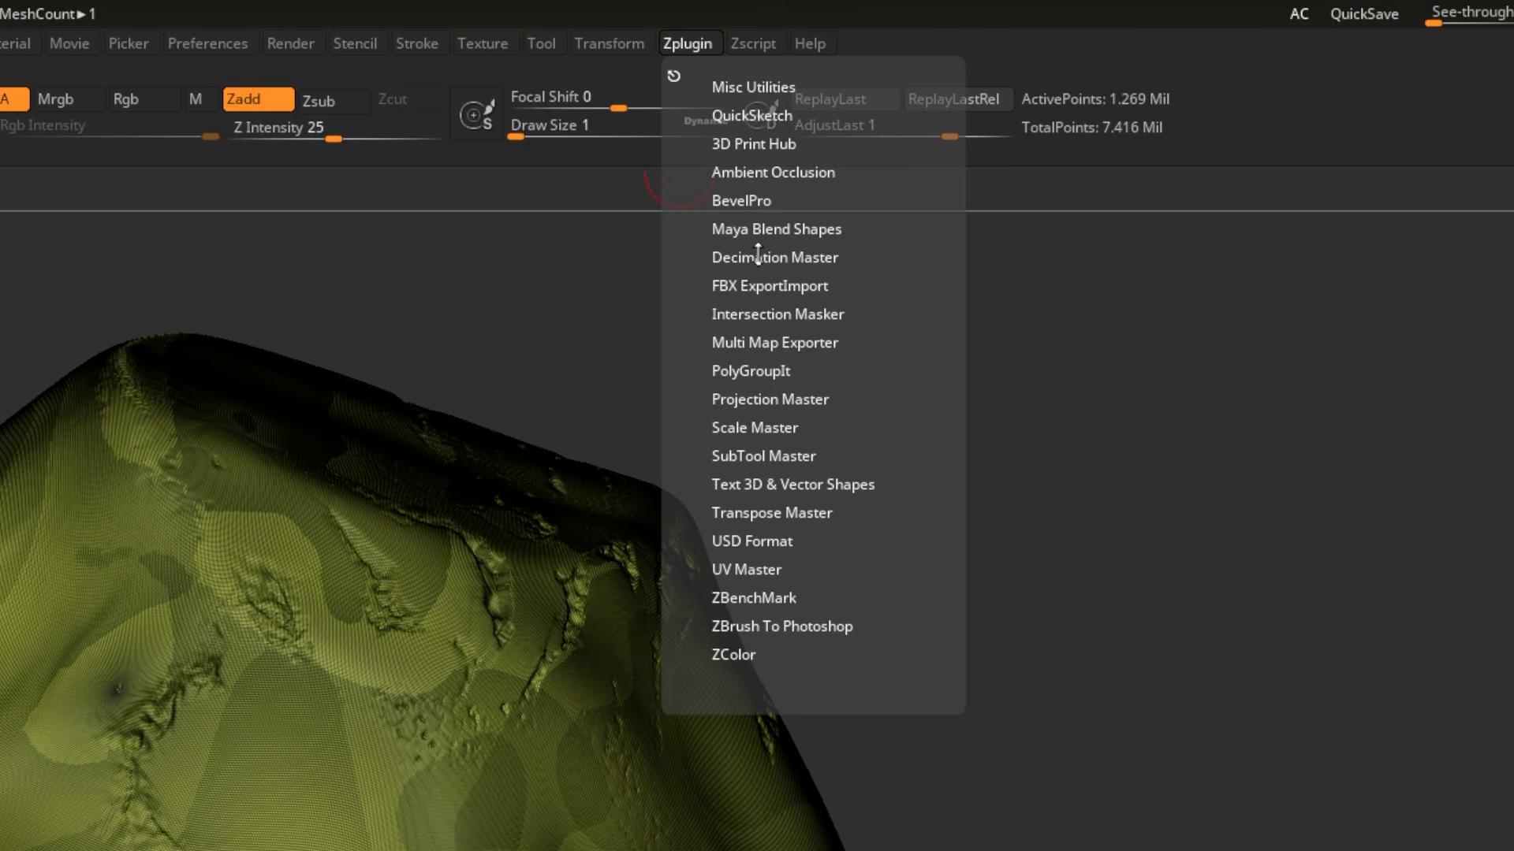
{"action": "left_click", "coordinate": [809, 257]}
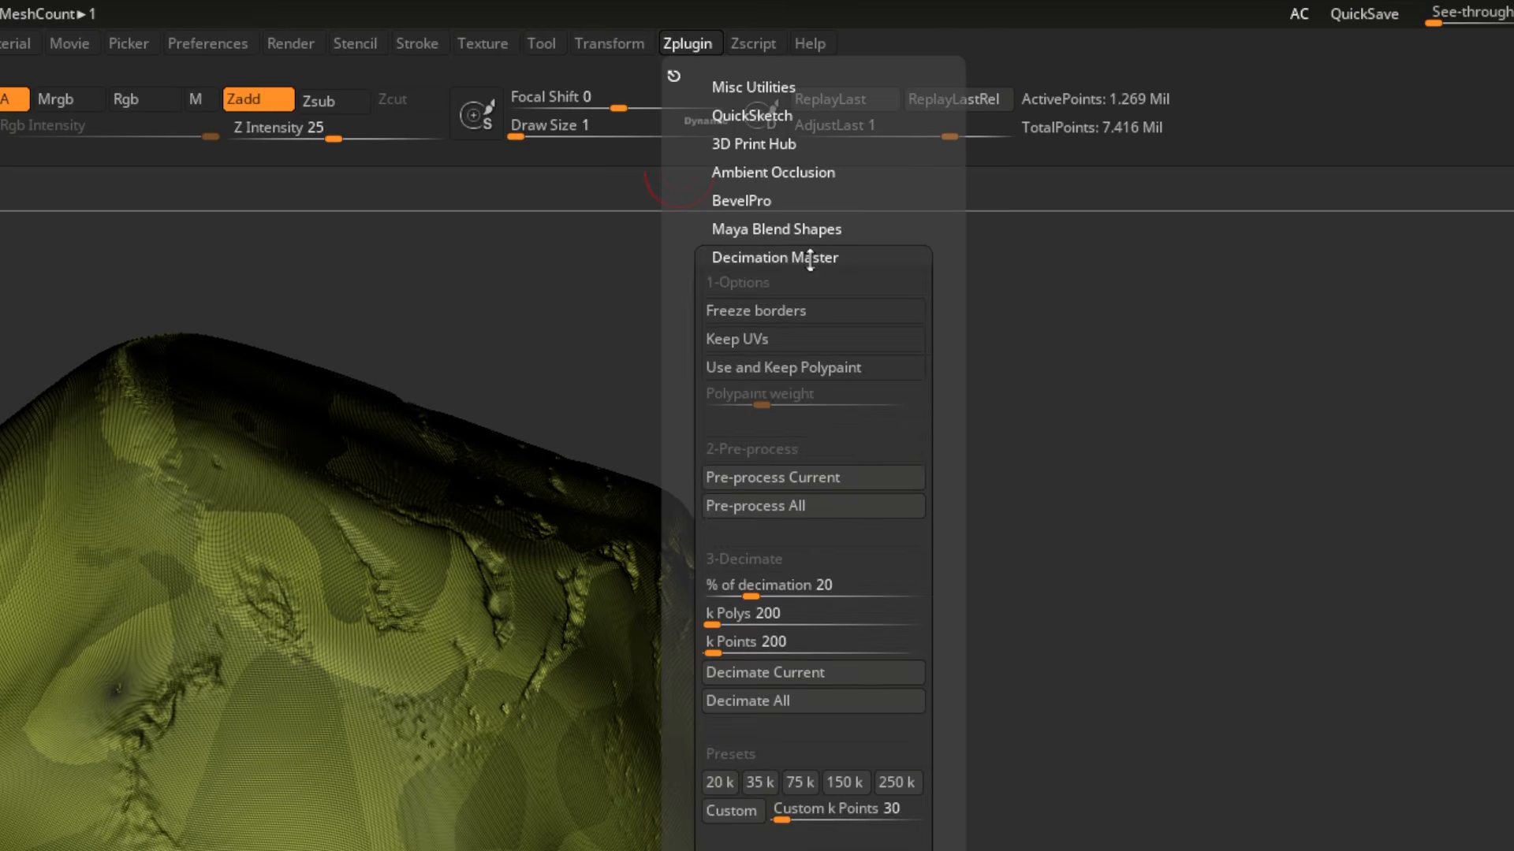
{"action": "left_click", "coordinate": [731, 480]}
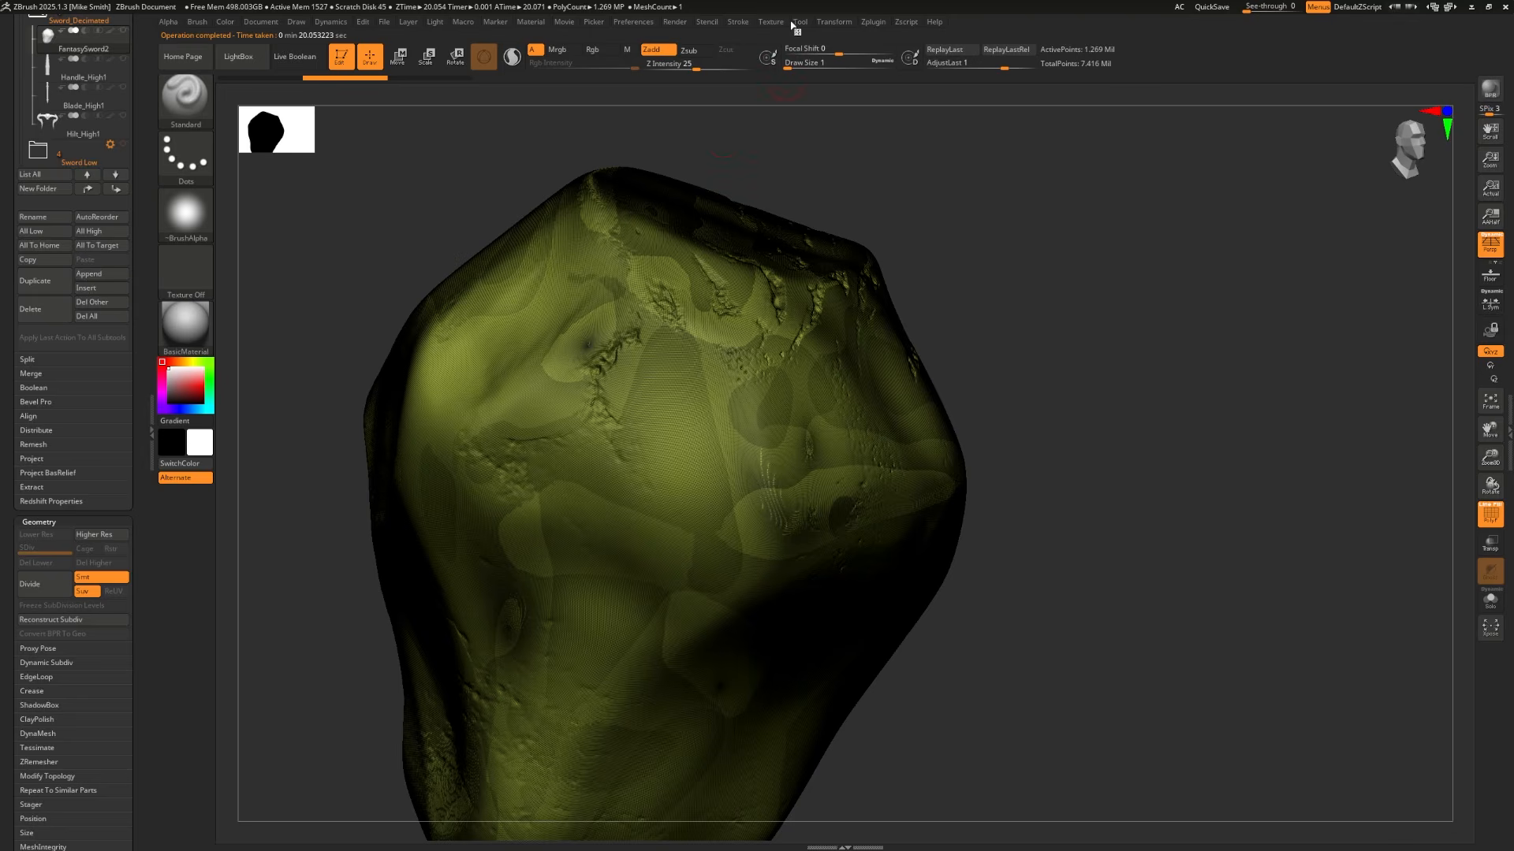
Step: Set Decimation Master's target for the pommel to 300 k polys
{"action": "left_click", "coordinate": [875, 22]}
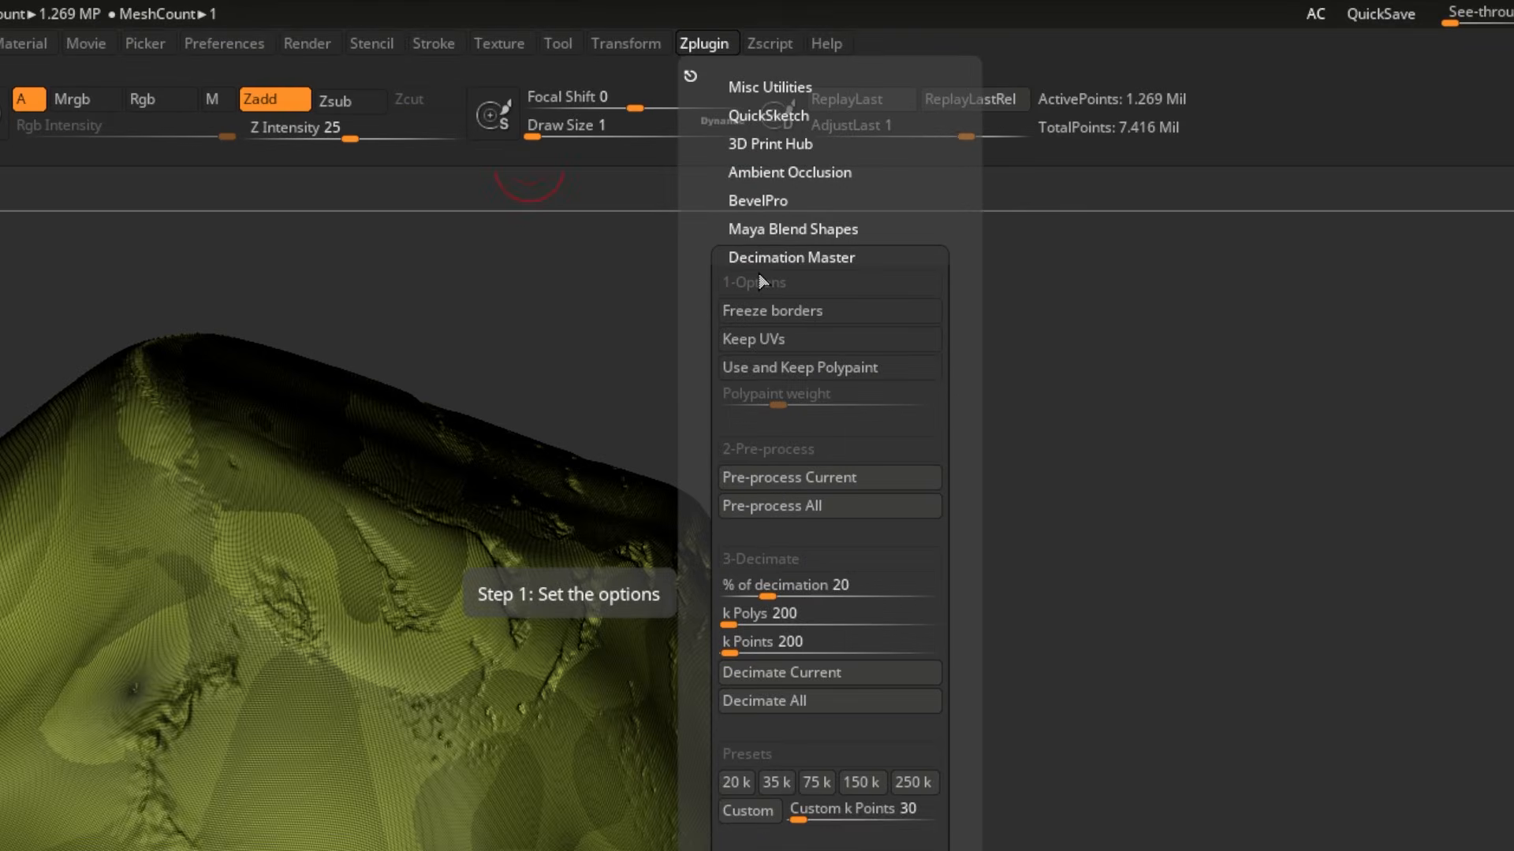
{"action": "left_click", "coordinate": [781, 585]}
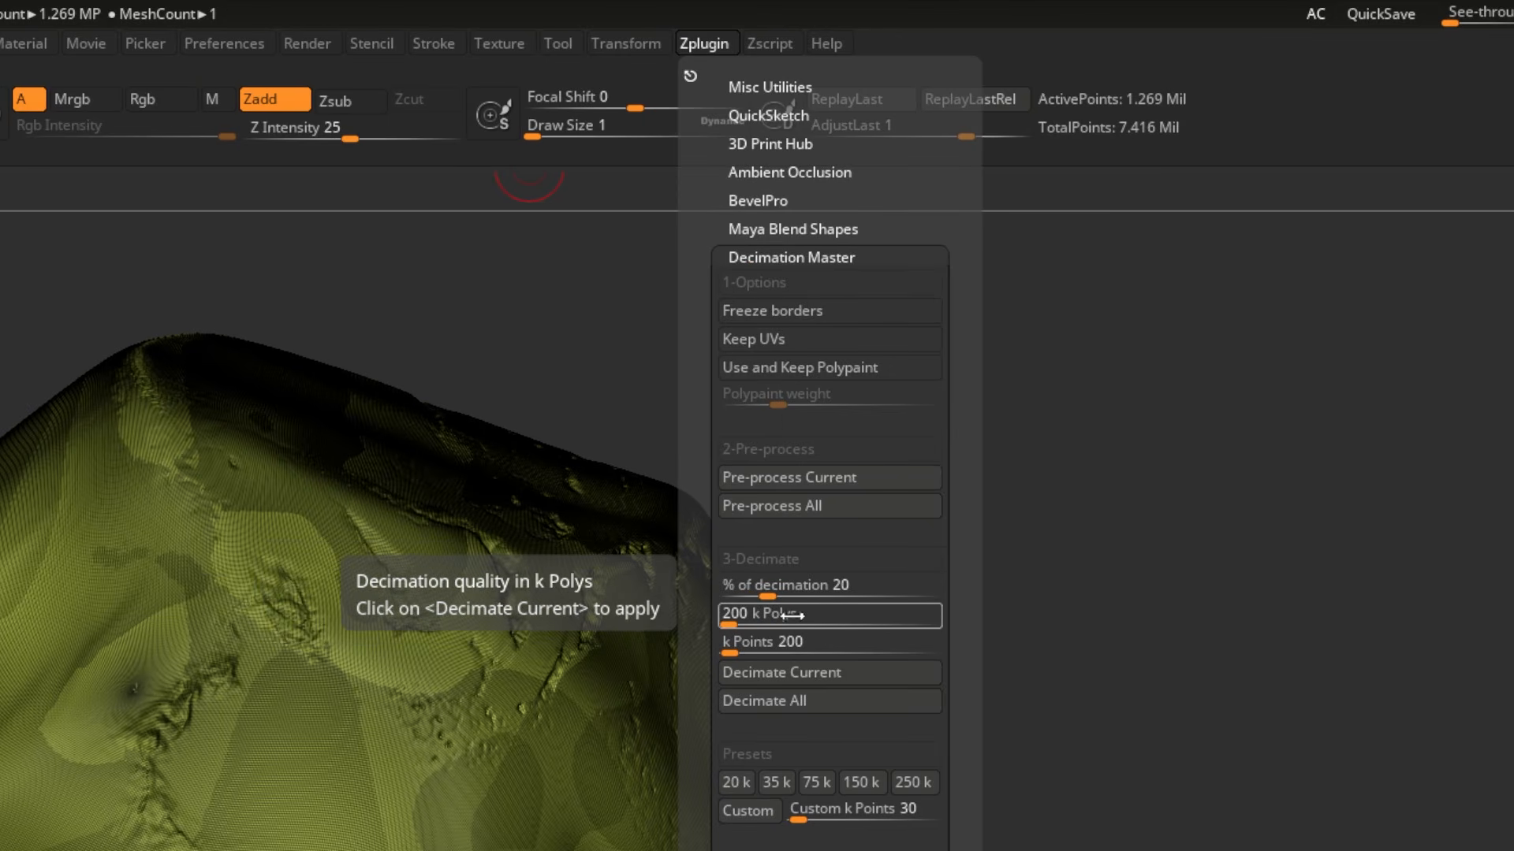
{"action": "left_click", "coordinate": [784, 614]}
{"action": "type", "text": "300"}
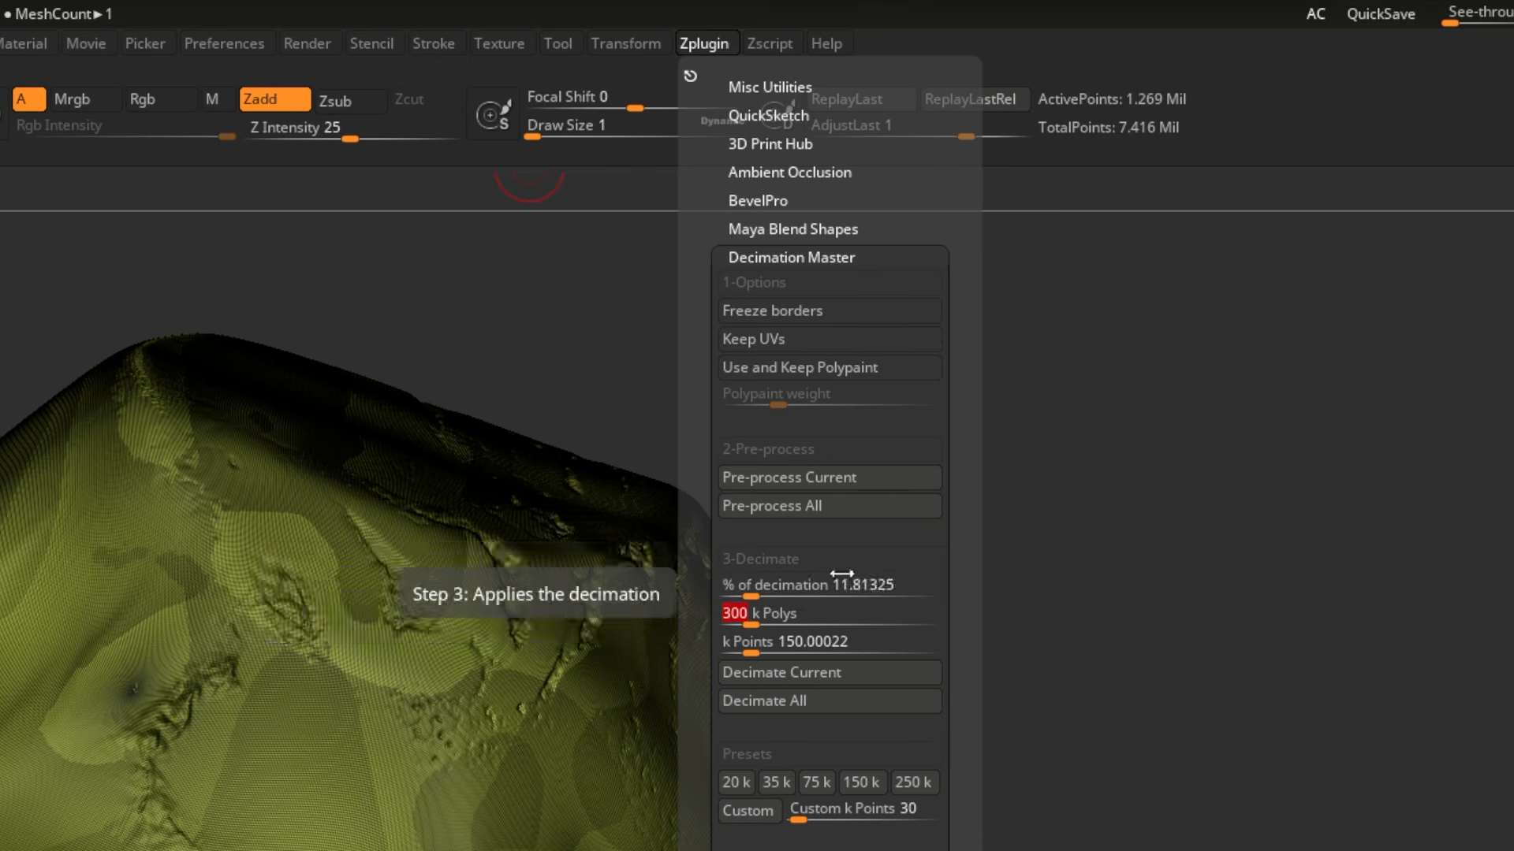
Step: Decimate the duplicated pommel with the current Decimation Master target and inspect the resulting surface detail
{"action": "left_click", "coordinate": [797, 674]}
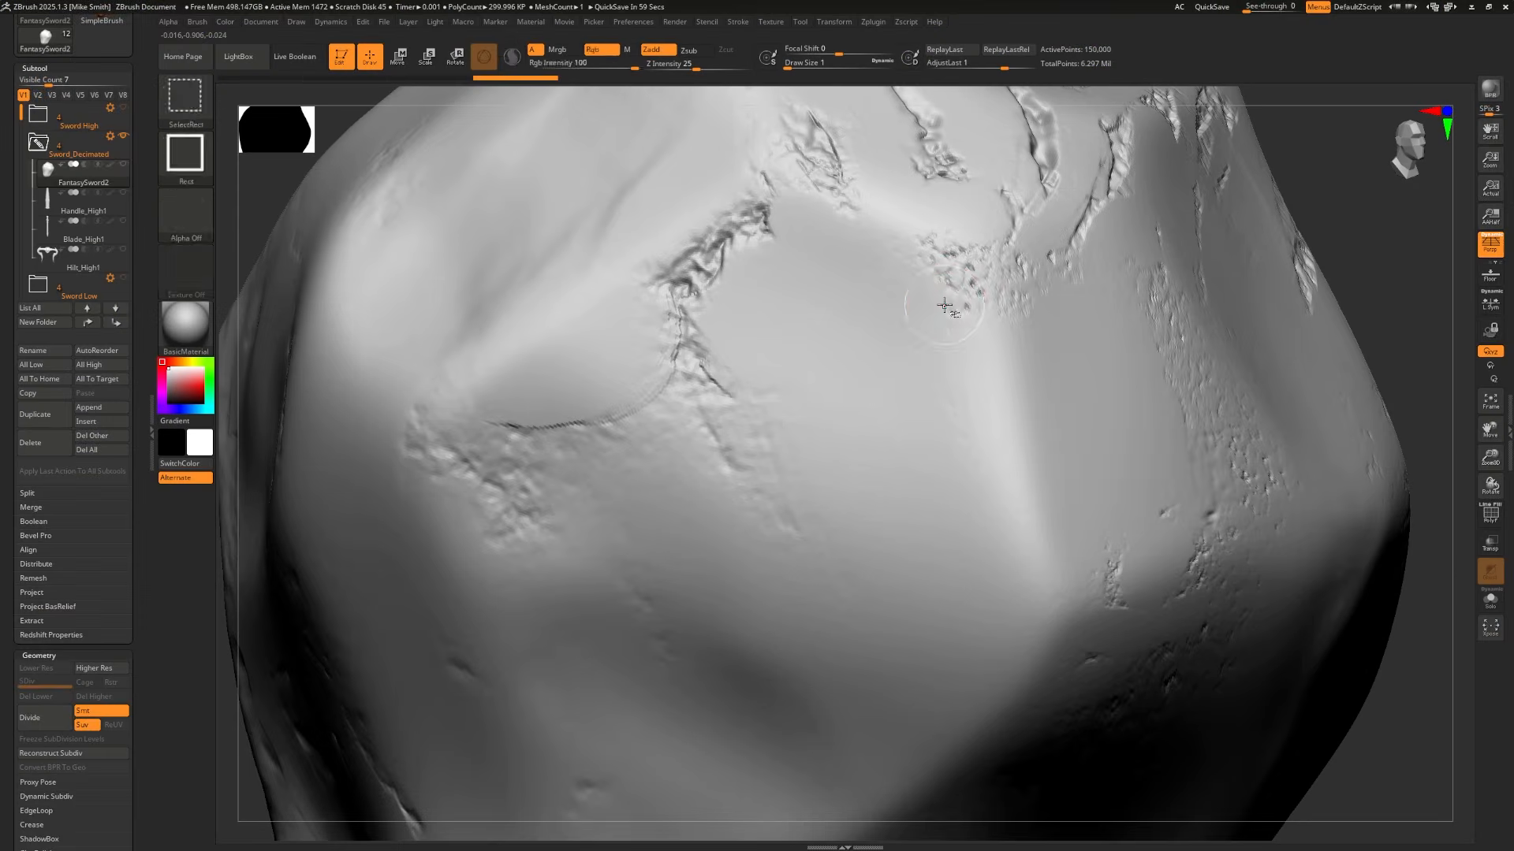
{"action": "key", "text": "f"}
{"action": "left_click_drag", "start_coordinate": [1238, 316], "coordinate": [1202, 308]}
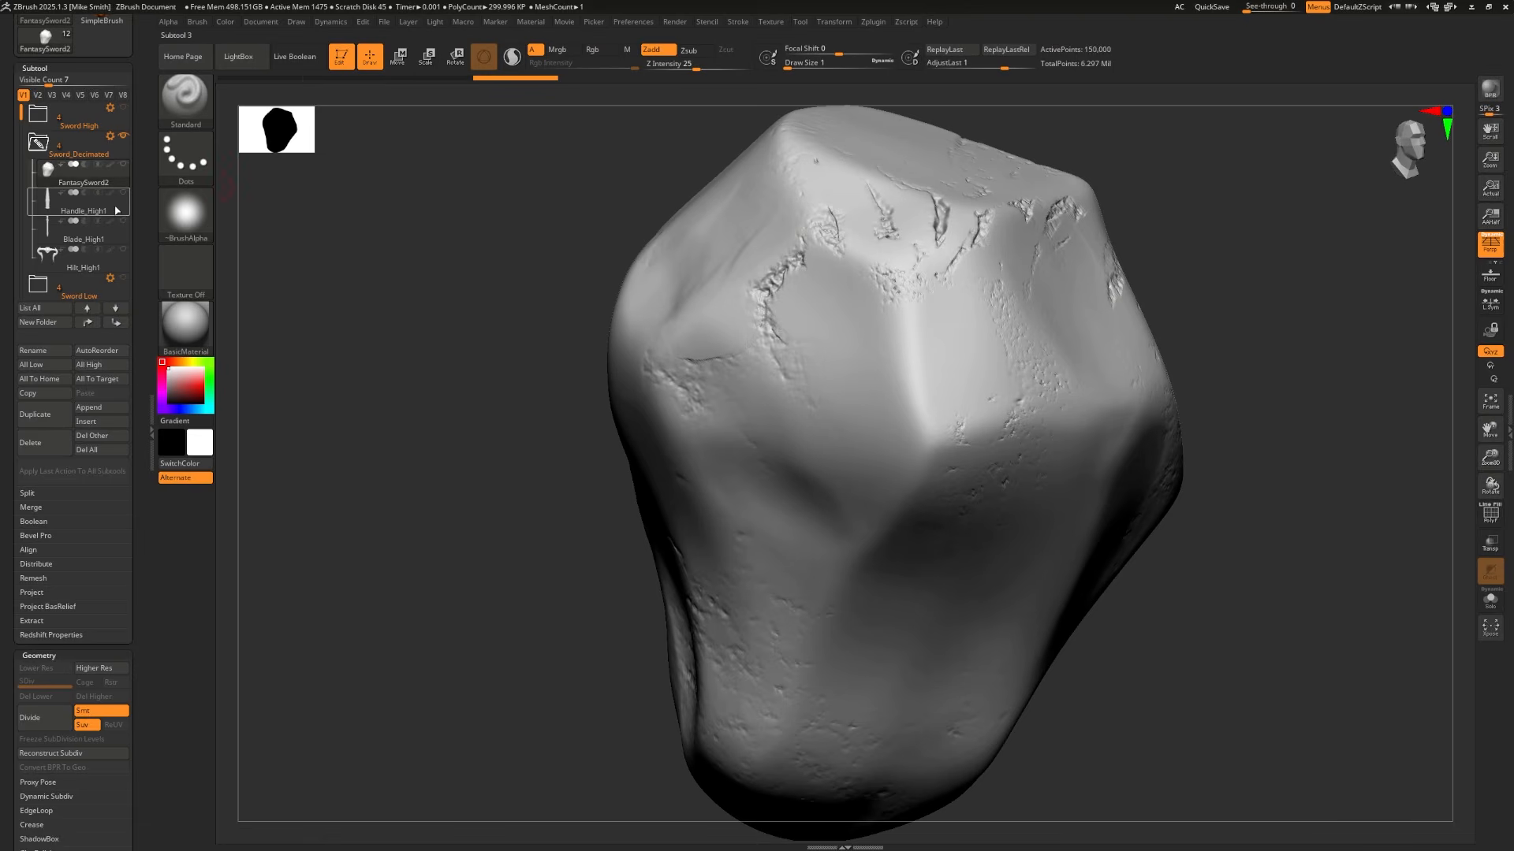
Step: Delete the lower subdivision levels of the duplicated handle and pre-process it with Decimation Master
{"action": "left_click", "coordinate": [87, 203]}
{"action": "left_click_drag", "start_coordinate": [571, 601], "coordinate": [709, 505]}
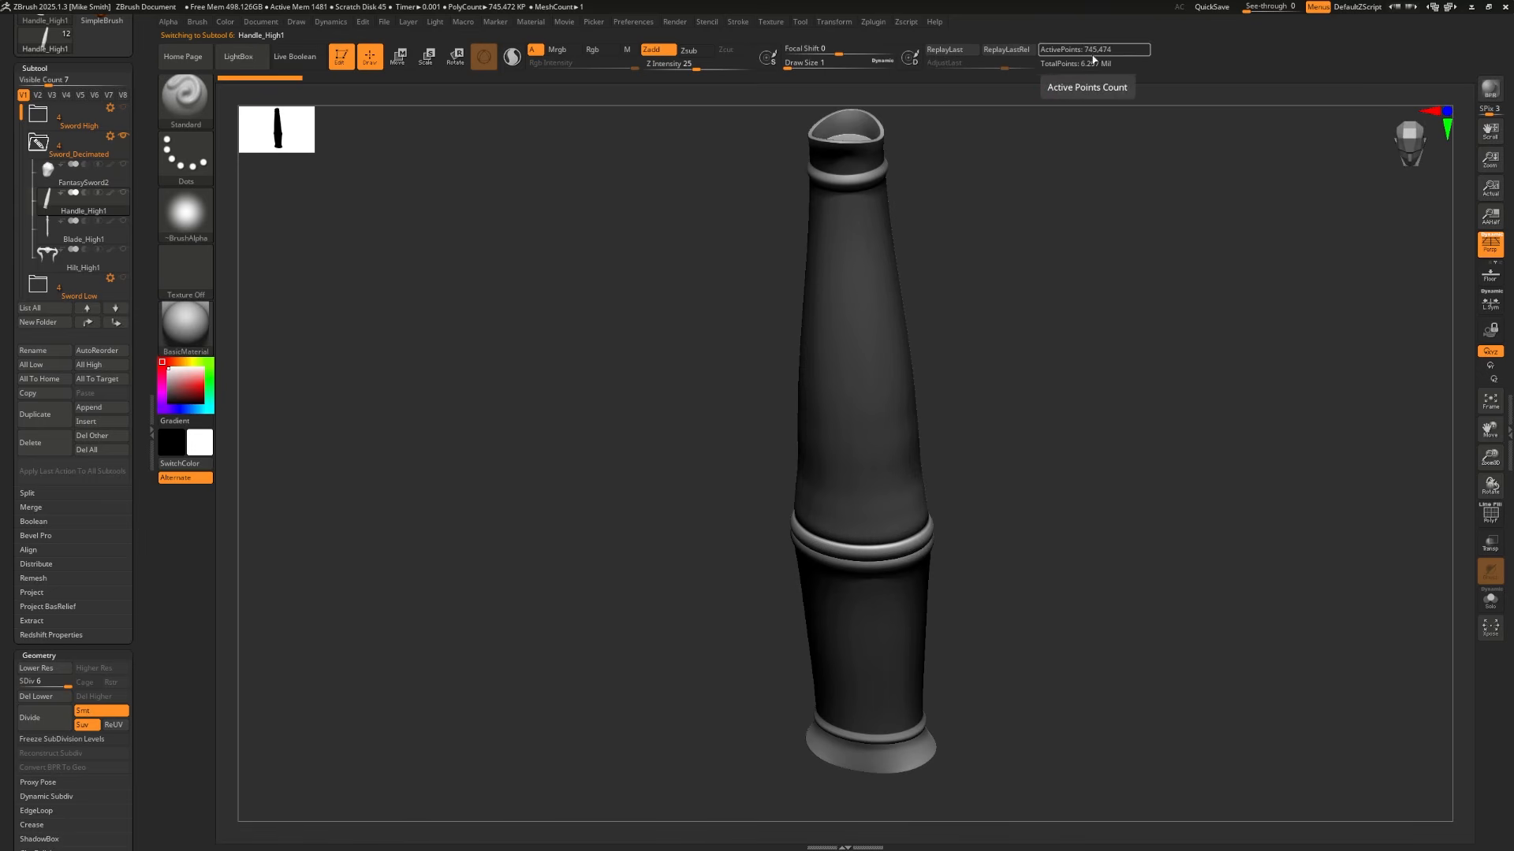
{"action": "left_click_drag", "start_coordinate": [1003, 434], "coordinate": [1016, 328]}
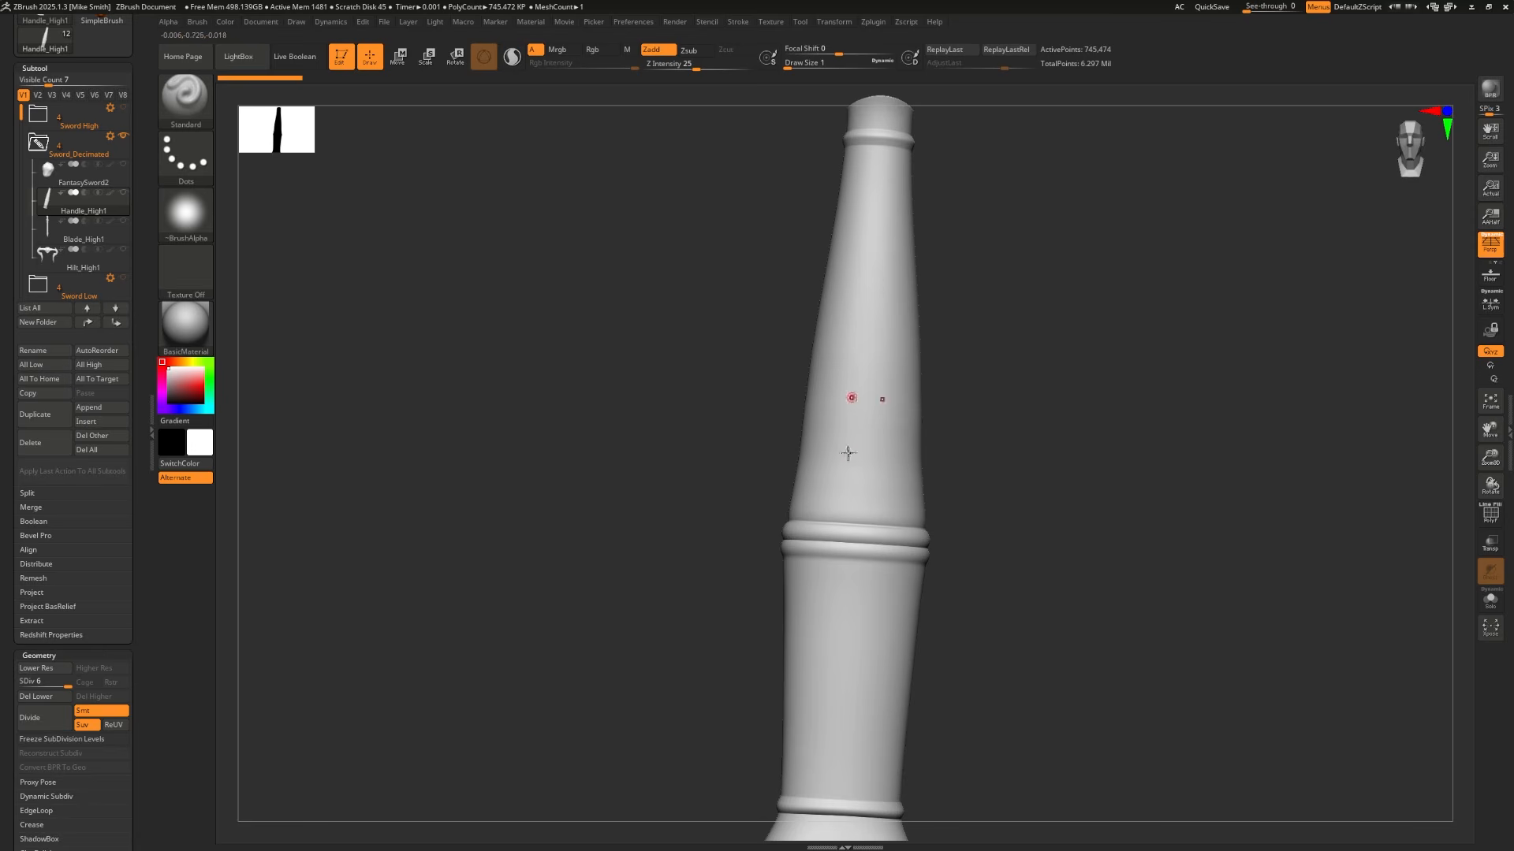
{"action": "left_click", "coordinate": [44, 697]}
{"action": "left_click", "coordinate": [873, 22]}
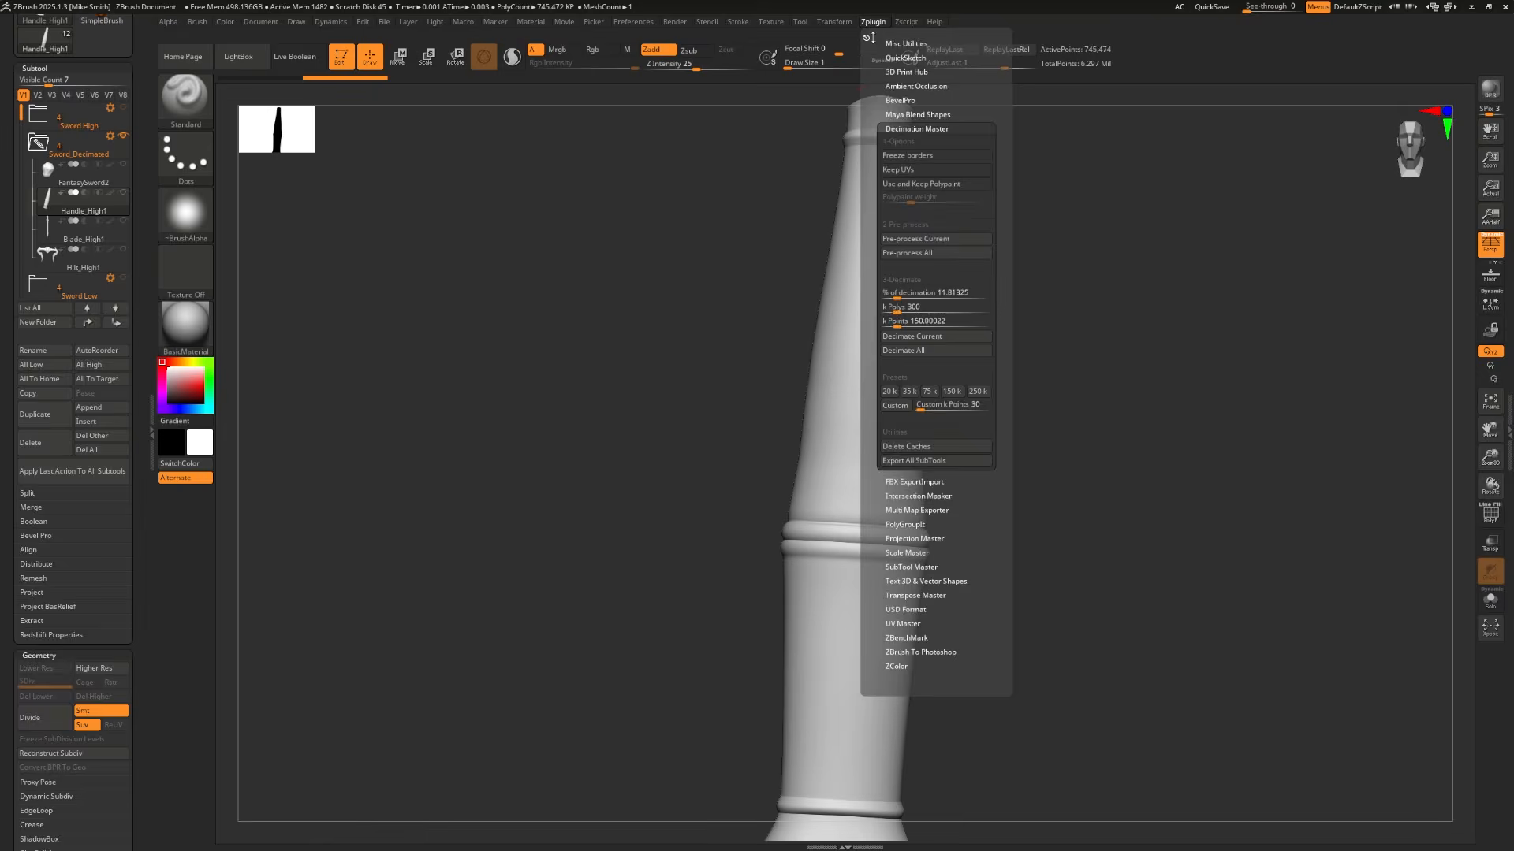
{"action": "left_click", "coordinate": [919, 240]}
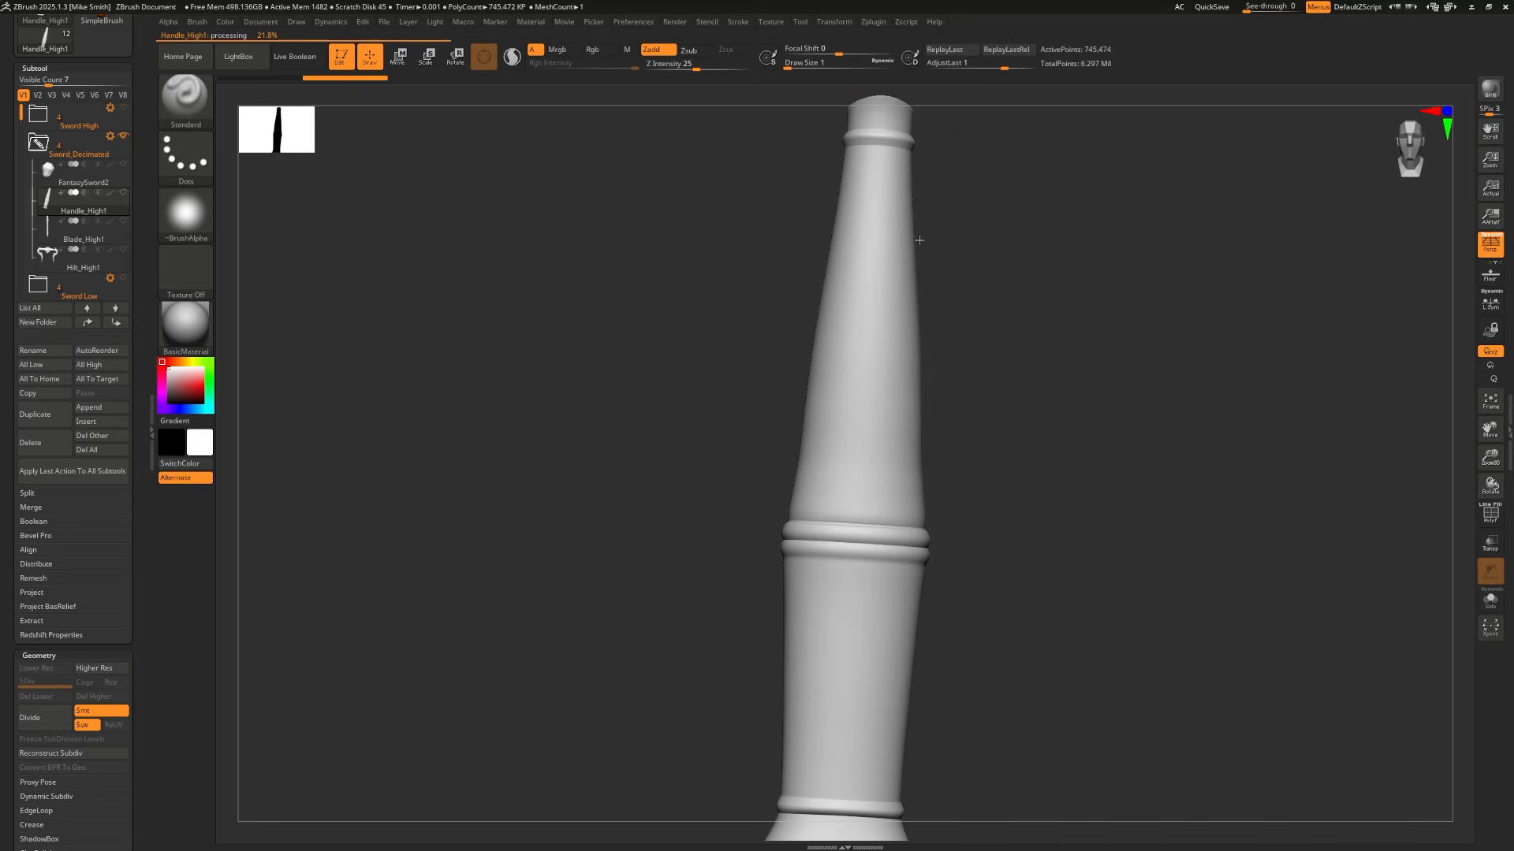
Step: Decimate the duplicated handle to 200 k polys and check its wireframe
{"action": "left_click", "coordinate": [869, 26]}
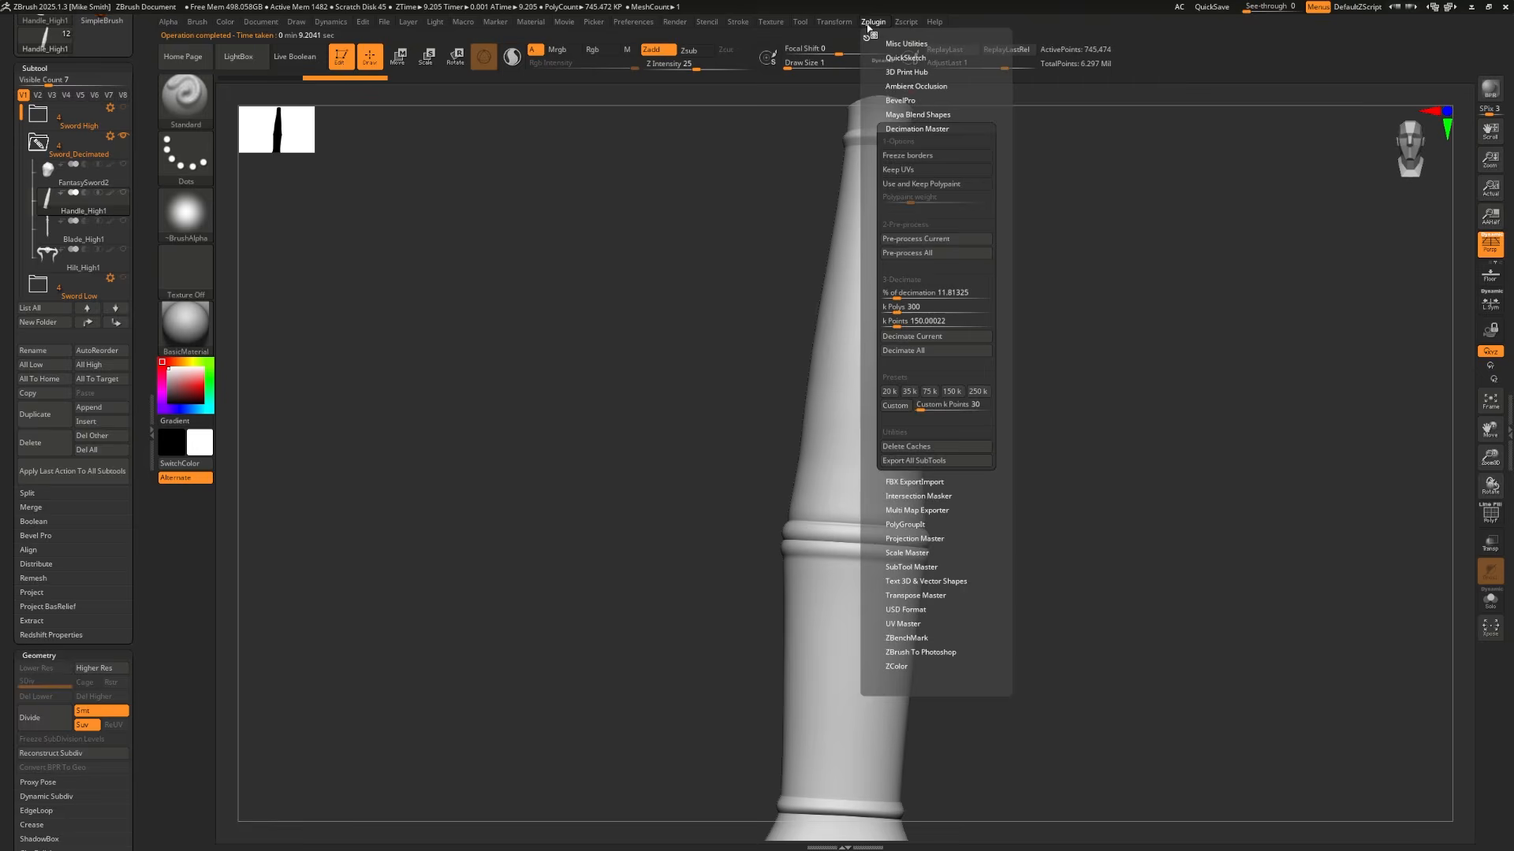
{"action": "left_click", "coordinate": [908, 307]}
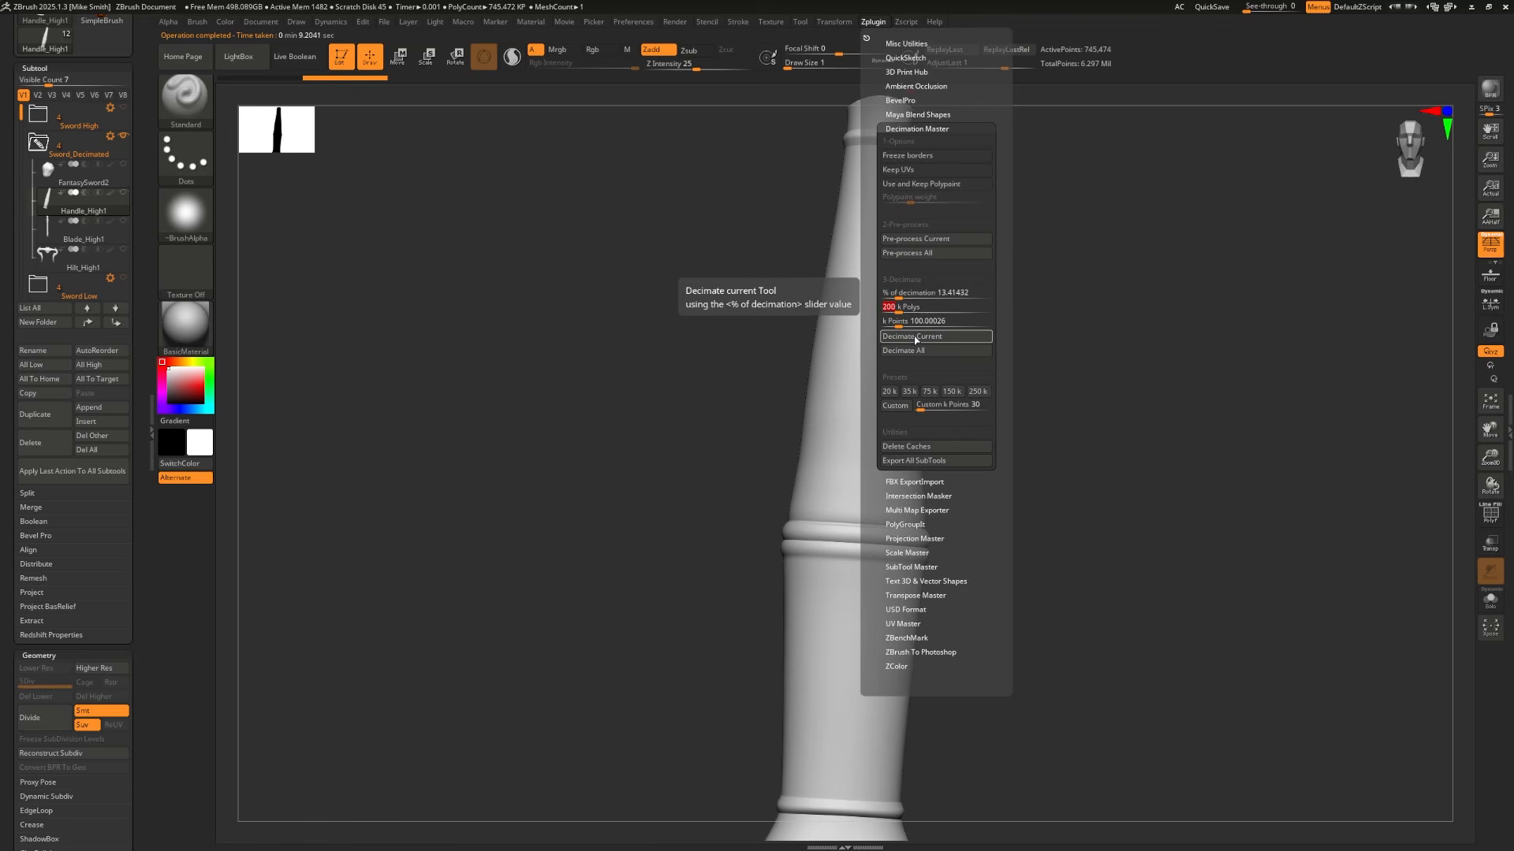
{"action": "left_click", "coordinate": [915, 339]}
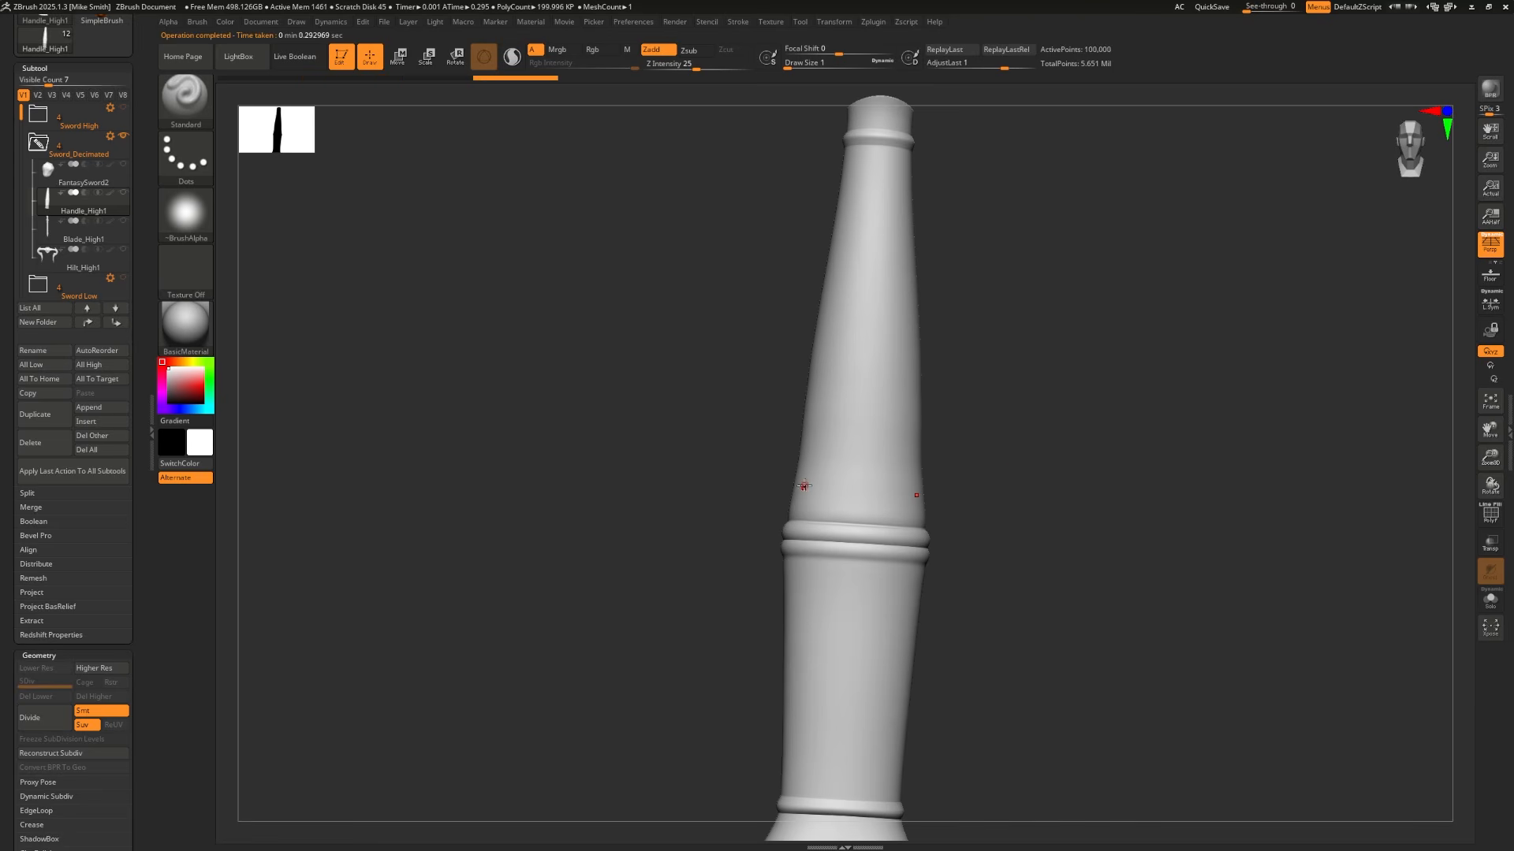
{"action": "key", "text": "shift+f"}
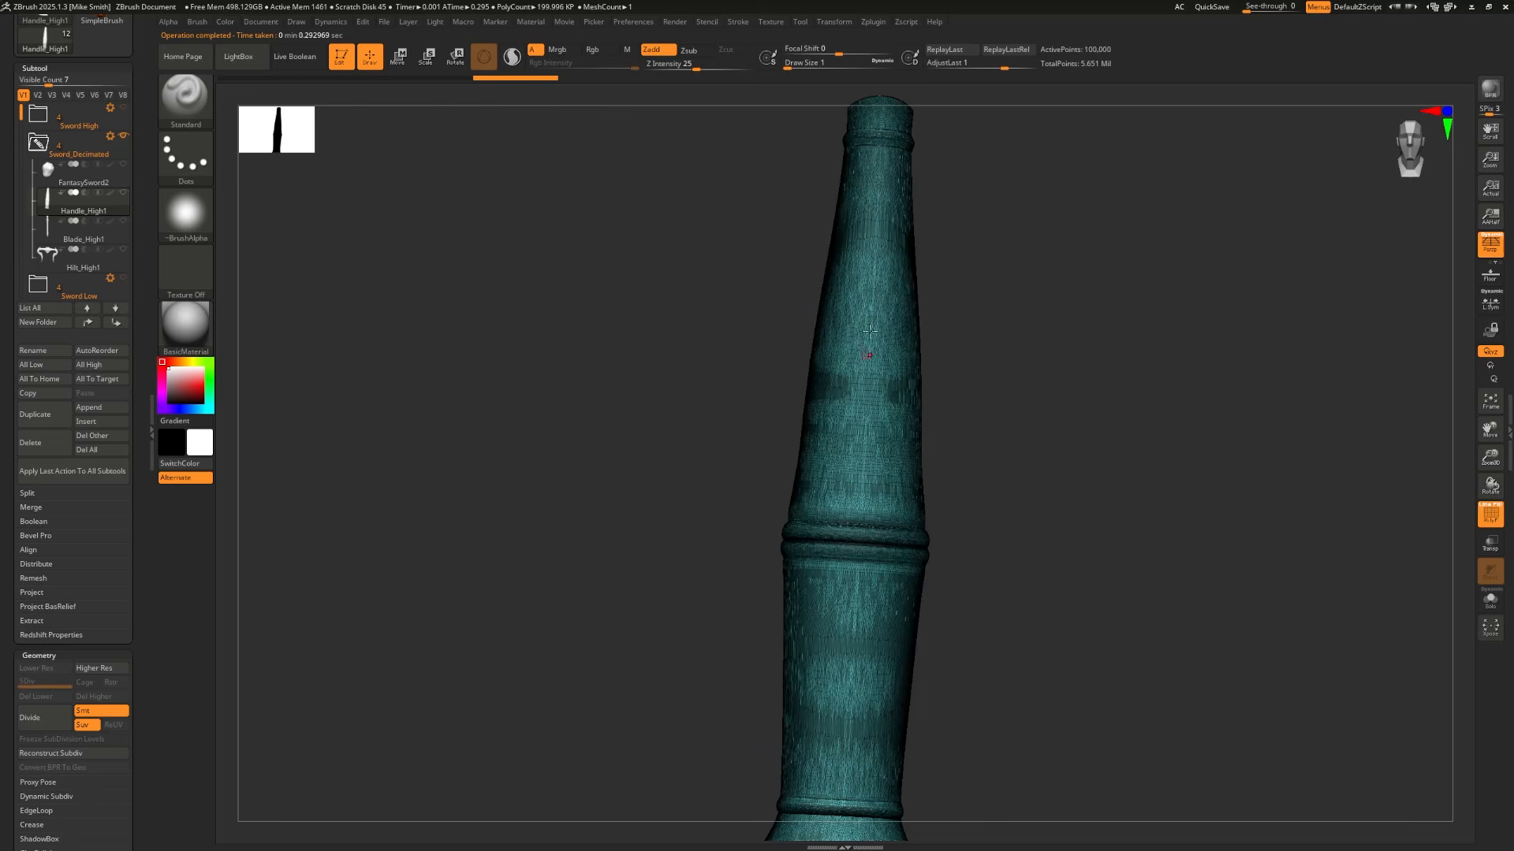
{"action": "key", "text": "shift+f"}
Step: Check the active point counts of the duplicated blade and hilt
{"action": "key", "text": "Down"}
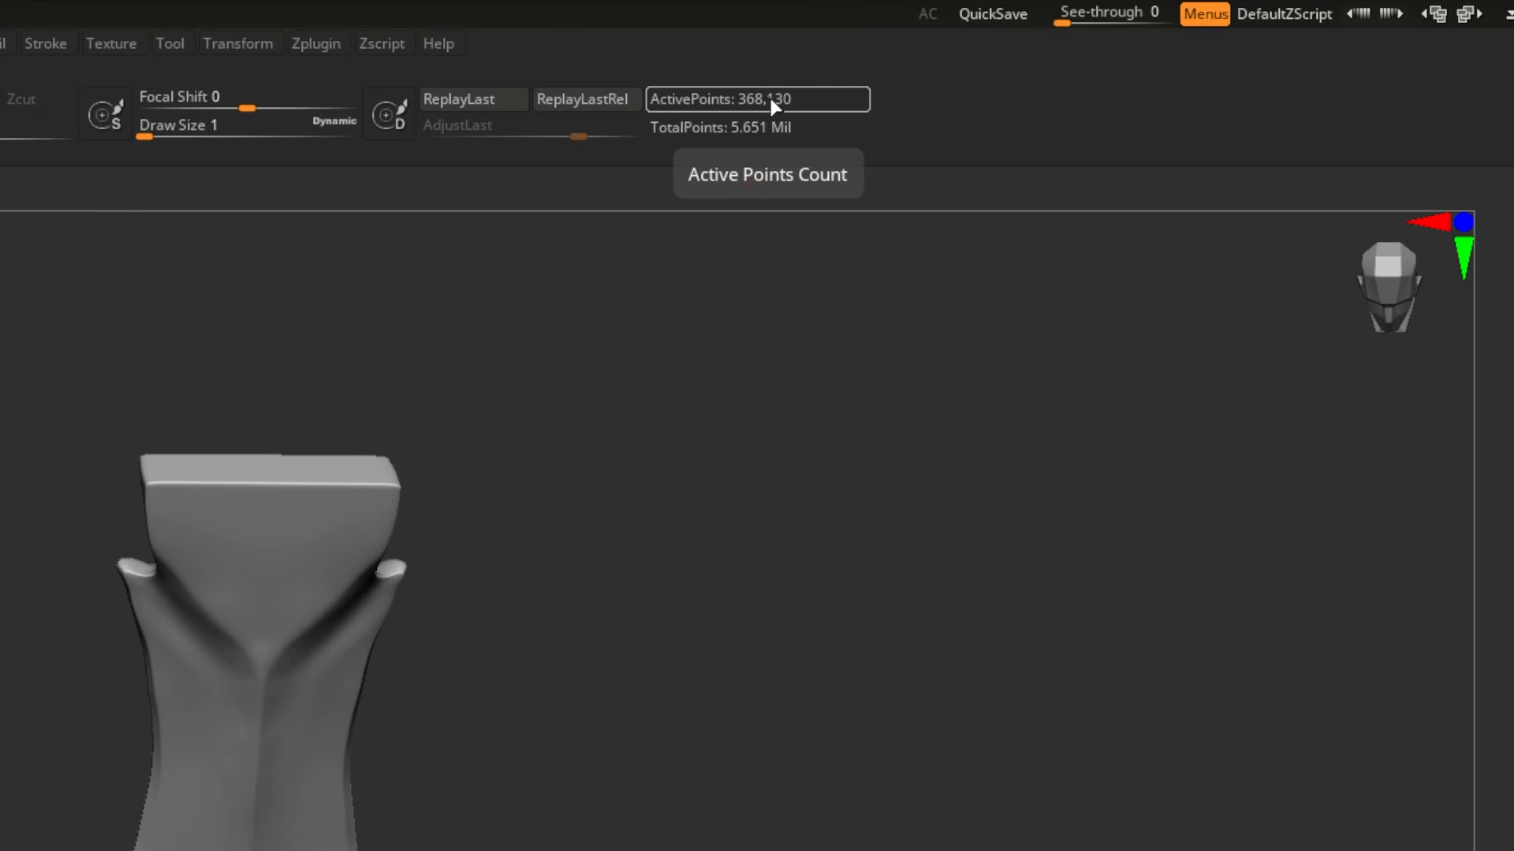
{"action": "key", "text": "Down"}
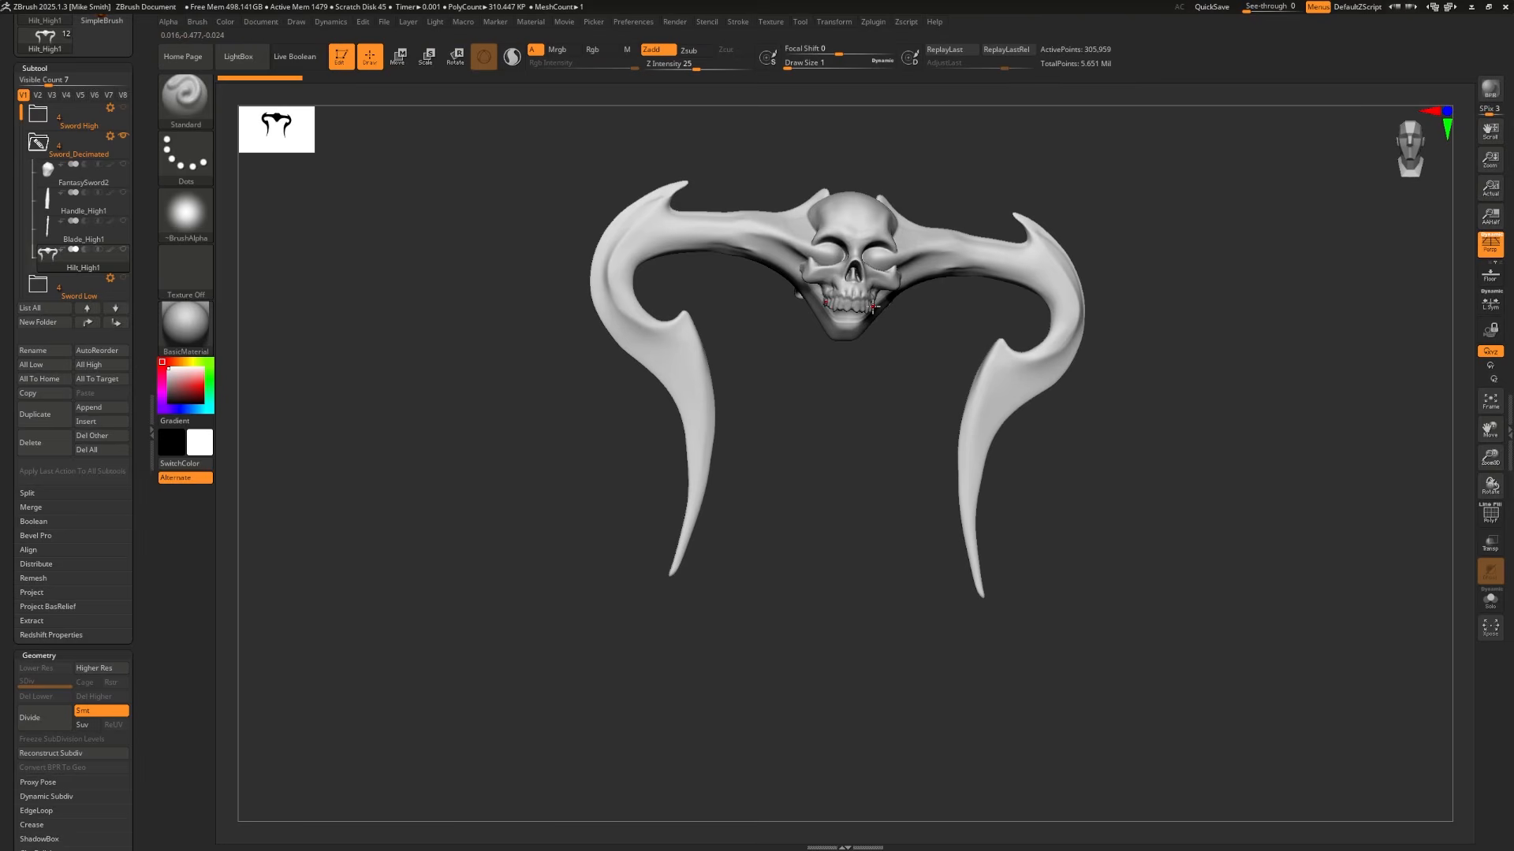
{"action": "left_click_drag", "start_coordinate": [810, 362], "coordinate": [805, 382]}
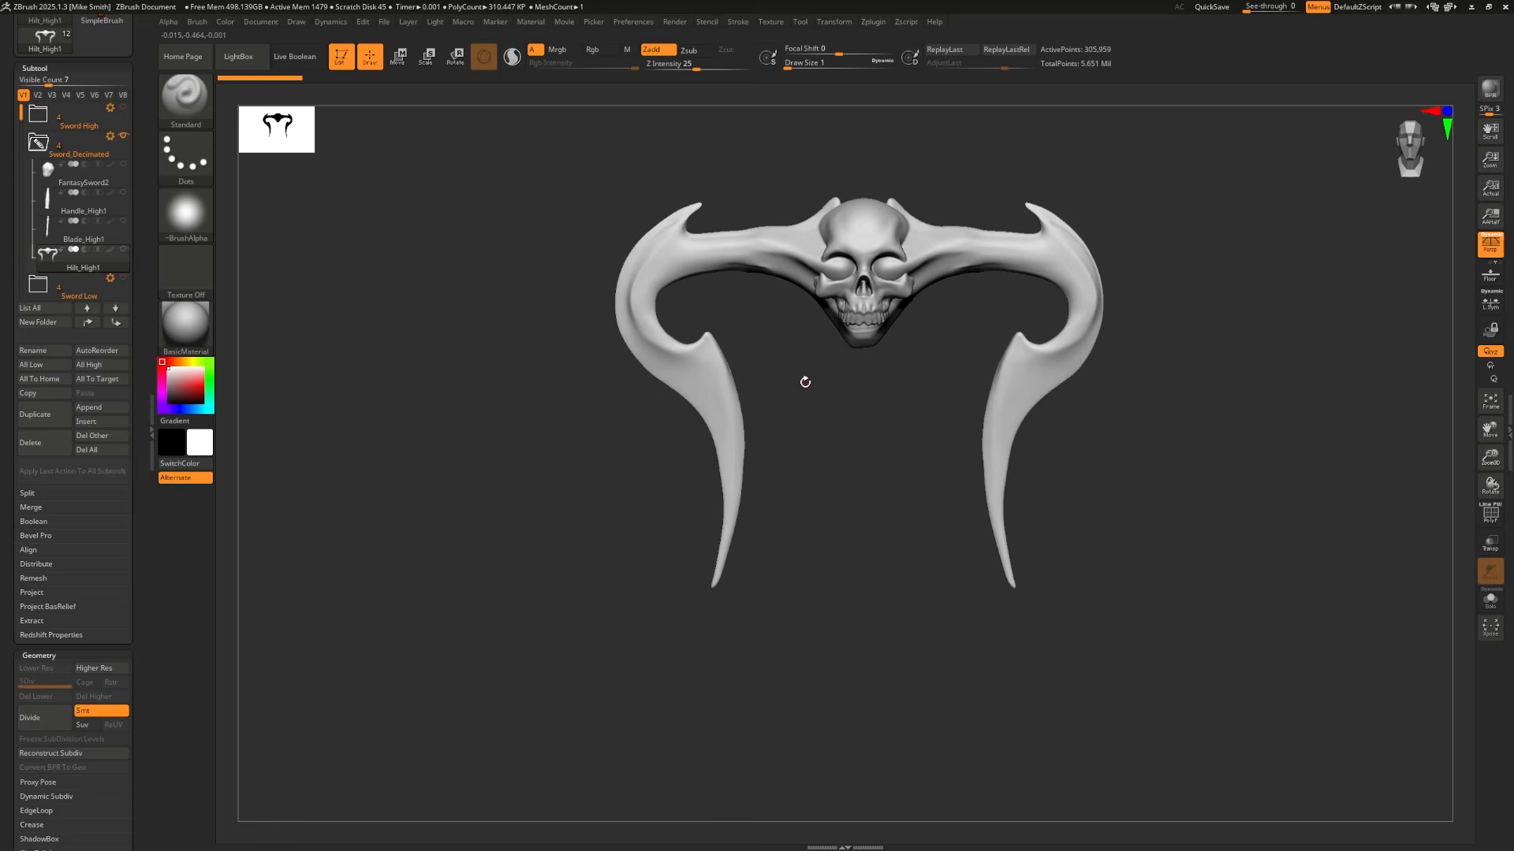
Step: Make all four parts in the Sword_Decimated folder visible and frame the whole sword
{"action": "left_click", "coordinate": [123, 193]}
{"action": "mouse_move", "coordinate": [127, 177]}
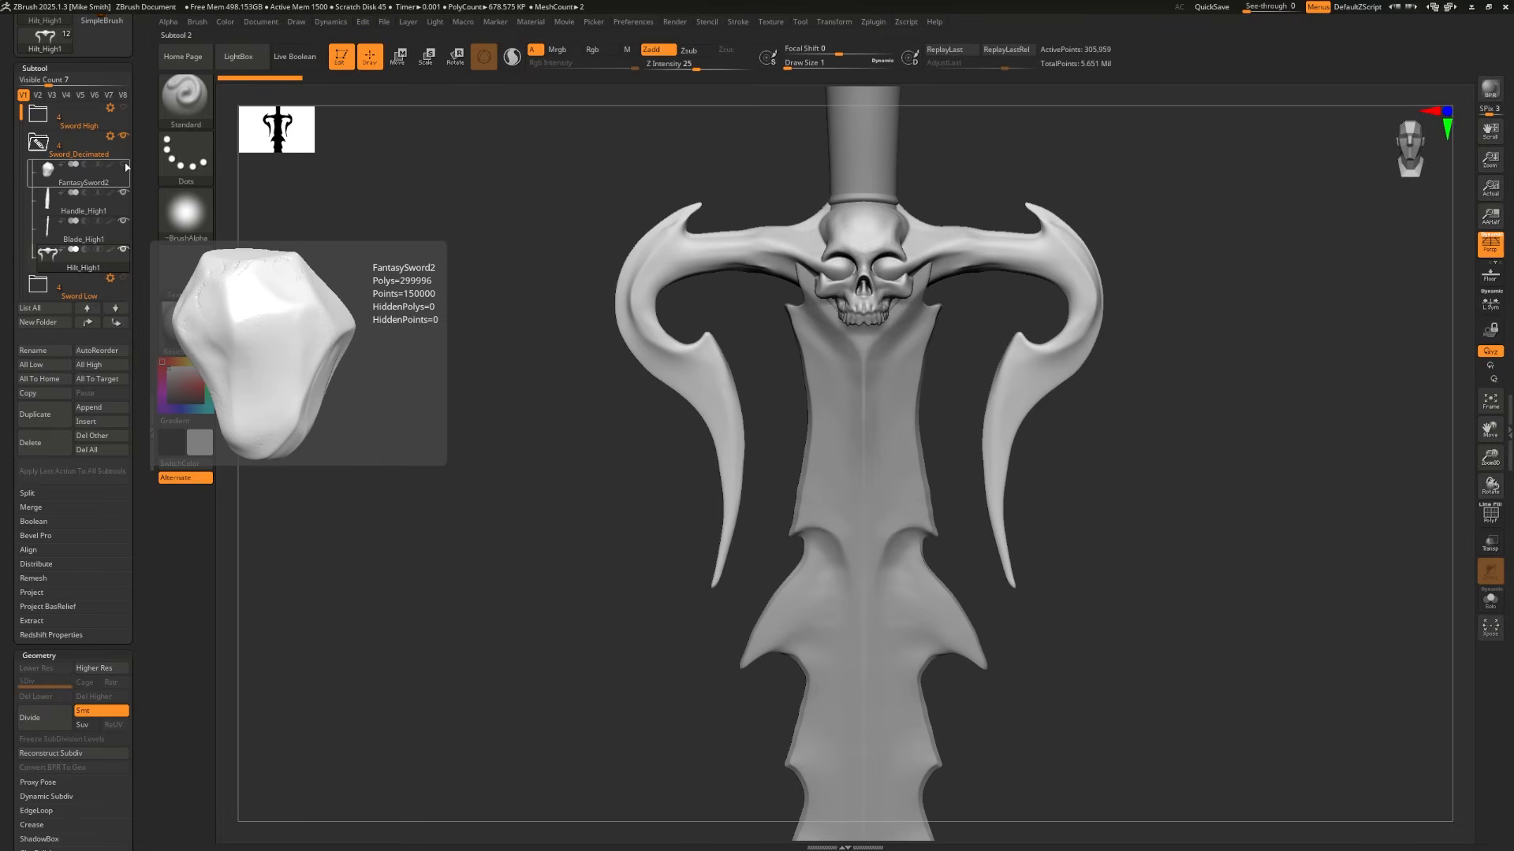
{"action": "left_click", "coordinate": [86, 155]}
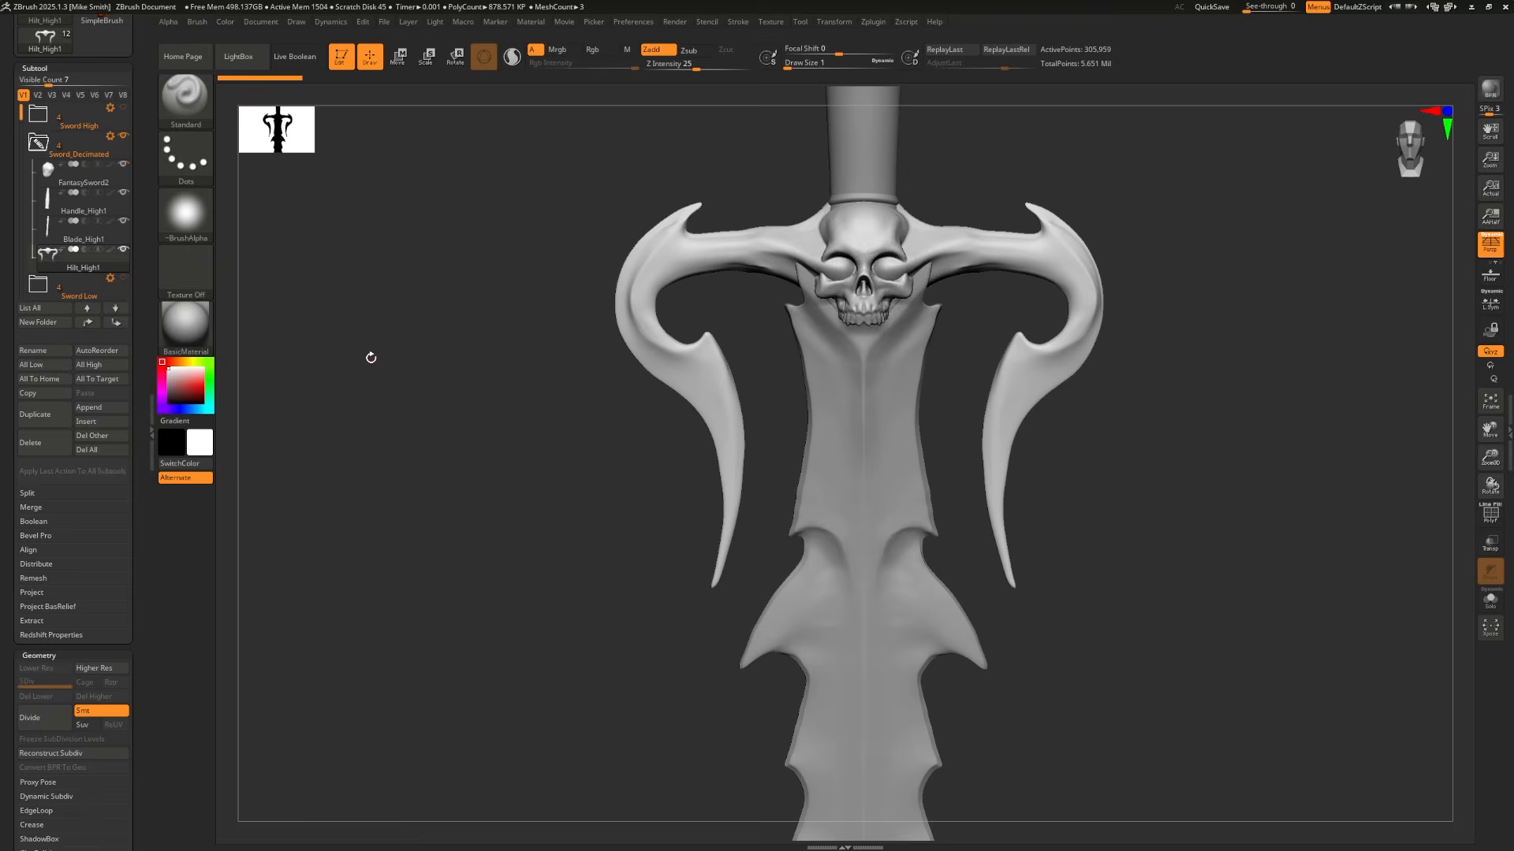
{"action": "key", "text": "f"}
Step: Start a SubTool Master export of the visible parts as separate .obj files, keeping the default export options
{"action": "left_click", "coordinate": [875, 22]}
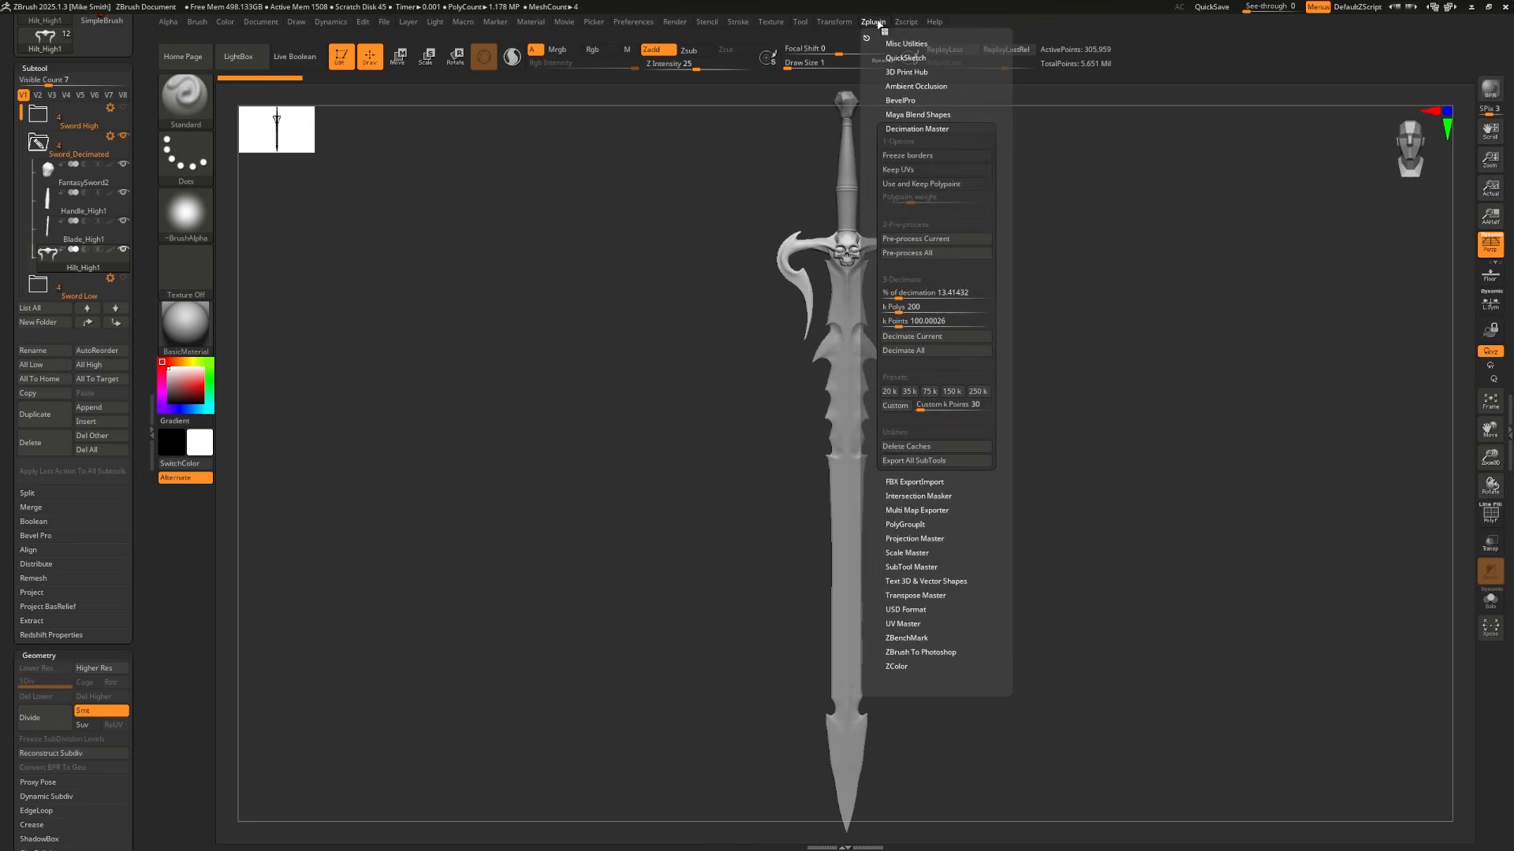
{"action": "left_click", "coordinate": [897, 129]}
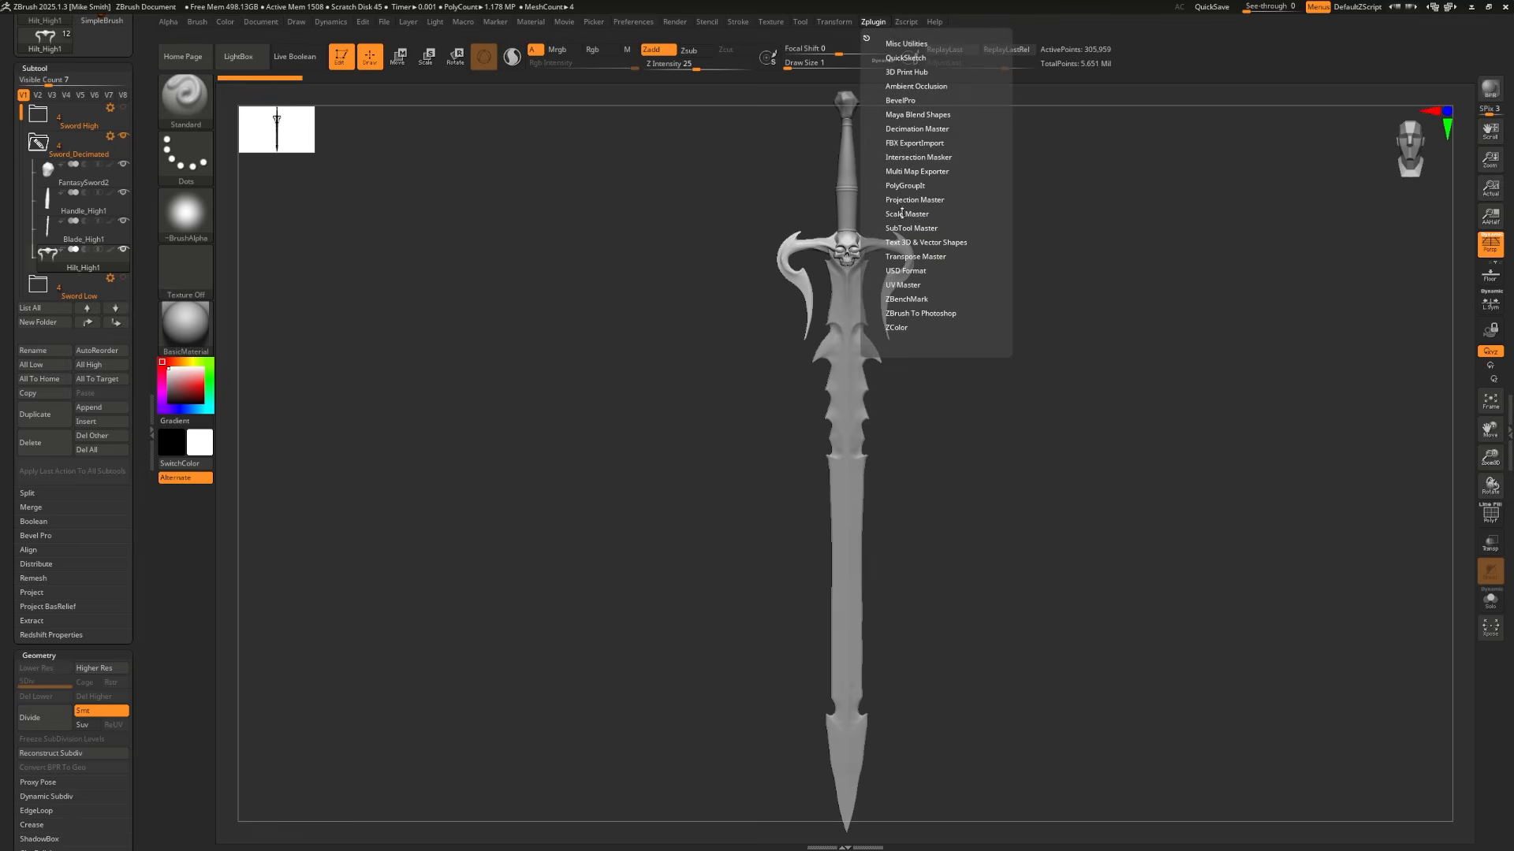
{"action": "left_click", "coordinate": [901, 228]}
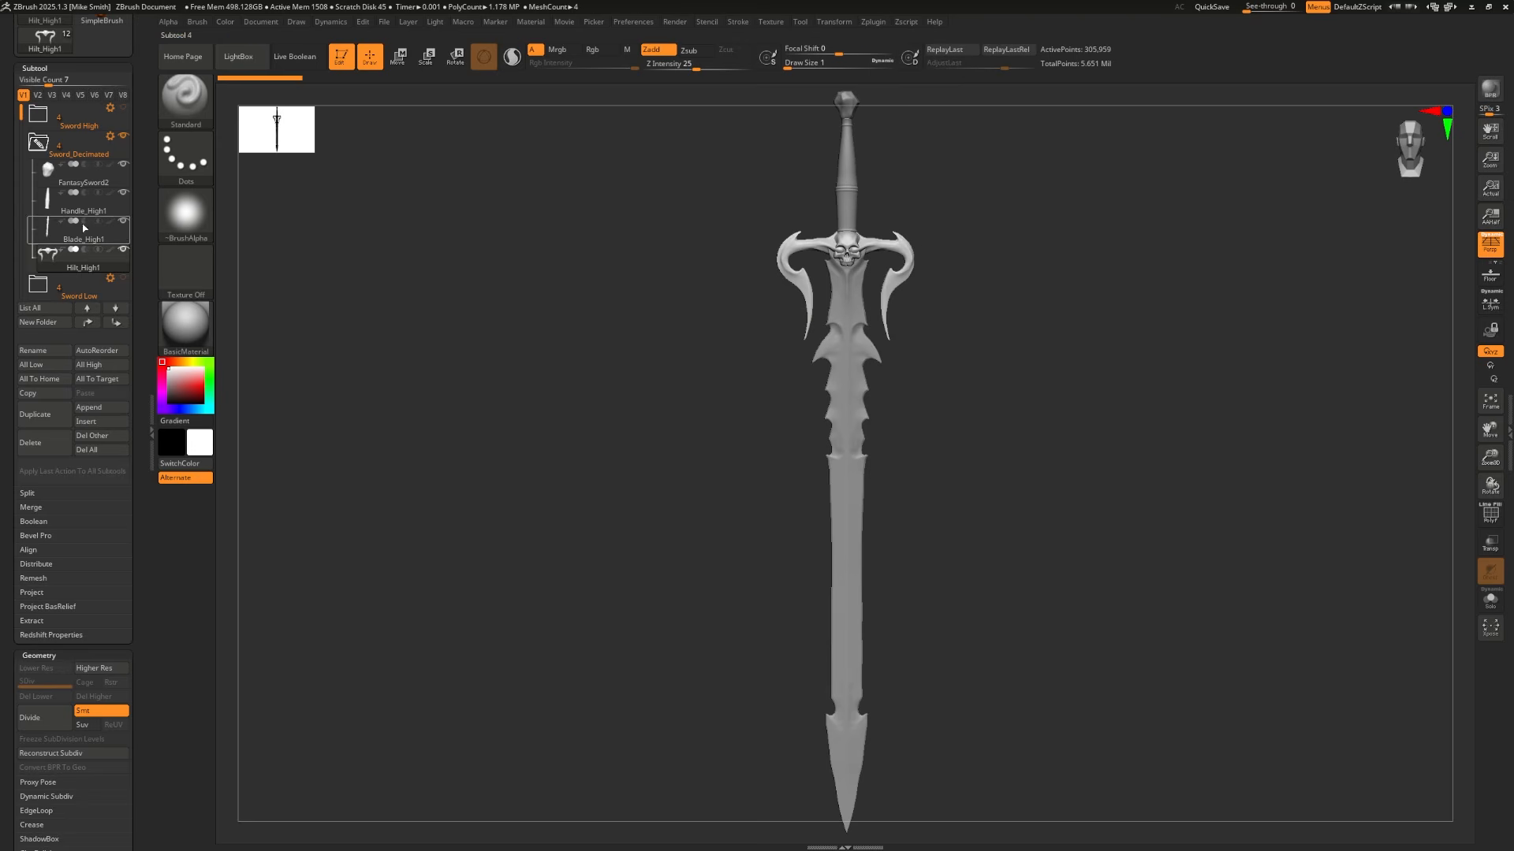
{"action": "left_click", "coordinate": [871, 22]}
{"action": "left_click", "coordinate": [905, 283]}
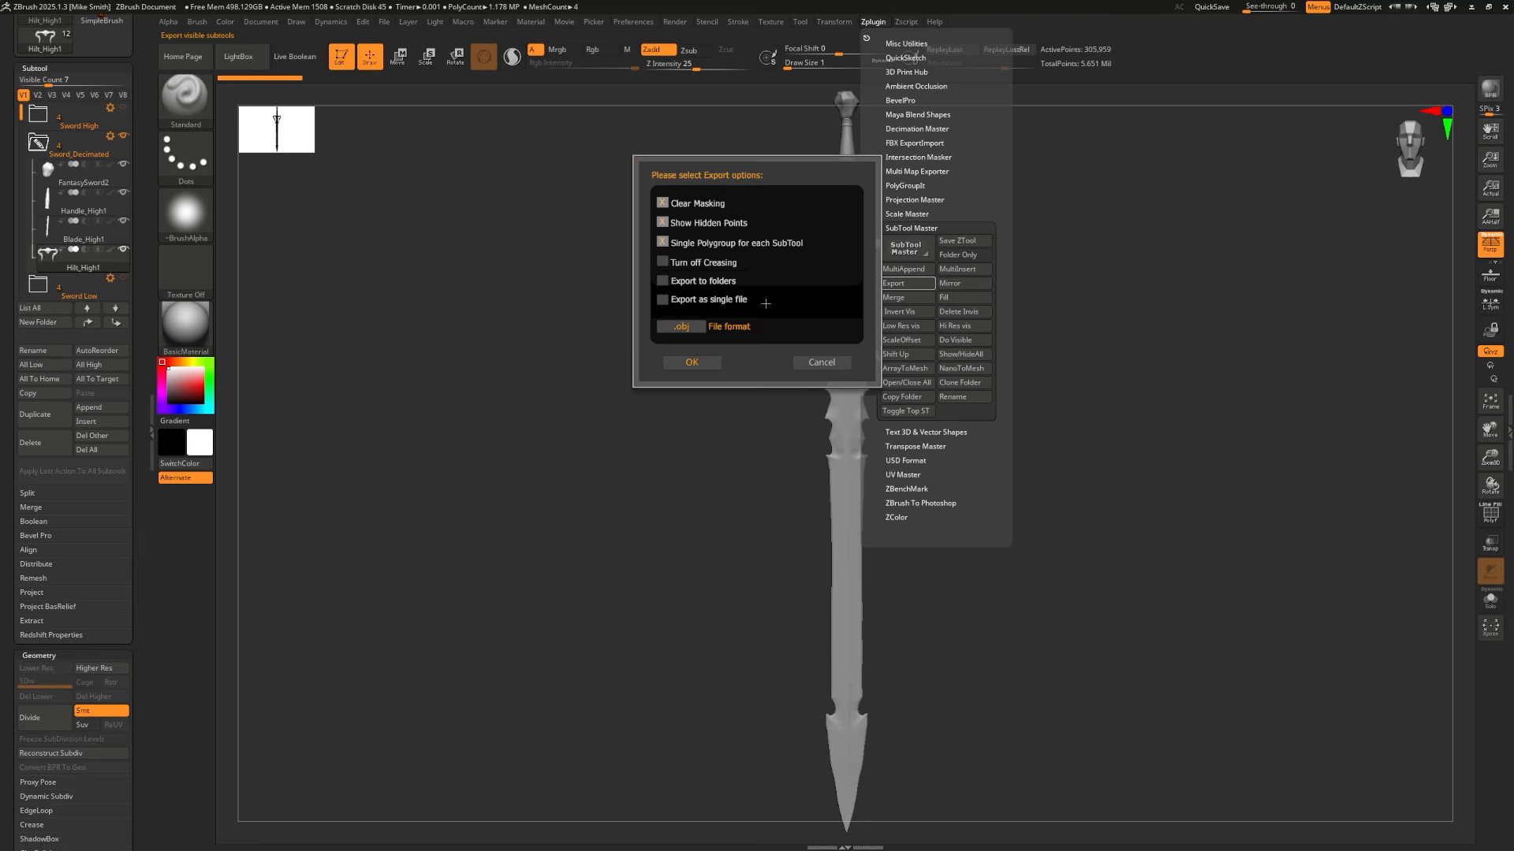
{"action": "left_click", "coordinate": [691, 362]}
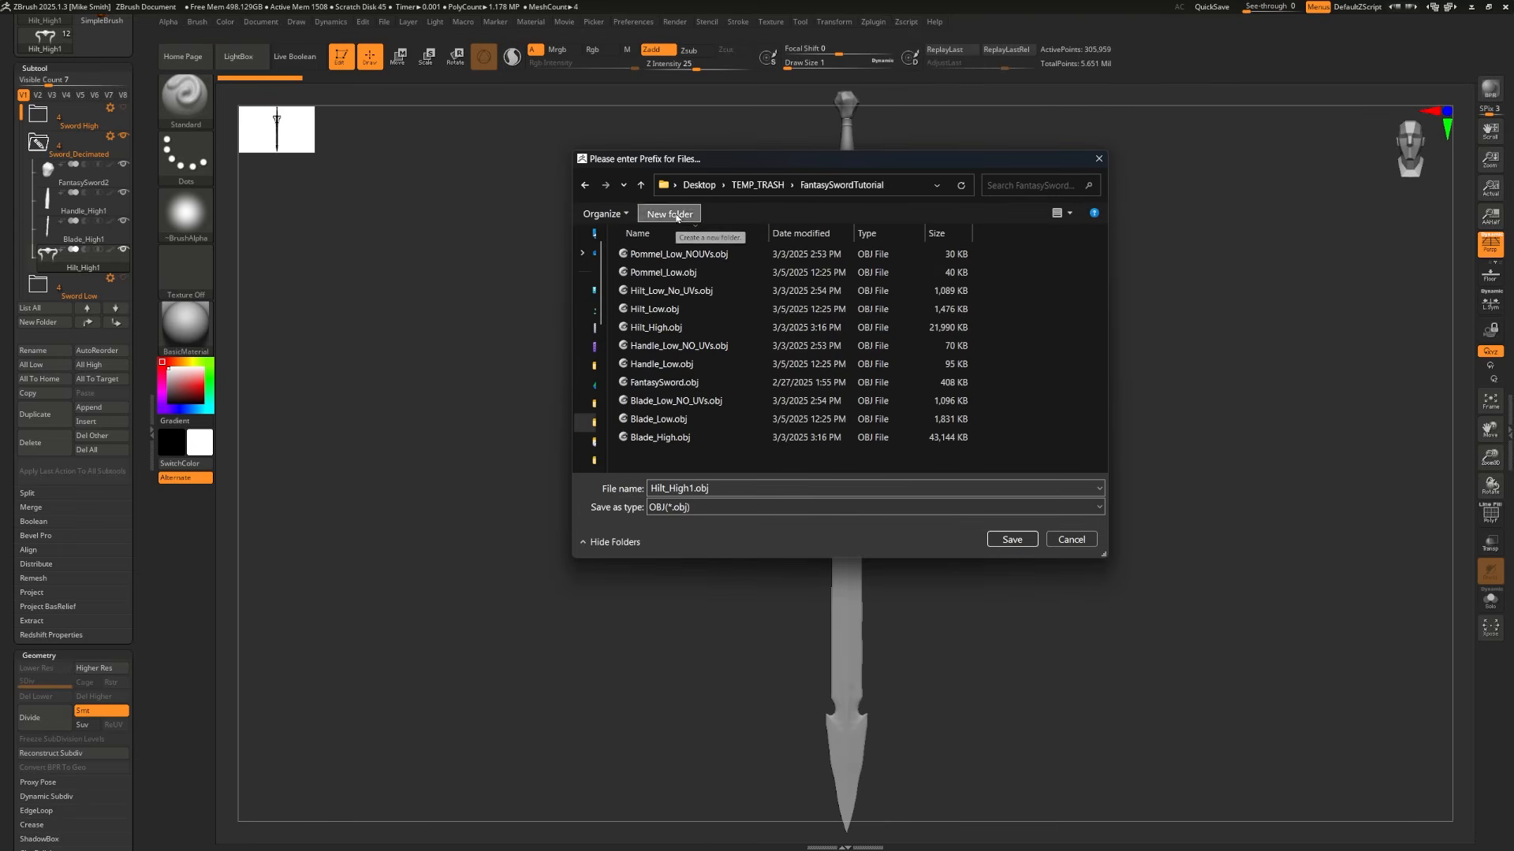
Step: Create a Sword_High_Parts folder inside FantasySwordTutorial, export the parts into it, and check the exported files
{"action": "left_click", "coordinate": [668, 214]}
{"action": "type", "text": "S"}
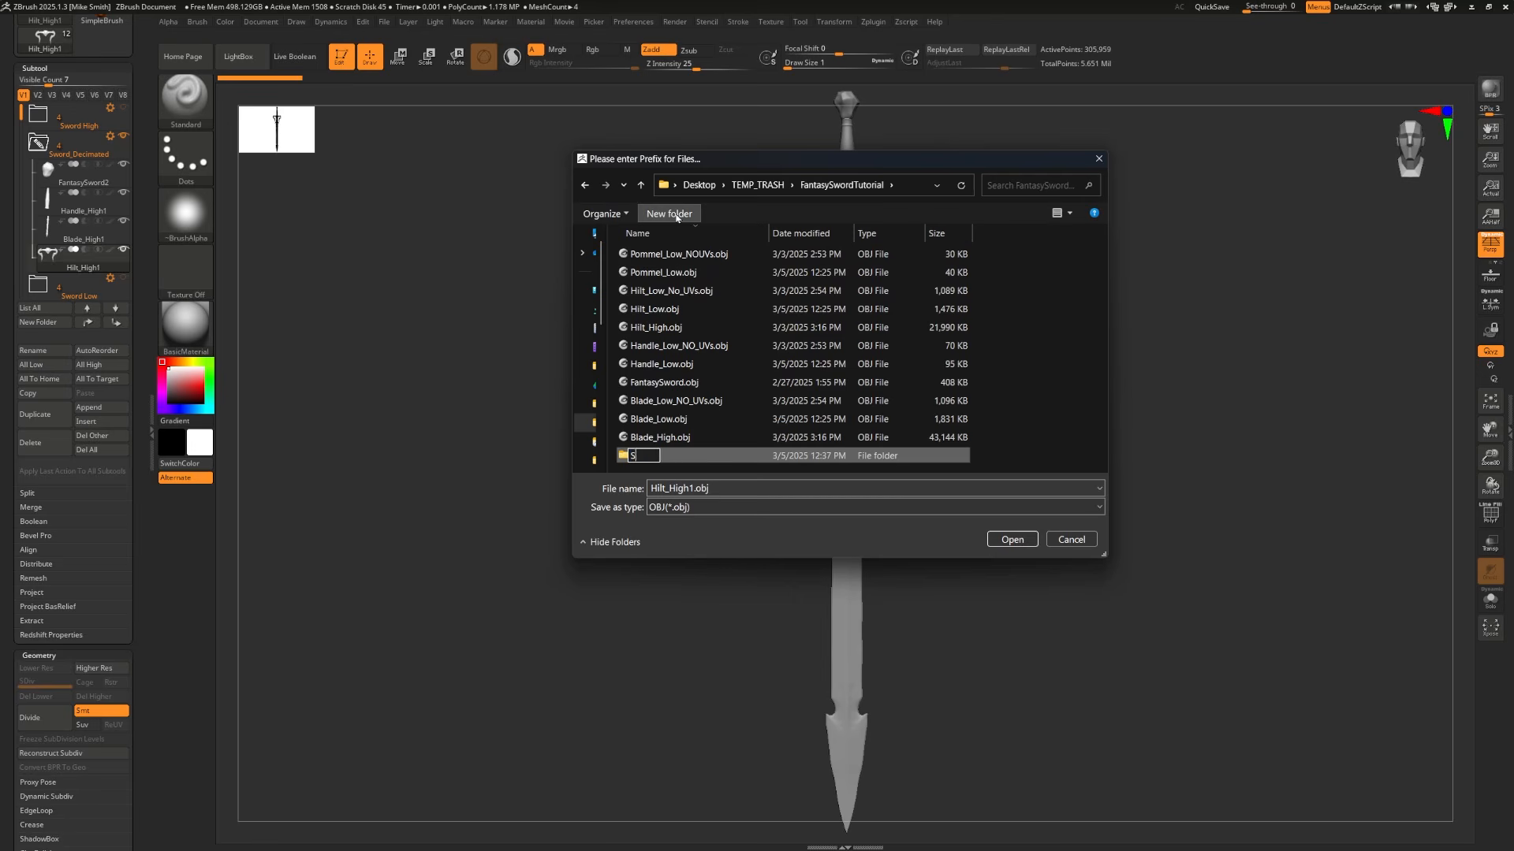
{"action": "type", "text": "word_High_Part"}
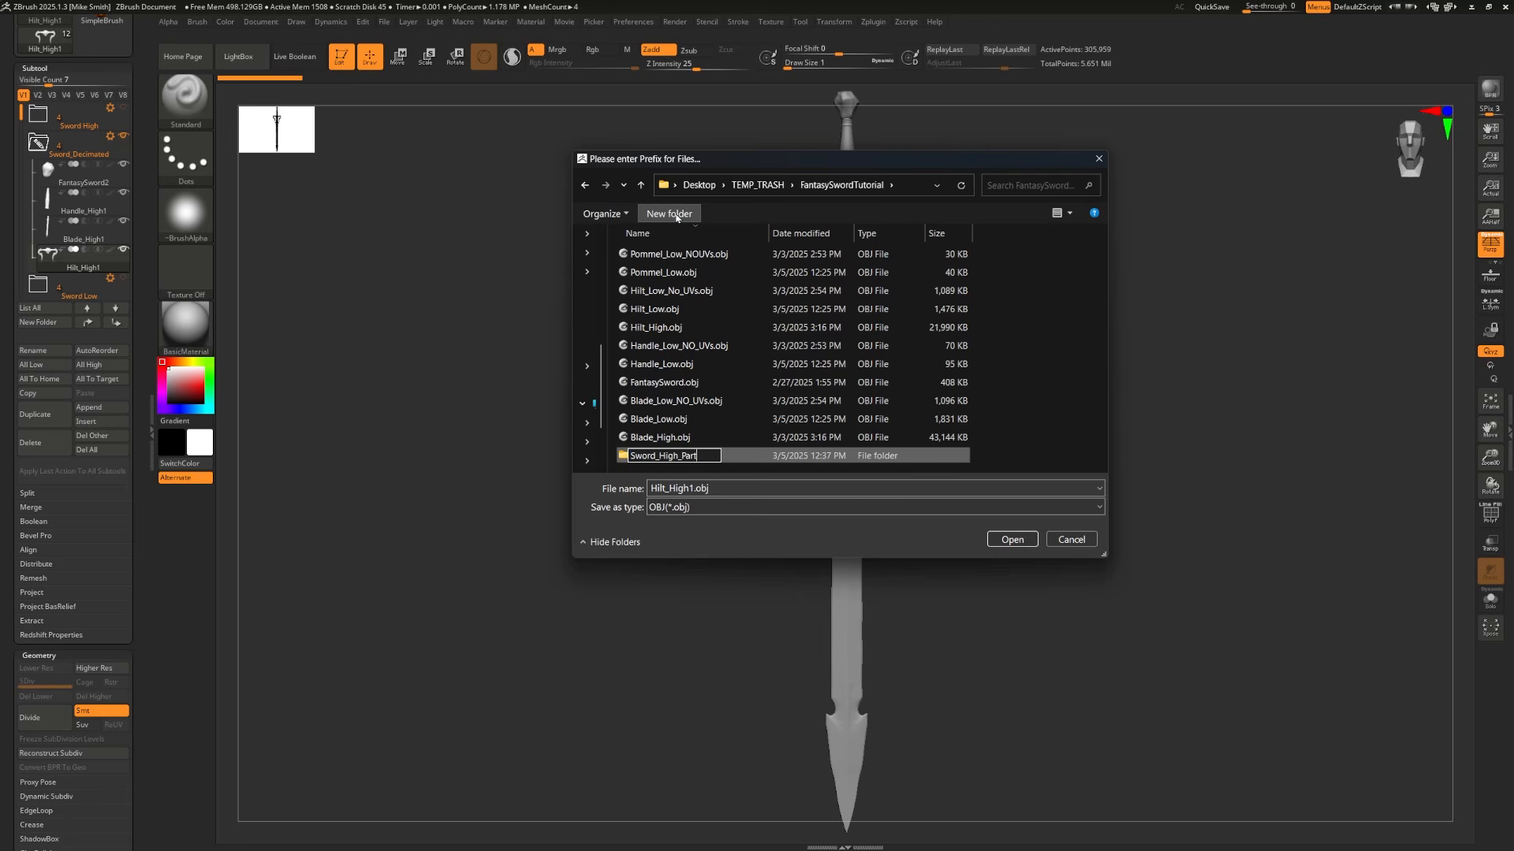
{"action": "key", "text": "Return"}
{"action": "key", "text": "Return"}
{"action": "left_click", "coordinate": [1012, 539]}
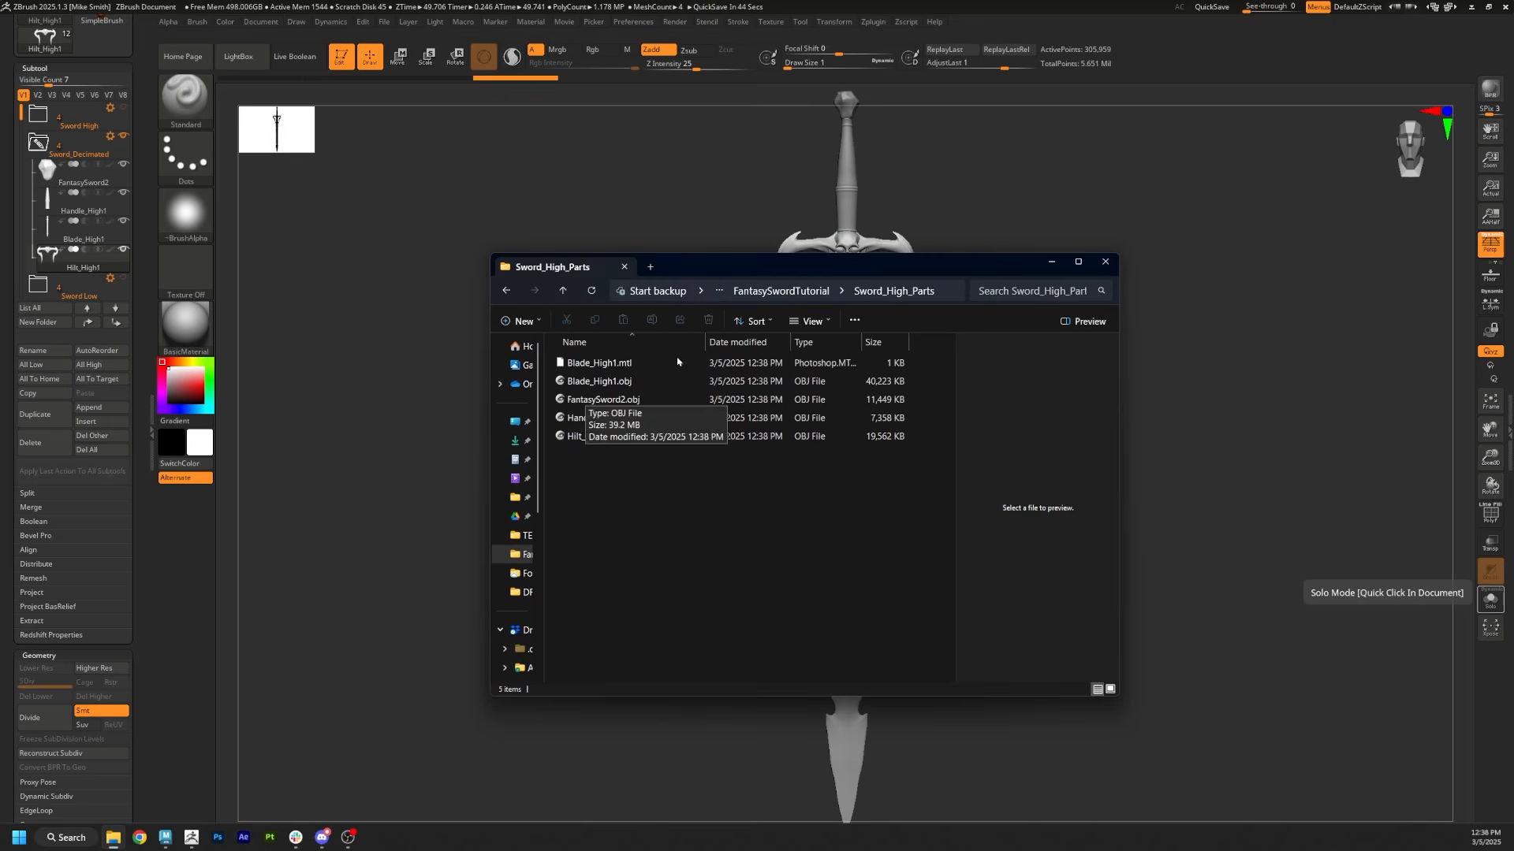
{"action": "left_click_drag", "start_coordinate": [767, 271], "coordinate": [731, 265]}
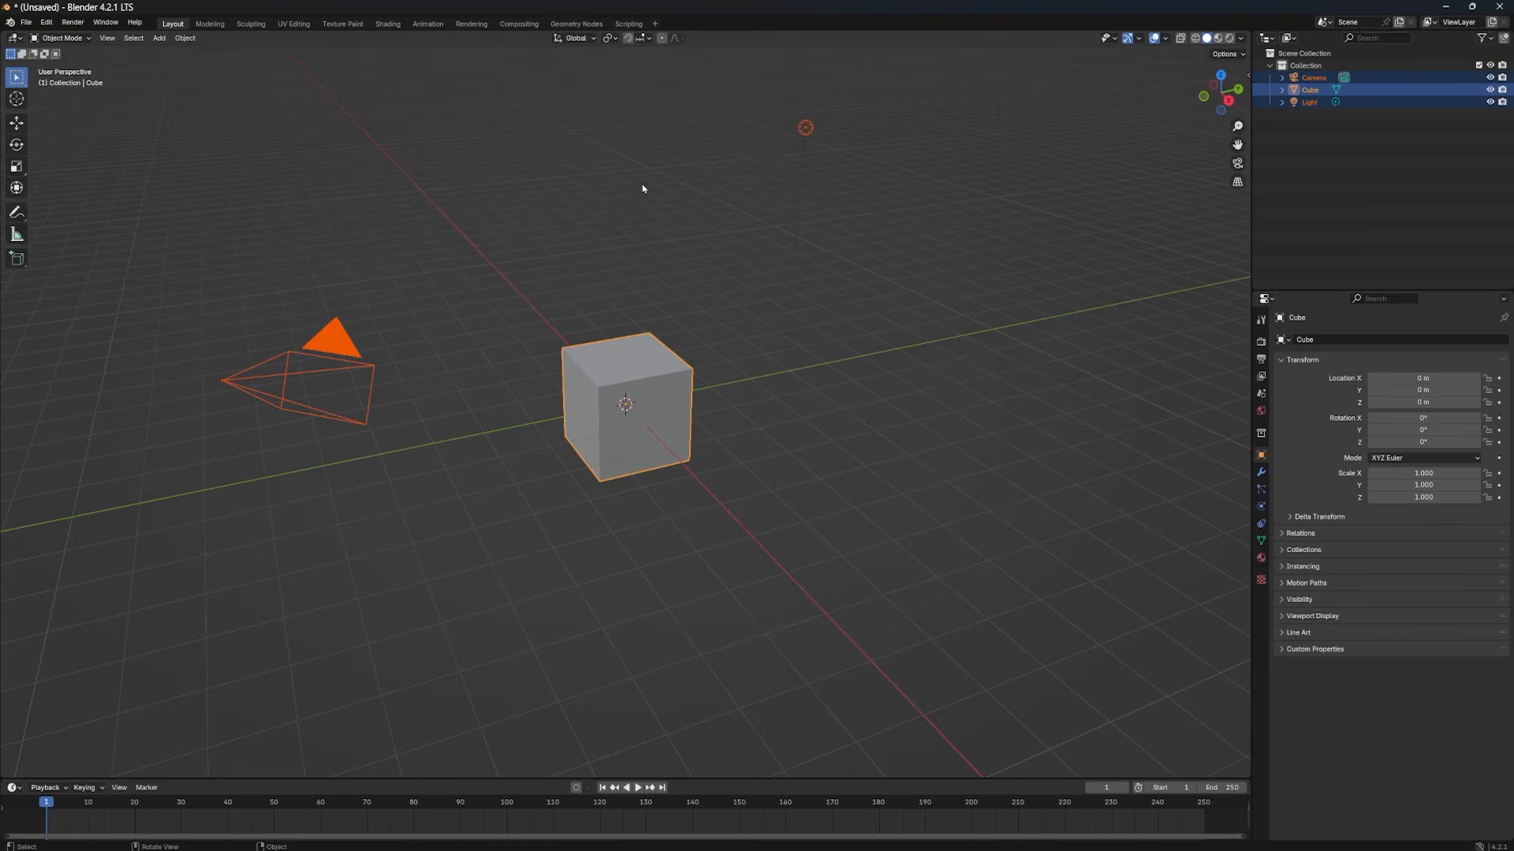
Step: Switch to Blender, delete the default scene objects, and import the blade, pommel, handle and hilt OBJ files from Sword_High_Parts
{"action": "key", "text": "Delete"}
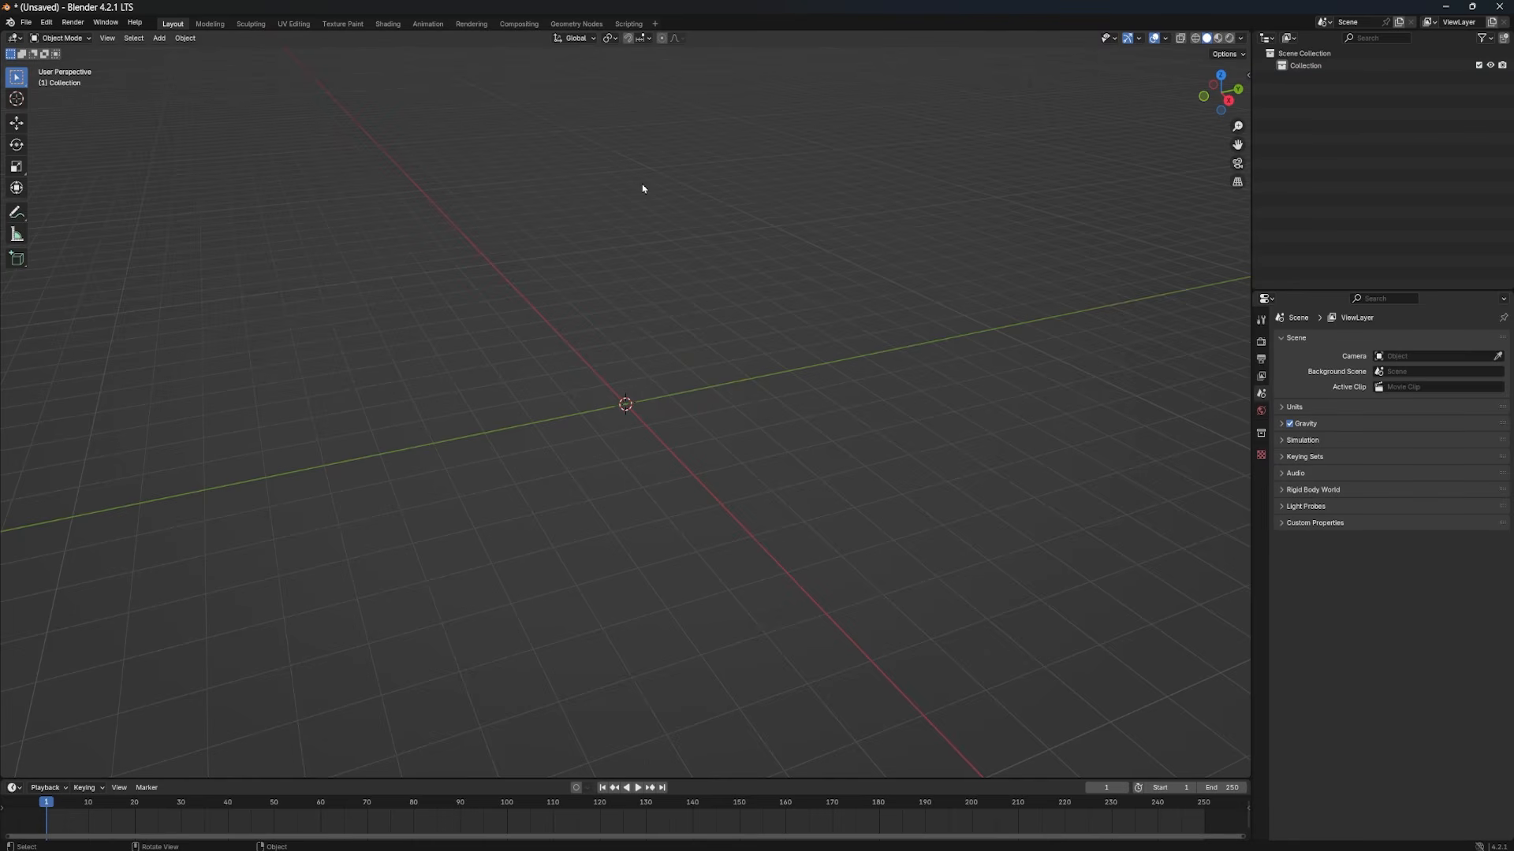
{"action": "left_click", "coordinate": [26, 22]}
{"action": "mouse_move", "coordinate": [47, 199]}
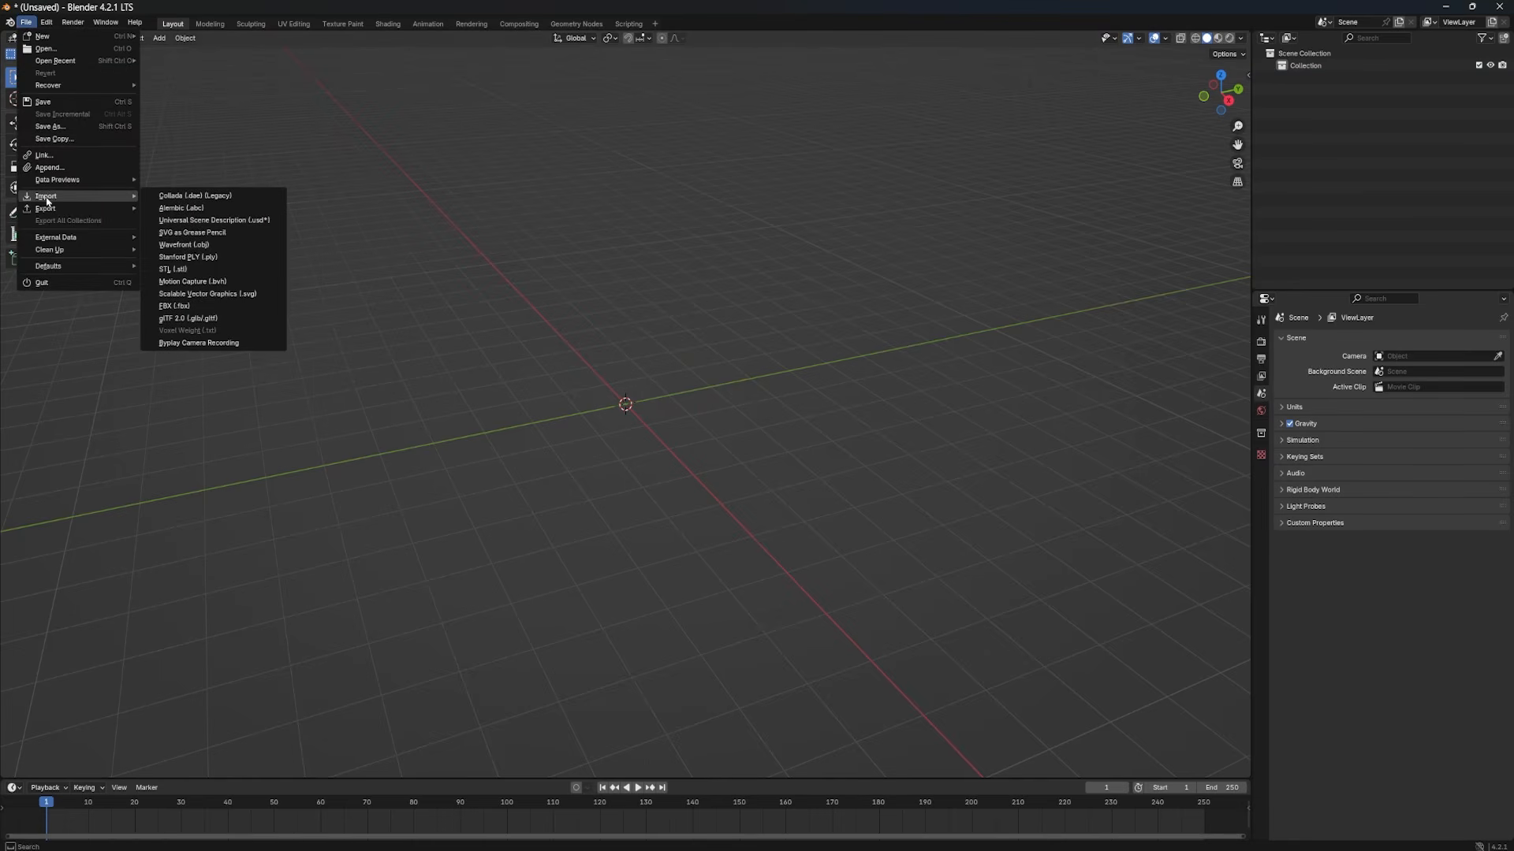
{"action": "left_click", "coordinate": [197, 245]}
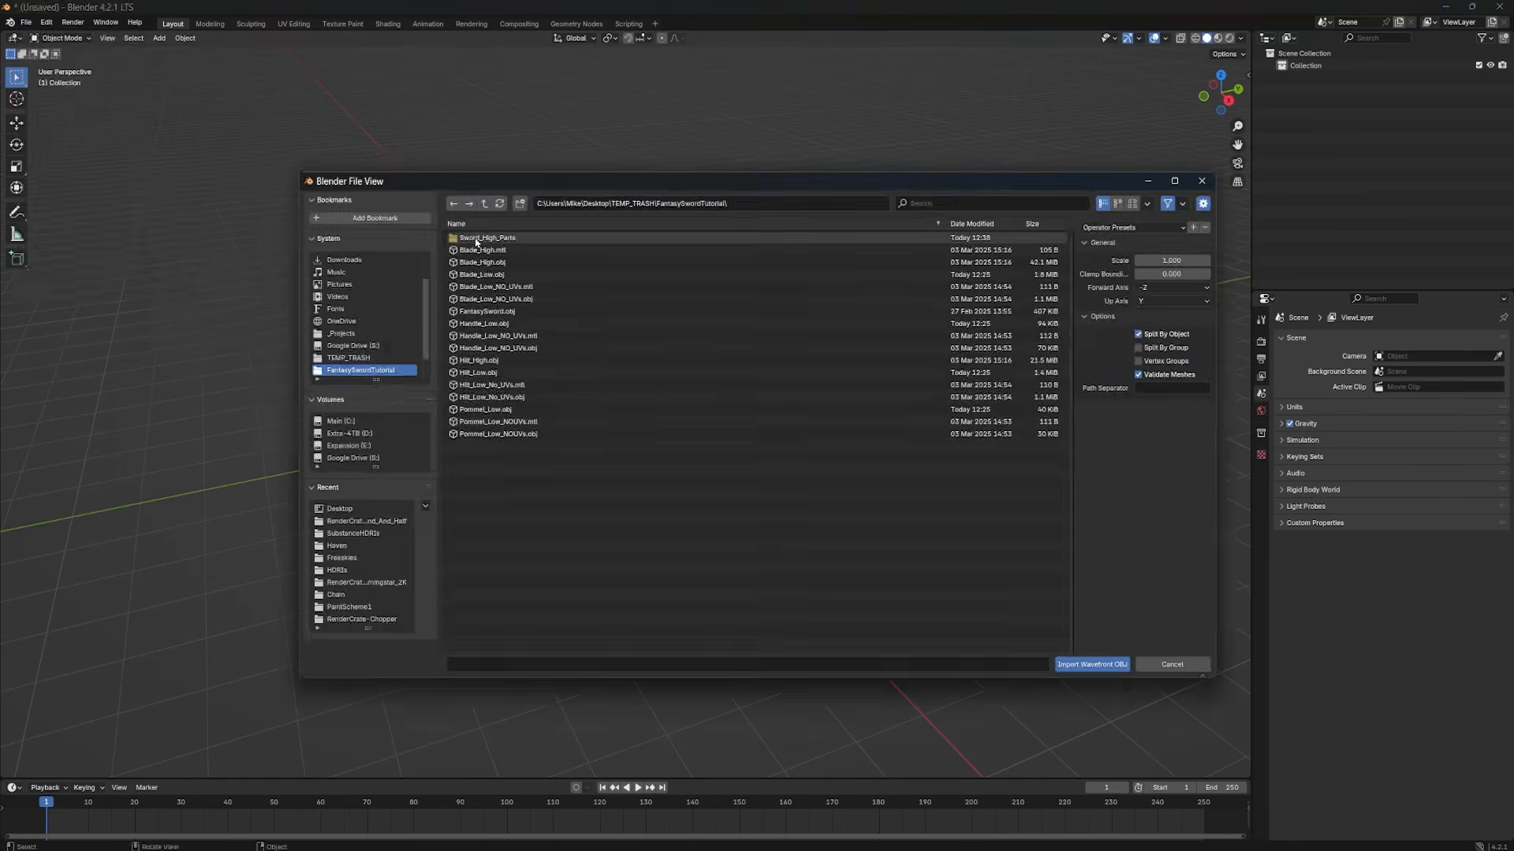
{"action": "double_click", "coordinate": [334, 143]}
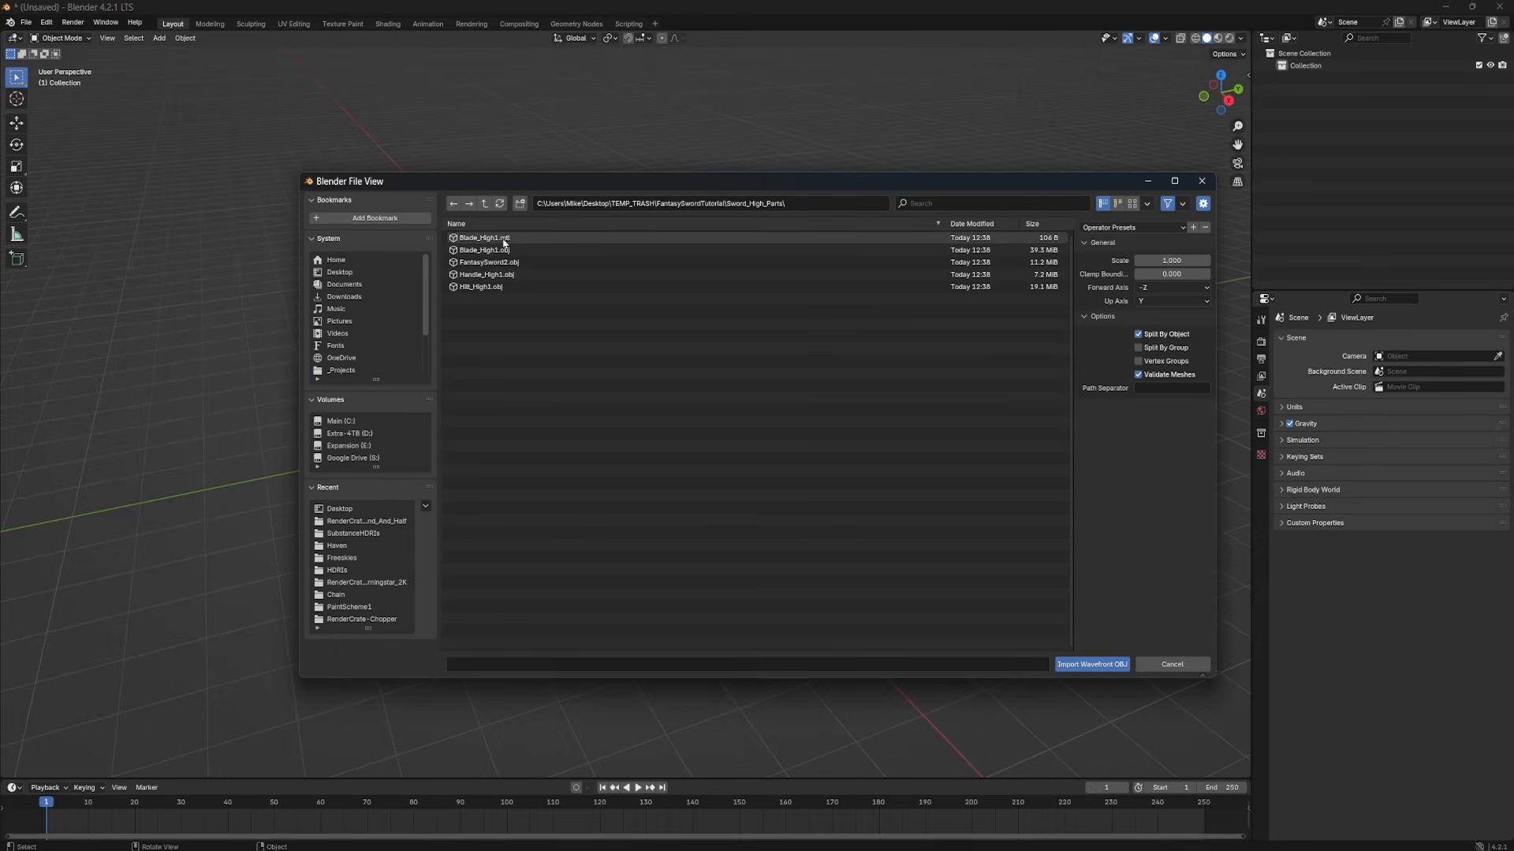
{"action": "left_click", "coordinate": [520, 250]}
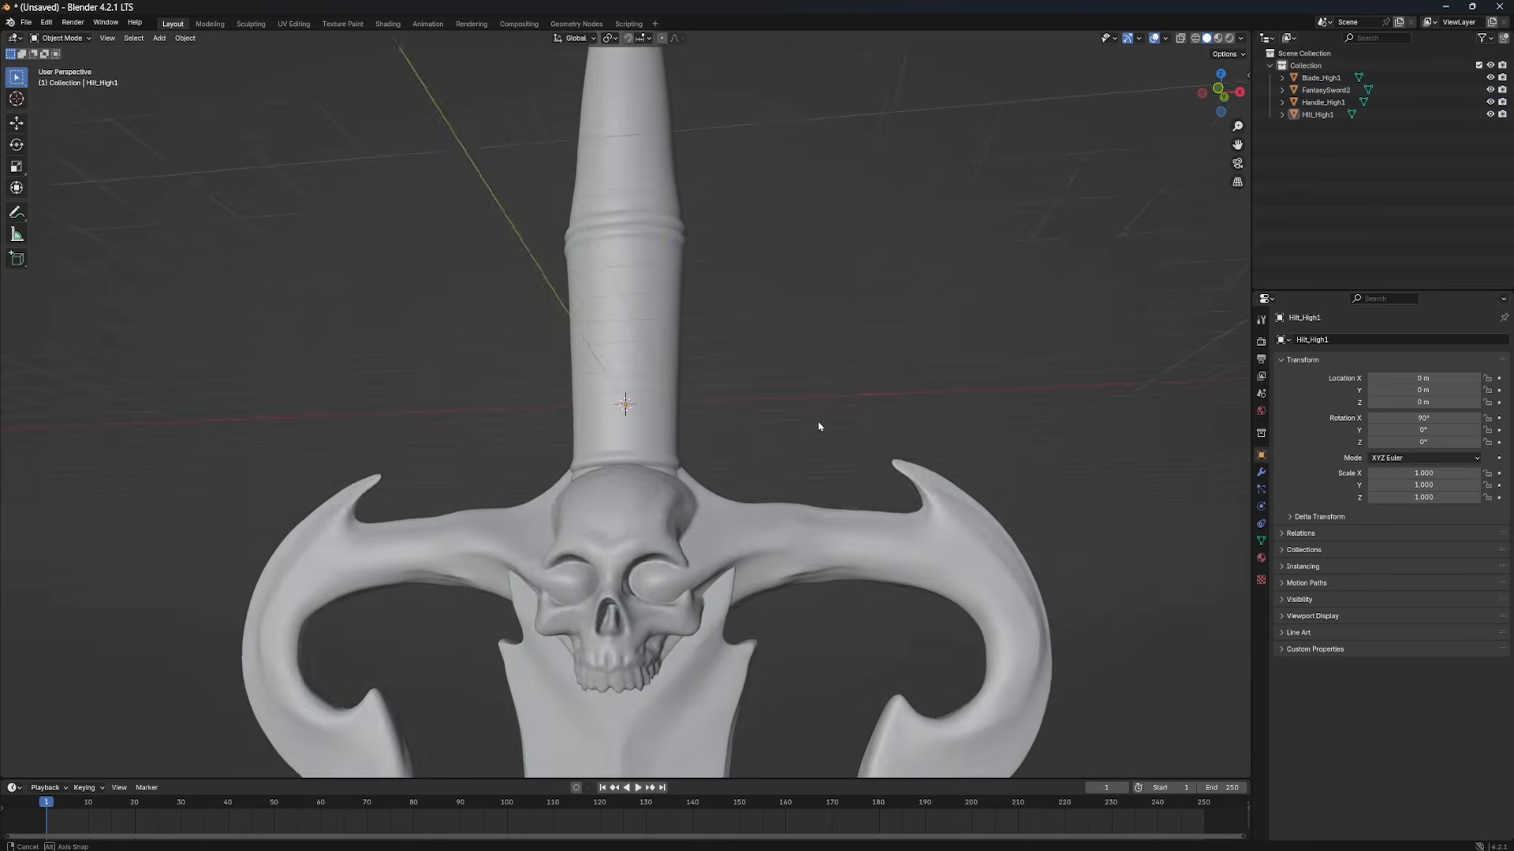
Step: Examine the imported sword's hilt, handle and pommel surfaces up close from several angles
{"action": "middle_click_drag", "start_coordinate": [815, 426], "coordinate": [907, 552]}
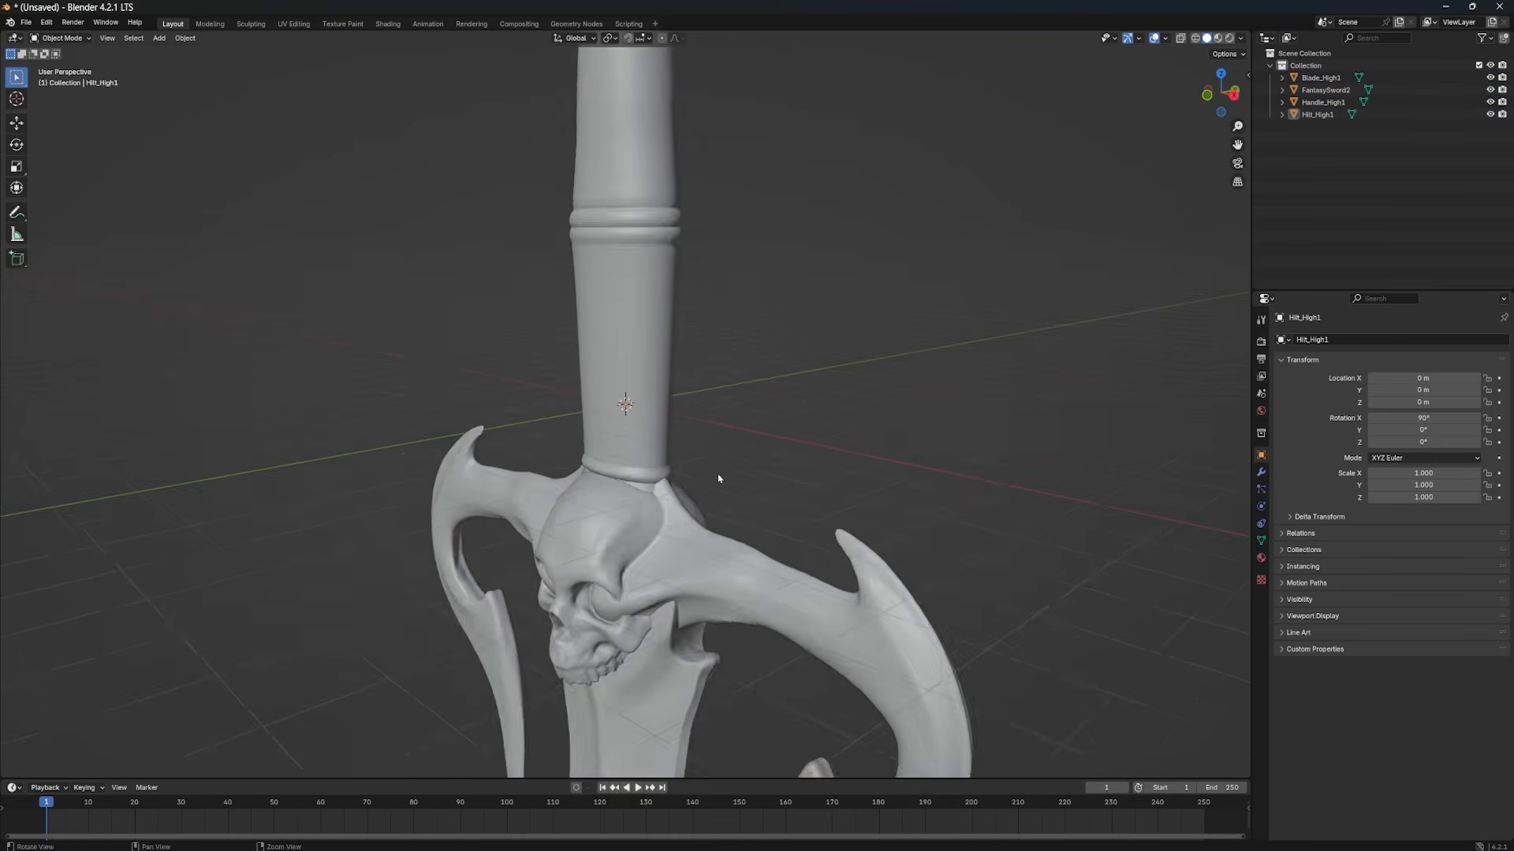
{"action": "scroll", "coordinate": [964, 642], "scroll_direction": "up", "scroll_amount": 5}
{"action": "left_click_drag", "start_coordinate": [965, 643], "coordinate": [990, 615], "text": "alt"}
{"action": "middle_click_drag", "start_coordinate": [757, 608], "coordinate": [742, 227], "text": "alt"}
{"action": "scroll", "coordinate": [742, 227], "scroll_direction": "down", "scroll_amount": 1, "text": "alt"}
{"action": "right_click_drag", "start_coordinate": [631, 300], "coordinate": [749, 380], "text": "alt"}
{"action": "scroll", "coordinate": [750, 380], "scroll_direction": "up", "scroll_amount": 2}
{"action": "scroll", "coordinate": [791, 399], "scroll_direction": "down", "scroll_amount": 3}
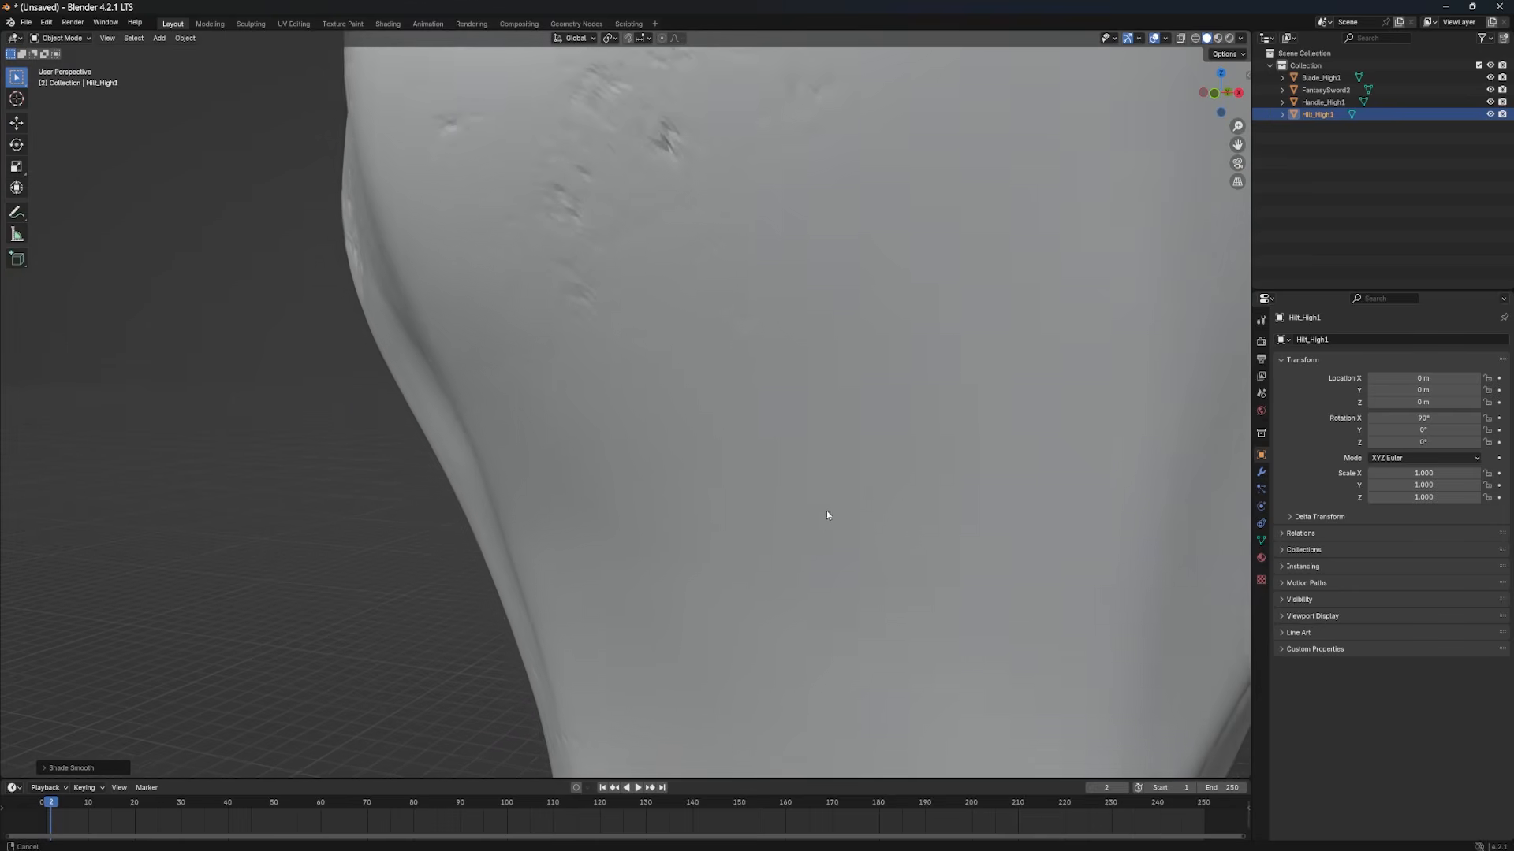
{"action": "middle_click_drag", "start_coordinate": [827, 511], "coordinate": [808, 678], "text": "alt"}
Step: Apply Shade Smooth to the imported hilt and Shade Auto Smooth to the handle
{"action": "right_click", "coordinate": [706, 312]}
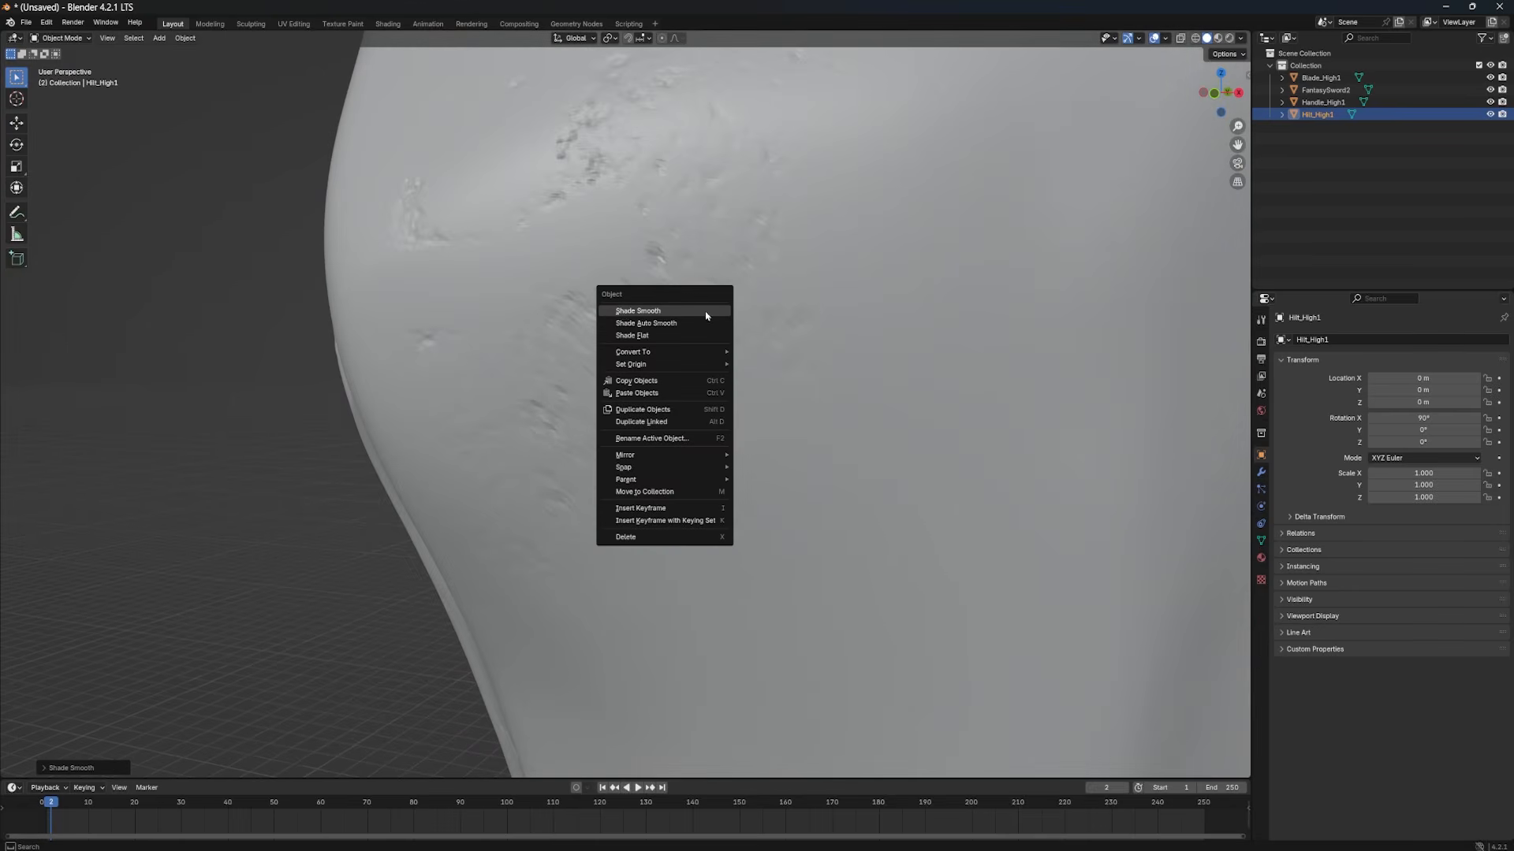
{"action": "left_click", "coordinate": [638, 303]}
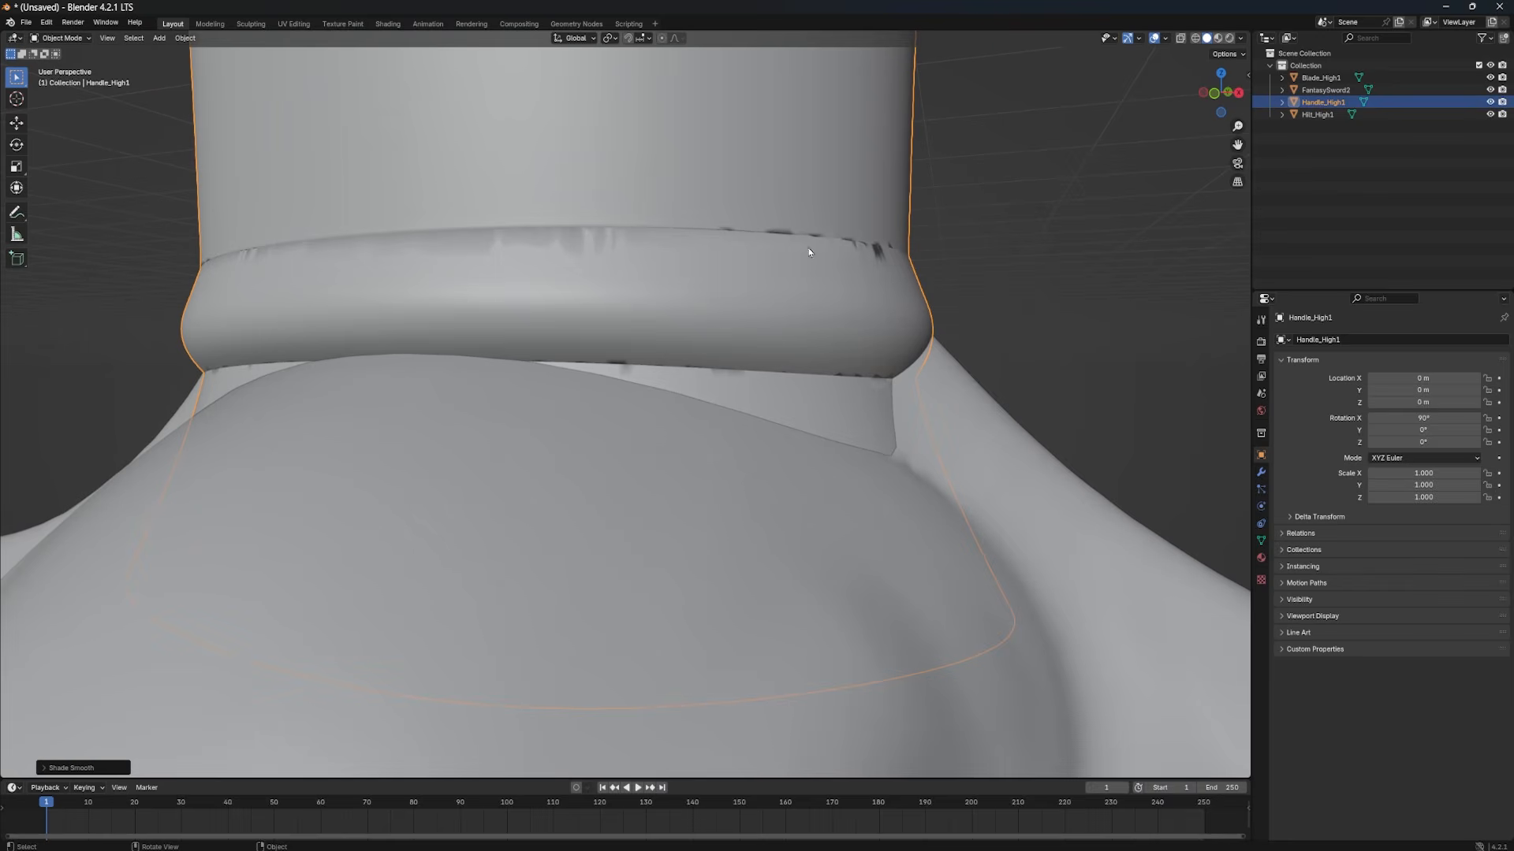
{"action": "right_click", "coordinate": [582, 176]}
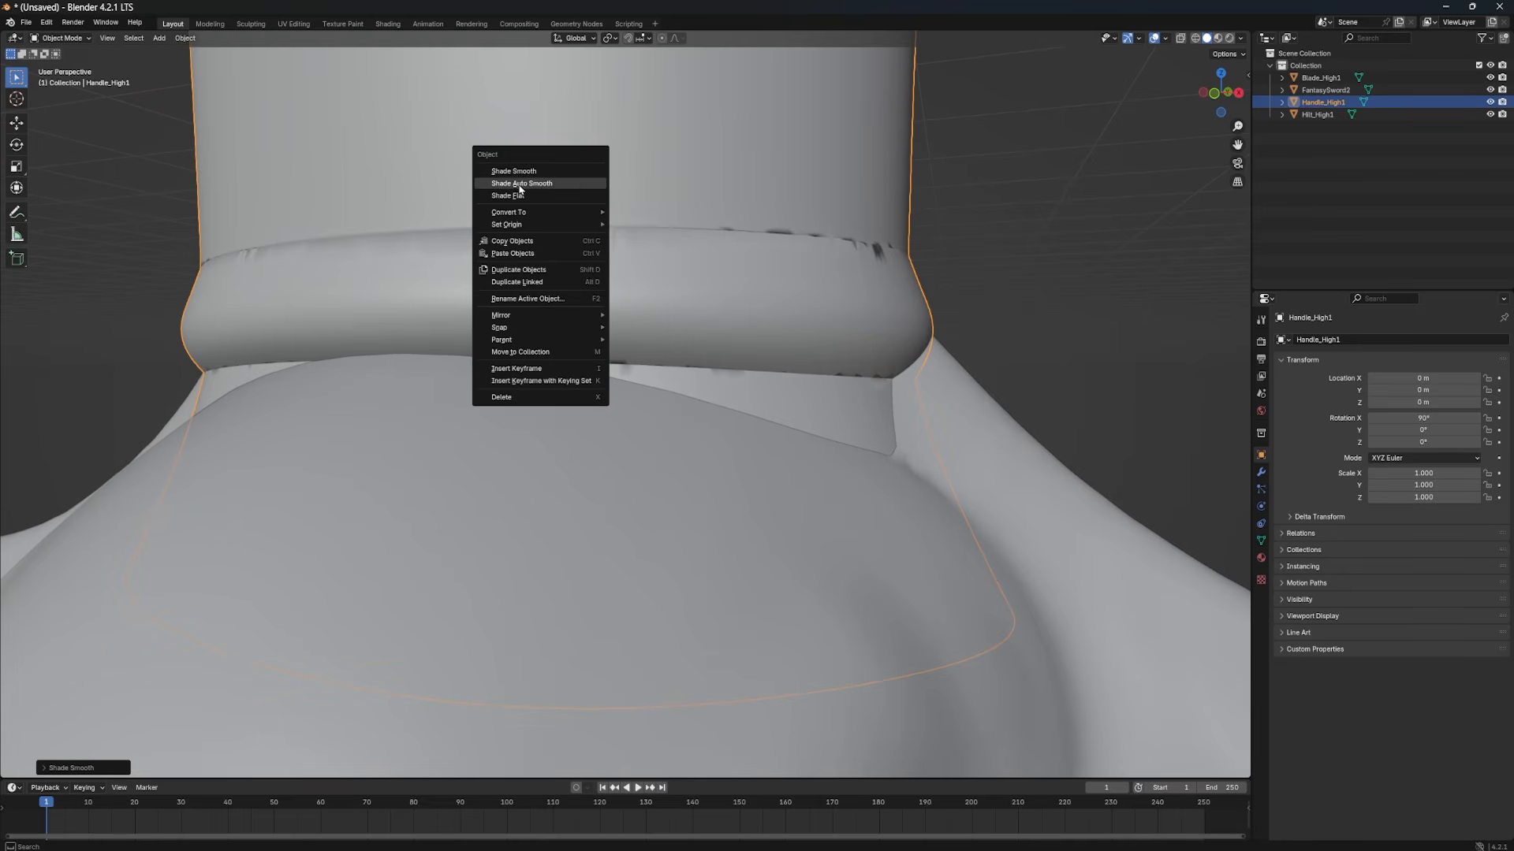
{"action": "left_click", "coordinate": [551, 185]}
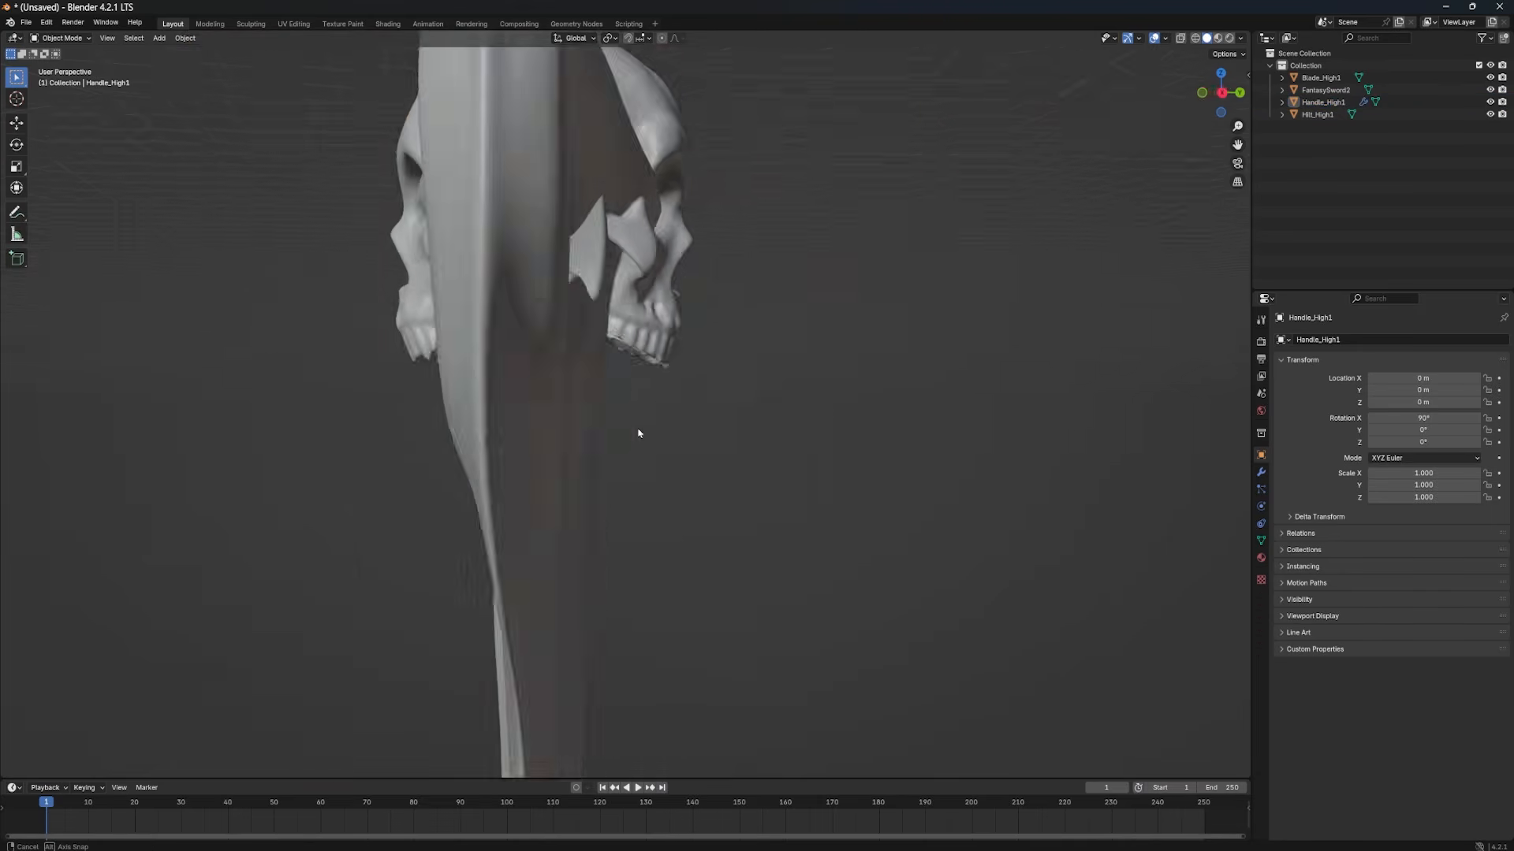
Step: Rename the Blade_High1 object to Blade_High and the FantasySword2 object to Pommel_High
{"action": "middle_click_drag", "start_coordinate": [631, 339], "coordinate": [520, 439]}
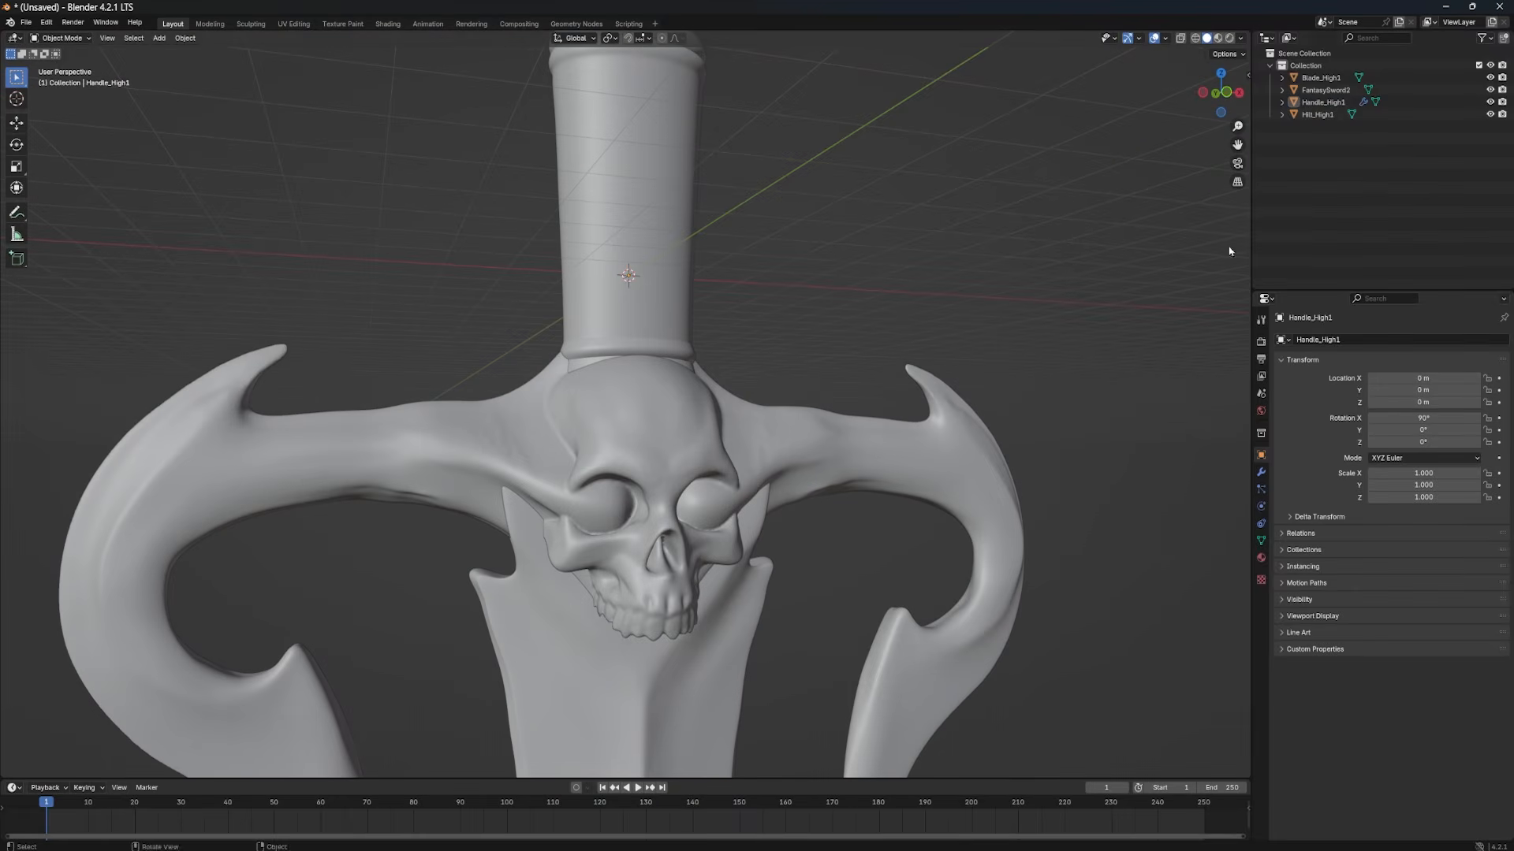
{"action": "left_click", "coordinate": [1319, 78]}
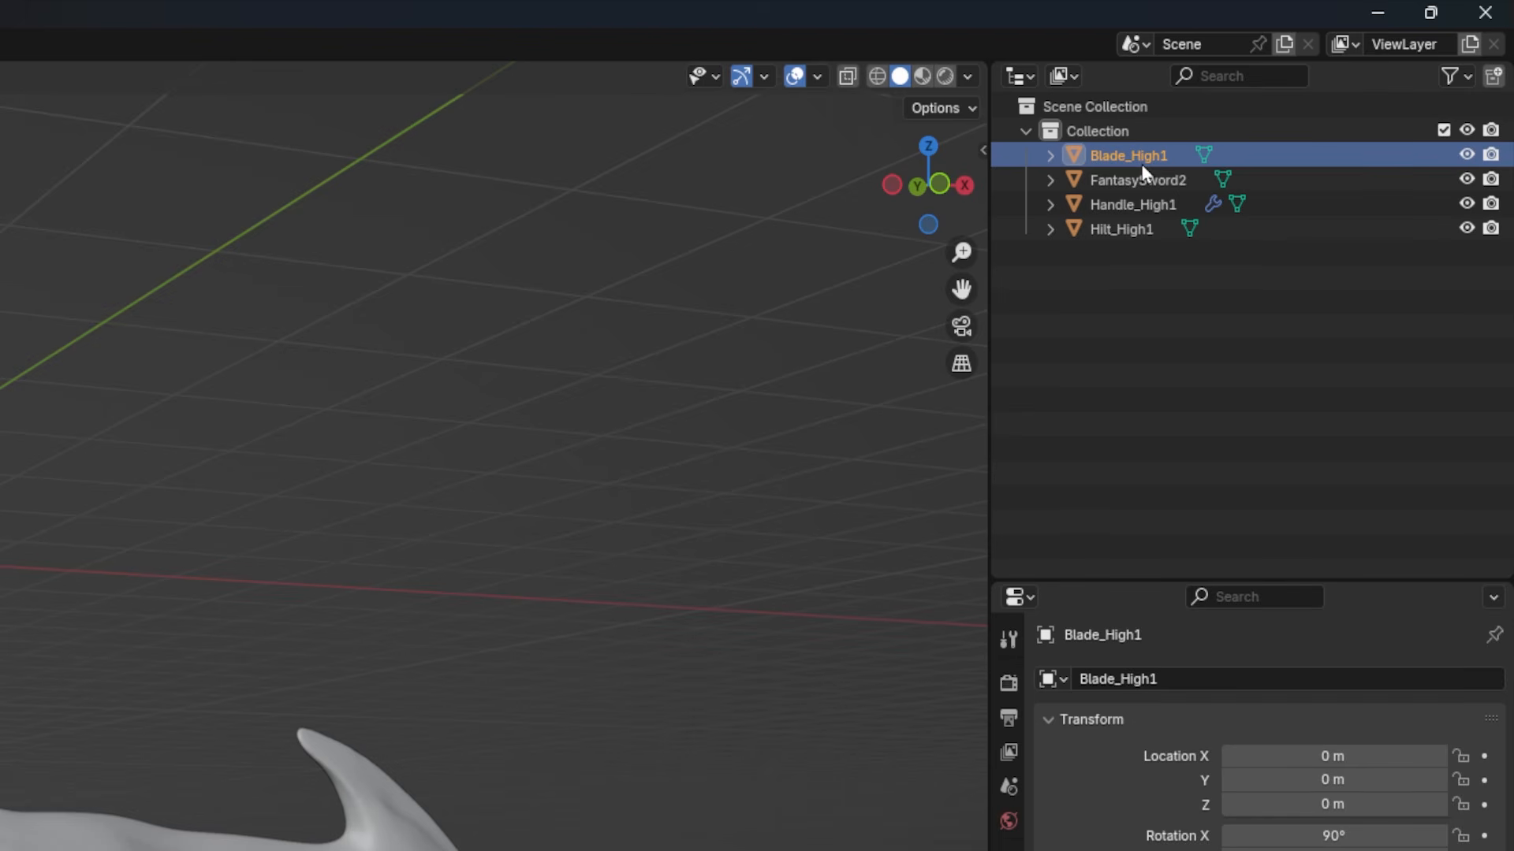
{"action": "double_click", "coordinate": [1141, 162]}
{"action": "key", "text": "BackSpace"}
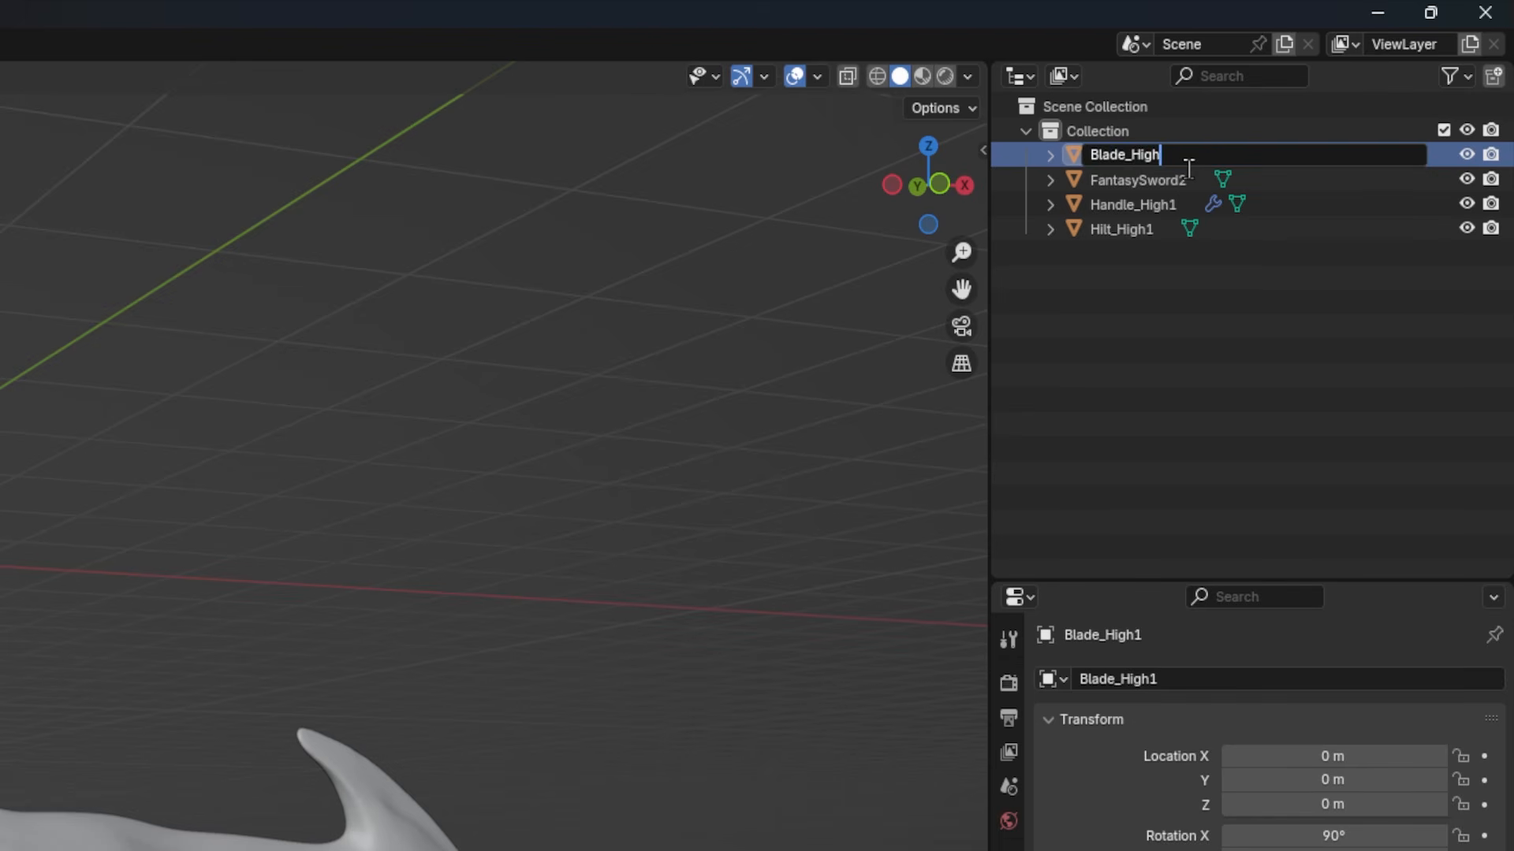
{"action": "key", "text": "Return"}
{"action": "double_click", "coordinate": [1188, 172]}
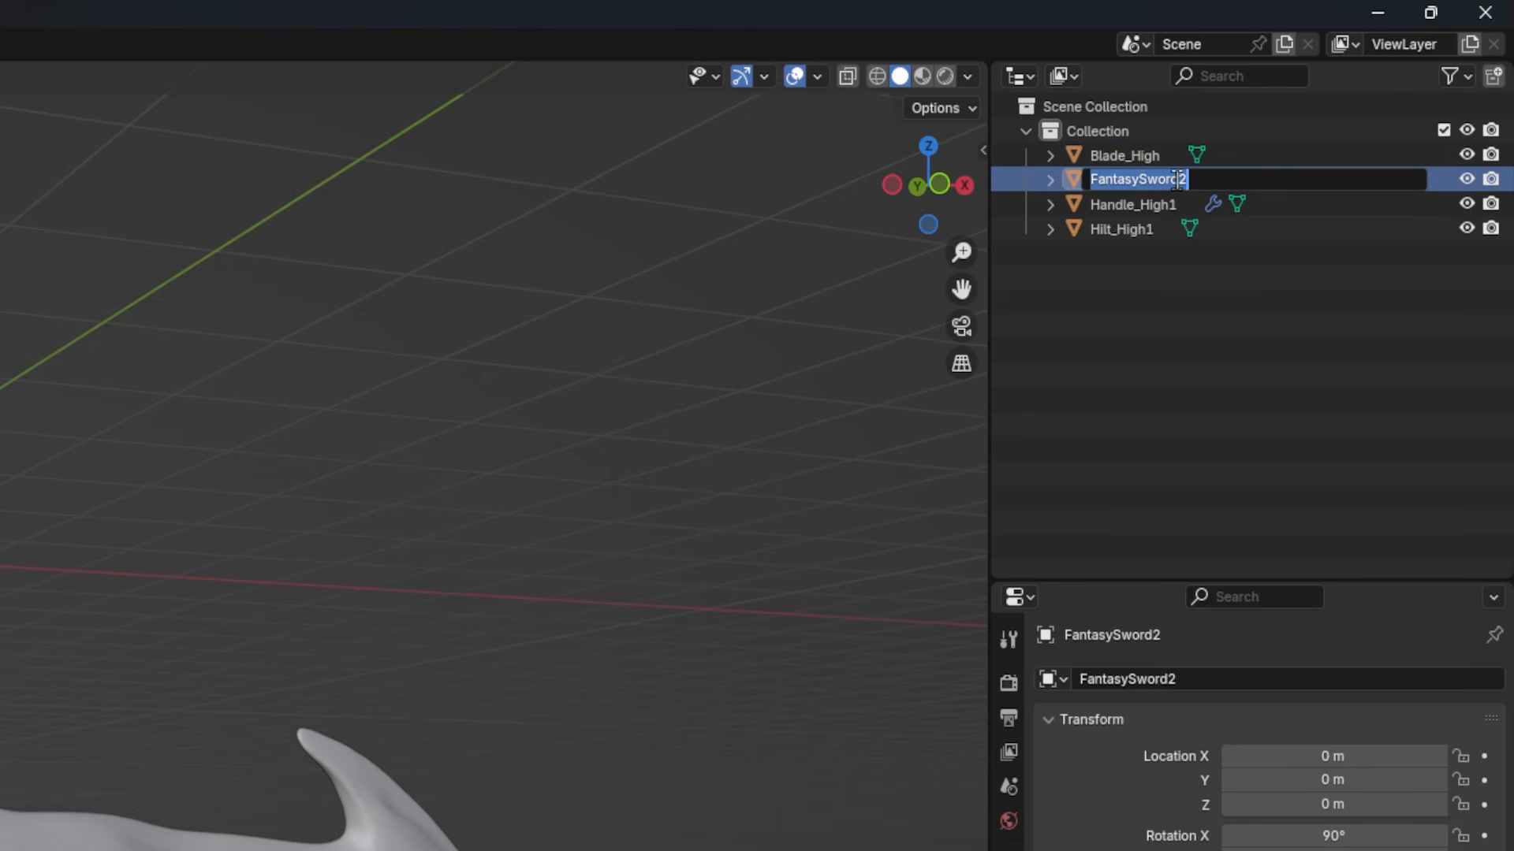
{"action": "type", "text": "Pommel_High"}
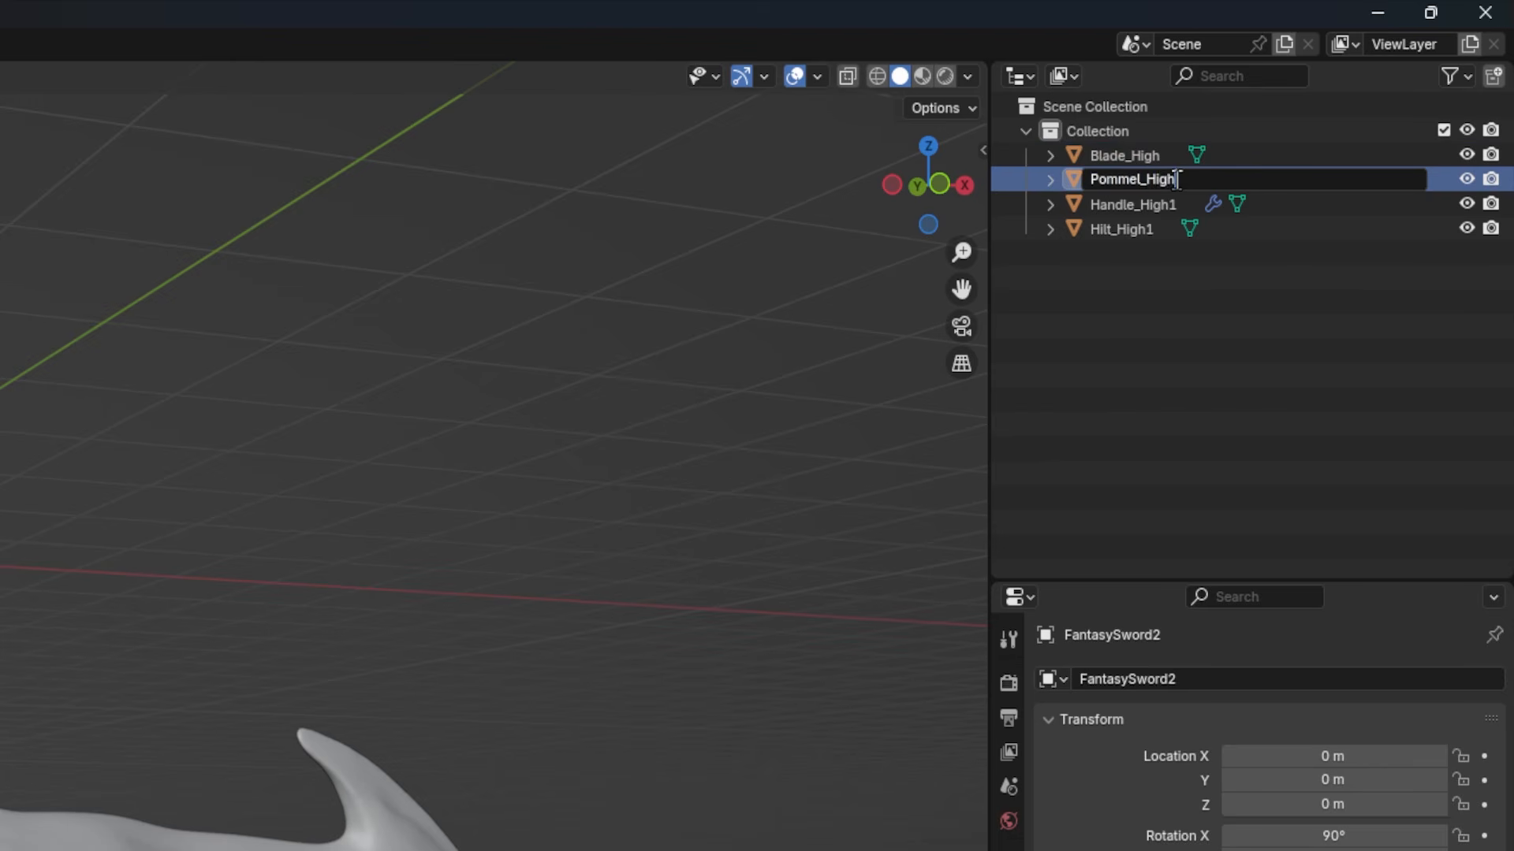
{"action": "key", "text": "Return"}
Step: Rename the imported handle object to Handle_High and the hilt object to Hilt_High
{"action": "left_click", "coordinate": [1179, 180]}
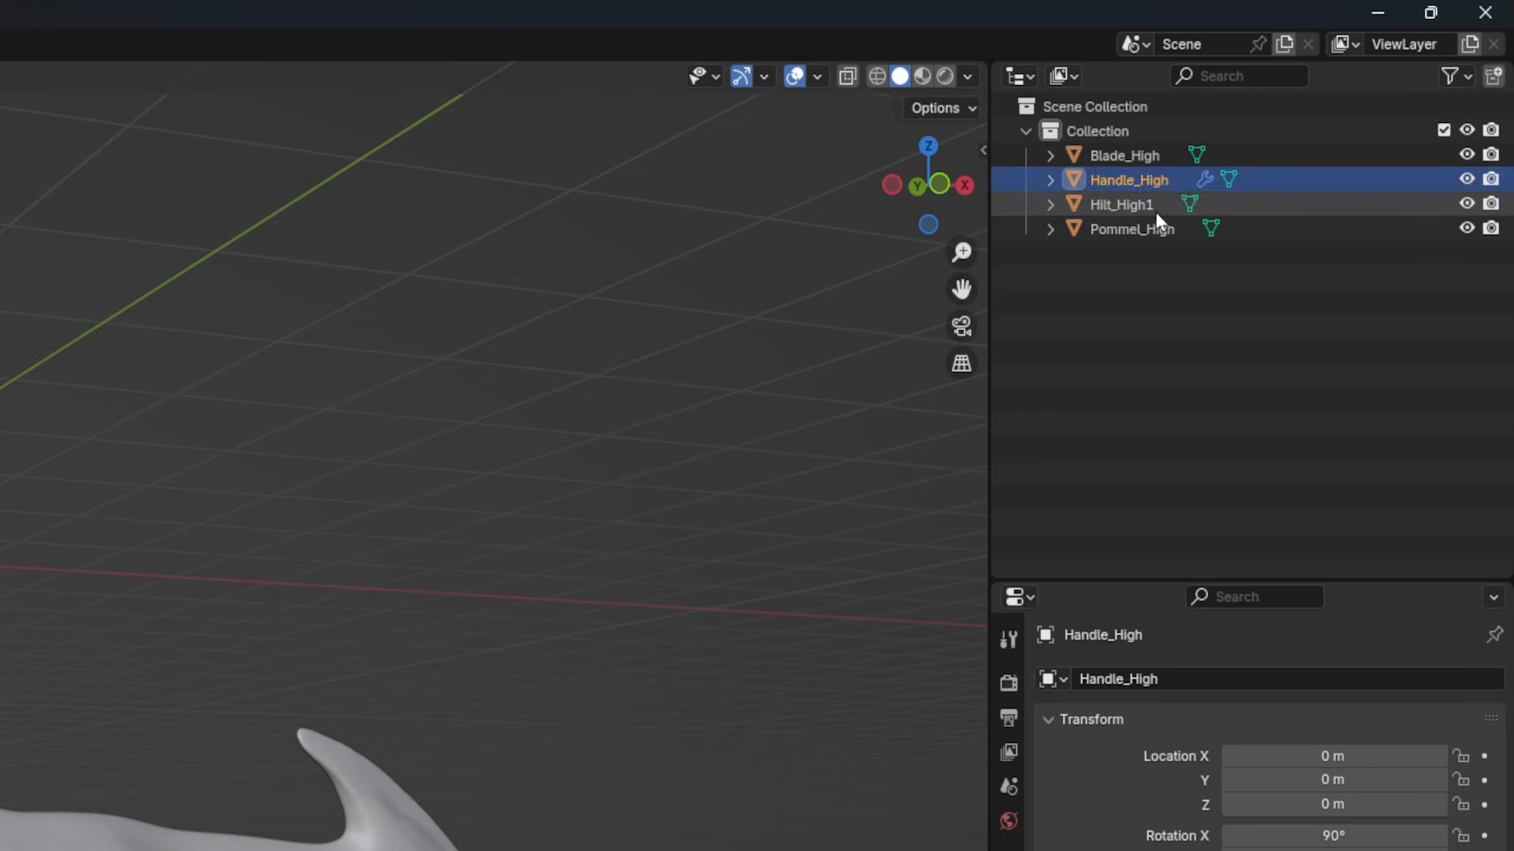
{"action": "double_click", "coordinate": [1156, 211]}
{"action": "key", "text": "BackSpace"}
{"action": "key", "text": "Return"}
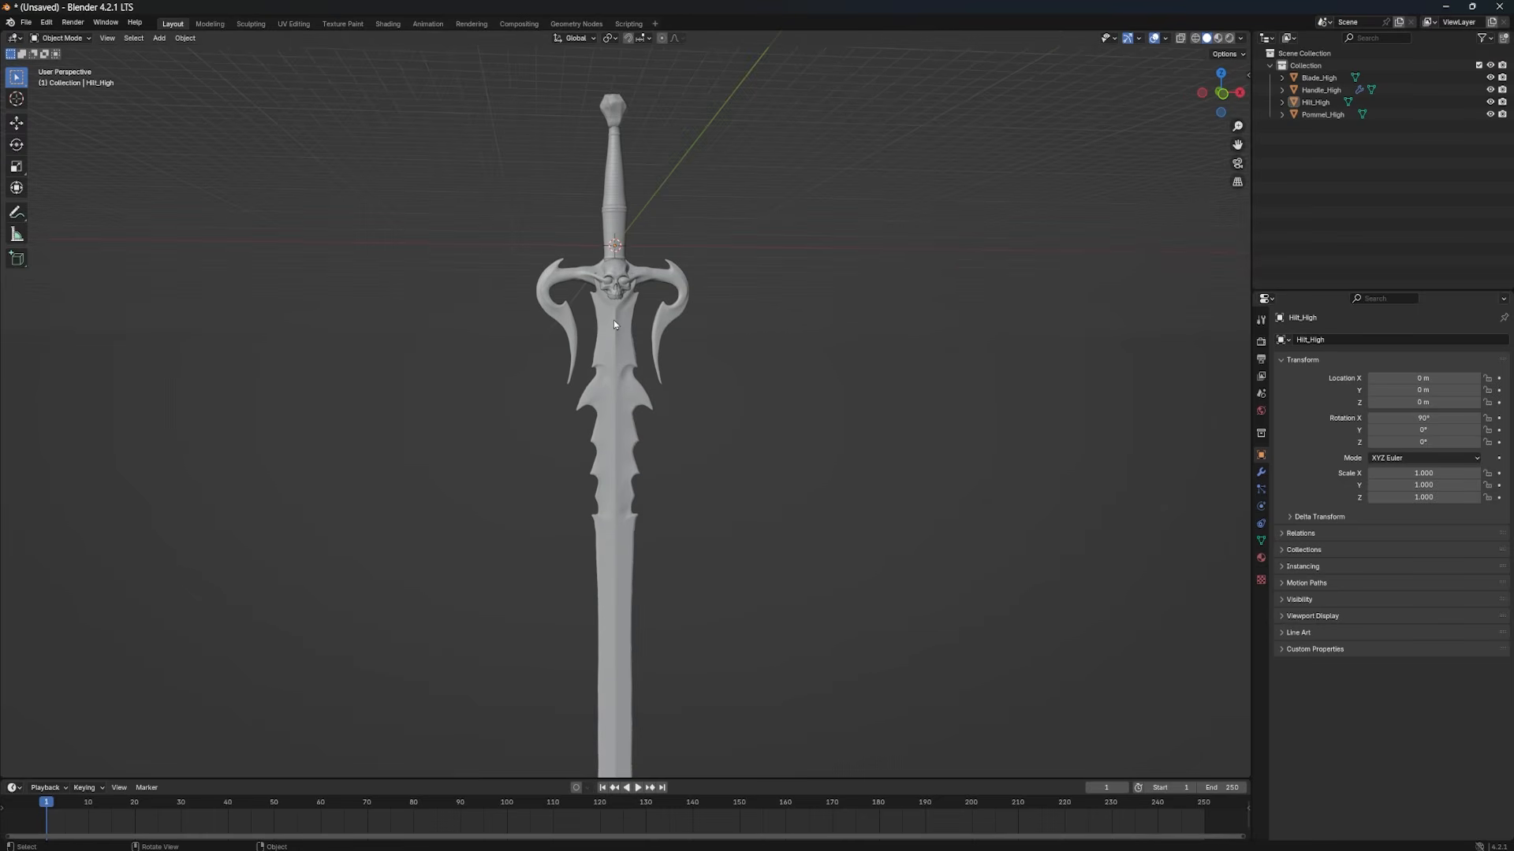
Step: Import Blade_Low.obj, Handle_Low.obj, Hilt_Low.obj and Pommel_Low.obj together from the FantasySwordTutorial folder
{"action": "left_click", "coordinate": [26, 22]}
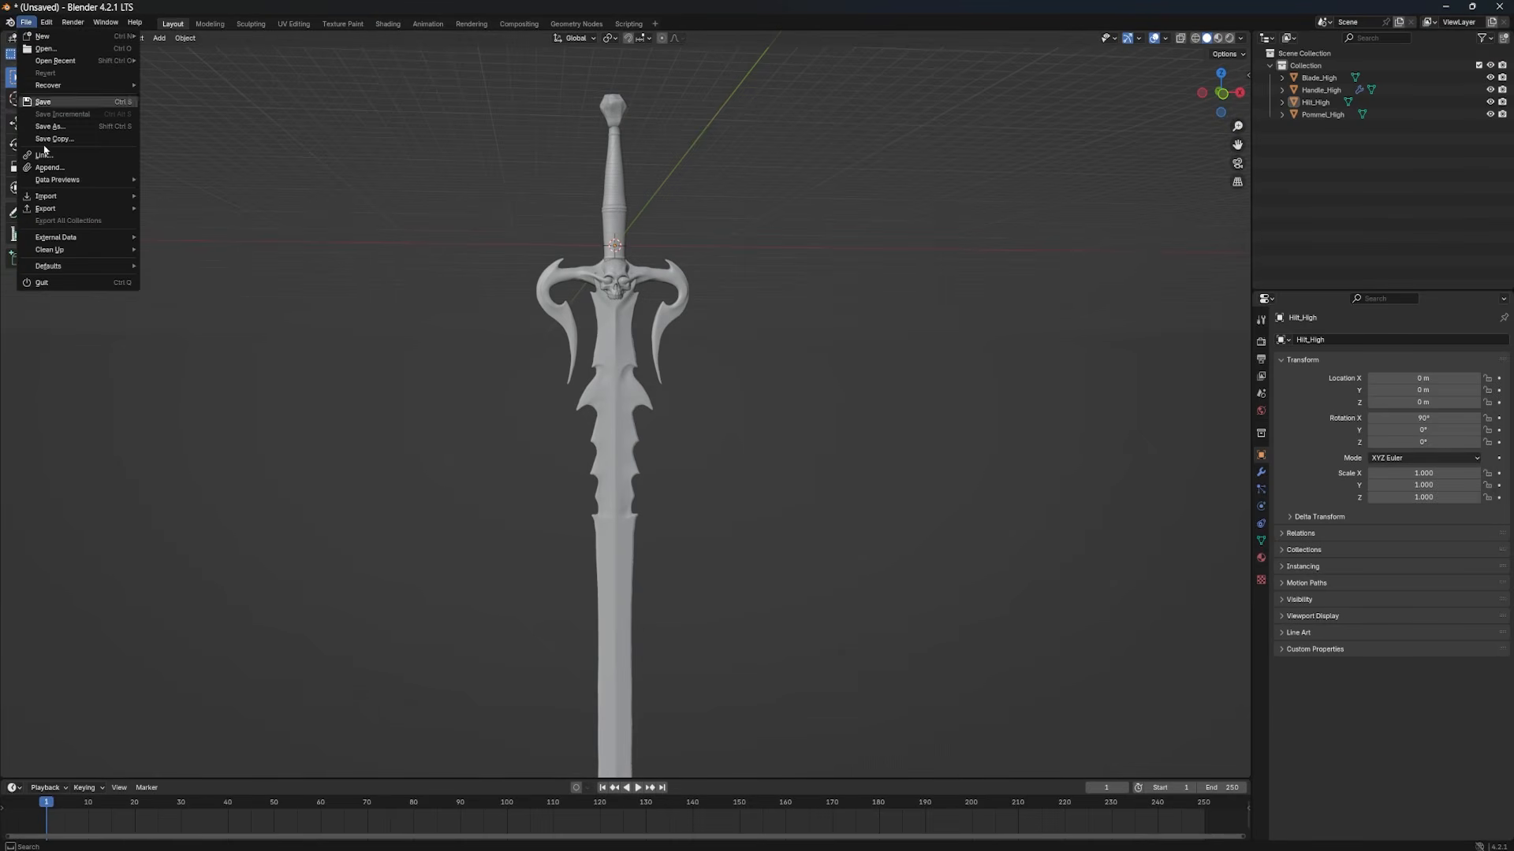
{"action": "mouse_move", "coordinate": [47, 195]}
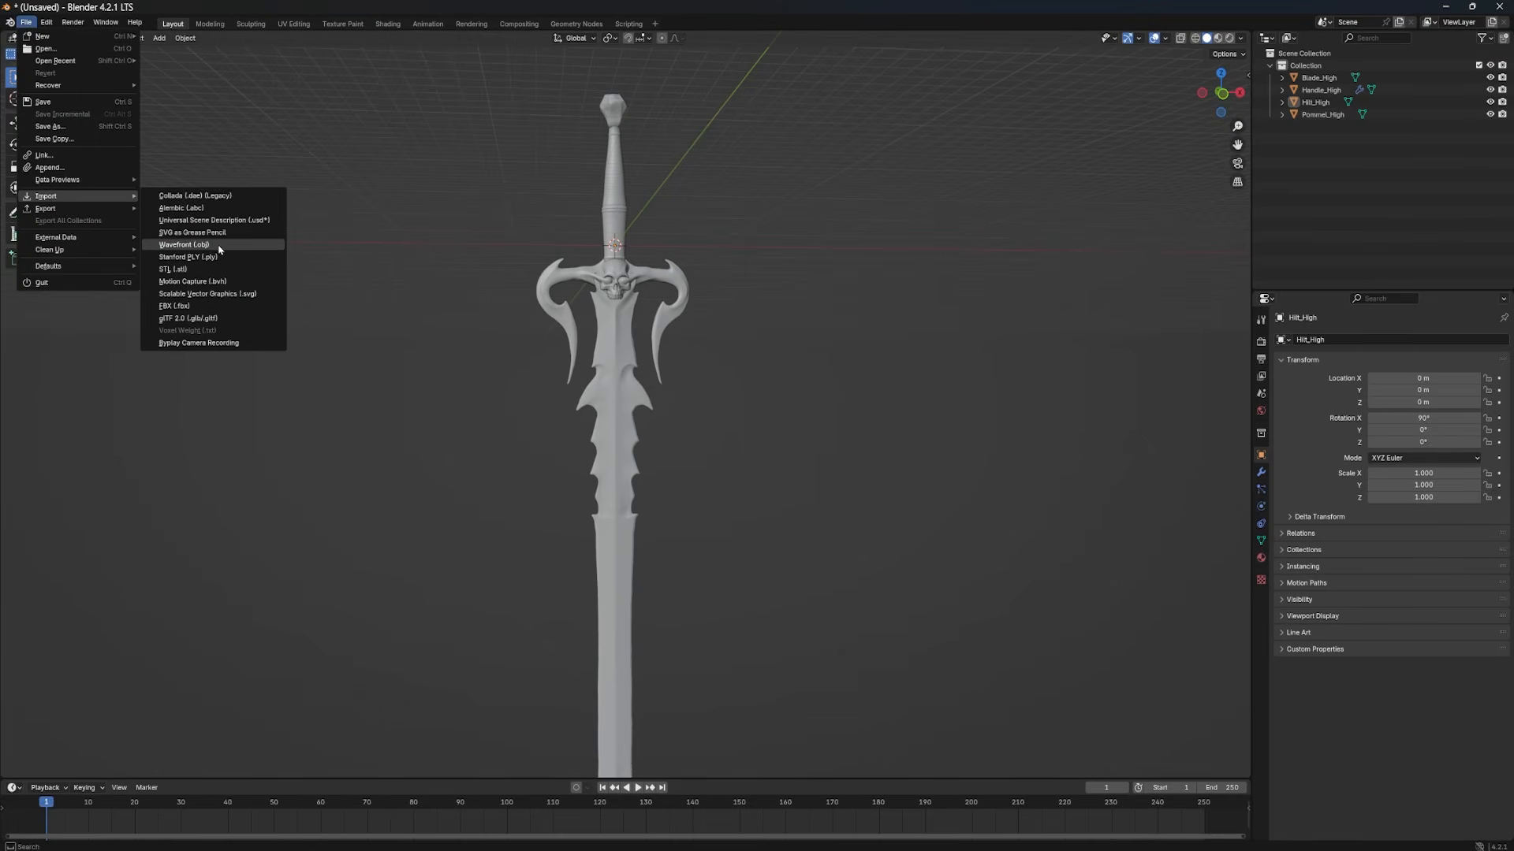
{"action": "left_click", "coordinate": [184, 245]}
{"action": "left_click", "coordinate": [360, 370]}
{"action": "left_click", "coordinate": [497, 276]}
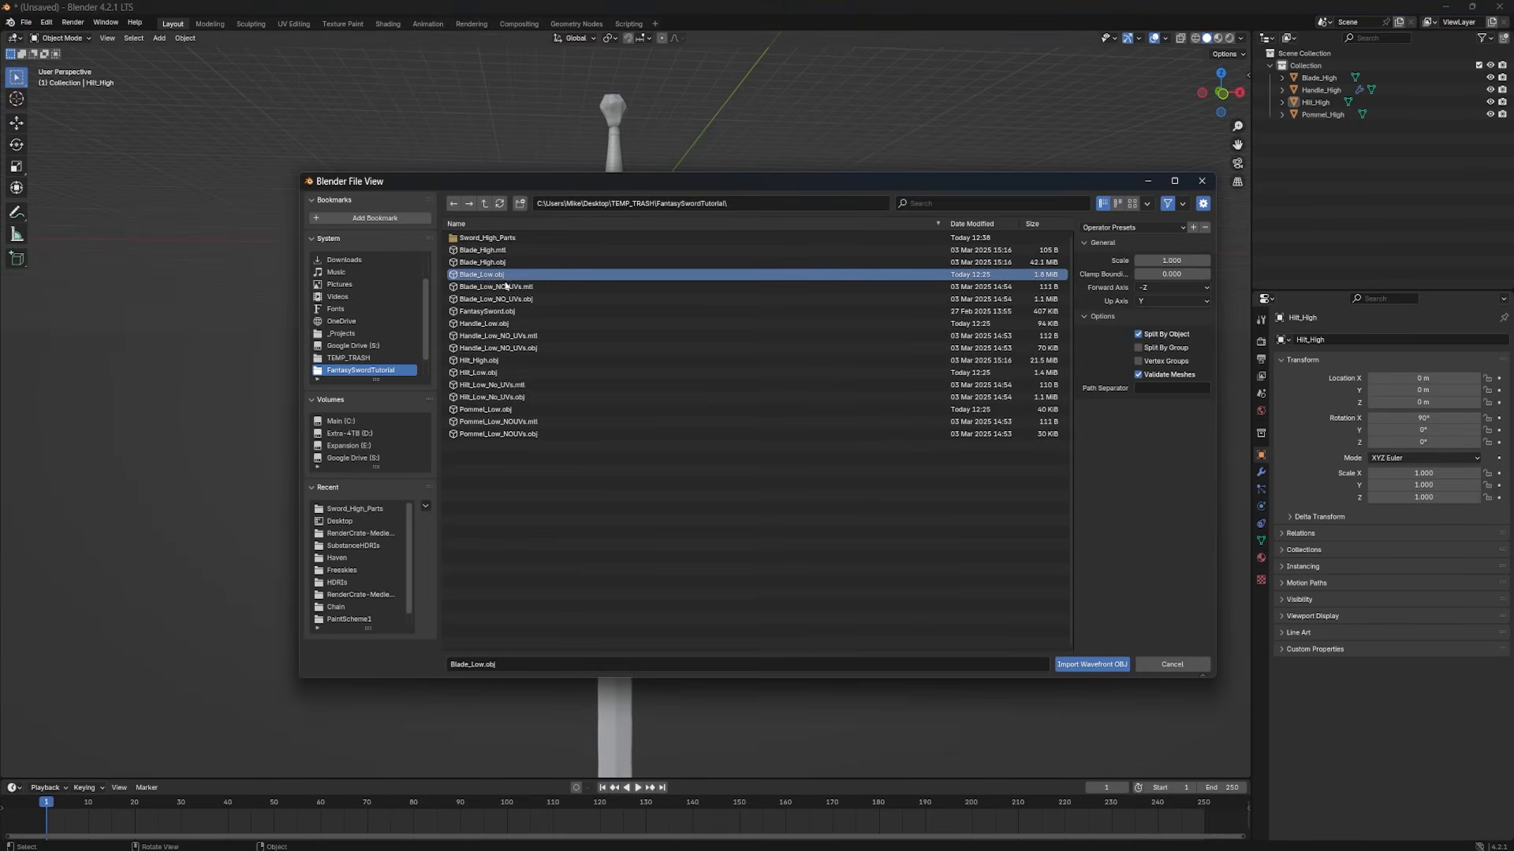
{"action": "left_click", "coordinate": [483, 323], "text": "ctrl"}
{"action": "left_click", "coordinate": [479, 372], "text": "ctrl"}
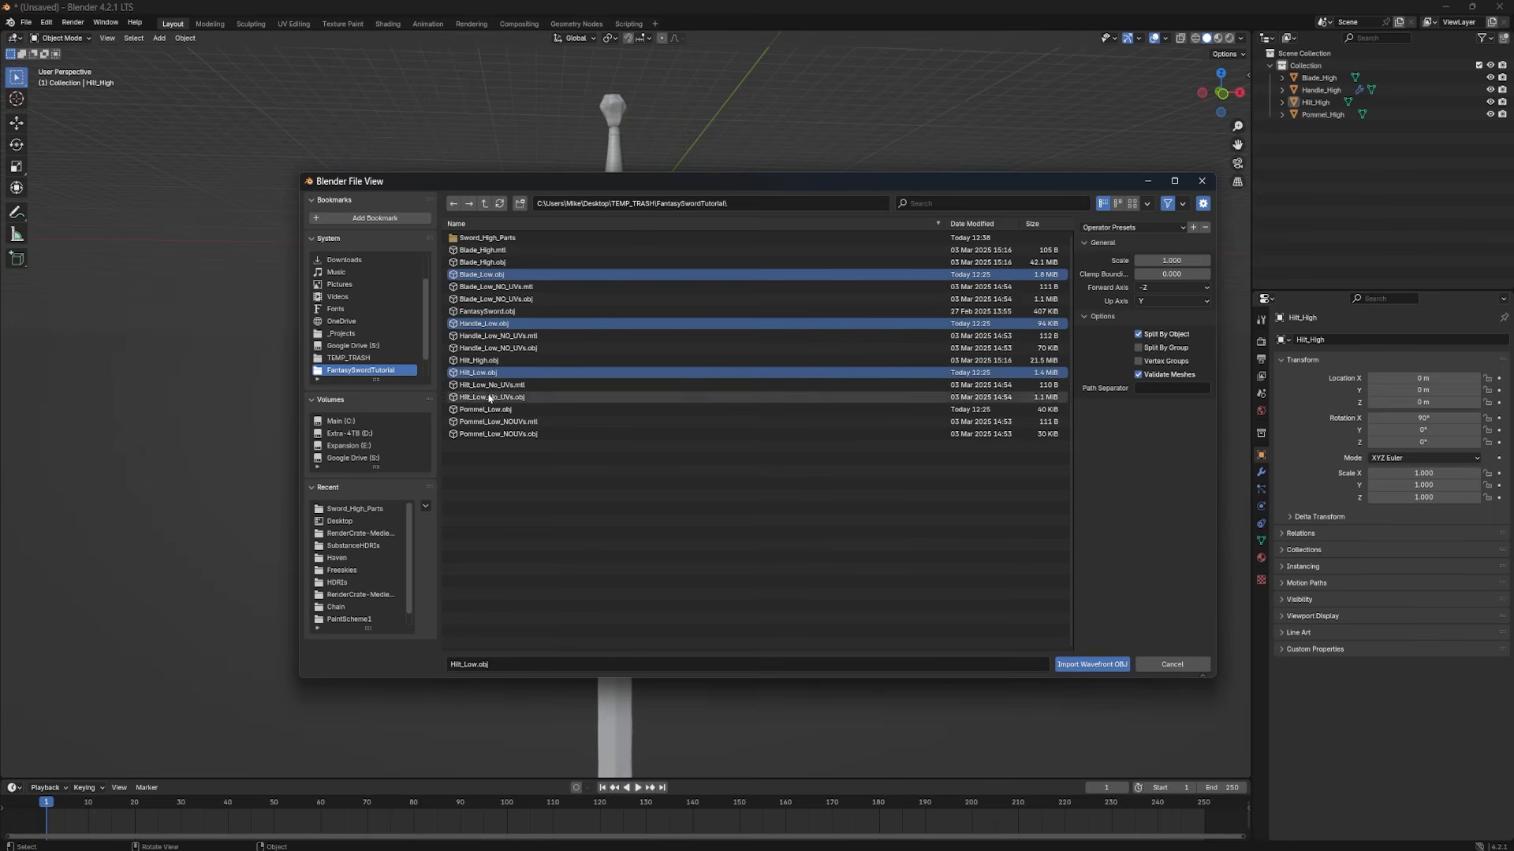
{"action": "left_click", "coordinate": [485, 409], "text": "ctrl"}
{"action": "left_click", "coordinate": [1092, 664]}
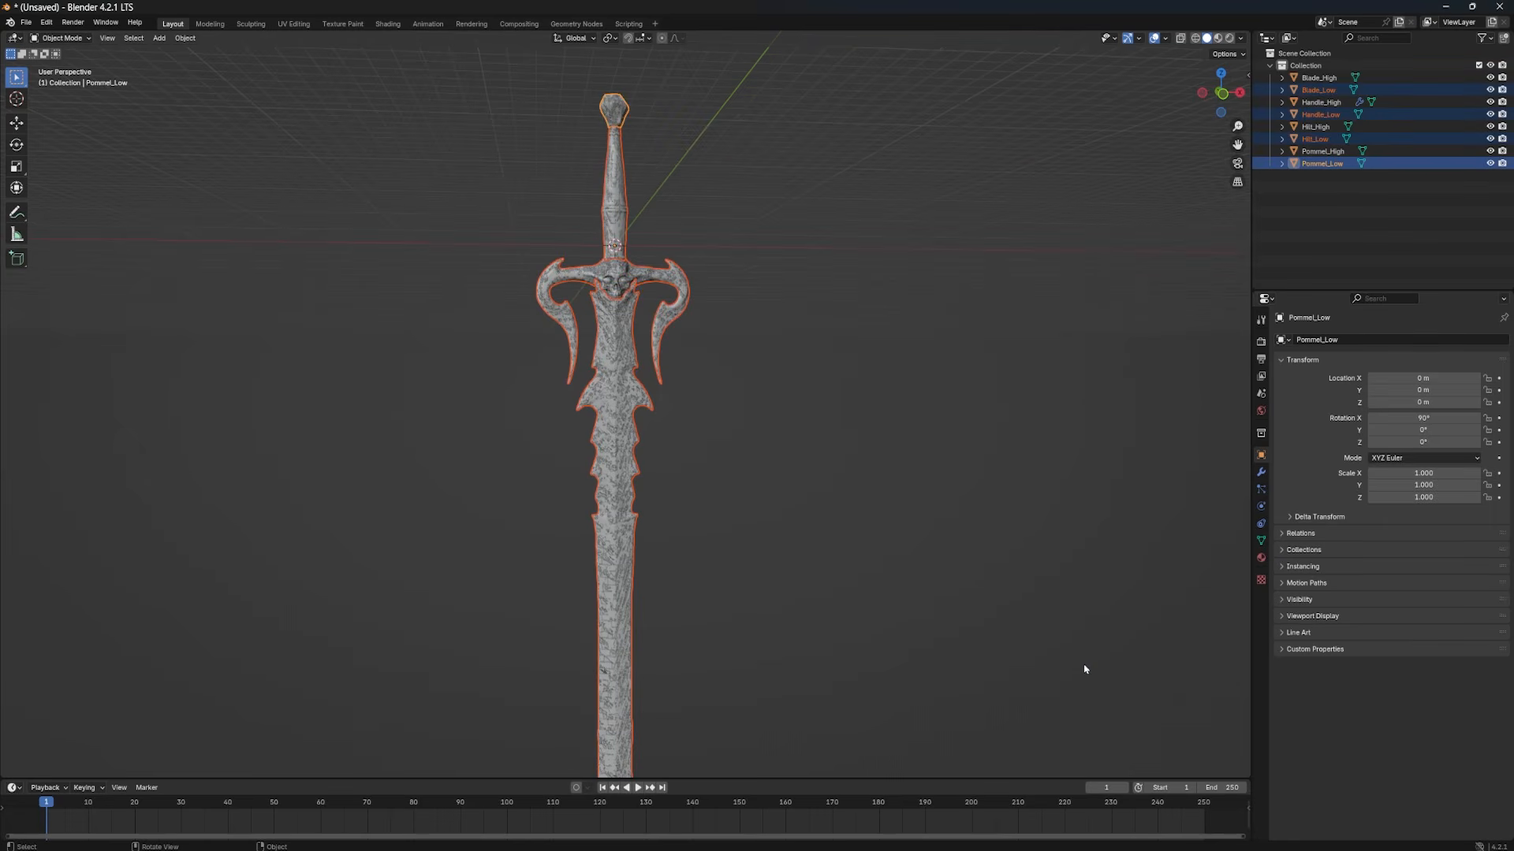
Step: Hide the Blade_High, Handle_High, Hilt_High and Pommel_High objects in the viewport and deselect everything
{"action": "left_click", "coordinate": [1490, 77]}
{"action": "left_click", "coordinate": [1489, 103]}
{"action": "left_click", "coordinate": [1490, 126]}
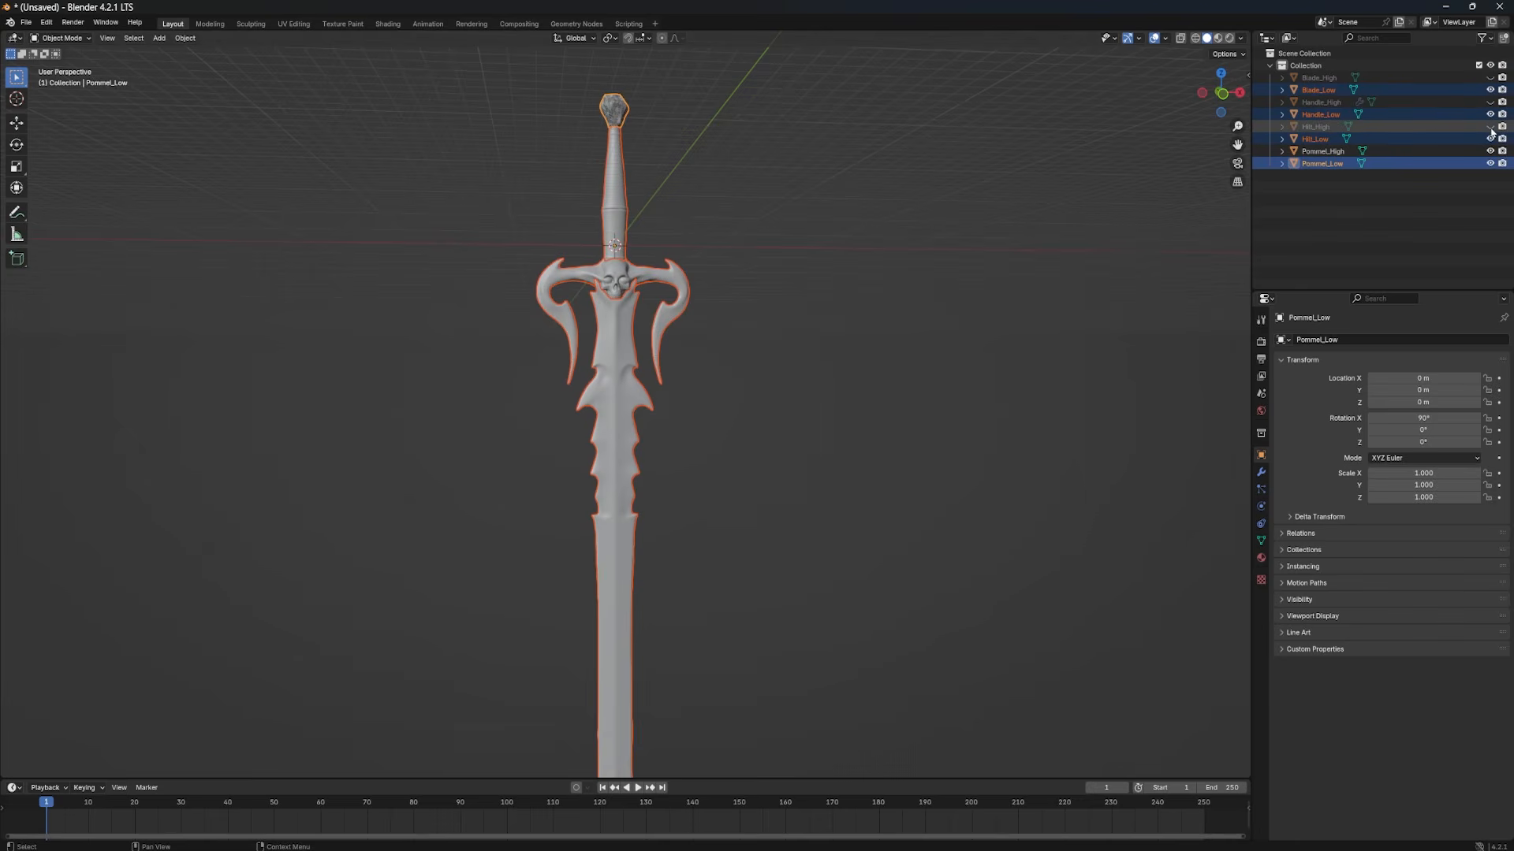
{"action": "left_click", "coordinate": [1490, 152]}
{"action": "key", "text": "alt+a"}
Step: Try Shade Auto Smooth on the Hilt_Low object, replace it with Shade Smooth, and check the other low-poly parts
{"action": "scroll", "coordinate": [980, 466], "scroll_direction": "up", "scroll_amount": 8}
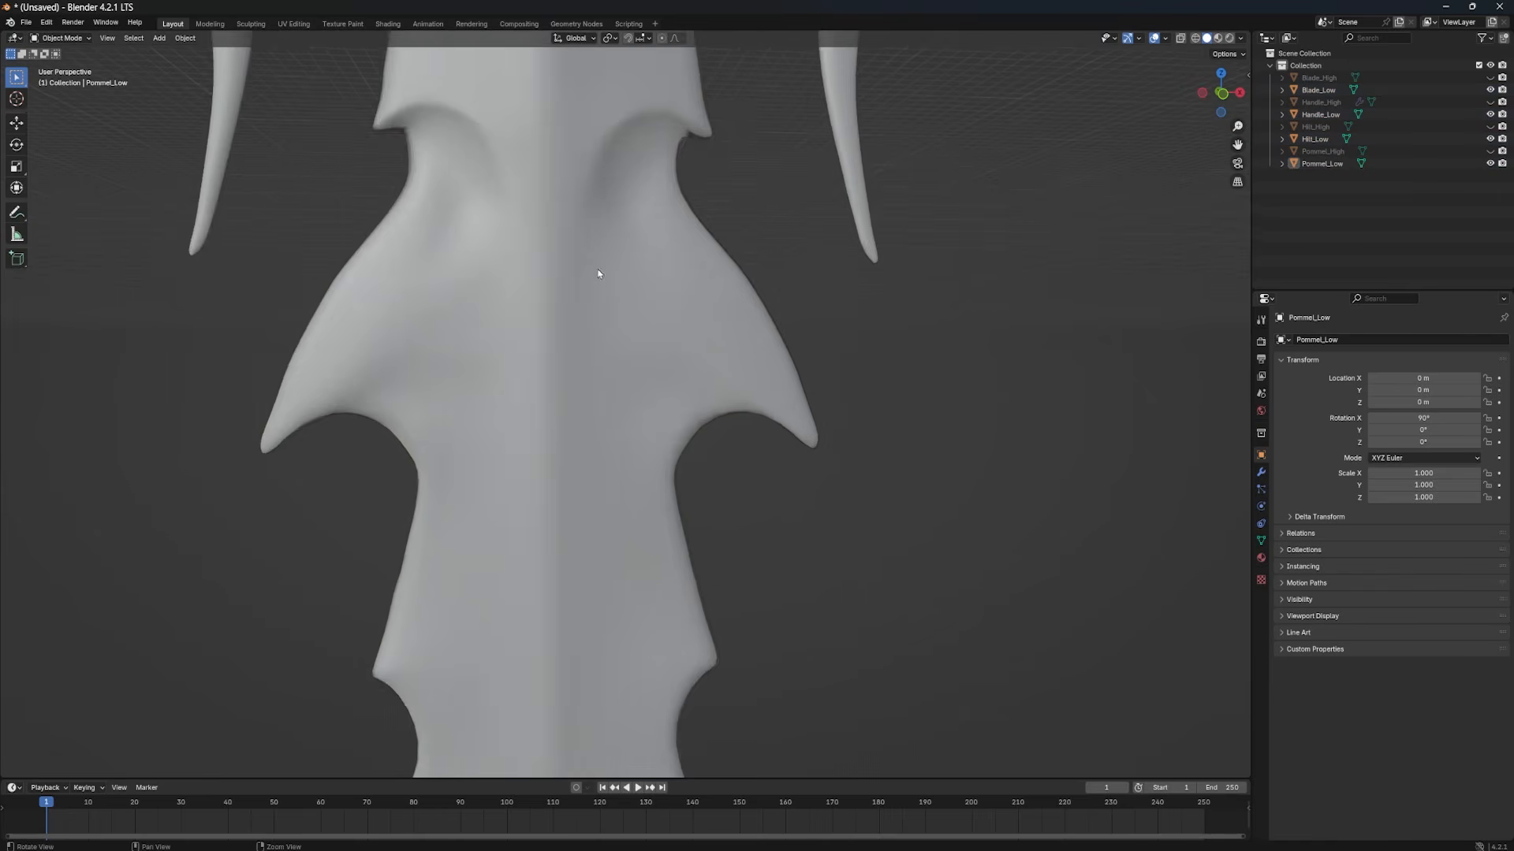
{"action": "middle_click_drag", "start_coordinate": [630, 359], "coordinate": [675, 773], "text": "alt"}
{"action": "left_click", "coordinate": [637, 388]}
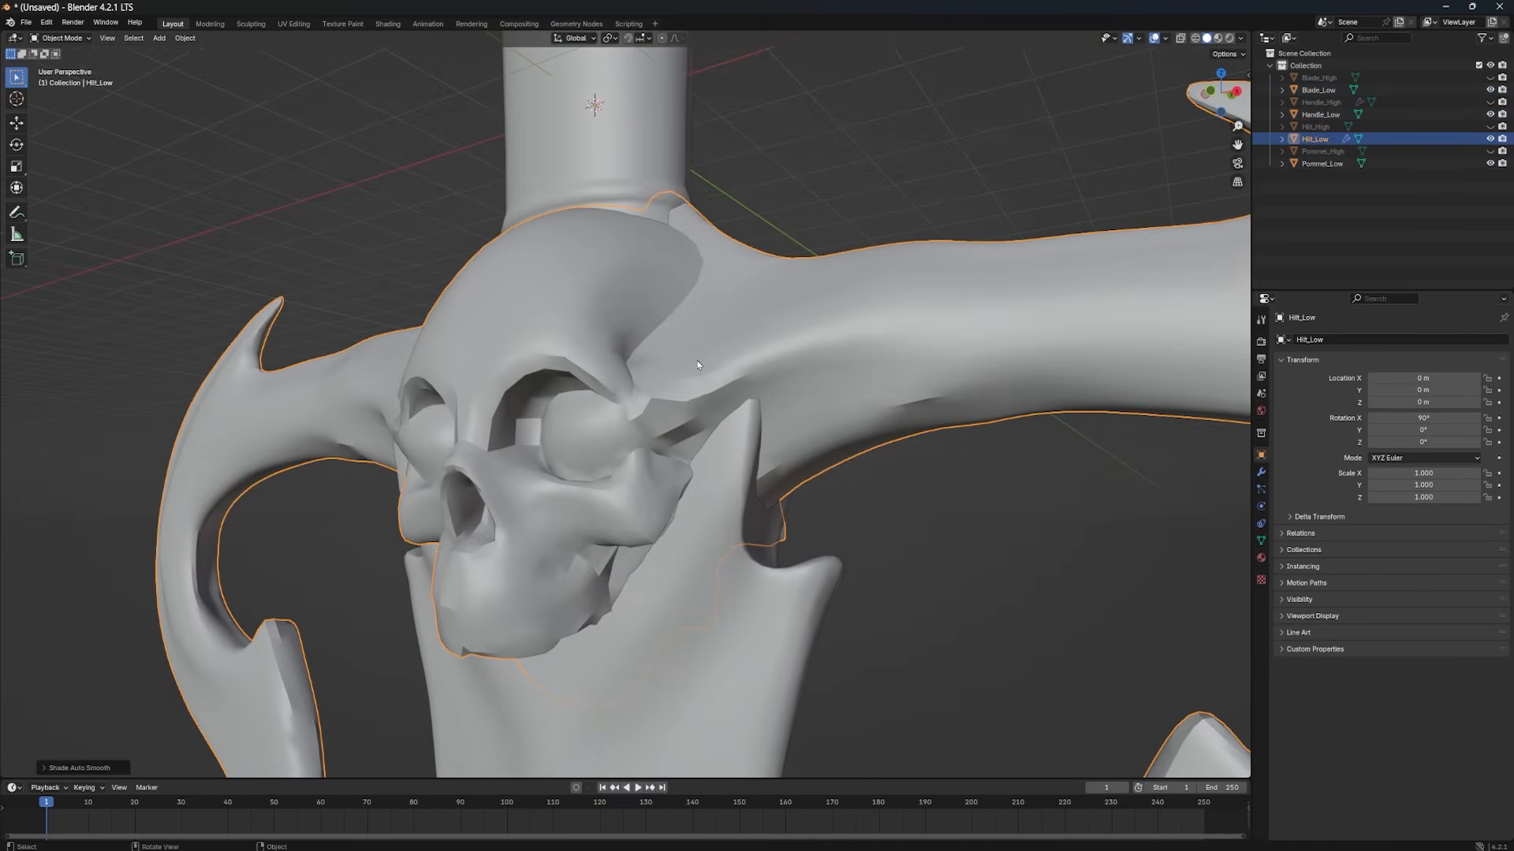
{"action": "right_click", "coordinate": [648, 393]}
{"action": "left_click", "coordinate": [579, 378]}
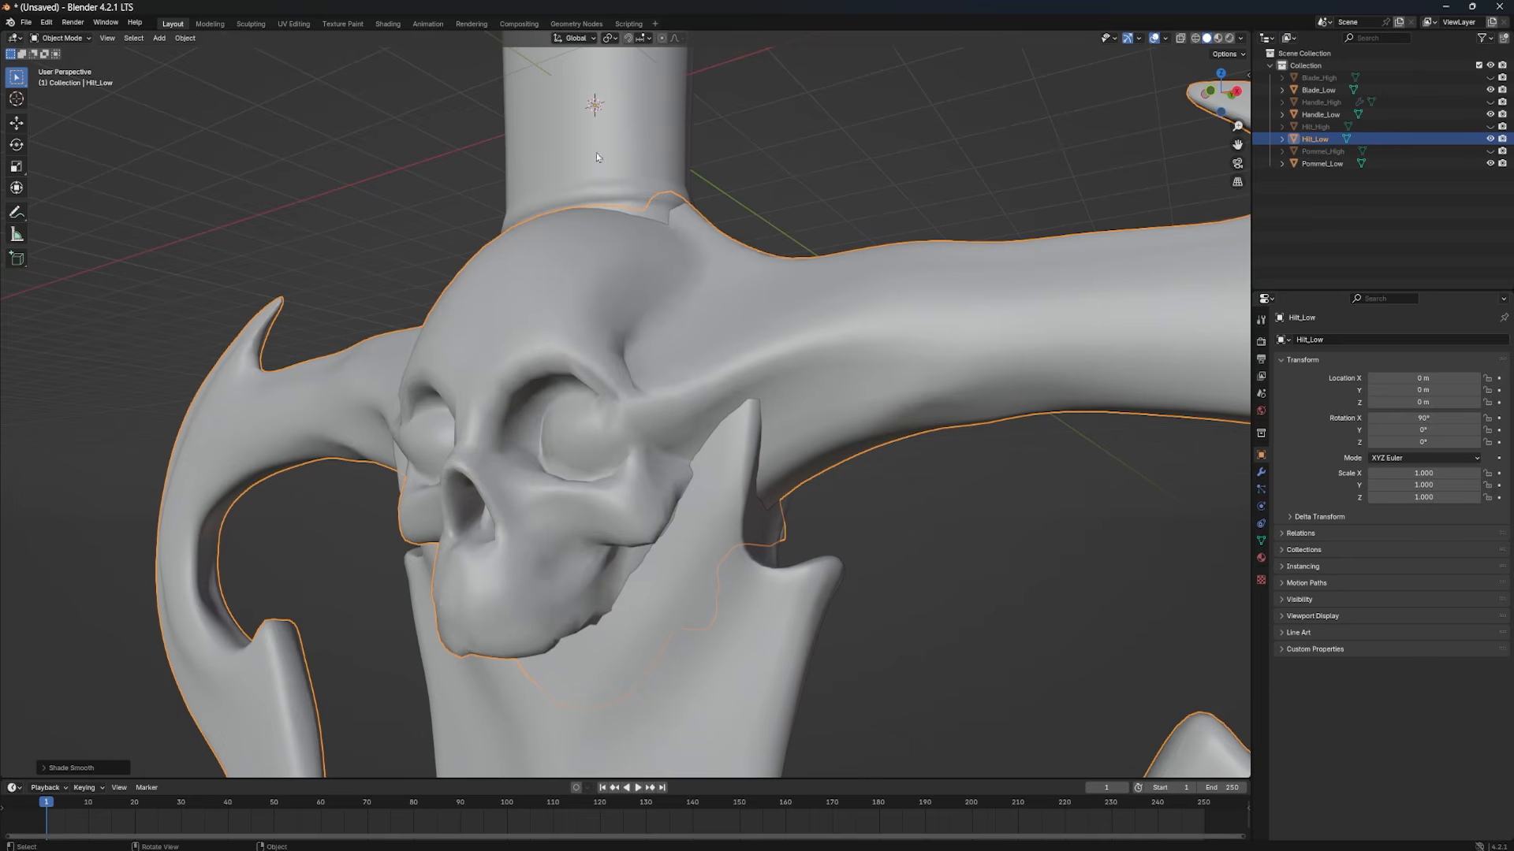
{"action": "left_click", "coordinate": [599, 147]}
{"action": "right_click", "coordinate": [600, 150]}
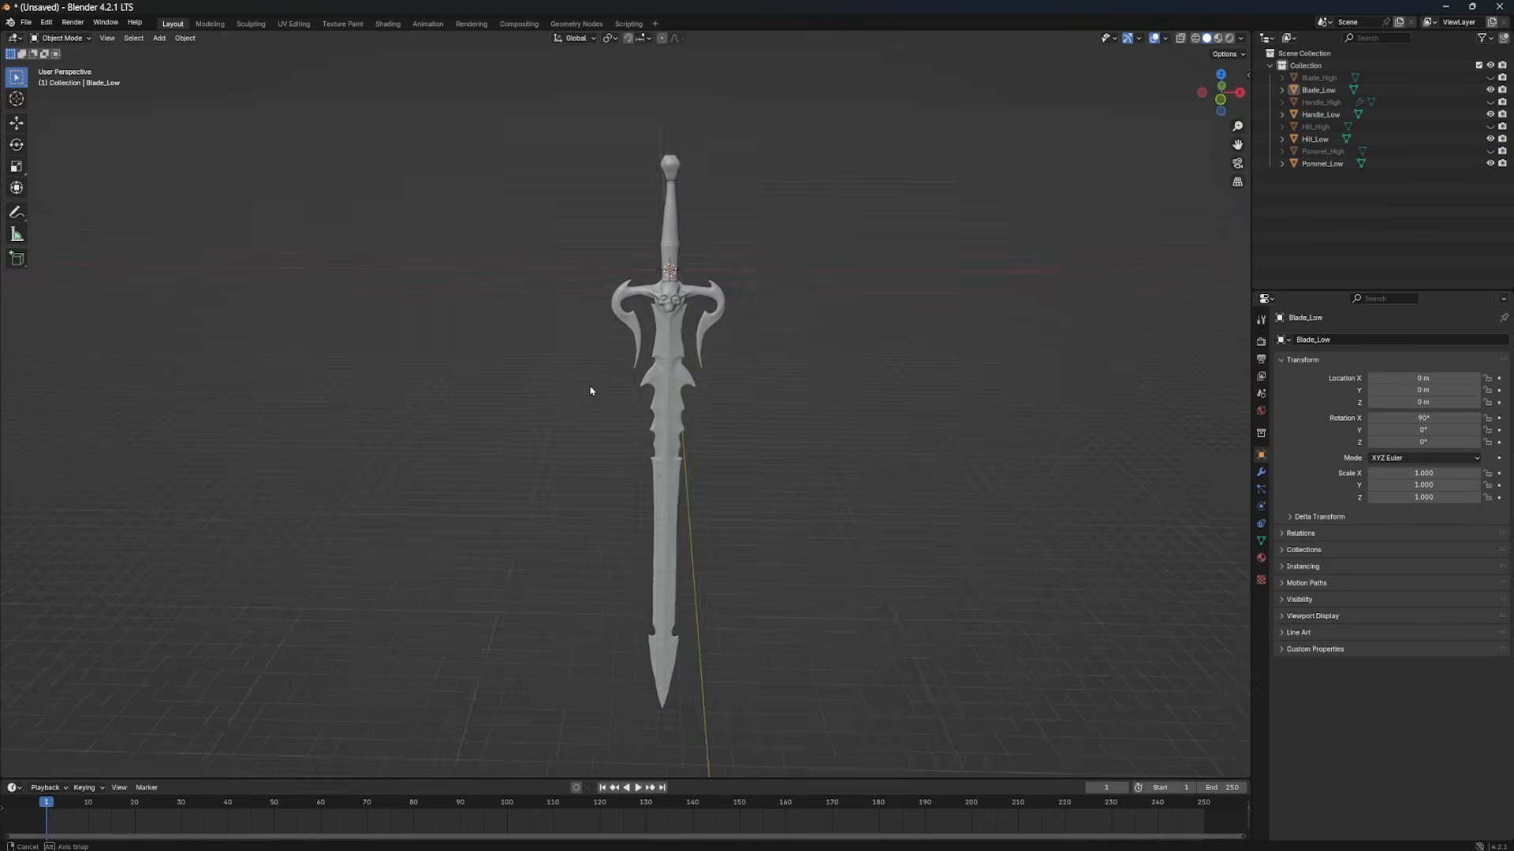
{"action": "middle_click_drag", "start_coordinate": [592, 389], "coordinate": [572, 229]}
Step: Switch to the UV Editing workspace and select the upper part of the Blade_Low mesh to inspect its UVs
{"action": "left_click", "coordinate": [293, 24]}
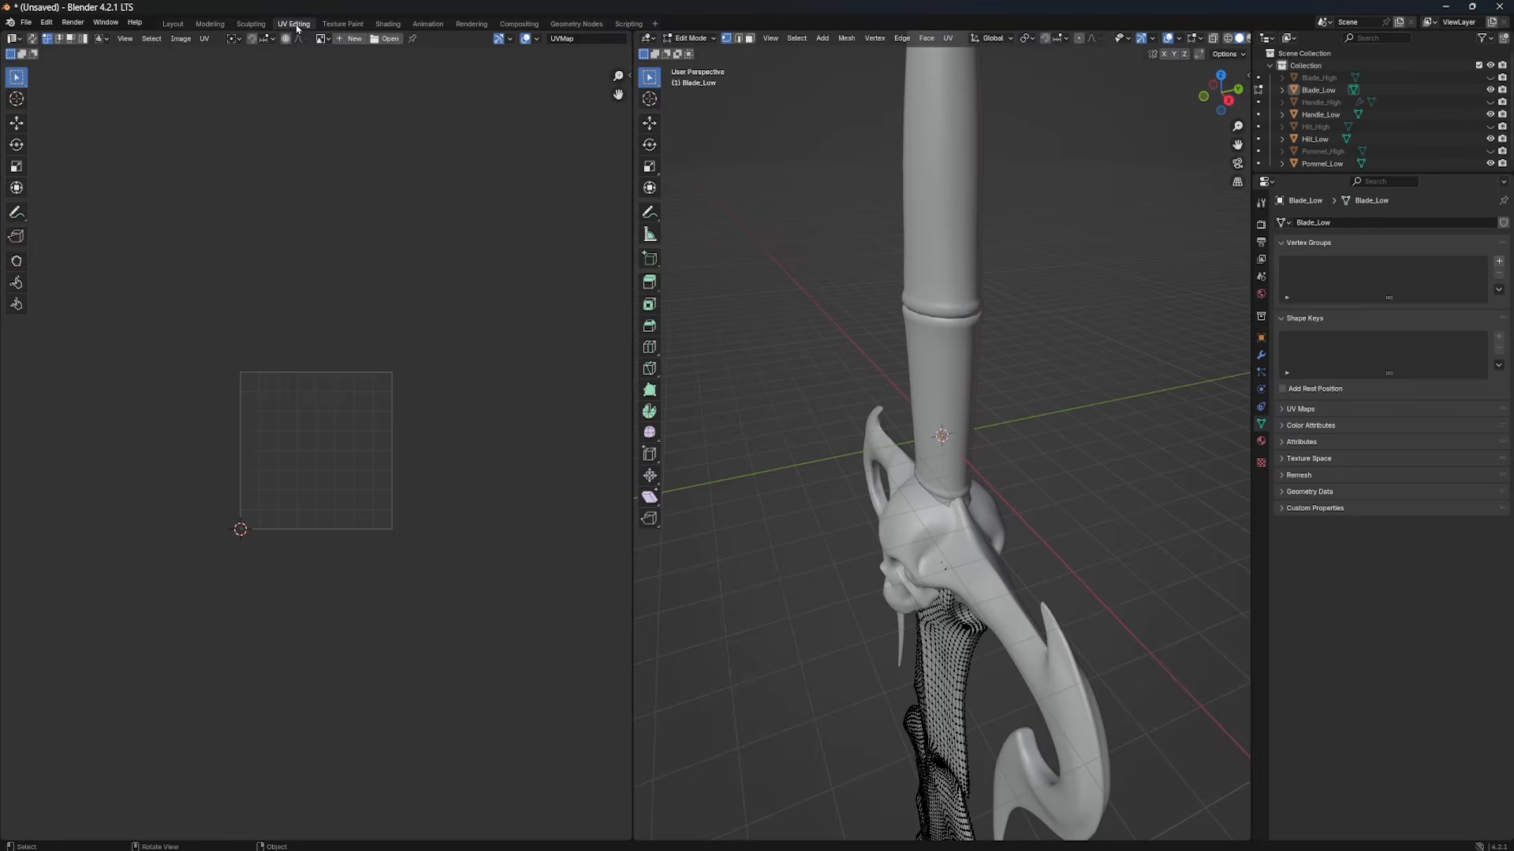
{"action": "left_click", "coordinate": [691, 38]}
{"action": "left_click", "coordinate": [697, 66]}
{"action": "key", "text": "alt+a"}
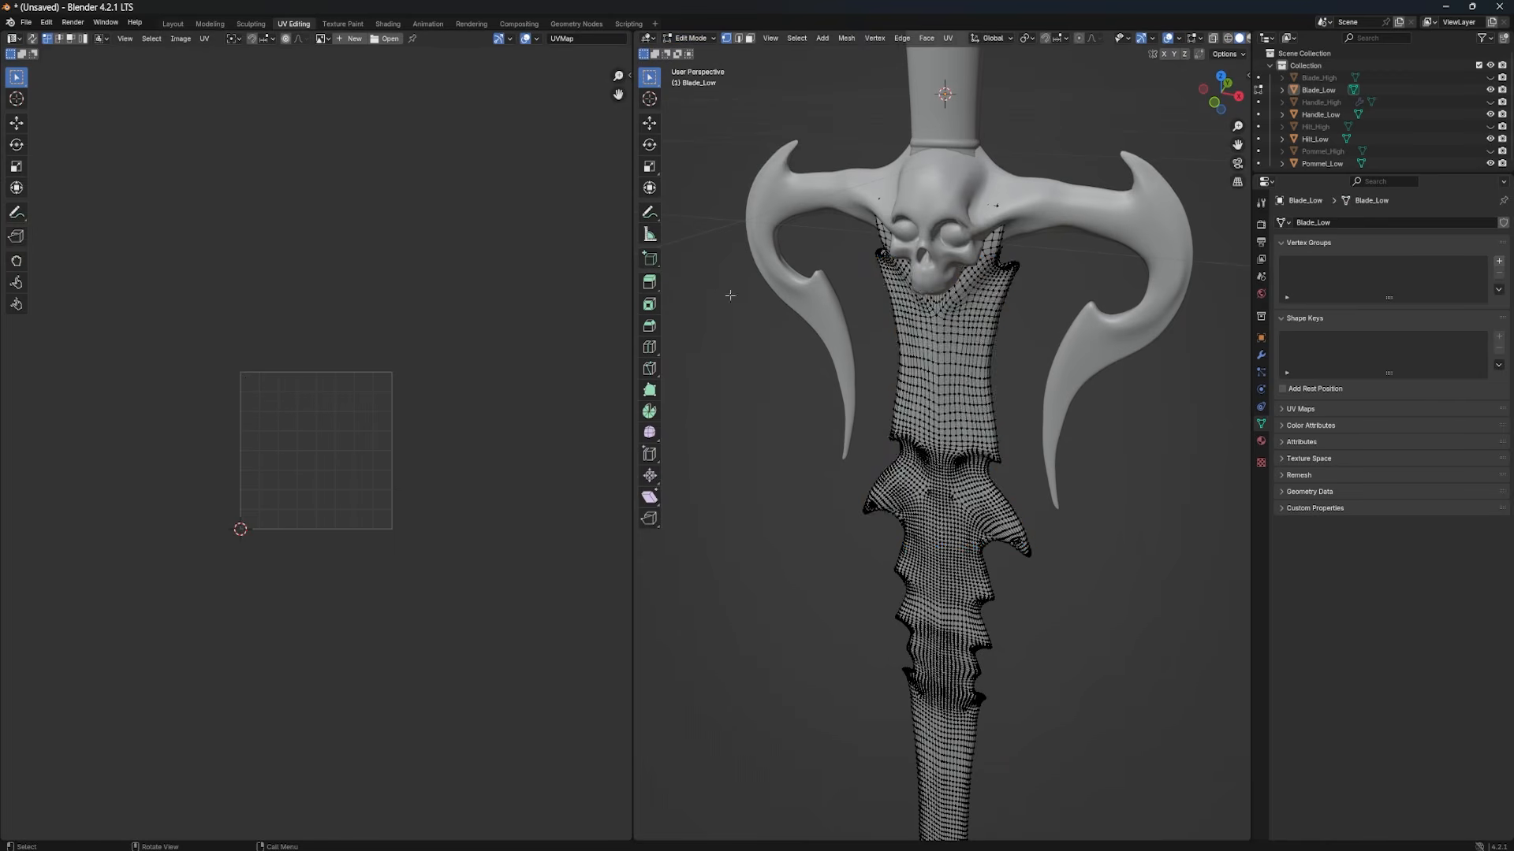
{"action": "left_click_drag", "start_coordinate": [714, 228], "coordinate": [1102, 626]}
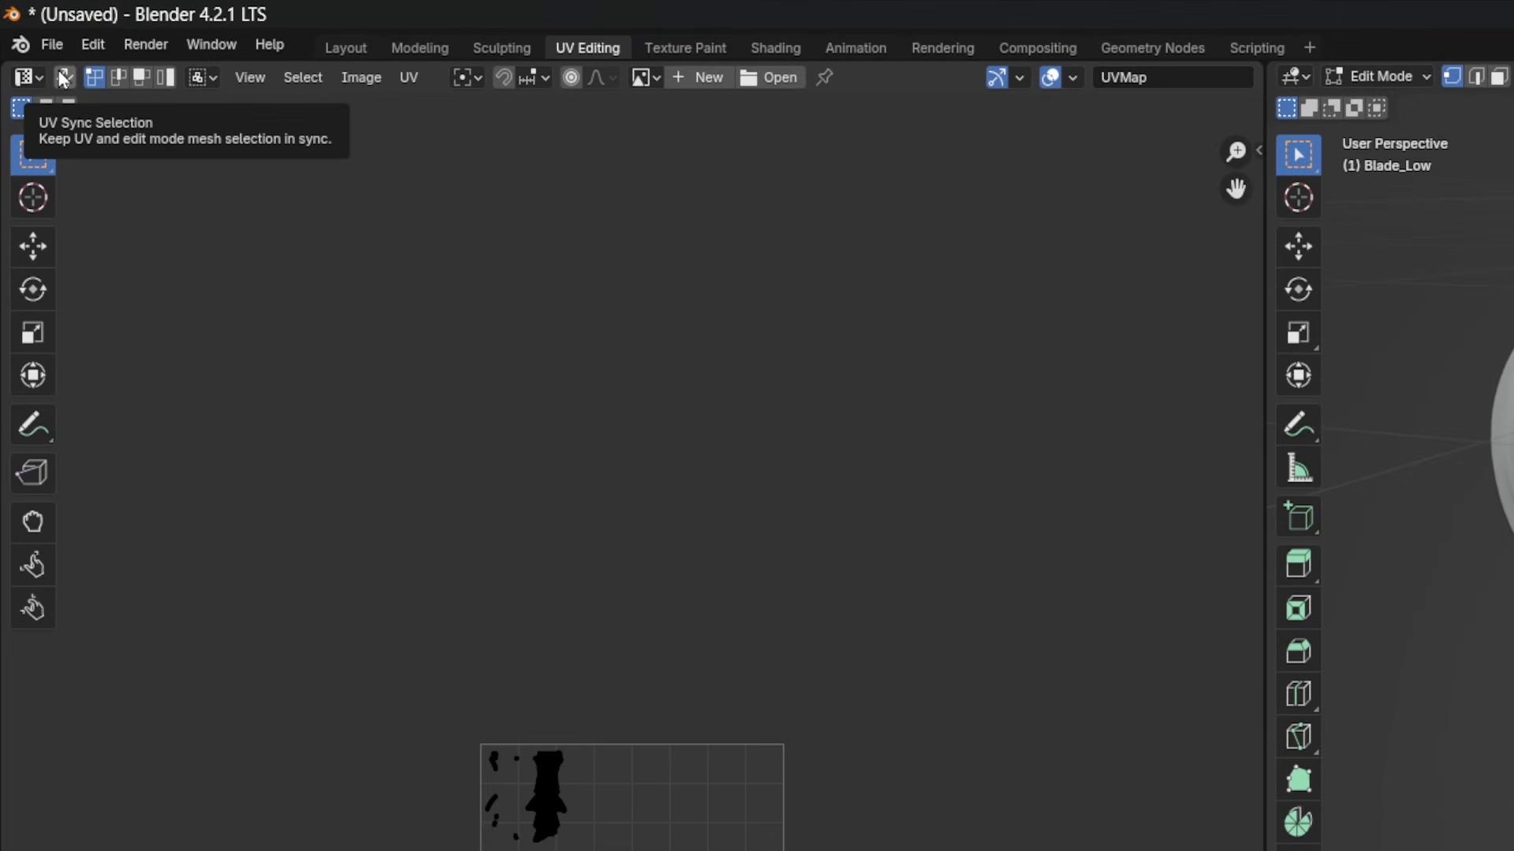
Step: Turn on UV Sync Selection and select all UV islands of the four low-poly parts to review their shared layout
{"action": "left_click", "coordinate": [65, 77]}
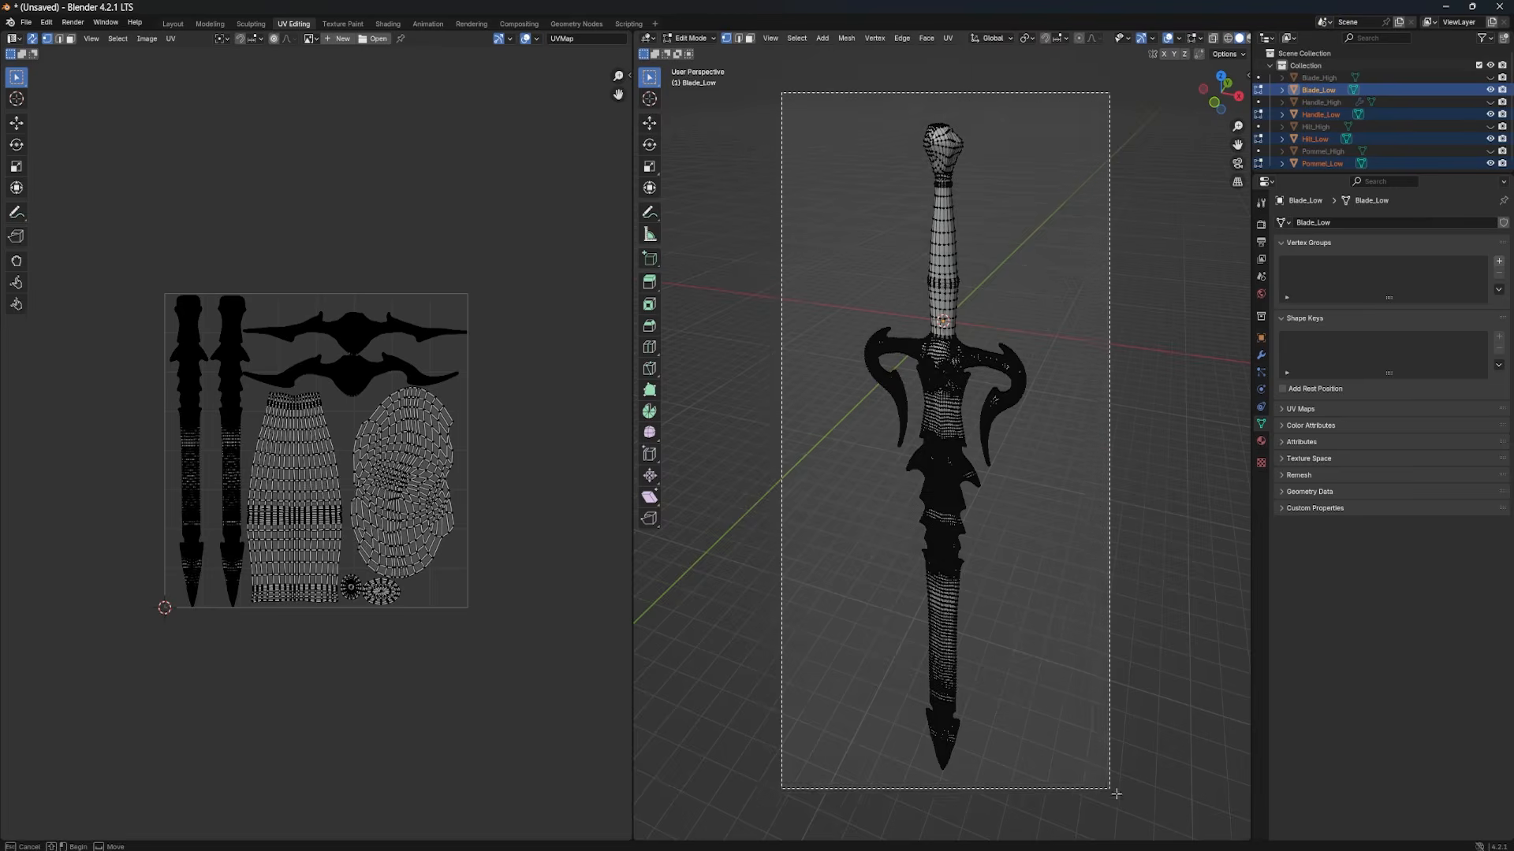
{"action": "key", "text": "a"}
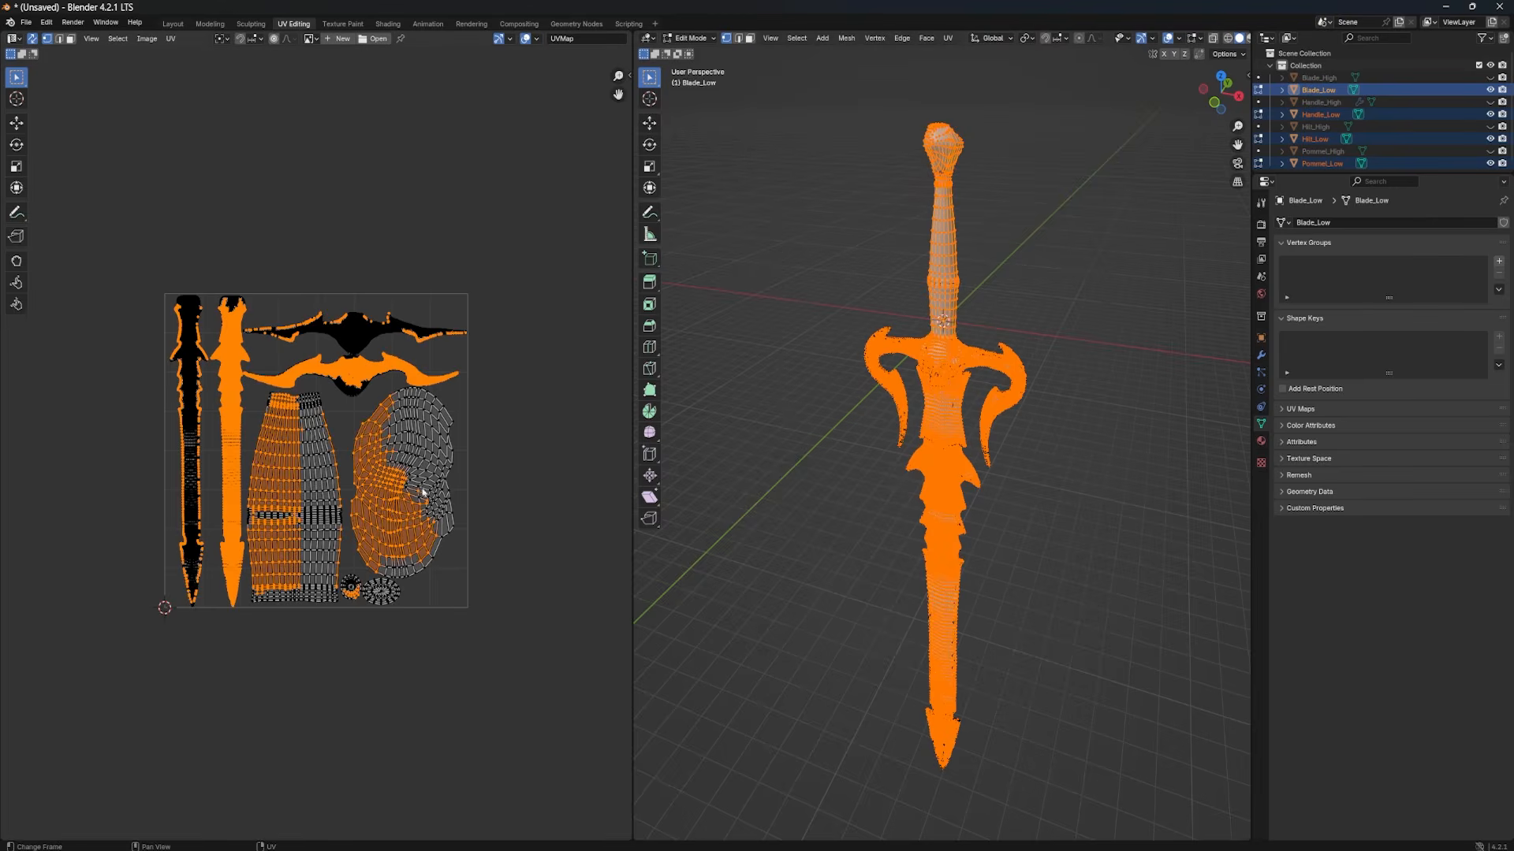
{"action": "left_click", "coordinate": [124, 244]}
{"action": "left_click_drag", "start_coordinate": [124, 244], "coordinate": [581, 720]}
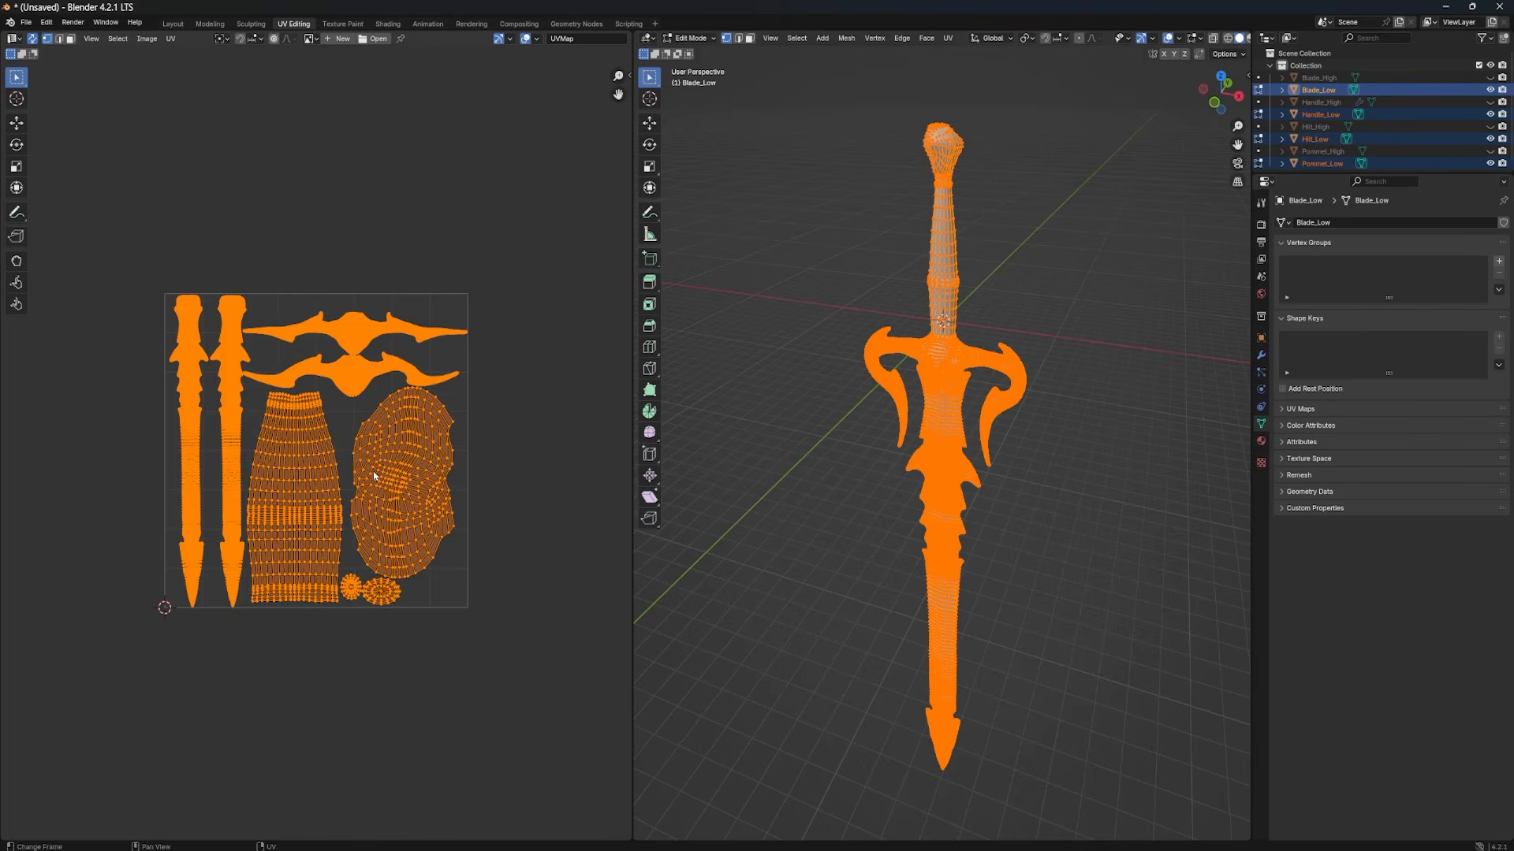
{"action": "scroll", "coordinate": [375, 476], "scroll_direction": "up", "scroll_amount": 2}
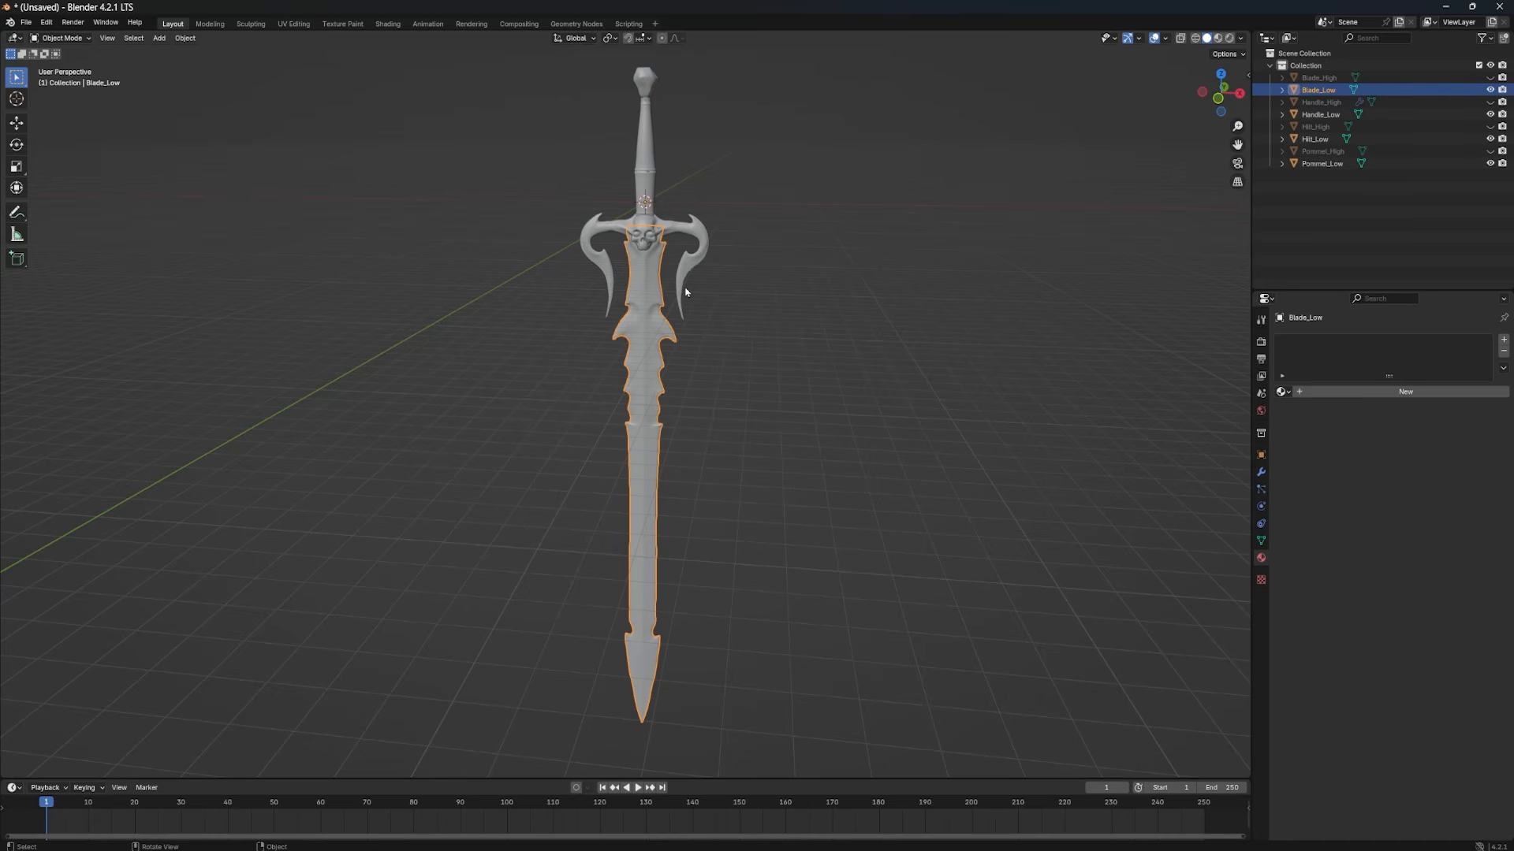
Step: In the Shading workspace, create a new material on the Hilt_Low object and name it Sword_Mat
{"action": "middle_click_drag", "start_coordinate": [706, 357], "coordinate": [678, 397]}
{"action": "left_click", "coordinate": [387, 23]}
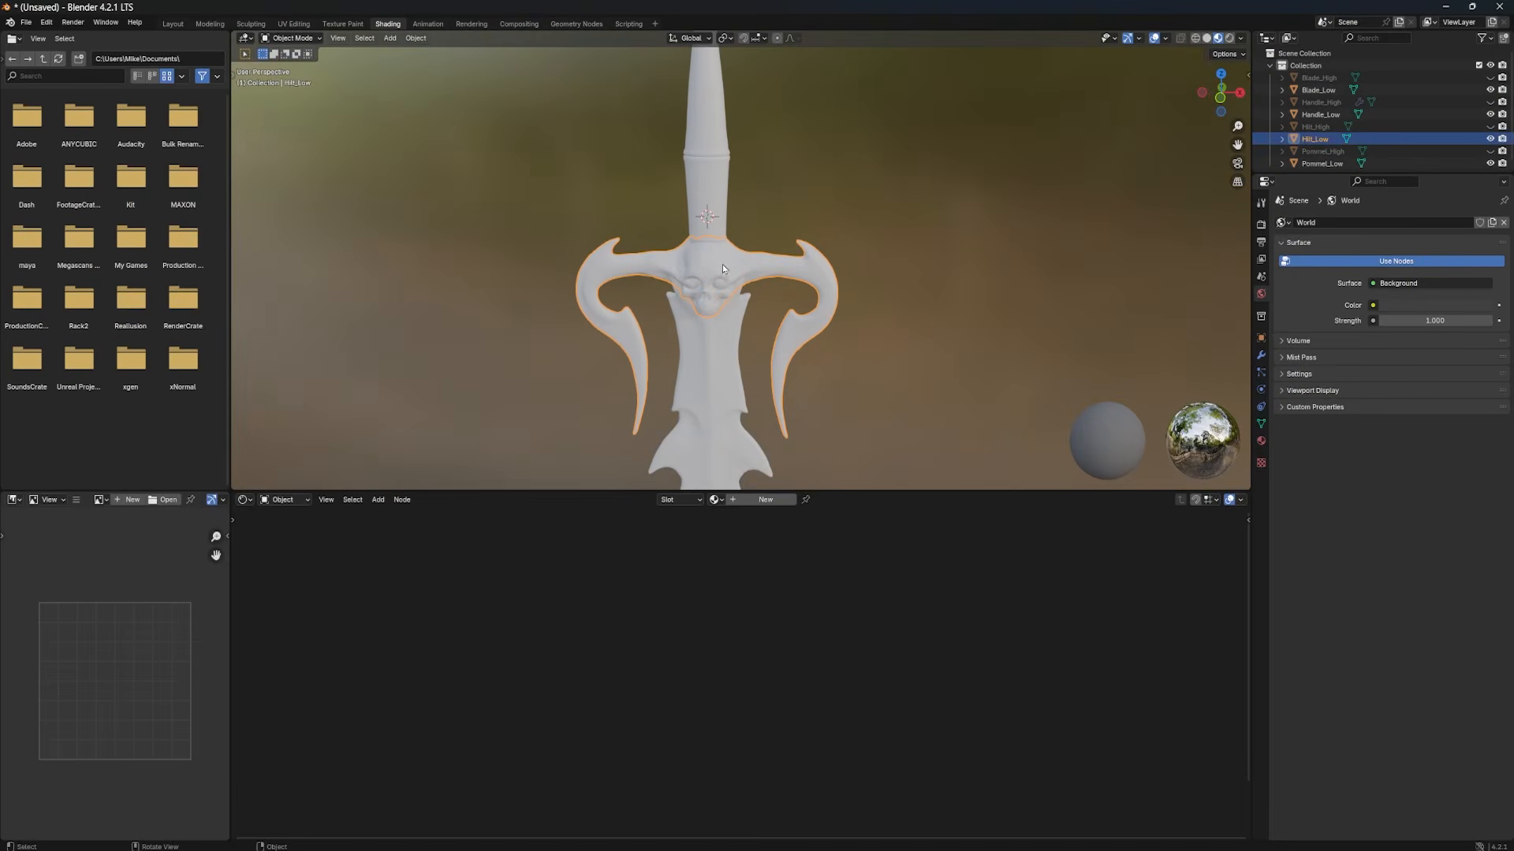
{"action": "left_click", "coordinate": [766, 500]}
{"action": "double_click", "coordinate": [720, 500]}
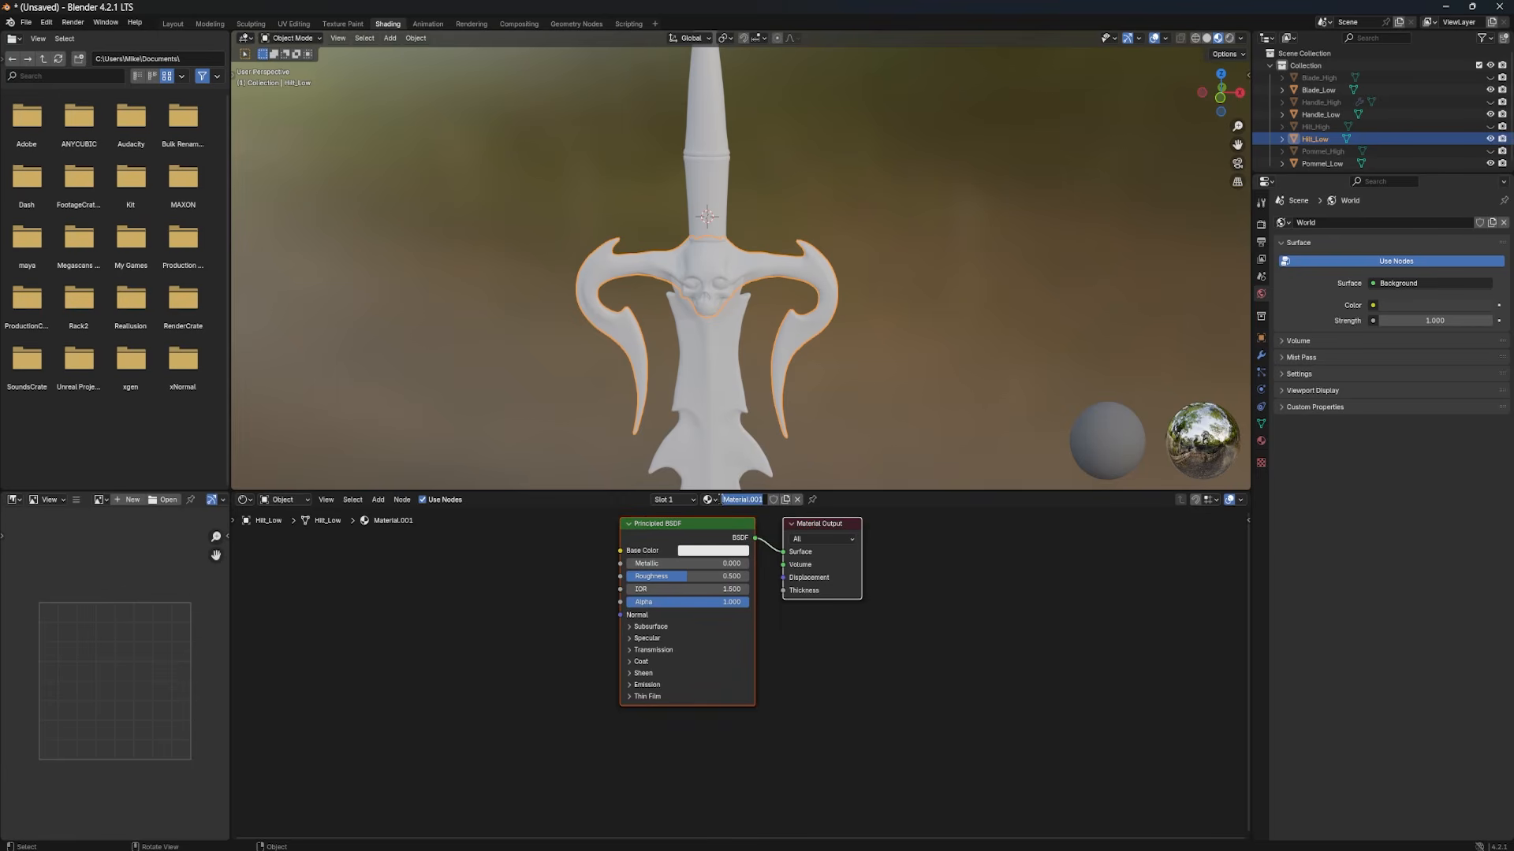
{"action": "type", "text": "Sword_Mat"}
{"action": "key", "text": "Return"}
Step: Check which low-poly parts lack a material and assign the existing Sword_Mat to the Blade_Low object
{"action": "middle_click_drag", "start_coordinate": [707, 126], "coordinate": [661, 79]}
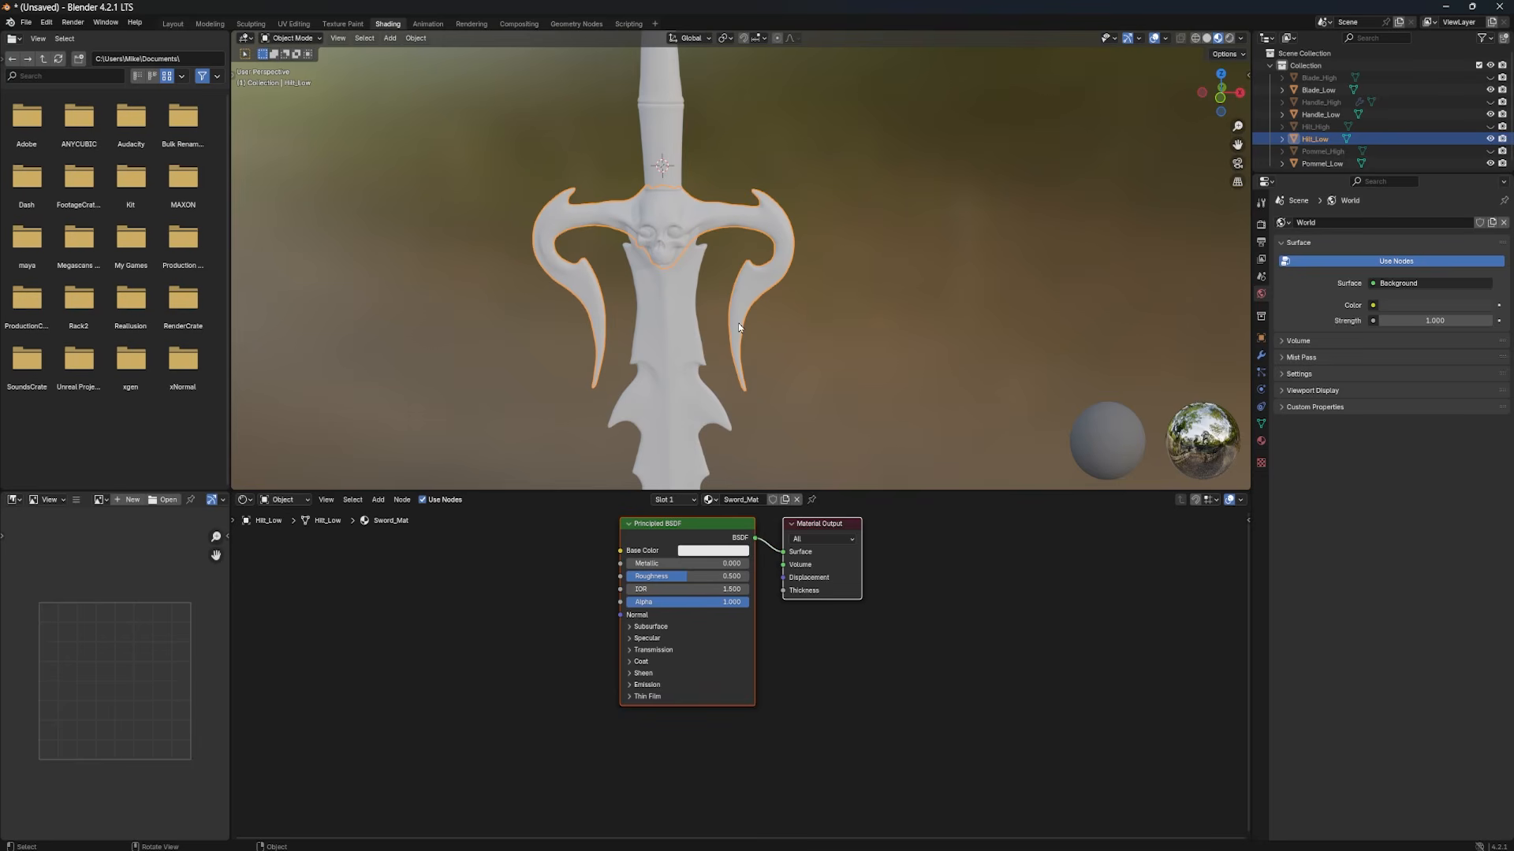
{"action": "left_click", "coordinate": [671, 361]}
{"action": "left_click", "coordinate": [669, 118]}
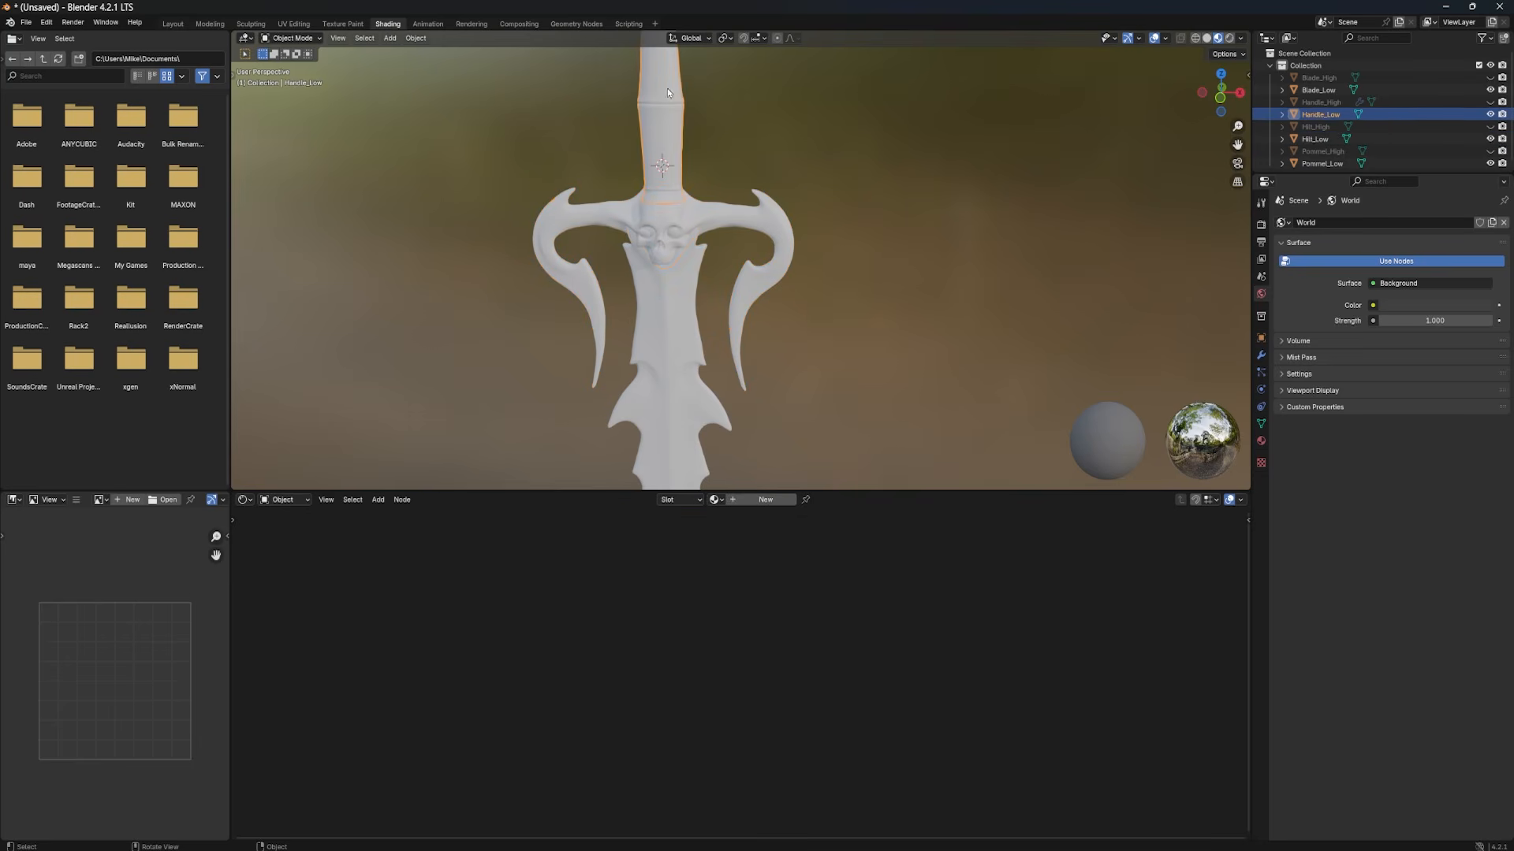
{"action": "left_click", "coordinate": [690, 209]}
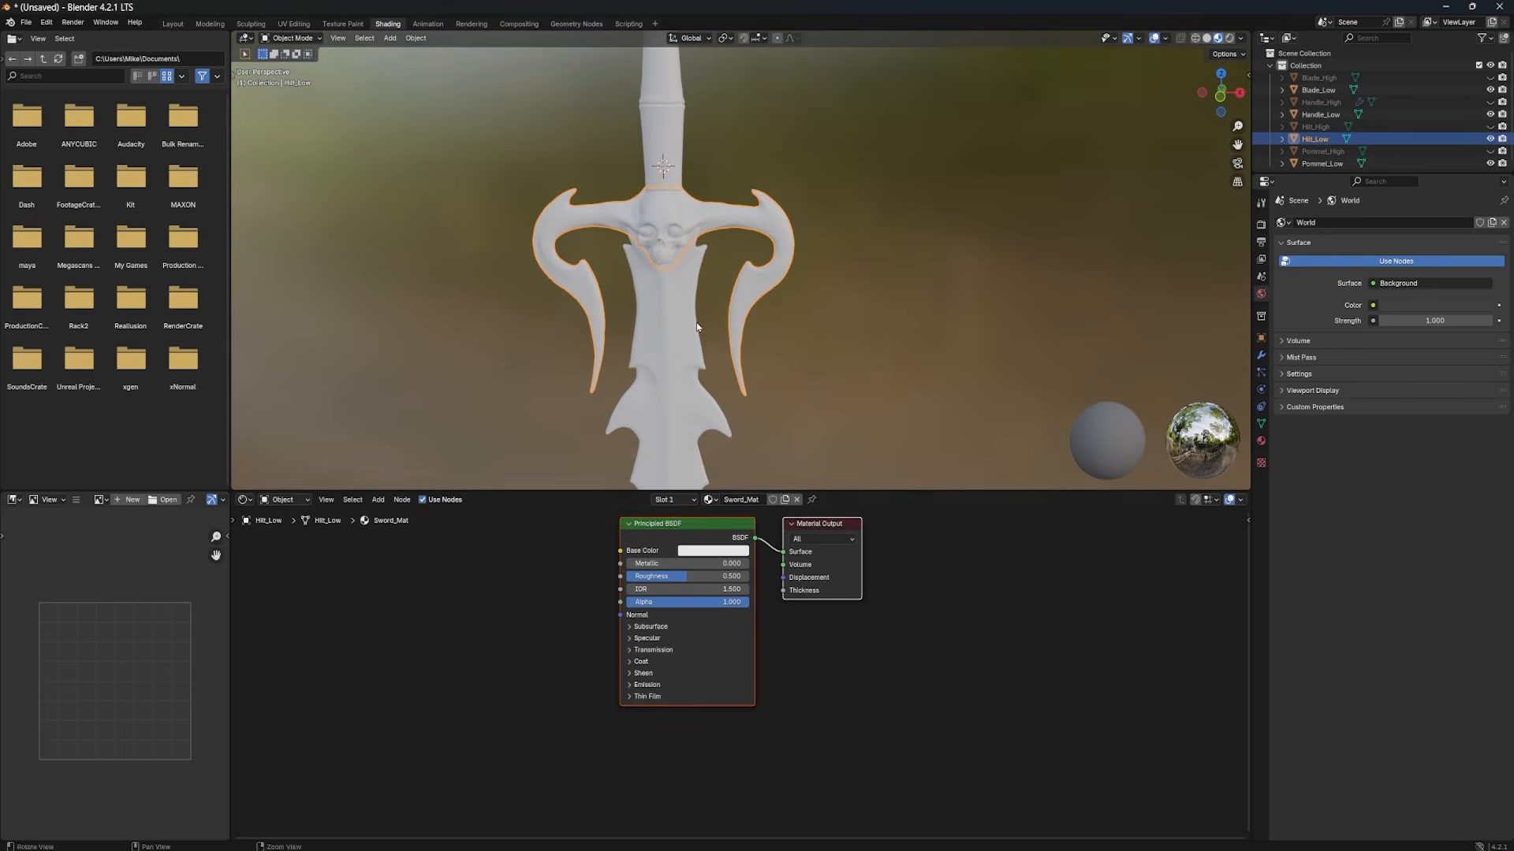
{"action": "left_click", "coordinate": [674, 366]}
{"action": "left_click", "coordinate": [717, 500]}
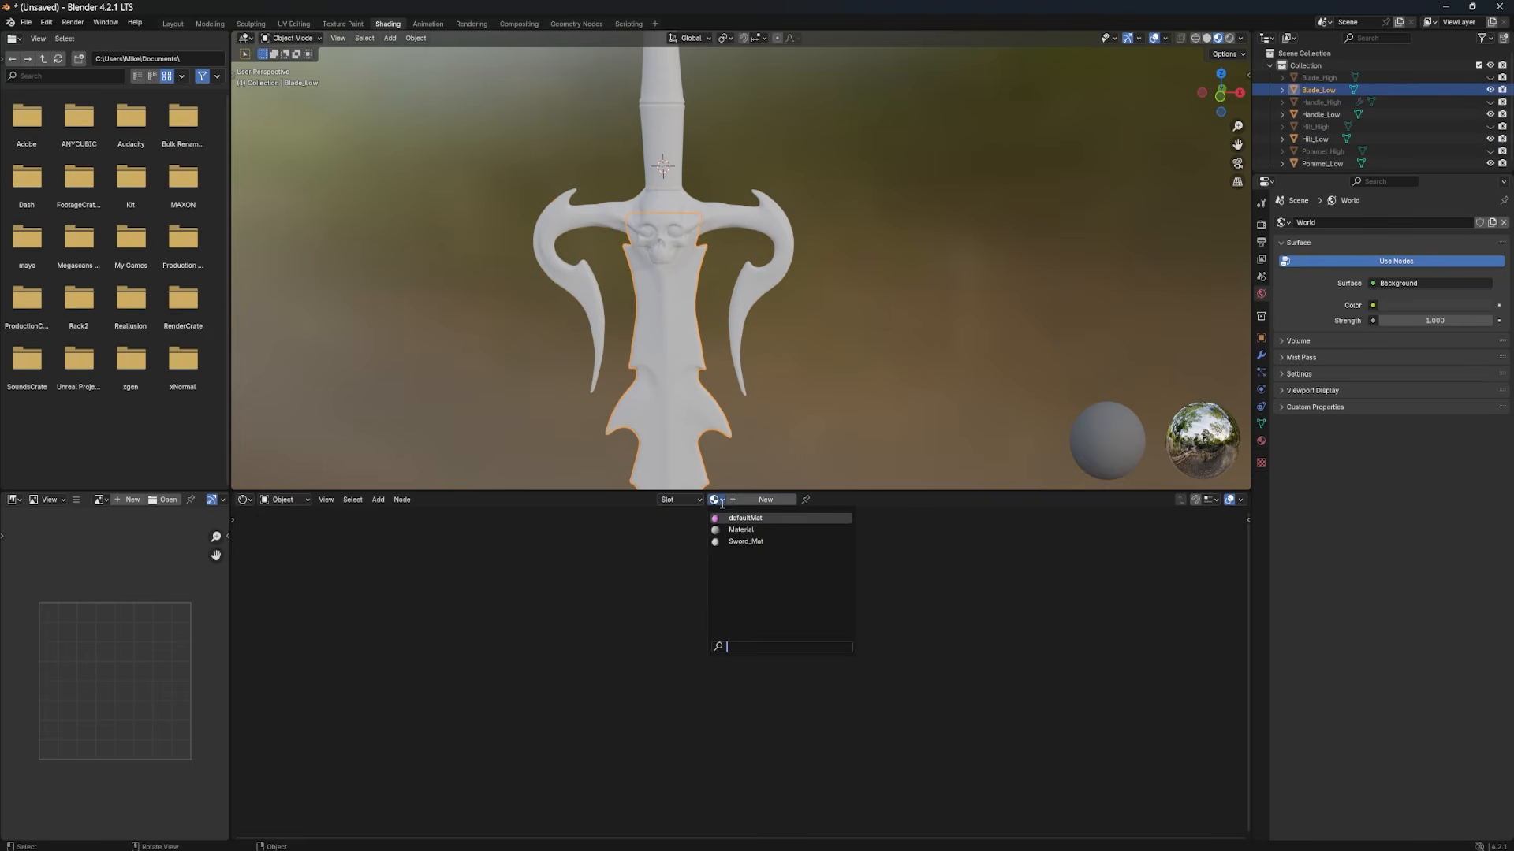
{"action": "left_click", "coordinate": [730, 544]}
Step: Assign the existing Sword_Mat material to the Handle_Low and Pommel_Low objects
{"action": "left_click", "coordinate": [662, 118]}
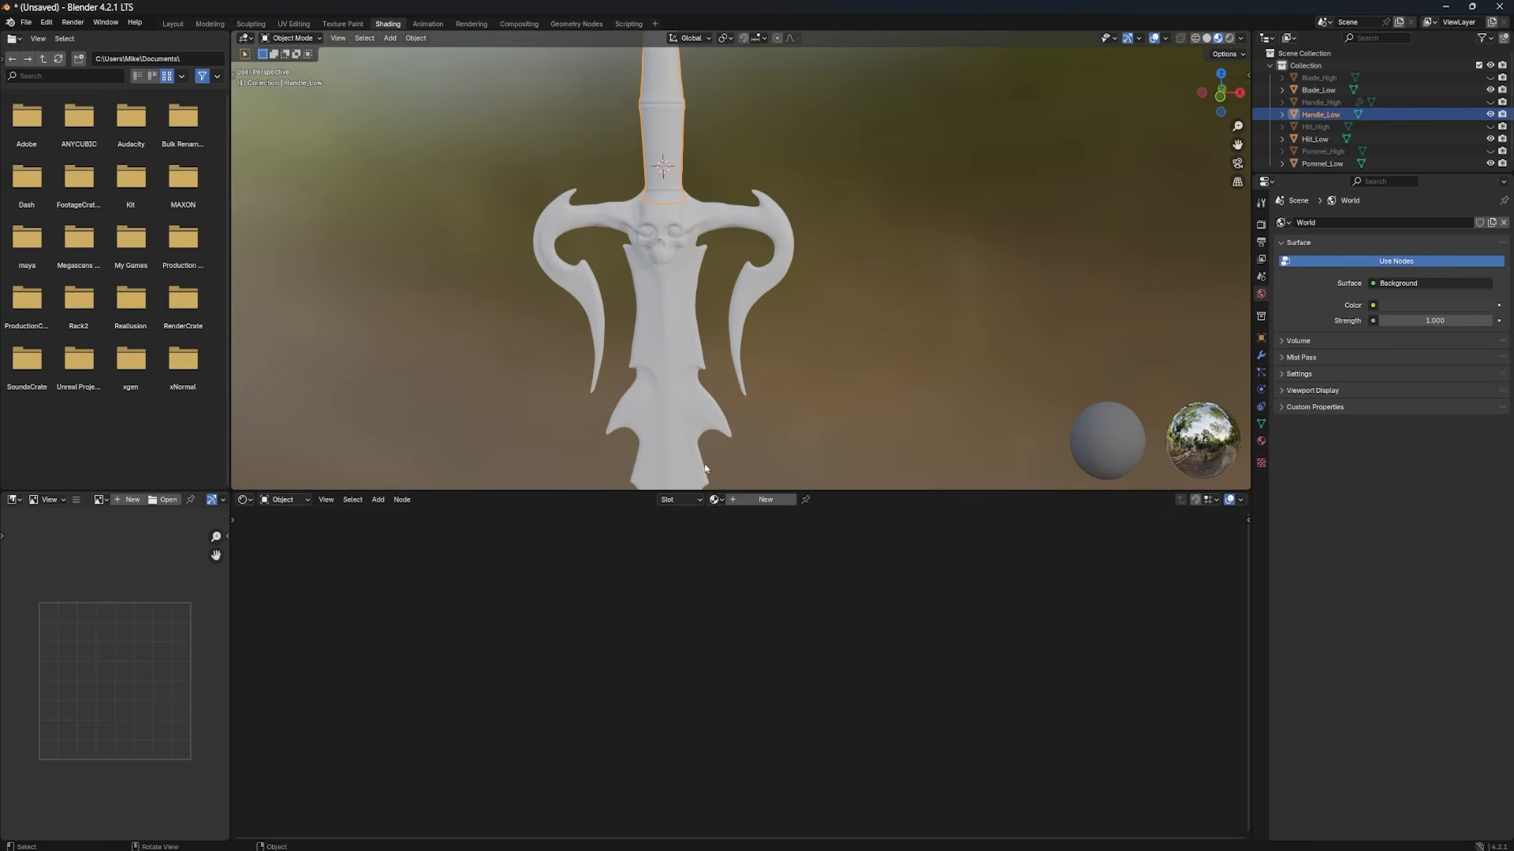
{"action": "left_click", "coordinate": [718, 501]}
{"action": "left_click", "coordinate": [730, 541]}
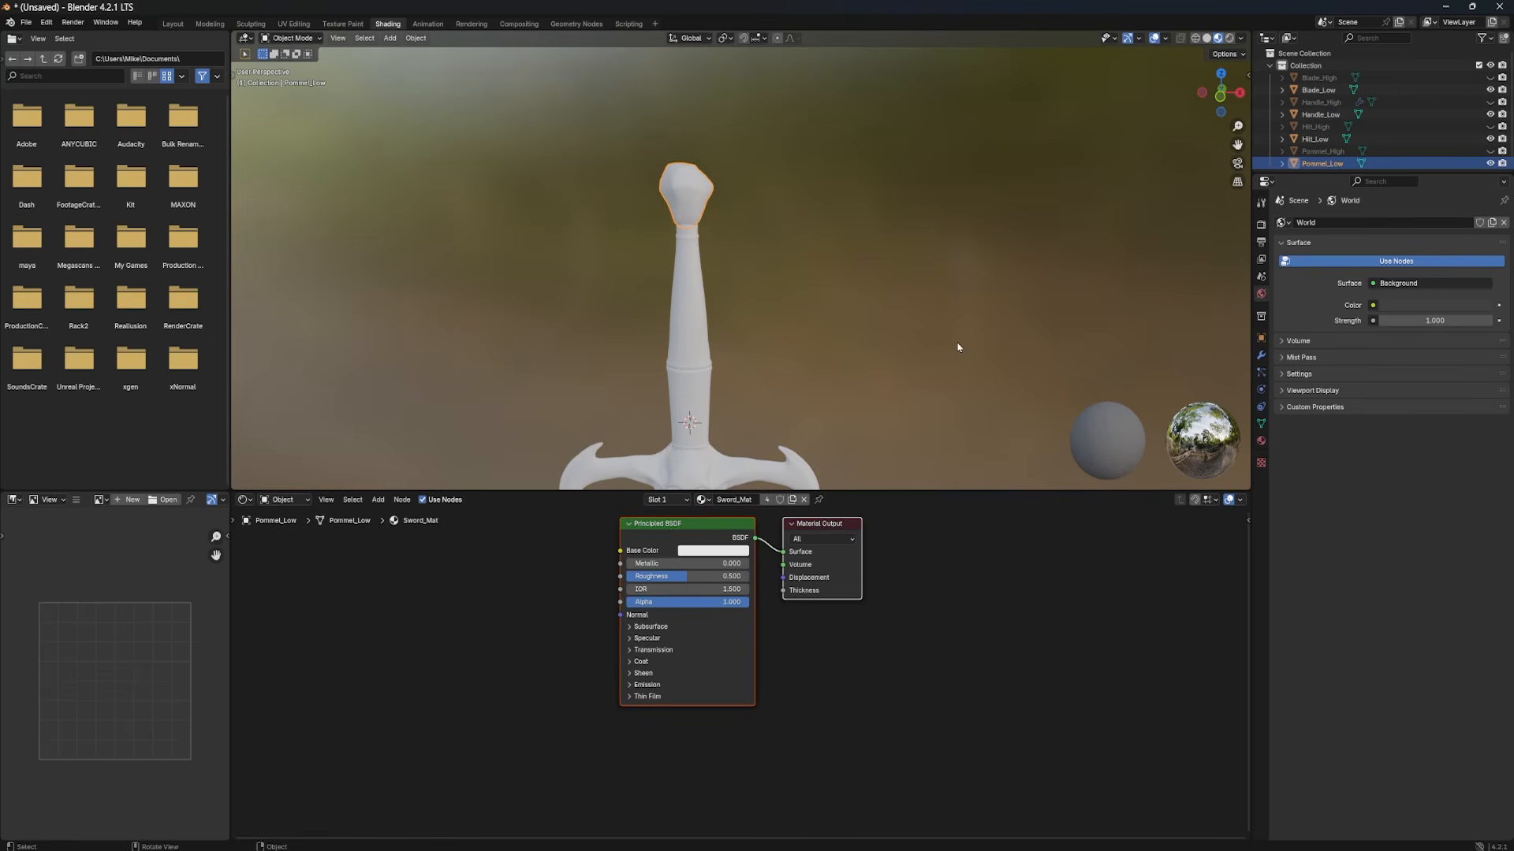
{"action": "scroll", "coordinate": [959, 348], "scroll_direction": "down", "scroll_amount": 2}
{"action": "middle_click_drag", "start_coordinate": [764, 435], "coordinate": [762, 274], "text": "shift"}
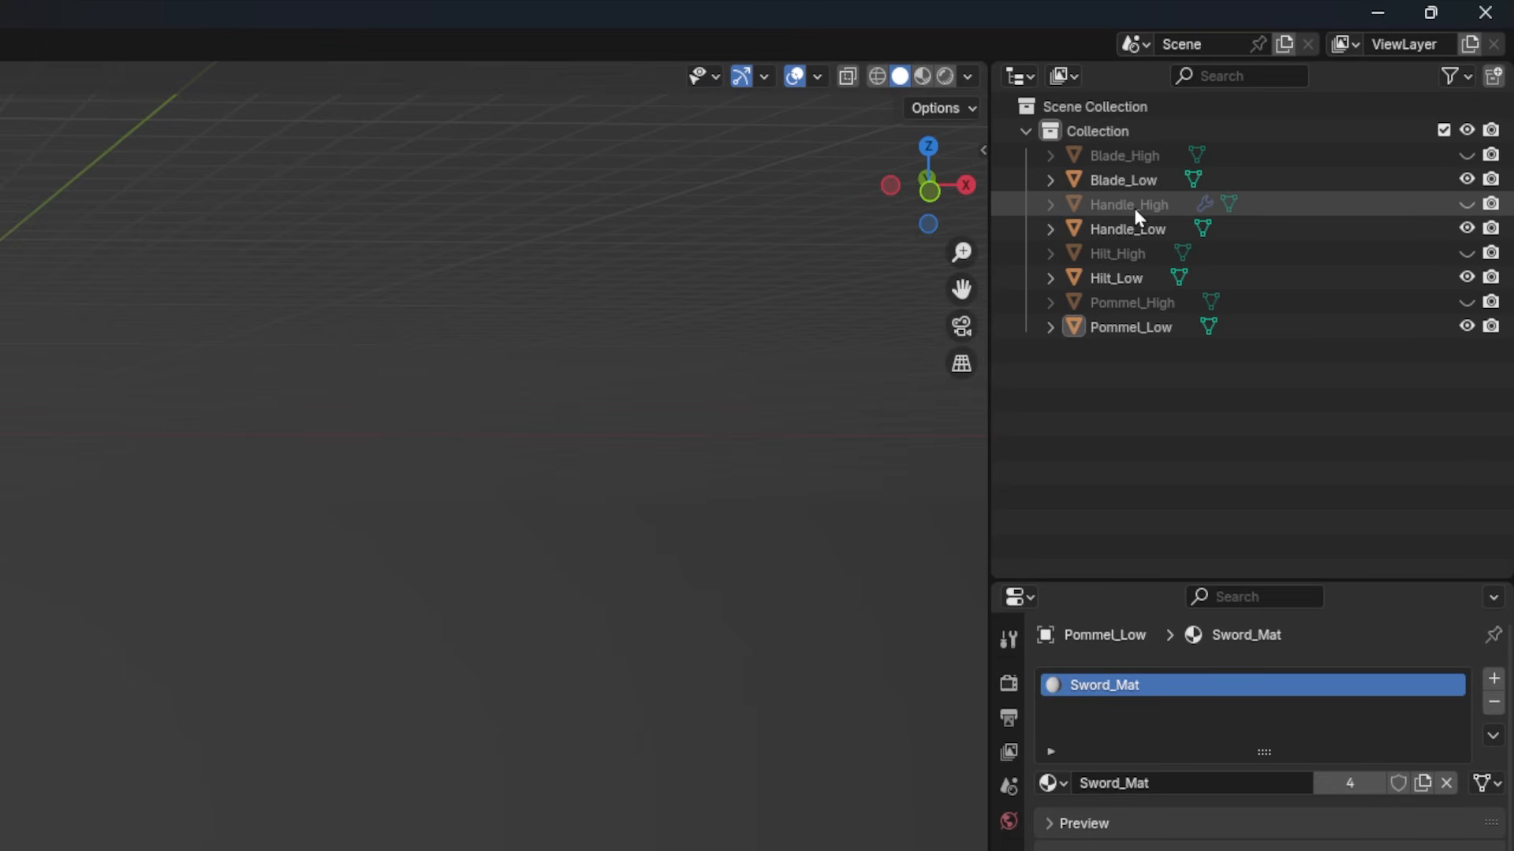
Step: Compare the names and assigned materials of the matching Blade_High and Blade_Low objects
{"action": "left_click", "coordinate": [1138, 158]}
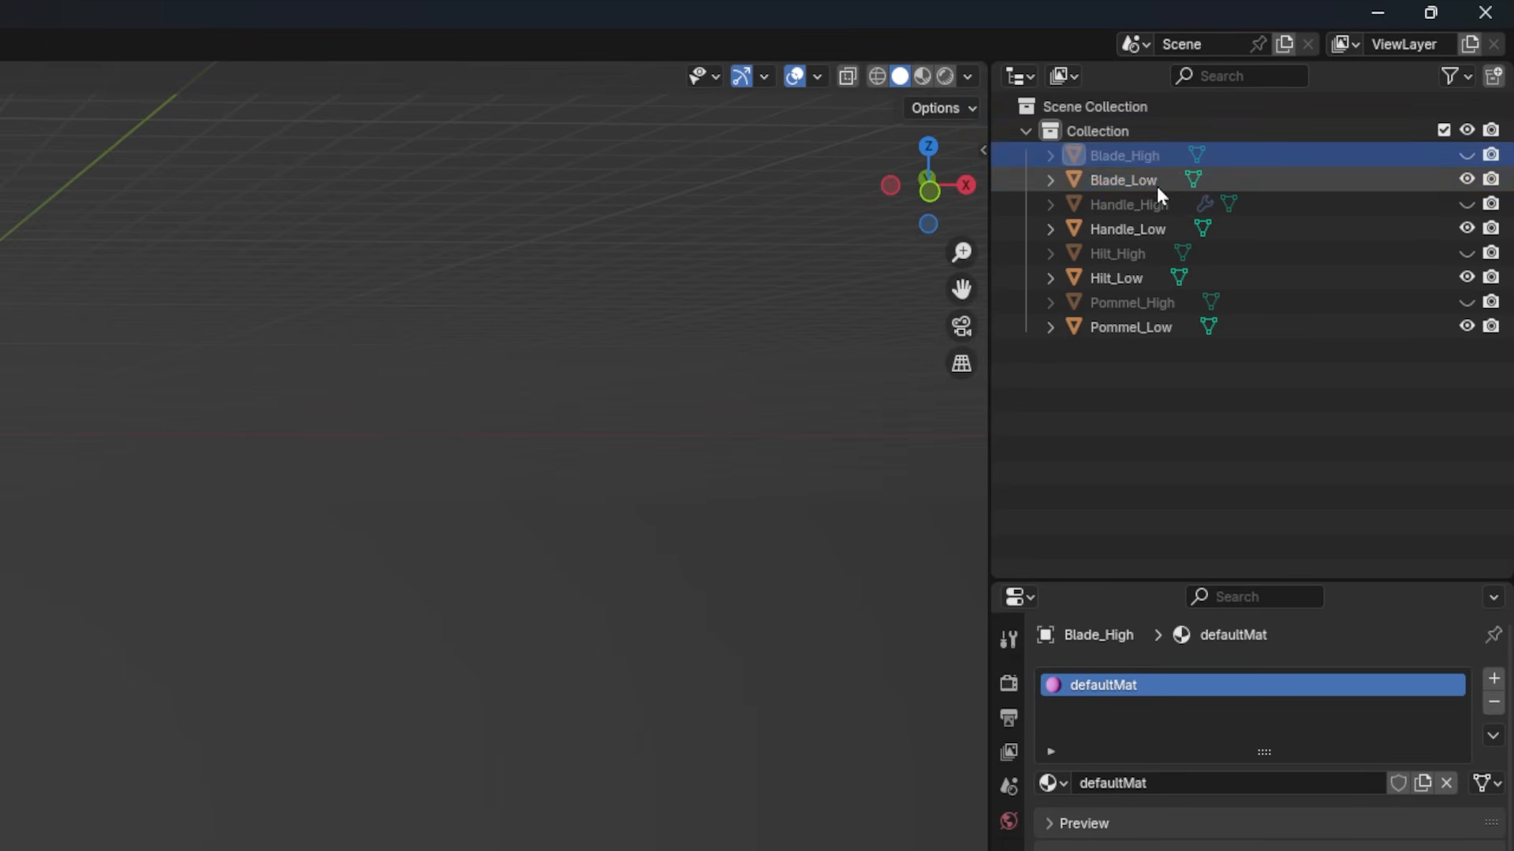
{"action": "left_click", "coordinate": [1155, 183]}
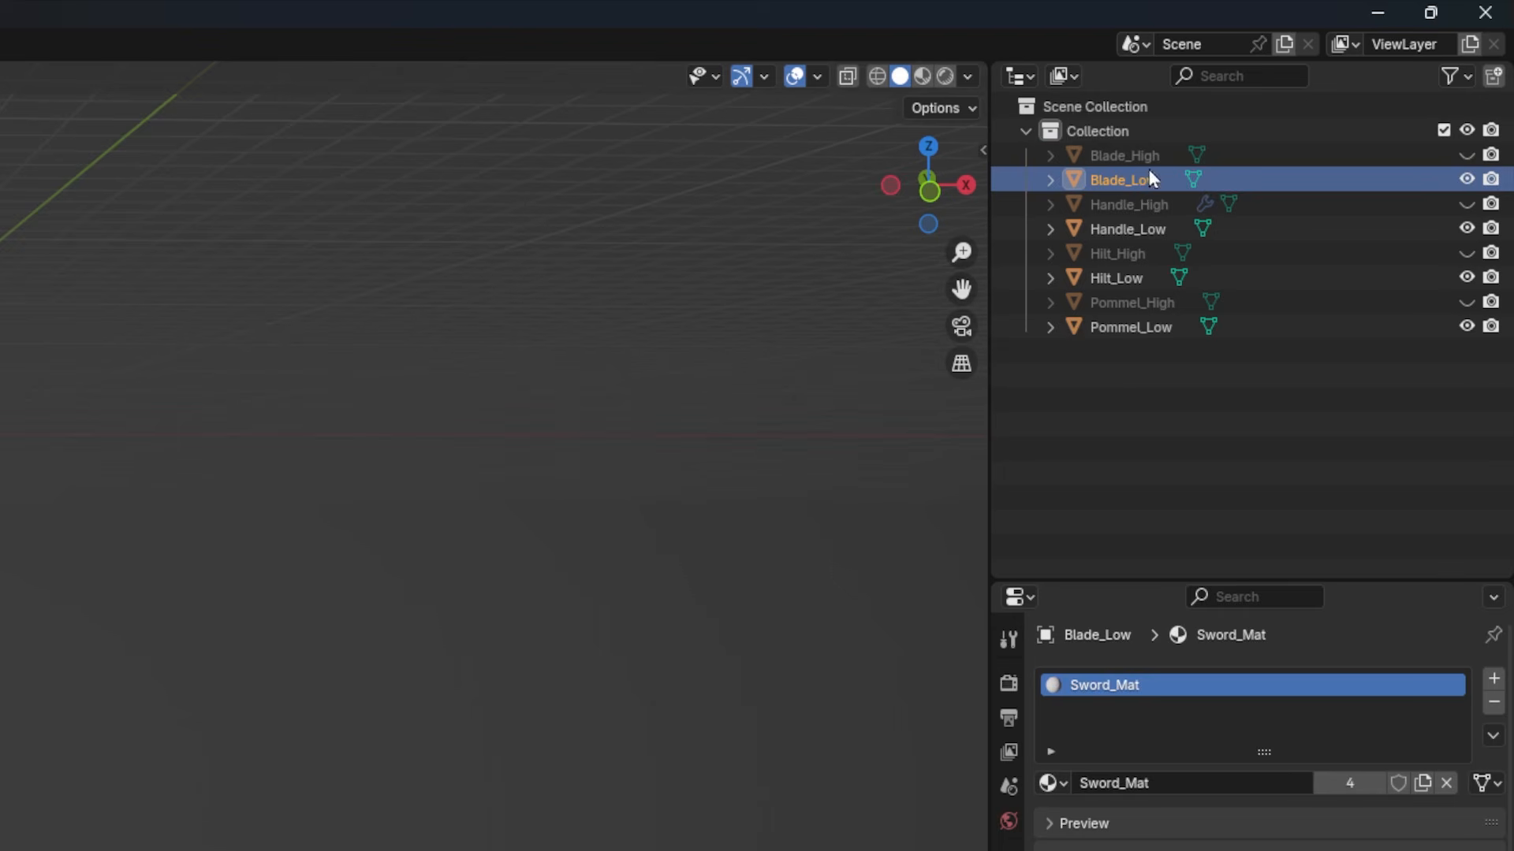
Step: Check the naming and material assignment of the remaining high- and low-poly sword parts
{"action": "left_click", "coordinate": [1144, 161]}
{"action": "left_click", "coordinate": [1153, 210]}
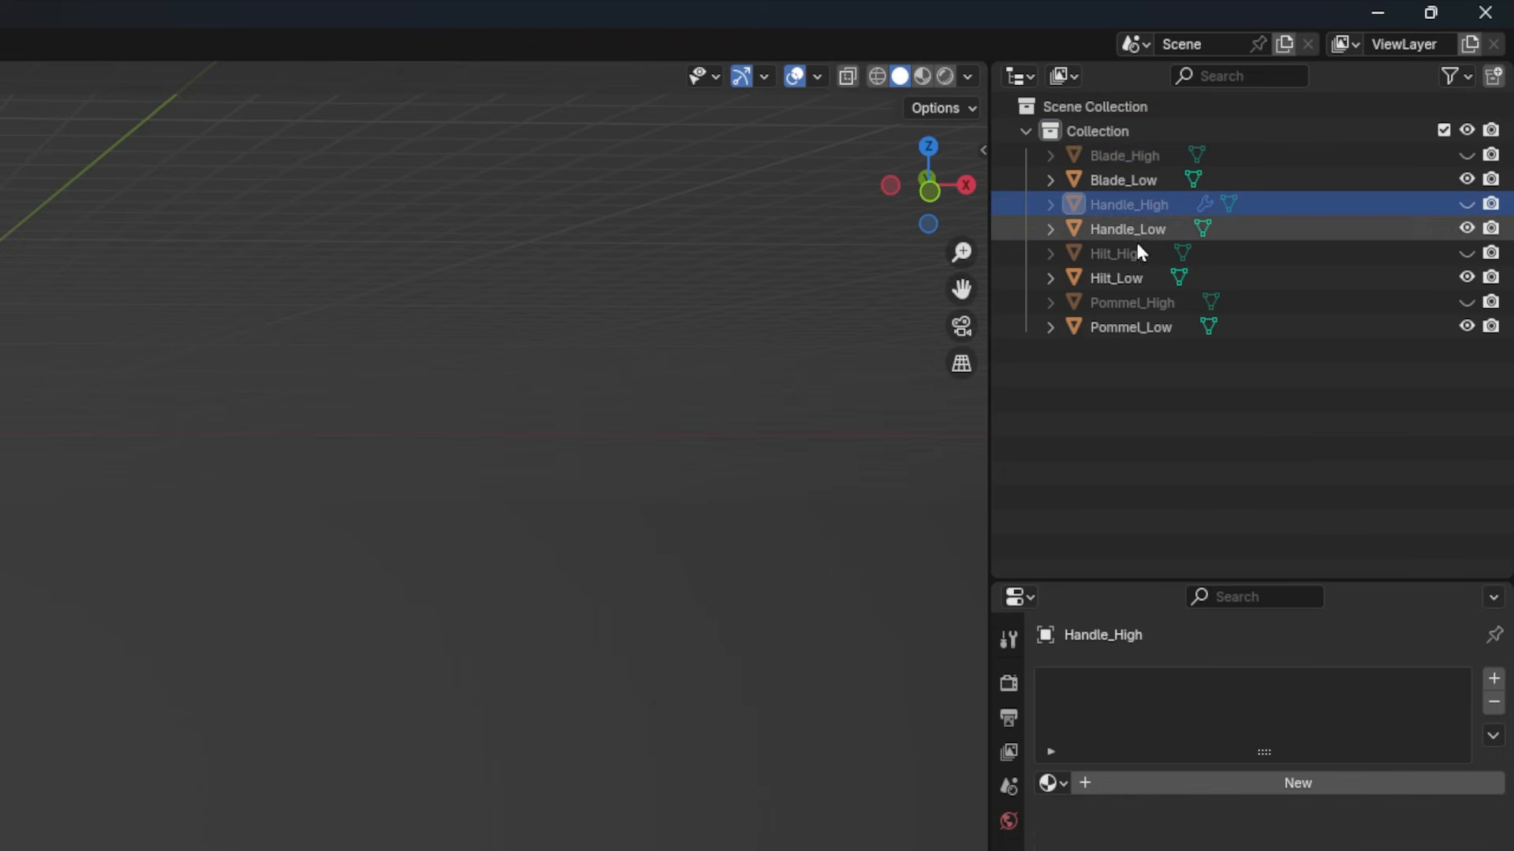
{"action": "left_click", "coordinate": [1137, 231]}
{"action": "left_click", "coordinate": [1103, 327]}
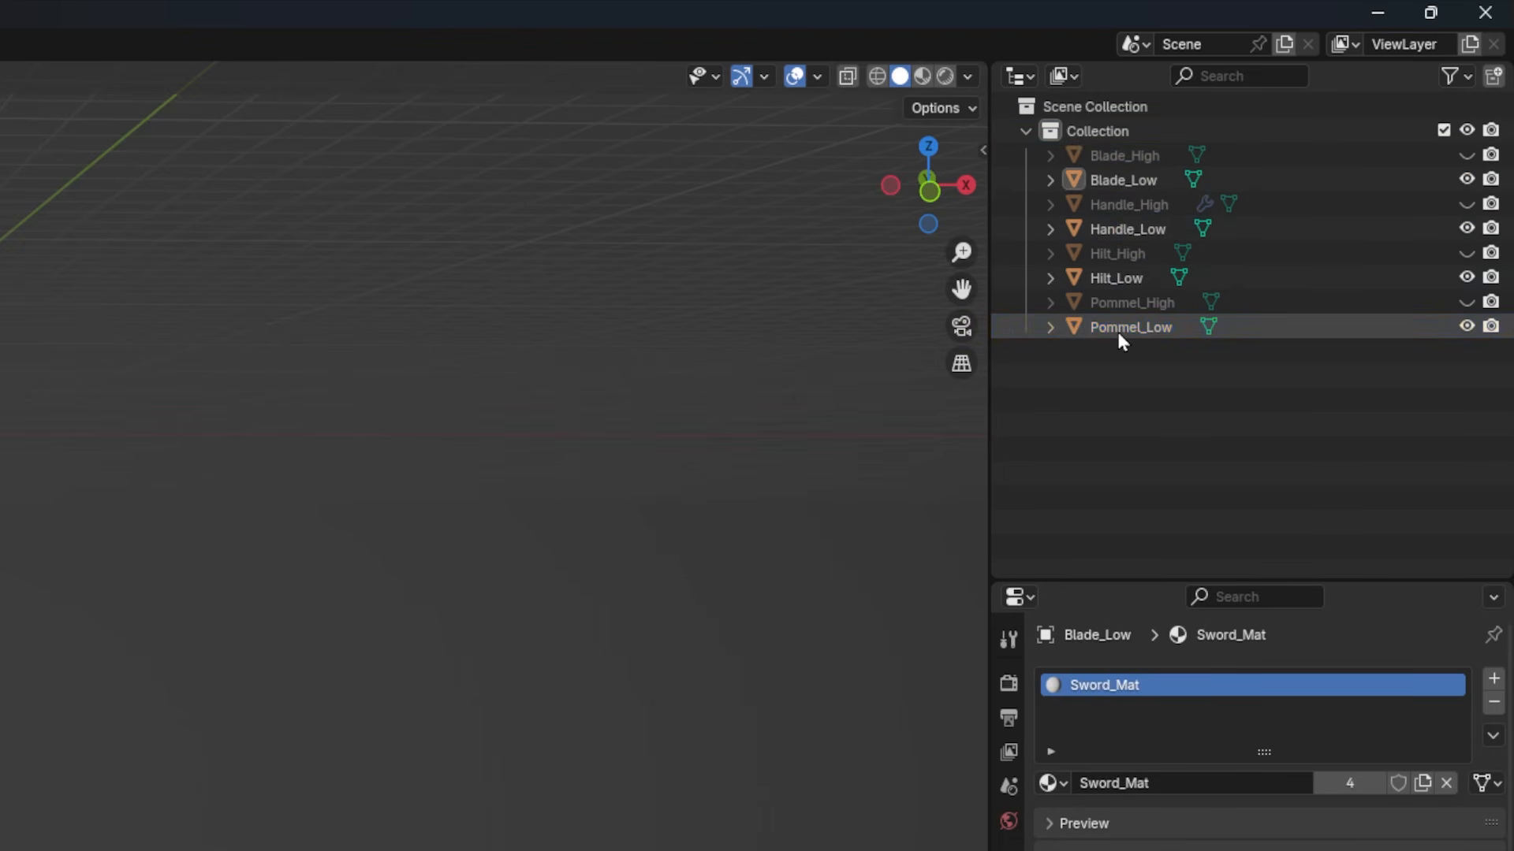
Step: Export only the selected Pommel_Low, Hilt_Low, Handle_Low and Blade_Low objects to the Sword_Exports folder as an FBX named Sword_Low
{"action": "left_click", "coordinate": [1118, 330]}
{"action": "left_click", "coordinate": [1118, 278], "text": "ctrl"}
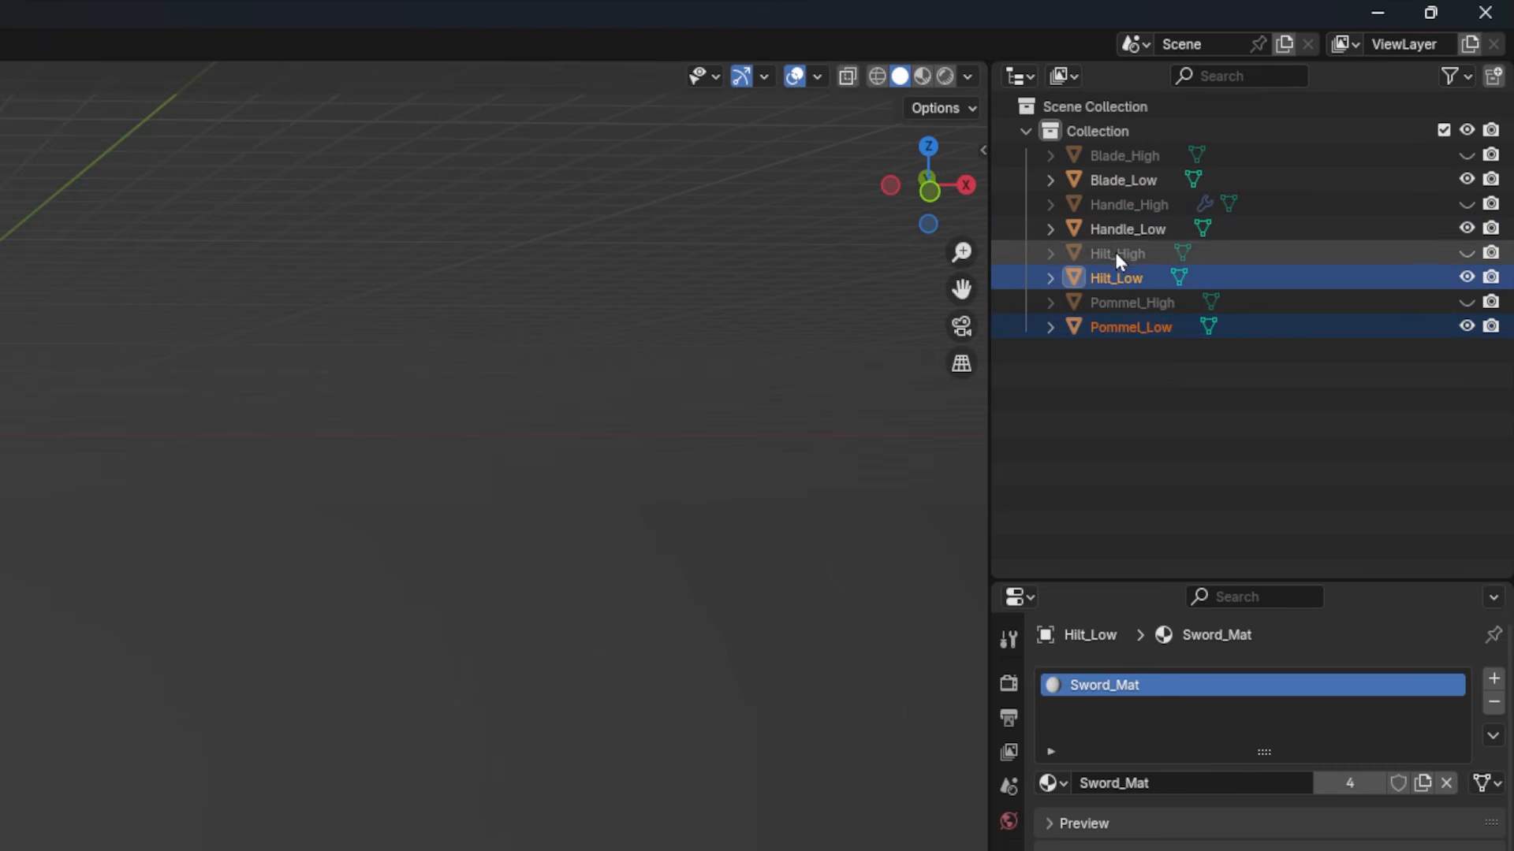
{"action": "left_click", "coordinate": [1120, 229], "text": "ctrl"}
{"action": "left_click", "coordinate": [1119, 180], "text": "ctrl"}
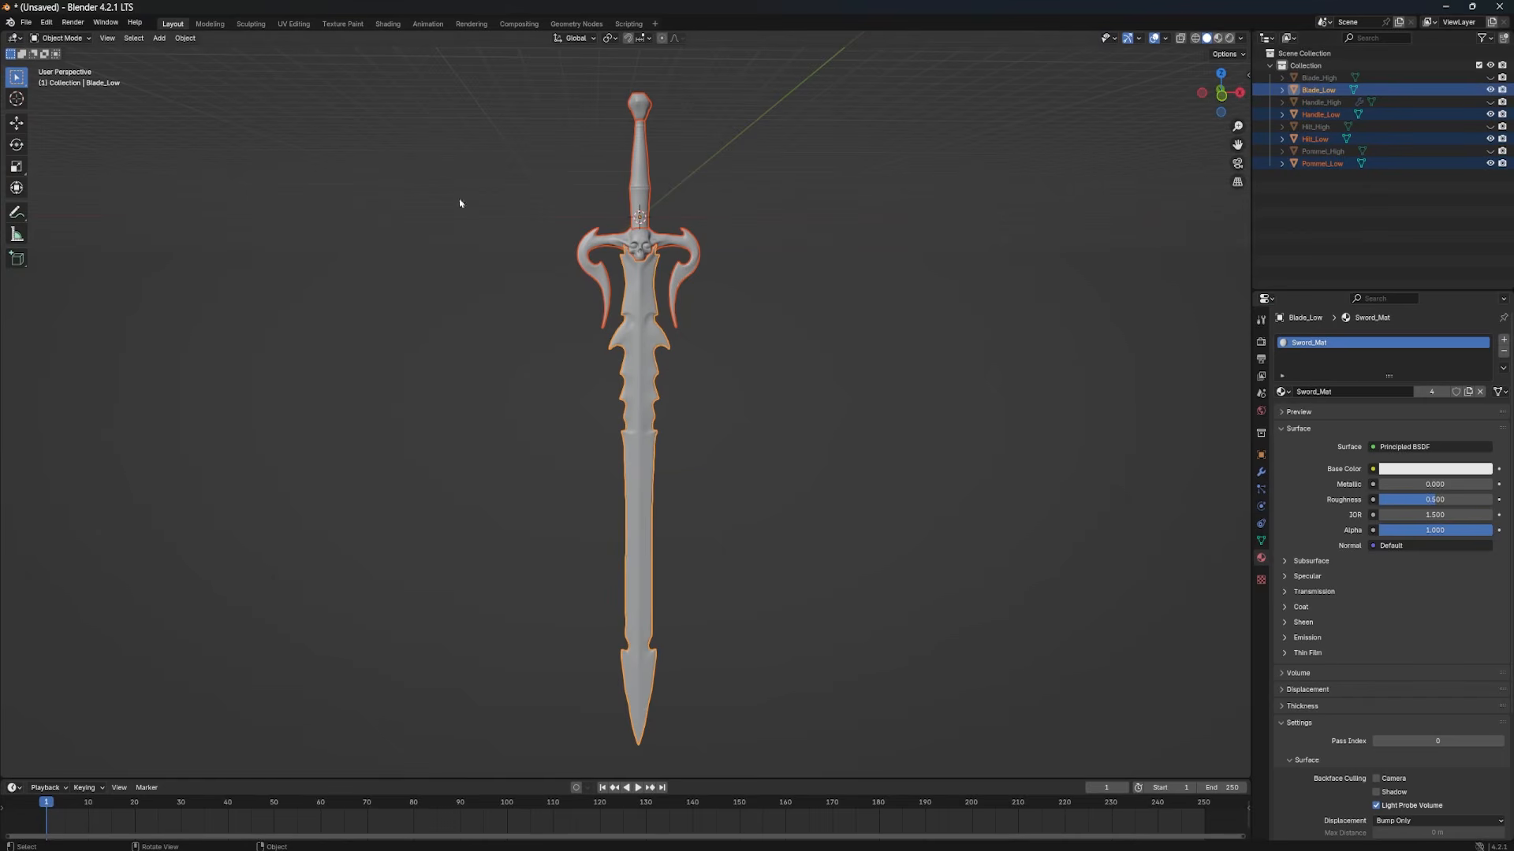
{"action": "left_click", "coordinate": [28, 27]}
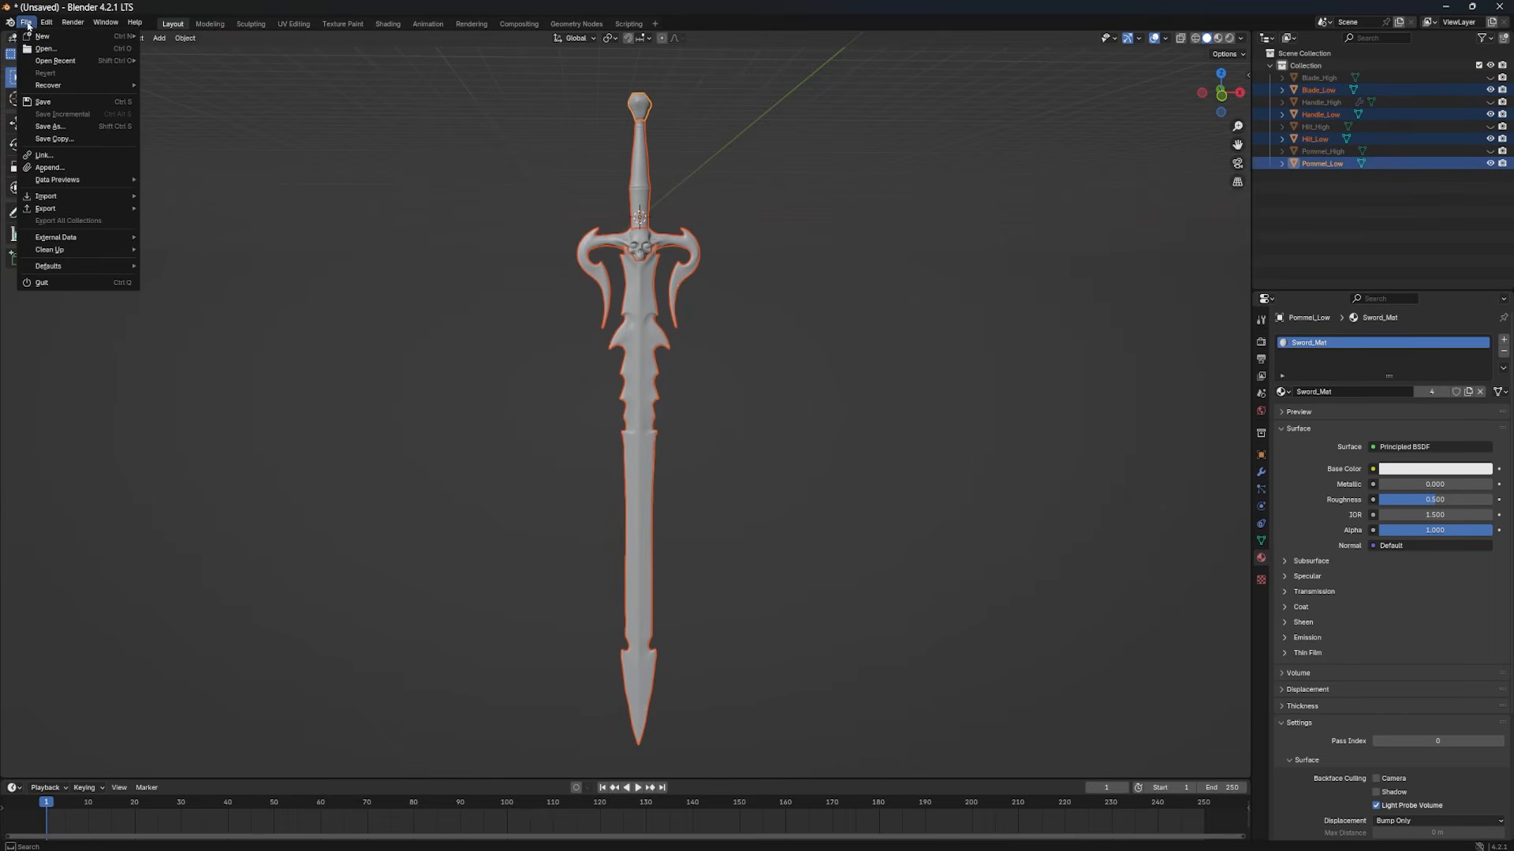
{"action": "mouse_move", "coordinate": [71, 208]}
{"action": "left_click", "coordinate": [187, 323]}
{"action": "left_click", "coordinate": [538, 664]}
{"action": "type", "text": "Sword"}
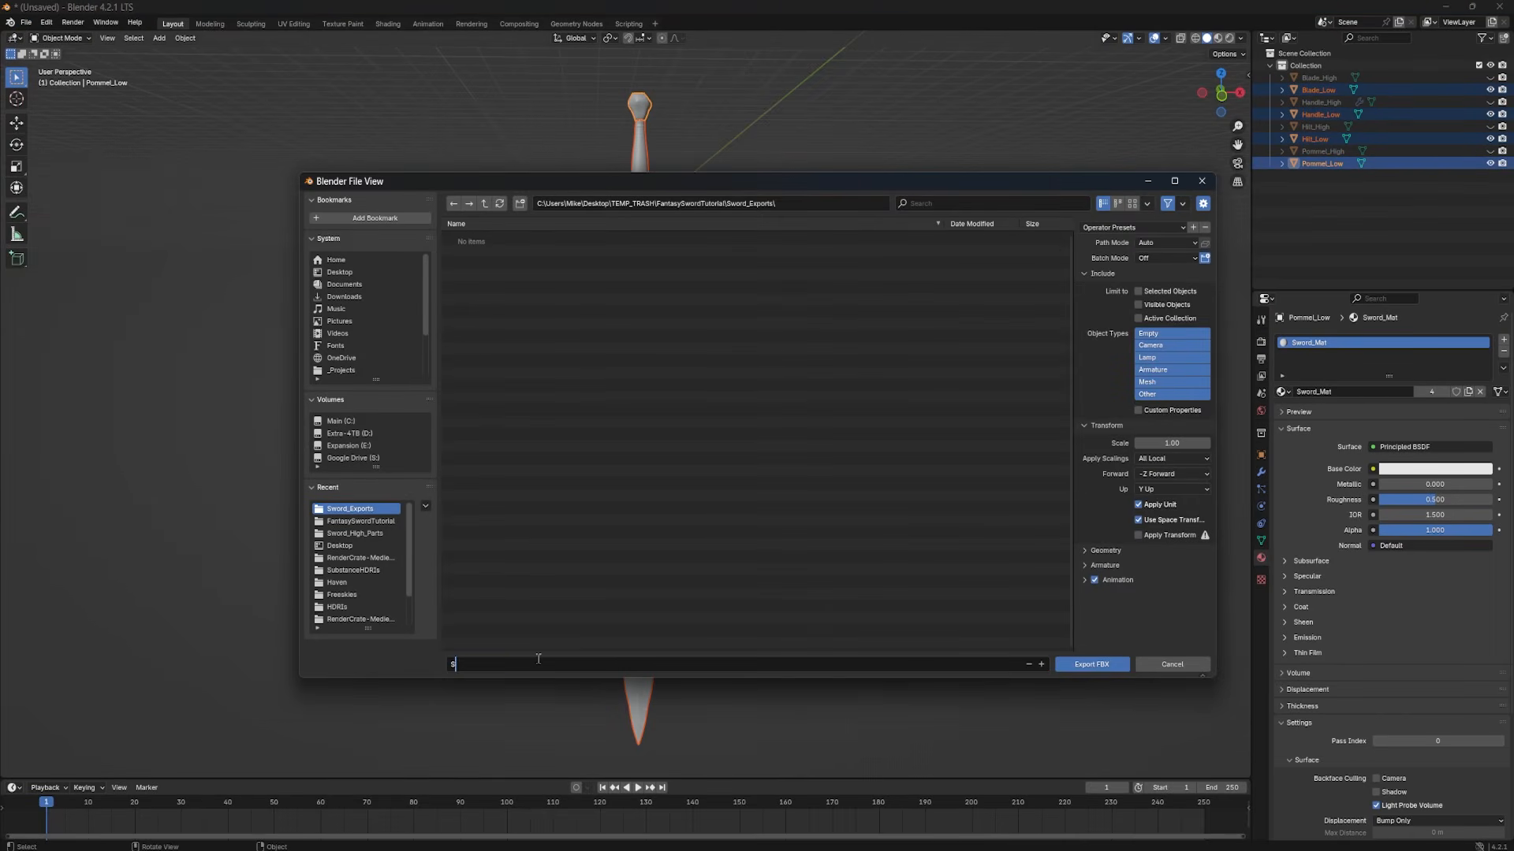
{"action": "type", "text": "_Low"}
{"action": "key", "text": "Return"}
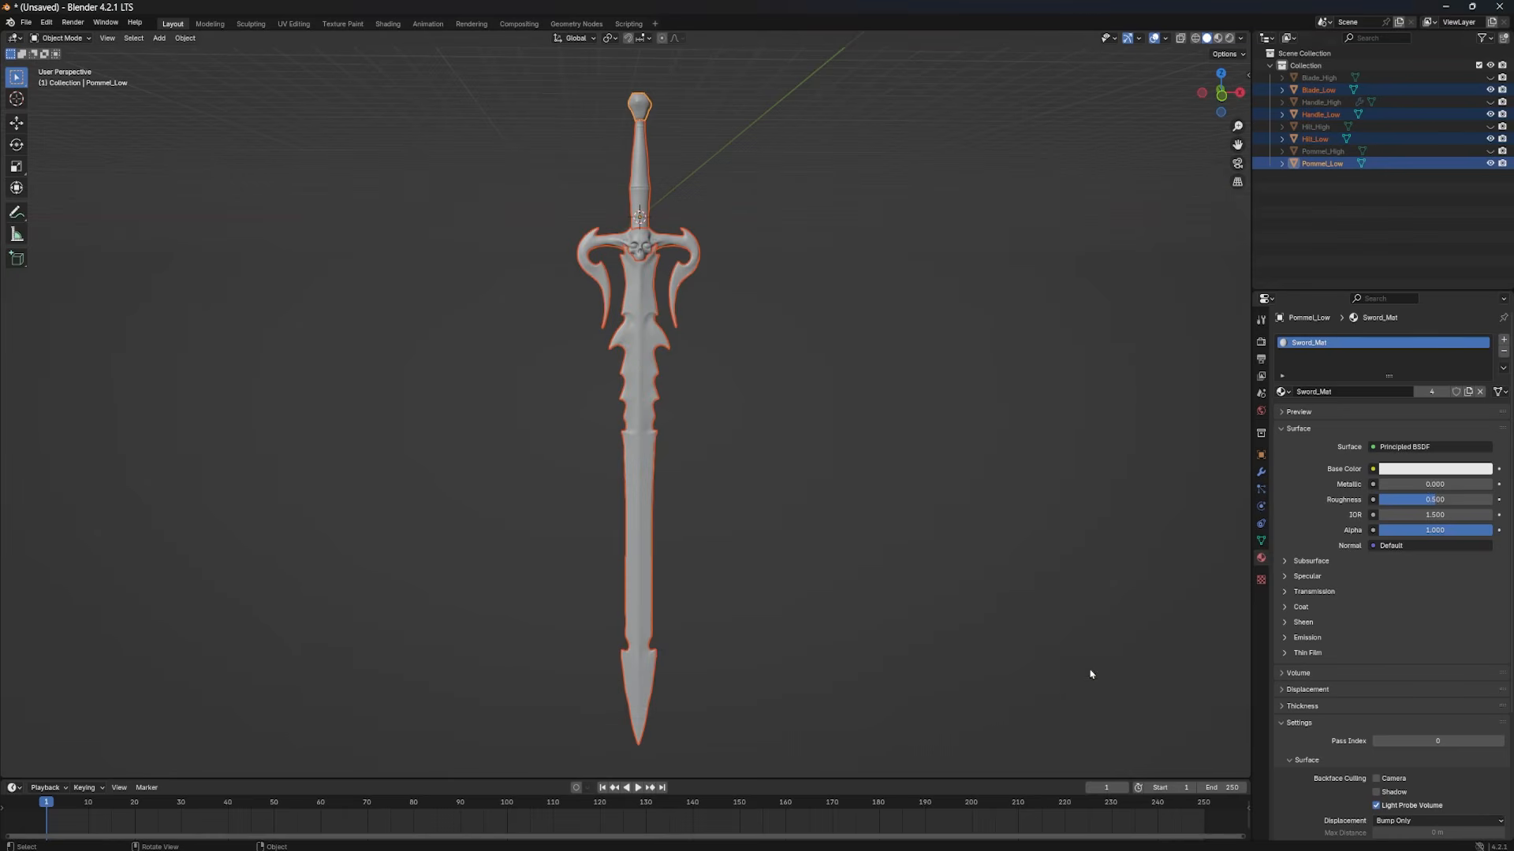
Step: Hide the low-poly sword parts and show the four high-poly parts instead
{"action": "left_click", "coordinate": [1490, 90]}
{"action": "left_click", "coordinate": [1490, 114]}
{"action": "left_click", "coordinate": [1490, 139]}
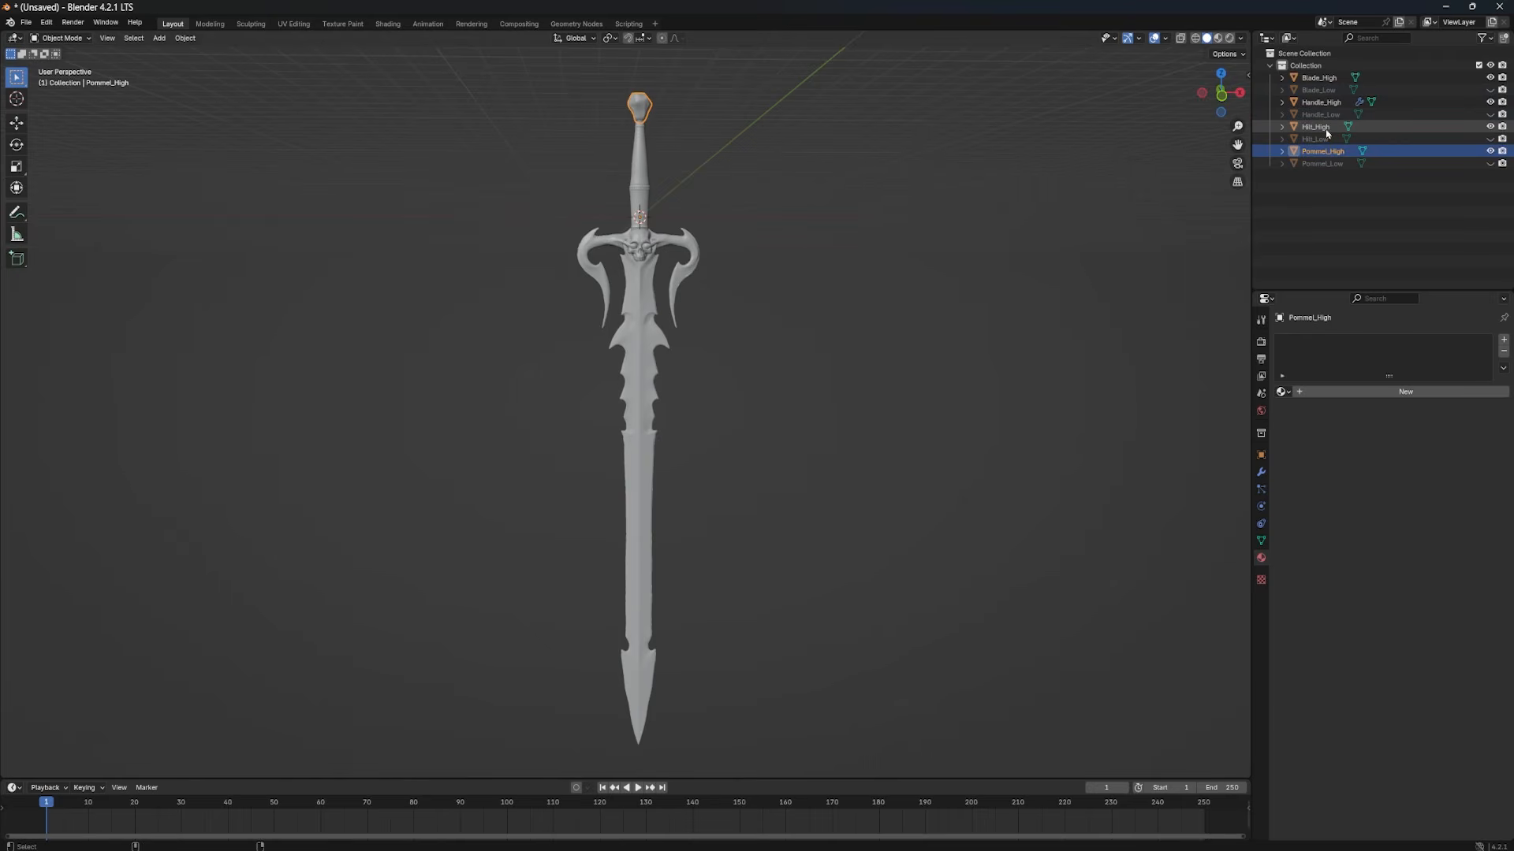
Step: Export only the selected Pommel_High, Hilt_High, Handle_High and Blade_High objects to the Sword_Exports folder as an FBX named Sword_High
{"action": "left_click", "coordinate": [1325, 129], "text": "ctrl"}
{"action": "left_click", "coordinate": [1325, 104], "text": "ctrl"}
{"action": "left_click", "coordinate": [1319, 78], "text": "ctrl"}
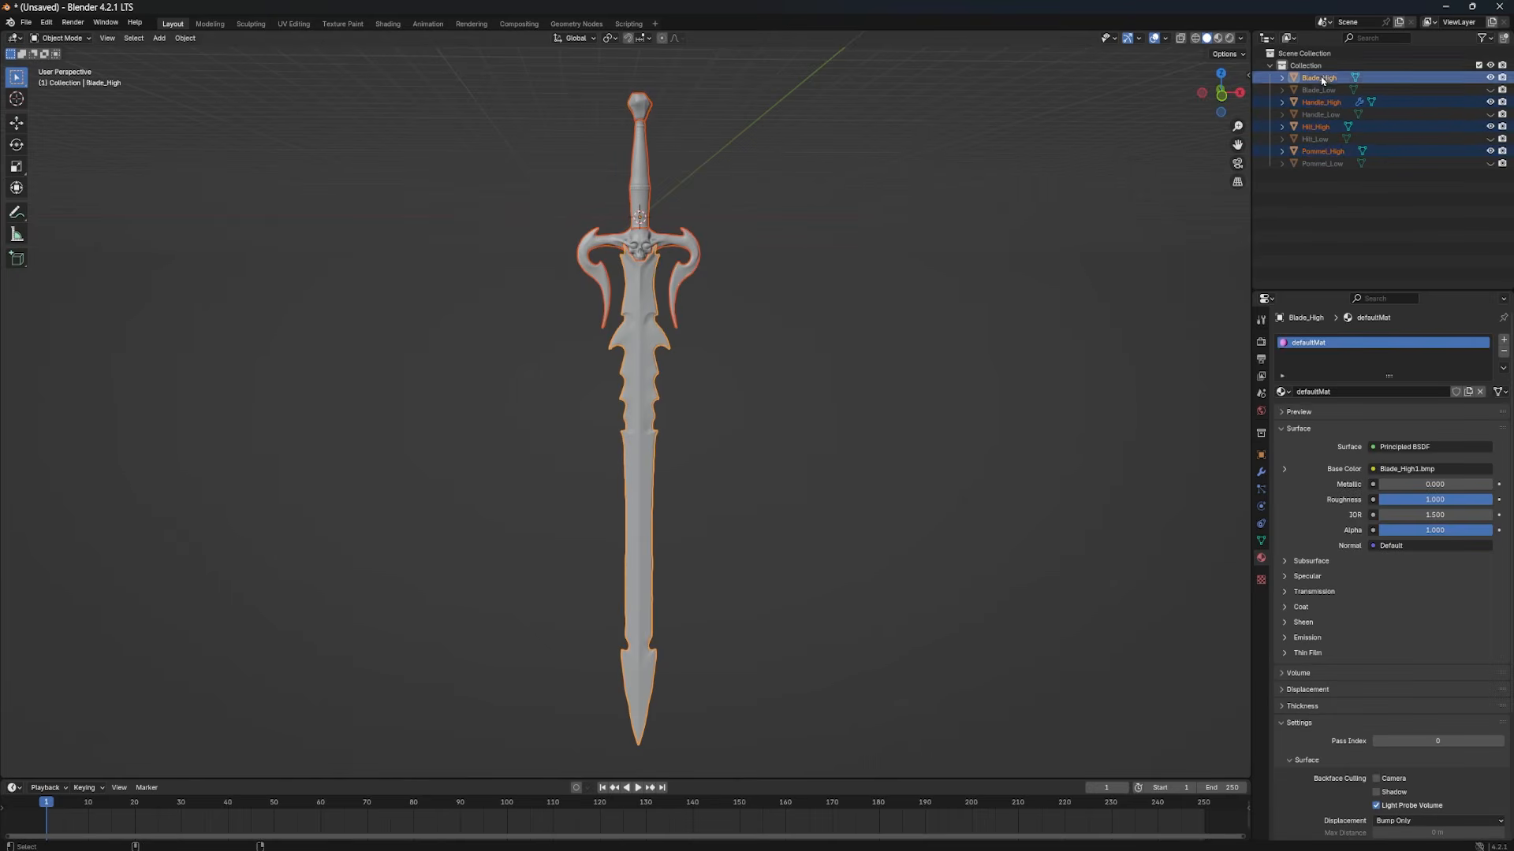
{"action": "left_click", "coordinate": [26, 22]}
{"action": "mouse_move", "coordinate": [45, 208]}
{"action": "left_click", "coordinate": [174, 318]}
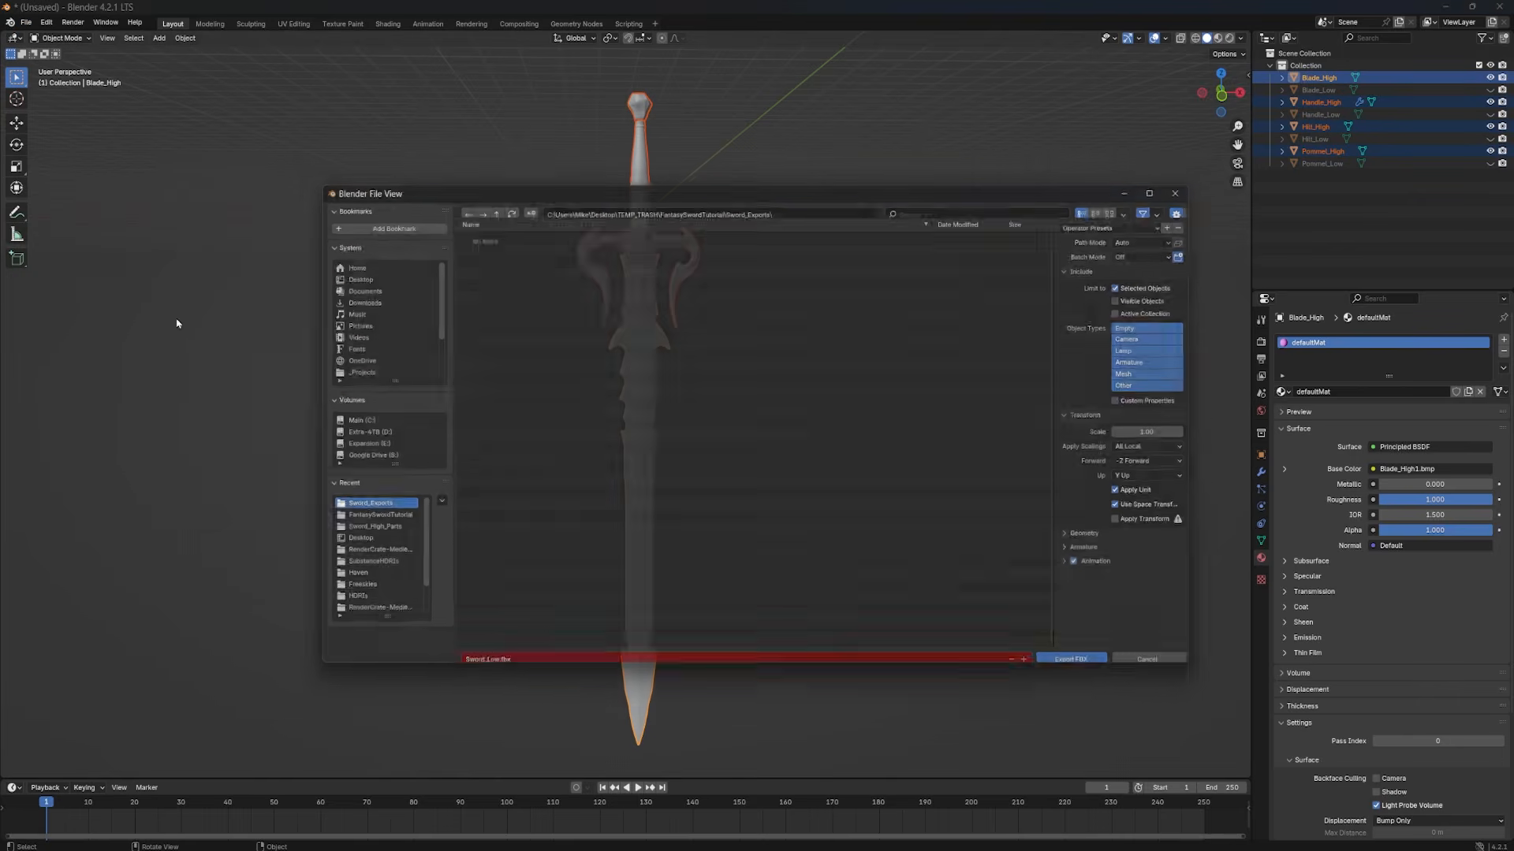
{"action": "left_click", "coordinate": [488, 664]}
{"action": "type", "text": "Sword_Hi"}
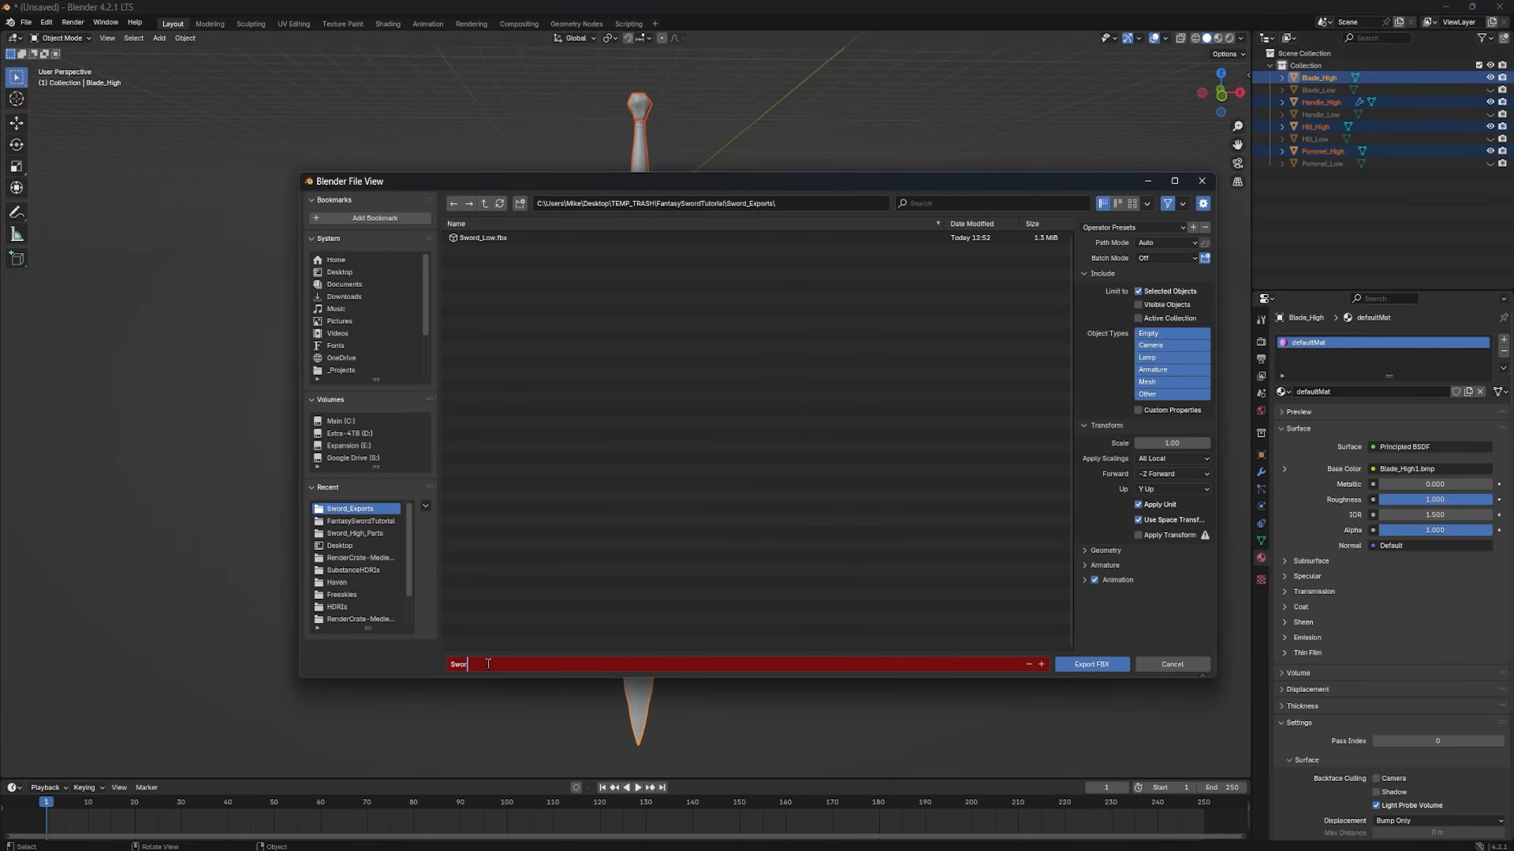
{"action": "type", "text": "gh"}
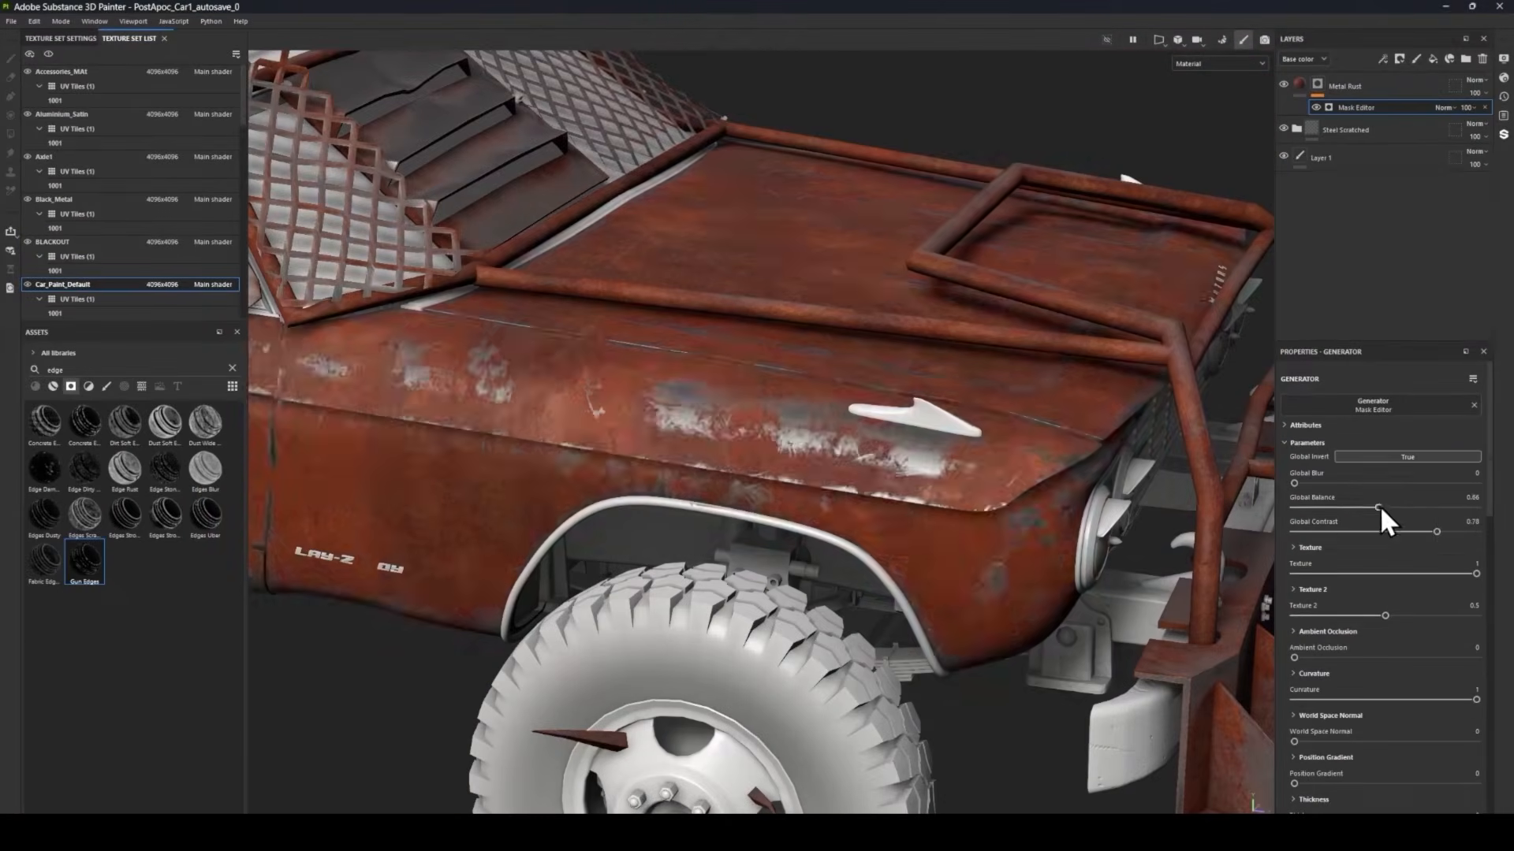
{"action": "left_click_drag", "start_coordinate": [1380, 507], "coordinate": [1403, 507]}
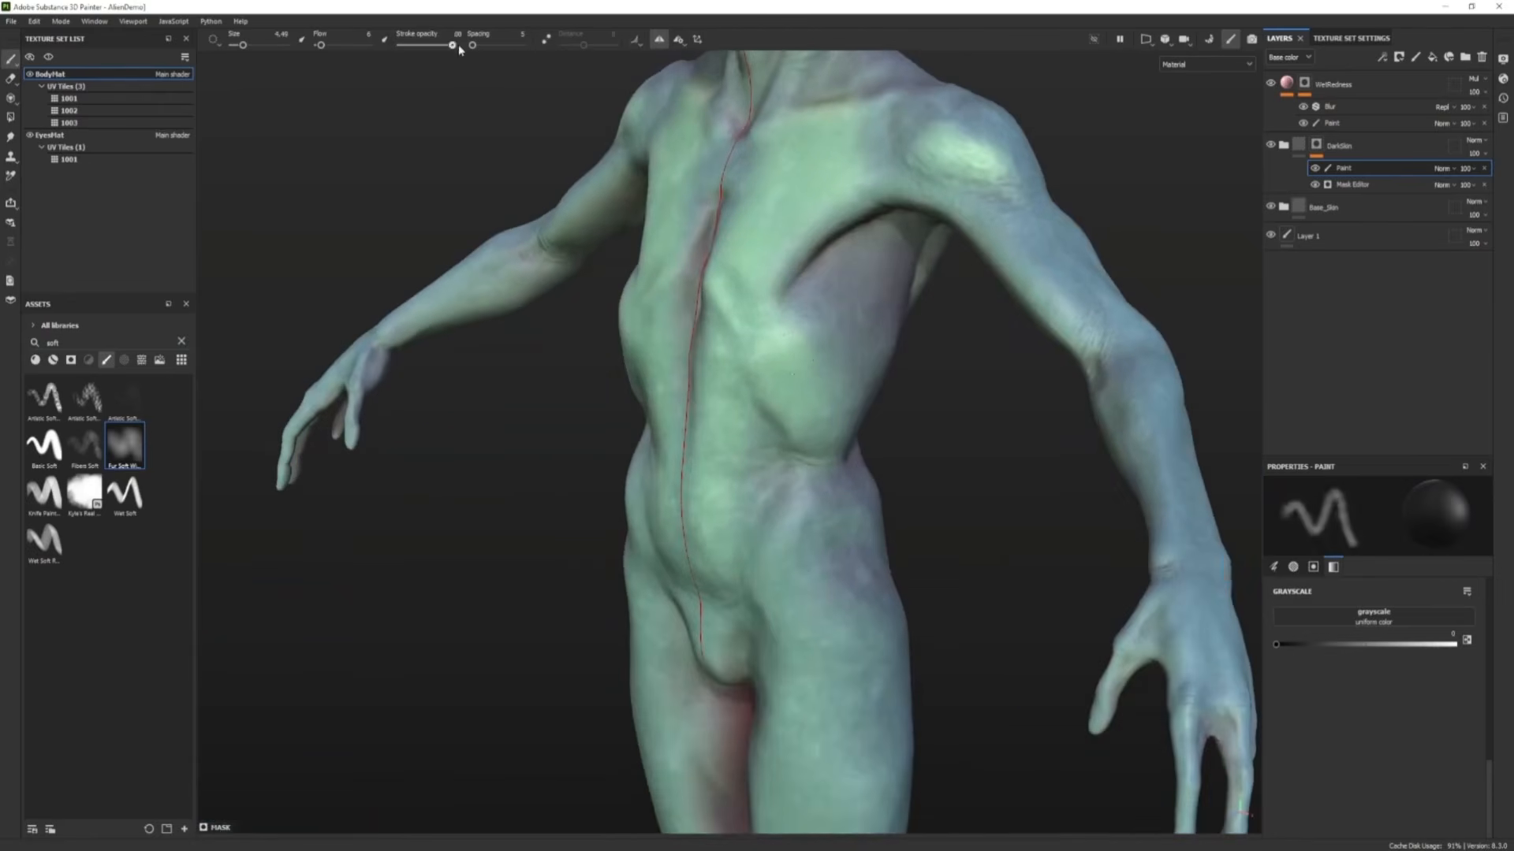
{"action": "left_click_drag", "start_coordinate": [457, 44], "coordinate": [420, 44]}
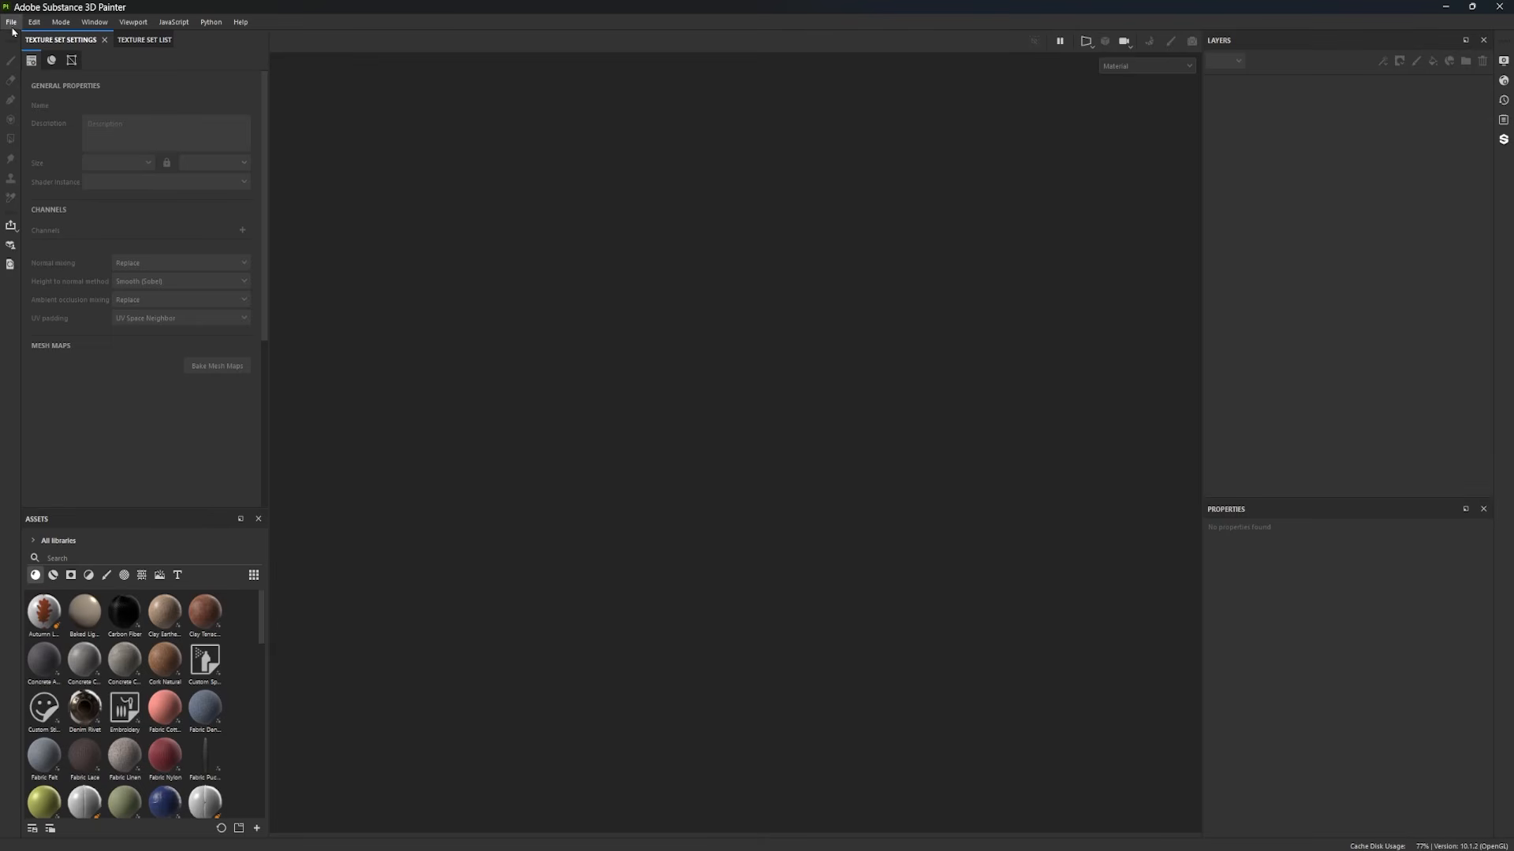
Step: Switch to Substance 3D Painter and start a new project with Sword_Low.fbx from the Sword_Exports folder as its mesh
{"action": "left_click", "coordinate": [12, 22]}
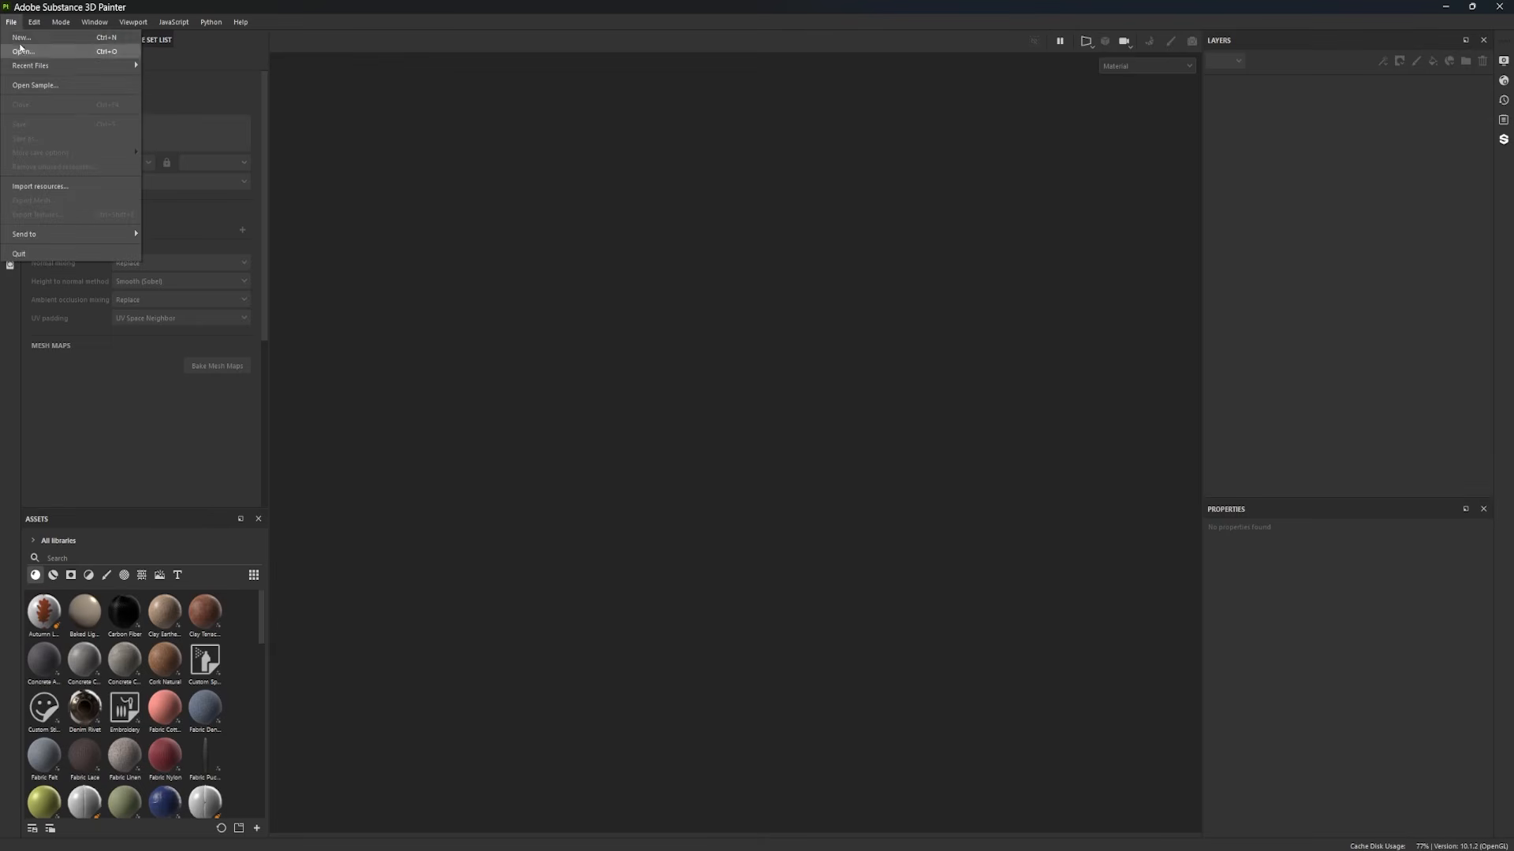
{"action": "left_click", "coordinate": [22, 37]}
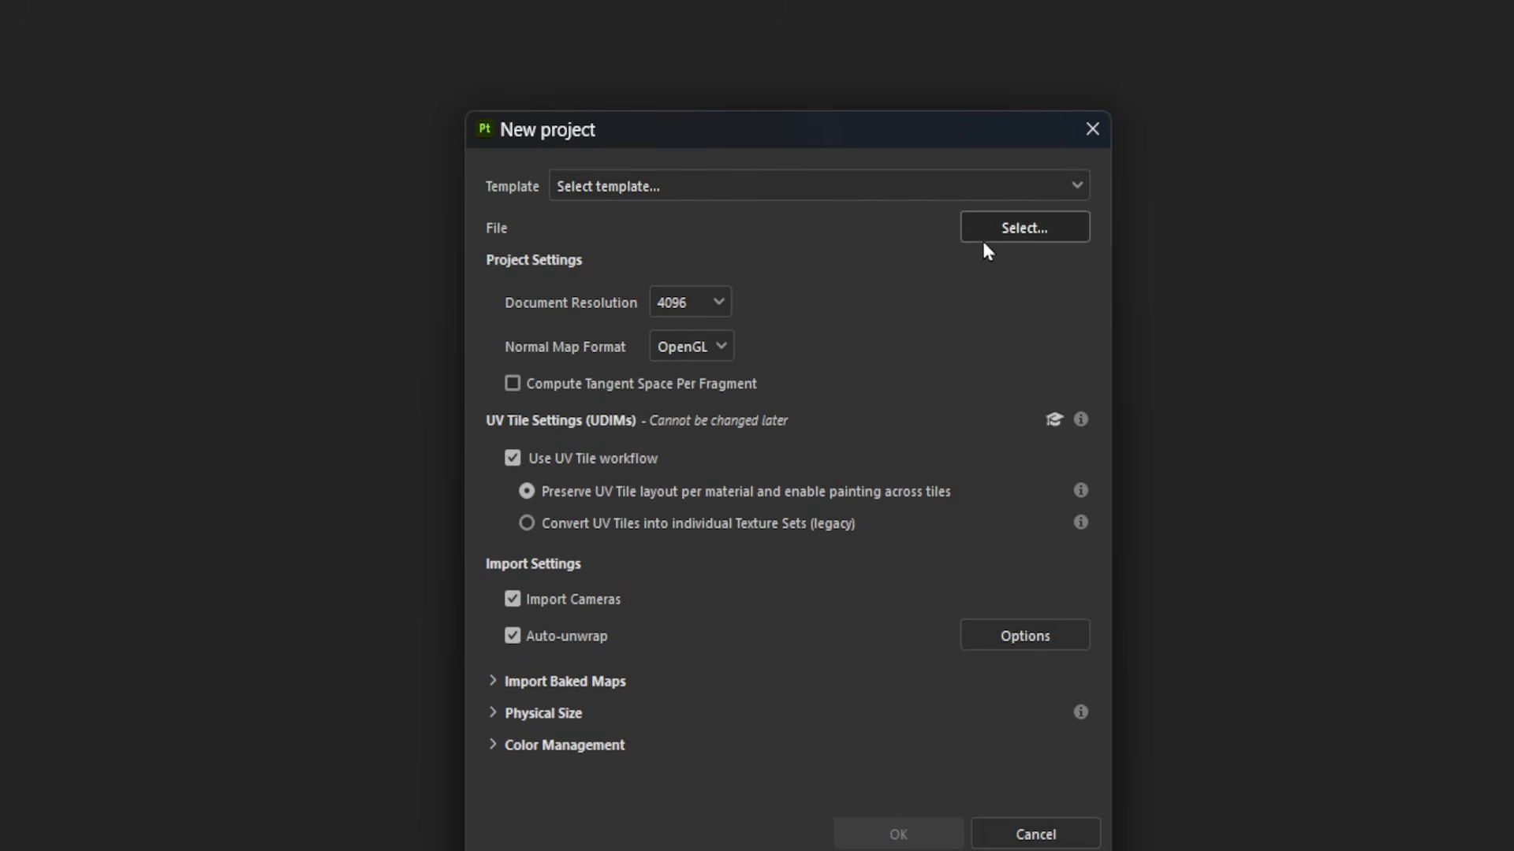
{"action": "left_click", "coordinate": [985, 241]}
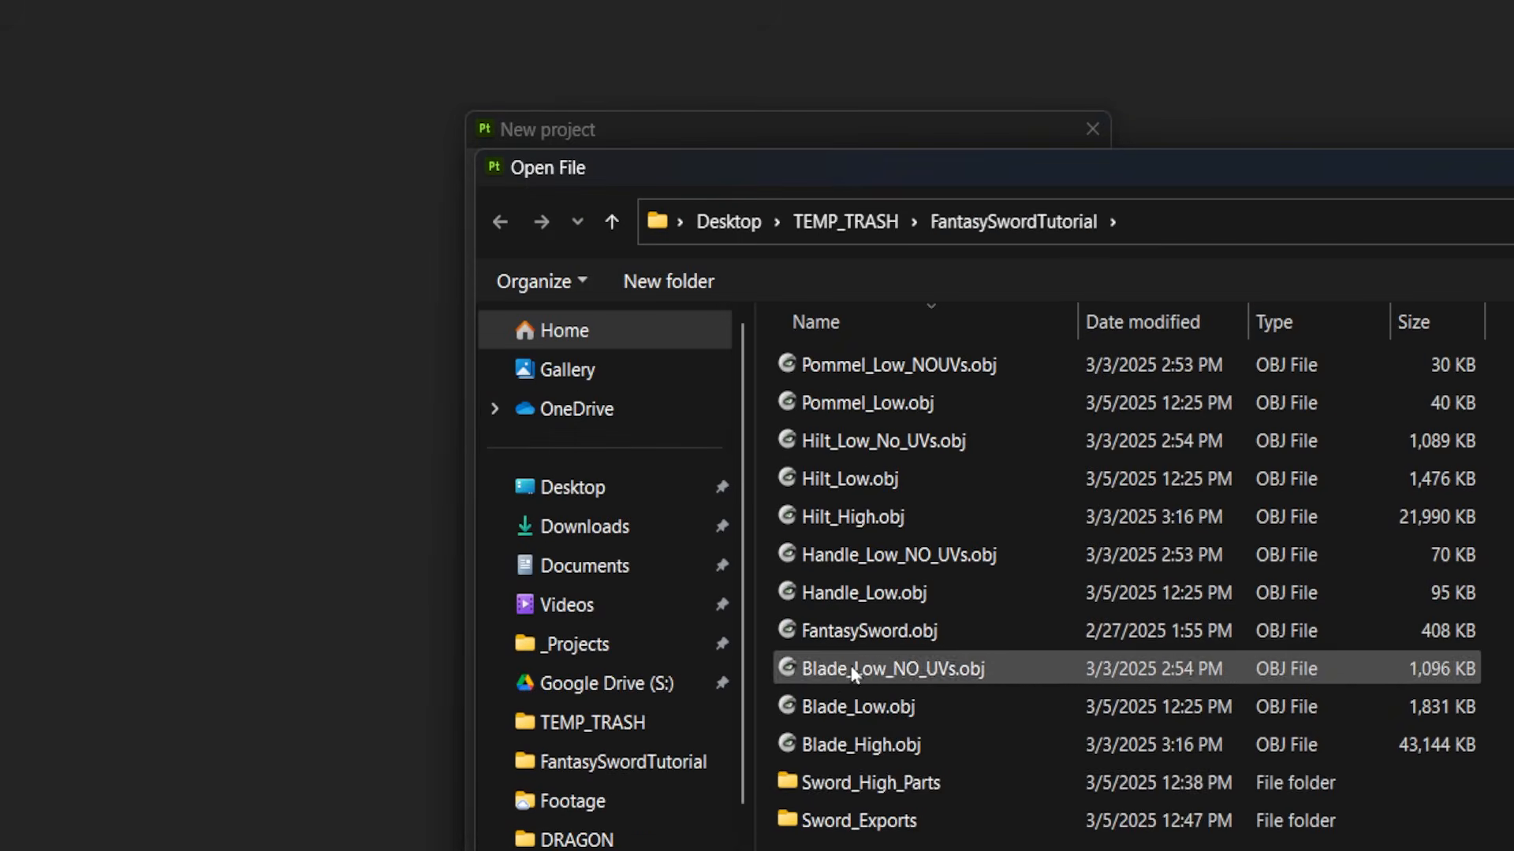
{"action": "double_click", "coordinate": [816, 820]}
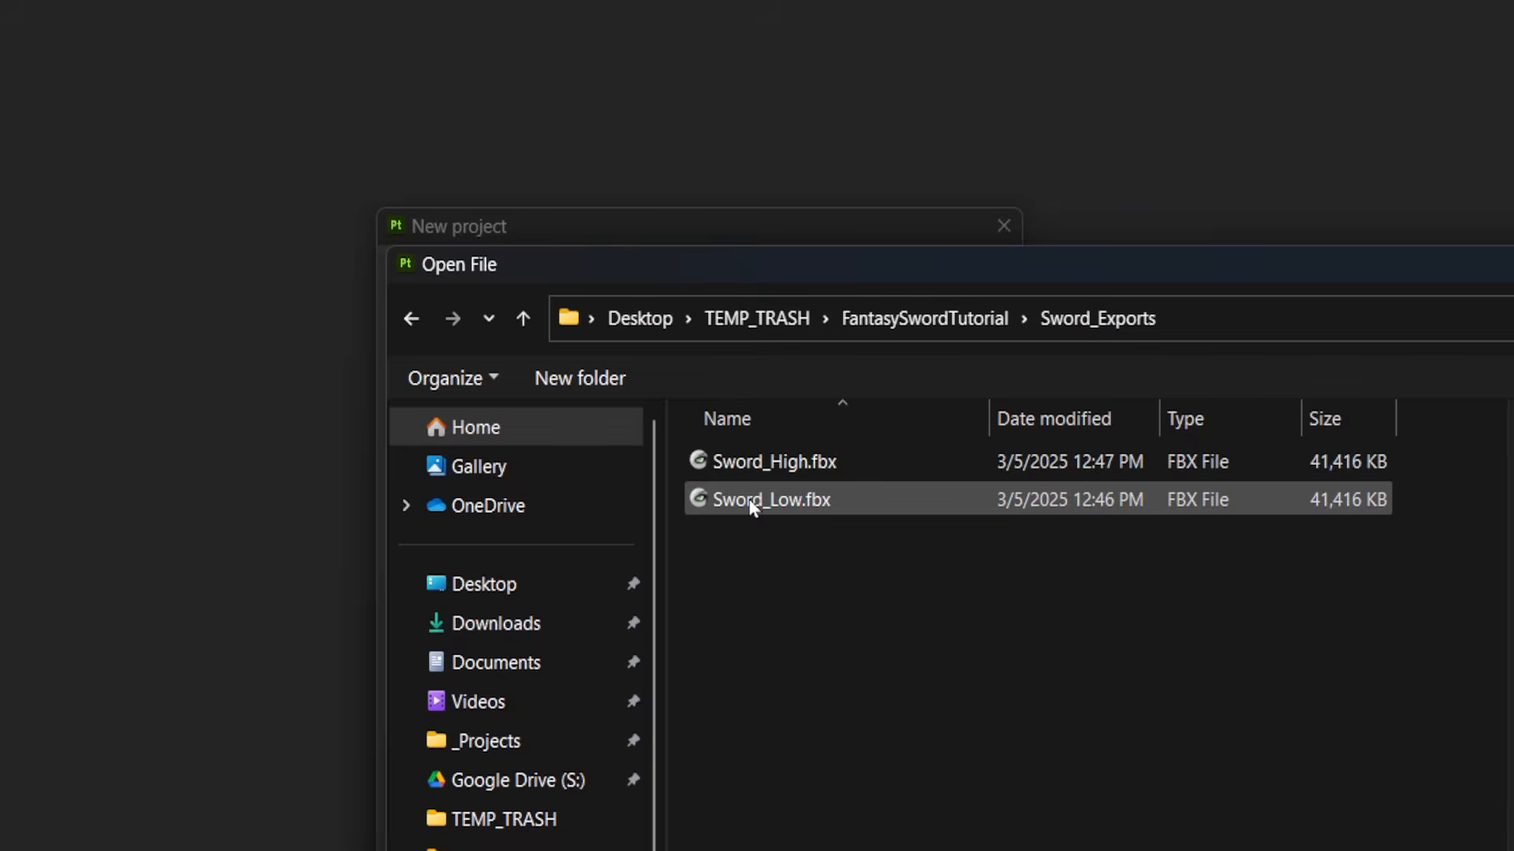
{"action": "left_click", "coordinate": [752, 504]}
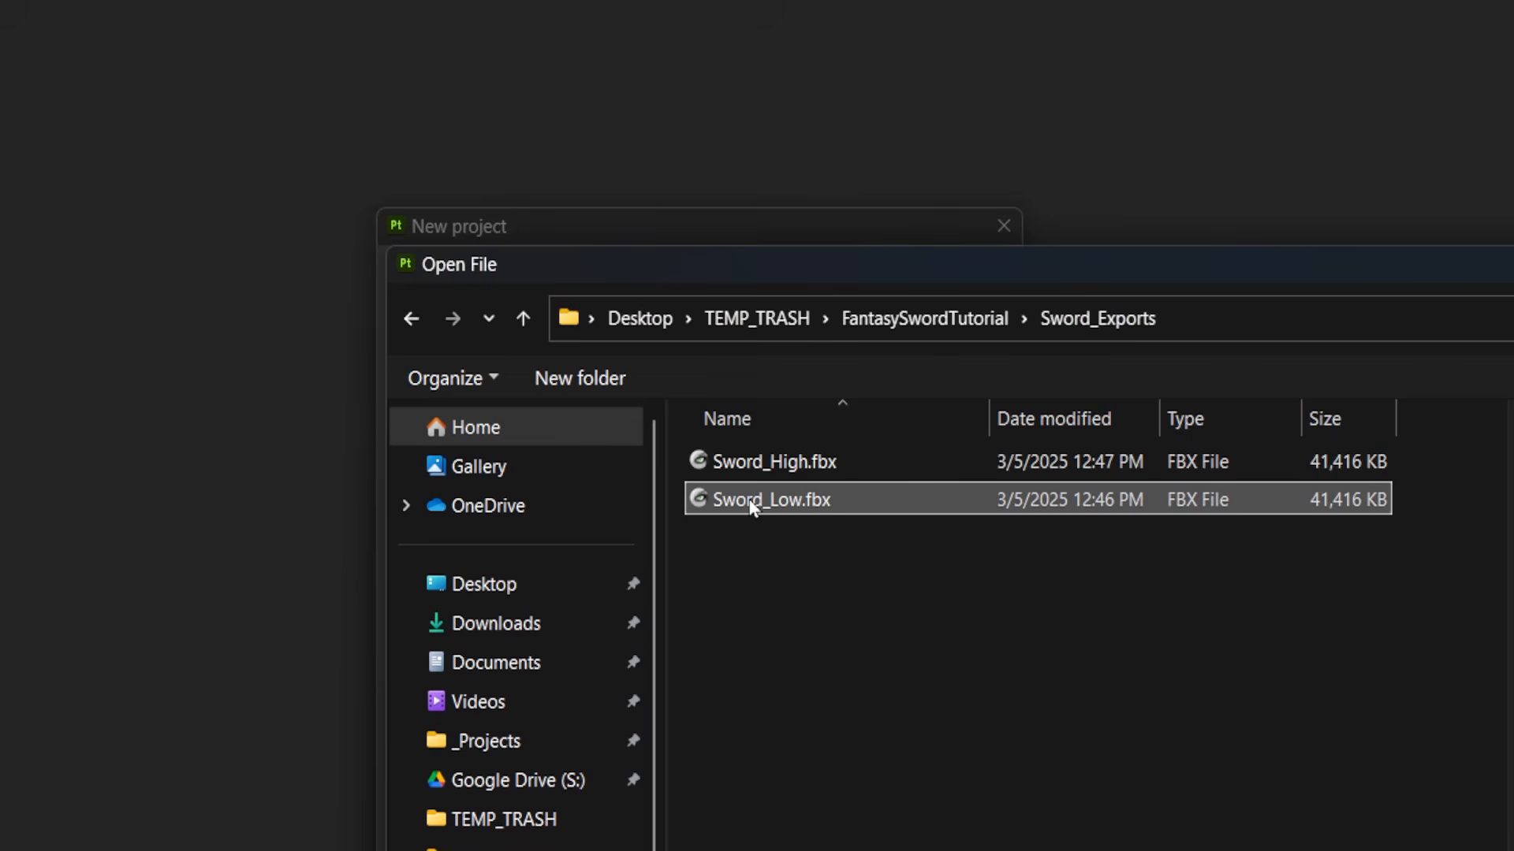
{"action": "double_click", "coordinate": [751, 504]}
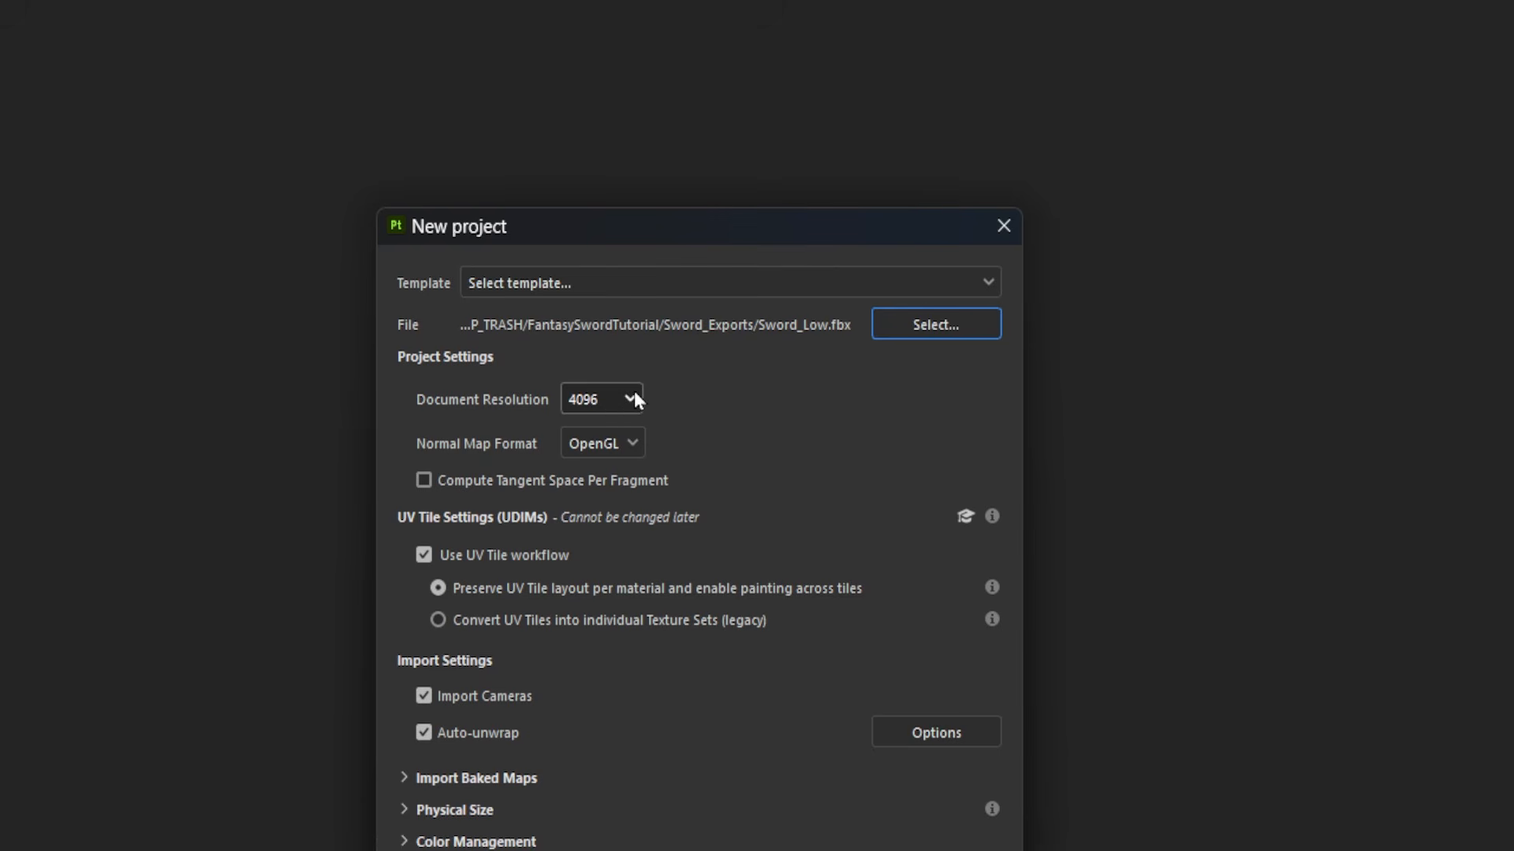
Step: Set the normal map format to OpenGL and create the project with a document resolution of 4096
{"action": "left_click", "coordinate": [615, 446]}
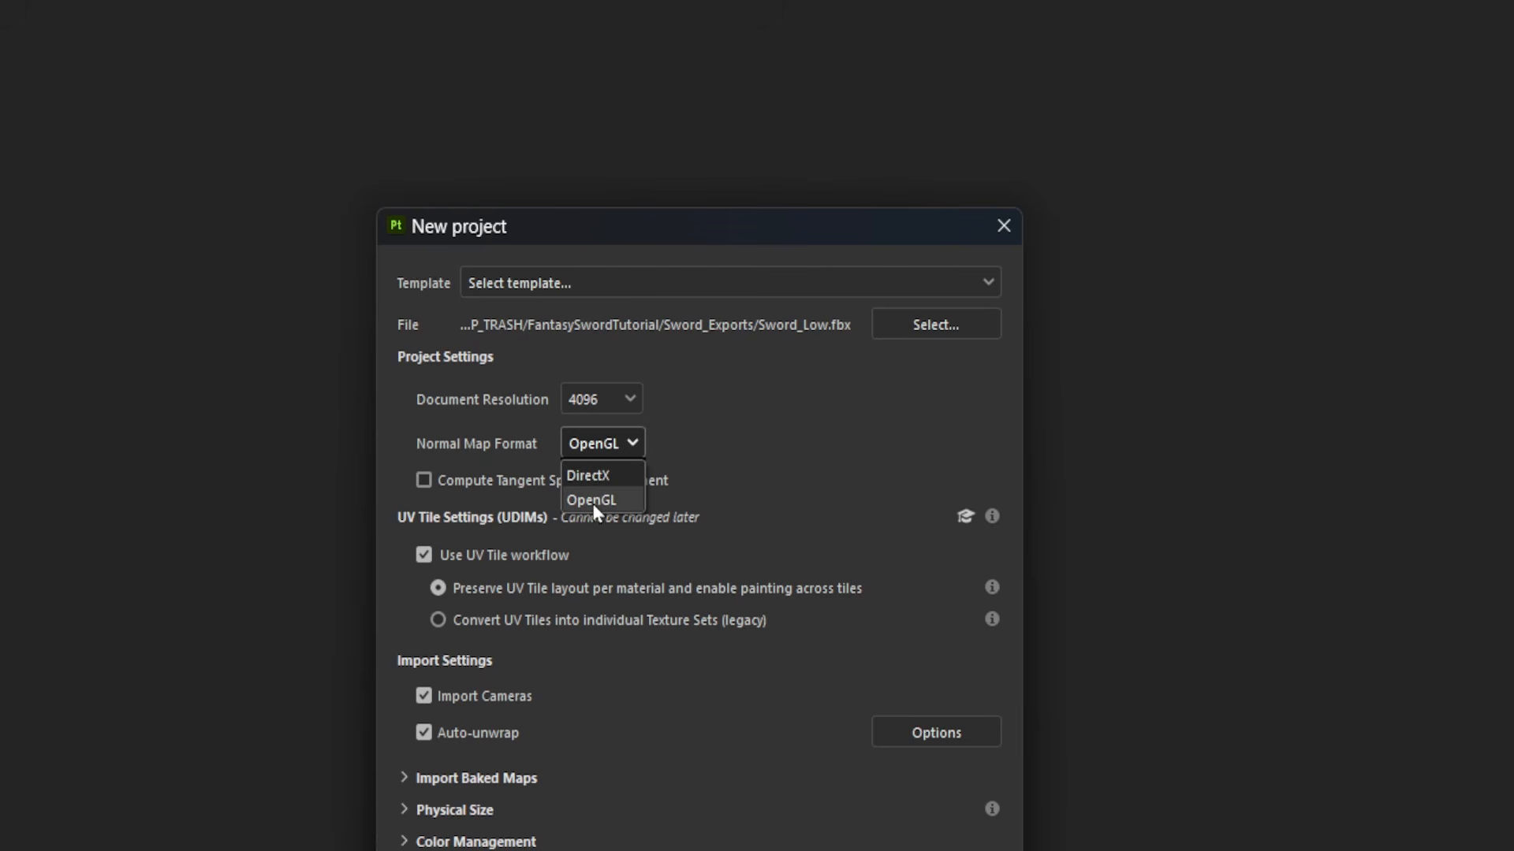
{"action": "left_click", "coordinate": [593, 503]}
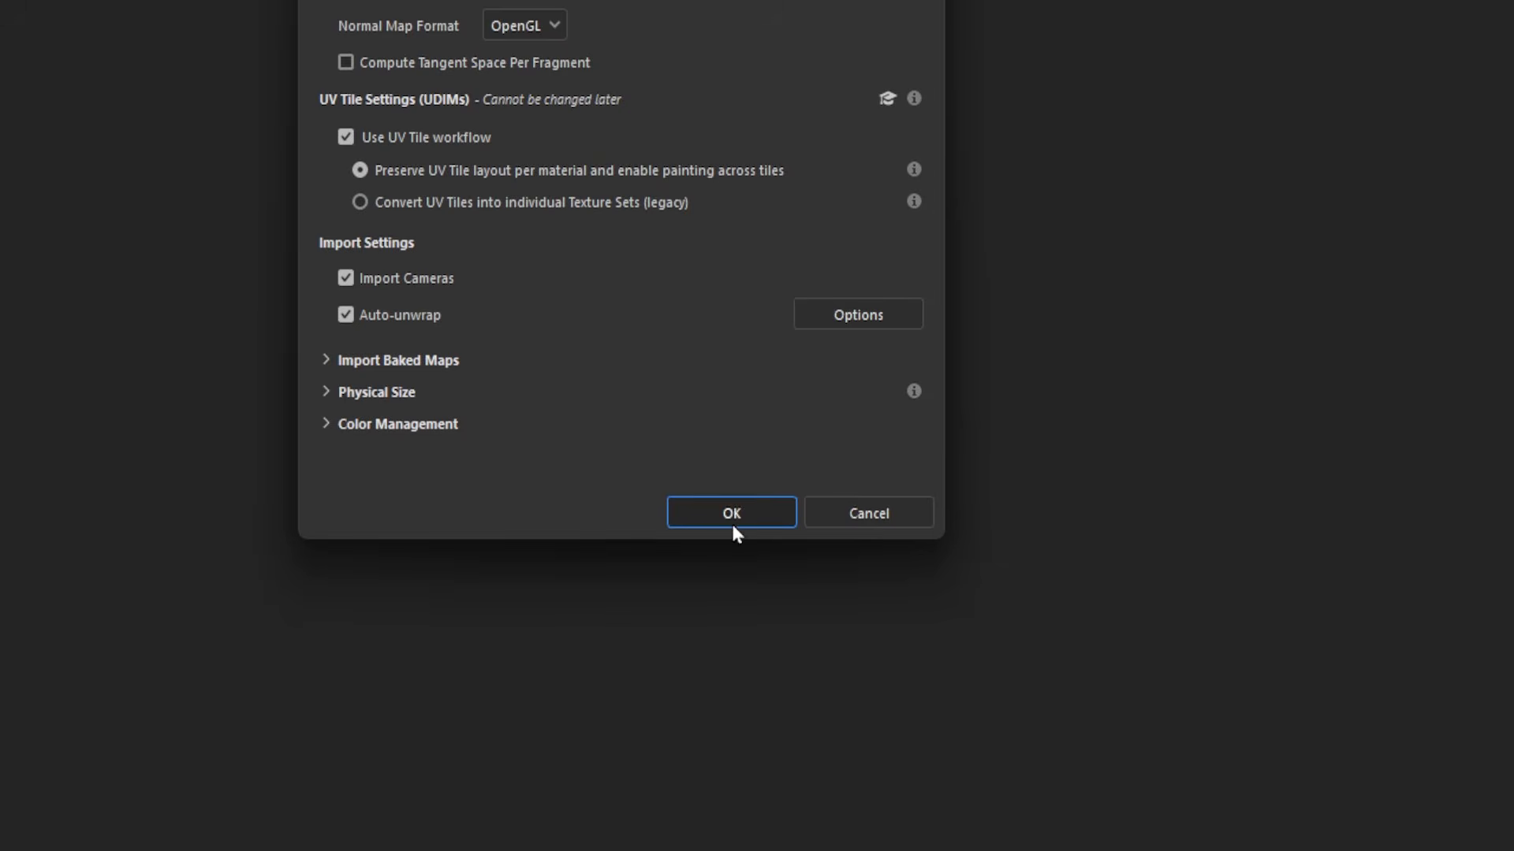
{"action": "left_click", "coordinate": [732, 525]}
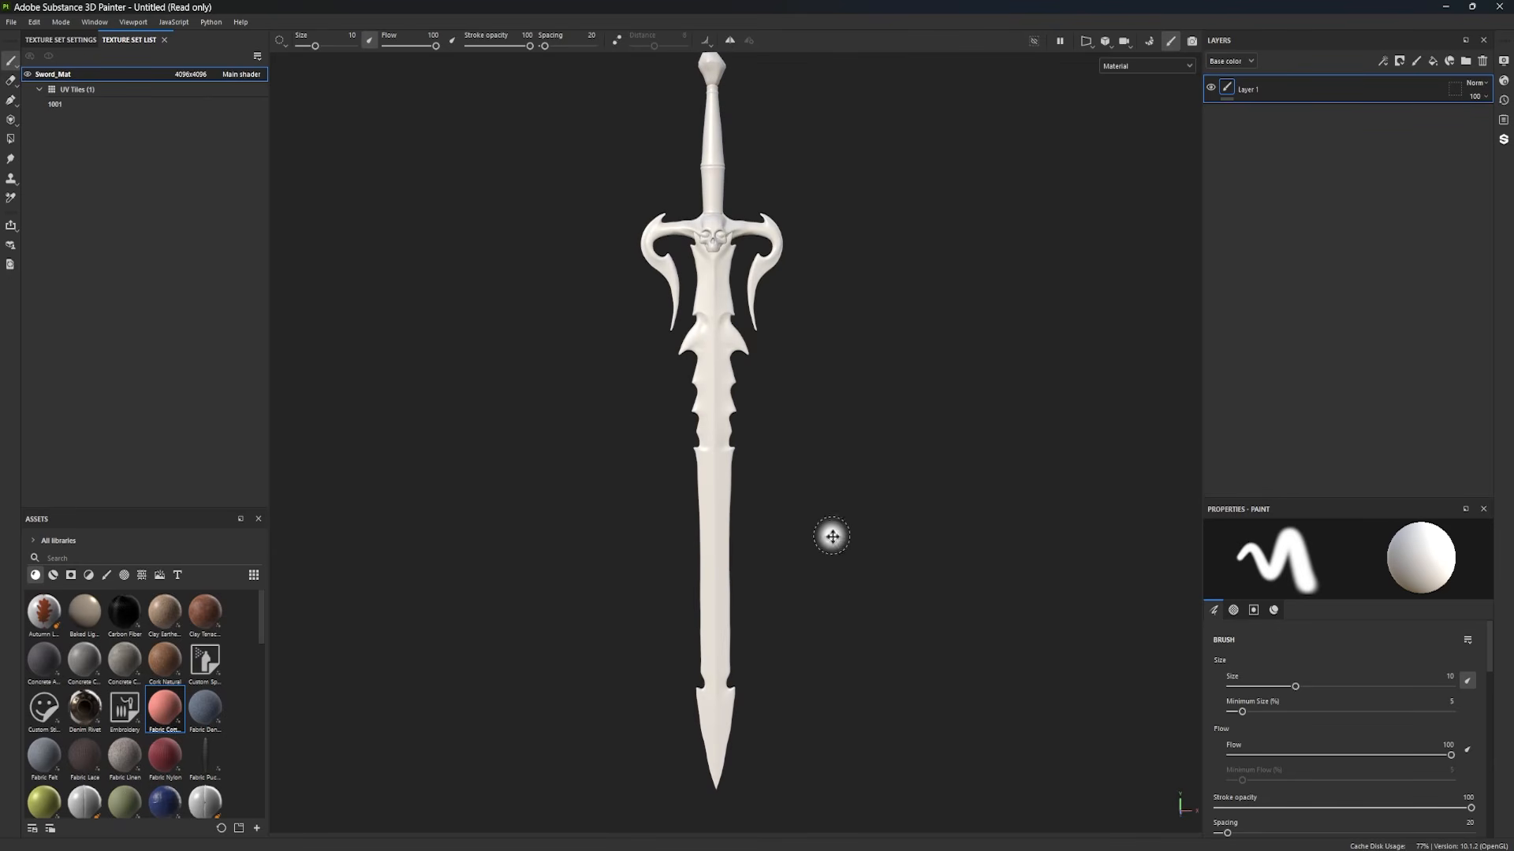
{"action": "middle_click_drag", "start_coordinate": [831, 533], "coordinate": [835, 562], "text": "alt"}
{"action": "mouse_move", "coordinate": [619, 512]}
{"action": "left_mouse_down", "text": "alt"}
{"action": "mouse_move", "coordinate": [594, 527]}
{"action": "mouse_move", "coordinate": [609, 529]}
{"action": "mouse_move", "coordinate": [591, 521]}
{"action": "left_mouse_up", "text": "alt"}
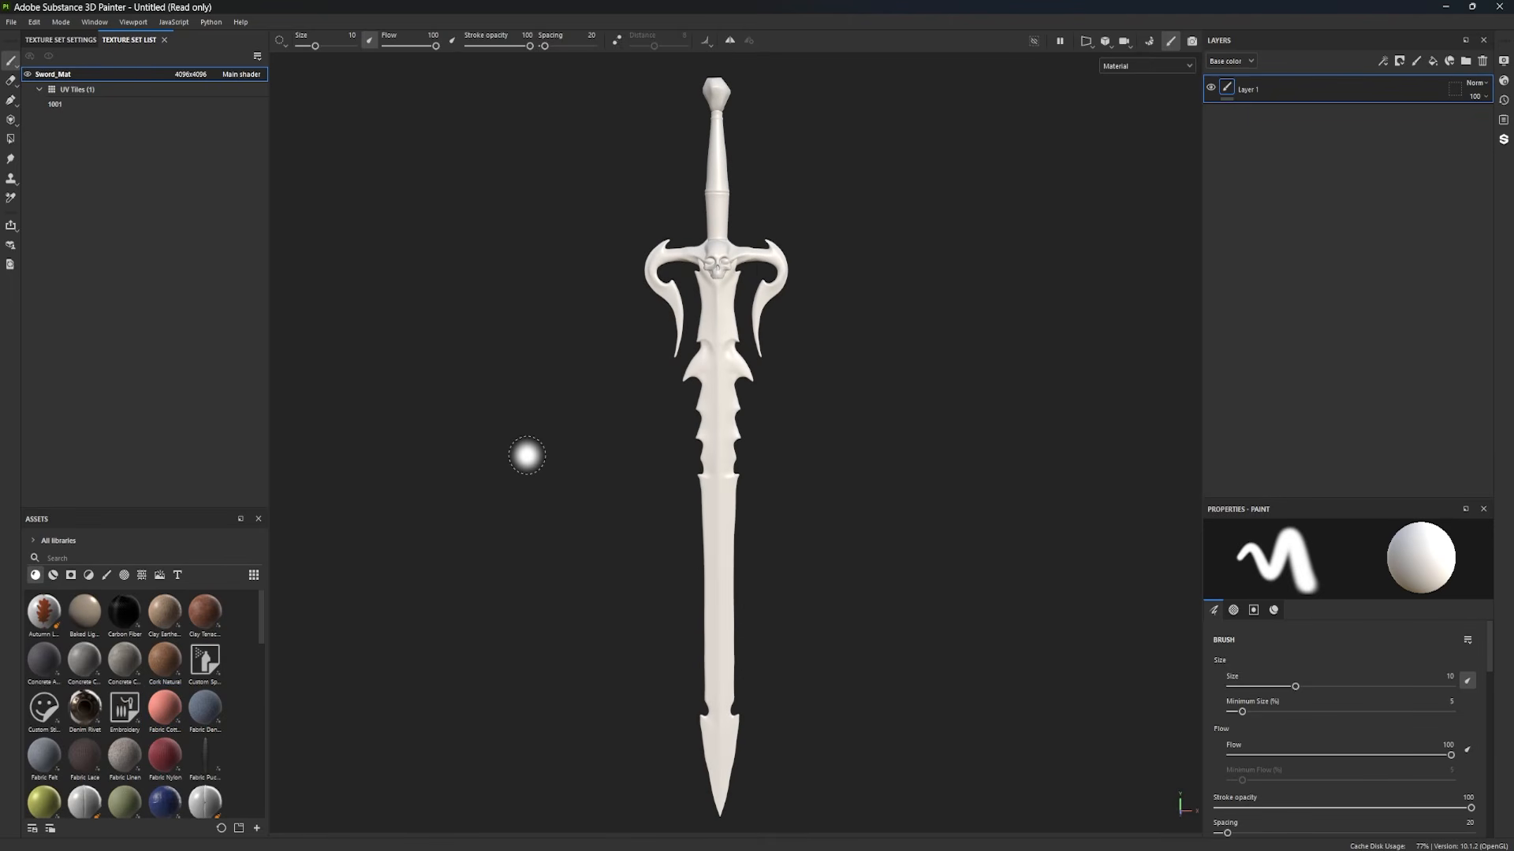
Step: Apply the Bone Stylized smart material to the sword
{"action": "left_click", "coordinate": [53, 577]}
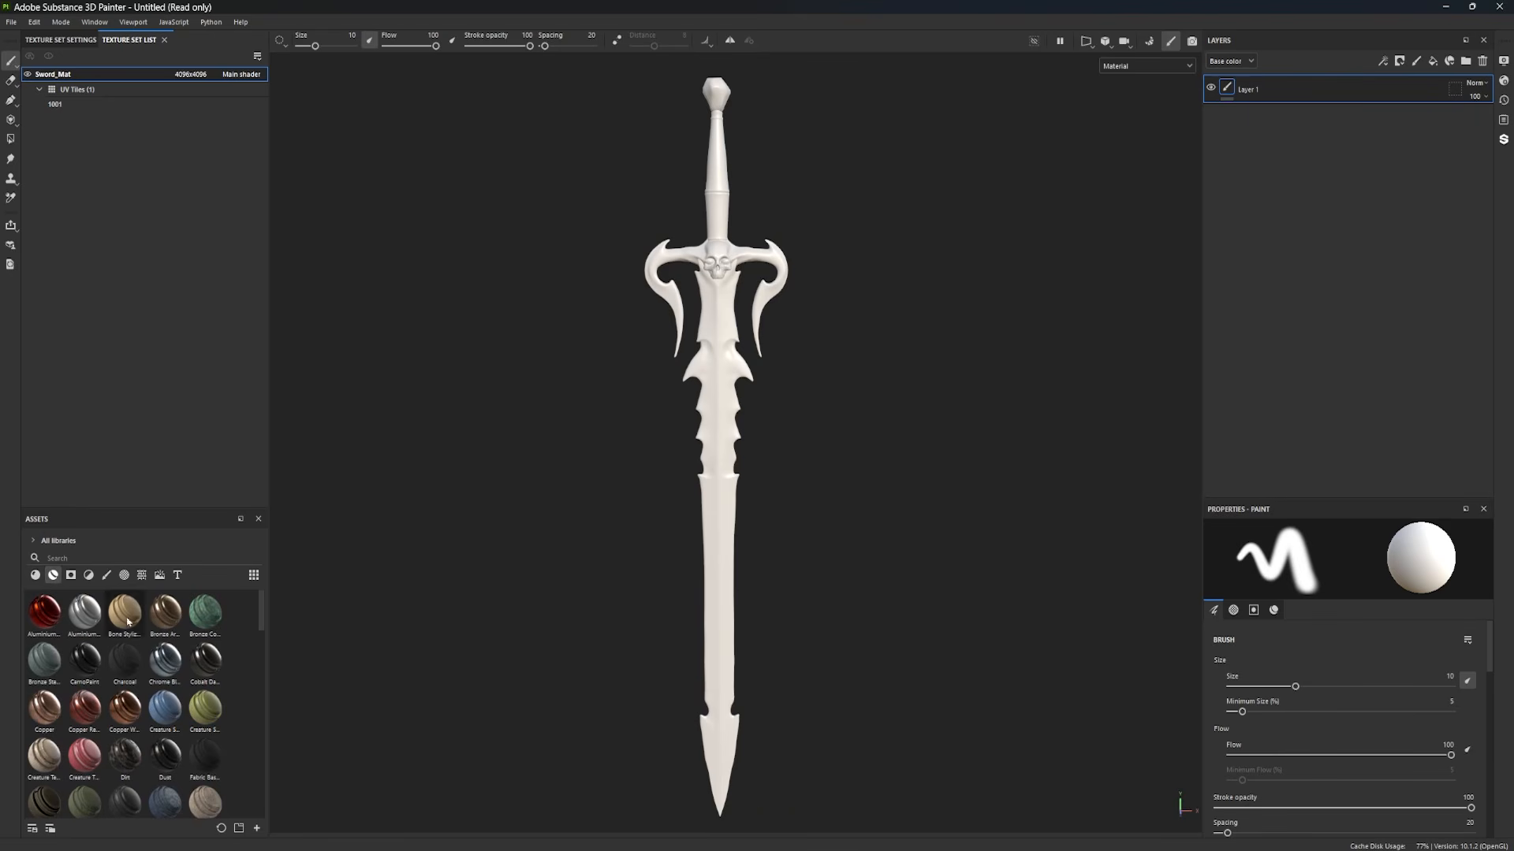
{"action": "left_click_drag", "start_coordinate": [124, 612], "coordinate": [670, 339]}
{"action": "scroll", "coordinate": [730, 637], "scroll_direction": "up", "scroll_amount": 5}
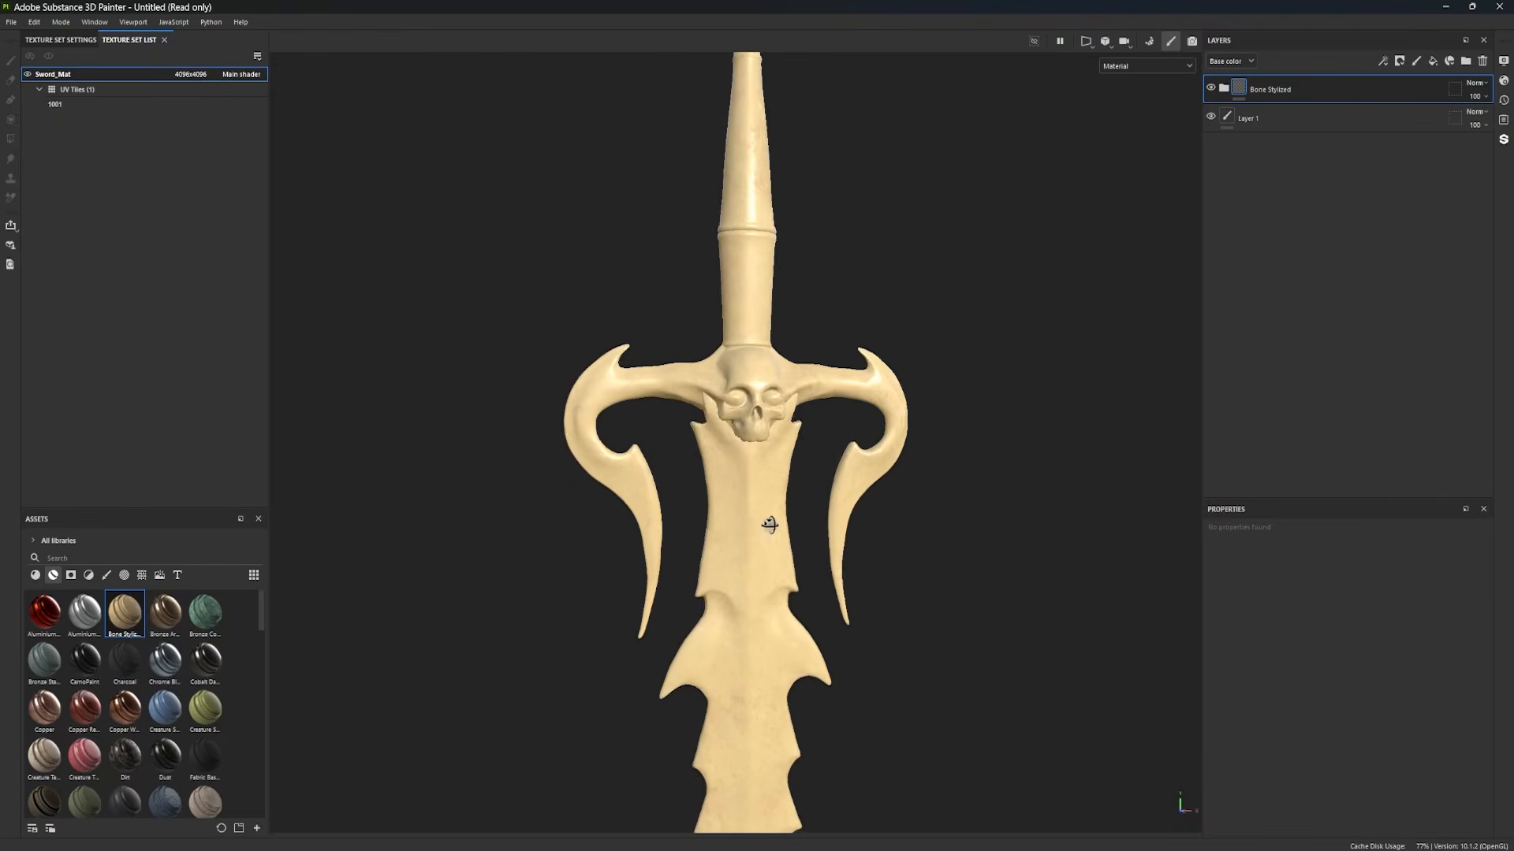
{"action": "scroll", "coordinate": [707, 546], "scroll_direction": "up", "scroll_amount": 3}
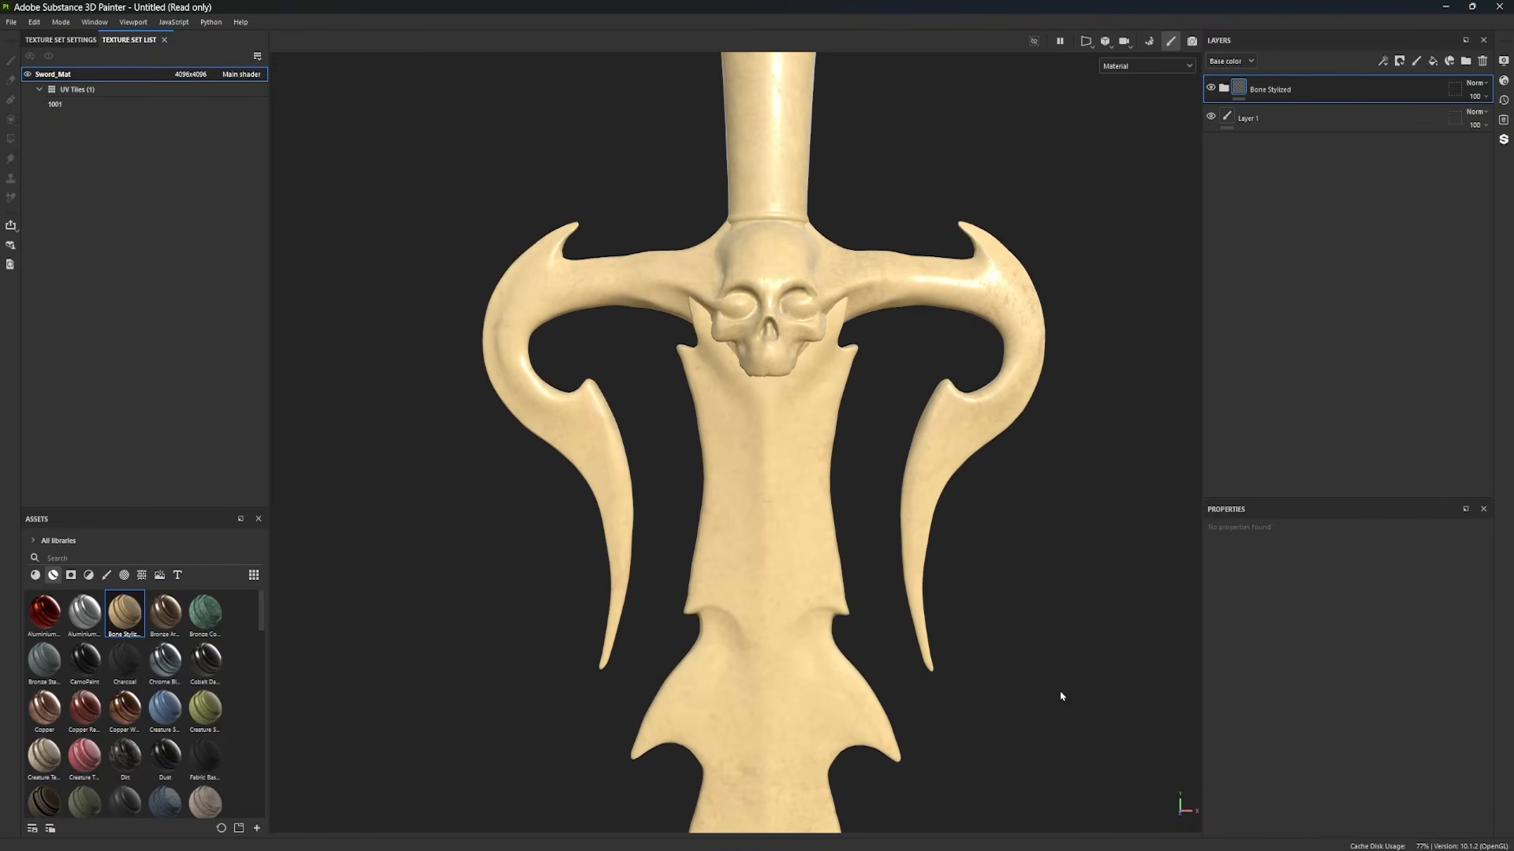
{"action": "mouse_move", "coordinate": [127, 611]}
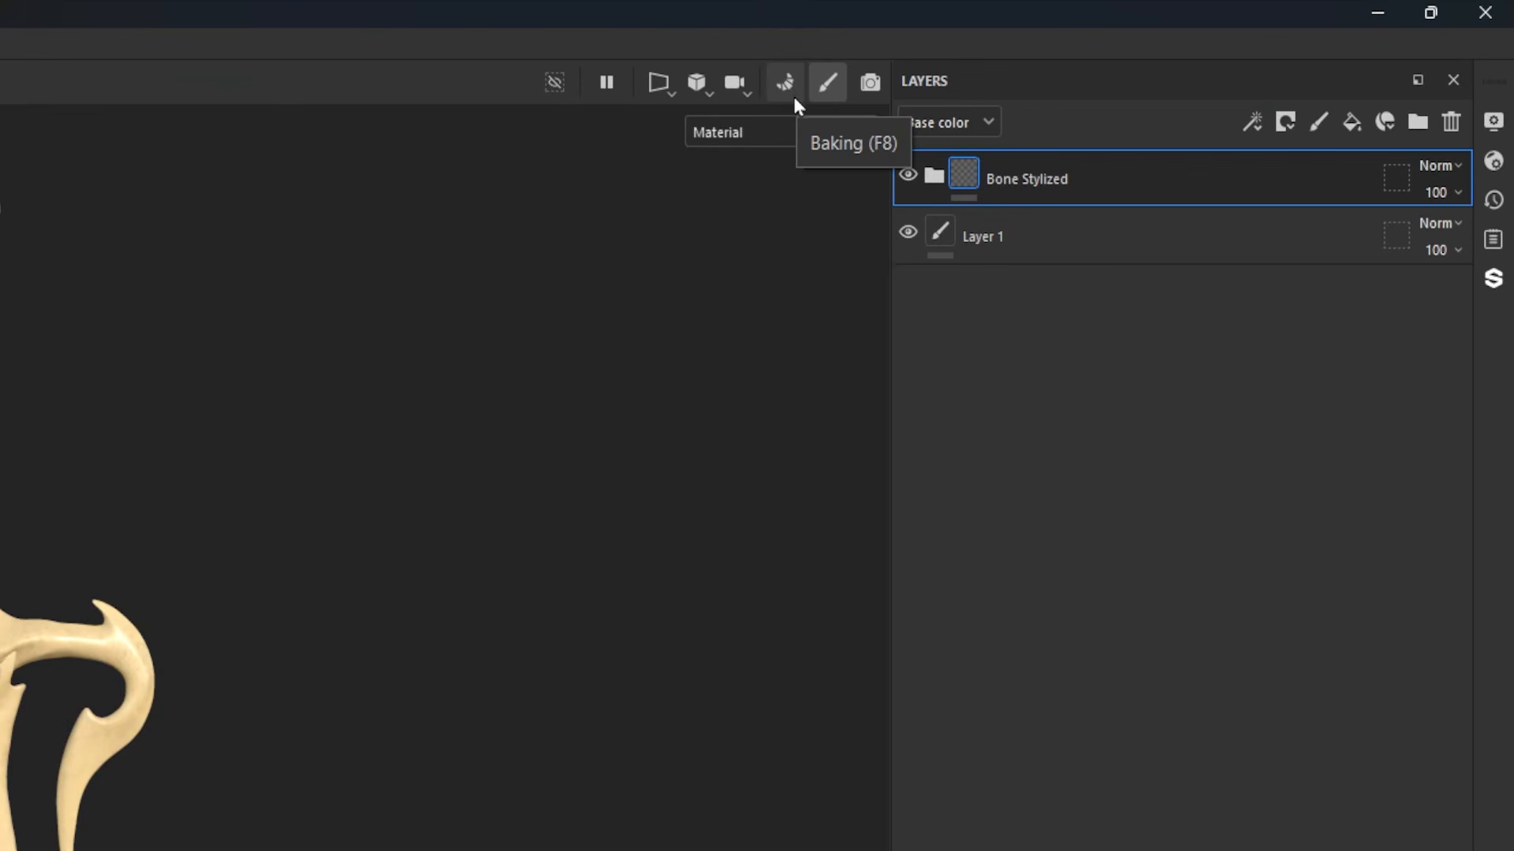
Step: Enter baking mode and load Sword_High.fbx as the high definition mesh for Sword_Mat
{"action": "left_click", "coordinate": [791, 88]}
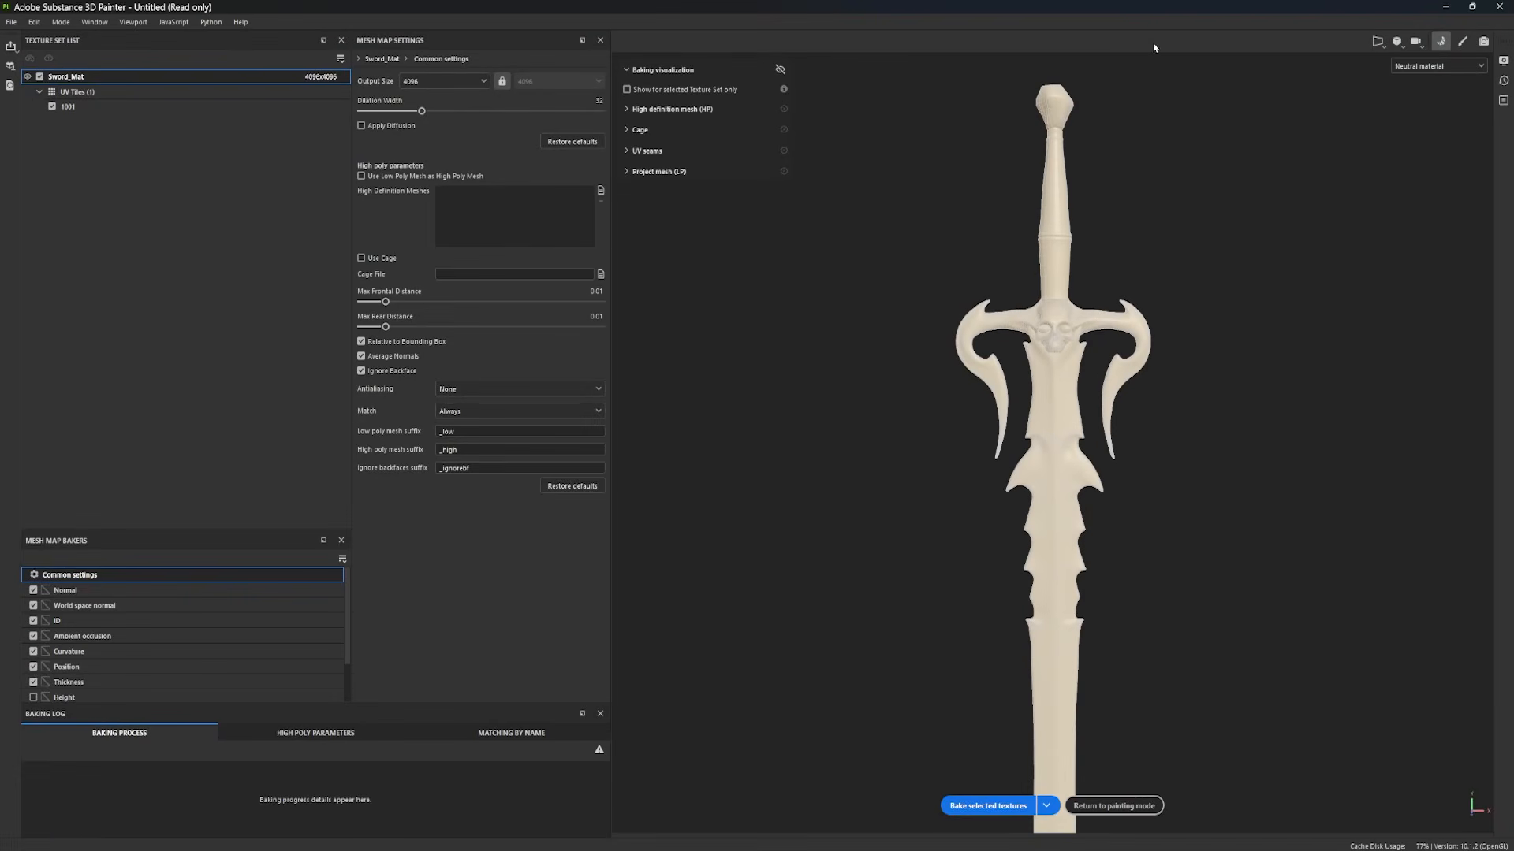
{"action": "middle_click_drag", "start_coordinate": [1094, 321], "coordinate": [1055, 339], "text": "alt"}
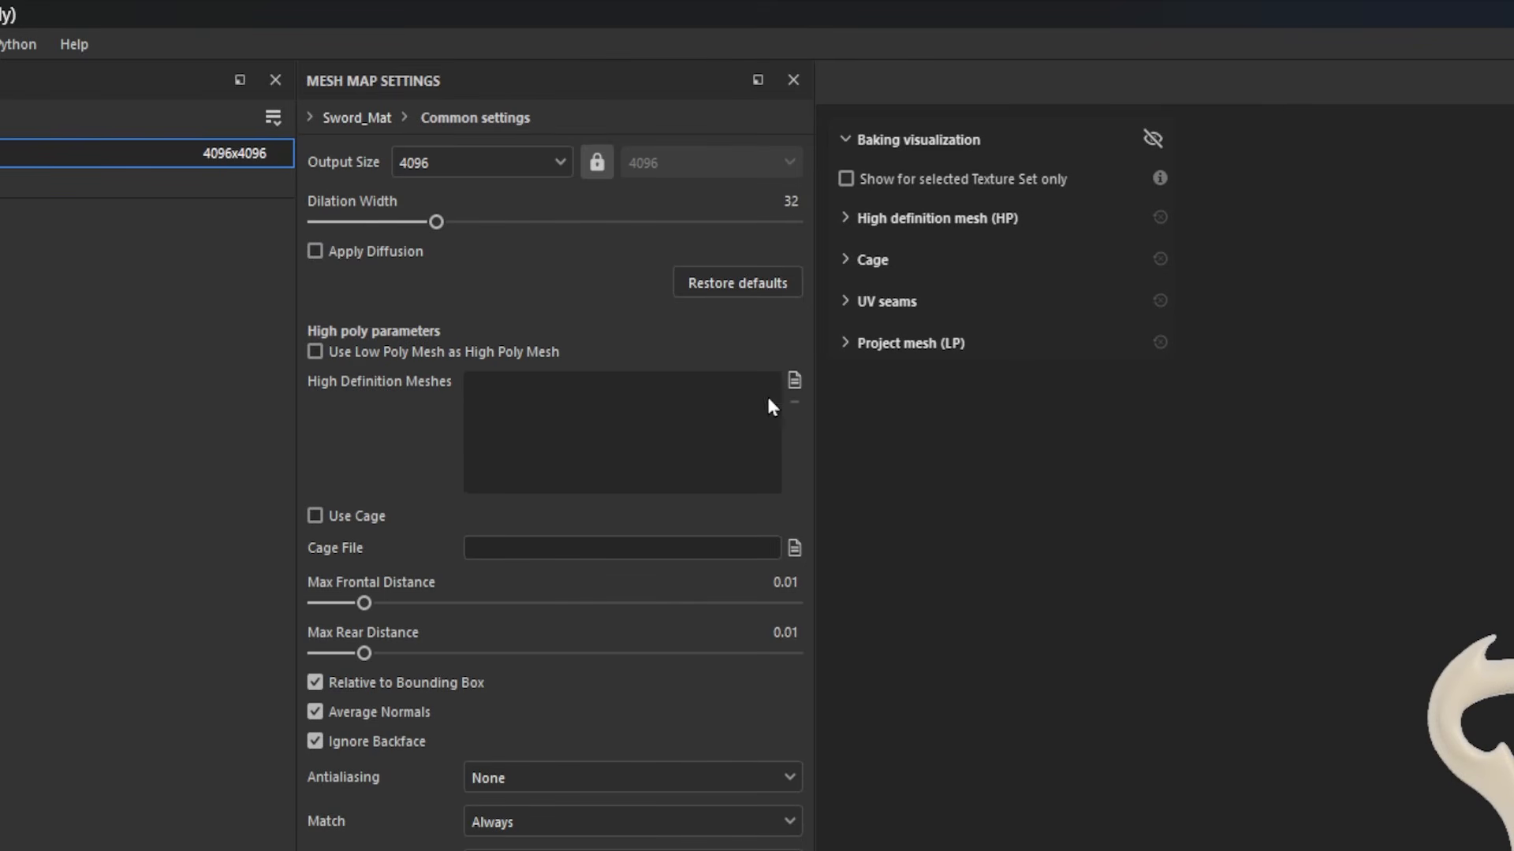
{"action": "left_click", "coordinate": [794, 383]}
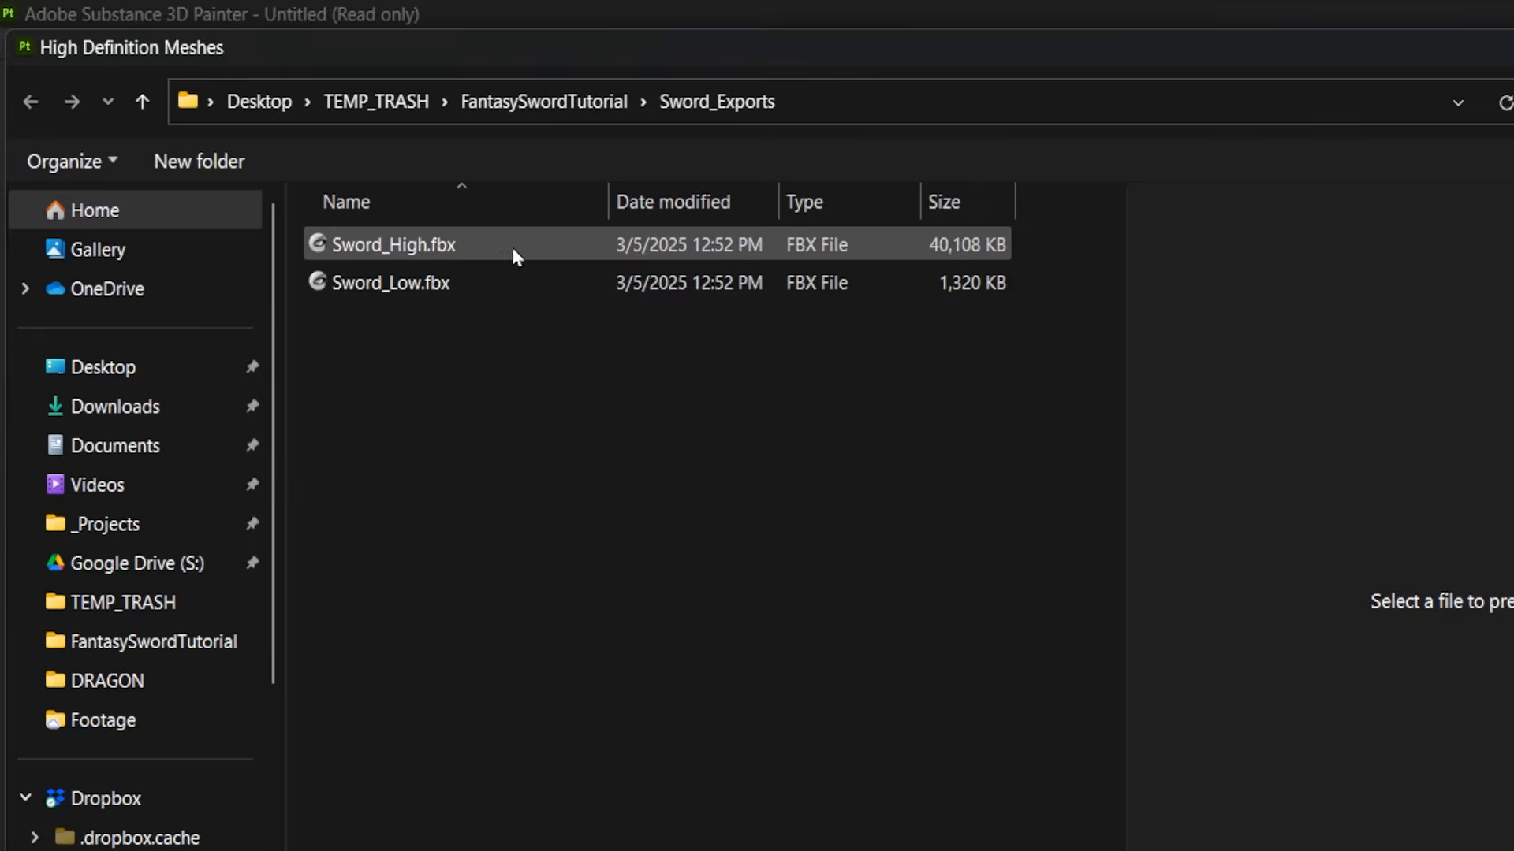
{"action": "left_click", "coordinate": [432, 246]}
{"action": "double_click", "coordinate": [432, 245]}
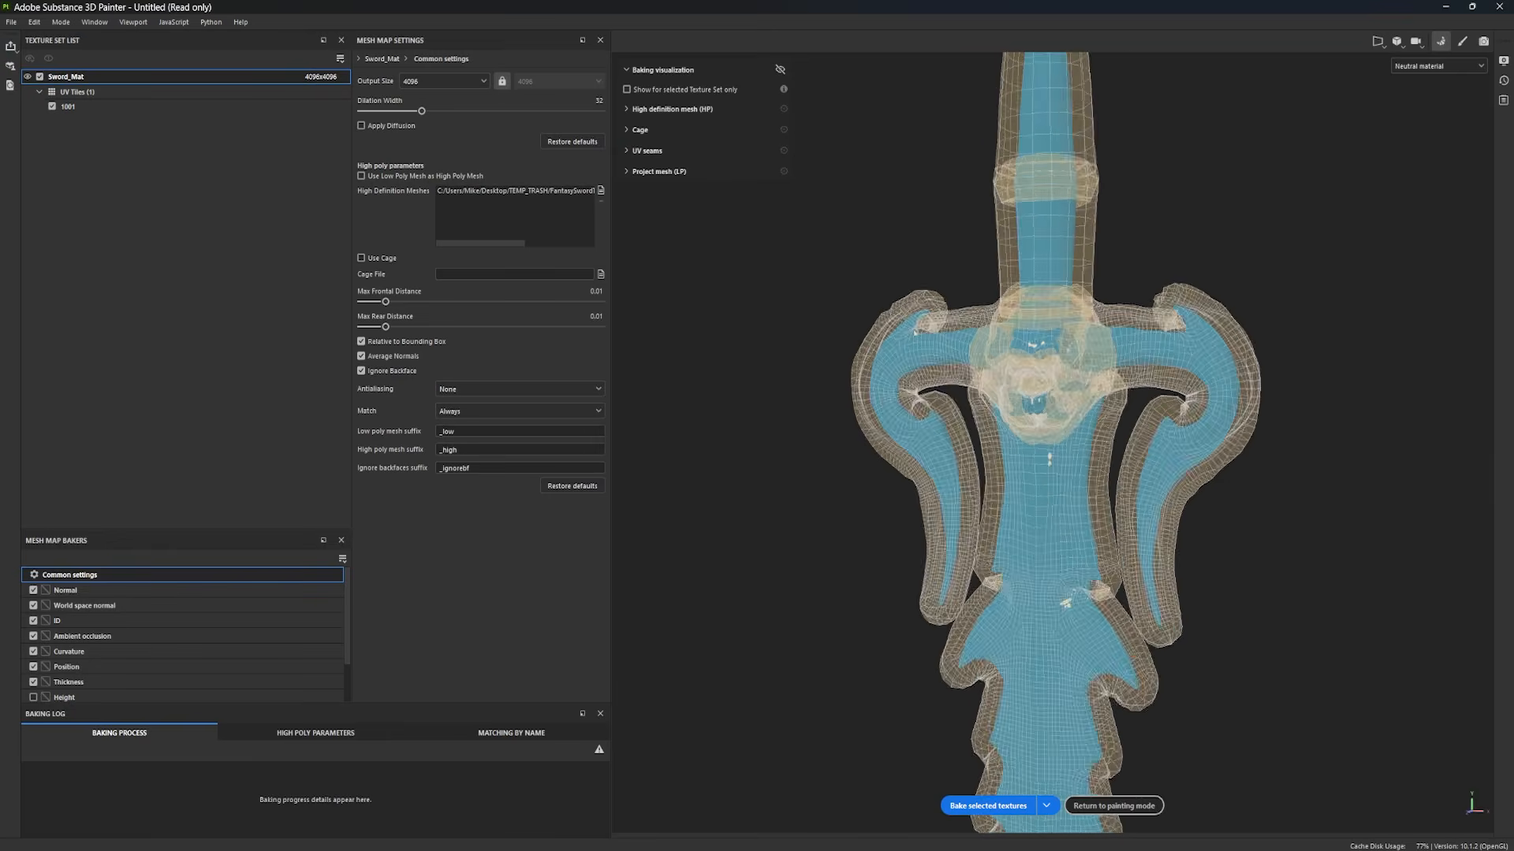
Step: Examine how the baking cage and high-poly mesh surround the low-poly sword around the skull and hilt
{"action": "right_click_drag", "start_coordinate": [979, 343], "coordinate": [1284, 544], "text": "alt"}
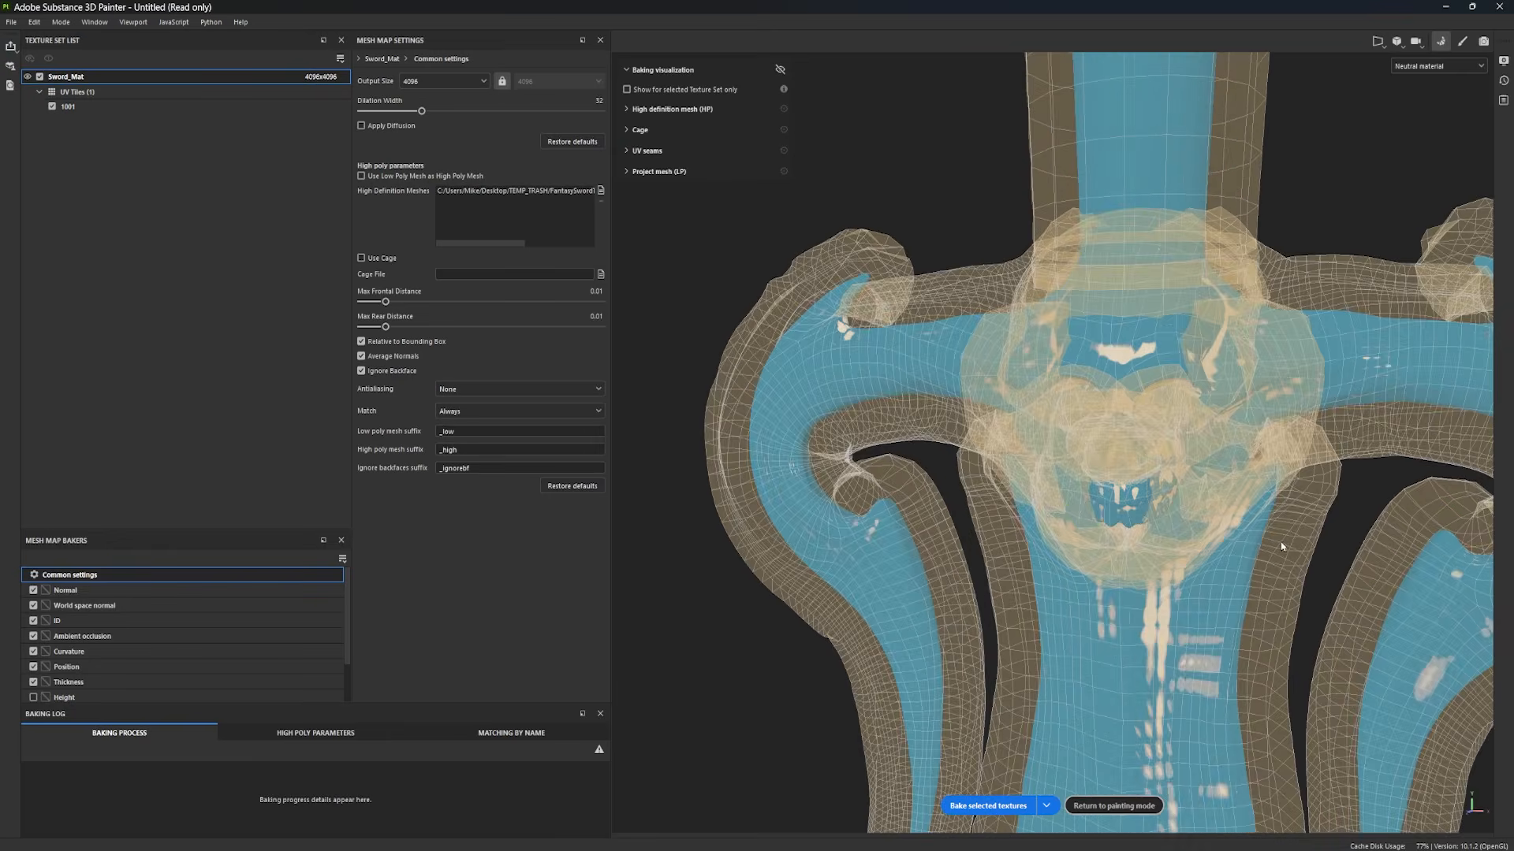
{"action": "mouse_move", "coordinate": [1214, 505]}
{"action": "left_mouse_down", "text": "alt"}
{"action": "mouse_move", "coordinate": [1269, 446]}
{"action": "mouse_move", "coordinate": [1449, 429]}
{"action": "mouse_move", "coordinate": [1067, 496]}
{"action": "mouse_move", "coordinate": [1301, 481]}
{"action": "mouse_move", "coordinate": [1210, 473]}
{"action": "mouse_move", "coordinate": [1234, 482]}
{"action": "left_mouse_up", "text": "alt"}
{"action": "middle_click_drag", "start_coordinate": [762, 362], "coordinate": [1047, 430], "text": "alt"}
{"action": "mouse_move", "coordinate": [1047, 430]}
{"action": "left_mouse_down", "text": "alt"}
{"action": "mouse_move", "coordinate": [1035, 421]}
{"action": "mouse_move", "coordinate": [1076, 336]}
{"action": "mouse_move", "coordinate": [1047, 408]}
{"action": "left_mouse_up", "text": "alt"}
{"action": "middle_click_drag", "start_coordinate": [1118, 522], "coordinate": [908, 562], "text": "alt"}
{"action": "left_click_drag", "start_coordinate": [908, 562], "coordinate": [825, 401], "text": "alt"}
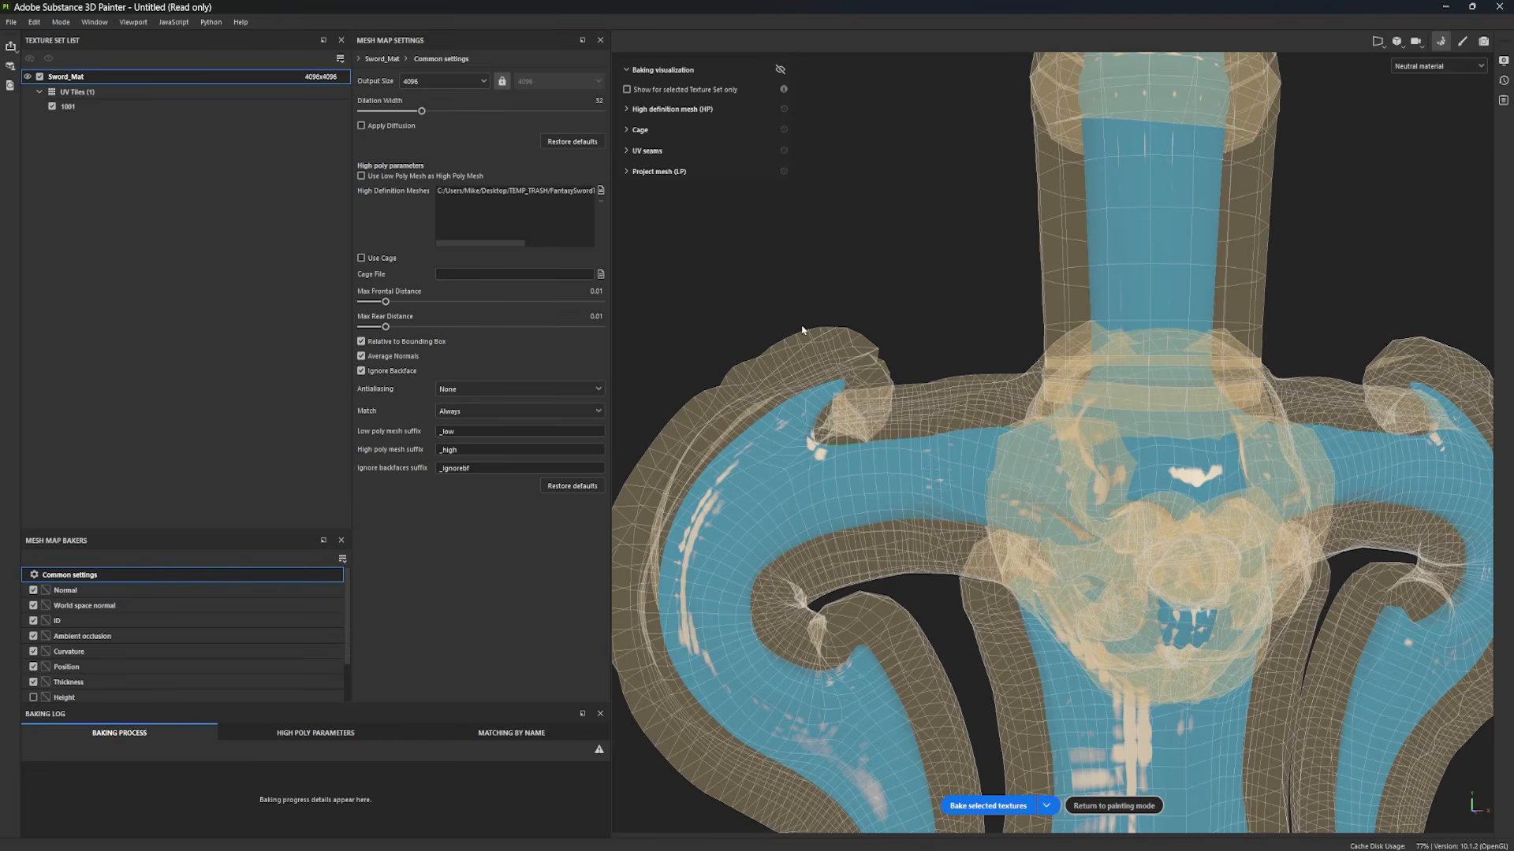
{"action": "left_click_drag", "start_coordinate": [802, 331], "coordinate": [812, 351], "text": "alt"}
{"action": "right_click_drag", "start_coordinate": [812, 351], "coordinate": [887, 472], "text": "alt"}
{"action": "middle_click_drag", "start_coordinate": [797, 370], "coordinate": [1029, 358], "text": "alt"}
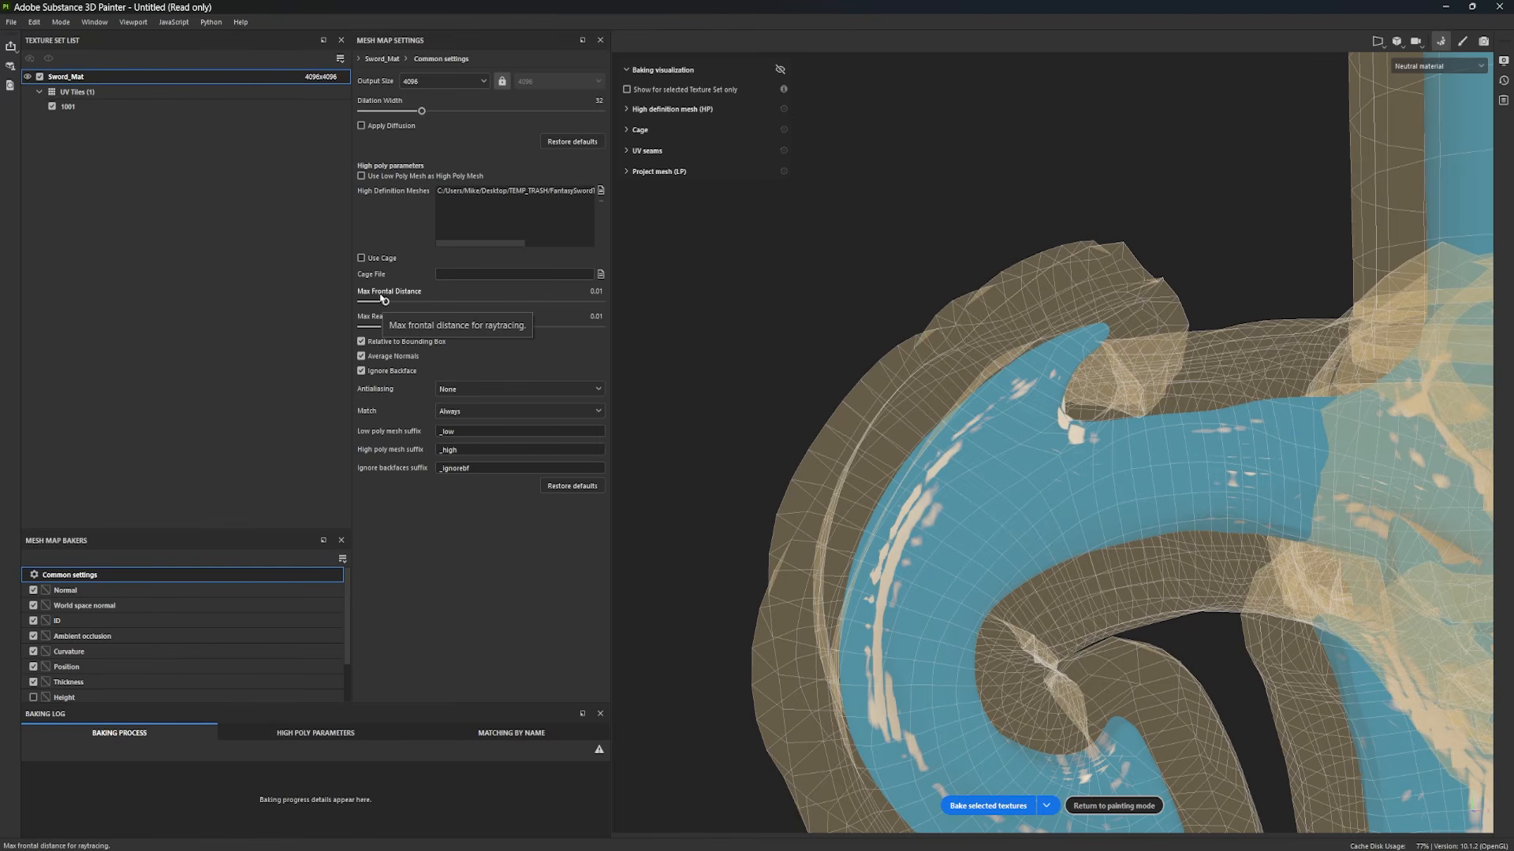
Step: Tighten the baking cage around the sword by setting the Max Frontal Distance to 0.0038
{"action": "left_click_drag", "start_coordinate": [384, 300], "coordinate": [375, 303]}
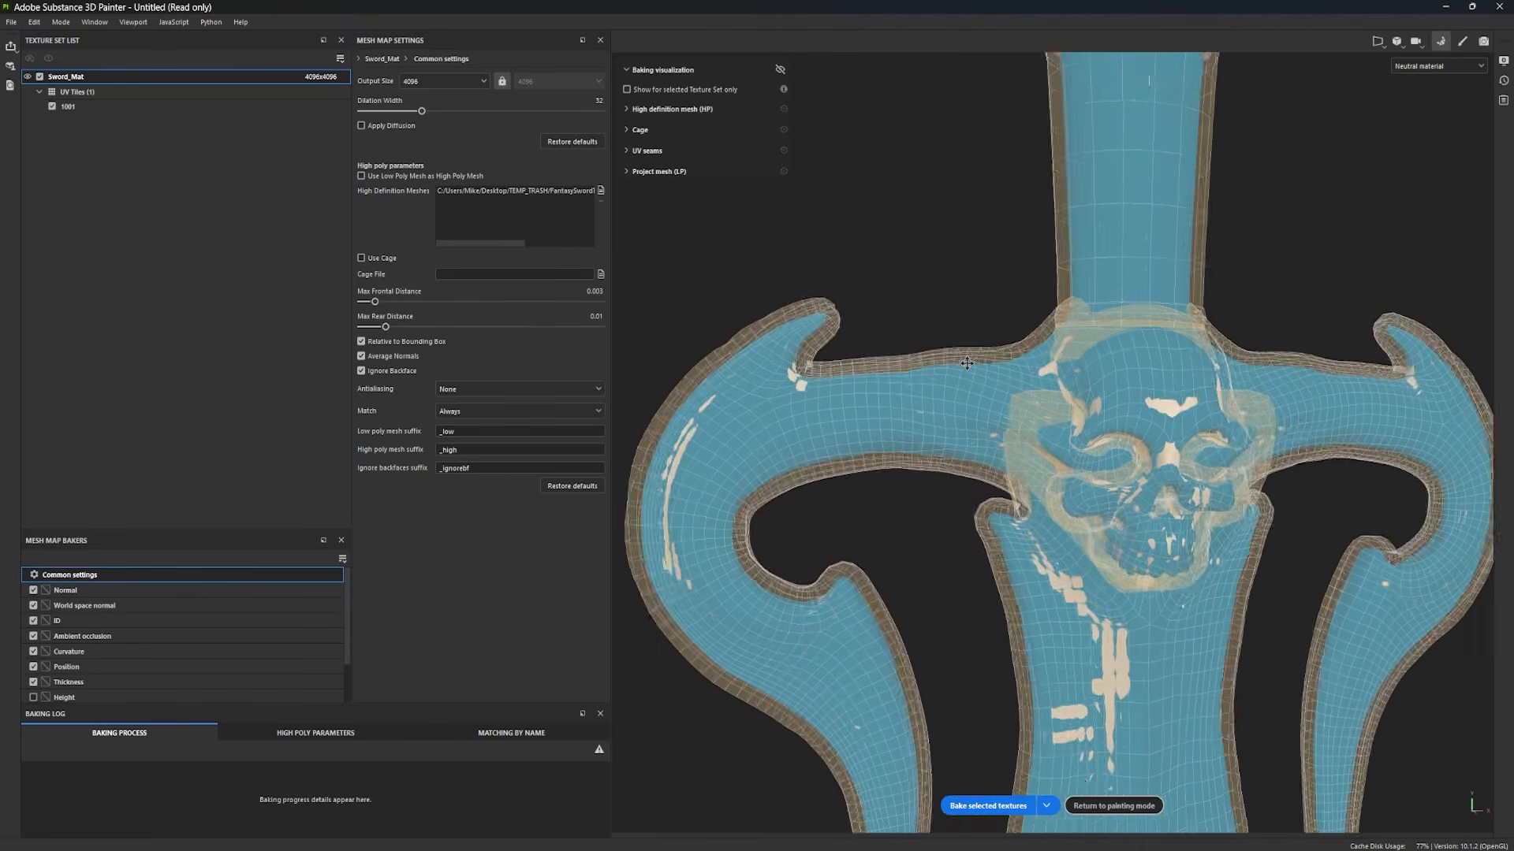
{"action": "left_click_drag", "start_coordinate": [376, 303], "coordinate": [362, 298]}
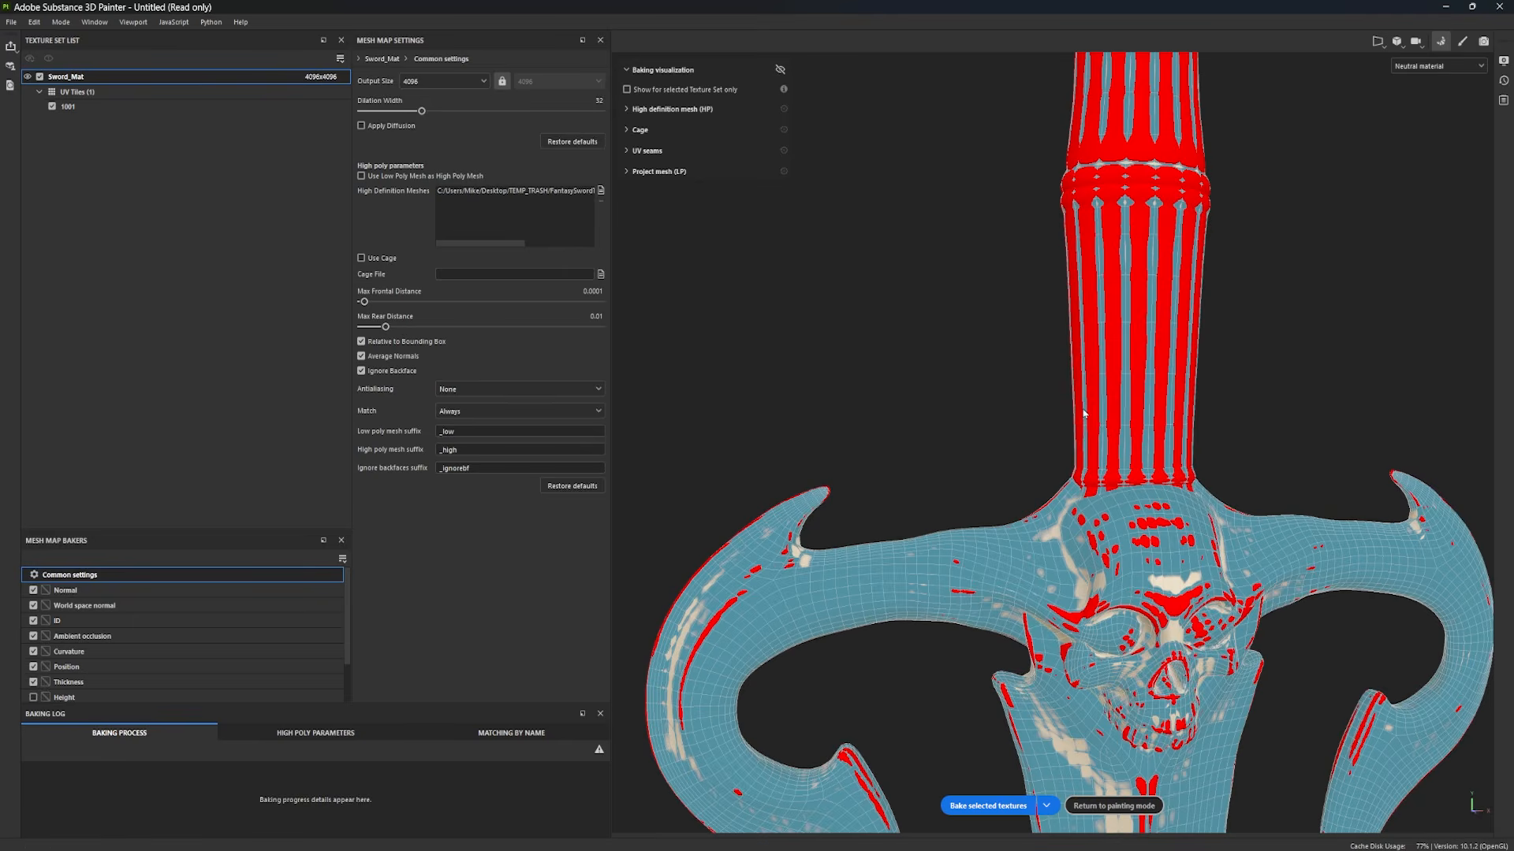
{"action": "left_click_drag", "start_coordinate": [1081, 413], "coordinate": [928, 526], "text": "alt"}
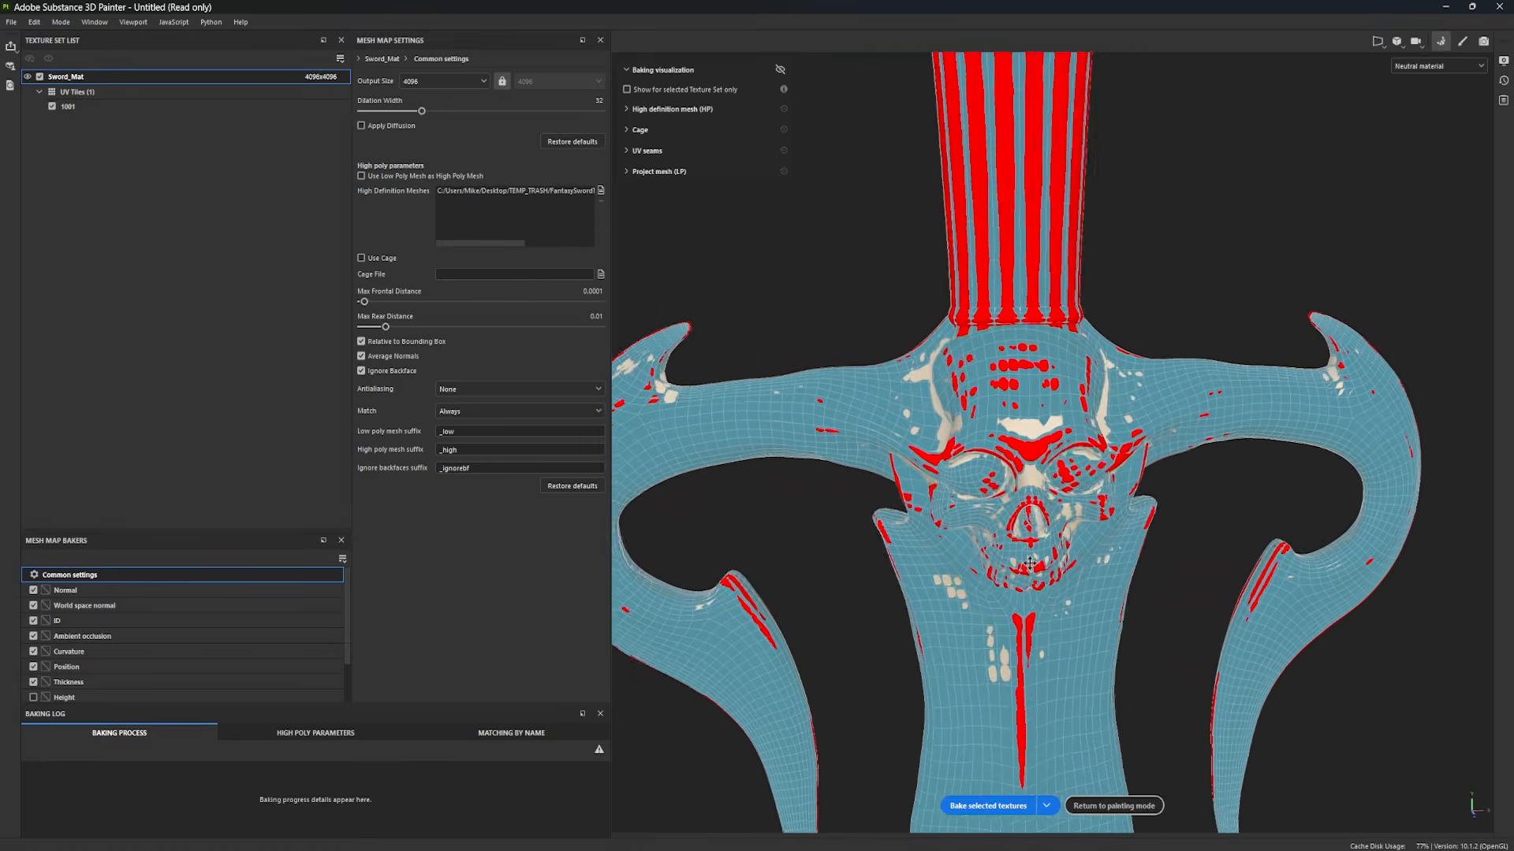
{"action": "mouse_move", "coordinate": [364, 302]}
{"action": "left_mouse_down"}
{"action": "mouse_move", "coordinate": [406, 305]}
{"action": "mouse_move", "coordinate": [377, 305]}
{"action": "left_mouse_up"}
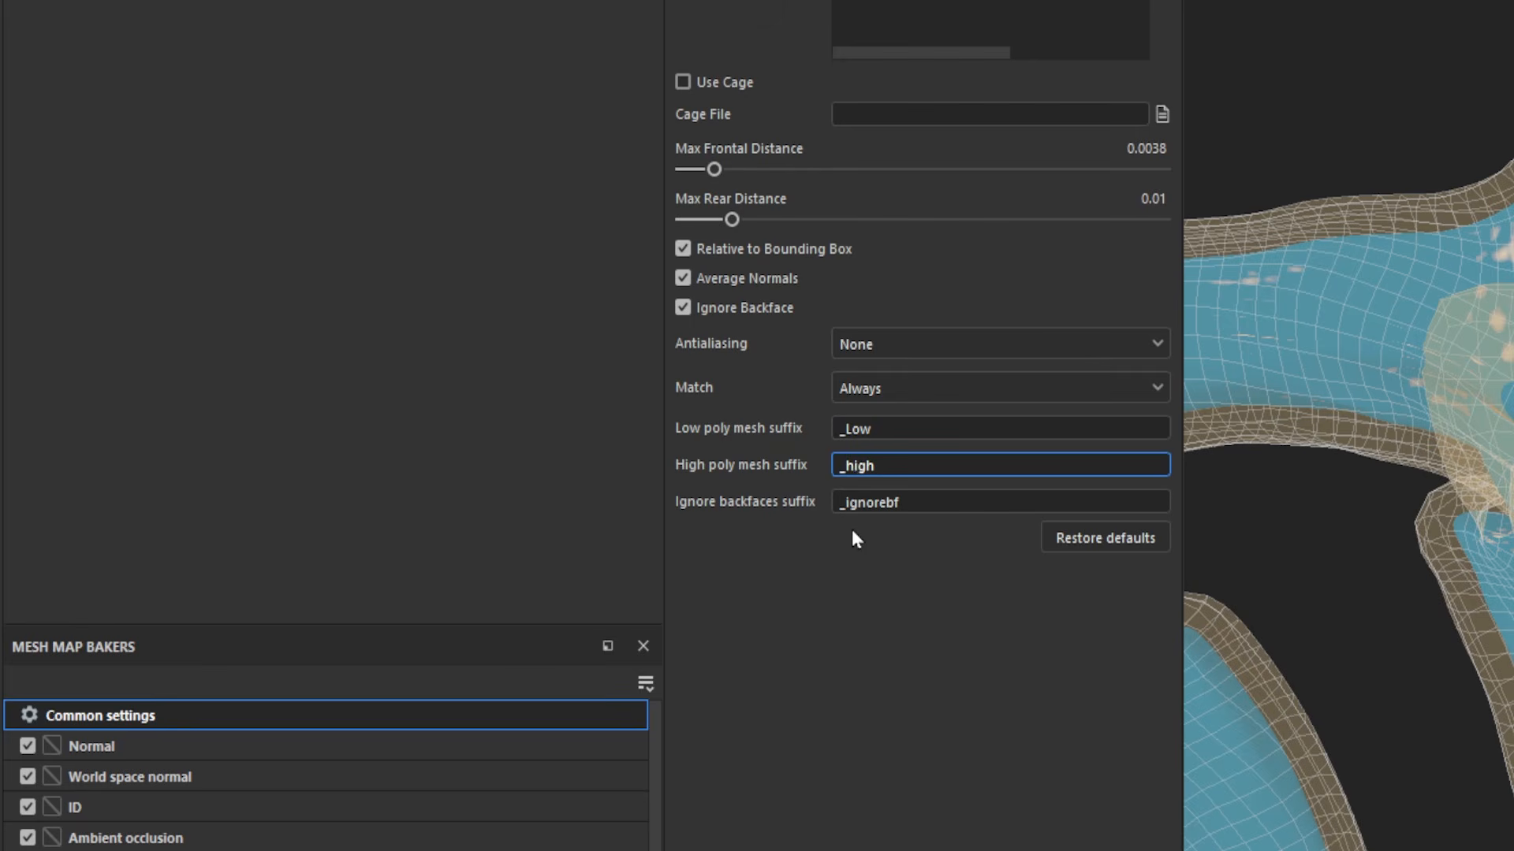
Step: Set the high poly mesh suffix to _High
{"action": "key", "text": "BackSpace"}
{"action": "type", "text": "H"}
{"action": "key", "text": "Return"}
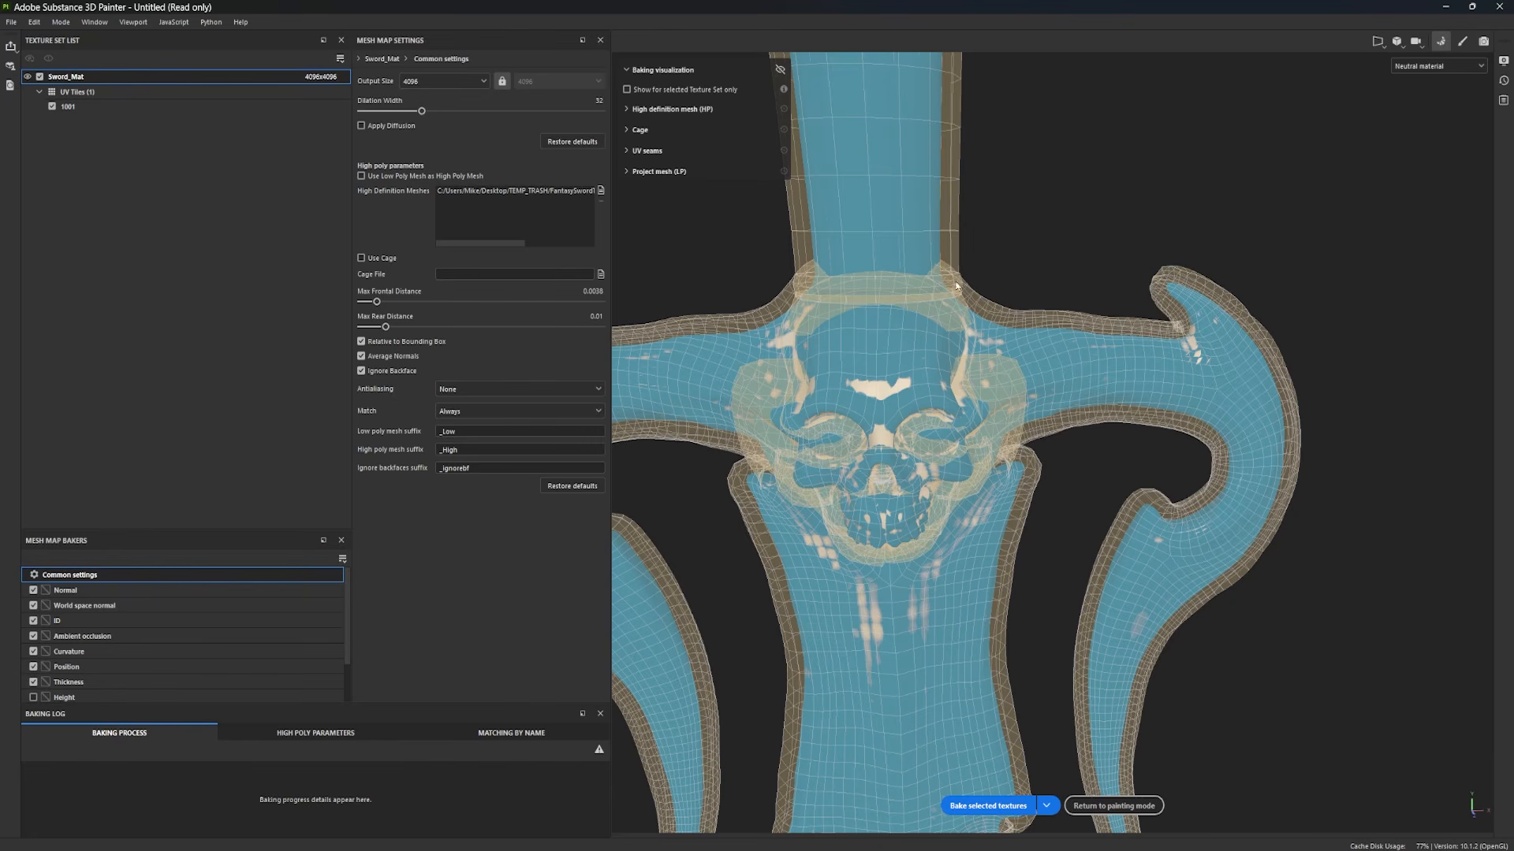
Step: Bake the selected mesh maps for Sword_Mat from the high-poly sword
{"action": "middle_click_drag", "start_coordinate": [1120, 242], "coordinate": [1126, 122], "text": "alt"}
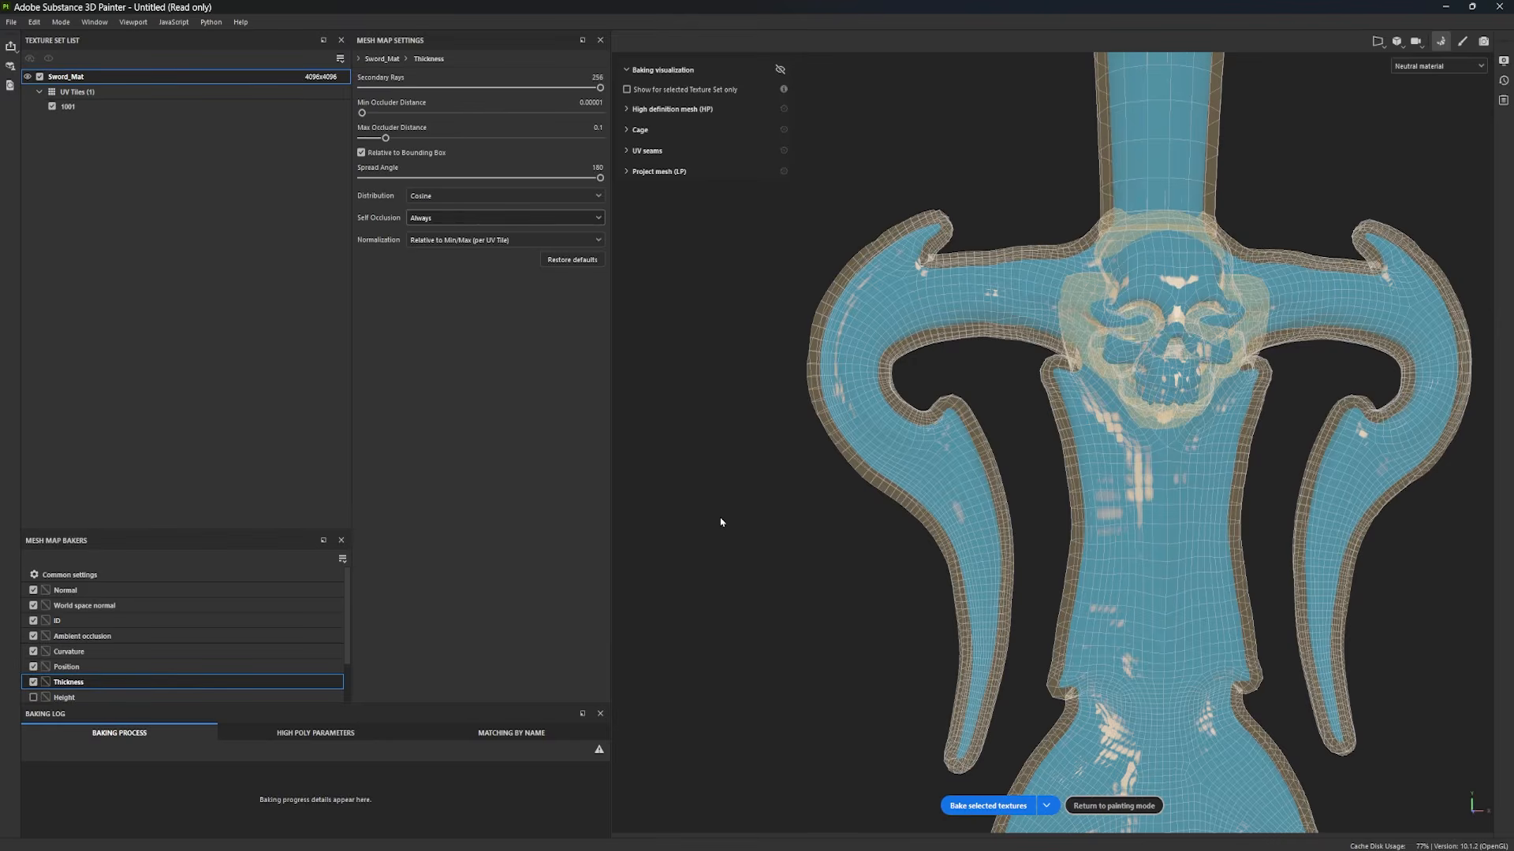
{"action": "key", "text": "f"}
{"action": "middle_click_drag", "start_coordinate": [877, 579], "coordinate": [865, 571], "text": "alt"}
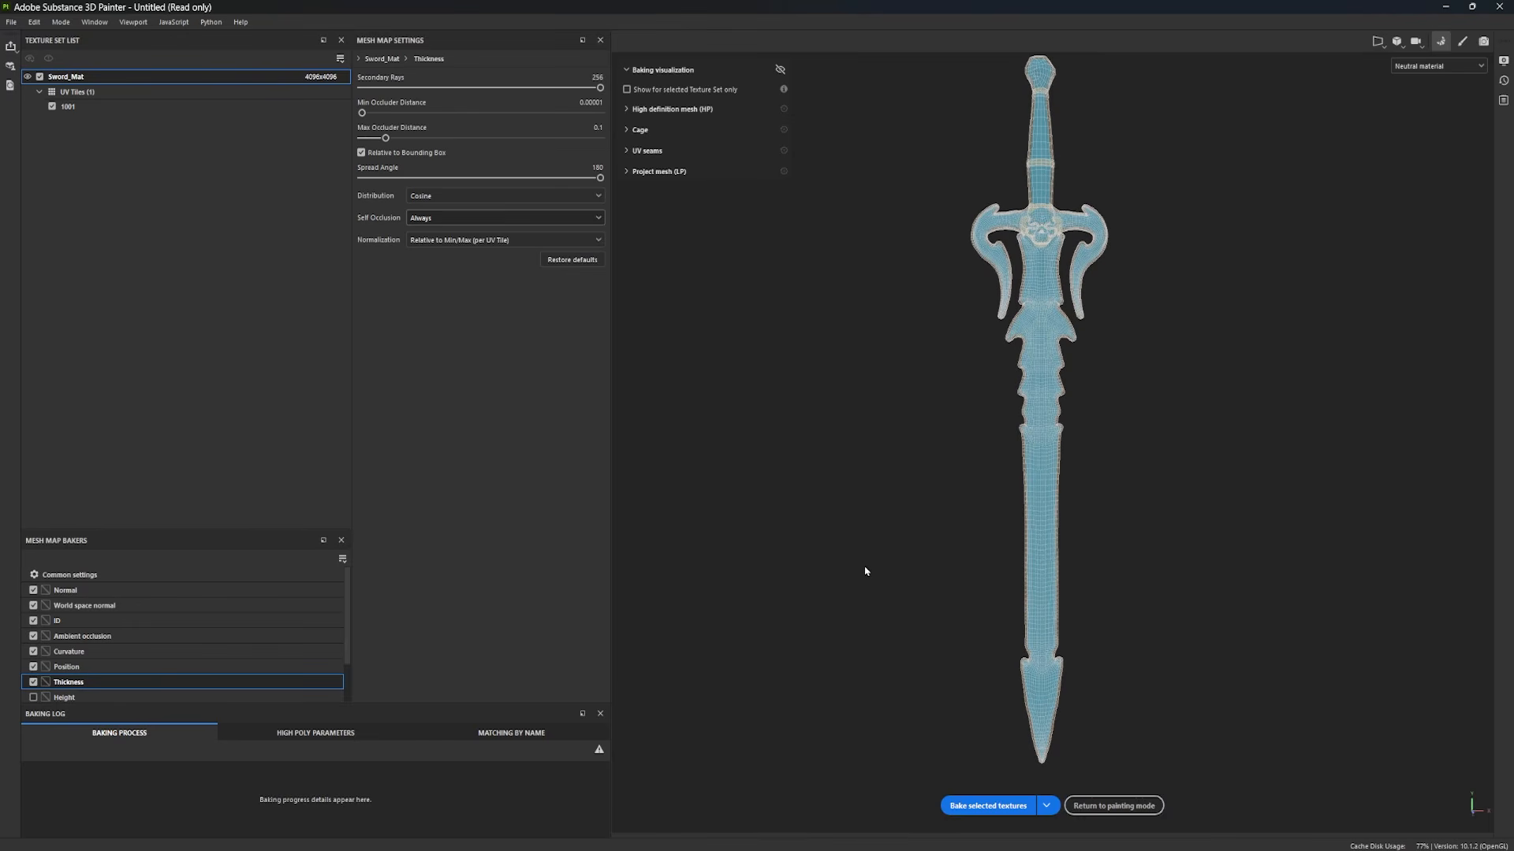
{"action": "left_click", "coordinate": [987, 806]}
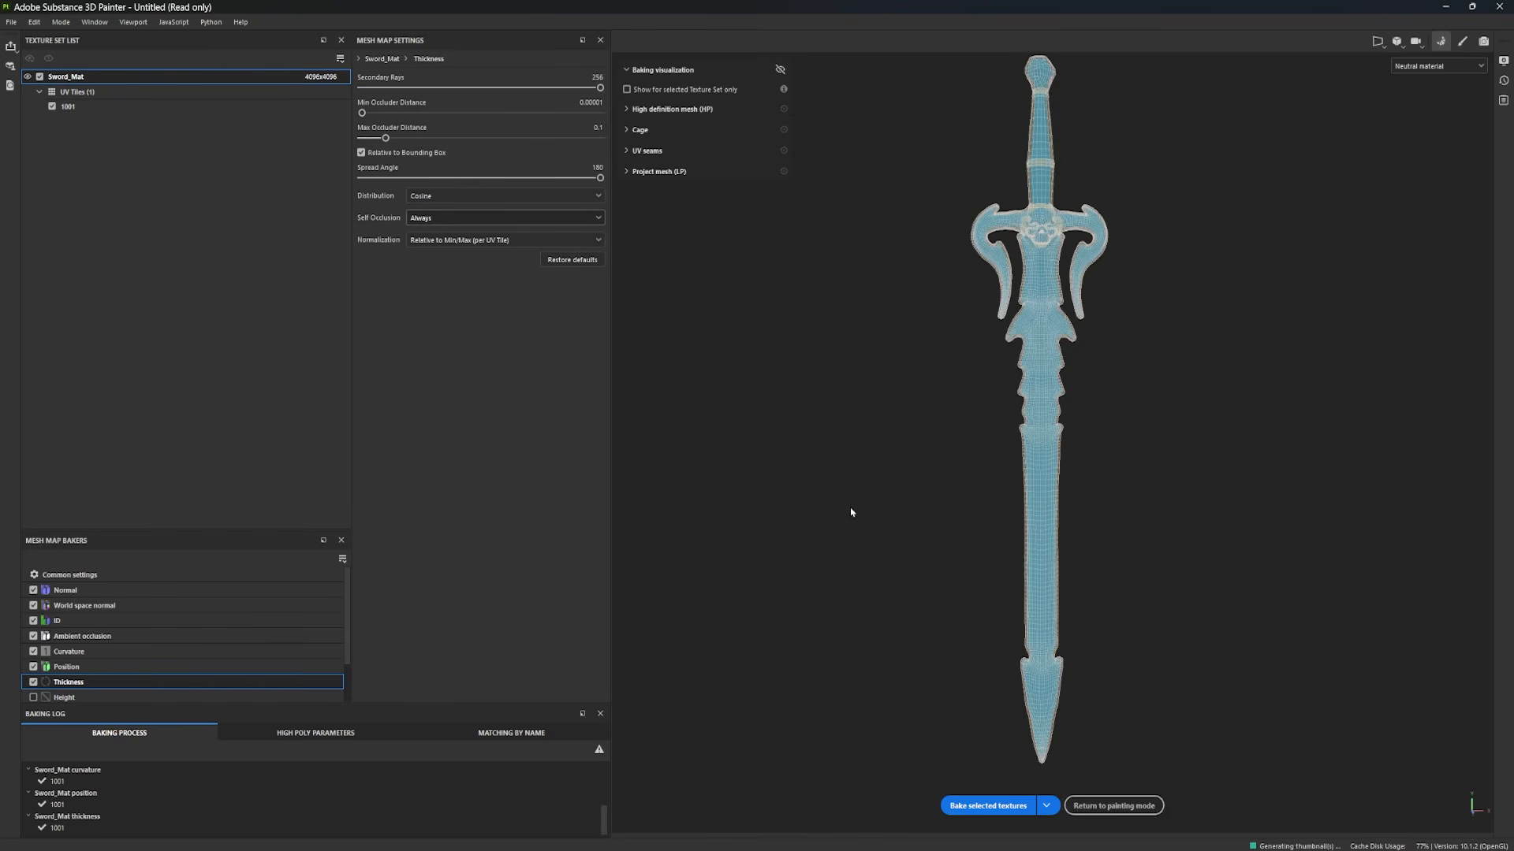
Step: Return to painting mode and apply the Bone Stylized smart material to the sword to check the baked detail
{"action": "left_click_drag", "start_coordinate": [851, 512], "coordinate": [872, 459], "text": "alt"}
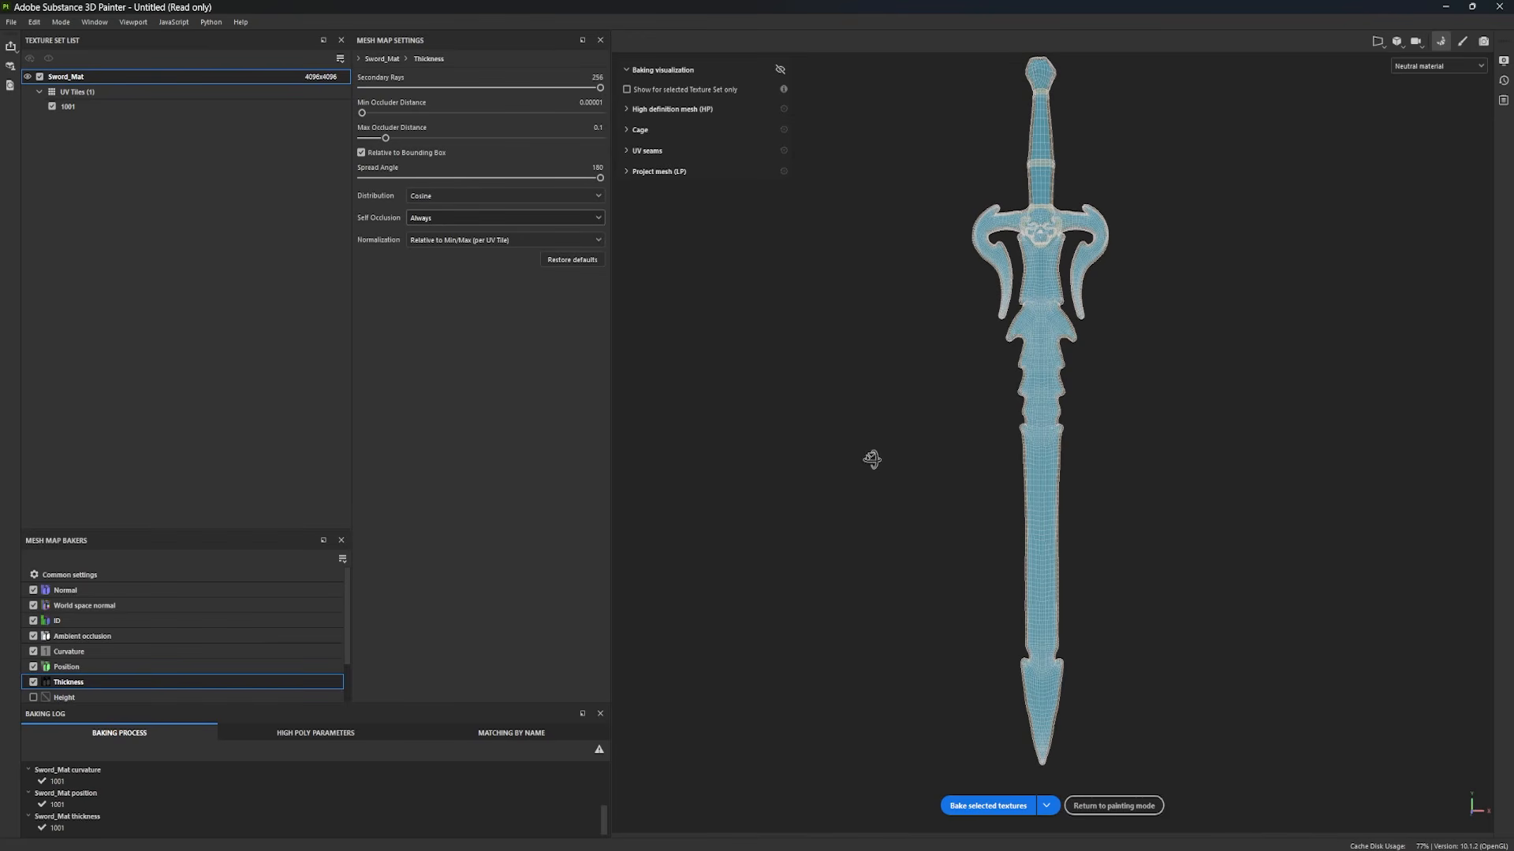
{"action": "left_click", "coordinate": [1462, 42]}
{"action": "scroll", "coordinate": [930, 370], "scroll_direction": "up", "scroll_amount": 3}
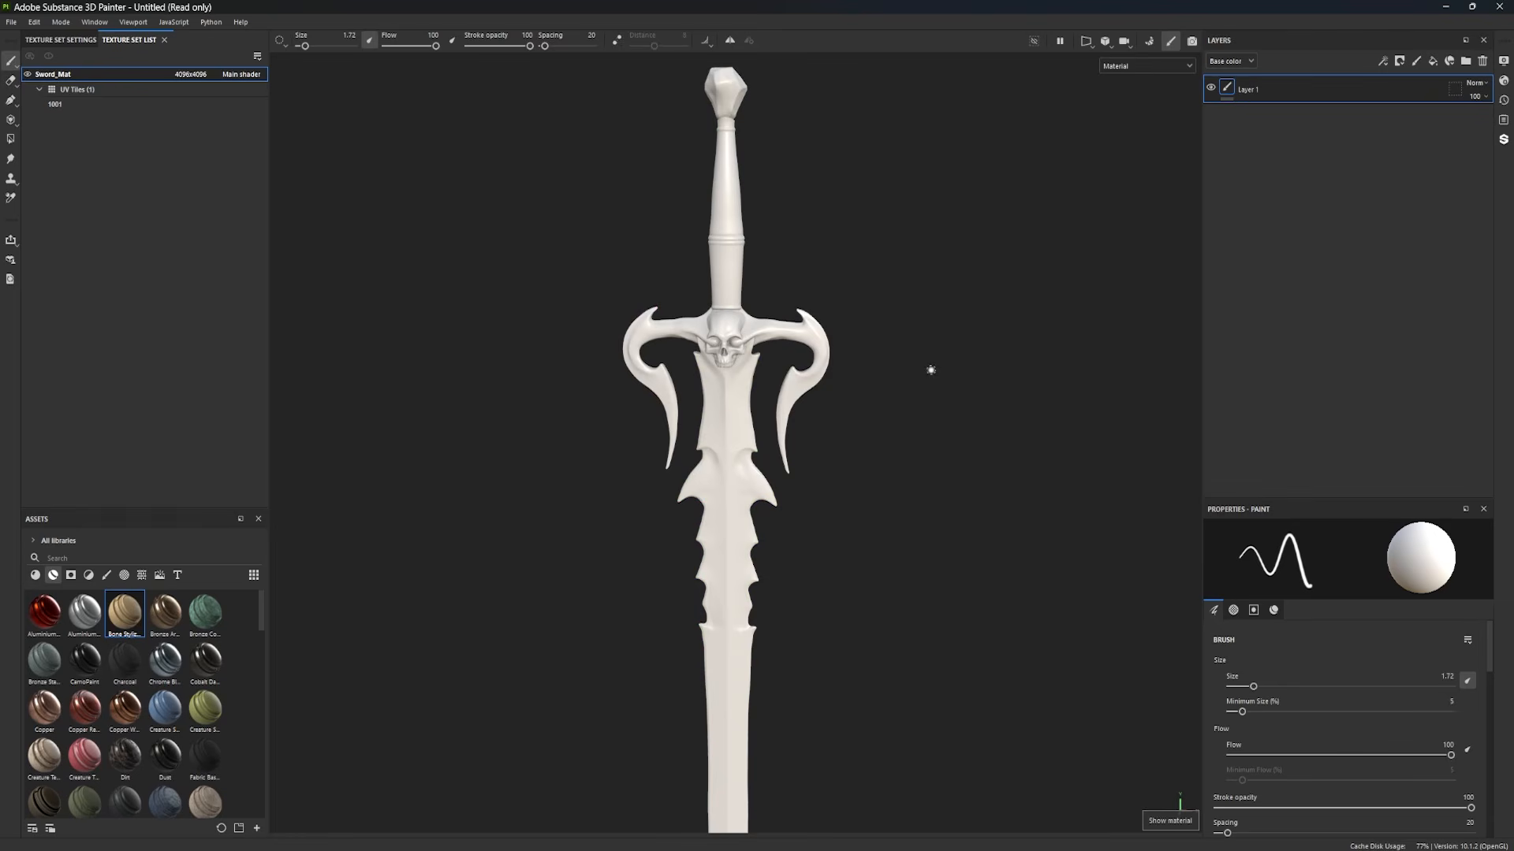
{"action": "scroll", "coordinate": [774, 391], "scroll_direction": "up", "scroll_amount": 5}
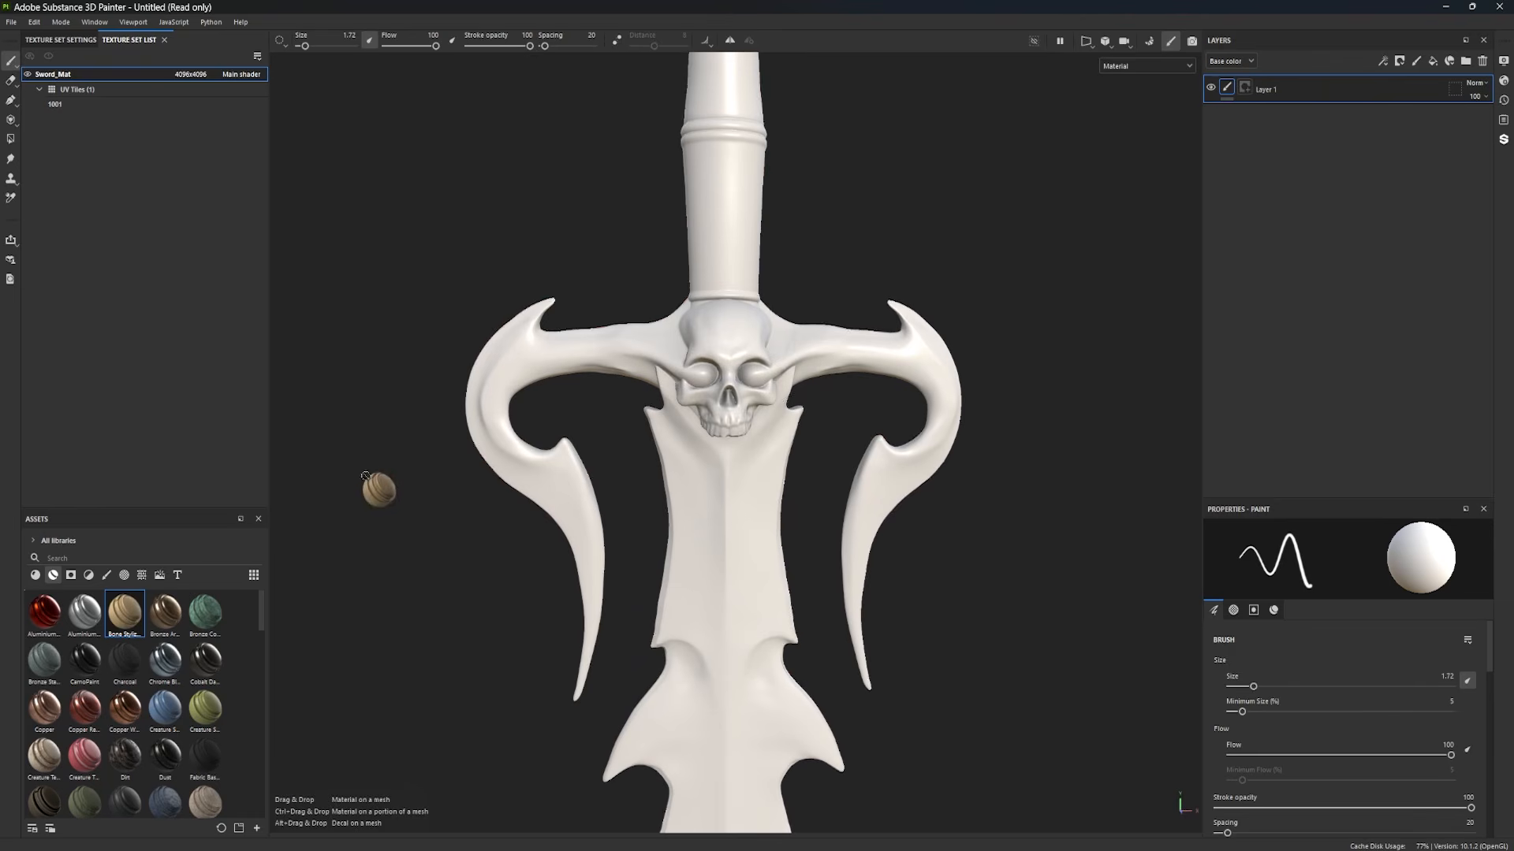
{"action": "left_click_drag", "start_coordinate": [365, 477], "coordinate": [698, 344]}
{"action": "left_click_drag", "start_coordinate": [650, 395], "coordinate": [673, 457], "text": "alt"}
{"action": "scroll", "coordinate": [814, 389], "scroll_direction": "up", "scroll_amount": 5}
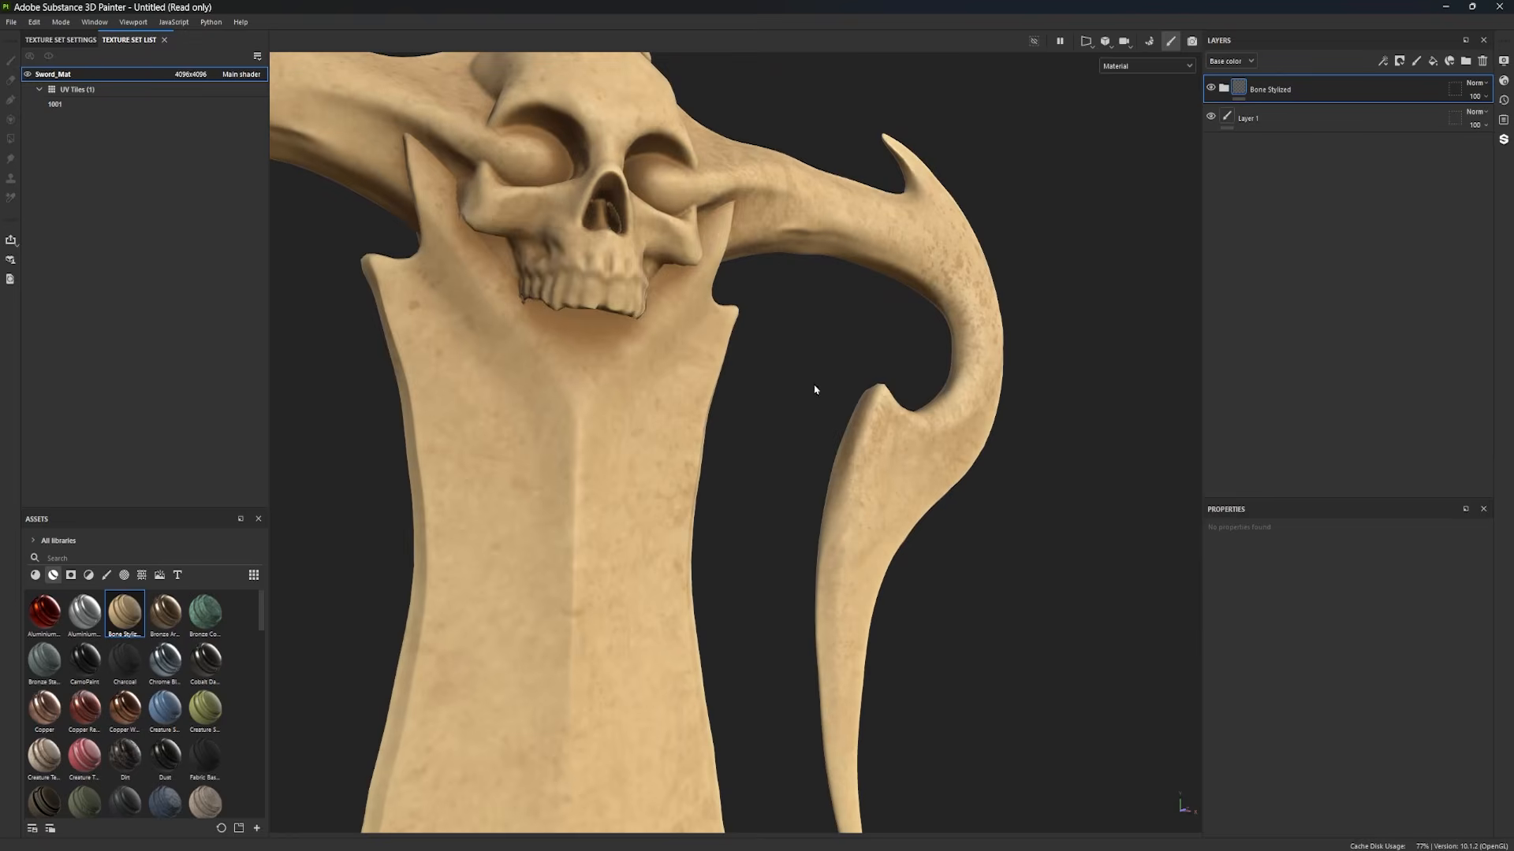
{"action": "middle_click_drag", "start_coordinate": [814, 389], "coordinate": [980, 517], "text": "alt"}
{"action": "left_click_drag", "start_coordinate": [753, 442], "coordinate": [670, 476], "text": "alt"}
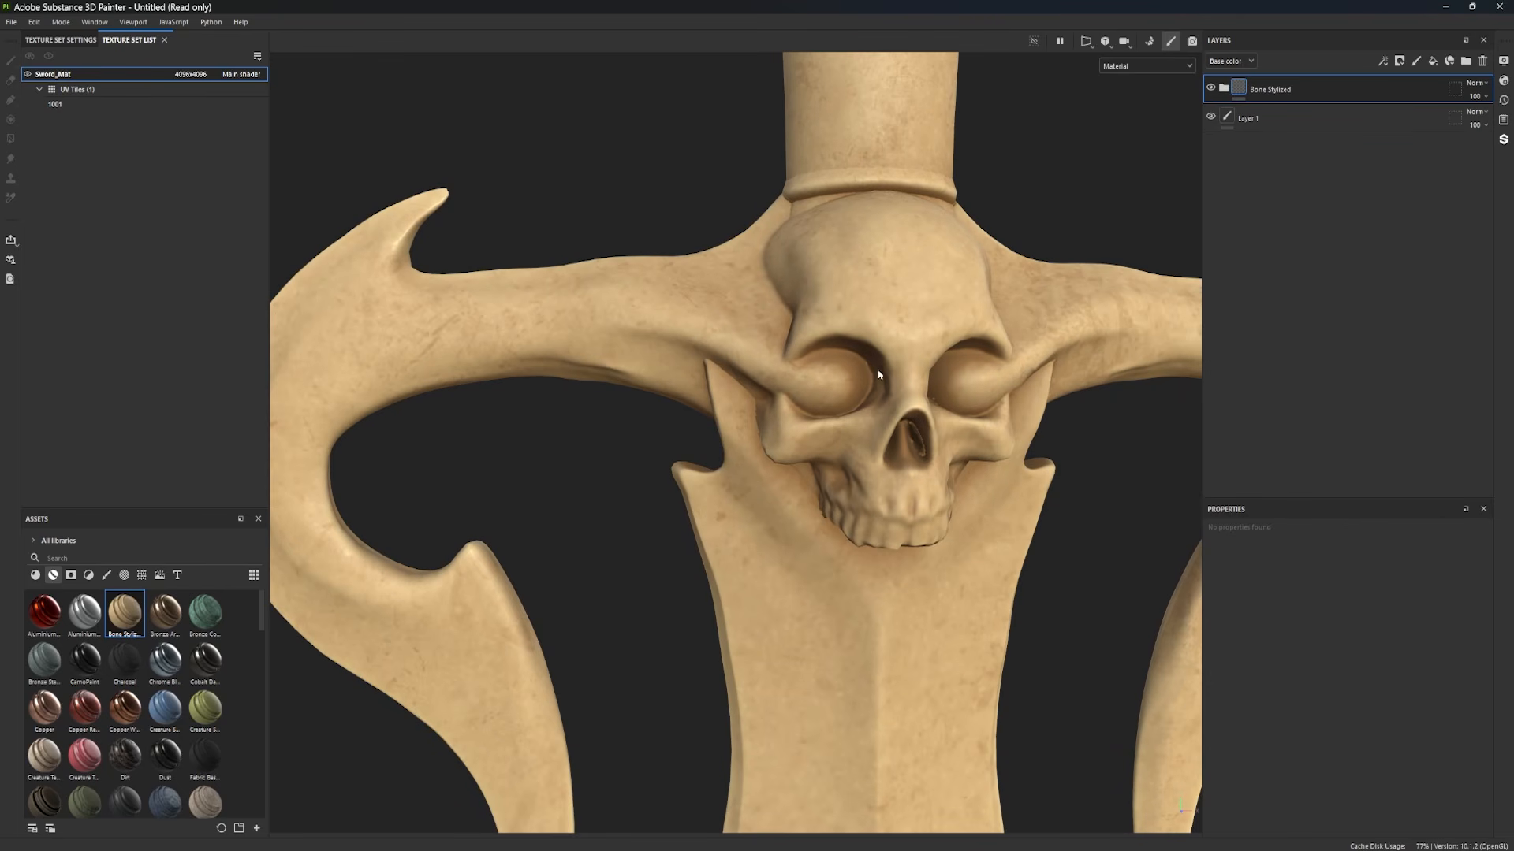
{"action": "left_click_drag", "start_coordinate": [653, 477], "coordinate": [746, 565], "text": "alt"}
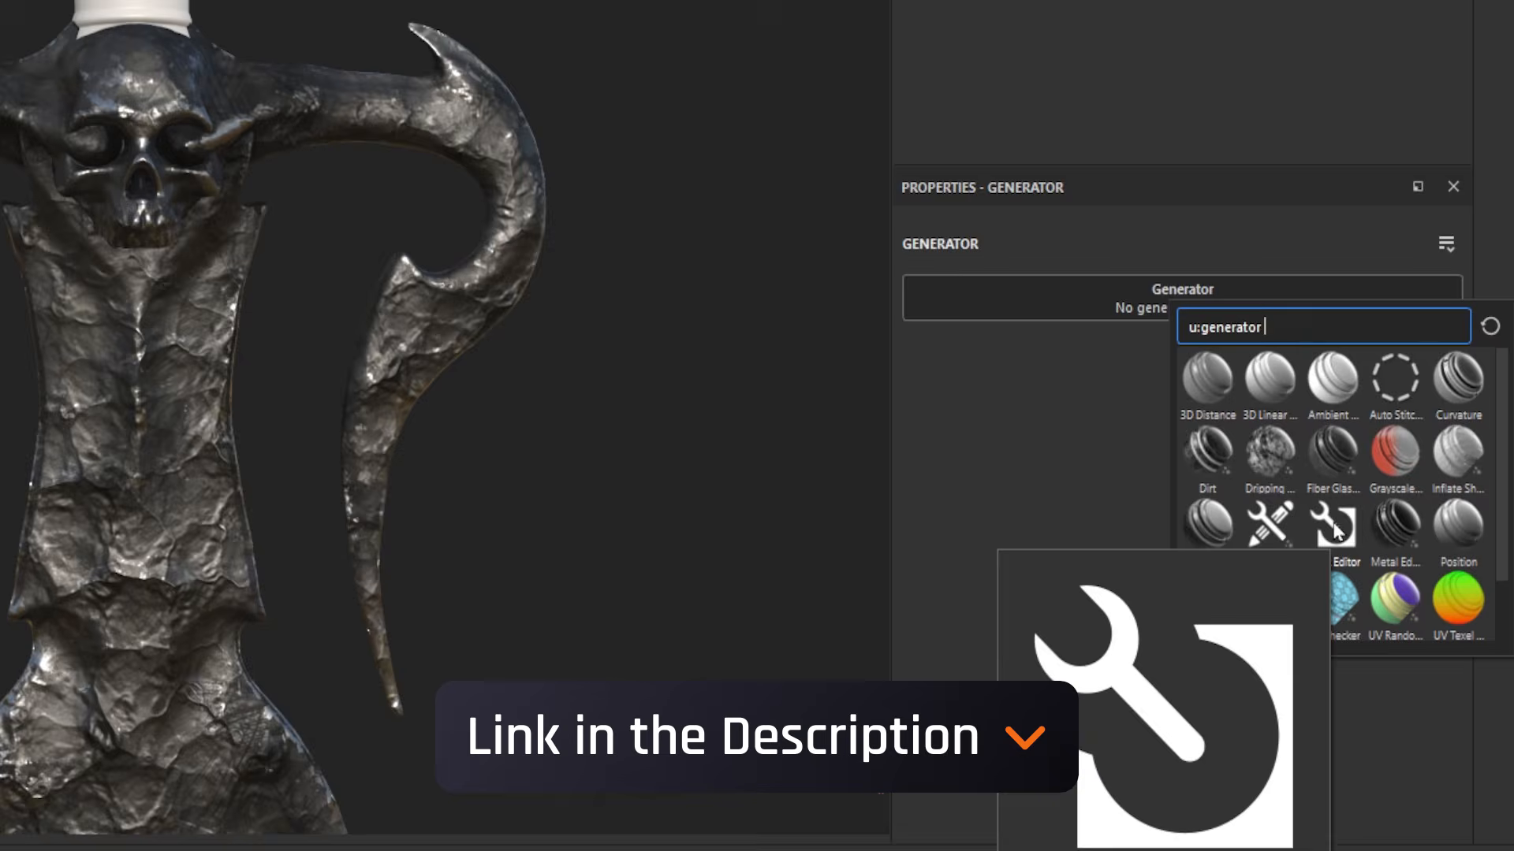
Step: Assign the Mask Editor generator to the empty generator effect
{"action": "left_click", "coordinate": [1332, 527]}
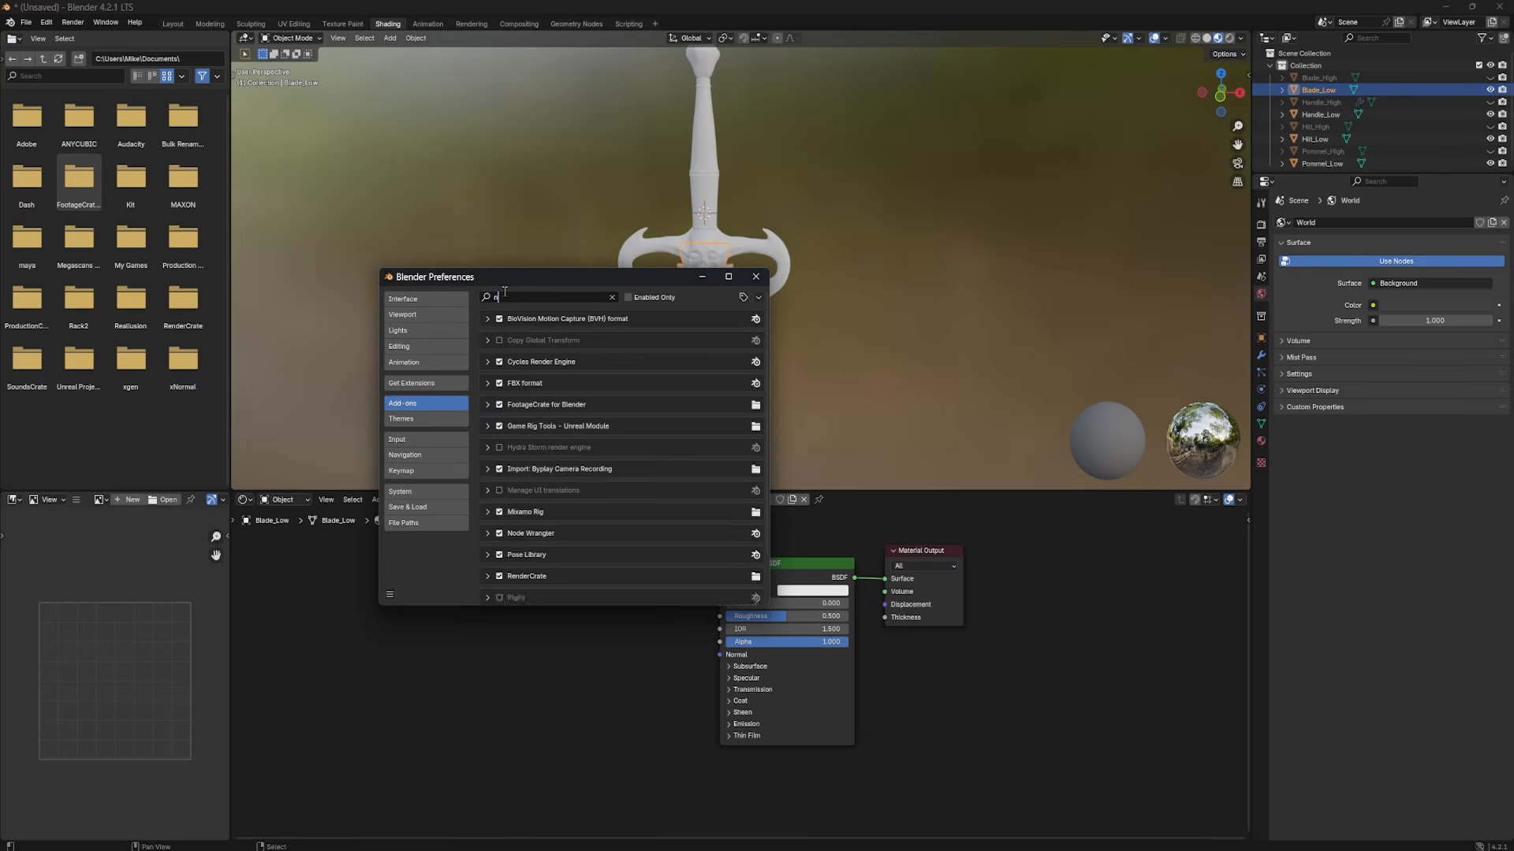
Step: Switch to Blender and search the add-on preferences for "node"
{"action": "type", "text": "ode"}
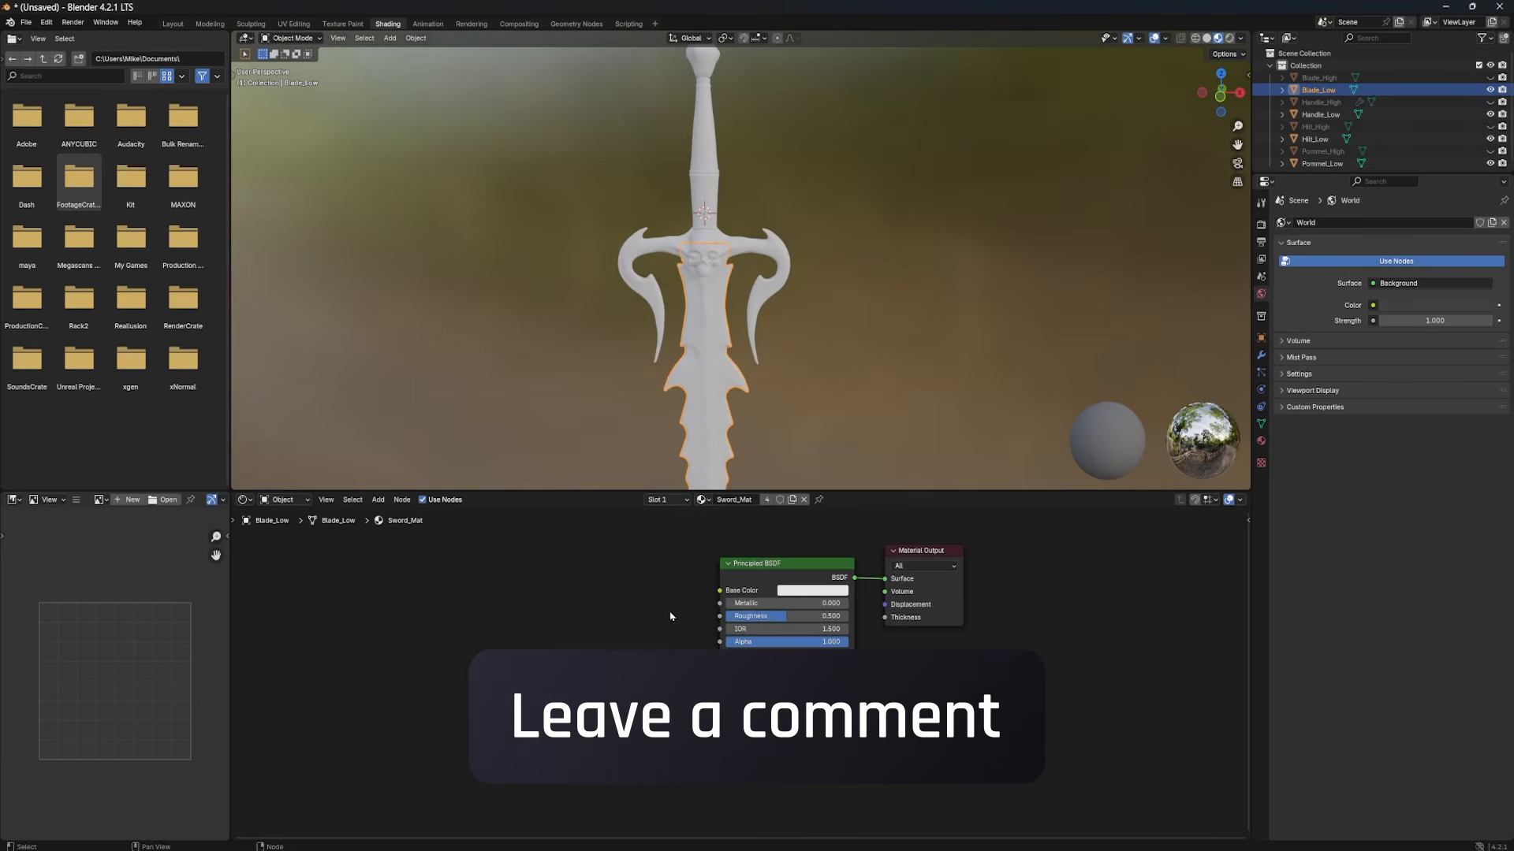
Step: Start the Principled Texture Setup on Sword_Mat's Principled BSDF node and browse to the FantasySwordTutorial FinishedTextures folder
{"action": "mouse_move", "coordinate": [783, 580]}
{"action": "left_mouse_down"}
{"action": "mouse_move", "coordinate": [774, 569]}
{"action": "mouse_move", "coordinate": [792, 582]}
{"action": "left_mouse_up"}
{"action": "key", "text": "ctrl+shift+t"}
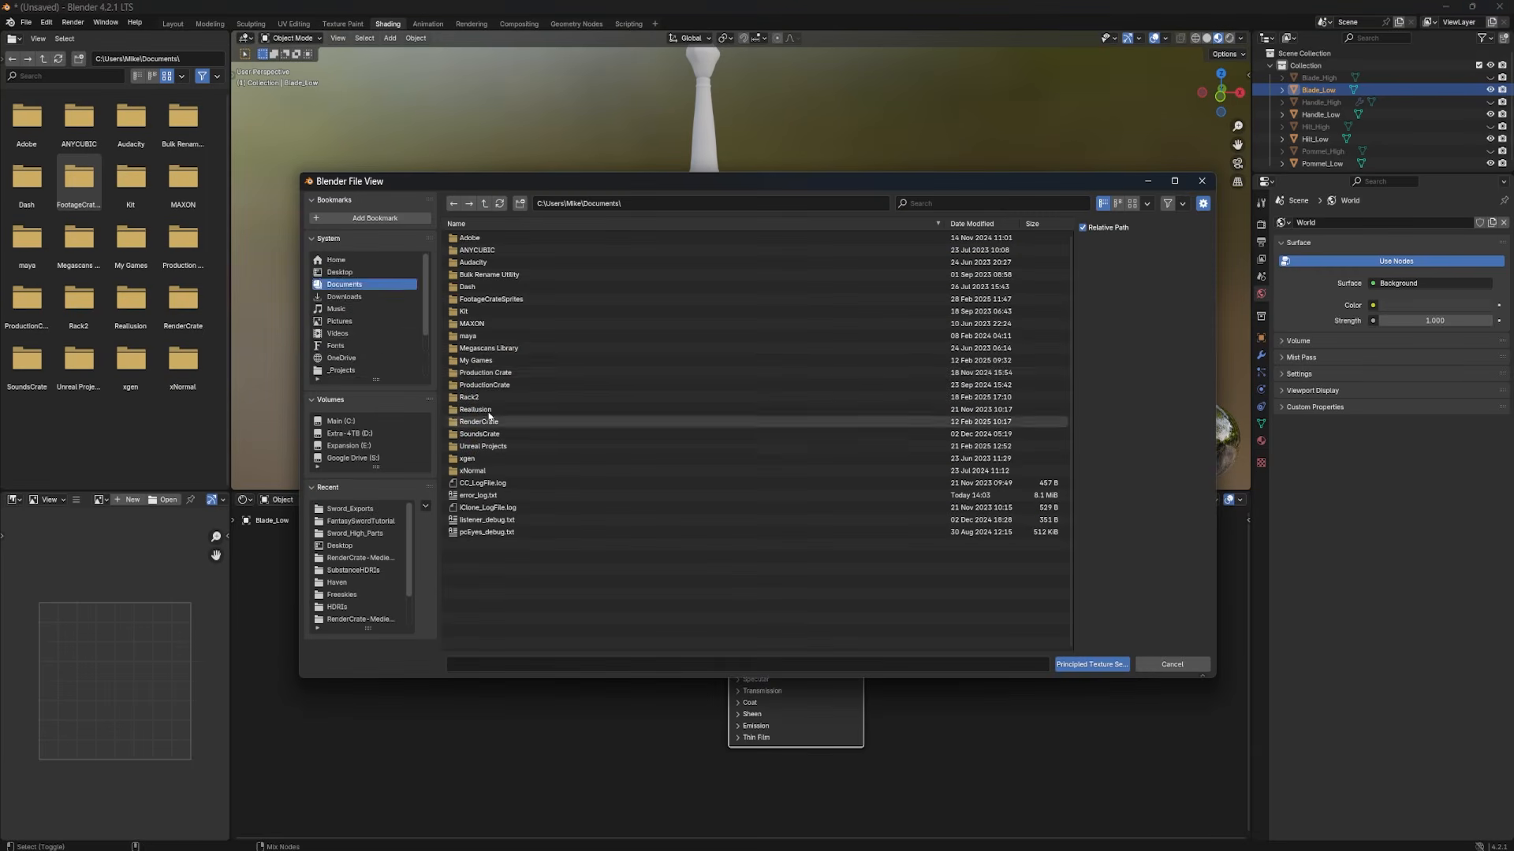
{"action": "scroll", "coordinate": [363, 337], "scroll_direction": "down", "scroll_amount": 1}
{"action": "left_click", "coordinate": [365, 357]}
{"action": "double_click", "coordinate": [504, 238]}
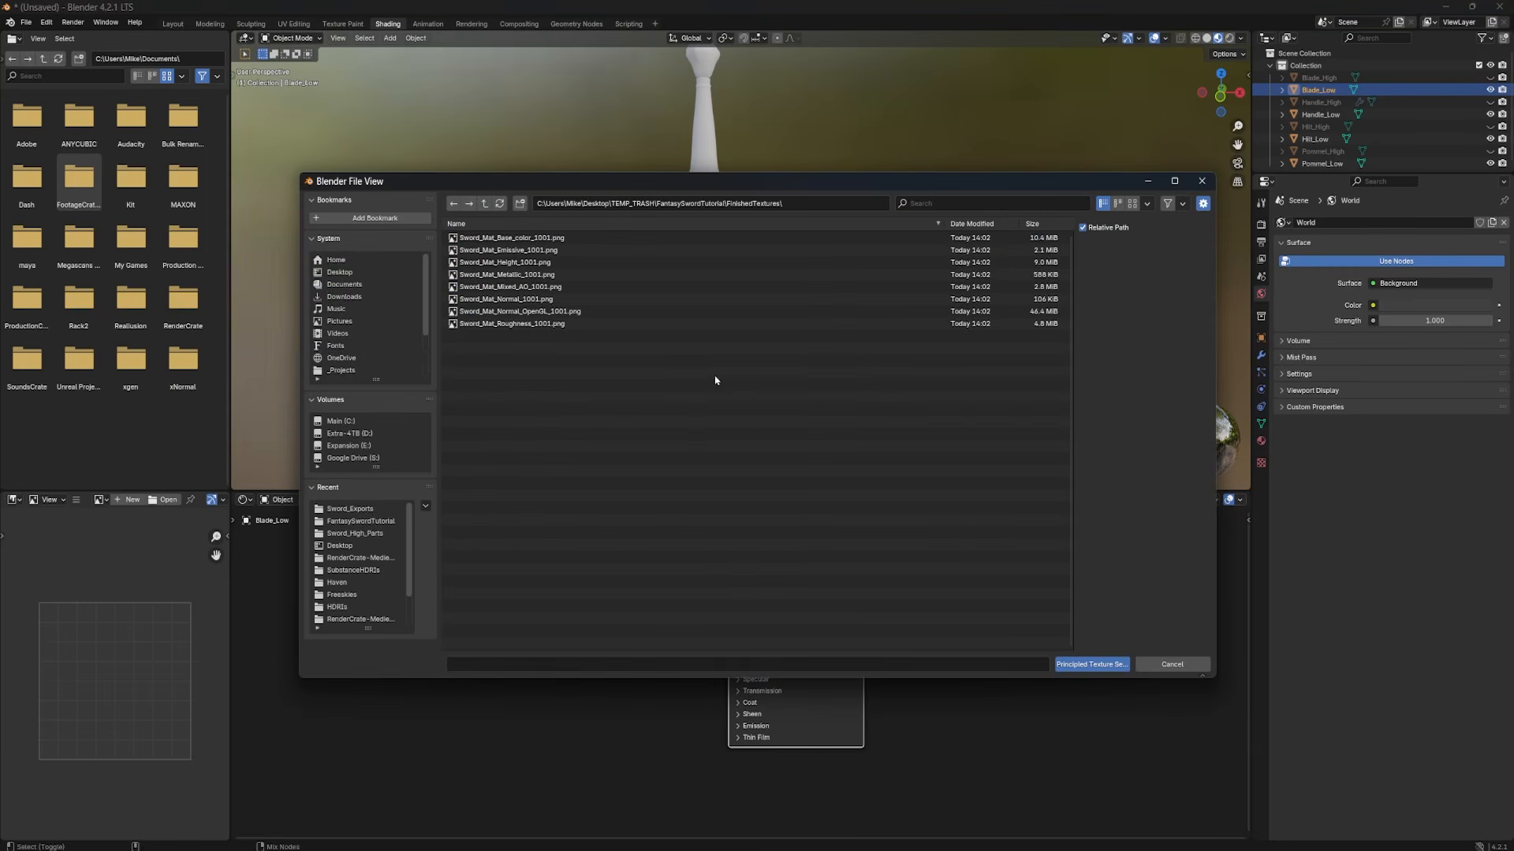
Step: Load the Sword_Mat base color, emissive, metallic, OpenGL normal and roughness textures into the Principled BSDF shader
{"action": "left_click", "coordinate": [522, 238]}
{"action": "left_click", "coordinate": [512, 250], "text": "ctrl"}
{"action": "left_click", "coordinate": [509, 274], "text": "ctrl"}
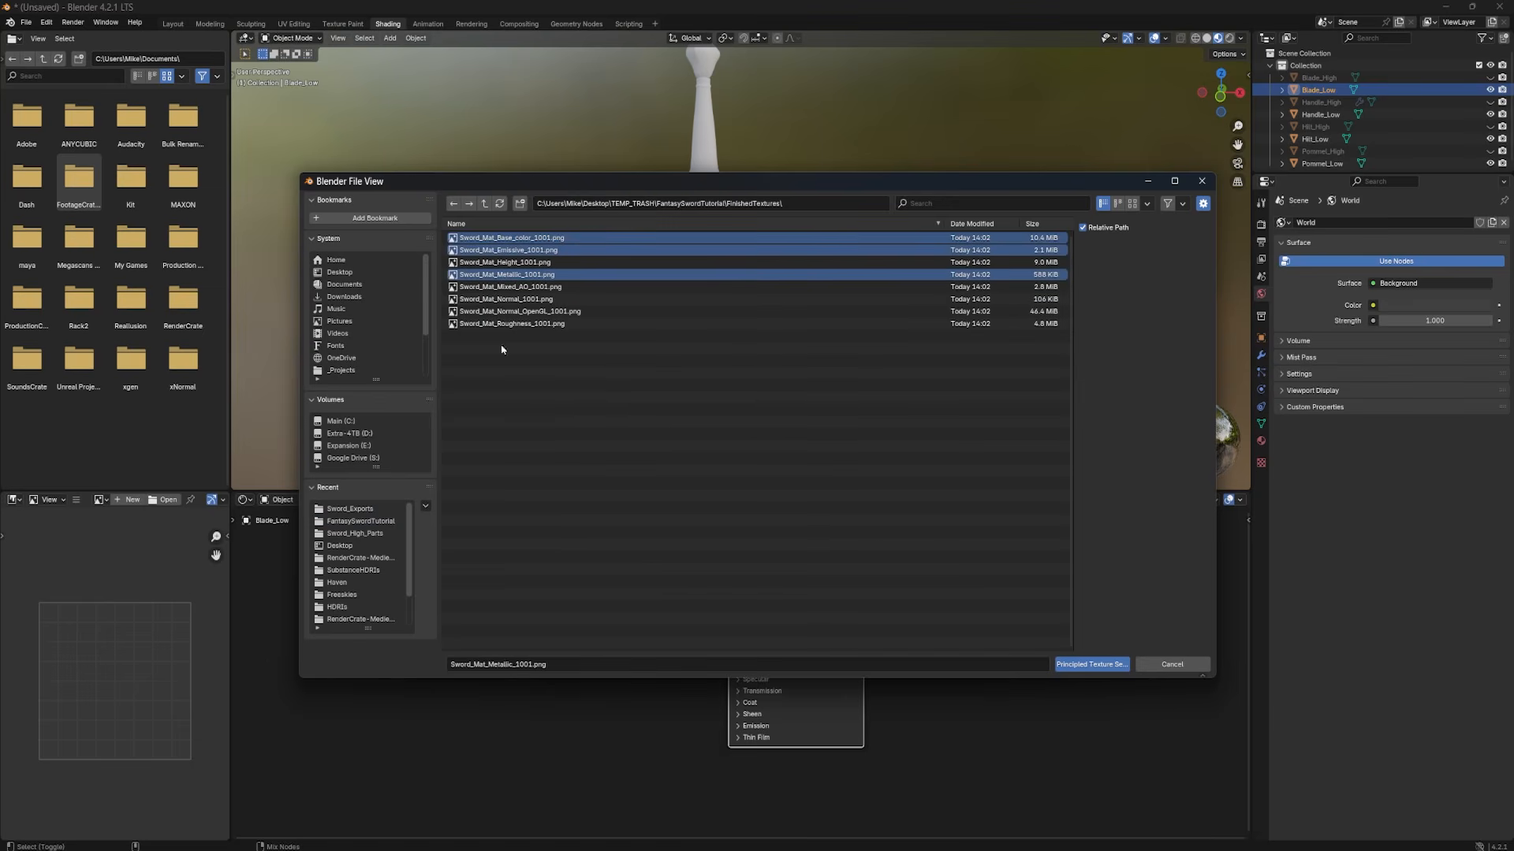
{"action": "left_click", "coordinate": [536, 323], "text": "ctrl"}
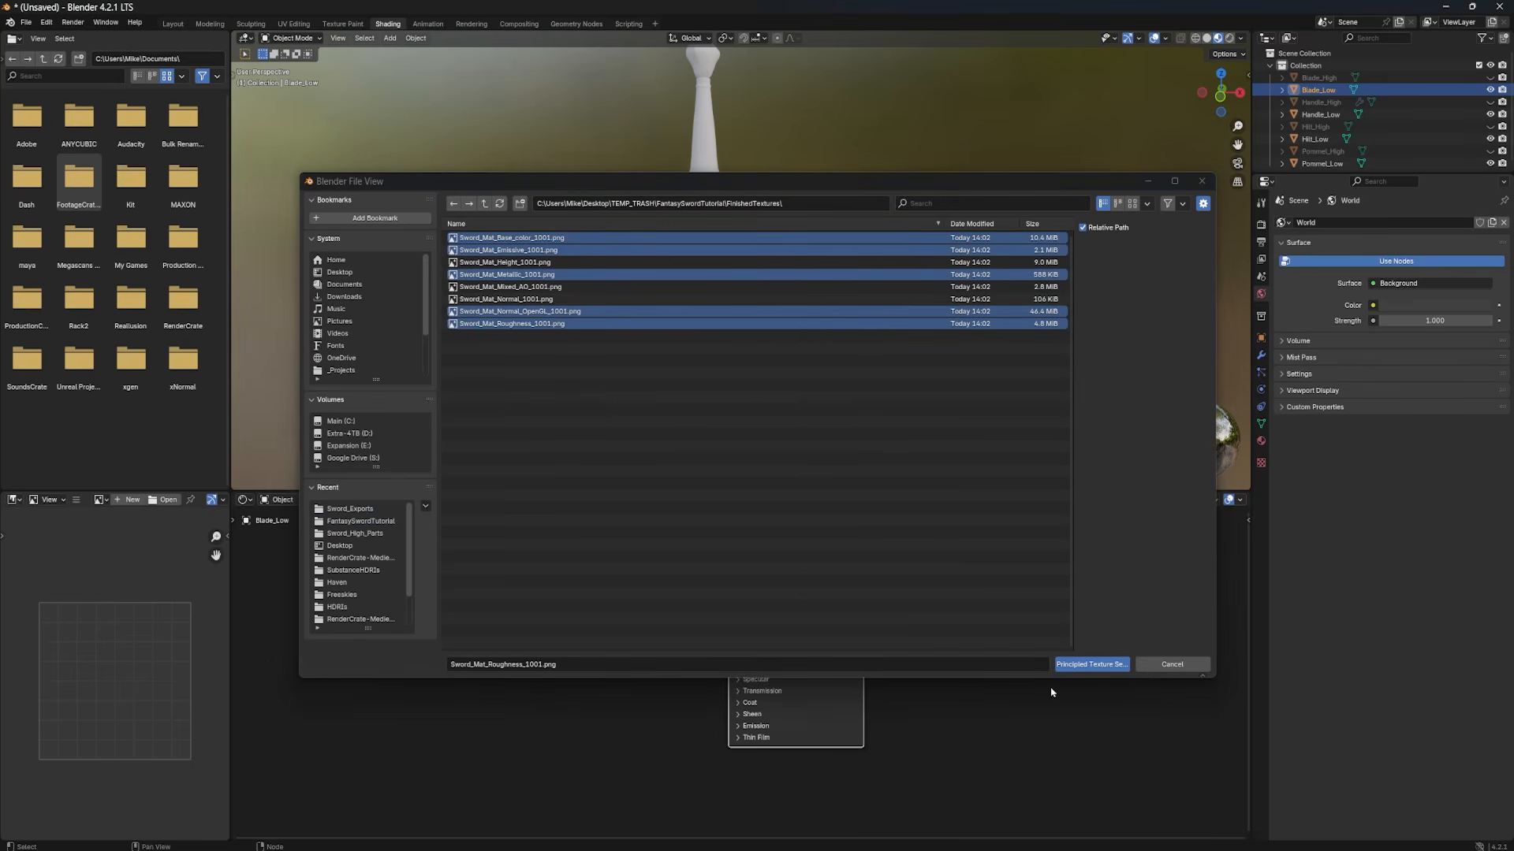
{"action": "left_click", "coordinate": [1091, 665]}
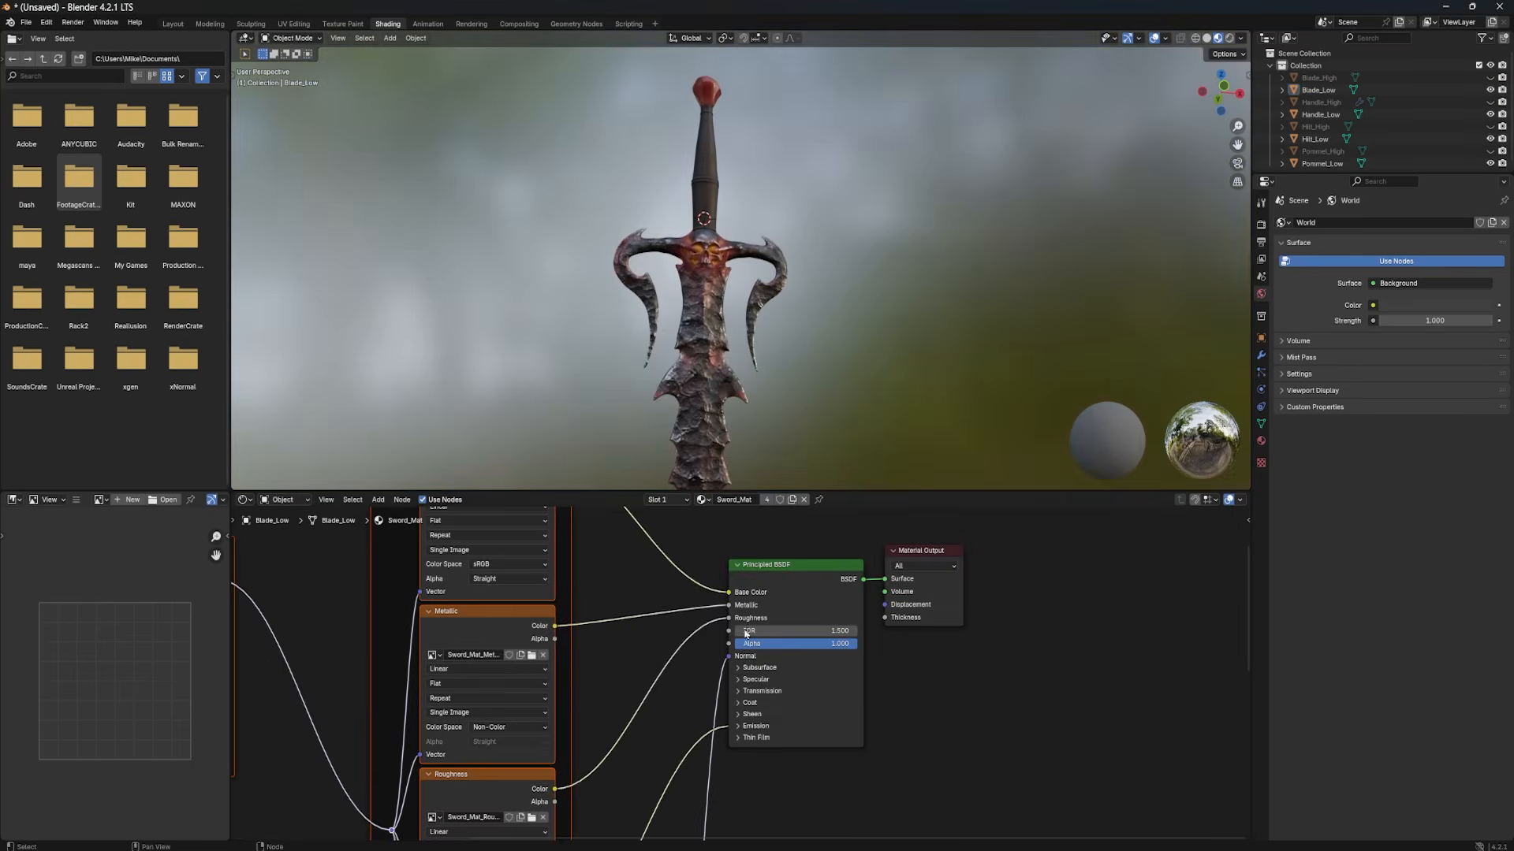
Step: Raise the Principled BSDF's emission strength to 2.1 to make the sword glow
{"action": "middle_click_drag", "start_coordinate": [896, 449], "coordinate": [893, 386], "text": "shift"}
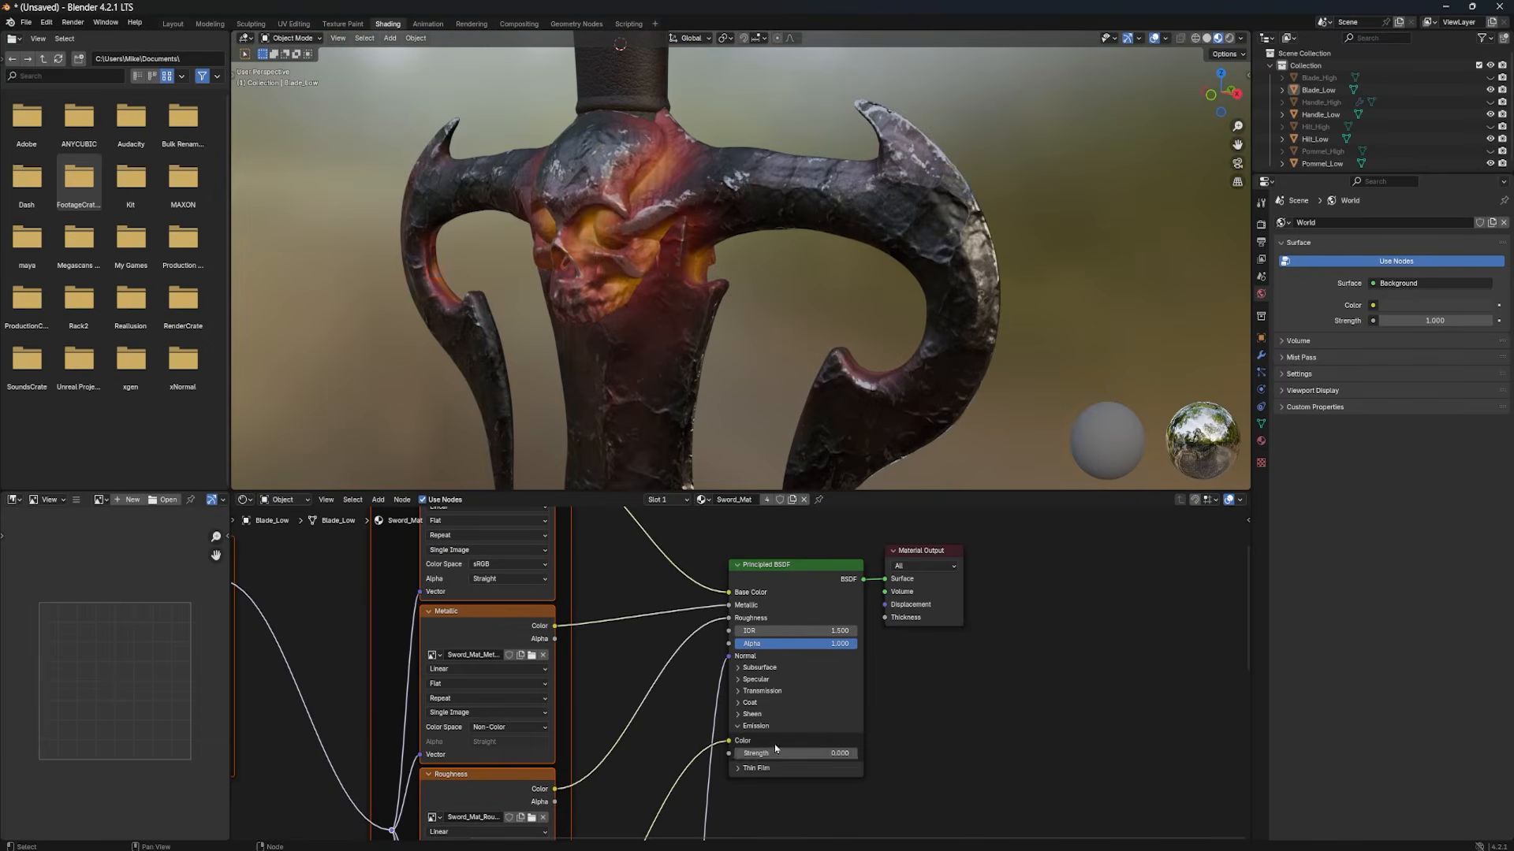
{"action": "mouse_move", "coordinate": [777, 749]}
{"action": "left_mouse_down"}
{"action": "mouse_move", "coordinate": [836, 750]}
{"action": "mouse_move", "coordinate": [804, 750]}
{"action": "left_mouse_up"}
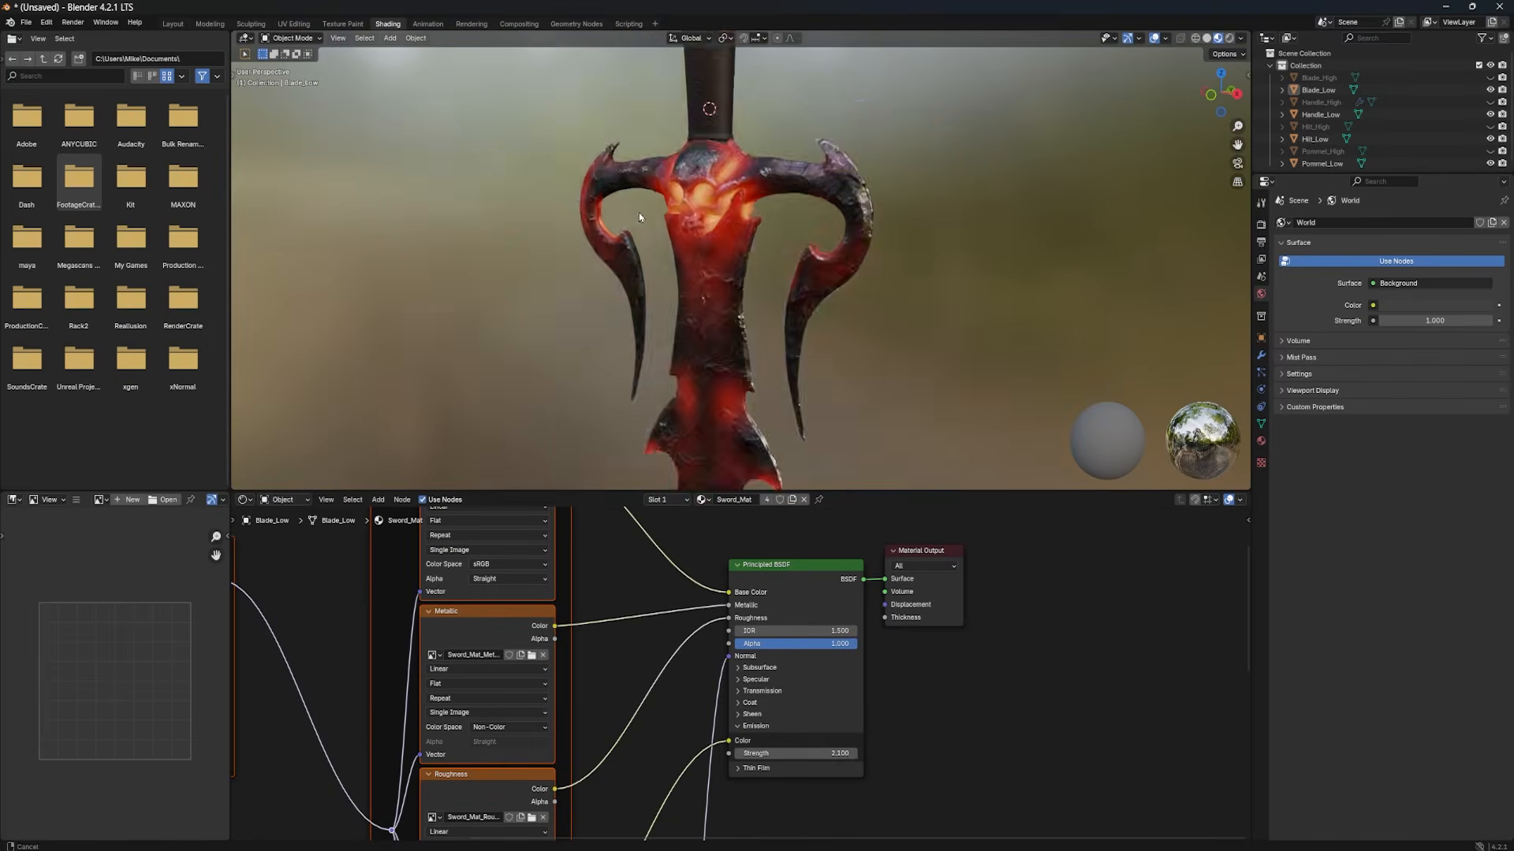
{"action": "scroll", "coordinate": [640, 217], "scroll_direction": "down", "scroll_amount": 6}
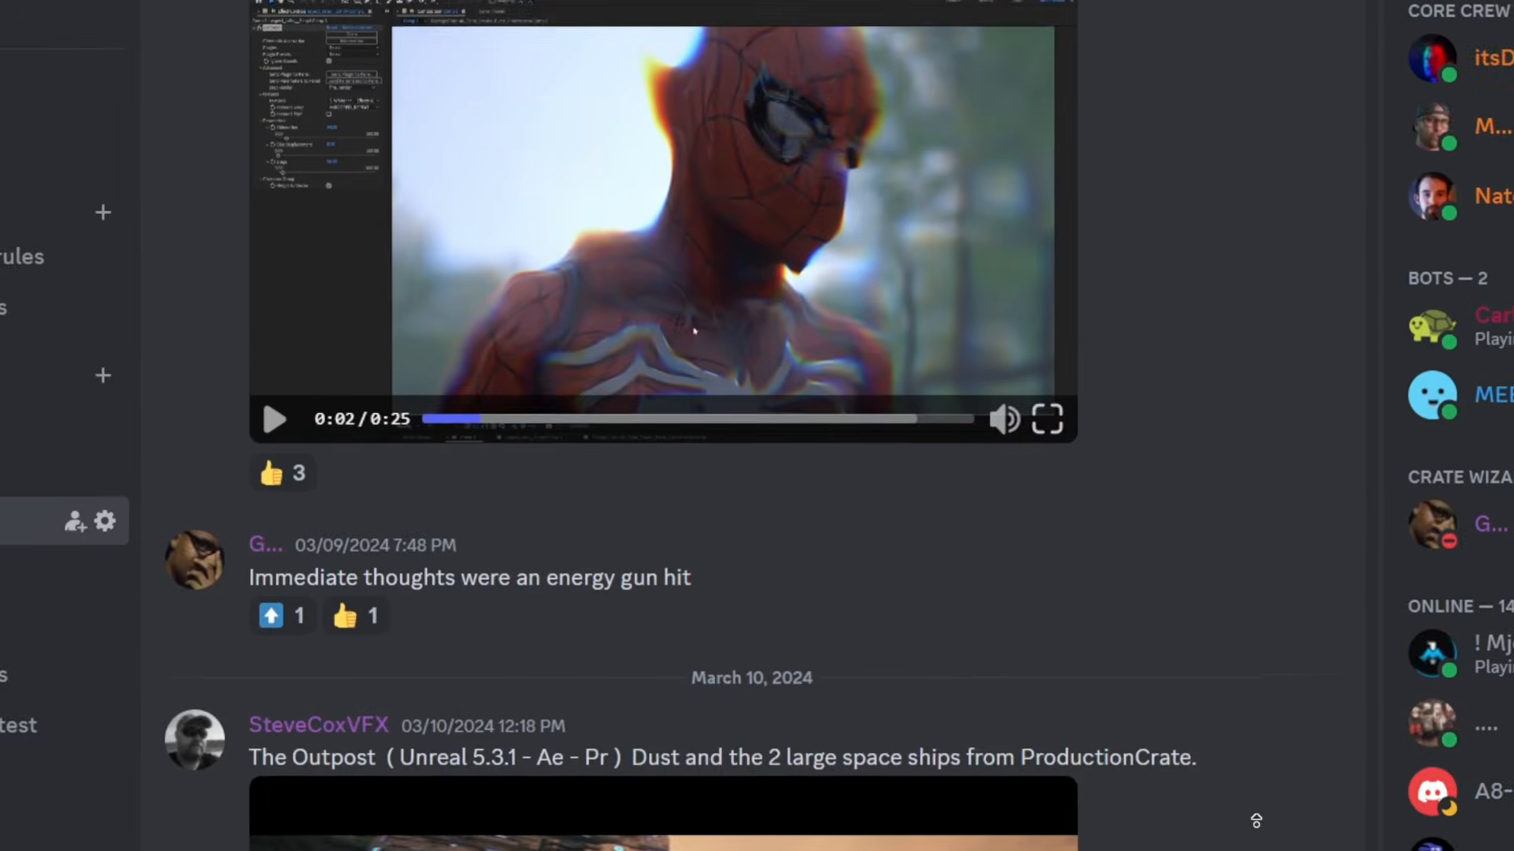
{"action": "scroll", "coordinate": [1256, 820], "scroll_direction": "up", "scroll_amount": 10}
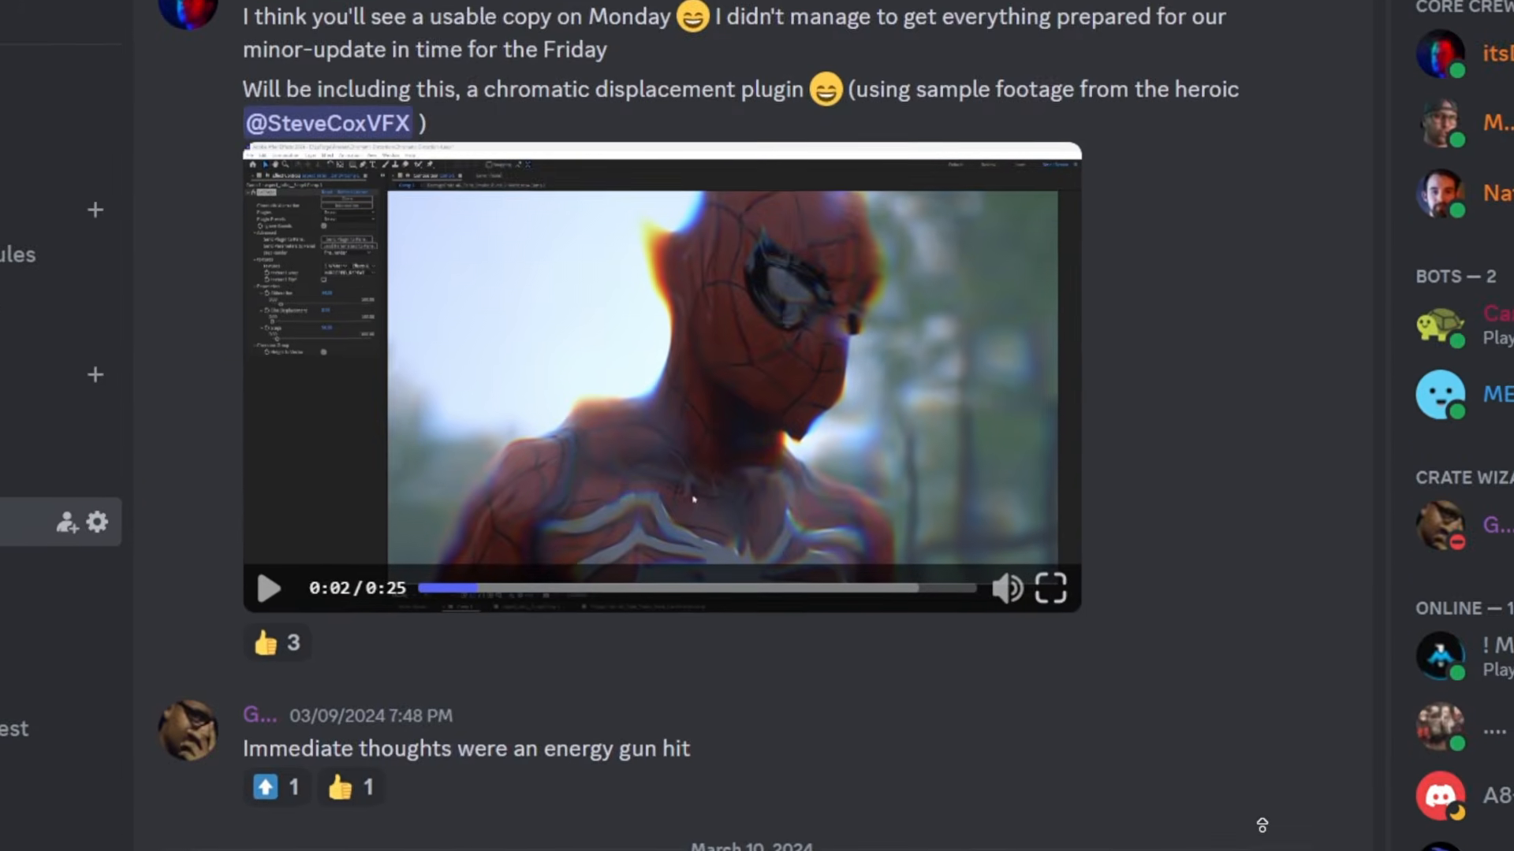
{"action": "scroll", "coordinate": [1280, 839], "scroll_direction": "up", "scroll_amount": 7}
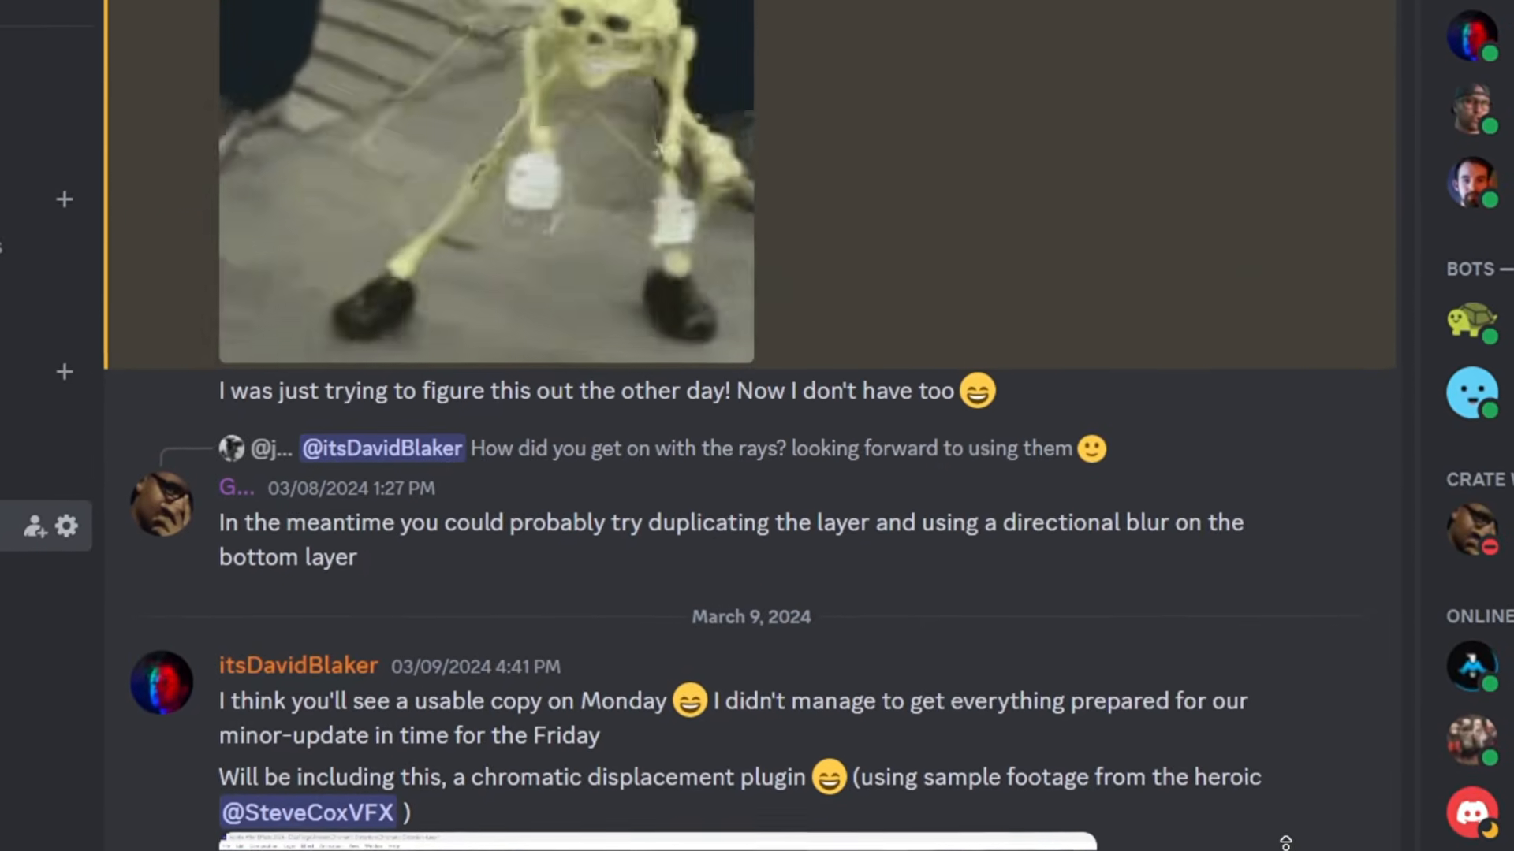